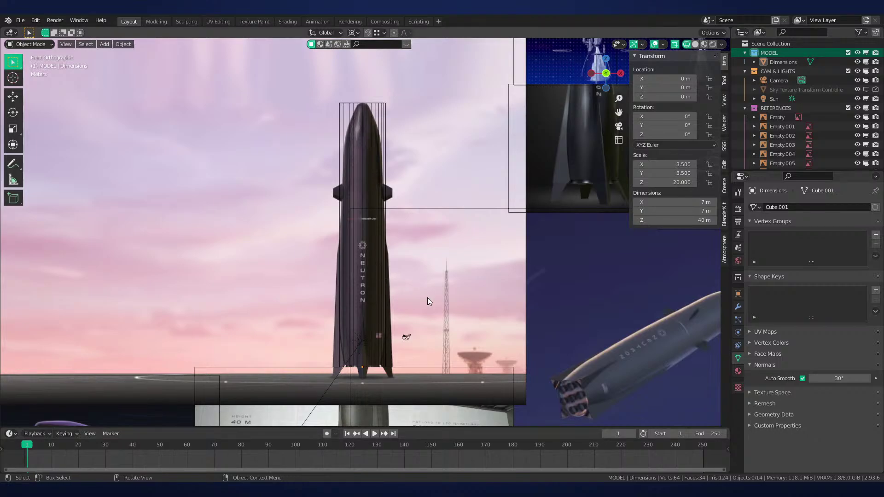
# Examine the Neutron launch-pad, blueprint and in-flight reference images alongside the wireframe dimensions cylinder
pyautogui.keyDown('shift'); pyautogui.moveTo(463, 307); pyautogui.dragTo(474, 298, button='middle'); pyautogui.keyUp('shift')
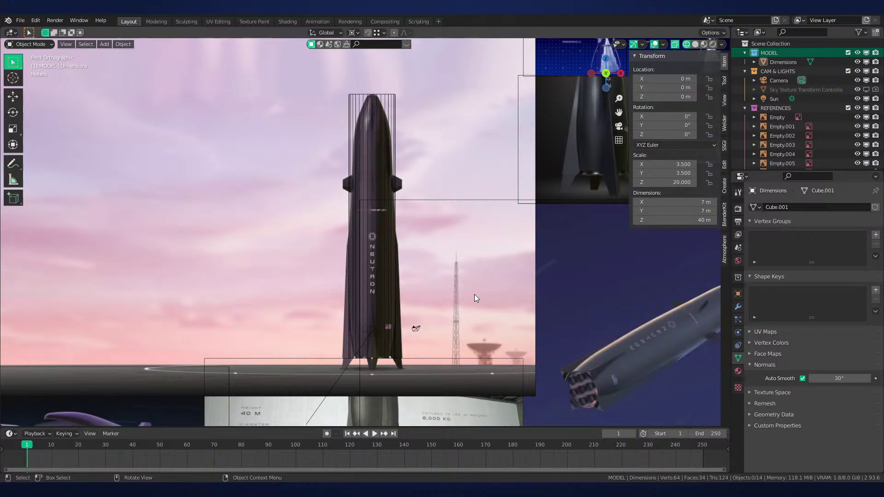
pyautogui.keyDown('shift'); pyautogui.moveTo(517, 315); pyautogui.dragTo(508, 317, button='middle'); pyautogui.keyUp('shift')
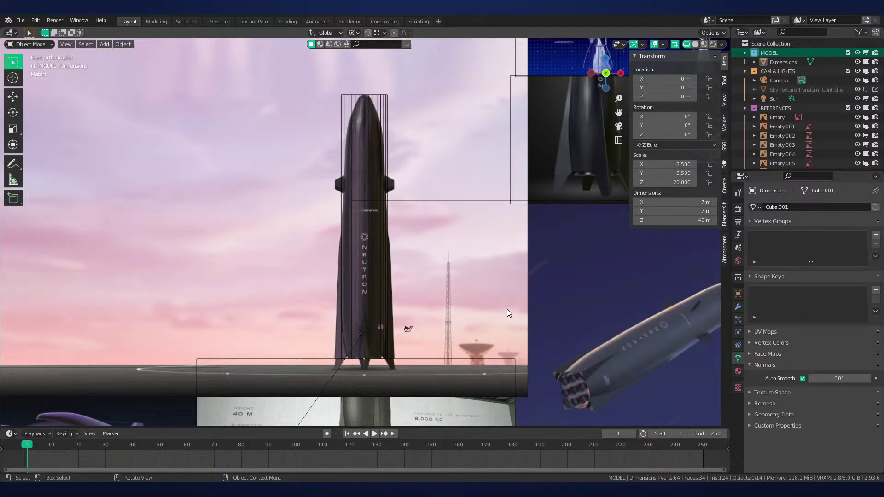
pyautogui.scroll(-2, 486, 247)
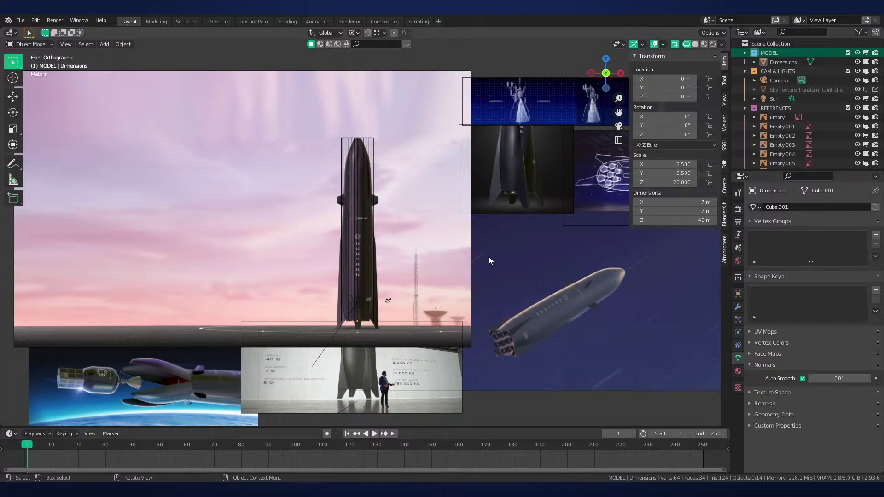
pyautogui.keyDown('shift'); pyautogui.moveTo(488, 255); pyautogui.dragTo(350, 285, button='middle'); pyautogui.keyUp('shift')
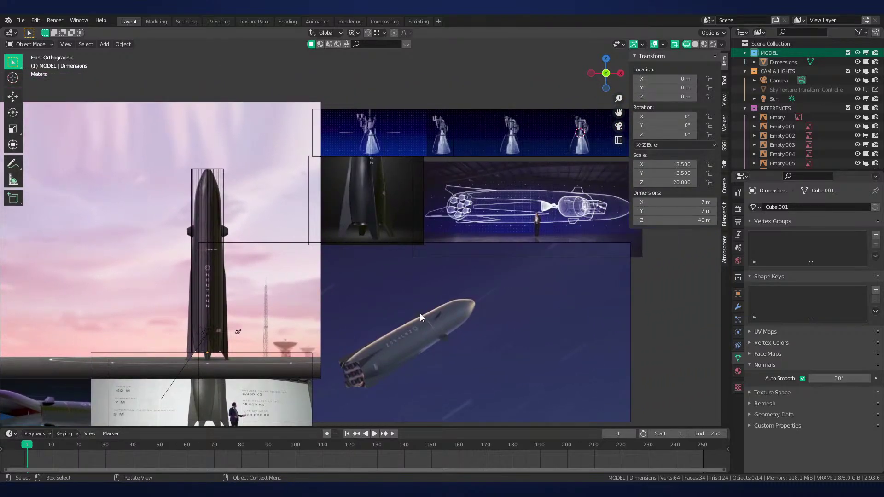
pyautogui.keyDown('shift'); pyautogui.moveTo(430, 330); pyautogui.dragTo(434, 228, button='middle'); pyautogui.keyUp('shift')
pyautogui.keyDown('ctrl'); pyautogui.moveTo(481, 267); pyautogui.dragTo(537, 293, button='middle'); pyautogui.keyUp('ctrl')
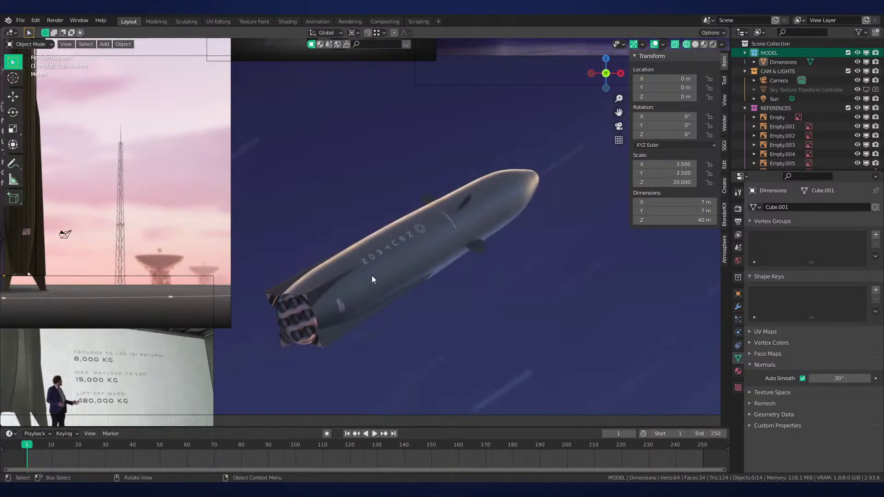
pyautogui.scroll(-1, 366, 306)
pyautogui.keyDown('shift'); pyautogui.moveTo(213, 270); pyautogui.dragTo(229, 322, button='middle'); pyautogui.keyUp('shift')
pyautogui.scroll(-1, 440, 354)
pyautogui.scroll(1, 365, 352)
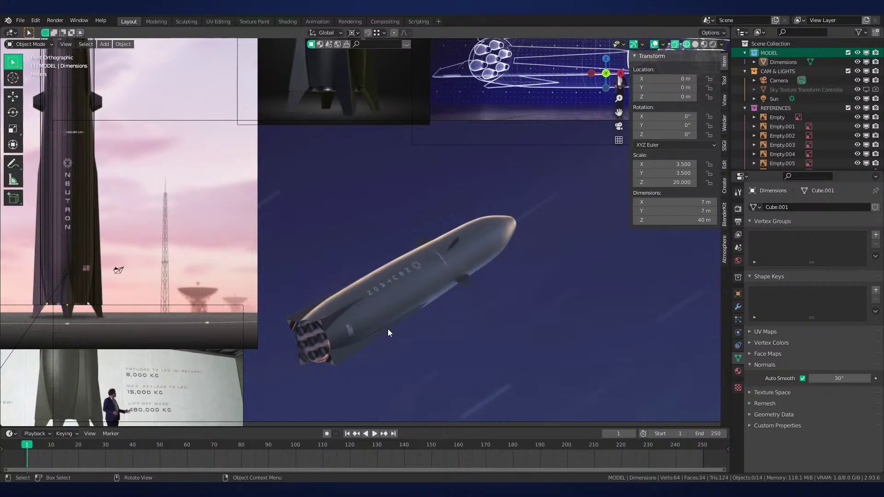
# Inspect the open-fairing reference and select the Dimensions object to compare it with the launch-pad and presentation images
pyautogui.keyDown('shift'); pyautogui.moveTo(134, 364); pyautogui.dragTo(672, 221, button='middle'); pyautogui.keyUp('shift')
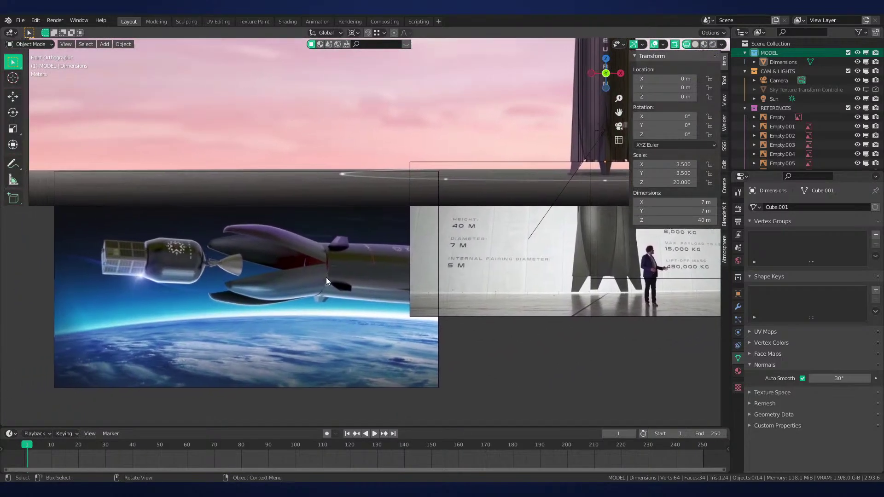
pyautogui.scroll(5, 326, 277)
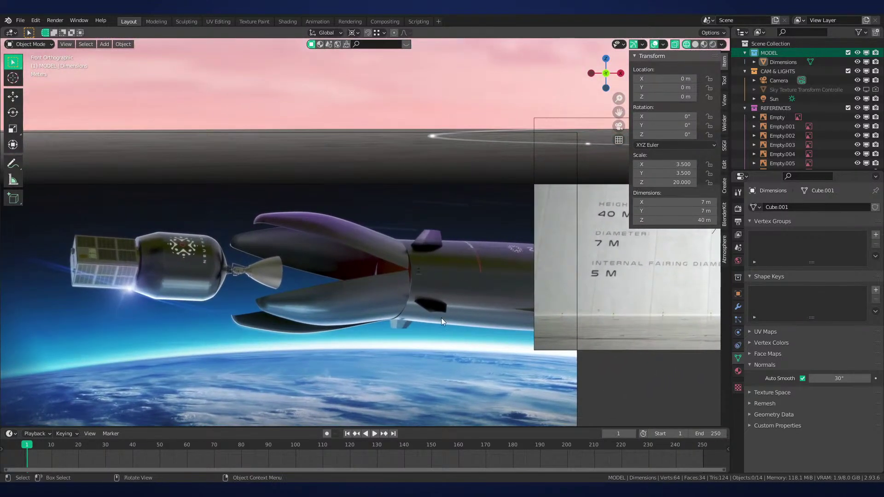
pyautogui.scroll(-3, 441, 317)
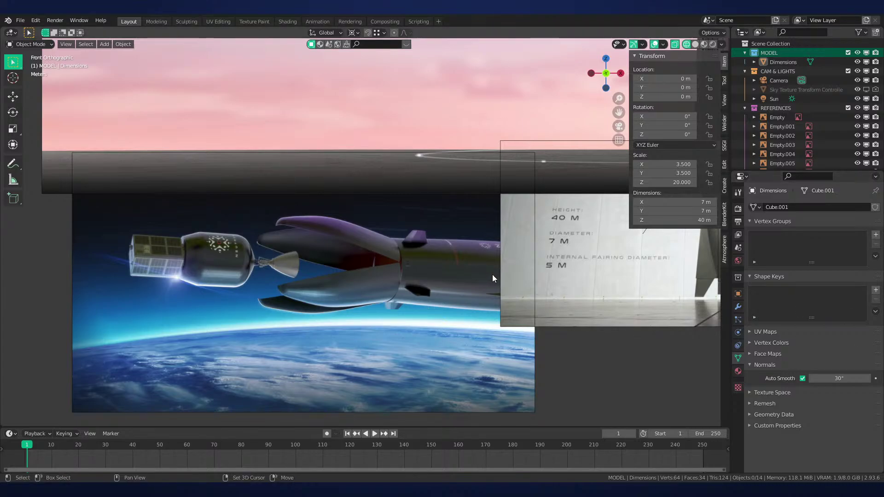
pyautogui.keyDown('shift'); pyautogui.moveTo(492, 274); pyautogui.dragTo(427, 341, button='middle'); pyautogui.keyUp('shift')
pyautogui.scroll(-3, 434, 290)
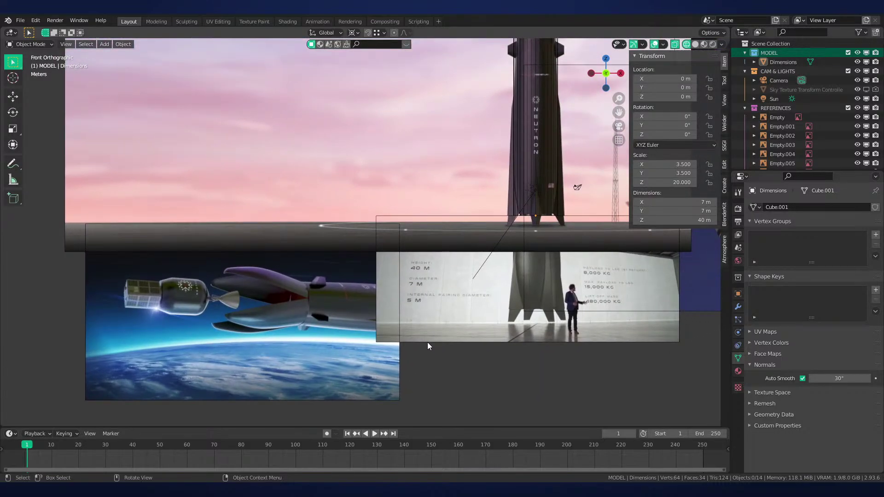
pyautogui.keyDown('shift'); pyautogui.moveTo(492, 312); pyautogui.dragTo(369, 399, button='middle'); pyautogui.keyUp('shift')
pyautogui.click(784, 63)
pyautogui.scroll(3, 502, 308)
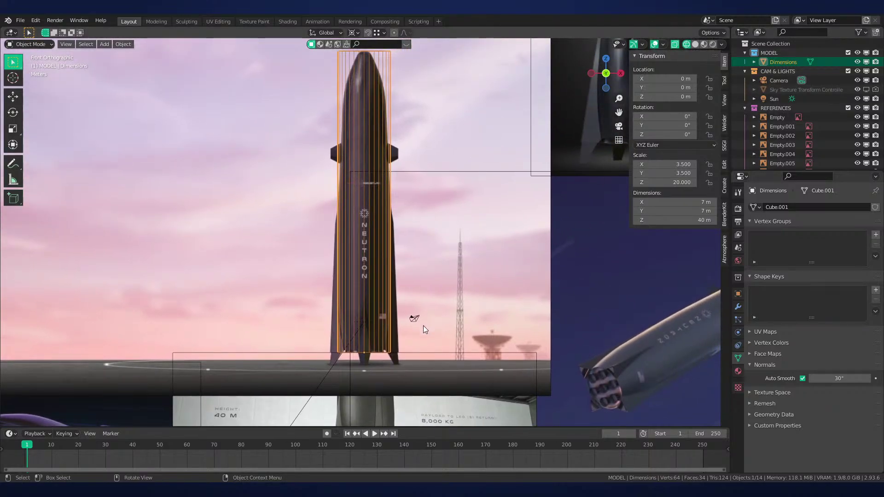
pyautogui.keyDown('shift'); pyautogui.moveTo(412, 322); pyautogui.dragTo(510, 173, button='middle'); pyautogui.keyUp('shift')
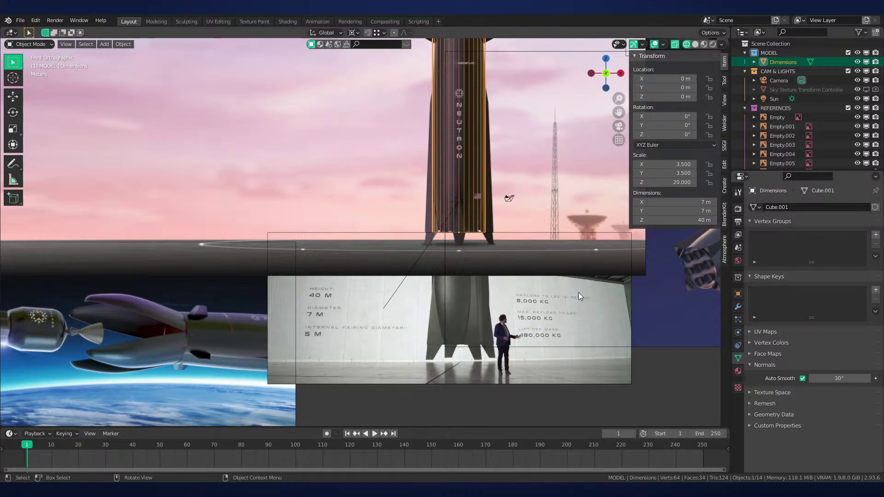
pyautogui.keyDown('shift'); pyautogui.moveTo(552, 316); pyautogui.dragTo(222, 397, button='middle'); pyautogui.keyUp('shift')
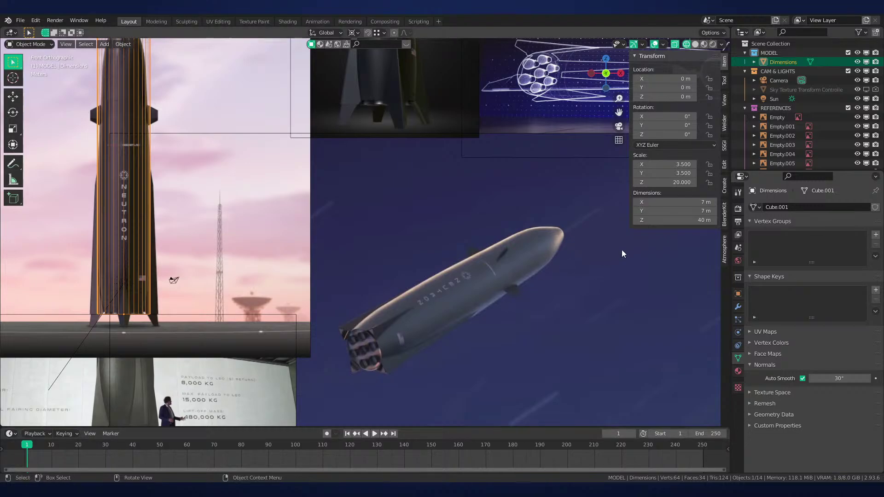
# Add the older rocket design neutron.png as a background image in the REFERENCES collection
pyautogui.click(781, 112)
pyautogui.keyDown('shift'); pyautogui.moveTo(500, 286); pyautogui.dragTo(445, 272, button='middle'); pyautogui.keyUp('shift')
pyautogui.hotkey('shift', 'a')
pyautogui.moveTo(386, 319)
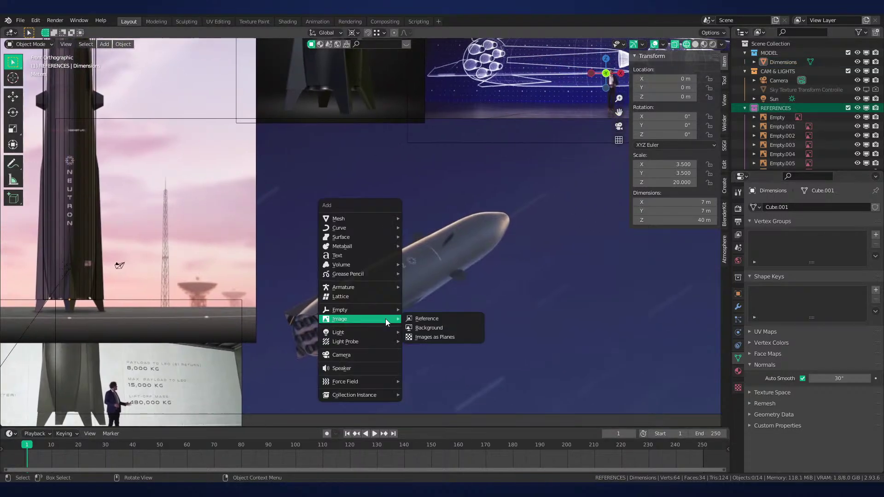
pyautogui.click(443, 327)
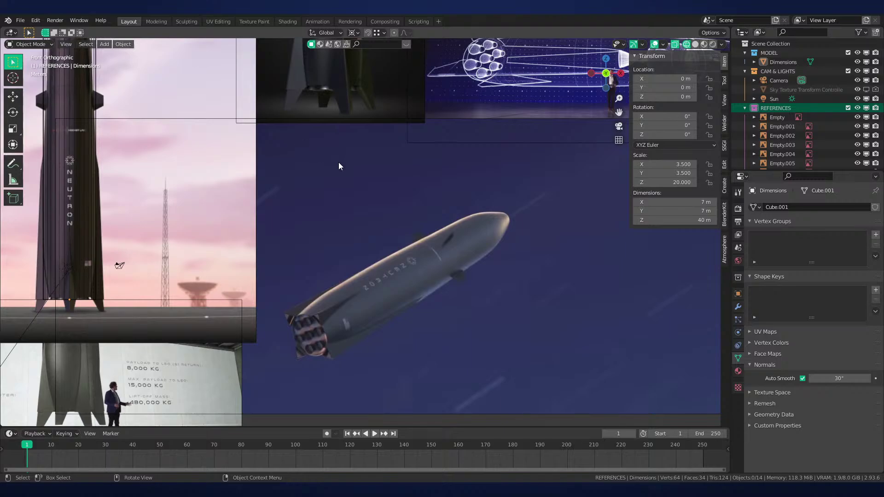
pyautogui.doubleClick(305, 136)
# Move the added neutron.png image down over the in-flight rocket reference
pyautogui.scroll(-3, 378, 223)
pyautogui.keyDown('shift'); pyautogui.moveTo(230, 276); pyautogui.dragTo(287, 281, button='middle'); pyautogui.keyUp('shift')
pyautogui.press('g')
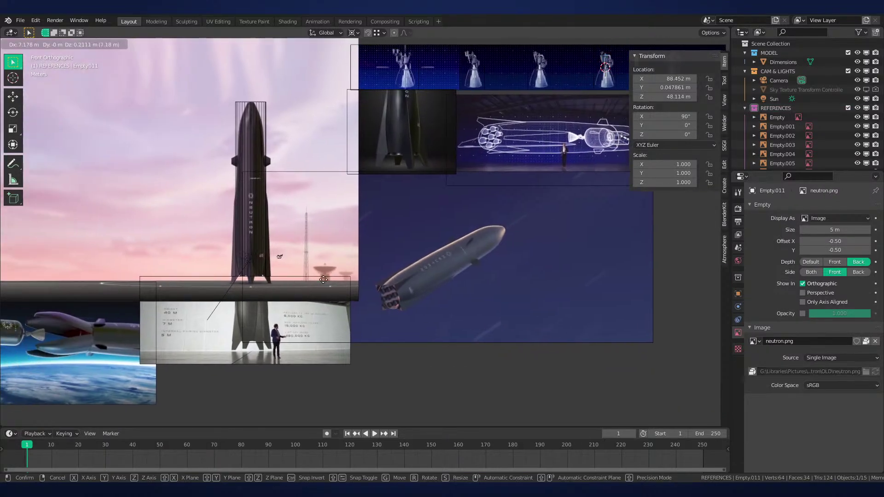
pyautogui.click(329, 231)
pyautogui.scroll(-2, 479, 251)
pyautogui.keyDown('shift'); pyautogui.moveTo(534, 211); pyautogui.dragTo(507, 224, button='middle'); pyautogui.keyUp('shift')
pyautogui.press('g')
pyautogui.click(418, 319)
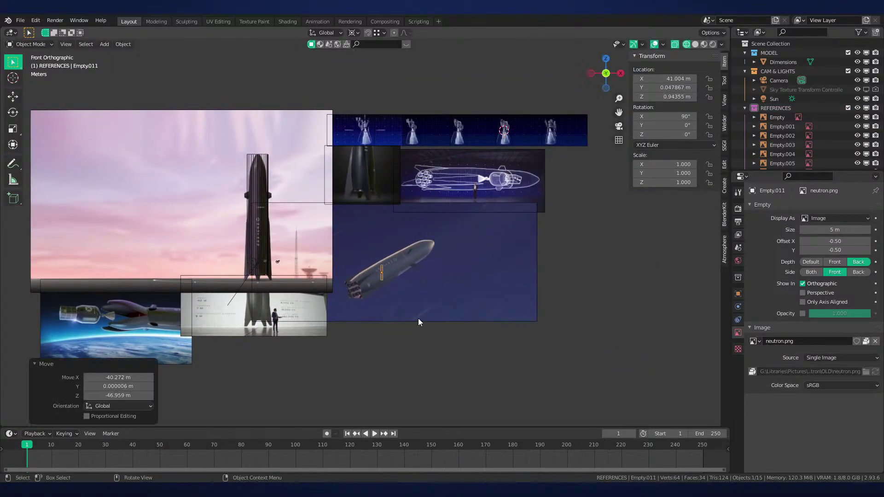
# Clear the neutron.png image's location so it sits at the world origin
pyautogui.press('s')
pyautogui.rightClick(569, 272)
pyautogui.press('.')
pyautogui.click(565, 235)
pyautogui.hotkey('alt', 'g')
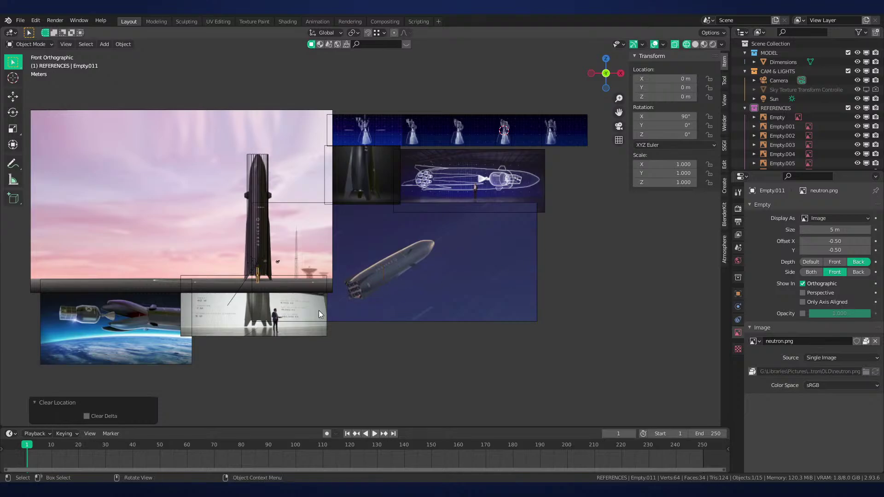
# Scale the neutron.png image by 5 and enlarge it further towards the size of the launch-pad rocket
pyautogui.keyDown('shift'); pyautogui.moveTo(313, 309); pyautogui.dragTo(394, 314, button='middle'); pyautogui.keyUp('shift')
pyautogui.scroll(2, 394, 314)
pyautogui.press('s')
pyautogui.press('5')
pyautogui.press('Return')
pyautogui.press('s')
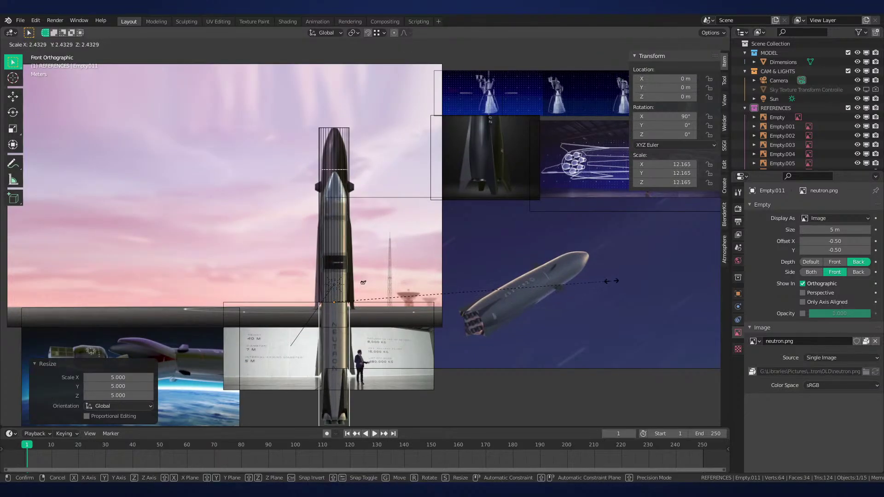
pyautogui.click(464, 267)
# Reduce the neutron.png image to a scale of about 10.5 and move it to about Y -1.74 m, Z 19.2 m
pyautogui.scroll(2, 464, 267)
pyautogui.press('g')
pyautogui.press('z')
pyautogui.click(468, 199)
pyautogui.press('s')
pyautogui.click(435, 206)
pyautogui.press('g')
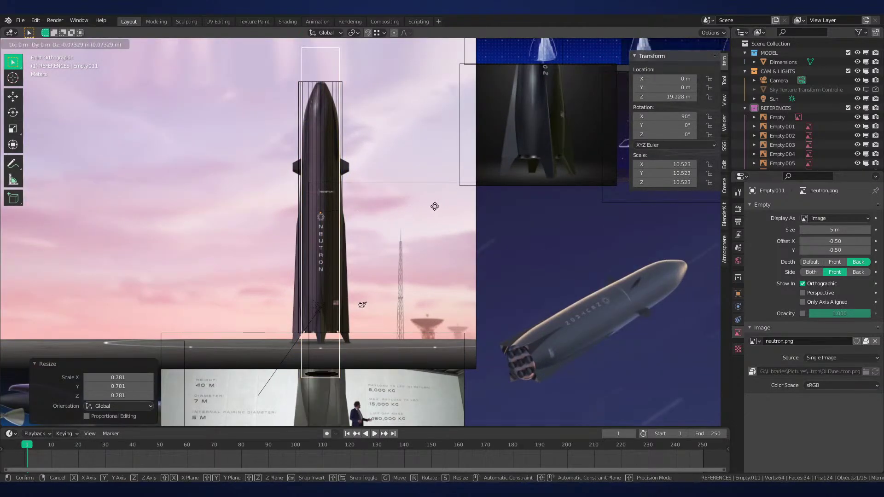
pyautogui.press('y')
pyautogui.click(439, 202)
# Shrink the neutron.png image to a scale of about 8.19 and move it to about X -9.01 m, beside the launch-pad rocket
pyautogui.keyDown('shift'); pyautogui.moveTo(458, 217); pyautogui.dragTo(545, 221, button='middle'); pyautogui.keyUp('shift')
pyautogui.press('s')
pyautogui.click(513, 223)
pyautogui.press('g')
pyautogui.press('x')
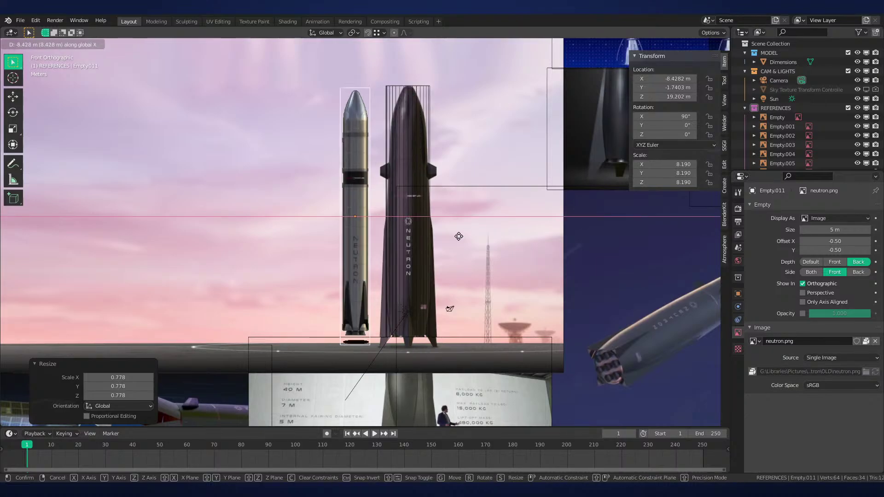
pyautogui.click(454, 240)
# Enlarge the neutron.png image to a scale of about 8.79 and lower it about 1.22 m to match the neighbouring rocket
pyautogui.scroll(2, 455, 241)
pyautogui.press('s')
pyautogui.click(449, 255)
pyautogui.scroll(-1, 450, 257)
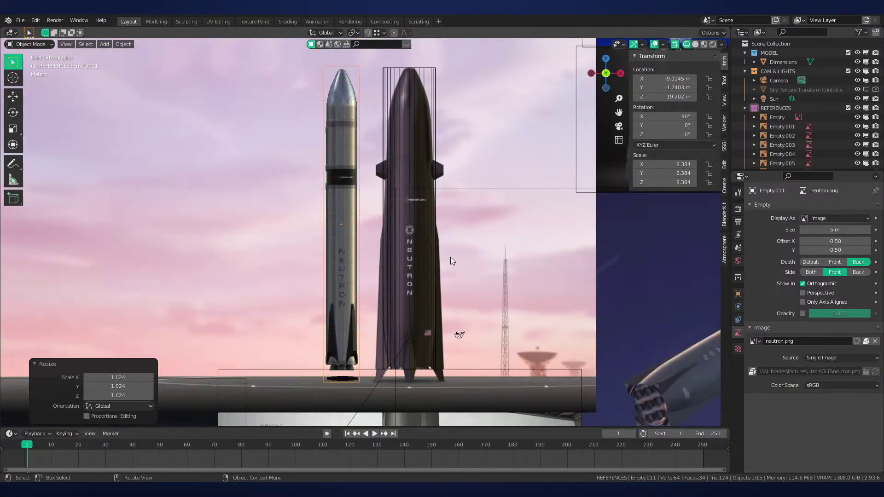
pyautogui.scroll(1, 422, 269)
pyautogui.press('s')
pyautogui.click(427, 269)
pyautogui.scroll(-1, 427, 268)
pyautogui.scroll(1, 429, 269)
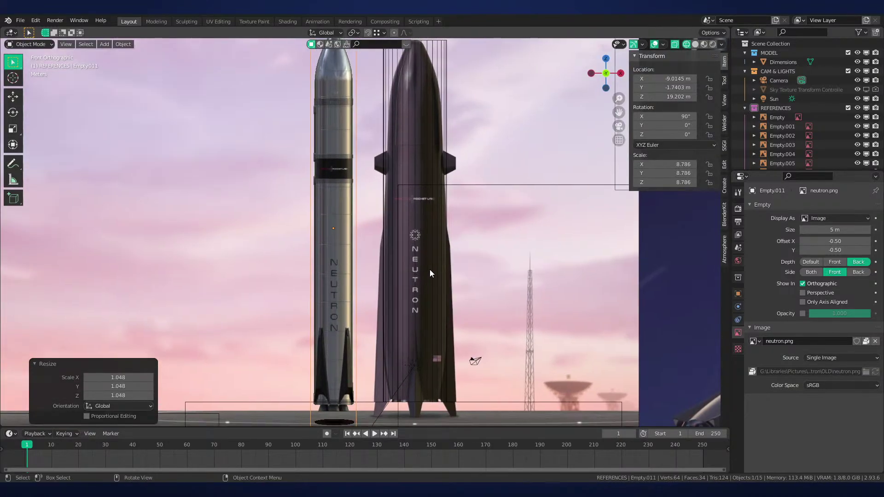
pyautogui.press('g')
pyautogui.press('z')
pyautogui.click(427, 279)
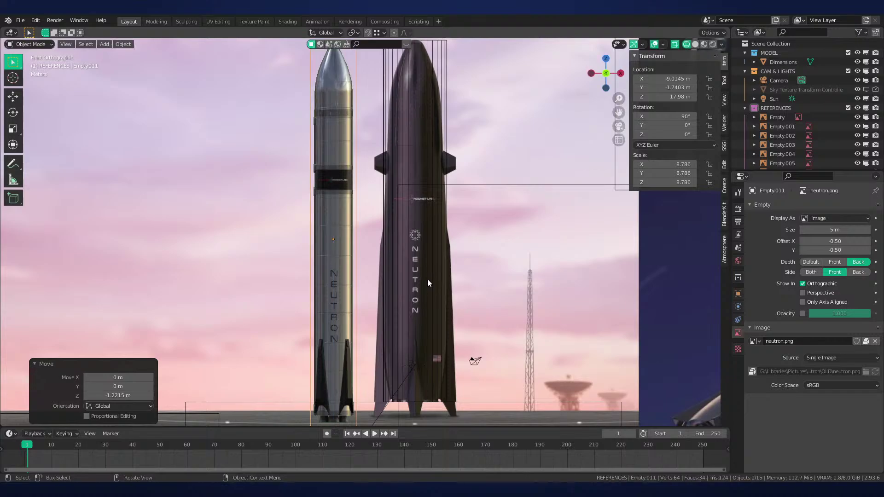
# Compare the old rocket design's fins, engines and overall shape with the newer Neutron in the launch-pad reference
pyautogui.keyDown('shift'); pyautogui.moveTo(385, 269); pyautogui.dragTo(452, 256, button='middle'); pyautogui.keyUp('shift')
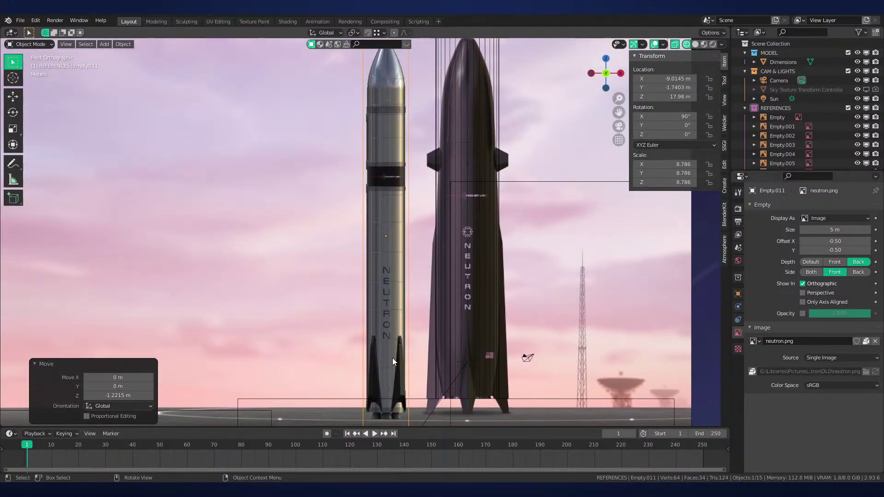
pyautogui.keyDown('shift'); pyautogui.moveTo(441, 318); pyautogui.dragTo(439, 193, button='middle'); pyautogui.keyUp('shift')
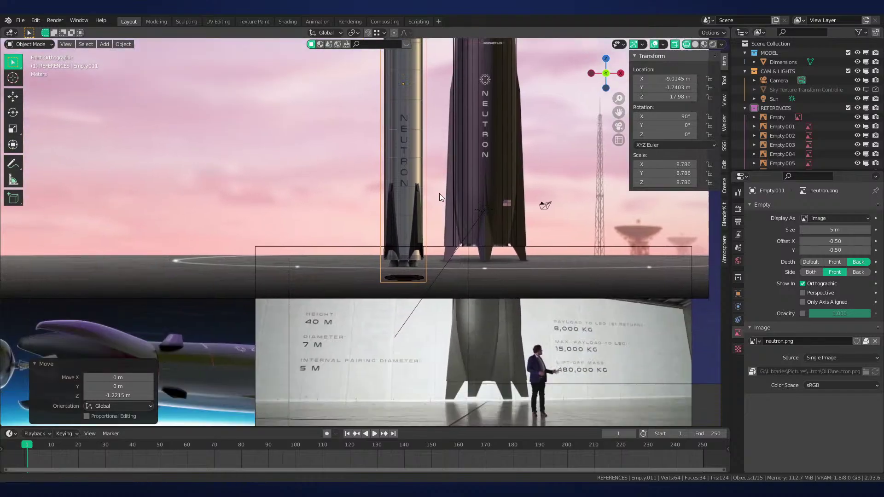
pyautogui.scroll(3, 429, 267)
pyautogui.scroll(2, 429, 267)
pyautogui.keyDown('shift'); pyautogui.moveTo(492, 265); pyautogui.dragTo(374, 281, button='middle'); pyautogui.keyUp('shift')
pyautogui.scroll(1, 375, 280)
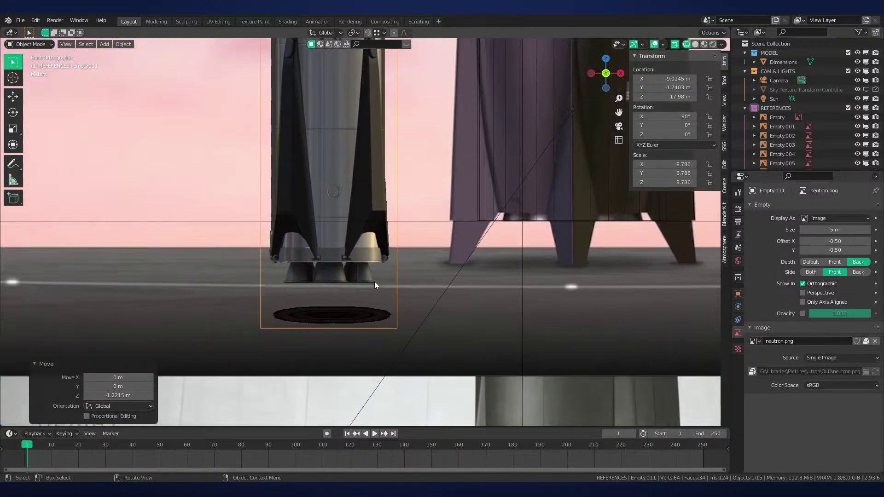
pyautogui.scroll(-5, 375, 281)
pyautogui.keyDown('shift'); pyautogui.moveTo(391, 170); pyautogui.dragTo(355, 263, button='middle'); pyautogui.keyUp('shift')
pyautogui.scroll(-2, 355, 263)
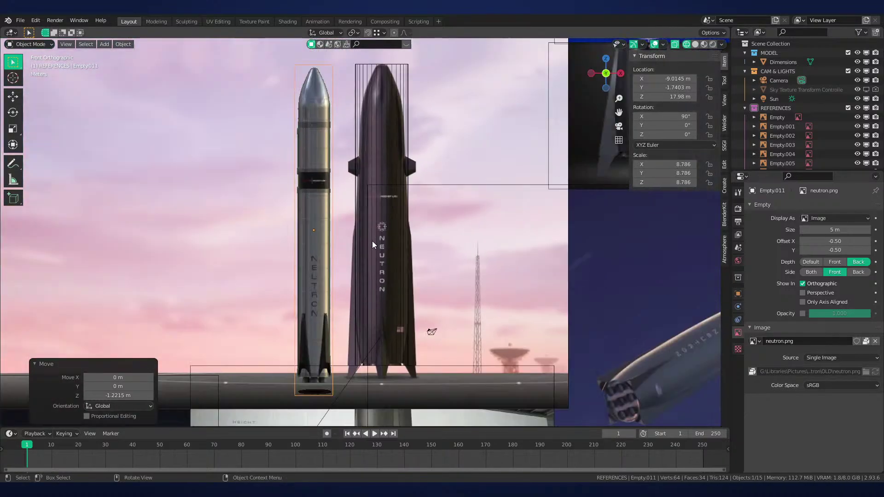
# Delete the neutron.png background image from the scene
pyautogui.press('x')
pyautogui.click(481, 202)
pyautogui.scroll(1, 477, 236)
pyautogui.scroll(-1, 483, 208)
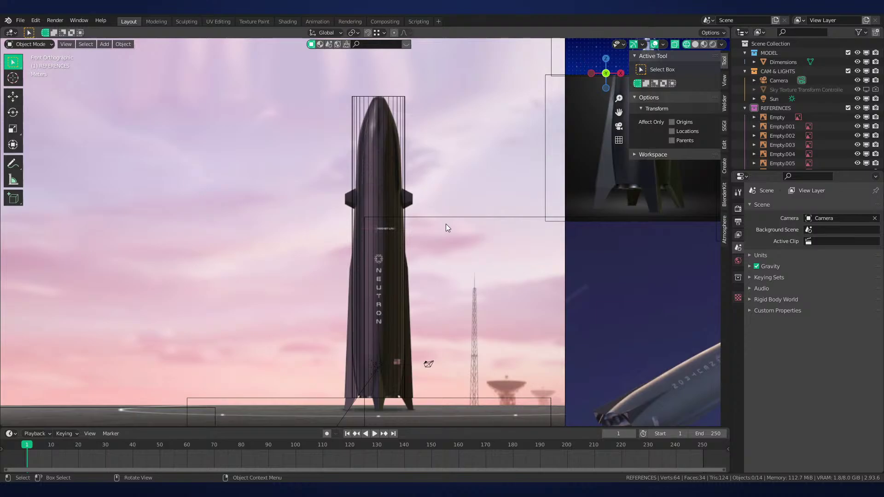
# Survey the remaining reference images and examine the launch-pad rocket's base and landing legs against the dimensions cylinder
pyautogui.scroll(-2, 446, 224)
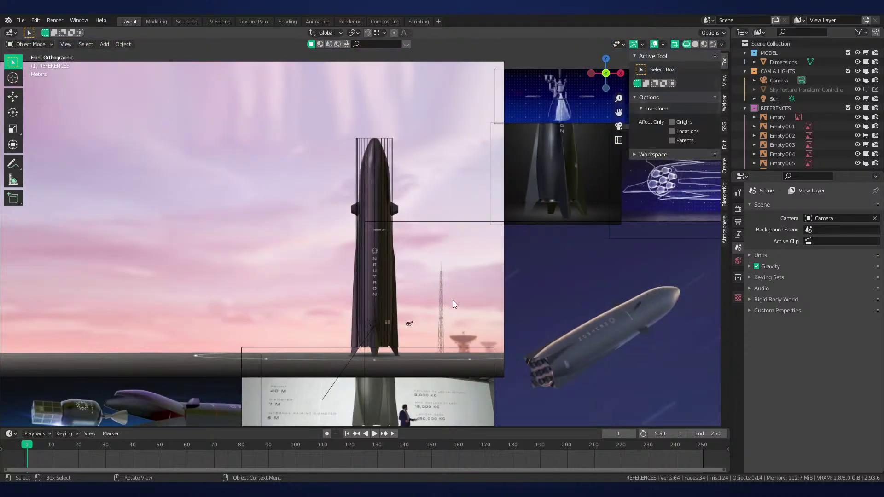
pyautogui.keyDown('shift'); pyautogui.moveTo(452, 300); pyautogui.dragTo(259, 298, button='middle'); pyautogui.keyUp('shift')
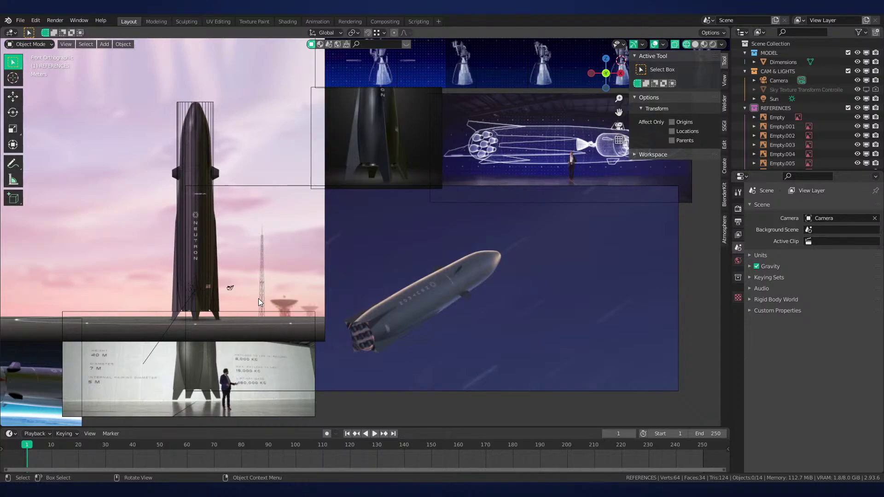
pyautogui.keyDown('shift'); pyautogui.moveTo(322, 320); pyautogui.dragTo(394, 295, button='middle'); pyautogui.keyUp('shift')
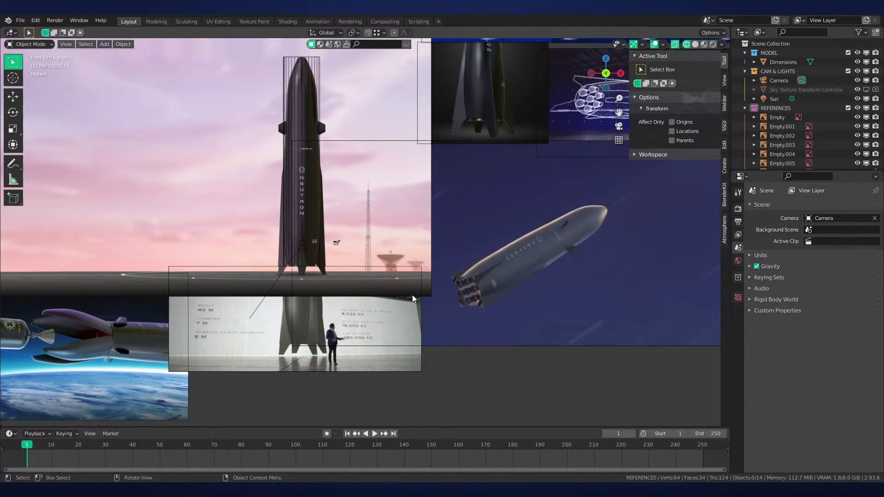
pyautogui.keyDown('shift'); pyautogui.moveTo(371, 230); pyautogui.dragTo(318, 328, button='middle'); pyautogui.keyUp('shift')
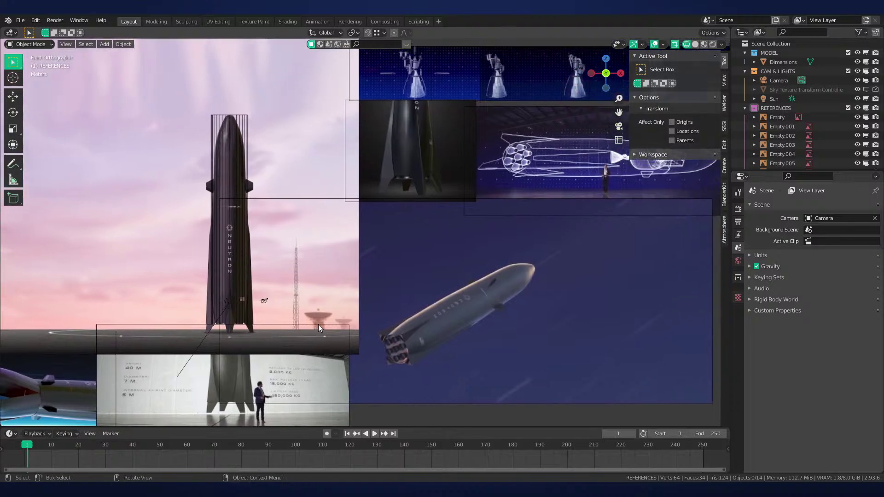
pyautogui.keyDown('shift'); pyautogui.moveTo(260, 339); pyautogui.dragTo(378, 330, button='middle'); pyautogui.keyUp('shift')
pyautogui.scroll(5, 377, 330)
pyautogui.keyDown('shift'); pyautogui.moveTo(378, 330); pyautogui.dragTo(425, 340, button='middle'); pyautogui.keyUp('shift')
pyautogui.scroll(-2, 427, 338)
pyautogui.keyDown('shift'); pyautogui.moveTo(397, 382); pyautogui.dragTo(393, 296, button='middle'); pyautogui.keyUp('shift')
pyautogui.scroll(3, 393, 295)
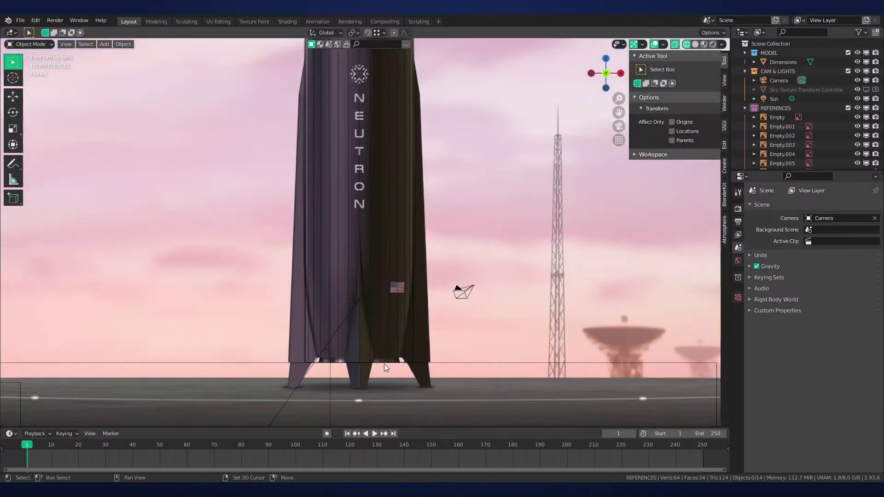
pyautogui.keyDown('shift'); pyautogui.moveTo(384, 363); pyautogui.dragTo(379, 288, button='middle'); pyautogui.keyUp('shift')
pyautogui.scroll(4, 379, 288)
pyautogui.keyDown('shift'); pyautogui.moveTo(358, 340); pyautogui.dragTo(372, 275, button='middle'); pyautogui.keyUp('shift')
pyautogui.scroll(1, 254, 288)
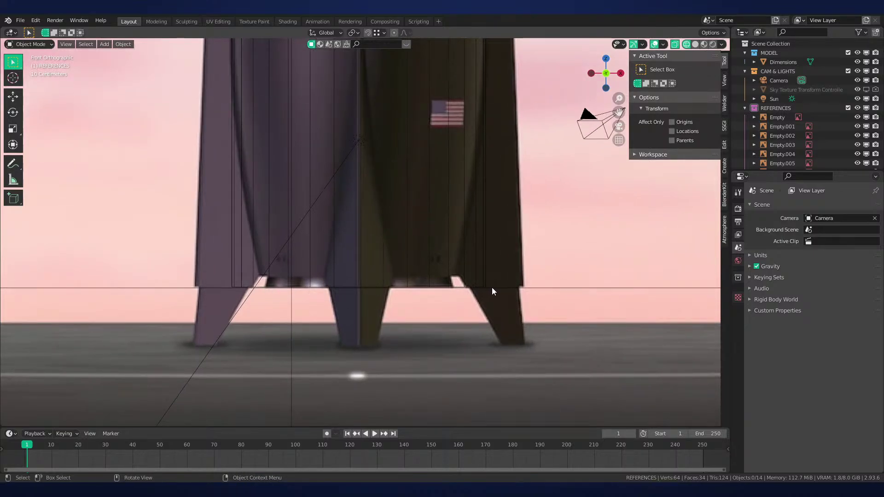
# Select the Dimensions cylinder and compare its width with the launch-pad rocket's base, and inspect the engines and fins in the flying-rocket reference
pyautogui.click(239, 287)
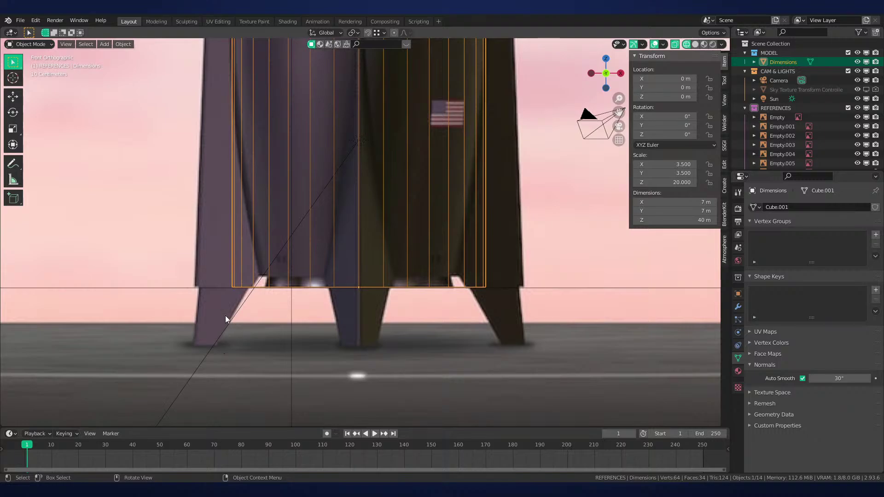
pyautogui.scroll(-3, 416, 361)
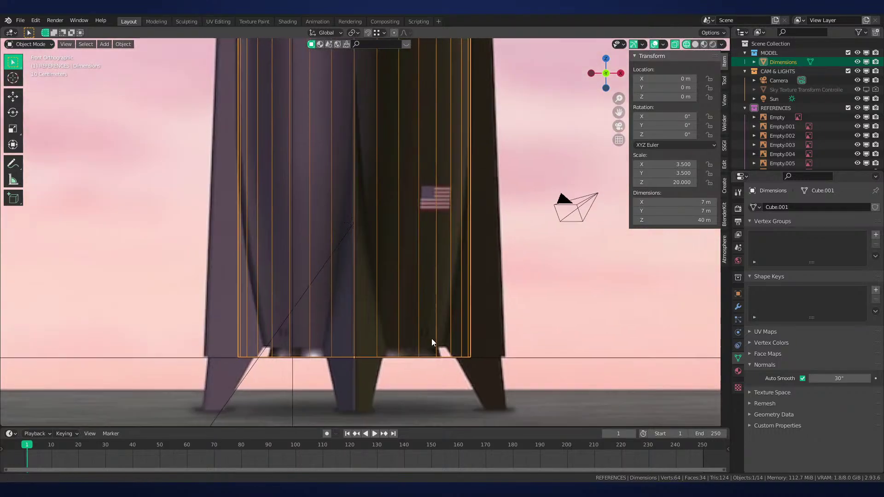
pyautogui.keyDown('shift'); pyautogui.moveTo(483, 258); pyautogui.dragTo(384, 320, button='middle'); pyautogui.keyUp('shift')
pyautogui.scroll(-5, 410, 302)
pyautogui.keyDown('shift'); pyautogui.moveTo(535, 234); pyautogui.dragTo(226, 185, button='middle'); pyautogui.keyUp('shift')
pyautogui.scroll(3, 363, 264)
pyautogui.keyDown('shift'); pyautogui.moveTo(363, 264); pyautogui.dragTo(288, 271, button='middle'); pyautogui.keyUp('shift')
pyautogui.scroll(-2, 289, 271)
pyautogui.scroll(-1, 290, 272)
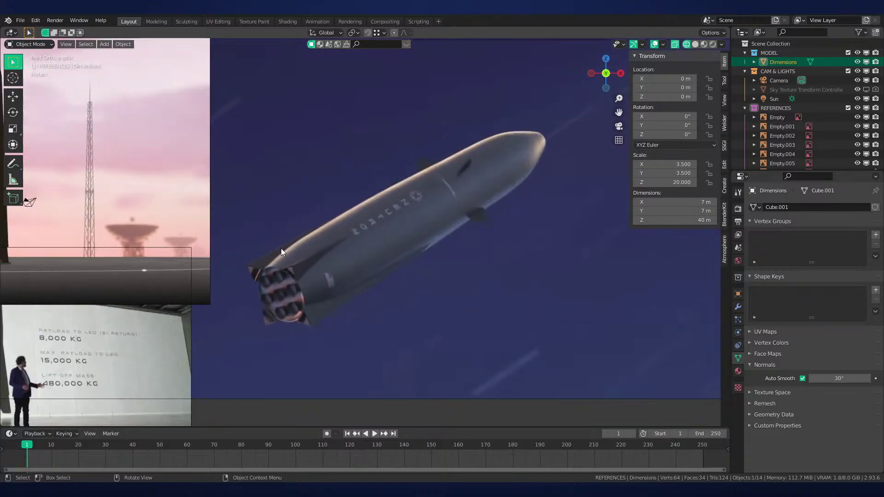
pyautogui.scroll(1, 282, 253)
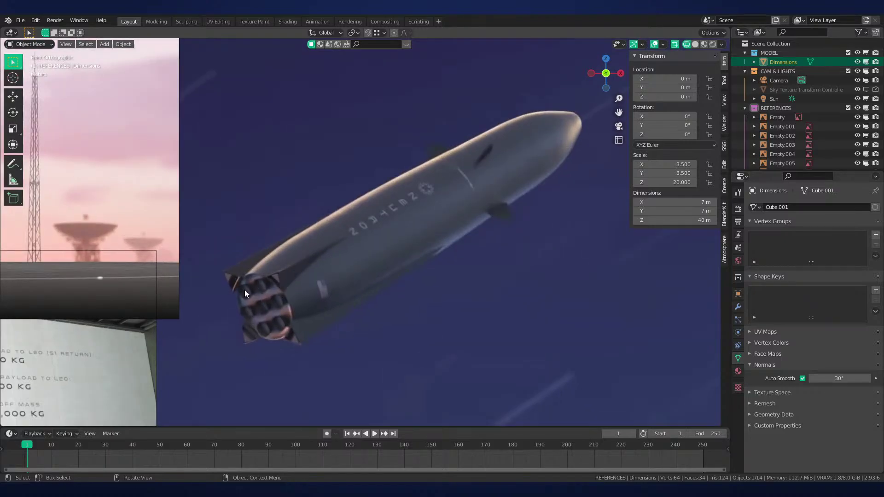
pyautogui.scroll(-3, 273, 310)
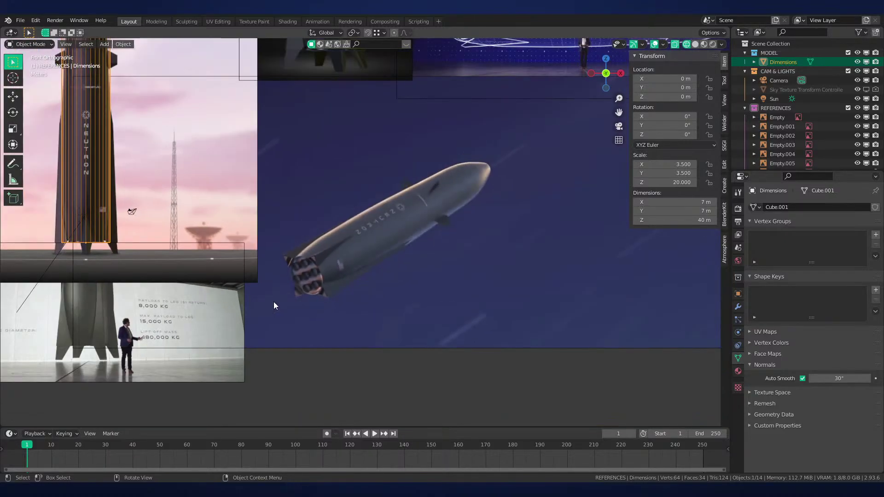
# Check the Dimensions cylinder against the launch-pad rocket from nose to base, including an angled view before returning to the front
pyautogui.keyDown('shift'); pyautogui.moveTo(110, 227); pyautogui.dragTo(367, 375, button='middle'); pyautogui.keyUp('shift')
pyautogui.scroll(1, 327, 357)
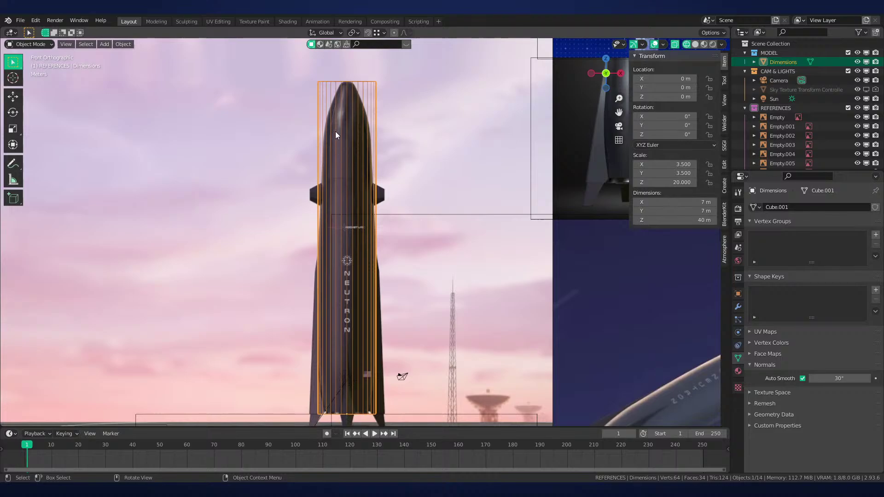
pyautogui.moveTo(382, 341); pyautogui.dragTo(391, 343, button='middle')
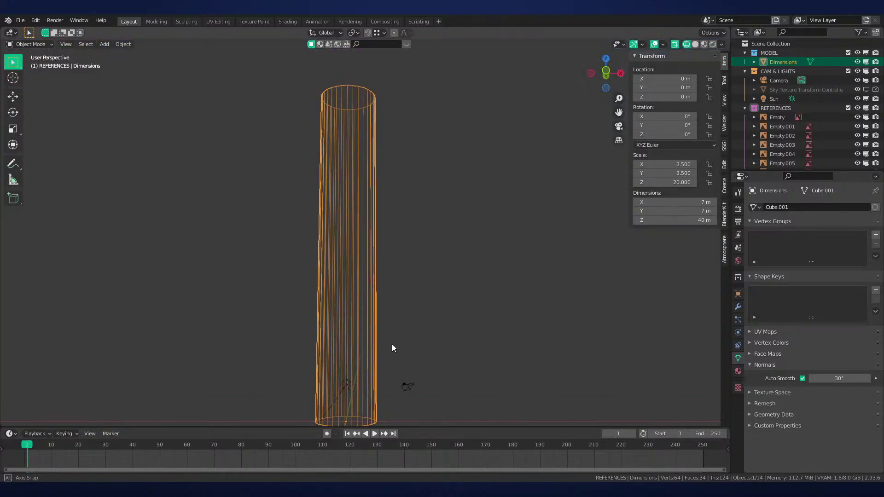
pyautogui.press('KP_1')
pyautogui.scroll(4, 402, 278)
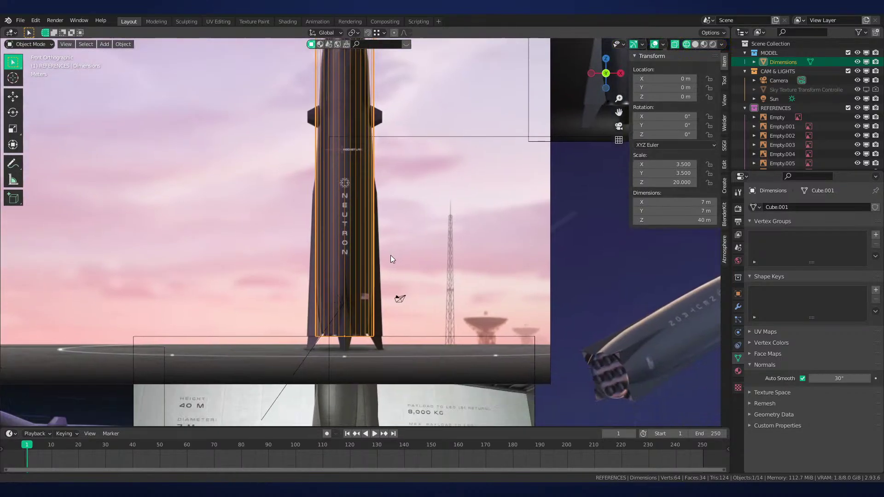
pyautogui.scroll(-1, 395, 295)
pyautogui.scroll(3, 410, 237)
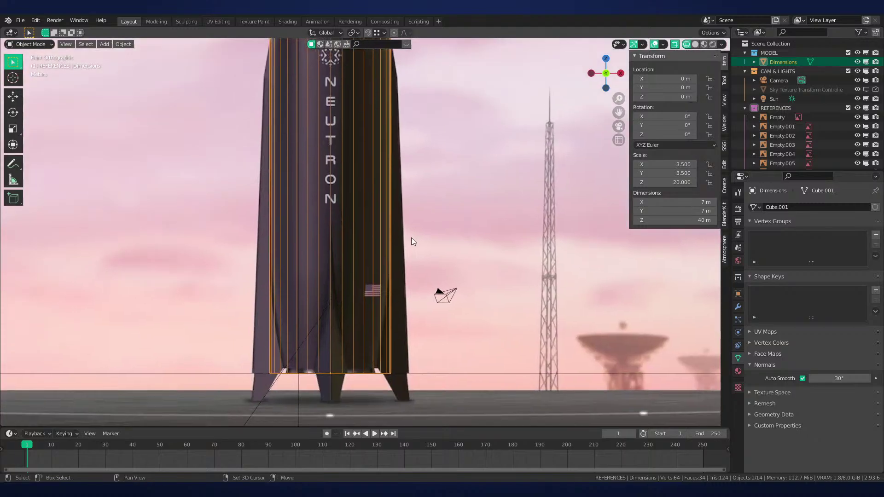
pyautogui.click(432, 204)
pyautogui.press('g')
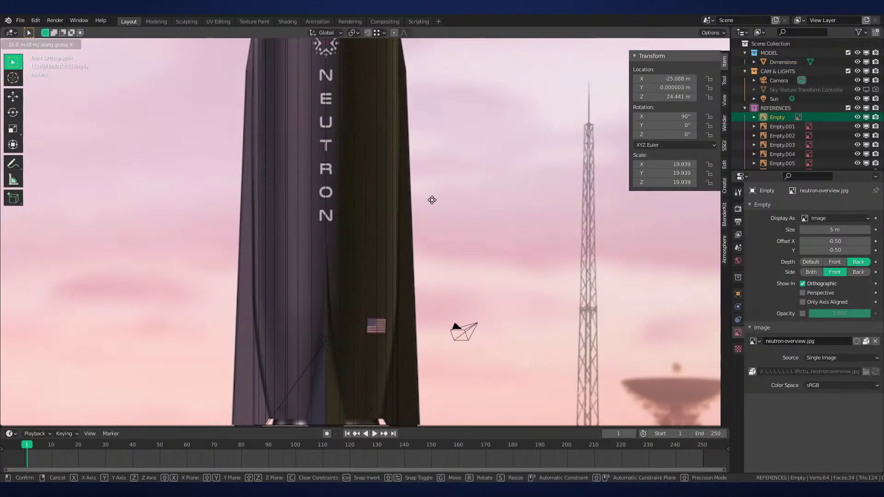
pyautogui.press('x')
pyautogui.click(431, 210)
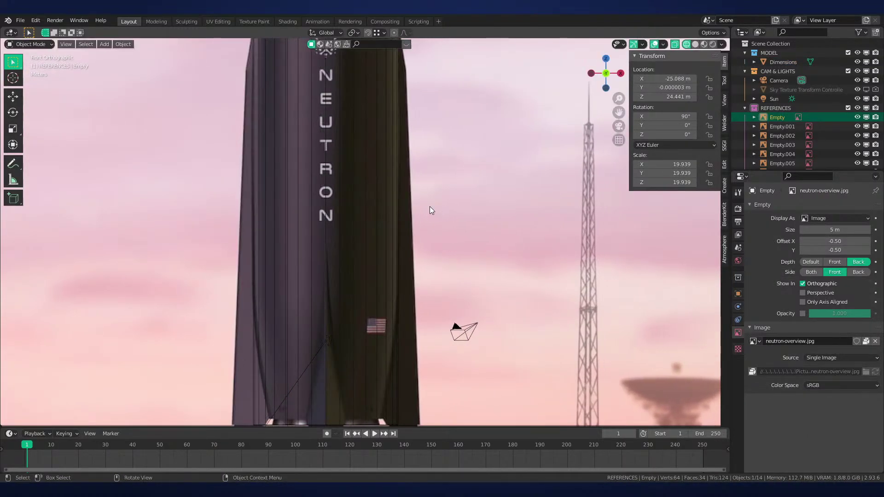
pyautogui.click(397, 203)
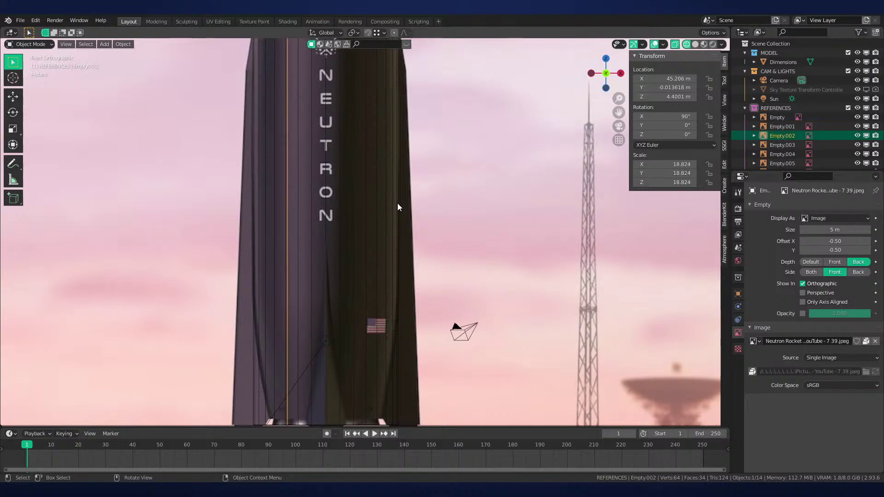
pyautogui.click(397, 203)
pyautogui.press('g')
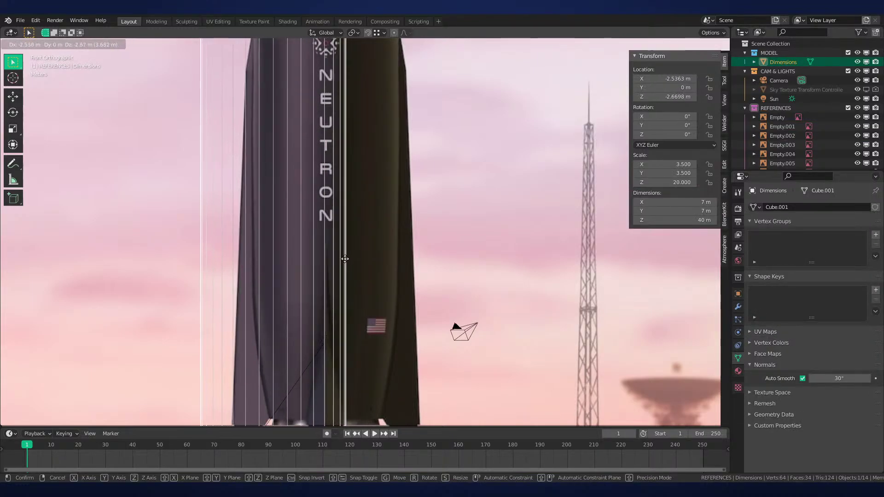
pyautogui.rightClick(340, 272)
# Survey the reference images around the launch-pad rocket and examine its body, fins and lower section against the cylinder
pyautogui.scroll(-3, 441, 283)
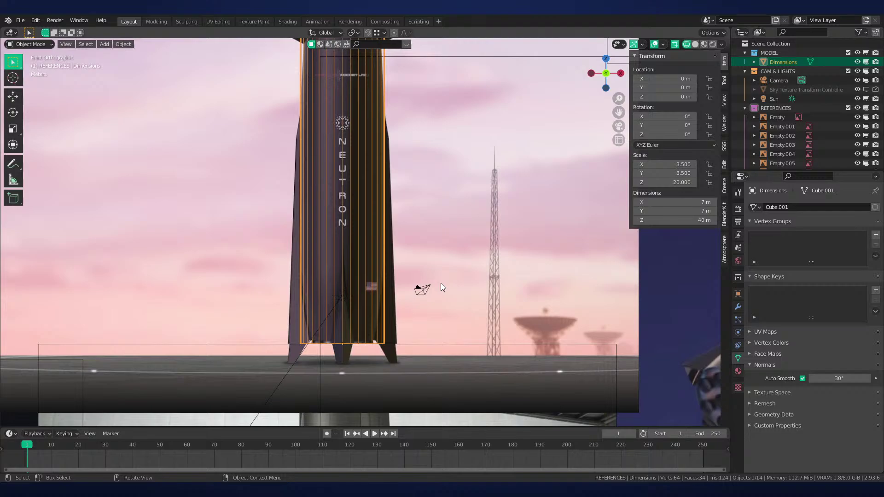
pyautogui.scroll(-5, 426, 266)
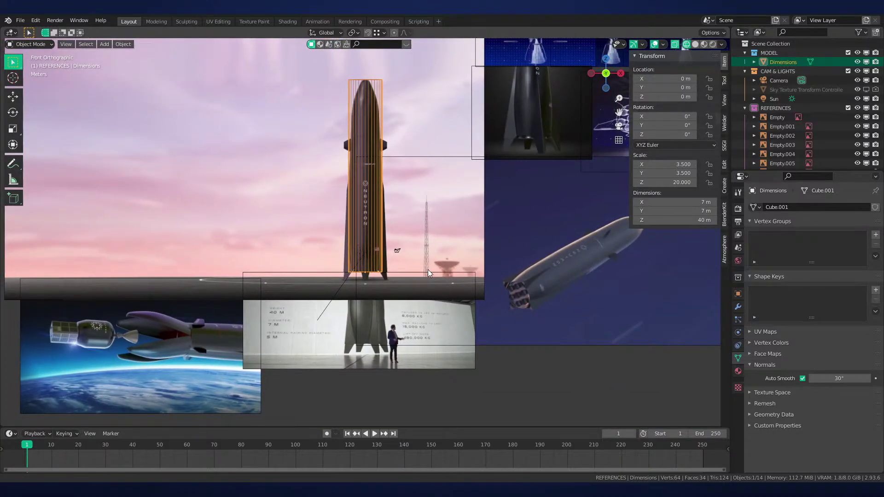
pyautogui.keyDown('shift'); pyautogui.moveTo(427, 269); pyautogui.dragTo(347, 305, button='middle'); pyautogui.keyUp('shift')
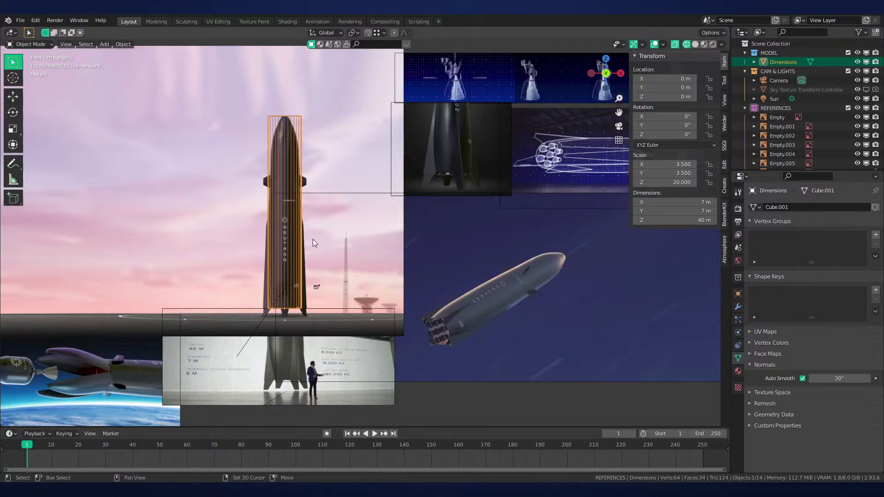
pyautogui.keyDown('shift'); pyautogui.moveTo(313, 239); pyautogui.dragTo(366, 262, button='middle'); pyautogui.keyUp('shift')
pyautogui.scroll(4, 397, 288)
pyautogui.keyDown('shift'); pyautogui.moveTo(389, 292); pyautogui.dragTo(422, 273, button='middle'); pyautogui.keyUp('shift')
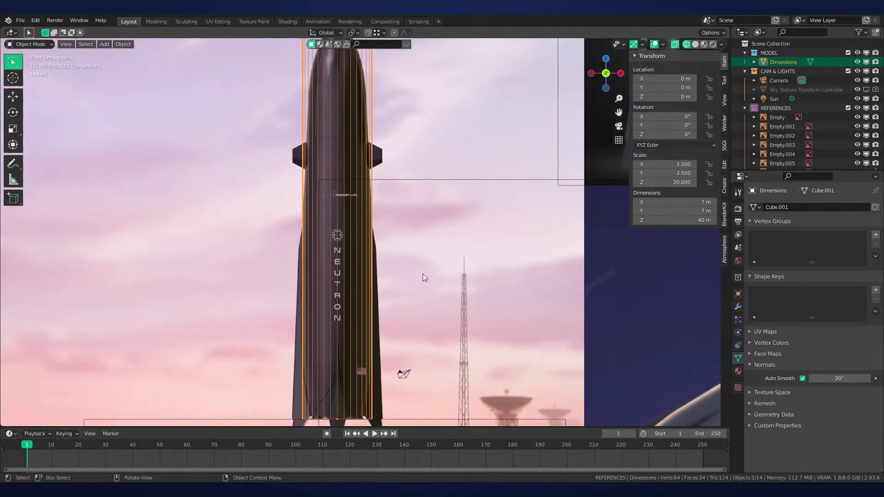
pyautogui.keyDown('shift'); pyautogui.moveTo(395, 365); pyautogui.dragTo(438, 253, button='middle'); pyautogui.keyUp('shift')
pyautogui.scroll(4, 423, 259)
# Cut one horizontal edge loop around the Dimensions cylinder just below the NEUTRON lettering, at a local Z of about 0.445 m
pyautogui.press('Tab')
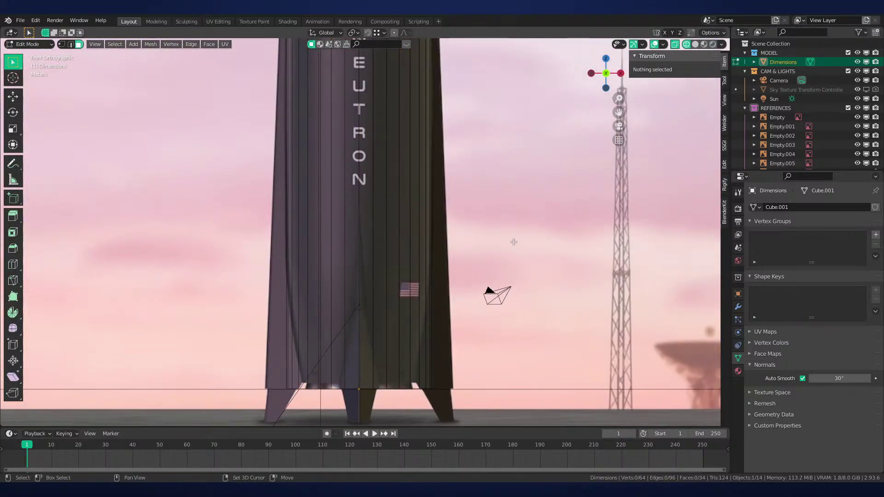
pyautogui.keyDown('shift'); pyautogui.moveTo(487, 242); pyautogui.dragTo(492, 249, button='middle'); pyautogui.keyUp('shift')
pyautogui.hotkey('ctrl', 'r')
pyautogui.click(419, 187)
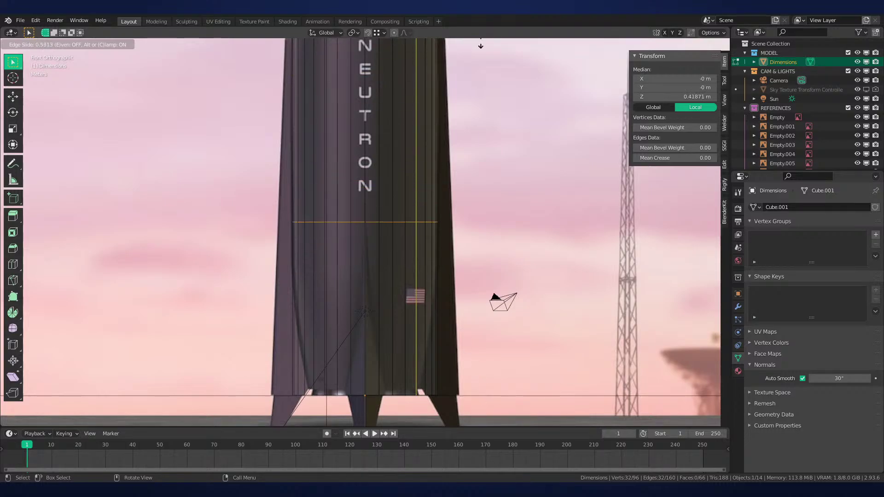
pyautogui.click(481, 69)
pyautogui.scroll(2, 472, 217)
pyautogui.press('g')
pyautogui.press('g')
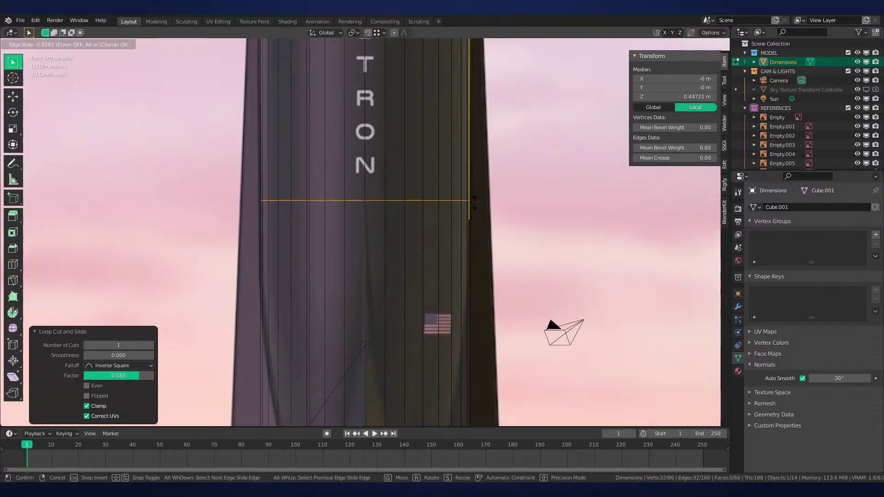
pyautogui.click(475, 202)
# Examine the fin outlines, engine cluster and body profile in the wireframe rocket reference
pyautogui.scroll(-6, 477, 218)
pyautogui.keyDown('shift'); pyautogui.moveTo(501, 257); pyautogui.dragTo(212, 300, button='middle'); pyautogui.keyUp('shift')
pyautogui.scroll(-1, 214, 298)
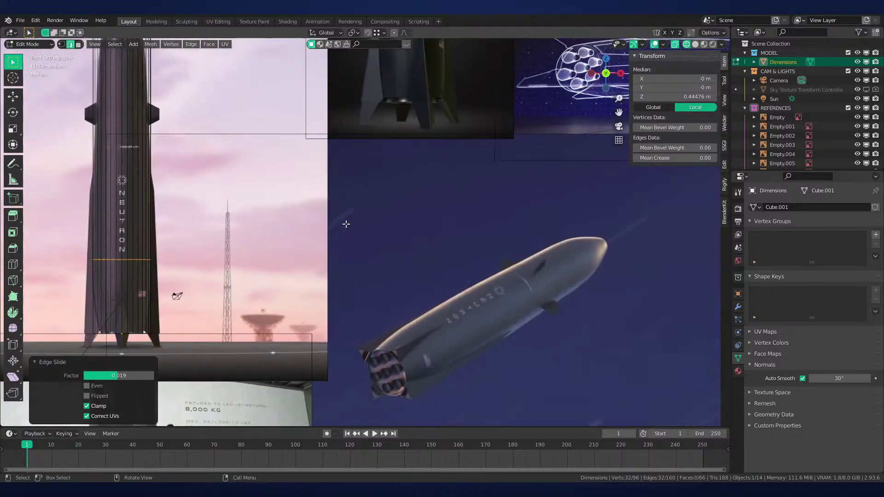
pyautogui.keyDown('shift'); pyautogui.moveTo(591, 119); pyautogui.dragTo(259, 267, button='middle'); pyautogui.keyUp('shift')
pyautogui.scroll(2, 258, 267)
pyautogui.scroll(1, 381, 235)
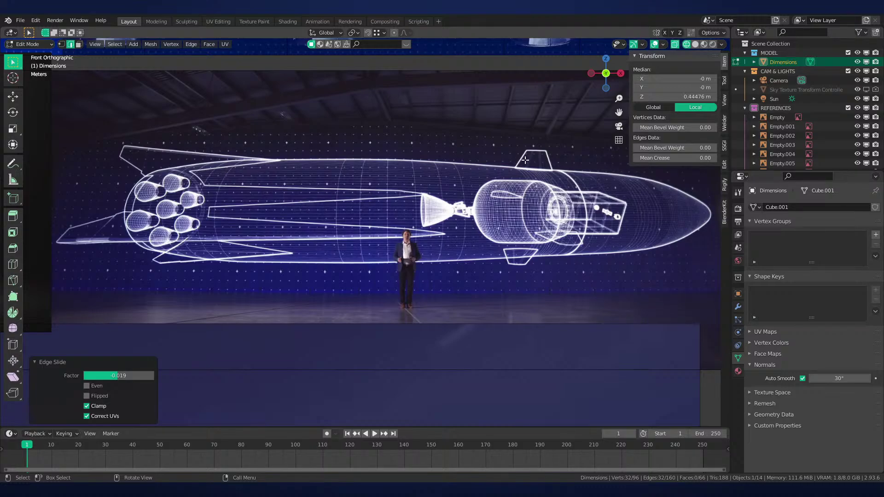
pyautogui.keyDown('shift'); pyautogui.moveTo(307, 208); pyautogui.dragTo(330, 218, button='middle'); pyautogui.keyUp('shift')
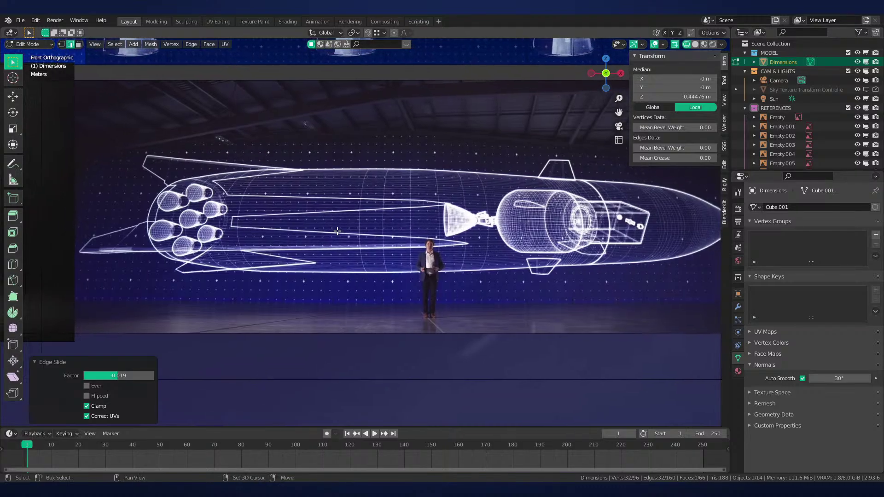
pyautogui.scroll(-2, 317, 221)
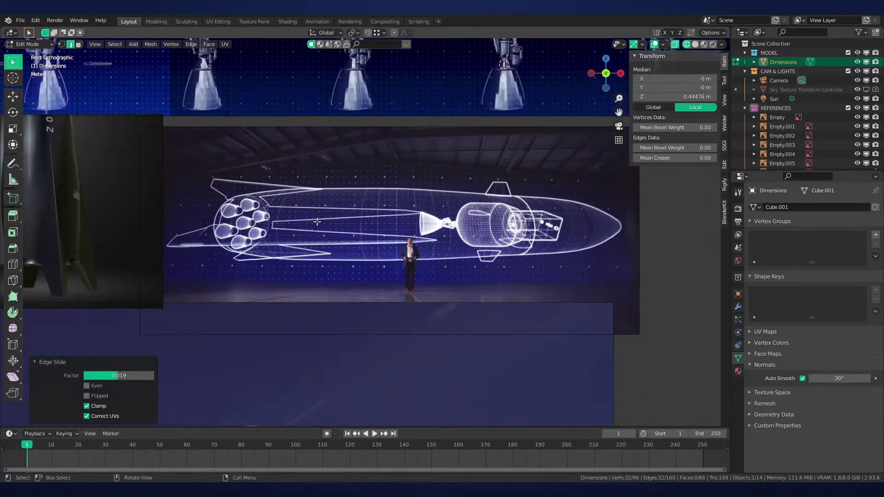
pyautogui.scroll(1, 318, 222)
pyautogui.keyDown('shift'); pyautogui.moveTo(317, 221); pyautogui.dragTo(383, 229, button='middle'); pyautogui.keyUp('shift')
pyautogui.scroll(2, 385, 232)
pyautogui.scroll(-4, 298, 243)
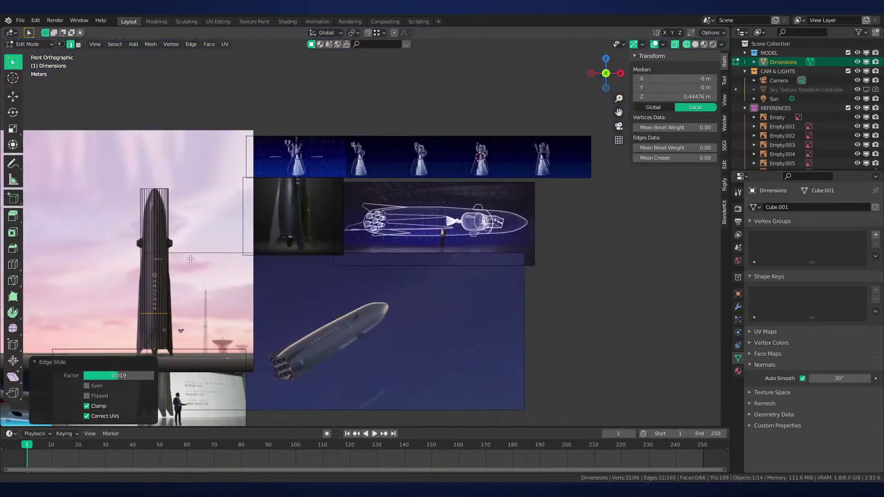
pyautogui.scroll(5, 332, 218)
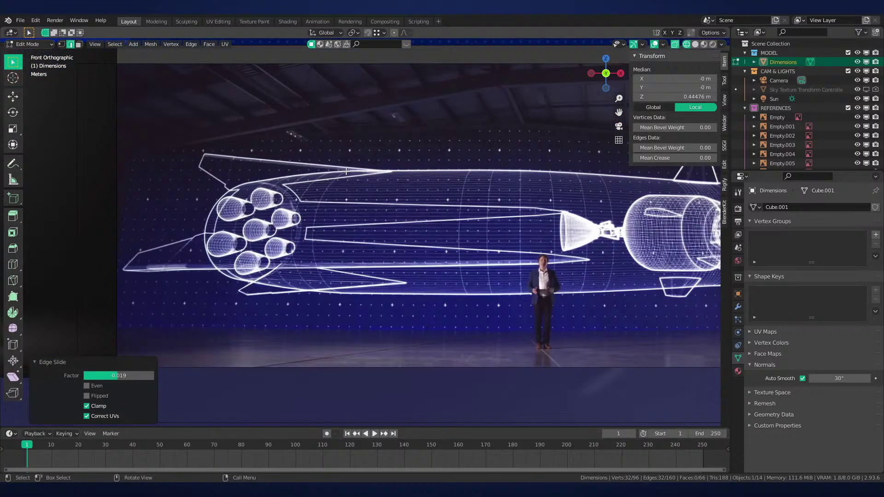
pyautogui.scroll(-4, 313, 286)
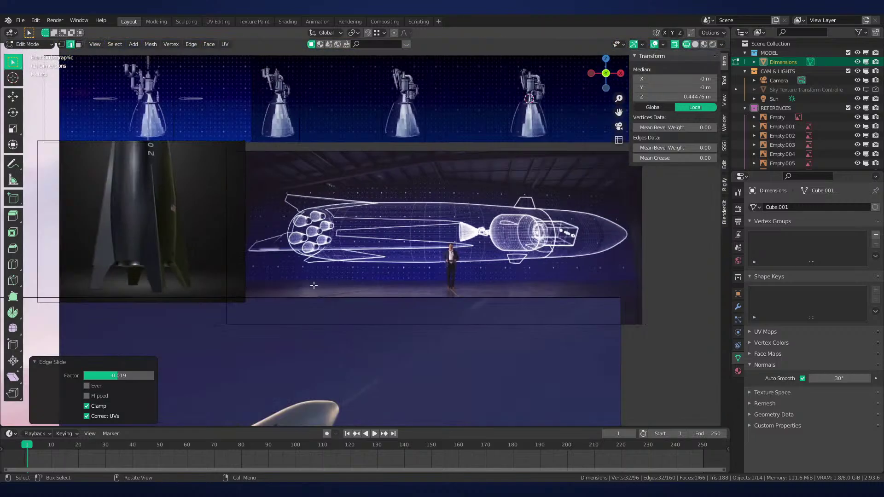
# Slide the cylinder's horizontal edge loop down to a local Z of about 0.413 m, below the NEUTRON lettering
pyautogui.keyDown('shift'); pyautogui.moveTo(312, 286); pyautogui.dragTo(600, 132, button='middle'); pyautogui.keyUp('shift')
pyautogui.scroll(5, 477, 219)
pyautogui.keyDown('shift'); pyautogui.moveTo(221, 233); pyautogui.dragTo(370, 167, button='middle'); pyautogui.keyUp('shift')
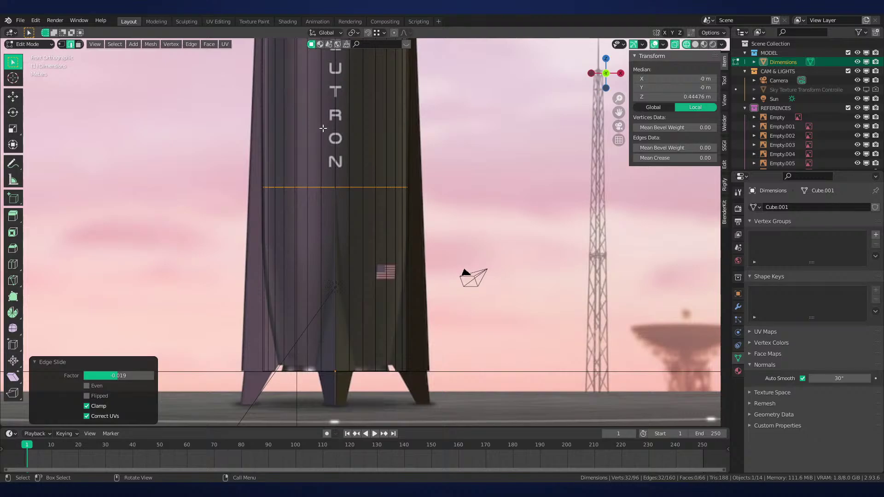
pyautogui.scroll(2, 369, 168)
pyautogui.press('g')
pyautogui.press('g')
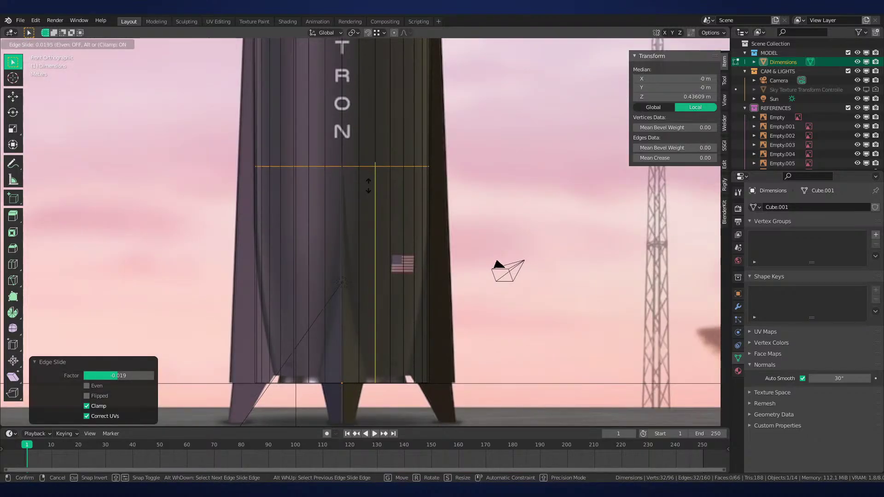
pyautogui.click(380, 210)
pyautogui.scroll(2, 405, 184)
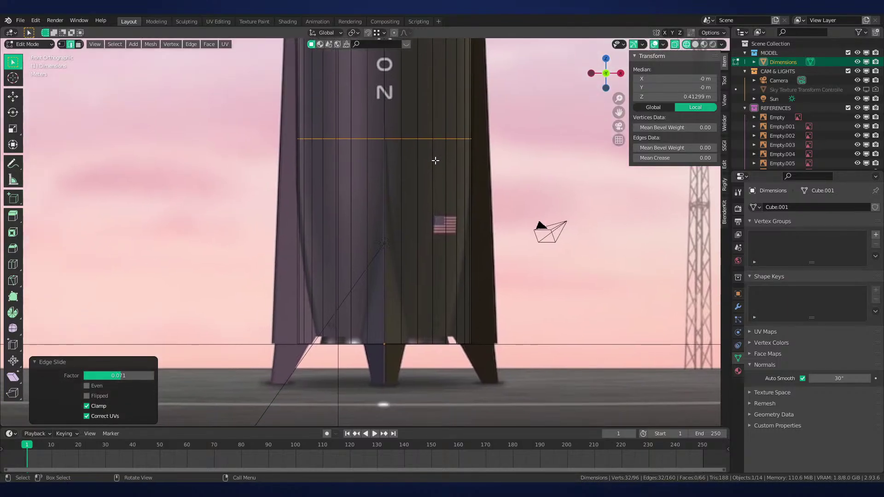
# Shift the neutron-overview.jpg reference in the negative X direction until the rocket's outer fin edge roughly meets the Dimensions cylinder's side
pyautogui.press('Tab')
pyautogui.click(235, 176)
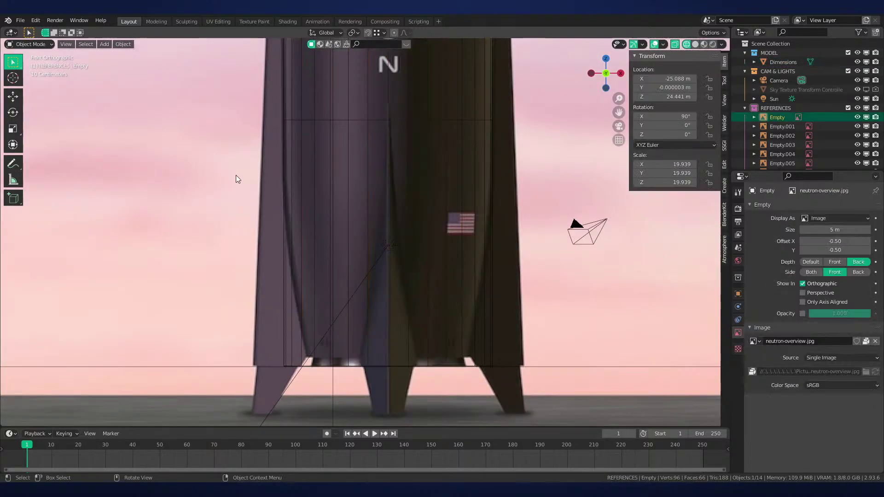
pyautogui.press('g')
pyautogui.press('x')
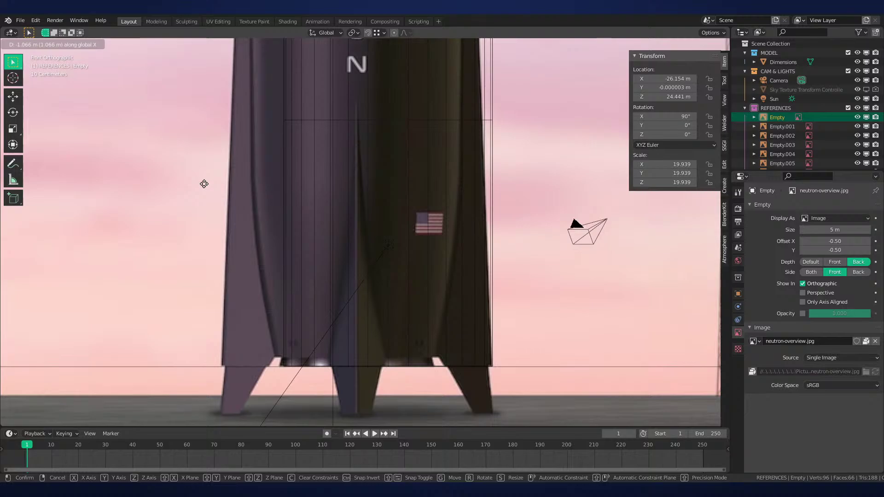
pyautogui.click(208, 179)
# Select the Dimensions cylinder's horizontal edge loop and slide it up to a local Z of about 0.445 m
pyautogui.click(330, 115)
pyautogui.press('Tab')
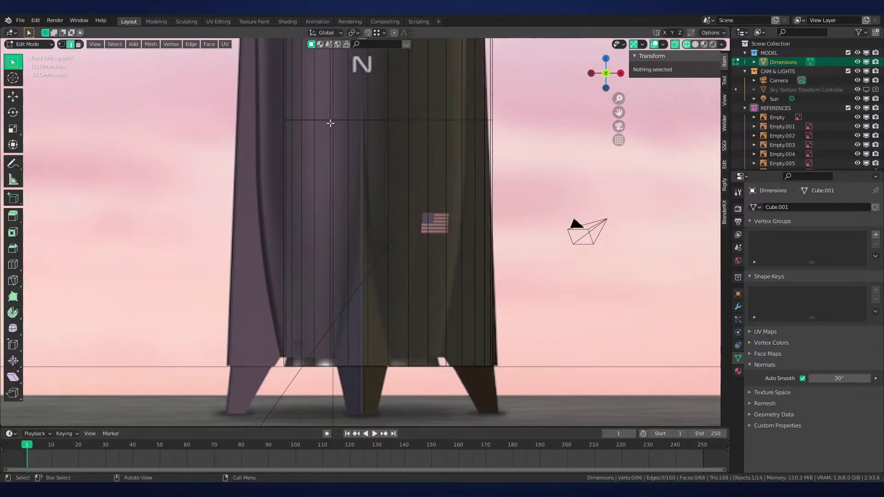
pyautogui.keyDown('alt'); pyautogui.click(332, 122); pyautogui.keyUp('alt')
pyautogui.press('g')
pyautogui.press('g')
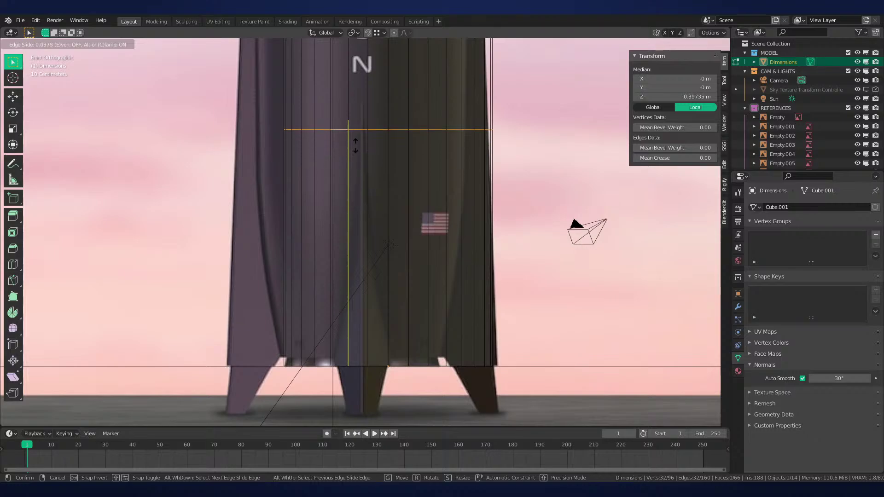
pyautogui.click(365, 113)
pyautogui.keyDown('shift'); pyautogui.moveTo(415, 267); pyautogui.dragTo(382, 259, button='middle'); pyautogui.keyUp('shift')
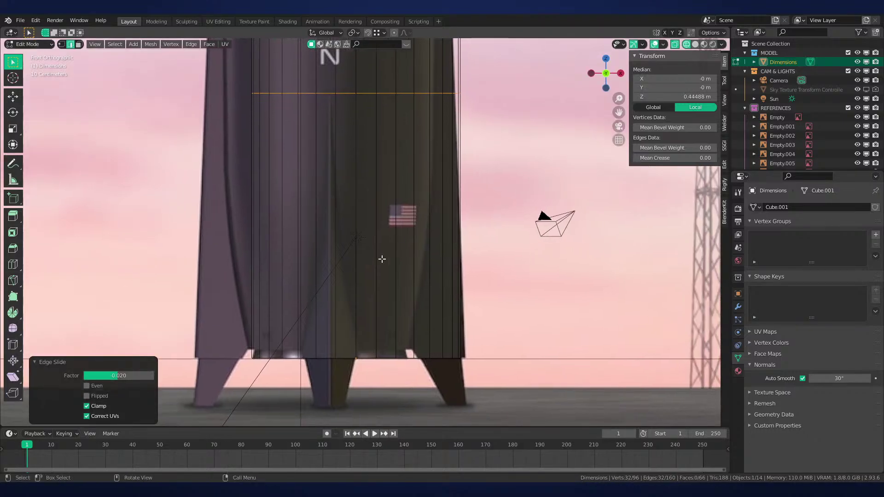
# Select the Dimensions cylinder's bottom edge ring and leave mesh editing
pyautogui.moveTo(196, 327); pyautogui.dragTo(442, 373)
pyautogui.scroll(1, 522, 332)
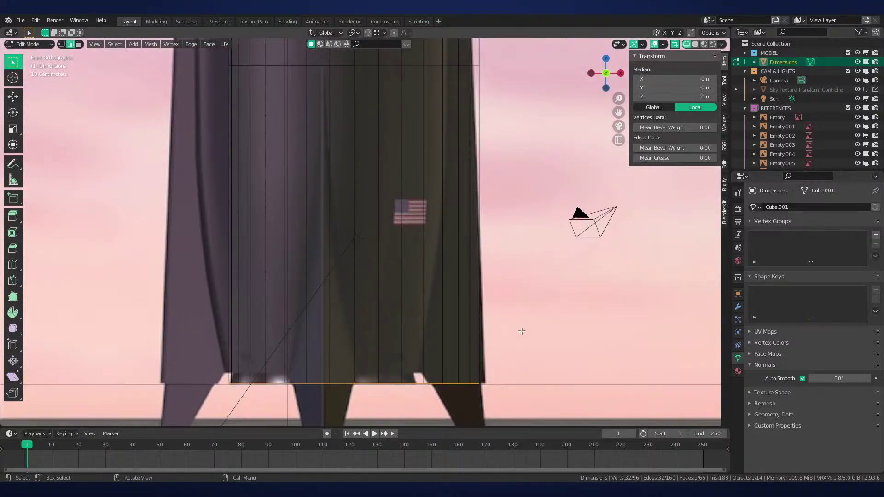
pyautogui.keyDown('shift'); pyautogui.moveTo(522, 331); pyautogui.dragTo(514, 202, button='middle'); pyautogui.keyUp('shift')
pyautogui.press('Tab')
# Move the neutron-overview.jpg reference about 0.88 m in positive X so the rocket body centres on the Dimensions cylinder
pyautogui.scroll(-1, 440, 285)
pyautogui.click(402, 282)
pyautogui.scroll(-4, 428, 258)
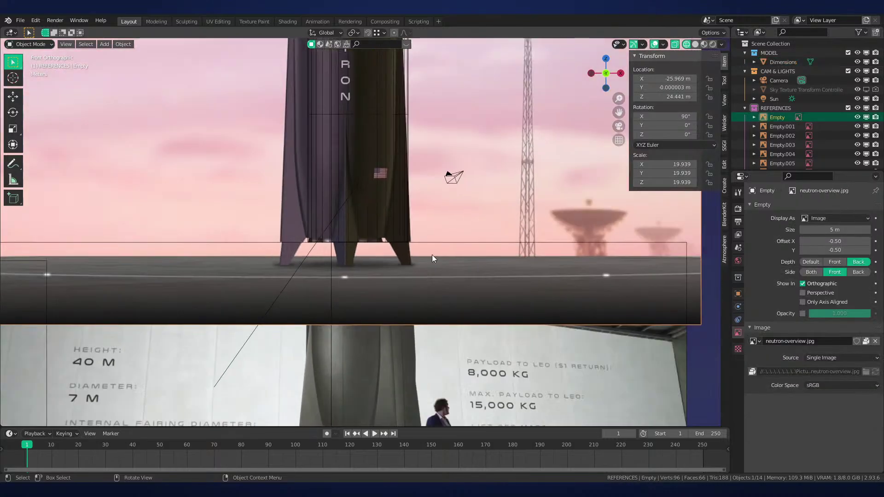
pyautogui.scroll(8, 369, 251)
pyautogui.press('g')
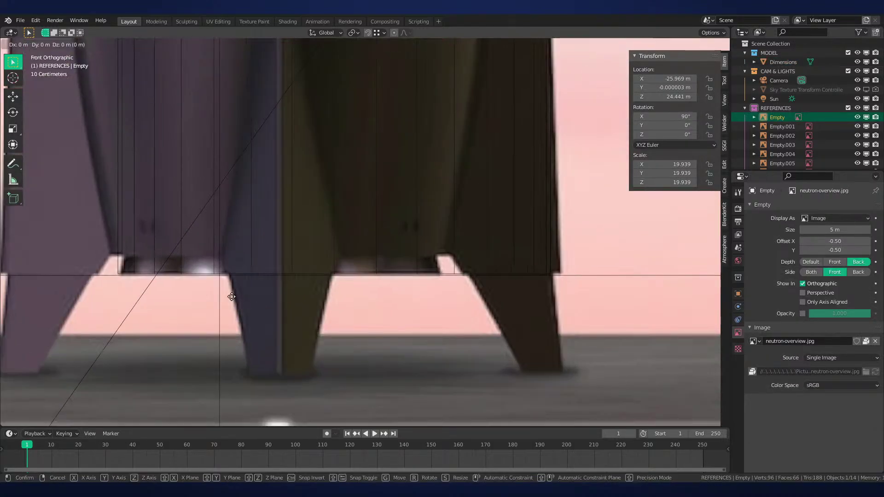
pyautogui.rightClick(243, 296)
pyautogui.scroll(-4, 318, 287)
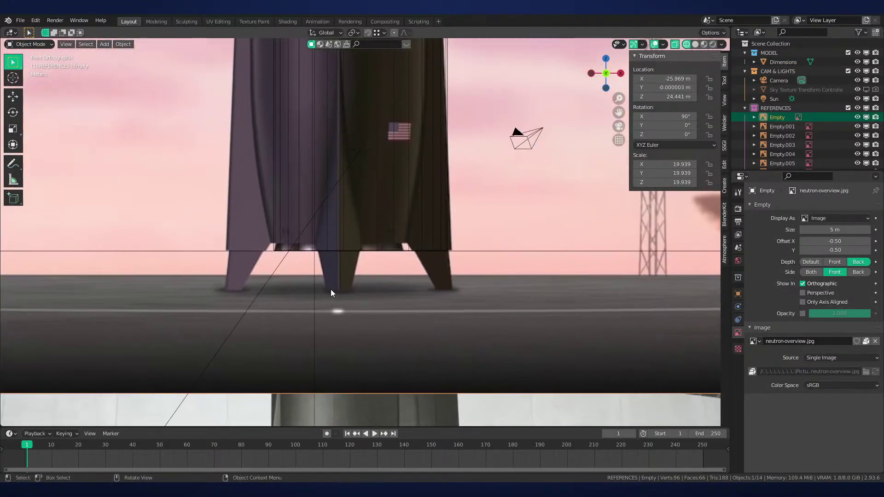
pyautogui.scroll(4, 331, 281)
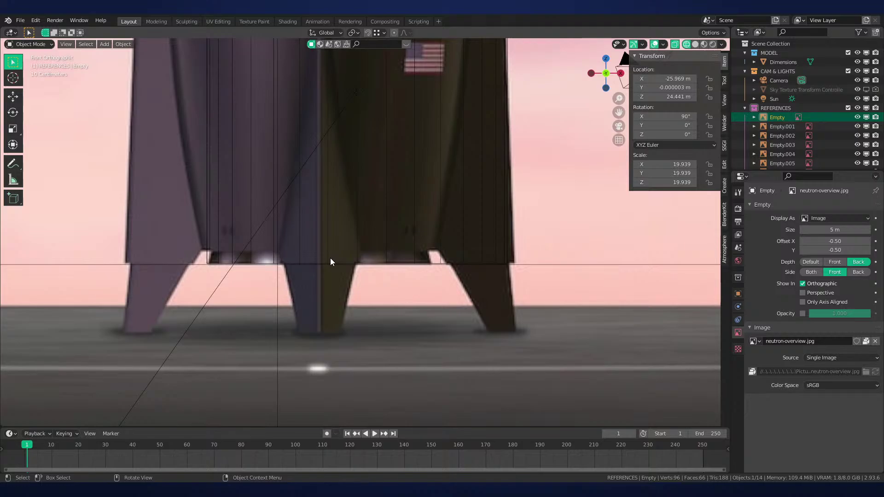
pyautogui.press('g')
pyautogui.press('x')
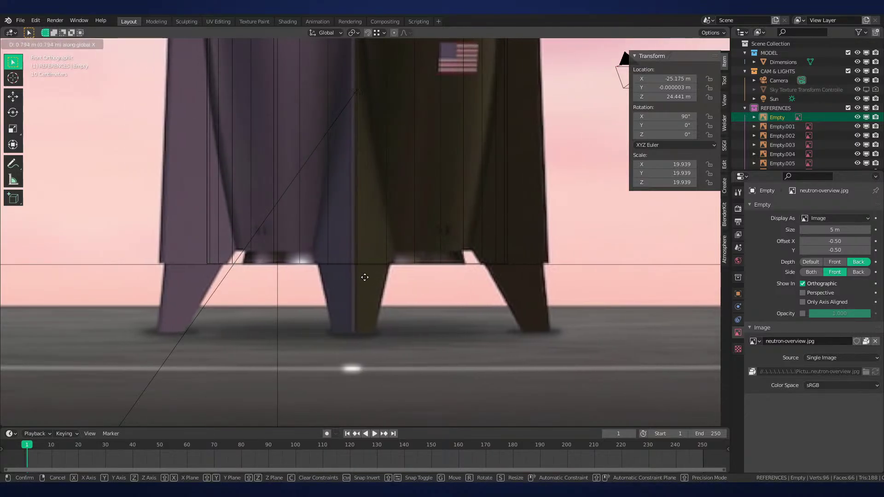
pyautogui.click(380, 282)
# Scale the Dimensions cylinder's bottom ring to 0.79 and raise it about 0.31 m to match the narrowed engine end
pyautogui.keyDown('shift'); pyautogui.moveTo(380, 283); pyautogui.dragTo(379, 359, button='middle'); pyautogui.keyUp('shift')
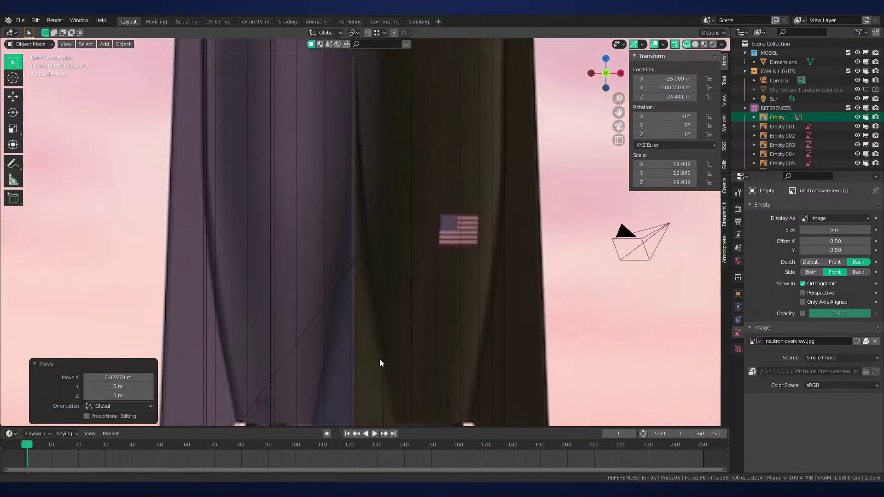
pyautogui.scroll(-4, 371, 296)
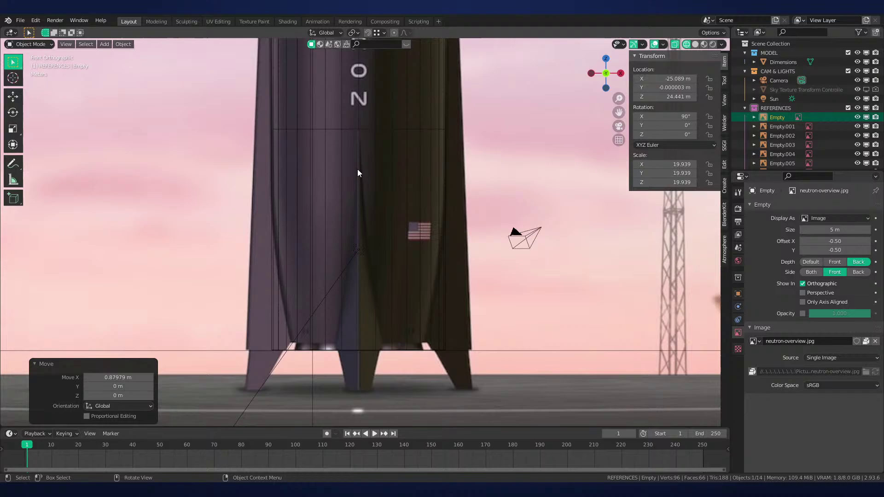
pyautogui.click(356, 129)
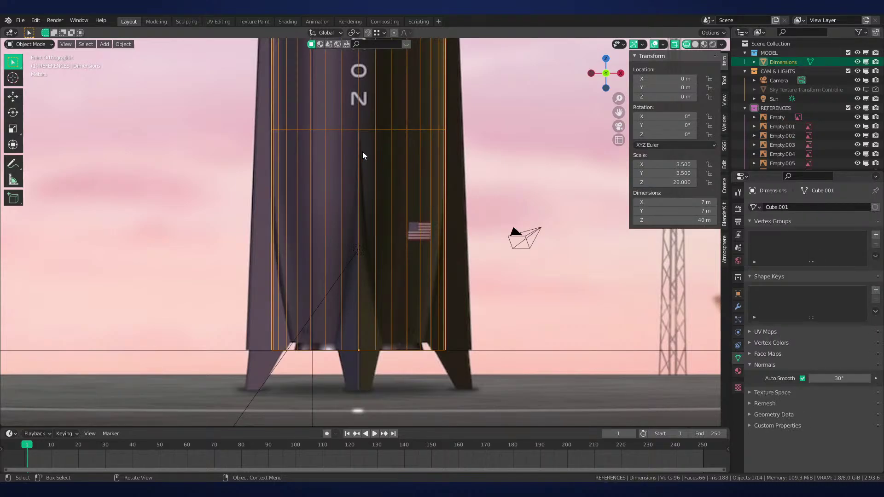
pyautogui.press('Tab')
pyautogui.scroll(2, 368, 138)
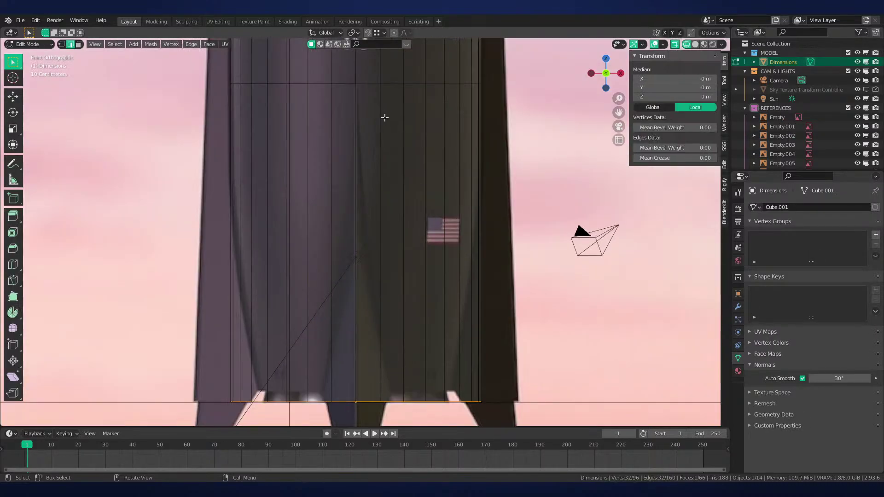
pyautogui.press('s')
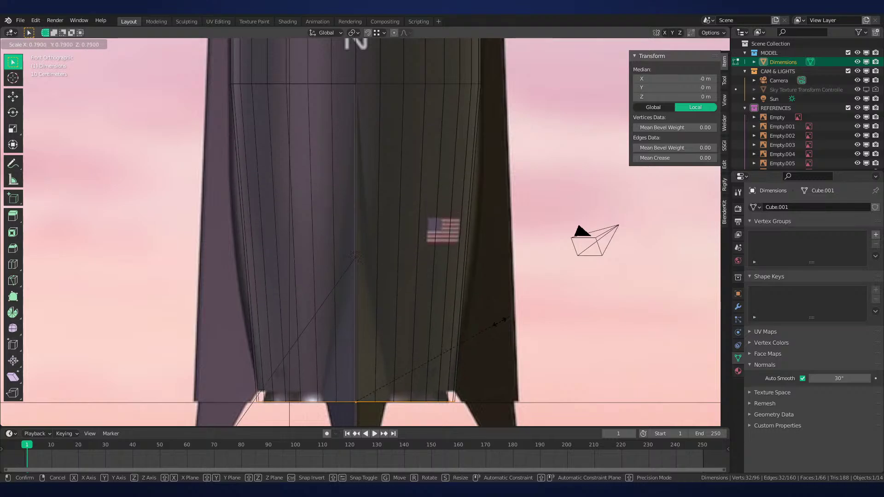
pyautogui.click(501, 320)
pyautogui.press('g')
pyautogui.press('z')
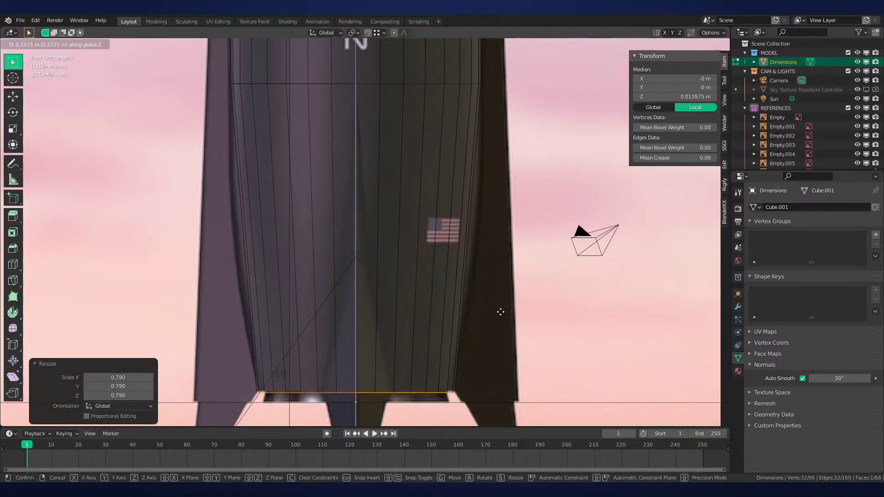
pyautogui.click(501, 314)
pyautogui.press('s')
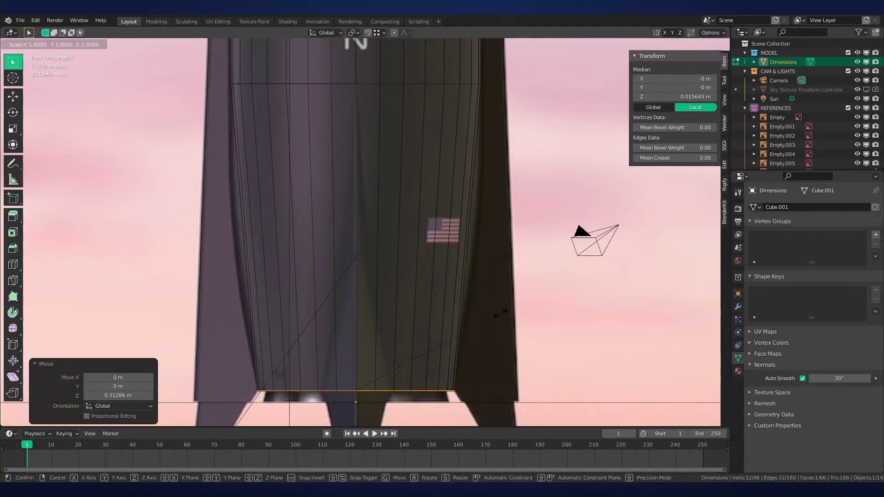
pyautogui.rightClick(501, 313)
# Insert an edge loop midway in the tapered lower section and enlarge it by 1.089 and 1.013 to follow the body outline
pyautogui.hotkey('ctrl', 'r')
pyautogui.click(469, 282)
pyautogui.rightClick(469, 282)
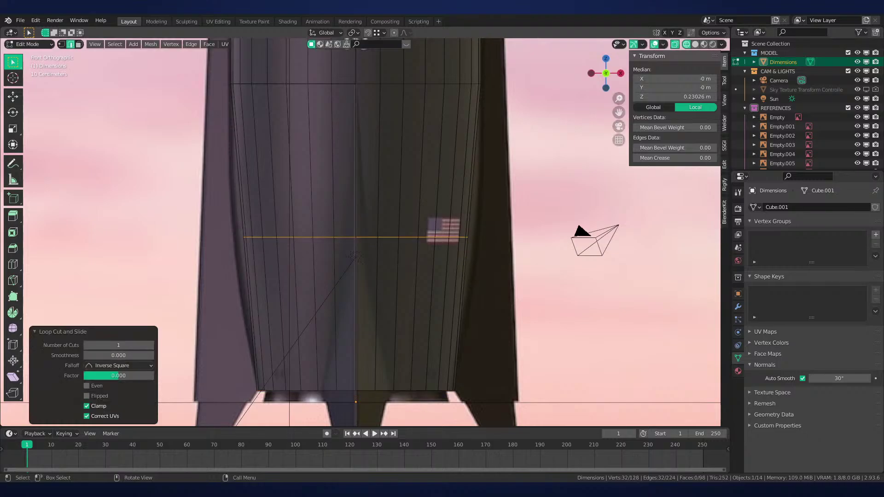
pyautogui.press('s')
pyautogui.click(483, 282)
pyautogui.press('g')
pyautogui.press('z')
pyautogui.rightClick(485, 267)
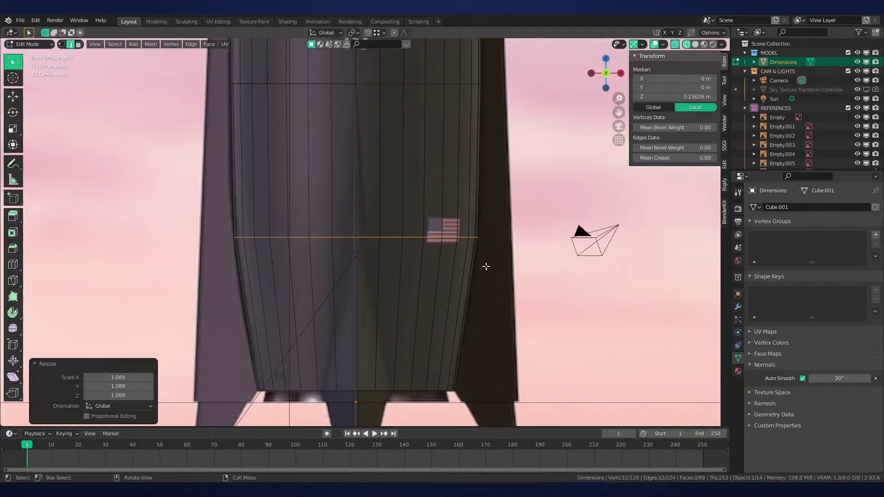
pyautogui.press('s')
pyautogui.click(487, 266)
# Bevel the midway loop with 5 segments and a 0.121 m width, and lower the band to a local Z of about 0.234 m
pyautogui.hotkey('ctrl', 'b')
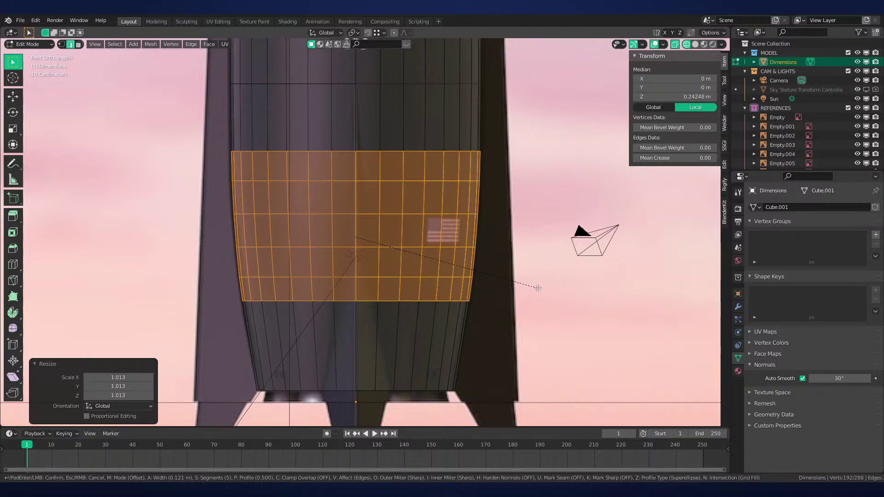
pyautogui.click(538, 287)
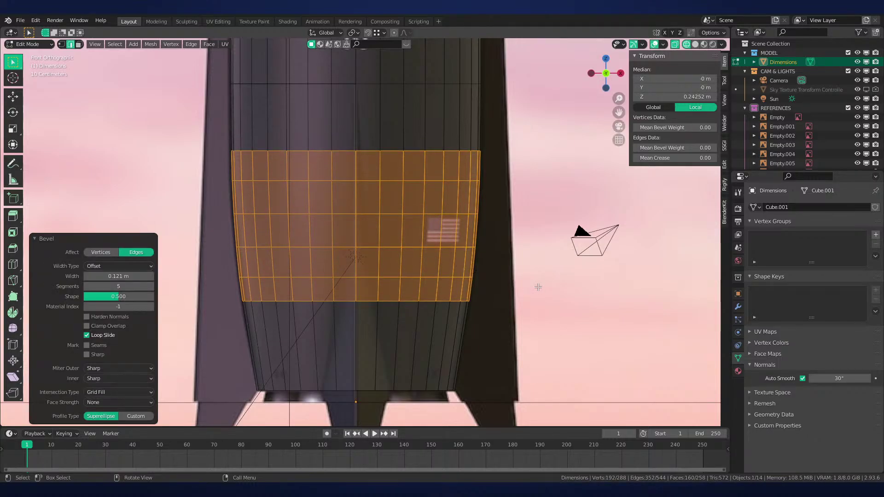
pyautogui.press('g')
pyautogui.press('z')
pyautogui.rightClick(536, 280)
pyautogui.press('g')
pyautogui.press('z')
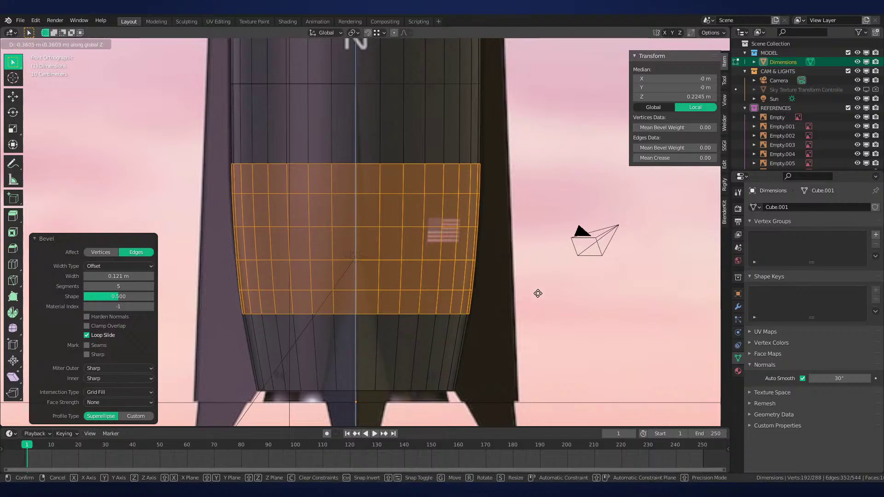
pyautogui.click(538, 286)
# Compress the bevelled band to about 0.95 along Z and raise it about 0.15 m
pyautogui.press('Tab')
pyautogui.scroll(-1, 530, 285)
pyautogui.press('Tab')
pyautogui.press('s')
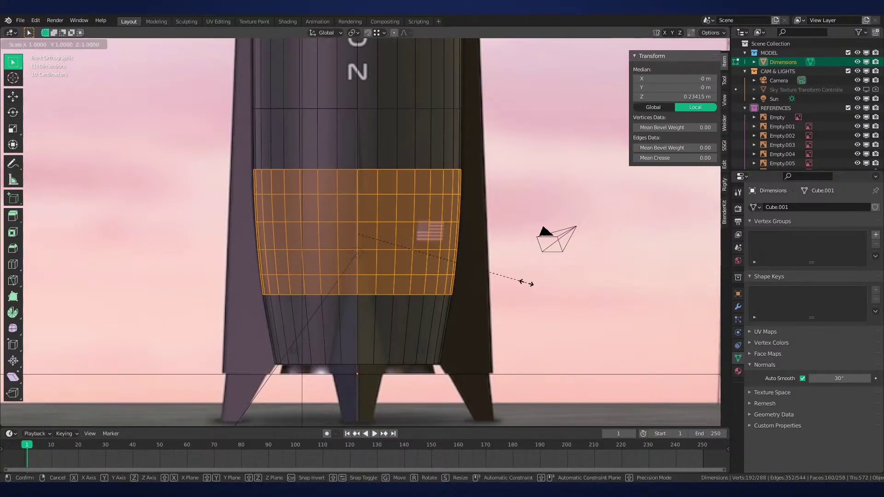
pyautogui.press('z')
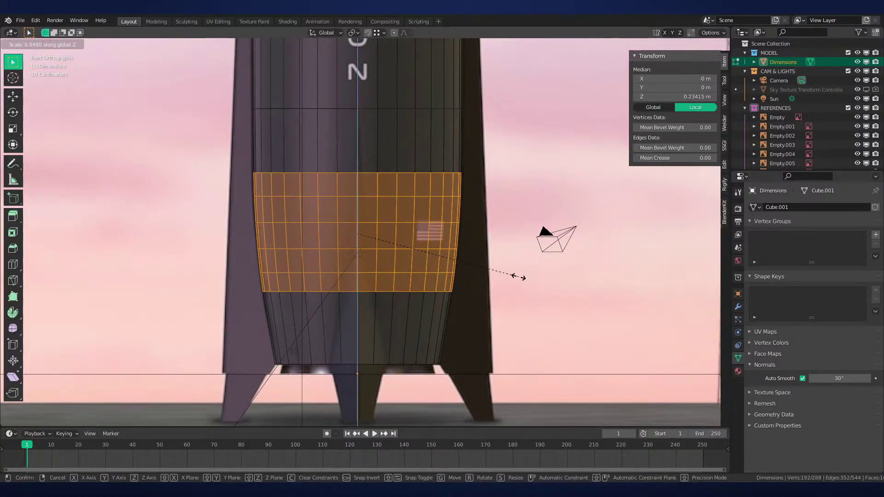
pyautogui.rightClick(518, 276)
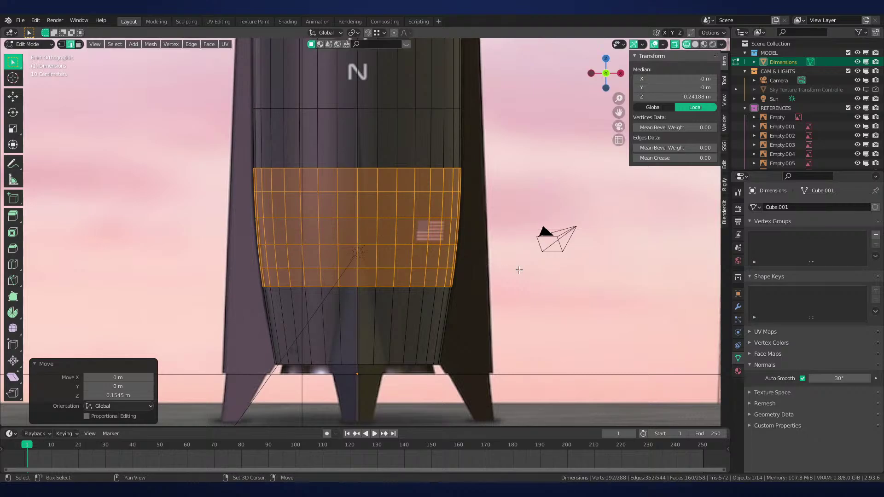
pyautogui.press('Tab')
# Compare the Dimensions mesh with the reference rocket's lower body, grid fins and nose outline
pyautogui.scroll(-3, 506, 267)
pyautogui.scroll(3, 414, 244)
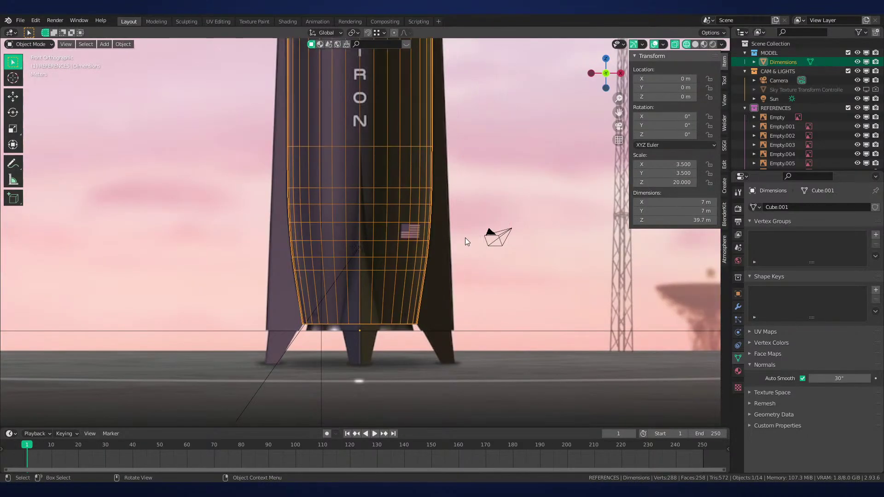
pyautogui.scroll(2, 464, 238)
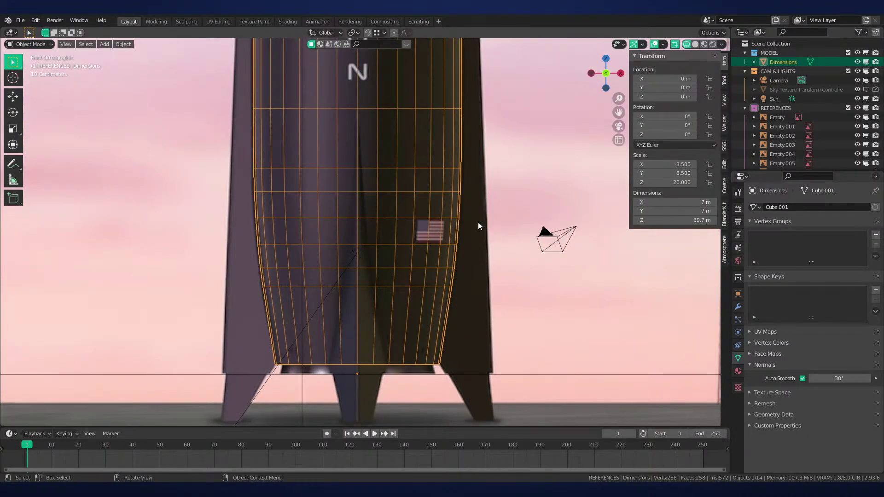
pyautogui.scroll(-3, 466, 213)
pyautogui.keyDown('shift'); pyautogui.moveTo(416, 114); pyautogui.dragTo(402, 302, button='middle'); pyautogui.keyUp('shift')
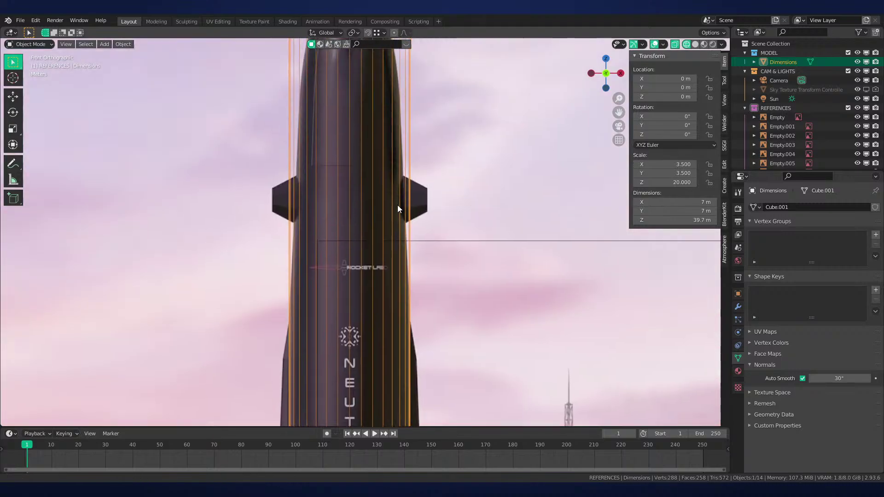
pyautogui.keyDown('shift'); pyautogui.moveTo(397, 206); pyautogui.dragTo(396, 267, button='middle'); pyautogui.keyUp('shift')
pyautogui.keyDown('shift'); pyautogui.moveTo(404, 177); pyautogui.dragTo(408, 198, button='middle'); pyautogui.keyUp('shift')
pyautogui.keyDown('shift'); pyautogui.moveTo(405, 146); pyautogui.dragTo(410, 221, button='middle'); pyautogui.keyUp('shift')
pyautogui.press('Tab')
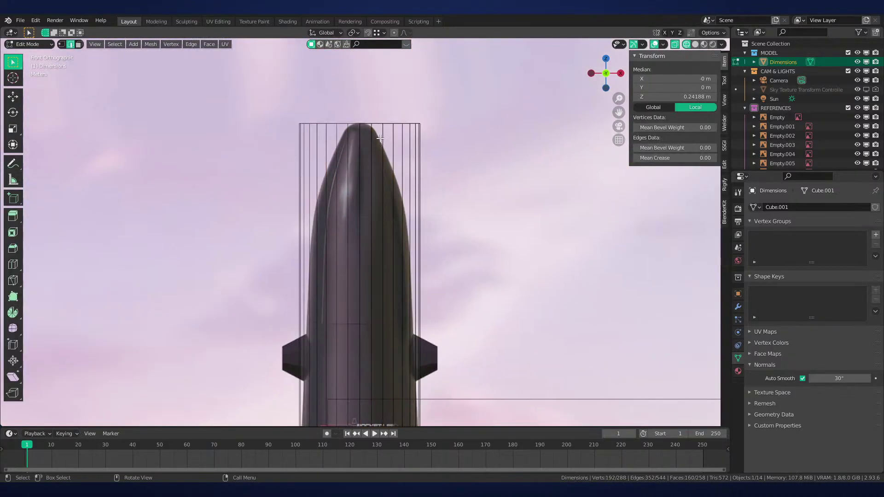
pyautogui.keyDown('shift'); pyautogui.moveTo(439, 196); pyautogui.dragTo(438, 65, button='middle'); pyautogui.keyUp('shift')
pyautogui.keyDown('shift'); pyautogui.moveTo(438, 414); pyautogui.dragTo(439, 249, button='middle'); pyautogui.keyUp('shift')
# Insert an edge loop just above the NEUTRON lettering, level with the fins' upper outer corners, at a local Z of about 0.862 m
pyautogui.scroll(4, 438, 250)
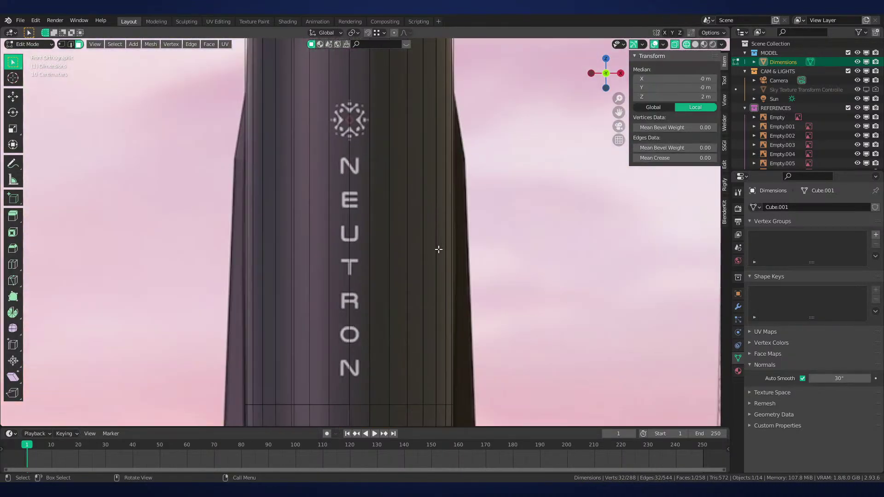
pyautogui.hotkey('ctrl', 'r')
pyautogui.click(438, 257)
pyautogui.click(462, 360)
pyautogui.press('g')
pyautogui.press('z')
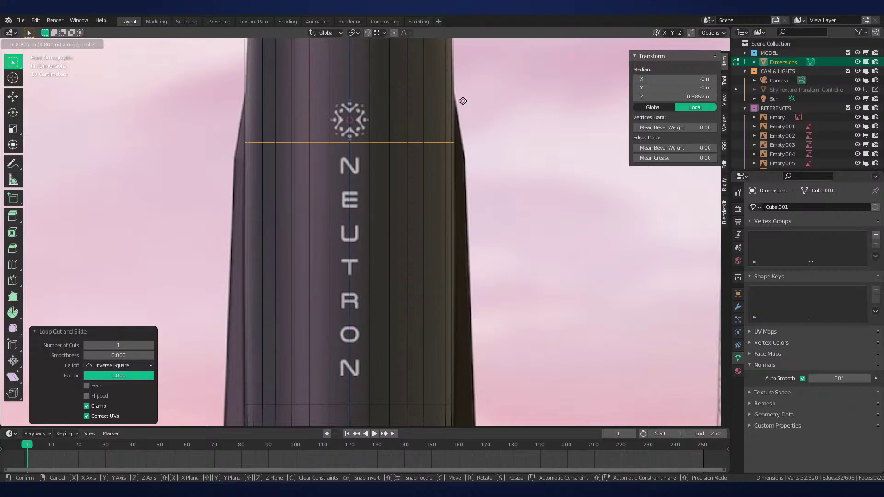
pyautogui.click(462, 101)
pyautogui.keyDown('shift'); pyautogui.moveTo(459, 136); pyautogui.dragTo(470, 279, button='middle'); pyautogui.keyUp('shift')
pyautogui.press('g')
pyautogui.press('z')
pyautogui.click(468, 292)
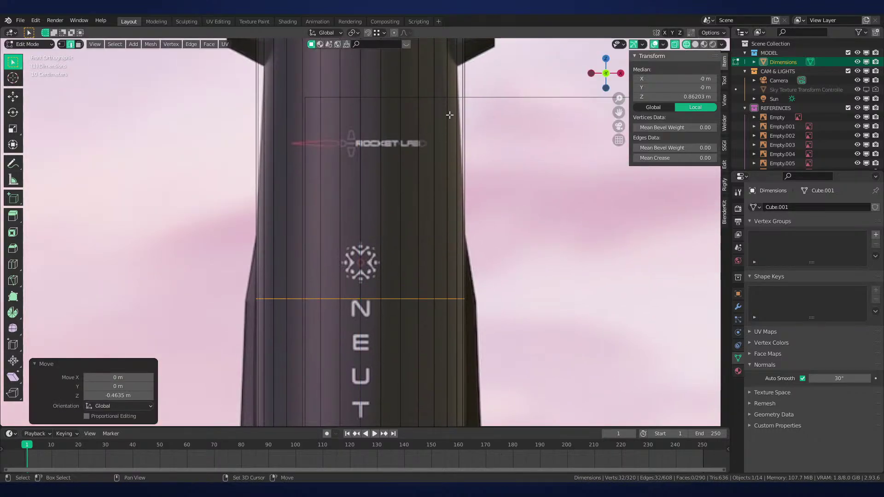
# Select the cylinder's top edge ring and examine the nose cone's outline against the cylinder down to the grid fins
pyautogui.keyDown('shift'); pyautogui.moveTo(449, 115); pyautogui.dragTo(447, 322, button='middle'); pyautogui.keyUp('shift')
pyautogui.scroll(-4, 472, 259)
pyautogui.keyDown('shift'); pyautogui.moveTo(455, 143); pyautogui.dragTo(468, 241, button='middle'); pyautogui.keyUp('shift')
pyautogui.scroll(1, 465, 230)
pyautogui.keyDown('alt'); pyautogui.click(373, 123); pyautogui.keyUp('alt')
pyautogui.scroll(1, 414, 179)
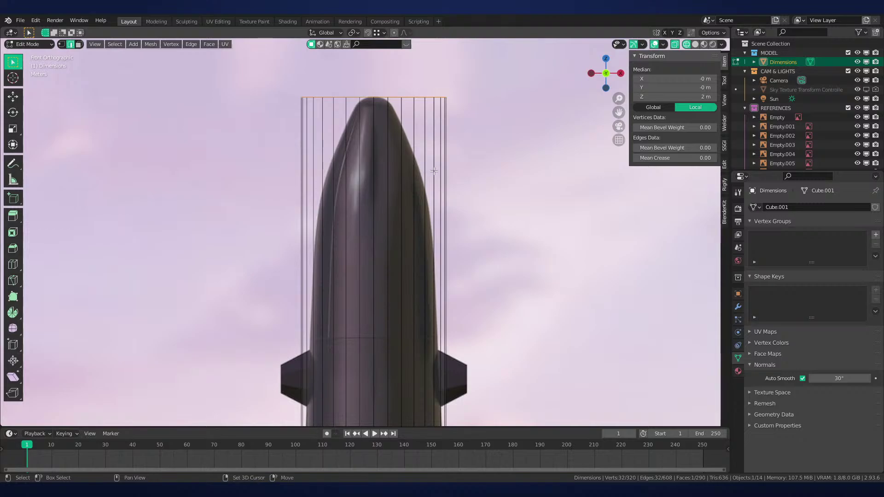
pyautogui.scroll(3, 440, 217)
pyautogui.keyDown('shift'); pyautogui.moveTo(434, 171); pyautogui.dragTo(455, 263, button='middle'); pyautogui.keyUp('shift')
pyautogui.scroll(-2, 446, 251)
pyautogui.keyDown('shift'); pyautogui.moveTo(426, 318); pyautogui.dragTo(411, 176, button='middle'); pyautogui.keyUp('shift')
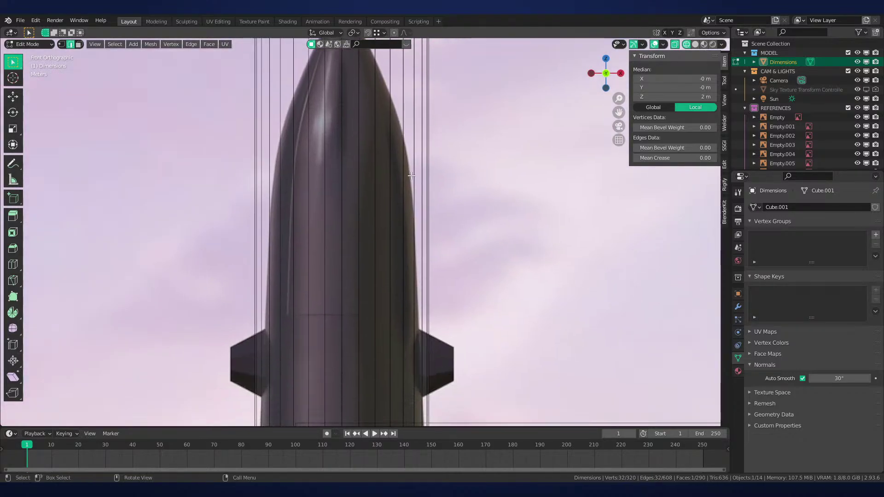
# Insert an edge loop just above the grid fins at a local Z of about 1.419 m and scale it to 0.879
pyautogui.hotkey('ctrl', 'r')
pyautogui.click(409, 292)
pyautogui.click(414, 292)
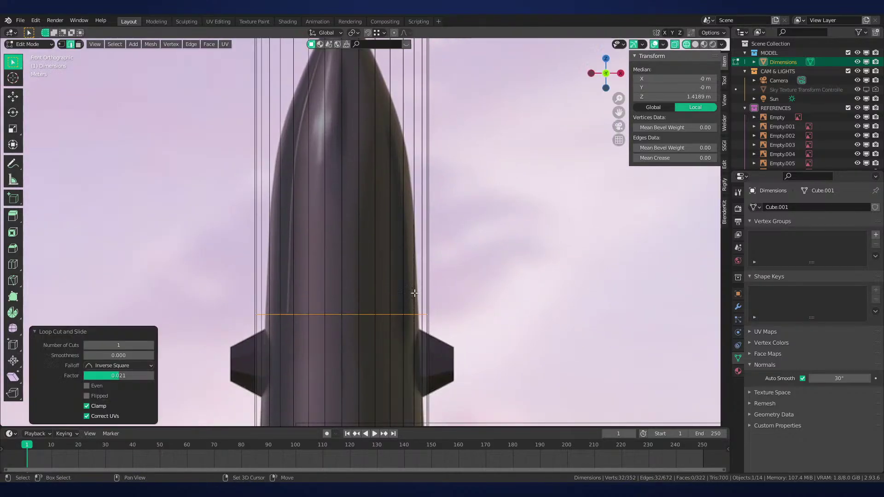
pyautogui.keyDown('shift'); pyautogui.moveTo(414, 293); pyautogui.dragTo(422, 158, button='middle'); pyautogui.keyUp('shift')
pyautogui.scroll(3, 422, 159)
pyautogui.press('s')
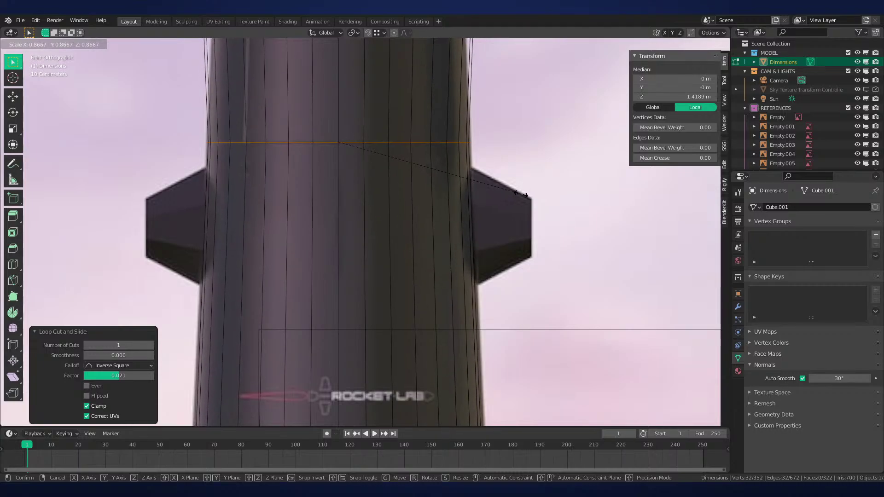
pyautogui.click(534, 195)
pyautogui.scroll(-3, 469, 251)
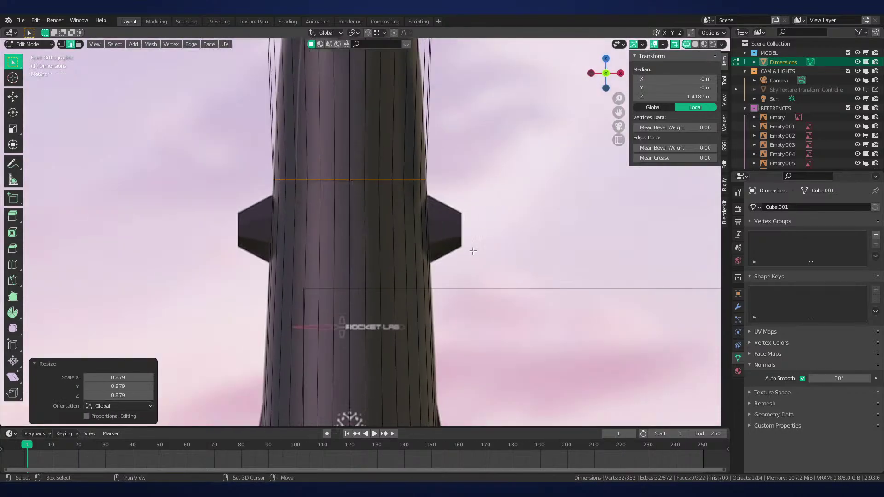
# Raise the edge loop above the NEUTRON lettering to a local Z of about 0.985 m, where the side fins begin
pyautogui.keyDown('shift'); pyautogui.moveTo(469, 251); pyautogui.dragTo(470, 165, button='middle'); pyautogui.keyUp('shift')
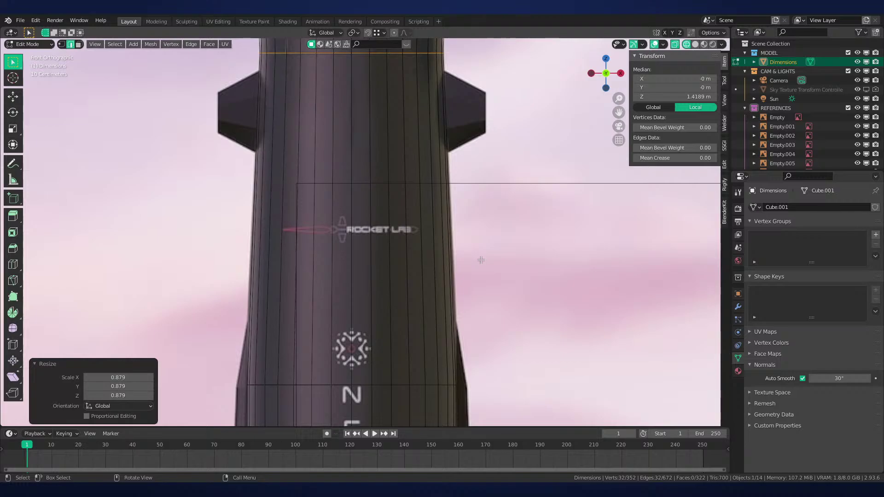
pyautogui.keyDown('shift'); pyautogui.moveTo(455, 354); pyautogui.dragTo(437, 281, button='middle'); pyautogui.keyUp('shift')
pyautogui.scroll(3, 406, 245)
pyautogui.keyDown('alt'); pyautogui.click(399, 246); pyautogui.keyUp('alt')
pyautogui.press('g')
pyautogui.press('z')
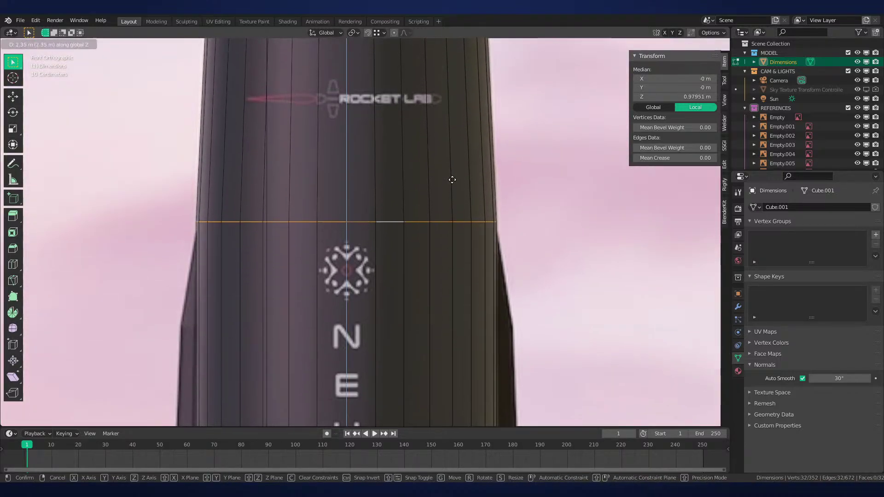
pyautogui.click(455, 177)
# Bevel the raised edge loop with a width of about 0.126 m and 5 segments
pyautogui.scroll(-1, 495, 217)
pyautogui.hotkey('ctrl', 'b')
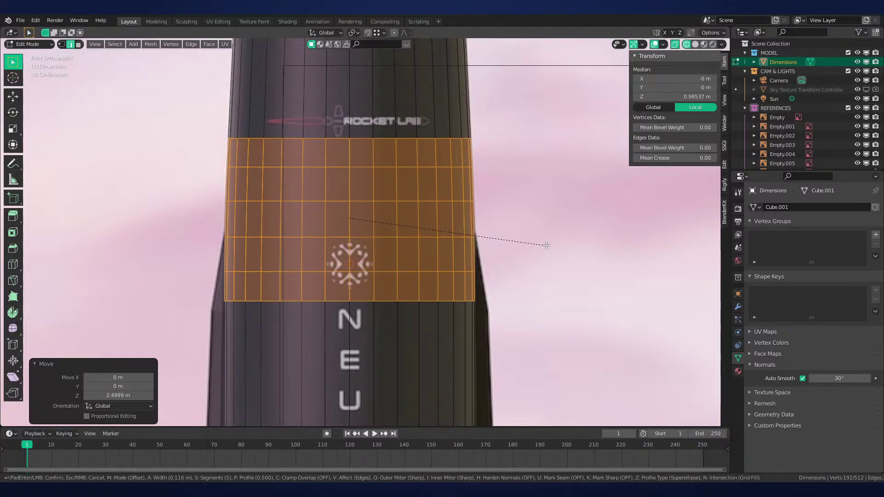
pyautogui.click(550, 246)
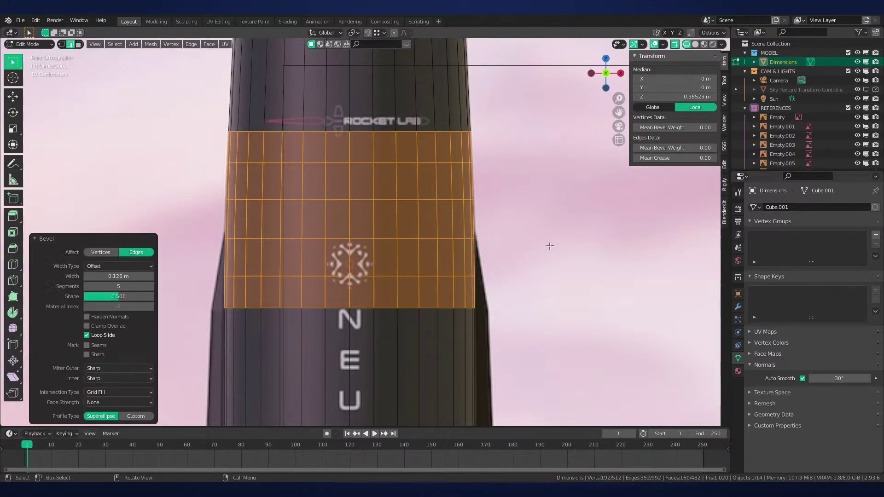
# Insert a centred edge loop between the grid-fin loop and the top at a local Z of about 1.710 m and scale it to the nose outline
pyautogui.keyDown('shift'); pyautogui.moveTo(515, 141); pyautogui.dragTo(542, 389, button='middle'); pyautogui.keyUp('shift')
pyautogui.keyDown('shift'); pyautogui.moveTo(488, 211); pyautogui.dragTo(456, 423, button='middle'); pyautogui.keyUp('shift')
pyautogui.moveTo(474, 142); pyautogui.dragTo(205, 206)
pyautogui.keyDown('shift'); pyautogui.moveTo(489, 228); pyautogui.dragTo(485, 172, button='middle'); pyautogui.keyUp('shift')
pyautogui.scroll(1, 485, 175)
pyautogui.hotkey('ctrl', 'r')
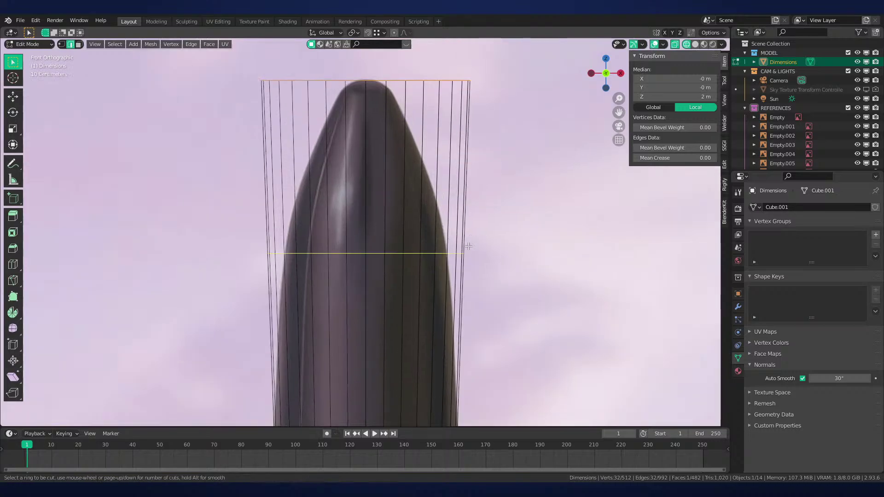
pyautogui.click(468, 246)
pyautogui.rightClick(472, 247)
pyautogui.keyDown('shift'); pyautogui.moveTo(492, 258); pyautogui.dragTo(513, 198, button='middle'); pyautogui.keyUp('shift')
pyautogui.press('s')
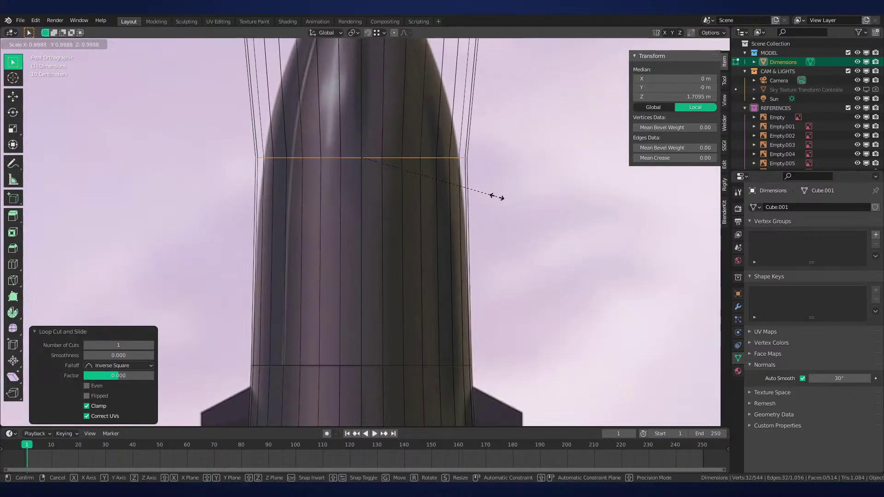
pyautogui.click(467, 181)
# Insert an edge loop between the nose loop and the grid-fin loop at a local Z of about 1.624 m and scale it to 1.016
pyautogui.hotkey('ctrl', 'r')
pyautogui.click(469, 194)
pyautogui.click(474, 166)
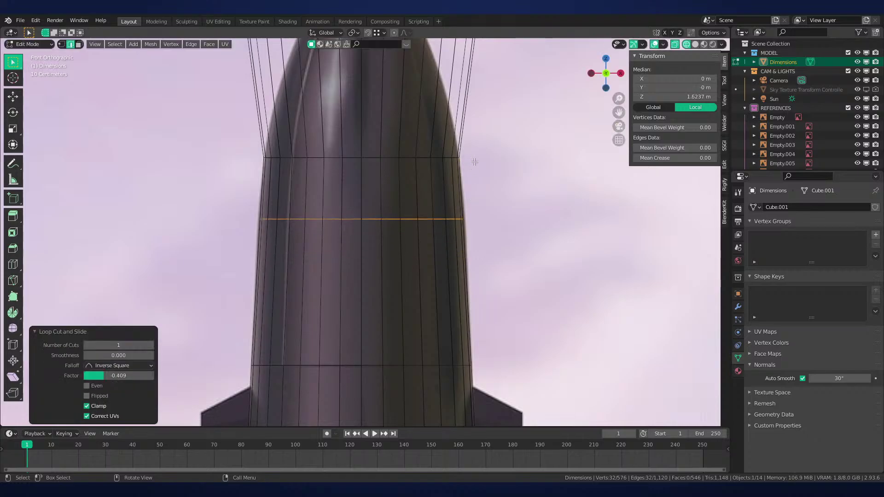
pyautogui.press('s')
pyautogui.click(476, 160)
# Insert an edge loop just below the cylinder's top at a local Z of about 1.977 m and scale it to 0.270
pyautogui.keyDown('shift'); pyautogui.scroll(5, 506, 231); pyautogui.keyUp('shift')
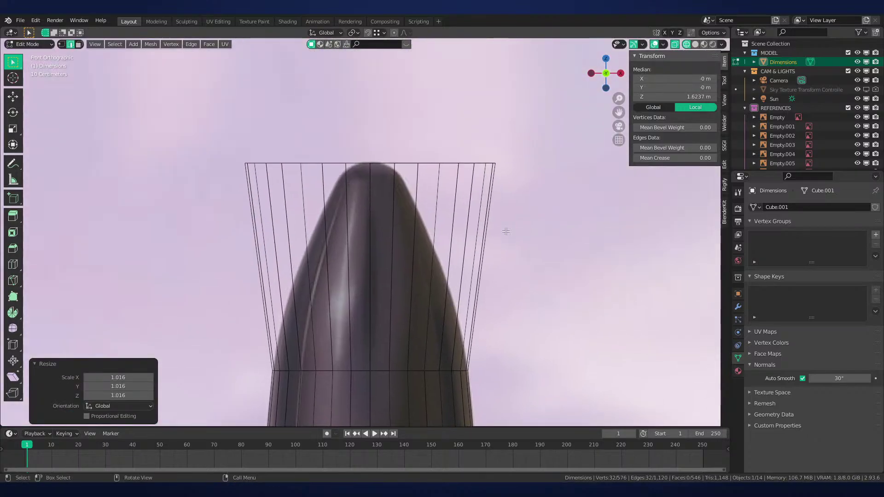
pyautogui.moveTo(331, 173); pyautogui.dragTo(223, 178)
pyautogui.hotkey('ctrl', 'r')
pyautogui.click(494, 217)
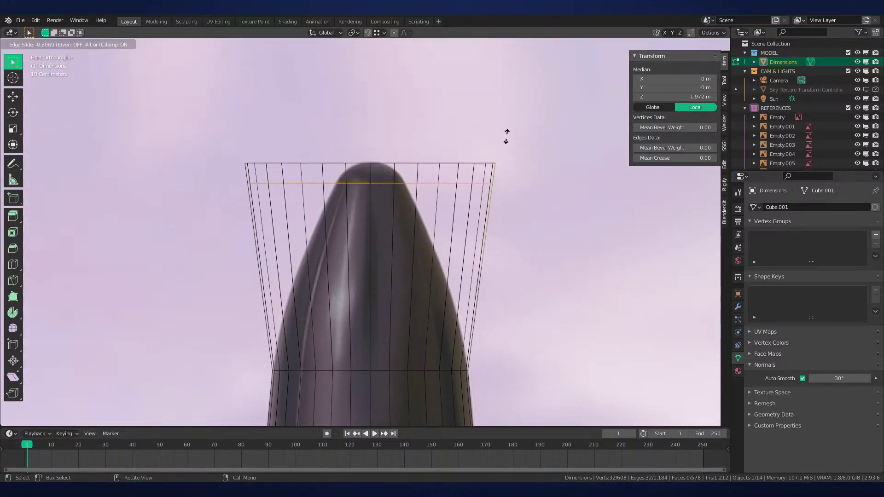
pyautogui.click(506, 138)
pyautogui.press('s')
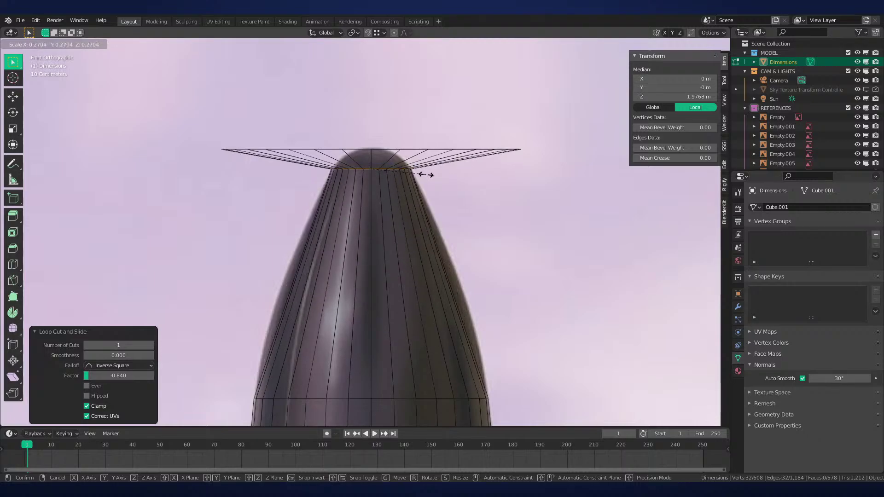
pyautogui.click(425, 175)
# Scale the cylinder's top edge ring to 0.081 to match the reference nose tip
pyautogui.moveTo(157, 120); pyautogui.dragTo(545, 167)
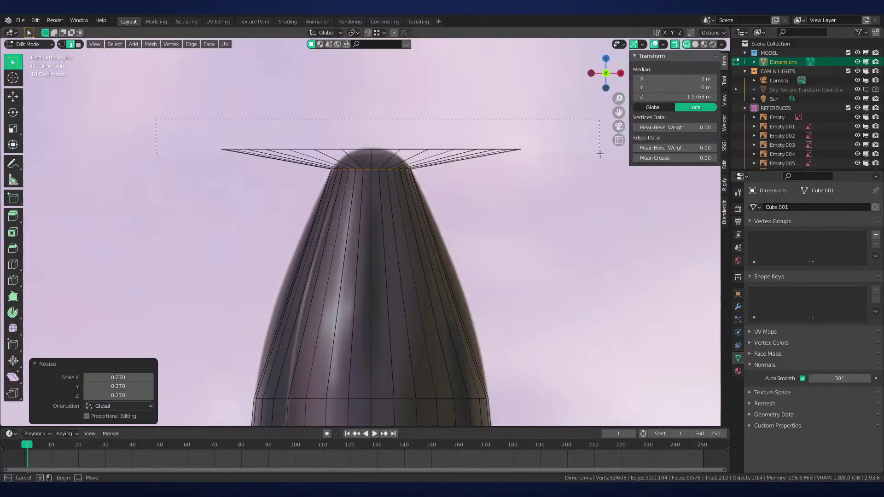
pyautogui.press('s')
pyautogui.click(389, 140)
# Insert an edge loop in the rounded tip at a local Z of about 1.991 m and scale it out to the reference outline
pyautogui.scroll(2, 435, 225)
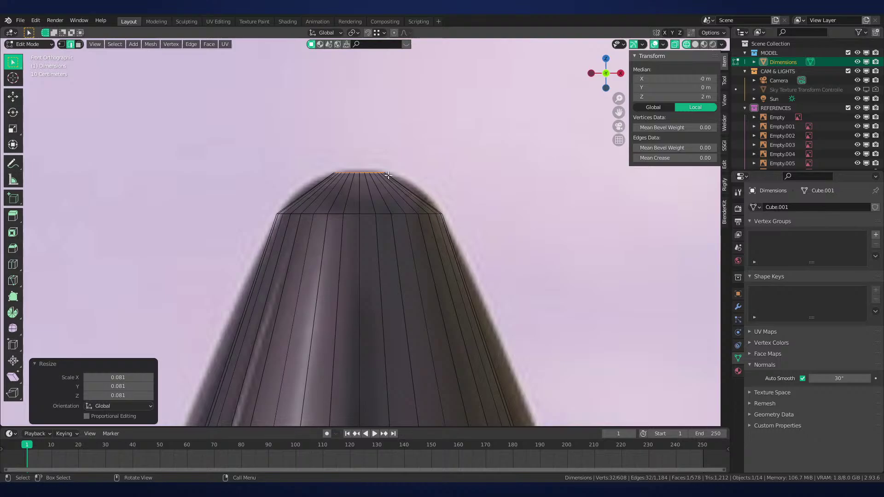
pyautogui.hotkey('ctrl', 'r')
pyautogui.click(407, 194)
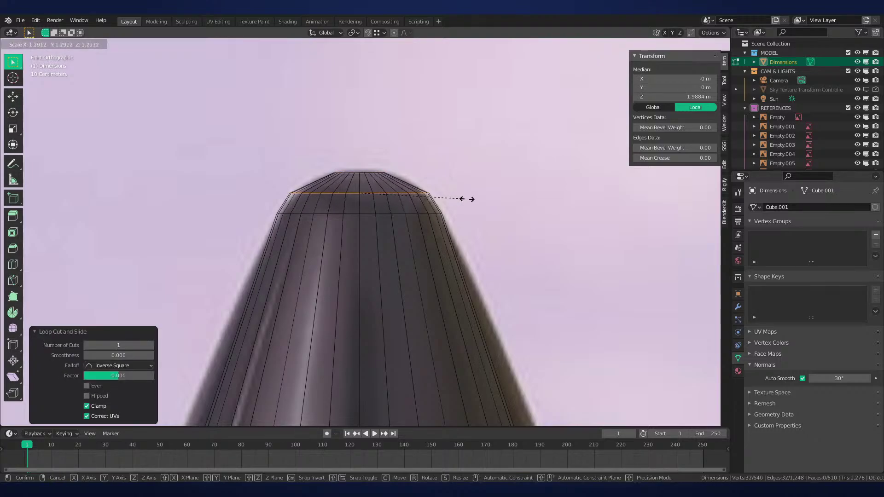
pyautogui.click(458, 185)
pyautogui.press('s')
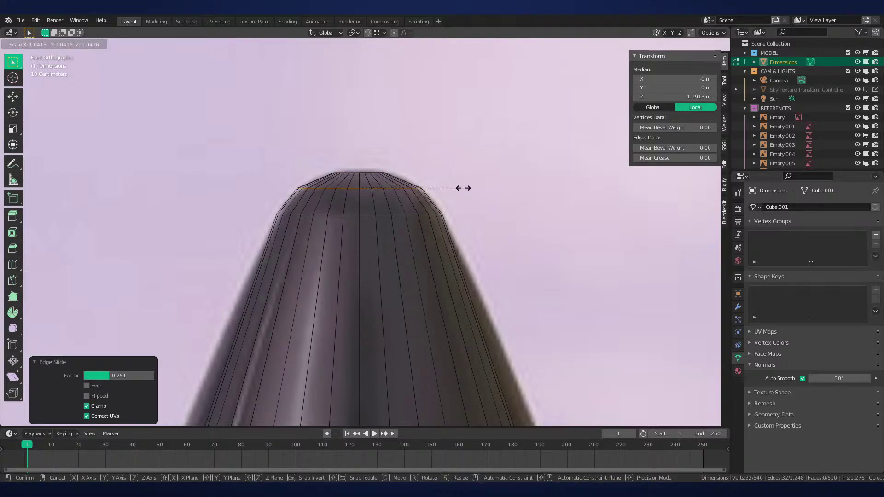
pyautogui.click(459, 190)
# Insert a centred edge loop in the nose cone at a local Z of about 1.843 m and scale it to 1.244
pyautogui.scroll(-2, 427, 282)
pyautogui.keyDown('shift'); pyautogui.moveTo(427, 283); pyautogui.dragTo(436, 173, button='middle'); pyautogui.keyUp('shift')
pyautogui.scroll(3, 436, 174)
pyautogui.hotkey('ctrl', 'r')
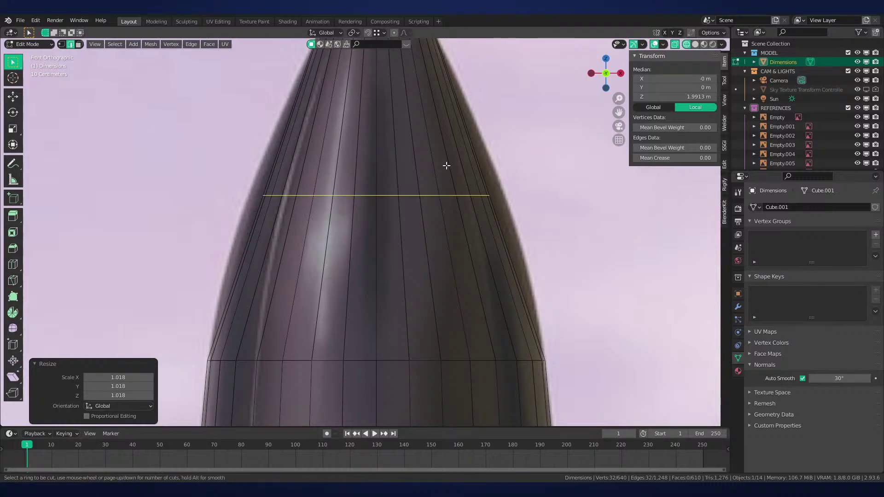
pyautogui.click(446, 165)
pyautogui.rightClick(447, 166)
pyautogui.keyDown('shift'); pyautogui.moveTo(542, 193); pyautogui.dragTo(533, 233, button='middle'); pyautogui.keyUp('shift')
pyautogui.scroll(-1, 506, 228)
pyautogui.press('s')
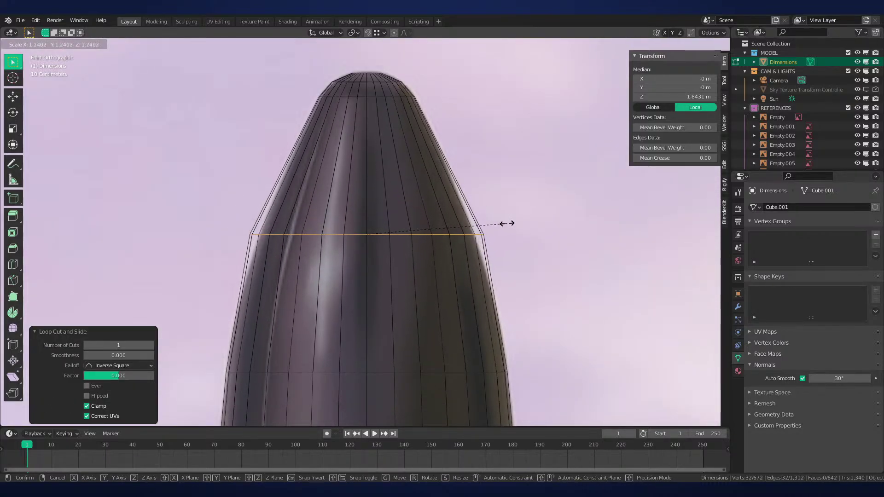
pyautogui.click(506, 222)
# Raise the nose cone's middle loop to a local Z of about 1.874 m and scale it to 0.917
pyautogui.hotkey('ctrl', 'b')
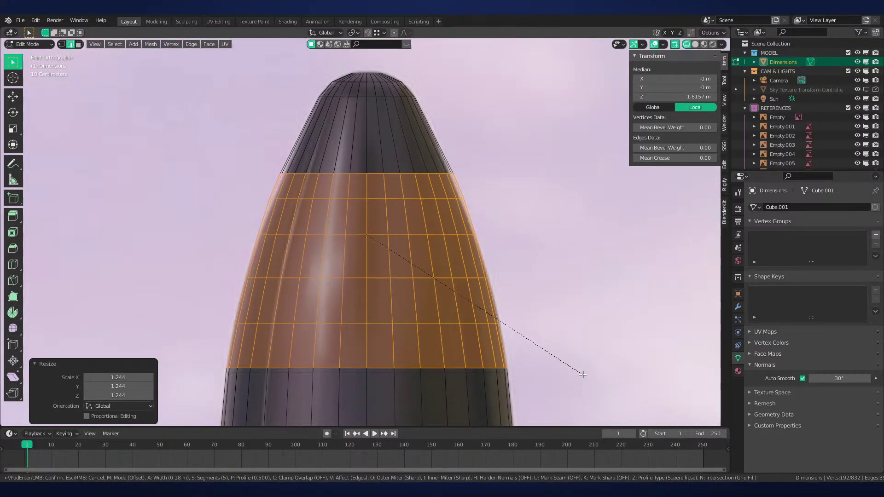
pyautogui.rightClick(582, 375)
pyautogui.press('g')
pyautogui.press('z')
pyautogui.click(540, 307)
pyautogui.press('s')
pyautogui.click(522, 292)
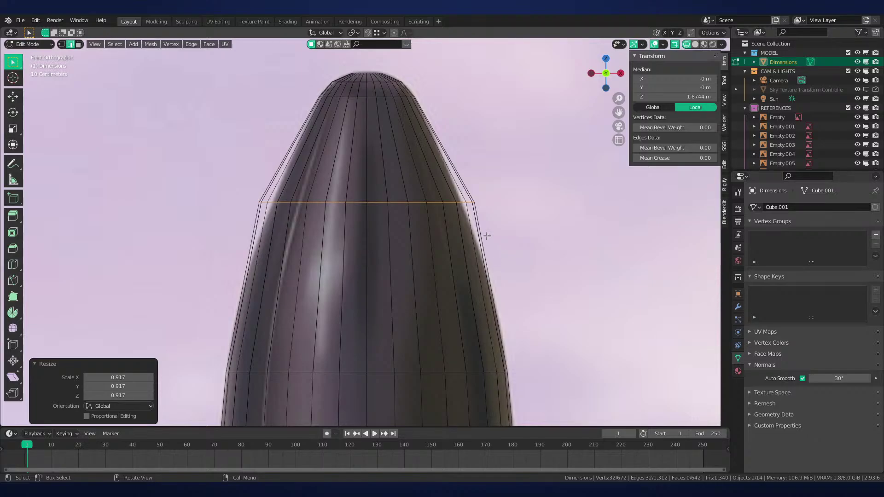
# Lower the middle nose loop to a local Z of about 1.856 m, scaled by 1.042, and bevel it with 5 segments
pyautogui.hotkey('ctrl', 'b')
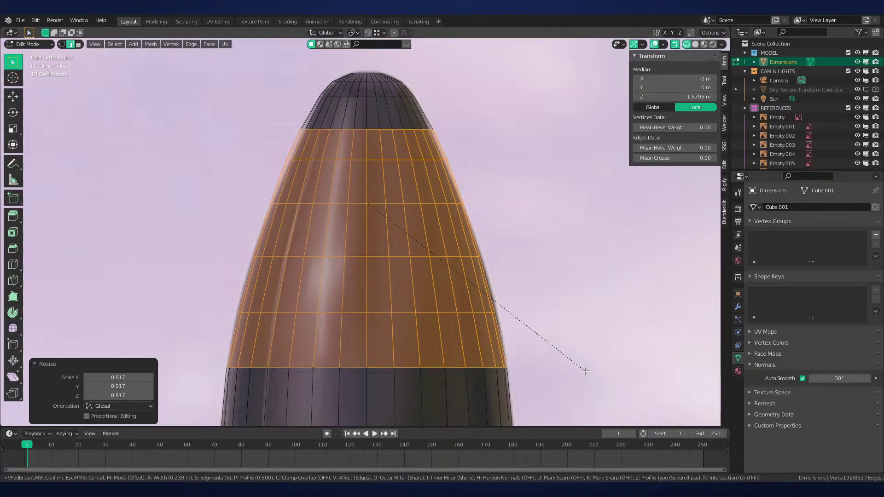
pyautogui.rightClick(585, 366)
pyautogui.press('g')
pyautogui.press('z')
pyautogui.click(560, 339)
pyautogui.press('s')
pyautogui.click(575, 345)
pyautogui.hotkey('ctrl', 'b')
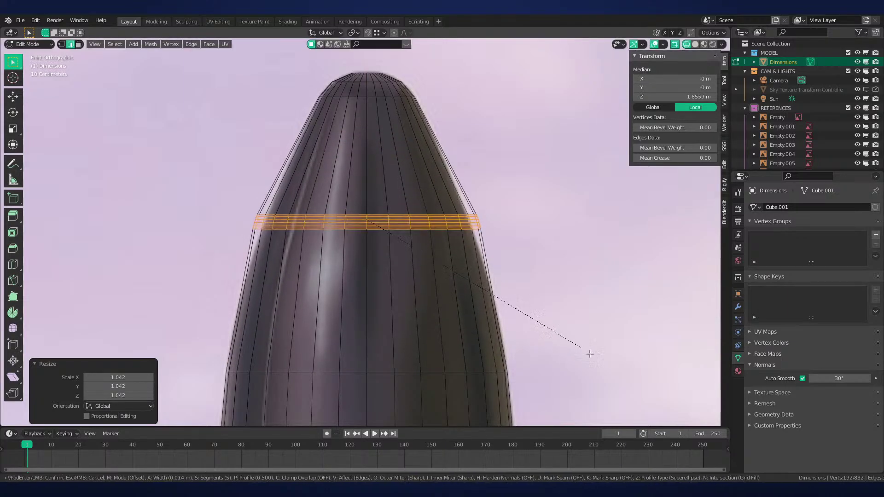
pyautogui.click(659, 399)
# Raise the bevel band's top ring slightly and scale the band's upper three rings to the reference nose outline
pyautogui.keyDown('alt'); pyautogui.click(408, 165); pyautogui.keyUp('alt')
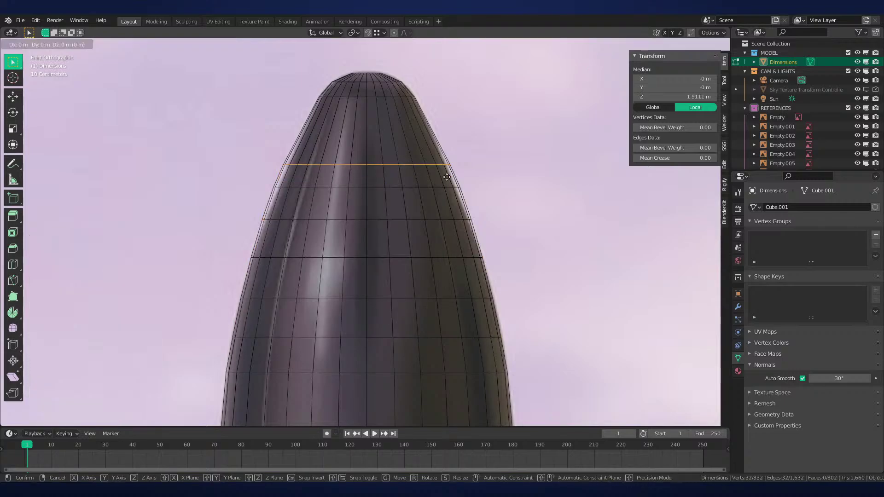
pyautogui.press('s')
pyautogui.click(442, 154)
pyautogui.keyDown('alt'); pyautogui.click(425, 186); pyautogui.keyUp('alt')
pyautogui.press('s')
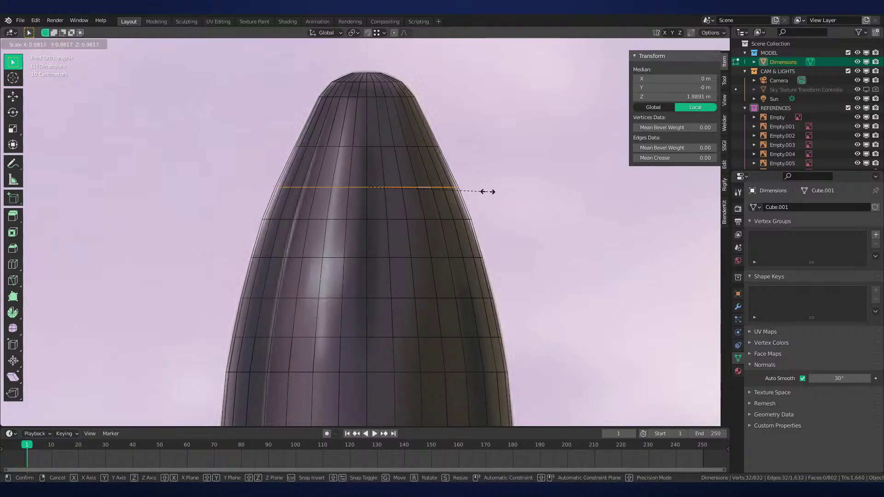
pyautogui.click(484, 196)
pyautogui.keyDown('alt'); pyautogui.click(437, 219); pyautogui.keyUp('alt')
pyautogui.press('s')
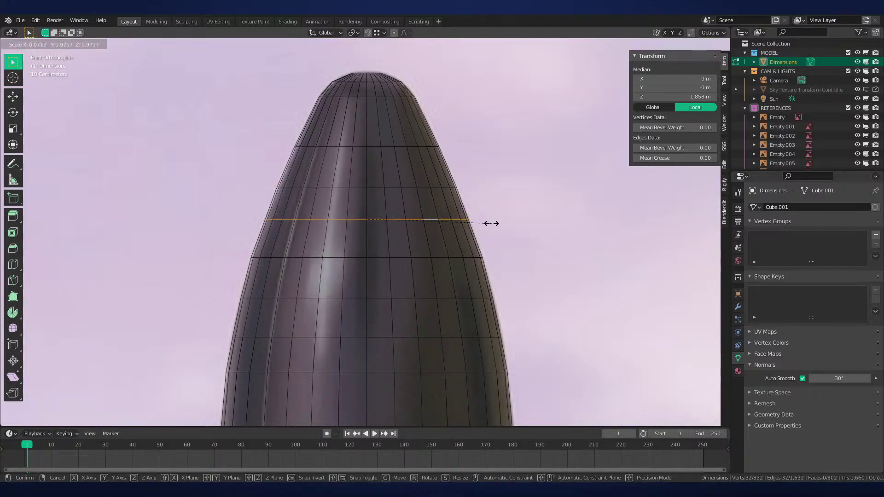
pyautogui.click(489, 222)
# Scale the bevel band's lower three rings to the reference outline, the first of them to 0.984
pyautogui.keyDown('alt'); pyautogui.click(451, 256); pyautogui.keyUp('alt')
pyautogui.press('s')
pyautogui.click(489, 268)
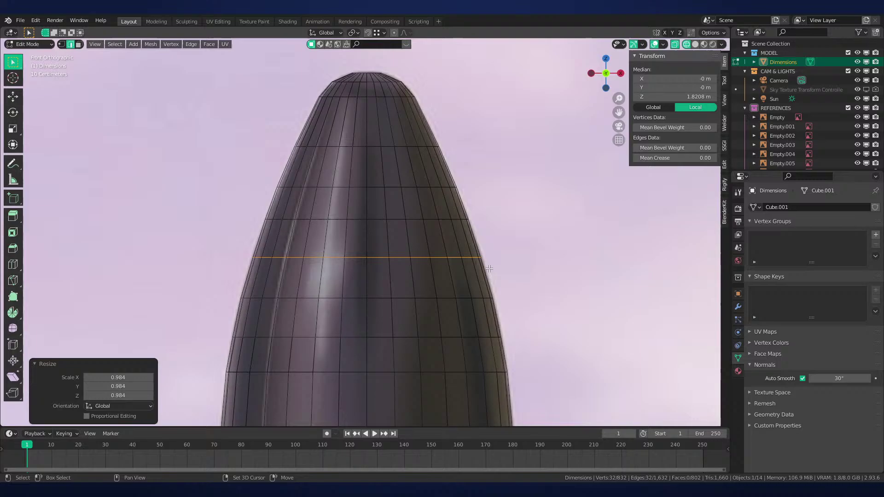
pyautogui.keyDown('alt'); pyautogui.click(444, 298); pyautogui.keyUp('alt')
pyautogui.press('s')
pyautogui.click(489, 307)
pyautogui.keyDown('alt'); pyautogui.click(506, 338); pyautogui.keyUp('alt')
pyautogui.press('s')
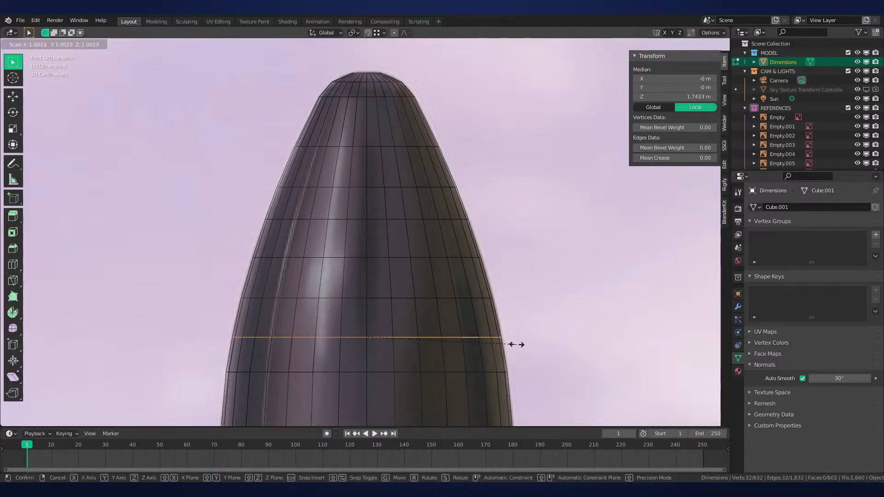
pyautogui.click(510, 344)
# Slide the edge ring directly below the bevel band down to a local Z of about 1.682 m
pyautogui.scroll(1, 519, 347)
pyautogui.keyDown('shift'); pyautogui.moveTo(518, 347); pyautogui.dragTo(518, 237, button='middle'); pyautogui.keyUp('shift')
pyautogui.press('g')
pyautogui.press('g')
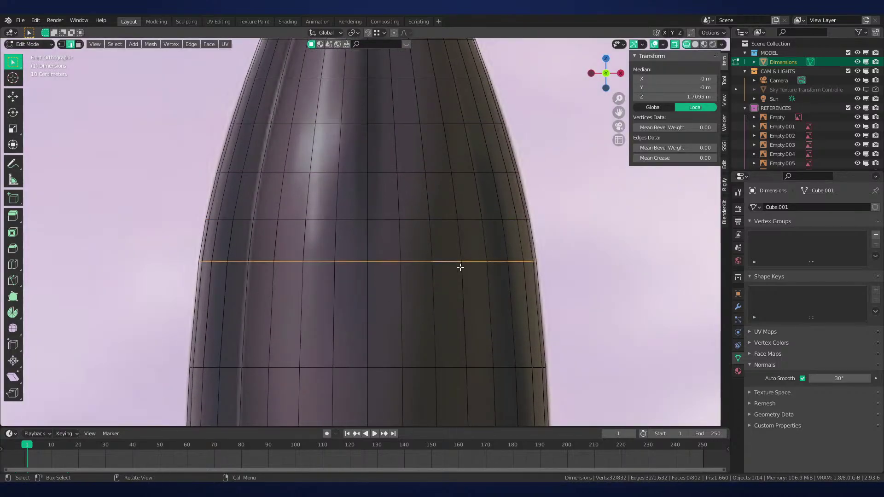
pyautogui.click(487, 290)
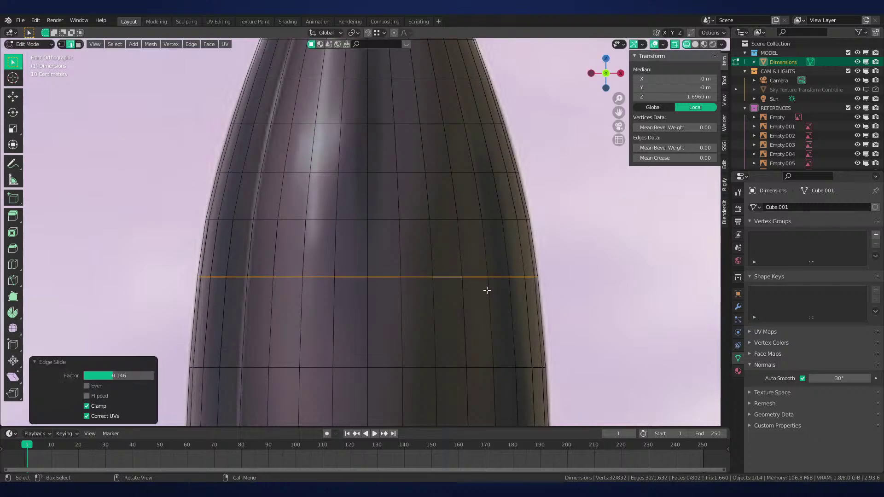
pyautogui.press('g')
pyautogui.press('g')
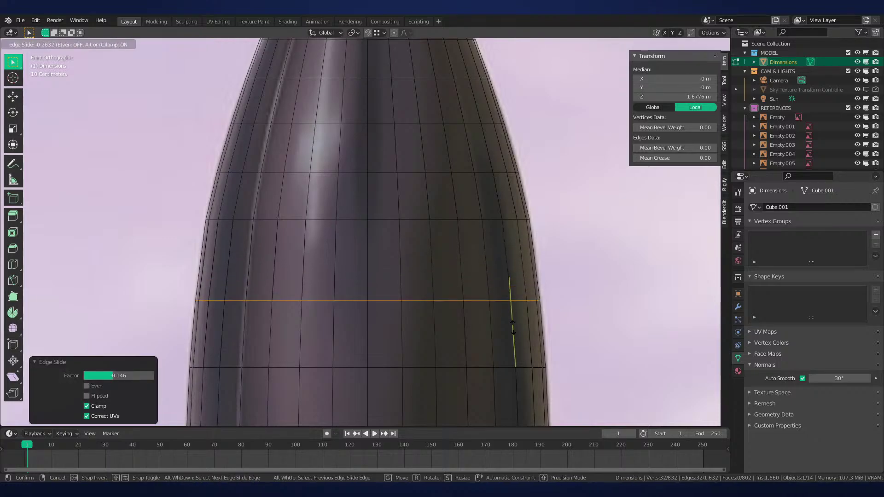
pyautogui.click(513, 321)
# Try scaling the lowered ring to 1.020 and bevelling it with 5 segments
pyautogui.press('s')
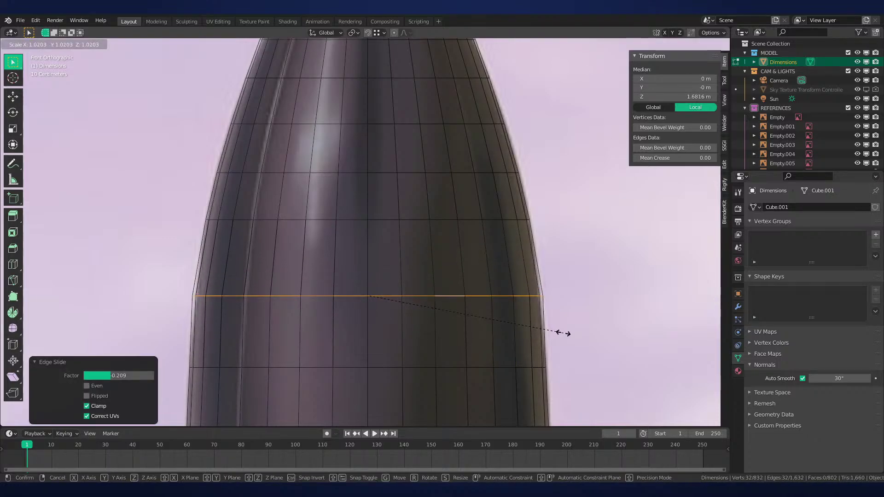
pyautogui.click(562, 332)
pyautogui.hotkey('ctrl', 'b')
pyautogui.scroll(4, 570, 323)
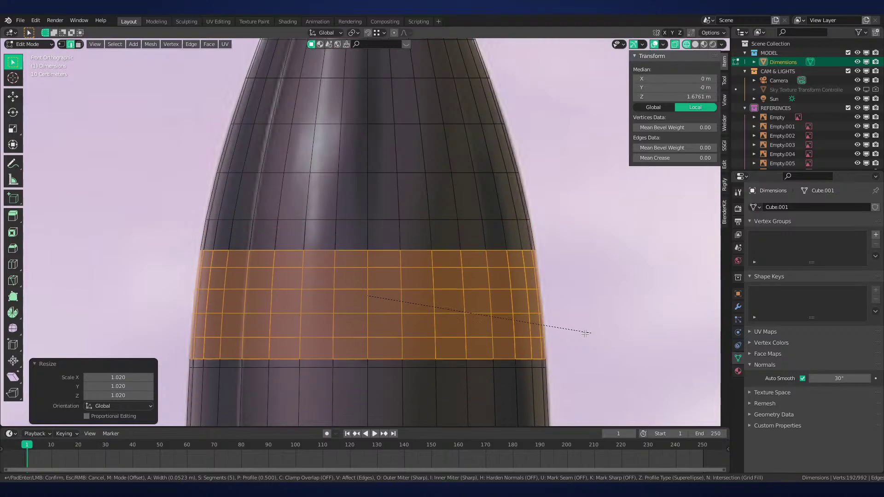
pyautogui.press('Escape')
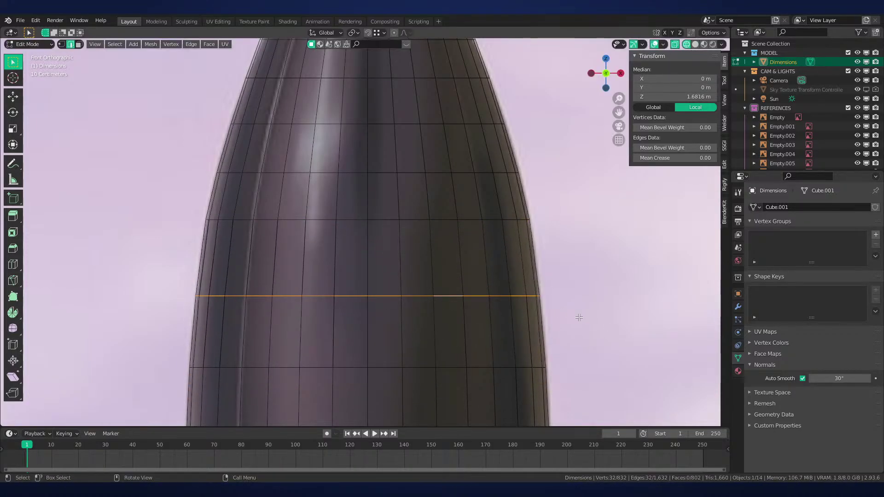
# Scale the lowered ring to 1.002 and slide the ring above it down to a local Z of about 1.735 m
pyautogui.press('s')
pyautogui.click(584, 318)
pyautogui.keyDown('shift'); pyautogui.moveTo(583, 318); pyautogui.dragTo(564, 264, button='middle'); pyautogui.keyUp('shift')
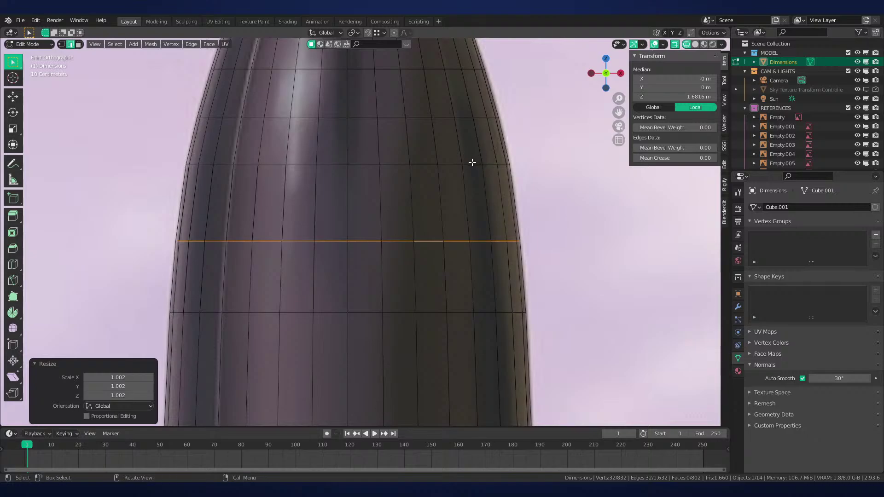
pyautogui.press('g')
pyautogui.press('g')
pyautogui.click(469, 175)
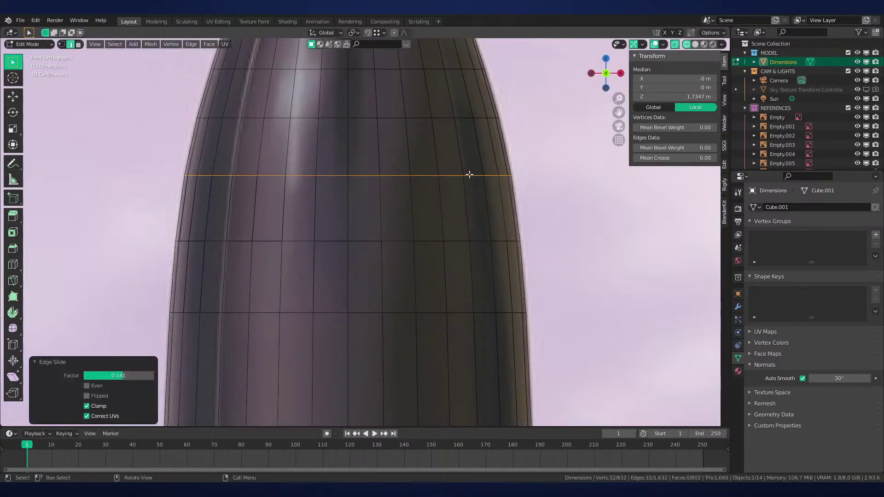
# Inspect the nose cone in Object Mode with solid shading and compare its outline with the reference rocket
pyautogui.press('Tab')
pyautogui.scroll(-6, 466, 197)
pyautogui.press('z')
pyautogui.keyDown('shift'); pyautogui.moveTo(555, 222); pyautogui.dragTo(541, 242, button='middle'); pyautogui.keyUp('shift')
pyautogui.scroll(-2, 540, 242)
pyautogui.scroll(3, 529, 239)
pyautogui.press('z')
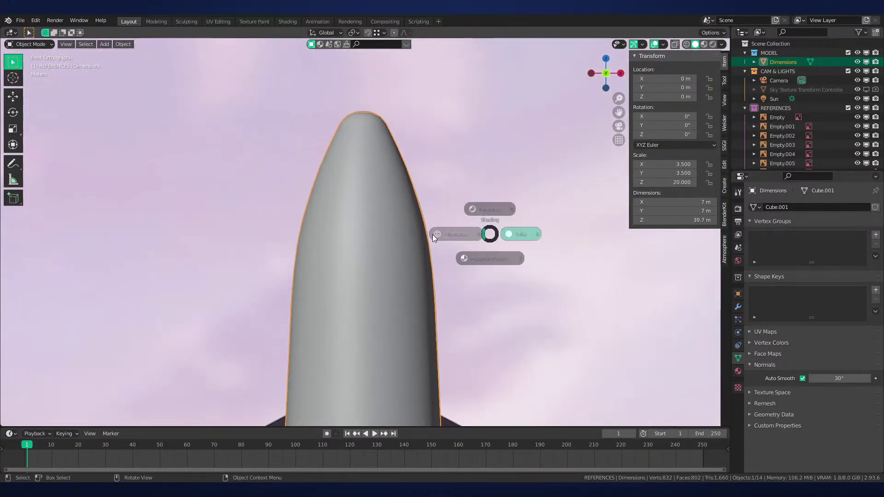
pyautogui.click(433, 234)
pyautogui.press('g')
pyautogui.press('x')
pyautogui.rightClick(270, 254)
# Return the Dimensions mesh to wireframe display and Edit Mode around the section just above the grid fins
pyautogui.keyDown('shift'); pyautogui.moveTo(393, 296); pyautogui.dragTo(394, 166, button='middle'); pyautogui.keyUp('shift')
pyautogui.scroll(2, 394, 166)
pyautogui.press('z')
pyautogui.click(460, 217)
pyautogui.press('Tab')
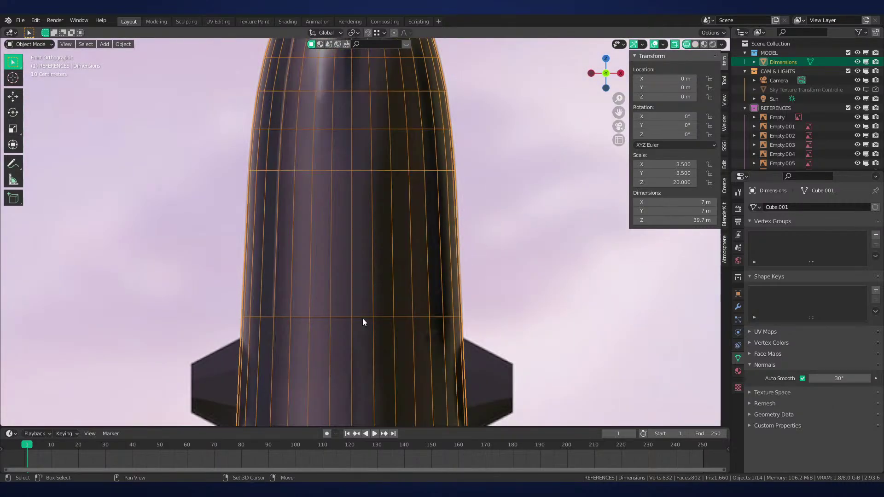
# Slide the edge ring just above the grid fins by a factor of 0.003 and bevel it about 0.002 m wide with 2 segments
pyautogui.scroll(2, 363, 299)
pyautogui.keyDown('alt'); pyautogui.click(343, 282); pyautogui.keyUp('alt')
pyautogui.scroll(2, 393, 267)
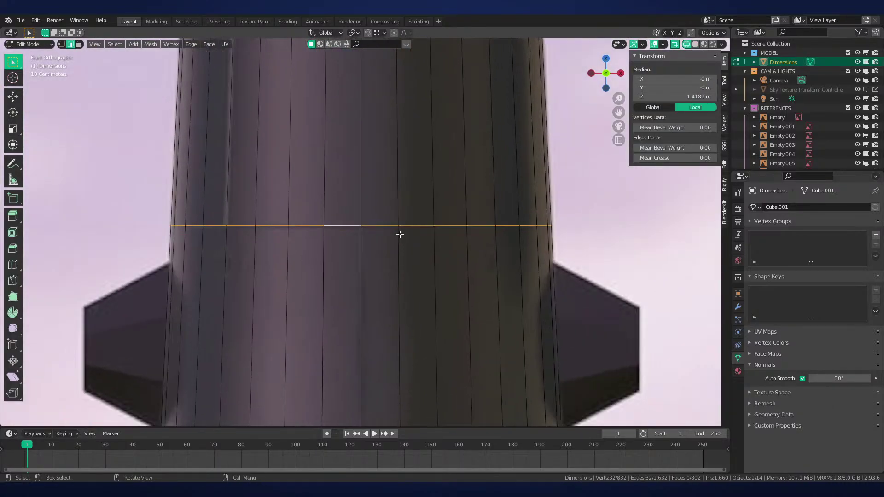
pyautogui.press('g')
pyautogui.press('g')
pyautogui.click(403, 248)
pyautogui.scroll(2, 414, 253)
pyautogui.hotkey('ctrl', 'b')
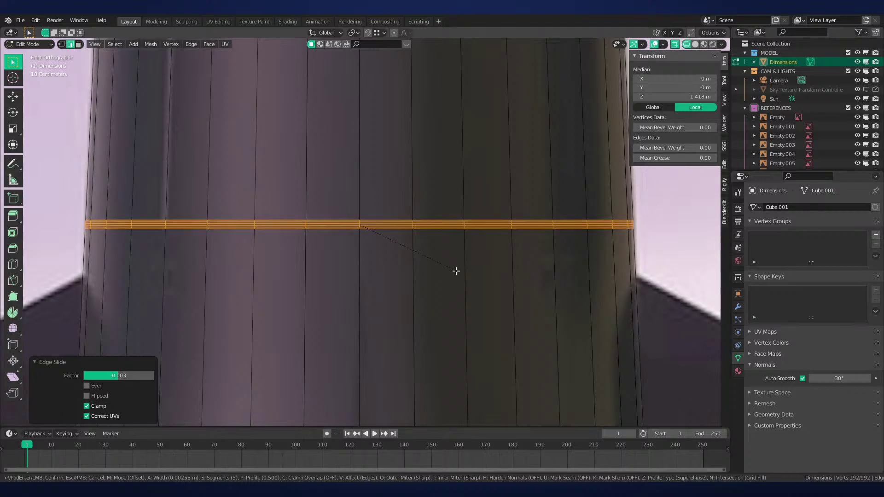
pyautogui.click(450, 265)
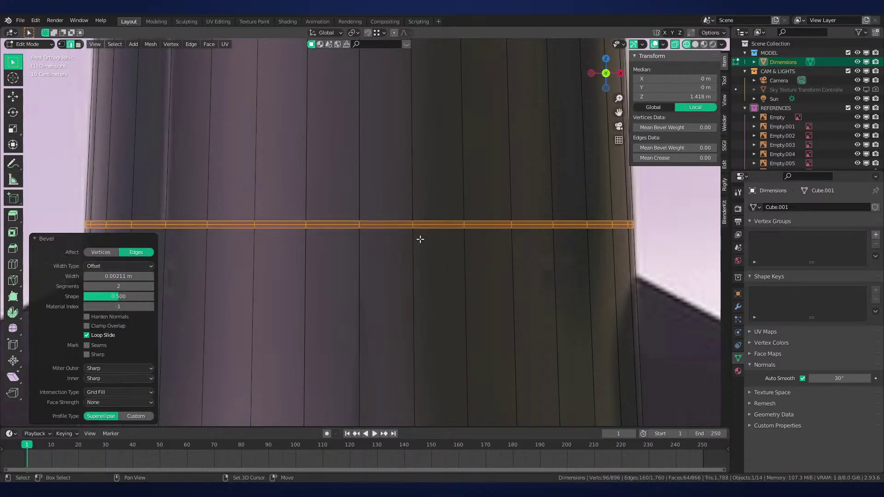
# Mark the two outer edge loops of the new bevel as sharp and return the mesh to Object Mode
pyautogui.keyDown('alt'); pyautogui.click(399, 228); pyautogui.keyUp('alt')
pyautogui.keyDown('alt'); pyautogui.keyDown('shift'); pyautogui.click(398, 220); pyautogui.keyUp('shift'); pyautogui.keyUp('alt')
pyautogui.hotkey('ctrl', 'e')
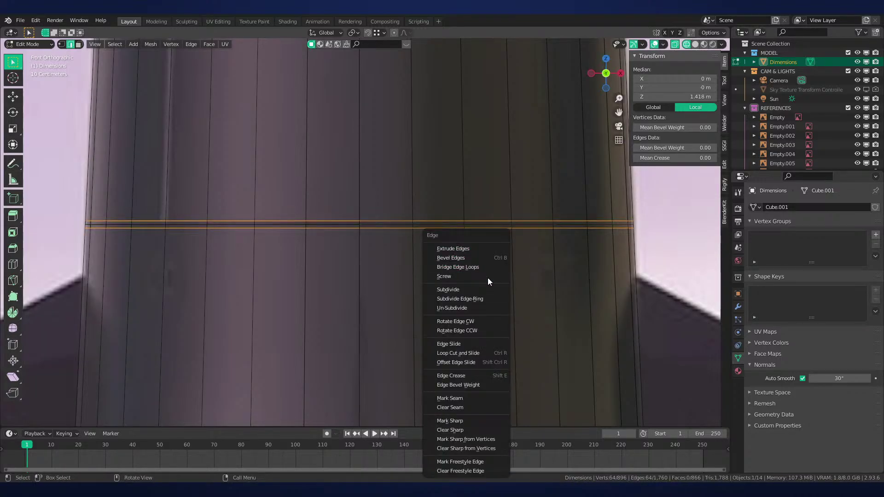
pyautogui.click(462, 418)
pyautogui.press('Tab')
pyautogui.scroll(-2, 330, 227)
pyautogui.scroll(1, 332, 226)
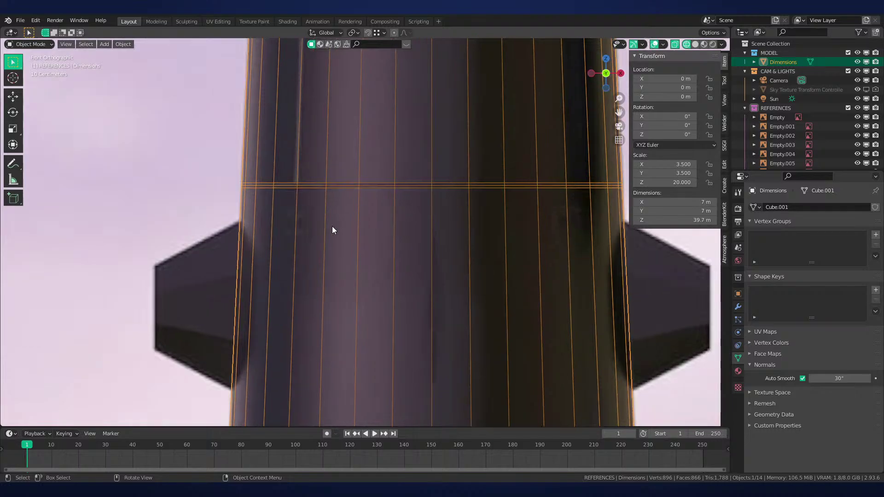
pyautogui.keyDown('shift'); pyautogui.moveTo(279, 224); pyautogui.dragTo(213, 238, button='middle'); pyautogui.keyUp('shift')
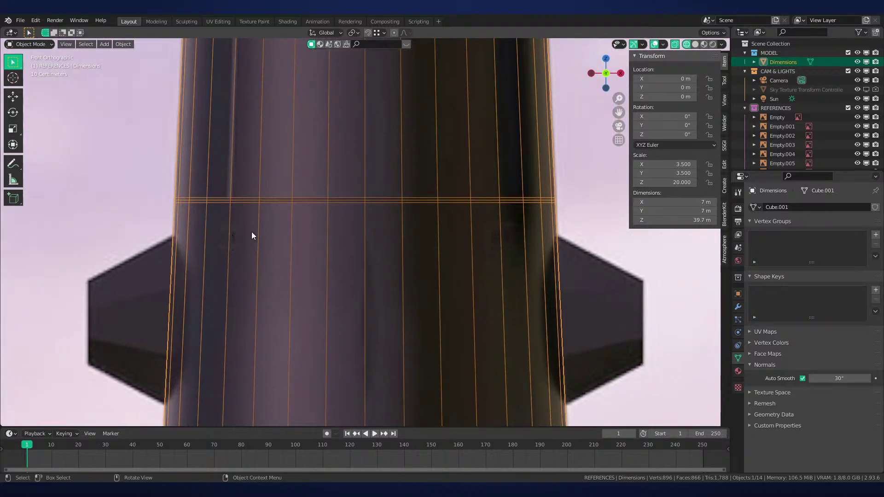
# Examine the rocket's base, landing legs and fins across the dark studio, in-flight and presentation reference images
pyautogui.scroll(-9, 258, 233)
pyautogui.keyDown('shift'); pyautogui.moveTo(502, 231); pyautogui.dragTo(137, 244, button='middle'); pyautogui.keyUp('shift')
pyautogui.scroll(-2, 142, 244)
pyautogui.scroll(6, 400, 238)
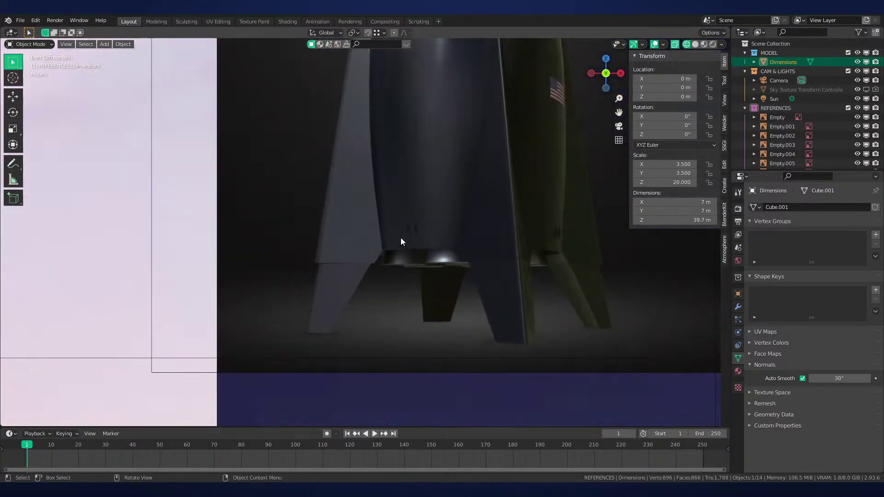
pyautogui.scroll(2, 401, 238)
pyautogui.keyDown('shift'); pyautogui.moveTo(401, 237); pyautogui.dragTo(264, 232, button='middle'); pyautogui.keyUp('shift')
pyautogui.scroll(-4, 321, 239)
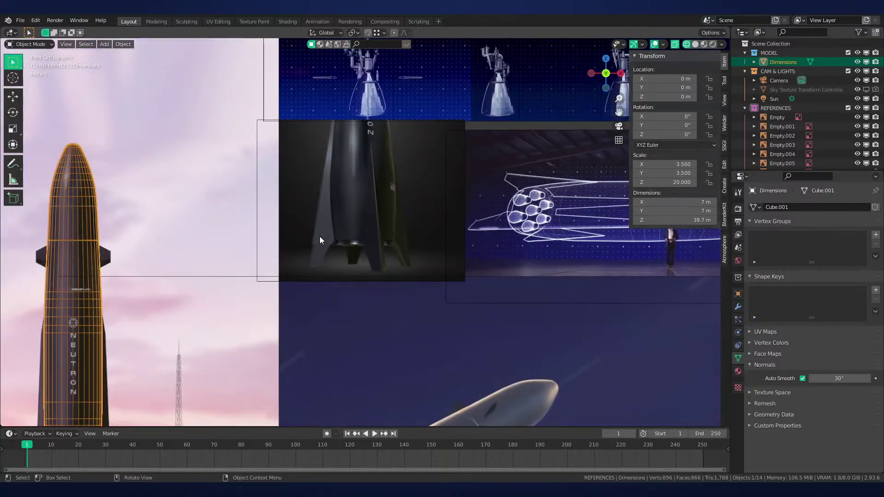
pyautogui.scroll(-4, 343, 222)
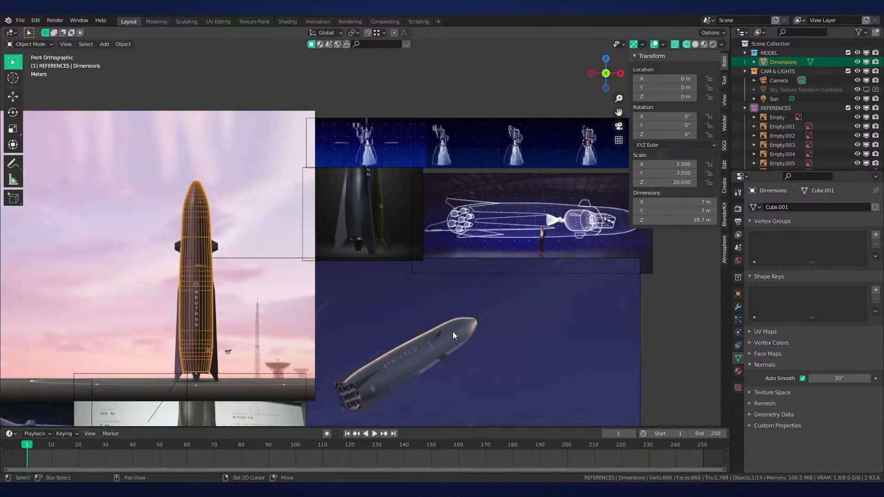
pyautogui.scroll(5, 442, 258)
pyautogui.scroll(-5, 431, 219)
pyautogui.scroll(7, 322, 266)
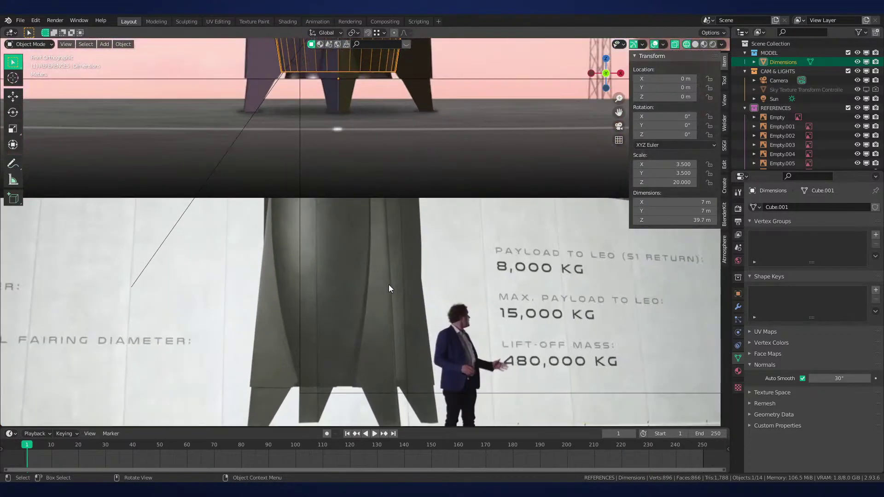
pyautogui.scroll(-4, 396, 295)
pyautogui.scroll(5, 405, 258)
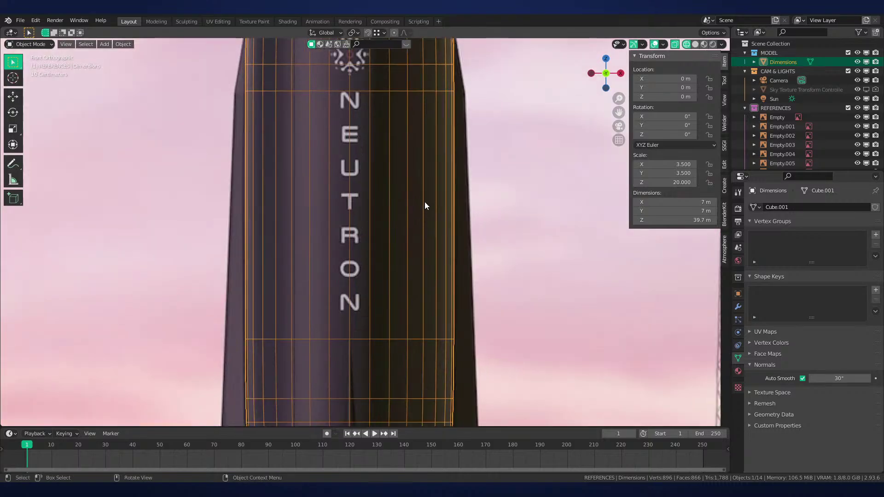
# Compare the lower body and tapered base of the mesh with the launch-pad reference rocket
pyautogui.scroll(-5, 426, 203)
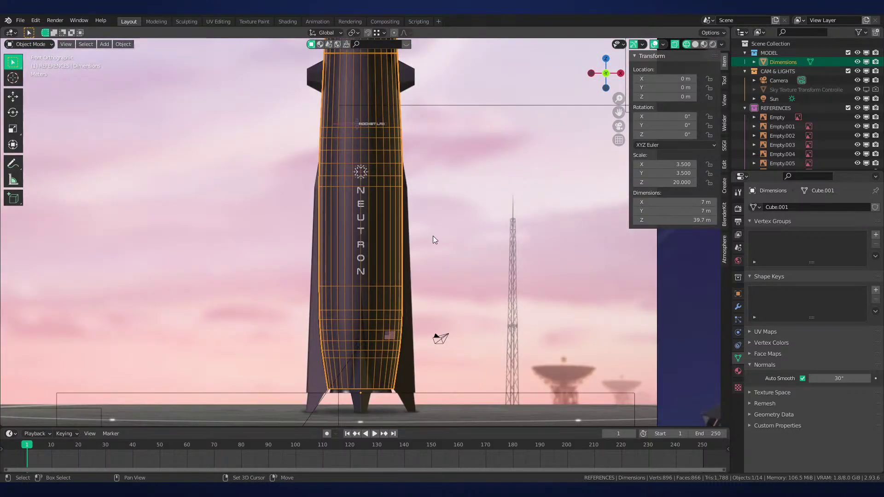
pyautogui.keyDown('shift'); pyautogui.moveTo(433, 236); pyautogui.dragTo(439, 156, button='middle'); pyautogui.keyUp('shift')
pyautogui.scroll(4, 432, 140)
pyautogui.scroll(-2, 448, 208)
pyautogui.scroll(-2, 448, 209)
pyautogui.scroll(2, 449, 211)
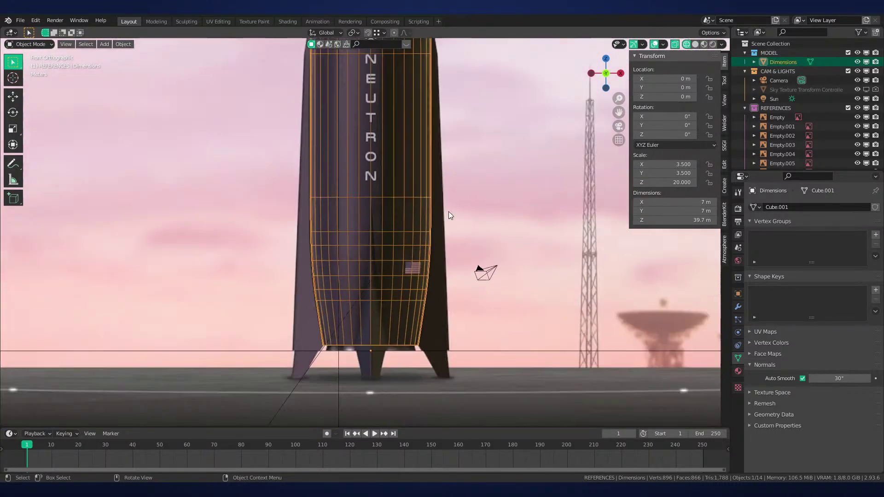
pyautogui.scroll(2, 448, 212)
pyautogui.keyDown('shift'); pyautogui.moveTo(481, 218); pyautogui.dragTo(423, 176, button='middle'); pyautogui.keyUp('shift')
pyautogui.scroll(1, 423, 176)
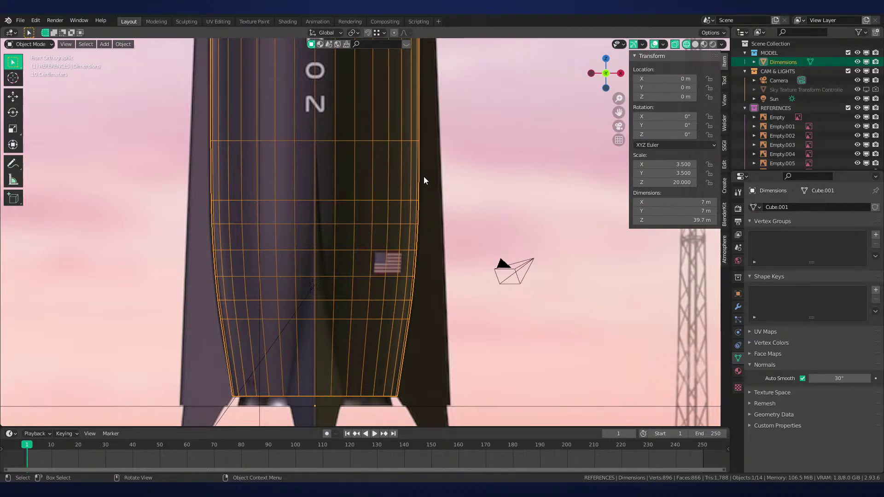
pyautogui.scroll(3, 438, 208)
pyautogui.keyDown('shift'); pyautogui.scroll(-3, 463, 194); pyautogui.keyUp('shift')
pyautogui.keyDown('shift'); pyautogui.moveTo(482, 189); pyautogui.dragTo(473, 217, button='middle'); pyautogui.keyUp('shift')
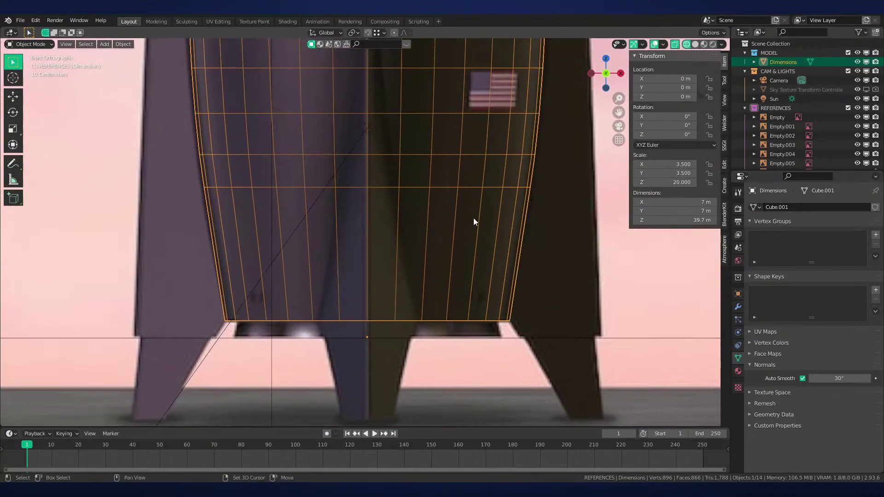
pyautogui.scroll(1, 462, 225)
pyautogui.scroll(-6, 456, 256)
pyautogui.keyDown('shift'); pyautogui.moveTo(449, 121); pyautogui.dragTo(439, 399, button='middle'); pyautogui.keyUp('shift')
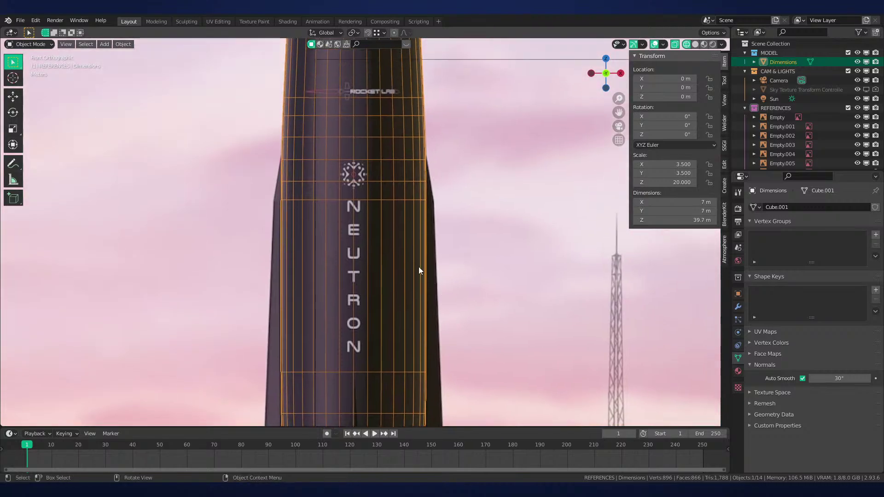
# Compare the full body outline and grid-fin section with the launch-pad image, and study the glowing wireframe cutaway reference
pyautogui.scroll(-3, 419, 267)
pyautogui.keyDown('shift'); pyautogui.moveTo(371, 246); pyautogui.dragTo(385, 318, button='middle'); pyautogui.keyUp('shift')
pyautogui.scroll(-2, 384, 305)
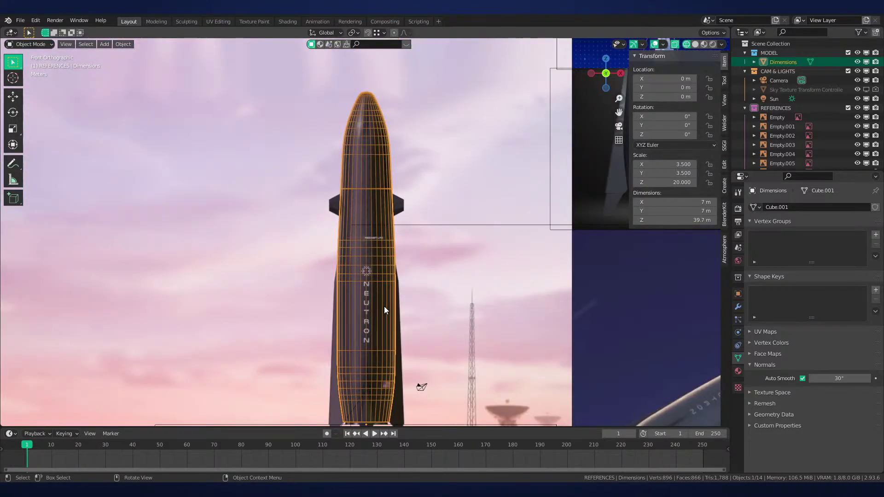
pyautogui.scroll(-1, 383, 305)
pyautogui.keyDown('shift'); pyautogui.moveTo(441, 316); pyautogui.dragTo(382, 274, button='middle'); pyautogui.keyUp('shift')
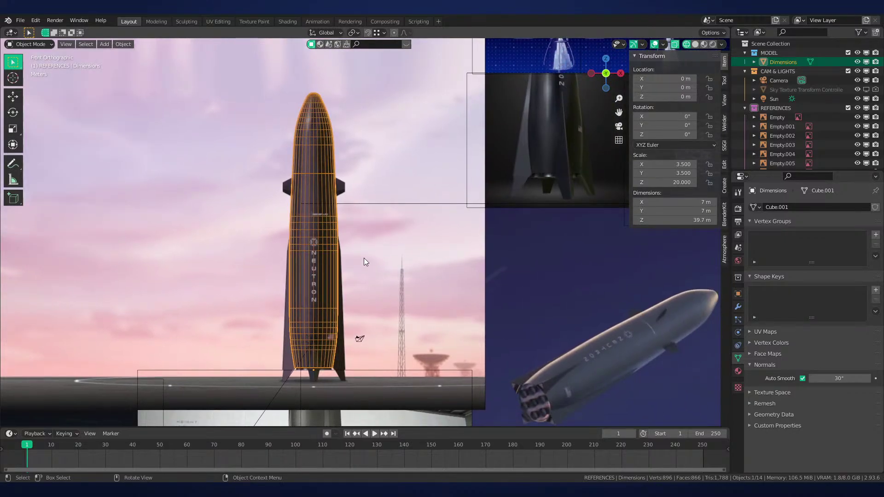
pyautogui.scroll(4, 363, 226)
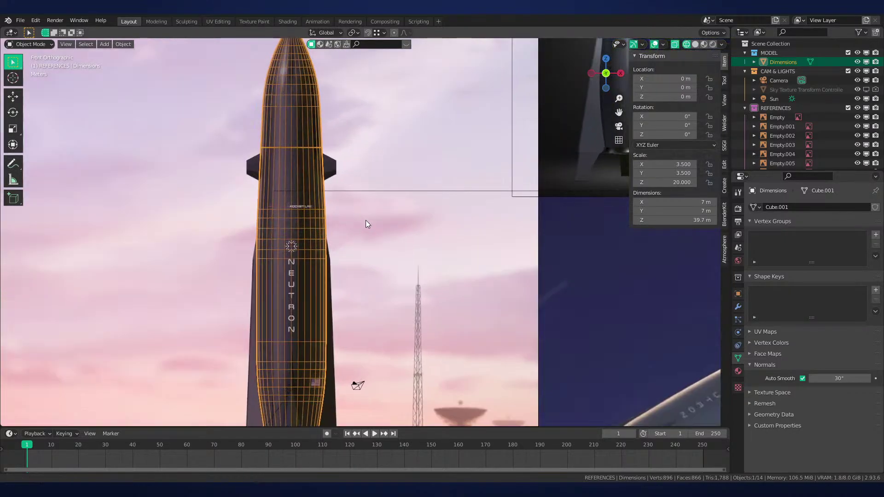
pyautogui.keyDown('shift'); pyautogui.moveTo(365, 223); pyautogui.dragTo(444, 282, button='middle'); pyautogui.keyUp('shift')
pyautogui.scroll(3, 443, 280)
pyautogui.scroll(-1, 382, 230)
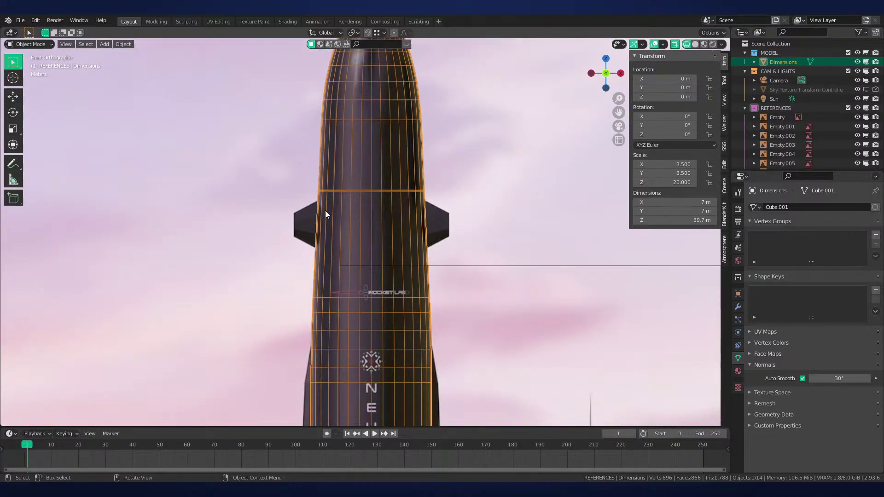
pyautogui.scroll(-5, 376, 253)
pyautogui.keyDown('shift'); pyautogui.moveTo(428, 258); pyautogui.dragTo(1, 312, button='middle'); pyautogui.keyUp('shift')
pyautogui.scroll(4, 543, 286)
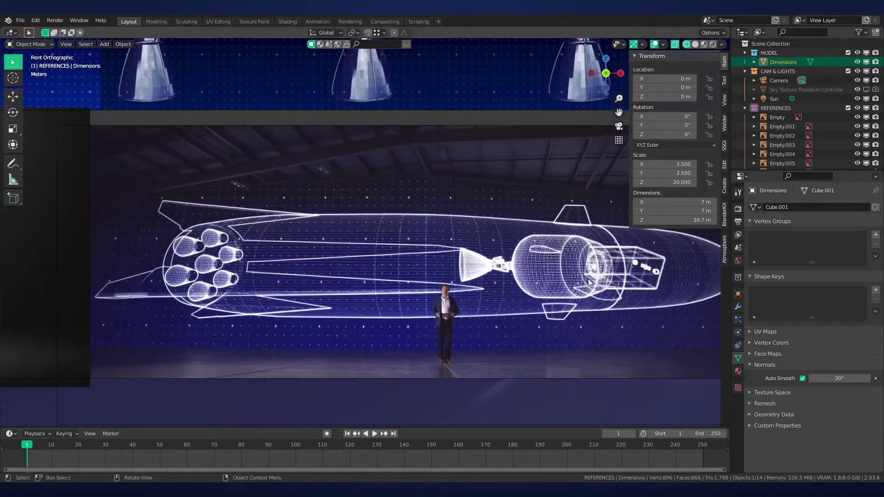
pyautogui.keyDown('shift'); pyautogui.moveTo(587, 278); pyautogui.dragTo(368, 242, button='middle'); pyautogui.keyUp('shift')
pyautogui.scroll(-5, 451, 237)
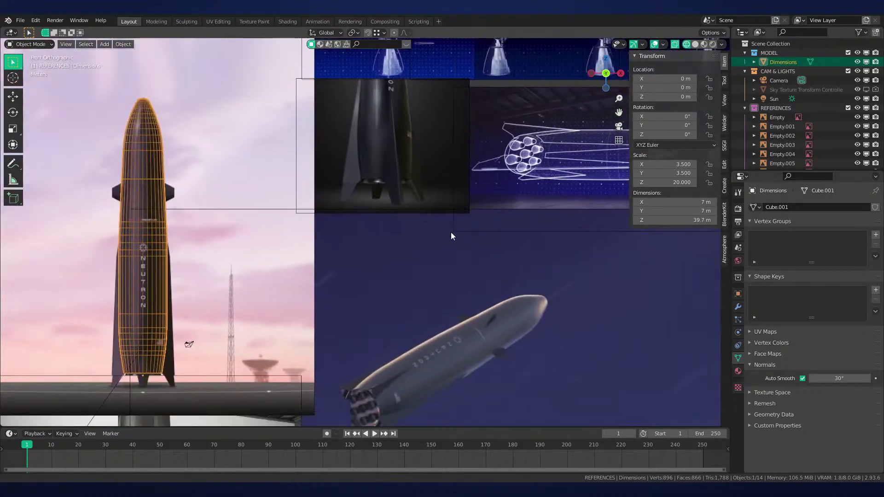
# Enter Edit Mode on the Dimensions mesh and select the edge ring beside the N at the start of the NEUTRON lettering
pyautogui.press('KP_Decimal')
pyautogui.scroll(4, 413, 320)
pyautogui.press('Tab')
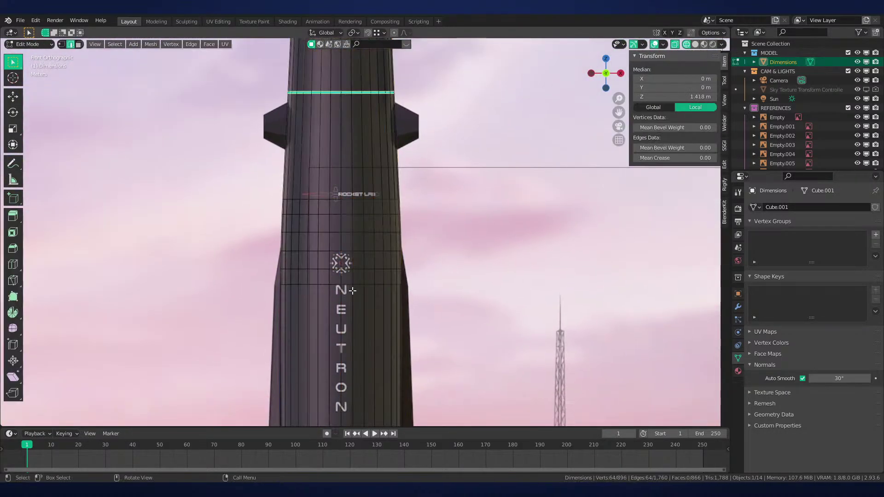
pyautogui.keyDown('alt'); pyautogui.click(358, 199); pyautogui.keyUp('alt')
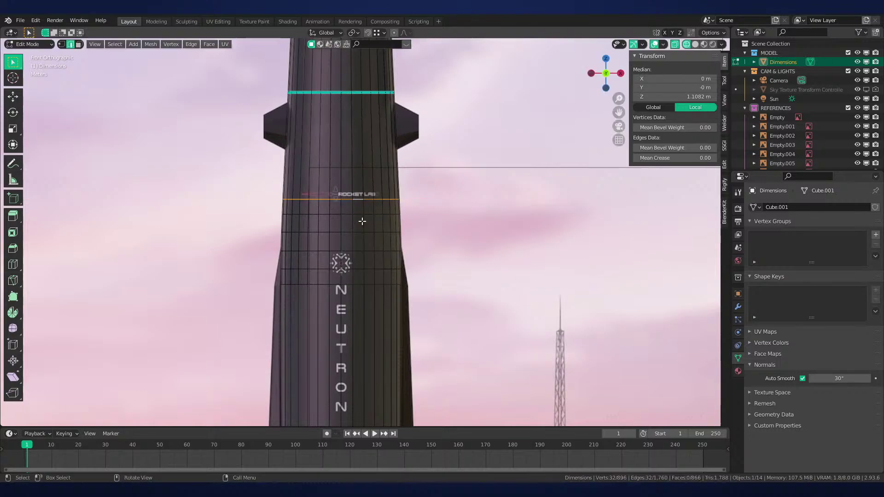
pyautogui.keyDown('alt'); pyautogui.click(348, 286); pyautogui.keyUp('alt')
# Try moving the selected ring about 1.95 m along X, check it in solid shading, and undo the move
pyautogui.press('g')
pyautogui.press('x')
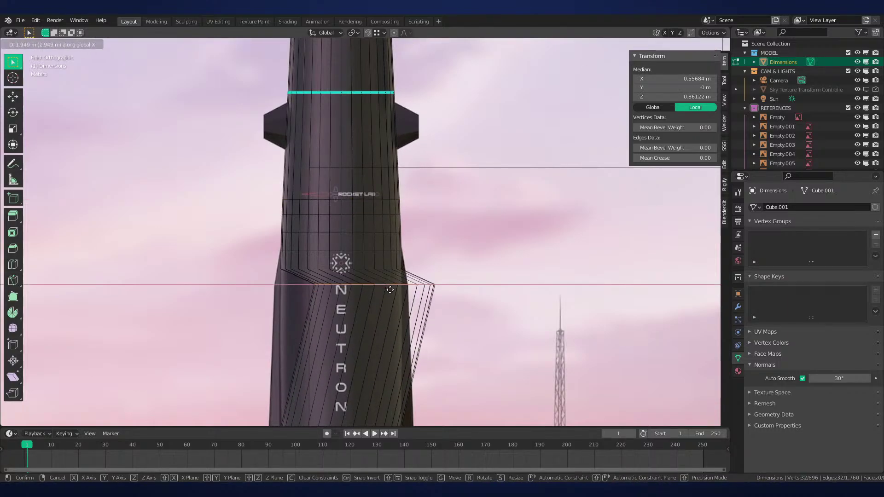
pyautogui.click(388, 290)
pyautogui.scroll(-5, 382, 295)
pyautogui.press('z')
pyautogui.click(443, 296)
pyautogui.scroll(3, 420, 257)
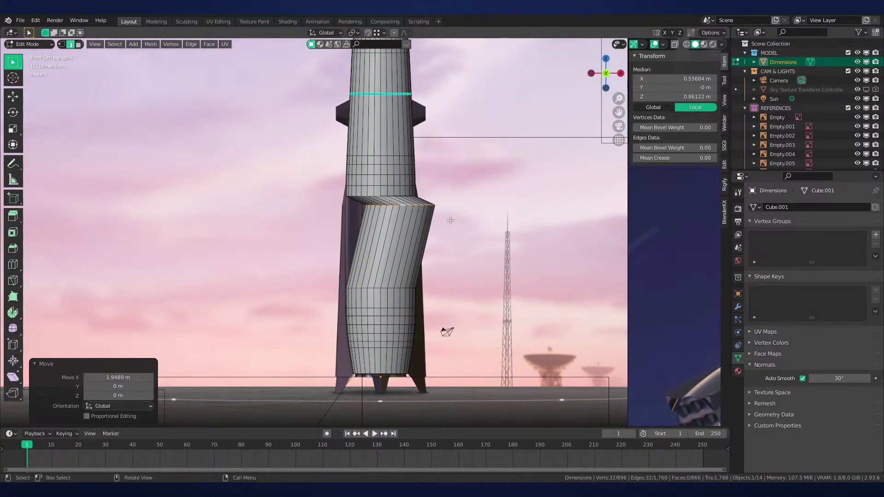
pyautogui.press('g')
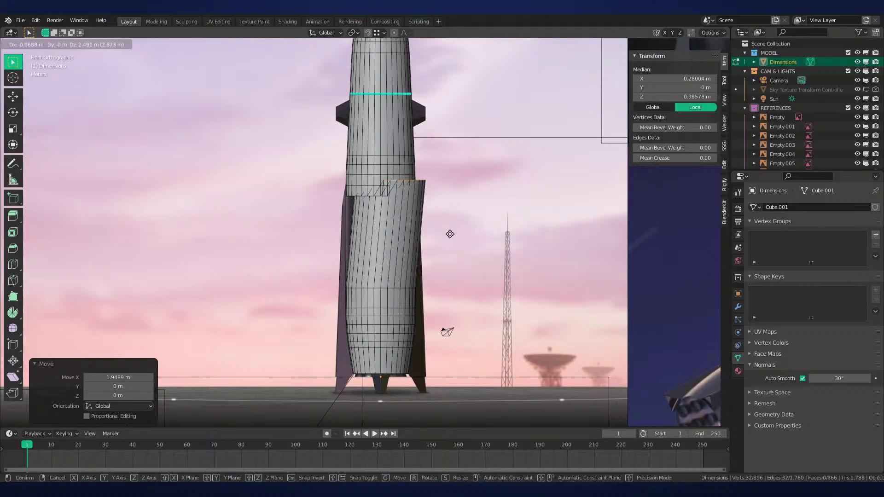
pyautogui.rightClick(464, 241)
pyautogui.press('g')
pyautogui.press('z')
pyautogui.rightClick(473, 233)
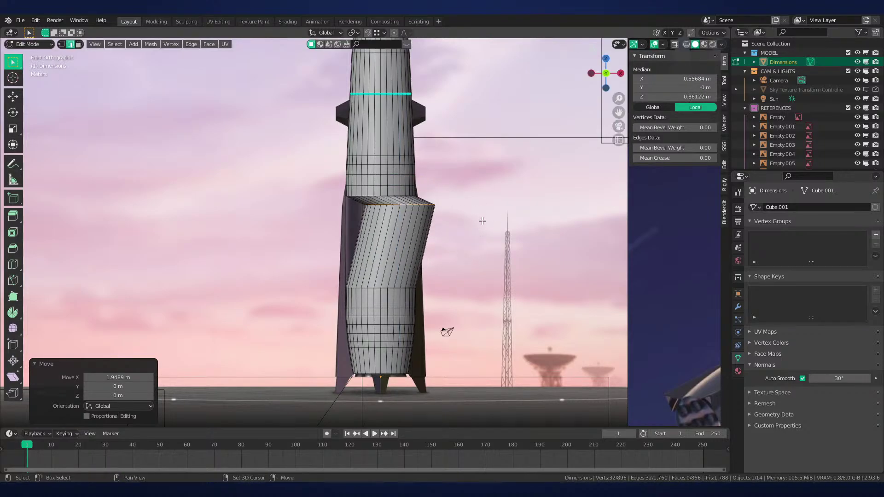
pyautogui.keyDown('shift'); pyautogui.moveTo(473, 233); pyautogui.dragTo(470, 161, button='middle'); pyautogui.keyUp('shift')
pyautogui.hotkey('ctrl', 'z')
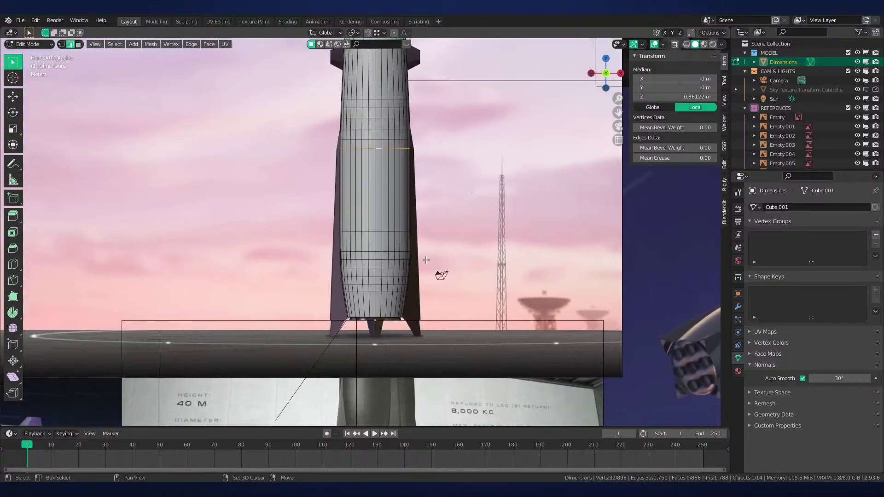
# Add the mesh's bottom rim loop to the selection and inspect the body section between the two rings
pyautogui.keyDown('alt'); pyautogui.keyDown('shift'); pyautogui.click(382, 319); pyautogui.keyUp('shift'); pyautogui.keyUp('alt')
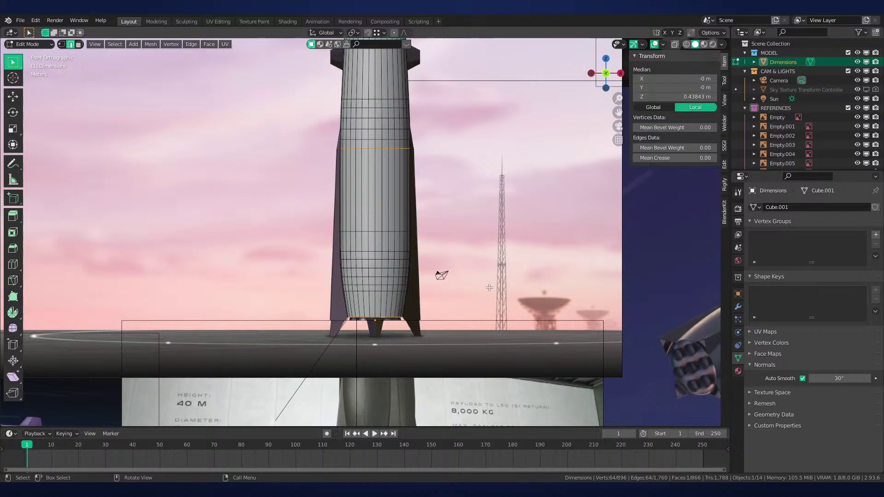
pyautogui.scroll(2, 489, 287)
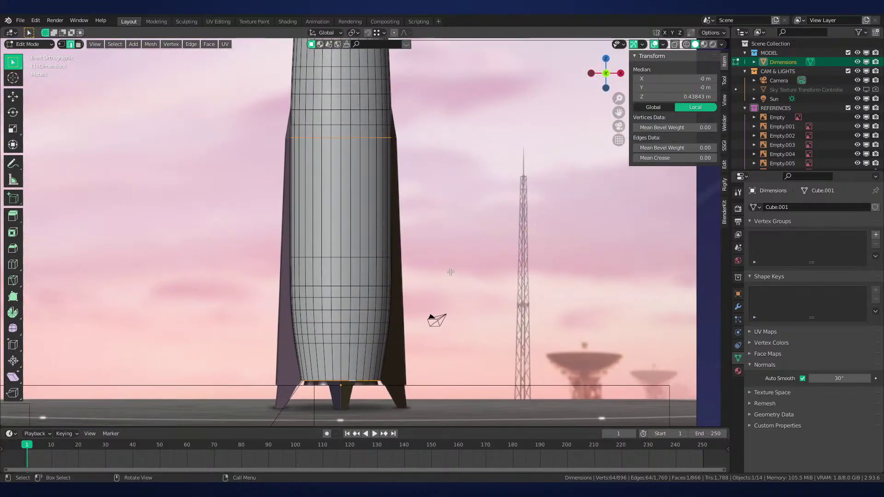
pyautogui.scroll(-5, 451, 272)
pyautogui.moveTo(474, 260)
pyautogui.keyDown('shift'); pyautogui.mouseDown(button='middle')
pyautogui.moveTo(435, 257)
pyautogui.moveTo(232, 378)
pyautogui.moveTo(484, 252)
pyautogui.mouseUp(button='middle'); pyautogui.keyUp('shift')
pyautogui.scroll(4, 463, 261)
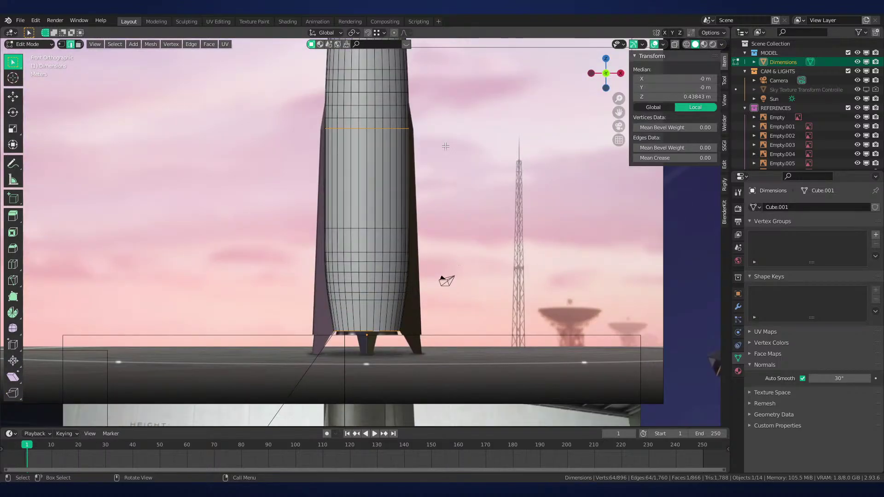
pyautogui.scroll(5, 445, 147)
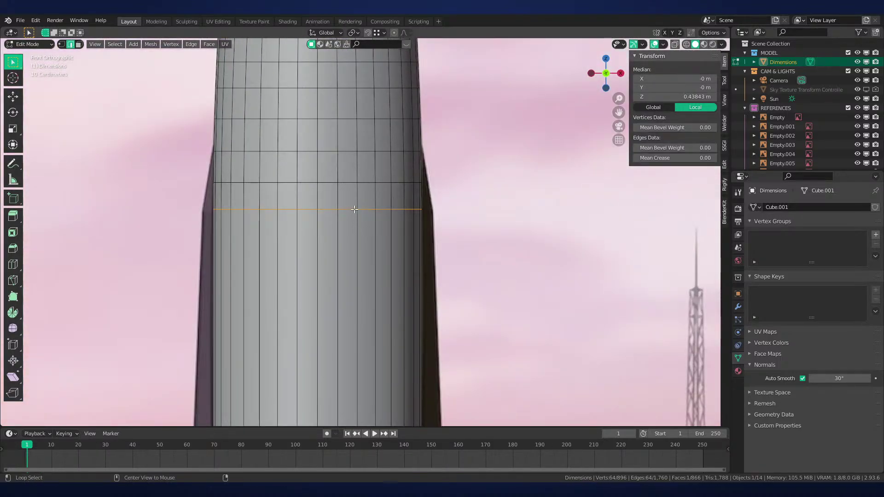
# Select only the ring beside the NEUTRON lettering's N in wireframe display and check the in-flight reference image
pyautogui.keyDown('alt'); pyautogui.click(354, 209); pyautogui.keyUp('alt')
pyautogui.press('z')
pyautogui.click(331, 242)
pyautogui.scroll(4, 368, 237)
pyautogui.keyDown('shift'); pyautogui.moveTo(430, 237); pyautogui.dragTo(518, 313, button='middle'); pyautogui.keyUp('shift')
pyautogui.keyDown('shift'); pyautogui.moveTo(443, 258); pyautogui.dragTo(439, 290, button='middle'); pyautogui.keyUp('shift')
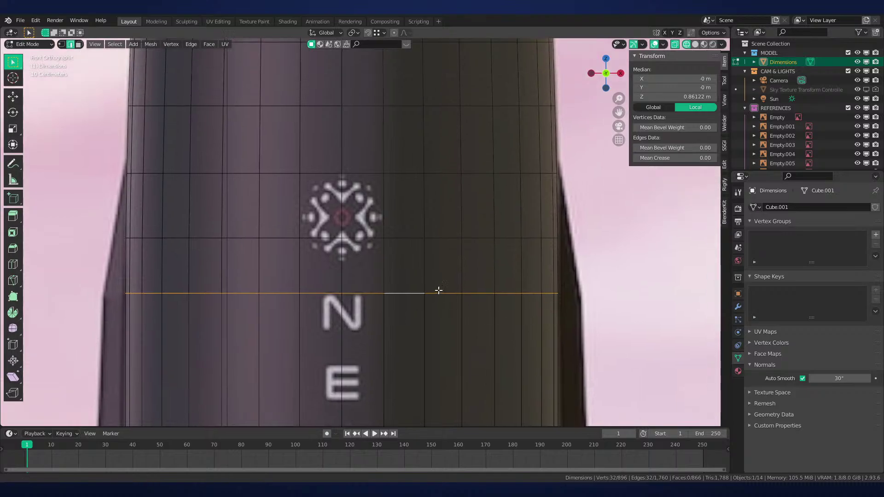
pyautogui.scroll(-10, 438, 290)
pyautogui.keyDown('shift'); pyautogui.moveTo(567, 300); pyautogui.dragTo(146, 236, button='middle'); pyautogui.keyUp('shift')
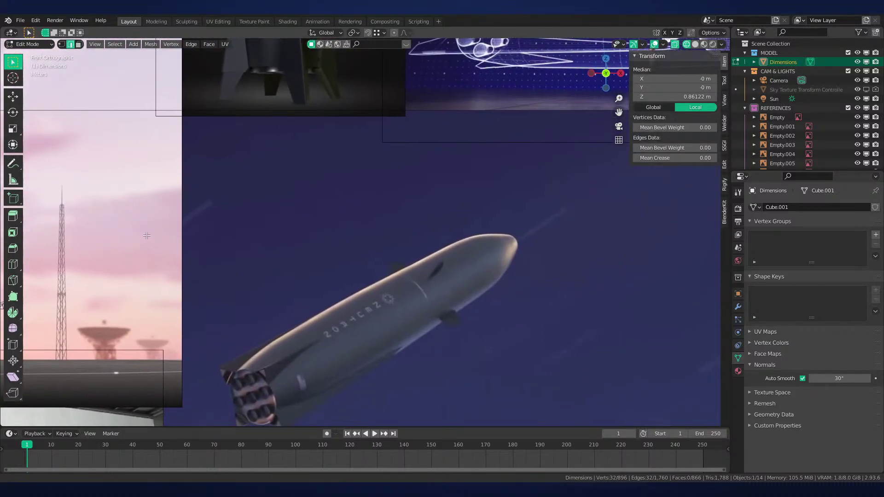
# Insert an edge loop just above the ring beside the NEUTRON lettering's N, slid to a factor of about -0.607
pyautogui.keyDown('shift'); pyautogui.moveTo(421, 116); pyautogui.dragTo(247, 282, button='middle'); pyautogui.keyUp('shift')
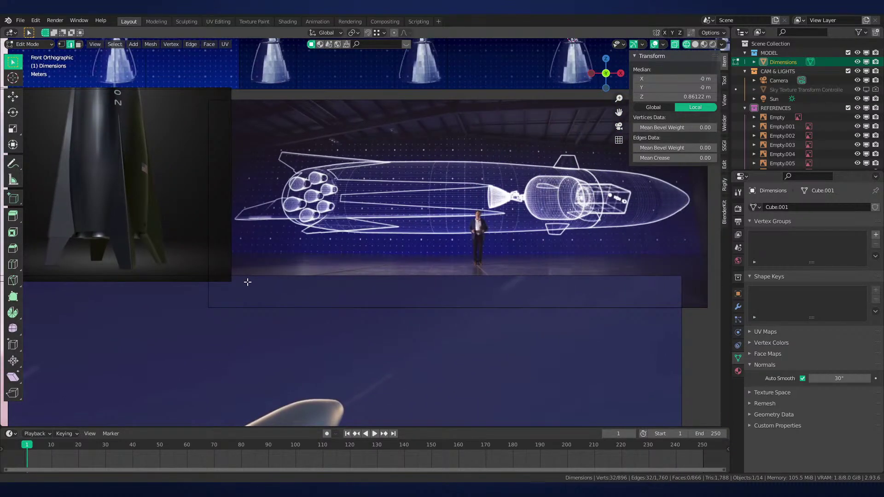
pyautogui.keyDown('shift'); pyautogui.moveTo(249, 282); pyautogui.dragTo(424, 247, button='middle'); pyautogui.keyUp('shift')
pyautogui.scroll(7, 477, 203)
pyautogui.scroll(3, 424, 247)
pyautogui.scroll(2, 338, 258)
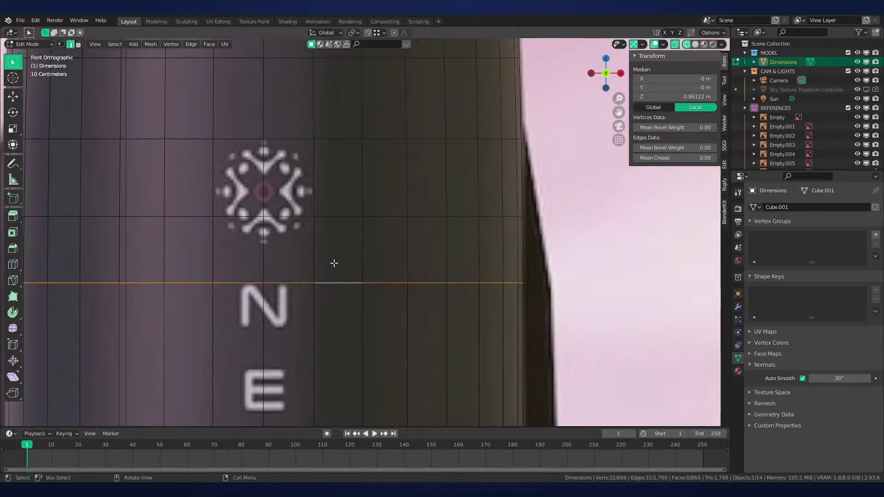
pyautogui.scroll(-1, 321, 268)
pyautogui.hotkey('ctrl', 'r')
pyautogui.click(322, 260)
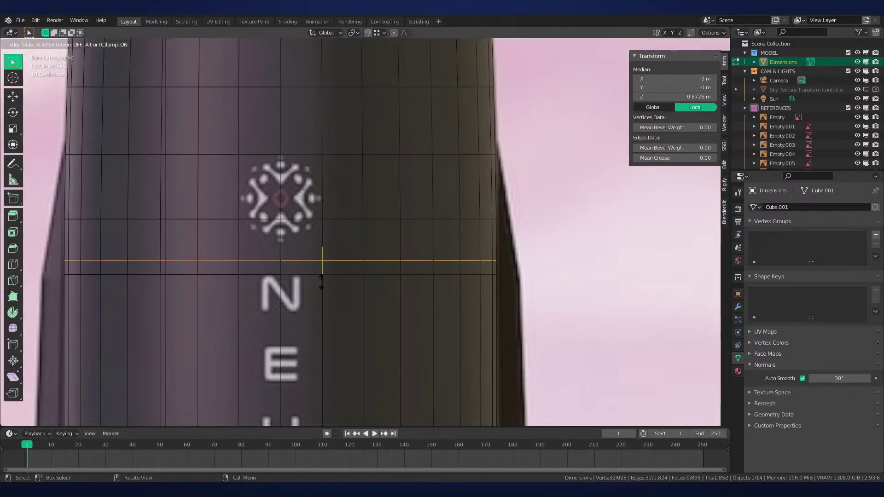
pyautogui.click(323, 284)
# Bevel the new loop about 0.00146 m wide with 2 segments, and scale its middle loop by about 1.003
pyautogui.scroll(3, 396, 307)
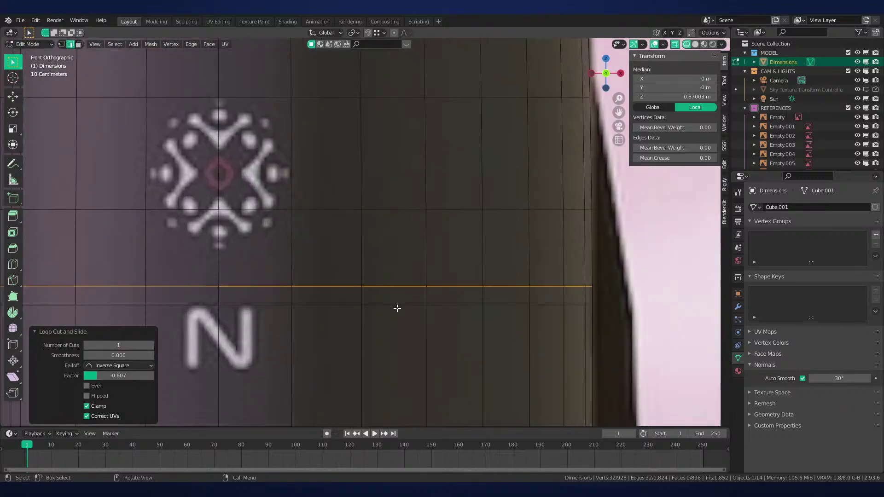
pyautogui.hotkey('ctrl', 'b')
pyautogui.click(420, 329)
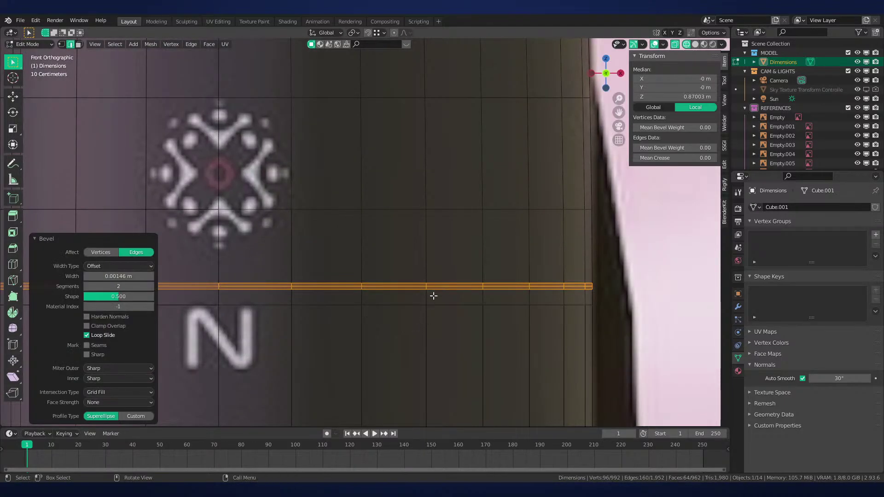
pyautogui.keyDown('alt'); pyautogui.click(396, 286); pyautogui.keyUp('alt')
pyautogui.press('s')
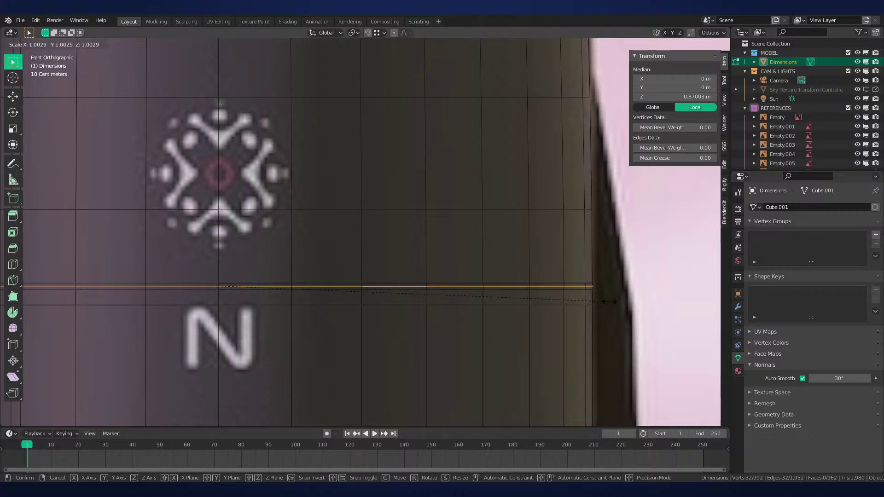
pyautogui.click(609, 301)
# Bevel the enlarged middle loop about 0.001 m wide, and mark the band's two outer edge loops sharp
pyautogui.scroll(2, 476, 286)
pyautogui.hotkey('ctrl', 'b')
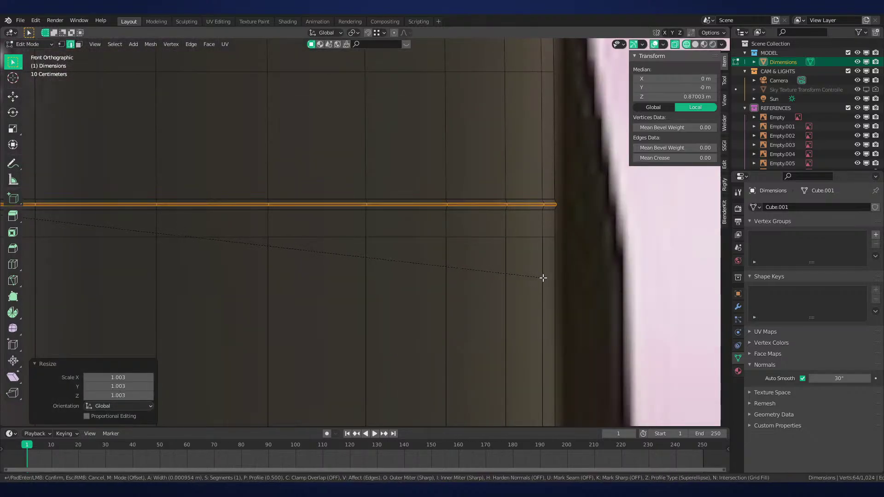
pyautogui.click(550, 281)
pyautogui.keyDown('alt'); pyautogui.keyDown('shift'); pyautogui.click(466, 196); pyautogui.keyUp('shift'); pyautogui.keyUp('alt')
pyautogui.keyDown('alt'); pyautogui.click(467, 215); pyautogui.keyUp('alt')
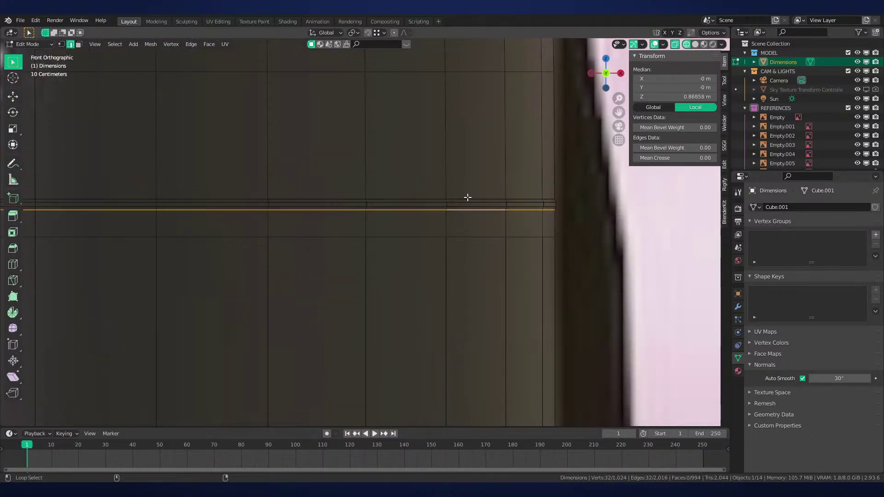
pyautogui.rightClick(570, 262)
pyautogui.click(569, 261)
# Examine the new seam around the body in Object Mode, close up and against the whole rocket and its reference images
pyautogui.press('Tab')
pyautogui.scroll(-6, 461, 246)
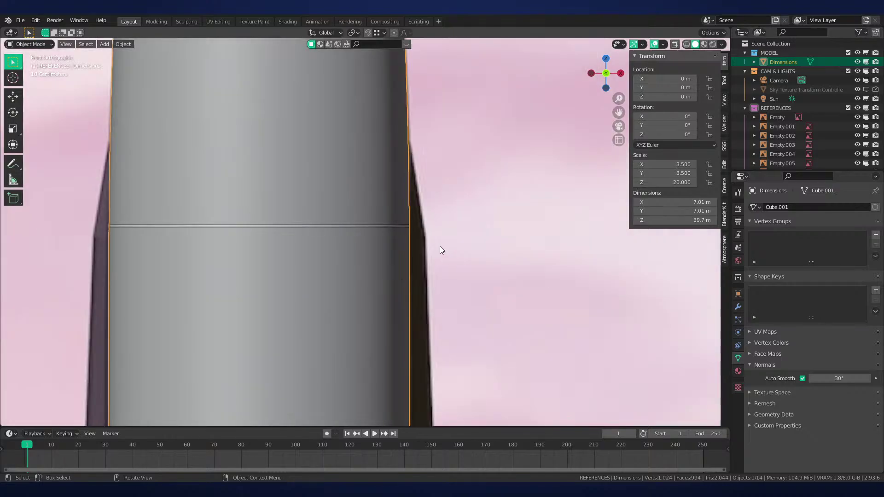
pyautogui.scroll(3, 411, 241)
pyautogui.scroll(-9, 413, 236)
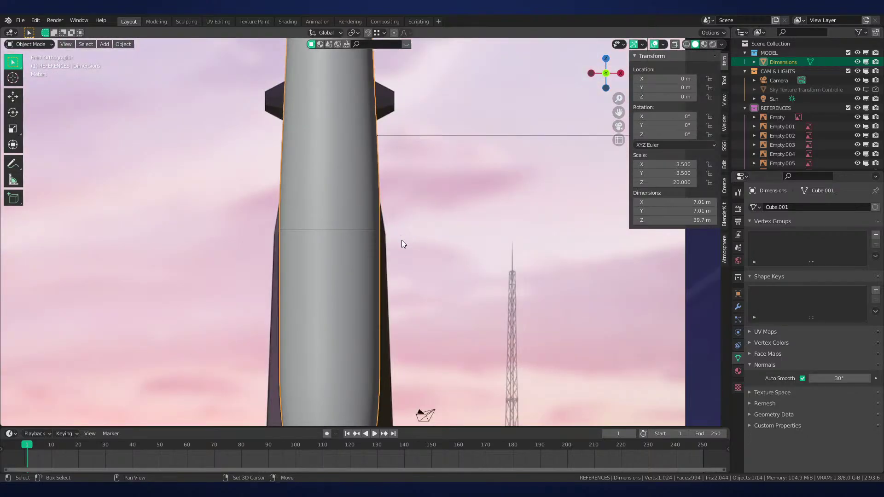
pyautogui.scroll(1, 410, 253)
pyautogui.scroll(4, 444, 253)
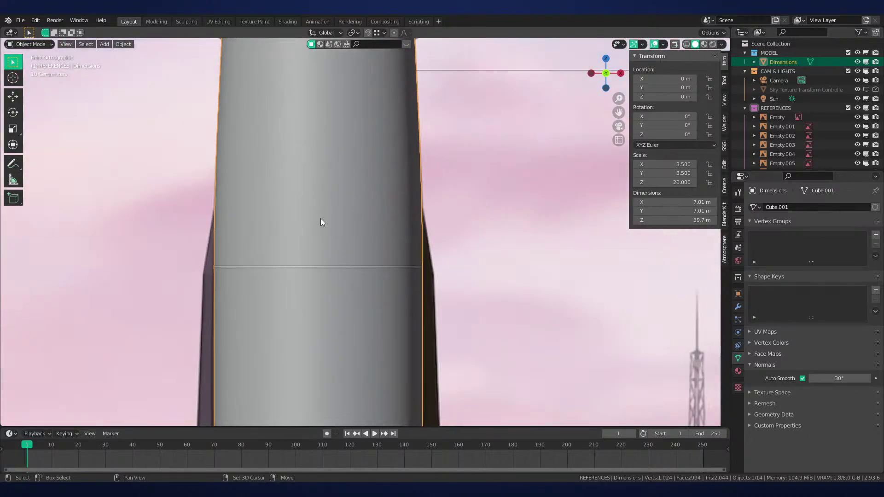
pyautogui.keyDown('shift'); pyautogui.moveTo(321, 222); pyautogui.dragTo(363, 325, button='middle'); pyautogui.keyUp('shift')
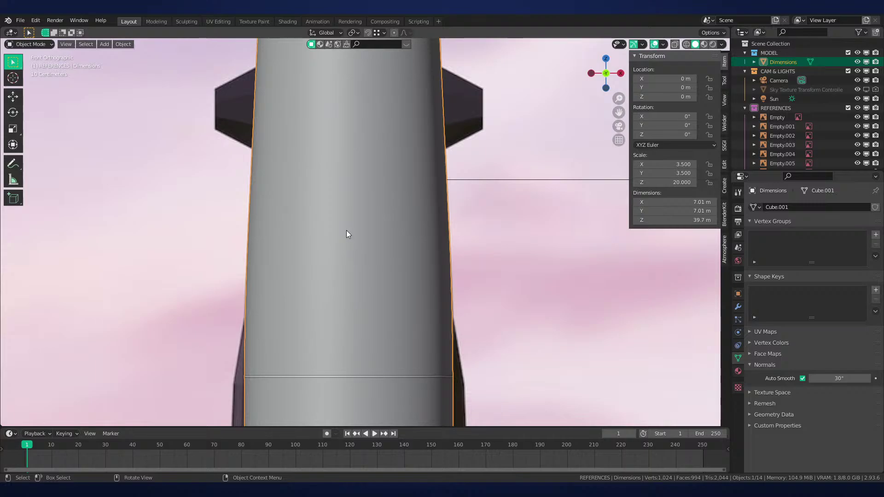
pyautogui.scroll(-5, 364, 257)
pyautogui.scroll(-3, 361, 224)
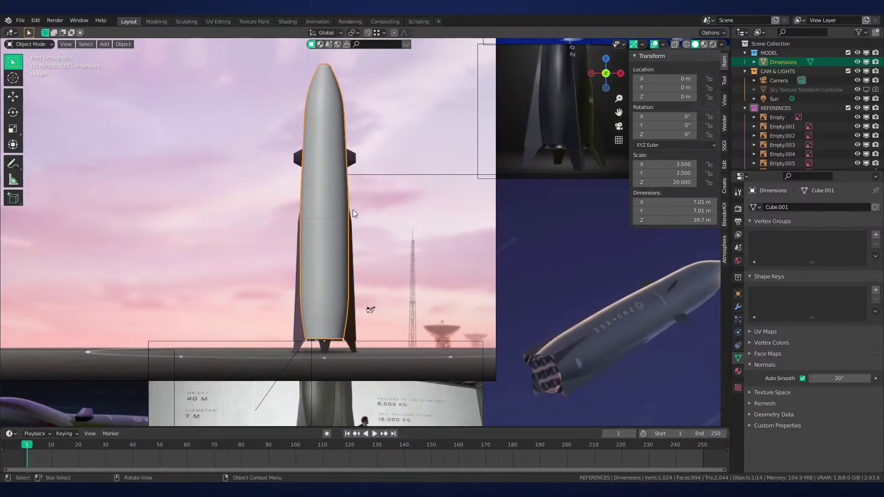
pyautogui.scroll(7, 354, 212)
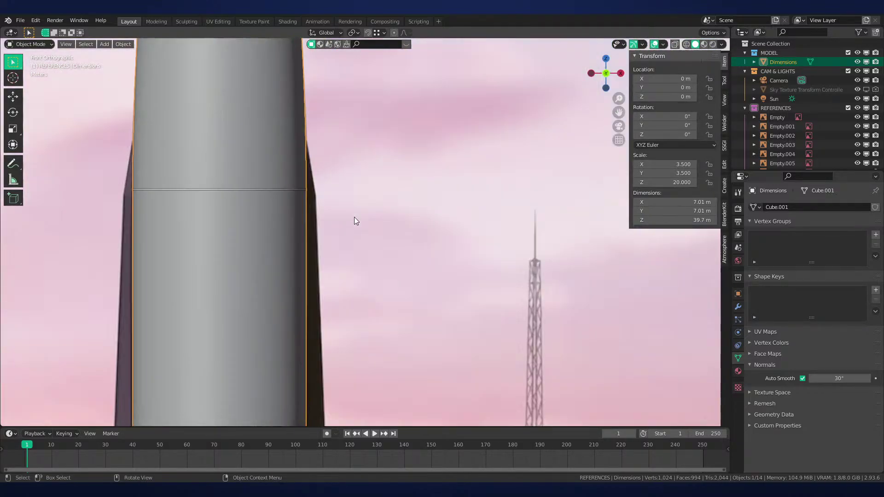
pyautogui.scroll(4, 370, 262)
pyautogui.scroll(-12, 383, 248)
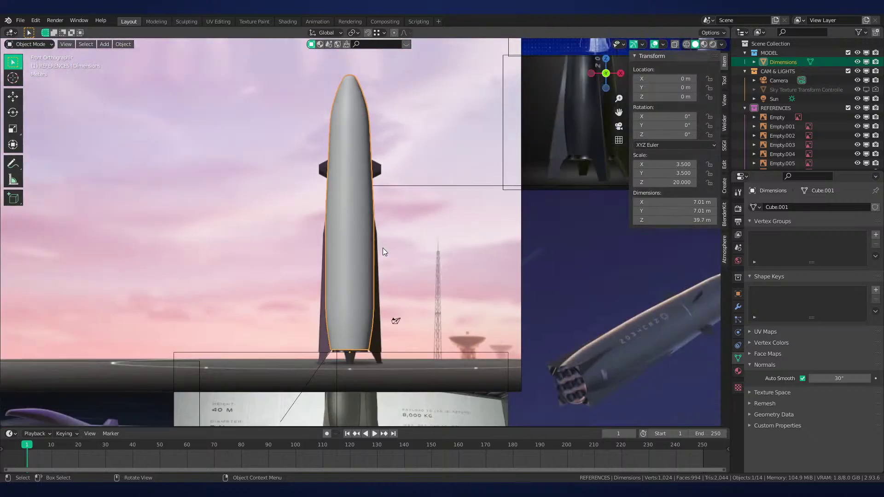
# Select the edge loop of the mesh's bottom rim in Edit Mode and mark it sharp
pyautogui.keyDown('shift'); pyautogui.moveTo(411, 278); pyautogui.dragTo(420, 159, button='middle'); pyautogui.keyUp('shift')
pyautogui.scroll(12, 392, 236)
pyautogui.press('Tab')
pyautogui.scroll(2, 435, 230)
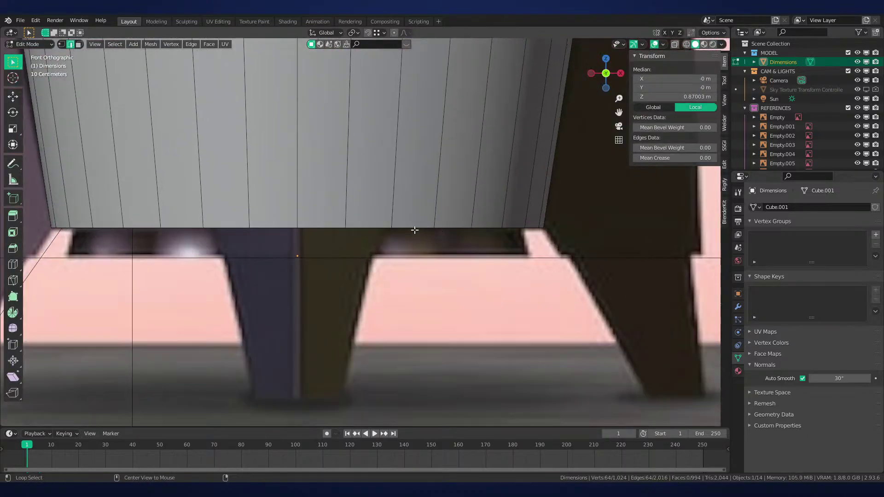
pyautogui.keyDown('alt'); pyautogui.click(414, 229); pyautogui.keyUp('alt')
pyautogui.hotkey('ctrl', 'e')
pyautogui.click(552, 256)
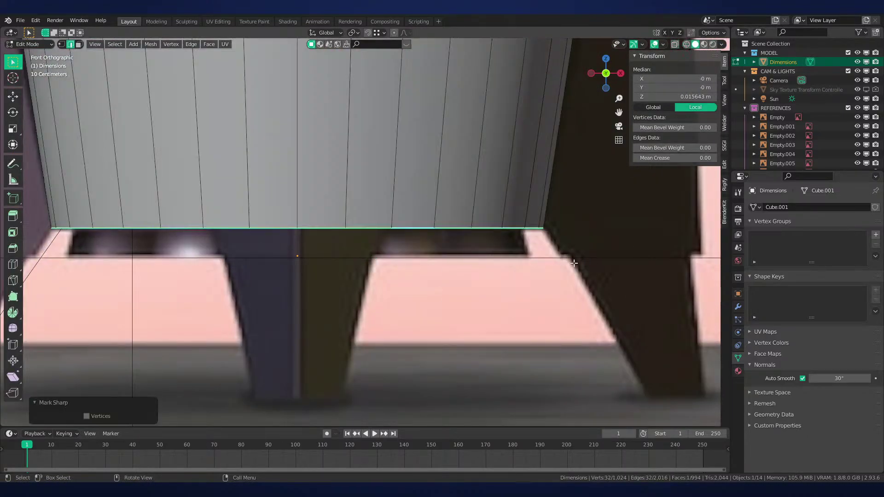
# Try a bevel on the bottom rim loop from an underside view and undo it
pyautogui.moveTo(552, 256); pyautogui.dragTo(459, 286, button='middle')
pyautogui.scroll(3, 566, 257)
pyautogui.hotkey('ctrl', 'b')
pyautogui.click(597, 249)
pyautogui.hotkey('ctrl', 'z')
pyautogui.press('Tab')
pyautogui.press('Tab')
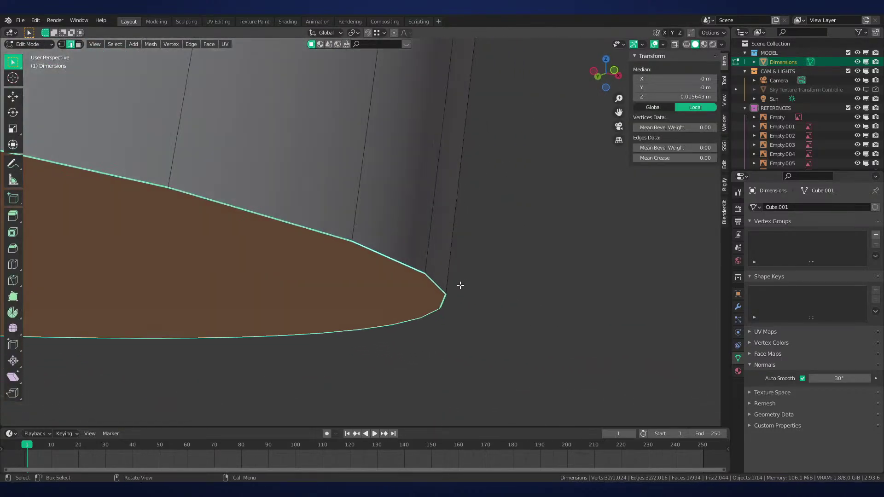
# Try beveling the bottom rim by about 0.0318 m, inspect the slant from several angles, and undo the bevel
pyautogui.hotkey('ctrl', 'b')
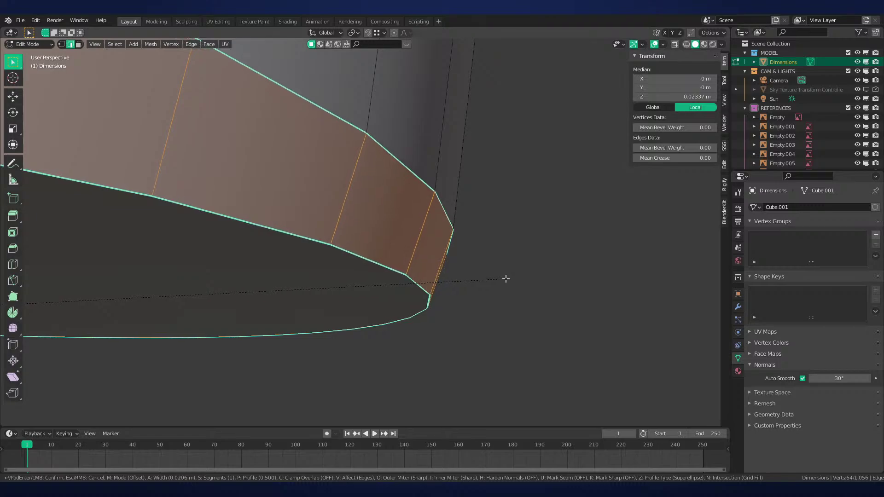
pyautogui.click(525, 274)
pyautogui.moveTo(525, 274); pyautogui.dragTo(393, 258, button='middle')
pyautogui.moveTo(456, 207); pyautogui.dragTo(458, 204, button='middle')
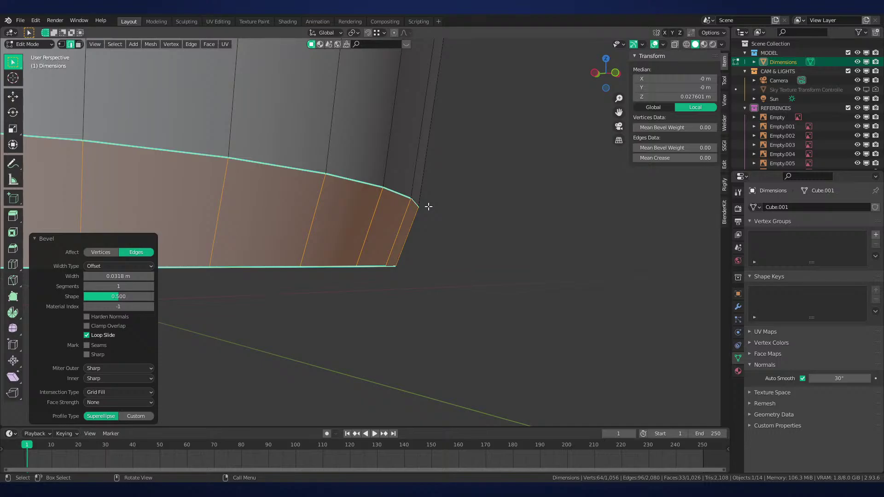
pyautogui.moveTo(373, 119); pyautogui.dragTo(416, 243, button='middle')
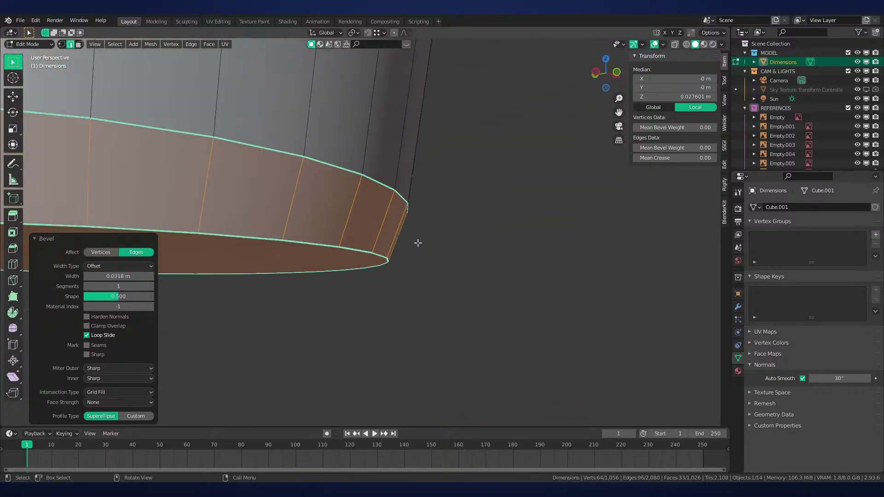
pyautogui.moveTo(351, 261); pyautogui.dragTo(310, 284, button='middle')
pyautogui.moveTo(444, 217)
pyautogui.mouseDown(button='middle')
pyautogui.moveTo(424, 164)
pyautogui.moveTo(434, 231)
pyautogui.mouseUp(button='middle')
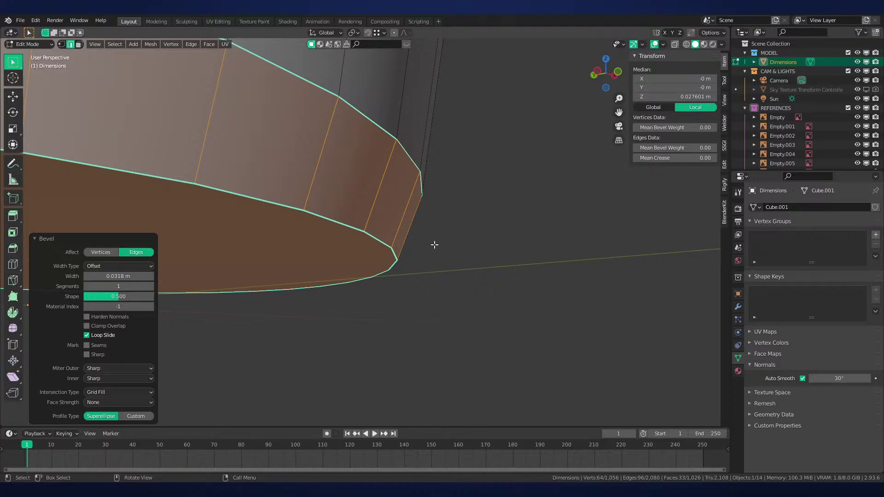
pyautogui.press('Tab')
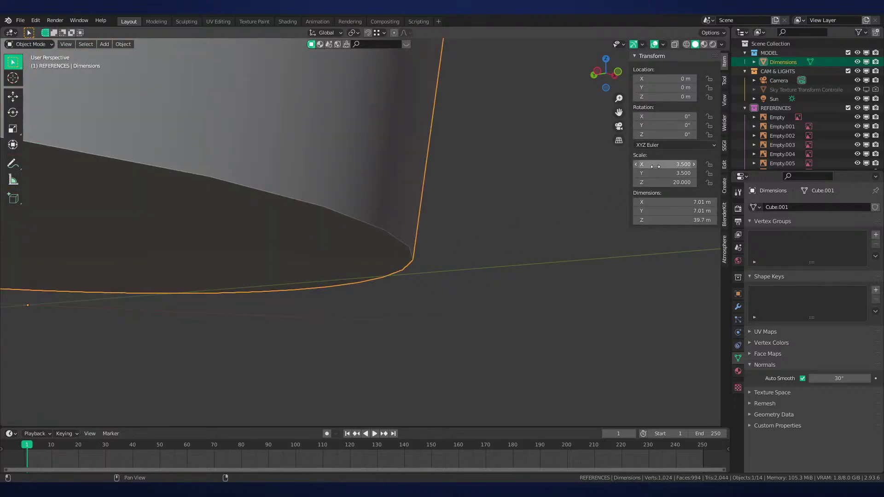
# Apply the scale of the Dimensions object in Object Mode and return to a close underside view of the rim
pyautogui.moveTo(581, 168); pyautogui.dragTo(573, 186, button='middle')
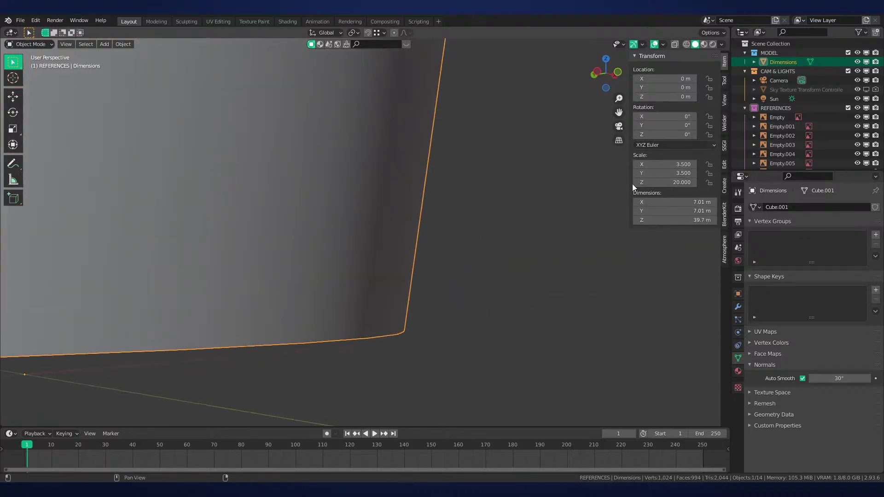
pyautogui.scroll(-5, 494, 178)
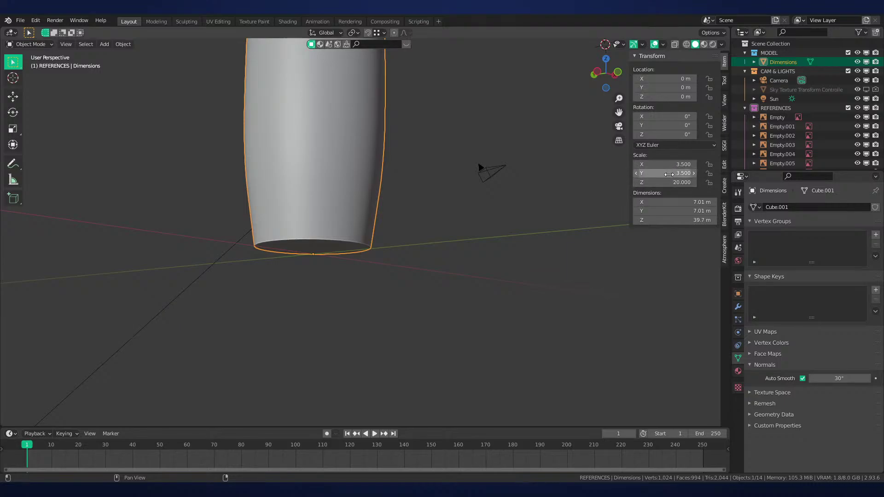
pyautogui.scroll(3, 500, 195)
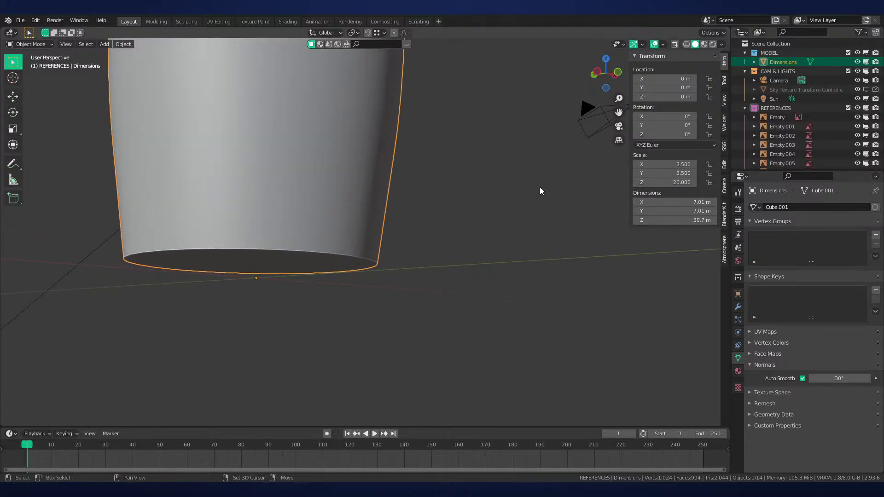
pyautogui.scroll(2, 534, 207)
pyautogui.hotkey('ctrl', 'a')
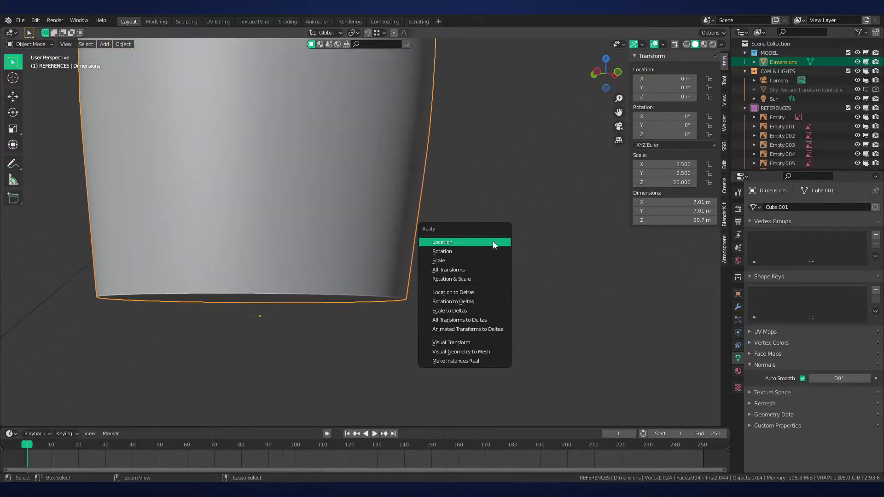
pyautogui.click(476, 263)
pyautogui.moveTo(476, 266); pyautogui.dragTo(445, 241, button='middle')
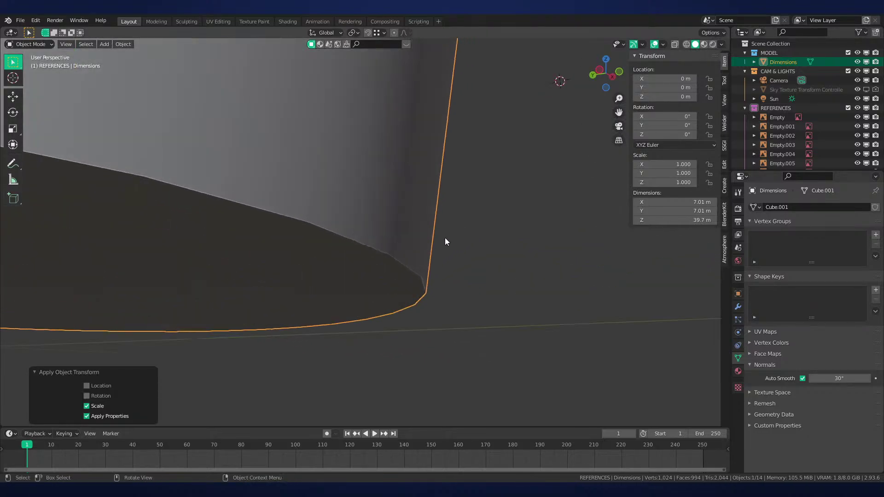
# Try a one-segment bevel of about 0.0689 m on the bottom rim and compare it with the front reference
pyautogui.press('Tab')
pyautogui.hotkey('ctrl', 'b')
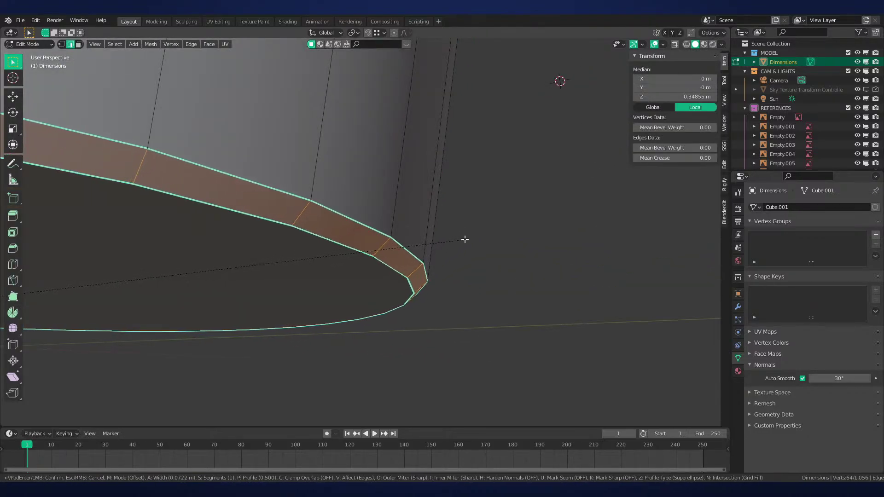
pyautogui.click(465, 241)
pyautogui.press('KP_1')
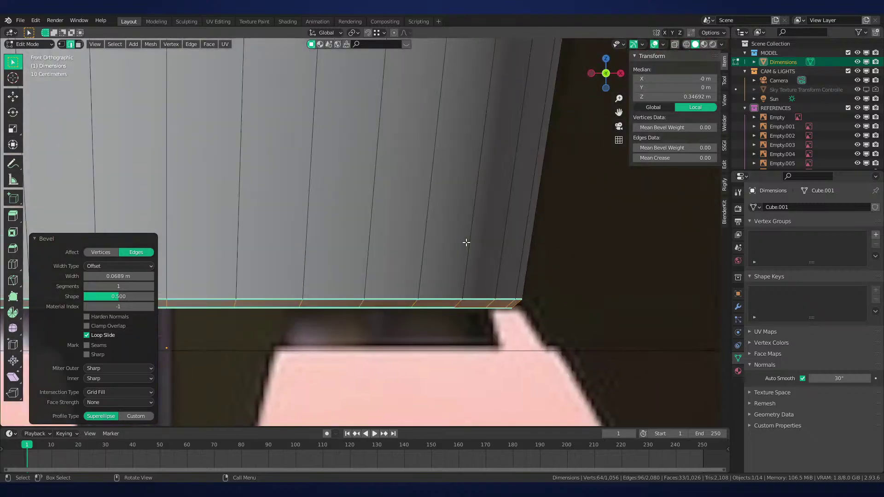
# Bevel the bottom rim about 0.047 m wide with one segment in wireframe display, and return to solid shading in Object Mode
pyautogui.hotkey('alt', 'z')
pyautogui.hotkey('ctrl', 'b')
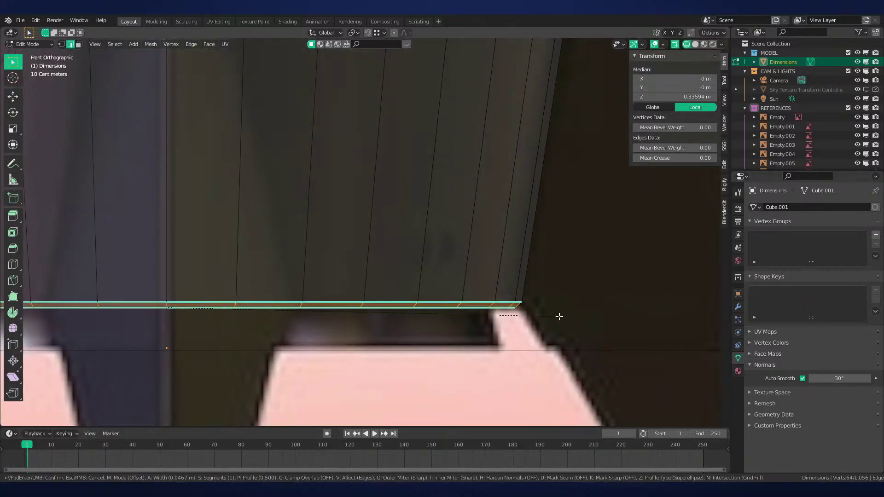
pyautogui.click(560, 317)
pyautogui.scroll(-6, 507, 313)
pyautogui.hotkey('shift', 'z')
pyautogui.press('Tab')
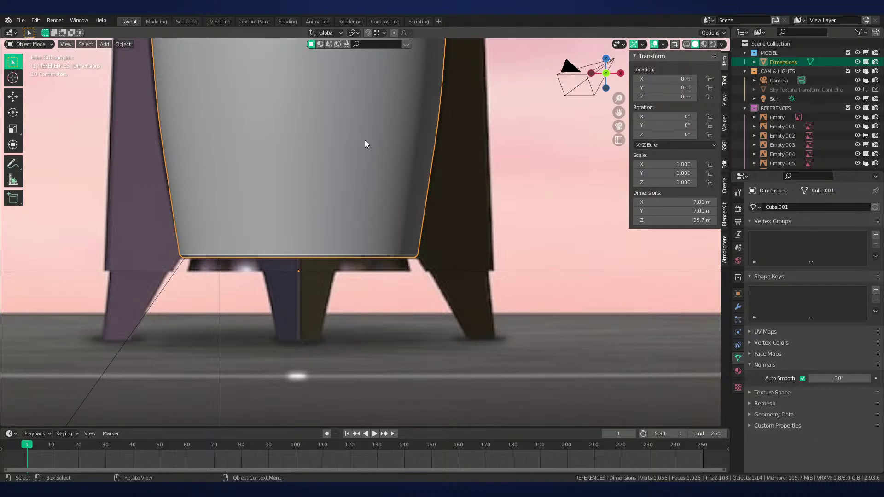
# Inspect the complete rocket body from the front and in perspective
pyautogui.keyDown('shift'); pyautogui.moveTo(402, 206); pyautogui.dragTo(447, 311, button='middle'); pyautogui.keyUp('shift')
pyautogui.scroll(-7, 447, 310)
pyautogui.keyDown('shift'); pyautogui.moveTo(460, 181); pyautogui.dragTo(454, 308, button='middle'); pyautogui.keyUp('shift')
pyautogui.moveTo(440, 261); pyautogui.dragTo(490, 250, button='middle')
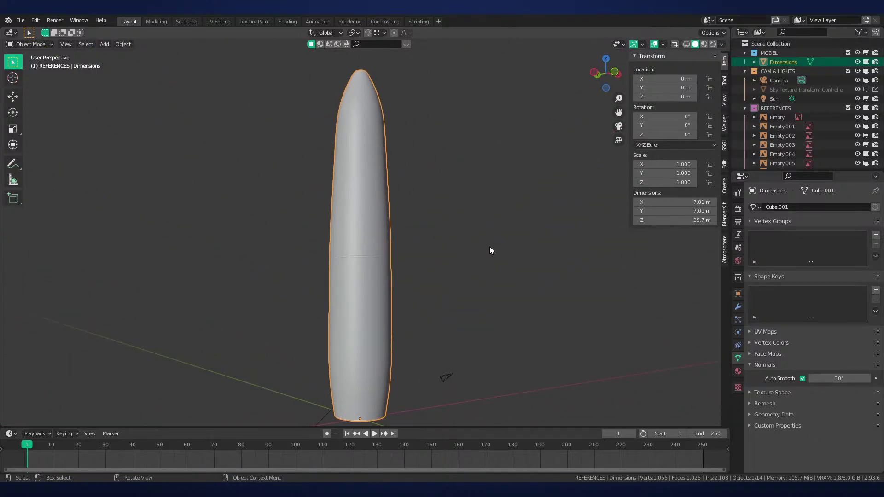
# Move the rocket body about 8.75 m aside along X to compare it with the front reference, and cancel the move
pyautogui.press('KP_1')
pyautogui.press('g')
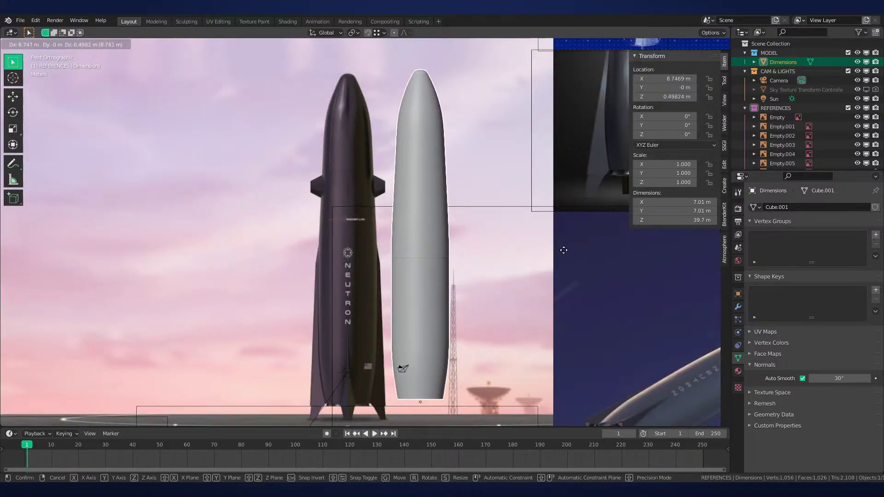
pyautogui.rightClick(564, 250)
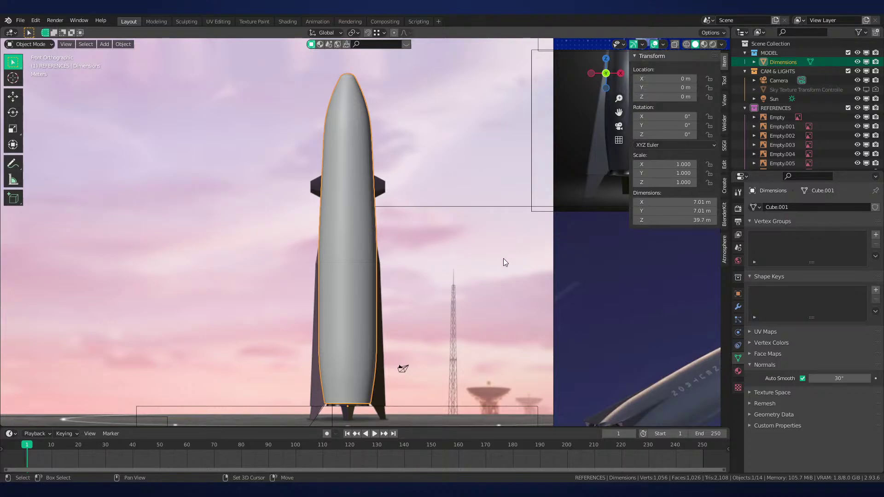
# Compare the rocket body's base with the landing-pad reference and the engine end in the flight reference image
pyautogui.keyDown('shift'); pyautogui.moveTo(504, 258); pyautogui.dragTo(463, 246, button='middle'); pyautogui.keyUp('shift')
pyautogui.scroll(3, 432, 176)
pyautogui.scroll(-1, 474, 246)
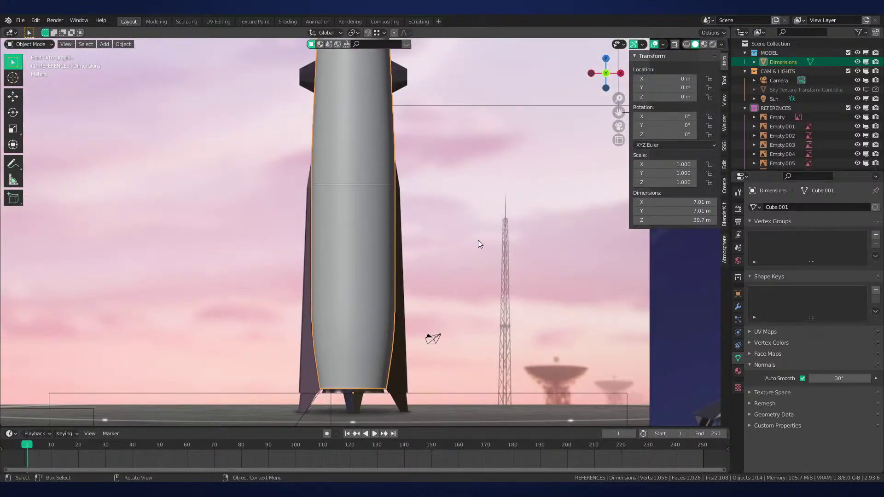
pyautogui.moveTo(451, 300); pyautogui.dragTo(499, 323, button='middle')
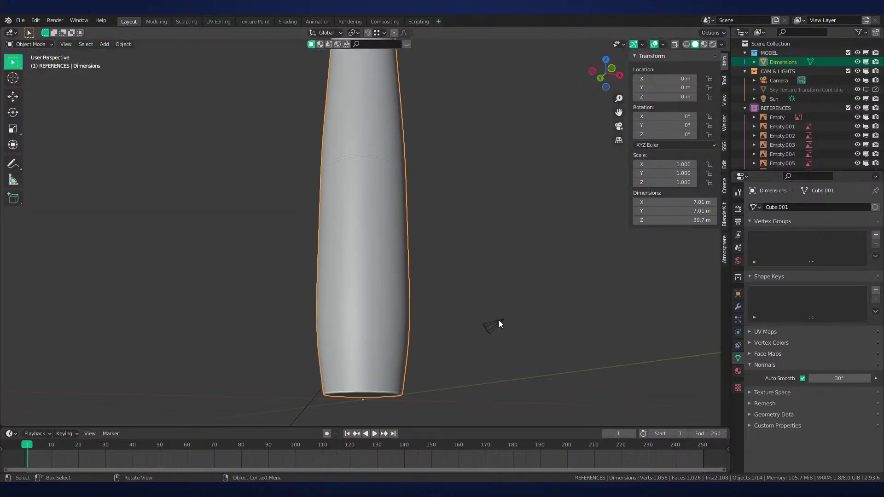
pyautogui.press('KP_1')
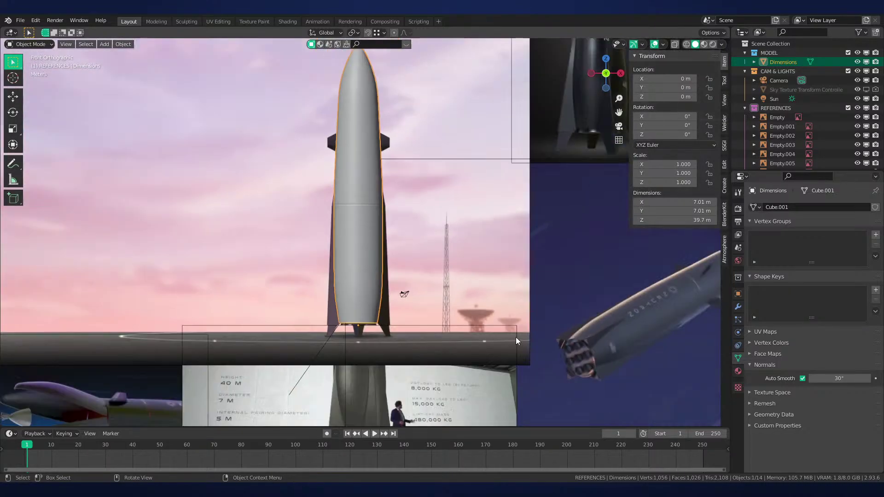
pyautogui.scroll(5, 310, 322)
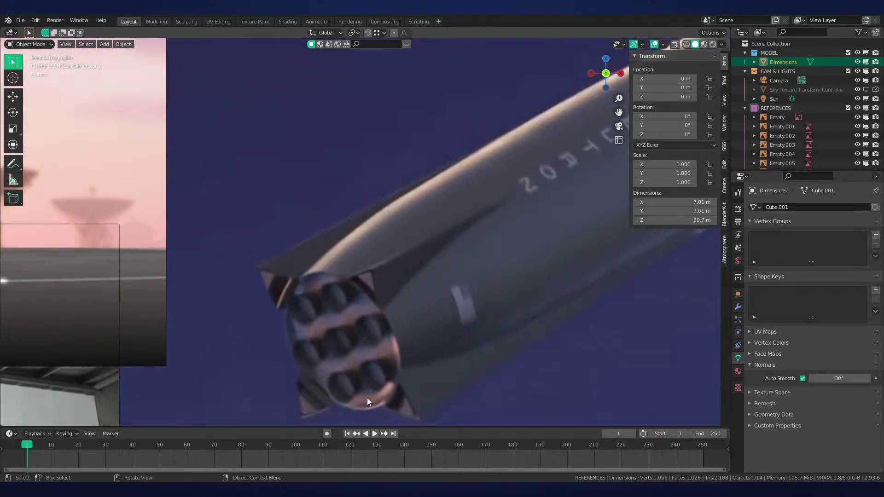
pyautogui.scroll(-4, 375, 391)
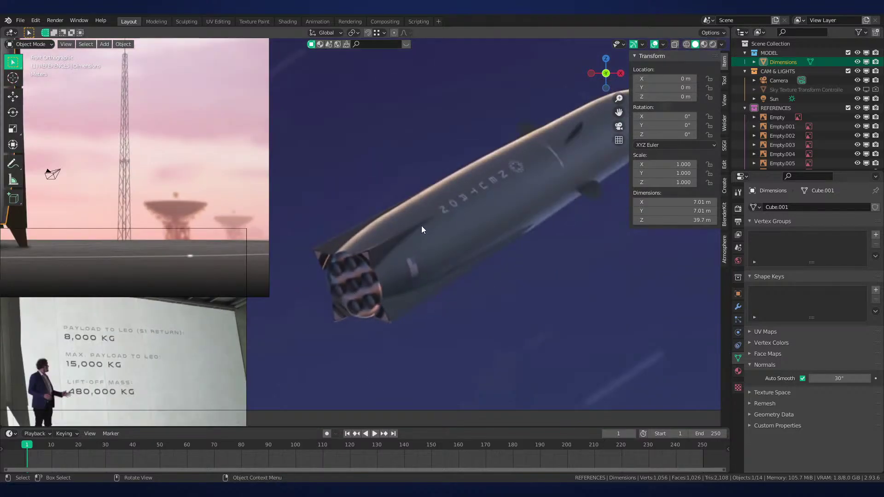
pyautogui.keyDown('shift'); pyautogui.moveTo(437, 212); pyautogui.dragTo(380, 265, button='middle'); pyautogui.keyUp('shift')
pyautogui.scroll(3, 364, 265)
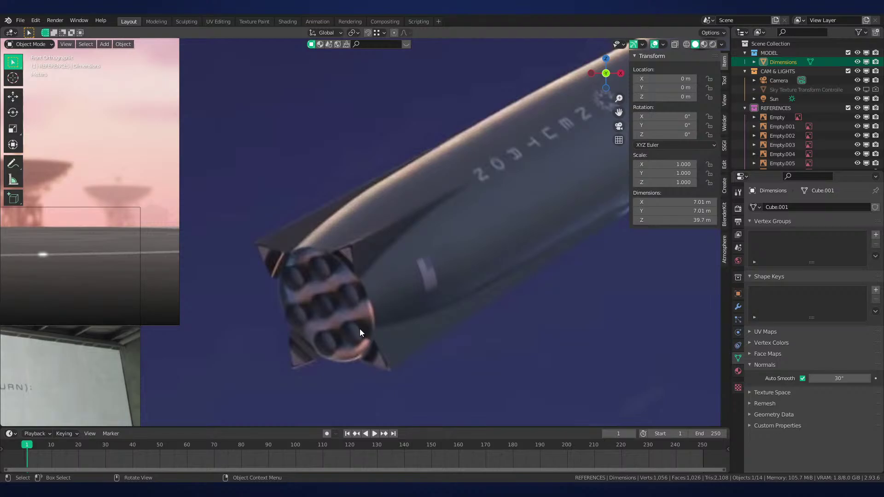
pyautogui.scroll(-6, 379, 353)
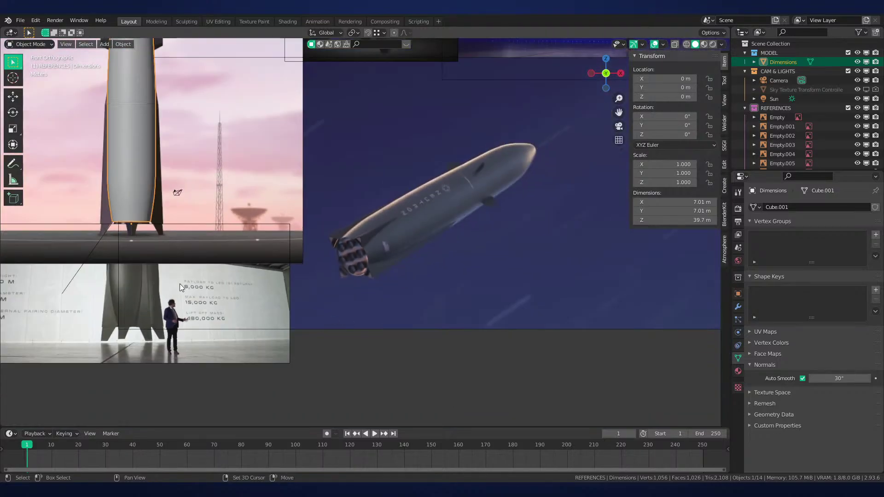
# Try insetting the body's bottom face about 0.12 m and extruding it about 0.26 m inward, and undo both operations
pyautogui.scroll(5, 420, 354)
pyautogui.keyDown('shift'); pyautogui.moveTo(201, 299); pyautogui.dragTo(452, 258, button='middle'); pyautogui.keyUp('shift')
pyautogui.scroll(5, 416, 289)
pyautogui.press('Tab')
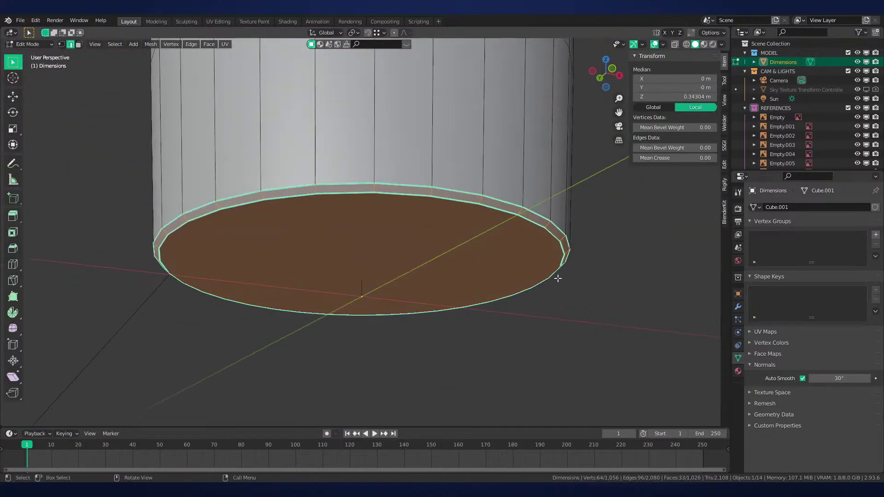
pyautogui.press('i')
pyautogui.click(605, 253)
pyautogui.press('e')
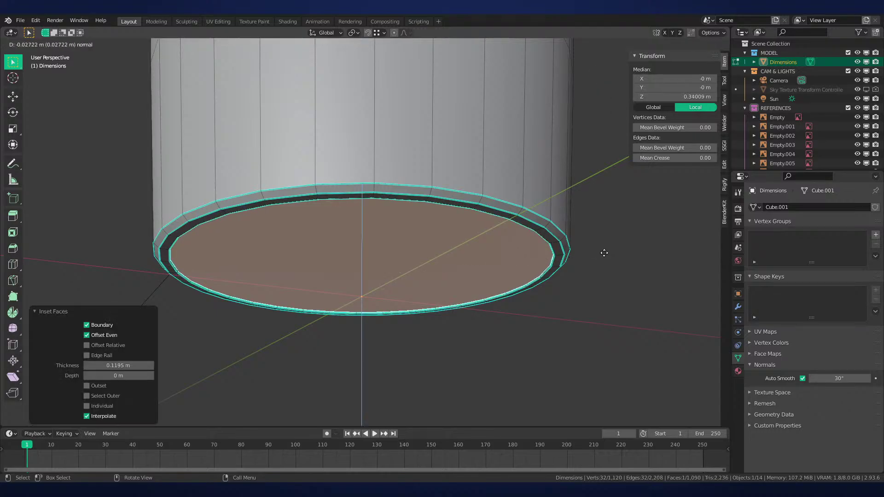
pyautogui.click(607, 239)
pyautogui.scroll(6, 598, 242)
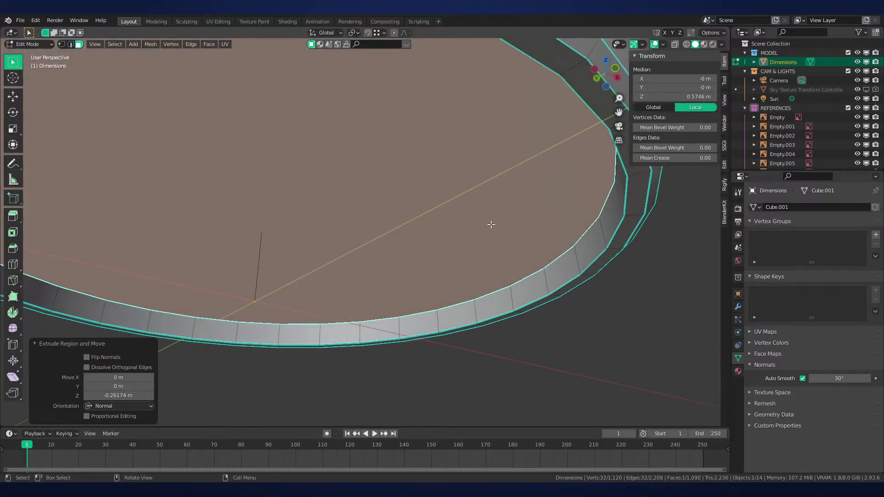
pyautogui.scroll(-5, 475, 285)
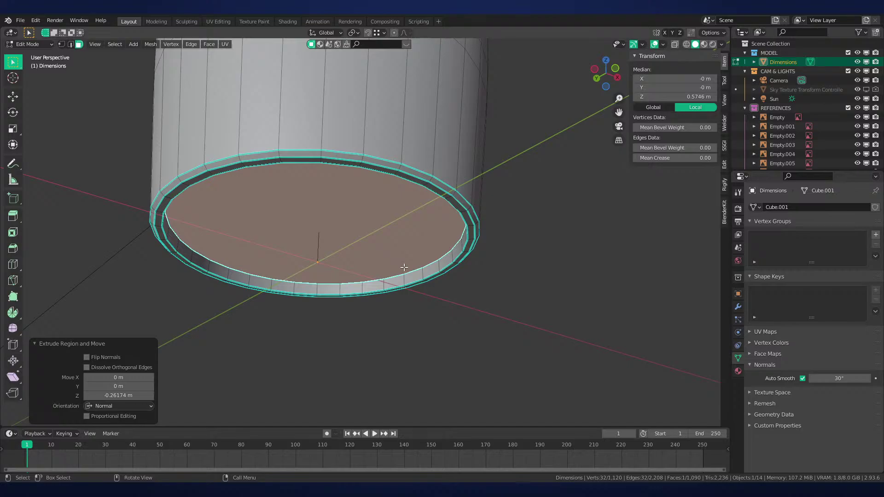
pyautogui.hotkey('ctrl', 'z')
# Examine the body's flat underside against the engine section in the front and flight reference images
pyautogui.scroll(3, 414, 259)
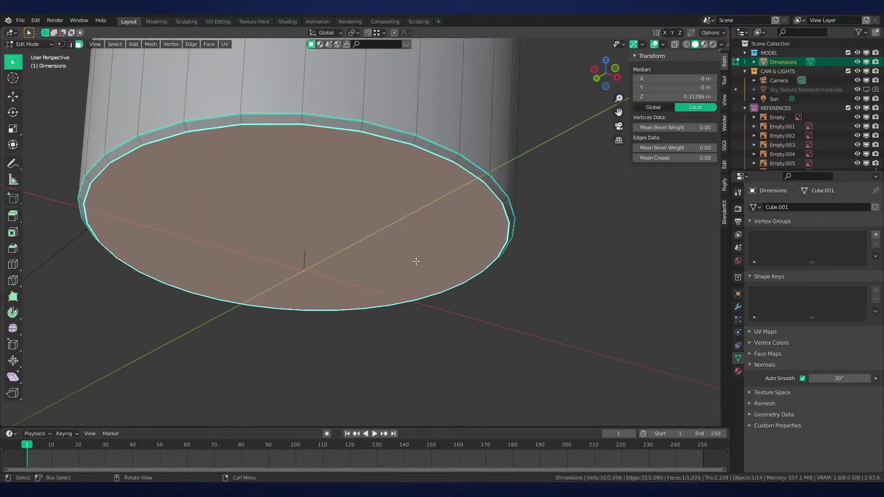
pyautogui.press('KP_1')
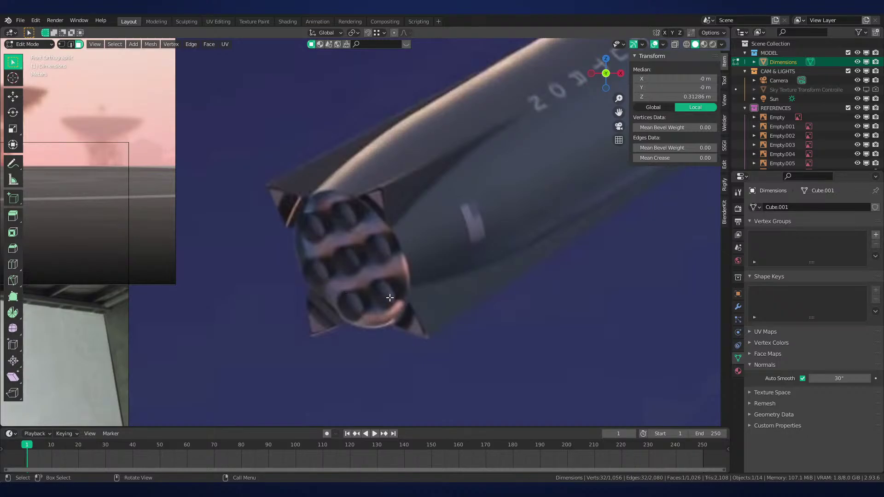
pyautogui.scroll(-4, 318, 239)
pyautogui.keyDown('shift'); pyautogui.moveTo(256, 225); pyautogui.dragTo(649, 307, button='middle'); pyautogui.keyUp('shift')
pyautogui.scroll(4, 507, 290)
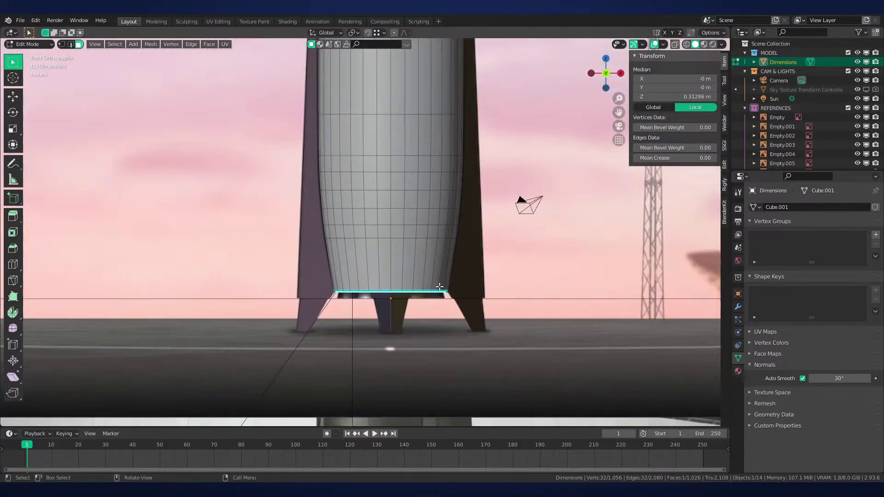
pyautogui.moveTo(437, 278); pyautogui.dragTo(424, 242, button='middle')
pyautogui.scroll(4, 451, 243)
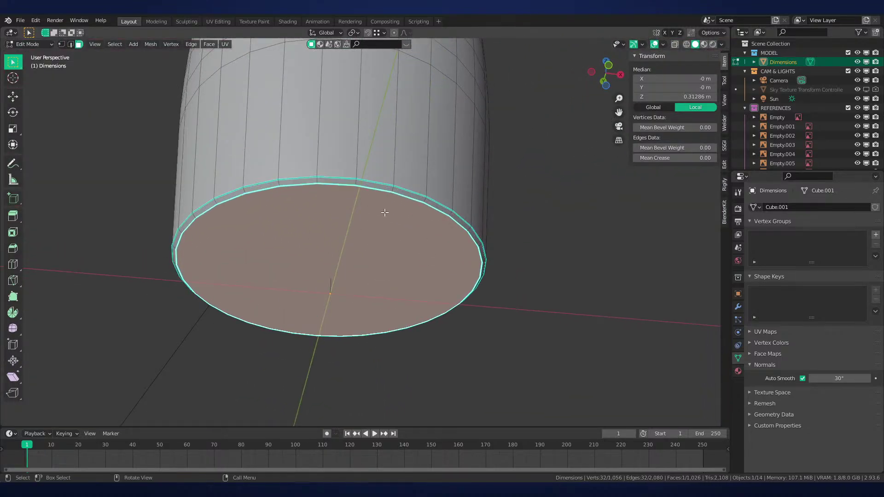
pyautogui.press('KP_1')
pyautogui.scroll(-8, 382, 218)
pyautogui.keyDown('shift'); pyautogui.moveTo(480, 230); pyautogui.dragTo(143, 266, button='middle'); pyautogui.keyUp('shift')
pyautogui.keyDown('shift'); pyautogui.moveTo(368, 304); pyautogui.dragTo(371, 222, button='middle'); pyautogui.keyUp('shift')
pyautogui.scroll(1, 371, 221)
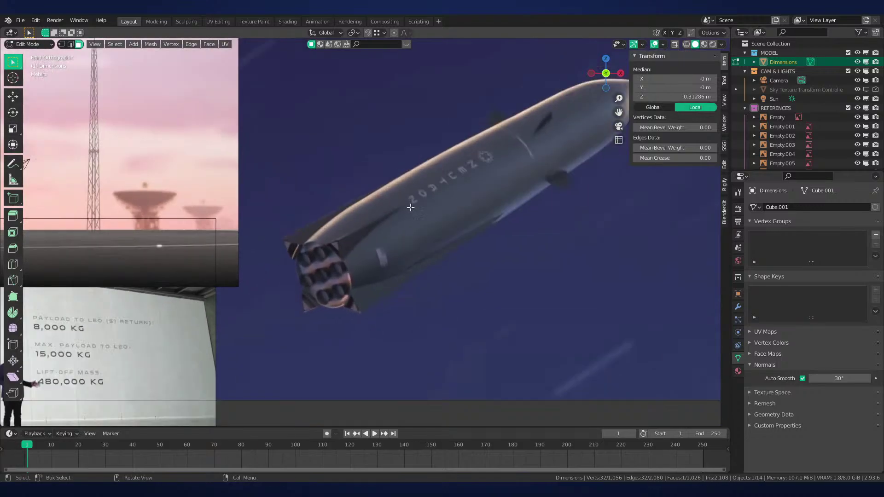
# Examine the side fins and legs along the body in the front reference, and return to Object Mode
pyautogui.scroll(-1, 379, 254)
pyautogui.scroll(-1, 365, 154)
pyautogui.keyDown('shift'); pyautogui.moveTo(395, 143); pyautogui.dragTo(418, 221, button='middle'); pyautogui.keyUp('shift')
pyautogui.scroll(-1, 367, 172)
pyautogui.keyDown('shift'); pyautogui.moveTo(232, 241); pyautogui.dragTo(322, 298, button='middle'); pyautogui.keyUp('shift')
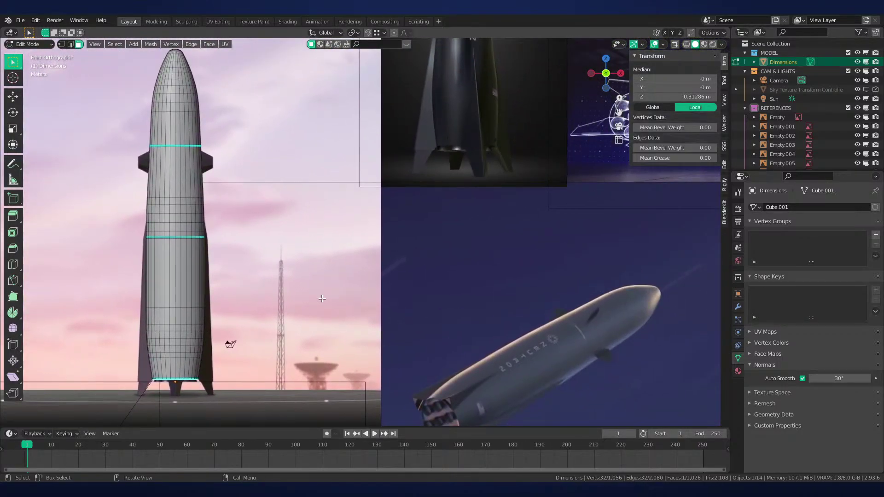
pyautogui.scroll(1, 321, 298)
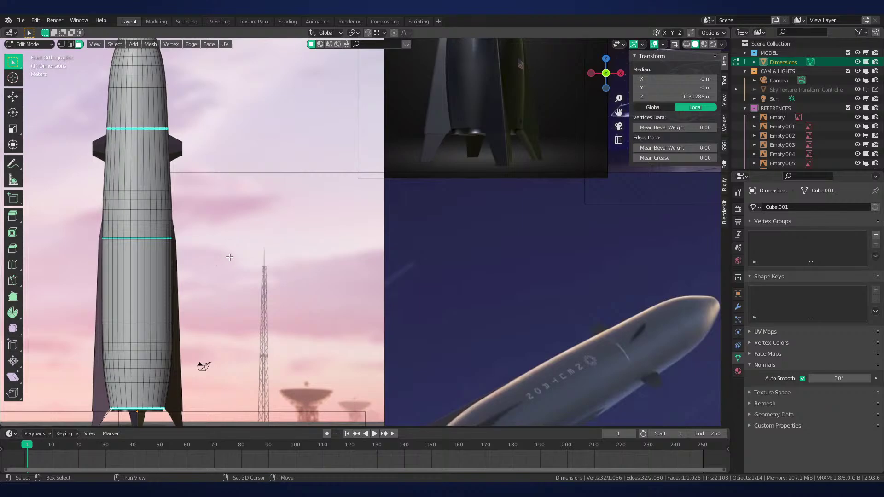
pyautogui.keyDown('shift'); pyautogui.moveTo(229, 256); pyautogui.dragTo(449, 188, button='middle'); pyautogui.keyUp('shift')
pyautogui.scroll(2, 449, 216)
pyautogui.keyDown('shift'); pyautogui.moveTo(471, 260); pyautogui.dragTo(441, 272, button='middle'); pyautogui.keyUp('shift')
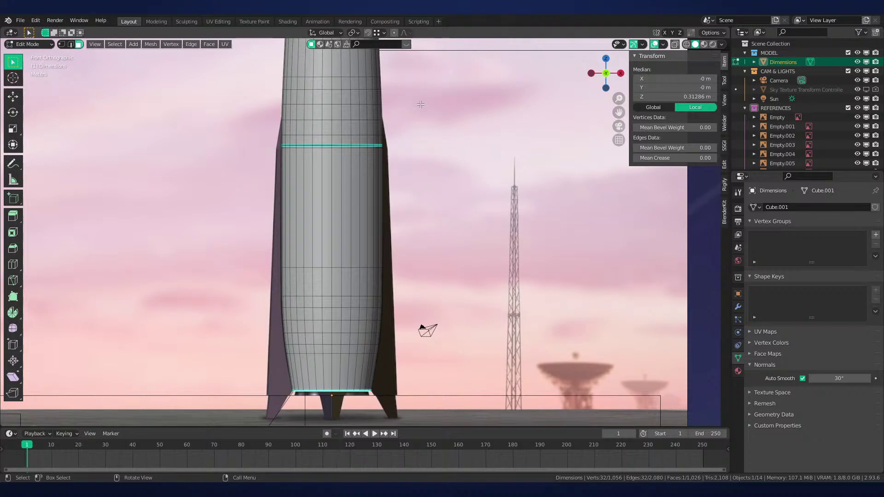
pyautogui.scroll(-4, 425, 223)
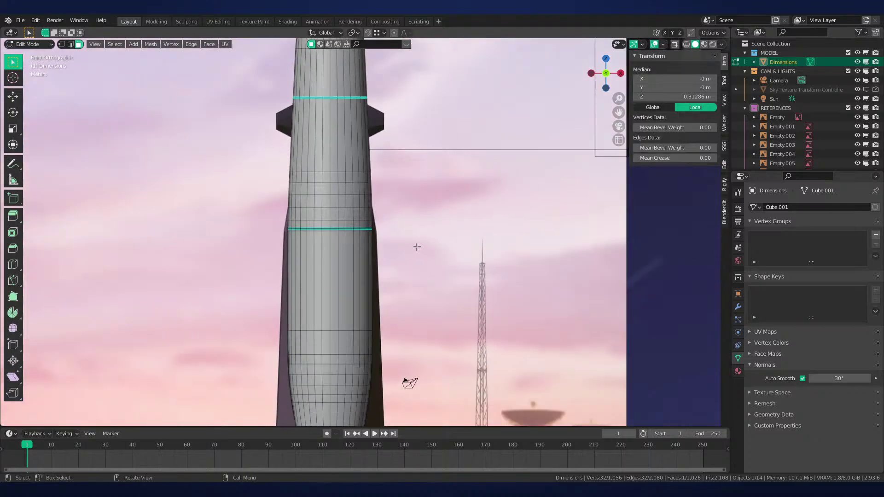
pyautogui.scroll(3, 424, 223)
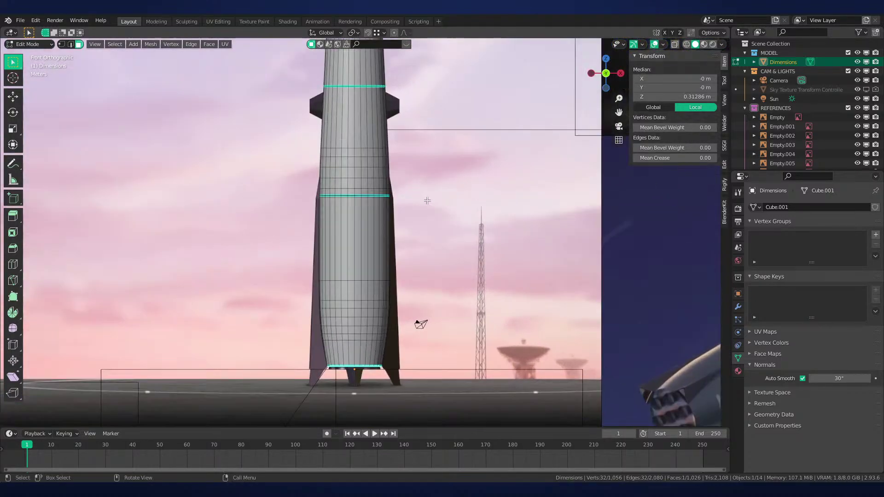
pyautogui.press('Tab')
pyautogui.keyDown('shift'); pyautogui.moveTo(424, 270); pyautogui.dragTo(421, 212, button='middle'); pyautogui.keyUp('shift')
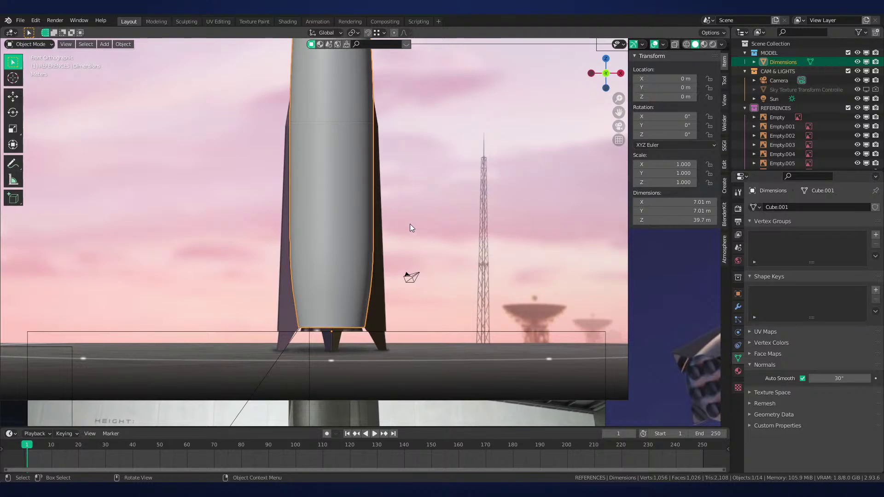
pyautogui.keyDown('shift'); pyautogui.moveTo(410, 224); pyautogui.dragTo(409, 237, button='middle'); pyautogui.keyUp('shift')
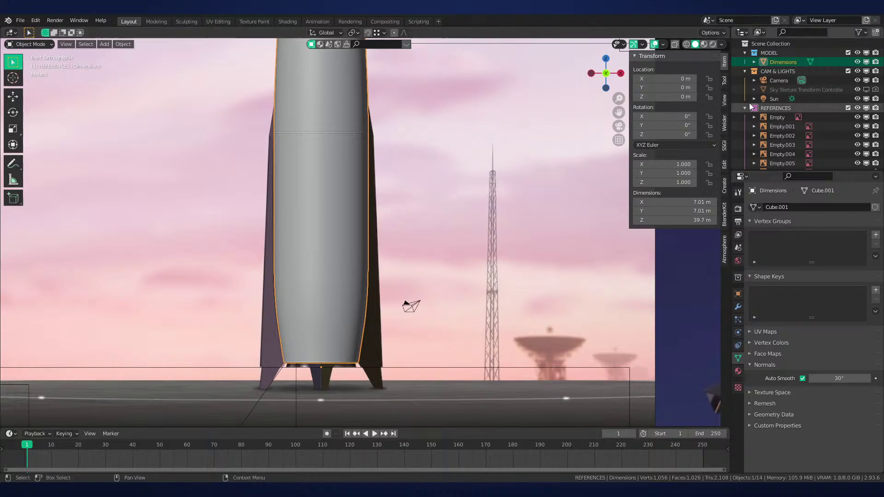
# Rename the Dimensions object in the MODEL collection as Neutron First Stage Mesh
pyautogui.click(774, 53)
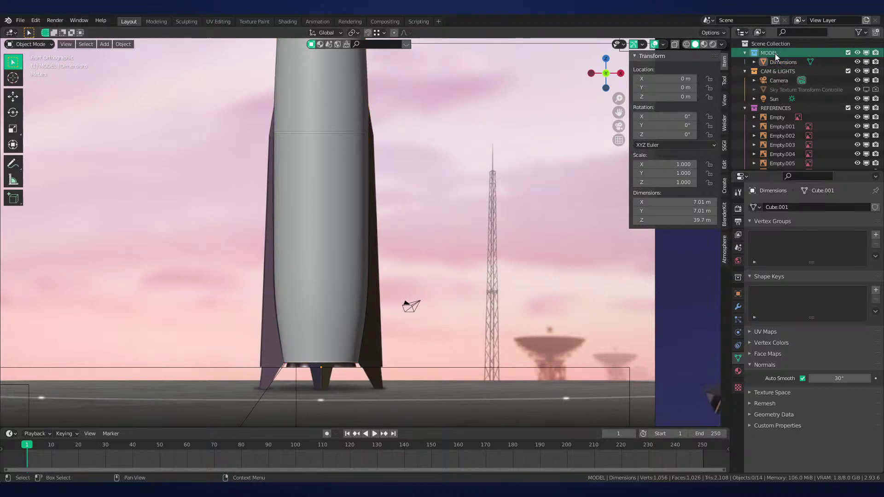
pyautogui.doubleClick(782, 61)
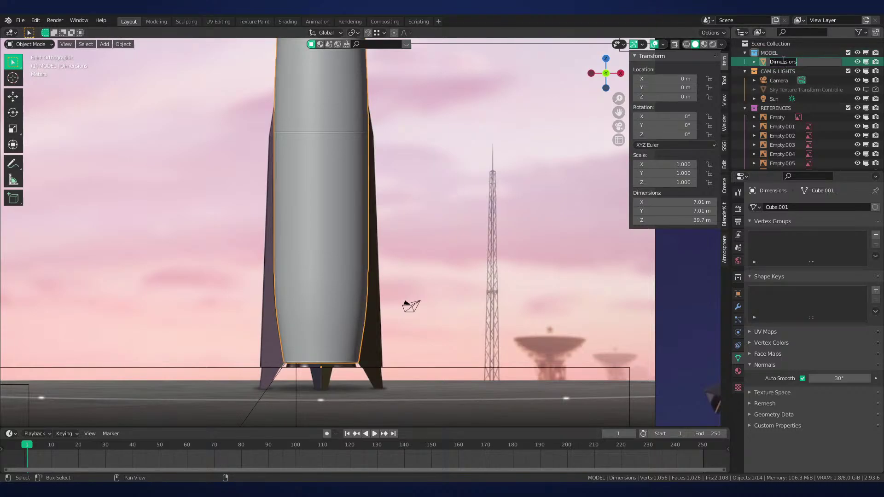
pyautogui.write('Ne')
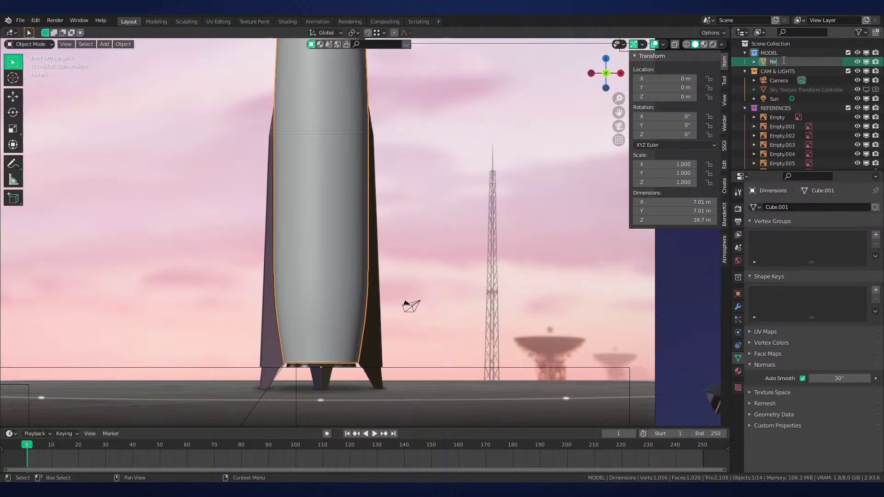
pyautogui.write('utron First Stage Mesh')
pyautogui.press('Return')
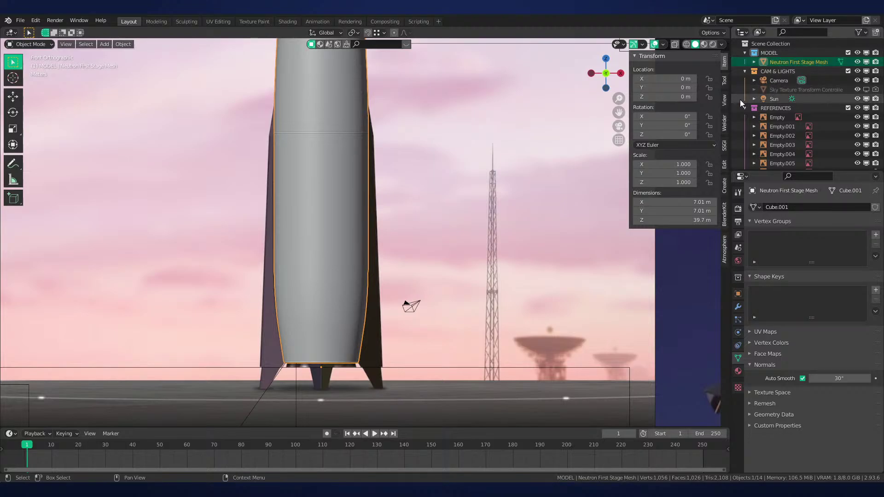
# Collapse the REFERENCES collection, add a 2 m cube to the MODEL collection, and clear its location to the world origin
pyautogui.click(743, 108)
pyautogui.click(787, 54)
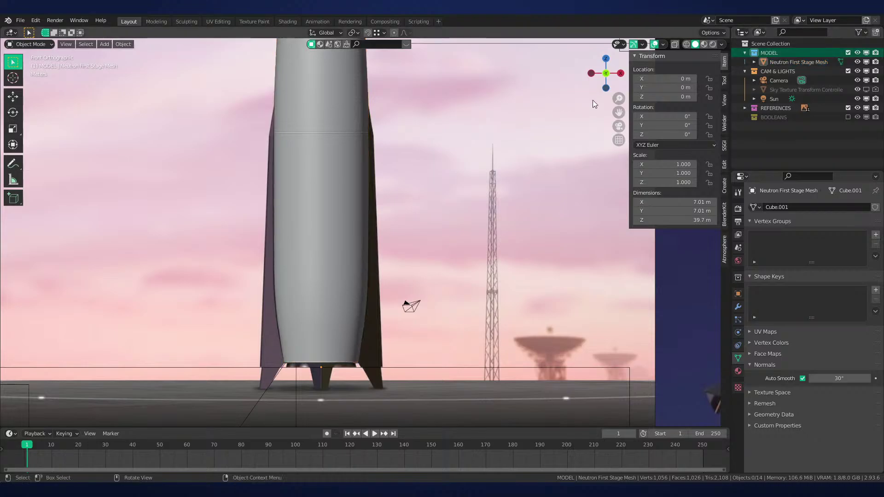
pyautogui.scroll(-1, 584, 110)
pyautogui.hotkey('shift', 'a')
pyautogui.moveTo(454, 87)
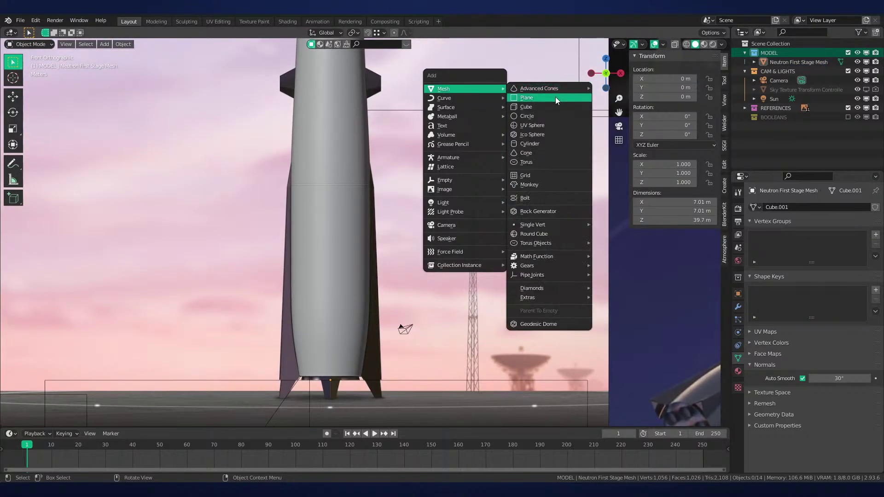
pyautogui.click(552, 108)
pyautogui.scroll(-3, 394, 330)
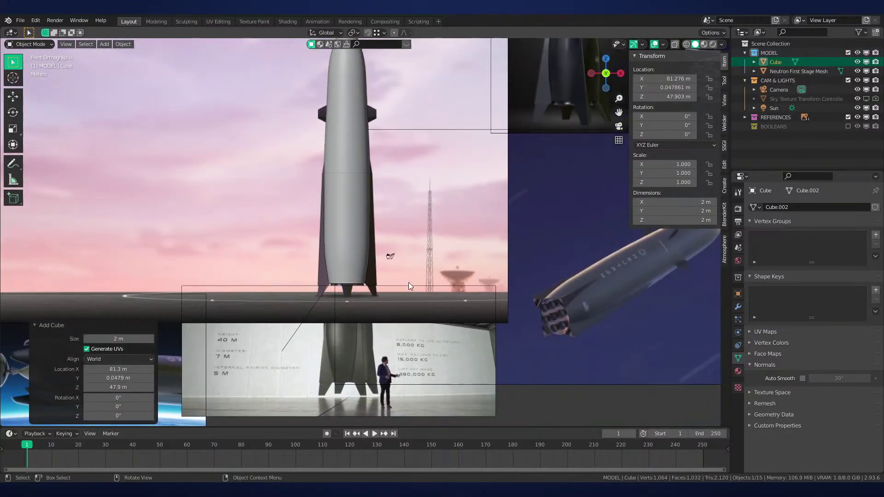
pyautogui.hotkey('alt', 'g')
pyautogui.scroll(-8, 451, 266)
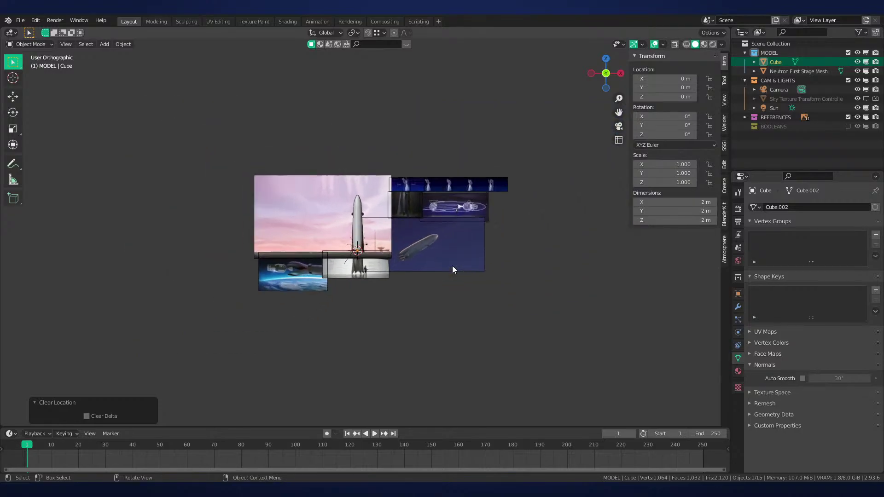
# Move the cube up onto the right fin in the front view and switch the viewport to wireframe display
pyautogui.press('KP_Decimal')
pyautogui.scroll(-15, 476, 236)
pyautogui.keyDown('shift'); pyautogui.moveTo(449, 189); pyautogui.dragTo(413, 253, button='middle'); pyautogui.keyUp('shift')
pyautogui.scroll(4, 414, 262)
pyautogui.keyDown('shift'); pyautogui.moveTo(389, 285); pyautogui.dragTo(439, 272, button='middle'); pyautogui.keyUp('shift')
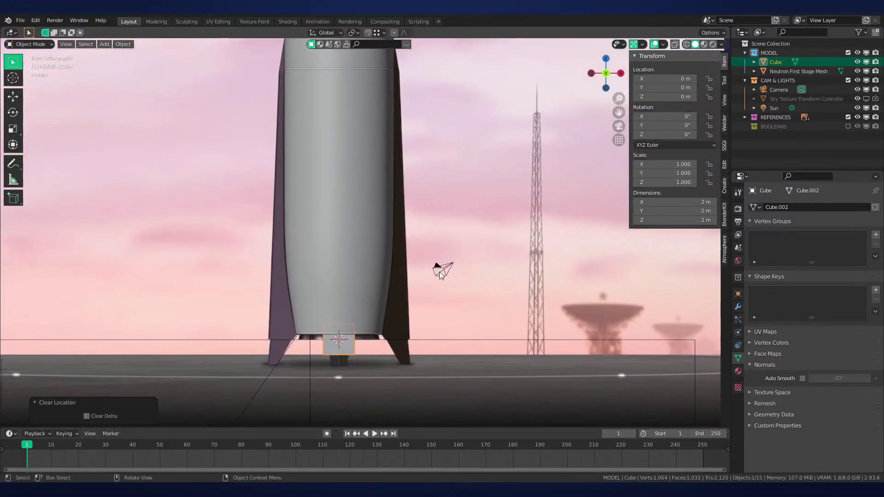
pyautogui.scroll(2, 357, 330)
pyautogui.keyDown('shift'); pyautogui.moveTo(392, 292); pyautogui.dragTo(361, 353, button='middle'); pyautogui.keyUp('shift')
pyautogui.press('g')
pyautogui.click(445, 91)
pyautogui.moveTo(438, 137)
pyautogui.keyDown('shift'); pyautogui.mouseDown(button='middle')
pyautogui.moveTo(449, 286)
pyautogui.moveTo(493, 250)
pyautogui.mouseUp(button='middle'); pyautogui.keyUp('shift')
pyautogui.press('Tab')
pyautogui.scroll(1, 483, 302)
pyautogui.press('z')
pyautogui.click(440, 263)
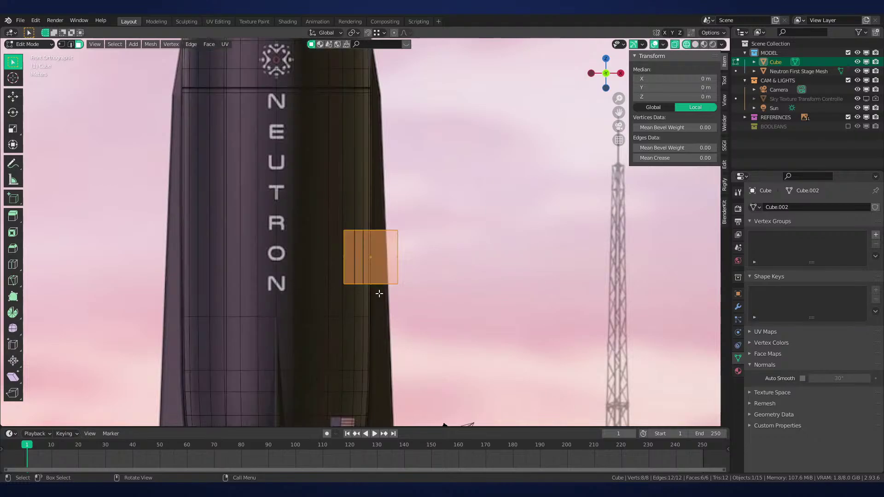
# Lower the cube about 10.95 m along Z in Object Mode and align it with the right fin's lower outer edge
pyautogui.press('Tab')
pyautogui.scroll(-1, 410, 356)
pyautogui.keyDown('shift'); pyautogui.moveTo(410, 357); pyautogui.dragTo(398, 134, button='middle'); pyautogui.keyUp('shift')
pyautogui.press('g')
pyautogui.press('z')
pyautogui.click(377, 362)
pyautogui.scroll(6, 372, 265)
pyautogui.keyDown('shift'); pyautogui.moveTo(372, 322); pyautogui.dragTo(449, 304, button='middle'); pyautogui.keyUp('shift')
pyautogui.press('g')
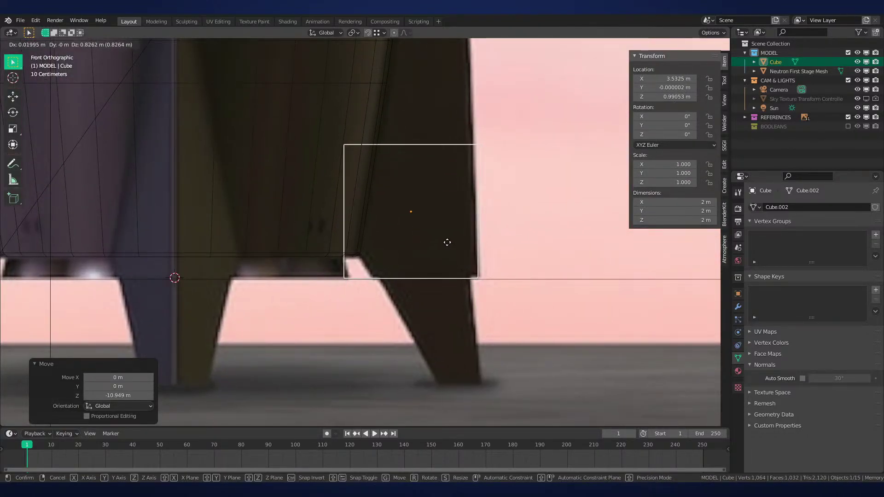
pyautogui.click(452, 228)
# In Edit Mode, edge-slide the cube's lower inner vertices outward to meet the inner edge of the right landing leg
pyautogui.press('Tab')
pyautogui.moveTo(394, 262); pyautogui.dragTo(318, 308)
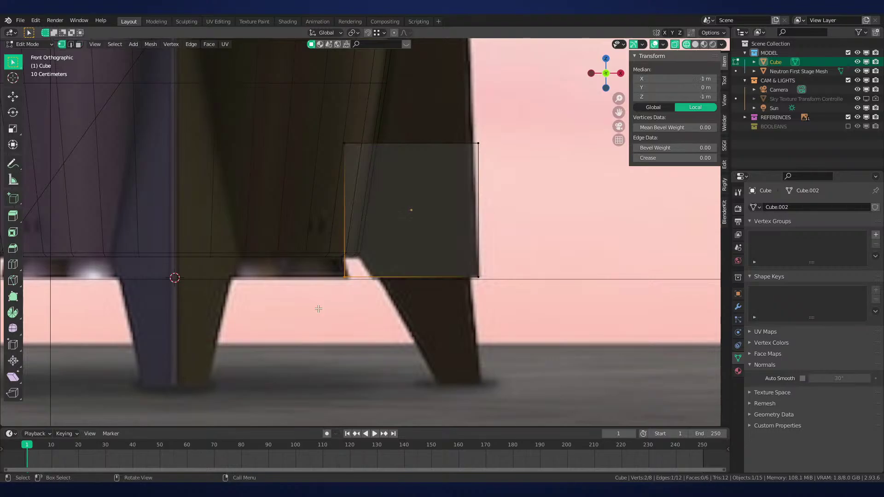
pyautogui.scroll(3, 365, 232)
pyautogui.press('g')
pyautogui.press('g')
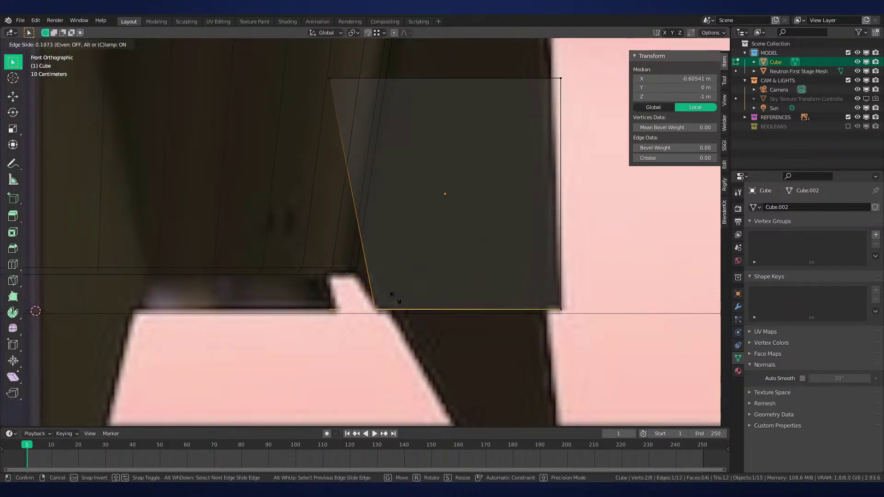
pyautogui.click(394, 298)
# Lower the cube's upper vertices along Z toward the fin's base and edge-slide the upper inner pair down to the fin's lower inner corner
pyautogui.moveTo(307, 68); pyautogui.dragTo(561, 94)
pyautogui.press('g')
pyautogui.press('z')
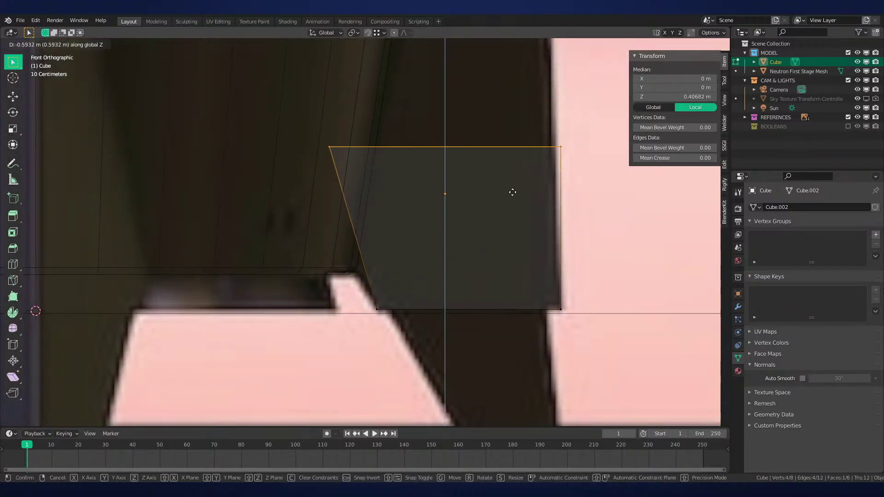
pyautogui.click(512, 271)
pyautogui.click(300, 246)
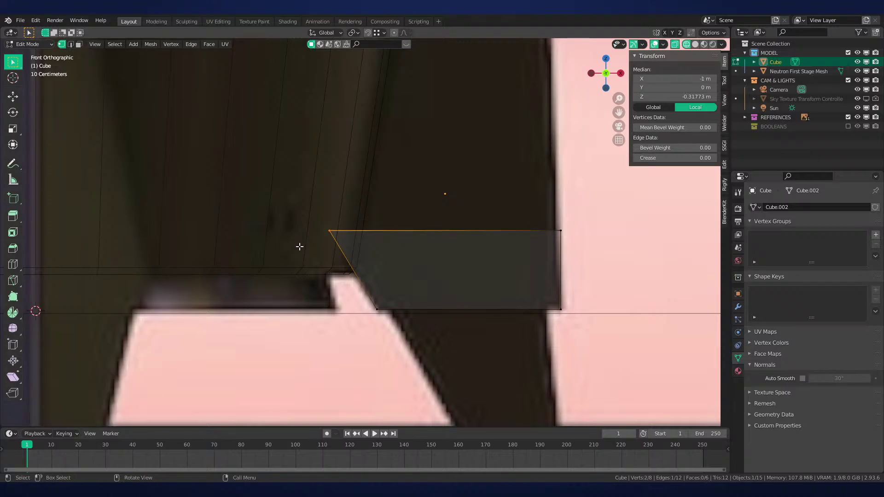
pyautogui.press('g')
pyautogui.press('g')
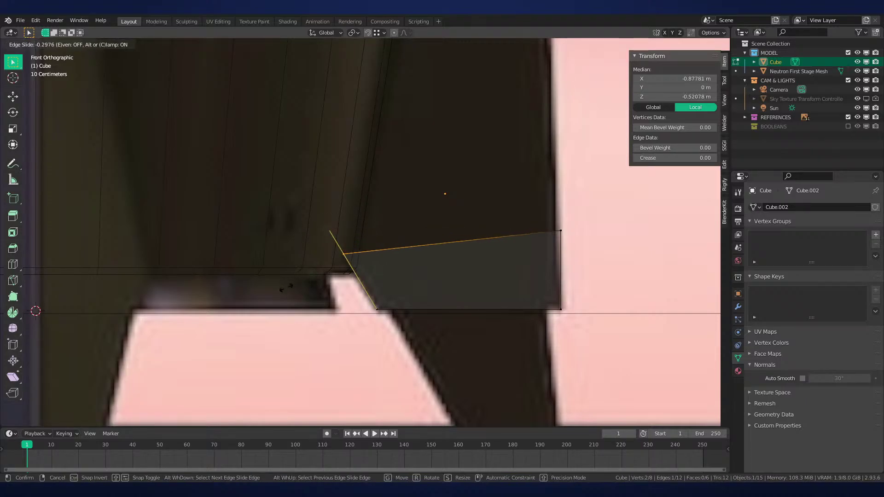
pyautogui.click(424, 262)
# Align the upper outer vertices with the fin's outer edge along X and lower them about 0.25 m along Z, level with the inner pair
pyautogui.moveTo(522, 213); pyautogui.dragTo(585, 264)
pyautogui.press('g')
pyautogui.press('x')
pyautogui.click(578, 263)
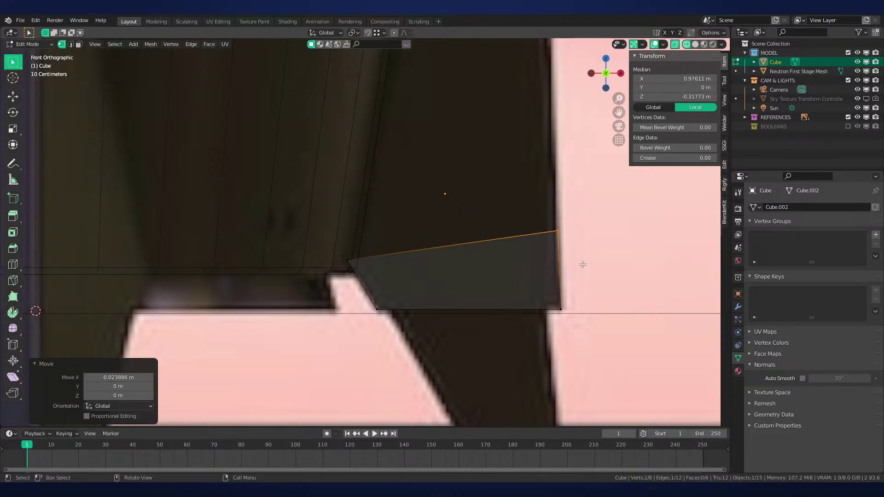
pyautogui.press('g')
pyautogui.press('z')
pyautogui.click(347, 256)
pyautogui.press('g')
pyautogui.press('x')
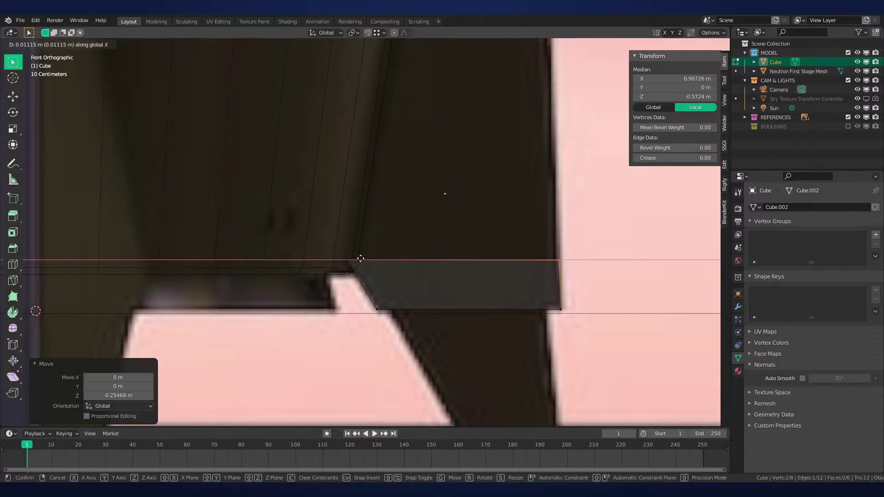
pyautogui.click(355, 258)
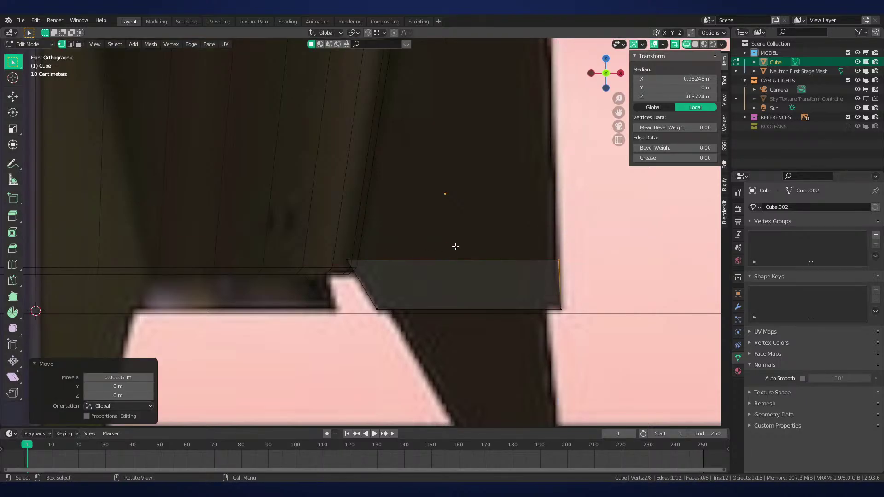
# Select the block's top face in face mode and extrude it upward along the fin
pyautogui.press('3')
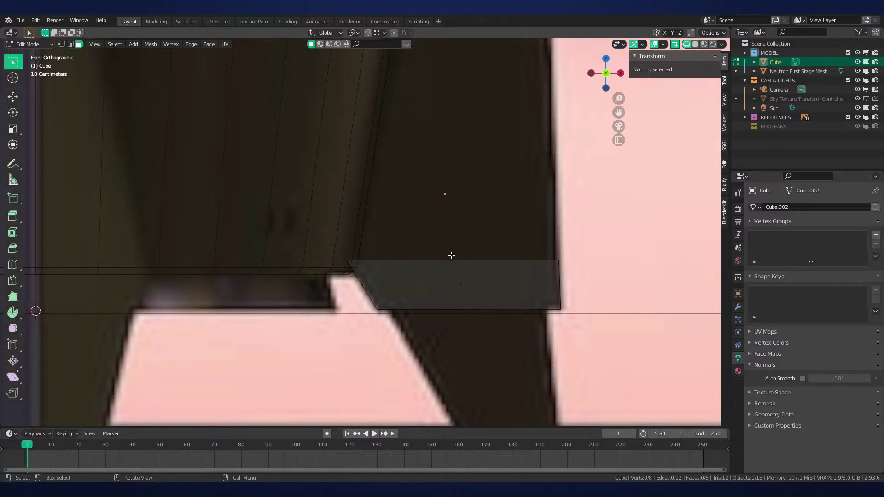
pyautogui.click(430, 268)
pyautogui.scroll(-5, 464, 250)
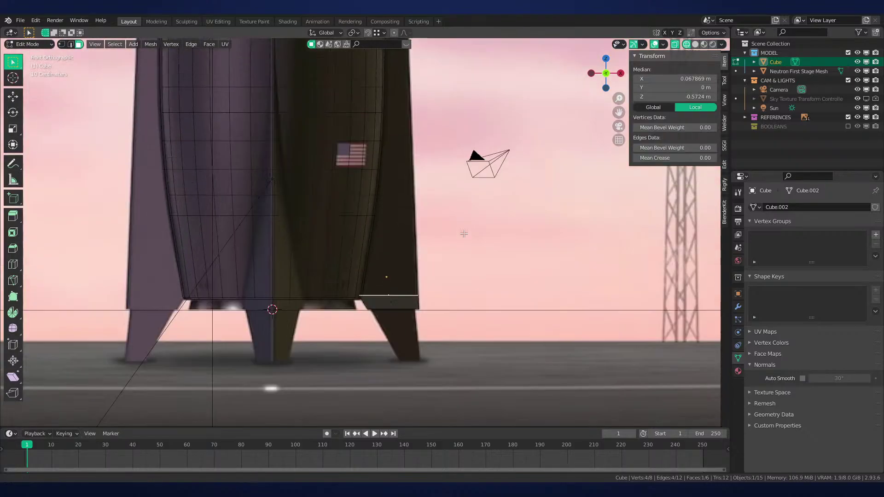
pyautogui.scroll(4, 463, 235)
pyautogui.press('e')
pyautogui.click(409, 424)
# Move the extruded top face up about 5.19 m and another 0.67 m to the bend in the fin's outer edge, shifting it inward to match
pyautogui.keyDown('shift'); pyautogui.moveTo(436, 184); pyautogui.dragTo(453, 373, button='middle'); pyautogui.keyUp('shift')
pyautogui.scroll(1, 455, 368)
pyautogui.press('g')
pyautogui.click(457, 134)
pyautogui.keyDown('shift'); pyautogui.moveTo(458, 201); pyautogui.dragTo(446, 258, button='middle'); pyautogui.keyUp('shift')
pyautogui.scroll(2, 446, 259)
pyautogui.press('g')
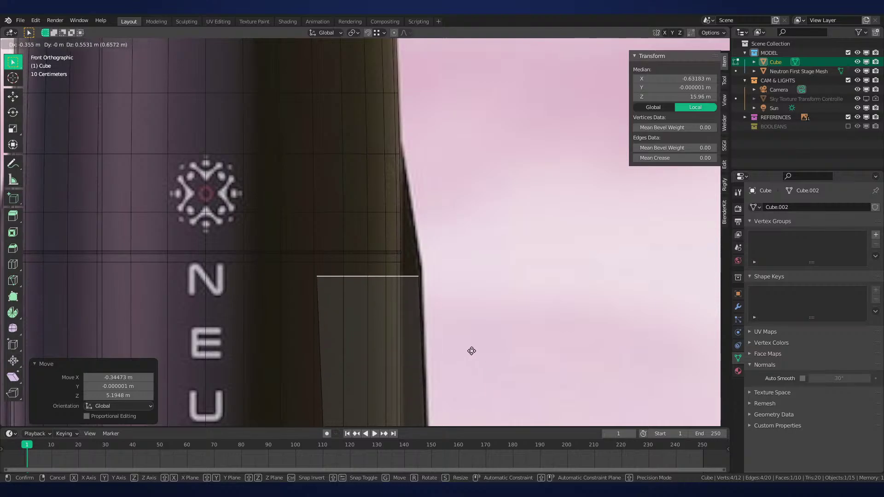
pyautogui.click(500, 331)
# Edge-slide the inner vertices at the fin's upper bend outward so that end of the fin becomes narrower
pyautogui.scroll(1, 485, 306)
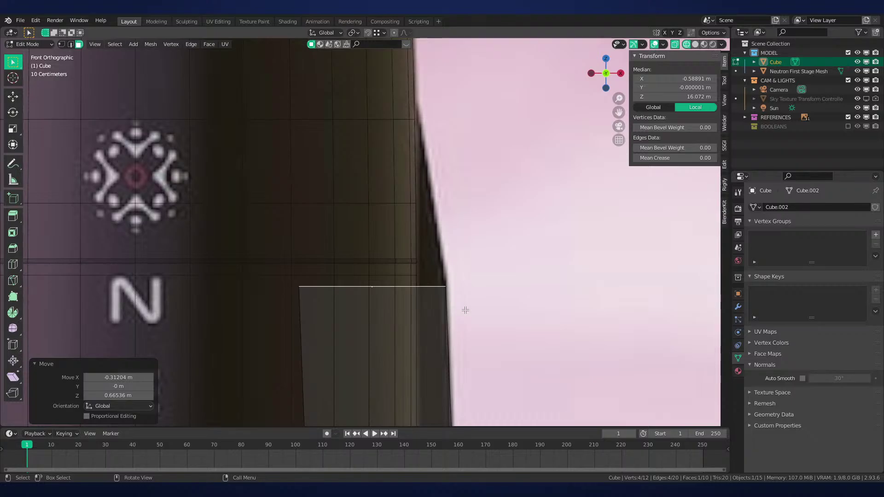
pyautogui.keyDown('shift'); pyautogui.moveTo(396, 330); pyautogui.dragTo(405, 310, button='middle'); pyautogui.keyUp('shift')
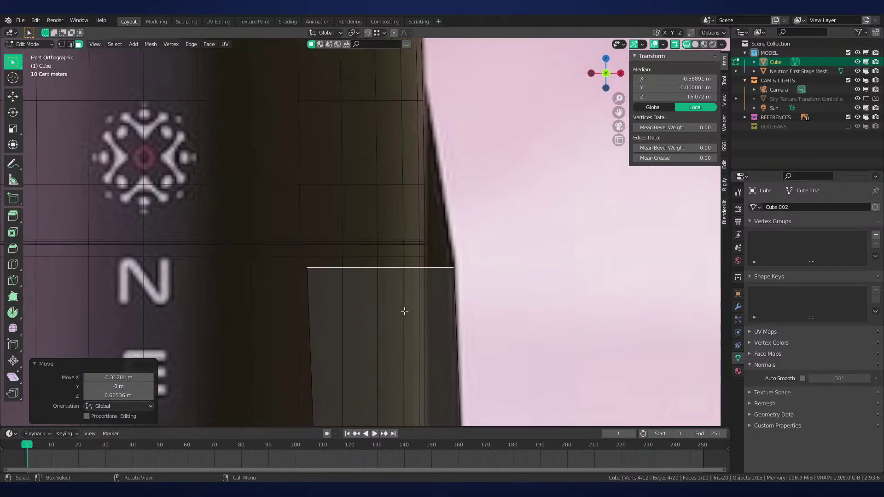
pyautogui.press('1')
pyautogui.moveTo(344, 252); pyautogui.dragTo(295, 282)
pyautogui.scroll(2, 318, 319)
pyautogui.press('g')
pyautogui.press('g')
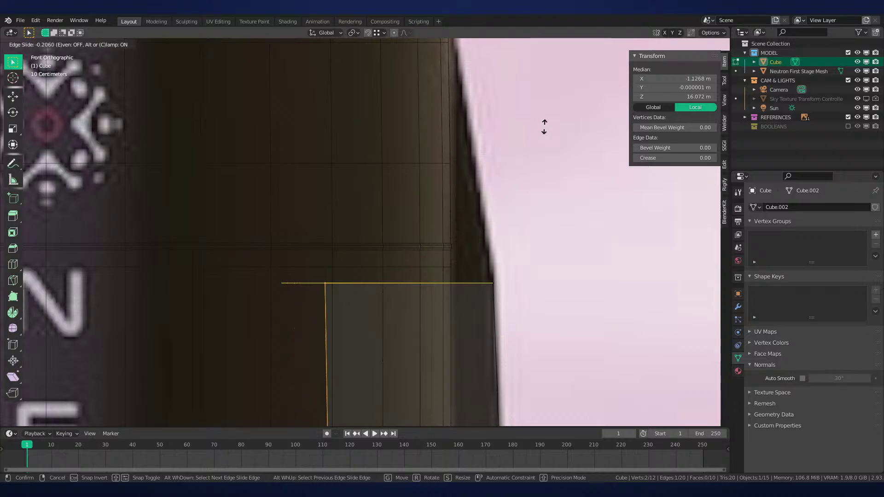
pyautogui.click(590, 70)
# Extrude the top face up about 1.63 m and move it onto the fin's pointed tip against the rocket body
pyautogui.press('3')
pyautogui.click(457, 286)
pyautogui.keyDown('shift'); pyautogui.moveTo(460, 294); pyautogui.dragTo(445, 378, button='middle'); pyautogui.keyUp('shift')
pyautogui.press('e')
pyautogui.click(451, 176)
pyautogui.press('g')
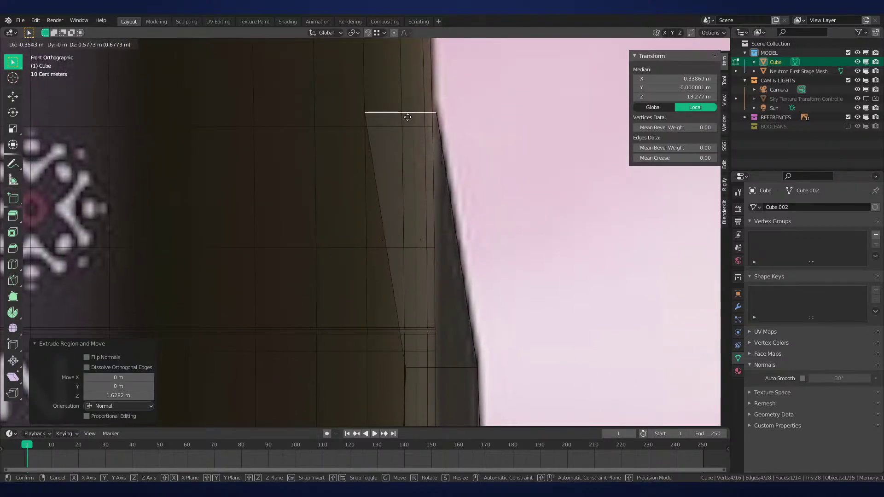
pyautogui.click(407, 117)
# Edge-slide the inner vertices of the fin's tip toward the outer edge and fine-tune their position along X
pyautogui.press('1')
pyautogui.moveTo(385, 94); pyautogui.dragTo(325, 146)
pyautogui.press('g')
pyautogui.press('g')
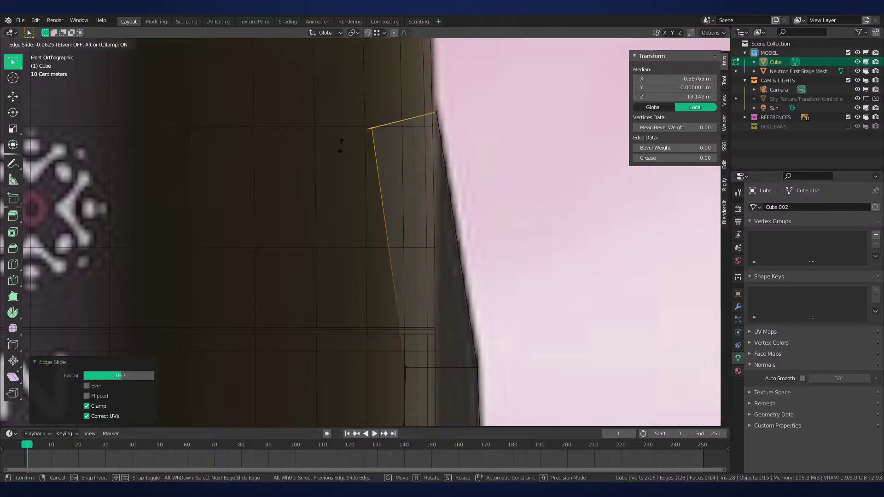
pyautogui.click(398, 388)
pyautogui.press('g')
pyautogui.press('x')
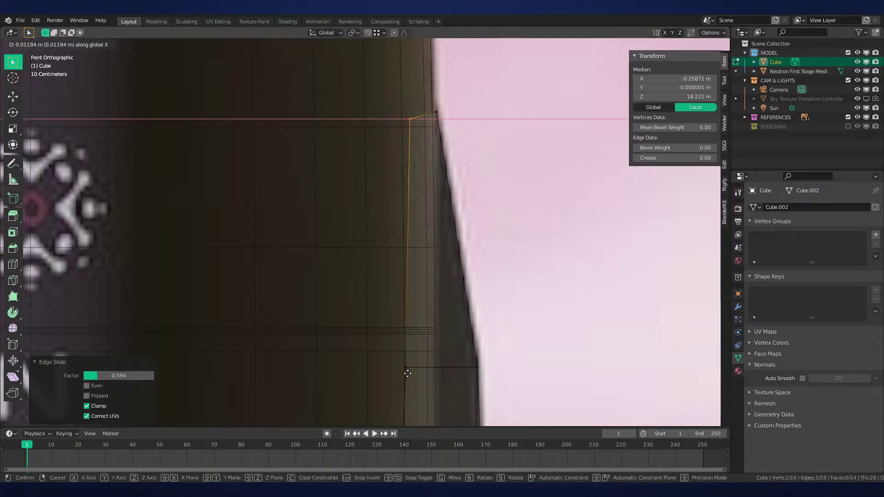
pyautogui.click(400, 375)
# Switch to solid shading, select the whole fin mesh and scale it along Y to 0.206
pyautogui.scroll(-6, 392, 341)
pyautogui.keyDown('shift'); pyautogui.moveTo(368, 400); pyautogui.dragTo(367, 140, button='middle'); pyautogui.keyUp('shift')
pyautogui.scroll(5, 367, 230)
pyautogui.press('z')
pyautogui.click(514, 345)
pyautogui.scroll(-4, 515, 344)
pyautogui.moveTo(453, 320); pyautogui.dragTo(416, 278, button='middle')
pyautogui.press('a')
pyautogui.moveTo(485, 307); pyautogui.dragTo(441, 302, button='middle')
pyautogui.scroll(3, 440, 302)
pyautogui.press('s')
pyautogui.press('y')
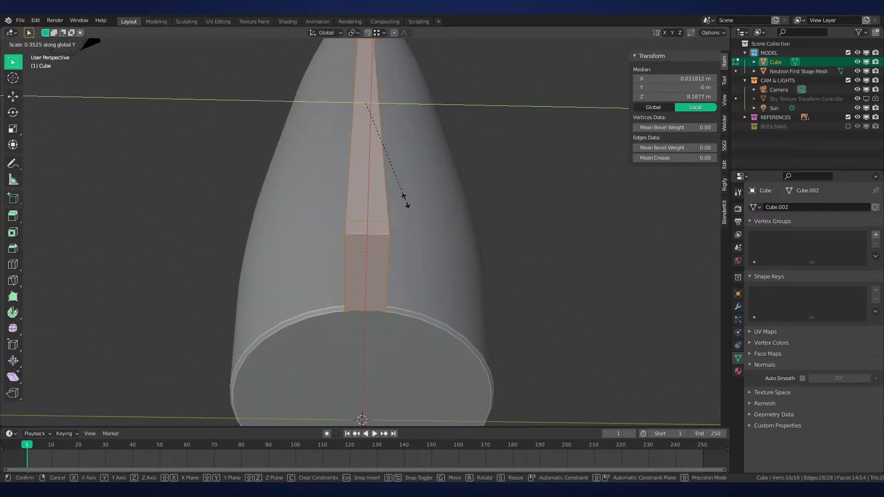
pyautogui.click(408, 223)
# In front-view wireframe, edge-slide the fin's lower outer vertices along the outer edge until the lower cross edge is level
pyautogui.moveTo(409, 223); pyautogui.dragTo(508, 313, button='middle')
pyautogui.press('KP_1')
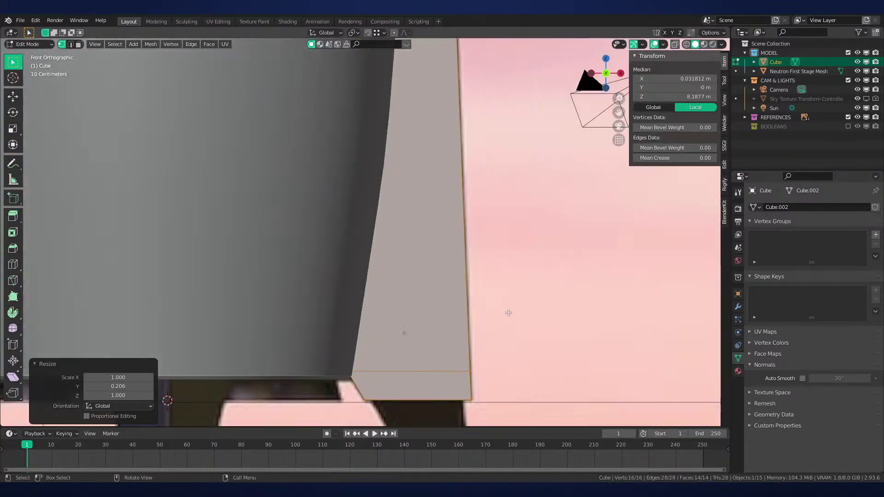
pyautogui.scroll(-4, 509, 312)
pyautogui.scroll(4, 477, 315)
pyautogui.press('z')
pyautogui.click(493, 311)
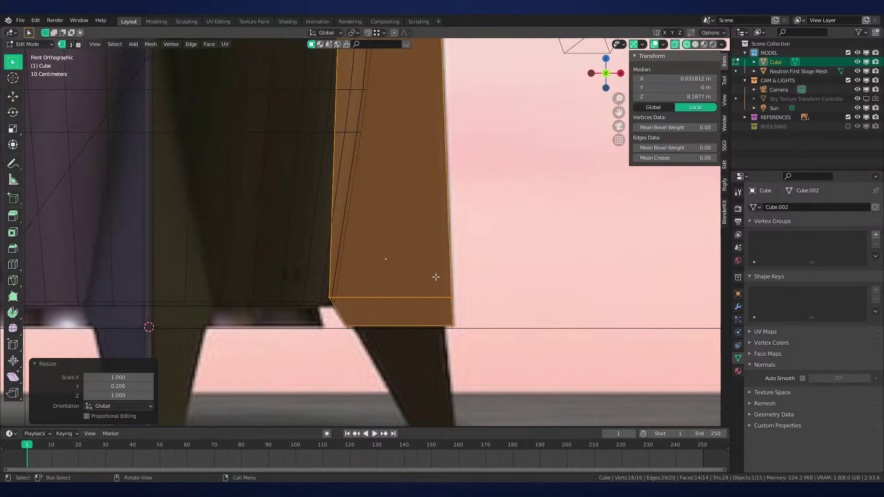
pyautogui.moveTo(436, 276); pyautogui.dragTo(529, 339)
pyautogui.scroll(5, 528, 339)
pyautogui.keyDown('shift'); pyautogui.moveTo(529, 339); pyautogui.dragTo(410, 205, button='middle'); pyautogui.keyUp('shift')
pyautogui.moveTo(402, 198); pyautogui.dragTo(536, 284)
pyautogui.press('g')
pyautogui.press('g')
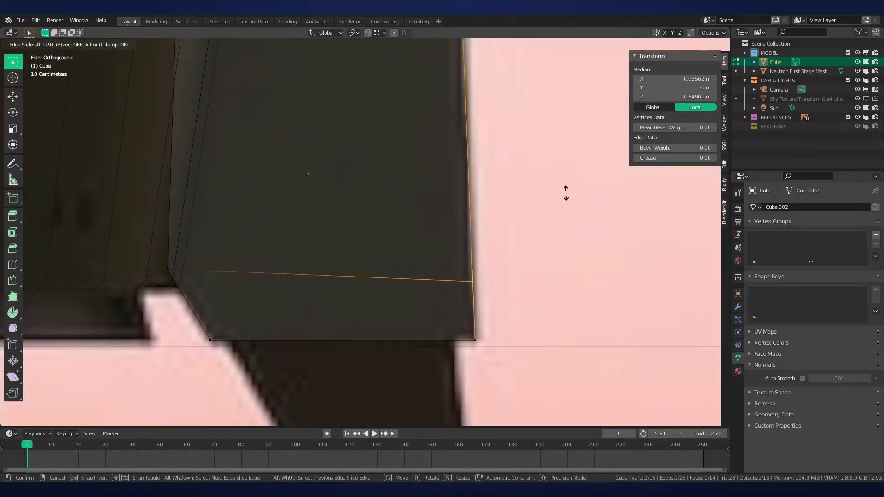
pyautogui.click(584, 324)
pyautogui.press('g')
pyautogui.press('g')
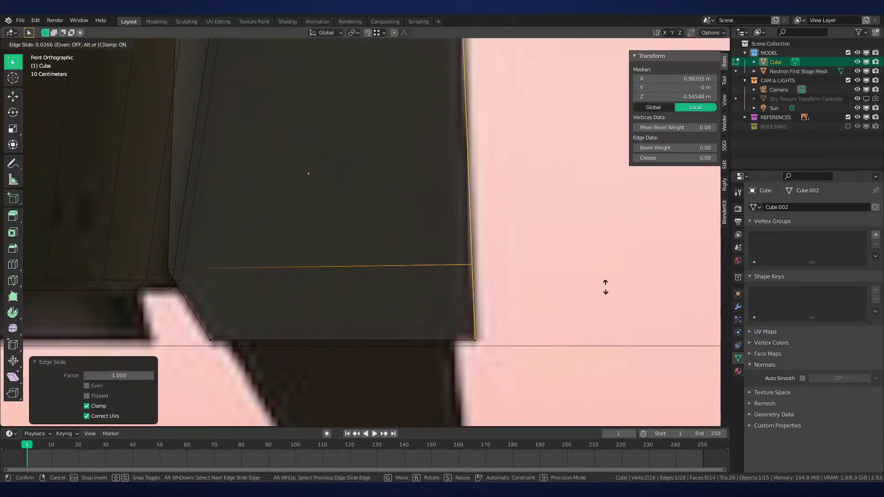
pyautogui.click(598, 292)
# Examine the fin and landing leg shapes in the surrounding Neutron reference images
pyautogui.scroll(-3, 598, 292)
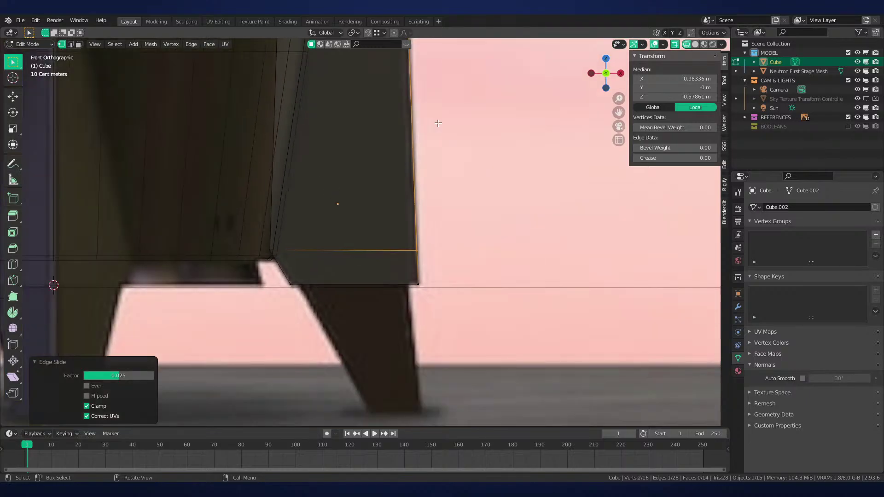
pyautogui.keyDown('shift'); pyautogui.moveTo(599, 292); pyautogui.dragTo(513, 269, button='middle'); pyautogui.keyUp('shift')
pyautogui.scroll(-1, 513, 269)
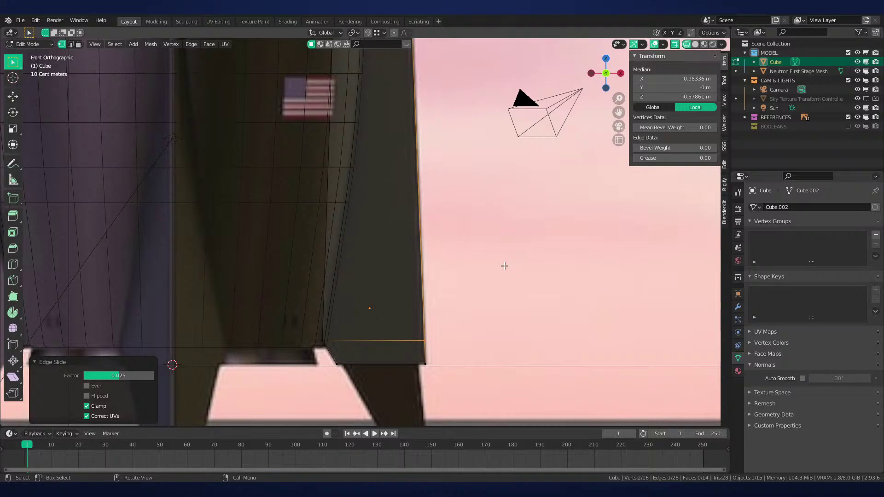
pyautogui.scroll(-5, 384, 245)
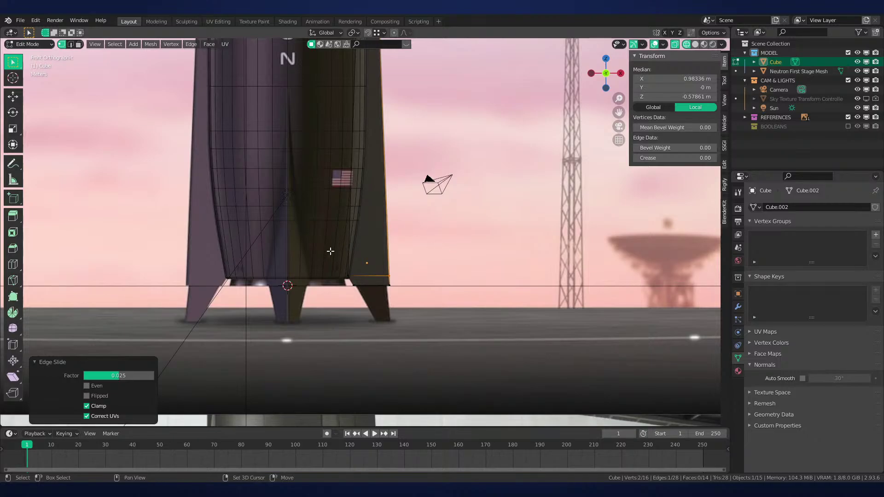
pyautogui.scroll(-6, 202, 210)
pyautogui.keyDown('shift'); pyautogui.moveTo(216, 283); pyautogui.dragTo(528, 177, button='middle'); pyautogui.keyUp('shift')
pyautogui.scroll(4, 426, 296)
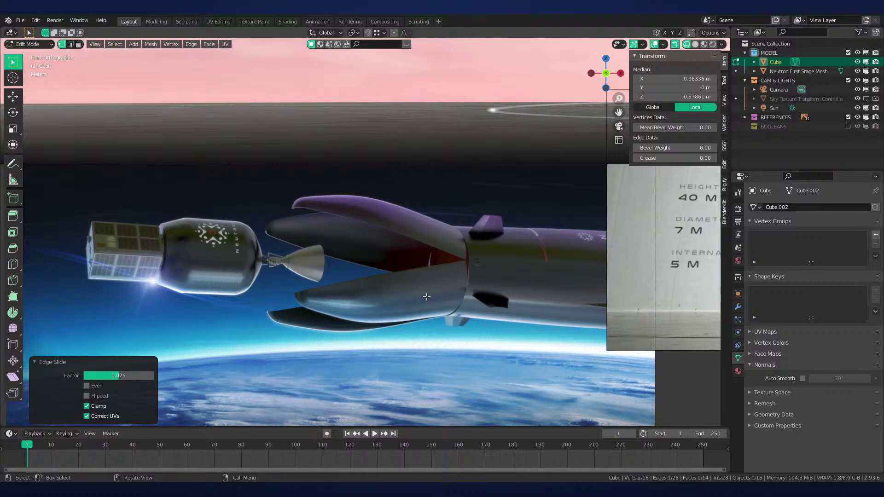
pyautogui.scroll(-4, 426, 296)
pyautogui.keyDown('shift'); pyautogui.moveTo(402, 295); pyautogui.dragTo(230, 394, button='middle'); pyautogui.keyUp('shift')
pyautogui.scroll(7, 453, 270)
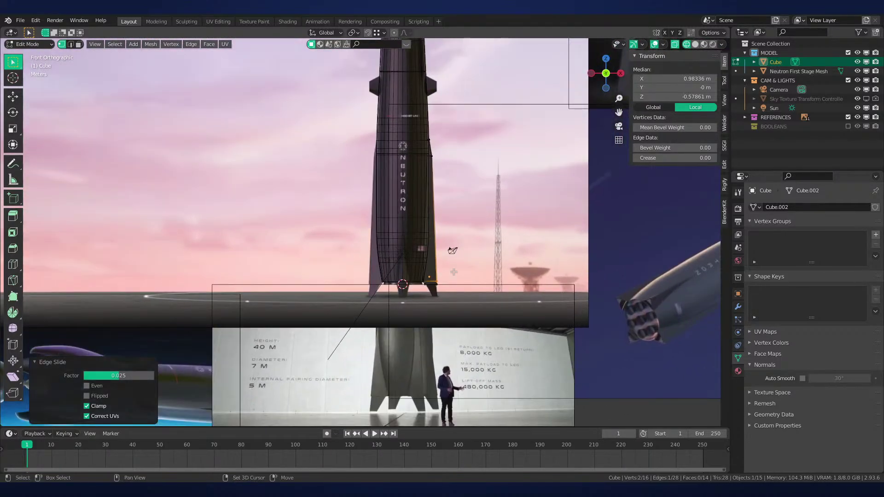
pyautogui.keyDown('shift'); pyautogui.moveTo(456, 260); pyautogui.dragTo(397, 218, button='middle'); pyautogui.keyUp('shift')
pyautogui.scroll(4, 397, 218)
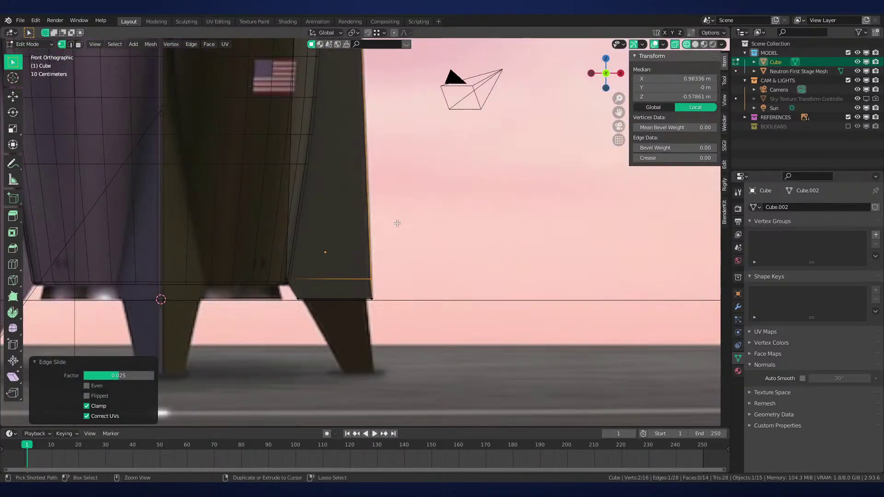
# Select all linked fin geometry and compare its full outline with the front reference image
pyautogui.hotkey('ctrl', 'l')
pyautogui.scroll(-5, 447, 228)
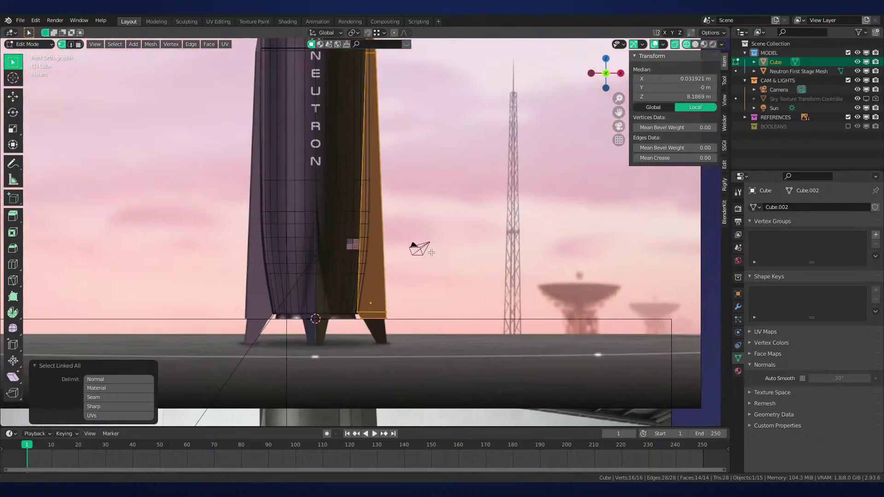
pyautogui.scroll(3, 428, 285)
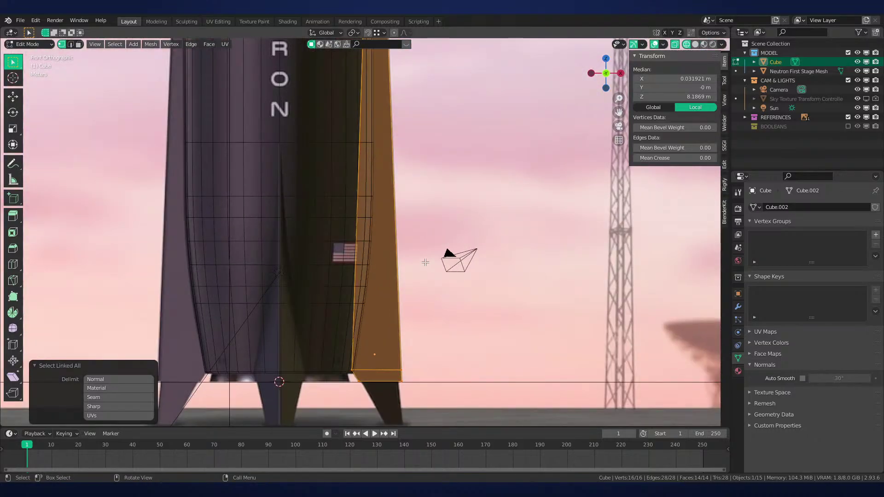
pyautogui.scroll(-4, 425, 262)
pyautogui.scroll(2, 405, 271)
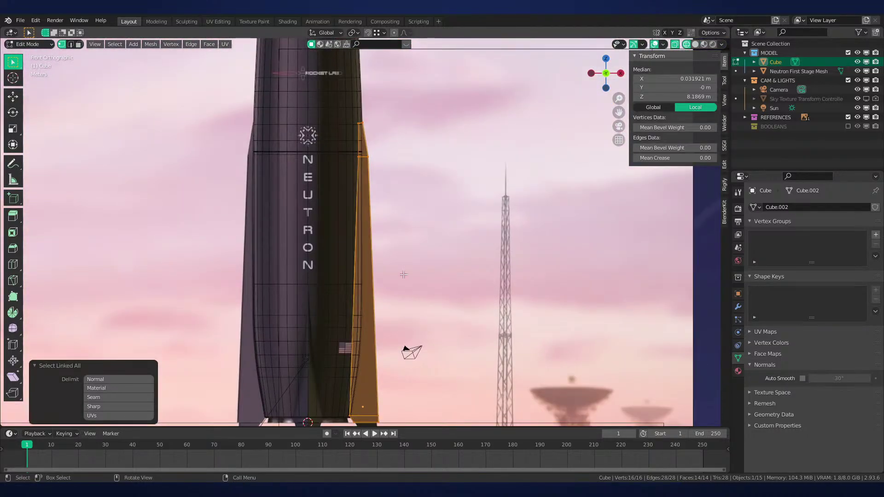
# Select the inner vertices at the fin's upper bend and switch the viewport to solid shading to view the fin in perspective
pyautogui.keyDown('shift'); pyautogui.moveTo(377, 224); pyautogui.dragTo(397, 336, button='middle'); pyautogui.keyUp('shift')
pyautogui.scroll(6, 398, 337)
pyautogui.keyDown('shift'); pyautogui.moveTo(455, 345); pyautogui.dragTo(391, 218, button='middle'); pyautogui.keyUp('shift')
pyautogui.scroll(3, 389, 219)
pyautogui.moveTo(365, 217); pyautogui.dragTo(320, 251)
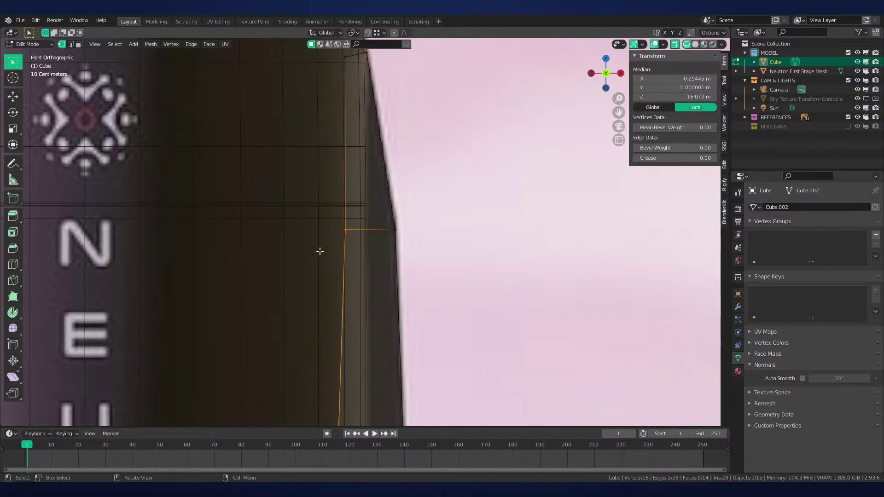
pyautogui.moveTo(319, 252); pyautogui.dragTo(371, 357, button='middle')
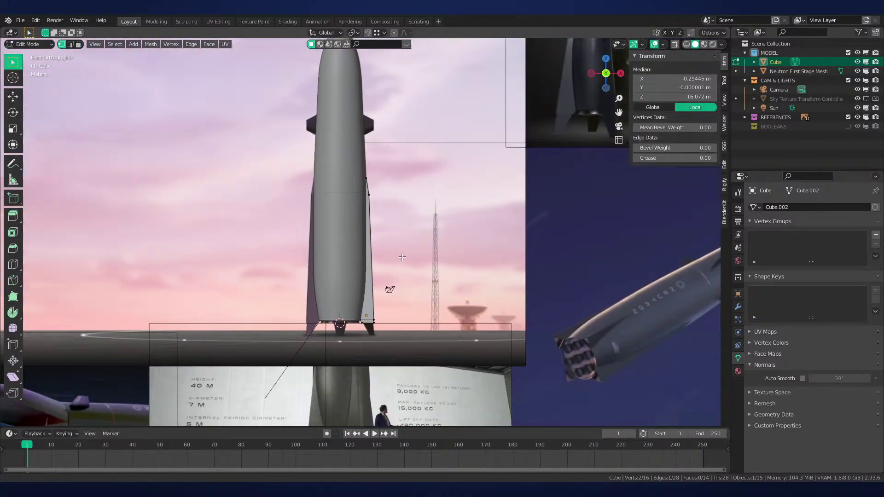
pyautogui.press('z')
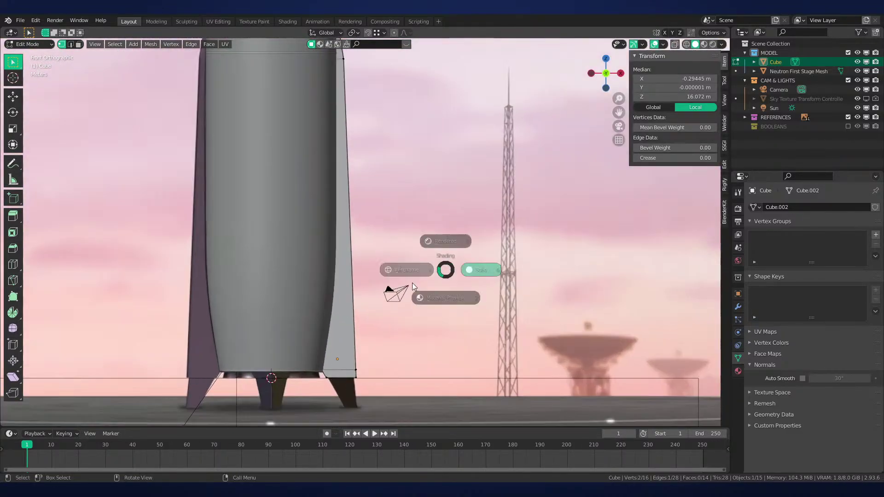
pyautogui.click(339, 309)
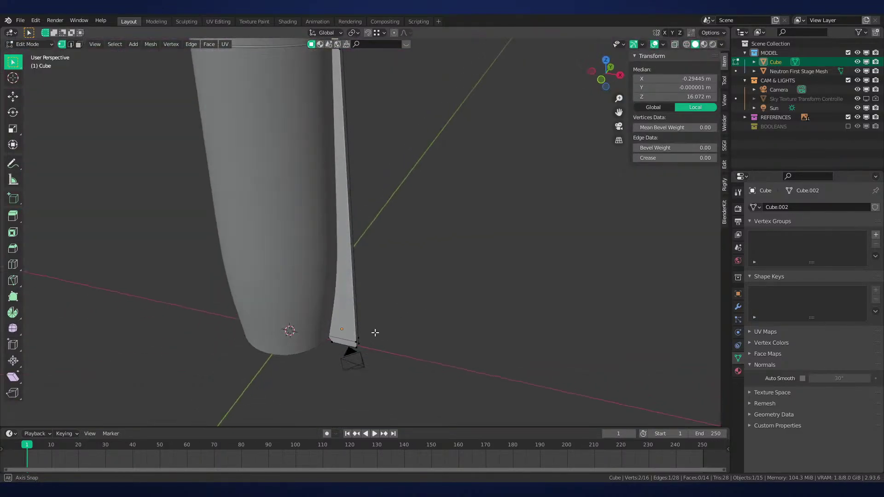
# Create a linked duplicate of the fin and rotate it -90° about the Z axis around the 3D cursor
pyautogui.press('Tab')
pyautogui.moveTo(352, 351); pyautogui.dragTo(391, 289, button='middle')
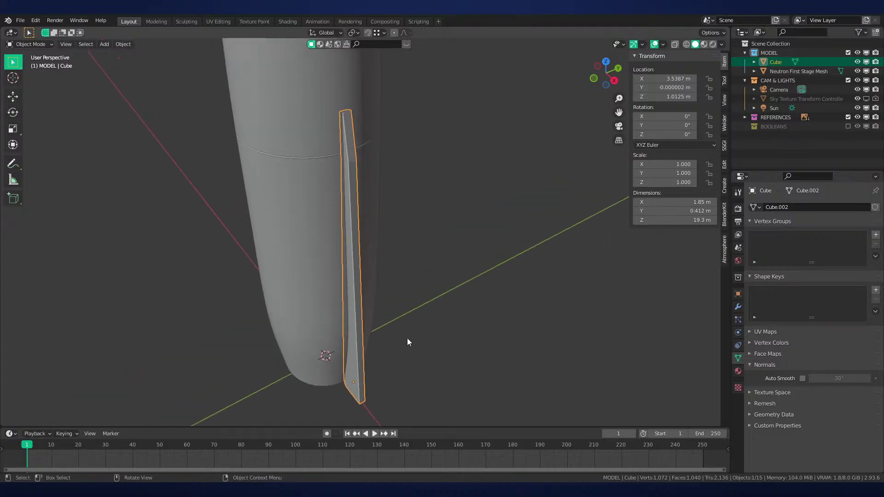
pyautogui.click(354, 33)
pyautogui.click(361, 54)
pyautogui.hotkey('alt', 'd')
pyautogui.write('rz')
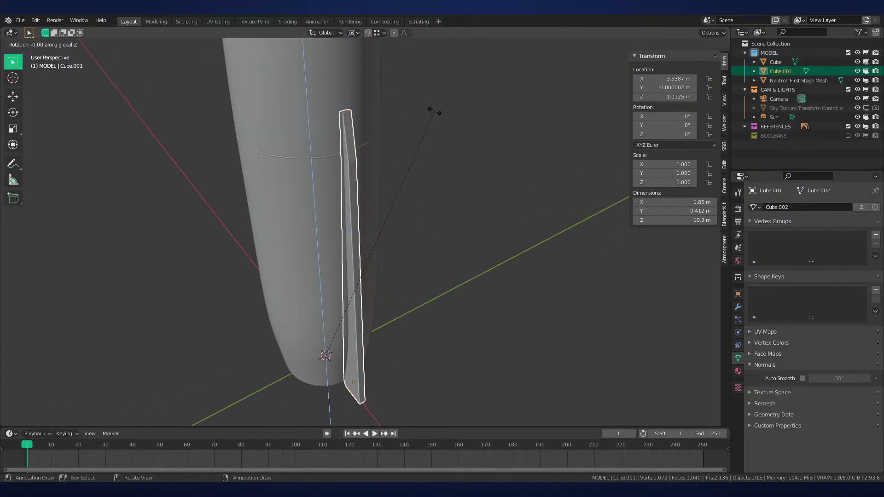
pyautogui.write('-90')
pyautogui.press('Return')
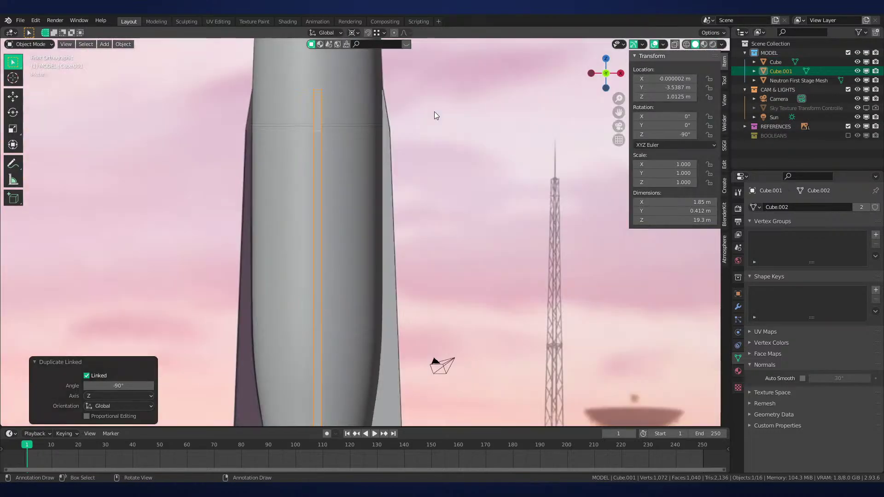
# Restore the previous transform pivot and show the duplicated fin's mesh in front-view wireframe over the reference image
pyautogui.keyDown('shift'); pyautogui.moveTo(482, 291); pyautogui.dragTo(487, 214, button='middle'); pyautogui.keyUp('shift')
pyautogui.press('.')
pyautogui.click(487, 175)
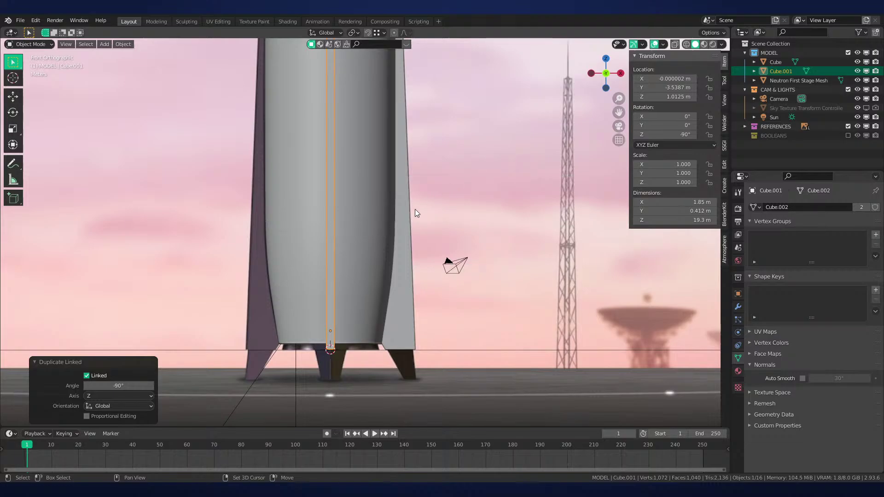
pyautogui.keyDown('shift'); pyautogui.moveTo(419, 216); pyautogui.dragTo(434, 241, button='middle'); pyautogui.keyUp('shift')
pyautogui.press('Tab')
pyautogui.press('z')
pyautogui.click(497, 237)
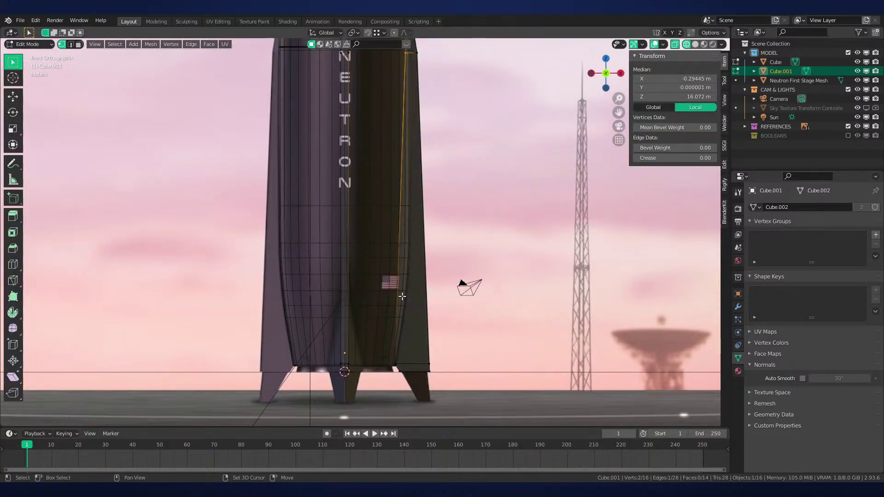
# Examine the fin's base, landing legs and underside in the front and in-flight Neutron reference images
pyautogui.keyDown('shift'); pyautogui.moveTo(400, 297); pyautogui.dragTo(407, 211, button='middle'); pyautogui.keyUp('shift')
pyautogui.scroll(4, 407, 210)
pyautogui.scroll(4, 406, 210)
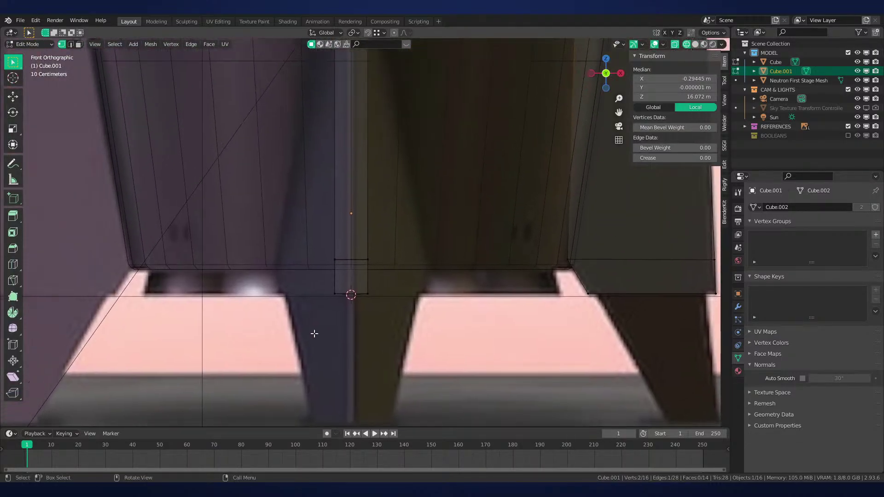
pyautogui.scroll(-7, 395, 220)
pyautogui.press('Tab')
pyautogui.scroll(3, 402, 255)
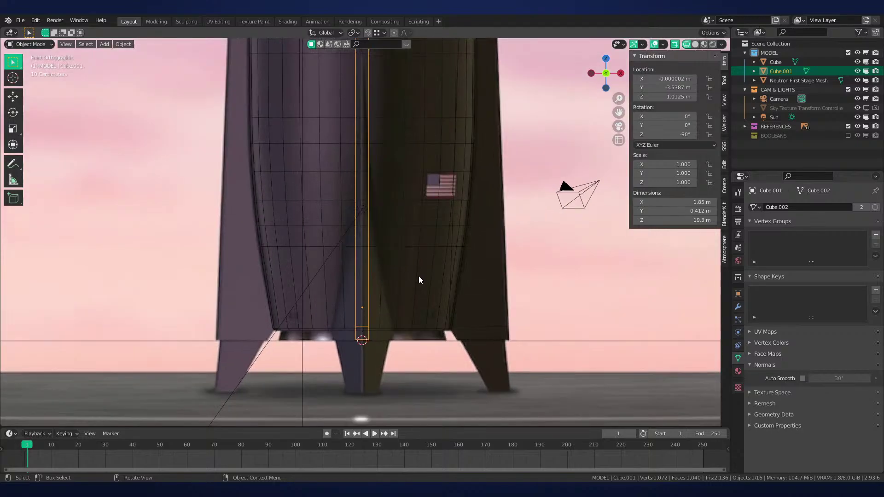
pyautogui.click(402, 243)
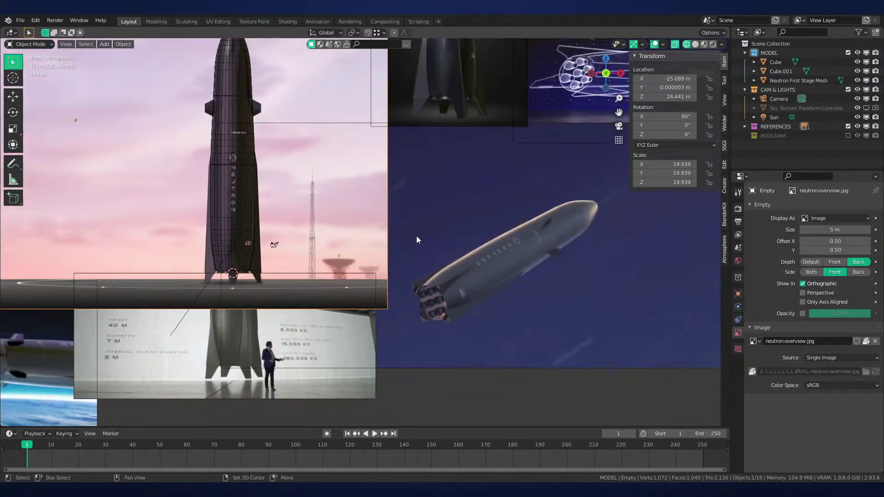
pyautogui.scroll(-2, 374, 363)
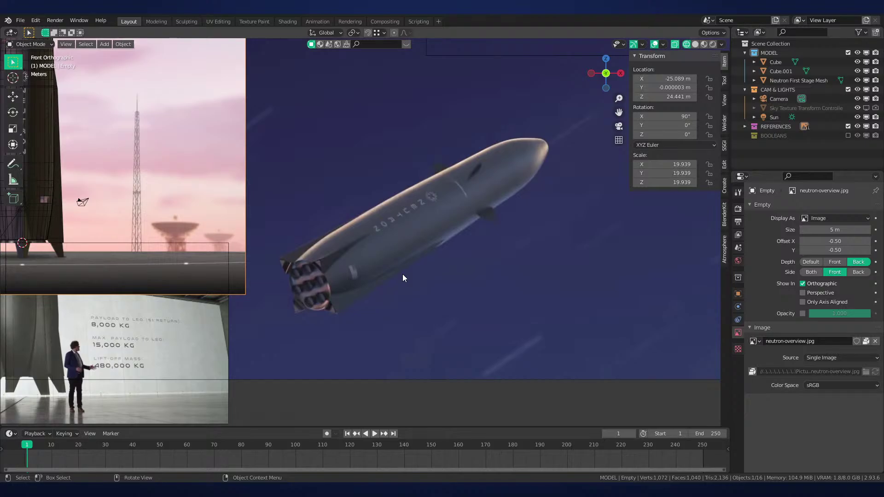
pyautogui.keyDown('shift'); pyautogui.moveTo(401, 278); pyautogui.dragTo(395, 324, button='middle'); pyautogui.keyUp('shift')
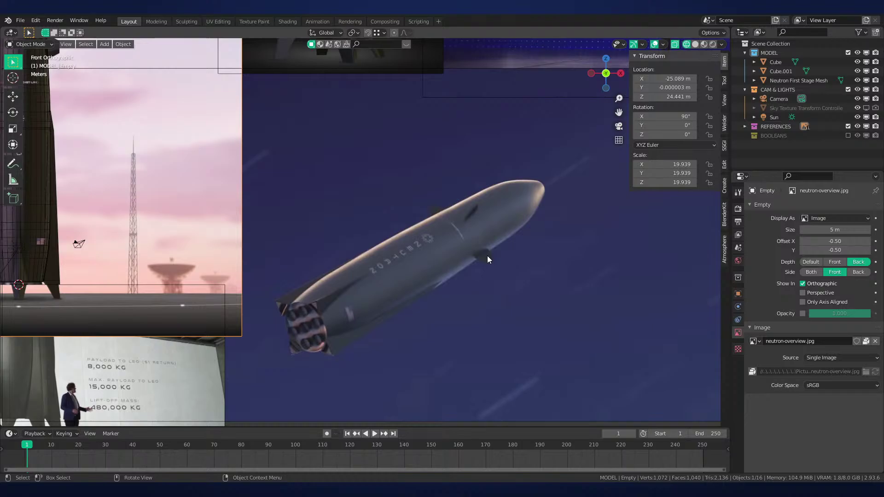
pyautogui.scroll(-2, 377, 302)
pyautogui.scroll(4, 434, 304)
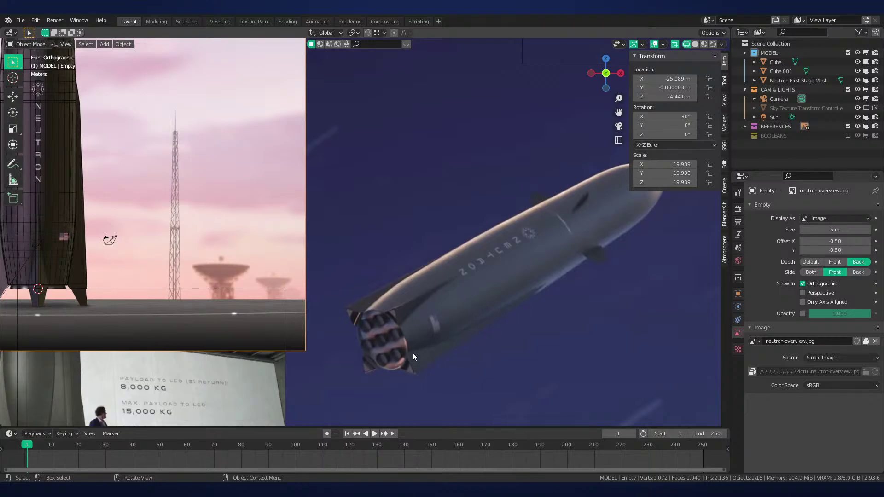
pyautogui.scroll(3, 371, 311)
pyautogui.scroll(-3, 382, 242)
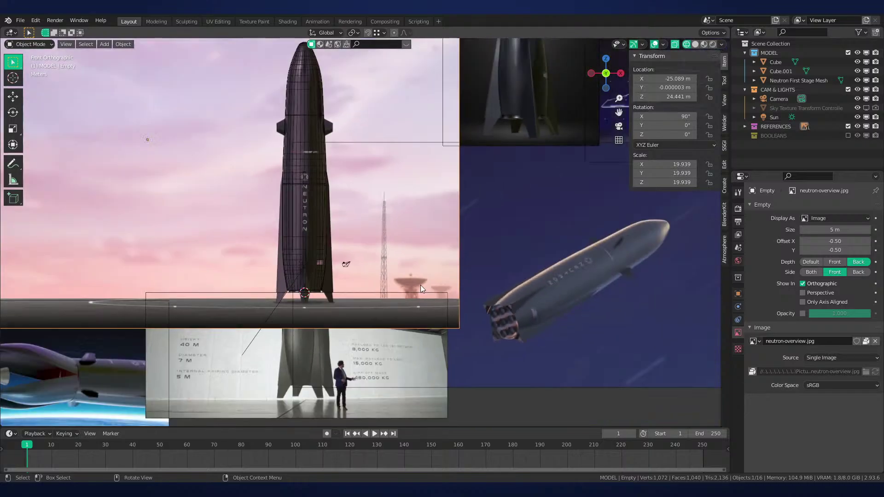
pyautogui.scroll(2, 420, 286)
pyautogui.keyDown('shift'); pyautogui.moveTo(419, 318); pyautogui.dragTo(372, 252, button='middle'); pyautogui.keyUp('shift')
pyautogui.scroll(1, 454, 290)
pyautogui.keyDown('shift'); pyautogui.moveTo(539, 261); pyautogui.dragTo(343, 255, button='middle'); pyautogui.keyUp('shift')
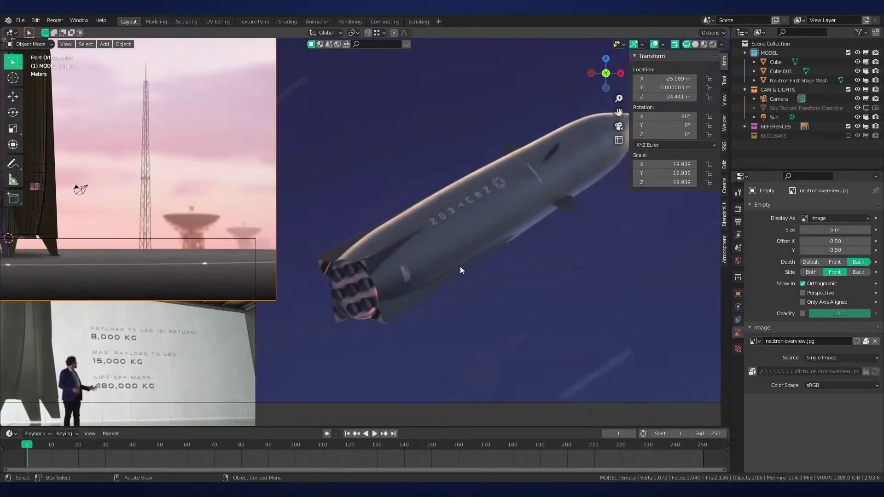
pyautogui.scroll(1, 469, 268)
pyautogui.keyDown('shift'); pyautogui.moveTo(81, 161); pyautogui.dragTo(441, 256, button='middle'); pyautogui.keyUp('shift')
pyautogui.scroll(1, 349, 276)
pyautogui.scroll(1, 343, 277)
pyautogui.keyDown('shift'); pyautogui.moveTo(328, 95); pyautogui.dragTo(374, 164, button='middle'); pyautogui.keyUp('shift')
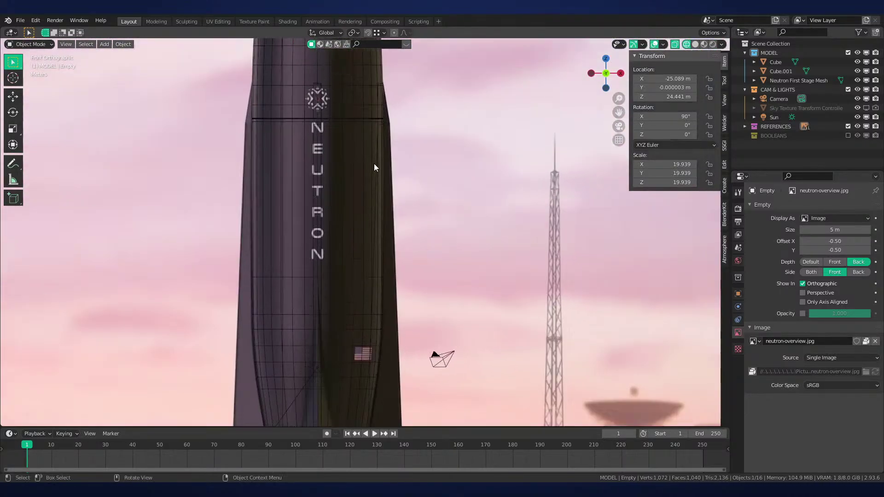
# Select the duplicated fin's bottom vertices and scale them wider along X to match the landing leg's top in the reference
pyautogui.keyDown('shift'); pyautogui.moveTo(381, 311); pyautogui.dragTo(430, 249, button='middle'); pyautogui.keyUp('shift')
pyautogui.scroll(2, 401, 255)
pyautogui.scroll(4, 353, 258)
pyautogui.click(360, 248)
pyautogui.scroll(2, 360, 247)
pyautogui.click(356, 254)
pyautogui.press('Tab')
pyautogui.scroll(1, 429, 248)
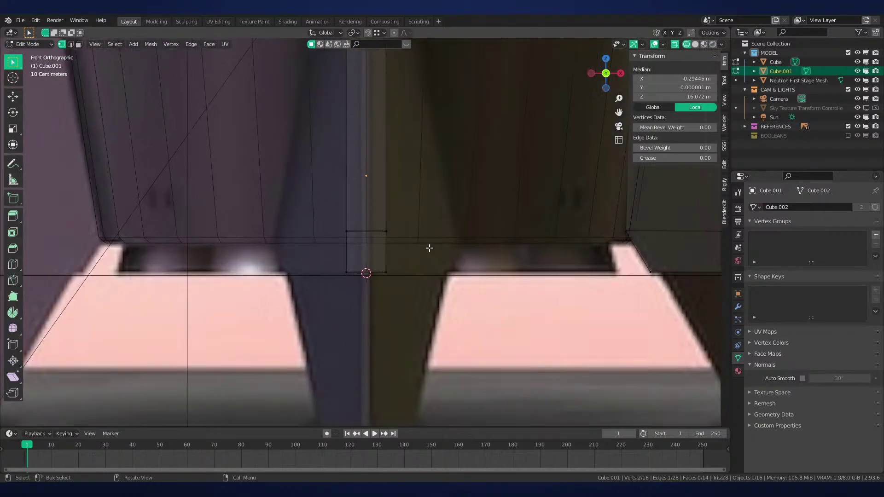
pyautogui.moveTo(430, 262); pyautogui.dragTo(309, 305)
pyautogui.press('s')
pyautogui.press('x')
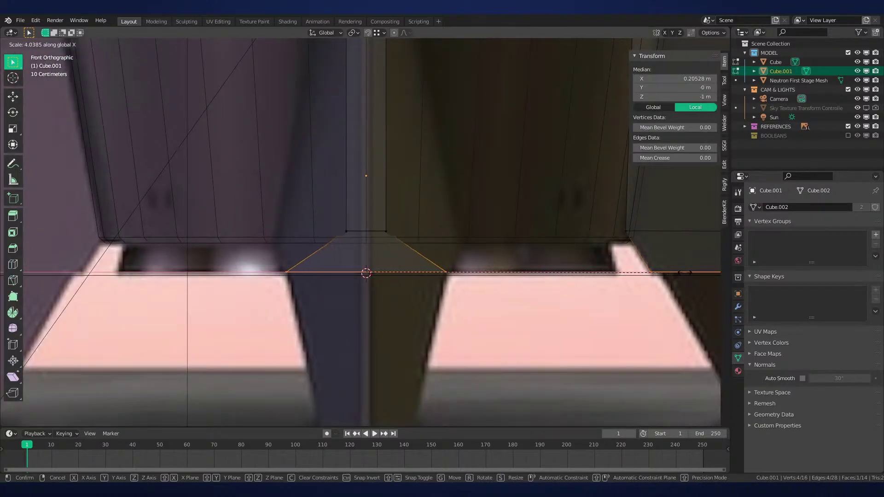
pyautogui.click(670, 274)
# Scale the fin's lower cross-edge vertices by 4.934 along X
pyautogui.moveTo(326, 209); pyautogui.dragTo(433, 242)
pyautogui.press('s')
pyautogui.press('x')
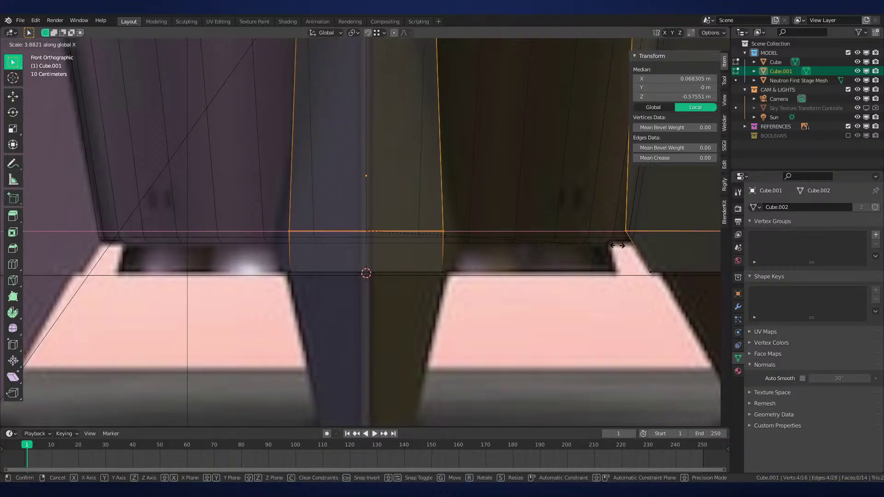
pyautogui.click(673, 249)
# Select the vertices of the fin's upper bend and tip and scale them narrower along X
pyautogui.scroll(-4, 552, 212)
pyautogui.keyDown('shift'); pyautogui.moveTo(485, 173); pyautogui.dragTo(485, 327, button='middle'); pyautogui.keyUp('shift')
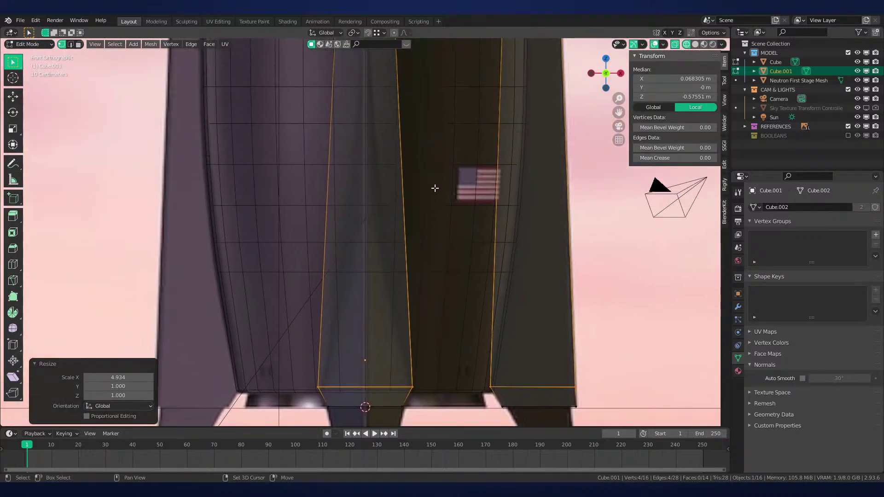
pyautogui.keyDown('shift'); pyautogui.moveTo(414, 115); pyautogui.dragTo(396, 399, button='middle'); pyautogui.keyUp('shift')
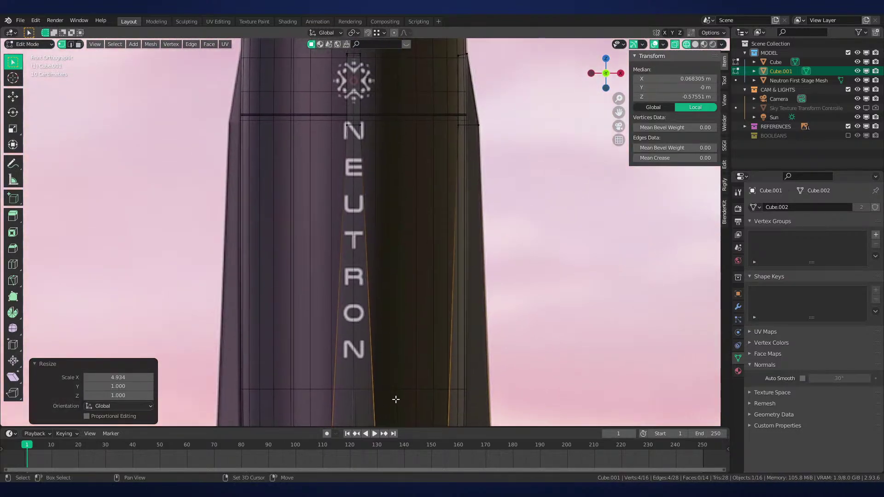
pyautogui.keyDown('shift'); pyautogui.moveTo(392, 127); pyautogui.dragTo(394, 193, button='middle'); pyautogui.keyUp('shift')
pyautogui.moveTo(391, 95); pyautogui.dragTo(298, 223)
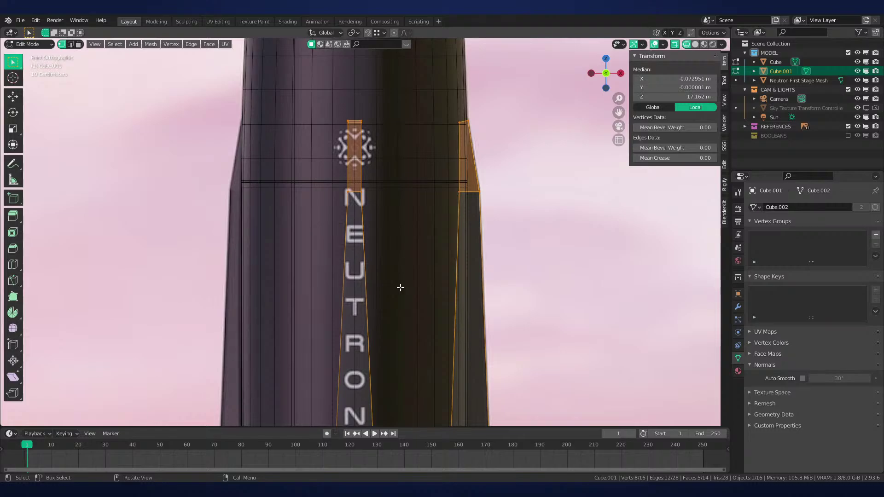
pyautogui.press('s')
pyautogui.press('x')
pyautogui.click(443, 250)
# Scale only the fin's tip vertices to 0.442 along X so the top tapers
pyautogui.moveTo(403, 97); pyautogui.dragTo(319, 146)
pyautogui.press('s')
pyautogui.press('x')
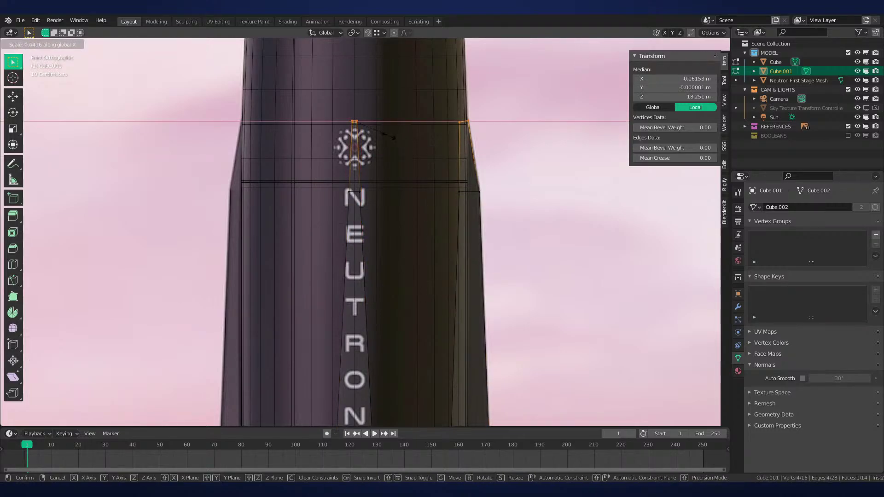
pyautogui.click(389, 137)
# Select the edge loop around the fin's bottom and scale it by about 1.1 along X toward the leg's reference width
pyautogui.scroll(2, 415, 213)
pyautogui.scroll(-4, 417, 225)
pyautogui.keyDown('shift'); pyautogui.moveTo(425, 323); pyautogui.dragTo(448, 146, button='middle'); pyautogui.keyUp('shift')
pyautogui.scroll(2, 448, 146)
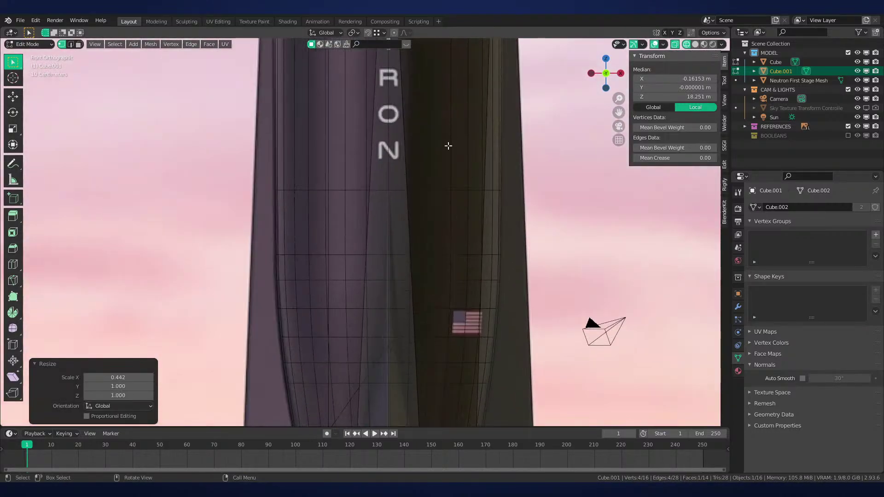
pyautogui.scroll(-6, 439, 232)
pyautogui.keyDown('shift'); pyautogui.moveTo(431, 258); pyautogui.dragTo(427, 168, button='middle'); pyautogui.keyUp('shift')
pyautogui.scroll(9, 413, 193)
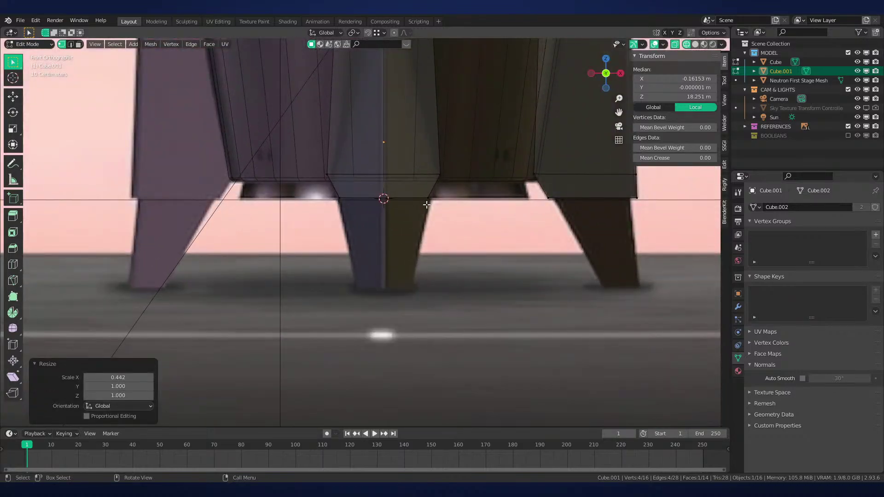
pyautogui.keyDown('shift'); pyautogui.moveTo(421, 201); pyautogui.dragTo(415, 230, button='middle'); pyautogui.keyUp('shift')
pyautogui.scroll(1, 396, 221)
pyautogui.keyDown('alt'); pyautogui.click(346, 216); pyautogui.keyUp('alt')
pyautogui.scroll(1, 460, 229)
pyautogui.press('s')
pyautogui.press('x')
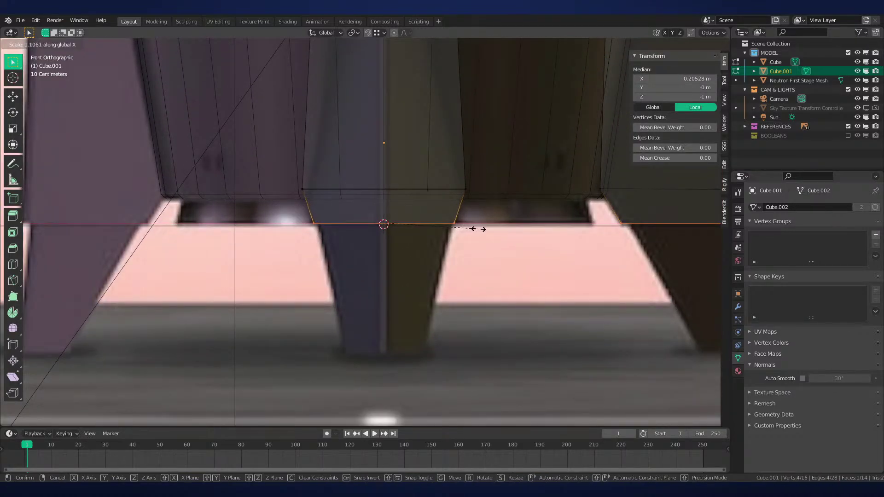
pyautogui.click(479, 229)
# Select the fin's lower cross-edge vertices and move them down about 0.1035 m along Z to the reference body's bottom edge
pyautogui.moveTo(484, 175); pyautogui.dragTo(230, 188)
pyautogui.press('g')
pyautogui.rightClick(321, 241)
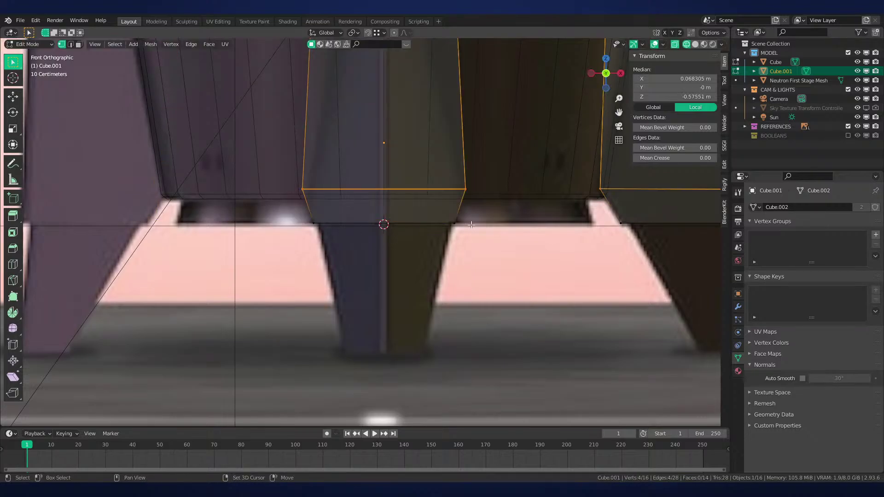
pyautogui.keyDown('shift'); pyautogui.moveTo(520, 218); pyautogui.dragTo(311, 214, button='middle'); pyautogui.keyUp('shift')
pyautogui.scroll(1, 312, 214)
pyautogui.scroll(1, 311, 214)
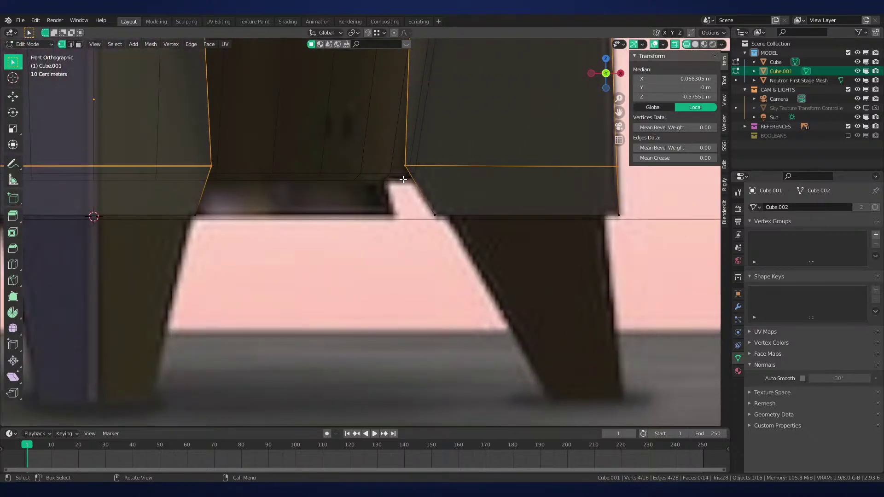
pyautogui.press('g')
pyautogui.press('z')
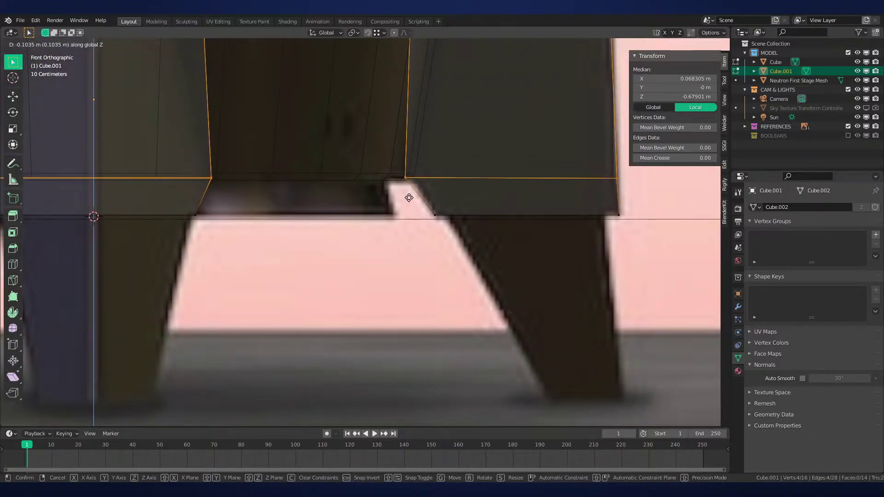
pyautogui.click(387, 199)
# Scale the fin's lower cross-edge vertices to 0.961 along X
pyautogui.keyDown('shift'); pyautogui.moveTo(292, 212); pyautogui.dragTo(581, 264, button='middle'); pyautogui.keyUp('shift')
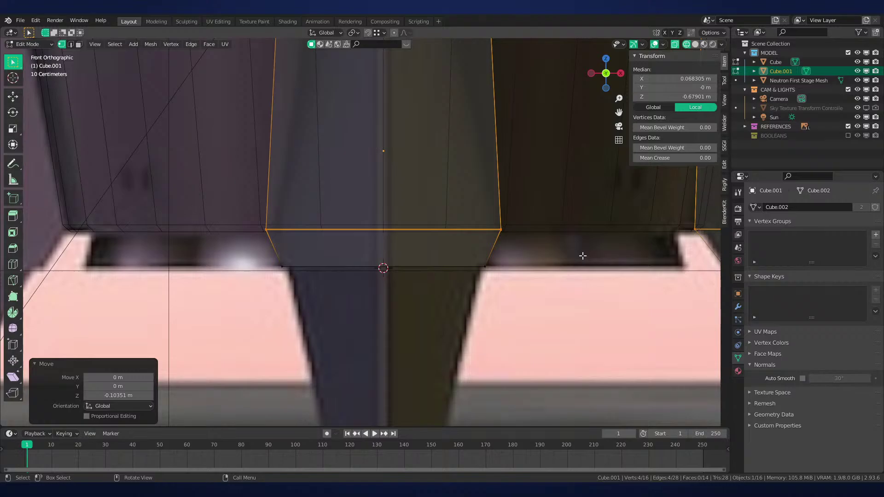
pyautogui.press('s')
pyautogui.press('x')
pyautogui.click(574, 259)
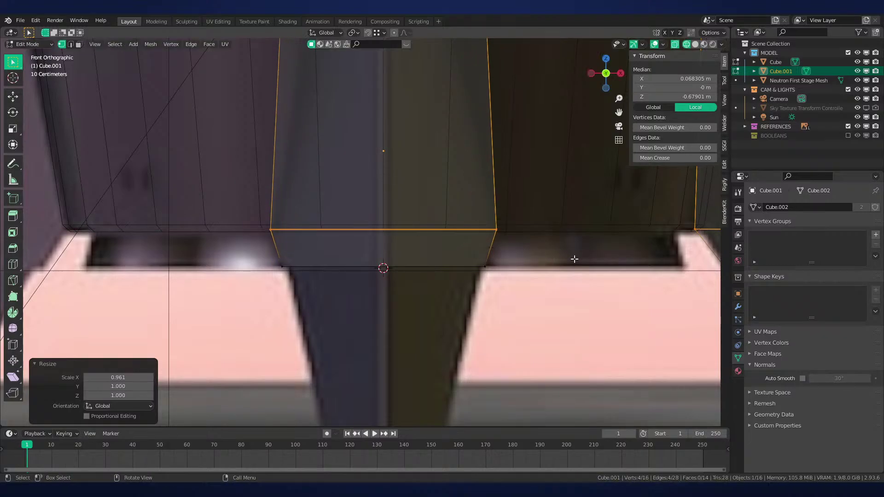
# Scale the fin's bottom vertices to 0.977 along X and inspect both fins from below in solid shading
pyautogui.moveTo(533, 247); pyautogui.dragTo(215, 282)
pyautogui.press('s')
pyautogui.press('x')
pyautogui.click(546, 303)
pyautogui.scroll(-3, 529, 300)
pyautogui.press('z')
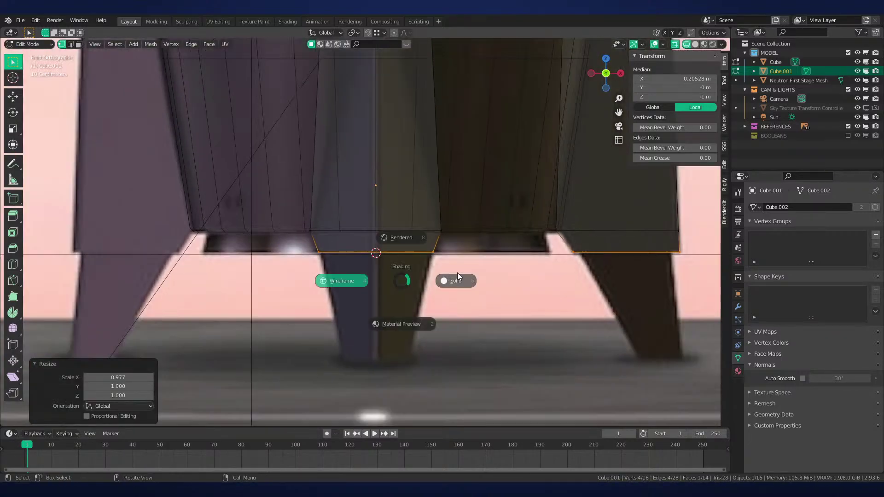
pyautogui.click(457, 279)
pyautogui.press('Tab')
pyautogui.moveTo(440, 261)
pyautogui.mouseDown(button='middle')
pyautogui.moveTo(403, 257)
pyautogui.moveTo(484, 231)
pyautogui.moveTo(488, 256)
pyautogui.moveTo(474, 256)
pyautogui.mouseUp(button='middle')
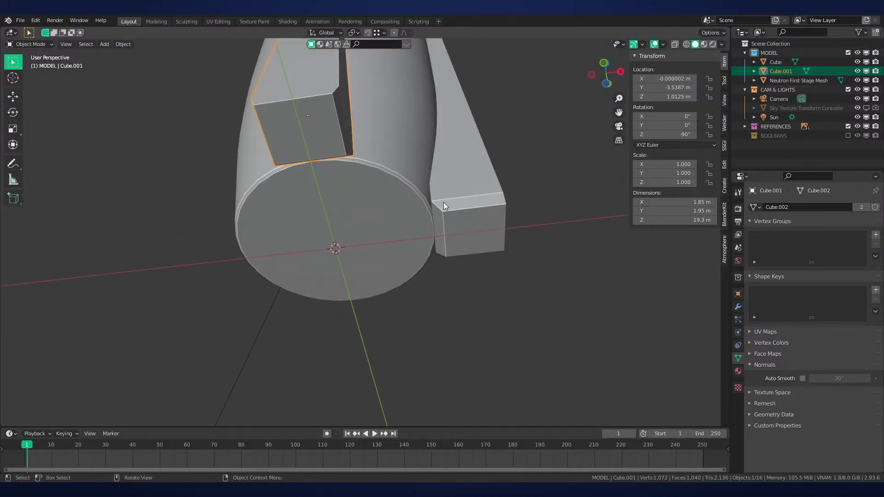
pyautogui.moveTo(443, 203); pyautogui.dragTo(386, 193, button='middle')
# Select the two outer horizontal edges at the fin's lower end and scale them to 0.215 along X in front-view wireframe
pyautogui.press('Tab')
pyautogui.moveTo(432, 224); pyautogui.dragTo(488, 256, button='middle')
pyautogui.press('3')
pyautogui.press('2')
pyautogui.click(295, 210)
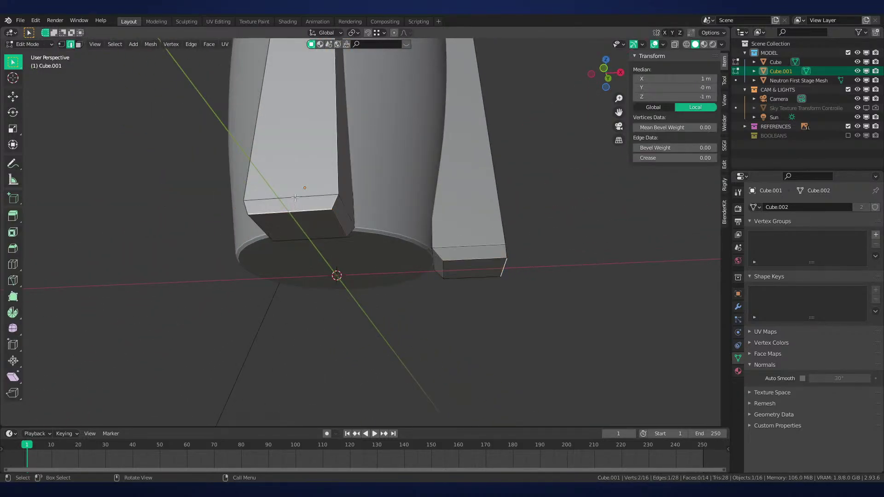
pyautogui.keyDown('shift'); pyautogui.click(295, 197); pyautogui.keyUp('shift')
pyautogui.moveTo(322, 199); pyautogui.dragTo(286, 192, button='middle')
pyautogui.press('KP_1')
pyautogui.press('z')
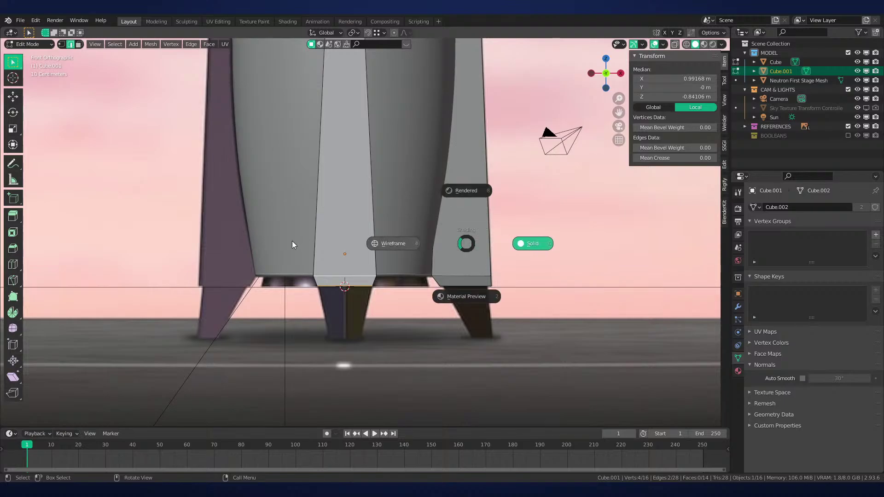
pyautogui.click(292, 241)
pyautogui.scroll(6, 469, 233)
pyautogui.press('s')
pyautogui.press('x')
pyautogui.click(415, 256)
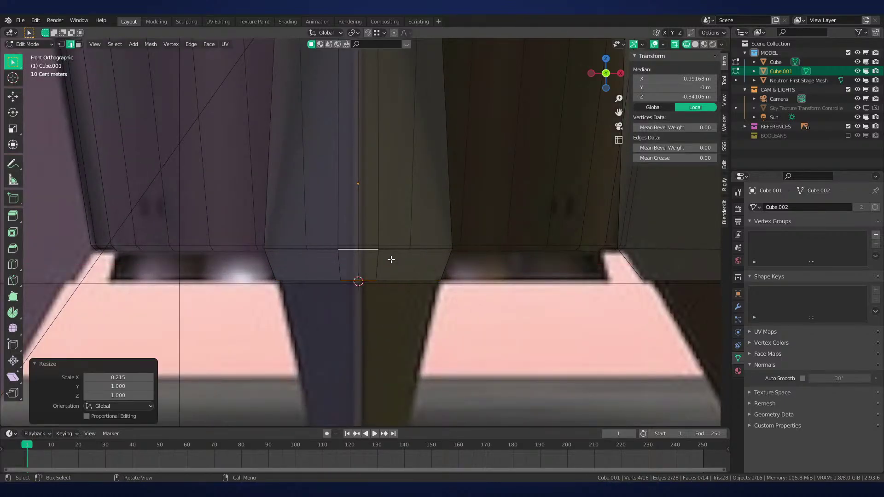
pyautogui.scroll(-5, 379, 261)
pyautogui.scroll(4, 392, 267)
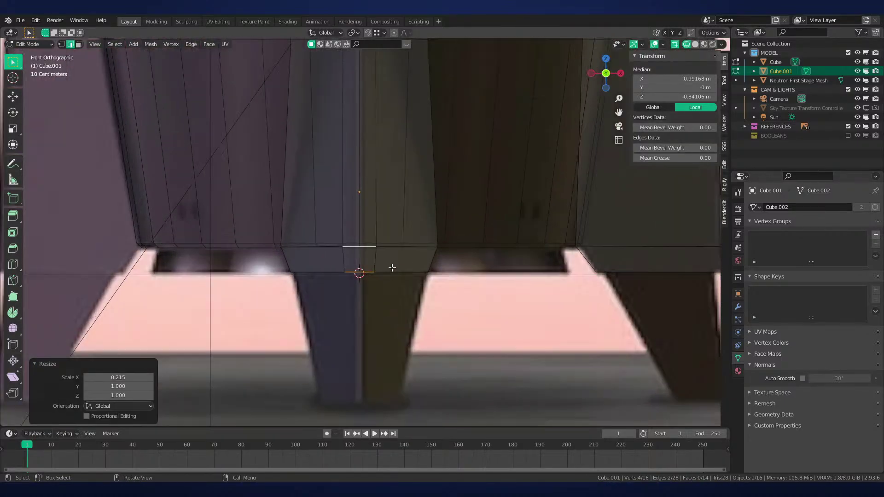
# Select the fin's two long outer vertical edge loops and flatten them by scaling to 0 along X
pyautogui.keyDown('shift'); pyautogui.moveTo(433, 254); pyautogui.dragTo(398, 288, button='middle'); pyautogui.keyUp('shift')
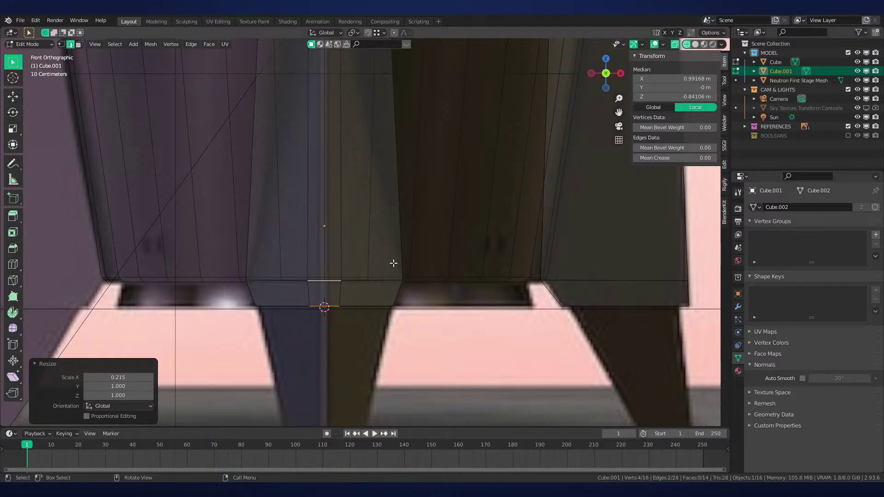
pyautogui.keyDown('shift'); pyautogui.moveTo(431, 287); pyautogui.dragTo(441, 337, button='middle'); pyautogui.keyUp('shift')
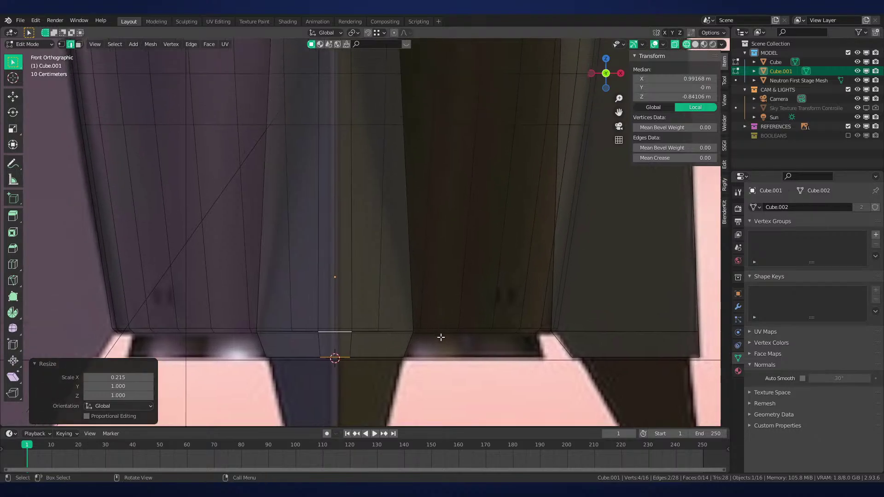
pyautogui.scroll(-3, 360, 318)
pyautogui.scroll(3, 349, 154)
pyautogui.keyDown('alt'); pyautogui.click(348, 342); pyautogui.keyUp('alt')
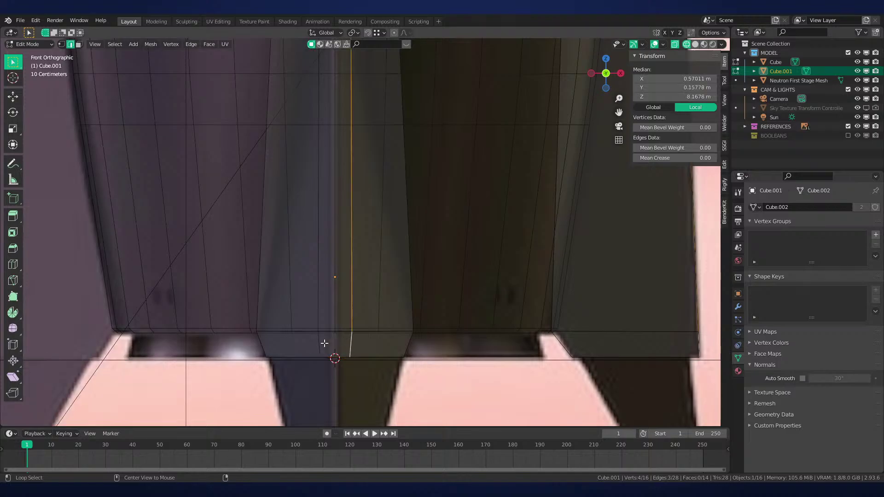
pyautogui.keyDown('alt'); pyautogui.keyDown('shift'); pyautogui.click(324, 344); pyautogui.keyUp('shift'); pyautogui.keyUp('alt')
pyautogui.scroll(-2, 391, 304)
pyautogui.hotkey('alt', 'z')
pyautogui.moveTo(536, 291); pyautogui.dragTo(459, 300, button='middle')
pyautogui.press('s')
pyautogui.press('x')
pyautogui.press('0')
pyautogui.press('Return')
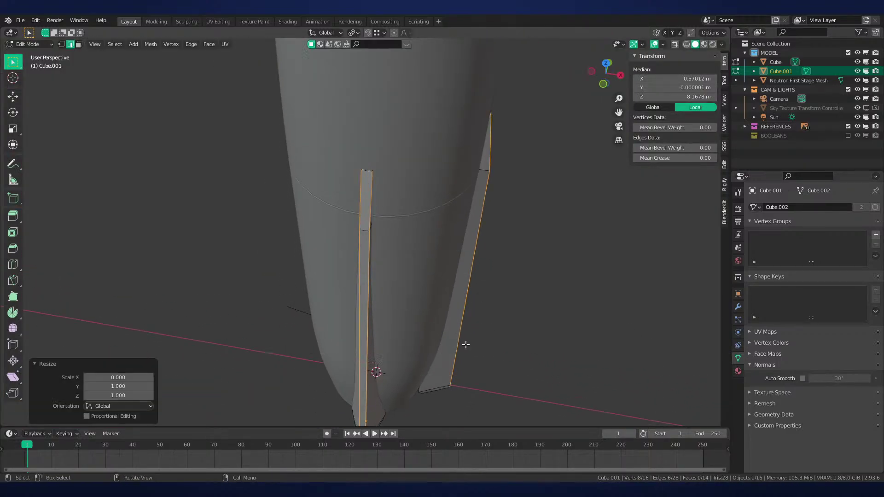
# Scale the two outer edge loops together to 0.215 along X around the median point in front-view wireframe
pyautogui.press('KP_1')
pyautogui.press('.')
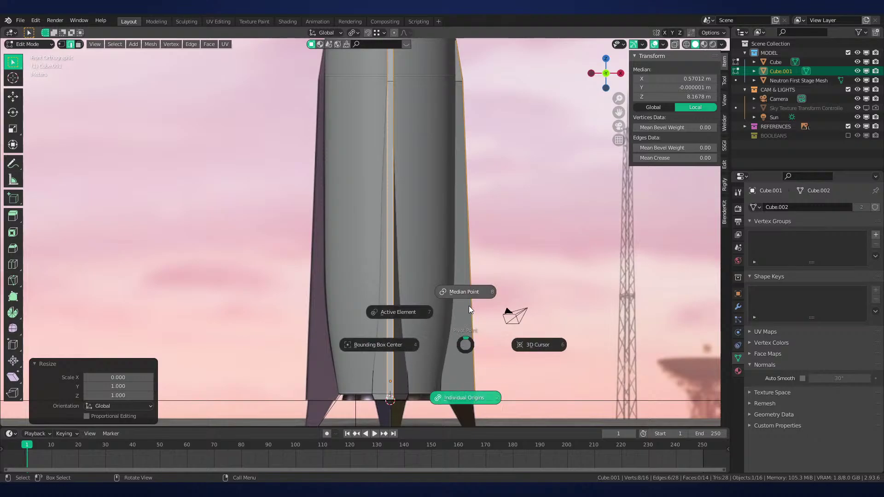
pyautogui.click(468, 305)
pyautogui.keyDown('shift'); pyautogui.moveTo(480, 362); pyautogui.dragTo(467, 222, button='middle'); pyautogui.keyUp('shift')
pyautogui.scroll(8, 467, 221)
pyautogui.press('s')
pyautogui.press('x')
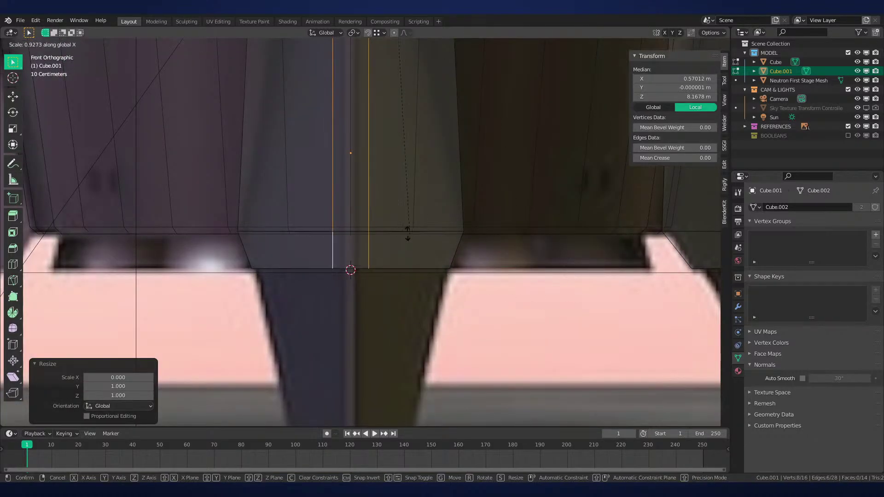
pyautogui.click(405, 222)
pyautogui.scroll(-5, 529, 249)
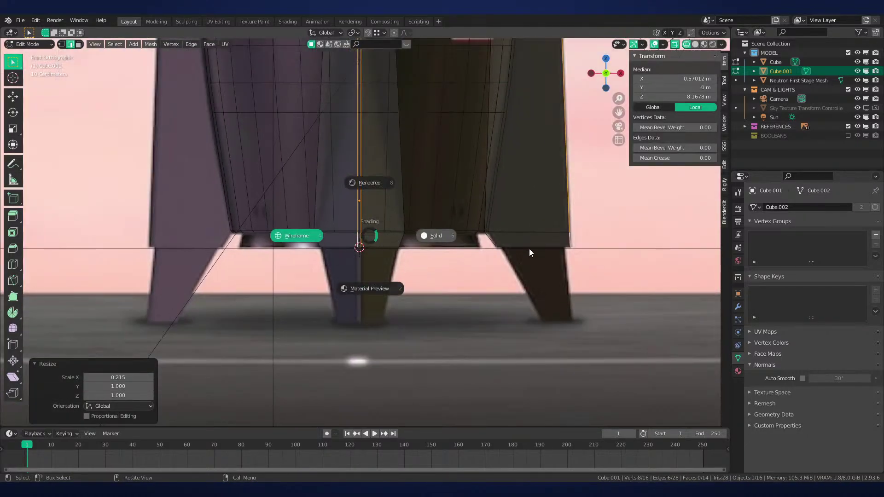
# Rotate the whole front fin by -90° about Z around the 3D cursor, placing it opposite the other side fin
pyautogui.moveTo(493, 352); pyautogui.dragTo(426, 295, button='middle')
pyautogui.press('Tab')
pyautogui.press('r')
pyautogui.press('z')
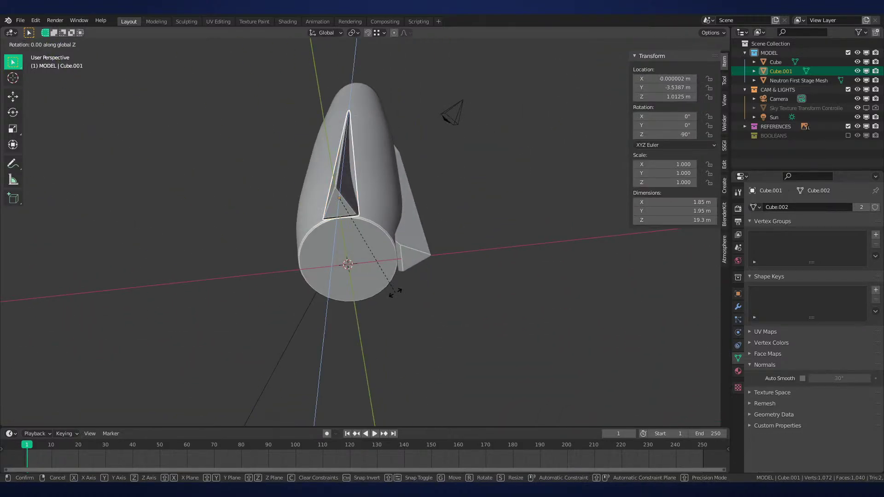
pyautogui.press('.')
pyautogui.click(418, 293)
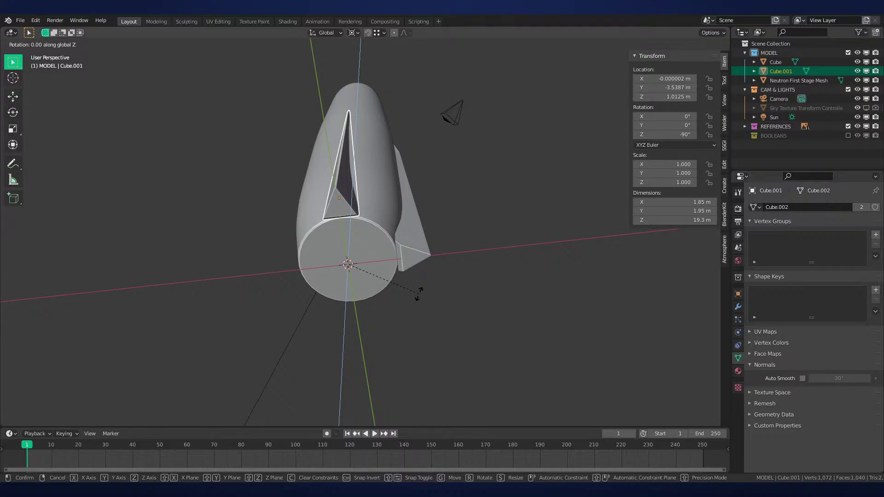
pyautogui.write('-90')
pyautogui.press('Return')
# Compare the two opposite side fins with the reference images in front view
pyautogui.press('KP_1')
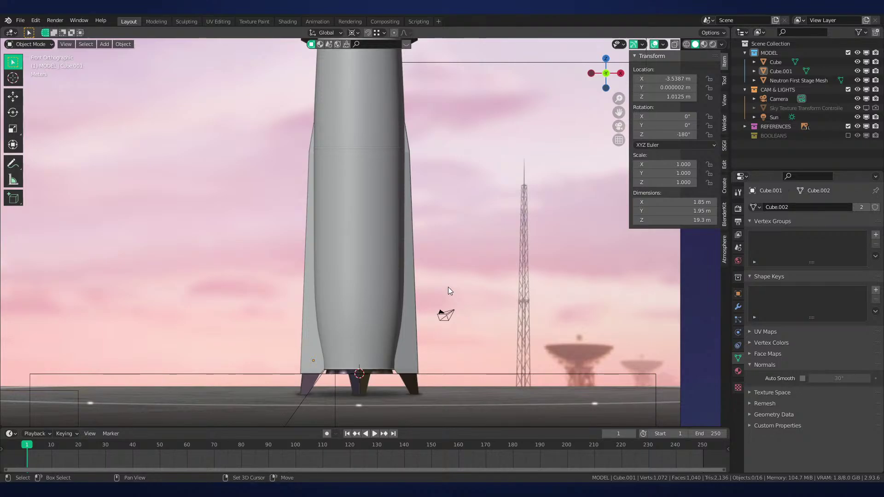
pyautogui.keyDown('shift'); pyautogui.moveTo(448, 286); pyautogui.dragTo(447, 311, button='middle'); pyautogui.keyUp('shift')
pyautogui.press('.')
pyautogui.click(449, 259)
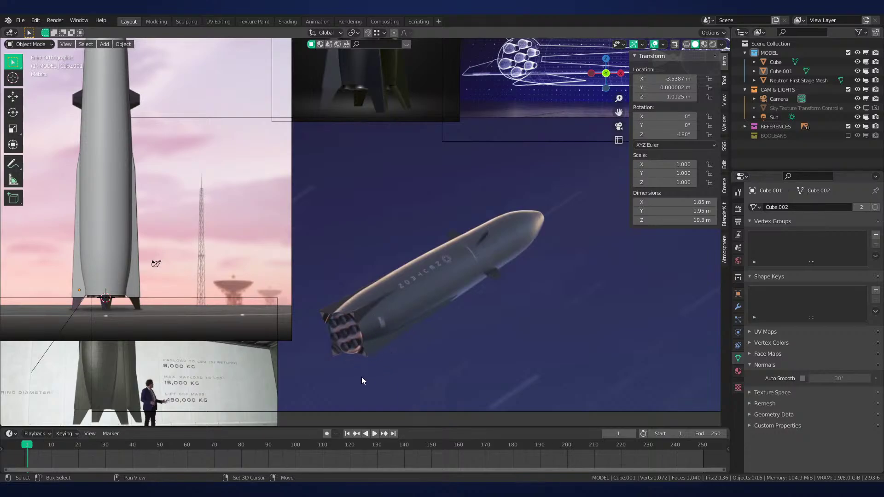
pyautogui.keyDown('shift'); pyautogui.moveTo(354, 379); pyautogui.dragTo(532, 308, button='middle'); pyautogui.keyUp('shift')
pyautogui.scroll(4, 532, 308)
pyautogui.keyDown('shift'); pyautogui.moveTo(367, 290); pyautogui.dragTo(512, 314, button='middle'); pyautogui.keyUp('shift')
pyautogui.scroll(4, 504, 313)
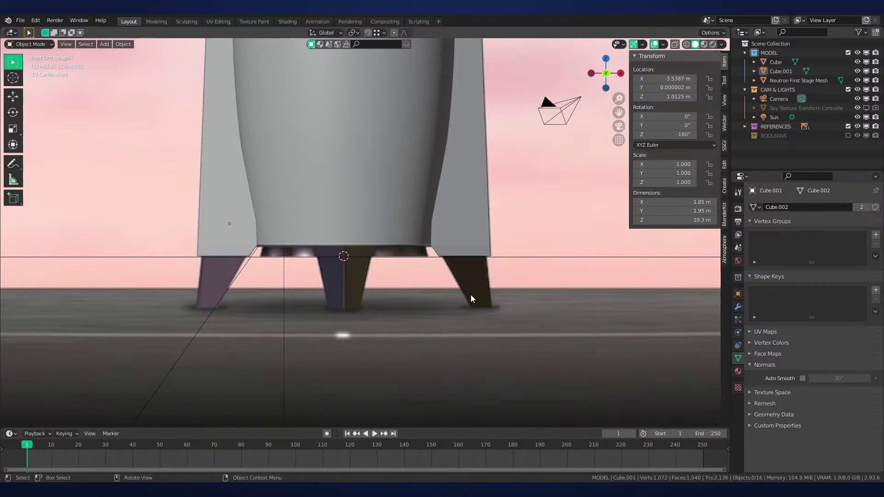
# Duplicate the +X side fin as an independent copy and rotate it -90° about Z around the 3D cursor
pyautogui.click(466, 239)
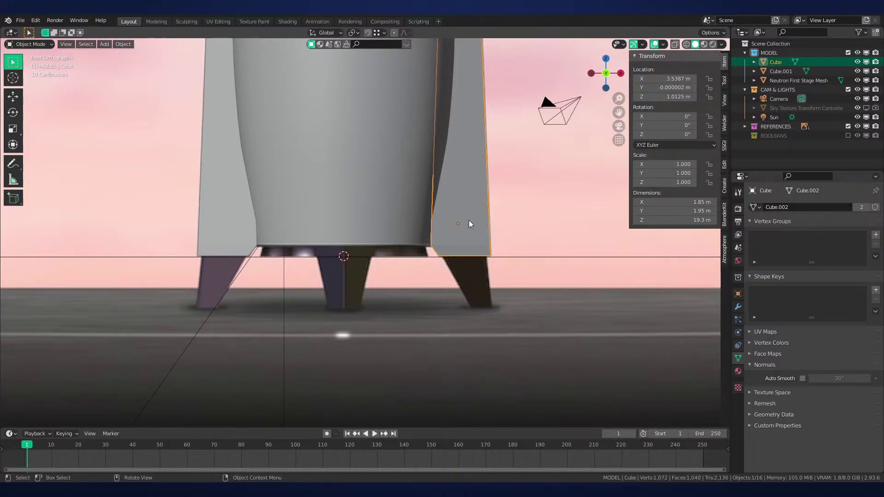
pyautogui.press('.')
pyautogui.click(543, 283)
pyautogui.hotkey('shift', 'd')
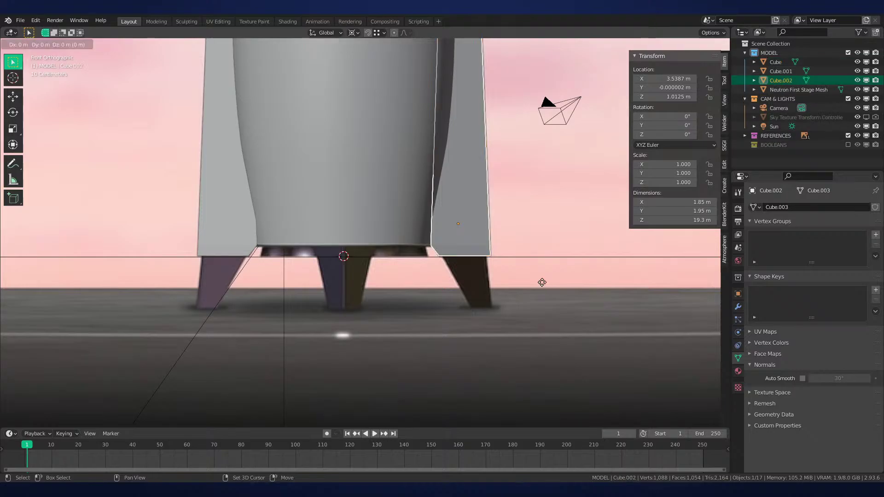
pyautogui.write('rz-90')
pyautogui.press('Return')
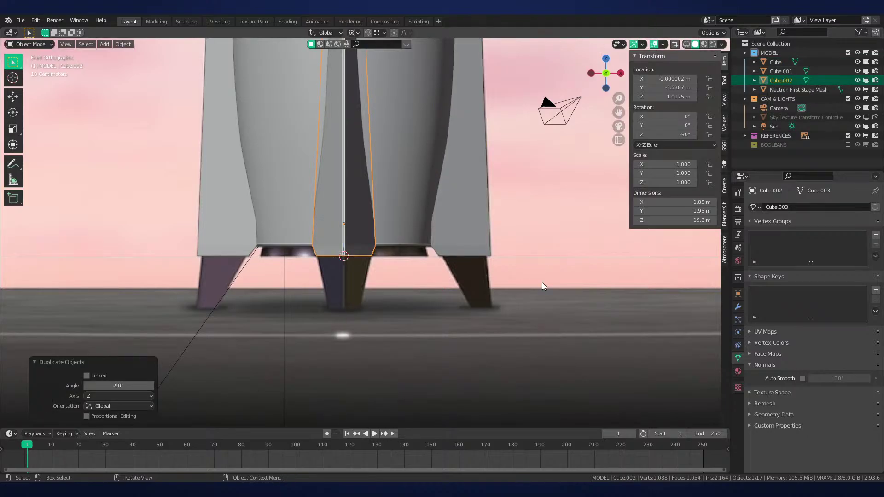
pyautogui.hotkey('shift', 'd')
pyautogui.press('r')
pyautogui.press('z')
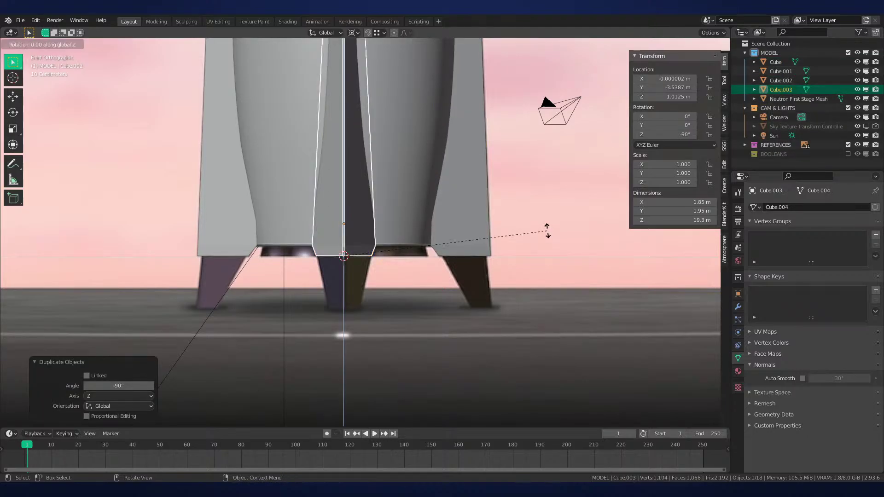
pyautogui.click(469, 229)
pyautogui.press('x')
pyautogui.click(468, 229)
# Make a linked duplicate of the front fin, rotate it 180° about Z around the 3D cursor, and restore the median-point pivot
pyautogui.click(334, 238)
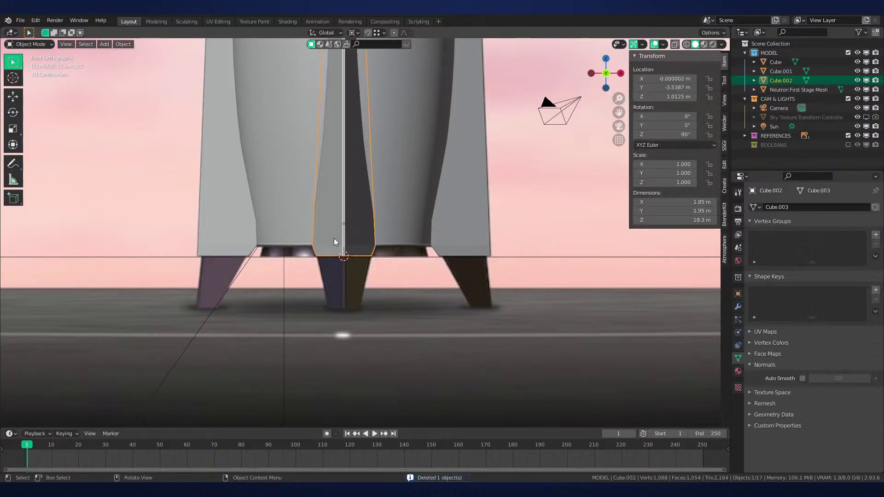
pyautogui.hotkey('alt', 'd')
pyautogui.write('rz18')
pyautogui.press('Escape')
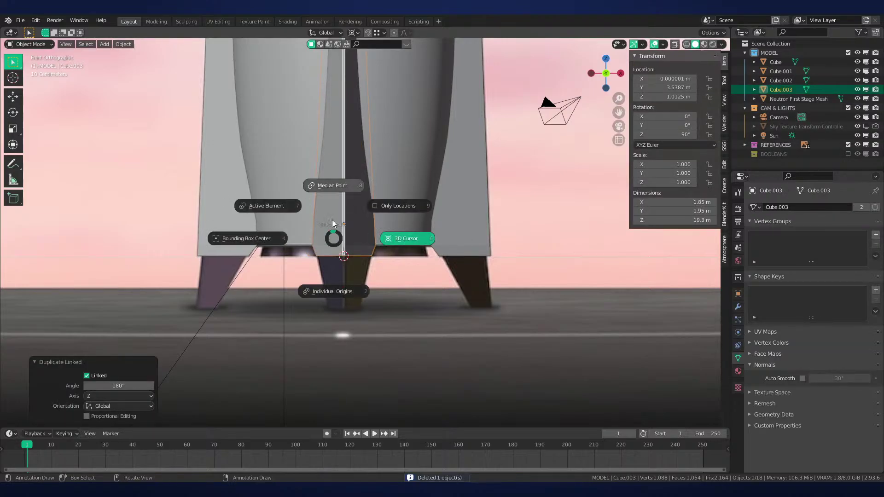
pyautogui.click(352, 231)
# Examine the front fin's mesh and how it meets the body from the front and in perspective
pyautogui.press('Tab')
pyautogui.keyDown('shift'); pyautogui.scroll(3, 445, 177); pyautogui.keyUp('shift')
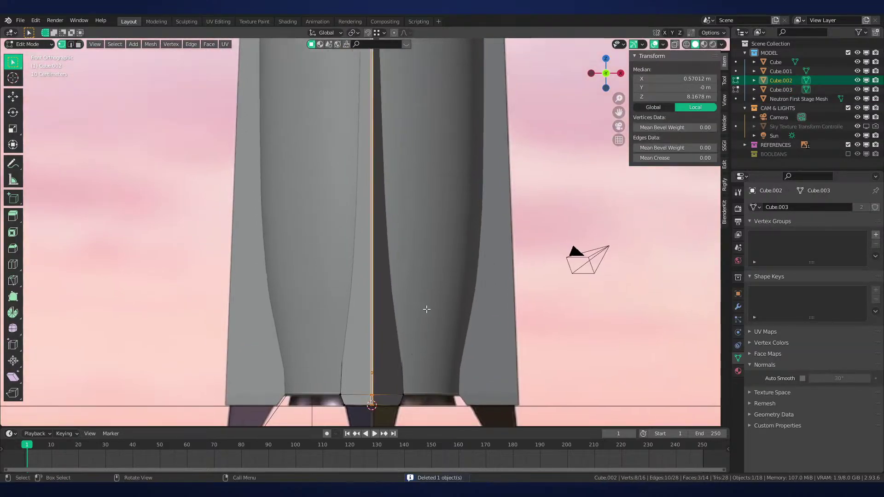
pyautogui.scroll(-4, 445, 177)
pyautogui.scroll(5, 442, 270)
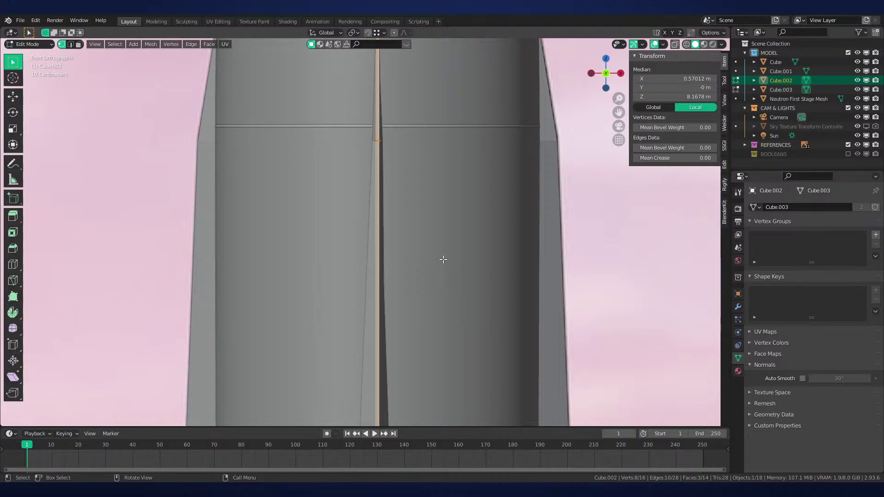
pyautogui.moveTo(443, 259); pyautogui.dragTo(442, 307, button='middle')
pyautogui.press('KP_1')
pyautogui.moveTo(464, 257); pyautogui.dragTo(427, 314, button='middle')
pyautogui.scroll(-2, 427, 314)
pyautogui.press('KP_1')
pyautogui.scroll(-3, 427, 314)
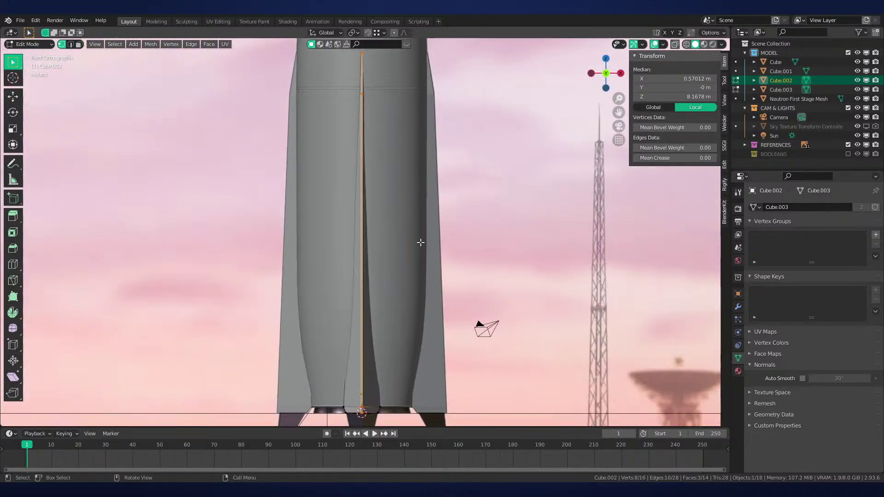
pyautogui.scroll(3, 483, 325)
pyautogui.moveTo(330, 179)
pyautogui.mouseDown(button='middle')
pyautogui.moveTo(389, 298)
pyautogui.moveTo(388, 363)
pyautogui.moveTo(393, 294)
pyautogui.moveTo(388, 357)
pyautogui.moveTo(400, 361)
pyautogui.moveTo(428, 320)
pyautogui.moveTo(413, 322)
pyautogui.moveTo(391, 243)
pyautogui.moveTo(408, 236)
pyautogui.mouseUp(button='middle')
pyautogui.scroll(-2, 388, 363)
# Check the alignment of all four fins around the body in top-view wireframe, then return to solid shading in Object Mode
pyautogui.hotkey('shift', 'z')
pyautogui.press('KP_7')
pyautogui.scroll(3, 390, 243)
pyautogui.scroll(5, 408, 236)
pyautogui.scroll(2, 416, 263)
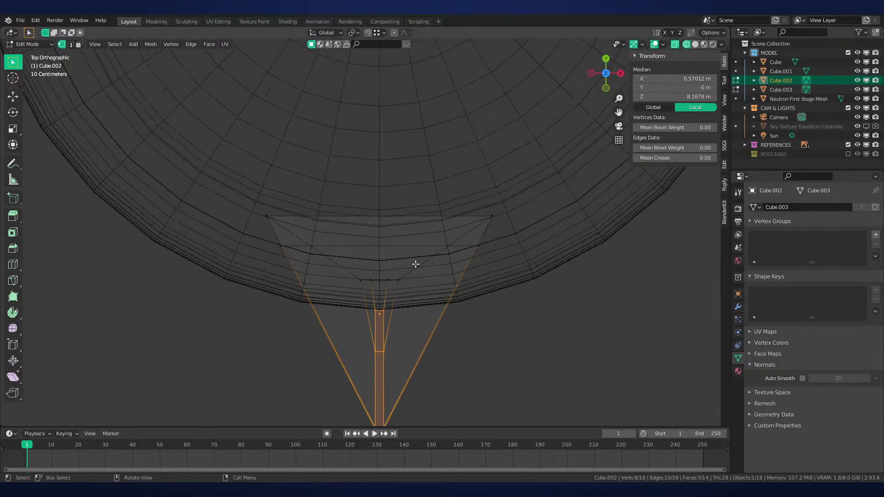
pyautogui.scroll(-4, 457, 270)
pyautogui.scroll(-3, 460, 263)
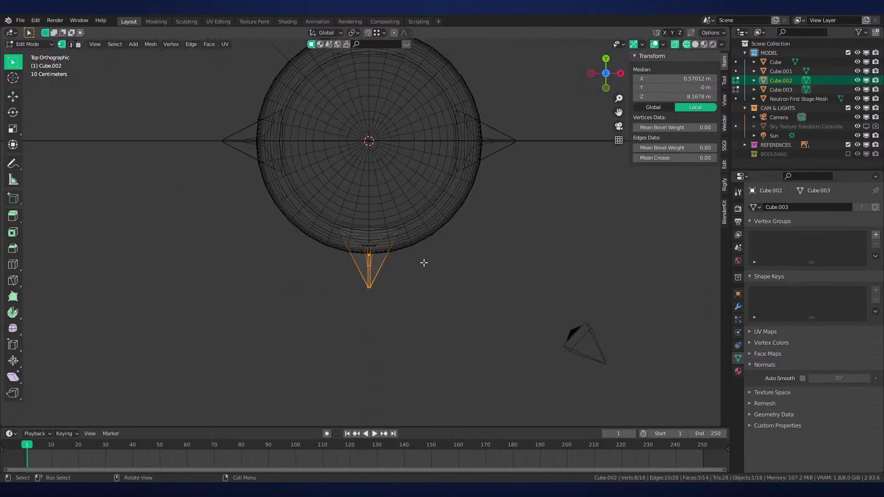
pyautogui.scroll(2, 421, 263)
pyautogui.keyDown('shift'); pyautogui.moveTo(422, 262); pyautogui.dragTo(413, 357, button='middle'); pyautogui.keyUp('shift')
pyautogui.scroll(-1, 412, 357)
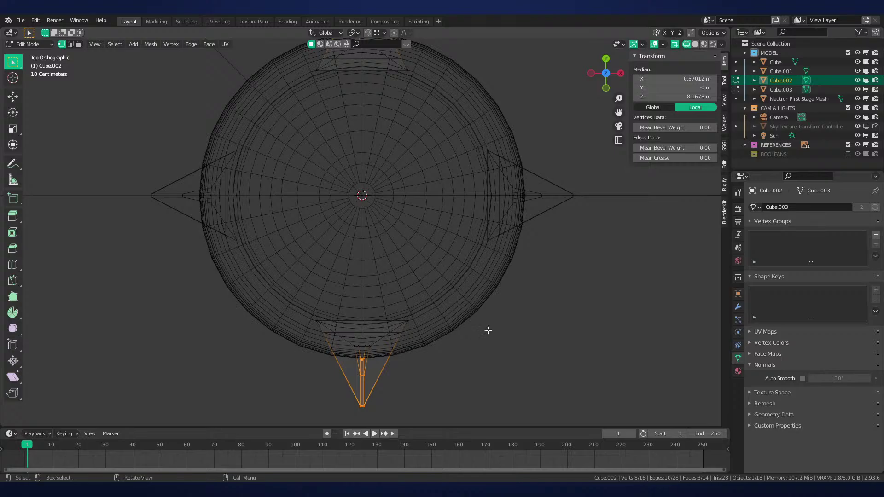
pyautogui.scroll(-3, 437, 316)
pyautogui.scroll(1, 440, 315)
pyautogui.scroll(1, 439, 315)
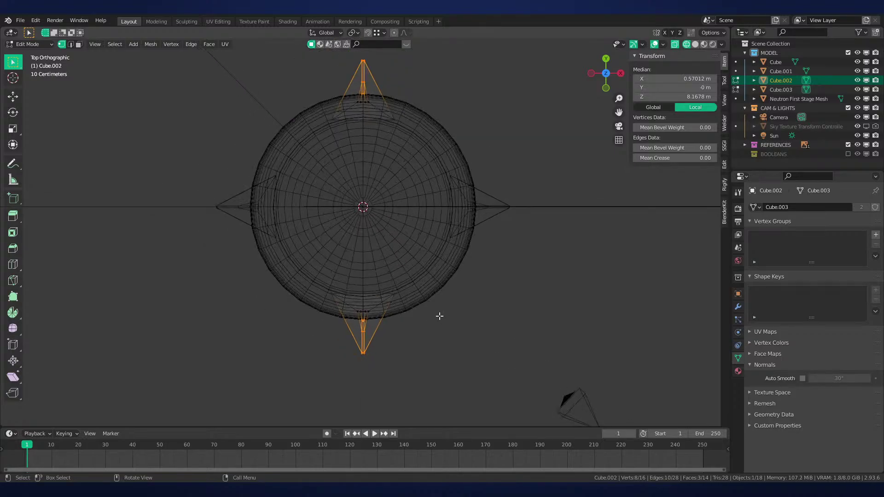
pyautogui.moveTo(439, 315); pyautogui.dragTo(432, 289, button='middle')
pyautogui.press('z')
pyautogui.click(465, 297)
pyautogui.scroll(-2, 464, 297)
pyautogui.press('Tab')
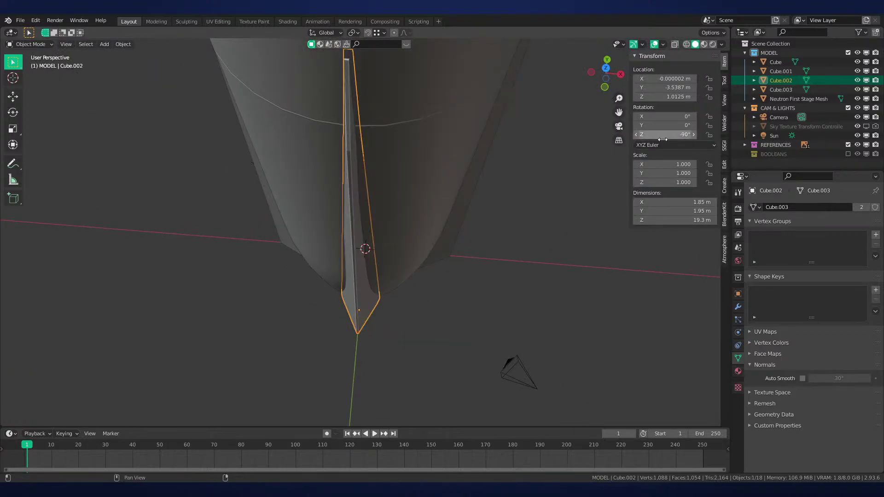
# Try the LoopTools Circle operation on the first stage body's horizontal edge loop just above its dense lower rings
pyautogui.moveTo(449, 233); pyautogui.dragTo(442, 340, button='middle')
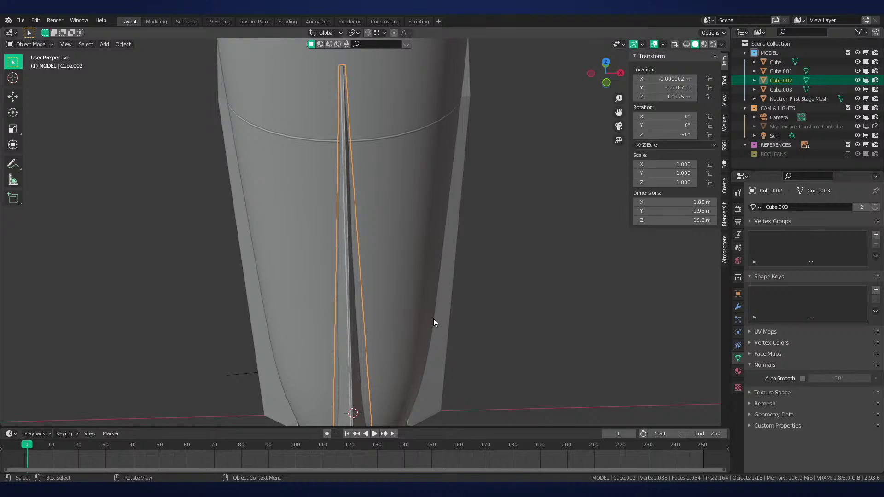
pyautogui.click(410, 284)
pyautogui.press('Tab')
pyautogui.scroll(-1, 409, 287)
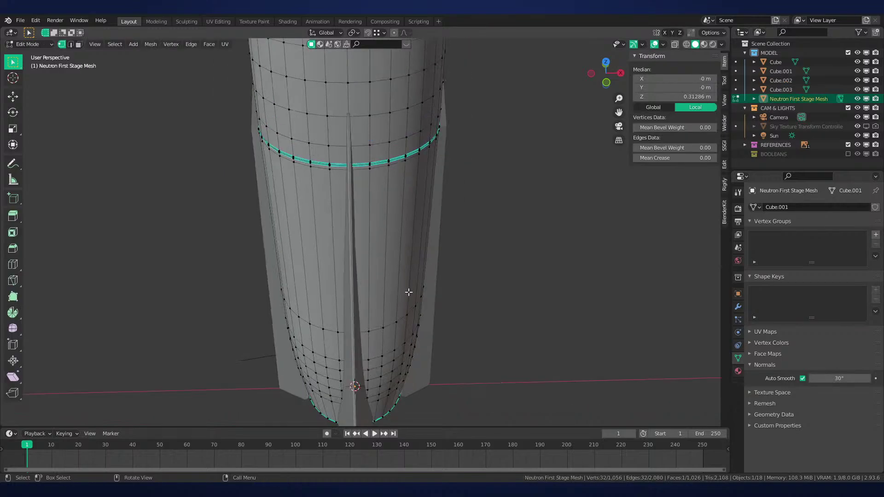
pyautogui.press('2')
pyautogui.keyDown('alt'); pyautogui.click(367, 330); pyautogui.keyUp('alt')
pyautogui.scroll(2, 447, 336)
pyautogui.keyDown('shift'); pyautogui.moveTo(453, 340); pyautogui.dragTo(456, 271, button='middle'); pyautogui.keyUp('shift')
pyautogui.rightClick(481, 208)
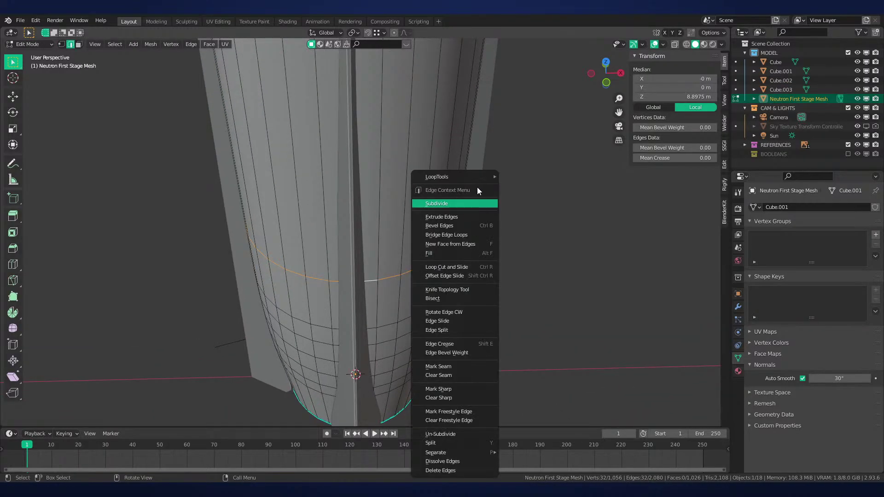
pyautogui.moveTo(483, 177)
pyautogui.click(542, 189)
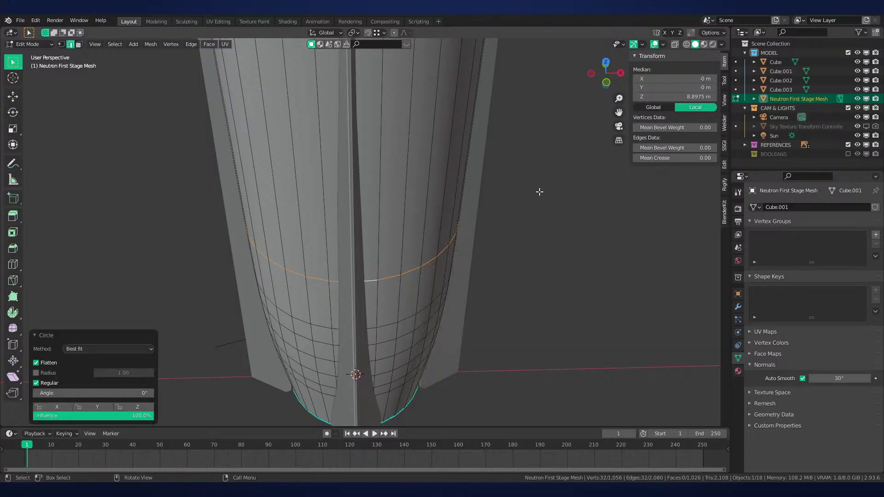
pyautogui.scroll(1, 453, 299)
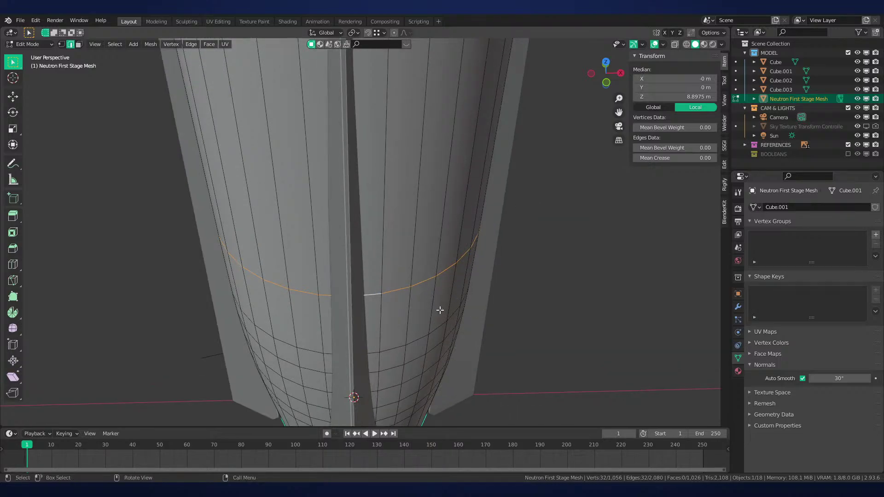
# Inspect the front fin's lower end and its mesh from above, finishing in Object Mode
pyautogui.press('Tab')
pyautogui.click(351, 314)
pyautogui.scroll(-3, 384, 270)
pyautogui.moveTo(386, 279); pyautogui.dragTo(390, 317, button='middle')
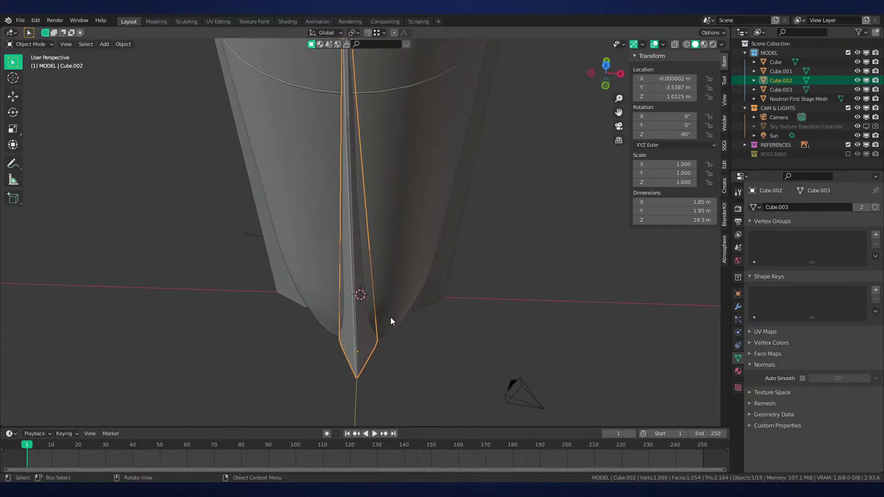
pyautogui.press('r')
pyautogui.rightClick(448, 292)
pyautogui.press('Tab')
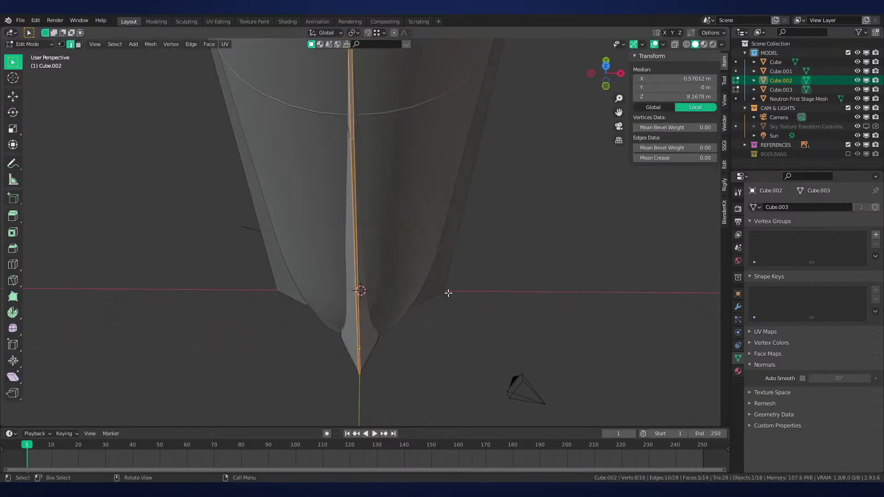
pyautogui.scroll(1, 448, 291)
pyautogui.moveTo(448, 292); pyautogui.dragTo(449, 252, button='middle')
pyautogui.press('Tab')
# Compare the front fin with the reference image from the front and right views, in both wireframe and solid shading
pyautogui.press('KP_1')
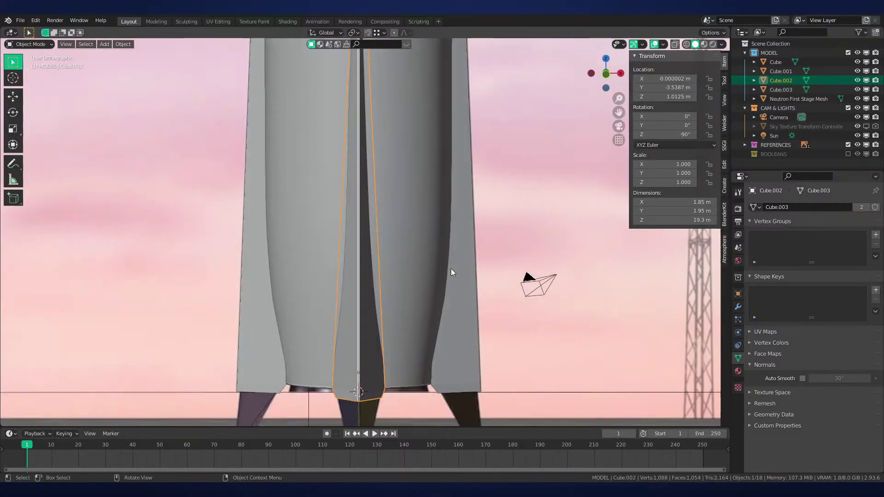
pyautogui.press('KP_3')
pyautogui.keyDown('shift'); pyautogui.moveTo(416, 285); pyautogui.dragTo(487, 269, button='middle'); pyautogui.keyUp('shift')
pyautogui.press('z')
pyautogui.click(410, 284)
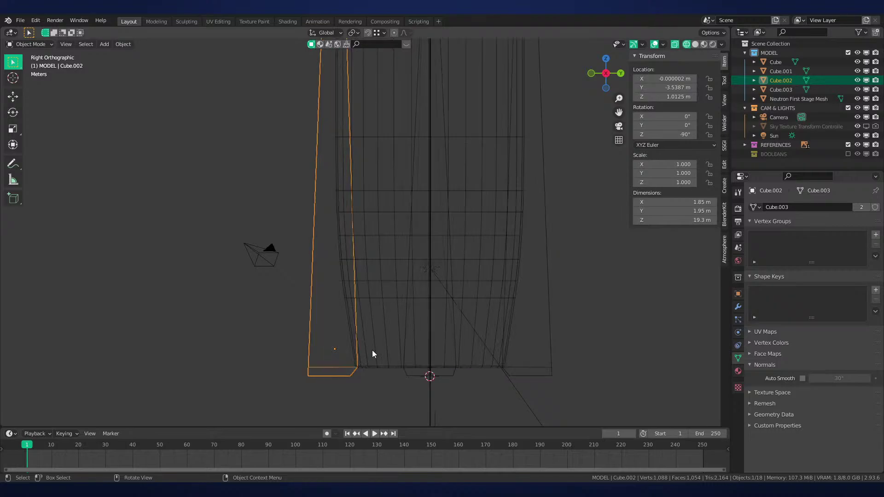
pyautogui.moveTo(379, 322); pyautogui.dragTo(467, 306, button='middle')
pyautogui.press('KP_1')
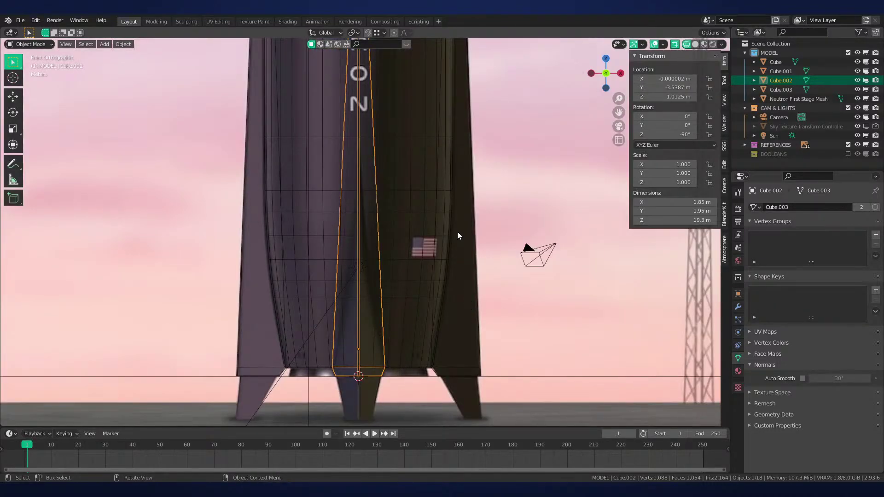
pyautogui.press('g')
pyautogui.rightClick(598, 307)
pyautogui.press('z')
pyautogui.click(521, 283)
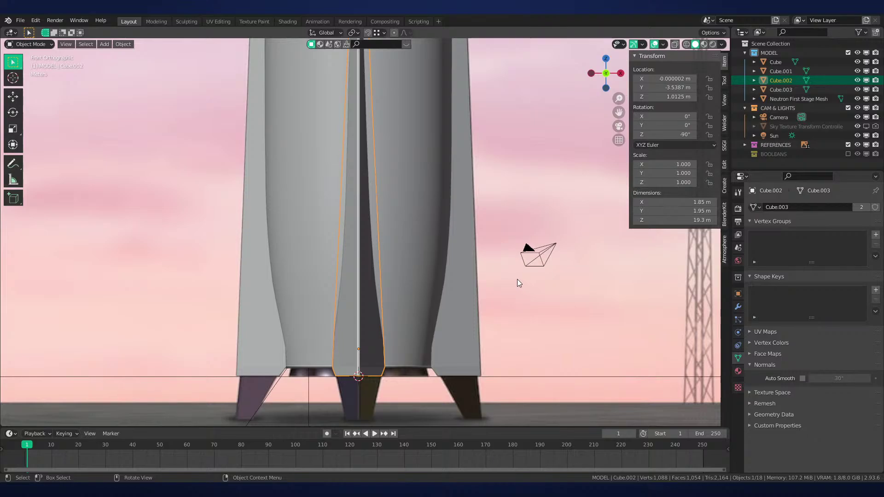
pyautogui.scroll(6, 517, 279)
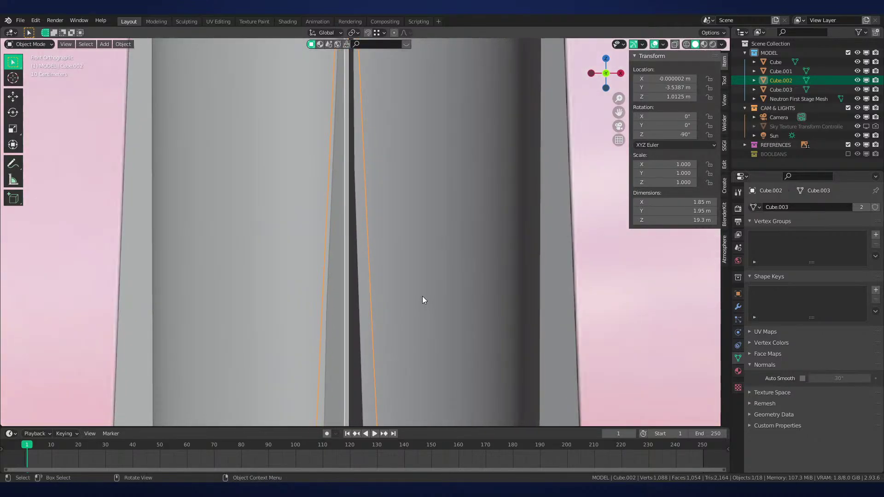
pyautogui.scroll(-6, 361, 211)
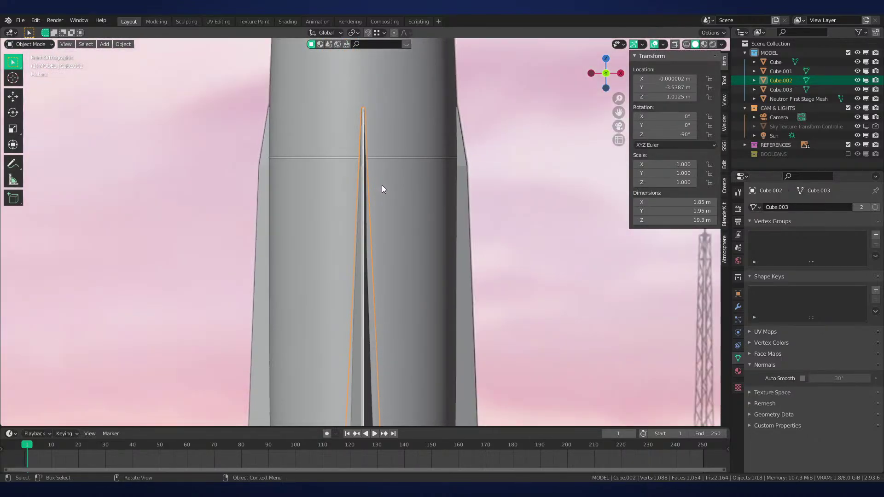
pyautogui.keyDown('shift'); pyautogui.moveTo(394, 226); pyautogui.dragTo(392, 278, button='middle'); pyautogui.keyUp('shift')
pyautogui.scroll(6, 392, 278)
# Cut one centred vertical edge loop through the front fin's mesh, working in wireframe from the front view
pyautogui.press('Tab')
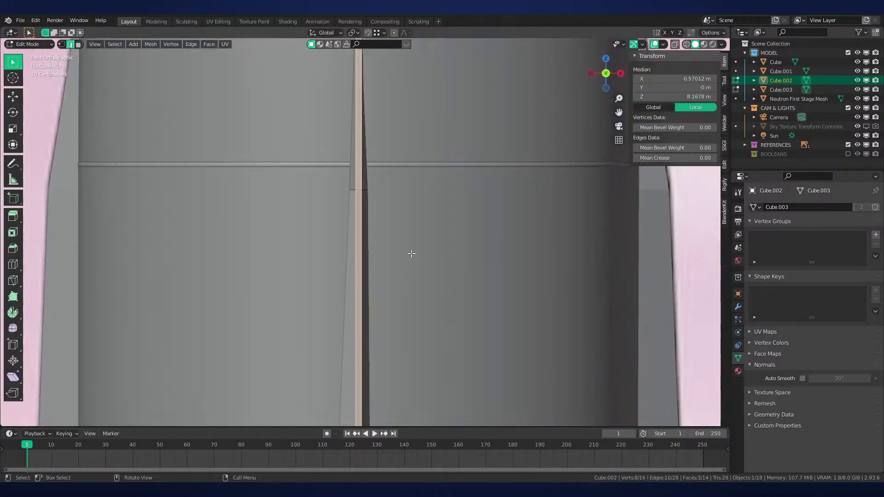
pyautogui.press('z')
pyautogui.click(345, 226)
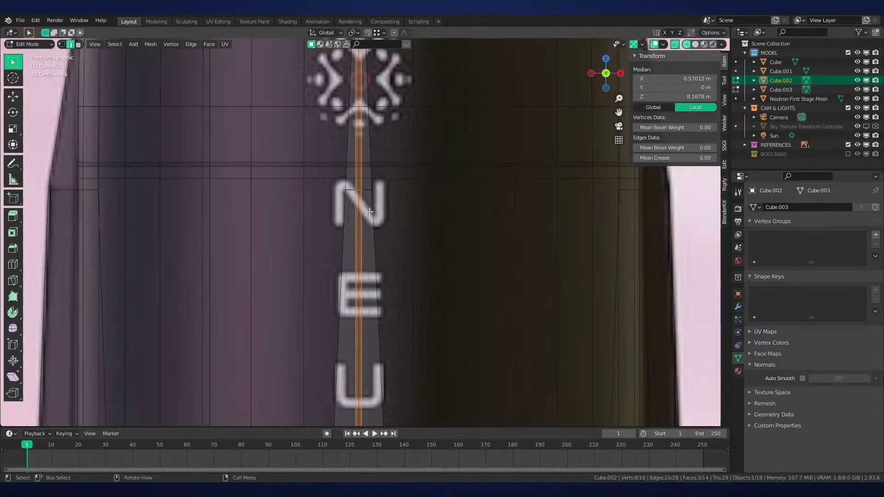
pyautogui.press('1')
pyautogui.click(370, 197)
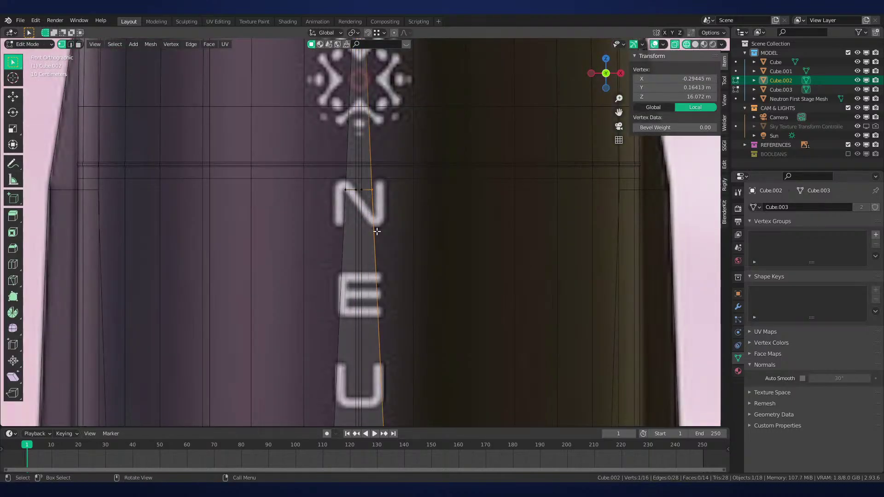
pyautogui.scroll(-5, 377, 231)
pyautogui.keyDown('shift'); pyautogui.moveTo(417, 391); pyautogui.dragTo(421, 159, button='middle'); pyautogui.keyUp('shift')
pyautogui.scroll(4, 413, 260)
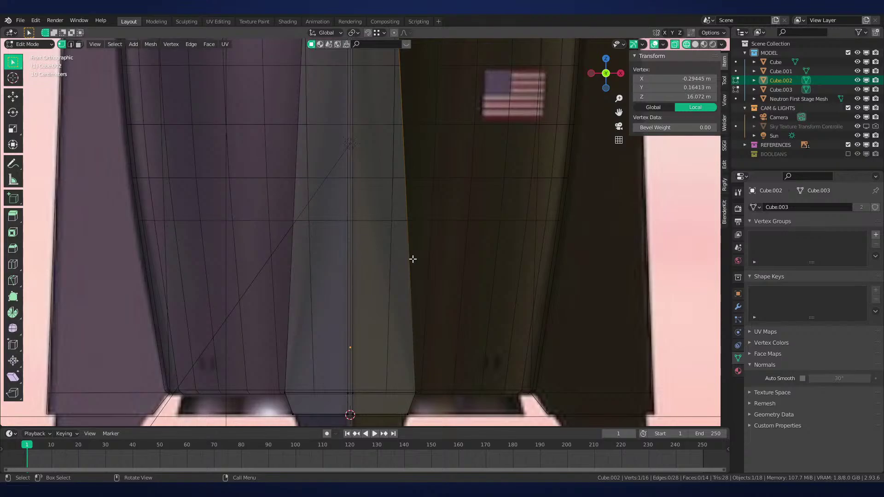
pyautogui.keyDown('shift'); pyautogui.moveTo(423, 367); pyautogui.dragTo(432, 236, button='middle'); pyautogui.keyUp('shift')
pyautogui.scroll(2, 434, 249)
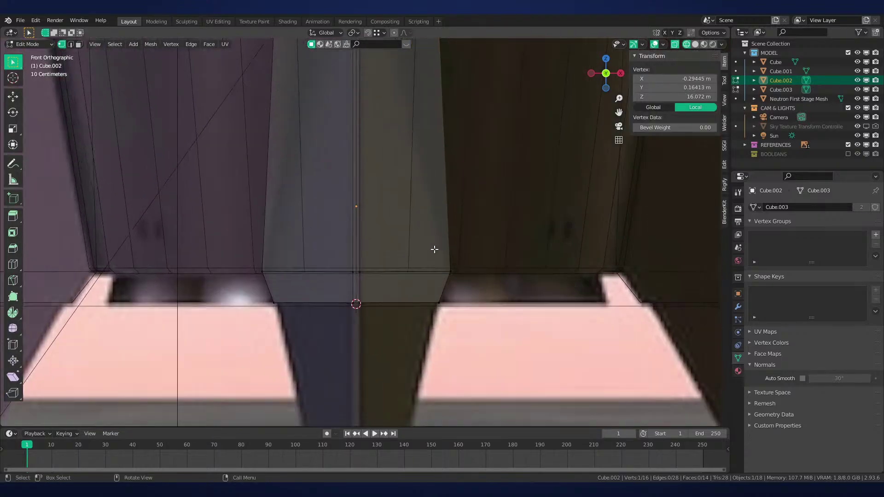
pyautogui.hotkey('ctrl', 'r')
pyautogui.click(357, 275)
pyautogui.rightClick(356, 274)
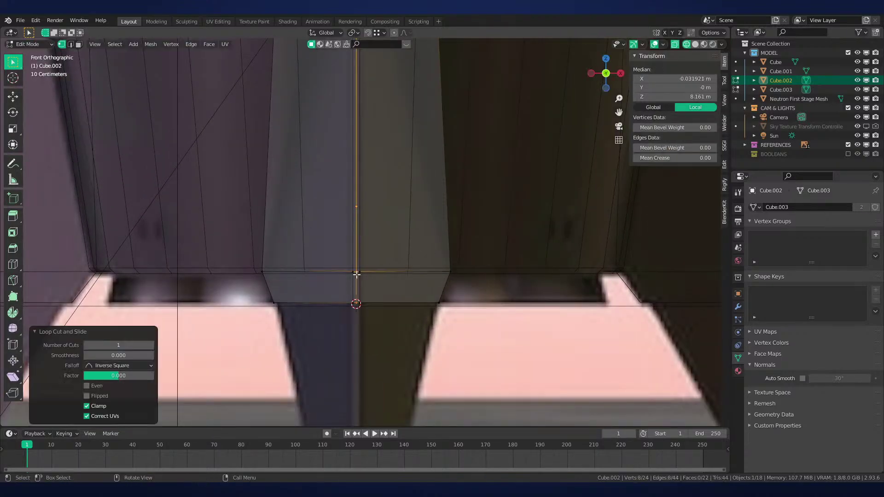
# Delete the front fin's vertices on the right-hand side of its new centre loop and return to solid shading
pyautogui.moveTo(374, 262); pyautogui.dragTo(470, 350)
pyautogui.scroll(-6, 414, 194)
pyautogui.keyDown('shift'); pyautogui.moveTo(413, 179); pyautogui.dragTo(434, 371, button='middle'); pyautogui.keyUp('shift')
pyautogui.keyDown('shift'); pyautogui.moveTo(409, 48); pyautogui.dragTo(408, 338, button='middle'); pyautogui.keyUp('shift')
pyautogui.scroll(6, 468, 217)
pyautogui.keyDown('shift'); pyautogui.moveTo(468, 217); pyautogui.dragTo(409, 253, button='middle'); pyautogui.keyUp('shift')
pyautogui.moveTo(421, 106); pyautogui.dragTo(359, 394)
pyautogui.press('x')
pyautogui.moveTo(375, 191)
pyautogui.mouseDown(button='middle')
pyautogui.moveTo(388, 238)
pyautogui.moveTo(440, 286)
pyautogui.moveTo(434, 253)
pyautogui.mouseUp(button='middle')
pyautogui.hotkey('shift', 'z')
pyautogui.press('x')
pyautogui.click(434, 253)
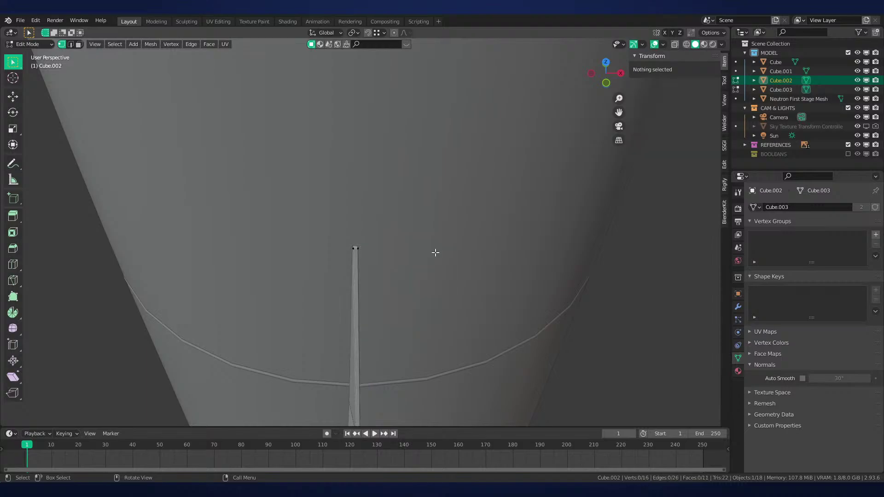
# Add a Mirror modifier to the halved front fin in Object Mode and show its modifier settings
pyautogui.scroll(-5, 442, 271)
pyautogui.press('a')
pyautogui.press('q')
pyautogui.press('Tab')
pyautogui.press('q')
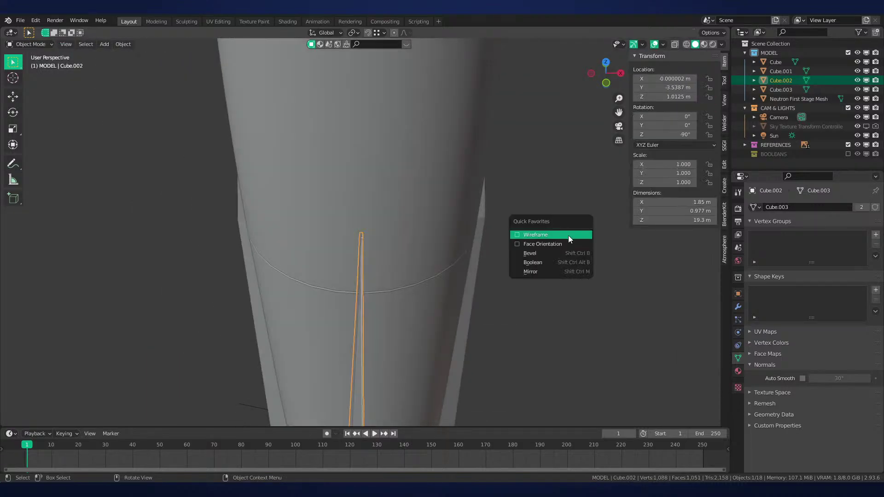
pyautogui.click(530, 271)
pyautogui.click(738, 306)
pyautogui.press('ctrl+KP_1')
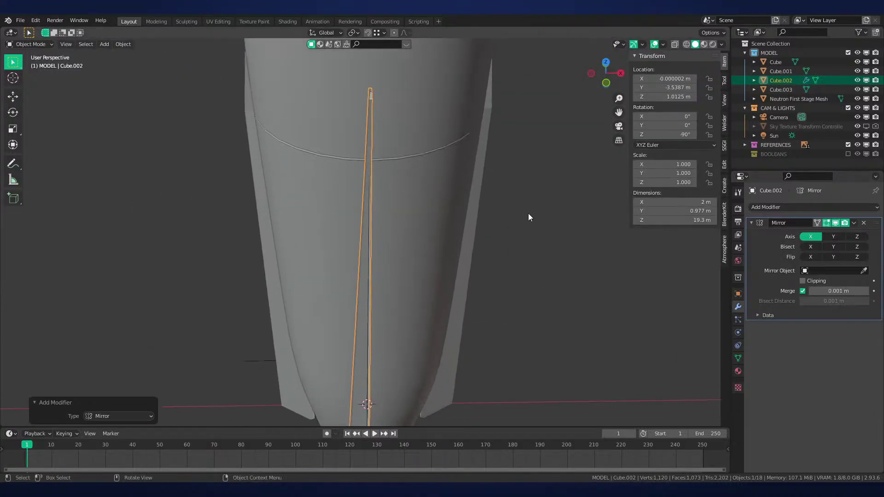
# Set the Neutron First Stage Mesh as the mirror object for the front fin's Mirror modifier
pyautogui.press('KP_1')
pyautogui.scroll(4, 506, 271)
pyautogui.hotkey('alt', 'z')
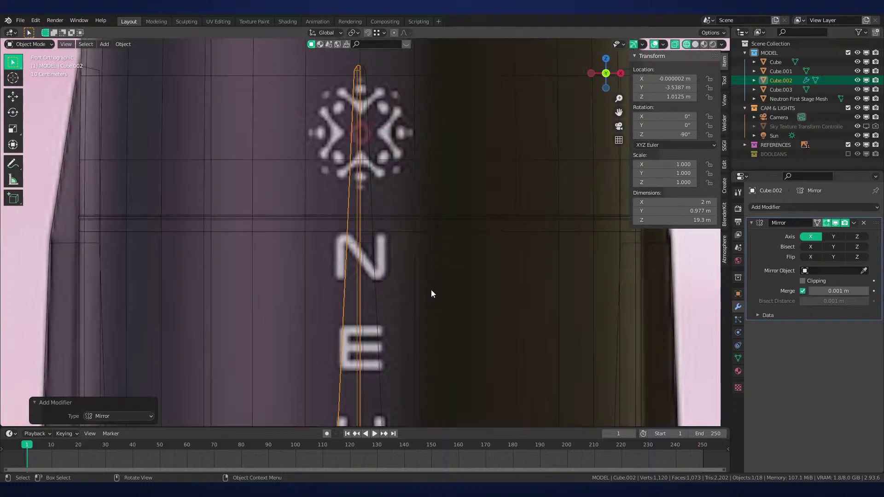
pyautogui.hotkey('alt', 'z')
pyautogui.moveTo(670, 297)
pyautogui.mouseDown(button='middle')
pyautogui.moveTo(473, 346)
pyautogui.moveTo(475, 375)
pyautogui.mouseUp(button='middle')
pyautogui.click(864, 270)
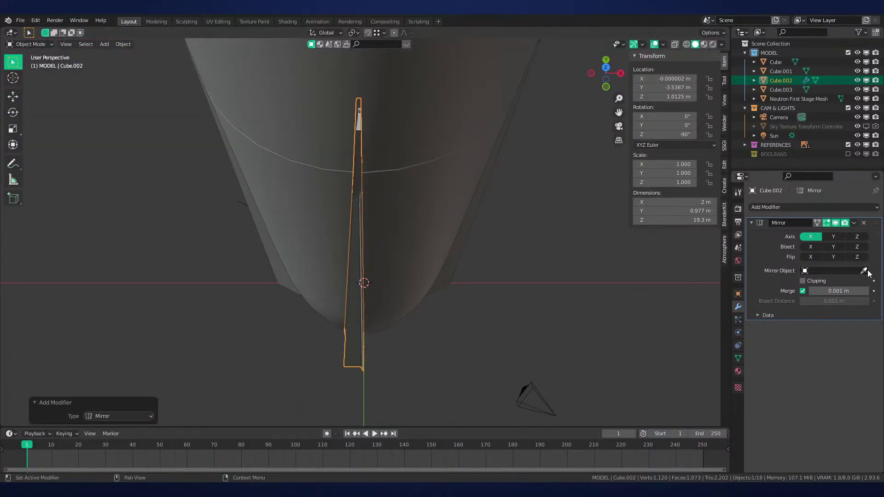
pyautogui.click(429, 267)
pyautogui.press('KP_1')
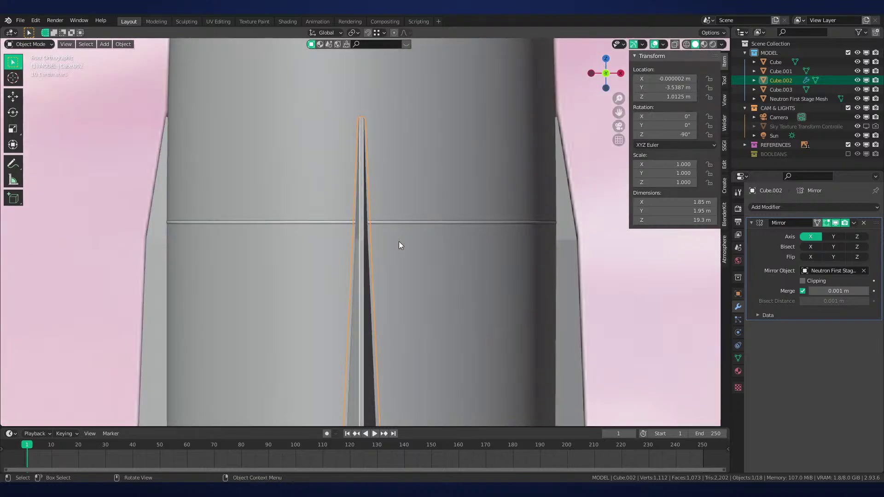
# Deselect everything and examine the mirrored front fin along its length against the reference image from the front
pyautogui.scroll(4, 387, 321)
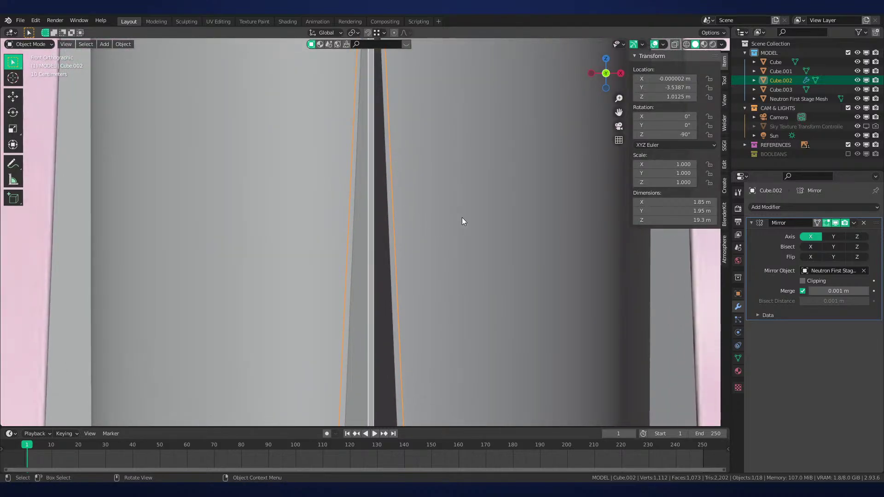
pyautogui.scroll(-3, 518, 222)
pyautogui.scroll(5, 496, 357)
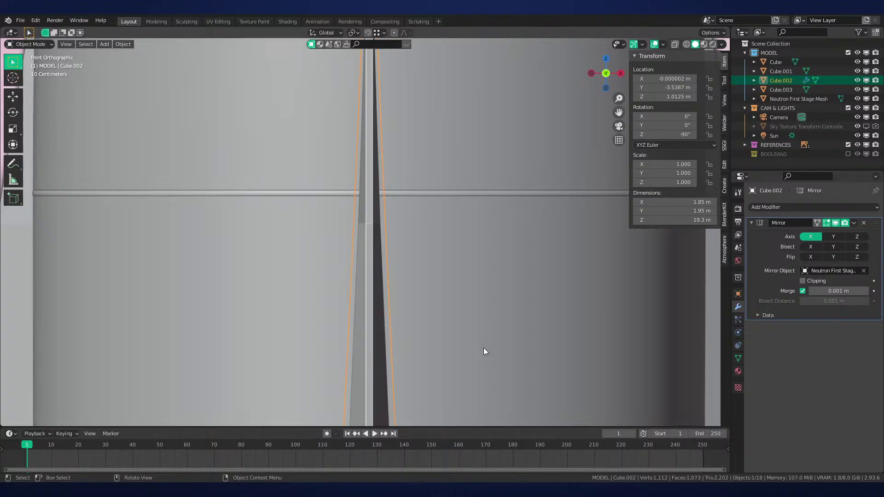
pyautogui.scroll(2, 474, 220)
pyautogui.hotkey('alt', 'a')
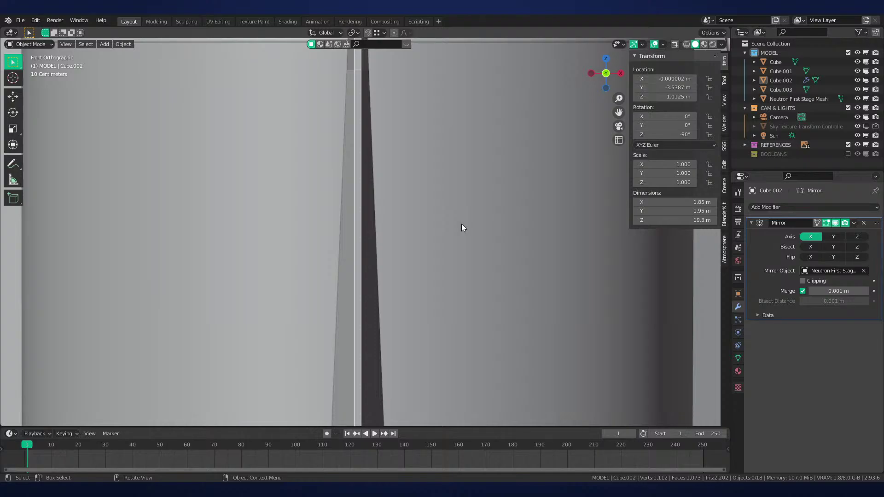
pyautogui.scroll(-6, 460, 174)
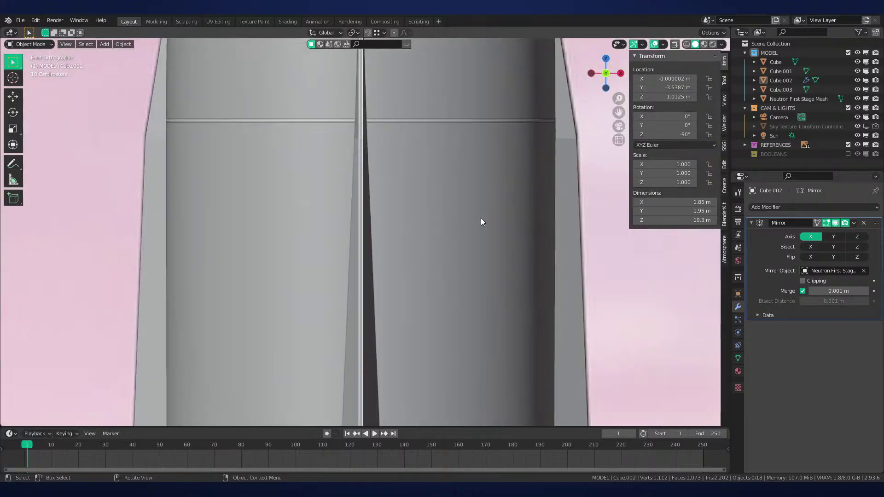
pyautogui.scroll(-4, 499, 252)
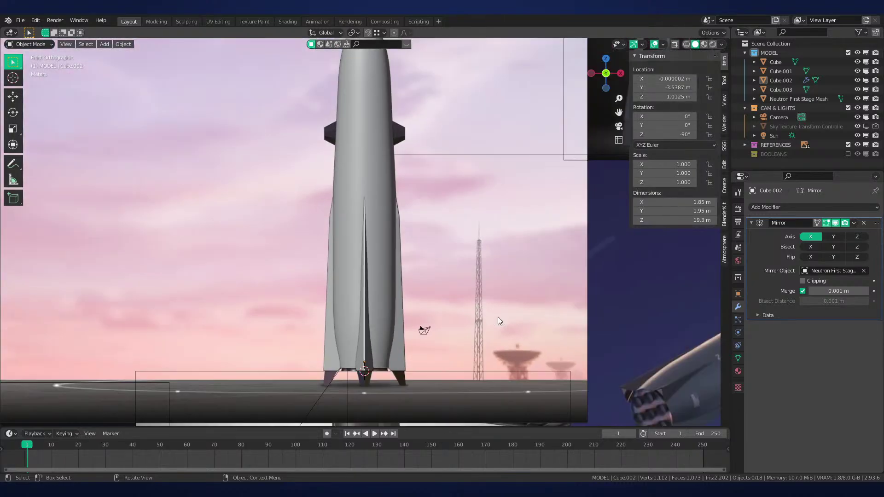
pyautogui.scroll(7, 494, 197)
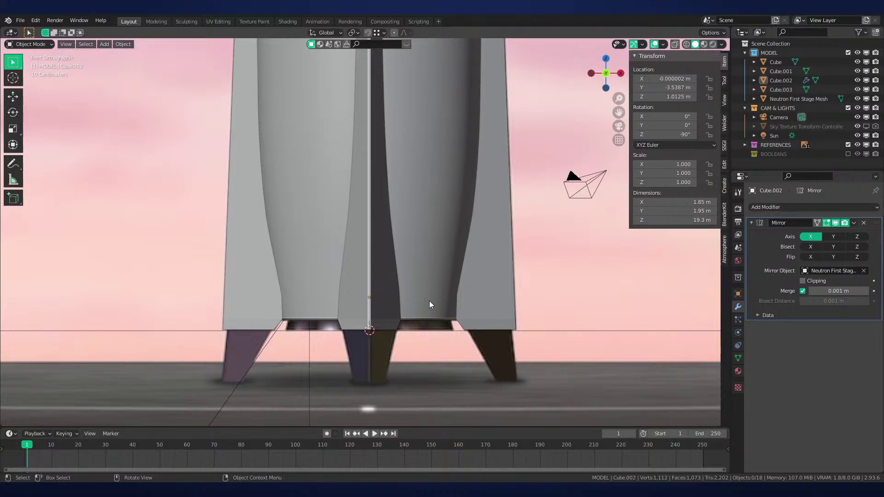
pyautogui.scroll(-5, 543, 310)
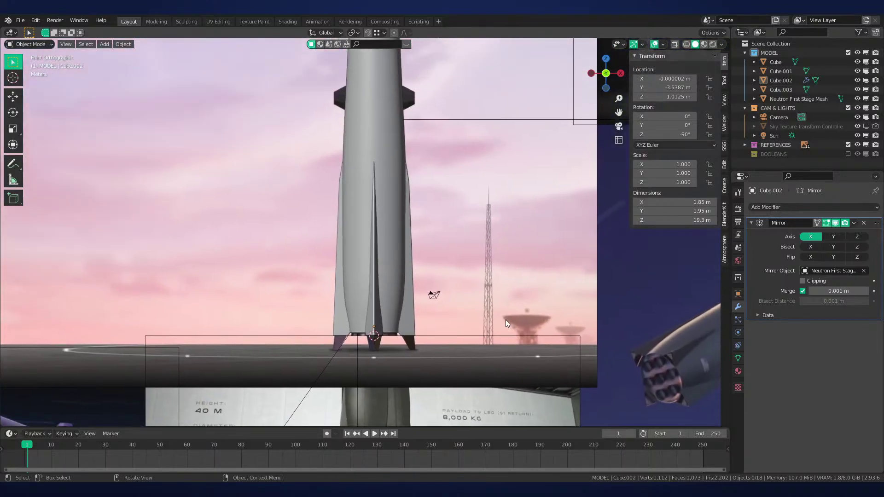
pyautogui.scroll(-3, 522, 303)
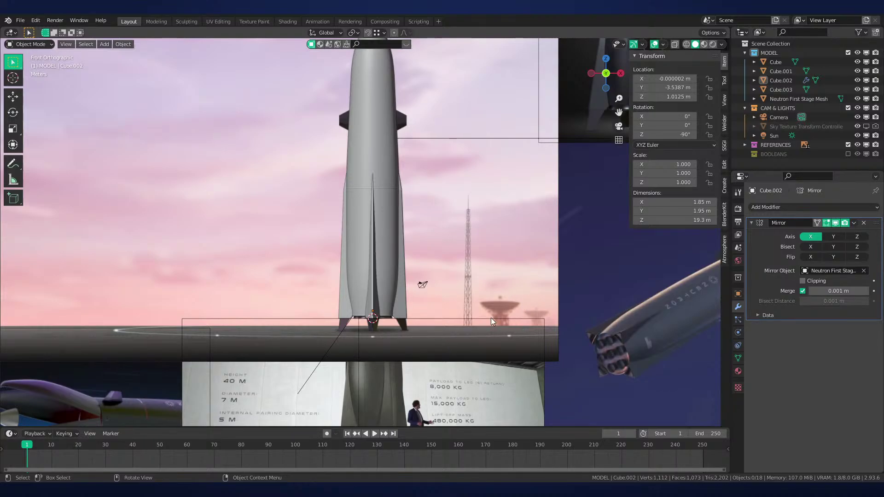
# Examine the base and underside of the front fin and compare it with the legs in the reference image
pyautogui.scroll(8, 493, 285)
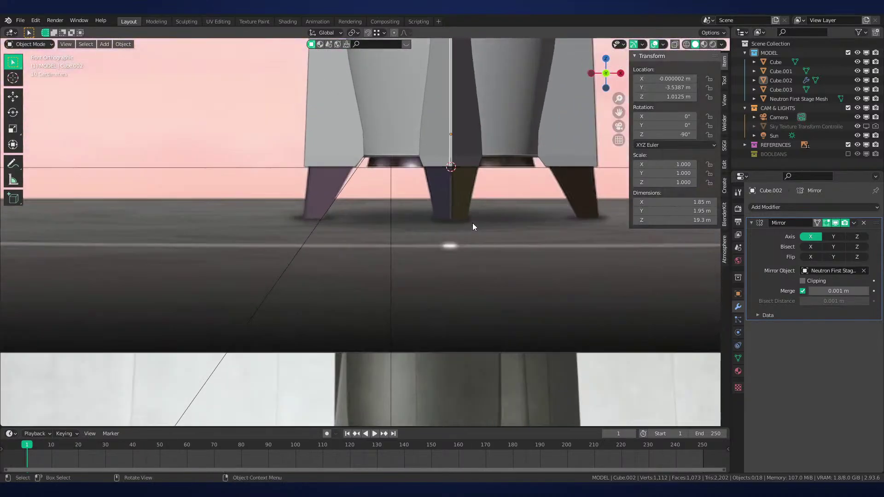
pyautogui.click(395, 304)
pyautogui.scroll(2, 397, 295)
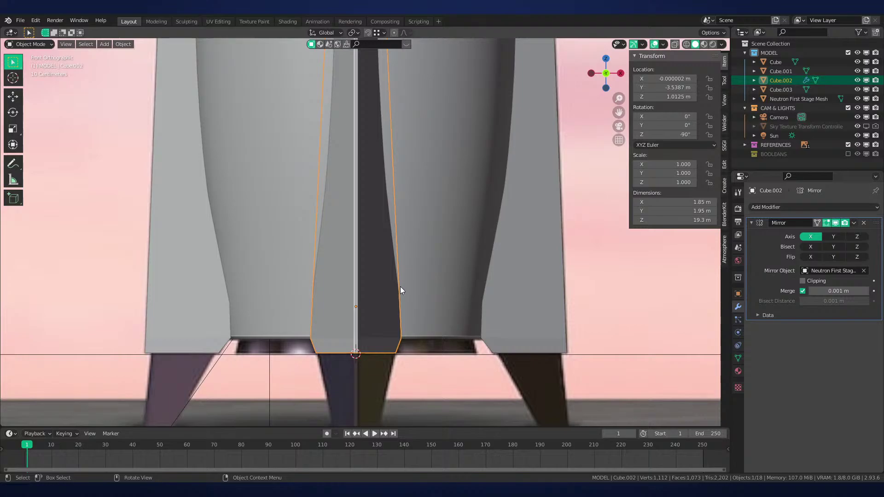
pyautogui.hotkey('alt', 'a')
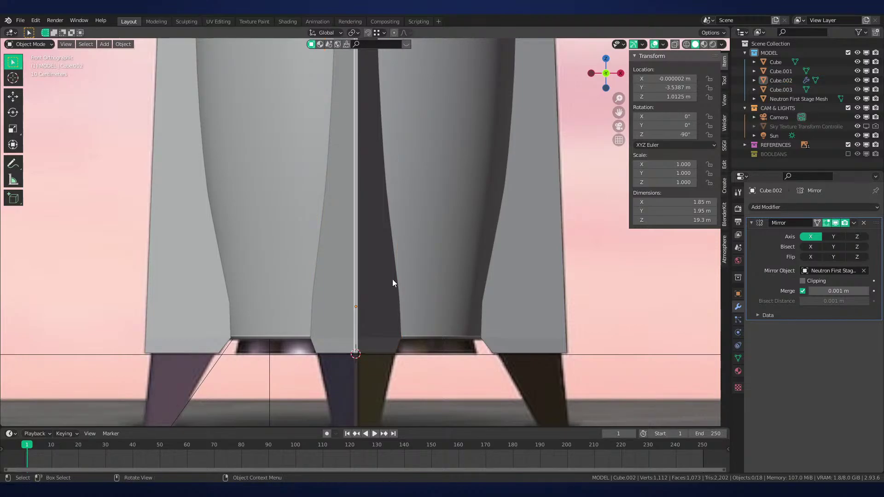
pyautogui.scroll(-10, 392, 279)
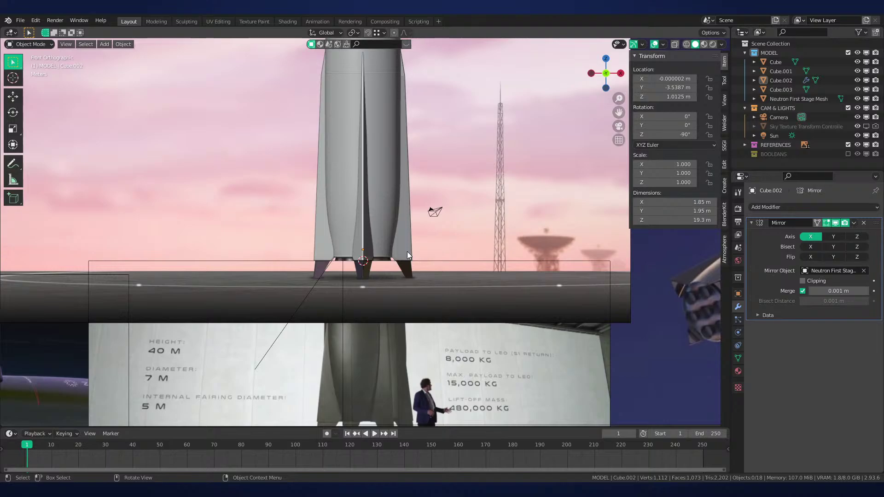
pyautogui.scroll(7, 407, 251)
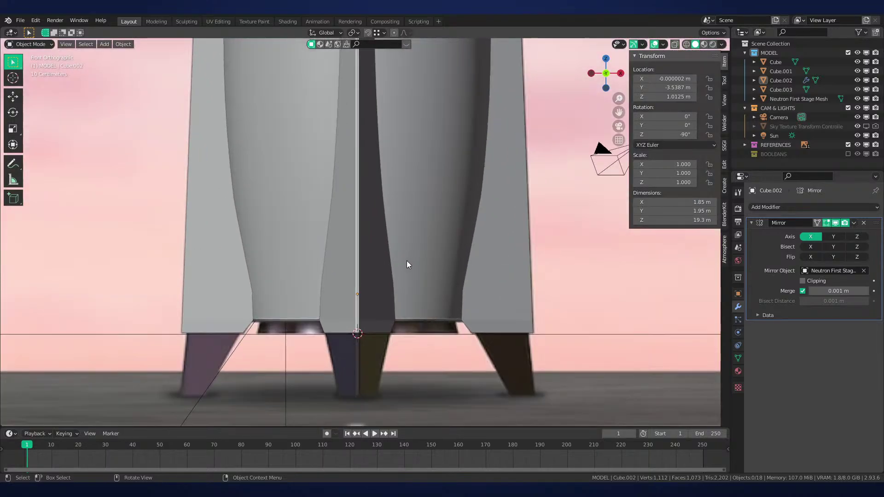
pyautogui.click(376, 293)
pyautogui.keyDown('shift'); pyautogui.moveTo(407, 352); pyautogui.dragTo(424, 299, button='middle'); pyautogui.keyUp('shift')
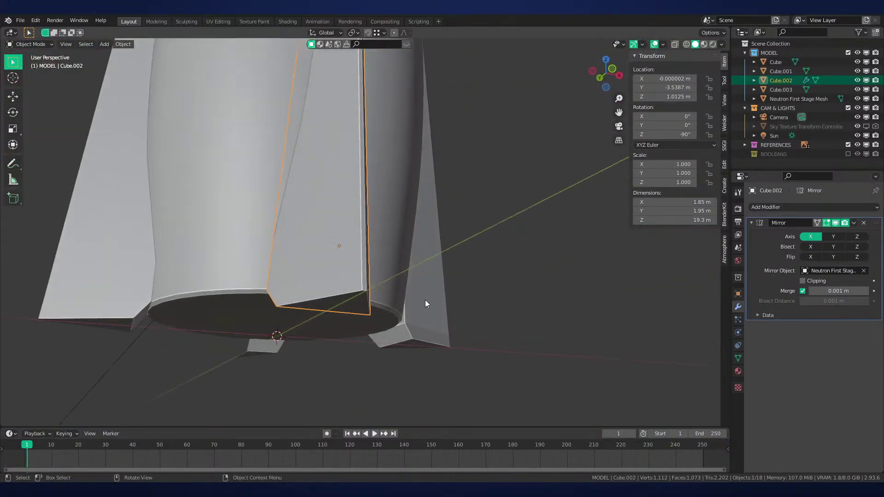
pyautogui.press('Tab')
pyautogui.press('KP_Decimal')
pyautogui.hotkey('alt', 'a')
pyautogui.press('Tab')
pyautogui.keyDown('shift'); pyautogui.moveTo(331, 307); pyautogui.dragTo(448, 269, button='middle'); pyautogui.keyUp('shift')
pyautogui.moveTo(448, 269); pyautogui.dragTo(420, 260, button='middle')
pyautogui.moveTo(587, 300); pyautogui.dragTo(638, 274, button='middle')
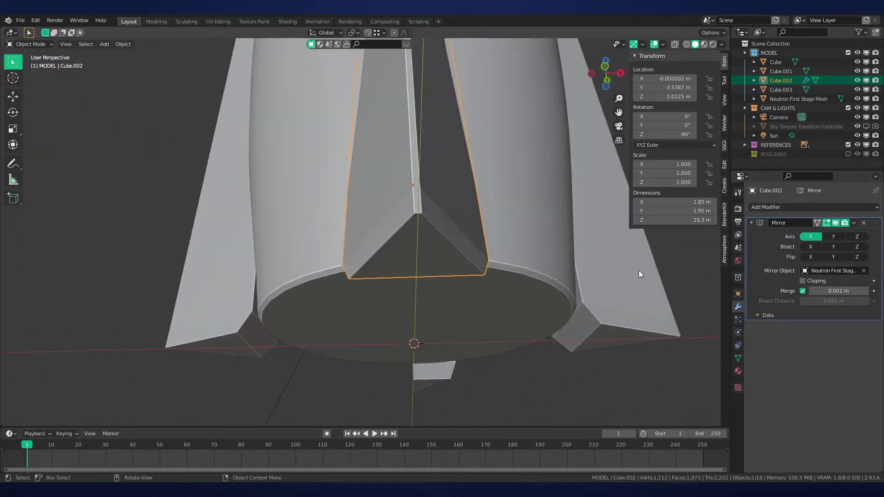
# Delete the stray piece beneath the rocket's base and apply the front fin's Mirror modifier
pyautogui.click(440, 380)
pyautogui.press('Delete')
pyautogui.click(460, 253)
pyautogui.hotkey('ctrl', 'a')
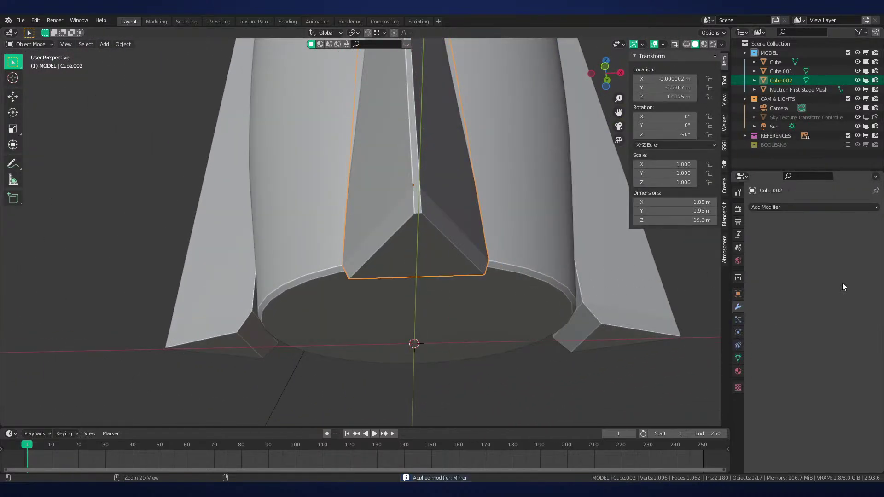
# Start editing the front fin's mesh in face selection mode with its underside in view
pyautogui.press('Tab')
pyautogui.scroll(2, 437, 260)
pyautogui.moveTo(428, 249); pyautogui.dragTo(383, 256, button='middle')
pyautogui.press('2')
pyautogui.moveTo(386, 291); pyautogui.dragTo(406, 253, button='middle')
pyautogui.press('3')
pyautogui.click(428, 269)
pyautogui.press('g')
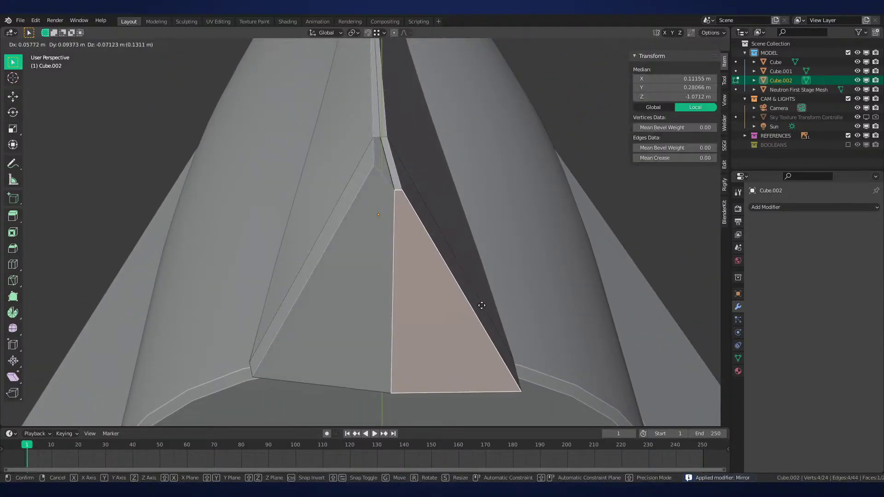
pyautogui.rightClick(499, 278)
# Dissolve the edge loop running down the middle of the front fin and leave mesh editing
pyautogui.press('2')
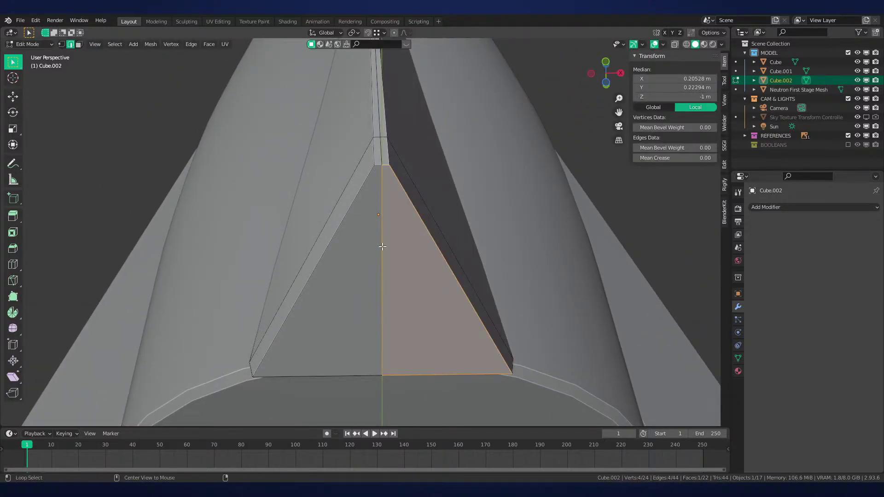
pyautogui.keyDown('alt'); pyautogui.click(383, 249); pyautogui.keyUp('alt')
pyautogui.press('x')
pyautogui.click(451, 352)
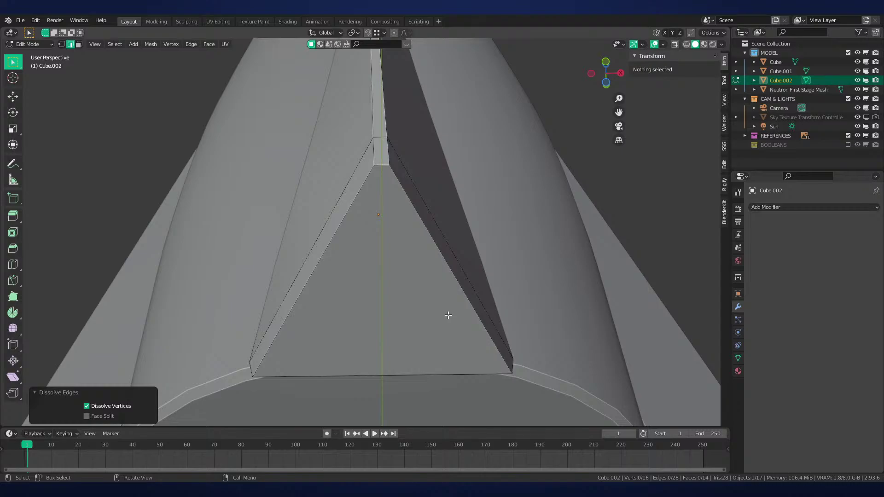
pyautogui.press('a')
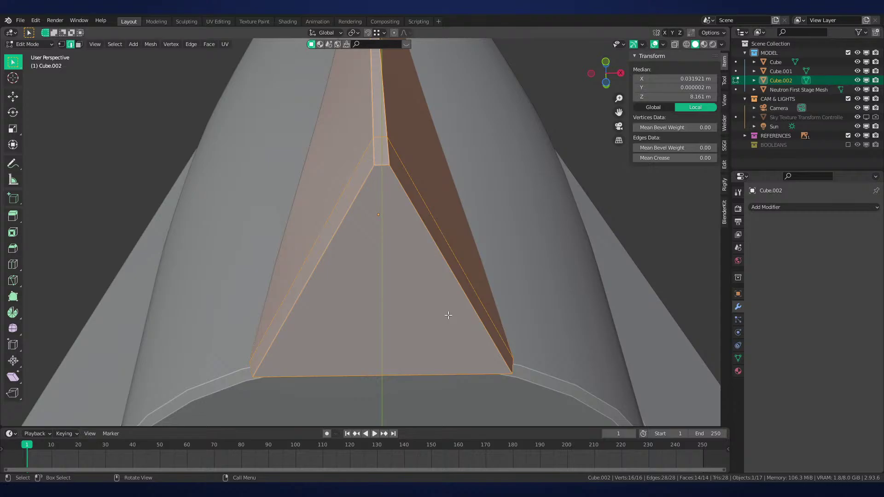
pyautogui.scroll(-5, 434, 230)
pyautogui.press('Tab')
# Select the front fin's upper vertices in see-through front view and lower them about 11.25 m along Z
pyautogui.moveTo(432, 225); pyautogui.dragTo(426, 326, button='middle')
pyautogui.scroll(-6, 445, 207)
pyautogui.keyDown('shift'); pyautogui.moveTo(446, 200); pyautogui.dragTo(471, 247, button='middle'); pyautogui.keyUp('shift')
pyautogui.click(460, 263)
pyautogui.scroll(4, 399, 290)
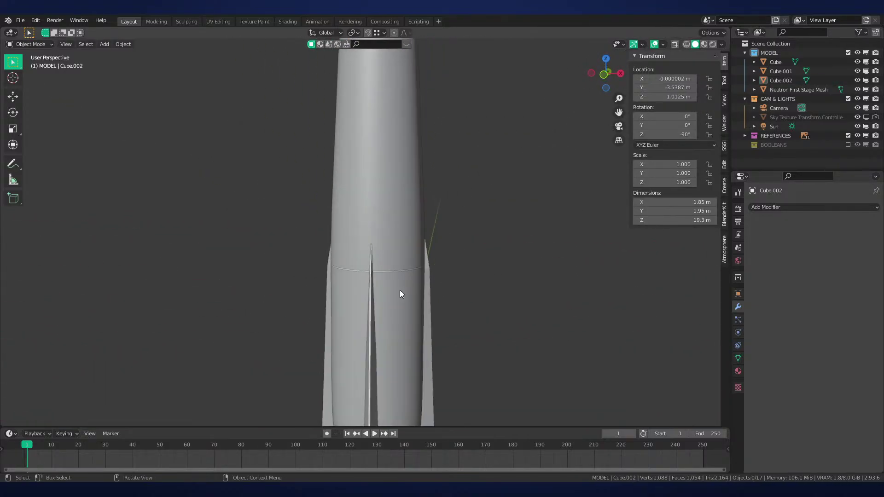
pyautogui.click(370, 317)
pyautogui.press('KP_1')
pyautogui.press('Tab')
pyautogui.hotkey('alt', 'z')
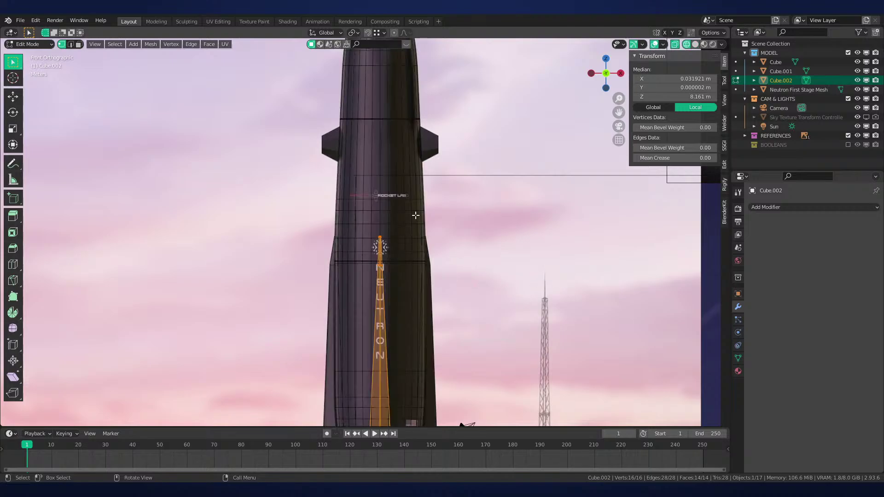
pyautogui.moveTo(415, 214); pyautogui.dragTo(355, 309)
pyautogui.keyDown('shift'); pyautogui.moveTo(404, 276); pyautogui.dragTo(389, 135, button='middle'); pyautogui.keyUp('shift')
pyautogui.press('g')
pyautogui.press('z')
pyautogui.click(392, 278)
# Raise the selected fin tip vertices about 0.81 m along Z to match the reference image
pyautogui.scroll(6, 395, 278)
pyautogui.keyDown('shift'); pyautogui.moveTo(396, 279); pyautogui.dragTo(405, 224, button='middle'); pyautogui.keyUp('shift')
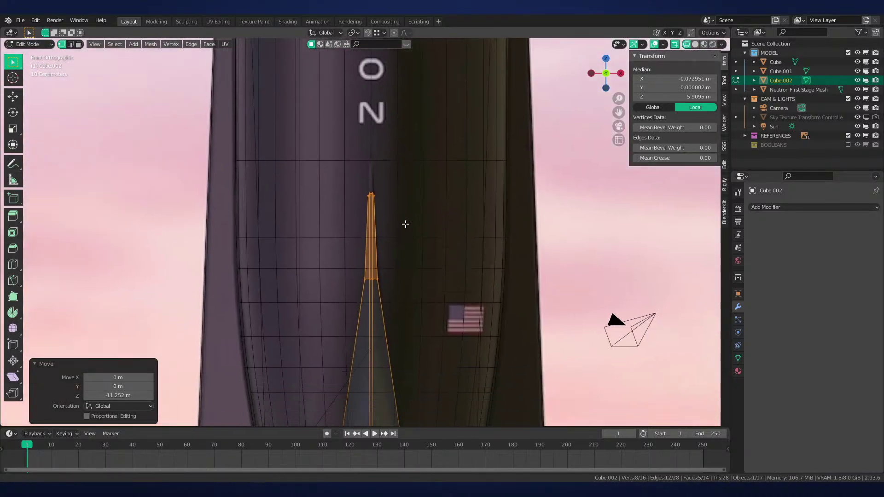
pyautogui.scroll(3, 405, 224)
pyautogui.press('g')
pyautogui.press('z')
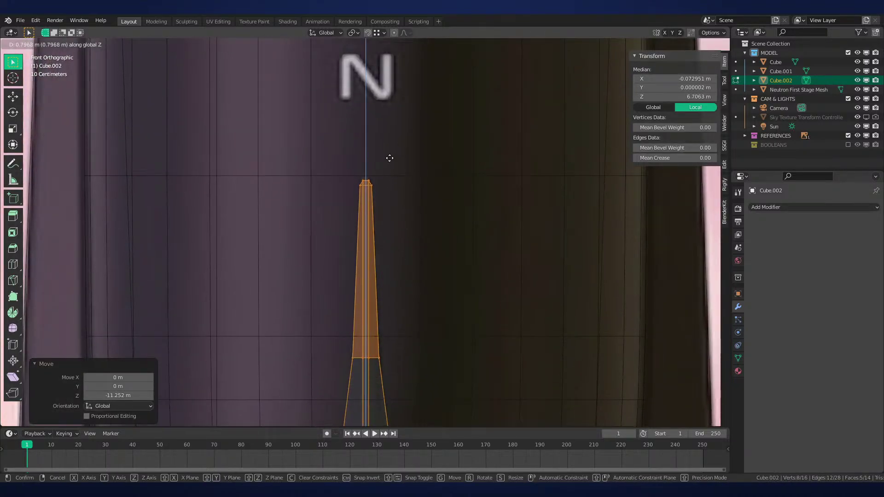
pyautogui.click(397, 179)
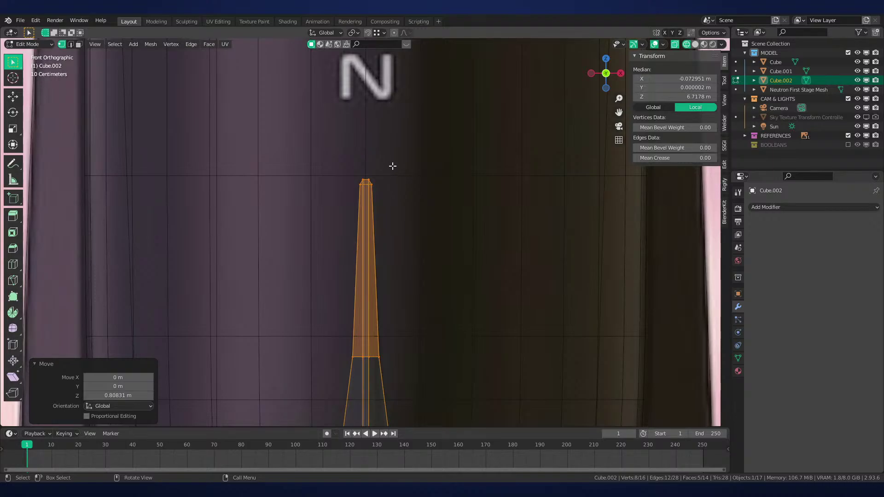
# Compare the shortened front fin's outline with the reference from tip to base, see-through and solid
pyautogui.keyDown('shift'); pyautogui.moveTo(393, 237); pyautogui.dragTo(391, 185, button='middle'); pyautogui.keyUp('shift')
pyautogui.scroll(1, 409, 257)
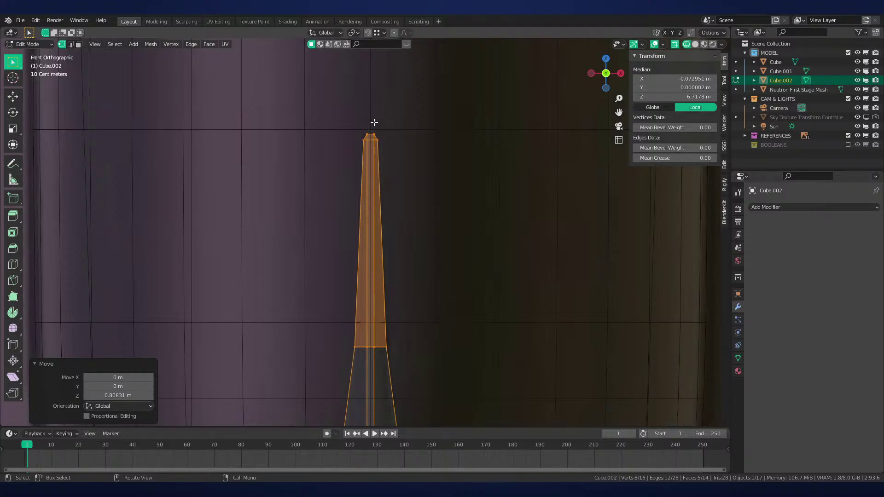
pyautogui.scroll(-5, 406, 286)
pyautogui.keyDown('shift'); pyautogui.moveTo(407, 285); pyautogui.dragTo(375, 164, button='middle'); pyautogui.keyUp('shift')
pyautogui.scroll(4, 375, 163)
pyautogui.keyDown('shift'); pyautogui.moveTo(384, 118); pyautogui.dragTo(466, 239, button='middle'); pyautogui.keyUp('shift')
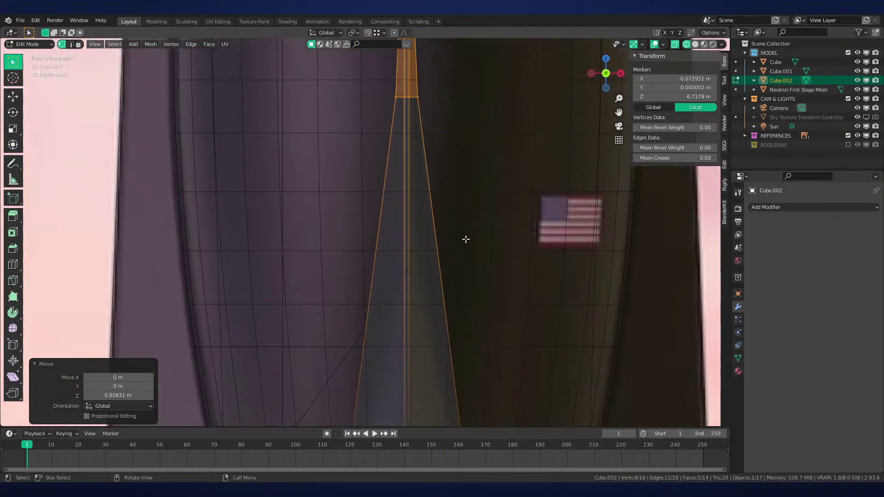
pyautogui.press('g')
pyautogui.press('Escape')
pyautogui.scroll(-2, 379, 257)
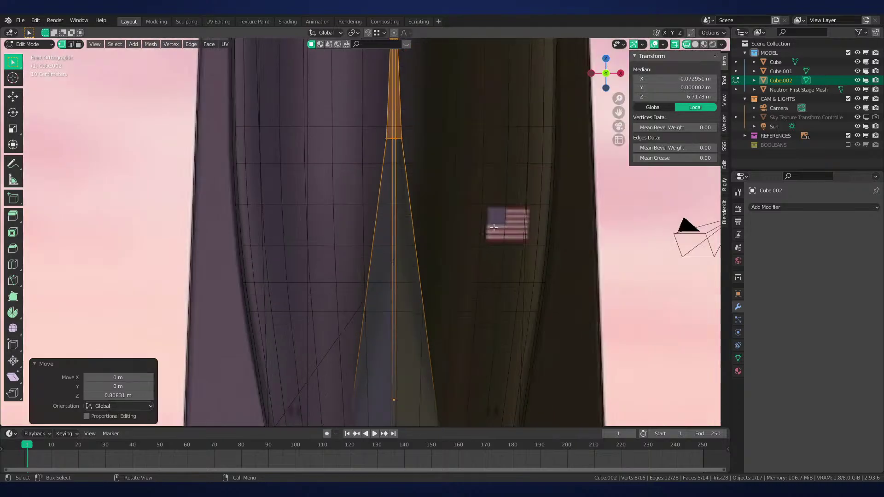
pyautogui.keyDown('shift'); pyautogui.scroll(-2, 380, 256); pyautogui.keyUp('shift')
pyautogui.press('Tab')
pyautogui.hotkey('alt', 'z')
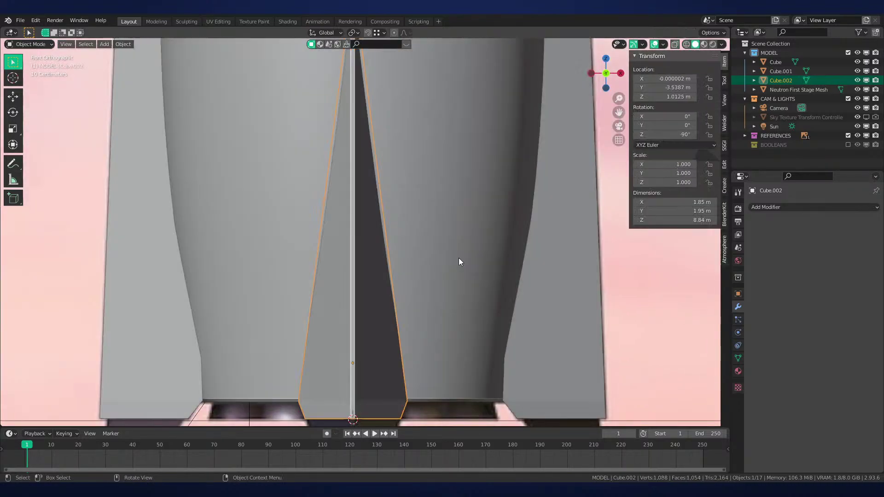
pyautogui.scroll(-2, 455, 258)
pyautogui.moveTo(455, 255)
pyautogui.mouseDown(button='middle')
pyautogui.moveTo(475, 290)
pyautogui.moveTo(532, 259)
pyautogui.moveTo(522, 248)
pyautogui.moveTo(425, 285)
pyautogui.moveTo(418, 334)
pyautogui.moveTo(460, 263)
pyautogui.mouseUp(button='middle')
# Select the outer edge vertices at the fin's upper bend in wireframe side view and edge-slide them to the tip with factor 1.000
pyautogui.press('Tab')
pyautogui.press('KP_3')
pyautogui.keyDown('shift'); pyautogui.moveTo(397, 252); pyautogui.dragTo(444, 310, button='middle'); pyautogui.keyUp('shift')
pyautogui.scroll(1, 444, 310)
pyautogui.press('z')
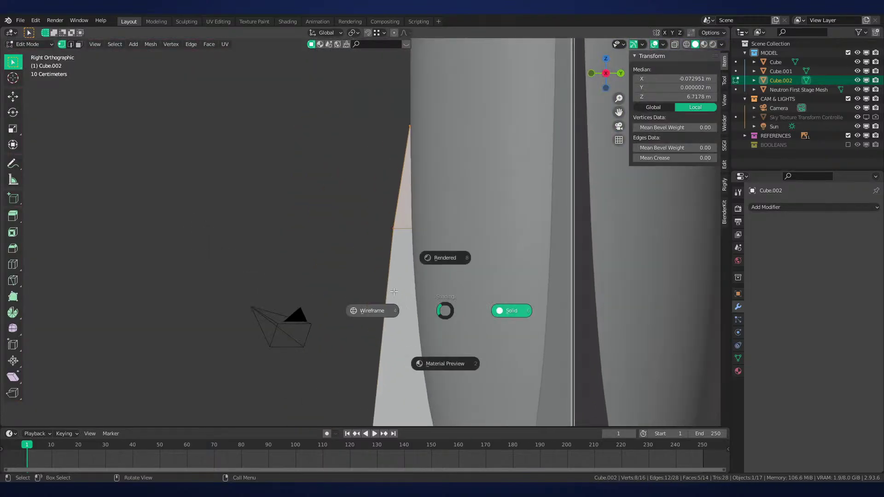
pyautogui.click(380, 308)
pyautogui.moveTo(406, 222); pyautogui.dragTo(364, 248)
pyautogui.press('KP_1')
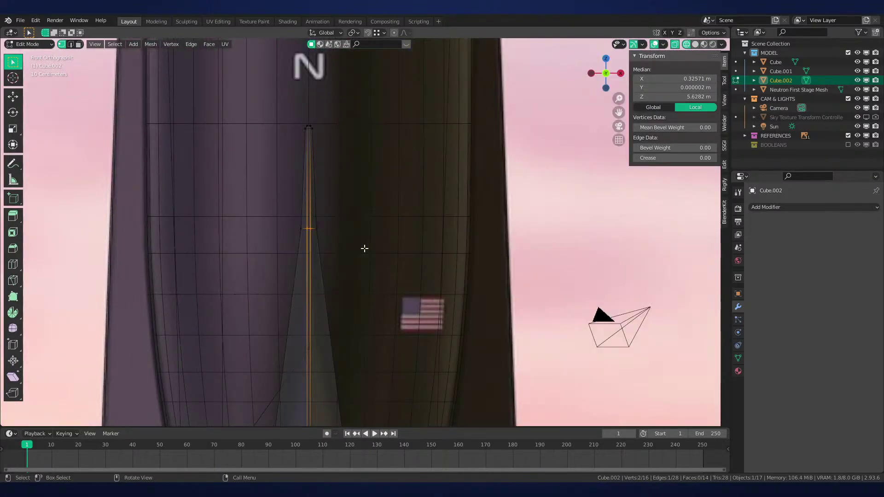
pyautogui.press('KP_3')
pyautogui.scroll(3, 373, 238)
pyautogui.press('g')
pyautogui.press('g')
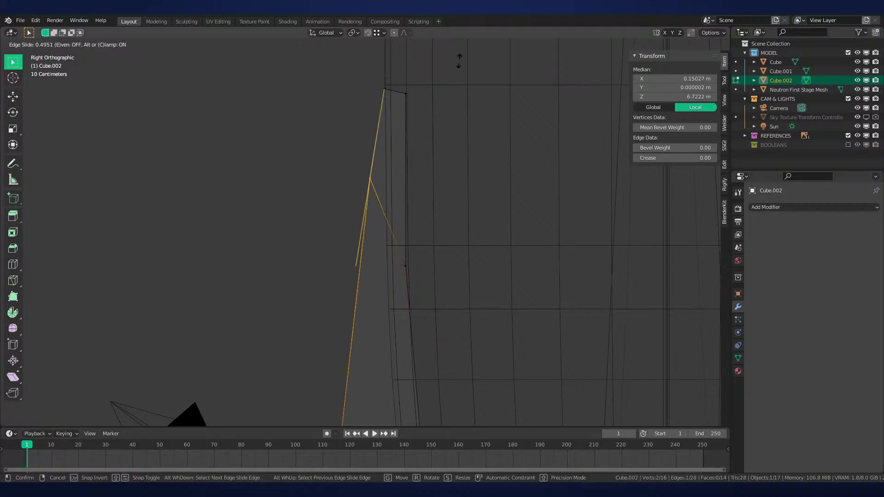
pyautogui.click(499, 85)
# Edge-slide the same outer vertices back down the fin with a factor of -0.261 and leave mesh editing
pyautogui.press('g')
pyautogui.press('g')
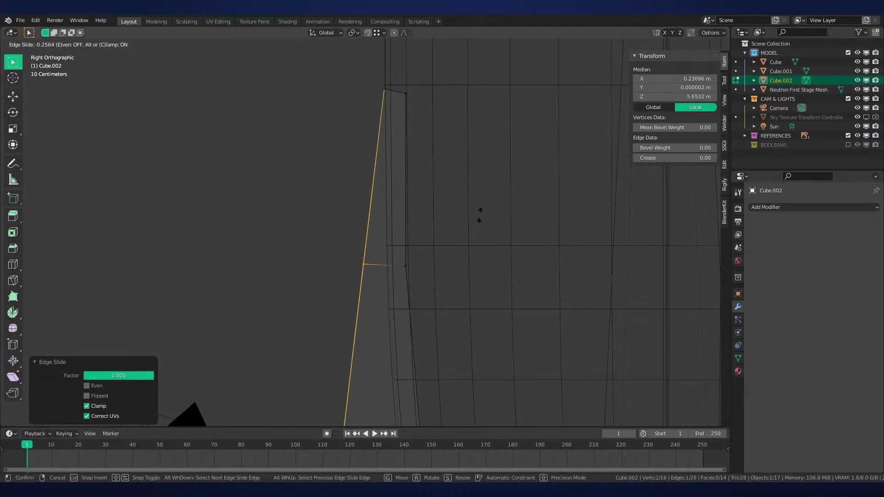
pyautogui.click(474, 223)
pyautogui.scroll(-5, 430, 288)
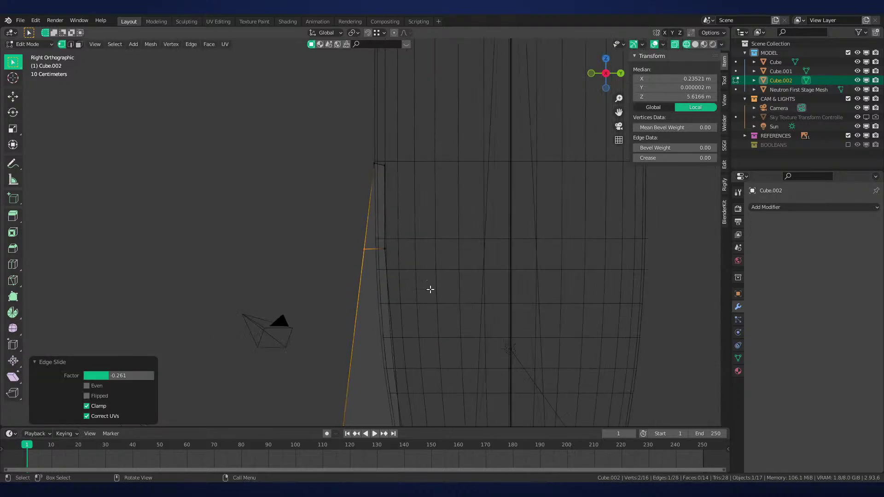
pyautogui.keyDown('shift'); pyautogui.moveTo(391, 362); pyautogui.dragTo(388, 297, button='middle'); pyautogui.keyUp('shift')
pyautogui.hotkey('alt', 'a')
pyautogui.scroll(-1, 405, 308)
pyautogui.hotkey('shift', 'z')
pyautogui.press('Tab')
# Select the two side vertices at the fin's upper bend in front view and edge-slide them to the tip with factor 1.000
pyautogui.moveTo(364, 338); pyautogui.dragTo(494, 352, button='middle')
pyautogui.press('KP_1')
pyautogui.press('Tab')
pyautogui.scroll(8, 469, 329)
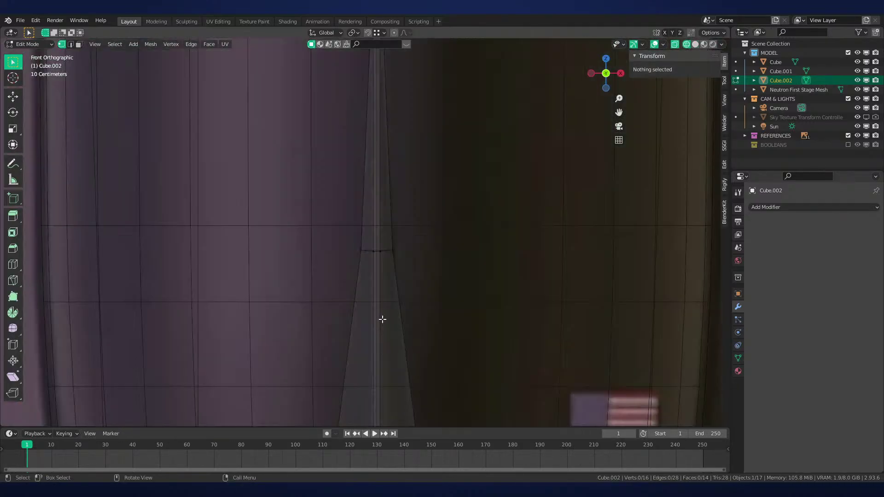
pyautogui.click(369, 241)
pyautogui.keyDown('shift'); pyautogui.click(395, 253); pyautogui.keyUp('shift')
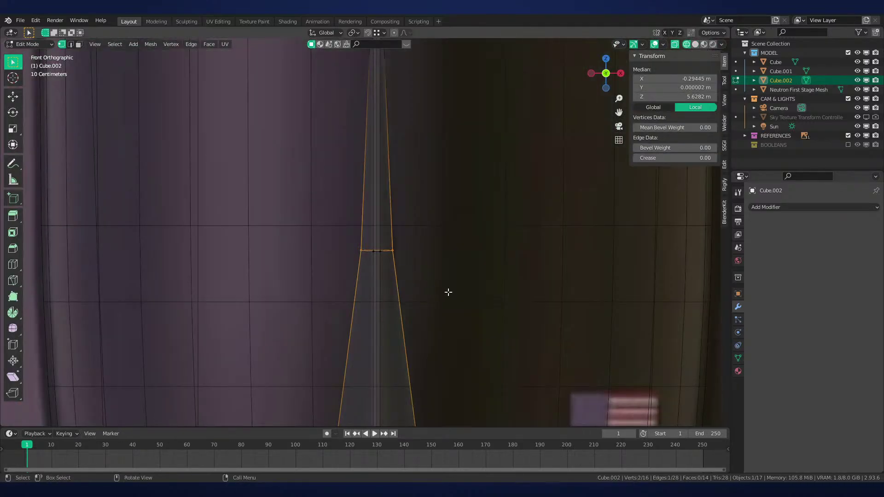
pyautogui.scroll(-2, 453, 292)
pyautogui.press('g')
pyautogui.press('g')
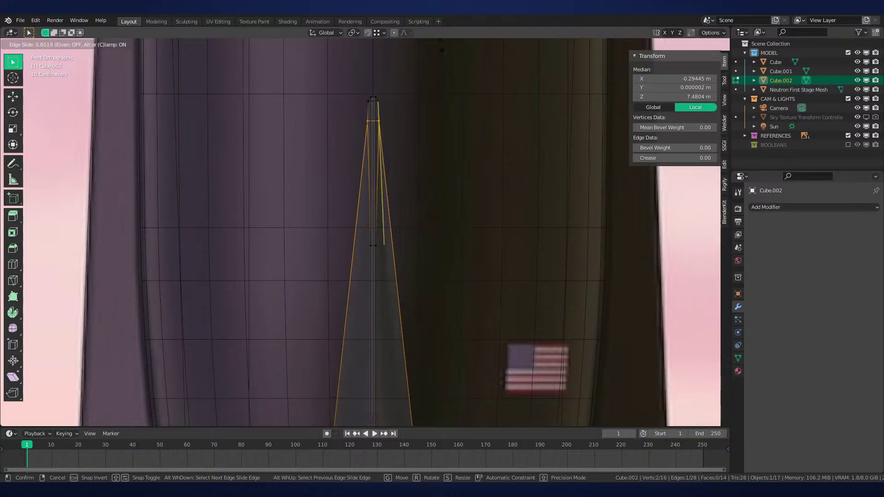
pyautogui.click(431, 301)
# Edge-slide the two side vertices back down with a factor of about -0.26, level with the central ones, and deselect them
pyautogui.scroll(2, 432, 301)
pyautogui.press('g')
pyautogui.press('g')
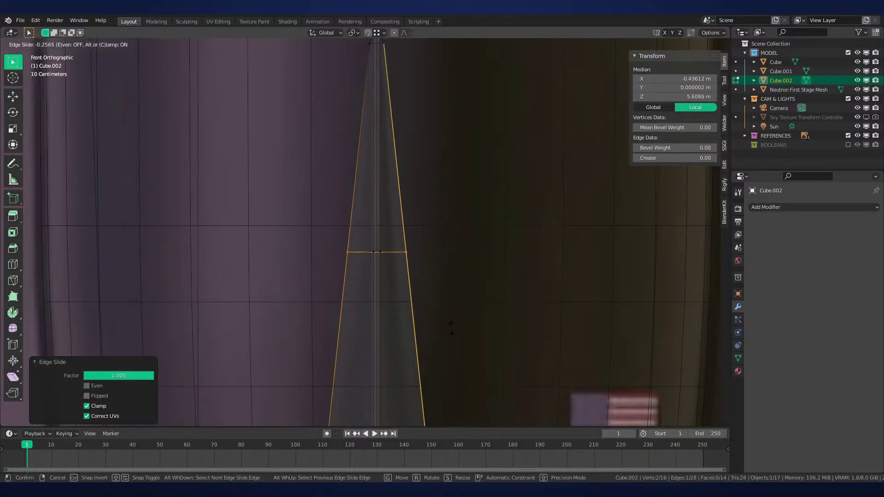
pyautogui.click(451, 325)
pyautogui.click(450, 325)
pyautogui.scroll(-6, 442, 313)
pyautogui.keyDown('shift'); pyautogui.moveTo(436, 300); pyautogui.dragTo(419, 259, button='middle'); pyautogui.keyUp('shift')
pyautogui.scroll(-1, 420, 259)
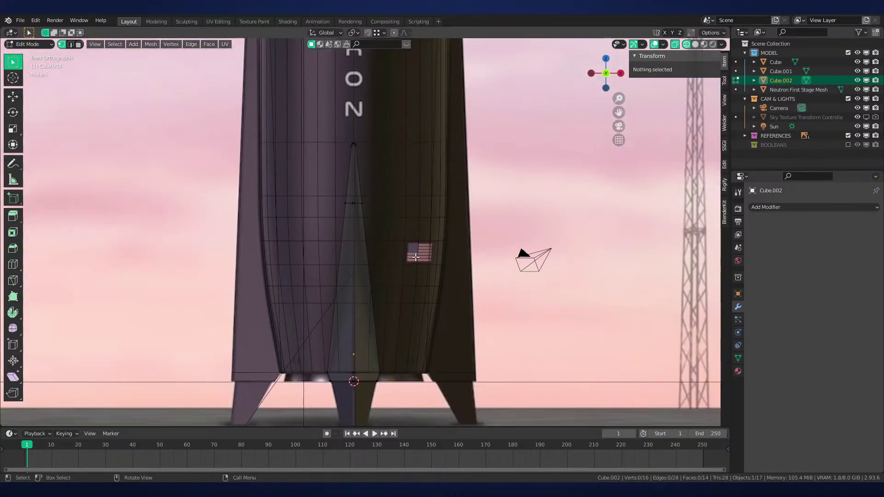
# Check the straightened front fin against the reference by alternating between wireframe and solid shading
pyautogui.scroll(1, 428, 286)
pyautogui.press('z')
pyautogui.click(507, 256)
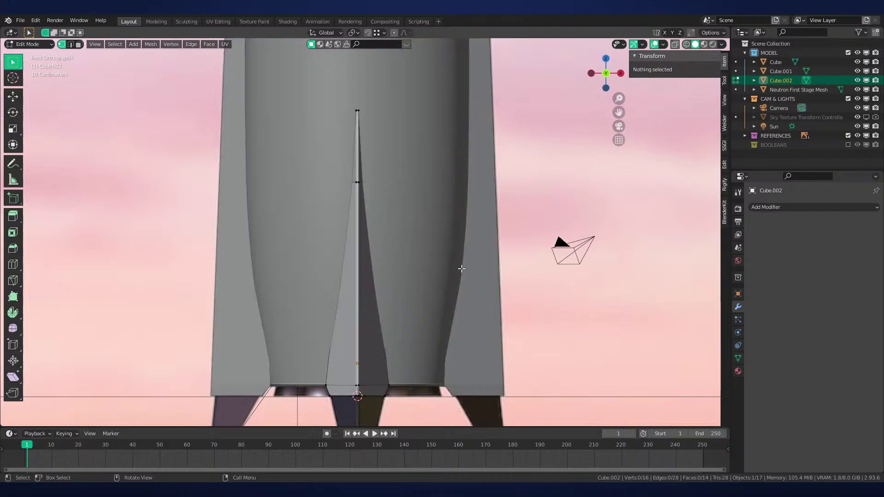
pyautogui.hotkey('shift', 'z')
pyautogui.press('z')
pyautogui.click(438, 269)
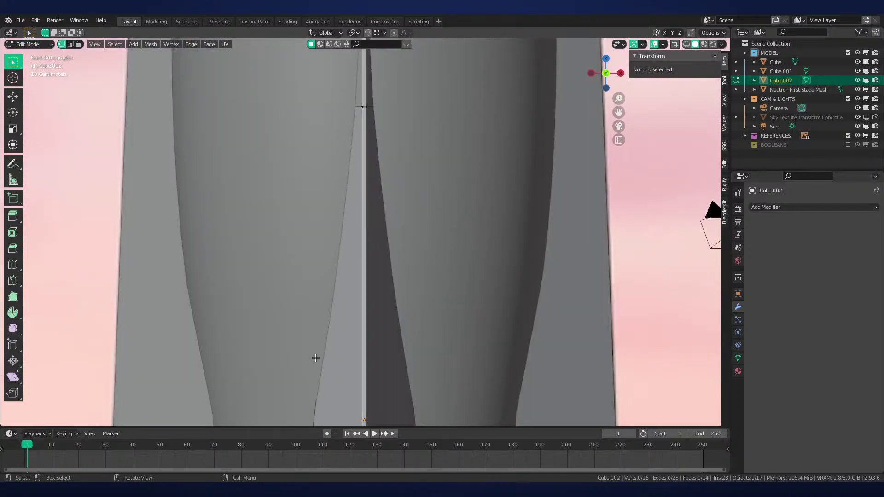
pyautogui.press('z')
pyautogui.click(379, 367)
pyautogui.press('z')
pyautogui.click(288, 345)
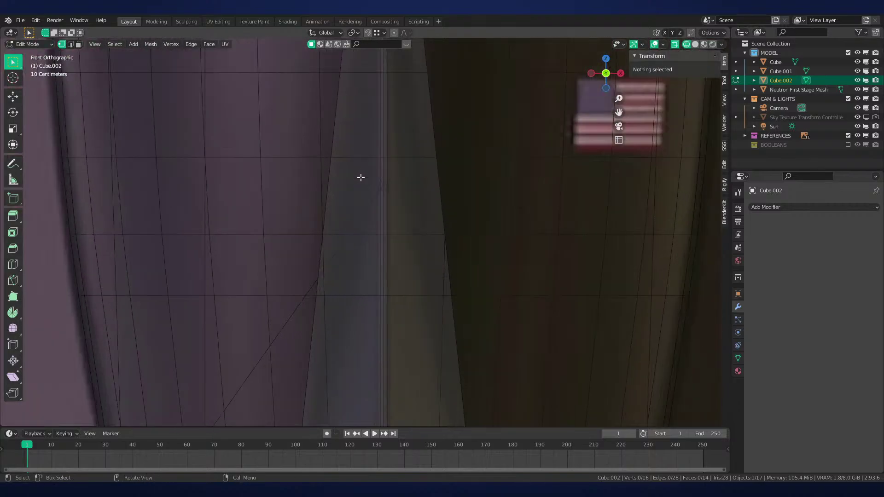
pyautogui.hotkey('alt', 'z')
pyautogui.press('z')
pyautogui.click(380, 278)
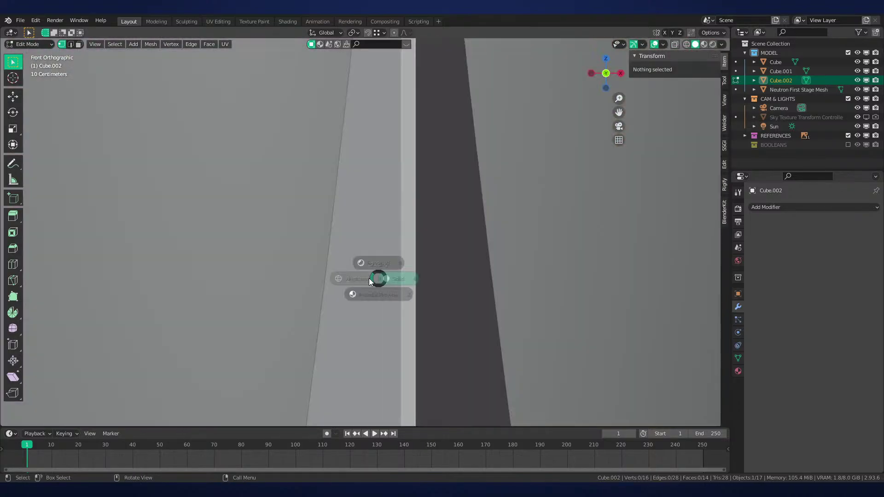
# Switch to wireframe display and leave mesh editing of the front fin
pyautogui.click(352, 278)
pyautogui.press('Tab')
pyautogui.scroll(-4, 343, 261)
pyautogui.click(287, 257)
pyautogui.press('g')
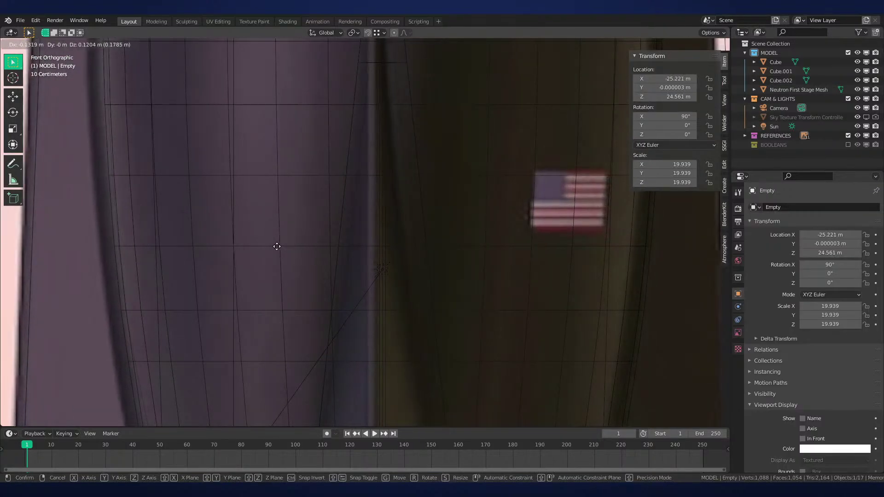
pyautogui.click(335, 255)
# Return to solid shading, select the front fin and set the pivot point to the 3D Cursor
pyautogui.scroll(-3, 412, 233)
pyautogui.keyDown('shift'); pyautogui.moveTo(438, 306); pyautogui.dragTo(419, 173, button='middle'); pyautogui.keyUp('shift')
pyautogui.scroll(4, 419, 188)
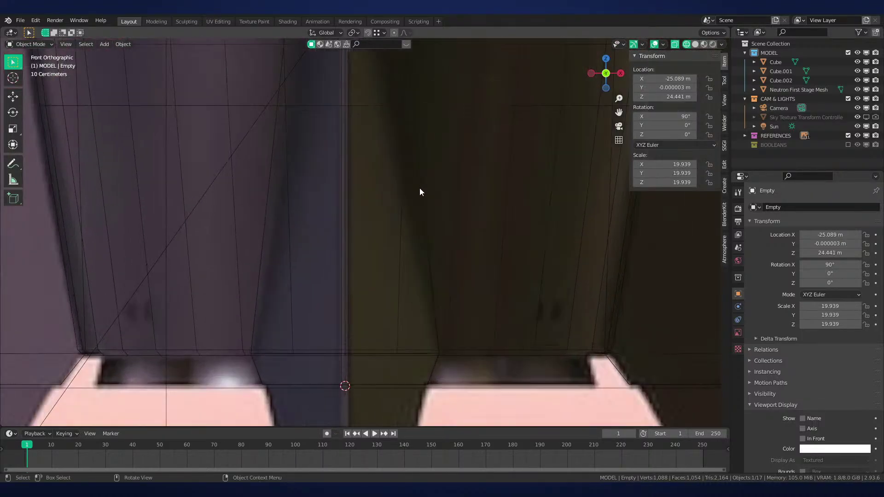
pyautogui.scroll(-5, 419, 188)
pyautogui.hotkey('shift', 'z')
pyautogui.keyDown('shift'); pyautogui.moveTo(477, 271); pyautogui.dragTo(450, 368, button='middle'); pyautogui.keyUp('shift')
pyautogui.scroll(-4, 411, 282)
pyautogui.moveTo(410, 282); pyautogui.dragTo(454, 290, button='middle')
pyautogui.scroll(2, 369, 330)
pyautogui.keyDown('shift'); pyautogui.moveTo(354, 287); pyautogui.dragTo(459, 280, button='middle'); pyautogui.keyUp('shift')
pyautogui.click(378, 333)
pyautogui.press('KP_3')
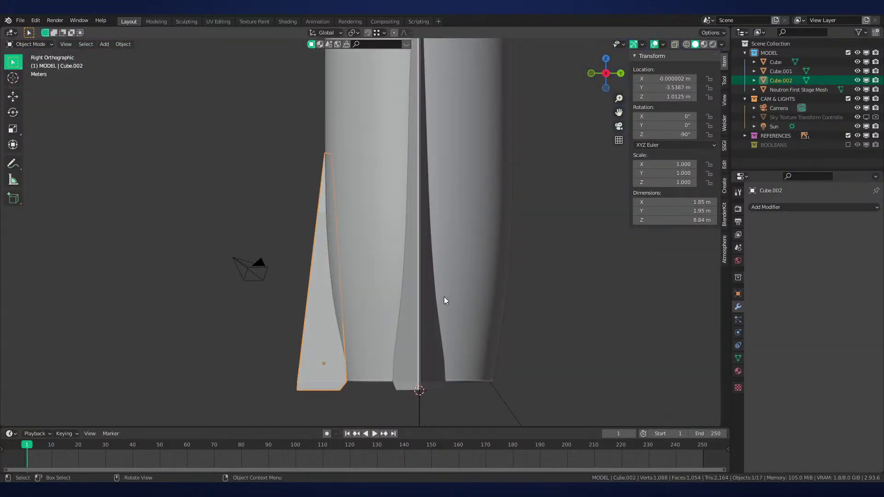
pyautogui.press('KP_1')
pyautogui.scroll(1, 507, 373)
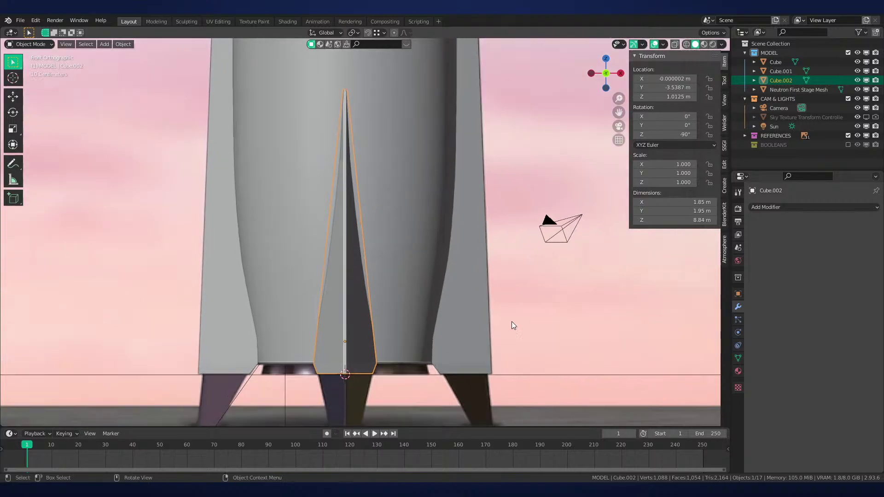
pyautogui.press('.')
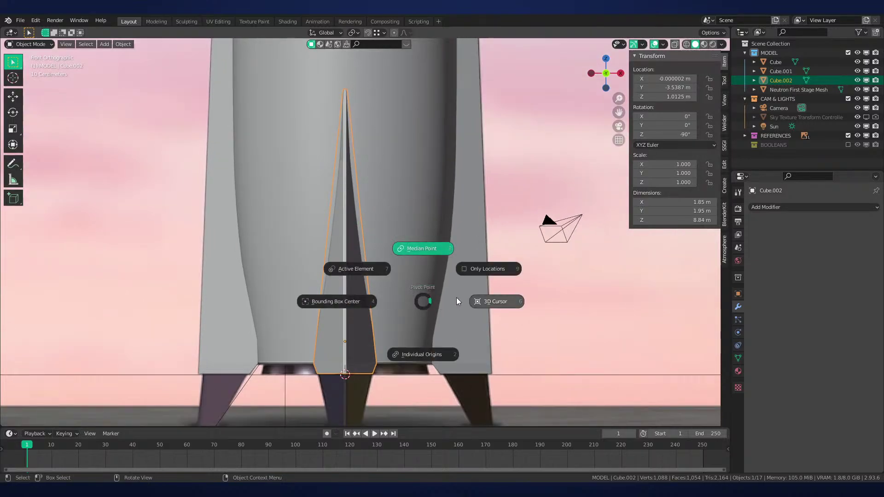
pyautogui.click(457, 298)
# Try rotating the front fin 90° about Z around the 3D cursor to compare it with the side fin in wireframe
pyautogui.write('rz90')
pyautogui.press('Return')
pyautogui.hotkey('shift', 'z')
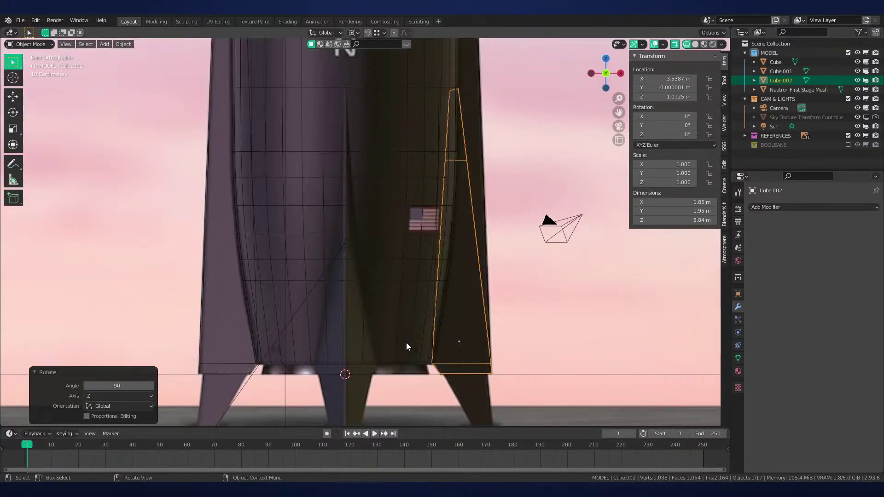
pyautogui.hotkey('shift', 'z')
# Create a linked duplicate of the front fin, rotate it 180° about Z to the rocket's opposite side, and deselect it
pyautogui.moveTo(524, 332)
pyautogui.mouseDown(button='middle')
pyautogui.moveTo(489, 330)
pyautogui.moveTo(421, 359)
pyautogui.mouseUp(button='middle')
pyautogui.hotkey('alt', 'd')
pyautogui.write('rz180')
pyautogui.press('Return')
pyautogui.click(421, 359)
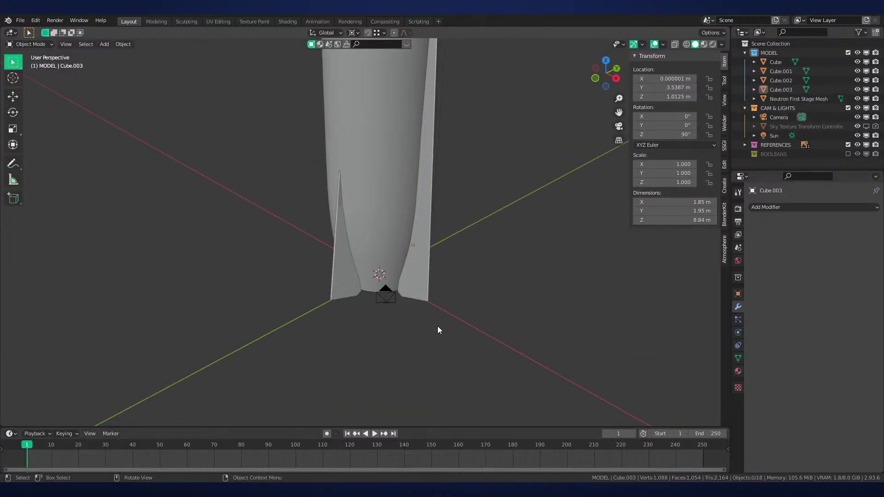
# Edit one side fin and the front fin together and select the bottom face of each
pyautogui.moveTo(437, 326); pyautogui.dragTo(423, 206, button='middle')
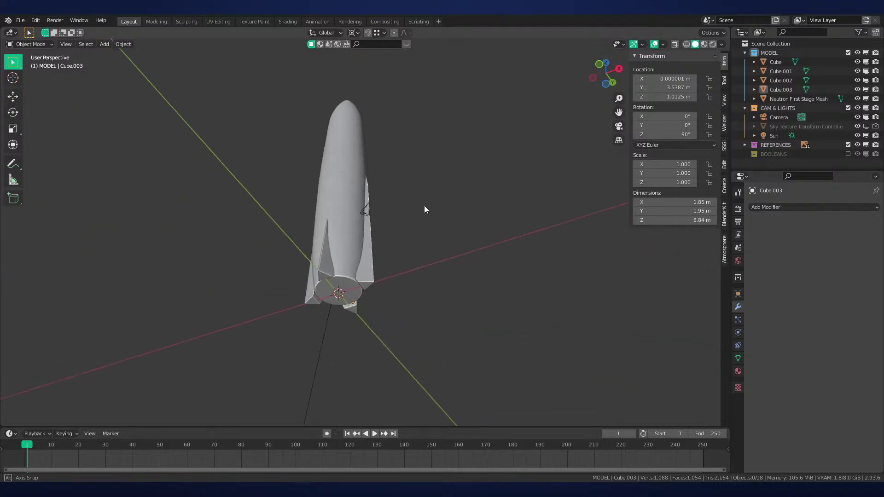
pyautogui.scroll(3, 425, 205)
pyautogui.click(368, 240)
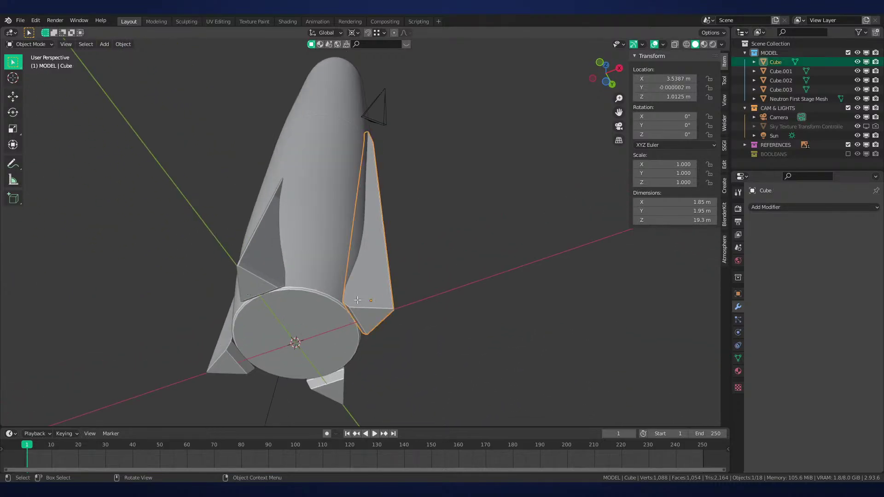
pyautogui.keyDown('shift'); pyautogui.click(268, 286); pyautogui.keyUp('shift')
pyautogui.press('Tab')
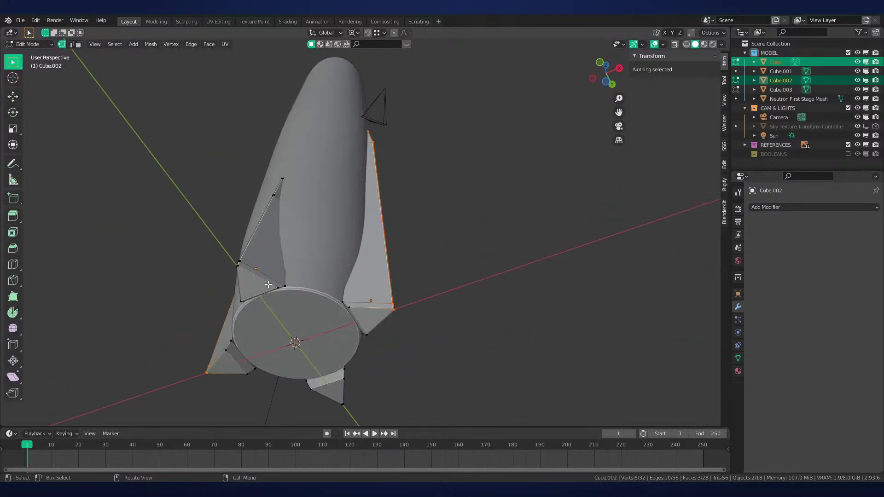
pyautogui.click(263, 285)
pyautogui.keyDown('shift'); pyautogui.moveTo(329, 332); pyautogui.dragTo(385, 326, button='middle'); pyautogui.keyUp('shift')
pyautogui.scroll(3, 347, 300)
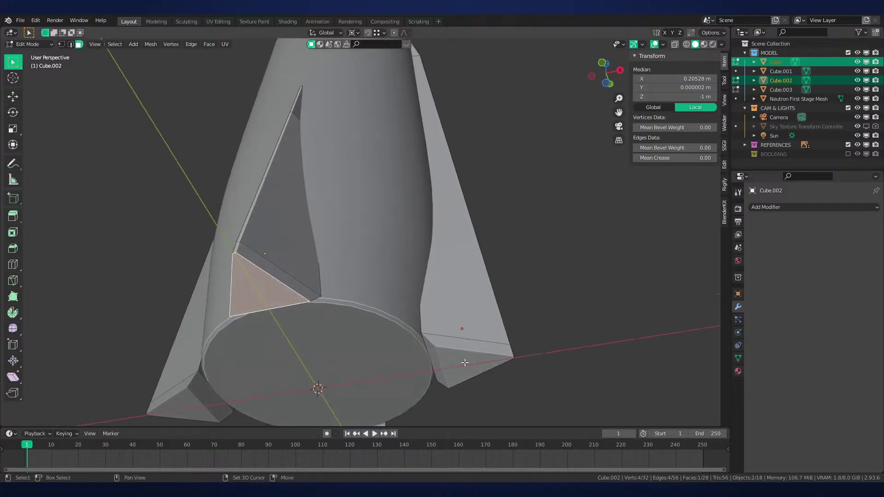
pyautogui.keyDown('shift'); pyautogui.click(463, 361); pyautogui.keyUp('shift')
pyautogui.keyDown('shift'); pyautogui.moveTo(463, 361); pyautogui.dragTo(148, 201, button='middle'); pyautogui.keyUp('shift')
# Examine the reference picture of the rocket's underside for the shape of the fin bottoms
pyautogui.press('KP_1')
pyautogui.scroll(-5, 440, 313)
pyautogui.scroll(6, 436, 337)
pyautogui.keyDown('shift'); pyautogui.moveTo(436, 336); pyautogui.dragTo(399, 194, button='middle'); pyautogui.keyUp('shift')
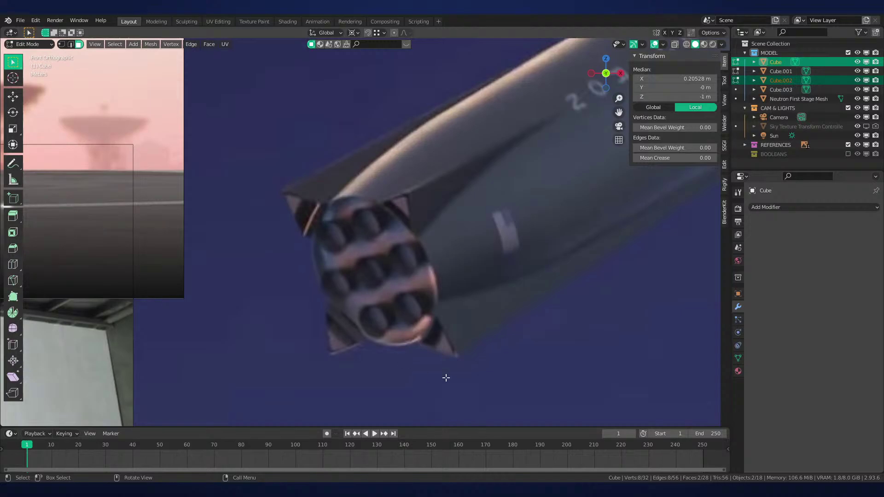
pyautogui.scroll(-3, 445, 378)
pyautogui.keyDown('shift'); pyautogui.moveTo(27, 163); pyautogui.dragTo(362, 308, button='middle'); pyautogui.keyUp('shift')
# Inset the selected fin bottom faces by about 0.036 m and scale them down around their individual origins
pyautogui.moveTo(283, 311); pyautogui.dragTo(453, 278, button='middle')
pyautogui.scroll(2, 488, 297)
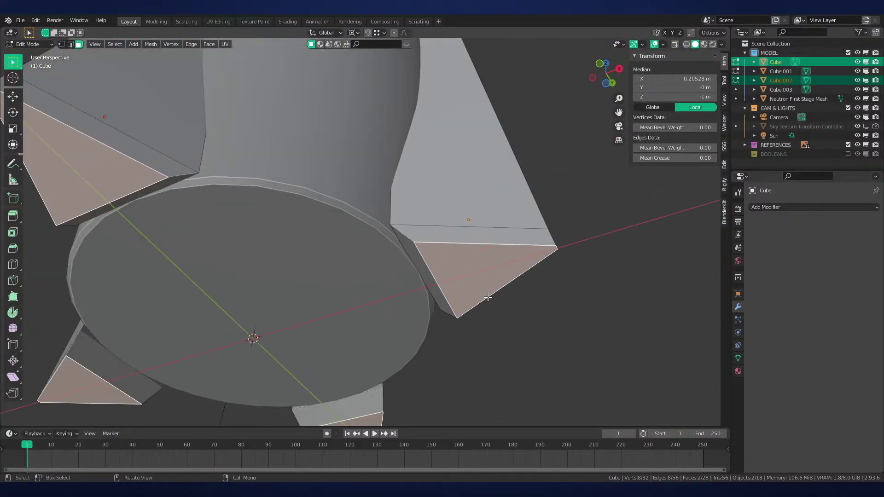
pyautogui.press('i')
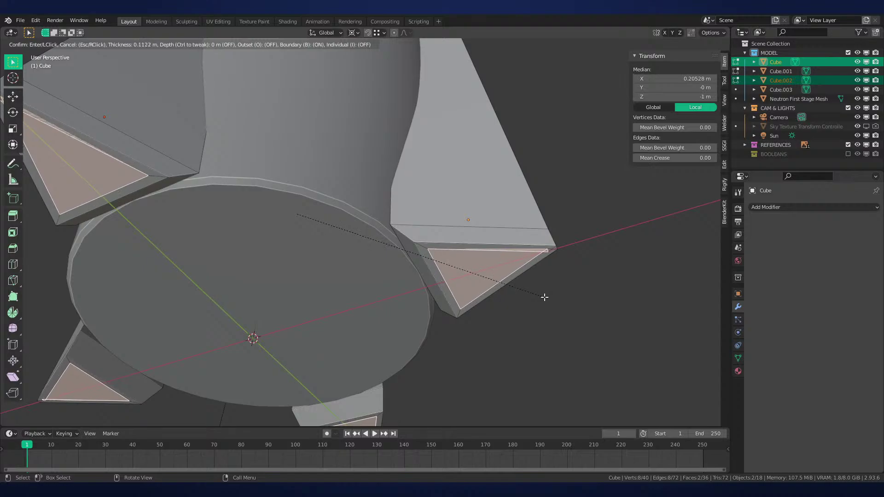
pyautogui.click(551, 296)
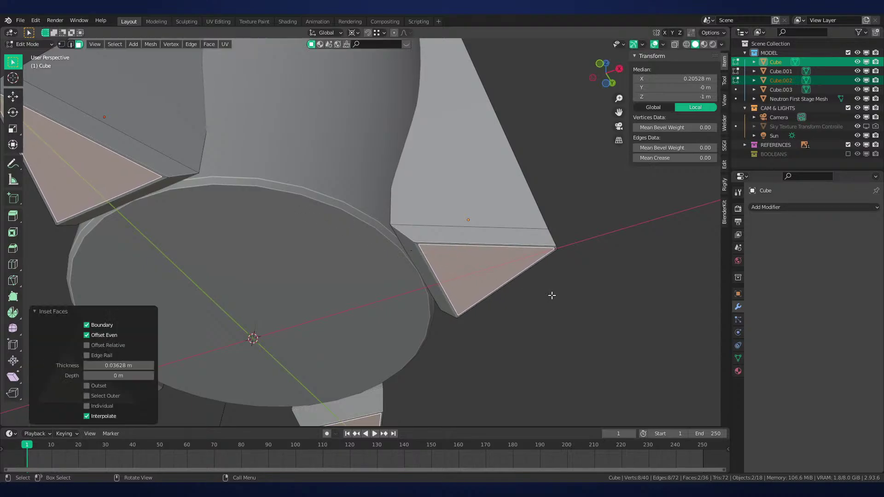
pyautogui.press('.')
pyautogui.click(545, 339)
pyautogui.press('s')
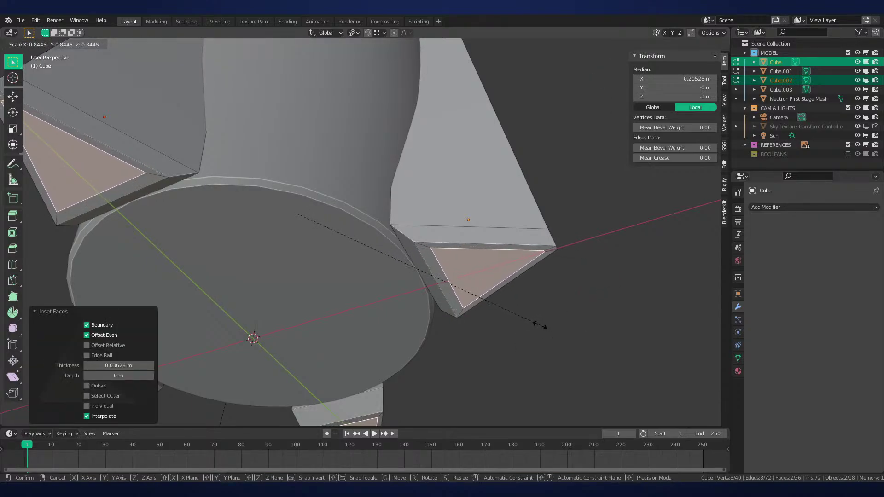
pyautogui.click(528, 326)
# Select the inset's body-side edge on the side and front fins and edge-slide both outward with factor 0.451
pyautogui.click(443, 274)
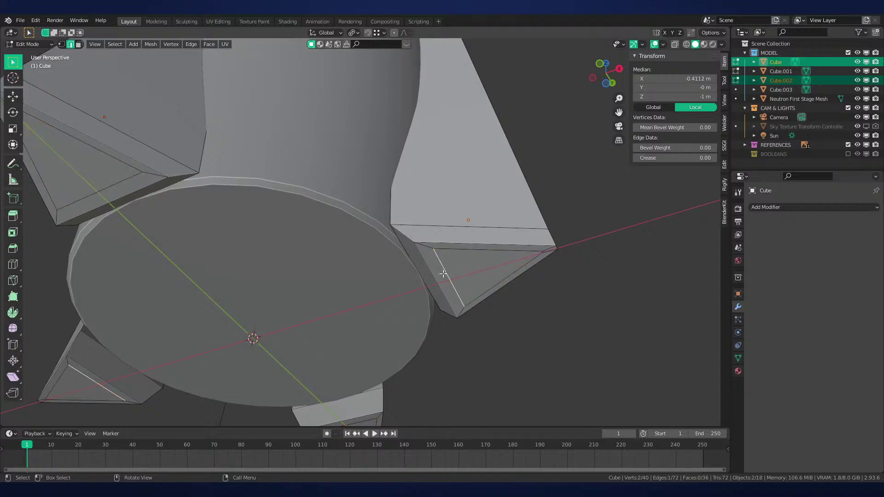
pyautogui.keyDown('shift'); pyautogui.click(88, 184); pyautogui.keyUp('shift')
pyautogui.press('g')
pyautogui.press('g')
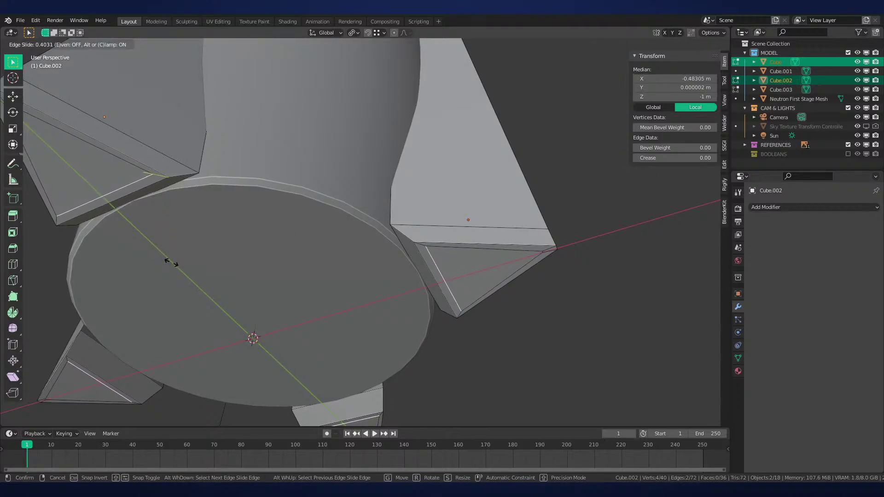
pyautogui.click(173, 269)
# In bottom view, scale the two selected inset edges to about 0.95 to even out the rim width
pyautogui.moveTo(284, 251); pyautogui.dragTo(418, 241, button='middle')
pyautogui.press('ctrl+KP_7')
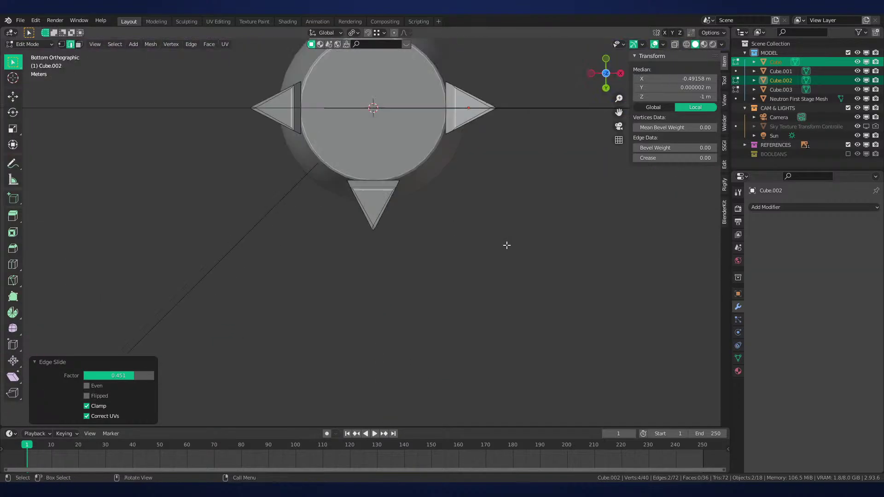
pyautogui.keyDown('shift'); pyautogui.moveTo(507, 246); pyautogui.dragTo(434, 398, button='middle'); pyautogui.keyUp('shift')
pyautogui.scroll(6, 434, 405)
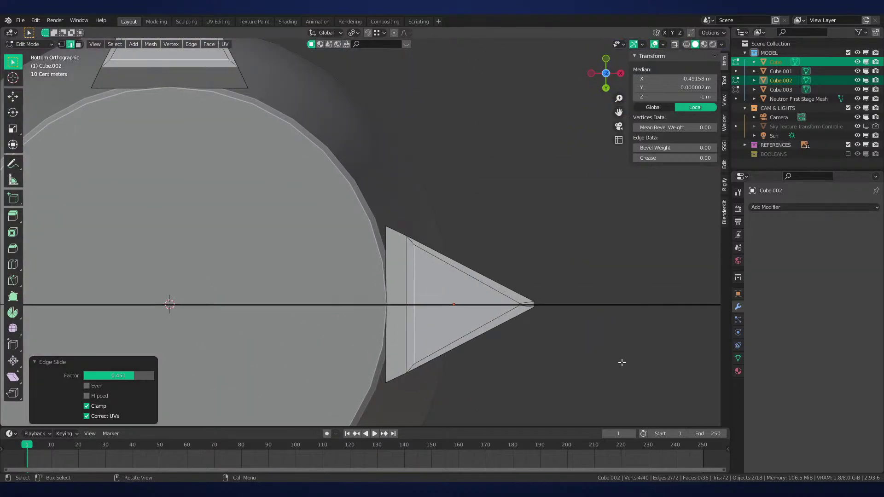
pyautogui.scroll(1, 621, 363)
pyautogui.keyDown('shift'); pyautogui.moveTo(621, 365); pyautogui.dragTo(561, 276, button='middle'); pyautogui.keyUp('shift')
pyautogui.scroll(2, 561, 276)
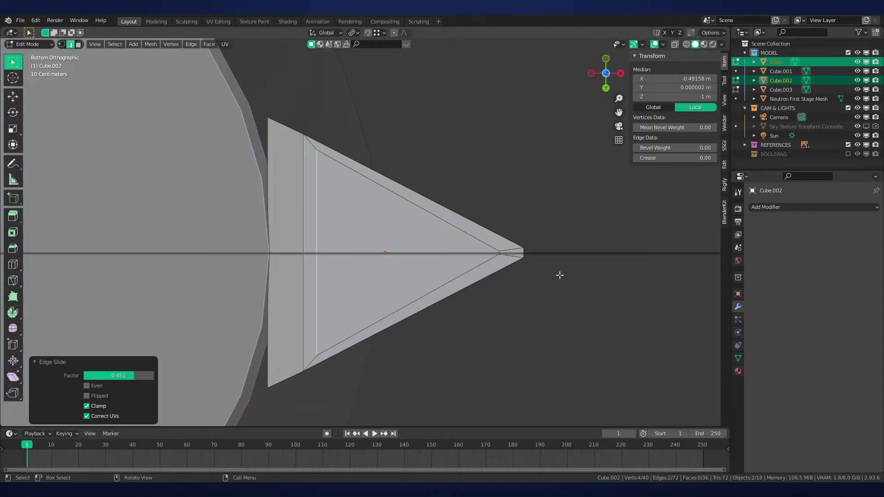
pyautogui.press('s')
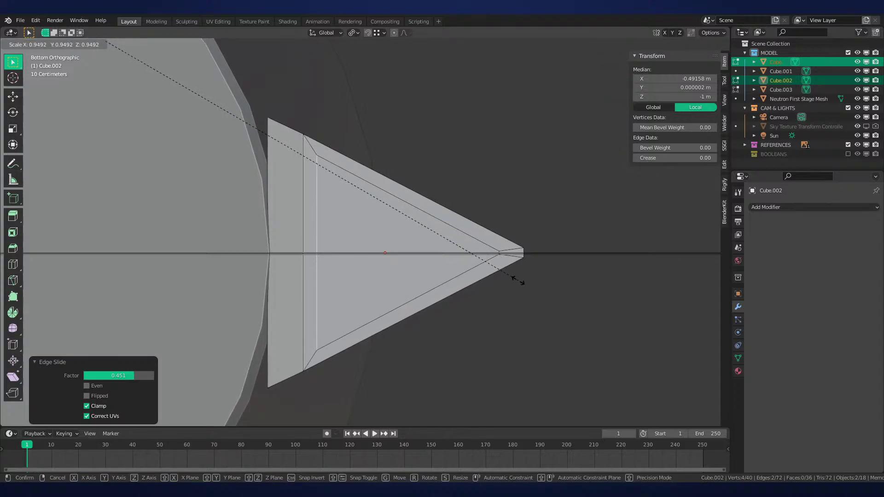
pyautogui.click(517, 280)
# Select the inset bottom faces of the side and front fins and extrude them about 1.32 m into the fins
pyautogui.scroll(-6, 460, 262)
pyautogui.press('3')
pyautogui.click(378, 239)
pyautogui.moveTo(378, 239); pyautogui.dragTo(329, 262, button='middle')
pyautogui.keyDown('shift'); pyautogui.moveTo(330, 262); pyautogui.dragTo(318, 237, button='middle'); pyautogui.keyUp('shift')
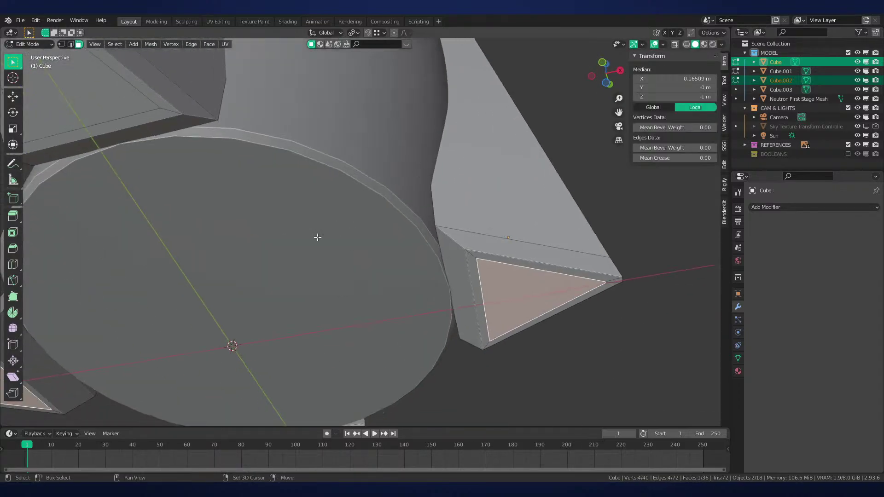
pyautogui.keyDown('shift'); pyautogui.click(136, 120); pyautogui.keyUp('shift')
pyautogui.keyDown('shift'); pyautogui.moveTo(136, 120); pyautogui.dragTo(169, 204, button='middle'); pyautogui.keyUp('shift')
pyautogui.hotkey('ctrl', 'z')
pyautogui.keyDown('shift'); pyautogui.click(148, 211); pyautogui.keyUp('shift')
pyautogui.scroll(-3, 258, 258)
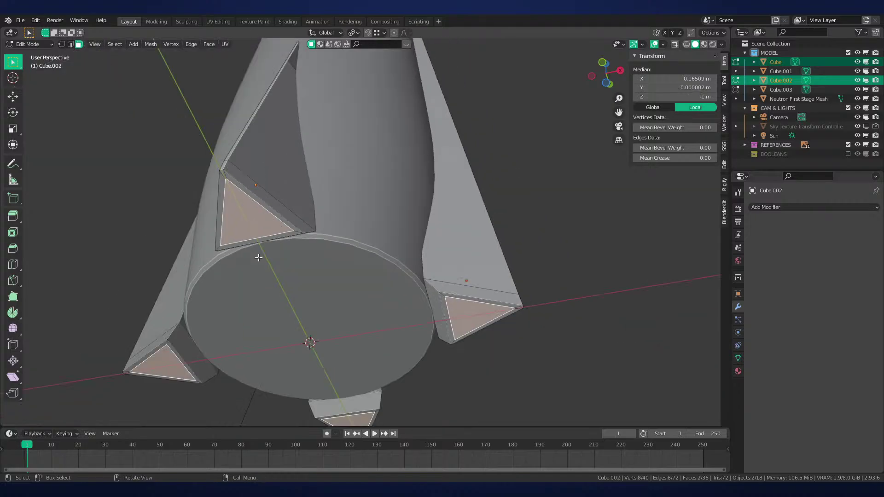
pyautogui.press('e')
pyautogui.click(404, 296)
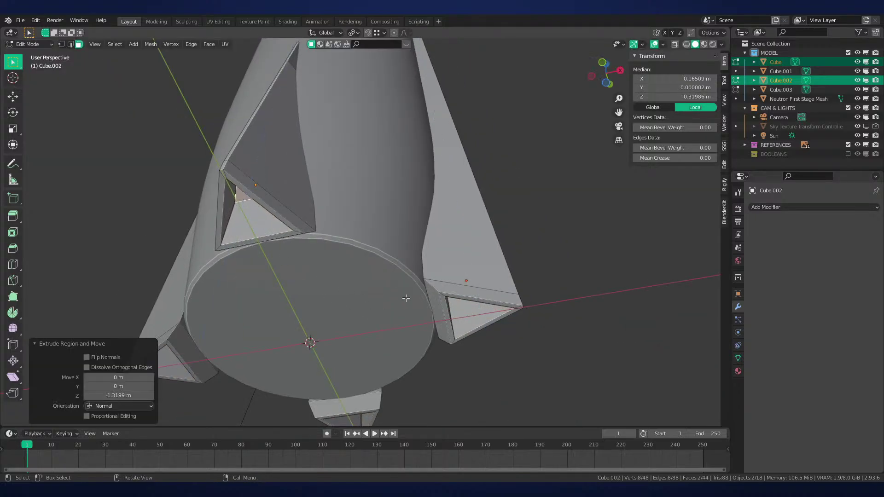
# In front wireframe view, lower the extruded recess faces along Z to a local height of about -0.682 m
pyautogui.press('KP_1')
pyautogui.press('z')
pyautogui.click(354, 308)
pyautogui.keyDown('shift'); pyautogui.moveTo(451, 345); pyautogui.dragTo(424, 267, button='middle'); pyautogui.keyUp('shift')
pyautogui.scroll(4, 464, 270)
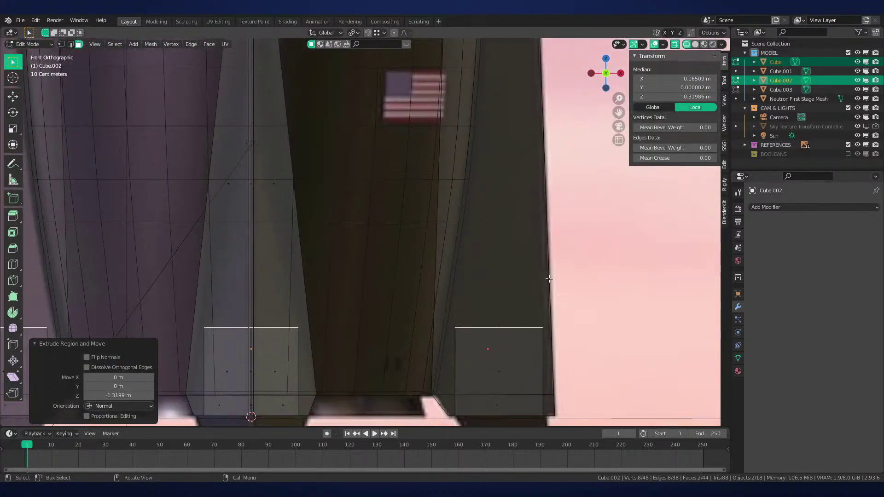
pyautogui.press('g')
pyautogui.press('z')
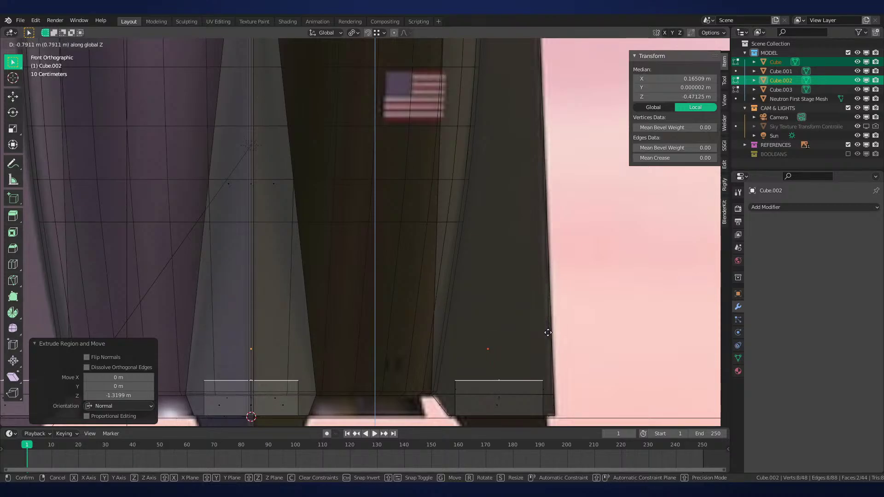
pyautogui.keyDown('ctrl'); pyautogui.click(557, 387); pyautogui.keyUp('ctrl')
# Select the body-side vertices of the recess tops and scale them to 0.937 around the 3D cursor, excluding Z
pyautogui.keyDown('shift'); pyautogui.moveTo(555, 416); pyautogui.dragTo(562, 303, button='middle'); pyautogui.keyUp('shift')
pyautogui.scroll(3, 562, 305)
pyautogui.press('1')
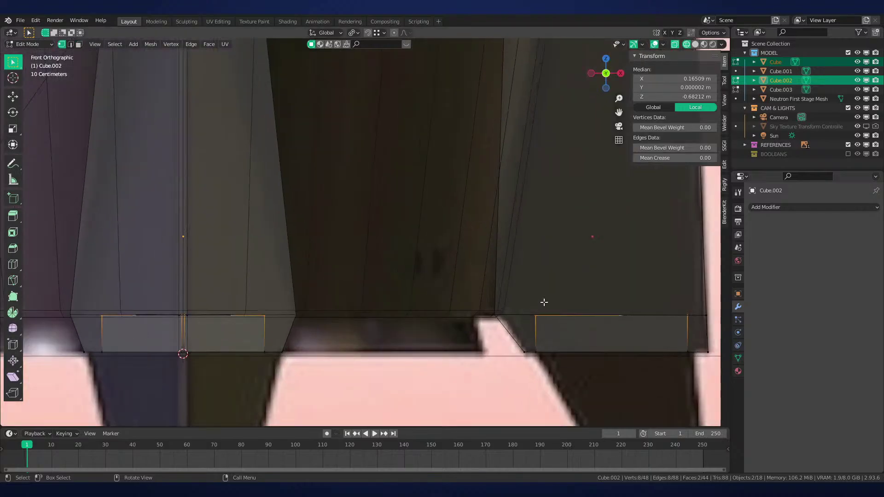
pyautogui.moveTo(544, 302); pyautogui.dragTo(517, 326)
pyautogui.scroll(-3, 493, 330)
pyautogui.moveTo(285, 314); pyautogui.dragTo(320, 316, button='middle')
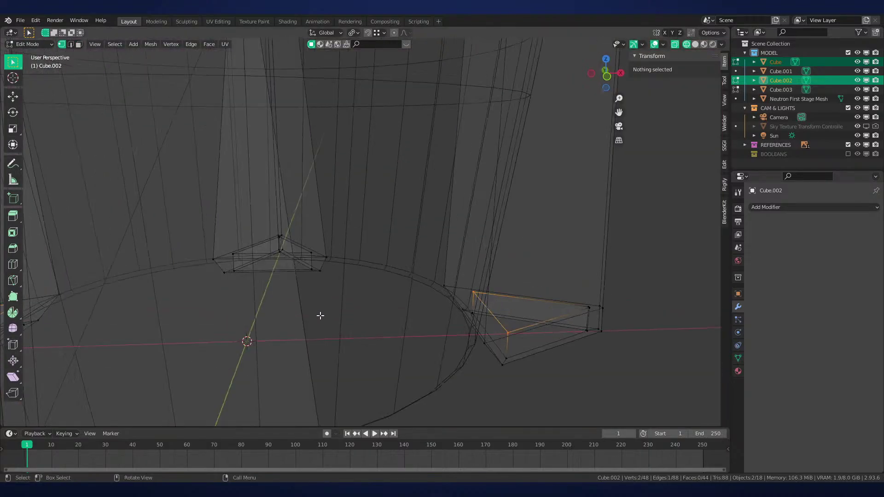
pyautogui.scroll(-2, 331, 296)
pyautogui.keyDown('shift'); pyautogui.click(317, 363); pyautogui.keyUp('shift')
pyautogui.keyDown('shift'); pyautogui.click(213, 364); pyautogui.keyUp('shift')
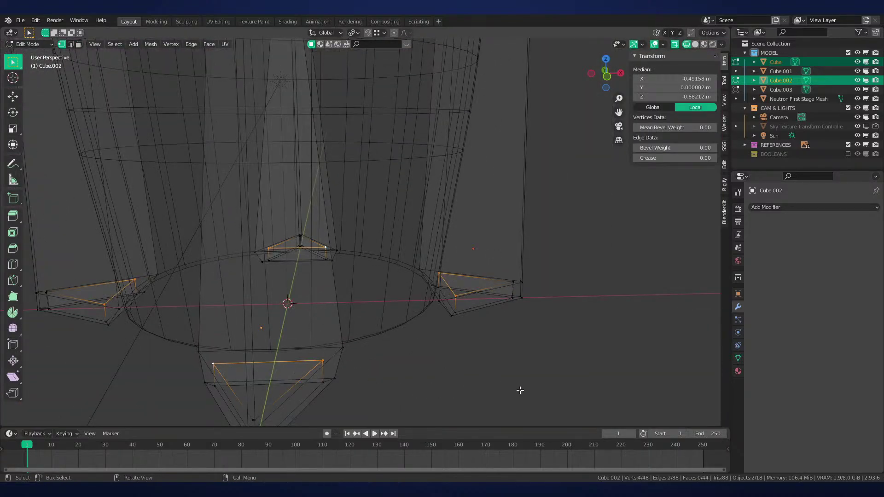
pyautogui.press('.')
pyautogui.click(567, 369)
pyautogui.press('KP_1')
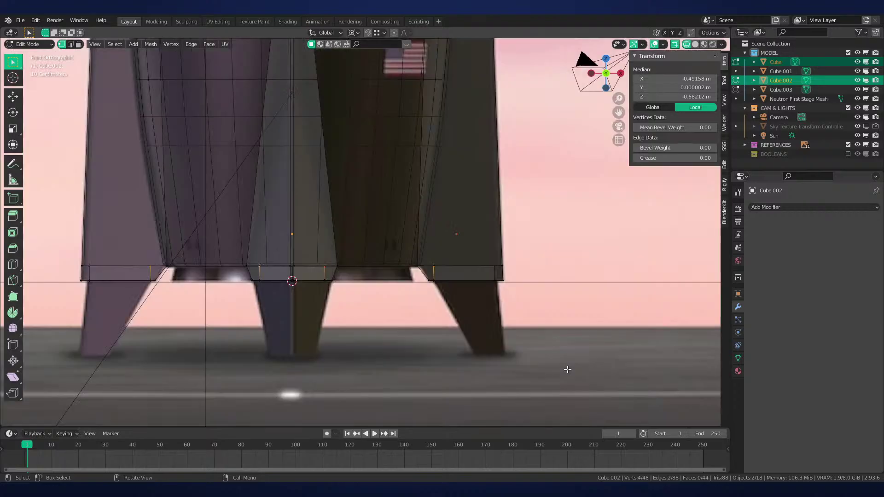
pyautogui.scroll(2, 569, 369)
pyautogui.scroll(3, 569, 369)
pyautogui.press('s')
pyautogui.hotkey('shift', 'z')
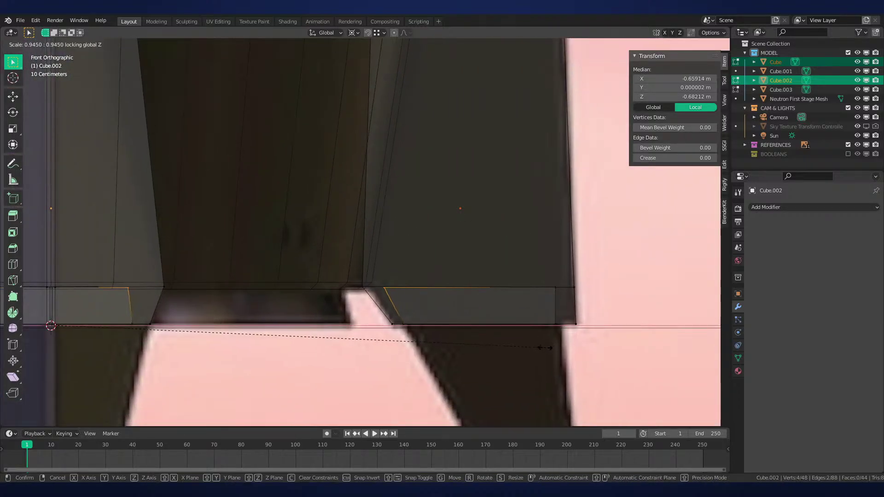
pyautogui.click(541, 348)
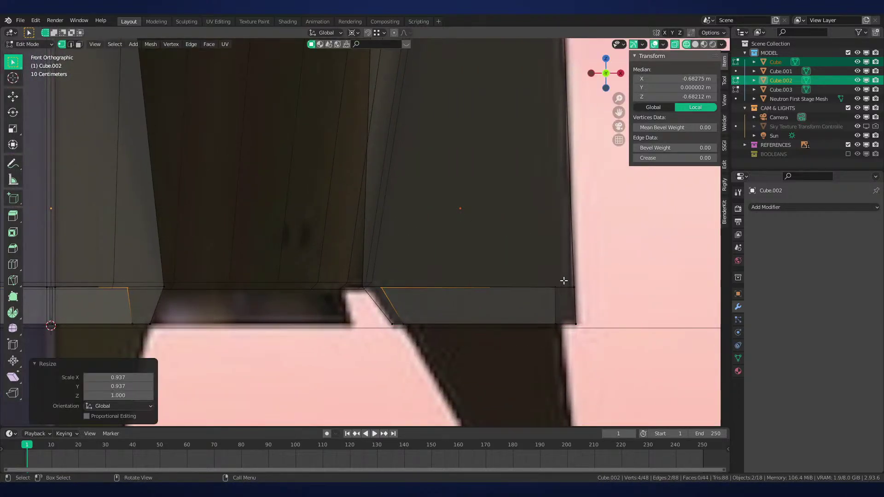
# Select the outer vertices of all recess tops and scale them to about 0.996 around the 3D cursor, excluding Z
pyautogui.moveTo(564, 280); pyautogui.dragTo(363, 314)
pyautogui.moveTo(61, 284); pyautogui.dragTo(241, 365, button='middle')
pyautogui.keyDown('shift'); pyautogui.click(221, 390); pyautogui.keyUp('shift')
pyautogui.keyDown('shift'); pyautogui.click(215, 391); pyautogui.keyUp('shift')
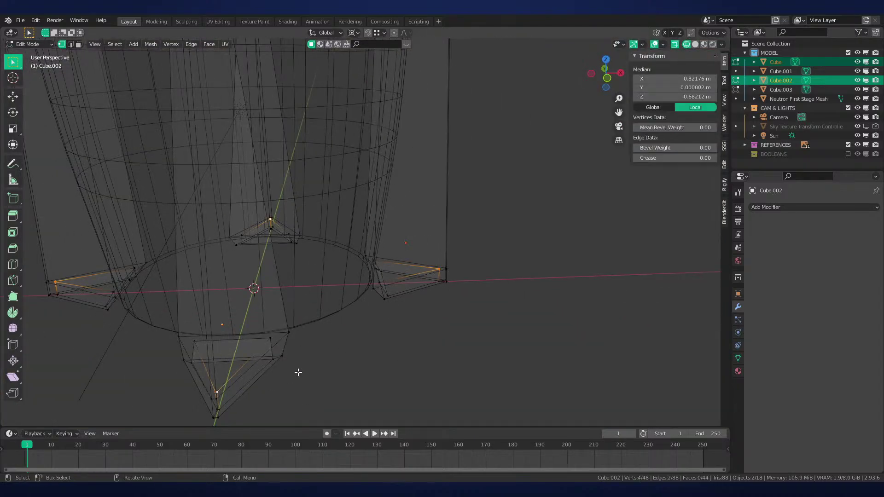
pyautogui.press('KP_1')
pyautogui.scroll(3, 478, 282)
pyautogui.scroll(4, 478, 282)
pyautogui.press('s')
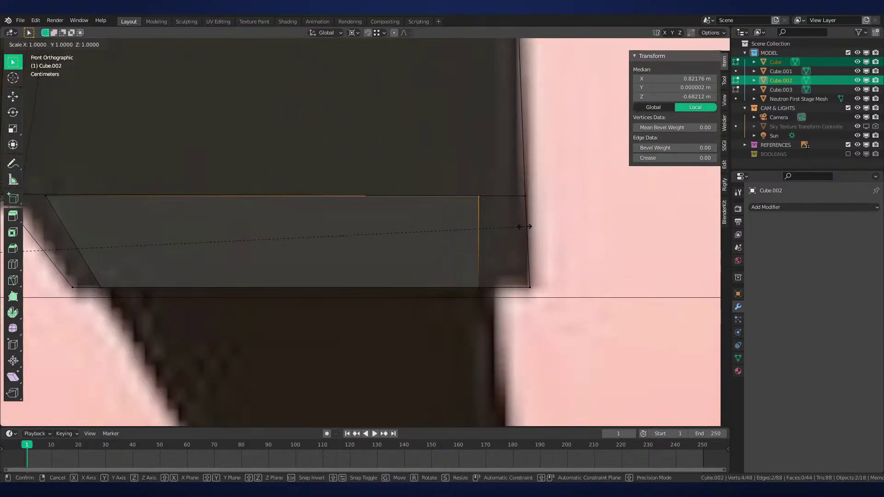
pyautogui.hotkey('shift', 'z')
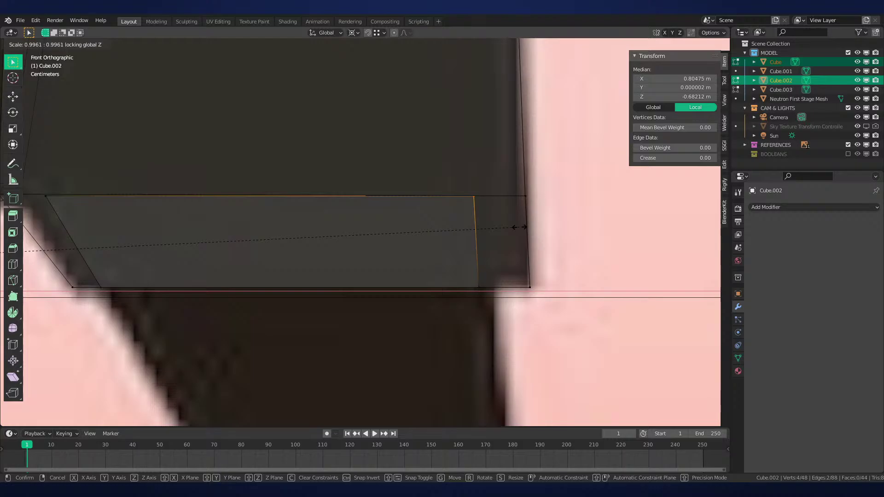
pyautogui.click(519, 227)
# Select the body-side vertices of the recess tops and move them along Z, snapped to the height of the outer recess vertices
pyautogui.keyDown('shift'); pyautogui.moveTo(414, 233); pyautogui.dragTo(568, 260, button='middle'); pyautogui.keyUp('shift')
pyautogui.moveTo(231, 210); pyautogui.dragTo(184, 240)
pyautogui.scroll(-4, 159, 255)
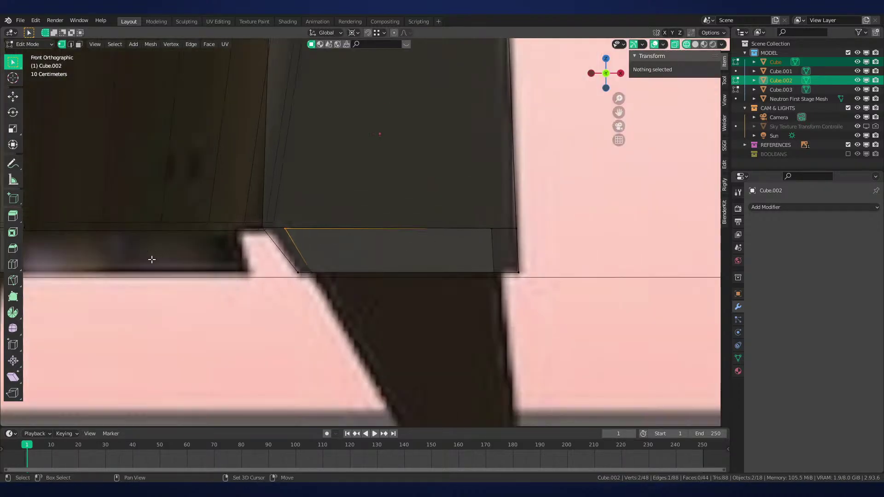
pyautogui.keyDown('shift'); pyautogui.moveTo(138, 260); pyautogui.dragTo(476, 261, button='middle'); pyautogui.keyUp('shift')
pyautogui.keyDown('shift'); pyautogui.moveTo(343, 224); pyautogui.dragTo(305, 237); pyautogui.keyUp('shift')
pyautogui.keyDown('shift'); pyautogui.moveTo(146, 221); pyautogui.dragTo(121, 240); pyautogui.keyUp('shift')
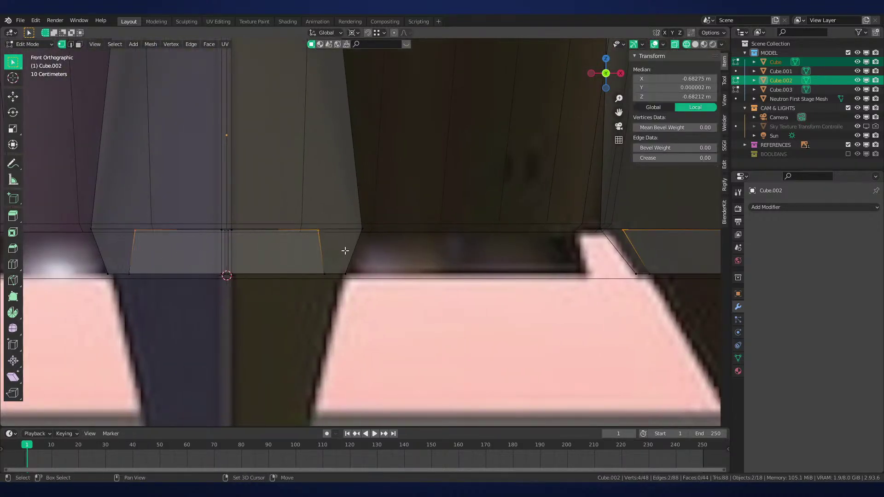
pyautogui.keyDown('shift'); pyautogui.moveTo(575, 276); pyautogui.dragTo(237, 271, button='middle'); pyautogui.keyUp('shift')
pyautogui.scroll(3, 502, 272)
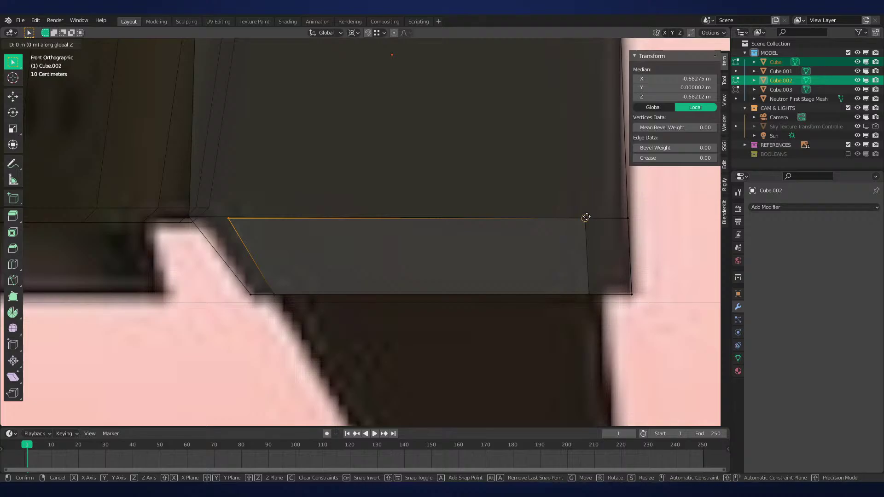
pyautogui.scroll(2, 633, 223)
pyautogui.press('g')
pyautogui.press('z')
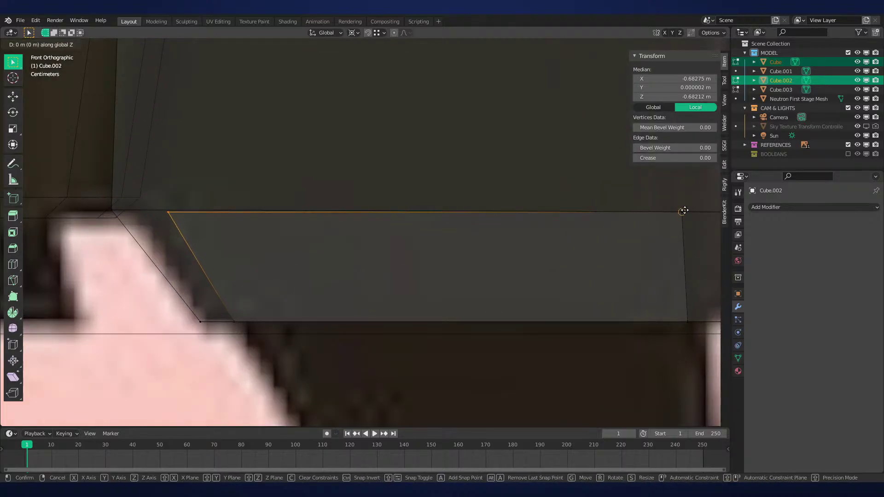
pyautogui.keyDown('ctrl'); pyautogui.click(684, 210); pyautogui.keyUp('ctrl')
# Move the side fin's outer-edge vertices up about 0.0062 m along Z, snapped to the height of the recess top
pyautogui.keyDown('shift'); pyautogui.moveTo(681, 226); pyautogui.dragTo(593, 232, button='middle'); pyautogui.keyUp('shift')
pyautogui.click(654, 219)
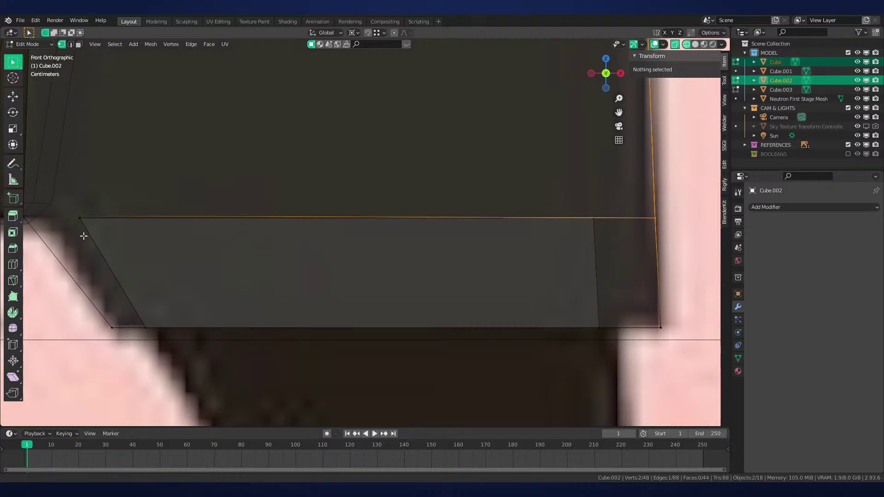
pyautogui.keyDown('shift'); pyautogui.moveTo(83, 233); pyautogui.dragTo(83, 217, button='middle'); pyautogui.keyUp('shift')
pyautogui.press('g')
pyautogui.press('z')
pyautogui.keyDown('ctrl'); pyautogui.click(82, 220); pyautogui.keyUp('ctrl')
pyautogui.scroll(-2, 380, 263)
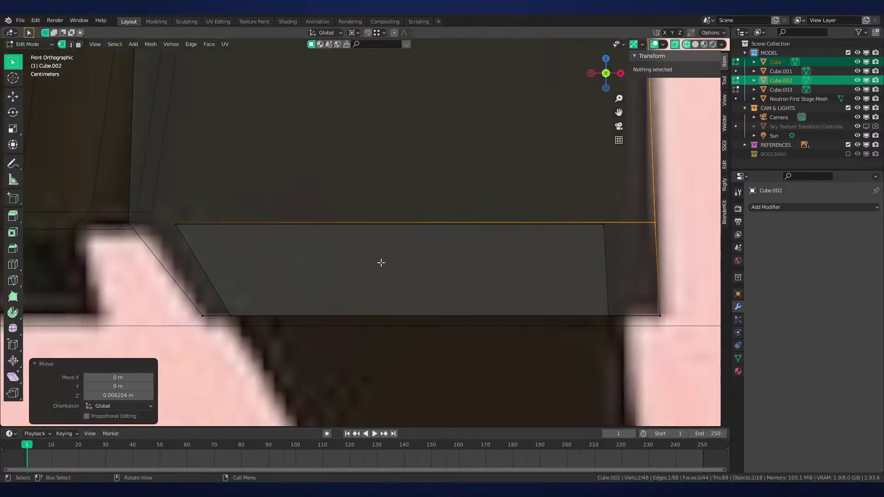
pyautogui.hotkey('ctrl', 'z')
pyautogui.hotkey('ctrl', 'shift', 'z')
# Edge-slide the side fin's outer-edge vertices by a factor of about 0.0003 to level them with the recess top
pyautogui.scroll(2, 378, 267)
pyautogui.keyDown('shift'); pyautogui.moveTo(610, 268); pyautogui.dragTo(537, 260, button='middle'); pyautogui.keyUp('shift')
pyautogui.scroll(2, 378, 266)
pyautogui.press('g')
pyautogui.press('g')
pyautogui.click(372, 261)
pyautogui.scroll(-3, 371, 262)
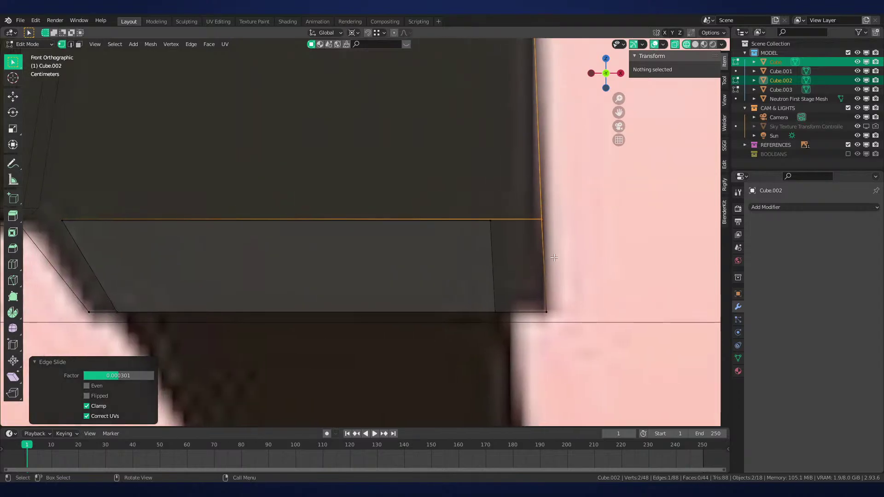
# Select the recess top faces of the side and front fins and extrude them about 1.73 m up into the fins
pyautogui.click(411, 251)
pyautogui.click(270, 226)
pyautogui.scroll(-7, 270, 226)
pyautogui.keyDown('shift'); pyautogui.moveTo(271, 226); pyautogui.dragTo(557, 284, button='middle'); pyautogui.keyUp('shift')
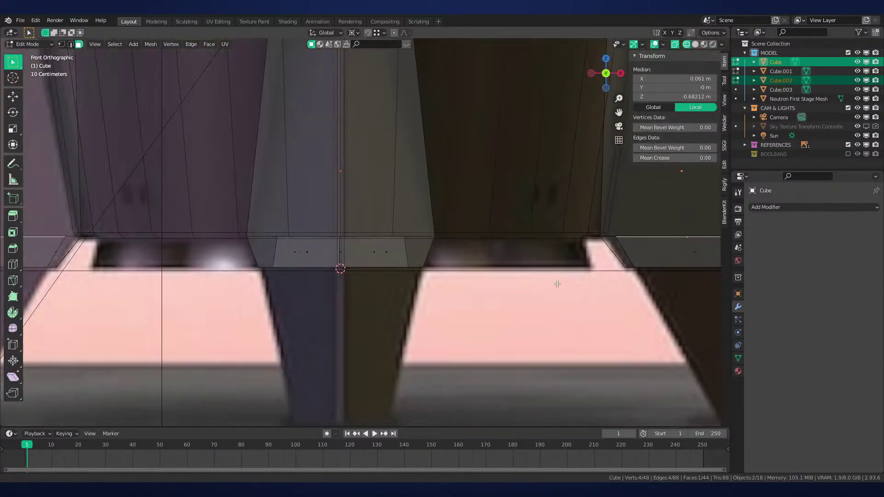
pyautogui.moveTo(354, 247); pyautogui.dragTo(353, 269, button='middle')
pyautogui.keyDown('shift'); pyautogui.click(330, 285); pyautogui.keyUp('shift')
pyautogui.moveTo(478, 298); pyautogui.dragTo(462, 302, button='middle')
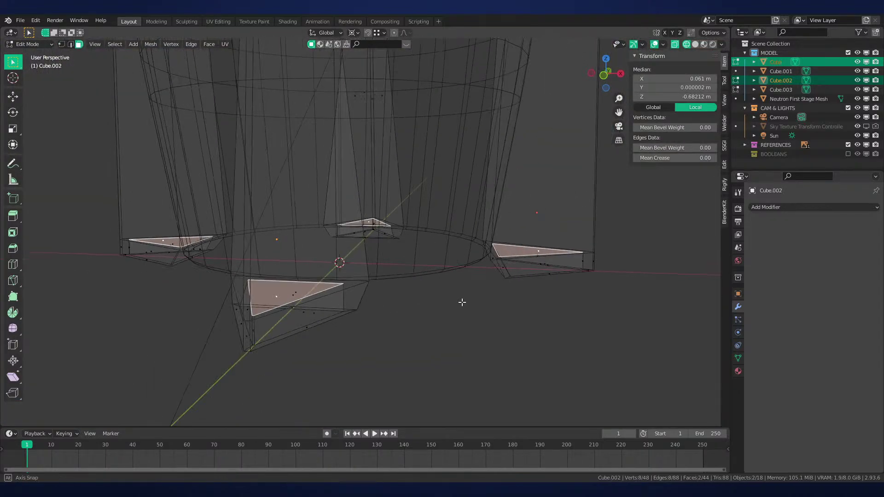
pyautogui.press('KP_1')
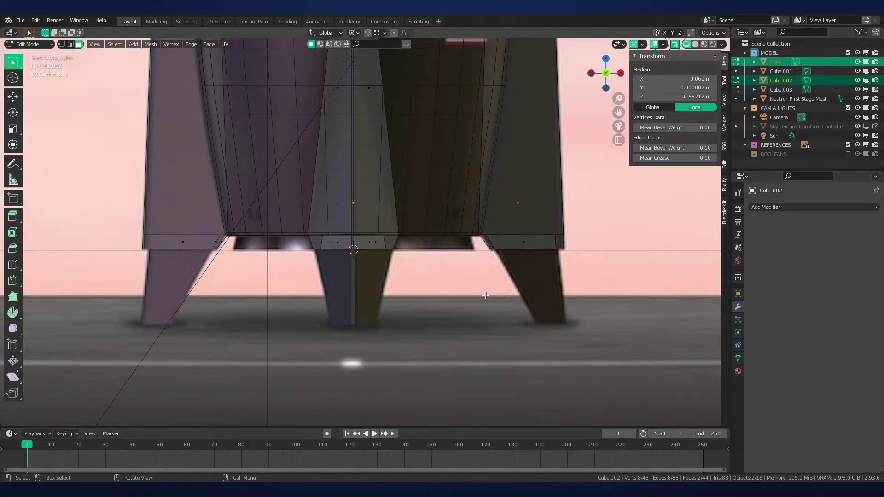
pyautogui.scroll(4, 486, 295)
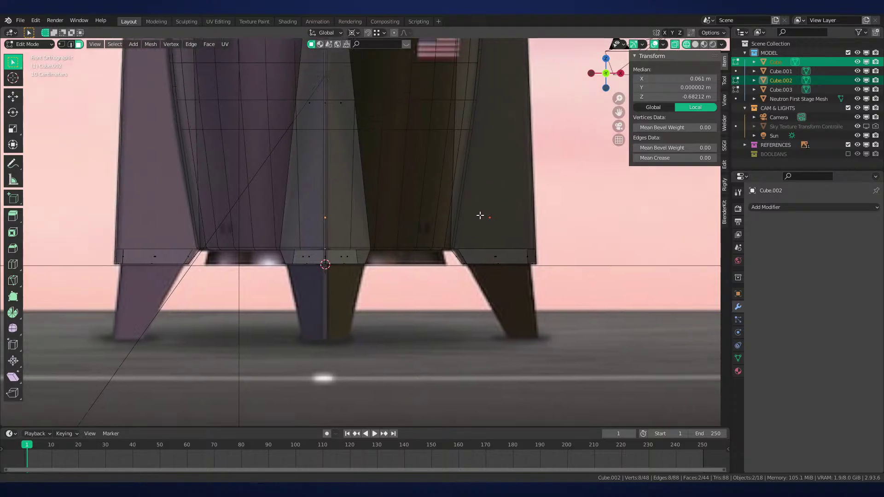
pyautogui.press('e')
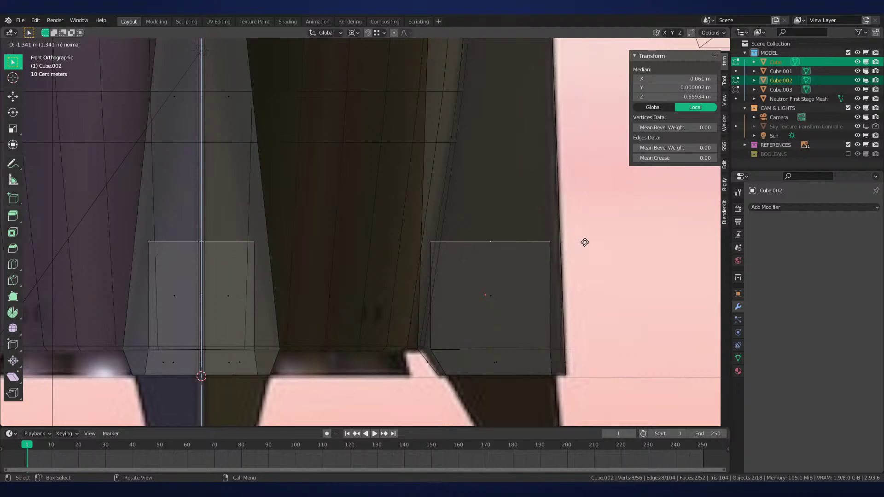
pyautogui.click(595, 212)
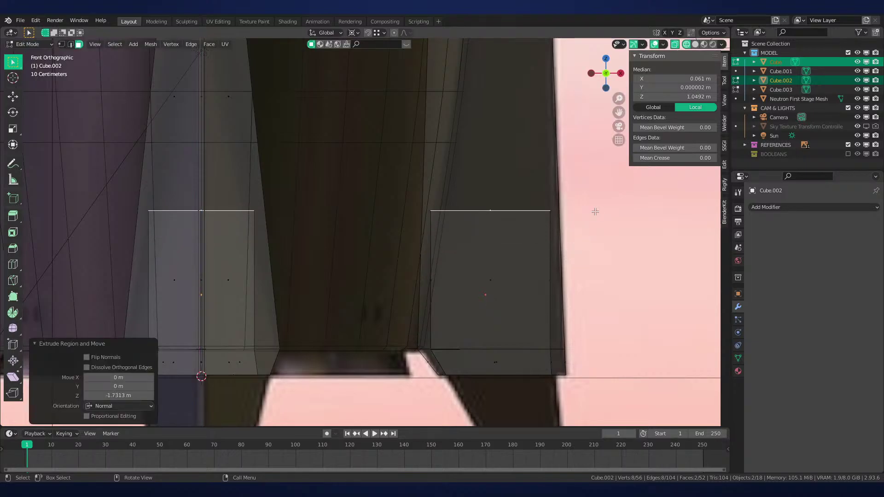
# Scale the extruded recess faces to about 0.982 around the 3D cursor, excluding Z
pyautogui.press('s')
pyautogui.hotkey('shift', 'z')
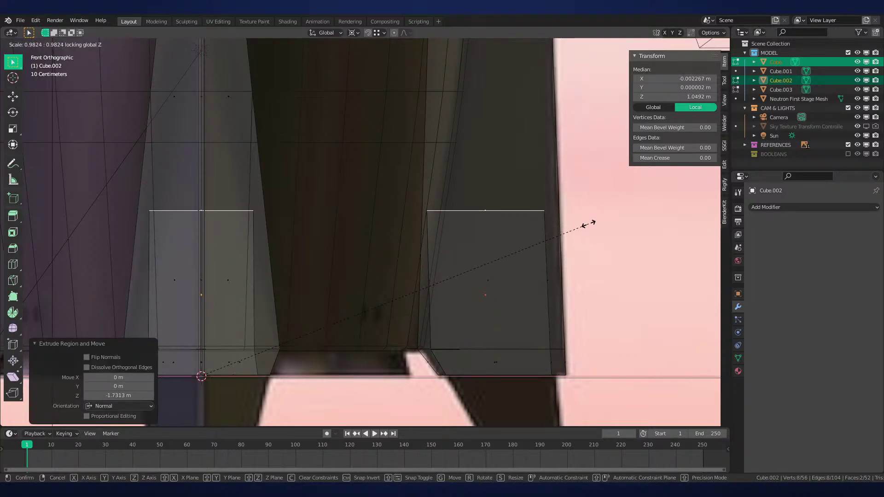
pyautogui.click(588, 224)
# Keep only the body-side vertices of the extruded recess tops selected and scale them to 1.121, excluding Z
pyautogui.press('1')
pyautogui.press('b')
pyautogui.moveTo(522, 199); pyautogui.dragTo(555, 227, button='middle')
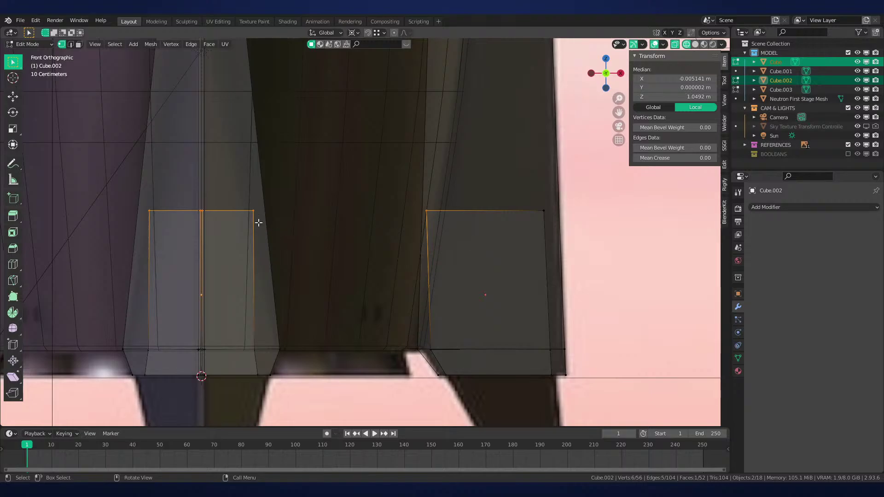
pyautogui.press('b')
pyautogui.moveTo(220, 188); pyautogui.dragTo(198, 216, button='middle')
pyautogui.press('s')
pyautogui.hotkey('shift', 'z')
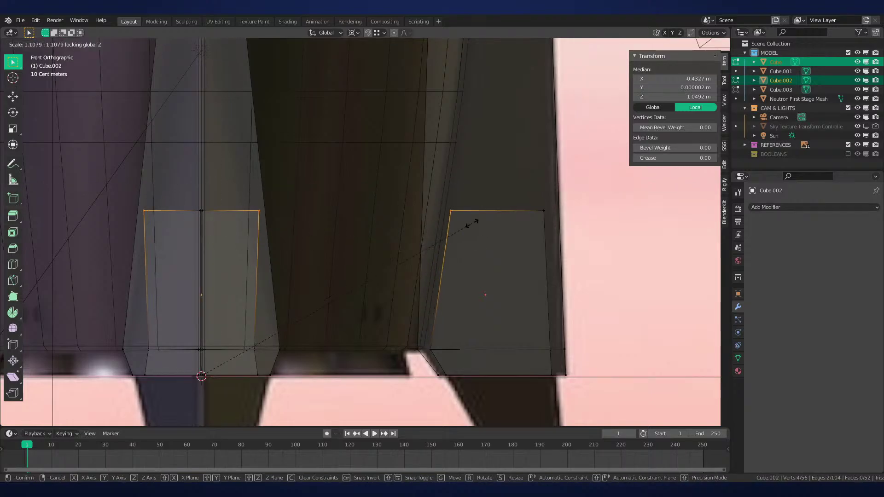
pyautogui.click(476, 222)
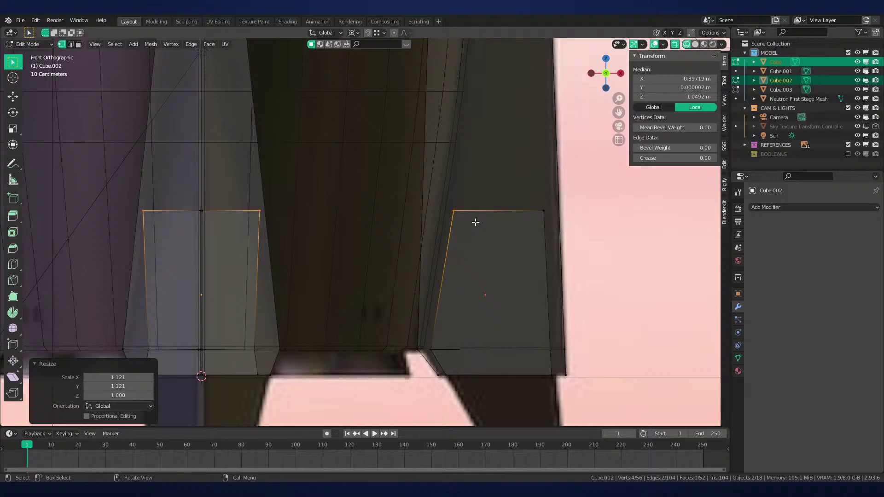
# Set the pivot point to Individual Origins and scale the selected body-side recess edges to 0.825
pyautogui.scroll(-8, 477, 226)
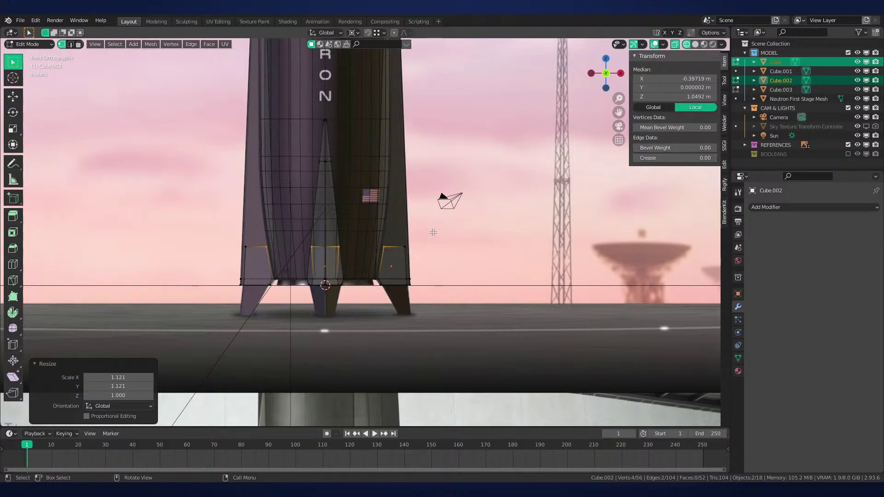
pyautogui.scroll(4, 433, 232)
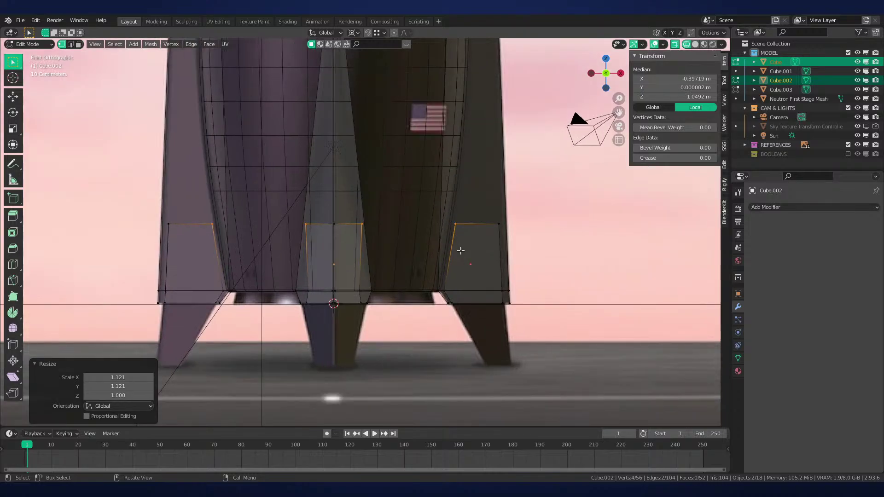
pyautogui.scroll(2, 460, 253)
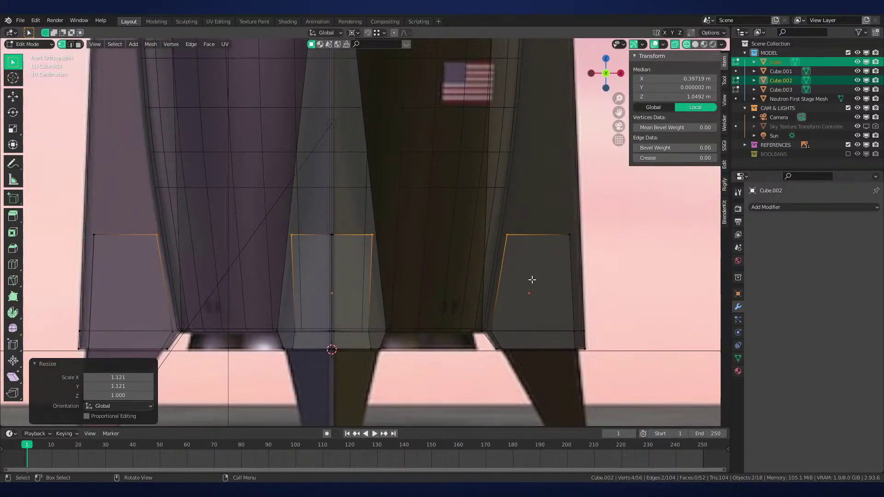
pyautogui.moveTo(526, 255); pyautogui.dragTo(519, 292, button='middle')
pyautogui.press('.')
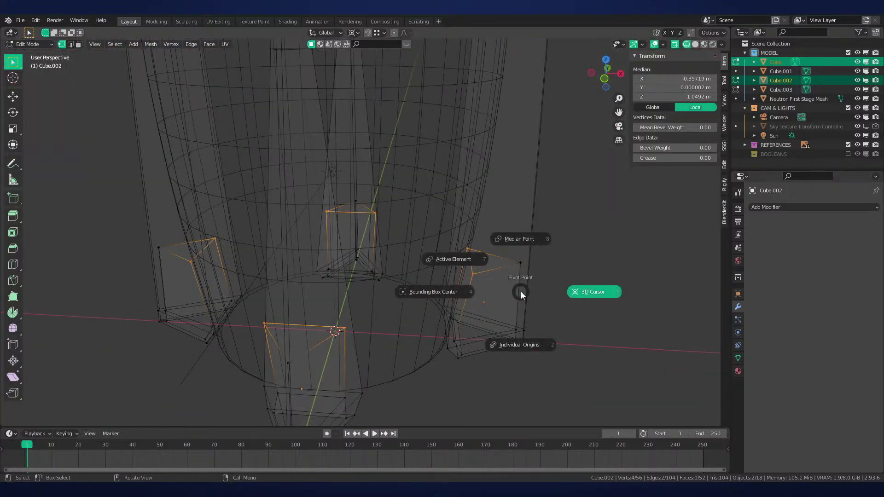
pyautogui.click(526, 339)
pyautogui.press('s')
pyautogui.click(496, 332)
# In front view, narrow the body-side recess edges further by scaling them to about 0.767, and clear the selection
pyautogui.press('KP_1')
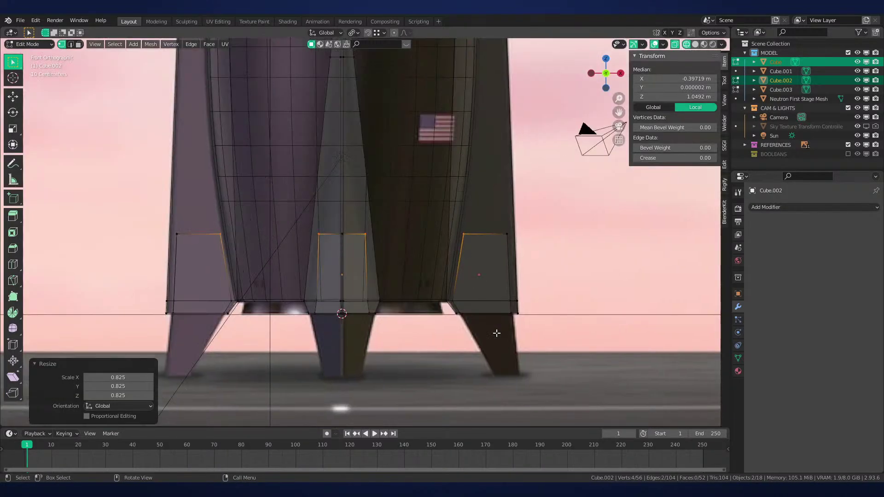
pyautogui.scroll(5, 495, 333)
pyautogui.press('s')
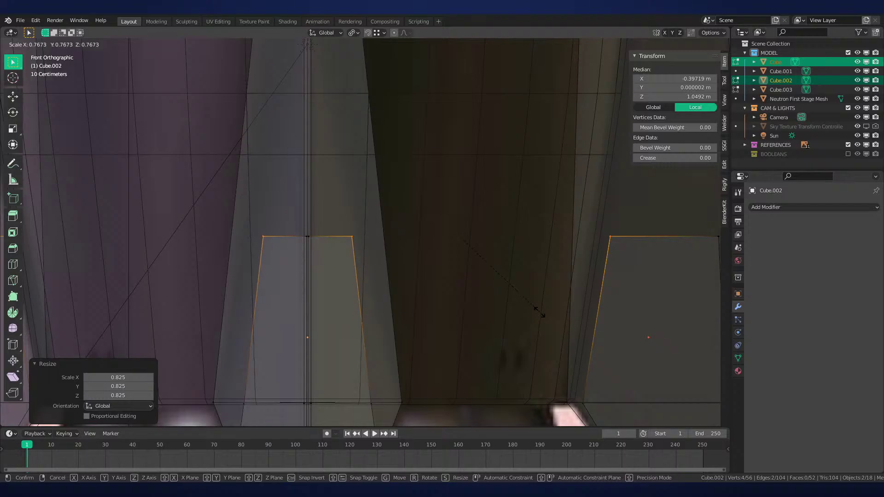
pyautogui.click(542, 315)
pyautogui.scroll(-3, 545, 304)
pyautogui.hotkey('alt', 'a')
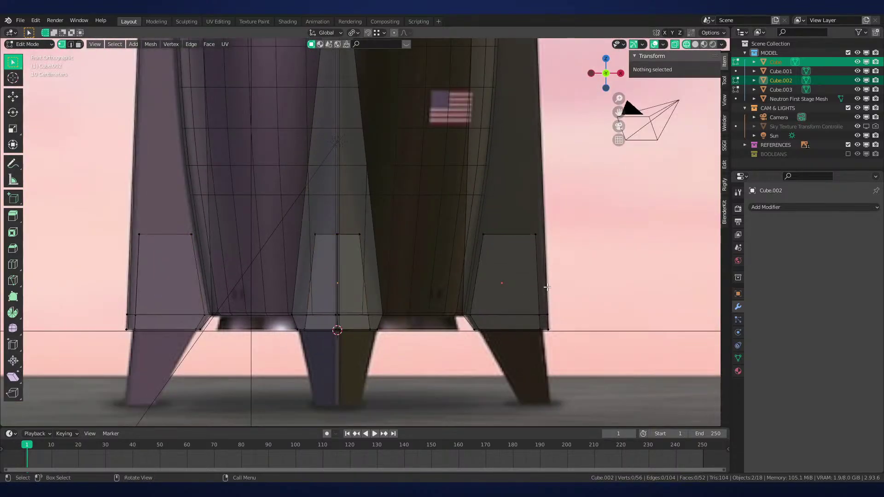
# Change the pivot point, leave edit mode and display the model in solid shading with nothing selected
pyautogui.scroll(-2, 547, 289)
pyautogui.press('.')
pyautogui.click(547, 265)
pyautogui.moveTo(546, 264); pyautogui.dragTo(523, 259, button='middle')
pyautogui.press('z')
pyautogui.click(577, 267)
pyautogui.press('Tab')
pyautogui.moveTo(578, 267)
pyautogui.mouseDown(button='middle')
pyautogui.moveTo(575, 224)
pyautogui.moveTo(573, 239)
pyautogui.mouseUp(button='middle')
pyautogui.hotkey('alt', 'a')
pyautogui.press('z')
pyautogui.click(518, 307)
pyautogui.moveTo(518, 308)
pyautogui.mouseDown(button='middle')
pyautogui.moveTo(520, 318)
pyautogui.moveTo(489, 350)
pyautogui.moveTo(496, 335)
pyautogui.moveTo(467, 275)
pyautogui.moveTo(461, 303)
pyautogui.moveTo(495, 342)
pyautogui.mouseUp(button='middle')
pyautogui.scroll(5, 450, 256)
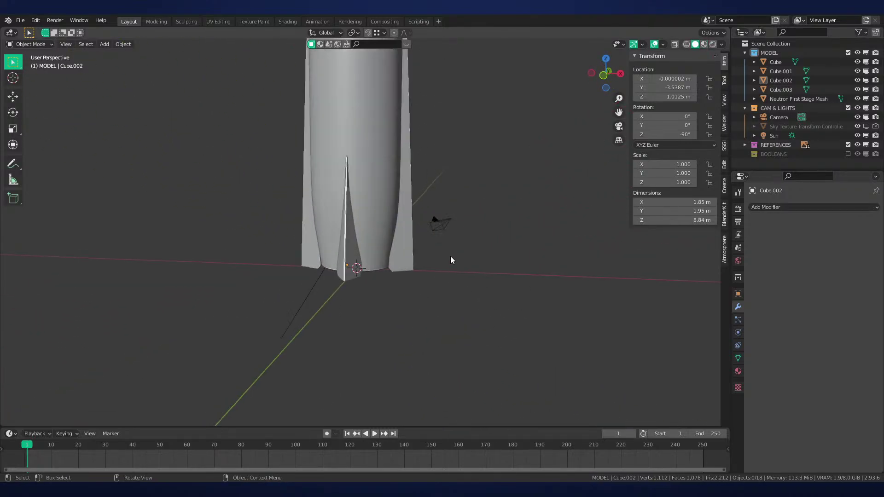
# Edit the front fin's mesh and select the horizontal edge loop near its tip, shown see-through in right view
pyautogui.moveTo(483, 237); pyautogui.dragTo(371, 293, button='middle')
pyautogui.click(407, 272)
pyautogui.press('Tab')
pyautogui.keyDown('alt'); pyautogui.click(359, 272); pyautogui.keyUp('alt')
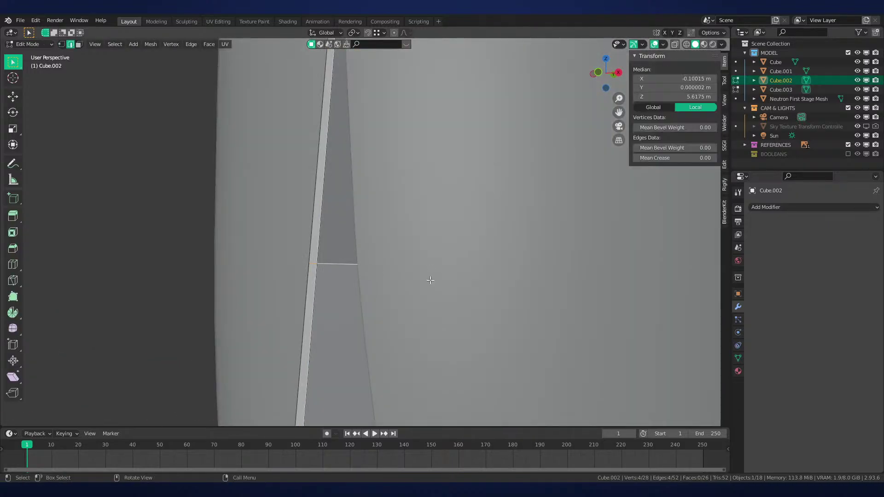
pyautogui.hotkey('alt', 'z')
pyautogui.press('KP_5')
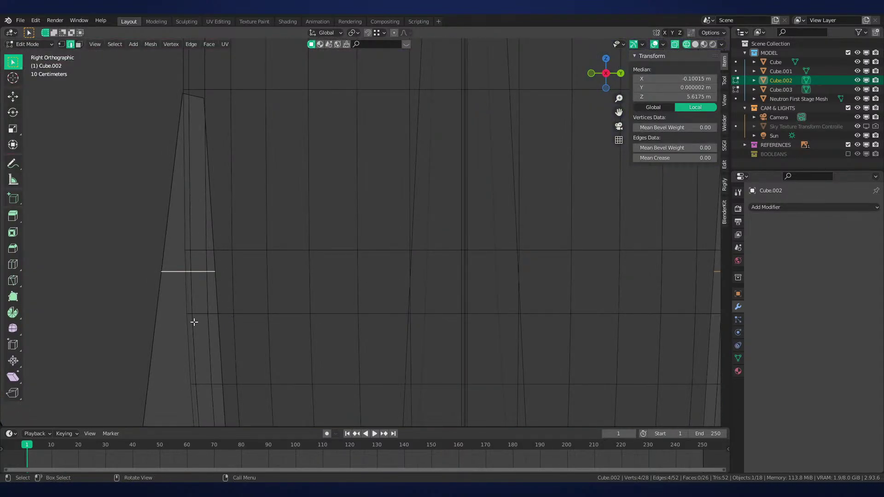
# Select the body-side vertices of the front fin's upper edge loop and edge-slide them to level the loop
pyautogui.keyDown('shift'); pyautogui.moveTo(198, 318); pyautogui.dragTo(344, 283, button='middle'); pyautogui.keyUp('shift')
pyautogui.scroll(5, 345, 283)
pyautogui.press('1')
pyautogui.moveTo(340, 227); pyautogui.dragTo(387, 253)
pyautogui.scroll(3, 435, 268)
pyautogui.keyDown('shift'); pyautogui.moveTo(327, 269); pyautogui.dragTo(461, 276, button='middle'); pyautogui.keyUp('shift')
pyautogui.scroll(3, 461, 277)
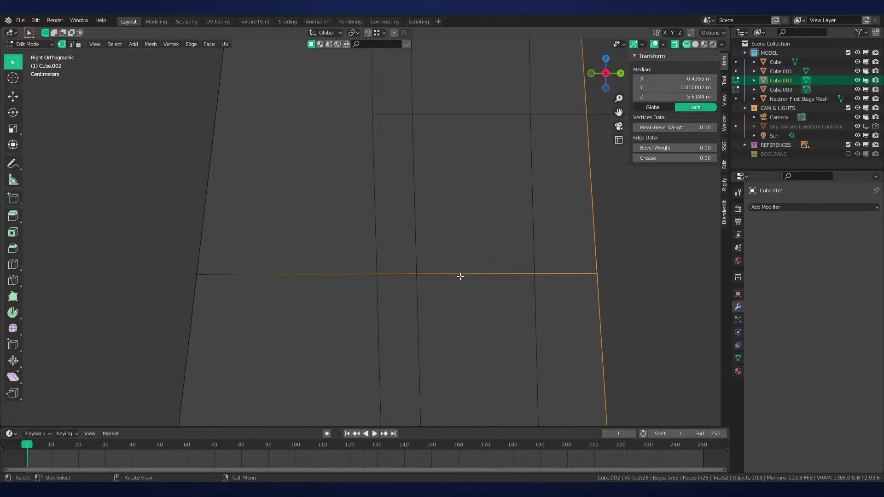
pyautogui.press('g')
pyautogui.press('g')
pyautogui.click(568, 294)
# Readjust the height of the body-side loop vertices with two more edge slides, the last by a factor of about 0.096
pyautogui.scroll(-3, 569, 295)
pyautogui.press('g')
pyautogui.press('g')
pyautogui.click(571, 293)
pyautogui.press('g')
pyautogui.press('g')
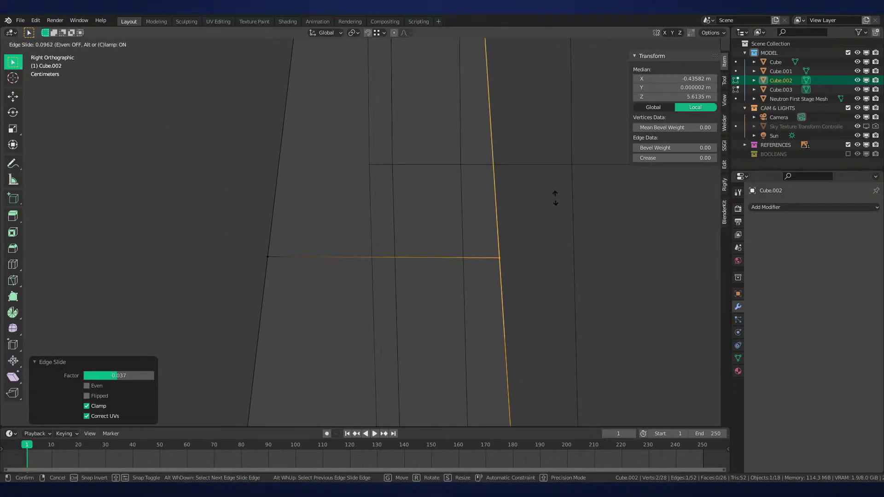
pyautogui.click(555, 199)
# Edge-slide the front fin loop's body-side vertices by a factor of about 0.005 in front view
pyautogui.press('KP_1')
pyautogui.scroll(3, 507, 267)
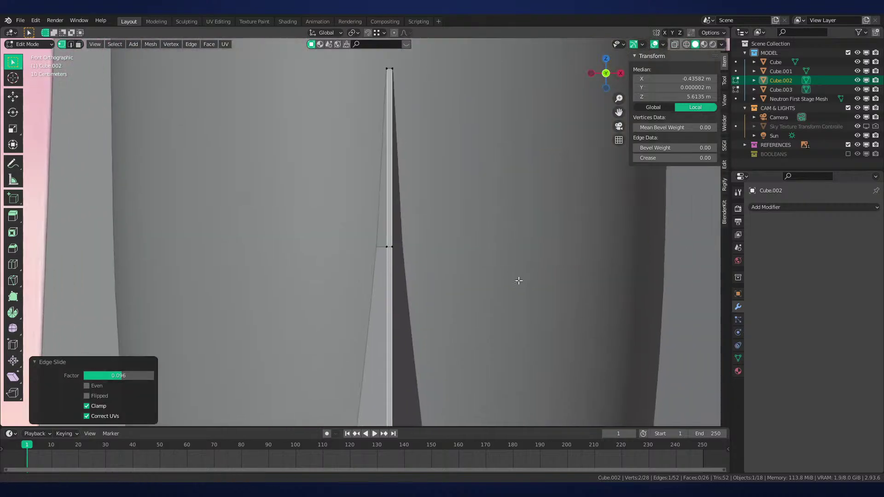
pyautogui.scroll(3, 519, 280)
pyautogui.press('z')
pyautogui.click(483, 298)
pyautogui.press('z')
pyautogui.click(520, 290)
pyautogui.press('g')
pyautogui.press('g')
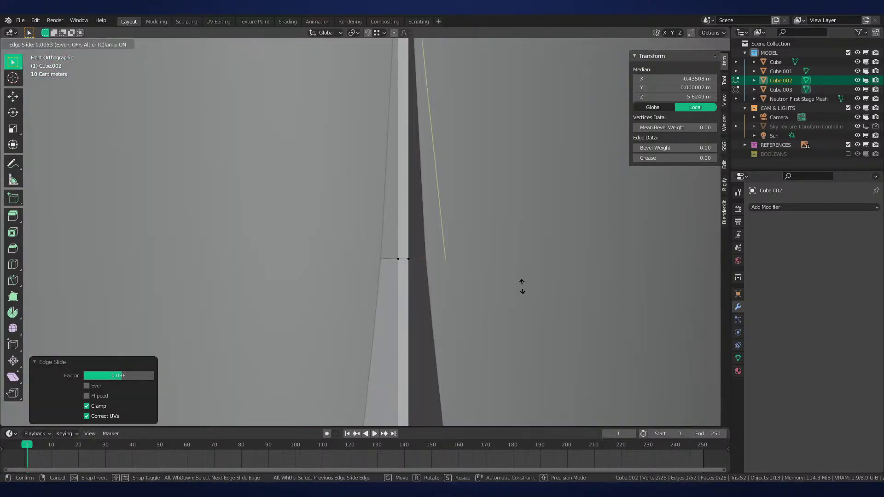
# Fine-tune the loop's level with another small edge slide in wireframe, and return to object mode in solid shading with nothing selected
pyautogui.press('z')
pyautogui.click(424, 292)
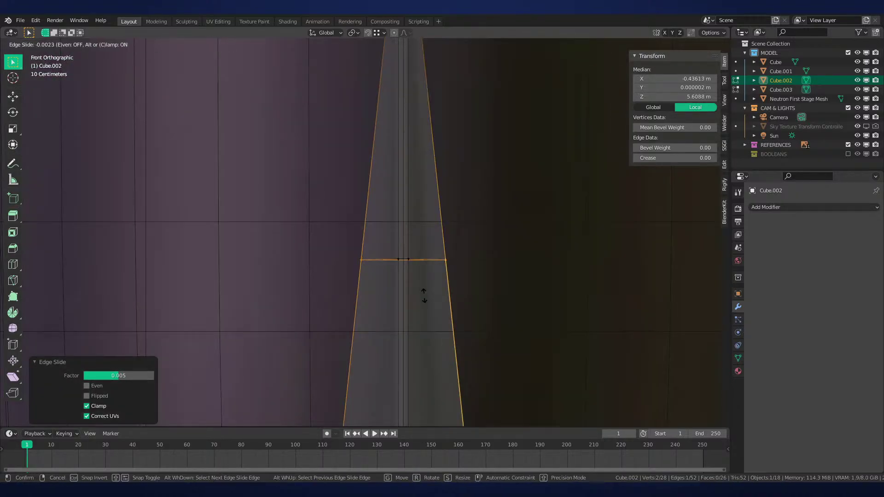
pyautogui.scroll(8, 386, 239)
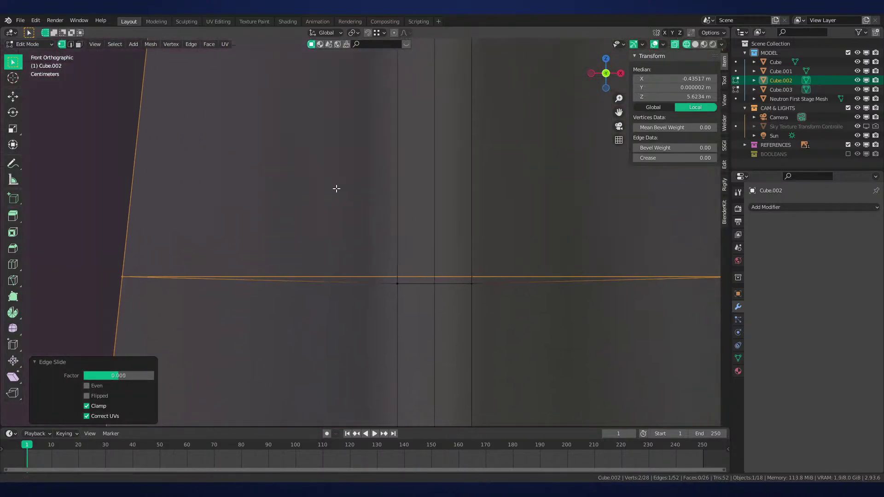
pyautogui.click(326, 235)
pyautogui.press('z')
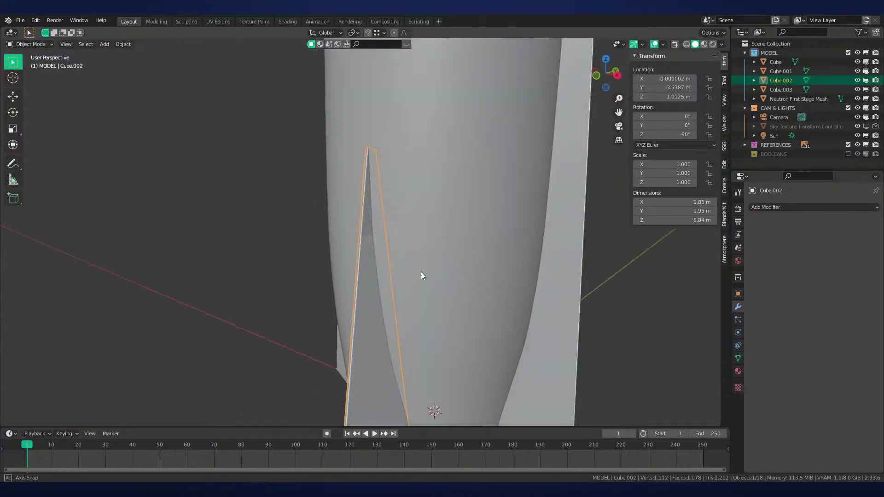
pyautogui.moveTo(420, 277)
pyautogui.mouseDown(button='middle')
pyautogui.moveTo(370, 236)
pyautogui.moveTo(458, 208)
pyautogui.moveTo(516, 278)
pyautogui.moveTo(427, 302)
pyautogui.mouseUp(button='middle')
pyautogui.click(515, 278)
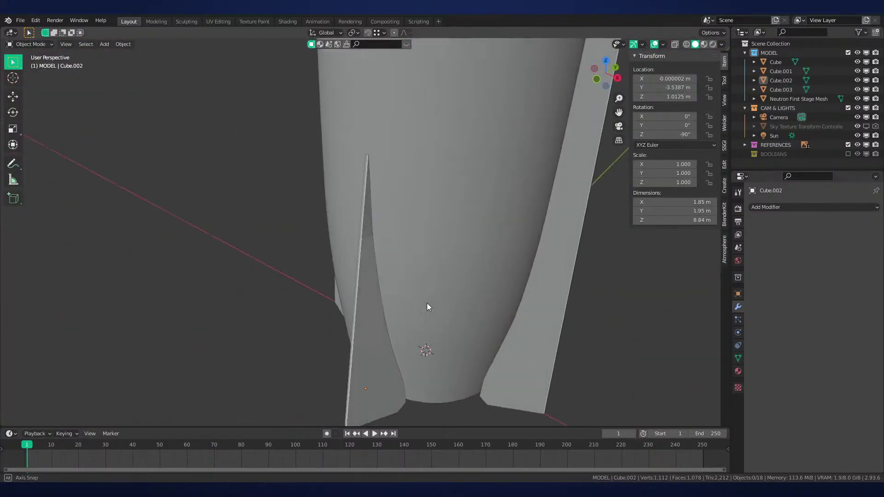
# Select the short front fin and shade it smooth
pyautogui.scroll(5, 366, 270)
pyautogui.click(366, 270)
pyautogui.rightClick(387, 262)
pyautogui.click(387, 261)
pyautogui.scroll(-5, 388, 262)
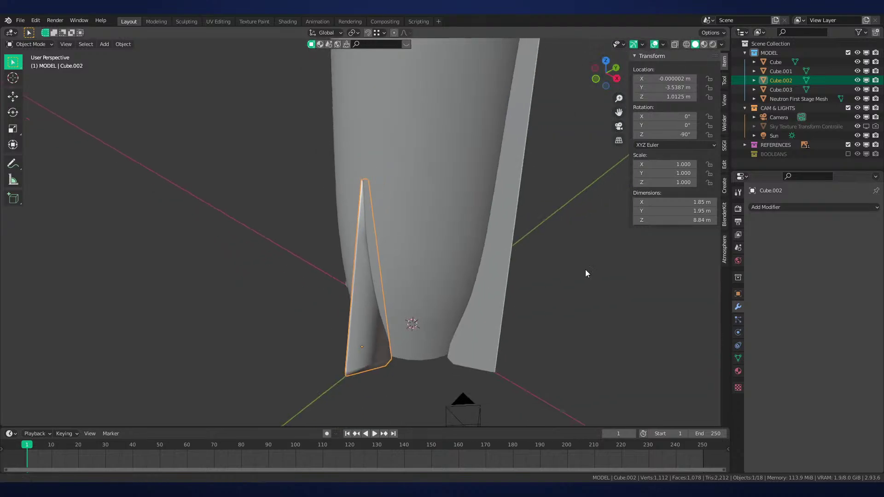
# Shade the tall side fin smooth and enable Auto Smooth at 30° on both it and the front fin
pyautogui.scroll(3, 557, 271)
pyautogui.click(557, 275)
pyautogui.click(738, 358)
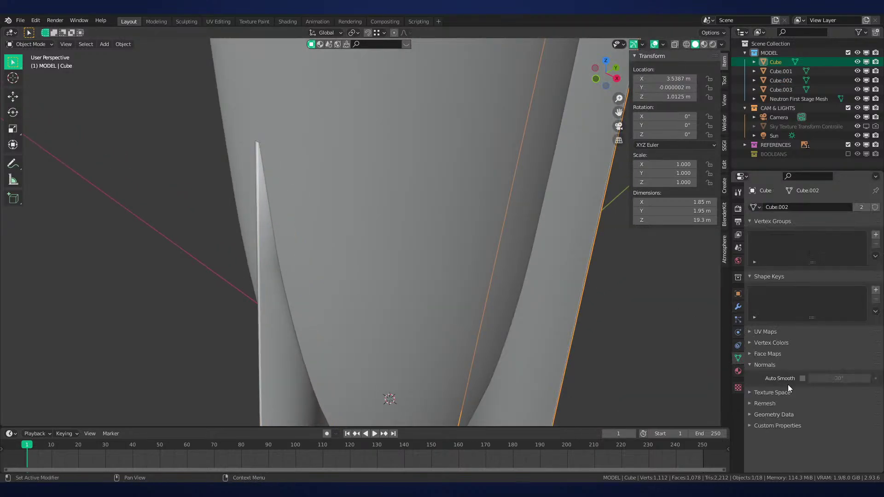
pyautogui.click(802, 378)
pyautogui.click(299, 350)
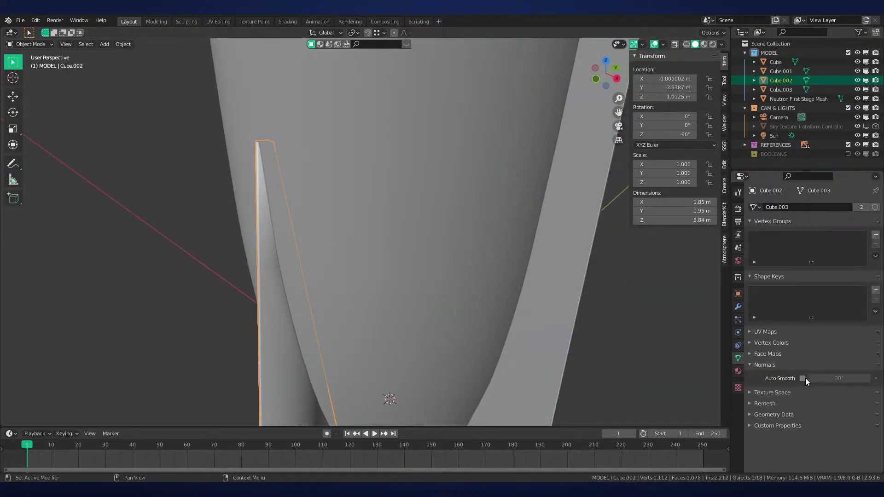
pyautogui.click(803, 378)
# Deselect everything and save the Neutron-NEW.blend file
pyautogui.scroll(-4, 433, 322)
pyautogui.hotkey('alt', 'a')
pyautogui.moveTo(433, 319); pyautogui.dragTo(407, 337, button='middle')
pyautogui.hotkey('ctrl', 's')
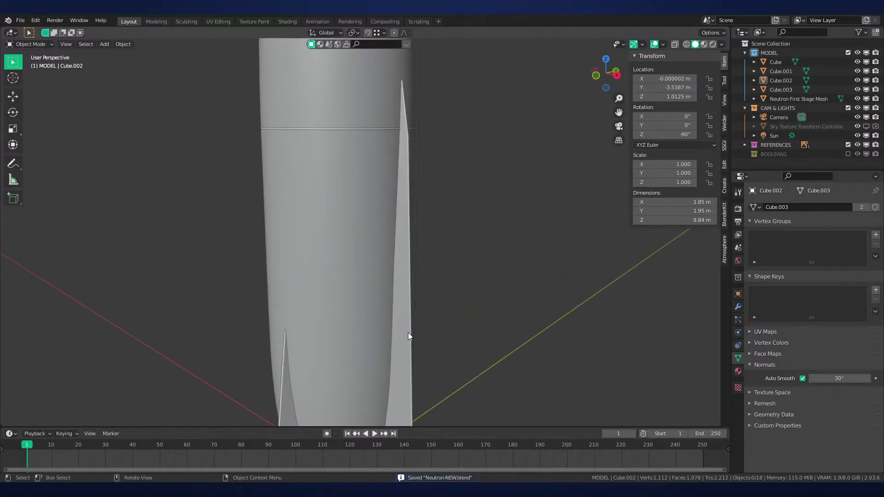
# Snap the 3D cursor to the horizontal edge near the tall side fin's tip and leave edit mode with the mesh deselected
pyautogui.moveTo(420, 273); pyautogui.dragTo(431, 247, button='middle')
pyautogui.scroll(2, 430, 248)
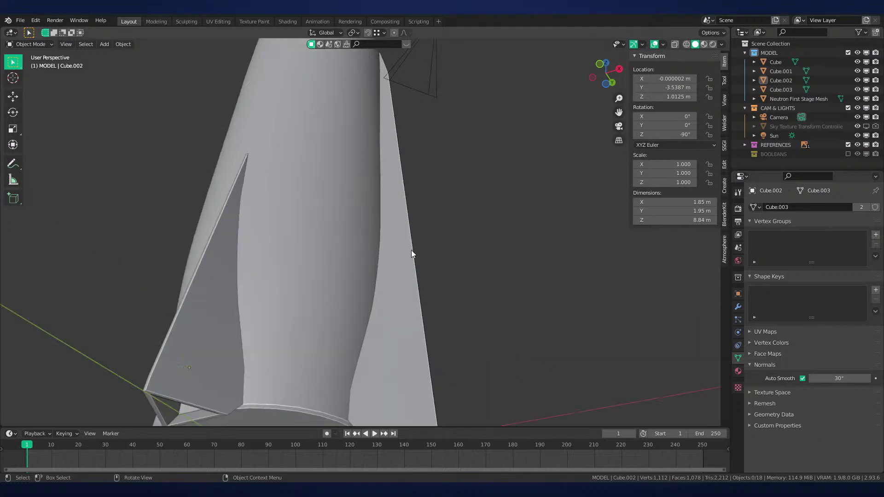
pyautogui.scroll(-2, 410, 250)
pyautogui.moveTo(369, 302); pyautogui.dragTo(385, 289, button='middle')
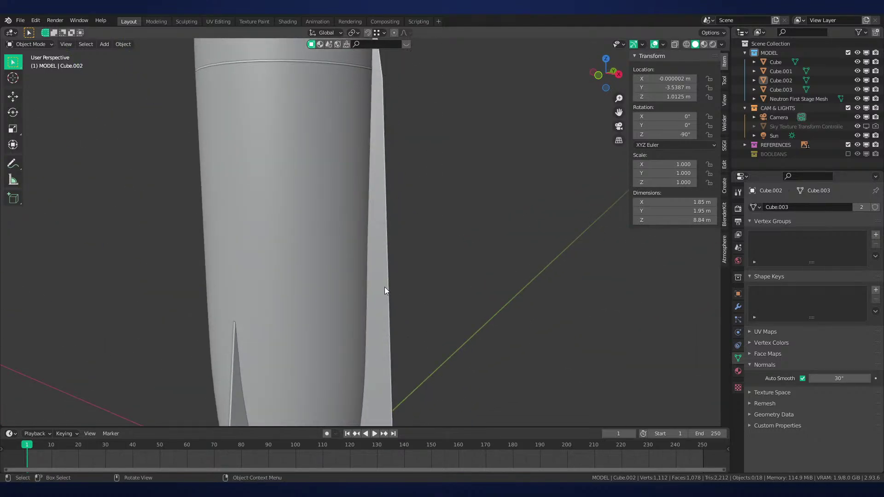
pyautogui.scroll(3, 385, 290)
pyautogui.click(398, 296)
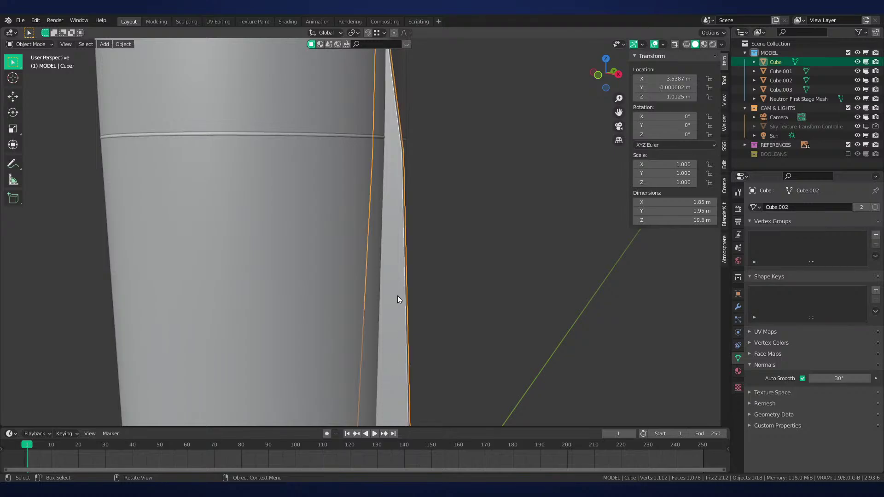
pyautogui.press('Tab')
pyautogui.press('2')
pyautogui.click(391, 151)
pyautogui.hotkey('shift', 's')
pyautogui.click(396, 183)
pyautogui.hotkey('alt', 'a')
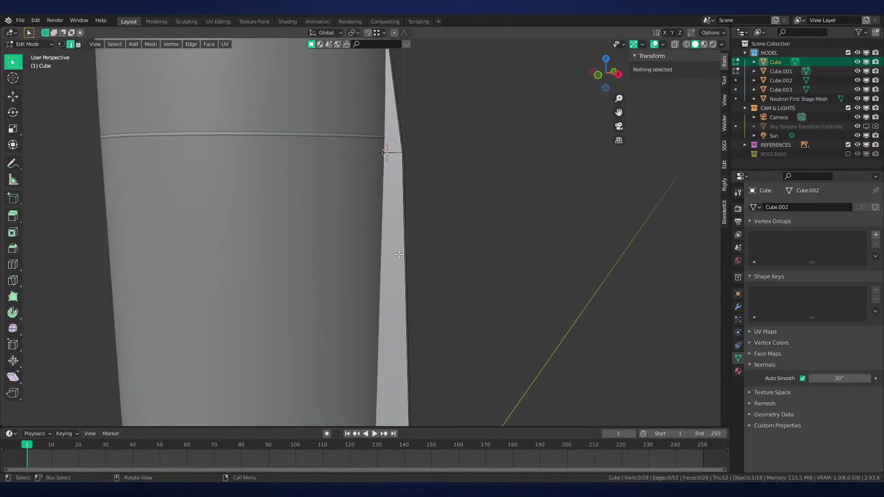
pyautogui.scroll(1, 389, 292)
pyautogui.press('Tab')
# Deselect the fin and add a 2 m mesh plane at the 3D cursor beside the tall fin
pyautogui.keyDown('shift'); pyautogui.moveTo(397, 184); pyautogui.dragTo(425, 271, button='middle'); pyautogui.keyUp('shift')
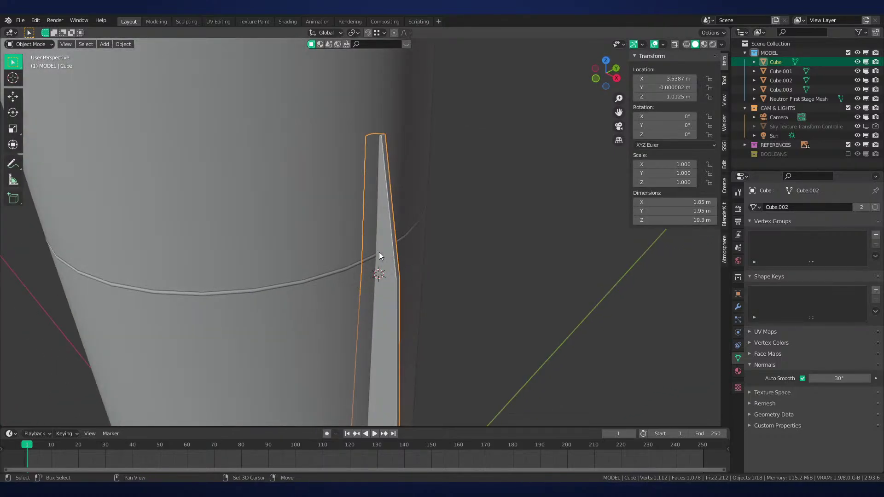
pyautogui.hotkey('alt', 'a')
pyautogui.hotkey('shift', 'a')
pyautogui.moveTo(344, 231)
pyautogui.moveTo(402, 234)
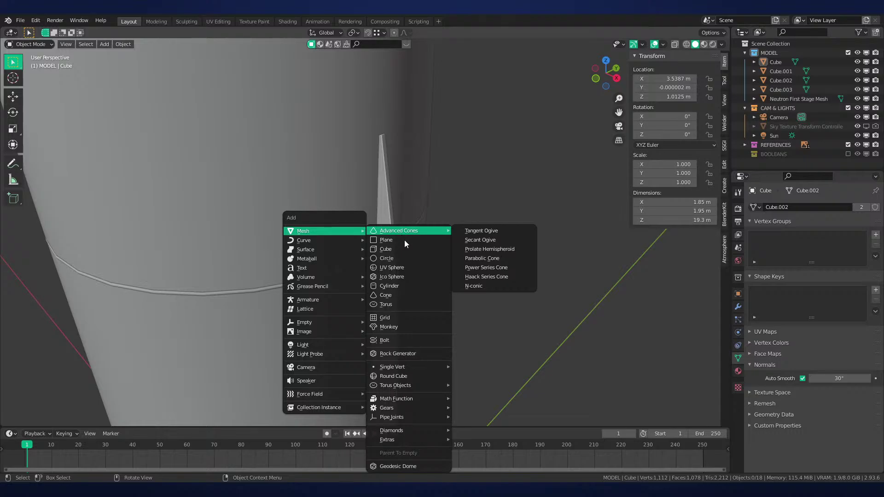
pyautogui.click(403, 241)
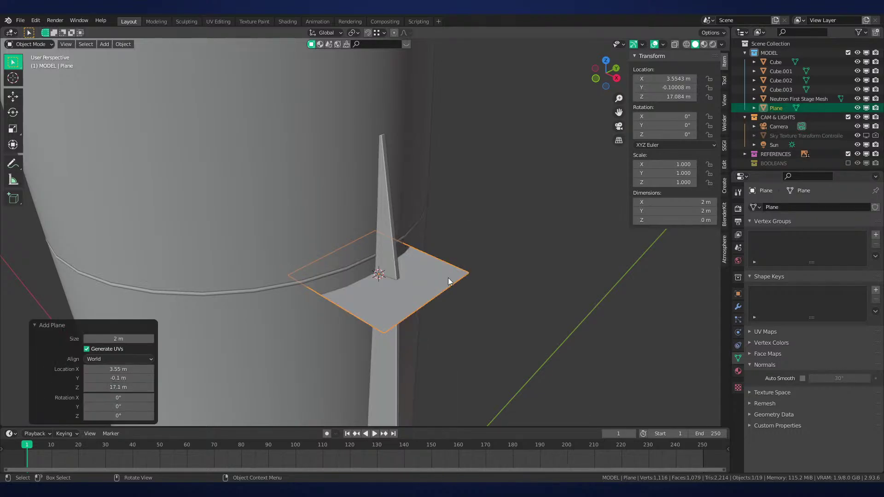
# Rotate the plane 90° about X and 45° about Z so that it stands diagonally beside the fin
pyautogui.write('rx90')
pyautogui.press('Return')
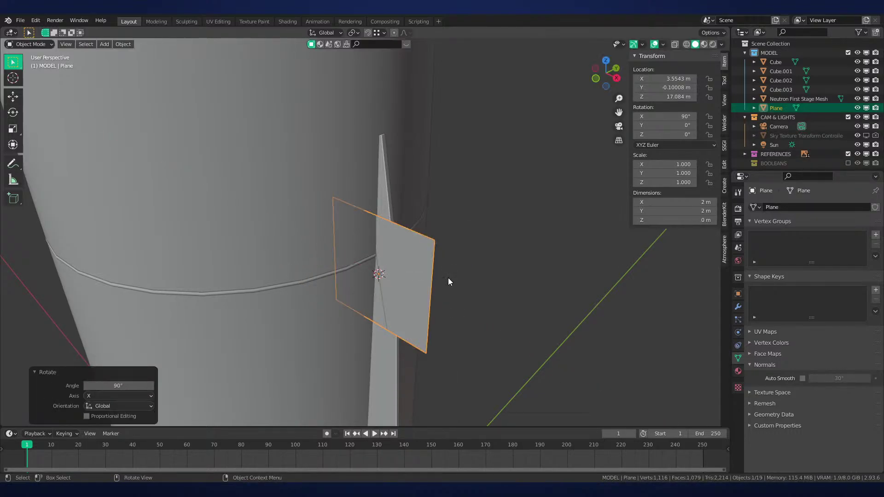
pyautogui.write('rz45')
pyautogui.press('Return')
# Move the plane horizontally toward the corner between fin and body and lower it to a height of about 14.15 m
pyautogui.press('g')
pyautogui.hotkey('shift', 'z')
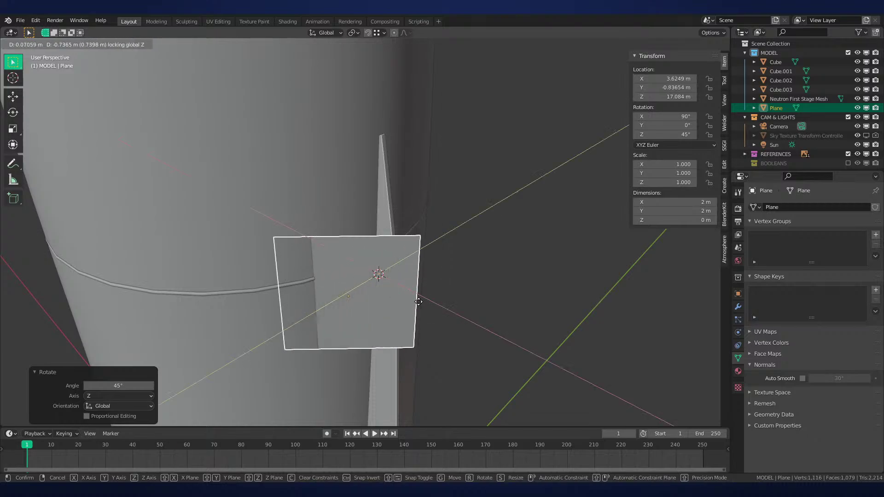
pyautogui.click(428, 304)
pyautogui.moveTo(430, 304); pyautogui.dragTo(430, 295, button='middle')
pyautogui.press('g')
pyautogui.press('z')
pyautogui.click(443, 67)
# Scale the plane's mesh down to about 0.865 m square and shift the plane horizontally across the fin's side
pyautogui.moveTo(459, 211); pyautogui.dragTo(465, 235, button='middle')
pyautogui.press('Tab')
pyautogui.press('s')
pyautogui.click(461, 210)
pyautogui.press('Tab')
pyautogui.press('g')
pyautogui.hotkey('shift', 'x')
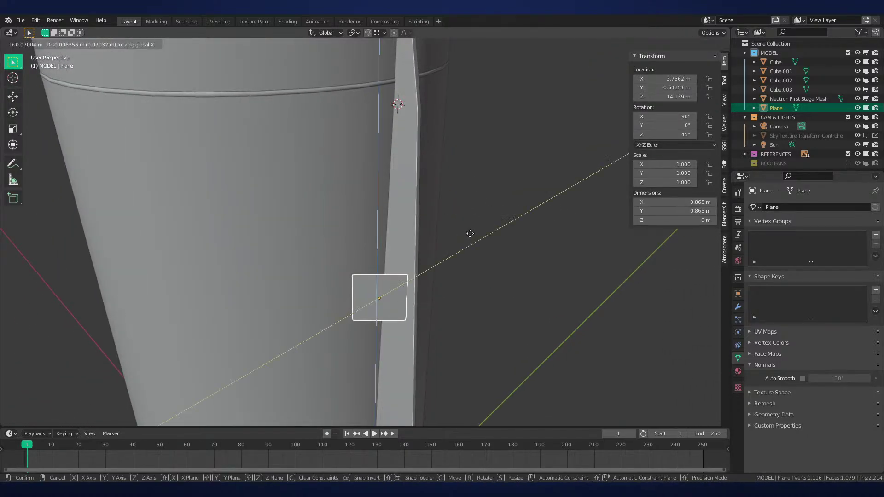
pyautogui.hotkey('shift', 'z')
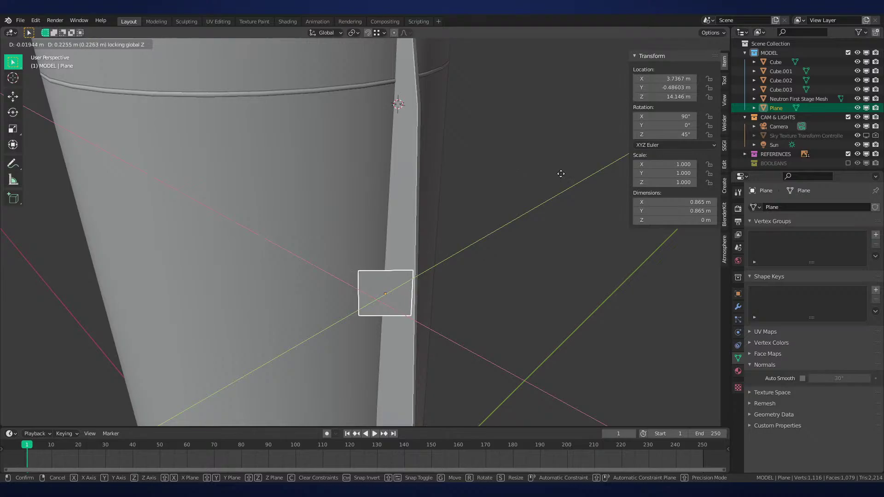
pyautogui.click(555, 160)
# Narrow the plane's mesh along local X to about 0.52 m and readjust the plane's horizontal position
pyautogui.press('Tab')
pyautogui.press('s')
pyautogui.press('x')
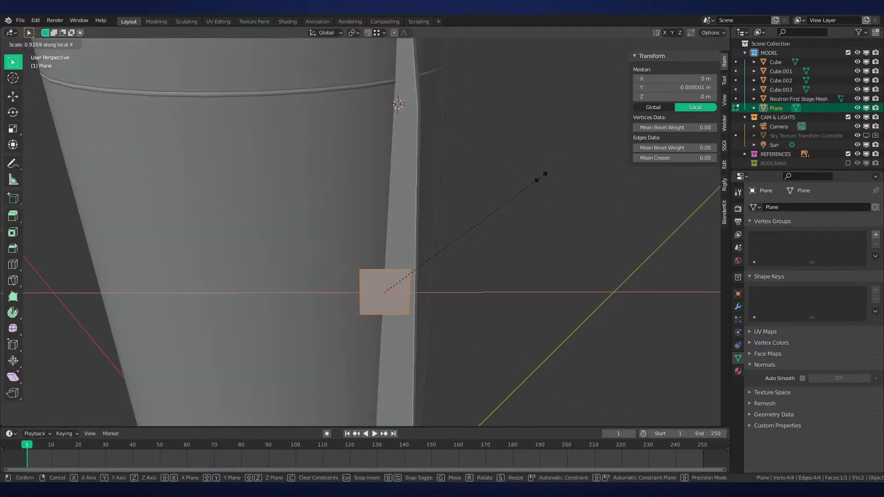
pyautogui.click(490, 229)
pyautogui.press('Tab')
pyautogui.press('g')
pyautogui.hotkey('shift', 'z')
pyautogui.click(491, 225)
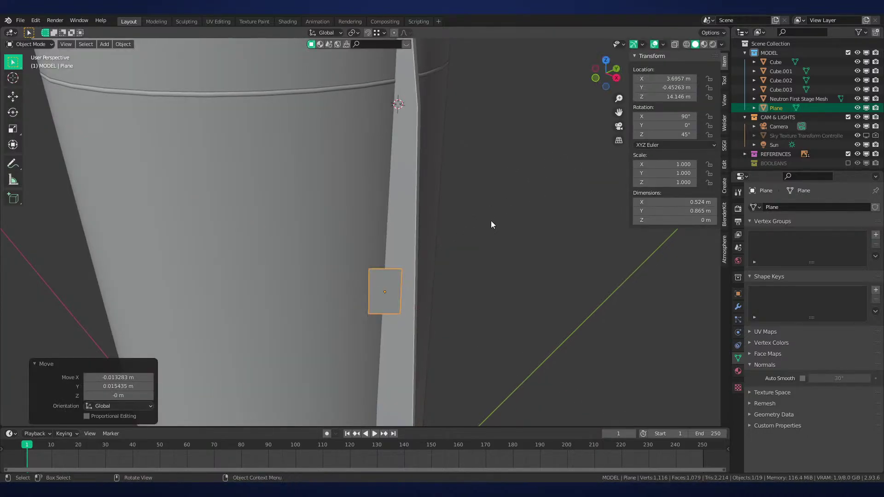
pyautogui.press('KP_Decimal')
pyautogui.scroll(-3, 432, 218)
pyautogui.moveTo(432, 217); pyautogui.dragTo(446, 225, button='middle')
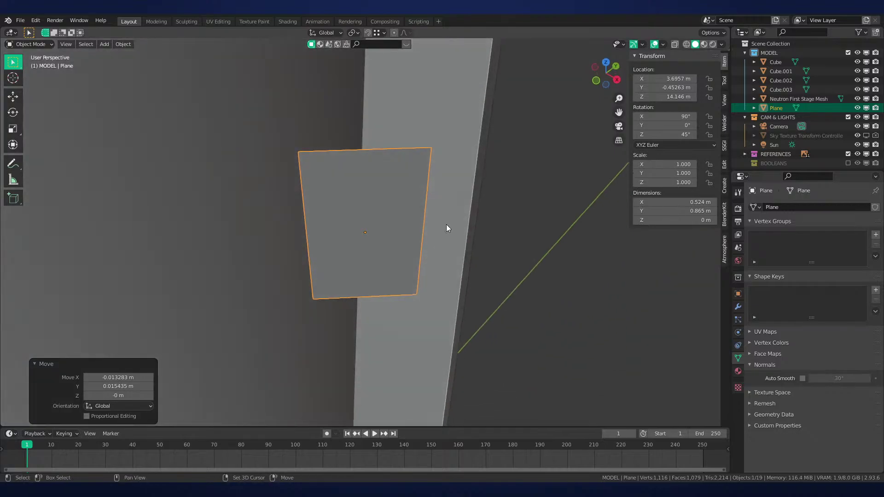
pyautogui.scroll(-4, 446, 224)
pyautogui.keyDown('shift'); pyautogui.moveTo(386, 167); pyautogui.dragTo(388, 254, button='middle'); pyautogui.keyUp('shift')
pyautogui.scroll(-4, 399, 177)
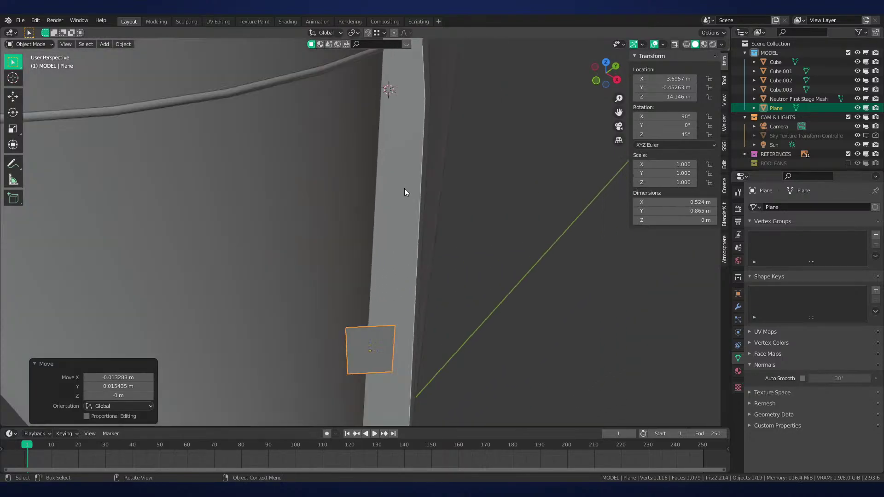
pyautogui.click(404, 193)
pyautogui.moveTo(404, 200)
pyautogui.mouseDown(button='middle')
pyautogui.moveTo(401, 242)
pyautogui.moveTo(422, 259)
pyautogui.moveTo(409, 214)
pyautogui.mouseUp(button='middle')
pyautogui.press('g')
pyautogui.rightClick(420, 211)
pyautogui.press('g')
pyautogui.rightClick(421, 236)
# Edit the small plane's mesh and subdivide it with 20 cuts
pyautogui.scroll(3, 394, 239)
pyautogui.keyDown('shift'); pyautogui.moveTo(399, 309); pyautogui.dragTo(410, 256, button='middle'); pyautogui.keyUp('shift')
pyautogui.click(377, 255)
pyautogui.scroll(1, 405, 274)
pyautogui.press('Tab')
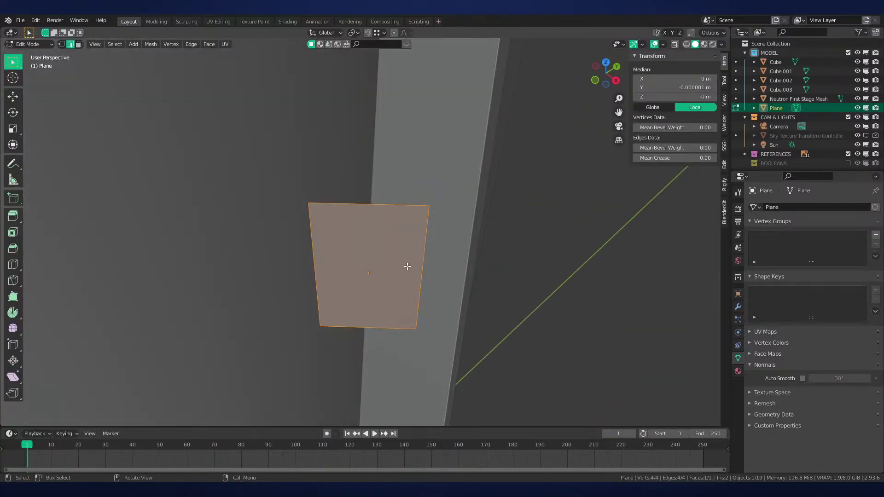
pyautogui.rightClick(406, 266)
pyautogui.click(423, 203)
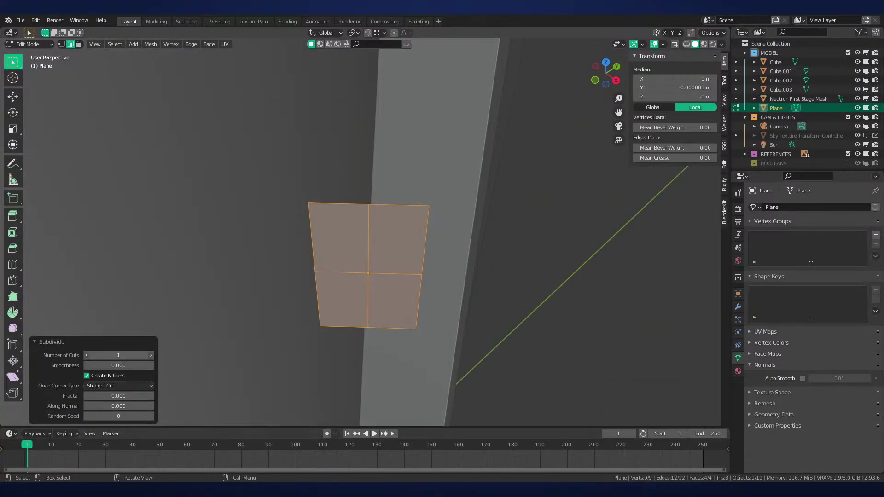
pyautogui.write('20')
pyautogui.press('Return')
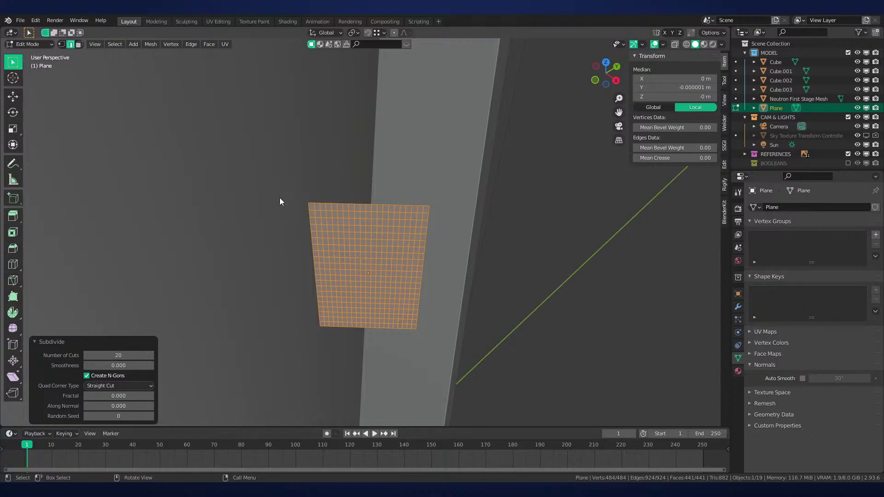
# Select the plane's vertical border edge on the body side and assign it to a new vertex group named Attach with weight 1.000
pyautogui.scroll(3, 279, 202)
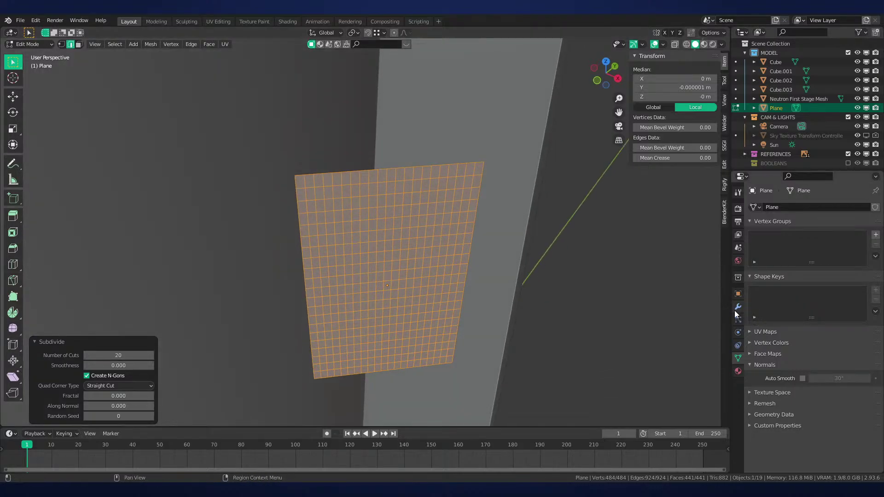
pyautogui.hotkey('alt', 'a')
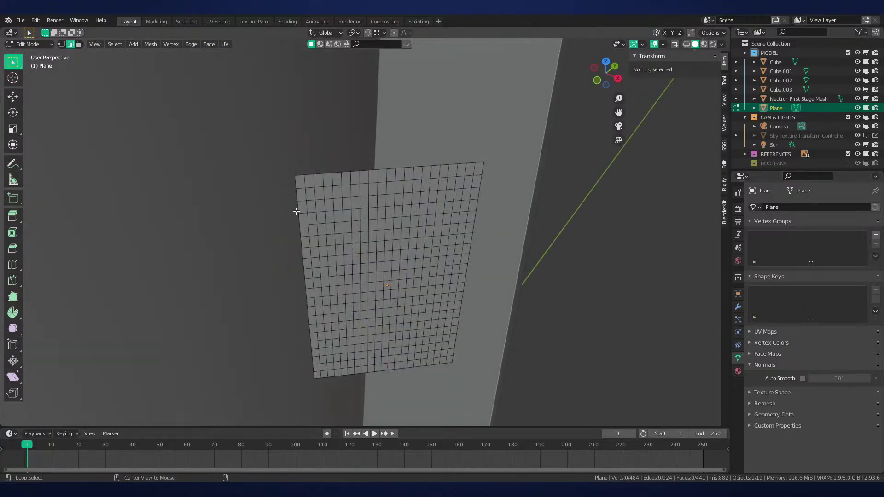
pyautogui.keyDown('alt'); pyautogui.click(298, 210); pyautogui.keyUp('alt')
pyautogui.click(876, 235)
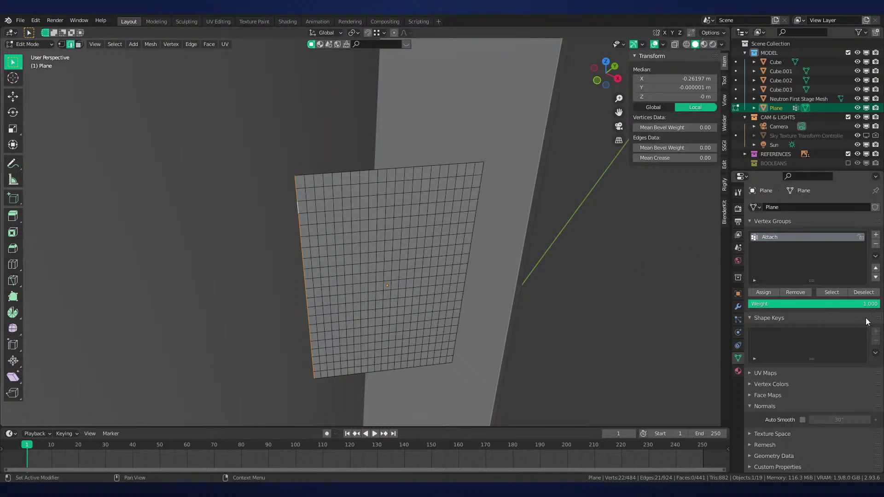
# Assign successive vertical edge loops inward from the plane's border to the Attach vertex group with weights decreasing from 0.8 to 0.2
pyautogui.keyDown('alt'); pyautogui.click(307, 209); pyautogui.keyUp('alt')
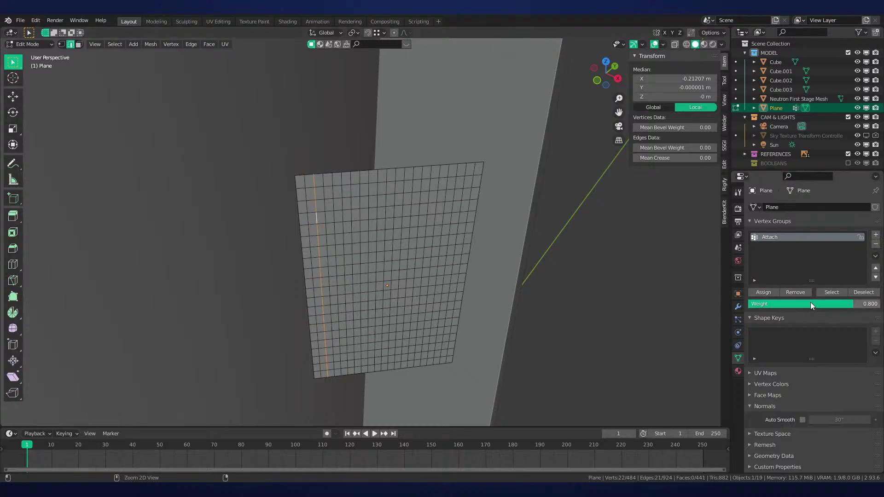
pyautogui.press('Return')
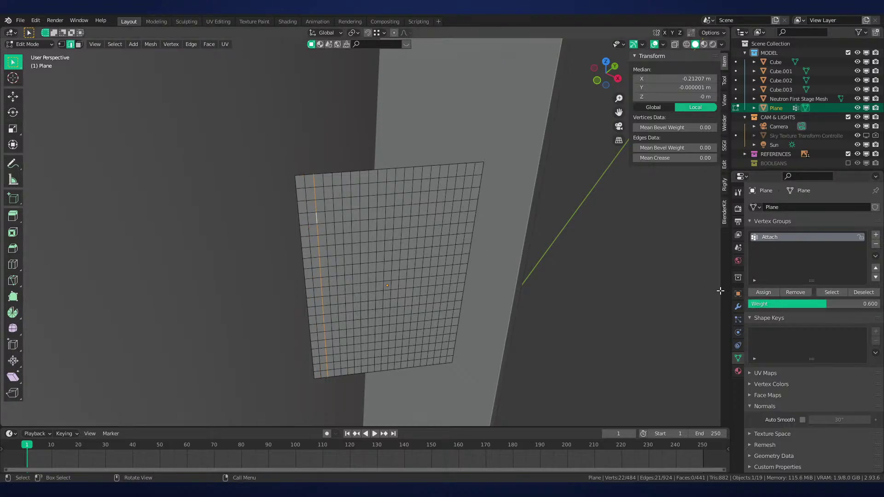
pyautogui.keyDown('alt'); pyautogui.click(328, 207); pyautogui.keyUp('alt')
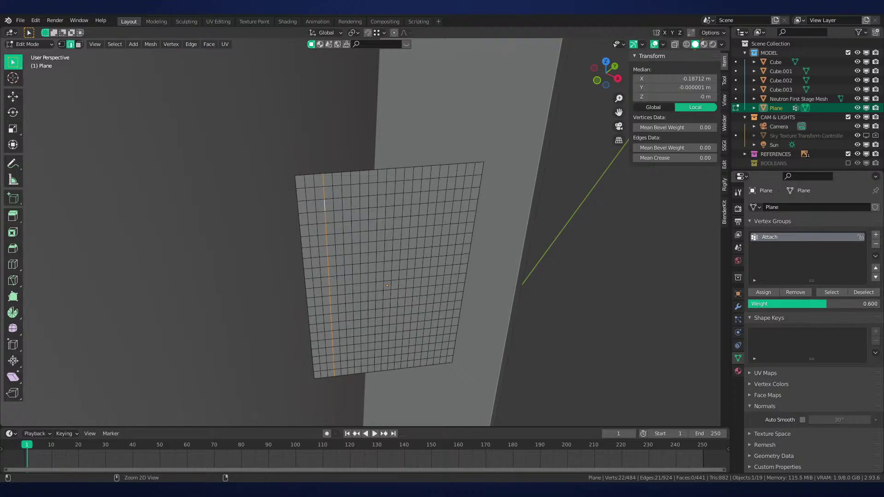
pyautogui.click(776, 290)
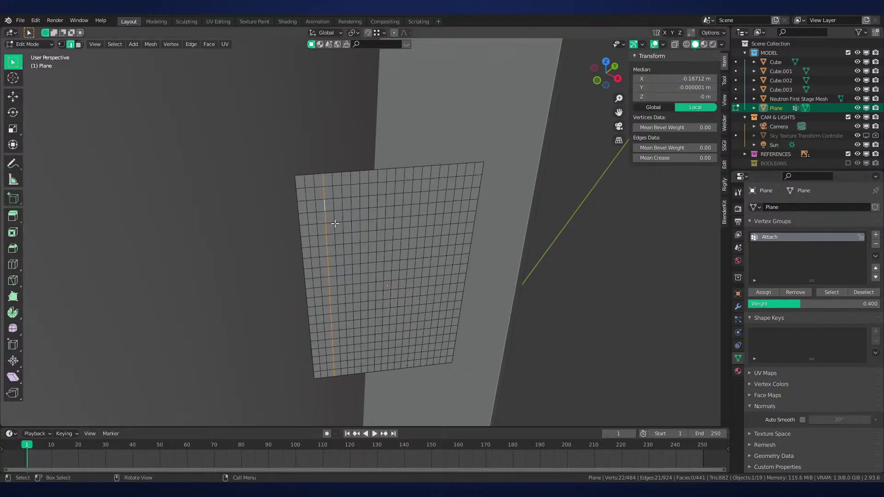
pyautogui.keyDown('alt'); pyautogui.click(336, 215); pyautogui.keyUp('alt')
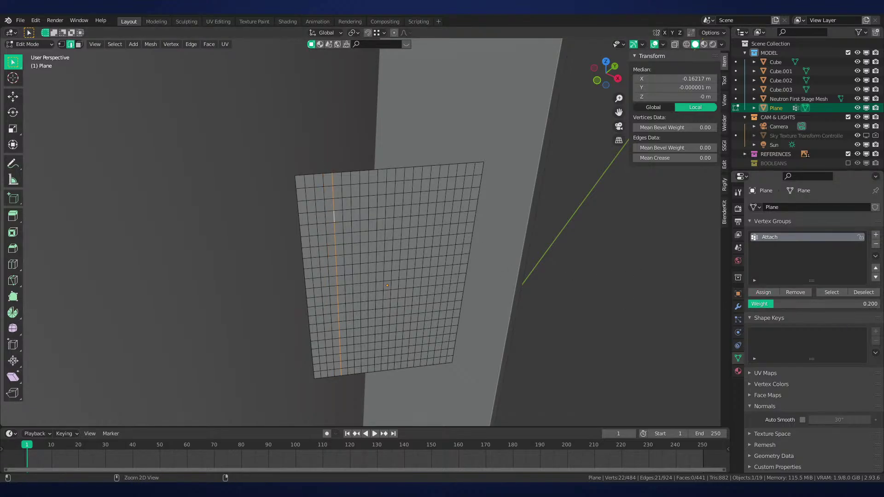
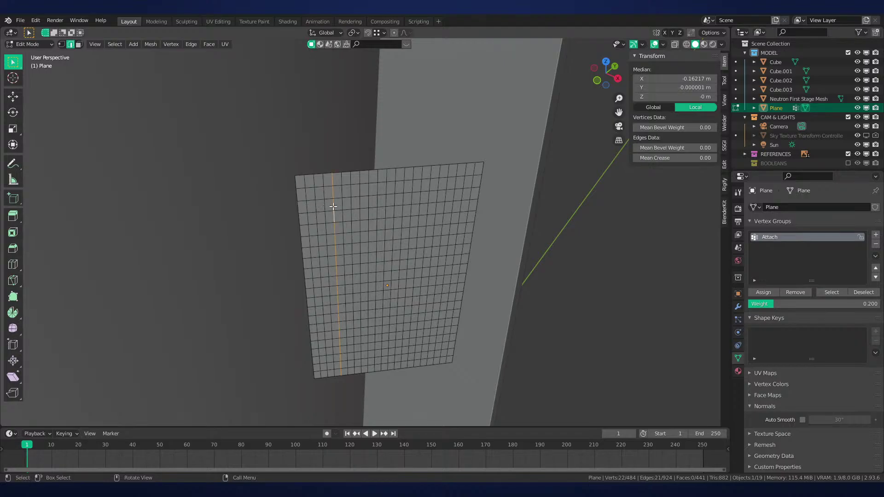
# Add a Shrinkwrap modifier to the plane, limited to vertex group Attach and targeting the Neutron First Stage Mesh
pyautogui.moveTo(395, 210); pyautogui.dragTo(742, 294, button='middle')
pyautogui.click(738, 306)
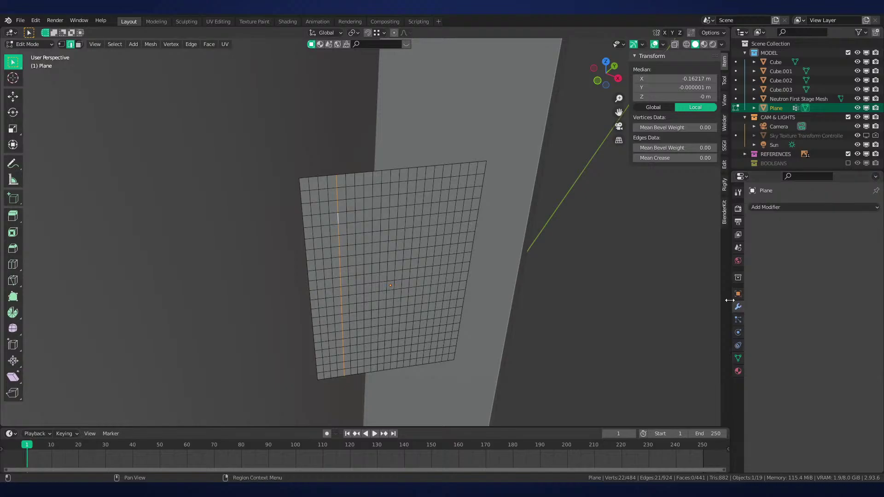
pyautogui.press('Tab')
pyautogui.click(779, 207)
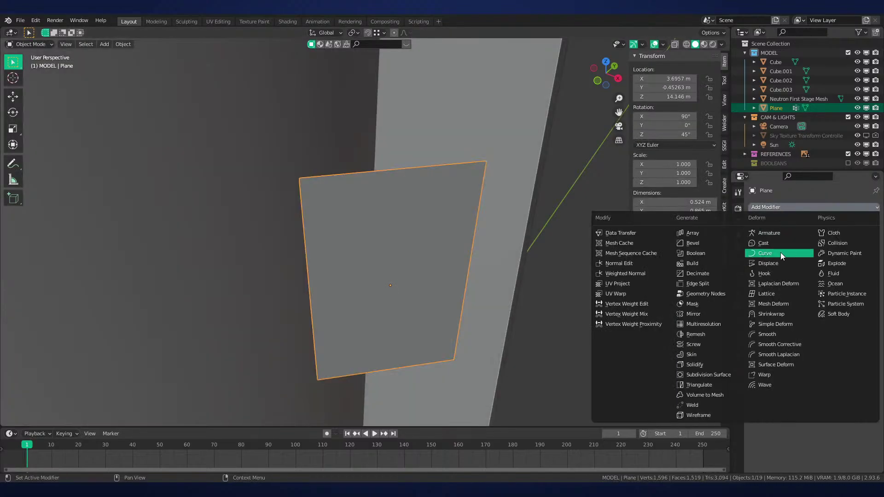
pyautogui.click(783, 313)
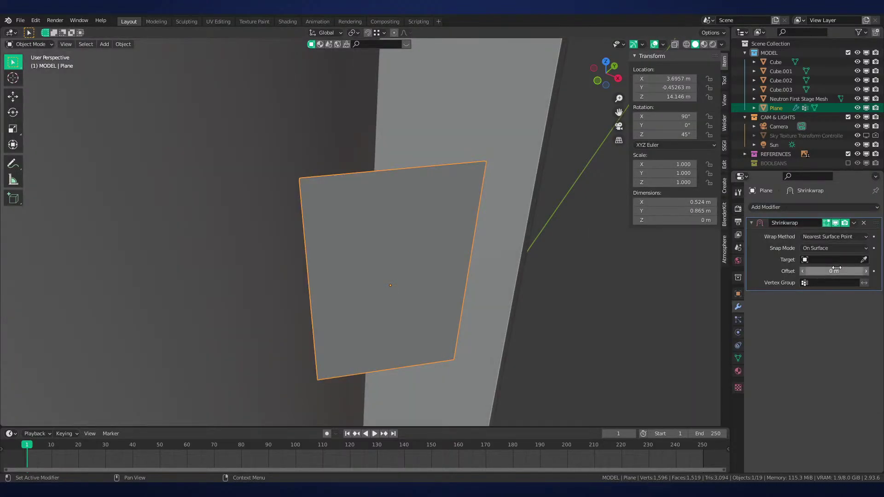
pyautogui.click(828, 282)
pyautogui.click(793, 294)
pyautogui.scroll(-4, 426, 217)
pyautogui.scroll(5, 437, 233)
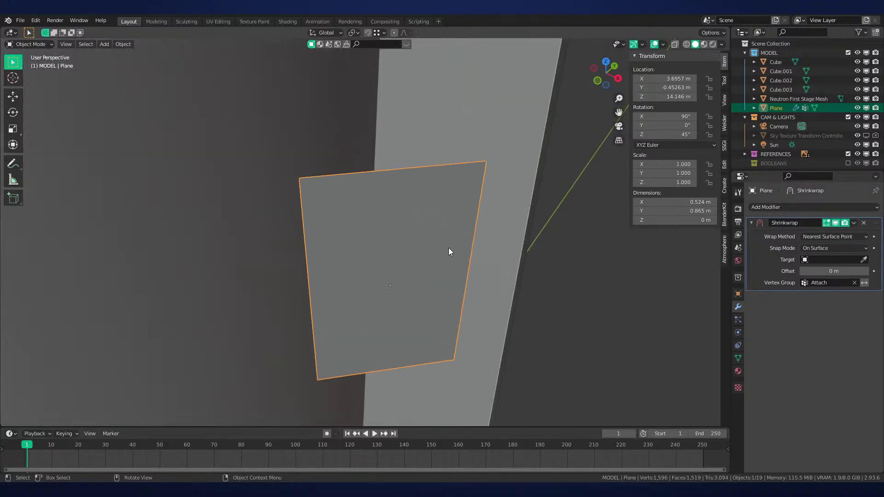
pyautogui.keyDown('shift'); pyautogui.moveTo(645, 250); pyautogui.dragTo(646, 251, button='middle'); pyautogui.keyUp('shift')
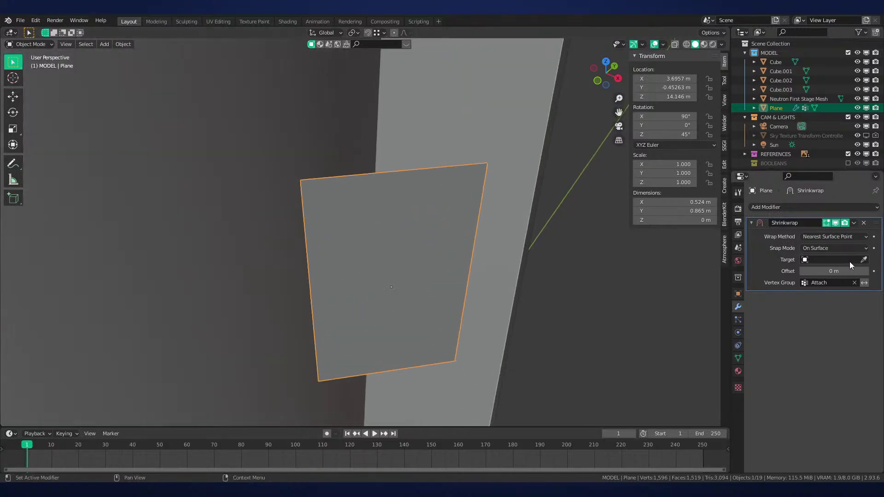
pyautogui.click(210, 191)
pyautogui.moveTo(226, 199); pyautogui.dragTo(453, 283, button='middle')
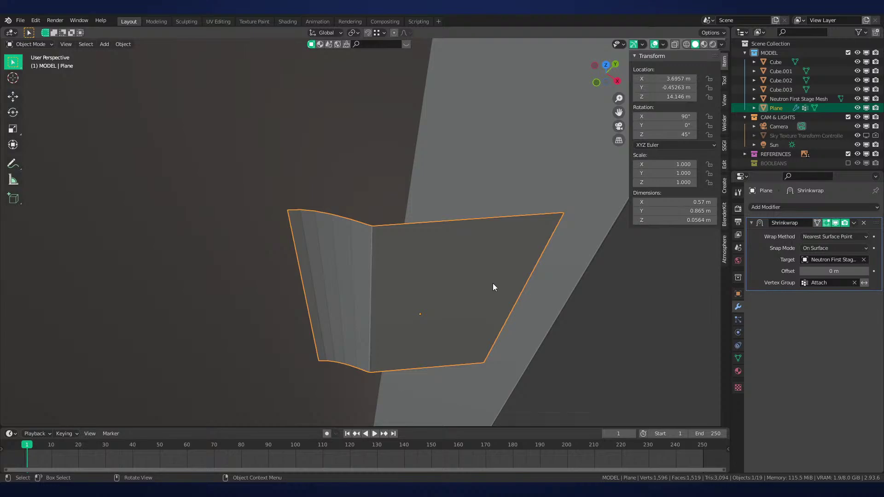
pyautogui.press('r')
pyautogui.press('z')
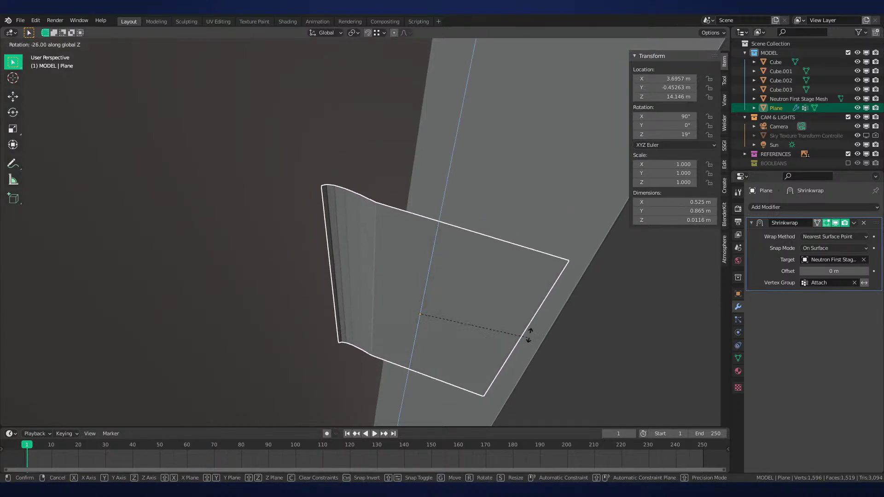
pyautogui.rightClick(569, 229)
pyautogui.press('g')
pyautogui.rightClick(556, 233)
# Shade the shrinkwrapped plane smooth
pyautogui.scroll(-3, 534, 241)
pyautogui.moveTo(555, 233); pyautogui.dragTo(512, 275, button='middle')
pyautogui.click(535, 241)
pyautogui.scroll(3, 506, 248)
pyautogui.click(473, 252)
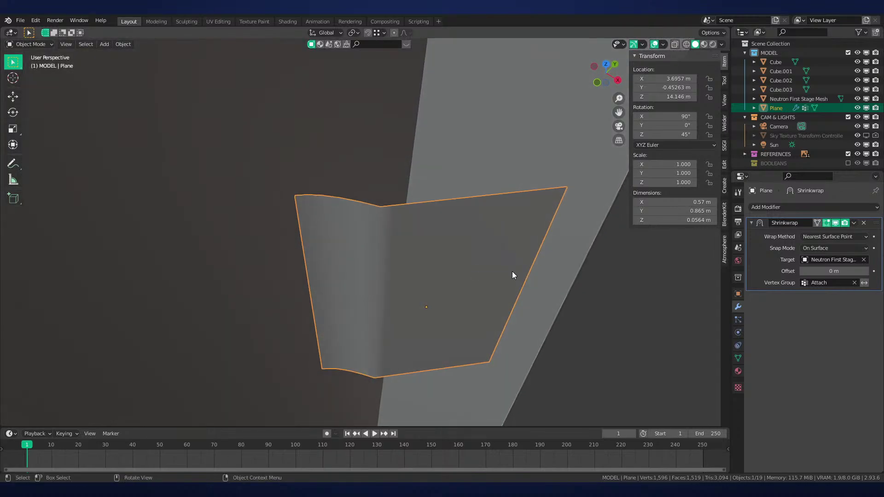
# Add a Data Transfer modifier to the plane below the Shrinkwrap modifier and deselect everything
pyautogui.click(737, 346)
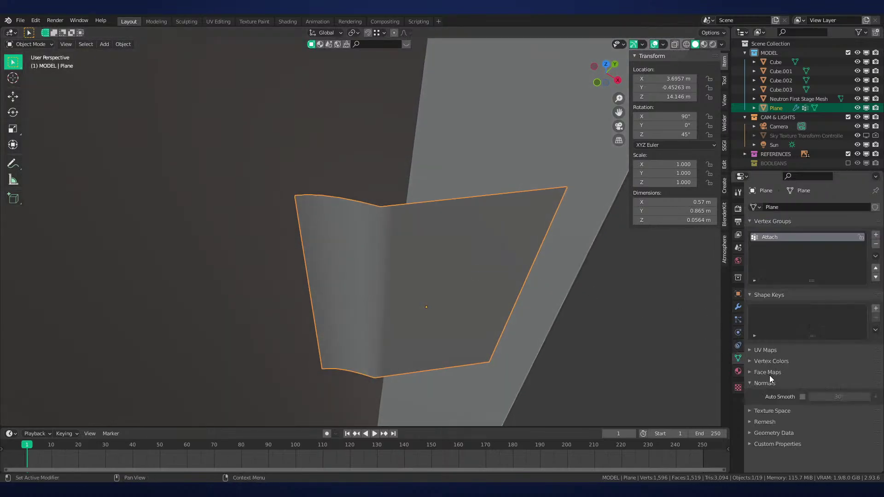
pyautogui.click(737, 306)
pyautogui.click(559, 286)
pyautogui.moveTo(561, 287); pyautogui.dragTo(465, 246, button='middle')
pyautogui.click(465, 247)
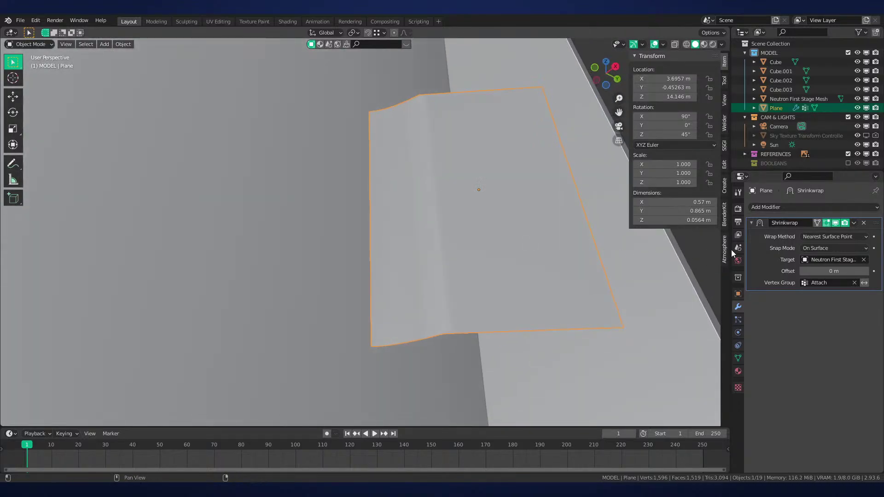
pyautogui.click(775, 207)
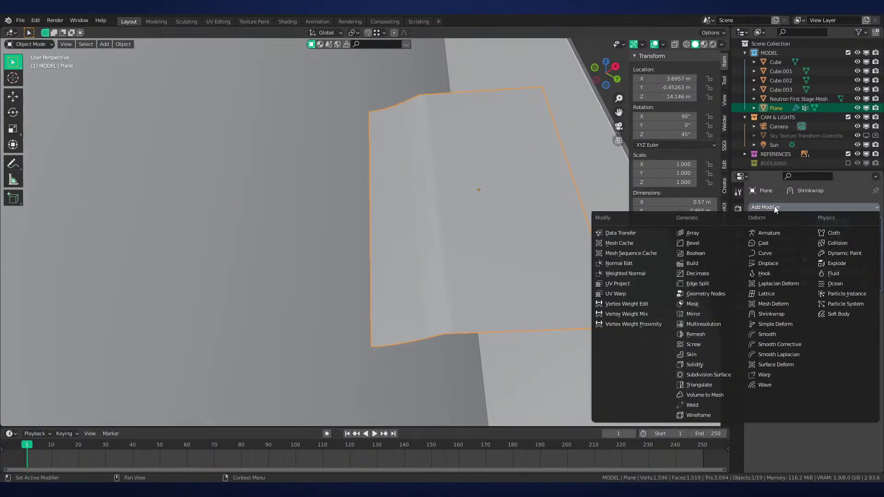
pyautogui.click(634, 234)
pyautogui.moveTo(632, 235); pyautogui.dragTo(549, 247, button='middle')
pyautogui.hotkey('alt', 'a')
pyautogui.scroll(-1, 552, 247)
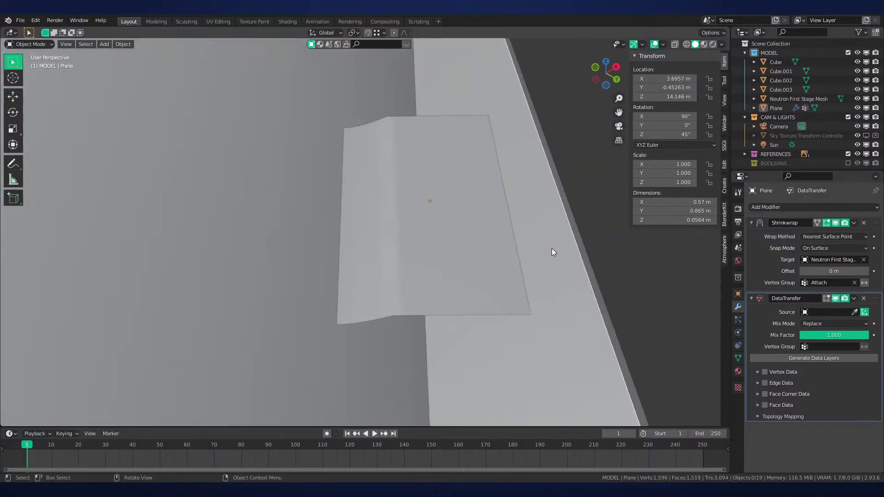
# Enable face corner data with custom normals and Nearest Face Interpolated mapping in the Data Transfer modifier, limited to vertex group Attach
pyautogui.click(758, 394)
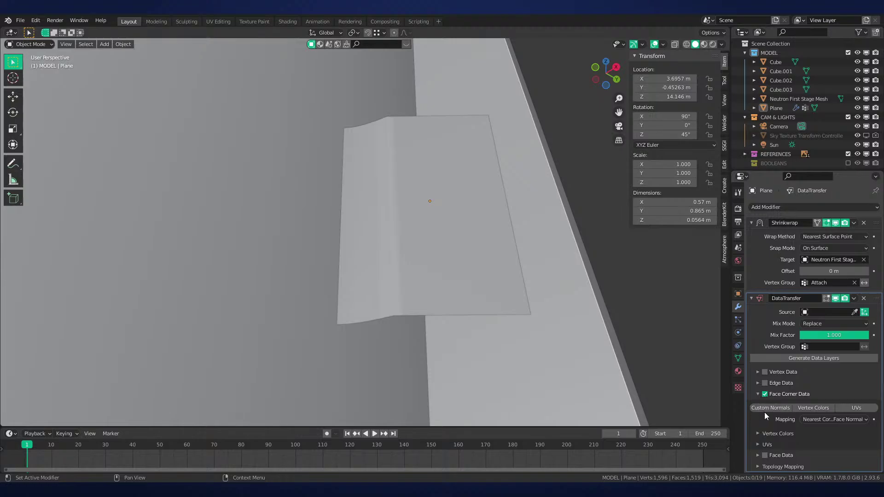
pyautogui.click(772, 408)
pyautogui.click(812, 419)
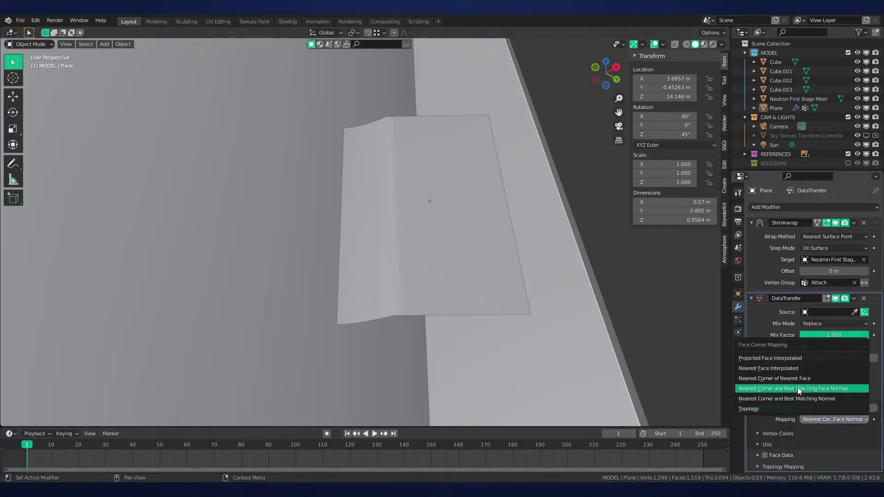
pyautogui.click(799, 368)
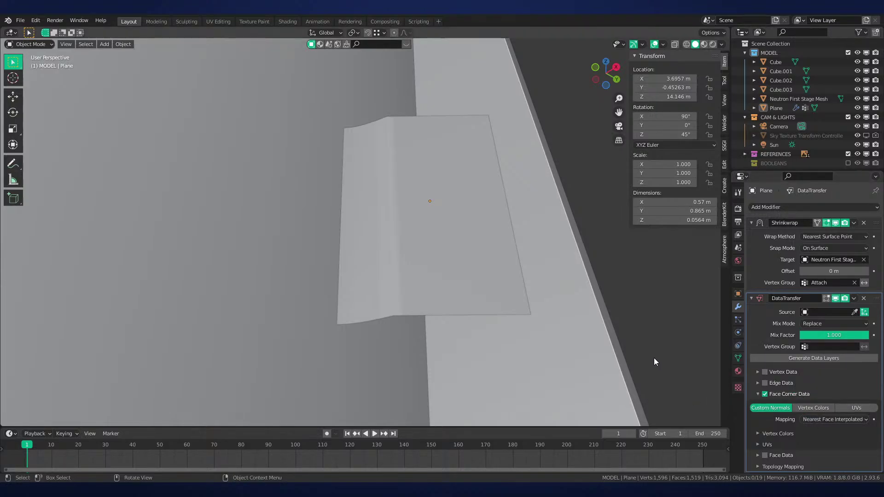
pyautogui.click(809, 347)
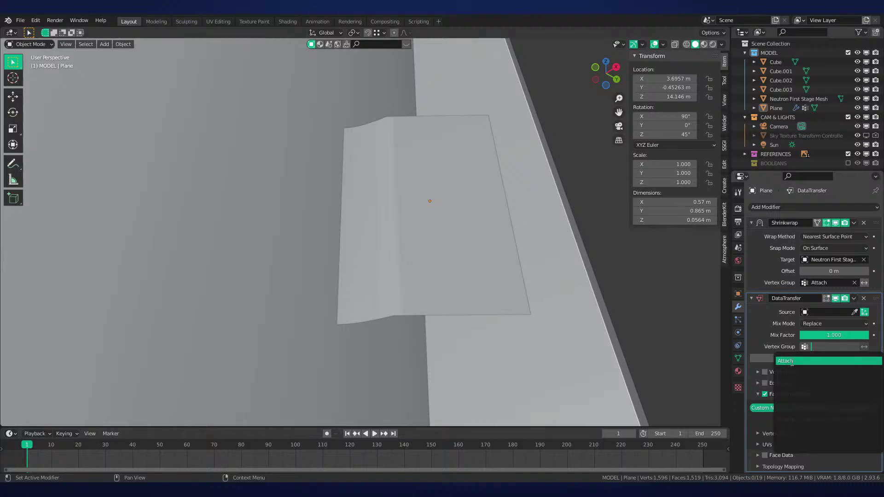
pyautogui.click(796, 360)
# Set the Neutron First Stage Mesh as the Data Transfer modifier's source object
pyautogui.moveTo(532, 281); pyautogui.dragTo(465, 306, button='middle')
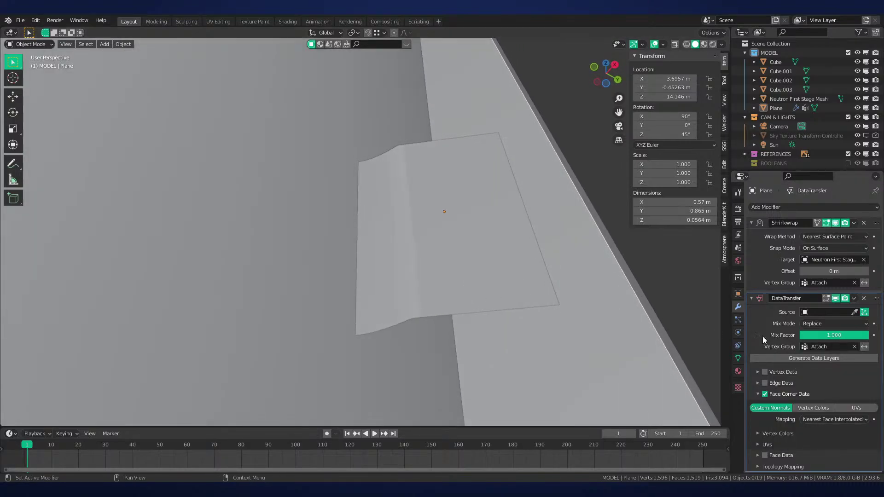
pyautogui.click(854, 312)
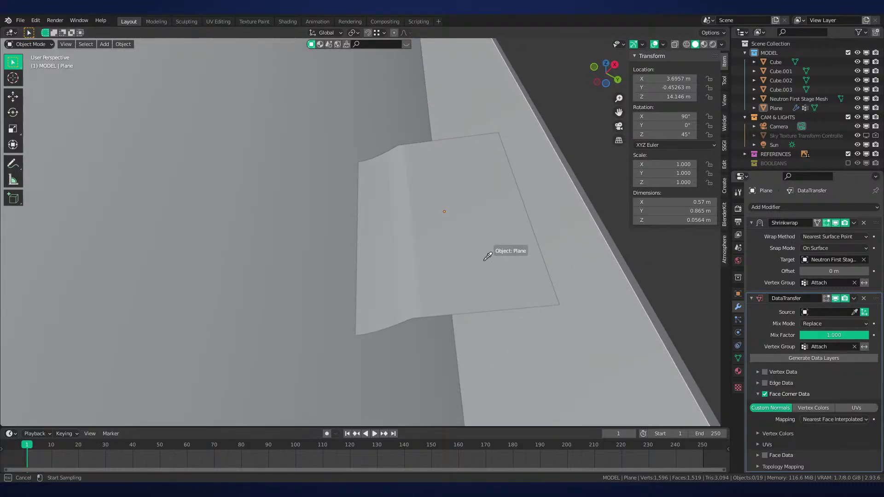
pyautogui.click(275, 241)
pyautogui.moveTo(361, 270); pyautogui.dragTo(438, 197, button='middle')
pyautogui.click(457, 252)
pyautogui.scroll(1, 456, 253)
pyautogui.hotkey('alt', 'a')
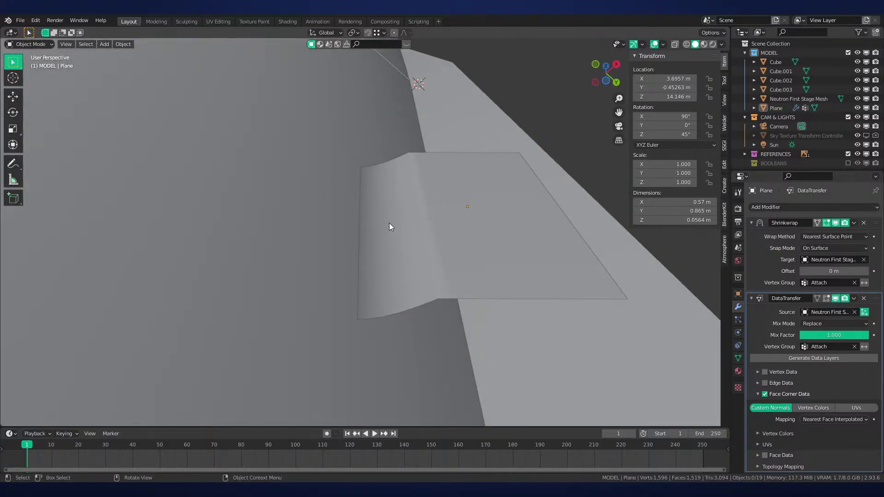
# Compare the plane's blend into the body in rendered shading with the Data Transfer modifier disabled and enabled in the viewport
pyautogui.moveTo(435, 180); pyautogui.dragTo(437, 222, button='middle')
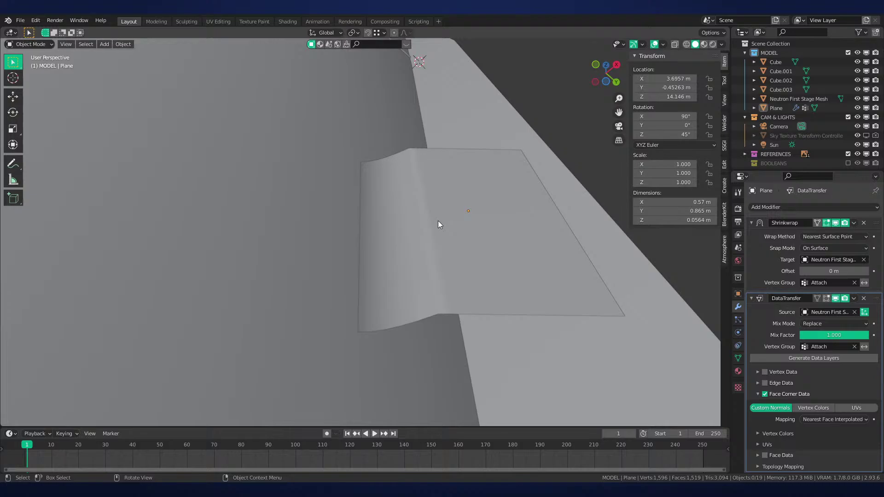
pyautogui.click(835, 299)
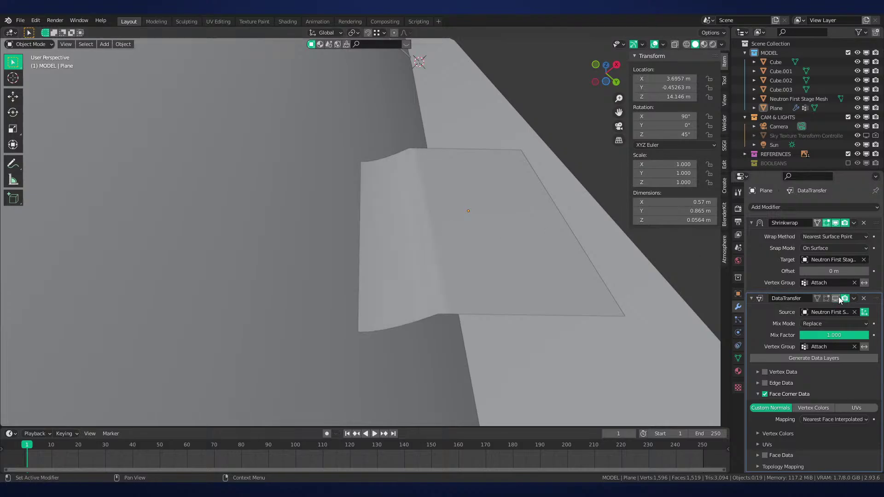
pyautogui.press('z')
pyautogui.moveTo(414, 326); pyautogui.dragTo(434, 325, button='middle')
pyautogui.press('z')
pyautogui.click(431, 236)
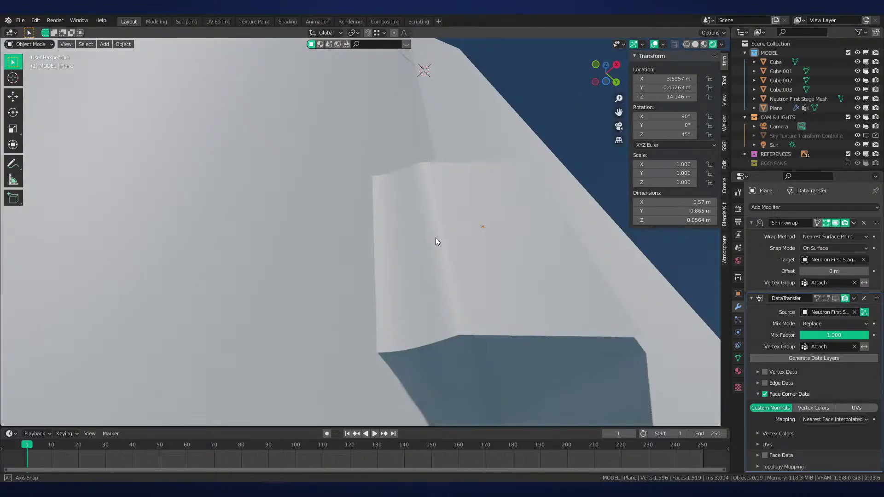
pyautogui.moveTo(435, 237)
pyautogui.mouseDown(button='middle')
pyautogui.moveTo(429, 225)
pyautogui.moveTo(443, 253)
pyautogui.moveTo(438, 272)
pyautogui.moveTo(385, 189)
pyautogui.mouseUp(button='middle')
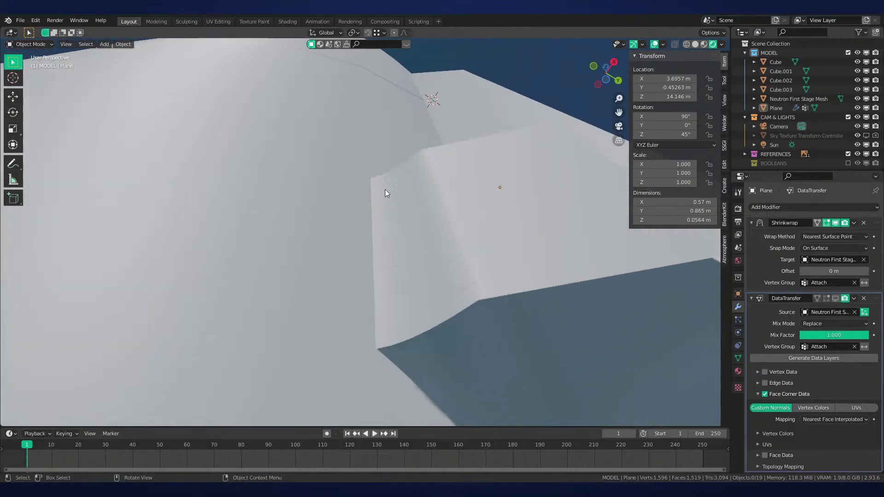
pyautogui.click(835, 298)
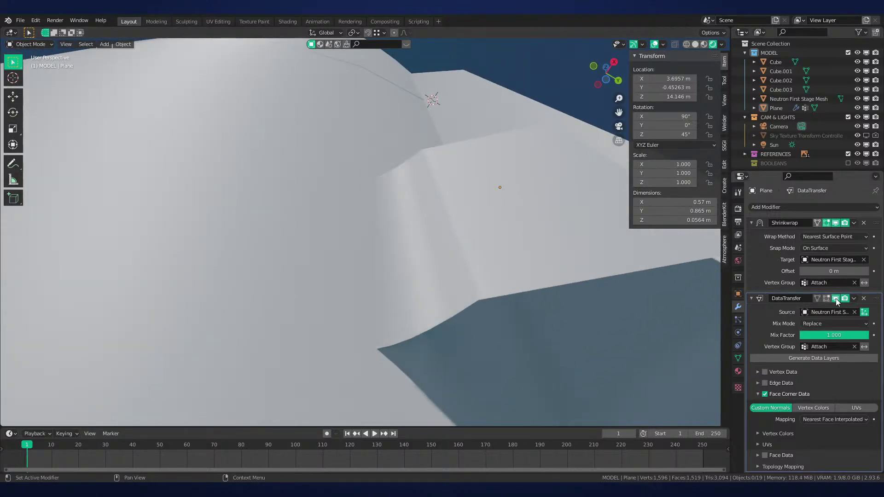
pyautogui.moveTo(485, 277); pyautogui.dragTo(461, 267, button='middle')
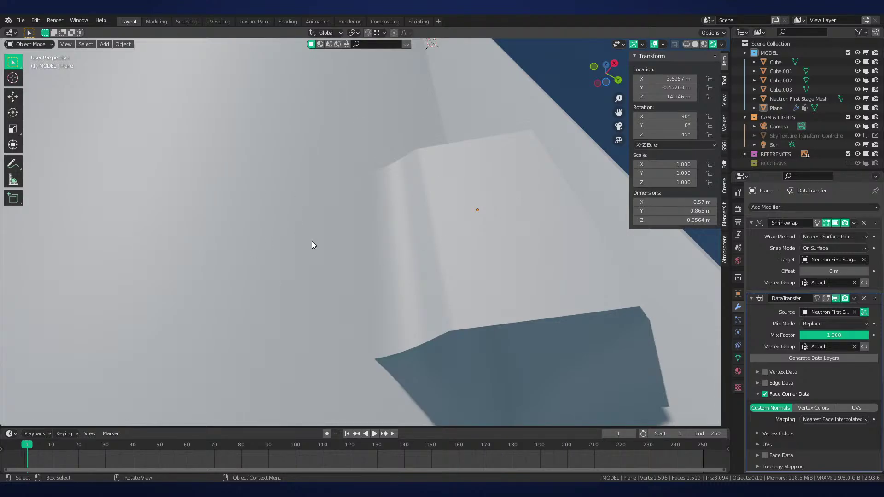
# Rotate the plane around global Z to about 33.5° and deselect it to inspect the blended edge
pyautogui.moveTo(311, 241); pyautogui.dragTo(573, 241, button='middle')
pyautogui.press('r')
pyautogui.press('z')
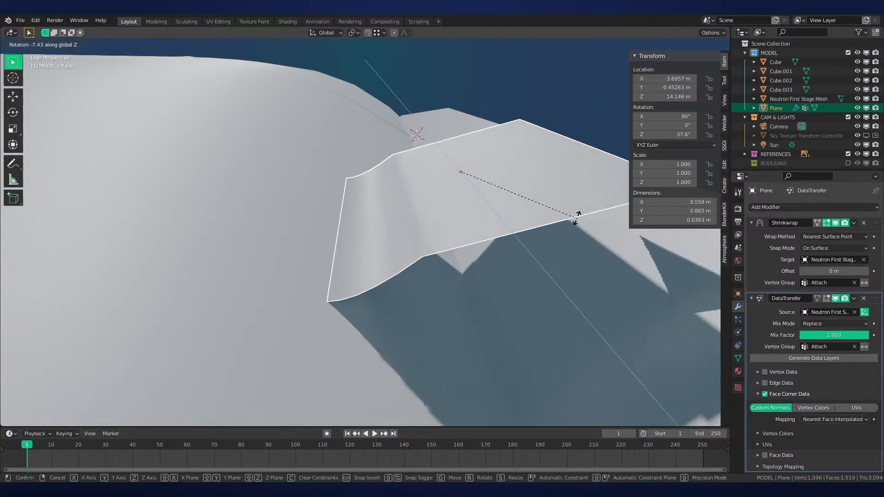
pyautogui.click(562, 206)
pyautogui.hotkey('alt', 'a')
pyautogui.moveTo(550, 200); pyautogui.dragTo(463, 236, button='middle')
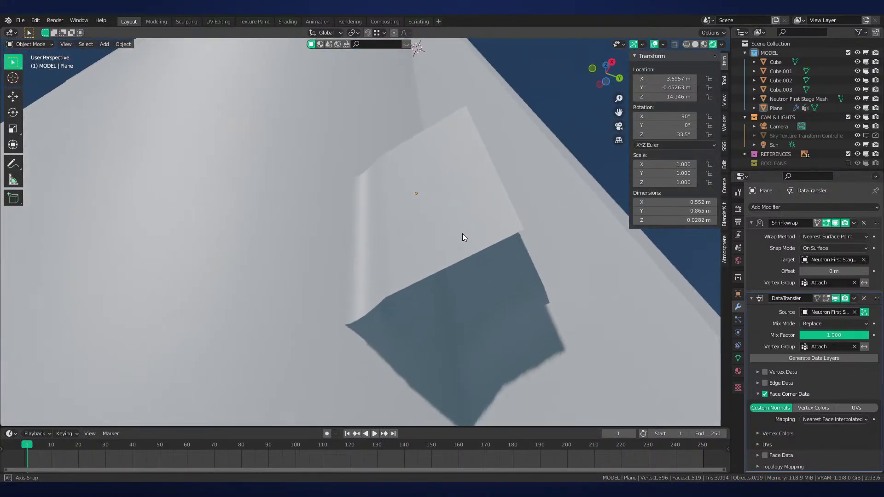
# Delete the demonstration plane beside the fin and return the viewport to solid shading
pyautogui.moveTo(541, 275); pyautogui.dragTo(471, 292, button='middle')
pyautogui.click(424, 279)
pyautogui.moveTo(425, 280)
pyautogui.mouseDown(button='middle')
pyautogui.moveTo(460, 298)
pyautogui.moveTo(427, 230)
pyautogui.moveTo(432, 285)
pyautogui.mouseUp(button='middle')
pyautogui.press('x')
pyautogui.click(460, 297)
pyautogui.press('z')
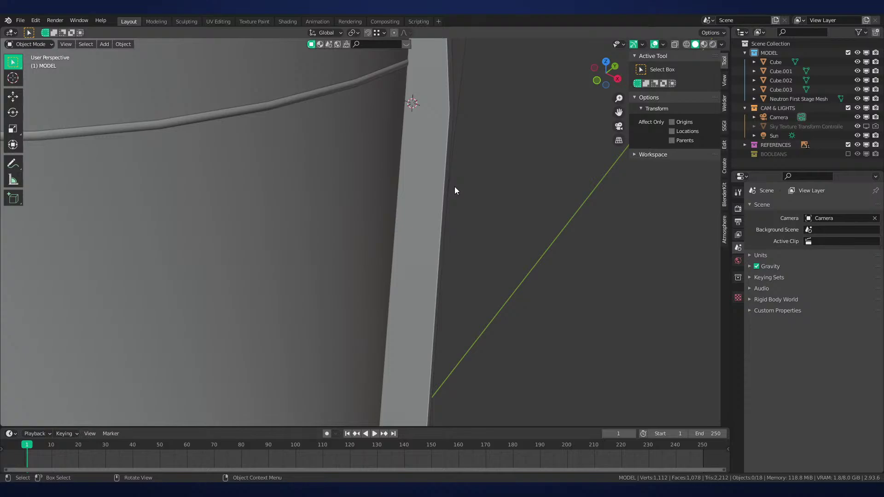
# Select the tall fin, reset the 3D cursor to the world origin and frame the whole scene
pyautogui.moveTo(477, 191); pyautogui.dragTo(448, 194, button='middle')
pyautogui.click(392, 185)
pyautogui.hotkey('shift', 'c')
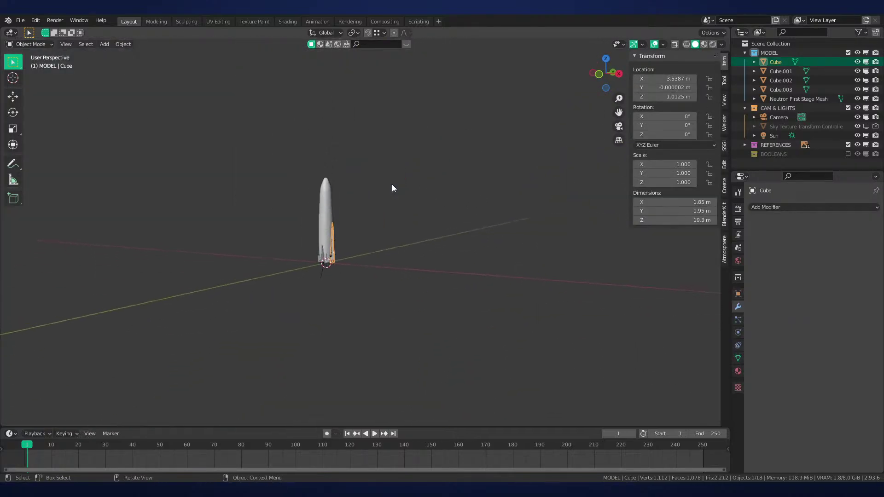
# Select the tall fin beside the rocket body and add a Bevel modifier to it
pyautogui.press('KP_Decimal')
pyautogui.hotkey('alt', 'a')
pyautogui.moveTo(380, 173); pyautogui.dragTo(391, 280, button='middle')
pyautogui.scroll(3, 388, 241)
pyautogui.scroll(2, 374, 272)
pyautogui.scroll(2, 391, 281)
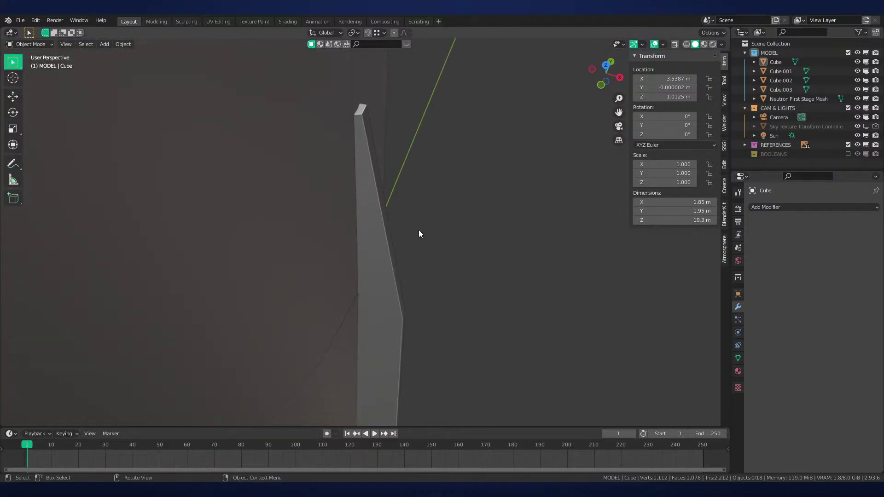
pyautogui.click(380, 304)
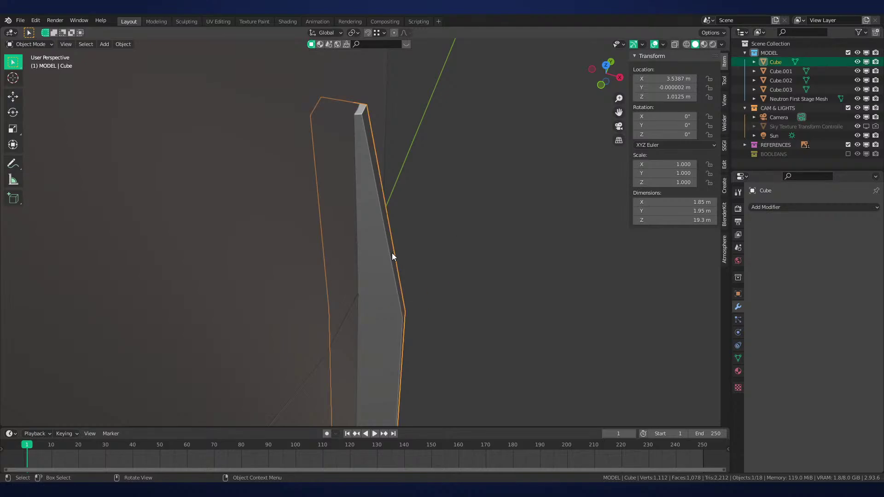
pyautogui.click(797, 208)
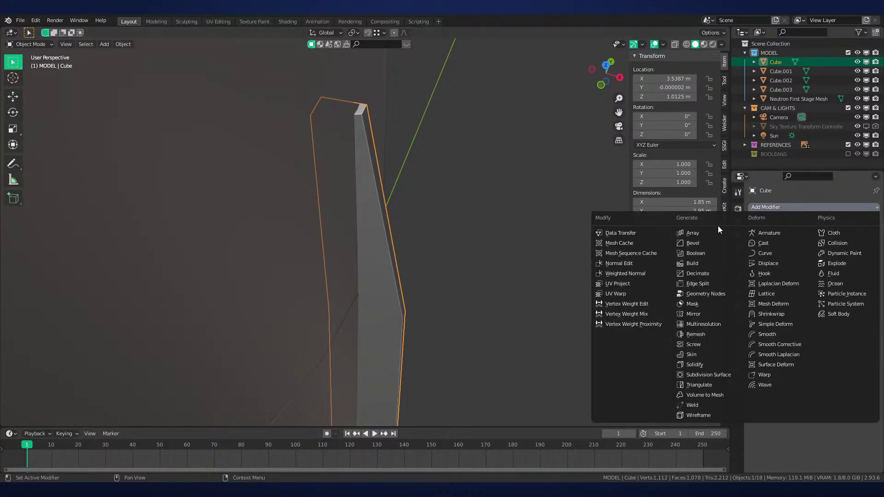
pyautogui.click(701, 243)
pyautogui.moveTo(578, 228); pyautogui.dragTo(559, 256, button='middle')
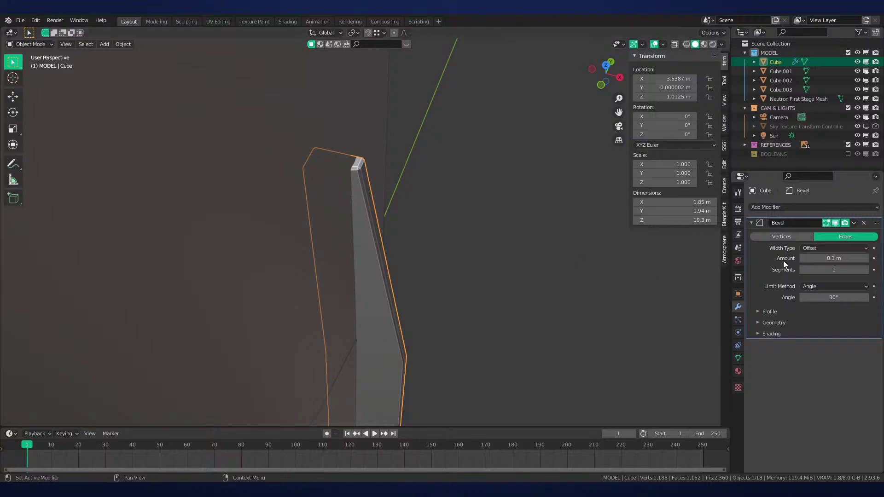
# Set the fin's bevel amount to 0.0015 m, and raise it to 0.002 m
pyautogui.click(832, 258)
pyautogui.write('.0015')
pyautogui.press('Return')
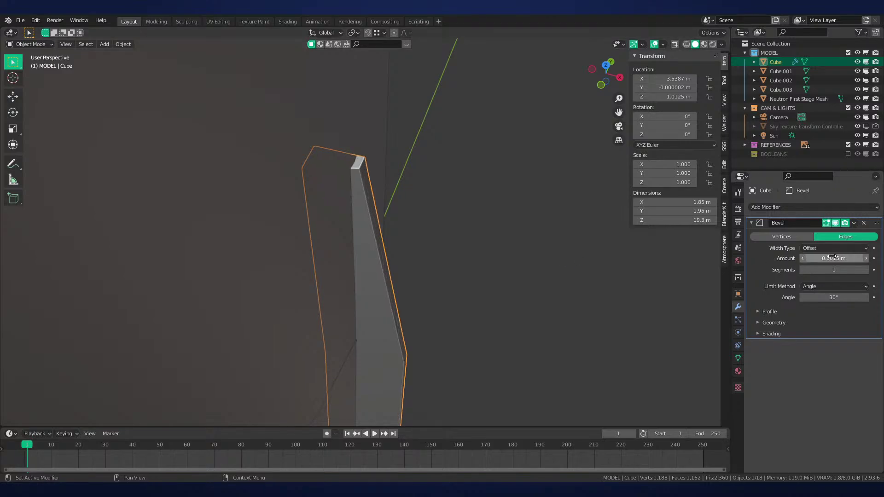
pyautogui.click(837, 259)
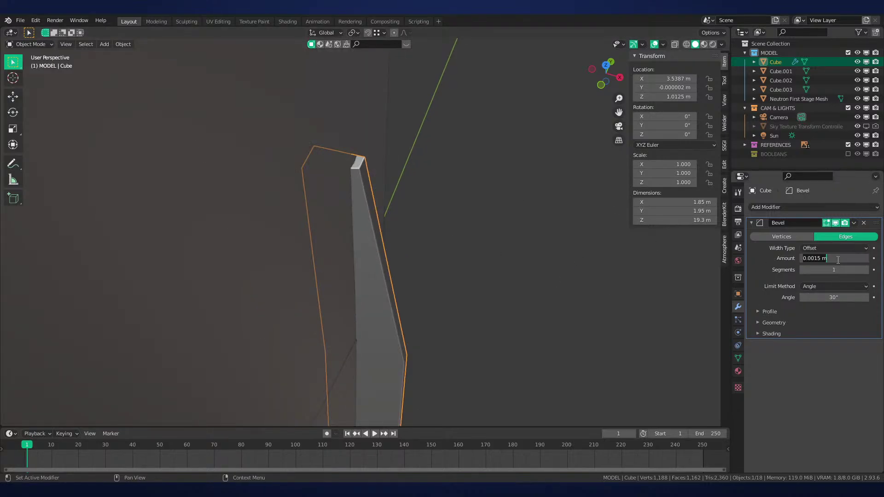
pyautogui.moveTo(528, 299); pyautogui.dragTo(558, 309, button='middle')
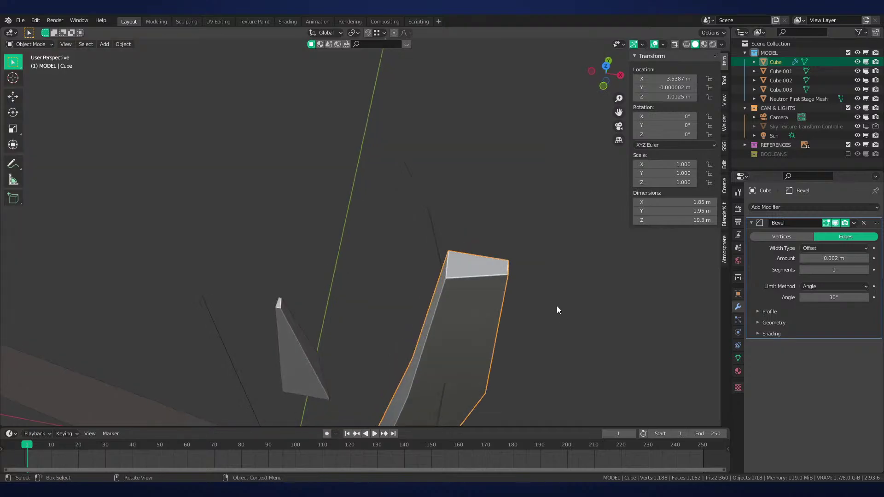
# Move the fin's top inner edge about 0.23 m along X and 0.08 m up, onto the body's outline in front view
pyautogui.press('Tab')
pyautogui.click(447, 266)
pyautogui.press('KP_1')
pyautogui.keyDown('shift'); pyautogui.moveTo(468, 233); pyautogui.dragTo(446, 368, button='middle'); pyautogui.keyUp('shift')
pyautogui.press('KP_Decimal')
pyautogui.scroll(-2, 455, 345)
pyautogui.keyDown('shift'); pyautogui.moveTo(516, 279); pyautogui.dragTo(424, 262, button='middle'); pyautogui.keyUp('shift')
pyautogui.scroll(2, 425, 230)
pyautogui.press('z')
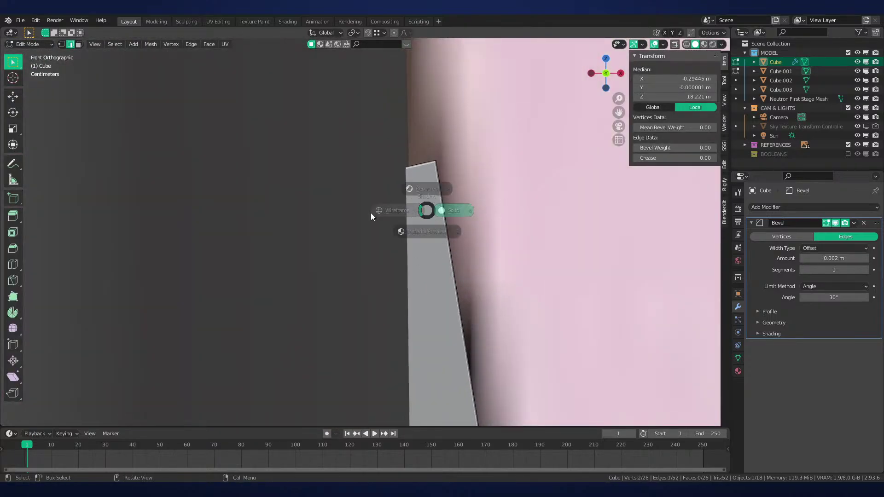
pyautogui.click(371, 212)
pyautogui.press('g')
pyautogui.press('g')
pyautogui.rightClick(443, 149)
pyautogui.press('g')
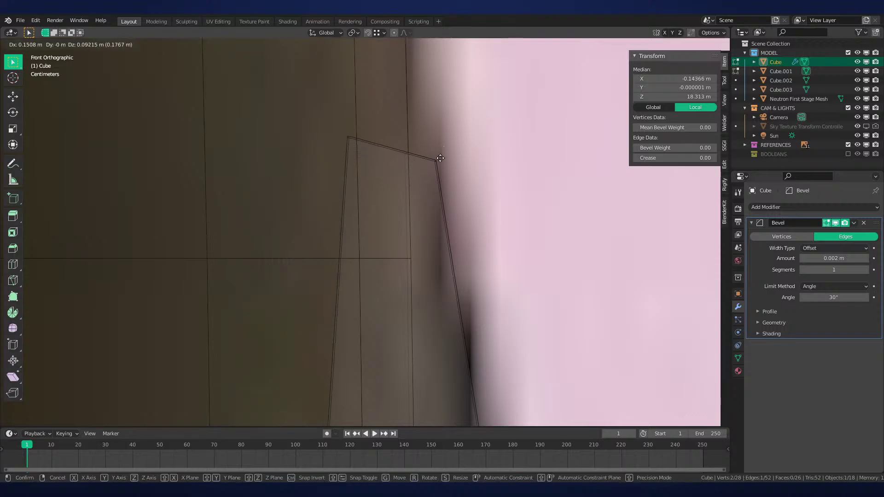
pyautogui.click(521, 172)
# Nudge the fin's top inner edge about 0.0004 m in X for an exact match with the body's wireframe outline
pyautogui.keyDown('shift'); pyautogui.moveTo(522, 172); pyautogui.dragTo(449, 249, button='middle'); pyautogui.keyUp('shift')
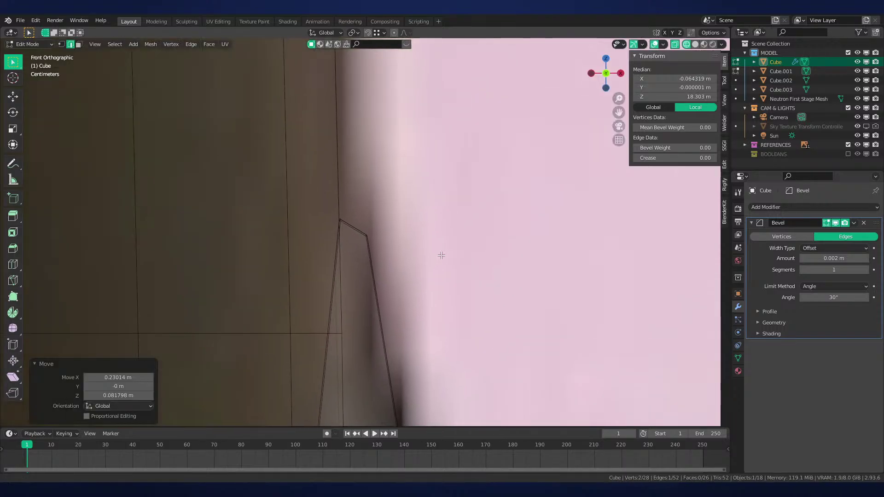
pyautogui.scroll(8, 441, 254)
pyautogui.press('g')
pyautogui.click(300, 233)
pyautogui.scroll(-9, 308, 251)
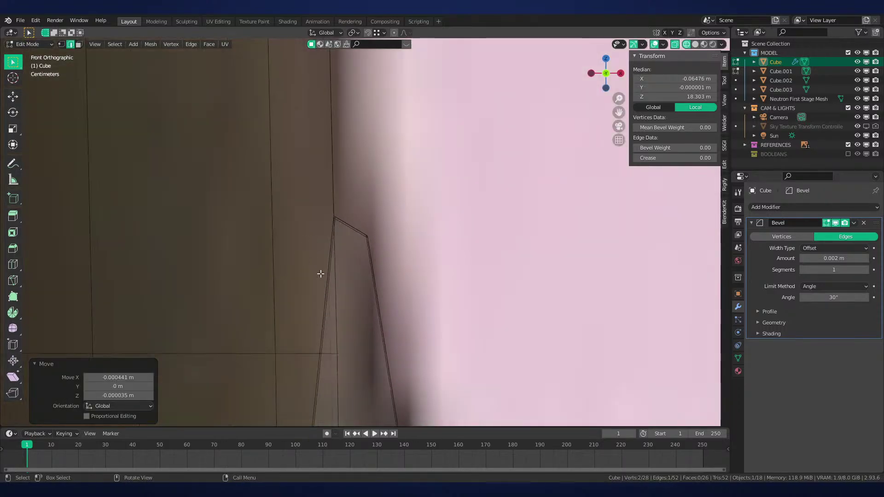
# In solid shading, pull the top inner edge about 0.007 m along X into the body
pyautogui.moveTo(386, 346)
pyautogui.keyDown('shift'); pyautogui.mouseDown(button='middle')
pyautogui.moveTo(379, 153)
pyautogui.moveTo(381, 325)
pyautogui.moveTo(424, 306)
pyautogui.mouseUp(button='middle'); pyautogui.keyUp('shift')
pyautogui.press('z')
pyautogui.click(437, 280)
pyautogui.press('g')
pyautogui.press('x')
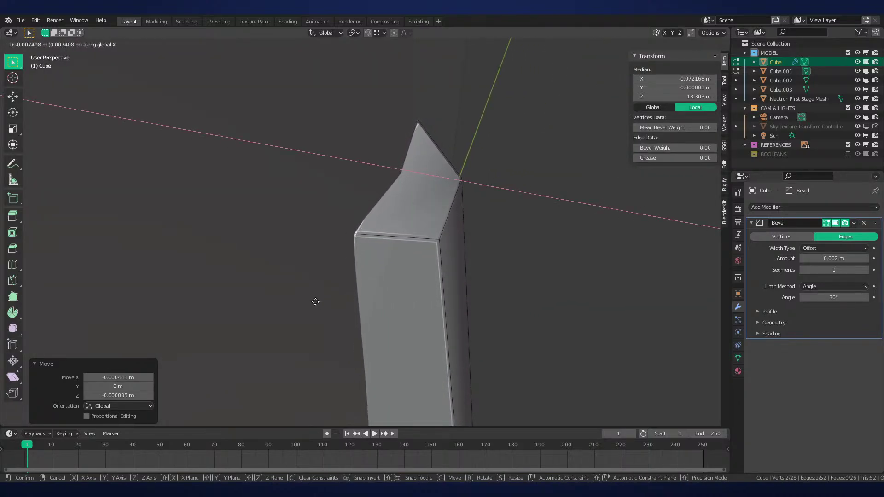
pyautogui.click(322, 300)
# Try a centred lengthwise loop cut along the fin with a shift along X, and undo both
pyautogui.moveTo(381, 289)
pyautogui.mouseDown(button='middle')
pyautogui.moveTo(336, 300)
pyautogui.moveTo(375, 275)
pyautogui.moveTo(368, 287)
pyautogui.mouseUp(button='middle')
pyautogui.hotkey('ctrl', 'r')
pyautogui.click(371, 268)
pyautogui.rightClick(371, 268)
pyautogui.scroll(3, 371, 265)
pyautogui.press('g')
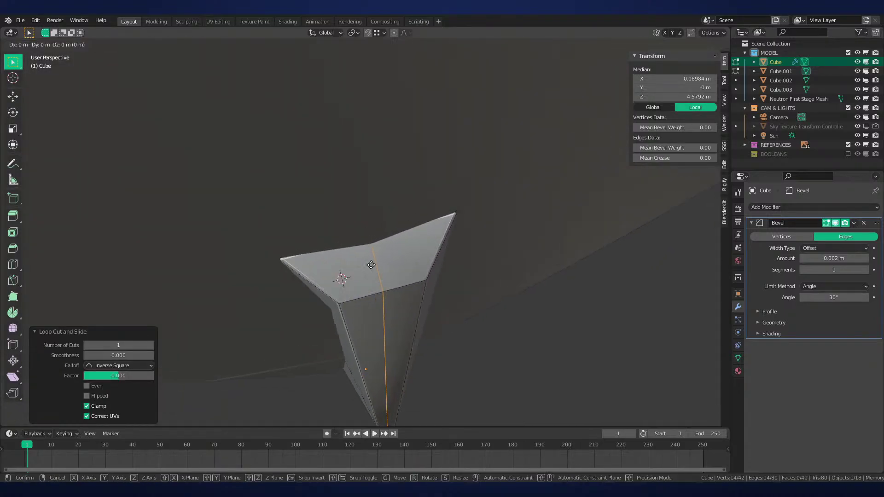
pyautogui.press('x')
pyautogui.click(374, 263)
pyautogui.hotkey('ctrl', 'z')
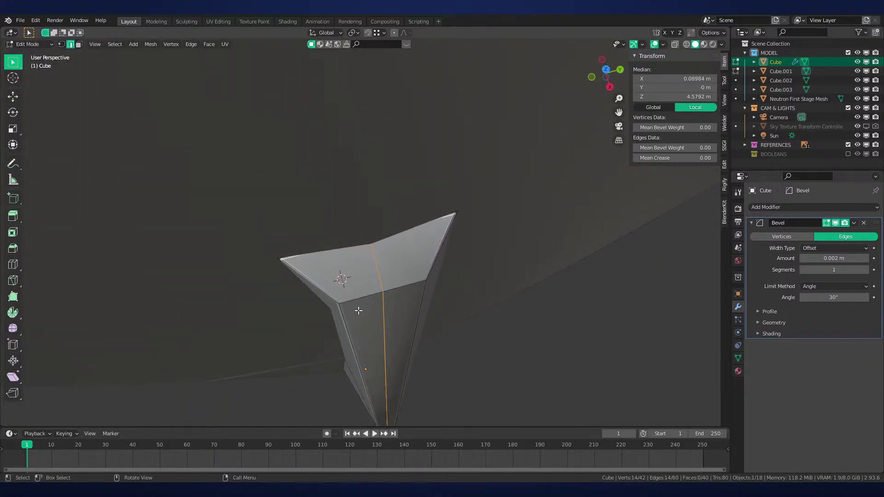
pyautogui.hotkey('ctrl', 'z')
# Move the inner edge at the fin's upper bend about 0.24 m along X to meet the body surface
pyautogui.moveTo(357, 310); pyautogui.dragTo(429, 301, button='middle')
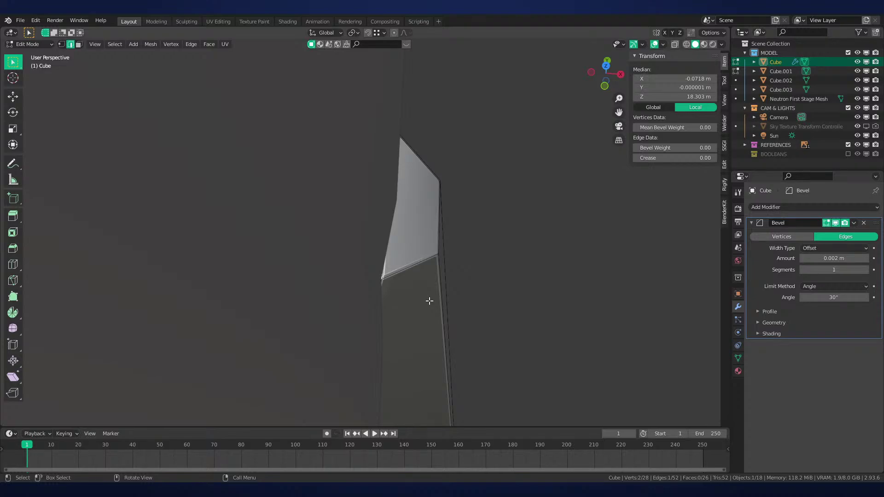
pyautogui.keyDown('shift'); pyautogui.moveTo(417, 252); pyautogui.dragTo(438, 220, button='middle'); pyautogui.keyUp('shift')
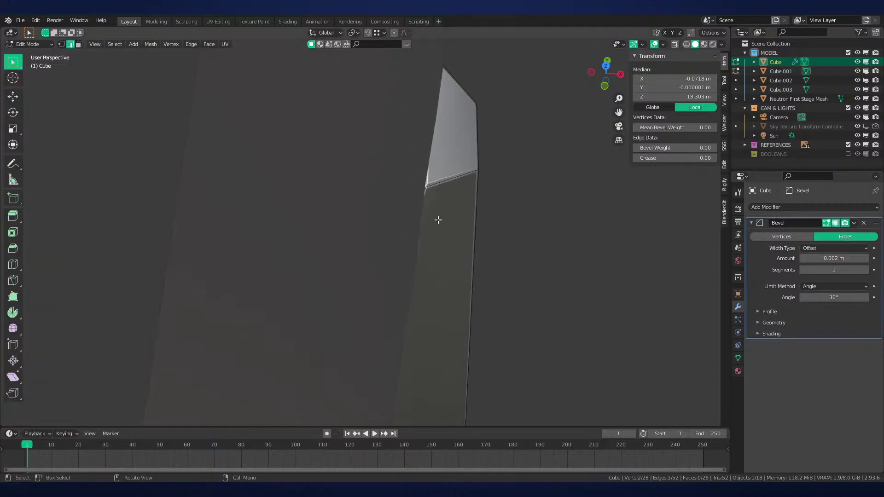
pyautogui.press('KP_1')
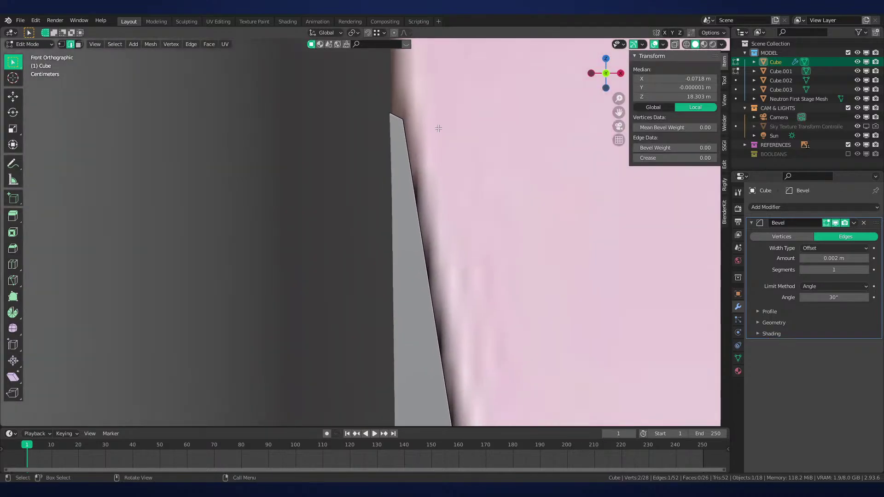
pyautogui.scroll(-2, 450, 303)
pyautogui.keyDown('shift'); pyautogui.moveTo(455, 316); pyautogui.dragTo(408, 134, button='middle'); pyautogui.keyUp('shift')
pyautogui.press('1')
pyautogui.press('z')
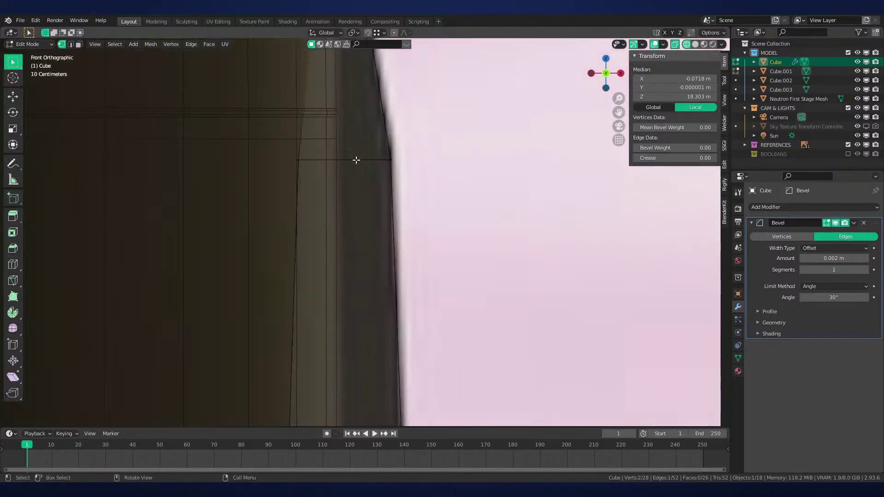
pyautogui.moveTo(356, 160); pyautogui.dragTo(291, 218)
pyautogui.keyDown('shift'); pyautogui.moveTo(304, 225); pyautogui.dragTo(351, 289, button='middle'); pyautogui.keyUp('shift')
pyautogui.scroll(3, 351, 289)
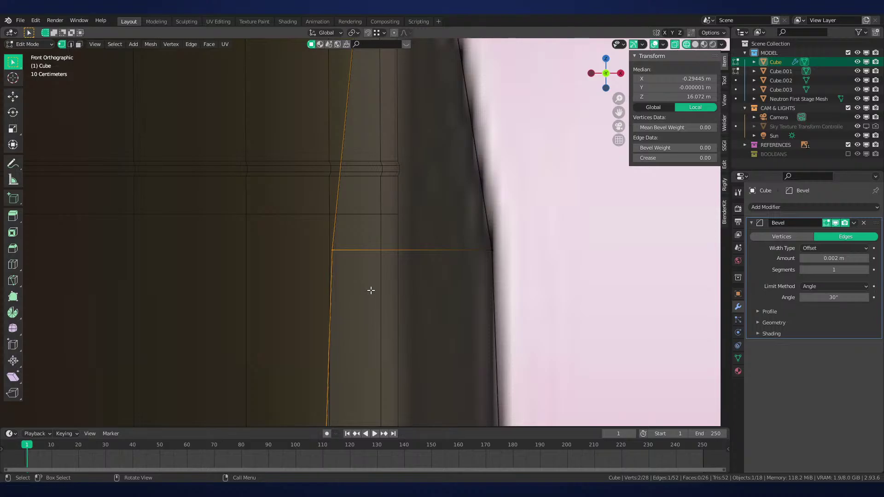
pyautogui.scroll(4, 396, 239)
pyautogui.keyDown('shift'); pyautogui.moveTo(397, 238); pyautogui.dragTo(333, 199, button='middle'); pyautogui.keyUp('shift')
pyautogui.press('z')
pyautogui.press('g')
pyautogui.press('x')
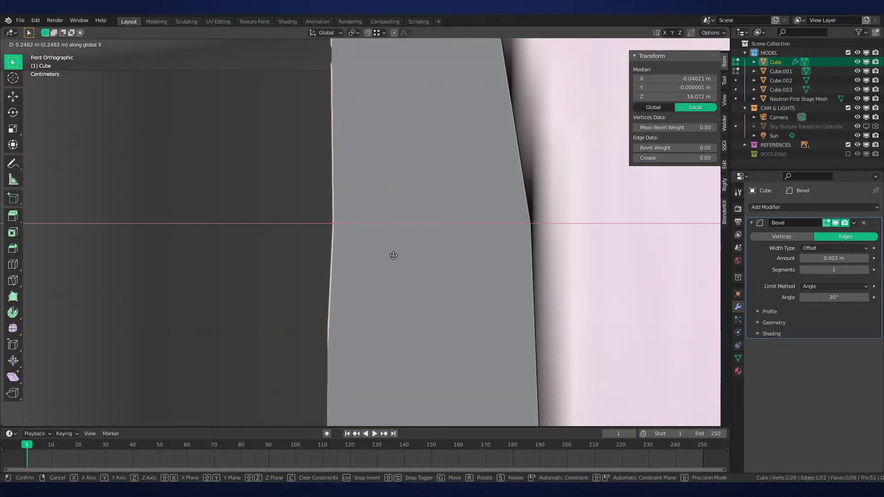
pyautogui.click(344, 277)
# Add a loop cut across the fin's upper section, slid down to the level of the body's raised ring
pyautogui.keyDown('shift'); pyautogui.moveTo(351, 237); pyautogui.dragTo(355, 259, button='middle'); pyautogui.keyUp('shift')
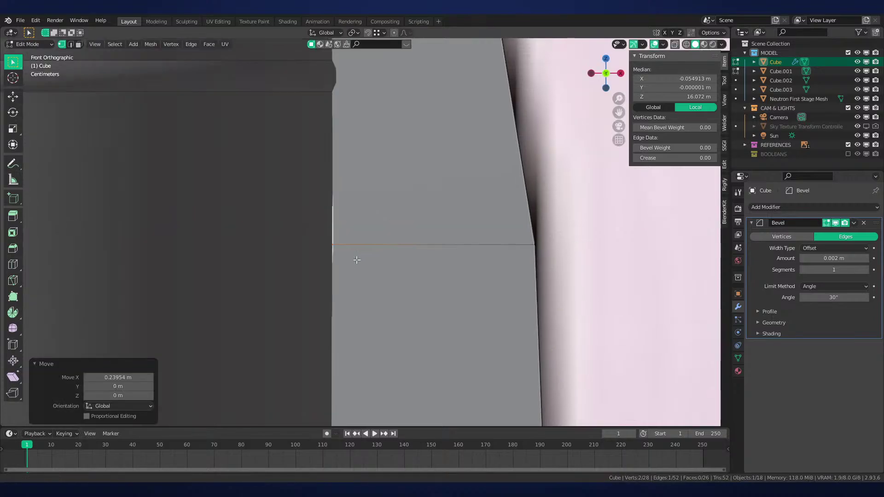
pyautogui.scroll(-1, 356, 244)
pyautogui.keyDown('shift'); pyautogui.moveTo(359, 143); pyautogui.dragTo(365, 261, button='middle'); pyautogui.keyUp('shift')
pyautogui.hotkey('ctrl', 'r')
pyautogui.click(483, 245)
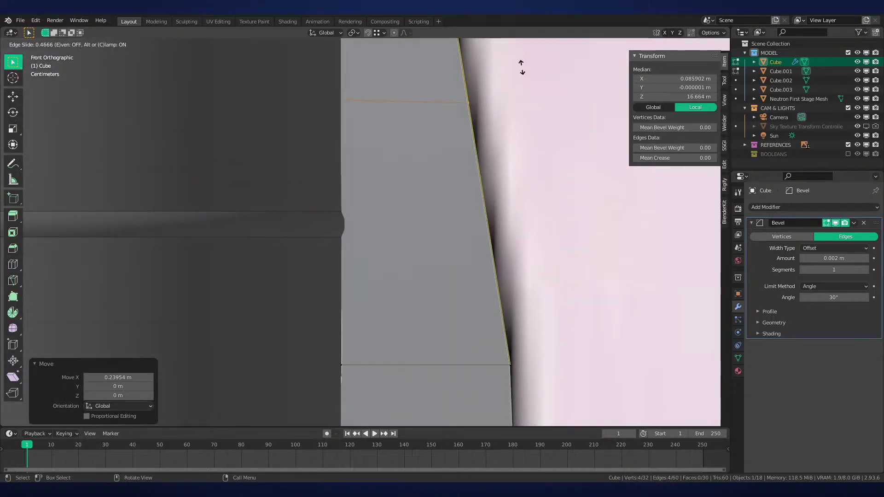
pyautogui.click(521, 200)
# Select the whole new edge loop and slide it slightly upward, just above the body's raised ring
pyautogui.scroll(3, 378, 240)
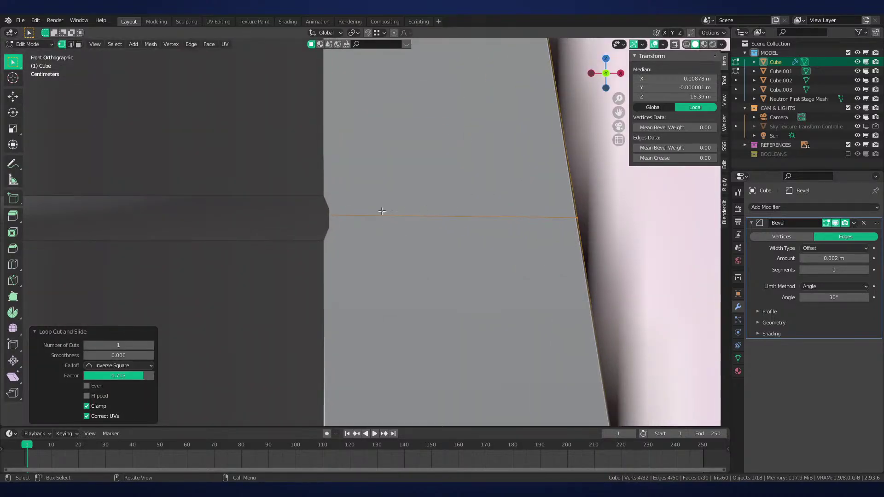
pyautogui.keyDown('shift'); pyautogui.moveTo(365, 211); pyautogui.dragTo(457, 219, button='middle'); pyautogui.keyUp('shift')
pyautogui.press('z')
pyautogui.click(485, 222)
pyautogui.moveTo(460, 195); pyautogui.dragTo(401, 242)
pyautogui.keyDown('shift'); pyautogui.moveTo(424, 221); pyautogui.dragTo(348, 214, button='middle'); pyautogui.keyUp('shift')
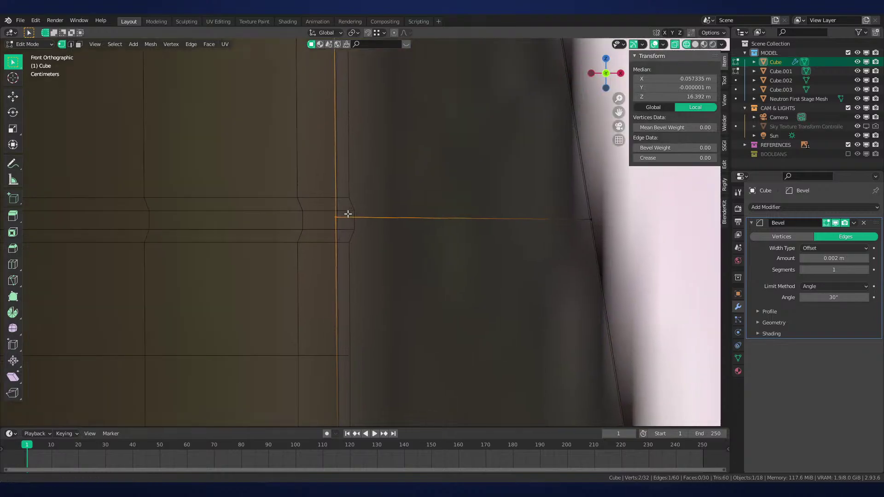
pyautogui.scroll(2, 382, 222)
pyautogui.moveTo(212, 170); pyautogui.dragTo(721, 245)
pyautogui.keyDown('shift'); pyautogui.moveTo(485, 206); pyautogui.dragTo(471, 312, button='middle'); pyautogui.keyUp('shift')
pyautogui.press('g')
pyautogui.press('g')
pyautogui.click(467, 277)
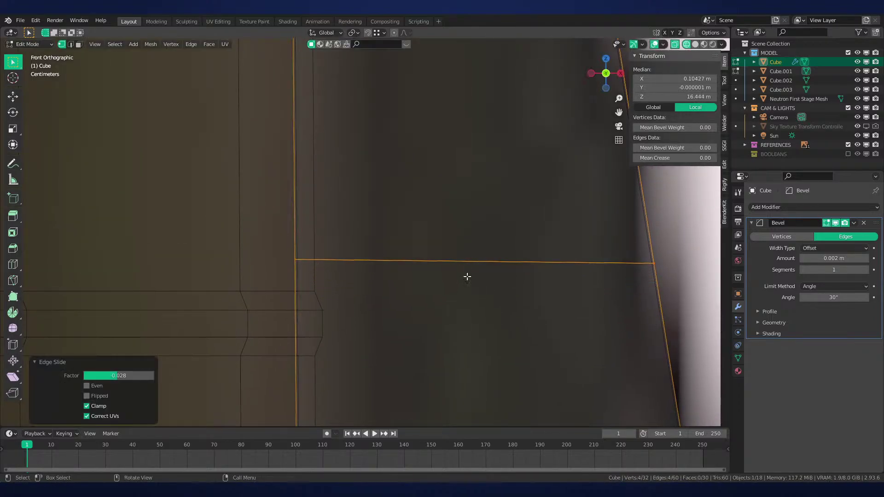
# Move the new loop's inner edge about 0.017 m along X to the body outline, and pull it slightly back into the body
pyautogui.moveTo(356, 227); pyautogui.dragTo(294, 263)
pyautogui.press('g')
pyautogui.press('x')
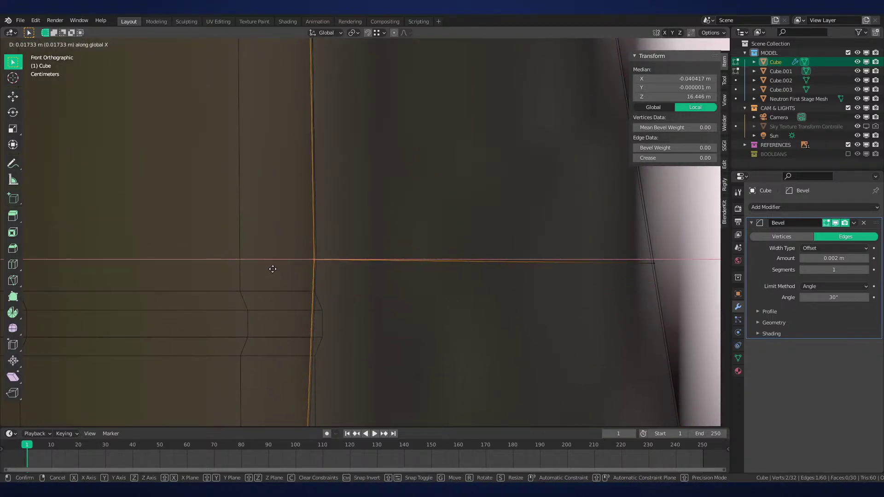
pyautogui.click(273, 268)
pyautogui.hotkey('shift', 'z')
pyautogui.moveTo(442, 257)
pyautogui.mouseDown(button='middle')
pyautogui.moveTo(351, 286)
pyautogui.moveTo(377, 282)
pyautogui.moveTo(420, 252)
pyautogui.moveTo(410, 219)
pyautogui.moveTo(416, 256)
pyautogui.mouseUp(button='middle')
pyautogui.press('g')
pyautogui.press('x')
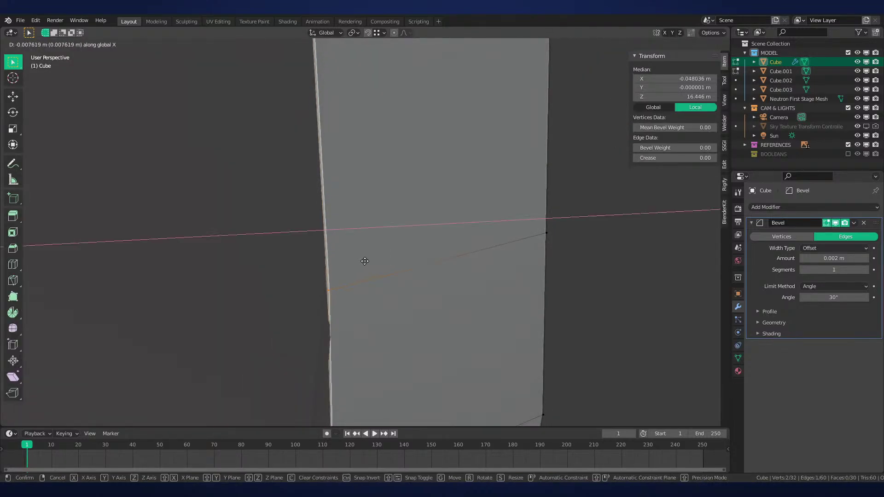
pyautogui.click(318, 269)
# Add a centred loop cut across the fin between the ring-level loop and the fin's tip
pyautogui.moveTo(317, 269); pyautogui.dragTo(436, 201, button='middle')
pyautogui.hotkey('ctrl', 'r')
pyautogui.click(435, 200)
pyautogui.rightClick(415, 154)
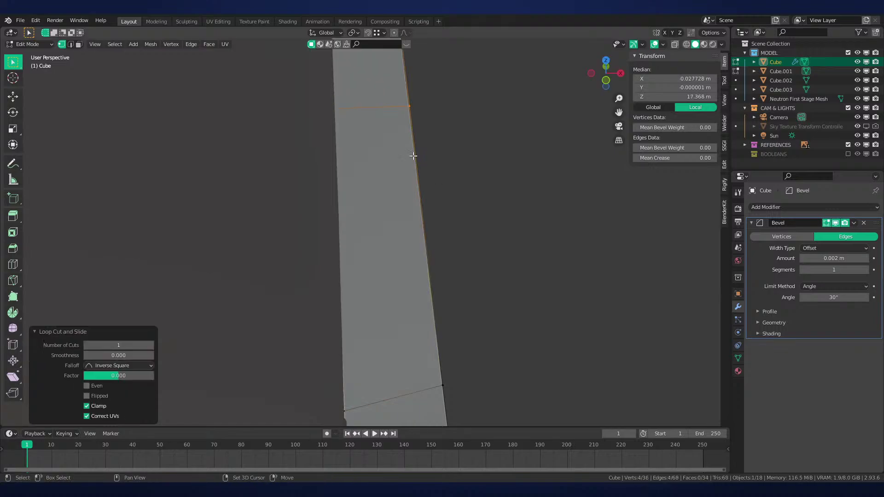
# Move this middle loop's inner edge about 0.003 m along X in two small shifts to follow the body
pyautogui.moveTo(413, 154)
pyautogui.keyDown('shift'); pyautogui.mouseDown(button='middle')
pyautogui.moveTo(415, 303)
pyautogui.moveTo(432, 217)
pyautogui.mouseUp(button='middle'); pyautogui.keyUp('shift')
pyautogui.press('KP_1')
pyautogui.press('z')
pyautogui.moveTo(340, 184); pyautogui.dragTo(287, 254)
pyautogui.scroll(5, 324, 219)
pyautogui.press('g')
pyautogui.press('x')
pyautogui.click(358, 184)
pyautogui.press('z')
pyautogui.press('g')
pyautogui.press('x')
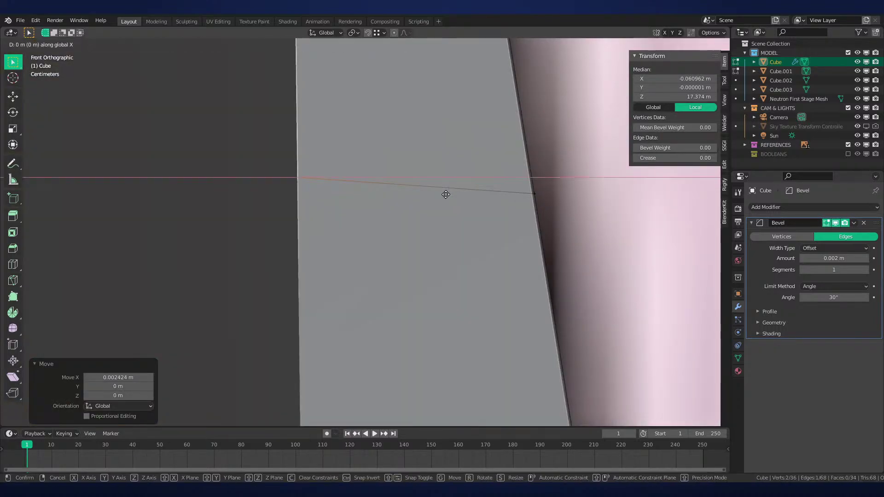
pyautogui.click(457, 191)
# Add another centred loop cut between the middle loop and the fin's tip
pyautogui.moveTo(457, 191); pyautogui.dragTo(452, 236, button='middle')
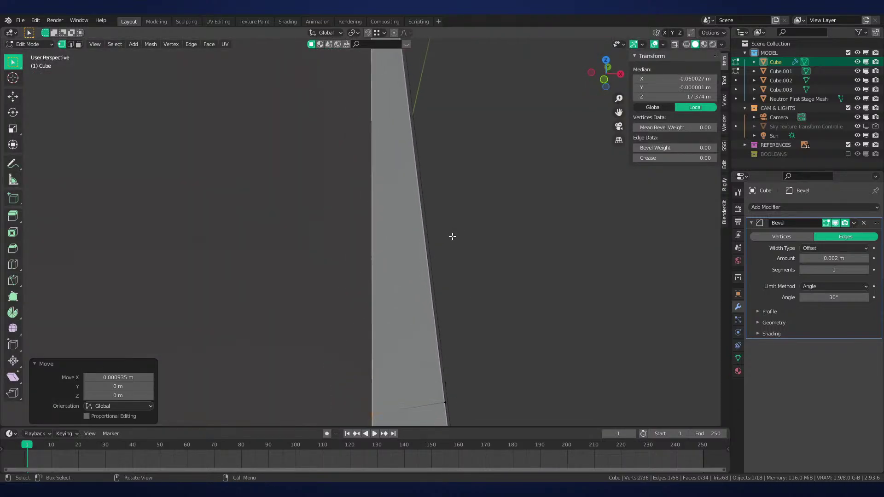
pyautogui.click(440, 238)
pyautogui.rightClick(440, 238)
# Nudge the inner edge of the uppermost loop slightly along X to sit against the body
pyautogui.press('KP_1')
pyautogui.scroll(1, 440, 237)
pyautogui.keyDown('shift'); pyautogui.moveTo(442, 318); pyautogui.dragTo(462, 249, button='middle'); pyautogui.keyUp('shift')
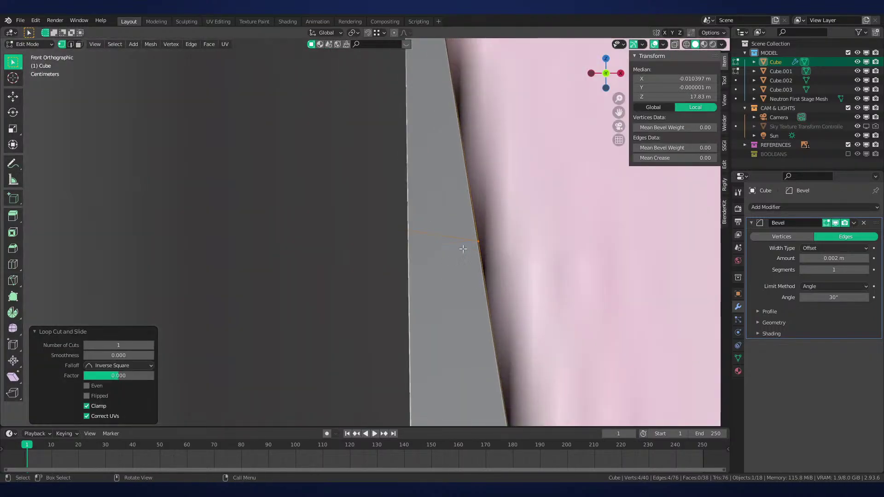
pyautogui.hotkey('shift', 'z')
pyautogui.moveTo(413, 200); pyautogui.dragTo(399, 242)
pyautogui.keyDown('shift'); pyautogui.moveTo(399, 242); pyautogui.dragTo(334, 249, button='middle'); pyautogui.keyUp('shift')
pyautogui.scroll(4, 334, 248)
pyautogui.hotkey('shift', 'z')
pyautogui.press('g')
pyautogui.press('x')
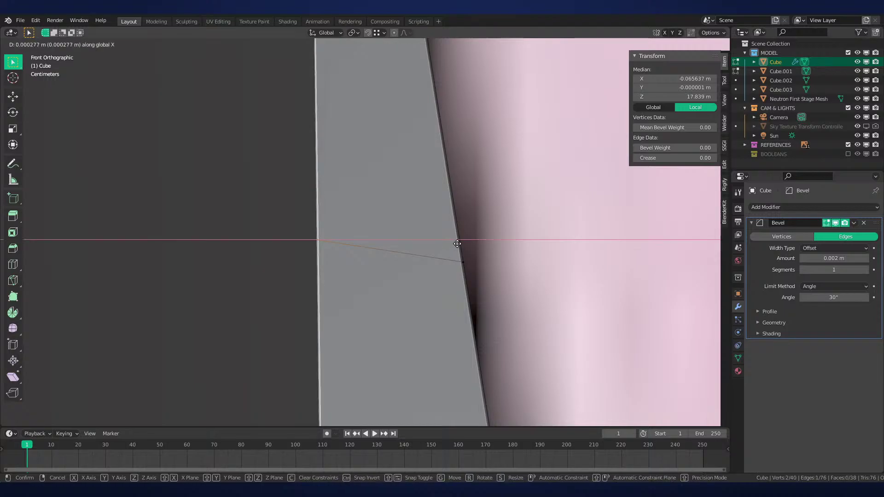
pyautogui.click(453, 244)
# Add a centred loop cut across the fin between the ring-level loop and the middle loop
pyautogui.scroll(-1, 453, 243)
pyautogui.scroll(-3, 453, 244)
pyautogui.keyDown('shift'); pyautogui.moveTo(433, 414); pyautogui.dragTo(468, 261, button='middle'); pyautogui.keyUp('shift')
pyautogui.hotkey('ctrl', 'r')
pyautogui.click(433, 197)
pyautogui.rightClick(436, 203)
# Move the inner edge of this lower loop about 0.003 m along X to align with the body
pyautogui.scroll(3, 468, 261)
pyautogui.hotkey('shift', 'z')
pyautogui.moveTo(336, 230); pyautogui.dragTo(258, 315)
pyautogui.hotkey('shift', 'z')
pyautogui.scroll(2, 364, 237)
pyautogui.press('g')
pyautogui.press('x')
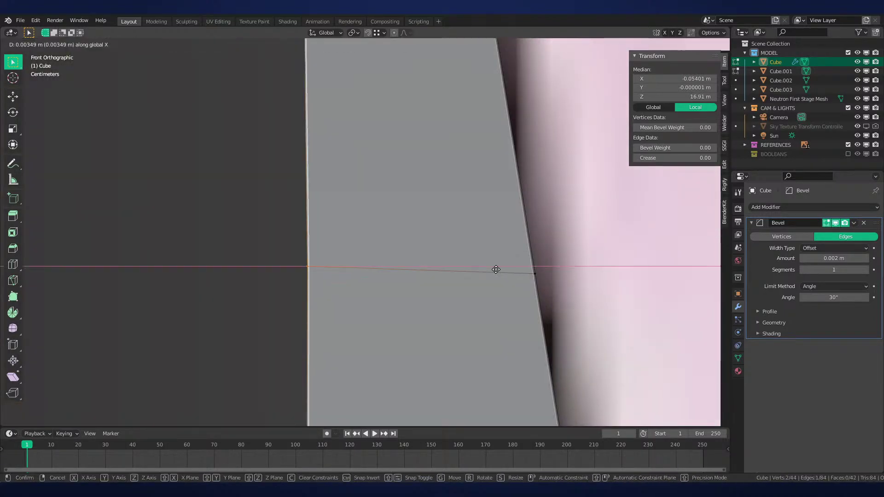
pyautogui.click(475, 273)
# Return to Object Mode, deselect the fin and check its joint with the body in rendered shading, toggling the Bevel's viewport display
pyautogui.moveTo(475, 273); pyautogui.dragTo(430, 210, button='middle')
pyautogui.press('Tab')
pyautogui.click(438, 255)
pyautogui.press('z')
pyautogui.moveTo(420, 277)
pyautogui.mouseDown(button='middle')
pyautogui.moveTo(427, 223)
pyautogui.moveTo(382, 256)
pyautogui.moveTo(390, 228)
pyautogui.moveTo(390, 235)
pyautogui.mouseUp(button='middle')
pyautogui.press('z')
pyautogui.moveTo(380, 156)
pyautogui.mouseDown(button='middle')
pyautogui.moveTo(389, 159)
pyautogui.moveTo(368, 192)
pyautogui.moveTo(369, 163)
pyautogui.moveTo(379, 151)
pyautogui.moveTo(344, 230)
pyautogui.moveTo(363, 188)
pyautogui.mouseUp(button='middle')
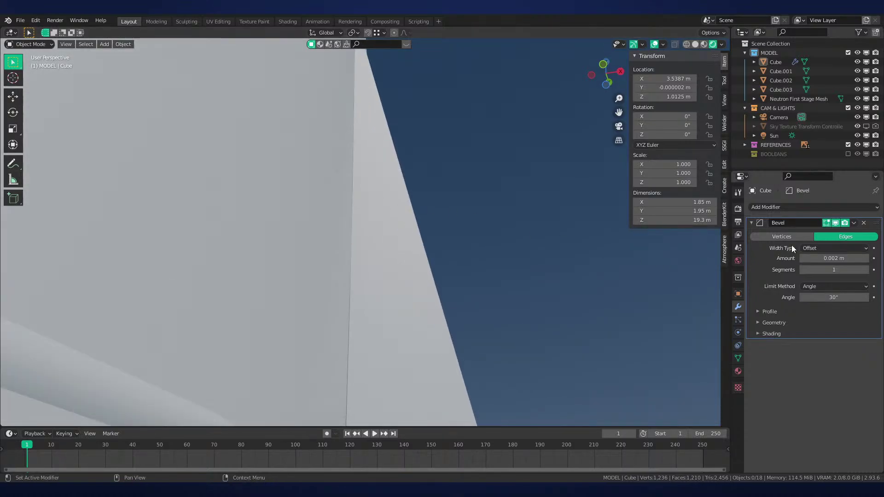
pyautogui.click(834, 224)
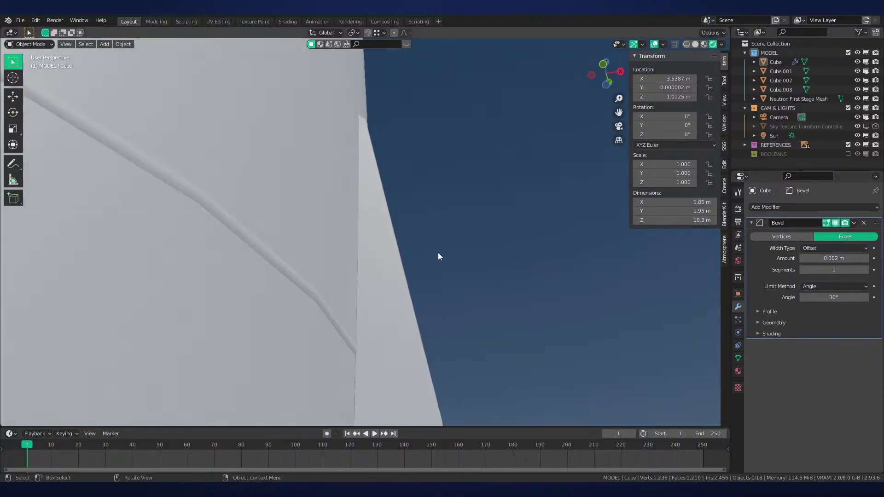
# Set the fin's Bevel modifier amount to 0.005 m
pyautogui.moveTo(437, 252); pyautogui.dragTo(465, 311, button='middle')
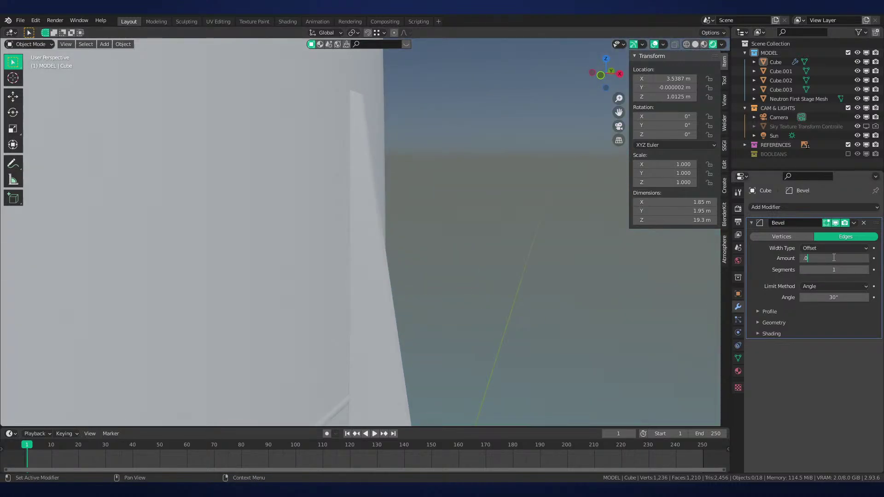
pyautogui.write('5')
pyautogui.press('Return')
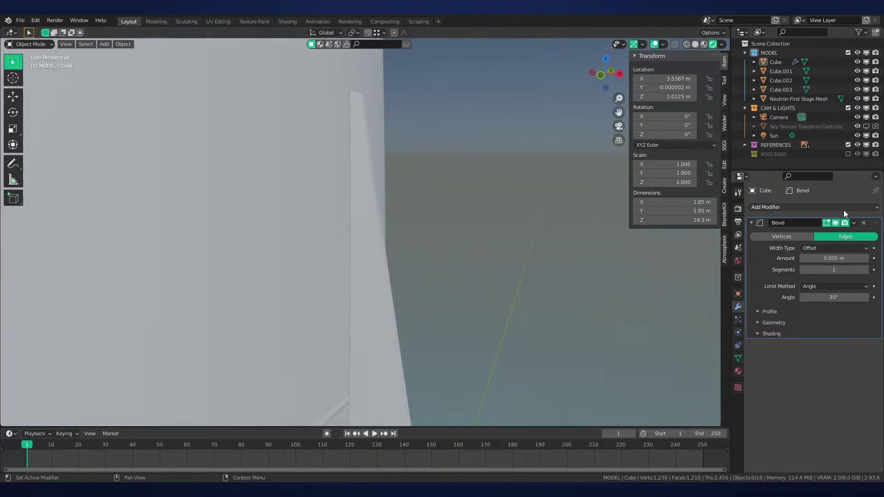
# In Edit Mode, add a loop cut across the fin's long lower span, slid about 0.7 of the way from centre toward its upper end
pyautogui.moveTo(441, 303); pyautogui.dragTo(401, 215, button='middle')
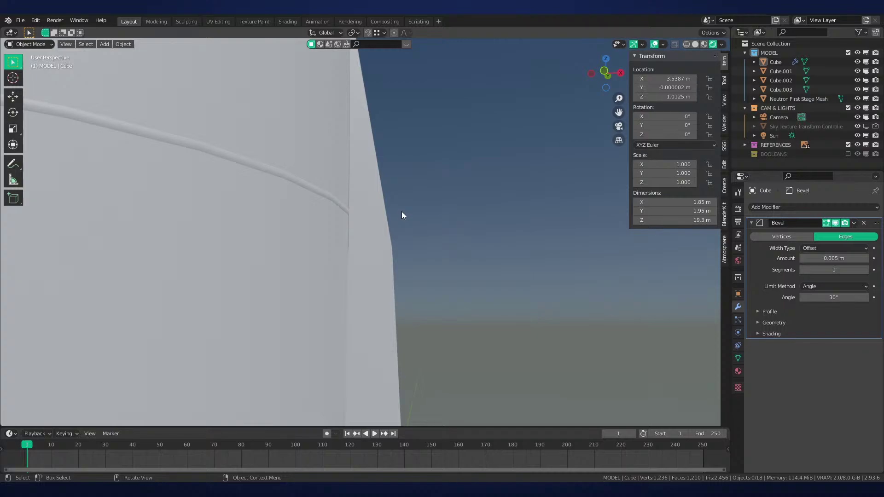
pyautogui.moveTo(401, 211)
pyautogui.keyDown('alt'); pyautogui.mouseDown(button='middle')
pyautogui.moveTo(443, 128)
pyautogui.moveTo(375, 203)
pyautogui.mouseUp(button='middle'); pyautogui.keyUp('alt')
pyautogui.press('Tab')
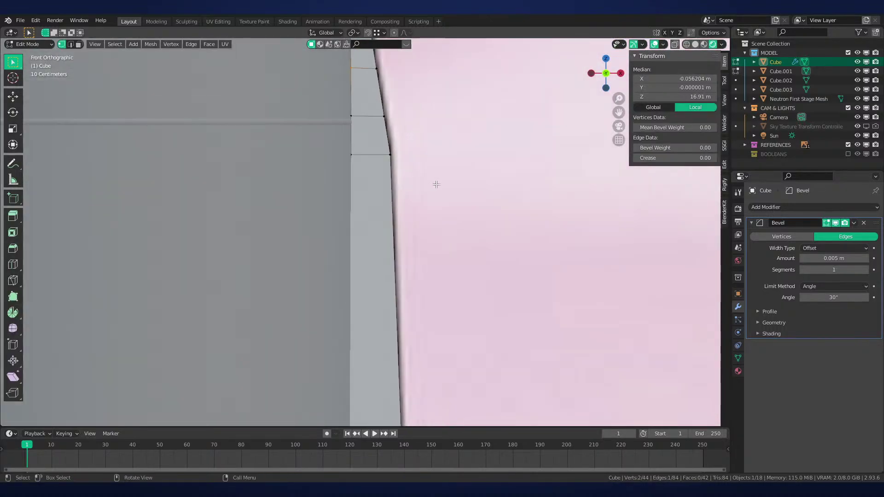
pyautogui.press('z')
pyautogui.click(408, 217)
pyautogui.hotkey('ctrl', 'r')
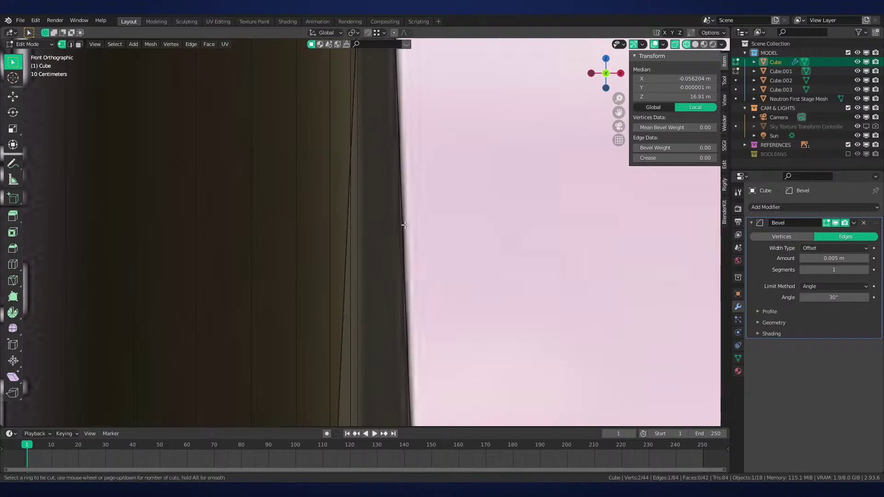
pyautogui.click(406, 220)
pyautogui.click(434, 381)
# Move the inner edge of this upper loop about 0.104 m along X to meet the body
pyautogui.scroll(6, 445, 245)
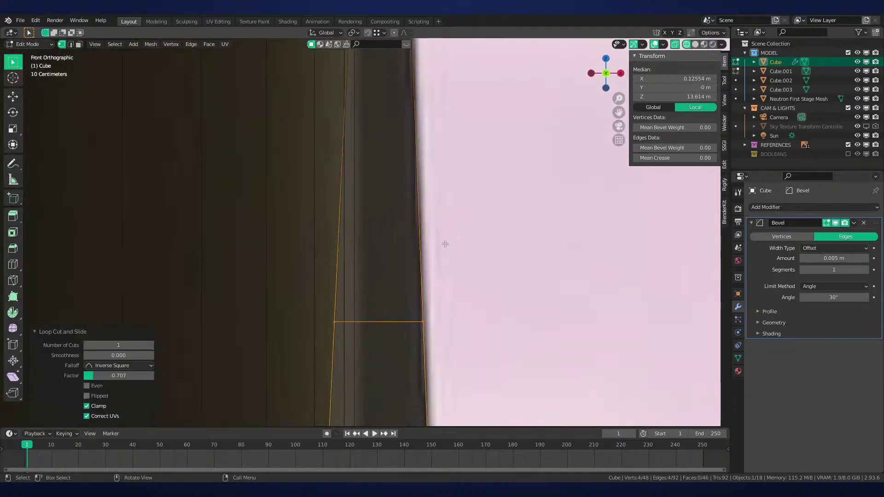
pyautogui.keyDown('shift'); pyautogui.moveTo(414, 354); pyautogui.dragTo(437, 209, button='middle'); pyautogui.keyUp('shift')
pyautogui.moveTo(412, 163); pyautogui.dragTo(302, 239)
pyautogui.press('z')
pyautogui.click(412, 246)
pyautogui.press('g')
pyautogui.press('x')
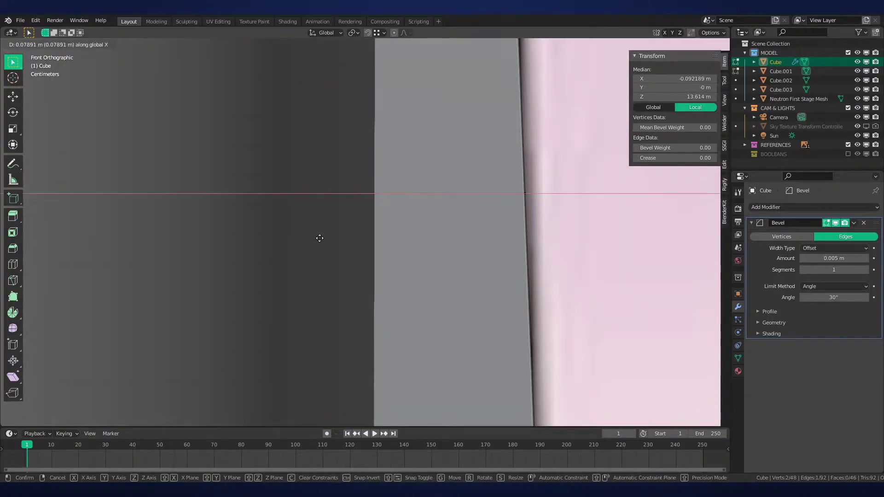
pyautogui.click(321, 243)
# Add a centred loop cut across the fin between this upper loop and the fin's base
pyautogui.scroll(-3, 321, 243)
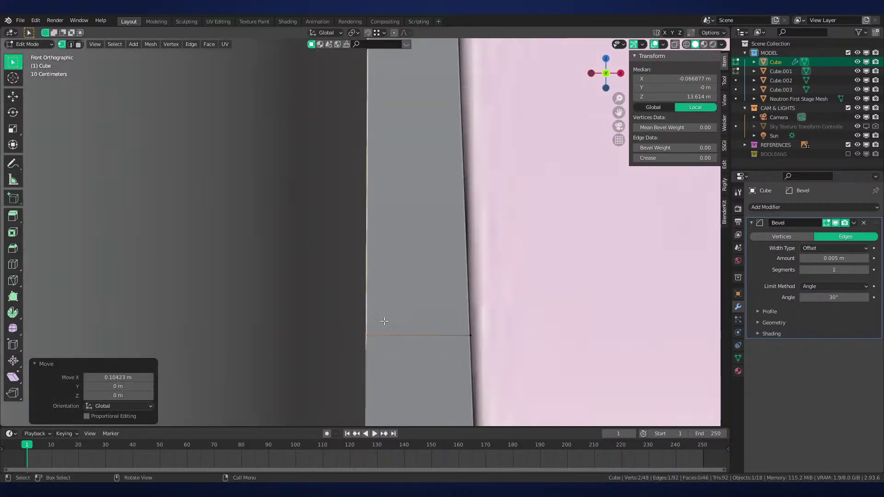
pyautogui.keyDown('shift'); pyautogui.moveTo(395, 182); pyautogui.dragTo(400, 265, button='middle'); pyautogui.keyUp('shift')
pyautogui.hotkey('ctrl', 'r')
pyautogui.click(414, 259)
pyautogui.rightClick(414, 258)
# Select only the inner edge of the new mid-height loop, including the vertices hidden inside the body
pyautogui.scroll(-5, 415, 359)
pyautogui.keyDown('shift'); pyautogui.moveTo(416, 391); pyautogui.dragTo(427, 267, button='middle'); pyautogui.keyUp('shift')
pyautogui.scroll(4, 428, 268)
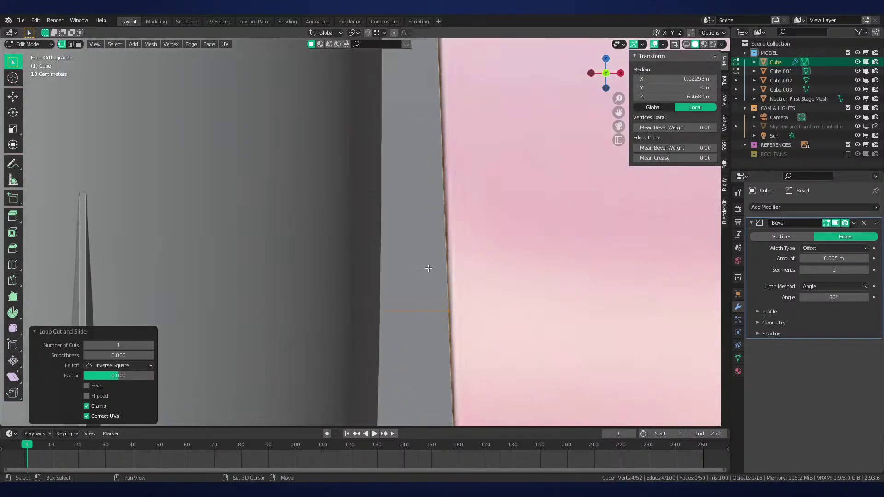
pyautogui.keyDown('shift'); pyautogui.moveTo(424, 309); pyautogui.dragTo(395, 216, button='middle'); pyautogui.keyUp('shift')
pyautogui.scroll(4, 395, 216)
pyautogui.hotkey('shift', 'z')
pyautogui.moveTo(352, 148); pyautogui.dragTo(249, 249)
pyautogui.hotkey('shift', 'z')
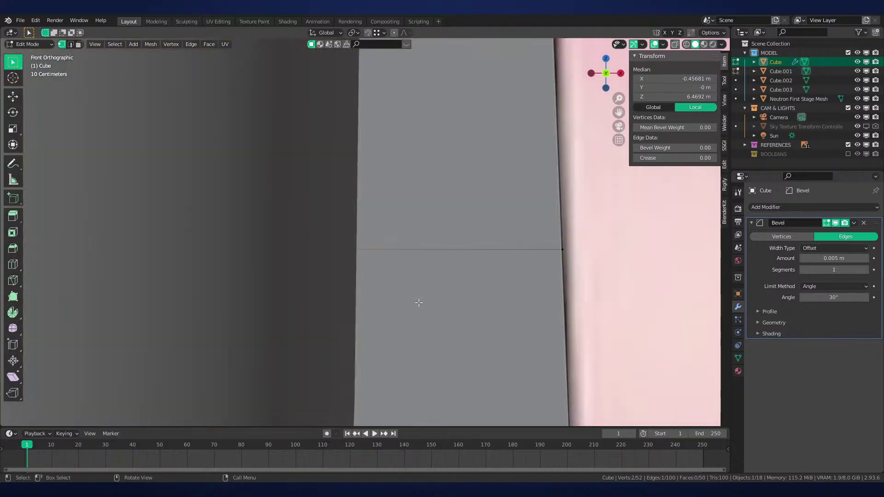
pyautogui.press('g')
pyautogui.press('x')
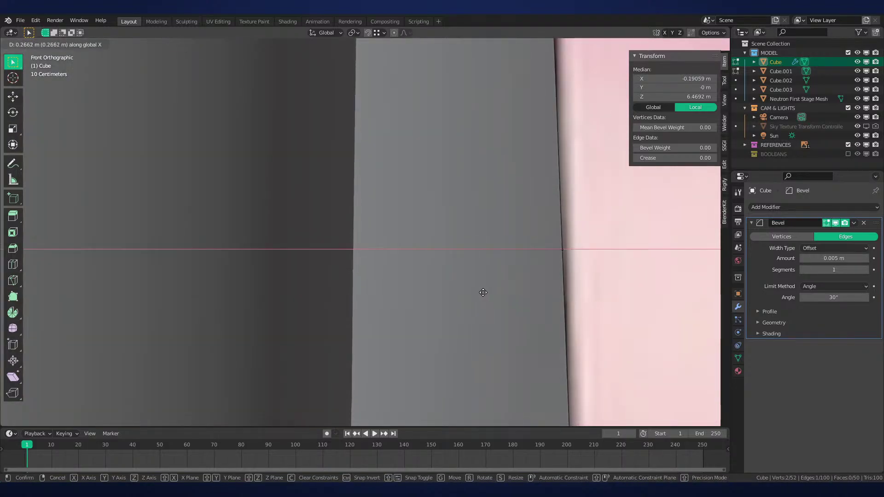
pyautogui.rightClick(483, 292)
# Move the selected mid-height inner edge about 0.378 m along X toward the body's surface
pyautogui.moveTo(483, 292); pyautogui.dragTo(393, 290, button='middle')
pyautogui.press('g')
pyautogui.press('x')
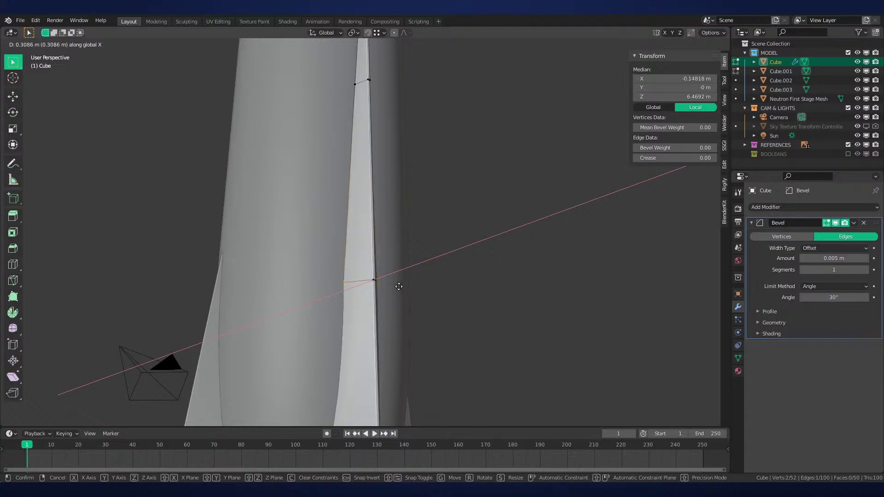
pyautogui.click(397, 291)
# Shift the mid-height inner edge back about 0.037 m along negative X to sit flush against the body
pyautogui.scroll(5, 437, 292)
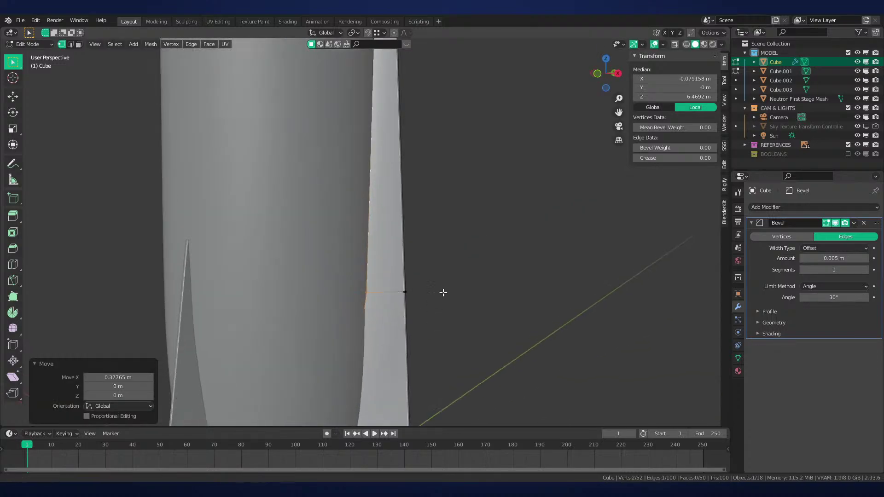
pyautogui.press('KP_1')
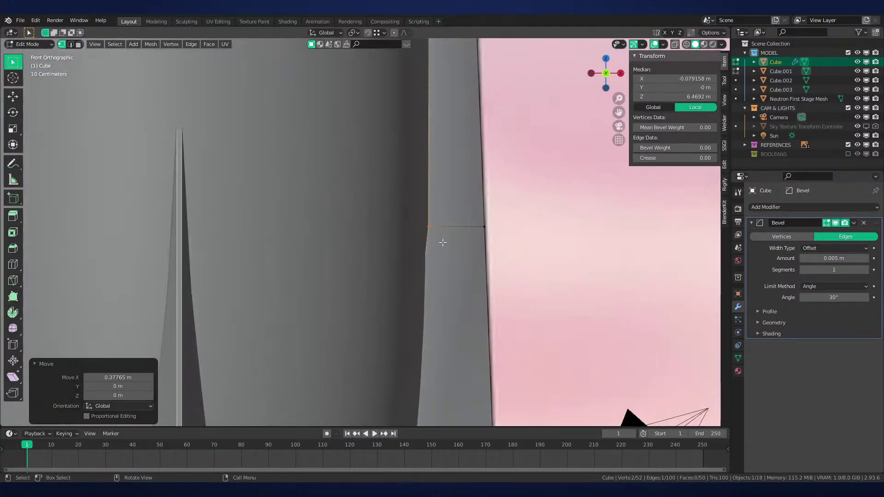
pyautogui.scroll(5, 405, 220)
pyautogui.hotkey('alt', 'z')
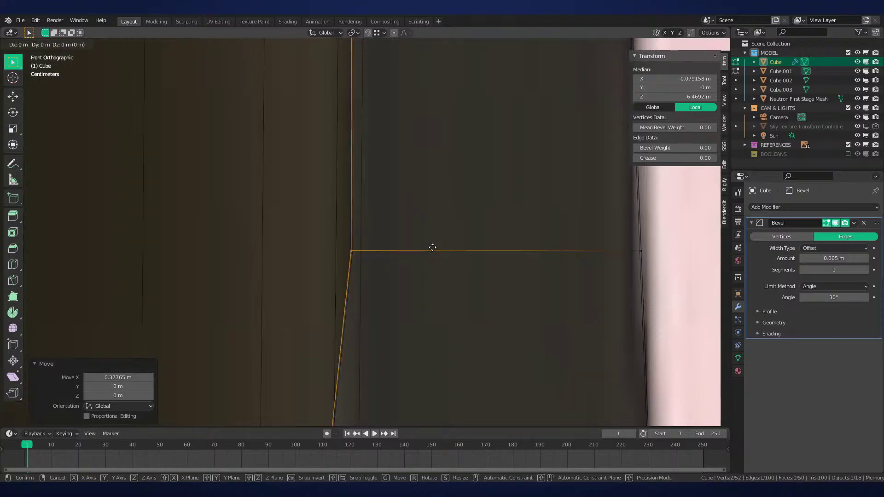
pyautogui.hotkey('alt', 'z')
pyautogui.press('g')
pyautogui.press('x')
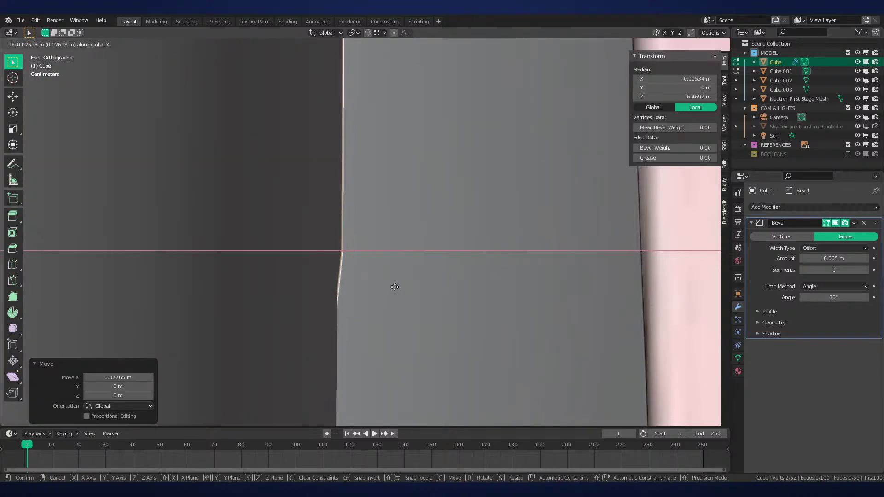
pyautogui.click(356, 295)
# Add a centred loop cut across the fin between the mid-height loop and the upper loop
pyautogui.scroll(-7, 391, 207)
pyautogui.keyDown('shift'); pyautogui.moveTo(410, 136); pyautogui.dragTo(375, 322, button='middle'); pyautogui.keyUp('shift')
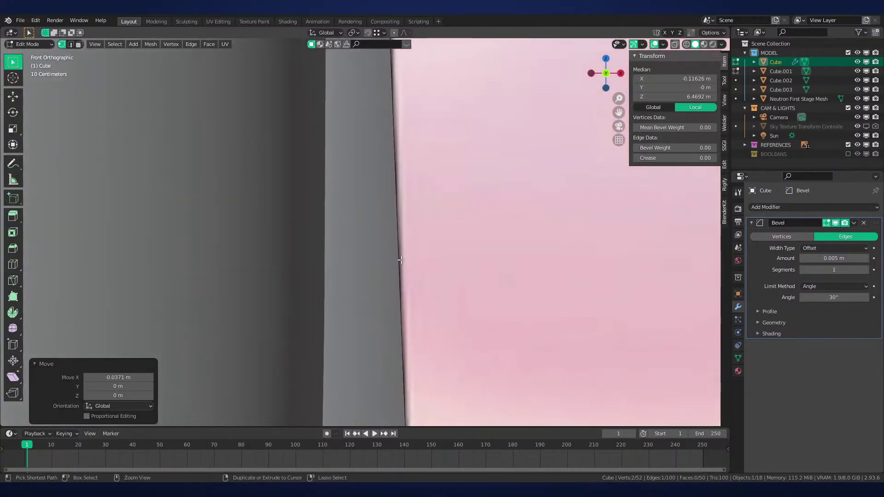
pyautogui.hotkey('ctrl', 'r')
pyautogui.click(397, 220)
pyautogui.rightClick(395, 193)
# Move the inner edge of the loop above mid-height about 0.007 m along X to align with the body
pyautogui.keyDown('shift'); pyautogui.moveTo(434, 234); pyautogui.dragTo(454, 255, button='middle'); pyautogui.keyUp('shift')
pyautogui.scroll(1, 455, 255)
pyautogui.hotkey('alt', 'z')
pyautogui.moveTo(361, 214); pyautogui.dragTo(266, 300)
pyautogui.scroll(4, 391, 295)
pyautogui.hotkey('alt', 'z')
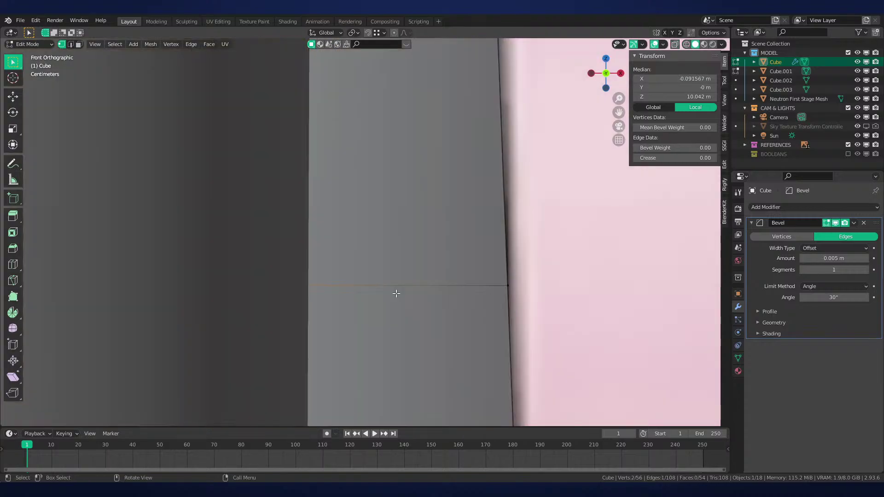
pyautogui.scroll(-8, 418, 253)
pyautogui.moveTo(419, 252); pyautogui.dragTo(328, 193, button='middle')
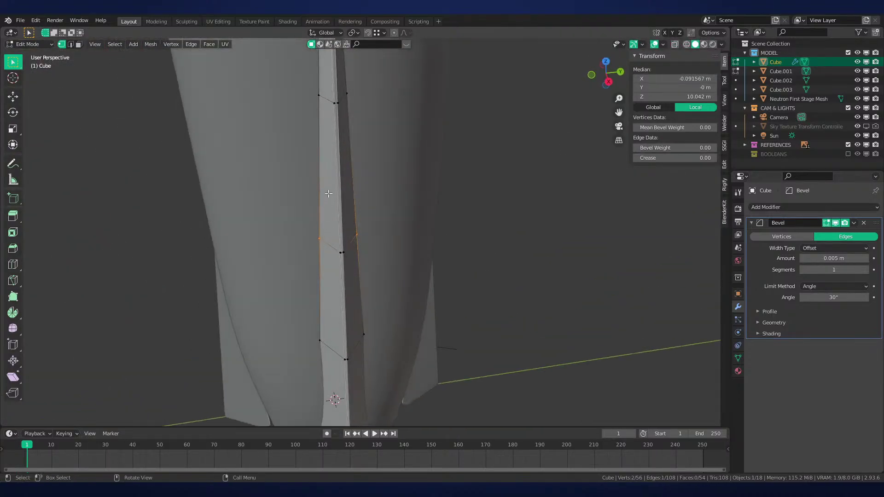
pyautogui.moveTo(310, 305); pyautogui.dragTo(412, 292, button='middle')
pyautogui.scroll(5, 412, 292)
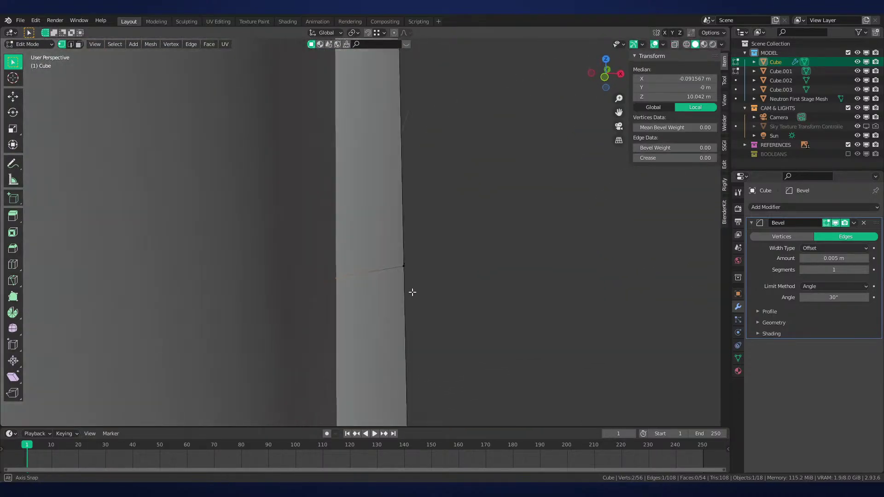
pyautogui.keyDown('shift'); pyautogui.moveTo(363, 308); pyautogui.dragTo(376, 281, button='middle'); pyautogui.keyUp('shift')
pyautogui.scroll(1, 376, 281)
pyautogui.hotkey('alt', 'z')
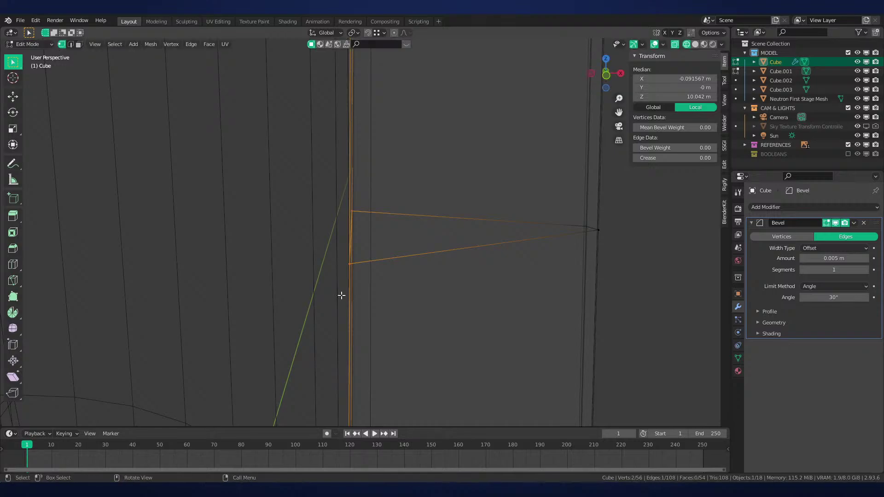
pyautogui.hotkey('alt', 'z')
pyautogui.press('g')
pyautogui.press('x')
pyautogui.click(443, 293)
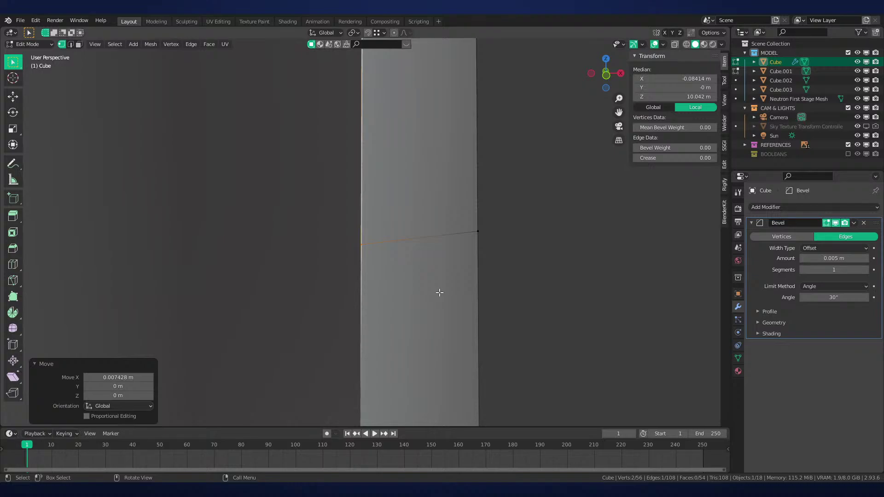
# Add a centred loop cut between the just-adjusted loop and the mid-height loop below it
pyautogui.moveTo(439, 246); pyautogui.dragTo(409, 282, button='middle')
pyautogui.scroll(1, 409, 282)
pyautogui.scroll(-1, 407, 280)
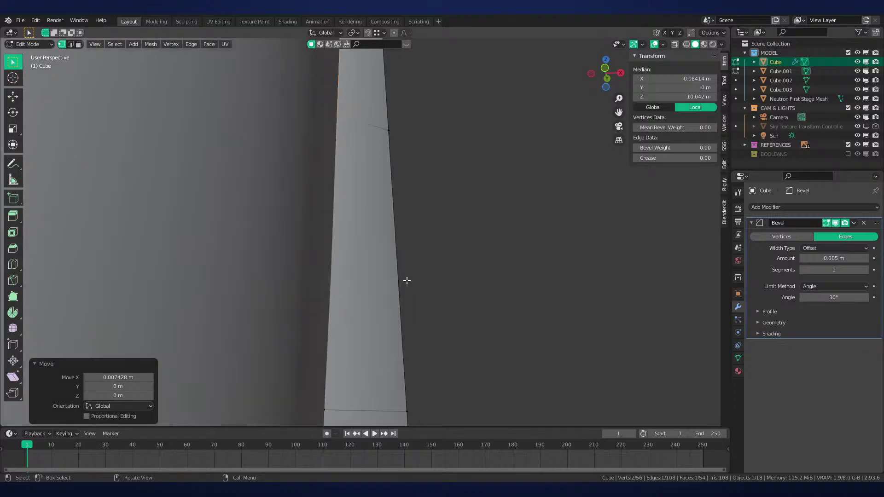
pyautogui.hotkey('ctrl', 'r')
pyautogui.click(405, 264)
pyautogui.rightClick(405, 263)
# Move the inner edge of the loop just above mid-height about 0.007 m along X
pyautogui.press('KP_1')
pyautogui.hotkey('alt', 'z')
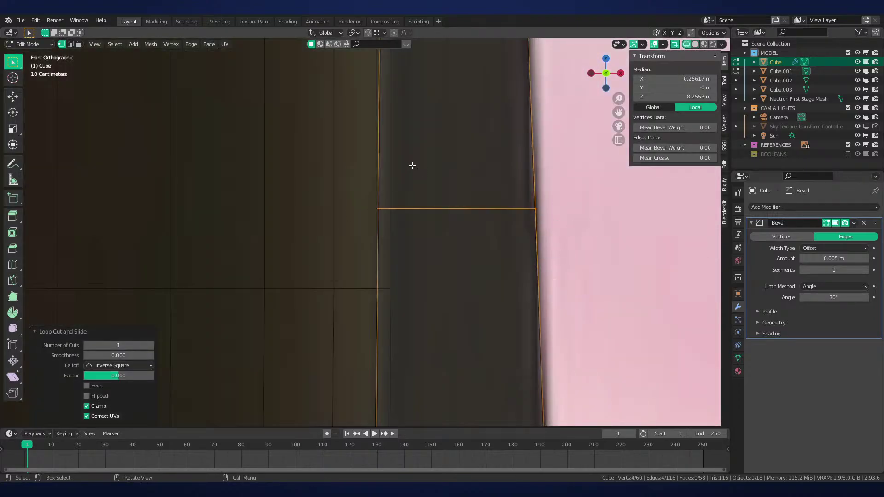
pyautogui.moveTo(413, 167); pyautogui.dragTo(345, 251)
pyautogui.hotkey('alt', 'z')
pyautogui.scroll(3, 446, 222)
pyautogui.press('g')
pyautogui.press('x')
pyautogui.click(472, 214)
# Add a centred loop cut across the curved lower part of the fin, between the mid-height loop and the base
pyautogui.scroll(-5, 469, 216)
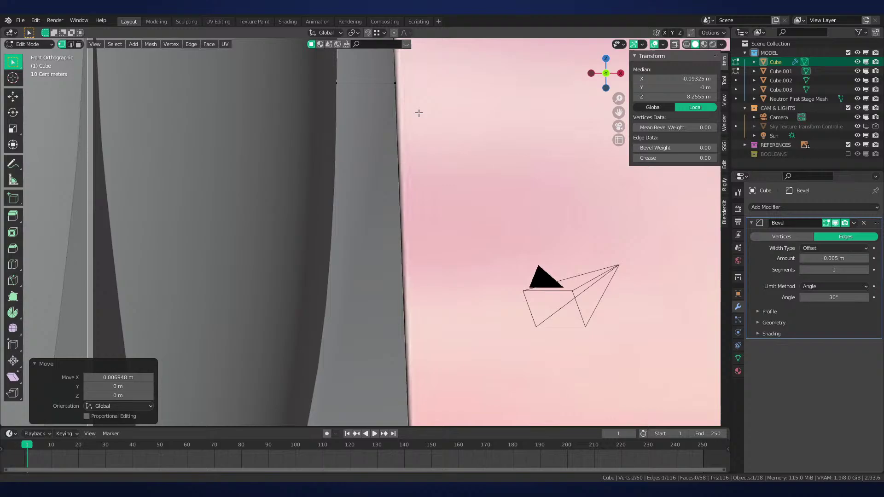
pyautogui.keyDown('shift'); pyautogui.moveTo(417, 309); pyautogui.dragTo(432, 190, button='middle'); pyautogui.keyUp('shift')
pyautogui.scroll(2, 432, 189)
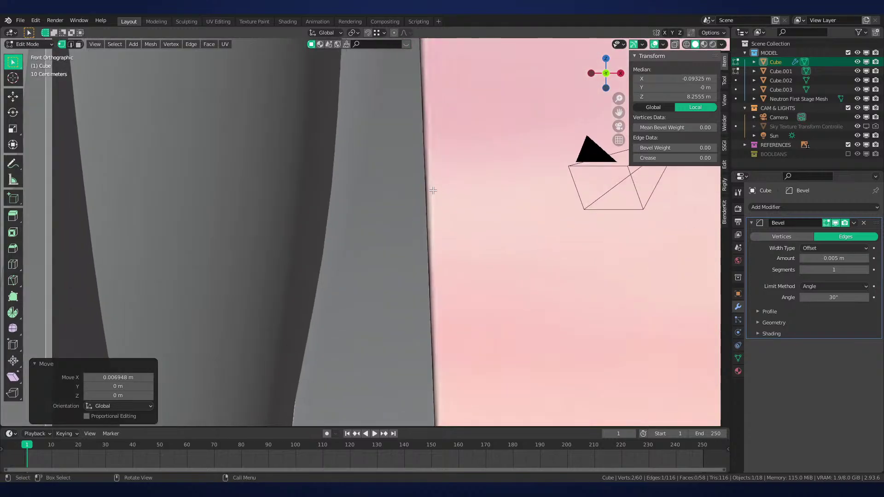
pyautogui.hotkey('ctrl', 'r')
pyautogui.click(432, 188)
pyautogui.rightClick(432, 187)
# Move the inner edge of this lower loop about 0.124 m along X to follow the body's curve
pyautogui.scroll(1, 488, 235)
pyautogui.hotkey('shift', 'z')
pyautogui.press('b')
pyautogui.moveTo(312, 206); pyautogui.dragTo(270, 243)
pyautogui.hotkey('shift', 'z')
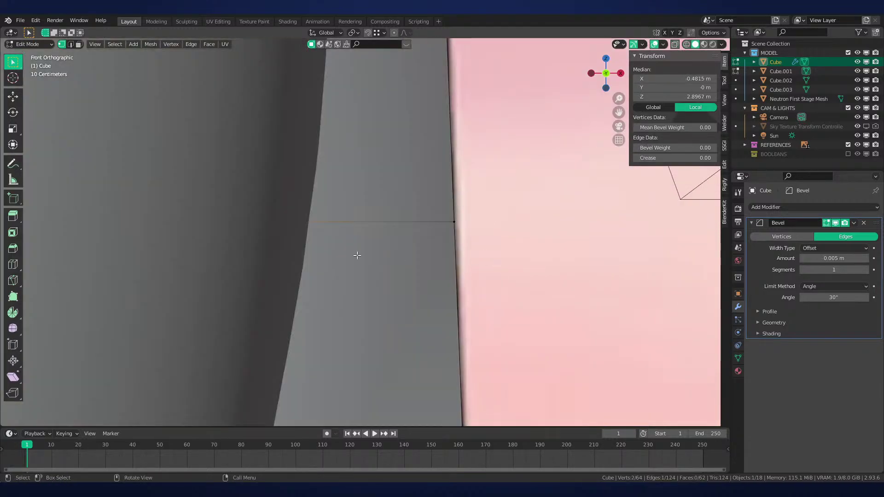
pyautogui.scroll(2, 297, 243)
pyautogui.press('g')
pyautogui.press('x')
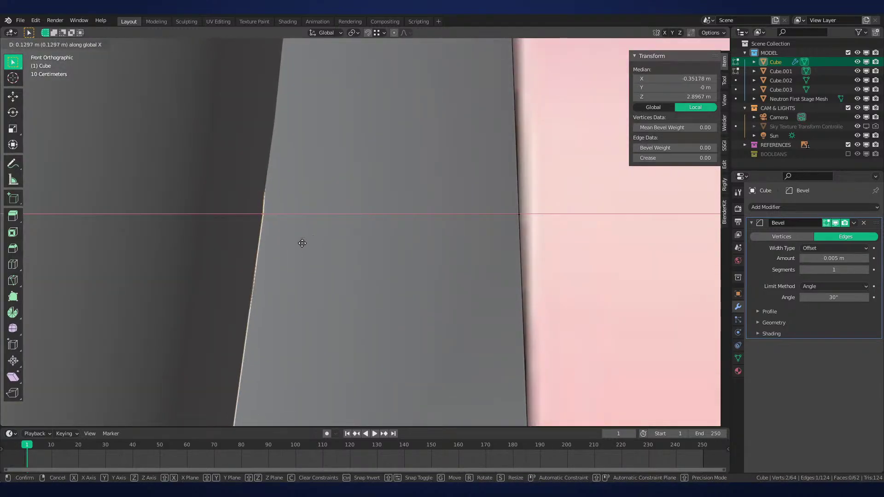
pyautogui.click(293, 246)
pyautogui.keyDown('shift'); pyautogui.moveTo(316, 201); pyautogui.dragTo(329, 251, button='middle'); pyautogui.keyUp('shift')
pyautogui.press('g')
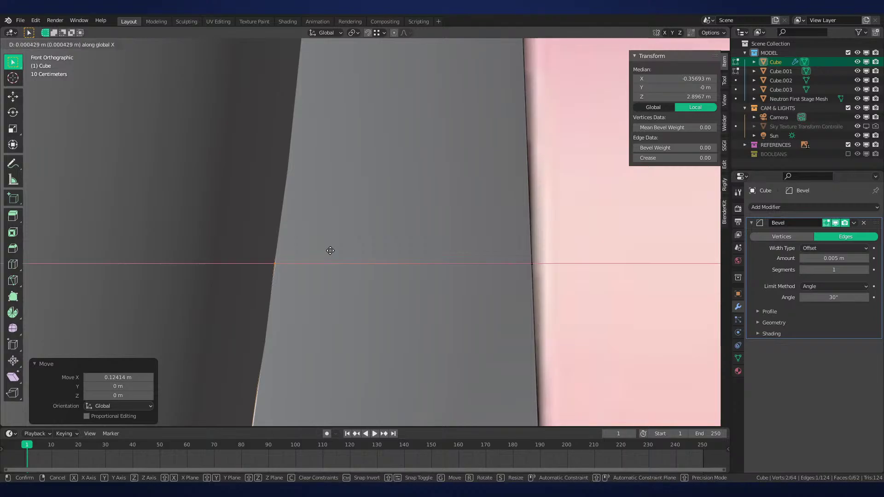
pyautogui.click(330, 250)
# Add a centred loop cut between the lower loop and the mid-height loop
pyautogui.scroll(-3, 397, 245)
pyautogui.hotkey('ctrl', 'r')
pyautogui.click(391, 176)
pyautogui.rightClick(392, 176)
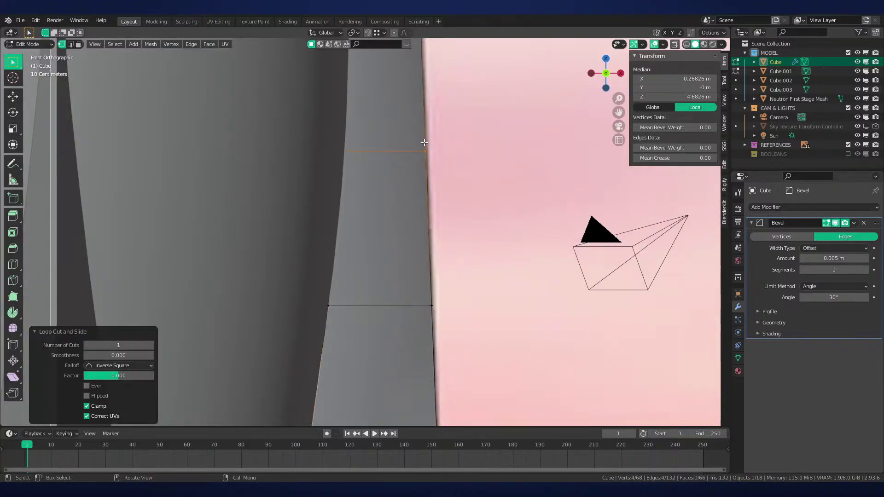
# Move the inner edge of the new loop below mid-height about 0.05 m along X to match the body's curve
pyautogui.keyDown('shift'); pyautogui.moveTo(424, 159); pyautogui.dragTo(421, 243, button='middle'); pyautogui.keyUp('shift')
pyautogui.scroll(3, 442, 247)
pyautogui.hotkey('shift', 'z')
pyautogui.moveTo(340, 184); pyautogui.dragTo(202, 305)
pyautogui.hotkey('shift', 'z')
pyautogui.scroll(3, 382, 266)
pyautogui.press('g')
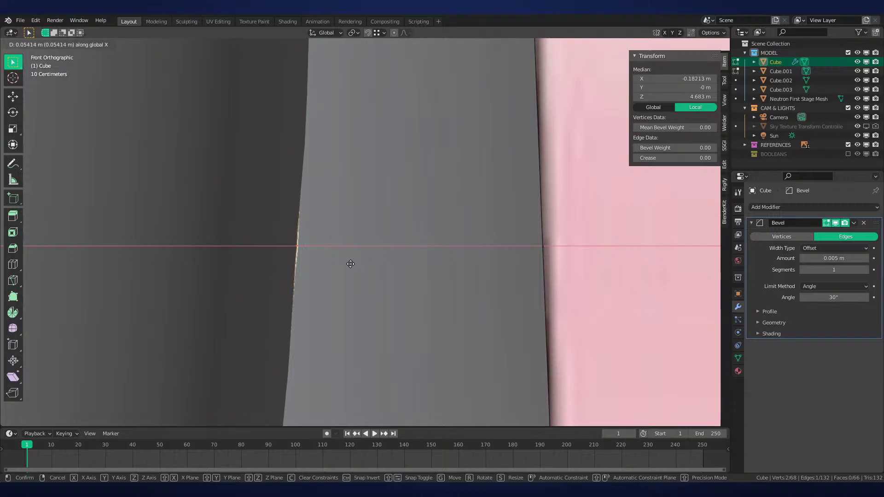
pyautogui.click(347, 266)
# Add one more centred loop cut directly below the mid-height loop, halfway to the loop just adjusted
pyautogui.keyDown('shift'); pyautogui.moveTo(351, 182); pyautogui.dragTo(324, 362, button='middle'); pyautogui.keyUp('shift')
pyautogui.scroll(-4, 414, 295)
pyautogui.hotkey('ctrl', 'r')
pyautogui.click(447, 278)
pyautogui.rightClick(450, 276)
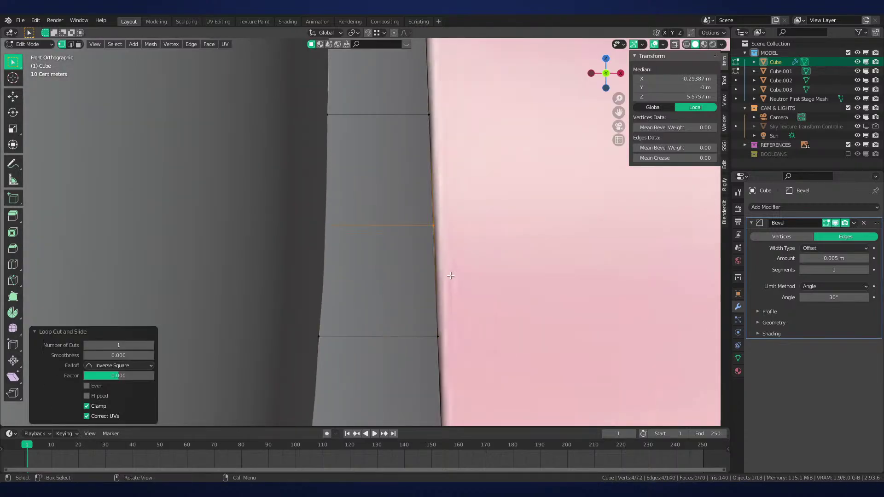
# Nudge the inner edge of this last loop slightly along X to smooth the fin's joint with the body
pyautogui.scroll(3, 414, 262)
pyautogui.hotkey('shift', 'z')
pyautogui.moveTo(318, 189); pyautogui.dragTo(239, 259)
pyautogui.hotkey('shift', 'z')
pyautogui.press('g')
pyautogui.press('x')
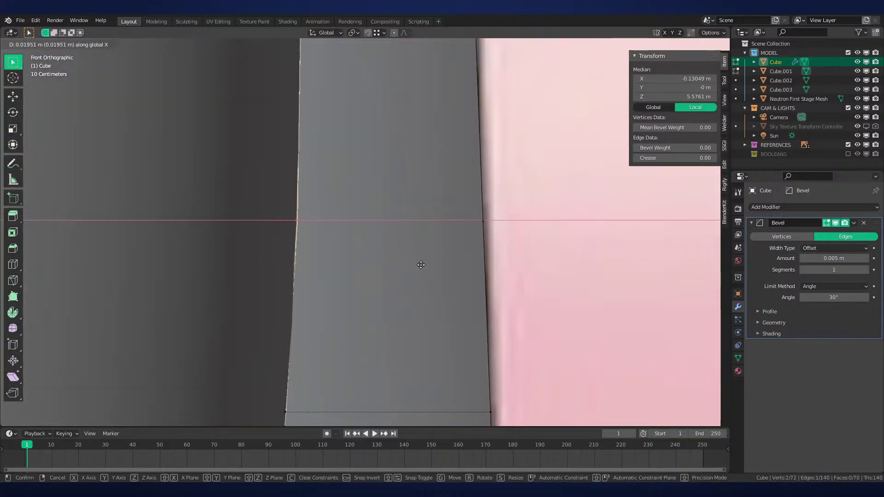
pyautogui.click(415, 263)
pyautogui.scroll(-2, 414, 262)
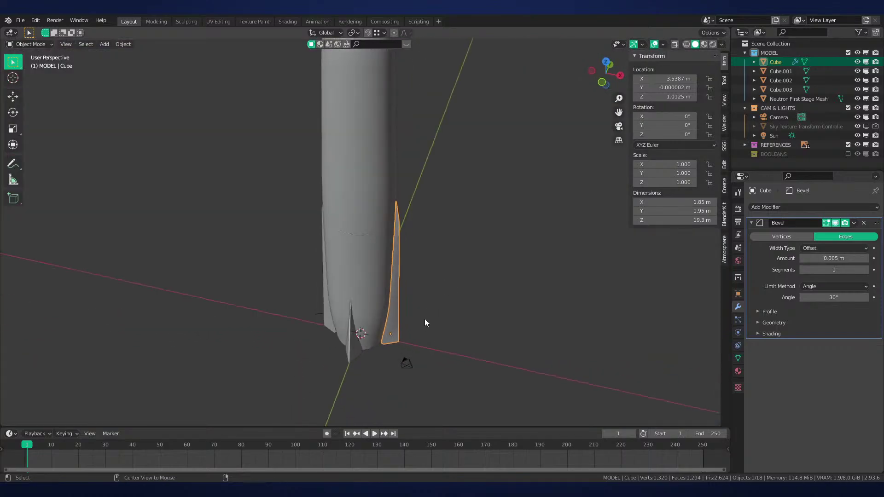
# In Object Mode, examine the selected fin's fit along the body from the front
pyautogui.click(424, 318)
pyautogui.moveTo(425, 318); pyautogui.dragTo(429, 211, button='middle')
pyautogui.scroll(3, 429, 211)
pyautogui.click(391, 220)
pyautogui.press('KP_1')
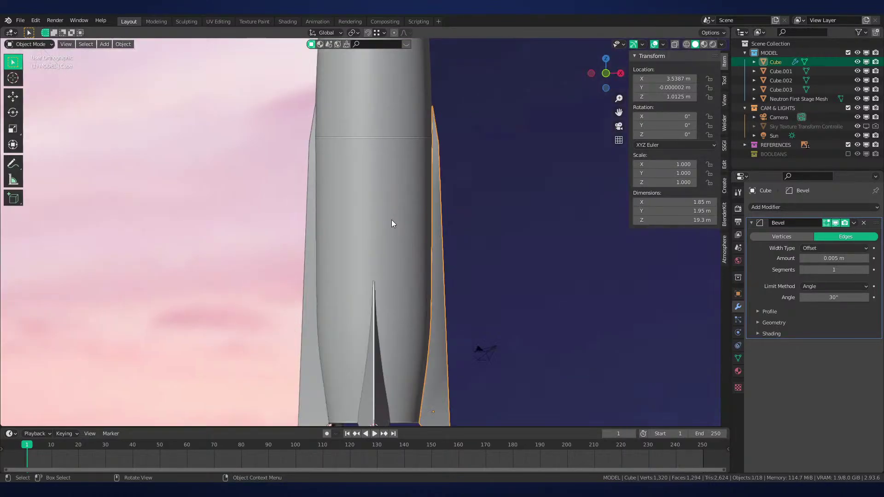
# In Edit Mode, slide the loop below the fin's mid-height upward by a factor of about -0.345 onto the body's edge line
pyautogui.press('Tab')
pyautogui.scroll(6, 416, 249)
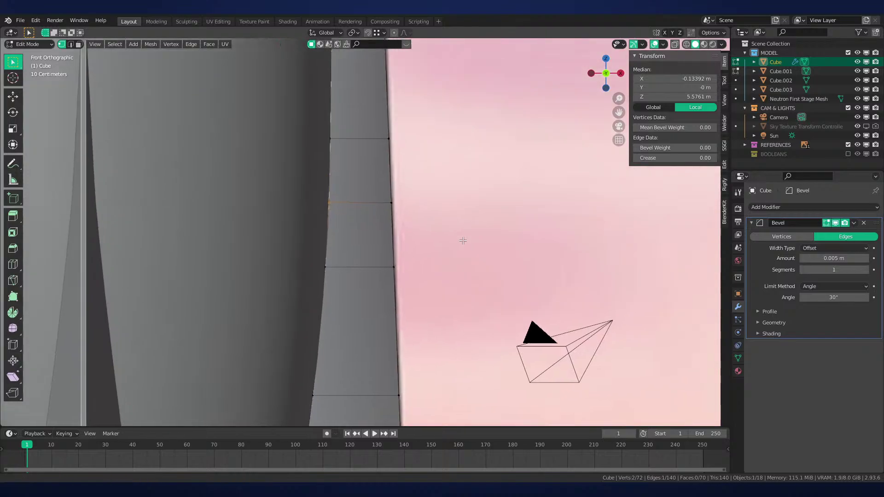
pyautogui.keyDown('shift'); pyautogui.moveTo(462, 241); pyautogui.dragTo(460, 257, button='middle'); pyautogui.keyUp('shift')
pyautogui.scroll(5, 451, 247)
pyautogui.press('z')
pyautogui.scroll(-1, 336, 227)
pyautogui.keyDown('shift'); pyautogui.moveTo(303, 210); pyautogui.dragTo(319, 280, button='middle'); pyautogui.keyUp('shift')
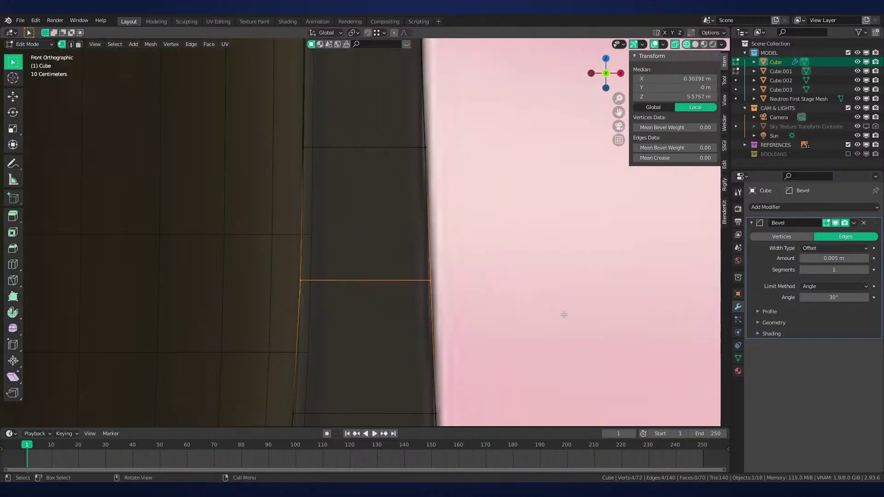
pyautogui.scroll(4, 323, 304)
pyautogui.press('g')
pyautogui.press('g')
pyautogui.click(358, 212)
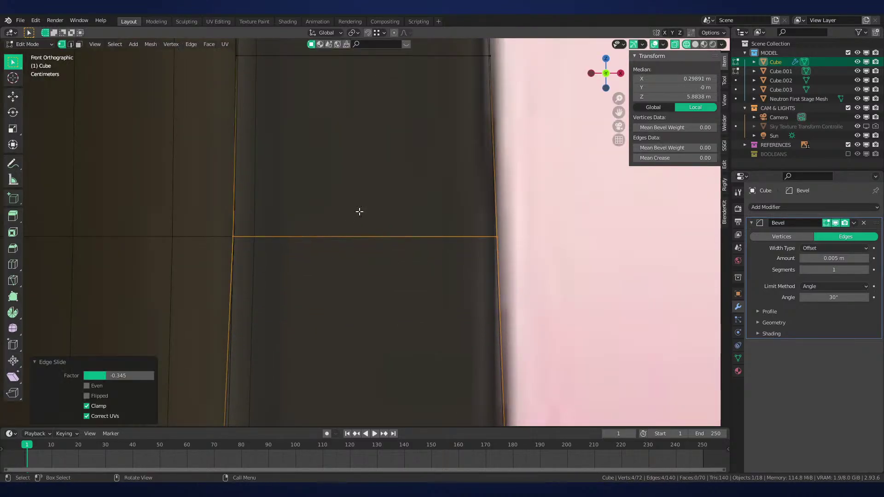
# Move the inner vertices of this slid loop about 0.0016 m along X to meet the body's surface
pyautogui.keyDown('shift'); pyautogui.moveTo(359, 212); pyautogui.dragTo(480, 220, button='middle'); pyautogui.keyUp('shift')
pyautogui.scroll(2, 483, 226)
pyautogui.moveTo(413, 230); pyautogui.dragTo(294, 288)
pyautogui.press('z')
pyautogui.press('g')
pyautogui.press('x')
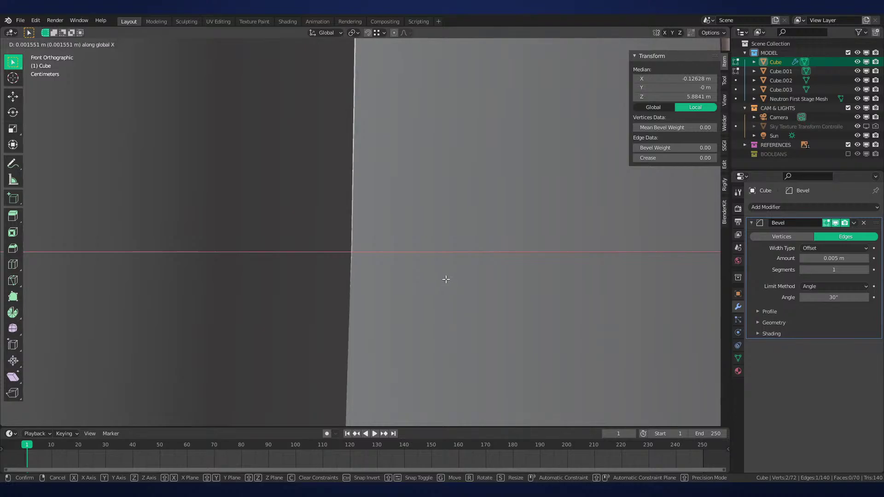
pyautogui.click(446, 279)
# Add a loop cut in the fin section just below, placed level with the body's next horizontal edge
pyautogui.scroll(-2, 428, 286)
pyautogui.click(312, 286)
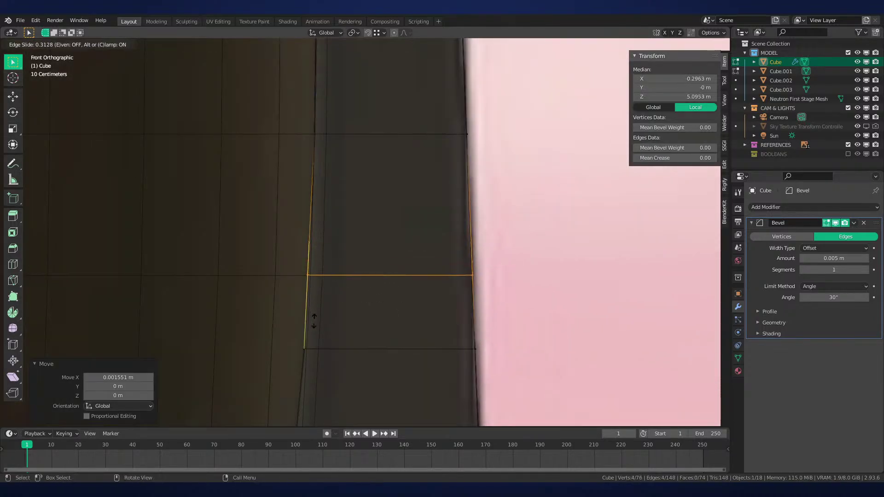
pyautogui.click(314, 321)
# Move the inner vertices of the new loop cut about 0.008 m along X to follow the body's curve
pyautogui.keyDown('shift'); pyautogui.moveTo(331, 303); pyautogui.dragTo(370, 262, button='middle'); pyautogui.keyUp('shift')
pyautogui.scroll(3, 447, 263)
pyautogui.moveTo(380, 210); pyautogui.dragTo(279, 267)
pyautogui.press('z')
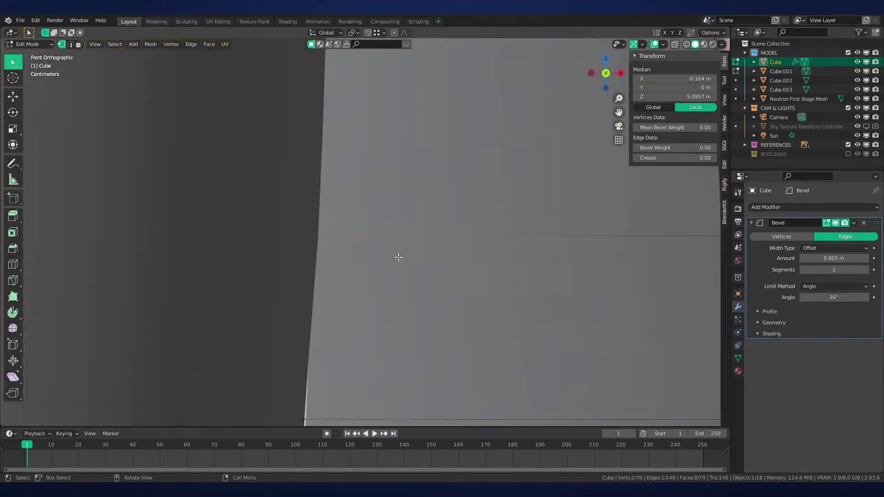
pyautogui.press('g')
pyautogui.press('x')
pyautogui.click(436, 262)
# Slide the next lower fin loop by a factor of about -0.265 so it lines up with the body's edge line
pyautogui.scroll(-5, 426, 294)
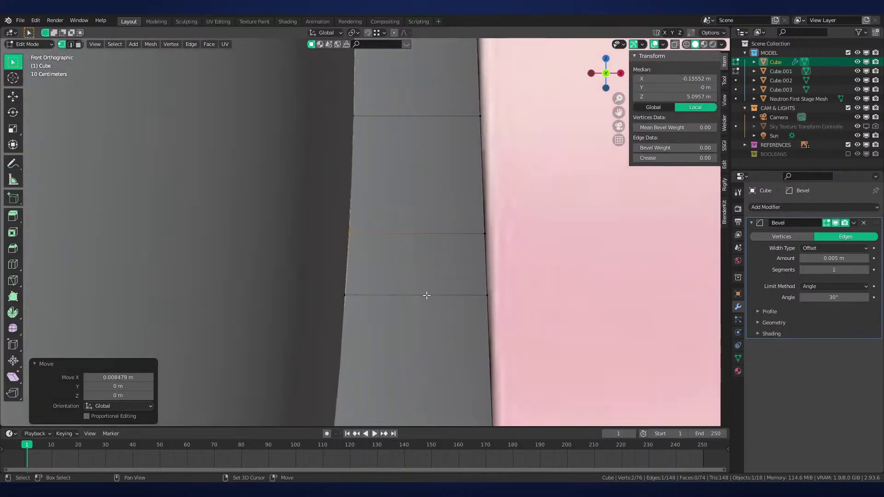
pyautogui.scroll(4, 445, 209)
pyautogui.keyDown('alt'); pyautogui.click(475, 203); pyautogui.keyUp('alt')
pyautogui.press('z')
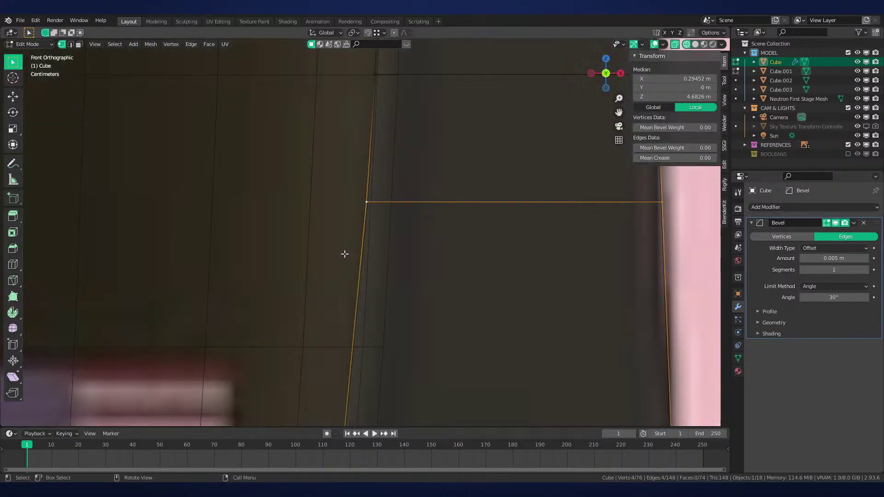
pyautogui.press('g')
pyautogui.press('g')
pyautogui.click(377, 232)
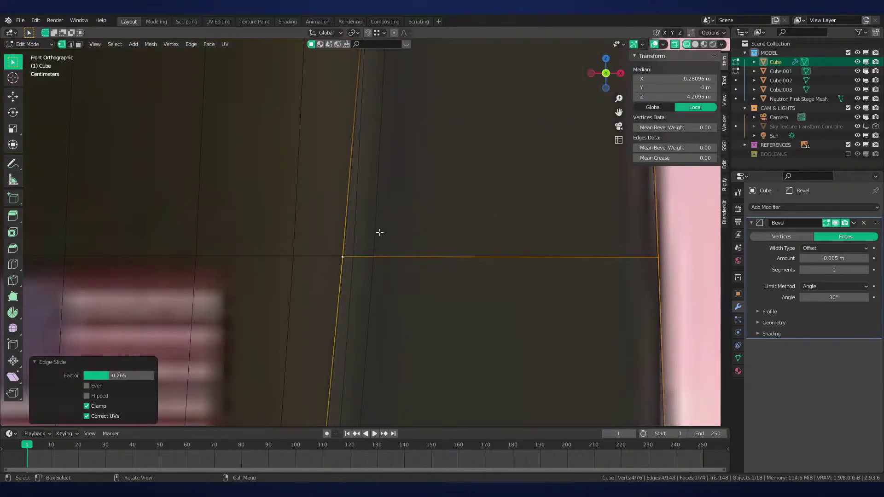
# Move this lower loop's inner vertices about 0.011 m along X to fit the body
pyautogui.press('z')
pyautogui.press('g')
pyautogui.press('x')
pyautogui.click(436, 298)
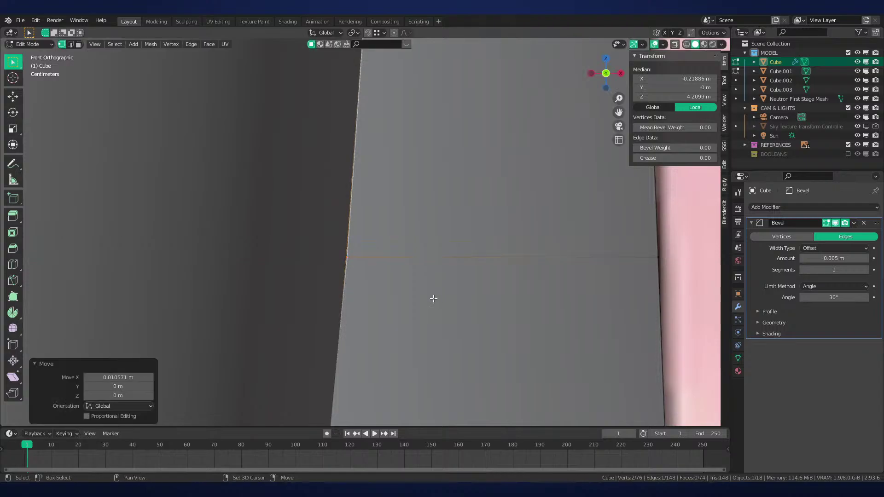
# Add a loop cut beside the flag with a slide factor of about 0.332, level with the body's edge line
pyautogui.scroll(-3, 419, 199)
pyautogui.scroll(1, 274, 241)
pyautogui.hotkey('ctrl', 'r')
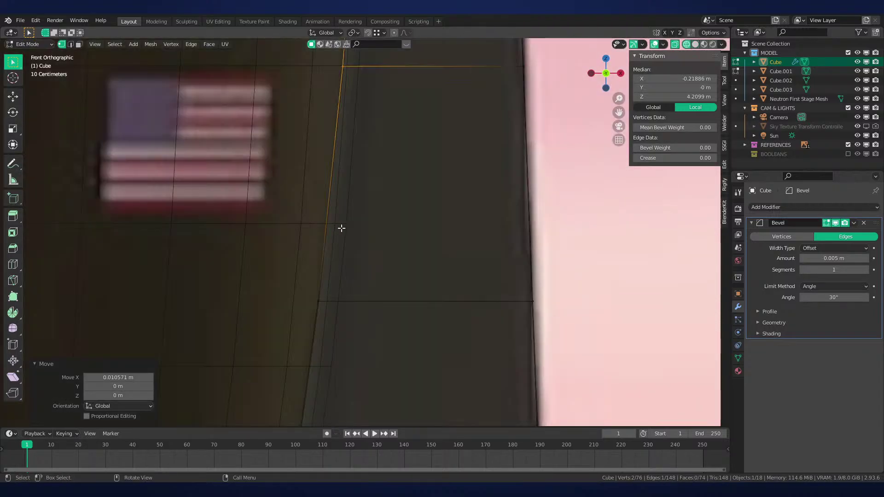
pyautogui.hotkey('ctrl', 'r')
pyautogui.click(343, 222)
pyautogui.click(343, 261)
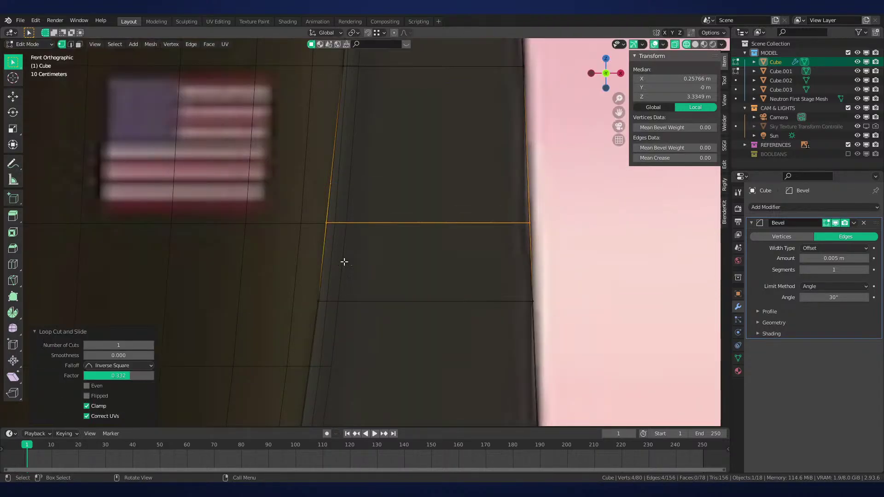
# Nudge the inner vertices of the loop beside the flag slightly along X to match the body's curve
pyautogui.scroll(3, 565, 262)
pyautogui.moveTo(338, 189); pyautogui.dragTo(276, 250)
pyautogui.press('z')
pyautogui.press('g')
pyautogui.press('x')
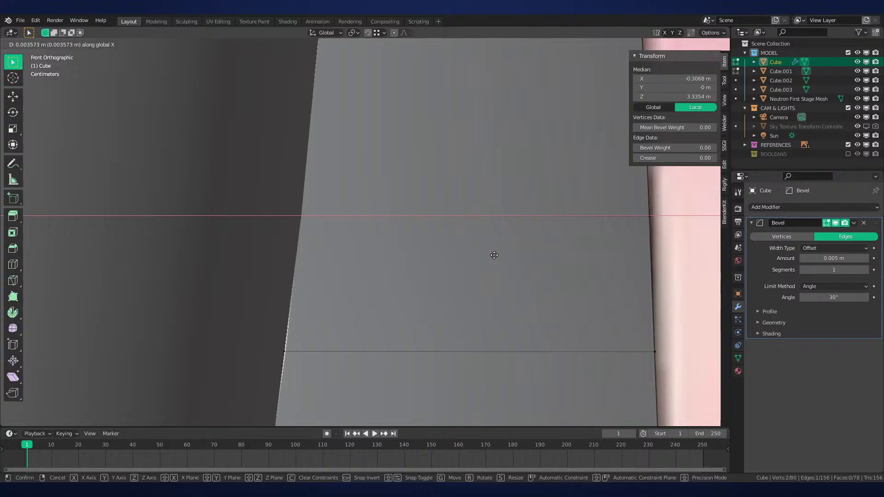
pyautogui.click(503, 257)
# Slide the fin loop just below the flag down until it is level with the body's next horizontal edge
pyautogui.scroll(-5, 503, 258)
pyautogui.keyDown('alt'); pyautogui.click(416, 281); pyautogui.keyUp('alt')
pyautogui.scroll(-4, 502, 269)
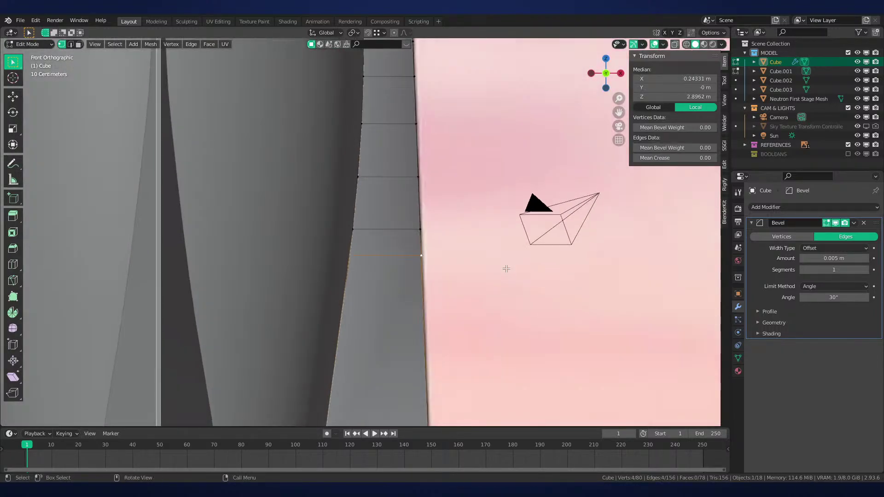
pyautogui.press('z')
pyautogui.keyDown('shift'); pyautogui.moveTo(406, 293); pyautogui.dragTo(417, 224, button='middle'); pyautogui.keyUp('shift')
pyautogui.scroll(4, 417, 224)
pyautogui.scroll(2, 417, 225)
pyautogui.press('g')
pyautogui.press('g')
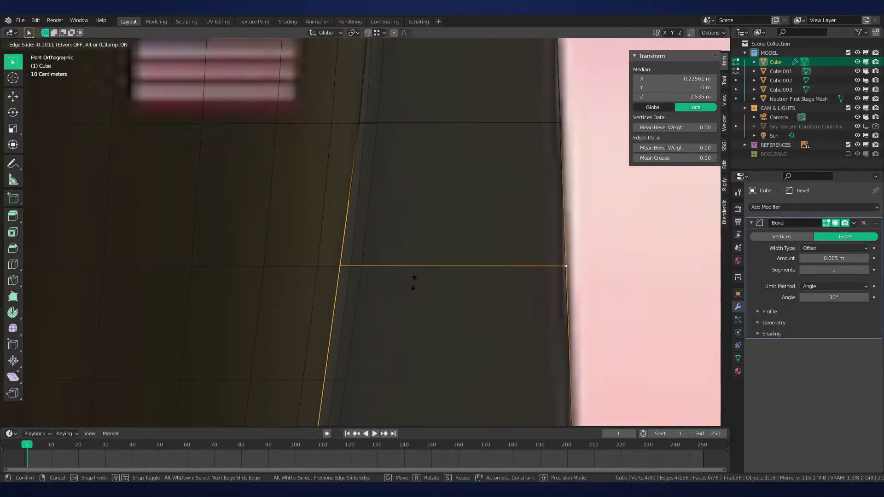
pyautogui.click(412, 283)
# Move the inner vertices of the loop below the flag about 0.005 m along X
pyautogui.click(420, 290)
pyautogui.press('z')
pyautogui.press('g')
pyautogui.press('x')
pyautogui.click(437, 295)
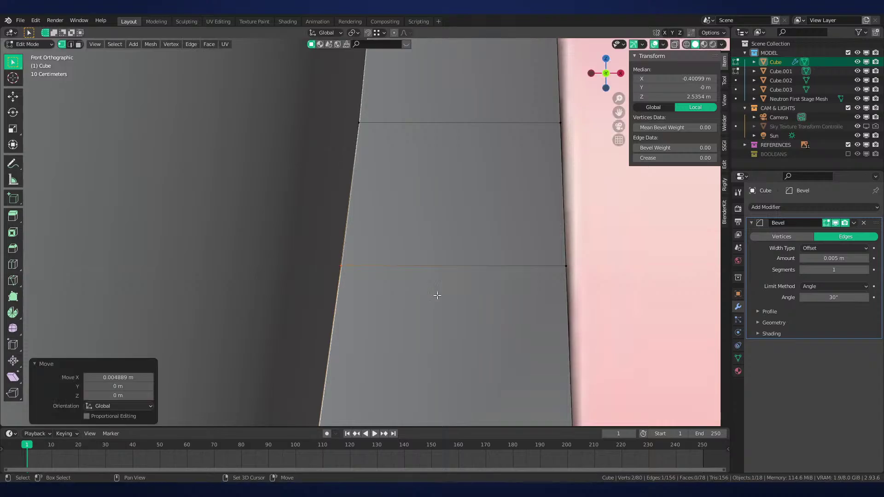
# Add another loop cut in the long lower fin section, level with the body's first edge line below the last loop
pyautogui.keyDown('shift'); pyautogui.moveTo(436, 295); pyautogui.dragTo(455, 172, button='middle'); pyautogui.keyUp('shift')
pyautogui.scroll(-1, 455, 172)
pyautogui.press('z')
pyautogui.hotkey('ctrl', 'r')
pyautogui.click(369, 247)
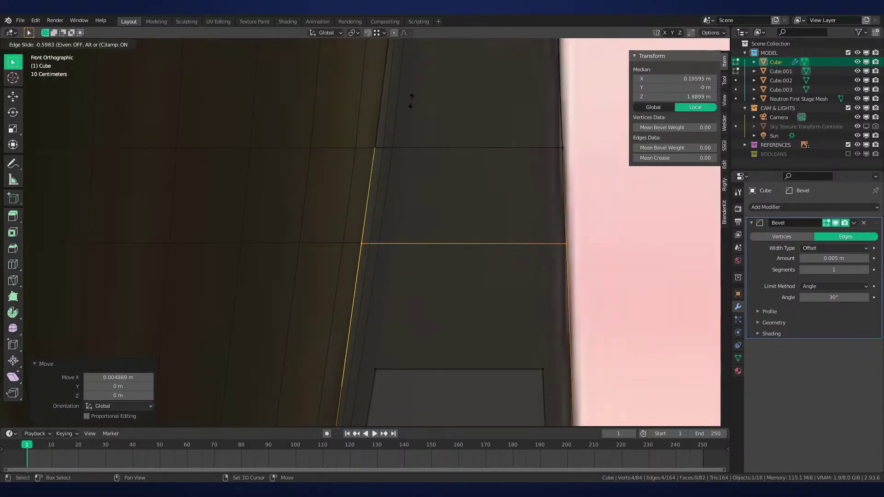
pyautogui.click(410, 100)
# Move the inner vertices of this lowest new loop about -0.007 m along X to touch the body
pyautogui.moveTo(405, 187)
pyautogui.mouseDown()
pyautogui.moveTo(351, 235)
pyautogui.moveTo(346, 252)
pyautogui.mouseUp()
pyautogui.hotkey('shift', 'z')
pyautogui.press('g')
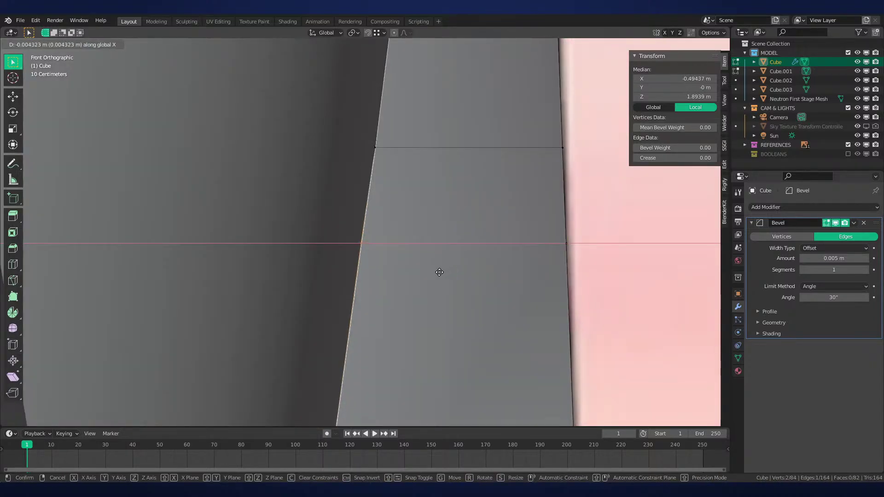
pyautogui.click(438, 273)
# In Object Mode with nothing selected, examine the tall fin's fit along the whole body in rendered shading from several angles
pyautogui.scroll(-6, 454, 231)
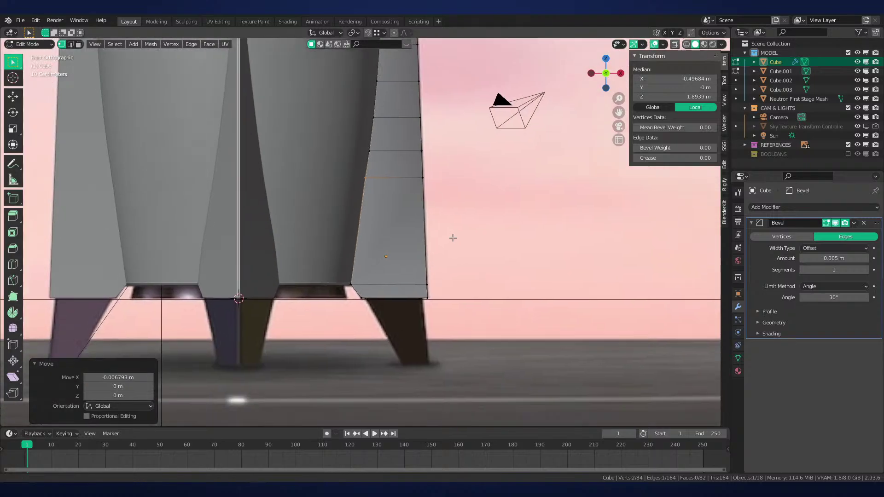
pyautogui.scroll(3, 364, 252)
pyautogui.hotkey('shift', 'z')
pyautogui.hotkey('shift', 'z')
pyautogui.press('Tab')
pyautogui.hotkey('alt', 'a')
pyautogui.moveTo(428, 149)
pyautogui.keyDown('shift'); pyautogui.mouseDown(button='middle')
pyautogui.moveTo(413, 306)
pyautogui.moveTo(402, 303)
pyautogui.moveTo(401, 287)
pyautogui.moveTo(426, 298)
pyautogui.mouseUp(button='middle'); pyautogui.keyUp('shift')
pyautogui.scroll(-4, 412, 305)
pyautogui.press('z')
pyautogui.scroll(6, 399, 294)
pyautogui.scroll(-3, 402, 286)
pyautogui.moveTo(426, 261)
pyautogui.keyDown('shift'); pyautogui.mouseDown(button='middle')
pyautogui.moveTo(396, 348)
pyautogui.moveTo(422, 321)
pyautogui.mouseUp(button='middle'); pyautogui.keyUp('shift')
pyautogui.press('z')
pyautogui.moveTo(419, 242)
pyautogui.mouseDown(button='middle')
pyautogui.moveTo(418, 229)
pyautogui.moveTo(428, 300)
pyautogui.moveTo(428, 278)
pyautogui.moveTo(437, 282)
pyautogui.moveTo(431, 292)
pyautogui.moveTo(424, 284)
pyautogui.moveTo(413, 328)
pyautogui.moveTo(411, 408)
pyautogui.moveTo(436, 272)
pyautogui.moveTo(422, 249)
pyautogui.moveTo(428, 217)
pyautogui.moveTo(390, 281)
pyautogui.moveTo(409, 209)
pyautogui.moveTo(377, 299)
pyautogui.moveTo(409, 421)
pyautogui.moveTo(306, 269)
pyautogui.moveTo(338, 245)
pyautogui.moveTo(370, 289)
pyautogui.moveTo(385, 282)
pyautogui.moveTo(378, 253)
pyautogui.moveTo(368, 322)
pyautogui.moveTo(361, 209)
pyautogui.mouseUp(button='middle')
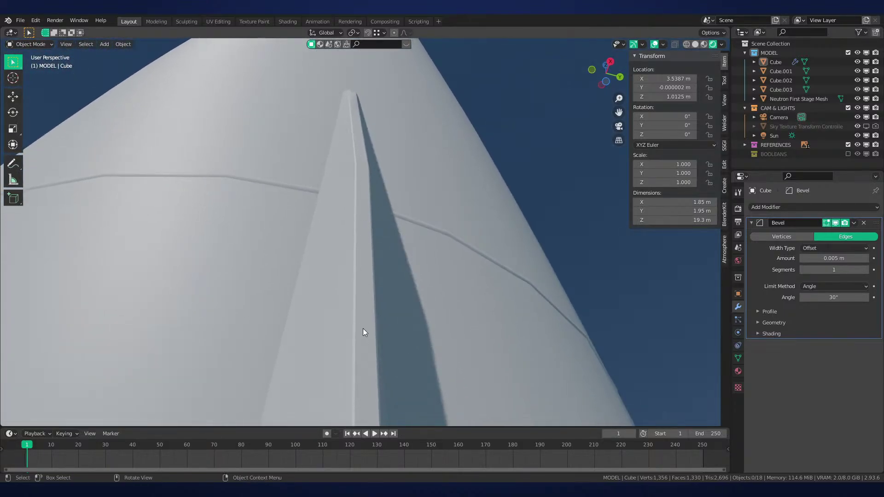
pyautogui.scroll(-5, 364, 251)
pyautogui.moveTo(367, 297)
pyautogui.mouseDown(button='middle')
pyautogui.moveTo(365, 275)
pyautogui.moveTo(382, 278)
pyautogui.moveTo(376, 394)
pyautogui.moveTo(380, 298)
pyautogui.mouseUp(button='middle')
pyautogui.scroll(-2, 364, 276)
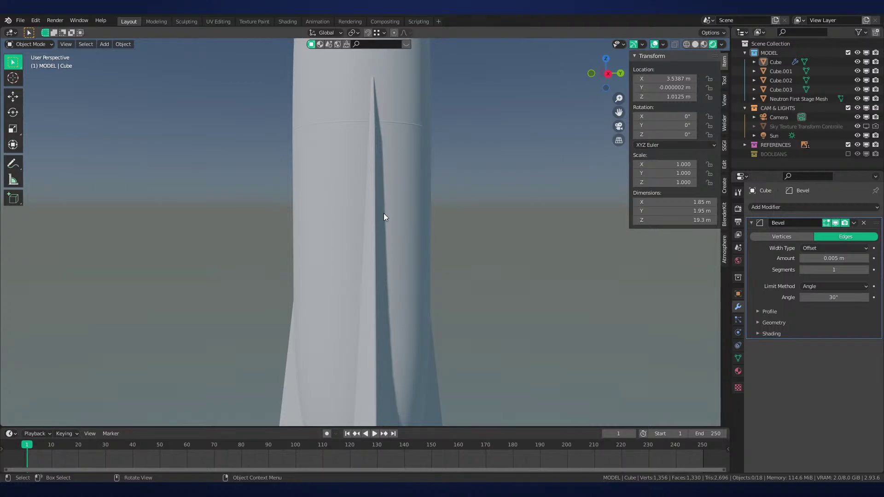
pyautogui.moveTo(385, 215); pyautogui.dragTo(427, 284, button='middle')
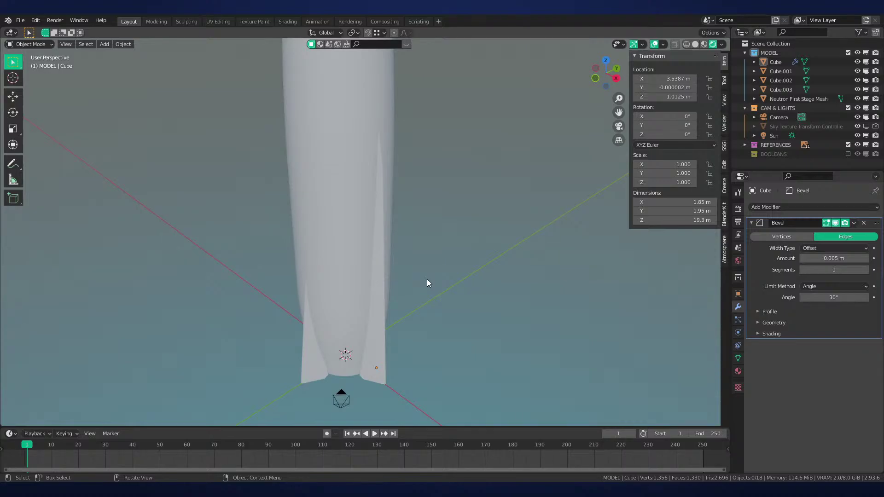
# Examine the fin bases against the reference image in solid shading from the front, and from underneath
pyautogui.press('KP_1')
pyautogui.press('z')
pyautogui.click(368, 268)
pyautogui.keyDown('shift'); pyautogui.moveTo(382, 336); pyautogui.dragTo(409, 224, button='middle'); pyautogui.keyUp('shift')
pyautogui.scroll(2, 400, 237)
pyautogui.press('z')
pyautogui.click(435, 253)
pyautogui.scroll(1, 507, 261)
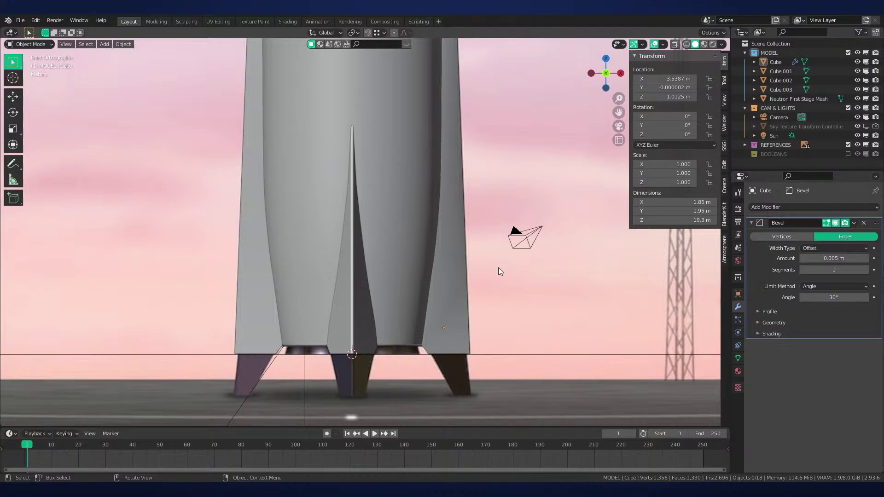
pyautogui.moveTo(498, 267); pyautogui.dragTo(424, 304, button='middle')
pyautogui.moveTo(386, 326)
pyautogui.mouseDown(button='middle')
pyautogui.moveTo(432, 277)
pyautogui.moveTo(475, 312)
pyautogui.moveTo(483, 187)
pyautogui.mouseUp(button='middle')
# In Edit Mode, add a centred lengthwise loop cut that splits the fin's inner face down the middle
pyautogui.press('Tab')
pyautogui.scroll(4, 474, 314)
pyautogui.press('KP_1')
pyautogui.scroll(6, 479, 191)
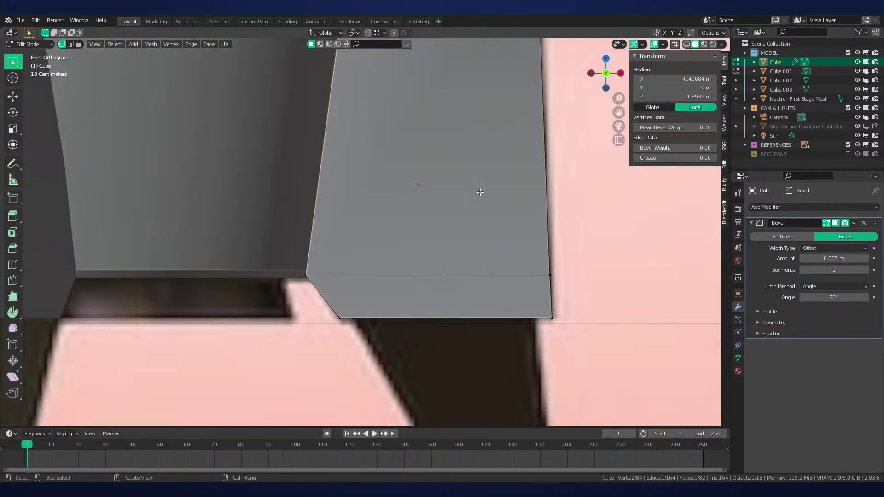
pyautogui.press('z')
pyautogui.click(363, 239)
pyautogui.moveTo(340, 269); pyautogui.dragTo(224, 322)
pyautogui.scroll(-2, 391, 310)
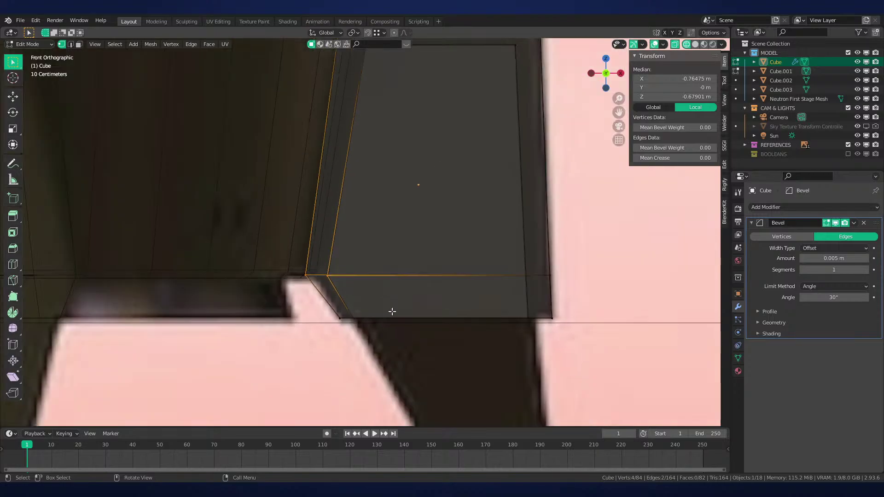
pyautogui.moveTo(391, 310)
pyautogui.mouseDown(button='middle')
pyautogui.moveTo(391, 327)
pyautogui.moveTo(356, 295)
pyautogui.moveTo(412, 299)
pyautogui.moveTo(410, 285)
pyautogui.moveTo(396, 328)
pyautogui.moveTo(359, 258)
pyautogui.moveTo(309, 251)
pyautogui.moveTo(352, 265)
pyautogui.moveTo(396, 314)
pyautogui.mouseUp(button='middle')
pyautogui.press('KP_1')
pyautogui.press('z')
pyautogui.click(400, 307)
pyautogui.click(339, 255)
pyautogui.rightClick(339, 256)
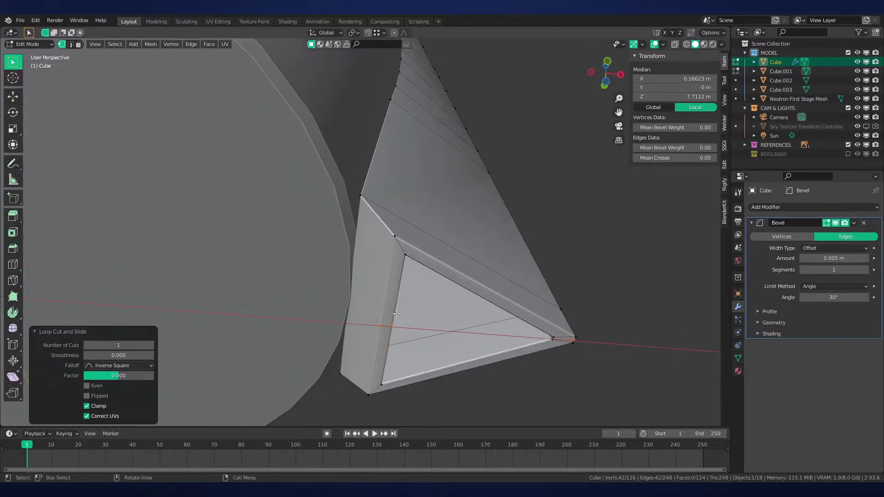
# Move the two outer corner vertices on the inner side of the fin's lowest loop about -0.15 m along X
pyautogui.press('KP_1')
pyautogui.scroll(4, 397, 313)
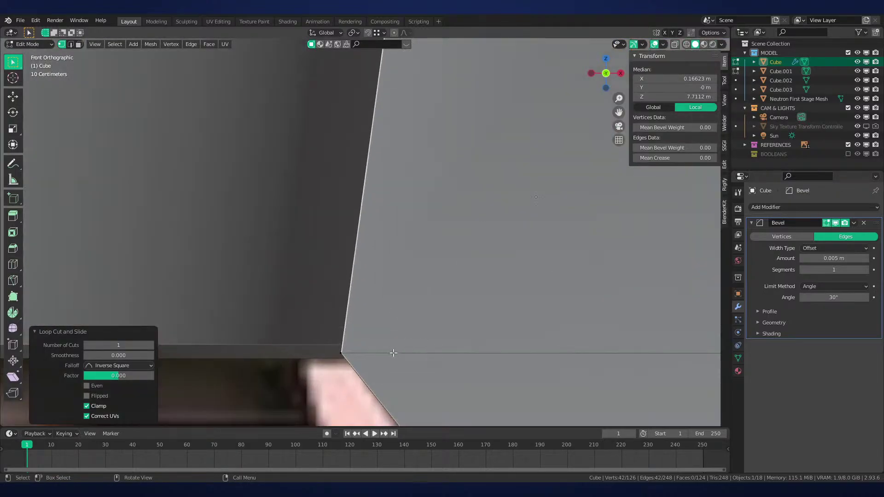
pyautogui.hotkey('shift', 'z')
pyautogui.moveTo(349, 347); pyautogui.dragTo(357, 371, button='middle')
pyautogui.click(352, 358)
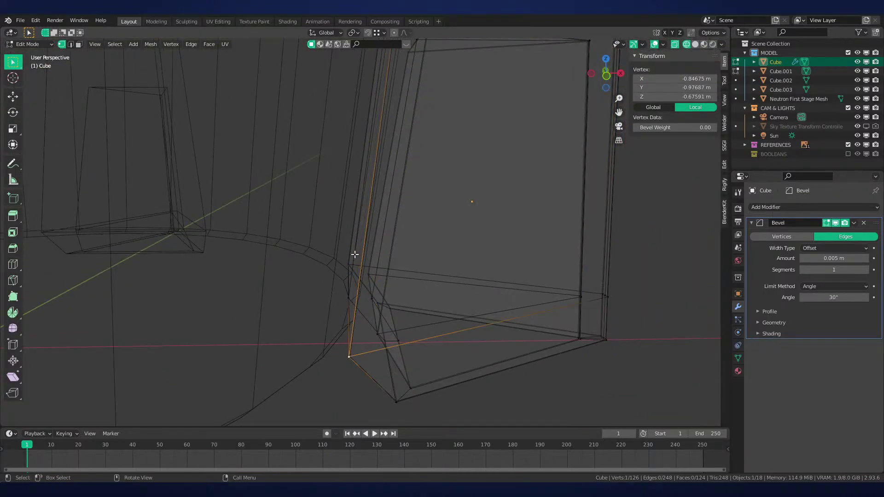
pyautogui.click(510, 284)
pyautogui.press('g')
pyautogui.press('x')
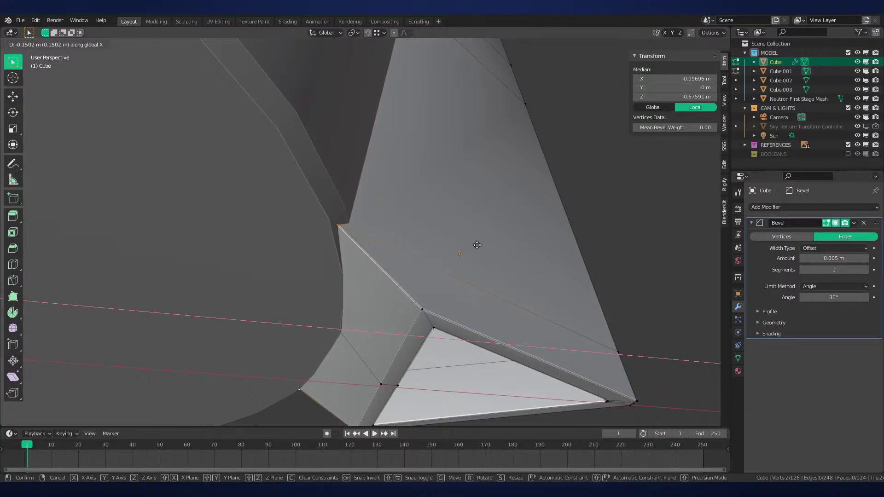
pyautogui.click(477, 245)
# Add a loop cut just above the fin's lowest loop and slide it level with the body's lower rim edge
pyautogui.moveTo(480, 241); pyautogui.dragTo(378, 230, button='middle')
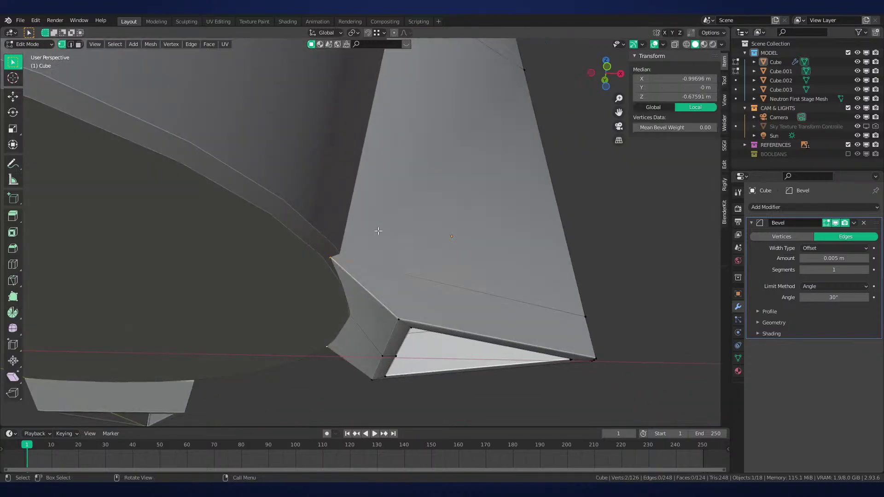
pyautogui.click(345, 267)
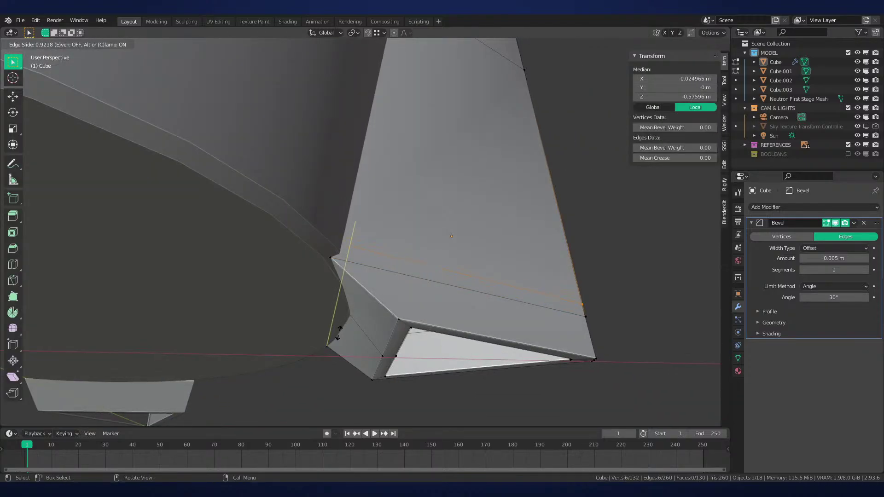
pyautogui.click(339, 332)
pyautogui.press('KP_1')
pyautogui.scroll(5, 402, 213)
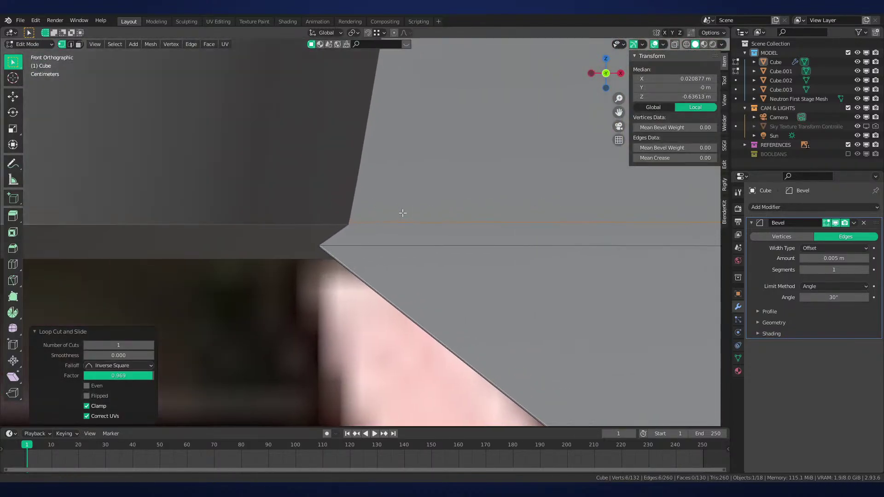
pyautogui.scroll(2, 403, 212)
pyautogui.press('g')
pyautogui.press('g')
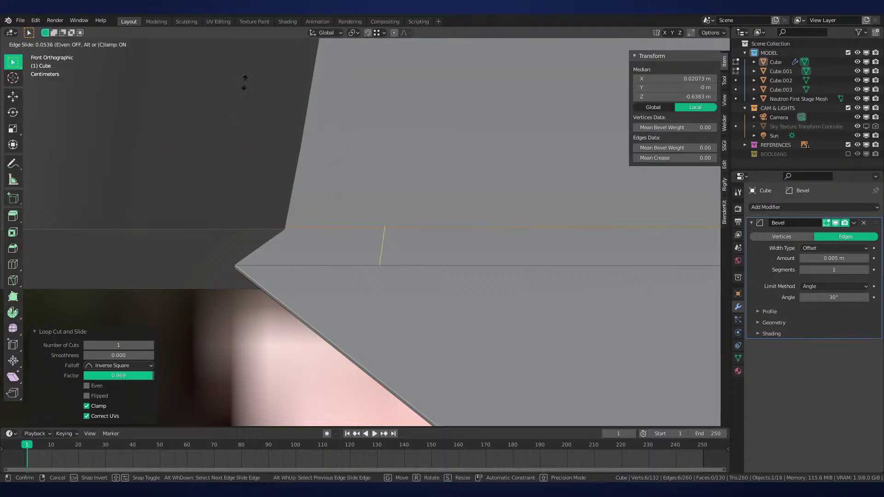
pyautogui.click(139, 407)
# Move the two outer corner vertices on the inner side of the fin's rim-level loop about 0.04 m along X
pyautogui.hotkey('alt', 'z')
pyautogui.moveTo(299, 211); pyautogui.dragTo(200, 235)
pyautogui.hotkey('alt', 'z')
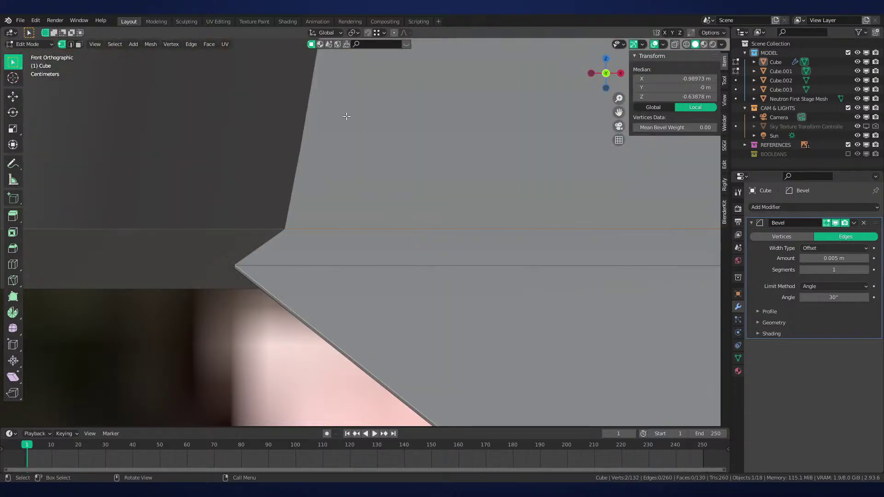
pyautogui.press('g')
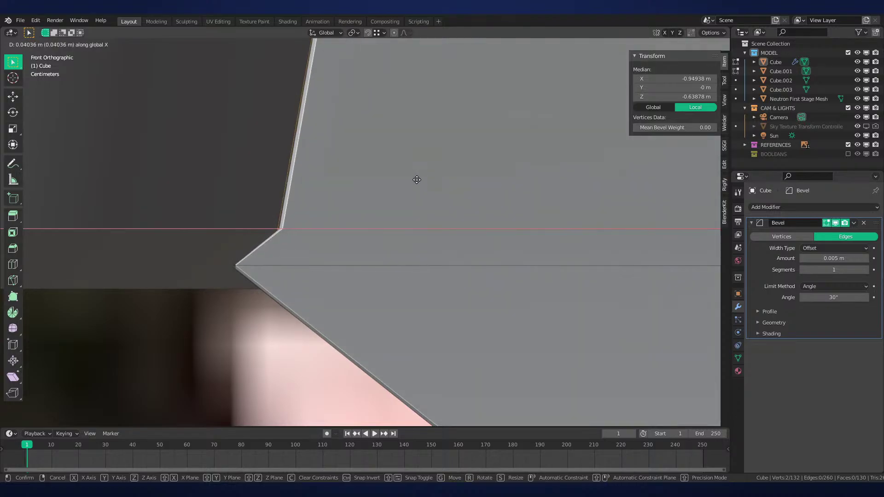
pyautogui.click(417, 179)
pyautogui.moveTo(410, 187); pyautogui.dragTo(403, 308, button='middle')
pyautogui.press('Tab')
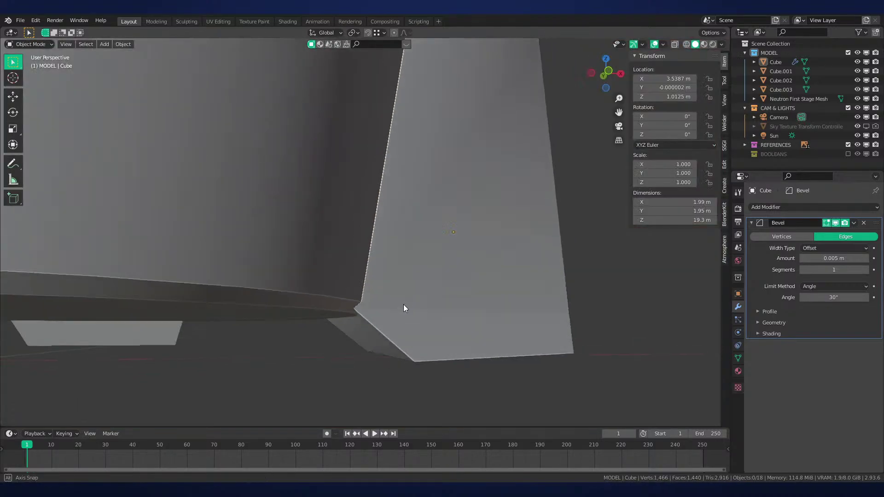
# Examine the fin's base against the body's rim from below in Material Preview and Rendered shading
pyautogui.scroll(2, 403, 305)
pyautogui.press('z')
pyautogui.click(413, 377)
pyautogui.press('z')
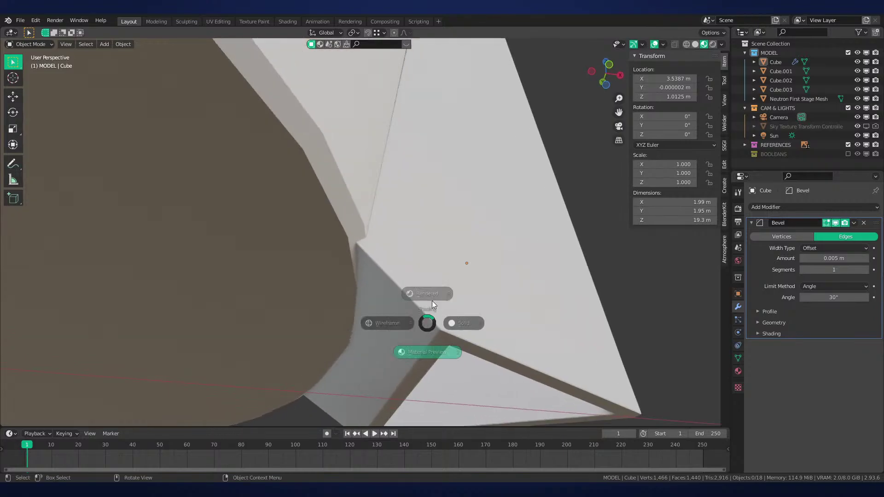
pyautogui.click(433, 292)
pyautogui.moveTo(435, 271)
pyautogui.mouseDown(button='middle')
pyautogui.moveTo(443, 242)
pyautogui.moveTo(440, 253)
pyautogui.mouseUp(button='middle')
pyautogui.press('Tab')
pyautogui.moveTo(425, 214)
pyautogui.mouseDown(button='middle')
pyautogui.moveTo(419, 261)
pyautogui.moveTo(418, 212)
pyautogui.moveTo(360, 211)
pyautogui.moveTo(318, 264)
pyautogui.moveTo(402, 285)
pyautogui.mouseUp(button='middle')
pyautogui.press('Tab')
pyautogui.press('z')
pyautogui.click(368, 267)
# Examine the fin's outline and loops in the right orthographic view, from the base up along its length
pyautogui.press('KP_3')
pyautogui.keyDown('shift'); pyautogui.moveTo(461, 255); pyautogui.dragTo(363, 233, button='middle'); pyautogui.keyUp('shift')
pyautogui.scroll(4, 363, 233)
pyautogui.click(362, 232)
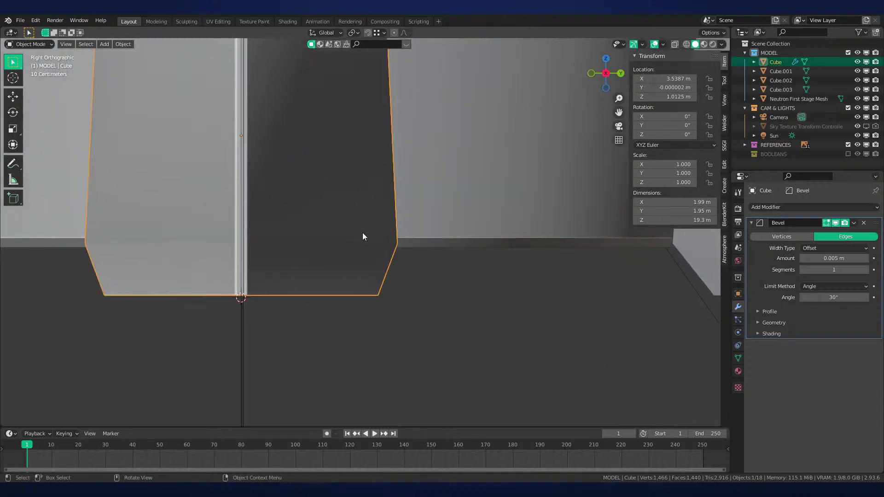
pyautogui.scroll(5, 362, 233)
pyautogui.press('Tab')
pyautogui.press('z')
pyautogui.click(447, 273)
pyautogui.click(517, 278)
pyautogui.scroll(-3, 351, 253)
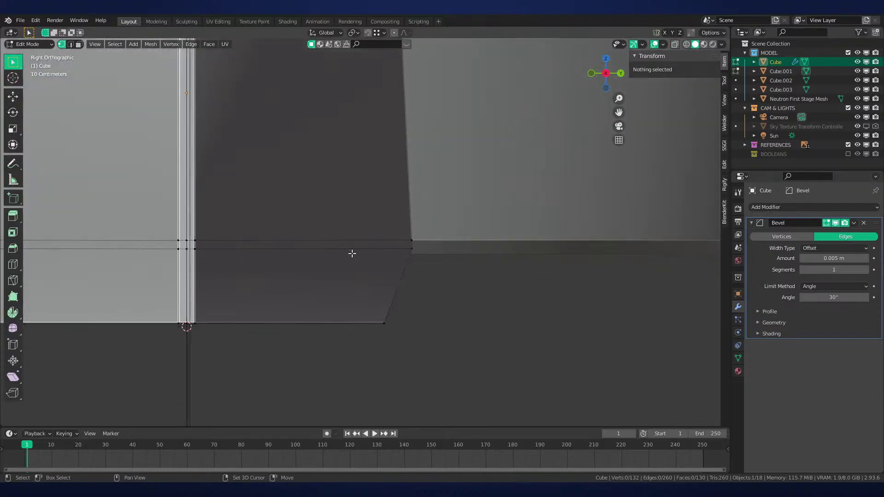
pyautogui.scroll(-8, 367, 197)
pyautogui.keyDown('shift'); pyautogui.moveTo(390, 159); pyautogui.dragTo(410, 361, button='middle'); pyautogui.keyUp('shift')
pyautogui.keyDown('shift'); pyautogui.moveTo(413, 181); pyautogui.dragTo(412, 209, button='middle'); pyautogui.keyUp('shift')
pyautogui.scroll(-8, 412, 209)
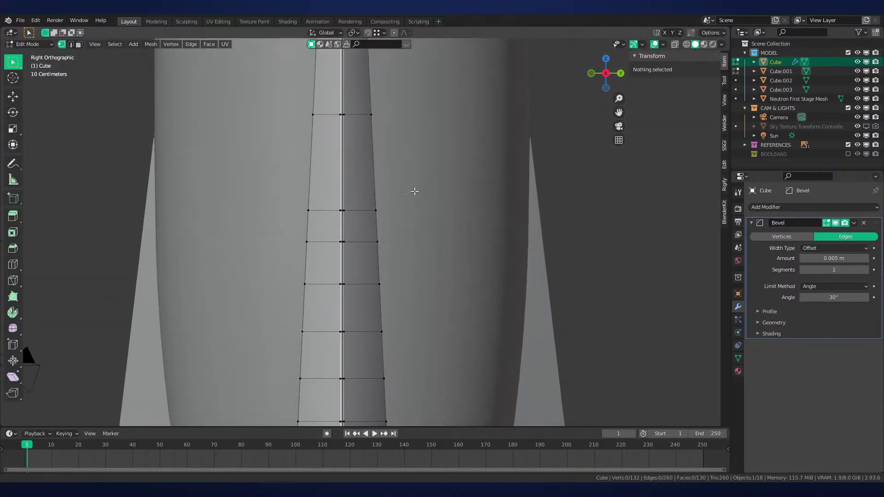
# Examine the fins in Object Mode from the side, from underneath and up around the tall fin's tip
pyautogui.press('Tab')
pyautogui.click(404, 297)
pyautogui.press('z')
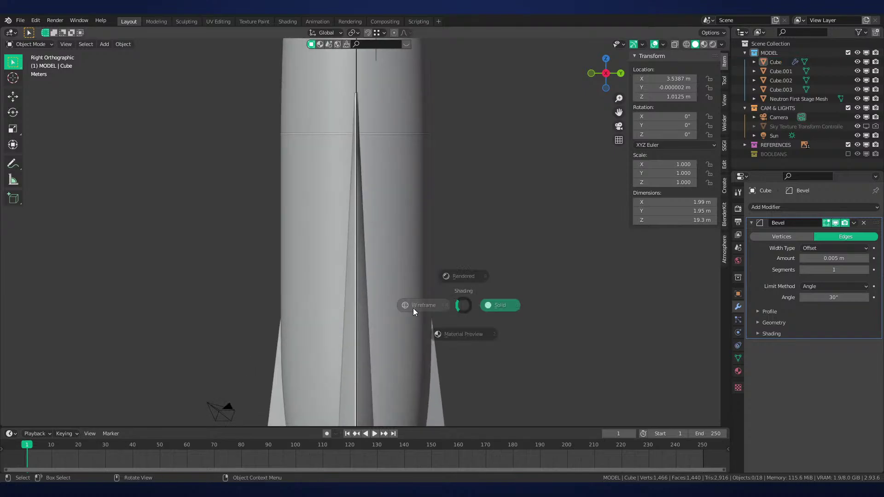
pyautogui.click(412, 308)
pyautogui.press('z')
pyautogui.click(440, 325)
pyautogui.moveTo(445, 327)
pyautogui.mouseDown(button='middle')
pyautogui.moveTo(554, 359)
pyautogui.moveTo(497, 360)
pyautogui.moveTo(450, 264)
pyautogui.moveTo(464, 286)
pyautogui.moveTo(469, 164)
pyautogui.moveTo(460, 276)
pyautogui.moveTo(435, 205)
pyautogui.mouseUp(button='middle')
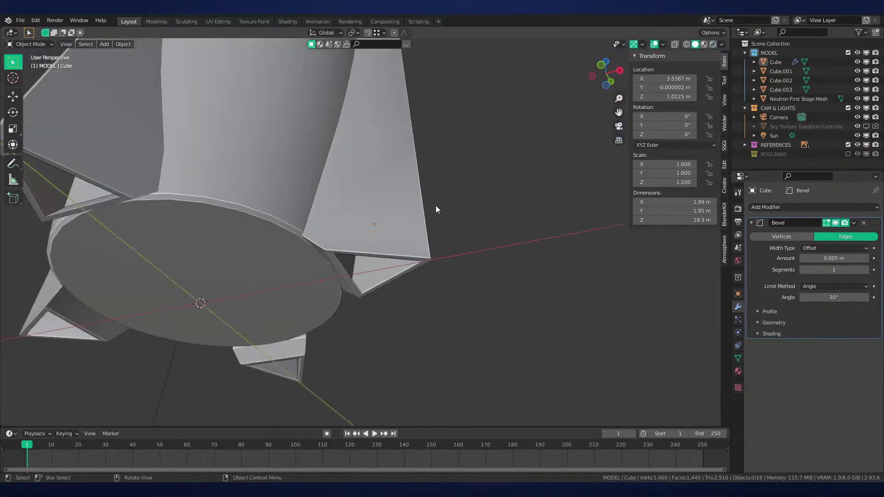
pyautogui.click(738, 358)
pyautogui.click(738, 307)
pyautogui.scroll(3, 465, 257)
pyautogui.moveTo(462, 263); pyautogui.dragTo(397, 328, button='middle')
pyautogui.scroll(-2, 503, 241)
pyautogui.hotkey('alt', 'a')
pyautogui.scroll(-4, 491, 278)
pyautogui.scroll(3, 432, 299)
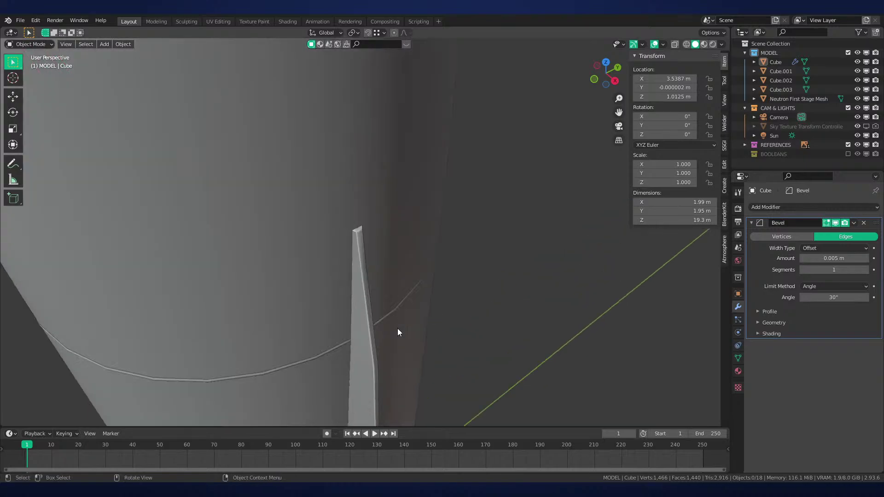
# Move the middle vertex on the body-side edge of the fin's tip about 0.006 m along X in Edit Mode
pyautogui.scroll(3, 397, 328)
pyautogui.click(359, 252)
pyautogui.press('Tab')
pyautogui.scroll(5, 352, 219)
pyautogui.moveTo(353, 219); pyautogui.dragTo(335, 244, button='middle')
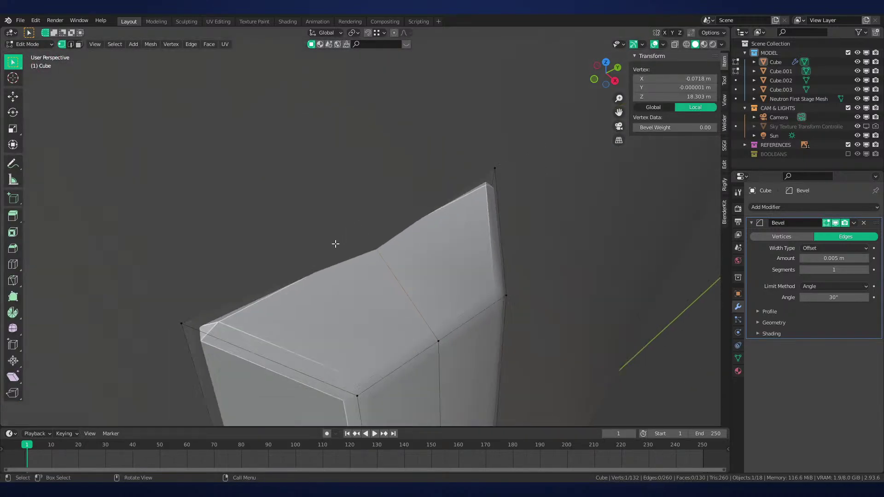
pyautogui.press('g')
pyautogui.press('x')
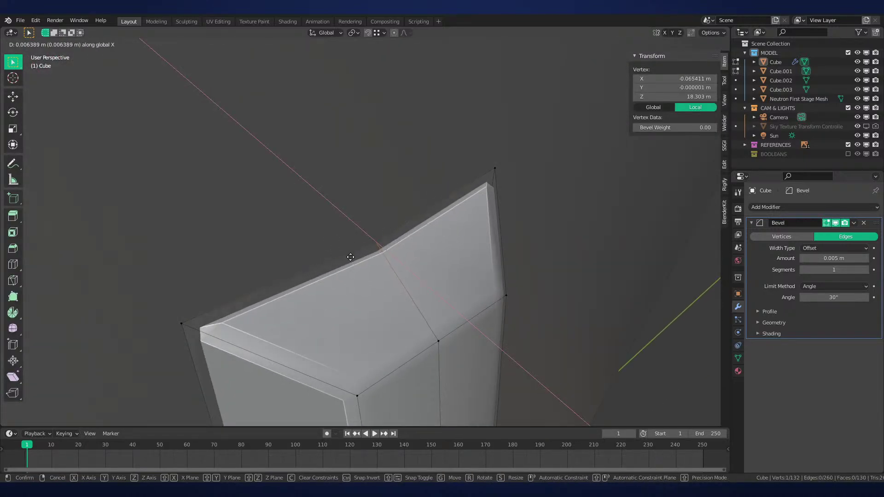
pyautogui.click(351, 253)
pyautogui.moveTo(351, 253); pyautogui.dragTo(378, 235, button='middle')
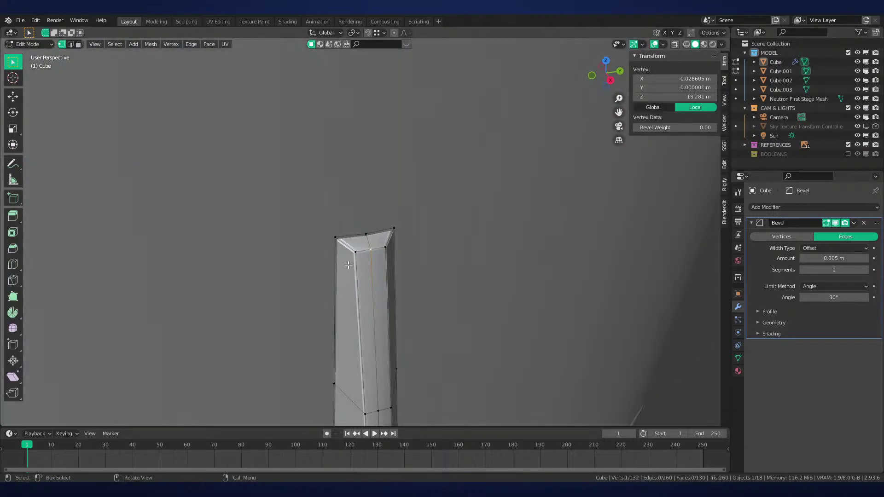
# Compare the fins with the reference images from the front, looking closely at the legs and their outer edges
pyautogui.keyDown('shift'); pyautogui.moveTo(387, 368); pyautogui.dragTo(370, 119, button='middle'); pyautogui.keyUp('shift')
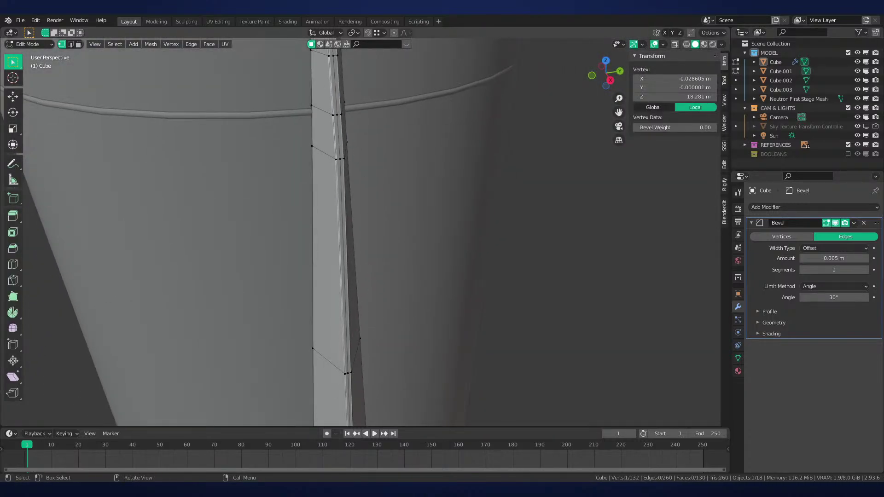
pyautogui.press('KP_1')
pyautogui.scroll(-5, 457, 227)
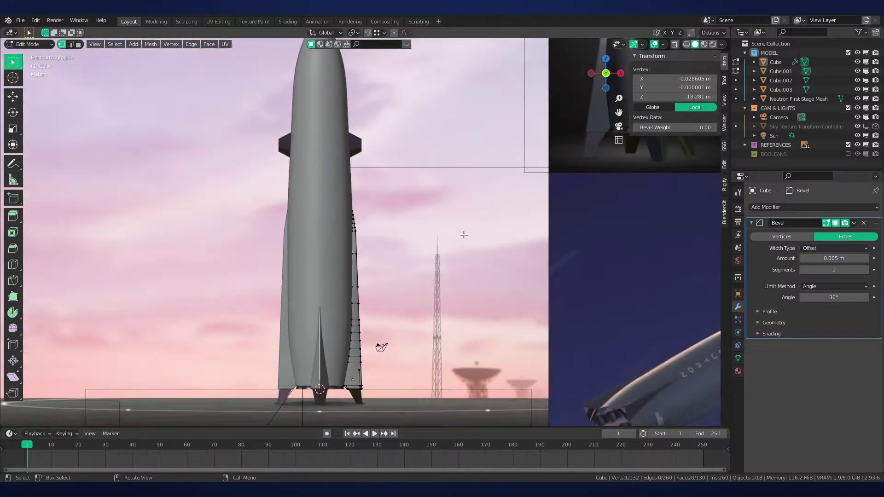
pyautogui.scroll(5, 395, 253)
pyautogui.scroll(-5, 449, 319)
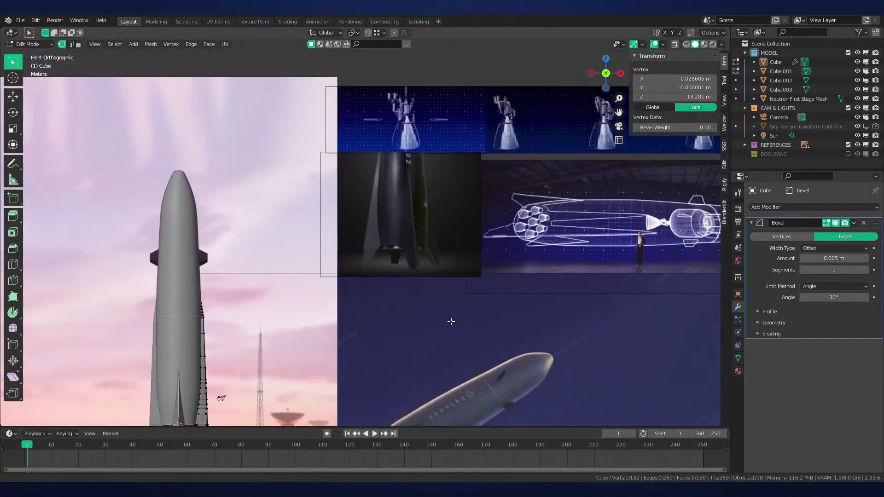
pyautogui.scroll(7, 424, 331)
pyautogui.scroll(3, 382, 322)
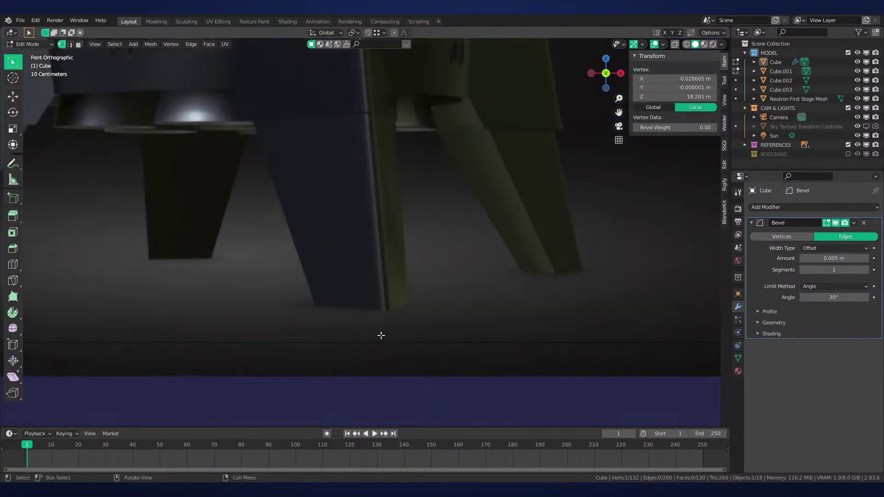
pyautogui.scroll(-11, 372, 202)
pyautogui.scroll(4, 428, 241)
pyautogui.keyDown('shift'); pyautogui.moveTo(215, 340); pyautogui.dragTo(362, 179, button='middle'); pyautogui.keyUp('shift')
pyautogui.scroll(4, 318, 239)
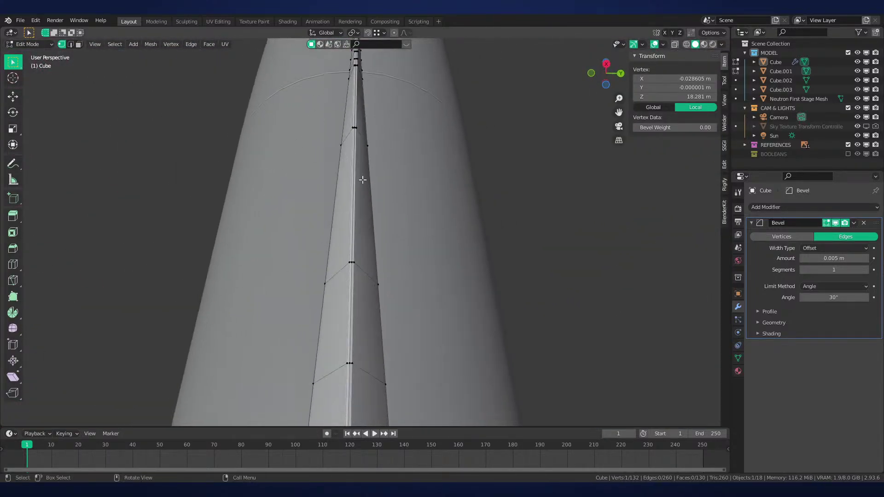
# Select the centre line of vertices along the fin's outer edge, from tip to base, and move it about 0.017 m along X
pyautogui.keyDown('ctrl'); pyautogui.click(352, 261); pyautogui.keyUp('ctrl')
pyautogui.scroll(-1, 351, 261)
pyautogui.keyDown('shift'); pyautogui.moveTo(352, 261); pyautogui.dragTo(367, 215, button='middle'); pyautogui.keyUp('shift')
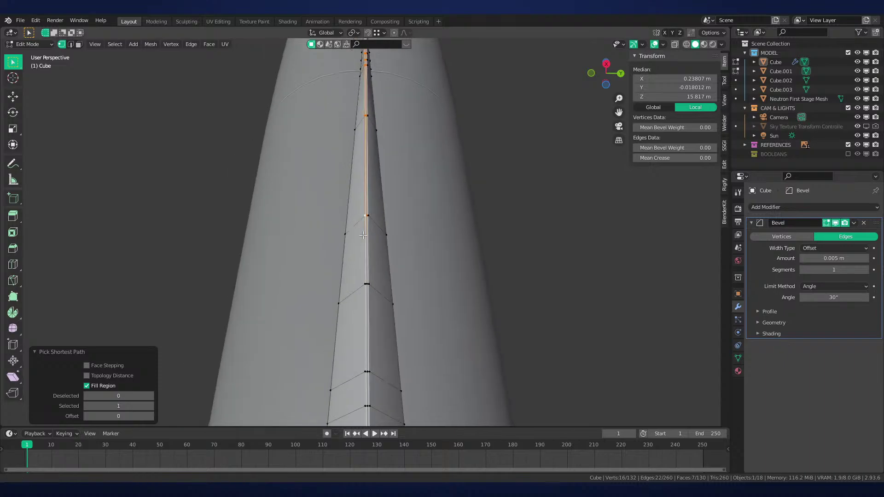
pyautogui.scroll(8, 367, 215)
pyautogui.hotkey('ctrl', 'z')
pyautogui.scroll(-3, 383, 133)
pyautogui.keyDown('ctrl'); pyautogui.click(376, 117); pyautogui.keyUp('ctrl')
pyautogui.scroll(-6, 378, 138)
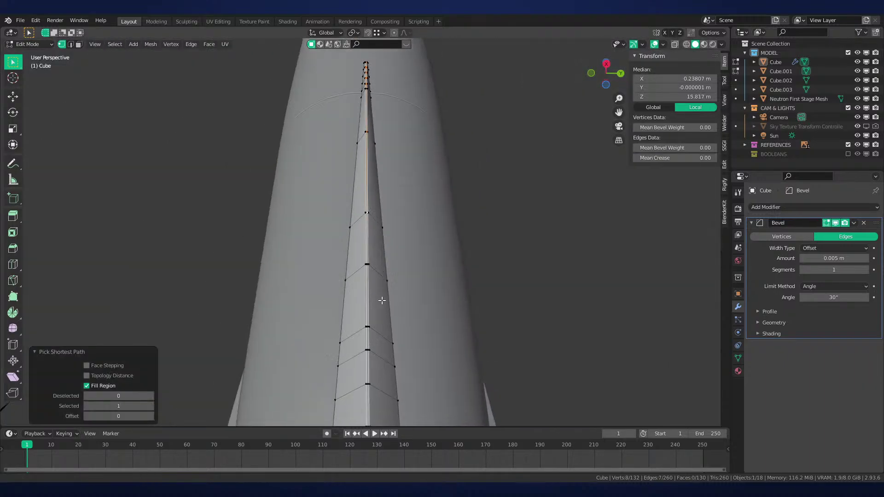
pyautogui.keyDown('shift'); pyautogui.moveTo(382, 302); pyautogui.dragTo(379, 146, button='middle'); pyautogui.keyUp('shift')
pyautogui.scroll(3, 364, 254)
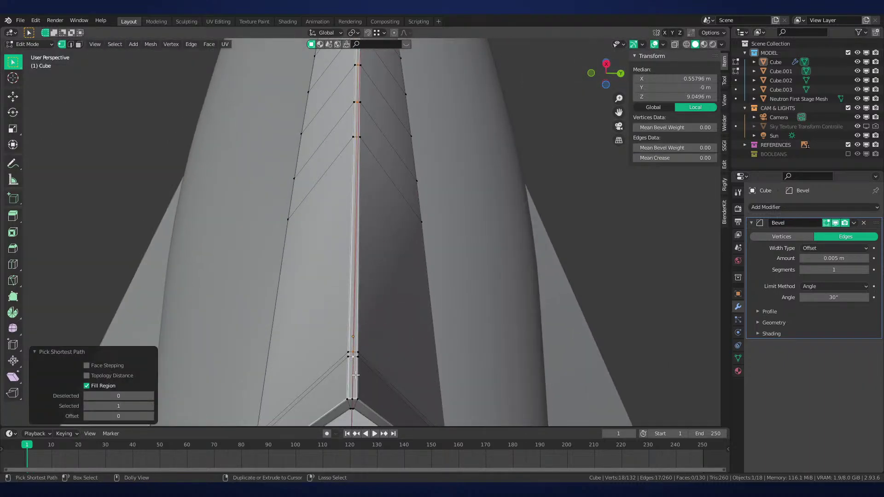
pyautogui.keyDown('shift'); pyautogui.click(352, 399); pyautogui.keyUp('shift')
pyautogui.moveTo(364, 382); pyautogui.dragTo(434, 318, button='middle')
pyautogui.press('g')
pyautogui.press('x')
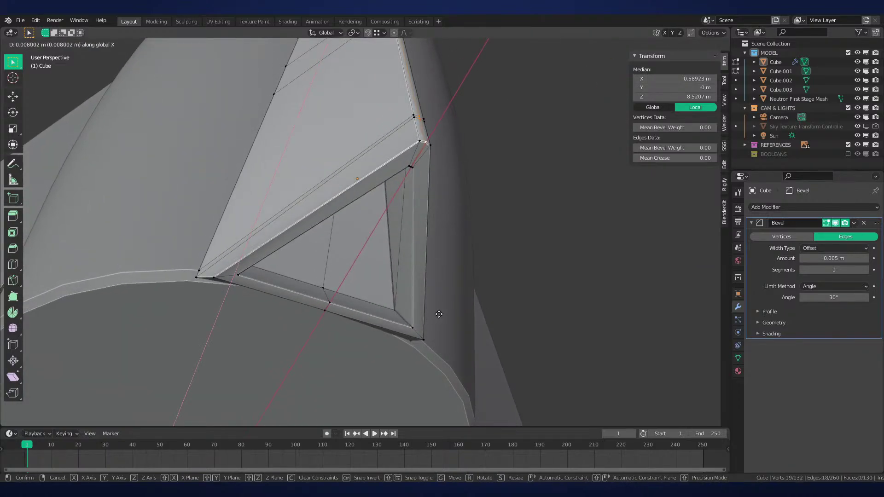
pyautogui.click(443, 309)
# Set the angle limit of the fin's Bevel modifier to 60° in Object Mode
pyautogui.press('Tab')
pyautogui.hotkey('alt', 'a')
pyautogui.moveTo(452, 288); pyautogui.dragTo(437, 260, button='middle')
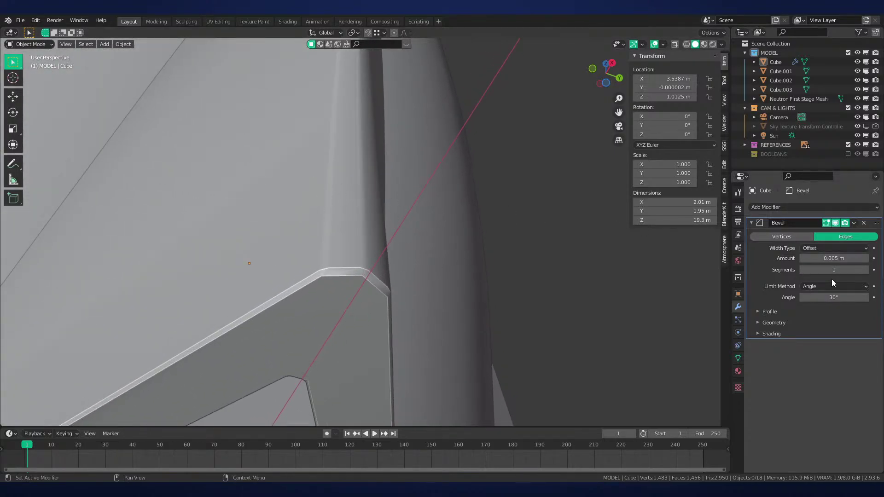
pyautogui.press('Return')
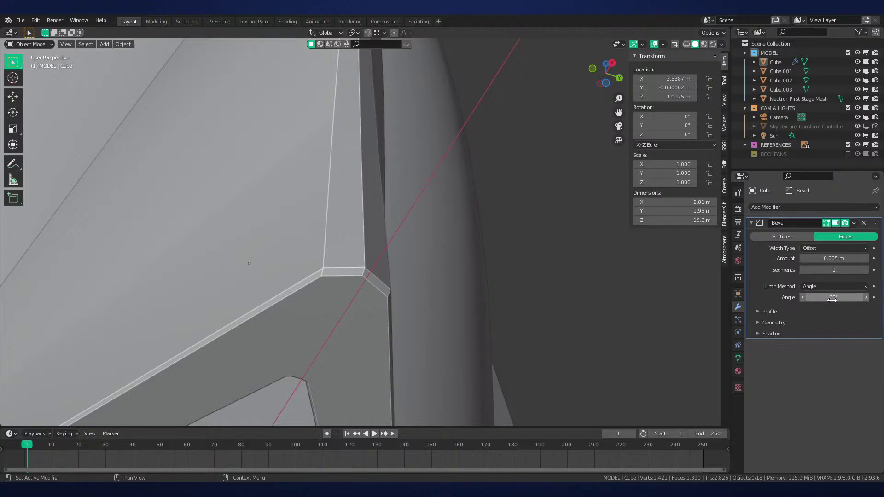
# Set the fin mesh's Auto Smooth angle to 60°
pyautogui.click(737, 358)
pyautogui.scroll(-5, 357, 246)
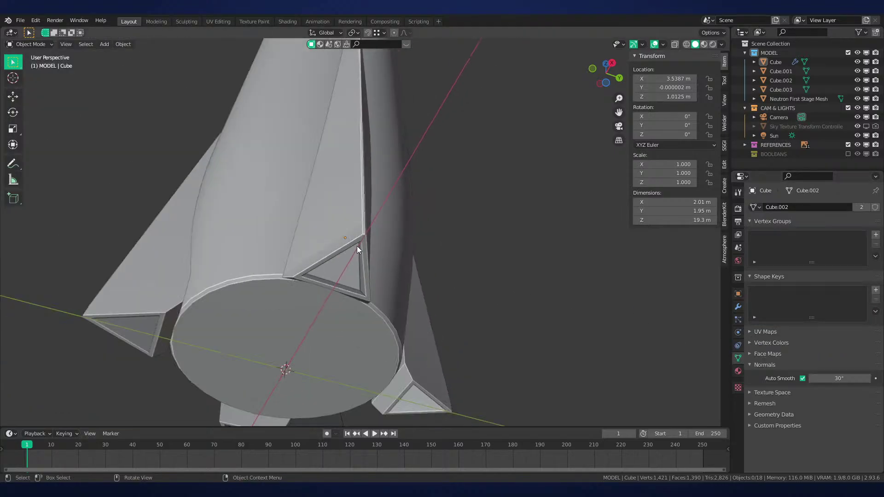
pyautogui.click(357, 245)
pyautogui.scroll(5, 357, 246)
pyautogui.press('Return')
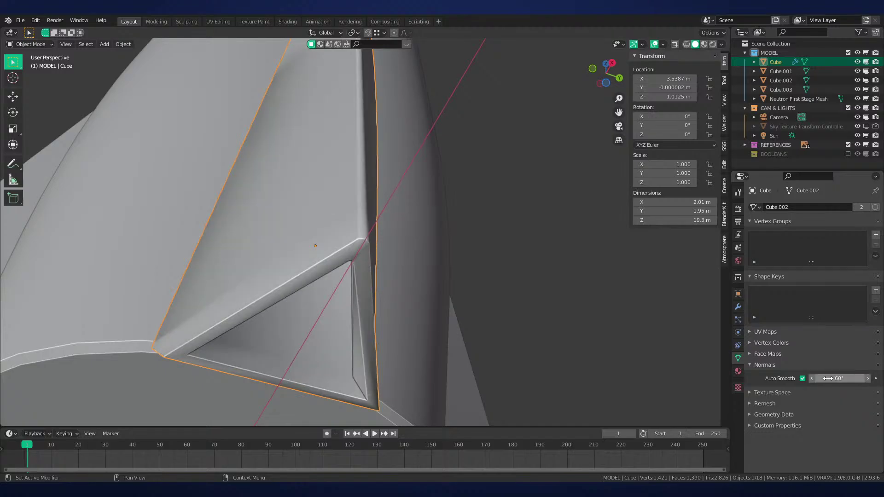
pyautogui.moveTo(412, 251)
pyautogui.mouseDown(button='middle')
pyautogui.moveTo(433, 264)
pyautogui.moveTo(385, 262)
pyautogui.moveTo(402, 261)
pyautogui.mouseUp(button='middle')
# Mark the outer and inner edge loops of the rim around the fin's base opening as sharp
pyautogui.press('Tab')
pyautogui.scroll(3, 402, 260)
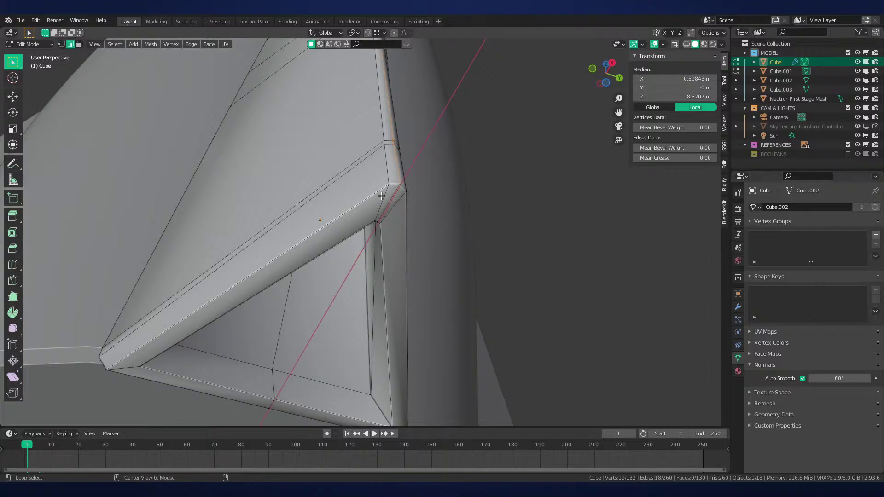
pyautogui.rightClick(417, 263)
pyautogui.click(477, 302)
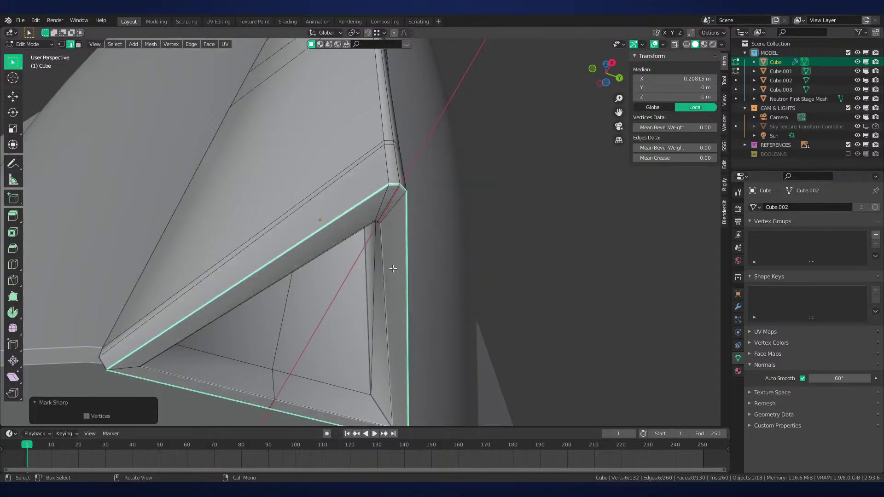
pyautogui.press('Tab')
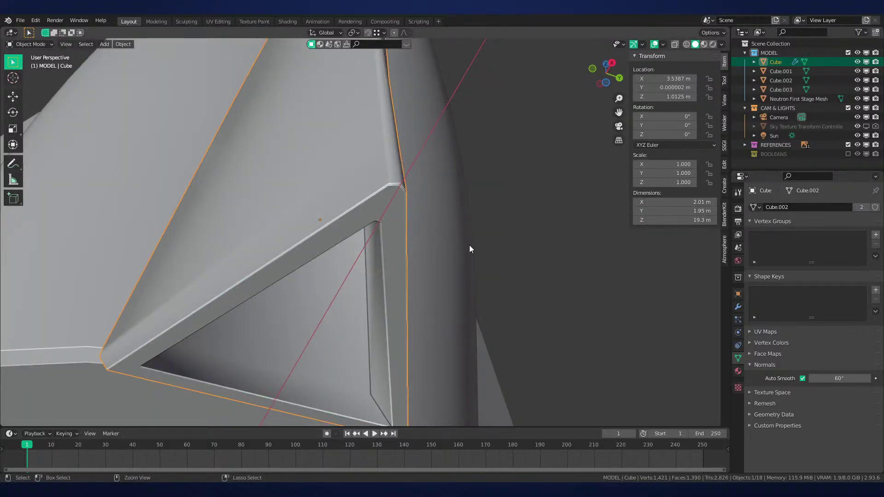
# Mark the two lengthwise corner edges on the fin's body side as sharp, one after the other
pyautogui.keyDown('ctrl'); pyautogui.moveTo(469, 245); pyautogui.dragTo(506, 243, button='middle'); pyautogui.keyUp('ctrl')
pyautogui.scroll(-6, 482, 239)
pyautogui.press('Tab')
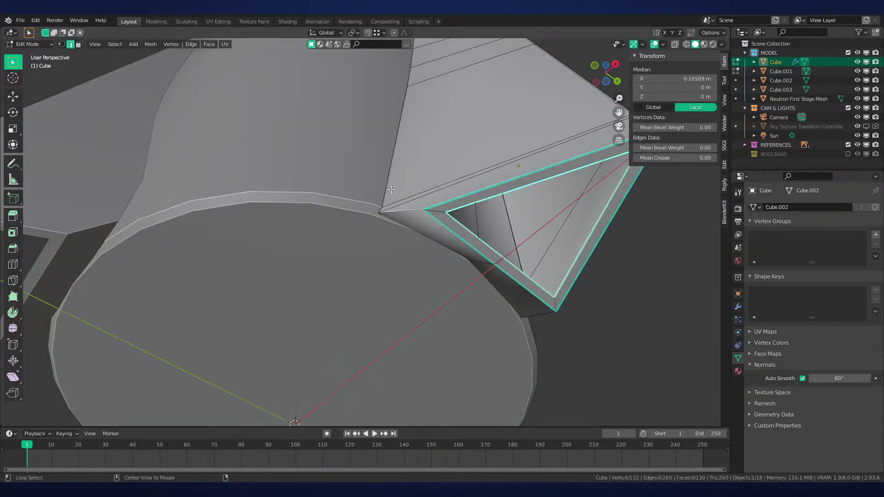
pyautogui.rightClick(521, 218)
pyautogui.click(527, 223)
pyautogui.press('Tab')
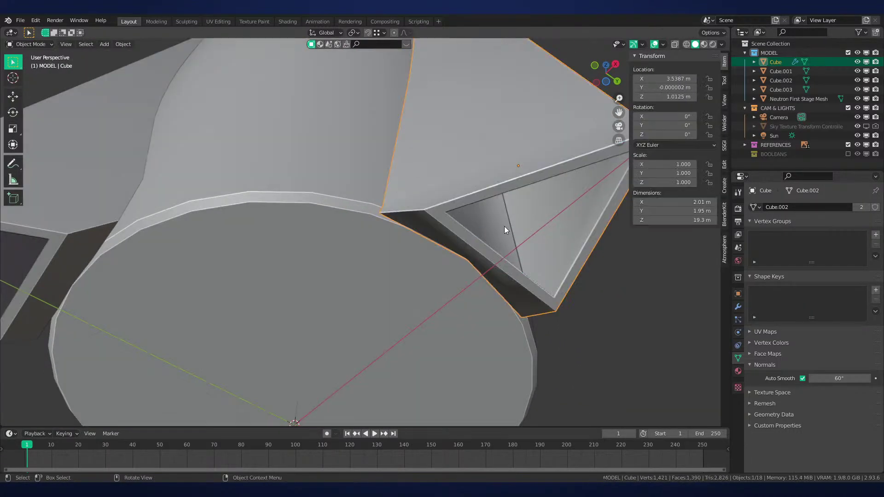
pyautogui.moveTo(503, 225); pyautogui.dragTo(447, 245, button='middle')
pyautogui.press('Tab')
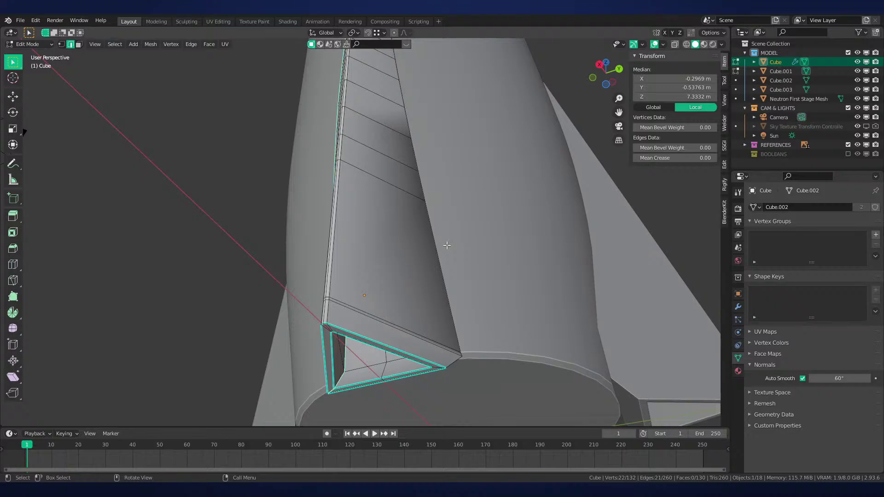
pyautogui.rightClick(582, 262)
pyautogui.click(548, 259)
pyautogui.press('Tab')
pyautogui.moveTo(501, 231); pyautogui.dragTo(529, 234, button='middle')
pyautogui.keyDown('shift'); pyautogui.moveTo(529, 235); pyautogui.dragTo(485, 217, button='middle'); pyautogui.keyUp('shift')
# Mark the edges around the recessed face inside the tall fin's base opening as sharp
pyautogui.press('Tab')
pyautogui.scroll(3, 475, 215)
pyautogui.keyDown('shift'); pyautogui.moveTo(496, 185); pyautogui.dragTo(453, 186, button='middle'); pyautogui.keyUp('shift')
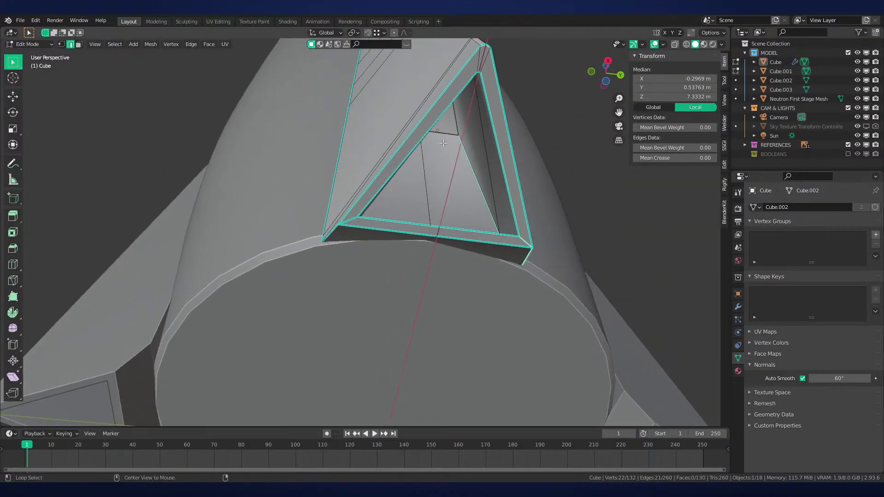
pyautogui.keyDown('alt'); pyautogui.click(443, 142); pyautogui.keyUp('alt')
pyautogui.moveTo(443, 142); pyautogui.dragTo(425, 137, button='middle')
pyautogui.keyDown('shift'); pyautogui.moveTo(418, 181); pyautogui.dragTo(418, 106, button='middle'); pyautogui.keyUp('shift')
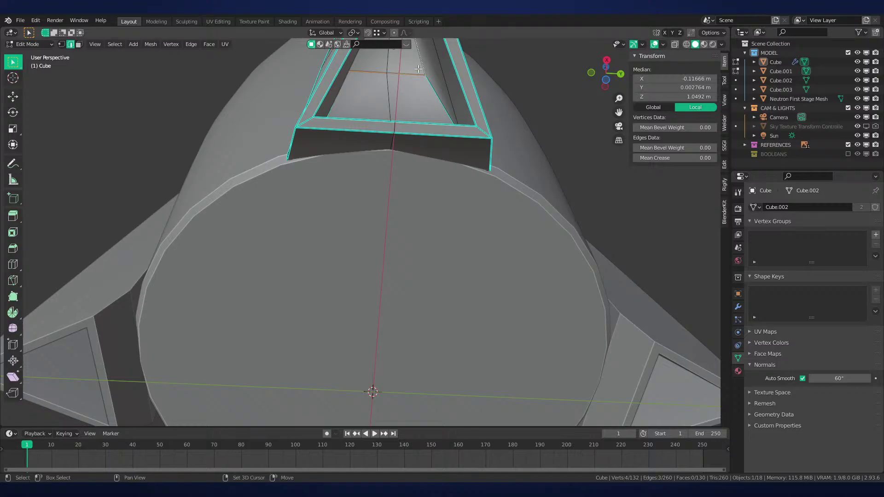
pyautogui.keyDown('shift'); pyautogui.moveTo(418, 68); pyautogui.dragTo(395, 105, button='middle'); pyautogui.keyUp('shift')
pyautogui.keyDown('alt'); pyautogui.keyDown('shift'); pyautogui.click(331, 83); pyautogui.keyUp('shift'); pyautogui.keyUp('alt')
pyautogui.moveTo(331, 83); pyautogui.dragTo(338, 101, button='middle')
pyautogui.moveTo(395, 258); pyautogui.dragTo(411, 245, button='middle')
pyautogui.scroll(5, 411, 245)
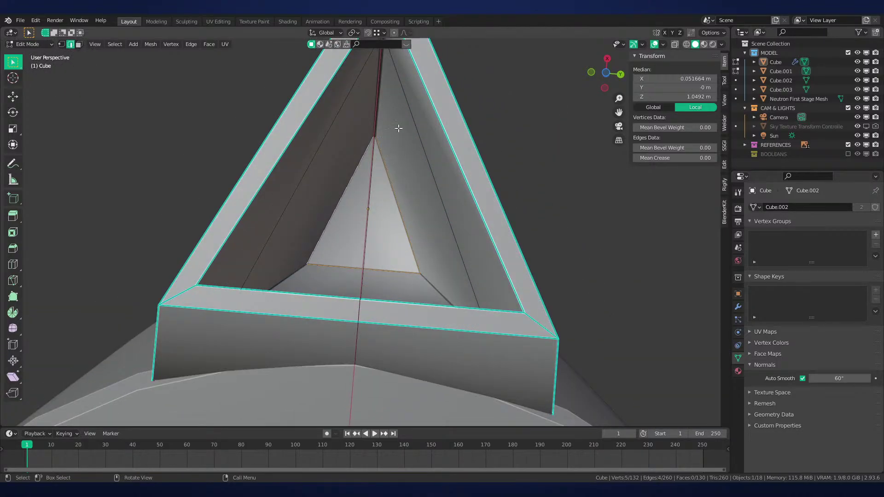
pyautogui.hotkey('ctrl', 'e')
pyautogui.click(483, 200)
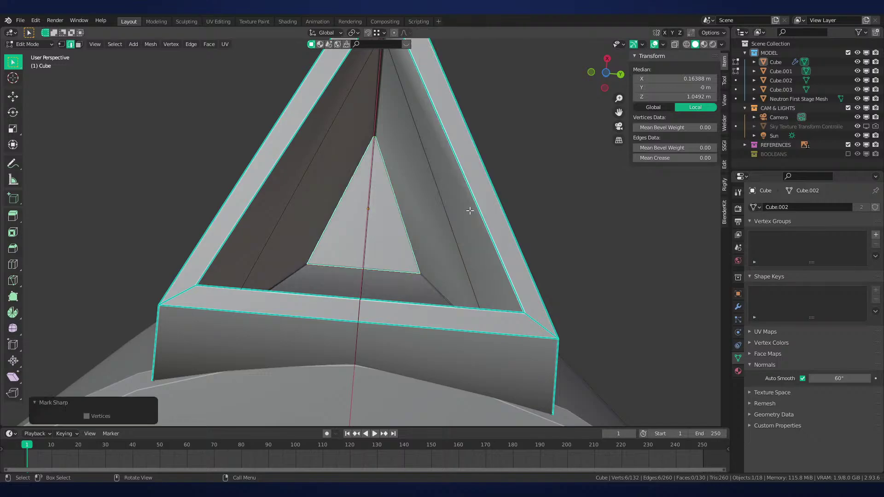
pyautogui.moveTo(484, 200)
pyautogui.mouseDown(button='middle')
pyautogui.moveTo(500, 206)
pyautogui.moveTo(460, 247)
pyautogui.moveTo(447, 286)
pyautogui.moveTo(499, 290)
pyautogui.moveTo(502, 212)
pyautogui.mouseUp(button='middle')
pyautogui.hotkey('ctrl', 'e')
pyautogui.click(446, 287)
# Inspect the tall fin's base and tip in Material Preview and Rendered shading, and return to Solid shading
pyautogui.press('Tab')
pyautogui.scroll(-3, 498, 291)
pyautogui.press('z')
pyautogui.moveTo(500, 318); pyautogui.dragTo(457, 296, button='middle')
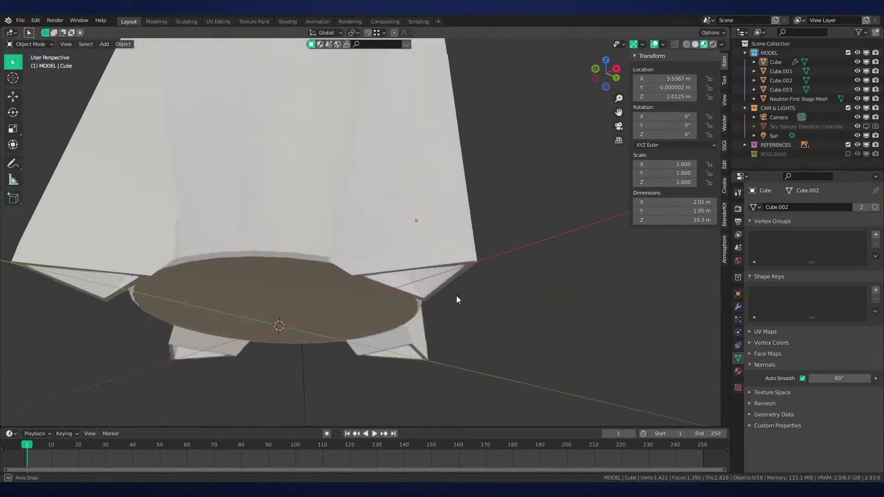
pyautogui.press('z')
pyautogui.moveTo(454, 230)
pyautogui.mouseDown(button='middle')
pyautogui.moveTo(446, 222)
pyautogui.moveTo(488, 221)
pyautogui.moveTo(385, 259)
pyautogui.moveTo(405, 218)
pyautogui.moveTo(387, 160)
pyautogui.moveTo(373, 317)
pyautogui.moveTo(353, 205)
pyautogui.moveTo(385, 303)
pyautogui.moveTo(445, 309)
pyautogui.moveTo(430, 293)
pyautogui.moveTo(440, 298)
pyautogui.moveTo(371, 276)
pyautogui.mouseUp(button='middle')
pyautogui.press('z')
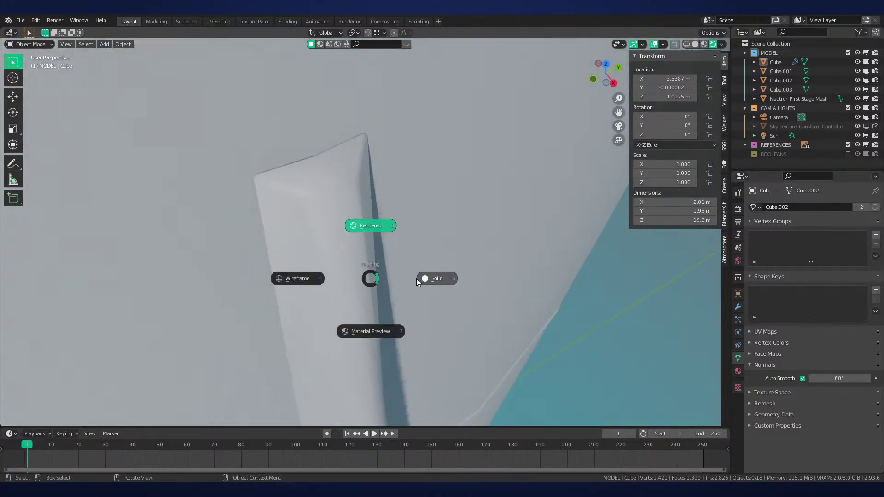
pyautogui.click(416, 278)
# Mark the edges outlining the tall fin's top tip face as sharp
pyautogui.press('Tab')
pyautogui.hotkey('ctrl', 'e')
pyautogui.click(433, 220)
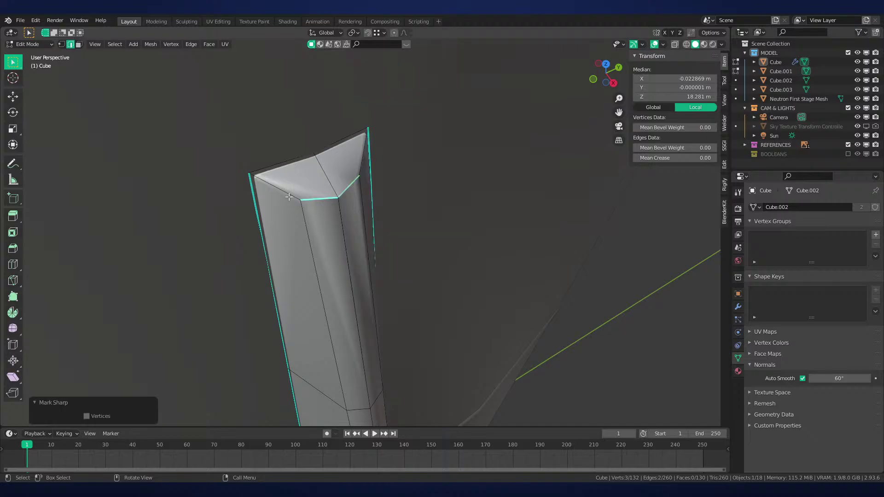
pyautogui.click(355, 163)
pyautogui.hotkey('shift', 'r')
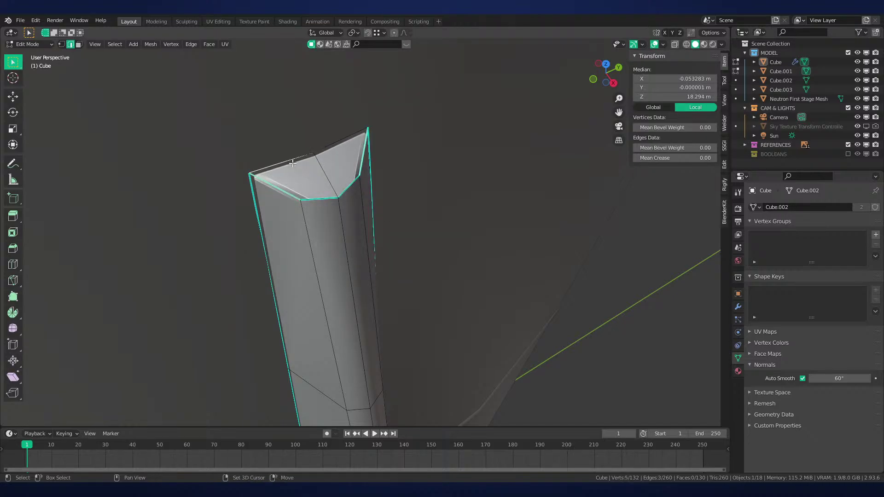
pyautogui.press('Tab')
pyautogui.scroll(-10, 330, 178)
pyautogui.press('Tab')
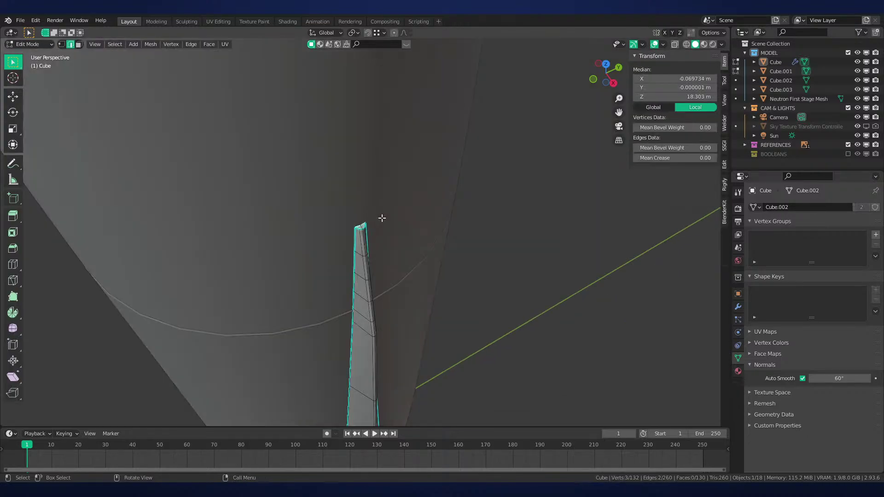
# Mark the two lengthwise edge loops along the tall fin's outer ridge as sharp
pyautogui.scroll(10, 382, 218)
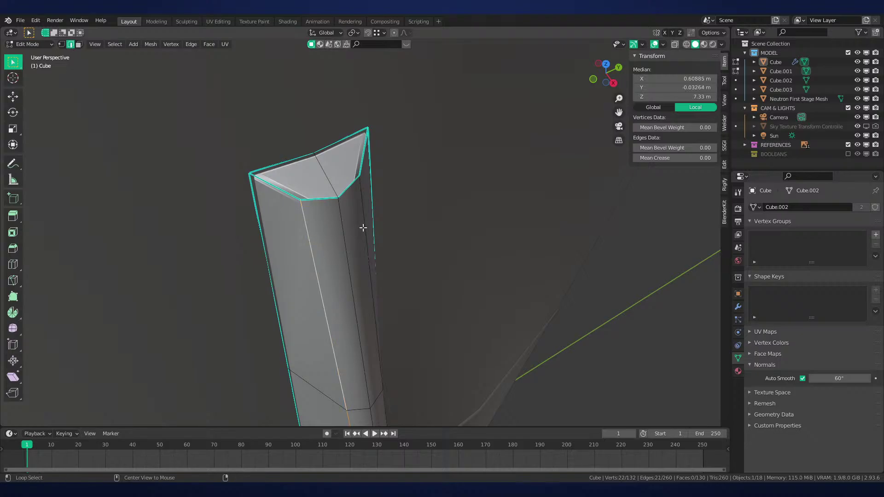
pyautogui.keyDown('alt'); pyautogui.keyDown('shift'); pyautogui.click(363, 228); pyautogui.keyUp('shift'); pyautogui.keyUp('alt')
pyautogui.scroll(-12, 363, 228)
pyautogui.keyDown('shift'); pyautogui.moveTo(414, 391); pyautogui.dragTo(407, 112, button='middle'); pyautogui.keyUp('shift')
pyautogui.scroll(3, 409, 184)
pyautogui.keyDown('shift'); pyautogui.moveTo(411, 198); pyautogui.dragTo(410, 158, button='middle'); pyautogui.keyUp('shift')
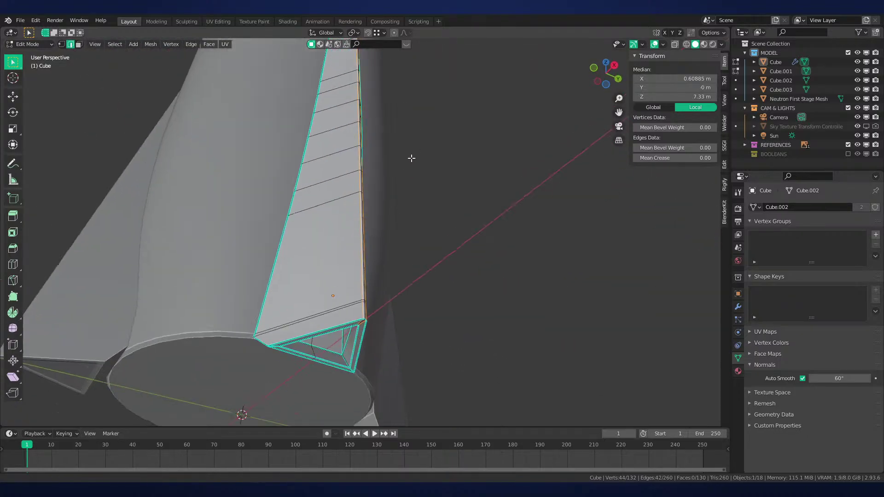
pyautogui.scroll(5, 411, 158)
pyautogui.hotkey('ctrl', 'e')
pyautogui.click(489, 234)
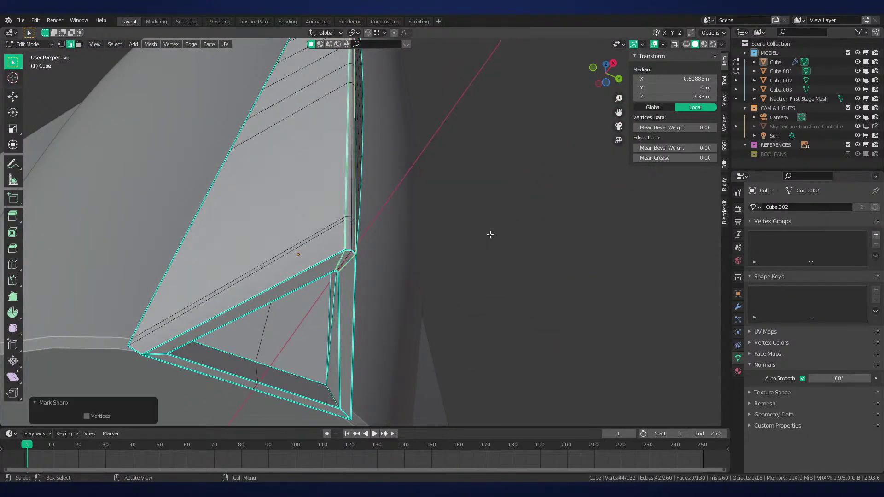
# Examine the tall fin's shading near the base opening in Object Mode with Solid, Material Preview and Rendered shading
pyautogui.press('Tab')
pyautogui.click(495, 237)
pyautogui.scroll(1, 498, 239)
pyautogui.scroll(-3, 498, 239)
pyautogui.moveTo(499, 239); pyautogui.dragTo(440, 239, button='middle')
pyautogui.scroll(4, 427, 258)
pyautogui.scroll(-4, 427, 258)
pyautogui.press('z')
pyautogui.click(424, 305)
pyautogui.press('z')
pyautogui.click(423, 228)
pyautogui.scroll(-3, 423, 229)
# Set the angle limit of the tall fin's Bevel modifier and its mesh's Auto Smooth angle to 30°
pyautogui.click(737, 307)
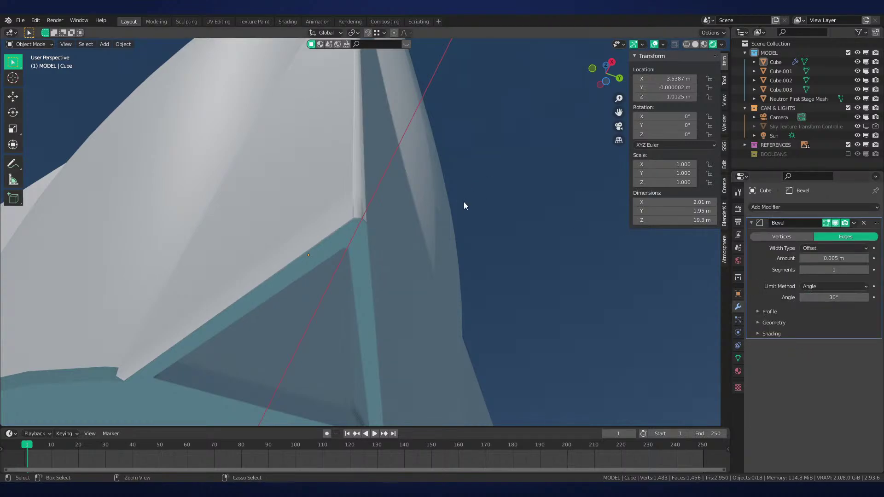
pyautogui.scroll(3, 480, 193)
pyautogui.keyDown('shift'); pyautogui.moveTo(480, 193); pyautogui.dragTo(618, 294, button='middle'); pyautogui.keyUp('shift')
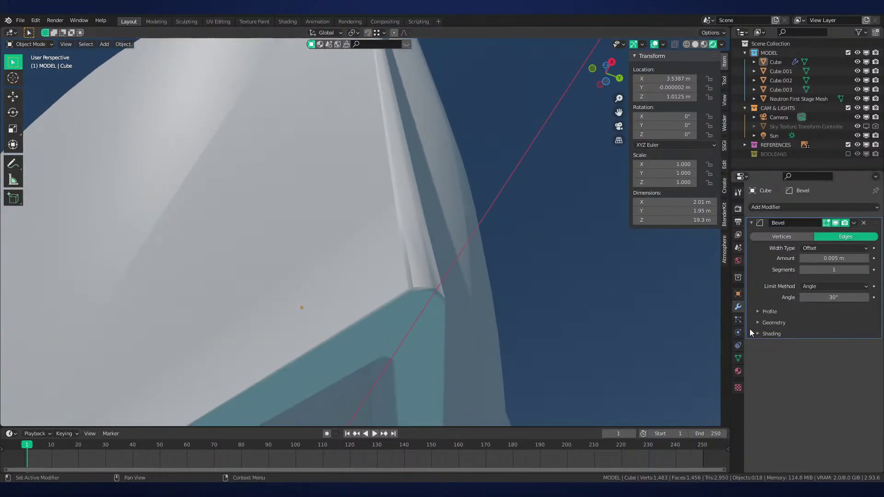
pyautogui.click(738, 359)
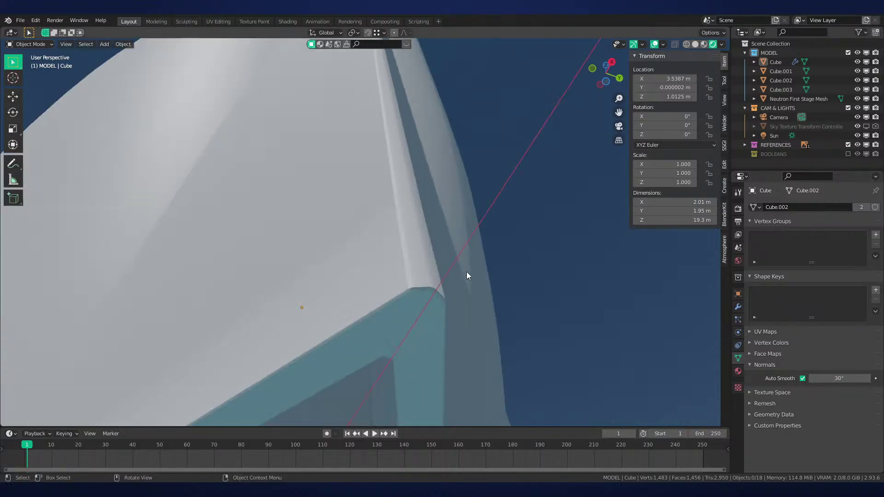
pyautogui.keyDown('shift'); pyautogui.moveTo(391, 123); pyautogui.dragTo(396, 216, button='middle'); pyautogui.keyUp('shift')
pyautogui.scroll(-2, 448, 266)
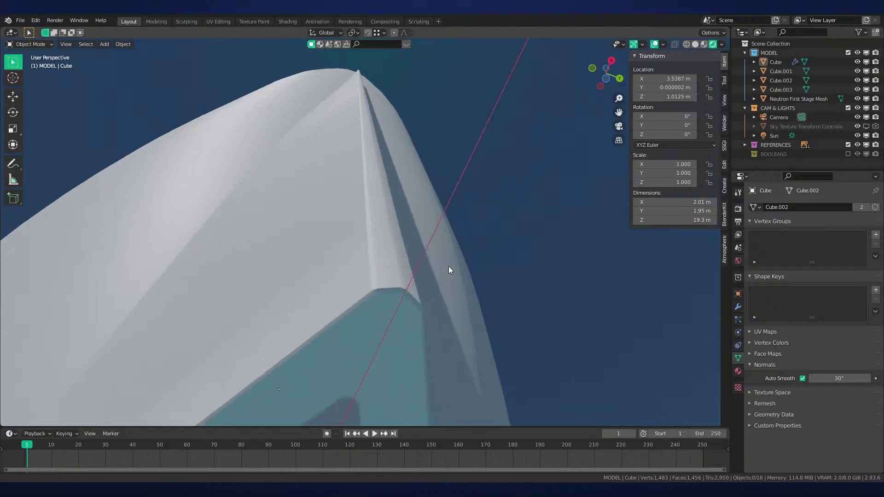
# Clear the edge selection on the tall fin and review its shading from several angles in Object Mode
pyautogui.press('Tab')
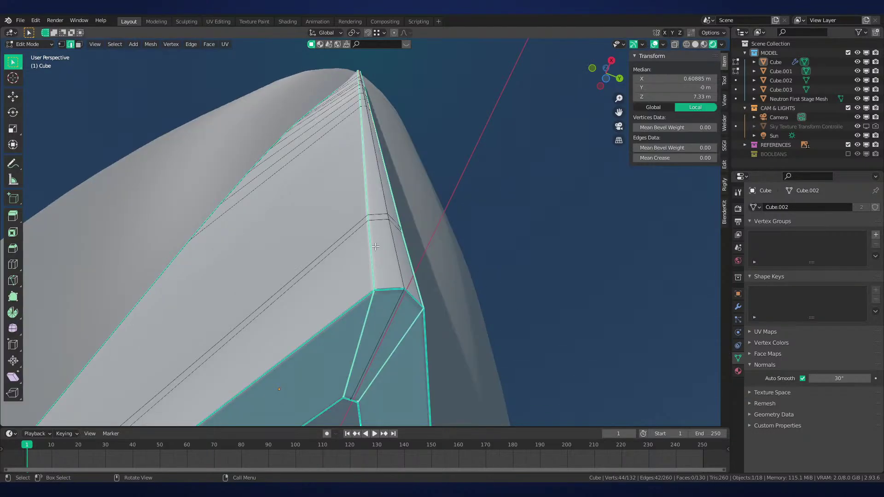
pyautogui.hotkey('alt', 'a')
pyautogui.press('Tab')
pyautogui.moveTo(382, 254); pyautogui.dragTo(466, 370, button='middle')
pyautogui.scroll(2, 410, 270)
pyautogui.press('Tab')
pyautogui.press('Tab')
pyautogui.scroll(-4, 414, 258)
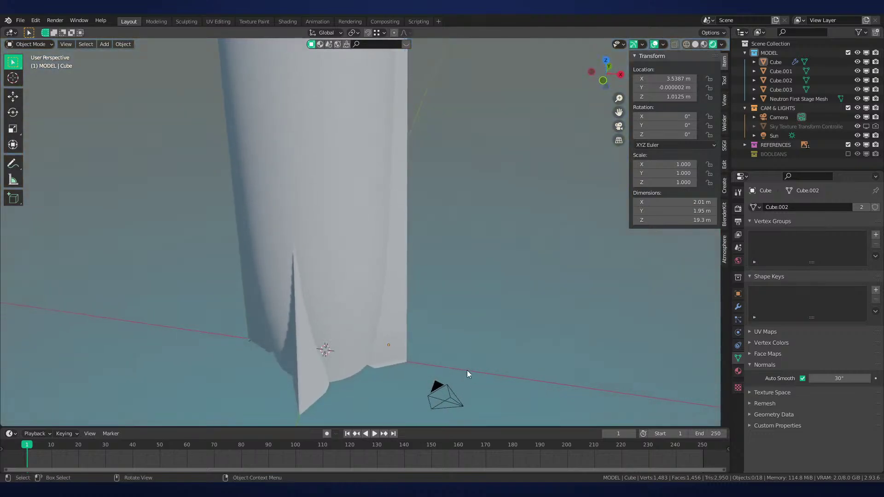
# Add a Bevel modifier to the short fin Cube.002 in Solid shading
pyautogui.scroll(3, 371, 246)
pyautogui.moveTo(338, 325)
pyautogui.keyDown('shift'); pyautogui.mouseDown(button='middle')
pyautogui.moveTo(371, 246)
pyautogui.moveTo(357, 272)
pyautogui.moveTo(376, 258)
pyautogui.moveTo(402, 278)
pyautogui.moveTo(354, 272)
pyautogui.mouseUp(button='middle'); pyautogui.keyUp('shift')
pyautogui.click(371, 275)
pyautogui.press('z')
pyautogui.scroll(1, 435, 300)
pyautogui.moveTo(487, 297)
pyautogui.mouseDown(button='middle')
pyautogui.moveTo(435, 300)
pyautogui.moveTo(525, 285)
pyautogui.mouseUp(button='middle')
pyautogui.scroll(3, 524, 285)
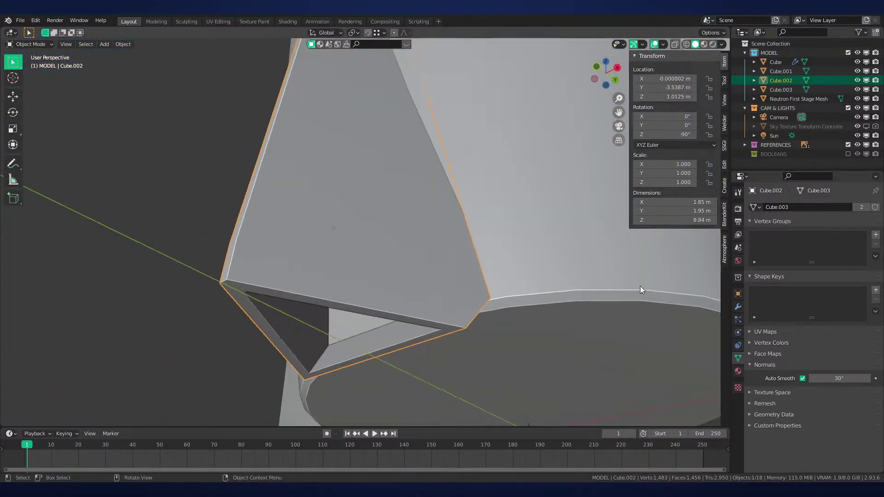
pyautogui.click(737, 306)
pyautogui.click(795, 208)
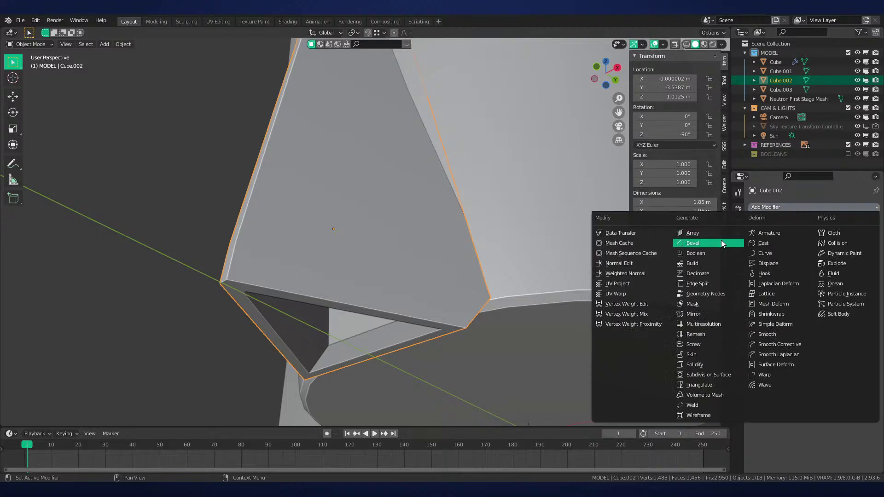
pyautogui.click(711, 244)
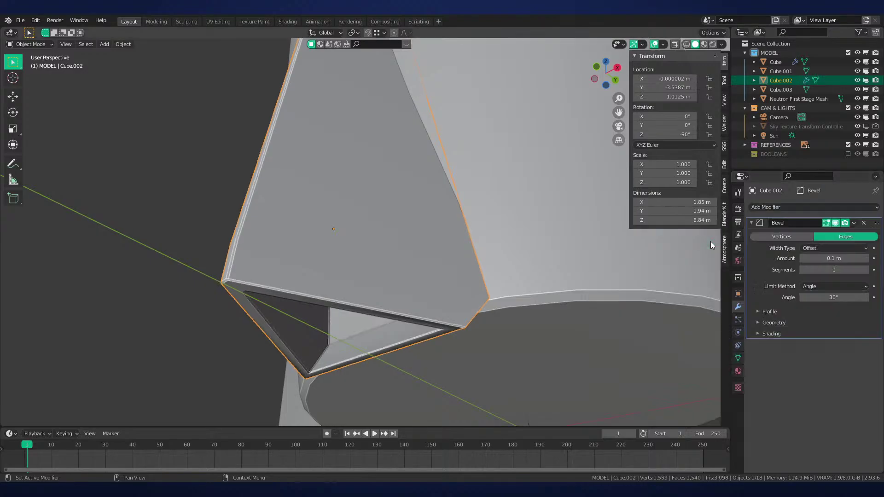
pyautogui.moveTo(654, 322); pyautogui.dragTo(583, 313, button='middle')
# Add a Bevel modifier to the opposite tall fin Cube.001 with an amount of 0.005 m
pyautogui.click(451, 291)
pyautogui.click(775, 208)
pyautogui.click(703, 243)
pyautogui.click(583, 313)
pyautogui.click(361, 247)
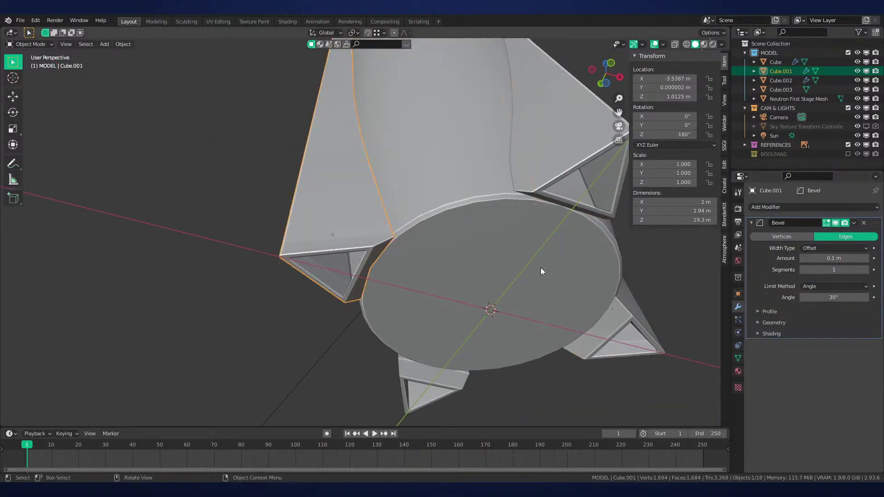
pyautogui.write('0.005 m')
# Add a Bevel modifier to the remaining short fin Cube.003 and check the modifiers on the other fins
pyautogui.moveTo(166, 297); pyautogui.dragTo(267, 309, button='middle')
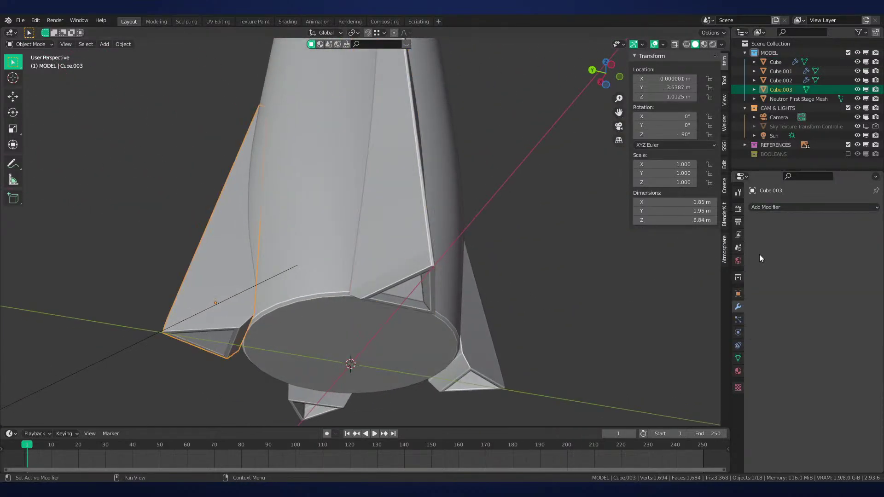
pyautogui.click(490, 348)
pyautogui.click(170, 315)
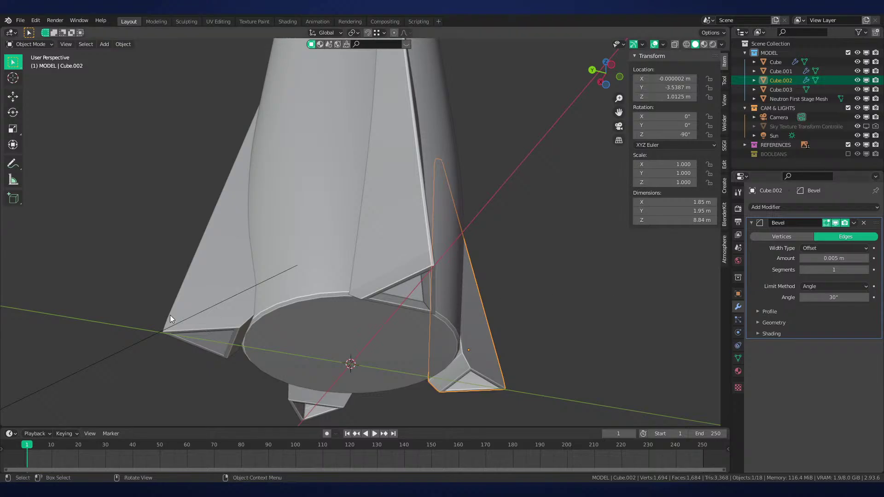
pyautogui.click(783, 207)
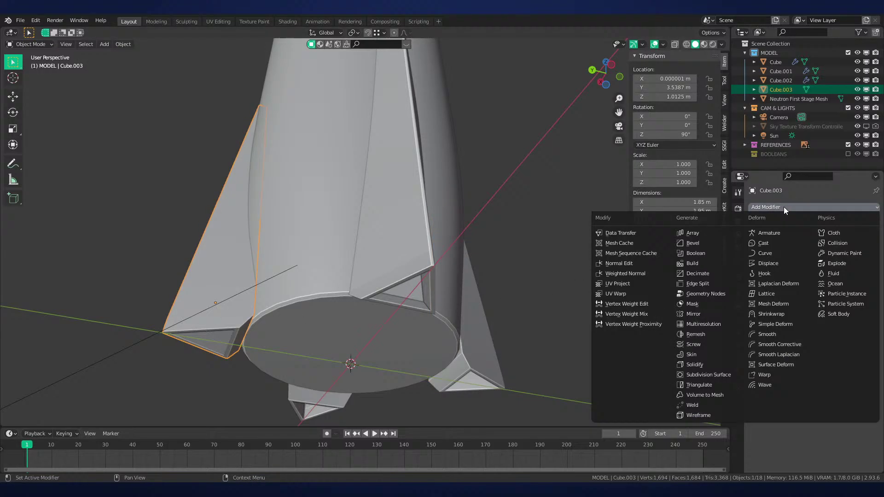
pyautogui.click(713, 242)
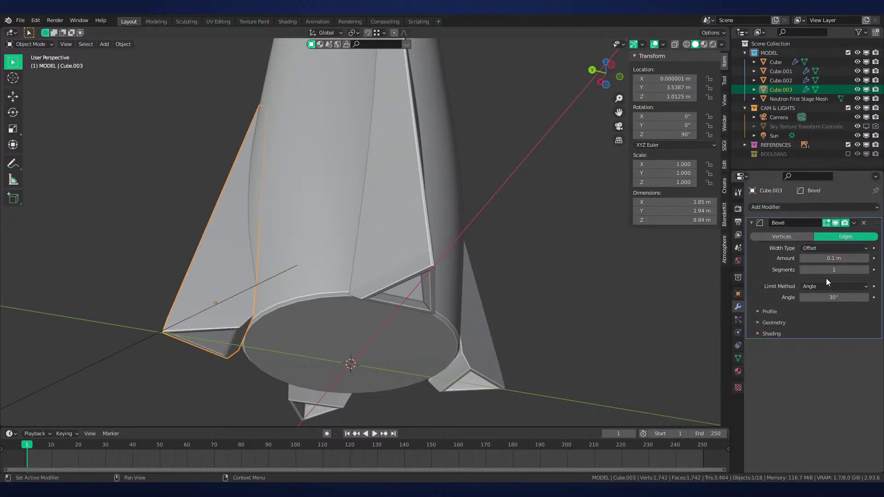
pyautogui.click(419, 275)
pyautogui.click(327, 402)
# Open the mesh of the short fin Cube.002 for editing in the right orthographic view at its lower body-side corner
pyautogui.click(496, 363)
pyautogui.moveTo(497, 363); pyautogui.dragTo(414, 325, button='middle')
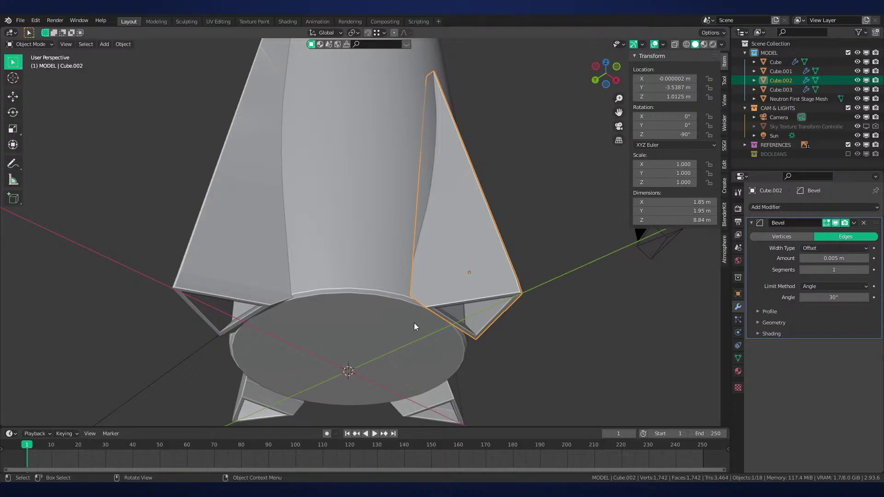
pyautogui.press('KP_1')
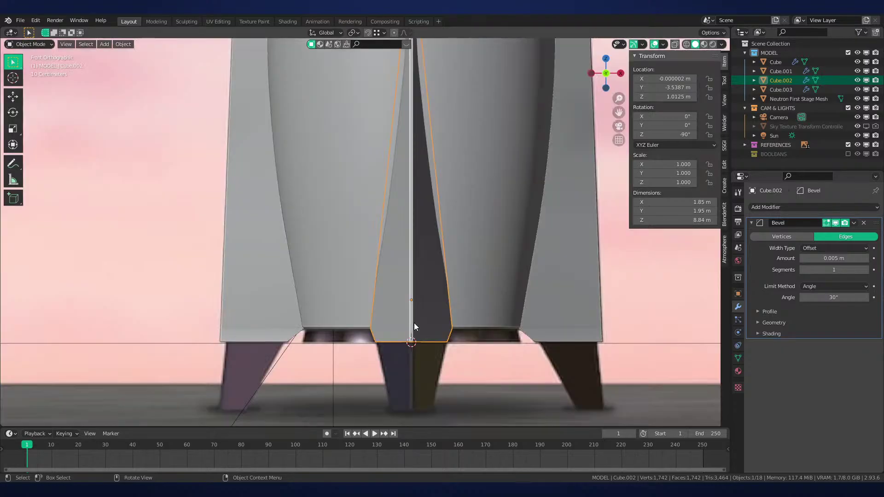
pyautogui.press('KP_3')
pyautogui.keyDown('shift'); pyautogui.moveTo(415, 325); pyautogui.dragTo(489, 155, button='middle'); pyautogui.keyUp('shift')
pyautogui.scroll(8, 490, 155)
pyautogui.keyDown('shift'); pyautogui.moveTo(399, 236); pyautogui.dragTo(479, 164, button='middle'); pyautogui.keyUp('shift')
pyautogui.scroll(2, 480, 163)
pyautogui.press('Tab')
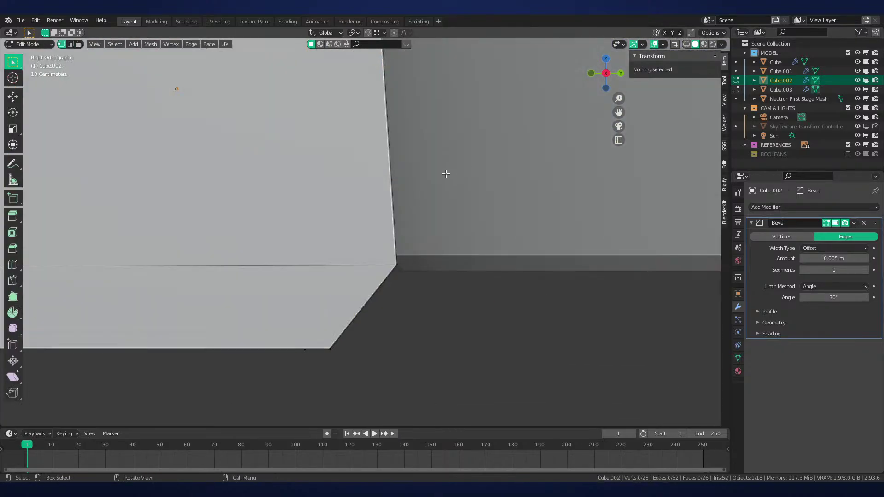
# Move the two overlapping vertices at the short fin's lower body-side corner about 0.145 m along Y into the body
pyautogui.press('z')
pyautogui.moveTo(415, 256); pyautogui.dragTo(388, 275)
pyautogui.press('z')
pyautogui.scroll(3, 492, 279)
pyautogui.keyDown('shift'); pyautogui.moveTo(546, 291); pyautogui.dragTo(505, 246, button='middle'); pyautogui.keyUp('shift')
pyautogui.scroll(2, 505, 246)
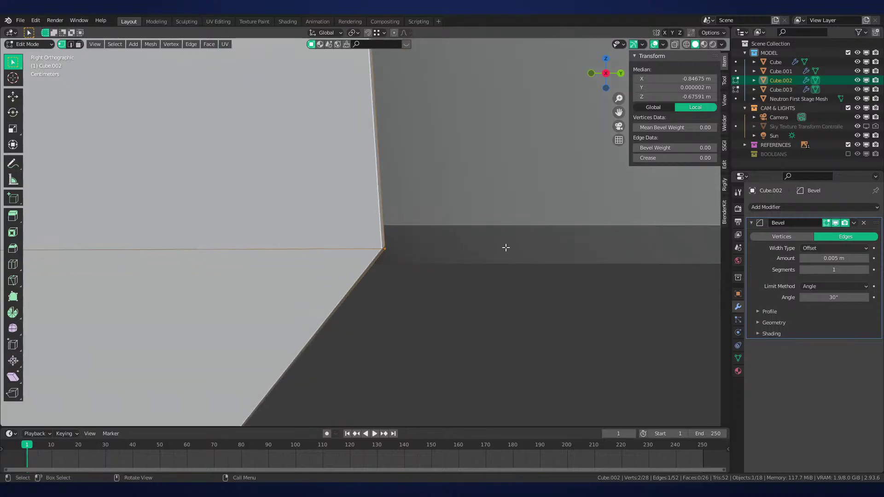
pyautogui.press('z')
pyautogui.moveTo(403, 229); pyautogui.dragTo(381, 251)
pyautogui.press('z')
pyautogui.press('g')
pyautogui.press('x')
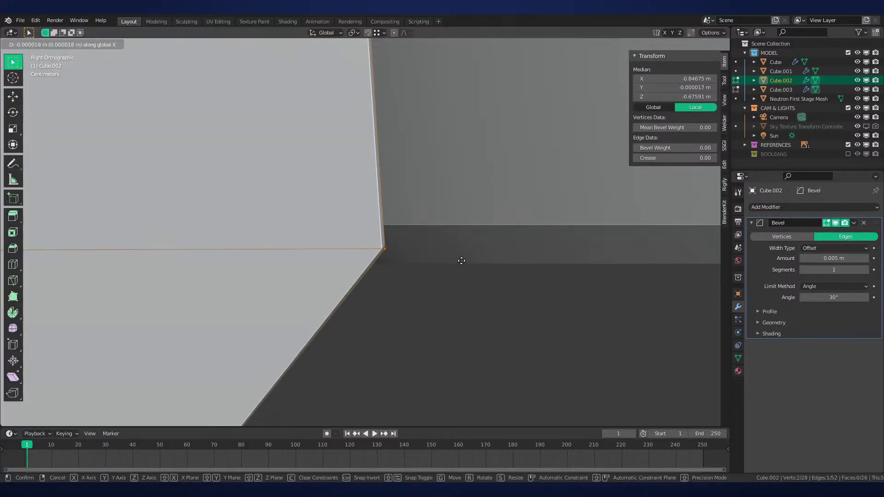
pyautogui.press('y')
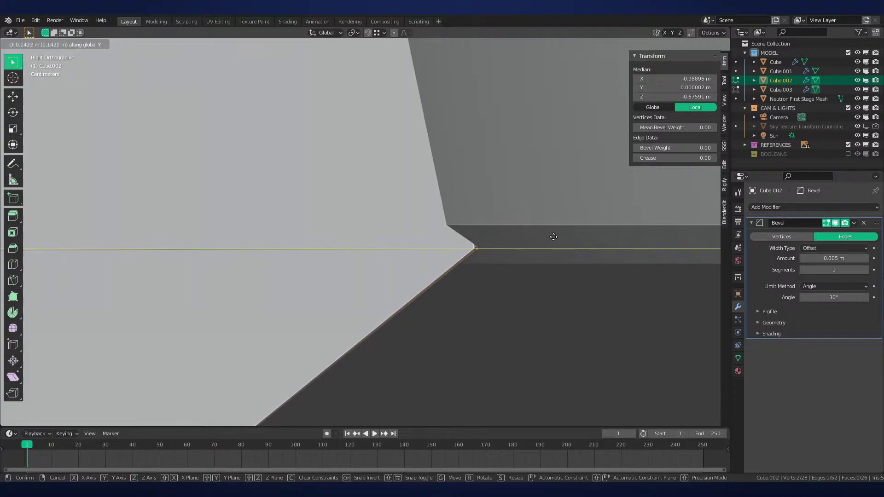
pyautogui.click(554, 237)
# Try to slide the lower vertex on the short fin's outer edge in wireframe shading
pyautogui.scroll(-3, 552, 237)
pyautogui.keyDown('shift'); pyautogui.moveTo(500, 235); pyautogui.dragTo(538, 284, button='middle'); pyautogui.keyUp('shift')
pyautogui.scroll(-5, 536, 283)
pyautogui.scroll(2, 382, 244)
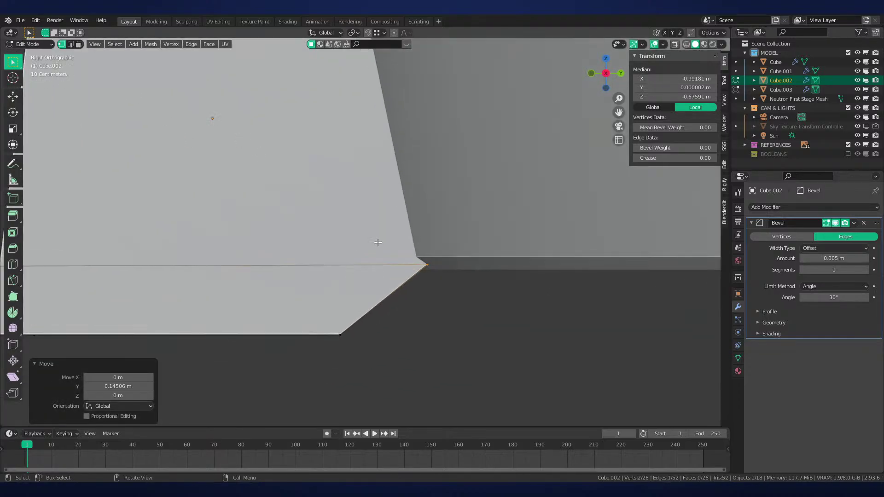
pyautogui.scroll(-5, 377, 242)
pyautogui.scroll(2, 175, 224)
pyautogui.click(155, 252)
pyautogui.scroll(3, 161, 258)
pyautogui.keyDown('shift'); pyautogui.moveTo(182, 272); pyautogui.dragTo(374, 237, button='middle'); pyautogui.keyUp('shift')
pyautogui.press('z')
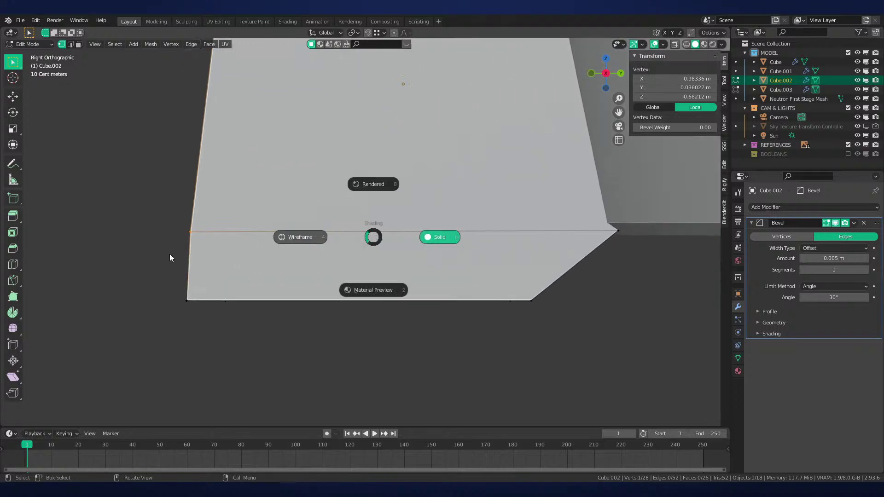
pyautogui.click(170, 253)
pyautogui.hotkey('shift', 'v')
pyautogui.rightClick(216, 321)
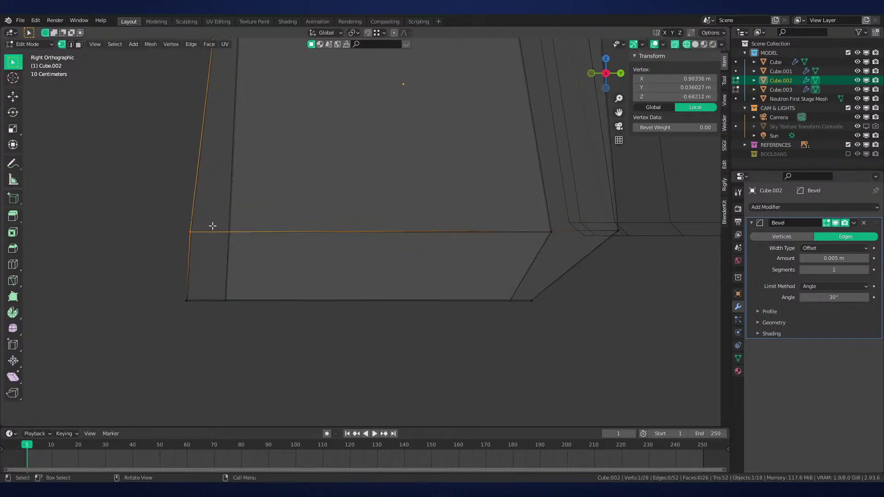
# Slide the two overlapping outer-edge vertices of the short fin's lower loop down to the fin's bottom outer corner
pyautogui.moveTo(211, 225); pyautogui.dragTo(175, 256)
pyautogui.press('g')
pyautogui.rightClick(213, 247)
pyautogui.scroll(3, 213, 247)
pyautogui.press('g')
pyautogui.press('g')
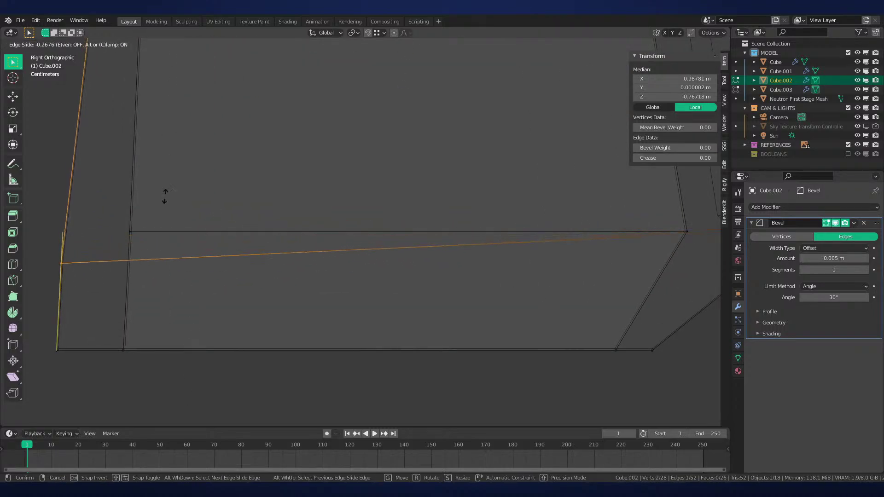
pyautogui.click(95, 302)
pyautogui.scroll(3, 197, 205)
# Slide the two outer-edge vertices back up the straight outer edge to about the height of the body-side corner
pyautogui.press('g')
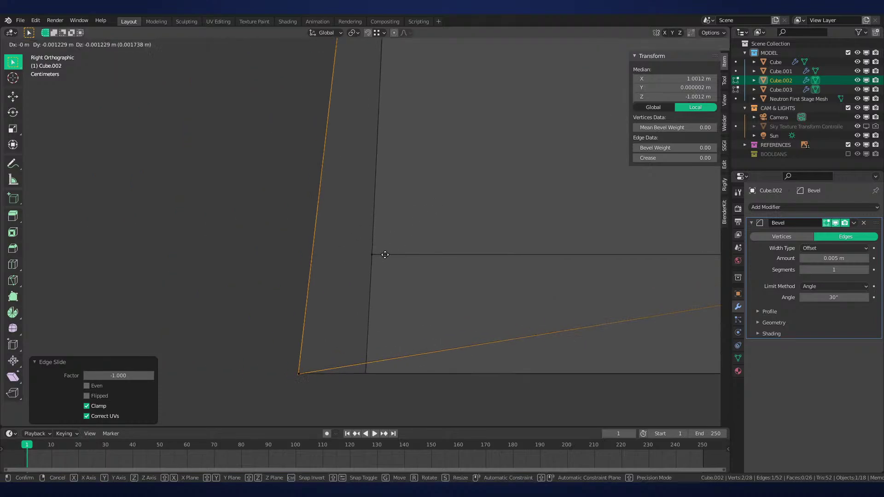
pyautogui.press('g')
pyautogui.click(404, 185)
pyautogui.scroll(3, 389, 266)
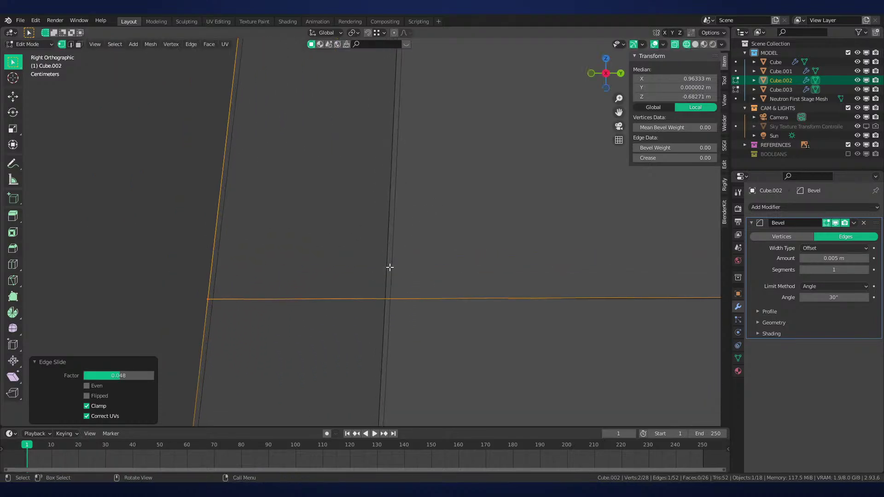
pyautogui.keyDown('shift'); pyautogui.moveTo(389, 266); pyautogui.dragTo(220, 275, button='middle'); pyautogui.keyUp('shift')
pyautogui.scroll(-6, 220, 275)
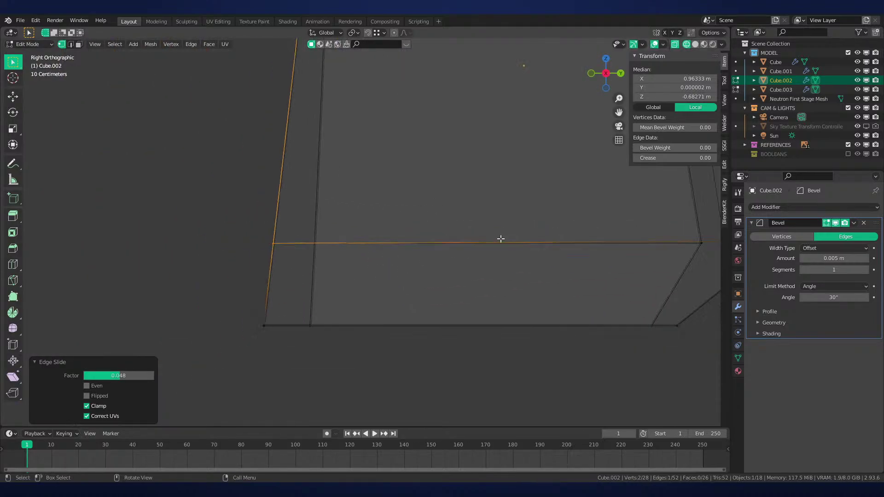
# Fine-tune the slide of the two outer-edge vertices so the short fin's lower cross edge runs level
pyautogui.keyDown('shift'); pyautogui.moveTo(499, 239); pyautogui.dragTo(156, 264, button='middle'); pyautogui.keyUp('shift')
pyautogui.scroll(3, 247, 250)
pyautogui.keyDown('shift'); pyautogui.moveTo(244, 262); pyautogui.dragTo(593, 224, button='middle'); pyautogui.keyUp('shift')
pyautogui.scroll(4, 320, 268)
pyautogui.keyDown('shift'); pyautogui.moveTo(129, 282); pyautogui.dragTo(270, 291, button='middle'); pyautogui.keyUp('shift')
pyautogui.press('g')
pyautogui.press('g')
pyautogui.click(325, 264)
pyautogui.scroll(-6, 345, 271)
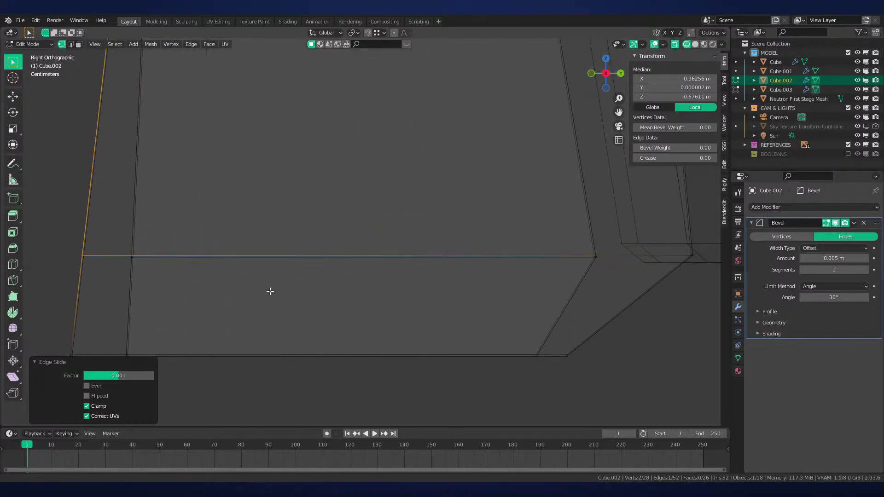
# Add one loop cut to the short fin just above its lower edge loop, slid to a factor of 0.989
pyautogui.scroll(-2, 270, 292)
pyautogui.keyDown('shift'); pyautogui.moveTo(446, 276); pyautogui.dragTo(287, 300, button='middle'); pyautogui.keyUp('shift')
pyautogui.scroll(4, 287, 299)
pyautogui.keyDown('shift'); pyautogui.moveTo(420, 300); pyautogui.dragTo(306, 256, button='middle'); pyautogui.keyUp('shift')
pyautogui.scroll(3, 306, 256)
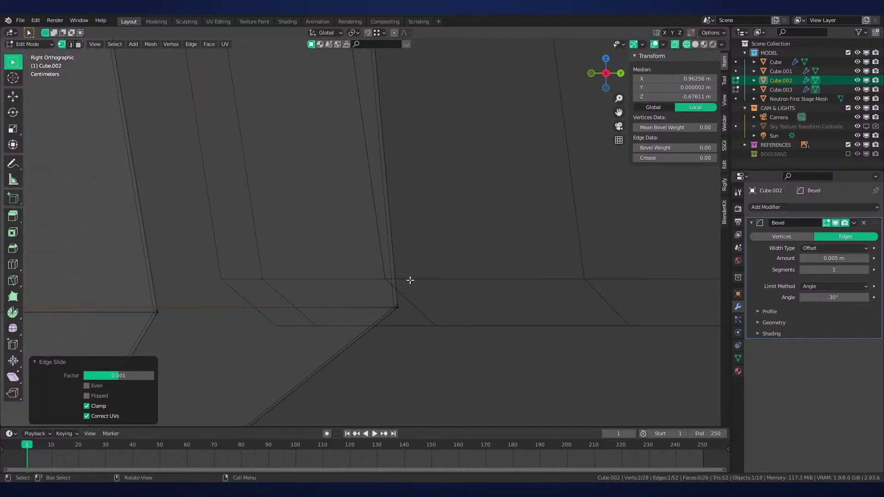
pyautogui.scroll(-3, 407, 276)
pyautogui.click(450, 257)
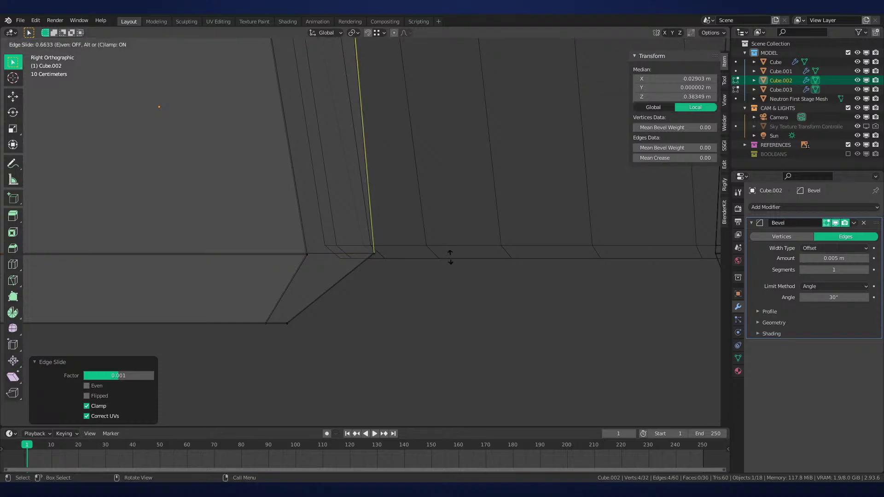
pyautogui.click(484, 90)
pyautogui.scroll(3, 474, 189)
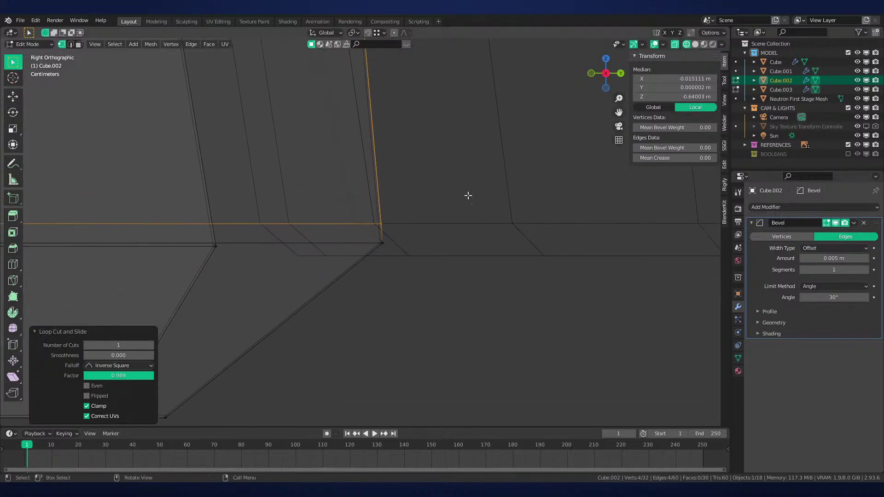
pyautogui.keyDown('shift'); pyautogui.moveTo(208, 272); pyautogui.dragTo(390, 336, button='middle'); pyautogui.keyUp('shift')
pyautogui.scroll(-6, 368, 322)
pyautogui.press('z')
pyautogui.click(320, 295)
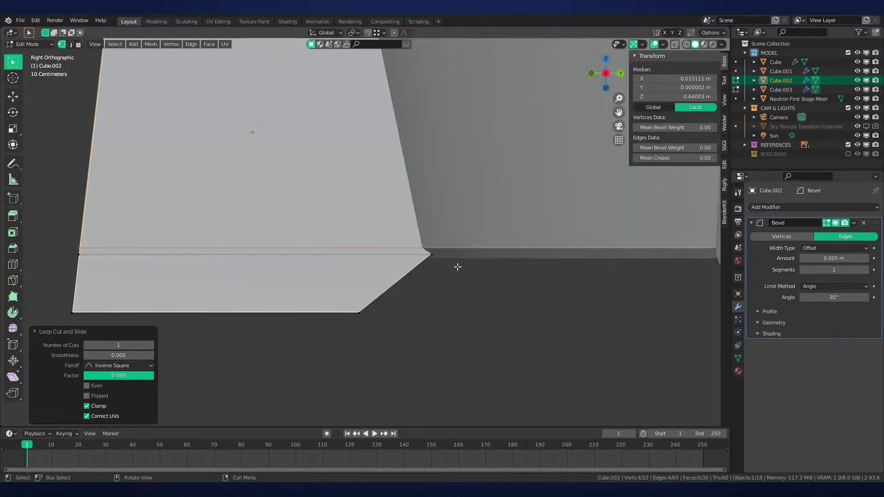
# Move the two body-side vertices of the new loop about -0.041 m along Y to bring the fin's corner outward
pyautogui.scroll(5, 482, 253)
pyautogui.press('z')
pyautogui.click(414, 237)
pyautogui.moveTo(323, 215); pyautogui.dragTo(356, 244)
pyautogui.keyDown('shift'); pyautogui.moveTo(398, 243); pyautogui.dragTo(499, 261, button='middle'); pyautogui.keyUp('shift')
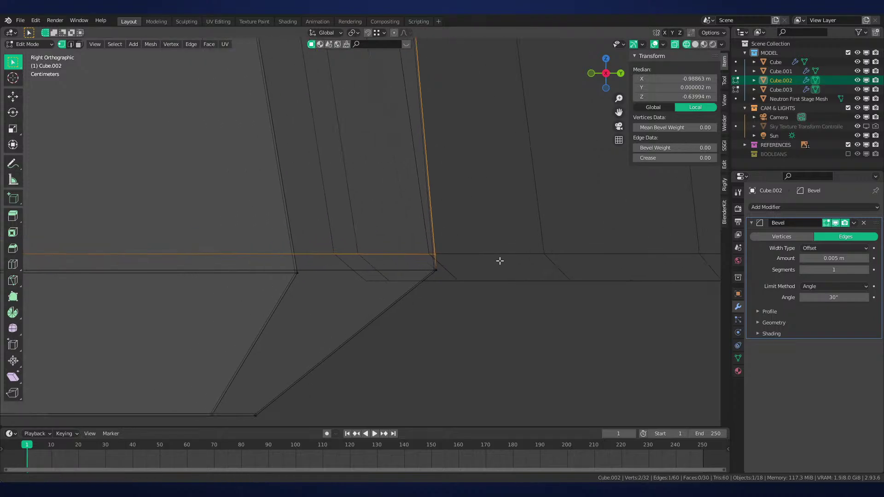
pyautogui.scroll(4, 516, 265)
pyautogui.press('z')
pyautogui.click(572, 255)
pyautogui.press('g')
pyautogui.press('x')
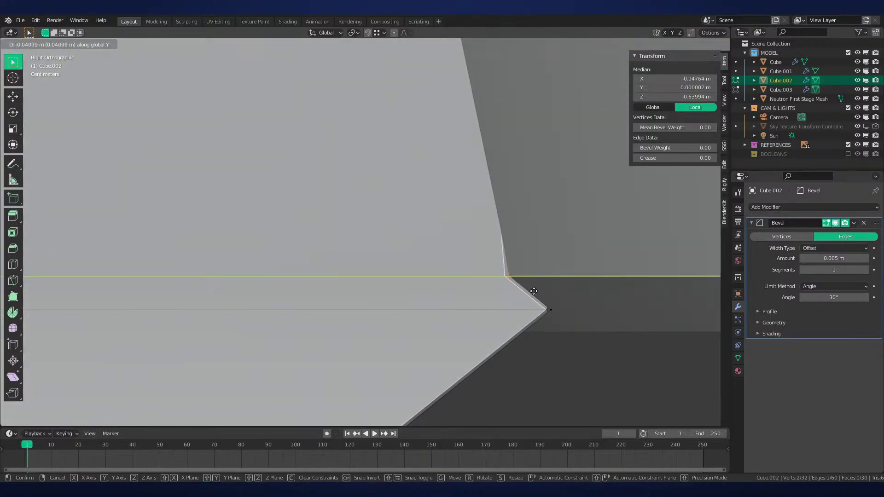
pyautogui.click(533, 291)
pyautogui.scroll(-8, 440, 205)
pyautogui.scroll(2, 462, 213)
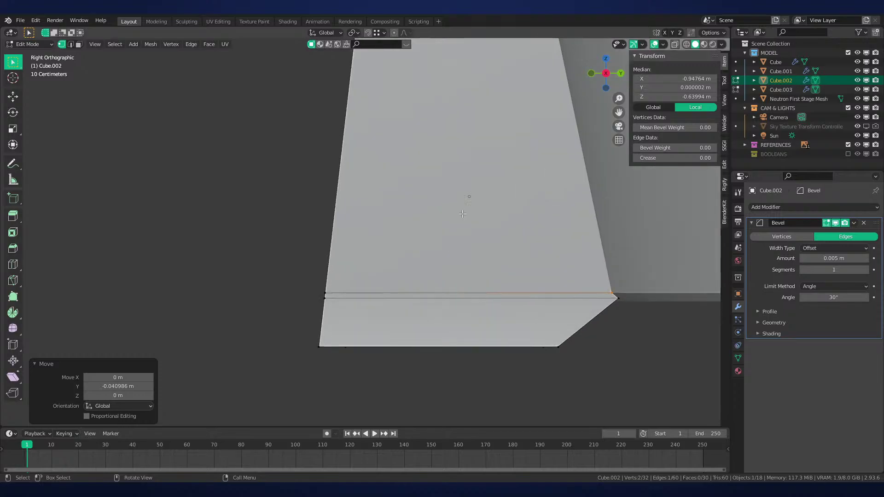
pyautogui.scroll(-5, 466, 267)
# Select the neighbouring fin Cube along with the short fin Cube.002 and open both meshes for editing
pyautogui.press('Tab')
pyautogui.moveTo(410, 278); pyautogui.dragTo(544, 255, button='middle')
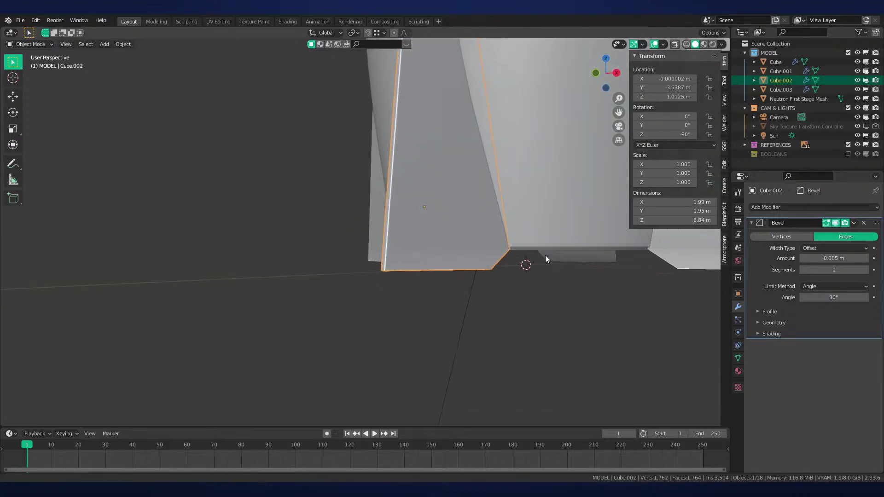
pyautogui.moveTo(465, 262); pyautogui.dragTo(435, 294, button='middle')
pyautogui.press('Tab')
pyautogui.press('Tab')
pyautogui.keyDown('shift'); pyautogui.click(664, 241); pyautogui.keyUp('shift')
pyautogui.keyDown('shift'); pyautogui.moveTo(665, 241); pyautogui.dragTo(364, 270, button='middle'); pyautogui.keyUp('shift')
pyautogui.press('Tab')
pyautogui.keyDown('shift'); pyautogui.moveTo(677, 305); pyautogui.dragTo(454, 279, button='middle'); pyautogui.keyUp('shift')
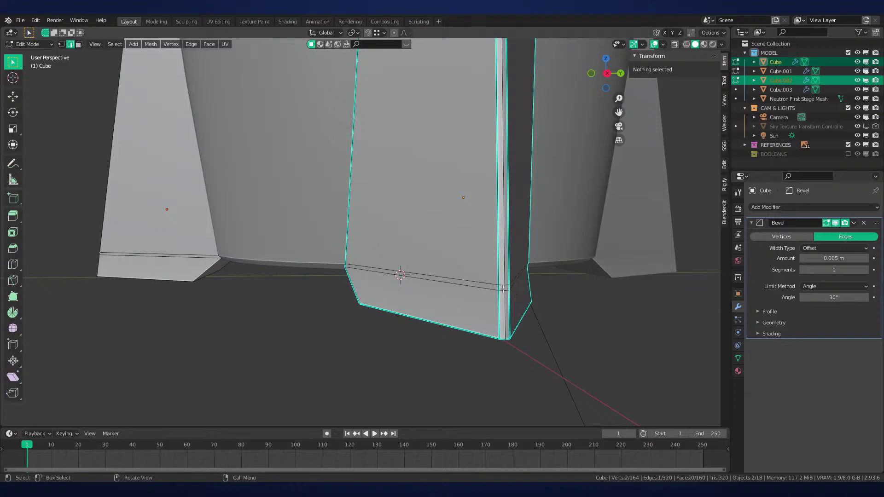
# Slide the outer edges of the upper of the two low loops upward on both fins
pyautogui.moveTo(508, 283); pyautogui.dragTo(185, 353, button='middle')
pyautogui.click(171, 348)
pyautogui.press('g')
pyautogui.press('g')
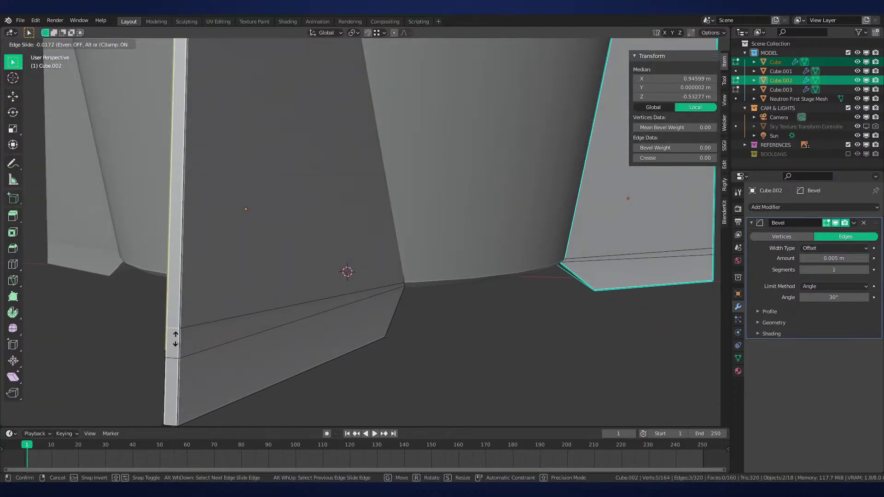
pyautogui.click(179, 327)
pyautogui.click(174, 356)
pyautogui.scroll(-3, 418, 336)
pyautogui.moveTo(418, 335); pyautogui.dragTo(351, 321, button='middle')
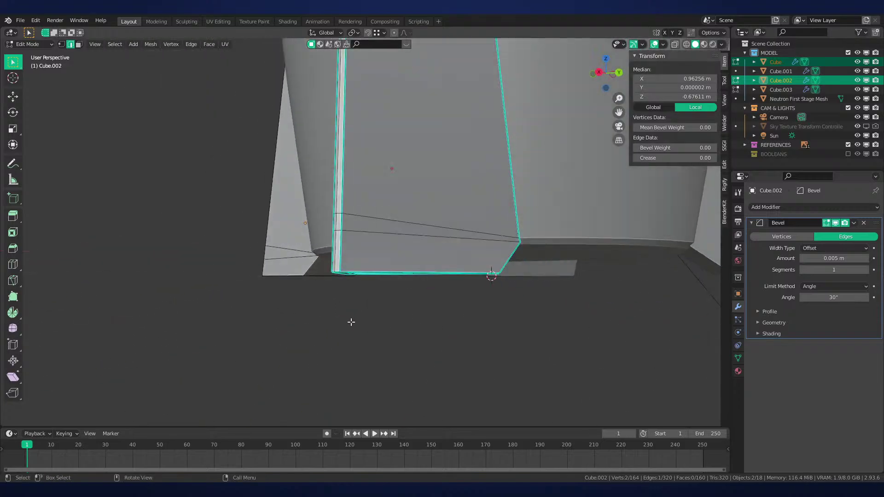
# Slide the outer edges of the lower loop down both fins by a factor of about 0.284 and finish mesh editing
pyautogui.moveTo(519, 270); pyautogui.dragTo(570, 296, button='middle')
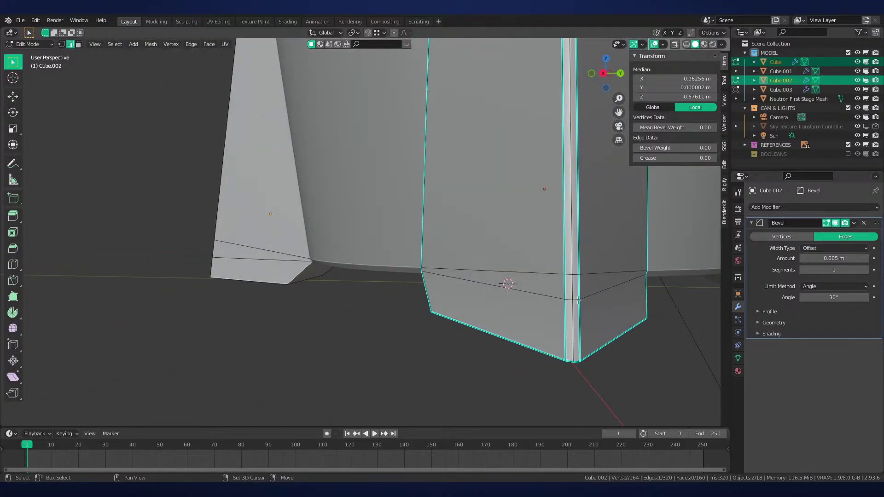
pyautogui.press('g')
pyautogui.press('g')
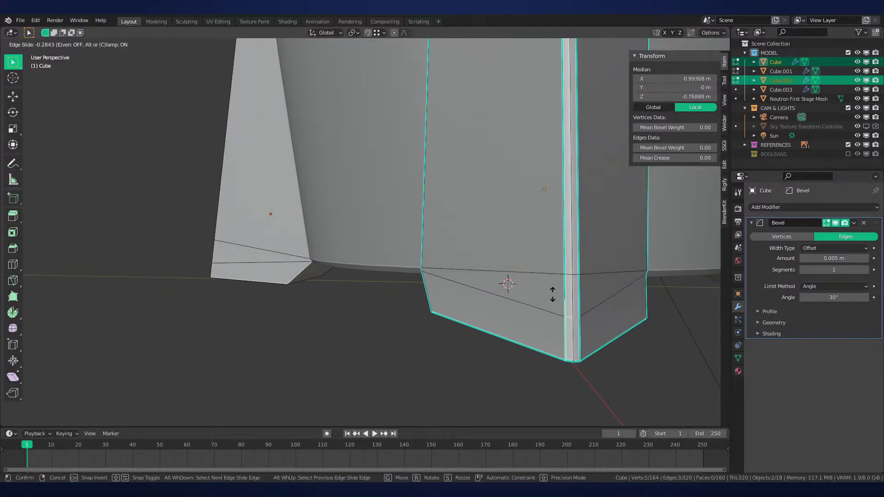
pyautogui.click(552, 295)
pyautogui.press('Tab')
# Inspect the fins' lower ends and the underside of the body in material preview, rendered and solid shading
pyautogui.moveTo(442, 302)
pyautogui.mouseDown(button='middle')
pyautogui.moveTo(558, 302)
pyautogui.moveTo(562, 286)
pyautogui.moveTo(533, 237)
pyautogui.mouseUp(button='middle')
pyautogui.press('z')
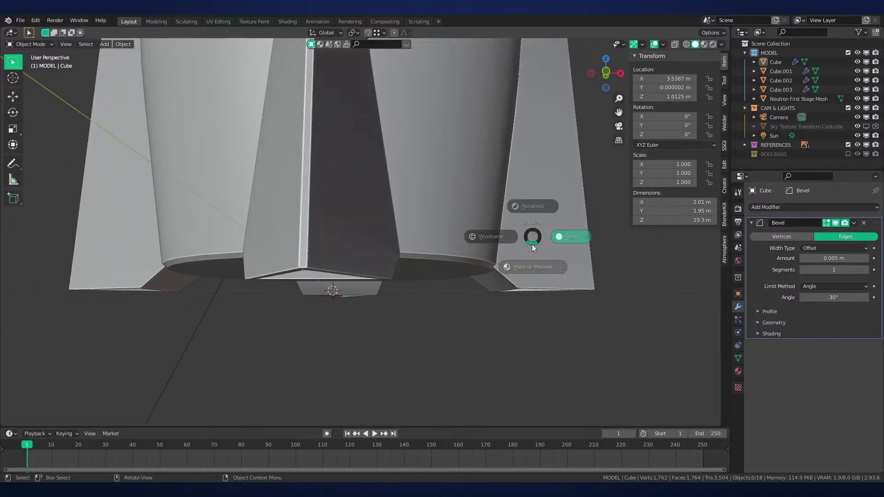
pyautogui.click(532, 265)
pyautogui.moveTo(534, 271)
pyautogui.mouseDown(button='middle')
pyautogui.moveTo(554, 332)
pyautogui.moveTo(538, 251)
pyautogui.moveTo(424, 250)
pyautogui.moveTo(410, 261)
pyautogui.moveTo(509, 263)
pyautogui.moveTo(527, 236)
pyautogui.moveTo(424, 235)
pyautogui.mouseUp(button='middle')
pyautogui.press('z')
pyautogui.click(554, 303)
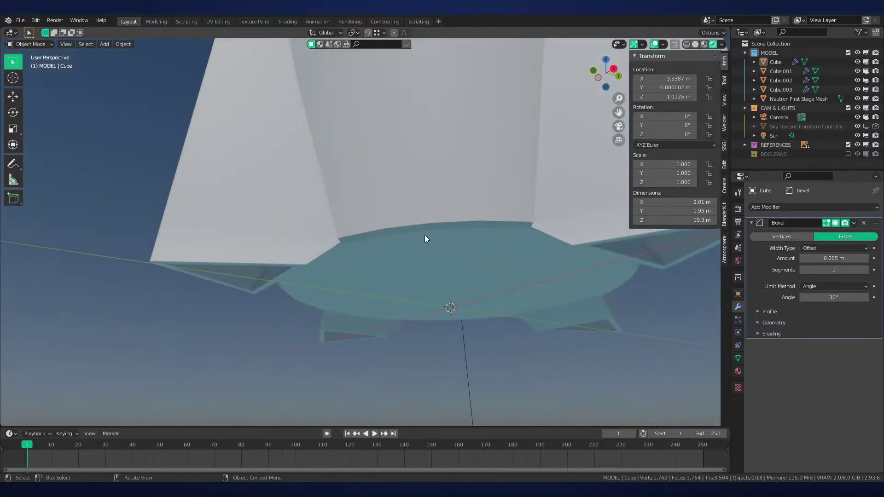
pyautogui.press('z')
pyautogui.click(432, 239)
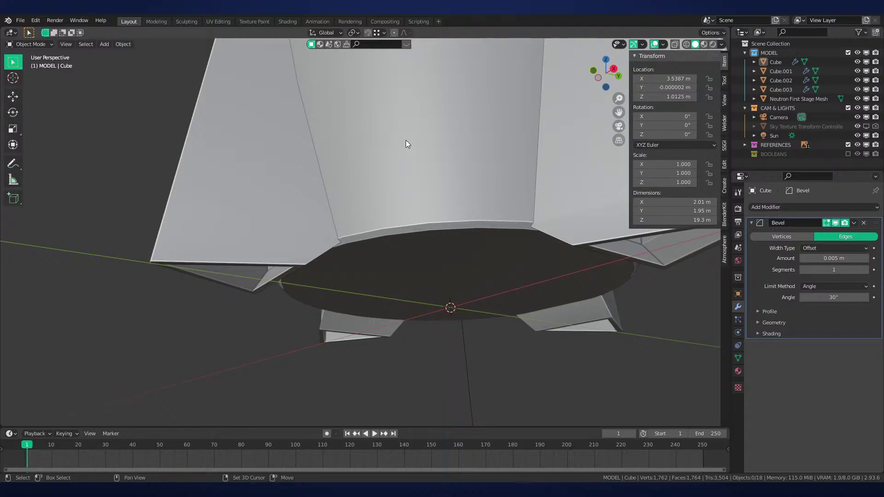
pyautogui.keyDown('shift'); pyautogui.moveTo(405, 139); pyautogui.dragTo(460, 214, button='middle'); pyautogui.keyUp('shift')
pyautogui.scroll(2, 460, 215)
pyautogui.scroll(-3, 307, 241)
# Reopen the short fin Cube.002 in the right orthographic wireframe view and add one loop cut level with a body edge ring
pyautogui.click(308, 242)
pyautogui.press('Tab')
pyautogui.moveTo(307, 241)
pyautogui.mouseDown(button='middle')
pyautogui.moveTo(358, 267)
pyautogui.moveTo(458, 245)
pyautogui.mouseUp(button='middle')
pyautogui.hotkey('shift', 'z')
pyautogui.hotkey('shift', 'z')
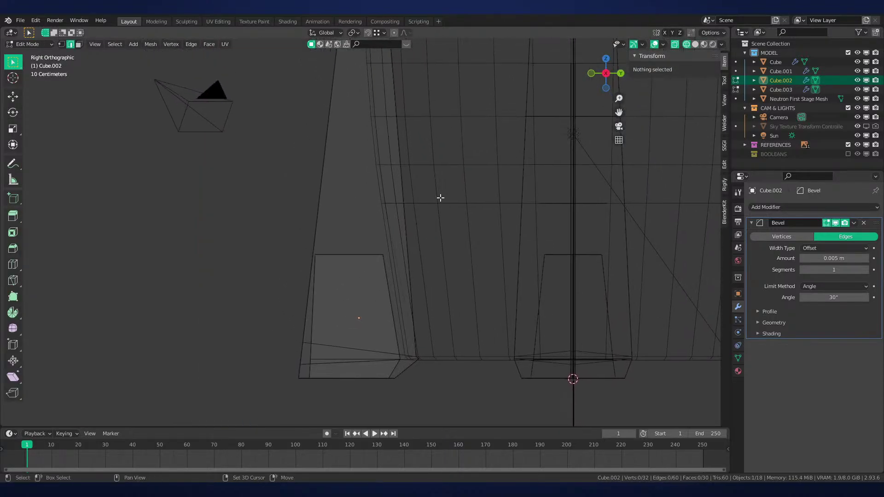
pyautogui.scroll(4, 440, 197)
pyautogui.hotkey('ctrl', 'r')
pyautogui.click(431, 225)
pyautogui.click(432, 301)
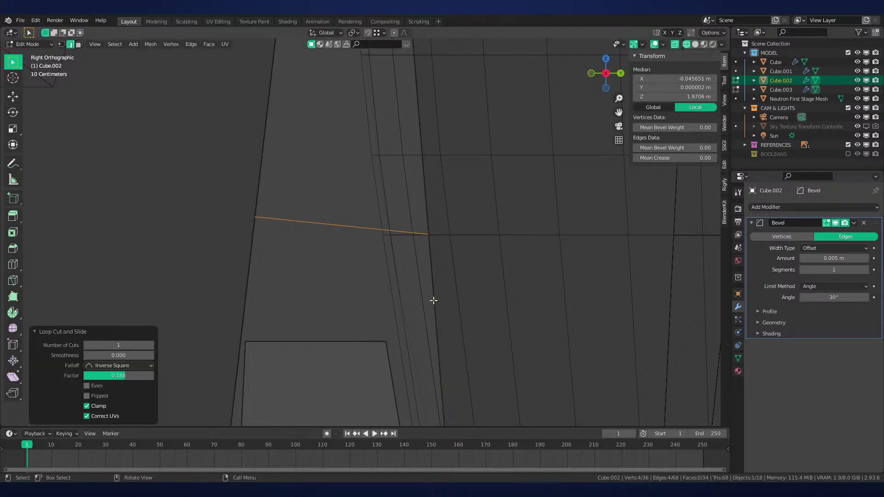
# Slide the two outer-edge vertices of the new mid-fin loop down until the loop runs nearly level
pyautogui.press('1')
pyautogui.moveTo(277, 198); pyautogui.dragTo(227, 250)
pyautogui.scroll(4, 366, 236)
pyautogui.press('g')
pyautogui.press('g')
pyautogui.click(361, 282)
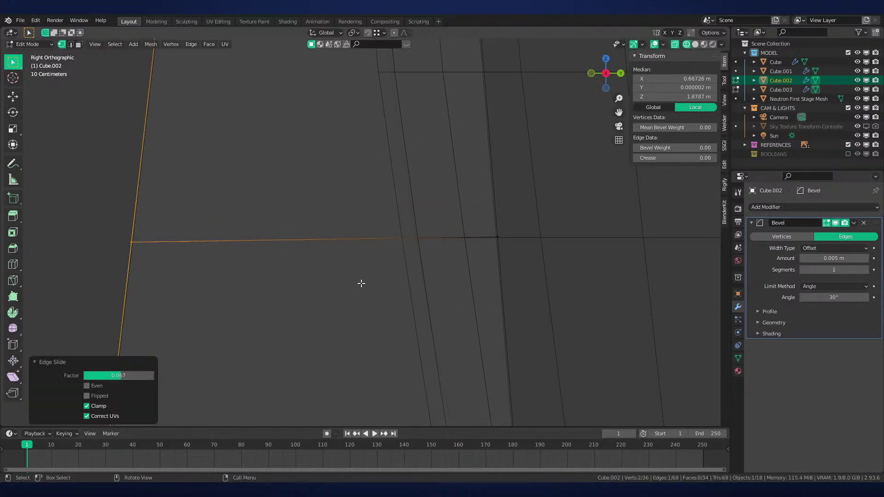
# Move the body-side vertices of the mid-fin loop about -0.282 m along Y to follow the body surface
pyautogui.scroll(6, 302, 223)
pyautogui.press('g')
pyautogui.press('y')
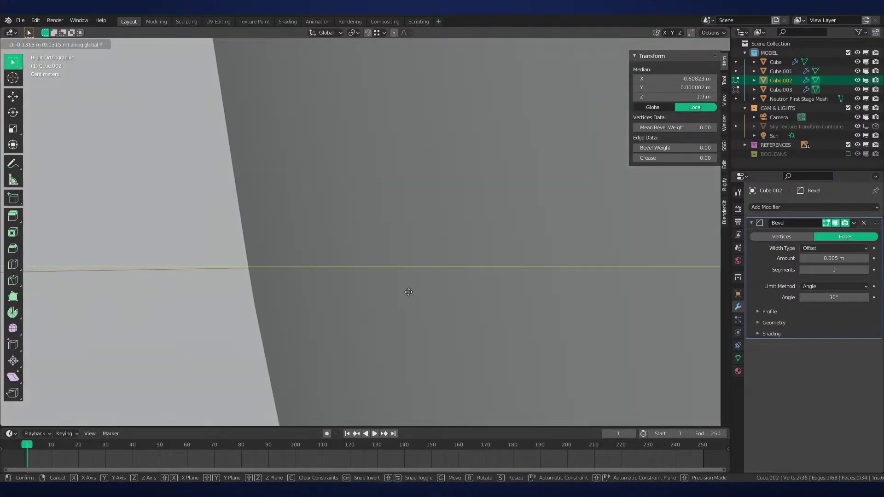
pyautogui.click(312, 328)
pyautogui.scroll(-6, 309, 230)
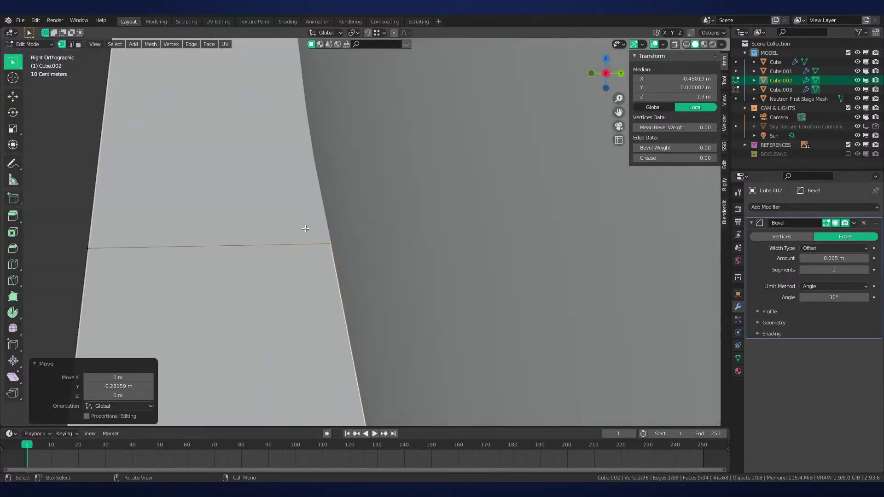
# Add another loop cut higher on the short fin, slid by a factor of about 0.22 to match a body edge ring
pyautogui.keyDown('shift'); pyautogui.moveTo(308, 227); pyautogui.dragTo(384, 372, button='middle'); pyautogui.keyUp('shift')
pyautogui.press('z')
pyautogui.click(368, 311)
pyautogui.hotkey('ctrl', 'r')
pyautogui.click(409, 240)
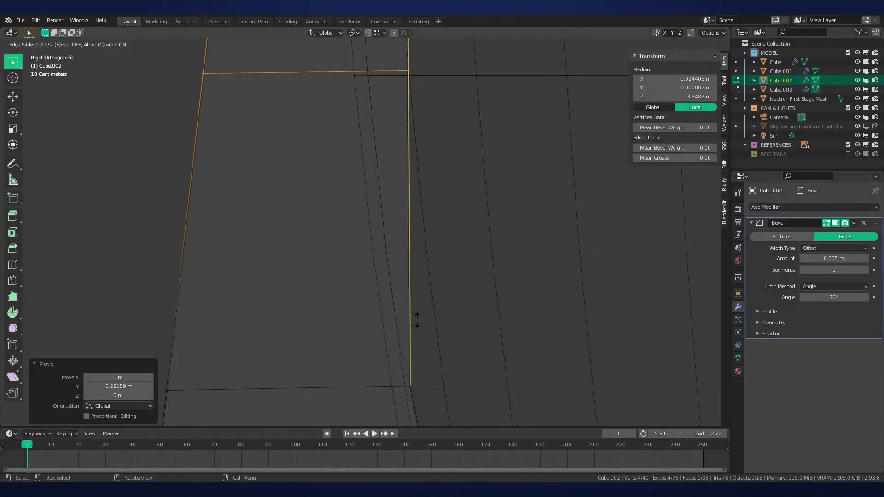
pyautogui.click(416, 325)
# Slide the outer-edge vertices of the higher loop by a factor of about -0.006 to level it
pyautogui.moveTo(248, 67); pyautogui.dragTo(168, 98)
pyautogui.press('g')
pyautogui.press('g')
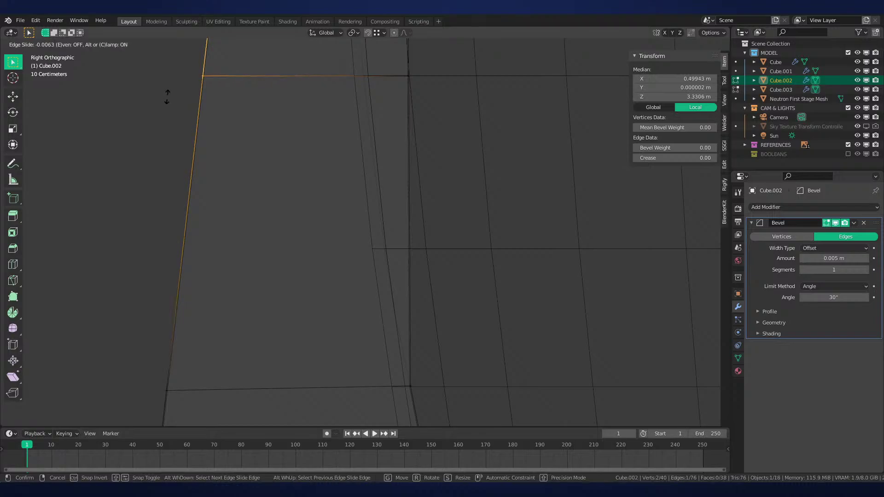
pyautogui.click(167, 95)
# Move the two body-side vertices of the higher loop about -0.196 m along Y in solid shading
pyautogui.keyDown('shift'); pyautogui.moveTo(410, 80); pyautogui.dragTo(387, 220, button='middle'); pyautogui.keyUp('shift')
pyautogui.scroll(3, 387, 220)
pyautogui.moveTo(380, 182); pyautogui.dragTo(460, 228)
pyautogui.press('z')
pyautogui.press('g')
pyautogui.press('y')
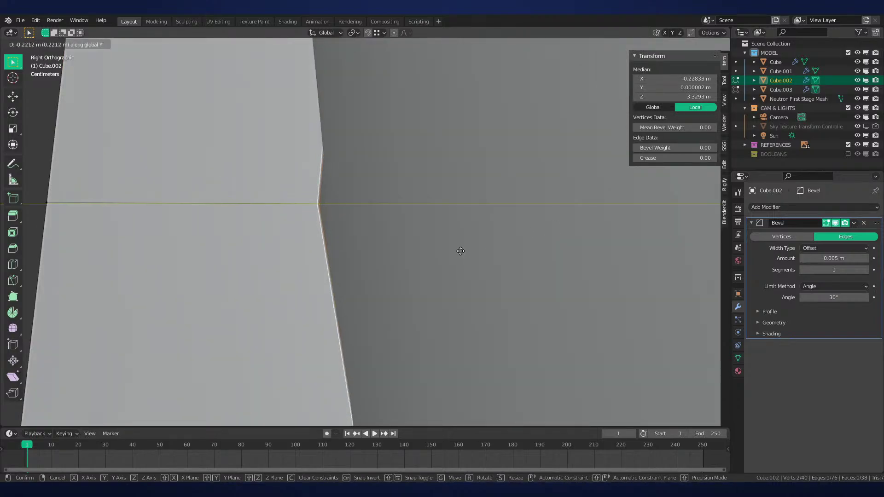
pyautogui.click(446, 280)
pyautogui.scroll(-3, 432, 211)
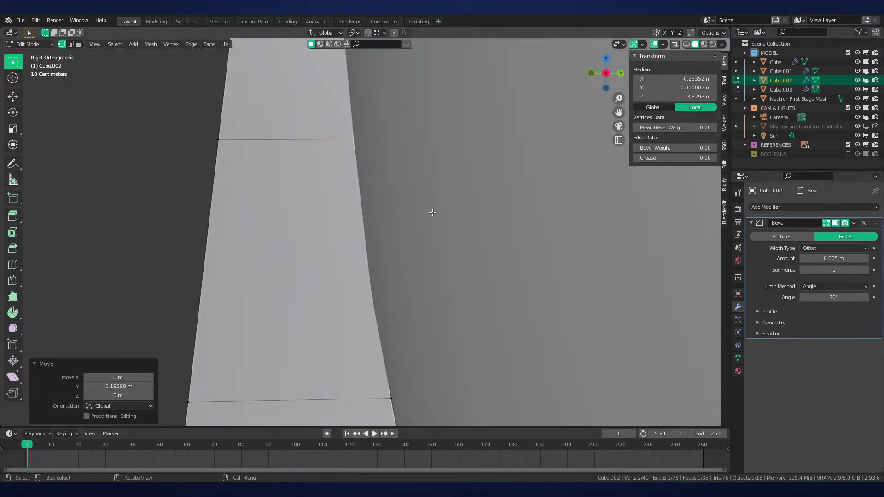
# Add a loop cut between the two upper fin loops and slide it down onto the body edge ring
pyautogui.click(370, 297)
pyautogui.press('z')
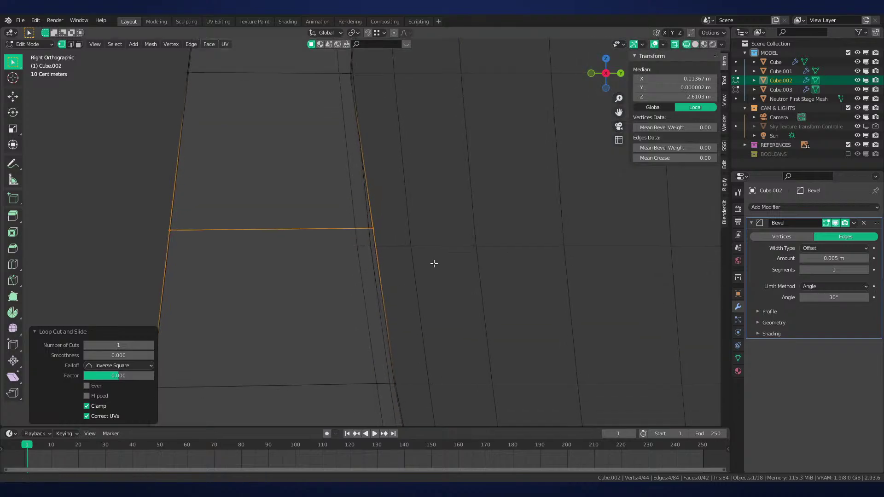
pyautogui.scroll(3, 432, 262)
pyautogui.press('g')
pyautogui.press('g')
pyautogui.click(424, 280)
# Move the body-side vertices of the intermediate loop about -0.022 m along Y to fit the body
pyautogui.moveTo(339, 213); pyautogui.dragTo(452, 263)
pyautogui.scroll(3, 431, 256)
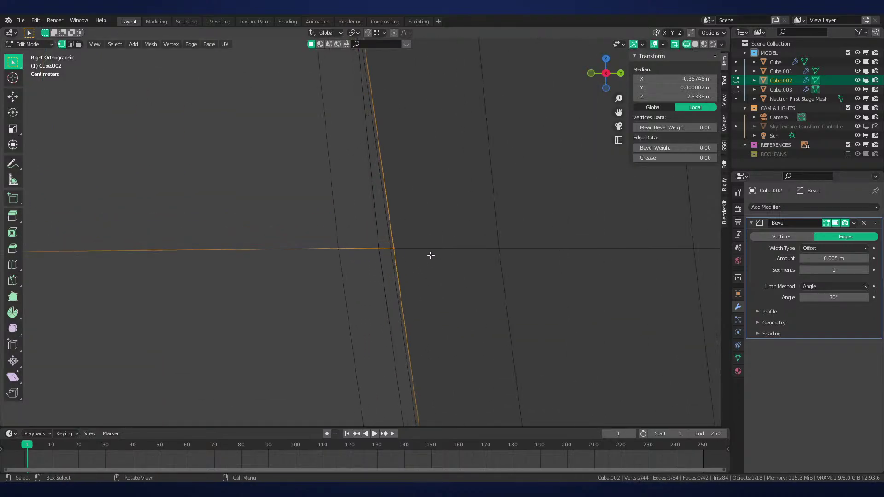
pyautogui.press('z')
pyautogui.press('g')
pyautogui.press('y')
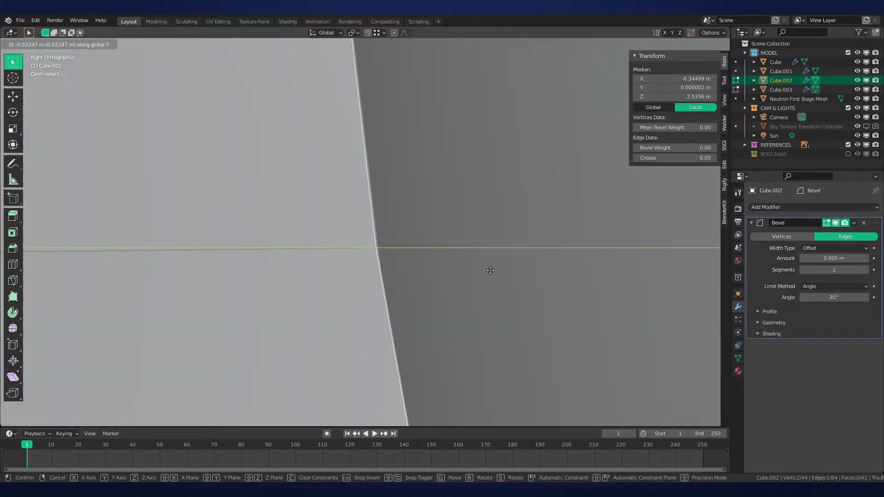
pyautogui.click(491, 270)
pyautogui.scroll(-5, 461, 221)
# Add one more loop cut above the existing fin loops and slide it down to the next body edge ring
pyautogui.keyDown('shift'); pyautogui.moveTo(420, 164); pyautogui.dragTo(414, 298, button='middle'); pyautogui.keyUp('shift')
pyautogui.press('z')
pyautogui.hotkey('ctrl', 'r')
pyautogui.click(389, 196)
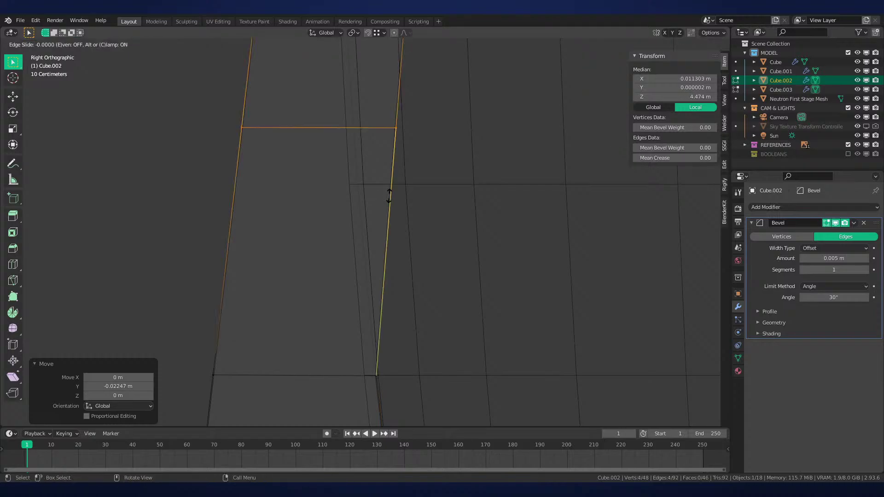
pyautogui.click(383, 251)
# Select the two body-side vertices of the newest, highest loop on the short fin and start changing the viewport shading
pyautogui.keyDown('shift'); pyautogui.moveTo(391, 248); pyautogui.dragTo(372, 310, button='middle'); pyautogui.keyUp('shift')
pyautogui.scroll(3, 361, 276)
pyautogui.moveTo(330, 221); pyautogui.dragTo(418, 276)
pyautogui.scroll(2, 419, 266)
pyautogui.press('z')
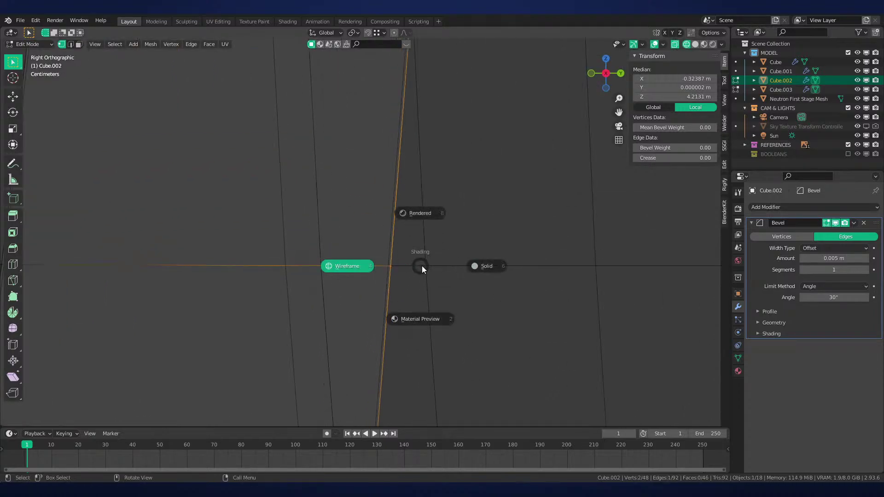
# Move the selected inner vertices of the fin's edge loop about -0.15 m along Y to meet the rocket body
pyautogui.press('z')
pyautogui.press('g')
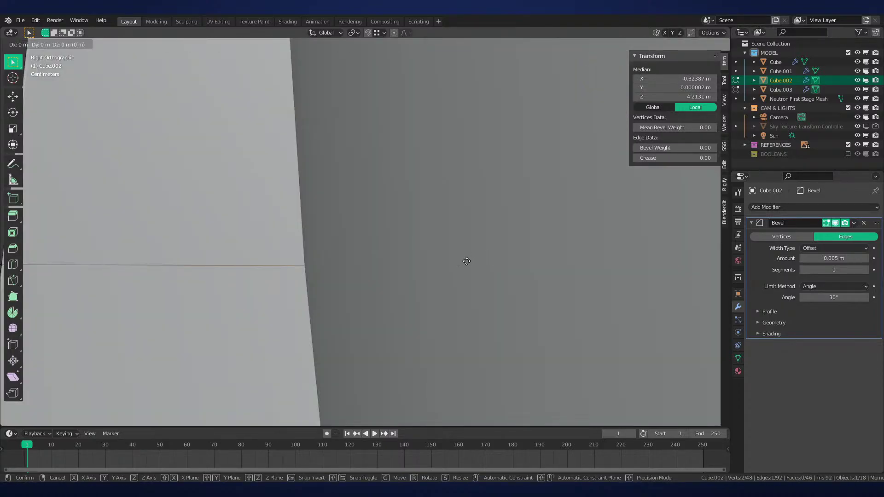
pyautogui.press('y')
pyautogui.click(369, 267)
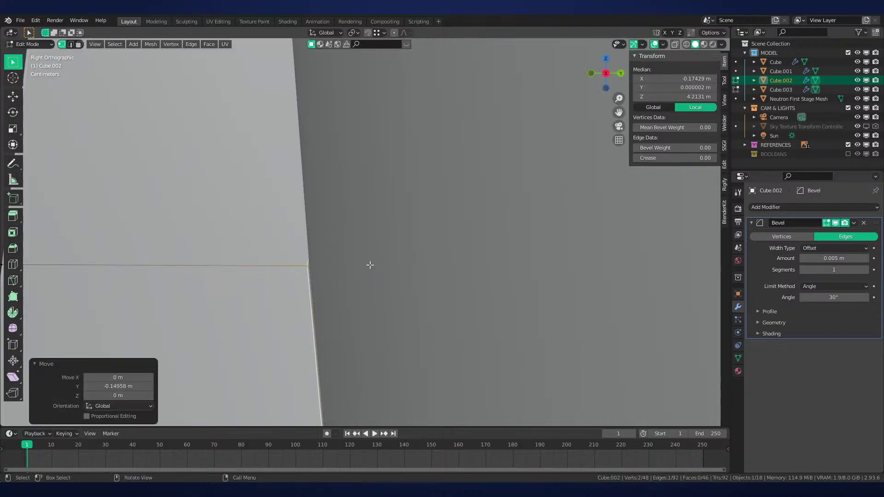
# Add a horizontal edge loop to the fin above the adjusted one and slide it upward to Z of about 5.09 m
pyautogui.scroll(-3, 414, 365)
pyautogui.press('z')
pyautogui.click(464, 246)
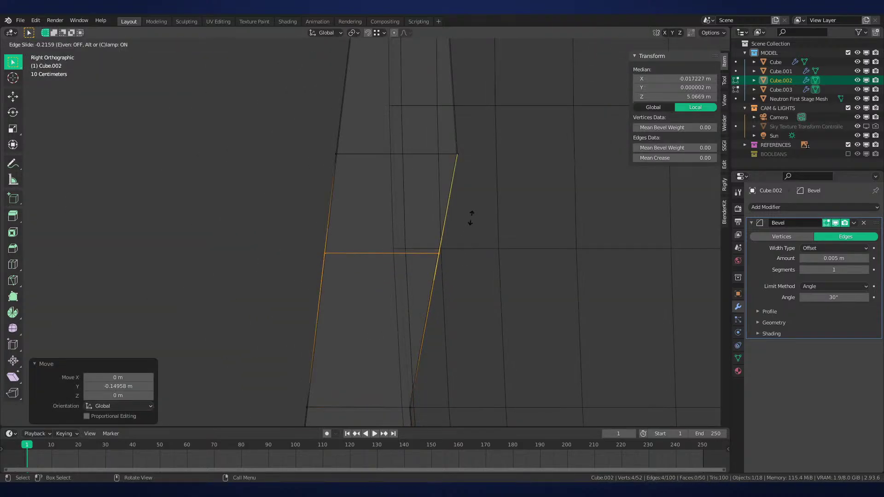
pyautogui.click(472, 215)
# Move the new edge loop's inner vertices about -0.22 m along Y onto the rocket body
pyautogui.scroll(5, 468, 253)
pyautogui.click(552, 273)
pyautogui.press('z')
pyautogui.keyDown('shift'); pyautogui.moveTo(637, 290); pyautogui.dragTo(483, 246, button='middle'); pyautogui.keyUp('shift')
pyautogui.scroll(1, 474, 230)
pyautogui.press('g')
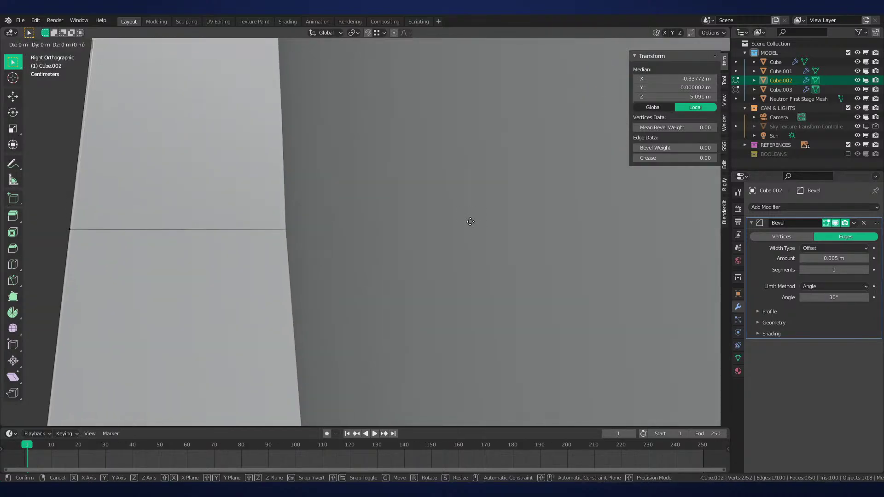
pyautogui.press('y')
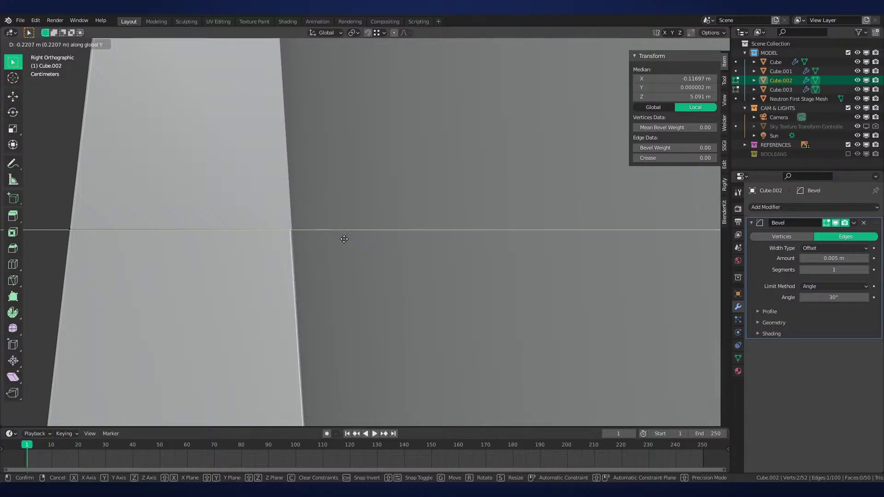
pyautogui.click(343, 239)
# Select the next edge loop up the fin and edge-slide it upward by a factor of 0.121
pyautogui.scroll(-5, 346, 202)
pyautogui.keyDown('shift'); pyautogui.moveTo(341, 196); pyautogui.dragTo(343, 247, button='middle'); pyautogui.keyUp('shift')
pyautogui.press('z')
pyautogui.keyDown('shift'); pyautogui.moveTo(454, 218); pyautogui.dragTo(462, 288, button='middle'); pyautogui.keyUp('shift')
pyautogui.scroll(1, 462, 286)
pyautogui.press('z')
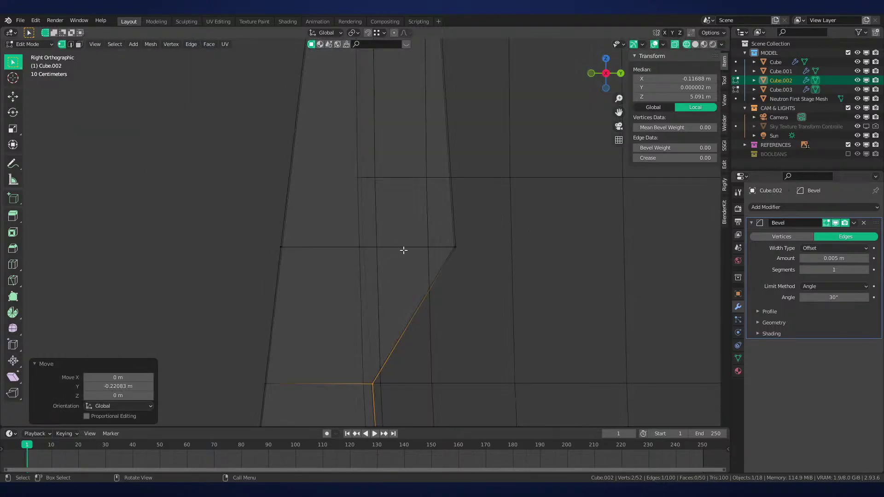
pyautogui.moveTo(410, 234); pyautogui.dragTo(495, 261)
pyautogui.press('z')
pyautogui.press('z')
pyautogui.moveTo(195, 216); pyautogui.dragTo(500, 274)
pyautogui.keyDown('shift'); pyautogui.moveTo(460, 252); pyautogui.dragTo(490, 319, button='middle'); pyautogui.keyUp('shift')
pyautogui.scroll(1, 490, 319)
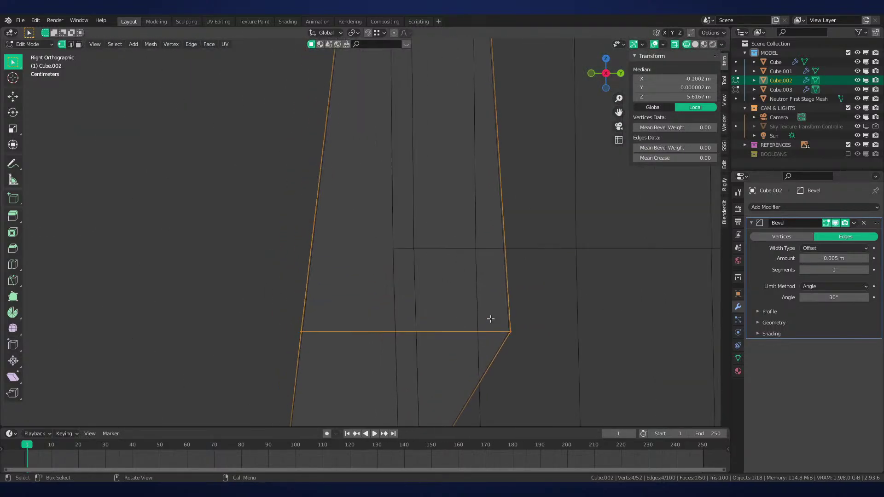
pyautogui.press('g')
pyautogui.press('g')
pyautogui.click(489, 259)
# Edge-slide that loop's inner vertices by a factor of 0.003 and move them about -0.33 m along Y onto the body
pyautogui.scroll(3, 589, 258)
pyautogui.keyDown('shift'); pyautogui.moveTo(612, 258); pyautogui.dragTo(478, 237, button='middle'); pyautogui.keyUp('shift')
pyautogui.scroll(1, 478, 236)
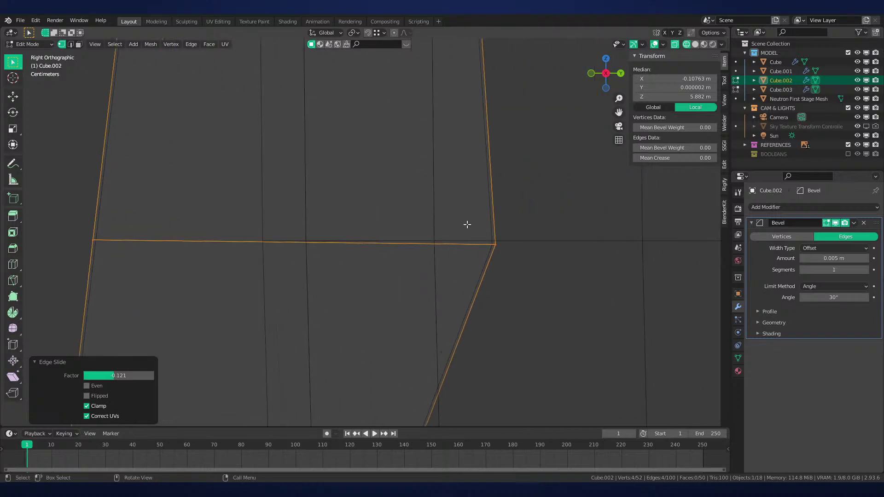
pyautogui.moveTo(467, 225); pyautogui.dragTo(552, 265)
pyautogui.press('g')
pyautogui.press('g')
pyautogui.click(557, 263)
pyautogui.hotkey('shift', 'z')
pyautogui.press('g')
pyautogui.press('y')
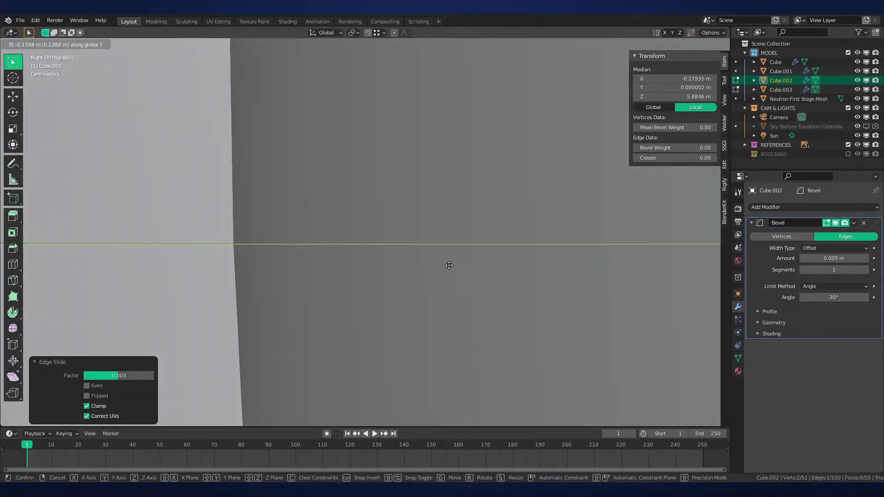
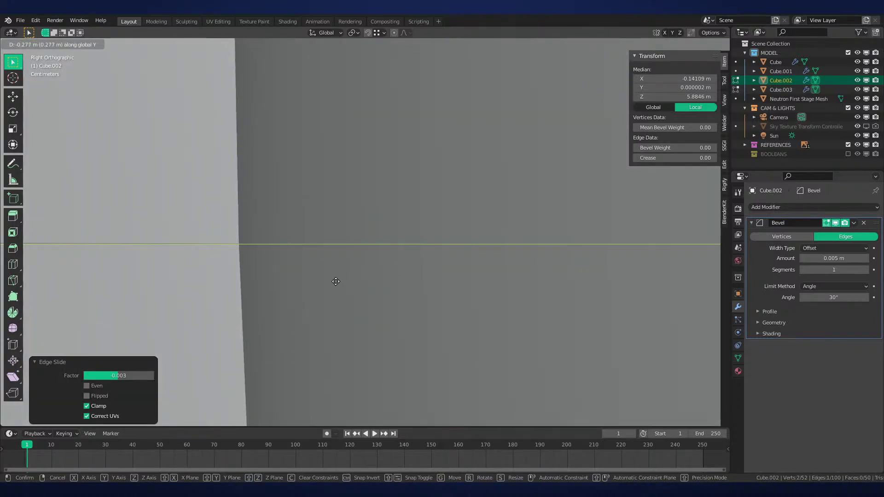
pyautogui.click(277, 289)
# Select the two inner vertices at the fin's tip and return to Object Mode
pyautogui.scroll(-9, 359, 368)
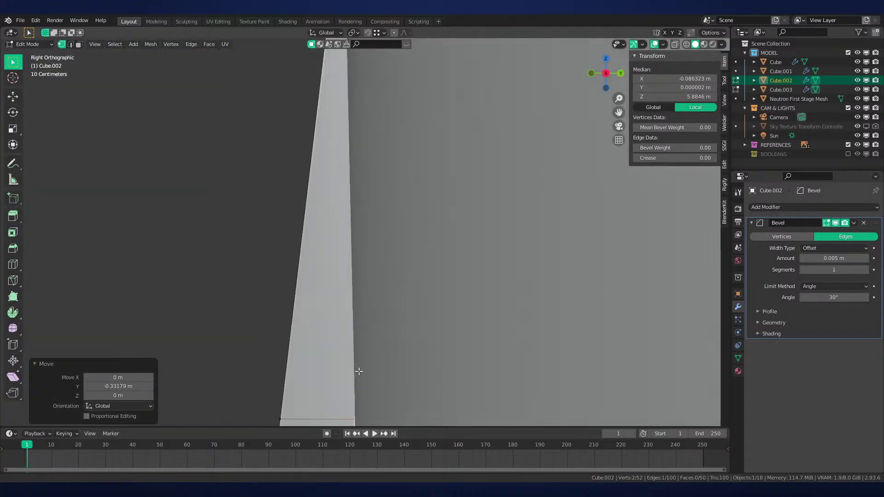
pyautogui.hotkey('shift', 'z')
pyautogui.keyDown('shift'); pyautogui.moveTo(388, 260); pyautogui.dragTo(389, 350, button='middle'); pyautogui.keyUp('shift')
pyautogui.keyDown('shift'); pyautogui.moveTo(402, 217); pyautogui.dragTo(394, 308, button='middle'); pyautogui.keyUp('shift')
pyautogui.scroll(4, 394, 310)
pyautogui.moveTo(365, 219); pyautogui.dragTo(489, 275)
pyautogui.scroll(3, 417, 253)
pyautogui.press('Tab')
pyautogui.scroll(-9, 417, 254)
pyautogui.keyDown('shift'); pyautogui.moveTo(424, 266); pyautogui.dragTo(341, 131, button='middle'); pyautogui.keyUp('shift')
pyautogui.scroll(-5, 405, 204)
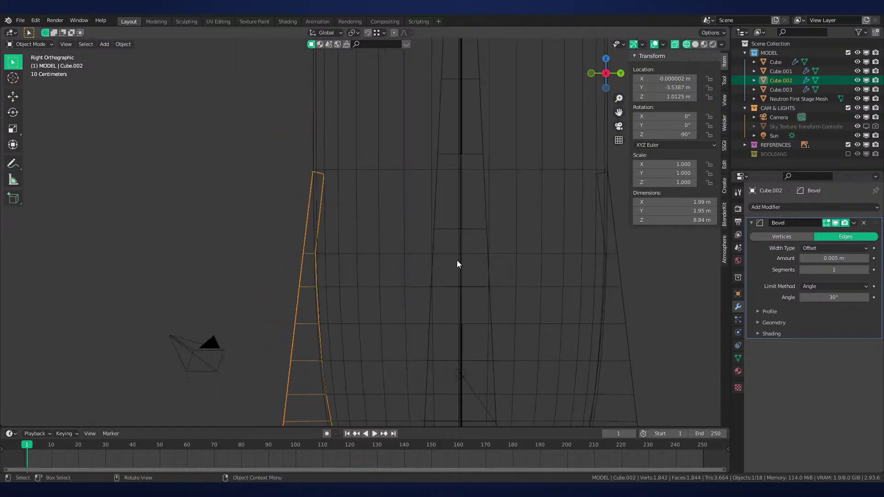
# Set the pivot point to the 3D cursor and rotate the fin 90° about the Z axis
pyautogui.press('.')
pyautogui.click(504, 261)
pyautogui.scroll(-3, 504, 277)
pyautogui.keyDown('shift'); pyautogui.moveTo(504, 291); pyautogui.dragTo(492, 269, button='middle'); pyautogui.keyUp('shift')
pyautogui.write('r')
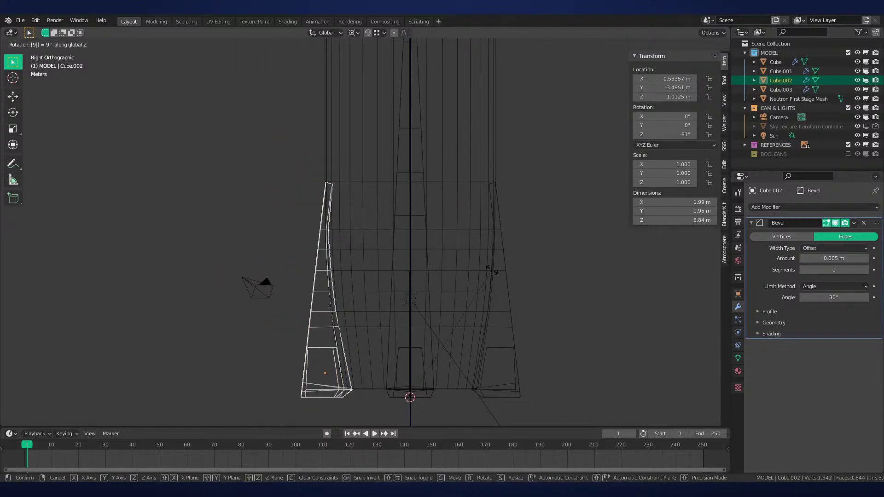
pyautogui.write('z90')
pyautogui.press('Return')
# Raise the fin tip's inner vertices about 0.06 m along Z, level with the neighbouring fin's tip in the front view
pyautogui.hotkey('ctrl', 'Tab')
pyautogui.click(509, 250)
pyautogui.scroll(5, 489, 255)
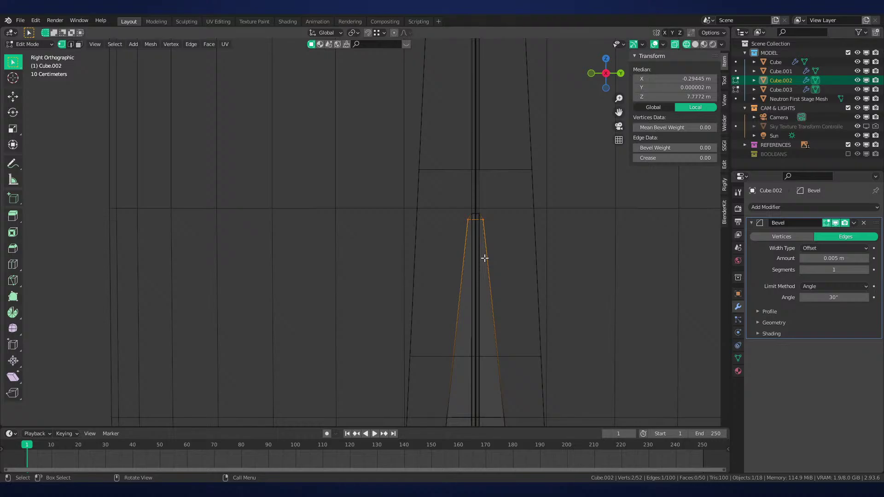
pyautogui.press('KP_1')
pyautogui.keyDown('shift'); pyautogui.moveTo(524, 221); pyautogui.dragTo(501, 283, button='middle'); pyautogui.keyUp('shift')
pyautogui.scroll(3, 337, 221)
pyautogui.press('g')
pyautogui.press('z')
pyautogui.keyDown('ctrl'); pyautogui.click(65, 253); pyautogui.keyUp('ctrl')
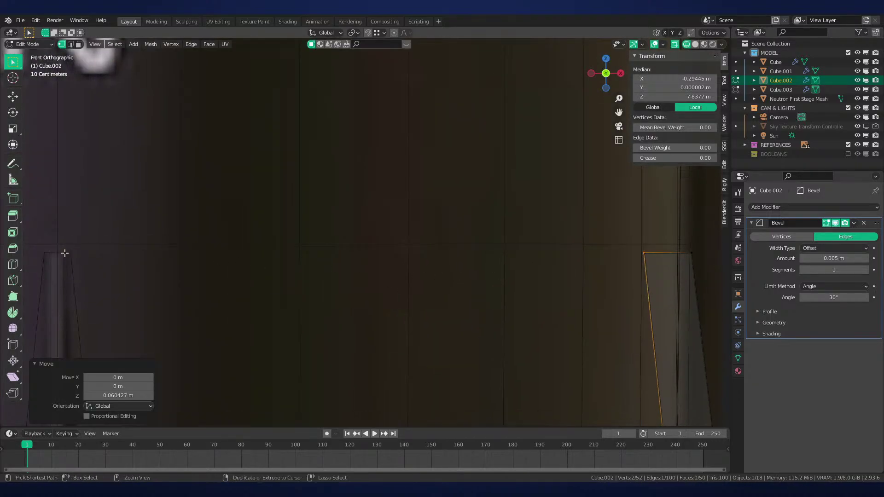
# Raise the fin tip's inner vertices about 0.047 m along Z to the rocket body's horizontal edge line
pyautogui.scroll(-8, 346, 306)
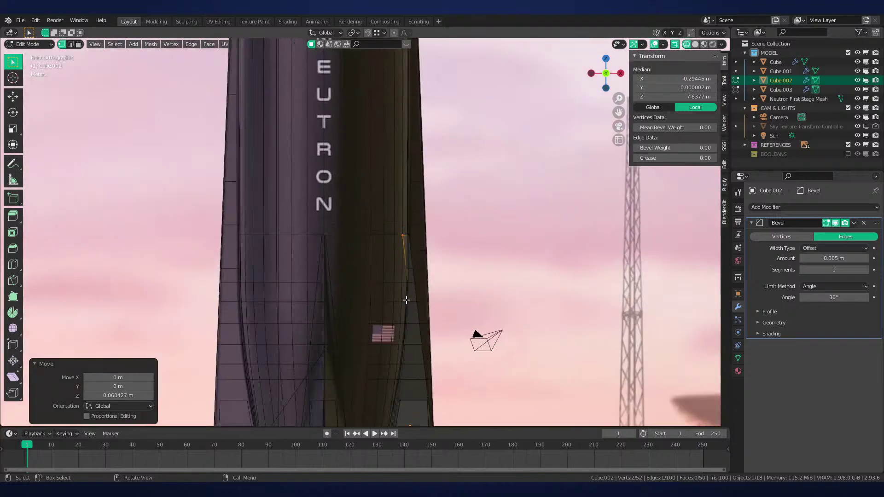
pyautogui.scroll(6, 478, 239)
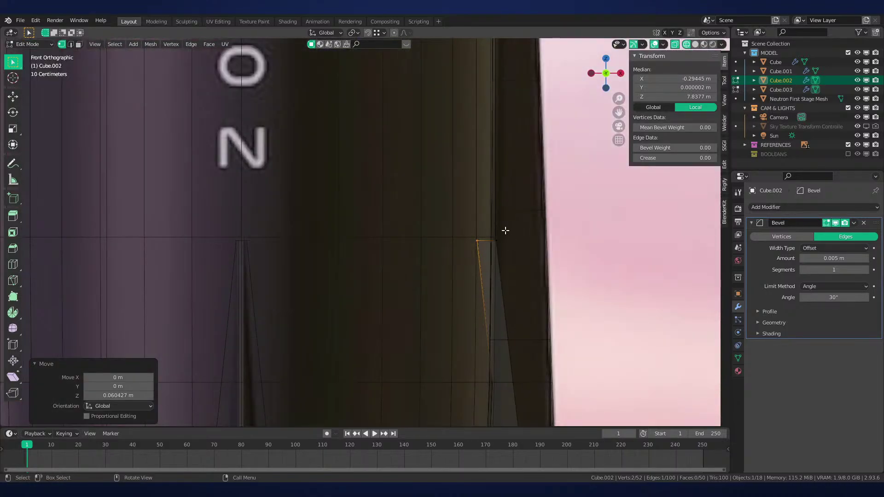
pyautogui.scroll(-6, 504, 230)
pyautogui.scroll(7, 398, 213)
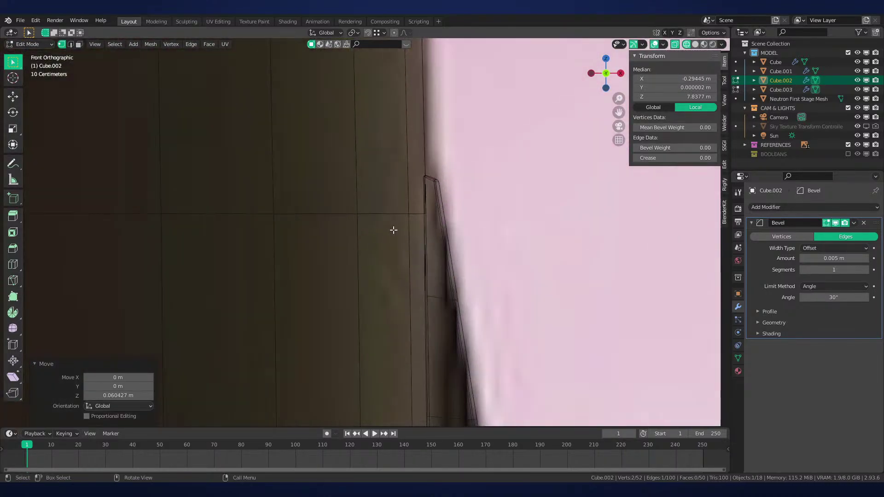
pyautogui.scroll(-8, 393, 230)
pyautogui.keyDown('shift'); pyautogui.moveTo(396, 331); pyautogui.dragTo(398, 69, button='middle'); pyautogui.keyUp('shift')
pyautogui.keyDown('shift'); pyautogui.moveTo(407, 276); pyautogui.dragTo(405, 67, button='middle'); pyautogui.keyUp('shift')
pyautogui.scroll(7, 402, 238)
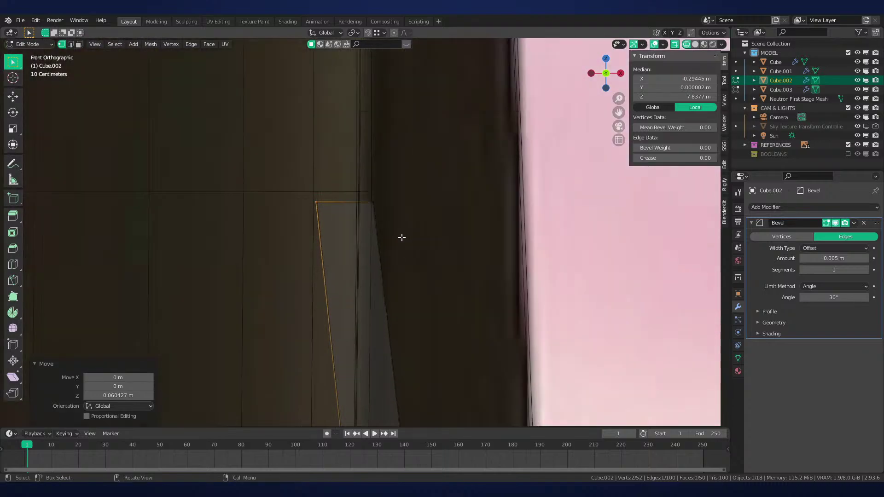
pyautogui.press('g')
pyautogui.press('z')
pyautogui.click(368, 196)
pyautogui.scroll(3, 366, 201)
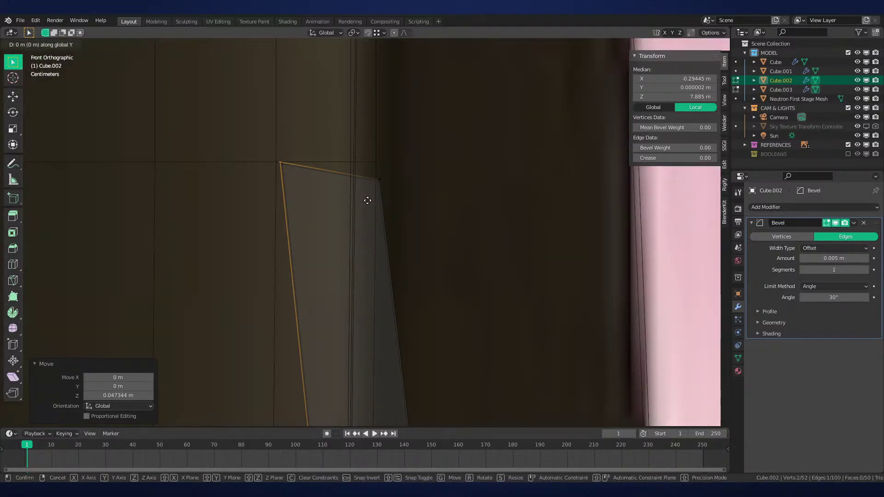
pyautogui.hotkey('shift', 'z')
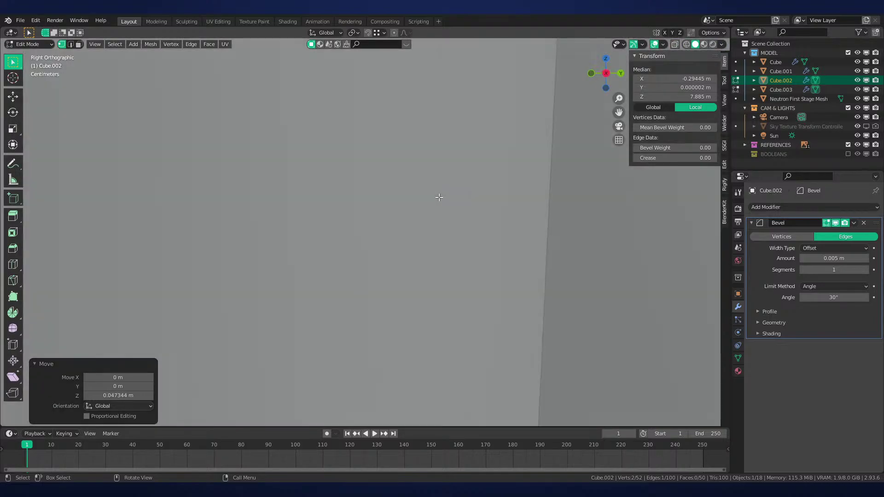
pyautogui.press('z')
pyautogui.click(351, 208)
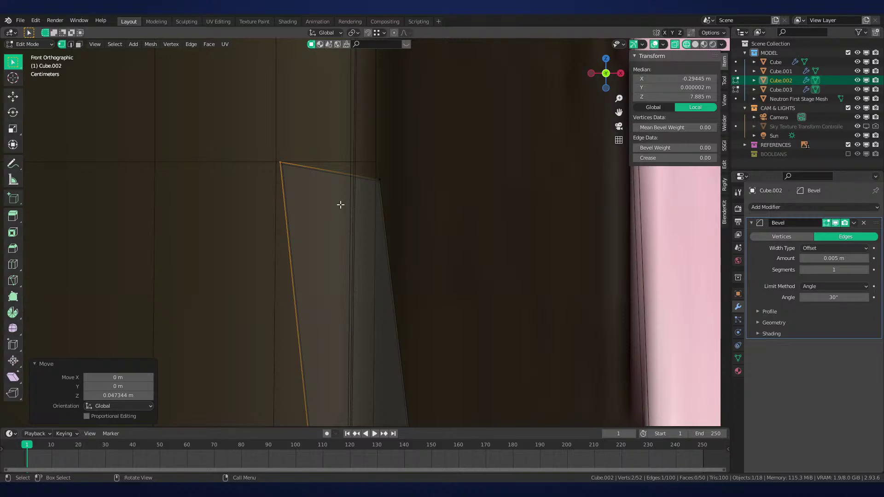
# Move the fin tip's inner vertices outward along X toward the rocket body's surface
pyautogui.scroll(3, 351, 220)
pyautogui.press('g')
pyautogui.press('x')
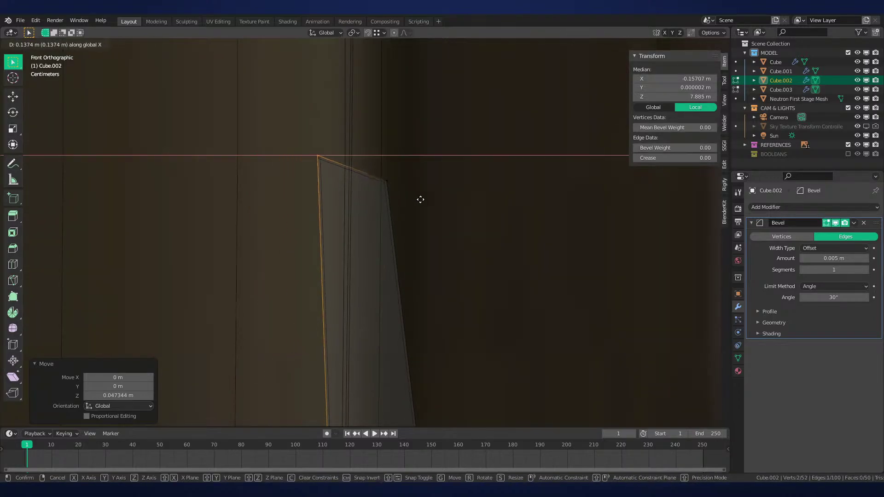
pyautogui.click(418, 197)
# Return to Object Mode with solid shading and rotate the fin -90° about Z around the 3D cursor
pyautogui.press('z')
pyautogui.click(426, 203)
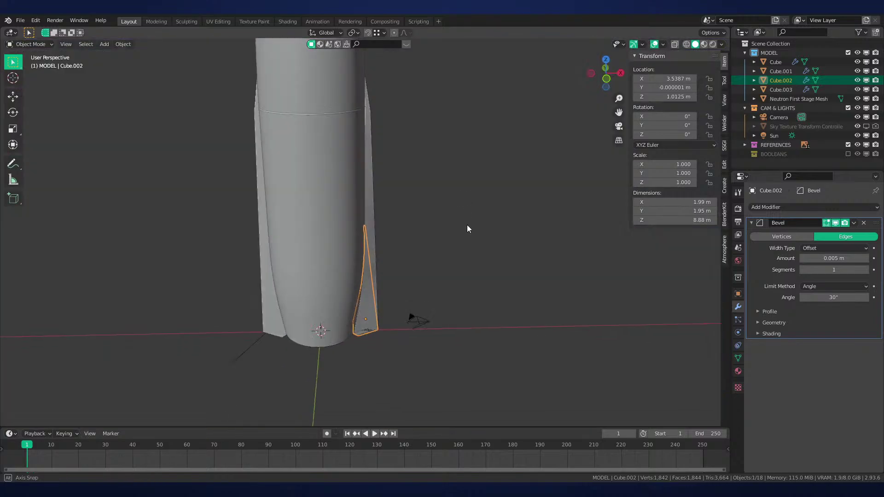
pyautogui.moveTo(466, 229); pyautogui.dragTo(491, 244, button='middle')
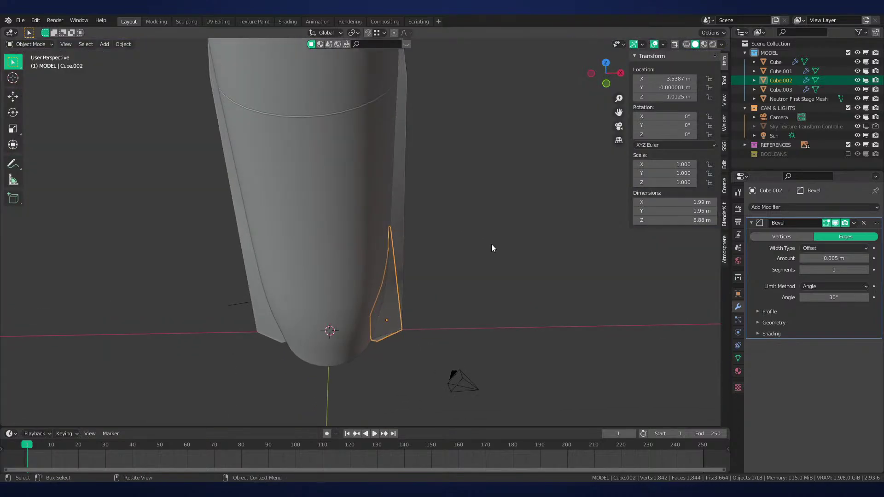
pyautogui.press('.')
pyautogui.click(562, 249)
pyautogui.write('rz-90')
pyautogui.press('Return')
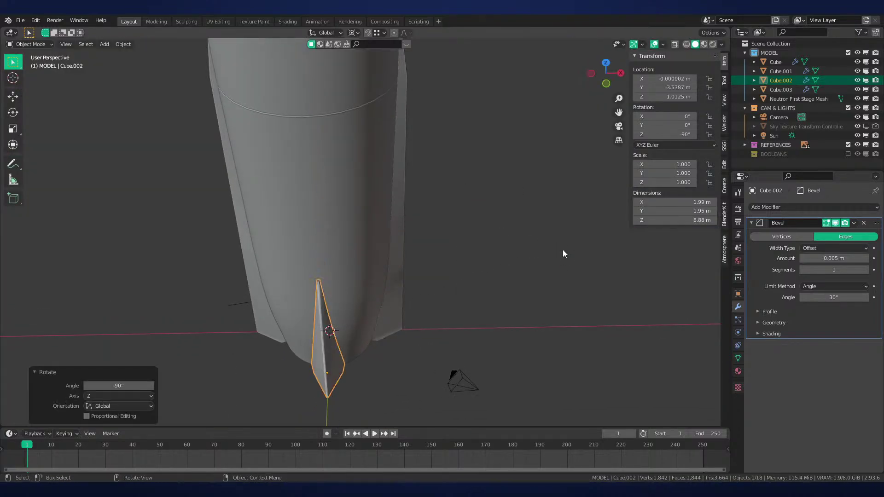
# In the right view, select the fin tip's inner vertices and move them about -0.076 m along Y onto the body surface
pyautogui.press('`')
pyautogui.click(456, 221)
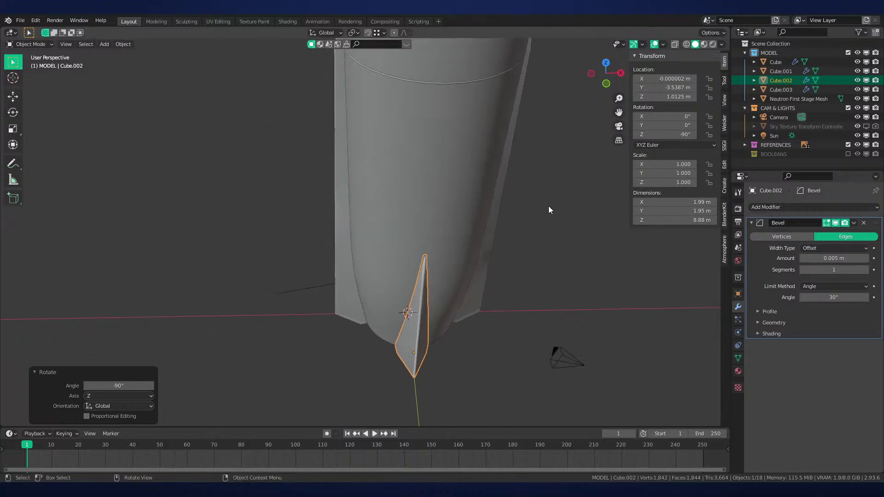
pyautogui.press('KP_3')
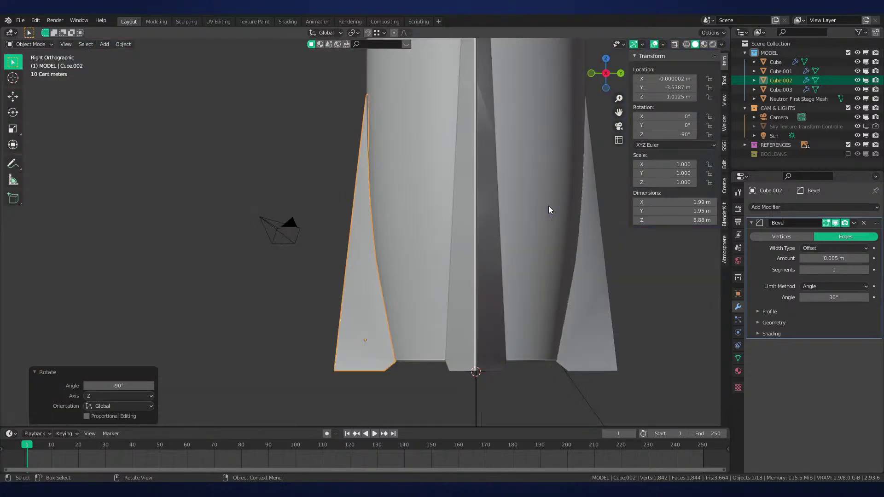
pyautogui.moveTo(498, 171)
pyautogui.keyDown('shift'); pyautogui.mouseDown(button='middle')
pyautogui.moveTo(539, 313)
pyautogui.moveTo(426, 233)
pyautogui.mouseUp(button='middle'); pyautogui.keyUp('shift')
pyautogui.scroll(8, 554, 302)
pyautogui.press('Tab')
pyautogui.scroll(5, 505, 284)
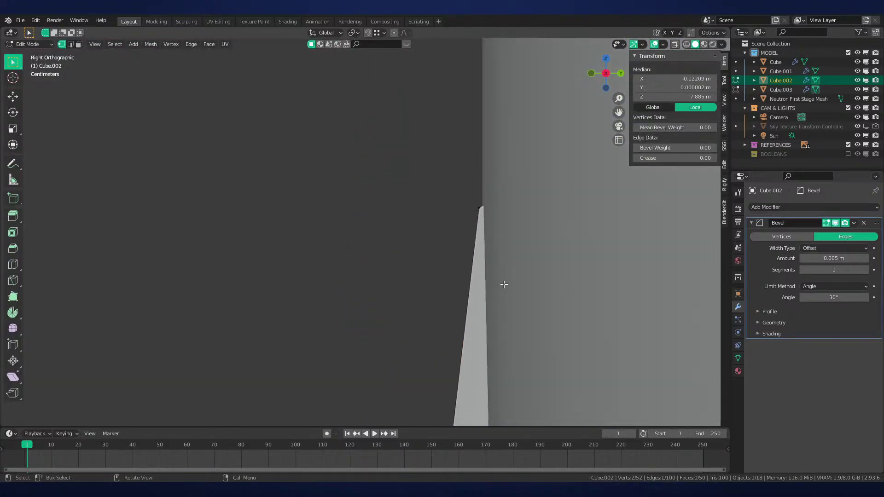
pyautogui.hotkey('shift', 'z')
pyautogui.keyDown('shift'); pyautogui.moveTo(548, 257); pyautogui.dragTo(462, 263, button='middle'); pyautogui.keyUp('shift')
pyautogui.scroll(2, 462, 263)
pyautogui.moveTo(497, 148); pyautogui.dragTo(358, 253)
pyautogui.hotkey('shift', 'z')
pyautogui.hotkey('shift', 'z')
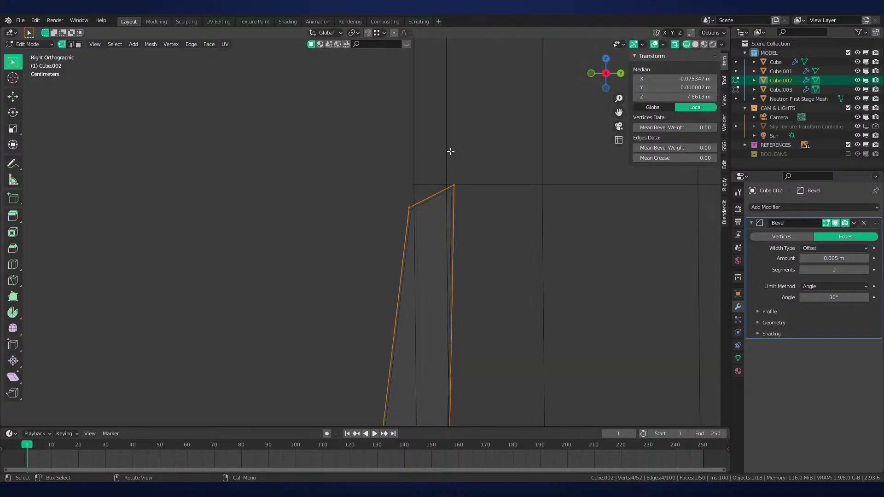
pyautogui.click(520, 216)
pyautogui.moveTo(432, 177); pyautogui.dragTo(467, 211)
pyautogui.press('z')
pyautogui.click(527, 212)
pyautogui.press('g')
pyautogui.press('y')
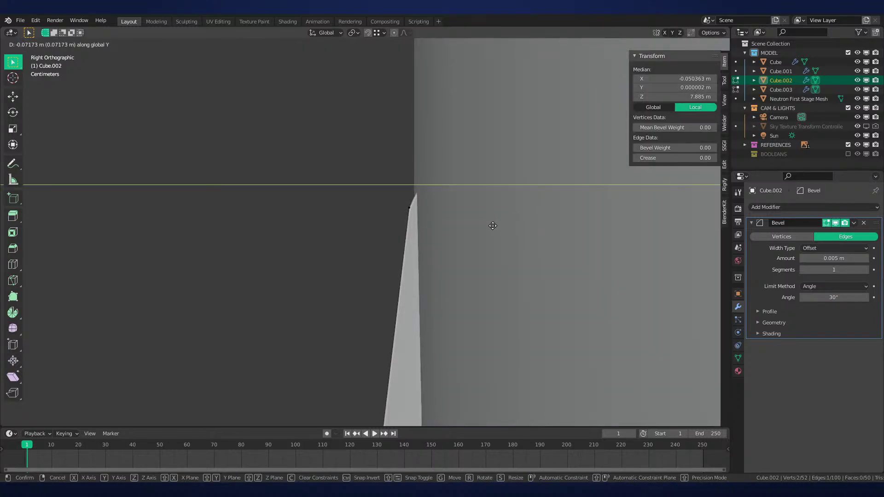
pyautogui.click(501, 227)
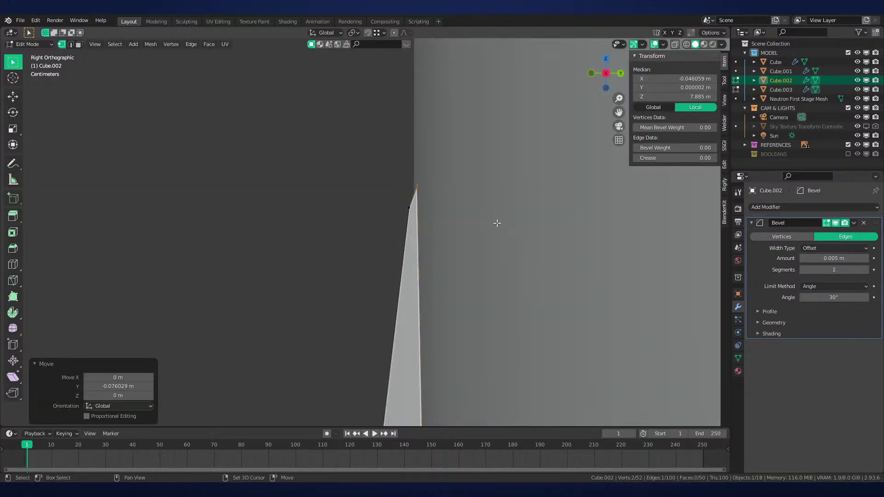
# Add one centred loop cut running lengthwise down the middle of the fin
pyautogui.scroll(-2, 436, 243)
pyautogui.keyDown('shift'); pyautogui.moveTo(435, 242); pyautogui.dragTo(446, 134, button='middle'); pyautogui.keyUp('shift')
pyautogui.scroll(-3, 345, 253)
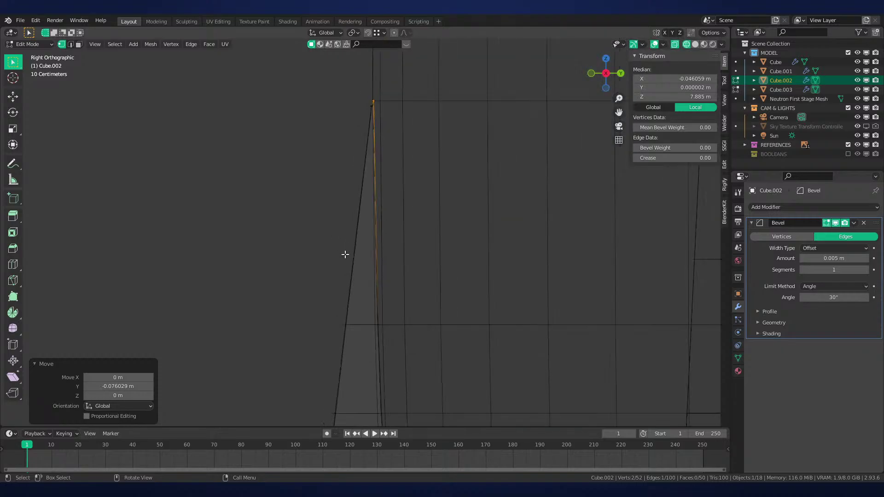
pyautogui.moveTo(345, 252); pyautogui.dragTo(434, 256, button='middle')
pyautogui.press('Tab')
pyautogui.press('Tab')
pyautogui.click(393, 255)
pyautogui.rightClick(393, 254)
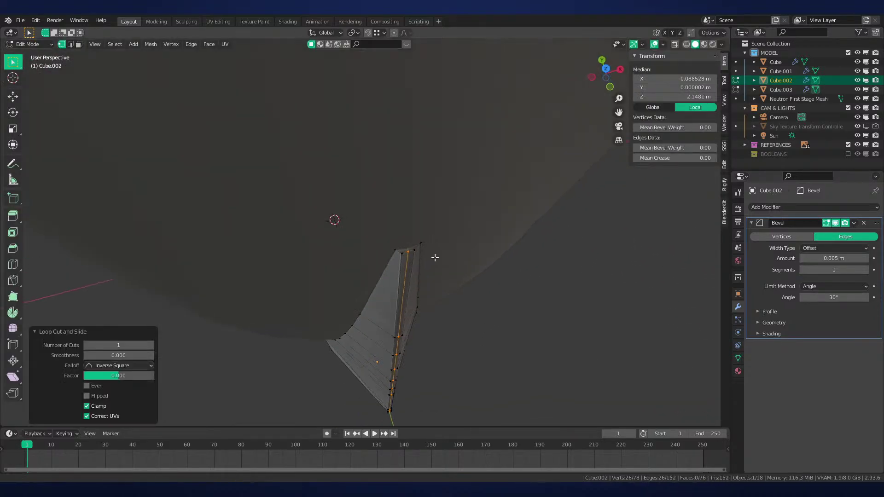
# Select the middle vertex on the fin tip's inner edge and move it about -0.007 m along Y
pyautogui.scroll(3, 400, 248)
pyautogui.press('z')
pyautogui.click(361, 217)
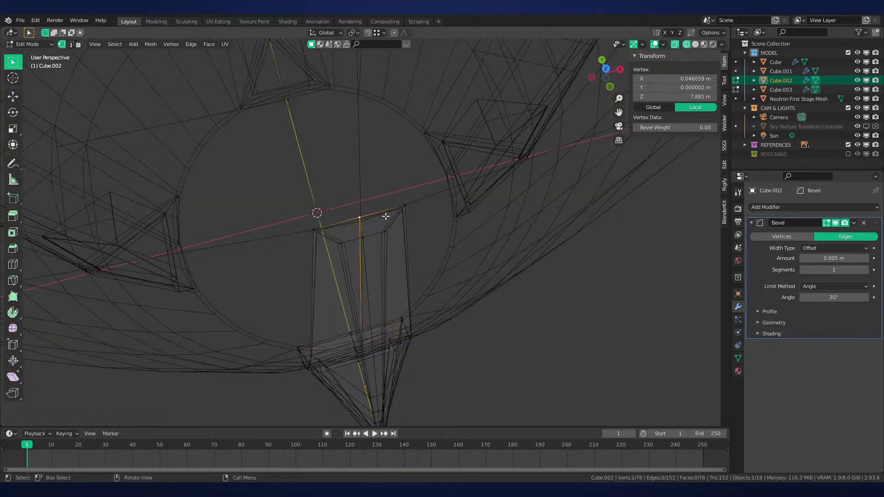
pyautogui.press('z')
pyautogui.press('g')
pyautogui.press('x')
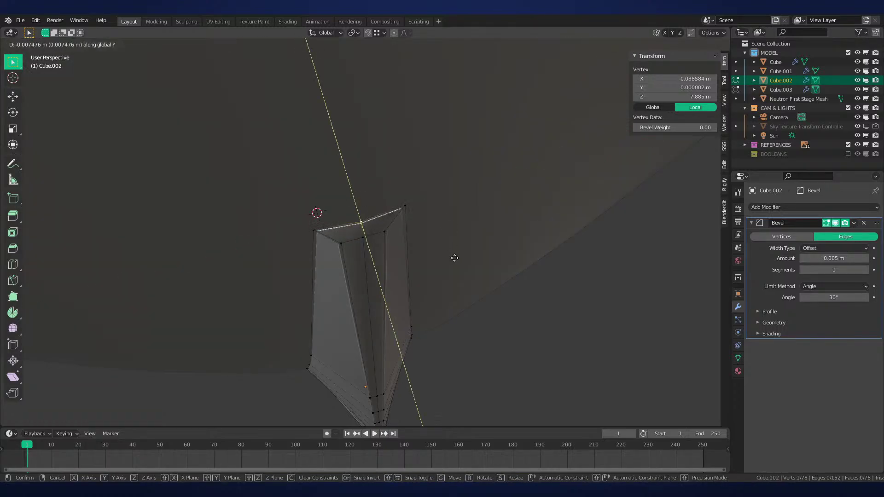
pyautogui.click(369, 241)
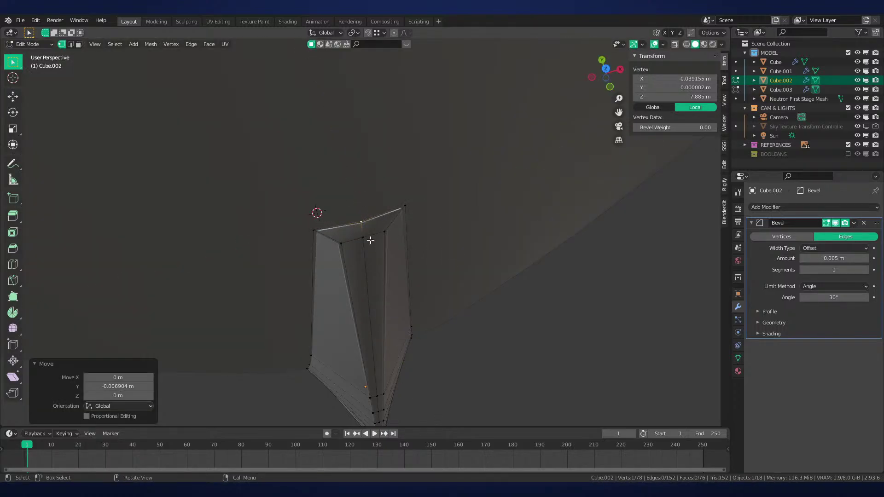
# Select the path of middle vertices down the fin's outer edge and move it about -0.014 m along Y
pyautogui.scroll(5, 388, 219)
pyautogui.moveTo(398, 157); pyautogui.dragTo(382, 225, button='middle')
pyautogui.keyDown('ctrl'); pyautogui.keyDown('shift'); pyautogui.click(382, 279); pyautogui.keyUp('shift'); pyautogui.keyUp('ctrl')
pyautogui.moveTo(382, 278); pyautogui.dragTo(438, 243, button='middle')
pyautogui.scroll(-6, 389, 314)
pyautogui.scroll(5, 428, 277)
pyautogui.press('g')
pyautogui.press('x')
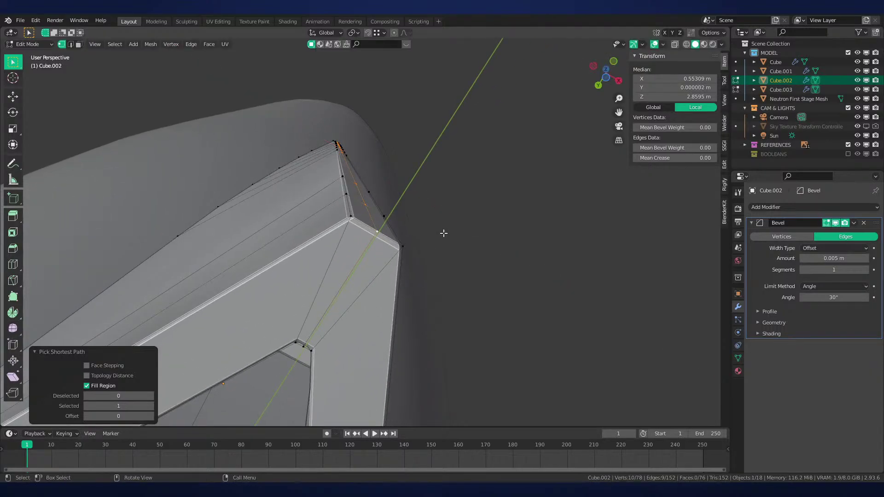
pyautogui.press('y')
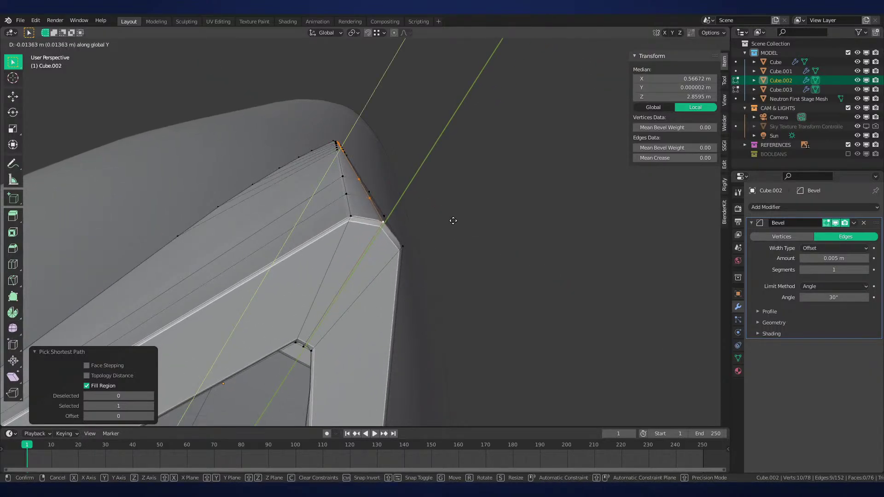
pyautogui.click(452, 219)
# Mark the edge loops on both sides of the fin's outer ridge as sharp and return to Object Mode
pyautogui.keyDown('alt'); pyautogui.click(377, 211); pyautogui.keyUp('alt')
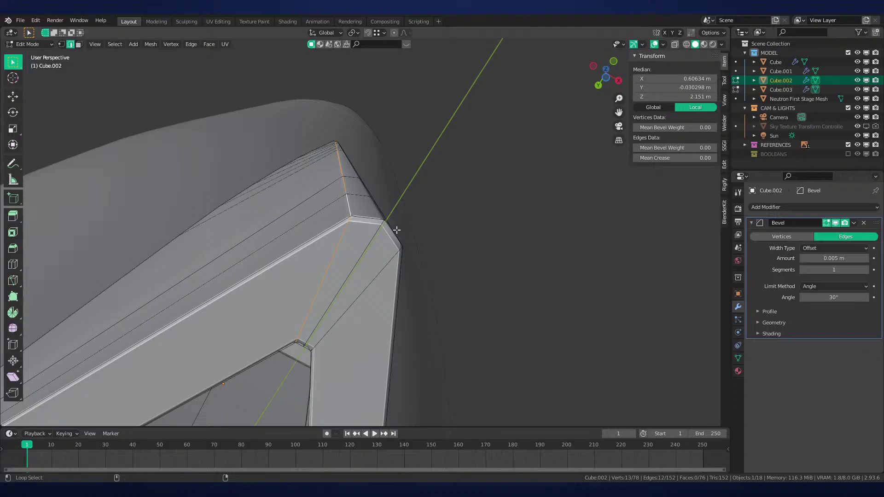
pyautogui.hotkey('ctrl', 'e')
pyautogui.click(479, 264)
pyautogui.press('Tab')
pyautogui.moveTo(498, 252); pyautogui.dragTo(444, 303, button='middle')
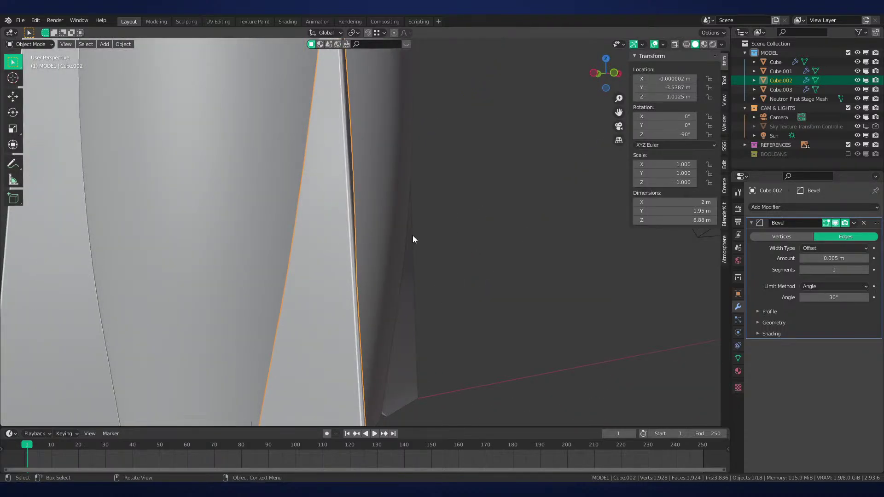
pyautogui.moveTo(304, 54); pyautogui.dragTo(385, 270, button='middle')
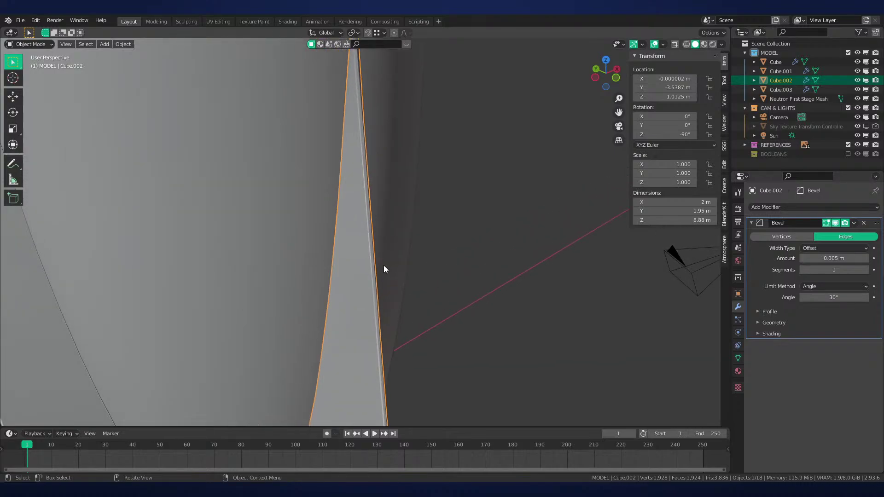
pyautogui.moveTo(459, 189); pyautogui.dragTo(480, 282, button='middle')
# In Edit Mode, select all six edges around the fin's top cap and mark them sharp
pyautogui.press('Tab')
pyautogui.scroll(5, 317, 239)
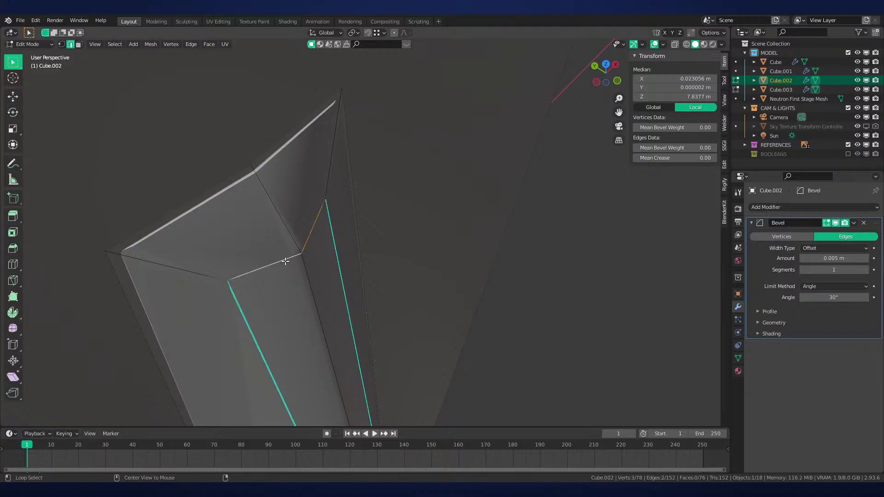
pyautogui.hotkey('alt', 'z')
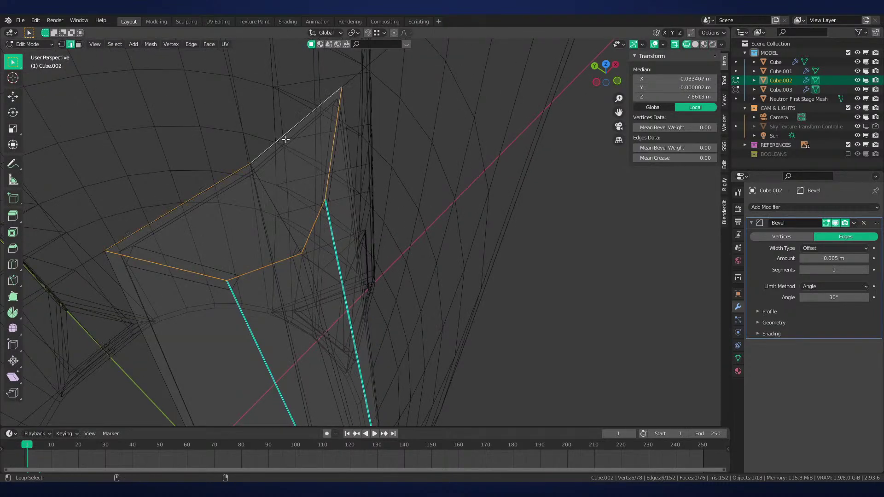
pyautogui.hotkey('alt', 'z')
pyautogui.hotkey('ctrl', 'e')
pyautogui.click(482, 211)
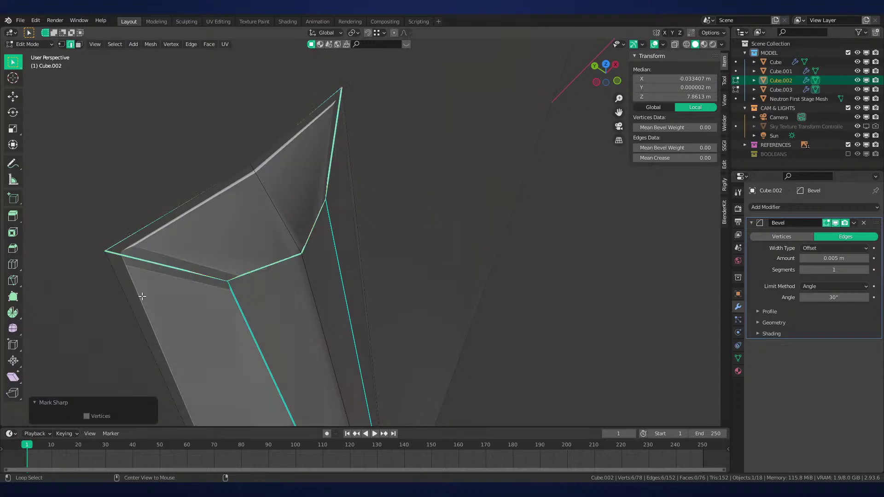
# Mark the long edge loop bordering the fin's body-facing side as sharp, and bring the fin's underside into view in Object Mode
pyautogui.keyDown('alt'); pyautogui.keyDown('shift'); pyautogui.click(141, 296); pyautogui.keyUp('shift'); pyautogui.keyUp('alt')
pyautogui.hotkey('ctrl', 'e')
pyautogui.click(468, 208)
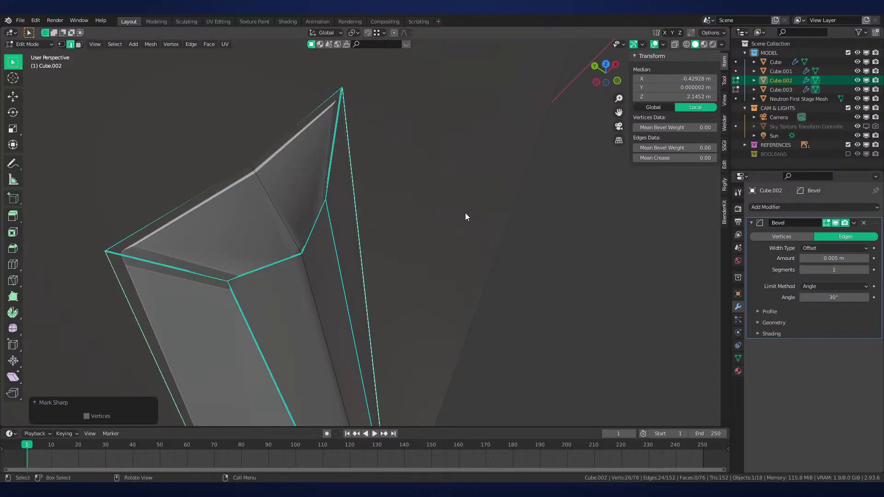
pyautogui.press('Tab')
pyautogui.scroll(-7, 460, 235)
pyautogui.moveTo(456, 263); pyautogui.dragTo(507, 203, button='middle')
# Select the edge loops around the triangular opening and recess on the fin's underside and mark them sharp
pyautogui.press('Tab')
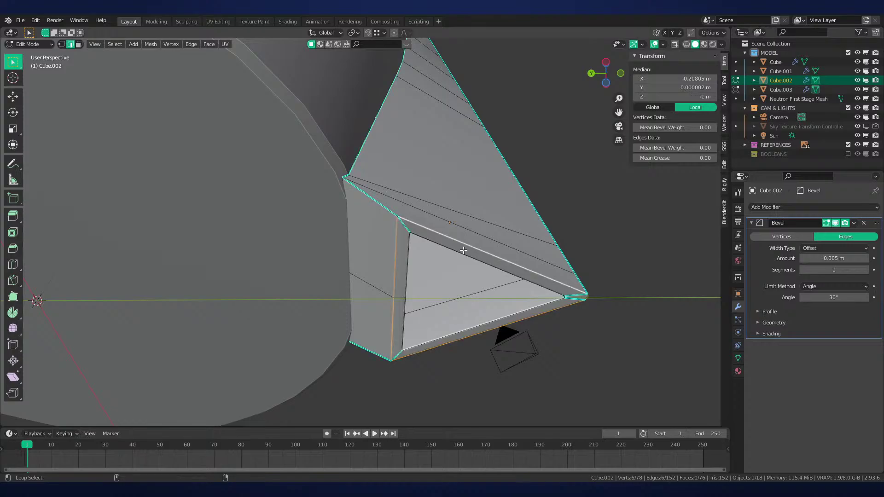
pyautogui.moveTo(464, 251); pyautogui.dragTo(415, 287, button='middle')
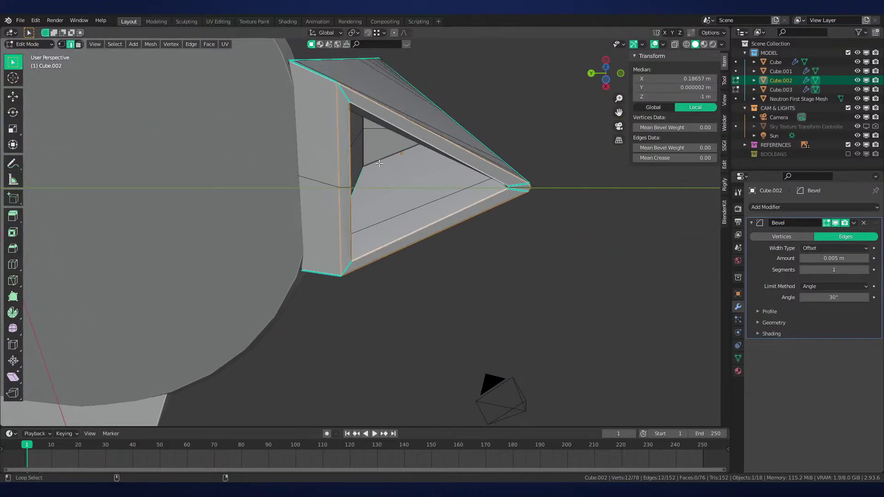
pyautogui.keyDown('alt'); pyautogui.keyDown('shift'); pyautogui.click(366, 145); pyautogui.keyUp('shift'); pyautogui.keyUp('alt')
pyautogui.moveTo(369, 143); pyautogui.dragTo(384, 127, button='middle')
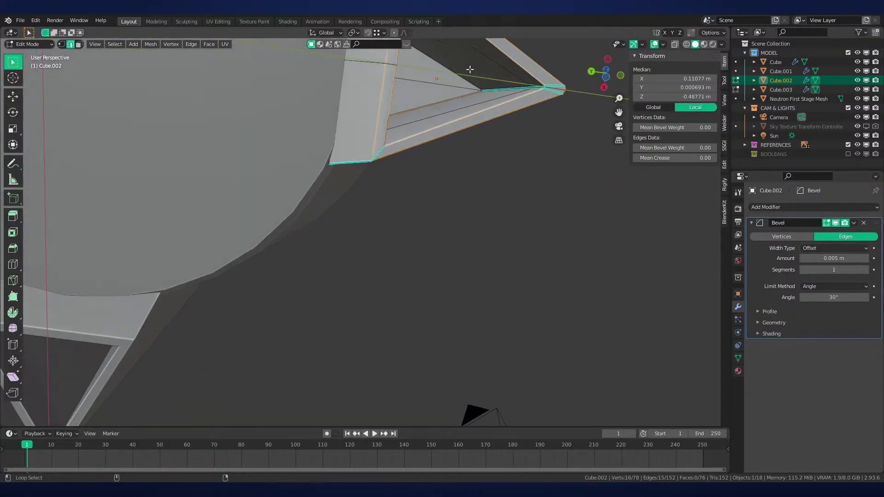
pyautogui.keyDown('shift'); pyautogui.moveTo(477, 94); pyautogui.dragTo(464, 150, button='middle'); pyautogui.keyUp('shift')
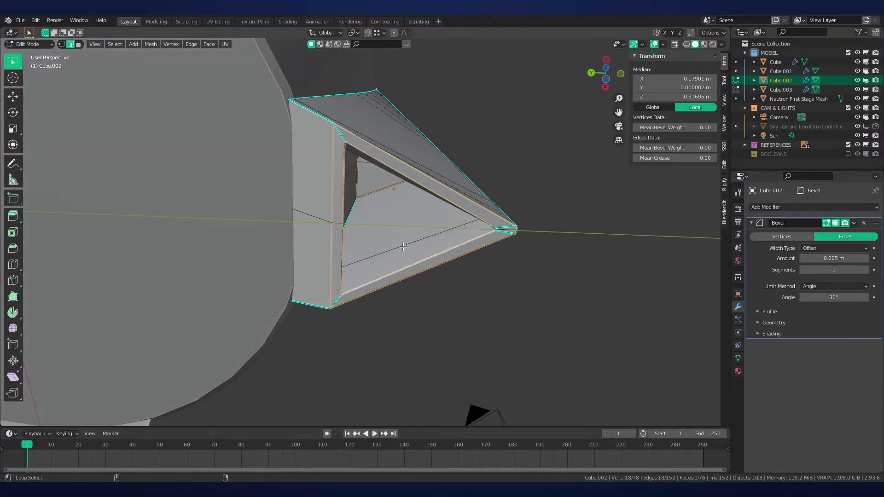
pyautogui.keyDown('alt'); pyautogui.keyDown('shift'); pyautogui.click(460, 226); pyautogui.keyUp('shift'); pyautogui.keyUp('alt')
pyautogui.hotkey('ctrl', 'e')
pyautogui.click(542, 248)
pyautogui.click(538, 248)
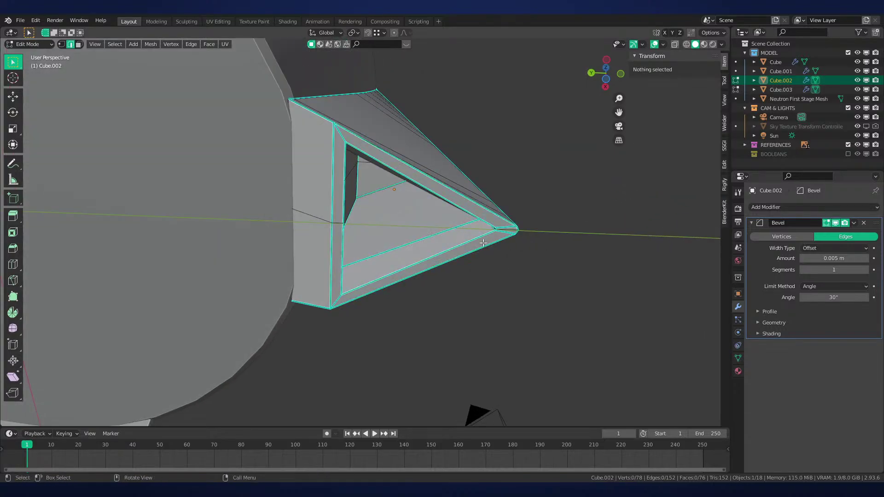
pyautogui.press('Tab')
# Select the remaining six-vertex edge loop around the fin's lower end and mark it sharp
pyautogui.press('Tab')
pyautogui.keyDown('alt'); pyautogui.click(444, 180); pyautogui.keyUp('alt')
pyautogui.hotkey('ctrl', 'e')
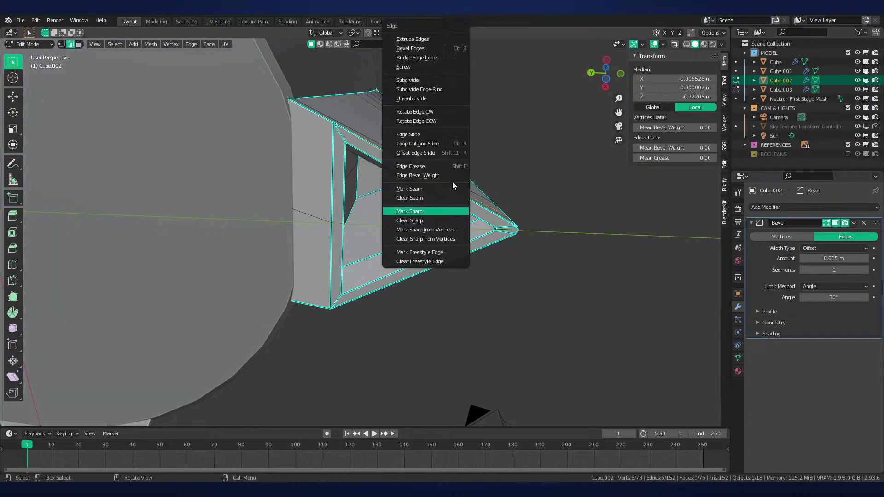
pyautogui.click(432, 211)
# Select the middle vertex on the fin's lower body-facing edge and move it about -0.15 m along Y onto the body surface
pyautogui.press('1')
pyautogui.hotkey('shift', 'z')
pyautogui.click(290, 209)
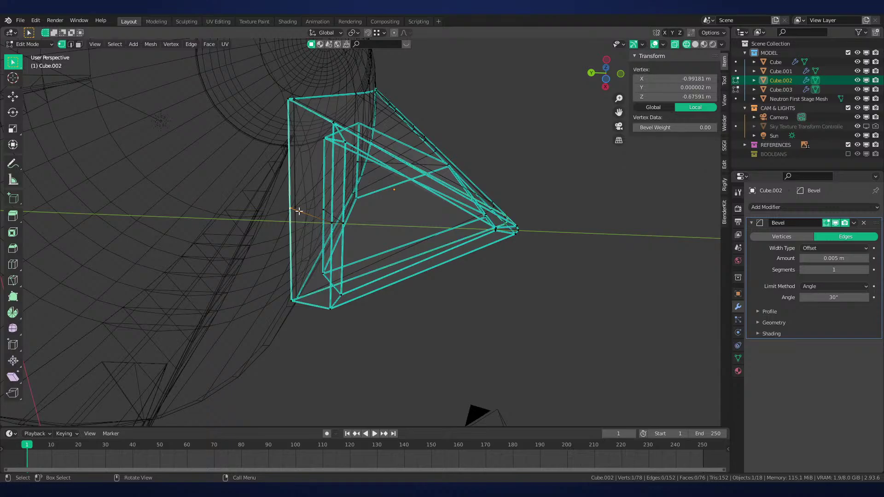
pyautogui.hotkey('shift', 'z')
pyautogui.press('ctrl+KP_7')
pyautogui.press('KP_Decimal')
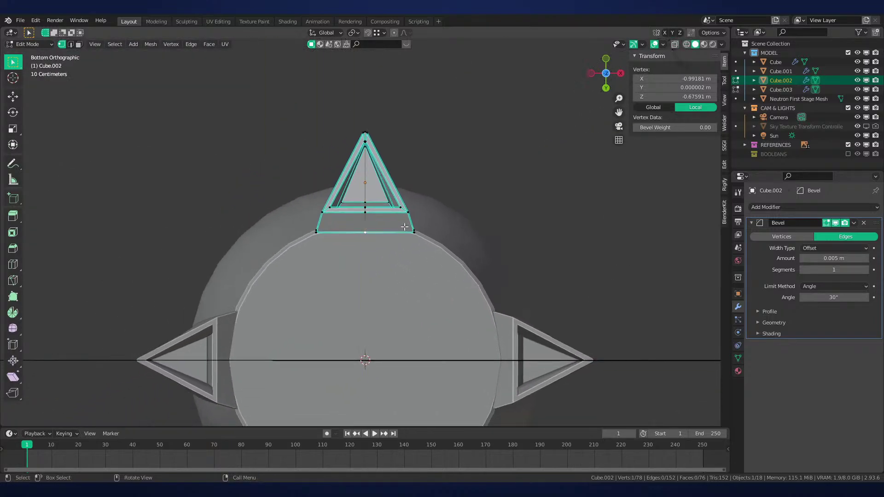
pyautogui.scroll(5, 403, 228)
pyautogui.moveTo(428, 238); pyautogui.dragTo(474, 283, button='middle')
pyautogui.scroll(4, 488, 335)
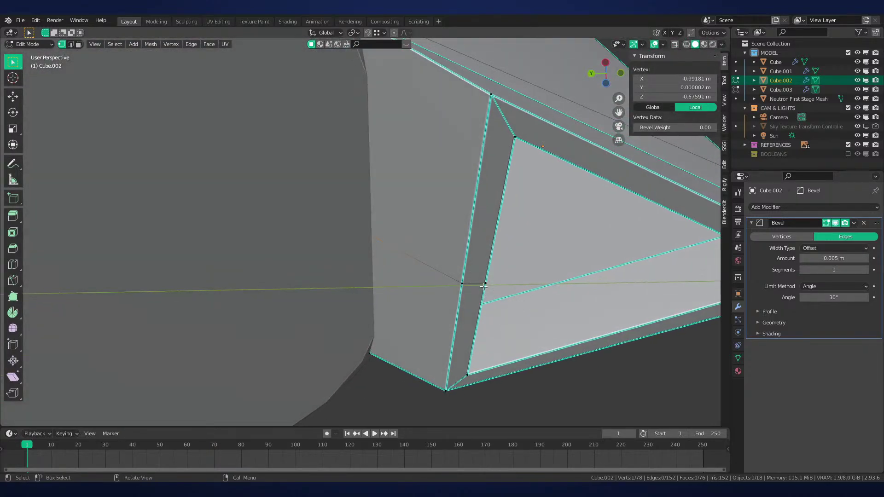
pyautogui.press('g')
pyautogui.press('y')
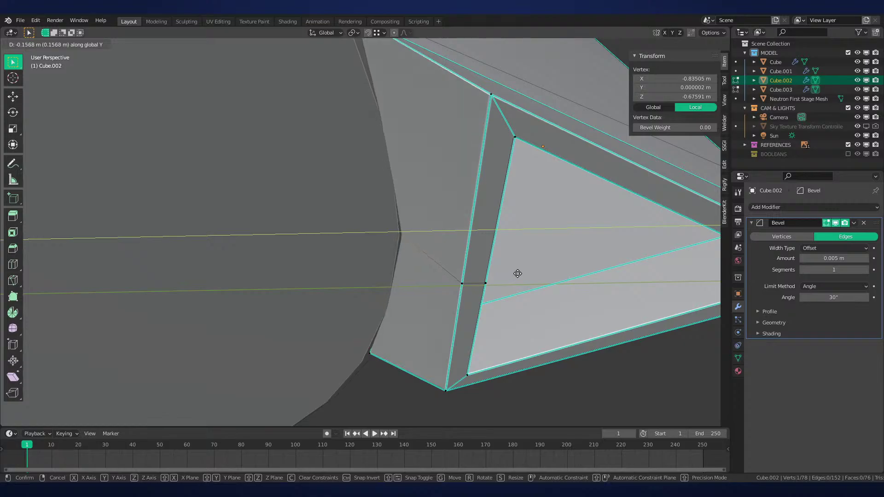
pyautogui.click(513, 274)
# Return to Object Mode and save the Blender file
pyautogui.press('Tab')
pyautogui.scroll(-4, 512, 270)
pyautogui.hotkey('ctrl', 's')
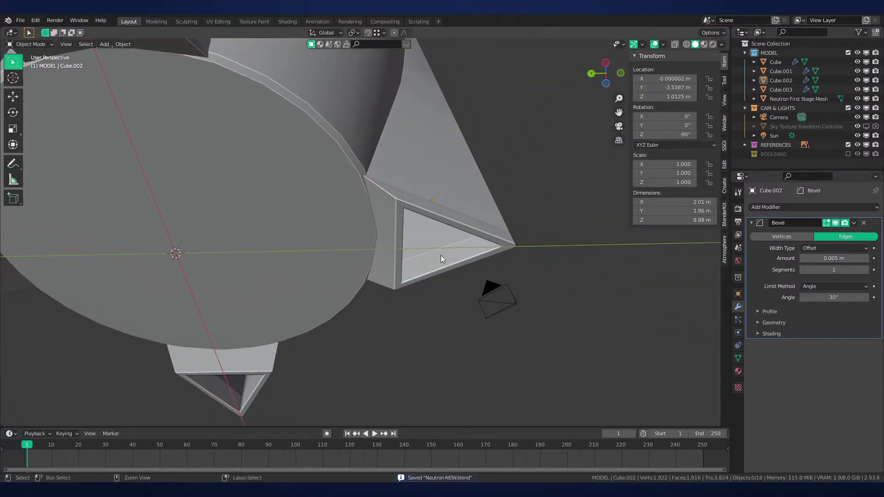
# Inspect the fins on the rocket body up close and in rendered shading, finishing in front view
pyautogui.moveTo(441, 255)
pyautogui.mouseDown(button='middle')
pyautogui.moveTo(432, 277)
pyautogui.moveTo(457, 271)
pyautogui.moveTo(461, 354)
pyautogui.mouseUp(button='middle')
pyautogui.scroll(6, 432, 278)
pyautogui.scroll(-5, 460, 349)
pyautogui.press('z')
pyautogui.click(461, 296)
pyautogui.moveTo(461, 296)
pyautogui.mouseDown(button='middle')
pyautogui.moveTo(373, 283)
pyautogui.moveTo(335, 394)
pyautogui.moveTo(318, 321)
pyautogui.moveTo(398, 269)
pyautogui.moveTo(365, 272)
pyautogui.moveTo(387, 349)
pyautogui.moveTo(426, 317)
pyautogui.mouseUp(button='middle')
pyautogui.scroll(-4, 336, 395)
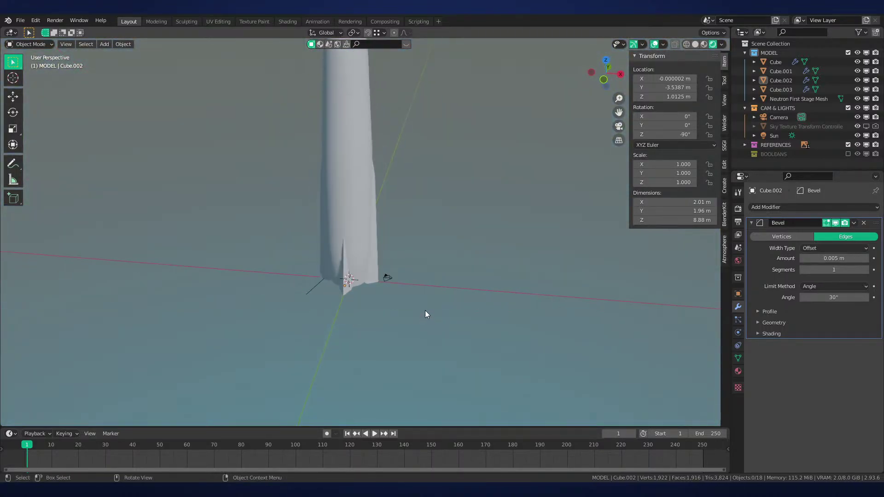
pyautogui.press('KP_1')
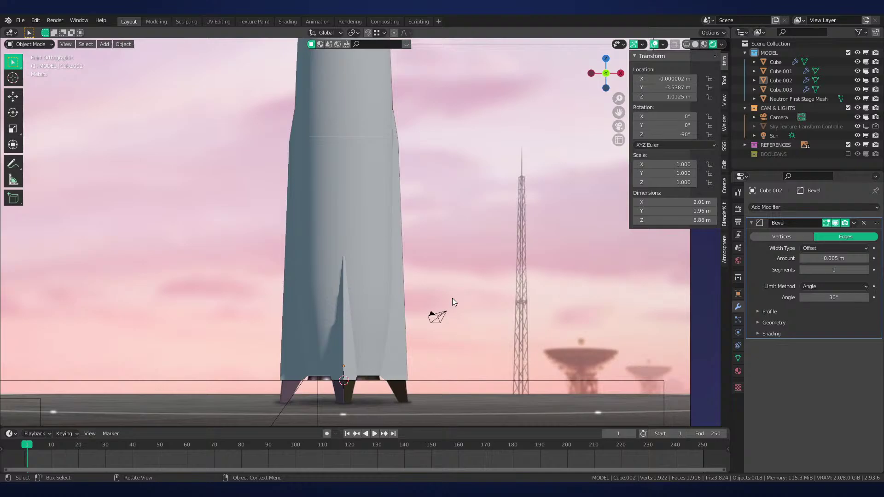
pyautogui.click(452, 298)
pyautogui.press('g')
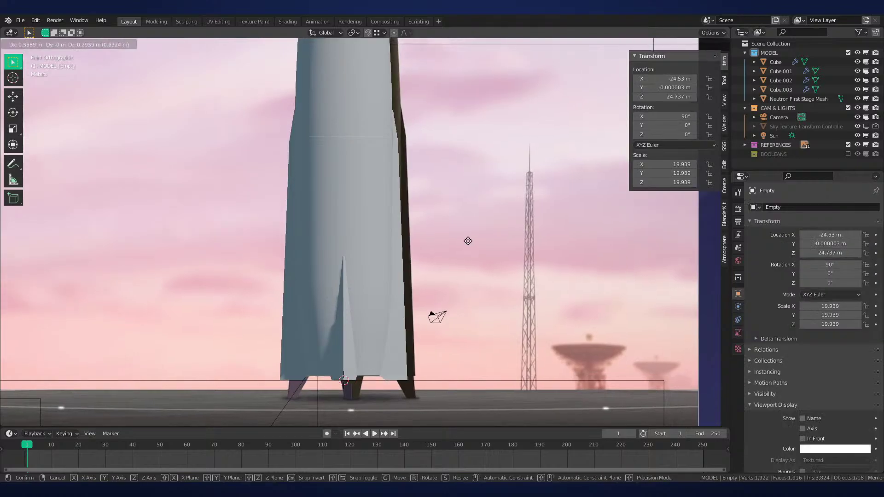
pyautogui.press('x')
pyautogui.rightClick(464, 240)
# Compare the fins and lower body with the front reference image, alternating wireframe and solid shading
pyautogui.press('z')
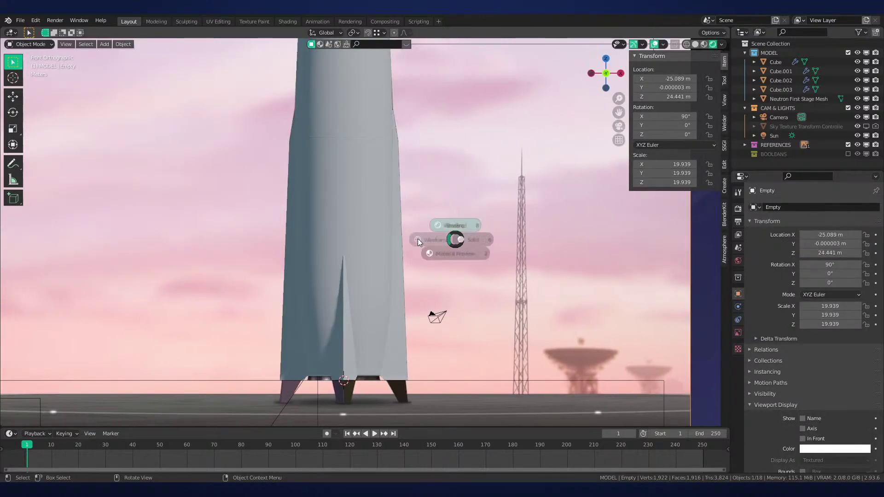
pyautogui.click(391, 237)
pyautogui.scroll(1, 392, 235)
pyautogui.press('z')
pyautogui.click(458, 234)
pyautogui.click(464, 235)
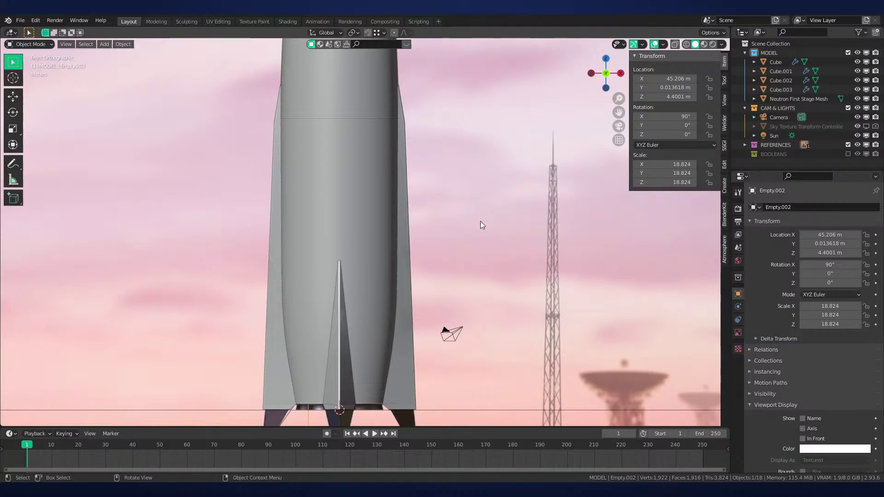
pyautogui.press('z')
pyautogui.click(424, 314)
pyautogui.scroll(6, 434, 162)
pyautogui.moveTo(424, 314)
pyautogui.keyDown('shift'); pyautogui.mouseDown(button='middle')
pyautogui.moveTo(435, 162)
pyautogui.moveTo(488, 249)
pyautogui.mouseUp(button='middle'); pyautogui.keyUp('shift')
pyautogui.scroll(2, 478, 254)
pyautogui.press('z')
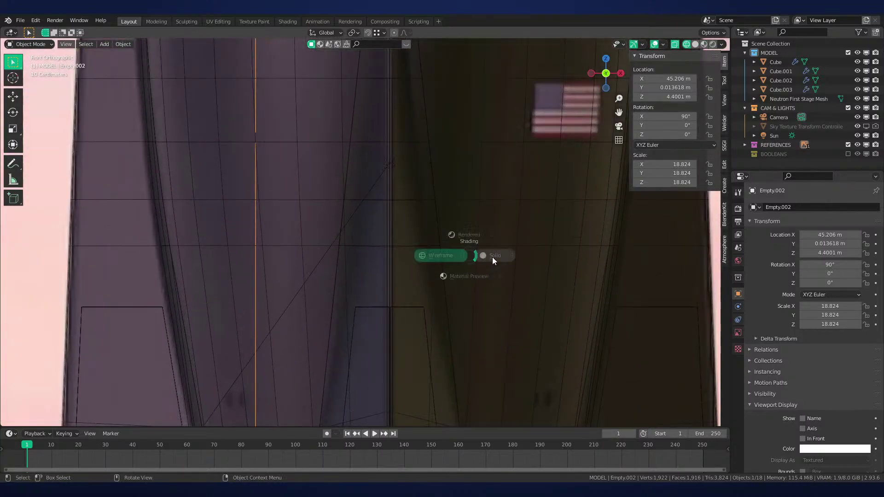
pyautogui.click(492, 257)
pyautogui.scroll(-2, 523, 260)
pyautogui.press('z')
pyautogui.click(455, 260)
pyautogui.press('z')
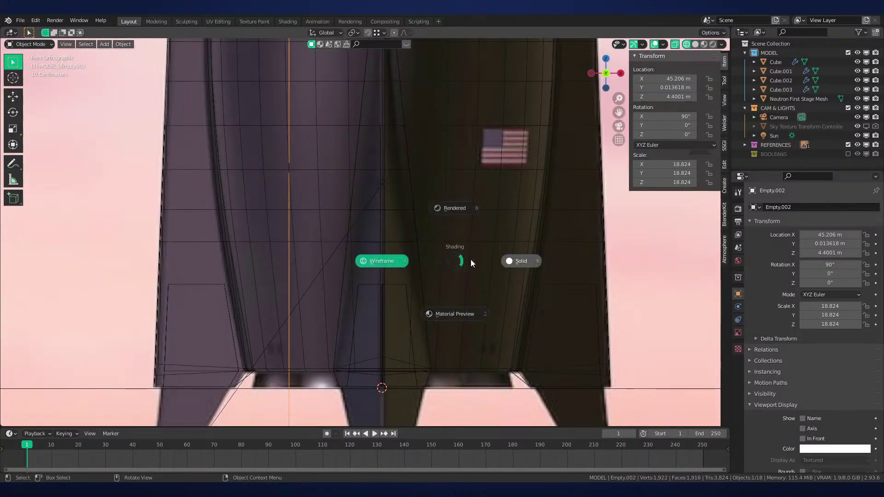
pyautogui.click(501, 259)
# Open the front fin in Edit Mode and examine the topology and shading of the side face beside its outer ridge
pyautogui.click(399, 226)
pyautogui.press('Tab')
pyautogui.moveTo(400, 223)
pyautogui.mouseDown(button='middle')
pyautogui.moveTo(383, 233)
pyautogui.moveTo(406, 244)
pyautogui.moveTo(422, 291)
pyautogui.mouseUp(button='middle')
pyautogui.scroll(1, 406, 245)
pyautogui.scroll(2, 421, 291)
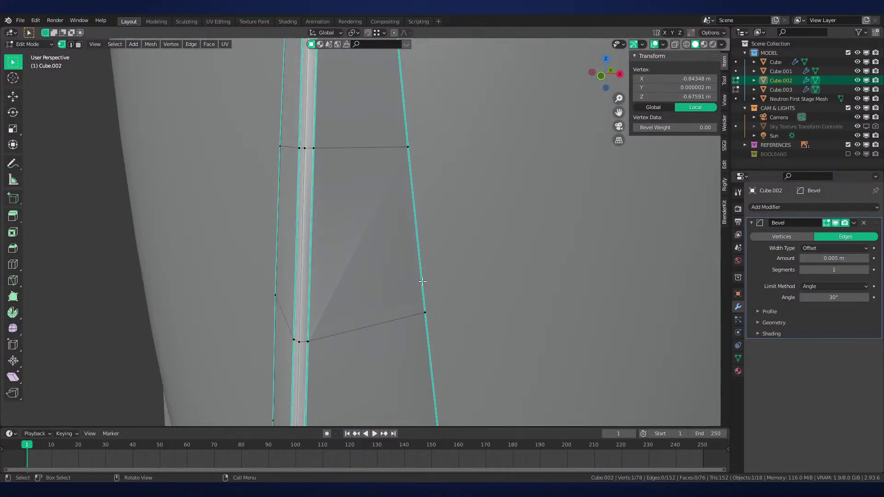
pyautogui.hotkey('shift', 'z')
pyautogui.hotkey('shift', 'z')
pyautogui.press('3')
pyautogui.click(391, 259)
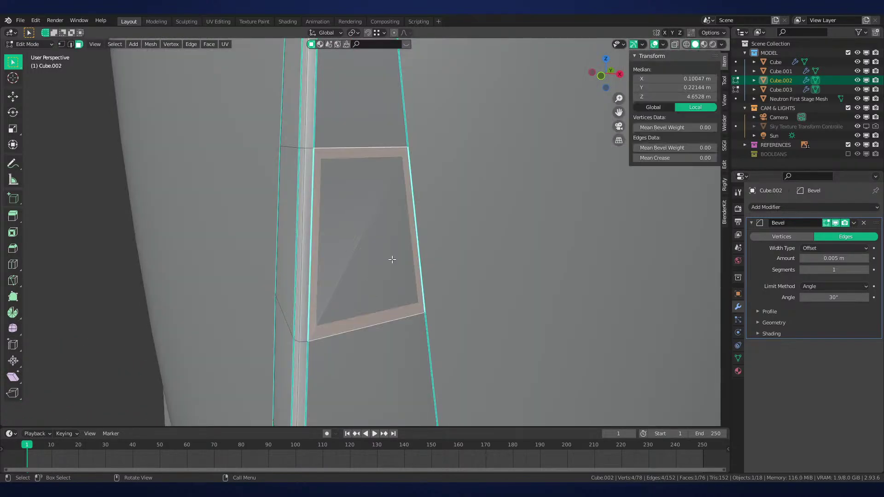
pyautogui.hotkey('shift', 'z')
pyautogui.hotkey('shift', 'z')
pyautogui.scroll(2, 362, 241)
pyautogui.scroll(-2, 361, 240)
pyautogui.moveTo(398, 227); pyautogui.dragTo(405, 241, button='middle')
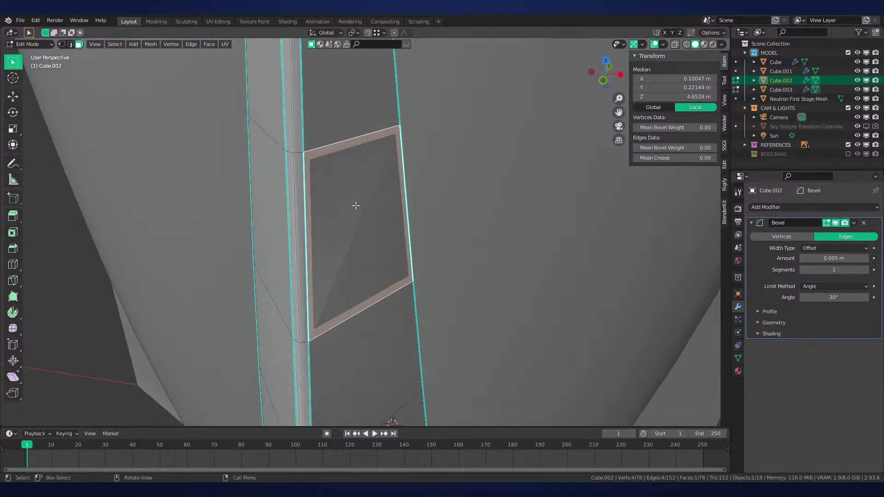
# Return to Object Mode and examine the fin tip's shading together with its mesh data and modifier settings
pyautogui.press('2')
pyautogui.press('Tab')
pyautogui.moveTo(409, 292); pyautogui.dragTo(367, 211, button='middle')
pyautogui.click(437, 194)
pyautogui.rightClick(360, 251)
pyautogui.click(360, 250)
pyautogui.click(383, 229)
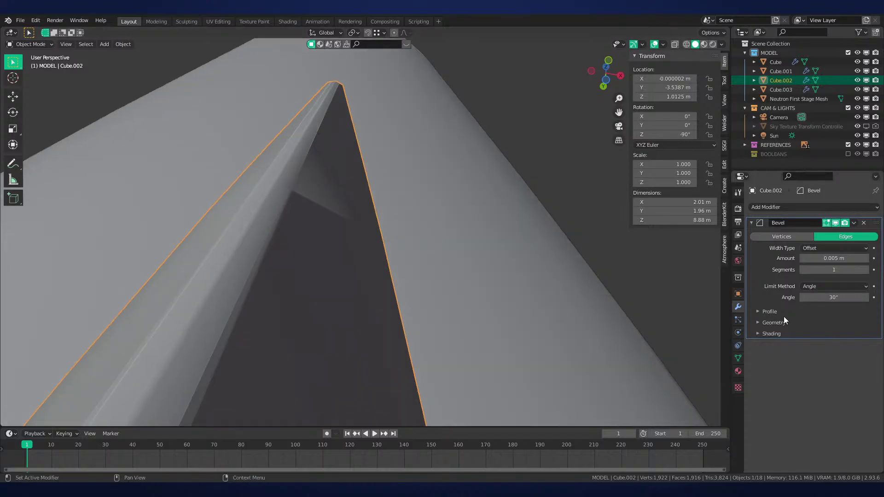
pyautogui.click(737, 358)
pyautogui.click(737, 306)
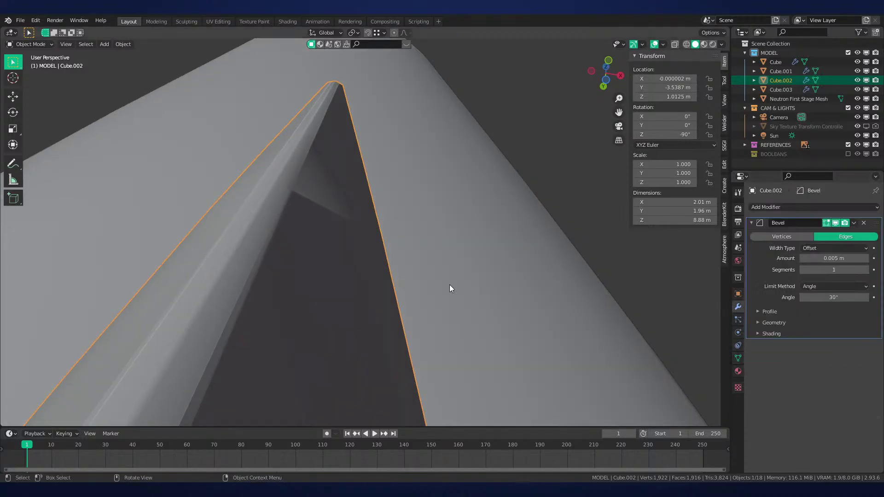
# Examine the front fin's side-face topology and tip shading, toggling the Bevel modifier's viewport display and alternating Edit and Object Mode
pyautogui.press('Tab')
pyautogui.hotkey('alt', 'a')
pyautogui.scroll(3, 336, 250)
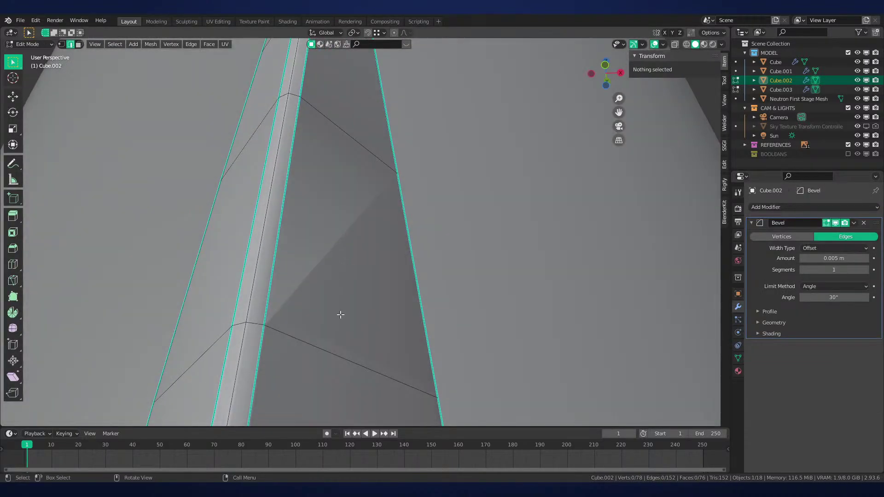
pyautogui.click(834, 223)
pyautogui.click(835, 223)
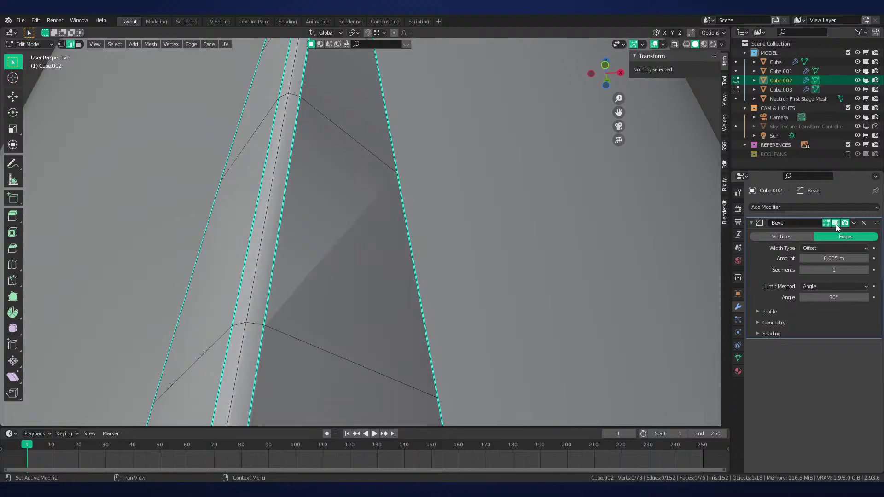
pyautogui.press('Tab')
pyautogui.moveTo(378, 258); pyautogui.dragTo(388, 225, button='middle')
pyautogui.click(319, 238)
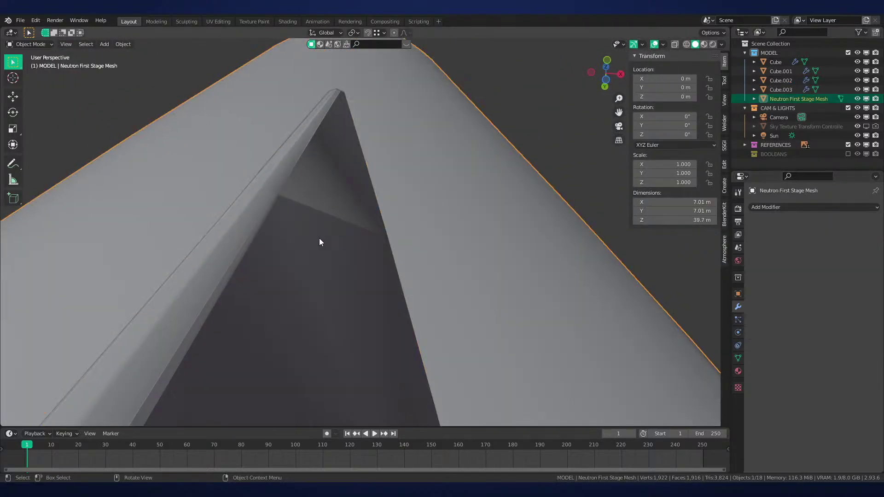
pyautogui.click(322, 223)
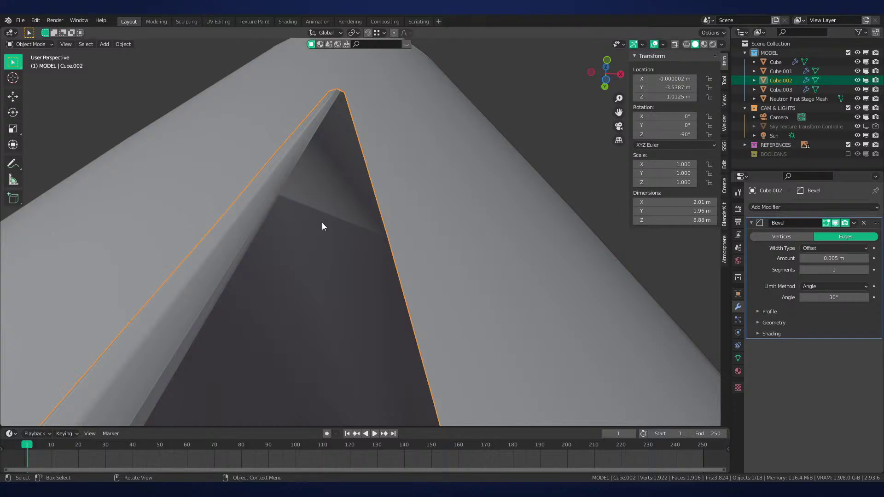
pyautogui.scroll(-10, 395, 222)
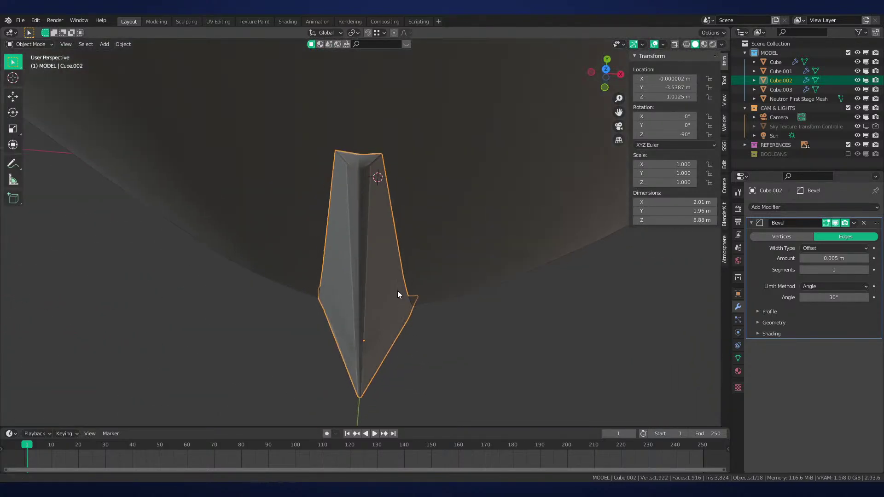
pyautogui.moveTo(397, 291)
pyautogui.keyDown('ctrl'); pyautogui.mouseDown(button='middle')
pyautogui.moveTo(409, 267)
pyautogui.moveTo(404, 280)
pyautogui.mouseUp(button='middle'); pyautogui.keyUp('ctrl')
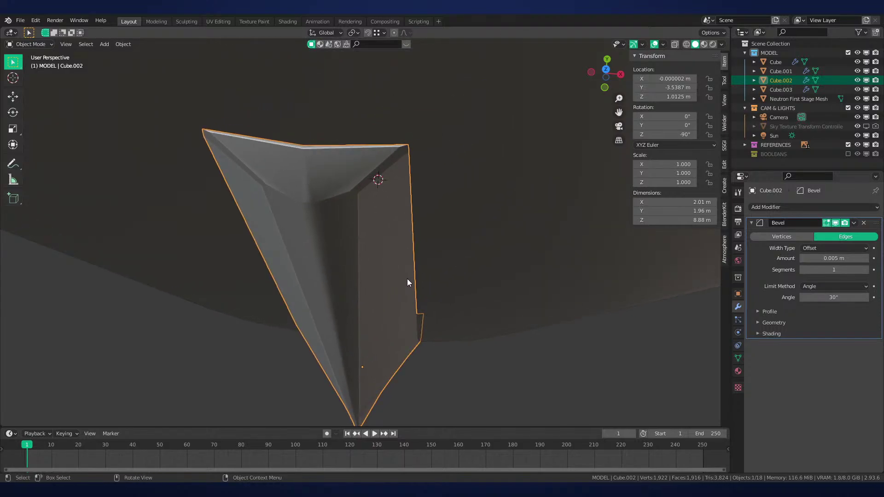
# Select the front fin's central ridge edges from tip to base and move them about 0.01 m outward along global Y
pyautogui.press('Tab')
pyautogui.click(323, 240)
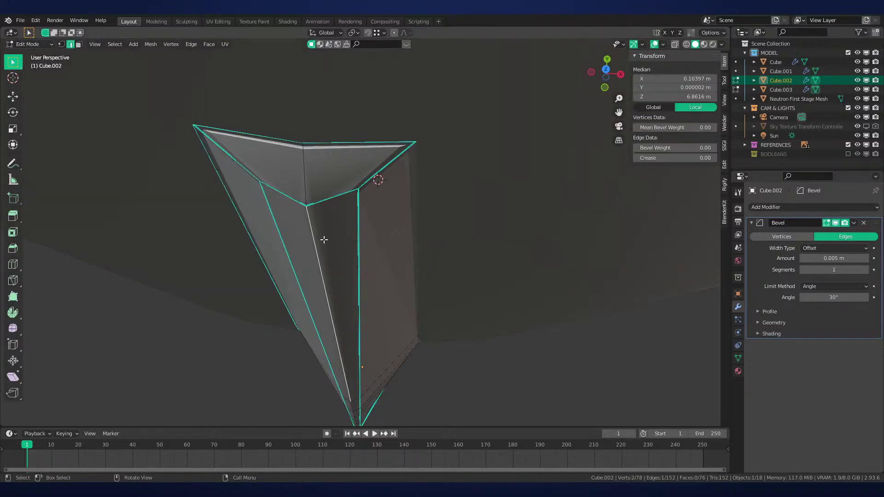
pyautogui.press('KP_Decimal')
pyautogui.scroll(-5, 460, 235)
pyautogui.scroll(3, 464, 238)
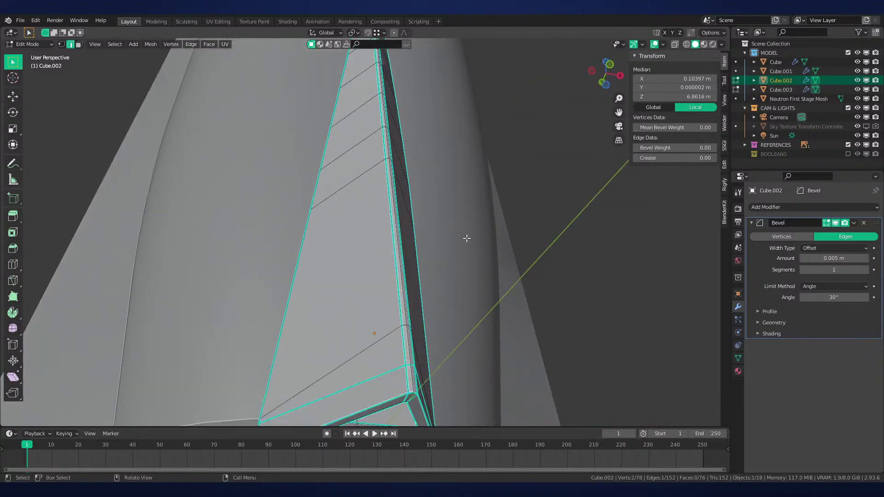
pyautogui.moveTo(466, 237); pyautogui.dragTo(386, 203, button='middle')
pyautogui.scroll(2, 450, 218)
pyautogui.keyDown('ctrl'); pyautogui.click(381, 219); pyautogui.keyUp('ctrl')
pyautogui.keyDown('shift'); pyautogui.moveTo(386, 203); pyautogui.dragTo(470, 244, button='middle'); pyautogui.keyUp('shift')
pyautogui.press('g')
pyautogui.press('x')
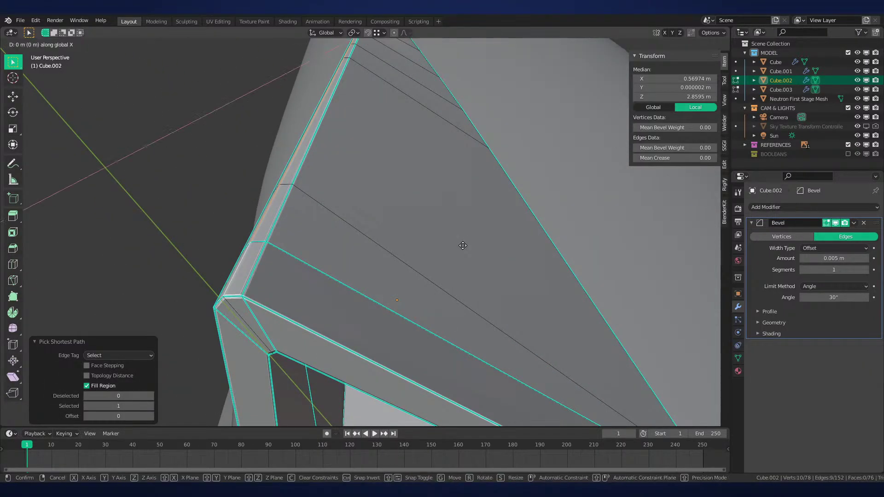
pyautogui.rightClick(463, 244)
pyautogui.press('g')
pyautogui.press('y')
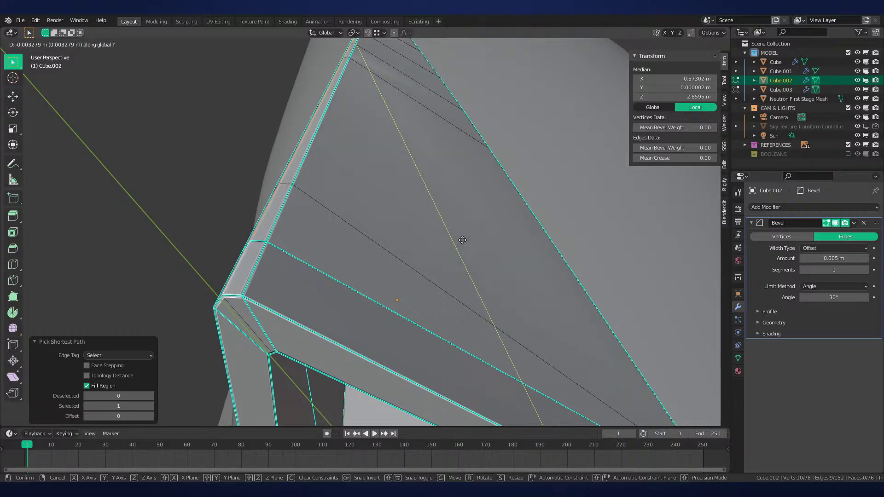
pyautogui.click(462, 232)
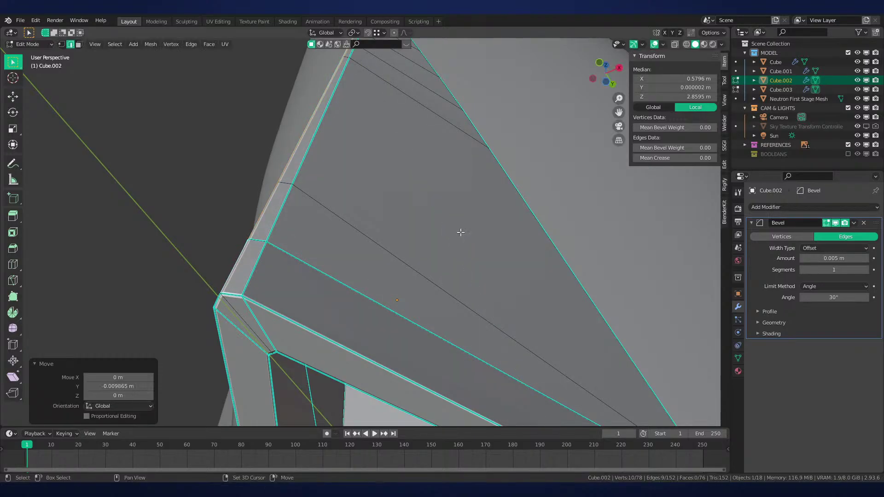
# Return to Object Mode, review the front fin's ridge from several angles, and deselect the fin
pyautogui.moveTo(461, 233); pyautogui.dragTo(454, 253, button='middle')
pyautogui.scroll(-6, 450, 274)
pyautogui.scroll(2, 451, 249)
pyautogui.press('Tab')
pyautogui.scroll(1, 448, 255)
pyautogui.scroll(1, 455, 252)
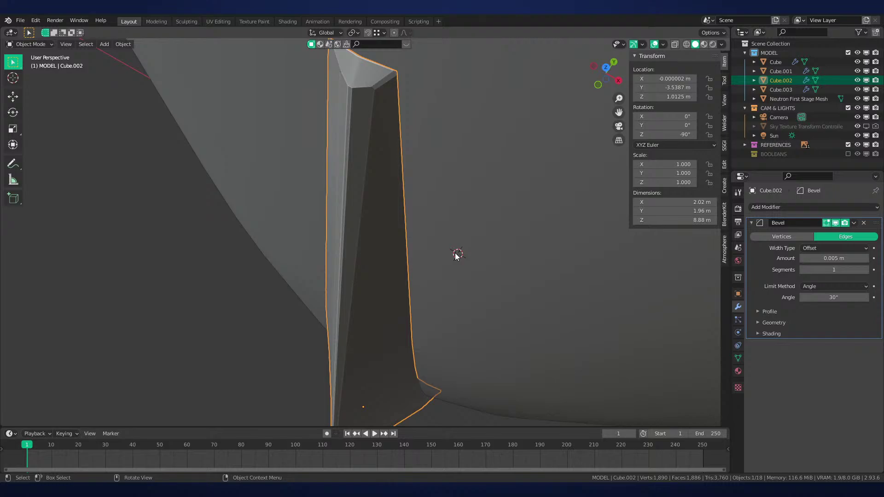
pyautogui.press('Tab')
pyautogui.press('Tab')
pyautogui.moveTo(437, 172); pyautogui.dragTo(514, 213, button='middle')
pyautogui.click(531, 239)
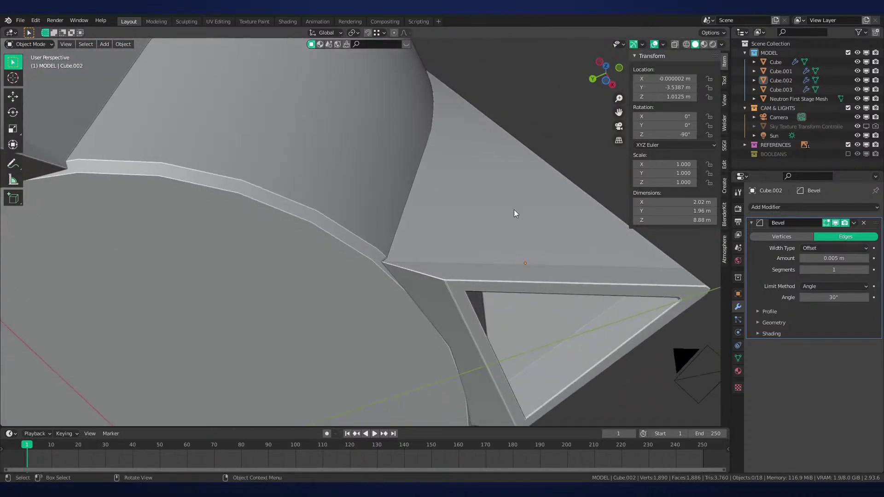
# Check the join between the fin base and the rocket body, and save the file
pyautogui.scroll(2, 514, 213)
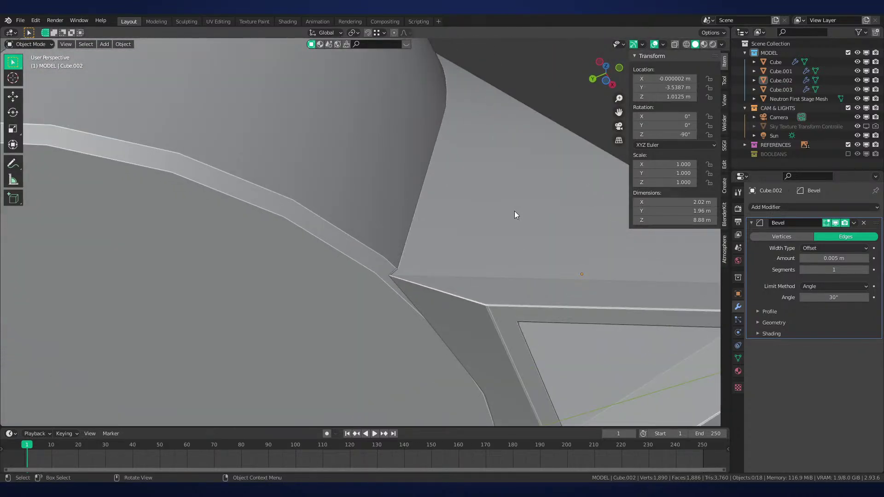
pyautogui.moveTo(515, 211)
pyautogui.mouseDown(button='middle')
pyautogui.moveTo(520, 243)
pyautogui.moveTo(501, 242)
pyautogui.moveTo(457, 290)
pyautogui.mouseUp(button='middle')
pyautogui.scroll(-4, 520, 244)
pyautogui.scroll(3, 501, 242)
pyautogui.hotkey('ctrl', 's')
# Open the tall side fin in Edit Mode in rendered shading and select the edge loop along its centre line
pyautogui.scroll(-4, 500, 241)
pyautogui.press('z')
pyautogui.moveTo(468, 226)
pyautogui.mouseDown(button='middle')
pyautogui.moveTo(395, 256)
pyautogui.moveTo(323, 269)
pyautogui.moveTo(434, 266)
pyautogui.moveTo(424, 264)
pyautogui.moveTo(423, 371)
pyautogui.moveTo(430, 289)
pyautogui.moveTo(381, 249)
pyautogui.moveTo(420, 302)
pyautogui.moveTo(396, 275)
pyautogui.moveTo(337, 276)
pyautogui.moveTo(419, 296)
pyautogui.moveTo(402, 274)
pyautogui.moveTo(373, 269)
pyautogui.mouseUp(button='middle')
pyautogui.click(394, 275)
pyautogui.press('Tab')
pyautogui.keyDown('alt'); pyautogui.click(326, 239); pyautogui.keyUp('alt')
pyautogui.moveTo(325, 240)
pyautogui.mouseDown(button='middle')
pyautogui.moveTo(367, 288)
pyautogui.moveTo(371, 258)
pyautogui.moveTo(368, 288)
pyautogui.moveTo(388, 330)
pyautogui.moveTo(426, 315)
pyautogui.mouseUp(button='middle')
pyautogui.press('g')
pyautogui.press('x')
pyautogui.rightClick(369, 263)
pyautogui.scroll(-6, 370, 260)
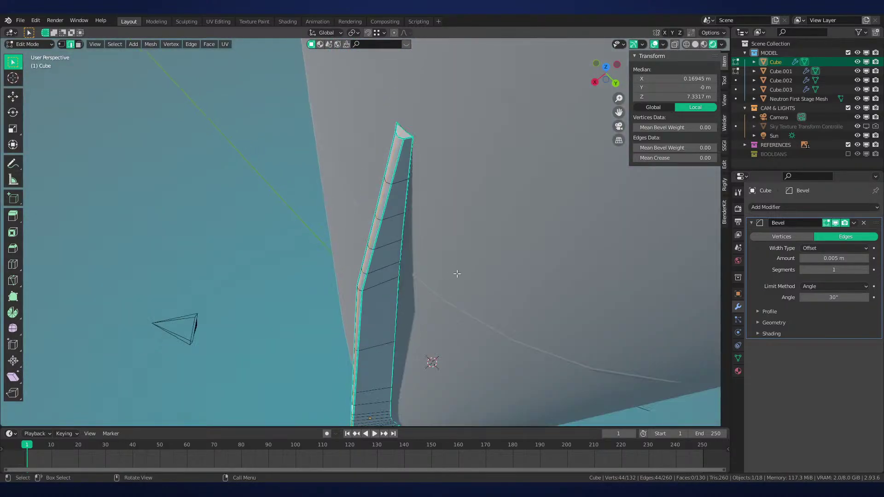
# Deselect the inner part of the tall fin's centre edge loop, keeping only the outer ridge edges selected
pyautogui.hotkey('shift', 'z')
pyautogui.press('KP_7')
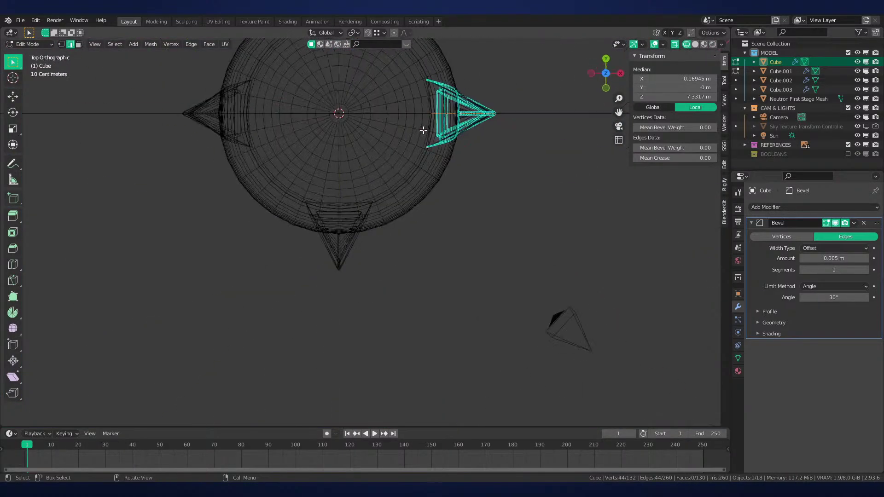
pyautogui.scroll(5, 432, 275)
pyautogui.scroll(-6, 431, 274)
pyautogui.hotkey('shift', 'z')
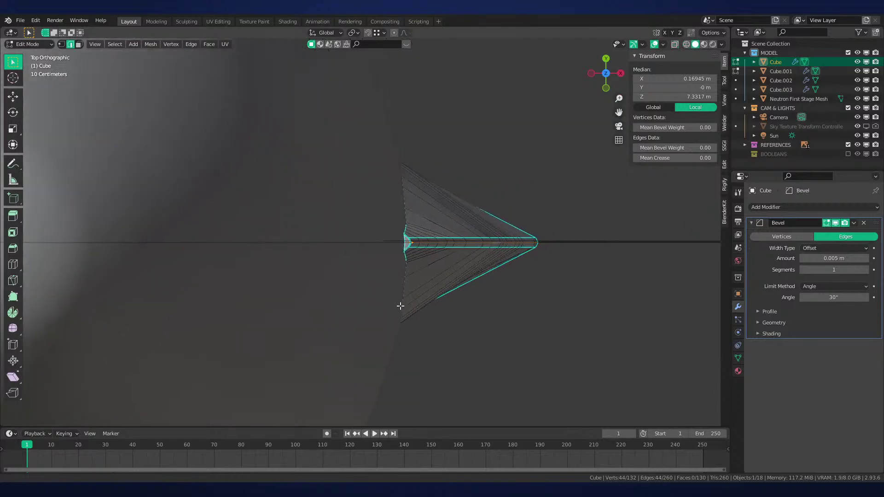
pyautogui.scroll(4, 434, 305)
pyautogui.press('z')
pyautogui.click(423, 308)
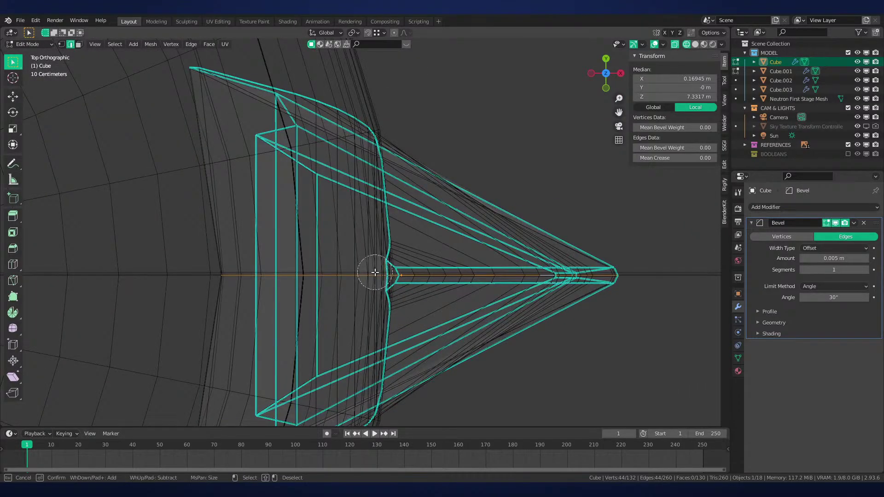
pyautogui.scroll(-3, 212, 275)
pyautogui.press('z')
pyautogui.click(332, 278)
pyautogui.moveTo(349, 279)
pyautogui.mouseDown(button='middle')
pyautogui.moveTo(458, 293)
pyautogui.moveTo(403, 218)
pyautogui.mouseUp(button='middle')
pyautogui.moveTo(410, 302)
pyautogui.mouseDown(button='middle')
pyautogui.moveTo(477, 327)
pyautogui.moveTo(479, 371)
pyautogui.moveTo(568, 347)
pyautogui.moveTo(506, 286)
pyautogui.mouseUp(button='middle')
pyautogui.press('c')
pyautogui.moveTo(458, 229)
pyautogui.mouseDown(button='middle')
pyautogui.moveTo(580, 257)
pyautogui.moveTo(543, 291)
pyautogui.moveTo(515, 283)
pyautogui.moveTo(524, 276)
pyautogui.mouseUp(button='middle')
pyautogui.press('Escape')
# Move the tall fin's outer ridge edges about 0.013 m outward along global X and fine-tune their position on that axis
pyautogui.press('g')
pyautogui.press('x')
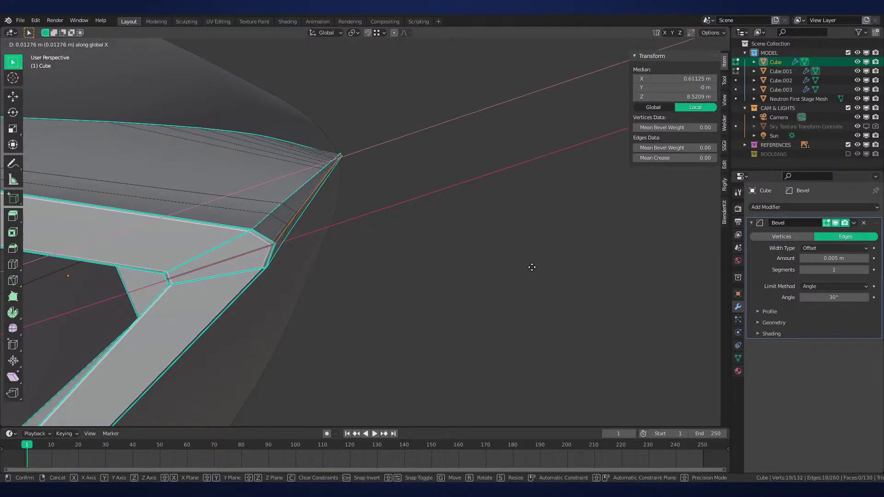
pyautogui.click(532, 267)
pyautogui.moveTo(531, 267); pyautogui.dragTo(499, 339, button='middle')
pyautogui.press('g')
pyautogui.press('x')
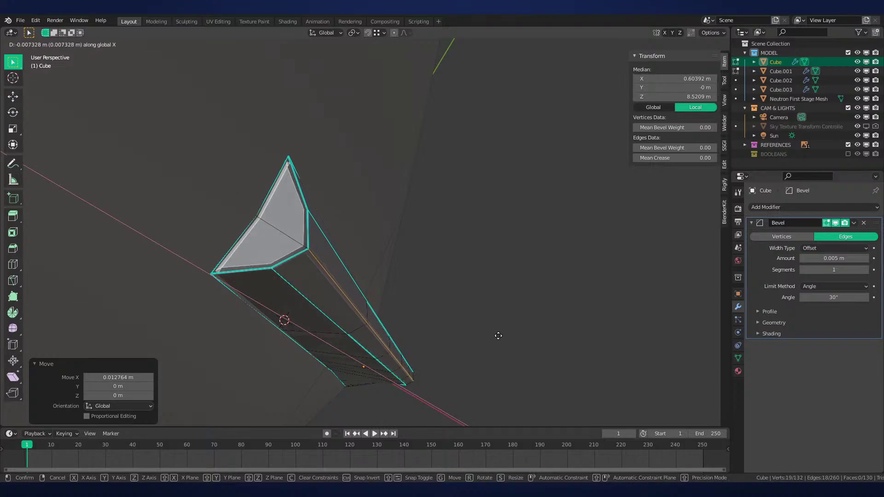
pyautogui.rightClick(494, 337)
pyautogui.moveTo(493, 337)
pyautogui.mouseDown(button='middle')
pyautogui.moveTo(512, 339)
pyautogui.moveTo(499, 337)
pyautogui.moveTo(492, 323)
pyautogui.moveTo(497, 184)
pyautogui.moveTo(511, 217)
pyautogui.moveTo(476, 263)
pyautogui.mouseUp(button='middle')
pyautogui.press('g')
pyautogui.press('x')
pyautogui.click(496, 338)
# Return to Object Mode and save the file
pyautogui.press('Tab')
pyautogui.press('Tab')
pyautogui.press('Tab')
pyautogui.hotkey('ctrl', 's')
# View the whole rocket in rendered shading and compare it with the reference image in front view
pyautogui.scroll(-8, 492, 272)
pyautogui.press('z')
pyautogui.click(481, 249)
pyautogui.click(474, 251)
pyautogui.scroll(-3, 480, 283)
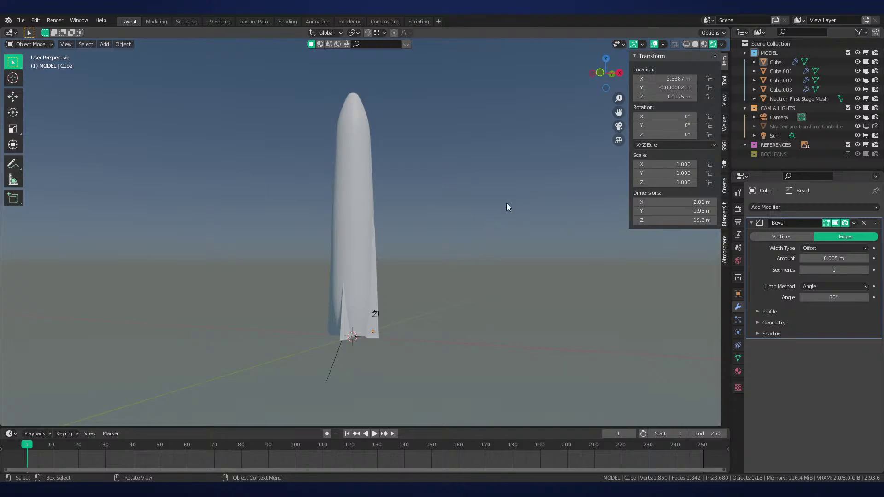
pyautogui.press('KP_1')
pyautogui.keyDown('shift'); pyautogui.moveTo(475, 230); pyautogui.dragTo(473, 259, button='middle'); pyautogui.keyUp('shift')
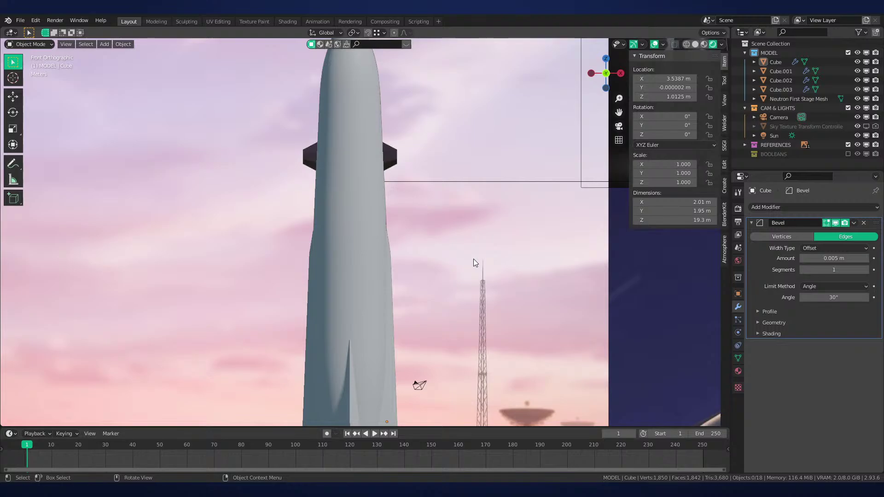
pyautogui.scroll(-2, 453, 279)
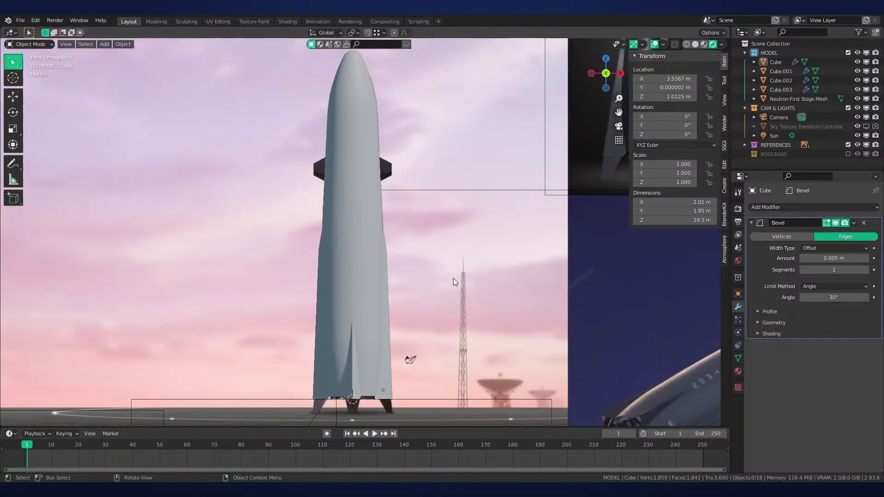
# Make the MODEL collection active and append the RD-0410 engine model into it
pyautogui.click(771, 53)
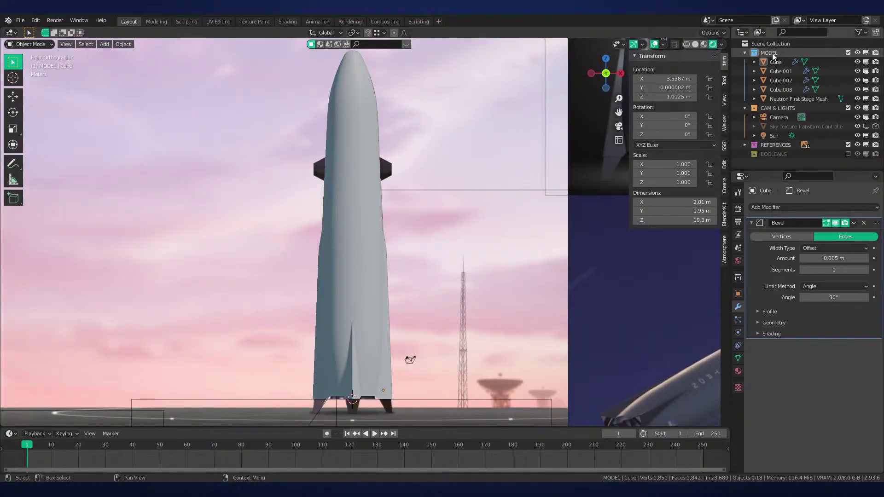
pyautogui.keyDown('shift'); pyautogui.moveTo(509, 133); pyautogui.dragTo(590, 135, button='middle'); pyautogui.keyUp('shift')
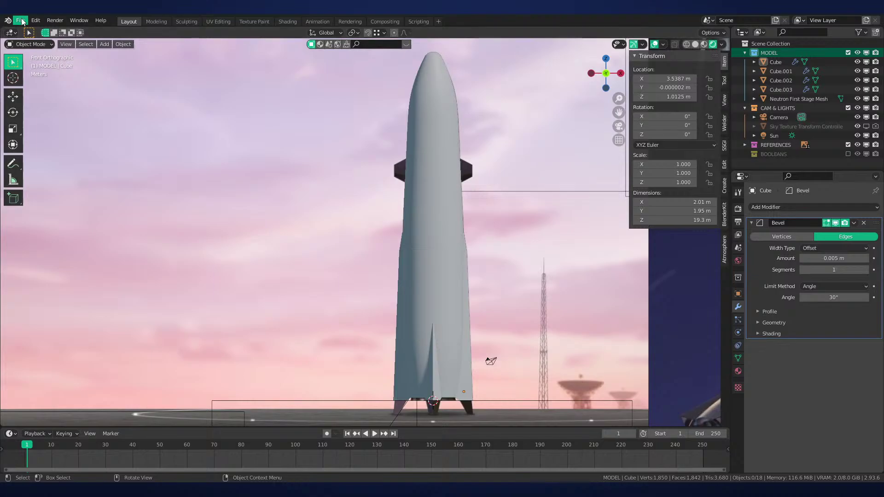
pyautogui.click(21, 21)
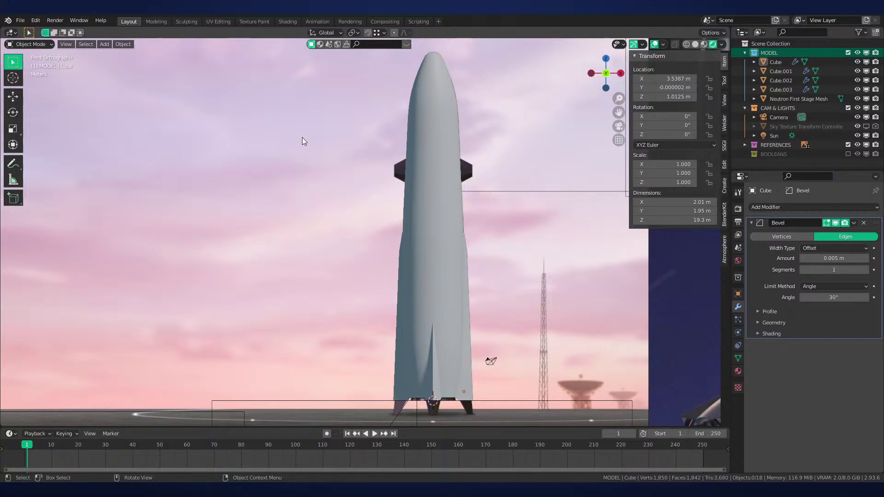
# Move the RD-0410 engine -12.265 m along global X, placing it beside the rocket
pyautogui.keyDown('shift'); pyautogui.moveTo(518, 311); pyautogui.dragTo(501, 193, button='middle'); pyautogui.keyUp('shift')
pyautogui.press('g')
pyautogui.press('x')
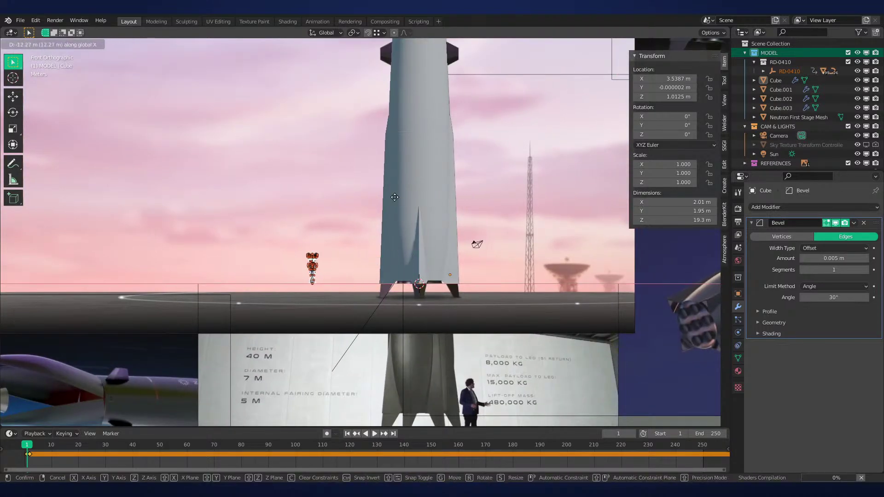
pyautogui.click(395, 253)
pyautogui.scroll(2, 380, 269)
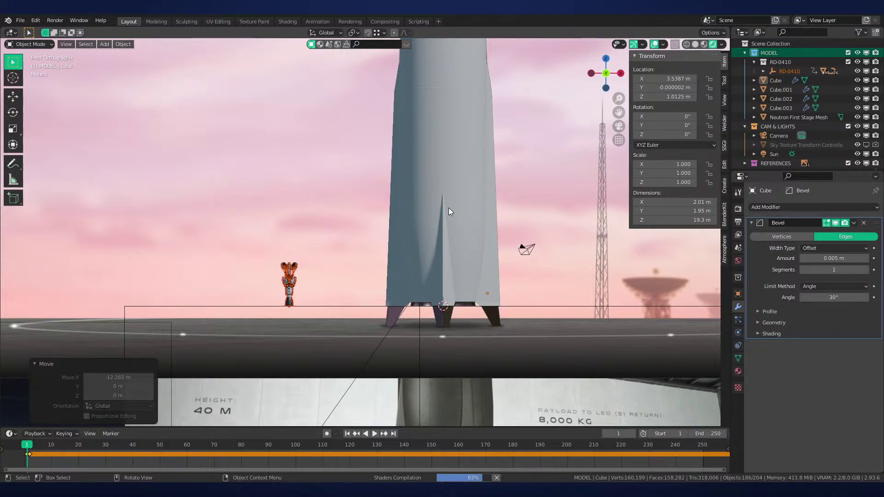
# Frame the RD-0410 engine and examine it from several angles with nothing selected
pyautogui.press('KP_Divide')
pyautogui.moveTo(484, 164); pyautogui.dragTo(477, 203, button='middle')
pyautogui.scroll(2, 477, 203)
pyautogui.click(468, 248)
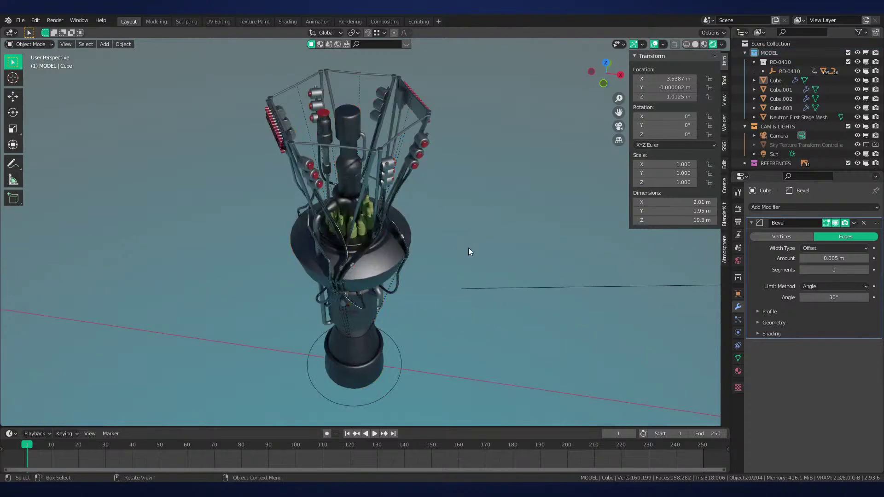
pyautogui.scroll(-2, 466, 223)
pyautogui.moveTo(468, 248)
pyautogui.mouseDown(button='middle')
pyautogui.moveTo(473, 209)
pyautogui.moveTo(516, 266)
pyautogui.mouseUp(button='middle')
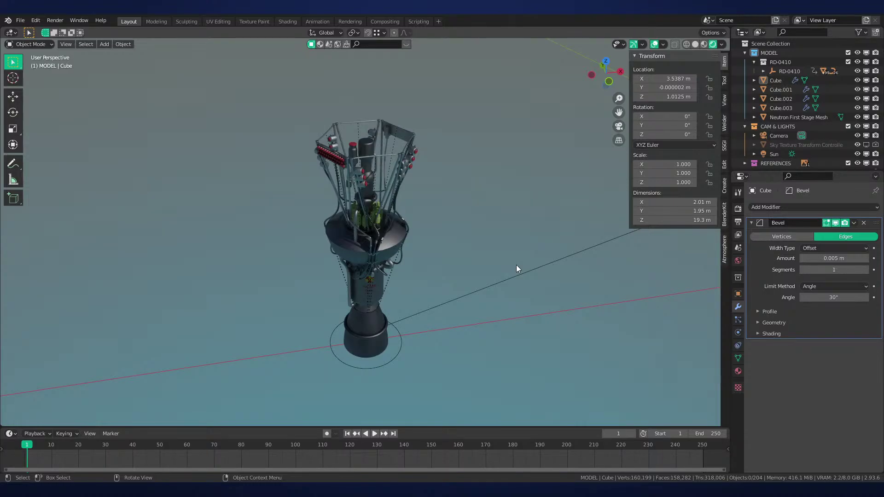
pyautogui.moveTo(516, 269); pyautogui.dragTo(500, 278, button='middle')
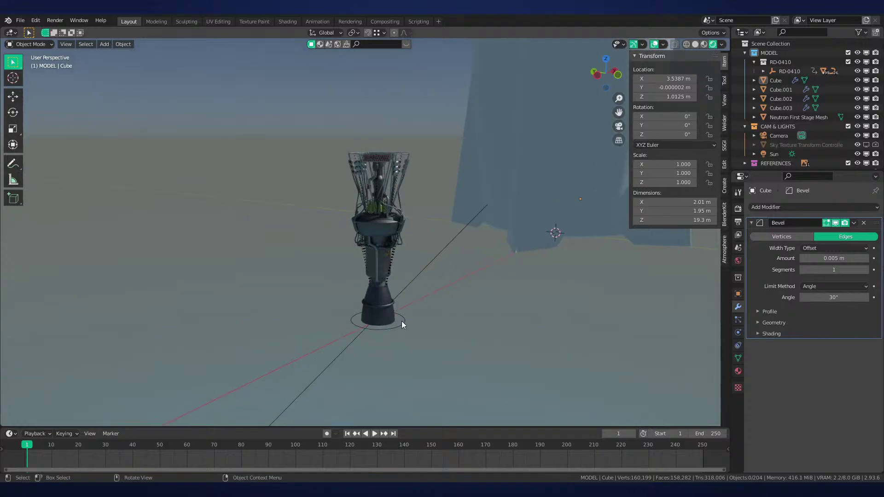
# Try scaling the RD-0410 engine to 1.744 through its base control empty, and undo the scaling
pyautogui.click(401, 321)
pyautogui.scroll(-4, 408, 321)
pyautogui.keyDown('shift'); pyautogui.moveTo(408, 321); pyautogui.dragTo(405, 358, button='middle'); pyautogui.keyUp('shift')
pyautogui.press('s')
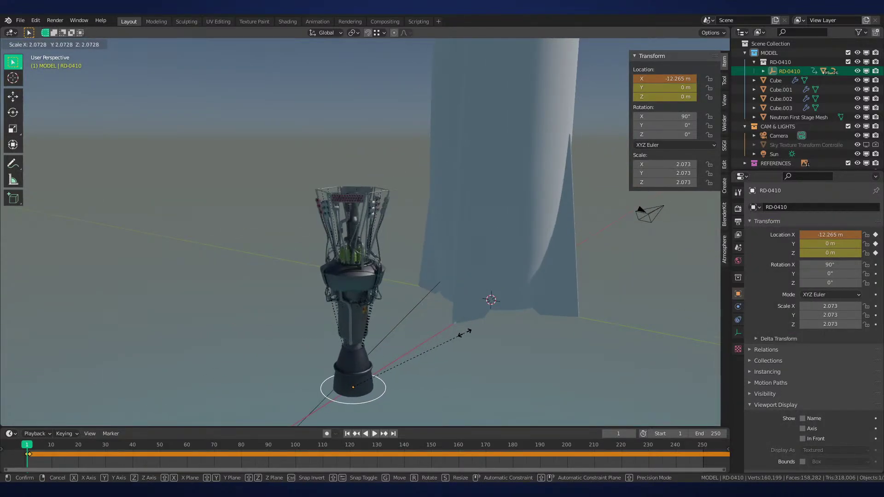
pyautogui.click(449, 348)
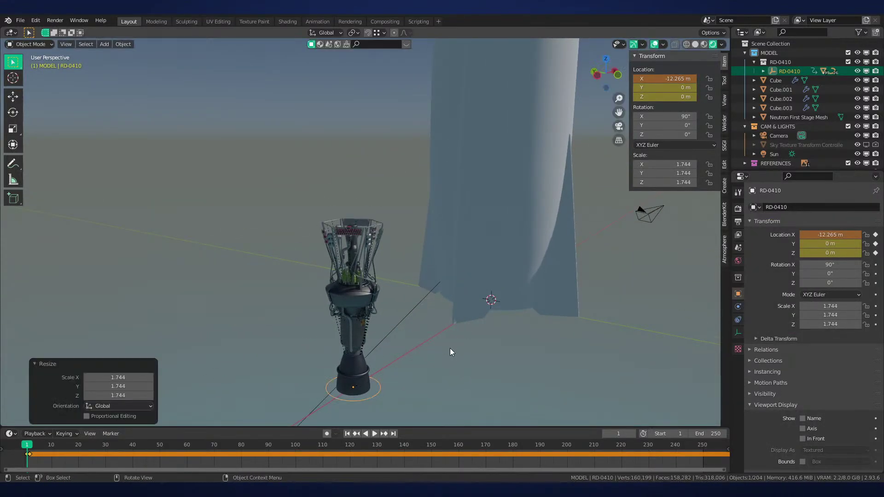
pyautogui.moveTo(449, 348); pyautogui.dragTo(448, 321, button='middle')
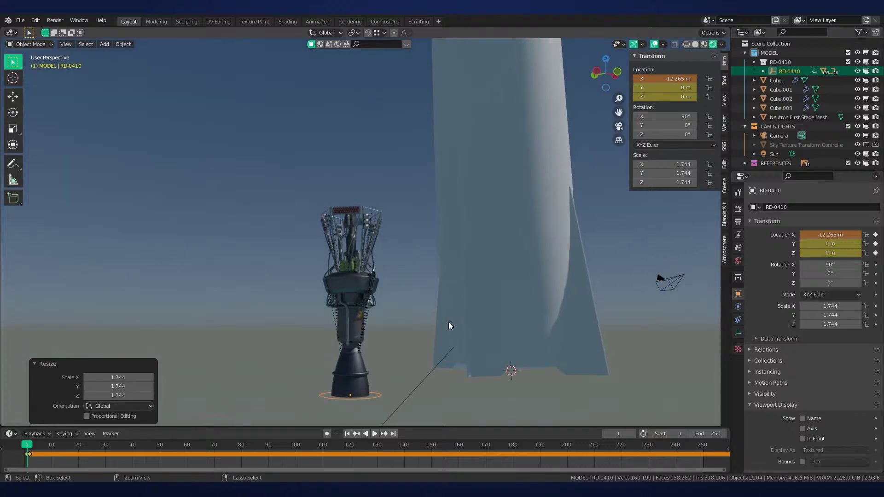
pyautogui.hotkey('ctrl', 'z')
# Examine the RD-0410 engine's nozzle and lower body up close
pyautogui.scroll(4, 449, 292)
pyautogui.keyDown('shift'); pyautogui.moveTo(441, 371); pyautogui.dragTo(462, 339, button='middle'); pyautogui.keyUp('shift')
pyautogui.keyDown('shift'); pyautogui.moveTo(462, 339); pyautogui.dragTo(458, 267, button='middle'); pyautogui.keyUp('shift')
pyautogui.scroll(4, 458, 267)
pyautogui.moveTo(451, 299); pyautogui.dragTo(438, 278, button='middle')
pyautogui.scroll(2, 438, 278)
pyautogui.keyDown('shift'); pyautogui.moveTo(420, 335); pyautogui.dragTo(430, 299, button='middle'); pyautogui.keyUp('shift')
pyautogui.scroll(2, 429, 299)
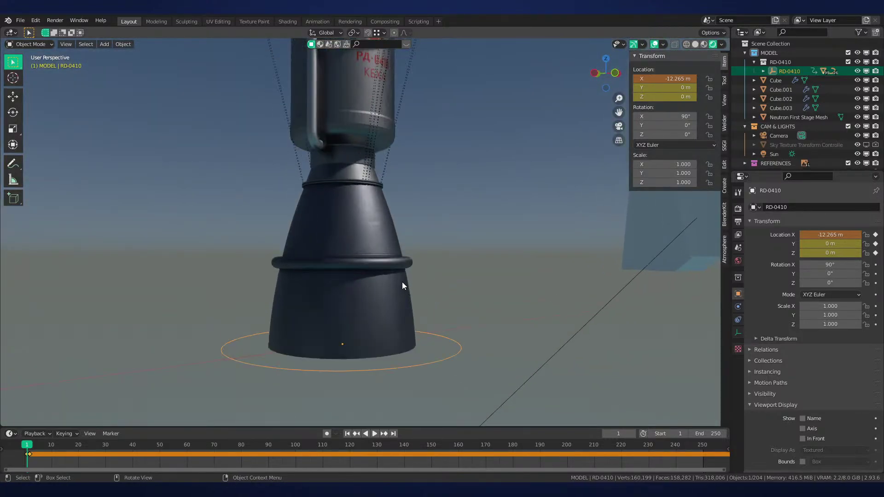
# Examine the whole RD-0410 engine from several angles, from the nozzle up to the truss frame
pyautogui.keyDown('shift'); pyautogui.moveTo(369, 193); pyautogui.dragTo(371, 253, button='middle'); pyautogui.keyUp('shift')
pyautogui.keyDown('shift'); pyautogui.moveTo(374, 218); pyautogui.dragTo(375, 258, button='middle'); pyautogui.keyUp('shift')
pyautogui.scroll(-3, 374, 258)
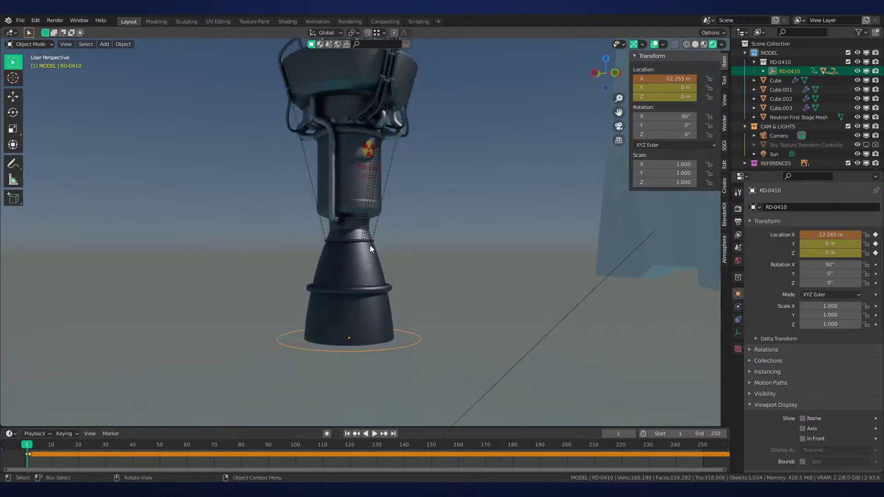
pyautogui.keyDown('shift'); pyautogui.moveTo(385, 192); pyautogui.dragTo(402, 215, button='middle'); pyautogui.keyUp('shift')
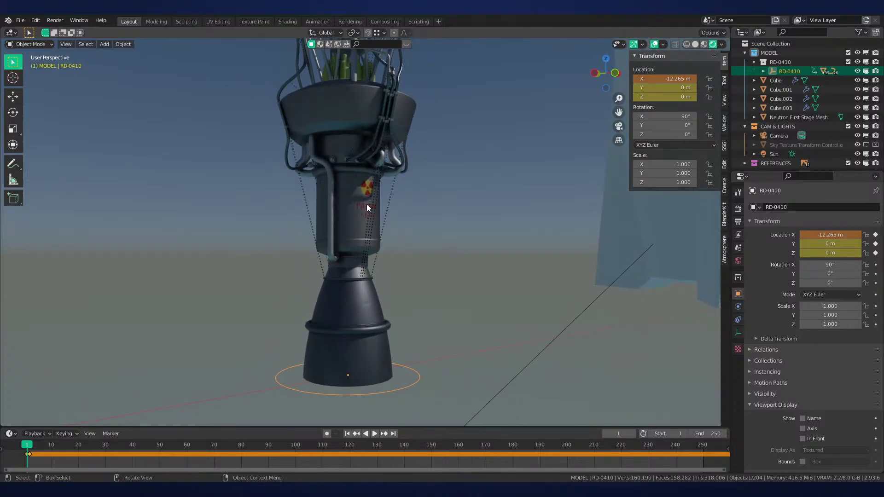
pyautogui.moveTo(368, 208); pyautogui.dragTo(368, 277, button='middle')
pyautogui.scroll(-4, 369, 277)
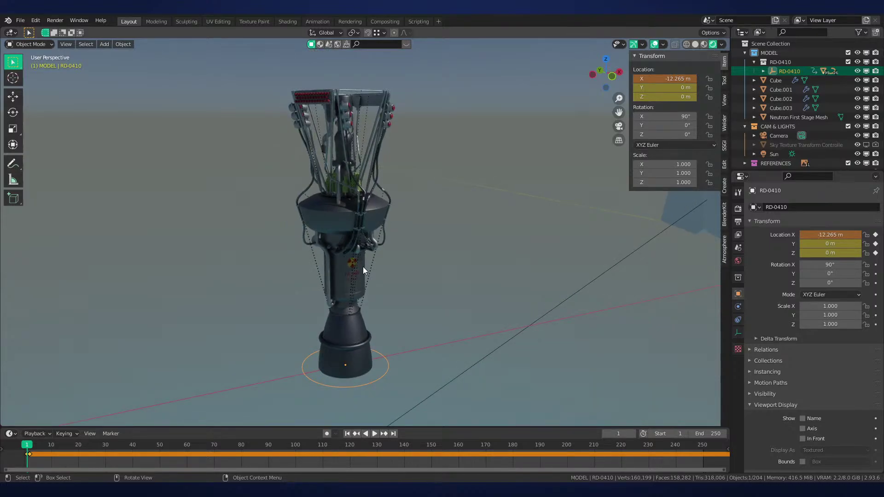
pyautogui.moveTo(372, 270); pyautogui.dragTo(424, 277, button='middle')
pyautogui.scroll(3, 374, 305)
pyautogui.scroll(-5, 423, 276)
pyautogui.moveTo(463, 322); pyautogui.dragTo(383, 318, button='middle')
# Delete the RD-0410 collection together with its hierarchy and show the rocket in solid shading
pyautogui.rightClick(791, 63)
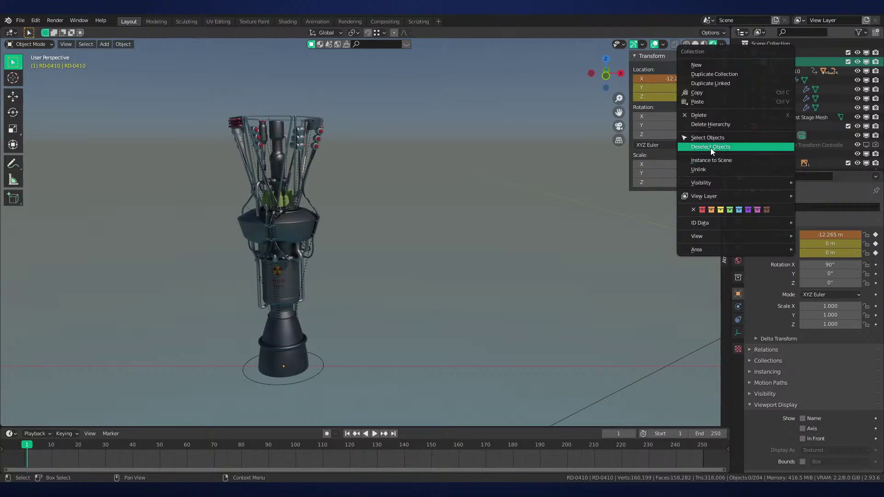
pyautogui.click(719, 123)
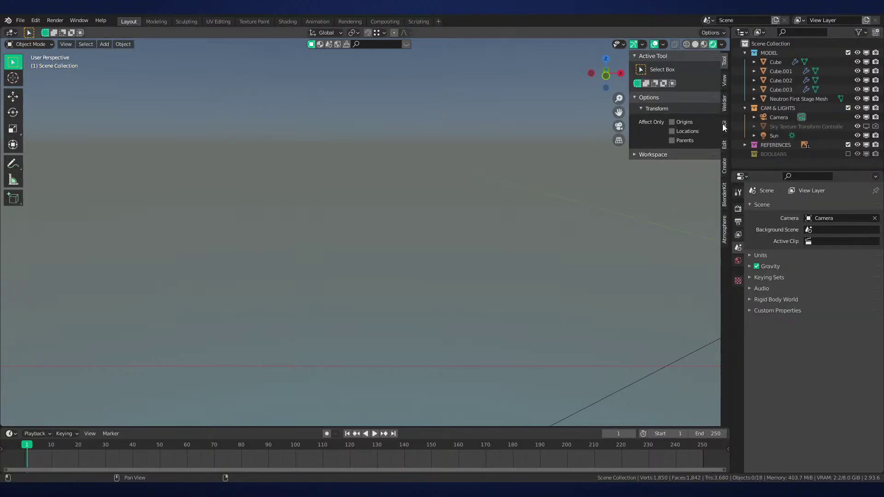
pyautogui.moveTo(644, 294)
pyautogui.keyDown('shift'); pyautogui.mouseDown(button='middle')
pyautogui.moveTo(531, 243)
pyautogui.moveTo(386, 269)
pyautogui.moveTo(422, 202)
pyautogui.moveTo(407, 254)
pyautogui.mouseUp(button='middle'); pyautogui.keyUp('shift')
pyautogui.click(385, 262)
pyautogui.press('z')
pyautogui.click(462, 261)
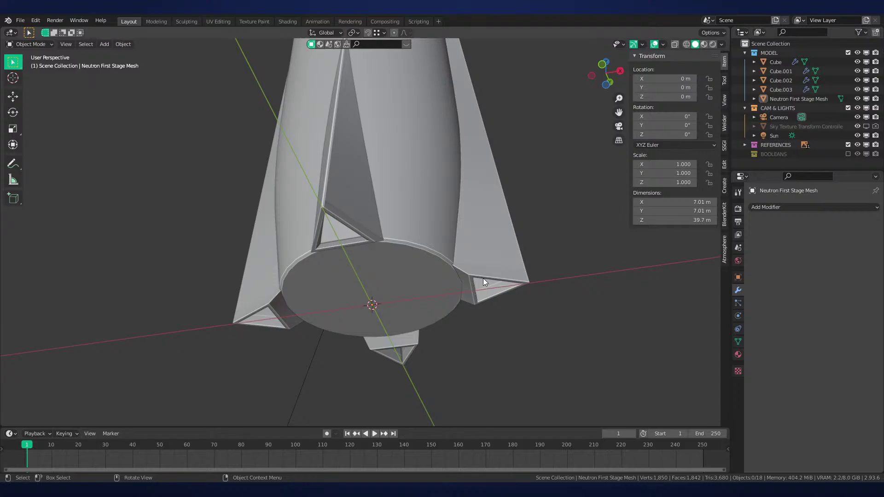
# Inset the bottom face of the Neutron First Stage Mesh with a thickness of 0.1127 m
pyautogui.click(440, 282)
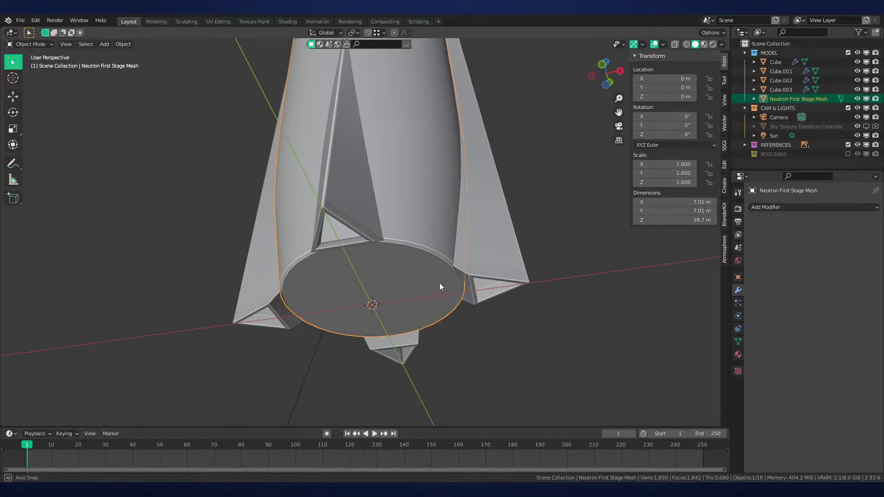
pyautogui.press('Tab')
pyautogui.press('3')
pyautogui.click(432, 281)
pyautogui.scroll(2, 460, 285)
pyautogui.moveTo(461, 285); pyautogui.dragTo(489, 249, button='middle')
pyautogui.scroll(4, 491, 248)
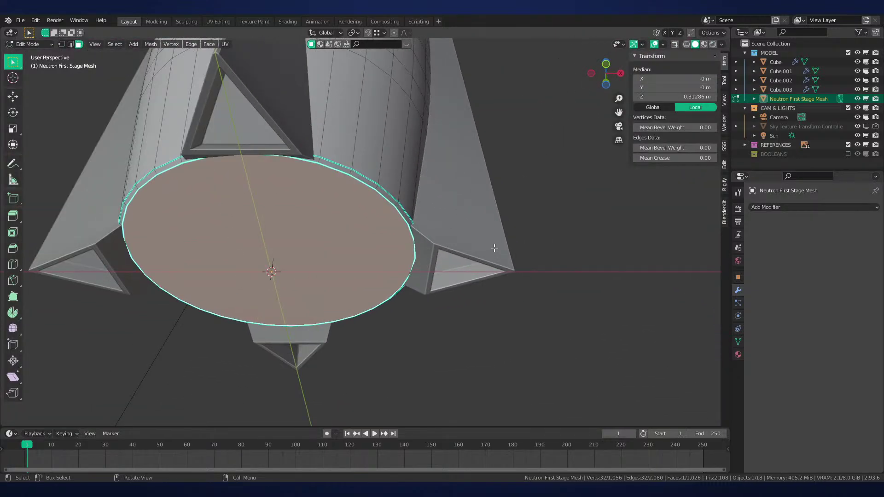
pyautogui.press('i')
pyautogui.click(486, 251)
# Compare the rocket base with the front reference, scale the inset bottom face to suit, and return to Object Mode
pyautogui.press('KP_1')
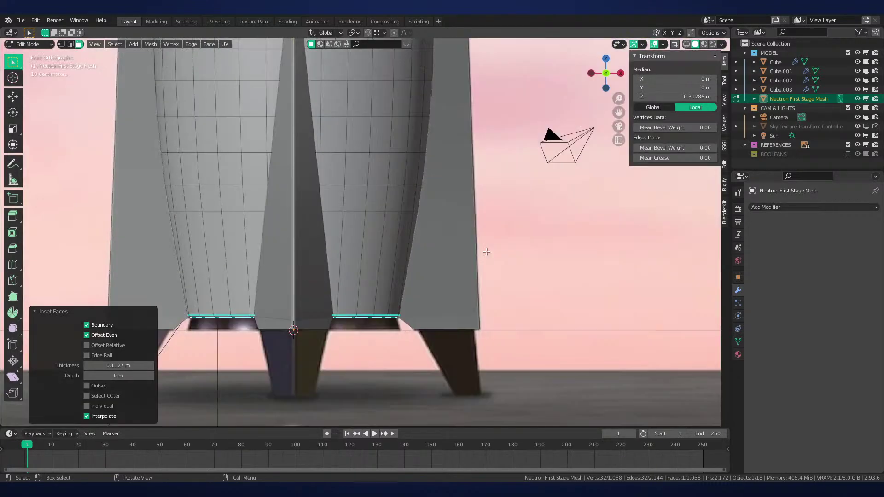
pyautogui.press('z')
pyautogui.click(416, 262)
pyautogui.keyDown('shift'); pyautogui.moveTo(359, 298); pyautogui.dragTo(325, 231, button='middle'); pyautogui.keyUp('shift')
pyautogui.scroll(3, 351, 207)
pyautogui.moveTo(384, 240)
pyautogui.keyDown('shift'); pyautogui.mouseDown(button='middle')
pyautogui.moveTo(443, 254)
pyautogui.moveTo(459, 220)
pyautogui.mouseUp(button='middle'); pyautogui.keyUp('shift')
pyautogui.press('z')
pyautogui.click(502, 216)
pyautogui.press('s')
pyautogui.click(509, 214)
pyautogui.press('Tab')
pyautogui.scroll(-6, 504, 218)
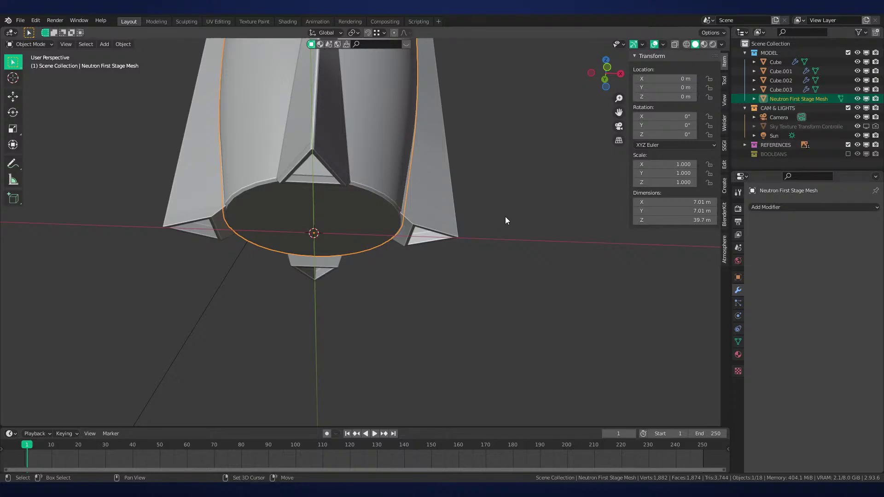
# Examine the rocket's base and whole body with nothing selected, and compare it in wireframe with the front reference image
pyautogui.keyDown('shift'); pyautogui.moveTo(507, 221); pyautogui.dragTo(515, 252, button='middle'); pyautogui.keyUp('shift')
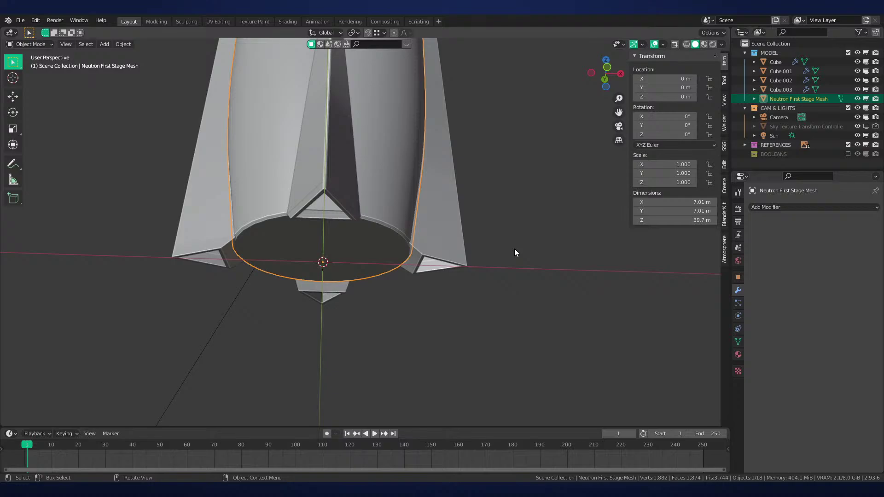
pyautogui.moveTo(515, 253)
pyautogui.mouseDown(button='middle')
pyautogui.moveTo(489, 233)
pyautogui.moveTo(509, 277)
pyautogui.moveTo(496, 218)
pyautogui.moveTo(511, 290)
pyautogui.moveTo(496, 228)
pyautogui.moveTo(485, 288)
pyautogui.moveTo(489, 309)
pyautogui.moveTo(498, 295)
pyautogui.moveTo(501, 316)
pyautogui.moveTo(457, 314)
pyautogui.moveTo(459, 279)
pyautogui.mouseUp(button='middle')
pyautogui.click(498, 295)
pyautogui.scroll(-3, 498, 295)
pyautogui.scroll(2, 458, 279)
pyautogui.press('z')
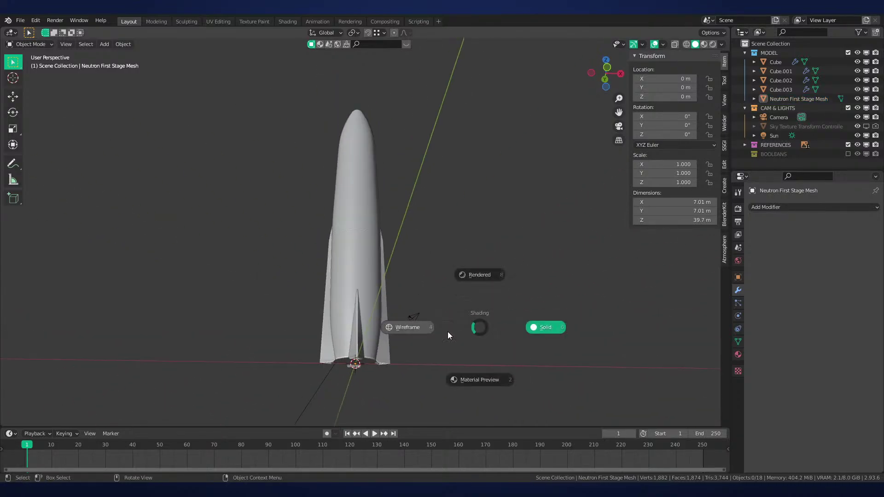
pyautogui.click(437, 333)
pyautogui.press('KP_1')
pyautogui.keyDown('shift'); pyautogui.scroll(1, 460, 333); pyautogui.keyUp('shift')
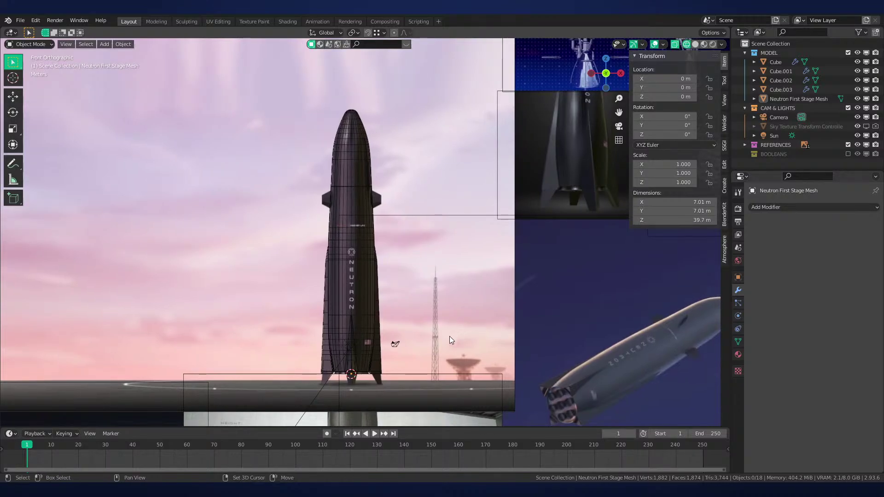
pyautogui.moveTo(449, 336)
pyautogui.keyDown('shift'); pyautogui.mouseDown(button='middle')
pyautogui.moveTo(462, 238)
pyautogui.moveTo(468, 277)
pyautogui.moveTo(418, 277)
pyautogui.mouseUp(button='middle'); pyautogui.keyUp('shift')
# Snap the 3D cursor to a side edge of the first stage hull beside the reference's small upper fin
pyautogui.hotkey('shift', 'z')
pyautogui.scroll(7, 419, 277)
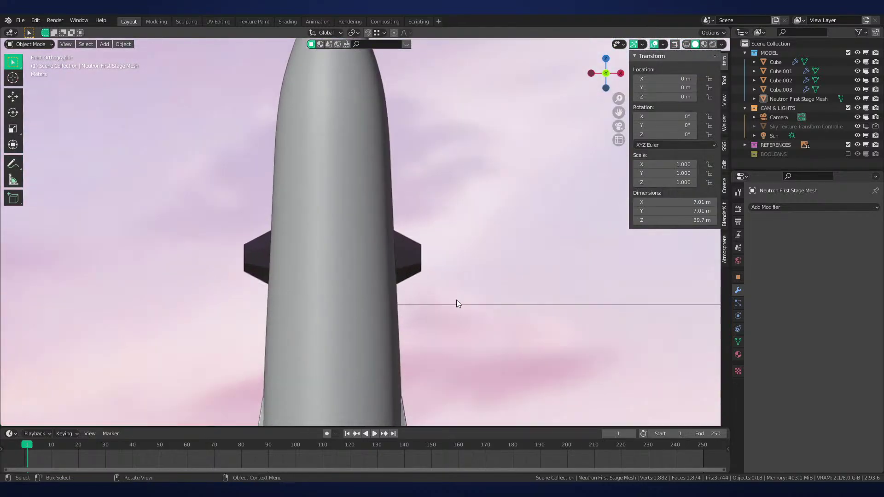
pyautogui.press('Tab')
pyautogui.moveTo(377, 239); pyautogui.dragTo(325, 261, button='middle')
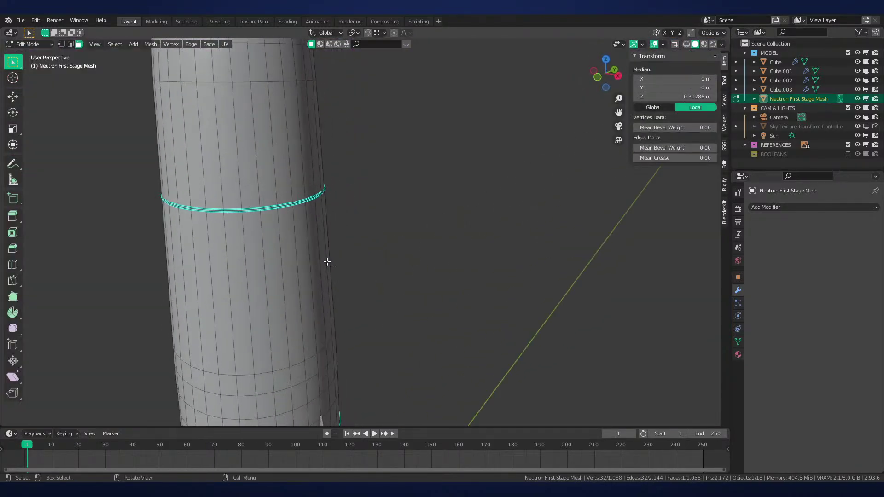
pyautogui.press('2')
pyautogui.click(323, 253)
pyautogui.hotkey('shift', 's')
pyautogui.click(346, 269)
pyautogui.press('KP_1')
pyautogui.scroll(3, 448, 264)
pyautogui.moveTo(448, 264); pyautogui.dragTo(367, 294, button='middle')
pyautogui.press('KP_3')
pyautogui.press('KP_1')
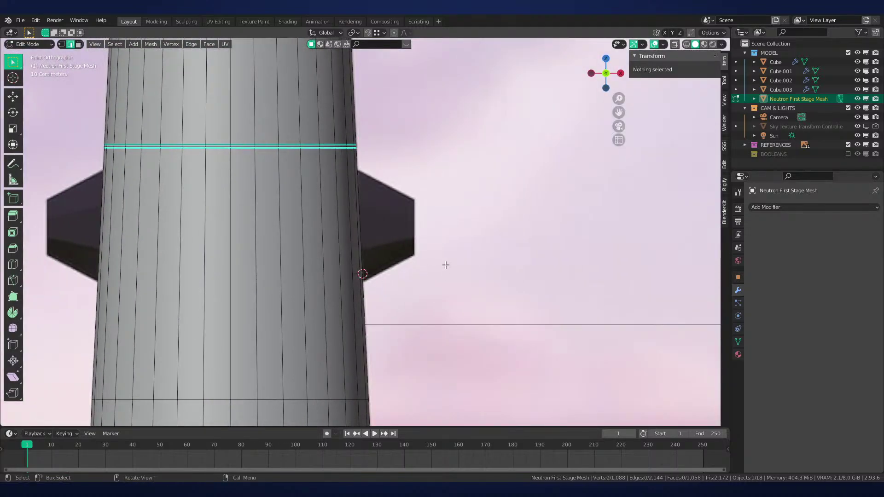
# Add a 2 m cube at the 3D cursor and move it over the reference's small upper fin in front view
pyautogui.press('Tab')
pyautogui.hotkey('shift', 'a')
pyautogui.moveTo(414, 216)
pyautogui.click(499, 235)
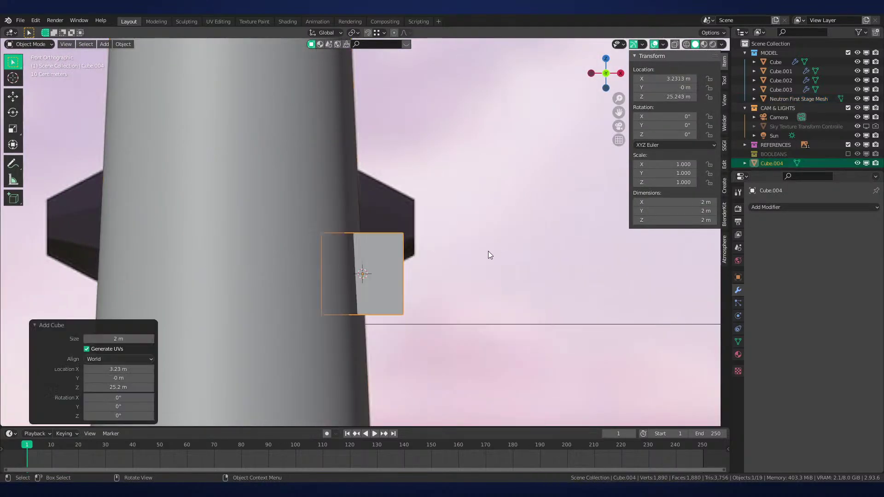
pyautogui.press('g')
pyautogui.click(510, 210)
pyautogui.scroll(5, 545, 258)
pyautogui.press('g')
pyautogui.click(511, 245)
# Scale the cube's mesh along Z to 1.44 m high and move the cube to X 3.4846 m, Z 26.407 m
pyautogui.press('Tab')
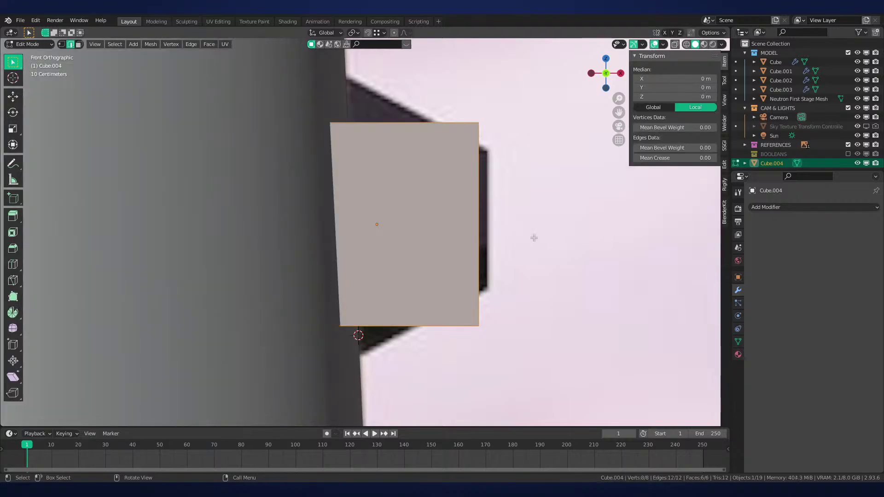
pyautogui.press('a')
pyautogui.press('s')
pyautogui.press('z')
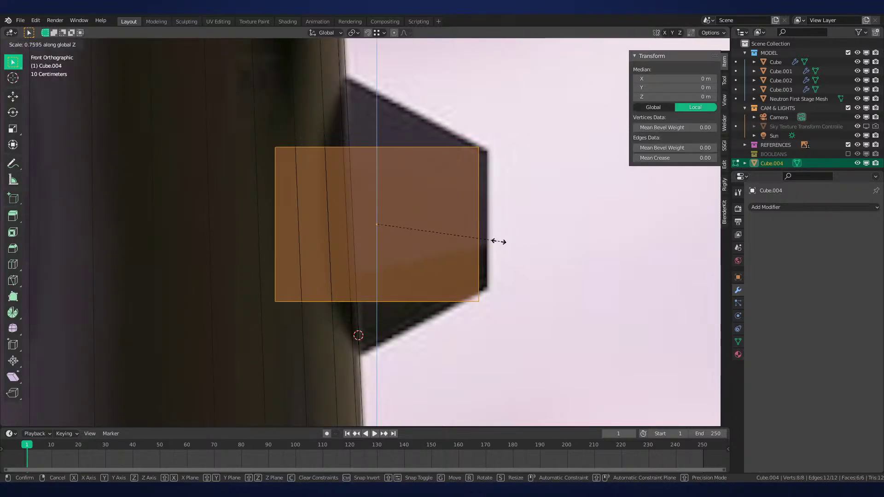
pyautogui.click(495, 243)
pyautogui.press('Tab')
pyautogui.press('g')
pyautogui.click(499, 236)
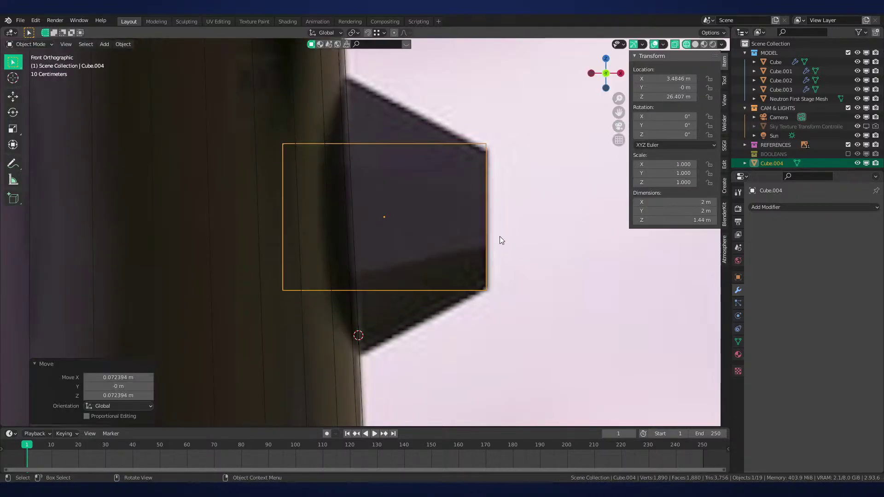
# Reduce the cube's height to 1.32 m and shift it to X 3.4919 m, Z 26.394 m, matching the fin's outer edge
pyautogui.press('Tab')
pyautogui.press('s')
pyautogui.press('z')
pyautogui.click(494, 239)
pyautogui.press('Tab')
pyautogui.press('g')
pyautogui.click(495, 242)
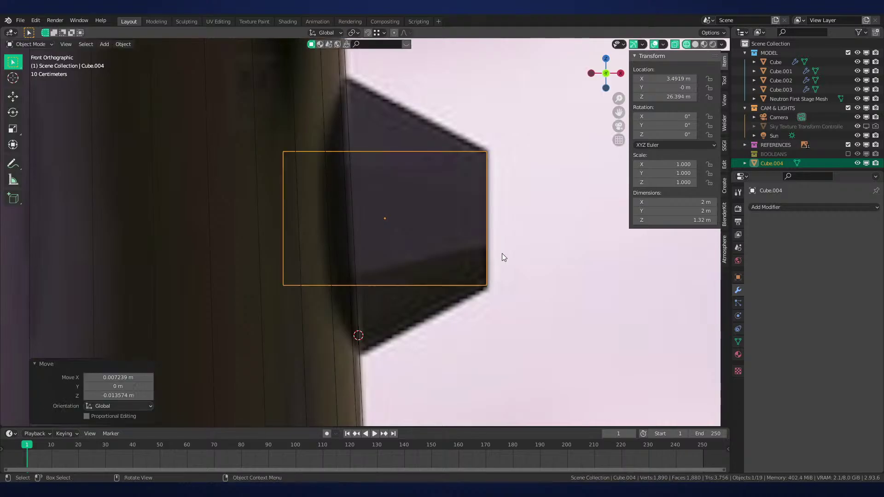
# Move the cube's inner face 0.62892 m along X to meet the hull side
pyautogui.press('Tab')
pyautogui.click(279, 223)
pyautogui.press('g')
pyautogui.press('x')
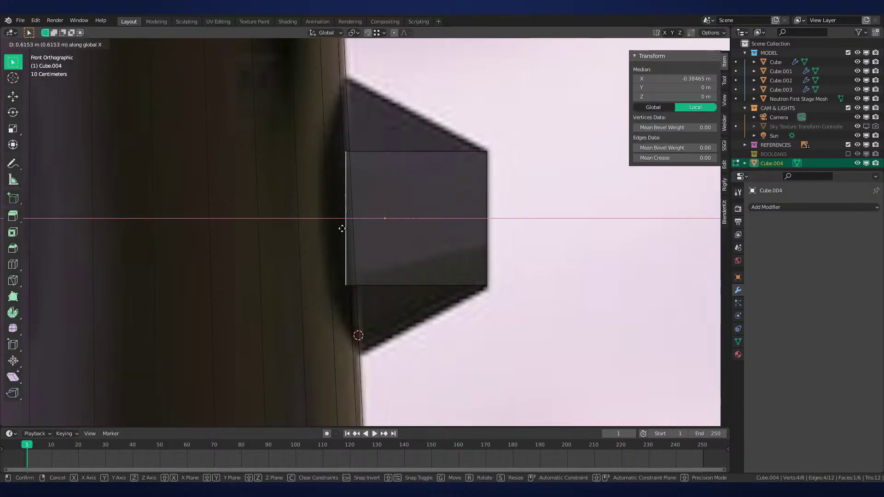
pyautogui.click(343, 227)
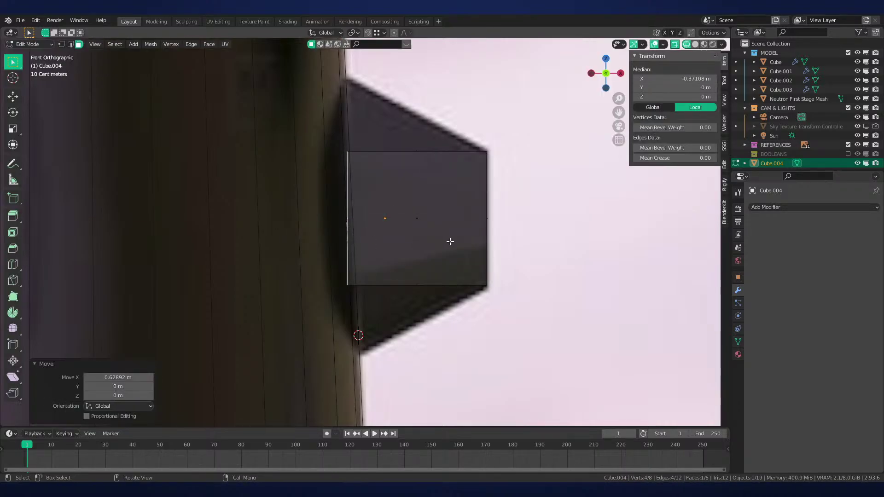
pyautogui.press('Tab')
pyautogui.scroll(-3, 450, 241)
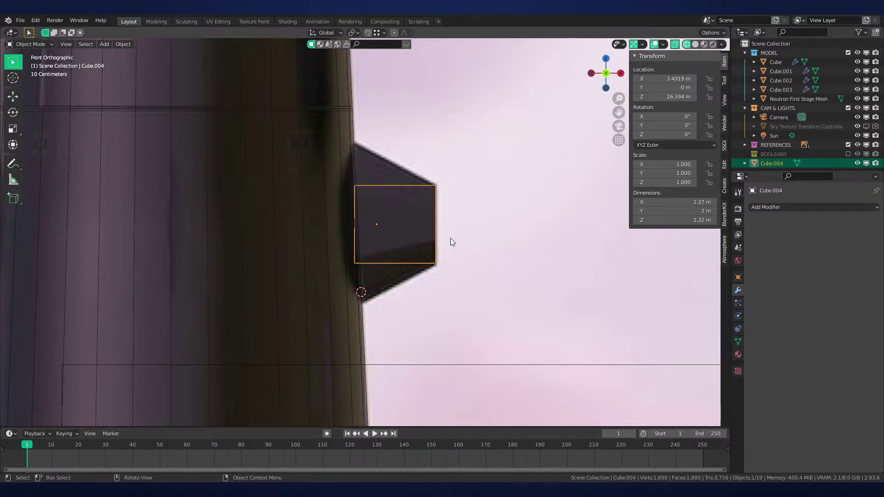
pyautogui.scroll(4, 450, 241)
pyautogui.press('g')
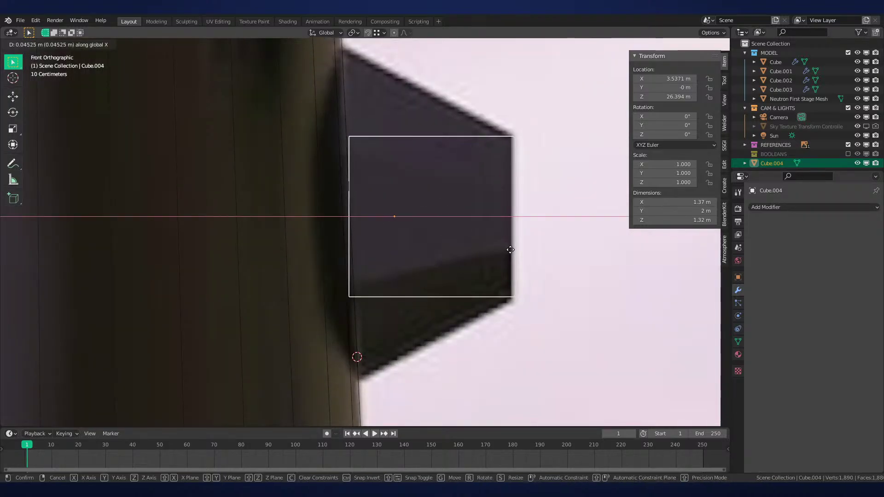
pyautogui.click(501, 250)
# Snap the 3D cursor to the fin block's inner face and set the block's origin to the cursor
pyautogui.press('Tab')
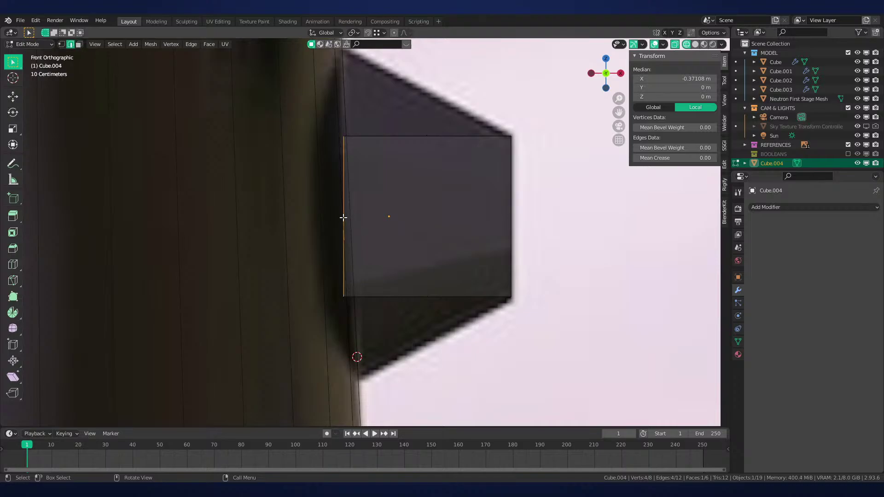
pyautogui.press('3')
pyautogui.click(352, 210)
pyautogui.hotkey('shift', 's')
pyautogui.click(420, 221)
pyautogui.press('Tab')
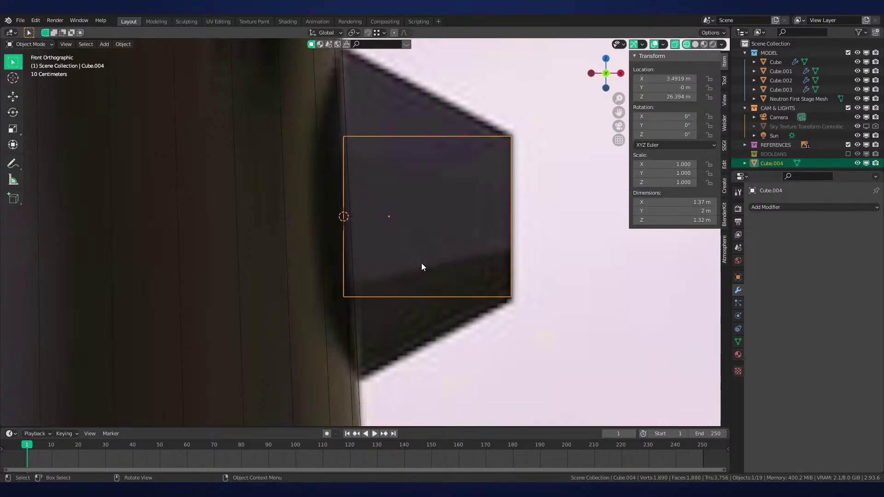
pyautogui.rightClick(421, 268)
pyautogui.moveTo(422, 295)
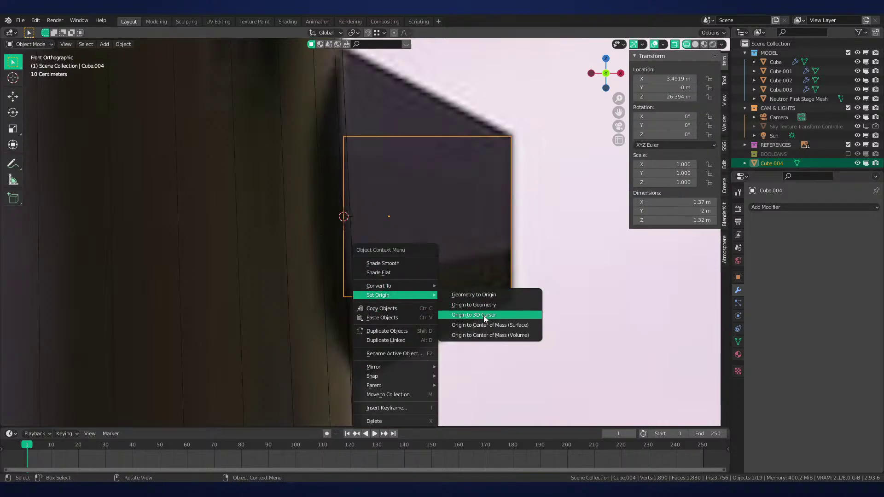
pyautogui.click(484, 316)
# Move the fin block 0.052787 m along X and rotate it -3° to align its inner face with the hull slope
pyautogui.press('g')
pyautogui.press('x')
pyautogui.click(439, 286)
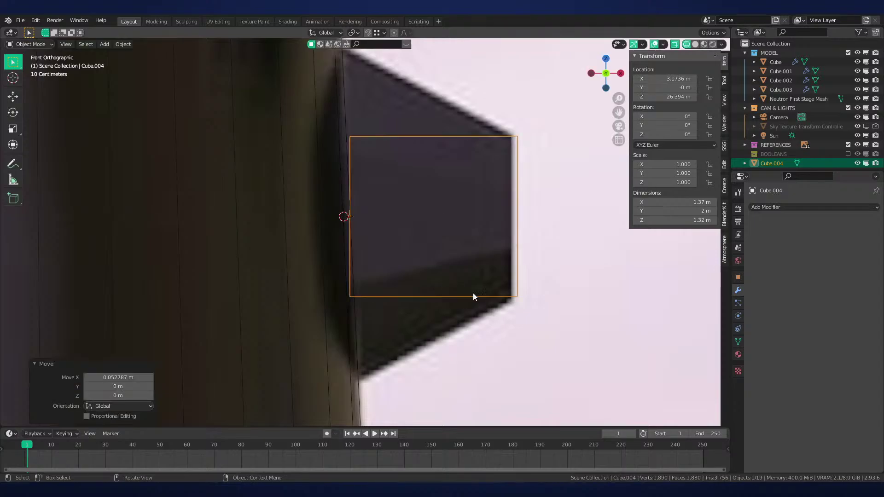
pyautogui.press('r')
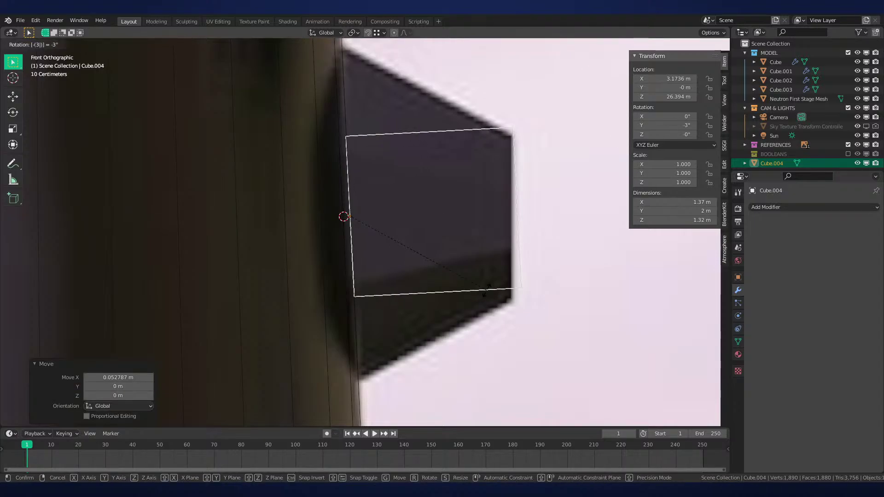
pyautogui.press('Return')
# Flatten the fin block's outer face by scaling it to 0 along X, then move it -0.044492 m in X and -0.077673 m in Z
pyautogui.press('Tab')
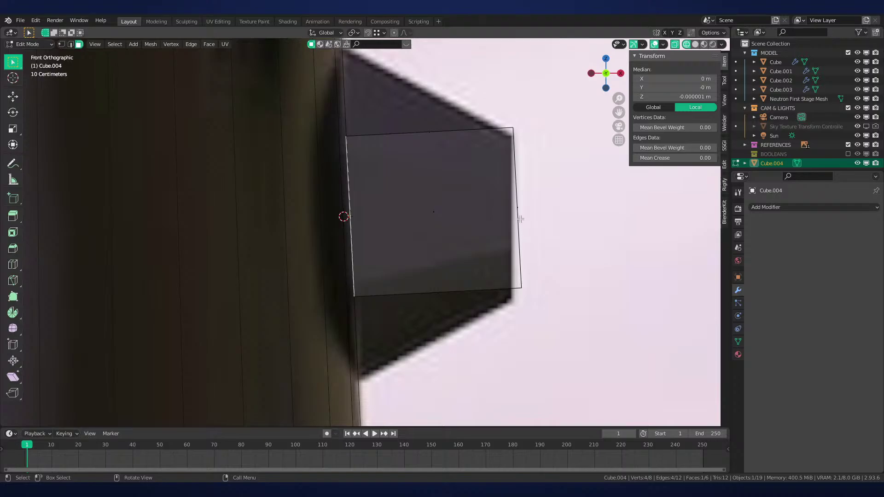
pyautogui.press('s')
pyautogui.press('x')
pyautogui.press('0')
pyautogui.press('Return')
pyautogui.press('g')
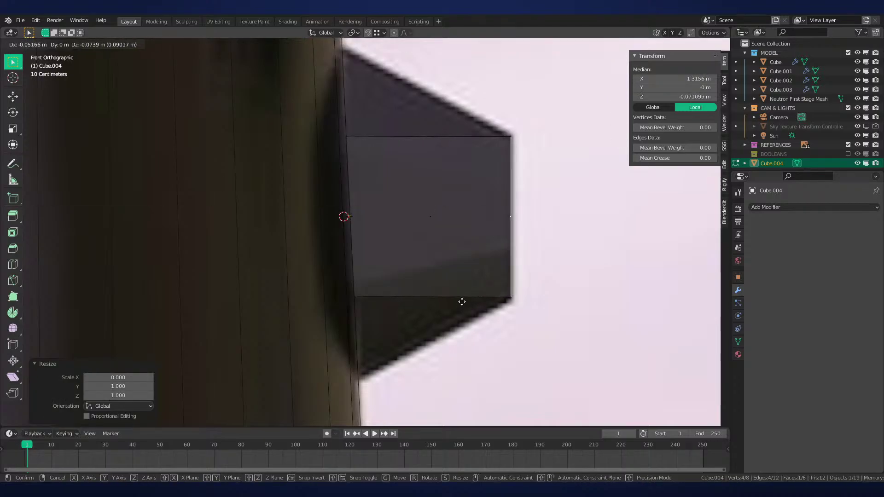
pyautogui.click(469, 307)
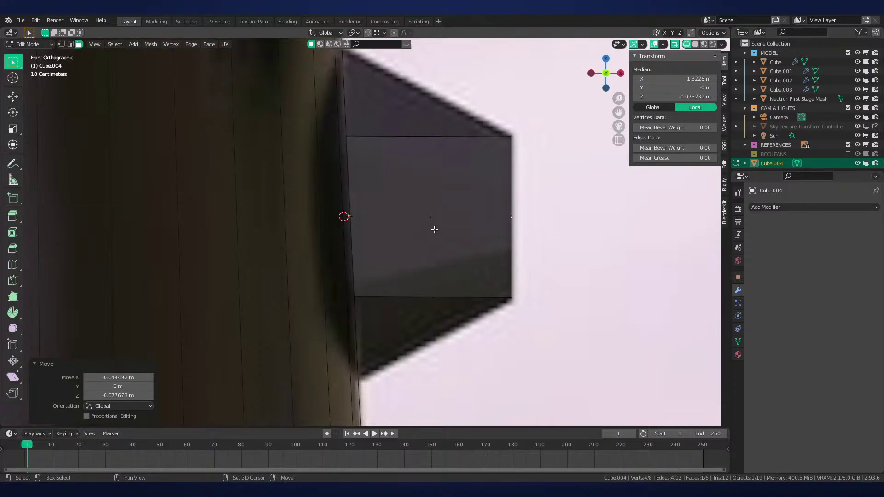
# Raise the fin block's upper inner edge about 0.69 m along local Z to match the reference's slanted top
pyautogui.keyDown('shift'); pyautogui.moveTo(434, 229); pyautogui.dragTo(438, 324, button='middle'); pyautogui.keyUp('shift')
pyautogui.press('1')
pyautogui.moveTo(371, 193); pyautogui.dragTo(339, 263)
pyautogui.press('g')
pyautogui.press('z')
pyautogui.press('z')
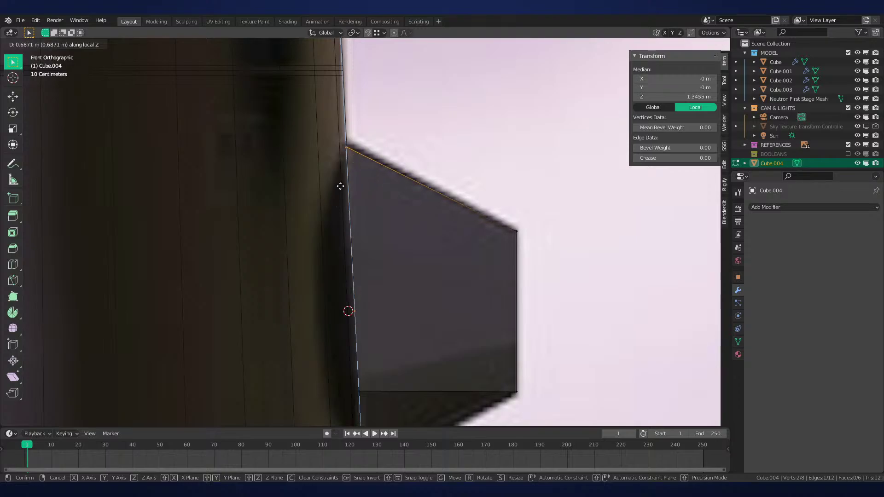
pyautogui.click(348, 184)
# Lower the fin block's bottom inner edge 0.66745 m along local Z to match the reference, and turn off X-ray
pyautogui.keyDown('shift'); pyautogui.moveTo(393, 332); pyautogui.dragTo(397, 205, button='middle'); pyautogui.keyUp('shift')
pyautogui.moveTo(410, 217); pyautogui.dragTo(343, 296)
pyautogui.press('g')
pyautogui.press('z')
pyautogui.press('z')
pyautogui.click(344, 370)
pyautogui.scroll(-3, 368, 363)
pyautogui.hotkey('alt', 'z')
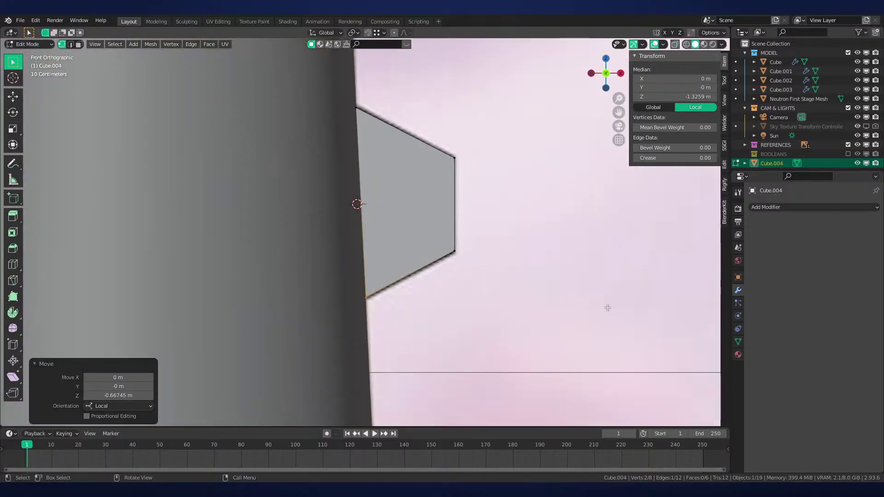
# Thin the whole fin block along its local Y axis to a thickness of 0.15 m
pyautogui.press('Tab')
pyautogui.moveTo(501, 292); pyautogui.dragTo(478, 336, button='middle')
pyautogui.scroll(-5, 474, 337)
pyautogui.press('Tab')
pyautogui.press('a')
pyautogui.press('s')
pyautogui.press('y')
pyautogui.press('y')
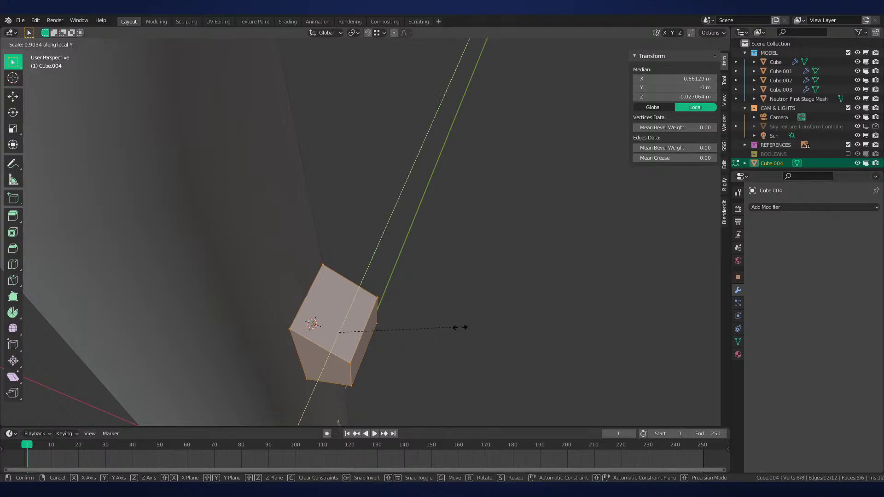
pyautogui.click(357, 347)
pyautogui.press('s')
pyautogui.press('y')
pyautogui.click(432, 345)
pyautogui.press('Tab')
pyautogui.scroll(5, 491, 286)
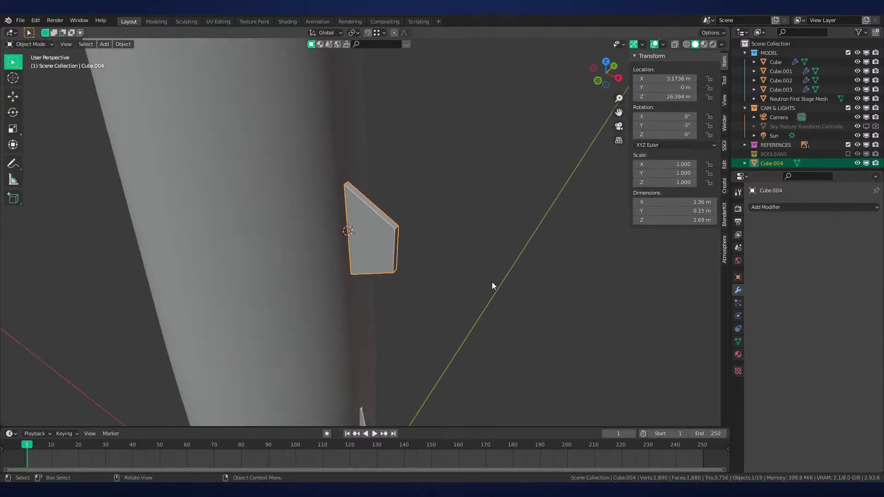
pyautogui.press('r')
pyautogui.press('x')
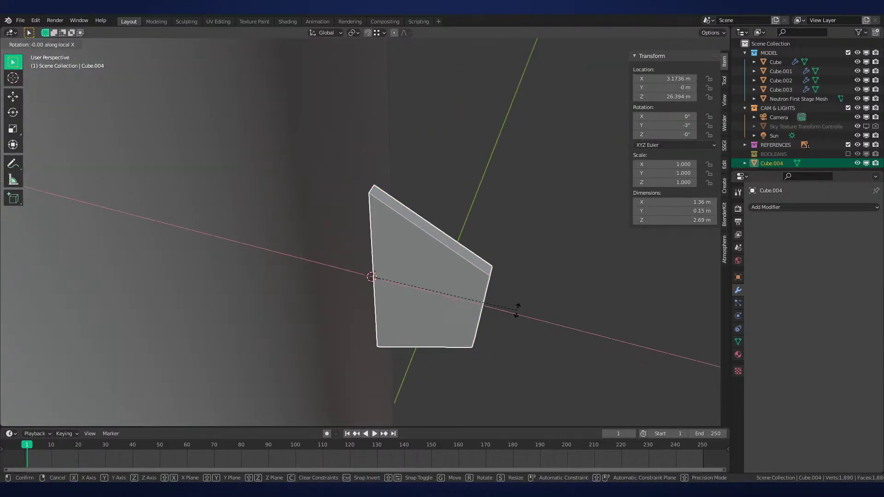
pyautogui.click(533, 292)
pyautogui.press('KP_1')
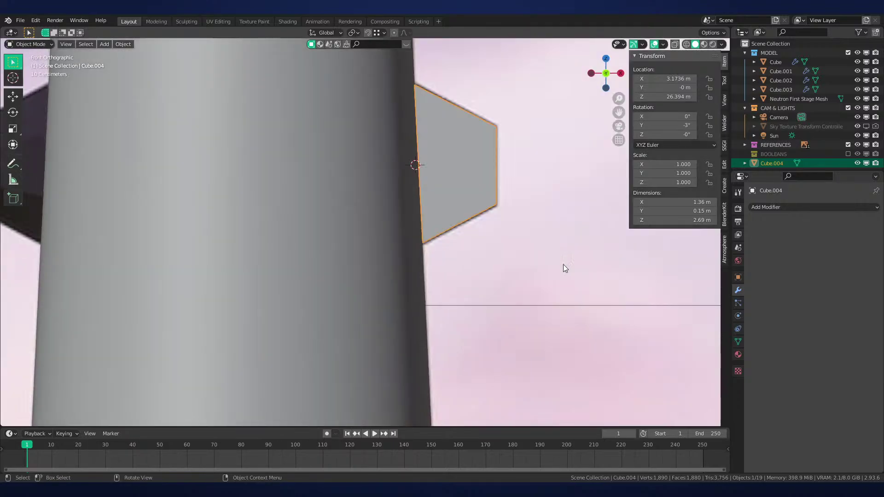
pyautogui.keyDown('shift'); pyautogui.moveTo(562, 264); pyautogui.dragTo(493, 322, button='middle'); pyautogui.keyUp('shift')
pyautogui.scroll(2, 492, 322)
pyautogui.press('r')
pyautogui.press('x')
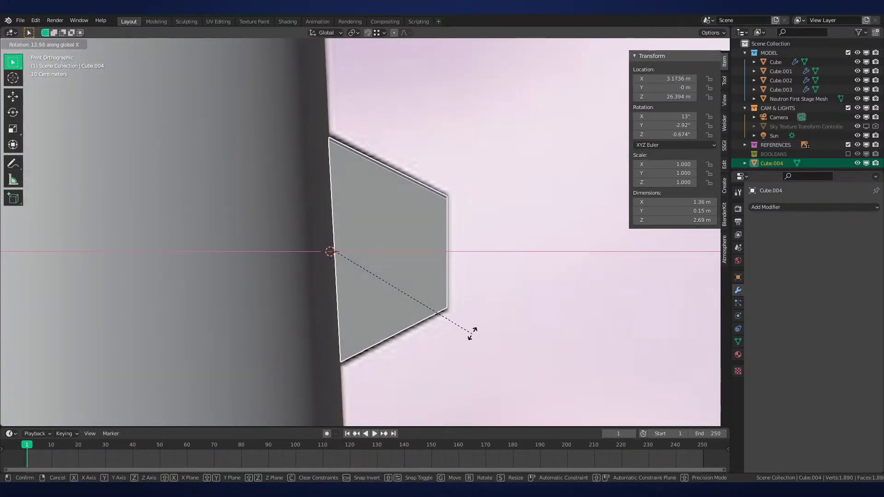
pyautogui.rightClick(466, 283)
pyautogui.moveTo(466, 282); pyautogui.dragTo(540, 261, button='middle')
pyautogui.press('r')
pyautogui.press('x')
pyautogui.click(546, 266)
pyautogui.hotkey('ctrl', 'z')
pyautogui.press('r')
pyautogui.press('x')
pyautogui.press('Escape')
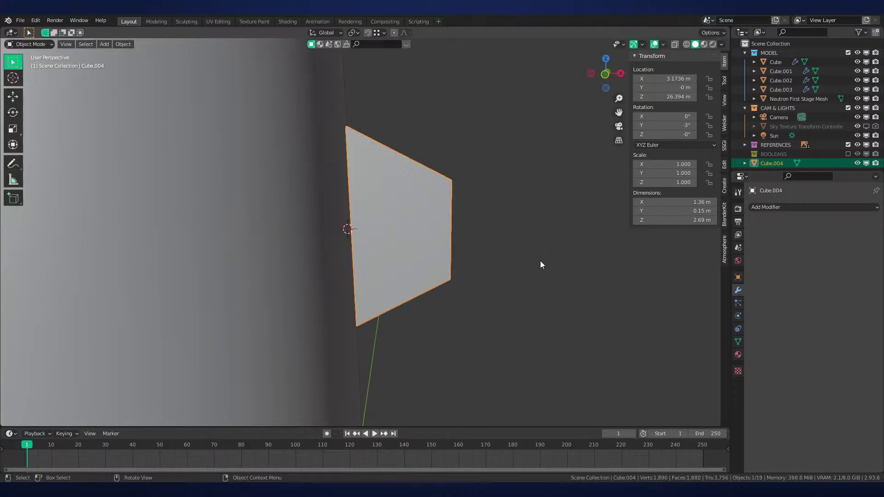
pyautogui.press('r')
pyautogui.press('x')
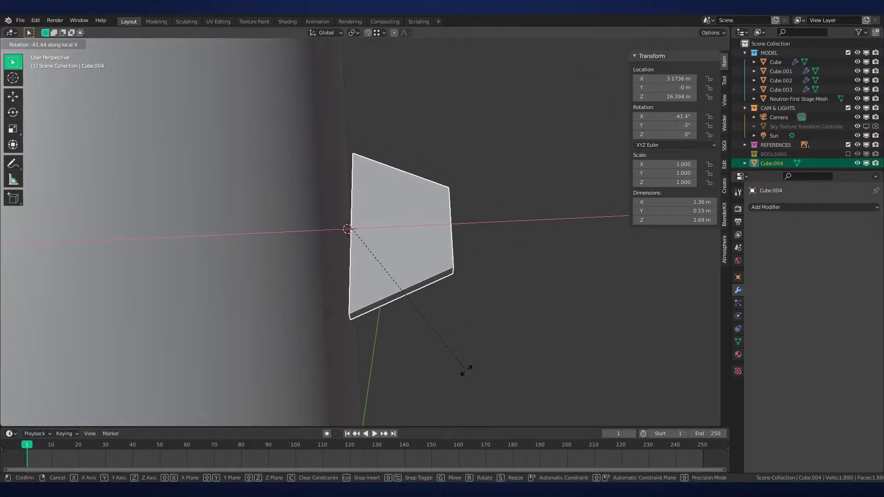
pyautogui.click(463, 371)
pyautogui.press('KP_1')
pyautogui.hotkey('ctrl', 'z')
pyautogui.press('r')
pyautogui.press('x')
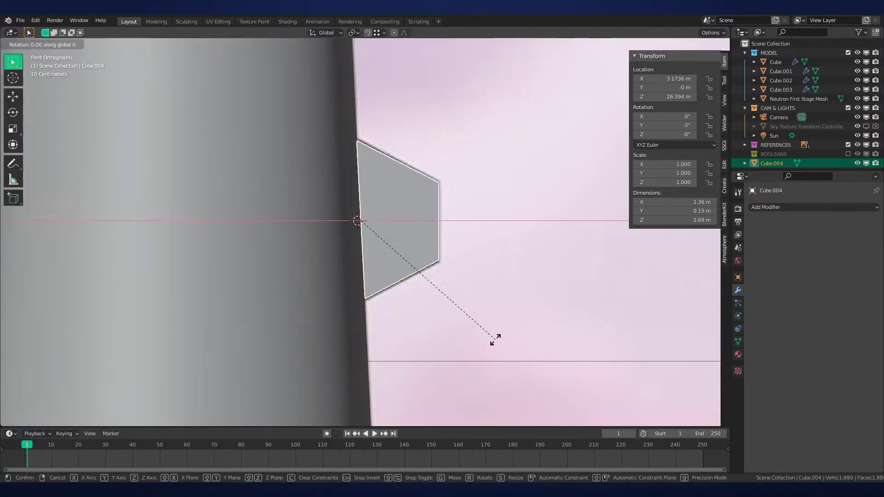
pyautogui.press('x')
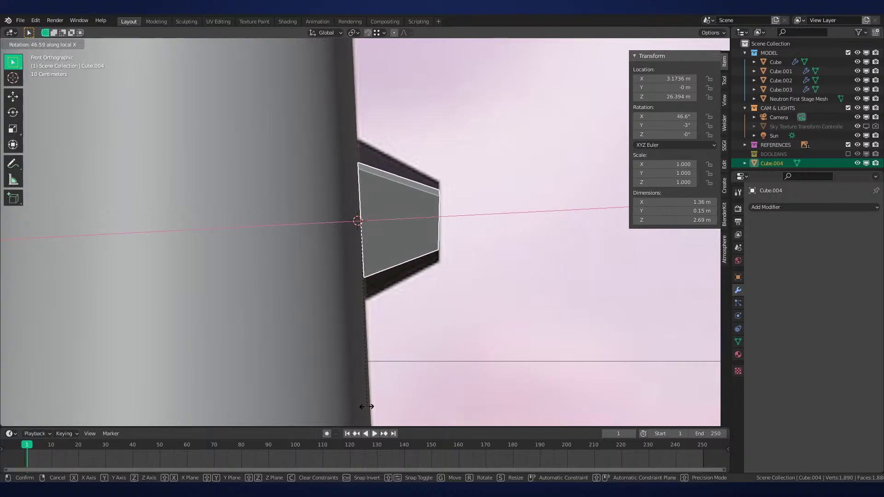
pyautogui.rightClick(467, 319)
pyautogui.scroll(3, 466, 319)
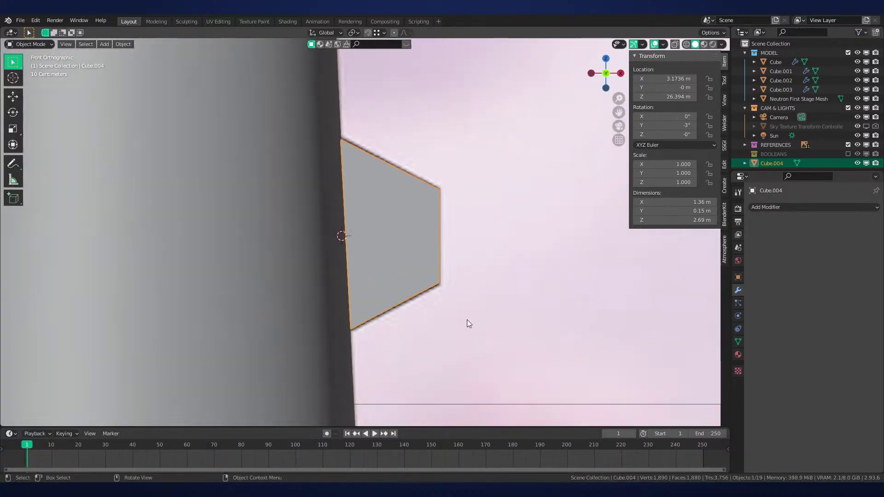
# Add a loop cut across the fin's upper part with factor -0.667, then slide its inner end down along the hull by factor 0.201
pyautogui.hotkey('shift', 'z')
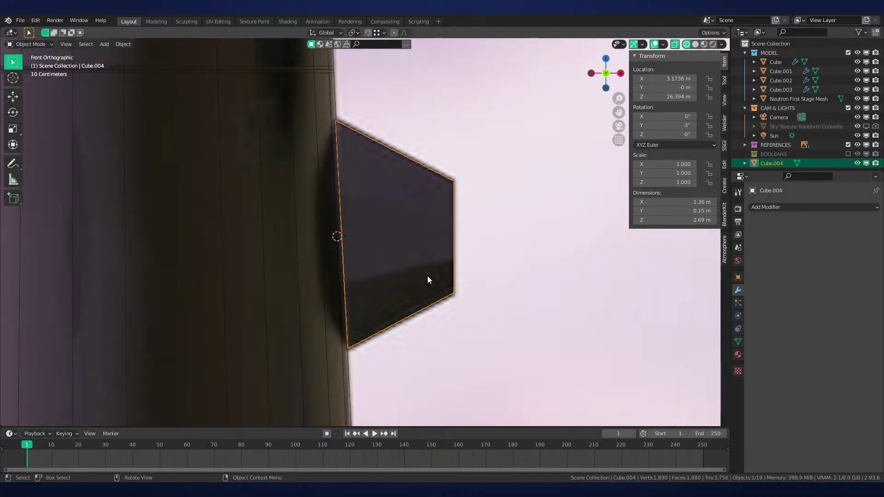
pyautogui.press('Tab')
pyautogui.scroll(2, 442, 223)
pyautogui.click(503, 216)
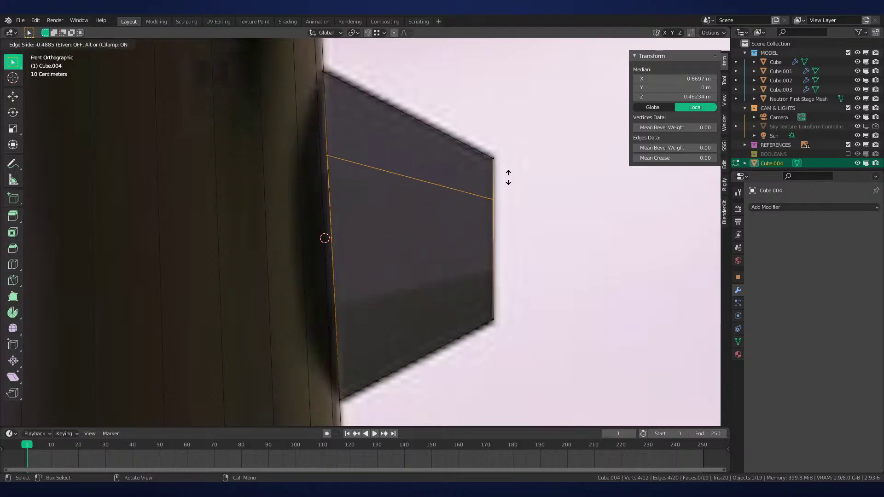
pyautogui.click(513, 164)
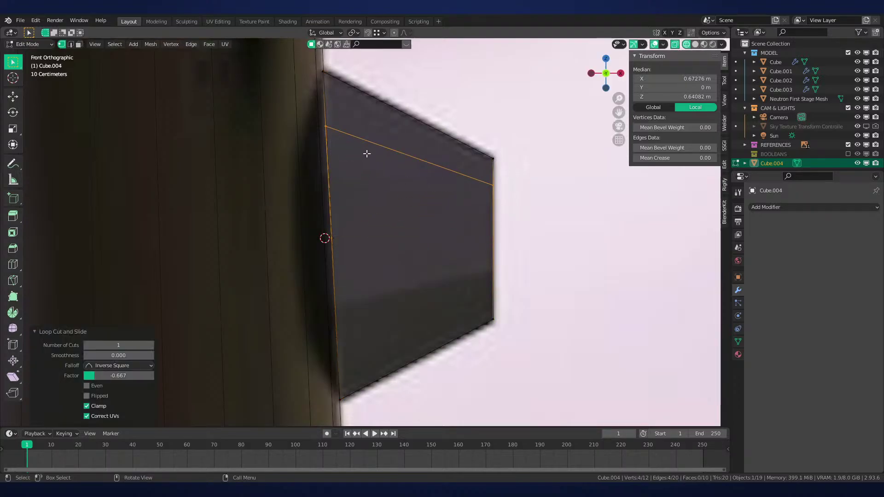
pyautogui.moveTo(358, 115); pyautogui.dragTo(304, 144)
pyautogui.press('g')
pyautogui.press('g')
pyautogui.click(275, 189)
# Add a second loop cut across the fin's lower part and slide its outer end slightly down to follow the reference's shading line
pyautogui.hotkey('ctrl', 'r')
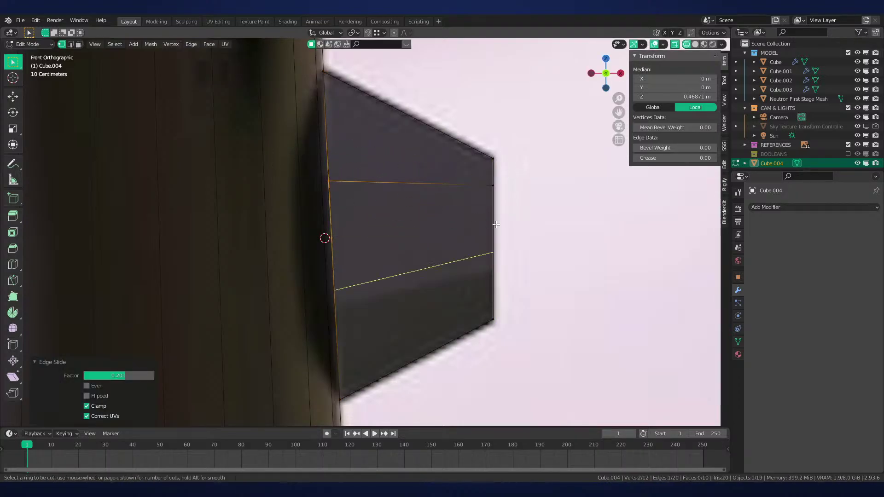
pyautogui.click(495, 226)
pyautogui.click(493, 235)
pyautogui.moveTo(469, 244); pyautogui.dragTo(525, 274)
pyautogui.press('g')
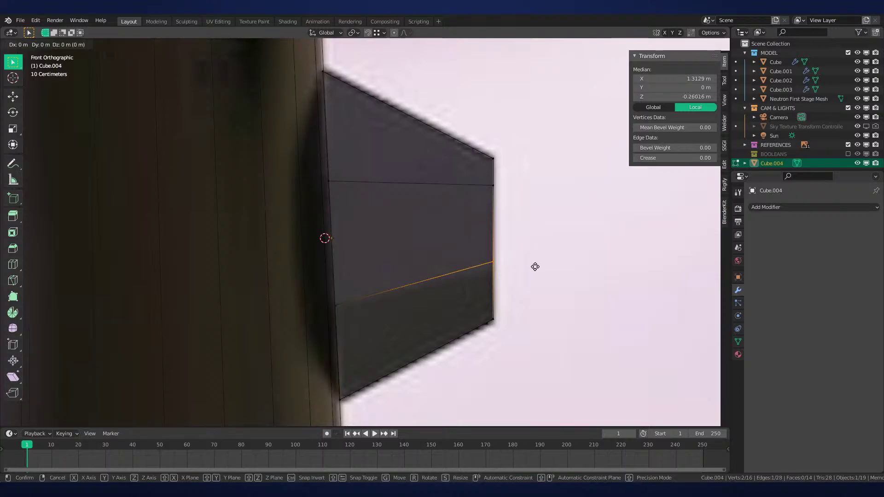
pyautogui.press('g')
pyautogui.click(536, 272)
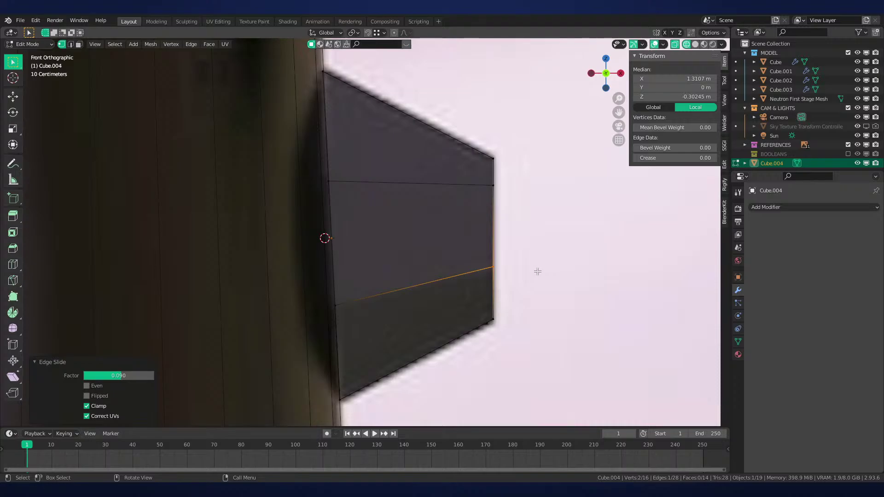
# Examine the rocket's large base fins for their tapered shape and Bevel settings
pyautogui.scroll(-13, 537, 251)
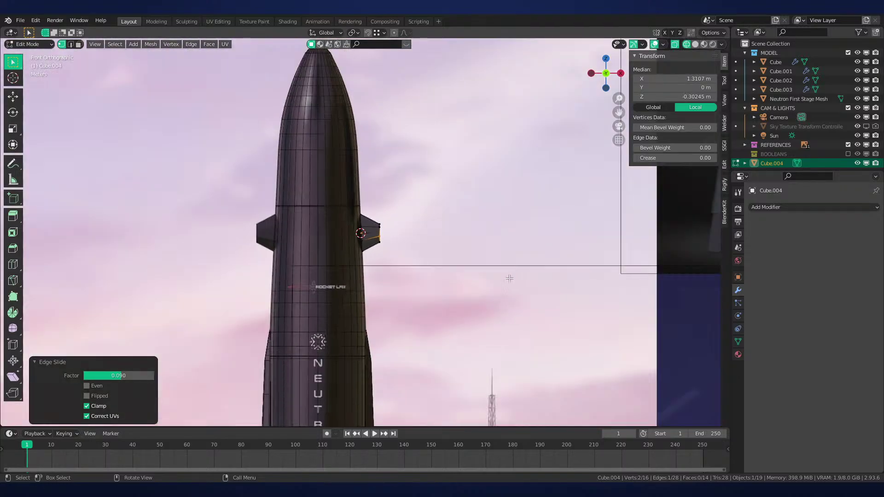
pyautogui.keyDown('shift'); pyautogui.moveTo(456, 322); pyautogui.dragTo(464, 217, button='middle'); pyautogui.keyUp('shift')
pyautogui.press('Tab')
pyautogui.moveTo(402, 263)
pyautogui.mouseDown(button='middle')
pyautogui.moveTo(386, 292)
pyautogui.moveTo(408, 317)
pyautogui.moveTo(330, 368)
pyautogui.moveTo(393, 342)
pyautogui.moveTo(518, 339)
pyautogui.moveTo(497, 311)
pyautogui.moveTo(462, 340)
pyautogui.moveTo(421, 333)
pyautogui.moveTo(370, 300)
pyautogui.mouseUp(button='middle')
pyautogui.hotkey('shift', 'z')
pyautogui.click(372, 323)
pyautogui.click(330, 368)
pyautogui.click(371, 298)
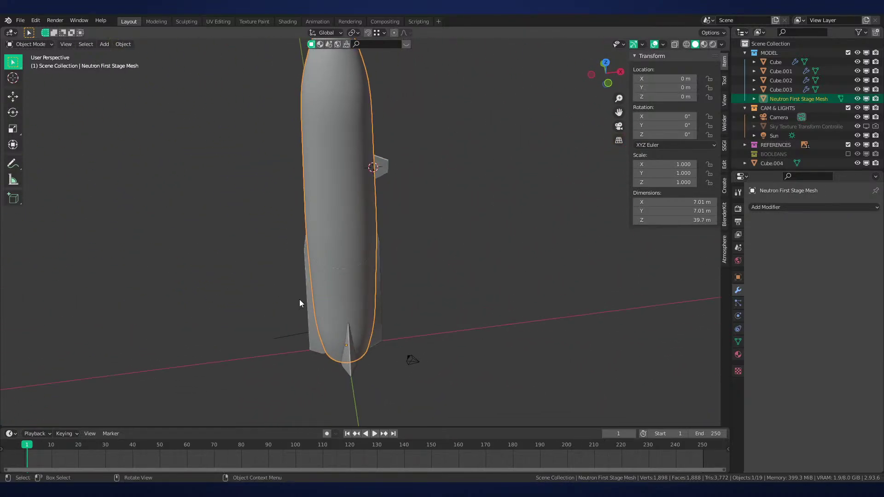
pyautogui.click(305, 294)
pyautogui.rightClick(305, 294)
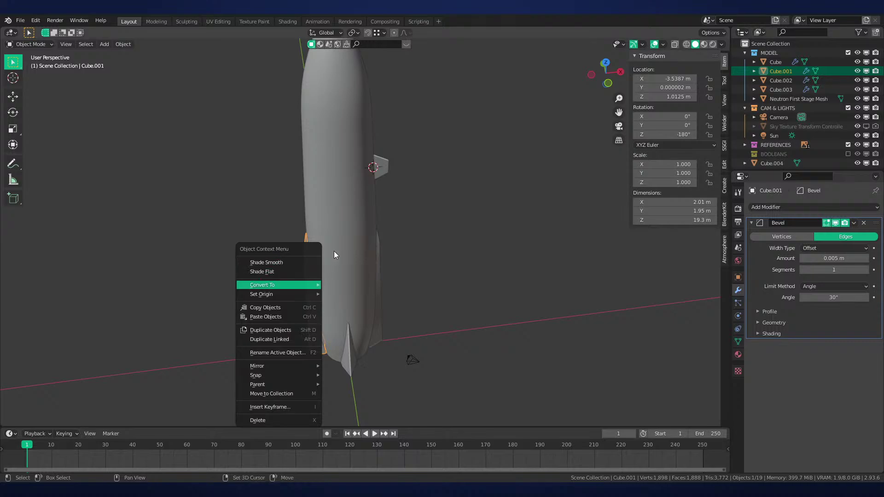
pyautogui.scroll(3, 363, 289)
pyautogui.keyDown('shift'); pyautogui.moveTo(364, 289); pyautogui.dragTo(396, 245, button='middle'); pyautogui.keyUp('shift')
pyautogui.moveTo(503, 247); pyautogui.dragTo(353, 258, button='middle')
pyautogui.hotkey('alt', 'a')
pyautogui.scroll(3, 341, 278)
pyautogui.click(315, 309)
pyautogui.scroll(-1, 315, 309)
pyautogui.hotkey('alt', 'a')
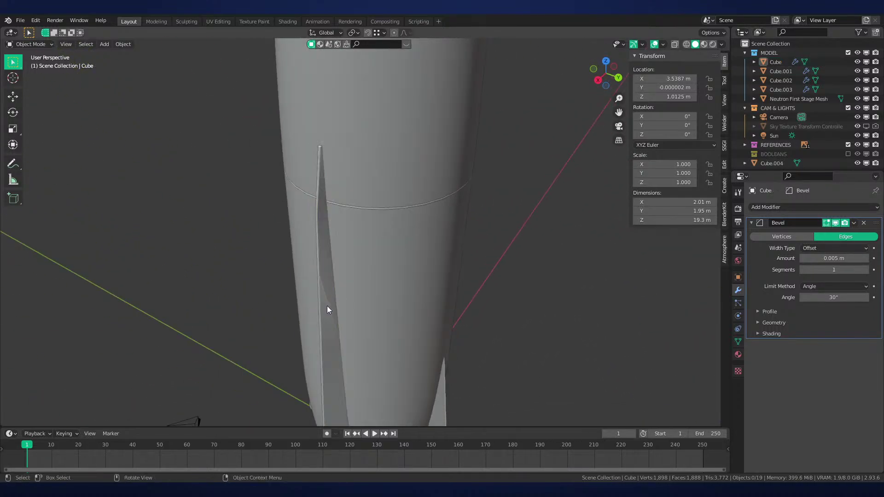
pyautogui.moveTo(327, 305)
pyautogui.mouseDown(button='middle')
pyautogui.moveTo(454, 318)
pyautogui.moveTo(476, 233)
pyautogui.moveTo(493, 281)
pyautogui.moveTo(410, 263)
pyautogui.moveTo(421, 261)
pyautogui.moveTo(432, 231)
pyautogui.moveTo(385, 236)
pyautogui.moveTo(335, 341)
pyautogui.mouseUp(button='middle')
# Taper the small upper fin by scaling its slanted top and bottom faces to about 0.3 along Y
pyautogui.click(431, 231)
pyautogui.press('KP_1')
pyautogui.scroll(3, 354, 287)
pyautogui.hotkey('shift', 'z')
pyautogui.scroll(1, 438, 275)
pyautogui.moveTo(354, 286)
pyautogui.keyDown('shift'); pyautogui.mouseDown(button='middle')
pyautogui.moveTo(438, 275)
pyautogui.moveTo(354, 278)
pyautogui.mouseUp(button='middle'); pyautogui.keyUp('shift')
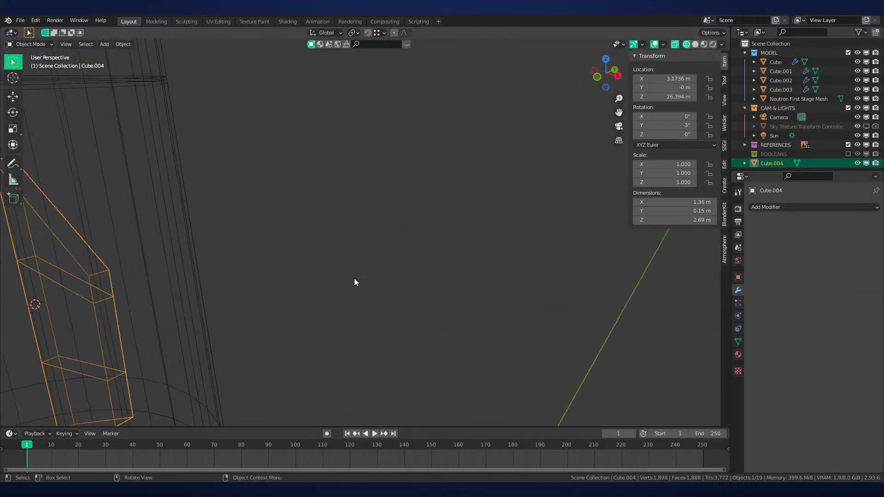
pyautogui.hotkey('shift', 'z')
pyautogui.moveTo(207, 298)
pyautogui.keyDown('shift'); pyautogui.mouseDown(button='middle')
pyautogui.moveTo(293, 251)
pyautogui.moveTo(350, 288)
pyautogui.mouseUp(button='middle'); pyautogui.keyUp('shift')
pyautogui.press('Tab')
pyautogui.press('3')
pyautogui.click(260, 237)
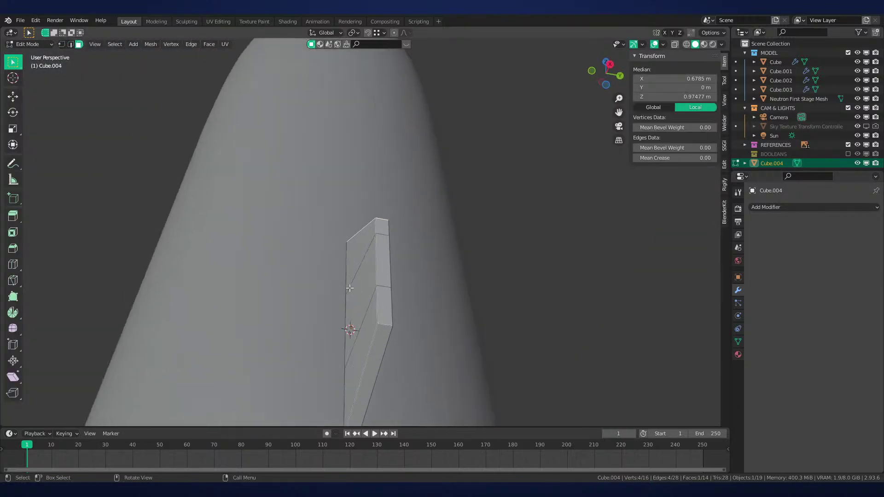
pyautogui.moveTo(410, 342); pyautogui.dragTo(416, 248, button='middle')
pyautogui.press('s')
pyautogui.press('y')
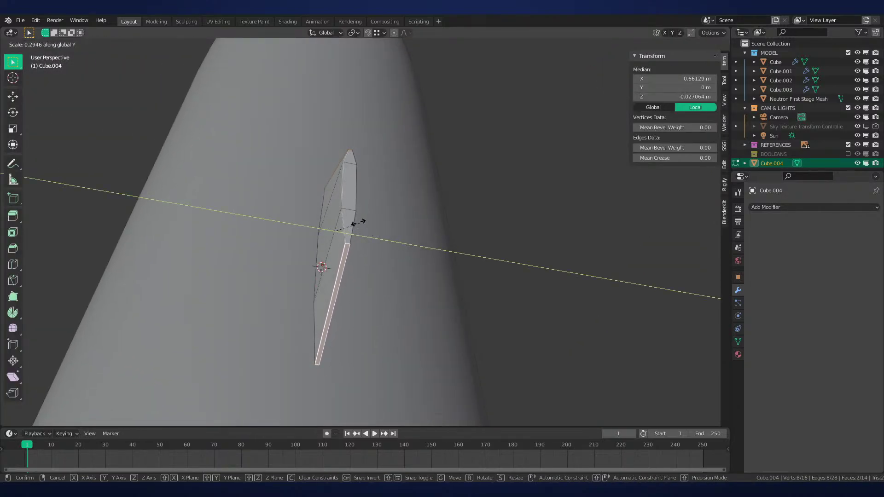
pyautogui.click(363, 222)
# Narrow the fin's outer vertical face along Y, then adjust the width of its top and bottom corner edges along Y
pyautogui.moveTo(382, 216); pyautogui.dragTo(379, 304, button='middle')
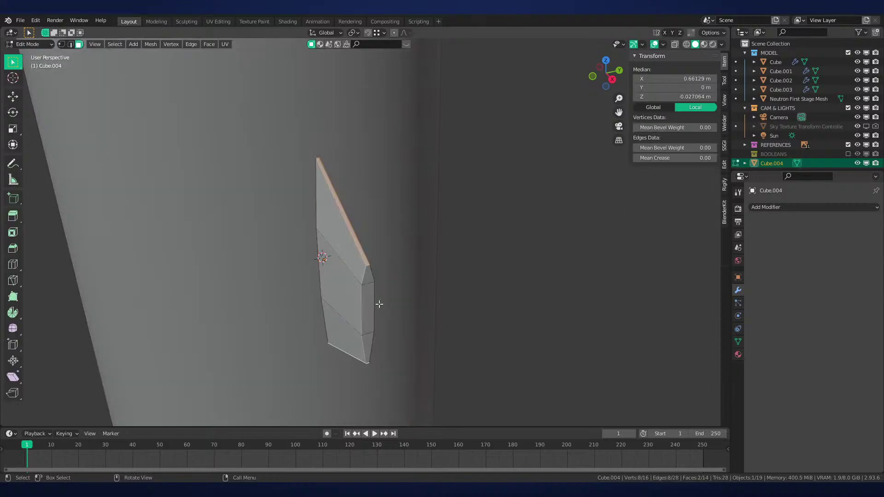
pyautogui.click(368, 306)
pyautogui.press('s')
pyautogui.press('y')
pyautogui.click(407, 297)
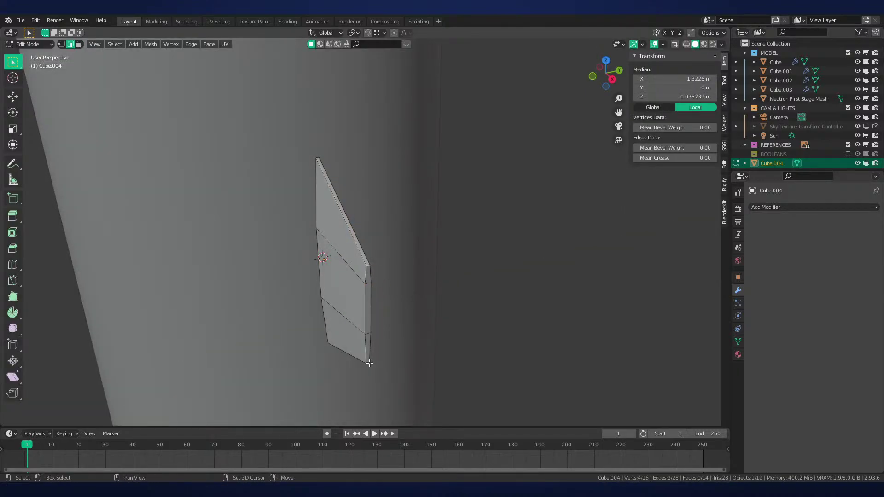
pyautogui.press('s')
pyautogui.press('y')
pyautogui.click(451, 331)
pyautogui.press('Tab')
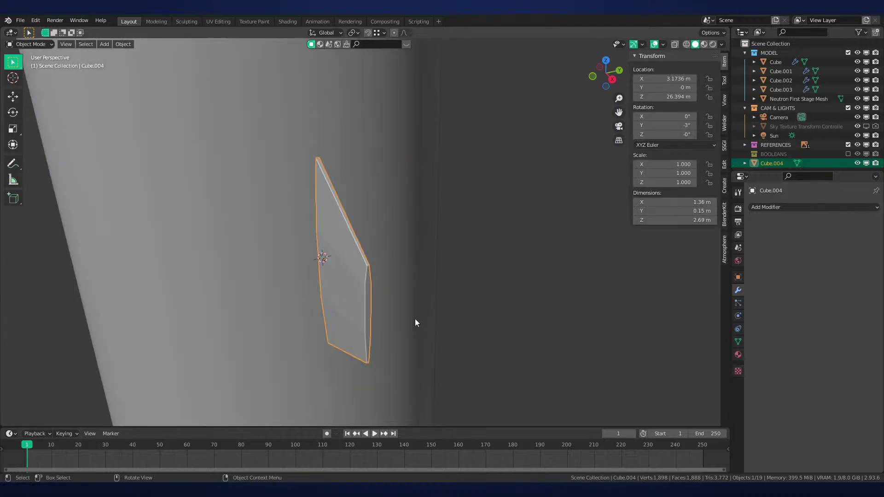
# Compare the fin's outline and crease lines with the reference image in the front wireframe view
pyautogui.moveTo(414, 322); pyautogui.dragTo(483, 346, button='middle')
pyautogui.press('KP_1')
pyautogui.press('z')
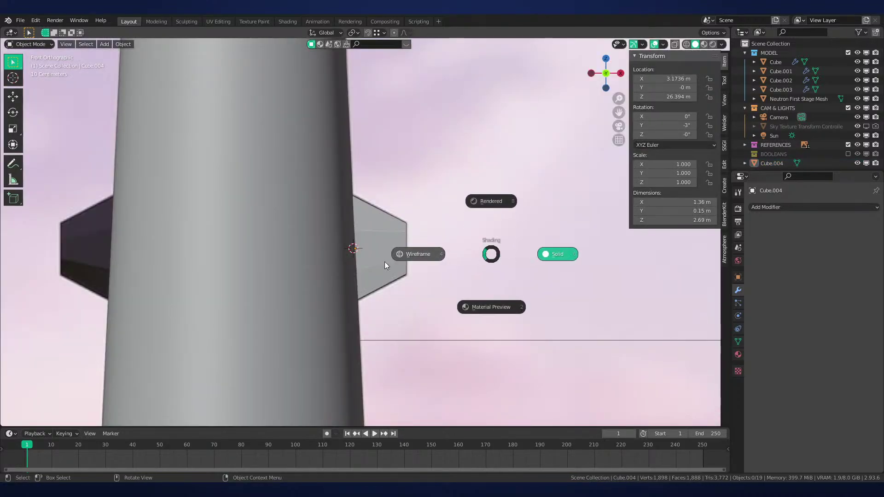
pyautogui.click(385, 262)
pyautogui.scroll(4, 387, 262)
pyautogui.keyDown('shift'); pyautogui.moveTo(433, 283); pyautogui.dragTo(393, 266, button='middle'); pyautogui.keyUp('shift')
pyautogui.scroll(2, 392, 266)
pyautogui.press('z')
pyautogui.click(443, 267)
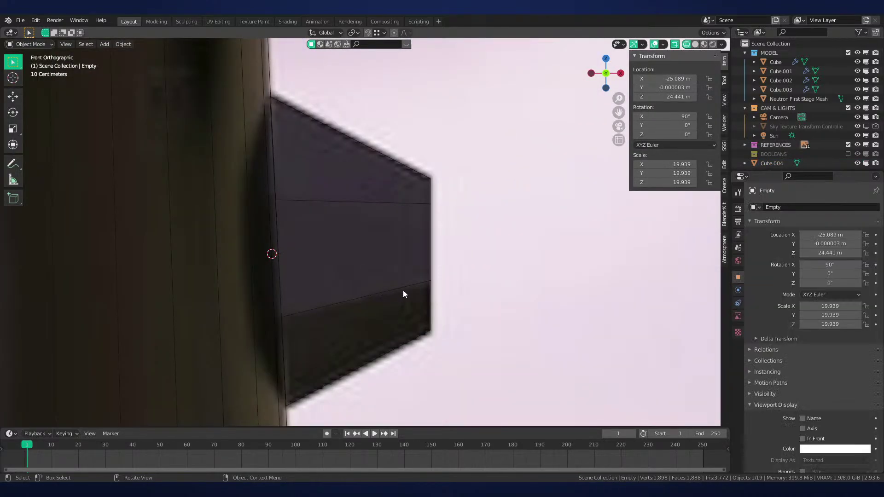
pyautogui.click(407, 290)
pyautogui.scroll(-3, 405, 285)
pyautogui.moveTo(402, 279)
pyautogui.mouseDown(button='middle')
pyautogui.moveTo(416, 285)
pyautogui.moveTo(364, 270)
pyautogui.moveTo(410, 254)
pyautogui.moveTo(446, 283)
pyautogui.mouseUp(button='middle')
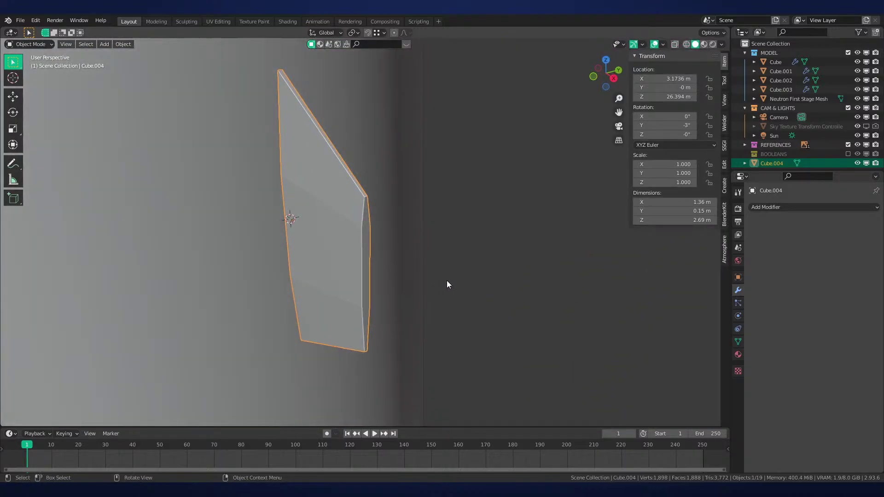
# Add a Bevel modifier to the small upper fin with an amount of 0.005 m
pyautogui.click(771, 208)
pyautogui.click(700, 242)
pyautogui.scroll(3, 496, 223)
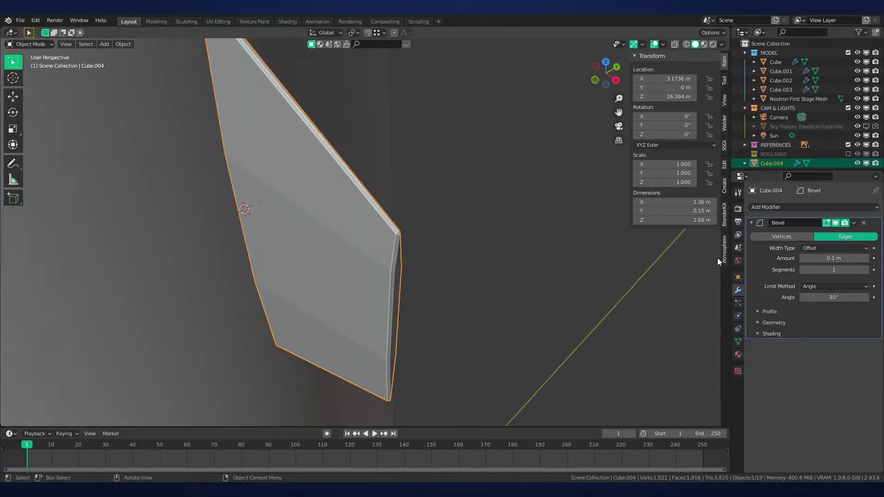
pyautogui.click(824, 258)
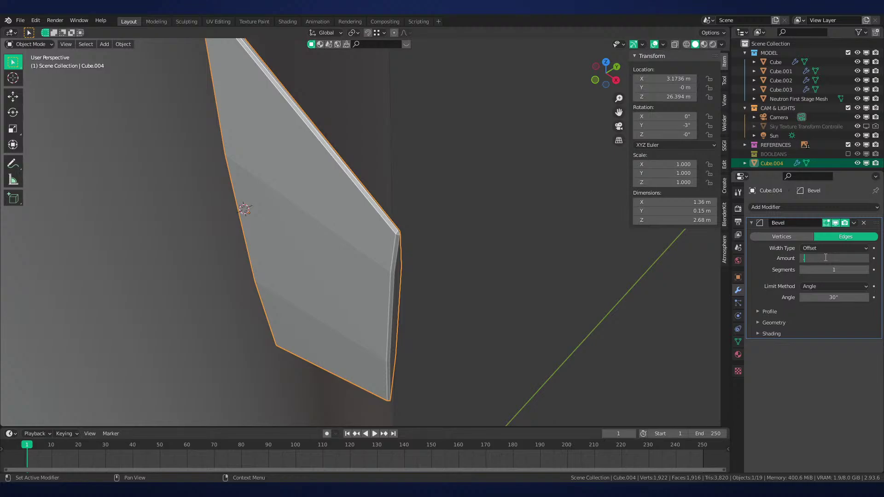
pyautogui.write('.001')
pyautogui.press('Return')
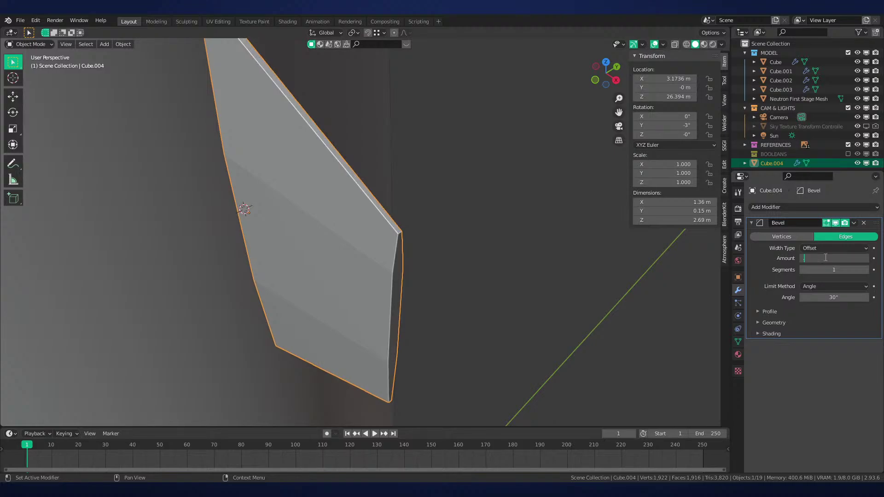
# Shade the small upper fin smooth and enable Auto Smooth at 30°
pyautogui.rightClick(414, 258)
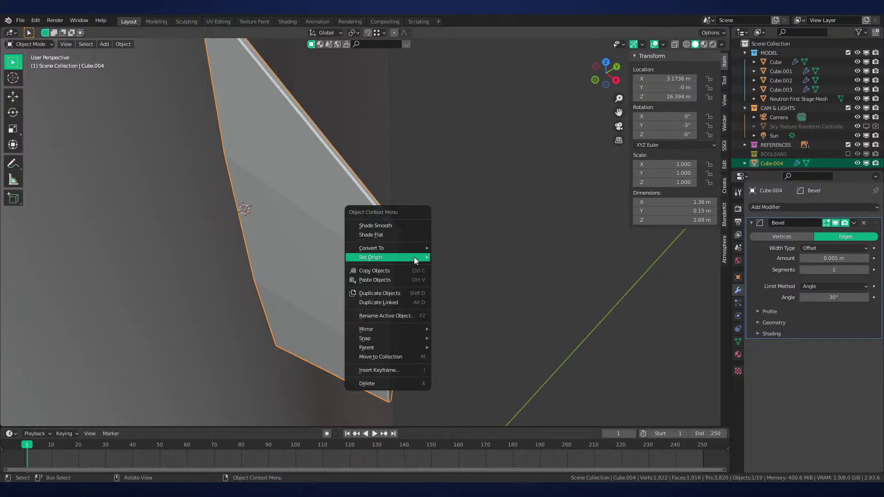
pyautogui.click(412, 234)
pyautogui.rightClick(399, 226)
pyautogui.click(384, 217)
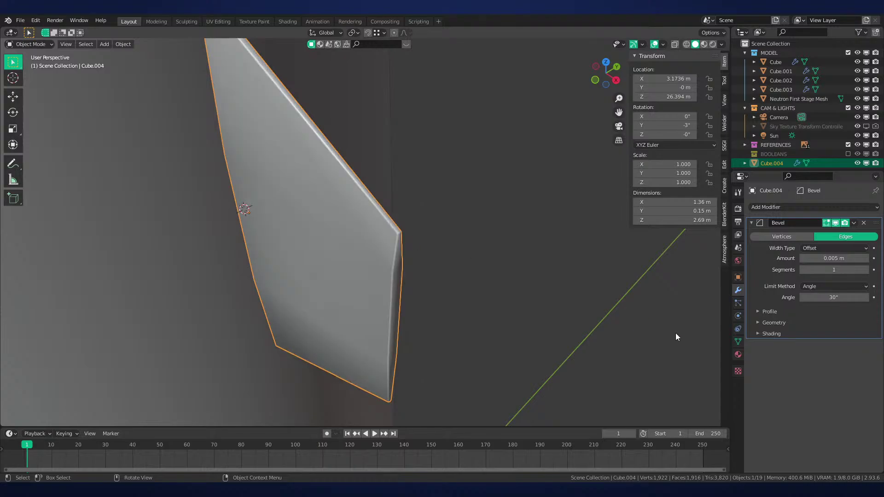
pyautogui.click(738, 341)
pyautogui.click(802, 378)
# Mark the two crease edge loops running across the small upper fin as sharp
pyautogui.moveTo(506, 322); pyautogui.dragTo(375, 254, button='middle')
pyautogui.click(445, 276)
pyautogui.click(374, 254)
pyautogui.press('Tab')
pyautogui.keyDown('alt'); pyautogui.click(368, 185); pyautogui.keyUp('alt')
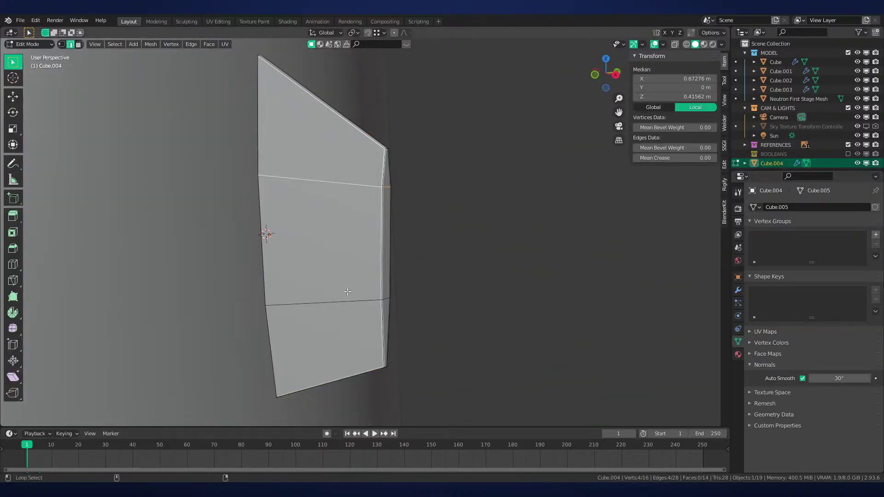
pyautogui.rightClick(520, 316)
pyautogui.click(519, 315)
pyautogui.press('Tab')
# Bevel the small upper fin's two sharp crease loops into narrow strips and check them from the front
pyautogui.moveTo(518, 314); pyautogui.dragTo(407, 272, button='middle')
pyautogui.press('Tab')
pyautogui.hotkey('ctrl', 'b')
pyautogui.click(501, 292)
pyautogui.press('Tab')
pyautogui.scroll(4, 446, 213)
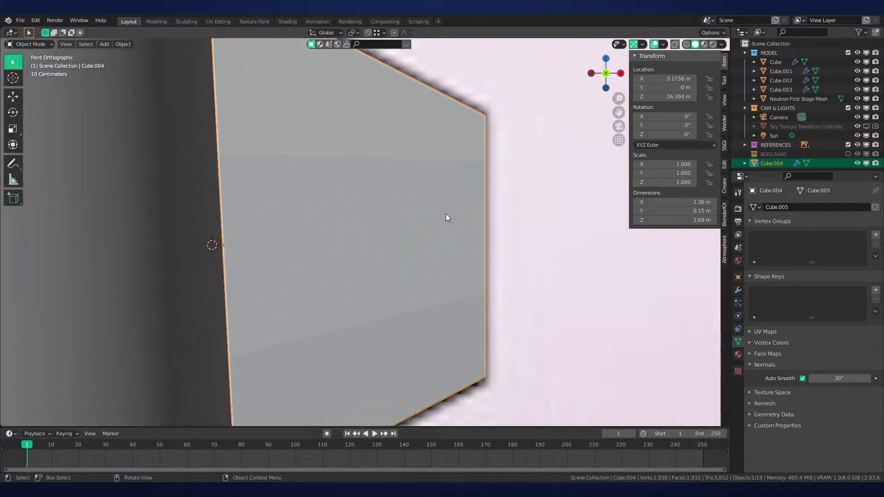
pyautogui.scroll(-3, 365, 232)
pyautogui.scroll(2, 433, 252)
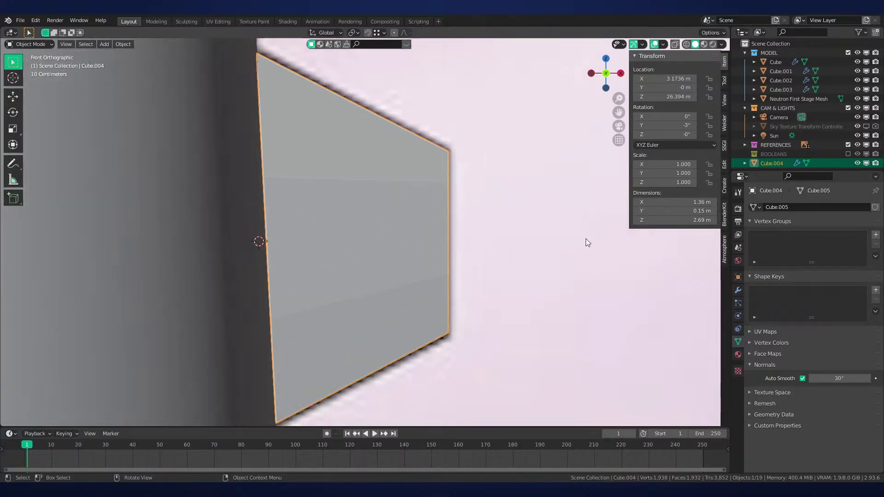
# Move the fin clear of the rocket body to compare it with the reference in wireframe, then undo the move
pyautogui.press('z')
pyautogui.press('g')
pyautogui.click(587, 254)
pyautogui.press('z')
pyautogui.press('z')
pyautogui.scroll(-3, 404, 262)
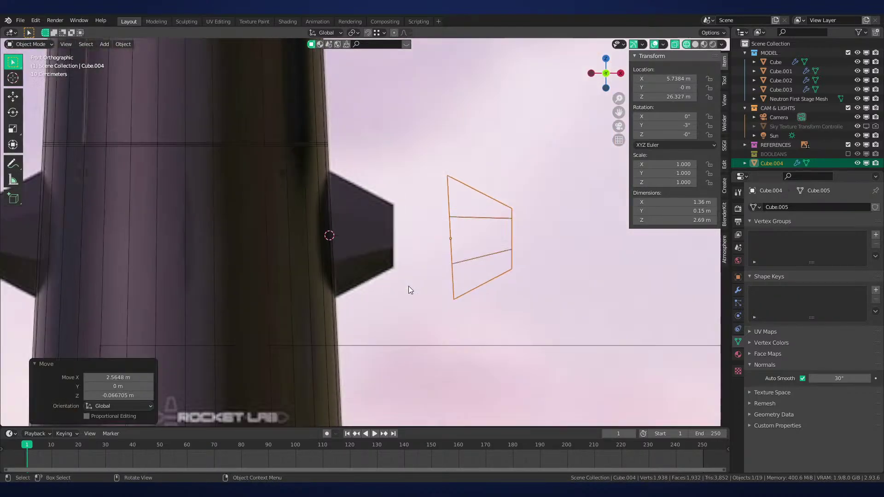
pyautogui.scroll(1, 409, 290)
pyautogui.scroll(-4, 370, 239)
pyautogui.keyDown('shift'); pyautogui.moveTo(310, 250); pyautogui.dragTo(435, 249, button='middle'); pyautogui.keyUp('shift')
pyautogui.scroll(4, 452, 249)
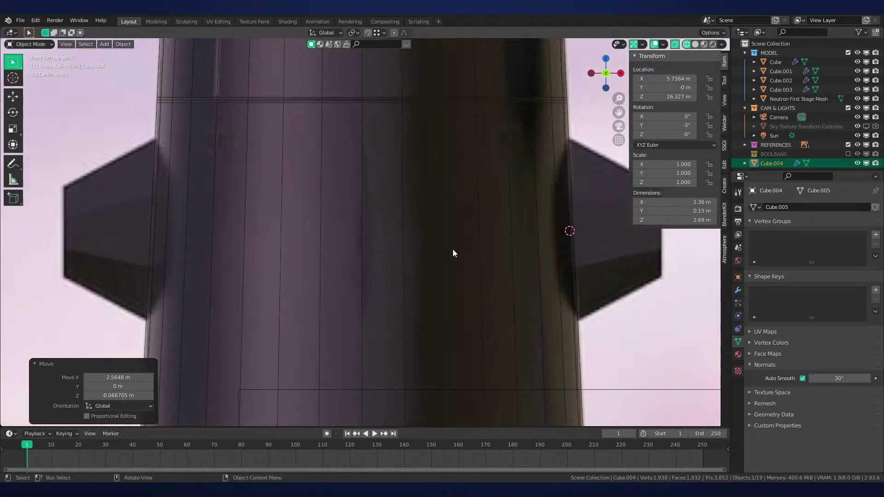
pyautogui.hotkey('ctrl', 'z')
# Reset the 3D cursor to the world origin and set the transform pivot point to the 3D Cursor
pyautogui.scroll(-4, 510, 250)
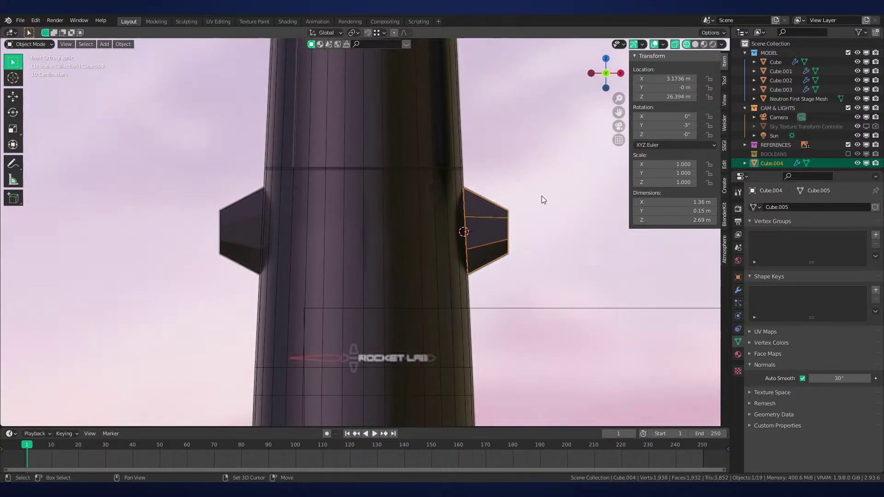
pyautogui.hotkey('shift', 'c')
pyautogui.press('KP_Decimal')
pyautogui.scroll(-7, 541, 195)
pyautogui.keyDown('shift'); pyautogui.moveTo(474, 199); pyautogui.dragTo(423, 228, button='middle'); pyautogui.keyUp('shift')
pyautogui.scroll(4, 422, 228)
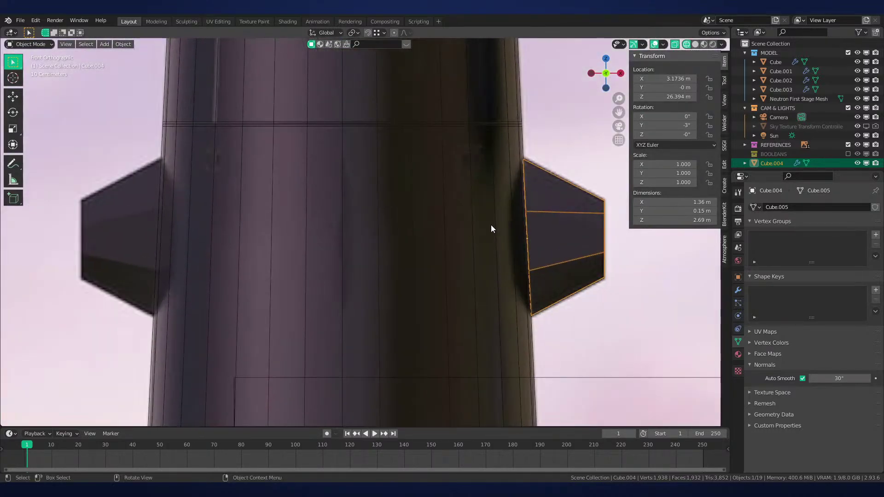
pyautogui.press('.')
pyautogui.click(581, 229)
# Place linked duplicates of the fin around the rocket body at 90° intervals about Z, starting with a 180° rotation
pyautogui.hotkey('alt', 'd')
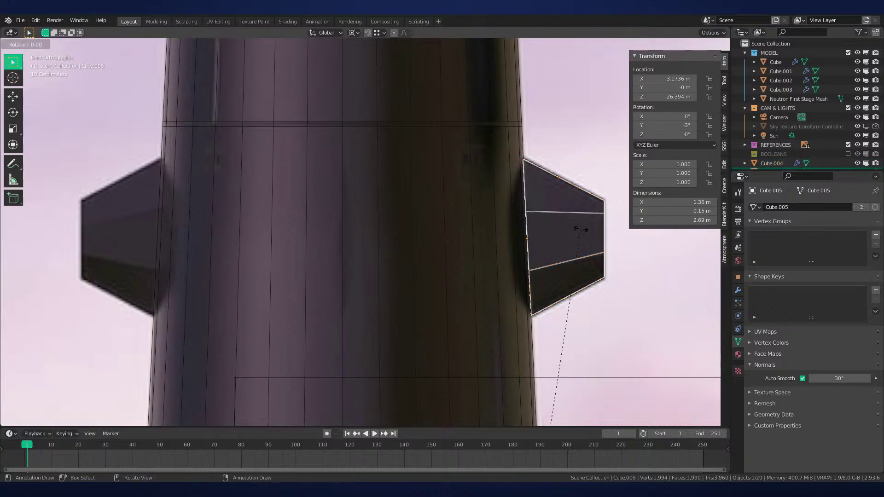
pyautogui.press('r')
pyautogui.press('z')
pyautogui.press('1')
pyautogui.press('8')
pyautogui.press('0')
pyautogui.press('Return')
pyautogui.click(453, 216)
# Compare the front-facing fin's thickness with the reference image in the front wireframe view
pyautogui.press('z')
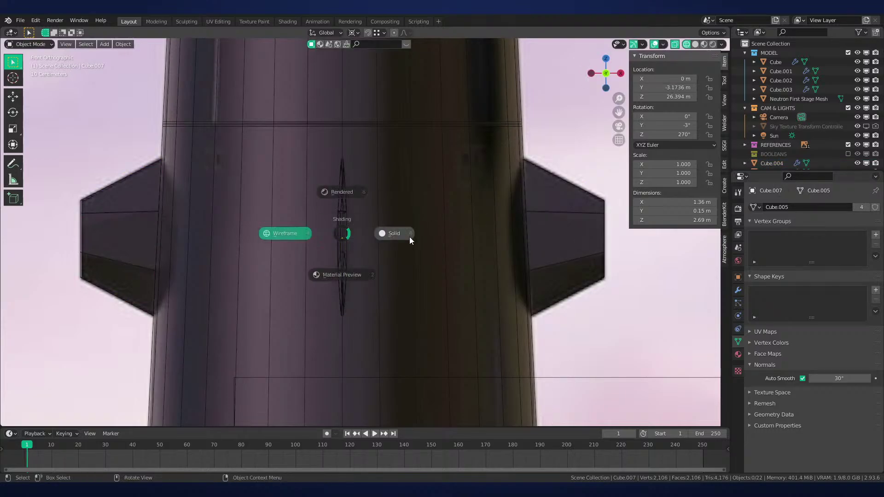
pyautogui.click(409, 236)
pyautogui.click(344, 229)
pyautogui.hotkey('shift', 'z')
pyautogui.scroll(5, 385, 252)
pyautogui.keyDown('shift'); pyautogui.moveTo(386, 251); pyautogui.dragTo(491, 237, button='middle'); pyautogui.keyUp('shift')
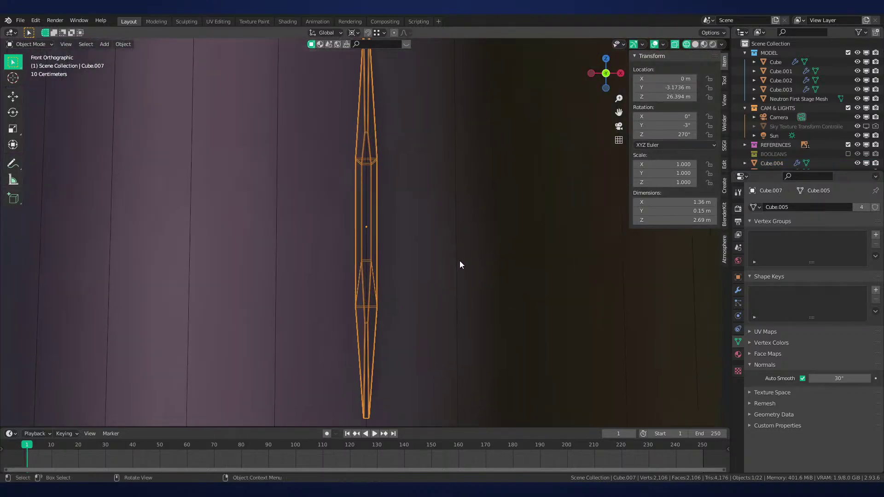
pyautogui.scroll(-3, 460, 261)
pyautogui.press('g')
pyautogui.rightClick(534, 241)
pyautogui.press('g')
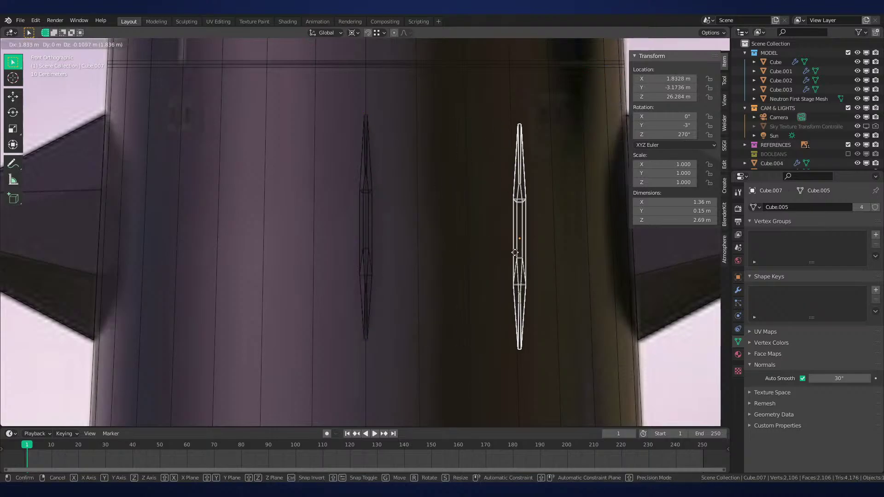
pyautogui.rightClick(527, 251)
# Collapse the narrow bevel strips on the front-facing fin back into single crease edges
pyautogui.press('z')
pyautogui.click(488, 253)
pyautogui.moveTo(382, 254)
pyautogui.mouseDown(button='middle')
pyautogui.moveTo(360, 263)
pyautogui.moveTo(256, 168)
pyautogui.mouseUp(button='middle')
pyautogui.press('Tab')
pyautogui.scroll(8, 350, 250)
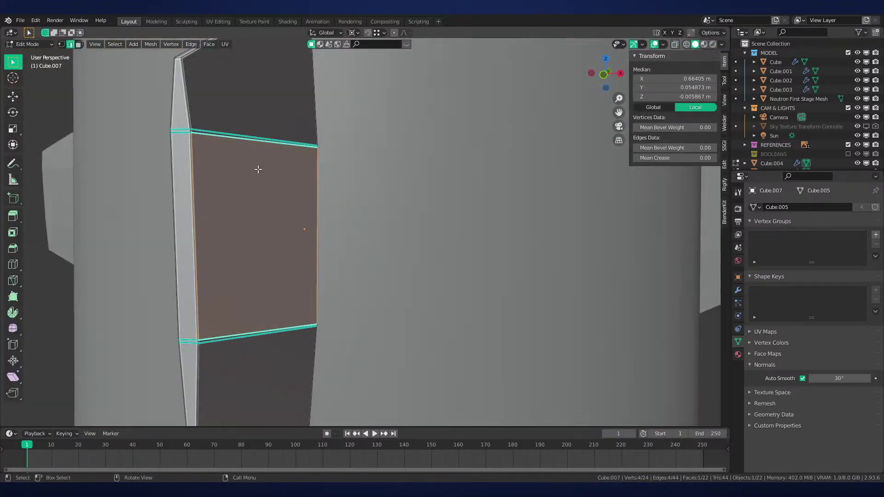
pyautogui.press('2')
pyautogui.rightClick(346, 323)
pyautogui.click(350, 323)
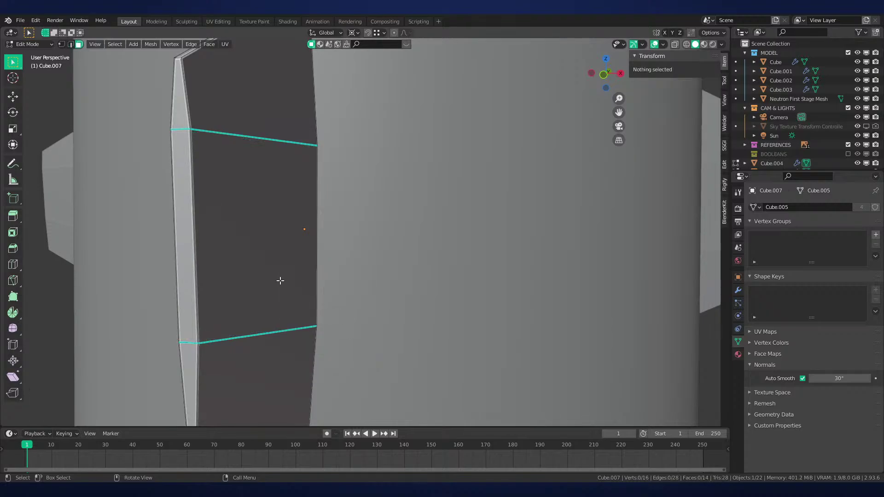
# Thicken the fin's middle section by scaling its two side faces along X by about 1.23
pyautogui.moveTo(278, 280); pyautogui.dragTo(314, 267, button='middle')
pyautogui.press('KP_1')
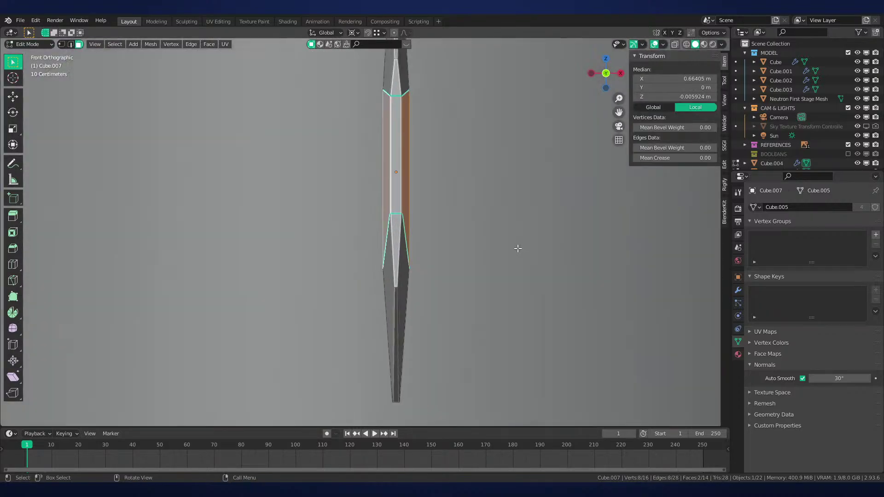
pyautogui.hotkey('alt', 'z')
pyautogui.press('s')
pyautogui.press('x')
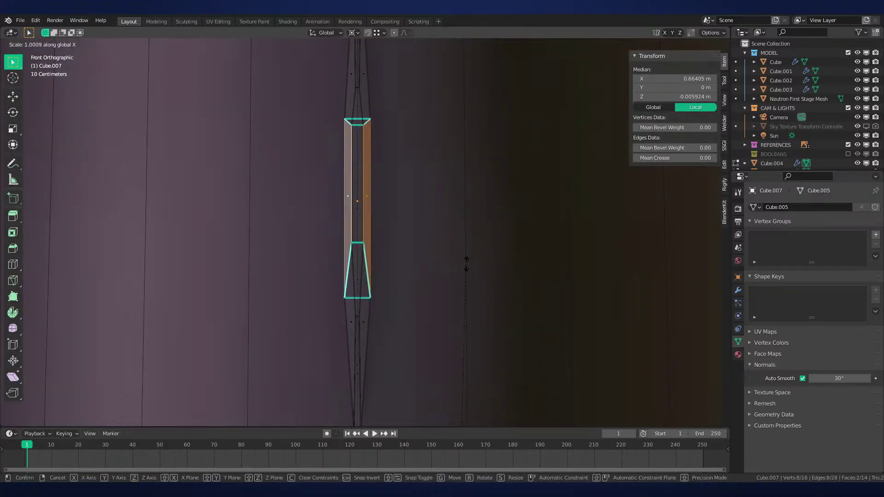
pyautogui.click(470, 141)
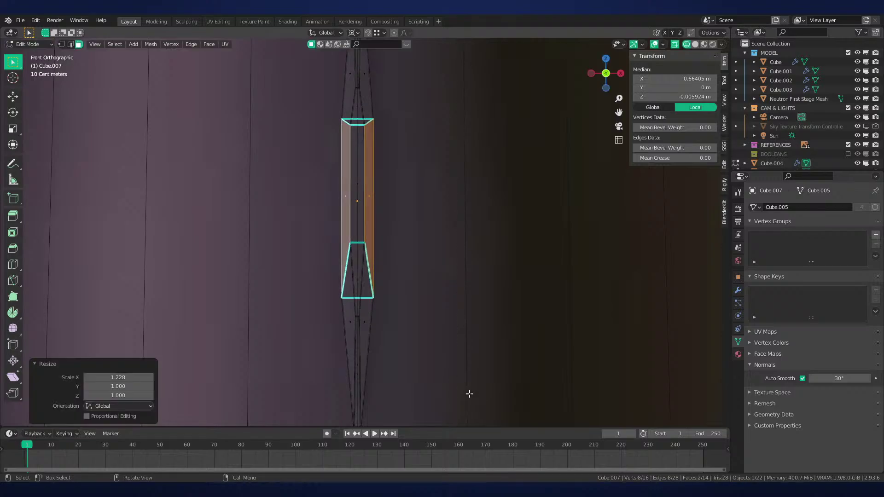
# Inspect the thickened front-facing fin from several angles in rendered shading
pyautogui.hotkey('alt', 'z')
pyautogui.scroll(-6, 485, 325)
pyautogui.press('Tab')
pyautogui.moveTo(410, 263)
pyautogui.mouseDown(button='middle')
pyautogui.moveTo(443, 275)
pyautogui.moveTo(374, 277)
pyautogui.moveTo(396, 325)
pyautogui.mouseUp(button='middle')
pyautogui.press('z')
pyautogui.click(402, 241)
pyautogui.moveTo(402, 242)
pyautogui.mouseDown(button='middle')
pyautogui.moveTo(417, 294)
pyautogui.moveTo(359, 289)
pyautogui.moveTo(503, 291)
pyautogui.moveTo(525, 298)
pyautogui.moveTo(530, 318)
pyautogui.moveTo(519, 331)
pyautogui.moveTo(399, 345)
pyautogui.moveTo(533, 336)
pyautogui.moveTo(392, 307)
pyautogui.moveTo(385, 335)
pyautogui.moveTo(367, 329)
pyautogui.mouseUp(button='middle')
pyautogui.press('Tab')
pyautogui.press('Tab')
pyautogui.press('Tab')
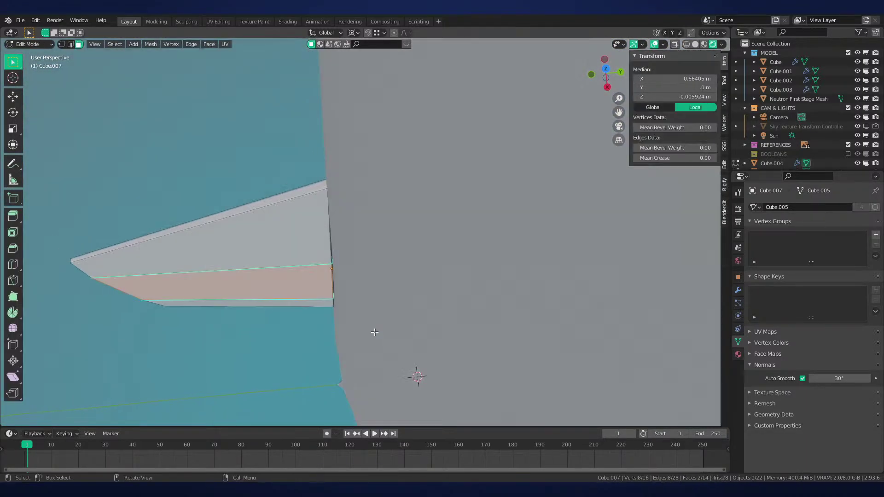
# Move the upper inner corner vertices of the small fin on the body's +X side about 0.014 m along local X
pyautogui.press('KP_1')
pyautogui.scroll(-2, 451, 240)
pyautogui.keyDown('shift'); pyautogui.moveTo(632, 239); pyautogui.dragTo(270, 275, button='middle'); pyautogui.keyUp('shift')
pyautogui.press('Tab')
pyautogui.click(425, 189)
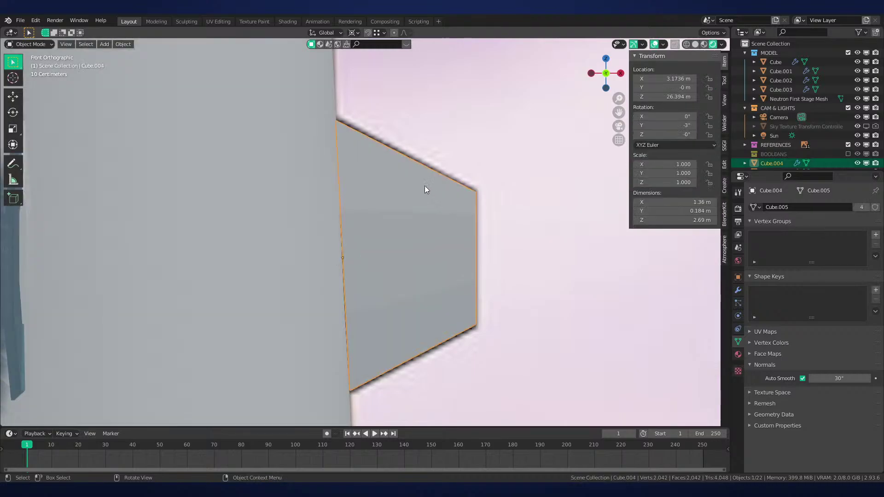
pyautogui.press('Tab')
pyautogui.scroll(2, 421, 184)
pyautogui.press('z')
pyautogui.click(370, 110)
pyautogui.moveTo(280, 95); pyautogui.dragTo(343, 51)
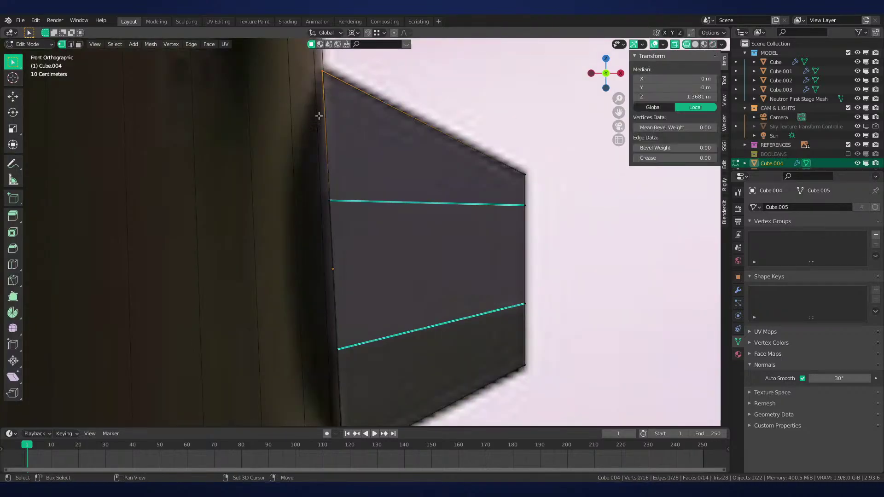
pyautogui.keyDown('shift'); pyautogui.moveTo(318, 114); pyautogui.dragTo(342, 262, button='middle'); pyautogui.keyUp('shift')
pyautogui.scroll(3, 342, 262)
pyautogui.press('z')
pyautogui.click(431, 248)
pyautogui.keyDown('shift'); pyautogui.moveTo(415, 249); pyautogui.dragTo(436, 200, button='middle'); pyautogui.keyUp('shift')
pyautogui.press('g')
pyautogui.press('z')
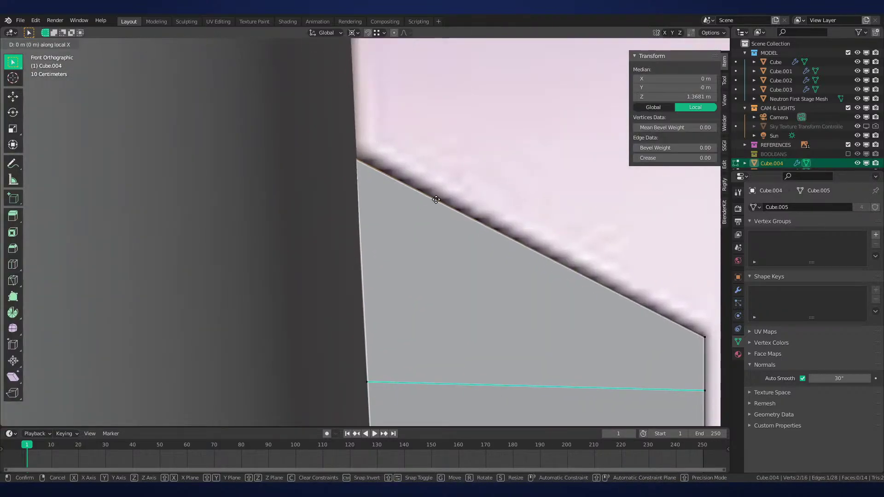
pyautogui.click(471, 195)
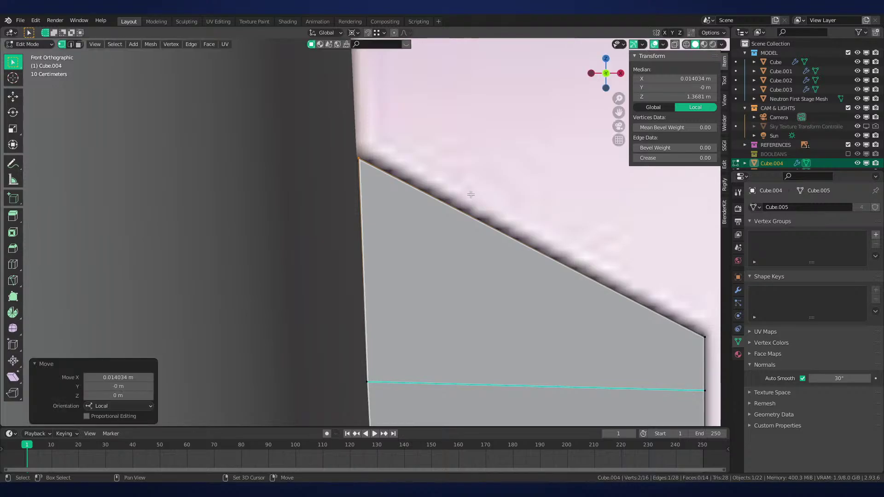
# Move the same fin's lower inner corner vertices about 0.008 m along local X
pyautogui.scroll(-4, 458, 339)
pyautogui.scroll(4, 446, 336)
pyautogui.keyDown('shift'); pyautogui.moveTo(457, 339); pyautogui.dragTo(448, 195, button='middle'); pyautogui.keyUp('shift')
pyautogui.moveTo(426, 272); pyautogui.dragTo(312, 327)
pyautogui.press('g')
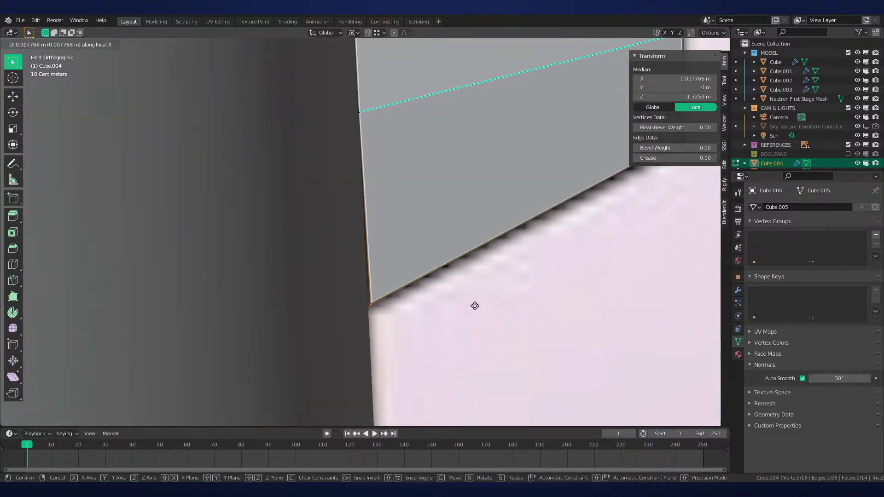
pyautogui.click(475, 305)
pyautogui.press('Tab')
# Inspect how the small upper fin sits against the rocket body
pyautogui.scroll(-3, 465, 300)
pyautogui.moveTo(461, 294); pyautogui.dragTo(454, 300, button='middle')
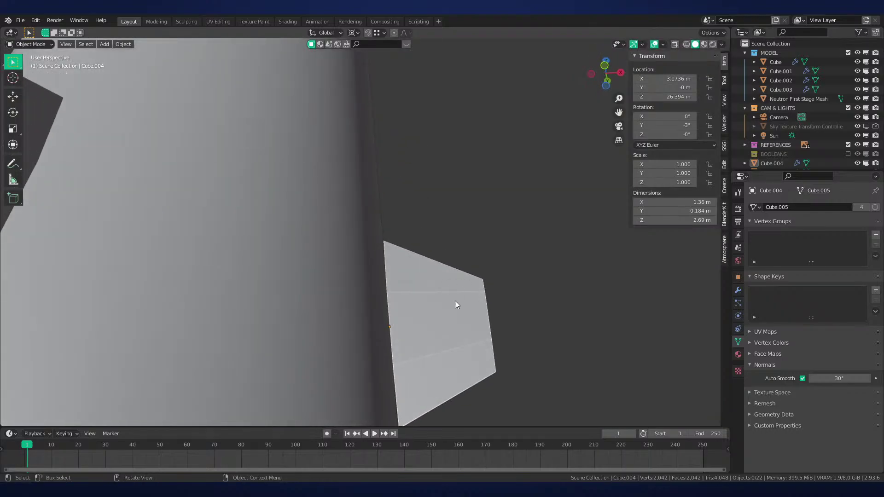
pyautogui.click(443, 322)
pyautogui.press('KP_Decimal')
pyautogui.hotkey('alt', 'a')
pyautogui.moveTo(379, 219); pyautogui.dragTo(429, 339, button='middle')
pyautogui.click(355, 265)
pyautogui.press('r')
pyautogui.press('x')
pyautogui.rightClick(460, 258)
# Switch the transform pivot point back from the 3D Cursor and save the file with nothing selected
pyautogui.press('.')
pyautogui.click(466, 211)
pyautogui.scroll(-6, 455, 239)
pyautogui.hotkey('alt', 'a')
pyautogui.scroll(-5, 408, 311)
pyautogui.scroll(-3, 408, 310)
pyautogui.hotkey('ctrl', 's')
# Compare the whole rocket's silhouette and fins with the reference image in the front view
pyautogui.moveTo(394, 236); pyautogui.dragTo(372, 274, button='middle')
pyautogui.scroll(5, 488, 295)
pyautogui.scroll(-6, 488, 294)
pyautogui.press('KP_1')
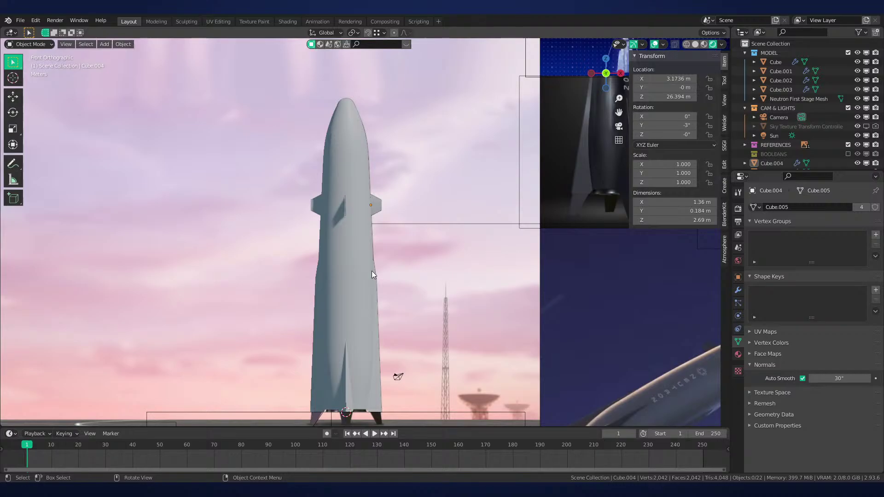
pyautogui.keyDown('shift'); pyautogui.moveTo(372, 270); pyautogui.dragTo(385, 260, button='middle'); pyautogui.keyUp('shift')
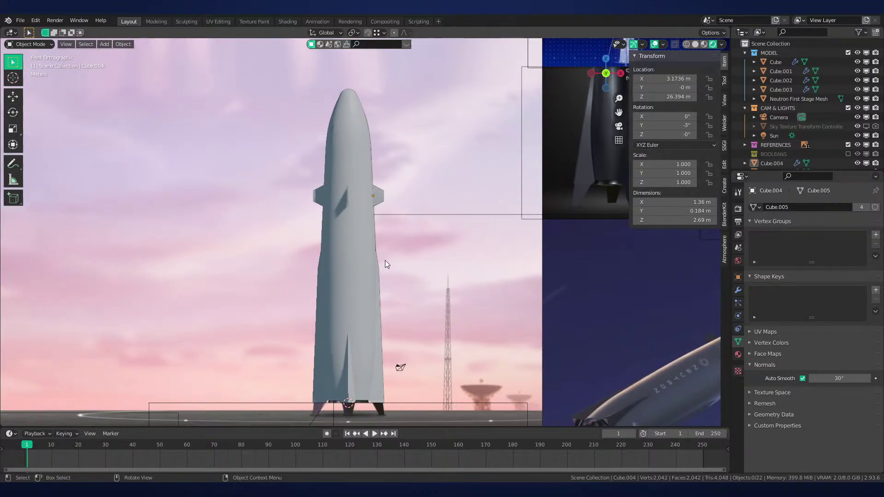
pyautogui.keyDown('shift'); pyautogui.moveTo(391, 258); pyautogui.dragTo(410, 235, button='middle'); pyautogui.keyUp('shift')
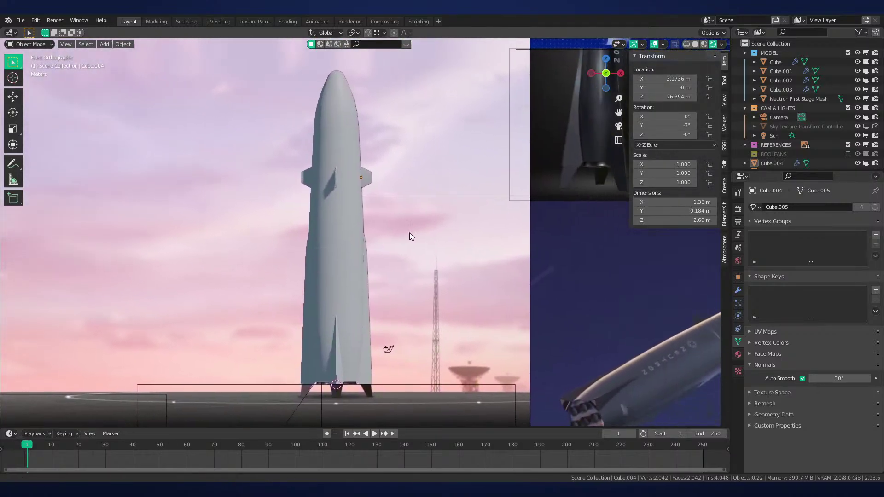
pyautogui.scroll(-2, 410, 235)
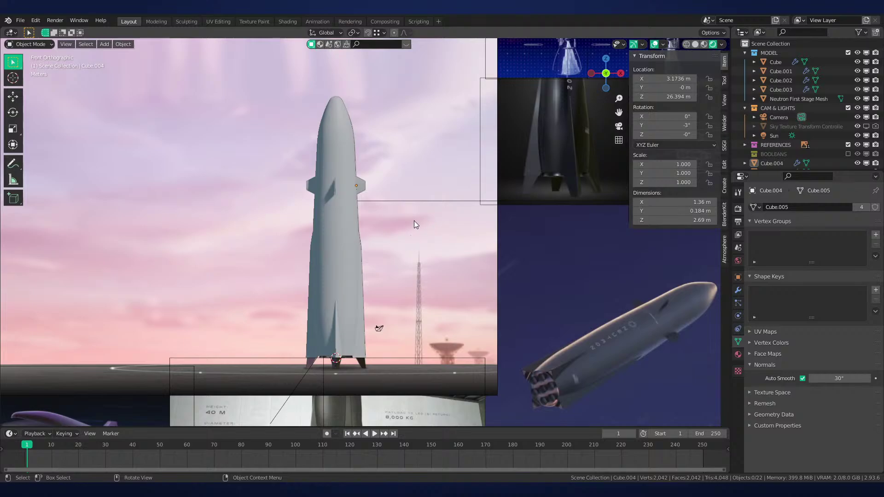
pyautogui.scroll(2, 413, 220)
# Check the lower fin's bottom-edge vertices against the landing leg in the reference, using the front wireframe view
pyautogui.scroll(8, 431, 255)
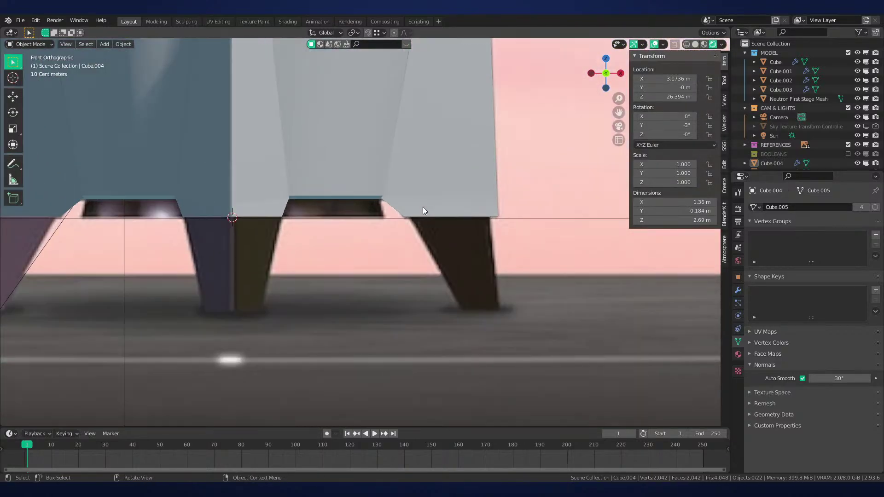
pyautogui.click(423, 207)
pyautogui.scroll(6, 438, 233)
pyautogui.press('Tab')
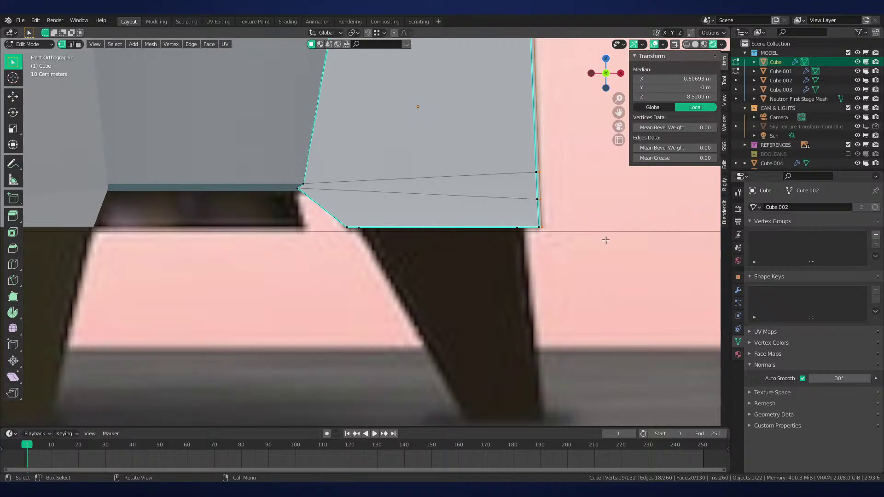
pyautogui.press('z')
pyautogui.click(506, 240)
pyautogui.moveTo(325, 199); pyautogui.dragTo(682, 249)
pyautogui.scroll(2, 598, 246)
pyautogui.keyDown('shift'); pyautogui.moveTo(610, 246); pyautogui.dragTo(499, 254, button='middle'); pyautogui.keyUp('shift')
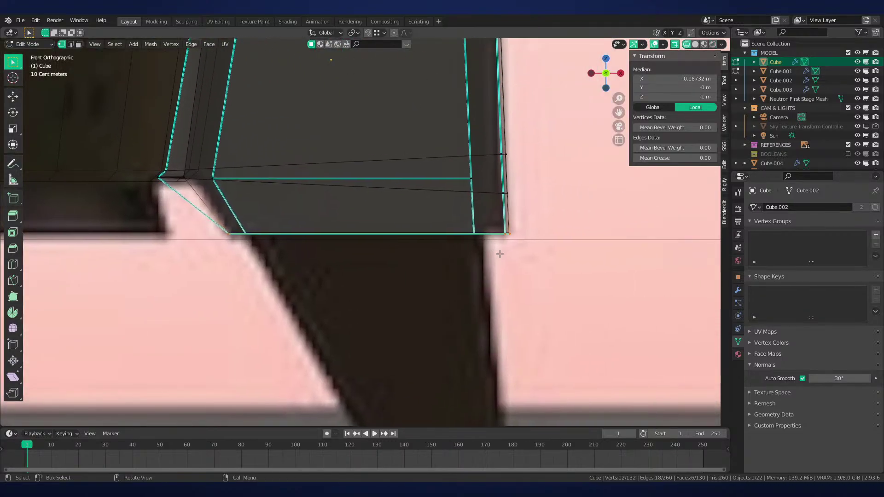
pyautogui.press('z')
pyautogui.click(598, 272)
pyautogui.press('Tab')
pyautogui.scroll(-7, 567, 270)
pyautogui.click(340, 274)
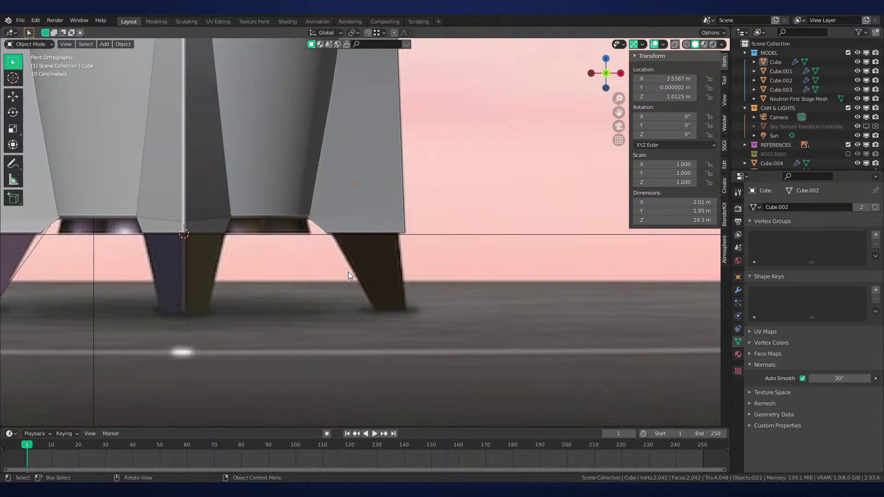
# Review the full rocket, then examine the engine views among the reference images
pyautogui.scroll(-6, 356, 260)
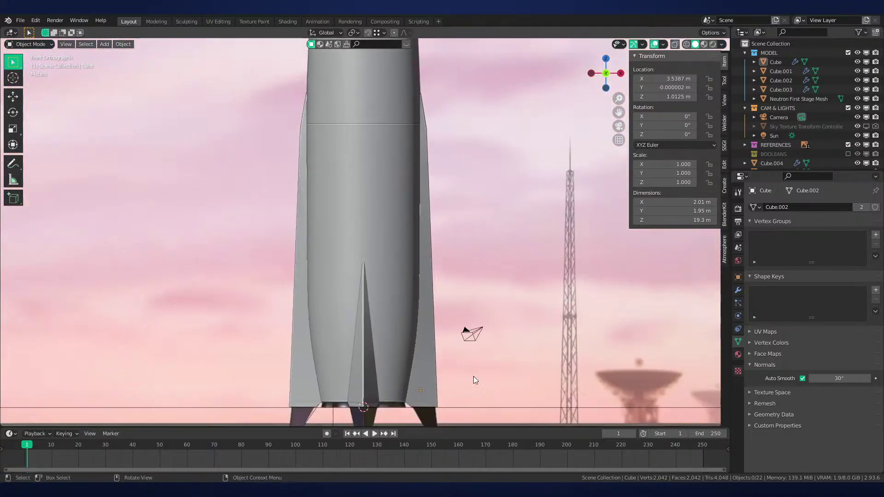
pyautogui.scroll(-4, 473, 380)
pyautogui.moveTo(460, 322); pyautogui.dragTo(476, 268, button='middle')
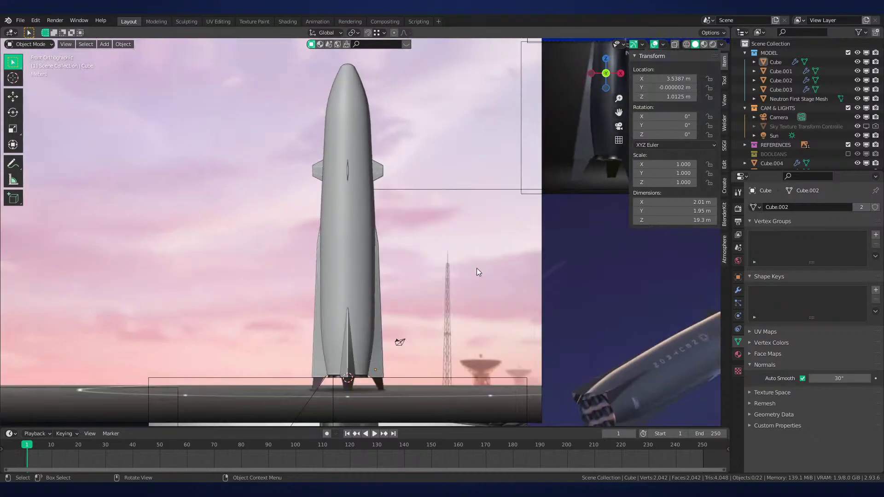
pyautogui.keyDown('shift'); pyautogui.moveTo(545, 233); pyautogui.dragTo(240, 86, button='middle'); pyautogui.keyUp('shift')
pyautogui.scroll(4, 283, 114)
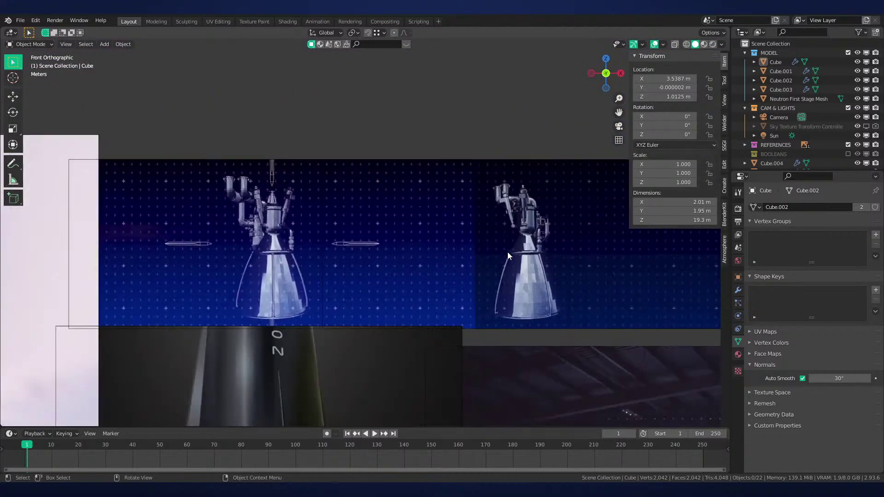
pyautogui.scroll(-2, 529, 252)
pyautogui.keyDown('shift'); pyautogui.moveTo(550, 253); pyautogui.dragTo(233, 233, button='middle'); pyautogui.keyUp('shift')
pyautogui.scroll(3, 461, 234)
pyautogui.keyDown('shift'); pyautogui.moveTo(531, 239); pyautogui.dragTo(118, 247, button='middle'); pyautogui.keyUp('shift')
pyautogui.scroll(1, 371, 245)
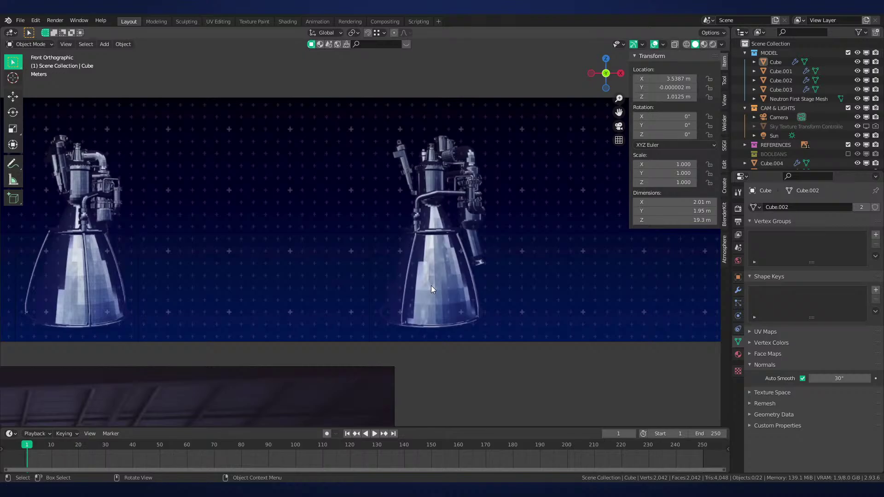
# Examine the rocket's base and landing legs up close, then the whole set of reference images around it
pyautogui.scroll(-9, 431, 286)
pyautogui.keyDown('shift'); pyautogui.moveTo(226, 334); pyautogui.dragTo(501, 188, button='middle'); pyautogui.keyUp('shift')
pyautogui.keyDown('shift'); pyautogui.moveTo(263, 271); pyautogui.dragTo(329, 242, button='middle'); pyautogui.keyUp('shift')
pyautogui.scroll(4, 462, 162)
pyautogui.scroll(5, 389, 234)
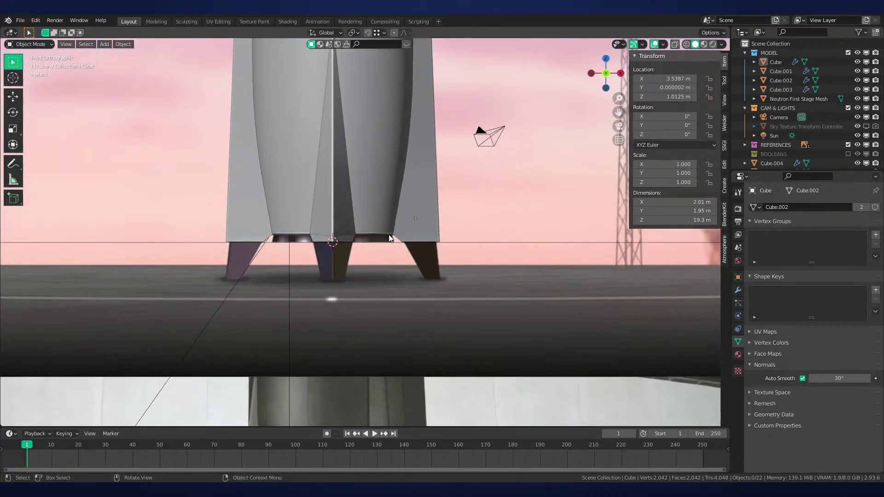
pyautogui.scroll(5, 388, 260)
pyautogui.scroll(-10, 363, 266)
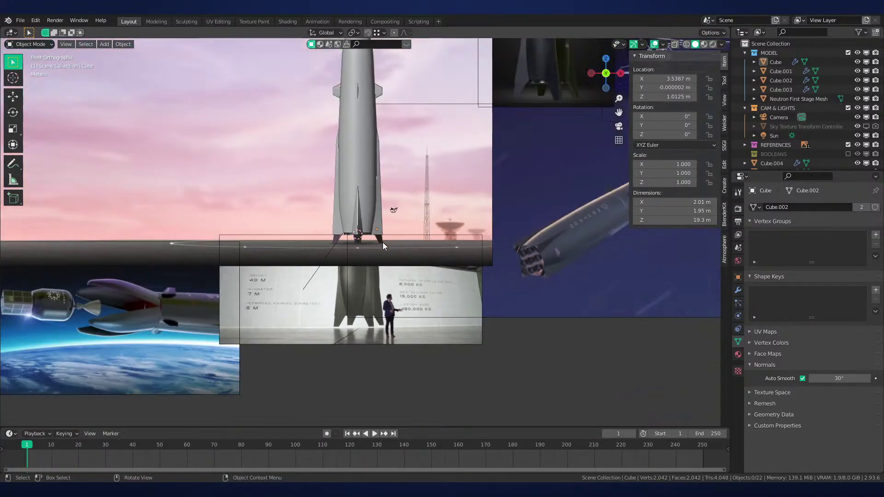
pyautogui.scroll(-2, 382, 242)
# Examine the front engine view and its neighbour in the row of engine reference images
pyautogui.keyDown('shift'); pyautogui.moveTo(501, 163); pyautogui.dragTo(282, 359, button='middle'); pyautogui.keyUp('shift')
pyautogui.scroll(8, 328, 322)
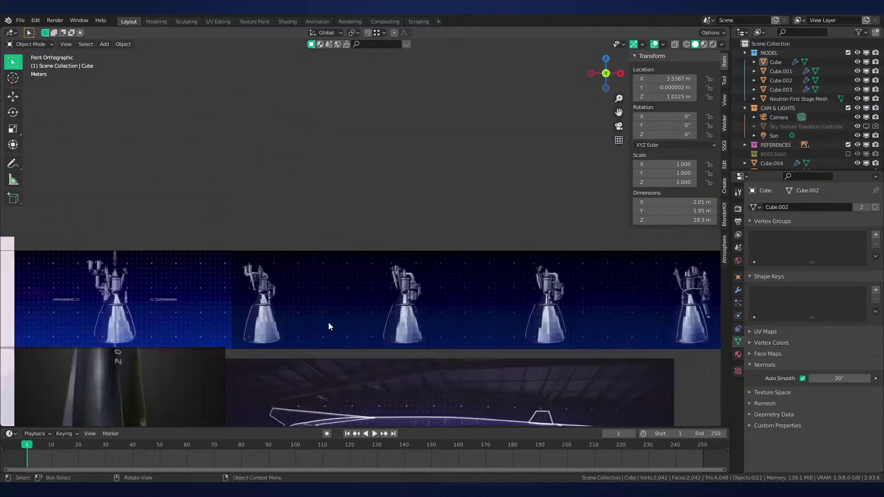
pyautogui.keyDown('shift'); pyautogui.moveTo(324, 323); pyautogui.dragTo(422, 256, button='middle'); pyautogui.keyUp('shift')
pyautogui.scroll(3, 492, 190)
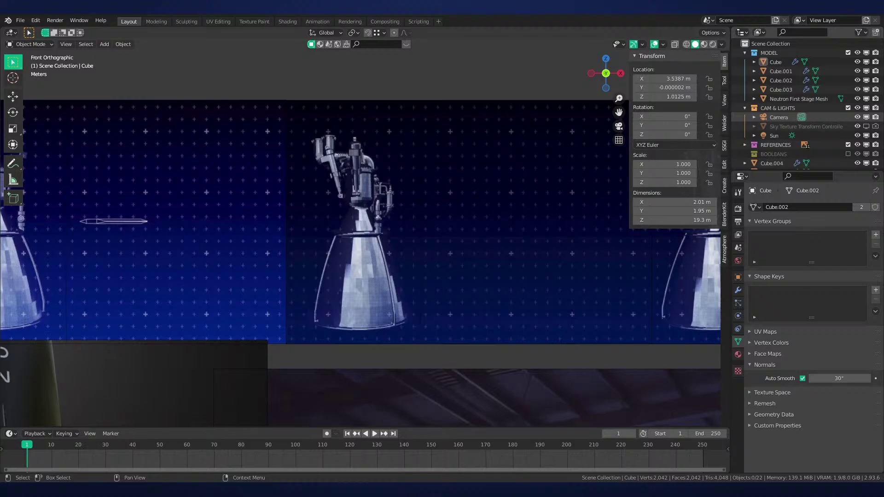
pyautogui.scroll(-2, 302, 233)
pyautogui.scroll(1, 302, 234)
pyautogui.keyDown('shift'); pyautogui.moveTo(113, 267); pyautogui.dragTo(352, 279, button='middle'); pyautogui.keyUp('shift')
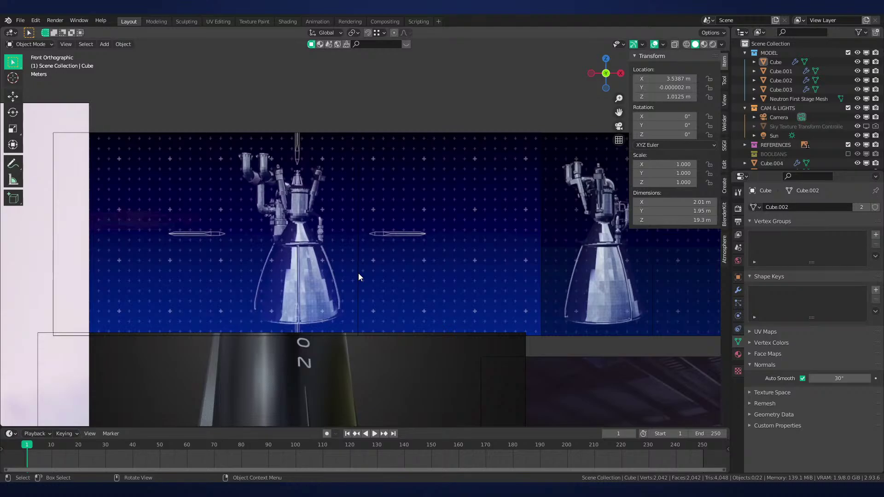
pyautogui.keyDown('shift'); pyautogui.moveTo(390, 288); pyautogui.dragTo(323, 284, button='middle'); pyautogui.keyUp('shift')
pyautogui.scroll(-2, 323, 285)
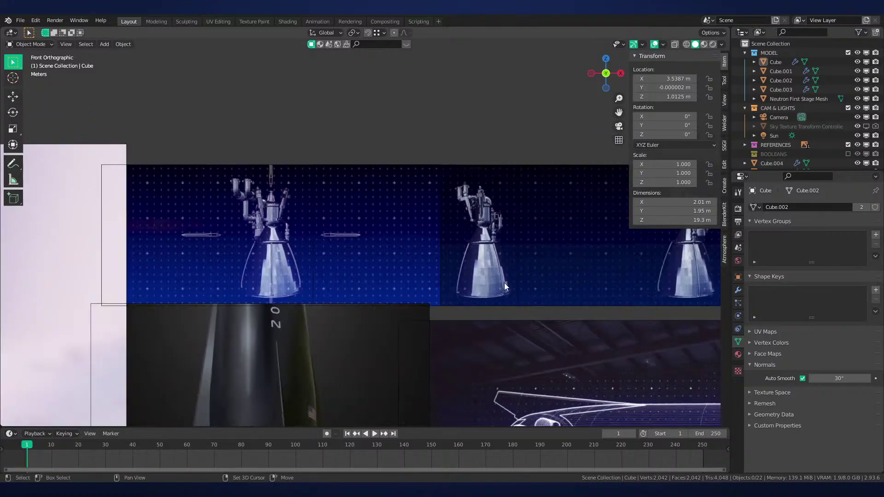
# Hide the sidebar and compare the engine's nozzle, chamber and piping across all the rotated reference views
pyautogui.keyDown('shift'); pyautogui.moveTo(504, 282); pyautogui.dragTo(291, 285, button='middle'); pyautogui.keyUp('shift')
pyautogui.press('n')
pyautogui.keyDown('shift'); pyautogui.moveTo(482, 295); pyautogui.dragTo(107, 303, button='middle'); pyautogui.keyUp('shift')
pyautogui.scroll(2, 352, 292)
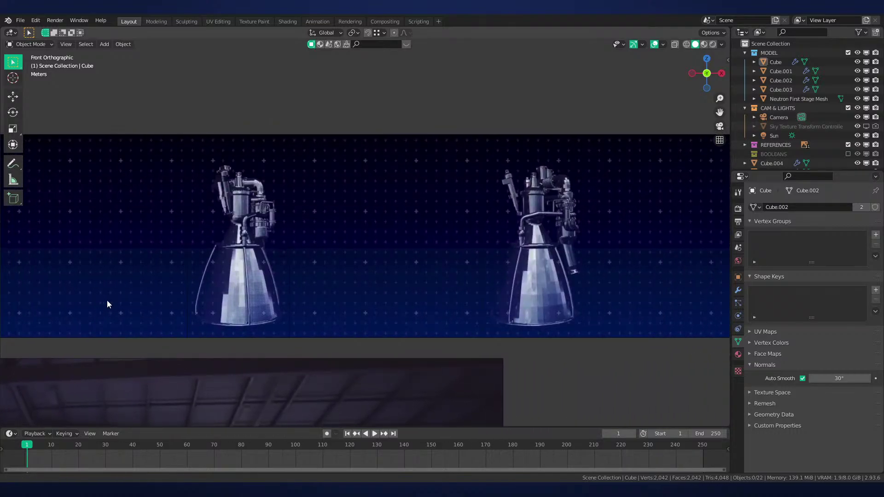
pyautogui.keyDown('shift'); pyautogui.moveTo(181, 297); pyautogui.dragTo(369, 296, button='middle'); pyautogui.keyUp('shift')
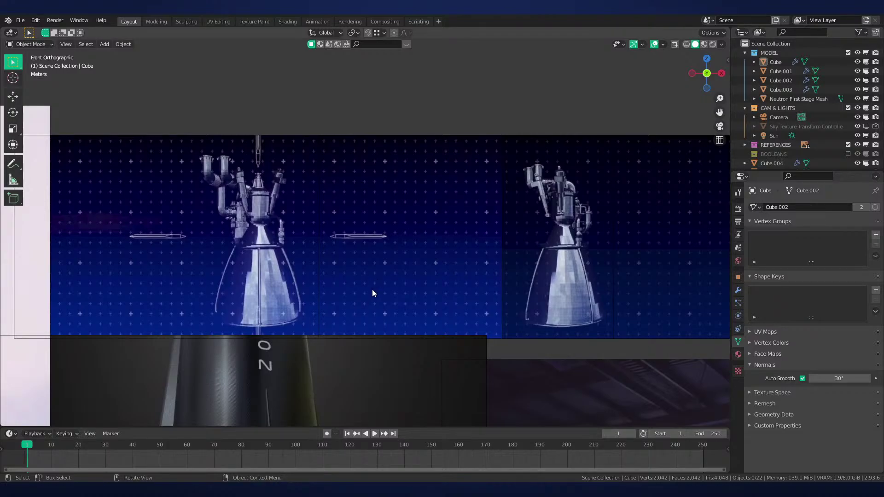
pyautogui.scroll(1, 535, 287)
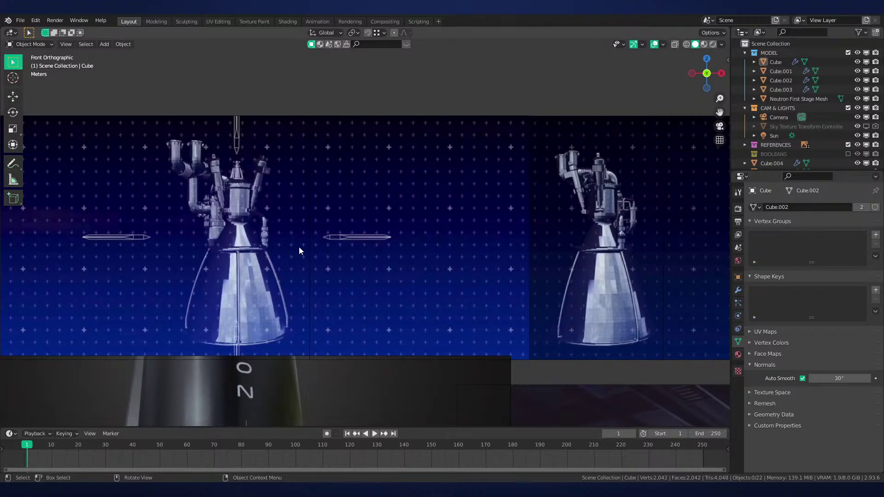
pyautogui.keyDown('shift'); pyautogui.moveTo(593, 256); pyautogui.dragTo(137, 265, button='middle'); pyautogui.keyUp('shift')
pyautogui.keyDown('shift'); pyautogui.moveTo(495, 267); pyautogui.dragTo(57, 255, button='middle'); pyautogui.keyUp('shift')
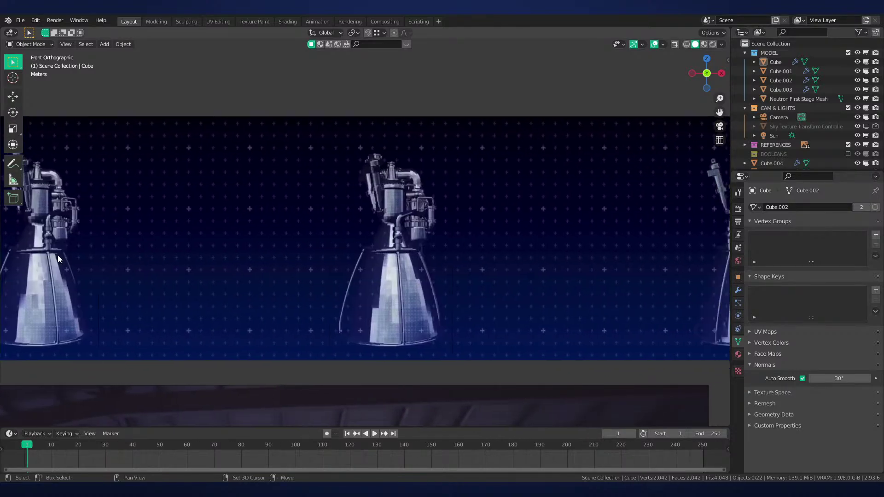
pyautogui.scroll(-1, 472, 260)
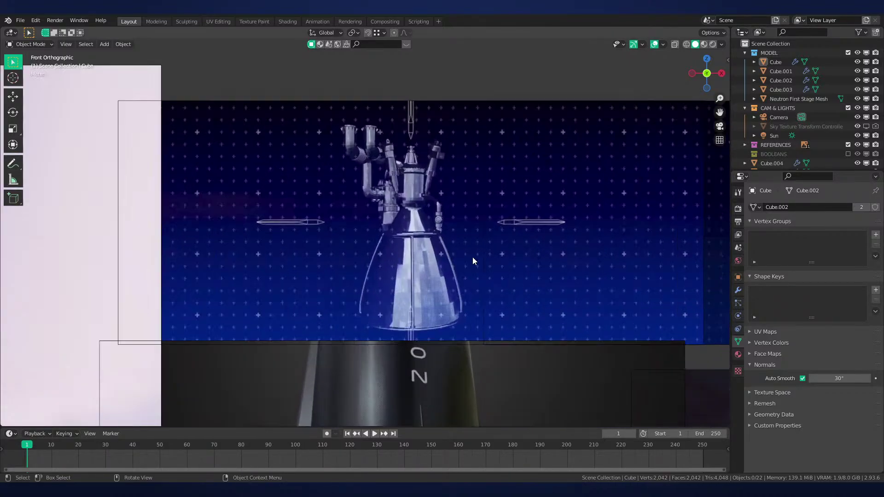
pyautogui.scroll(-3, 414, 209)
pyautogui.keyDown('shift'); pyautogui.moveTo(548, 265); pyautogui.dragTo(422, 275, button='middle'); pyautogui.keyUp('shift')
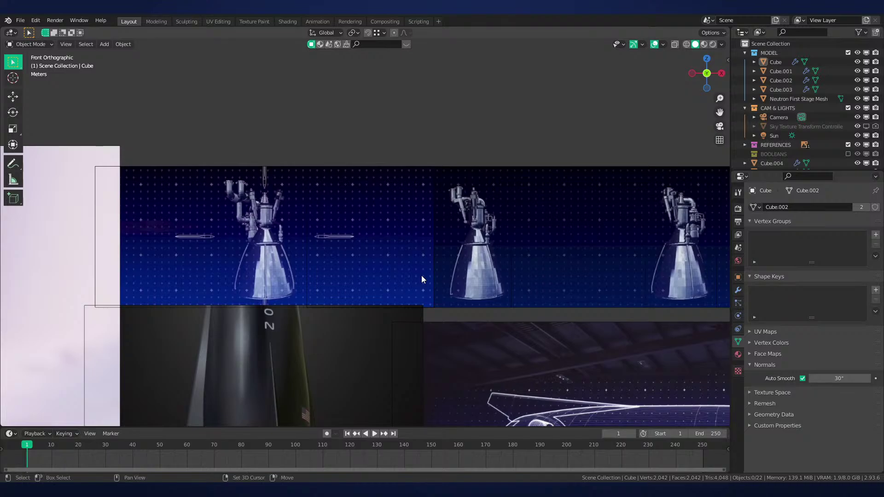
pyautogui.keyDown('shift'); pyautogui.moveTo(554, 269); pyautogui.dragTo(410, 258, button='middle'); pyautogui.keyUp('shift')
pyautogui.scroll(3, 371, 245)
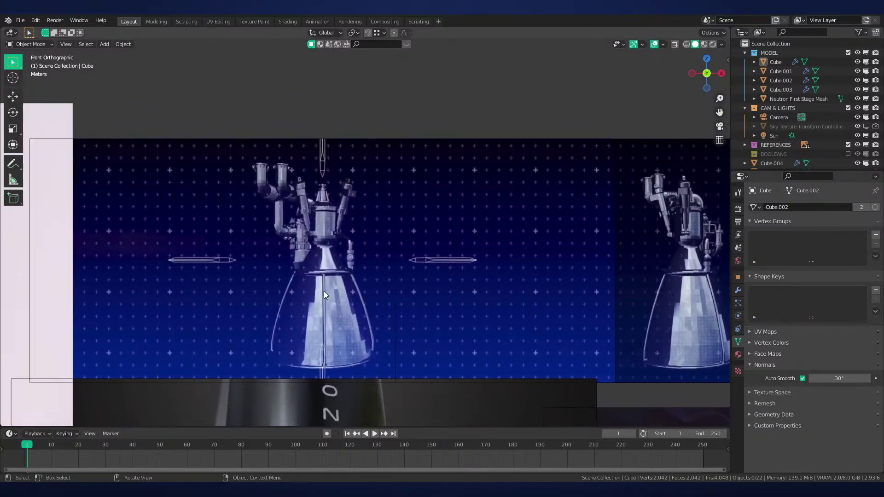
# Add a 32-vertex cylinder with 1 m radius and 2 m depth over the front engine reference and lower it along Z onto the nozzle
pyautogui.click(324, 291)
pyautogui.hotkey('shift', 'a')
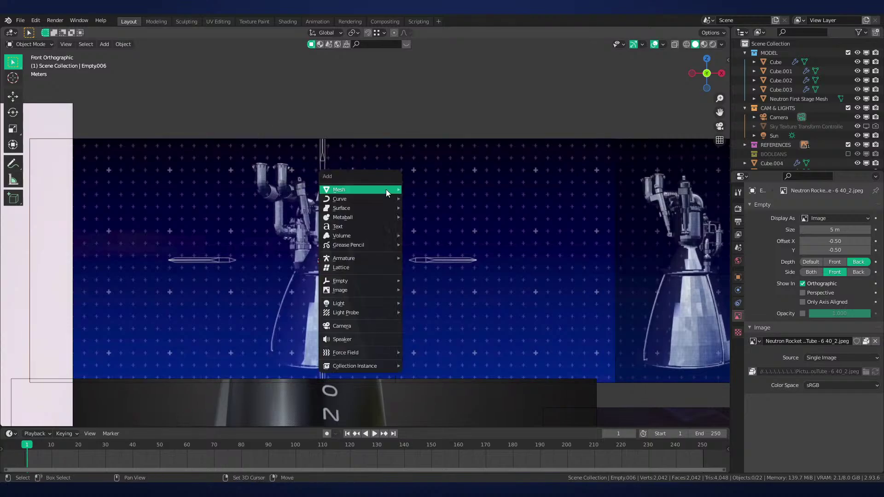
pyautogui.moveTo(386, 190)
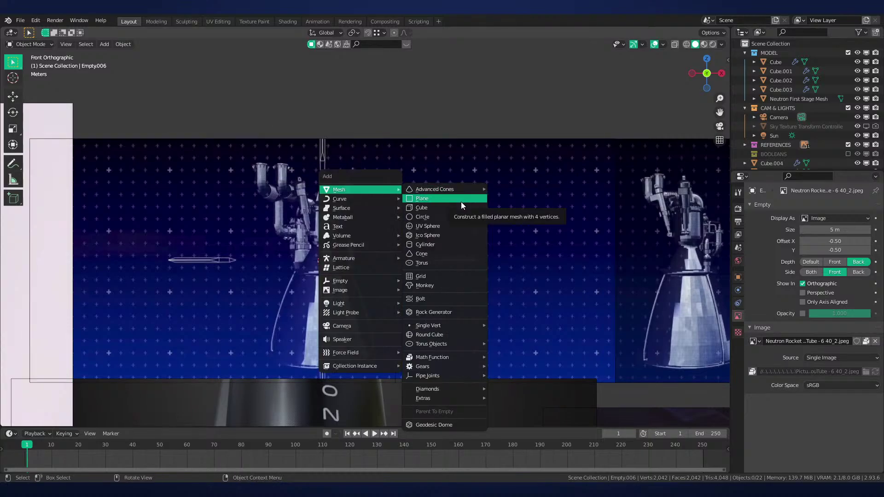
pyautogui.click(443, 244)
pyautogui.scroll(4, 434, 309)
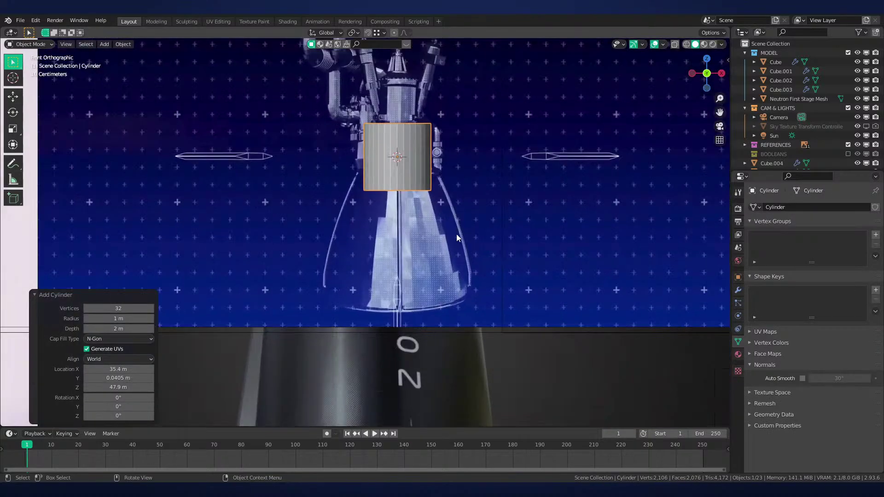
pyautogui.keyDown('shift'); pyautogui.moveTo(405, 224); pyautogui.dragTo(460, 183, button='middle'); pyautogui.keyUp('shift')
pyautogui.press('g')
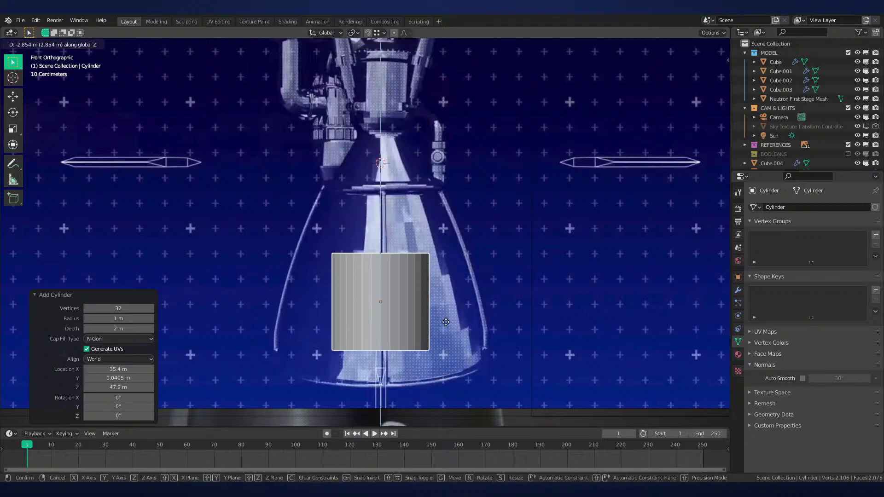
pyautogui.click(449, 339)
# Scale the cylinder's mesh about 1.99 times in X and Y, keeping its height, to approach the nozzle's width
pyautogui.press('Tab')
pyautogui.press('s')
pyautogui.press('x')
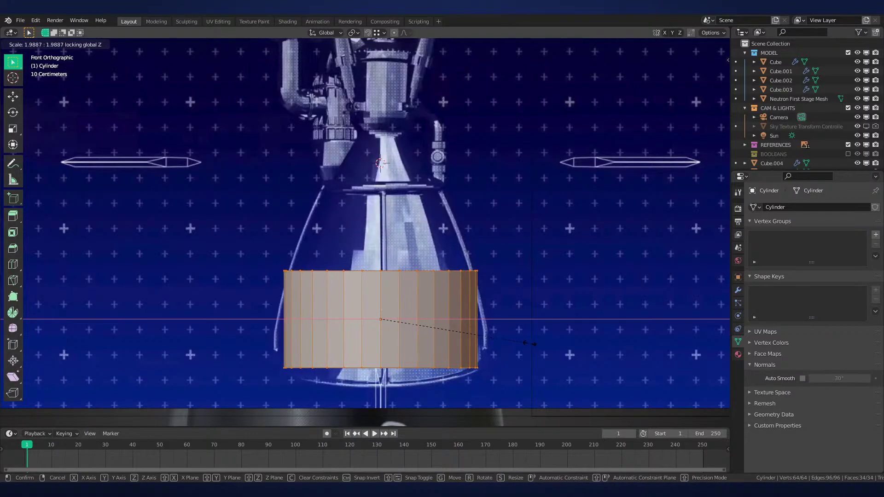
pyautogui.click(502, 357)
pyautogui.press('Tab')
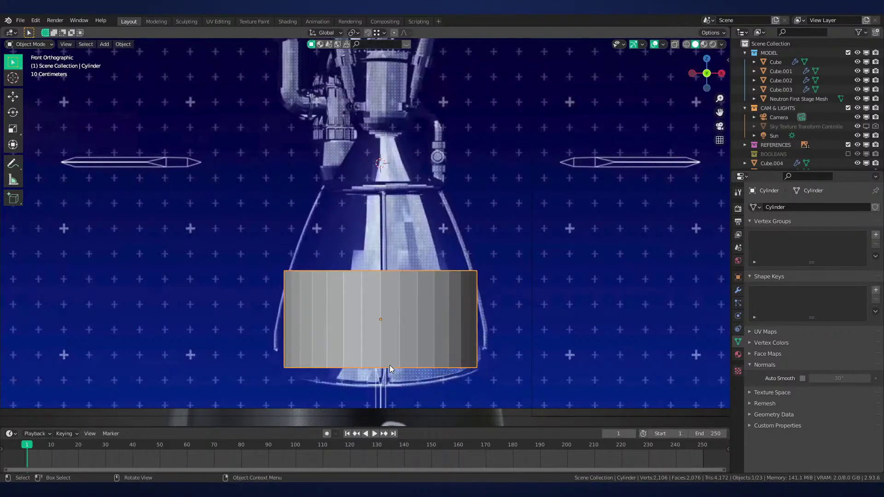
# In wireframe face editing, raise the cylinder's top face about 2.84 m along Z to the top of the engine's throat
pyautogui.press('Tab')
pyautogui.press('3')
pyautogui.click(391, 339)
pyautogui.press('z')
pyautogui.click(329, 288)
pyautogui.click(388, 275)
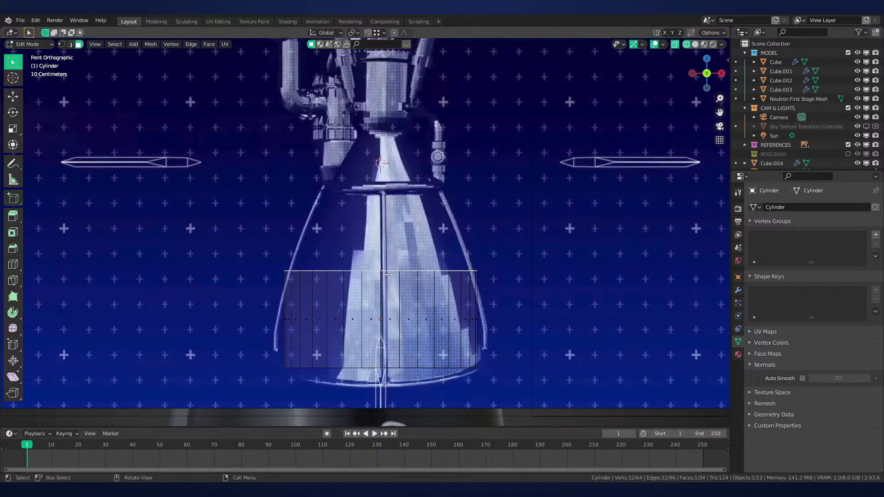
pyautogui.scroll(-4, 428, 249)
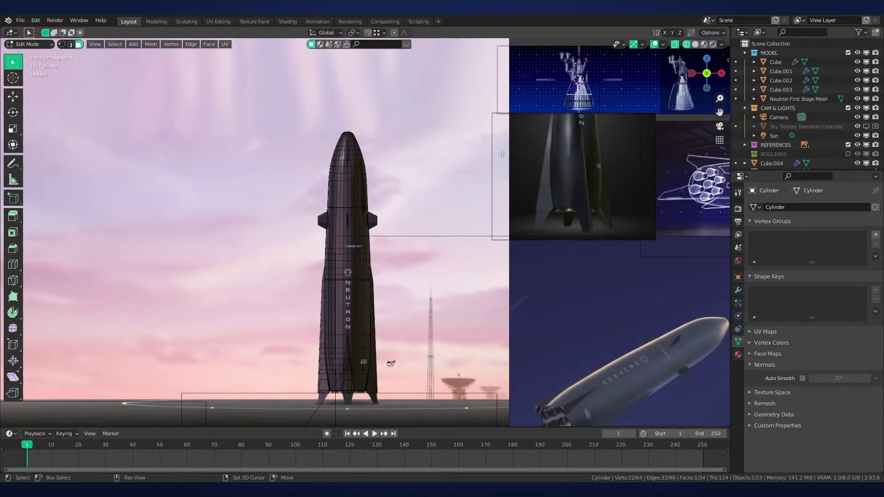
pyautogui.keyDown('shift'); pyautogui.moveTo(501, 154); pyautogui.dragTo(357, 291, button='middle'); pyautogui.keyUp('shift')
pyautogui.scroll(7, 358, 291)
pyautogui.keyDown('shift'); pyautogui.moveTo(523, 244); pyautogui.dragTo(307, 333, button='middle'); pyautogui.keyUp('shift')
pyautogui.scroll(4, 307, 333)
pyautogui.keyDown('shift'); pyautogui.moveTo(439, 332); pyautogui.dragTo(331, 231, button='middle'); pyautogui.keyUp('shift')
pyautogui.press('g')
pyautogui.press('z')
pyautogui.click(468, 179)
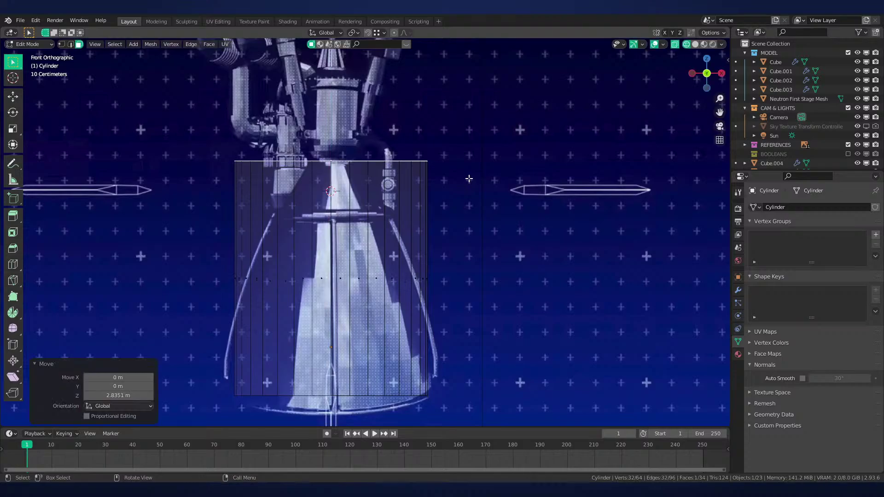
# Scale the cylinder's top face to about a quarter of its size so it matches the throat in the reference
pyautogui.scroll(2, 469, 179)
pyautogui.press('s')
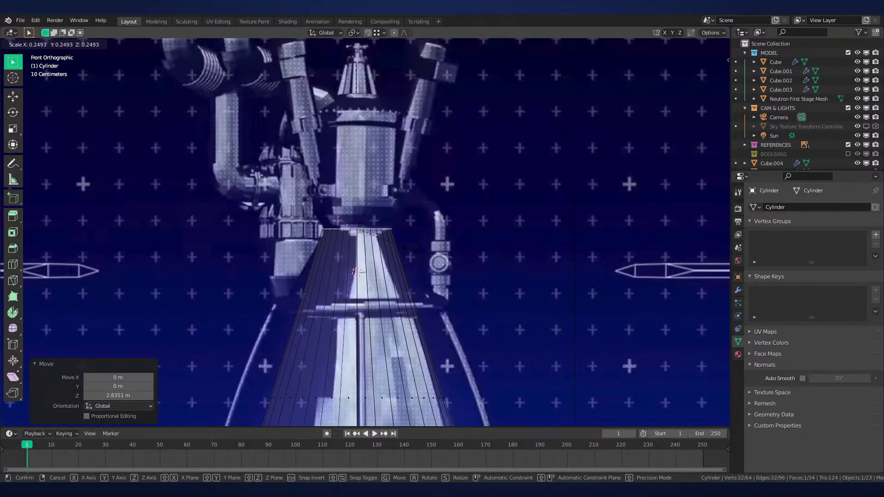
pyautogui.click(407, 249)
# Extrude the throat's top face about 0.44 m upward and scale it 1.408 times to flare into the chamber
pyautogui.press('e')
pyautogui.click(411, 219)
pyautogui.press('s')
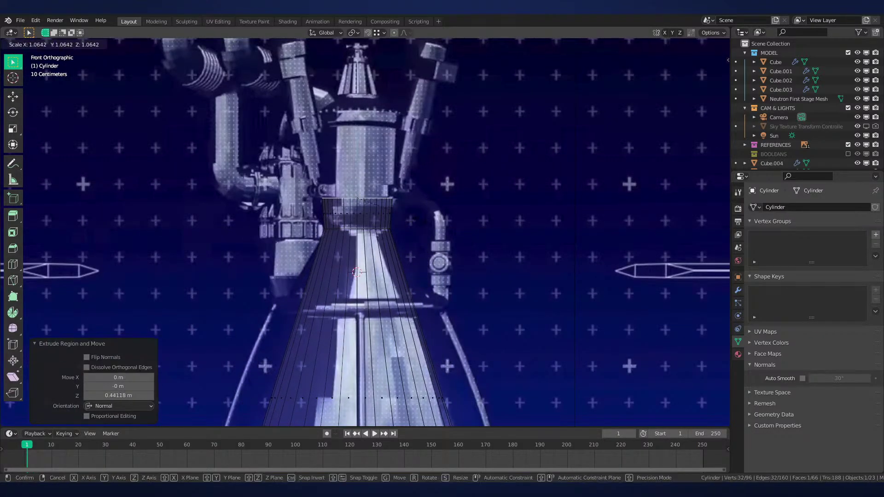
pyautogui.click(364, 276)
pyautogui.scroll(-8, 366, 233)
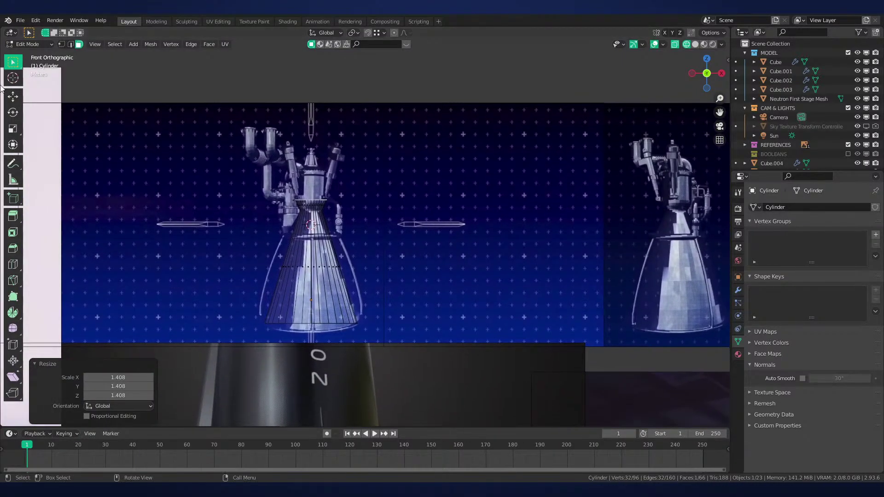
# Extrude the flared top face about 1.26 m upward to form the combustion chamber's straight body
pyautogui.scroll(6, 395, 187)
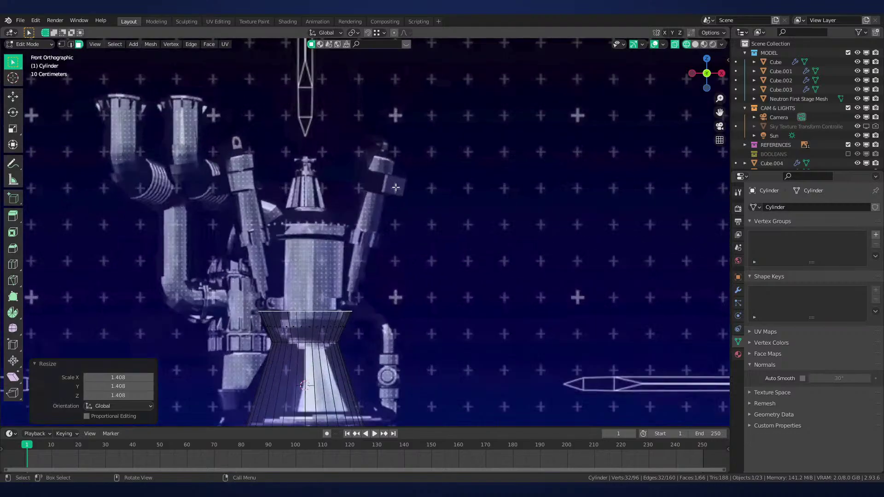
pyautogui.scroll(2, 396, 187)
pyautogui.press('e')
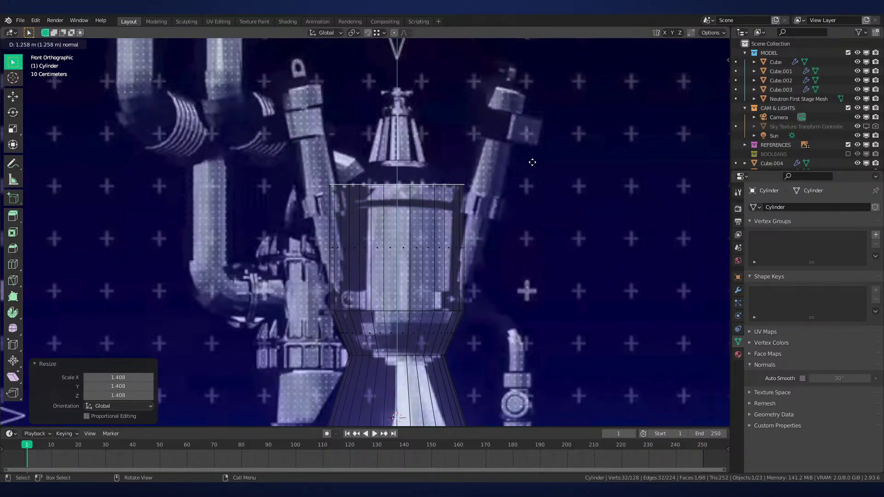
pyautogui.click(532, 162)
# Extrude the chamber's top face about 0.23 m and scale it to 0.434 to form a sloped shoulder
pyautogui.keyDown('shift'); pyautogui.moveTo(539, 186); pyautogui.dragTo(539, 215, button='middle'); pyautogui.keyUp('shift')
pyautogui.press('e')
pyautogui.click(556, 195)
pyautogui.press('s')
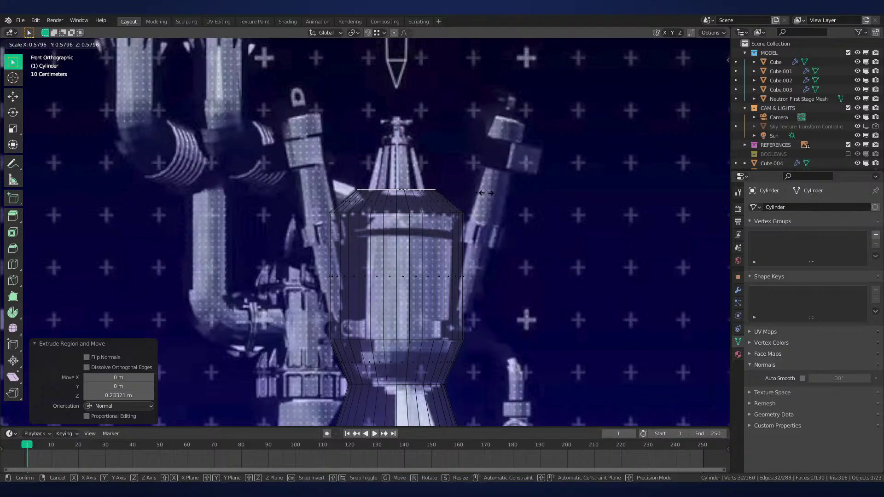
pyautogui.click(469, 185)
# Extrude the shoulder's top face about 0.43 m and scale it to roughly half to form the tapered cone
pyautogui.press('e')
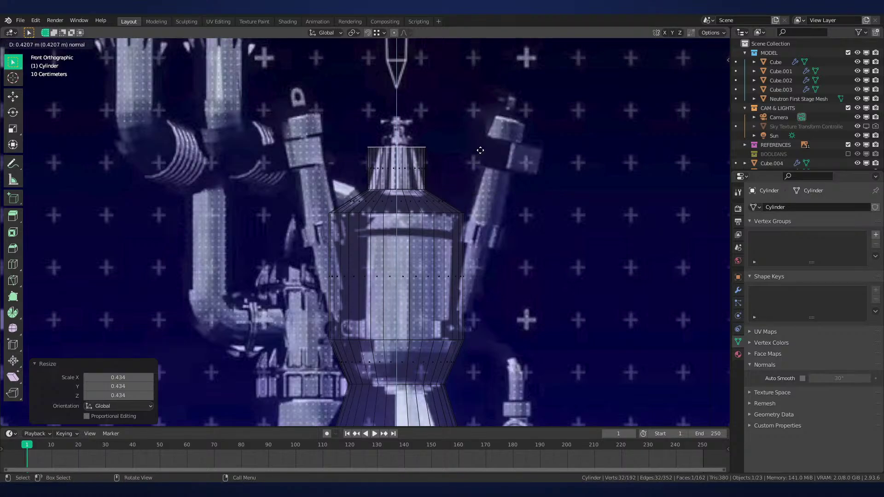
pyautogui.click(480, 150)
pyautogui.press('s')
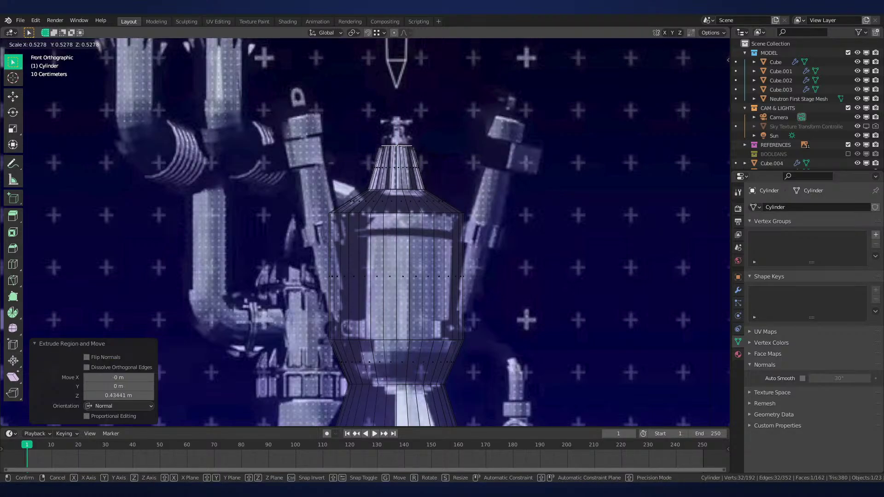
pyautogui.click(443, 150)
# Build a stepped collar on the cone by extruding about 0.087 m, insetting 0.029 m and extruding 0.105 m
pyautogui.press('e')
pyautogui.click(457, 148)
pyautogui.press('i')
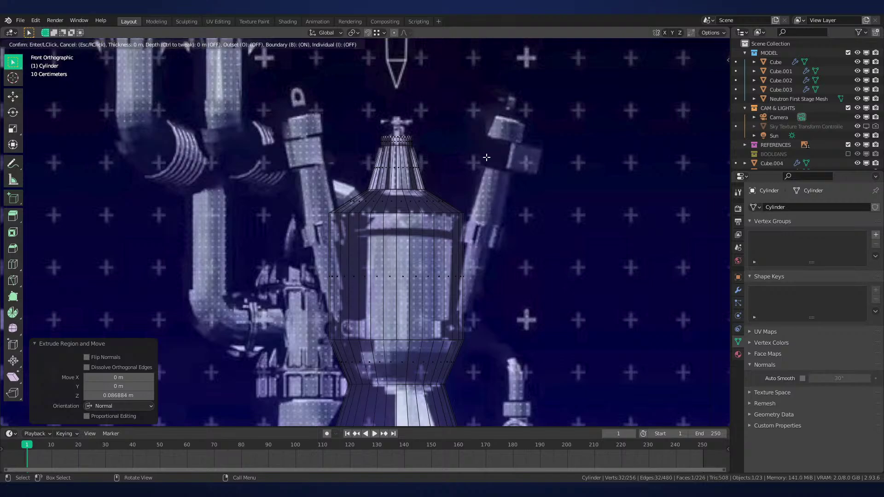
pyautogui.click(485, 155)
pyautogui.press('e')
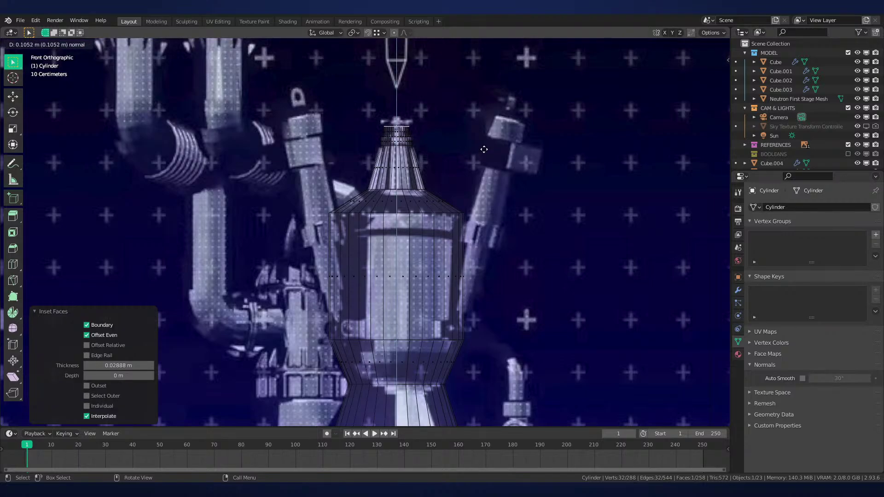
pyautogui.click(483, 149)
# Extrude the collar's top face another 0.064 m, then inset it and extrude a small cap to the reference's tip
pyautogui.scroll(6, 481, 152)
pyautogui.press('e')
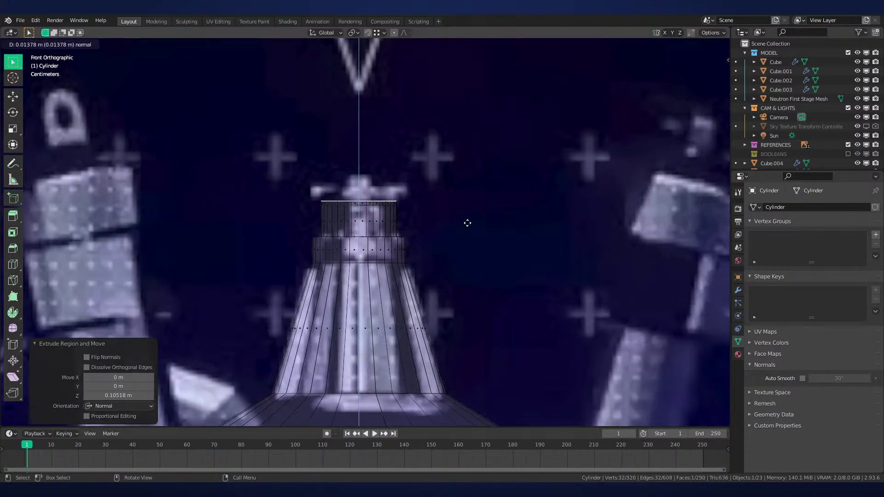
pyautogui.click(474, 206)
pyautogui.press('i')
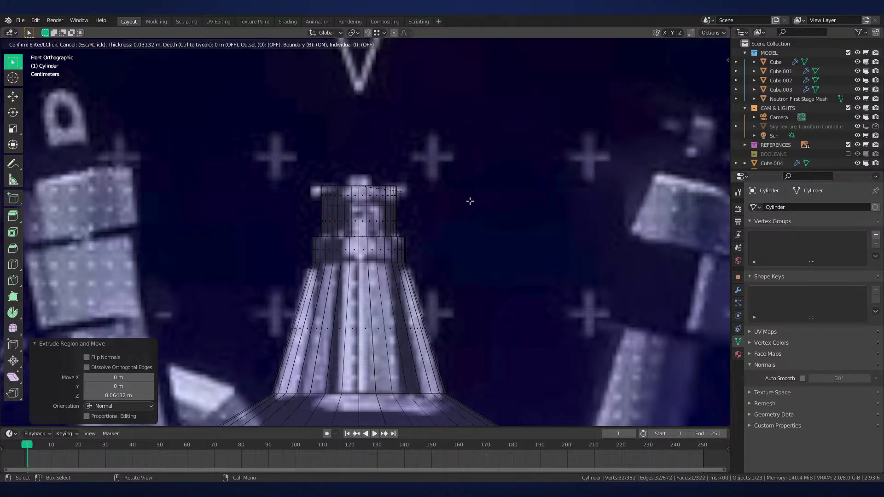
pyautogui.click(467, 198)
pyautogui.press('e')
pyautogui.click(469, 192)
# Shrink the side faces of the small cap at the engine's tip inward by about 0.028 m
pyautogui.keyDown('alt'); pyautogui.click(385, 182); pyautogui.keyUp('alt')
pyautogui.hotkey('alt', 's')
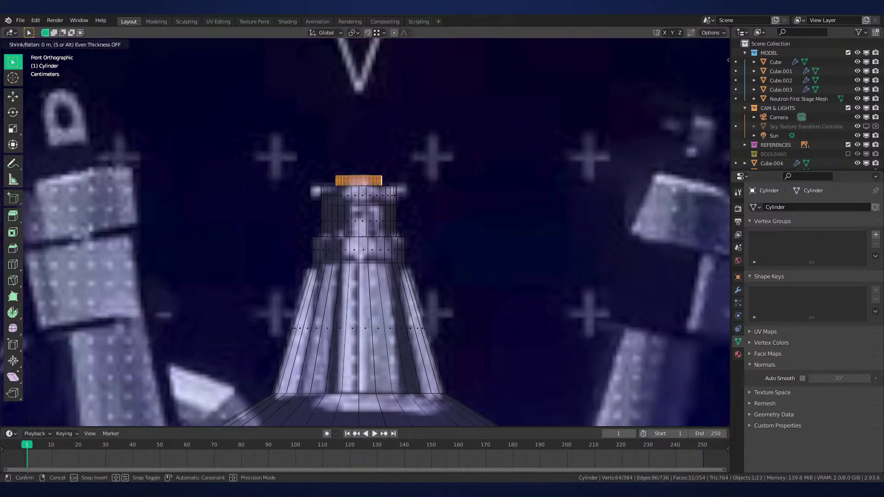
pyautogui.click(396, 192)
# Add an edge loop near the top of the neck and scale the face ring above it outward horizontally to form a flange
pyautogui.hotkey('ctrl', 'r')
pyautogui.click(398, 211)
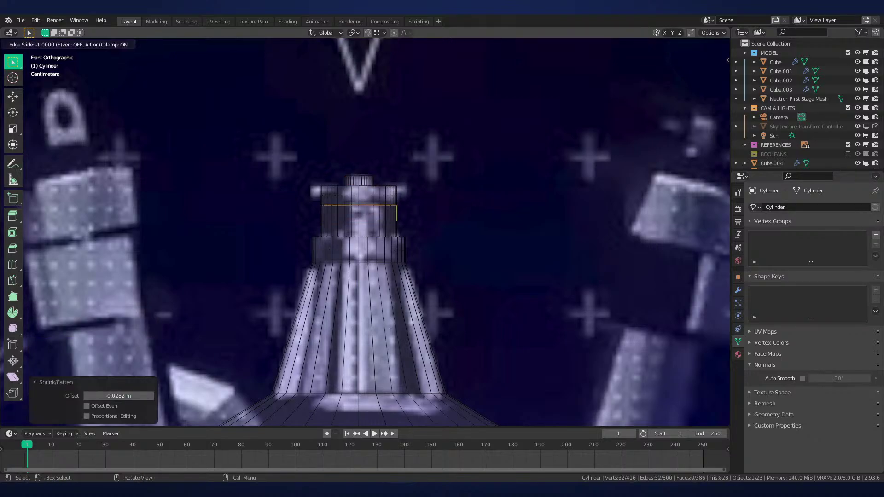
pyautogui.click(399, 205)
pyautogui.press('3')
pyautogui.keyDown('alt'); pyautogui.click(396, 196); pyautogui.keyUp('alt')
pyautogui.press('s')
pyautogui.rightClick(417, 194)
pyautogui.press('s')
pyautogui.hotkey('shift', 'z')
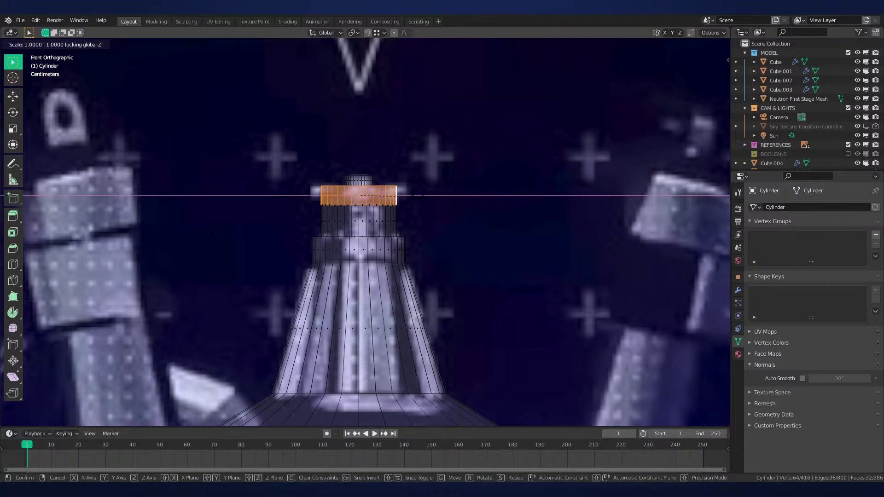
pyautogui.click(438, 194)
# Raise the flange's lower edge loop along Z to match the reference's thickness, and clear the selection
pyautogui.press('e')
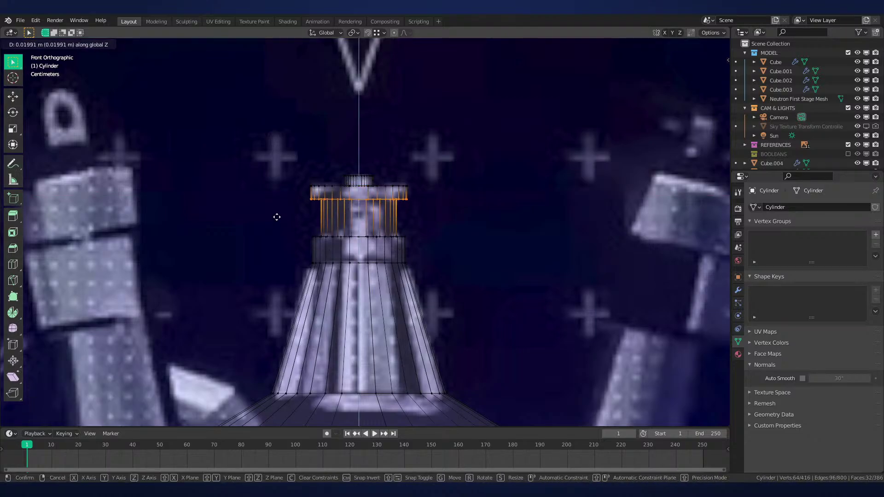
pyautogui.click(276, 231)
pyautogui.scroll(-3, 277, 231)
pyautogui.scroll(-2, 412, 298)
pyautogui.hotkey('alt', 'a')
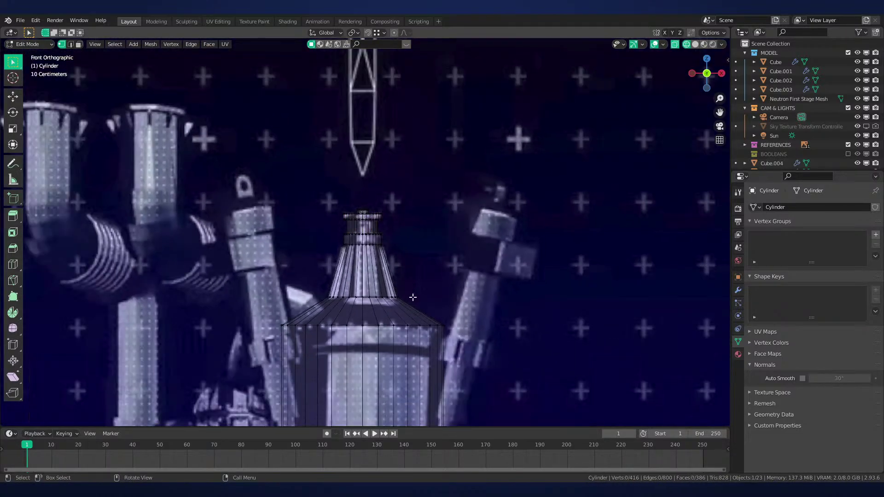
# Add an edge loop around the upper chamber at a slide factor of -0.698 and bevel it into a narrow face band
pyautogui.scroll(-1, 412, 297)
pyautogui.scroll(4, 350, 304)
pyautogui.hotkey('ctrl', 'r')
pyautogui.click(361, 325)
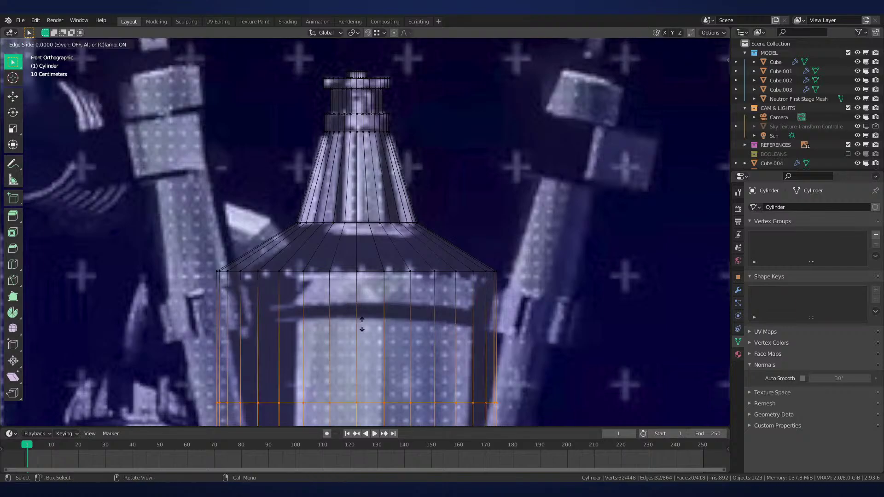
pyautogui.click(410, 228)
pyautogui.hotkey('ctrl', 'b')
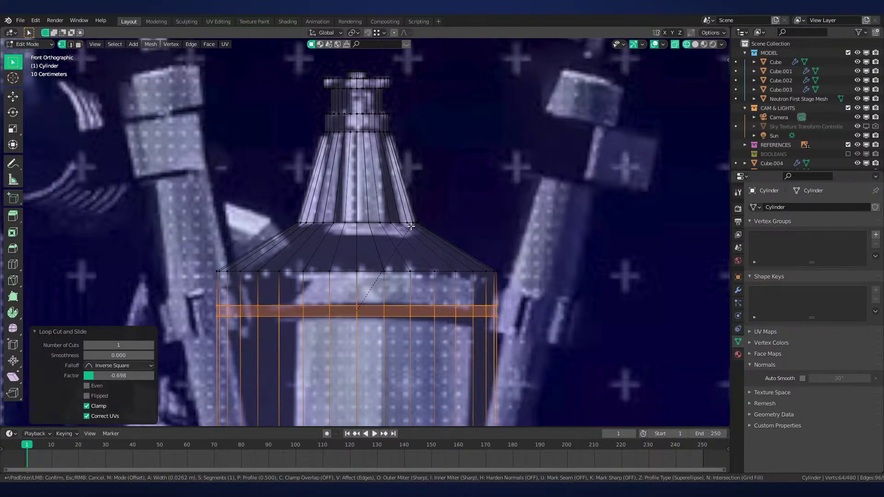
pyautogui.click(388, 286)
pyautogui.press('3')
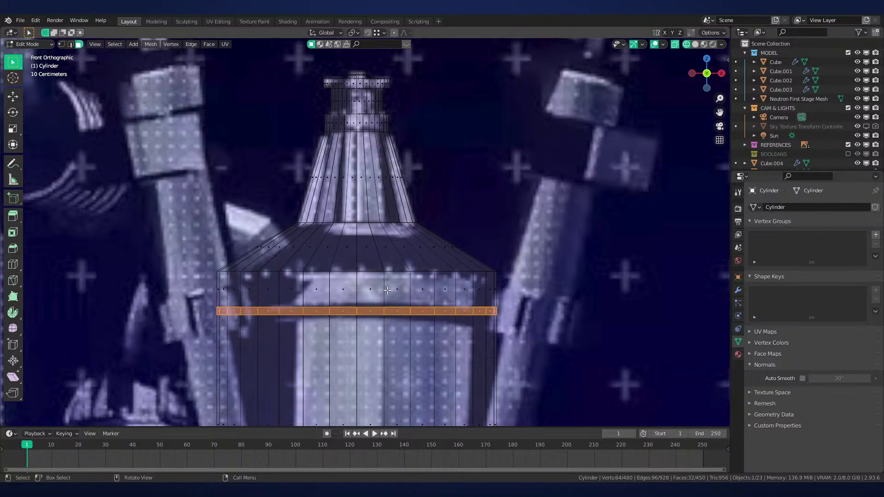
# Add an edge loop around the sloped shoulder, slid to factor 1.000 at the chamber's upper rim
pyautogui.keyDown('shift'); pyautogui.moveTo(388, 290); pyautogui.dragTo(387, 253, button='middle'); pyautogui.keyUp('shift')
pyautogui.hotkey('ctrl', 'r')
pyautogui.click(387, 250)
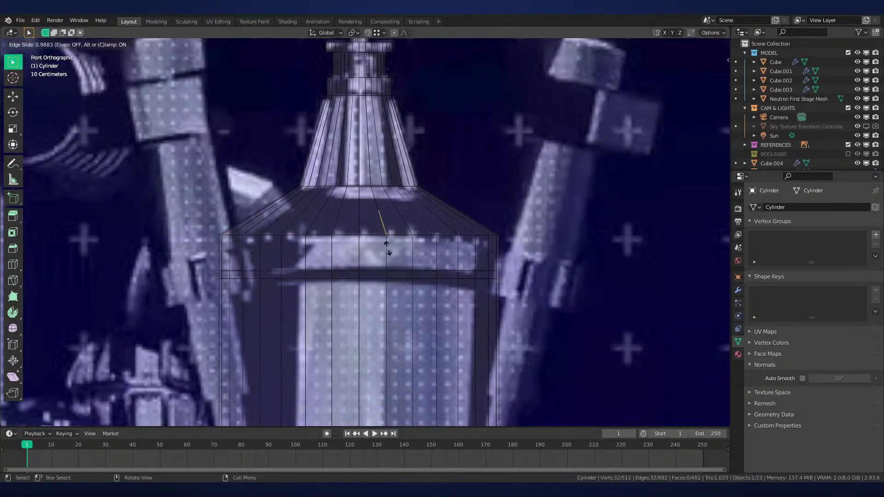
pyautogui.click(390, 246)
pyautogui.press('s')
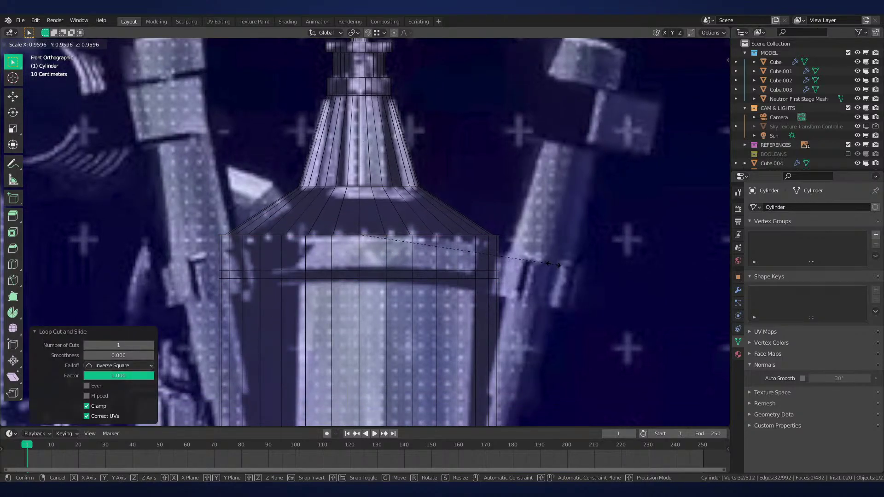
pyautogui.press('Escape')
# Scale the ring of faces just below the shoulder to 1.062 in X and Y, leaving Z locked
pyautogui.keyDown('alt'); pyautogui.click(490, 269); pyautogui.keyUp('alt')
pyautogui.press('s')
pyautogui.hotkey('shift', 'z')
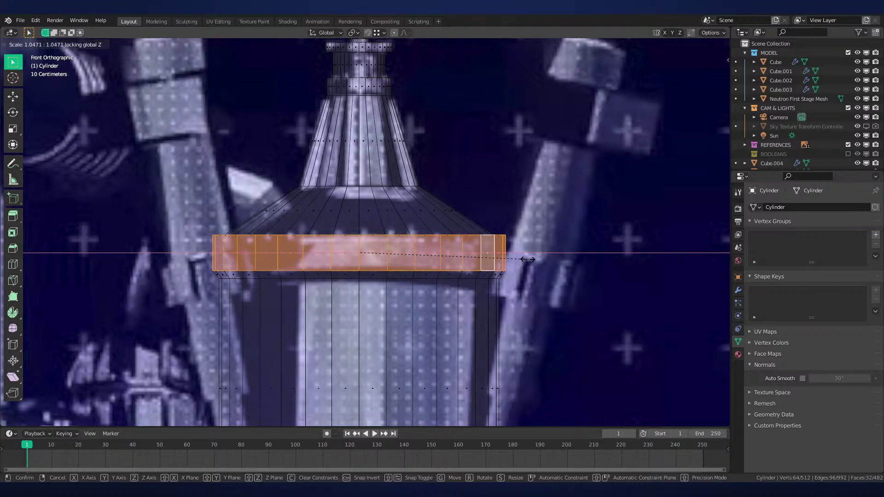
pyautogui.click(529, 259)
pyautogui.scroll(-4, 395, 268)
pyautogui.press('z')
pyautogui.click(392, 272)
pyautogui.keyDown('shift'); pyautogui.moveTo(471, 284); pyautogui.dragTo(483, 159, button='middle'); pyautogui.keyUp('shift')
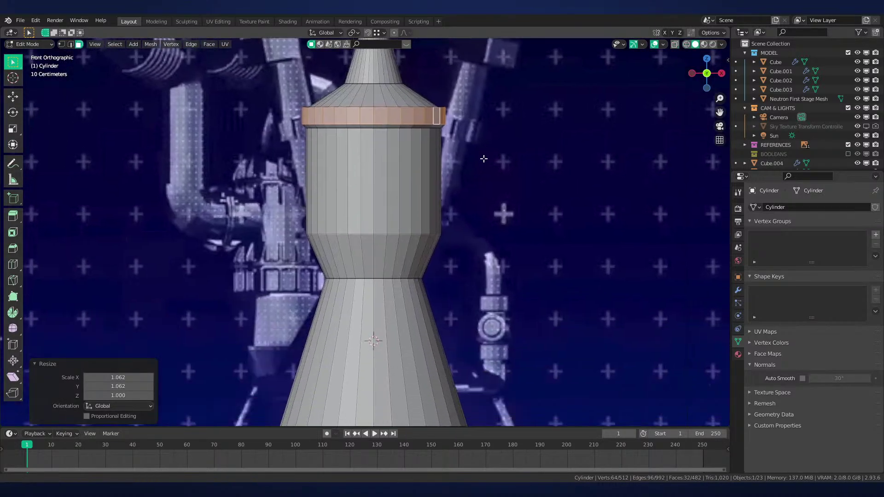
pyautogui.scroll(2, 484, 159)
pyautogui.press('z')
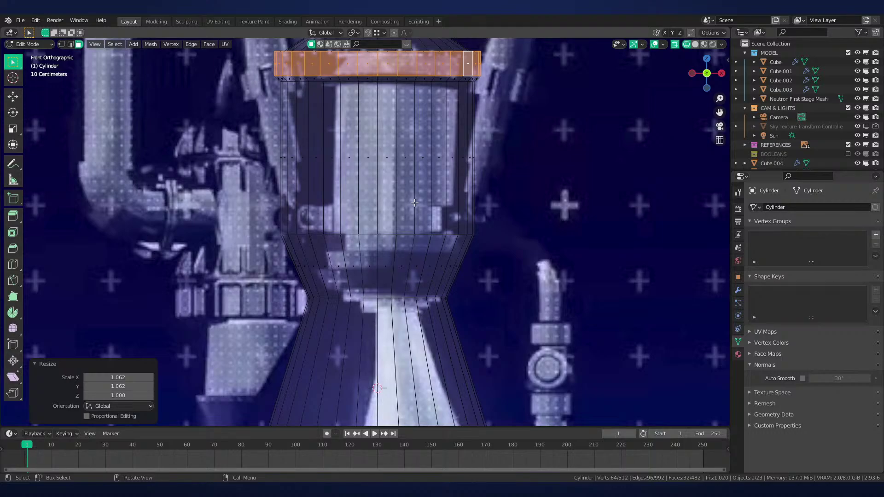
# Examine the rocket and engine reference images for the nozzle's shape and surrounding engine details
pyautogui.scroll(-10, 414, 203)
pyautogui.scroll(4, 398, 156)
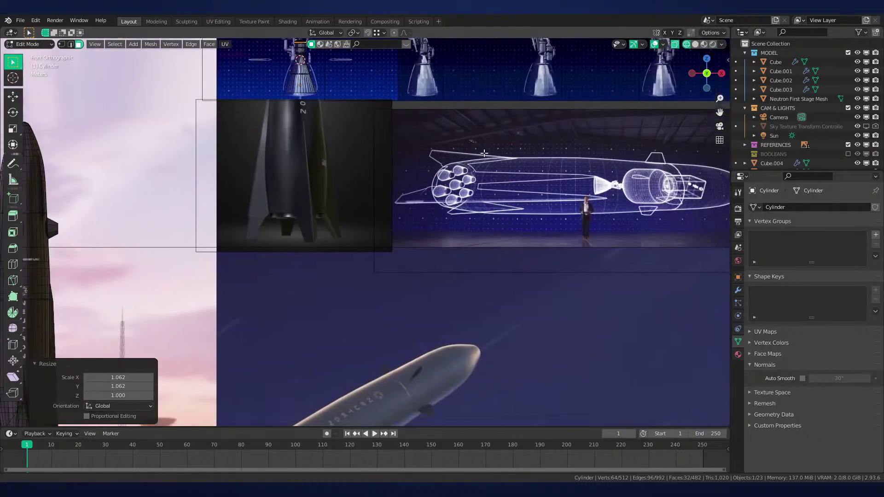
pyautogui.scroll(3, 469, 239)
pyautogui.scroll(3, 468, 239)
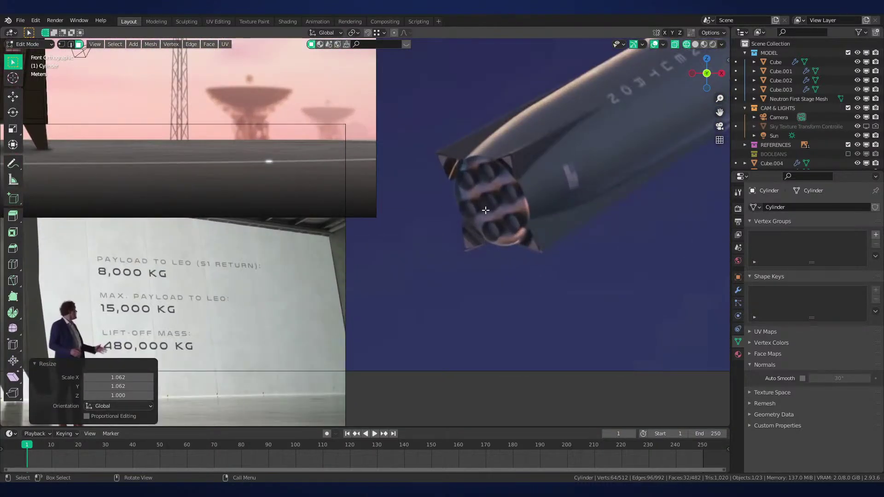
pyautogui.scroll(-4, 491, 198)
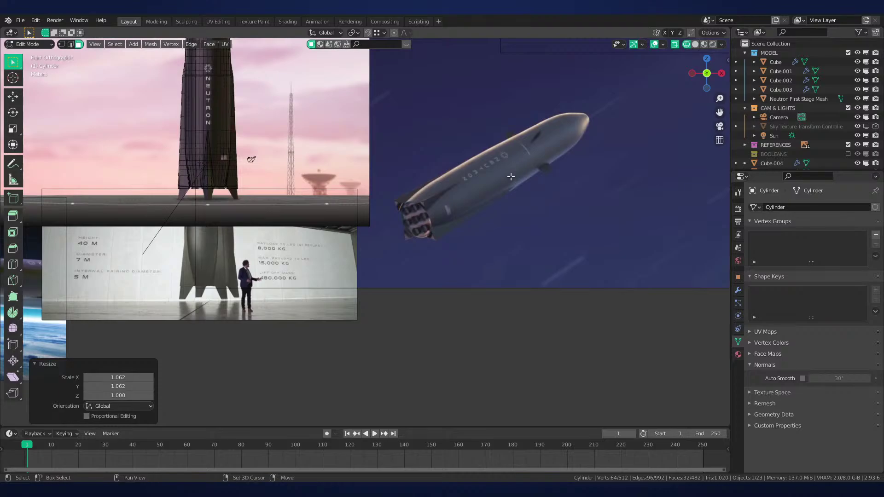
pyautogui.keyDown('shift'); pyautogui.moveTo(528, 161); pyautogui.dragTo(331, 123, button='middle'); pyautogui.keyUp('shift')
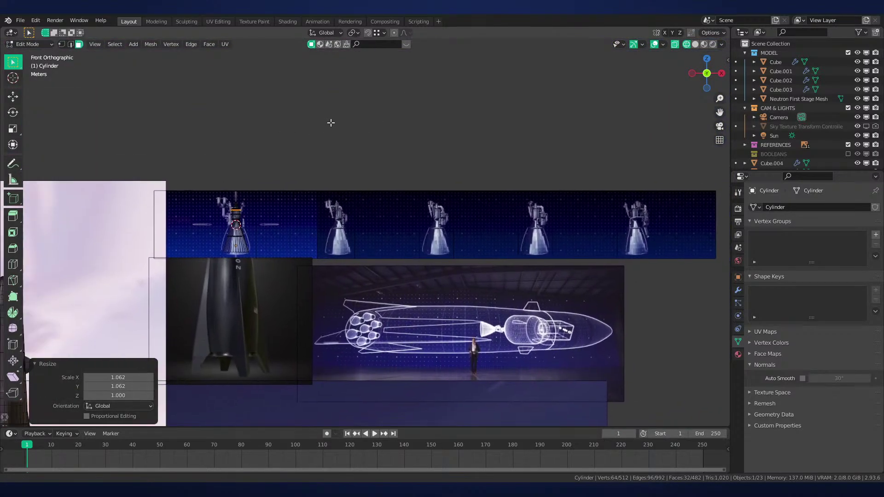
pyautogui.scroll(9, 221, 230)
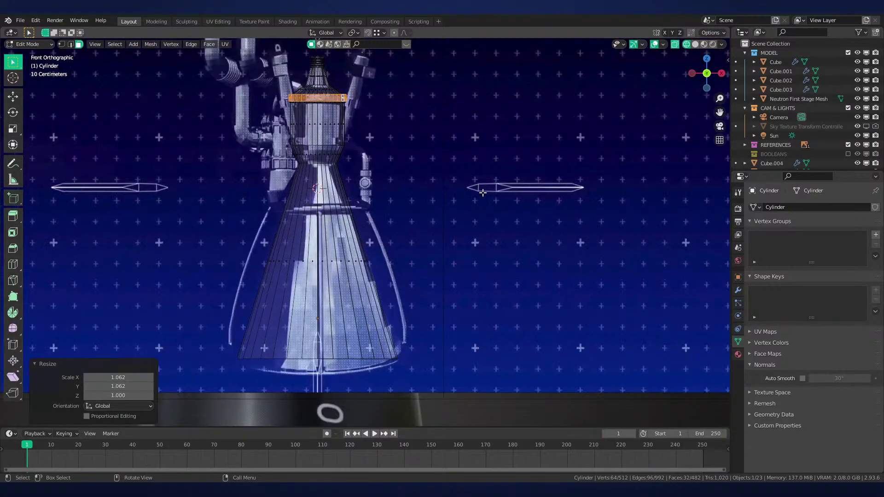
pyautogui.keyDown('shift'); pyautogui.moveTo(499, 186); pyautogui.dragTo(127, 230, button='middle'); pyautogui.keyUp('shift')
pyautogui.keyDown('shift'); pyautogui.moveTo(567, 256); pyautogui.dragTo(332, 226, button='middle'); pyautogui.keyUp('shift')
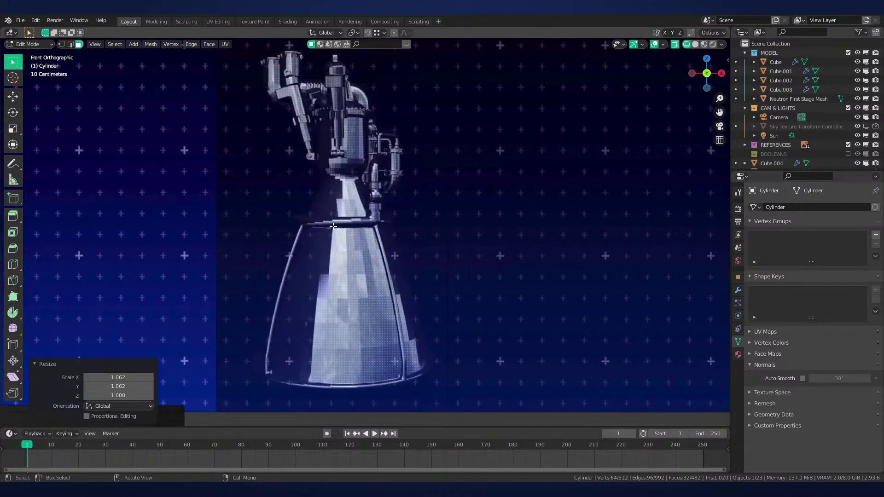
pyautogui.scroll(1, 345, 212)
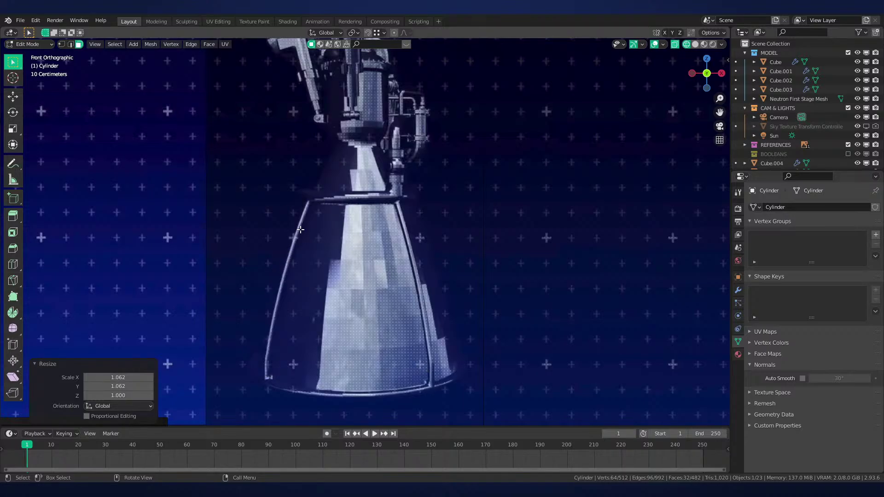
pyautogui.scroll(-3, 311, 216)
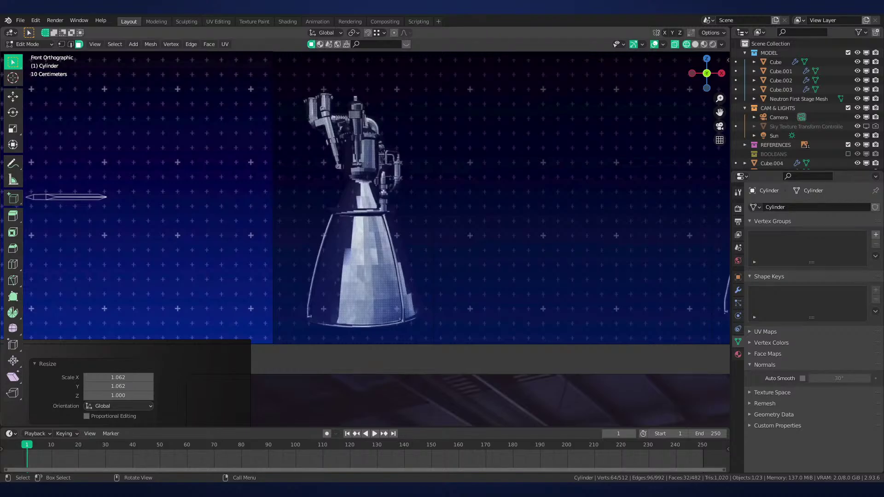
pyautogui.scroll(-4, 174, 223)
pyautogui.keyDown('shift'); pyautogui.moveTo(174, 223); pyautogui.dragTo(336, 229, button='middle'); pyautogui.keyUp('shift')
pyautogui.scroll(4, 473, 212)
pyautogui.scroll(1, 351, 226)
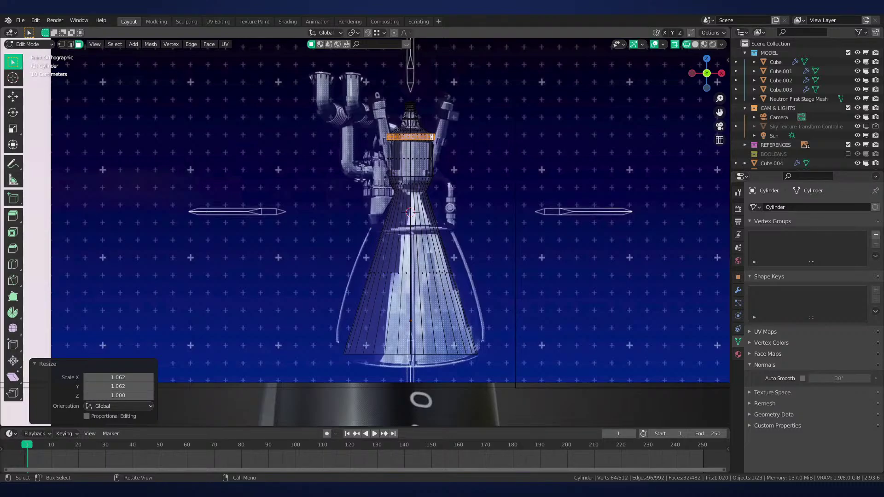
# Try moving the front engine reference image about 4.38 m along X and 0.60 m along Z, and undo the move
pyautogui.press('Tab')
pyautogui.click(469, 192)
pyautogui.press('g')
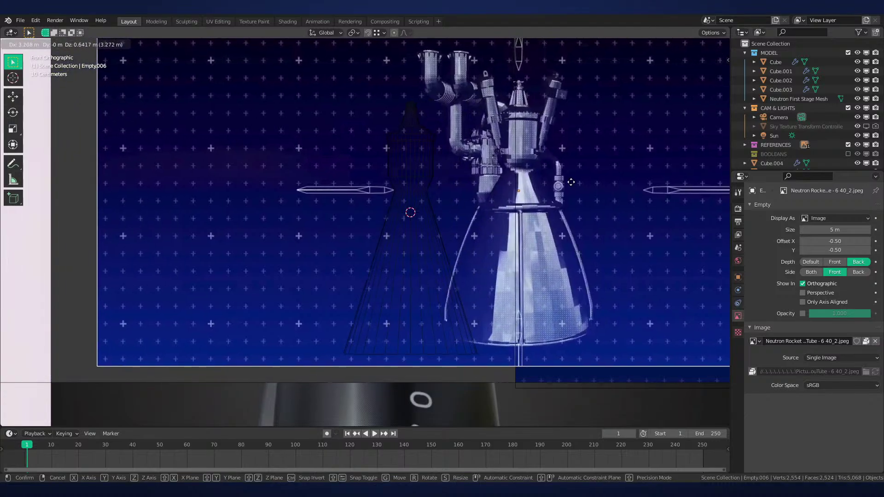
pyautogui.click(610, 183)
pyautogui.scroll(1, 610, 183)
pyautogui.keyDown('shift'); pyautogui.moveTo(614, 207); pyautogui.dragTo(254, 201, button='middle'); pyautogui.keyUp('shift')
pyautogui.scroll(-6, 411, 167)
pyautogui.scroll(1, 493, 209)
pyautogui.keyDown('shift'); pyautogui.moveTo(497, 209); pyautogui.dragTo(321, 215, button='middle'); pyautogui.keyUp('shift')
pyautogui.scroll(4, 414, 213)
pyautogui.keyDown('shift'); pyautogui.moveTo(245, 230); pyautogui.dragTo(608, 226, button='middle'); pyautogui.keyUp('shift')
pyautogui.keyDown('shift'); pyautogui.moveTo(240, 269); pyautogui.dragTo(489, 255, button='middle'); pyautogui.keyUp('shift')
pyautogui.keyDown('shift'); pyautogui.moveTo(245, 217); pyautogui.dragTo(538, 259, button='middle'); pyautogui.keyUp('shift')
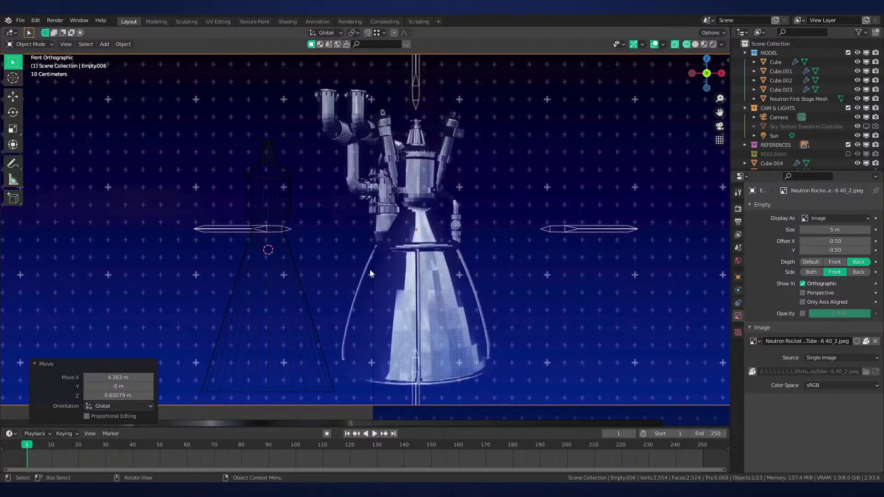
pyautogui.hotkey('ctrl', 'z')
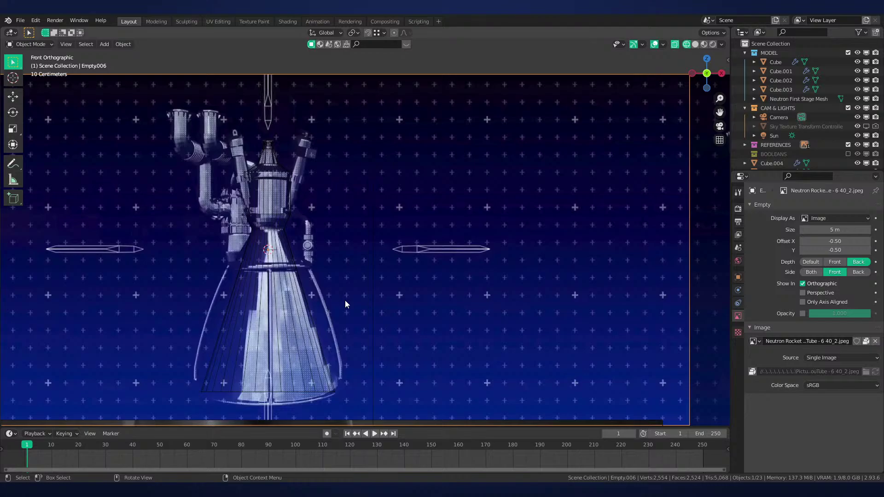
# Select the engine cylinder and return to editing its mesh in see-through wireframe display over the nozzle reference
pyautogui.keyDown('shift'); pyautogui.moveTo(345, 300); pyautogui.dragTo(473, 265, button='middle'); pyautogui.keyUp('shift')
pyautogui.press('z')
pyautogui.click(313, 259)
pyautogui.click(413, 266)
pyautogui.press('Tab')
pyautogui.scroll(2, 547, 288)
pyautogui.keyDown('shift'); pyautogui.moveTo(547, 289); pyautogui.dragTo(481, 251, button='middle'); pyautogui.keyUp('shift')
pyautogui.scroll(1, 481, 251)
pyautogui.hotkey('shift', 'z')
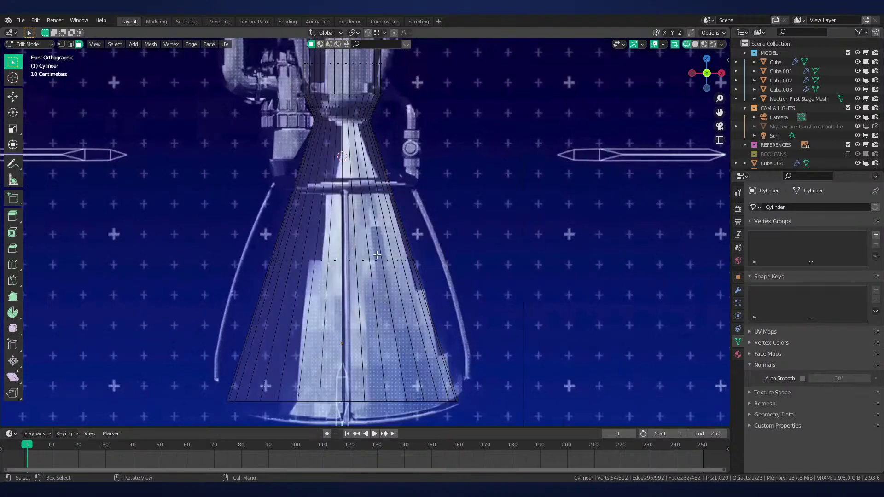
# Add a centred edge loop around the nozzle bell and scale it to 1.508
pyautogui.hotkey('ctrl', 'r')
pyautogui.click(408, 254)
pyautogui.rightClick(409, 253)
pyautogui.keyDown('shift'); pyautogui.moveTo(455, 289); pyautogui.dragTo(470, 278, button='middle'); pyautogui.keyUp('shift')
pyautogui.scroll(-1, 470, 278)
pyautogui.press('s')
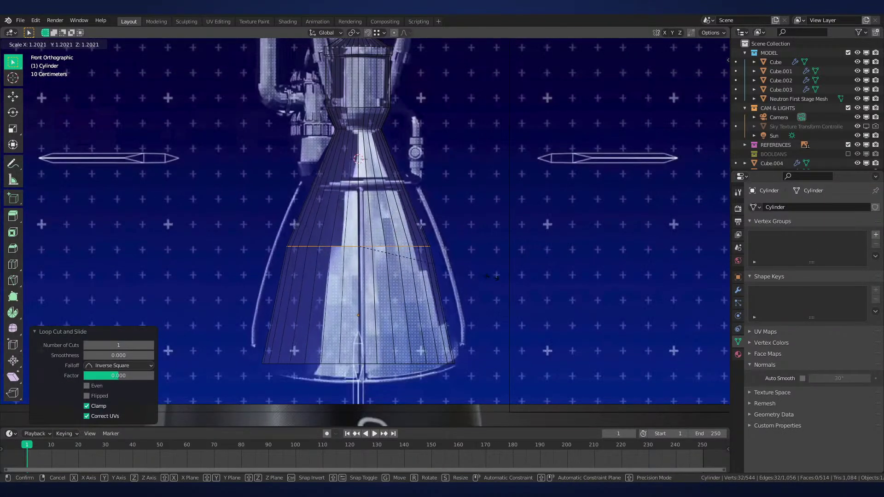
pyautogui.click(482, 273)
pyautogui.hotkey('ctrl', 'b')
pyautogui.scroll(1, 534, 364)
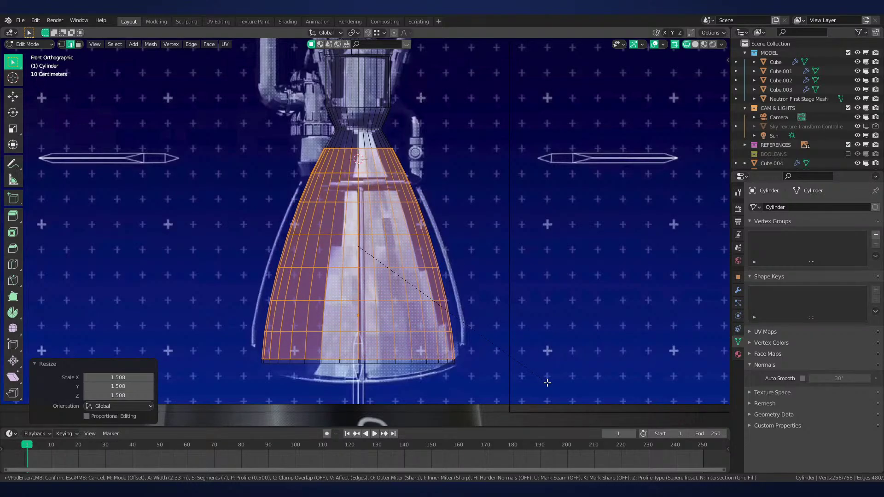
pyautogui.rightClick(546, 382)
# Scale the nozzle bell's middle edge loop to 1.041 and bevel it 2.29 m wide with 7 segments
pyautogui.press('s')
pyautogui.click(483, 344)
pyautogui.hotkey('ctrl', 'b')
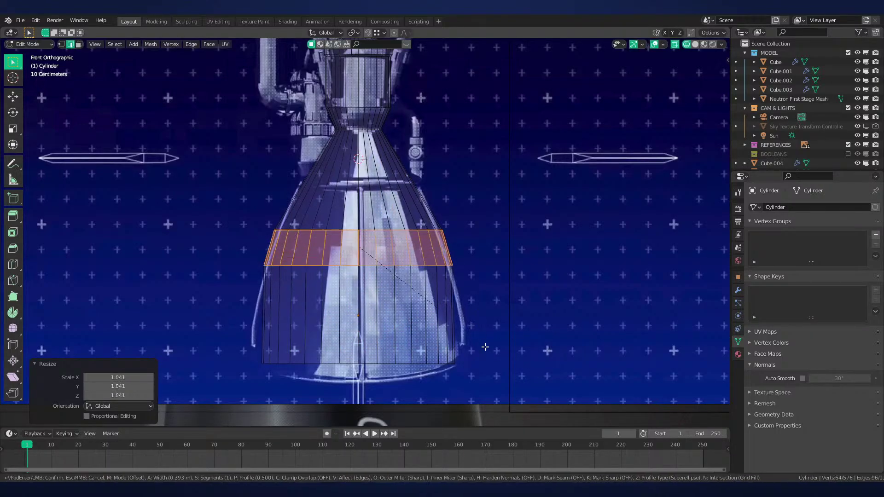
pyautogui.scroll(6, 506, 194)
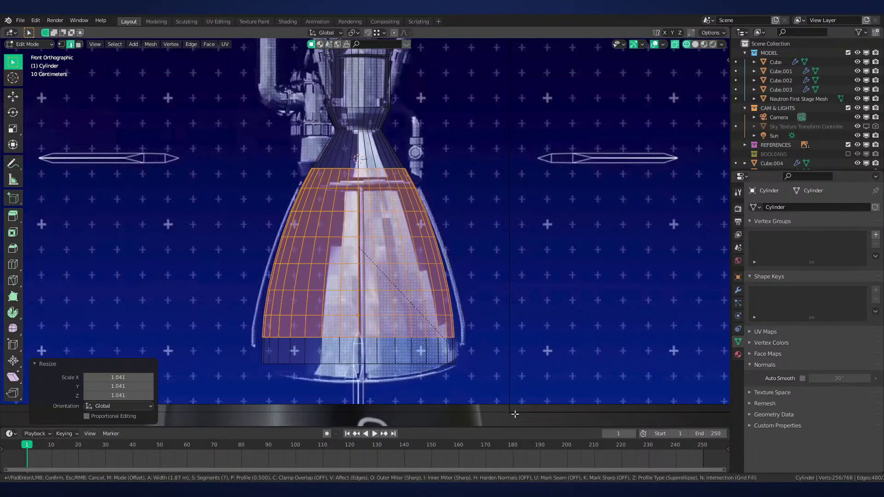
pyautogui.click(526, 45)
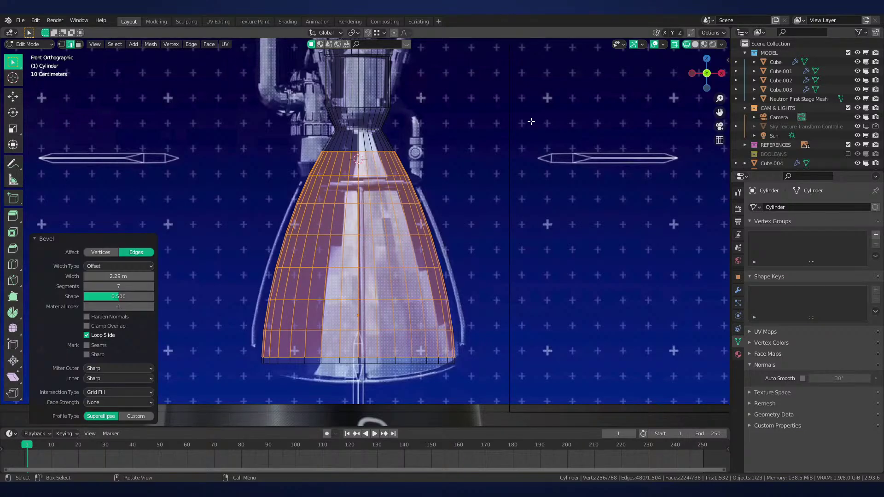
# Check the rounded nozzle bell's profile in shaded display outside mesh editing
pyautogui.moveTo(511, 223)
pyautogui.keyDown('shift'); pyautogui.mouseDown(button='middle')
pyautogui.moveTo(538, 218)
pyautogui.moveTo(397, 215)
pyautogui.moveTo(414, 241)
pyautogui.moveTo(503, 252)
pyautogui.mouseUp(button='middle'); pyautogui.keyUp('shift')
pyautogui.press('z')
pyautogui.click(569, 246)
pyautogui.press('Tab')
pyautogui.scroll(-5, 479, 251)
pyautogui.scroll(4, 434, 248)
pyautogui.press('Tab')
pyautogui.scroll(6, 434, 249)
# Select the edge loop at the throat between chamber and nozzle and scale it to 0.860
pyautogui.press('z')
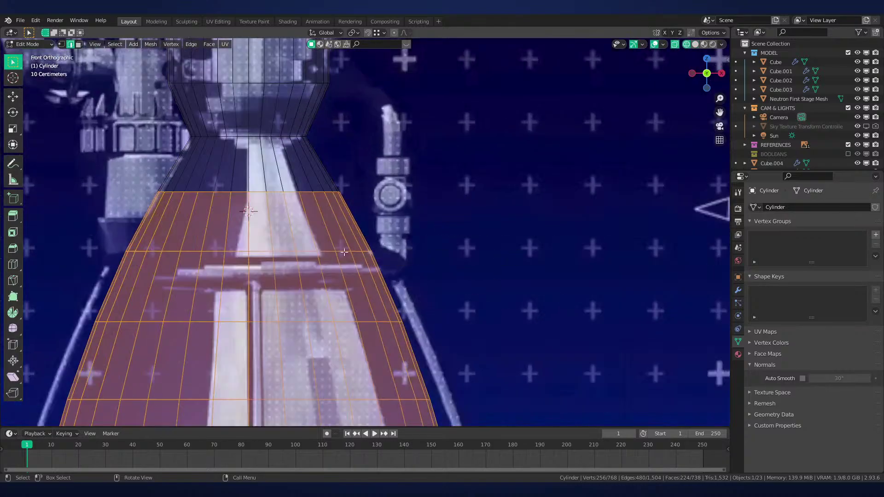
pyautogui.keyDown('shift'); pyautogui.moveTo(303, 170); pyautogui.dragTo(417, 266, button='middle'); pyautogui.keyUp('shift')
pyautogui.scroll(4, 417, 266)
pyautogui.moveTo(186, 212)
pyautogui.mouseDown()
pyautogui.moveTo(252, 237)
pyautogui.moveTo(534, 247)
pyautogui.mouseUp()
pyautogui.press('s')
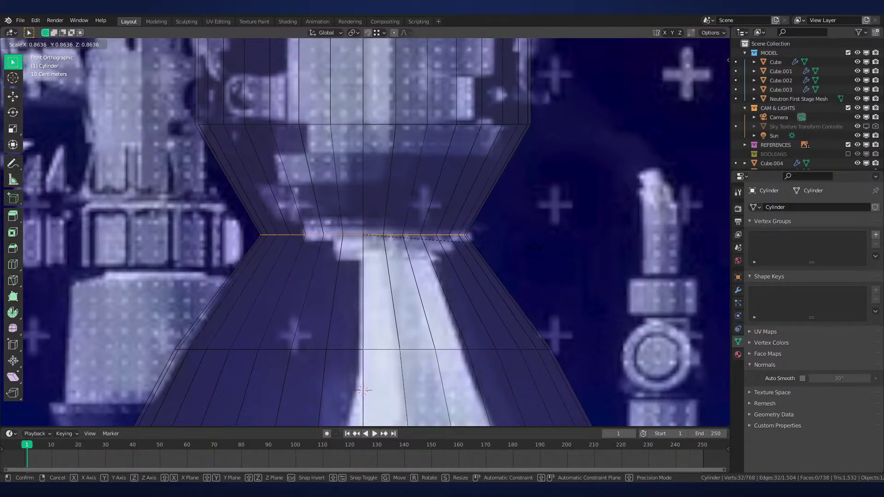
pyautogui.click(534, 247)
# Bevel the throat edge loop 0.192 m wide with 5 segments to round the narrowing
pyautogui.scroll(-2, 529, 249)
pyautogui.hotkey('ctrl', 'b')
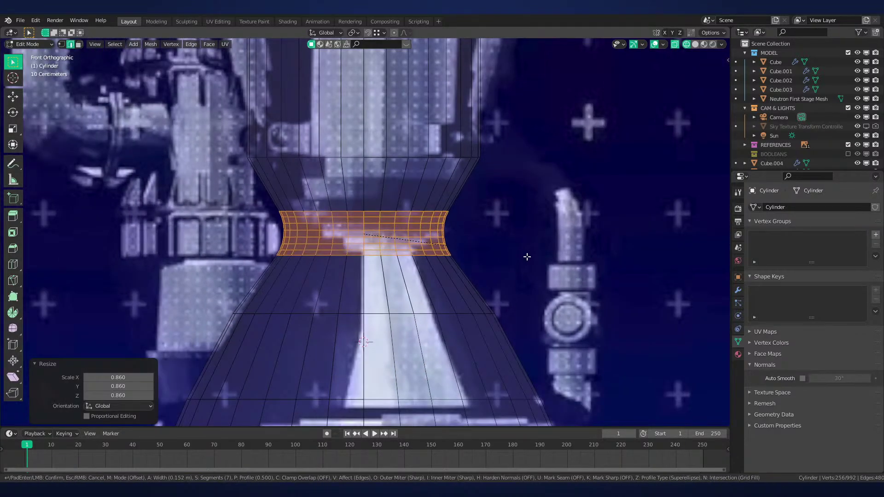
pyautogui.scroll(5, 506, 253)
pyautogui.click(497, 234)
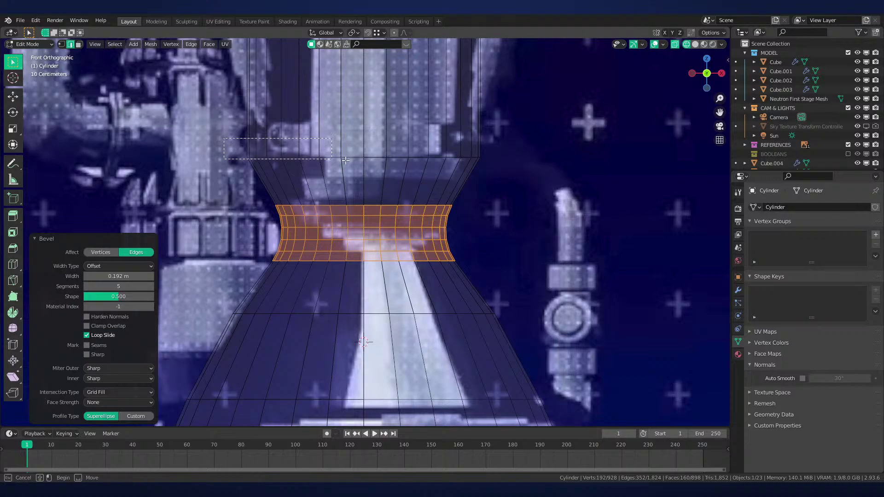
# Lower the edge loop at the chamber's base by about 0.082 m and bevel it 0.135 m wide with 5 segments
pyautogui.keyDown('alt'); pyautogui.click(286, 157); pyautogui.keyUp('alt')
pyautogui.press('g')
pyautogui.press('z')
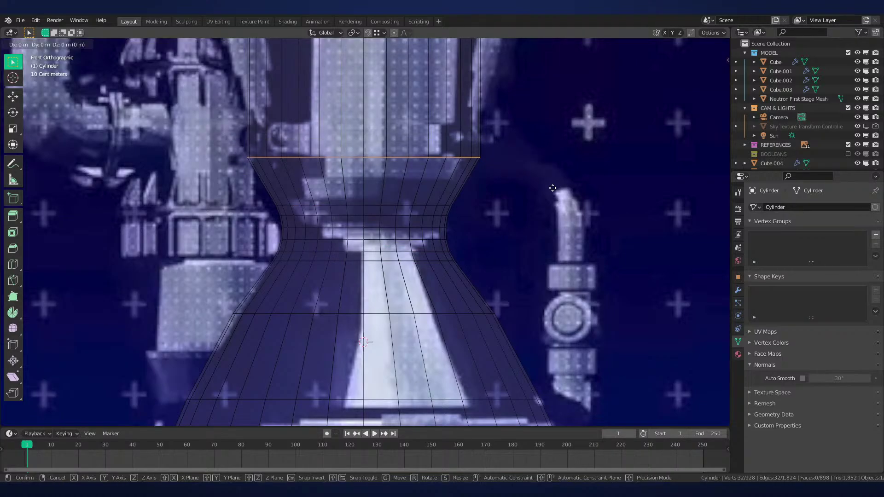
pyautogui.click(555, 203)
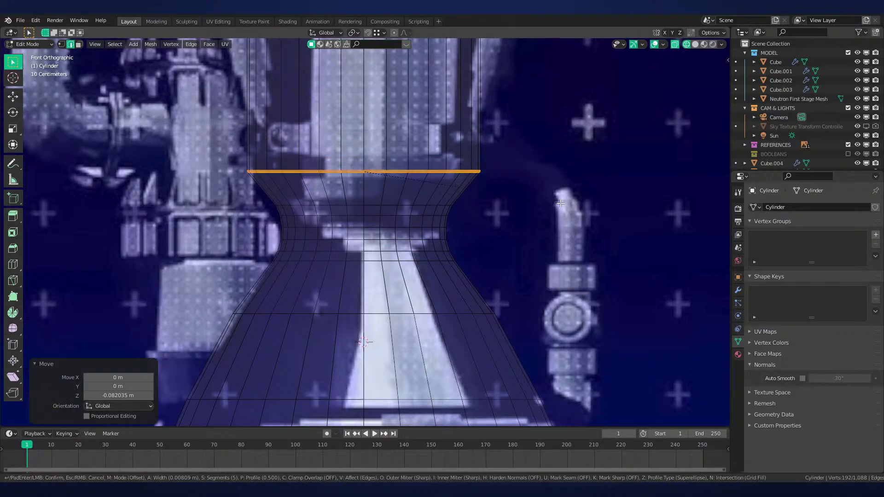
pyautogui.hotkey('ctrl', 'b')
pyautogui.click(582, 203)
pyautogui.keyDown('shift'); pyautogui.moveTo(582, 202); pyautogui.dragTo(588, 270, button='middle'); pyautogui.keyUp('shift')
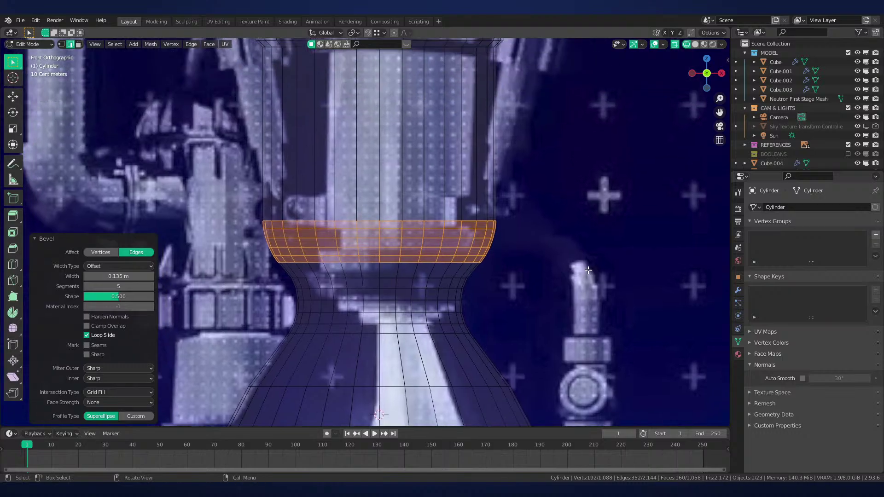
# Add an edge loop around the lower chamber at slide factor 0.671 and dissolve the bevel's uppermost edge loop
pyautogui.hotkey('ctrl', 'r')
pyautogui.click(407, 213)
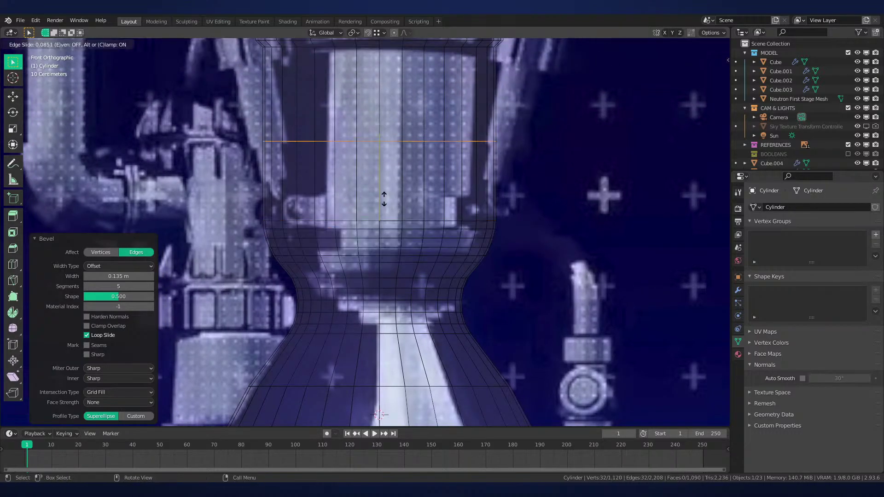
pyautogui.click(400, 244)
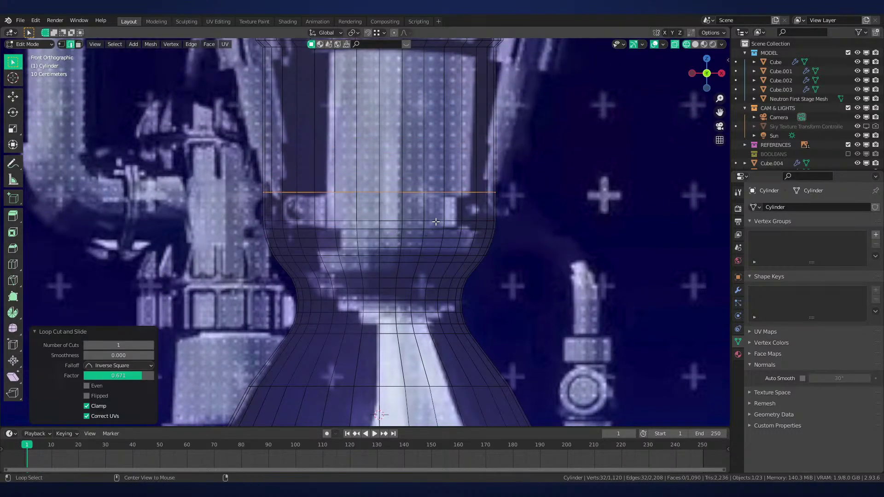
pyautogui.keyDown('alt'); pyautogui.click(438, 222); pyautogui.keyUp('alt')
pyautogui.press('x')
pyautogui.click(584, 255)
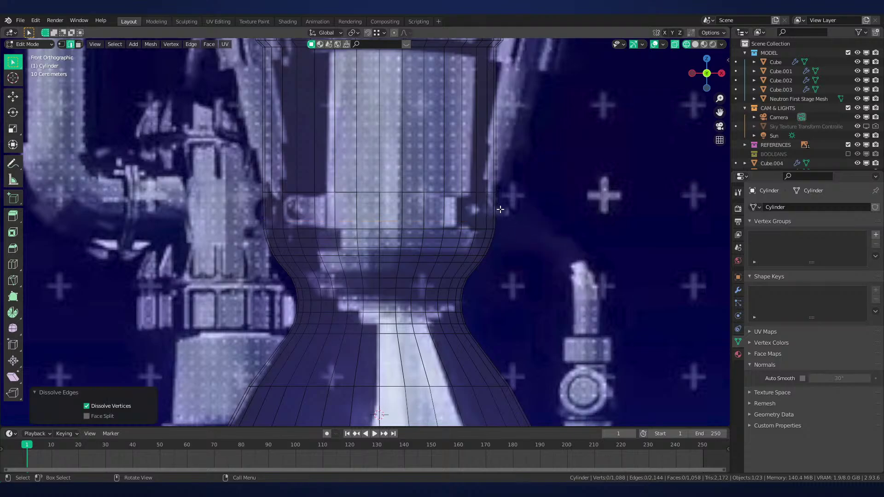
# Extrude the face loop around the chamber's lower end and scale it slightly outward, excluding Z, to form a raised band
pyautogui.scroll(1, 528, 210)
pyautogui.keyDown('alt'); pyautogui.click(528, 210); pyautogui.keyUp('alt')
pyautogui.press('3')
pyautogui.keyDown('alt'); pyautogui.click(516, 206); pyautogui.keyUp('alt')
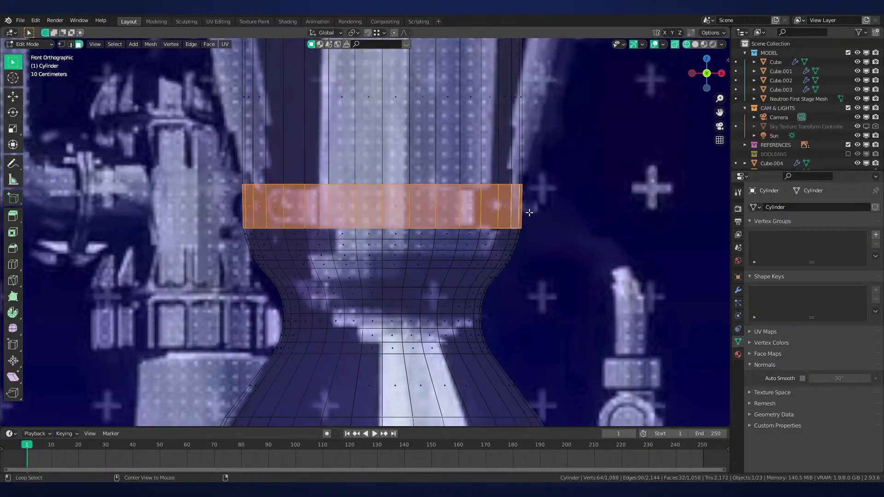
pyautogui.press('e')
pyautogui.rightClick(580, 230)
pyautogui.press('s')
pyautogui.hotkey('shift', 'z')
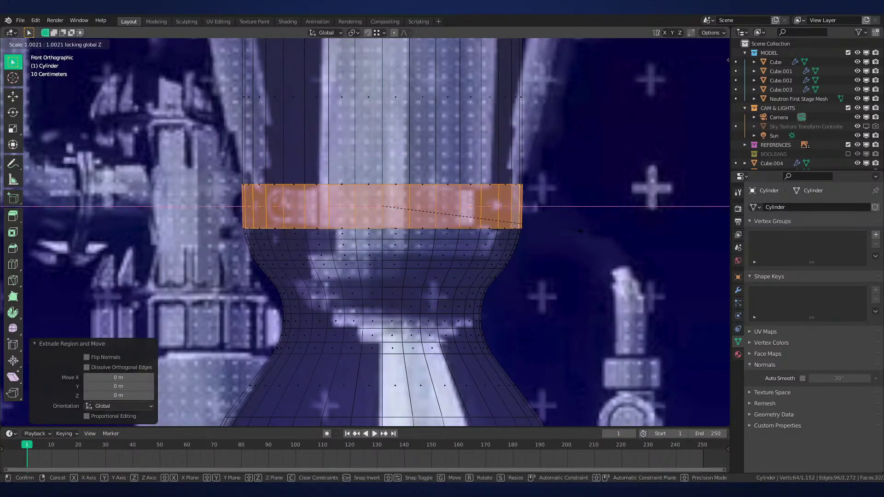
pyautogui.click(525, 224)
# Select the raised band's bottom edge loop in solid shading and adjust it slightly downward along Z
pyautogui.press('z')
pyautogui.click(610, 226)
pyautogui.moveTo(528, 247); pyautogui.dragTo(532, 262, button='middle')
pyautogui.press('2')
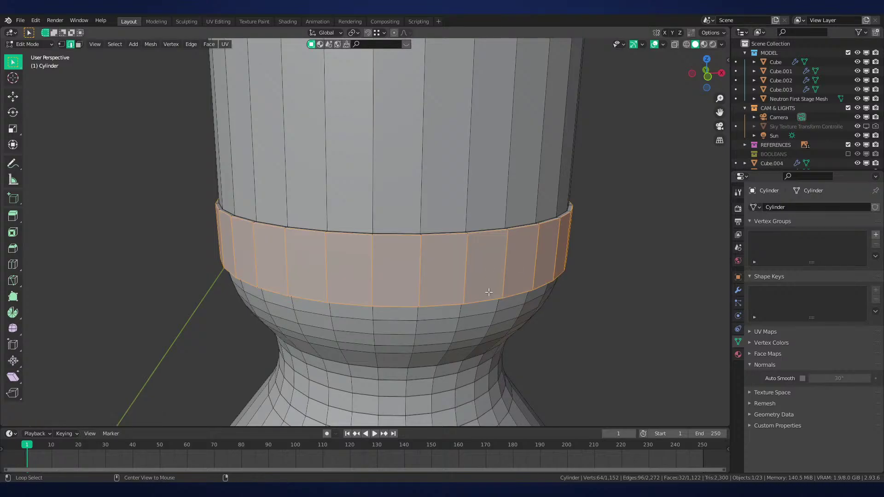
pyautogui.keyDown('alt'); pyautogui.click(488, 292); pyautogui.keyUp('alt')
pyautogui.press('g')
pyautogui.press('g')
pyautogui.click(515, 223)
pyautogui.moveTo(516, 223); pyautogui.dragTo(516, 207, button='middle')
pyautogui.press('g')
pyautogui.press('z')
pyautogui.click(527, 248)
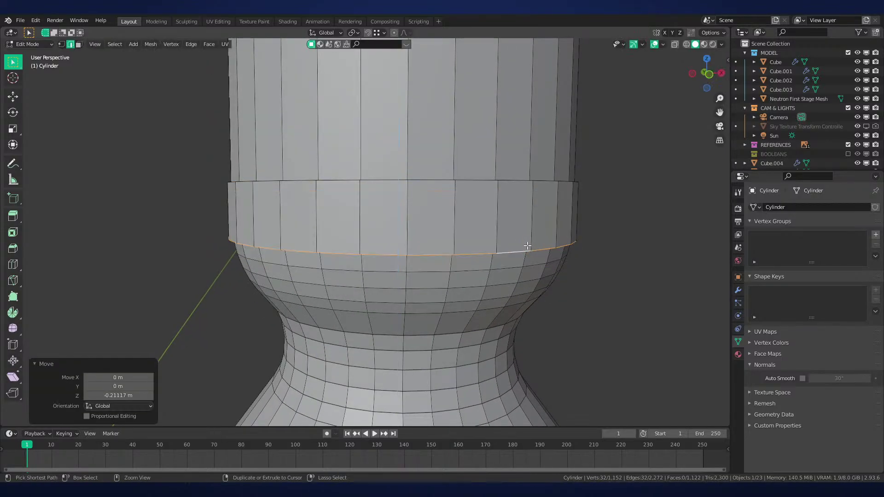
pyautogui.moveTo(526, 247); pyautogui.dragTo(557, 215, button='middle')
pyautogui.press('g')
pyautogui.press('z')
pyautogui.keyDown('ctrl'); pyautogui.click(580, 201); pyautogui.keyUp('ctrl')
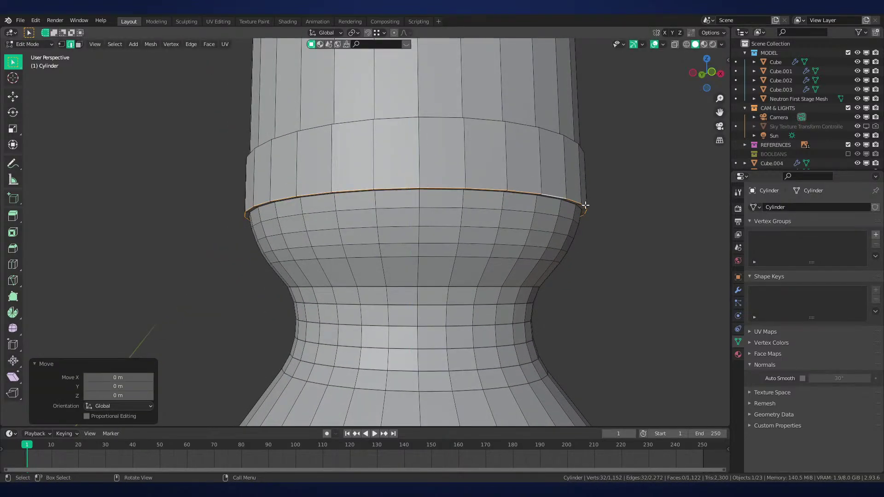
# Leave mesh editing, shade the engine smooth and enable Auto Smooth at 30°
pyautogui.press('KP_2')
pyautogui.press('KP_1')
pyautogui.press('Tab')
pyautogui.rightClick(487, 201)
pyautogui.click(487, 201)
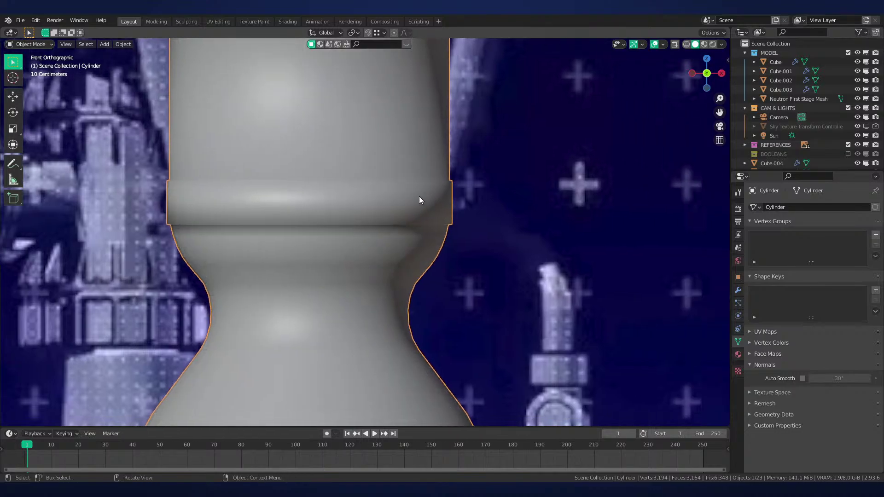
pyautogui.scroll(-5, 418, 199)
pyautogui.click(802, 377)
pyautogui.scroll(4, 404, 258)
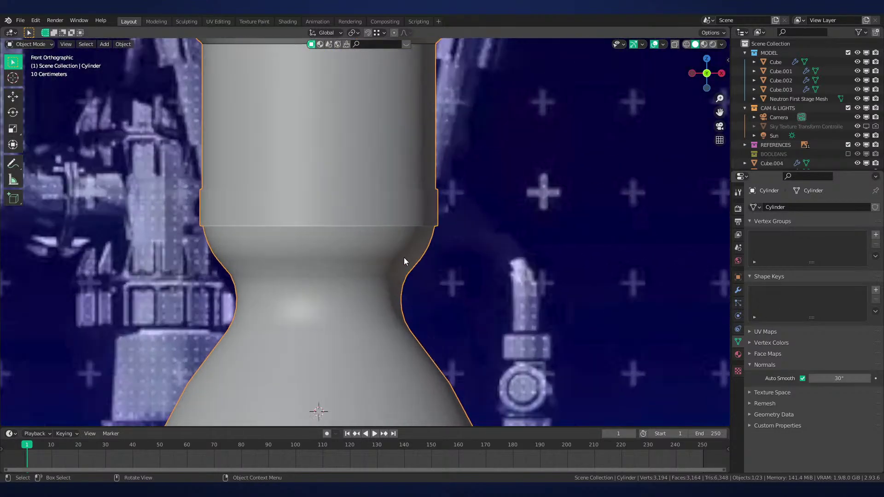
pyautogui.scroll(-6, 518, 241)
pyautogui.moveTo(431, 178); pyautogui.dragTo(509, 251, button='middle')
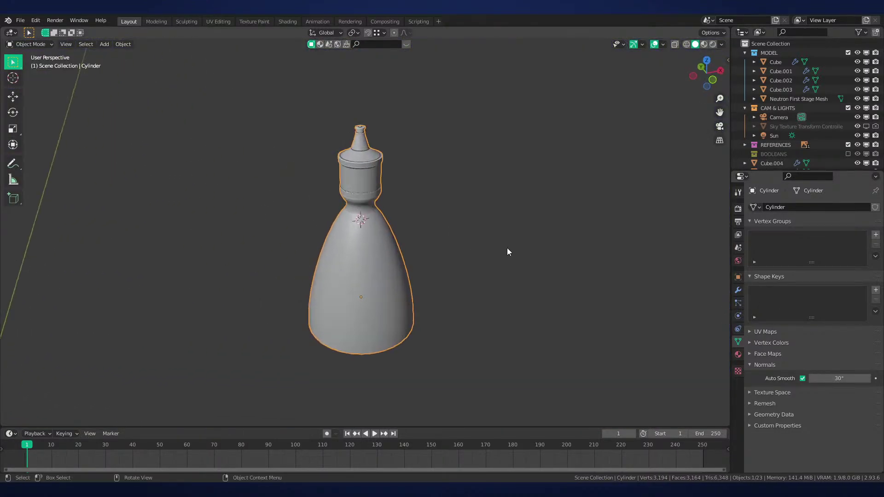
pyautogui.scroll(1, 509, 251)
pyautogui.press('KP_1')
pyautogui.press('g')
pyautogui.press('x')
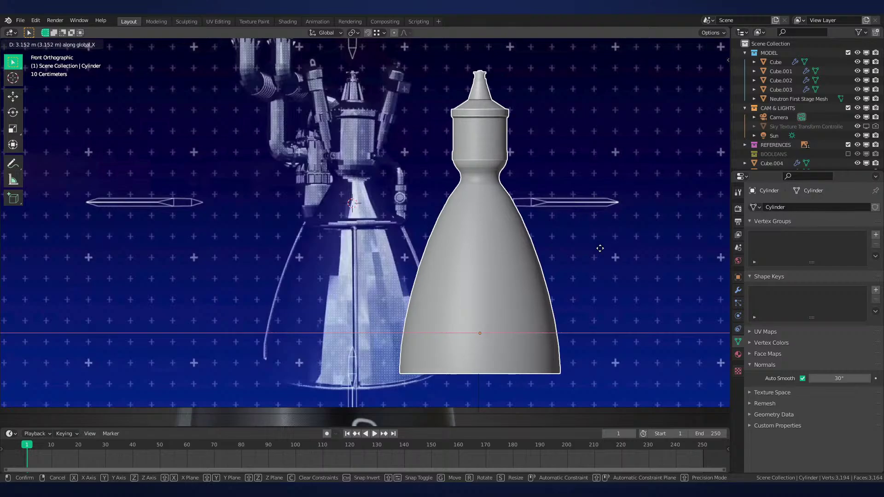
pyautogui.rightClick(600, 249)
# Compare the smooth-shaded engine's silhouette with the front reference image, from the top cone down to the nozzle bell
pyautogui.keyDown('shift'); pyautogui.moveTo(562, 244); pyautogui.dragTo(501, 238, button='middle'); pyautogui.keyUp('shift')
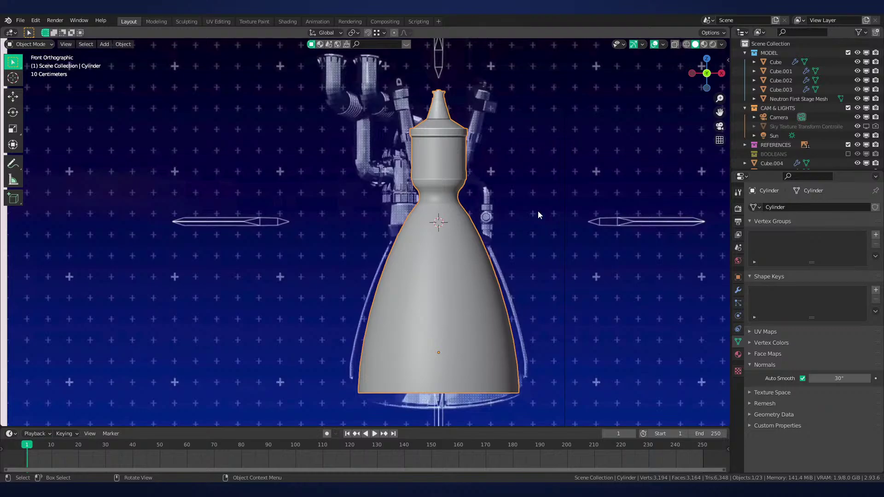
pyautogui.keyDown('shift'); pyautogui.moveTo(538, 215); pyautogui.dragTo(474, 252, button='middle'); pyautogui.keyUp('shift')
pyautogui.scroll(3, 433, 249)
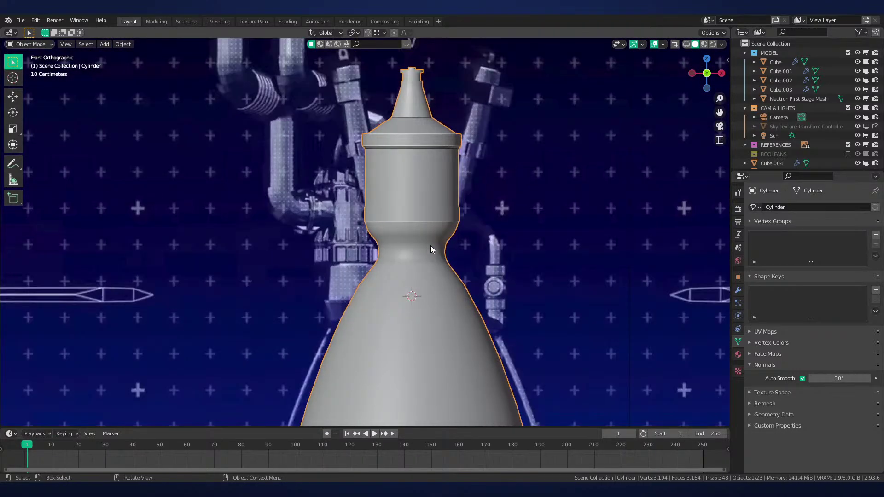
pyautogui.scroll(-5, 478, 242)
pyautogui.scroll(3, 379, 193)
pyautogui.scroll(-2, 483, 192)
pyautogui.scroll(1, 491, 209)
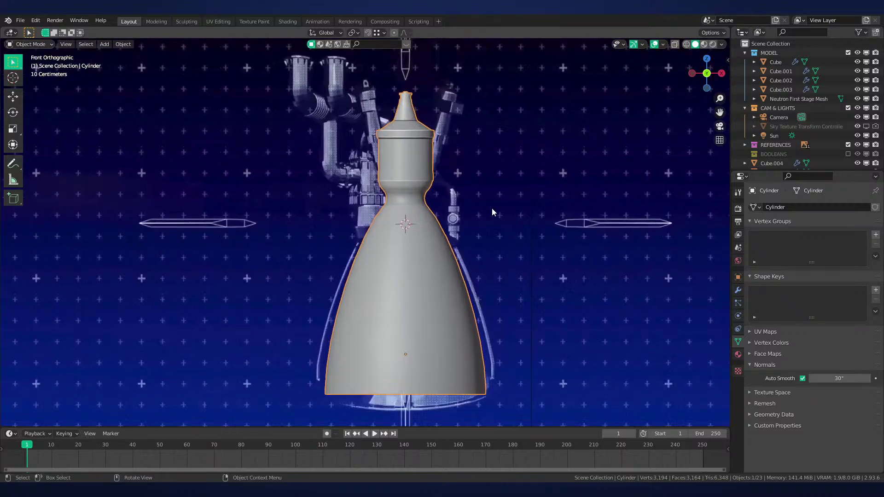
pyautogui.scroll(2, 491, 212)
pyautogui.scroll(-5, 424, 253)
pyautogui.moveTo(430, 175); pyautogui.dragTo(406, 179, button='middle')
pyautogui.scroll(2, 405, 180)
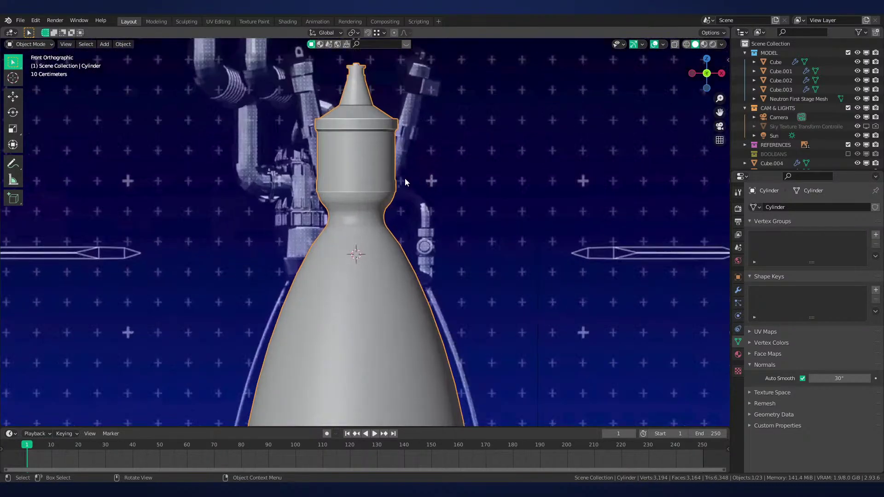
pyautogui.scroll(1, 405, 179)
pyautogui.keyDown('shift'); pyautogui.moveTo(445, 146); pyautogui.dragTo(477, 248, button='middle'); pyautogui.keyUp('shift')
pyautogui.scroll(2, 493, 235)
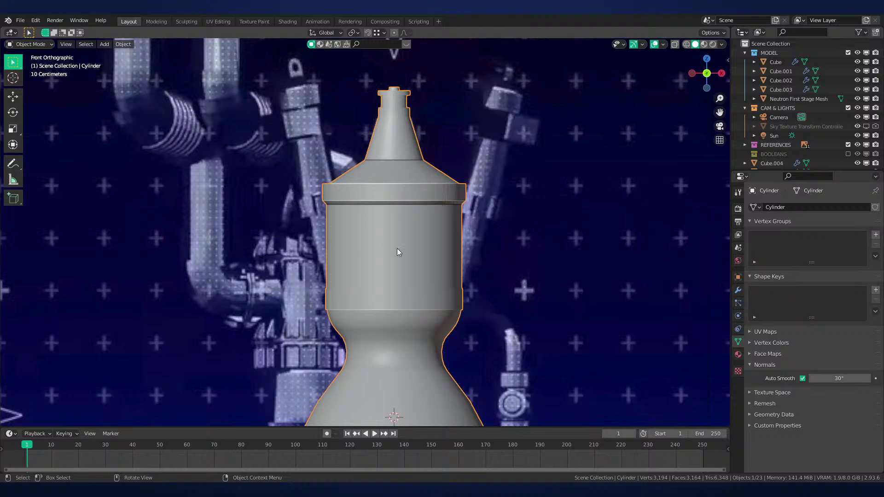
pyautogui.scroll(-4, 490, 226)
pyautogui.scroll(-2, 484, 237)
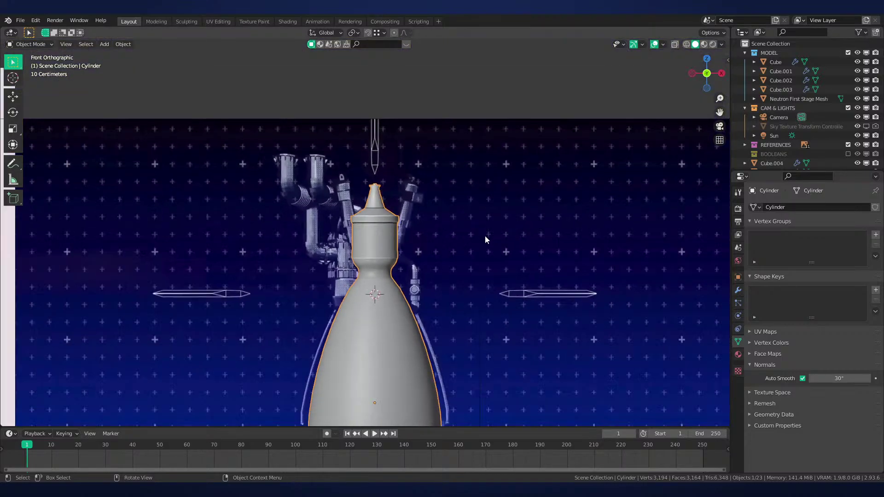
pyautogui.keyDown('shift'); pyautogui.moveTo(484, 235); pyautogui.dragTo(384, 140, button='middle'); pyautogui.keyUp('shift')
pyautogui.keyDown('shift'); pyautogui.moveTo(309, 202); pyautogui.dragTo(445, 190, button='middle'); pyautogui.keyUp('shift')
pyautogui.scroll(2, 478, 225)
# Try shortening the nozzle bell along Z and moving it vertically toward the throat, and undo both changes
pyautogui.press('Tab')
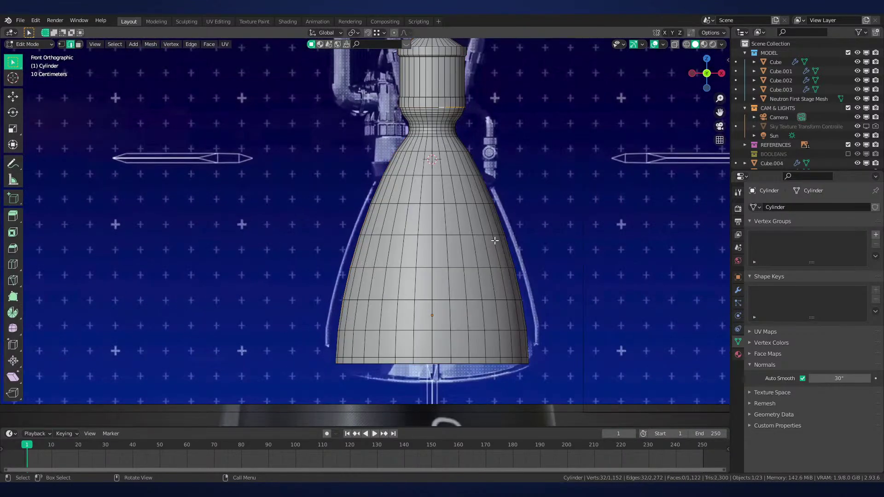
pyautogui.keyDown('shift'); pyautogui.moveTo(527, 222); pyautogui.dragTo(446, 240, button='middle'); pyautogui.keyUp('shift')
pyautogui.hotkey('alt', 'z')
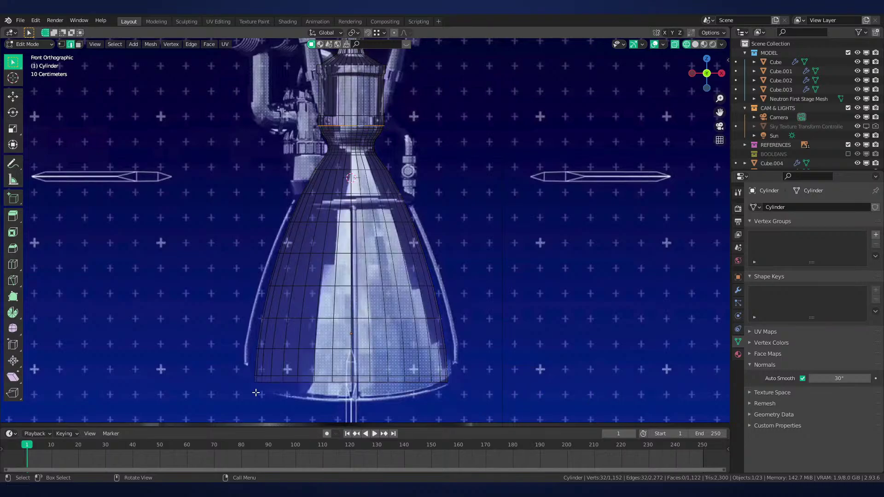
pyautogui.moveTo(223, 398); pyautogui.dragTo(532, 154)
pyautogui.press('s')
pyautogui.press('z')
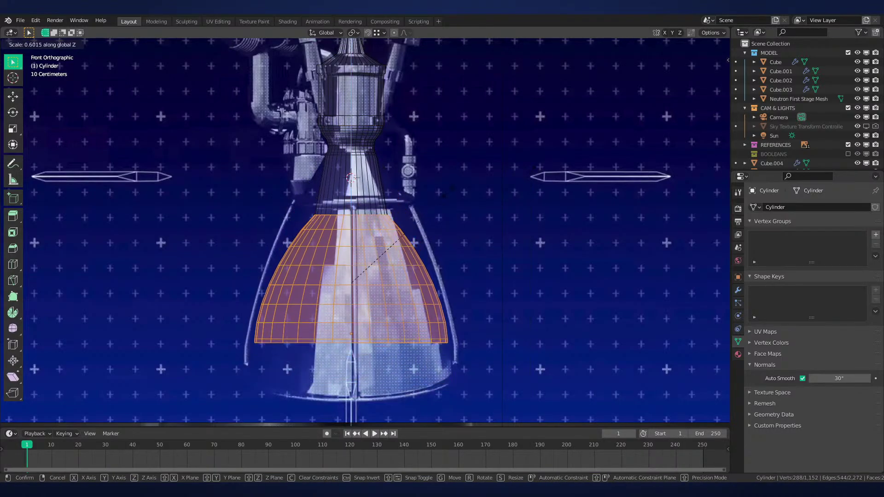
pyautogui.click(444, 186)
pyautogui.press('g')
pyautogui.press('z')
pyautogui.click(446, 140)
pyautogui.hotkey('alt', 'z')
pyautogui.scroll(-2, 497, 167)
pyautogui.keyDown('shift'); pyautogui.moveTo(497, 202); pyautogui.dragTo(515, 232, button='middle'); pyautogui.keyUp('shift')
pyautogui.hotkey('ctrl', 'z')
pyautogui.hotkey('ctrl', 'z')
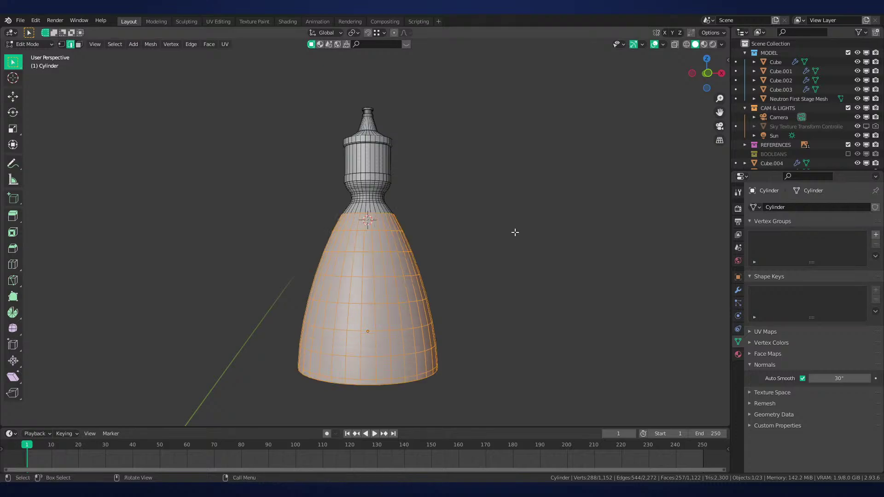
# Examine the chamber and throat wireframe against the front reference in X-ray display, and clear the mesh selection
pyautogui.press('KP_1')
pyautogui.hotkey('alt', 'z')
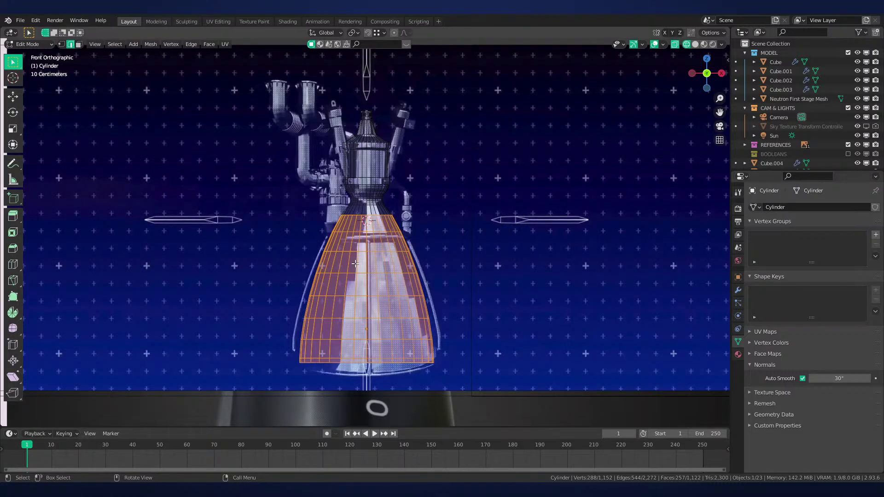
pyautogui.scroll(2, 472, 241)
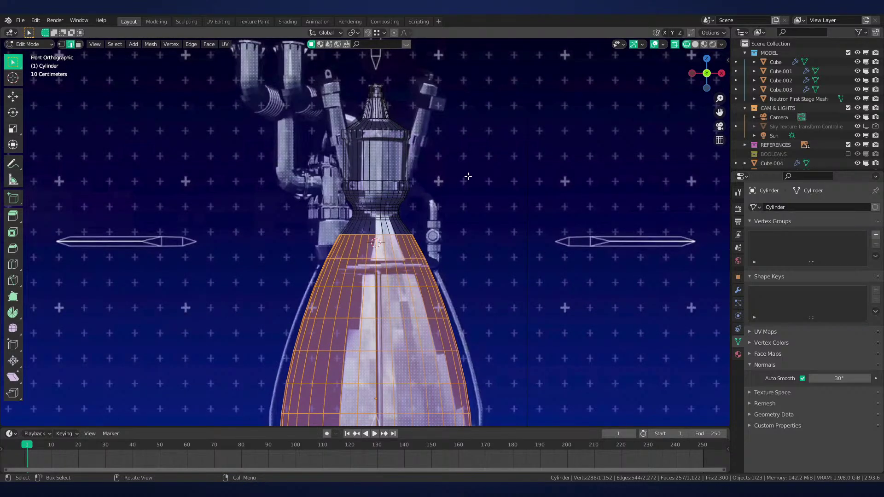
pyautogui.keyDown('shift'); pyautogui.moveTo(466, 182); pyautogui.dragTo(468, 200, button='middle'); pyautogui.keyUp('shift')
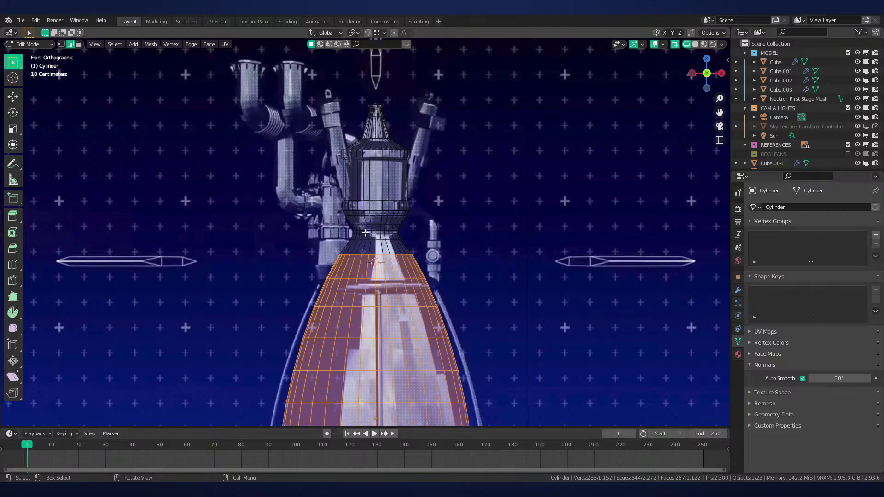
pyautogui.scroll(3, 457, 233)
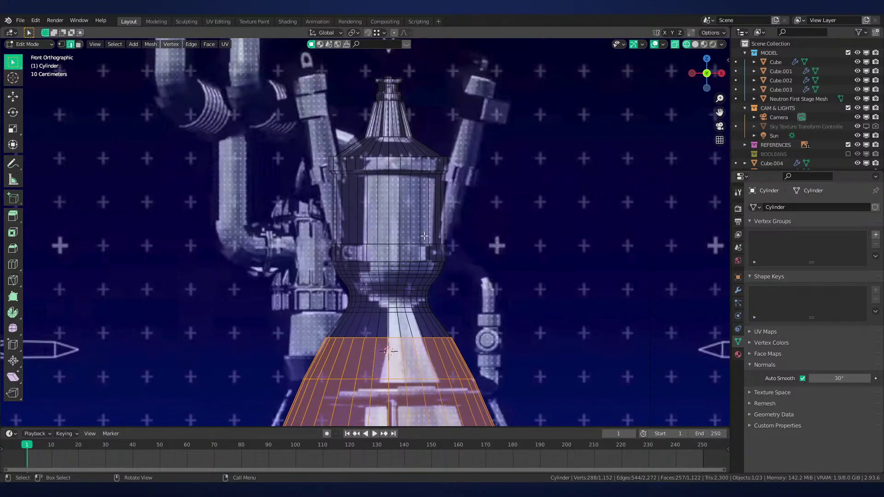
pyautogui.scroll(2, 430, 164)
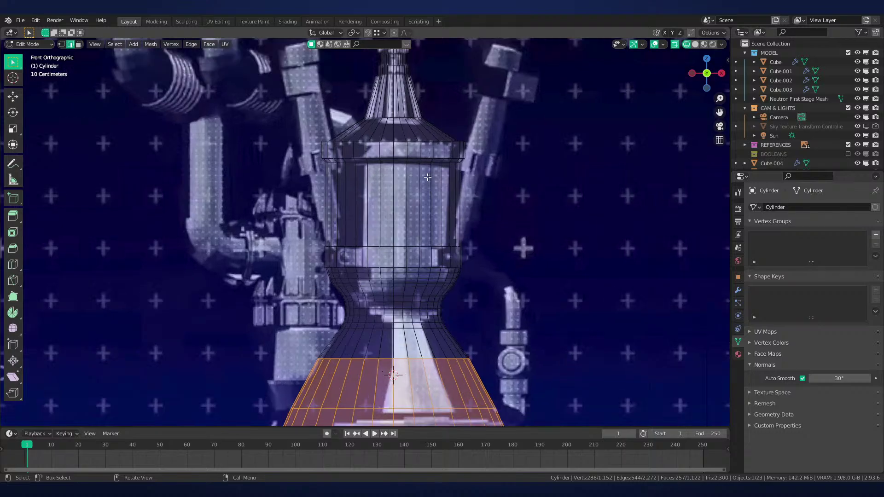
pyautogui.keyDown('shift'); pyautogui.moveTo(465, 132); pyautogui.dragTo(397, 150, button='middle'); pyautogui.keyUp('shift')
pyautogui.keyDown('shift'); pyautogui.moveTo(412, 286); pyautogui.dragTo(425, 212, button='middle'); pyautogui.keyUp('shift')
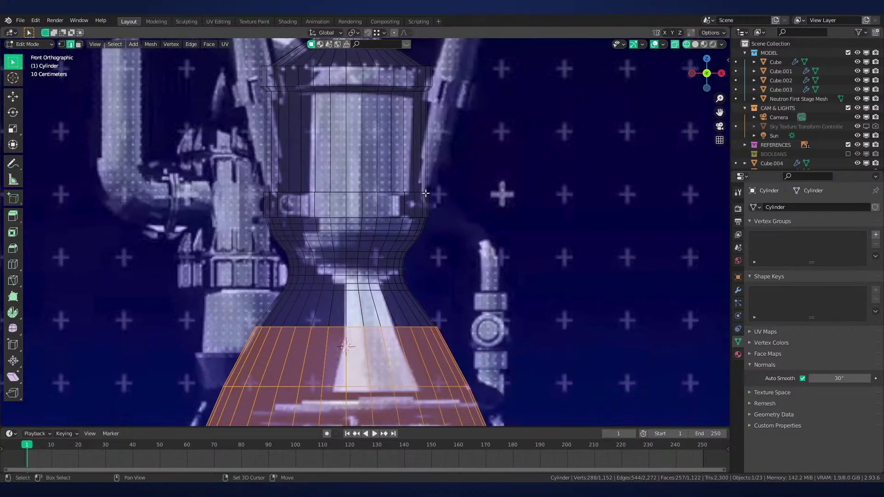
pyautogui.moveTo(263, 211); pyautogui.dragTo(431, 254)
pyautogui.hotkey('alt', 'a')
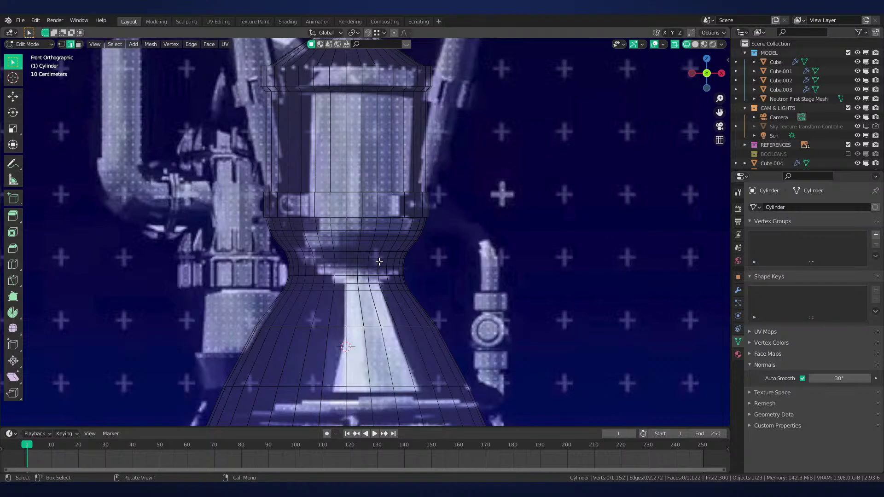
# Examine the nozzle bell's wireframe against the reference image from the throat down to the exit rim
pyautogui.keyDown('shift'); pyautogui.moveTo(373, 251); pyautogui.dragTo(369, 196, button='middle'); pyautogui.keyUp('shift')
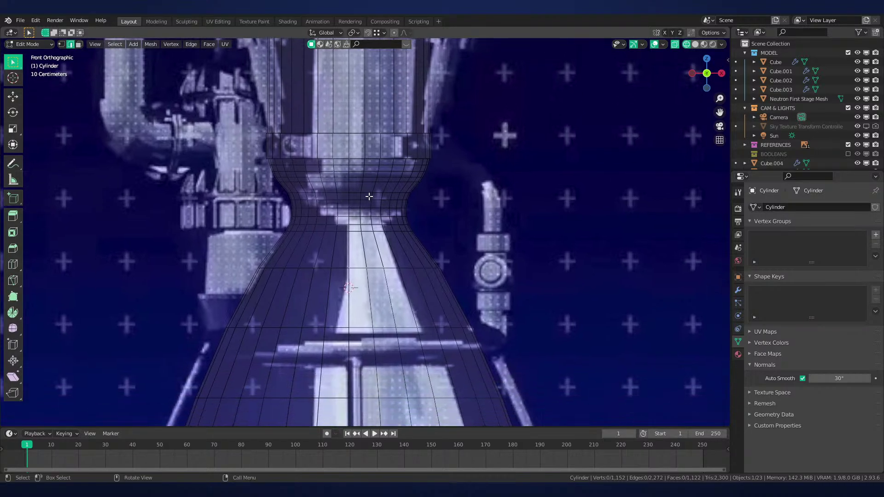
pyautogui.scroll(-2, 392, 211)
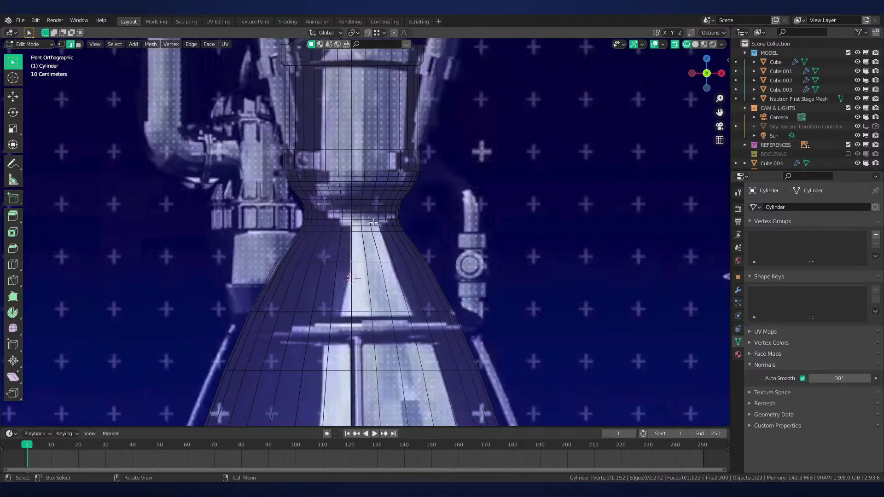
pyautogui.keyDown('shift'); pyautogui.moveTo(383, 263); pyautogui.dragTo(377, 135, button='middle'); pyautogui.keyUp('shift')
pyautogui.keyDown('shift'); pyautogui.moveTo(468, 396); pyautogui.dragTo(444, 188, button='middle'); pyautogui.keyUp('shift')
pyautogui.keyDown('shift'); pyautogui.moveTo(440, 152); pyautogui.dragTo(467, 237, button='middle'); pyautogui.keyUp('shift')
pyautogui.scroll(-4, 451, 188)
pyautogui.scroll(2, 430, 173)
pyautogui.scroll(-2, 421, 207)
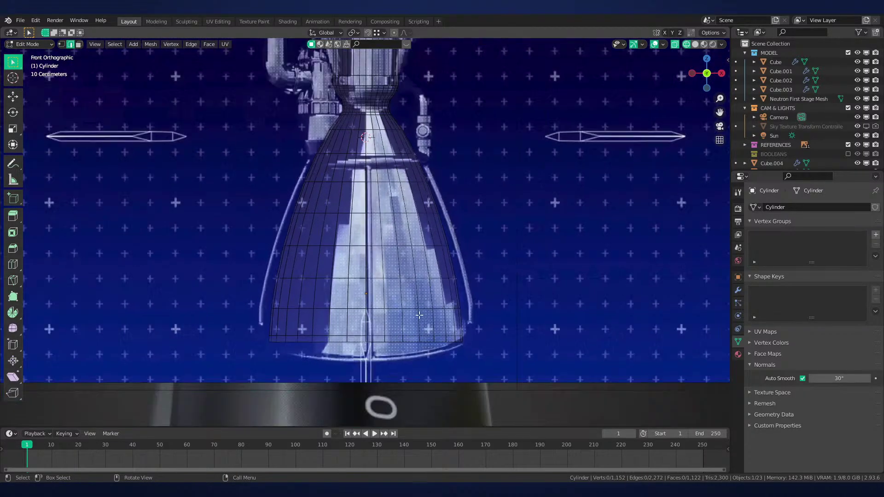
# Mark the outer top edge loop and the lower lip edge loops of the chamber's upper flange as sharp
pyautogui.scroll(1, 417, 193)
pyautogui.keyDown('shift'); pyautogui.moveTo(418, 193); pyautogui.dragTo(407, 337, button='middle'); pyautogui.keyUp('shift')
pyautogui.scroll(5, 407, 338)
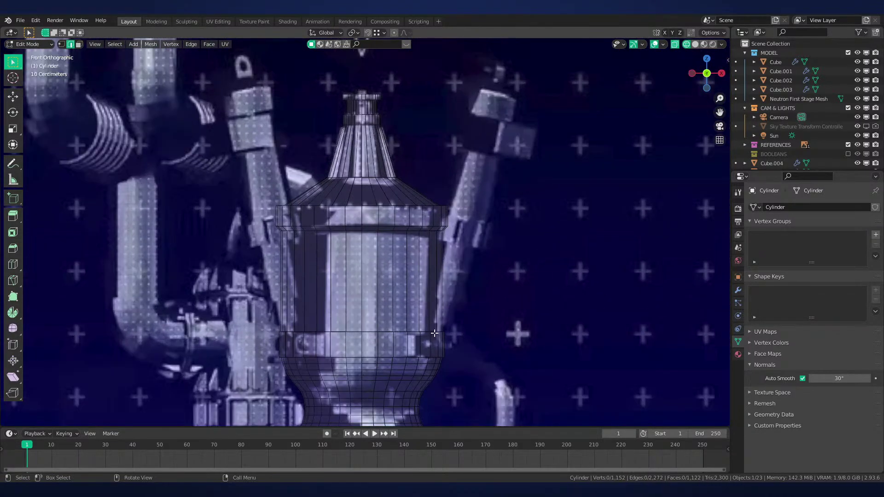
pyautogui.press('z')
pyautogui.click(489, 269)
pyautogui.scroll(2, 369, 235)
pyautogui.keyDown('alt'); pyautogui.click(367, 231); pyautogui.keyUp('alt')
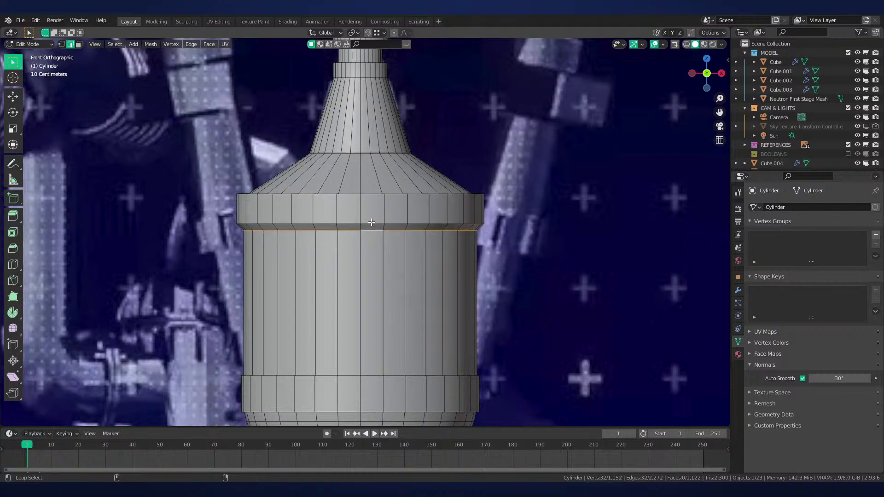
pyautogui.keyDown('alt'); pyautogui.keyDown('shift'); pyautogui.click(369, 224); pyautogui.keyUp('shift'); pyautogui.keyUp('alt')
pyautogui.moveTo(405, 240)
pyautogui.mouseDown(button='middle')
pyautogui.moveTo(407, 265)
pyautogui.moveTo(533, 316)
pyautogui.mouseUp(button='middle')
pyautogui.keyDown('alt'); pyautogui.keyDown('shift'); pyautogui.click(390, 270); pyautogui.keyUp('shift'); pyautogui.keyUp('alt')
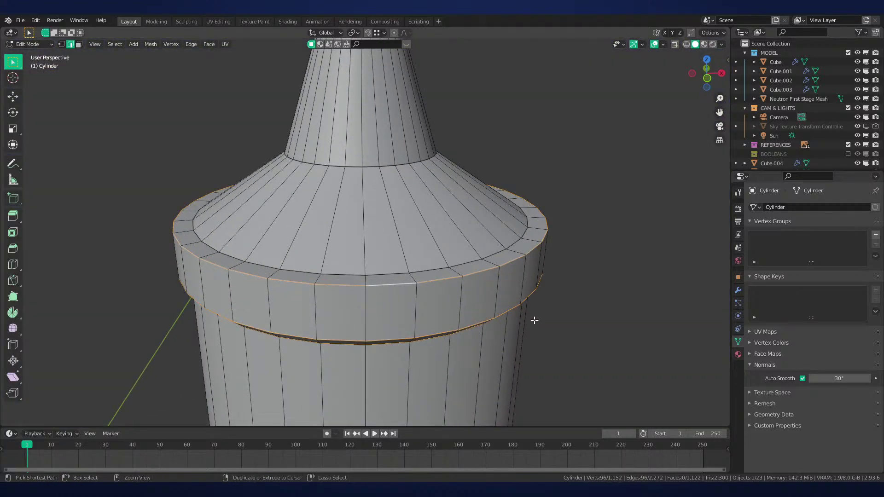
pyautogui.hotkey('ctrl', 'e')
pyautogui.click(534, 319)
# Bevel the flange's selected sharp edge loops by about 0.008 m with one segment
pyautogui.hotkey('ctrl', 'b')
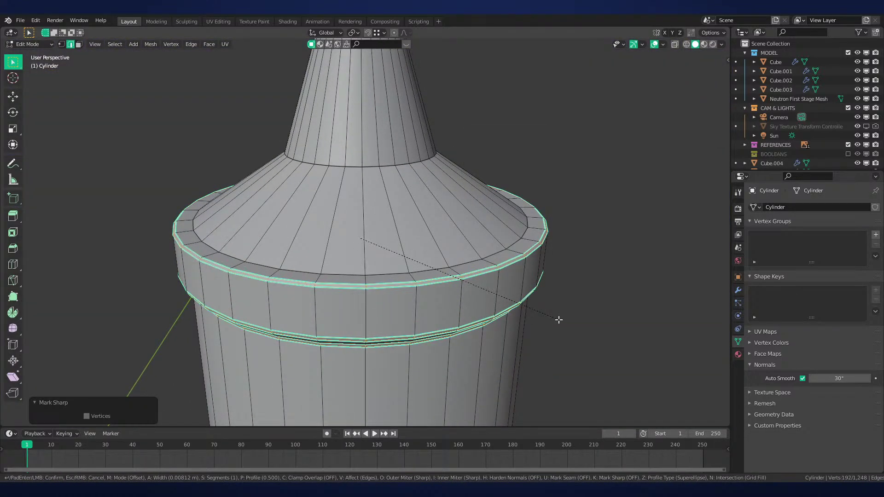
pyautogui.click(556, 318)
pyautogui.press('Tab')
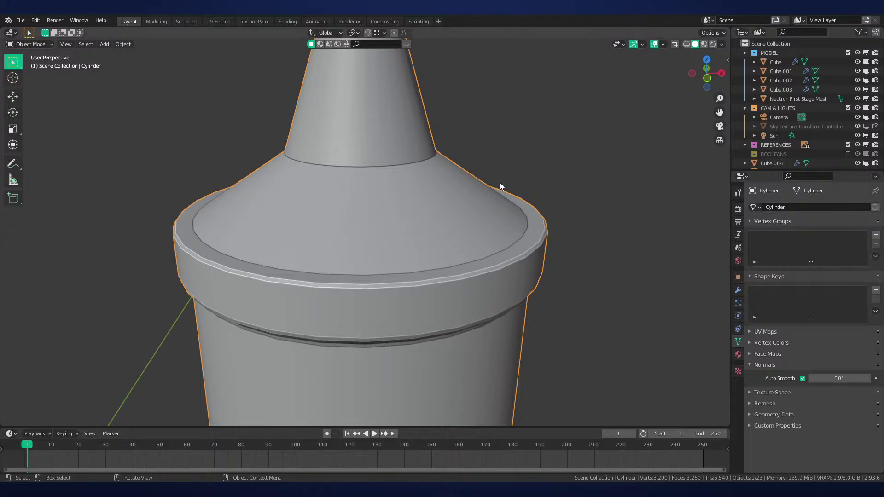
pyautogui.moveTo(471, 266); pyautogui.dragTo(477, 278, button='middle')
# Mark the loop where the shallow cone meets the flange top as sharp and bevel it by about 0.006 m
pyautogui.press('Tab')
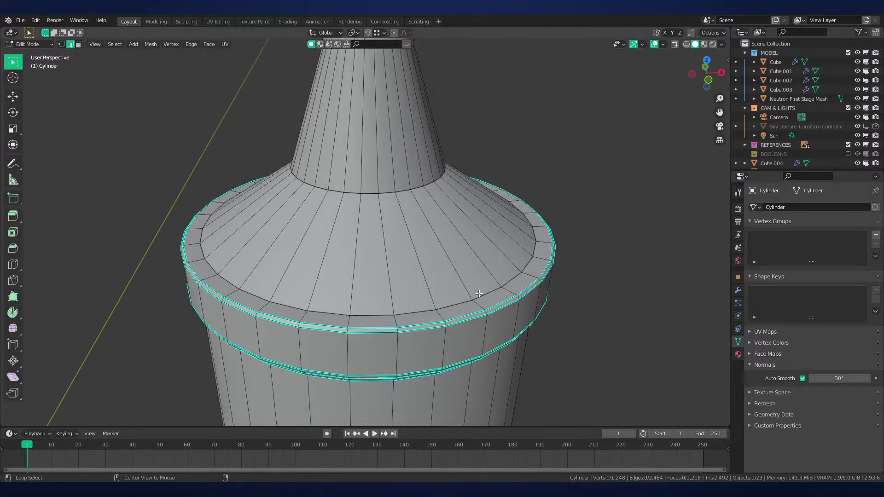
pyautogui.keyDown('alt'); pyautogui.click(485, 294); pyautogui.keyUp('alt')
pyautogui.hotkey('ctrl', 'e')
pyautogui.click(565, 310)
pyautogui.hotkey('ctrl', 'b')
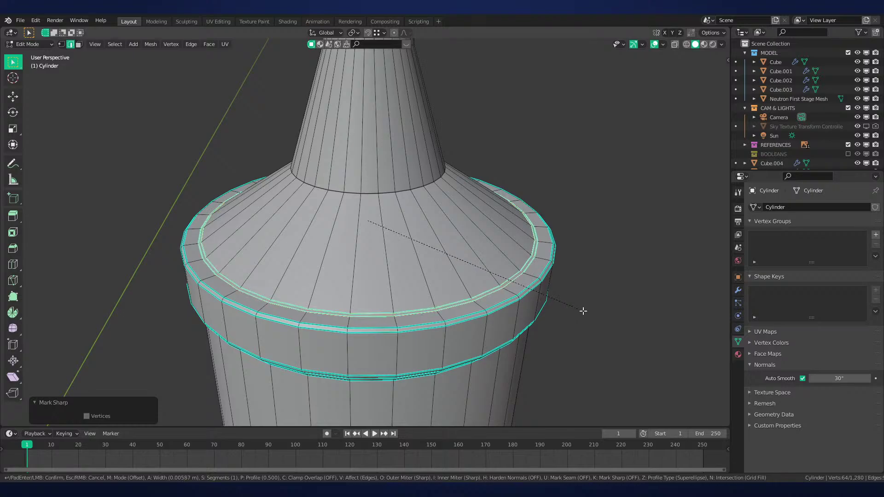
pyautogui.click(582, 311)
# Mark the loop between the steep and shallow top cones as sharp and bevel it by about 0.008 m
pyautogui.keyDown('alt'); pyautogui.click(407, 191); pyautogui.keyUp('alt')
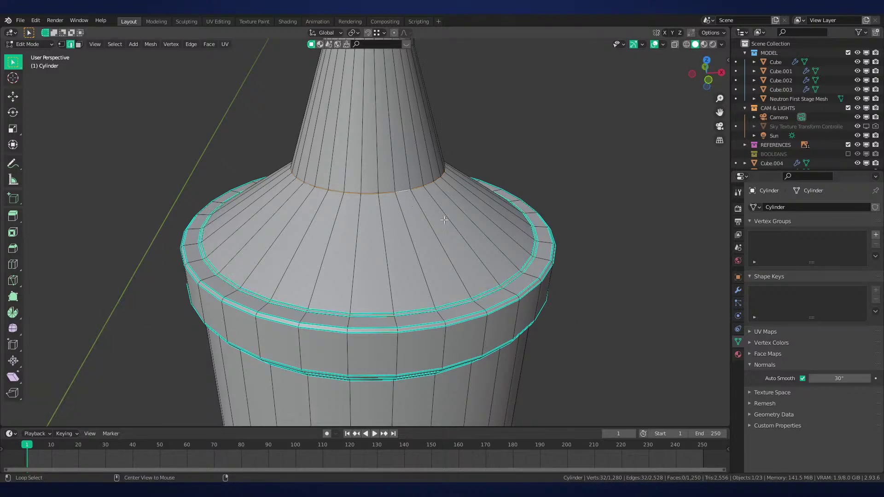
pyautogui.keyDown('shift'); pyautogui.moveTo(600, 239); pyautogui.dragTo(596, 288, button='middle'); pyautogui.keyUp('shift')
pyautogui.hotkey('ctrl', 'e')
pyautogui.click(503, 268)
pyautogui.hotkey('ctrl', 'b')
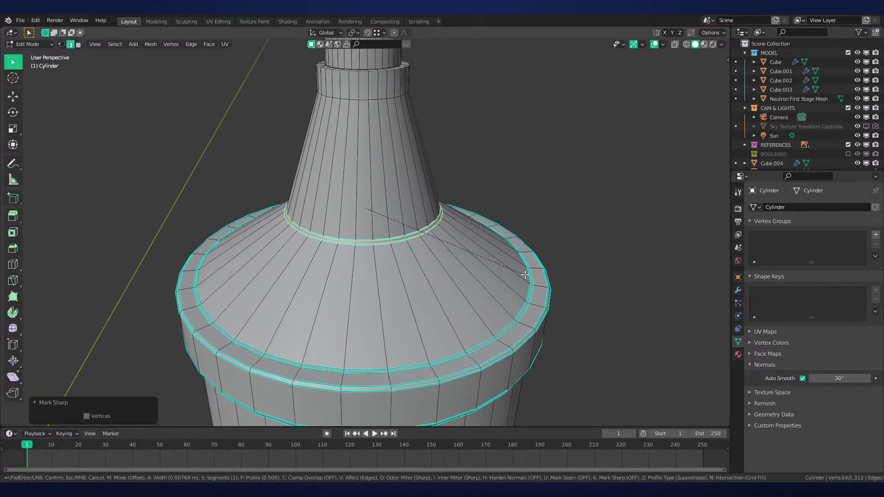
pyautogui.click(525, 274)
pyautogui.press('Tab')
# Mark the upper and lower step edge loops of the chamber's base band as sharp
pyautogui.press('KP_1')
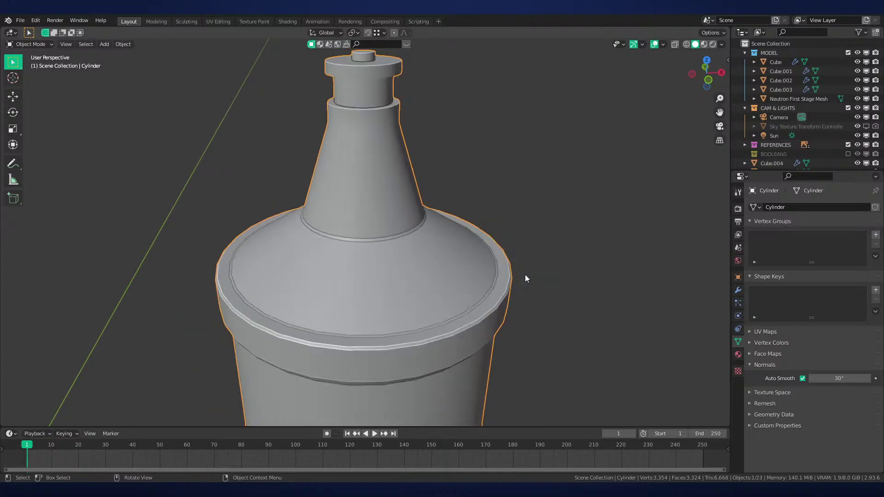
pyautogui.hotkey('shift', 'z')
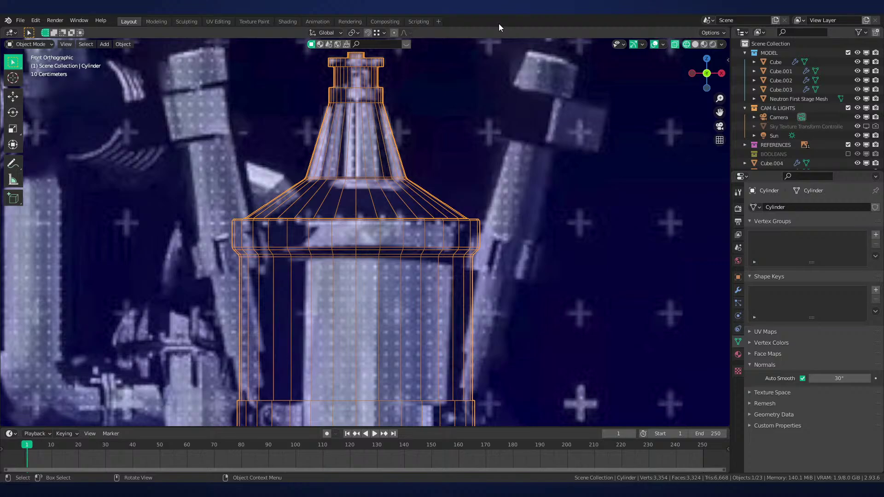
pyautogui.scroll(3, 375, 161)
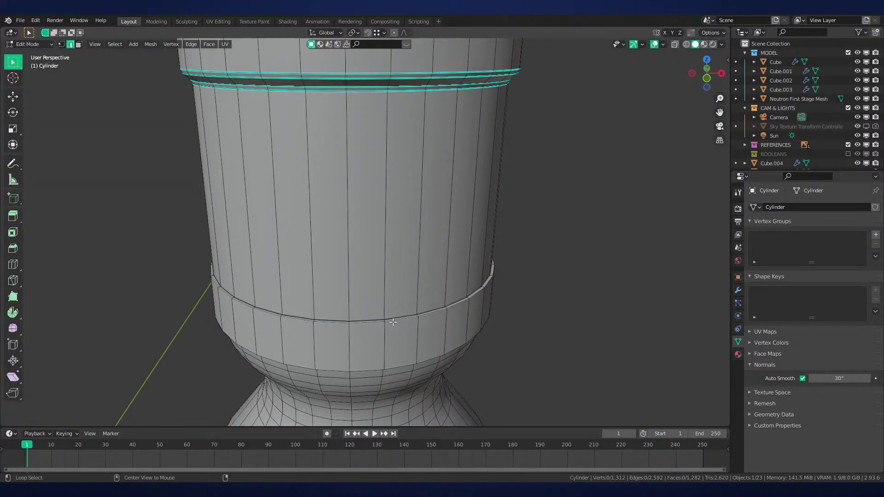
pyautogui.keyDown('alt'); pyautogui.click(393, 322); pyautogui.keyUp('alt')
pyautogui.keyDown('alt'); pyautogui.keyDown('shift'); pyautogui.click(396, 351); pyautogui.keyUp('shift'); pyautogui.keyUp('alt')
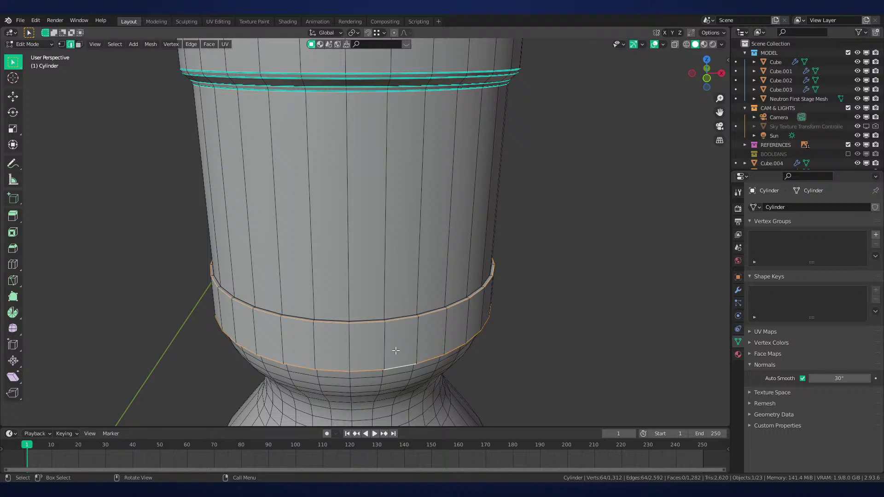
pyautogui.keyDown('alt'); pyautogui.keyDown('shift'); pyautogui.click(367, 316); pyautogui.keyUp('shift'); pyautogui.keyUp('alt')
pyautogui.moveTo(405, 352); pyautogui.dragTo(388, 333, button='middle')
pyautogui.scroll(3, 391, 299)
pyautogui.keyDown('alt'); pyautogui.keyDown('shift'); pyautogui.click(404, 221); pyautogui.keyUp('shift'); pyautogui.keyUp('alt')
pyautogui.scroll(2, 514, 286)
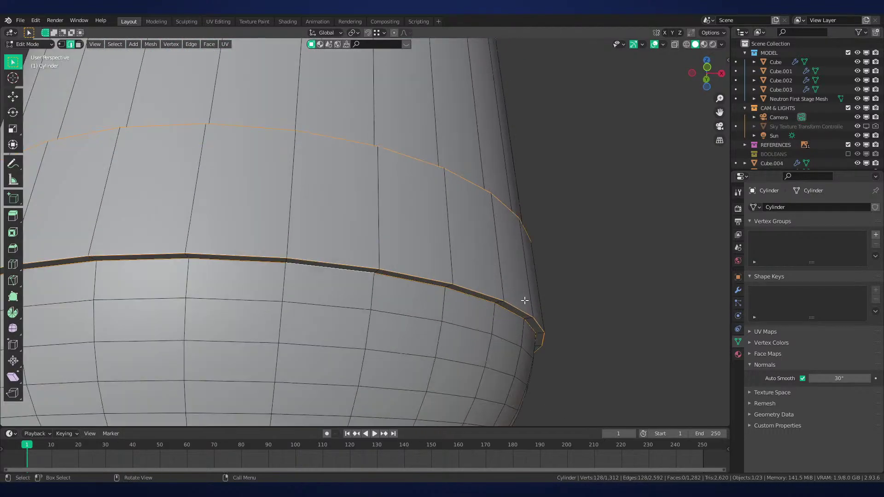
pyautogui.hotkey('ctrl', 'e')
pyautogui.click(525, 299)
# Bevel the base band's sharp edge loops by about 0.002 m with one segment
pyautogui.hotkey('ctrl', 'b')
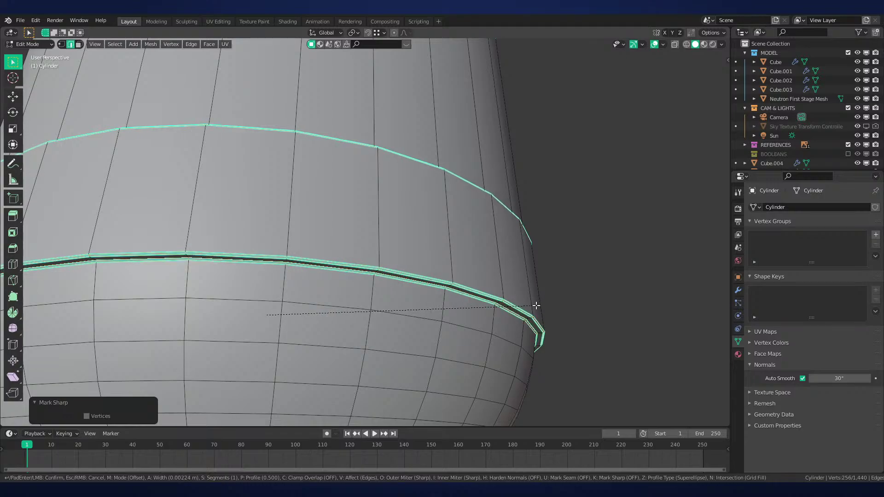
pyautogui.click(536, 305)
pyautogui.press('Tab')
pyautogui.scroll(-3, 547, 307)
pyautogui.moveTo(548, 286); pyautogui.dragTo(555, 329, button='middle')
pyautogui.keyDown('shift'); pyautogui.moveTo(555, 329); pyautogui.dragTo(573, 290, button='middle'); pyautogui.keyUp('shift')
pyautogui.scroll(2, 570, 293)
pyautogui.scroll(-1, 531, 329)
# Move the base band's upper edge loops by -0.0215 m along Z to match the front reference image
pyautogui.press('KP_1')
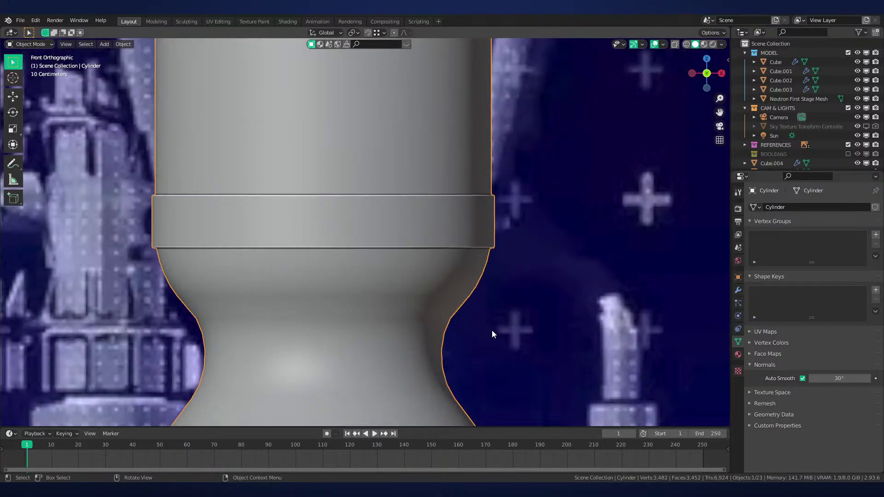
pyautogui.press('z')
pyautogui.click(240, 352)
pyautogui.press('Tab')
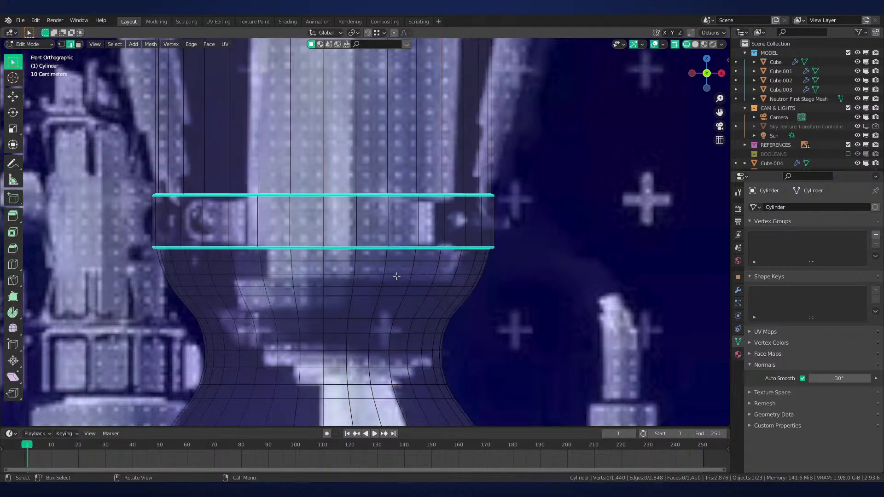
pyautogui.moveTo(102, 184); pyautogui.dragTo(546, 216)
pyautogui.press('g')
pyautogui.press('z')
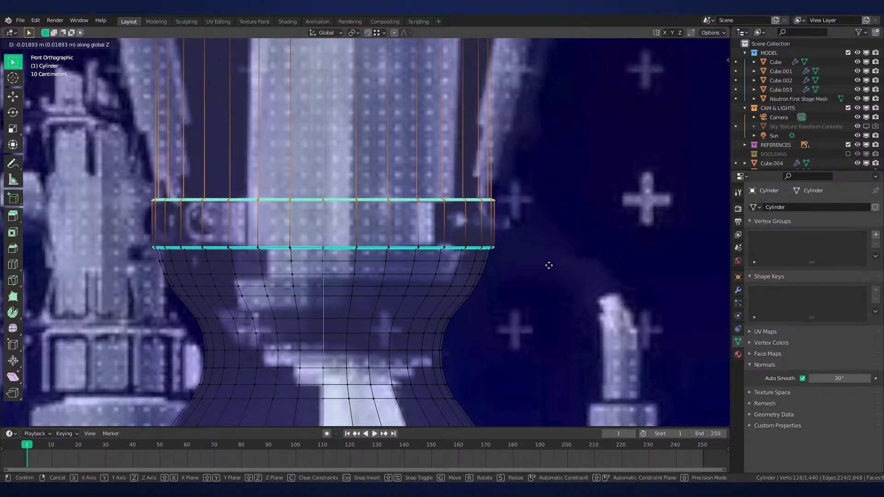
pyautogui.click(547, 268)
pyautogui.scroll(1, 510, 283)
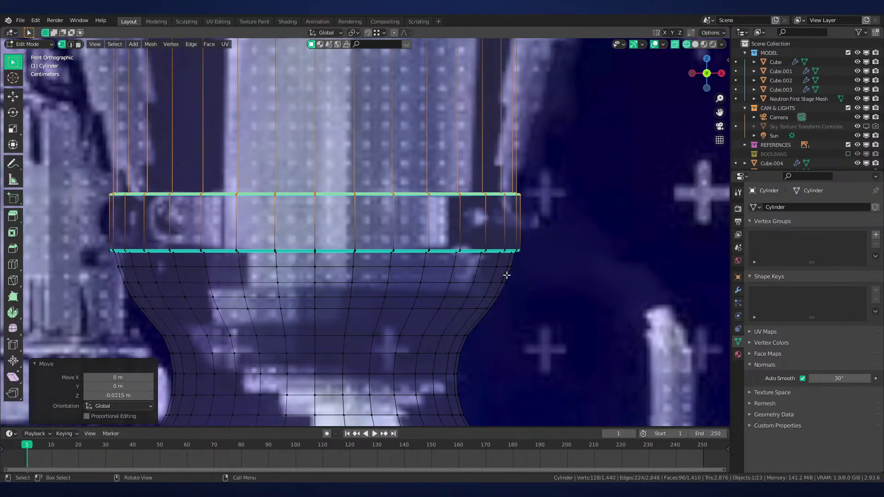
# Compare the adjusted base band and the nozzle bell's wireframe with the front reference image
pyautogui.scroll(-3, 507, 275)
pyautogui.hotkey('shift', 'z')
pyautogui.scroll(1, 497, 268)
pyautogui.hotkey('shift', 'z')
pyautogui.scroll(1, 385, 271)
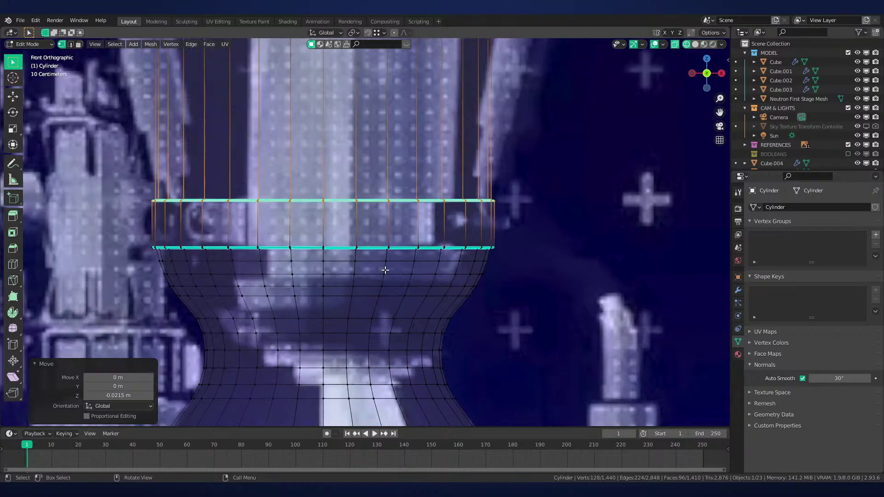
pyautogui.scroll(1, 385, 270)
pyautogui.scroll(-3, 389, 271)
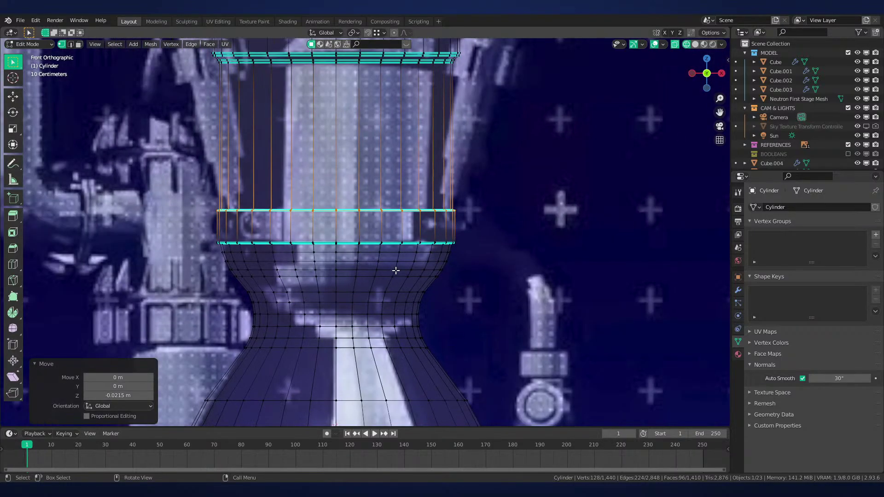
pyautogui.scroll(-8, 449, 276)
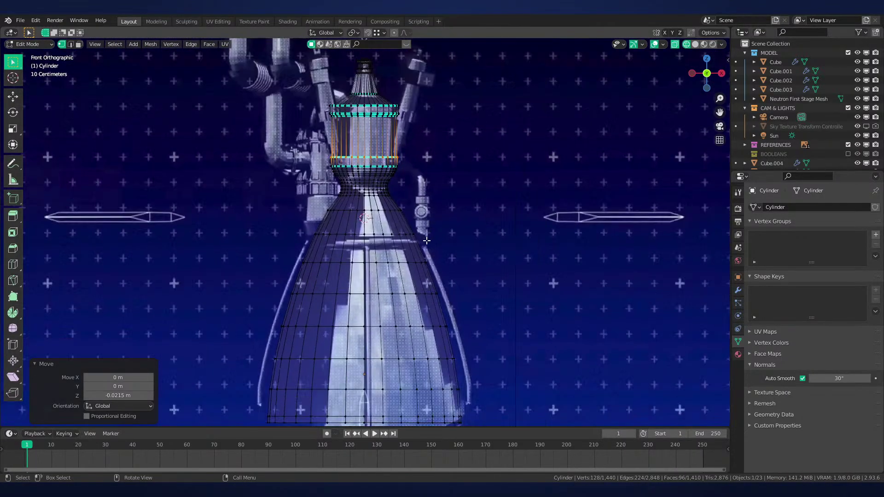
# Examine the whole engine in rendered shading and its top cone's wireframe against the front reference image
pyautogui.press('Tab')
pyautogui.press('z')
pyautogui.press('z')
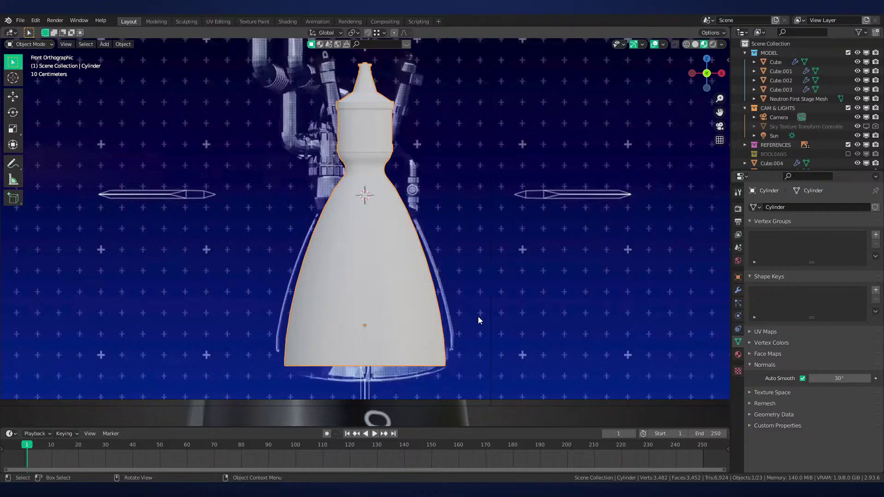
pyautogui.press('z')
pyautogui.moveTo(491, 241)
pyautogui.mouseDown(button='middle')
pyautogui.moveTo(509, 298)
pyautogui.moveTo(458, 241)
pyautogui.mouseUp(button='middle')
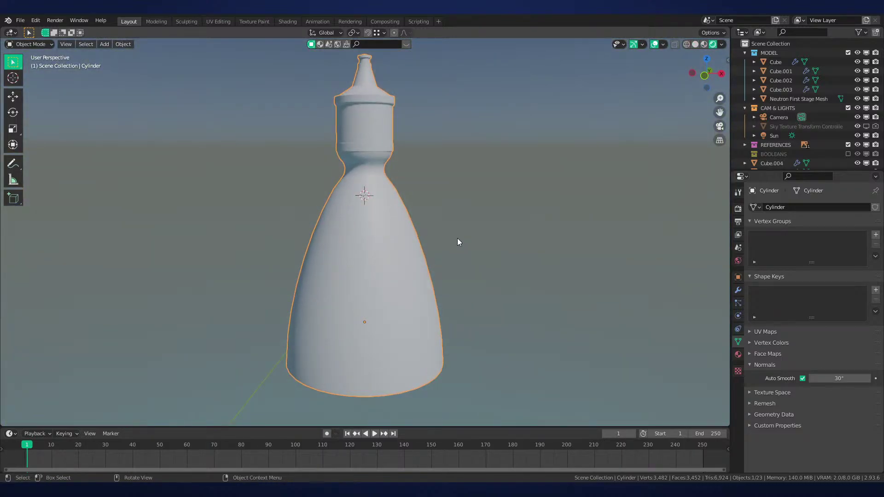
pyautogui.press('KP_1')
pyautogui.scroll(5, 404, 272)
pyautogui.moveTo(350, 123)
pyautogui.keyDown('shift'); pyautogui.mouseDown(button='middle')
pyautogui.moveTo(404, 272)
pyautogui.moveTo(331, 253)
pyautogui.mouseUp(button='middle'); pyautogui.keyUp('shift')
pyautogui.press('z')
pyautogui.scroll(6, 330, 254)
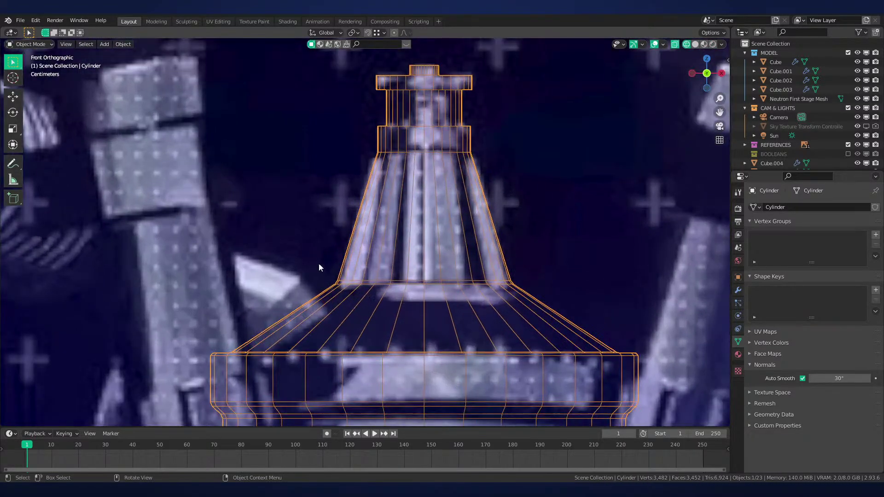
# Try moving the engine aside from the front reference image, and cancel the move both times
pyautogui.press('g')
pyautogui.rightClick(550, 296)
pyautogui.scroll(-4, 446, 259)
pyautogui.press('g')
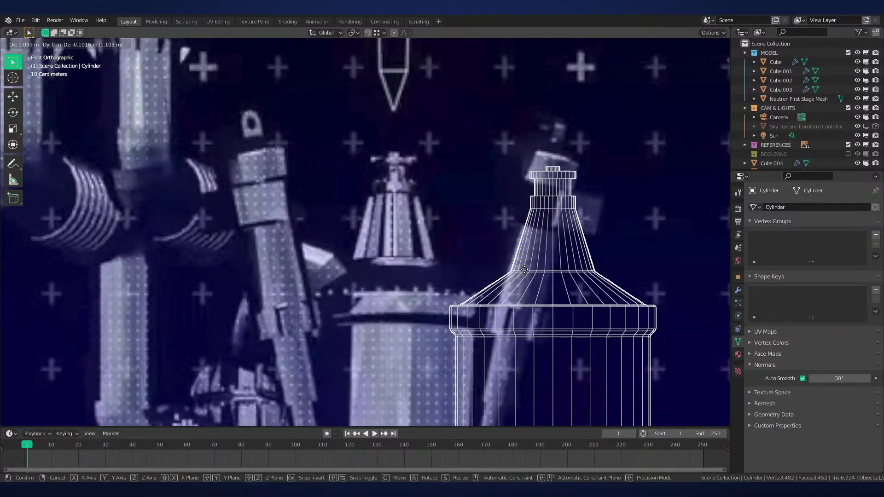
pyautogui.rightClick(518, 263)
# Check the chamber, throat and nozzle bell wireframe against the front reference image
pyautogui.scroll(-3, 482, 246)
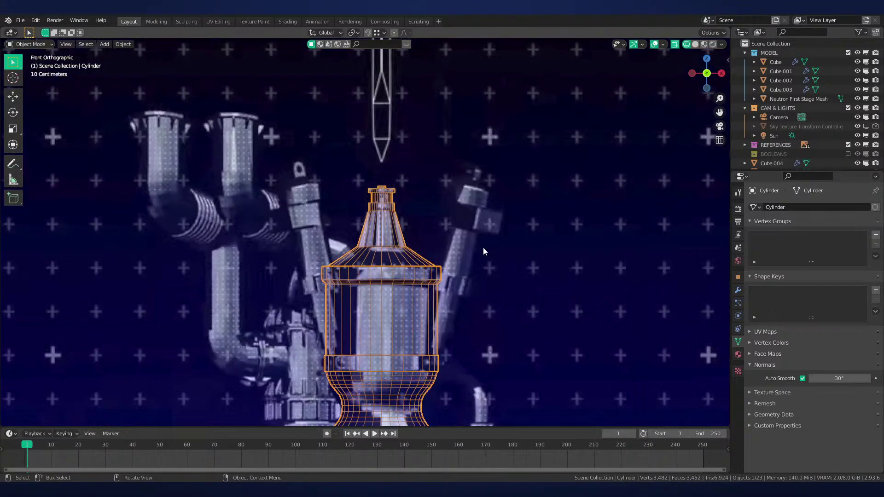
pyautogui.keyDown('shift'); pyautogui.moveTo(475, 262); pyautogui.dragTo(476, 215, button='middle'); pyautogui.keyUp('shift')
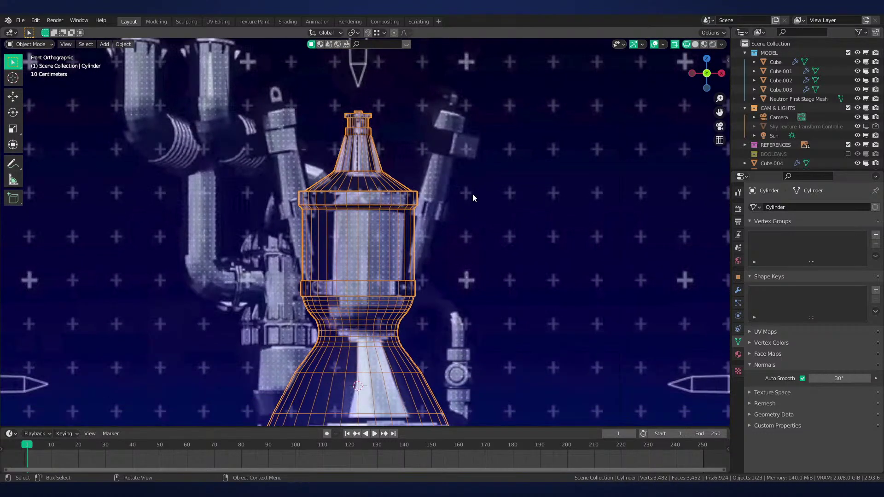
pyautogui.keyDown('shift'); pyautogui.moveTo(471, 185); pyautogui.dragTo(445, 165, button='middle'); pyautogui.keyUp('shift')
pyautogui.scroll(3, 480, 122)
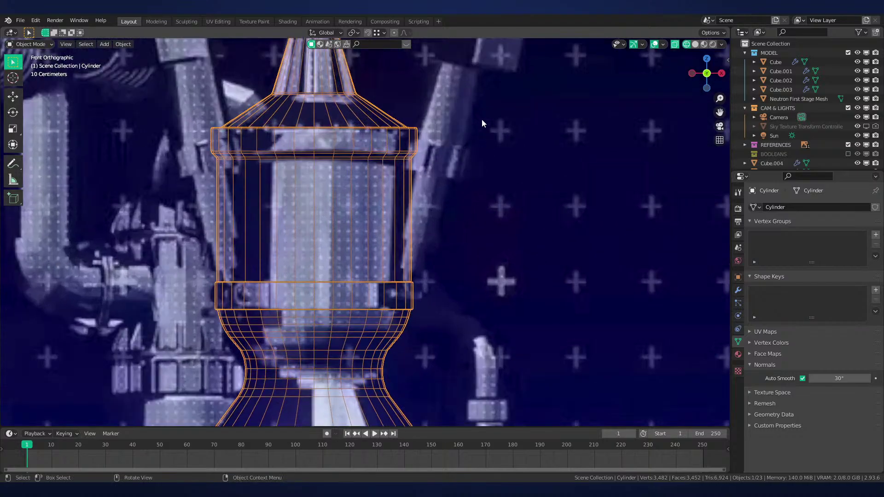
pyautogui.scroll(-2, 427, 218)
pyautogui.scroll(-5, 427, 220)
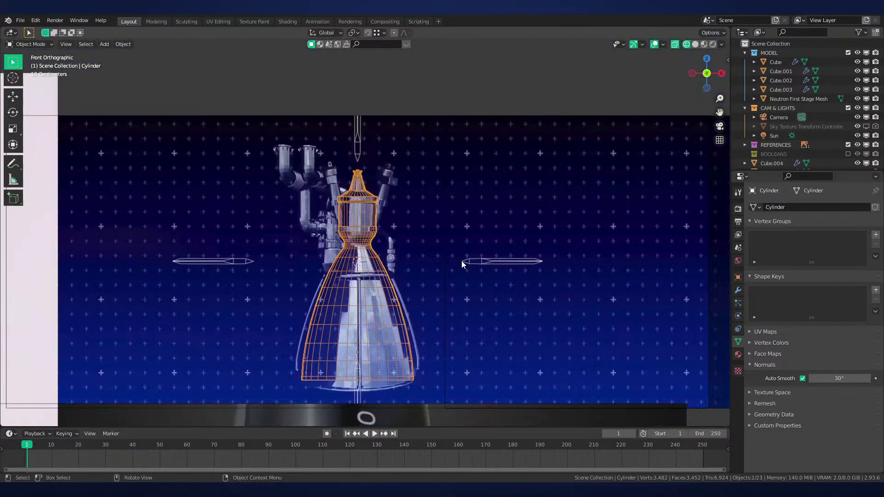
# Examine the engine's piping and chamber details in the other reference images lined up beside the model
pyautogui.keyDown('shift'); pyautogui.moveTo(461, 260); pyautogui.dragTo(195, 217, button='middle'); pyautogui.keyUp('shift')
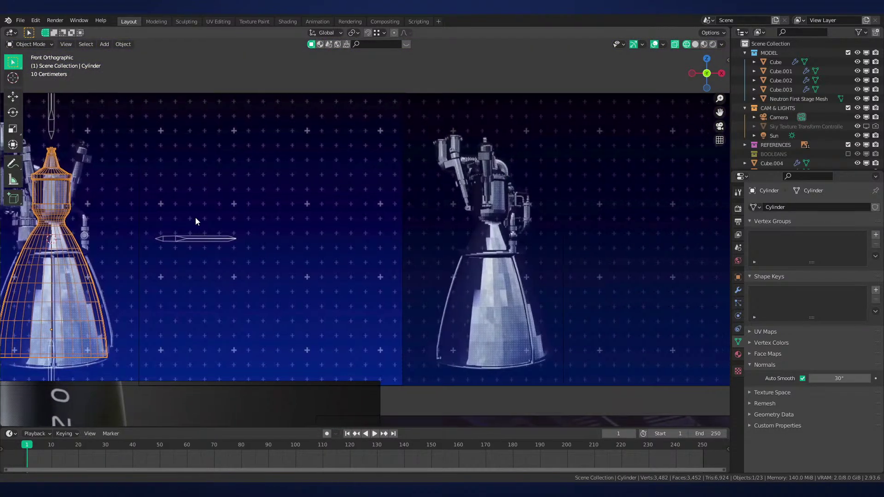
pyautogui.scroll(-2, 196, 217)
pyautogui.keyDown('shift'); pyautogui.moveTo(520, 248); pyautogui.dragTo(167, 249, button='middle'); pyautogui.keyUp('shift')
pyautogui.scroll(3, 437, 225)
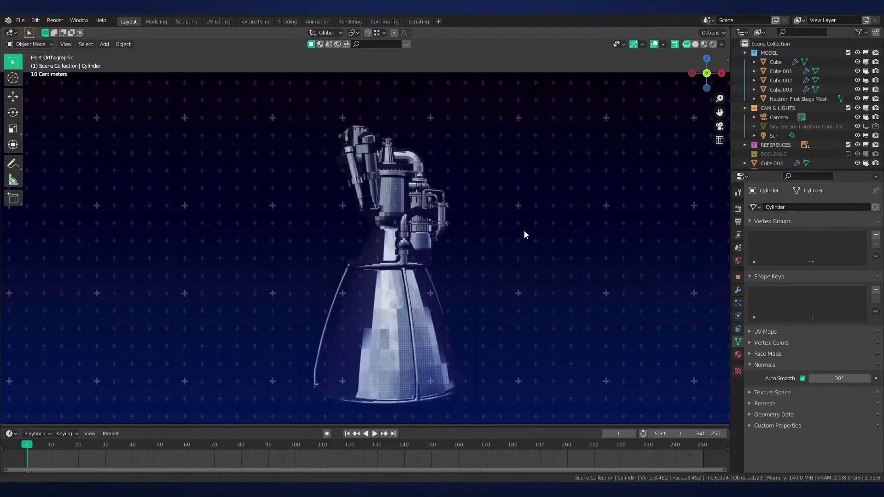
pyautogui.keyDown('shift'); pyautogui.moveTo(524, 233); pyautogui.dragTo(185, 251, button='middle'); pyautogui.keyUp('shift')
pyautogui.scroll(-5, 184, 246)
pyautogui.click(398, 238)
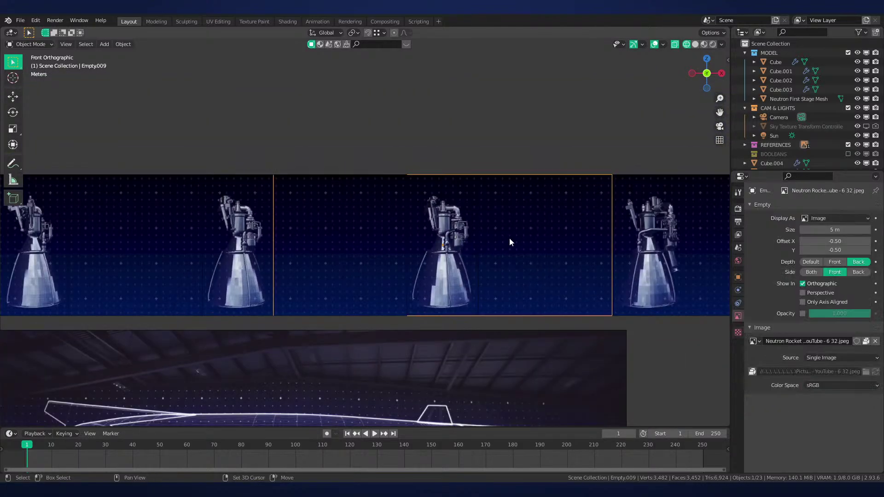
pyautogui.scroll(3, 460, 233)
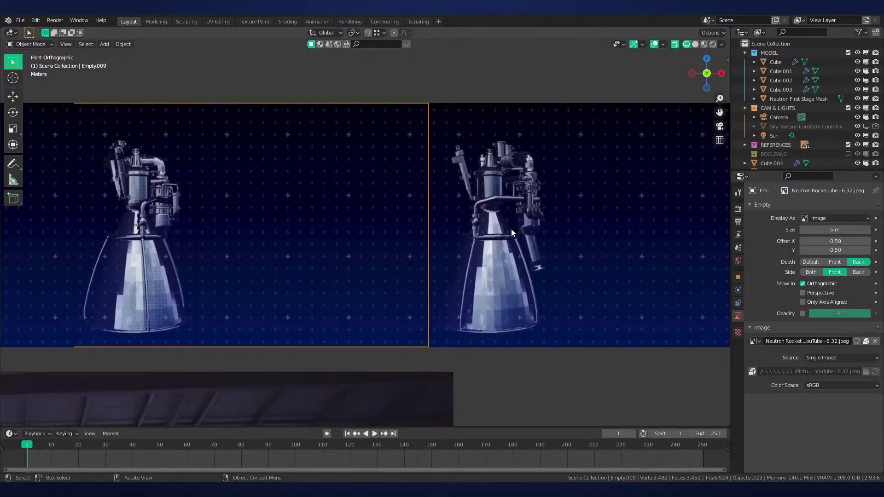
pyautogui.scroll(7, 552, 241)
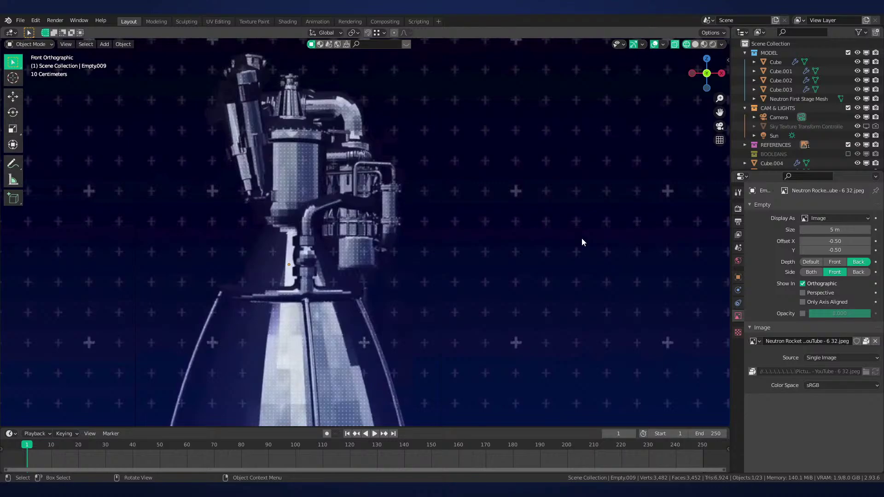
# Select the 6 31 engine reference image at the end of the image row and move it about -0.068 m along Y
pyautogui.scroll(-5, 582, 239)
pyautogui.keyDown('shift'); pyautogui.moveTo(598, 240); pyautogui.dragTo(275, 225, button='middle'); pyautogui.keyUp('shift')
pyautogui.scroll(2, 367, 219)
pyautogui.keyDown('shift'); pyautogui.moveTo(140, 229); pyautogui.dragTo(305, 223, button='middle'); pyautogui.keyUp('shift')
pyautogui.scroll(-6, 680, 210)
pyautogui.click(563, 229)
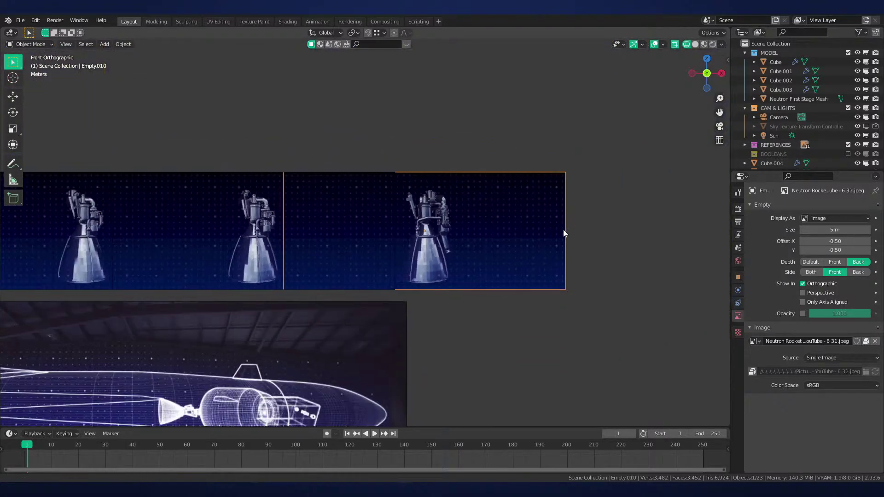
pyautogui.keyDown('shift'); pyautogui.moveTo(562, 229); pyautogui.dragTo(619, 233, button='middle'); pyautogui.keyUp('shift')
pyautogui.press('g')
pyautogui.press('y')
pyautogui.click(617, 212)
# Move the 6 31 reference image along X by about -47.46 m and another -5 m, bringing it beside the engine model
pyautogui.keyDown('shift'); pyautogui.moveTo(428, 214); pyautogui.dragTo(670, 207, button='middle'); pyautogui.keyUp('shift')
pyautogui.press('g')
pyautogui.press('x')
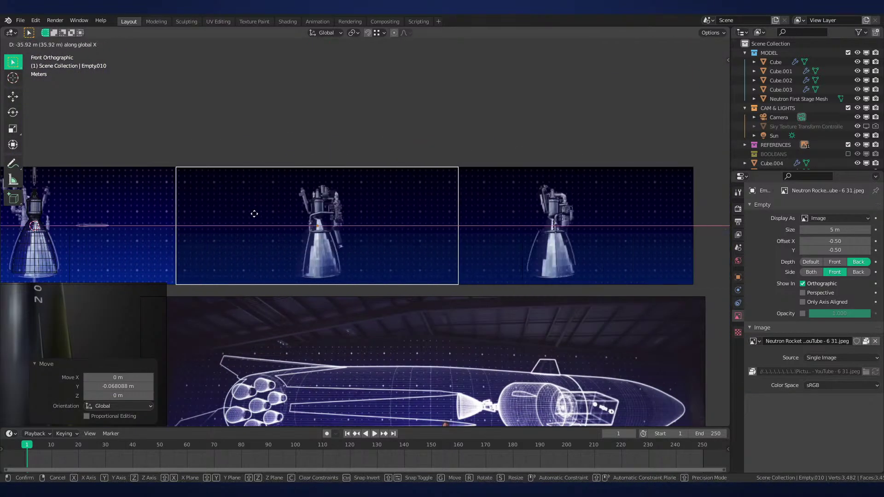
pyautogui.click(127, 216)
pyautogui.keyDown('shift'); pyautogui.moveTo(127, 216); pyautogui.dragTo(513, 214, button='middle'); pyautogui.keyUp('shift')
pyautogui.scroll(6, 656, 207)
pyautogui.press('g')
pyautogui.press('y')
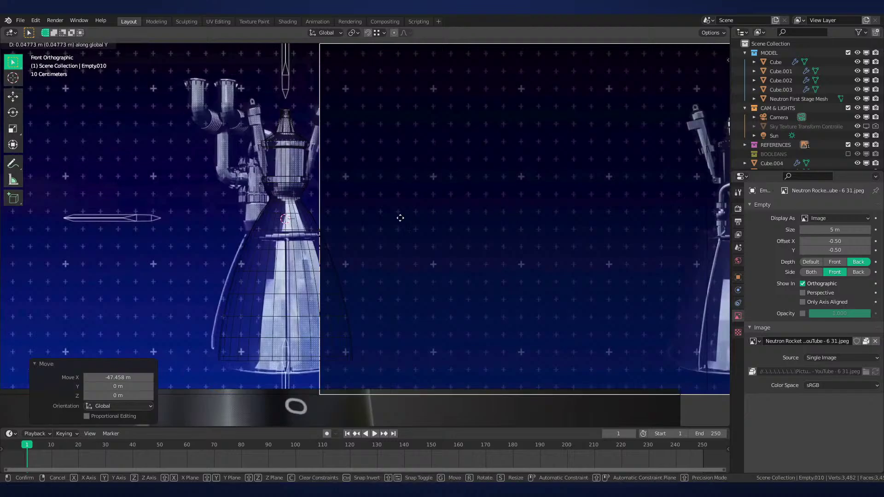
pyautogui.press('x')
pyautogui.click(345, 225)
pyautogui.press('g')
pyautogui.press('y')
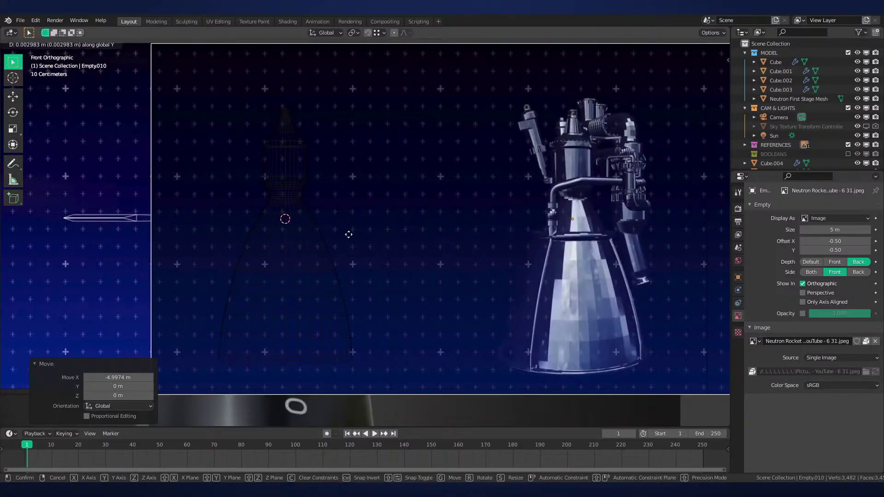
pyautogui.rightClick(353, 263)
# Place the 3D cursor at the origin of the 6 31 reference image
pyautogui.scroll(-4, 508, 232)
pyautogui.keyDown('shift'); pyautogui.moveTo(508, 231); pyautogui.dragTo(455, 235, button='middle'); pyautogui.keyUp('shift')
pyautogui.scroll(1, 455, 235)
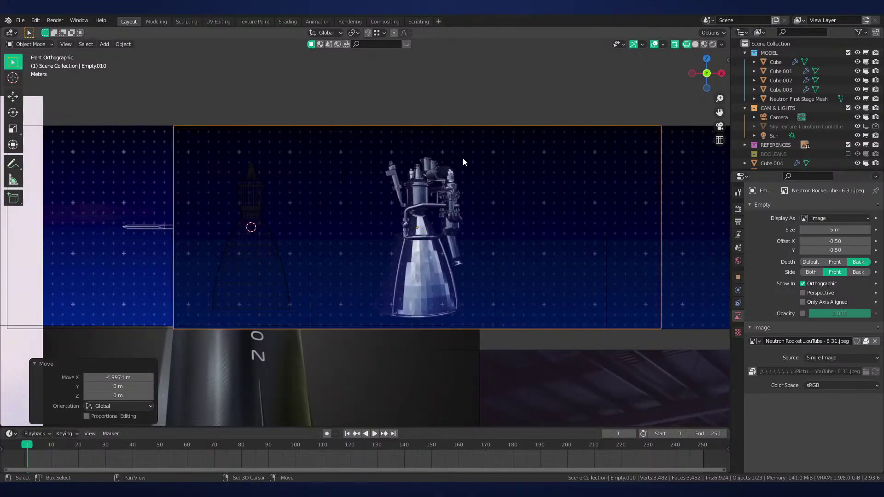
pyautogui.press('x')
pyautogui.scroll(-5, 352, 239)
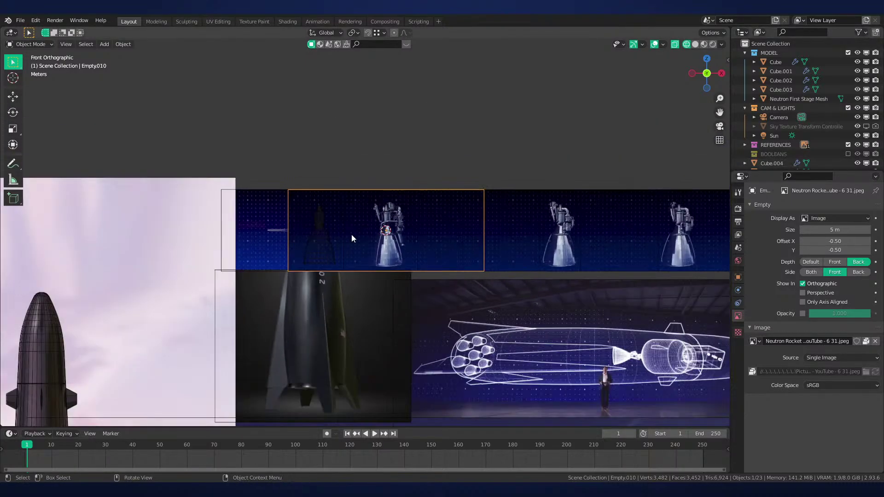
# Move the 6 31 reference image about 52.3 m along X, back to the far end of the image row
pyautogui.press('g')
pyautogui.press('x')
pyautogui.click(13, 245)
pyautogui.scroll(-3, 463, 246)
pyautogui.press('g')
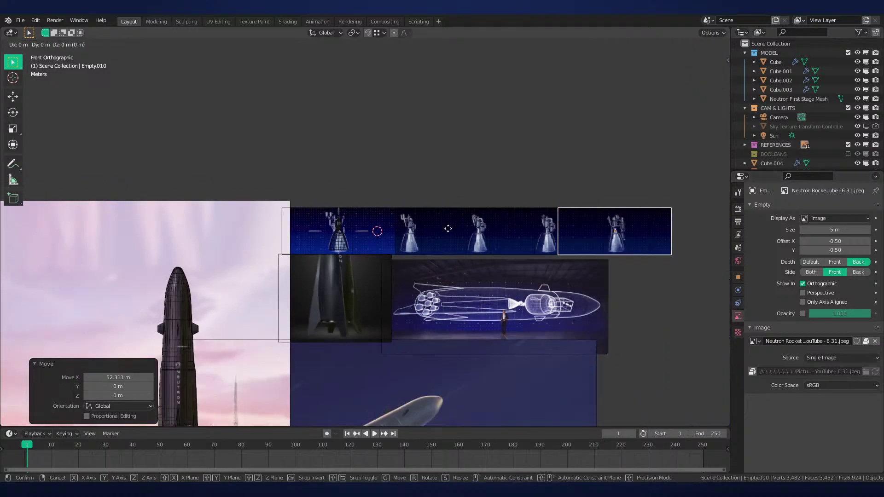
pyautogui.press('x')
pyautogui.click(458, 227)
# Deselect everything and add the Neutron Rocket Development Update - YouTube - 6 31 picture as an image plane at the 3D cursor
pyautogui.scroll(5, 421, 223)
pyautogui.hotkey('alt', 'a')
pyautogui.keyDown('alt'); pyautogui.scroll(1, 400, 215); pyautogui.keyUp('alt')
pyautogui.hotkey('shift', 'a')
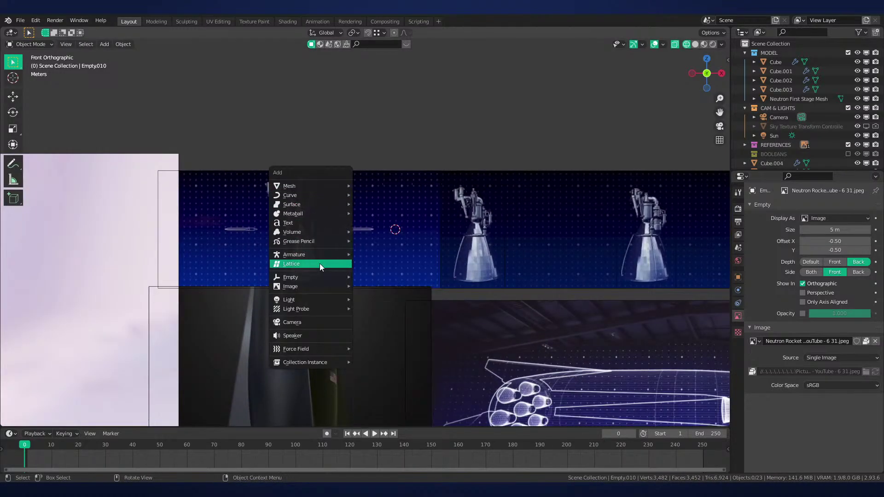
pyautogui.click(377, 305)
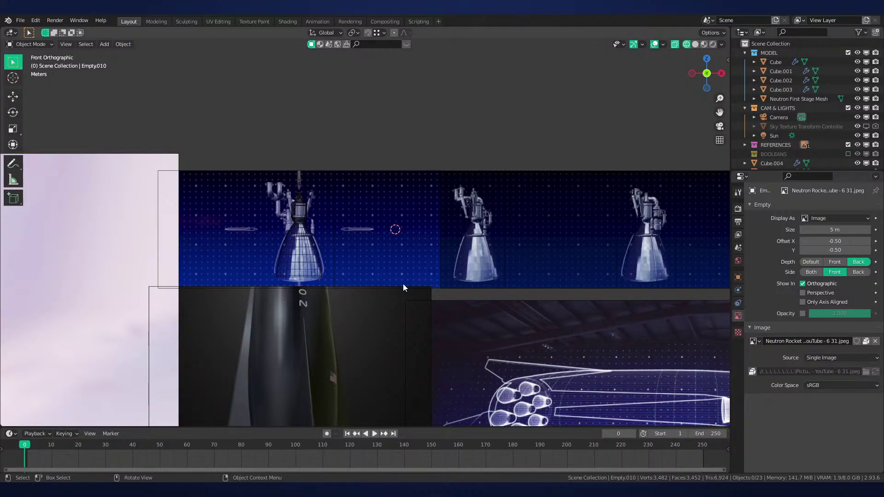
pyautogui.scroll(4, 483, 189)
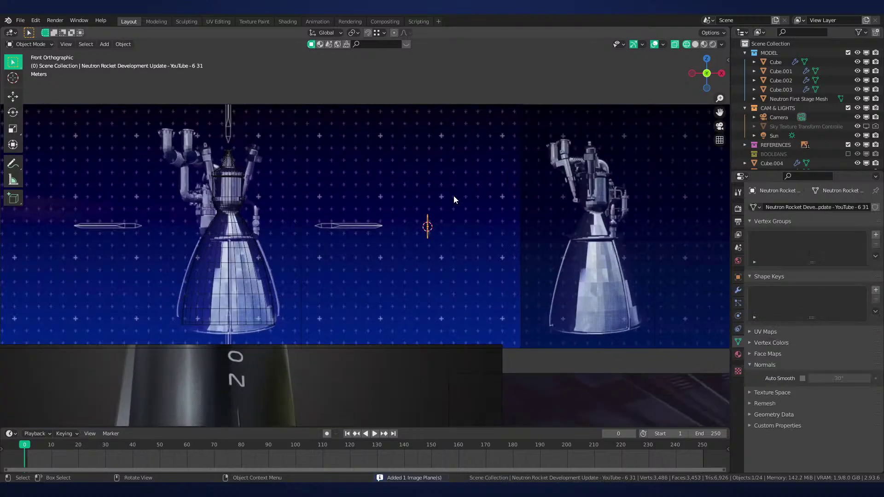
# Rotate the new image plane 90° about the global Z axis so it faces the front view
pyautogui.write('rx90')
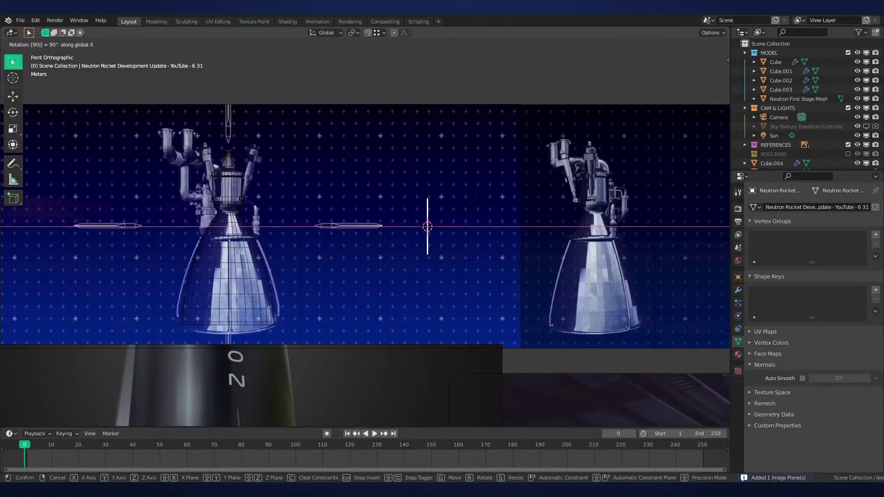
pyautogui.write('z')
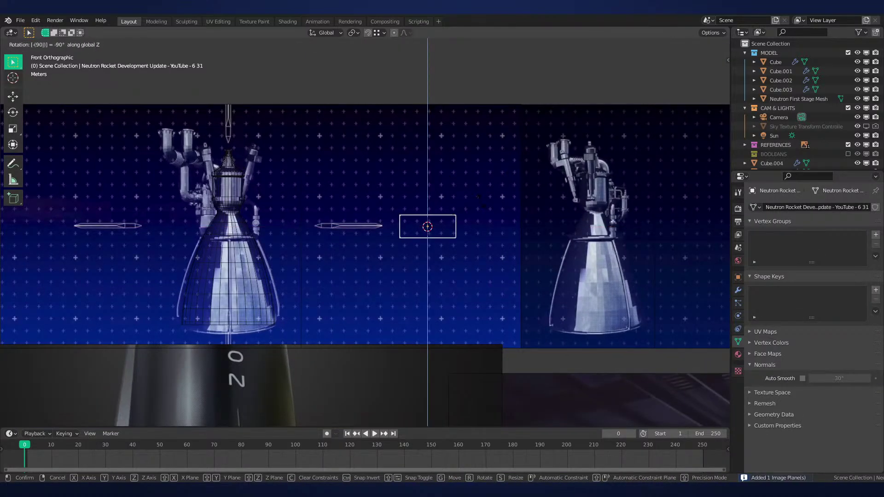
pyautogui.press('Return')
pyautogui.moveTo(486, 149); pyautogui.dragTo(483, 217, button='middle')
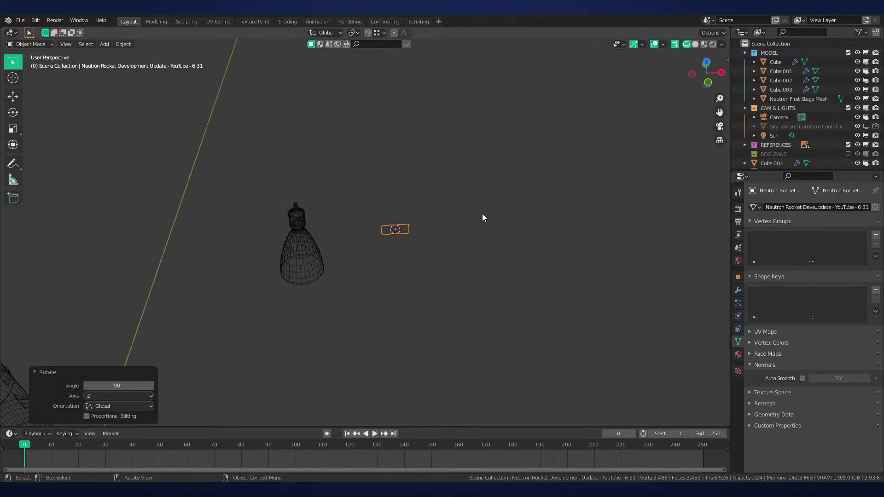
# Reposition the image plane along Y at a larger scale and rotate it 180° about Z
pyautogui.press('g')
pyautogui.press('y')
pyautogui.click(477, 274)
pyautogui.write('rz180')
pyautogui.press('Return')
pyautogui.press('KP_1')
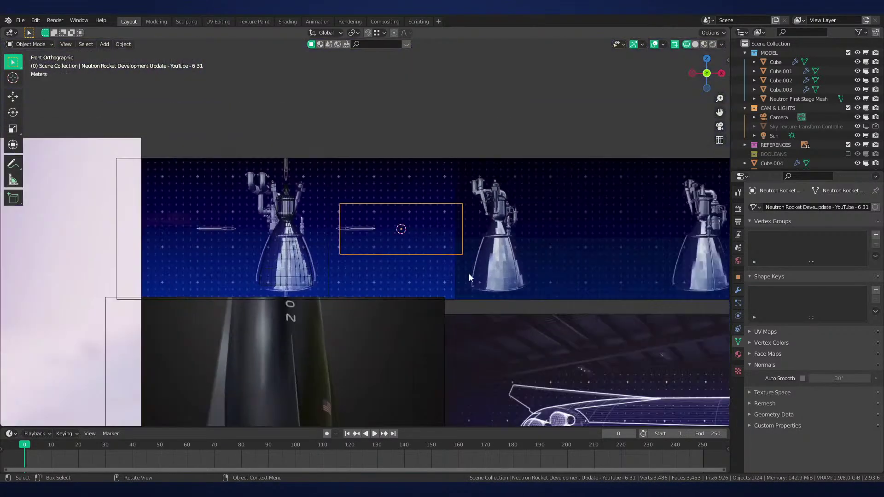
# Switch the viewport to Material Preview shading and move the image plane along Y
pyautogui.moveTo(469, 273)
pyautogui.mouseDown(button='middle')
pyautogui.moveTo(577, 316)
pyautogui.moveTo(504, 299)
pyautogui.mouseUp(button='middle')
pyautogui.press('z')
pyautogui.click(449, 314)
pyautogui.scroll(3, 449, 314)
pyautogui.moveTo(449, 314); pyautogui.dragTo(346, 315, button='middle')
pyautogui.press('KP_1')
pyautogui.press('g')
pyautogui.press('y')
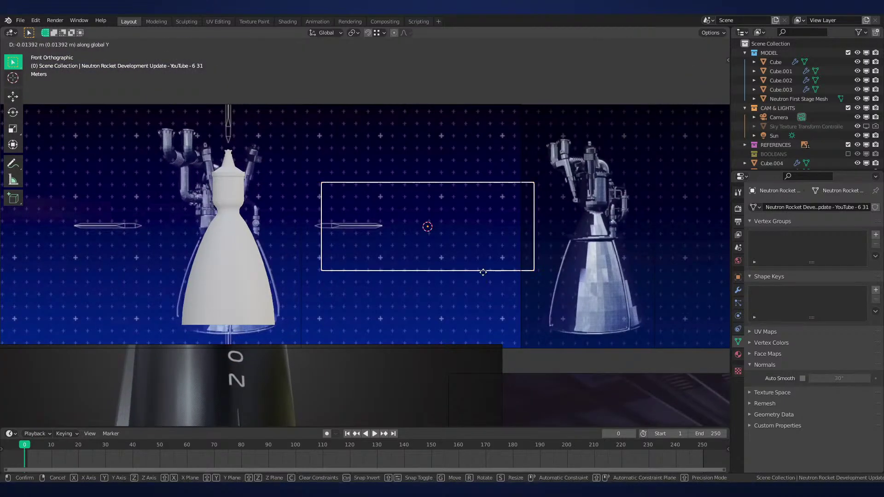
pyautogui.click(499, 329)
# Rotate the image plane 180° about Z and move it about -0.98 m along Y
pyautogui.moveTo(487, 325); pyautogui.dragTo(673, 327, button='middle')
pyautogui.write('rz180')
pyautogui.press('Return')
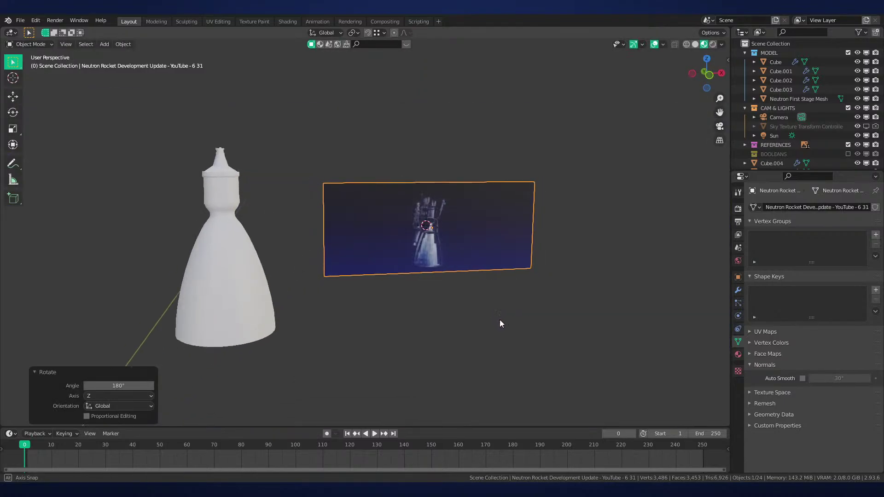
pyautogui.moveTo(501, 323); pyautogui.dragTo(523, 291, button='middle')
pyautogui.press('g')
pyautogui.press('y')
pyautogui.click(583, 321)
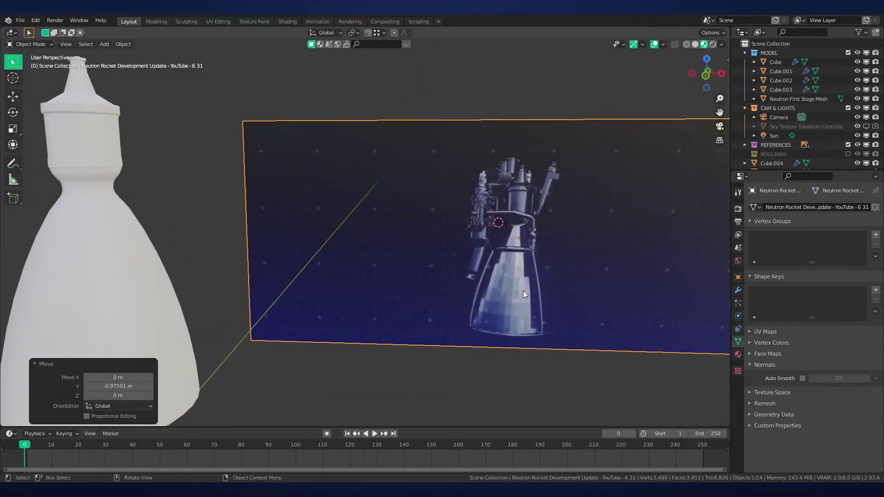
# Enlarge the image plane's mesh in Edit Mode, cancelling the scaling started in Object Mode
pyautogui.scroll(-2, 523, 292)
pyautogui.keyDown('shift'); pyautogui.moveTo(570, 253); pyautogui.dragTo(551, 249, button='middle'); pyautogui.keyUp('shift')
pyautogui.scroll(-3, 791, 153)
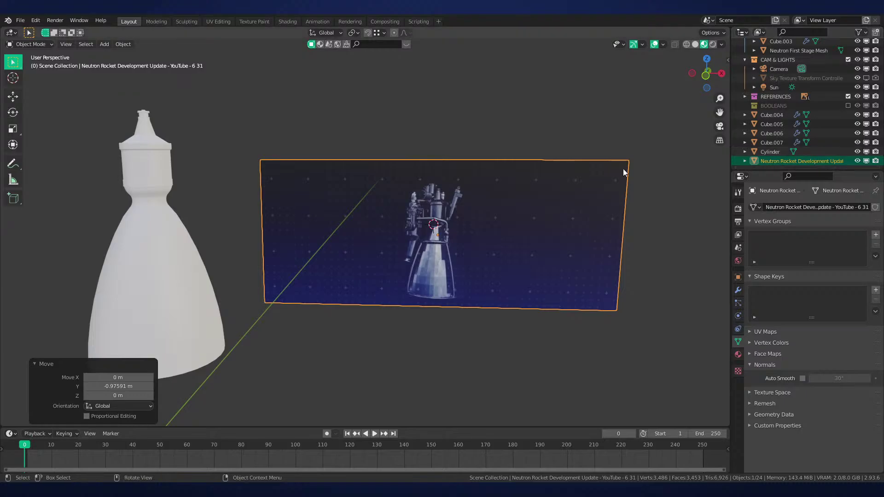
pyautogui.moveTo(622, 169); pyautogui.dragTo(521, 262, button='middle')
pyautogui.press('s')
pyautogui.rightClick(534, 261)
pyautogui.press('Tab')
pyautogui.press('s')
pyautogui.click(605, 256)
pyautogui.press('Tab')
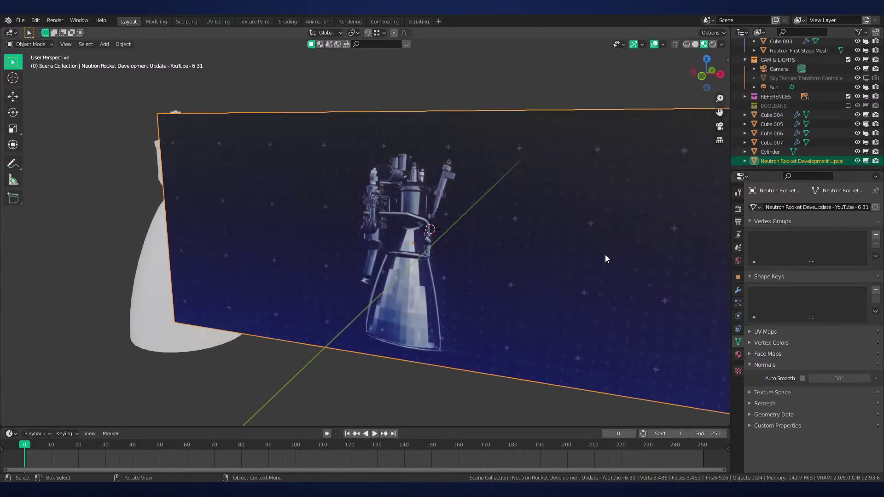
# Hide the 6 40_2 and 6 38_2 reference images behind the engine and switch the viewport to Solid shading
pyautogui.press('KP_1')
pyautogui.scroll(-3, 528, 256)
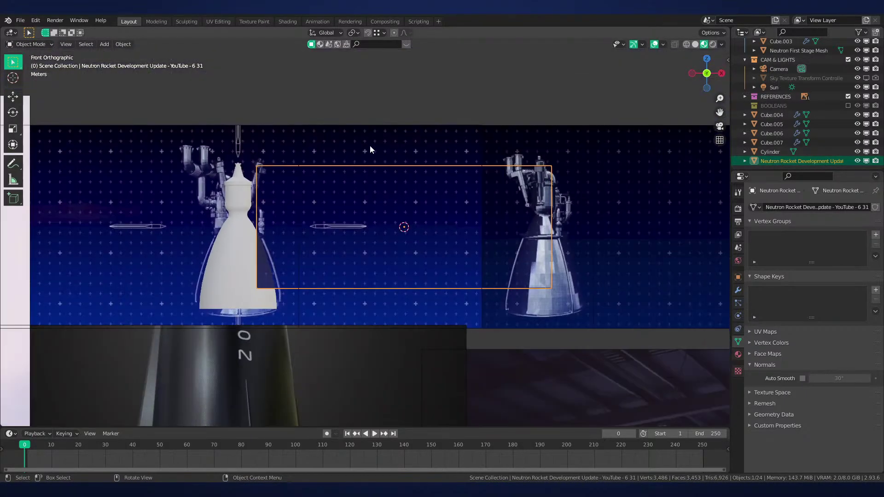
pyautogui.click(369, 148)
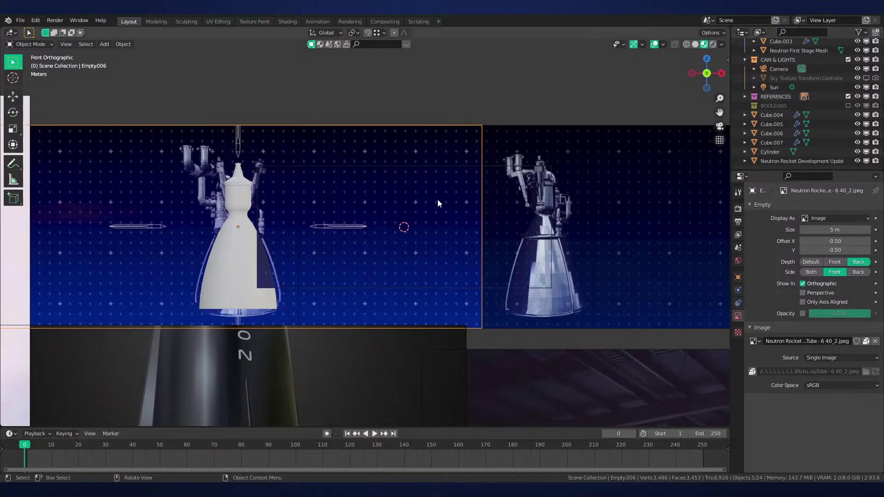
pyautogui.press('h')
pyautogui.scroll(2, 443, 198)
pyautogui.click(351, 333)
pyautogui.press('h')
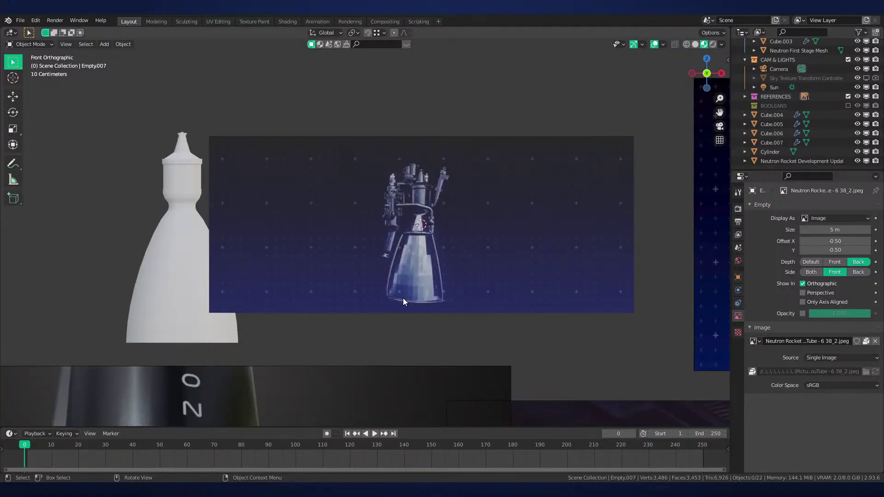
pyautogui.press('z')
pyautogui.click(496, 286)
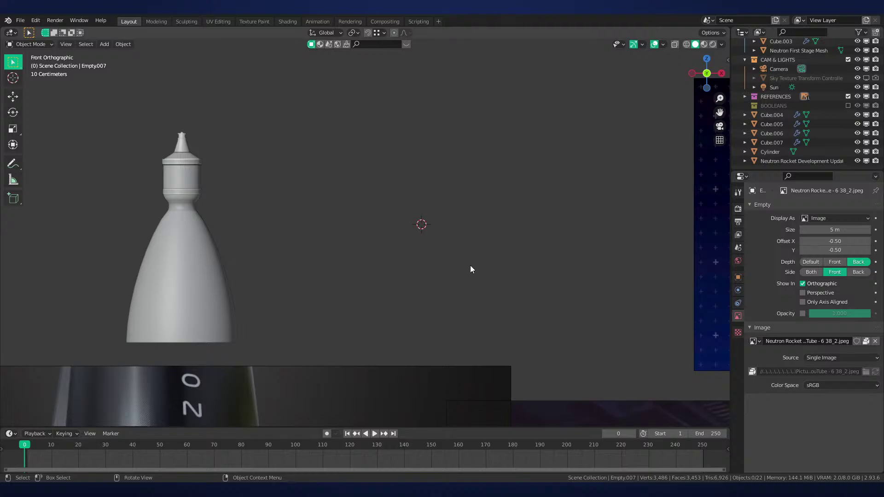
# Rotate the Neutron engine reference image plane 180° about the Z axis
pyautogui.moveTo(470, 269); pyautogui.dragTo(440, 233, button='middle')
pyautogui.click(437, 230)
pyautogui.write('rz180')
pyautogui.press('Return')
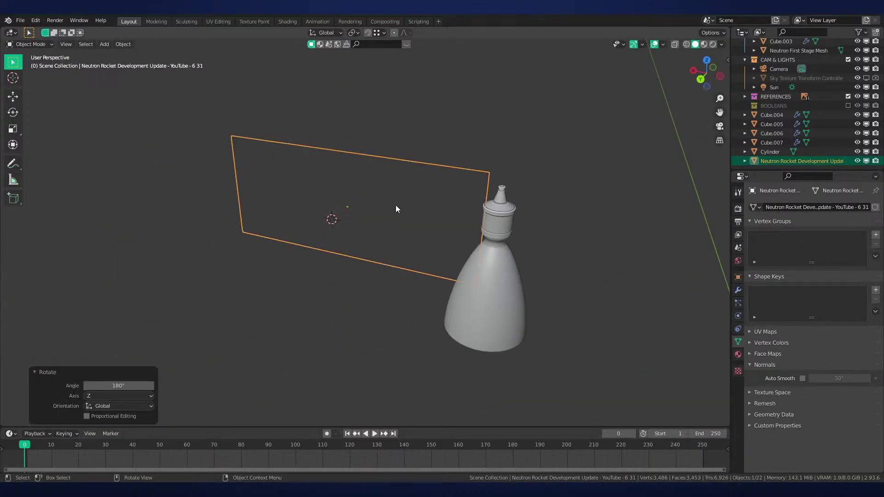
# In front view with Material Preview shading, add one vertical loop cut on each side of the engine pictured on the reference plane
pyautogui.press('KP_1')
pyautogui.press('Tab')
pyautogui.press('z')
pyautogui.click(488, 225)
pyautogui.scroll(1, 403, 221)
pyautogui.press('z')
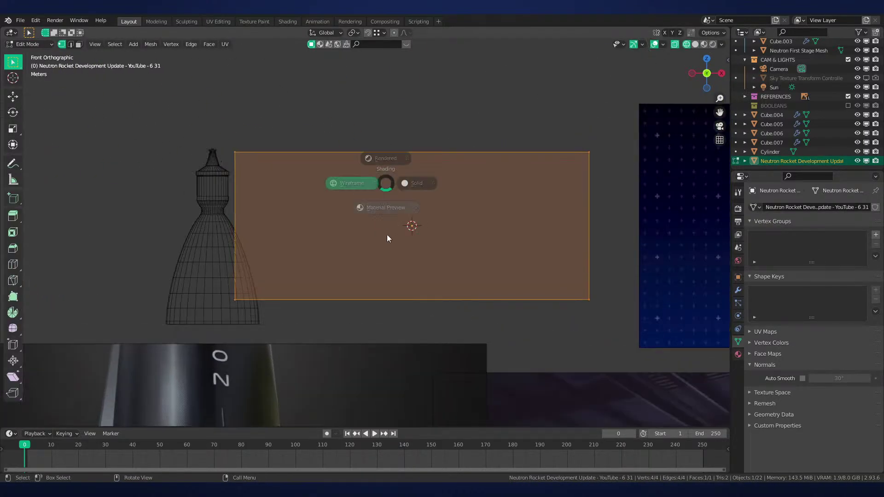
pyautogui.click(388, 239)
pyautogui.hotkey('ctrl', 'r')
pyautogui.click(358, 155)
pyautogui.click(317, 161)
pyautogui.hotkey('ctrl', 'r')
pyautogui.click(480, 150)
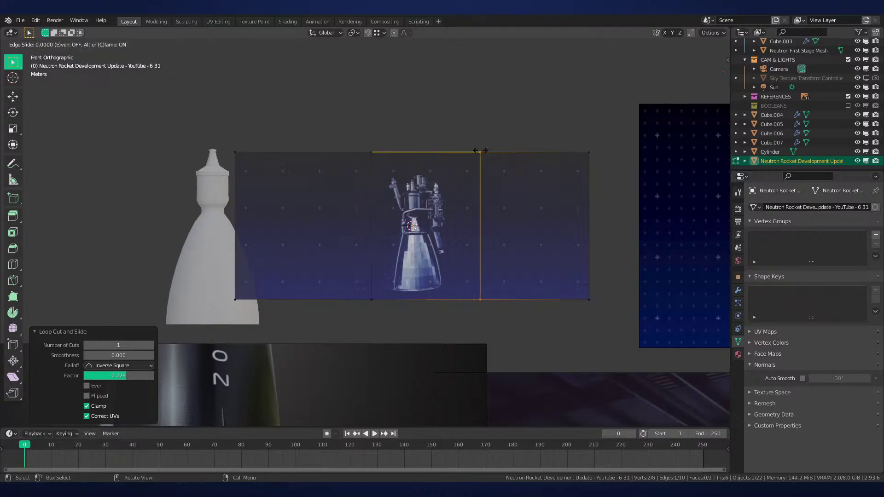
pyautogui.click(469, 154)
# Delete the two outer faces of the reference plane, keeping the middle face with the engine, and return to Object Mode
pyautogui.press('3')
pyautogui.click(507, 203)
pyautogui.keyDown('shift'); pyautogui.click(354, 223); pyautogui.keyUp('shift')
pyautogui.press('x')
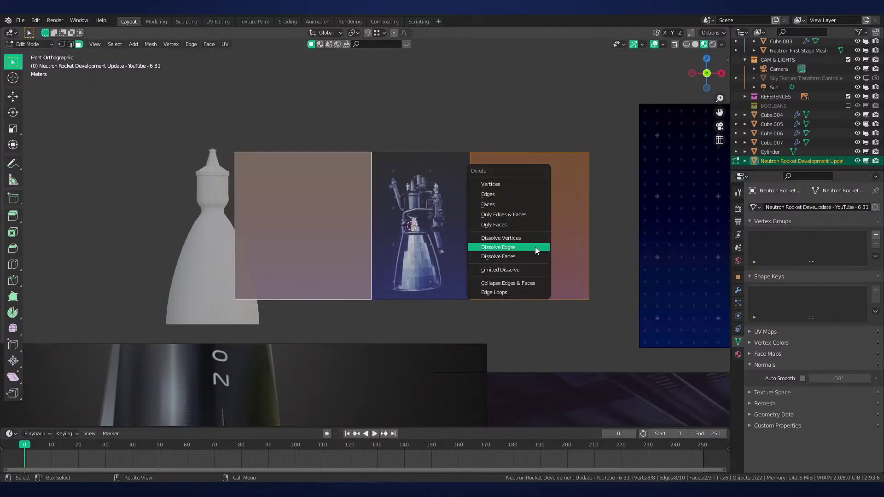
pyautogui.click(500, 203)
pyautogui.press('Tab')
# Scale the cropped reference plane up to roughly the height of the engine model and apply its scale
pyautogui.scroll(2, 427, 225)
pyautogui.press('s')
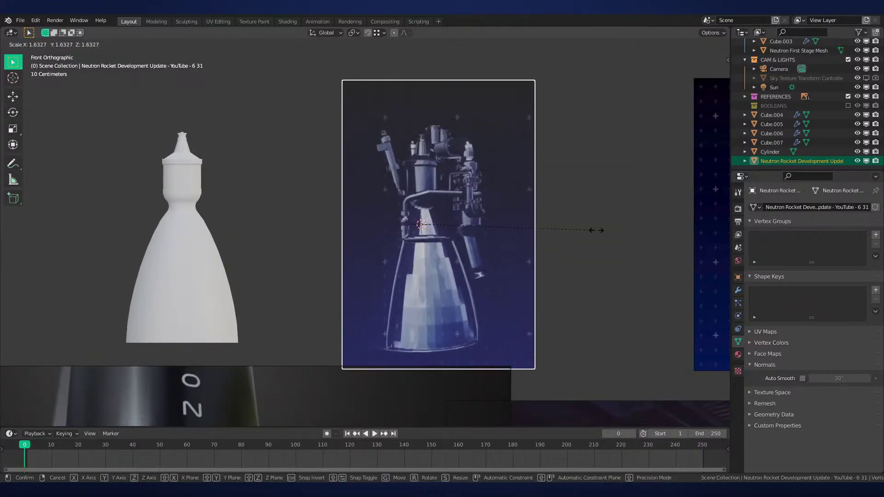
pyautogui.click(586, 229)
pyautogui.hotkey('ctrl', 'a')
pyautogui.click(586, 229)
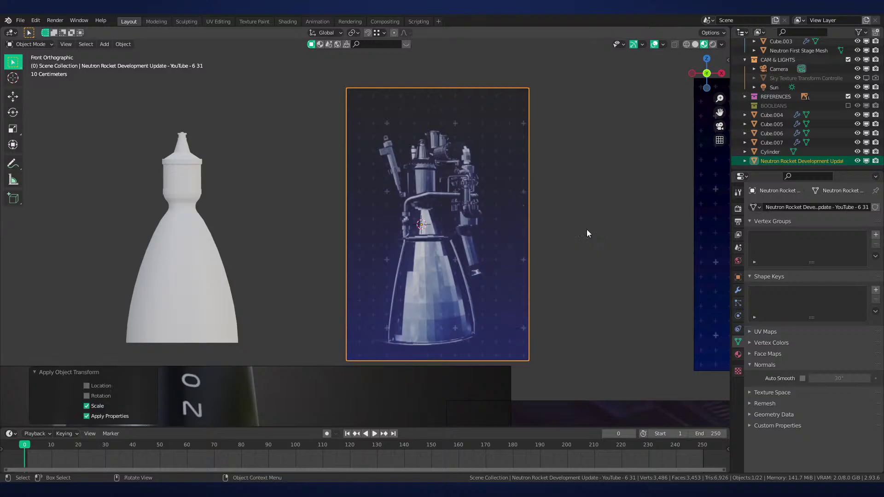
# Move the reference plane about -8.36 m and another -0.45 m along X so it overlaps the engine model
pyautogui.keyDown('shift'); pyautogui.moveTo(586, 229); pyautogui.dragTo(696, 243, button='middle'); pyautogui.keyUp('shift')
pyautogui.press('g')
pyautogui.press('x')
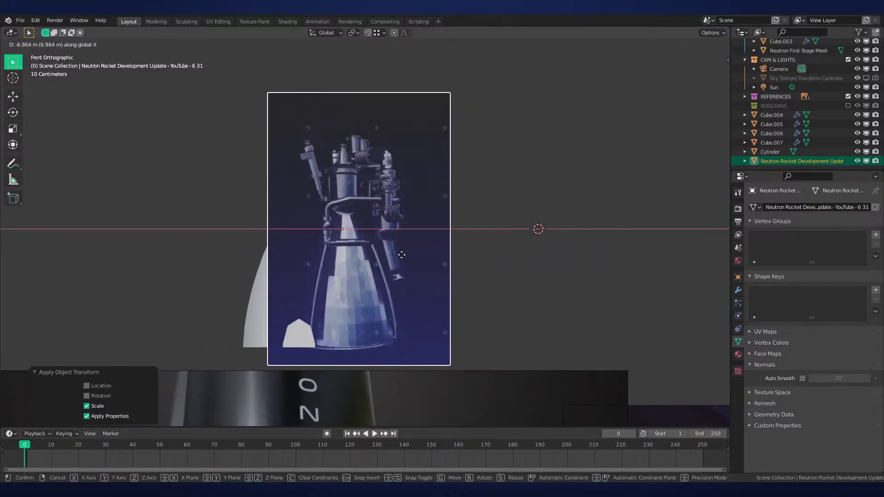
pyautogui.click(343, 268)
pyautogui.scroll(3, 399, 270)
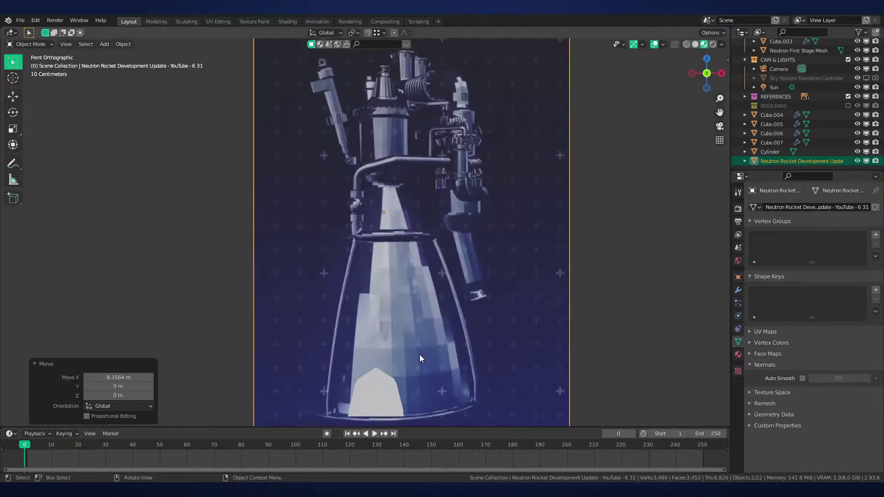
pyautogui.scroll(-2, 460, 318)
pyautogui.press('g')
pyautogui.press('x')
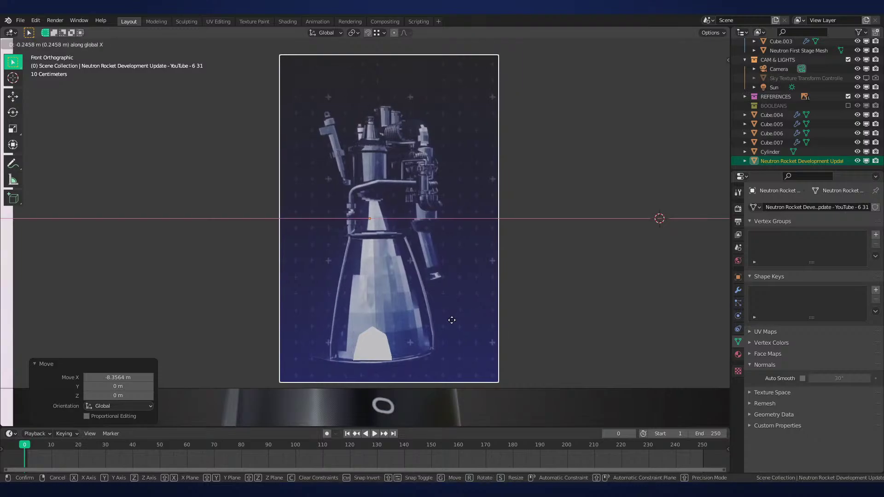
pyautogui.click(447, 320)
# Move the reference plane about 3.25 m along Y behind the engine model and realign it about 0.2 m along X
pyautogui.press('g')
pyautogui.press('y')
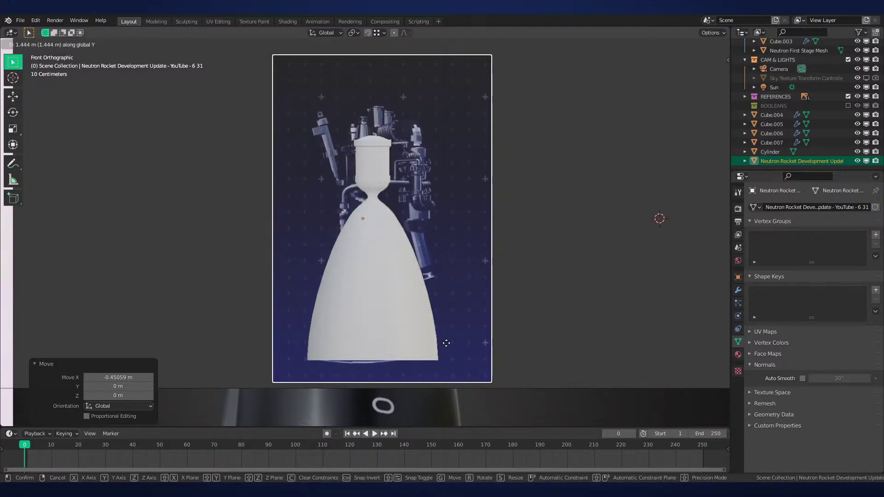
pyautogui.click(446, 352)
pyautogui.press('g')
pyautogui.press('x')
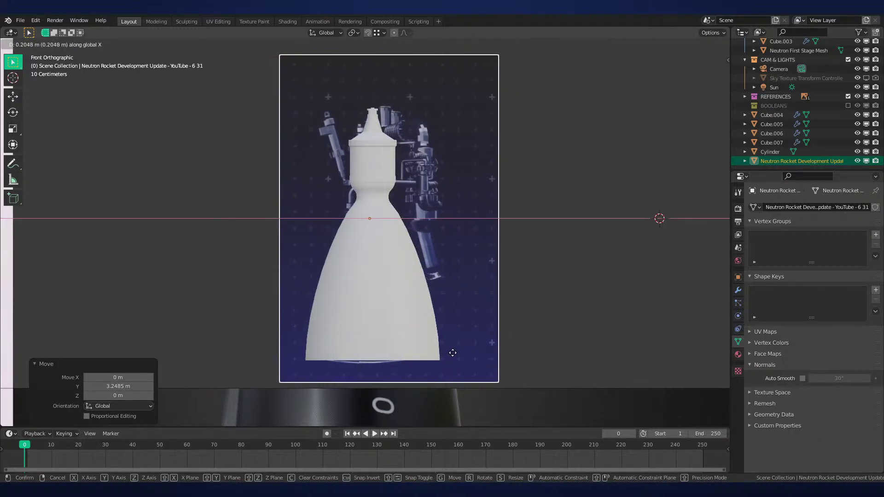
pyautogui.click(453, 353)
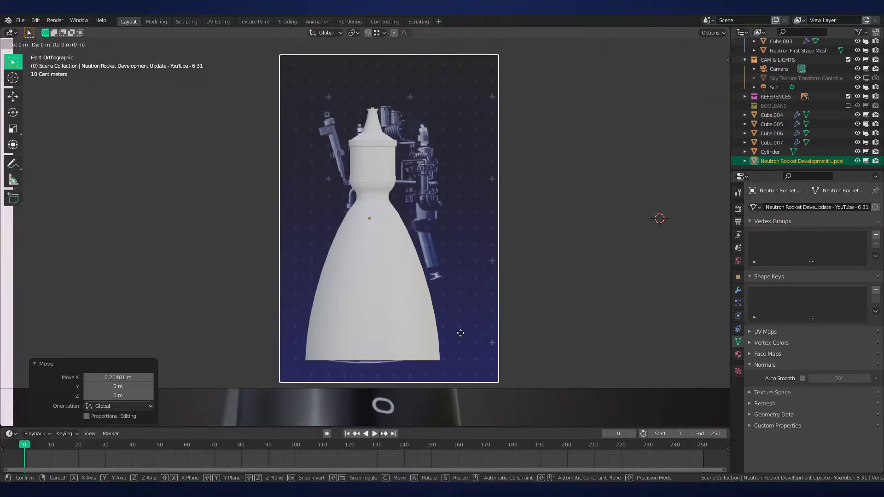
# Add a cylinder mesh with 32 vertices, a 1 m radius and a 2 m depth
pyautogui.scroll(2, 493, 327)
pyautogui.keyDown('shift'); pyautogui.moveTo(491, 298); pyautogui.dragTo(473, 317, button='middle'); pyautogui.keyUp('shift')
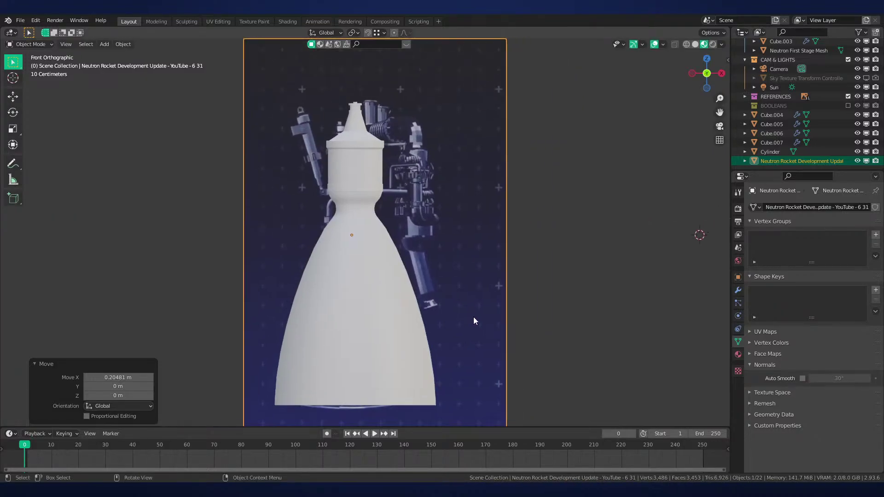
pyautogui.scroll(-6, 475, 306)
pyautogui.scroll(6, 474, 302)
pyautogui.scroll(1, 474, 271)
pyautogui.hotkey('shift', 'a')
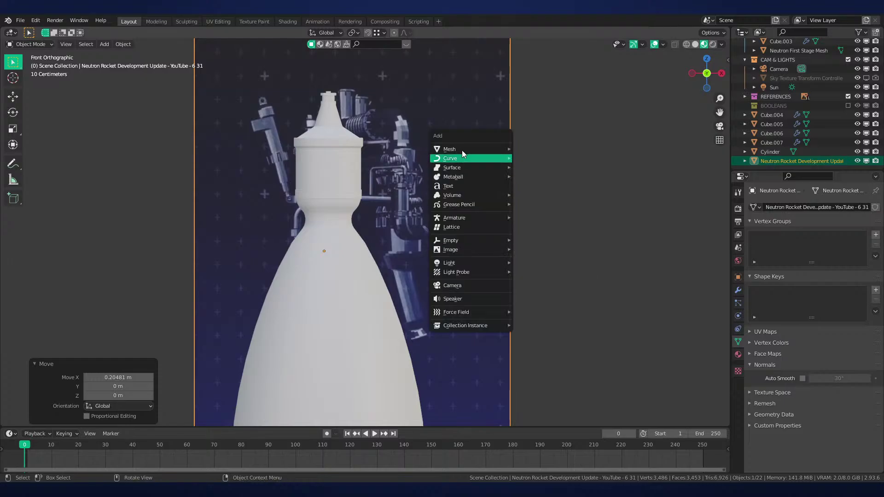
pyautogui.moveTo(474, 148)
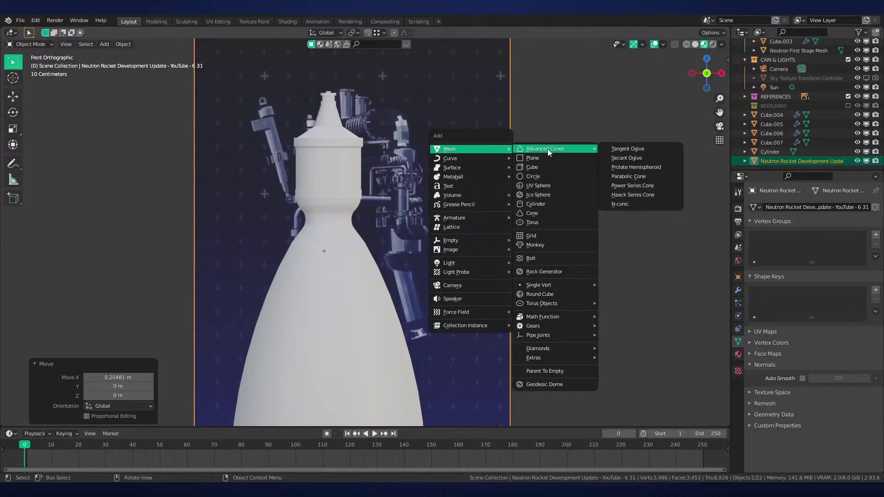
pyautogui.click(551, 204)
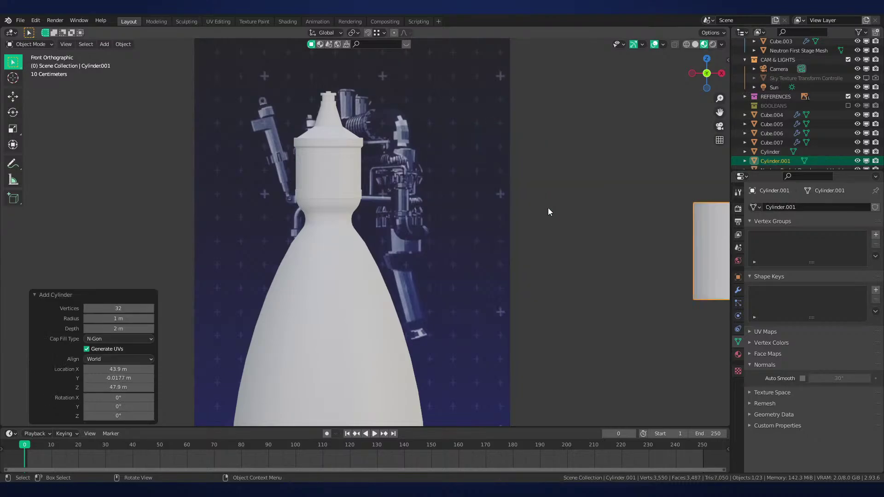
# Move the new cylinder about -4.05 m along X and on to the pipe assembly beside the nozzle in the reference
pyautogui.keyDown('shift'); pyautogui.moveTo(548, 208); pyautogui.dragTo(426, 191, button='middle'); pyautogui.keyUp('shift')
pyautogui.press('g')
pyautogui.press('x')
pyautogui.click(237, 206)
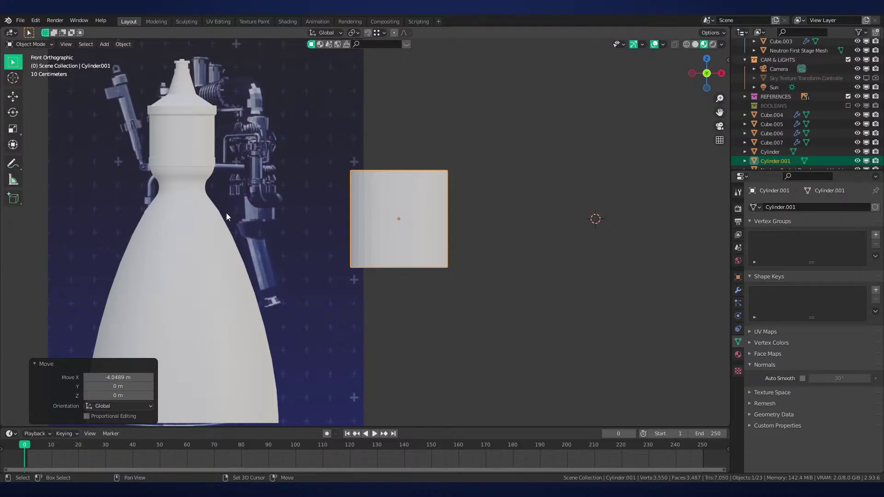
pyautogui.keyDown('shift'); pyautogui.moveTo(225, 212); pyautogui.dragTo(311, 228, button='middle'); pyautogui.keyUp('shift')
pyautogui.scroll(2, 368, 236)
pyautogui.keyDown('shift'); pyautogui.moveTo(368, 237); pyautogui.dragTo(426, 254, button='middle'); pyautogui.keyUp('shift')
pyautogui.press('g')
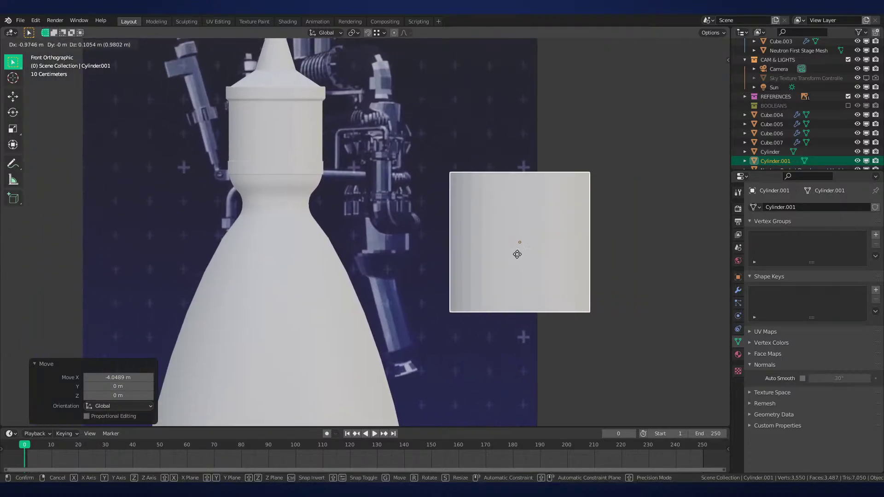
pyautogui.click(404, 244)
# Scale the cylinder's mesh down in Edit Mode and display the scene in Material Preview shading
pyautogui.press('Tab')
pyautogui.hotkey('shift', 'z')
pyautogui.scroll(3, 417, 263)
pyautogui.press('s')
pyautogui.click(512, 250)
pyautogui.press('Tab')
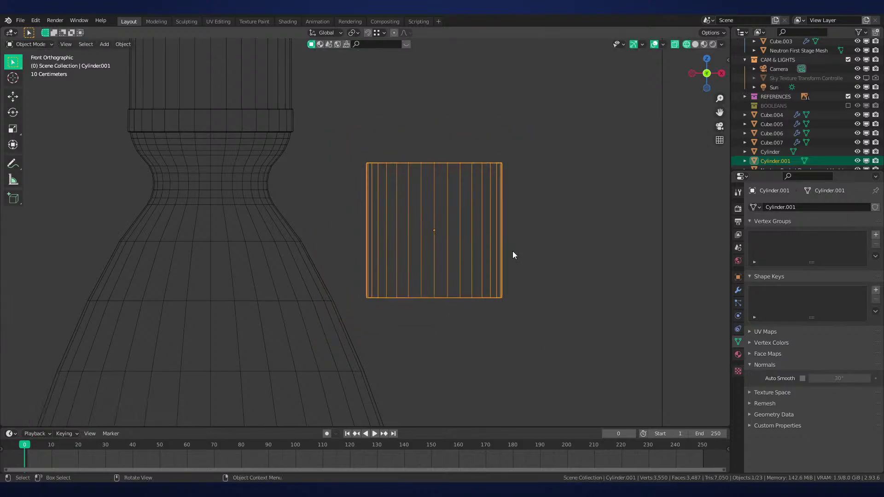
pyautogui.press('z')
pyautogui.click(565, 228)
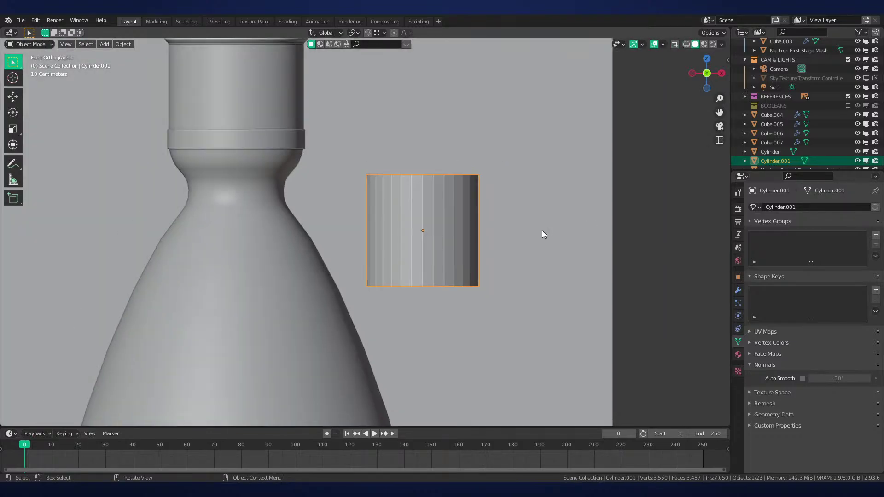
pyautogui.press('z')
pyautogui.click(535, 317)
# Shrink the cylinder's mesh further and position the cylinder over the housing above the slanted pipe in the reference
pyautogui.press('Tab')
pyautogui.press('s')
pyautogui.click(520, 266)
pyautogui.press('Tab')
pyautogui.press('g')
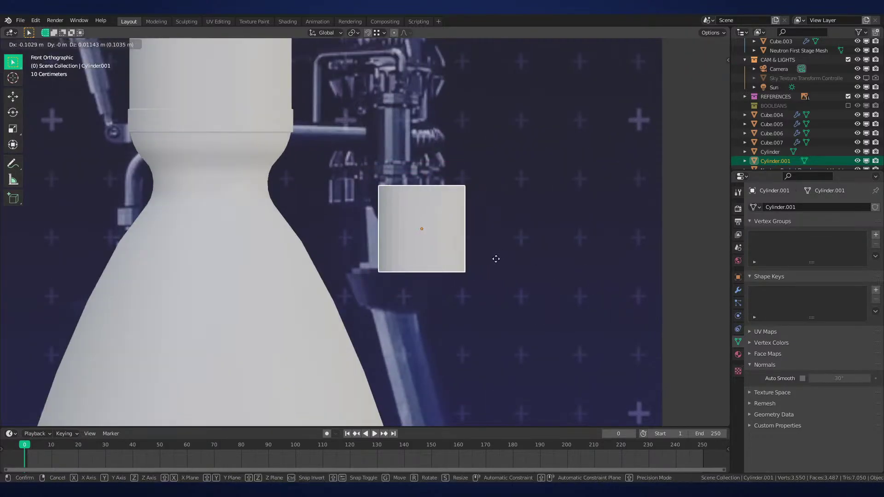
pyautogui.click(473, 258)
# Widen the cylinder's mesh in X and Y only to match the width of the reference housing
pyautogui.press('Tab')
pyautogui.press('s')
pyautogui.hotkey('shift', 'z')
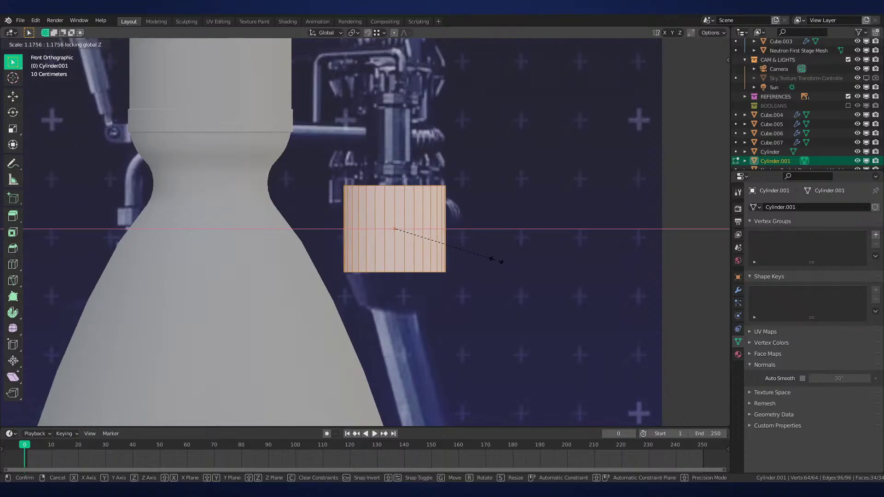
pyautogui.click(502, 260)
pyautogui.press('Tab')
pyautogui.press('Tab')
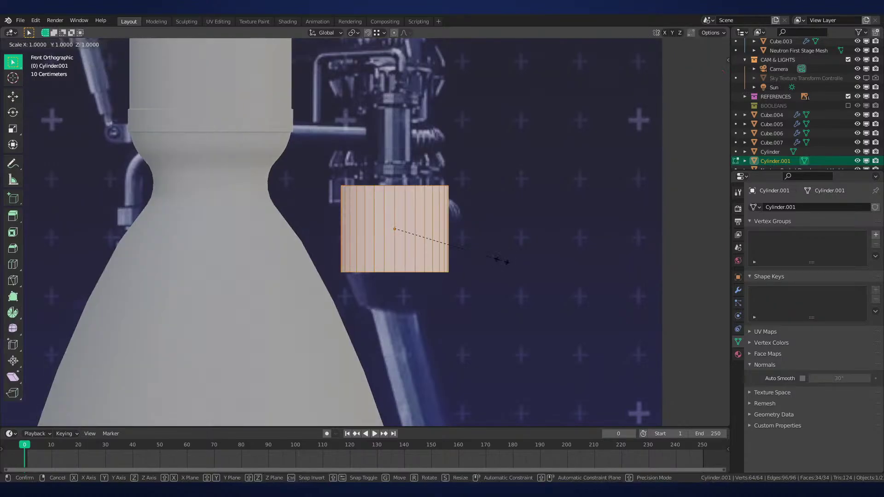
# Reduce the cylinder's height along Z and lower the cylinder about 0.07 m
pyautogui.press('s')
pyautogui.press('z')
pyautogui.click(485, 252)
pyautogui.press('Tab')
pyautogui.press('g')
pyautogui.press('z')
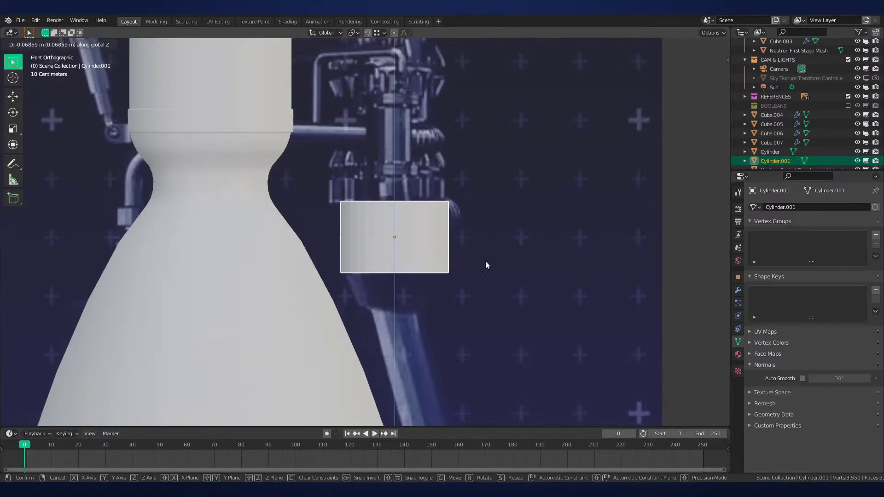
pyautogui.click(485, 260)
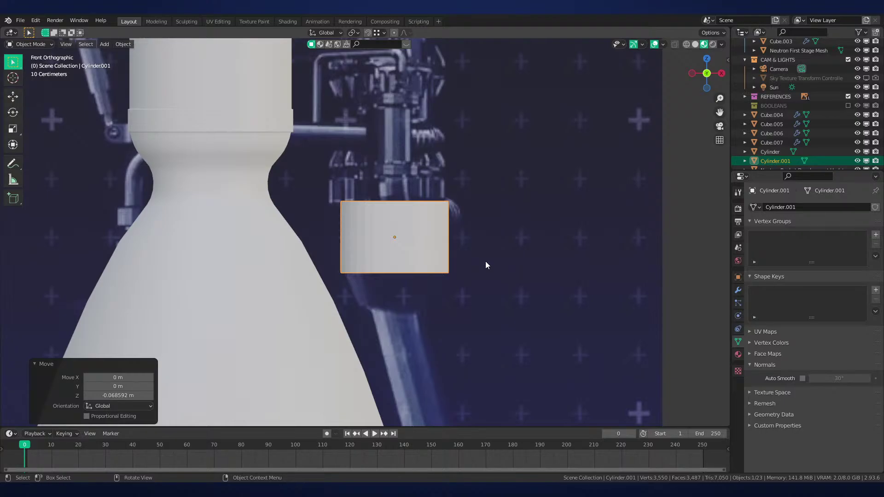
# Select the cylinder's top ring of vertices and lower it about 0.02 m along Z
pyautogui.press('Tab')
pyautogui.press('z')
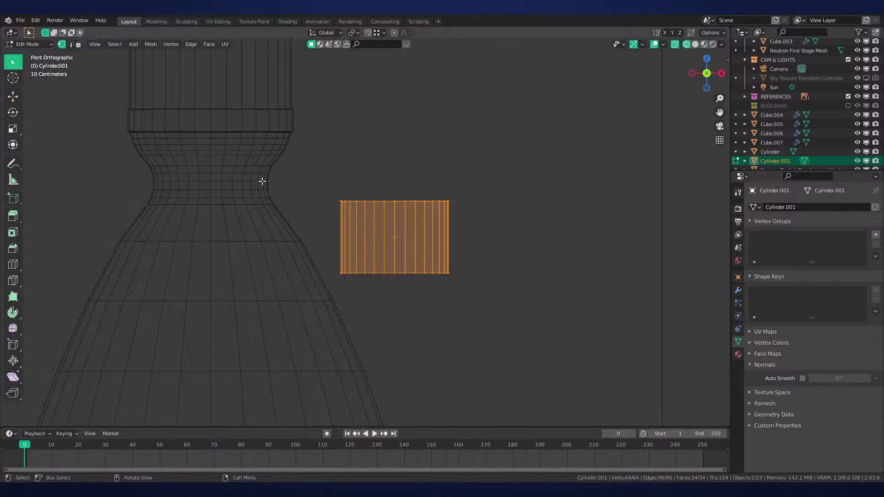
pyautogui.moveTo(262, 182); pyautogui.dragTo(548, 221)
pyautogui.press('z')
pyautogui.scroll(1, 434, 270)
pyautogui.press('g')
pyautogui.press('z')
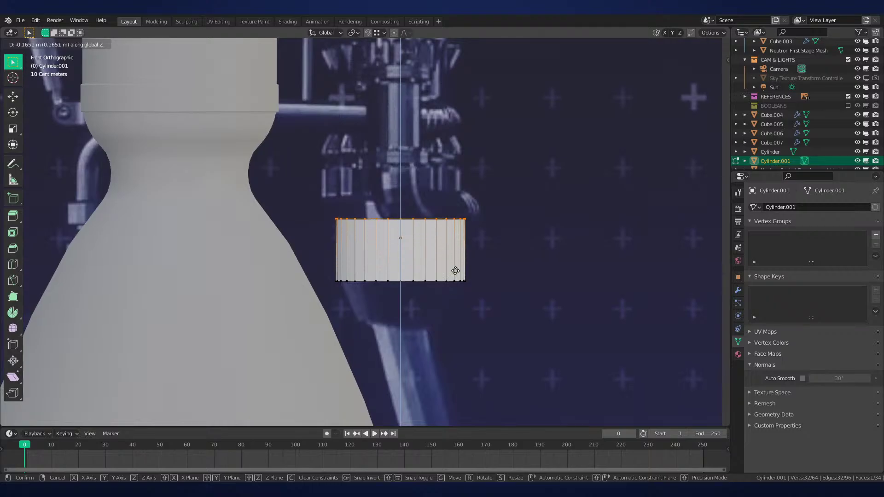
pyautogui.click(451, 264)
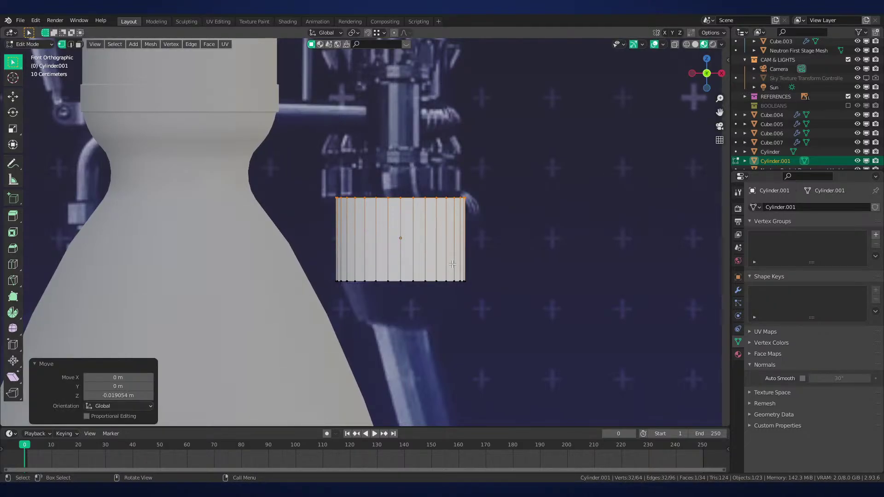
# Select the cylinder's bottom ring of vertices and extrude it about 0.28 m downward
pyautogui.press('z')
pyautogui.moveTo(320, 246); pyautogui.dragTo(509, 277)
pyautogui.press('z')
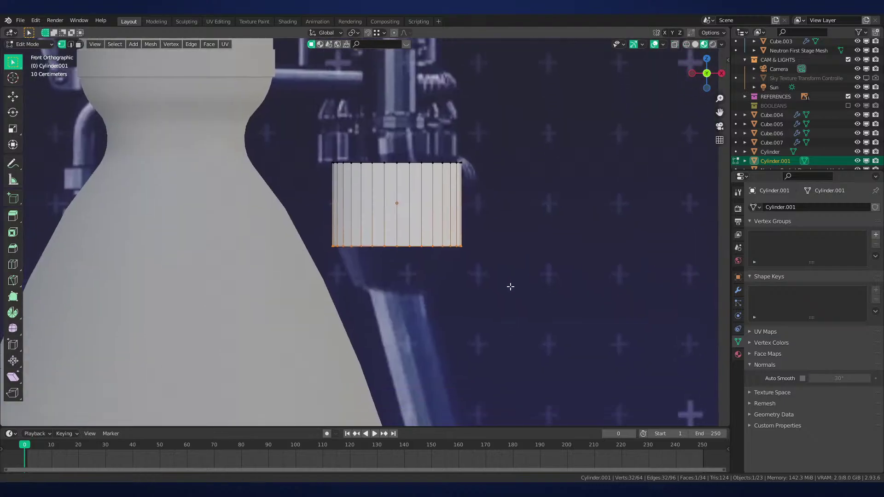
pyautogui.scroll(2, 509, 276)
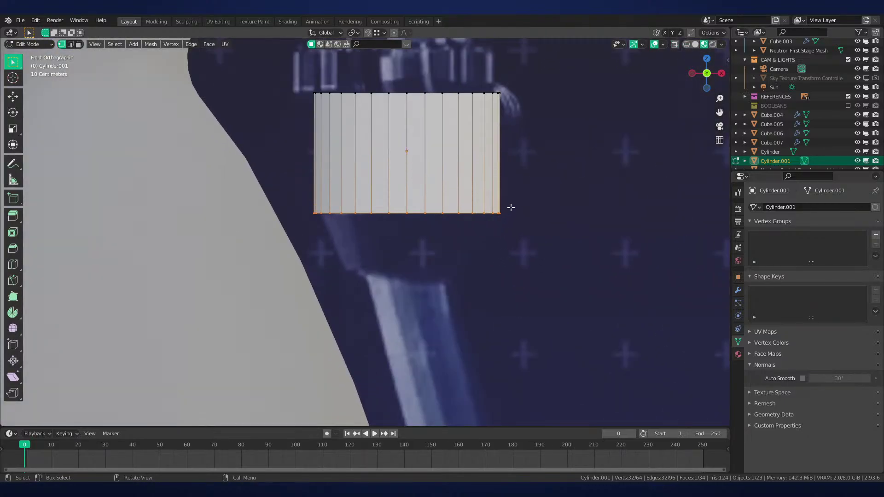
pyautogui.press('e')
pyautogui.click(523, 270)
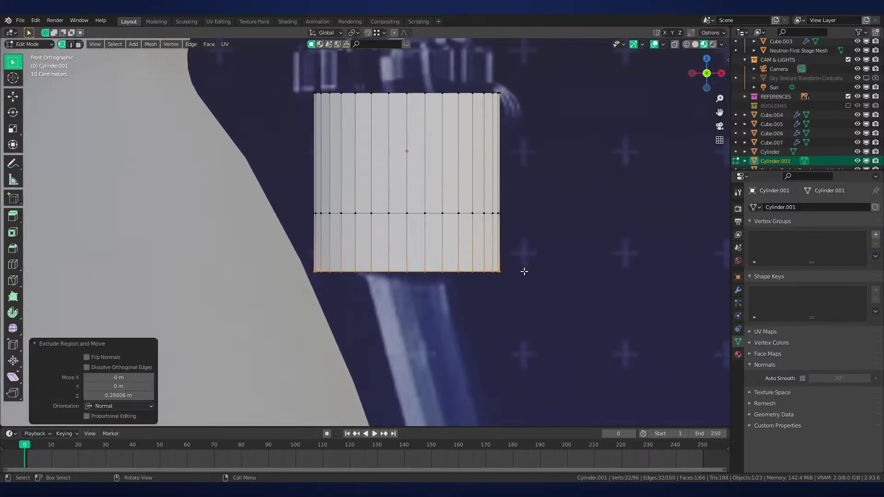
# Tilt the extruded bottom ring toward the slanted pipe's angle and scale it to about 0.506
pyautogui.press('r')
pyautogui.click(528, 241)
pyautogui.press('s')
pyautogui.click(467, 256)
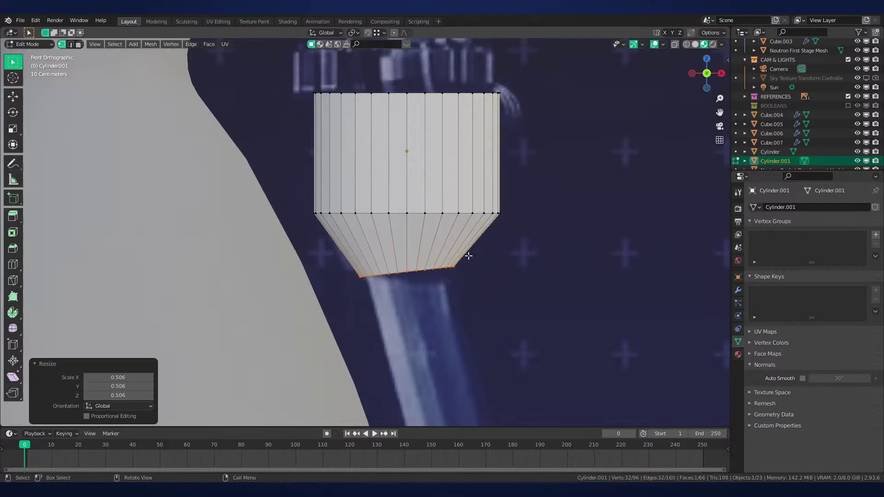
# Nudge the tapered bottom ring about 0.01 m and rotate it about -2.63° to line up with the slanted pipe
pyautogui.press('g')
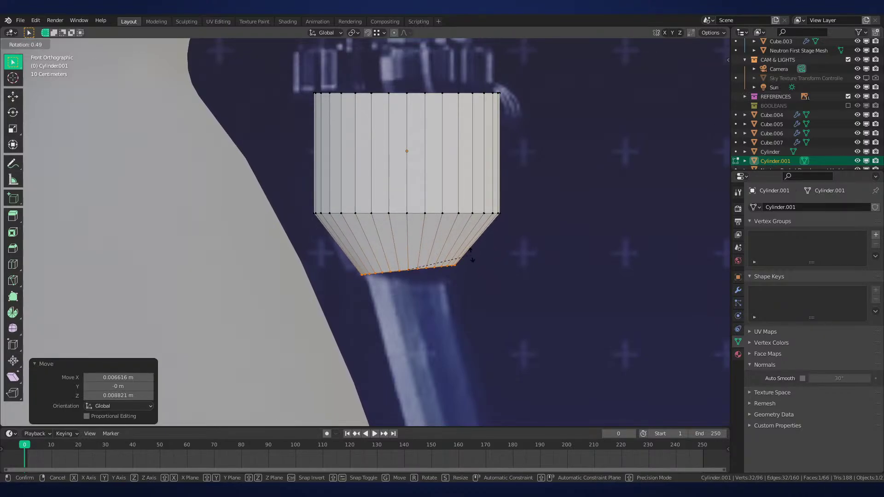
pyautogui.click(469, 253)
pyautogui.press('r')
pyautogui.click(472, 256)
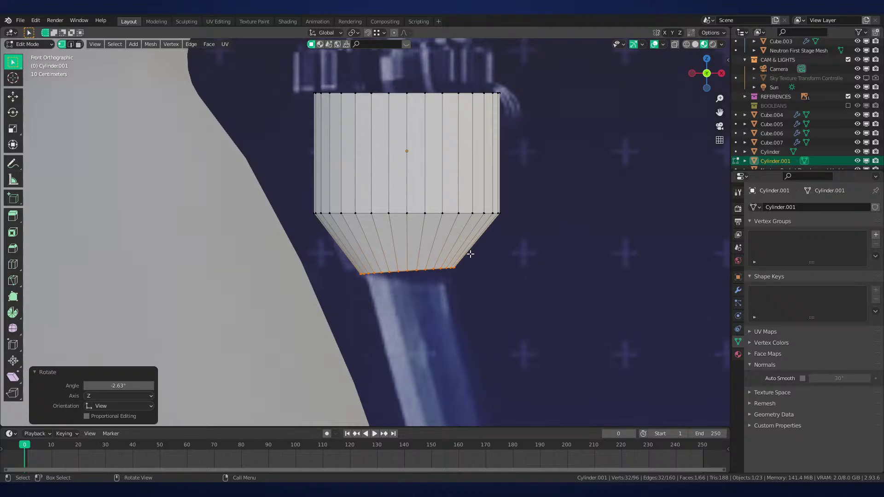
pyautogui.keyDown('shift'); pyautogui.moveTo(466, 211); pyautogui.dragTo(413, 150, button='middle'); pyautogui.keyUp('shift')
pyautogui.scroll(-2, 426, 179)
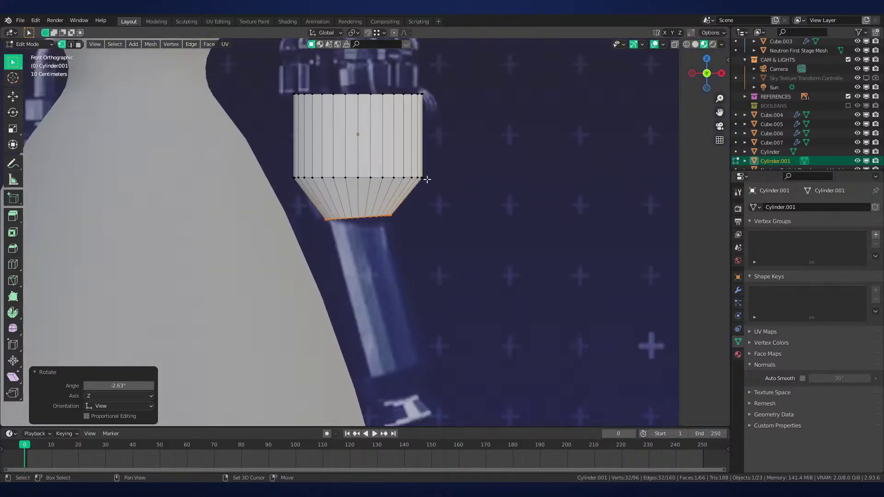
# Rotate the tapered bottom ring about -7.09° and extrude it about 1.08 m along the slanted pipe in the reference
pyautogui.scroll(2, 428, 129)
pyautogui.keyDown('shift'); pyautogui.moveTo(426, 179); pyautogui.dragTo(446, 90, button='middle'); pyautogui.keyUp('shift')
pyautogui.press('r')
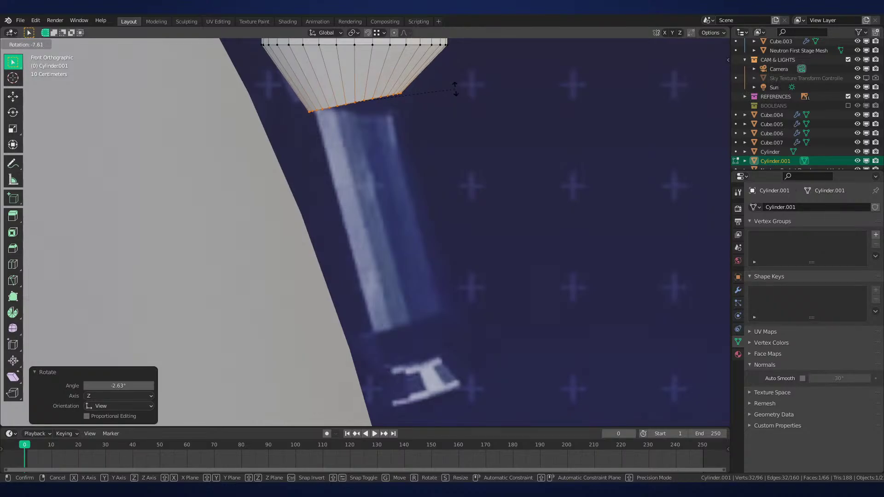
pyautogui.click(456, 91)
pyautogui.press('e')
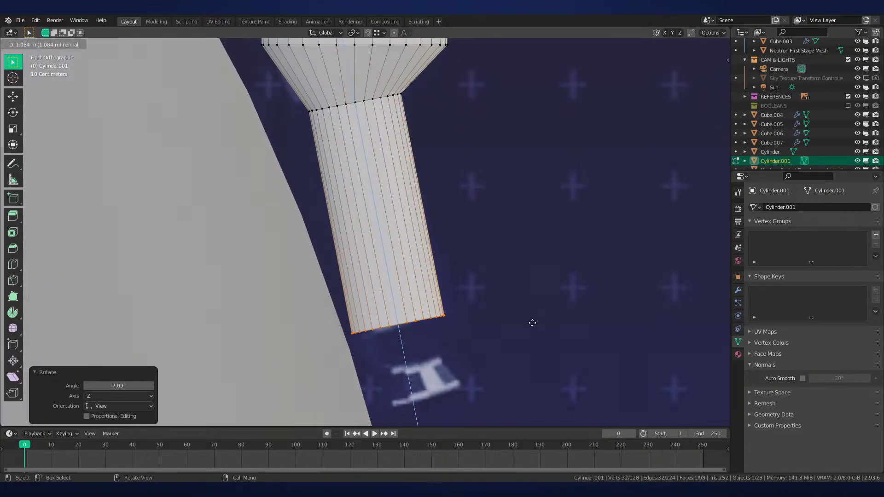
pyautogui.click(532, 323)
# Select the slanted pipe's ring of side faces, rotate it about -2.3° and move it about 0.02 m to match the reference
pyautogui.keyDown('alt'); pyautogui.click(450, 289); pyautogui.keyUp('alt')
pyautogui.keyDown('alt'); pyautogui.click(442, 281); pyautogui.keyUp('alt')
pyautogui.press('z')
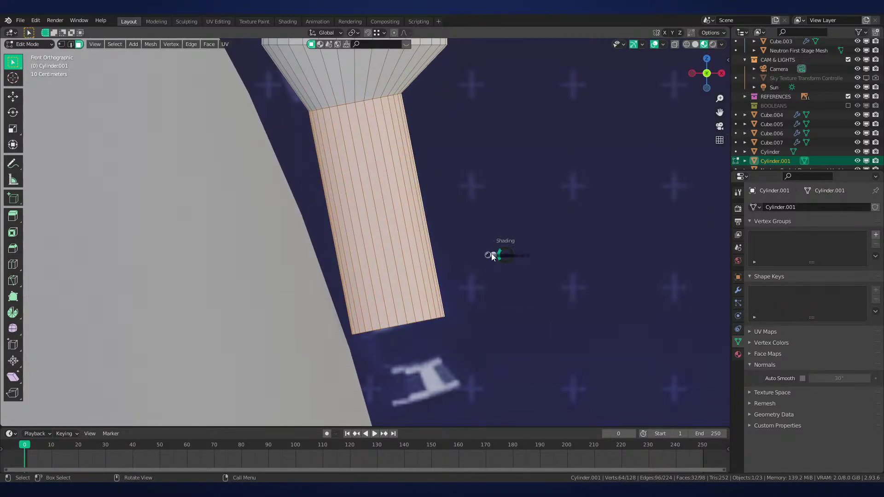
pyautogui.click(492, 256)
pyautogui.press('r')
pyautogui.click(519, 248)
pyautogui.press('z')
pyautogui.click(523, 272)
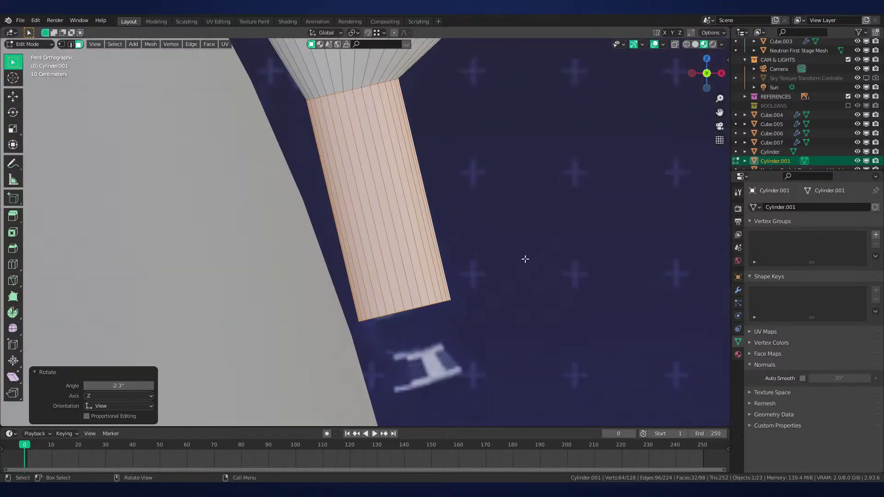
pyautogui.press('g')
pyautogui.click(524, 256)
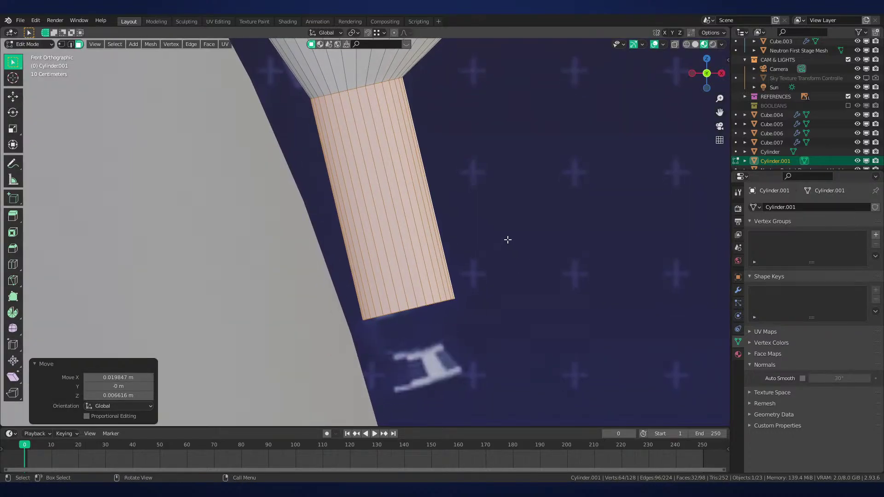
# Fatten the slanted pipe's side faces by about 0.018 m and rotate them about -0.71°
pyautogui.hotkey('alt', 's')
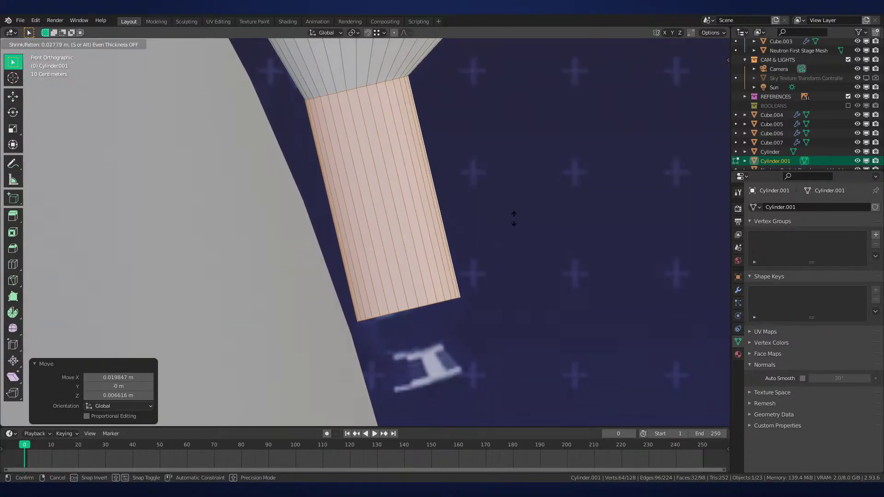
pyautogui.click(512, 228)
pyautogui.press('r')
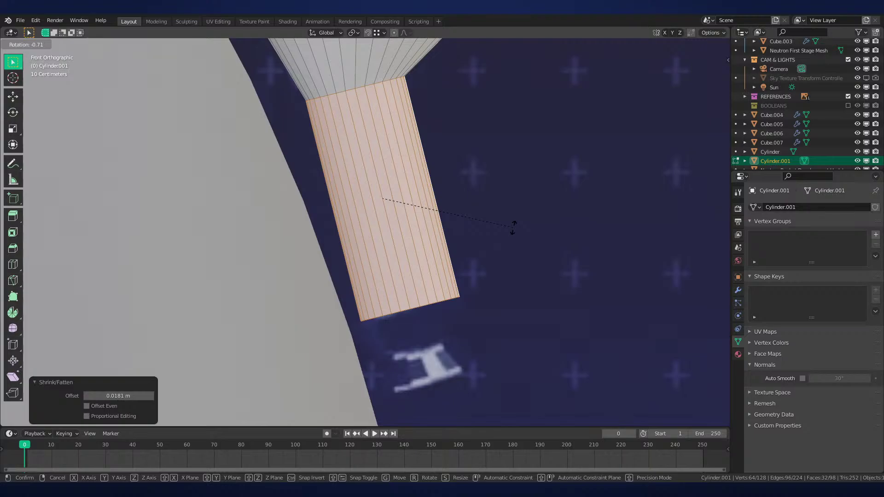
pyautogui.click(513, 227)
# Select the slanted pipe's bottom end face and extrude it about 0.18 m along its normal
pyautogui.scroll(-1, 511, 228)
pyautogui.moveTo(477, 227)
pyautogui.keyDown('shift'); pyautogui.mouseDown(button='middle')
pyautogui.moveTo(482, 284)
pyautogui.moveTo(473, 215)
pyautogui.mouseUp(button='middle'); pyautogui.keyUp('shift')
pyautogui.scroll(-1, 520, 262)
pyautogui.hotkey('shift', 'z')
pyautogui.click(406, 333)
pyautogui.hotkey('shift', 'z')
pyautogui.scroll(3, 473, 215)
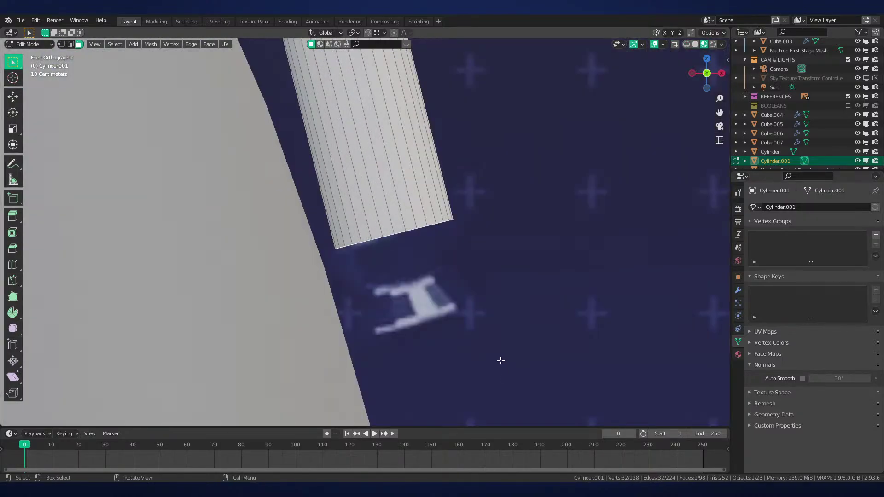
pyautogui.scroll(1, 477, 274)
pyautogui.press('e')
pyautogui.click(482, 351)
# Taper the extruded end by scaling its face to 0.588 and again by 0.906
pyautogui.press('s')
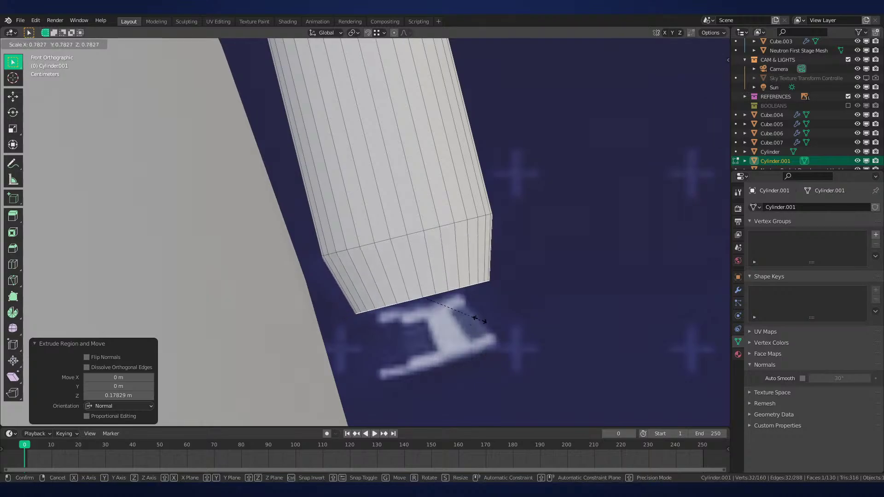
pyautogui.click(468, 285)
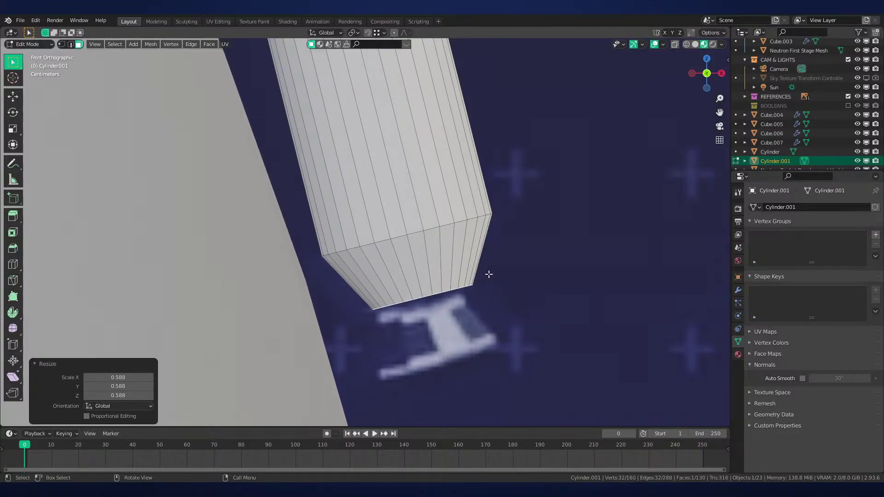
pyautogui.scroll(-1, 488, 274)
pyautogui.press('s')
pyautogui.click(488, 275)
# Extrude the tapered end face about 0.18 m and scale it to 1.44 to form a flared tip
pyautogui.press('e')
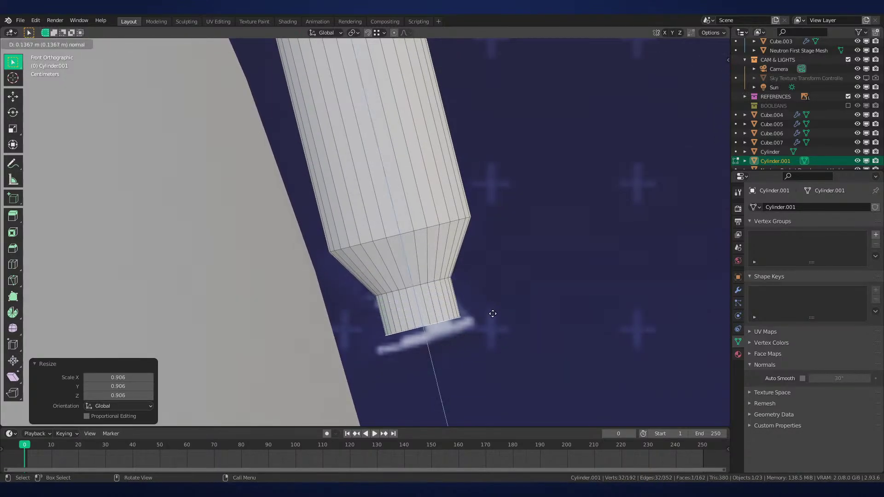
pyautogui.click(496, 325)
pyautogui.press('s')
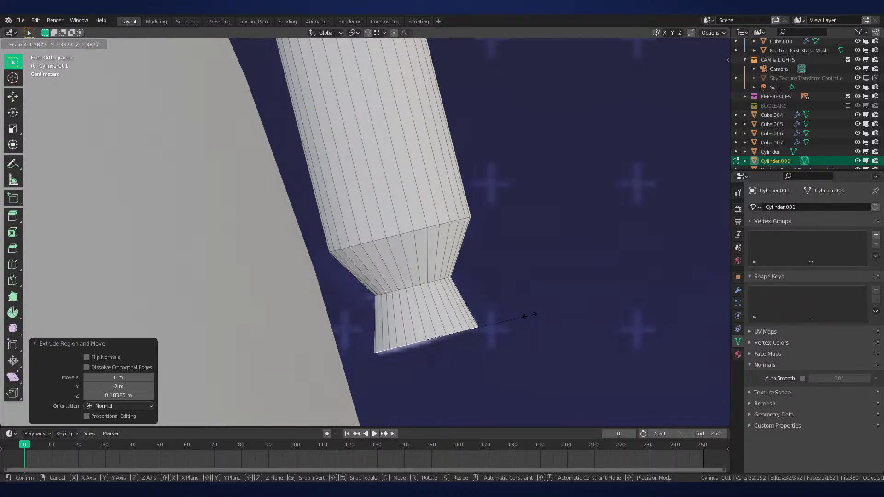
pyautogui.click(533, 312)
pyautogui.scroll(-2, 539, 322)
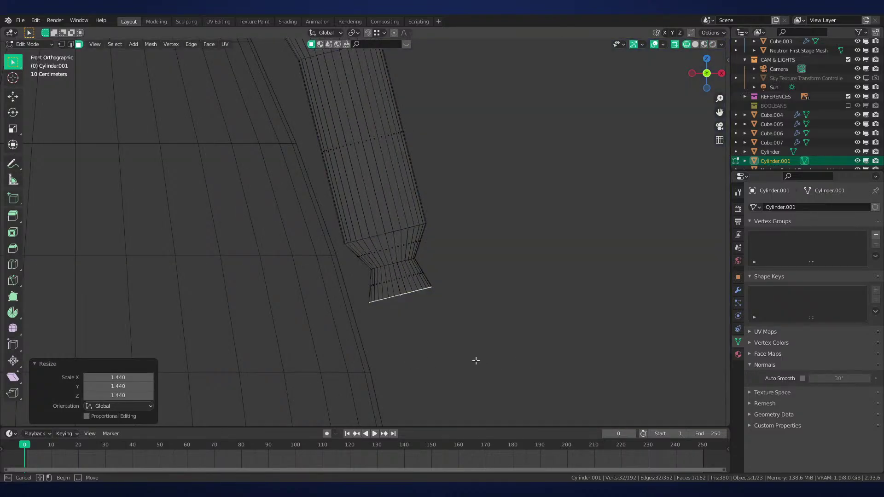
# Select the slanted pipe with its end sections, nudge it about 0.01 m and rotate it about -1.03° to match the reference
pyautogui.press('a')
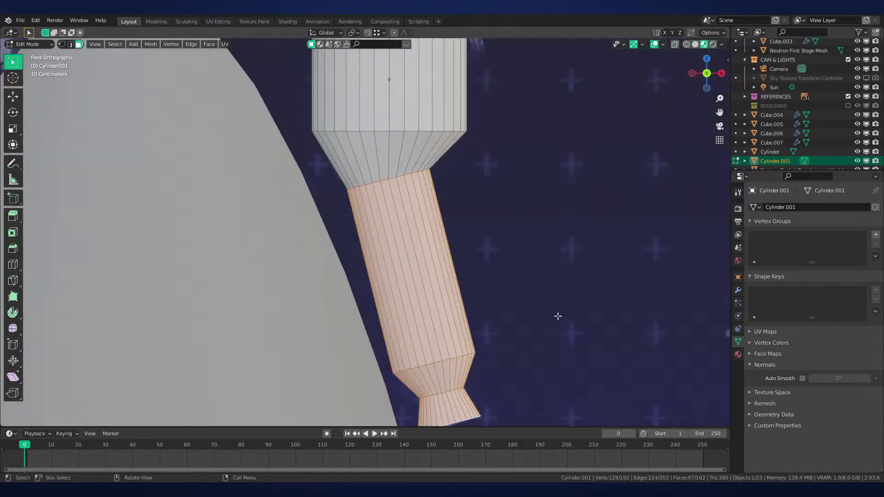
pyautogui.keyDown('shift'); pyautogui.moveTo(557, 315); pyautogui.dragTo(474, 233, button='middle'); pyautogui.keyUp('shift')
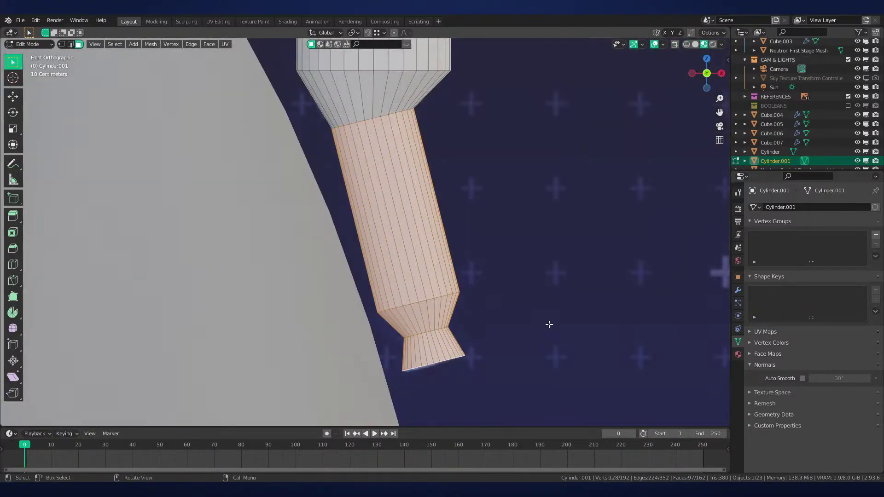
pyautogui.press('g')
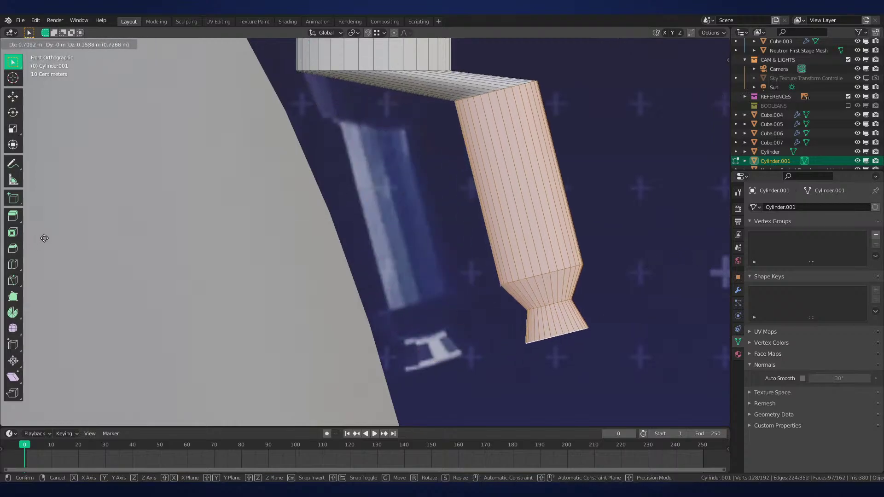
pyautogui.press('Escape')
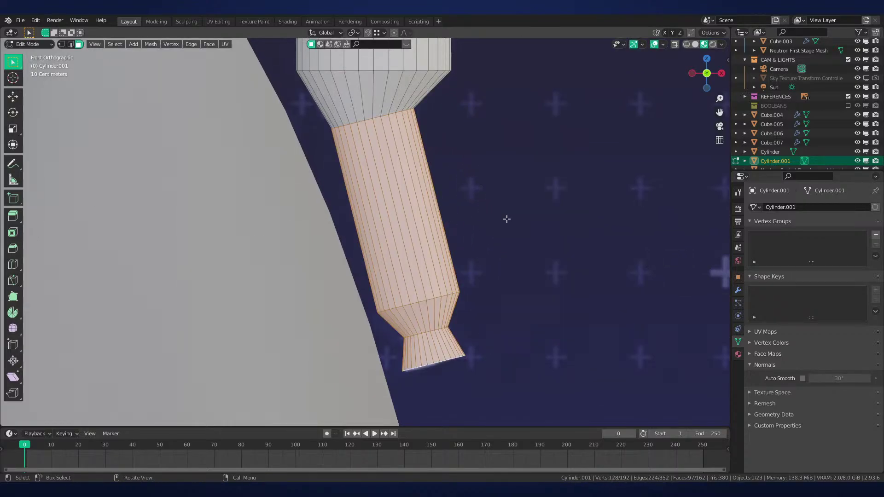
pyautogui.press('g')
pyautogui.click(528, 211)
pyautogui.press('r')
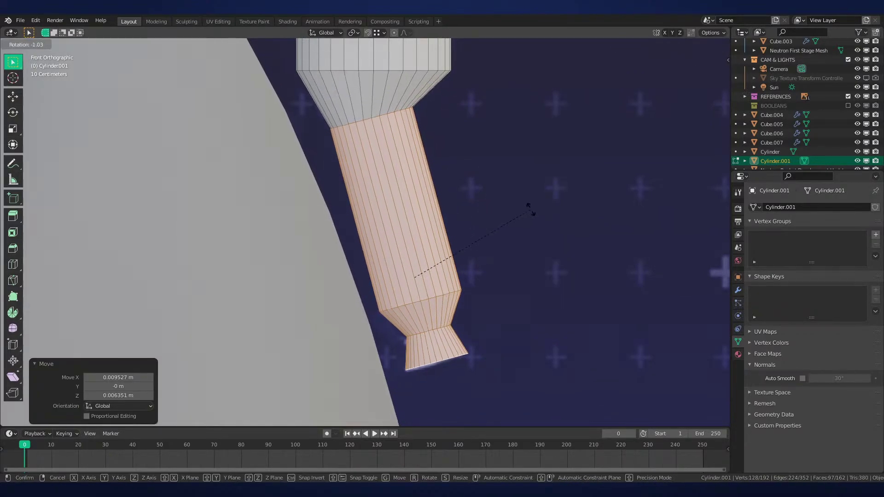
pyautogui.click(530, 211)
pyautogui.press('g')
pyautogui.click(533, 225)
pyautogui.scroll(-3, 531, 217)
pyautogui.press('Tab')
pyautogui.keyDown('shift'); pyautogui.moveTo(474, 190); pyautogui.dragTo(489, 236, button='middle'); pyautogui.keyUp('shift')
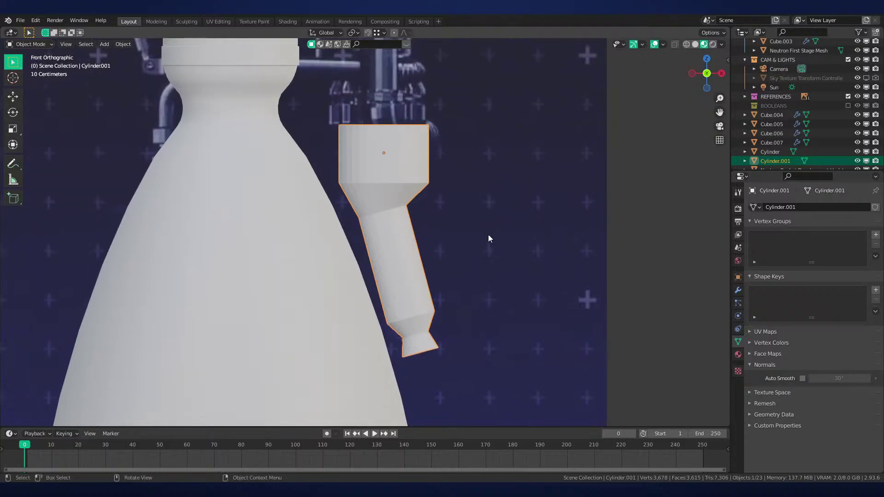
# Try shifting the reference image about 0.6 m along X to compare it with the modeled pipe, and undo the move
pyautogui.scroll(-2, 488, 238)
pyautogui.click(402, 211)
pyautogui.press('g')
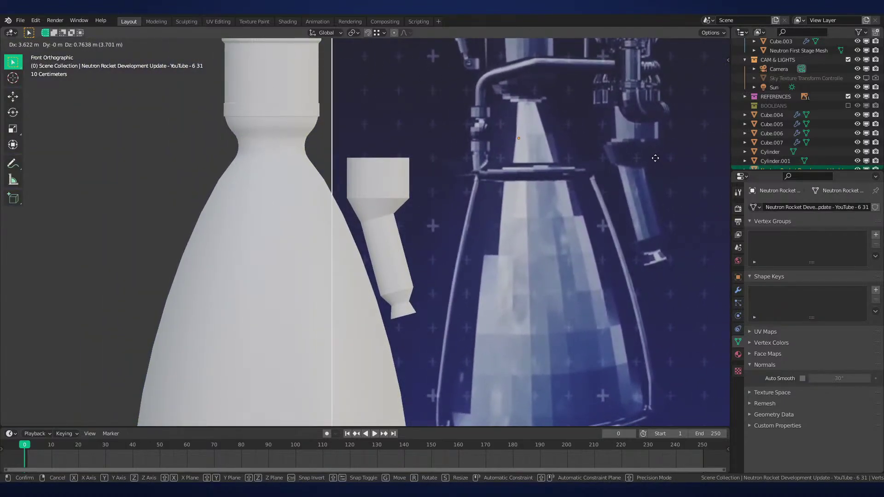
pyautogui.scroll(-5, 655, 158)
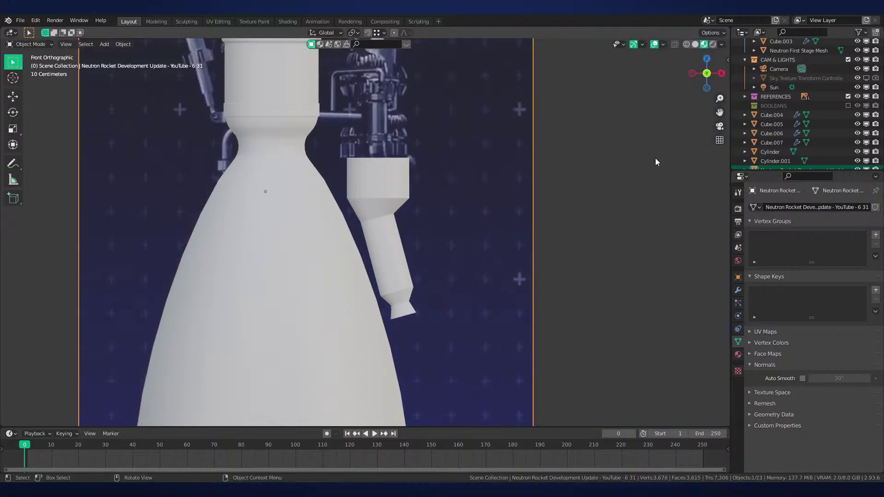
pyautogui.press('x')
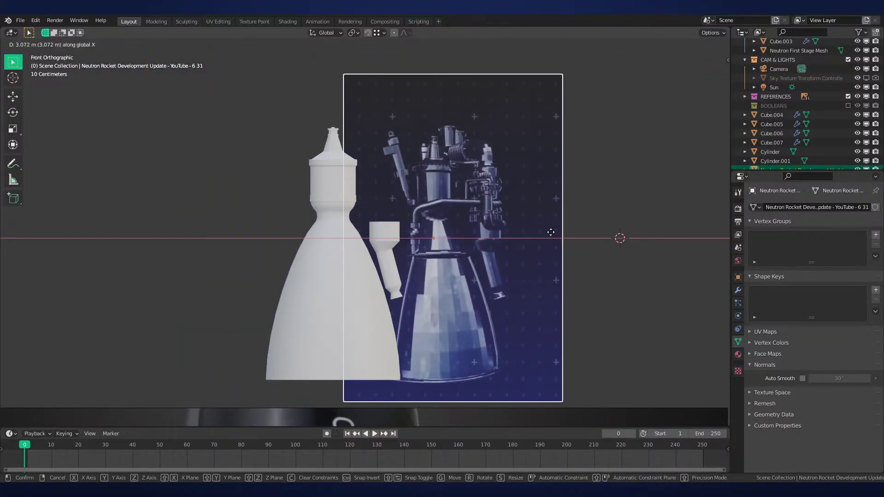
pyautogui.click(550, 232)
pyautogui.scroll(6, 550, 230)
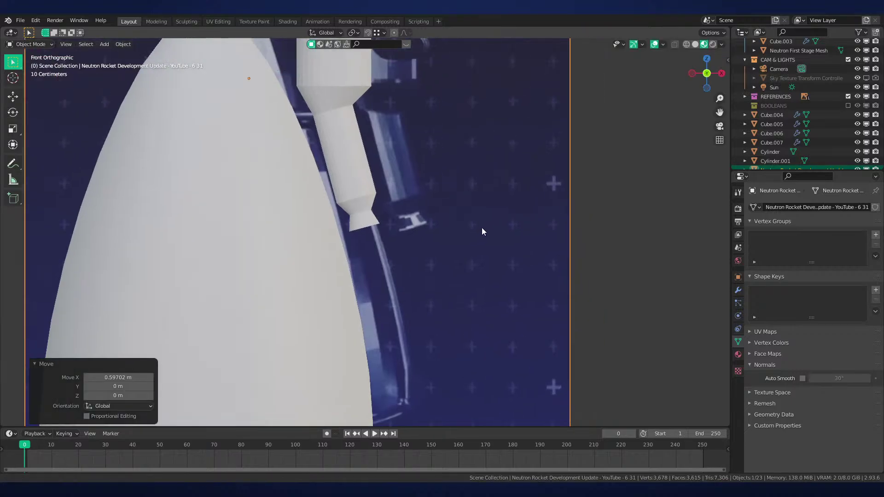
pyautogui.scroll(4, 474, 232)
pyautogui.scroll(-4, 440, 238)
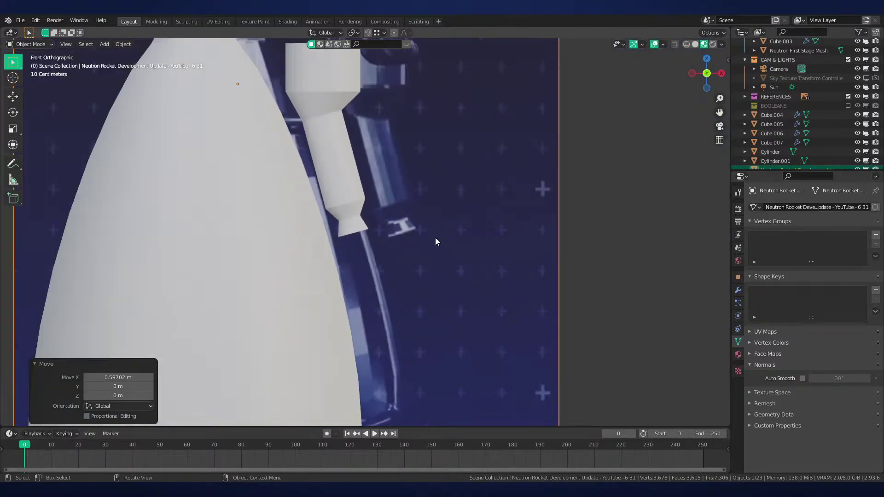
pyautogui.hotkey('ctrl', 'z')
# Shade the pipe object smooth and enable Auto Smooth for its normals
pyautogui.click(363, 220)
pyautogui.keyDown('shift'); pyautogui.moveTo(362, 217); pyautogui.dragTo(386, 326, button='middle'); pyautogui.keyUp('shift')
pyautogui.press('z')
pyautogui.click(403, 272)
pyautogui.rightClick(452, 221)
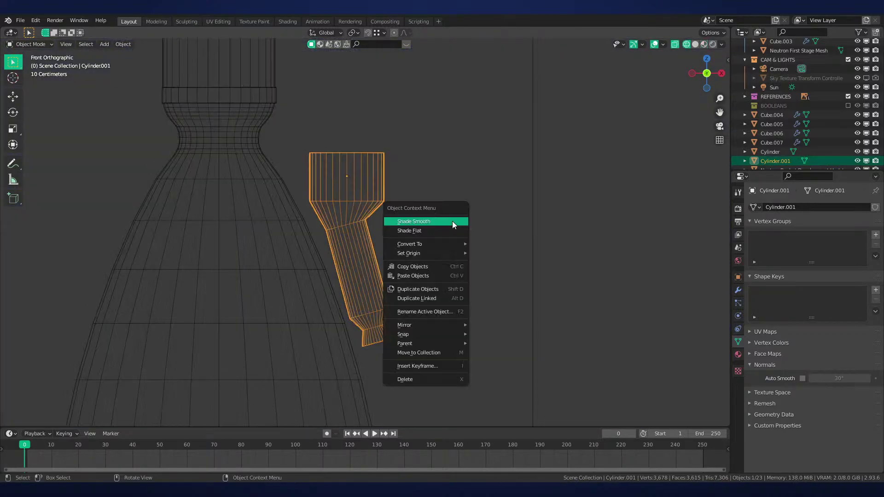
pyautogui.click(452, 221)
pyautogui.hotkey('shift', 'z')
pyautogui.click(803, 378)
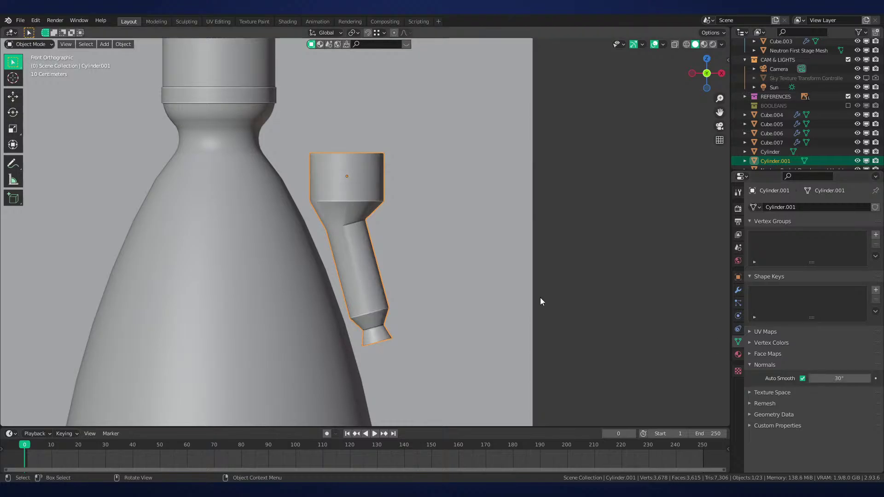
# Bevel the edge loops above and below the pipe's upper cone with one segment about 0.01 m wide
pyautogui.scroll(1, 387, 294)
pyautogui.hotkey('shift', 'z')
pyautogui.press('Tab')
pyautogui.press('z')
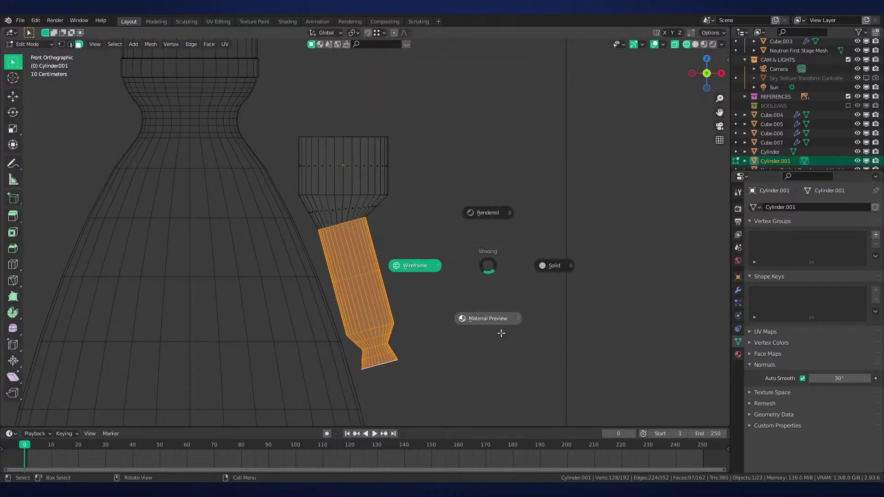
pyautogui.click(501, 334)
pyautogui.scroll(3, 401, 230)
pyautogui.keyDown('shift'); pyautogui.moveTo(401, 230); pyautogui.dragTo(460, 282, button='middle'); pyautogui.keyUp('shift')
pyautogui.press('2')
pyautogui.keyDown('alt'); pyautogui.click(367, 222); pyautogui.keyUp('alt')
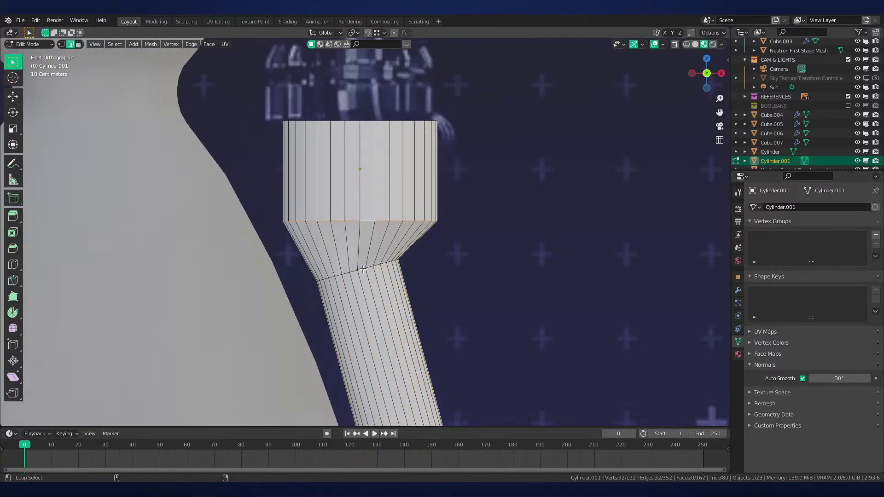
pyautogui.keyDown('alt'); pyautogui.keyDown('shift'); pyautogui.click(363, 269); pyautogui.keyUp('shift'); pyautogui.keyUp('alt')
pyautogui.hotkey('shift', 'z')
pyautogui.scroll(2, 453, 257)
pyautogui.hotkey('ctrl', 'b')
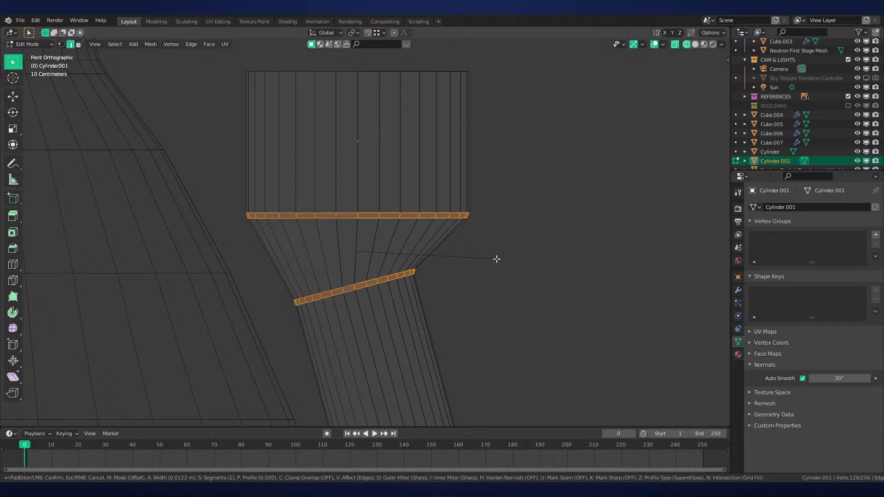
pyautogui.click(501, 259)
pyautogui.press('z')
pyautogui.click(499, 263)
pyautogui.press('Tab')
pyautogui.scroll(-5, 493, 258)
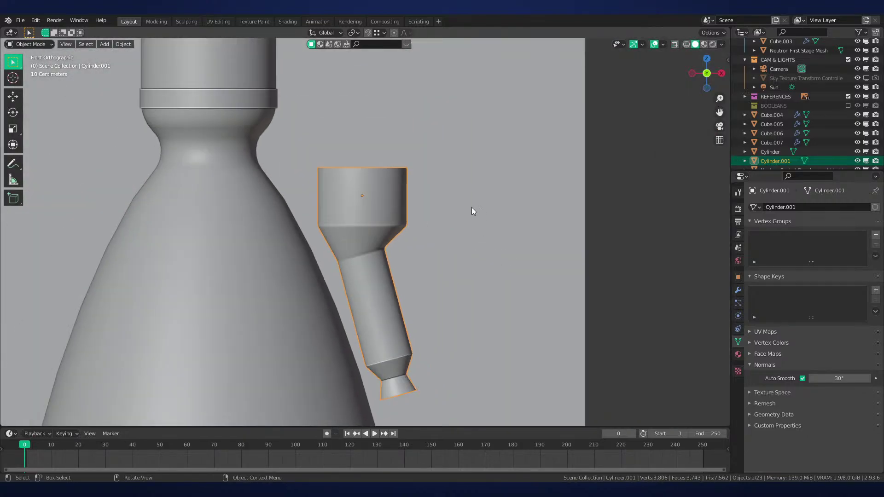
# Select the end face of the pipe's flared tip and inset it slightly to form a thin rim
pyautogui.moveTo(469, 200); pyautogui.dragTo(442, 125, button='middle')
pyautogui.scroll(3, 437, 138)
pyautogui.press('Tab')
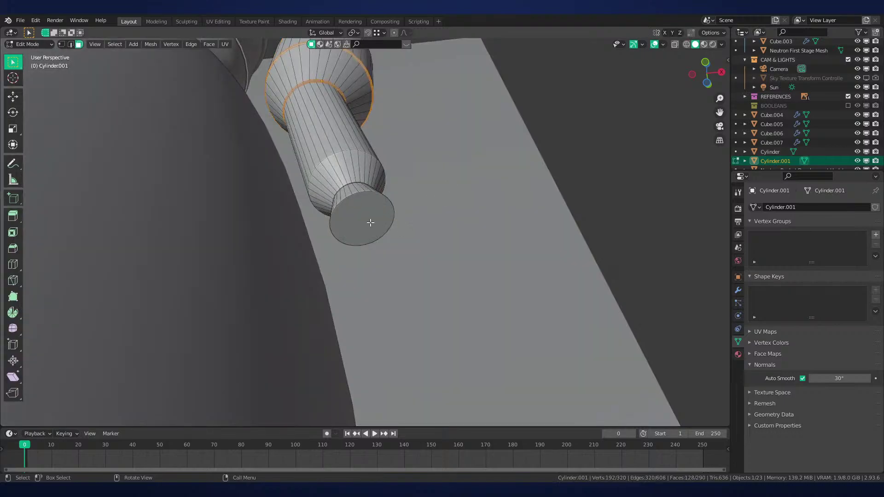
pyautogui.click(370, 222)
pyautogui.moveTo(370, 223); pyautogui.dragTo(482, 230, button='middle')
pyautogui.scroll(3, 416, 195)
pyautogui.scroll(2, 484, 230)
pyautogui.press('i')
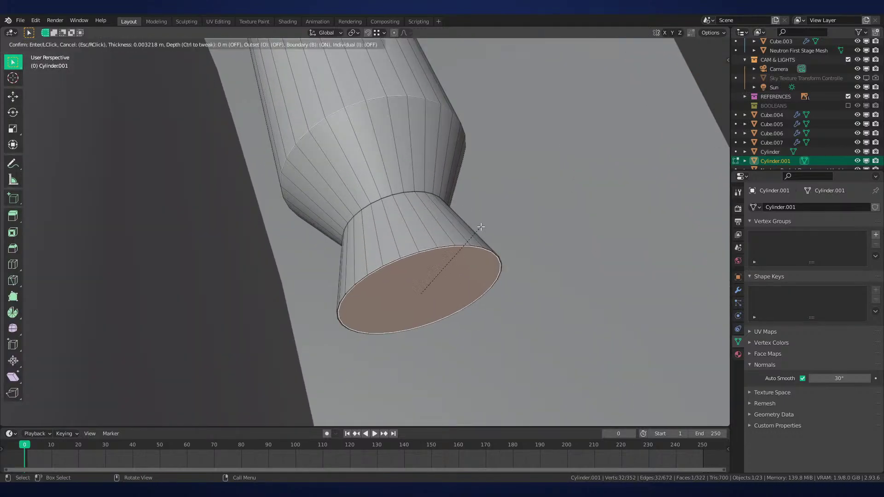
pyautogui.click(475, 224)
# Extrude the inset face about 0.21 m into the flared tip and scale it to about 0.64
pyautogui.press('e')
pyautogui.click(434, 170)
pyautogui.press('s')
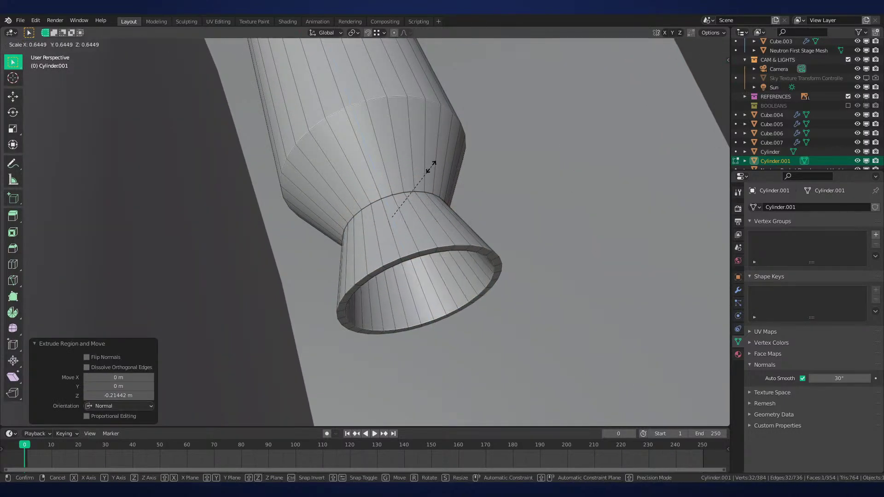
pyautogui.click(431, 167)
# Extrude the tip's inner face further inside and scale it to follow the pipe's outer shape, leaving mesh editing
pyautogui.moveTo(430, 169)
pyautogui.mouseDown(button='middle')
pyautogui.moveTo(436, 150)
pyautogui.moveTo(489, 188)
pyautogui.mouseUp(button='middle')
pyautogui.press('e')
pyautogui.click(434, 121)
pyautogui.press('s')
pyautogui.click(470, 133)
pyautogui.press('Tab')
pyautogui.scroll(-5, 473, 144)
# Switch to material preview shading and select the pipe, viewed from the front against the reference image
pyautogui.press('z')
pyautogui.click(488, 228)
pyautogui.scroll(-6, 456, 283)
pyautogui.moveTo(457, 284)
pyautogui.mouseDown(button='middle')
pyautogui.moveTo(392, 272)
pyautogui.moveTo(464, 311)
pyautogui.mouseUp(button='middle')
pyautogui.click(407, 311)
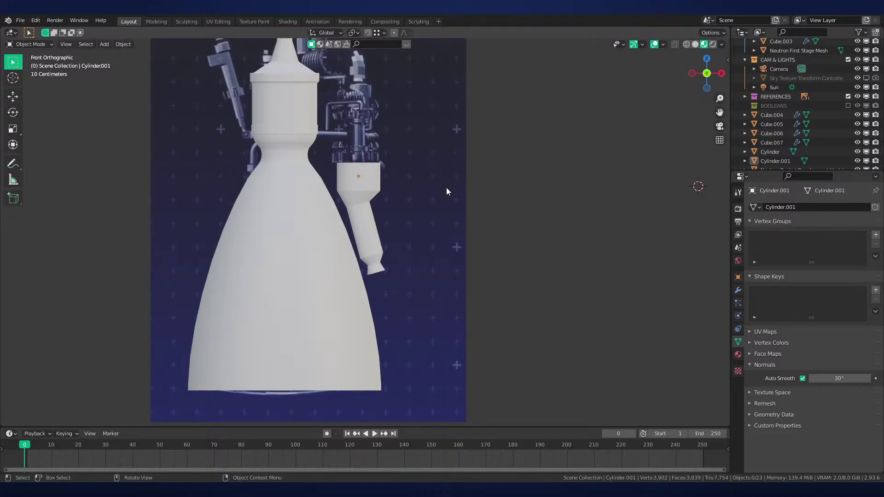
pyautogui.click(369, 206)
pyautogui.scroll(6, 398, 256)
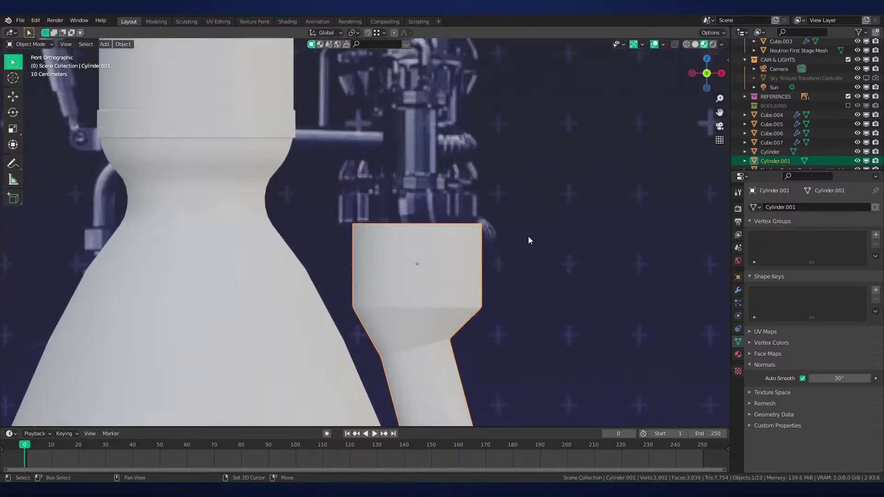
pyautogui.keyDown('shift'); pyautogui.moveTo(528, 237); pyautogui.dragTo(503, 239, button='middle'); pyautogui.keyUp('shift')
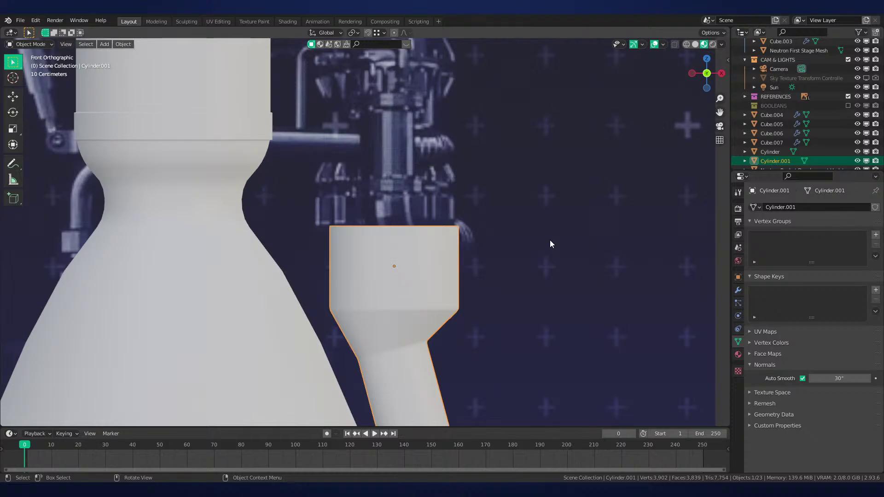
# Select the pipe's top face in wireframe, restoring material preview shading and object mode
pyautogui.press('Tab')
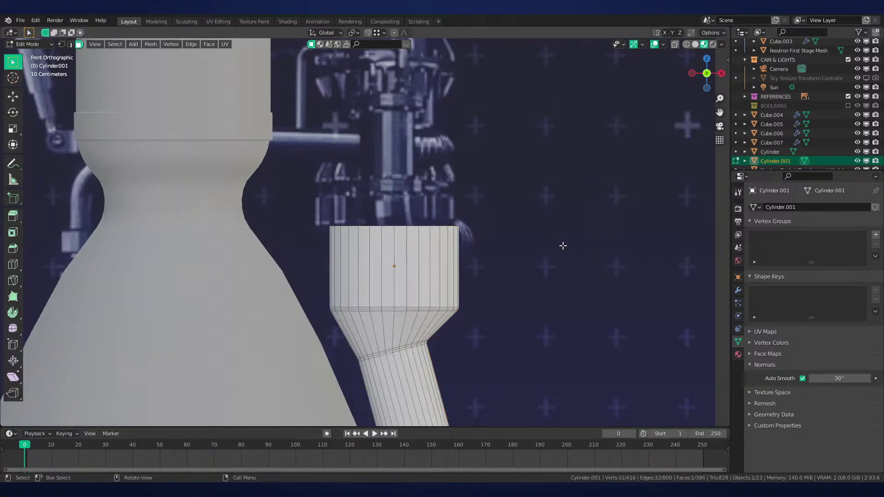
pyautogui.press('z')
pyautogui.click(525, 241)
pyautogui.click(394, 225)
pyautogui.press('z')
pyautogui.click(417, 263)
pyautogui.scroll(-5, 434, 264)
pyautogui.press('Tab')
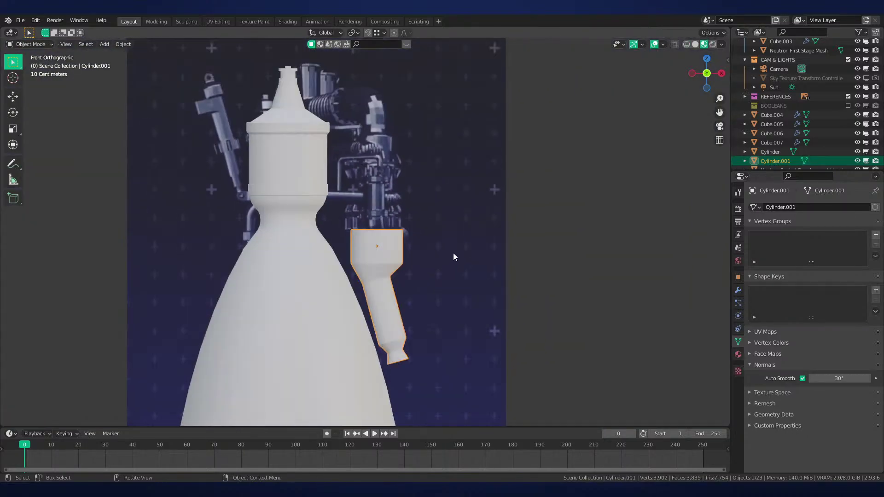
# Switch to solid shading, hide the cropped reference plane in the viewport and reveal the hidden full reference image
pyautogui.scroll(-3, 453, 252)
pyautogui.click(410, 200)
pyautogui.press('z')
pyautogui.click(521, 209)
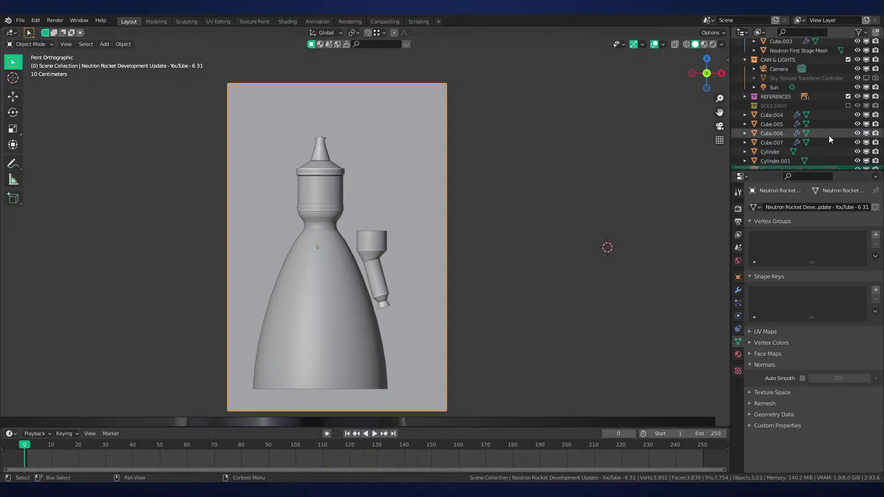
pyautogui.scroll(-1, 828, 135)
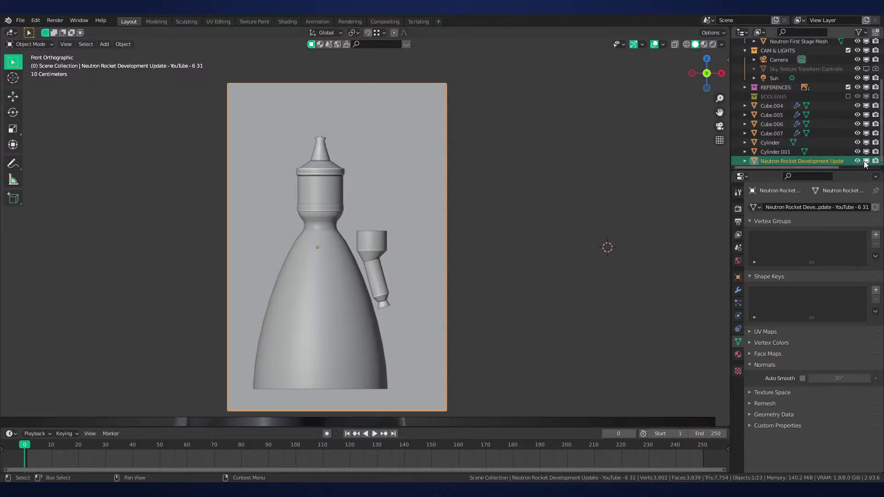
pyautogui.click(865, 162)
pyautogui.hotkey('alt', 'h')
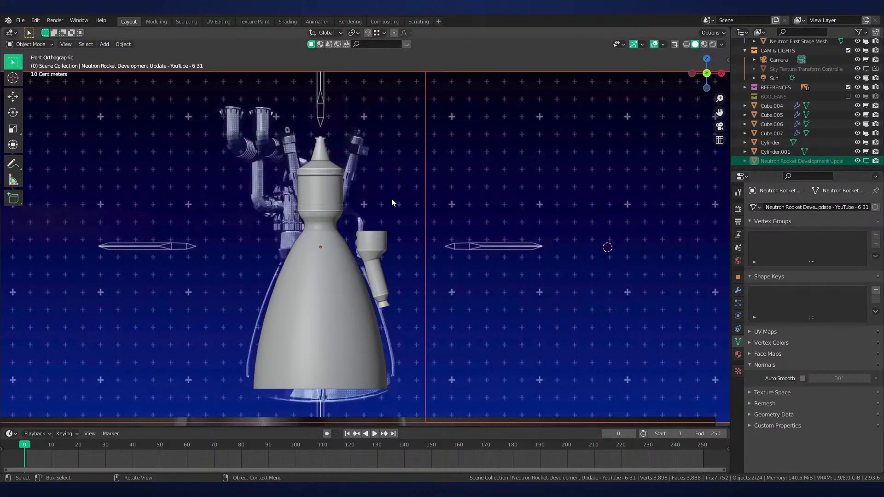
# In wireframe, move the full reference image about 2.36 m along X so its turbopump lies behind the pipe
pyautogui.click(378, 249)
pyautogui.hotkey('shift', 'z')
pyautogui.scroll(4, 294, 248)
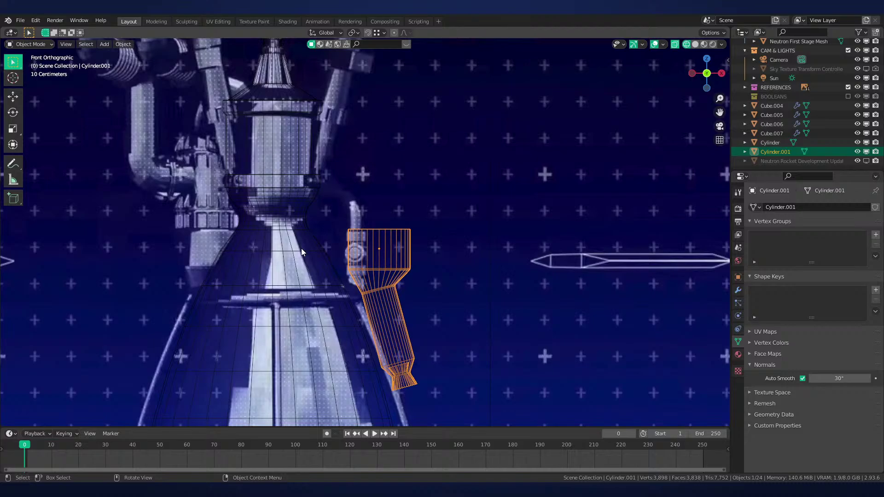
pyautogui.press('Tab')
pyautogui.scroll(2, 381, 249)
pyautogui.press('Tab')
pyautogui.click(389, 182)
pyautogui.press('g')
pyautogui.press('x')
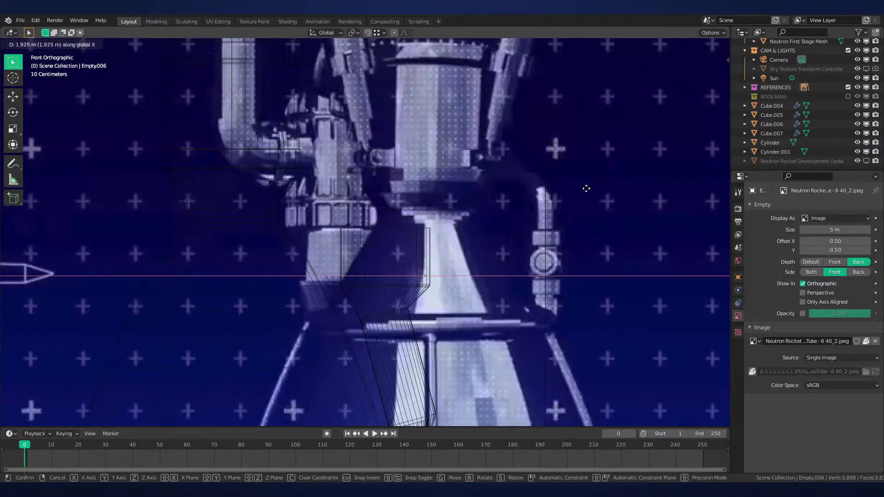
pyautogui.click(627, 192)
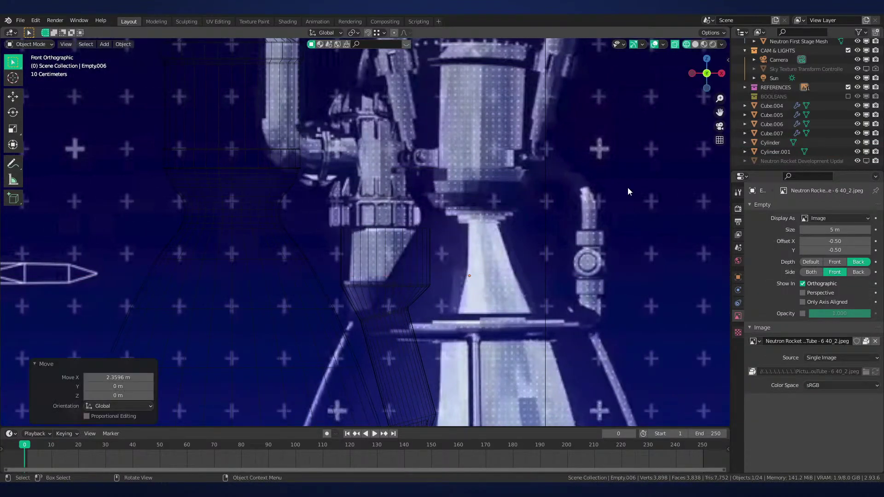
# Extrude the pipe's top face up about 0.30 m and adjust its height to the collar in the reference
pyautogui.click(403, 300)
pyautogui.press('Tab')
pyautogui.scroll(5, 458, 262)
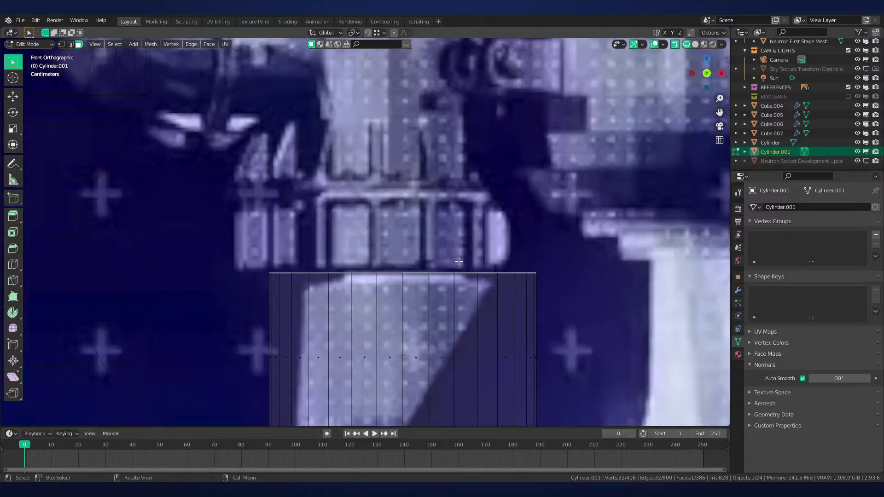
pyautogui.scroll(-1, 458, 261)
pyautogui.press('e')
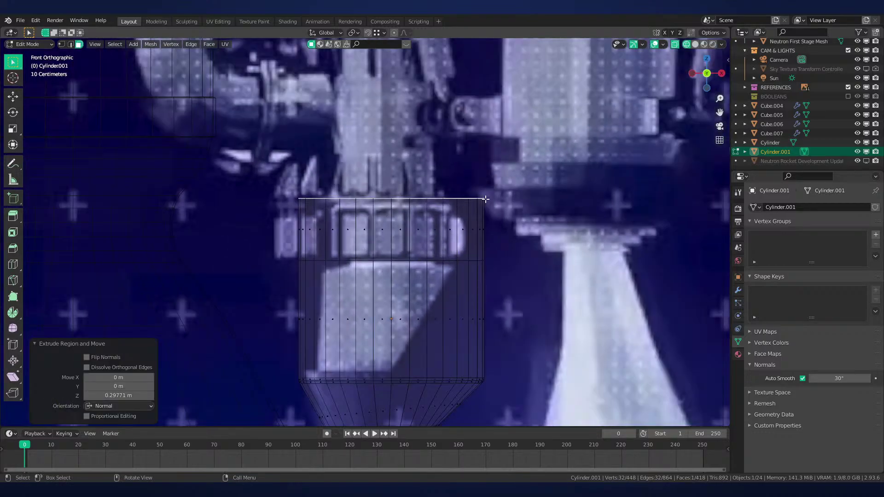
pyautogui.click(469, 228)
pyautogui.scroll(-2, 469, 229)
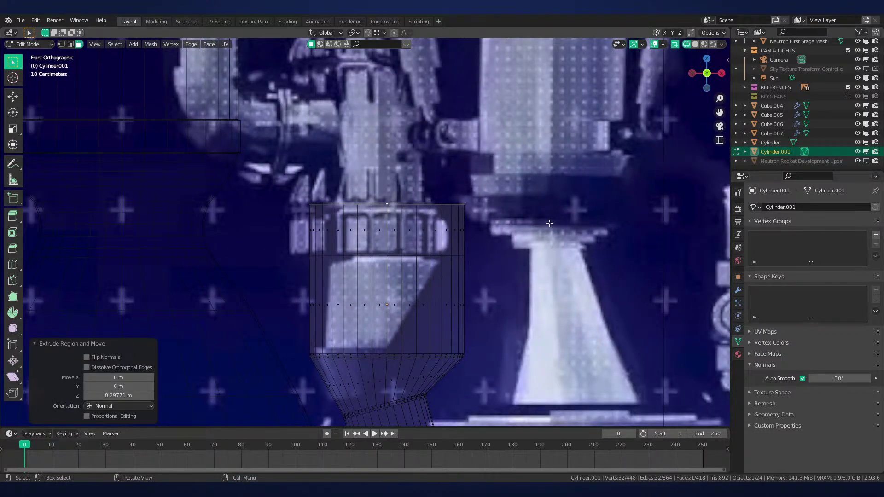
pyautogui.press('g')
pyautogui.press('z')
pyautogui.click(554, 249)
# Extrude the top face up about 0.02 m, scale it to about 0.61, adjust its height and scale it by about 1.025
pyautogui.press('e')
pyautogui.click(552, 247)
pyautogui.press('s')
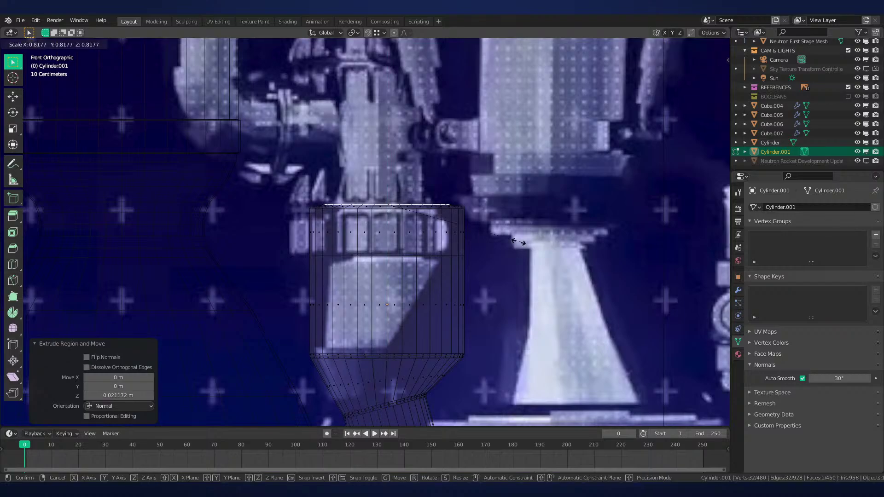
pyautogui.click(489, 233)
pyautogui.press('g')
pyautogui.press('z')
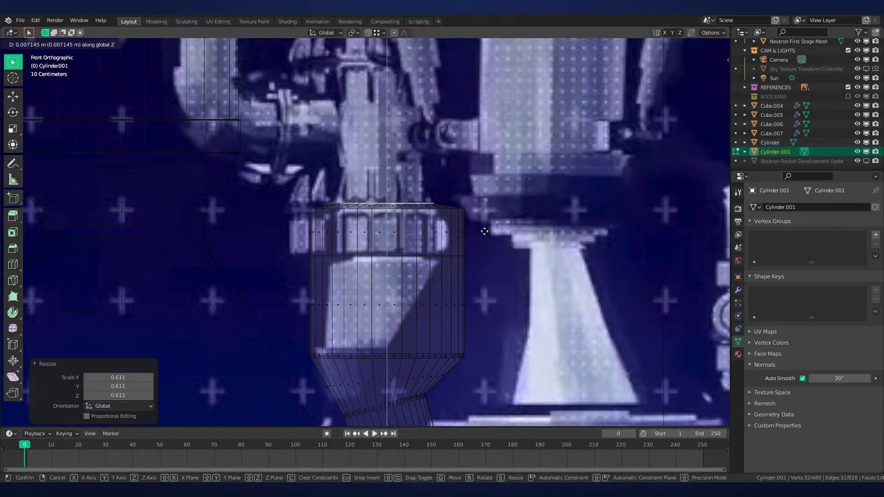
pyautogui.click(484, 231)
pyautogui.press('s')
pyautogui.click(486, 231)
pyautogui.keyDown('shift'); pyautogui.moveTo(487, 232); pyautogui.dragTo(504, 318, button='middle'); pyautogui.keyUp('shift')
pyautogui.scroll(-3, 504, 317)
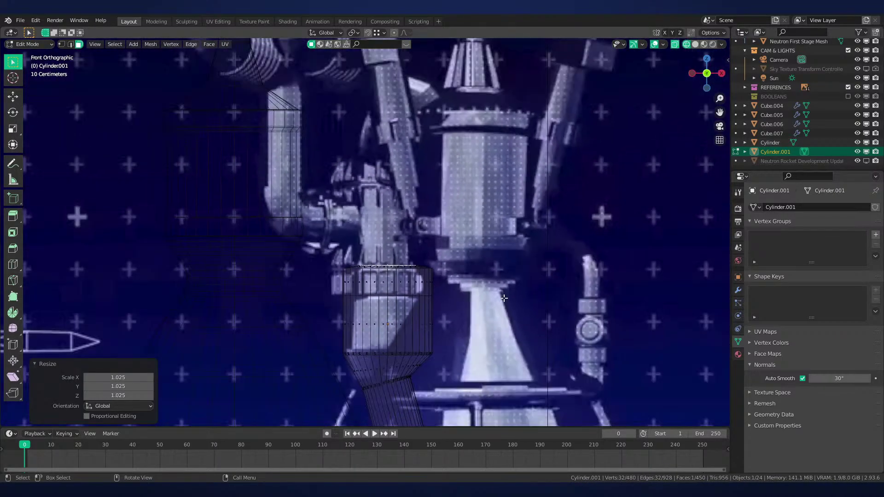
pyautogui.press('Tab')
pyautogui.press('g')
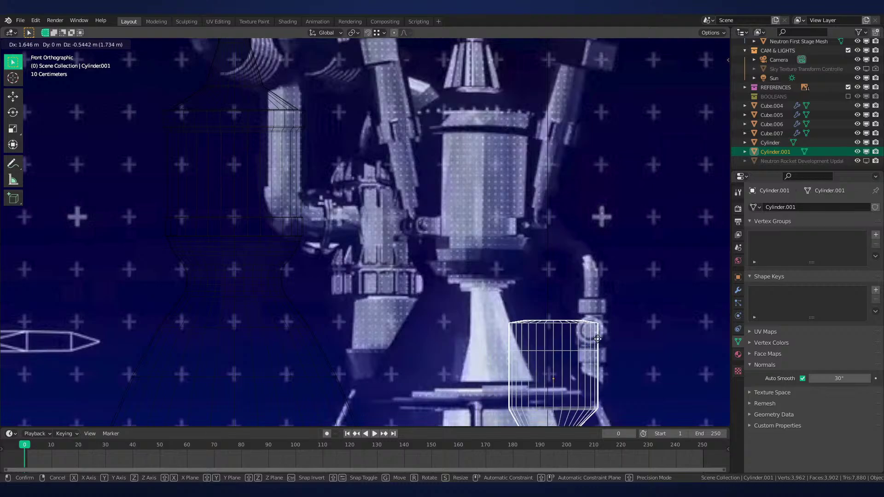
pyautogui.click(543, 245)
# Scale the pipe's top face outward until it is nearly as wide as the collar, and leave mesh editing
pyautogui.scroll(2, 543, 244)
pyautogui.press('Tab')
pyautogui.press('s')
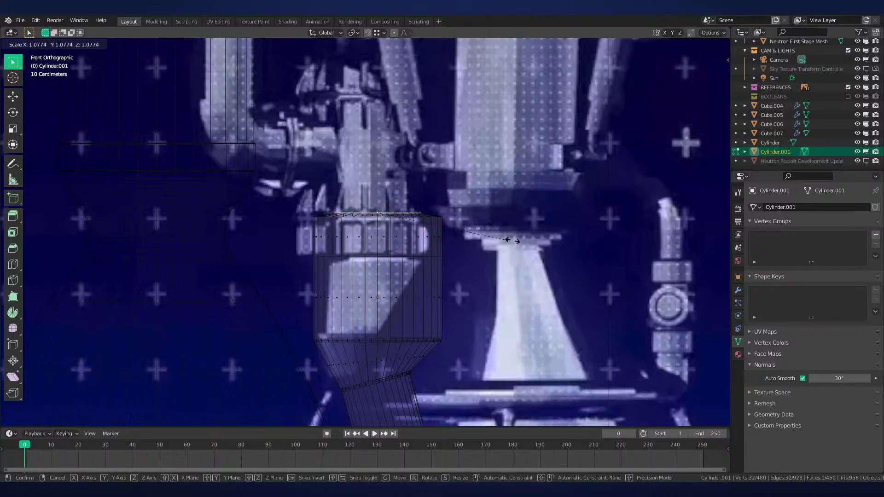
pyautogui.click(563, 239)
pyautogui.press('Tab')
# Nudge the reference image slightly in the positive X direction to centre its turbopump on the pipe
pyautogui.scroll(-2, 465, 244)
pyautogui.click(465, 245)
pyautogui.press('g')
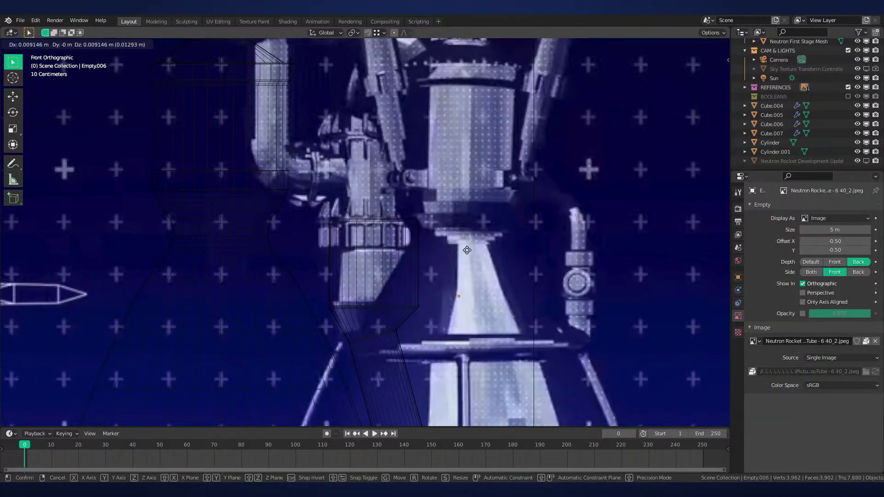
pyautogui.press('x')
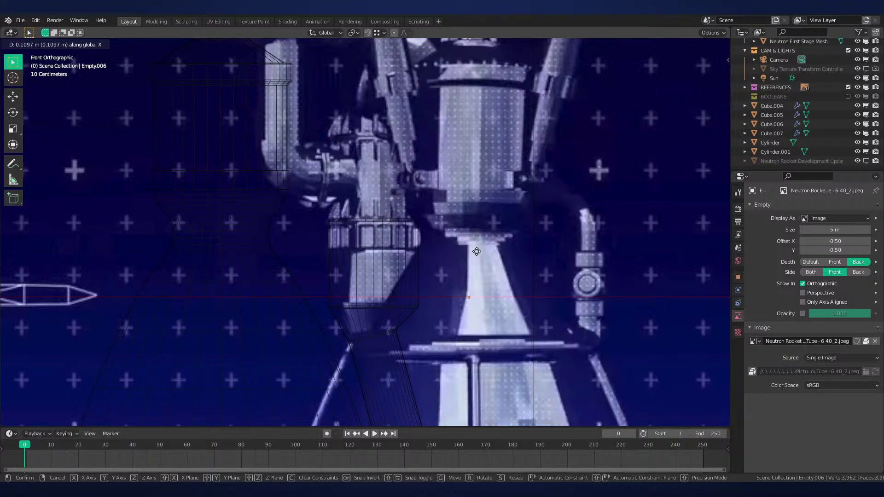
pyautogui.click(473, 250)
# Scale the pipe's top face to about 0.95 and extrude it up about 0.84 m along the turbopump body
pyautogui.scroll(2, 393, 230)
pyautogui.click(392, 206)
pyautogui.press('Tab')
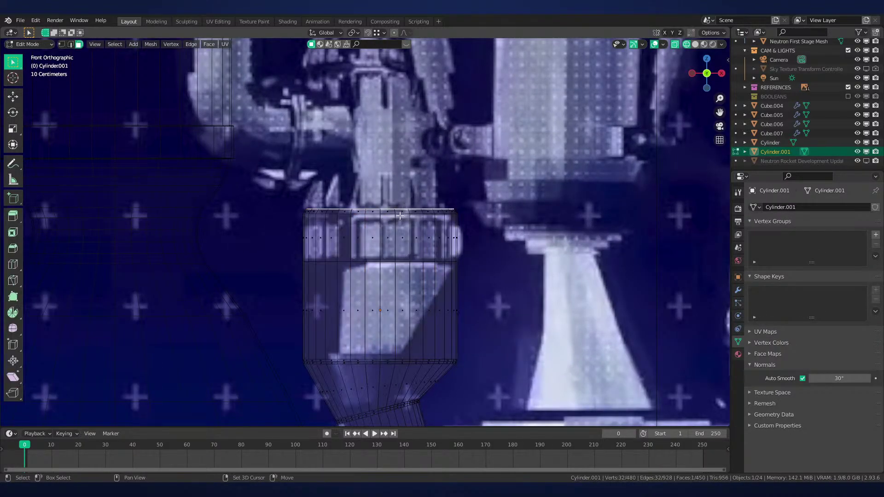
pyautogui.keyDown('shift'); pyautogui.scroll(3, 454, 282); pyautogui.keyUp('shift')
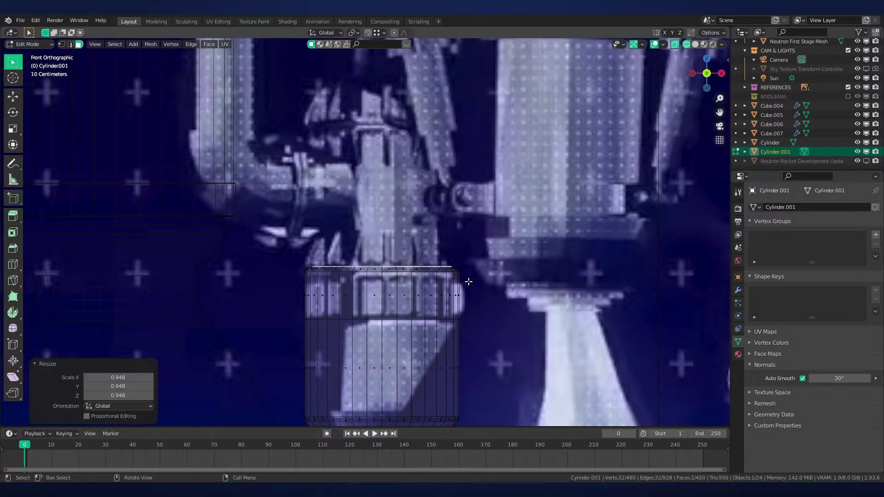
pyautogui.press('Tab')
pyautogui.press('Tab')
pyautogui.press('e')
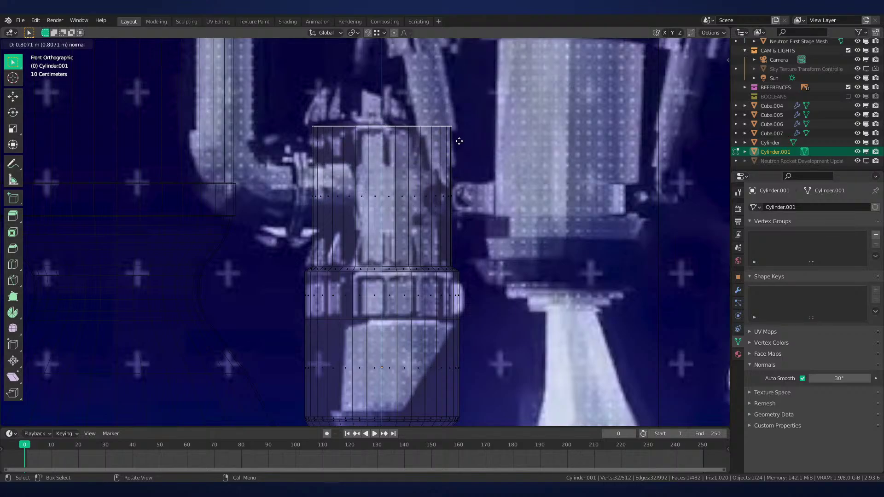
pyautogui.click(459, 138)
# Examine the turbopump and its piping in the neighbouring engine views on the reference sheet
pyautogui.scroll(-5, 460, 138)
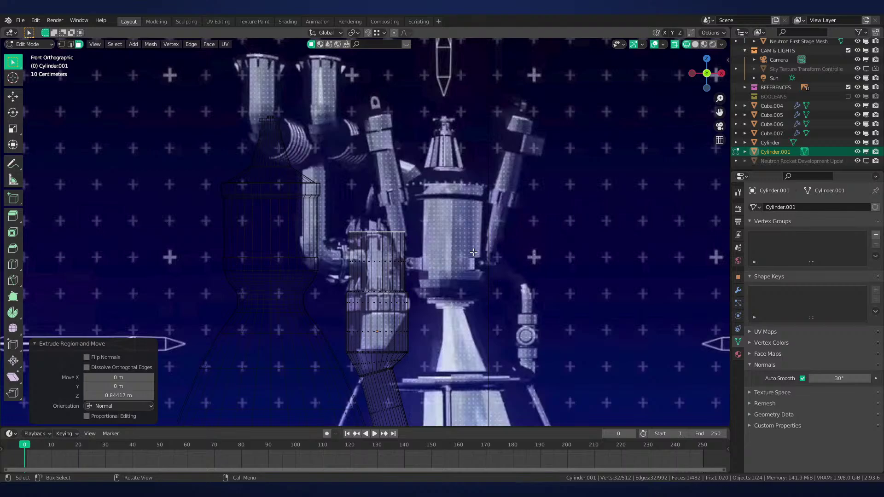
pyautogui.scroll(-3, 473, 252)
pyautogui.keyDown('shift'); pyautogui.moveTo(501, 315); pyautogui.dragTo(121, 276, button='middle'); pyautogui.keyUp('shift')
pyautogui.keyDown('shift'); pyautogui.moveTo(421, 255); pyautogui.dragTo(183, 294, button='middle'); pyautogui.keyUp('shift')
pyautogui.scroll(3, 493, 281)
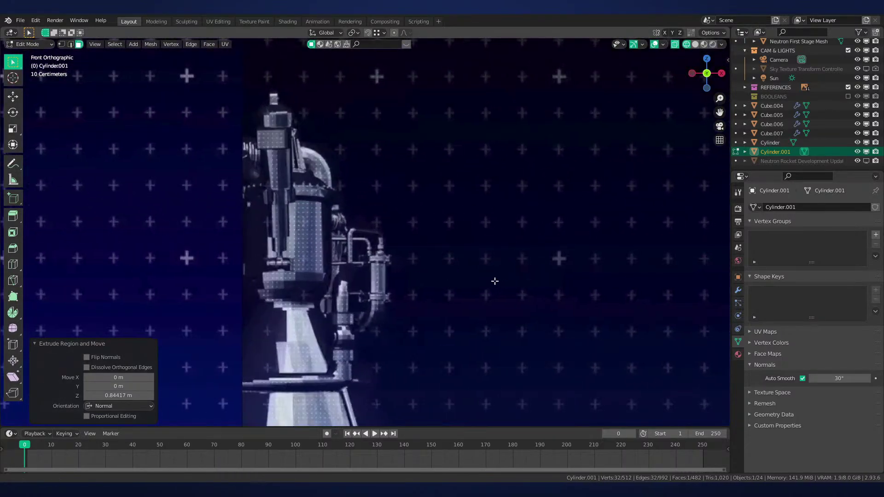
pyautogui.keyDown('shift'); pyautogui.moveTo(494, 281); pyautogui.dragTo(140, 242, button='middle'); pyautogui.keyUp('shift')
pyautogui.scroll(-4, 140, 243)
pyautogui.keyDown('shift'); pyautogui.moveTo(438, 242); pyautogui.dragTo(482, 260, button='middle'); pyautogui.keyUp('shift')
pyautogui.scroll(4, 314, 241)
pyautogui.scroll(2, 313, 243)
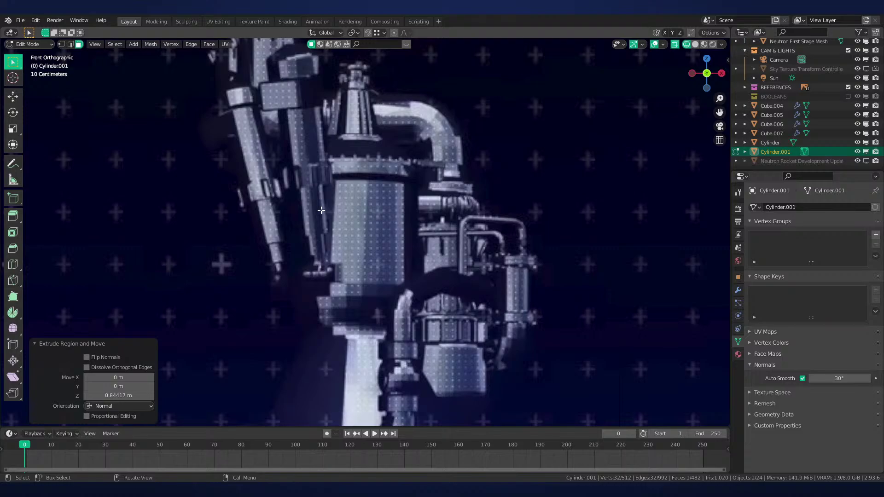
pyautogui.scroll(-3, 321, 210)
pyautogui.scroll(2, 517, 248)
pyautogui.keyDown('shift'); pyautogui.moveTo(517, 249); pyautogui.dragTo(128, 266, button='middle'); pyautogui.keyUp('shift')
pyautogui.scroll(2, 128, 266)
pyautogui.keyDown('shift'); pyautogui.moveTo(277, 218); pyautogui.dragTo(405, 225, button='middle'); pyautogui.keyUp('shift')
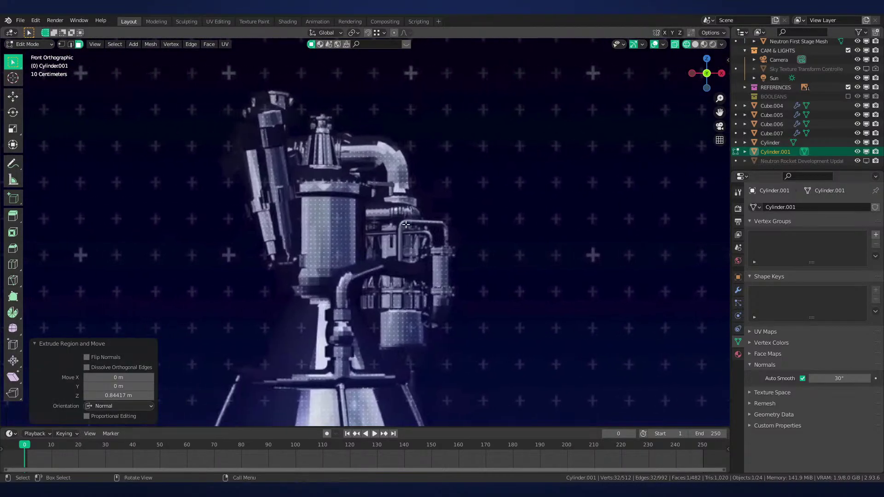
pyautogui.scroll(-3, 406, 214)
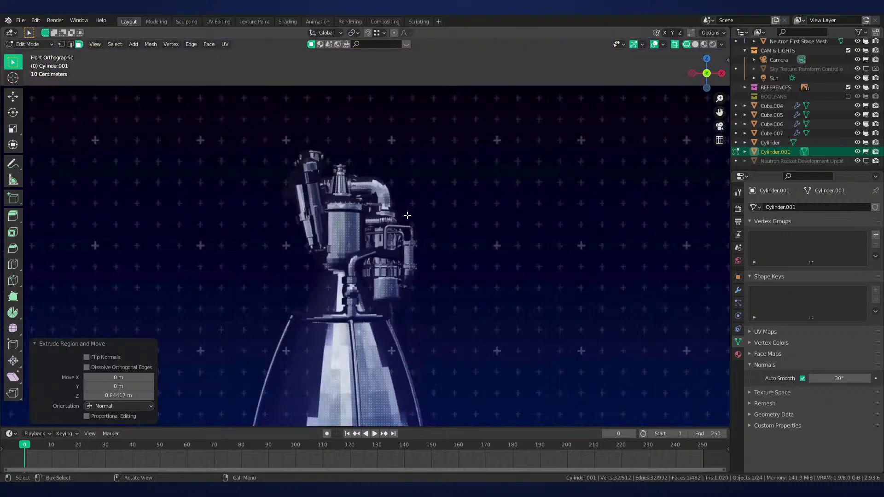
# Examine the engine view with the angled exhaust pipe, from the turbopump ducting down to the nozzle's base
pyautogui.keyDown('shift'); pyautogui.moveTo(539, 241); pyautogui.dragTo(72, 220, button='middle'); pyautogui.keyUp('shift')
pyautogui.moveTo(400, 219)
pyautogui.keyDown('shift'); pyautogui.mouseDown(button='middle')
pyautogui.moveTo(351, 215)
pyautogui.moveTo(152, 251)
pyautogui.mouseUp(button='middle'); pyautogui.keyUp('shift')
pyautogui.scroll(1, 316, 243)
pyautogui.scroll(2, 316, 242)
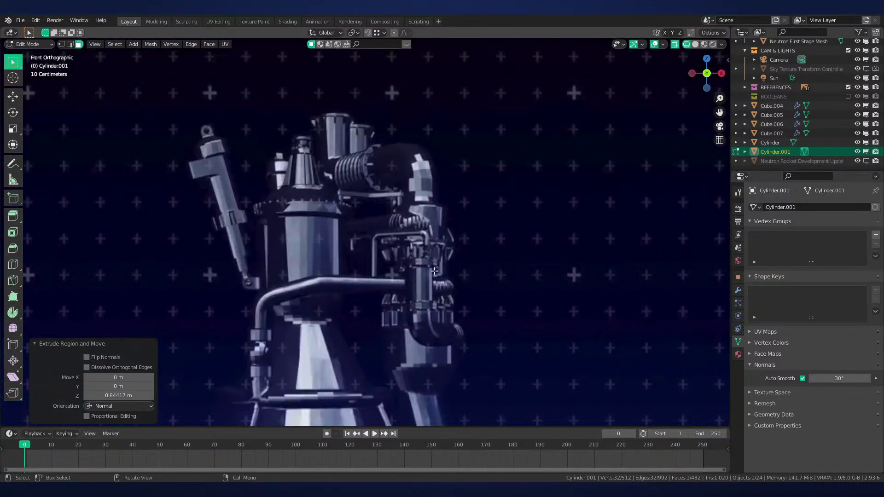
pyautogui.keyDown('shift'); pyautogui.moveTo(441, 255); pyautogui.dragTo(412, 217, button='middle'); pyautogui.keyUp('shift')
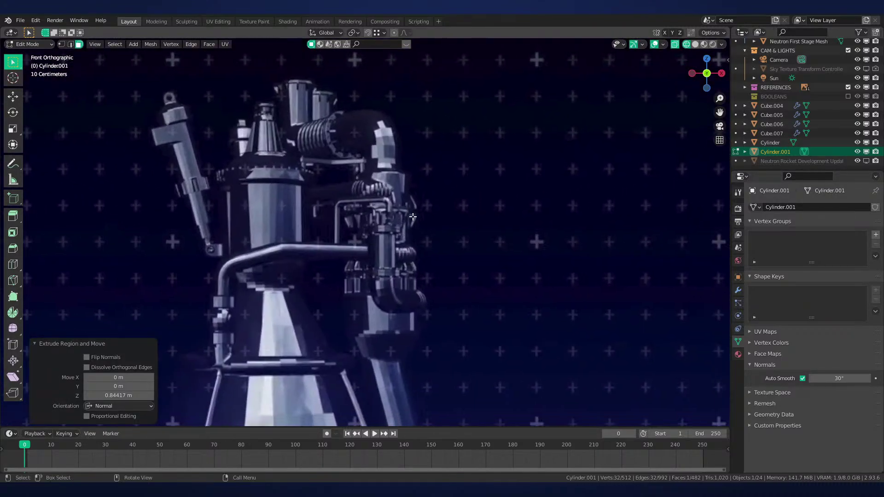
pyautogui.scroll(-2, 412, 216)
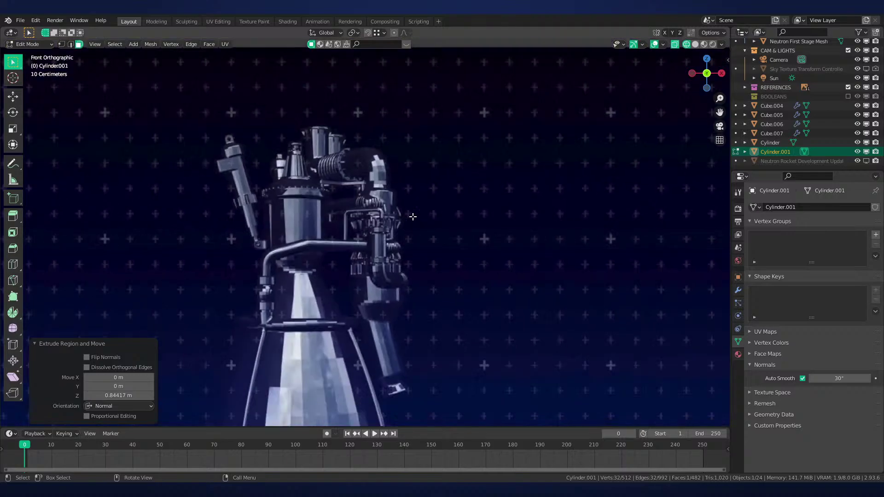
pyautogui.scroll(2, 412, 216)
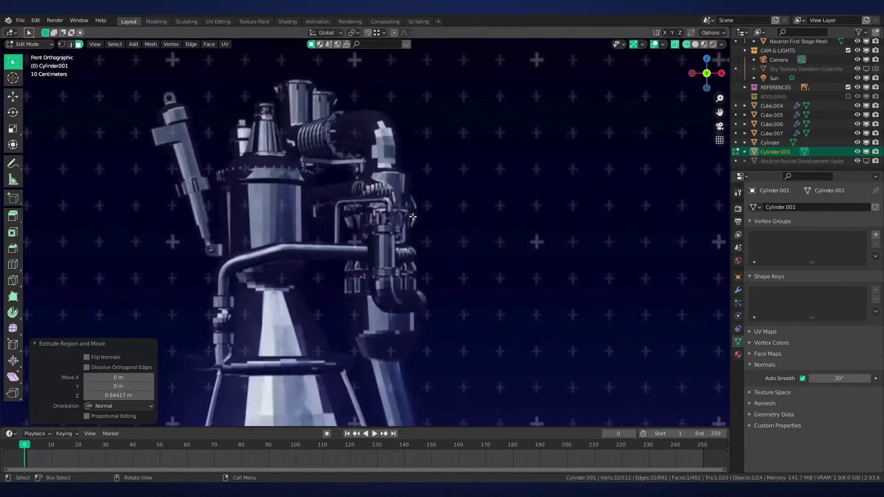
pyautogui.keyDown('shift'); pyautogui.moveTo(316, 257); pyautogui.dragTo(437, 239, button='middle'); pyautogui.keyUp('shift')
pyautogui.keyDown('shift'); pyautogui.moveTo(354, 383); pyautogui.dragTo(299, 181, button='middle'); pyautogui.keyUp('shift')
pyautogui.press('KP_1')
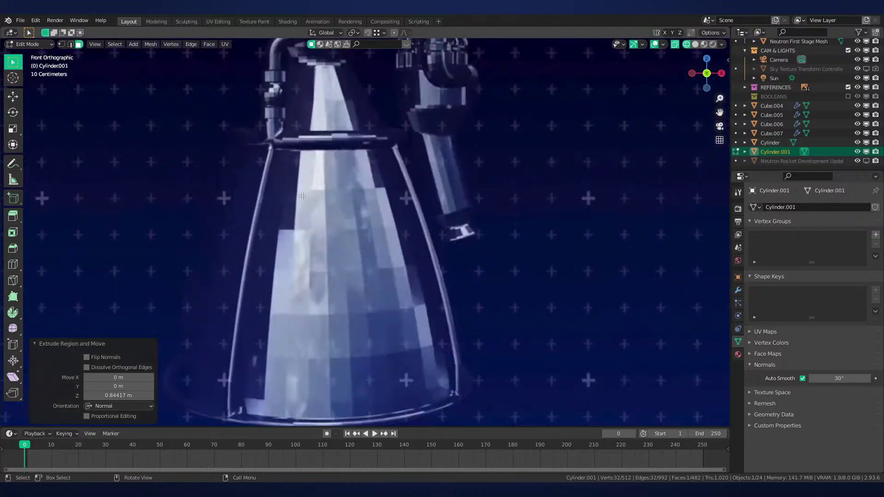
pyautogui.keyDown('shift'); pyautogui.moveTo(257, 415); pyautogui.dragTo(264, 69, button='middle'); pyautogui.keyUp('shift')
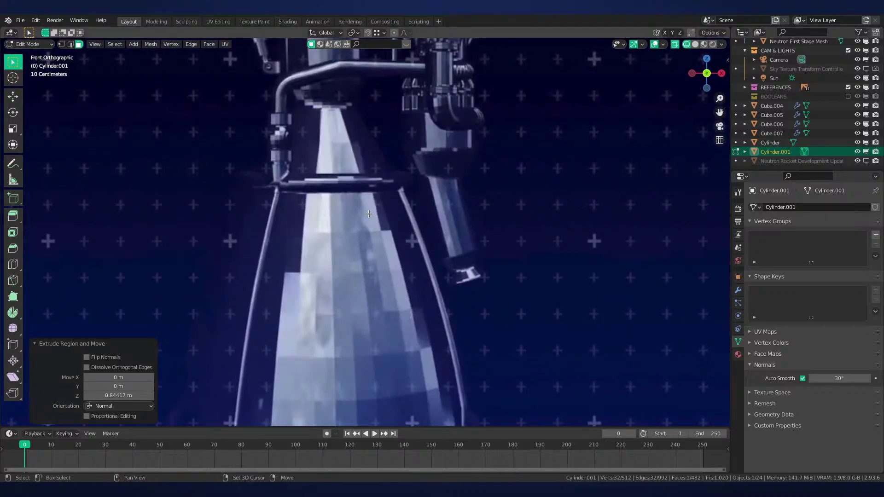
# Compare the turbopump ducting in the engine view with the angled exhaust pipe and in the view beside it
pyautogui.keyDown('shift'); pyautogui.moveTo(358, 225); pyautogui.dragTo(385, 46, button='middle'); pyautogui.keyUp('shift')
pyautogui.keyDown('shift'); pyautogui.moveTo(407, 159); pyautogui.dragTo(343, 169, button='middle'); pyautogui.keyUp('shift')
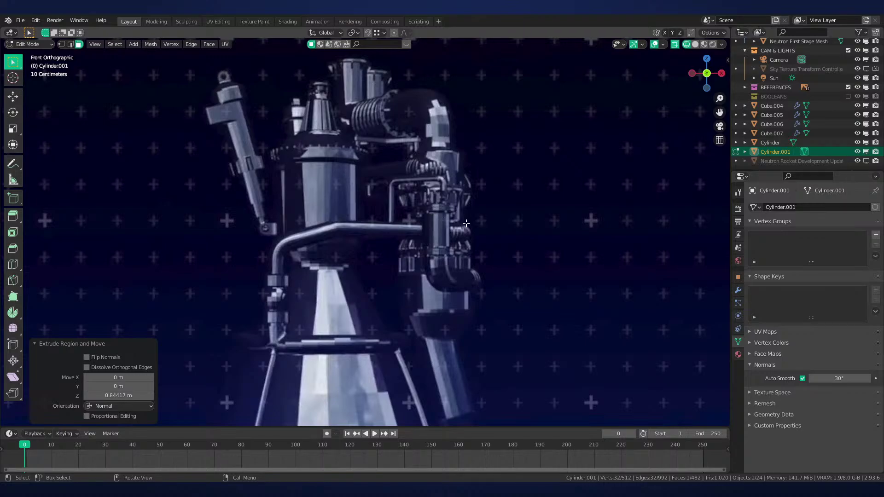
pyautogui.scroll(-4, 466, 223)
pyautogui.keyDown('shift'); pyautogui.moveTo(467, 223); pyautogui.dragTo(637, 196, button='middle'); pyautogui.keyUp('shift')
pyautogui.keyDown('shift'); pyautogui.moveTo(353, 236); pyautogui.dragTo(498, 249, button='middle'); pyautogui.keyUp('shift')
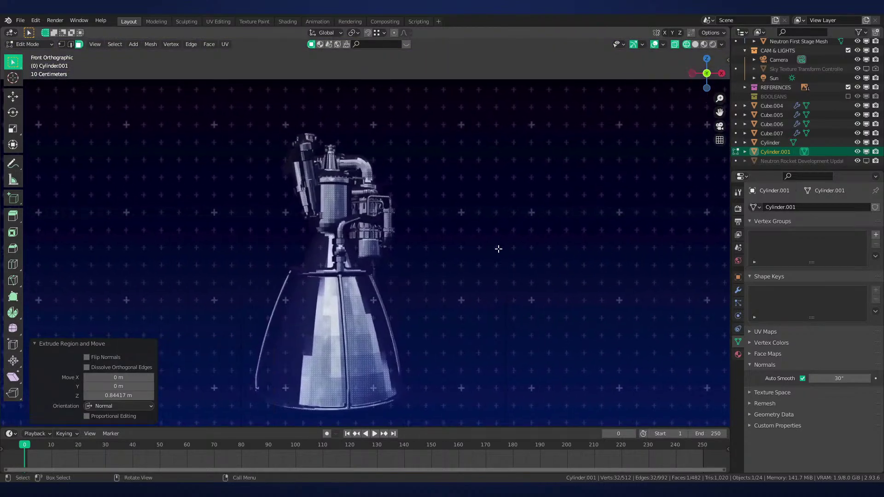
pyautogui.scroll(5, 499, 248)
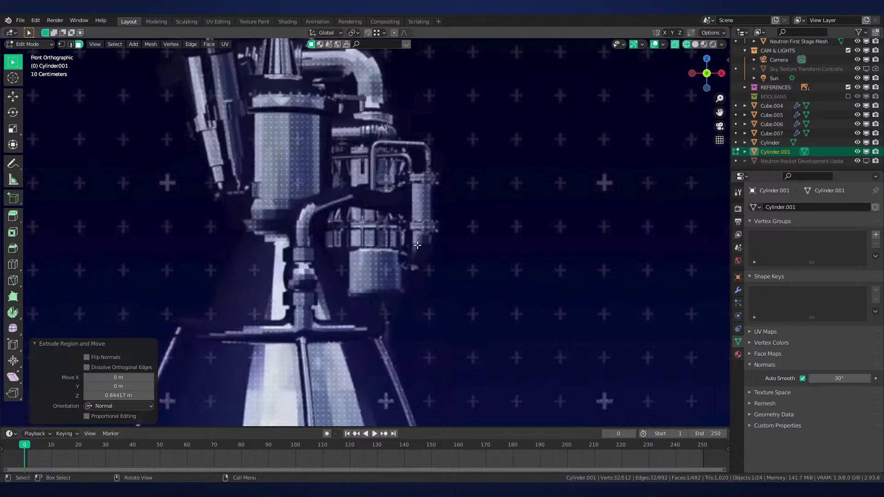
pyautogui.scroll(-3, 320, 194)
pyautogui.keyDown('shift'); pyautogui.moveTo(599, 203); pyautogui.dragTo(112, 215, button='middle'); pyautogui.keyUp('shift')
pyautogui.keyDown('shift'); pyautogui.moveTo(560, 217); pyautogui.dragTo(238, 245, button='middle'); pyautogui.keyUp('shift')
pyautogui.scroll(2, 495, 107)
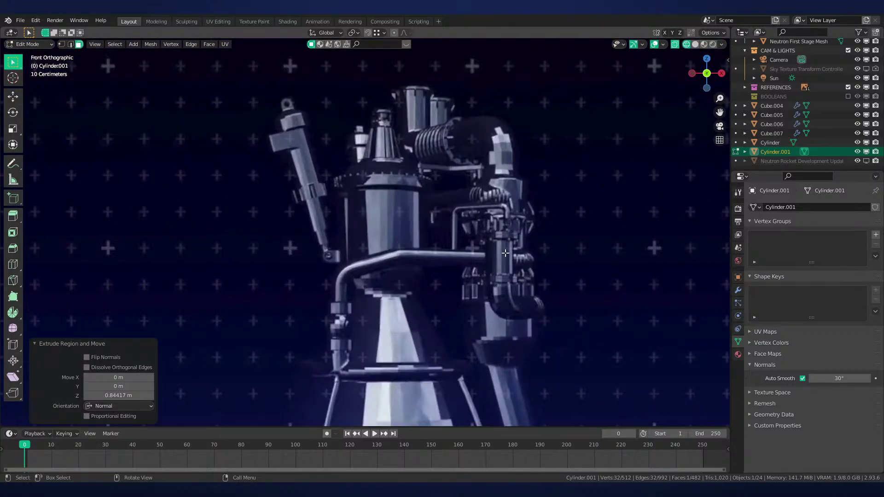
# Examine the turbopump's upper section in the remaining engine views, ending at the view the pipe mesh is aligned with
pyautogui.scroll(-6, 474, 262)
pyautogui.keyDown('shift'); pyautogui.moveTo(138, 262); pyautogui.dragTo(560, 272, button='middle'); pyautogui.keyUp('shift')
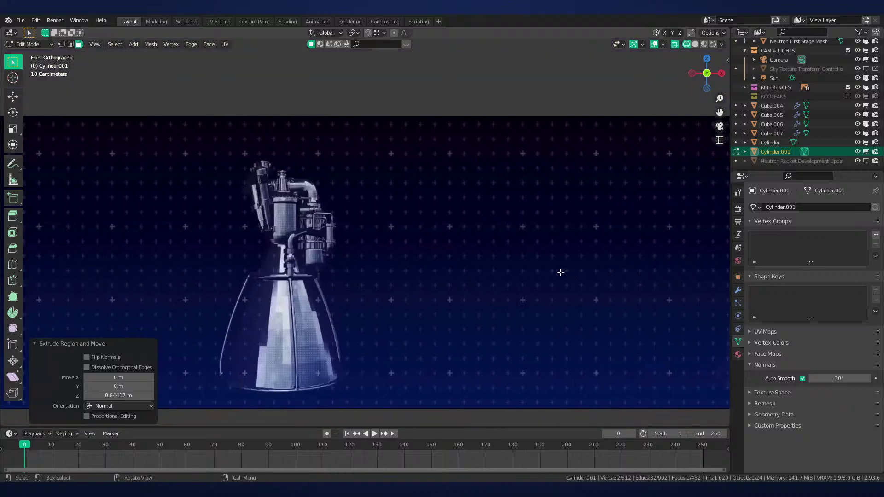
pyautogui.scroll(5, 560, 272)
pyautogui.keyDown('shift'); pyautogui.moveTo(221, 294); pyautogui.dragTo(479, 275, button='middle'); pyautogui.keyUp('shift')
pyautogui.scroll(1, 490, 254)
pyautogui.scroll(-4, 462, 220)
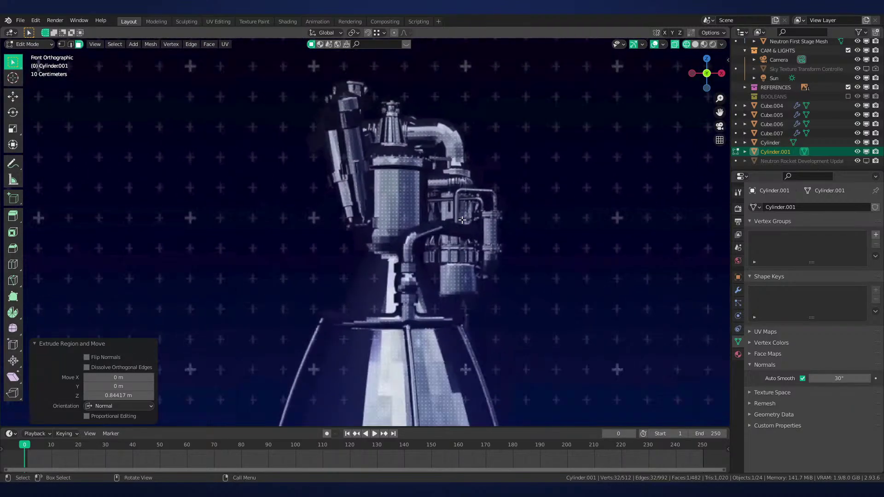
pyautogui.keyDown('shift'); pyautogui.moveTo(230, 260); pyautogui.dragTo(616, 225, button='middle'); pyautogui.keyUp('shift')
pyautogui.keyDown('shift'); pyautogui.moveTo(357, 240); pyautogui.dragTo(492, 249, button='middle'); pyautogui.keyUp('shift')
pyautogui.scroll(3, 493, 249)
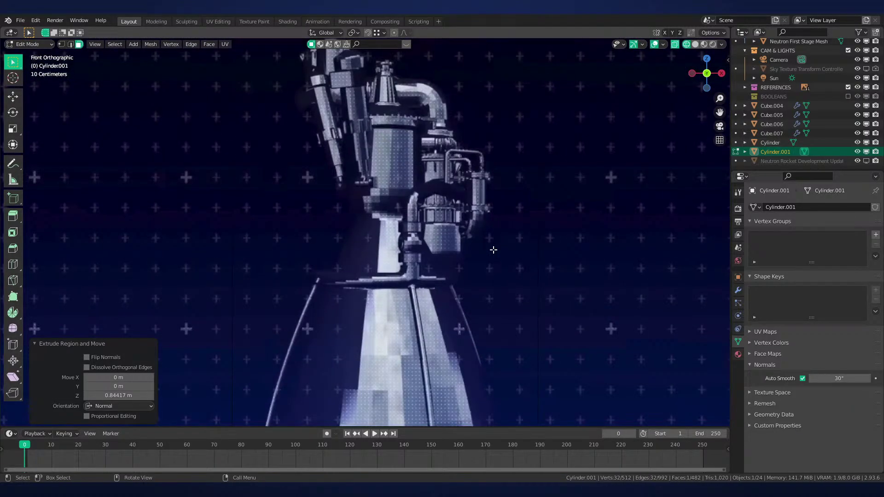
pyautogui.scroll(-2, 490, 226)
pyautogui.keyDown('shift'); pyautogui.moveTo(250, 250); pyautogui.dragTo(588, 253, button='middle'); pyautogui.keyUp('shift')
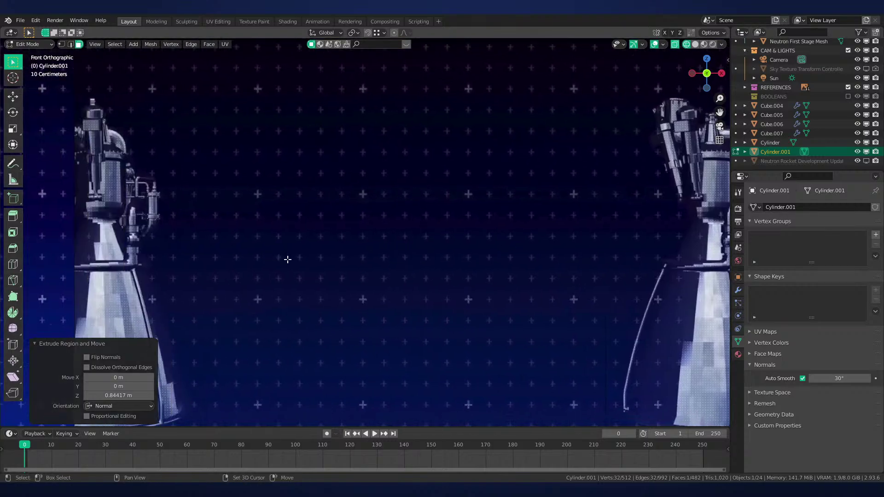
pyautogui.keyDown('shift'); pyautogui.moveTo(287, 260); pyautogui.dragTo(530, 280, button='middle'); pyautogui.keyUp('shift')
pyautogui.scroll(3, 531, 279)
pyautogui.scroll(-2, 441, 265)
pyautogui.scroll(-3, 441, 265)
pyautogui.keyDown('shift'); pyautogui.moveTo(239, 281); pyautogui.dragTo(566, 253, button='middle'); pyautogui.keyUp('shift')
pyautogui.keyDown('shift'); pyautogui.moveTo(379, 258); pyautogui.dragTo(552, 279, button='middle'); pyautogui.keyUp('shift')
pyautogui.scroll(4, 434, 263)
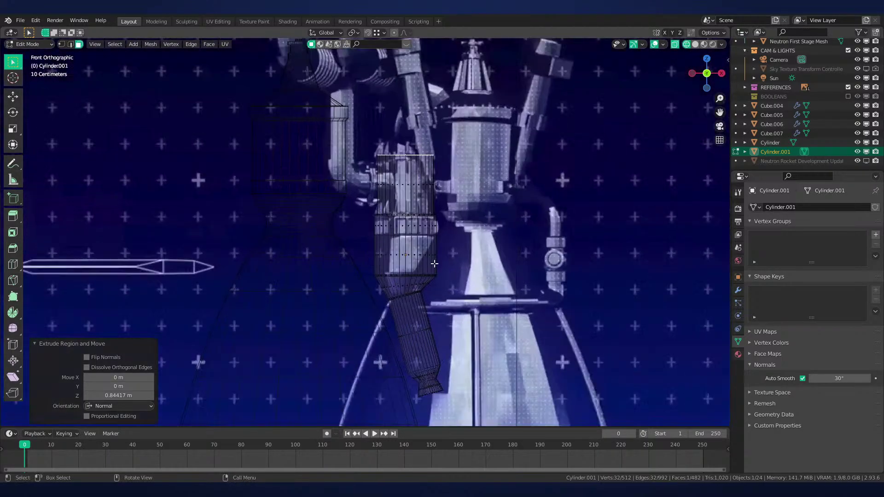
# Extrude the turbopump body's top face up by about 0.02 m and scale it slightly inward
pyautogui.keyDown('shift'); pyautogui.moveTo(434, 262); pyautogui.dragTo(422, 309, button='middle'); pyautogui.keyUp('shift')
pyautogui.scroll(4, 422, 309)
pyautogui.keyDown('shift'); pyautogui.moveTo(457, 275); pyautogui.dragTo(430, 276, button='middle'); pyautogui.keyUp('shift')
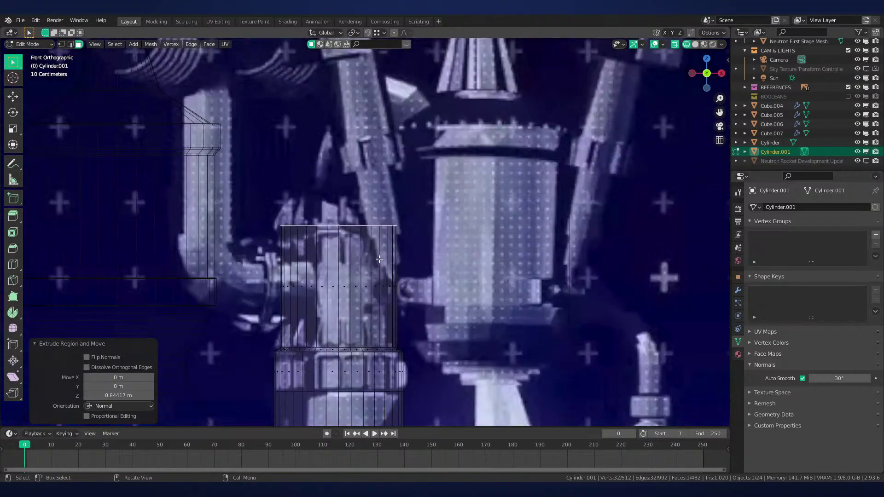
pyautogui.scroll(2, 375, 245)
pyautogui.press('e')
pyautogui.click(390, 236)
pyautogui.press('s')
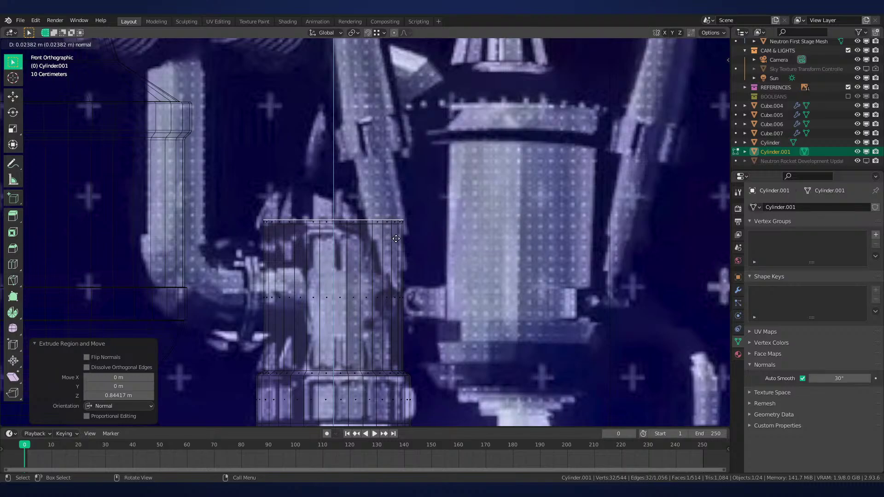
pyautogui.click(392, 236)
# Extrude the top face up about 0.23 m and scale it to 0.763 to form a tapered cap
pyautogui.press('e')
pyautogui.click(404, 195)
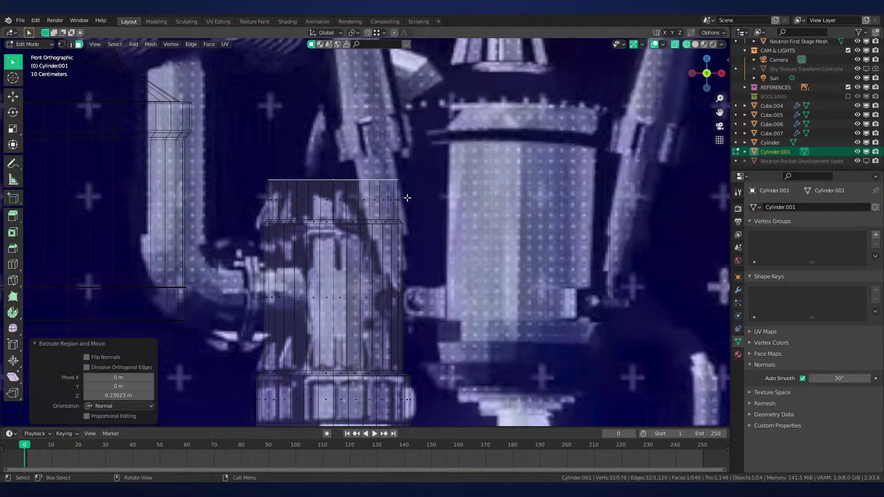
pyautogui.press('s')
pyautogui.click(385, 200)
# Examine the turbopump's side piping in another engine view and compare it with the view behind the mesh
pyautogui.scroll(-4, 372, 210)
pyautogui.scroll(-3, 361, 216)
pyautogui.keyDown('shift'); pyautogui.moveTo(361, 215); pyautogui.dragTo(130, 215, button='middle'); pyautogui.keyUp('shift')
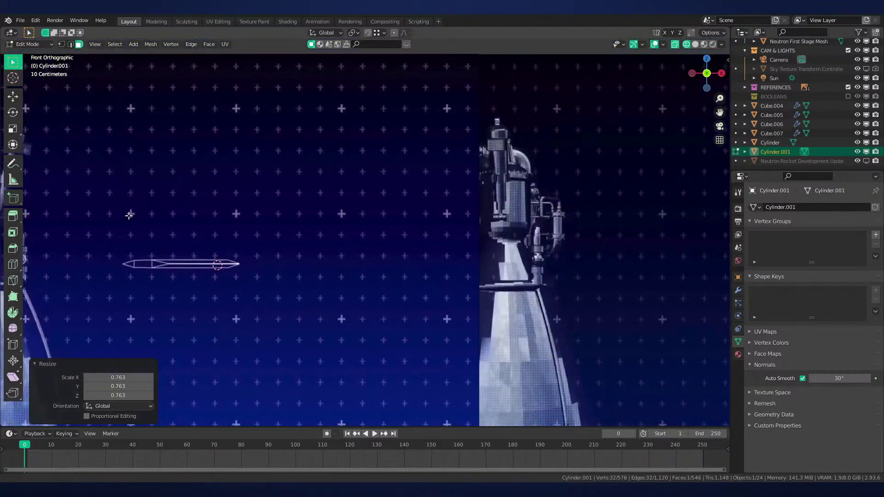
pyautogui.keyDown('shift'); pyautogui.moveTo(546, 216); pyautogui.dragTo(359, 217, button='middle'); pyautogui.keyUp('shift')
pyautogui.scroll(4, 359, 217)
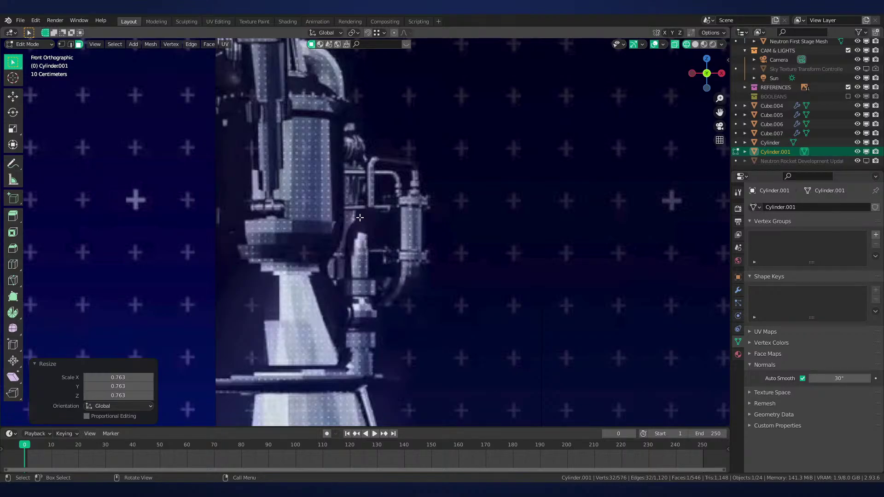
pyautogui.scroll(-4, 359, 217)
pyautogui.keyDown('shift'); pyautogui.moveTo(285, 203); pyautogui.dragTo(617, 214, button='middle'); pyautogui.keyUp('shift')
pyautogui.keyDown('shift'); pyautogui.moveTo(285, 218); pyautogui.dragTo(598, 227, button='middle'); pyautogui.keyUp('shift')
pyautogui.scroll(3, 598, 228)
pyautogui.keyDown('shift'); pyautogui.moveTo(221, 255); pyautogui.dragTo(366, 231, button='middle'); pyautogui.keyUp('shift')
pyautogui.scroll(-2, 422, 249)
pyautogui.scroll(2, 333, 191)
pyautogui.press('Tab')
pyautogui.press('g')
pyautogui.rightClick(391, 151)
pyautogui.press('g')
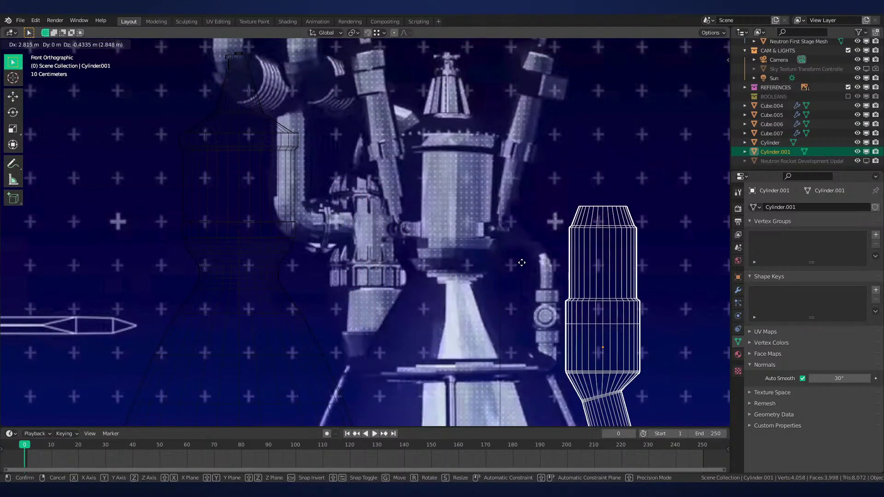
pyautogui.rightClick(522, 262)
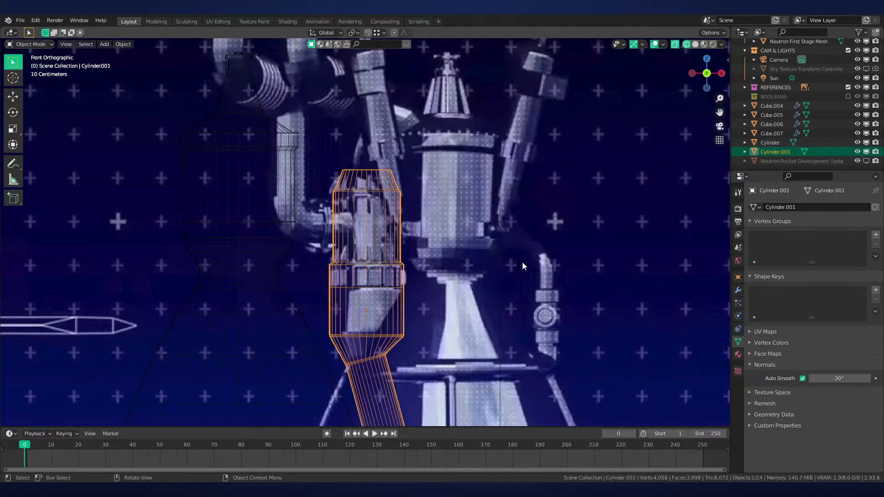
# Try to add an edge loop at the lower edge of the turbopump body's collar band
pyautogui.keyDown('shift'); pyautogui.moveTo(377, 274); pyautogui.dragTo(380, 231, button='middle'); pyautogui.keyUp('shift')
pyautogui.scroll(5, 380, 231)
pyautogui.press('Tab')
pyautogui.keyDown('alt'); pyautogui.click(480, 239); pyautogui.keyUp('alt')
pyautogui.scroll(2, 520, 240)
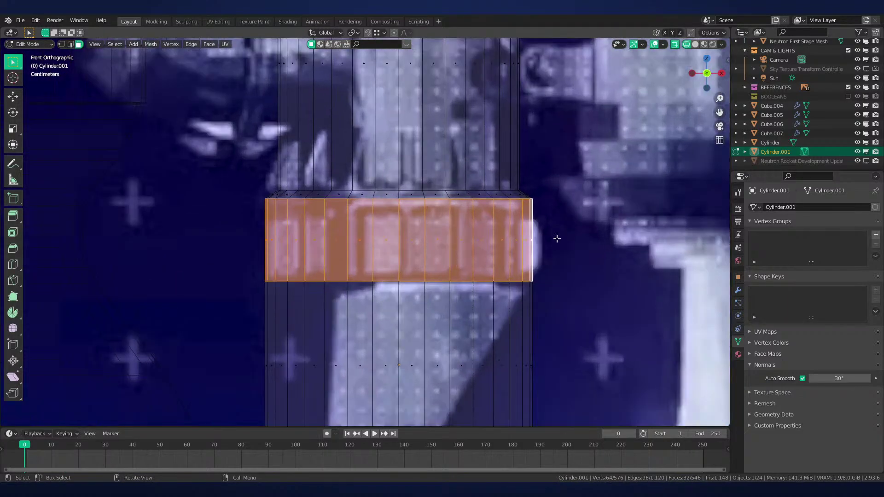
pyautogui.keyDown('shift'); pyautogui.moveTo(556, 239); pyautogui.dragTo(493, 235, button='middle'); pyautogui.keyUp('shift')
pyautogui.hotkey('ctrl', 'r')
pyautogui.click(498, 307)
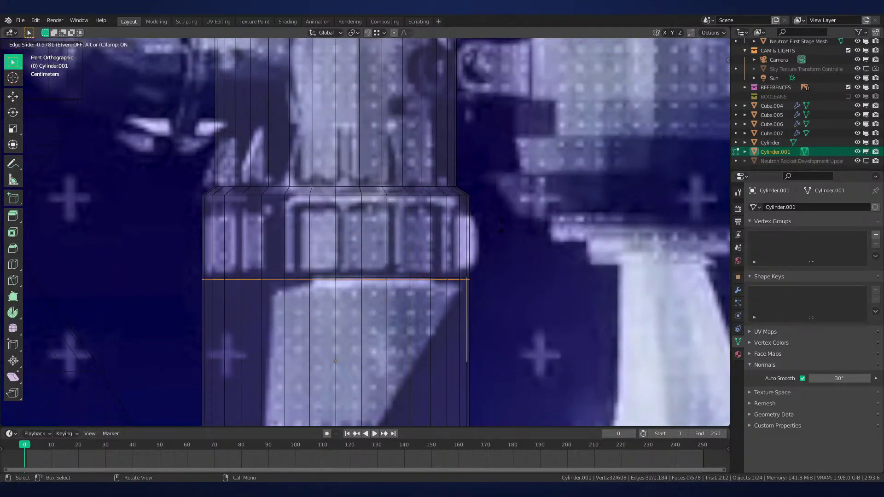
pyautogui.click(501, 226)
pyautogui.hotkey('ctrl', 'z')
# Add an edge loop just below the collar band and scale the band's face ring outward in X and Y to the reference outline
pyautogui.hotkey('ctrl', 'r')
pyautogui.click(500, 224)
pyautogui.click(495, 257)
pyautogui.keyDown('alt'); pyautogui.click(494, 254); pyautogui.keyUp('alt')
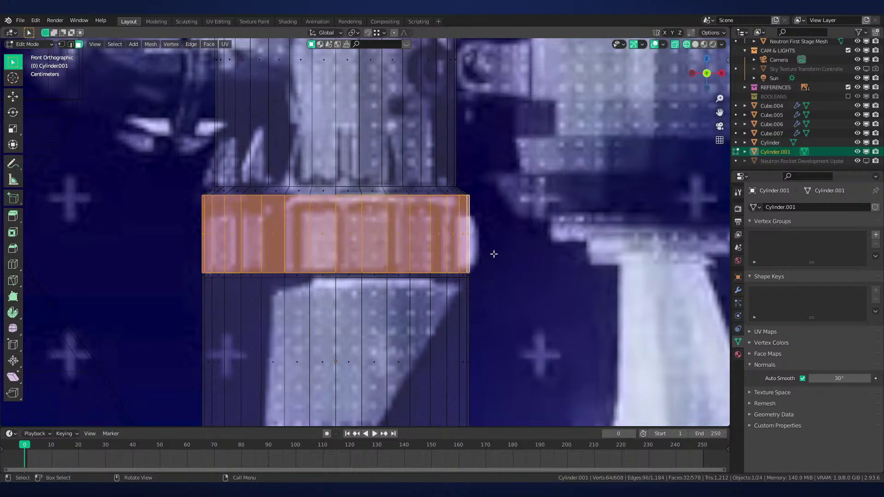
pyautogui.press('Tab')
pyautogui.press('Tab')
pyautogui.press('s')
pyautogui.hotkey('shift', 'z')
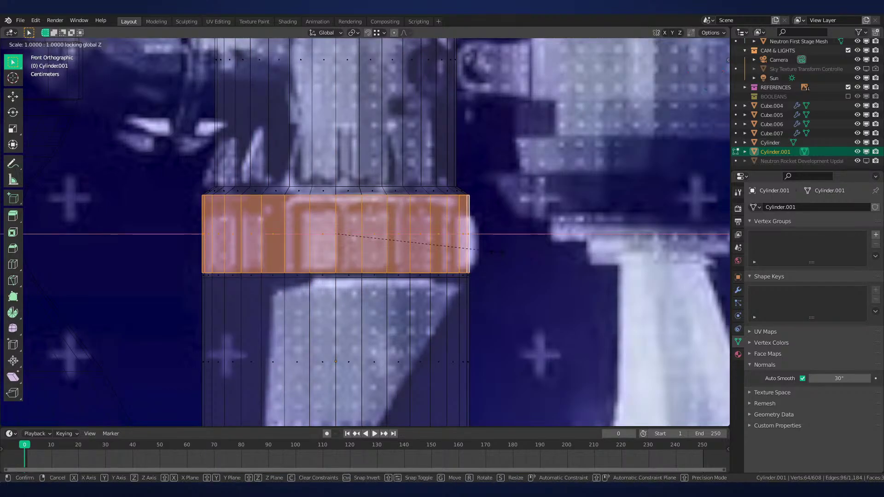
pyautogui.click(508, 251)
pyautogui.press('Tab')
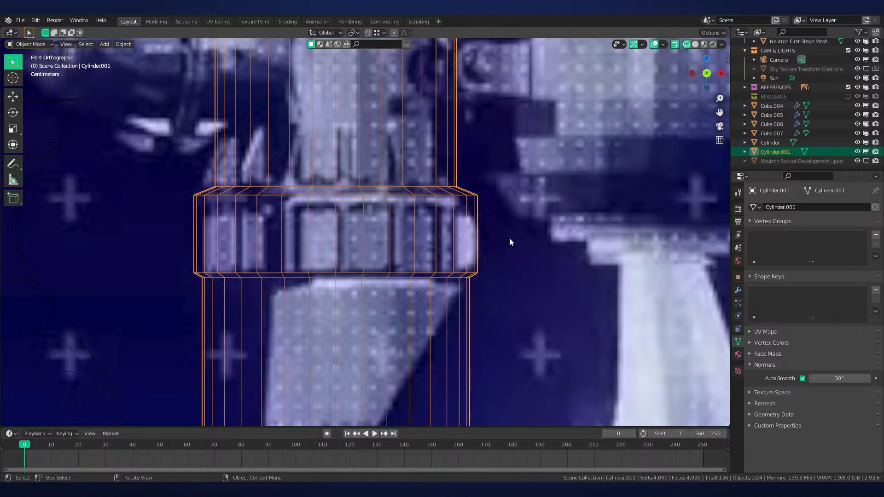
# Try to select face pairs around the collar band in a repeating pattern, then clear the selection
pyautogui.press('Tab')
pyautogui.press('z')
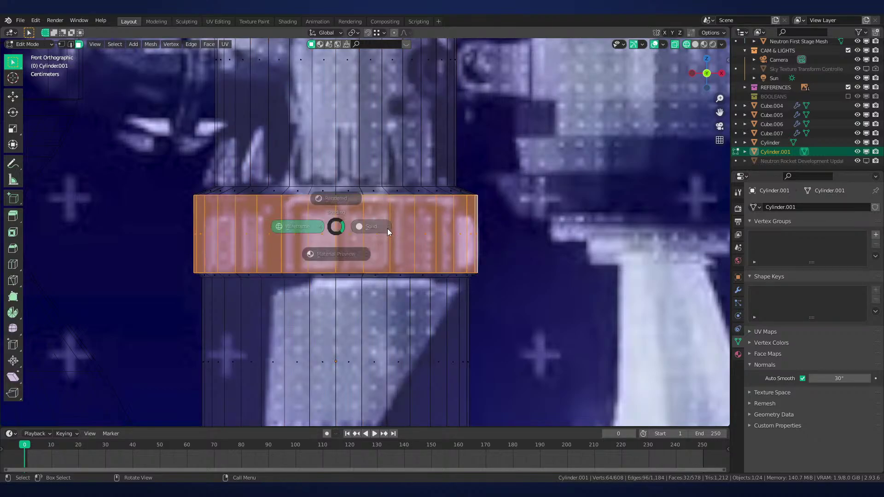
pyautogui.click(308, 231)
pyautogui.click(308, 231)
pyautogui.keyDown('shift'); pyautogui.click(351, 231); pyautogui.keyUp('shift')
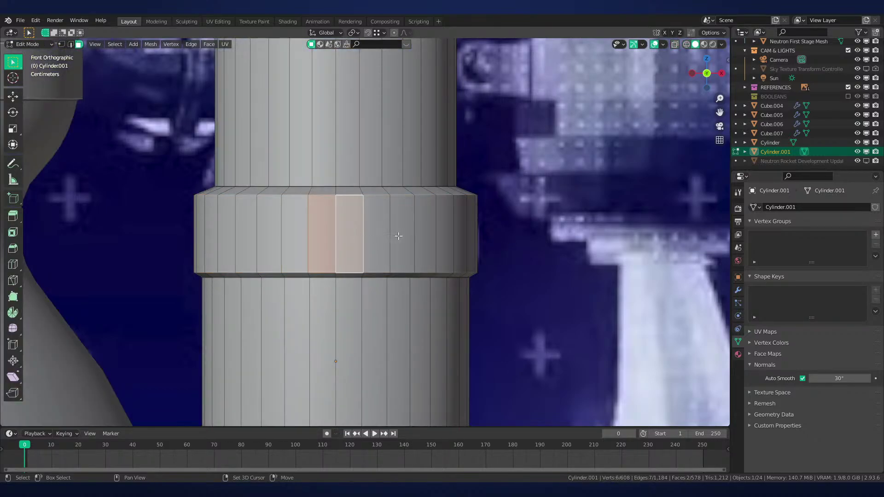
pyautogui.click(330, 232)
pyautogui.keyDown('ctrl'); pyautogui.click(398, 237); pyautogui.keyUp('ctrl')
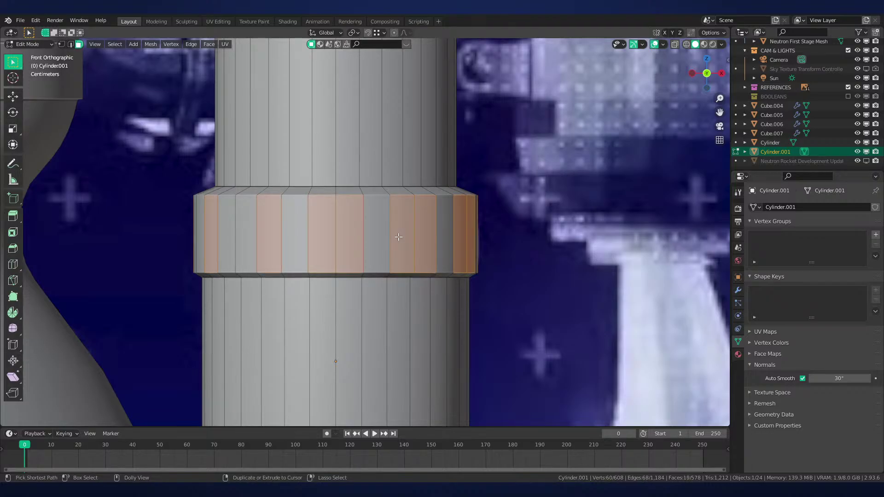
pyautogui.press('ctrl+shift+KP_Add')
pyautogui.press('ctrl+shift+KP_Add')
pyautogui.press('ctrl+shift+KP_Add')
pyautogui.press('z')
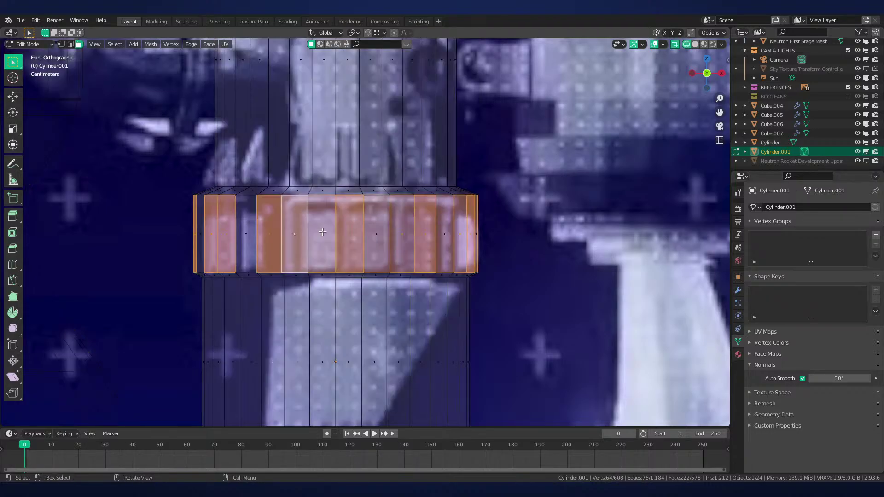
pyautogui.hotkey('alt', 'a')
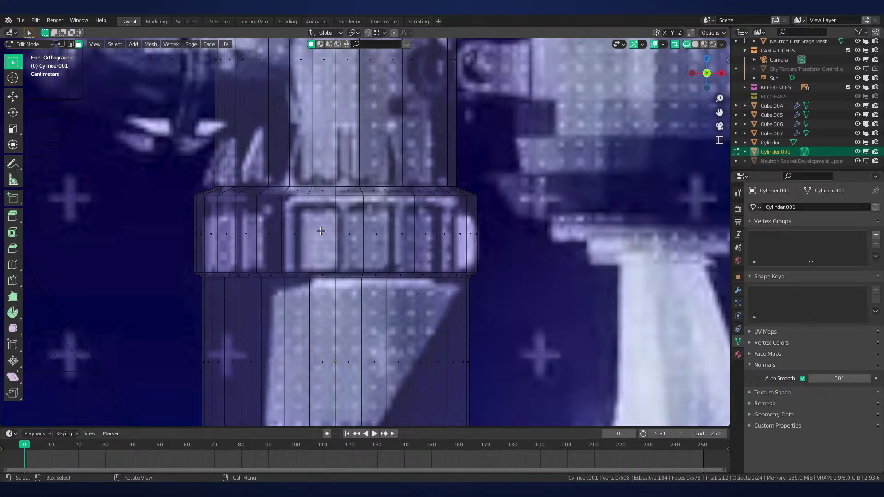
# Try to select every third face around the collar band and compare the pattern with the reference image
pyautogui.press('z')
pyautogui.click(360, 239)
pyautogui.moveTo(360, 238); pyautogui.dragTo(398, 278, button='middle')
pyautogui.scroll(3, 398, 278)
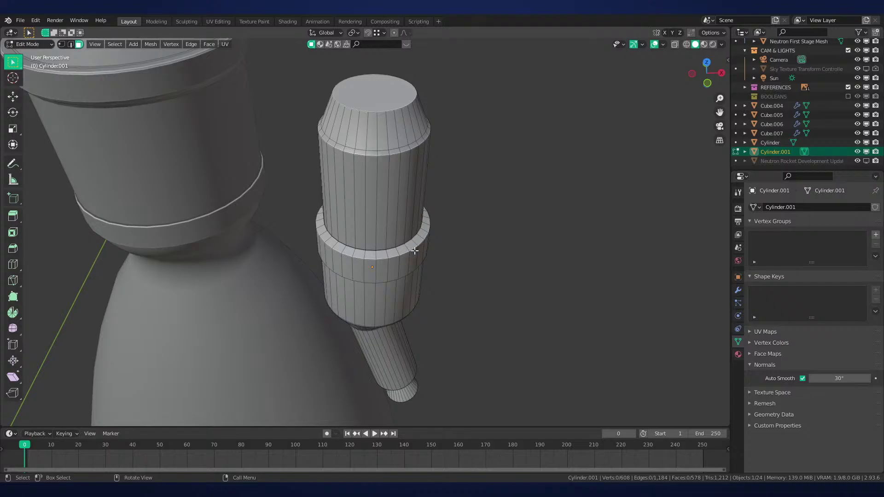
pyautogui.moveTo(433, 253)
pyautogui.mouseDown(button='middle')
pyautogui.moveTo(442, 233)
pyautogui.moveTo(434, 241)
pyautogui.mouseUp(button='middle')
pyautogui.scroll(3, 435, 241)
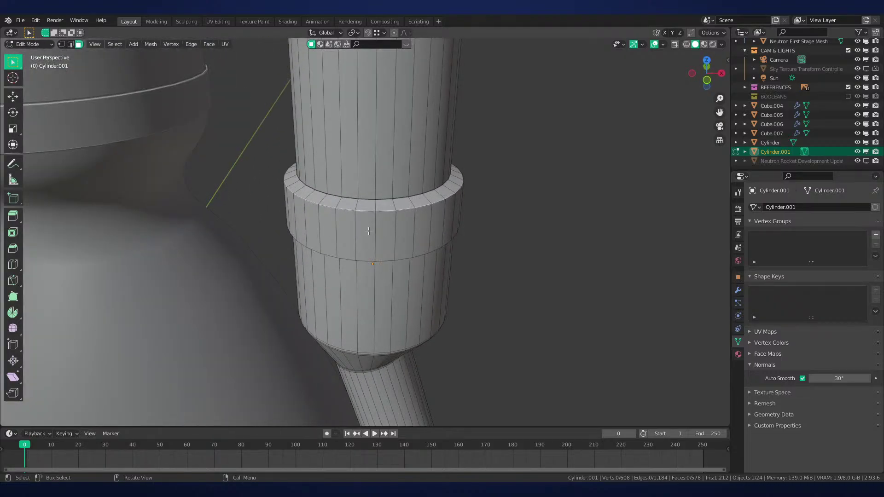
pyautogui.click(368, 231)
pyautogui.keyDown('shift'); pyautogui.click(425, 229); pyautogui.keyUp('shift')
pyautogui.press('ctrl+shift+KP_Add')
pyautogui.press('ctrl+shift+KP_Add')
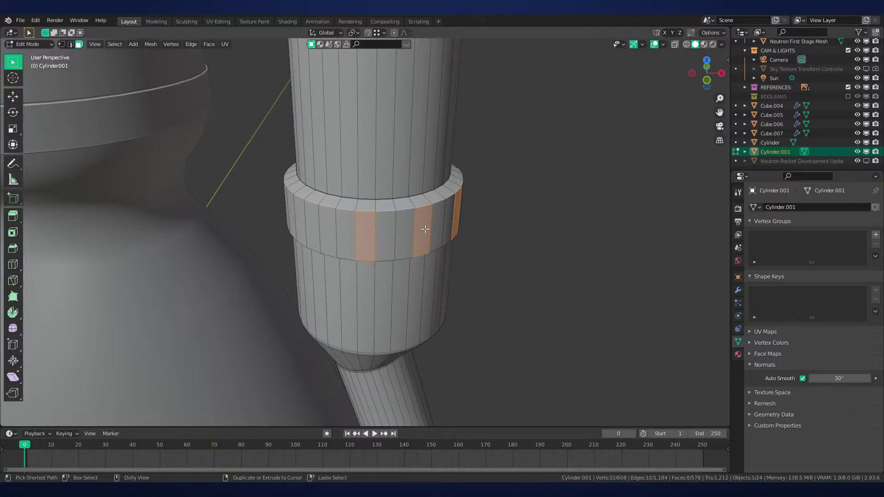
pyautogui.press('ctrl+shift+KP_Add')
pyautogui.scroll(3, 422, 197)
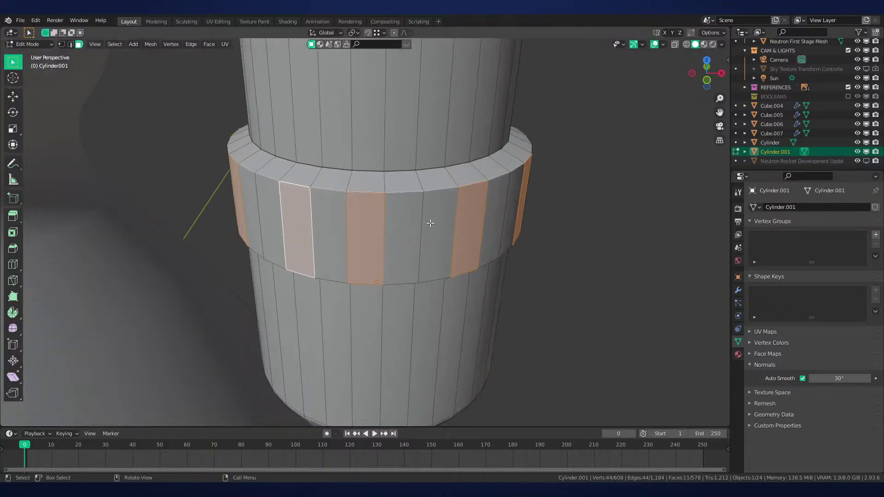
pyautogui.scroll(-4, 432, 224)
pyautogui.moveTo(438, 243); pyautogui.dragTo(449, 280, button='middle')
pyautogui.scroll(1, 447, 285)
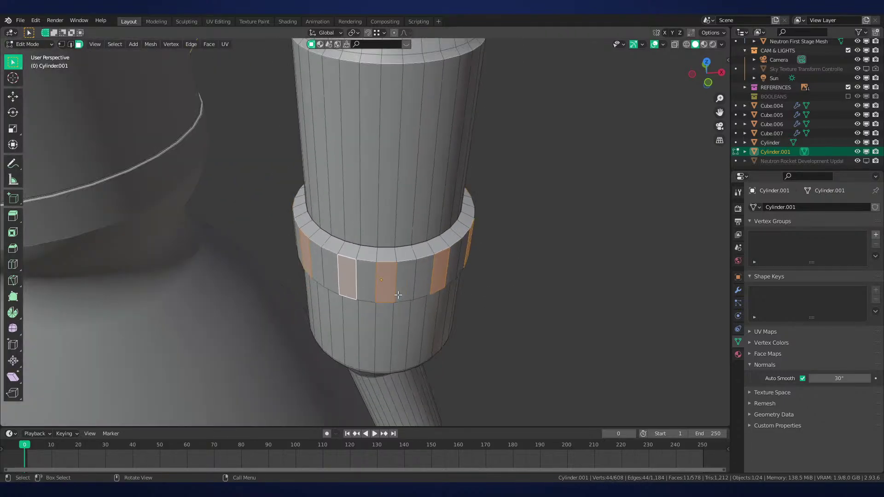
pyautogui.scroll(-3, 400, 295)
pyautogui.press('KP_1')
pyautogui.hotkey('alt', 'z')
pyautogui.scroll(5, 398, 331)
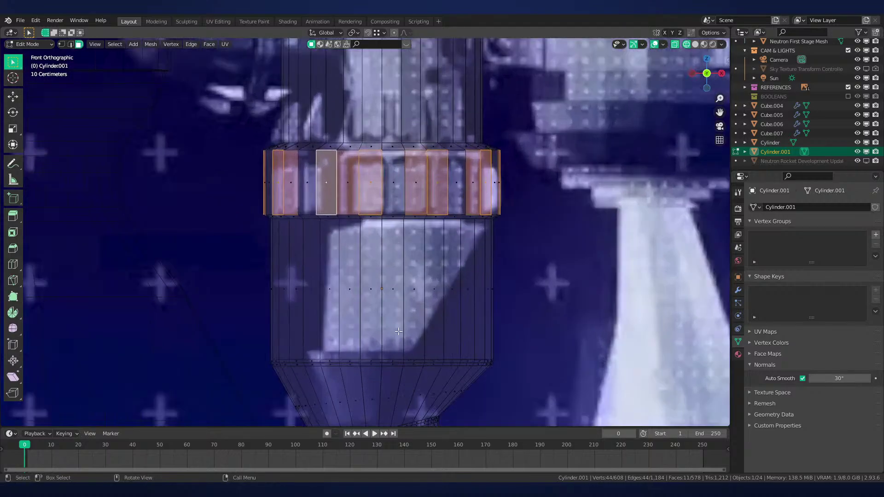
pyautogui.hotkey('shift', 'z')
pyautogui.moveTo(453, 271); pyautogui.dragTo(485, 302, button='middle')
# Select pairs of adjacent faces all around the collar band, leaving every third face unselected
pyautogui.click(367, 298)
pyautogui.scroll(-3, 392, 285)
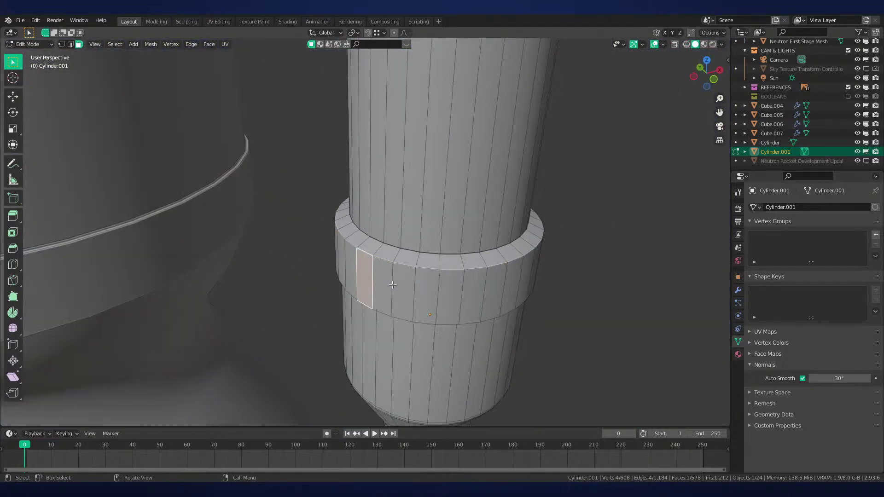
pyautogui.keyDown('ctrl'); pyautogui.click(393, 285); pyautogui.keyUp('ctrl')
pyautogui.keyDown('shift'); pyautogui.click(430, 291); pyautogui.keyUp('shift')
pyautogui.press('ctrl+shift+KP_Add')
pyautogui.press('ctrl+shift+KP_Add')
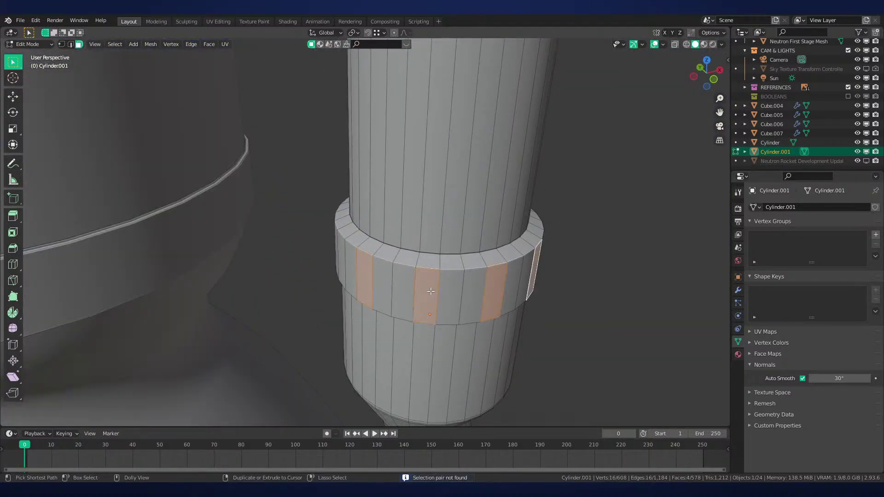
pyautogui.press('ctrl+shift+KP_Add')
pyautogui.press('ctrl+shift+KP_Add')
pyautogui.press('ctrl+shift+KP_Add')
pyautogui.press('ctrl+shift+KP_Add')
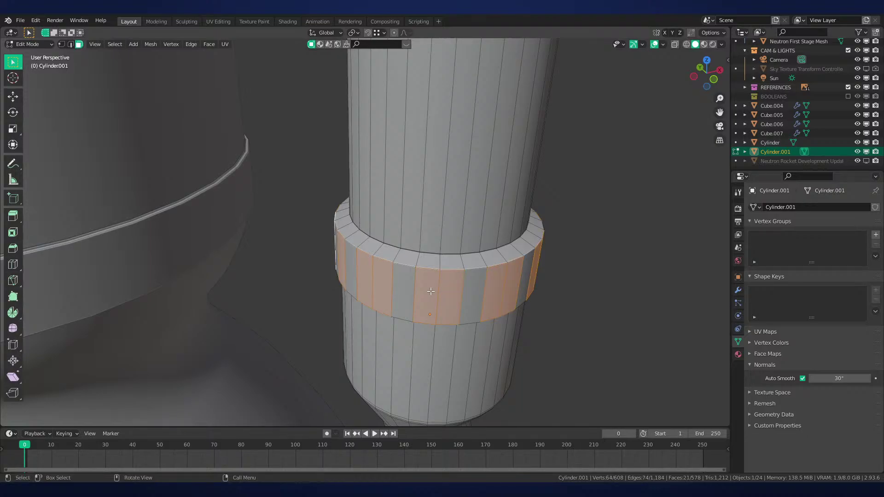
# Inset the selected collar face pairs by about 0.014 m and extrude them inward along their normals by about 0.036 m
pyautogui.moveTo(431, 291); pyautogui.dragTo(483, 276, button='middle')
pyautogui.scroll(5, 483, 276)
pyautogui.press('i')
pyautogui.click(475, 262)
pyautogui.hotkey('alt', 'e')
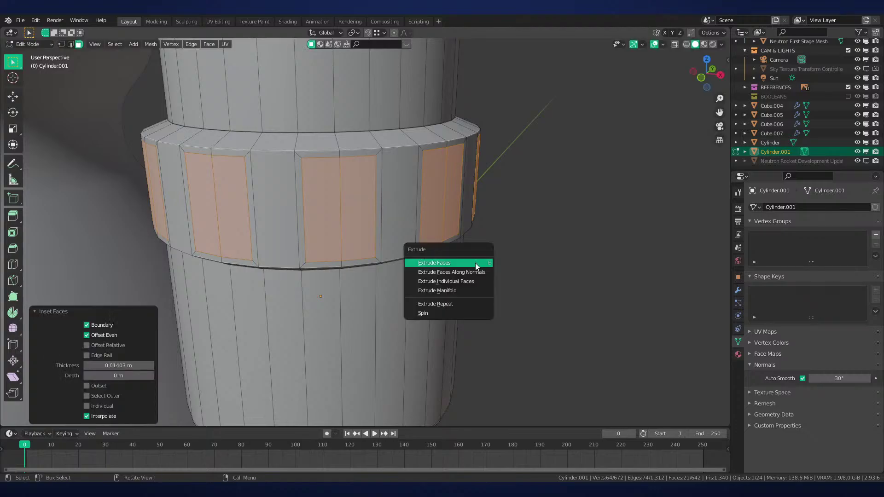
pyautogui.click(475, 263)
pyautogui.click(468, 271)
pyautogui.scroll(-3, 462, 273)
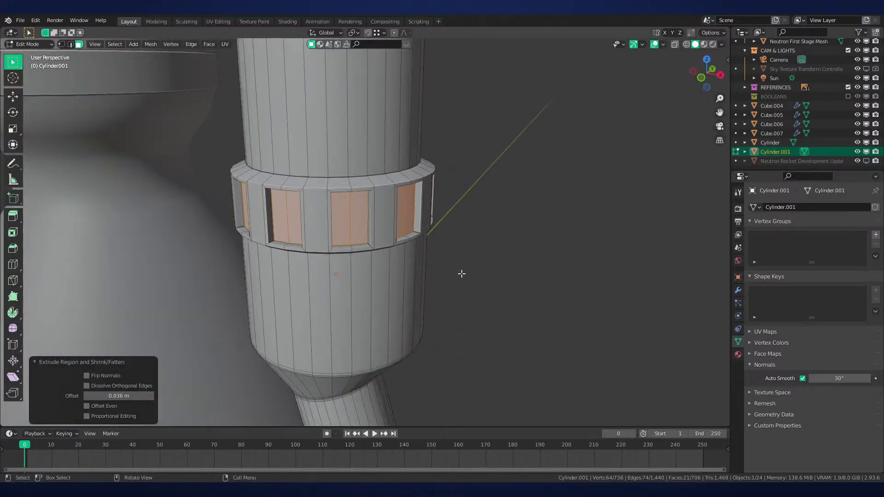
# Examine the recessed collar panels in rendered shading and compare them with the front reference image in wireframe
pyautogui.press('Tab')
pyautogui.press('KP_1')
pyautogui.press('z')
pyautogui.moveTo(454, 245); pyautogui.dragTo(432, 270, button='middle')
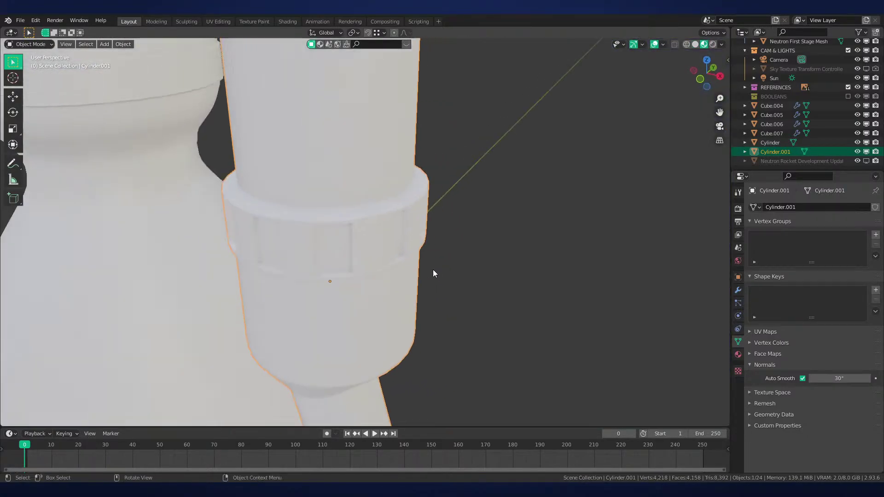
pyautogui.moveTo(410, 197); pyautogui.dragTo(308, 261, button='middle')
pyautogui.scroll(3, 350, 251)
pyautogui.moveTo(503, 222); pyautogui.dragTo(434, 228, button='middle')
pyautogui.scroll(-4, 470, 214)
pyautogui.scroll(-5, 434, 227)
pyautogui.press('KP_1')
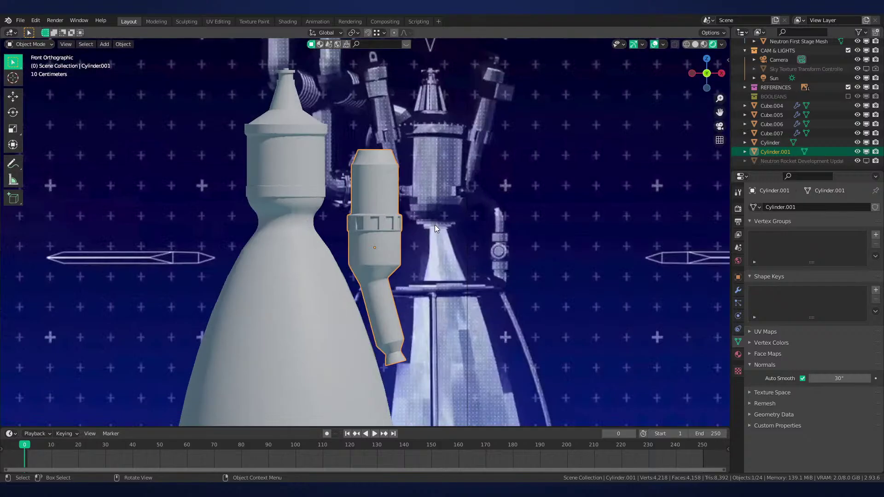
pyautogui.scroll(5, 374, 239)
pyautogui.hotkey('shift', 'z')
pyautogui.scroll(5, 374, 248)
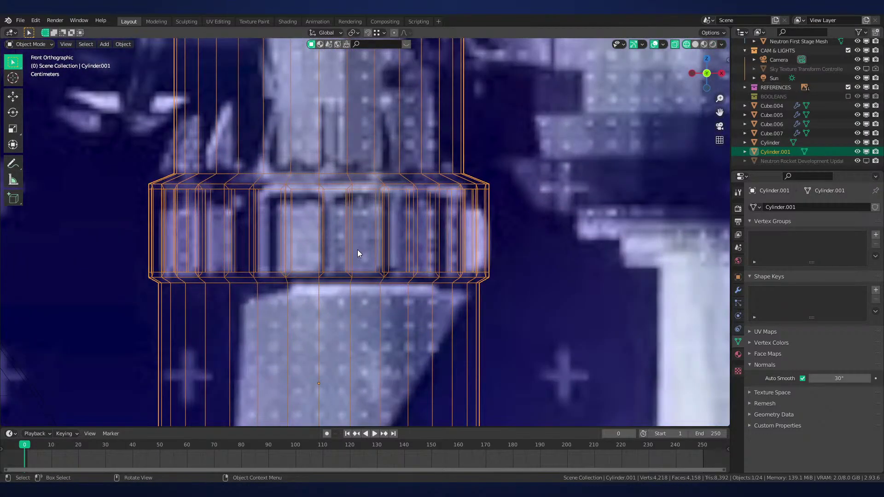
# Scale the recessed panel faces along Z to about 0.908
pyautogui.press('Tab')
pyautogui.scroll(2, 354, 251)
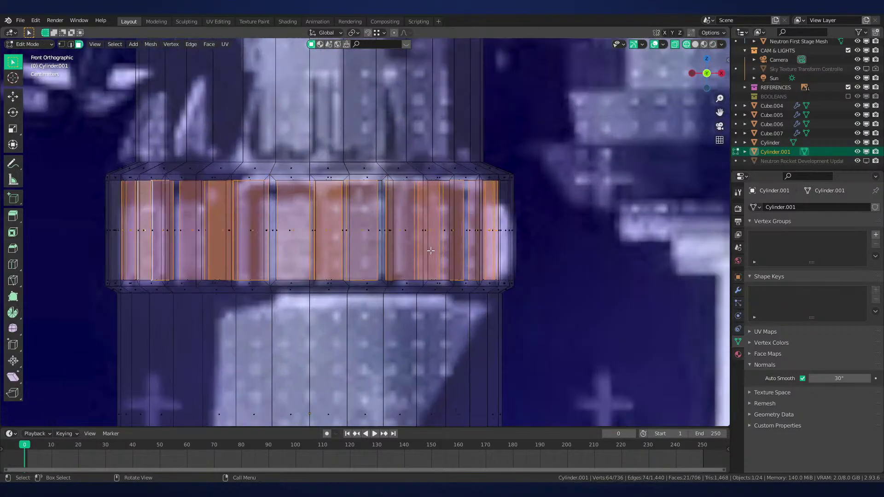
pyautogui.press('s')
pyautogui.press('z')
pyautogui.click(492, 255)
pyautogui.hotkey('shift', 'z')
pyautogui.moveTo(491, 256); pyautogui.dragTo(512, 215, button='middle')
pyautogui.press('.')
pyautogui.press('Escape')
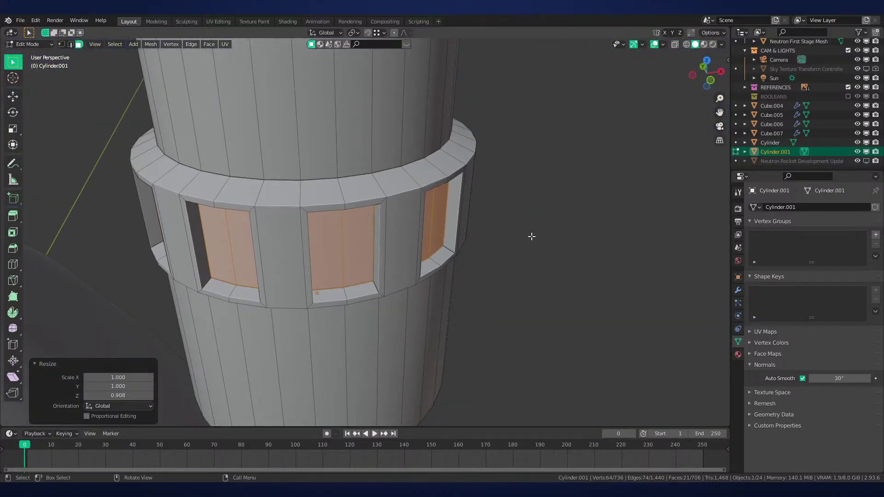
# Push the recessed panel faces back outward with Shrink/Fatten by about 0.0214 m and another 0.0079 m
pyautogui.hotkey('alt', 's')
pyautogui.click(538, 201)
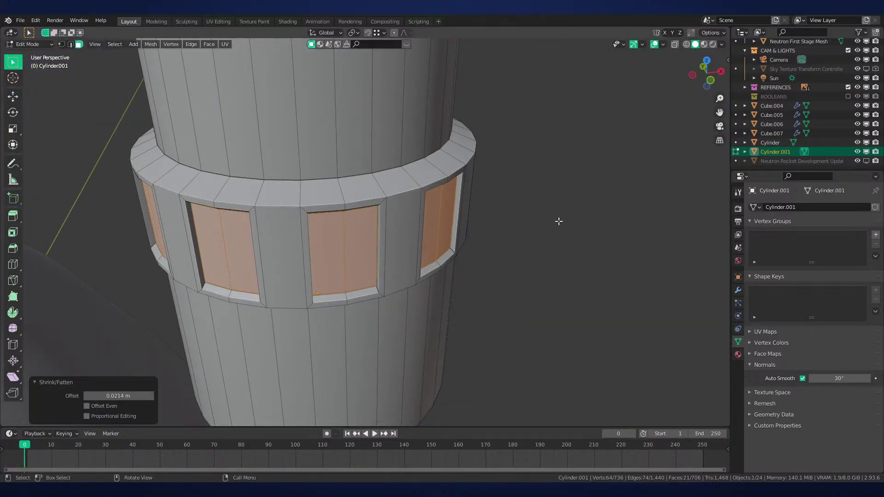
pyautogui.hotkey('alt', 's')
pyautogui.click(559, 209)
# Scale each panel about its individual origin to about 0.922, and along its normal-orientation X to about 0.894, ending in Global orientation
pyautogui.press('.')
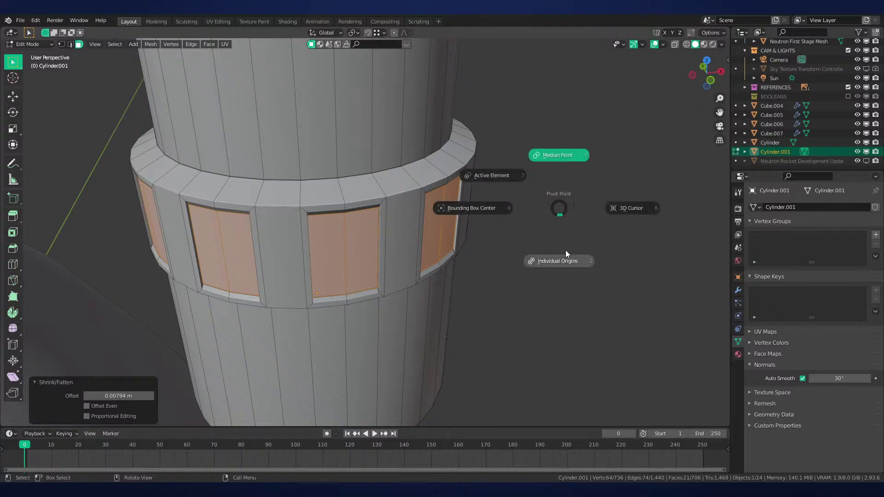
pyautogui.click(566, 252)
pyautogui.press('s')
pyautogui.click(546, 244)
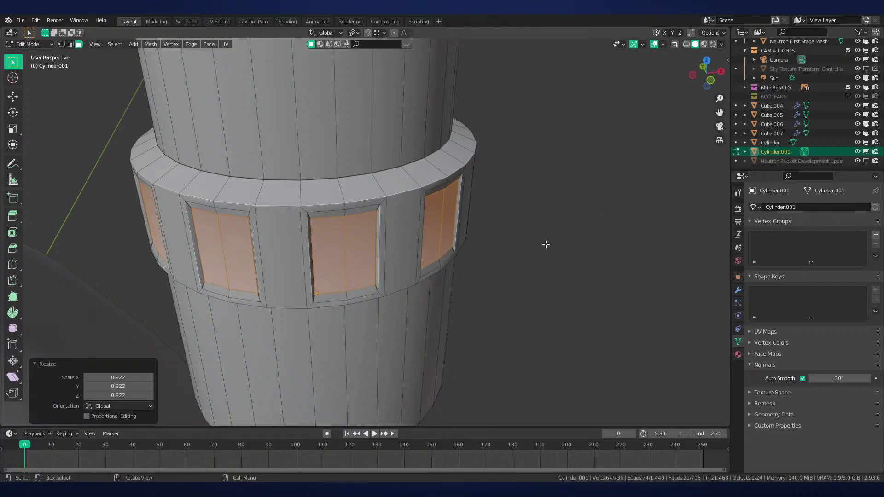
pyautogui.press(',')
pyautogui.click(545, 297)
pyautogui.press('s')
pyautogui.press('x')
pyautogui.click(531, 279)
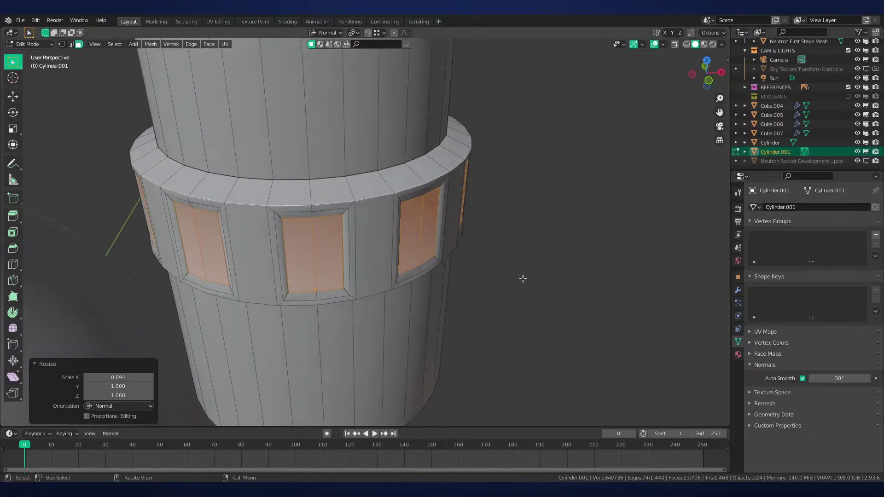
pyautogui.press(',')
pyautogui.click(442, 278)
# Select the inner and outer edge loops of every recessed panel around the collar and mark them sharp
pyautogui.moveTo(443, 279); pyautogui.dragTo(479, 276, button='middle')
pyautogui.press('2')
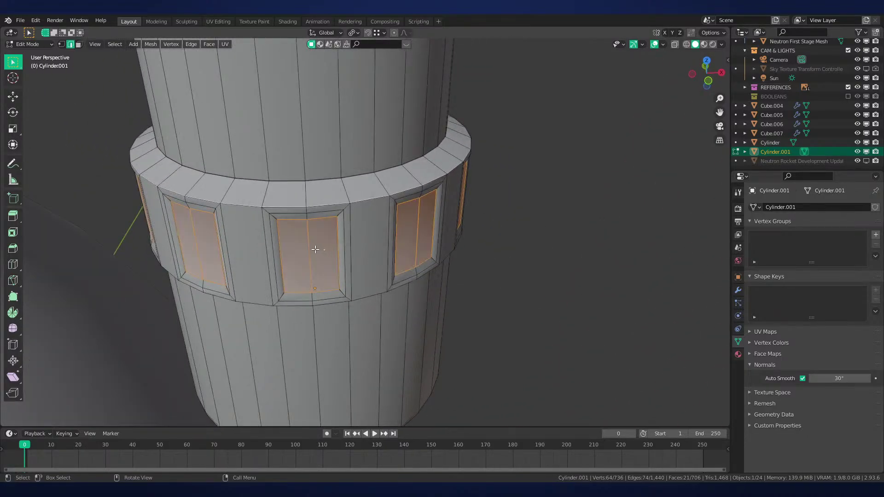
pyautogui.press('KP_1')
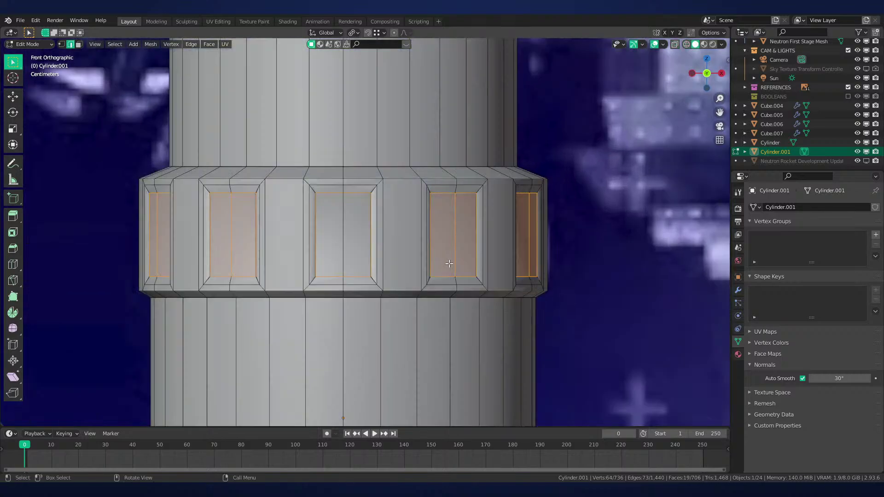
pyautogui.moveTo(448, 264); pyautogui.dragTo(342, 277, button='middle')
pyautogui.keyDown('shift'); pyautogui.click(341, 286); pyautogui.keyUp('shift')
pyautogui.keyDown('shift'); pyautogui.click(330, 278); pyautogui.keyUp('shift')
pyautogui.keyDown('shift'); pyautogui.click(362, 276); pyautogui.keyUp('shift')
pyautogui.moveTo(401, 277); pyautogui.dragTo(299, 238, button='middle')
pyautogui.keyDown('shift'); pyautogui.click(398, 289); pyautogui.keyUp('shift')
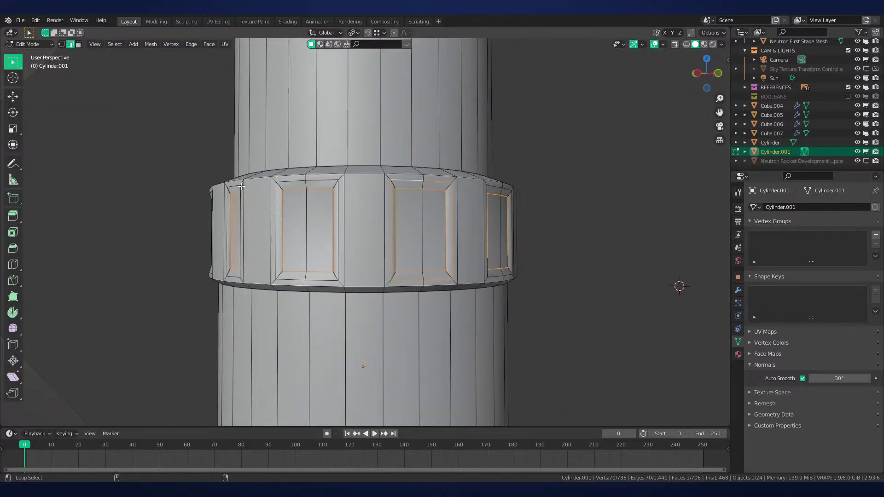
pyautogui.moveTo(233, 186); pyautogui.dragTo(381, 191, button='middle')
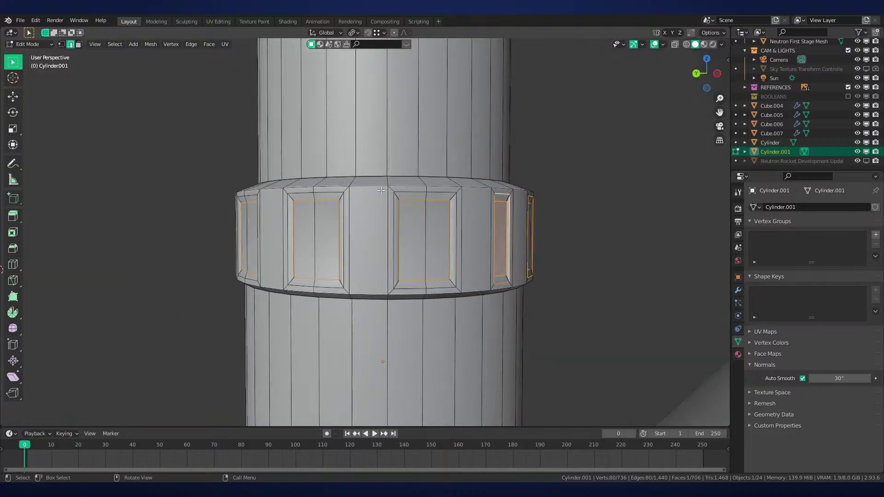
pyautogui.moveTo(326, 193); pyautogui.dragTo(380, 190, button='middle')
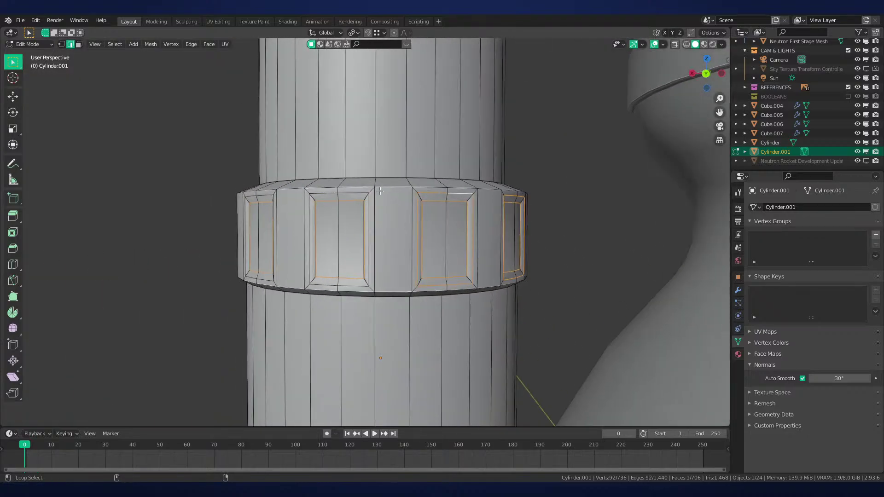
pyautogui.keyDown('alt'); pyautogui.keyDown('shift'); pyautogui.click(266, 195); pyautogui.keyUp('shift'); pyautogui.keyUp('alt')
pyautogui.moveTo(265, 195); pyautogui.dragTo(396, 219, button='middle')
pyautogui.keyDown('alt'); pyautogui.keyDown('shift'); pyautogui.click(330, 223); pyautogui.keyUp('shift'); pyautogui.keyUp('alt')
pyautogui.keyDown('alt'); pyautogui.keyDown('shift'); pyautogui.click(285, 221); pyautogui.keyUp('shift'); pyautogui.keyUp('alt')
pyautogui.moveTo(284, 221); pyautogui.dragTo(368, 215, button='middle')
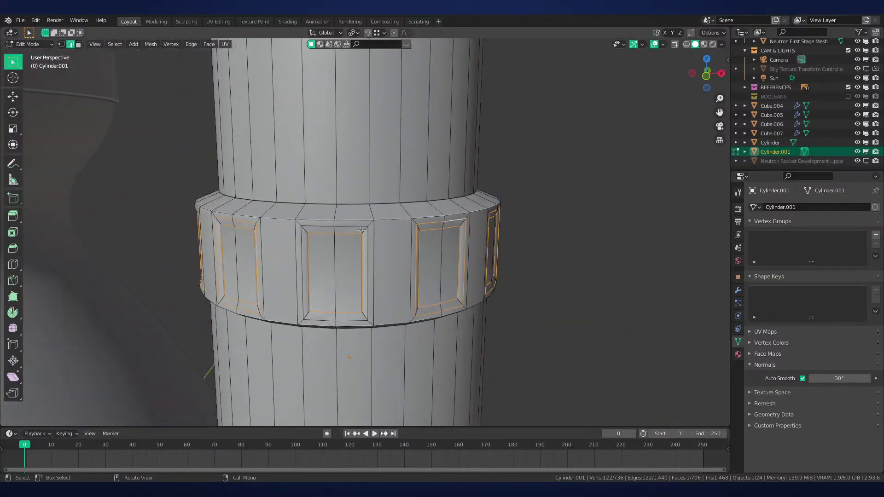
pyautogui.keyDown('alt'); pyautogui.keyDown('shift'); pyautogui.click(360, 230); pyautogui.keyUp('shift'); pyautogui.keyUp('alt')
pyautogui.scroll(1, 524, 262)
pyautogui.hotkey('ctrl', 'e')
pyautogui.click(526, 263)
# Examine the turbopump body in different shading modes and compare its collar panels with the front reference image
pyautogui.press('Tab')
pyautogui.scroll(-5, 492, 261)
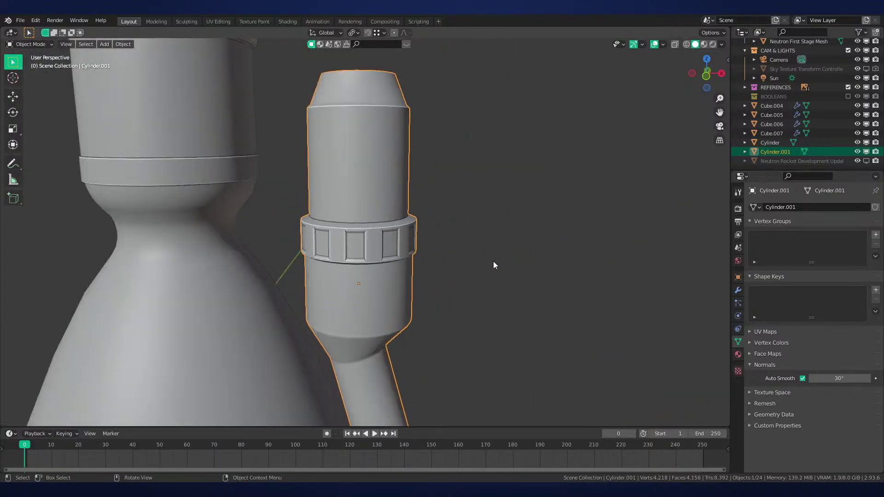
pyautogui.press('z')
pyautogui.click(471, 327)
pyautogui.press('z')
pyautogui.click(509, 297)
pyautogui.press('KP_1')
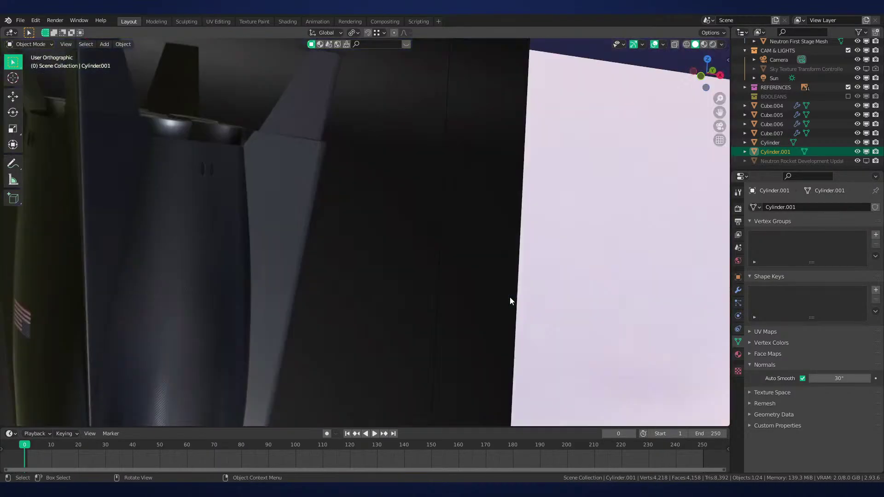
pyautogui.scroll(5, 510, 297)
pyautogui.press('z')
pyautogui.click(360, 305)
pyautogui.scroll(-5, 360, 305)
pyautogui.scroll(4, 363, 302)
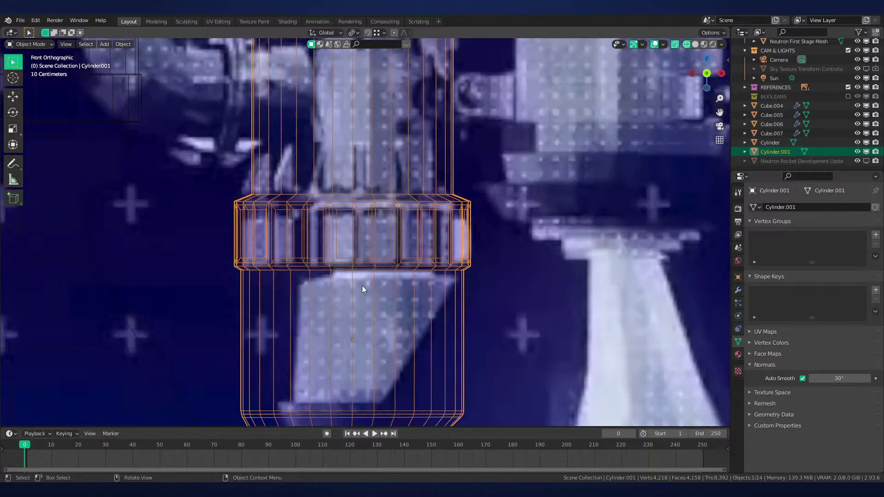
pyautogui.scroll(-4, 362, 285)
pyautogui.scroll(4, 363, 285)
pyautogui.press('z')
pyautogui.click(451, 284)
pyautogui.scroll(-4, 454, 284)
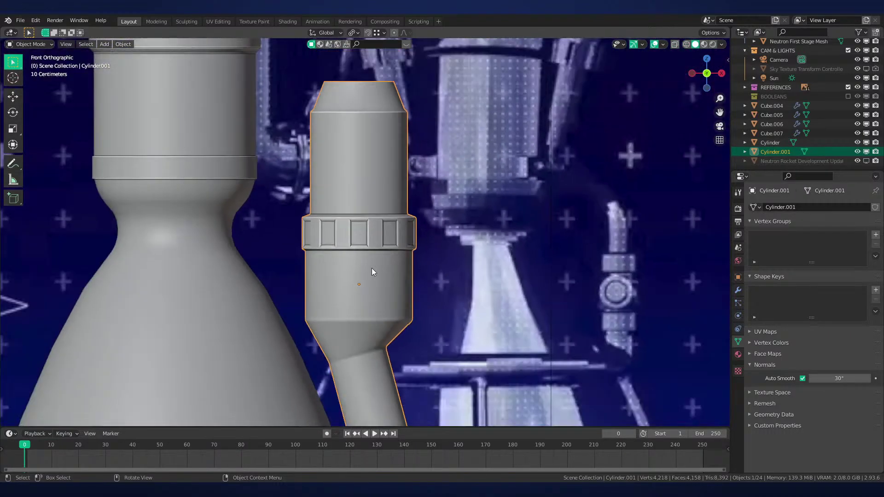
# Try to move the front reference image aside along X to view its collar beside the model
pyautogui.click(423, 256)
pyautogui.press('g')
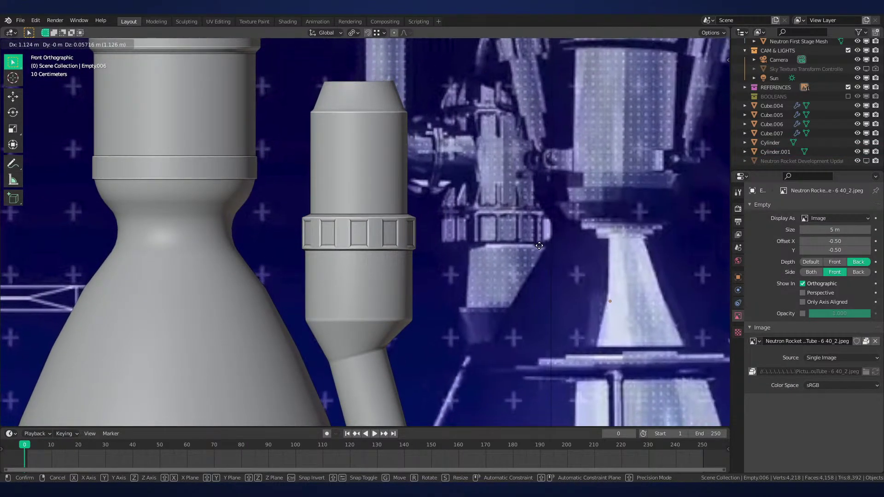
pyautogui.click(539, 245)
pyautogui.hotkey('shift', 'z')
pyautogui.scroll(4, 385, 278)
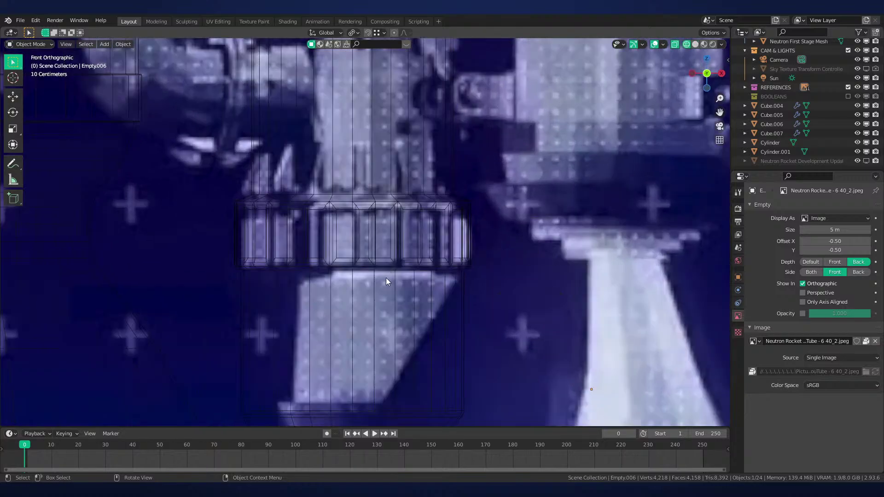
pyautogui.press('x')
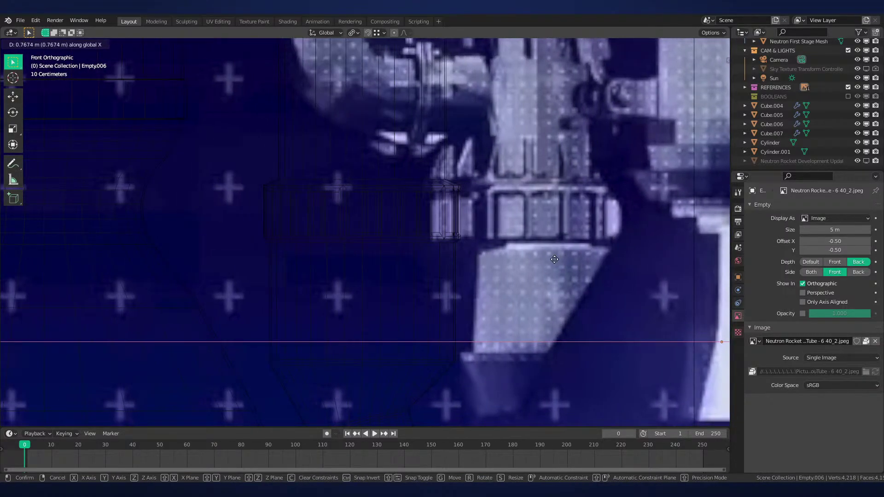
pyautogui.click(562, 270)
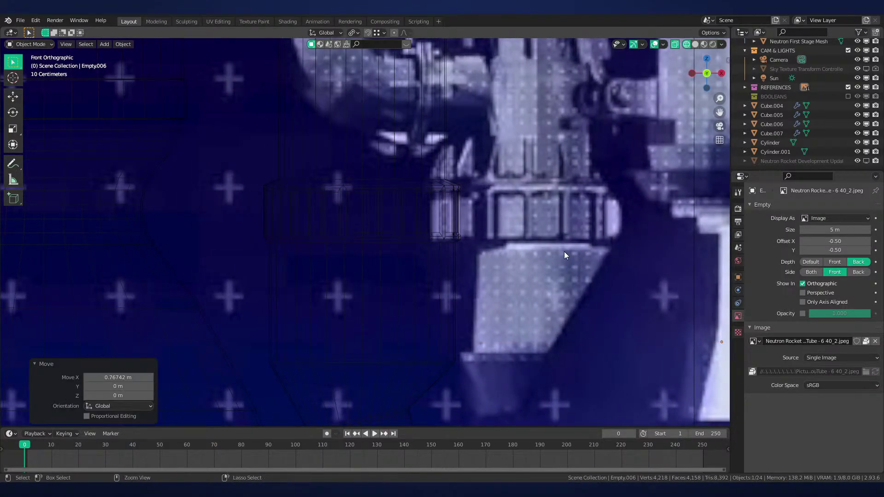
# Try to scale the edge loop at the collar band's lower edge inward, then clear the selection
pyautogui.scroll(4, 564, 252)
pyautogui.hotkey('shift', 'z')
pyautogui.click(376, 255)
pyautogui.press('Tab')
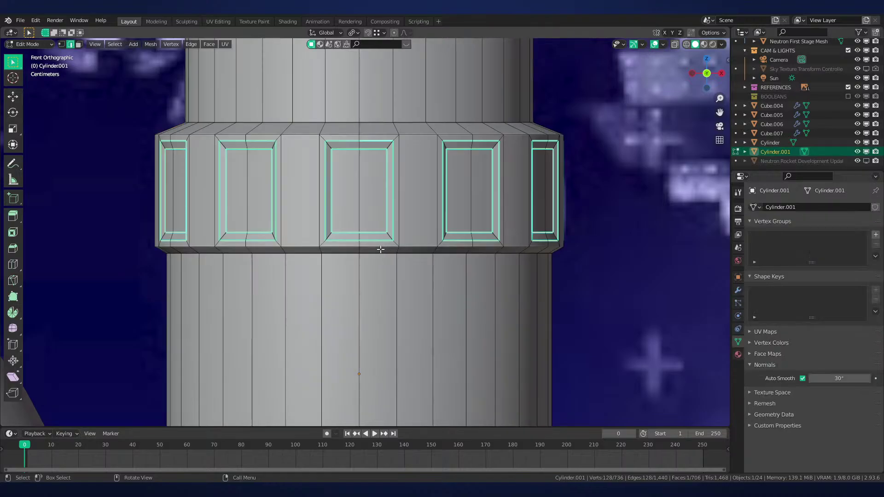
pyautogui.moveTo(382, 251); pyautogui.dragTo(522, 210, button='middle')
pyautogui.scroll(3, 420, 219)
pyautogui.press('2')
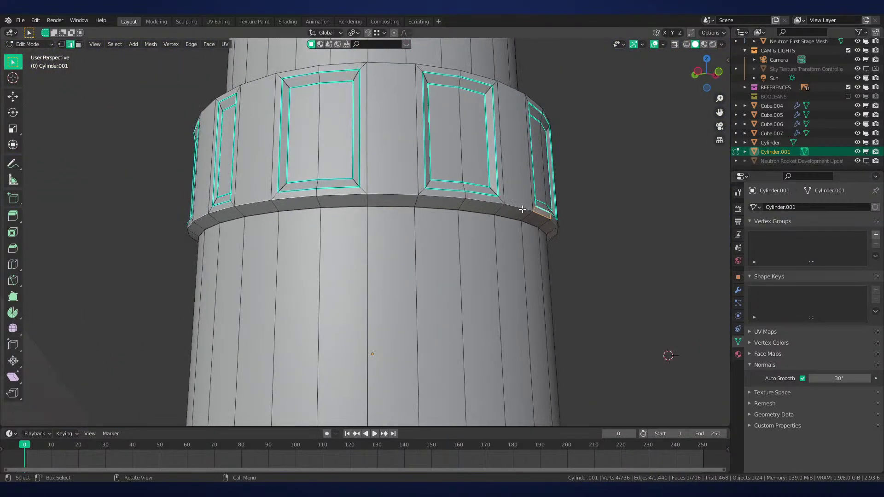
pyautogui.moveTo(578, 221); pyautogui.dragTo(496, 242, button='middle')
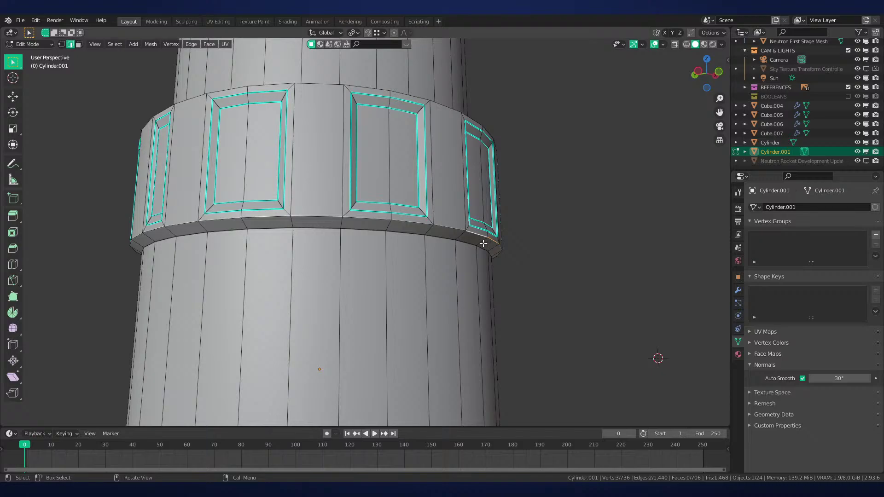
pyautogui.keyDown('alt'); pyautogui.click(483, 243); pyautogui.keyUp('alt')
pyautogui.press('1')
pyautogui.scroll(3, 483, 243)
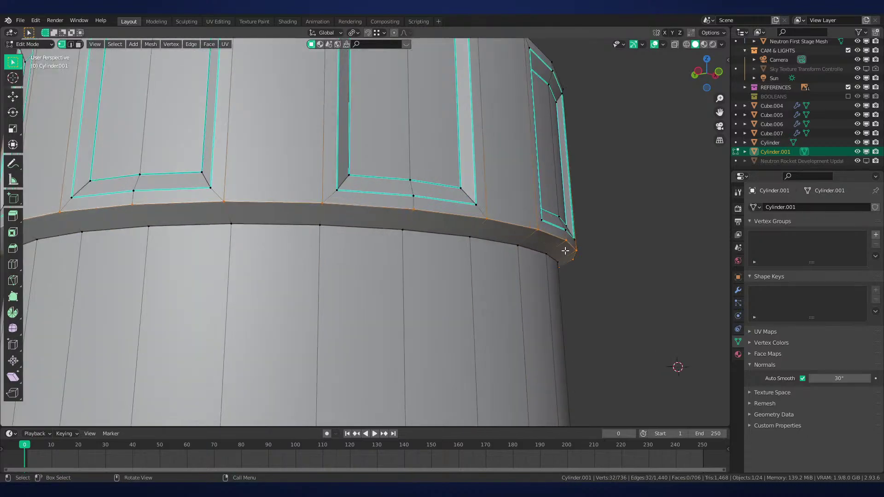
pyautogui.press('s')
pyautogui.scroll(-4, 529, 251)
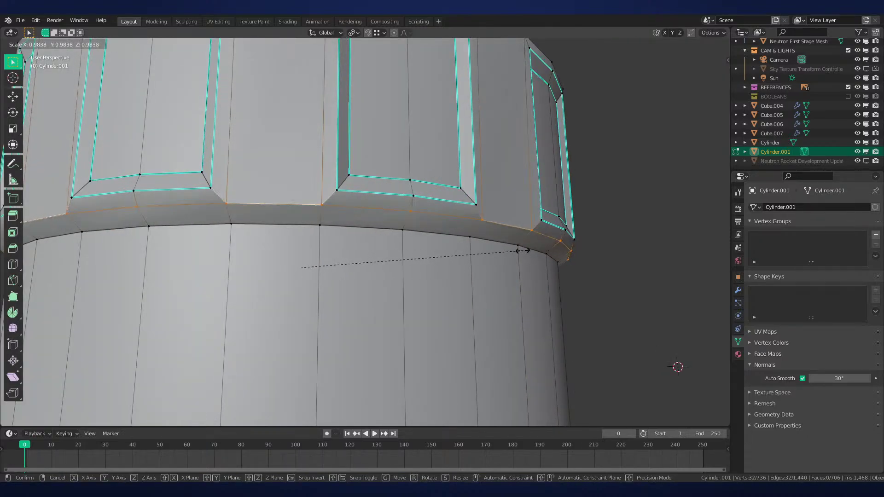
pyautogui.click(529, 251)
pyautogui.hotkey('alt', 'a')
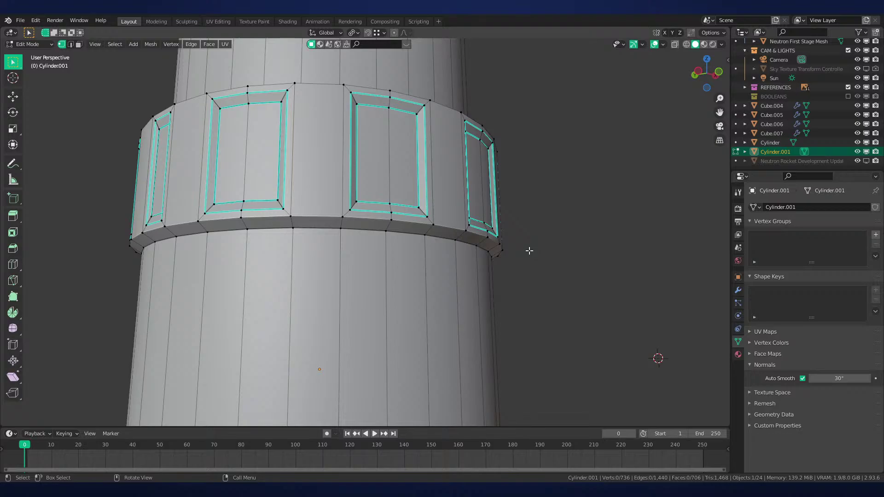
pyautogui.moveTo(482, 229); pyautogui.dragTo(429, 272, button='middle')
# Compare the collar with the front reference image in wireframe and solid shading
pyautogui.press('Tab')
pyautogui.scroll(-4, 471, 258)
pyautogui.press('KP_1')
pyautogui.hotkey('shift', 'z')
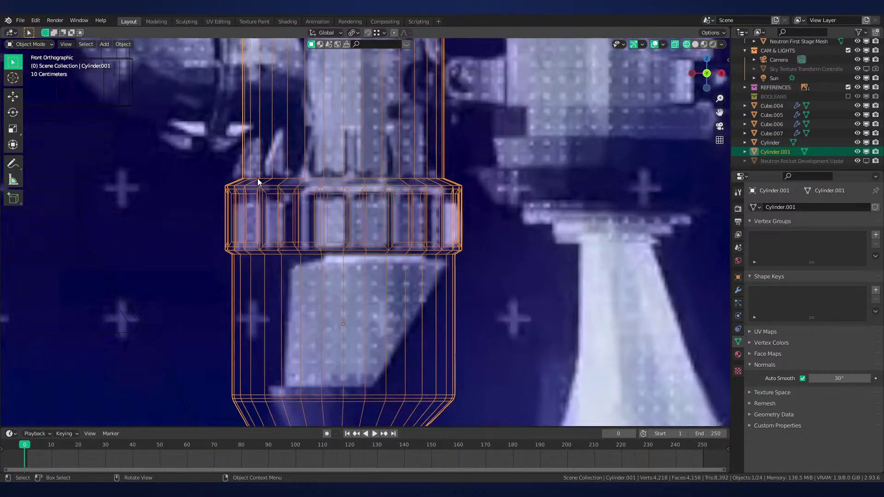
pyautogui.scroll(3, 427, 258)
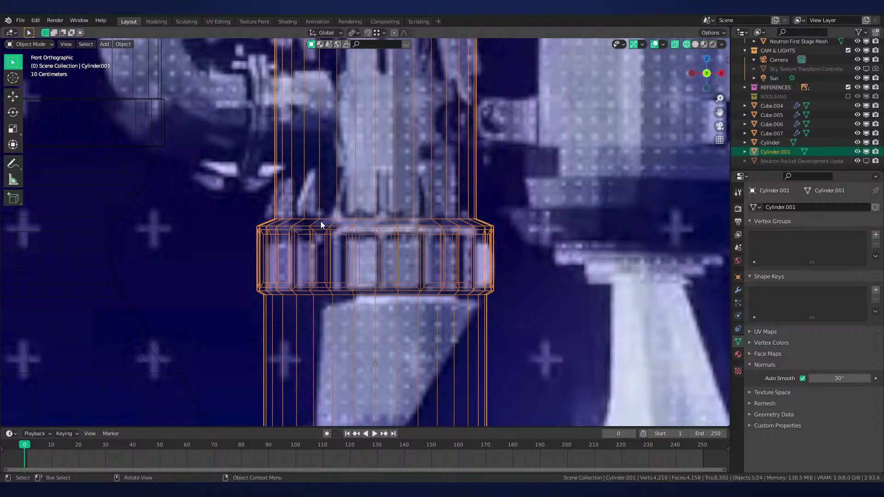
pyautogui.press('z')
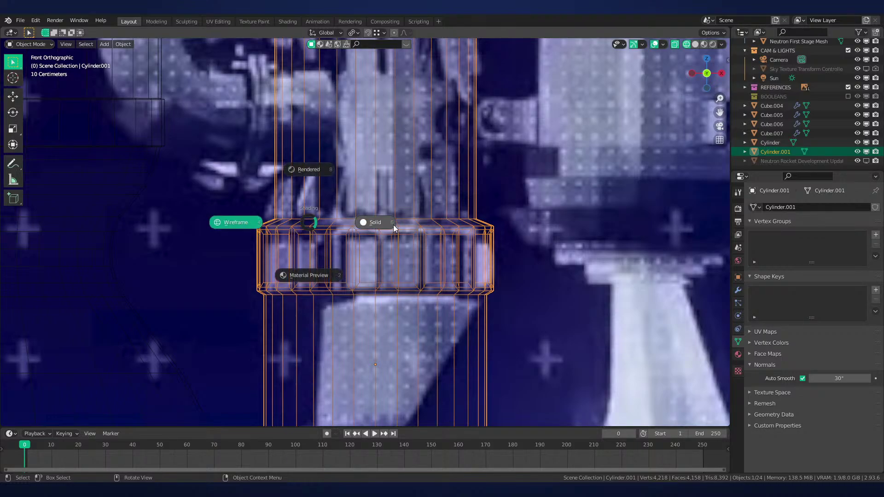
pyautogui.click(393, 224)
pyautogui.moveTo(394, 225); pyautogui.dragTo(395, 252, button='middle')
# Snap the 3D cursor to the centre of the edge loop where the collar's sloping top meets the tube
pyautogui.press('Tab')
pyautogui.press('2')
pyautogui.click(382, 252)
pyautogui.hotkey('shift', 's')
pyautogui.click(410, 221)
pyautogui.hotkey('alt', 'a')
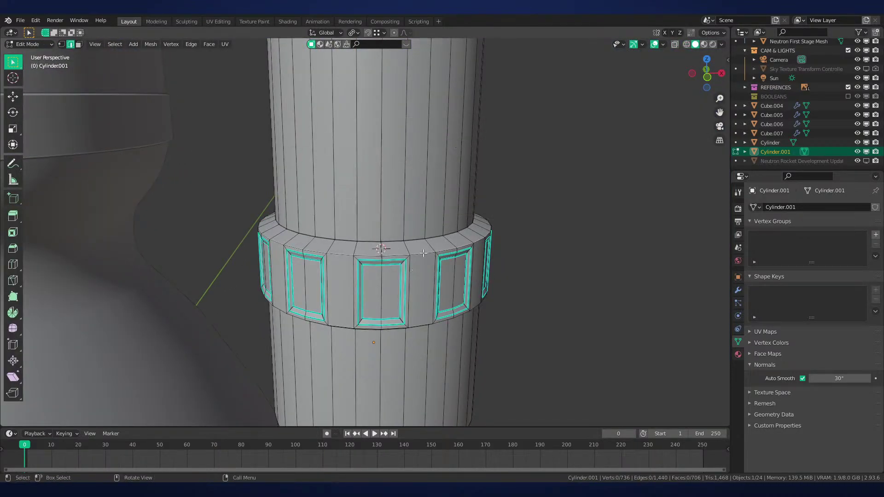
pyautogui.hotkey('shift', 's')
# Add a cube at the 3D cursor, scale it by 0.1, move it beside the collar and shrink it by a further 0.484
pyautogui.hotkey('shift', 'a')
pyautogui.click(406, 226)
pyautogui.press('KP_1')
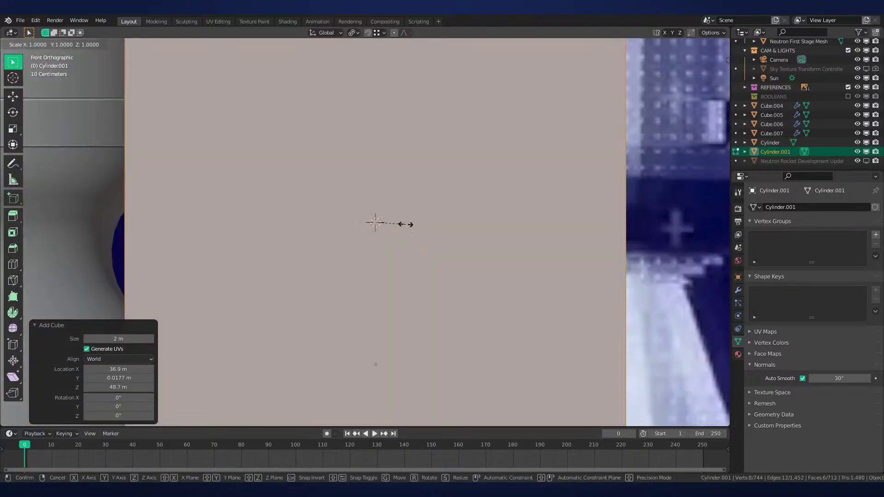
pyautogui.write('s.1')
pyautogui.press('Return')
pyautogui.press('g')
pyautogui.click(453, 218)
pyautogui.press('s')
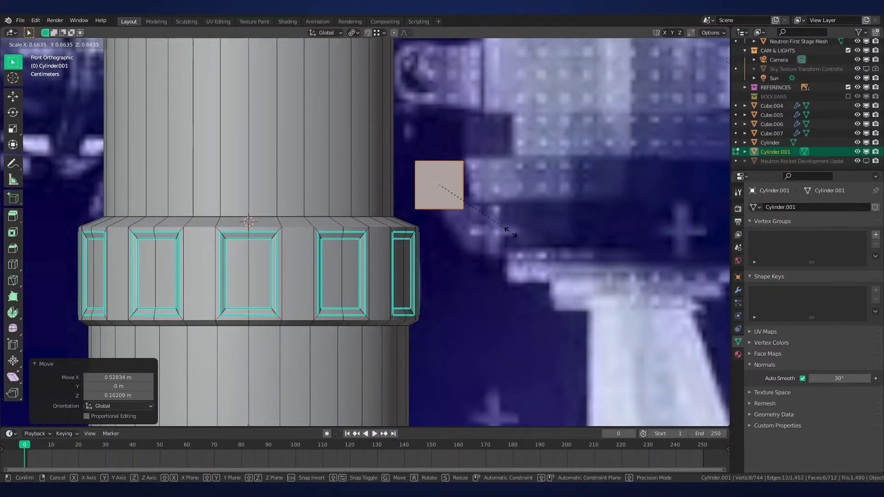
pyautogui.click(453, 194)
# Seat the small cube on the collar's sloping top edge against the tube wall and fine-tune its height along Z
pyautogui.scroll(6, 515, 192)
pyautogui.keyDown('shift'); pyautogui.moveTo(637, 122); pyautogui.dragTo(530, 194, button='middle'); pyautogui.keyUp('shift')
pyautogui.press('g')
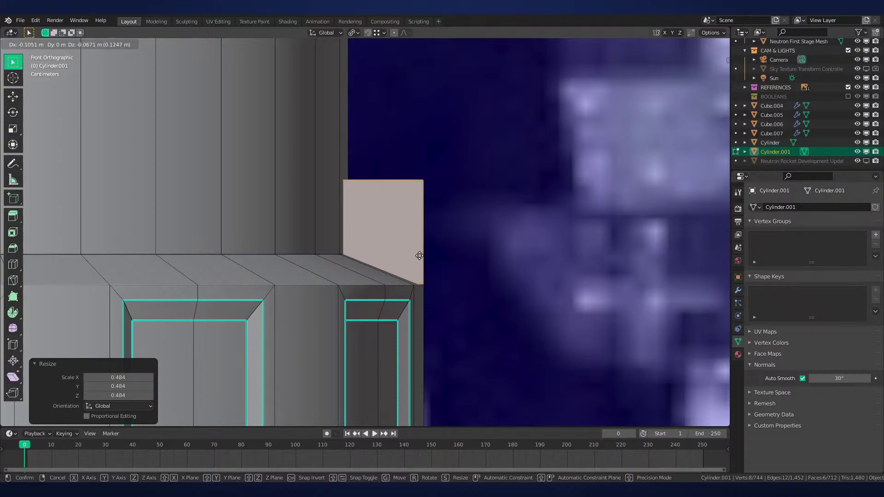
pyautogui.click(420, 256)
pyautogui.press('g')
pyautogui.press('z')
pyautogui.click(473, 262)
# Flatten the cube along Y into a thin fin, finishing with a scale factor of about 0.444
pyautogui.moveTo(473, 262); pyautogui.dragTo(437, 274, button='middle')
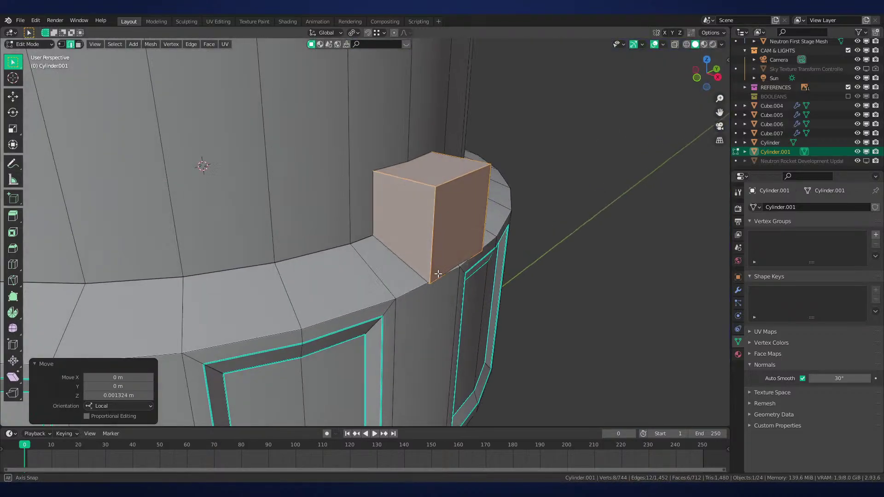
pyautogui.press('s')
pyautogui.press('y')
pyautogui.click(446, 237)
pyautogui.press('s')
pyautogui.press('y')
pyautogui.click(493, 250)
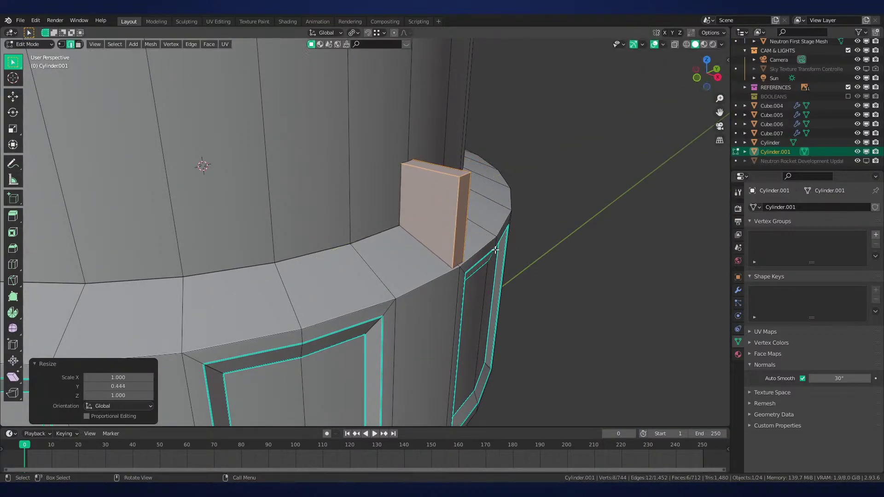
# Set the pivot point to the 3D cursor and rotate the fin -90° about the Z axis
pyautogui.press('.')
pyautogui.click(552, 246)
pyautogui.scroll(-4, 555, 245)
pyautogui.write('rz-90')
pyautogui.press('Return')
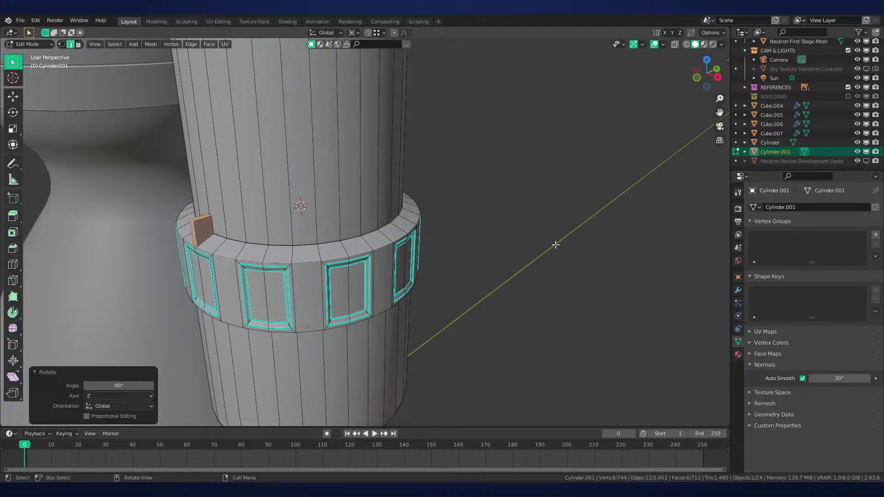
# Raise the fin's top vertices about 0.13 m along Z to match the front reference image
pyautogui.press('KP_1')
pyautogui.scroll(4, 460, 262)
pyautogui.scroll(-2, 569, 239)
pyautogui.keyDown('shift'); pyautogui.moveTo(569, 239); pyautogui.dragTo(507, 230, button='middle'); pyautogui.keyUp('shift')
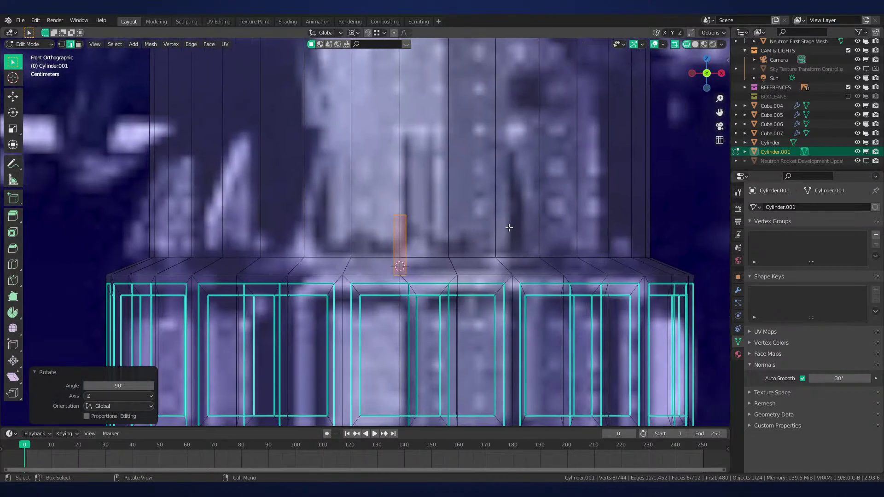
pyautogui.press('1')
pyautogui.moveTo(432, 196); pyautogui.dragTo(369, 227)
pyautogui.press('g')
pyautogui.press('z')
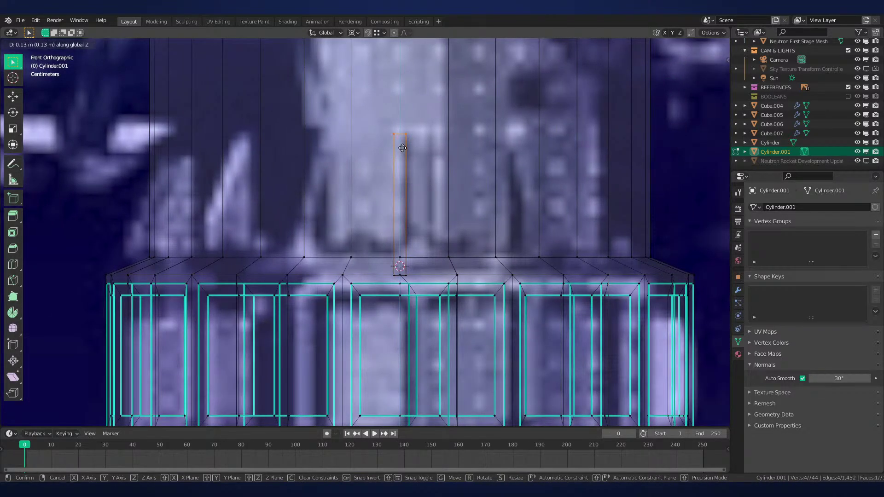
pyautogui.click(402, 147)
# Slide the fin's top outer edge toward the tube to taper the fin
pyautogui.moveTo(420, 254)
pyautogui.mouseDown(button='middle')
pyautogui.moveTo(438, 250)
pyautogui.moveTo(501, 278)
pyautogui.mouseUp(button='middle')
pyautogui.hotkey('shift', 'z')
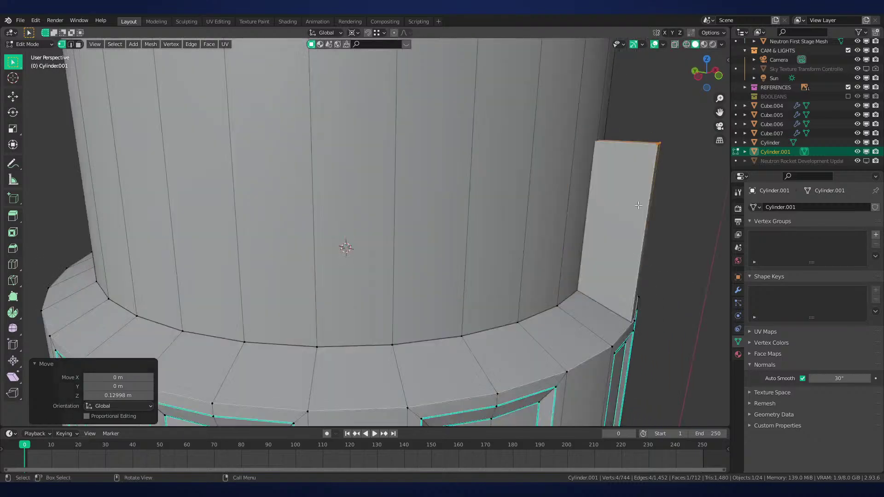
pyautogui.moveTo(678, 126); pyautogui.dragTo(636, 165)
pyautogui.keyDown('shift'); pyautogui.moveTo(642, 168); pyautogui.dragTo(552, 196, button='middle'); pyautogui.keyUp('shift')
pyautogui.moveTo(553, 196); pyautogui.dragTo(573, 210, button='middle')
pyautogui.press('g')
pyautogui.press('g')
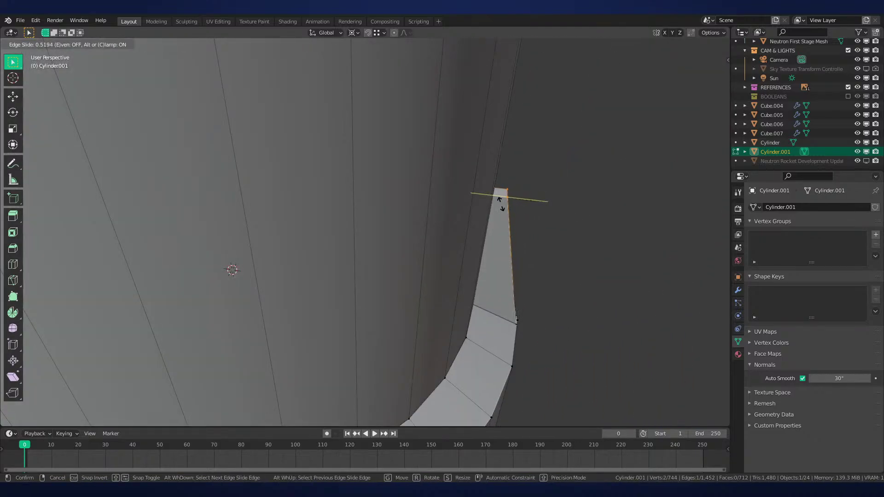
pyautogui.click(482, 203)
# Move the fin's tube-side face about -0.025 m along Y
pyautogui.moveTo(481, 203); pyautogui.dragTo(497, 228, button='middle')
pyautogui.scroll(2, 492, 266)
pyautogui.press('3')
pyautogui.click(477, 259)
pyautogui.press('g')
pyautogui.press('y')
pyautogui.click(515, 248)
# Cut an edge loop across the fin close to its base
pyautogui.scroll(-2, 515, 249)
pyautogui.hotkey('ctrl', 'r')
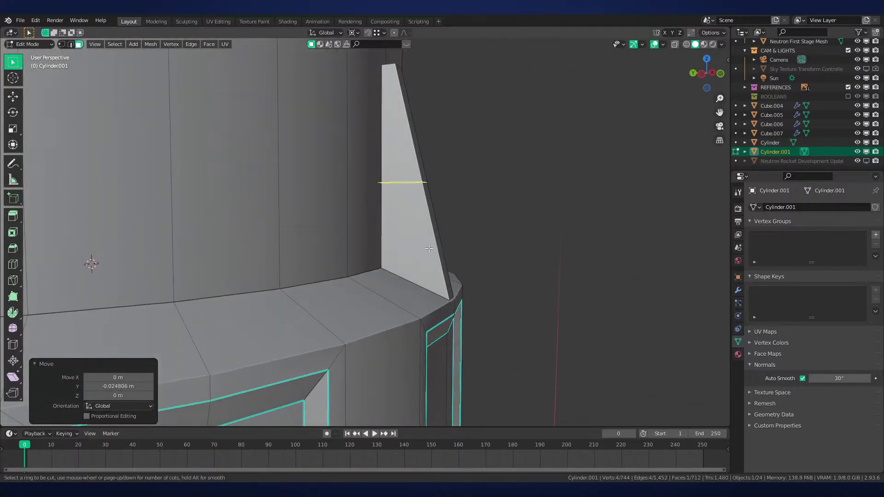
pyautogui.click(453, 245)
pyautogui.click(467, 316)
# Move the outer edge of the fin's base loop about -0.009 m along Y and -0.012 m along Z
pyautogui.hotkey('alt', 'z')
pyautogui.click(451, 267)
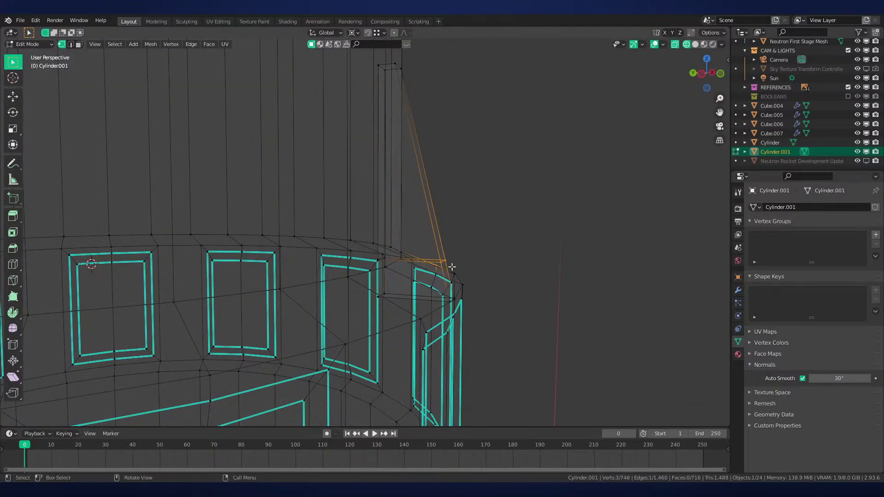
pyautogui.press('KP_3')
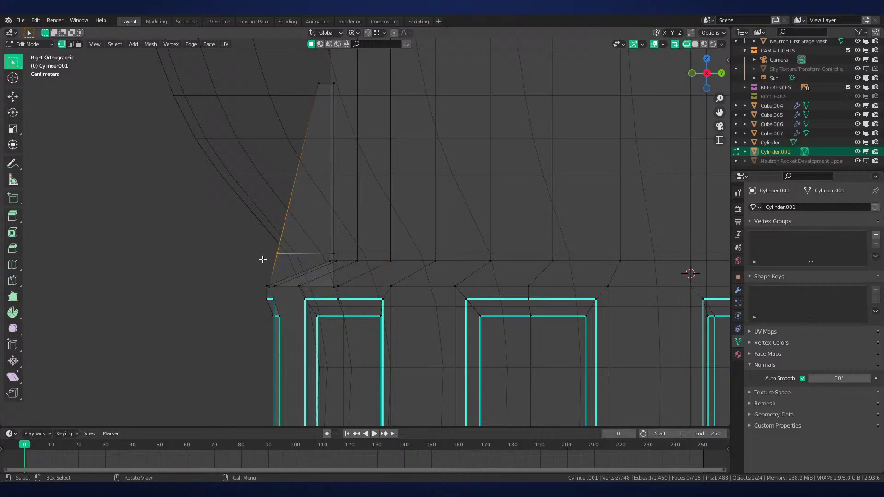
pyautogui.press('g')
pyautogui.press('y')
pyautogui.click(271, 291)
pyautogui.press('g')
pyautogui.press('z')
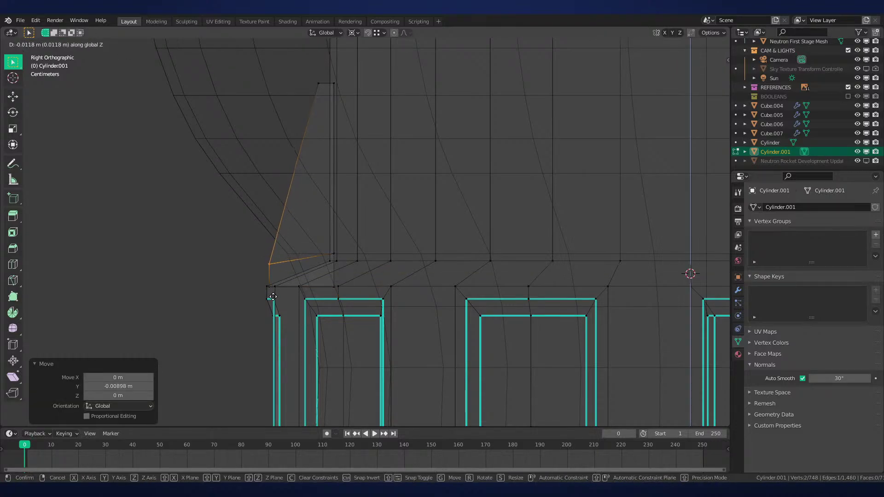
pyautogui.click(272, 297)
# Examine the fin on the collar in shaded views and from the front
pyautogui.press('z')
pyautogui.press('Tab')
pyautogui.moveTo(395, 287); pyautogui.dragTo(498, 294, button='middle')
pyautogui.scroll(-1, 499, 293)
pyautogui.press('z')
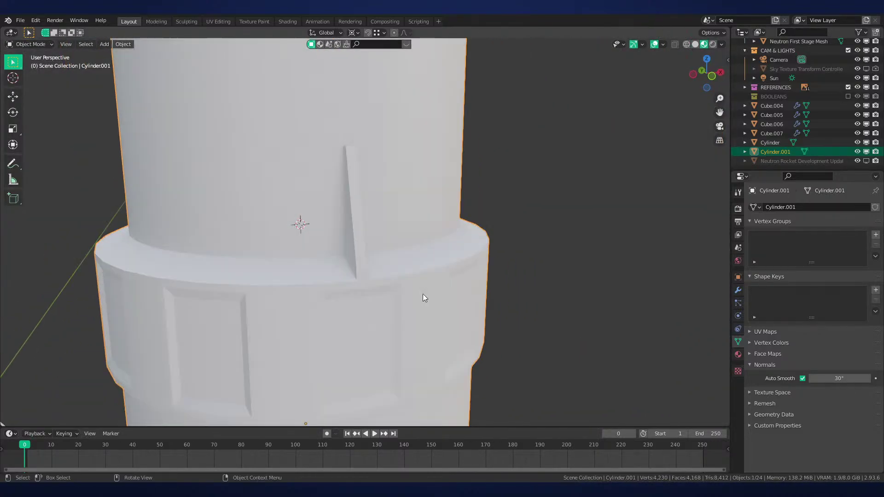
pyautogui.moveTo(425, 298); pyautogui.dragTo(483, 296, button='middle')
pyautogui.press('KP_1')
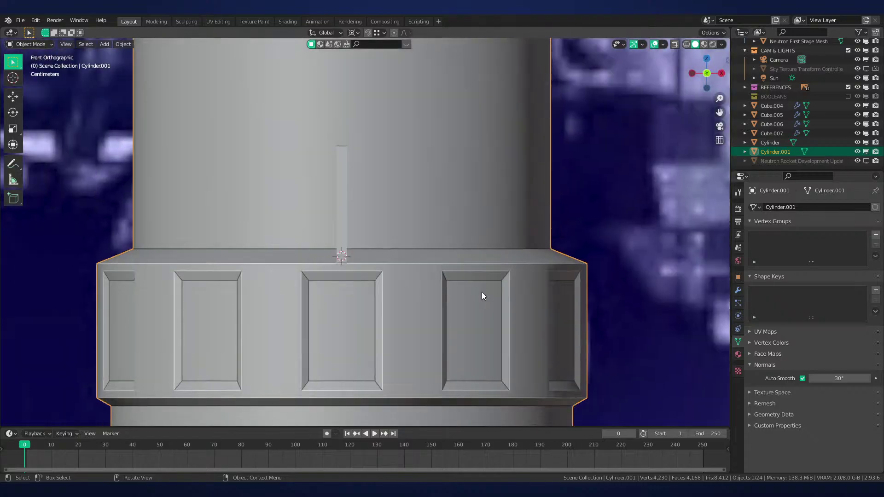
pyautogui.press('z')
pyautogui.press('z')
# Lower the outer edge of the fin's base loop about 0.014 m along Z
pyautogui.press('Tab')
pyautogui.moveTo(392, 279)
pyautogui.mouseDown(button='middle')
pyautogui.moveTo(463, 277)
pyautogui.moveTo(491, 298)
pyautogui.moveTo(519, 299)
pyautogui.moveTo(459, 276)
pyautogui.mouseUp(button='middle')
pyautogui.press('g')
pyautogui.press('z')
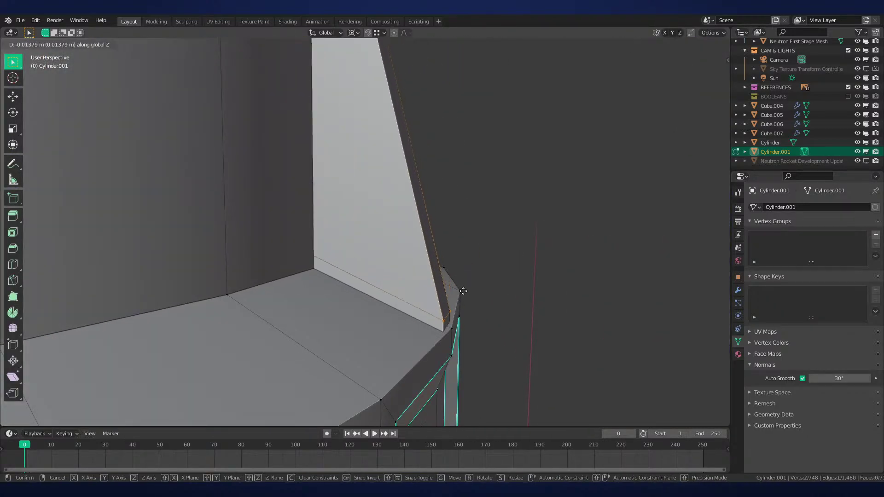
pyautogui.click(467, 289)
# Select the base strip's faces on both sides of the fin and extrude them along their normals by 0.00878 m
pyautogui.press('3')
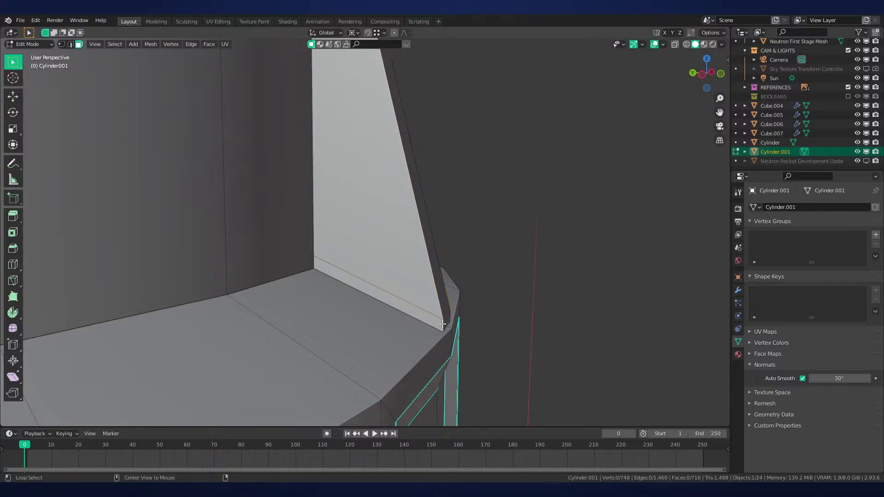
pyautogui.keyDown('alt'); pyautogui.click(444, 322); pyautogui.keyUp('alt')
pyautogui.moveTo(552, 324); pyautogui.dragTo(510, 329, button='middle')
pyautogui.hotkey('alt', 'e')
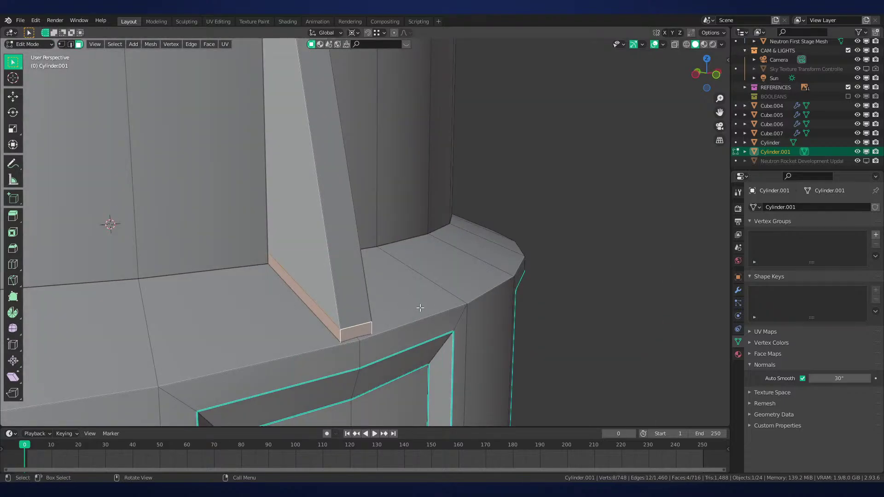
pyautogui.keyDown('shift'); pyautogui.click(363, 331); pyautogui.keyUp('shift')
pyautogui.press('z')
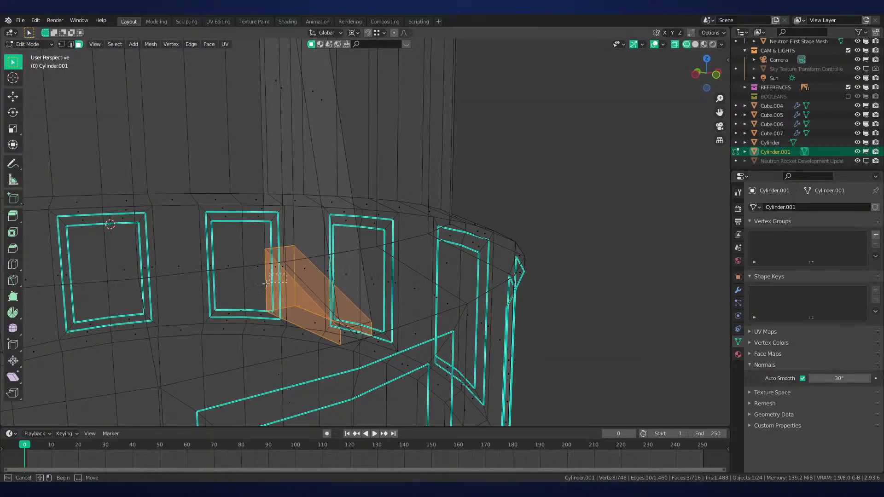
pyautogui.keyDown('shift'); pyautogui.click(264, 286); pyautogui.keyUp('shift')
pyautogui.press('z')
pyautogui.click(432, 308)
pyautogui.hotkey('alt', 'e')
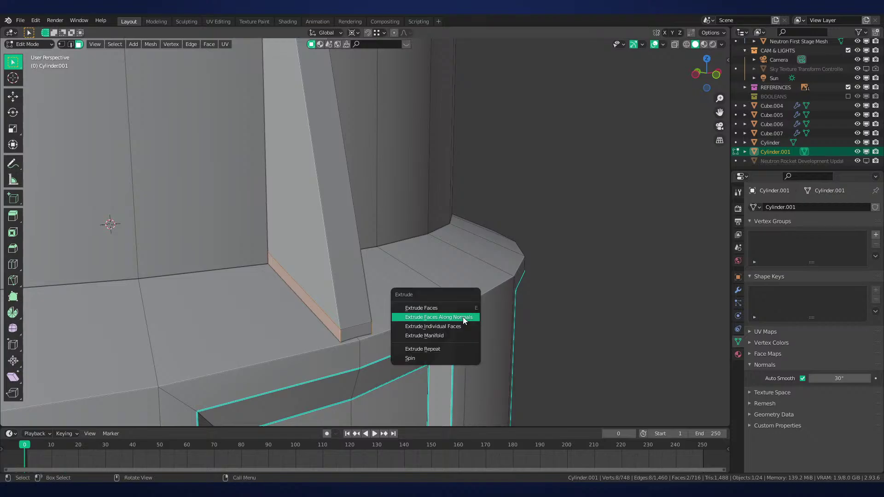
pyautogui.click(462, 316)
pyautogui.click(467, 313)
pyautogui.scroll(-1, 468, 313)
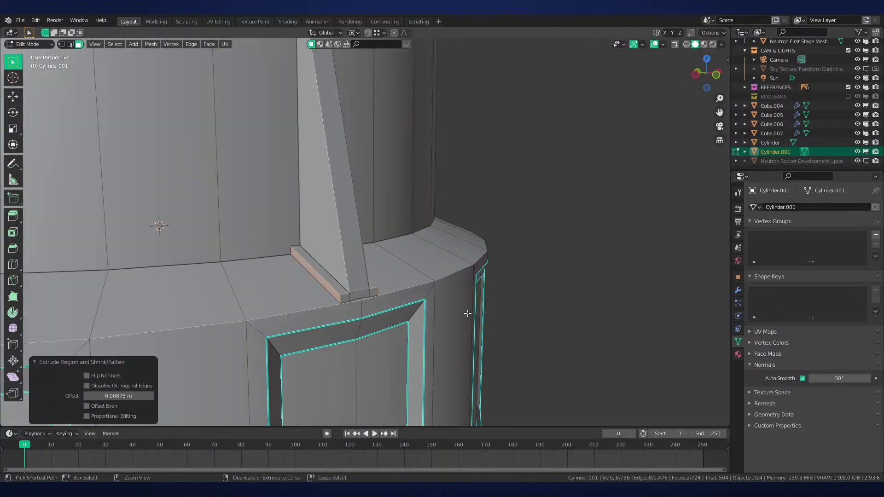
# Select the whole linked fin, duplicate it and rotate the copy -15° about the Z axis
pyautogui.hotkey('ctrl', 'l')
pyautogui.scroll(-1, 426, 126)
pyautogui.scroll(-4, 496, 205)
pyautogui.moveTo(527, 215); pyautogui.dragTo(491, 245, button='middle')
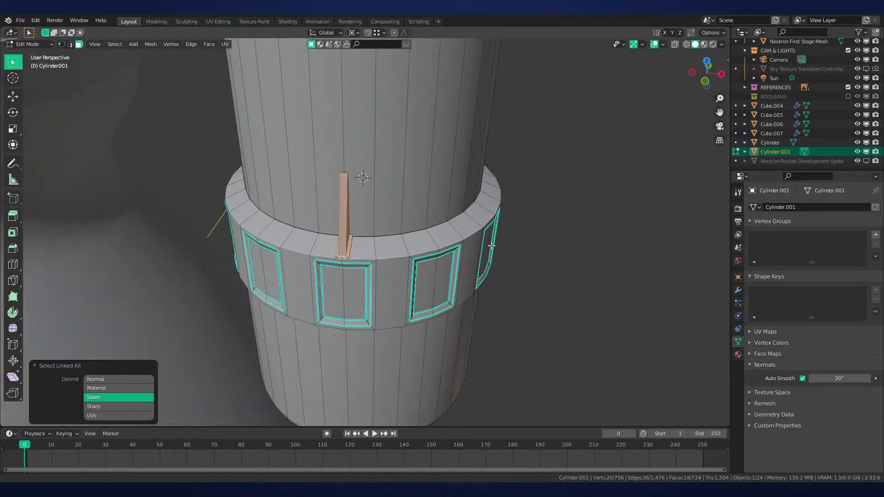
pyautogui.press('KP_1')
pyautogui.hotkey('alt', 'z')
pyautogui.hotkey('shift', 'd')
pyautogui.press('r')
pyautogui.write('z')
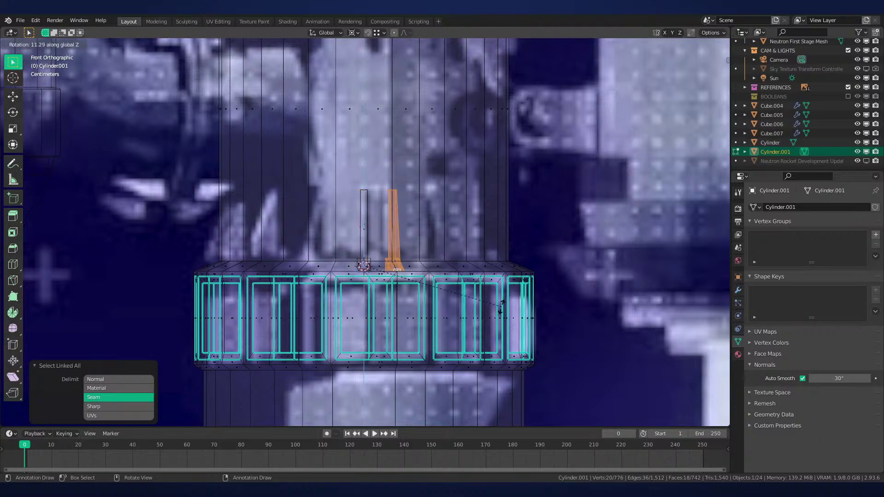
pyautogui.write('15-')
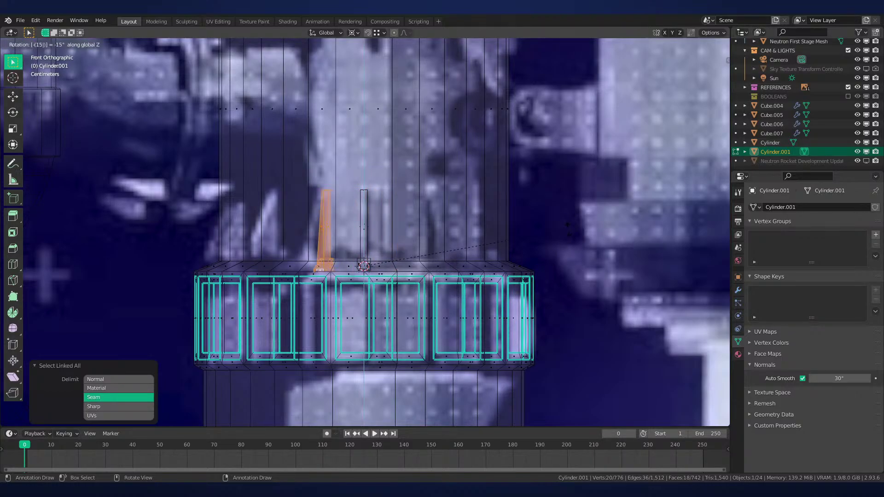
pyautogui.press('Return')
pyautogui.hotkey('alt', 'z')
# Repeat the rotated duplication until fins run all the way around the collar
pyautogui.moveTo(477, 213); pyautogui.dragTo(466, 269, button='middle')
pyautogui.hotkey('shift', 'r')
pyautogui.hotkey('shift', 'r')
pyautogui.hotkey('shift', 'r')
pyautogui.hotkey('shift', 'r')
pyautogui.hotkey('shift', 'r')
pyautogui.hotkey('shift', 'r')
pyautogui.hotkey('shift', 'r')
pyautogui.hotkey('shift', 'r')
pyautogui.hotkey('shift', 'r')
pyautogui.hotkey('shift', 'r')
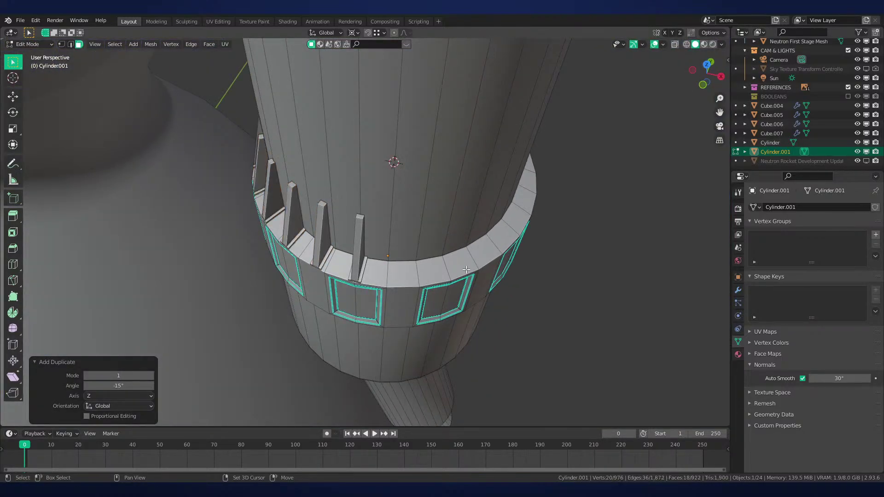
pyautogui.hotkey('shift', 'r')
pyautogui.hotkey('shift', 'r')
pyautogui.hotkey('shift', 'r')
pyautogui.hotkey('shift', 'r')
pyautogui.hotkey('shift', 'r')
pyautogui.press('Tab')
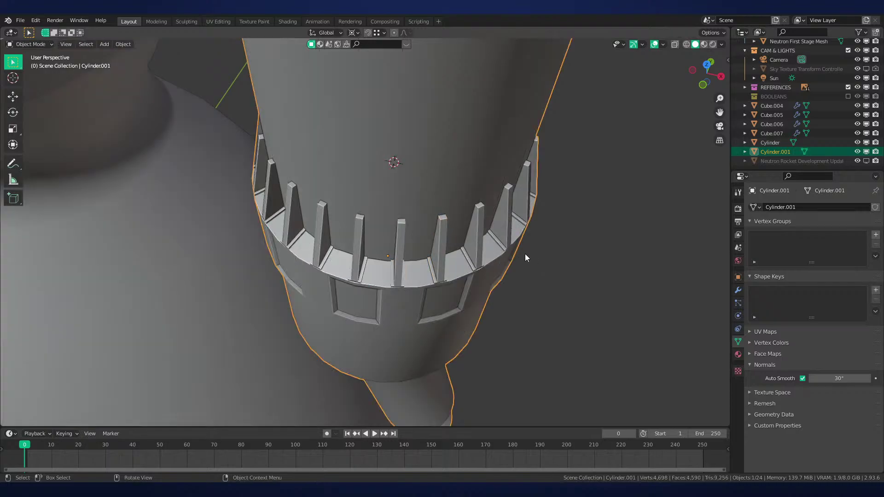
# Examine the finned collar and turbopump body beside the nozzle in rendered and material preview shading from several angles
pyautogui.scroll(-5, 525, 254)
pyautogui.moveTo(479, 295)
pyautogui.mouseDown(button='middle')
pyautogui.moveTo(493, 248)
pyautogui.moveTo(414, 225)
pyautogui.mouseUp(button='middle')
pyautogui.press('z')
pyautogui.click(499, 198)
pyautogui.scroll(-3, 504, 152)
pyautogui.click(518, 229)
pyautogui.press('z')
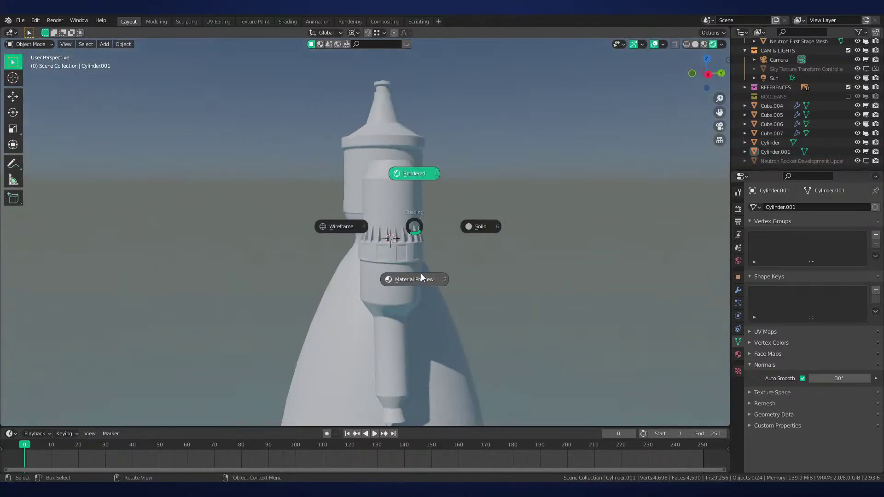
pyautogui.click(421, 277)
pyautogui.moveTo(422, 280)
pyautogui.mouseDown(button='middle')
pyautogui.moveTo(526, 316)
pyautogui.moveTo(492, 276)
pyautogui.mouseUp(button='middle')
pyautogui.scroll(-3, 491, 275)
pyautogui.scroll(3, 491, 271)
pyautogui.press('z')
pyautogui.click(470, 205)
pyautogui.scroll(3, 415, 270)
pyautogui.moveTo(470, 205)
pyautogui.mouseDown(button='middle')
pyautogui.moveTo(415, 269)
pyautogui.moveTo(452, 299)
pyautogui.mouseUp(button='middle')
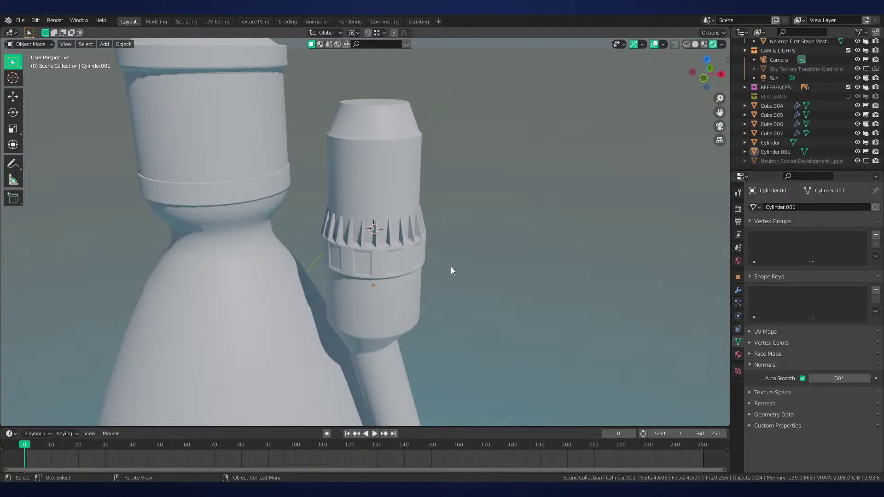
pyautogui.scroll(-5, 429, 245)
pyautogui.scroll(3, 431, 219)
pyautogui.scroll(-3, 431, 228)
pyautogui.moveTo(431, 227); pyautogui.dragTo(446, 267, button='middle')
pyautogui.scroll(5, 453, 245)
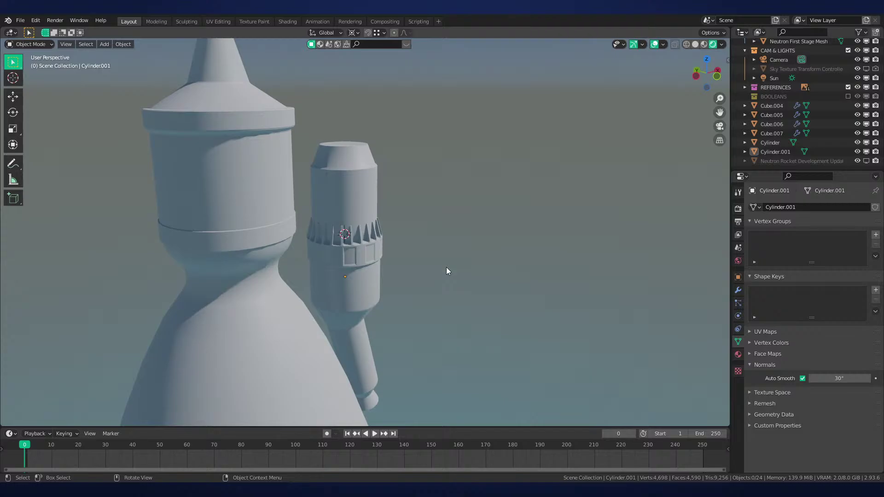
# Compare the turbopump's upper body with the front reference image in wireframe shading
pyautogui.scroll(-5, 443, 266)
pyautogui.scroll(4, 413, 265)
pyautogui.moveTo(423, 267)
pyautogui.mouseDown(button='middle')
pyautogui.moveTo(308, 306)
pyautogui.moveTo(270, 305)
pyautogui.moveTo(439, 281)
pyautogui.moveTo(420, 325)
pyautogui.mouseUp(button='middle')
pyautogui.scroll(6, 436, 279)
pyautogui.scroll(2, 433, 282)
pyautogui.hotkey('shift', 'z')
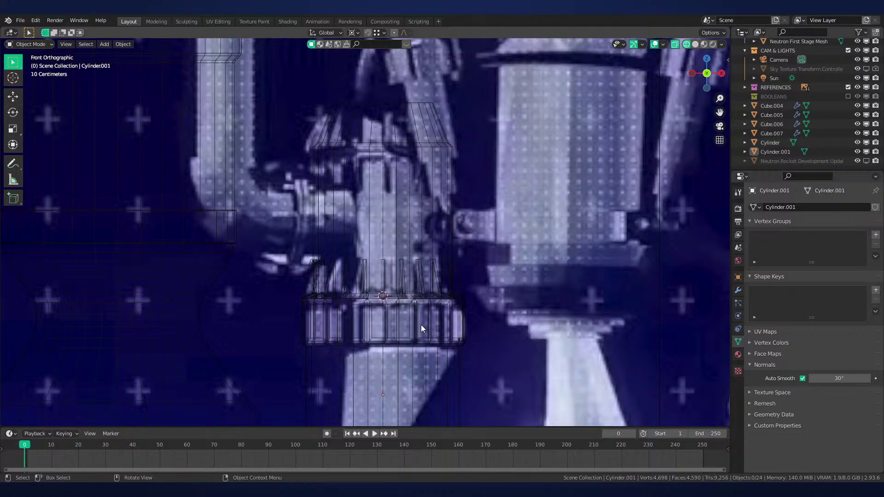
pyautogui.keyDown('shift'); pyautogui.moveTo(446, 178); pyautogui.dragTo(438, 216, button='middle'); pyautogui.keyUp('shift')
pyautogui.scroll(1, 420, 227)
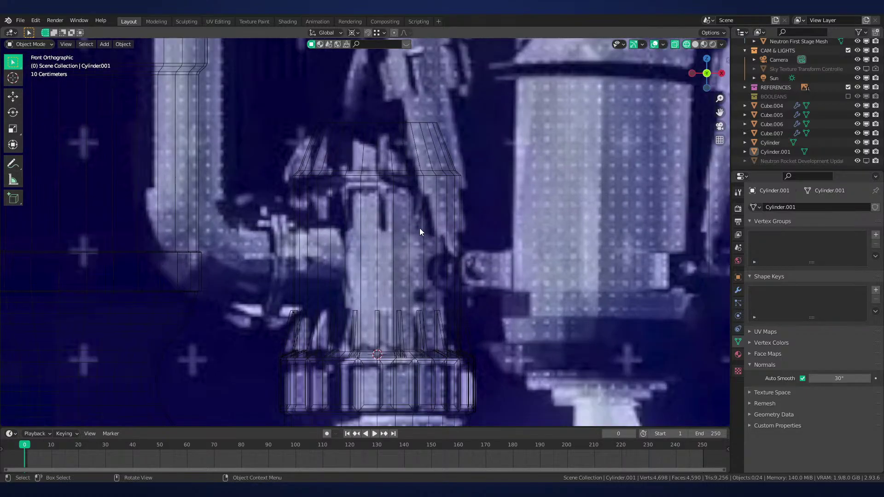
pyautogui.scroll(1, 331, 218)
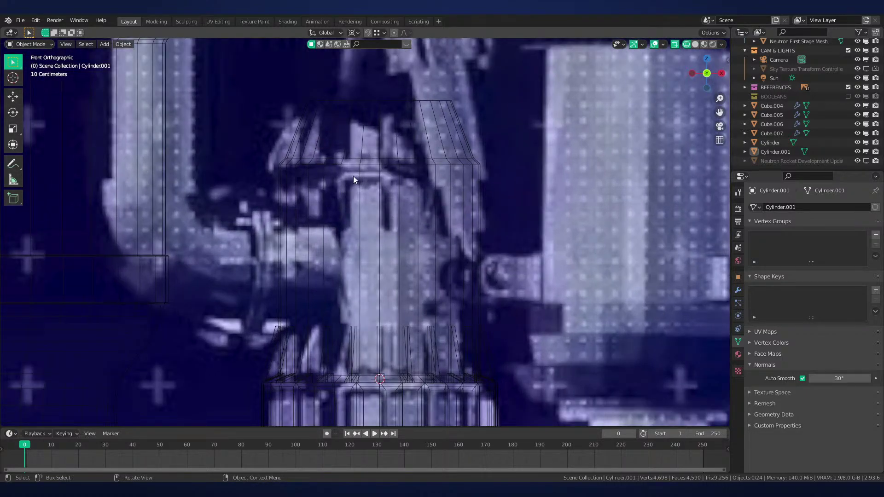
# Cut a single edge loop around the turbopump's upper cylinder, sliding it up just below the shoulder to factor -0.851
pyautogui.hotkey('shift', 'z')
pyautogui.click(449, 191)
pyautogui.keyDown('shift'); pyautogui.moveTo(448, 190); pyautogui.dragTo(451, 215, button='middle'); pyautogui.keyUp('shift')
pyautogui.scroll(1, 451, 216)
pyautogui.press('Tab')
pyautogui.hotkey('shift', 'z')
pyautogui.hotkey('ctrl', 'r')
pyautogui.click(404, 235)
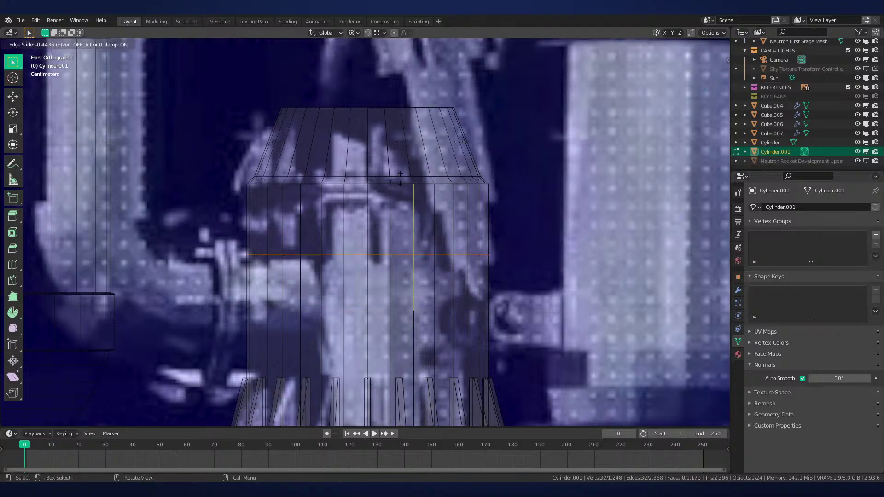
pyautogui.click(405, 134)
# Mark the new loop and the shoulder edge loop above it as sharp
pyautogui.scroll(3, 407, 194)
pyautogui.hotkey('shift', 'z')
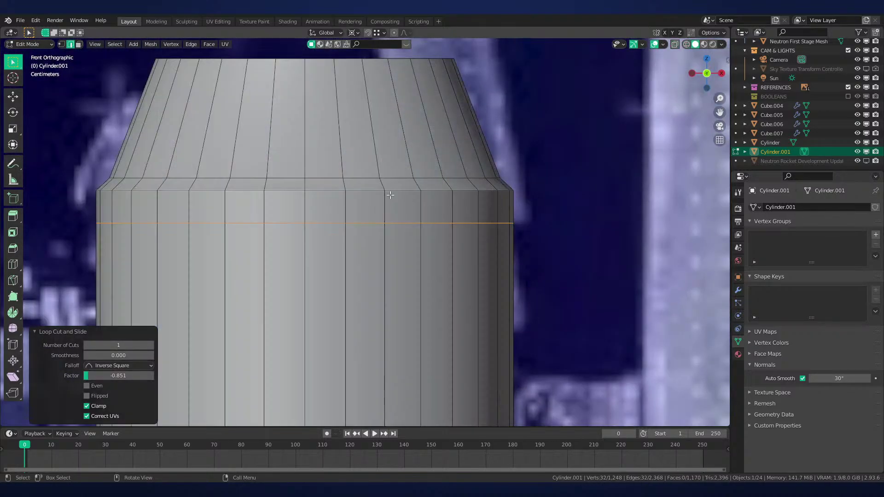
pyautogui.hotkey('ctrl', 'e')
pyautogui.click(560, 250)
pyautogui.hotkey('shift', 'z')
# Add three evenly spaced loop cuts to the narrow band between the two sharp edges
pyautogui.hotkey('ctrl', 'r')
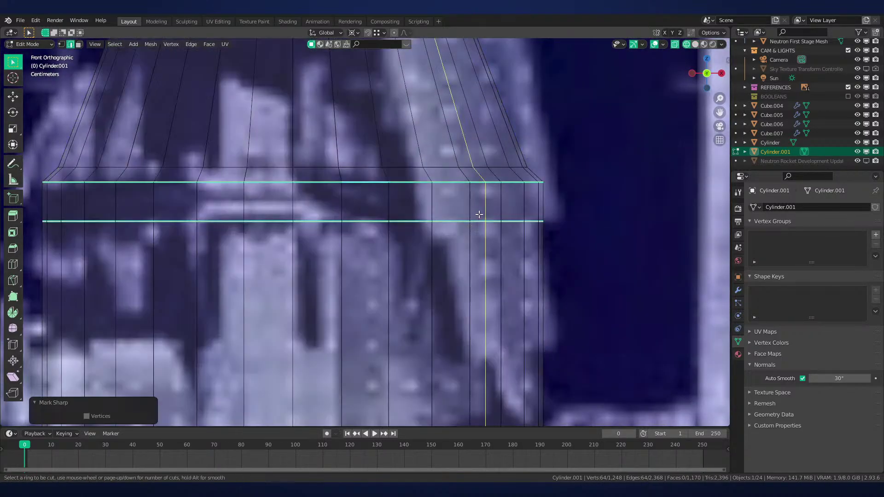
pyautogui.scroll(2, 389, 212)
pyautogui.click(389, 211)
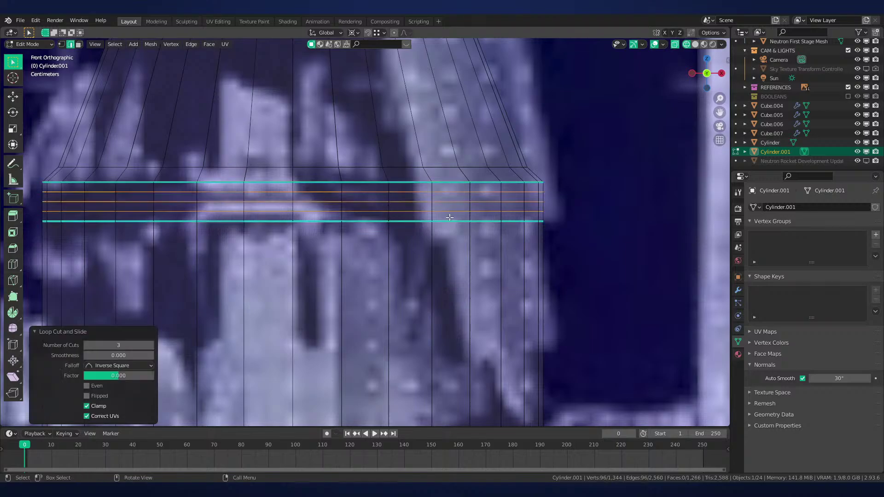
pyautogui.rightClick(591, 228)
# Select the band's two outer new loops, scale them by 1.022 in X and Y only, and bevel them with one segment
pyautogui.keyDown('alt'); pyautogui.keyDown('shift'); pyautogui.click(517, 201); pyautogui.keyUp('shift'); pyautogui.keyUp('alt')
pyautogui.press('s')
pyautogui.hotkey('shift', 'z')
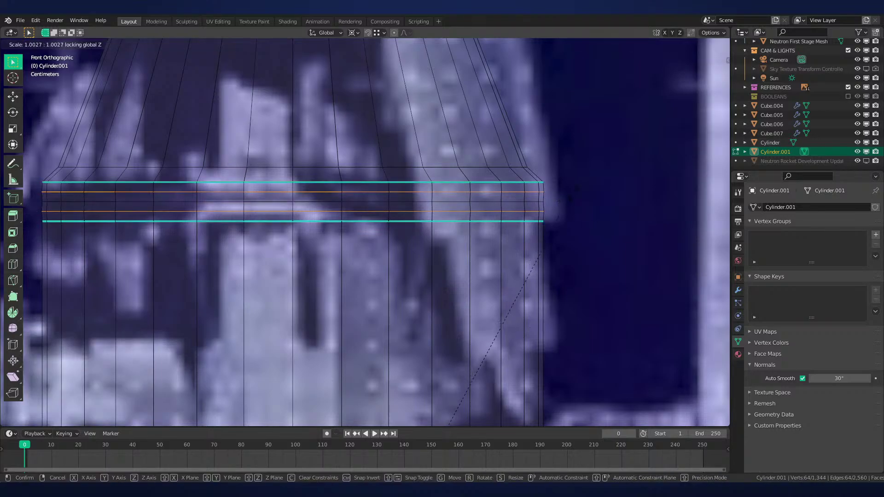
pyautogui.click(632, 104)
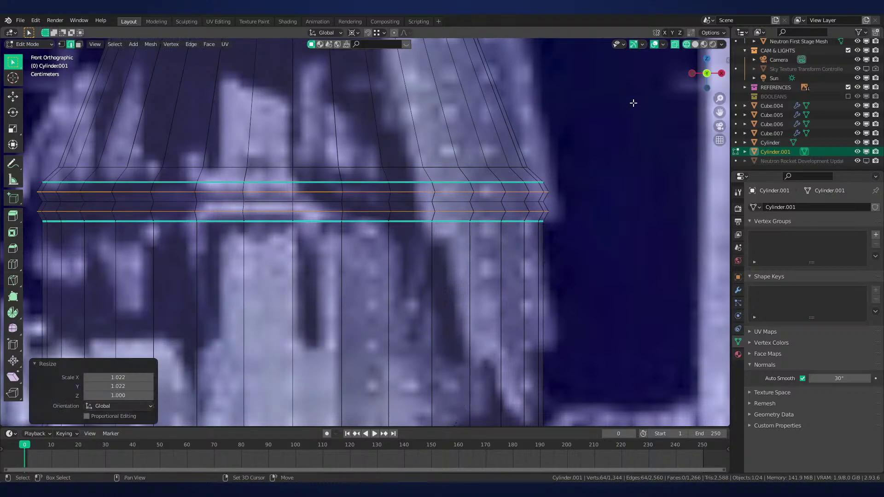
pyautogui.hotkey('shift', 'z')
pyautogui.hotkey('ctrl', 'b')
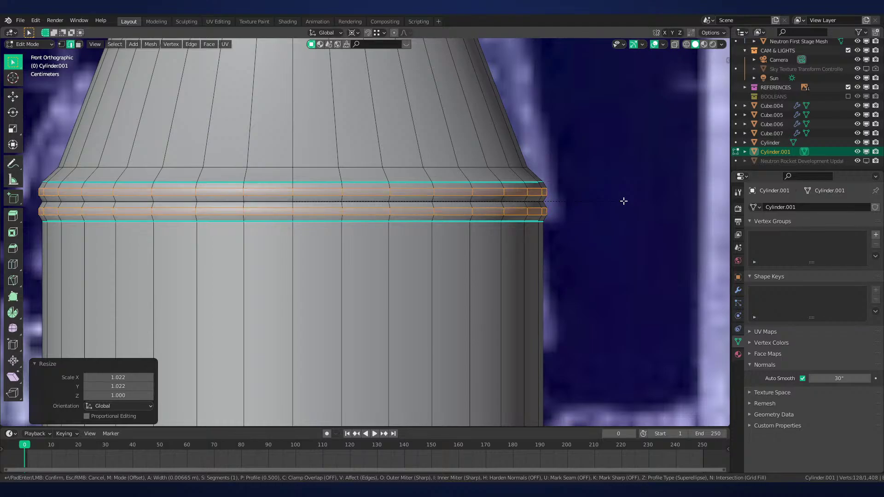
pyautogui.click(609, 207)
# Examine the double ridge around the shoulder in object mode using different shading modes
pyautogui.press('Tab')
pyautogui.press('z')
pyautogui.scroll(-2, 462, 259)
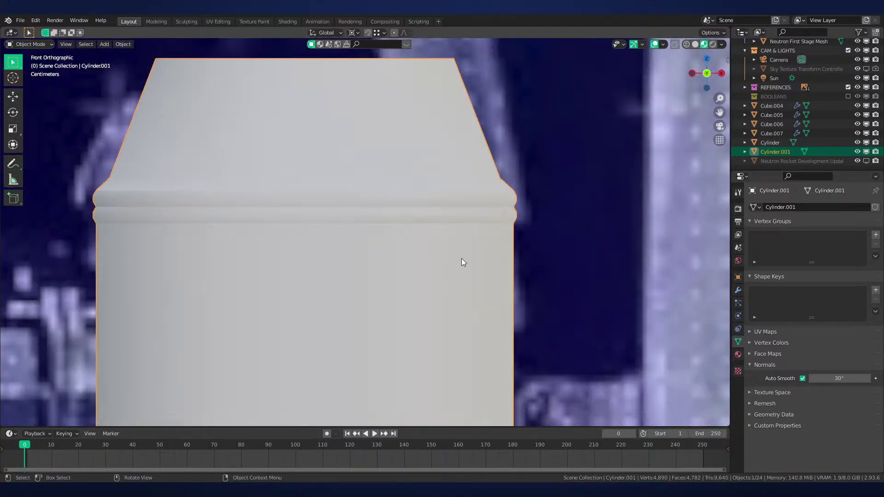
pyautogui.press('z')
pyautogui.scroll(1, 365, 253)
pyautogui.press('Tab')
pyautogui.keyDown('shift'); pyautogui.moveTo(366, 252); pyautogui.dragTo(399, 255, button='middle'); pyautogui.keyUp('shift')
pyautogui.hotkey('alt', 'a')
pyautogui.scroll(-2, 405, 255)
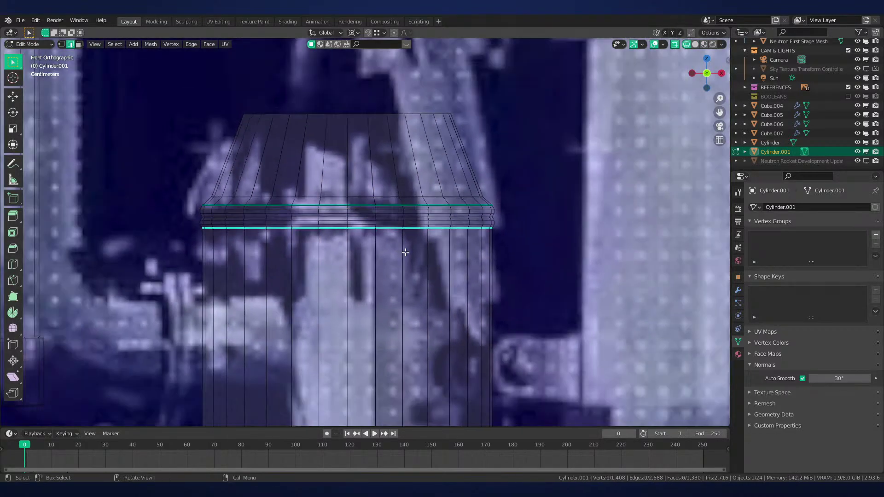
pyautogui.hotkey('shift', 'z')
pyautogui.press('Tab')
pyautogui.scroll(2, 400, 243)
# Select the edge loop in the groove between the two ridges and mark it as a seam
pyautogui.press('Tab')
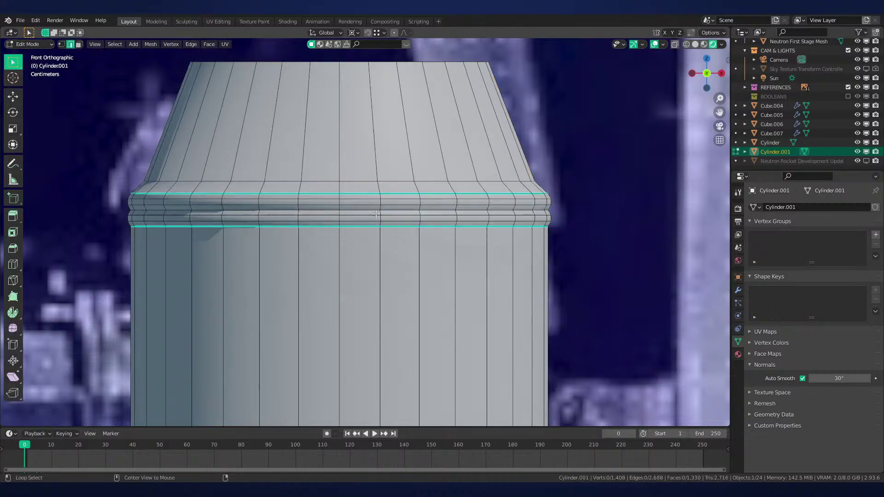
pyautogui.keyDown('alt'); pyautogui.click(372, 210); pyautogui.keyUp('alt')
pyautogui.hotkey('ctrl', 'e')
pyautogui.click(388, 202)
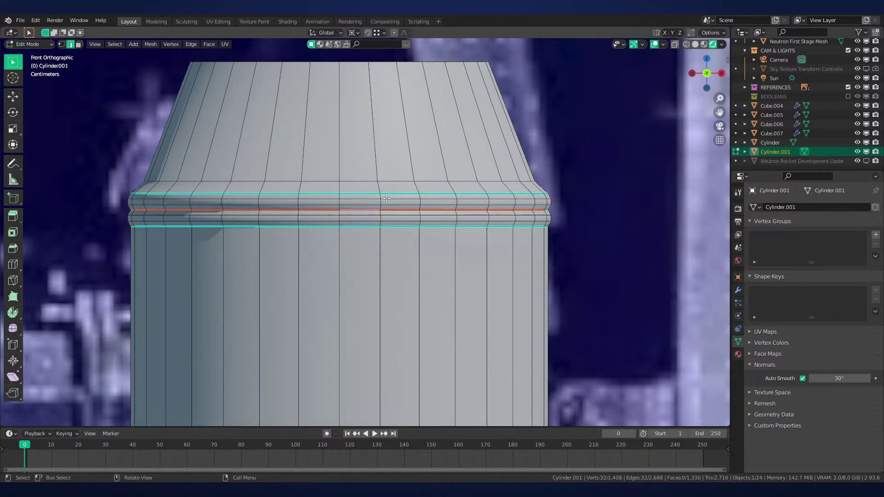
# Examine the ridge's shading and select faces above and below the groove seam to inspect them
pyautogui.scroll(-3, 387, 200)
pyautogui.press('Tab')
pyautogui.scroll(3, 388, 211)
pyautogui.press('Tab')
pyautogui.hotkey('shift', 'z')
pyautogui.scroll(-2, 484, 244)
pyautogui.scroll(1, 414, 221)
pyautogui.hotkey('shift', 'z')
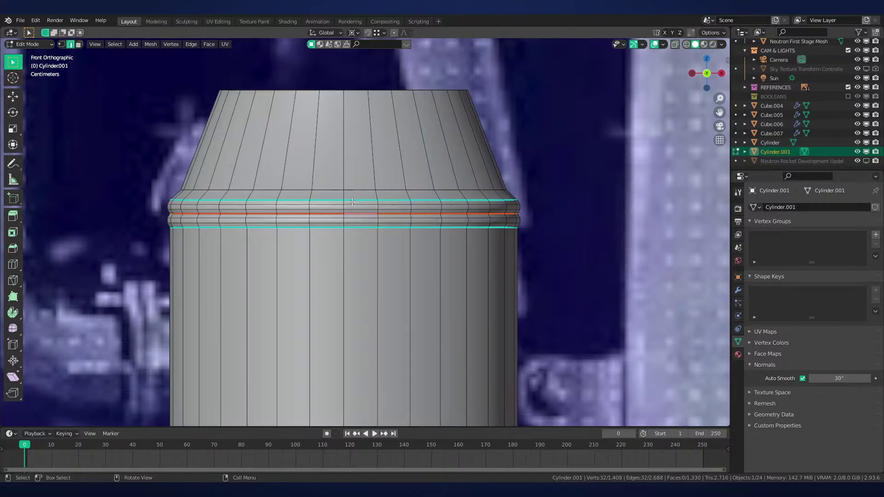
pyautogui.press('3')
pyautogui.click(365, 270)
pyautogui.click(366, 158)
pyautogui.click(363, 268)
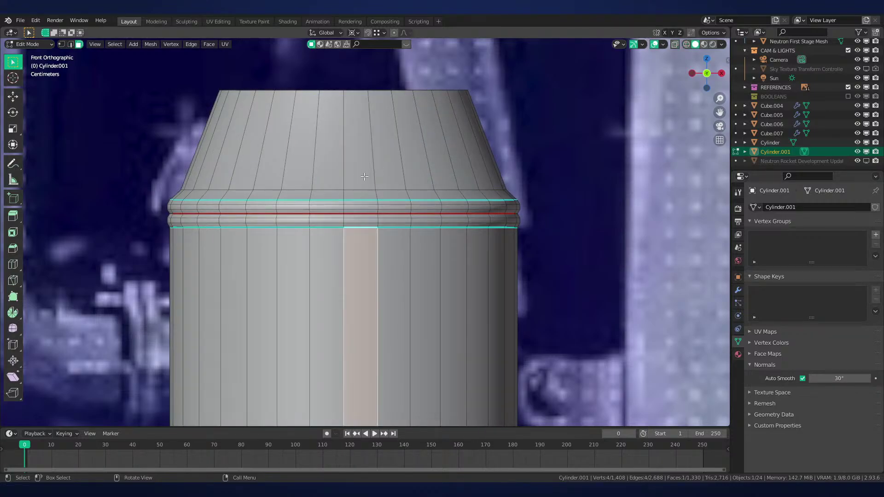
pyautogui.click(366, 159)
# Select the edge loops where the finned collar meets the body above and below and mark them as seams
pyautogui.scroll(-3, 383, 221)
pyautogui.keyDown('shift'); pyautogui.moveTo(388, 241); pyautogui.dragTo(391, 177, button='middle'); pyautogui.keyUp('shift')
pyautogui.press('Tab')
pyautogui.scroll(-1, 448, 248)
pyautogui.keyDown('shift'); pyautogui.moveTo(440, 271); pyautogui.dragTo(428, 128, button='middle'); pyautogui.keyUp('shift')
pyautogui.scroll(2, 488, 150)
pyautogui.press('Tab')
pyautogui.press('z')
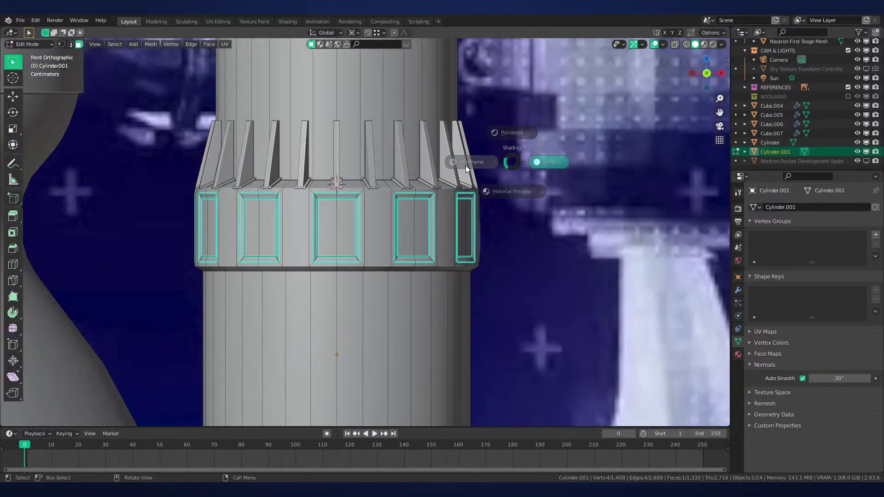
pyautogui.click(465, 164)
pyautogui.hotkey('shift', 'z')
pyautogui.press('2')
pyautogui.moveTo(342, 169)
pyautogui.mouseDown(button='middle')
pyautogui.moveTo(429, 216)
pyautogui.moveTo(344, 249)
pyautogui.mouseUp(button='middle')
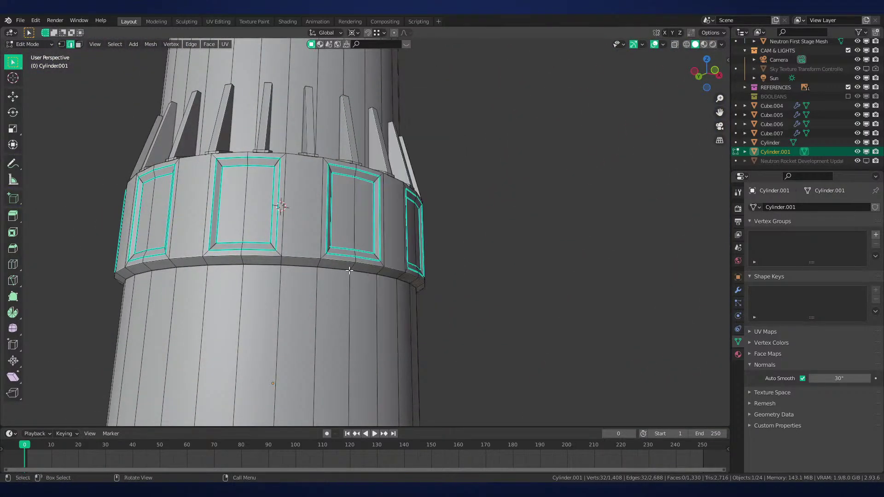
pyautogui.hotkey('ctrl', 'e')
pyautogui.click(413, 277)
# Inspect the seamed collar and the lower body down to the small nozzle, clearing the face selection
pyautogui.scroll(-2, 410, 267)
pyautogui.moveTo(408, 264); pyautogui.dragTo(418, 286, button='middle')
pyautogui.scroll(2, 391, 271)
pyautogui.press('3')
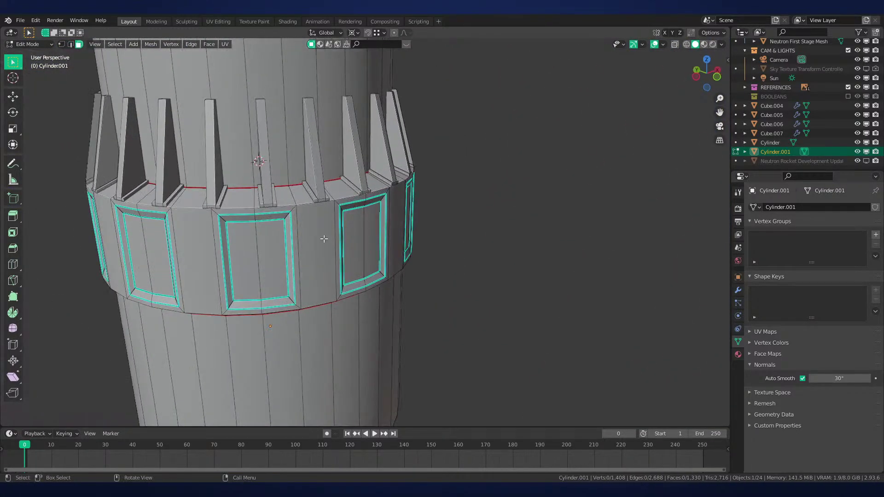
pyautogui.click(325, 239)
pyautogui.keyDown('shift'); pyautogui.moveTo(358, 217); pyautogui.dragTo(391, 225, button='middle'); pyautogui.keyUp('shift')
pyautogui.scroll(-4, 391, 225)
pyautogui.keyDown('shift'); pyautogui.moveTo(387, 281); pyautogui.dragTo(371, 159, button='middle'); pyautogui.keyUp('shift')
pyautogui.scroll(3, 368, 175)
pyautogui.click(346, 188)
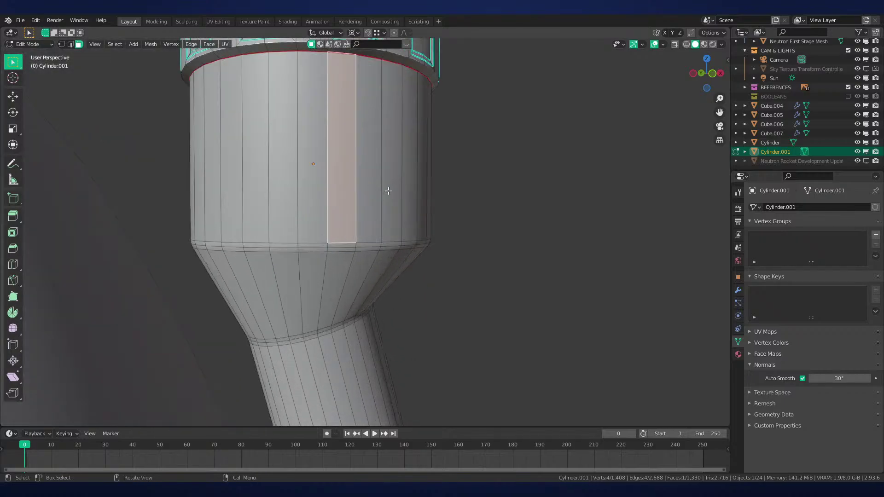
pyautogui.scroll(-4, 366, 230)
pyautogui.moveTo(383, 195); pyautogui.dragTo(385, 174, button='middle')
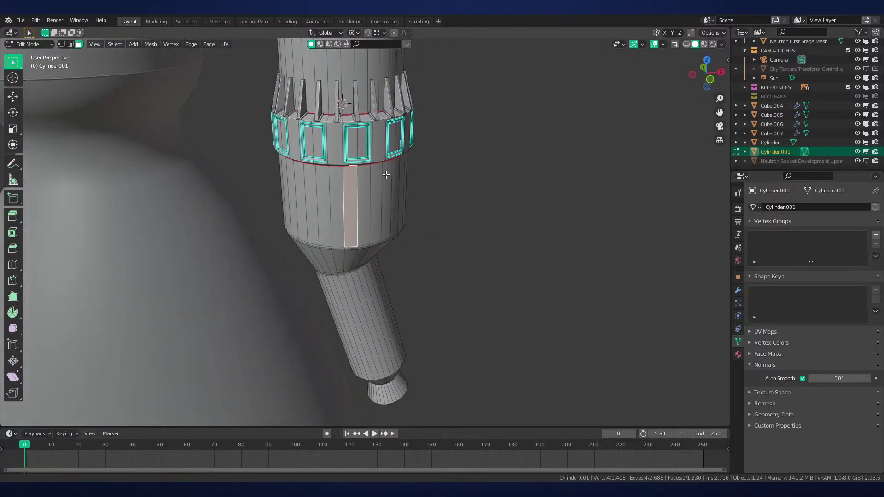
pyautogui.scroll(4, 391, 161)
pyautogui.keyDown('shift'); pyautogui.moveTo(406, 110); pyautogui.dragTo(420, 271, button='middle'); pyautogui.keyUp('shift')
pyautogui.hotkey('alt', 'a')
pyautogui.keyDown('alt'); pyautogui.scroll(-1, 423, 180); pyautogui.keyUp('alt')
pyautogui.scroll(-2, 422, 180)
pyautogui.scroll(-1, 433, 239)
pyautogui.press('KP_1')
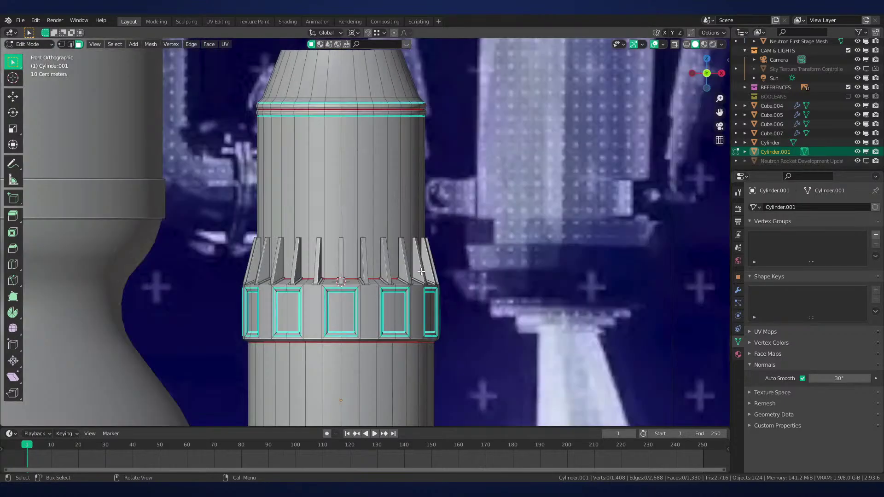
# Select a lengthwise edge line down the turbopump body plus the small nozzle's throat and rim loops, and mark them all as seams
pyautogui.scroll(2, 413, 196)
pyautogui.keyDown('shift'); pyautogui.moveTo(413, 197); pyautogui.dragTo(479, 265, button='middle'); pyautogui.keyUp('shift')
pyautogui.hotkey('shift', 'z')
pyautogui.moveTo(340, 202); pyautogui.dragTo(412, 284, button='middle')
pyautogui.hotkey('shift', 'z')
pyautogui.press('2')
pyautogui.scroll(-4, 385, 310)
pyautogui.moveTo(385, 310); pyautogui.dragTo(376, 203, button='middle')
pyautogui.scroll(3, 368, 298)
pyautogui.keyDown('shift'); pyautogui.moveTo(375, 294); pyautogui.dragTo(318, 175, button='middle'); pyautogui.keyUp('shift')
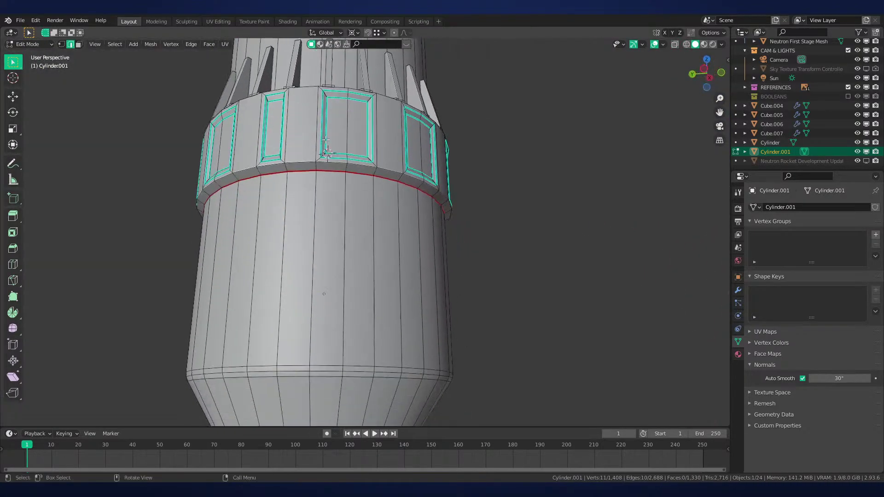
pyautogui.moveTo(276, 253); pyautogui.dragTo(302, 291, button='middle')
pyautogui.scroll(1, 248, 286)
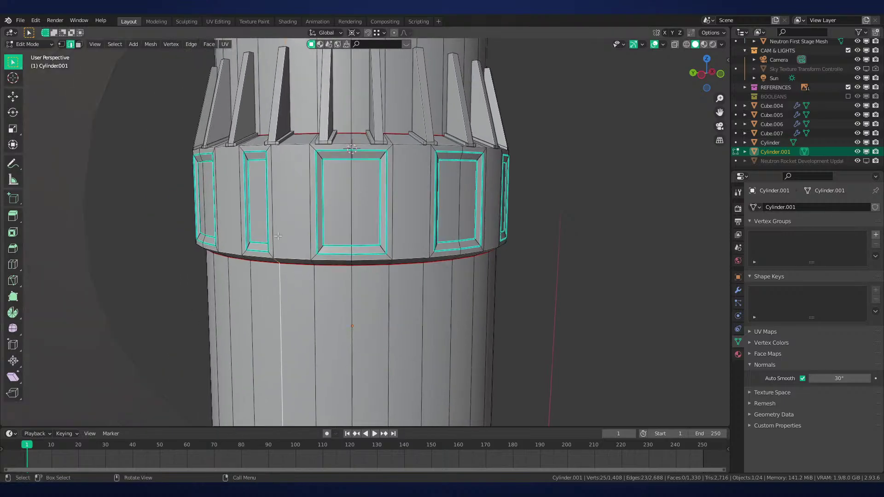
pyautogui.scroll(1, 260, 253)
pyautogui.moveTo(286, 203); pyautogui.dragTo(258, 196, button='middle')
pyautogui.scroll(-4, 418, 263)
pyautogui.moveTo(418, 263); pyautogui.dragTo(373, 237, button='middle')
pyautogui.keyDown('shift'); pyautogui.moveTo(373, 237); pyautogui.dragTo(385, 114, button='middle'); pyautogui.keyUp('shift')
pyautogui.moveTo(399, 236); pyautogui.dragTo(427, 249, button='middle')
pyautogui.moveTo(317, 180); pyautogui.dragTo(307, 200, button='middle')
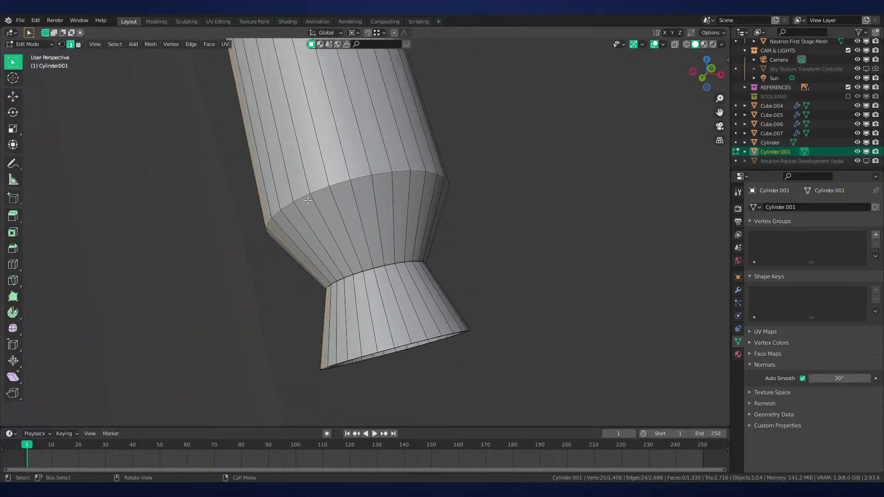
pyautogui.keyDown('alt'); pyautogui.keyDown('shift'); pyautogui.click(340, 278); pyautogui.keyUp('shift'); pyautogui.keyUp('alt')
pyautogui.moveTo(341, 279); pyautogui.dragTo(296, 246, button='middle')
pyautogui.keyDown('alt'); pyautogui.keyDown('shift'); pyautogui.click(308, 249); pyautogui.keyUp('shift'); pyautogui.keyUp('alt')
pyautogui.moveTo(275, 287); pyautogui.dragTo(329, 260, button='middle')
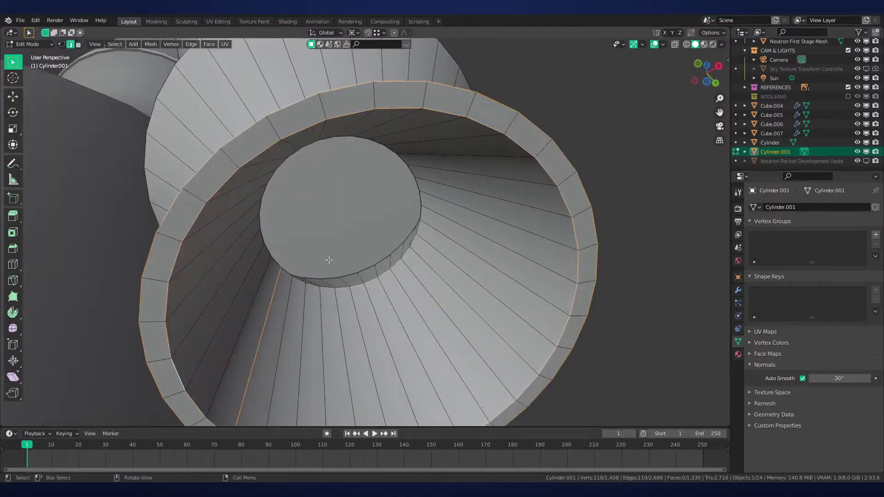
pyautogui.hotkey('ctrl', 'e')
pyautogui.click(458, 274)
pyautogui.scroll(-2, 458, 274)
pyautogui.hotkey('alt', 'a')
# Compare the whole turbopump body with the reference in front view
pyautogui.scroll(-7, 441, 249)
pyautogui.moveTo(405, 197); pyautogui.dragTo(466, 265, button='middle')
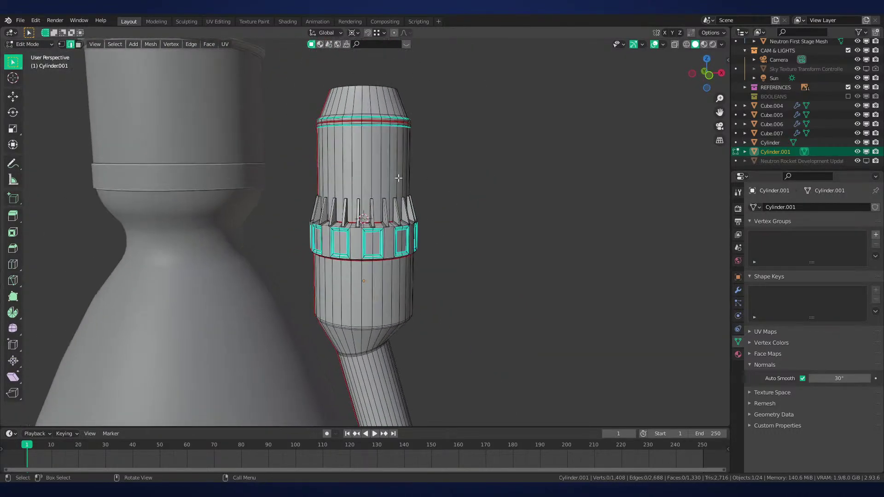
pyautogui.press('KP_1')
pyautogui.scroll(2, 359, 304)
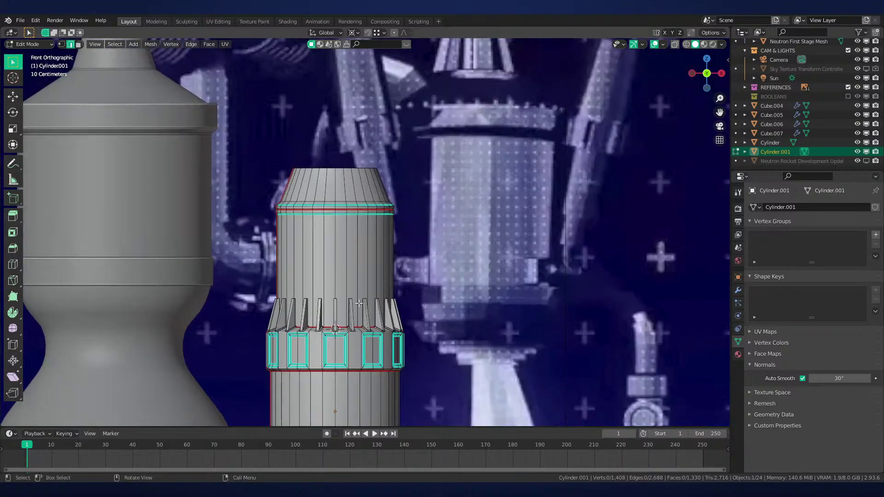
pyautogui.keyDown('shift'); pyautogui.moveTo(416, 278); pyautogui.dragTo(428, 234, button='middle'); pyautogui.keyUp('shift')
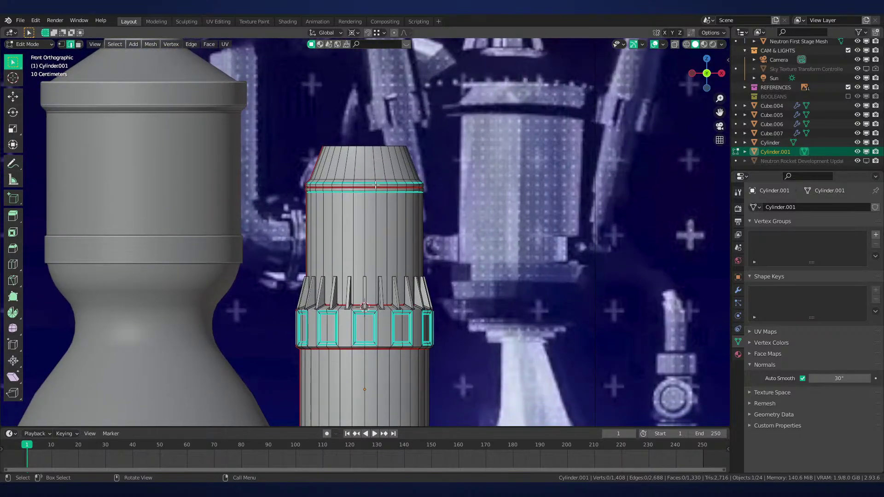
pyautogui.scroll(-3, 416, 195)
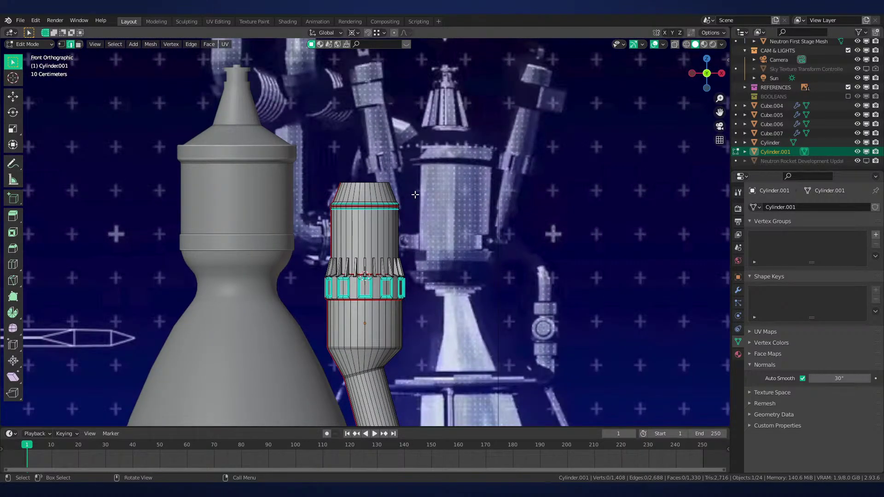
pyautogui.scroll(2, 415, 194)
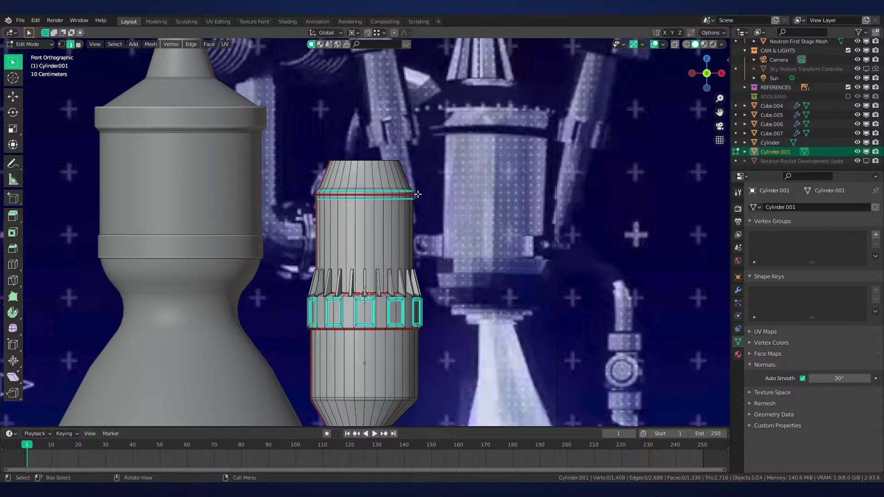
pyautogui.scroll(1, 428, 206)
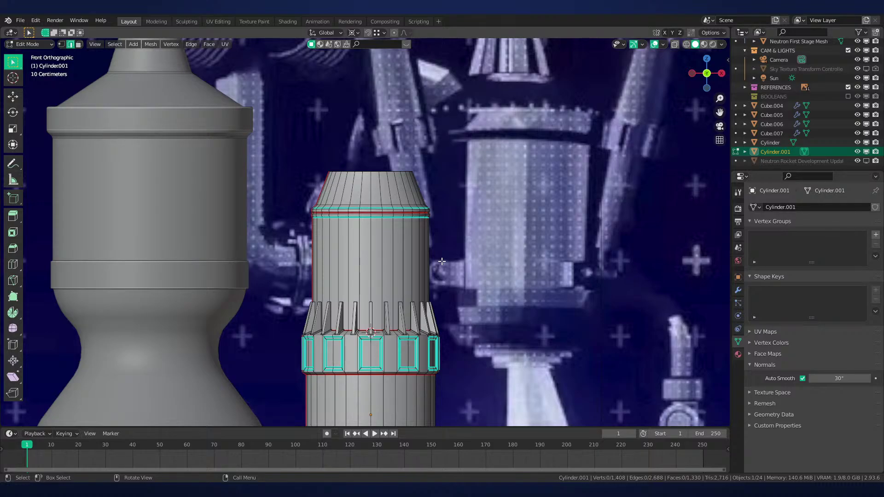
pyautogui.scroll(-1, 460, 242)
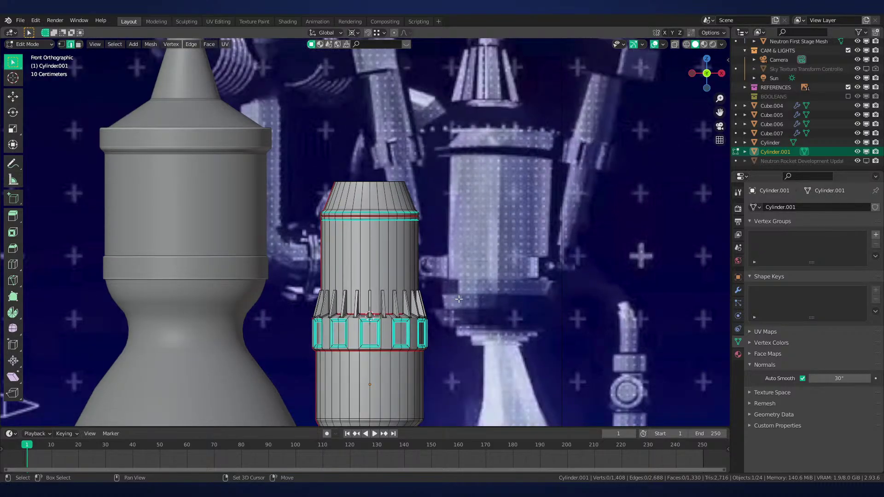
pyautogui.scroll(2, 456, 259)
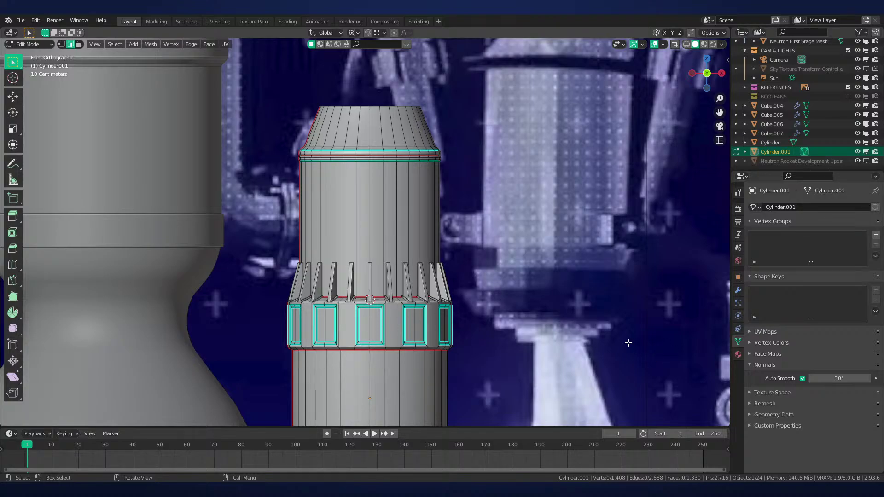
# Select the flat cap face on top of the turbopump's upper cone and snap the 3D cursor to it
pyautogui.scroll(2, 484, 289)
pyautogui.keyDown('shift'); pyautogui.moveTo(509, 148); pyautogui.dragTo(554, 290, button='middle'); pyautogui.keyUp('shift')
pyautogui.press('z')
pyautogui.click(411, 307)
pyautogui.moveTo(487, 218)
pyautogui.keyDown('shift'); pyautogui.mouseDown(button='middle')
pyautogui.moveTo(450, 253)
pyautogui.moveTo(434, 164)
pyautogui.mouseUp(button='middle'); pyautogui.keyUp('shift')
pyautogui.press('3')
pyautogui.scroll(2, 386, 230)
pyautogui.click(382, 227)
pyautogui.scroll(-6, 451, 244)
pyautogui.scroll(2, 487, 256)
pyautogui.scroll(4, 487, 257)
pyautogui.scroll(-2, 453, 315)
pyautogui.press('z')
pyautogui.click(519, 246)
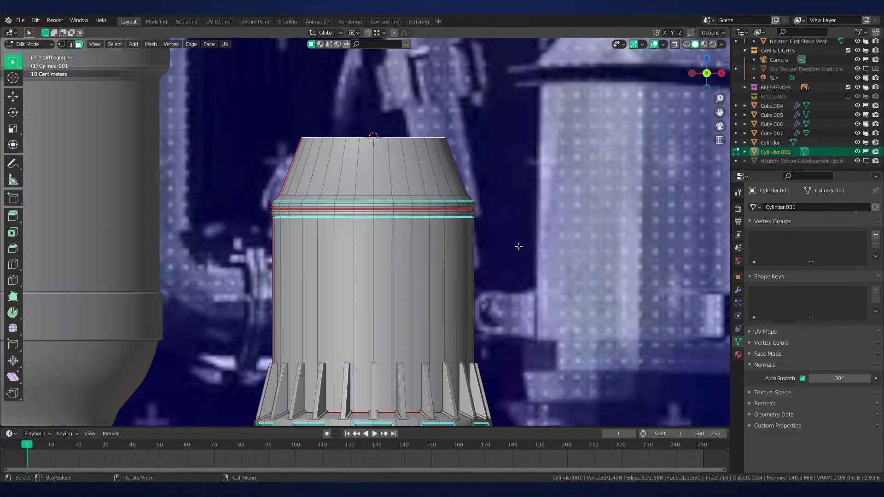
# Duplicate one collar fin, raise the copy about 0.83 m, and position it against the side of the upper cone
pyautogui.keyDown('shift'); pyautogui.moveTo(480, 386); pyautogui.dragTo(389, 334, button='middle'); pyautogui.keyUp('shift')
pyautogui.press('l')
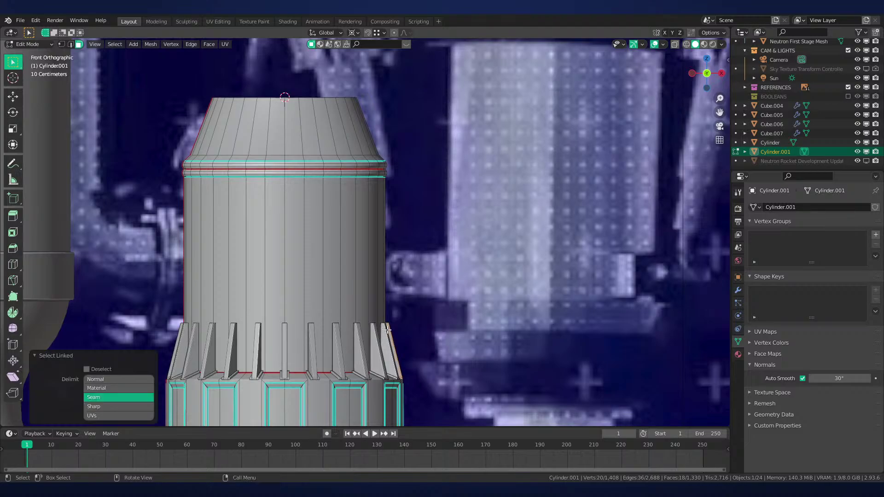
pyautogui.hotkey('shift', 'd')
pyautogui.press('z')
pyautogui.click(428, 146)
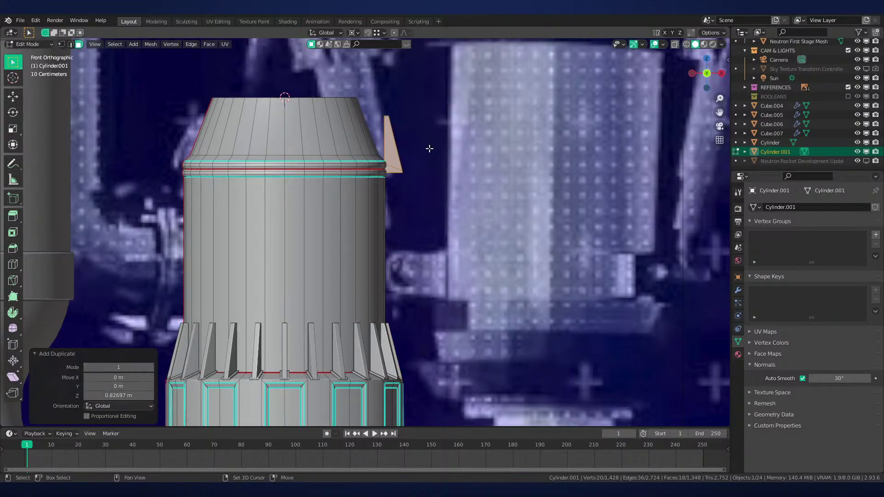
pyautogui.scroll(5, 511, 294)
pyautogui.press('g')
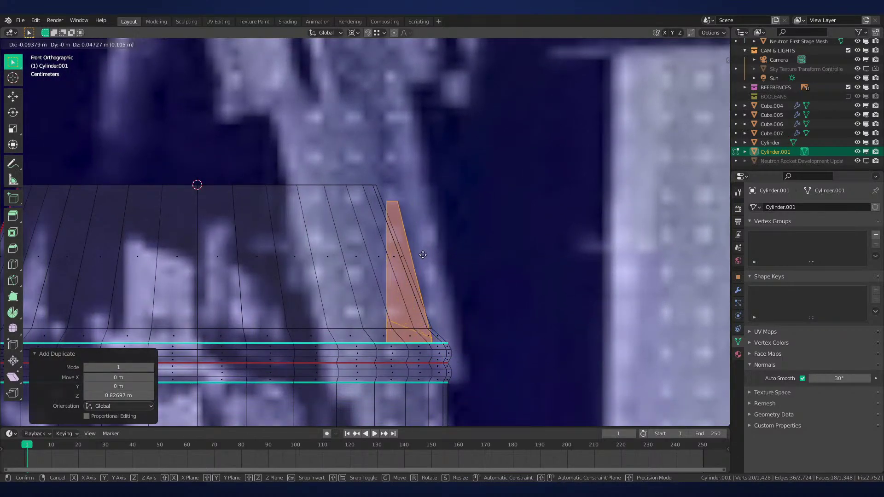
pyautogui.click(410, 224)
# Isolate the copied fin's lower vertices and move them about 0.033 m outward and 0.004 m up to meet the cone's rim
pyautogui.press('1')
pyautogui.moveTo(362, 183); pyautogui.dragTo(433, 269)
pyautogui.hotkey('ctrl', 'z')
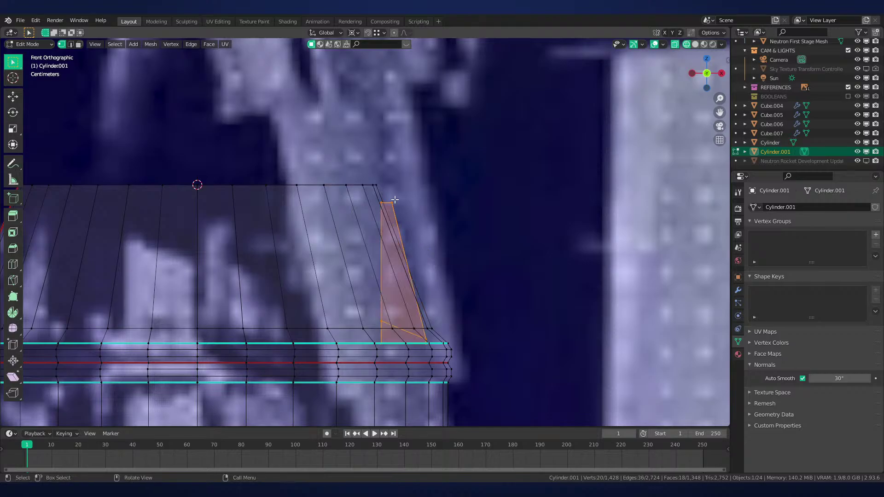
pyautogui.keyDown('ctrl'); pyautogui.moveTo(369, 186); pyautogui.dragTo(433, 281); pyautogui.keyUp('ctrl')
pyautogui.keyDown('shift'); pyautogui.moveTo(497, 333); pyautogui.dragTo(473, 252, button='middle'); pyautogui.keyUp('shift')
pyautogui.scroll(2, 473, 253)
pyautogui.press('g')
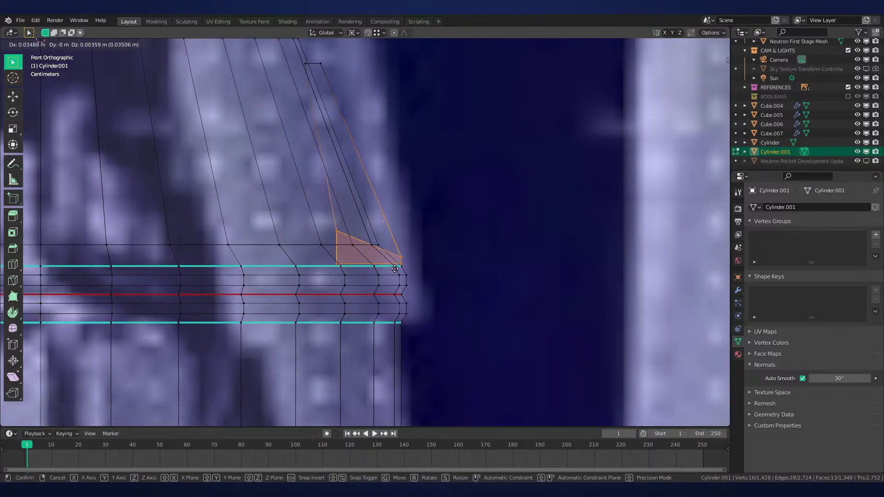
pyautogui.click(395, 268)
# Lower the copied fin's foot about 0.003 m along Z onto the rim
pyautogui.moveTo(394, 268); pyautogui.dragTo(454, 300, button='middle')
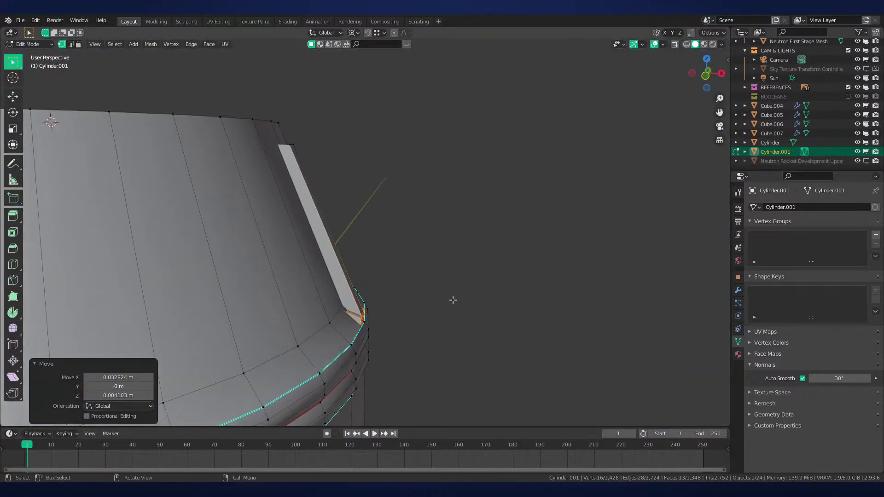
pyautogui.scroll(4, 454, 313)
pyautogui.keyDown('shift'); pyautogui.moveTo(420, 386); pyautogui.dragTo(442, 305, button='middle'); pyautogui.keyUp('shift')
pyautogui.press('g')
pyautogui.press('z')
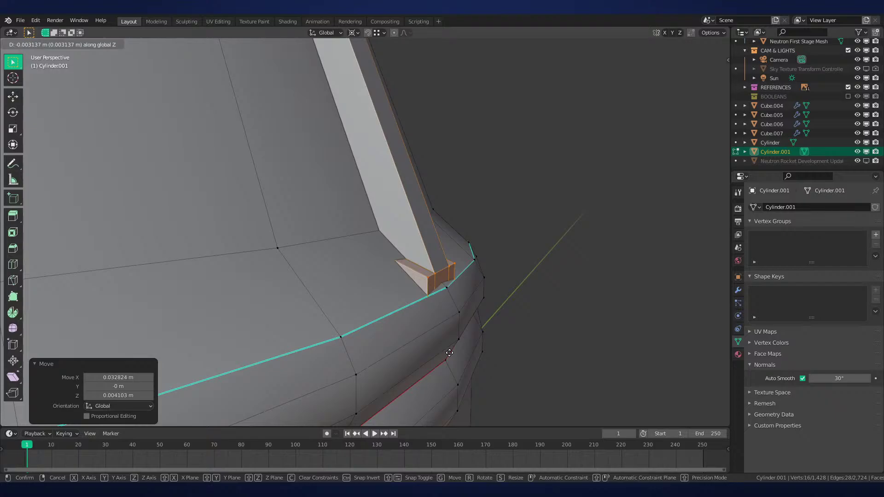
pyautogui.click(449, 352)
# Select the inner vertices of the fin's foot and move them about 0.047 m outward along X, nudging them close to the cone
pyautogui.press('KP_1')
pyautogui.hotkey('alt', 'z')
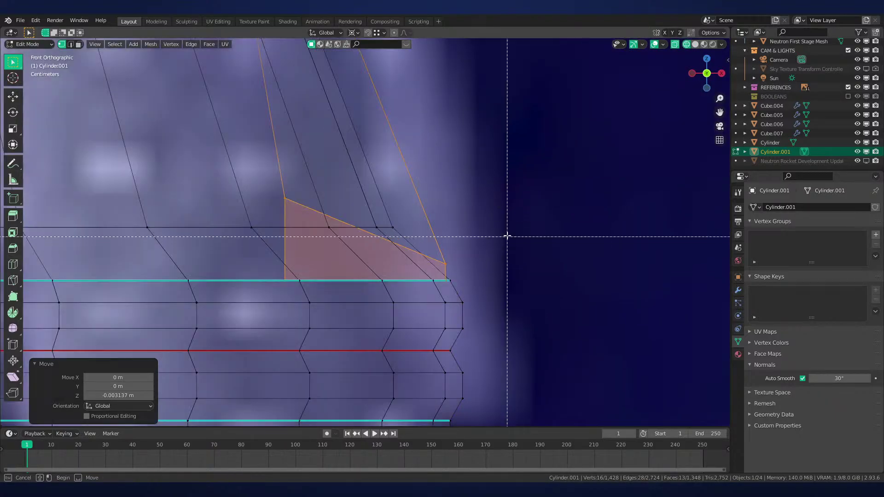
pyautogui.hotkey('ctrl', 'z')
pyautogui.press('g')
pyautogui.press('x')
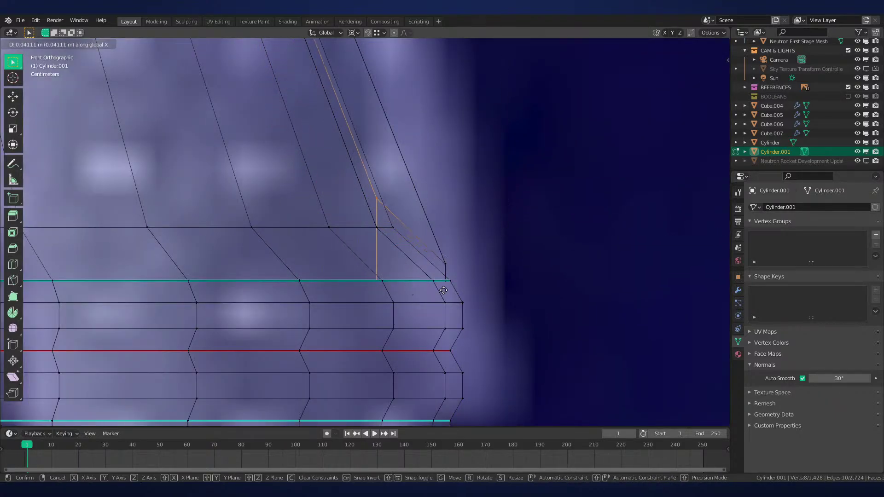
pyautogui.click(455, 292)
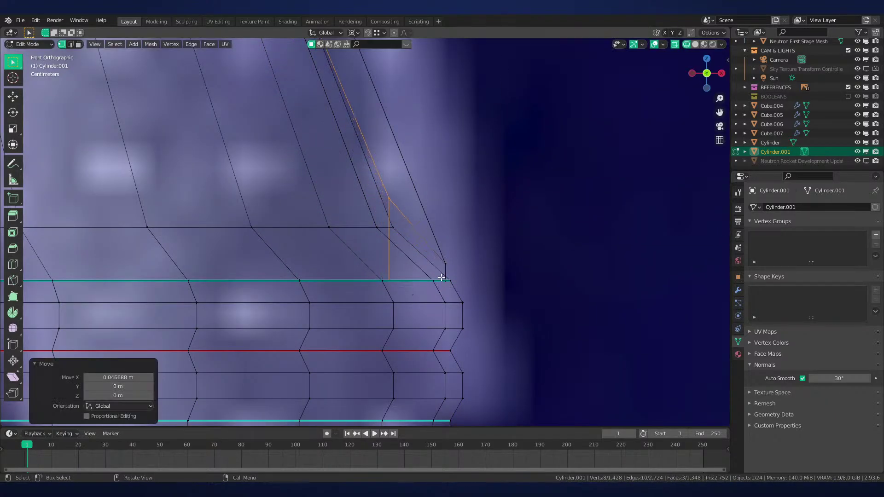
pyautogui.press('g')
pyautogui.press('x')
pyautogui.click(392, 229)
pyautogui.press('g')
pyautogui.press('x')
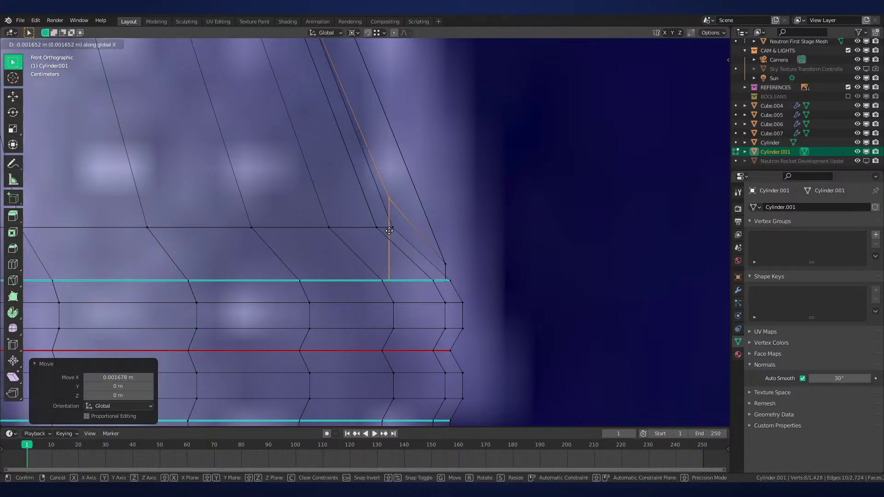
pyautogui.press('Escape')
# Lower the upper inner corner of the fin's foot along Z to make the foot shallower against the cone
pyautogui.press('g')
pyautogui.press('z')
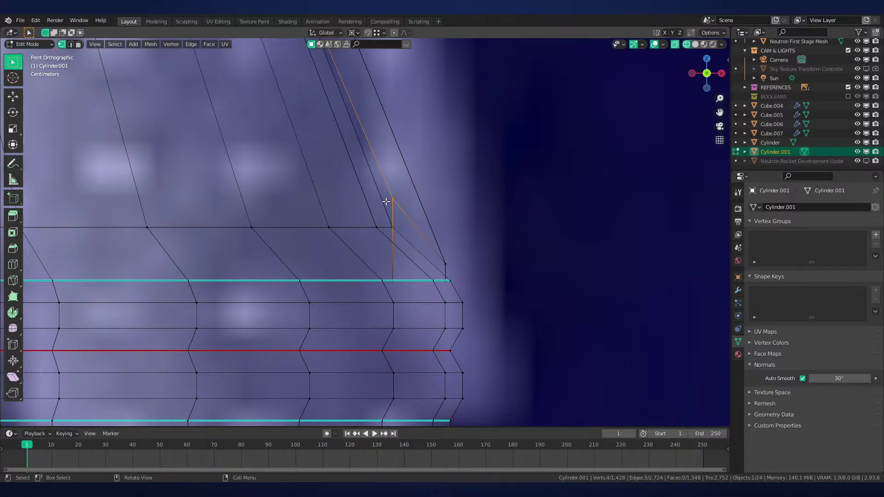
pyautogui.click(382, 236)
pyautogui.press('z')
pyautogui.click(473, 241)
pyautogui.moveTo(473, 241)
pyautogui.mouseDown(button='middle')
pyautogui.moveTo(451, 258)
pyautogui.moveTo(462, 245)
pyautogui.moveTo(493, 260)
pyautogui.mouseUp(button='middle')
pyautogui.press('g')
pyautogui.press('z')
pyautogui.click(456, 243)
# Select the small back edge just above the fin's foot and shift it along X toward the cone
pyautogui.moveTo(397, 233); pyautogui.dragTo(391, 227, button='middle')
pyautogui.press('2')
pyautogui.click(385, 217)
pyautogui.press('g')
pyautogui.press('x')
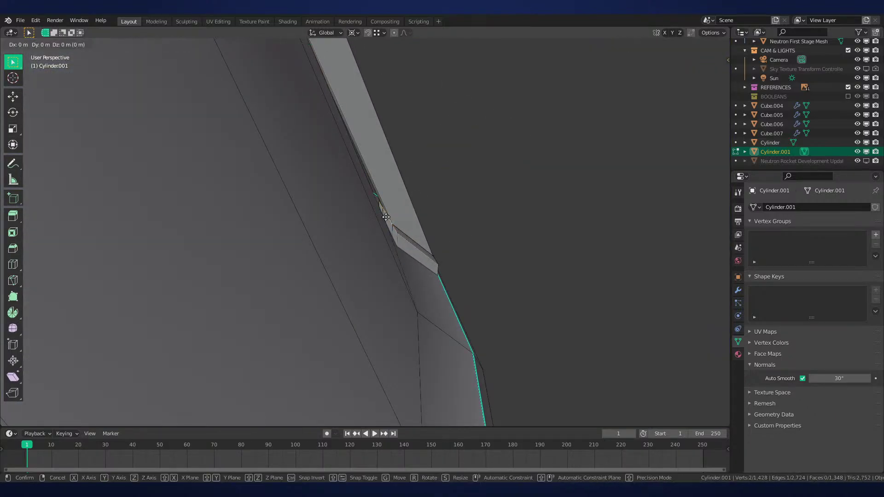
pyautogui.click(363, 226)
# Move the foot's inner face about 0.003 m inward along X and raise it about 0.0026 m along Z
pyautogui.moveTo(357, 229); pyautogui.dragTo(401, 262, button='middle')
pyautogui.press('KP_1')
pyautogui.scroll(3, 405, 230)
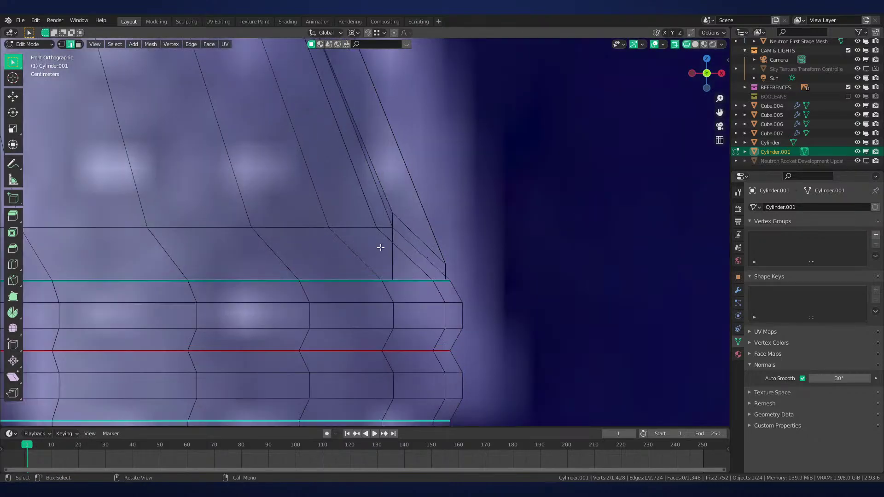
pyautogui.press('3')
pyautogui.press('x')
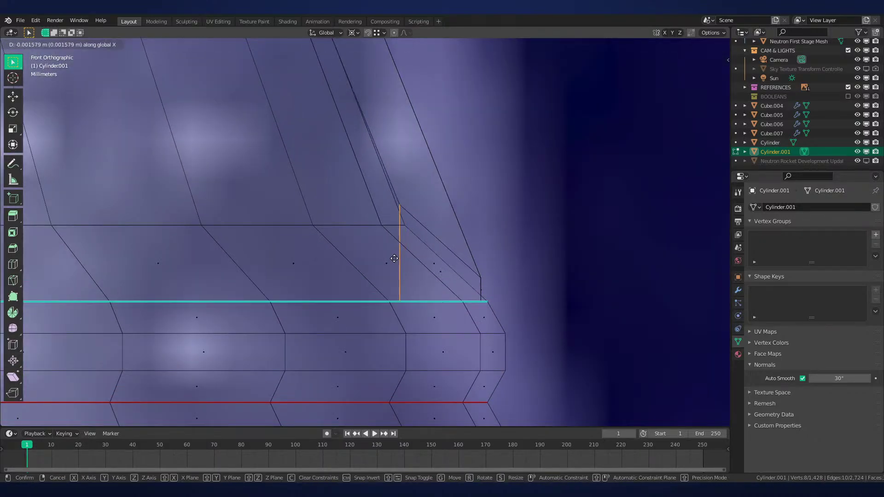
pyautogui.click(389, 258)
pyautogui.hotkey('alt', 'z')
pyautogui.moveTo(474, 264); pyautogui.dragTo(449, 290, button='middle')
pyautogui.press('g')
pyautogui.press('z')
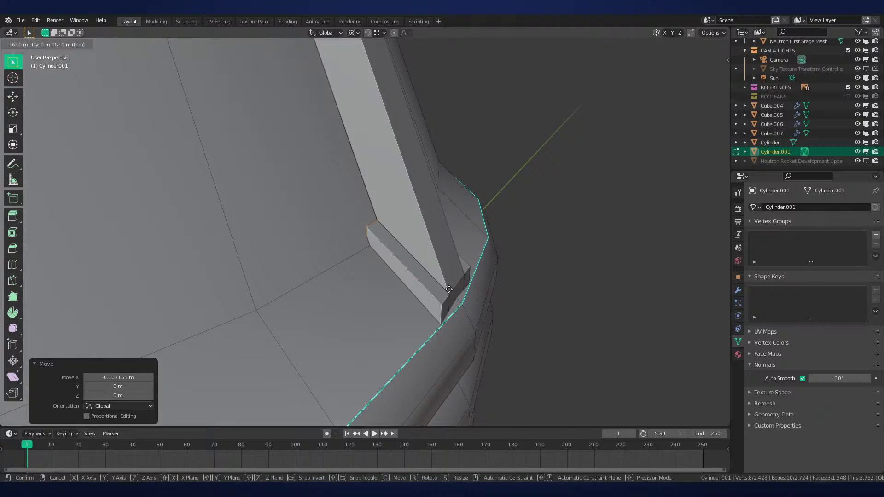
pyautogui.click(421, 275)
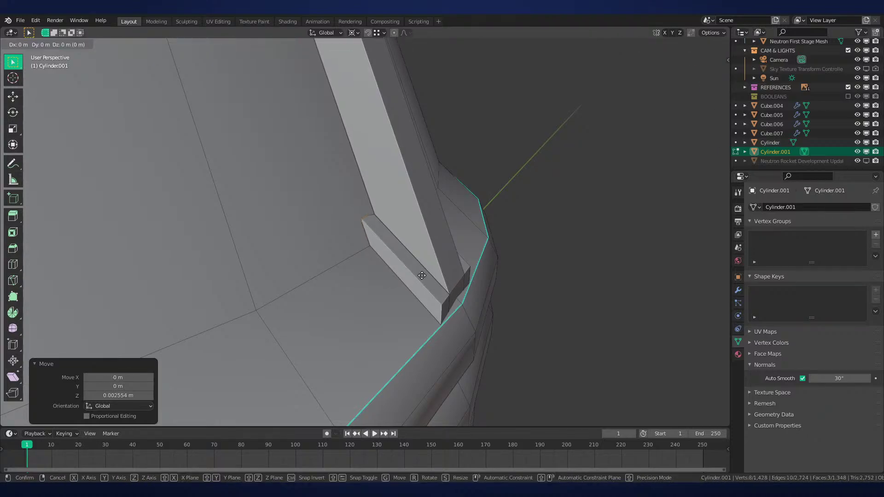
# Slide the outer edge of the fin's tip slightly down the fin, and select the whole upper end
pyautogui.press('Tab')
pyautogui.scroll(-4, 412, 261)
pyautogui.moveTo(412, 267); pyautogui.dragTo(431, 348, button='middle')
pyautogui.press('Tab')
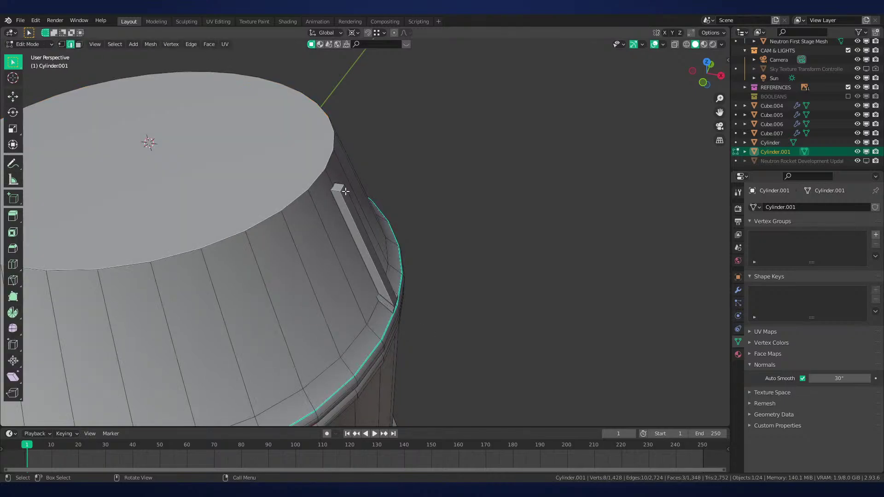
pyautogui.press('KP_1')
pyautogui.scroll(1, 344, 178)
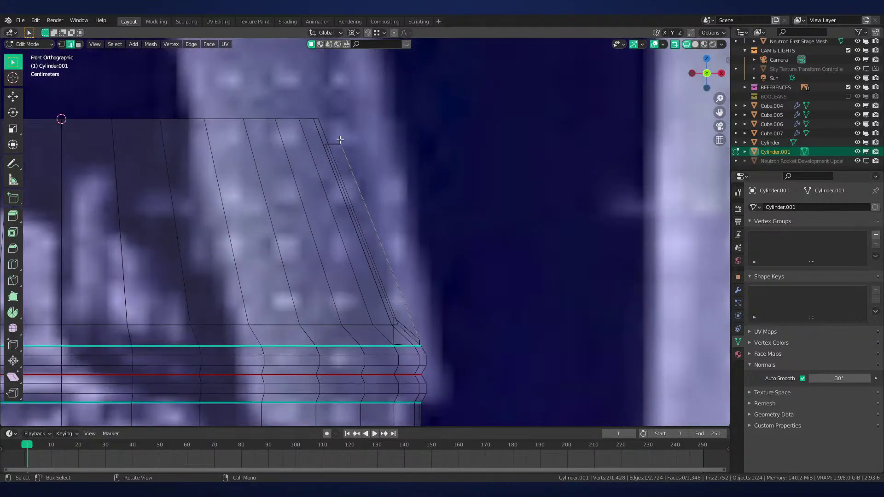
pyautogui.press('g')
pyautogui.press('g')
pyautogui.click(345, 151)
pyautogui.moveTo(352, 145); pyautogui.dragTo(319, 156)
# Try to move the fin's upper end higher up the cone, and undo that move
pyautogui.press('g')
pyautogui.press('z')
pyautogui.rightClick(309, 143)
pyautogui.press('g')
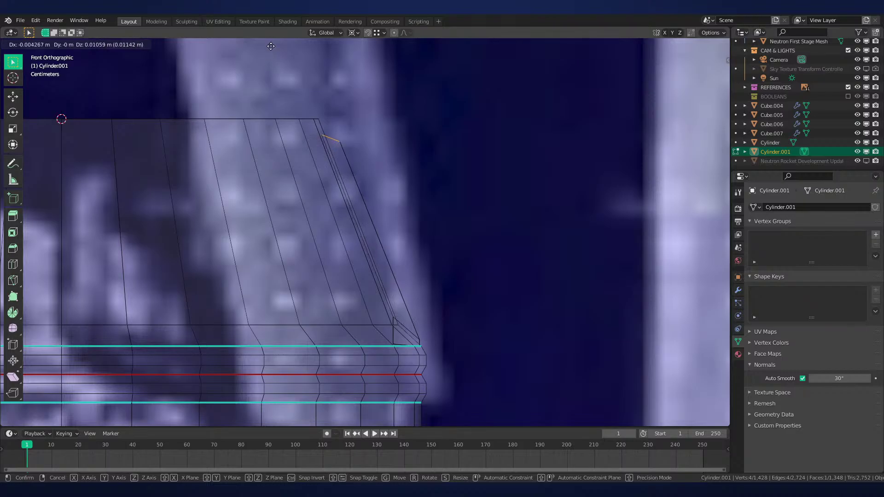
pyautogui.click(310, 141)
pyautogui.scroll(-4, 412, 198)
pyautogui.hotkey('ctrl', 'l')
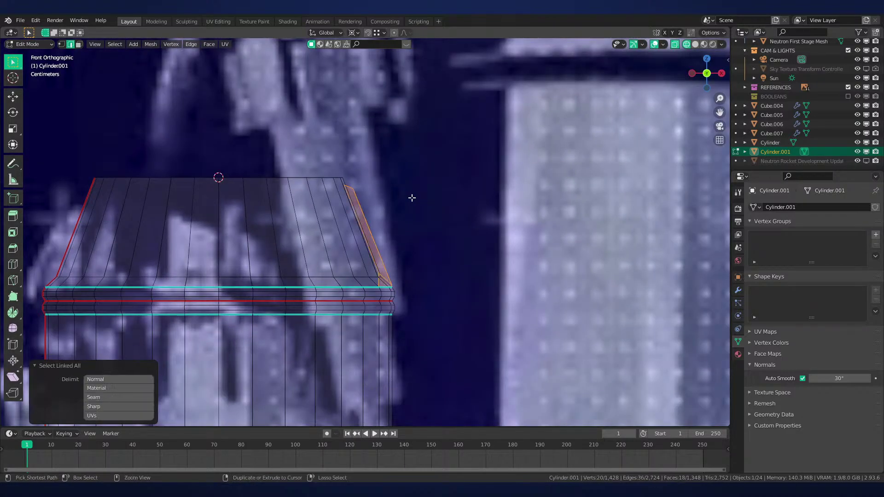
pyautogui.scroll(1, 421, 172)
pyautogui.hotkey('ctrl', 'z')
pyautogui.hotkey('ctrl', 'z')
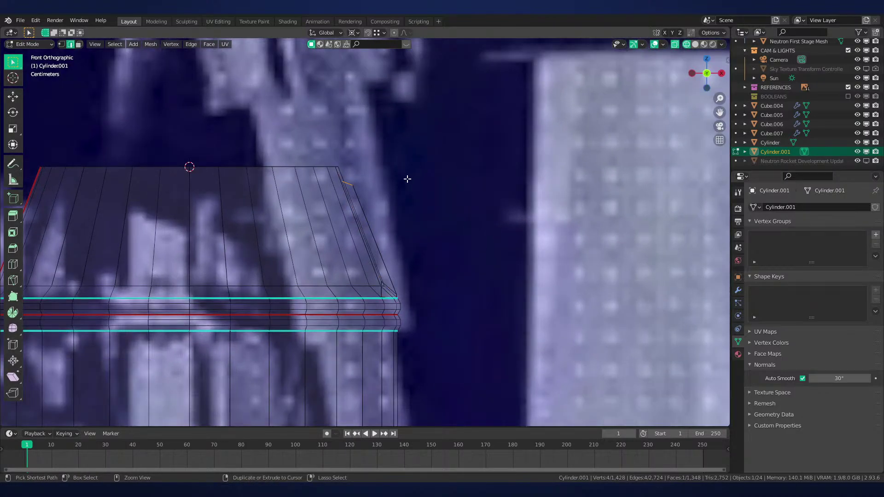
# Move the fin's upper end about 0.009 m outward and 0.021 m down along the cone
pyautogui.press('g')
pyautogui.click(405, 194)
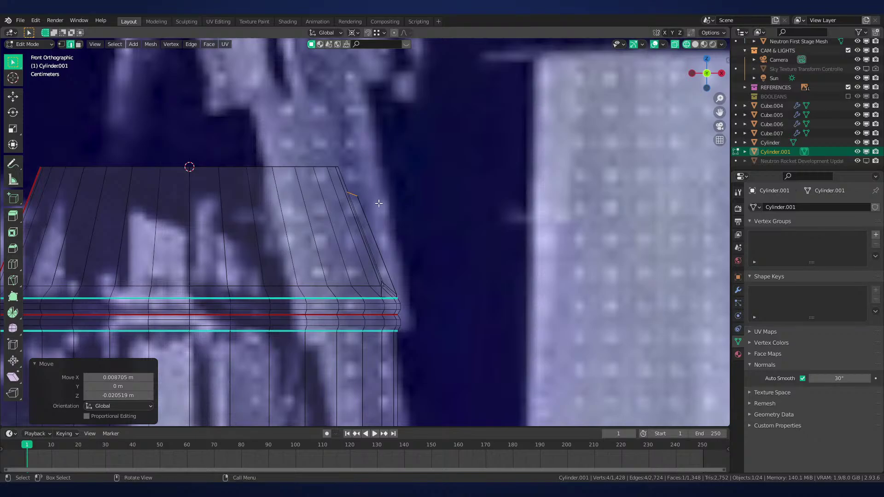
pyautogui.hotkey('alt', 'z')
pyautogui.moveTo(378, 203); pyautogui.dragTo(353, 203, button='middle')
# Select the outer edge of the fin's tip and move it about 0.016 m outward along X, adjusting its position slightly
pyautogui.click(354, 203)
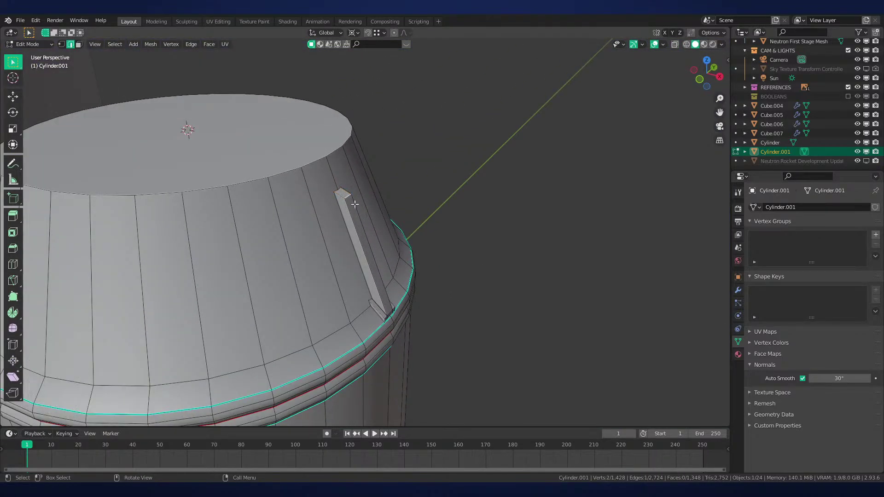
pyautogui.press('g')
pyautogui.press('x')
pyautogui.click(366, 211)
pyautogui.press('KP_5')
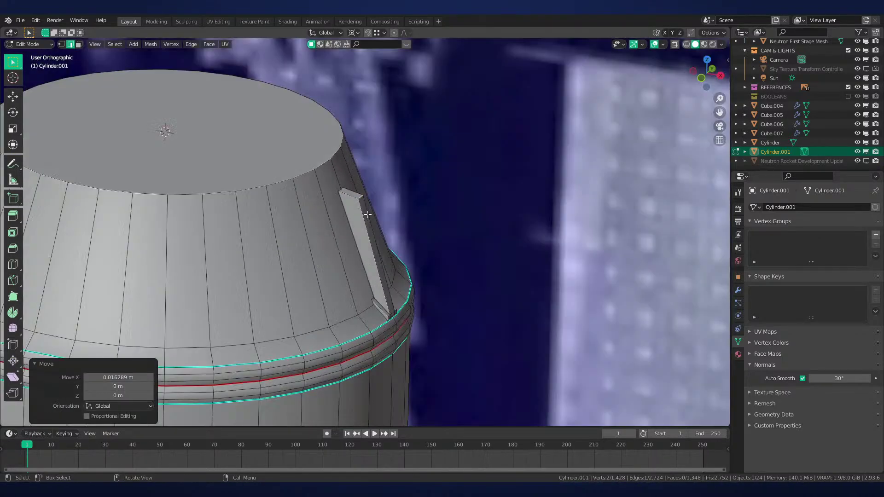
pyautogui.press('g')
pyautogui.click(366, 216)
# Select the entire fin and duplicate it around the 3D cursor in 15° steps about Z until the copies ring the cone
pyautogui.moveTo(367, 216); pyautogui.dragTo(372, 277, button='middle')
pyautogui.hotkey('ctrl', 'l')
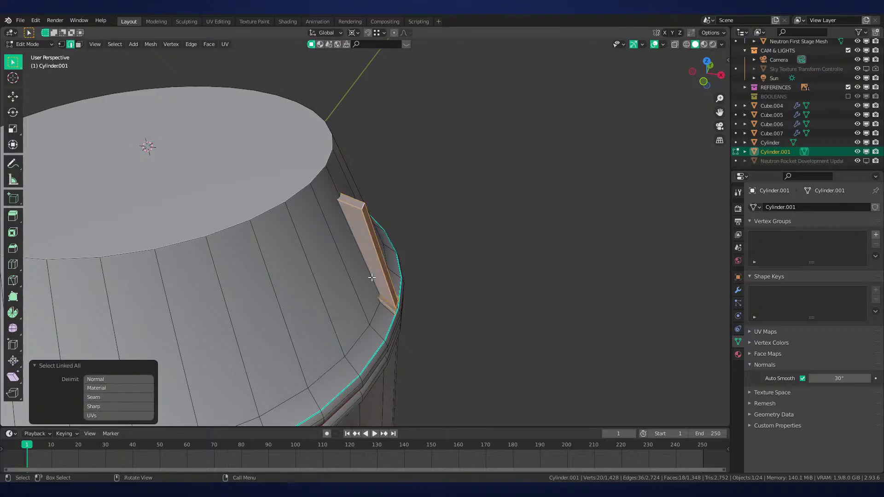
pyautogui.press('.')
pyautogui.click(455, 273)
pyautogui.scroll(-3, 455, 273)
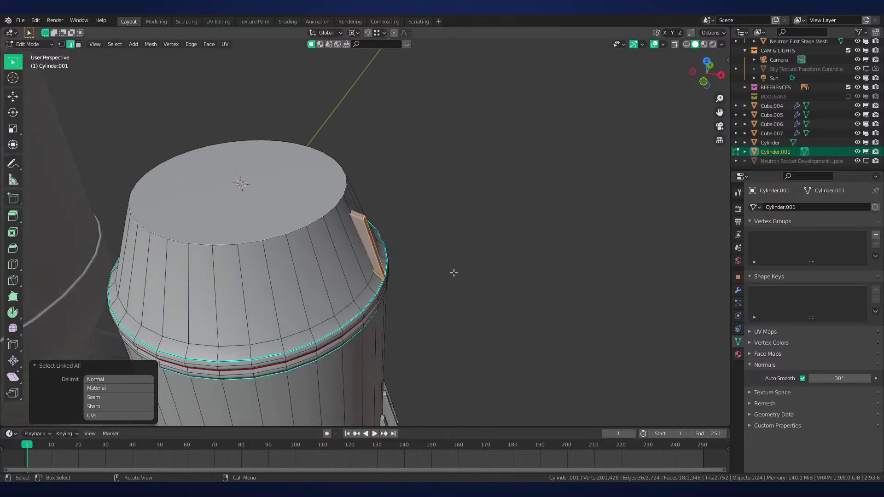
pyautogui.hotkey('shift', 'd')
pyautogui.write('rz15')
pyautogui.press('Return')
pyautogui.hotkey('shift', 'r')
pyautogui.hotkey('shift', 'r')
pyautogui.hotkey('shift', 'r')
pyautogui.hotkey('shift', 'r')
pyautogui.hotkey('shift', 'r')
pyautogui.hotkey('shift', 'r')
pyautogui.hotkey('shift', 'r')
pyautogui.hotkey('shift', 'r')
pyautogui.hotkey('shift', 'r')
pyautogui.hotkey('shift', 'r')
pyautogui.hotkey('shift', 'r')
pyautogui.hotkey('shift', 'r')
pyautogui.hotkey('shift', 'r')
pyautogui.hotkey('shift', 'r')
pyautogui.hotkey('shift', 'r')
pyautogui.hotkey('shift', 'r')
pyautogui.hotkey('shift', 'r')
pyautogui.hotkey('shift', 'r')
pyautogui.hotkey('shift', 'r')
pyautogui.hotkey('shift', 'r')
pyautogui.hotkey('shift', 'r')
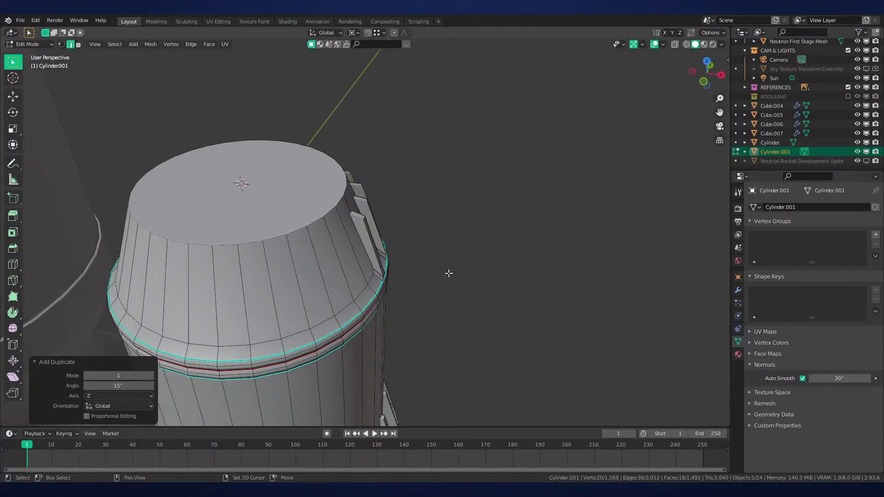
# Compare the finned cone with the reference in front view, and switch to rendered shading in Object Mode
pyautogui.press('KP_1')
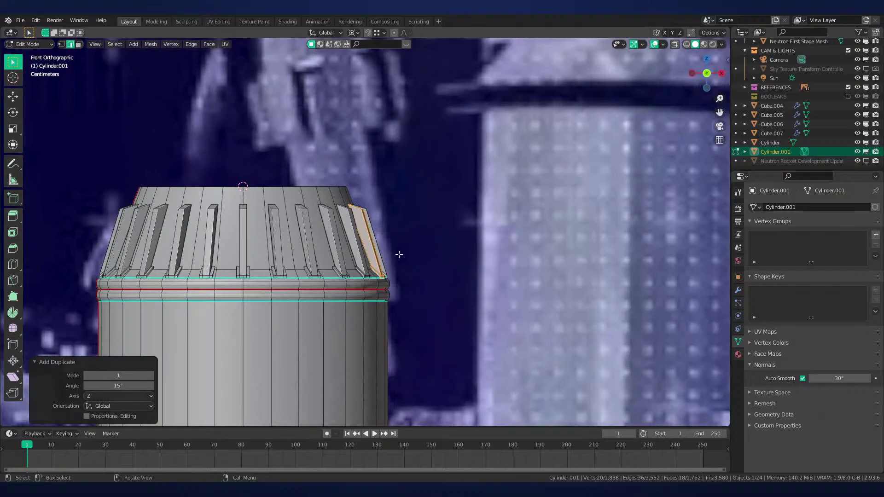
pyautogui.hotkey('alt', 'z')
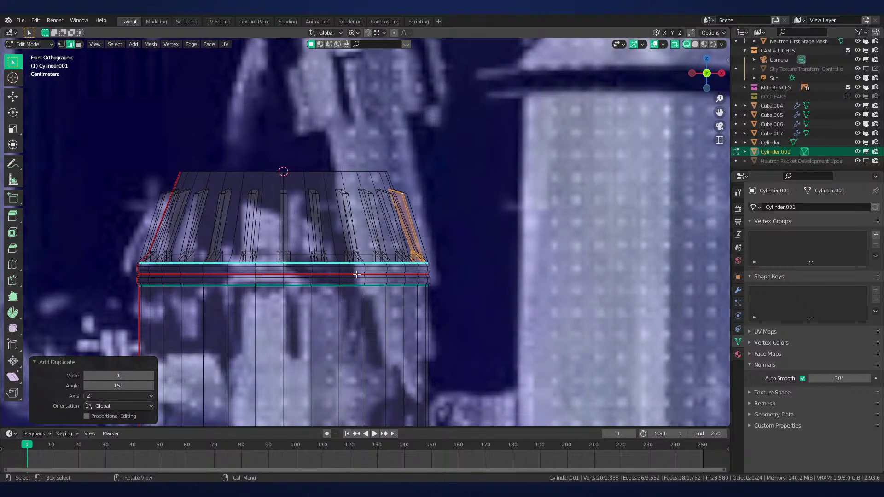
pyautogui.keyDown('shift'); pyautogui.moveTo(378, 322); pyautogui.dragTo(374, 267, button='middle'); pyautogui.keyUp('shift')
pyautogui.scroll(1, 391, 259)
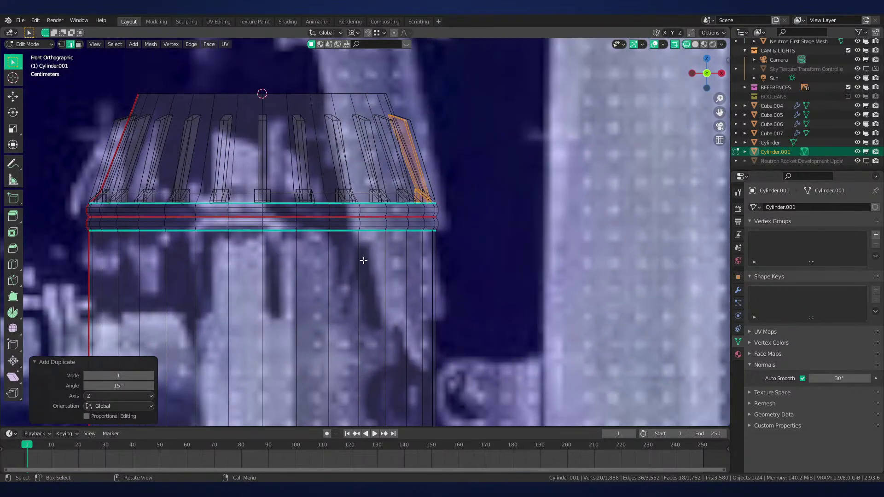
pyautogui.hotkey('alt', 'z')
pyautogui.moveTo(481, 228)
pyautogui.keyDown('shift'); pyautogui.mouseDown(button='middle')
pyautogui.moveTo(431, 217)
pyautogui.moveTo(471, 274)
pyautogui.moveTo(422, 256)
pyautogui.moveTo(389, 261)
pyautogui.moveTo(441, 283)
pyautogui.moveTo(387, 253)
pyautogui.mouseUp(button='middle'); pyautogui.keyUp('shift')
pyautogui.press('Tab')
pyautogui.scroll(-6, 405, 287)
pyautogui.press('z')
pyautogui.click(403, 155)
# Examine the turbopump beside the engine from several angles and against the reference, down to the finned cone and collar
pyautogui.scroll(-4, 403, 157)
pyautogui.scroll(4, 421, 256)
pyautogui.press('KP_1')
pyautogui.scroll(-7, 422, 256)
pyautogui.click(441, 283)
pyautogui.scroll(2, 387, 254)
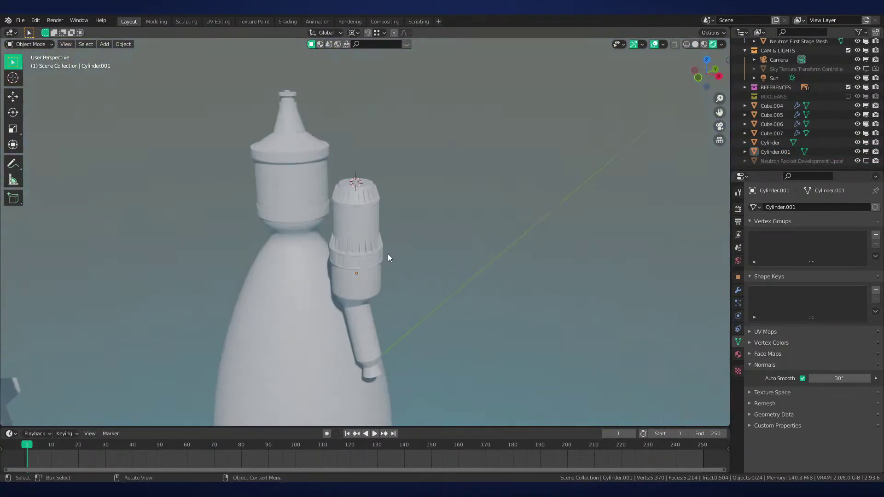
pyautogui.scroll(-4, 387, 253)
pyautogui.moveTo(477, 272); pyautogui.dragTo(336, 261, button='middle')
pyautogui.scroll(4, 430, 253)
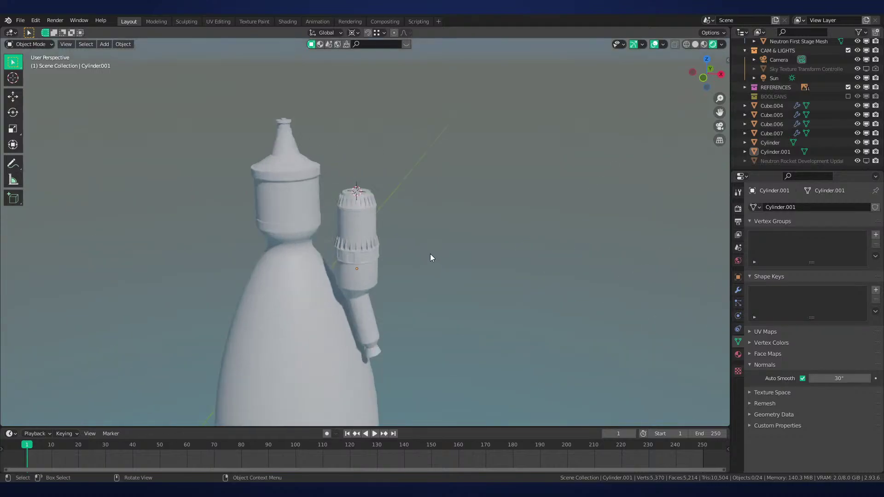
pyautogui.press('KP_1')
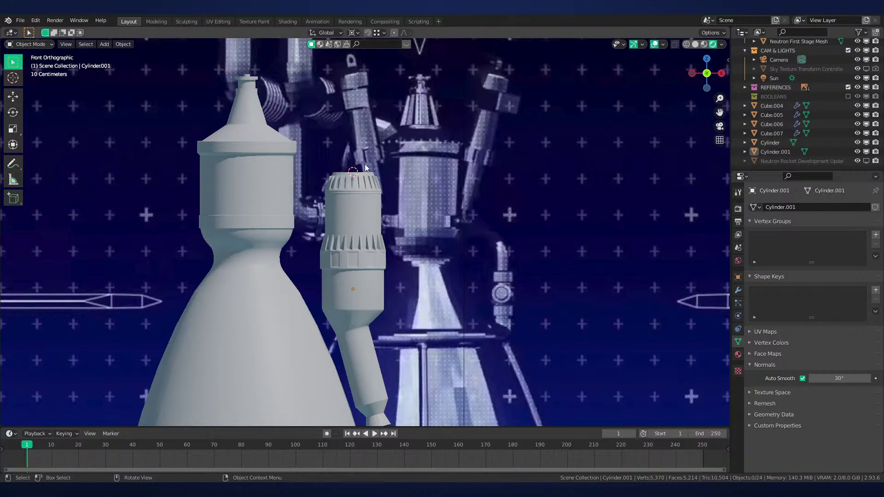
pyautogui.scroll(5, 433, 196)
pyautogui.keyDown('shift'); pyautogui.moveTo(432, 196); pyautogui.dragTo(435, 232, button='middle'); pyautogui.keyUp('shift')
pyautogui.moveTo(446, 232); pyautogui.dragTo(456, 219, button='middle')
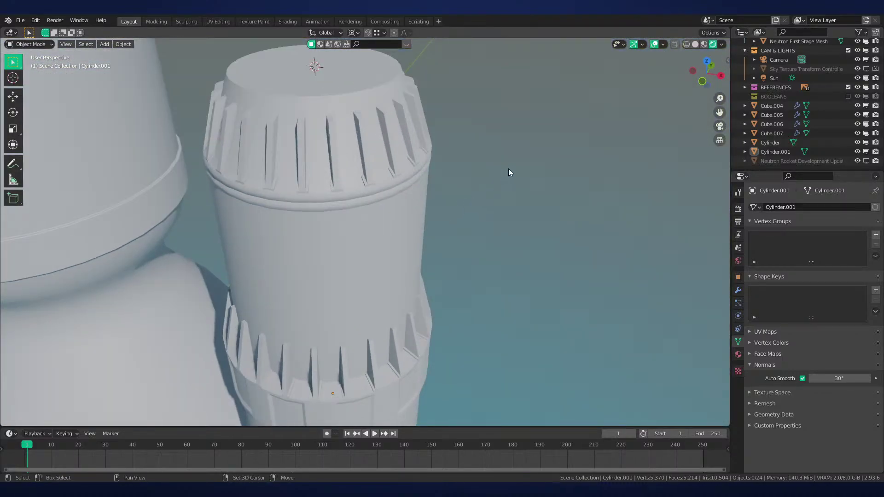
# Select the body's outermost vertical edge below the upper ridges and snap the 3D cursor to it
pyautogui.scroll(2, 474, 262)
pyautogui.click(335, 230)
pyautogui.press('KP_5')
pyautogui.press('Tab')
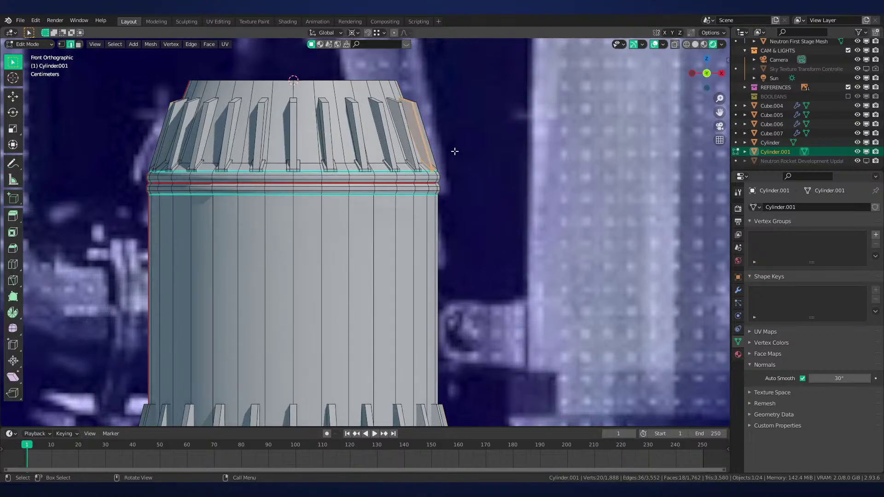
pyautogui.click(454, 150)
pyautogui.scroll(2, 504, 148)
pyautogui.press('z')
pyautogui.click(445, 247)
pyautogui.keyDown('shift'); pyautogui.moveTo(388, 251); pyautogui.dragTo(481, 261, button='middle'); pyautogui.keyUp('shift')
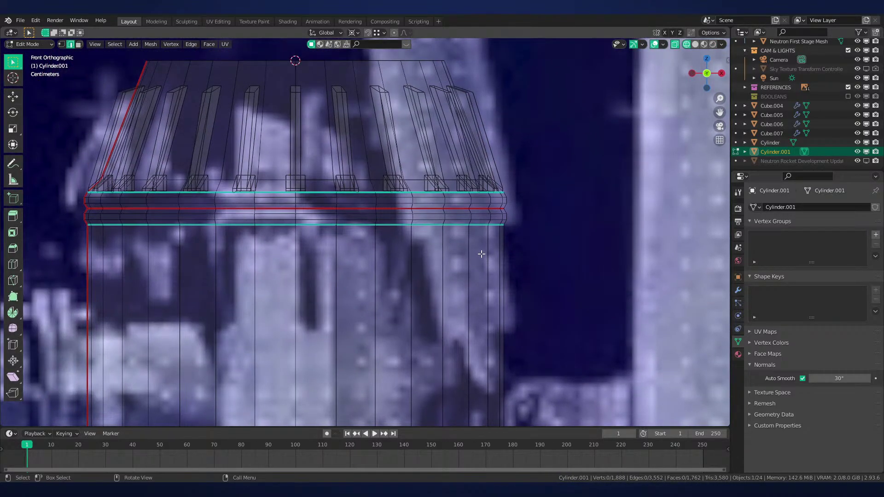
pyautogui.scroll(-1, 483, 246)
pyautogui.keyDown('shift'); pyautogui.moveTo(547, 300); pyautogui.dragTo(448, 286, button='middle'); pyautogui.keyUp('shift')
pyautogui.scroll(2, 445, 253)
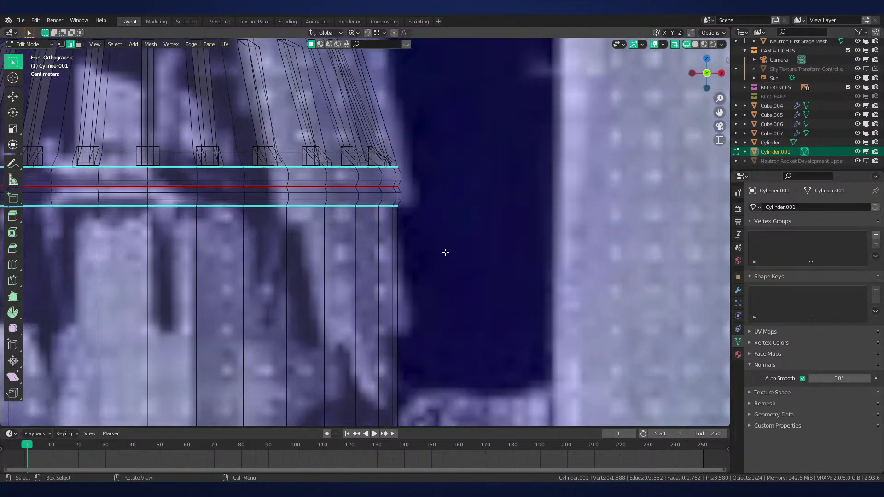
pyautogui.click(401, 233)
pyautogui.hotkey('shift', 's')
pyautogui.click(489, 317)
# Add a cube at the 3D cursor, scale it to 0.1, and raise it about 0.285 m along Z towards the upper ridge
pyautogui.scroll(-3, 502, 281)
pyautogui.click(503, 277)
pyautogui.hotkey('shift', 'a')
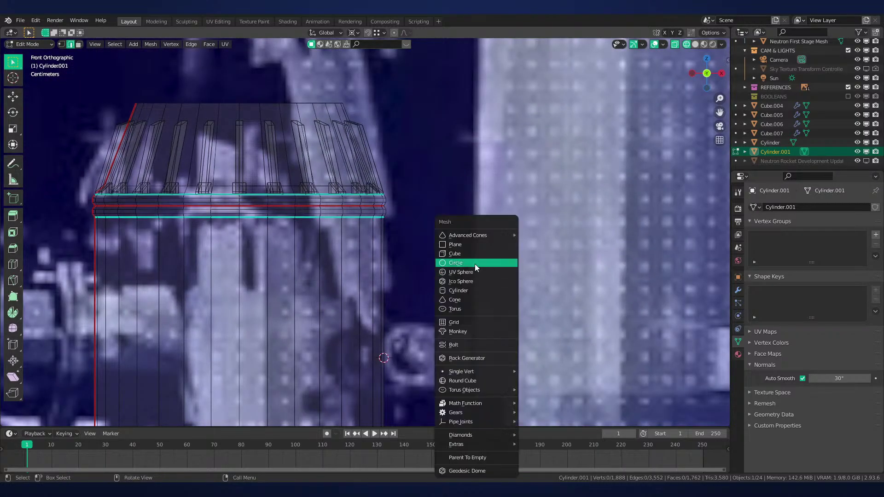
pyautogui.click(474, 263)
pyautogui.write('s.1')
pyautogui.press('Return')
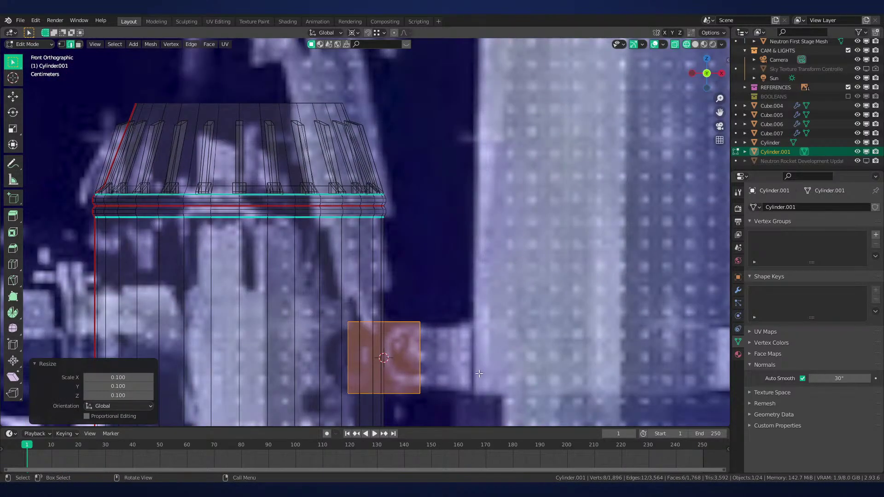
pyautogui.press('g')
pyautogui.press('z')
pyautogui.click(477, 271)
# Narrow the cube along Y in two passes, and nudge it along Z to meet the underside of the ridge
pyautogui.scroll(2, 488, 269)
pyautogui.moveTo(487, 268); pyautogui.dragTo(529, 290, button='middle')
pyautogui.hotkey('shift', 'z')
pyautogui.press('s')
pyautogui.press('y')
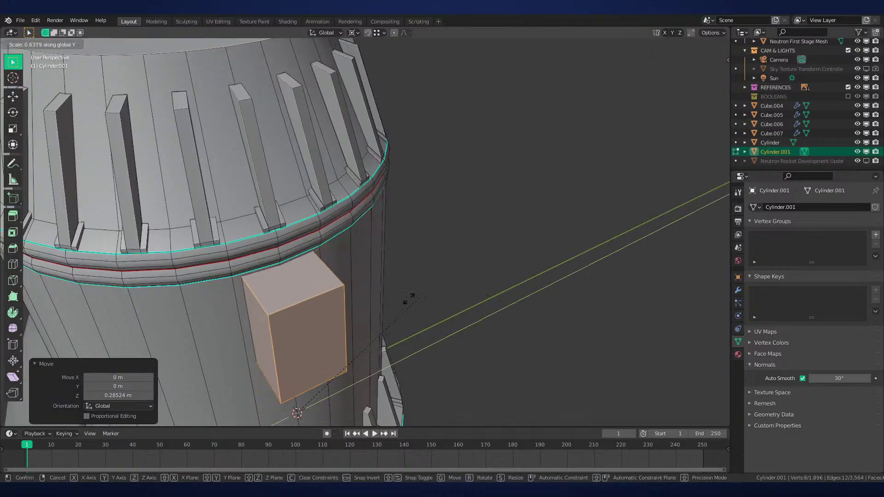
pyautogui.click(324, 370)
pyautogui.moveTo(391, 313); pyautogui.dragTo(422, 323, button='middle')
pyautogui.press('s')
pyautogui.press('y')
pyautogui.click(358, 339)
pyautogui.press('g')
pyautogui.press('z')
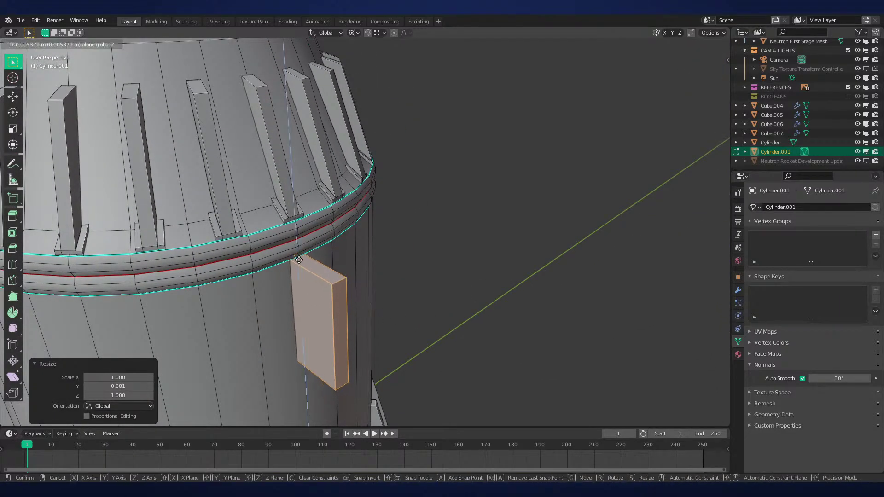
pyautogui.click(297, 264)
# Move the block's inner face about 0.096 m outward along X so it sits just inside the body's surface
pyautogui.press('KP_1')
pyautogui.press('3')
pyautogui.scroll(2, 387, 258)
pyautogui.hotkey('shift', 'z')
pyautogui.click(326, 271)
pyautogui.press('g')
pyautogui.press('x')
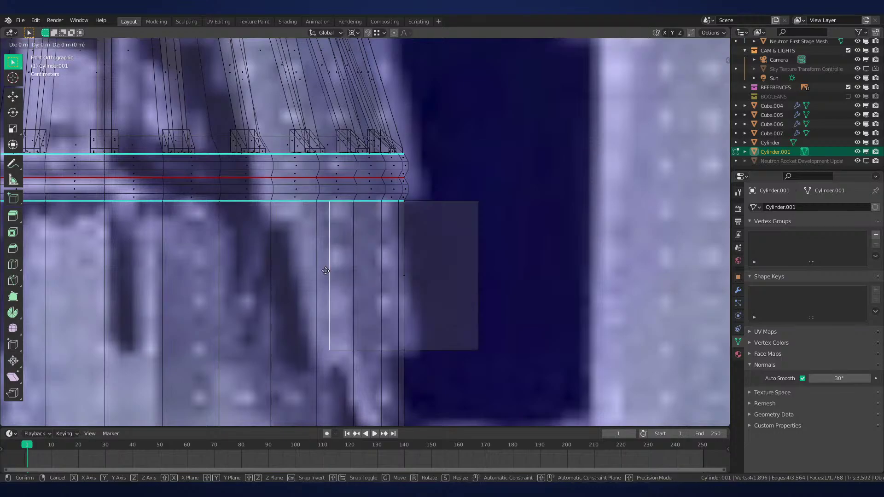
pyautogui.click(401, 271)
pyautogui.hotkey('shift', 'z')
pyautogui.hotkey('shift', 'z')
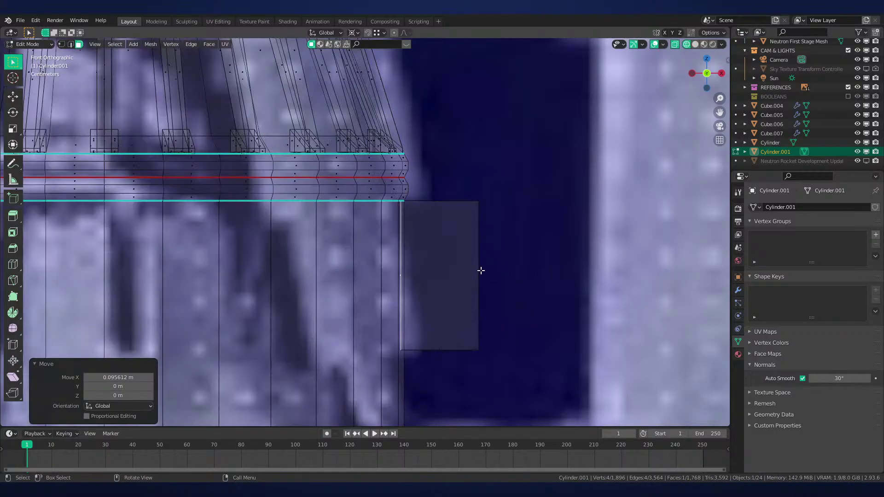
# Move the block's outer face inward along X, leaving a thin strip that projects slightly from the body
pyautogui.click(481, 270)
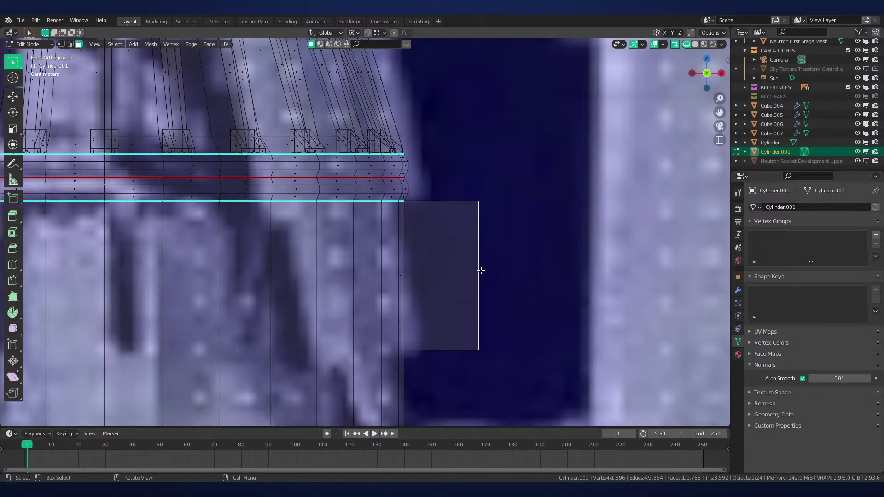
pyautogui.keyDown('shift'); pyautogui.moveTo(506, 300); pyautogui.dragTo(501, 262, button='middle'); pyautogui.keyUp('shift')
pyautogui.press('g')
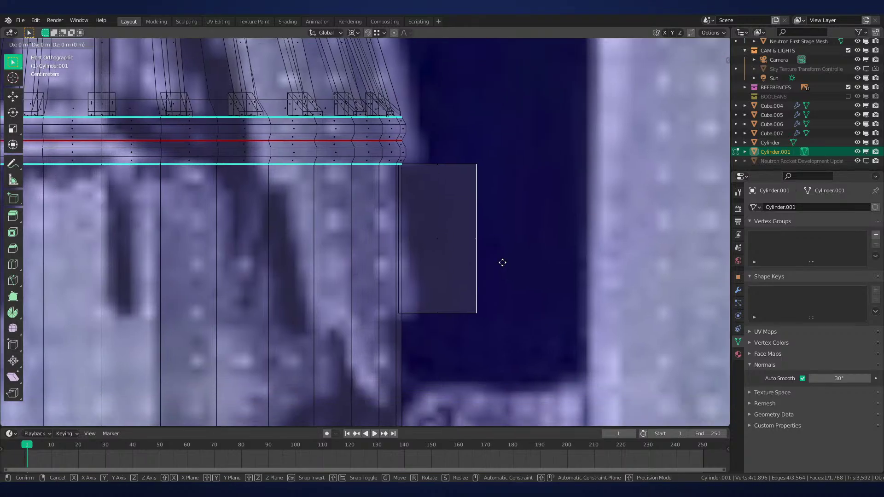
pyautogui.press('x')
pyautogui.click(431, 267)
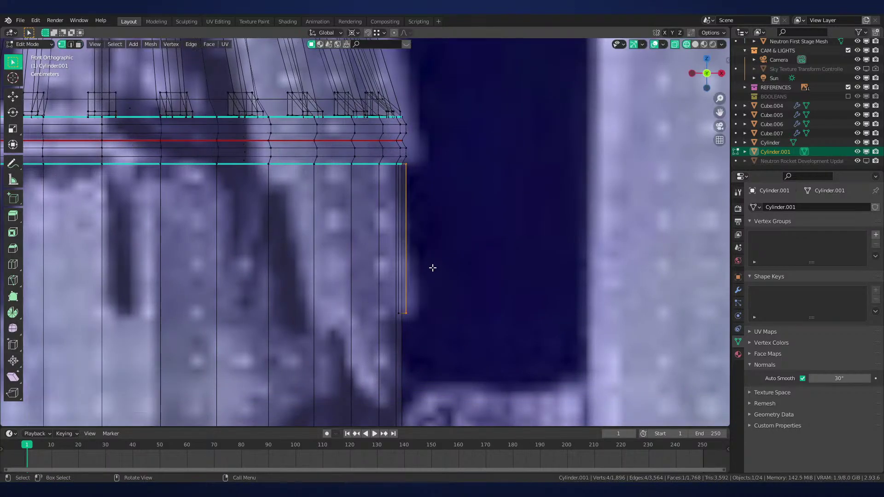
# Adjust the height of the strip's lower outer edge and move it about 0.012 m outward along X to taper the strip
pyautogui.moveTo(431, 302)
pyautogui.mouseDown()
pyautogui.moveTo(378, 318)
pyautogui.moveTo(413, 324)
pyautogui.mouseUp()
pyautogui.press('g')
pyautogui.press('z')
pyautogui.click(375, 322)
pyautogui.press('g')
pyautogui.press('x')
pyautogui.click(424, 322)
pyautogui.scroll(-3, 424, 322)
pyautogui.hotkey('shift', 'z')
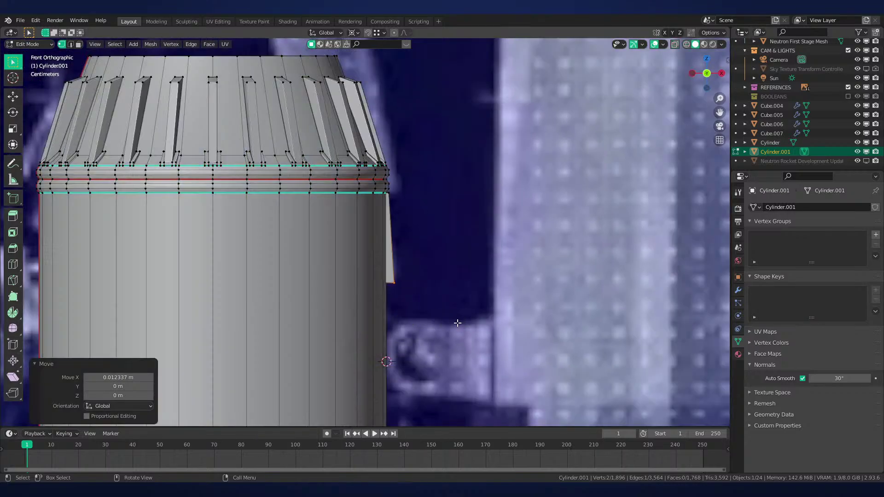
# Bevel the edges of the strip's outer face 0.00152 m with one segment, and mark the linked strip's edges sharp
pyautogui.moveTo(424, 322); pyautogui.dragTo(391, 337, button='middle')
pyautogui.scroll(3, 391, 337)
pyautogui.press('3')
pyautogui.click(400, 322)
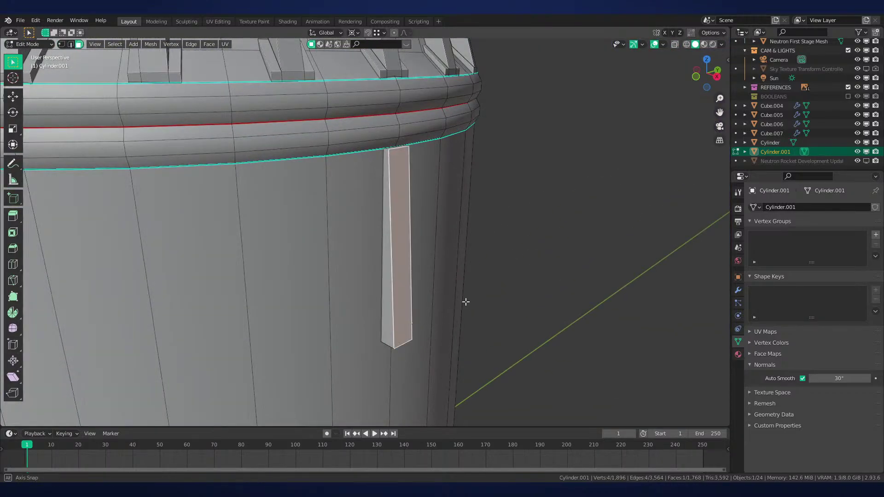
pyautogui.hotkey('ctrl', 'b')
pyautogui.press('Escape')
pyautogui.hotkey('ctrl', 'l')
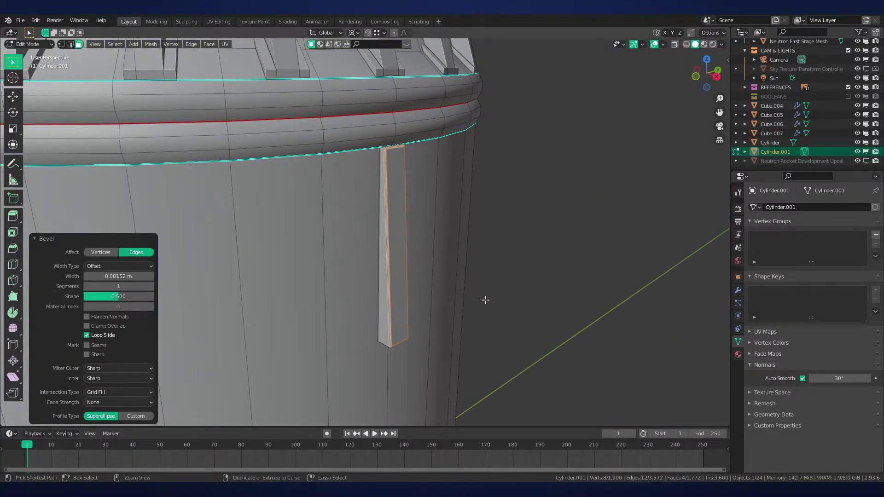
pyautogui.hotkey('ctrl', 'e')
pyautogui.click(476, 301)
pyautogui.scroll(-5, 458, 322)
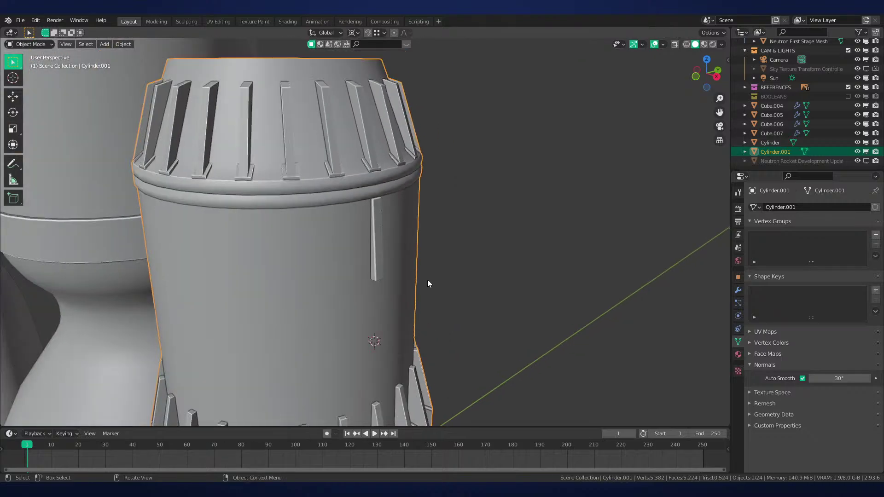
# Compare the tapered strip with the reference in front wireframe view, and examine its upper end in solid shading
pyautogui.scroll(2, 427, 280)
pyautogui.press('KP_1')
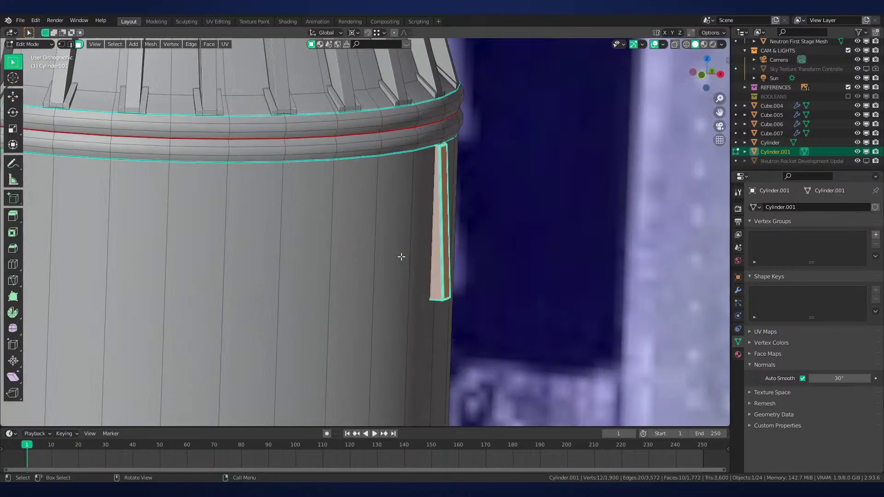
pyautogui.hotkey('alt', 'z')
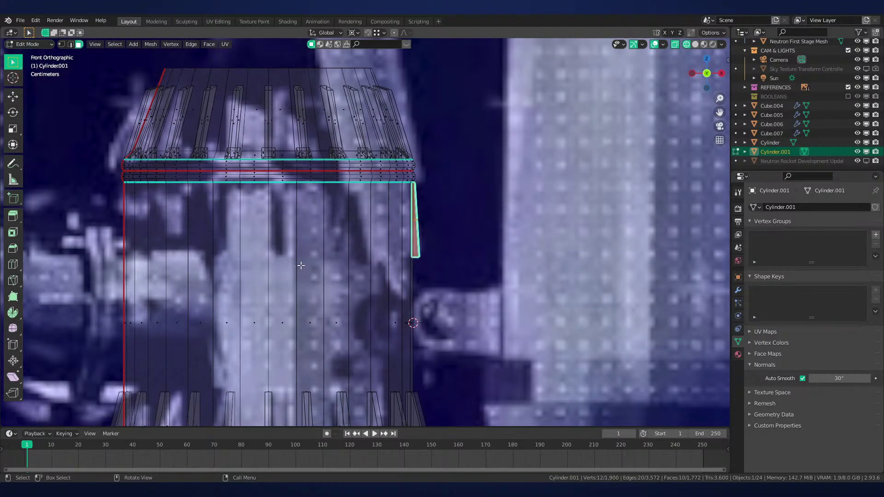
pyautogui.scroll(-2, 405, 235)
pyautogui.scroll(6, 396, 257)
pyautogui.press('z')
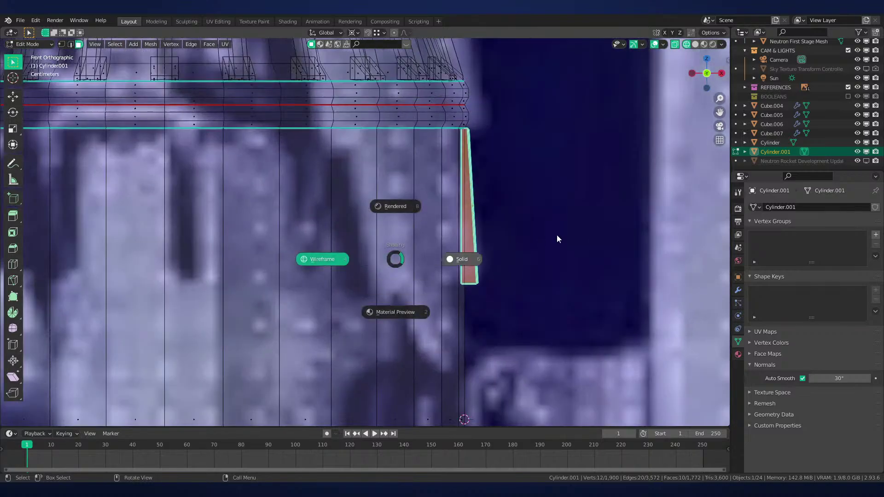
pyautogui.click(557, 234)
pyautogui.moveTo(557, 234); pyautogui.dragTo(489, 261, button='middle')
pyautogui.scroll(2, 466, 276)
pyautogui.hotkey('ctrl', 'r')
pyautogui.click(385, 238)
pyautogui.click(389, 220)
pyautogui.hotkey('ctrl', 'z')
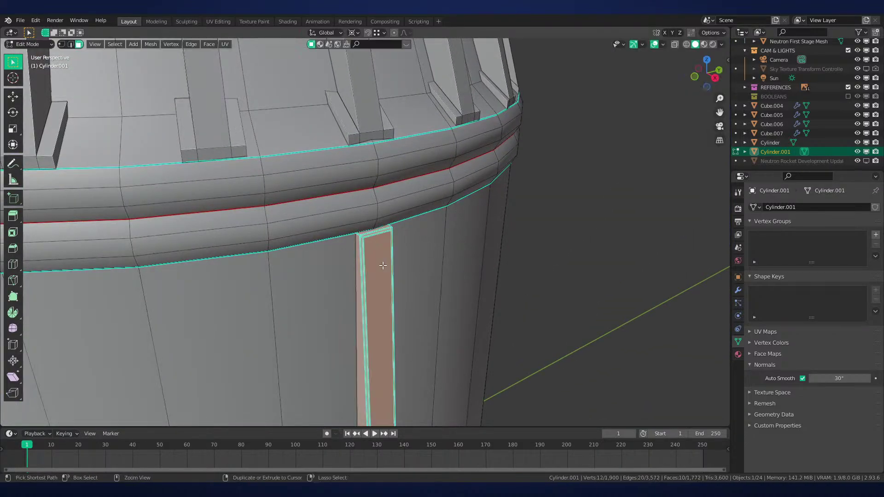
# Add a loop cut across the strip close to its upper end
pyautogui.hotkey('ctrl', 'r')
pyautogui.click(383, 263)
pyautogui.click(408, 179)
# Extrude the two small side faces at the strip's upper end about 0.013 m along their normals, and shift them slightly along X
pyautogui.press('3')
pyautogui.click(358, 242)
pyautogui.moveTo(358, 241); pyautogui.dragTo(290, 233, button='middle')
pyautogui.keyDown('shift'); pyautogui.click(203, 207); pyautogui.keyUp('shift')
pyautogui.hotkey('alt', 'e')
pyautogui.click(276, 233)
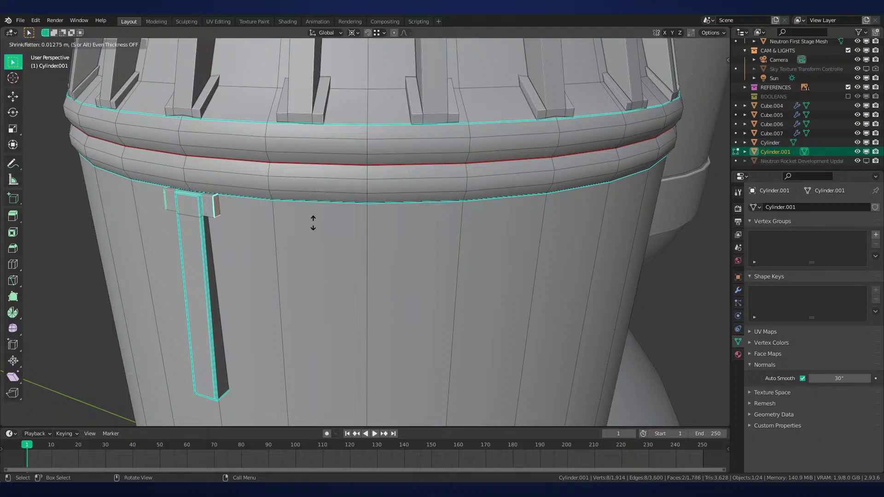
pyautogui.click(310, 223)
pyautogui.press('g')
pyautogui.press('x')
pyautogui.click(321, 216)
# Select the entire strip with its side tabs and set the pivot point to the 3D Cursor
pyautogui.scroll(-3, 321, 216)
pyautogui.hotkey('ctrl', 'l')
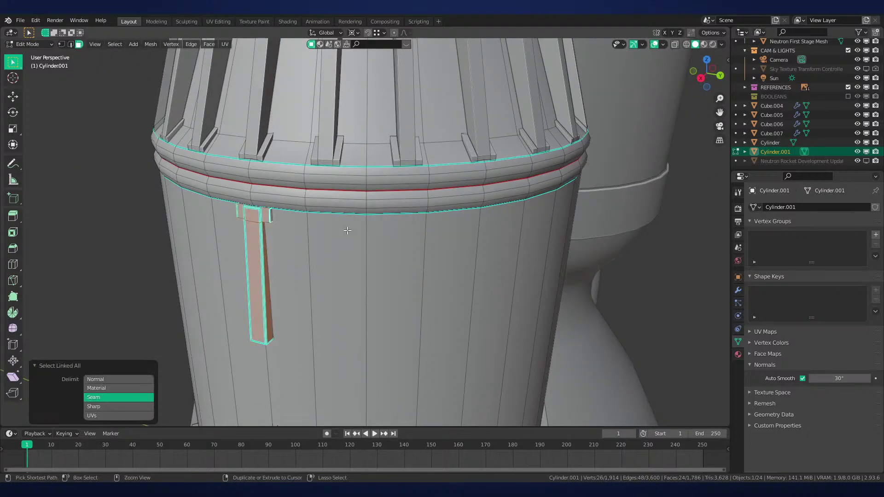
pyautogui.press('.')
pyautogui.click(396, 230)
# Try to duplicate the strip with a 30° rotation about Z around the 3D cursor
pyautogui.moveTo(395, 230); pyautogui.dragTo(477, 250, button='middle')
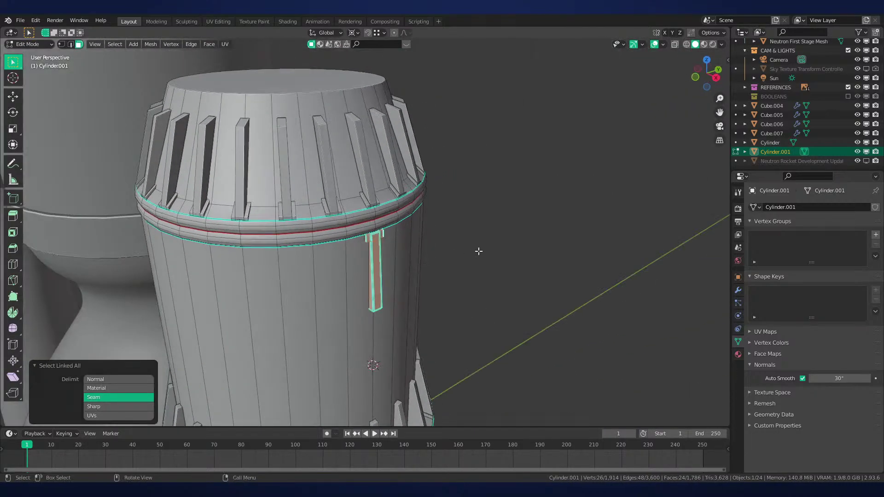
pyautogui.write('rz')
pyautogui.write('30')
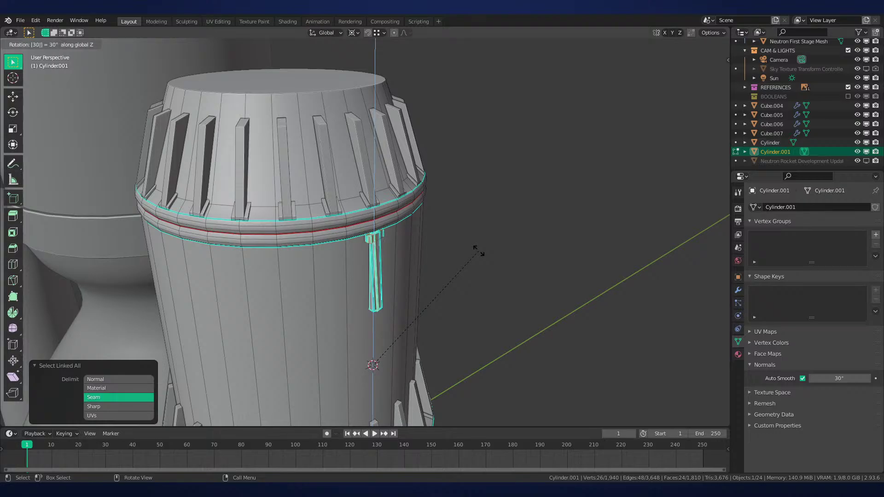
pyautogui.press('Return')
pyautogui.press('Tab')
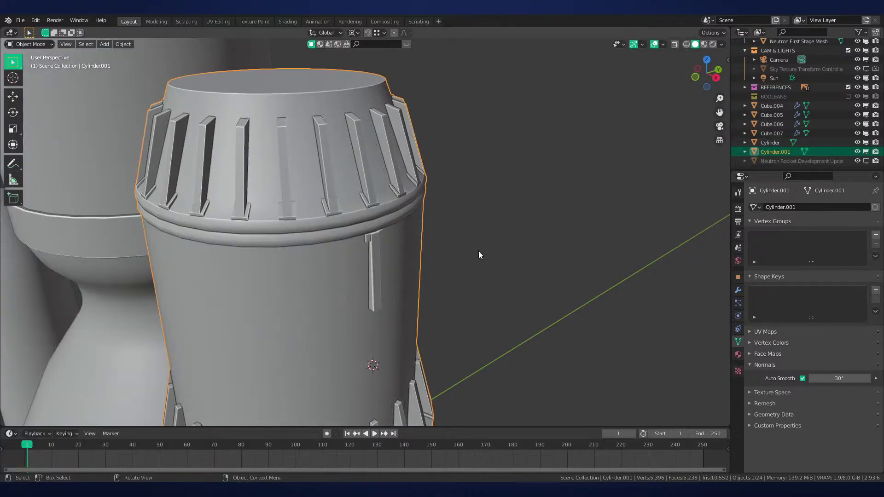
# Duplicate the whole strip around the body's central axis in 30° steps about Z until eleven copies complete the ring
pyautogui.scroll(-4, 444, 216)
pyautogui.press('Tab')
pyautogui.scroll(4, 456, 289)
pyautogui.hotkey('shift', 'd')
pyautogui.press('Escape')
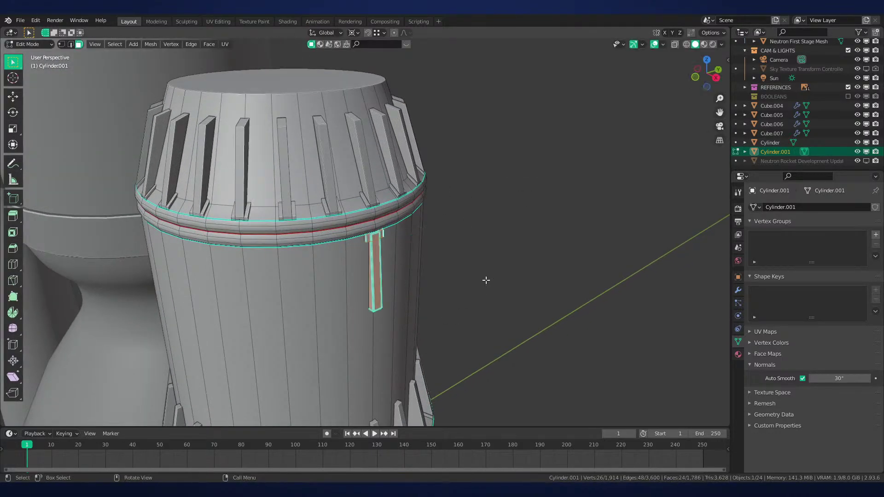
pyautogui.write('rz30')
pyautogui.press('Return')
pyautogui.hotkey('shift', 'r')
pyautogui.hotkey('shift', 'r')
pyautogui.hotkey('shift', 'r')
pyautogui.hotkey('shift', 'r')
pyautogui.hotkey('shift', 'r')
pyautogui.hotkey('shift', 'r')
pyautogui.hotkey('shift', 'r')
pyautogui.hotkey('shift', 'r')
pyautogui.hotkey('shift', 'r')
pyautogui.hotkey('shift', 'r')
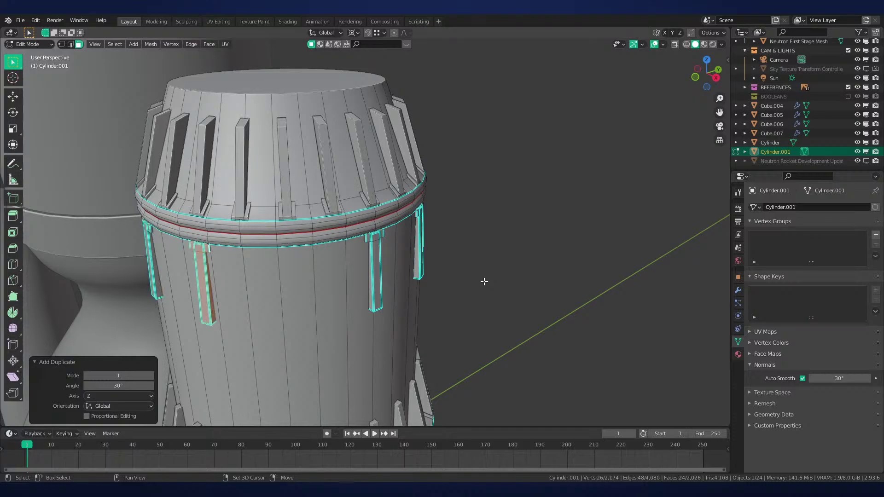
# Compare the turbopump and its ring of strips with the reference in front view, using rendered, solid and wireframe shading
pyautogui.press('Tab')
pyautogui.scroll(-4, 482, 273)
pyautogui.press('z')
pyautogui.click(488, 176)
pyautogui.press('KP_1')
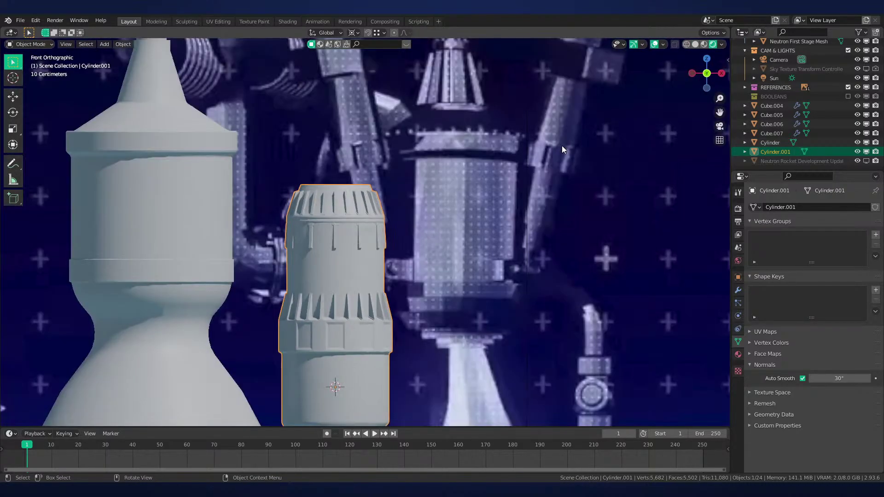
pyautogui.hotkey('shift', 'z')
pyautogui.hotkey('shift', 'z')
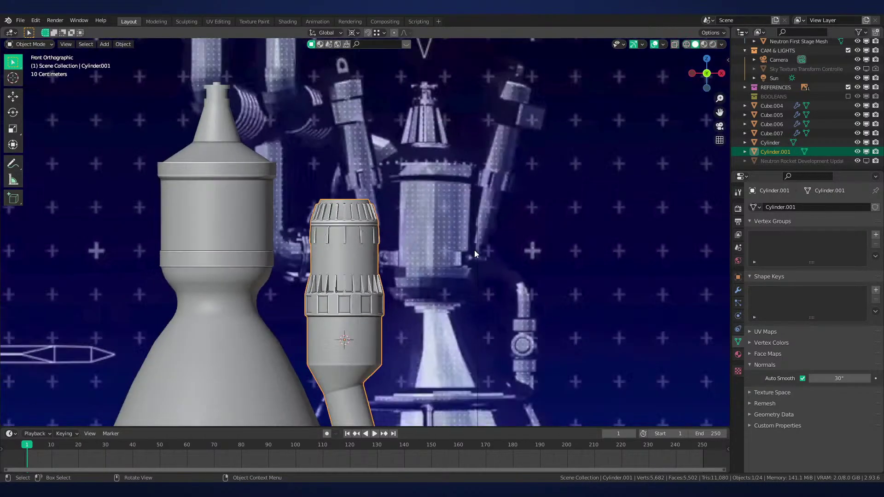
pyautogui.moveTo(474, 249)
pyautogui.mouseDown(button='middle')
pyautogui.moveTo(438, 308)
pyautogui.moveTo(479, 239)
pyautogui.moveTo(463, 209)
pyautogui.moveTo(439, 286)
pyautogui.mouseUp(button='middle')
pyautogui.press('KP_1')
pyautogui.hotkey('shift', 'z')
pyautogui.scroll(7, 439, 286)
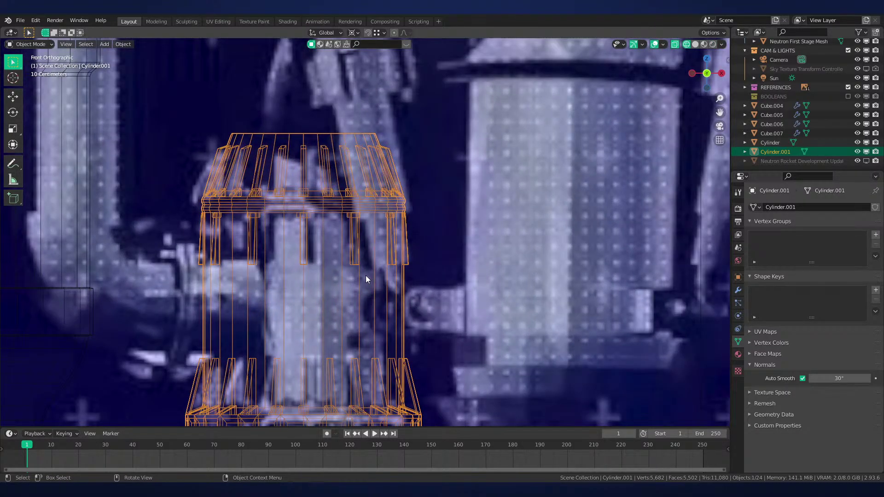
pyautogui.scroll(-5, 358, 273)
pyautogui.keyDown('shift'); pyautogui.moveTo(358, 274); pyautogui.dragTo(395, 256, button='middle'); pyautogui.keyUp('shift')
pyautogui.scroll(7, 395, 256)
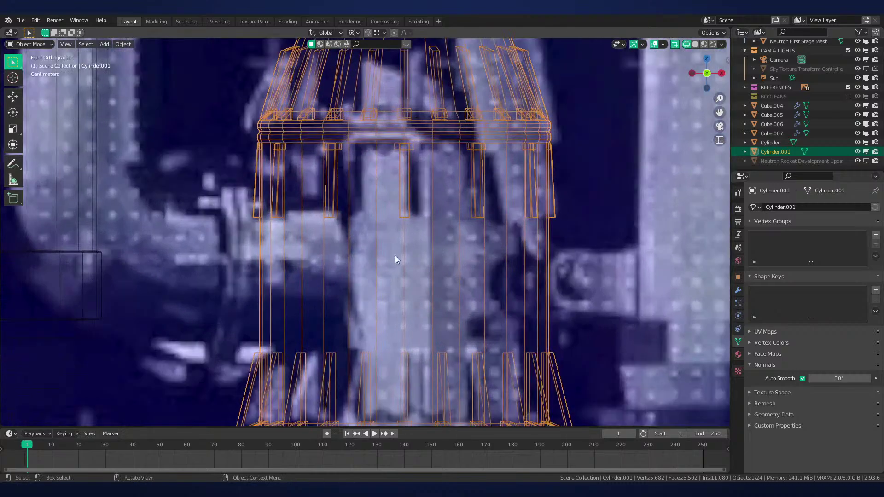
# Select the lower ends of all the strips, raise them about 0.014 m along Z, and return to Object Mode
pyautogui.press('Tab')
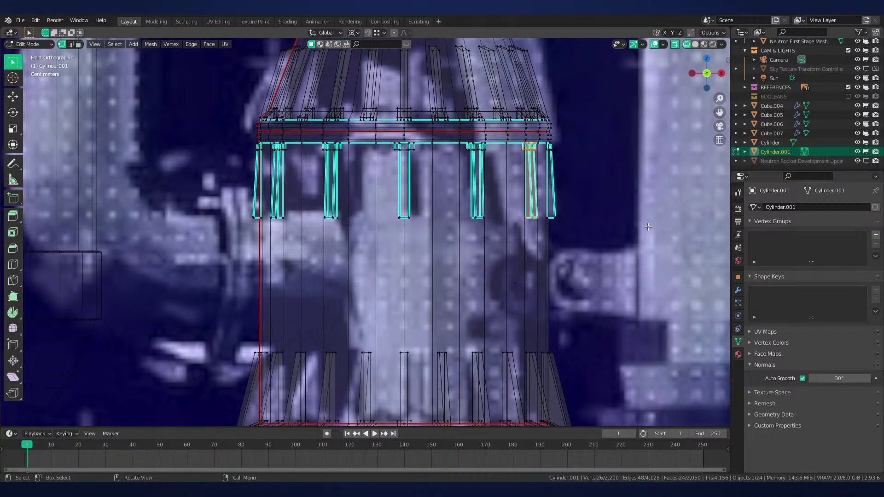
pyautogui.press('g')
pyautogui.press('z')
pyautogui.click(207, 184)
pyautogui.hotkey('shift', 'z')
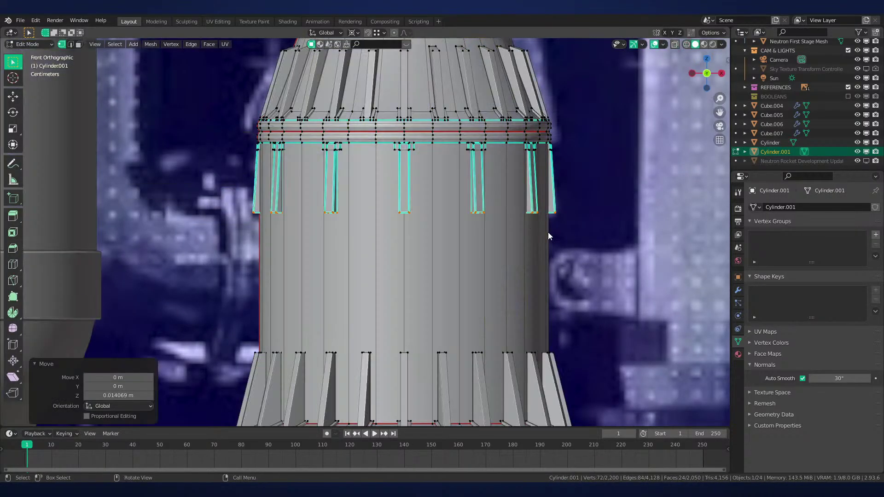
pyautogui.press('Tab')
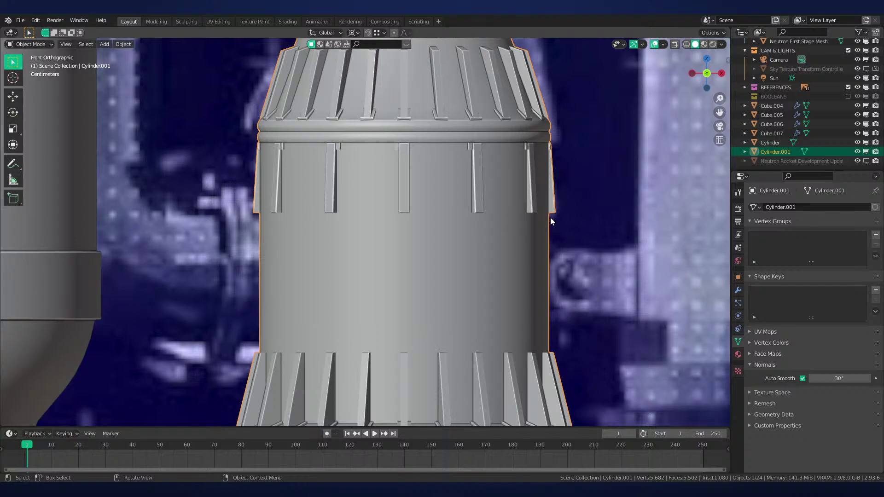
pyautogui.scroll(-10, 551, 217)
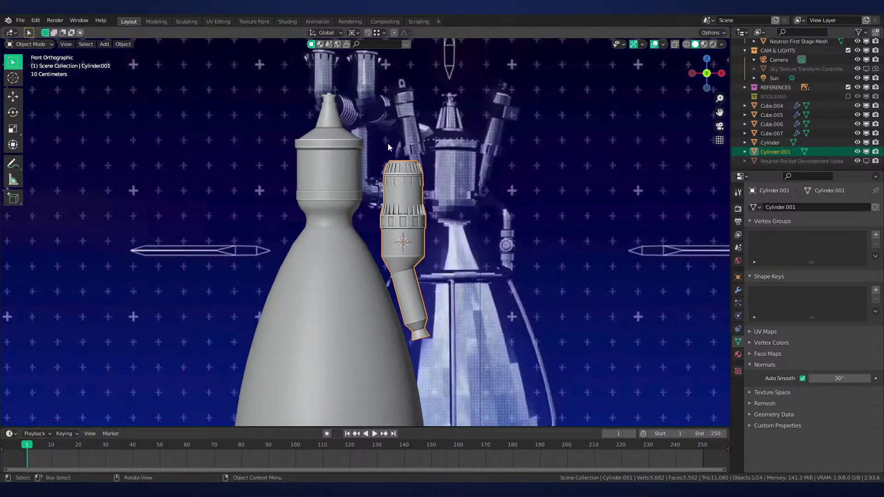
# Inspect the turbopump's finned cone and ring of strips from several angles in perspective view
pyautogui.scroll(-7, 401, 235)
pyautogui.moveTo(402, 235); pyautogui.dragTo(414, 297, button='middle')
pyautogui.scroll(4, 328, 239)
pyautogui.moveTo(480, 238); pyautogui.dragTo(460, 234, button='middle')
pyautogui.click(460, 235)
pyautogui.scroll(2, 460, 235)
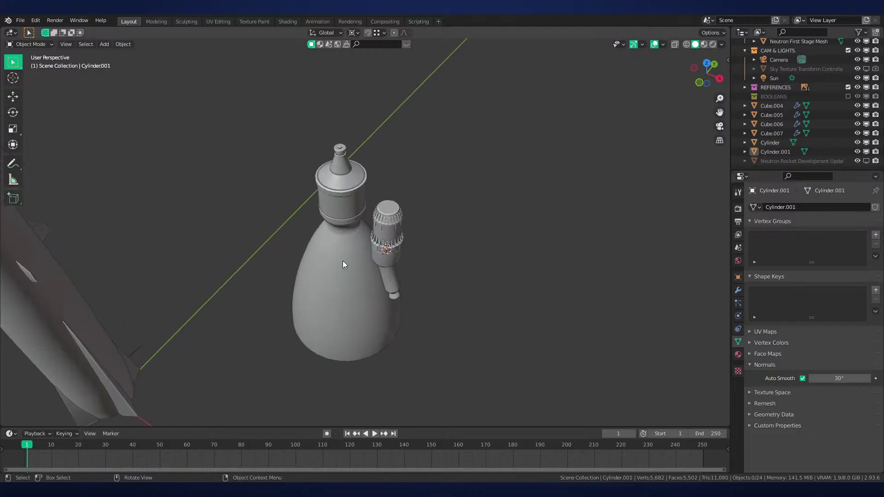
pyautogui.moveTo(343, 261); pyautogui.dragTo(289, 251, button='middle')
pyautogui.scroll(6, 377, 250)
pyautogui.moveTo(381, 239); pyautogui.dragTo(412, 335, button='middle')
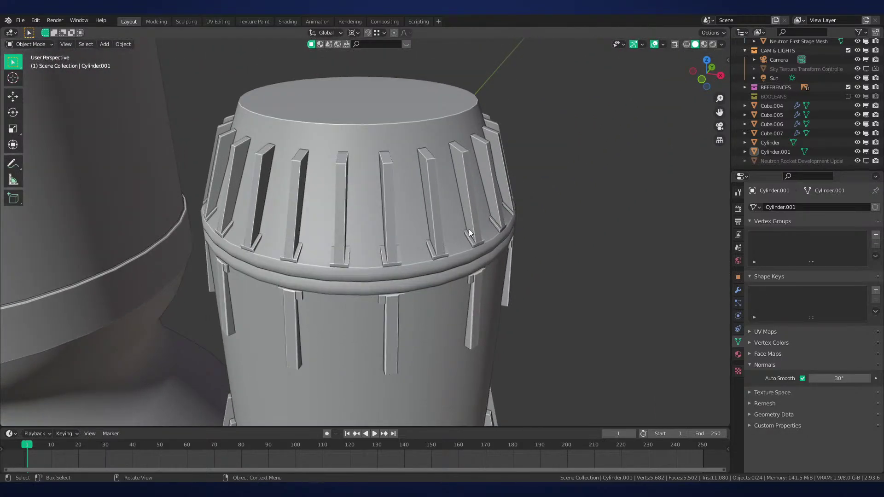
pyautogui.scroll(-7, 445, 230)
pyautogui.scroll(3, 446, 230)
pyautogui.click(410, 250)
# Compare the turbopump's middle section with the reference in front view, using wireframe and solid shading
pyautogui.press('KP_1')
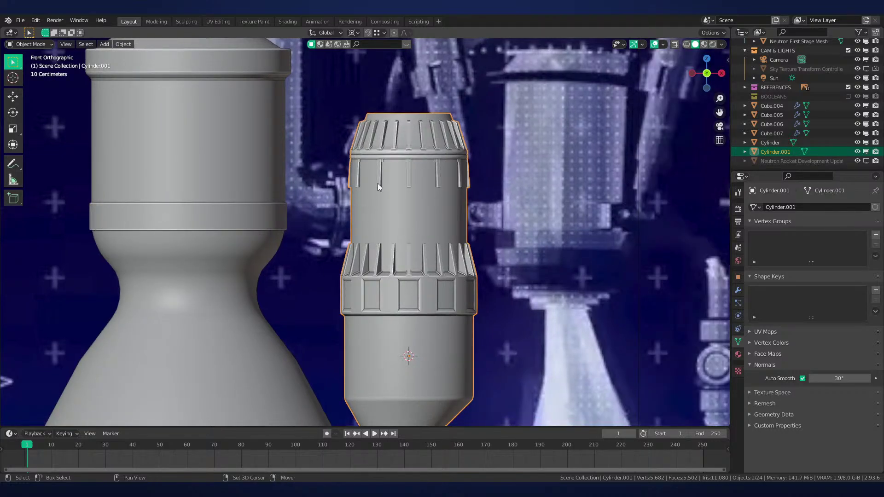
pyautogui.press('Tab')
pyautogui.press('KP_Decimal')
pyautogui.scroll(-4, 470, 242)
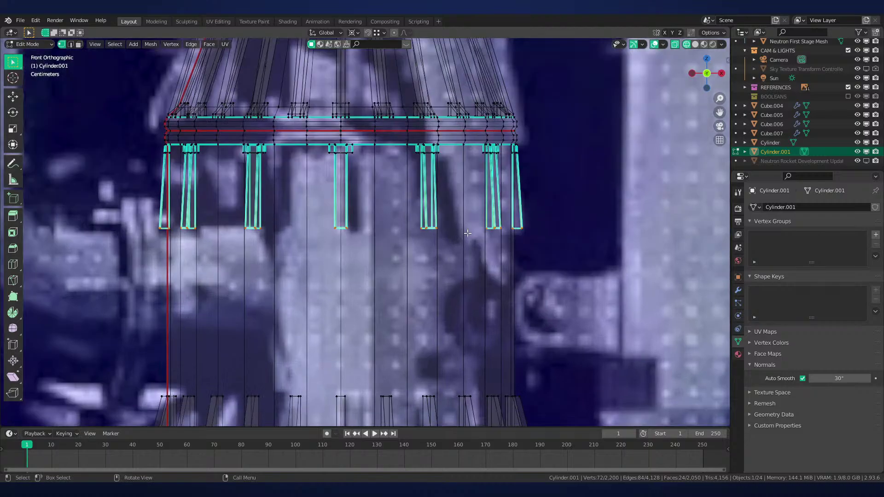
pyautogui.press('Tab')
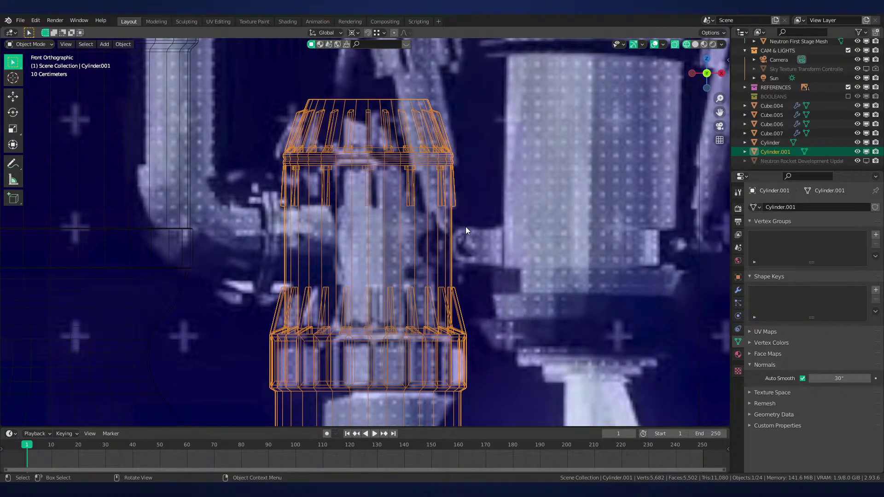
pyautogui.scroll(-3, 465, 226)
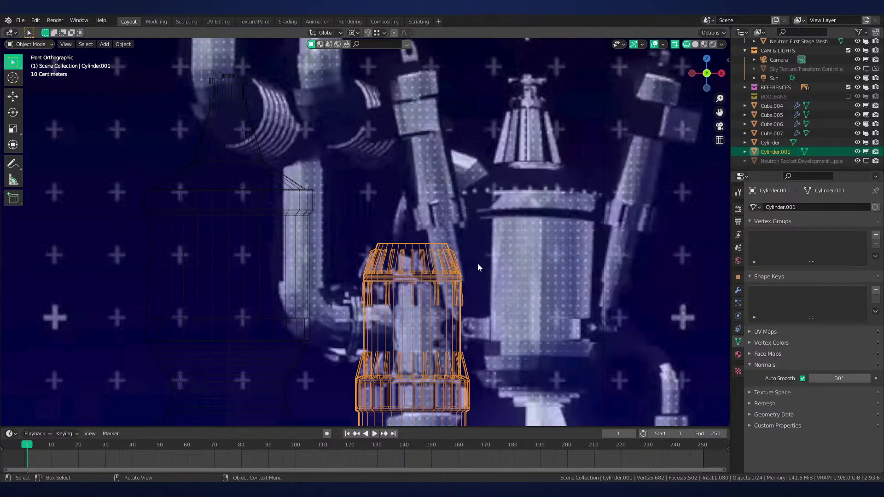
pyautogui.scroll(5, 479, 248)
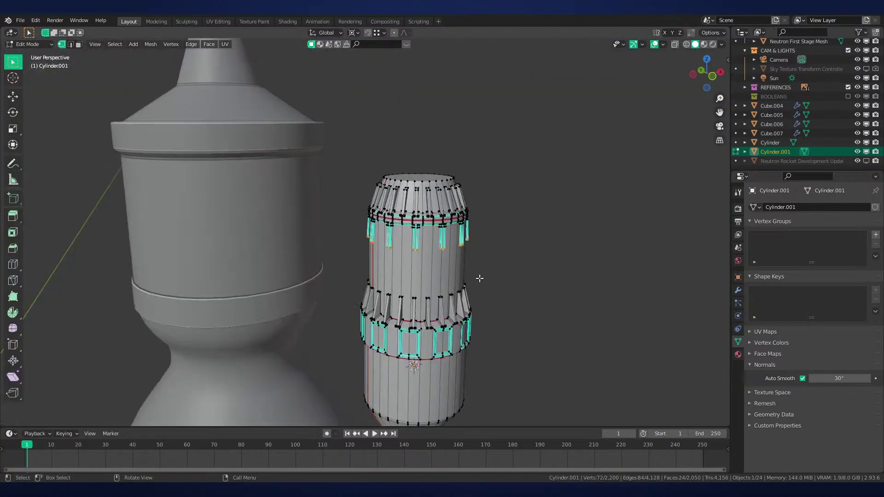
pyautogui.press('Tab')
pyautogui.press('KP_1')
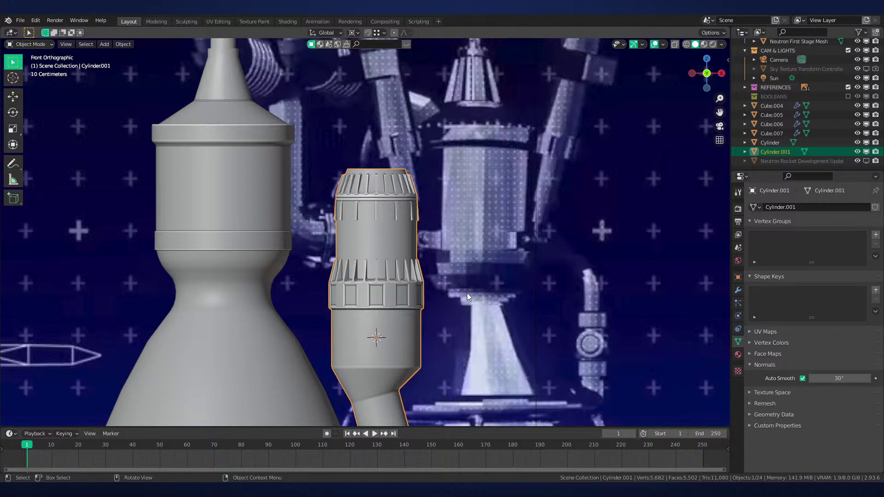
pyautogui.scroll(1, 467, 294)
pyautogui.keyDown('shift'); pyautogui.moveTo(467, 291); pyautogui.dragTo(463, 288, button='middle'); pyautogui.keyUp('shift')
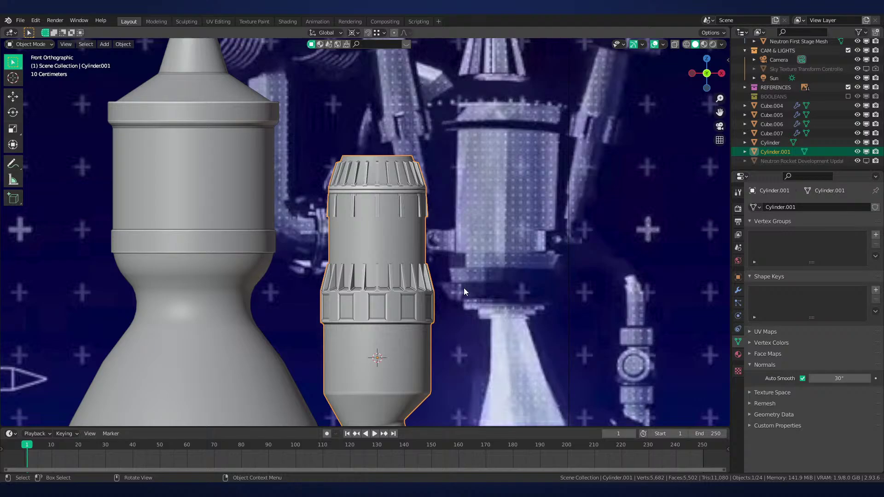
pyautogui.scroll(3, 464, 289)
pyautogui.keyDown('shift'); pyautogui.moveTo(477, 187); pyautogui.dragTo(464, 178, button='middle'); pyautogui.keyUp('shift')
pyautogui.press('z')
pyautogui.click(479, 216)
pyautogui.scroll(1, 459, 224)
pyautogui.scroll(-1, 451, 224)
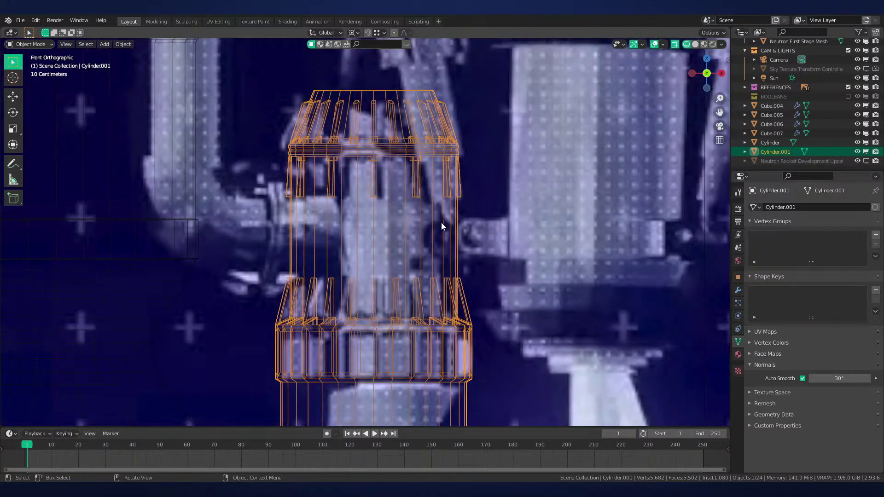
pyautogui.press('z')
pyautogui.scroll(-1, 566, 233)
pyautogui.scroll(2, 573, 234)
pyautogui.press('z')
pyautogui.click(460, 250)
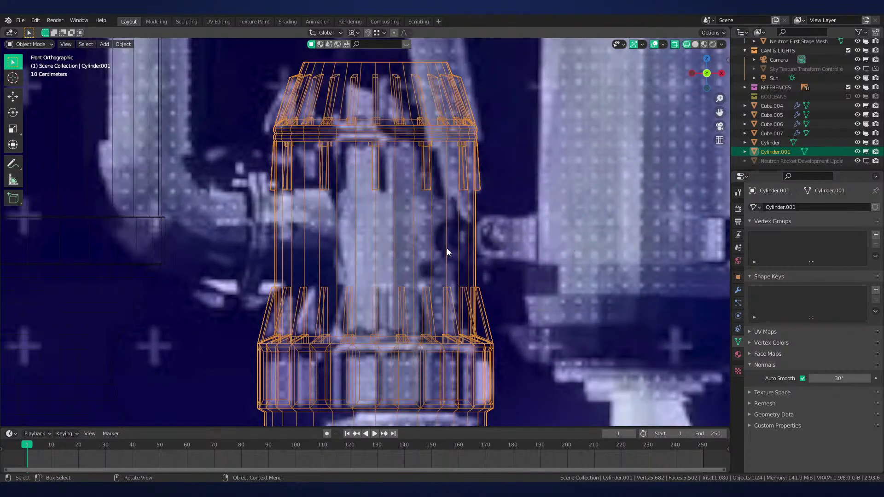
pyautogui.press('z')
pyautogui.click(545, 237)
pyautogui.press('Tab')
pyautogui.scroll(-5, 432, 236)
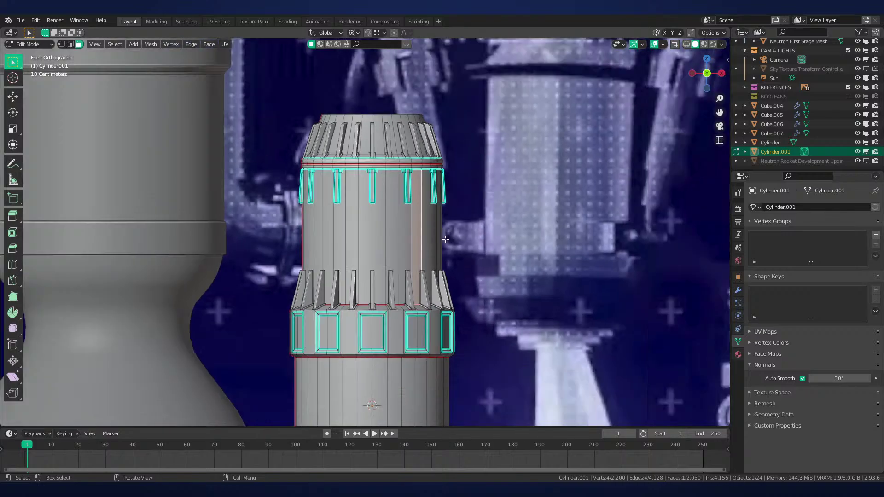
# Examine the turbopump and its pipework in the other engine reference images in front view
pyautogui.press('Tab')
pyautogui.scroll(-5, 642, 251)
pyautogui.keyDown('shift'); pyautogui.moveTo(715, 249); pyautogui.dragTo(245, 224, button='middle'); pyautogui.keyUp('shift')
pyautogui.keyDown('shift'); pyautogui.moveTo(490, 226); pyautogui.dragTo(325, 199, button='middle'); pyautogui.keyUp('shift')
pyautogui.scroll(-4, 571, 221)
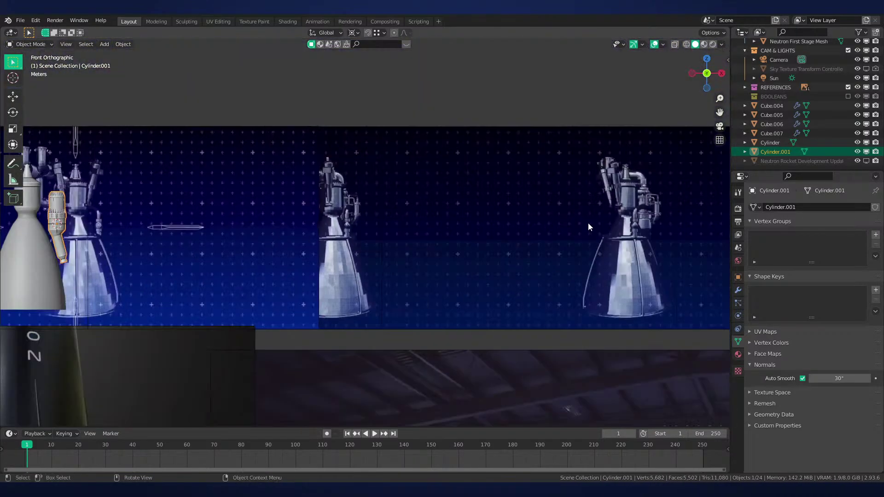
pyautogui.keyDown('shift'); pyautogui.moveTo(588, 223); pyautogui.dragTo(404, 237, button='middle'); pyautogui.keyUp('shift')
pyautogui.scroll(4, 483, 230)
pyautogui.keyDown('shift'); pyautogui.moveTo(629, 239); pyautogui.dragTo(419, 214, button='middle'); pyautogui.keyUp('shift')
pyautogui.keyDown('shift'); pyautogui.moveTo(557, 221); pyautogui.dragTo(383, 245, button='middle'); pyautogui.keyUp('shift')
pyautogui.scroll(1, 383, 245)
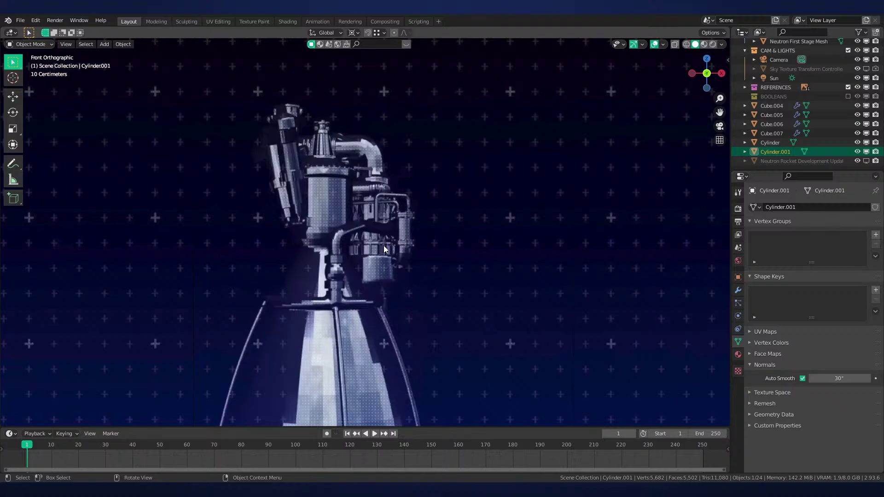
pyautogui.scroll(-7, 389, 244)
pyautogui.keyDown('shift'); pyautogui.moveTo(571, 262); pyautogui.dragTo(319, 250, button='middle'); pyautogui.keyUp('shift')
pyautogui.scroll(1, 319, 250)
pyautogui.keyDown('shift'); pyautogui.moveTo(419, 267); pyautogui.dragTo(374, 274, button='middle'); pyautogui.keyUp('shift')
pyautogui.scroll(6, 374, 274)
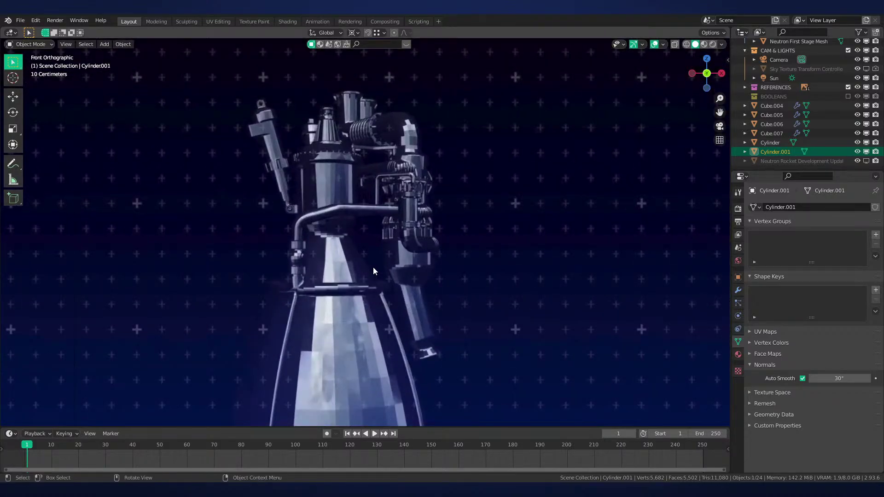
pyautogui.scroll(-2, 387, 241)
pyautogui.scroll(2, 400, 194)
pyautogui.scroll(-2, 431, 278)
pyautogui.scroll(2, 417, 260)
pyautogui.scroll(-4, 431, 338)
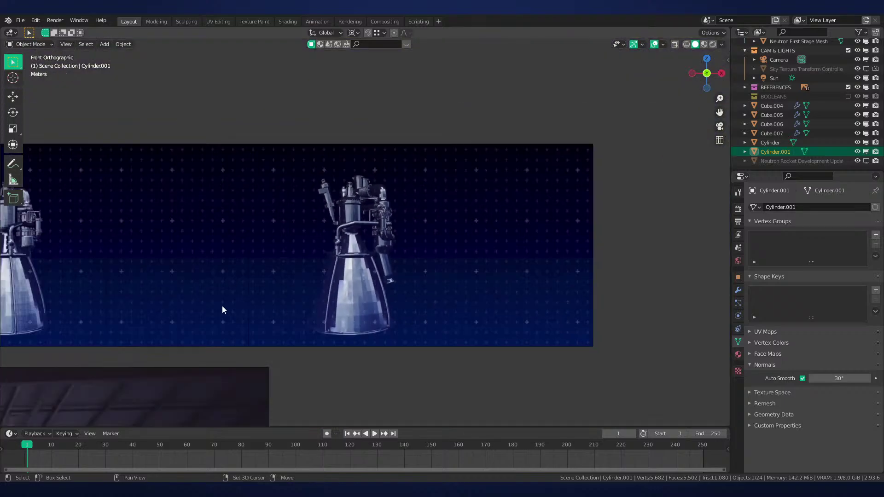
# Select six adjacent faces on the plain section between the turbopump body's upper strips and lower fins in Edit Mode
pyautogui.keyDown('shift'); pyautogui.moveTo(223, 310); pyautogui.dragTo(300, 302, button='middle'); pyautogui.keyUp('shift')
pyautogui.scroll(3, 434, 288)
pyautogui.moveTo(435, 288); pyautogui.dragTo(335, 295, button='middle')
pyautogui.scroll(2, 333, 261)
pyautogui.press('Tab')
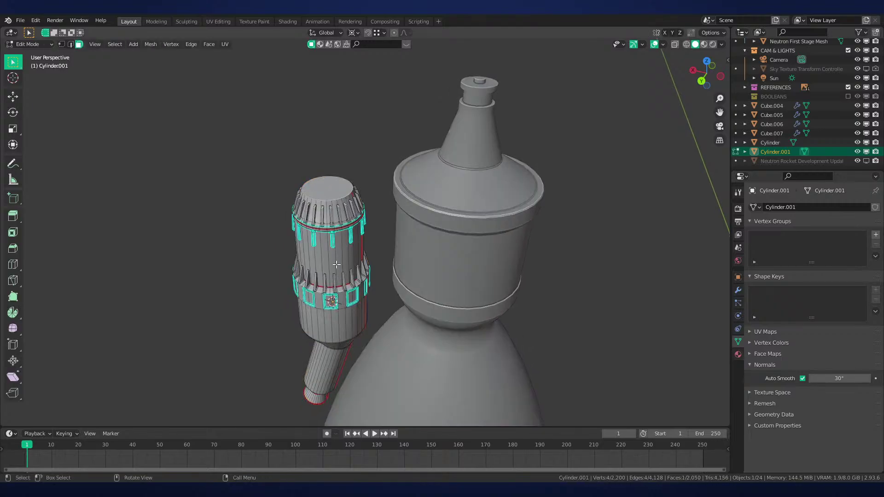
pyautogui.scroll(2, 333, 261)
pyautogui.hotkey('alt', 'a')
pyautogui.press('c')
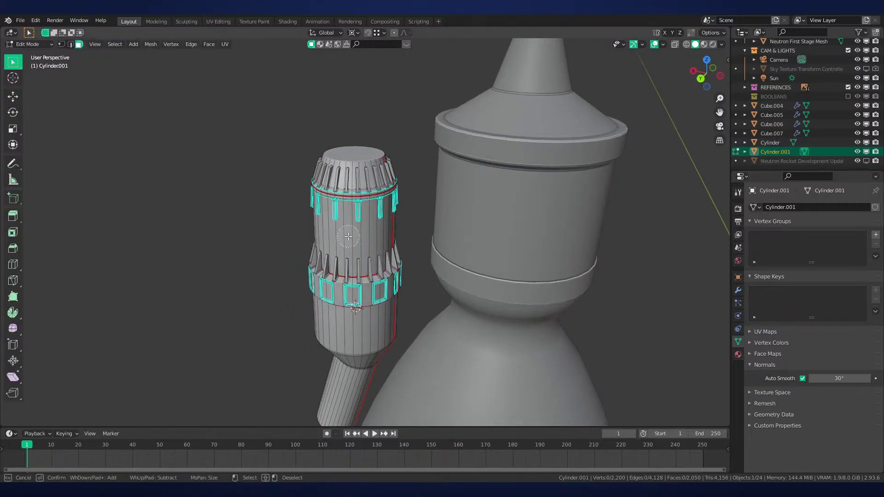
pyautogui.moveTo(350, 237); pyautogui.dragTo(385, 239)
pyautogui.press('Escape')
pyautogui.moveTo(386, 238); pyautogui.dragTo(370, 252, button='middle')
pyautogui.keyDown('shift'); pyautogui.click(390, 240); pyautogui.keyUp('shift')
pyautogui.keyDown('shift'); pyautogui.click(383, 239); pyautogui.keyUp('shift')
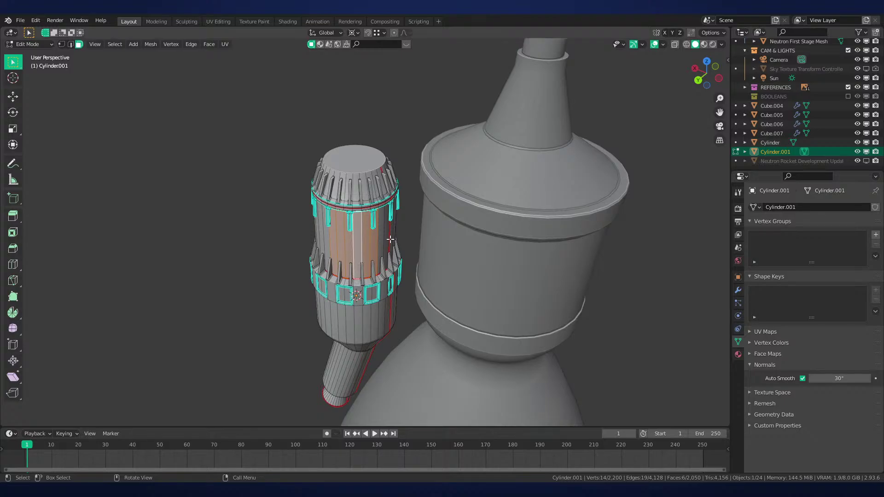
pyautogui.scroll(5, 391, 239)
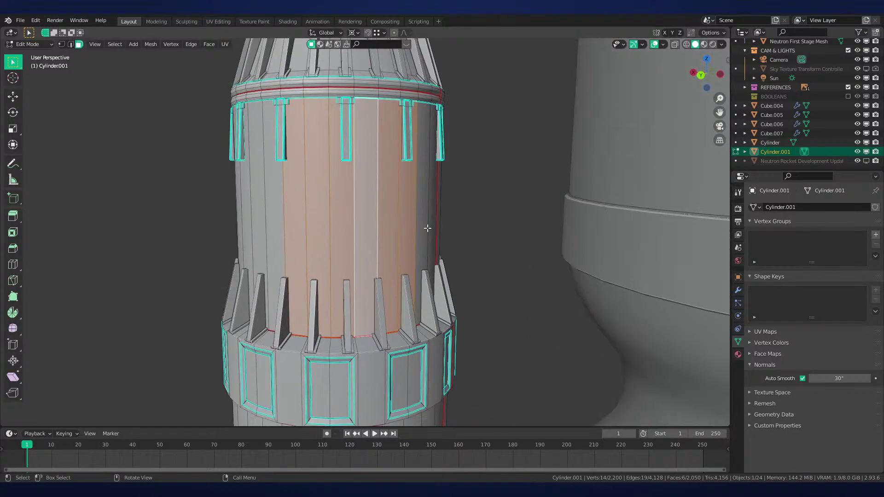
# Add two loop cuts around the body's middle section, one level with the strips' lower ends and one near the fin tips
pyautogui.hotkey('ctrl', 'r')
pyautogui.click(422, 212)
pyautogui.click(445, 156)
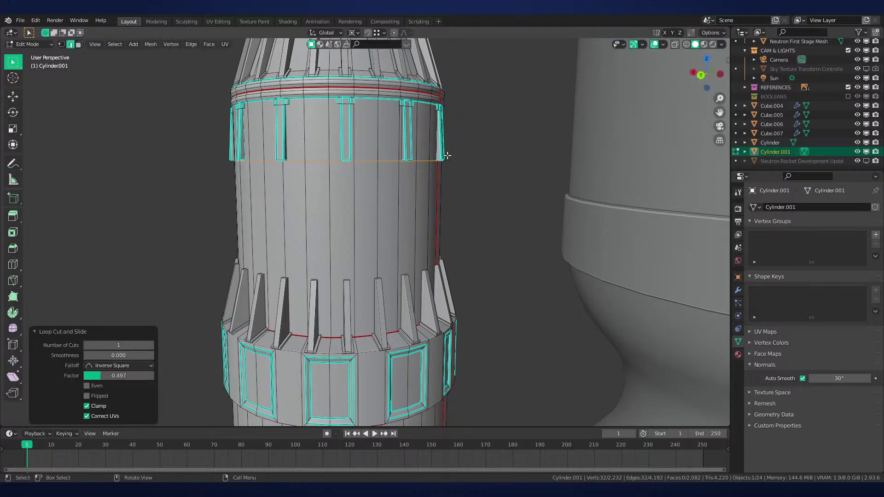
pyautogui.hotkey('ctrl', 'r')
pyautogui.click(413, 219)
pyautogui.click(411, 245)
pyautogui.press('3')
pyautogui.scroll(-2, 389, 247)
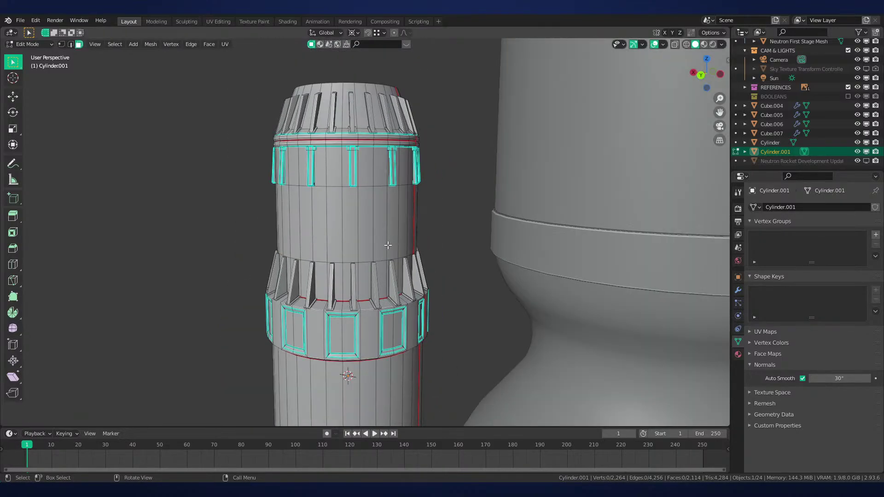
# Select seven adjacent faces between the two loop cuts on the body's middle section
pyautogui.scroll(2, 384, 243)
pyautogui.press('c')
pyautogui.moveTo(303, 216); pyautogui.dragTo(395, 215)
pyautogui.press('Escape')
pyautogui.moveTo(394, 215); pyautogui.dragTo(397, 255, button='middle')
pyautogui.scroll(-3, 397, 255)
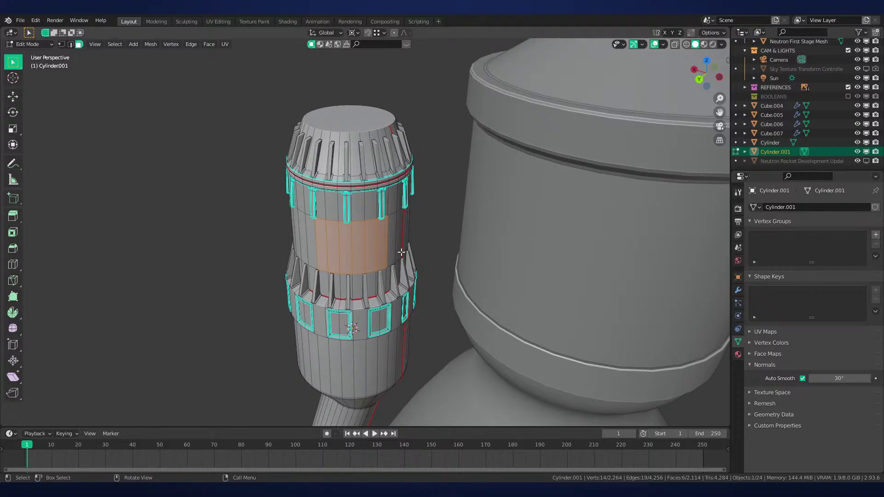
pyautogui.moveTo(401, 253)
pyautogui.mouseDown(button='middle')
pyautogui.moveTo(440, 264)
pyautogui.moveTo(407, 221)
pyautogui.moveTo(407, 198)
pyautogui.moveTo(411, 226)
pyautogui.mouseUp(button='middle')
pyautogui.scroll(1, 440, 264)
pyautogui.scroll(1, 411, 225)
pyautogui.press('c')
pyautogui.rightClick(322, 232)
pyautogui.press('c')
pyautogui.middleClick(322, 232)
pyautogui.rightClick(323, 232)
pyautogui.press('c')
pyautogui.moveTo(322, 231); pyautogui.dragTo(309, 231)
pyautogui.rightClick(313, 231)
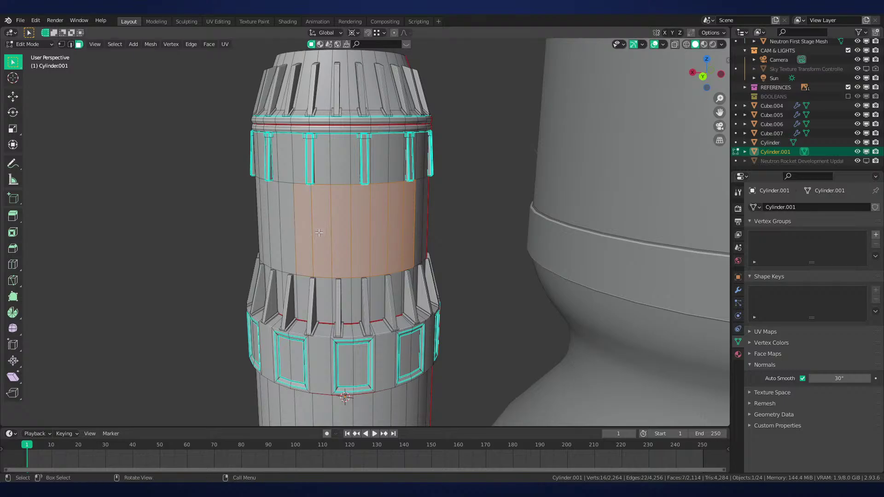
# Select the whole face band between the two loop cuts and scale it by about 1.31 along Z
pyautogui.scroll(-1, 326, 230)
pyautogui.press('KP_1')
pyautogui.hotkey('alt', 'z')
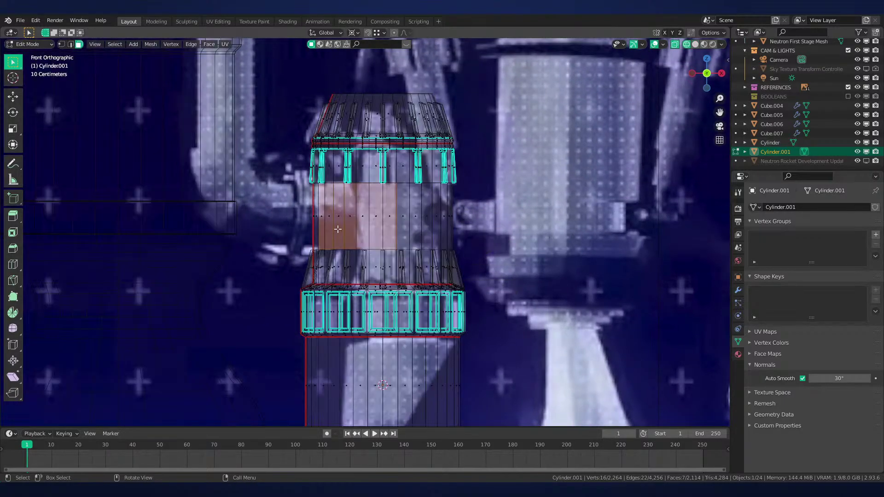
pyautogui.scroll(-2, 327, 234)
pyautogui.keyDown('shift'); pyautogui.moveTo(353, 234); pyautogui.dragTo(378, 260, button='middle'); pyautogui.keyUp('shift')
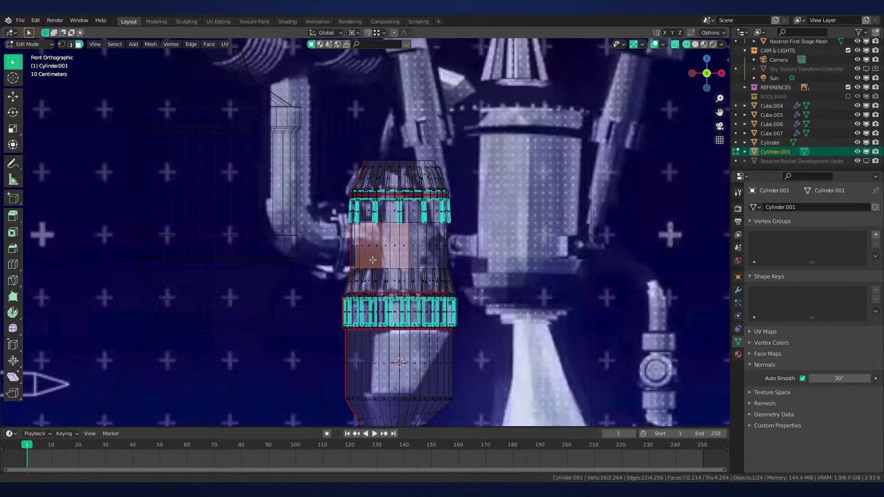
pyautogui.scroll(1, 380, 261)
pyautogui.scroll(3, 523, 250)
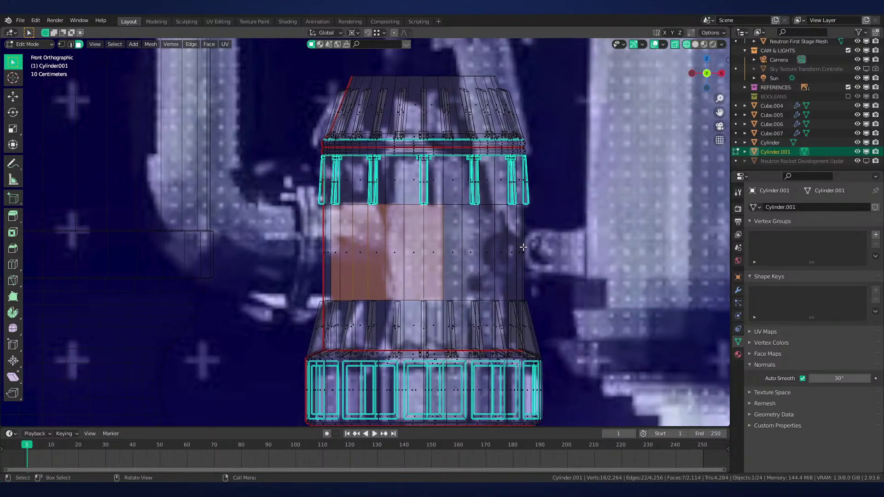
pyautogui.keyDown('alt'); pyautogui.click(522, 247); pyautogui.keyUp('alt')
pyautogui.scroll(1, 520, 249)
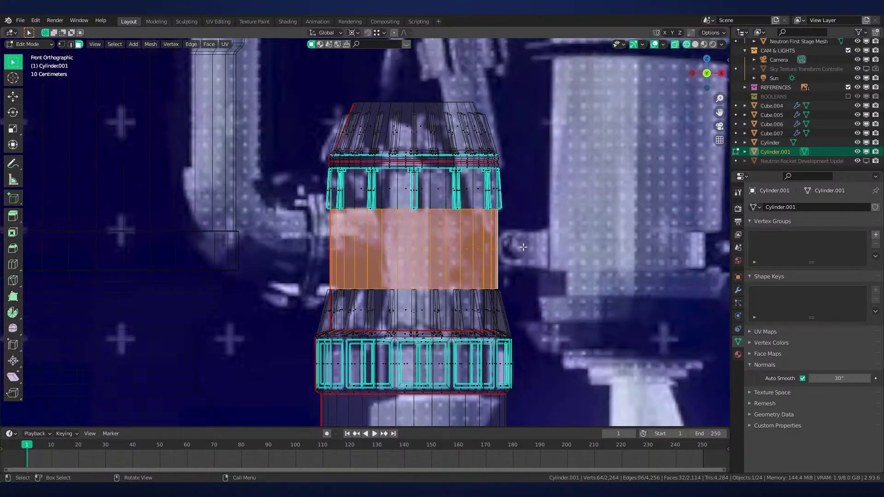
pyautogui.scroll(-2, 483, 259)
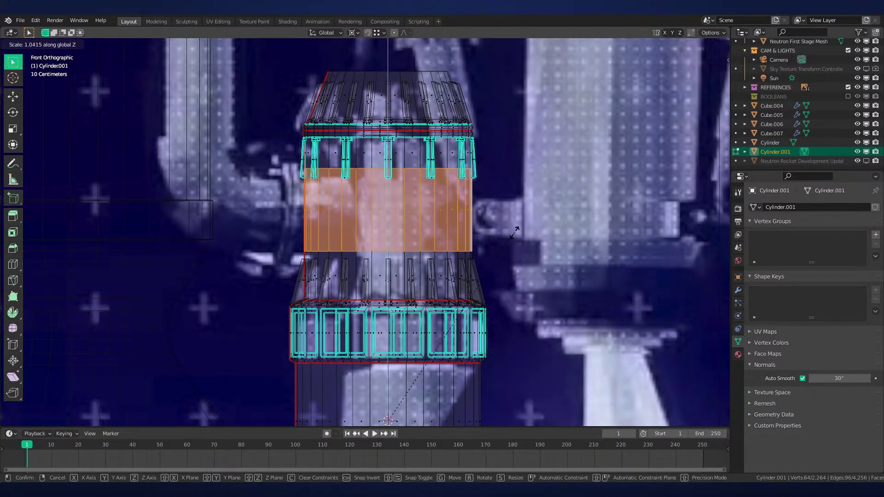
pyautogui.press('s')
pyautogui.press('z')
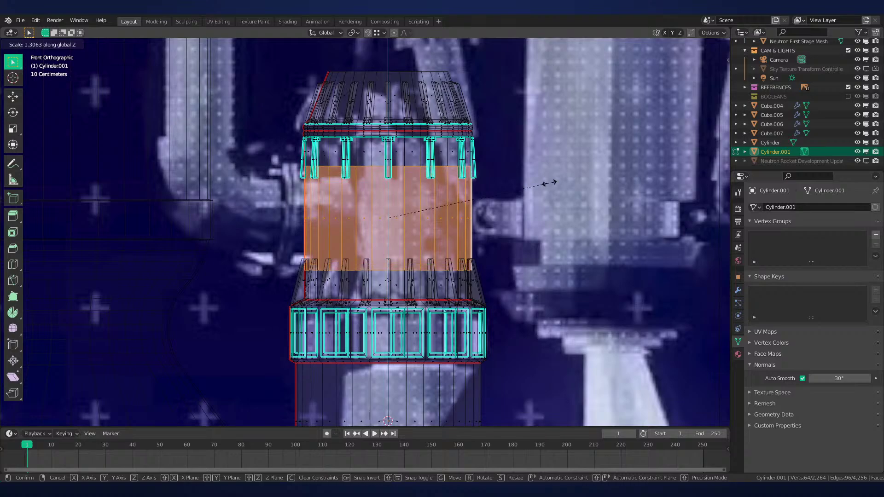
pyautogui.click(549, 182)
pyautogui.moveTo(507, 207); pyautogui.dragTo(355, 276, button='middle')
pyautogui.scroll(3, 356, 277)
pyautogui.hotkey('alt', 'a')
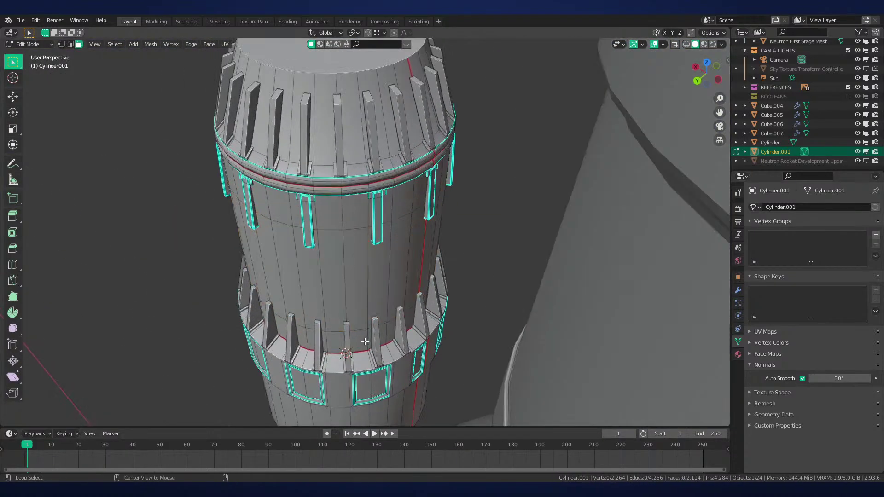
pyautogui.click(317, 321)
pyautogui.keyDown('shift'); pyautogui.moveTo(317, 321); pyautogui.dragTo(357, 294, button='middle'); pyautogui.keyUp('shift')
pyautogui.scroll(2, 363, 301)
pyautogui.press('g')
pyautogui.press('z')
pyautogui.moveTo(399, 326); pyautogui.dragTo(357, 213, button='middle')
pyautogui.click(406, 297)
pyautogui.scroll(-2, 410, 296)
pyautogui.press('a')
pyautogui.hotkey('alt', 'a')
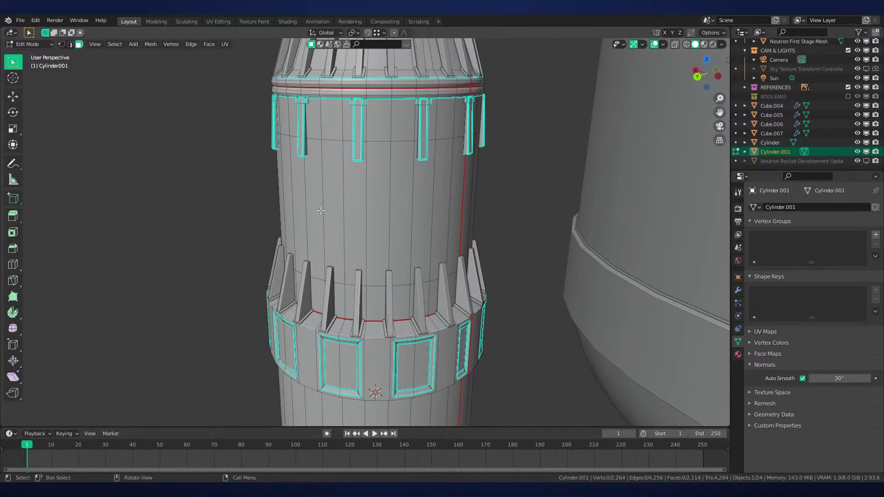
# Select nine adjacent faces of the middle band and snap the 3D cursor to them
pyautogui.press('c')
pyautogui.moveTo(308, 211); pyautogui.dragTo(443, 208)
pyautogui.rightClick(444, 208)
pyautogui.scroll(-5, 434, 221)
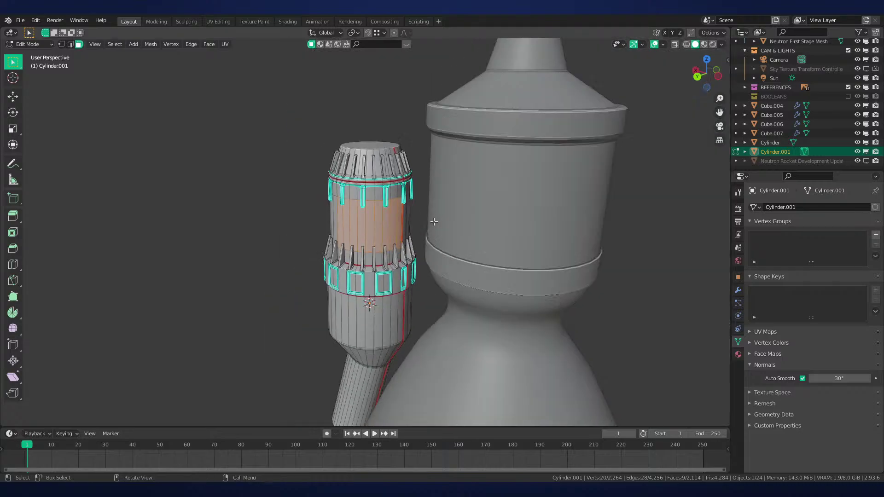
pyautogui.moveTo(434, 222); pyautogui.dragTo(434, 272, button='middle')
pyautogui.hotkey('shift', 's')
pyautogui.click(434, 284)
# Return to Object Mode, add a Bezier curve at the 3D cursor and open it in Edit Mode
pyautogui.scroll(-2, 433, 343)
pyautogui.moveTo(432, 347); pyautogui.dragTo(407, 290, button='middle')
pyautogui.scroll(4, 405, 248)
pyautogui.press('Tab')
pyautogui.hotkey('shift', 'a')
pyautogui.moveTo(396, 250)
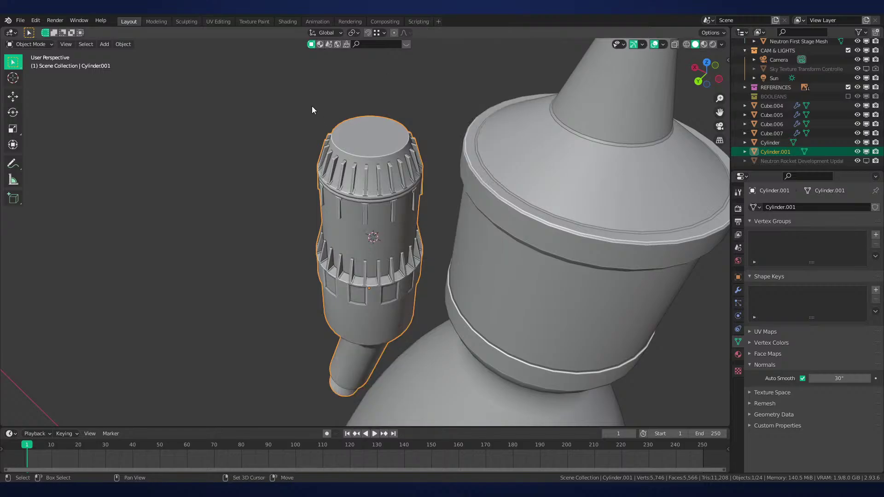
pyautogui.hotkey('shift', 'a')
pyautogui.moveTo(295, 118)
pyautogui.click(355, 117)
pyautogui.scroll(-2, 365, 168)
pyautogui.press('Tab')
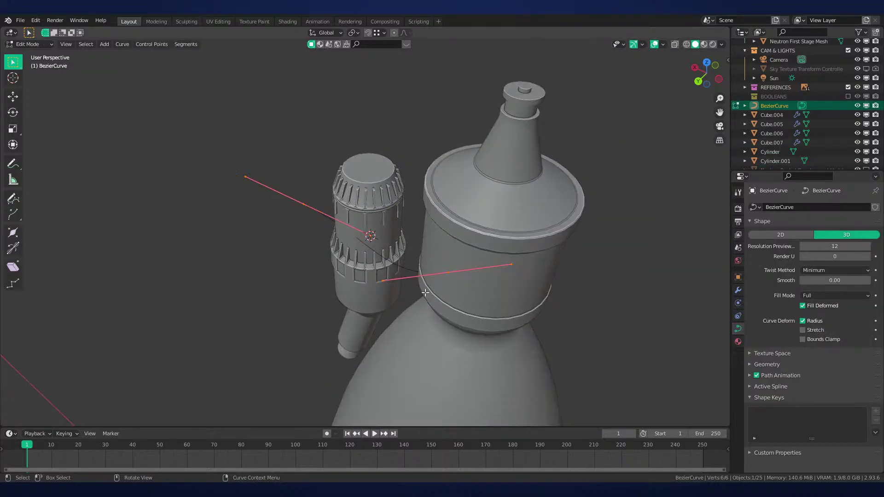
# Rotate the Bezier curve's selected end control point by -45° about Z
pyautogui.write('rz45')
pyautogui.press('Return')
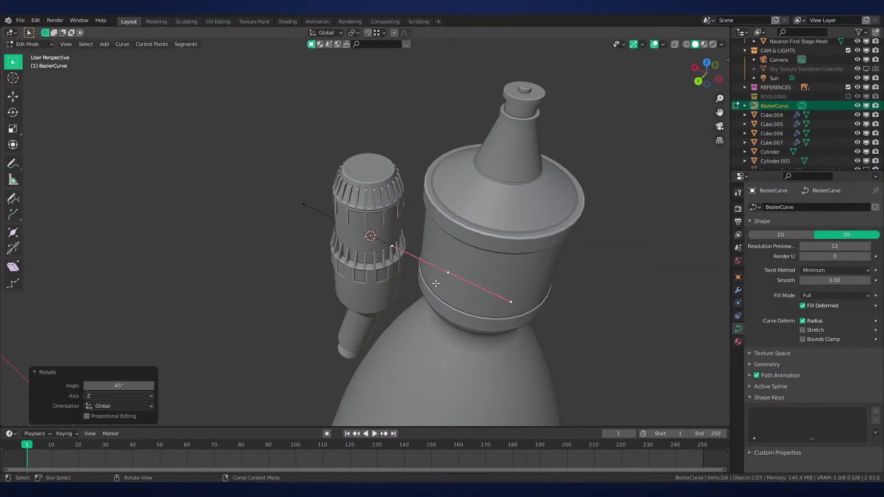
pyautogui.scroll(1, 419, 274)
pyautogui.hotkey('shift', 's')
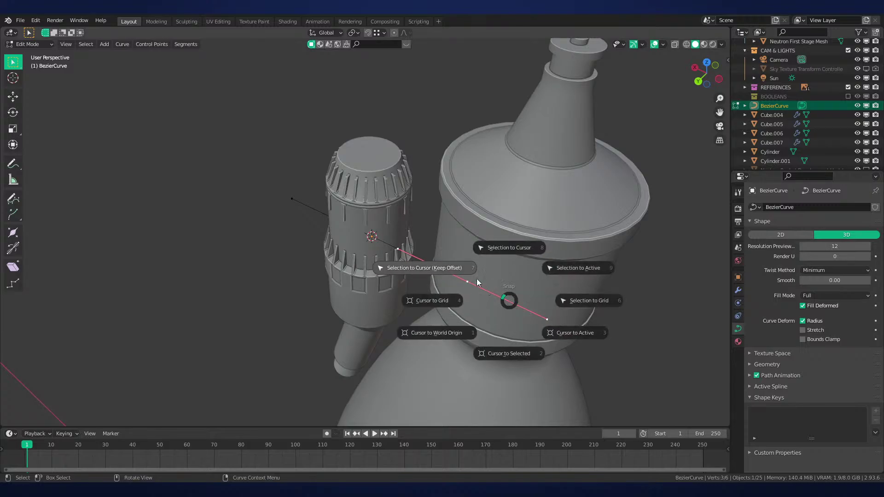
pyautogui.click(474, 281)
pyautogui.moveTo(479, 283); pyautogui.dragTo(499, 299, button='middle')
# Scale down the handles at both ends of the Bezier curve, using about 0.2 for the second end
pyautogui.press('s')
pyautogui.click(415, 246)
pyautogui.click(282, 212)
pyautogui.press('s')
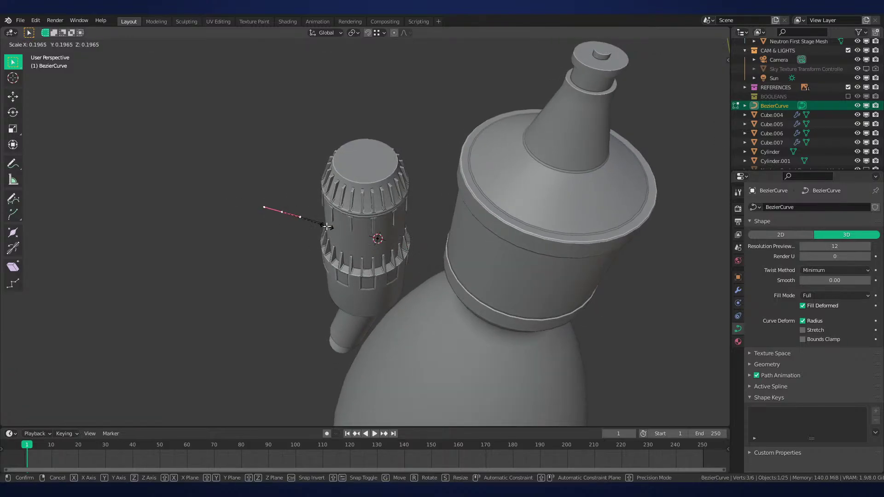
pyautogui.click(326, 226)
# In Object Mode, rotate the curve by -90° and by another -45° in the top view so it extends diagonally from the turbopump body
pyautogui.press('Tab')
pyautogui.press('KP_7')
pyautogui.press('r')
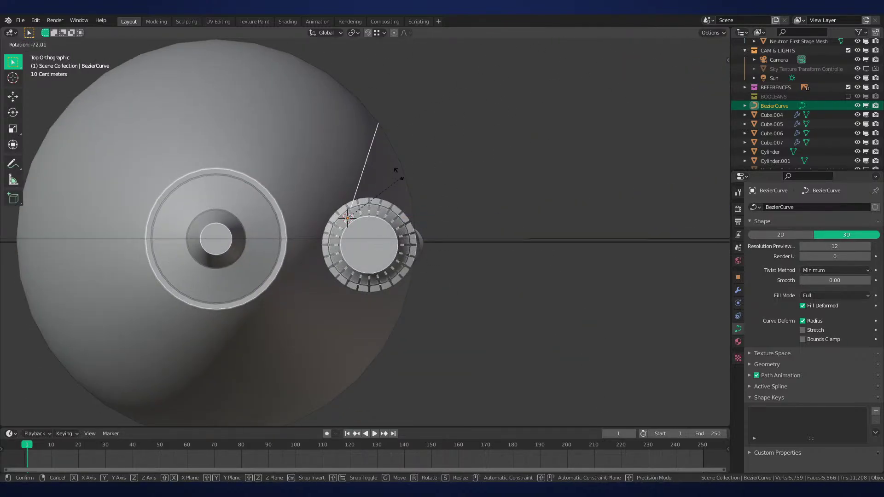
pyautogui.rightClick(321, 142)
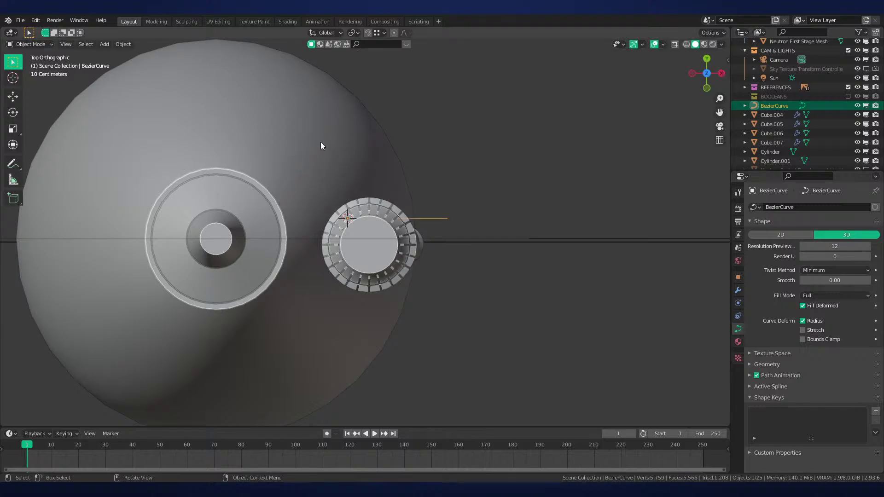
pyautogui.press('r')
pyautogui.press('Return')
pyautogui.write('r-45')
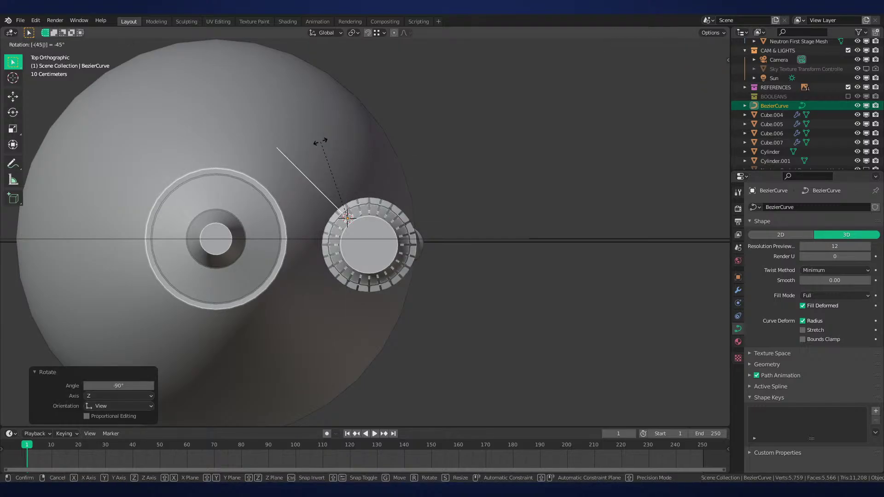
pyautogui.press('Return')
pyautogui.moveTo(385, 137); pyautogui.dragTo(486, 267, button='middle')
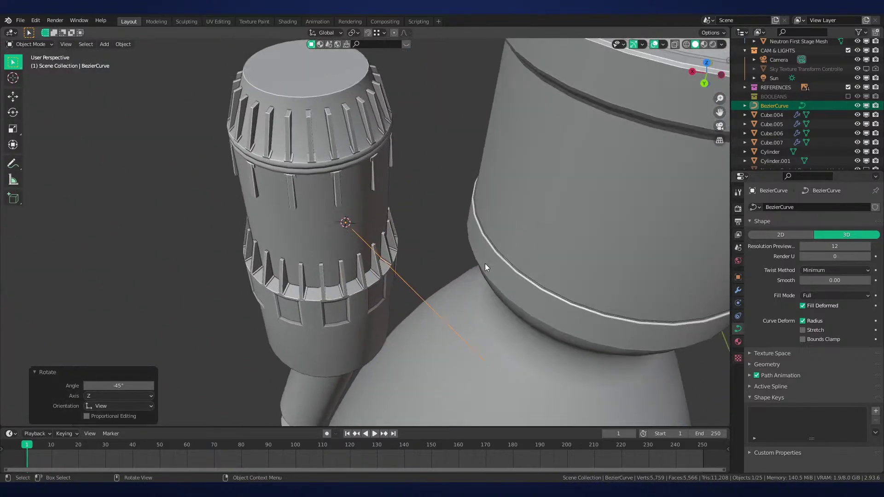
# Give the curve a round bevel with 0.23 m depth, a resolution of 16 and Fill Caps off
pyautogui.click(774, 364)
pyautogui.scroll(-2, 810, 392)
pyautogui.moveTo(833, 421); pyautogui.dragTo(876, 420)
pyautogui.click(826, 439)
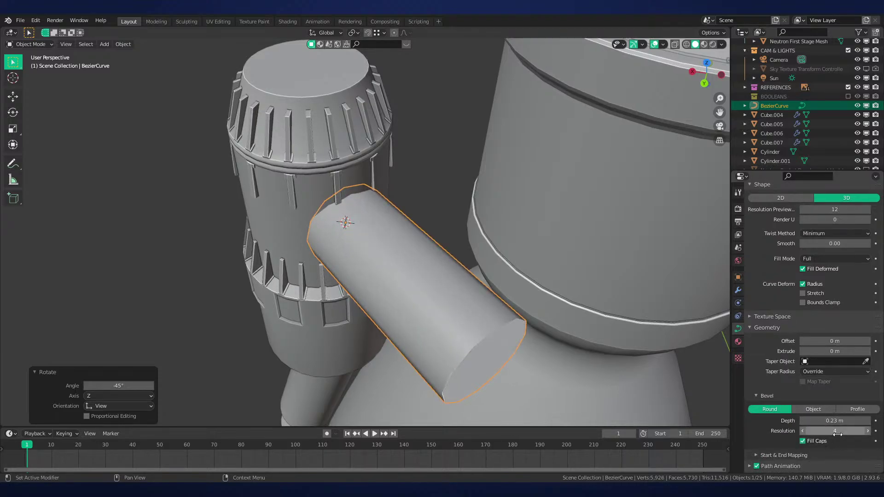
pyautogui.click(822, 440)
pyautogui.click(835, 430)
pyautogui.write('16')
pyautogui.press('Return')
pyautogui.scroll(3, 394, 321)
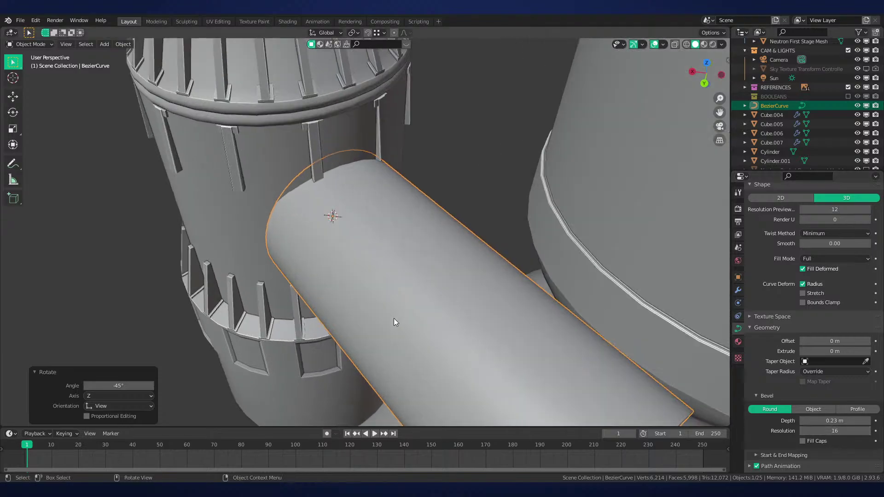
# Select a single face on the turbopump body's middle band in Edit Mode and extrude it outward
pyautogui.press('Tab')
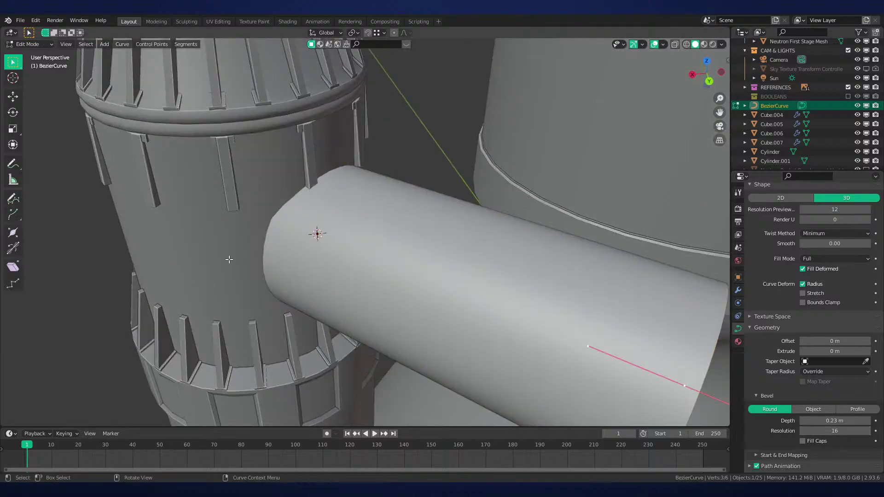
pyautogui.press('Tab')
pyautogui.click(228, 259)
pyautogui.press('Tab')
pyautogui.click(228, 258)
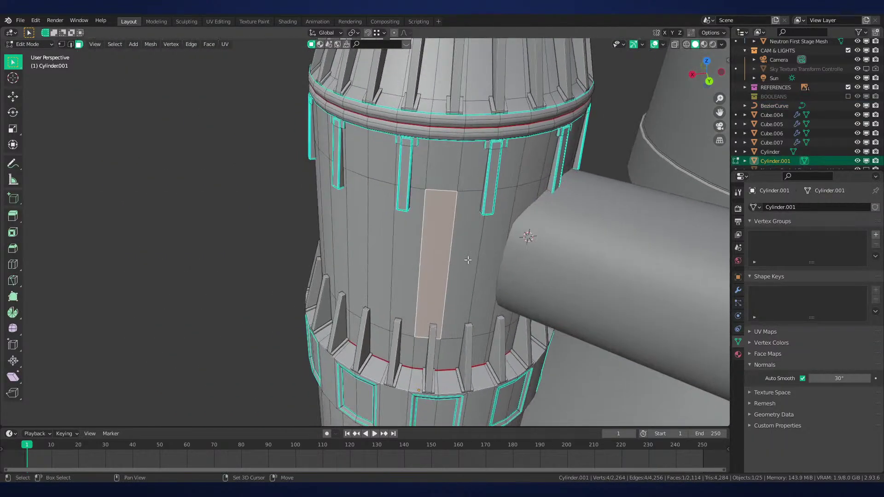
pyautogui.keyDown('shift'); pyautogui.moveTo(468, 260); pyautogui.dragTo(481, 301, button='middle'); pyautogui.keyUp('shift')
pyautogui.scroll(-1, 481, 301)
pyautogui.press('e')
pyautogui.moveTo(481, 302); pyautogui.dragTo(438, 320, button='middle')
pyautogui.click(400, 295)
# Extrude the arm's end face again, then rotate and move it to start an upward bend
pyautogui.press('e')
pyautogui.click(325, 306)
pyautogui.press('r')
pyautogui.click(357, 326)
pyautogui.press('g')
pyautogui.click(334, 294)
# Extrude two more sections from the arm's end face, rotating and moving each to continue the upward curve
pyautogui.press('e')
pyautogui.click(379, 300)
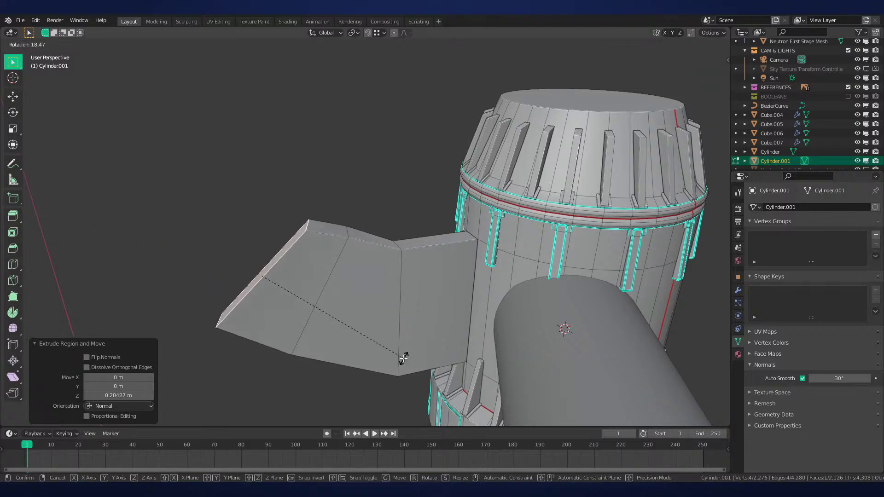
pyautogui.click(404, 358)
pyautogui.press('g')
pyautogui.click(388, 325)
pyautogui.scroll(-2, 390, 326)
pyautogui.press('e')
pyautogui.click(380, 299)
pyautogui.press('r')
pyautogui.click(385, 341)
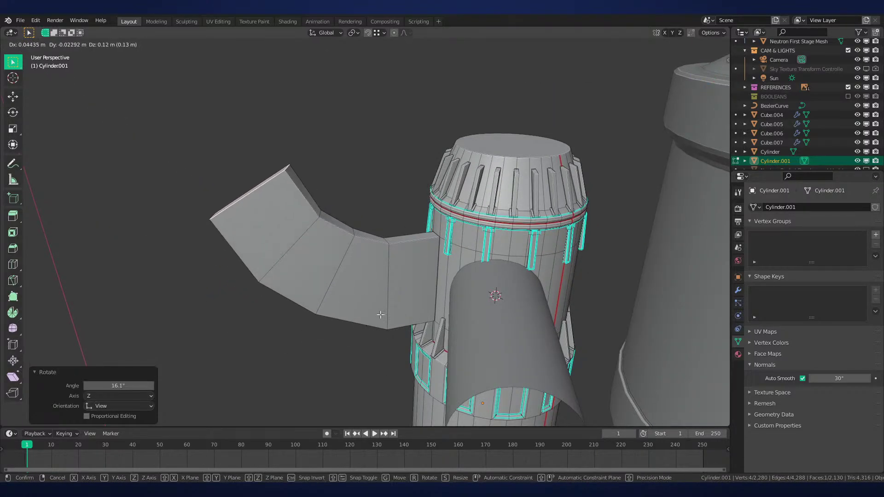
pyautogui.click(380, 315)
# Undo all extruded arm sections on the turbopump body
pyautogui.moveTo(381, 315); pyautogui.dragTo(494, 331, button='middle')
pyautogui.scroll(-3, 493, 332)
pyautogui.hotkey('ctrl', 'z')
pyautogui.hotkey('ctrl', 'z')
pyautogui.hotkey('ctrl', 'z')
pyautogui.hotkey('ctrl', 'z')
pyautogui.hotkey('ctrl', 'z')
pyautogui.hotkey('ctrl', 'z')
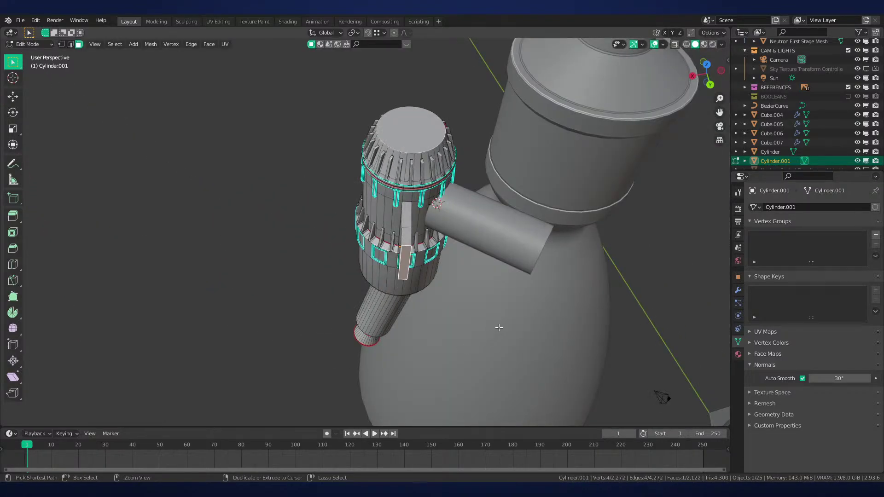
pyautogui.hotkey('ctrl', 'z')
pyautogui.hotkey('ctrl', 'z')
pyautogui.hotkey('ctrl', 'z')
pyautogui.hotkey('ctrl', 'z')
pyautogui.hotkey('ctrl', 'z')
pyautogui.hotkey('ctrl', 'z')
# Open the Bezier pipe in Edit Mode and rotate its outer end control point to angle the pipe downward
pyautogui.press('Tab')
pyautogui.click(504, 227)
pyautogui.scroll(2, 418, 286)
pyautogui.keyDown('shift'); pyautogui.moveTo(504, 227); pyautogui.dragTo(370, 256, button='middle'); pyautogui.keyUp('shift')
pyautogui.press('Tab')
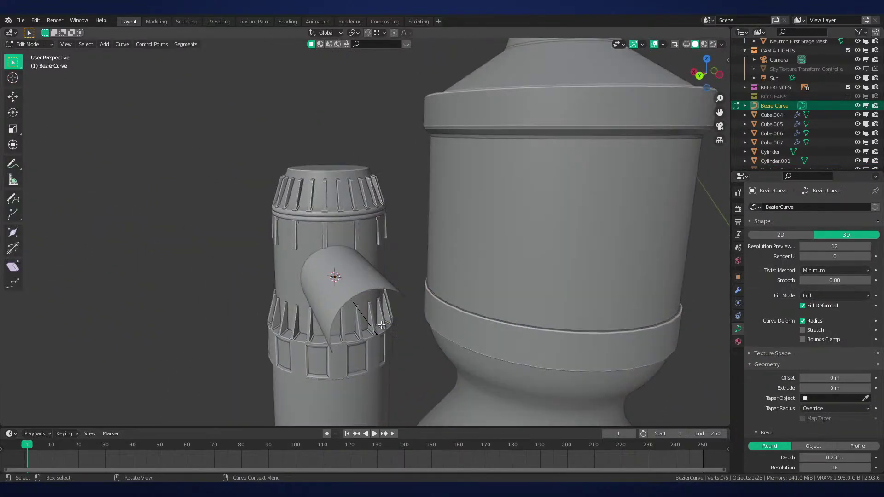
pyautogui.click(379, 330)
pyautogui.moveTo(381, 328); pyautogui.dragTo(430, 361, button='middle')
pyautogui.scroll(-4, 442, 350)
pyautogui.press('r')
pyautogui.click(446, 320)
# Extrude two further control points from the pipe's end, bending it down along the nozzle and rotating the last one about 50°
pyautogui.press('e')
pyautogui.click(504, 324)
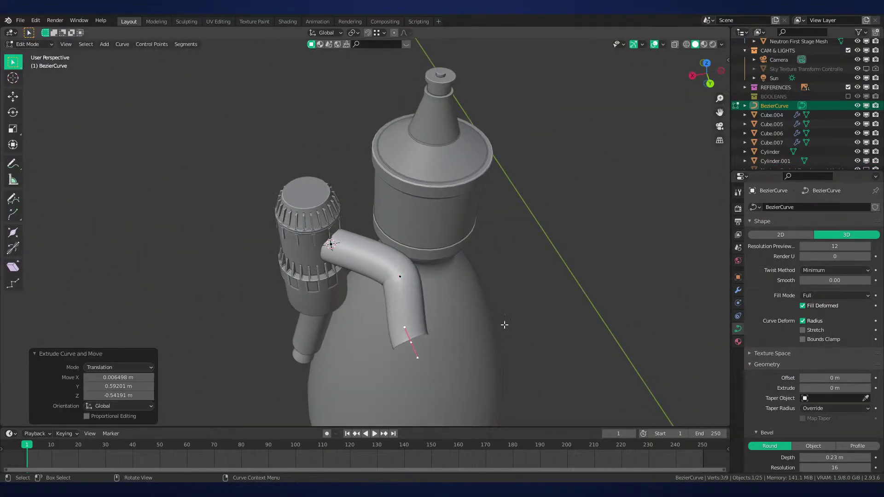
pyautogui.press('r')
pyautogui.click(469, 357)
pyautogui.press('g')
pyautogui.click(496, 298)
pyautogui.press('e')
pyautogui.click(440, 300)
pyautogui.press('r')
pyautogui.click(465, 406)
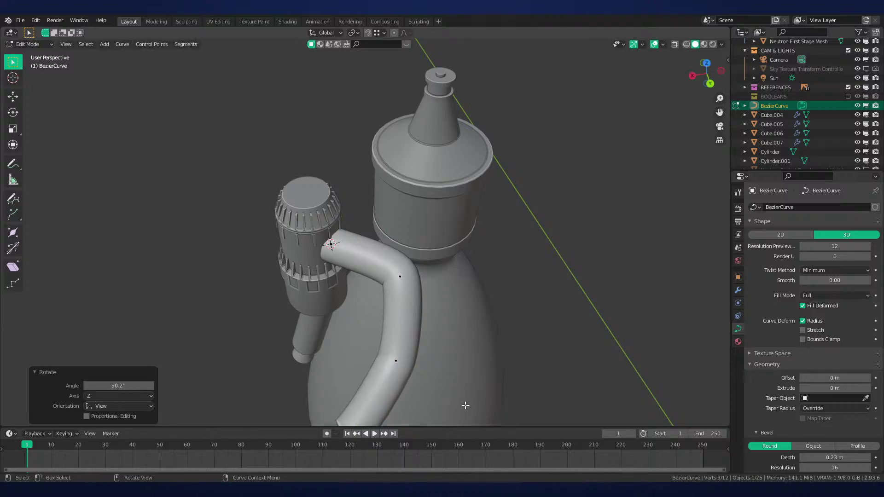
# Undo the bent pipe extensions back to the straight pipe in Object Mode
pyautogui.hotkey('ctrl', 'z')
pyautogui.hotkey('ctrl', 'z')
pyautogui.hotkey('ctrl', 'z')
pyautogui.hotkey('ctrl', 'z')
pyautogui.hotkey('ctrl', 'z')
pyautogui.hotkey('ctrl', 'z')
pyautogui.hotkey('ctrl', 'z')
pyautogui.hotkey('ctrl', 'z')
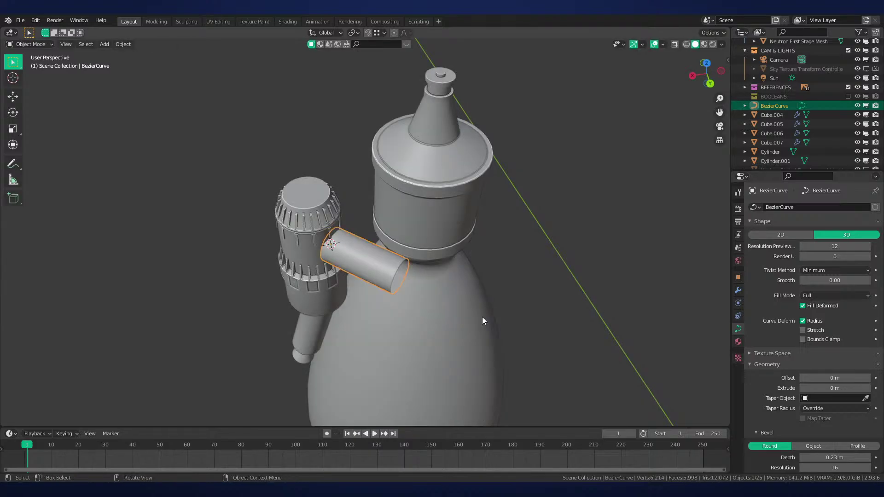
pyautogui.moveTo(482, 317); pyautogui.dragTo(502, 280, button='middle')
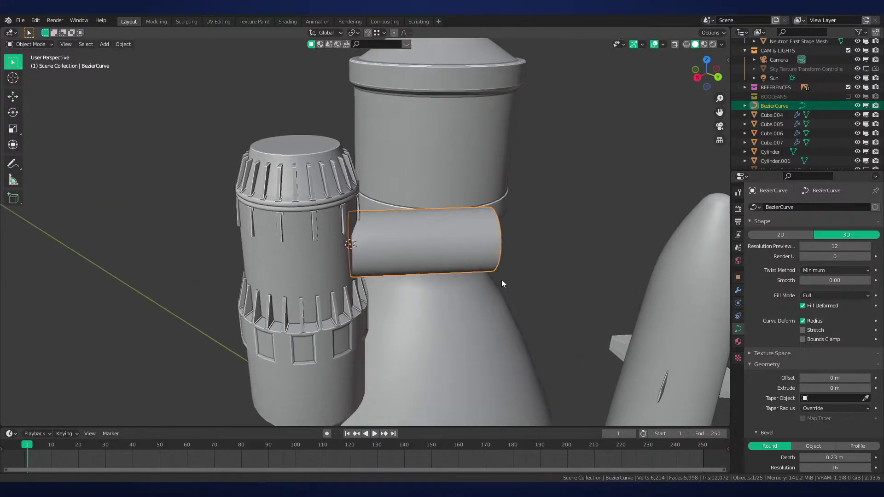
pyautogui.scroll(3, 501, 280)
pyautogui.press('g')
pyautogui.press('z')
pyautogui.rightClick(527, 259)
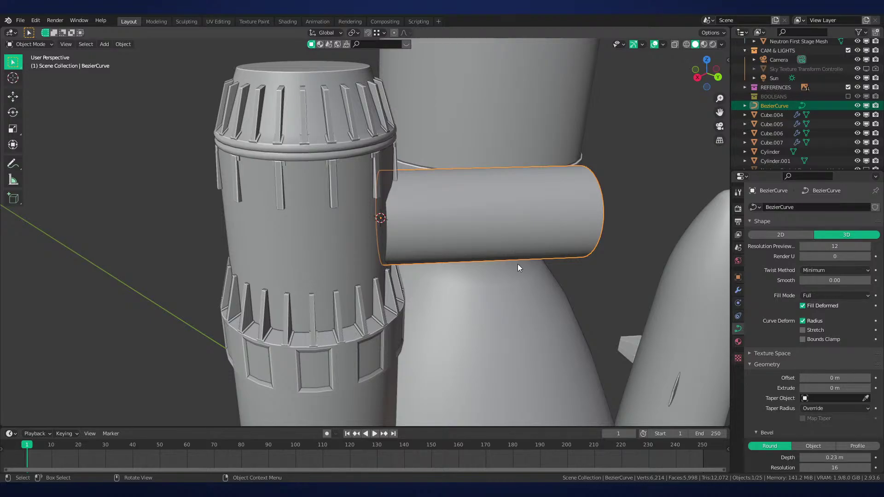
# Move the pipe about -0.049 m along its local X axis so its end sinks into the turbopump body
pyautogui.moveTo(550, 201); pyautogui.dragTo(492, 241, button='middle')
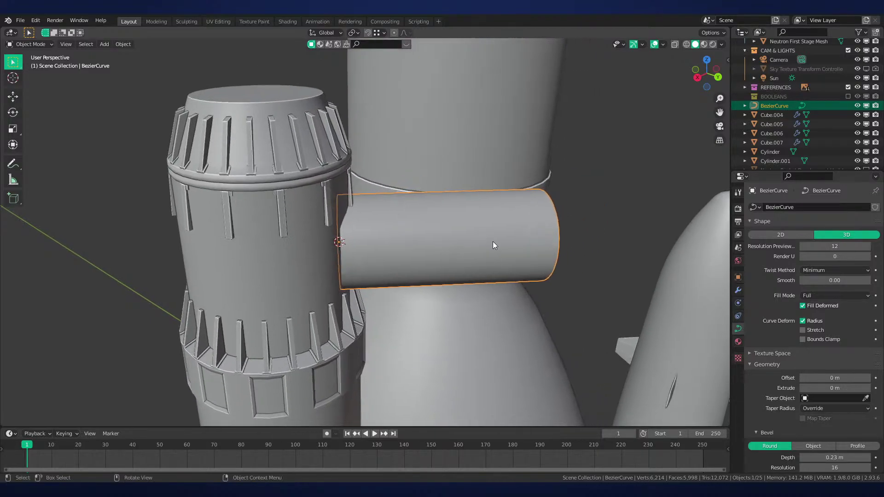
pyautogui.scroll(2, 491, 280)
pyautogui.moveTo(490, 280); pyautogui.dragTo(498, 305, button='middle')
pyautogui.press('g')
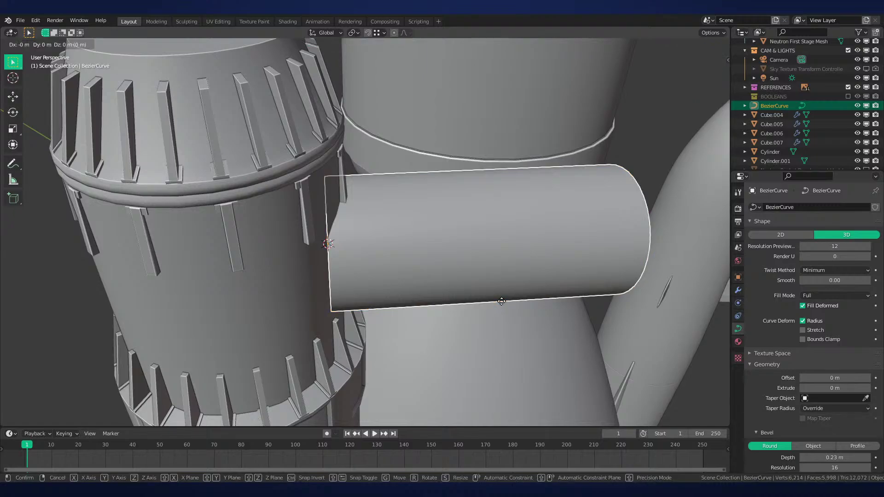
pyautogui.press('x')
pyautogui.press('x')
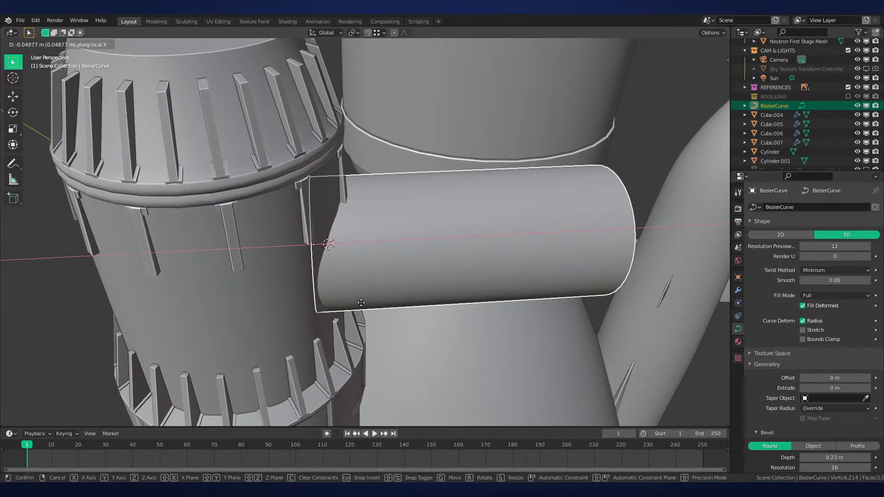
pyautogui.click(361, 301)
# Examine the turbopump pipes and upper fittings in the front-view reference image beside the modelled engine
pyautogui.scroll(-5, 500, 262)
pyautogui.moveTo(501, 262); pyautogui.dragTo(458, 267, button='middle')
pyautogui.scroll(-3, 460, 270)
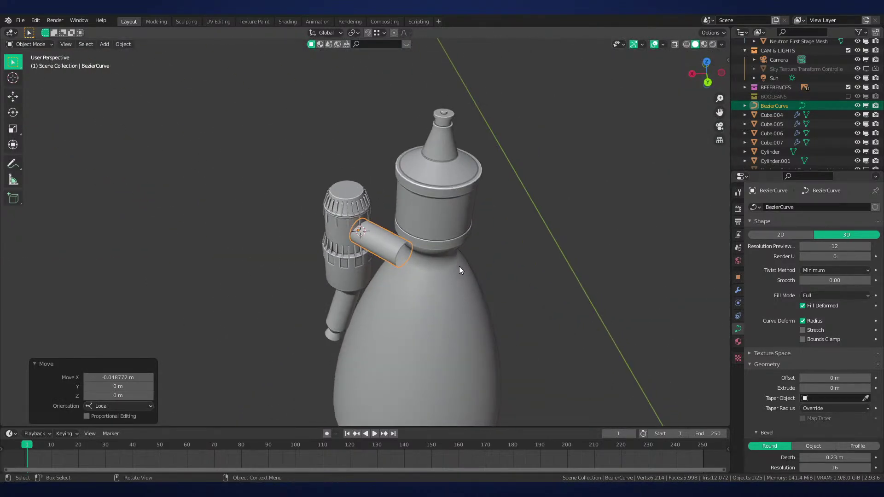
pyautogui.press('KP_1')
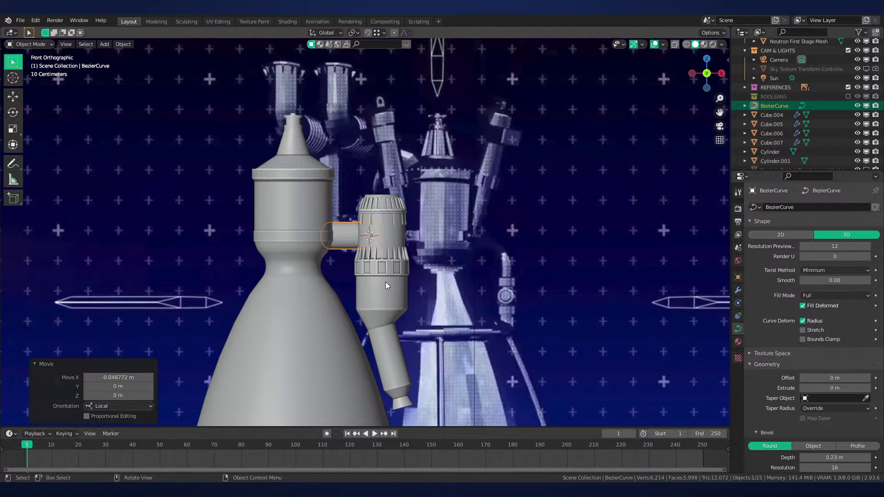
pyautogui.scroll(5, 465, 202)
pyautogui.keyDown('shift'); pyautogui.moveTo(465, 202); pyautogui.dragTo(463, 293, button='middle'); pyautogui.keyUp('shift')
pyautogui.scroll(-3, 410, 272)
pyautogui.scroll(1, 483, 159)
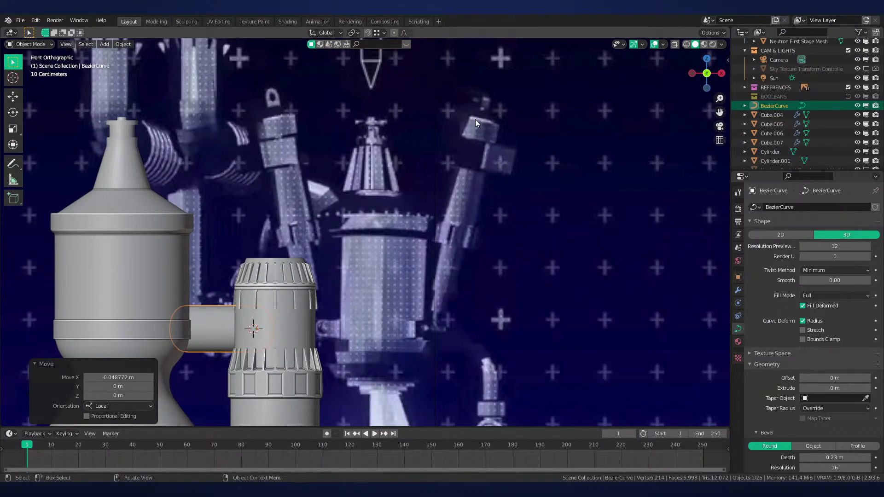
pyautogui.scroll(-2, 469, 138)
pyautogui.keyDown('shift'); pyautogui.moveTo(499, 182); pyautogui.dragTo(600, 212, button='middle'); pyautogui.keyUp('shift')
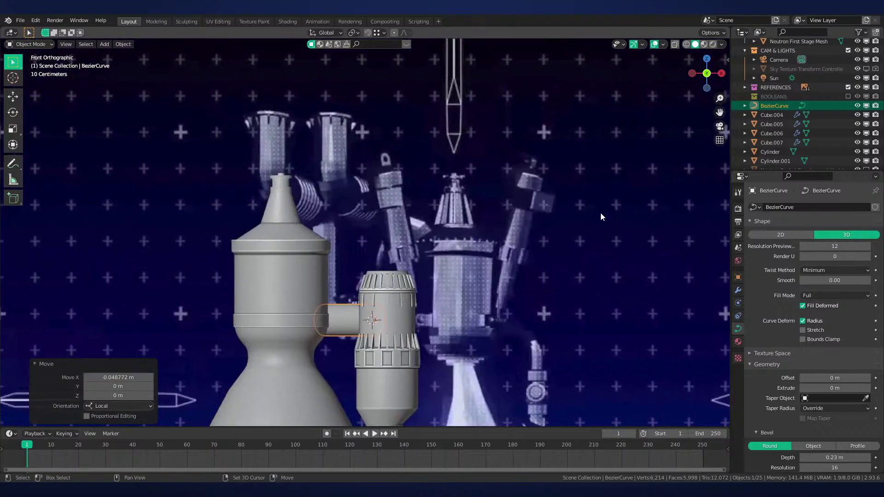
pyautogui.scroll(2, 581, 172)
pyautogui.scroll(3, 553, 282)
pyautogui.scroll(-4, 473, 247)
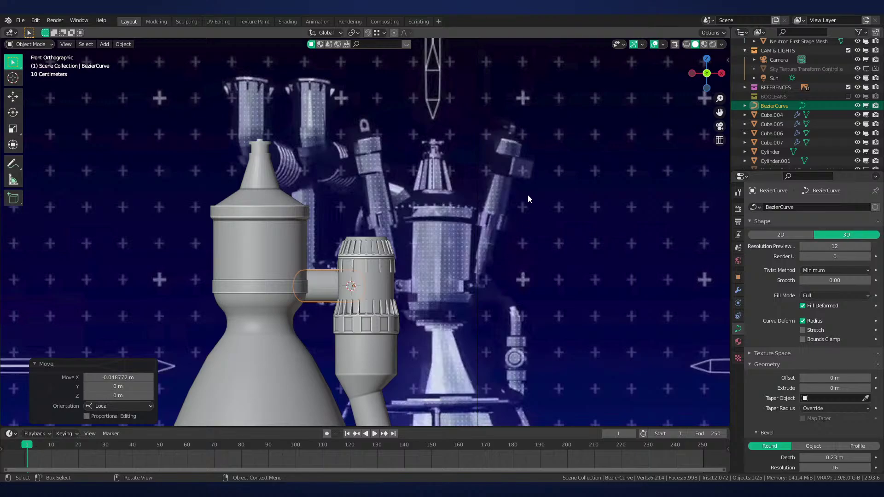
# Edit the horizontal pipe curve and compare its open end with the engine and reference image in top and front wireframe views
pyautogui.scroll(4, 513, 239)
pyautogui.moveTo(495, 201); pyautogui.dragTo(405, 285, button='middle')
pyautogui.press('Tab')
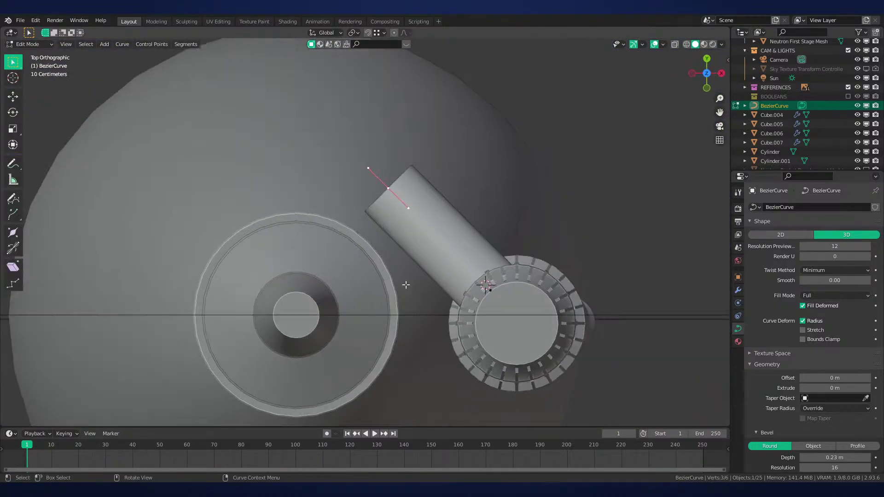
pyautogui.keyDown('shift'); pyautogui.moveTo(462, 172); pyautogui.dragTo(463, 252, button='middle'); pyautogui.keyUp('shift')
pyautogui.hotkey('shift', 'z')
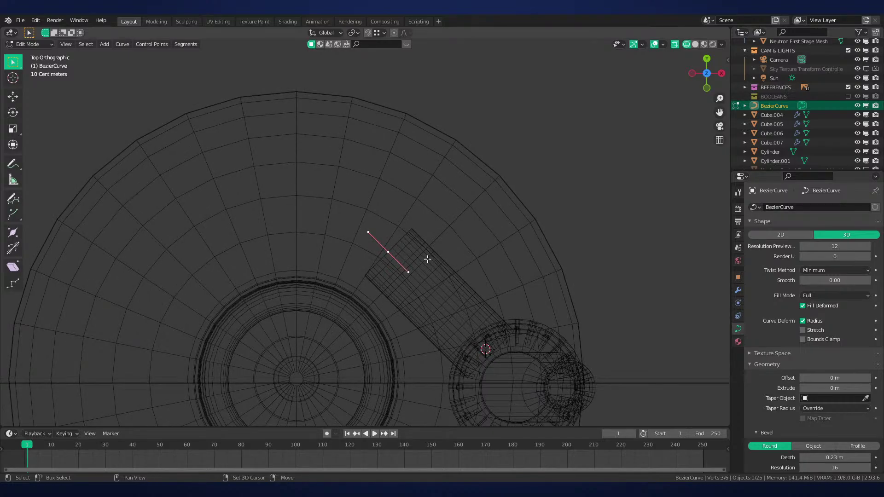
pyautogui.keyDown('shift'); pyautogui.moveTo(428, 259); pyautogui.dragTo(424, 265, button='middle'); pyautogui.keyUp('shift')
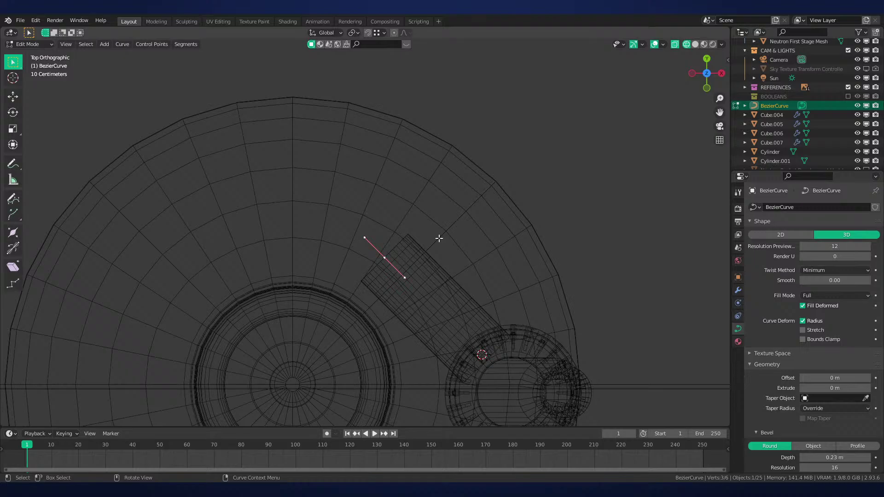
pyautogui.press('KP_1')
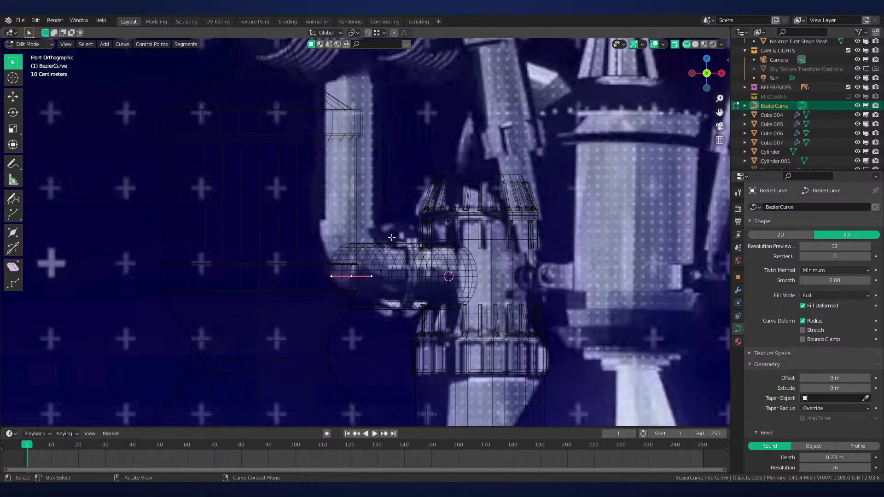
pyautogui.scroll(-4, 392, 237)
pyautogui.scroll(2, 512, 280)
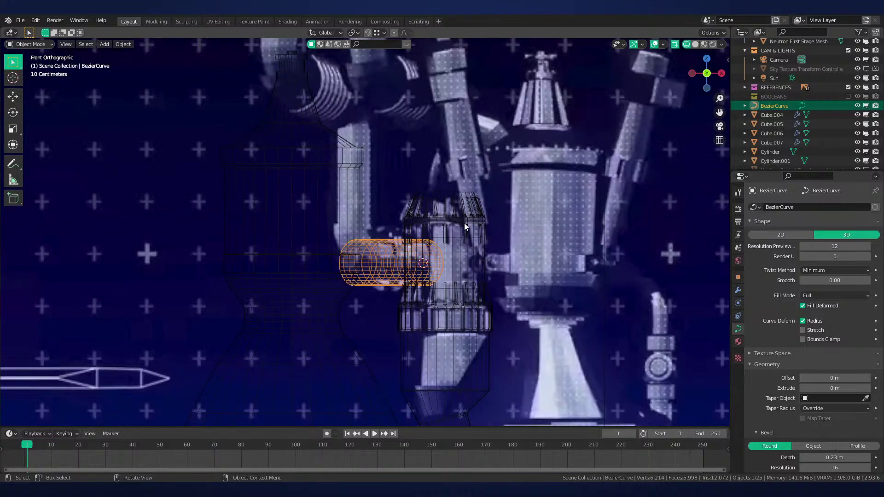
pyautogui.moveTo(345, 292); pyautogui.dragTo(354, 288, button='middle')
# Return to solid shading and extrude the horizontal pipe's open end about 0.22 m along its local X axis
pyautogui.press('z')
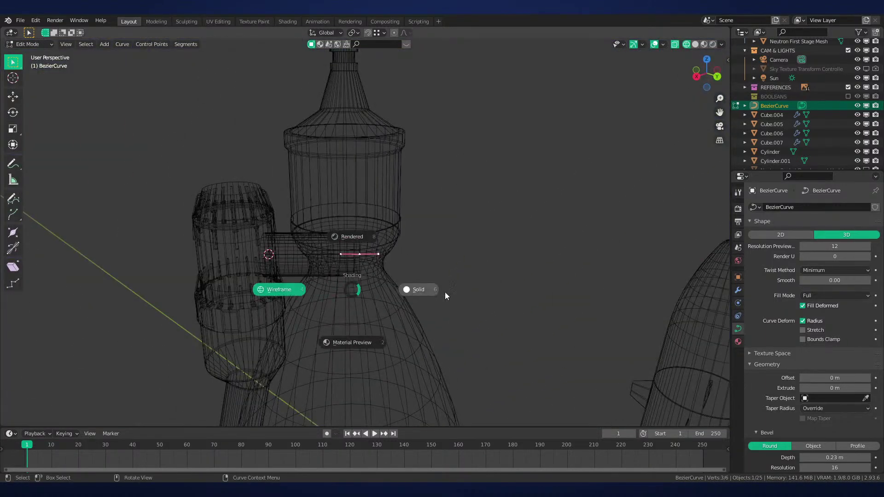
pyautogui.click(444, 295)
pyautogui.press('e')
pyautogui.press('x')
pyautogui.press('x')
pyautogui.click(444, 283)
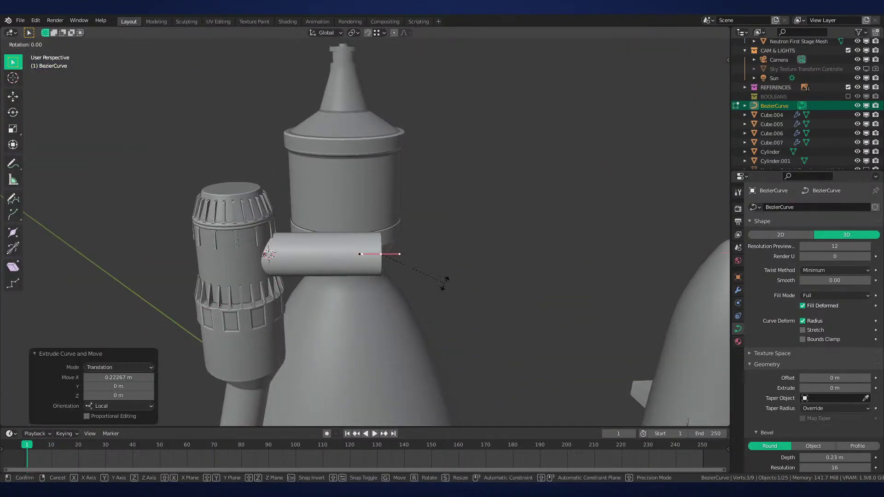
# Rotate the new end point -90° about local Y and raise it along global Z to form an upward elbow
pyautogui.press('r')
pyautogui.press('y')
pyautogui.press('y')
pyautogui.write('-90')
pyautogui.press('Return')
pyautogui.press('g')
pyautogui.press('z')
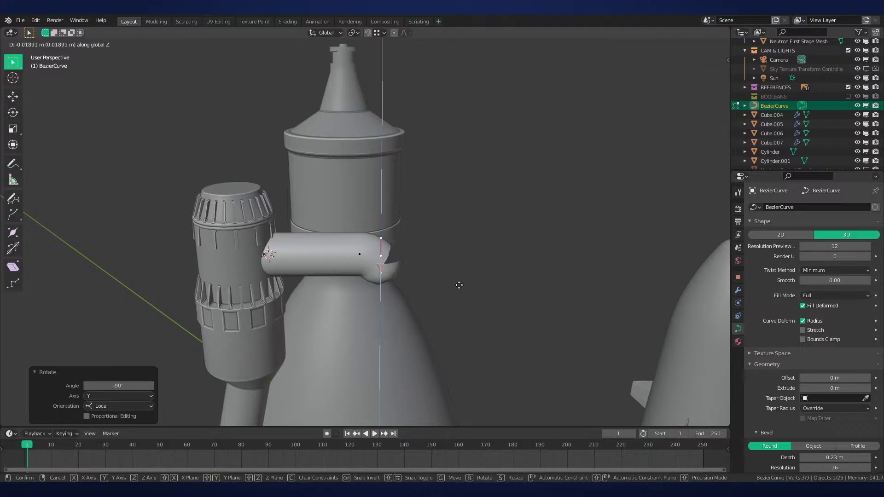
pyautogui.click(474, 222)
# Tighten the elbow by shifting its lower point about -0.16 m along local X and lowering its upper point along Z
pyautogui.click(351, 259)
pyautogui.press('g')
pyautogui.press('x')
pyautogui.press('x')
pyautogui.click(335, 263)
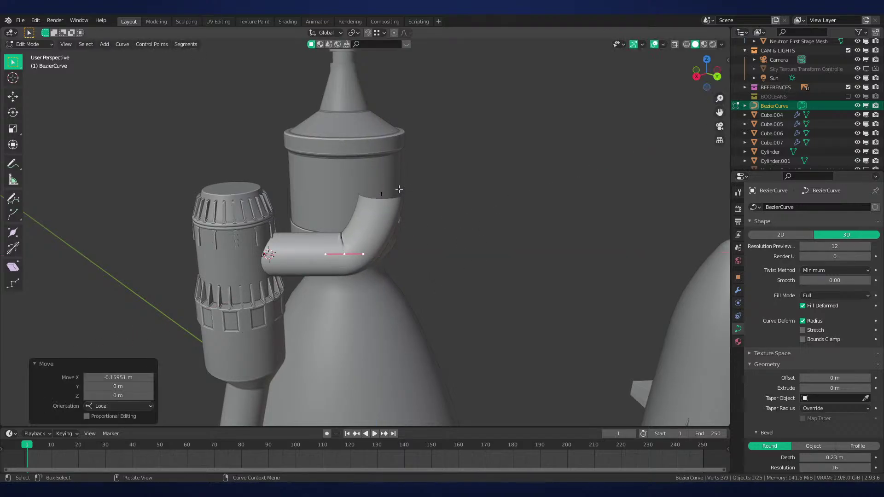
pyautogui.click(388, 192)
pyautogui.press('g')
pyautogui.press('z')
pyautogui.click(390, 206)
# Smooth the elbow by scaling the upper point's handles to 1.222 and enlarging the lower point's handles
pyautogui.press('s')
pyautogui.rightClick(402, 246)
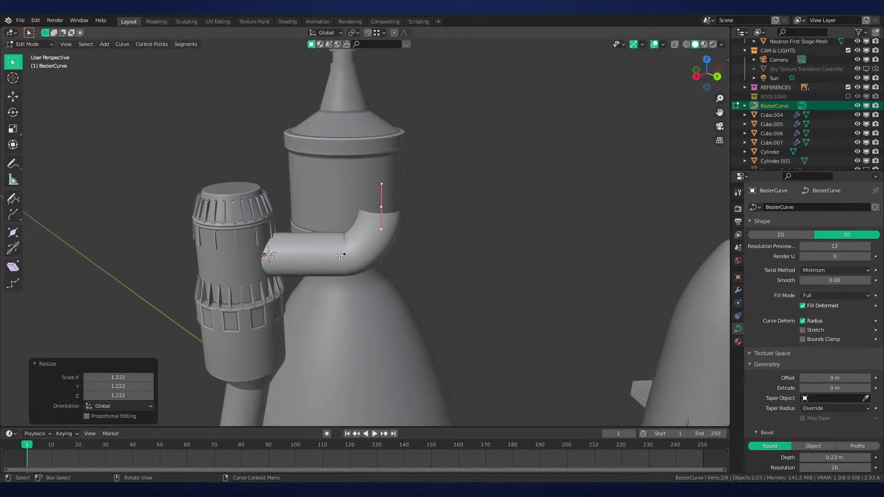
pyautogui.click(344, 254)
pyautogui.press('s')
pyautogui.click(450, 262)
# Extrude the elbow's upper end straight up along Z into a vertical pipe section
pyautogui.click(398, 212)
pyautogui.press('e')
pyautogui.press('z')
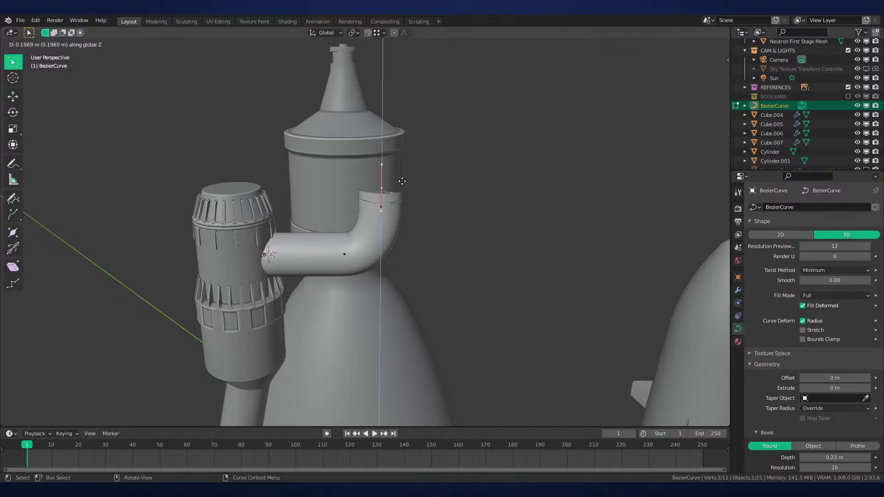
pyautogui.click(409, 128)
# Compare the vertical pipe with the reference image's piping in front wireframe view, temporarily shifting the image for an unobstructed look
pyautogui.moveTo(425, 147)
pyautogui.keyDown('shift'); pyautogui.mouseDown(button='middle')
pyautogui.moveTo(434, 227)
pyautogui.moveTo(451, 234)
pyautogui.moveTo(409, 297)
pyautogui.moveTo(405, 253)
pyautogui.mouseUp(button='middle'); pyautogui.keyUp('shift')
pyautogui.press('KP_1')
pyautogui.hotkey('shift', 'z')
pyautogui.scroll(-1, 409, 297)
pyautogui.press('Tab')
pyautogui.keyDown('shift'); pyautogui.moveTo(465, 318); pyautogui.dragTo(374, 209, button='middle'); pyautogui.keyUp('shift')
pyautogui.scroll(1, 430, 243)
pyautogui.click(430, 242)
pyautogui.press('g')
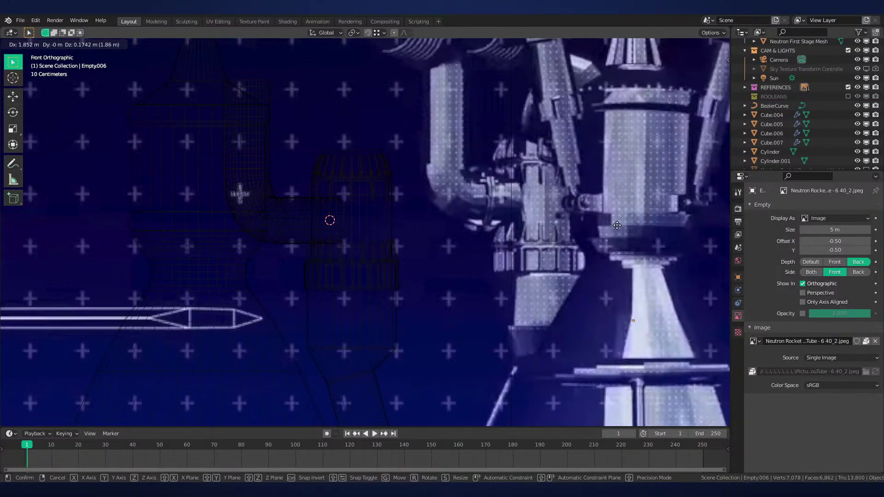
pyautogui.rightClick(565, 212)
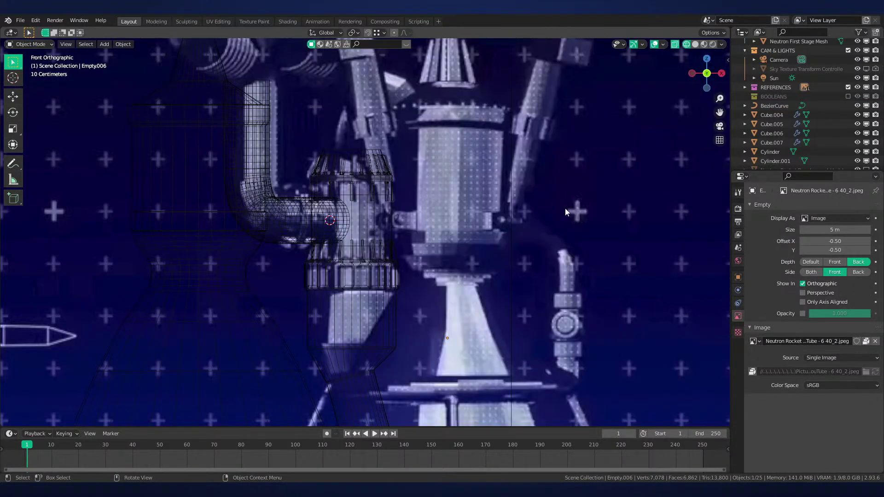
pyautogui.scroll(-2, 477, 166)
pyautogui.keyDown('shift'); pyautogui.moveTo(355, 135); pyautogui.dragTo(418, 235, button='middle'); pyautogui.keyUp('shift')
pyautogui.scroll(2, 418, 235)
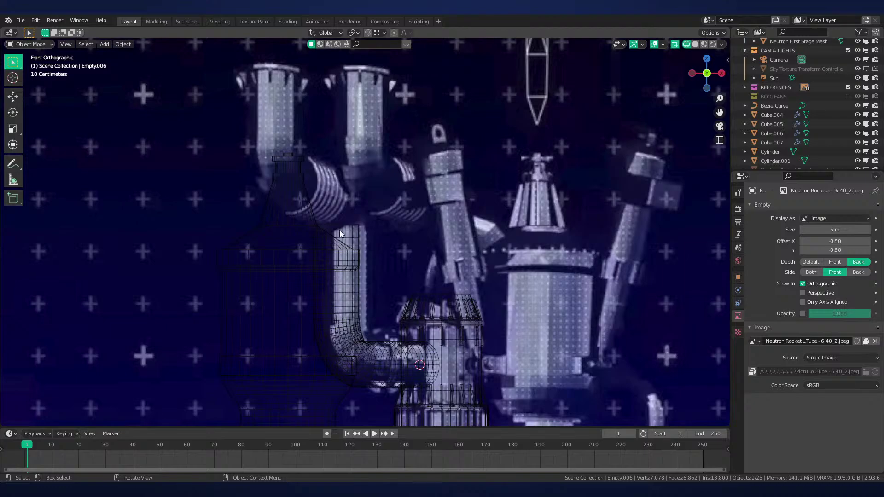
pyautogui.keyDown('shift'); pyautogui.moveTo(483, 239); pyautogui.dragTo(461, 143, button='middle'); pyautogui.keyUp('shift')
pyautogui.scroll(-2, 461, 145)
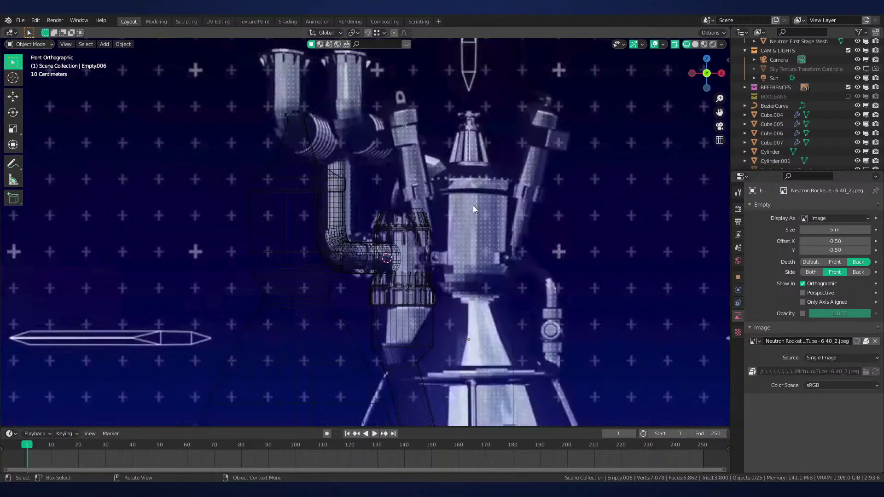
pyautogui.press('g')
pyautogui.click(484, 207)
# Examine the second engine view on the reference image for the pipe routing, and recheck the piping in the first engine view
pyautogui.scroll(-5, 507, 210)
pyautogui.keyDown('shift'); pyautogui.moveTo(624, 235); pyautogui.dragTo(35, 201, button='middle'); pyautogui.keyUp('shift')
pyautogui.scroll(1, 429, 222)
pyautogui.keyDown('shift'); pyautogui.moveTo(651, 198); pyautogui.dragTo(386, 208, button='middle'); pyautogui.keyUp('shift')
pyautogui.scroll(2, 387, 207)
pyautogui.scroll(-1, 386, 207)
pyautogui.keyDown('shift'); pyautogui.moveTo(549, 222); pyautogui.dragTo(127, 219, button='middle'); pyautogui.keyUp('shift')
pyautogui.keyDown('shift'); pyautogui.moveTo(447, 217); pyautogui.dragTo(218, 216, button='middle'); pyautogui.keyUp('shift')
pyautogui.keyDown('shift'); pyautogui.moveTo(530, 204); pyautogui.dragTo(110, 193, button='middle'); pyautogui.keyUp('shift')
pyautogui.keyDown('shift'); pyautogui.moveTo(440, 177); pyautogui.dragTo(153, 171, button='middle'); pyautogui.keyUp('shift')
pyautogui.scroll(2, 276, 179)
pyautogui.keyDown('shift'); pyautogui.moveTo(397, 195); pyautogui.dragTo(403, 251, button='middle'); pyautogui.keyUp('shift')
pyautogui.scroll(2, 402, 251)
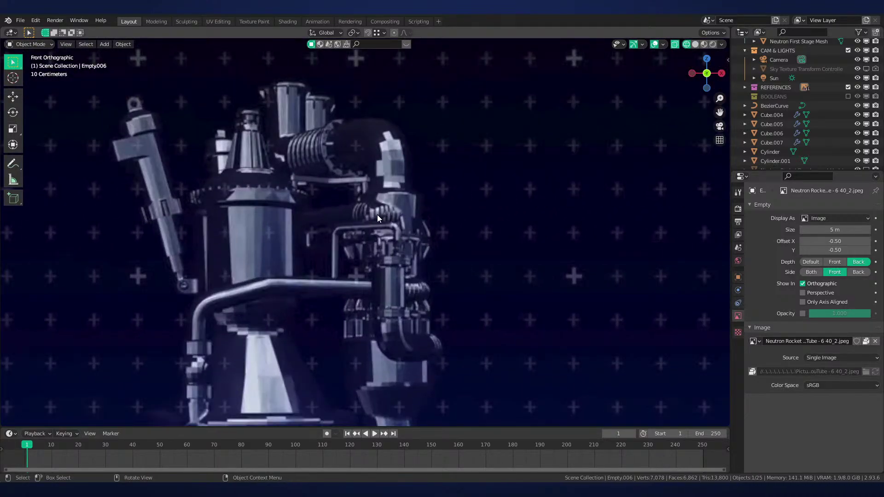
pyautogui.scroll(-4, 366, 193)
pyautogui.scroll(-1, 362, 192)
pyautogui.scroll(4, 362, 193)
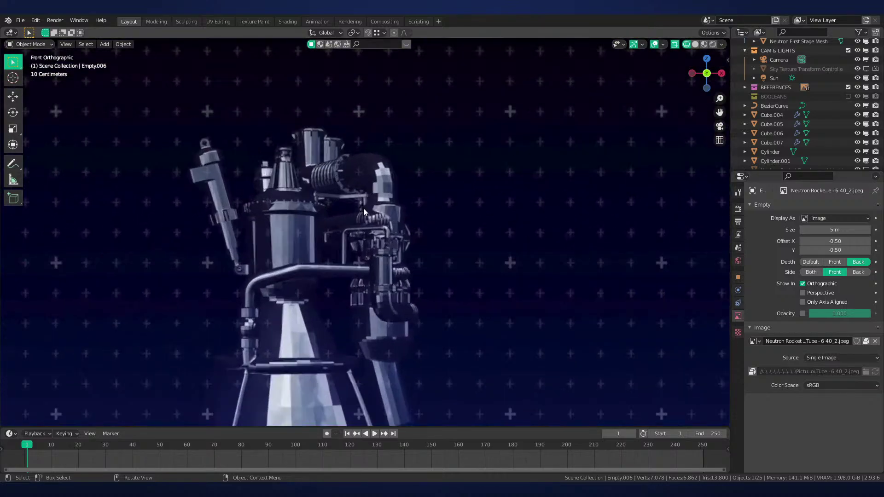
pyautogui.scroll(-5, 324, 220)
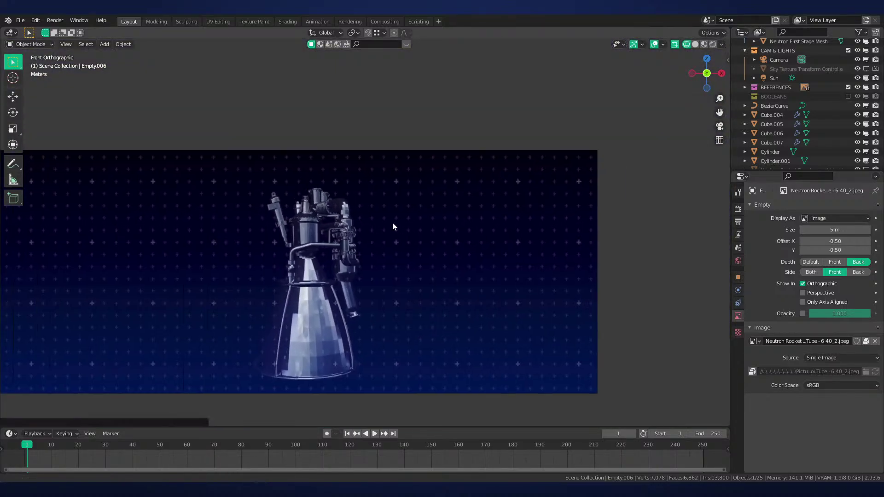
pyautogui.keyDown('shift'); pyautogui.moveTo(393, 225); pyautogui.dragTo(649, 210, button='middle'); pyautogui.keyUp('shift')
pyautogui.keyDown('shift'); pyautogui.moveTo(234, 250); pyautogui.dragTo(491, 271, button='middle'); pyautogui.keyUp('shift')
pyautogui.scroll(3, 366, 239)
pyautogui.keyDown('shift'); pyautogui.moveTo(138, 263); pyautogui.dragTo(559, 261, button='middle'); pyautogui.keyUp('shift')
pyautogui.press('g')
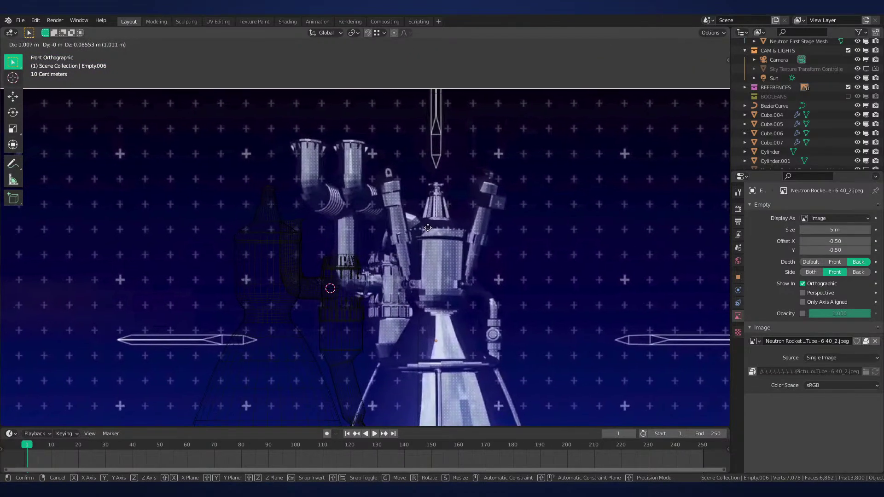
pyautogui.click(440, 231)
# Switch to solid shading and extrude the vertical pipe's top end about 0.32 m upward along Z
pyautogui.scroll(4, 330, 172)
pyautogui.press('z')
pyautogui.click(400, 251)
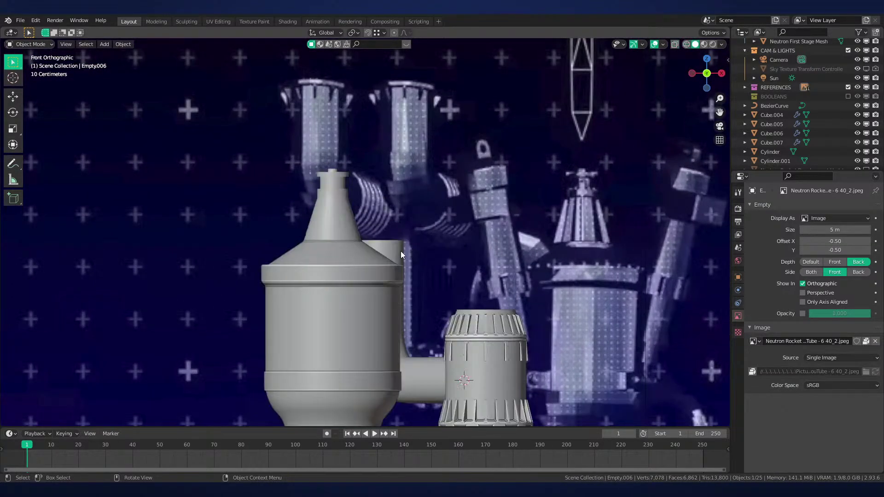
pyautogui.click(400, 250)
pyautogui.moveTo(400, 250); pyautogui.dragTo(363, 272, button='middle')
pyautogui.press('Tab')
pyautogui.press('KP_1')
pyautogui.press('e')
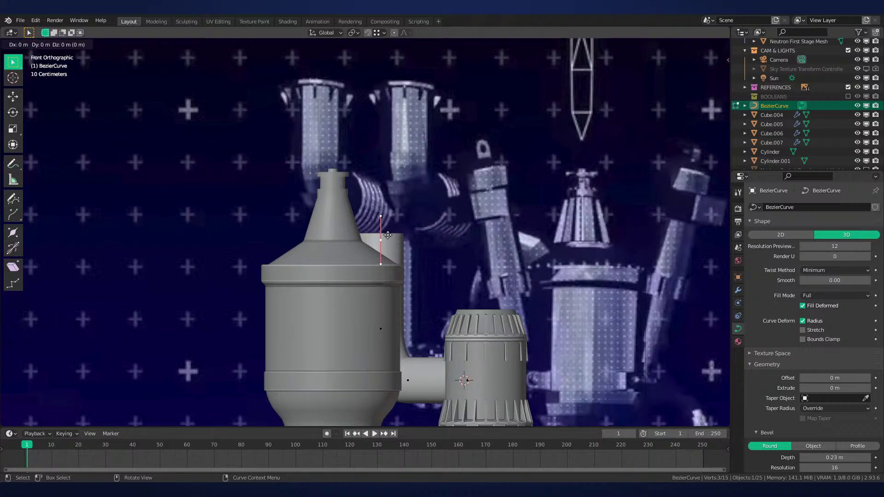
pyautogui.click(389, 216)
pyautogui.moveTo(388, 216); pyautogui.dragTo(363, 227, button='middle')
pyautogui.press('KP_1')
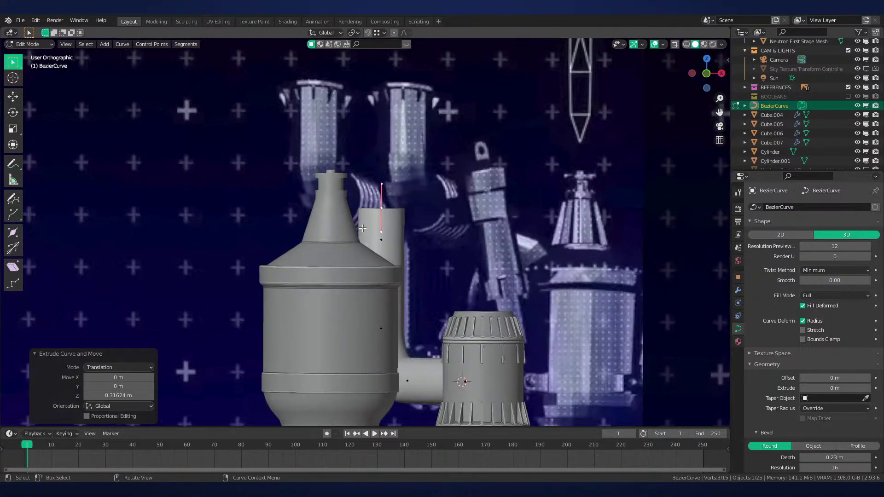
# Leave curve editing and compare the lengthened pipe with the reference image, temporarily shifting the image aside
pyautogui.press('Tab')
pyautogui.click(478, 271)
pyautogui.scroll(-1, 482, 275)
pyautogui.keyDown('shift'); pyautogui.moveTo(482, 274); pyautogui.dragTo(401, 259, button='middle'); pyautogui.keyUp('shift')
pyautogui.press('g')
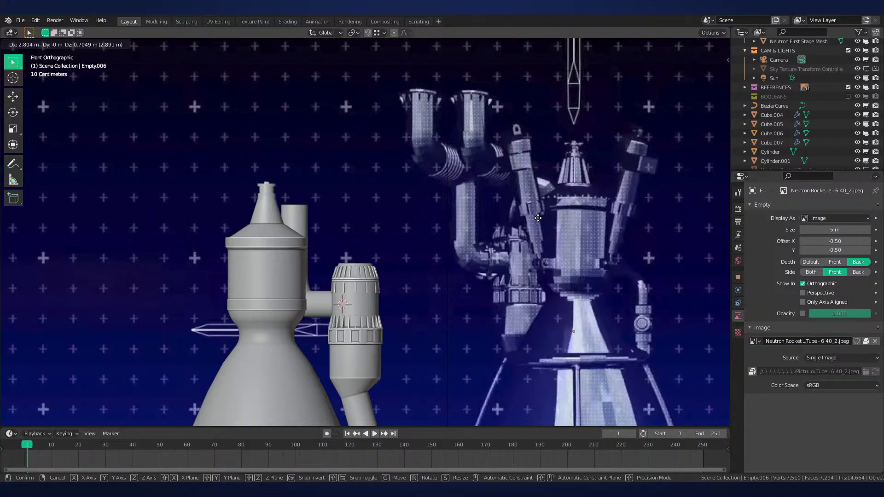
pyautogui.click(438, 262)
pyautogui.scroll(3, 421, 231)
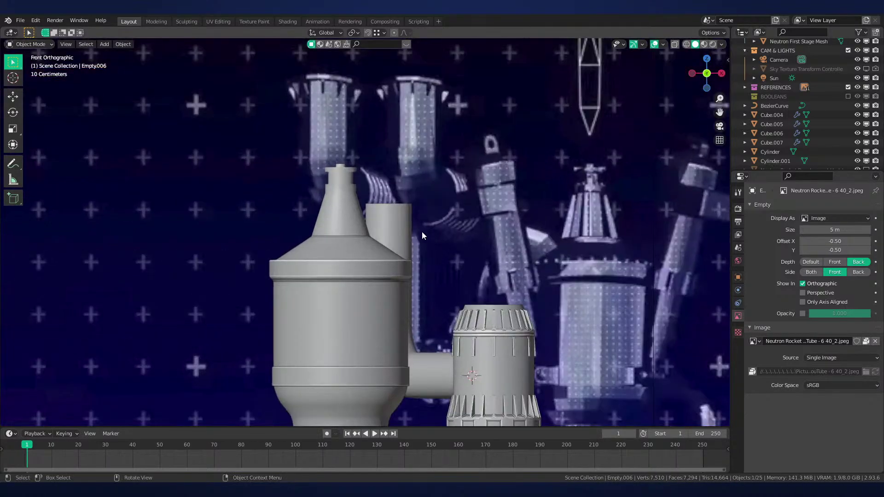
pyautogui.scroll(-4, 436, 240)
# Rotate the top end point of the vertical pipe curve 90° about its local Y axis
pyautogui.click(382, 216)
pyautogui.press('Tab')
pyautogui.scroll(3, 469, 226)
pyautogui.moveTo(525, 226); pyautogui.dragTo(459, 290, button='middle')
pyautogui.press('r')
pyautogui.press('x')
pyautogui.press('x')
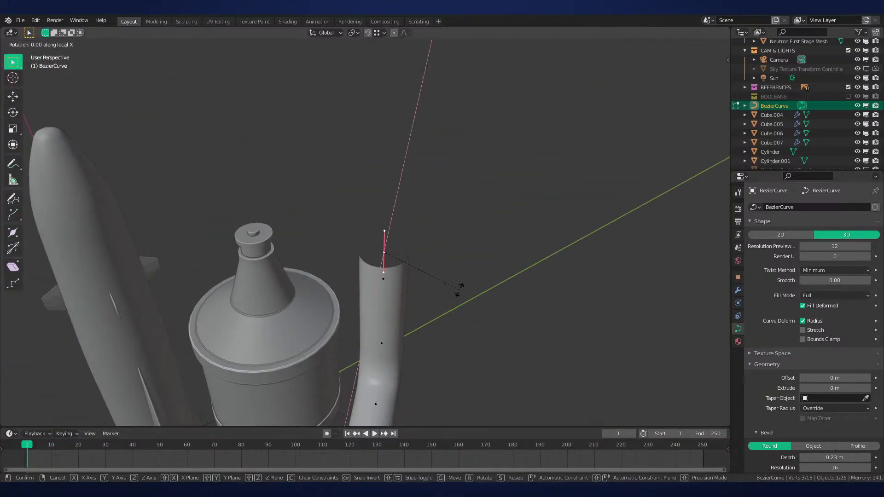
pyautogui.press('y')
pyautogui.press('y')
pyautogui.write('90')
pyautogui.press('Return')
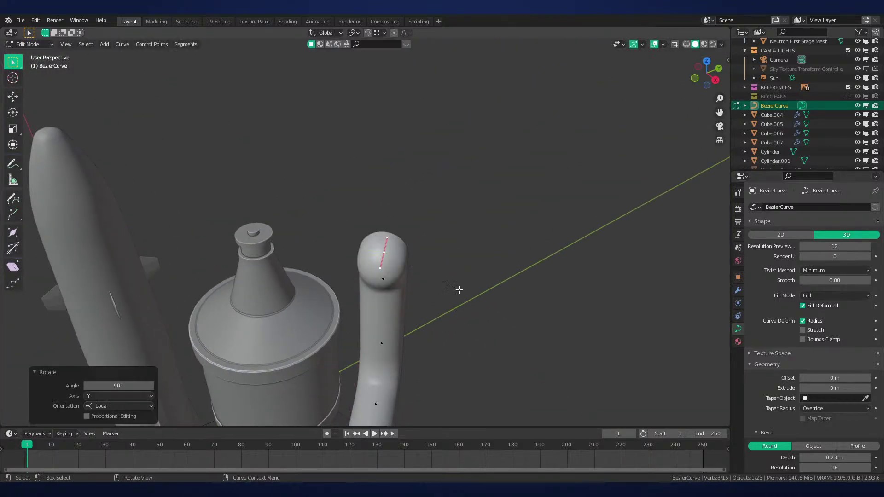
# In top view, move the pipe's rotated end point about 0.45 m along its local X axis
pyautogui.press('KP_7')
pyautogui.press('g')
pyautogui.press('x')
pyautogui.press('x')
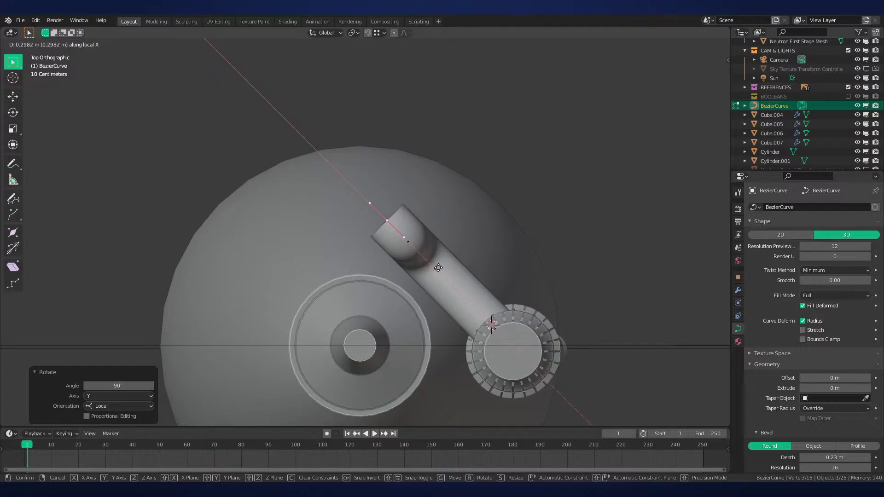
pyautogui.click(424, 259)
# Rotate the pipe's end point 45° about global Z and move it about -0.28 m along Y
pyautogui.write('rz45')
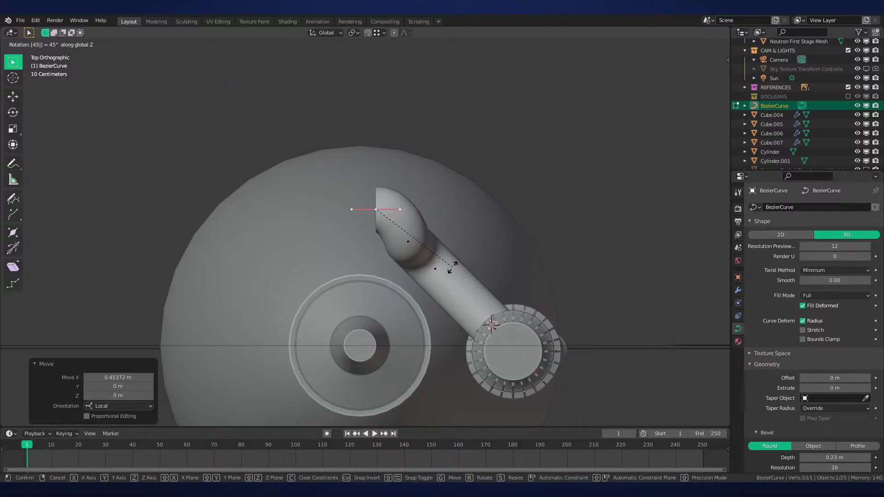
pyautogui.press('Return')
pyautogui.press('g')
pyautogui.press('y')
pyautogui.click(430, 295)
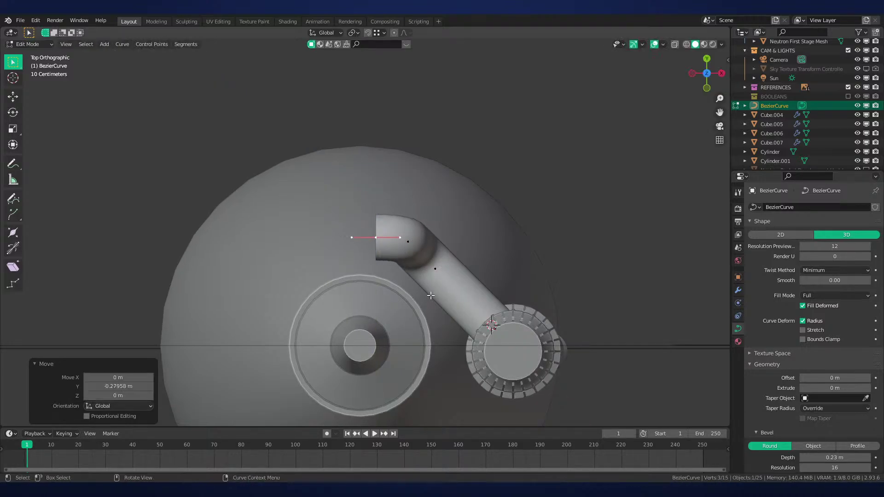
# Align the pipe's end with the main engine's centre in top wireframe view, moving it about -0.16 m along X
pyautogui.hotkey('shift', 'z')
pyautogui.scroll(2, 353, 340)
pyautogui.press('g')
pyautogui.press('x')
pyautogui.click(341, 330)
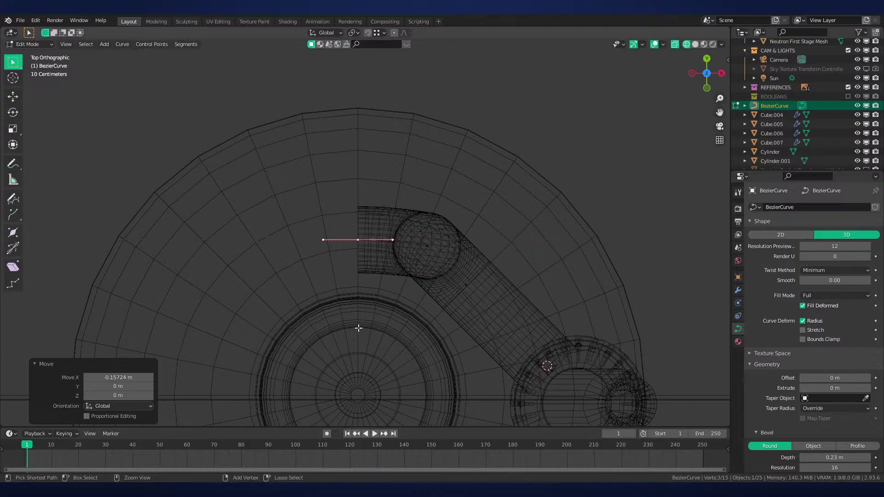
pyautogui.hotkey('shift', 'z')
# Lower the pipe's free end point about 0.10 m along Z
pyautogui.moveTo(357, 327)
pyautogui.mouseDown(button='middle')
pyautogui.moveTo(418, 274)
pyautogui.moveTo(423, 256)
pyautogui.mouseUp(button='middle')
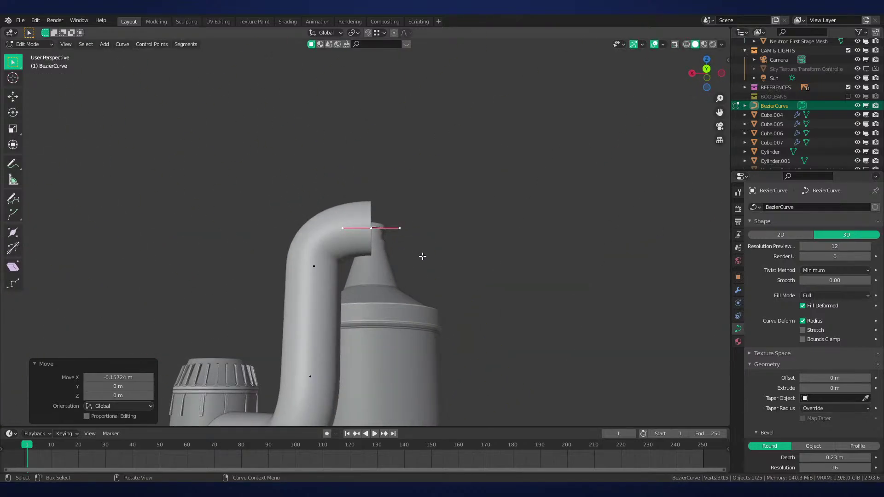
pyautogui.press('g')
pyautogui.press('z')
pyautogui.click(313, 292)
# Try to extrude the pipe's free end about 0.81 m along its local X axis, and undo the extrusion
pyautogui.press('KP_1')
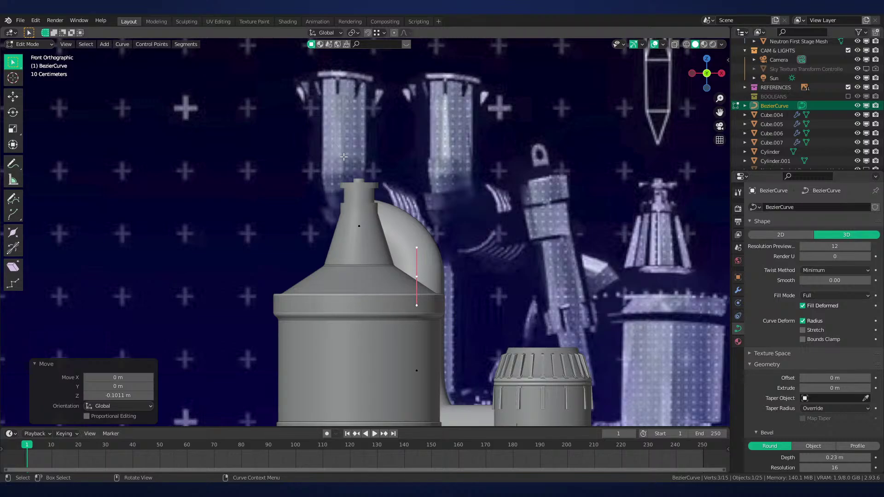
pyautogui.keyDown('shift'); pyautogui.moveTo(387, 254); pyautogui.dragTo(416, 274, button='middle'); pyautogui.keyUp('shift')
pyautogui.click(399, 238)
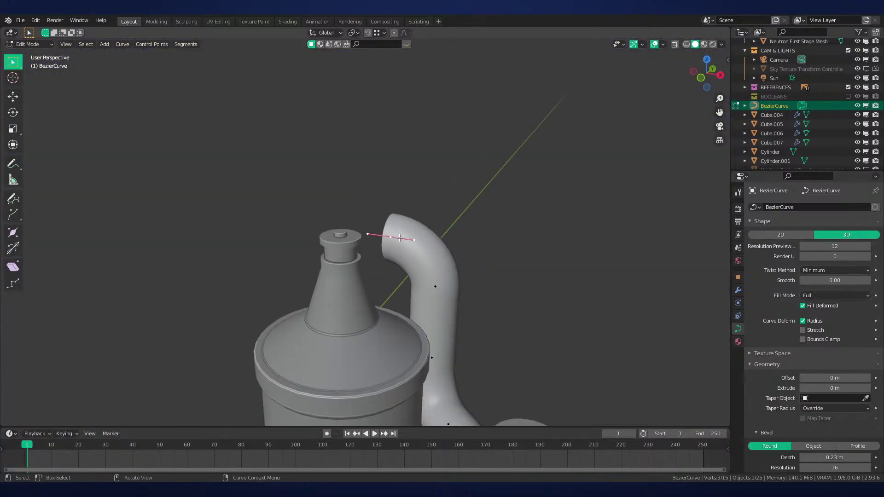
pyautogui.press('KP_1')
pyautogui.hotkey('alt', 'z')
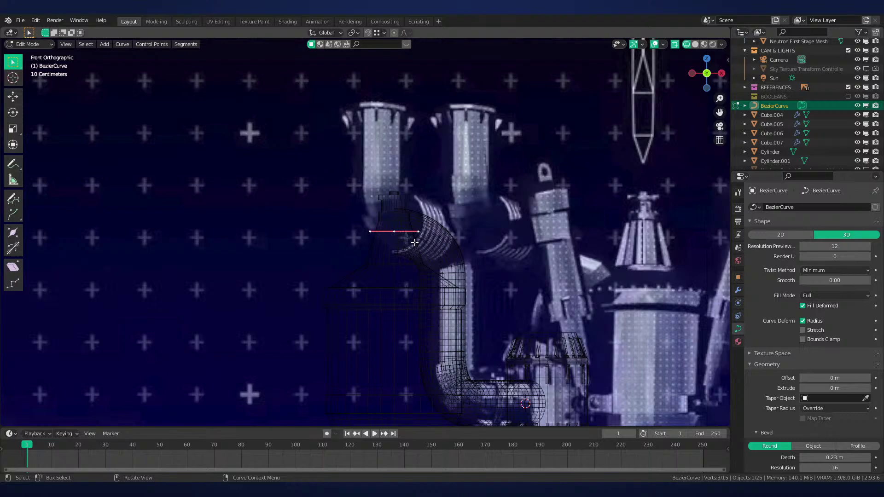
pyautogui.scroll(1, 415, 243)
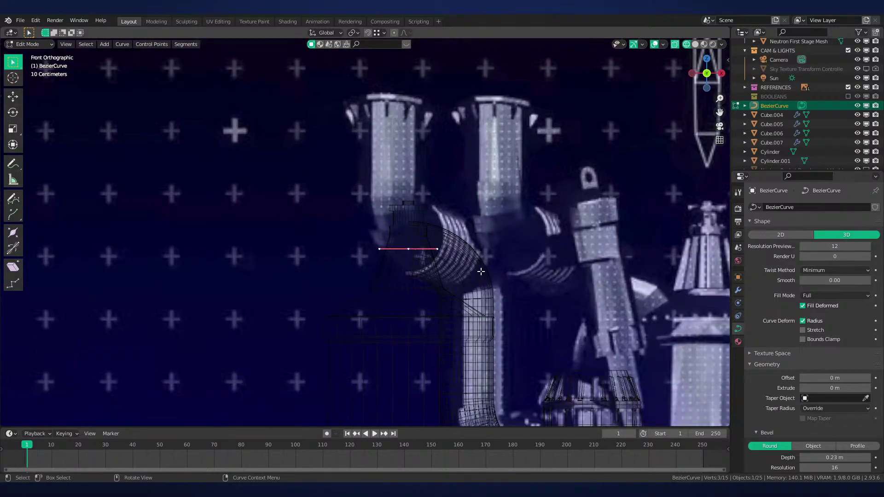
pyautogui.press('e')
pyautogui.press('x')
pyautogui.click(409, 276)
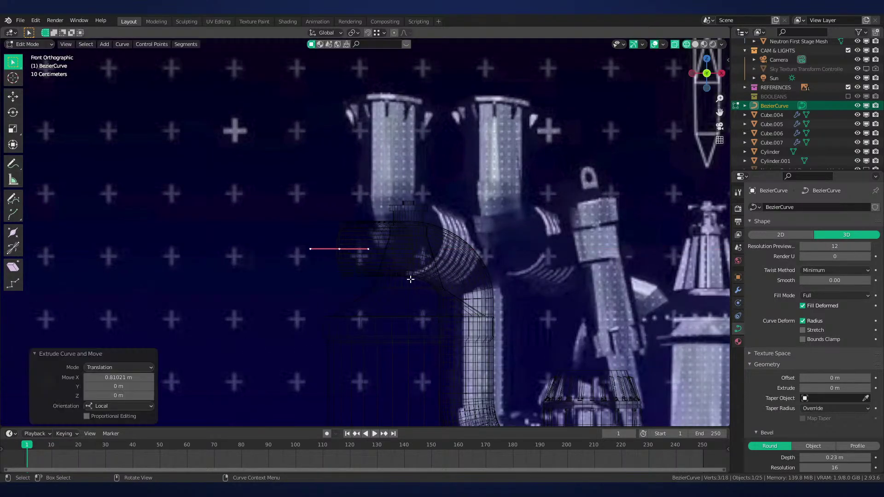
pyautogui.hotkey('alt', 'z')
pyautogui.moveTo(408, 276); pyautogui.dragTo(495, 328, button='middle')
pyautogui.press('KP_7')
pyautogui.hotkey('ctrl', 'z')
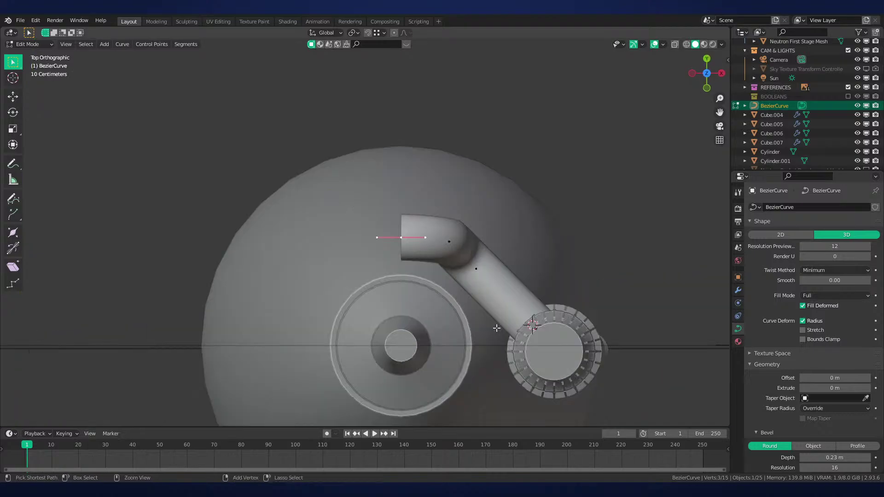
# In top view, extrude the pipe's end point about -0.52 m along the global X axis
pyautogui.scroll(3, 495, 327)
pyautogui.press('g')
pyautogui.press('x')
pyautogui.click(421, 194)
pyautogui.moveTo(432, 265); pyautogui.dragTo(455, 230, button='middle')
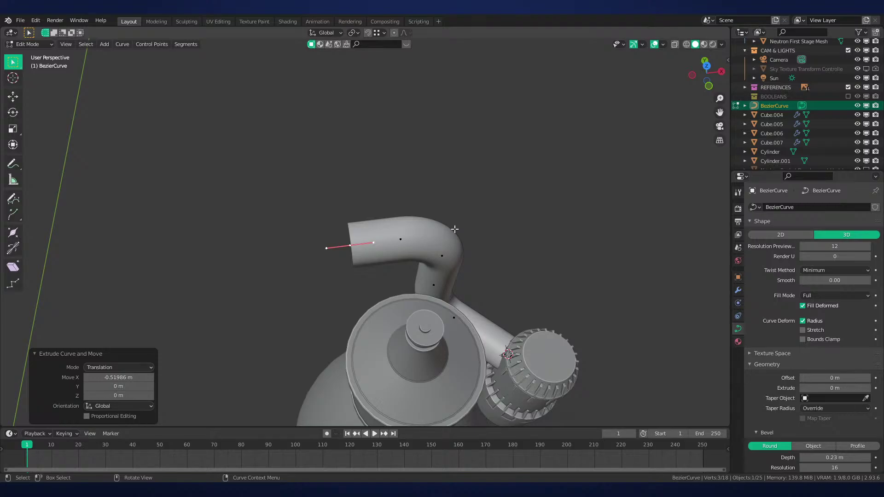
# In front wireframe view, extrude the pipe's end about -0.42 m along X and 0.58 m along Z, and rotate it 90°
pyautogui.press('KP_1')
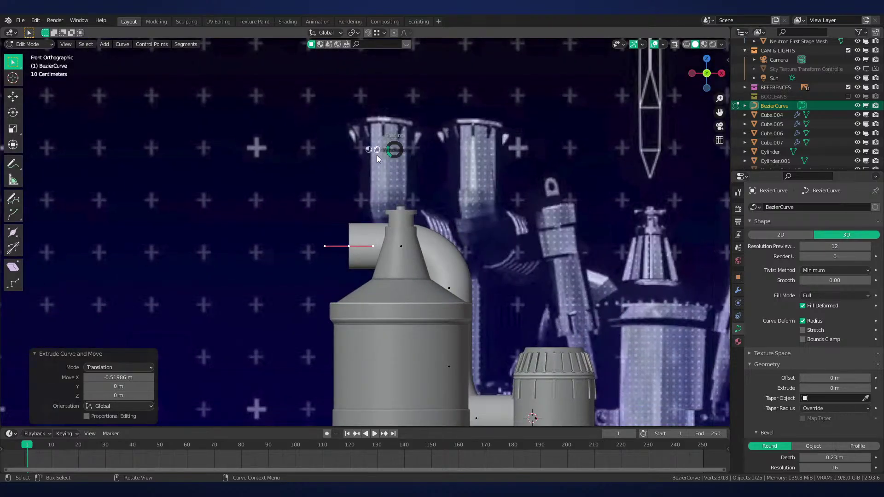
pyautogui.scroll(3, 434, 268)
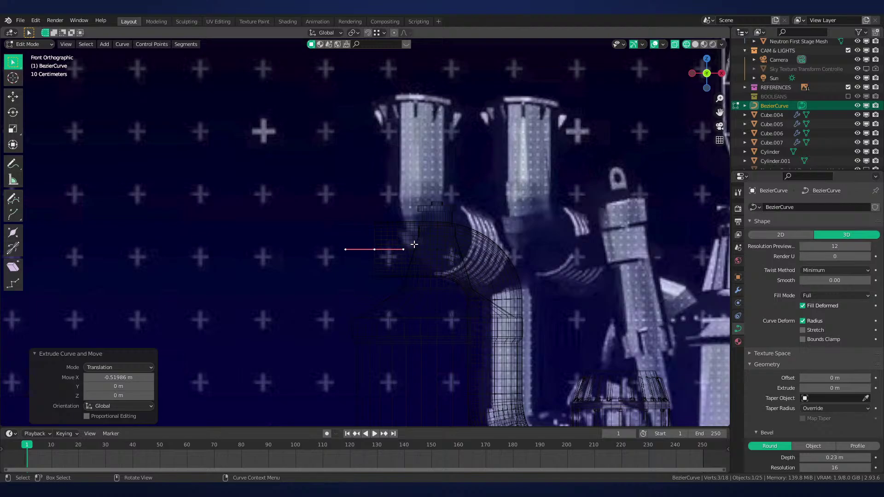
pyautogui.press('e')
pyautogui.click(325, 118)
pyautogui.write('r90')
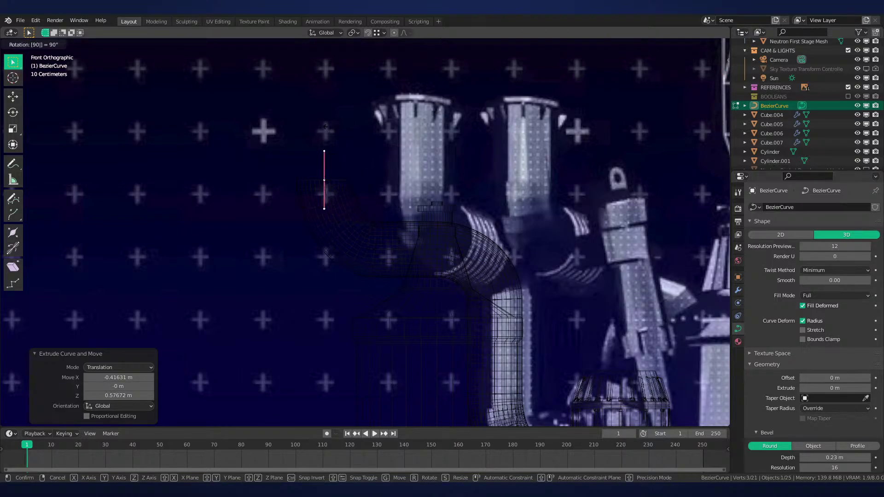
pyautogui.press('Return')
# Move the rotated end point about 0.02 m along X and -0.16 m along Z, and extrude it about 0.80 m upward along Z
pyautogui.press('g')
pyautogui.click(366, 235)
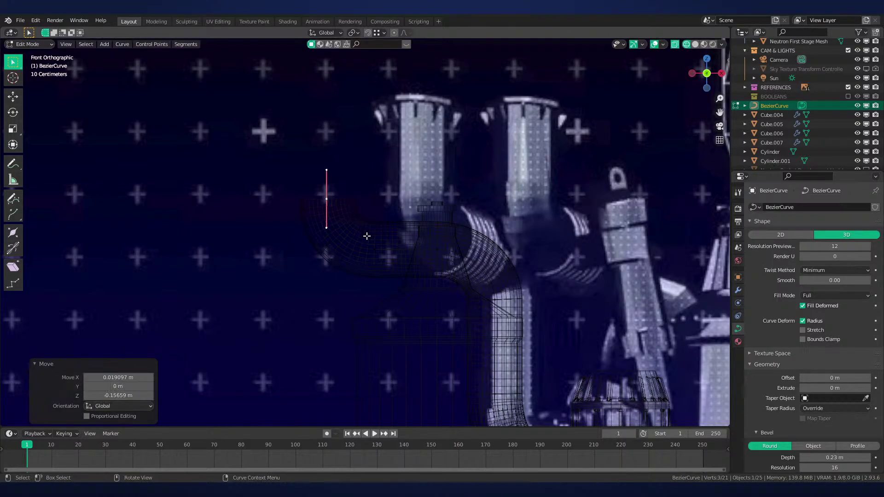
pyautogui.press('g')
pyautogui.press('z')
pyautogui.click(399, 139)
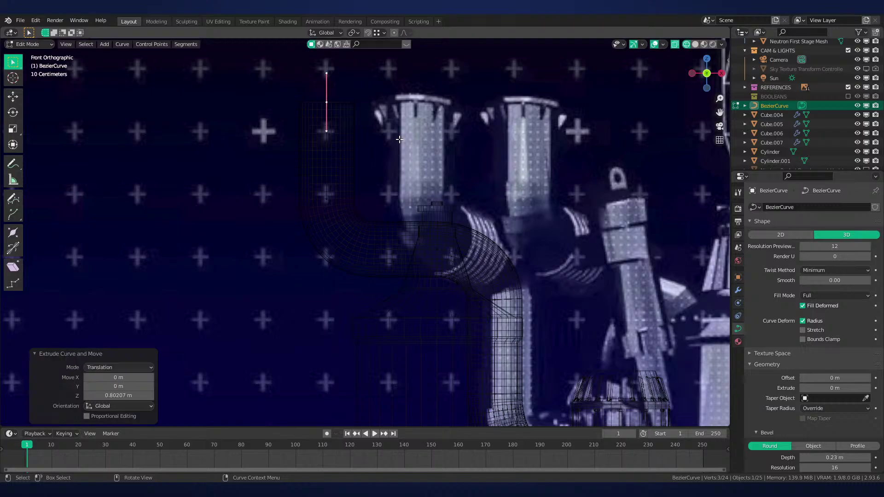
# Leave curve editing and examine the complete pipe from several angles, comparing it with the reference image in front view
pyautogui.scroll(-1, 347, 179)
pyautogui.hotkey('shift', 'z')
pyautogui.moveTo(453, 216); pyautogui.dragTo(463, 276, button='middle')
pyautogui.press('Tab')
pyautogui.press('KP_1')
pyautogui.hotkey('shift', 'z')
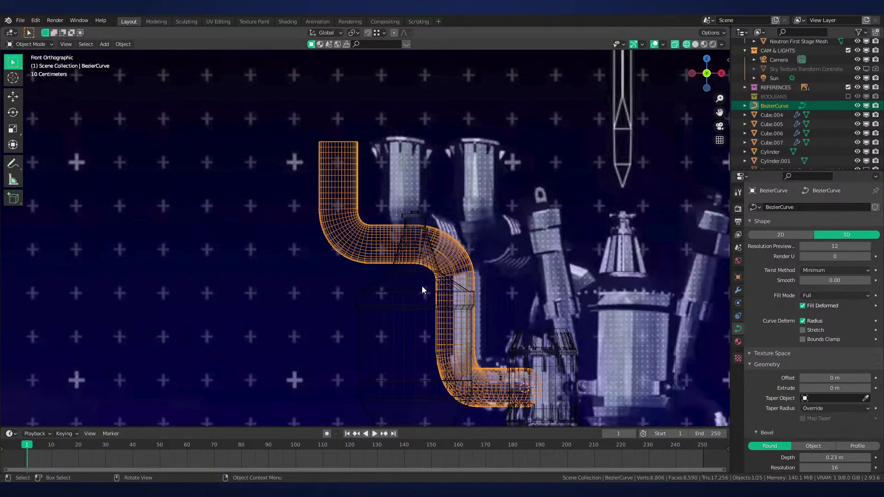
pyautogui.hotkey('shift', 'z')
pyautogui.moveTo(391, 255)
pyautogui.mouseDown(button='middle')
pyautogui.moveTo(450, 287)
pyautogui.moveTo(467, 376)
pyautogui.moveTo(335, 339)
pyautogui.moveTo(460, 340)
pyautogui.moveTo(560, 275)
pyautogui.moveTo(408, 310)
pyautogui.moveTo(247, 258)
pyautogui.moveTo(509, 262)
pyautogui.mouseUp(button='middle')
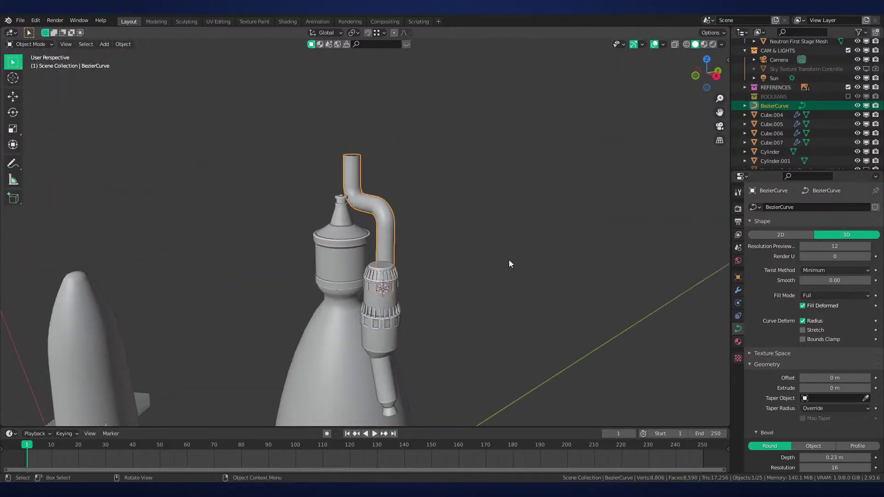
pyautogui.press('KP_1')
pyautogui.scroll(-3, 452, 247)
pyautogui.keyDown('shift'); pyautogui.moveTo(598, 280); pyautogui.dragTo(342, 238, button='middle'); pyautogui.keyUp('shift')
pyautogui.scroll(3, 341, 239)
pyautogui.keyDown('shift'); pyautogui.moveTo(575, 236); pyautogui.dragTo(662, 267, button='middle'); pyautogui.keyUp('shift')
pyautogui.scroll(1, 263, 231)
pyautogui.scroll(-1, 264, 231)
pyautogui.keyDown('shift'); pyautogui.moveTo(280, 245); pyautogui.dragTo(578, 266, button='middle'); pyautogui.keyUp('shift')
pyautogui.scroll(5, 265, 166)
pyautogui.keyDown('shift'); pyautogui.moveTo(265, 166); pyautogui.dragTo(451, 218, button='middle'); pyautogui.keyUp('shift')
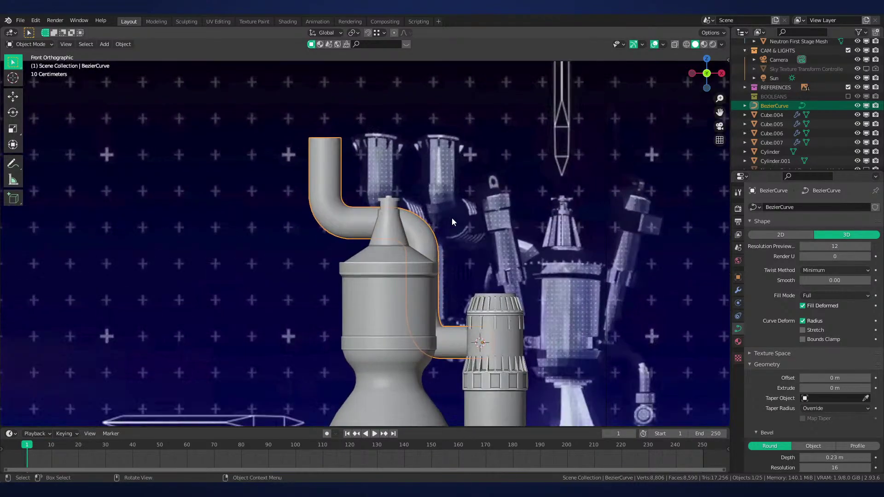
pyautogui.keyDown('shift'); pyautogui.moveTo(515, 240); pyautogui.dragTo(449, 234, button='middle'); pyautogui.keyUp('shift')
pyautogui.scroll(3, 445, 233)
pyautogui.scroll(-2, 444, 234)
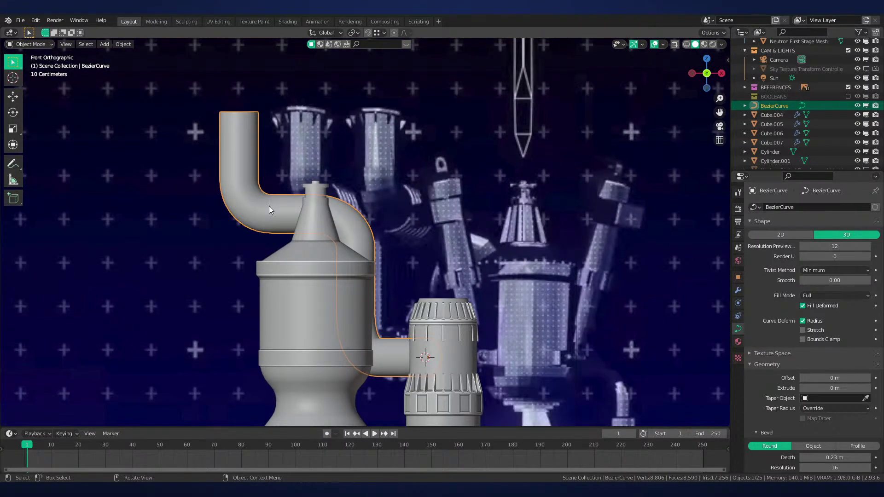
pyautogui.scroll(2, 285, 248)
pyautogui.moveTo(269, 206); pyautogui.dragTo(401, 291, button='middle')
pyautogui.scroll(1, 402, 291)
pyautogui.press('Tab')
pyautogui.click(340, 257)
pyautogui.keyDown('shift'); pyautogui.click(405, 255); pyautogui.keyUp('shift')
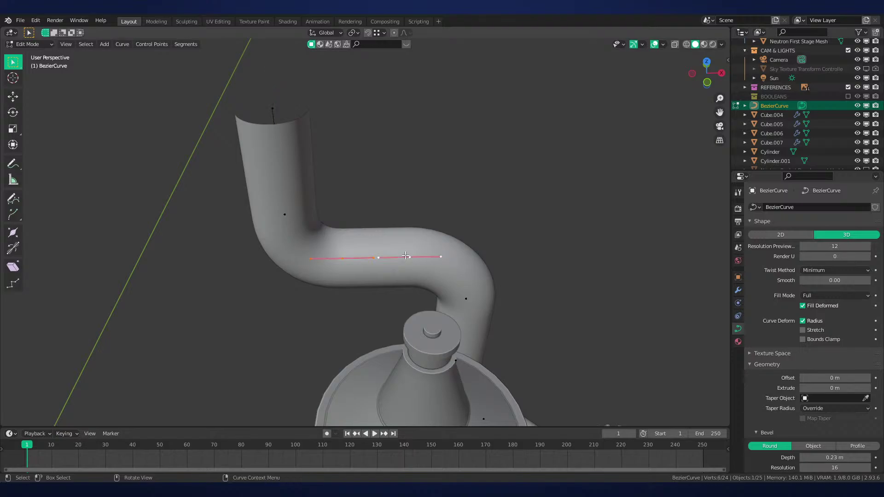
pyautogui.press('KP_1')
pyautogui.scroll(1, 368, 254)
pyautogui.scroll(-1, 349, 254)
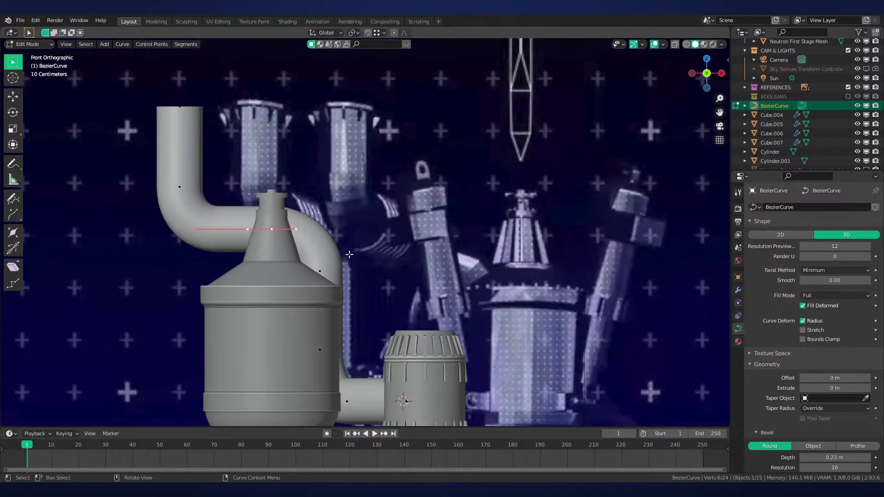
pyautogui.moveTo(349, 254); pyautogui.dragTo(299, 207, button='middle')
pyautogui.press('KP_1')
pyautogui.keyDown('shift'); pyautogui.moveTo(171, 153); pyautogui.dragTo(265, 184, button='middle'); pyautogui.keyUp('shift')
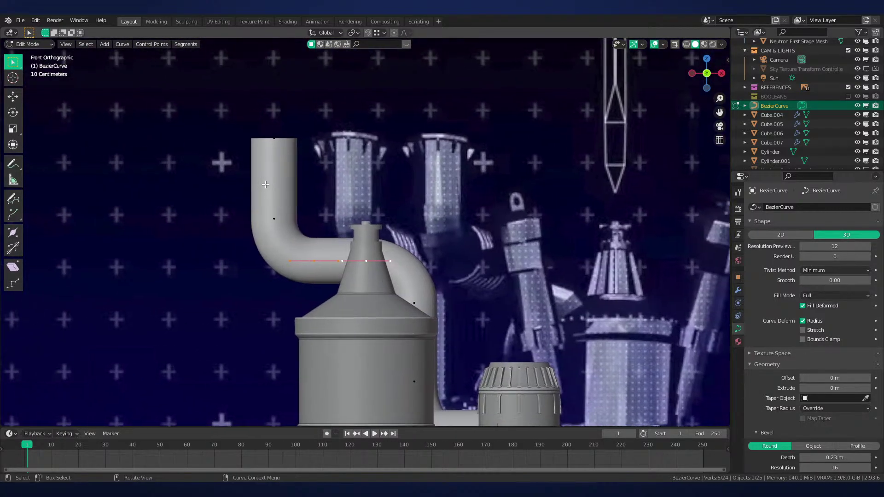
pyautogui.press('r')
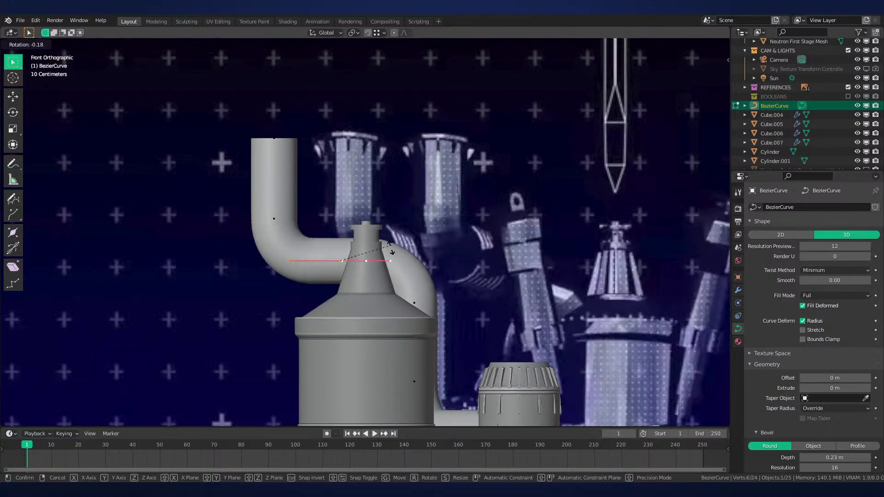
pyautogui.rightClick(372, 233)
pyautogui.click(268, 132)
pyautogui.keyDown('shift'); pyautogui.click(274, 221); pyautogui.keyUp('shift')
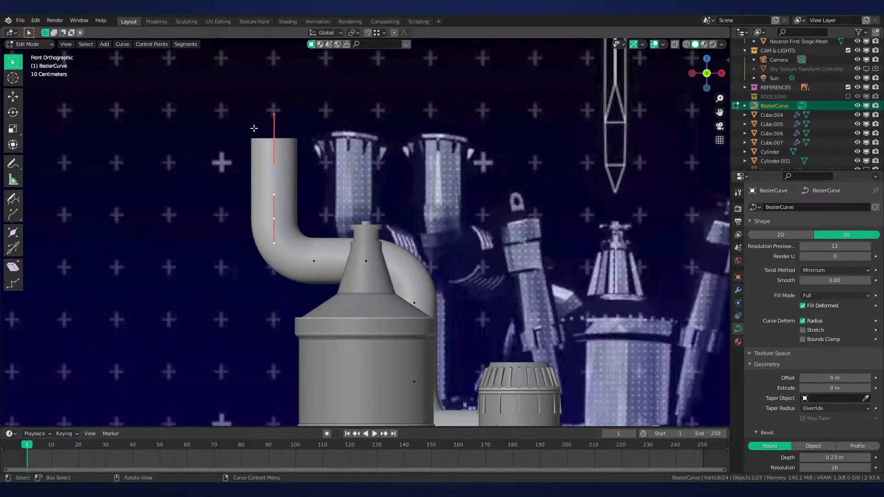
pyautogui.scroll(-1, 367, 196)
pyautogui.keyDown('shift'); pyautogui.moveTo(372, 231); pyautogui.dragTo(383, 144, button='middle'); pyautogui.keyUp('shift')
# Snap the 3D cursor to the centre of the main engine's mid-body face loop and set the engine's origin to it
pyautogui.press('Tab')
pyautogui.click(397, 302)
pyautogui.scroll(-2, 397, 302)
pyautogui.press('Tab')
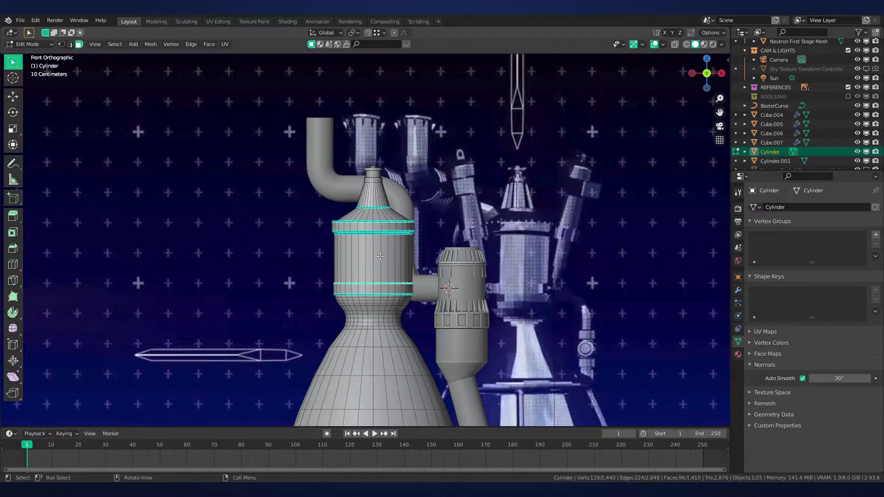
pyautogui.keyDown('alt'); pyautogui.click(377, 258); pyautogui.keyUp('alt')
pyautogui.hotkey('shift', 's')
pyautogui.click(426, 289)
pyautogui.press('Tab')
pyautogui.rightClick(382, 309)
pyautogui.moveTo(369, 345)
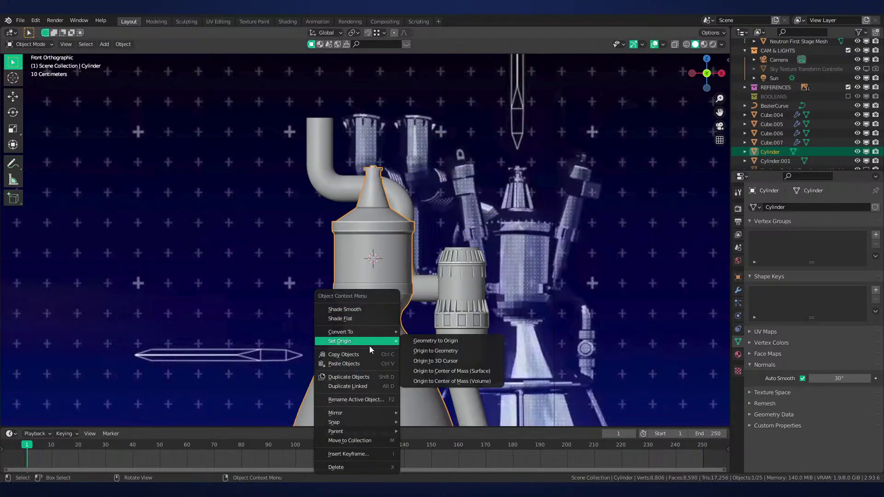
pyautogui.click(449, 361)
pyautogui.scroll(-1, 487, 243)
pyautogui.press('r')
pyautogui.press('Escape')
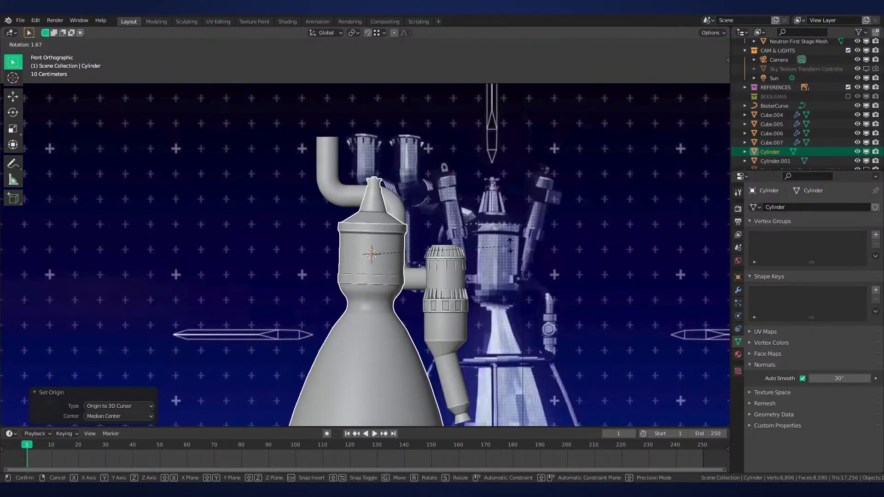
pyautogui.scroll(3, 418, 170)
pyautogui.scroll(2, 319, 292)
pyautogui.click(319, 291)
pyautogui.press('Tab')
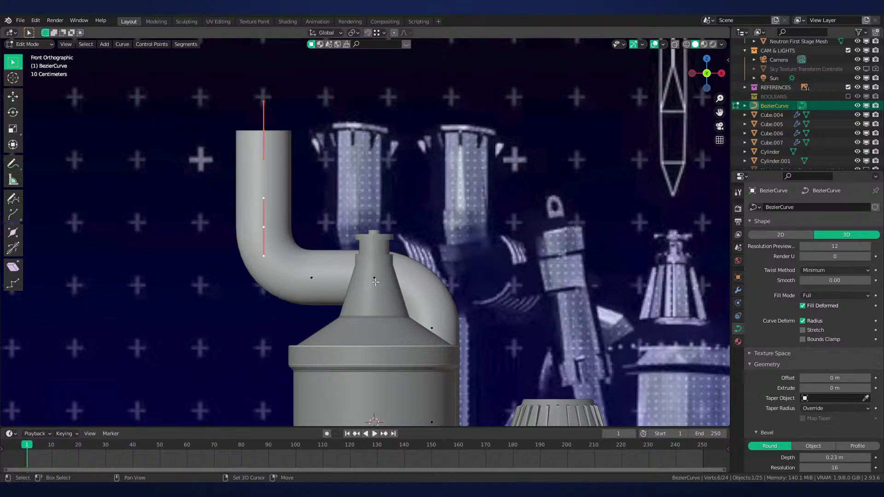
pyautogui.click(345, 278)
pyautogui.press('r')
pyautogui.press('Escape')
pyautogui.scroll(-3, 419, 179)
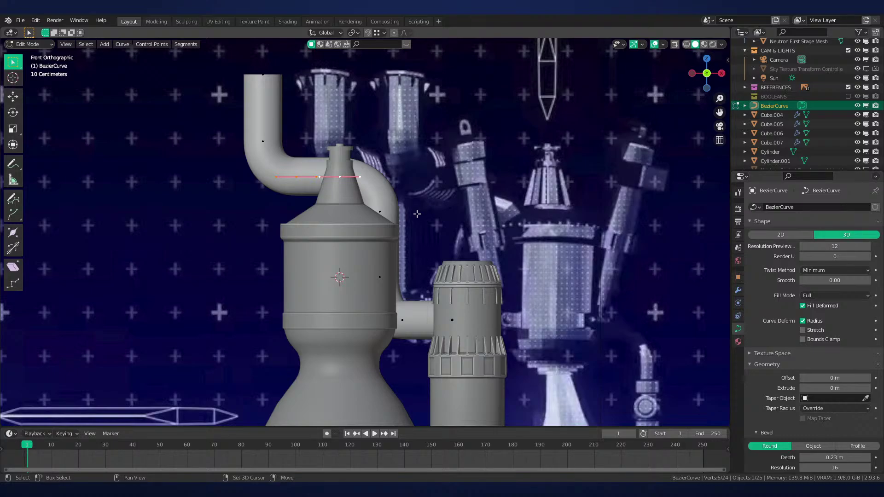
# Compare the pipe's bends and the engine's proportions with the reference image in solid and wireframe front views
pyautogui.keyDown('shift'); pyautogui.moveTo(417, 213); pyautogui.dragTo(432, 233, button='middle'); pyautogui.keyUp('shift')
pyautogui.scroll(1, 435, 235)
pyautogui.press('z')
pyautogui.click(455, 259)
pyautogui.press('z')
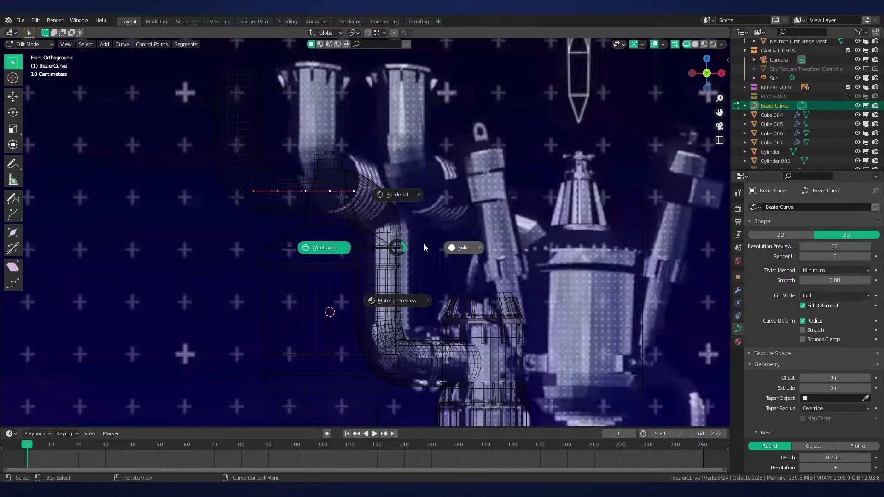
pyautogui.click(424, 243)
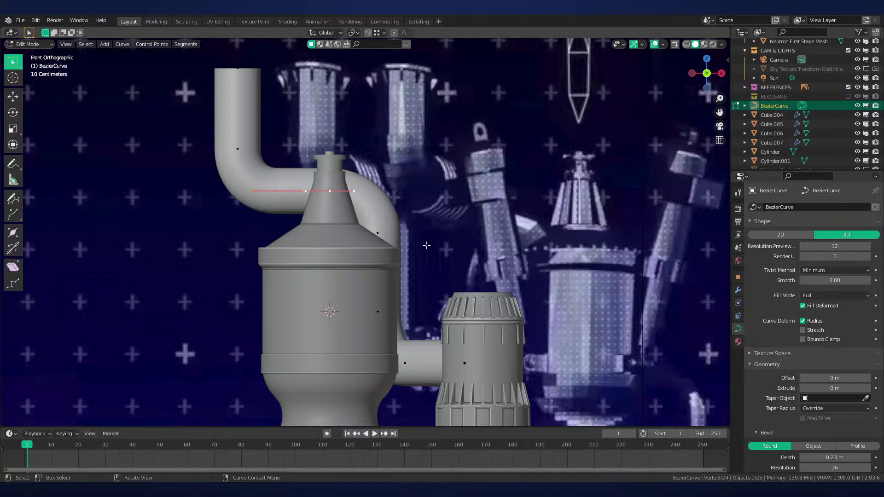
pyautogui.scroll(-5, 426, 245)
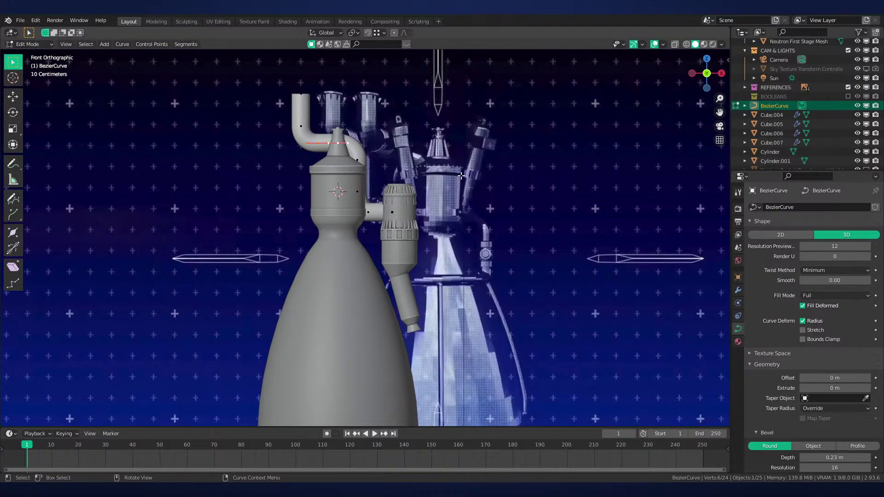
pyautogui.scroll(-2, 469, 222)
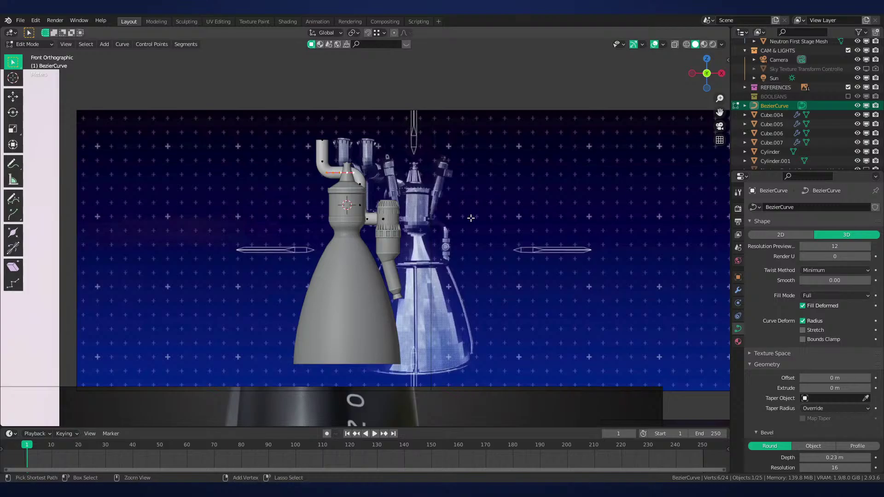
pyautogui.scroll(2, 476, 193)
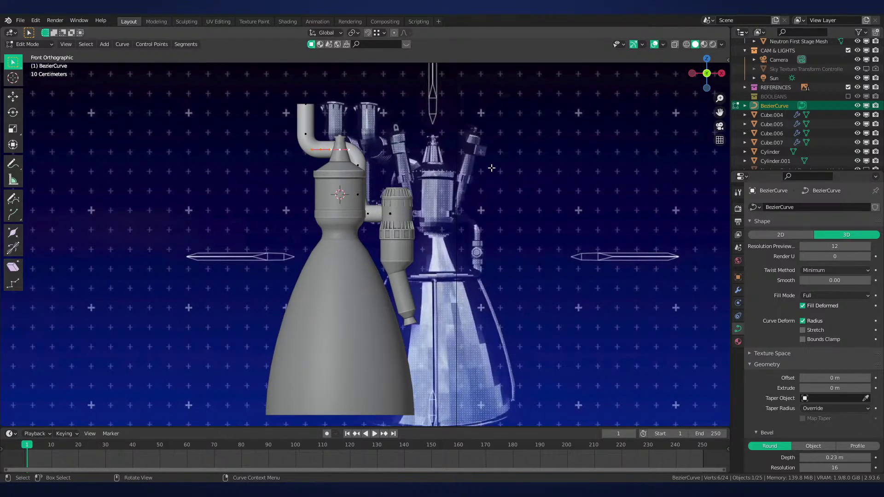
pyautogui.keyDown('shift'); pyautogui.moveTo(491, 181); pyautogui.dragTo(491, 234, button='middle'); pyautogui.keyUp('shift')
pyautogui.scroll(6, 492, 237)
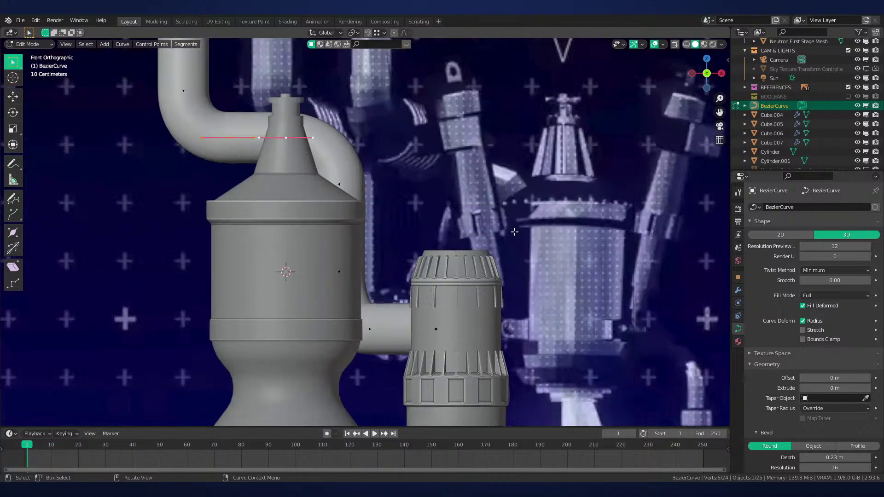
pyautogui.hotkey('shift', 'z')
pyautogui.keyDown('shift'); pyautogui.moveTo(379, 228); pyautogui.dragTo(410, 270, button='middle'); pyautogui.keyUp('shift')
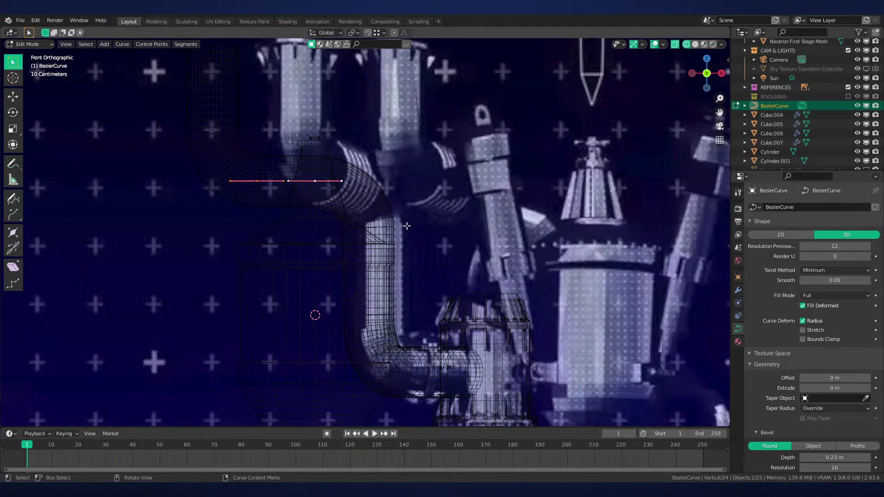
pyautogui.scroll(-3, 407, 226)
pyautogui.keyDown('shift'); pyautogui.moveTo(408, 221); pyautogui.dragTo(411, 200, button='middle'); pyautogui.keyUp('shift')
pyautogui.scroll(1, 411, 199)
pyautogui.press('Tab')
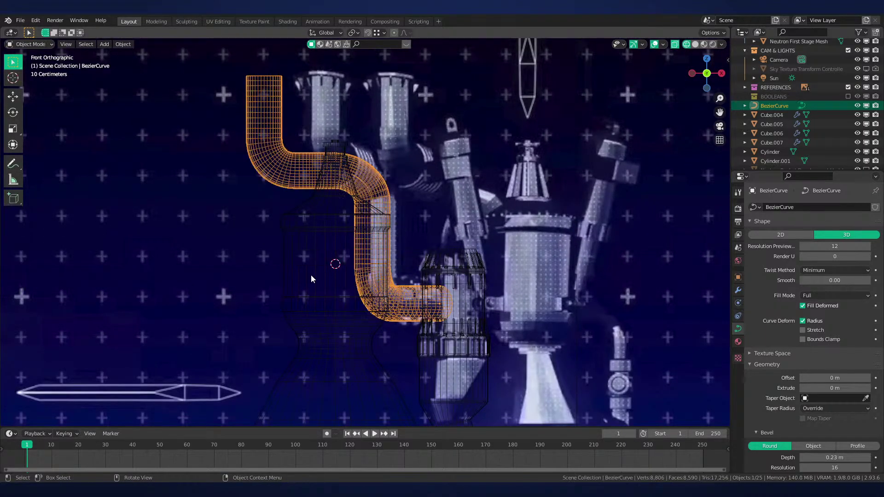
pyautogui.scroll(3, 345, 222)
pyautogui.scroll(-3, 394, 296)
pyautogui.scroll(1, 397, 282)
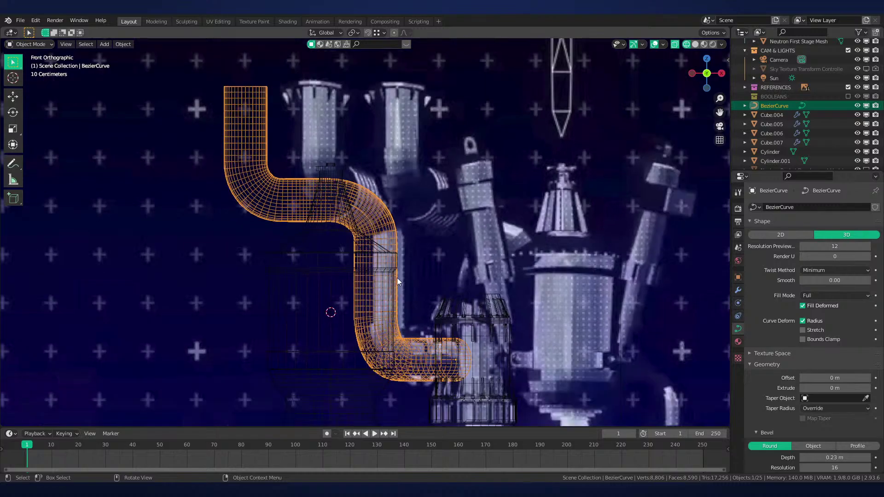
# Snap the 3D cursor to the centre of the ribbed side cylinder's top face
pyautogui.scroll(-2, 393, 262)
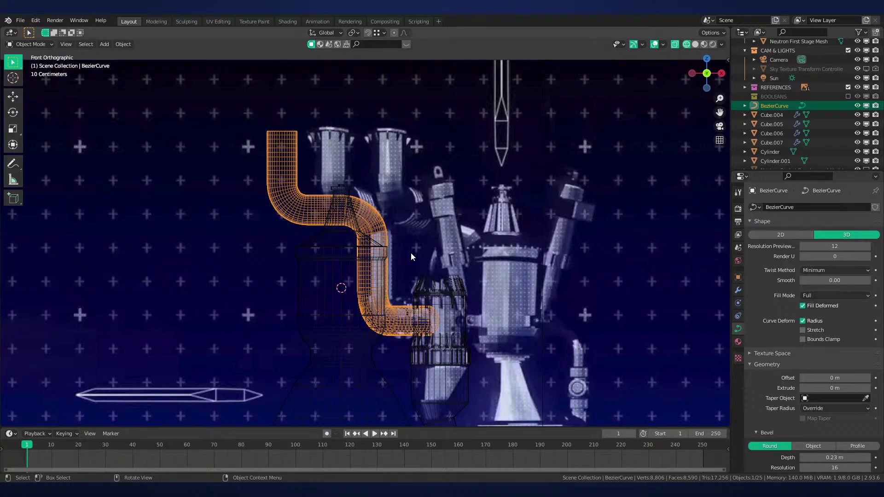
pyautogui.moveTo(487, 210)
pyautogui.mouseDown(button='middle')
pyautogui.moveTo(490, 222)
pyautogui.moveTo(417, 225)
pyautogui.moveTo(466, 328)
pyautogui.moveTo(445, 328)
pyautogui.mouseUp(button='middle')
pyautogui.press('KP_7')
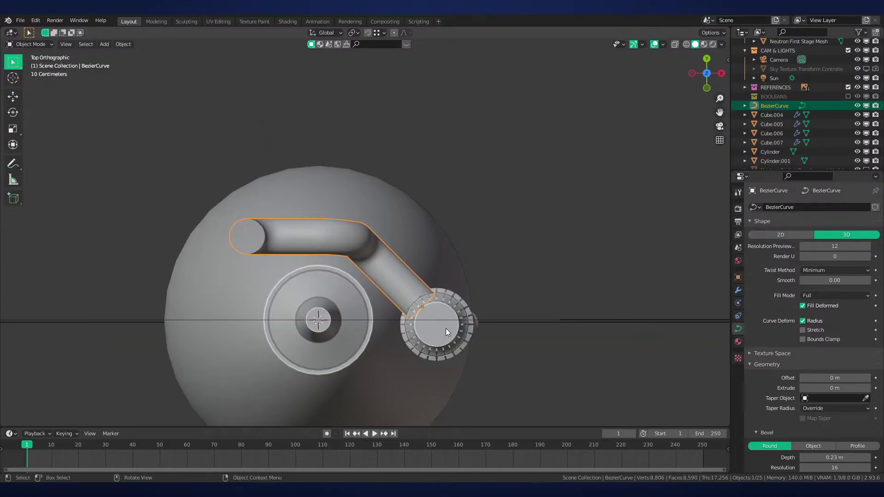
pyautogui.moveTo(397, 314); pyautogui.dragTo(482, 292, button='middle')
pyautogui.click(465, 318)
pyautogui.press('Tab')
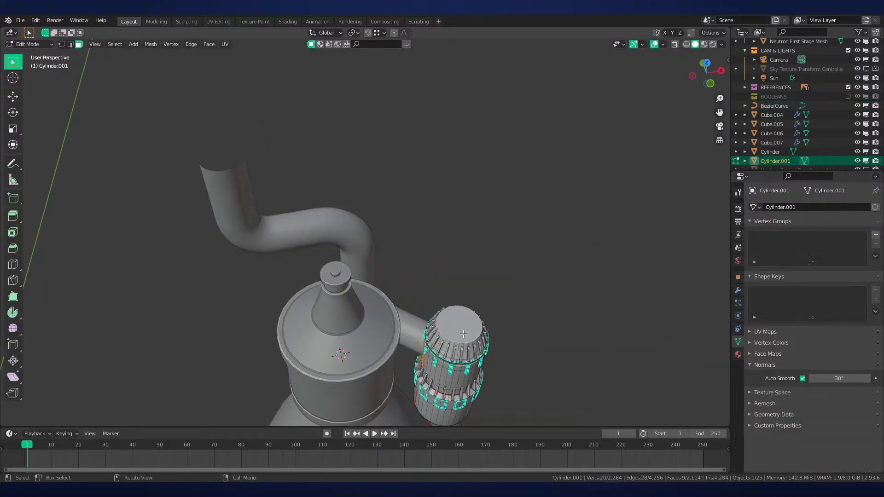
pyautogui.click(467, 312)
pyautogui.press('Tab')
# Duplicate the feed pipe curve in place and snap the copy to the 3D cursor on the ribbed cylinder
pyautogui.click(368, 257)
pyautogui.moveTo(368, 258); pyautogui.dragTo(457, 314, button='middle')
pyautogui.hotkey('shift', 'd')
pyautogui.press('Escape')
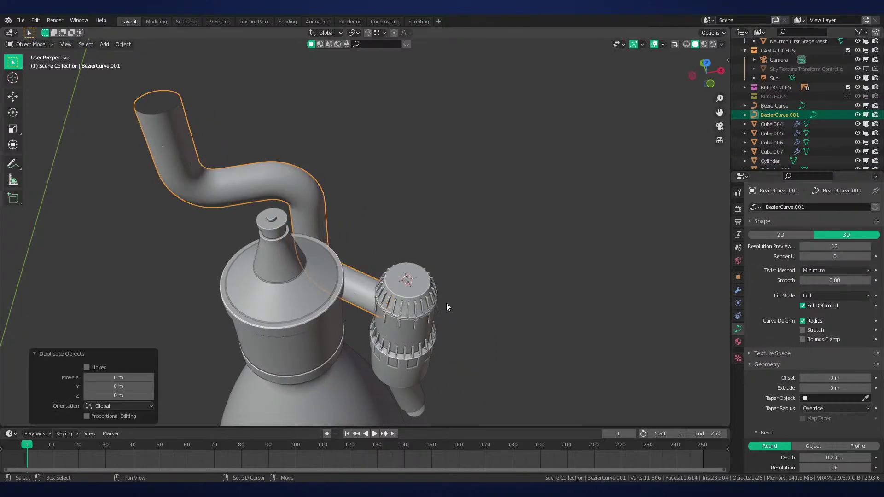
pyautogui.click(426, 276)
pyautogui.click(344, 265)
pyautogui.click(363, 287)
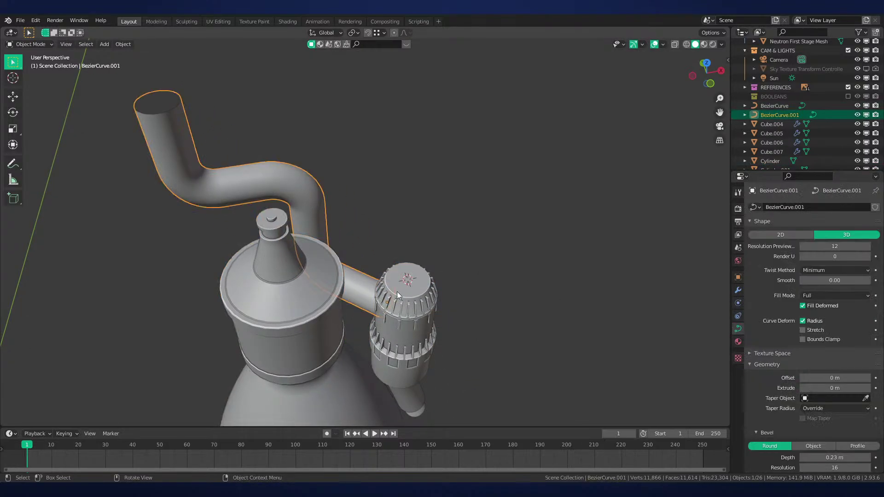
pyautogui.hotkey('shift', 's')
pyautogui.click(378, 269)
# Rotate the copied pipe's start point at the cylinder top by -90° about its local Y axis
pyautogui.moveTo(449, 295); pyautogui.dragTo(451, 286, button='middle')
pyautogui.scroll(2, 452, 287)
pyautogui.press('Tab')
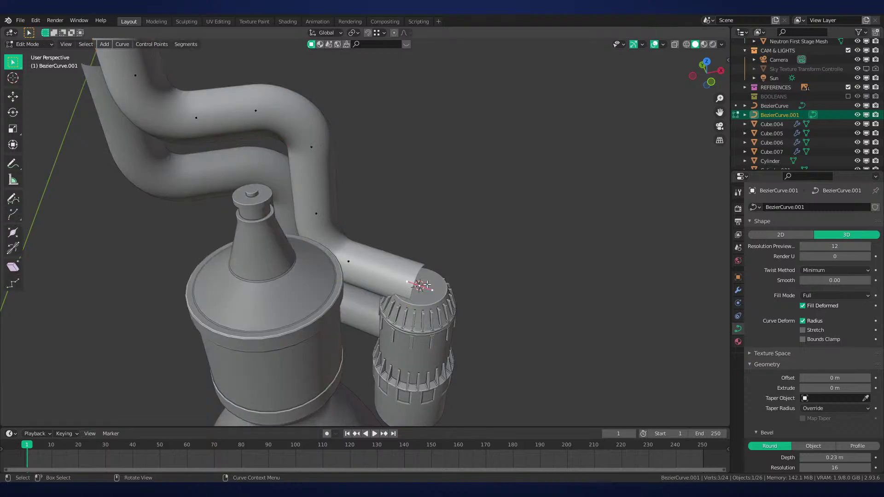
pyautogui.press('Tab')
pyautogui.press('Tab')
pyautogui.press('r')
pyautogui.press('x')
pyautogui.press('x')
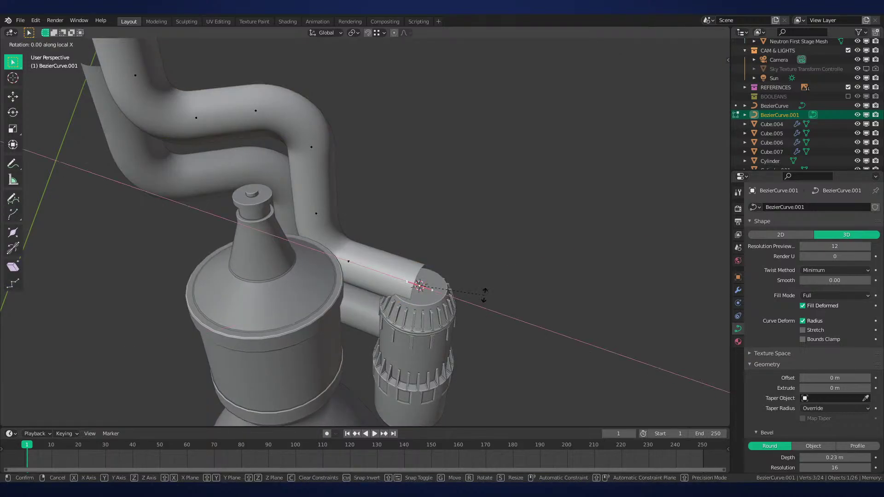
pyautogui.press('y')
pyautogui.press('y')
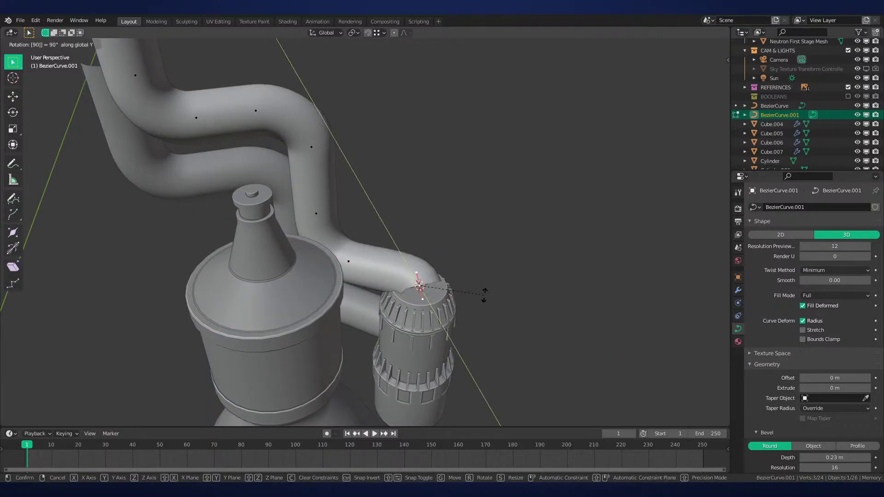
pyautogui.press('-')
pyautogui.press('Return')
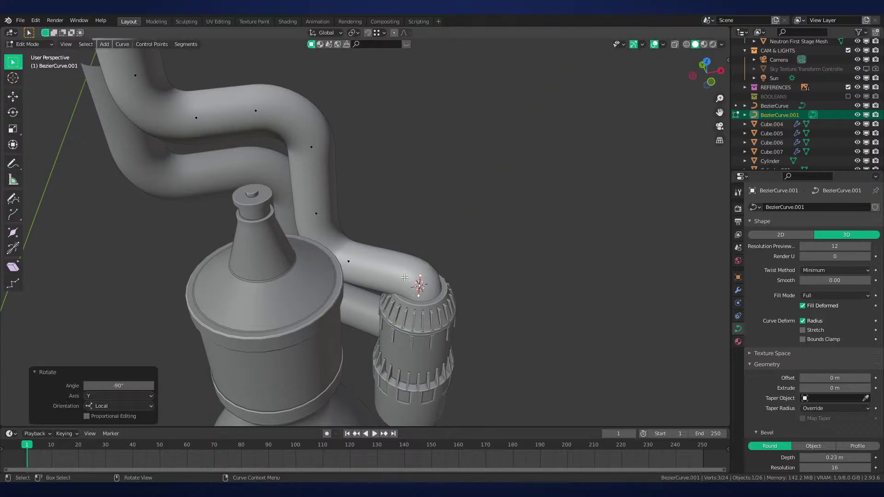
# Rotate the copied pipe's second control point by -90° about its local Y axis
pyautogui.click(351, 263)
pyautogui.press('r')
pyautogui.press('y')
pyautogui.press('y')
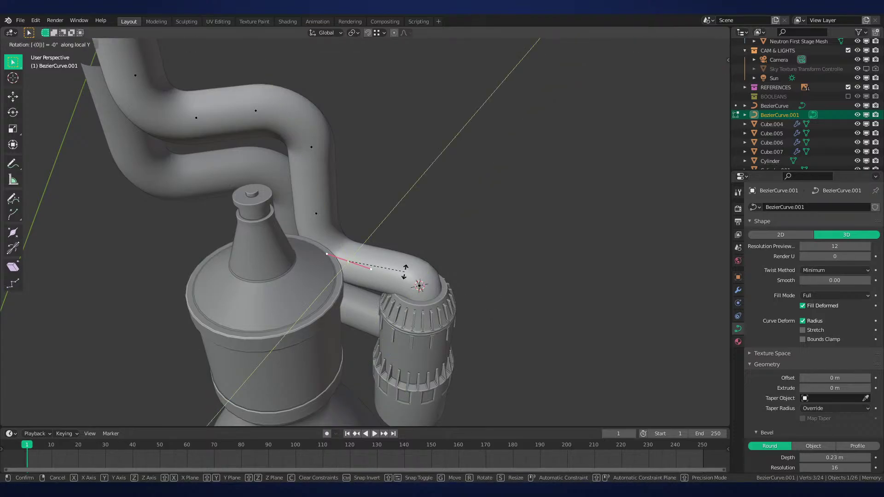
pyautogui.write('90')
pyautogui.press('Return')
# Snap the second control point to the 3D cursor and raise it along Z above the ribbed cylinder
pyautogui.press('g')
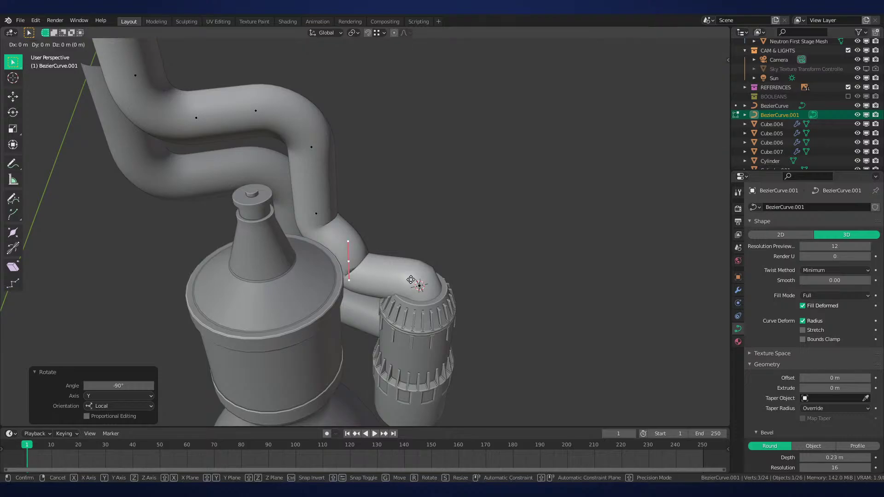
pyautogui.rightClick(415, 281)
pyautogui.hotkey('shift', 's')
pyautogui.click(395, 258)
pyautogui.press('g')
pyautogui.press('z')
pyautogui.click(395, 202)
# Try to dissolve both control points of the copied pipe's middle vertical section
pyautogui.click(316, 214)
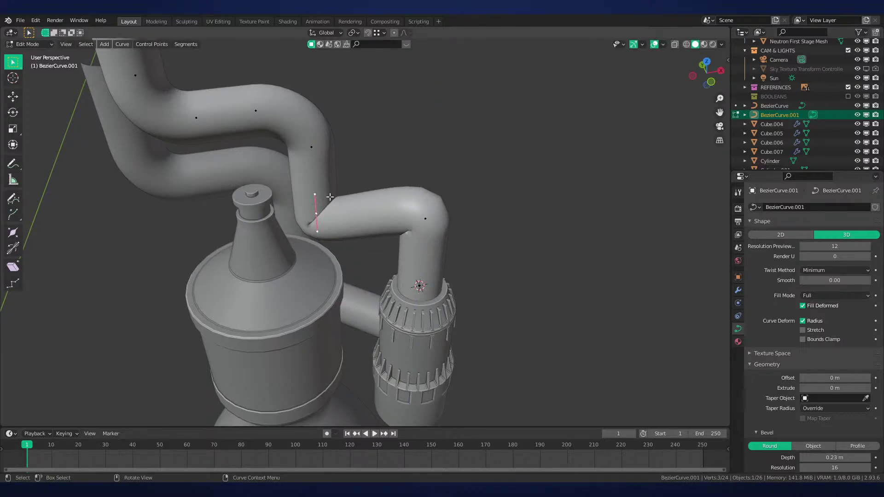
pyautogui.keyDown('shift'); pyautogui.click(311, 147); pyautogui.keyUp('shift')
pyautogui.press('x')
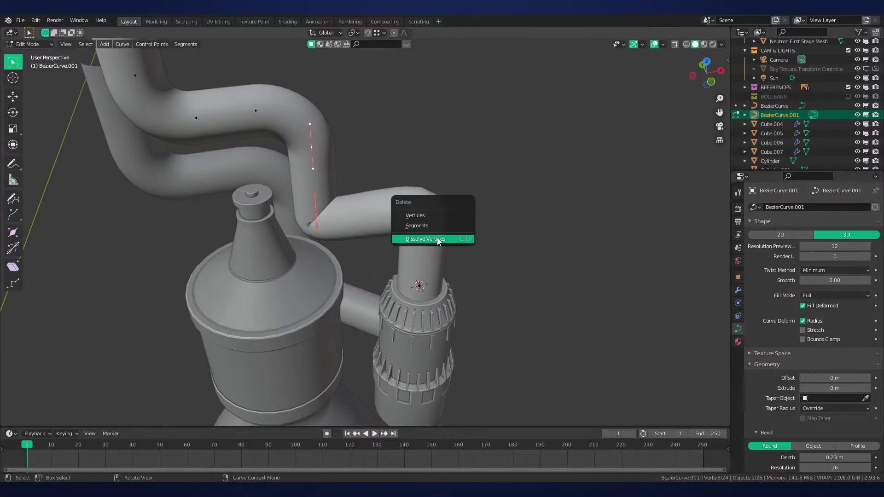
pyautogui.click(437, 241)
pyautogui.moveTo(438, 241); pyautogui.dragTo(322, 208, button='middle')
pyautogui.press('KP_1')
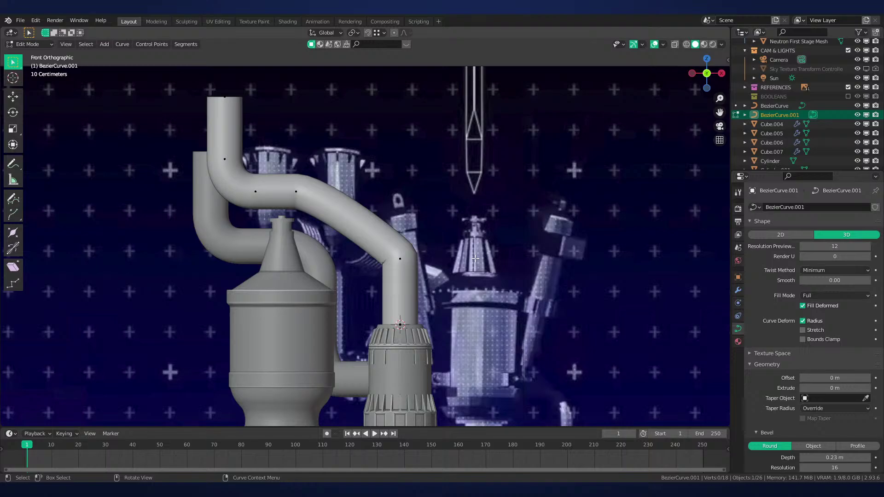
pyautogui.hotkey('ctrl', 'z')
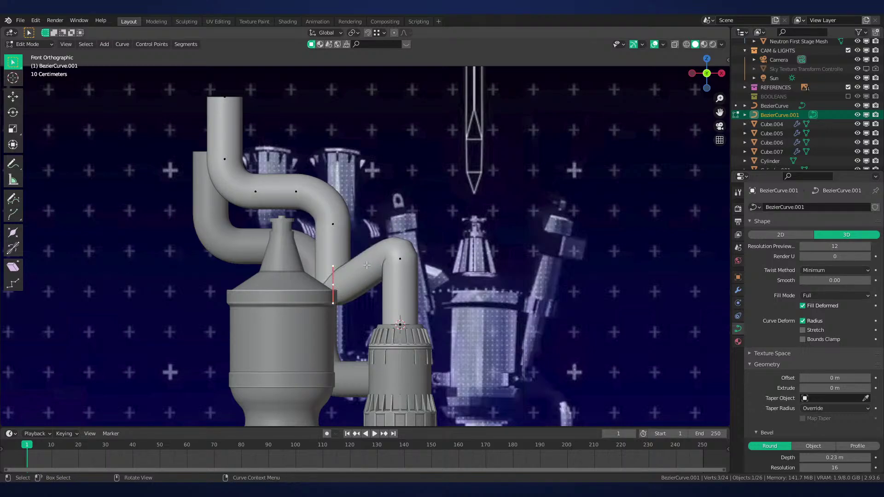
# Dissolve the lower point of the middle vertical section and scale the remaining point's lower handle to about 0.29
pyautogui.press('x')
pyautogui.click(460, 282)
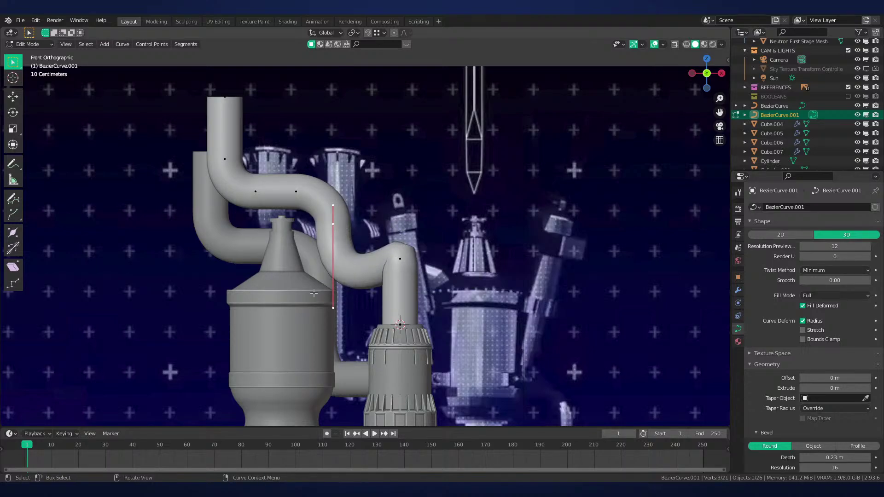
pyautogui.press('s')
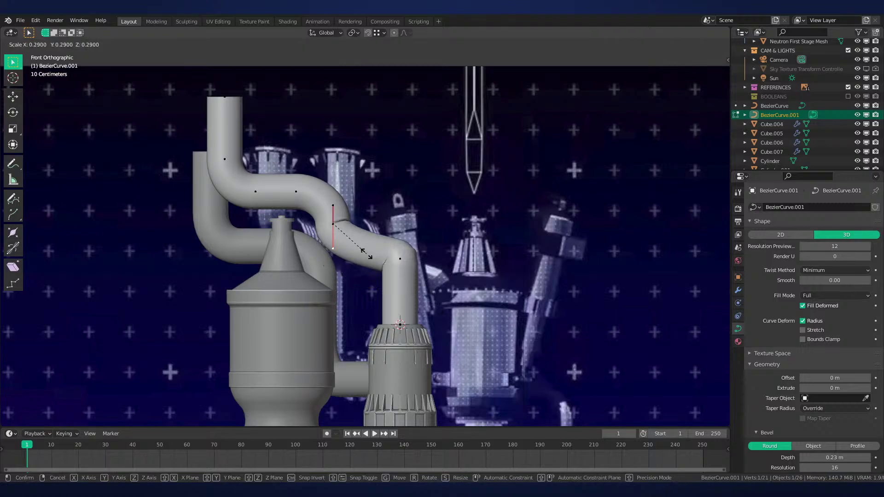
pyautogui.click(370, 251)
# Scale the handle of the control point above the ribbed cylinder by about 4.18
pyautogui.click(405, 261)
pyautogui.press('s')
pyautogui.click(416, 206)
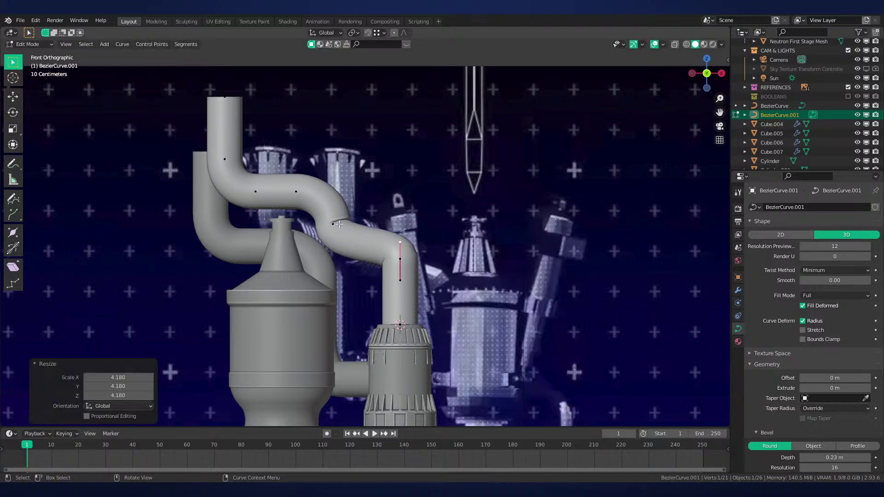
# Rotate the middle control point between the two bends by 90° about its local Y axis
pyautogui.click(335, 225)
pyautogui.press('s')
pyautogui.hotkey('shift', 'z')
pyautogui.click(482, 251)
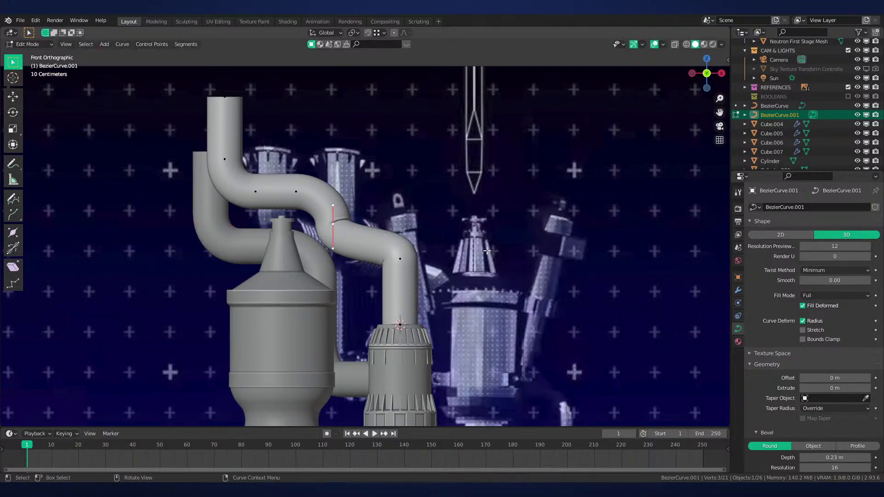
pyautogui.press('KP_7')
pyautogui.scroll(2, 510, 287)
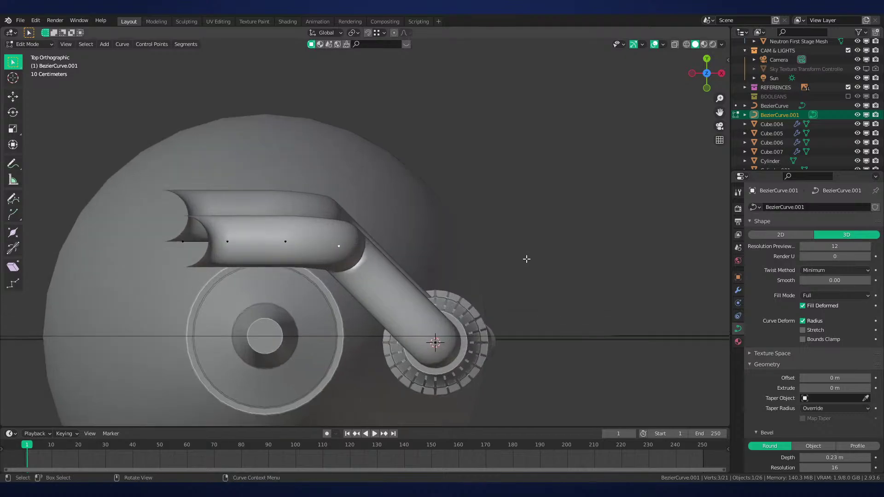
pyautogui.press('r')
pyautogui.press('x')
pyautogui.press('x')
pyautogui.write('yy')
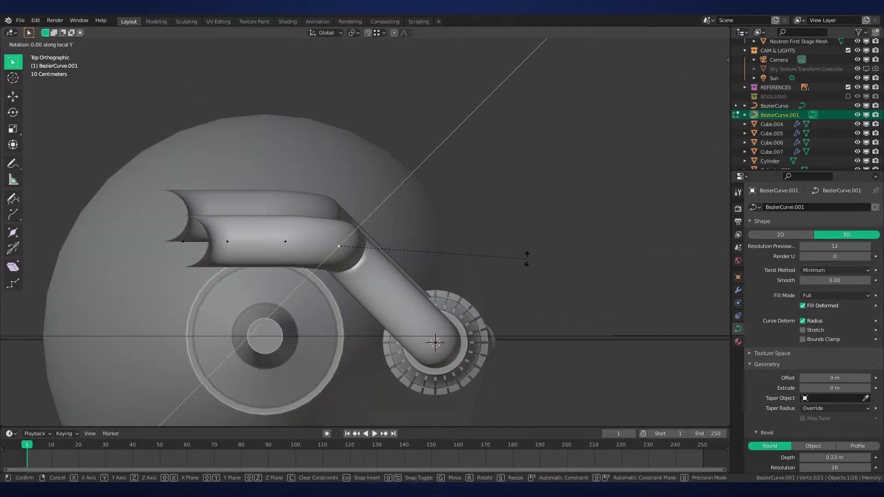
pyautogui.write('90')
pyautogui.press('Return')
# Move the rotated middle point about -0.52 m along its local X axis towards the ribbed cylinder
pyautogui.press('g')
pyautogui.press('x')
pyautogui.press('x')
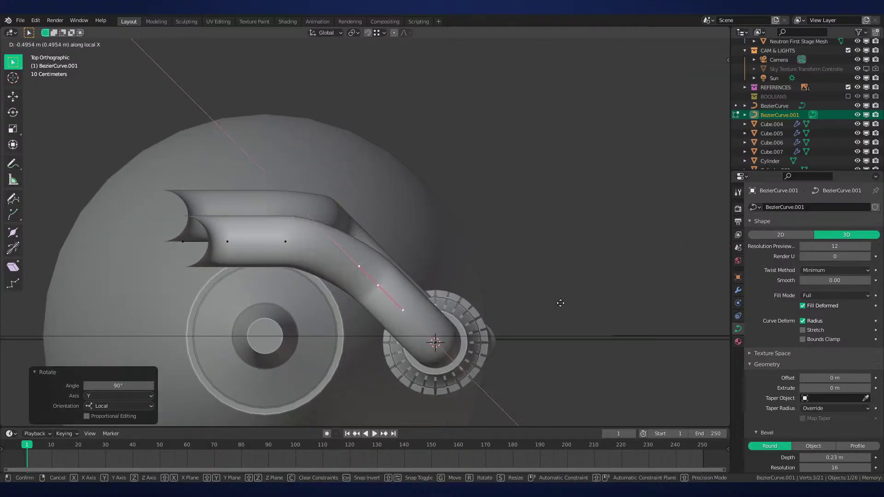
pyautogui.click(560, 302)
pyautogui.moveTo(560, 302); pyautogui.dragTo(575, 220, button='middle')
pyautogui.press('g')
pyautogui.press('Escape')
# Lower the two points of the copy's vertical end along Z until its opening is level with the original pipe's top
pyautogui.press('KP_1')
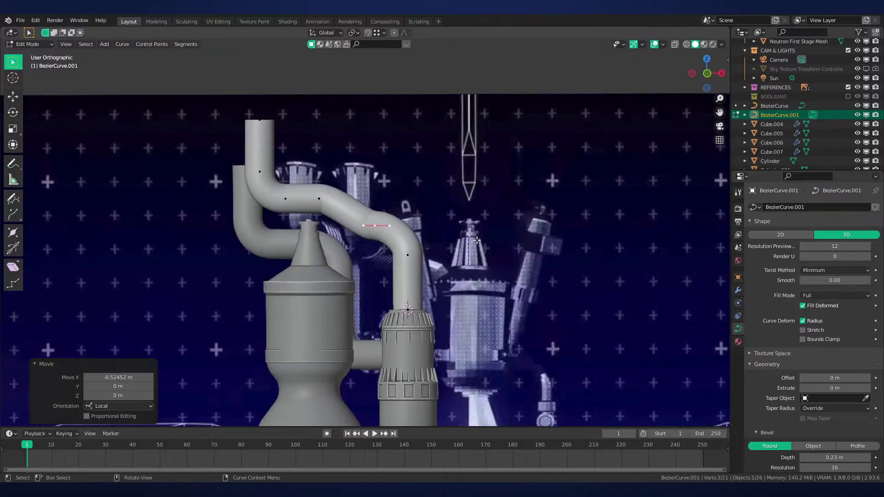
pyautogui.moveTo(374, 110); pyautogui.dragTo(305, 212)
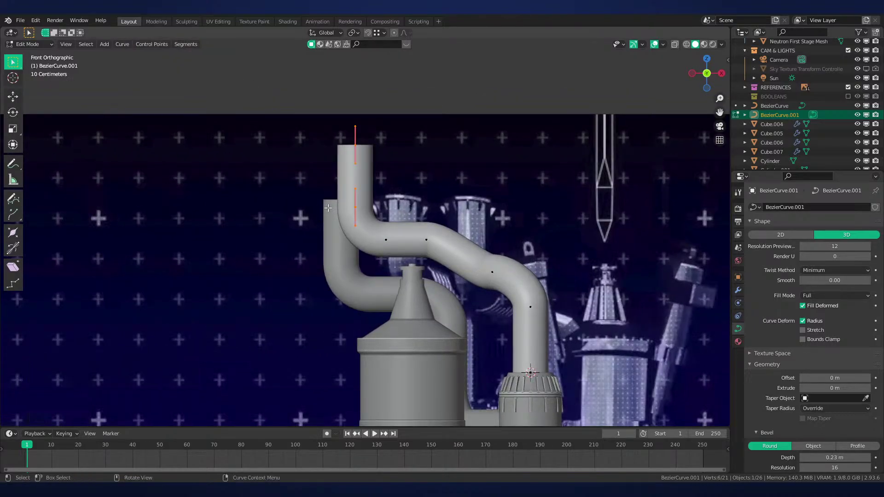
pyautogui.press('g')
pyautogui.press('Escape')
pyautogui.press('z')
pyautogui.press('z')
pyautogui.scroll(3, 325, 138)
pyautogui.press('g')
pyautogui.press('z')
pyautogui.click(328, 253)
pyautogui.press('g')
pyautogui.press('z')
pyautogui.click(328, 182)
pyautogui.keyDown('shift'); pyautogui.moveTo(466, 217); pyautogui.dragTo(326, 191, button='middle'); pyautogui.keyUp('shift')
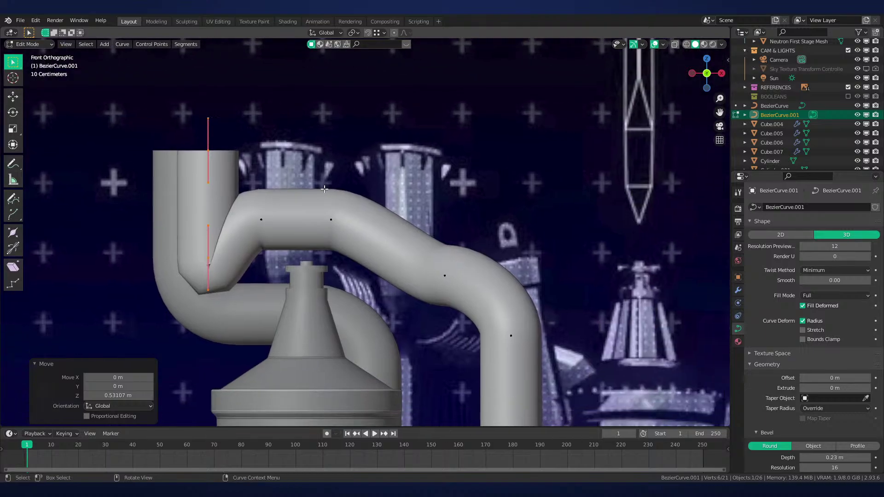
pyautogui.scroll(-2, 326, 191)
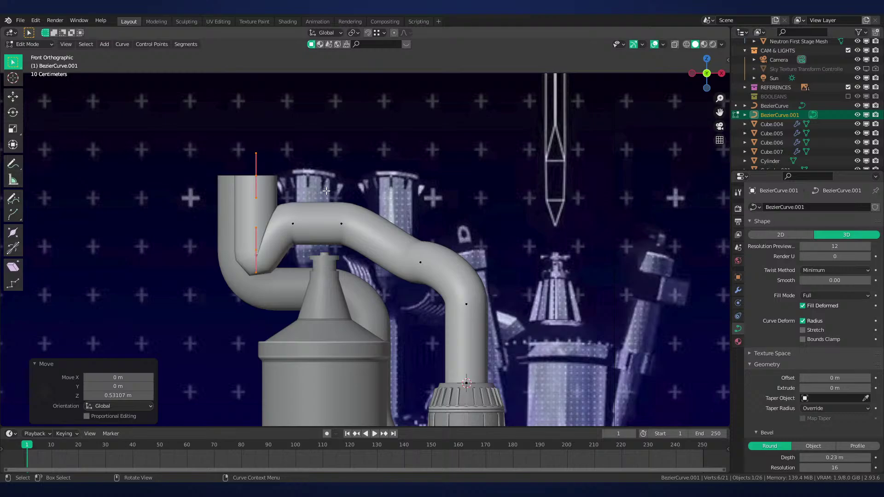
# Add the two horizontal-section points to the selection and move all four about 0.23 m along Y, in line with the original pipe
pyautogui.press('KP_7')
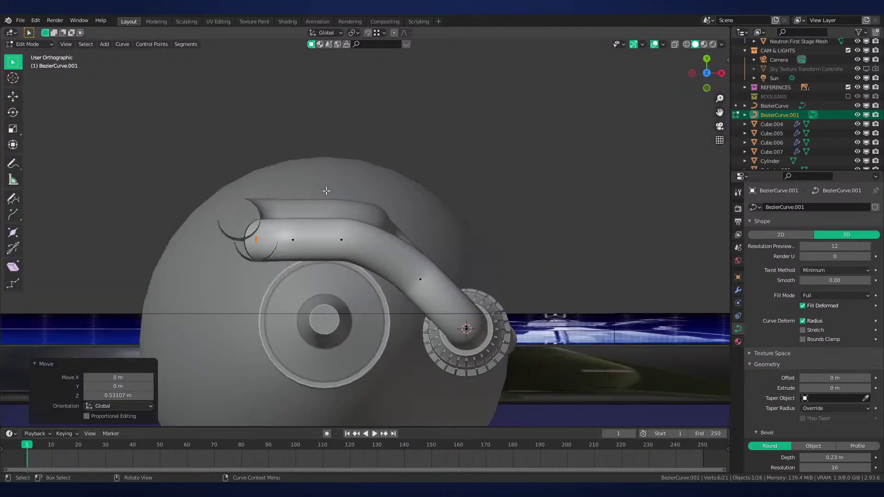
pyautogui.scroll(2, 414, 228)
pyautogui.hotkey('shift', 'z')
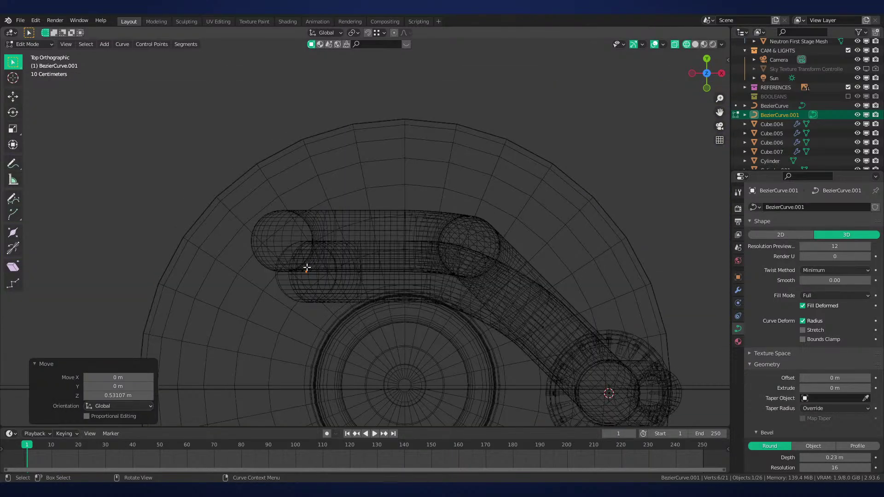
pyautogui.press('g')
pyautogui.rightClick(317, 258)
pyautogui.press('z')
pyautogui.click(482, 267)
pyautogui.keyDown('shift'); pyautogui.click(359, 271); pyautogui.keyUp('shift')
pyautogui.keyDown('shift'); pyautogui.click(428, 271); pyautogui.keyUp('shift')
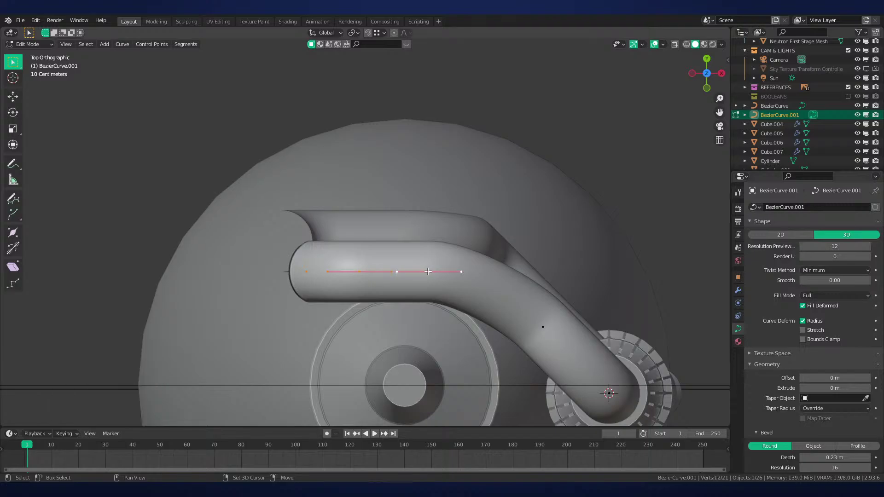
pyautogui.press('g')
pyautogui.rightClick(384, 259)
pyautogui.hotkey('shift', 'z')
pyautogui.press('g')
pyautogui.press('y')
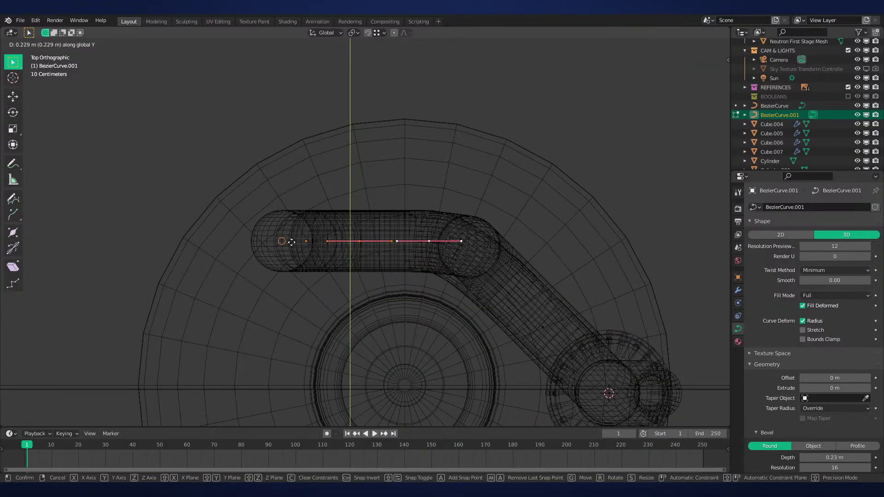
pyautogui.click(291, 242)
# Move the four selected points about 0.33 m and another 0.13 m along X, away from the original pipe's end
pyautogui.hotkey('shift', 'z')
pyautogui.press('g')
pyautogui.press('x')
pyautogui.click(355, 252)
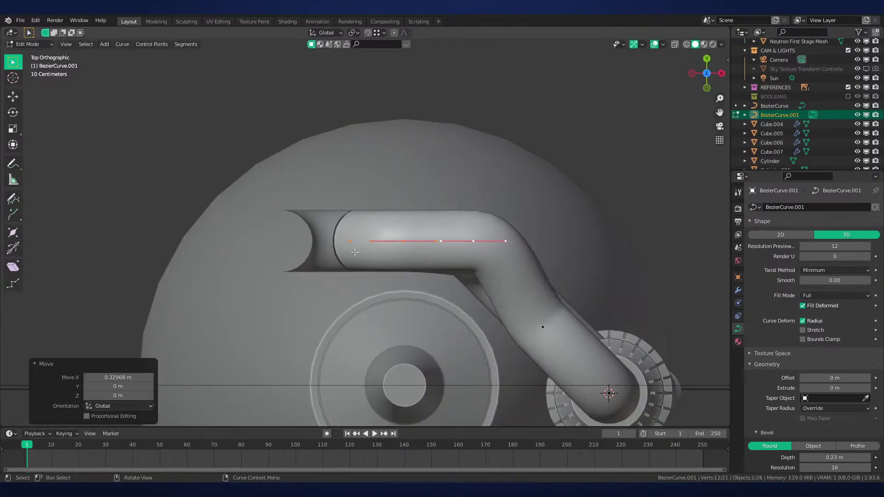
pyautogui.moveTo(355, 252); pyautogui.dragTo(369, 179, button='middle')
pyautogui.press('g')
pyautogui.press('x')
pyautogui.click(386, 183)
# Leave curve editing and compare both pipes with the reference image in front view, shifting the image only temporarily
pyautogui.press('KP_1')
pyautogui.scroll(-2, 434, 221)
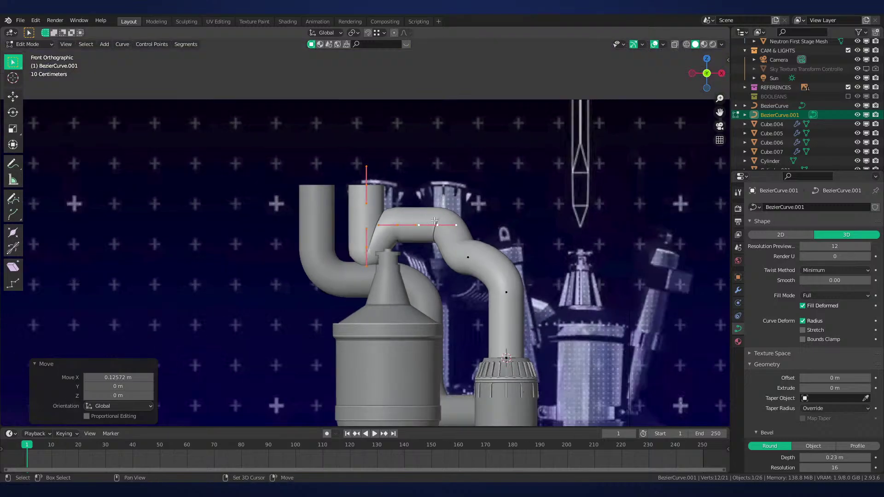
pyautogui.keyDown('shift'); pyautogui.moveTo(434, 221); pyautogui.dragTo(422, 202, button='middle'); pyautogui.keyUp('shift')
pyautogui.keyDown('shift'); pyautogui.moveTo(527, 241); pyautogui.dragTo(400, 193, button='middle'); pyautogui.keyUp('shift')
pyautogui.press('Tab')
pyautogui.click(397, 195)
pyautogui.press('g')
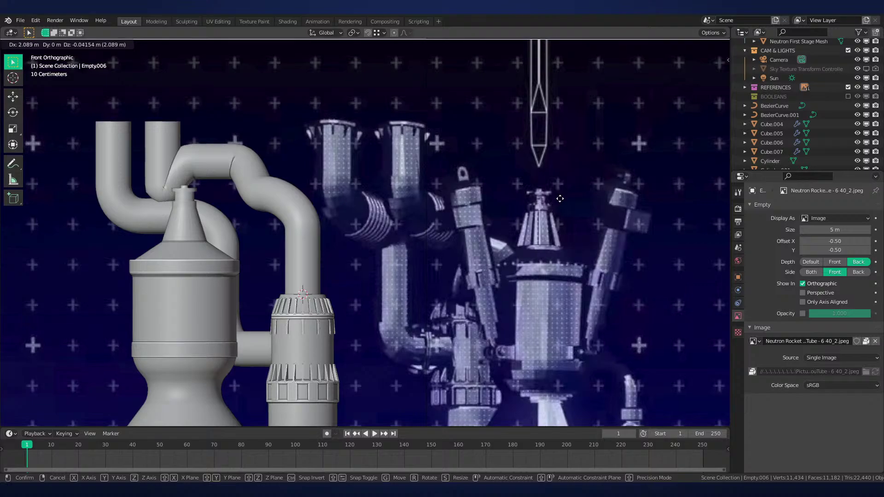
pyautogui.rightClick(557, 196)
# Reopen the second pipe's curve for editing with only the two points of its horizontal section selected
pyautogui.moveTo(450, 184); pyautogui.dragTo(508, 270, button='middle')
pyautogui.press('KP_7')
pyautogui.scroll(3, 523, 311)
pyautogui.keyDown('shift'); pyautogui.moveTo(419, 323); pyautogui.dragTo(534, 269, button='middle'); pyautogui.keyUp('shift')
pyautogui.click(392, 195)
pyautogui.press('Tab')
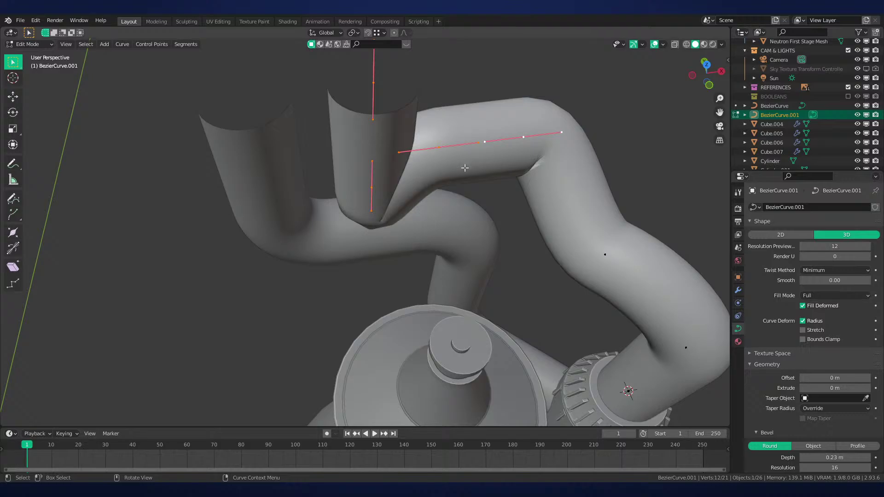
pyautogui.scroll(3, 444, 137)
pyautogui.keyDown('shift'); pyautogui.moveTo(498, 119); pyautogui.dragTo(473, 161, button='middle'); pyautogui.keyUp('shift')
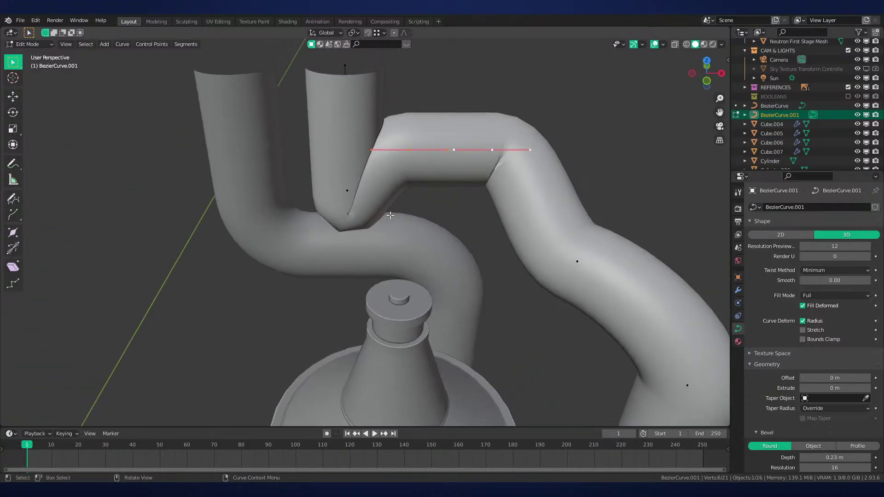
# Lower the two horizontal-section points along Z, by about 0.23 m in the second move, and raise them about 0.1 m in front view
pyautogui.press('g')
pyautogui.press('z')
pyautogui.click(352, 193)
pyautogui.press('g')
pyautogui.press('z')
pyautogui.click(363, 226)
pyautogui.moveTo(362, 226); pyautogui.dragTo(376, 206, button='middle')
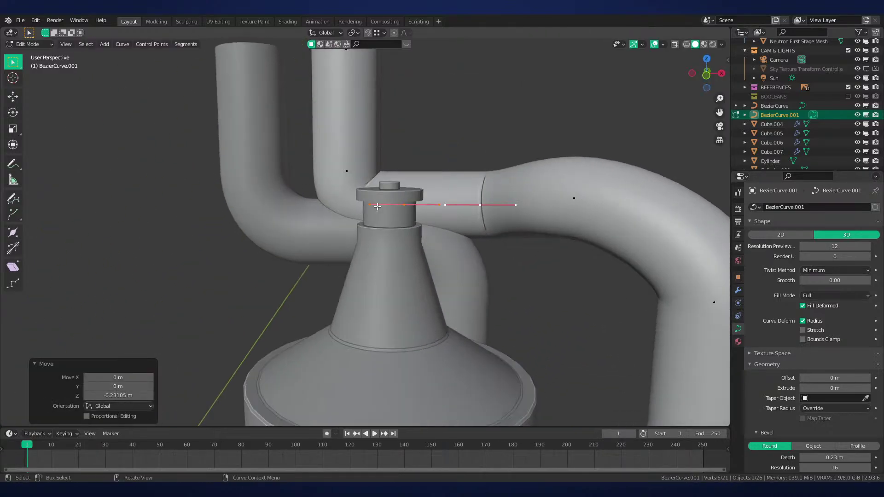
pyautogui.press('KP_1')
pyautogui.press('g')
pyautogui.press('z')
pyautogui.click(499, 216)
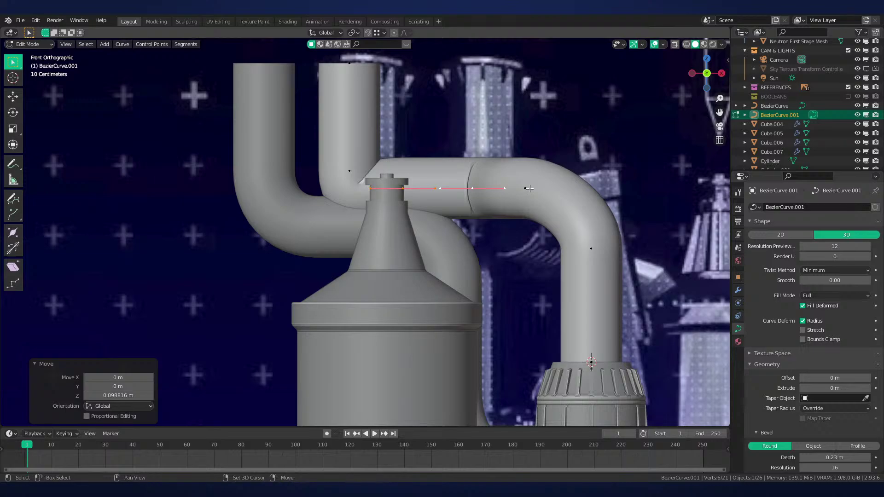
# Lower the point on the vertical section above the turbopump about 0.13 m along Z and scale the diagonal section point's handles to about 1.19
pyautogui.keyDown('shift'); pyautogui.click(525, 189); pyautogui.keyUp('shift')
pyautogui.click(591, 248)
pyautogui.press('g')
pyautogui.press('z')
pyautogui.click(588, 265)
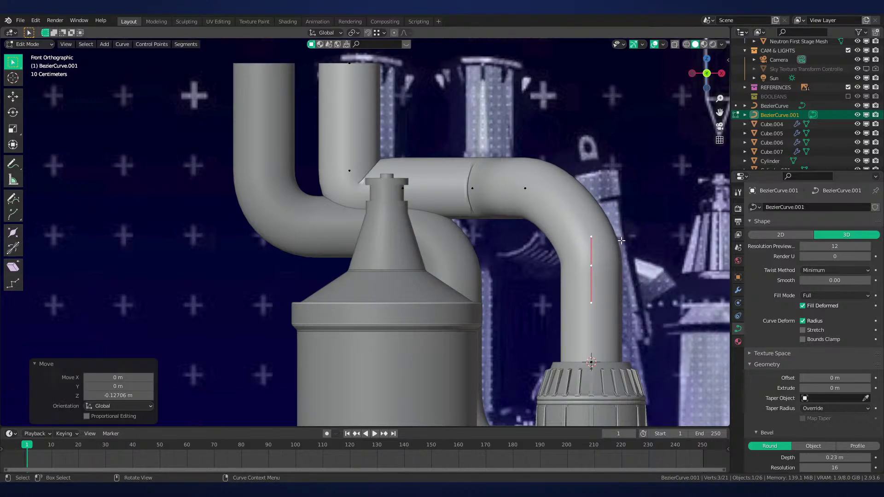
pyautogui.moveTo(621, 240); pyautogui.dragTo(529, 266, button='middle')
pyautogui.press('s')
pyautogui.click(655, 239)
pyautogui.press('KP_7')
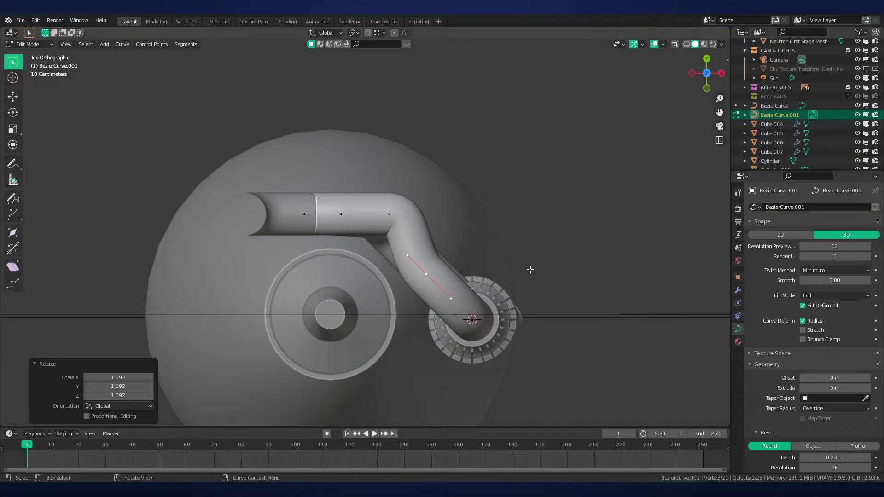
# Try to move three of the second pipe's points toward the engine body in top view, and undo that move
pyautogui.click(379, 220)
pyautogui.press('g')
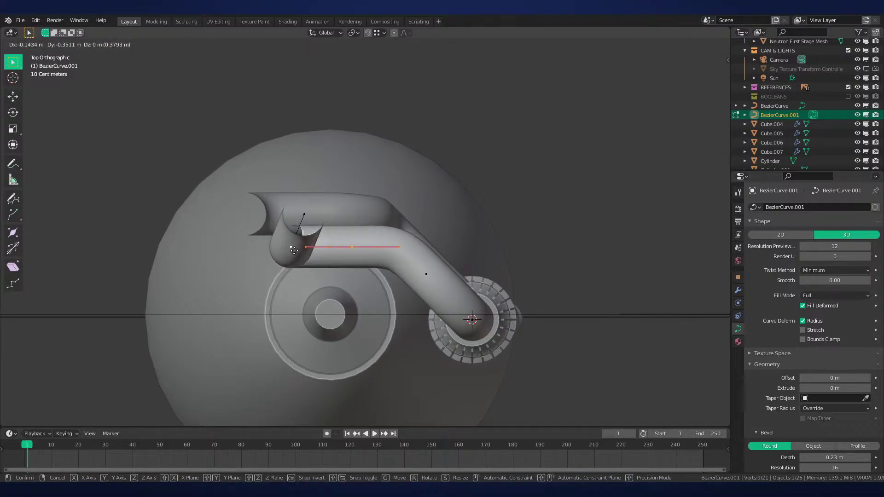
pyautogui.click(297, 251)
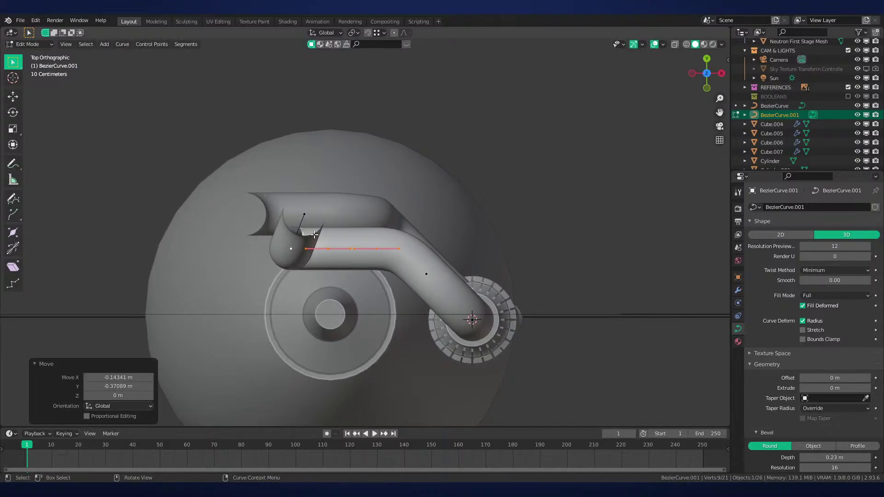
pyautogui.hotkey('ctrl', 'z')
# Select all four points of the second pipe's horizontal run and vertical end and move them in top view, away from the original pipe
pyautogui.moveTo(248, 188); pyautogui.dragTo(435, 226)
pyautogui.press('g')
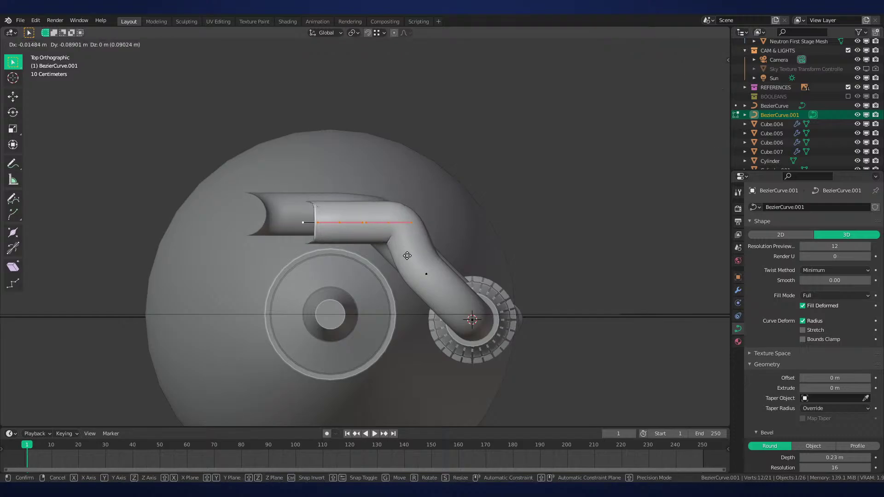
pyautogui.click(394, 276)
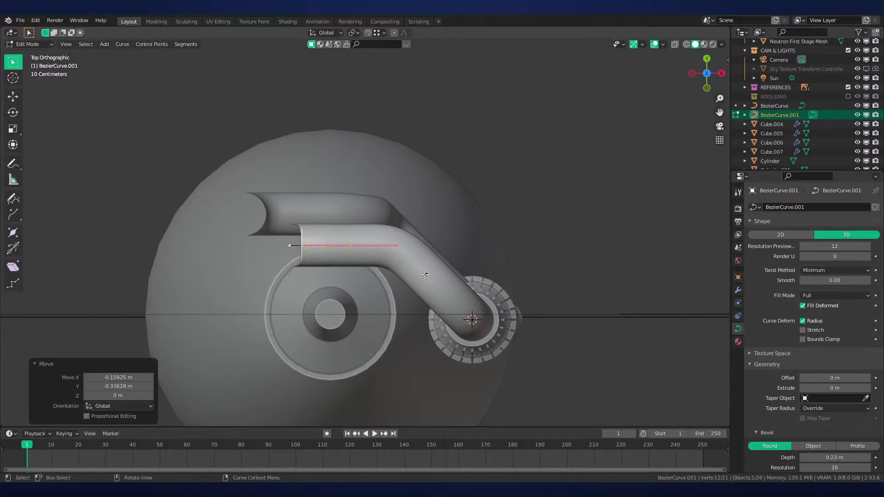
pyautogui.moveTo(424, 275); pyautogui.dragTo(432, 258, button='middle')
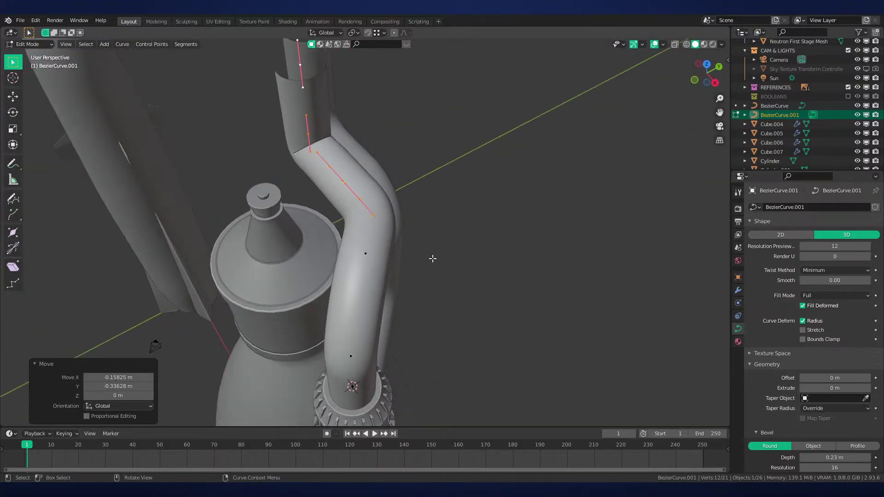
pyautogui.press('KP_7')
pyautogui.press('g')
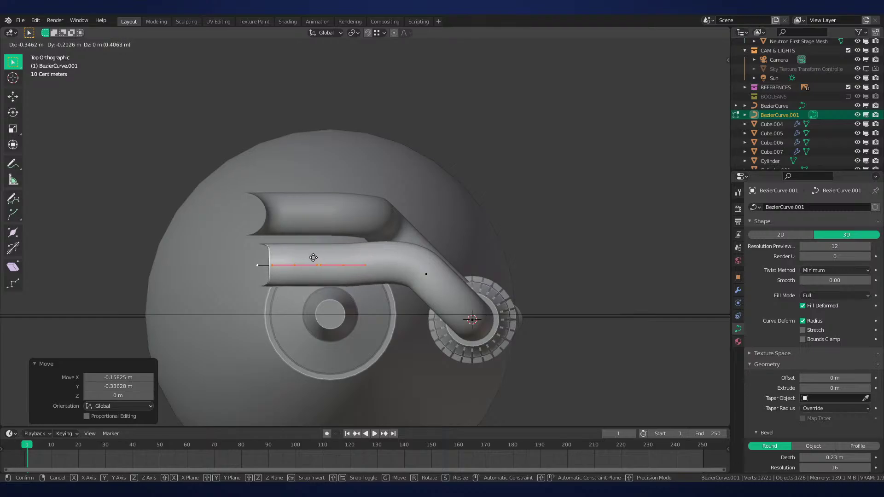
pyautogui.click(311, 256)
# Adjust the four points' position along X and along Y so the second pipe runs parallel to the original
pyautogui.keyDown('shift'); pyautogui.moveTo(318, 272); pyautogui.dragTo(428, 281, button='middle'); pyautogui.keyUp('shift')
pyautogui.scroll(1, 450, 318)
pyautogui.scroll(-1, 484, 240)
pyautogui.press('g')
pyautogui.press('x')
pyautogui.click(450, 260)
pyautogui.press('g')
pyautogui.press('y')
pyautogui.click(523, 266)
# Move the second pipe's diagonal section point about 0.13 m along its local X axis toward the turbopump, smoothing the bend
pyautogui.click(441, 195)
pyautogui.press('KP_7')
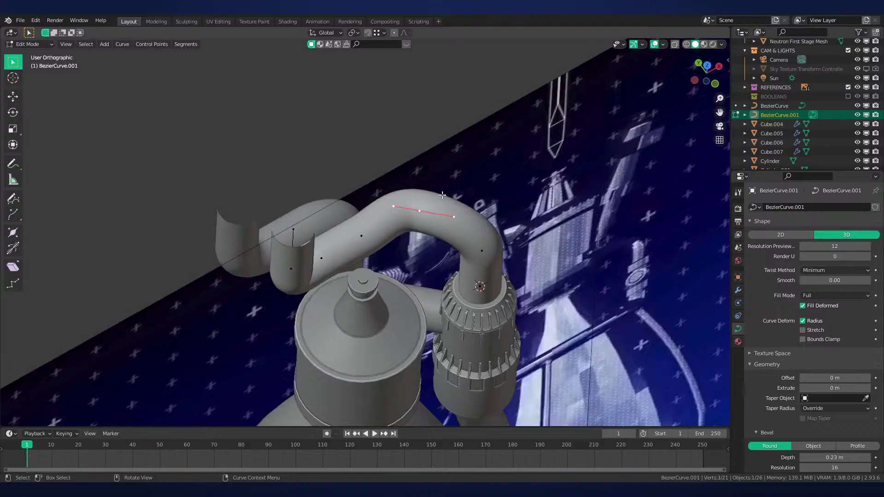
pyautogui.keyDown('shift'); pyautogui.moveTo(483, 213); pyautogui.dragTo(453, 180, button='middle'); pyautogui.keyUp('shift')
pyautogui.scroll(3, 452, 201)
pyautogui.press('Tab')
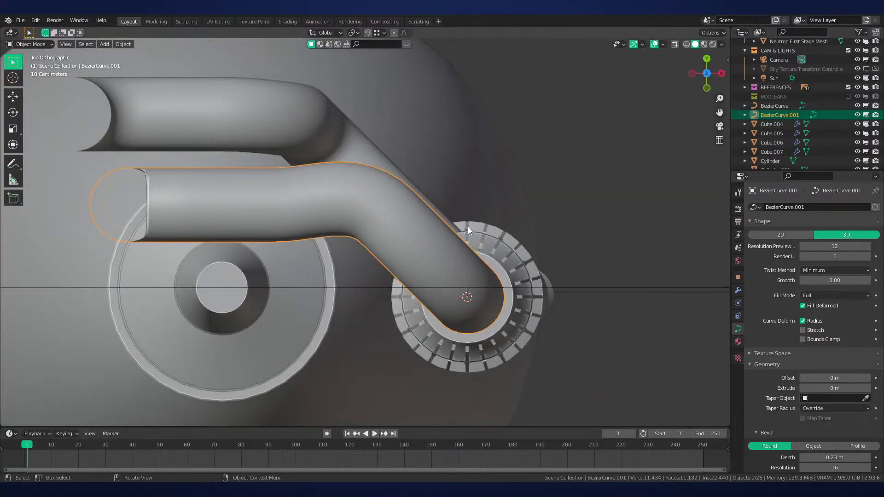
pyautogui.scroll(-1, 474, 233)
pyautogui.press('Tab')
pyautogui.scroll(2, 479, 236)
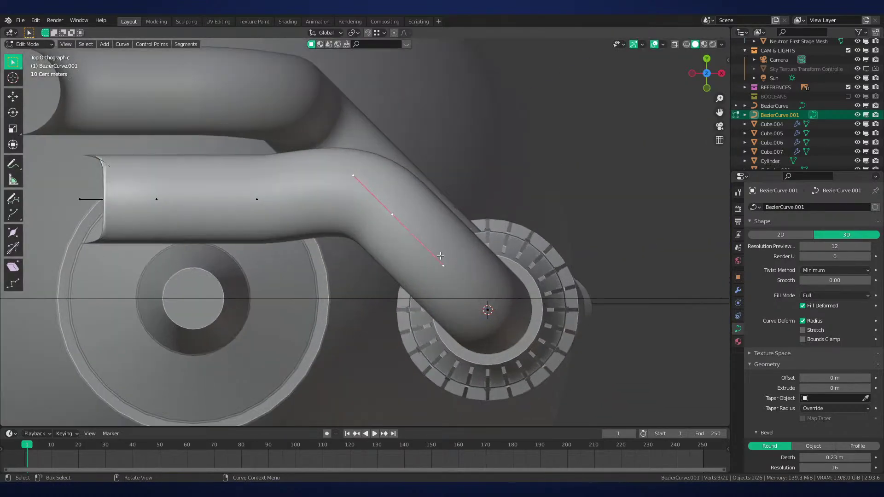
pyautogui.press('g')
pyautogui.press('x')
pyautogui.press('x')
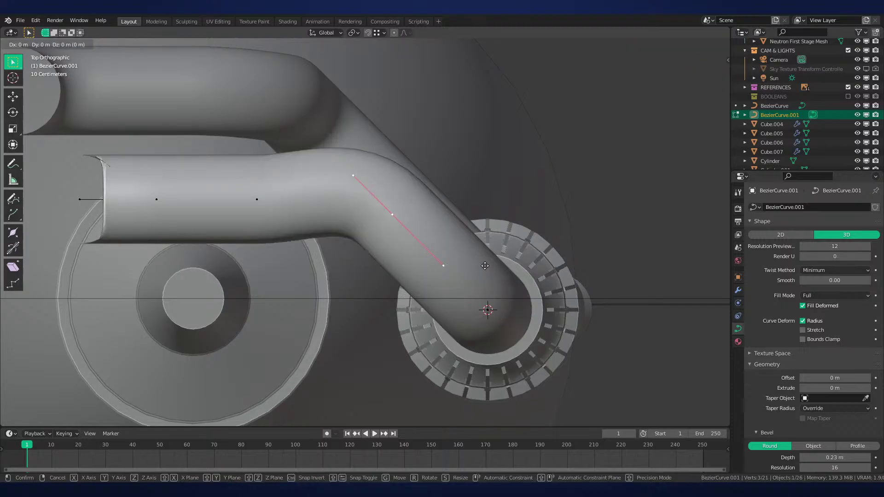
pyautogui.click(506, 280)
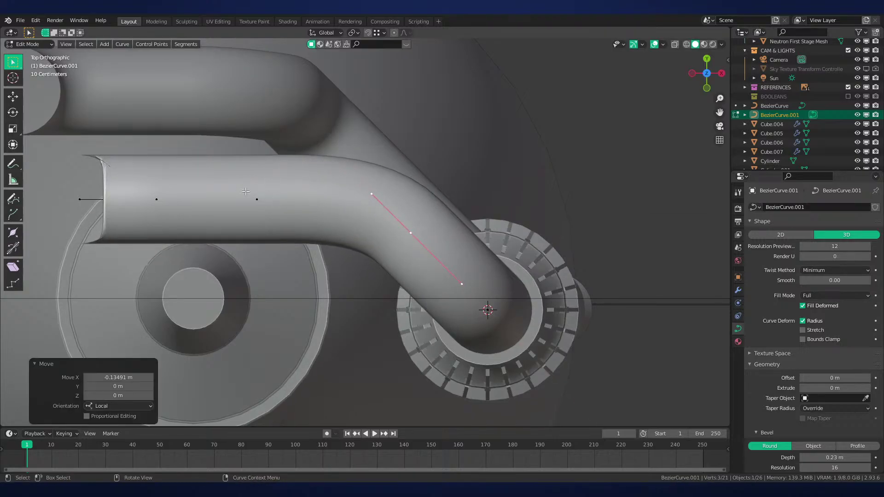
# Adjust the height of the vertical end's lower point along Z, leave curve editing and deselect everything
pyautogui.moveTo(245, 191); pyautogui.dragTo(496, 171, button='middle')
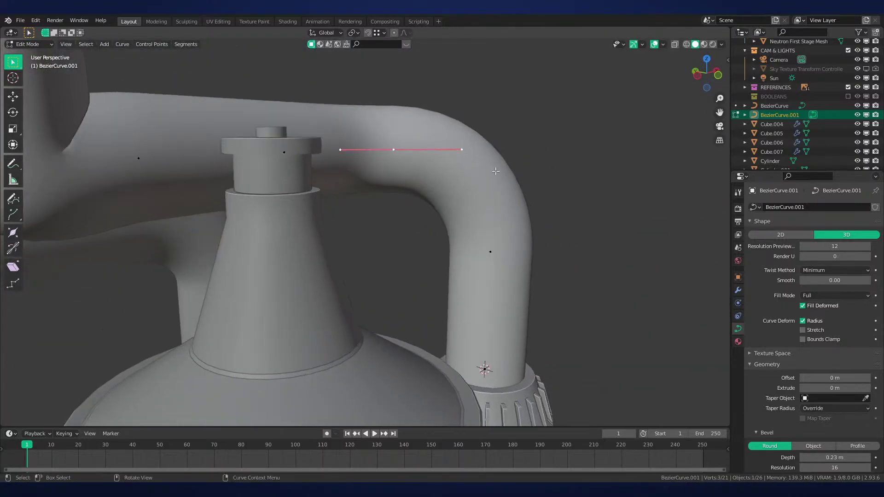
pyautogui.scroll(-6, 495, 171)
pyautogui.scroll(3, 323, 215)
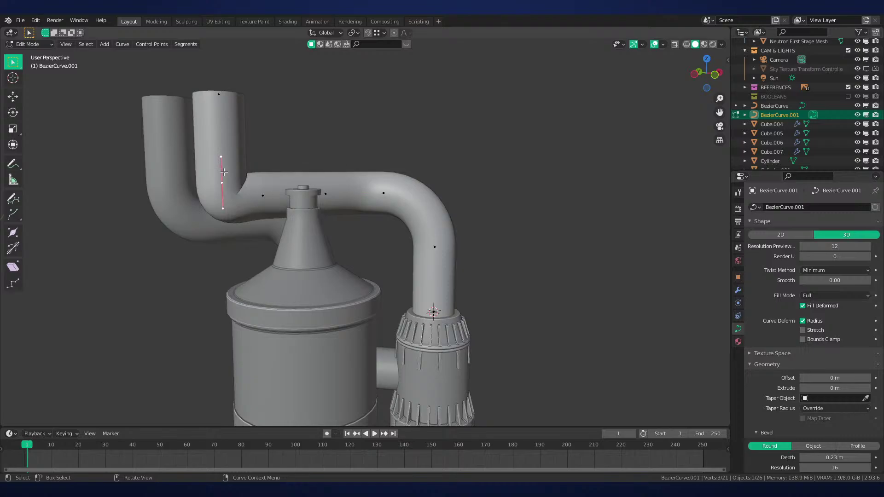
pyautogui.press('g')
pyautogui.press('z')
pyautogui.click(226, 153)
pyautogui.moveTo(226, 153); pyautogui.dragTo(283, 179, button='middle')
pyautogui.press('Tab')
pyautogui.scroll(-2, 291, 185)
pyautogui.hotkey('alt', 'a')
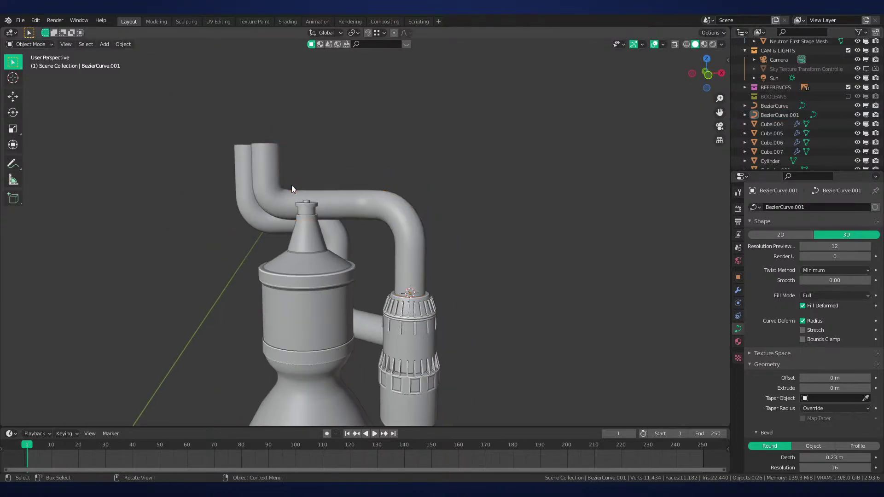
# Check the reshaped second pipe against the reference image in front view, moving the image aside only temporarily
pyautogui.press('KP_1')
pyautogui.click(539, 216)
pyautogui.press('g')
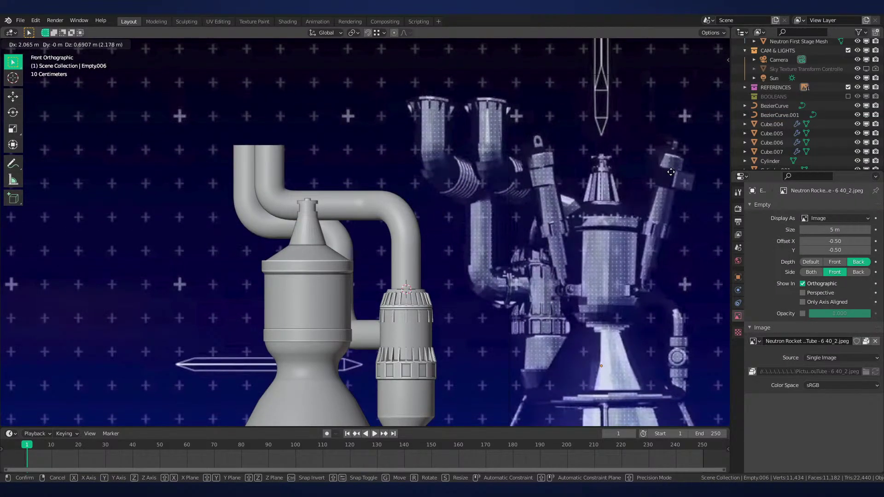
pyautogui.click(670, 171)
# Edit the second pipe again and lower its three horizontal points and the point above the turbopump about 0.28 m along Z
pyautogui.moveTo(299, 179); pyautogui.dragTo(347, 199, button='middle')
pyautogui.scroll(4, 338, 197)
pyautogui.click(285, 186)
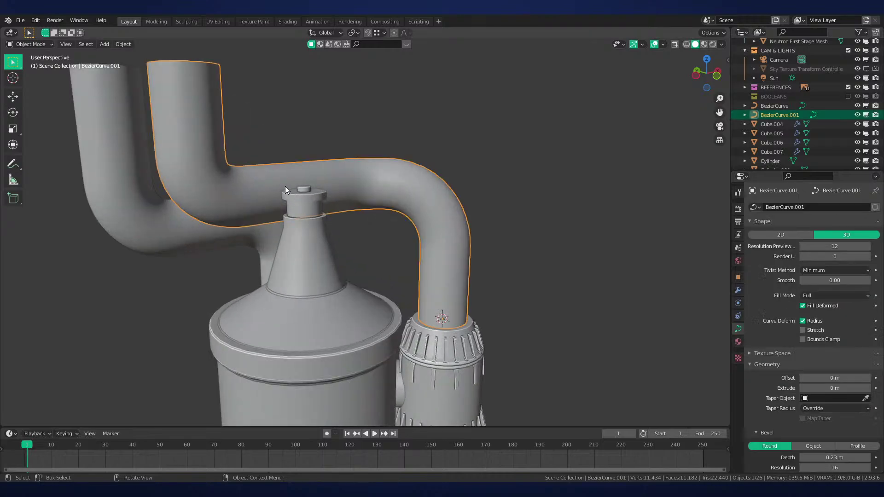
pyautogui.hotkey('alt', 'a')
pyautogui.click(274, 187)
pyautogui.press('Tab')
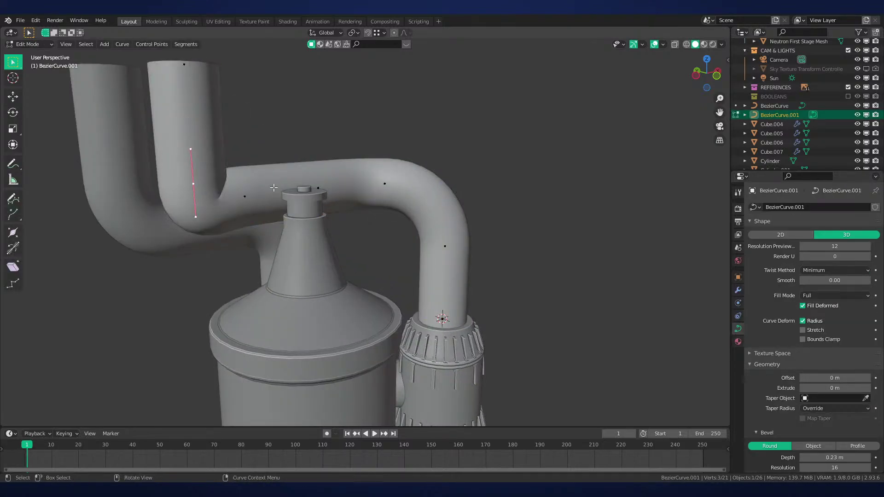
pyautogui.press('KP_1')
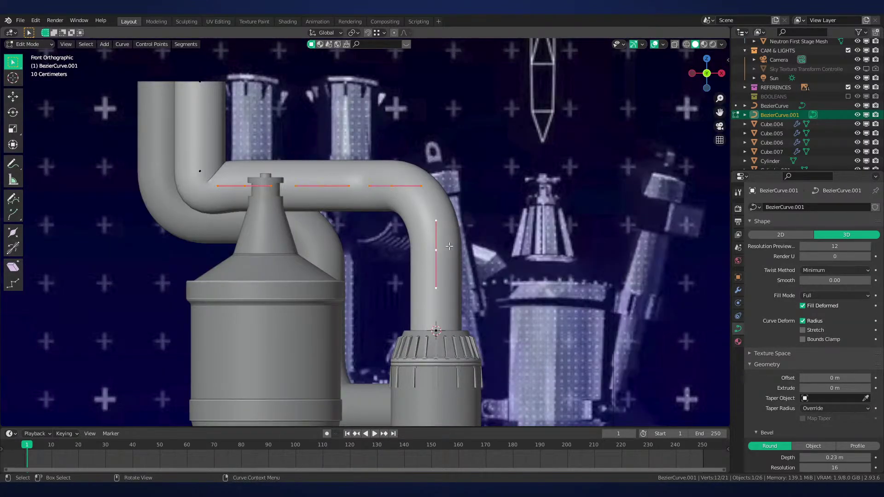
pyautogui.press('g')
pyautogui.press('z')
pyautogui.click(280, 240)
# Lower the same four points another 0.01 m along Z using wireframe display to match the reference, and restore solid display
pyautogui.hotkey('shift', 'z')
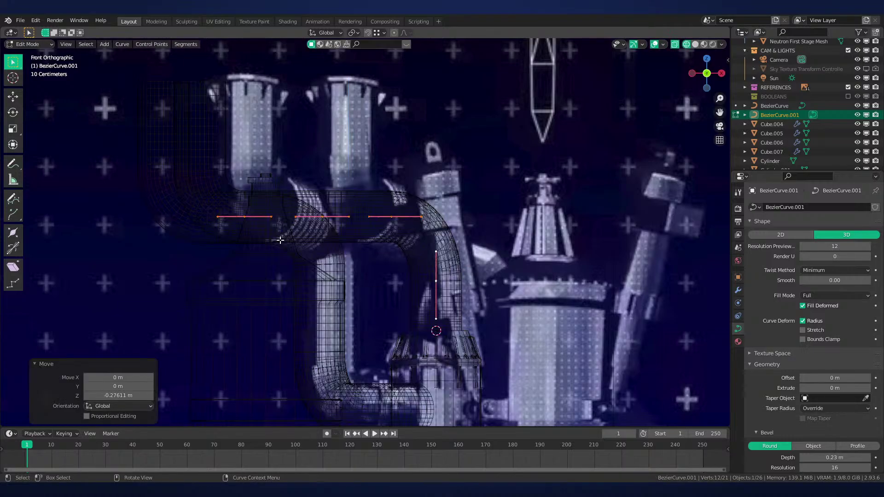
pyautogui.scroll(1, 281, 217)
pyautogui.press('g')
pyautogui.press('z')
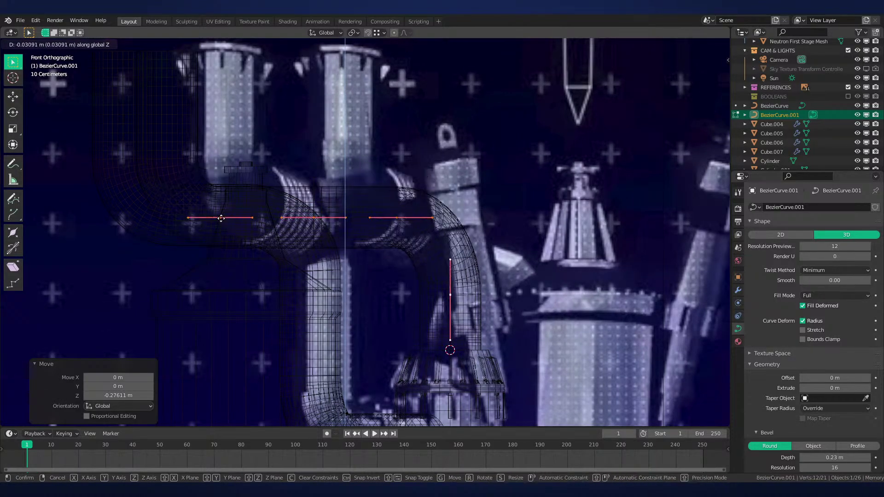
pyautogui.click(246, 215)
pyautogui.hotkey('shift', 'z')
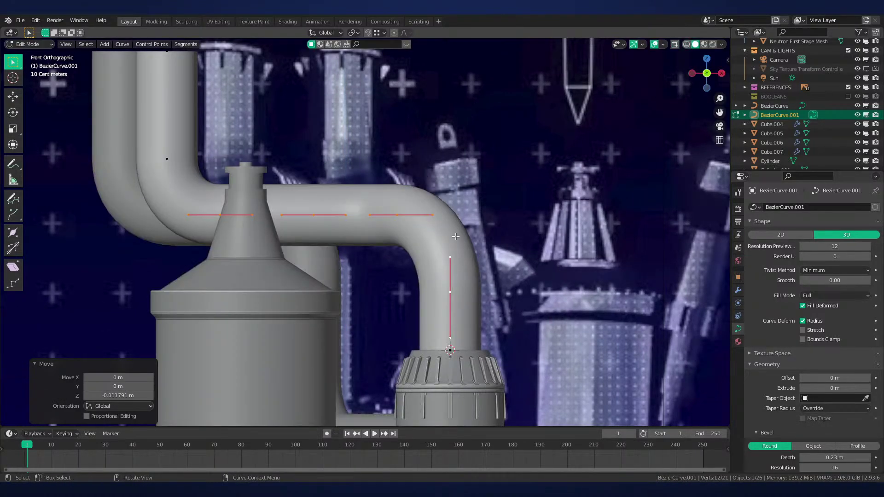
# Scale down the handles of the point just above the turbopump to about 0.6 of their length
pyautogui.click(457, 302)
pyautogui.click(455, 333)
pyautogui.press('s')
pyautogui.click(473, 325)
pyautogui.click(460, 301)
pyautogui.press('s')
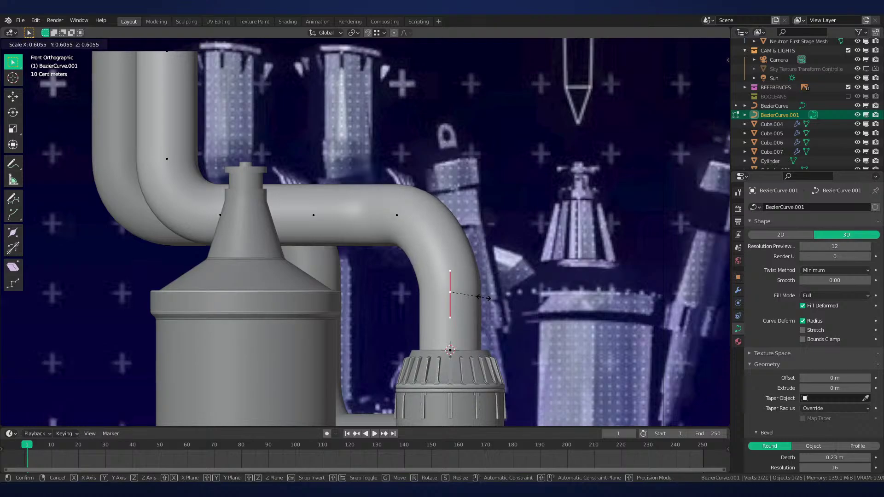
pyautogui.click(483, 298)
# Raise that point about 0.21 m along Z, scale its handles up to about 1.48 and leave curve editing
pyautogui.press('g')
pyautogui.press('z')
pyautogui.click(487, 270)
pyautogui.press('s')
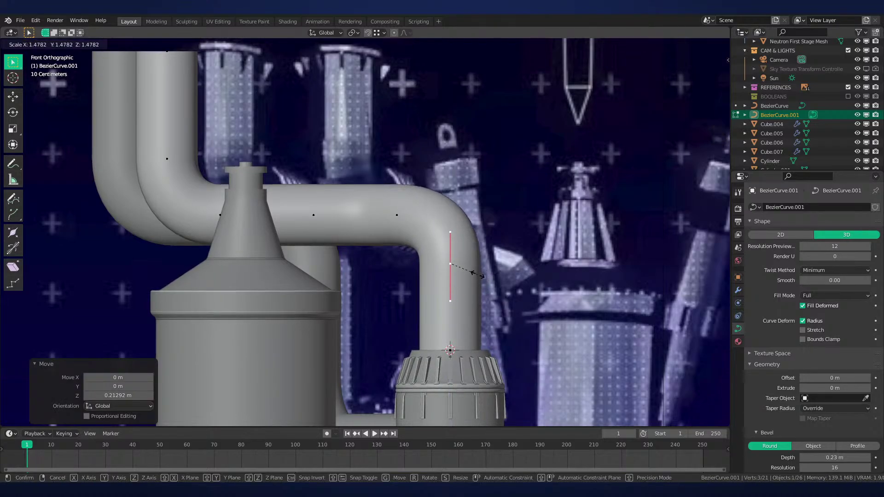
pyautogui.click(474, 274)
pyautogui.scroll(-2, 474, 276)
pyautogui.press('Tab')
# Place the 3D cursor at an edge loop near the top of the engine body and set the body's origin to the cursor
pyautogui.moveTo(453, 273); pyautogui.dragTo(394, 141, button='middle')
pyautogui.click(463, 277)
pyautogui.scroll(-3, 441, 250)
pyautogui.scroll(3, 432, 259)
pyautogui.click(431, 258)
pyautogui.press('Tab')
pyautogui.keyDown('alt'); pyautogui.click(395, 141); pyautogui.keyUp('alt')
pyautogui.press('Tab')
pyautogui.rightClick(465, 266)
pyautogui.moveTo(465, 267)
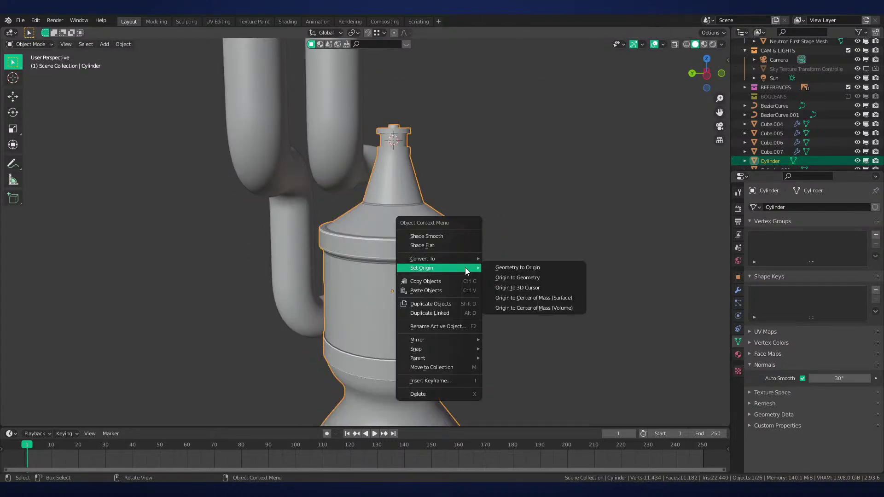
pyautogui.click(537, 289)
# Try to tilt the engine body about its new origin in side view
pyautogui.press('r')
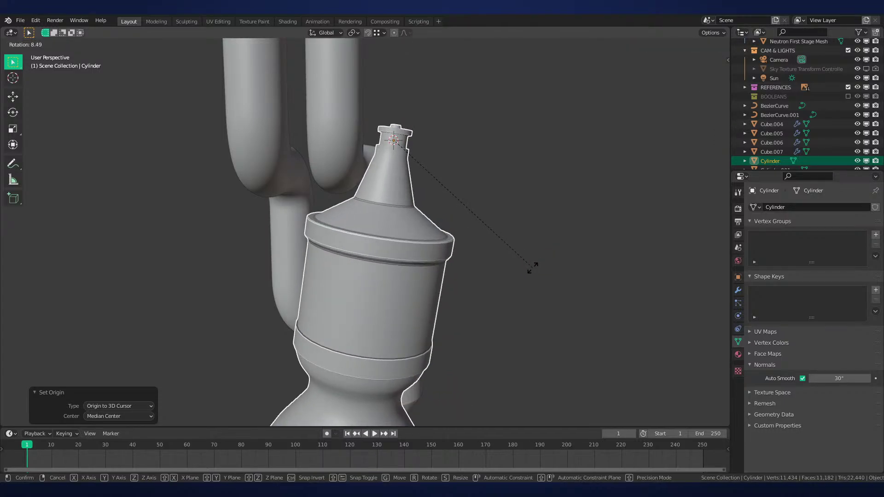
pyautogui.press('5')
pyautogui.press('Return')
# Examine the engine body and both pipes from several angles and compare them with the reference image in front view
pyautogui.moveTo(532, 267); pyautogui.dragTo(356, 297, button='middle')
pyautogui.scroll(-4, 356, 297)
pyautogui.press('KP_7')
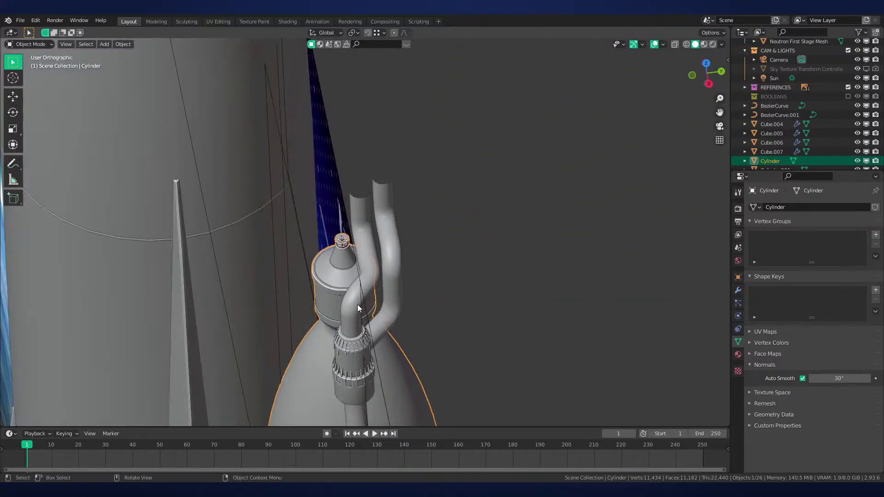
pyautogui.press('KP_2')
pyautogui.press('KP_1')
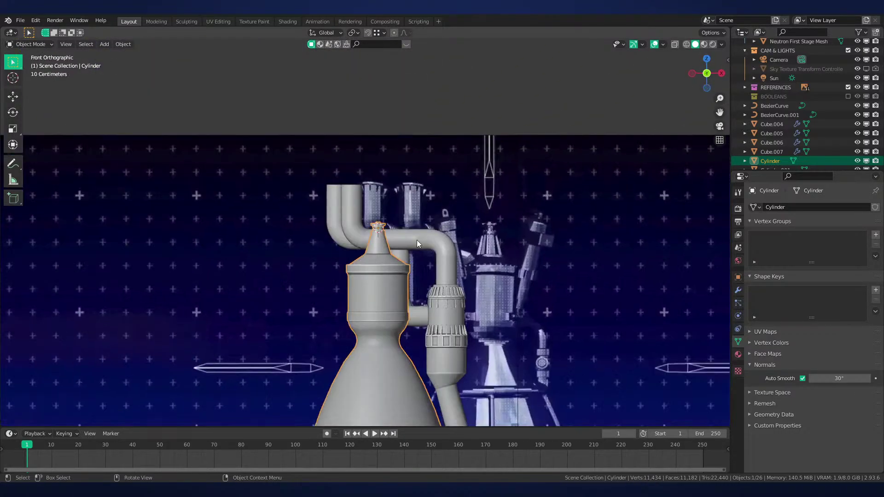
pyautogui.scroll(1, 454, 238)
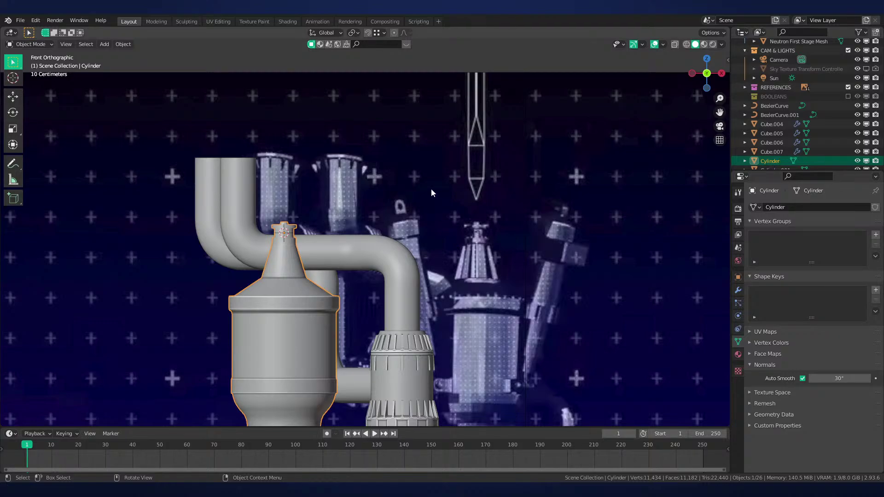
pyautogui.keyDown('shift'); pyautogui.moveTo(417, 178); pyautogui.dragTo(461, 169, button='middle'); pyautogui.keyUp('shift')
pyautogui.scroll(1, 457, 172)
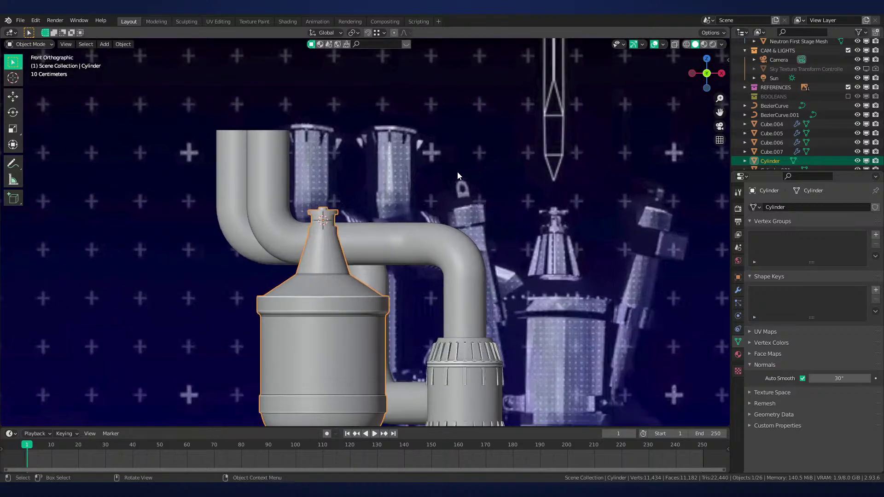
# Compare the second feed pipe and the turbopump with the reference image in front view and examine the pipe's lower joint
pyautogui.scroll(1, 332, 216)
pyautogui.click(308, 199)
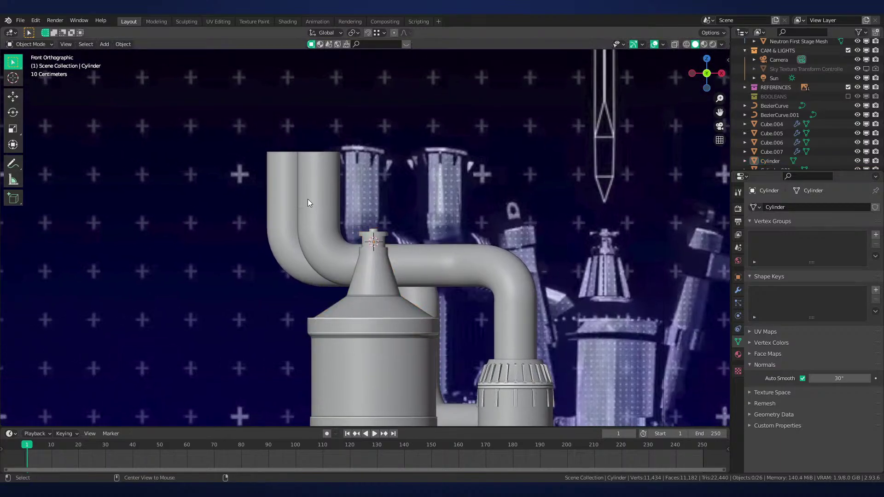
pyautogui.scroll(-4, 491, 253)
pyautogui.scroll(8, 482, 242)
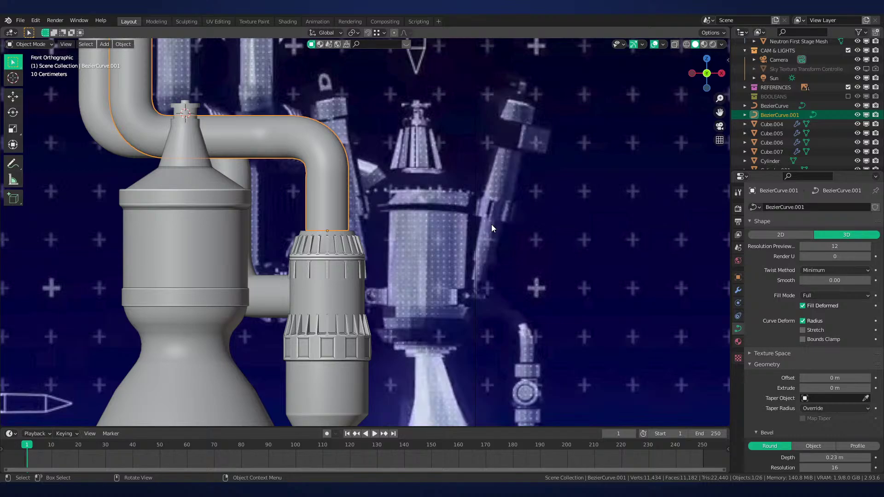
pyautogui.scroll(-3, 433, 203)
pyautogui.scroll(1, 459, 229)
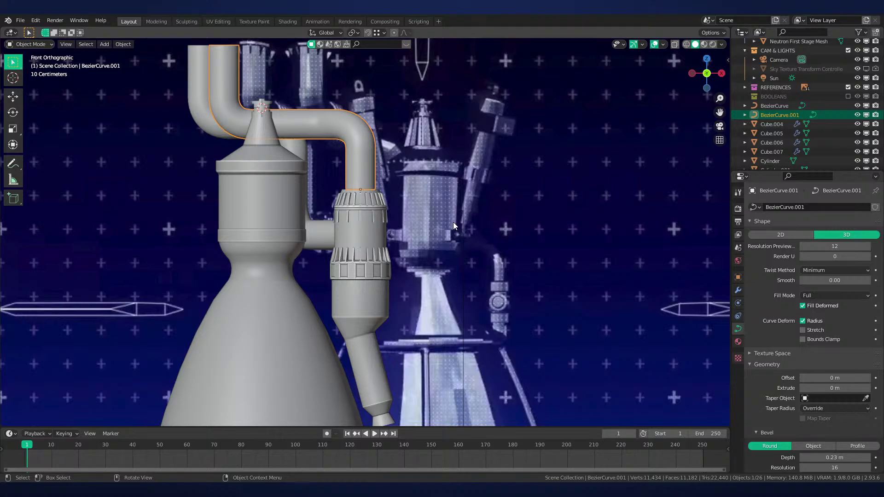
pyautogui.scroll(3, 453, 222)
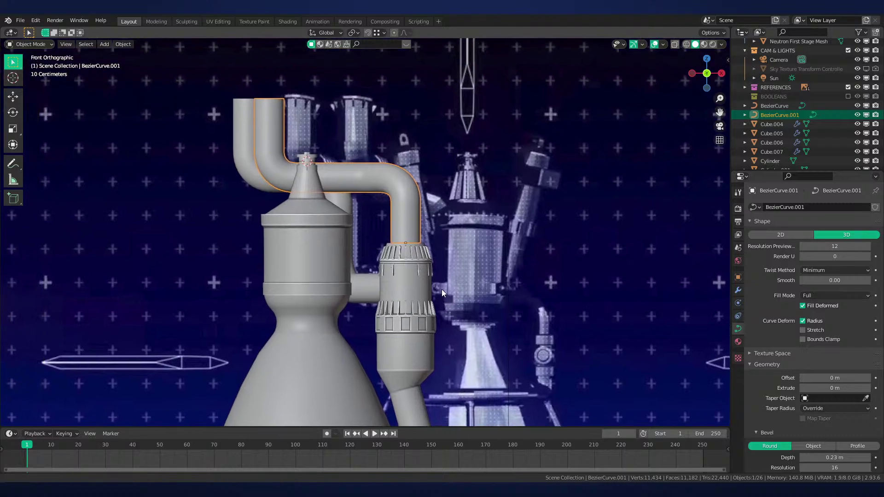
pyautogui.scroll(3, 464, 325)
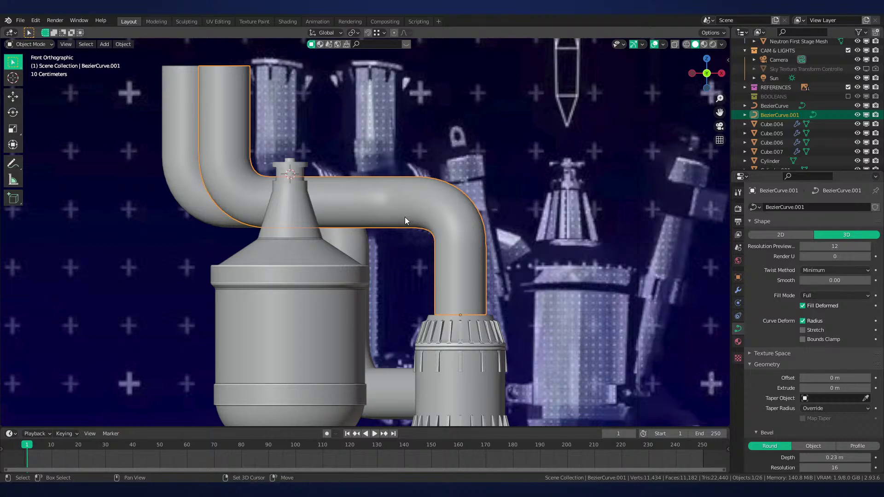
pyautogui.scroll(1, 545, 312)
pyautogui.keyDown('shift'); pyautogui.moveTo(404, 217); pyautogui.dragTo(411, 267, button='middle'); pyautogui.keyUp('shift')
pyautogui.scroll(-5, 479, 261)
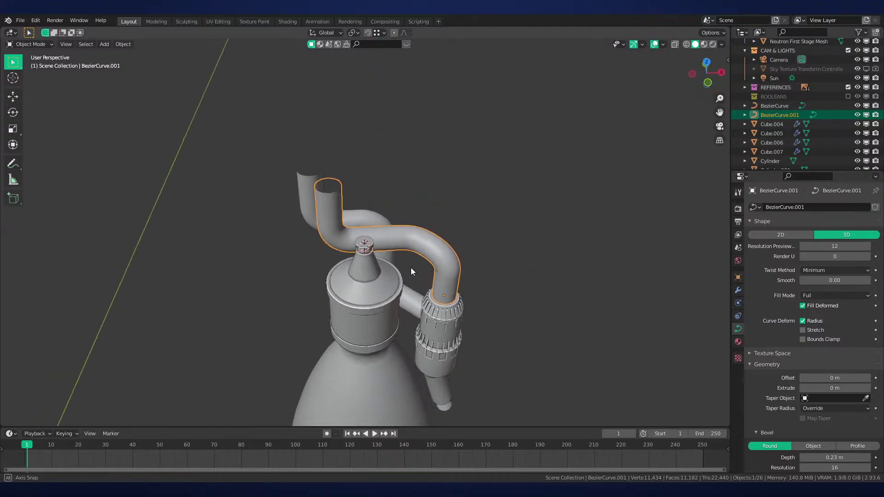
pyautogui.press('KP_1')
pyautogui.scroll(4, 375, 220)
pyautogui.keyDown('shift'); pyautogui.moveTo(477, 270); pyautogui.dragTo(398, 205, button='middle'); pyautogui.keyUp('shift')
pyautogui.scroll(1, 375, 220)
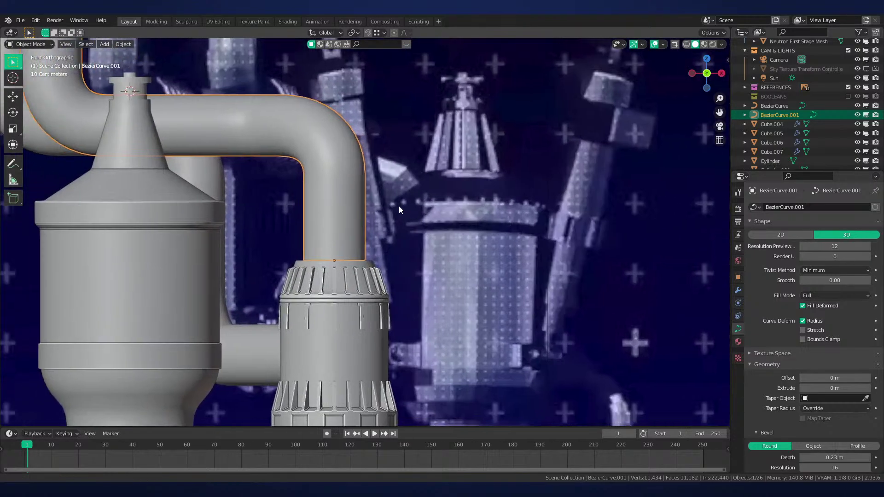
pyautogui.scroll(1, 398, 206)
# Inset the top face of the turbopump's ribbed collar about 0.044 m around the pipe and extrude the inner face slightly upward
pyautogui.click(369, 276)
pyautogui.moveTo(368, 276); pyautogui.dragTo(374, 316, button='middle')
pyautogui.keyDown('shift'); pyautogui.moveTo(374, 317); pyautogui.dragTo(359, 236, button='middle'); pyautogui.keyUp('shift')
pyautogui.scroll(2, 358, 237)
pyautogui.press('Tab')
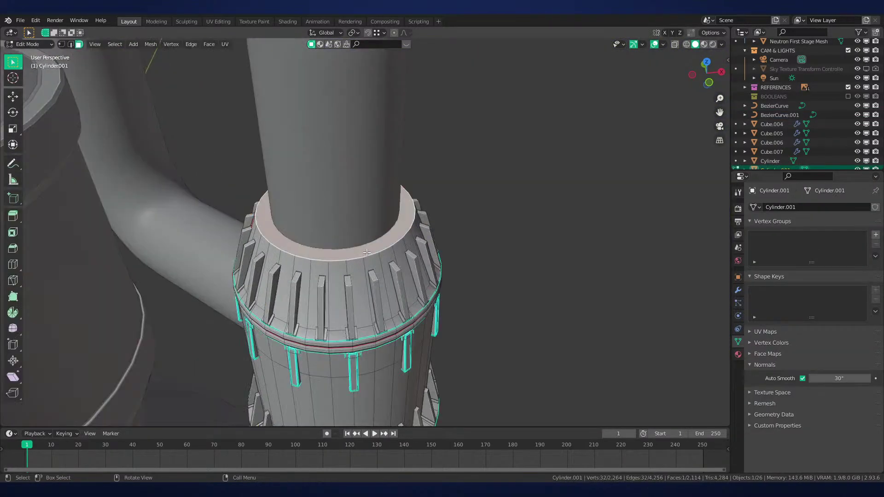
pyautogui.scroll(2, 359, 236)
pyautogui.press('i')
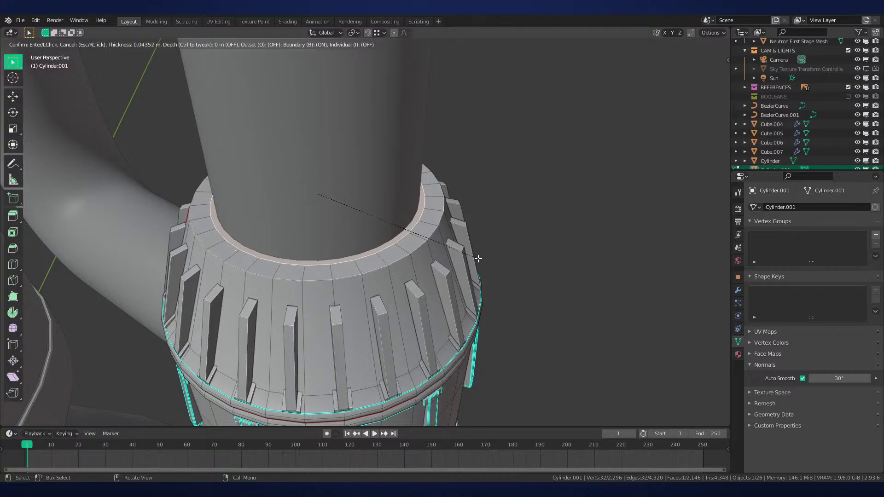
pyautogui.click(478, 256)
pyautogui.press('e')
pyautogui.click(481, 245)
# Mark the collar's outer rim and the raised lip's edge loops sharp, bevel them about 0.005 m and save the file
pyautogui.scroll(2, 461, 270)
pyautogui.press('2')
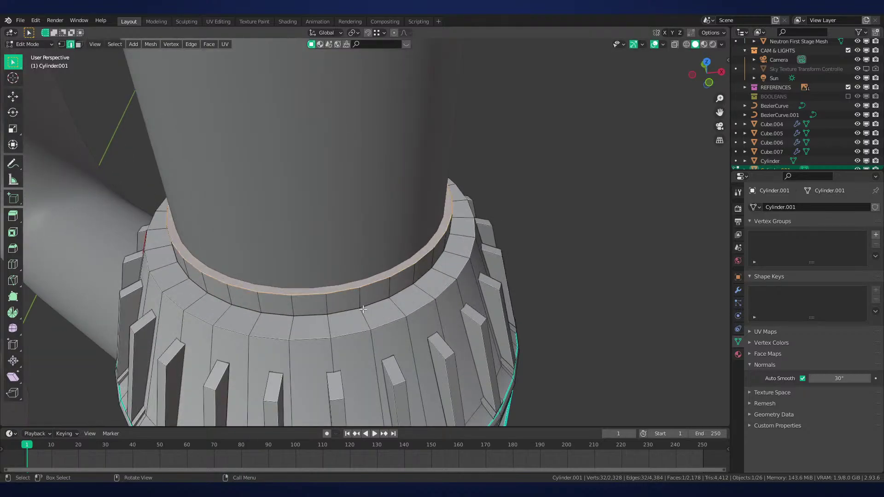
pyautogui.keyDown('alt'); pyautogui.click(350, 311); pyautogui.keyUp('alt')
pyautogui.hotkey('ctrl', 'e')
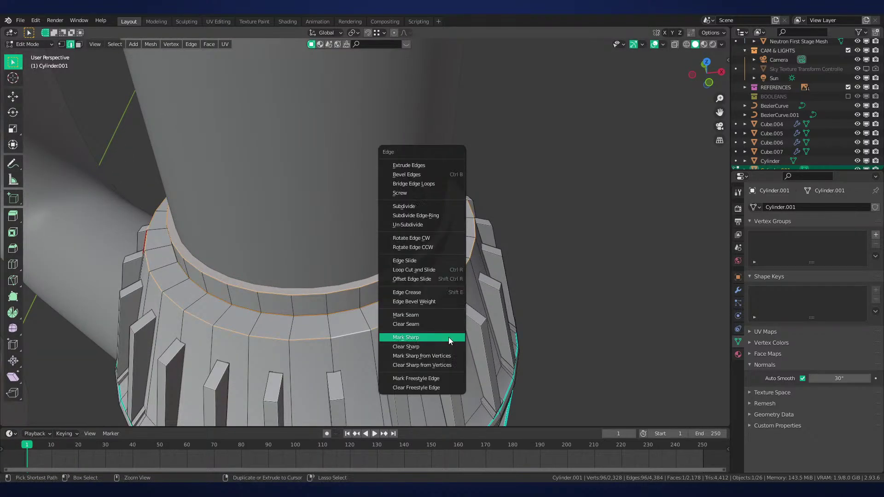
pyautogui.click(448, 337)
pyautogui.hotkey('ctrl', 'b')
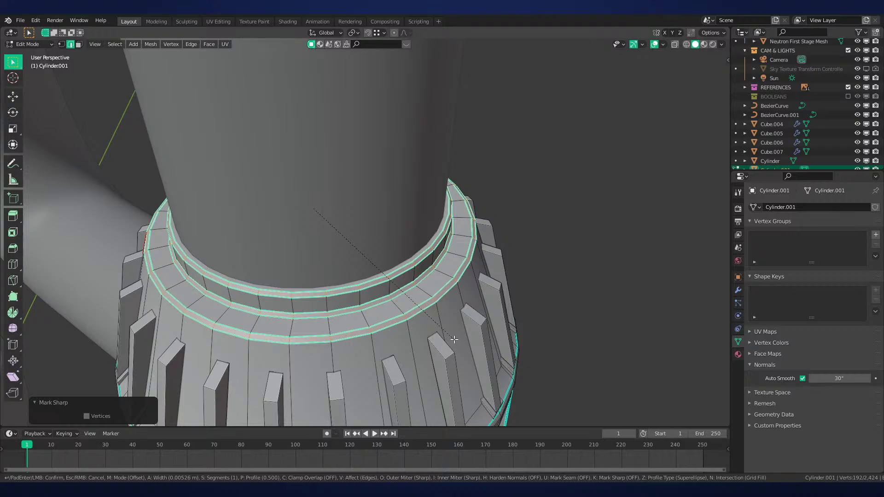
pyautogui.click(456, 337)
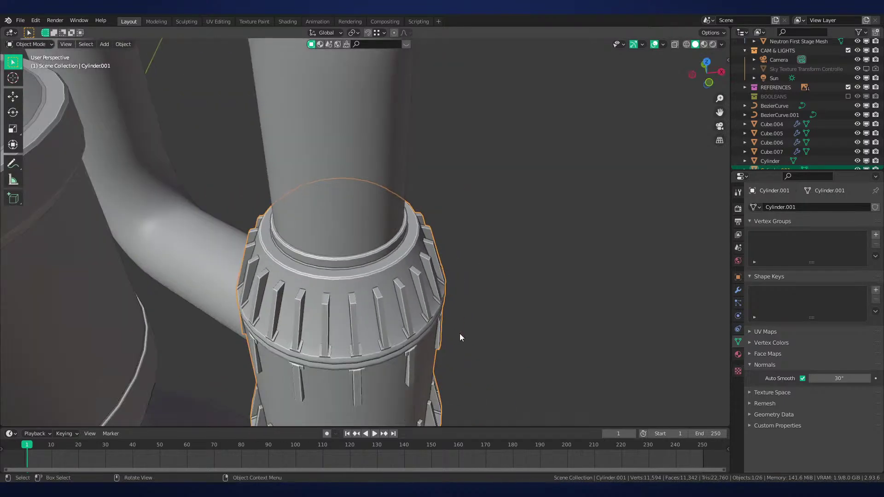
pyautogui.hotkey('alt', 'a')
pyautogui.press('KP_1')
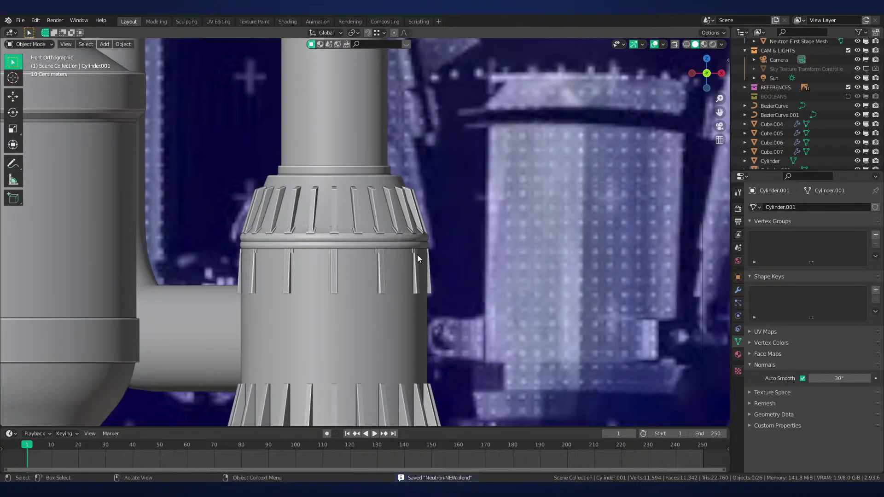
# Raise the lower end of one thin upper rib beside the turbopump's side pipe about 0.043 m along Z
pyautogui.scroll(-3, 433, 240)
pyautogui.moveTo(432, 239)
pyautogui.mouseDown(button='middle')
pyautogui.moveTo(477, 281)
pyautogui.moveTo(477, 315)
pyautogui.moveTo(328, 312)
pyautogui.moveTo(355, 309)
pyautogui.mouseUp(button='middle')
pyautogui.press('z')
pyautogui.scroll(2, 337, 308)
pyautogui.scroll(2, 324, 289)
pyautogui.press('Tab')
pyautogui.scroll(5, 424, 245)
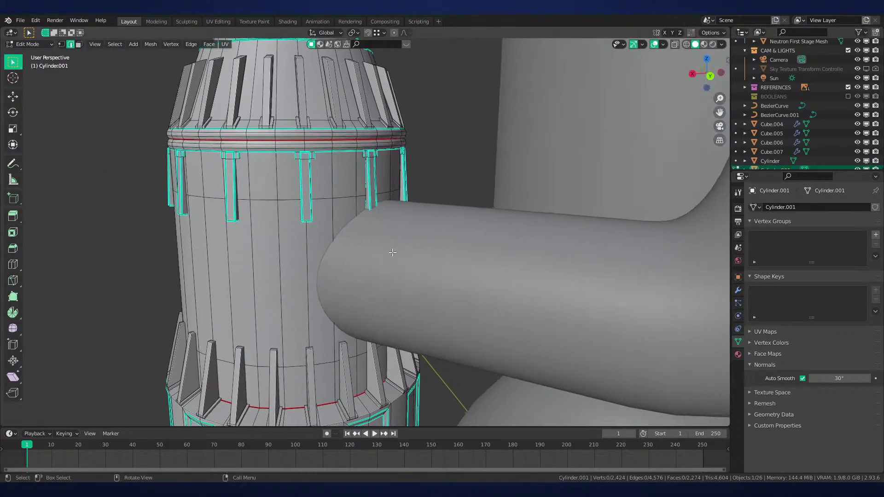
pyautogui.press('1')
pyautogui.hotkey('shift', 'z')
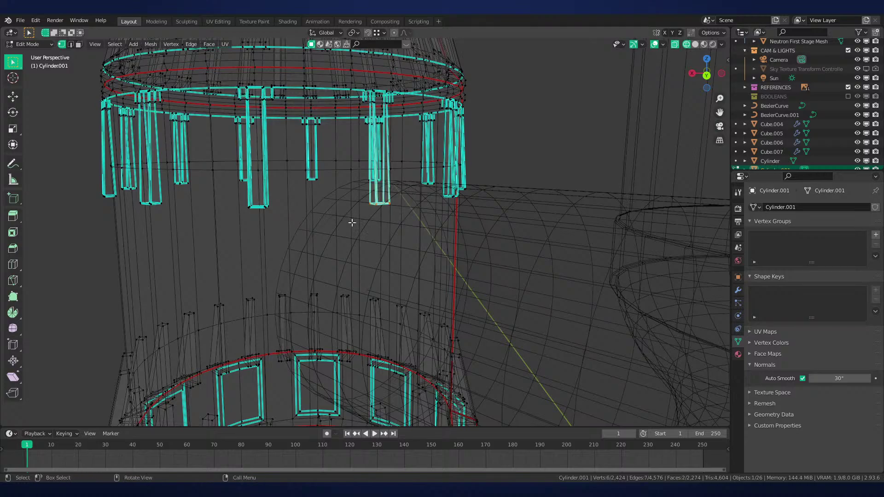
pyautogui.hotkey('shift', 'z')
pyautogui.scroll(2, 511, 226)
pyautogui.press('g')
pyautogui.press('z')
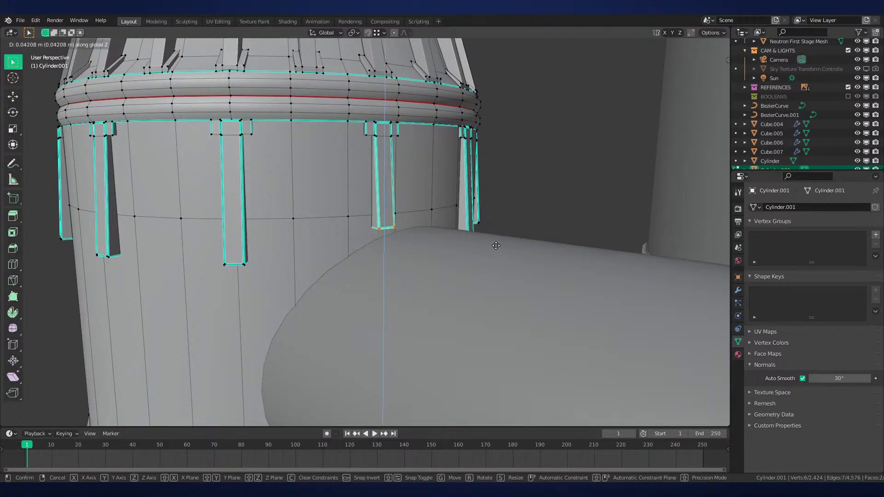
pyautogui.click(495, 245)
# Raise the lower end of the neighbouring thin rib above the side pipe along Z
pyautogui.moveTo(496, 245); pyautogui.dragTo(422, 238, button='middle')
pyautogui.hotkey('shift', 'z')
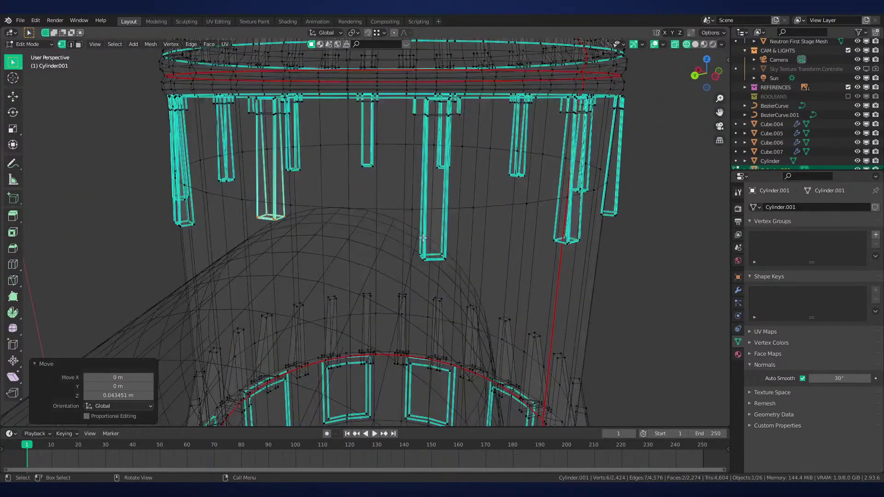
pyautogui.press('g')
pyautogui.press('z')
pyautogui.hotkey('shift', 'z')
pyautogui.click(517, 255)
# Lower the tips of the two lower fins under the side pipe along Z, leave mesh editing and save the file
pyautogui.moveTo(517, 255)
pyautogui.mouseDown(button='middle')
pyautogui.moveTo(536, 295)
pyautogui.moveTo(501, 246)
pyautogui.moveTo(389, 193)
pyautogui.mouseUp(button='middle')
pyautogui.hotkey('shift', 'z')
pyautogui.moveTo(423, 184); pyautogui.dragTo(423, 183)
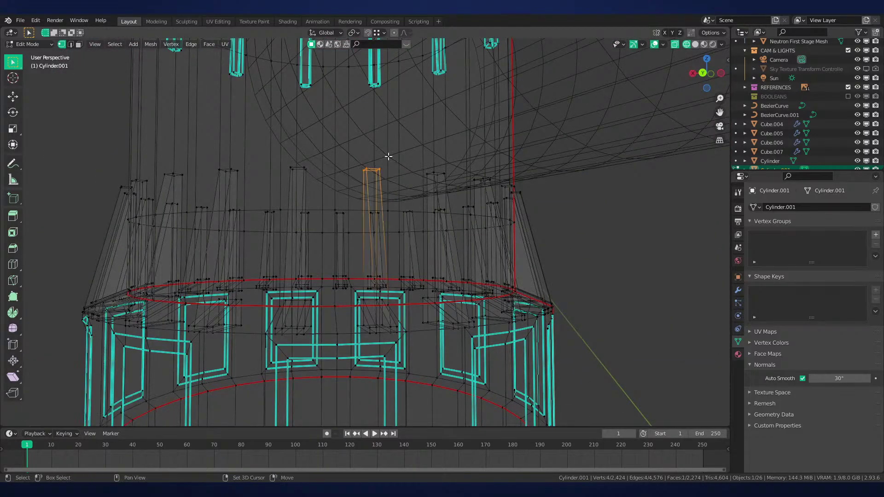
pyautogui.keyDown('shift'); pyautogui.moveTo(385, 155); pyautogui.dragTo(463, 186); pyautogui.keyUp('shift')
pyautogui.hotkey('shift', 'z')
pyautogui.press('g')
pyautogui.press('z')
pyautogui.click(503, 221)
pyautogui.moveTo(502, 222)
pyautogui.mouseDown(button='middle')
pyautogui.moveTo(446, 211)
pyautogui.moveTo(430, 219)
pyautogui.mouseUp(button='middle')
pyautogui.scroll(-3, 493, 217)
pyautogui.press('Tab')
pyautogui.scroll(-2, 492, 217)
pyautogui.scroll(-1, 443, 211)
pyautogui.hotkey('ctrl', 's')
# Lower the same two fin tips another 0.007 m or so along Z, clear of the side pipe
pyautogui.press('z')
pyautogui.click(435, 302)
pyautogui.moveTo(434, 305)
pyautogui.mouseDown(button='middle')
pyautogui.moveTo(454, 338)
pyautogui.moveTo(491, 270)
pyautogui.moveTo(415, 246)
pyautogui.mouseUp(button='middle')
pyautogui.scroll(3, 465, 309)
pyautogui.press('Tab')
pyautogui.hotkey('shift', 'z')
pyautogui.press('g')
pyautogui.press('z')
pyautogui.click(430, 221)
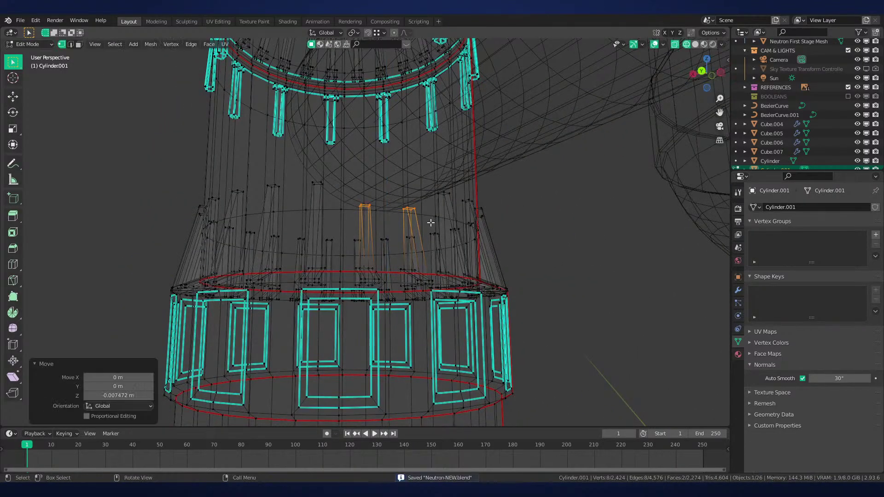
pyautogui.hotkey('shift', 'z')
# Select the lower ends of the two thin ribs above the side pipe and raise them together along Z
pyautogui.moveTo(470, 225)
pyautogui.mouseDown(button='middle')
pyautogui.moveTo(513, 244)
pyautogui.moveTo(500, 399)
pyautogui.mouseUp(button='middle')
pyautogui.hotkey('shift', 'z')
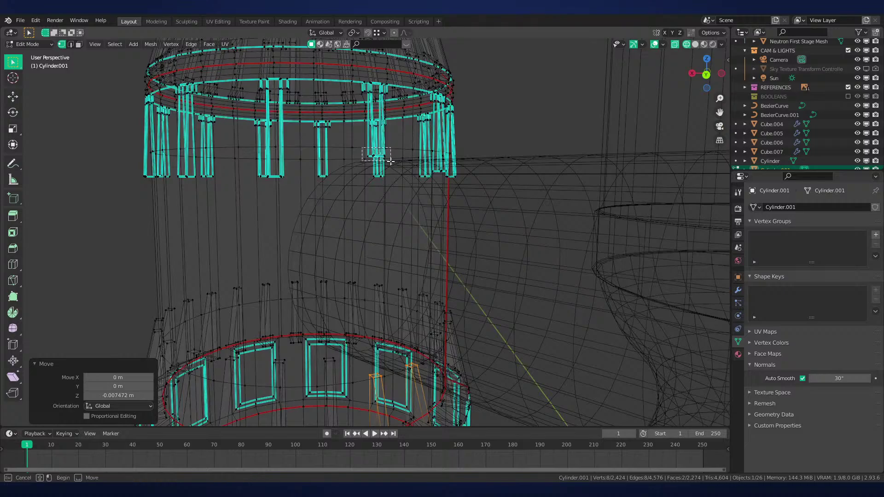
pyautogui.moveTo(390, 161); pyautogui.dragTo(395, 162)
pyautogui.moveTo(396, 163); pyautogui.dragTo(363, 178, button='middle')
pyautogui.press('b')
pyautogui.moveTo(410, 109); pyautogui.dragTo(440, 142, button='middle')
pyautogui.moveTo(372, 149); pyautogui.dragTo(347, 157, button='middle')
pyautogui.press('b')
pyautogui.moveTo(347, 157); pyautogui.dragTo(328, 175, button='middle')
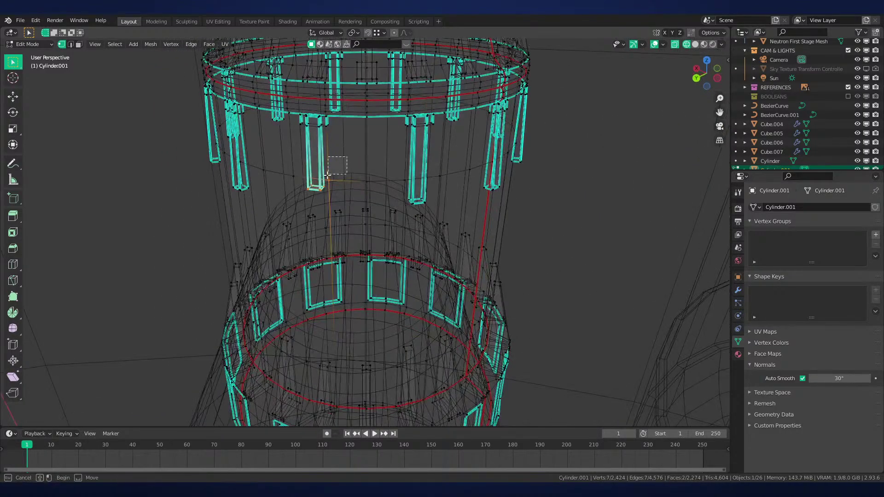
pyautogui.moveTo(427, 206); pyautogui.dragTo(428, 207)
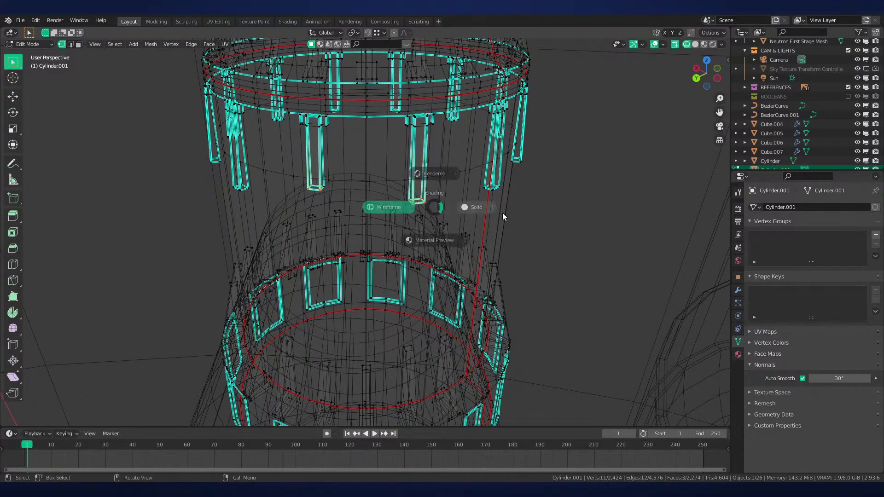
pyautogui.hotkey('shift', 'z')
pyautogui.press('g')
pyautogui.press('z')
pyautogui.click(537, 147)
pyautogui.hotkey('shift', 'z')
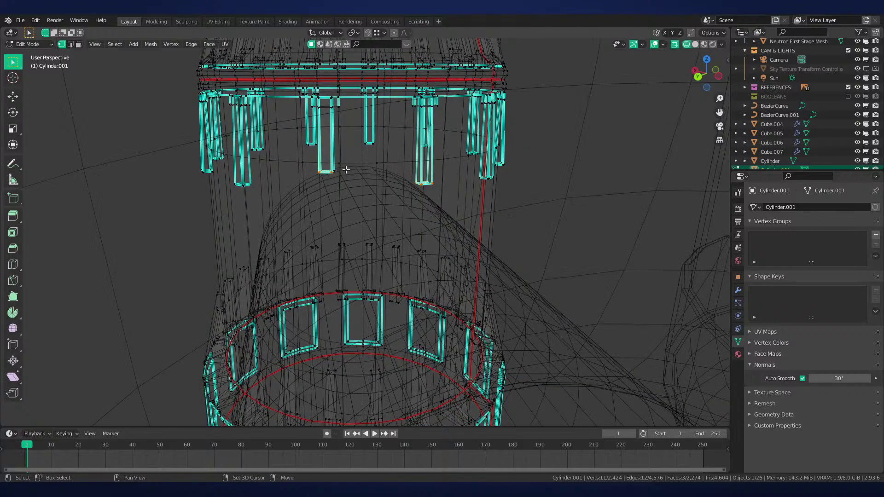
# Raise the two thin ribs' lower ends further along Z to clear the pipe and leave mesh editing
pyautogui.click(374, 171)
pyautogui.press('g')
pyautogui.press('z')
pyautogui.click(429, 117)
pyautogui.moveTo(428, 118)
pyautogui.mouseDown(button='middle')
pyautogui.moveTo(520, 143)
pyautogui.moveTo(442, 245)
pyautogui.mouseUp(button='middle')
pyautogui.scroll(3, 529, 157)
pyautogui.hotkey('shift', 'z')
pyautogui.scroll(2, 450, 195)
pyautogui.hotkey('ctrl', 'z')
pyautogui.hotkey('ctrl', 'shift', 'z')
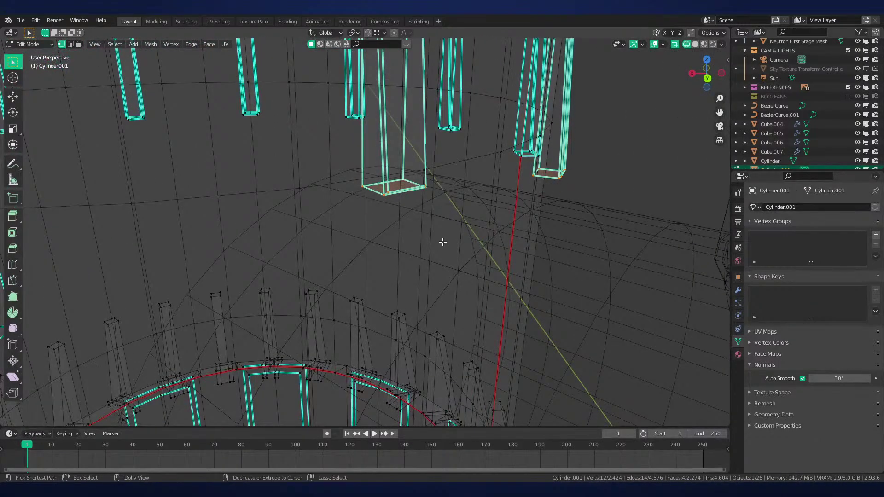
pyautogui.scroll(-3, 414, 236)
pyautogui.press('z')
pyautogui.press('Tab')
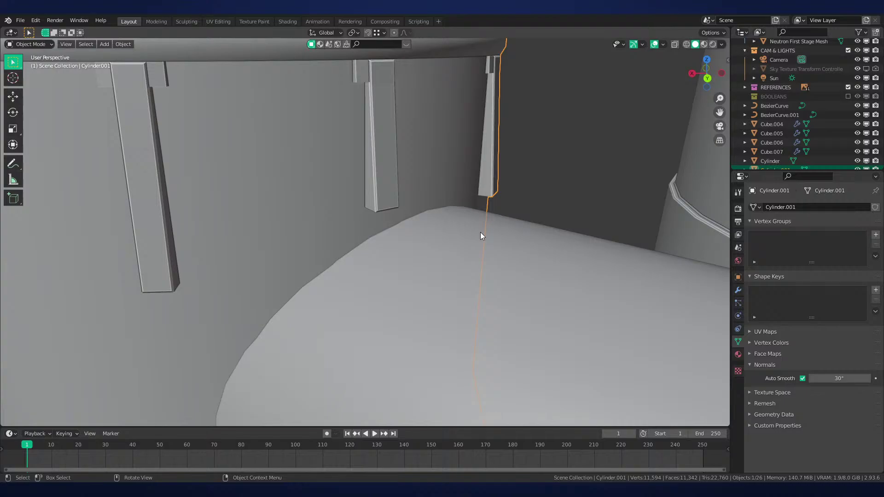
pyautogui.scroll(-8, 480, 232)
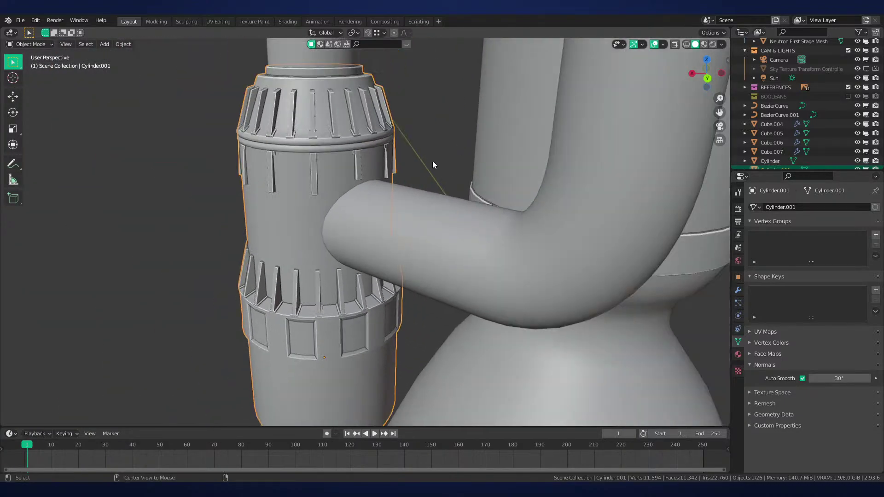
pyautogui.click(432, 161)
pyautogui.moveTo(433, 162); pyautogui.dragTo(452, 165, button='middle')
# Snap the 3D cursor to the side pipe's curve end point inside the turbopump wall and leave curve editing
pyautogui.click(310, 215)
pyautogui.scroll(2, 363, 214)
pyautogui.click(382, 214)
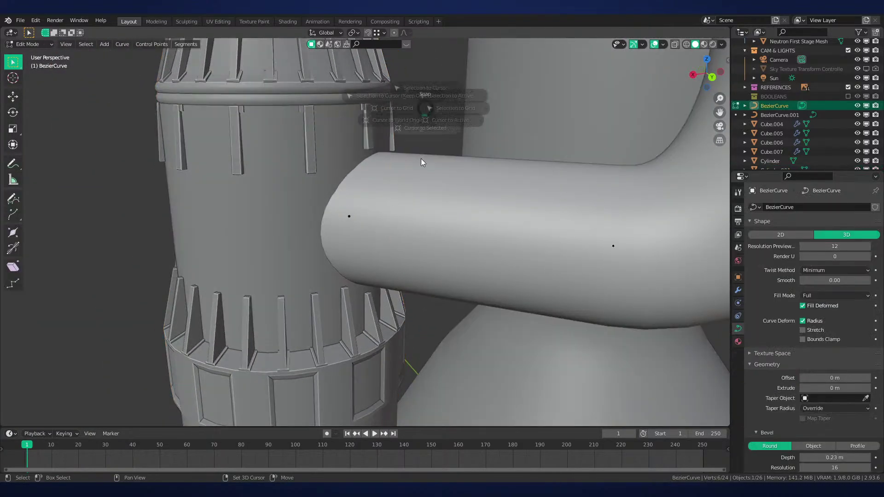
pyautogui.hotkey('shift', 's')
pyautogui.click(428, 233)
pyautogui.press('Tab')
pyautogui.press('Tab')
# Select the turbopump wall faces behind the side pipe's end and extrude them outward about 0.041 m
pyautogui.click(307, 244)
pyautogui.press('Tab')
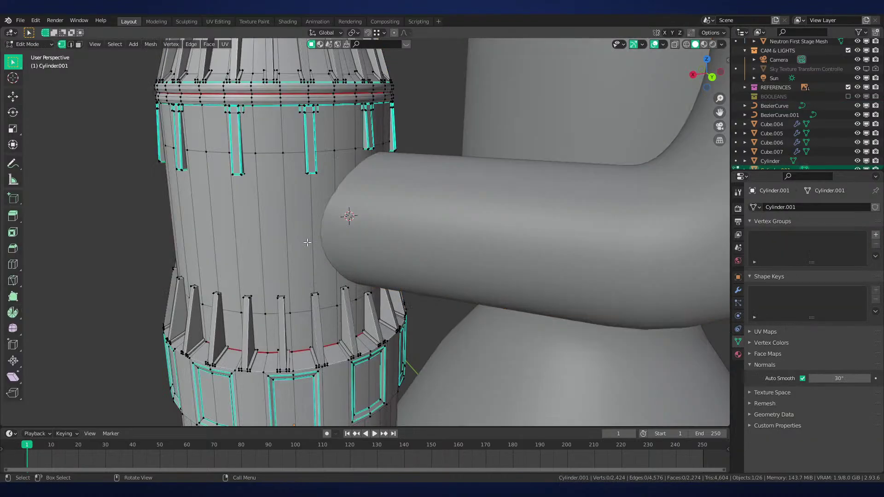
pyautogui.press('3')
pyautogui.click(330, 235)
pyautogui.moveTo(330, 235); pyautogui.dragTo(510, 209, button='middle')
pyautogui.keyDown('ctrl'); pyautogui.click(416, 227); pyautogui.keyUp('ctrl')
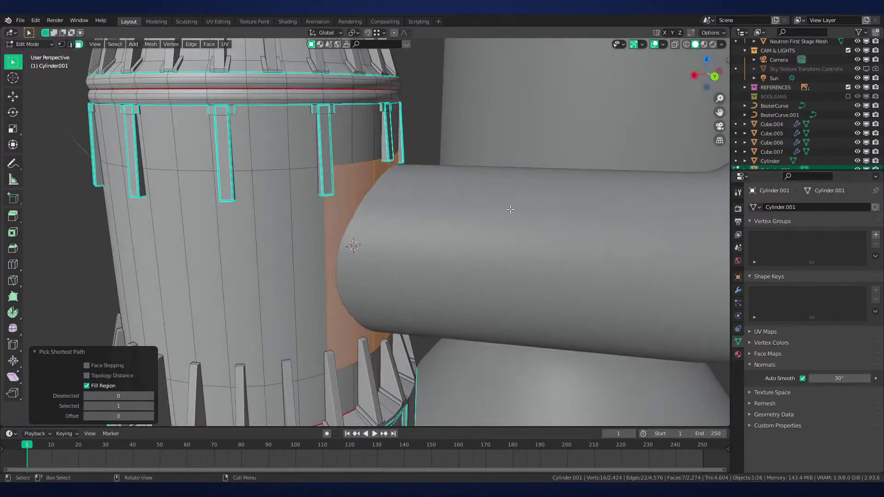
pyautogui.press('e')
pyautogui.click(529, 204)
# Flatten the extruded faces to their best-fit plane and shape their outline into a circle with LoopTools
pyautogui.rightClick(529, 203)
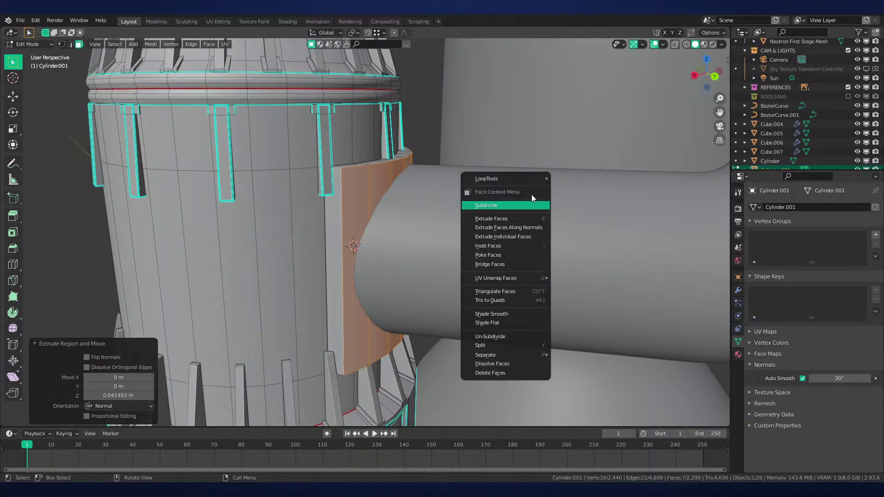
pyautogui.moveTo(533, 179)
pyautogui.click(589, 206)
pyautogui.rightClick(546, 165)
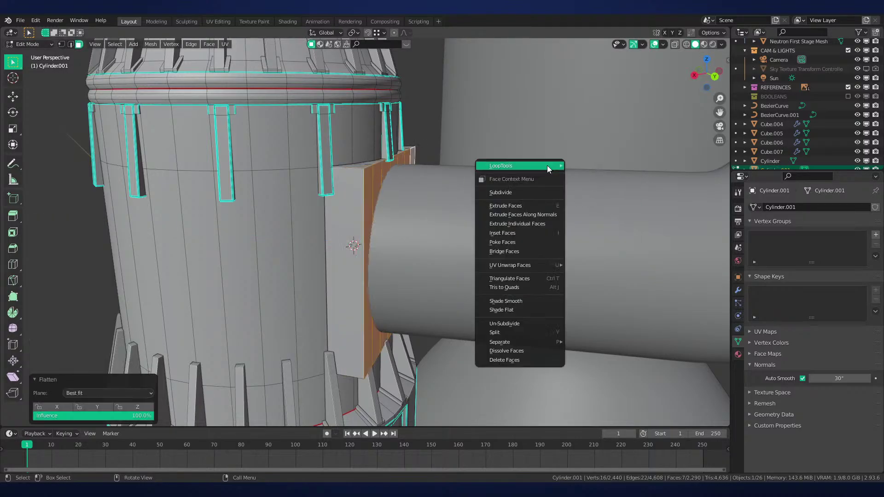
pyautogui.moveTo(548, 166)
pyautogui.click(606, 174)
# Scale the circular port faces to about 0.8 and push them out 0.012 m with Shrink/Fatten
pyautogui.moveTo(606, 180); pyautogui.dragTo(479, 253, button='middle')
pyautogui.press('s')
pyautogui.click(526, 195)
pyautogui.hotkey('alt', 's')
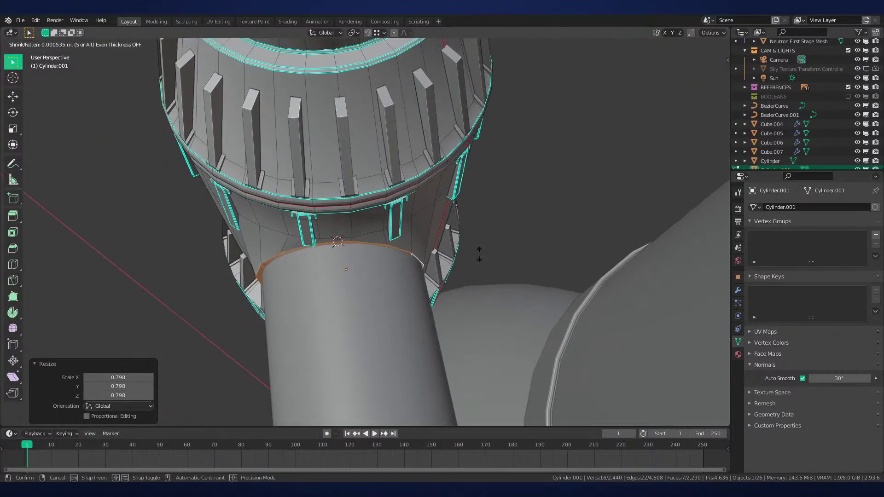
pyautogui.click(483, 232)
# From the top view, rotate the port faces about -0.5° and move them about -0.005 m in X and -0.001 m in Y
pyautogui.press('KP_7')
pyautogui.press('z')
pyautogui.keyDown('shift'); pyautogui.moveTo(443, 212); pyautogui.dragTo(459, 280, button='middle'); pyautogui.keyUp('shift')
pyautogui.scroll(3, 459, 280)
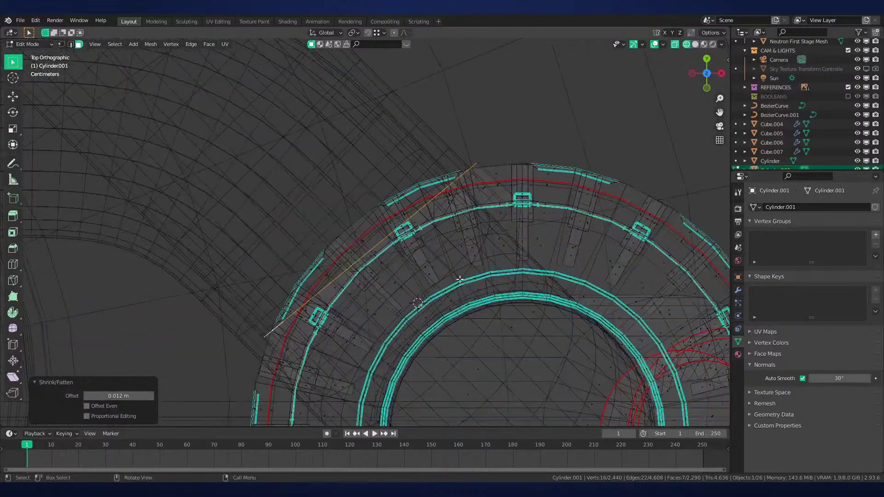
pyautogui.press('r')
pyautogui.click(528, 263)
pyautogui.hotkey('shift', 'g')
pyautogui.press('g')
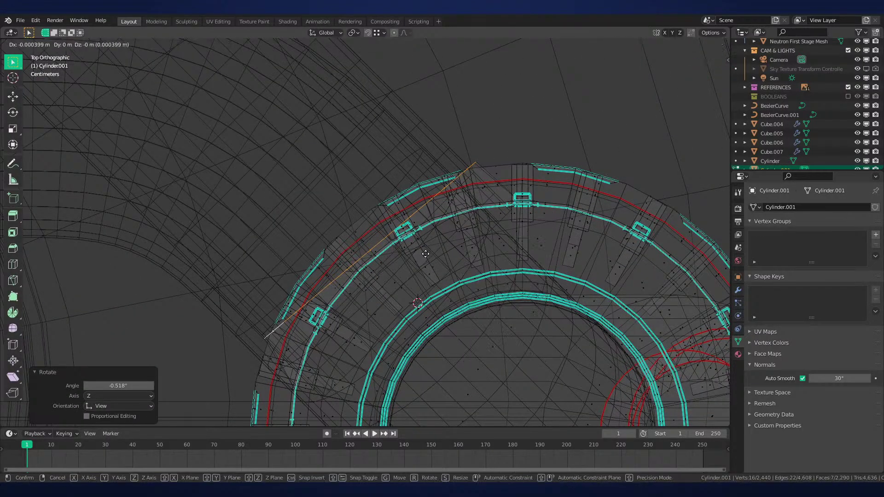
pyautogui.click(403, 256)
# Move the port faces about -0.002 m along X to line them up with the side pipe
pyautogui.hotkey('shift', 'z')
pyautogui.moveTo(402, 257)
pyautogui.mouseDown(button='middle')
pyautogui.moveTo(456, 253)
pyautogui.moveTo(316, 197)
pyautogui.moveTo(279, 208)
pyautogui.mouseUp(button='middle')
pyautogui.press('g')
pyautogui.press('x')
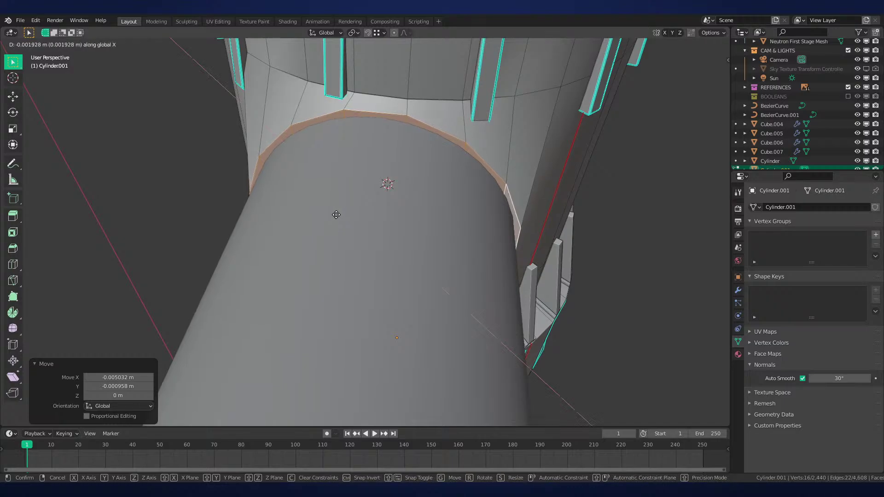
pyautogui.click(335, 218)
pyautogui.moveTo(336, 217); pyautogui.dragTo(378, 222, button='middle')
# Add a centred edge loop around the port's neck and scale it to about 0.974
pyautogui.hotkey('ctrl', 'r')
pyautogui.click(344, 209)
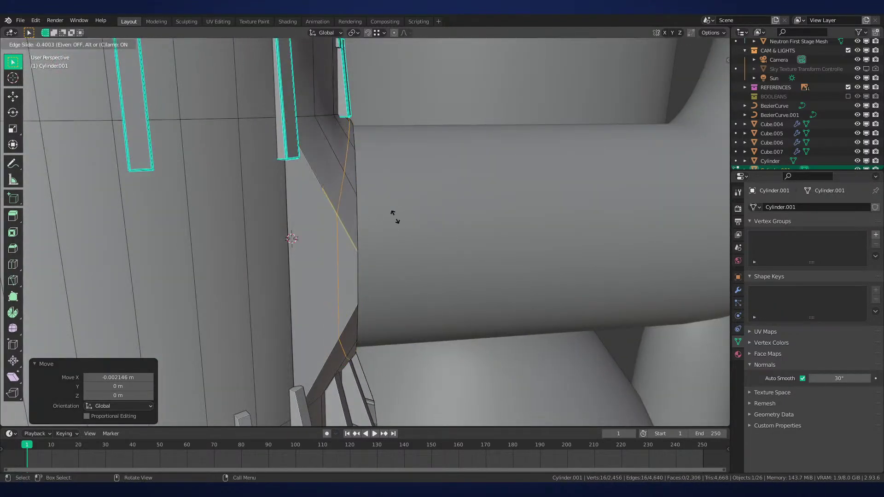
pyautogui.rightClick(372, 216)
pyautogui.press('s')
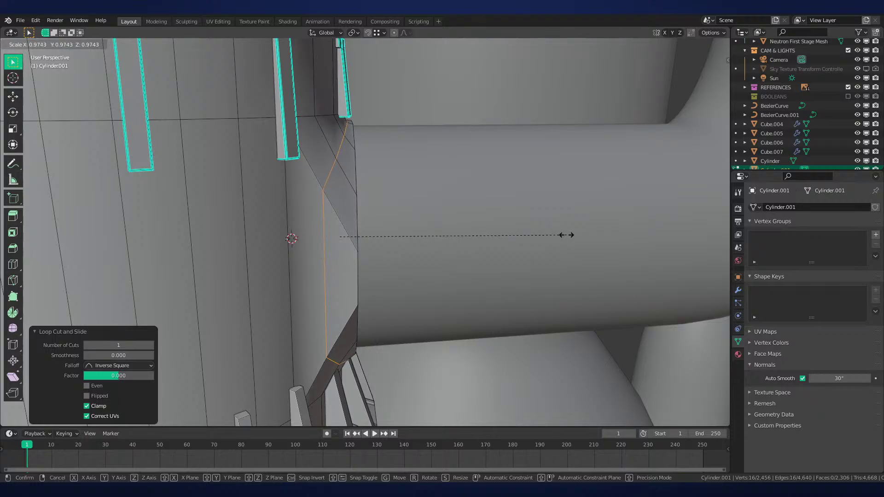
pyautogui.click(566, 235)
# Examine the shape and shading of the transition between the port and the turbopump wall in Object Mode
pyautogui.scroll(-6, 529, 235)
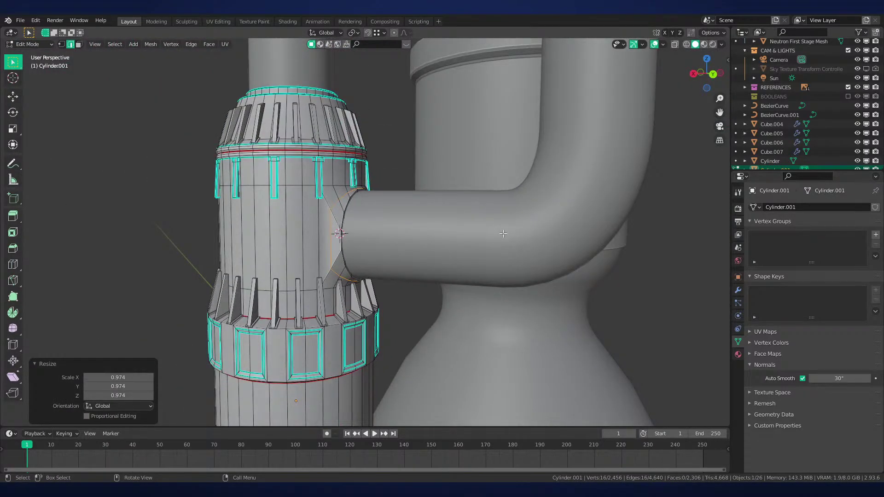
pyautogui.scroll(5, 502, 233)
pyautogui.moveTo(466, 167); pyautogui.dragTo(425, 275, button='middle')
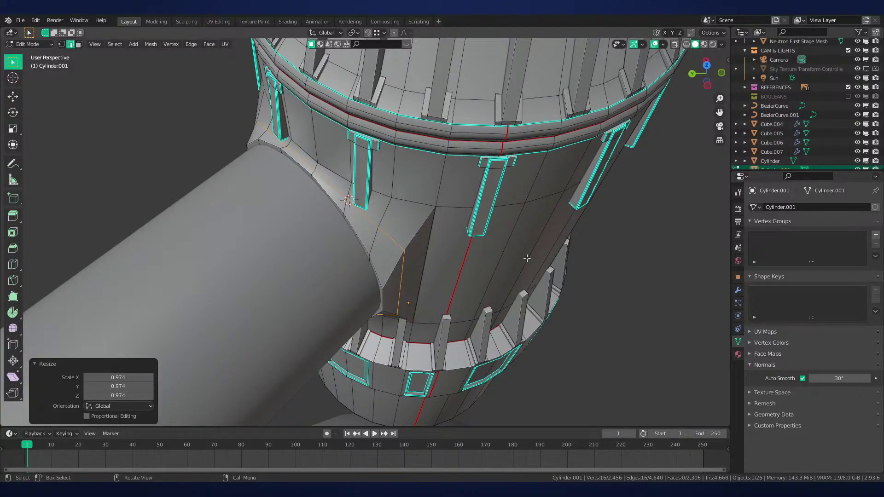
pyautogui.moveTo(526, 258); pyautogui.dragTo(421, 298, button='middle')
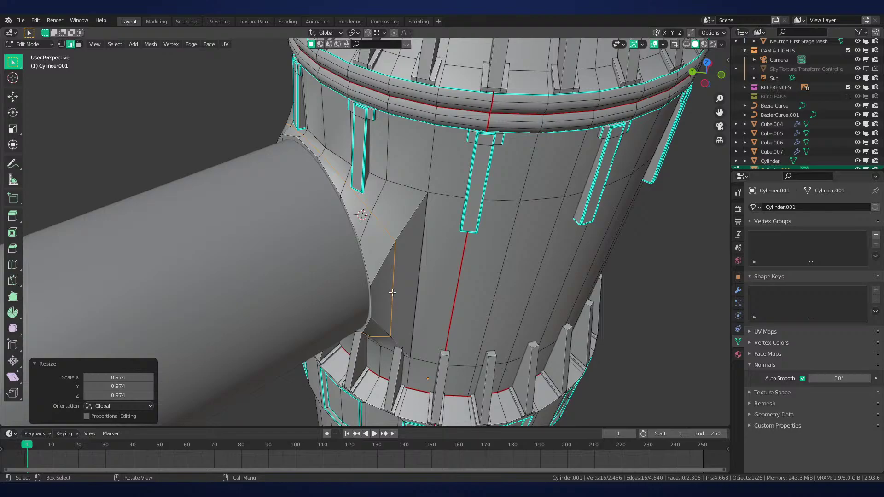
pyautogui.press('Tab')
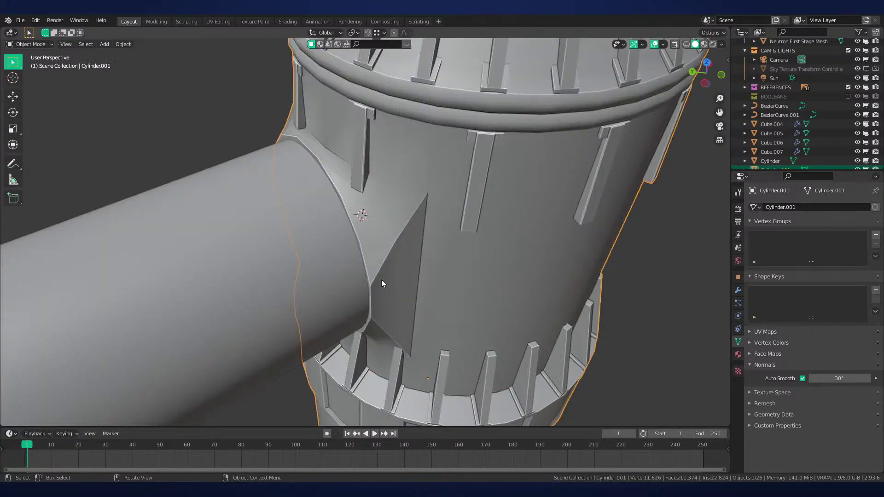
pyautogui.press('Tab')
pyautogui.press('Tab')
pyautogui.rightClick(390, 275)
pyautogui.press('Tab')
pyautogui.press('Tab')
pyautogui.press('Tab')
# Select the vertical side edges of the port's middle loop and shorten them by scaling along Z
pyautogui.click(392, 278)
pyautogui.press('s')
pyautogui.moveTo(468, 282); pyautogui.dragTo(352, 221, button='middle')
pyautogui.click(435, 267)
pyautogui.press('s')
pyautogui.press('z')
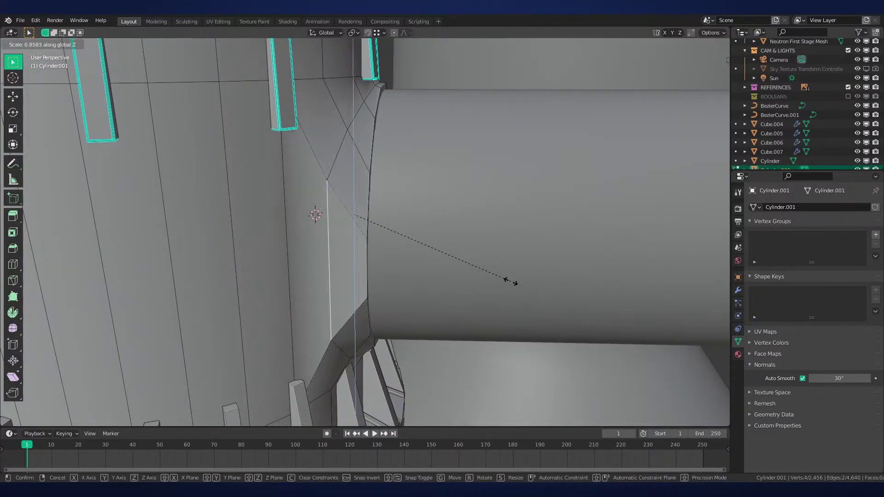
pyautogui.click(468, 251)
# Bevel the middle edge loop of the port's neck with a width of about 0.0045 m and one segment
pyautogui.moveTo(469, 250); pyautogui.dragTo(452, 231, button='middle')
pyautogui.keyDown('alt'); pyautogui.click(383, 255); pyautogui.keyUp('alt')
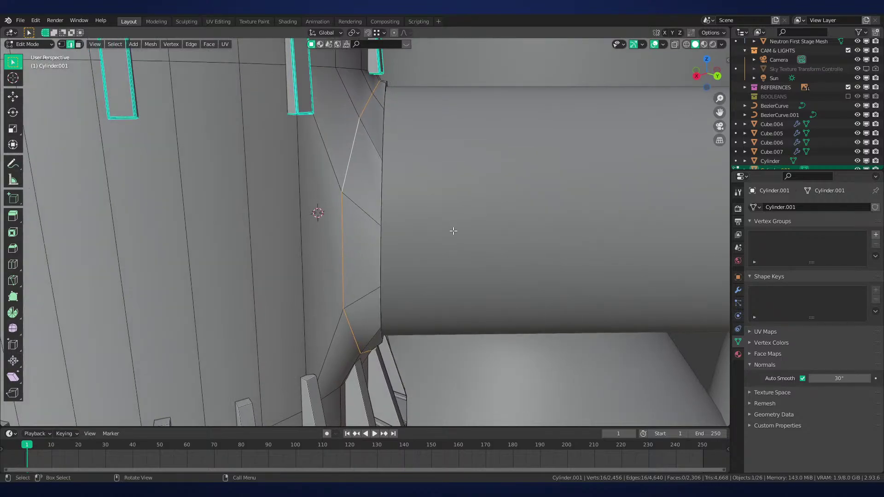
pyautogui.hotkey('ctrl', 'b')
pyautogui.click(460, 230)
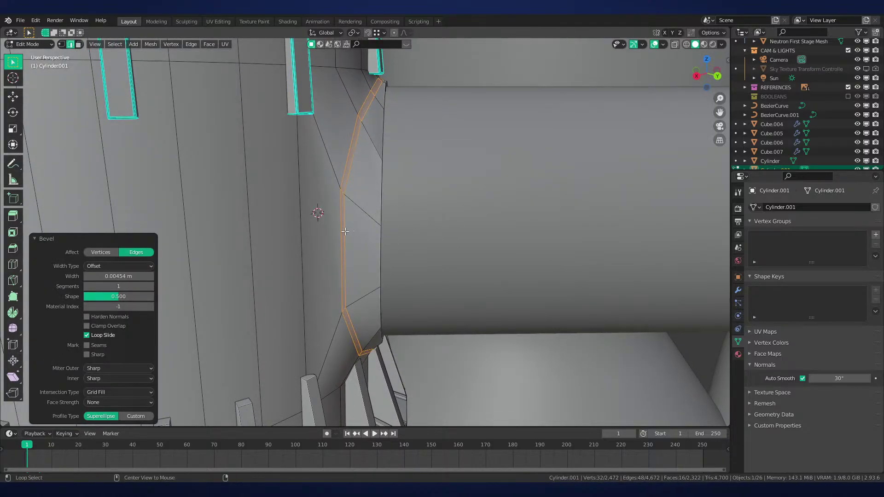
# Edge-slide the two bevelled loops apart along the port's neck and save the file
pyautogui.keyDown('alt'); pyautogui.click(339, 232); pyautogui.keyUp('alt')
pyautogui.press('g')
pyautogui.press('g')
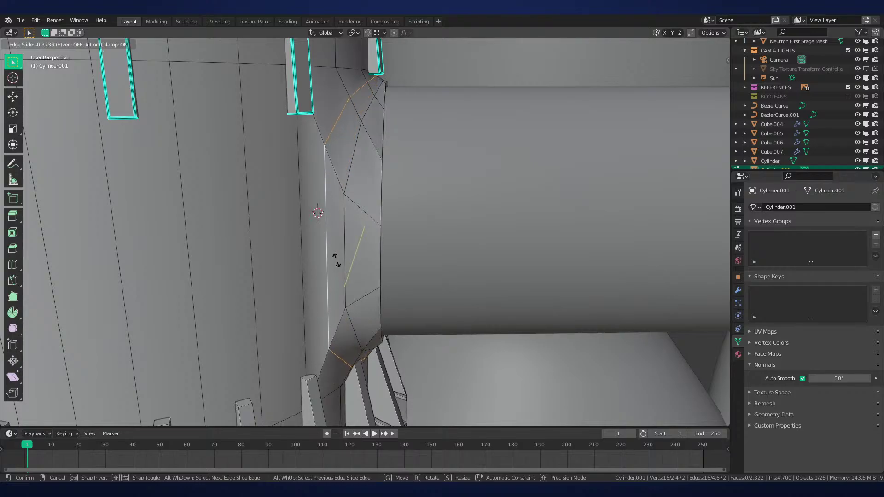
pyautogui.click(343, 244)
pyautogui.press('g')
pyautogui.press('g')
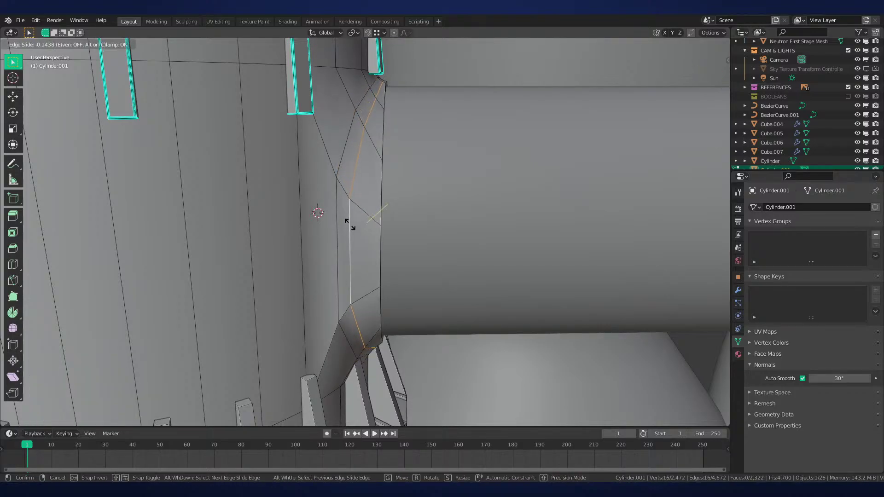
pyautogui.click(351, 216)
pyautogui.press('Tab')
pyautogui.scroll(-3, 368, 222)
pyautogui.hotkey('ctrl', 's')
# Slide the vertical edge at the side of the port's neck by a factor of about 0.177
pyautogui.moveTo(432, 249); pyautogui.dragTo(425, 322, button='middle')
pyautogui.scroll(-3, 437, 252)
pyautogui.hotkey('alt', 'a')
pyautogui.keyDown('alt'); pyautogui.scroll(-1, 451, 259); pyautogui.keyUp('alt')
pyautogui.press('Tab')
pyautogui.click(417, 279)
pyautogui.press('g')
pyautogui.press('g')
pyautogui.click(393, 278)
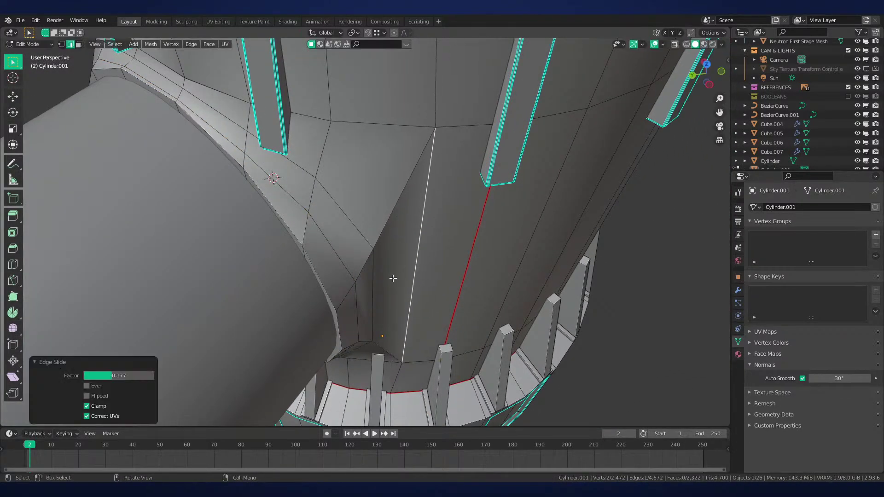
# Slide the vertical edge where the neck meets the wall by about 0.155 and scale it down slightly
pyautogui.press('g')
pyautogui.press('g')
pyautogui.click(384, 268)
pyautogui.press('s')
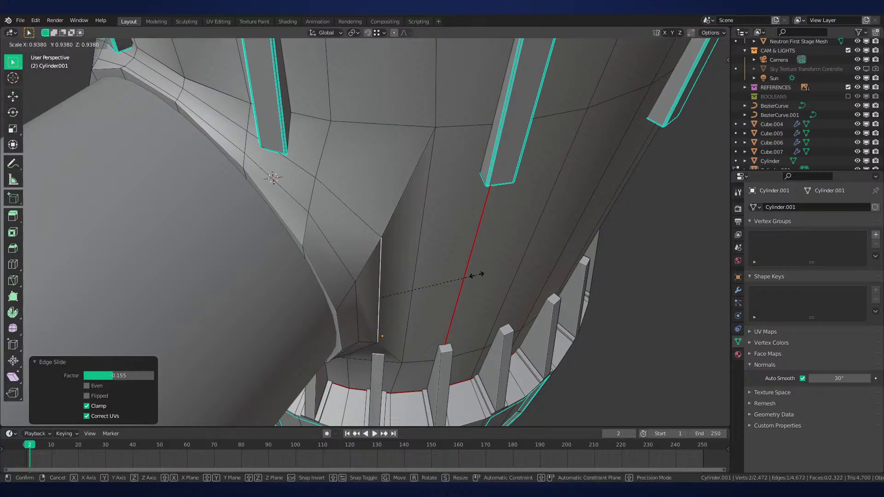
pyautogui.click(474, 276)
# Set the turbopump mesh's Auto Smooth angle to 60°
pyautogui.press('Tab')
pyautogui.hotkey('alt', 'a')
pyautogui.moveTo(447, 268); pyautogui.dragTo(414, 216, button='middle')
pyautogui.press('Tab')
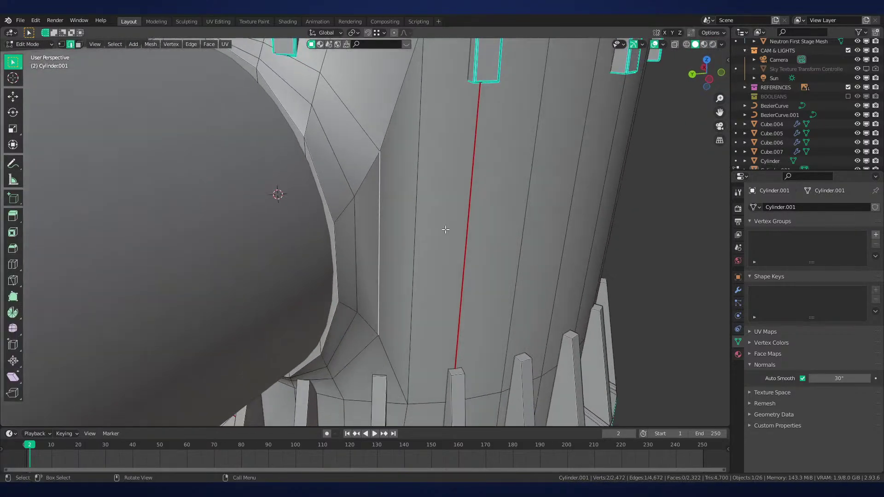
pyautogui.press('Tab')
pyautogui.press('Return')
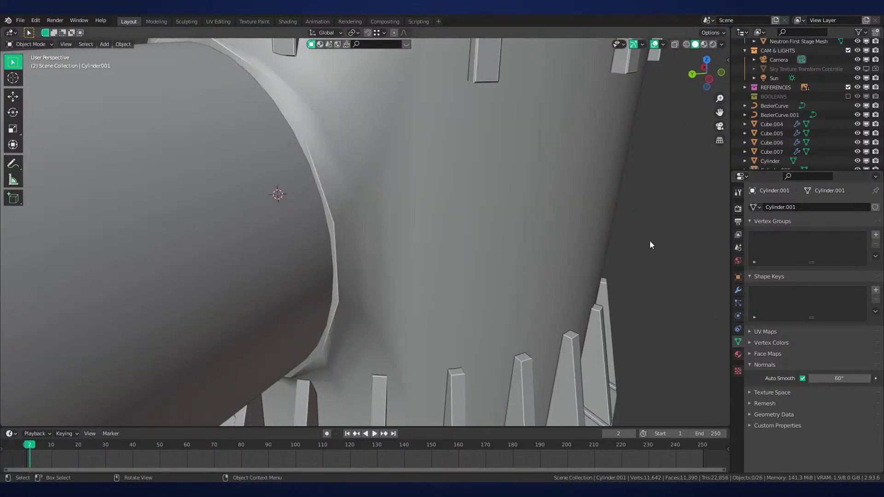
# Select the vertical edges crossing the port's round end and dissolve them
pyautogui.press('Tab')
pyautogui.moveTo(338, 242); pyautogui.dragTo(441, 256, button='middle')
pyautogui.hotkey('alt', 'a')
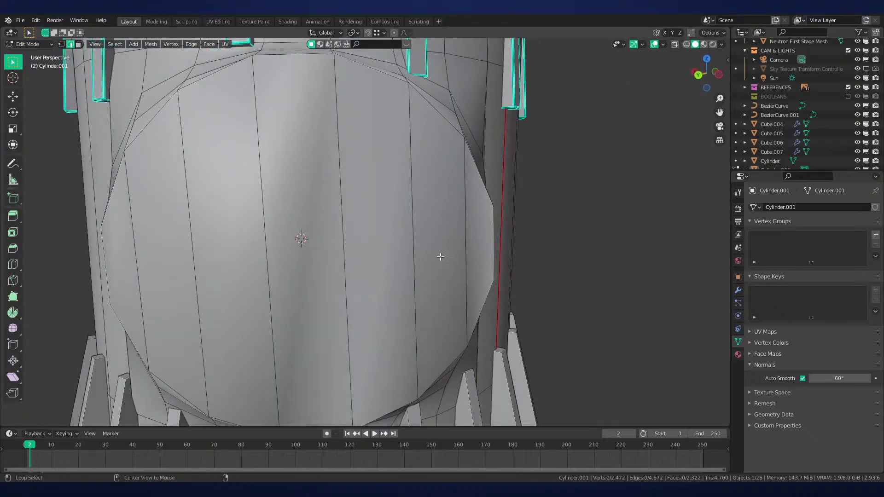
pyautogui.press('Escape')
pyautogui.hotkey('alt', 'a')
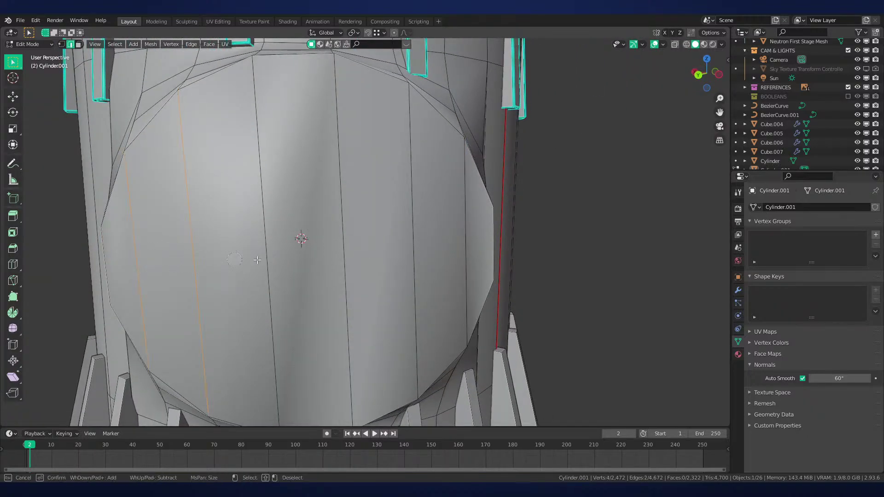
pyautogui.moveTo(256, 260); pyautogui.dragTo(458, 252)
pyautogui.press('Escape')
pyautogui.press('x')
pyautogui.click(465, 253)
pyautogui.press('3')
# Select the port's round end face, mark its outline sharp and extrude it outward into a collar around the side pipe
pyautogui.moveTo(454, 256)
pyautogui.mouseDown(button='middle')
pyautogui.moveTo(378, 249)
pyautogui.moveTo(470, 249)
pyautogui.moveTo(442, 264)
pyautogui.mouseUp(button='middle')
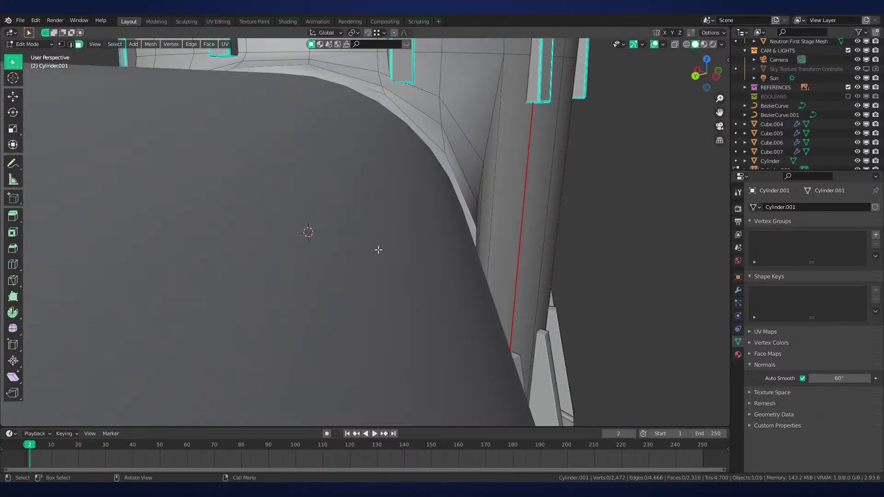
pyautogui.click(378, 250)
pyautogui.hotkey('ctrl', 'e')
pyautogui.click(442, 265)
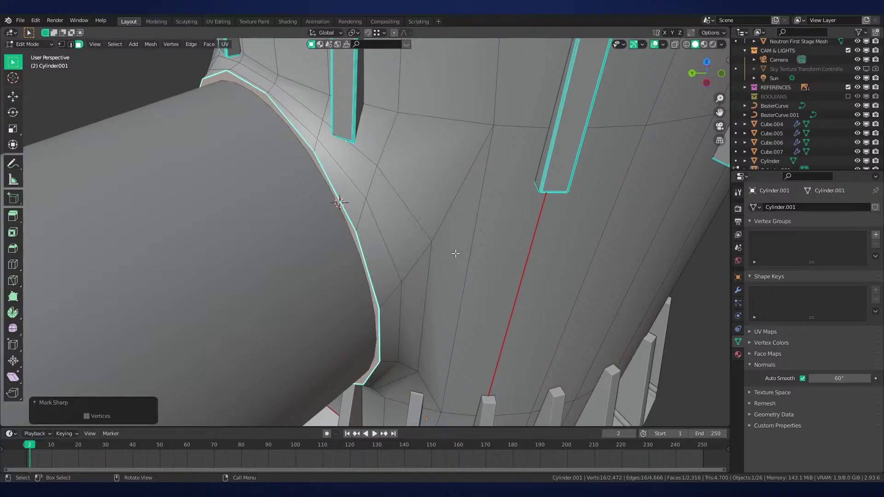
pyautogui.press('e')
pyautogui.click(336, 241)
# Add a centred edge loop around the collar, scale it up slightly and bevel it
pyautogui.press('g')
pyautogui.press('g')
pyautogui.rightClick(335, 241)
pyautogui.press('s')
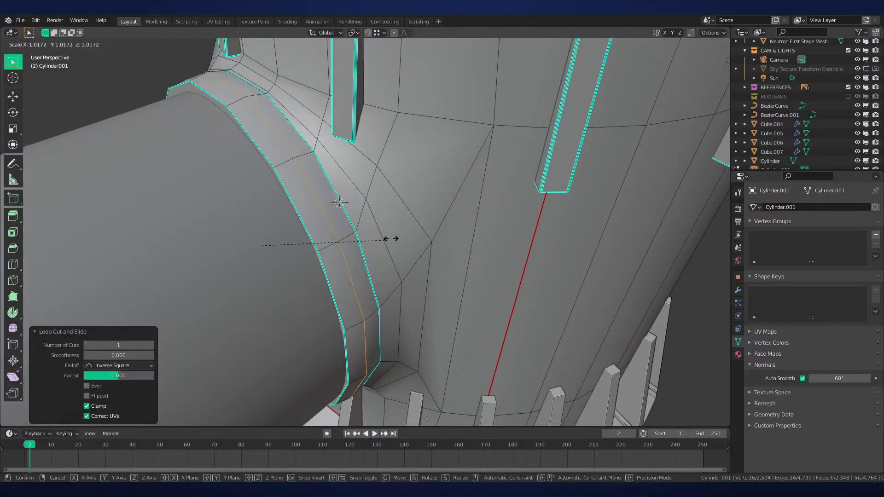
pyautogui.click(414, 228)
pyautogui.hotkey('ctrl', 'b')
pyautogui.click(423, 231)
# Select the edge loop at the collar's base, mark it as a seam and leave mesh editing
pyautogui.press('Tab')
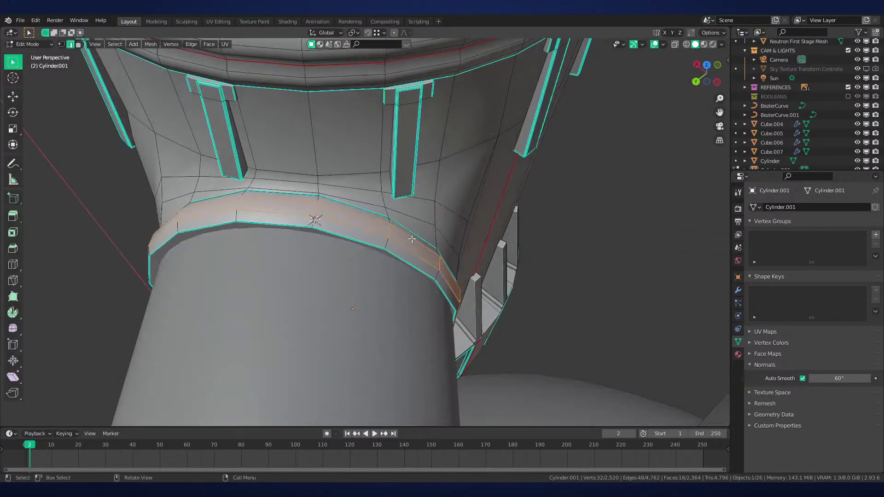
pyautogui.hotkey('ctrl', 'e')
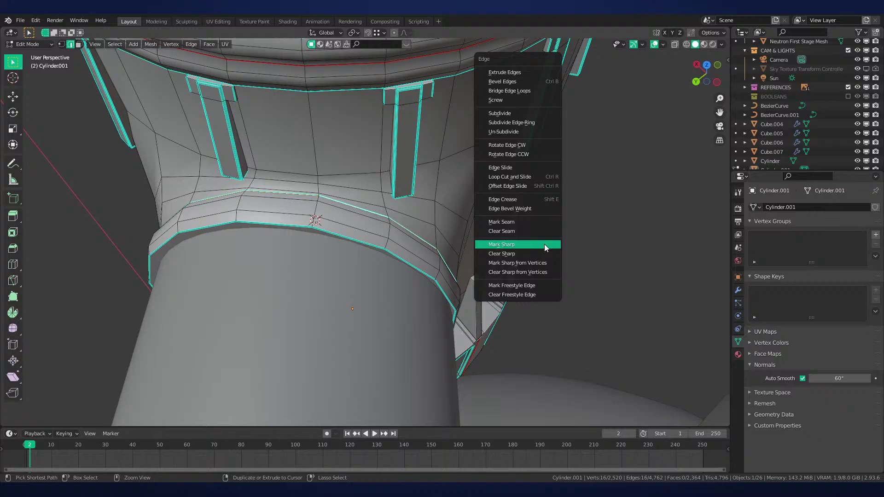
pyautogui.click(535, 222)
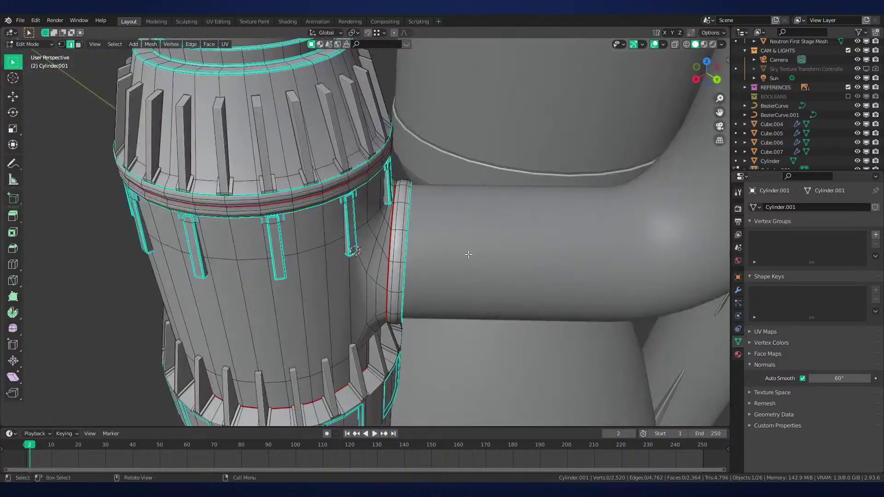
pyautogui.press('Tab')
pyautogui.hotkey('alt', 'a')
# Inspect the engine, its feed pipes and the new port in material preview and rendered shading
pyautogui.moveTo(468, 255); pyautogui.dragTo(468, 222, button='middle')
pyautogui.scroll(-2, 468, 222)
pyautogui.press('z')
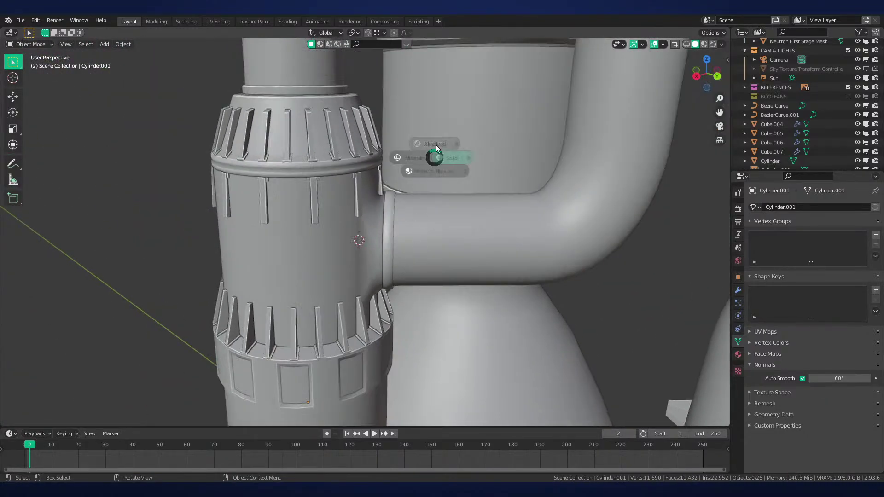
pyautogui.click(432, 169)
pyautogui.scroll(-5, 463, 311)
pyautogui.moveTo(463, 310)
pyautogui.mouseDown(button='middle')
pyautogui.moveTo(442, 274)
pyautogui.moveTo(347, 263)
pyautogui.moveTo(437, 258)
pyautogui.moveTo(377, 280)
pyautogui.mouseUp(button='middle')
pyautogui.scroll(7, 422, 260)
pyautogui.scroll(-7, 423, 260)
pyautogui.press('z')
pyautogui.click(396, 209)
pyautogui.moveTo(396, 209)
pyautogui.mouseDown(button='middle')
pyautogui.moveTo(408, 226)
pyautogui.moveTo(451, 237)
pyautogui.moveTo(440, 214)
pyautogui.moveTo(450, 312)
pyautogui.moveTo(432, 353)
pyautogui.moveTo(430, 330)
pyautogui.moveTo(442, 318)
pyautogui.mouseUp(button='middle')
pyautogui.scroll(4, 451, 236)
pyautogui.scroll(-4, 440, 214)
pyautogui.scroll(-2, 443, 235)
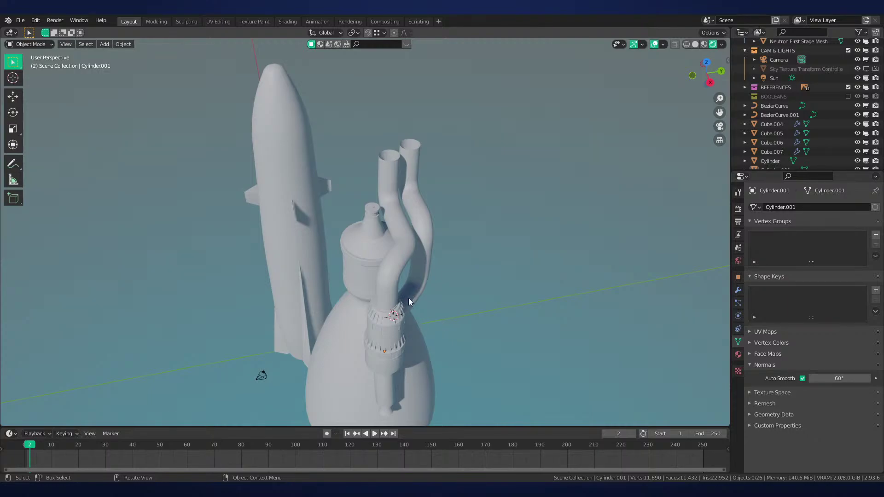
pyautogui.moveTo(364, 253); pyautogui.dragTo(479, 367, button='middle')
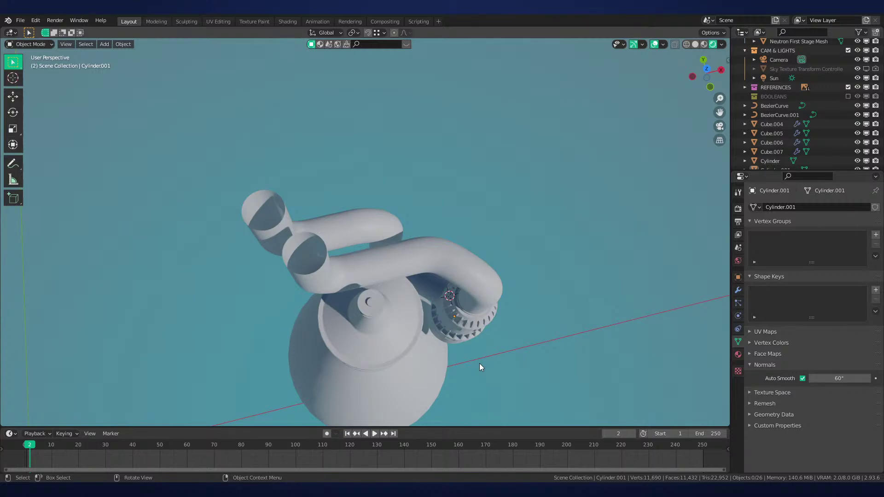
pyautogui.moveTo(479, 341); pyautogui.dragTo(541, 303, button='middle')
# Snap the 3D cursor to the front feed pipe curve's upper end point and leave curve editing in solid shading
pyautogui.press('KP_1')
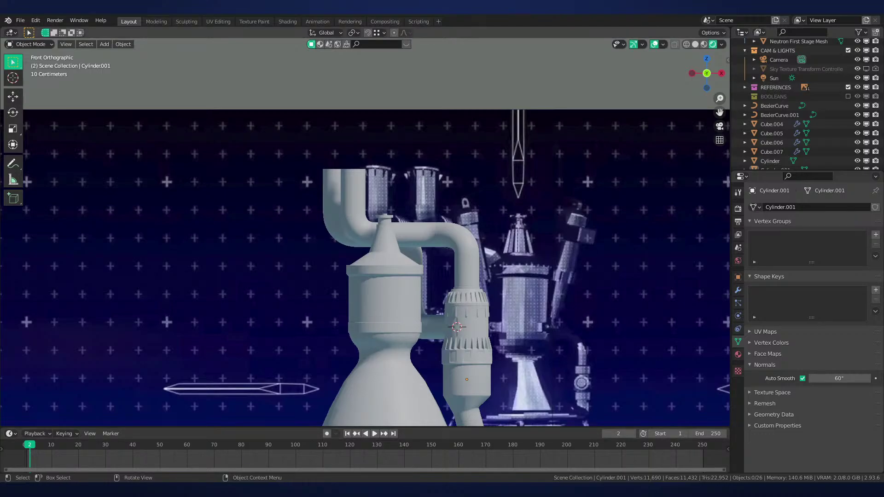
pyautogui.scroll(3, 428, 175)
pyautogui.click(363, 142)
pyautogui.press('Tab')
pyautogui.scroll(3, 350, 175)
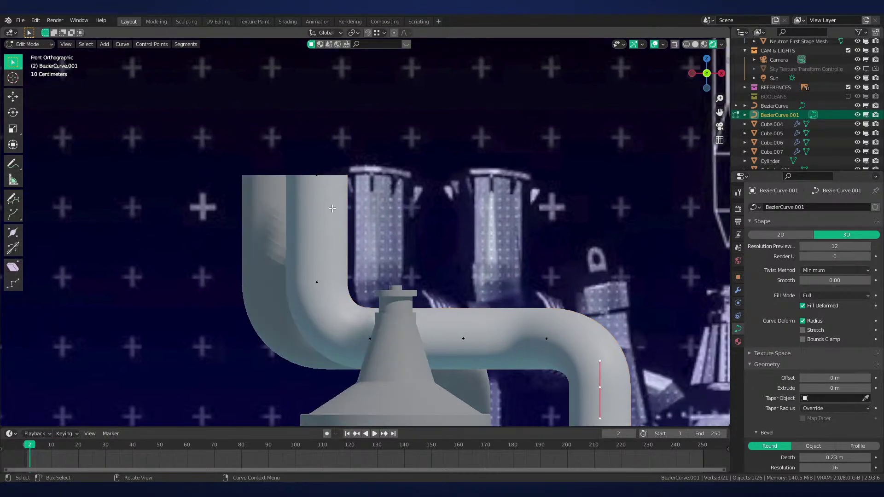
pyautogui.press('z')
pyautogui.click(301, 197)
pyautogui.hotkey('shift', 's')
pyautogui.click(370, 170)
pyautogui.press('z')
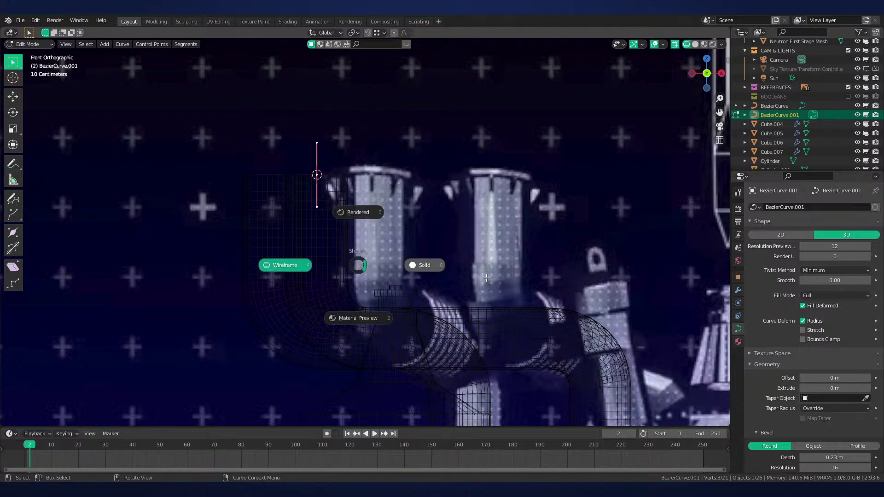
pyautogui.click(421, 262)
pyautogui.press('Tab')
# Add a cylinder at the 3D cursor on the feed pipe's upper end, scale it to about 0.223 and start editing its mesh
pyautogui.hotkey('shift', 'a')
pyautogui.press('Escape')
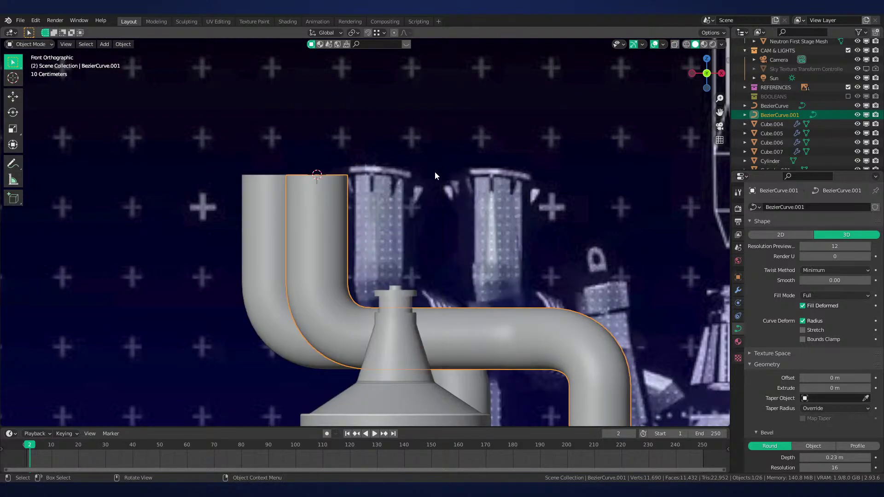
pyautogui.hotkey('shift', 'a')
pyautogui.moveTo(422, 157)
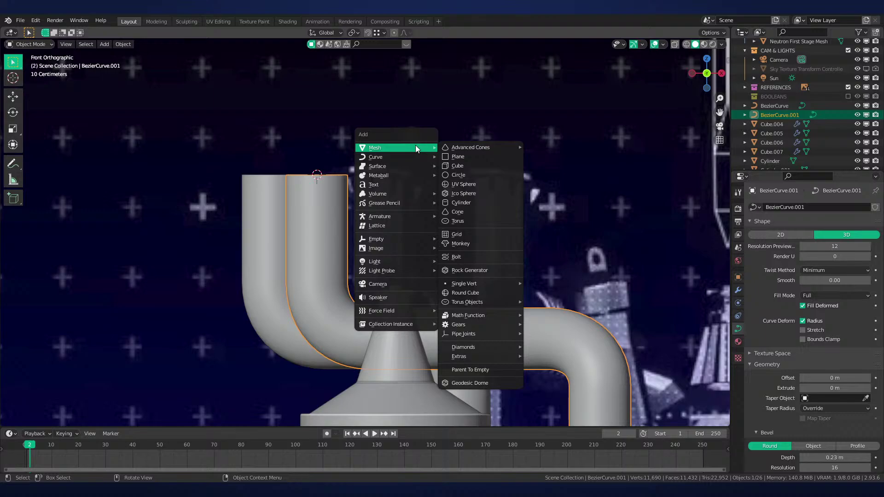
pyautogui.click(463, 202)
pyautogui.press('s')
pyautogui.click(352, 180)
pyautogui.press('Tab')
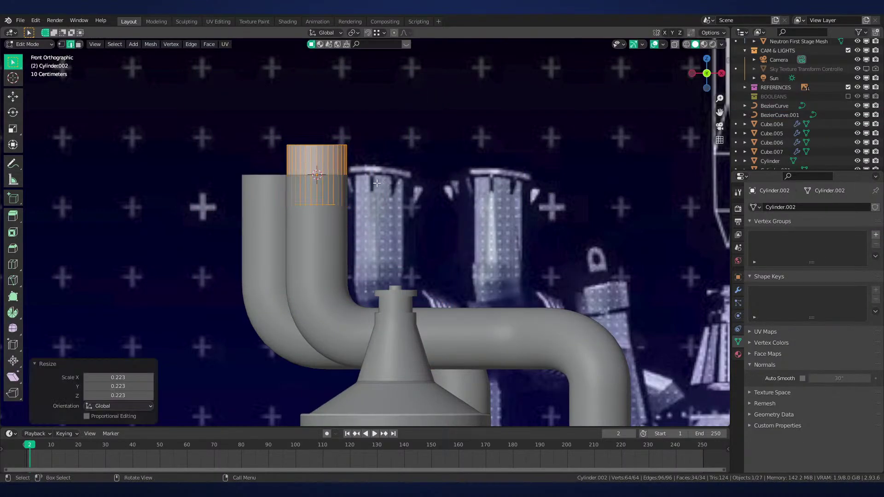
# Flatten the cylinder to about 0.224 along Z, refine its height and enlarge it by about 1.037 to form a thin collar around the pipe's end
pyautogui.press('s')
pyautogui.click(465, 187)
pyautogui.press('s')
pyautogui.press('z')
pyautogui.click(350, 178)
pyautogui.scroll(4, 368, 181)
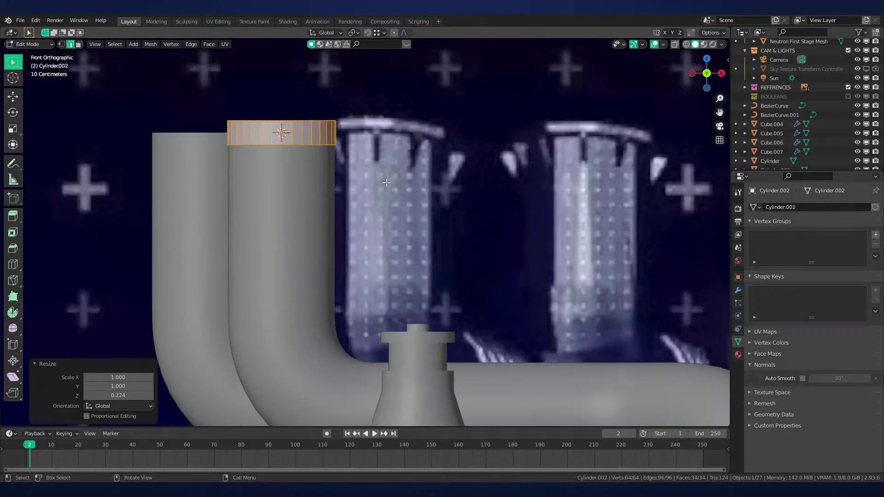
pyautogui.keyDown('shift'); pyautogui.moveTo(392, 182); pyautogui.dragTo(477, 252, button='middle'); pyautogui.keyUp('shift')
pyautogui.press('s')
pyautogui.press('z')
pyautogui.click(447, 236)
pyautogui.press('s')
pyautogui.click(450, 238)
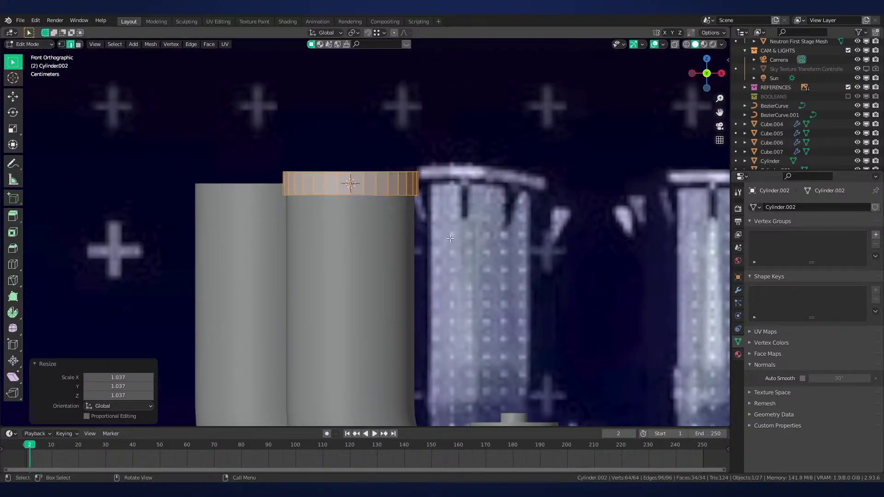
pyautogui.scroll(2, 450, 234)
# Leave mesh editing, shade the collar smooth and enable Auto Smooth at 30°
pyautogui.press('Tab')
pyautogui.moveTo(449, 233); pyautogui.dragTo(511, 236, button='middle')
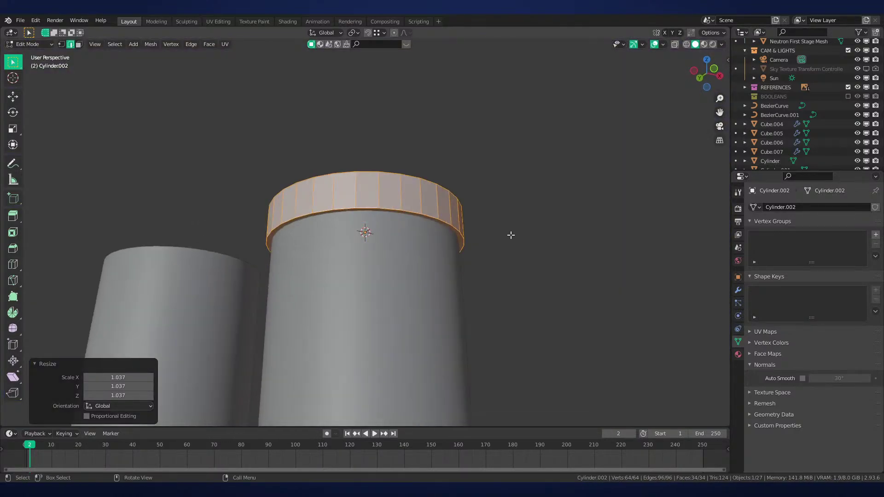
pyautogui.scroll(2, 508, 240)
pyautogui.rightClick(520, 212)
pyautogui.press('Escape')
pyautogui.rightClick(512, 204)
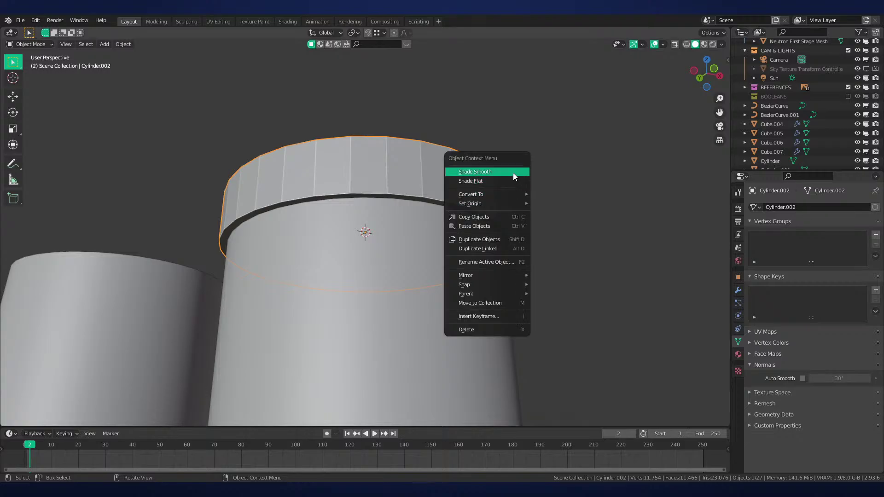
pyautogui.click(512, 173)
pyautogui.click(802, 378)
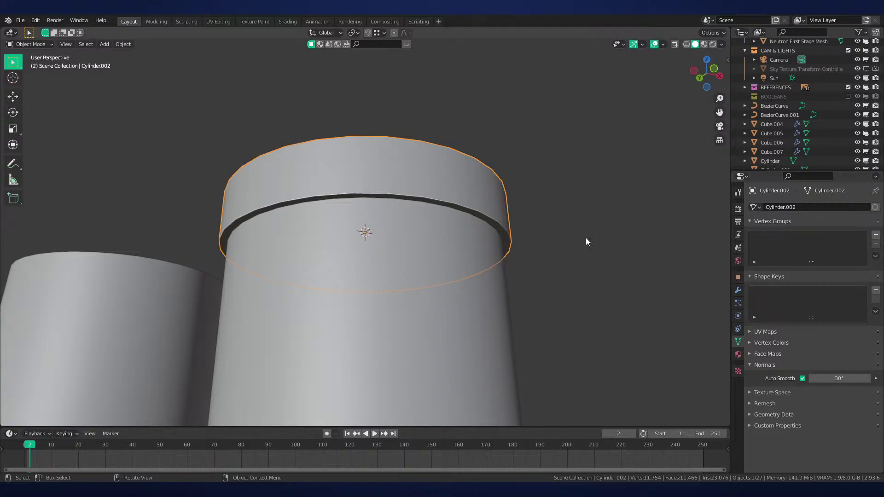
# Snap the 3D cursor to the rear feed pipe curve's upper end point and leave curve editing
pyautogui.moveTo(585, 237); pyautogui.dragTo(559, 292, button='middle')
pyautogui.scroll(-3, 559, 292)
pyautogui.click(249, 245)
pyautogui.press('Tab')
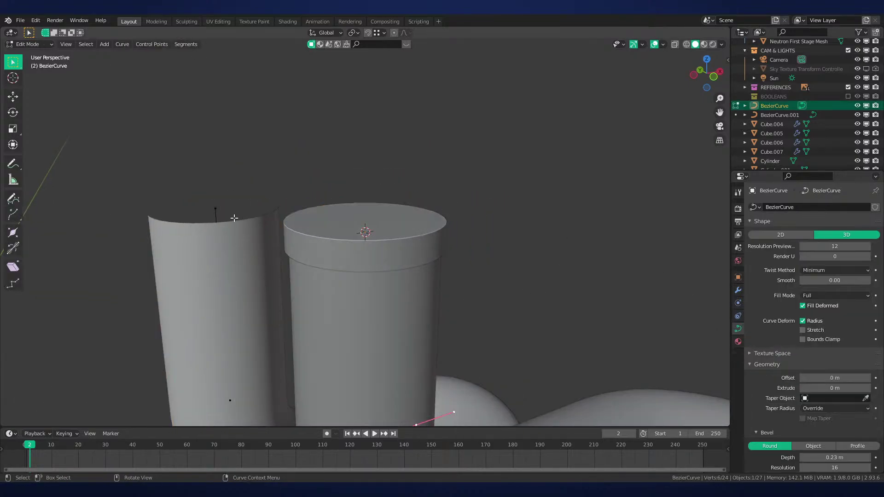
pyautogui.hotkey('shift', 's')
pyautogui.click(255, 296)
pyautogui.press('Tab')
# Make a linked duplicate of the front pipe's collar and snap it to the 3D cursor on the rear feed pipe
pyautogui.click(350, 263)
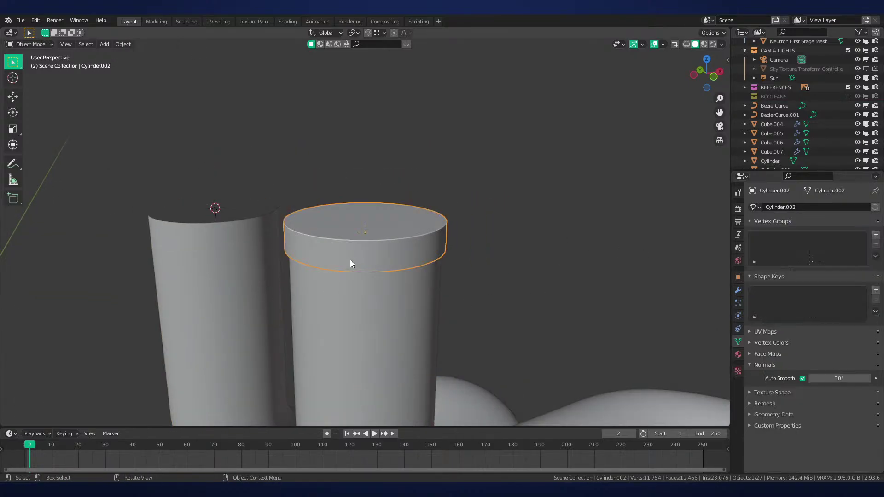
pyautogui.hotkey('shift', 'd')
pyautogui.press('Escape')
pyautogui.hotkey('shift', 's')
pyautogui.click(472, 258)
pyautogui.press('KP_1')
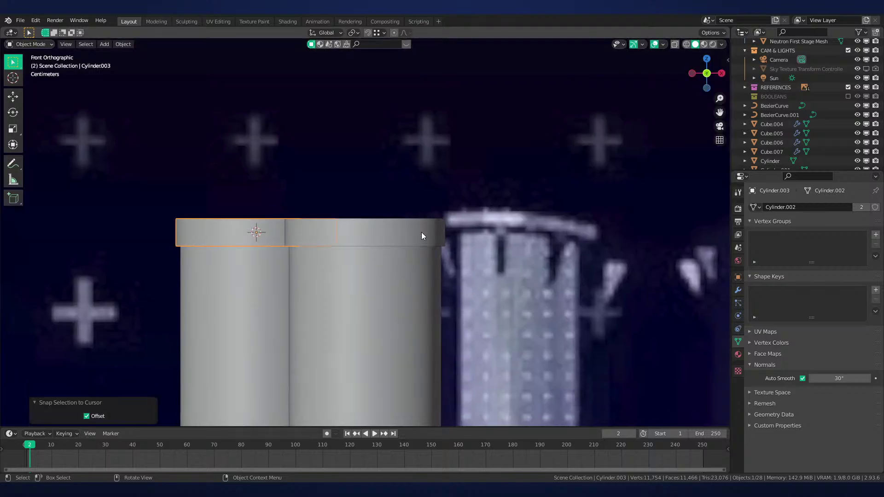
pyautogui.scroll(1, 488, 237)
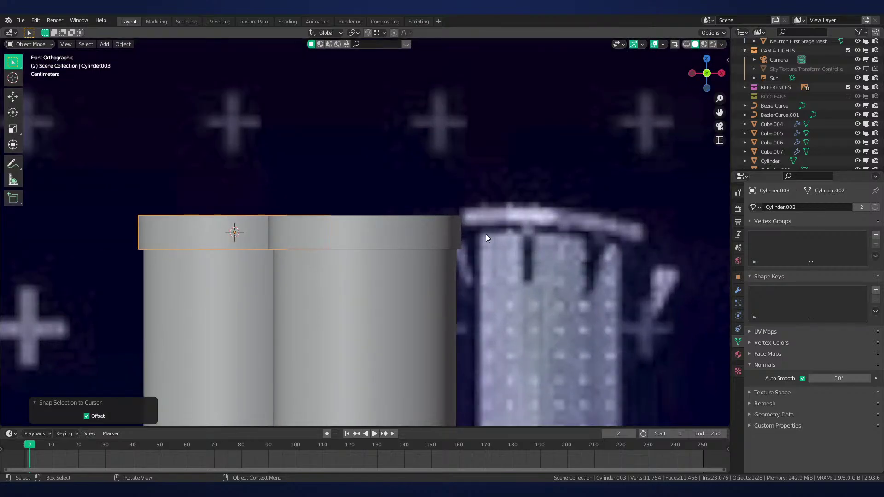
# Raise both collars about 0.015 m along Z, and scale their shared mesh to about 0.74 in height
pyautogui.click(430, 235)
pyautogui.press('g')
pyautogui.press('z')
pyautogui.click(432, 225)
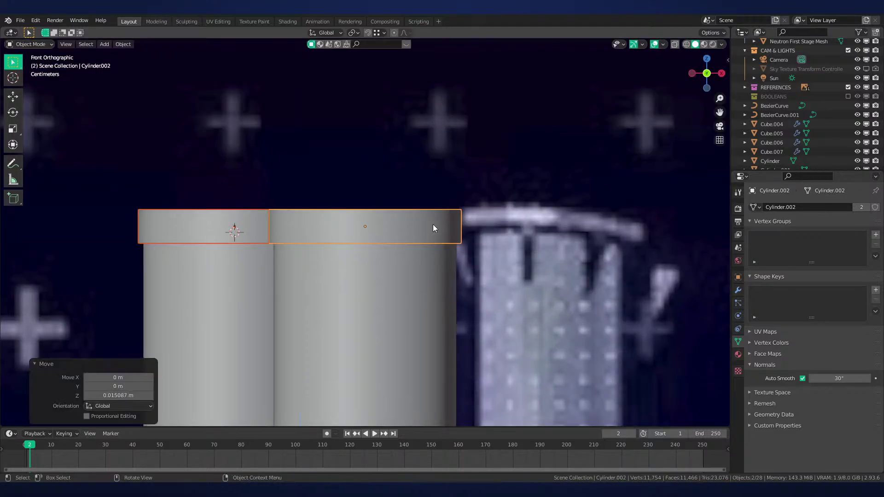
pyautogui.press('Tab')
pyautogui.press('Tab')
pyautogui.press('Tab')
pyautogui.press('s')
pyautogui.press('z')
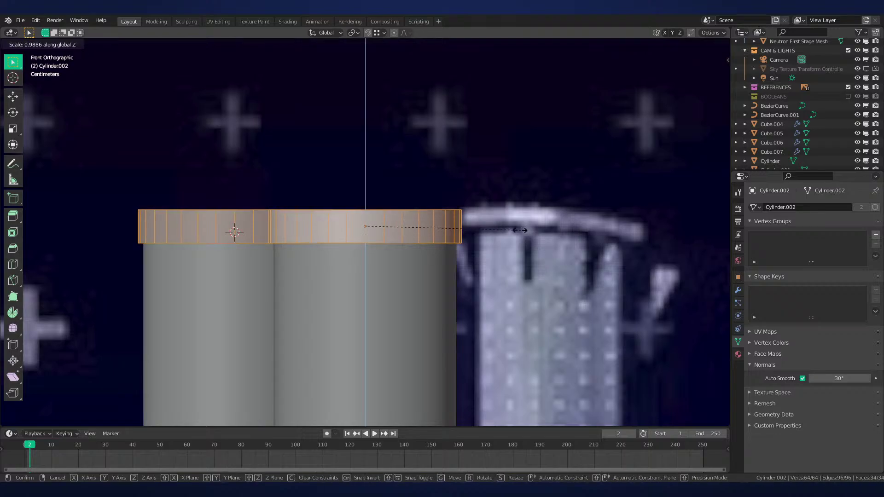
pyautogui.click(484, 231)
pyautogui.scroll(-2, 494, 245)
# Inset the collar's underside face by about 0.0075 m and lower the inset face along Z to form a tapered lip
pyautogui.moveTo(495, 248); pyautogui.dragTo(483, 226, button='middle')
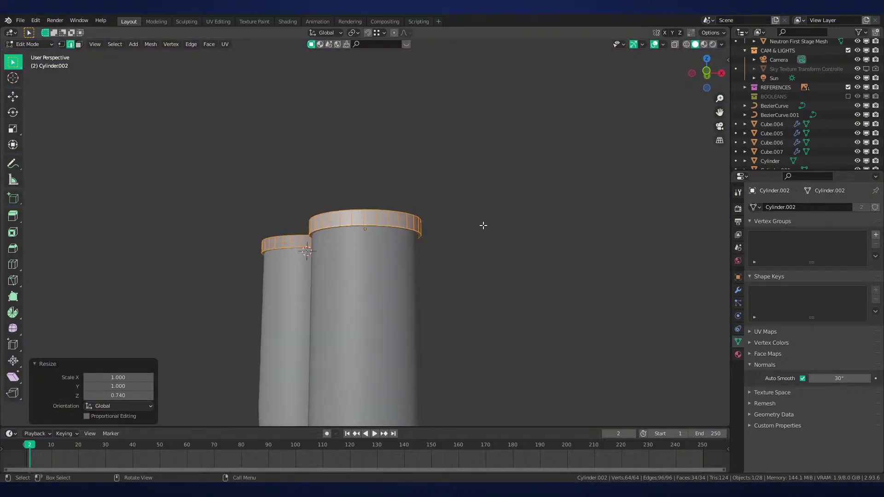
pyautogui.scroll(5, 481, 226)
pyautogui.press('3')
pyautogui.click(455, 213)
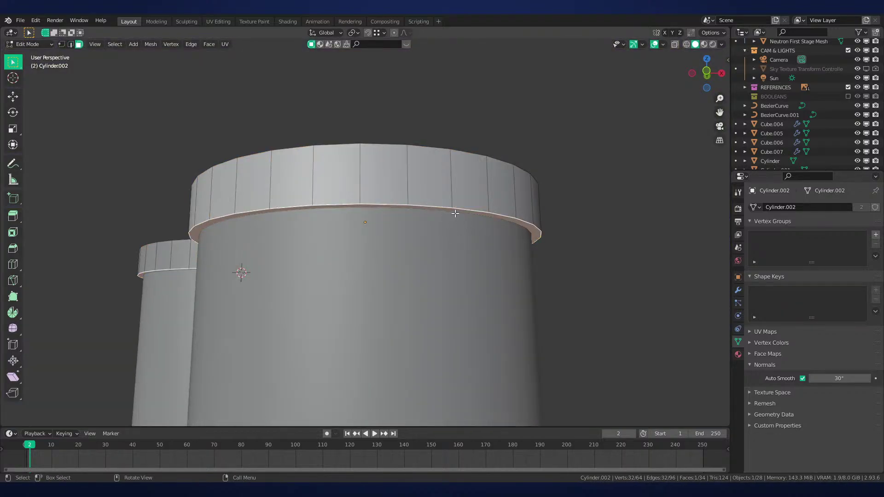
pyautogui.press('i')
pyautogui.click(529, 229)
pyautogui.press('g')
pyautogui.press('z')
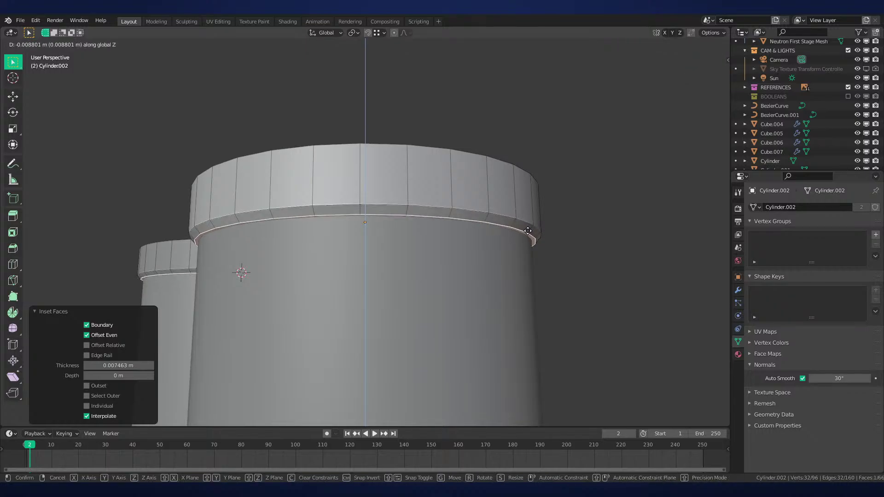
pyautogui.click(528, 235)
# Add a centred loop cut around the tapered lip and scale it to about 0.991
pyautogui.hotkey('ctrl', 'r')
pyautogui.click(512, 231)
pyautogui.rightClick(510, 231)
pyautogui.press('s')
pyautogui.click(563, 238)
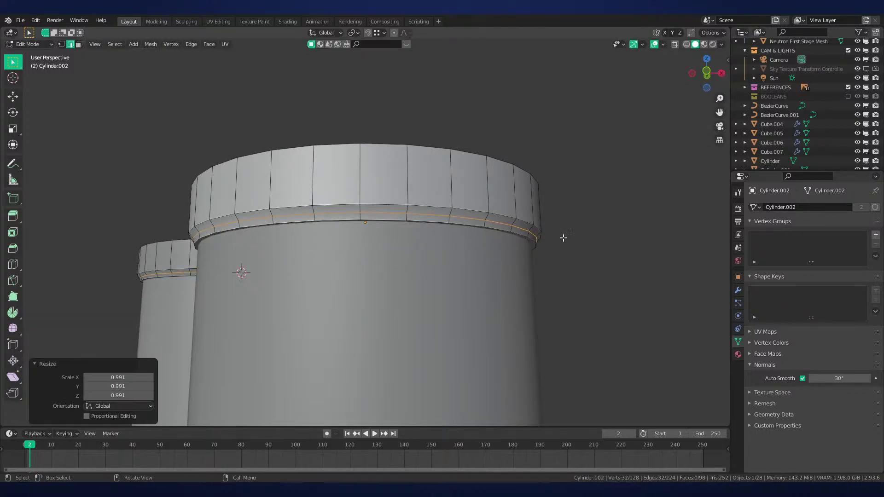
# Mark the collar's lower and upper rim loops as sharp, bevel them slightly and leave mesh editing
pyautogui.keyDown('alt'); pyautogui.click(525, 224); pyautogui.keyUp('alt')
pyautogui.hotkey('ctrl', 'e')
pyautogui.click(555, 254)
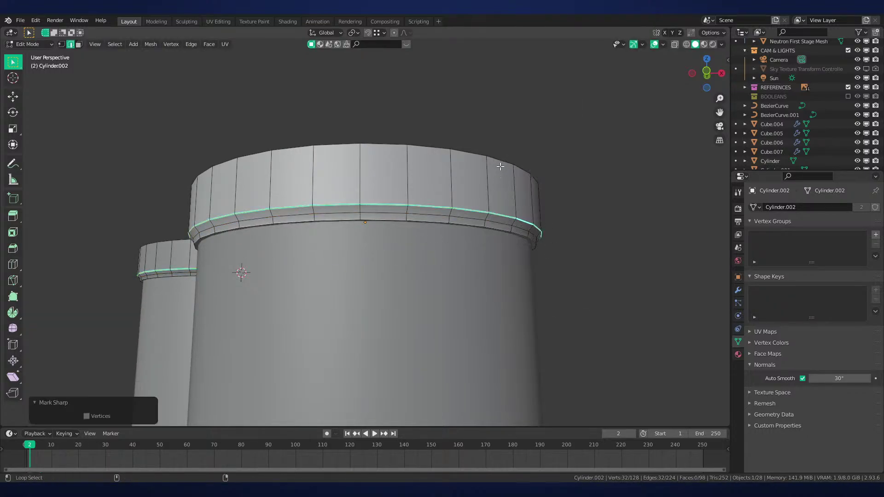
pyautogui.hotkey('ctrl', 'e')
pyautogui.click(603, 223)
pyautogui.hotkey('ctrl', 'b')
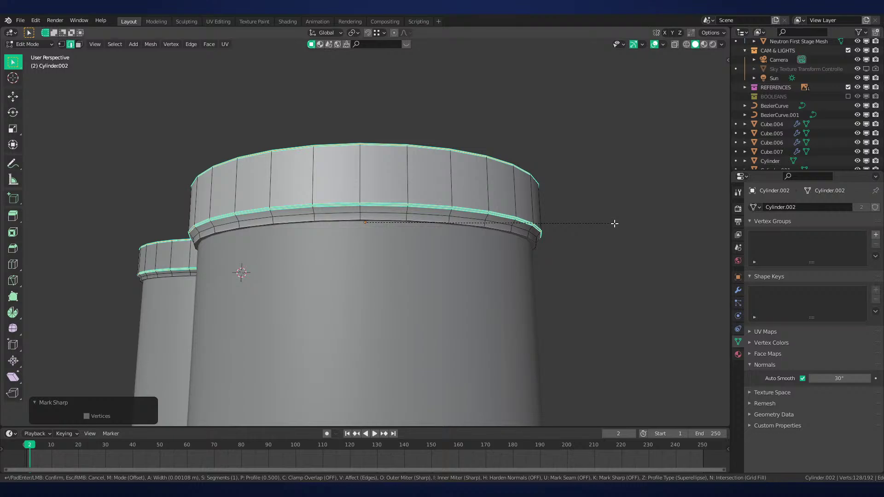
pyautogui.click(613, 224)
pyautogui.press('Tab')
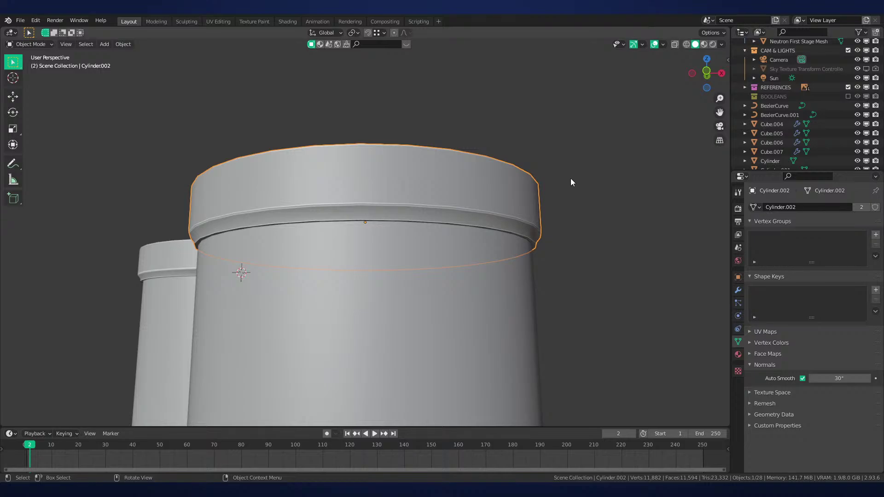
# Inset the collar's top face by about 0.026 m in mesh editing
pyautogui.moveTo(464, 110); pyautogui.dragTo(511, 252, button='middle')
pyautogui.press('Tab')
pyautogui.click(452, 262)
pyautogui.press('i')
pyautogui.click(518, 264)
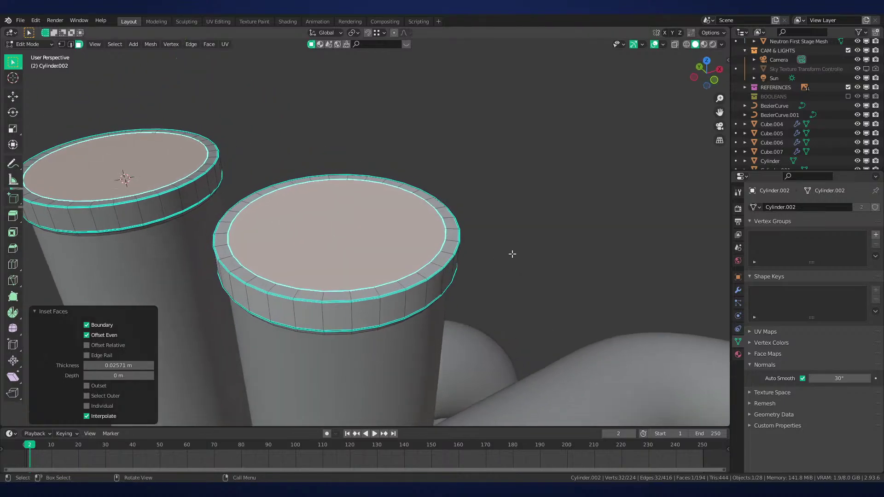
# Extrude the inset face upward, scale its end to about 0.688 to form a tapered plug, and bevel its top rim
pyautogui.press('e')
pyautogui.click(512, 211)
pyautogui.press('s')
pyautogui.click(460, 205)
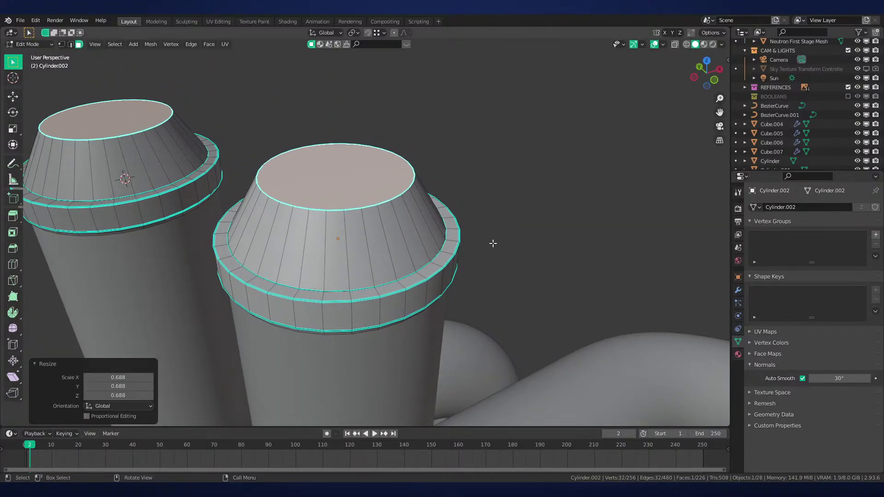
pyautogui.hotkey('ctrl', 'b')
pyautogui.click(491, 246)
pyautogui.hotkey('alt', 'a')
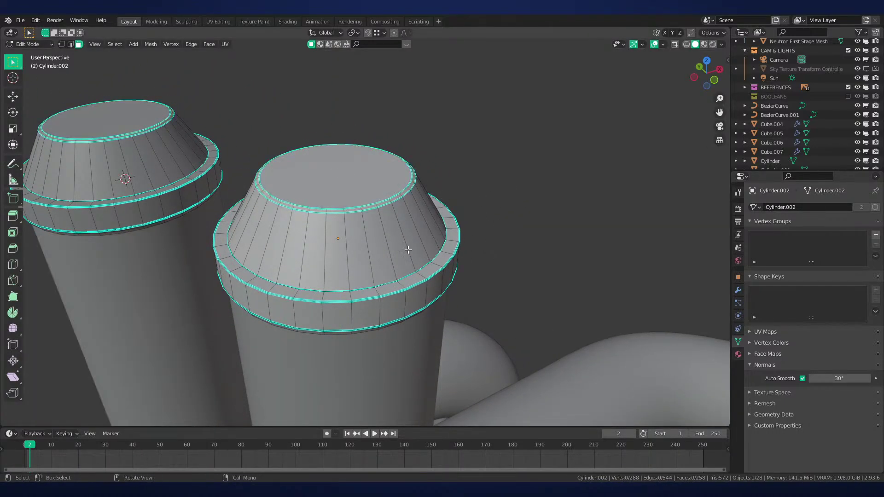
# Mark the edge loop at the plug's base as a seam and select all plug faces bounded by it
pyautogui.press('2')
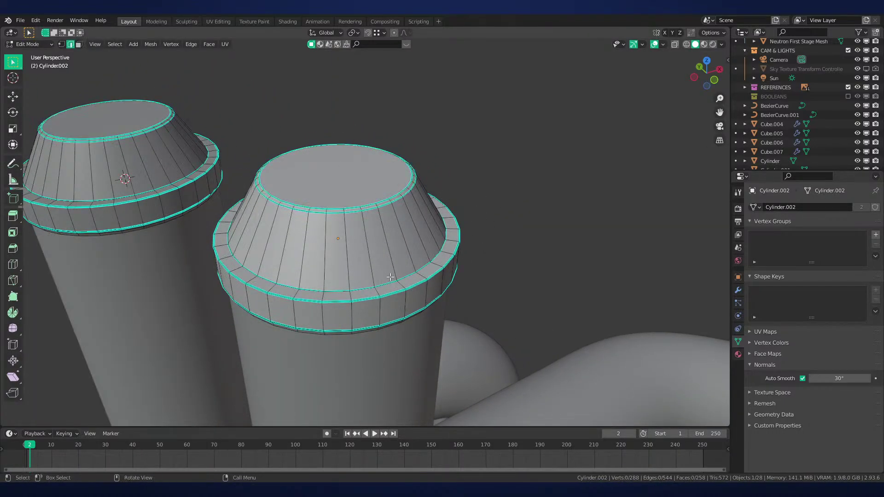
pyautogui.keyDown('alt'); pyautogui.click(348, 291); pyautogui.keyUp('alt')
pyautogui.hotkey('ctrl', 'e')
pyautogui.click(420, 257)
pyautogui.press('3')
pyautogui.press('l')
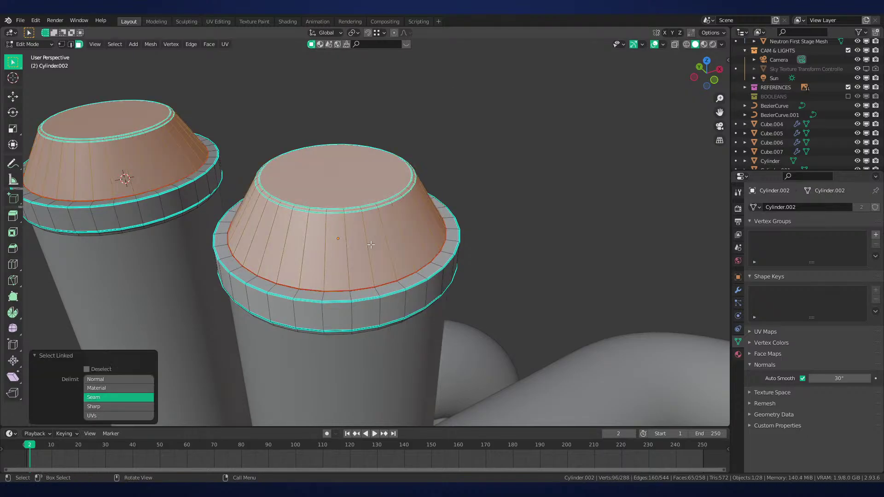
# Create a new material on the collar object with the plug faces still selected
pyautogui.click(737, 354)
pyautogui.scroll(2, 526, 287)
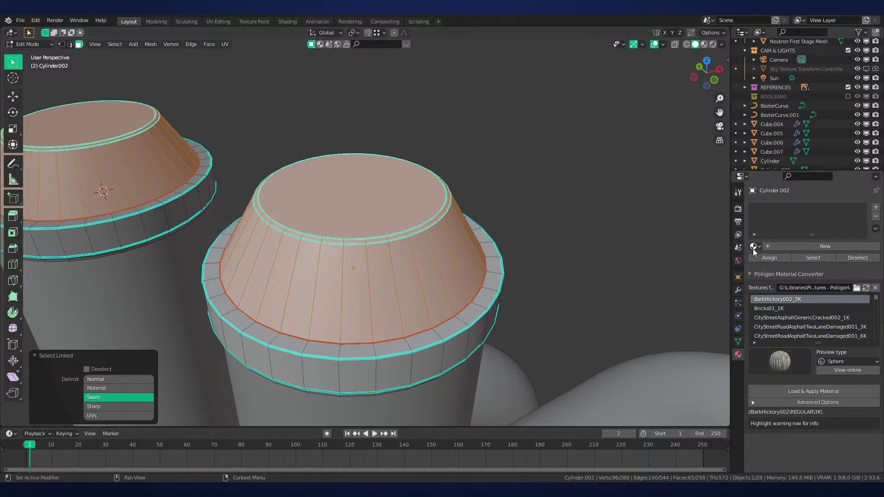
pyautogui.scroll(-3, 537, 288)
pyautogui.press('Tab')
pyautogui.scroll(5, 465, 277)
pyautogui.press('Tab')
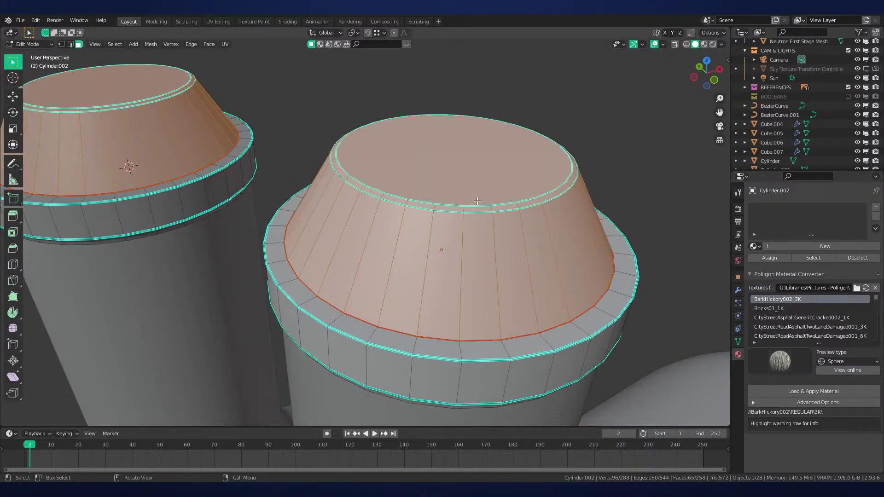
pyautogui.scroll(-4, 534, 261)
pyautogui.moveTo(534, 260); pyautogui.dragTo(564, 257, button='middle')
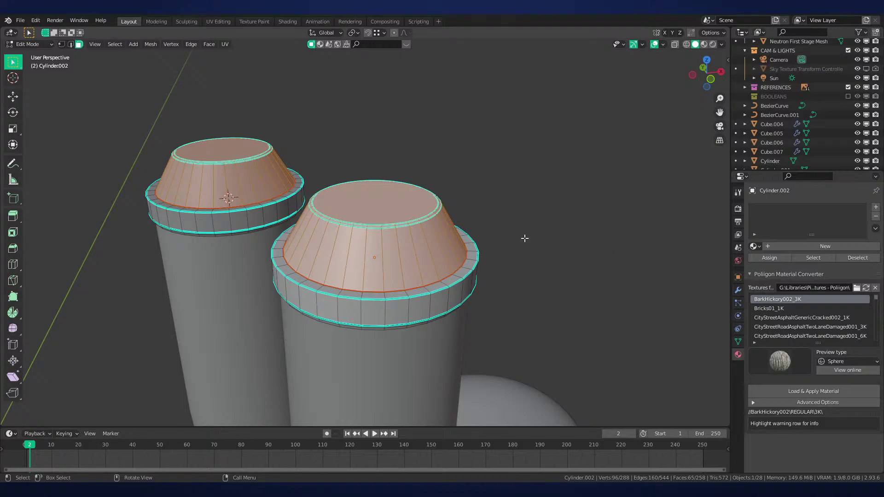
pyautogui.scroll(2, 524, 238)
pyautogui.click(783, 249)
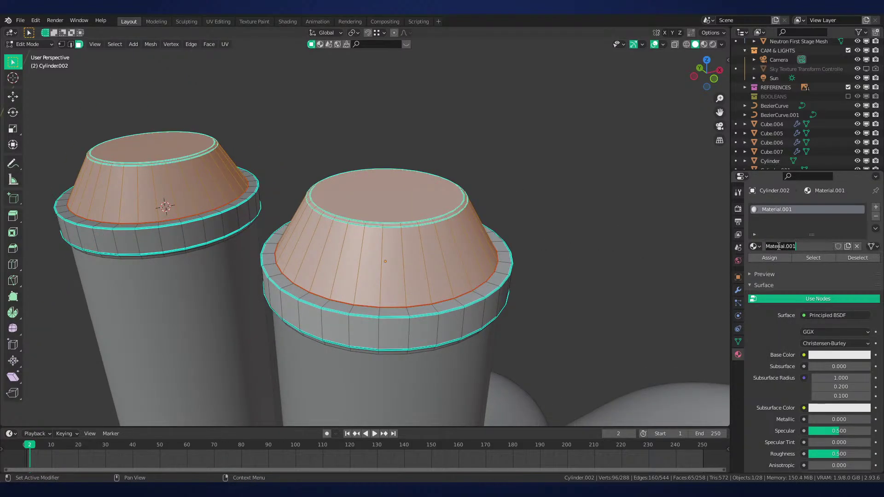
pyautogui.click(778, 246)
pyautogui.write('Red')
pyautogui.press('Return')
pyautogui.hotkey('ctrl', 'z')
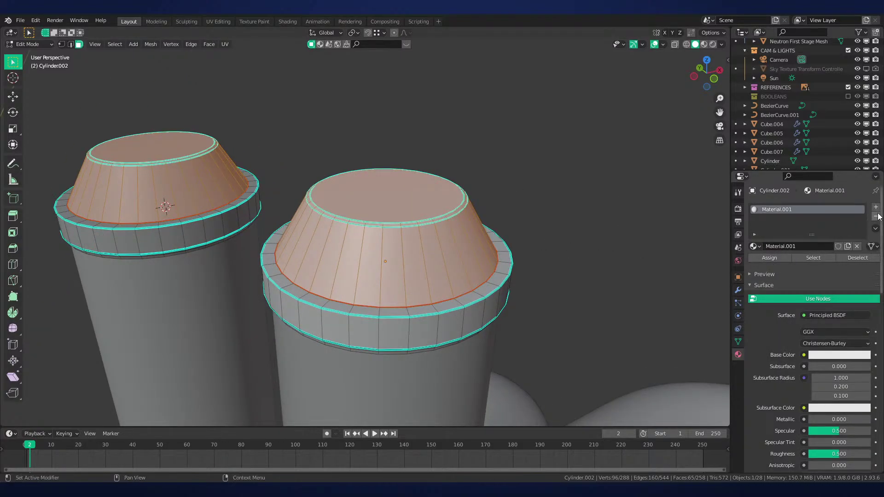
# Add a second material slot, load the existing Red material, assign it to the plug faces and leave mesh editing
pyautogui.click(875, 208)
pyautogui.click(753, 264)
pyautogui.write('red')
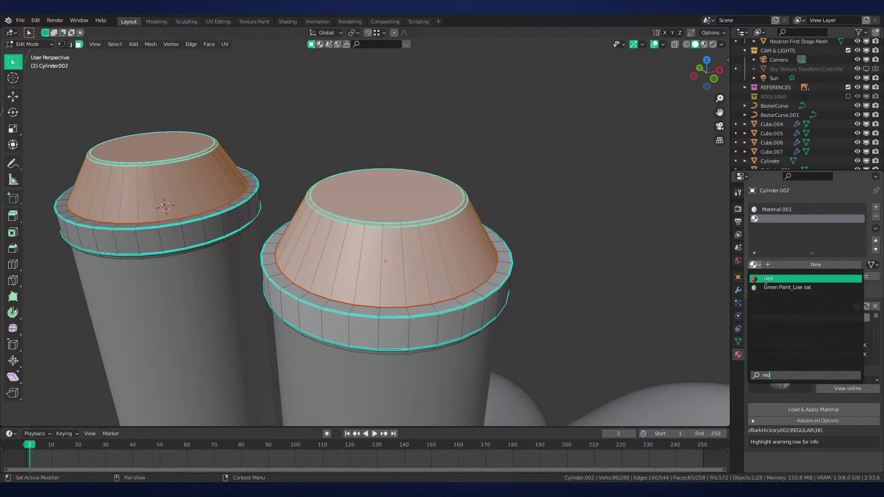
pyautogui.click(769, 278)
pyautogui.click(770, 276)
pyautogui.press('Tab')
# Inspect the engine and its red-plugged feed pipes in rendered shading, and check the pipe layout from the front and above in solid shading
pyautogui.scroll(-8, 537, 244)
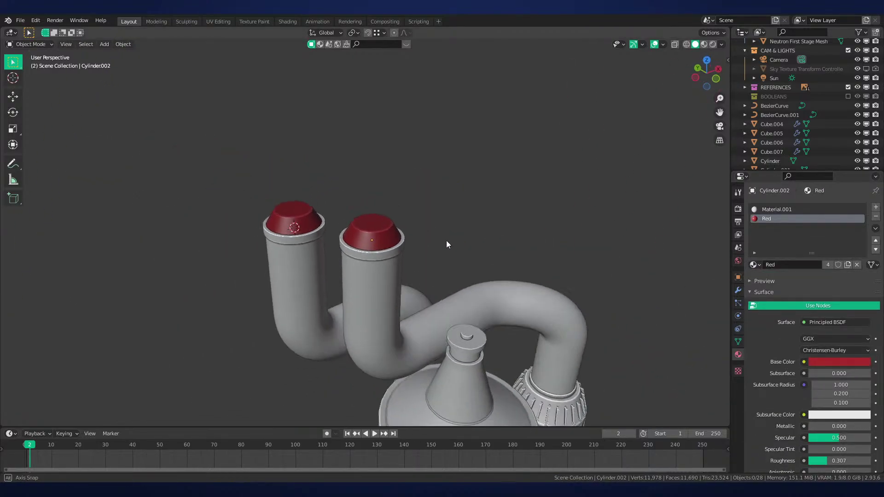
pyautogui.scroll(7, 446, 240)
pyautogui.moveTo(456, 233); pyautogui.dragTo(454, 258, button='middle')
pyautogui.scroll(-4, 443, 351)
pyautogui.press('z')
pyautogui.moveTo(443, 350); pyautogui.dragTo(488, 247, button='middle')
pyautogui.scroll(-3, 483, 293)
pyautogui.scroll(3, 487, 246)
pyautogui.moveTo(483, 246)
pyautogui.mouseDown(button='middle')
pyautogui.moveTo(460, 273)
pyautogui.moveTo(311, 261)
pyautogui.moveTo(430, 265)
pyautogui.moveTo(441, 255)
pyautogui.moveTo(416, 279)
pyautogui.mouseUp(button='middle')
pyautogui.press('KP_1')
pyautogui.moveTo(358, 200); pyautogui.dragTo(474, 259, button='middle')
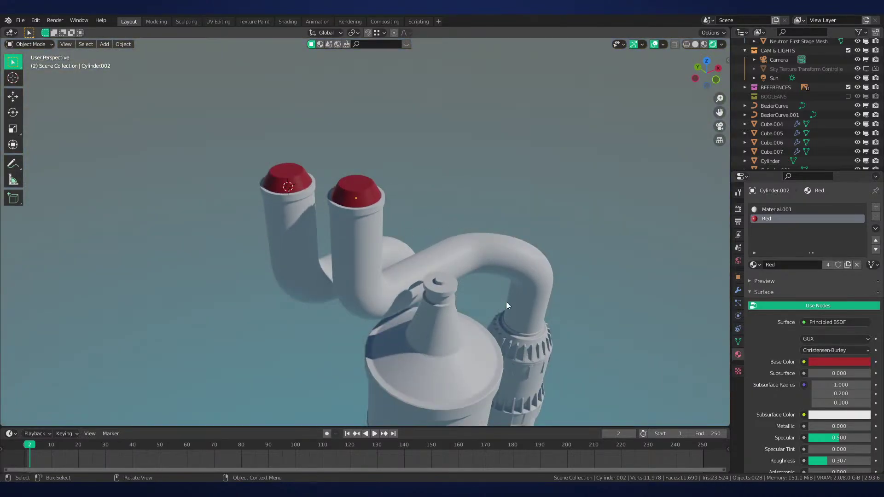
pyautogui.moveTo(496, 214)
pyautogui.mouseDown(button='middle')
pyautogui.moveTo(458, 196)
pyautogui.moveTo(432, 251)
pyautogui.moveTo(374, 204)
pyautogui.mouseUp(button='middle')
pyautogui.scroll(-1, 432, 251)
pyautogui.press('z')
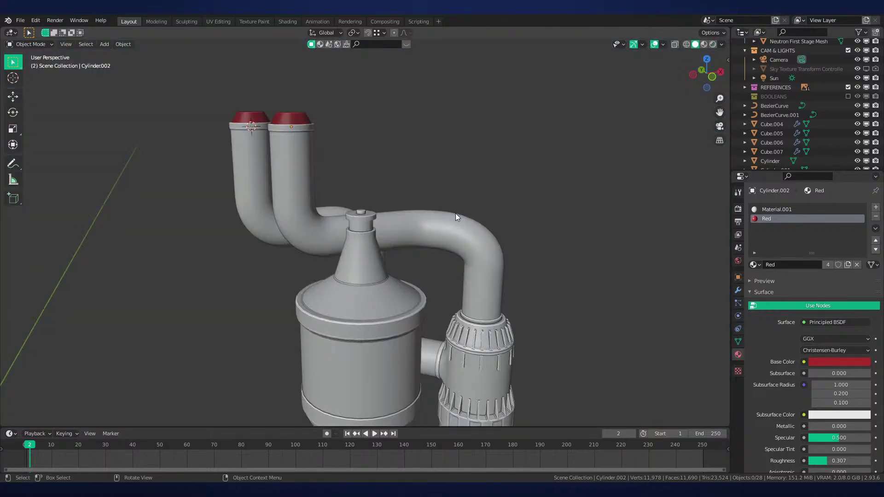
pyautogui.press('KP_1')
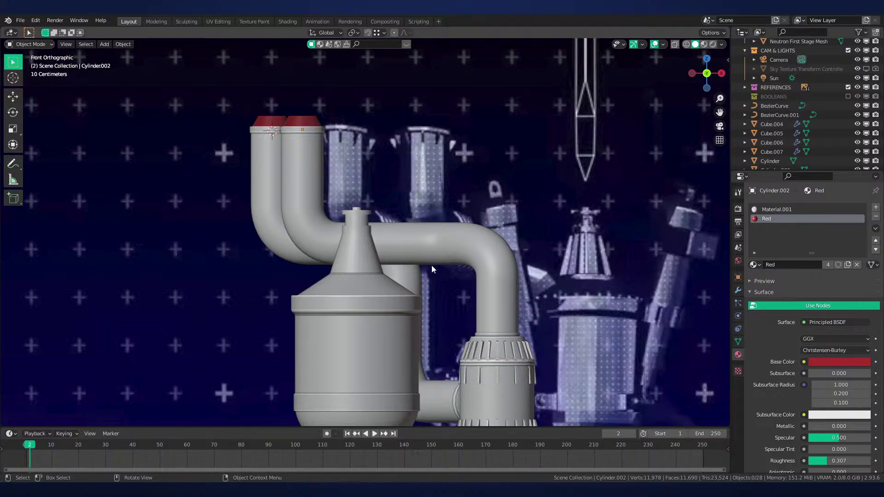
pyautogui.moveTo(431, 265); pyautogui.dragTo(471, 372, button='middle')
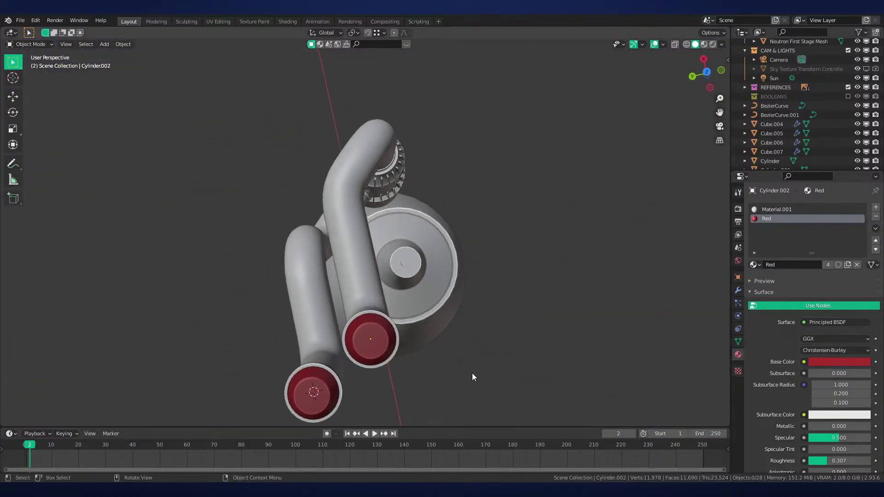
pyautogui.press('KP_7')
pyautogui.keyDown('shift'); pyautogui.moveTo(427, 229); pyautogui.dragTo(462, 309, button='middle'); pyautogui.keyUp('shift')
pyautogui.scroll(2, 461, 307)
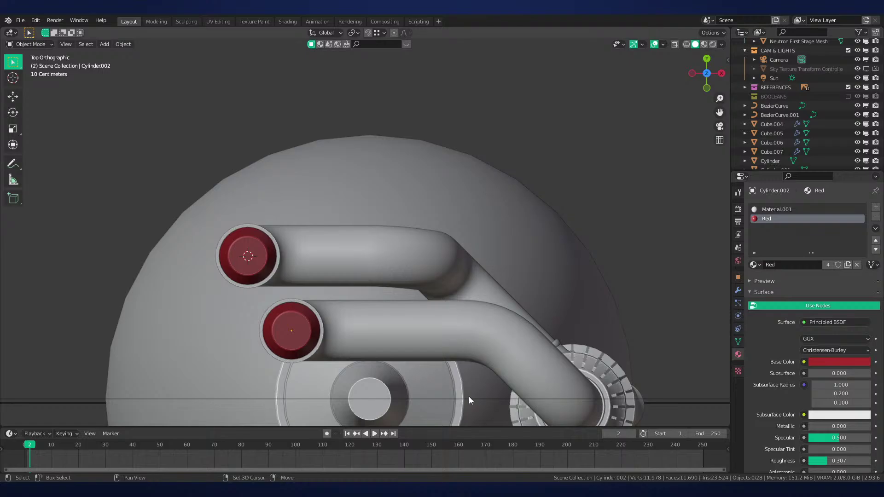
# Frame the engine from the front, clear the selection and save the file
pyautogui.scroll(-3, 469, 396)
pyautogui.moveTo(470, 344); pyautogui.dragTo(476, 289, button='middle')
pyautogui.click(402, 322)
pyautogui.scroll(-8, 402, 323)
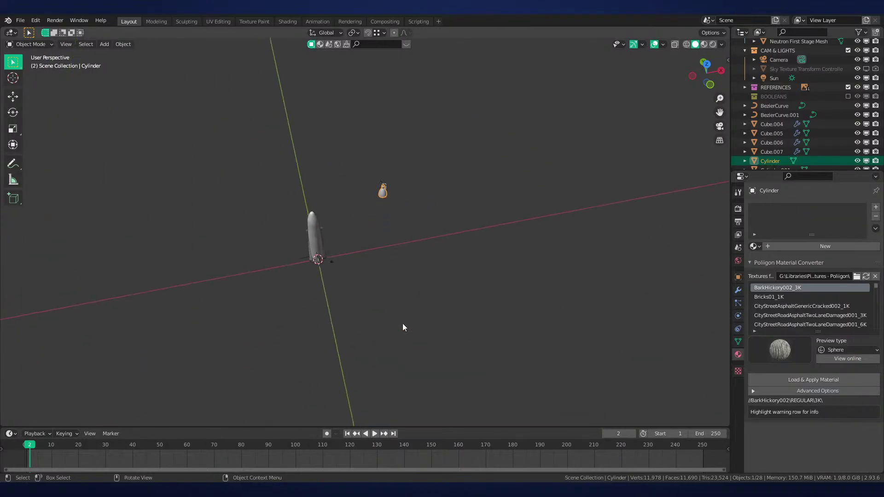
pyautogui.press('KP_Decimal')
pyautogui.hotkey('alt', 'a')
pyautogui.press('KP_1')
pyautogui.hotkey('ctrl', 's')
# Inspect the engine's dome, feed pipes and turbopump in rendered shading
pyautogui.press('z')
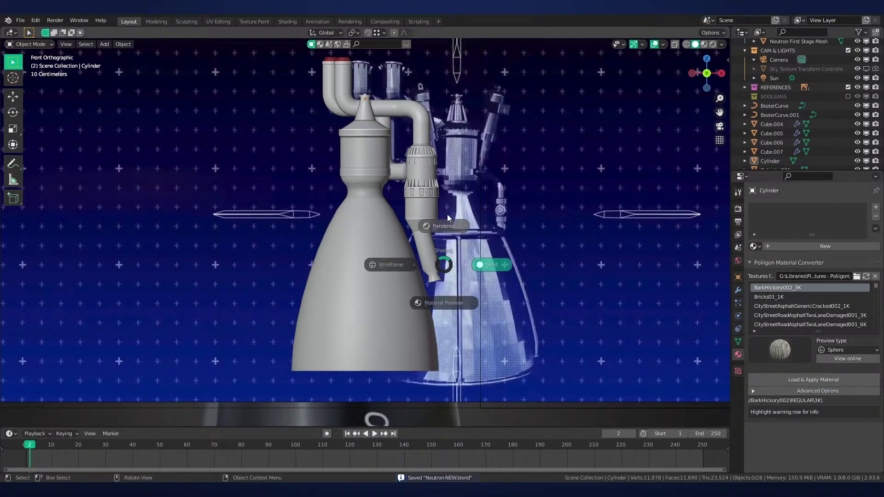
pyautogui.click(446, 216)
pyautogui.moveTo(446, 216)
pyautogui.mouseDown(button='middle')
pyautogui.moveTo(307, 230)
pyautogui.moveTo(419, 227)
pyautogui.moveTo(486, 310)
pyautogui.moveTo(512, 274)
pyautogui.moveTo(402, 286)
pyautogui.moveTo(397, 239)
pyautogui.mouseUp(button='middle')
pyautogui.moveTo(294, 297); pyautogui.dragTo(515, 259, button='middle')
pyautogui.scroll(1, 514, 258)
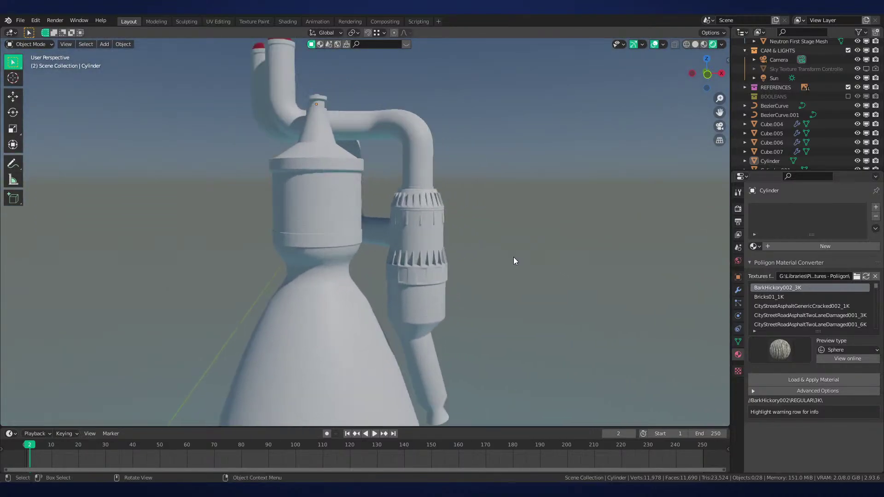
# Compare the engine from the front with the blueprint reference images, examining the turbopump and piping in each drawing
pyautogui.press('KP_1')
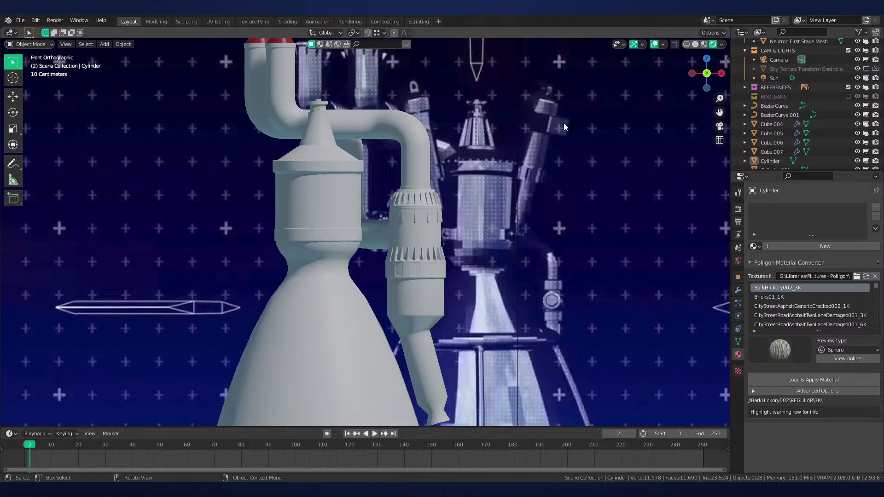
pyautogui.keyDown('shift'); pyautogui.moveTo(564, 122); pyautogui.dragTo(480, 167, button='middle'); pyautogui.keyUp('shift')
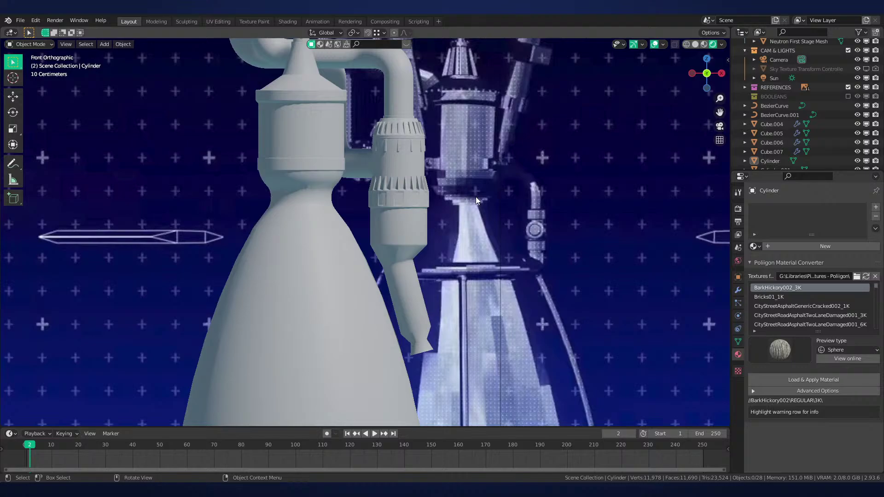
pyautogui.scroll(-6, 476, 197)
pyautogui.keyDown('shift'); pyautogui.moveTo(534, 207); pyautogui.dragTo(109, 191, button='middle'); pyautogui.keyUp('shift')
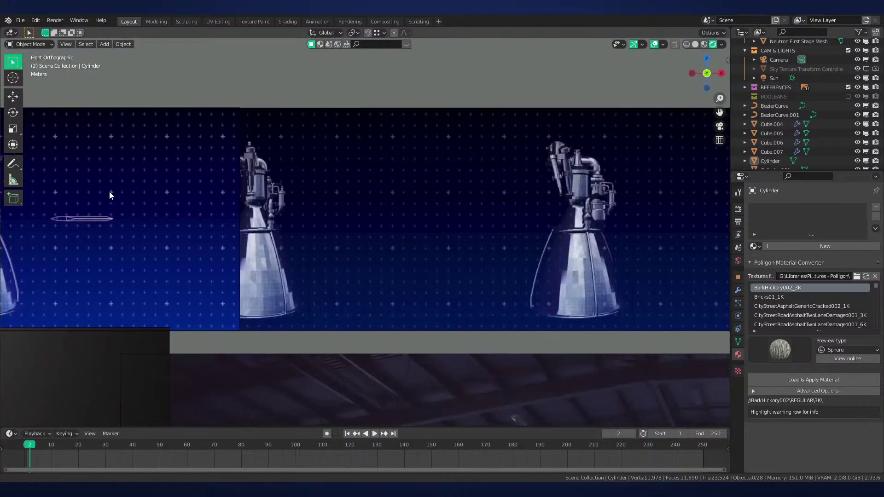
pyautogui.keyDown('shift'); pyautogui.moveTo(451, 202); pyautogui.dragTo(257, 196, button='middle'); pyautogui.keyUp('shift')
pyautogui.scroll(4, 356, 208)
pyautogui.scroll(-2, 570, 203)
pyautogui.keyDown('shift'); pyautogui.moveTo(573, 202); pyautogui.dragTo(583, 228, button='middle'); pyautogui.keyUp('shift')
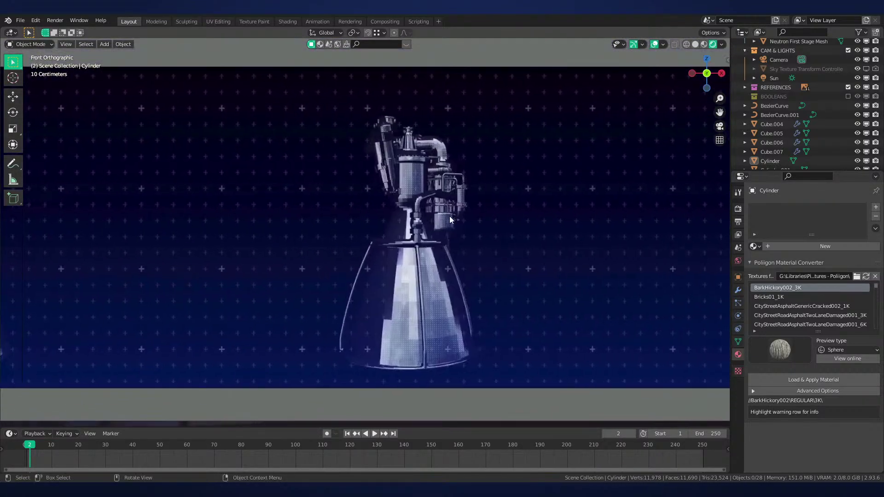
pyautogui.scroll(4, 453, 214)
pyautogui.scroll(-4, 493, 157)
pyautogui.keyDown('shift'); pyautogui.moveTo(502, 158); pyautogui.dragTo(31, 169, button='middle'); pyautogui.keyUp('shift')
pyautogui.keyDown('shift'); pyautogui.moveTo(408, 198); pyautogui.dragTo(708, 209, button='middle'); pyautogui.keyUp('shift')
pyautogui.scroll(3, 396, 200)
pyautogui.scroll(-8, 437, 200)
pyautogui.keyDown('shift'); pyautogui.moveTo(231, 232); pyautogui.dragTo(587, 231, button='middle'); pyautogui.keyUp('shift')
pyautogui.scroll(7, 397, 230)
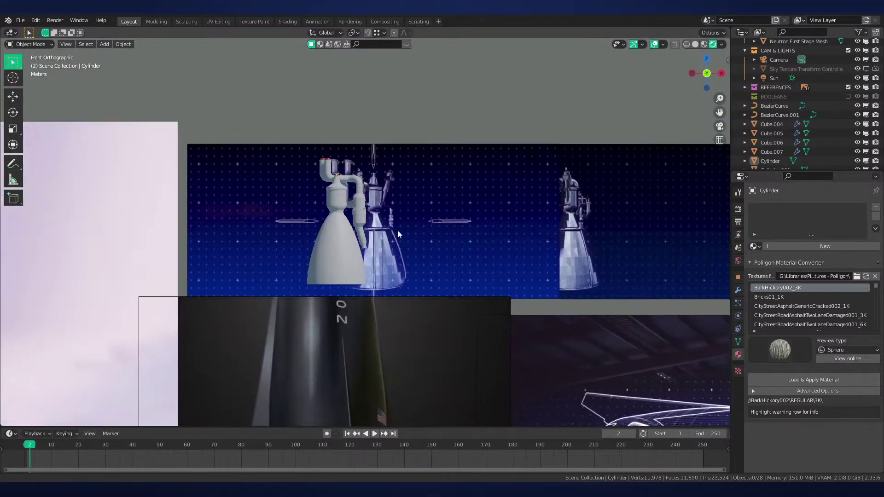
# Open the turbopump body's mesh for editing, with the side pipe port and lower fins in close view
pyautogui.moveTo(436, 133); pyautogui.dragTo(426, 225, button='middle')
pyautogui.scroll(3, 429, 222)
pyautogui.scroll(3, 390, 236)
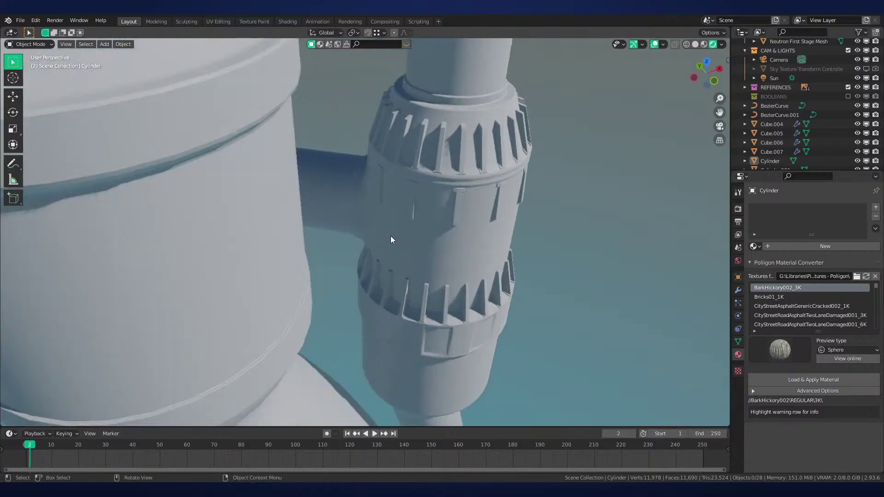
pyautogui.click(410, 201)
pyautogui.press('Tab')
pyautogui.scroll(2, 375, 231)
pyautogui.scroll(-2, 350, 204)
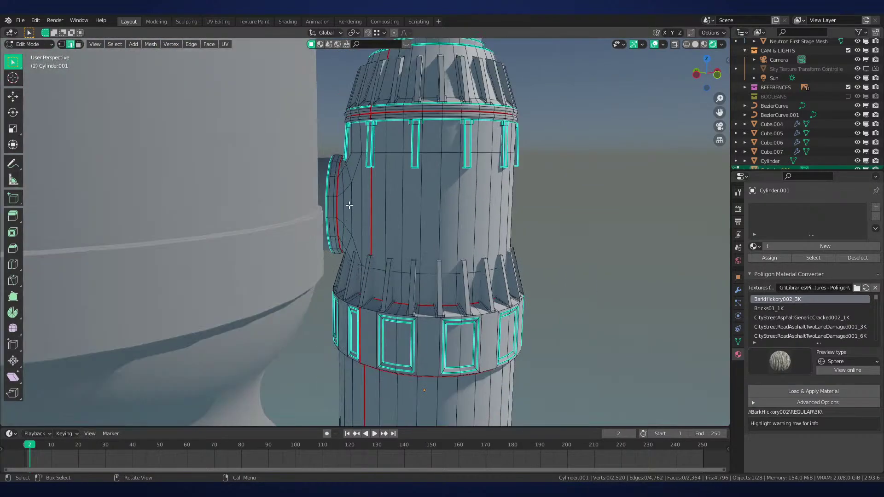
pyautogui.press('3')
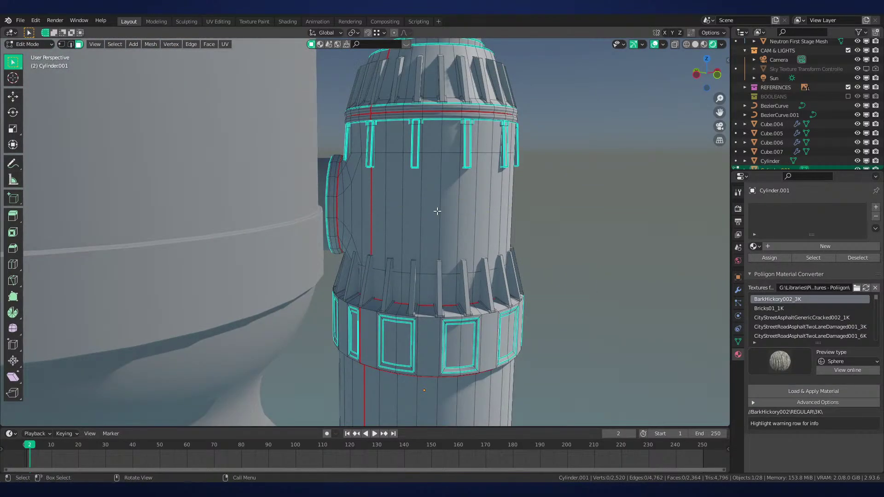
pyautogui.moveTo(436, 208); pyautogui.dragTo(441, 240, button='middle')
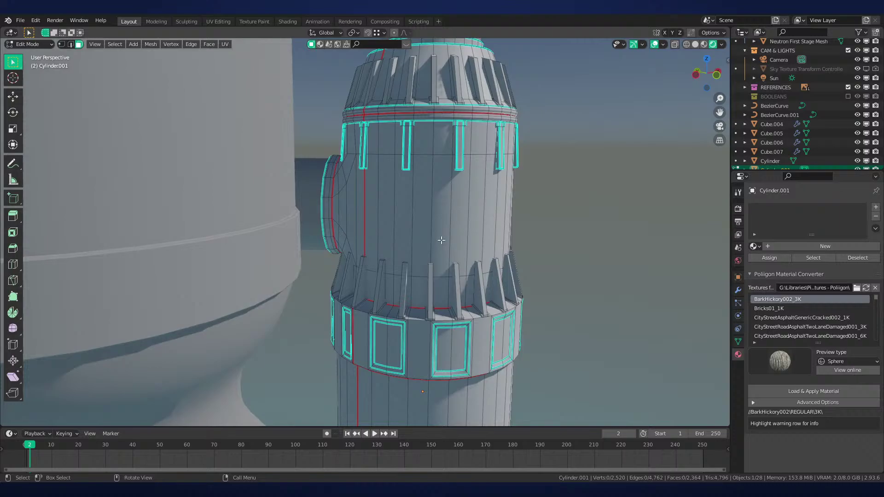
# Snap the 3D cursor to the centre of the seam loop at the base of the turbopump's lower fins, then clear the selection
pyautogui.keyDown('alt'); pyautogui.click(422, 308); pyautogui.keyUp('alt')
pyautogui.press('2')
pyautogui.keyDown('alt'); pyautogui.click(420, 278); pyautogui.keyUp('alt')
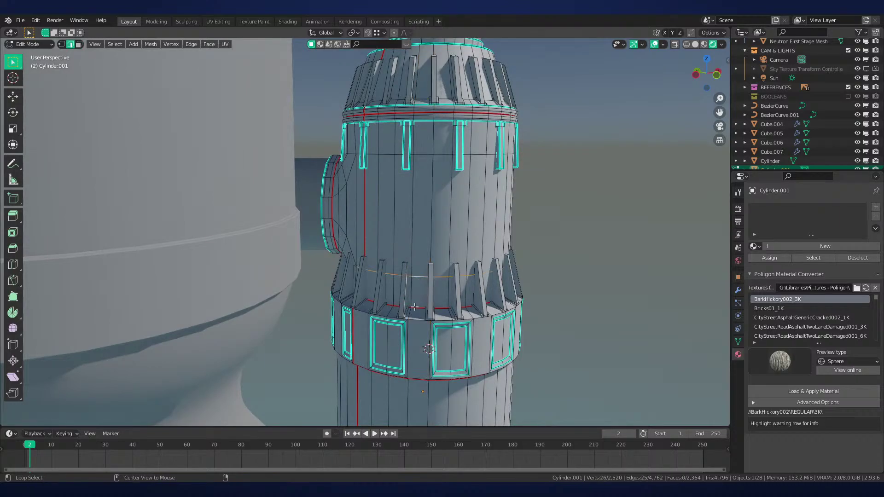
pyautogui.keyDown('alt'); pyautogui.click(416, 307); pyautogui.keyUp('alt')
pyautogui.hotkey('shift', 's')
pyautogui.click(460, 229)
pyautogui.hotkey('alt', 'a')
pyautogui.press('Tab')
pyautogui.press('Tab')
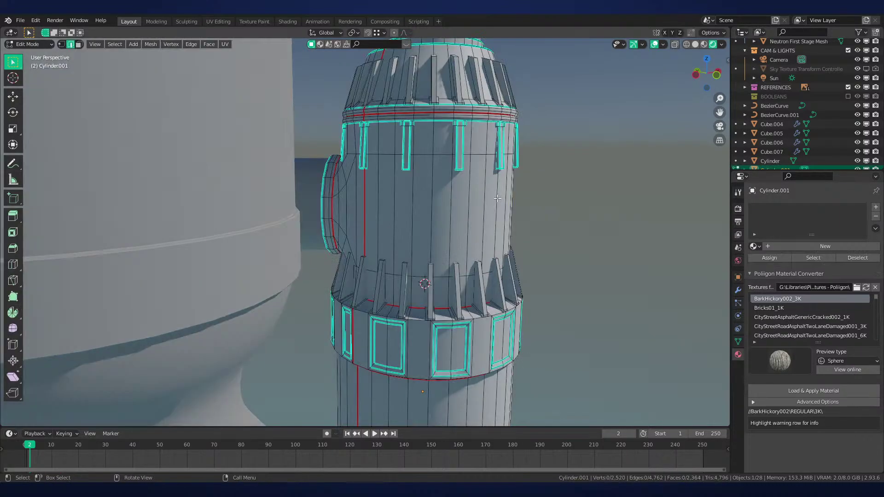
# Add a torus to the turbopump mesh, raise it to the side port's height and scale it to about 0.38
pyautogui.hotkey('shift', 'a')
pyautogui.click(460, 257)
pyautogui.press('g')
pyautogui.press('z')
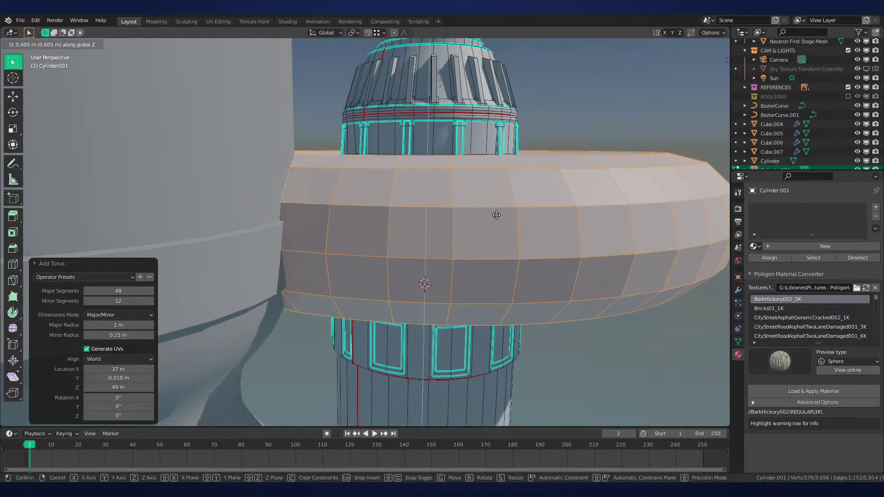
pyautogui.click(495, 220)
pyautogui.press('s')
pyautogui.click(494, 215)
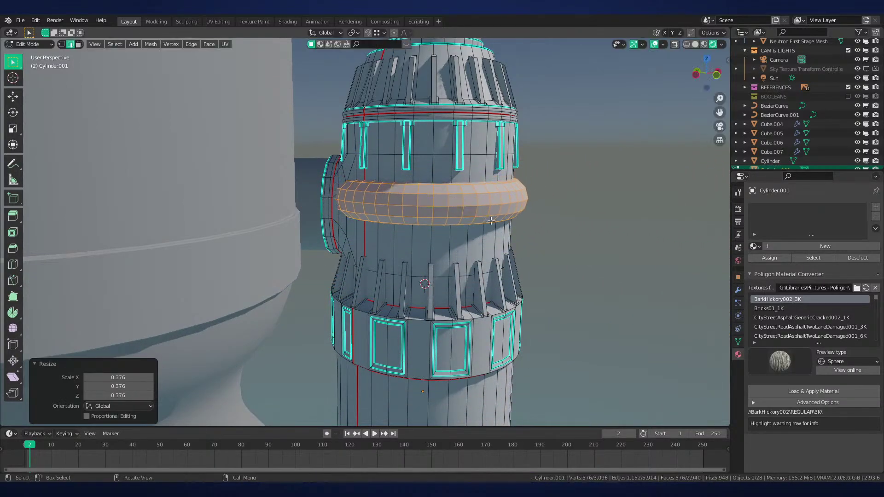
# Fatten the torus tube and scale the whole ring to about 0.88 around the turbopump body
pyautogui.hotkey('alt', 's')
pyautogui.click(501, 204)
pyautogui.press('s')
pyautogui.click(523, 215)
pyautogui.press('KP_1')
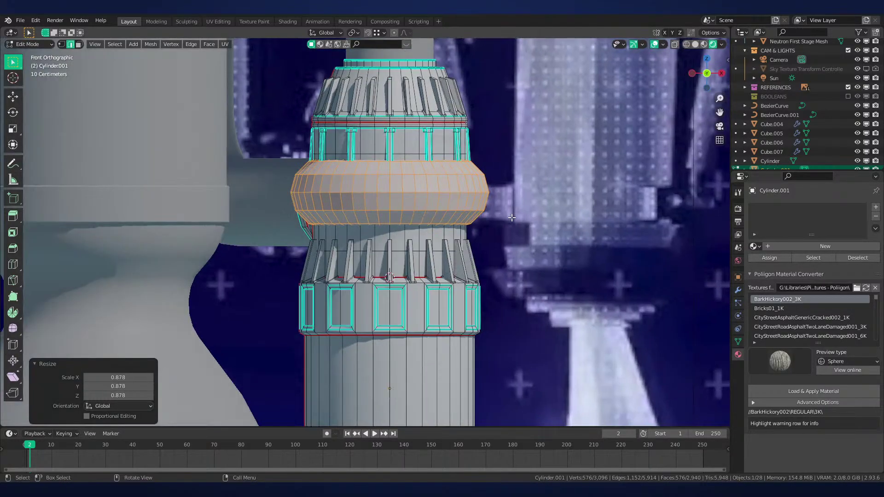
# Align the torus vertically with the centre of the side pipe port, using wireframe shading from the front
pyautogui.press('g')
pyautogui.press('z')
pyautogui.click(390, 172)
pyautogui.press('z')
pyautogui.click(333, 178)
pyautogui.scroll(8, 269, 198)
pyautogui.keyDown('shift'); pyautogui.moveTo(268, 197); pyautogui.dragTo(384, 285, button='middle'); pyautogui.keyUp('shift')
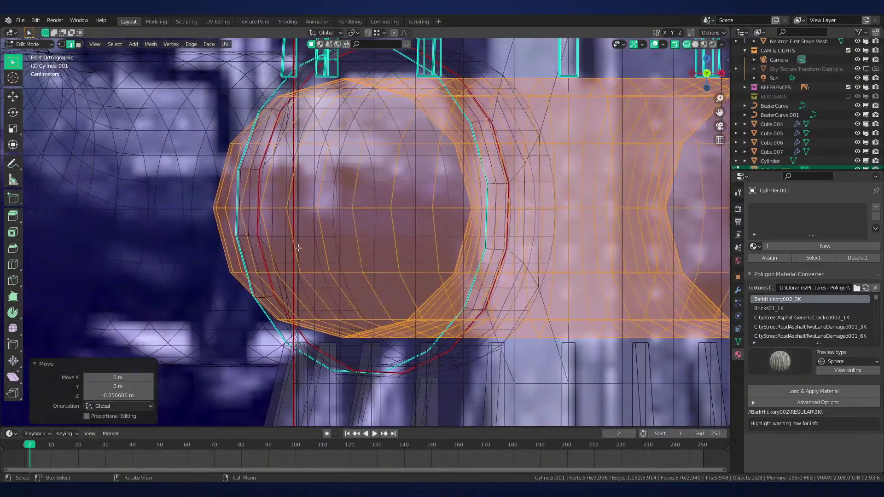
pyautogui.press('g')
pyautogui.press('z')
pyautogui.click(301, 251)
# Return to solid shading, then rescale the torus and adjust its tube thickness so it hugs the turbopump body
pyautogui.scroll(-2, 309, 251)
pyautogui.press('z')
pyautogui.click(435, 264)
pyautogui.moveTo(442, 265); pyautogui.dragTo(410, 301, button='middle')
pyautogui.scroll(-3, 506, 290)
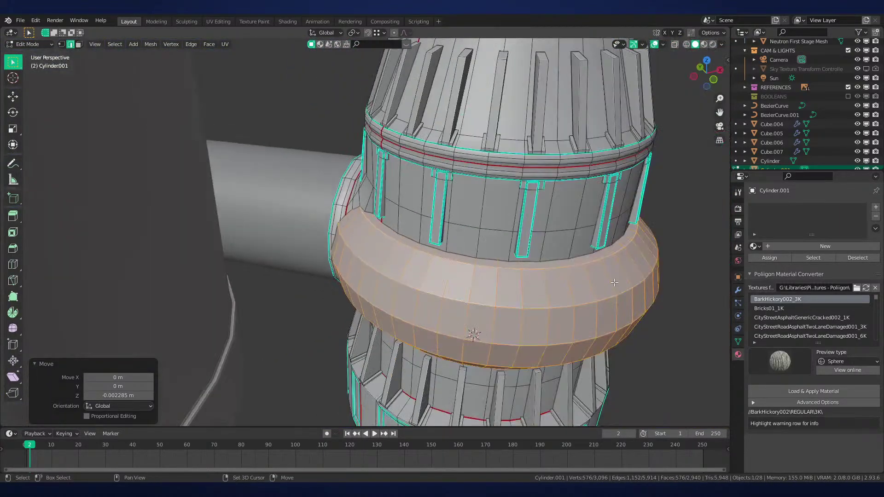
pyautogui.press('s')
pyautogui.click(599, 278)
pyautogui.hotkey('alt', 's')
pyautogui.click(607, 267)
# Leave mesh editing and apply smooth shading to the turbopump with its torus ring
pyautogui.press('Tab')
pyautogui.rightClick(608, 269)
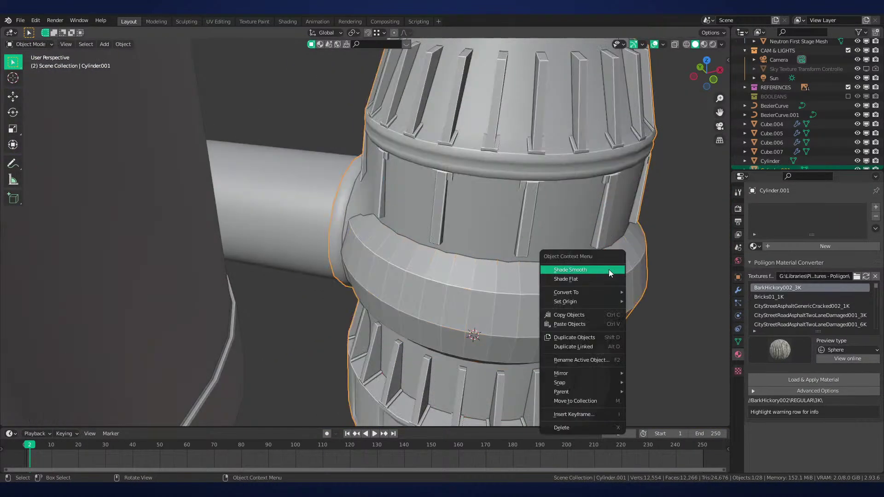
pyautogui.click(608, 269)
pyautogui.moveTo(609, 269); pyautogui.dragTo(548, 259, button='middle')
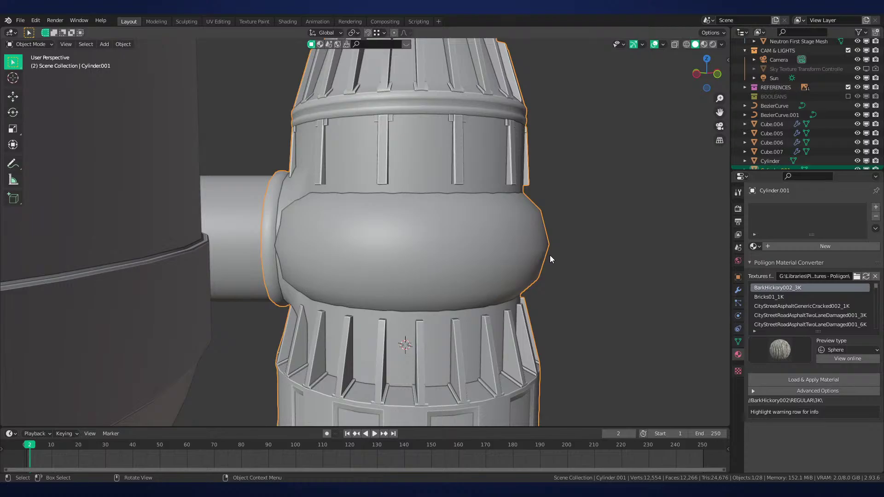
# Bevel three horizontal edge loops around the outside of the torus with one segment, then leave mesh editing
pyautogui.press('Tab')
pyautogui.keyDown('alt'); pyautogui.click(491, 291); pyautogui.keyUp('alt')
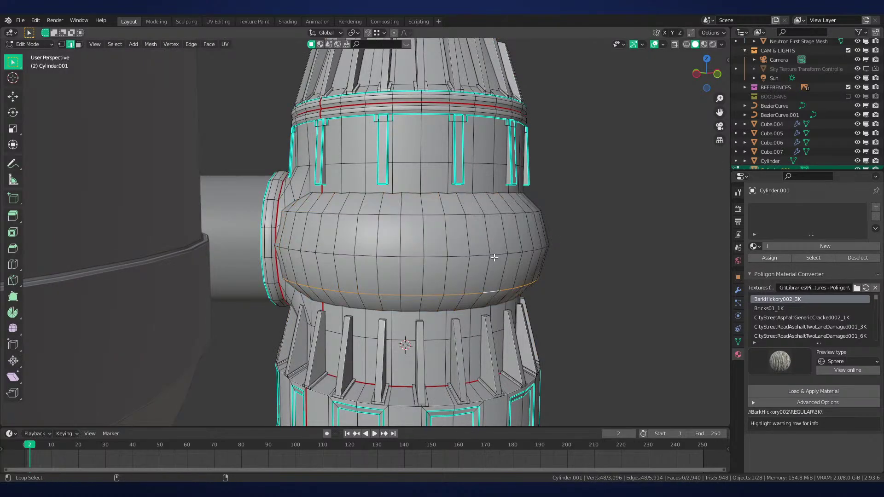
pyautogui.hotkey('ctrl', 'b')
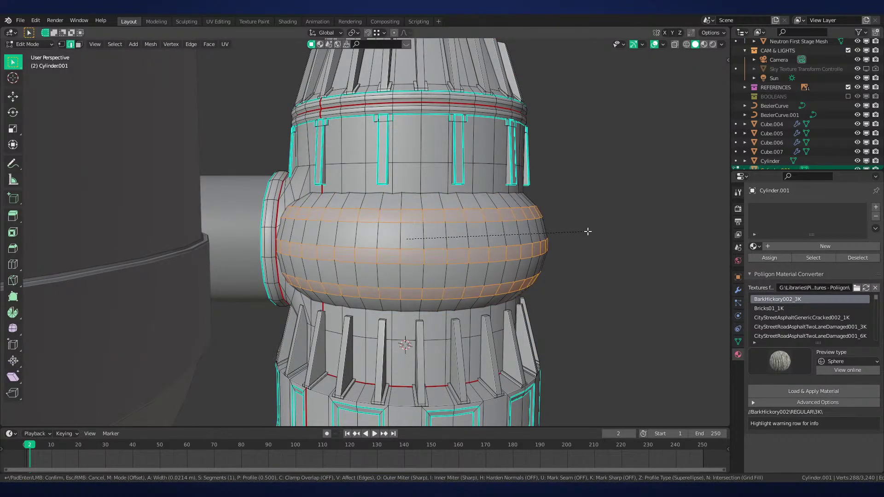
pyautogui.click(591, 233)
pyautogui.click(591, 234)
pyautogui.scroll(-5, 499, 256)
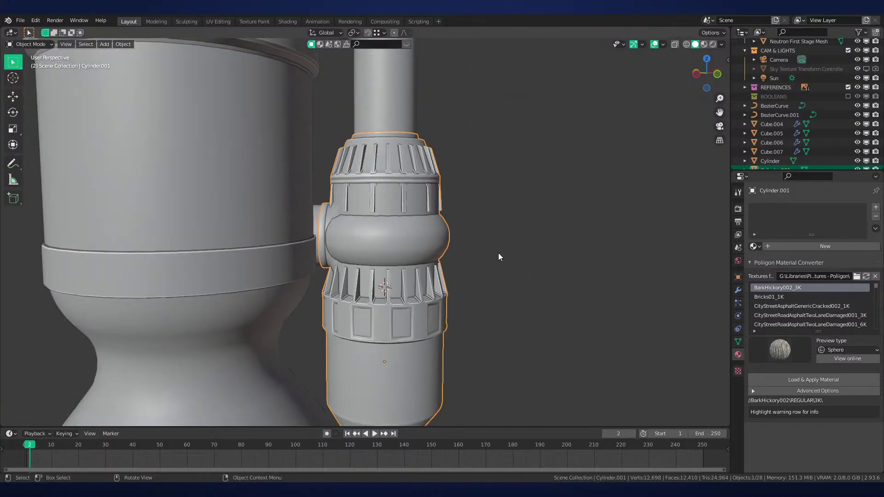
# Select the cross-section edge loop of the torus on the side facing away from the side pipe
pyautogui.moveTo(499, 256)
pyautogui.mouseDown(button='middle')
pyautogui.moveTo(444, 271)
pyautogui.moveTo(428, 319)
pyautogui.moveTo(382, 267)
pyautogui.moveTo(495, 295)
pyautogui.mouseUp(button='middle')
pyautogui.scroll(2, 378, 264)
pyautogui.scroll(-3, 371, 264)
pyautogui.press('z')
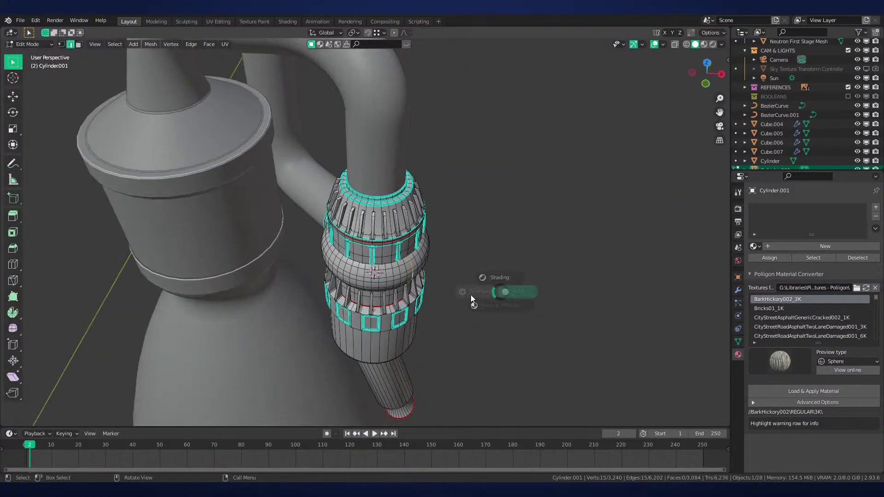
pyautogui.press('KP_7')
pyautogui.scroll(1, 409, 300)
pyautogui.press('z')
pyautogui.moveTo(505, 330); pyautogui.dragTo(499, 222, button='middle')
# Enable connected-only proportional editing with Sphere falloff and shrink the selected torus section by about 0.07 m, with a size of 0.683
pyautogui.click(395, 32)
pyautogui.click(406, 33)
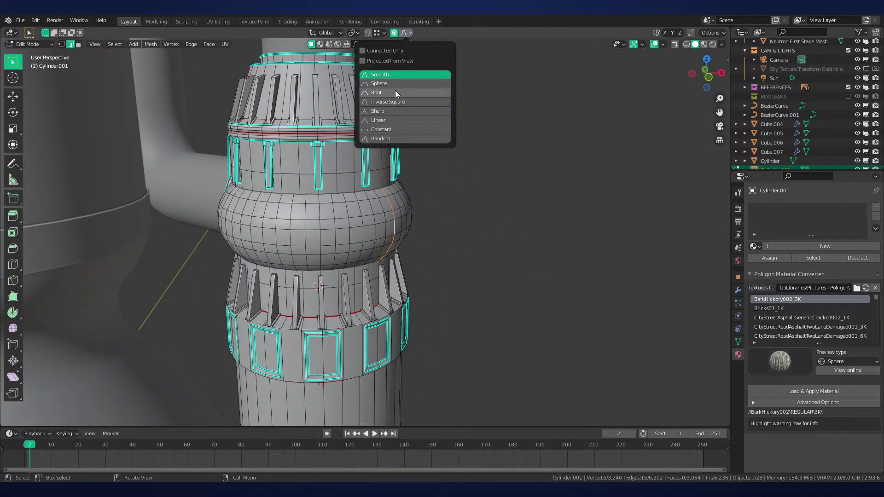
pyautogui.click(394, 84)
pyautogui.click(405, 34)
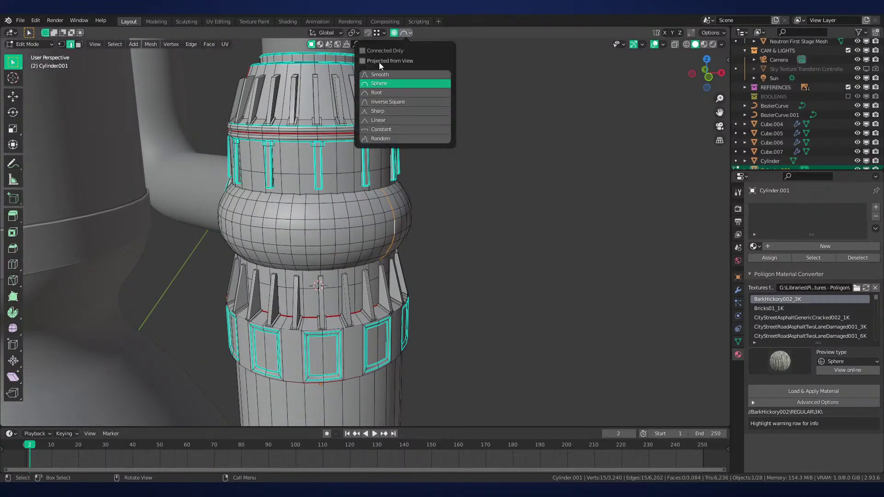
pyautogui.moveTo(543, 210); pyautogui.dragTo(527, 205, button='middle')
pyautogui.hotkey('alt', 's')
pyautogui.scroll(4, 522, 208)
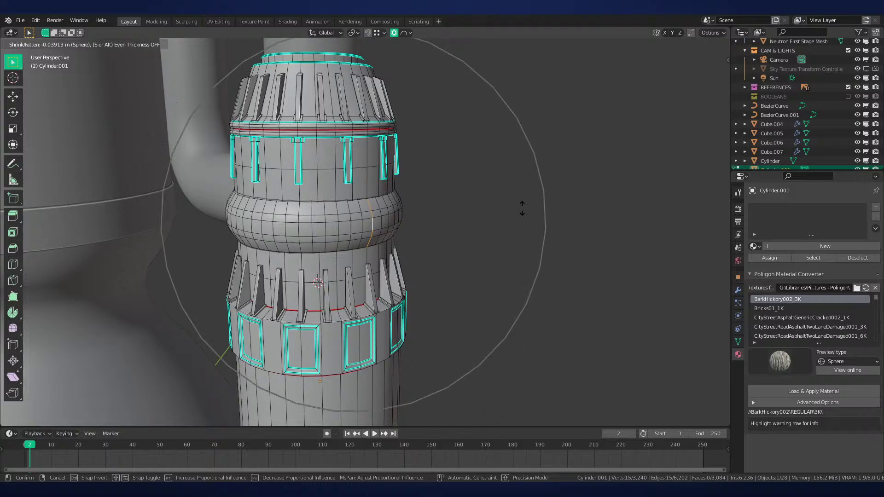
pyautogui.click(521, 211)
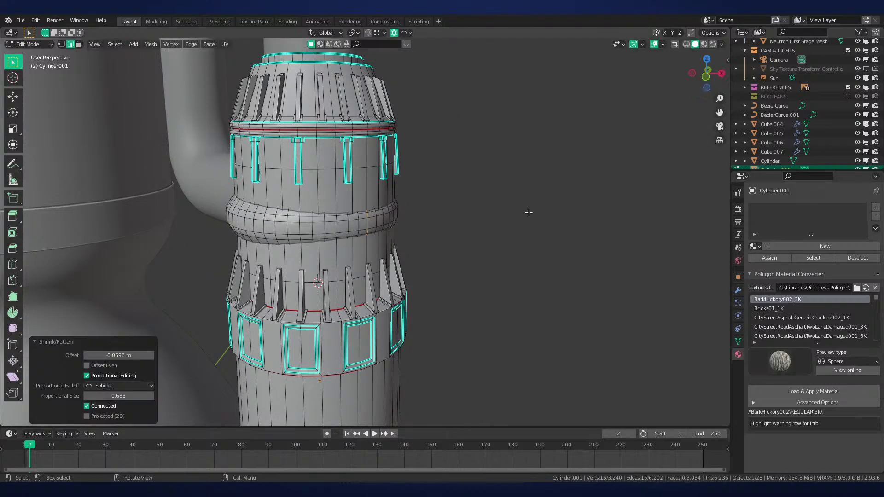
# Select the torus cross-section loop beside the side pipe and fatten it by about 0.035 m with a proportional size of 0.513
pyautogui.moveTo(528, 212); pyautogui.dragTo(424, 286, button='middle')
pyautogui.press('Tab')
pyautogui.press('Tab')
pyautogui.scroll(2, 513, 219)
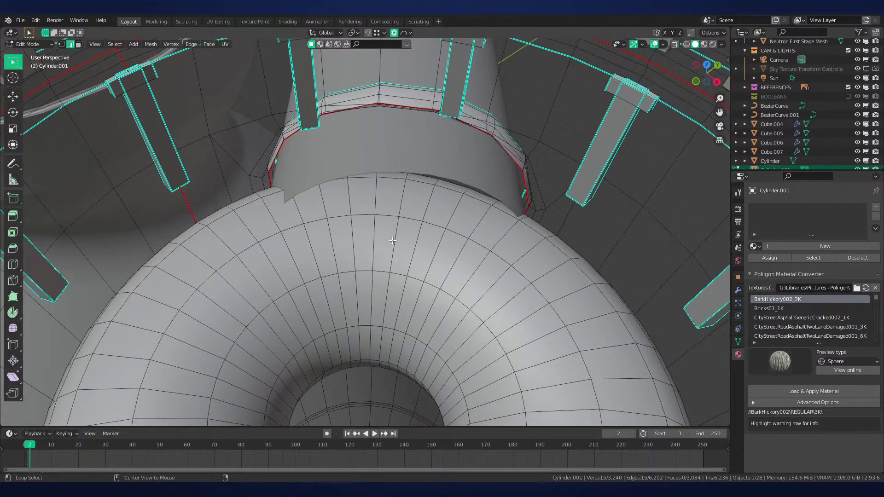
pyautogui.scroll(-6, 380, 238)
pyautogui.moveTo(381, 238); pyautogui.dragTo(444, 192, button='middle')
pyautogui.hotkey('alt', 's')
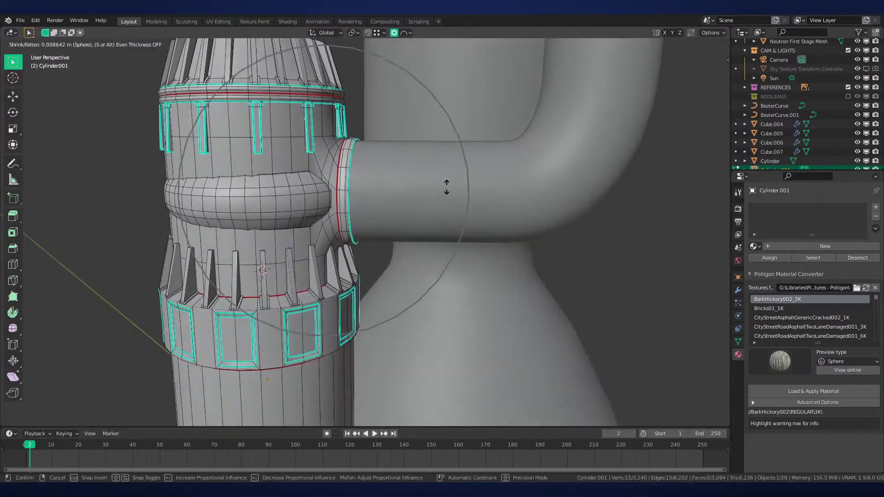
pyautogui.click(449, 184)
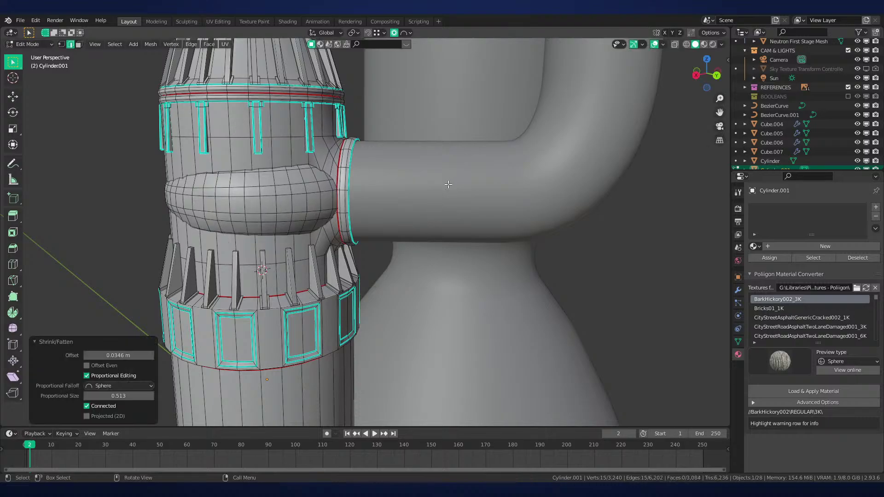
# Inspect the tapered torus ring around the turbopump in rendered shading outside mesh editing
pyautogui.press('Tab')
pyautogui.moveTo(351, 208)
pyautogui.mouseDown(button='middle')
pyautogui.moveTo(382, 220)
pyautogui.moveTo(381, 257)
pyautogui.moveTo(422, 203)
pyautogui.moveTo(373, 197)
pyautogui.moveTo(286, 215)
pyautogui.moveTo(405, 255)
pyautogui.moveTo(480, 237)
pyautogui.mouseUp(button='middle')
pyautogui.scroll(4, 382, 221)
pyautogui.press('z')
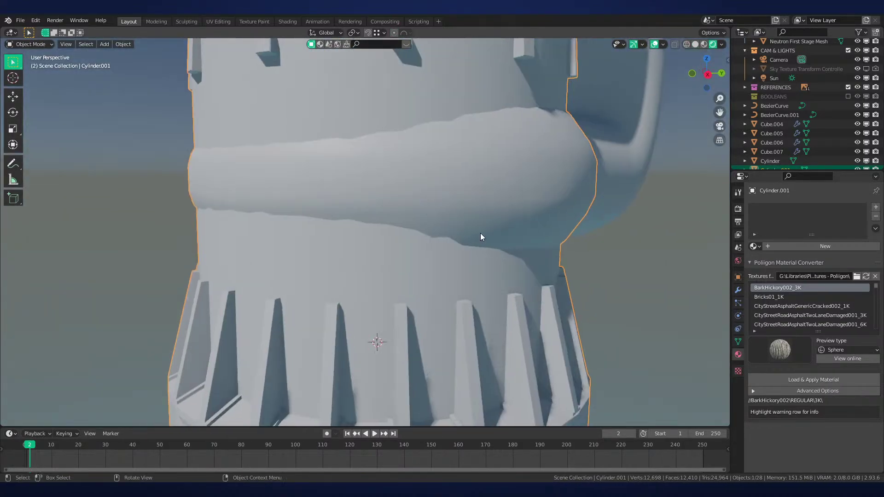
pyautogui.moveTo(407, 229); pyautogui.dragTo(461, 253, button='middle')
pyautogui.scroll(1, 350, 206)
pyautogui.scroll(-4, 338, 203)
pyautogui.scroll(1, 534, 250)
pyautogui.scroll(-3, 523, 269)
pyautogui.scroll(-2, 402, 243)
# Delete the entire linked torus ring from the turbopump mesh, leave mesh editing and save the file
pyautogui.press('z')
pyautogui.press('Tab')
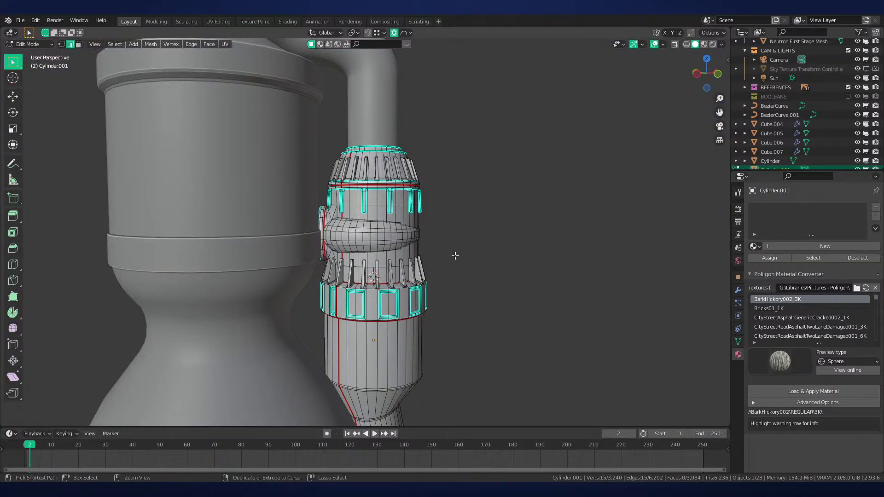
pyautogui.hotkey('ctrl', 'l')
pyautogui.press('x')
pyautogui.click(437, 195)
pyautogui.press('Tab')
pyautogui.hotkey('ctrl', 's')
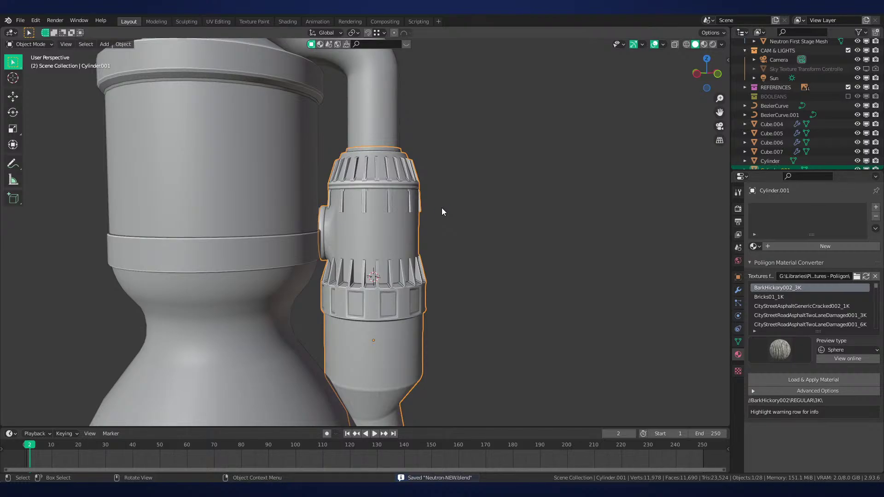
# Compare the main chamber, feed pipe and turbopump with the blueprint engine in the front orthographic view
pyautogui.press('KP_1')
pyautogui.keyDown('shift'); pyautogui.moveTo(441, 208); pyautogui.dragTo(440, 200, button='middle'); pyautogui.keyUp('shift')
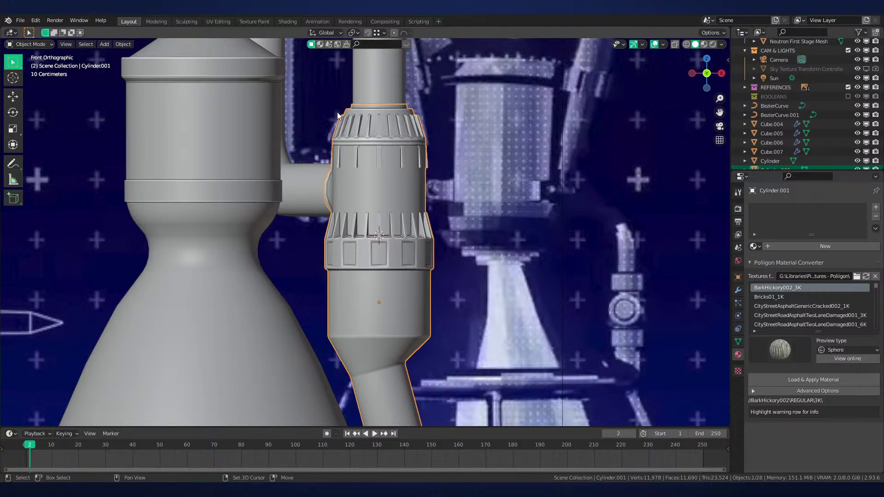
pyautogui.keyDown('shift'); pyautogui.moveTo(363, 182); pyautogui.dragTo(428, 237, button='middle'); pyautogui.keyUp('shift')
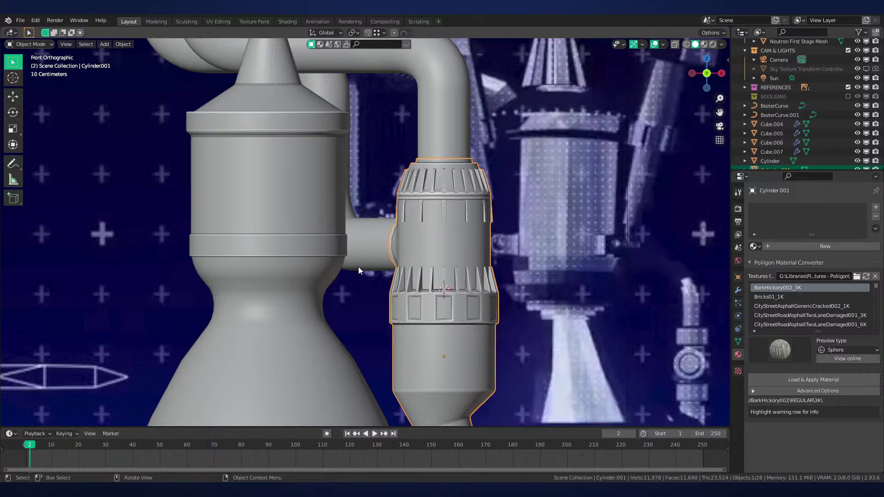
pyautogui.scroll(-6, 357, 204)
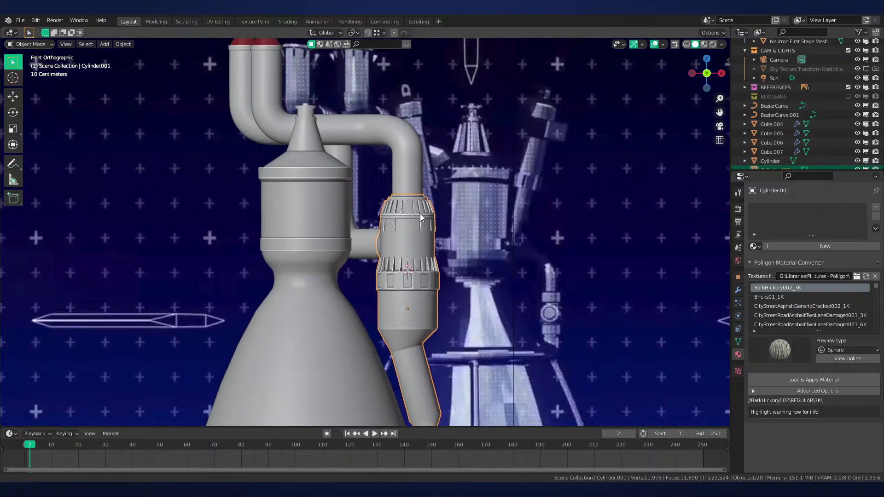
pyautogui.scroll(4, 406, 227)
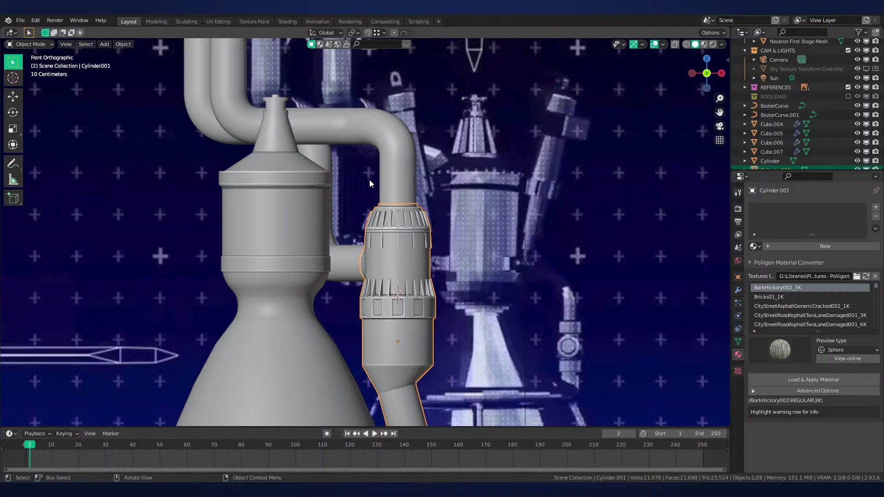
pyautogui.keyDown('shift'); pyautogui.moveTo(369, 180); pyautogui.dragTo(405, 269, button='middle'); pyautogui.keyUp('shift')
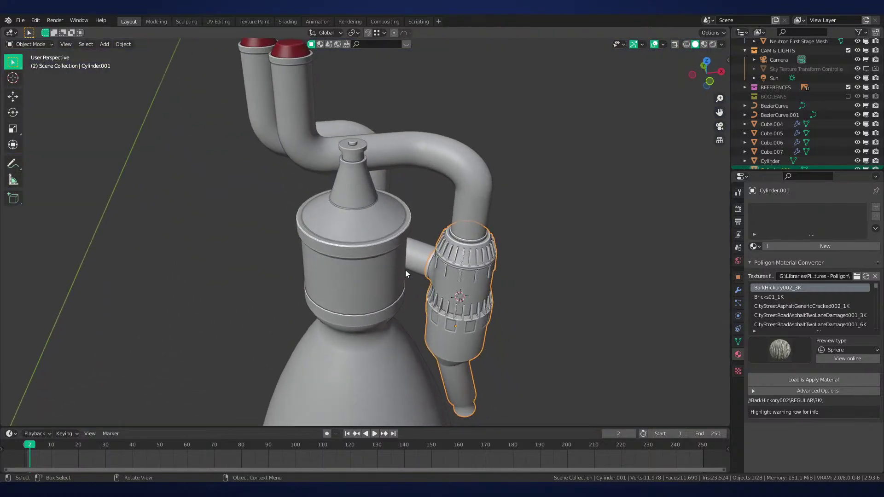
# In the main chamber's mesh, add a 6-vertex cylinder on the chamber's axis and scale it to 0.1
pyautogui.click(404, 267)
pyautogui.scroll(4, 402, 263)
pyautogui.press('Tab')
pyautogui.scroll(3, 405, 266)
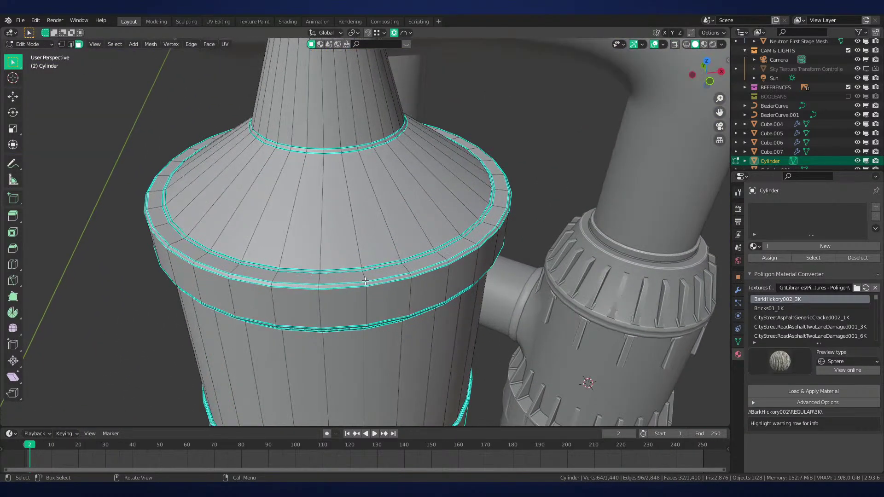
pyautogui.hotkey('shift', 'a')
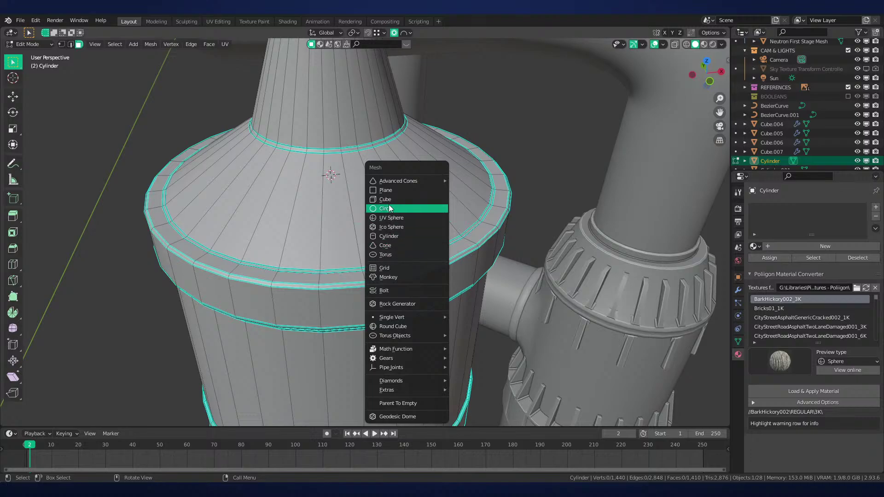
pyautogui.click(398, 233)
pyautogui.click(115, 305)
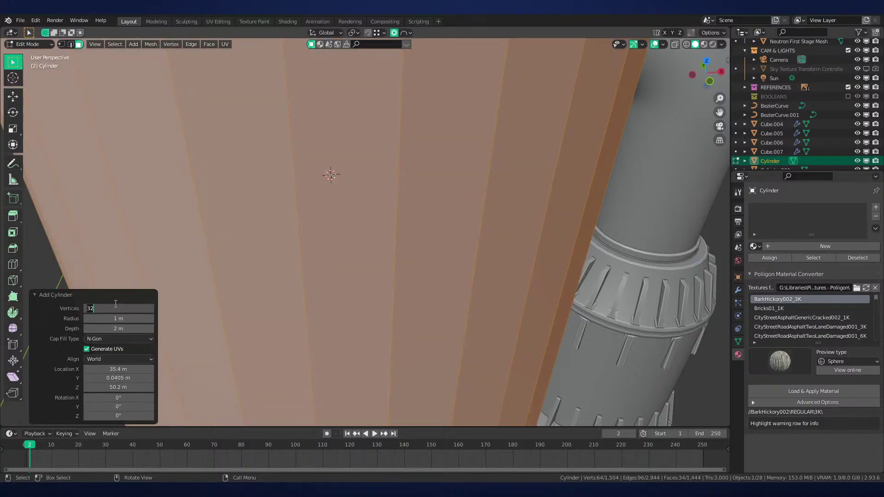
pyautogui.write('6')
pyautogui.press('Return')
pyautogui.write('s.1')
pyautogui.press('Return')
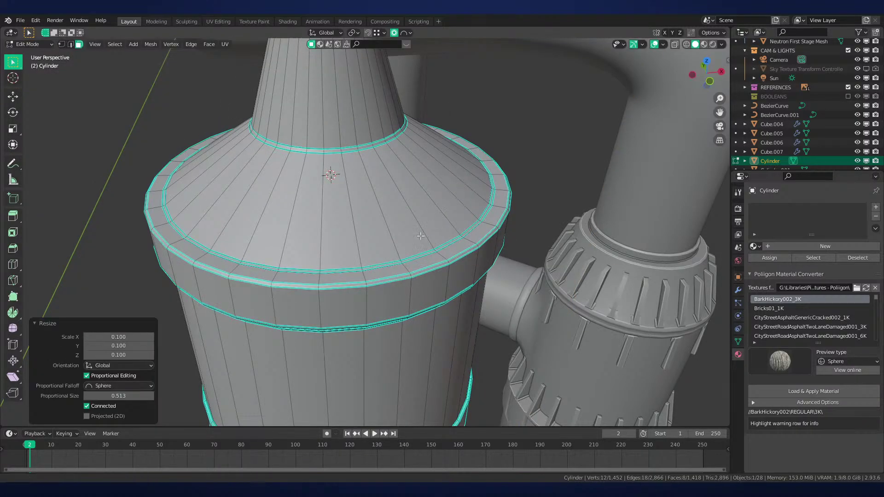
# Turn off proportional editing, move the hexagonal cylinder along X to the chamber's rim and shrink it
pyautogui.press('o')
pyautogui.keyDown('shift'); pyautogui.moveTo(420, 235); pyautogui.dragTo(273, 315, button='middle'); pyautogui.keyUp('shift')
pyautogui.press('g')
pyautogui.press('x')
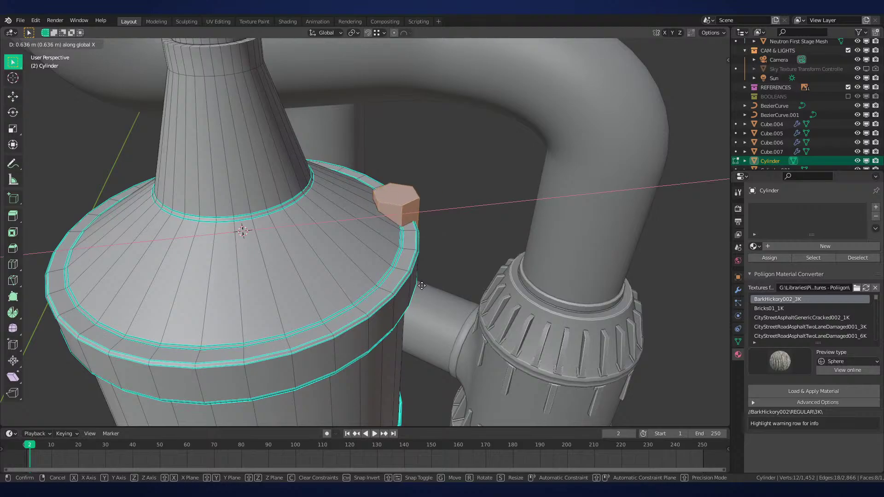
pyautogui.click(431, 292)
pyautogui.press('s')
pyautogui.click(412, 242)
# Adjust the hexagonal cylinder's X position over the rim flange and shrink it further to fit the flange's width
pyautogui.scroll(2, 364, 263)
pyautogui.press('g')
pyautogui.keyDown('shift'); pyautogui.moveTo(413, 242); pyautogui.dragTo(367, 266, button='middle'); pyautogui.keyUp('shift')
pyautogui.press('x')
pyautogui.click(372, 255)
pyautogui.press('s')
pyautogui.click(373, 252)
# Move the small hexagonal cylinder along Z so it sits on the chamber's rim flange
pyautogui.scroll(2, 373, 253)
pyautogui.press('KP_1')
pyautogui.scroll(2, 367, 253)
pyautogui.press('g')
pyautogui.press('z')
pyautogui.click(369, 245)
# Select the whole linked hexagonal bolt head on the rim and mark its edges as sharp
pyautogui.click(314, 243)
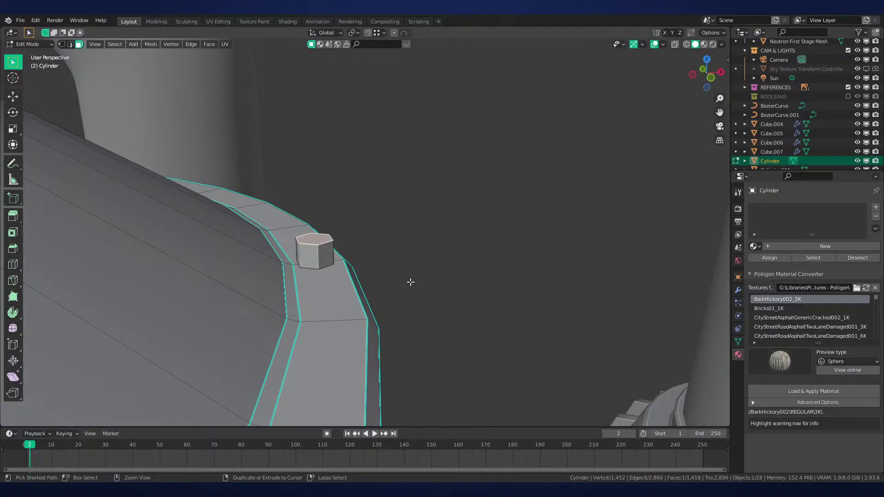
pyautogui.hotkey('ctrl', 'l')
pyautogui.hotkey('ctrl', 'e')
pyautogui.click(411, 282)
pyautogui.hotkey('ctrl', 'z')
pyautogui.hotkey('ctrl', 'e')
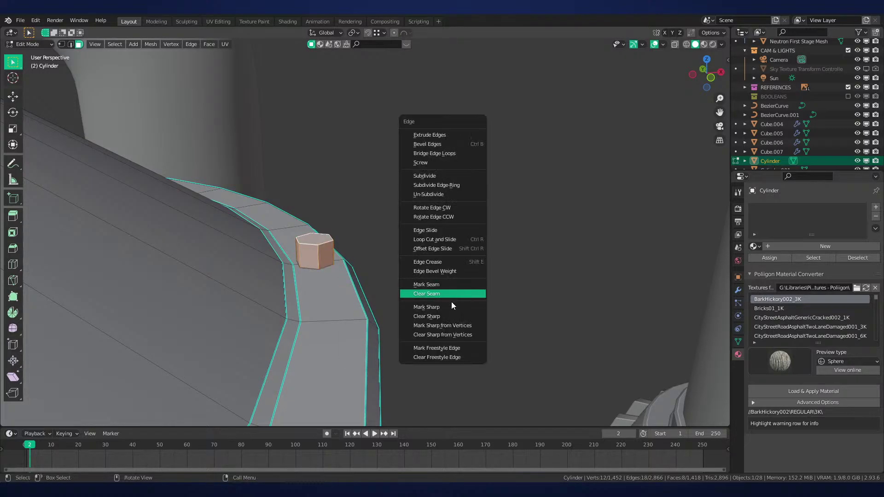
pyautogui.click(452, 306)
# Bevel the bolt head's top edges by about 0.005 m, mark the bevel sharp and adjust its height along Z
pyautogui.hotkey('ctrl', 'b')
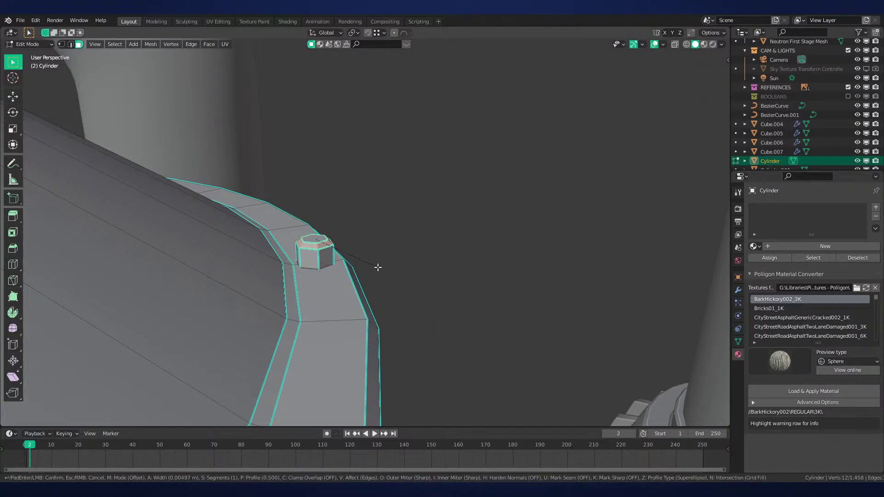
pyautogui.click(378, 267)
pyautogui.hotkey('ctrl', 'e')
pyautogui.click(377, 269)
pyautogui.press('g')
pyautogui.press('z')
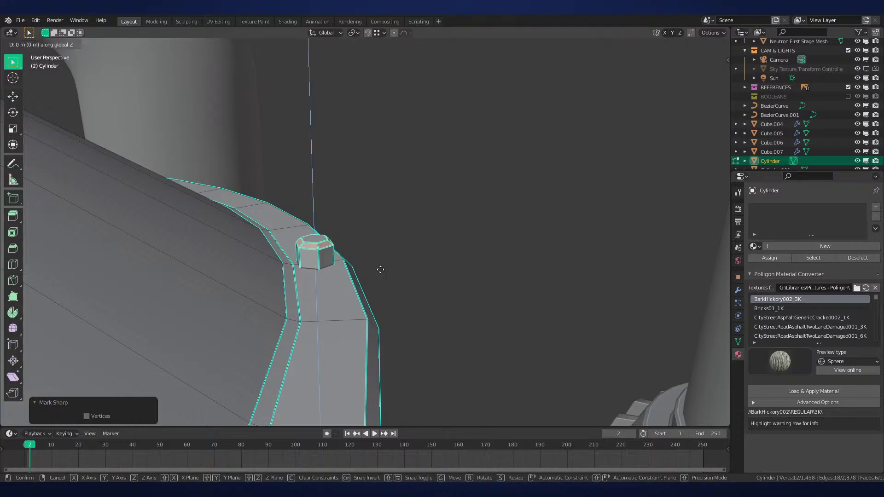
pyautogui.click(381, 274)
# Add a horizontal loop cut near the bolt head's base and extrude the lower face loop outward into a washer
pyautogui.hotkey('ctrl', 'r')
pyautogui.click(321, 257)
pyautogui.click(318, 267)
pyautogui.press('3')
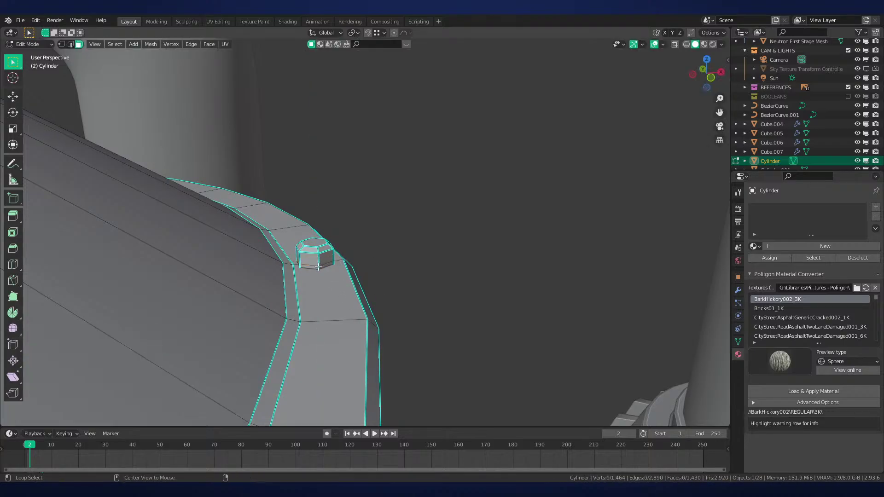
pyautogui.keyDown('alt'); pyautogui.click(318, 267); pyautogui.keyUp('alt')
pyautogui.hotkey('alt', 'e')
pyautogui.click(381, 284)
pyautogui.click(413, 278)
pyautogui.moveTo(412, 278); pyautogui.dragTo(478, 246, button='middle')
# Dissolve the edges of the bolt's bottom face and select the entire linked bolt
pyautogui.click(313, 276)
pyautogui.press('x')
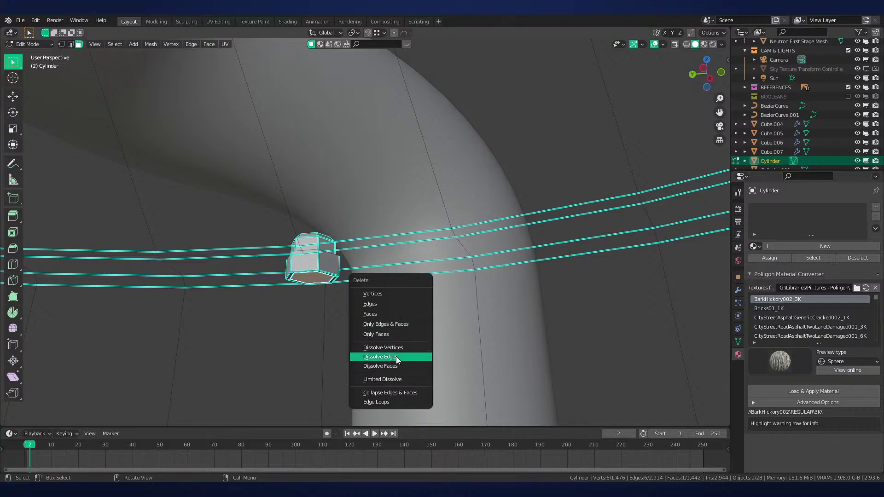
pyautogui.click(397, 358)
pyautogui.hotkey('ctrl', 'l')
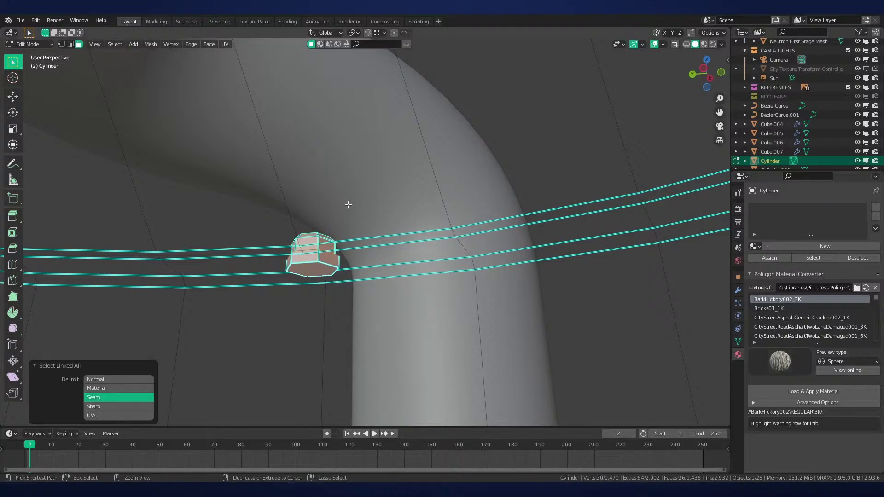
pyautogui.scroll(-8, 421, 248)
pyautogui.moveTo(423, 251); pyautogui.dragTo(380, 333, button='middle')
pyautogui.press('Tab')
pyautogui.scroll(-4, 399, 244)
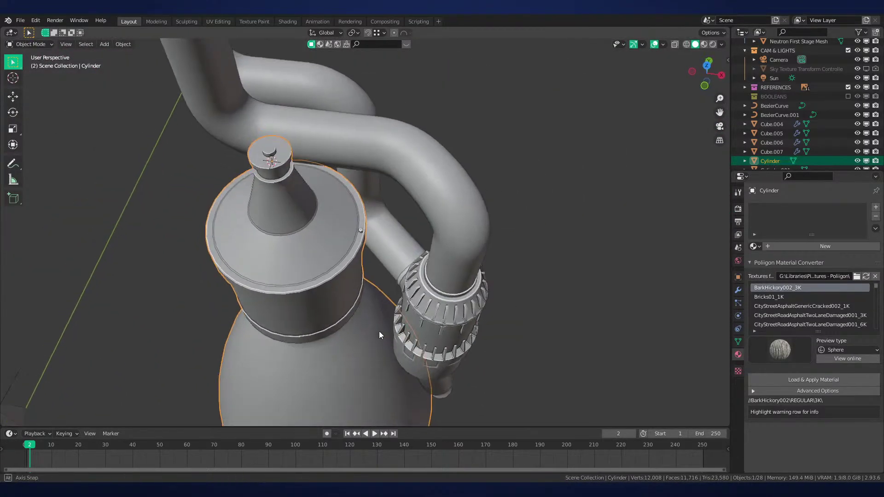
# Using the 3D cursor as pivot, duplicate the bolt repeatedly by 15° about Z to form a ring around the chamber's rim
pyautogui.scroll(5, 391, 308)
pyautogui.press('Tab')
pyautogui.press('.')
pyautogui.click(454, 269)
pyautogui.scroll(-2, 454, 268)
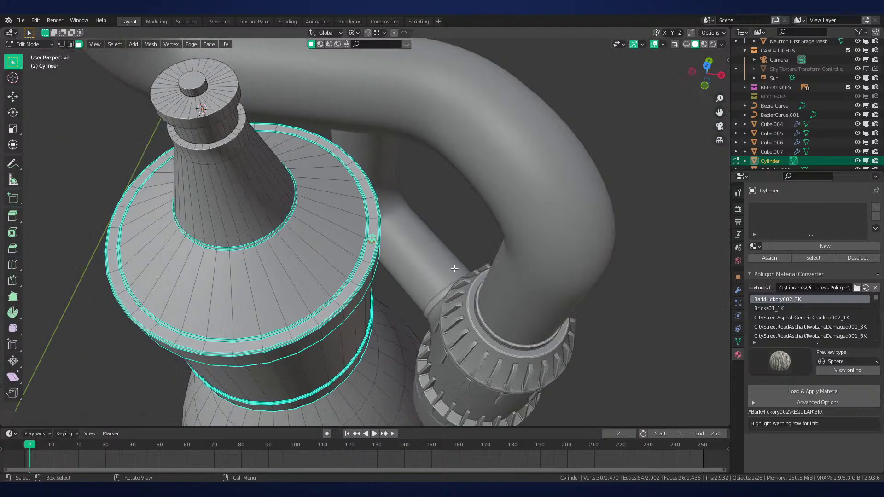
pyautogui.scroll(-1, 454, 268)
pyautogui.hotkey('shift', 'd')
pyautogui.press('r')
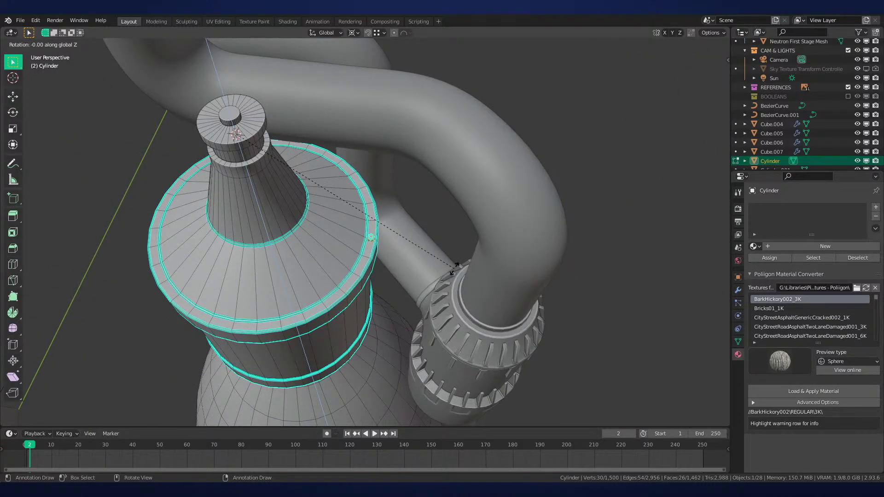
pyautogui.press('Return')
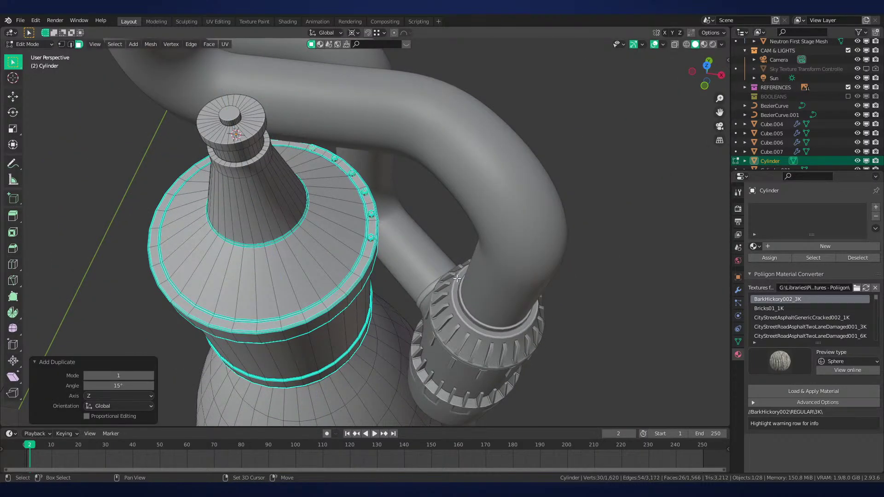
pyautogui.press('Tab')
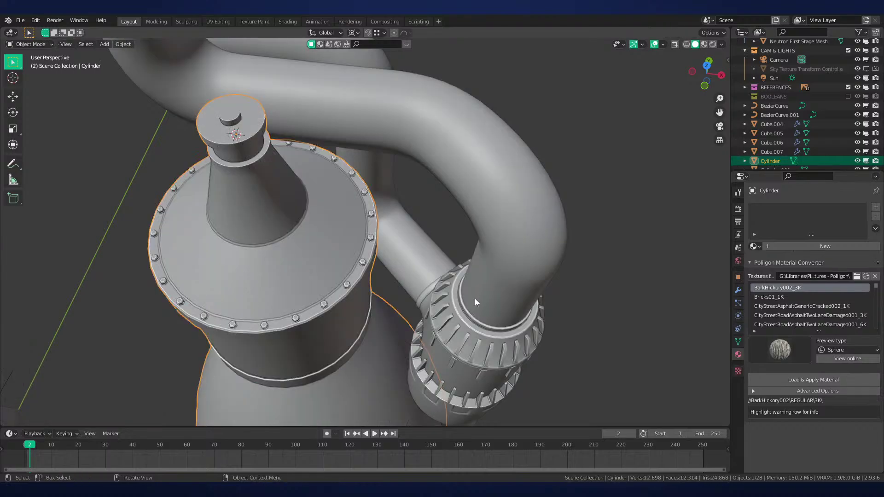
# Deselect everything, save the file and switch the viewport to rendered shading
pyautogui.hotkey('alt', 'a')
pyautogui.scroll(-5, 474, 299)
pyautogui.hotkey('ctrl', 's')
pyautogui.scroll(5, 427, 306)
pyautogui.press('z')
pyautogui.click(476, 278)
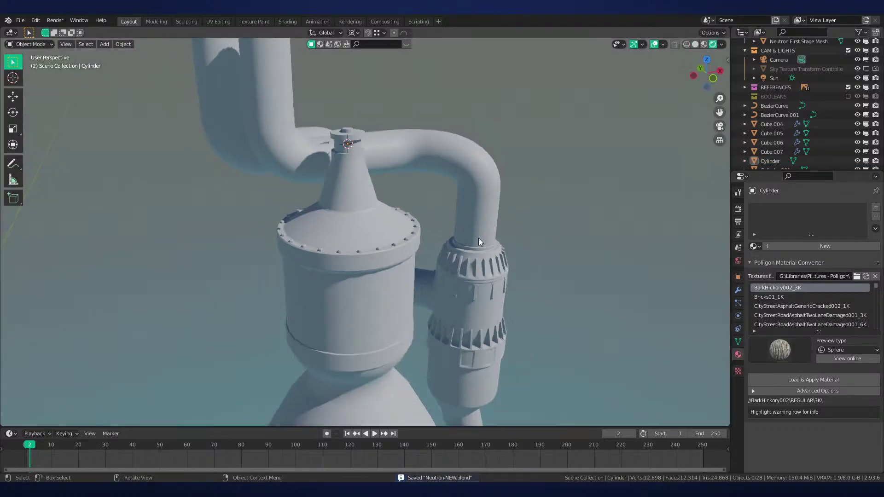
pyautogui.moveTo(478, 239)
pyautogui.mouseDown(button='middle')
pyautogui.moveTo(468, 300)
pyautogui.moveTo(460, 228)
pyautogui.moveTo(452, 263)
pyautogui.mouseUp(button='middle')
pyautogui.scroll(3, 466, 277)
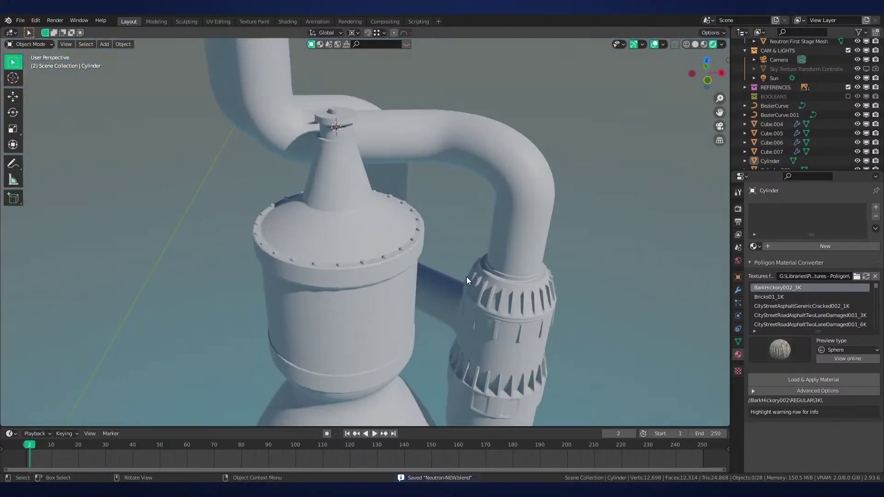
# Compare the bolted chamber rim with the blueprint engine in front view and examine the new bolts up close
pyautogui.press('KP_1')
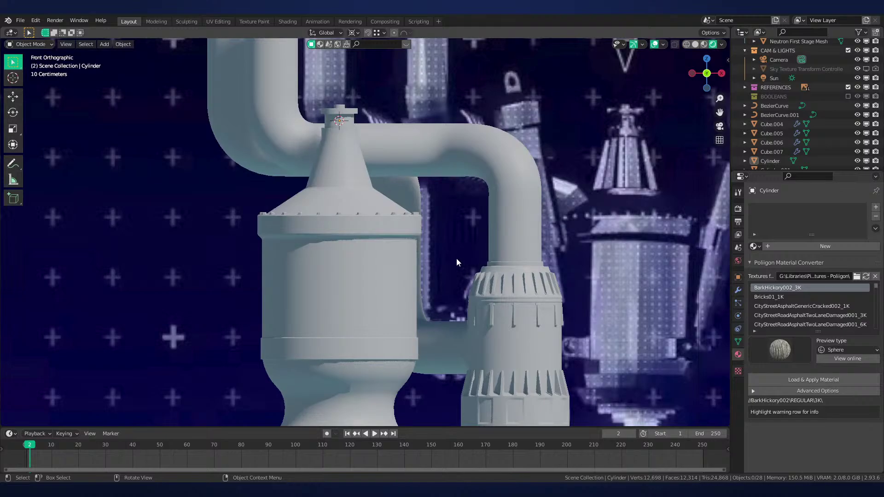
pyautogui.scroll(5, 484, 239)
pyautogui.scroll(-4, 487, 267)
pyautogui.keyDown('shift'); pyautogui.moveTo(487, 266); pyautogui.dragTo(386, 249, button='middle'); pyautogui.keyUp('shift')
pyautogui.scroll(2, 421, 218)
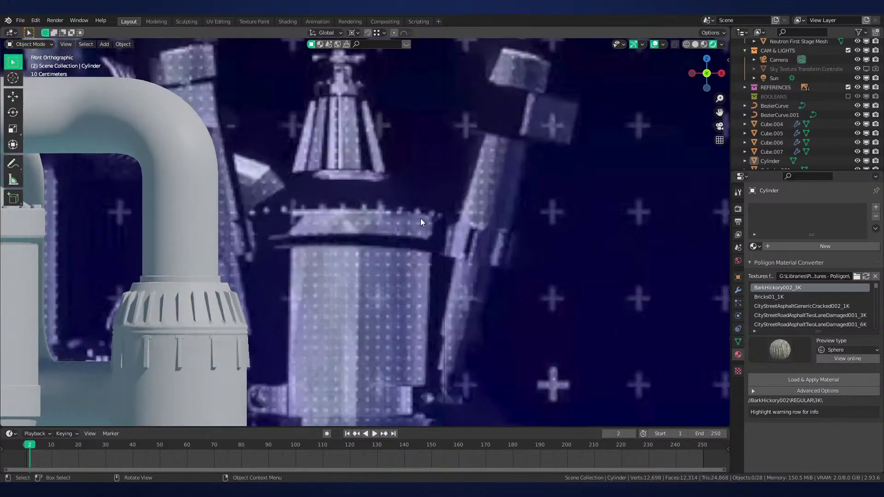
pyautogui.scroll(-4, 459, 274)
pyautogui.scroll(5, 494, 218)
pyautogui.scroll(-1, 430, 257)
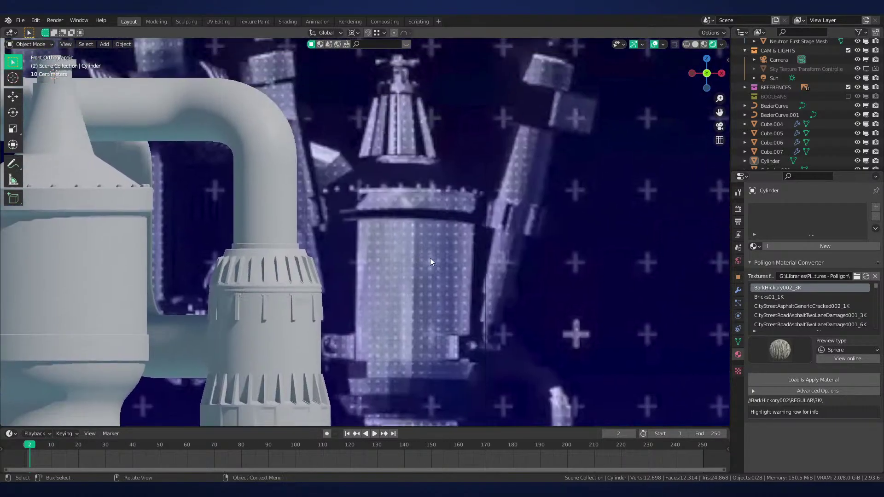
pyautogui.scroll(-3, 521, 237)
pyautogui.scroll(4, 510, 243)
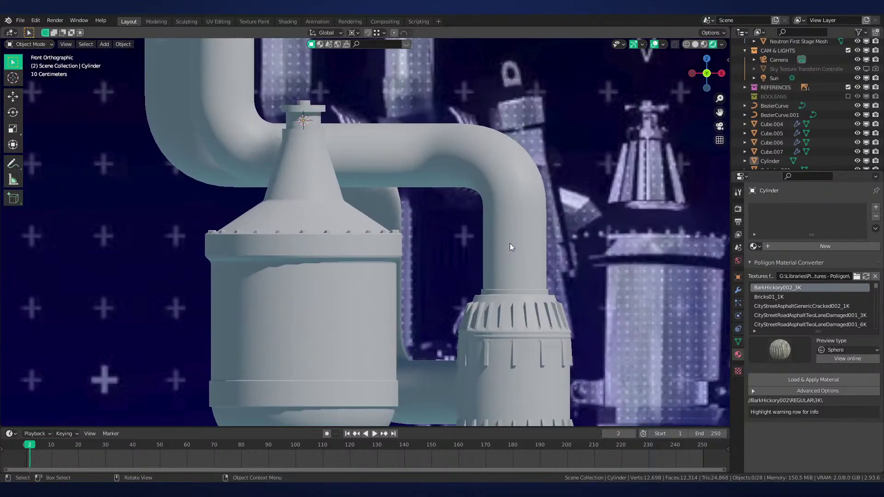
pyautogui.moveTo(322, 247); pyautogui.dragTo(481, 289, button='middle')
pyautogui.scroll(6, 506, 302)
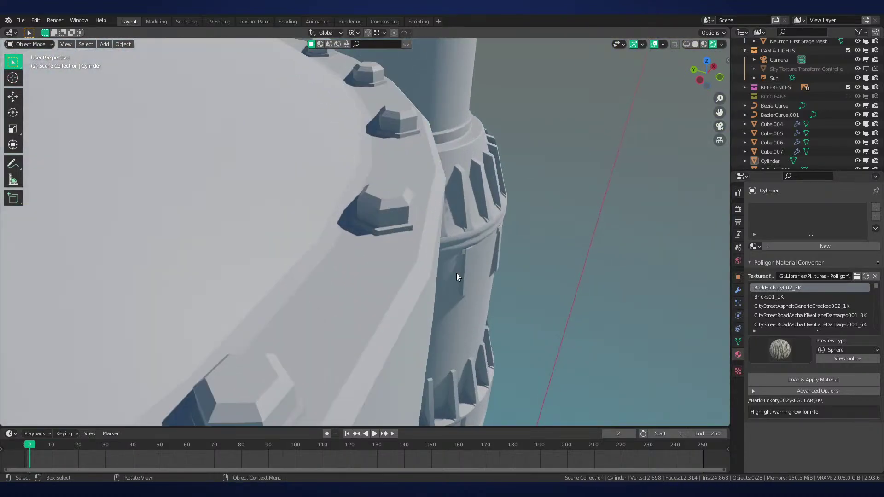
# Add a Bolt mesh primitive with a hex head as a separate object at the 3D cursor on the rim
pyautogui.press('Tab')
pyautogui.press('Tab')
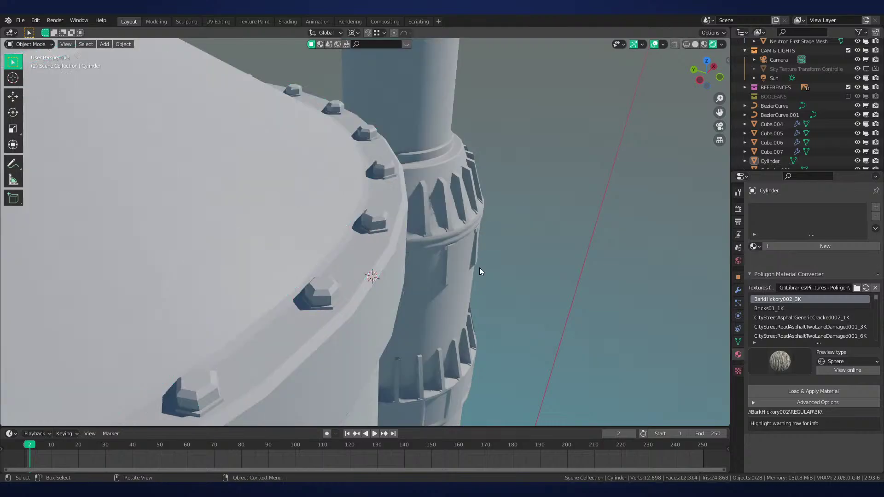
pyautogui.hotkey('shift', 'a')
pyautogui.moveTo(480, 261)
pyautogui.hotkey('shift', 'a')
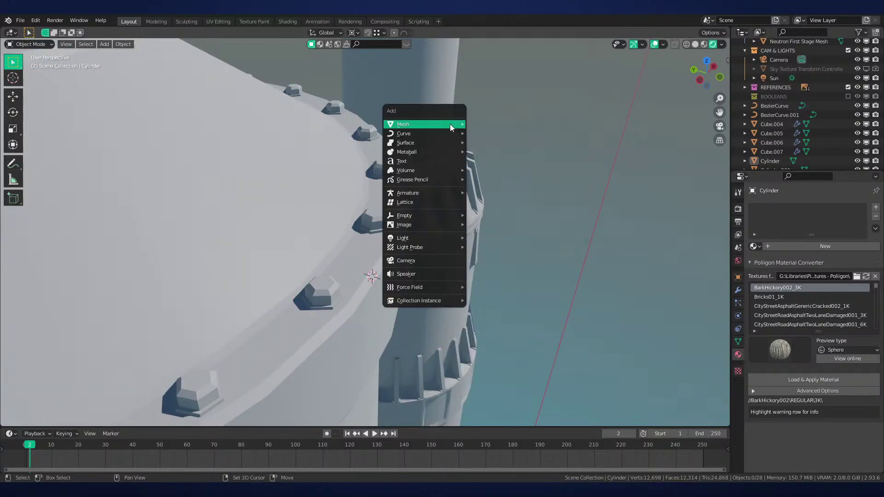
pyautogui.moveTo(449, 123)
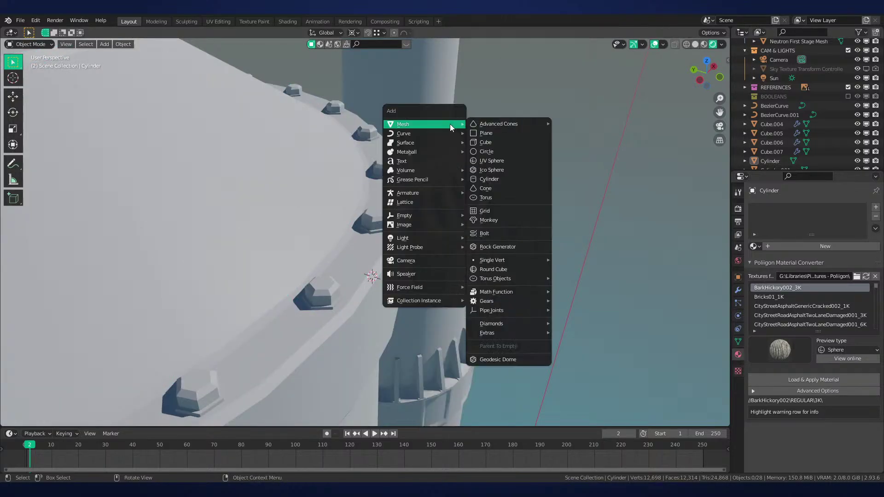
pyautogui.click(504, 233)
pyautogui.scroll(-10, 505, 238)
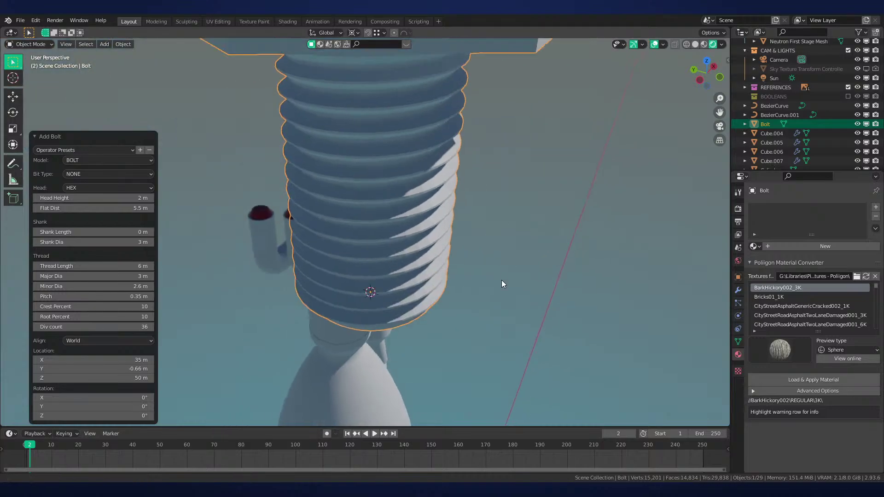
# Examine the added bolt's head and thread, including its topology in wireframe shading
pyautogui.moveTo(515, 281); pyautogui.dragTo(457, 250, button='middle')
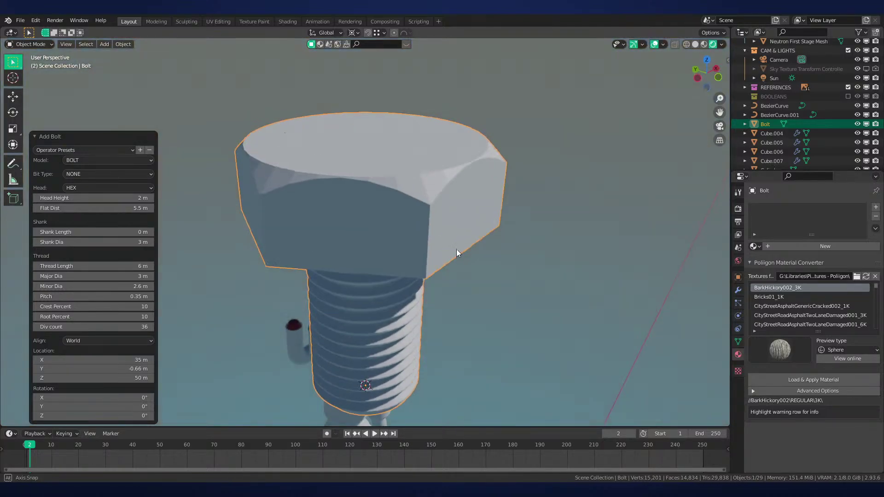
pyautogui.scroll(3, 479, 229)
pyautogui.scroll(-5, 477, 225)
pyautogui.press('z')
pyautogui.click(422, 234)
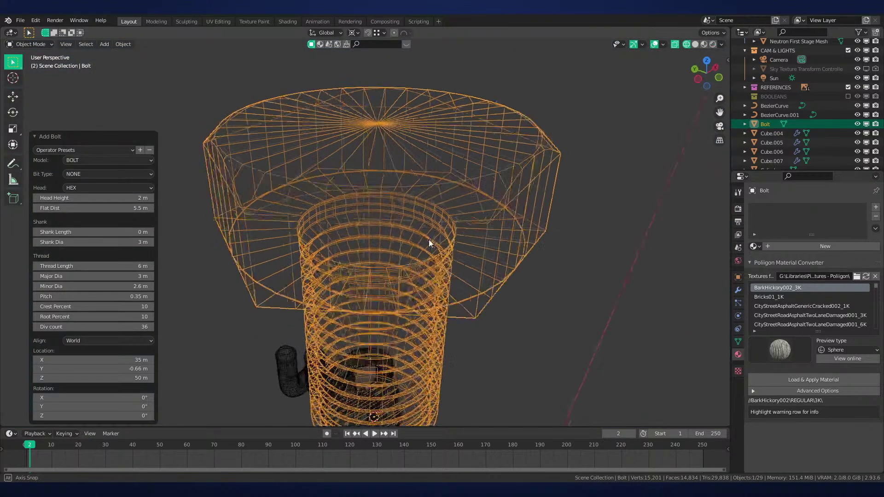
# Switch back to solid shading and undo the addition of the Bolt primitive
pyautogui.press('z')
pyautogui.click(534, 240)
pyautogui.hotkey('ctrl', 'z')
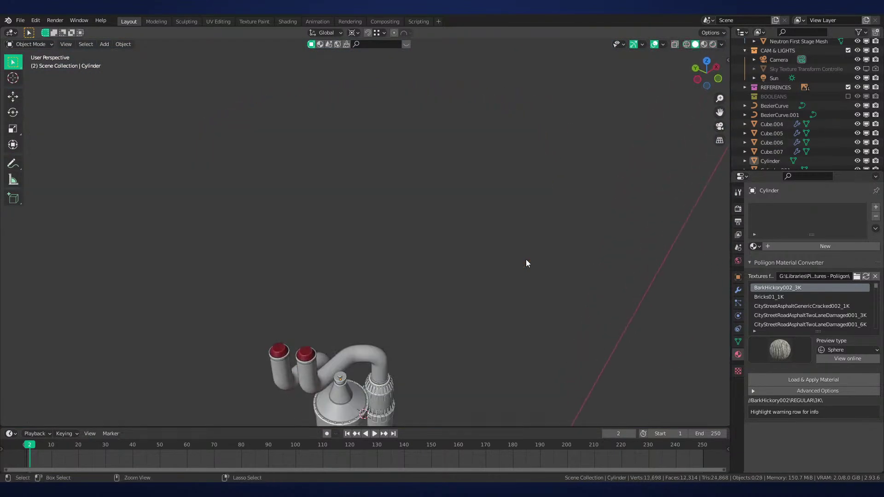
# Select the engine chamber mesh, examine its bolted rim beside the turbopump and save the file
pyautogui.click(349, 418)
pyautogui.press('KP_Decimal')
pyautogui.scroll(8, 451, 223)
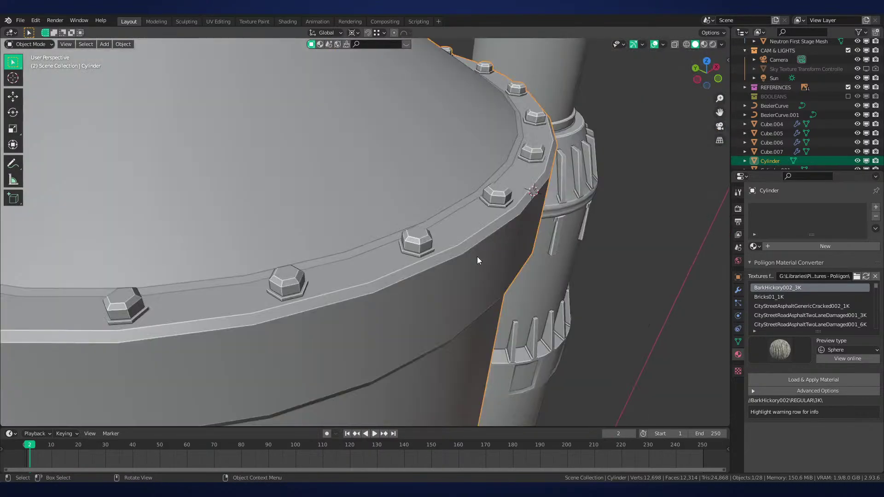
pyautogui.scroll(-5, 497, 245)
pyautogui.hotkey('ctrl', 's')
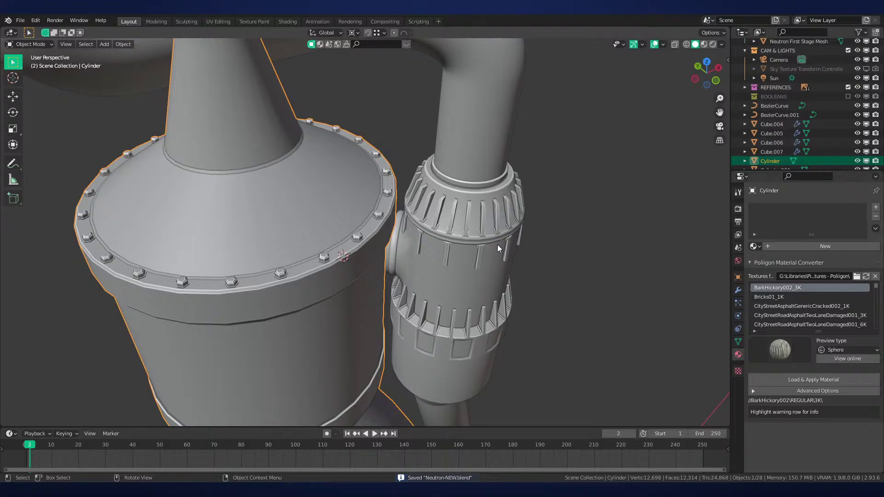
pyautogui.scroll(-2, 546, 214)
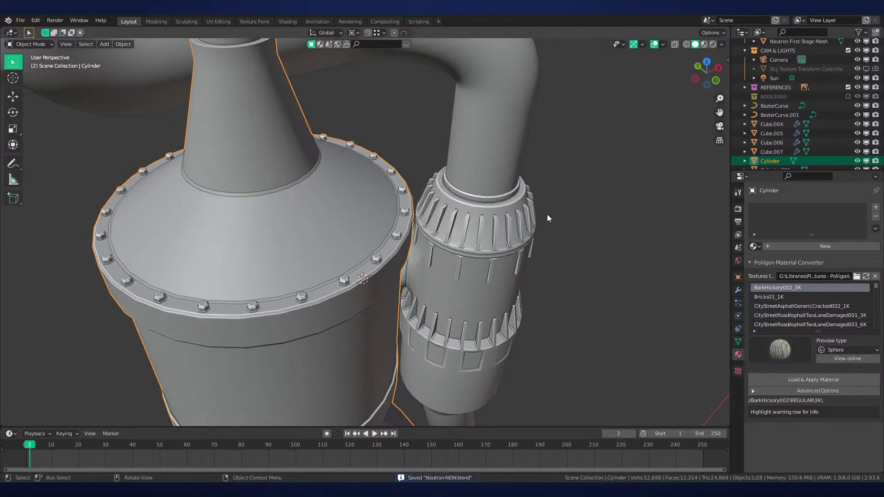
pyautogui.scroll(-1, 550, 237)
pyautogui.scroll(-1, 554, 237)
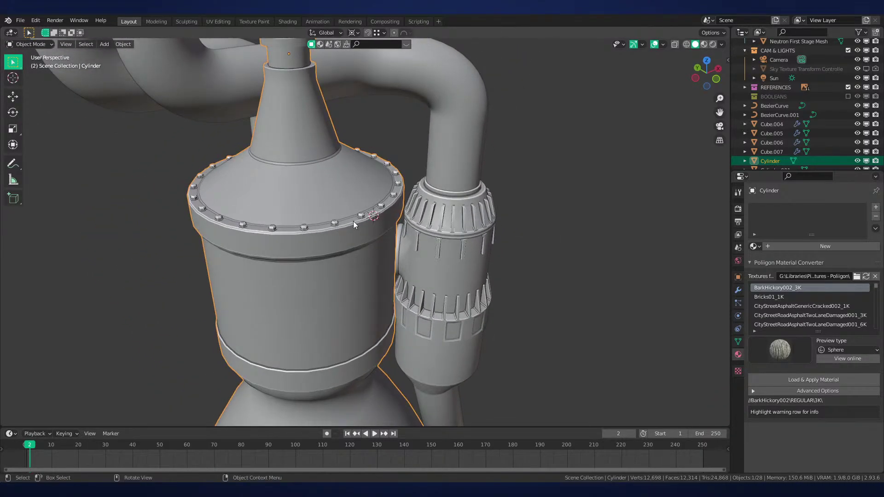
pyautogui.press('KP_Decimal')
pyautogui.hotkey('ctrl', 's')
pyautogui.scroll(2, 422, 218)
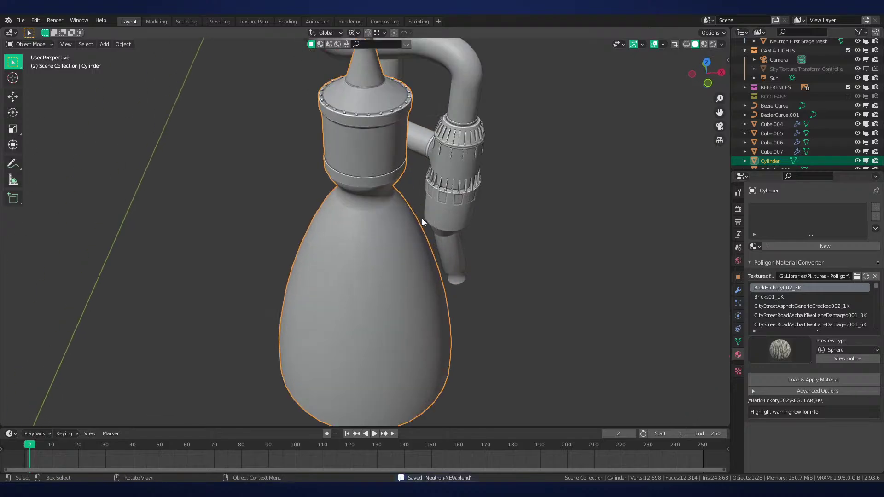
# In front view, place the 3D cursor at the centre of the upper nozzle edge loop near the blueprint ring's height
pyautogui.scroll(1, 422, 217)
pyautogui.press('KP_1')
pyautogui.keyDown('shift'); pyautogui.moveTo(462, 199); pyautogui.dragTo(386, 155, button='middle'); pyautogui.keyUp('shift')
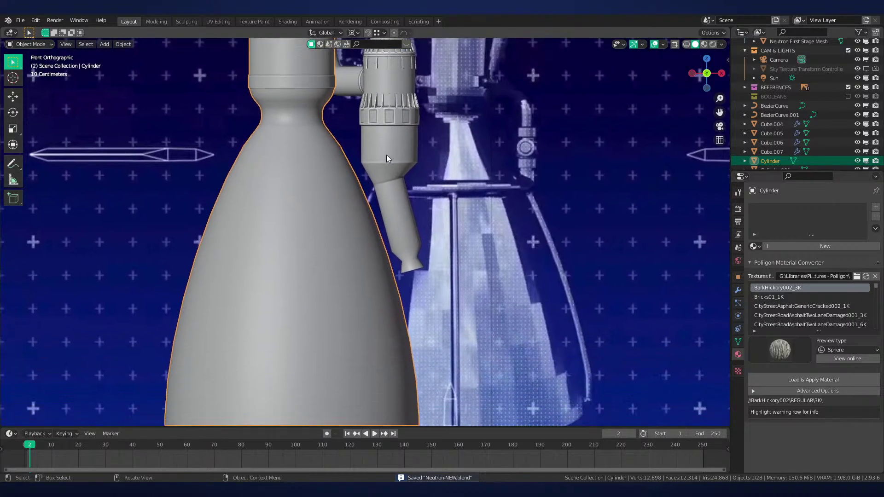
pyautogui.press('Tab')
pyautogui.scroll(1, 506, 186)
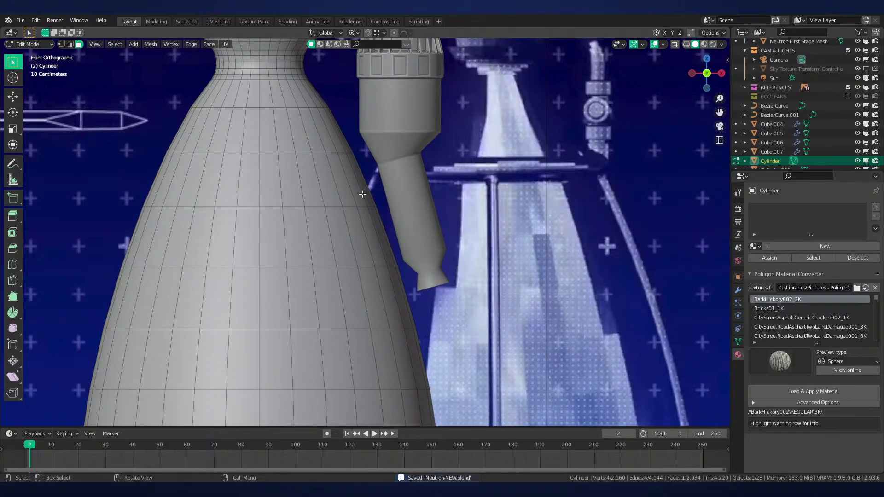
pyautogui.press('2')
pyautogui.keyDown('alt'); pyautogui.click(327, 206); pyautogui.keyUp('alt')
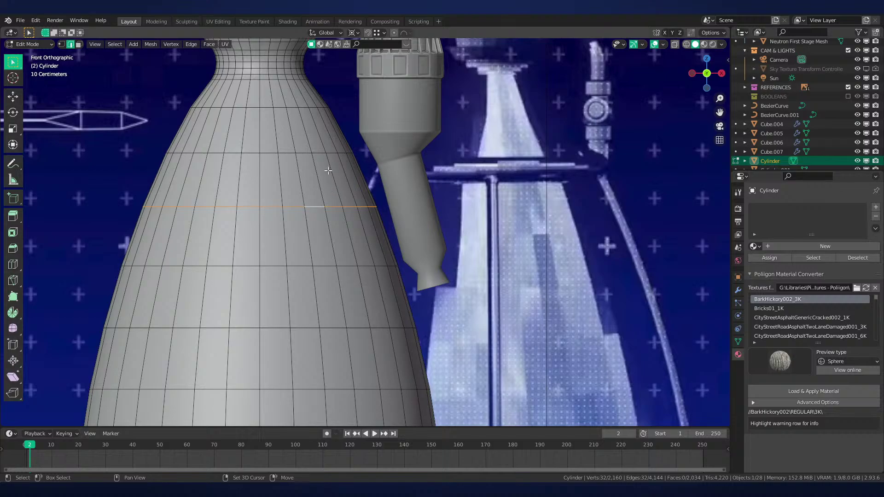
pyautogui.press('Tab')
pyautogui.scroll(-3, 473, 216)
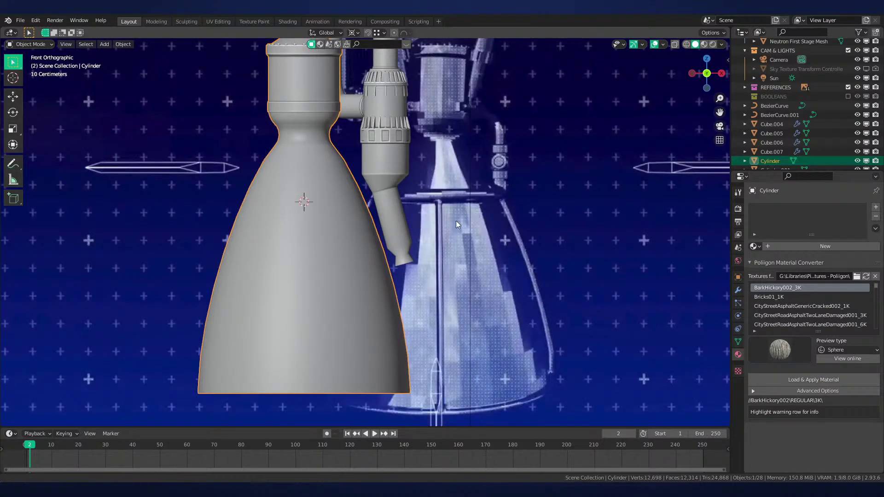
# Add a Bezier circle with a 1 m radius at the 3D cursor inside the nozzle
pyautogui.scroll(2, 456, 225)
pyautogui.hotkey('shift', 'a')
pyautogui.moveTo(432, 236)
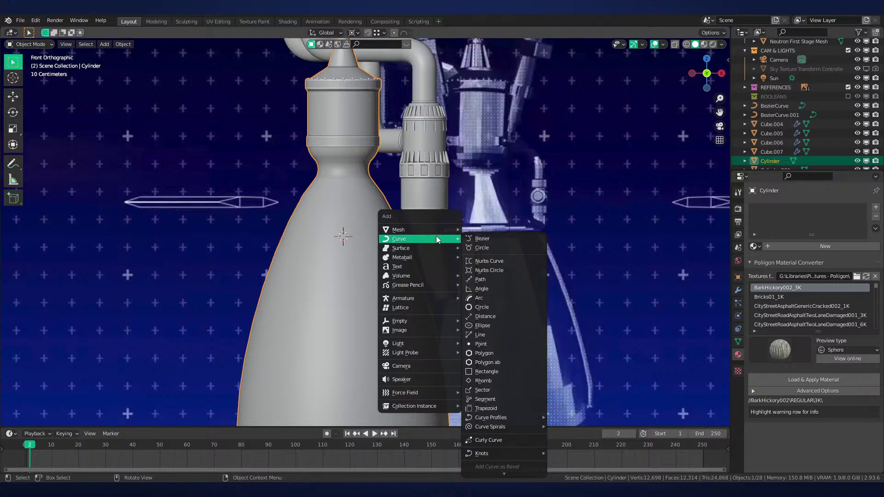
pyautogui.click(509, 250)
pyautogui.moveTo(499, 236); pyautogui.dragTo(487, 246, button='middle')
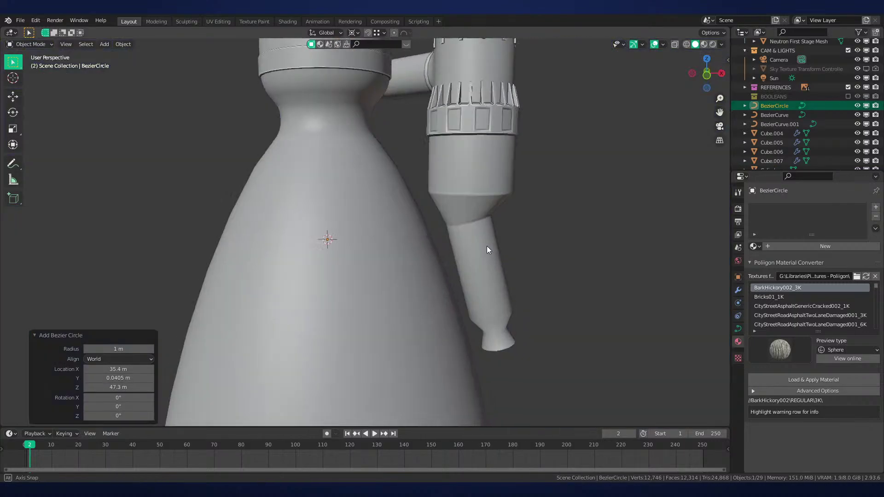
pyautogui.scroll(-5, 486, 250)
pyautogui.scroll(7, 484, 249)
# Scale the circle's control points by about 1.25 in Edit Mode so it encircles the nozzle
pyautogui.press('z')
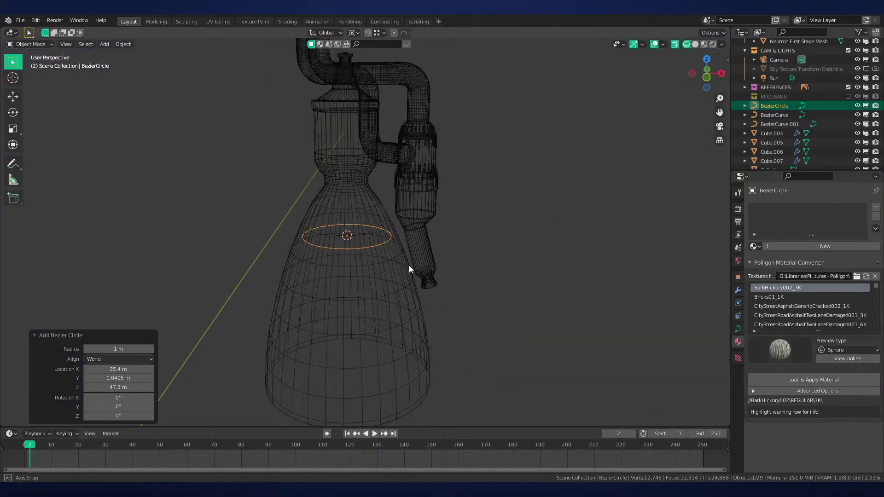
pyautogui.moveTo(408, 265); pyautogui.dragTo(428, 277, button='middle')
pyautogui.press('z')
pyautogui.press('Tab')
pyautogui.press('s')
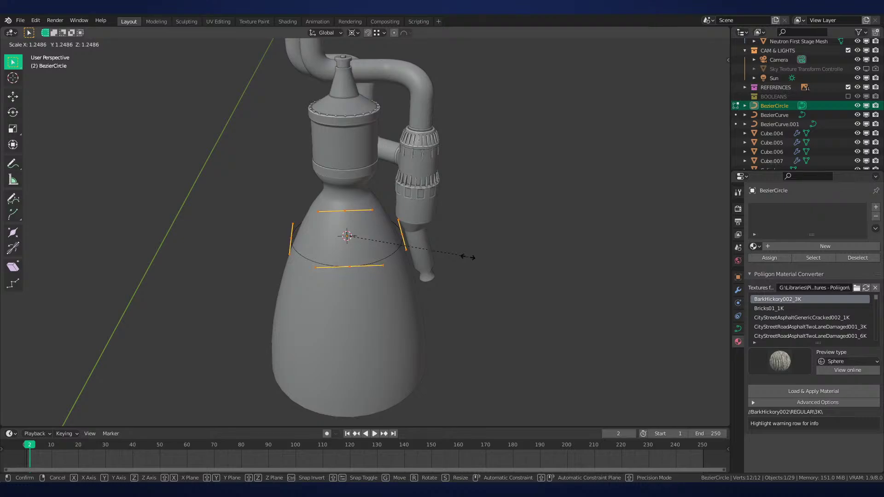
pyautogui.click(468, 257)
pyautogui.press('Tab')
pyautogui.scroll(5, 469, 268)
# Give the circle a round bevel with 0.08 m depth and resolution 16, and set its preview resolution to 16
pyautogui.click(738, 329)
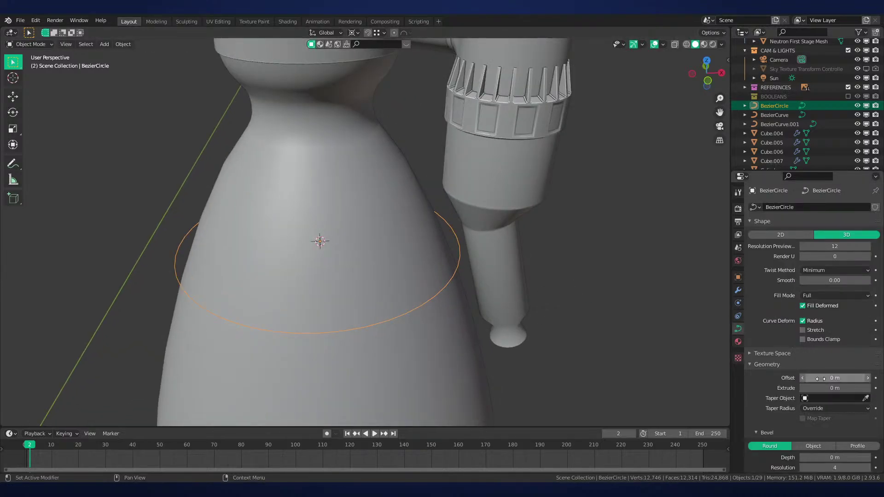
pyautogui.moveTo(835, 457); pyautogui.dragTo(847, 457)
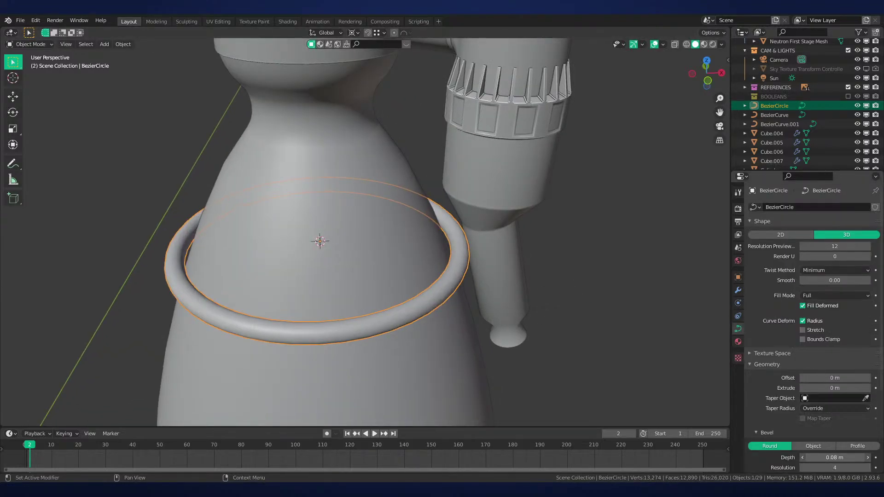
pyautogui.click(838, 466)
pyautogui.moveTo(836, 246); pyautogui.dragTo(847, 247)
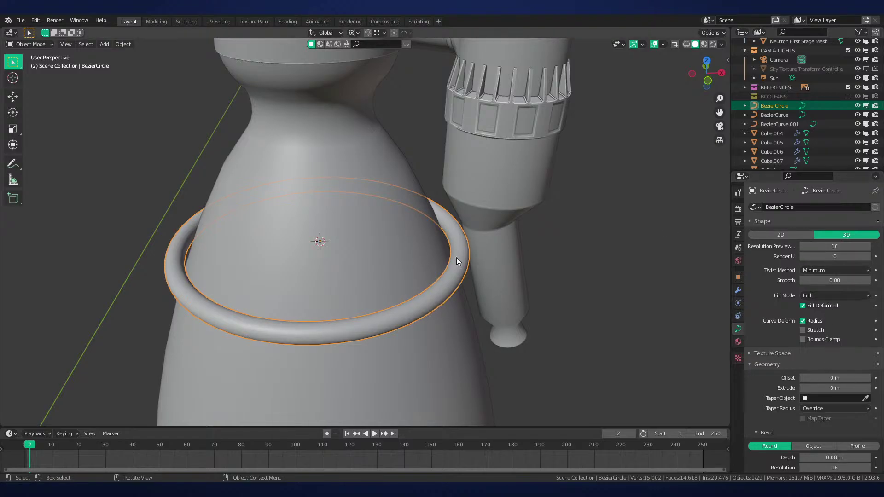
# Compare the tubular nozzle ring with the manifold rings on the blueprint engine references in front view
pyautogui.press('KP_1')
pyautogui.keyDown('shift'); pyautogui.moveTo(482, 254); pyautogui.dragTo(230, 225, button='middle'); pyautogui.keyUp('shift')
pyautogui.press('g')
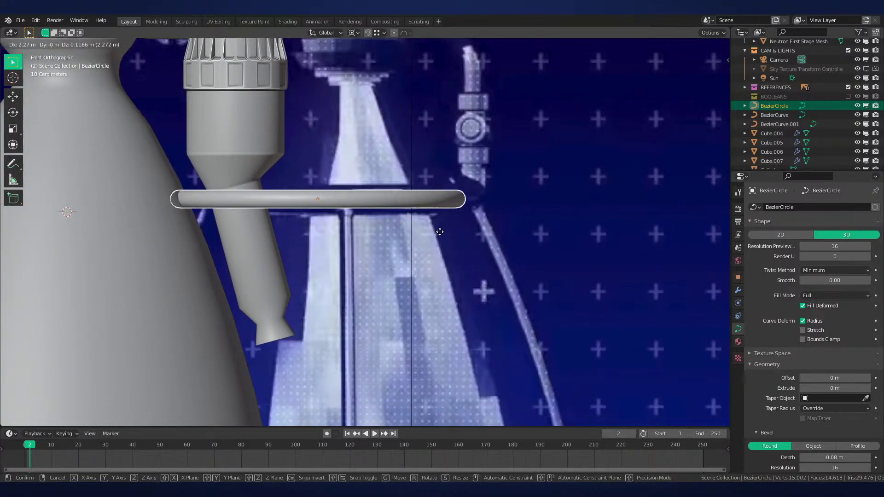
pyautogui.rightClick(440, 231)
pyautogui.keyDown('shift'); pyautogui.moveTo(270, 250); pyautogui.dragTo(459, 262, button='middle'); pyautogui.keyUp('shift')
pyautogui.scroll(-3, 457, 261)
pyautogui.scroll(-4, 457, 261)
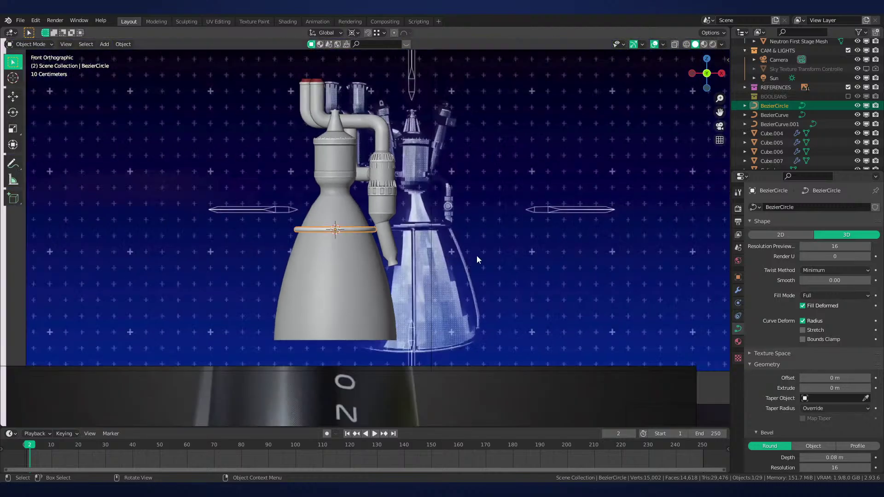
pyautogui.keyDown('shift'); pyautogui.moveTo(516, 256); pyautogui.dragTo(145, 243, button='middle'); pyautogui.keyUp('shift')
pyautogui.scroll(4, 503, 228)
pyautogui.scroll(-1, 464, 231)
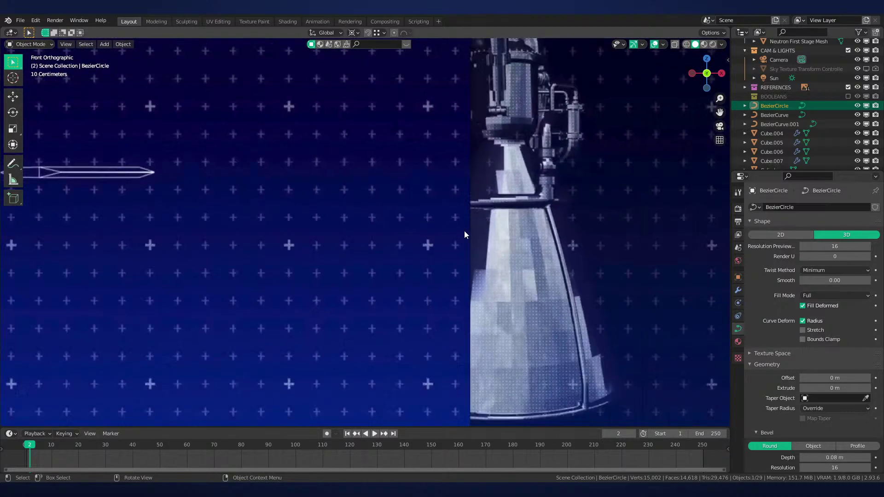
pyautogui.keyDown('shift'); pyautogui.moveTo(608, 225); pyautogui.dragTo(445, 283, button='middle'); pyautogui.keyUp('shift')
pyautogui.scroll(-2, 515, 277)
pyautogui.keyDown('shift'); pyautogui.moveTo(264, 248); pyautogui.dragTo(102, 254, button='middle'); pyautogui.keyUp('shift')
pyautogui.keyDown('shift'); pyautogui.moveTo(640, 234); pyautogui.dragTo(271, 226, button='middle'); pyautogui.keyUp('shift')
pyautogui.scroll(3, 479, 233)
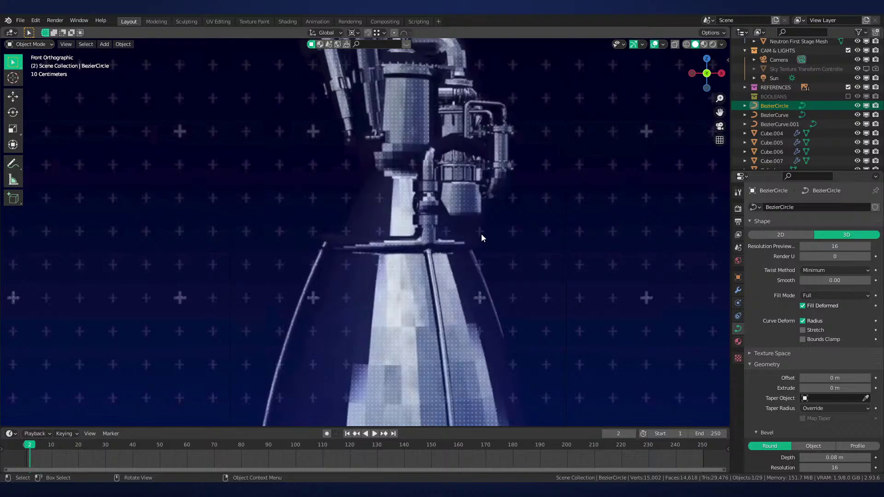
pyautogui.scroll(-6, 481, 233)
pyautogui.keyDown('shift'); pyautogui.moveTo(481, 234); pyautogui.dragTo(709, 226, button='middle'); pyautogui.keyUp('shift')
pyautogui.scroll(4, 462, 250)
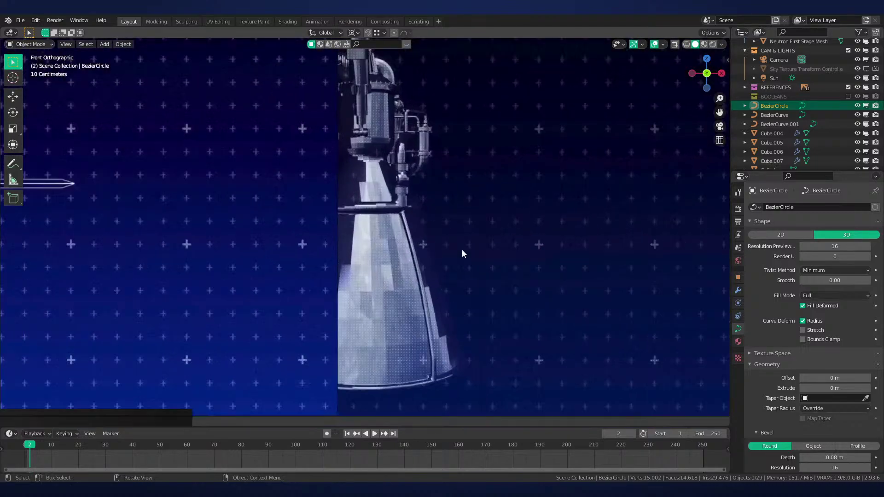
pyautogui.keyDown('shift'); pyautogui.moveTo(462, 250); pyautogui.dragTo(717, 258, button='middle'); pyautogui.keyUp('shift')
pyautogui.keyDown('shift'); pyautogui.moveTo(435, 258); pyautogui.dragTo(636, 276, button='middle'); pyautogui.keyUp('shift')
pyautogui.scroll(3, 410, 266)
# Thin the ring at its control point nearest the turbopump by a radius factor of about 0.54
pyautogui.moveTo(371, 243); pyautogui.dragTo(385, 322, button='middle')
pyautogui.press('Tab')
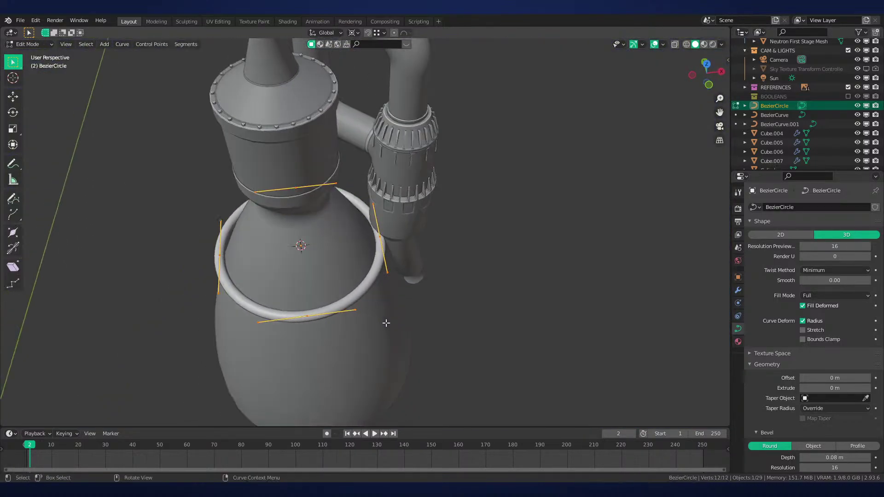
pyautogui.keyDown('shift'); pyautogui.moveTo(447, 274); pyautogui.dragTo(504, 262, button='middle'); pyautogui.keyUp('shift')
pyautogui.scroll(2, 505, 262)
pyautogui.click(508, 227)
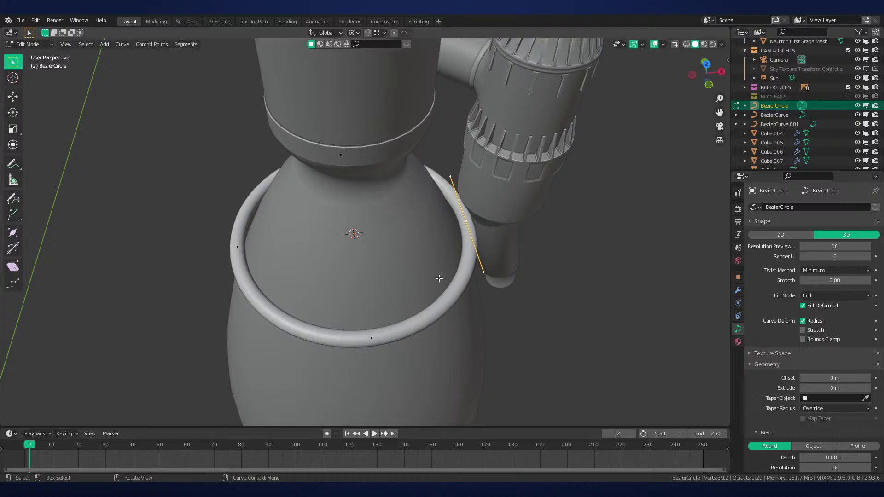
pyautogui.hotkey('alt', 's')
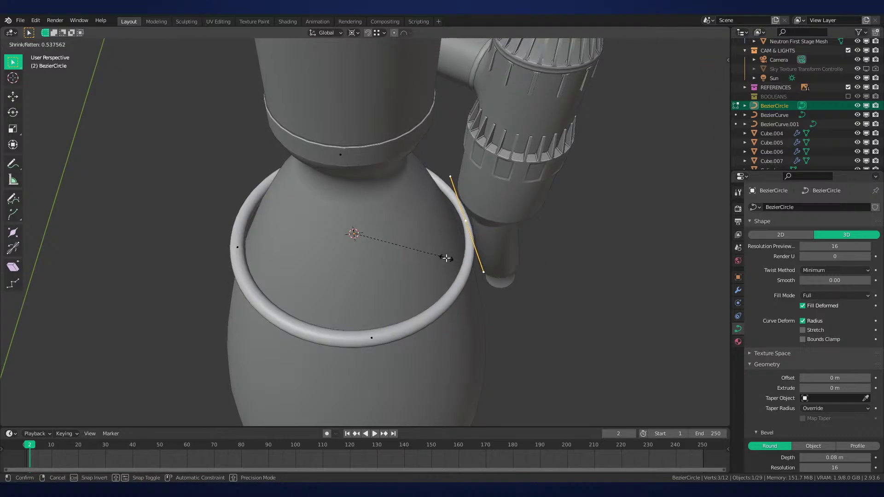
pyautogui.click(446, 258)
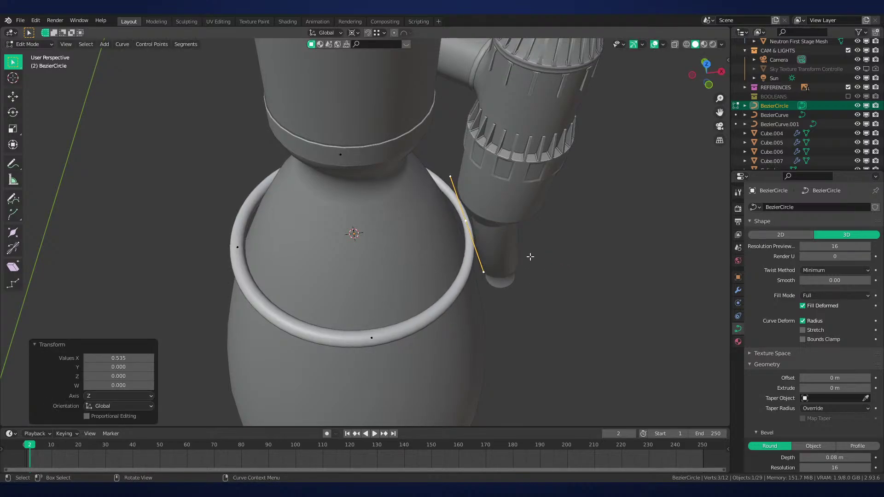
# Try fattening the ring opposite the turbopump by a factor of about 4.35, and rescale its front and back control points' radius
pyautogui.click(237, 247)
pyautogui.hotkey('alt', 's')
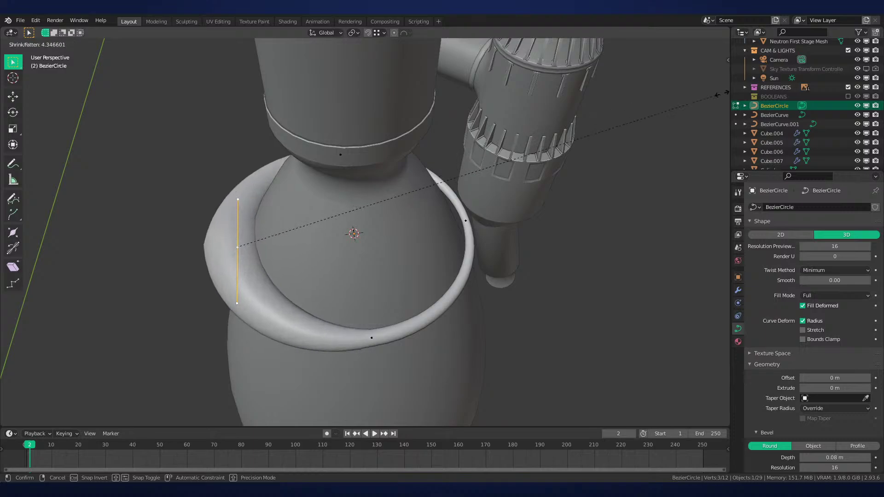
pyautogui.click(721, 94)
pyautogui.click(372, 337)
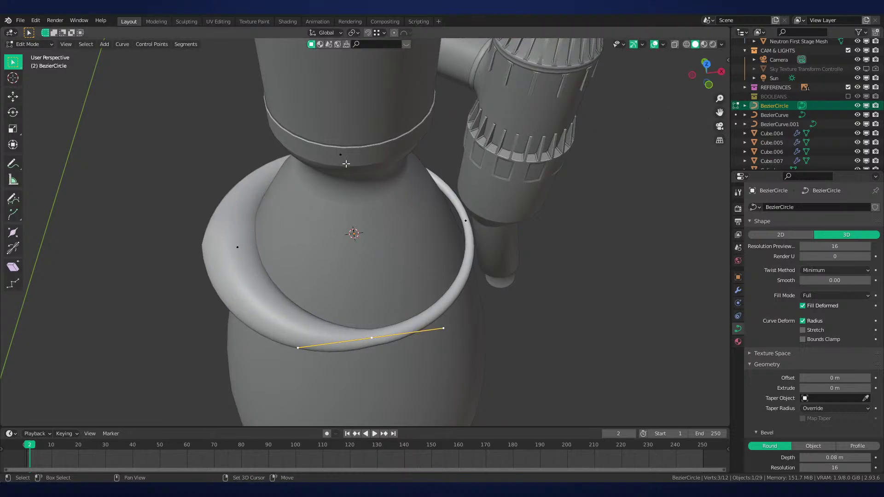
pyautogui.keyDown('shift'); pyautogui.click(340, 155); pyautogui.keyUp('shift')
pyautogui.hotkey('alt', 's')
pyautogui.click(533, 186)
# Check the reshaped ring outside Edit Mode, then undo the radius changes at the far, front and back points
pyautogui.press('Tab')
pyautogui.moveTo(453, 252)
pyautogui.mouseDown(button='middle')
pyautogui.moveTo(528, 233)
pyautogui.moveTo(519, 252)
pyautogui.moveTo(497, 217)
pyautogui.moveTo(457, 241)
pyautogui.moveTo(548, 254)
pyautogui.moveTo(405, 261)
pyautogui.moveTo(449, 255)
pyautogui.mouseUp(button='middle')
pyautogui.click(528, 234)
pyautogui.click(405, 262)
pyautogui.press('Tab')
pyautogui.click(449, 254)
pyautogui.hotkey('ctrl', 'z')
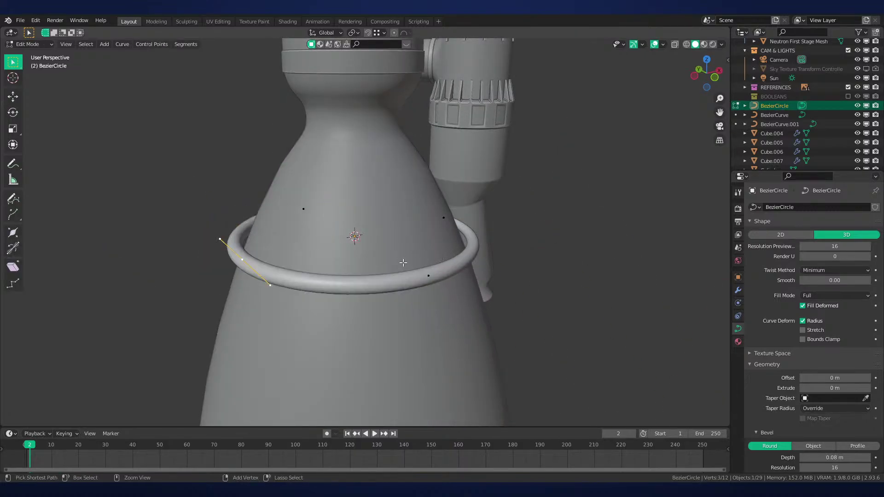
# Compare the tapered ring, nozzle rim and turbopump with the blueprint engine's pipes and ring in front view
pyautogui.moveTo(221, 239); pyautogui.dragTo(328, 279, button='middle')
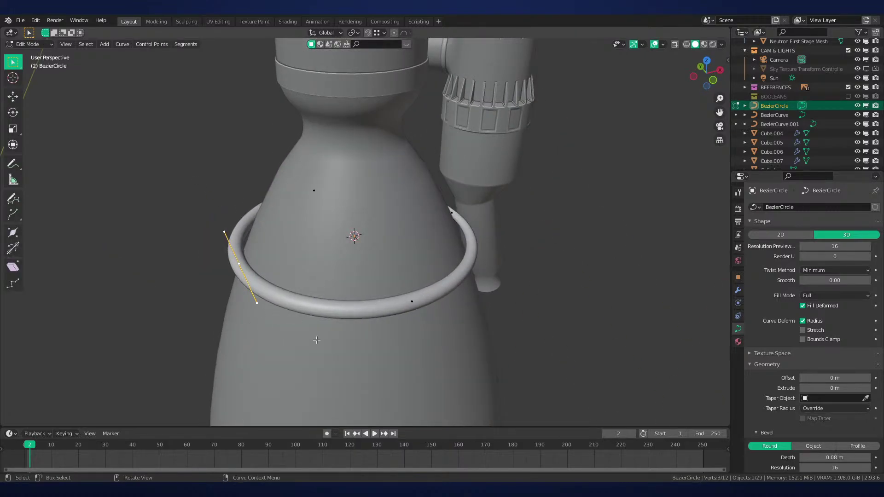
pyautogui.press('KP_1')
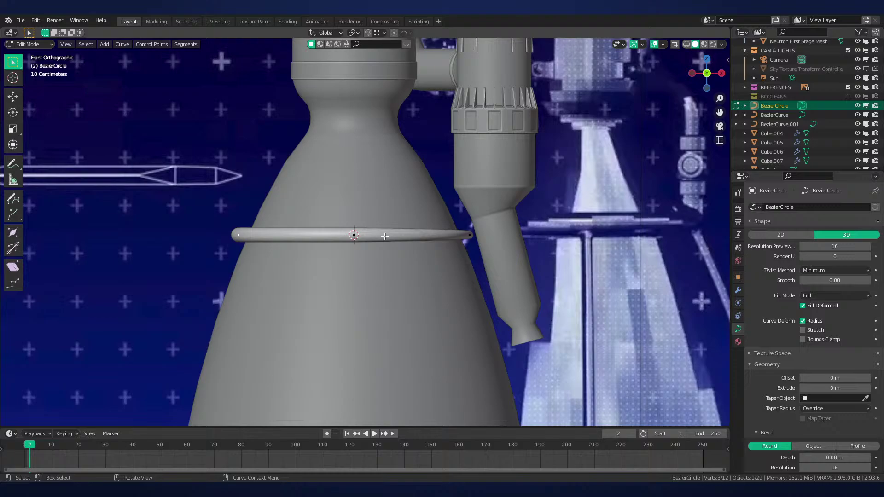
pyautogui.scroll(-4, 384, 236)
pyautogui.keyDown('shift'); pyautogui.moveTo(503, 229); pyautogui.dragTo(332, 150, button='middle'); pyautogui.keyUp('shift')
pyautogui.scroll(2, 331, 150)
pyautogui.keyDown('shift'); pyautogui.moveTo(425, 293); pyautogui.dragTo(542, 264, button='middle'); pyautogui.keyUp('shift')
pyautogui.scroll(1, 538, 304)
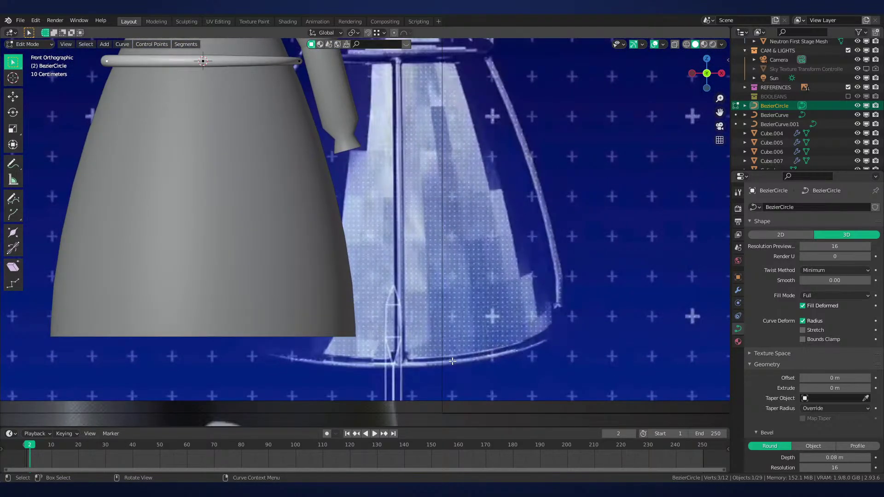
pyautogui.keyDown('shift'); pyautogui.moveTo(454, 186); pyautogui.dragTo(488, 320, button='middle'); pyautogui.keyUp('shift')
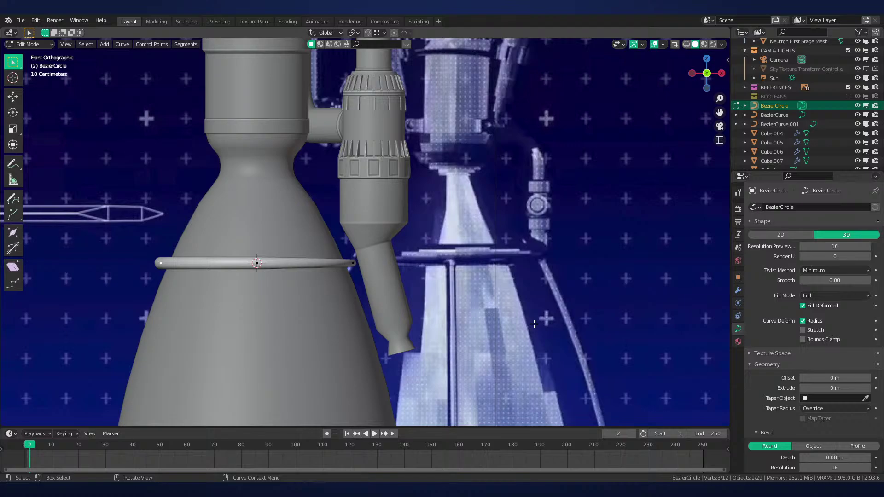
pyautogui.keyDown('shift'); pyautogui.moveTo(471, 235); pyautogui.dragTo(530, 307, button='middle'); pyautogui.keyUp('shift')
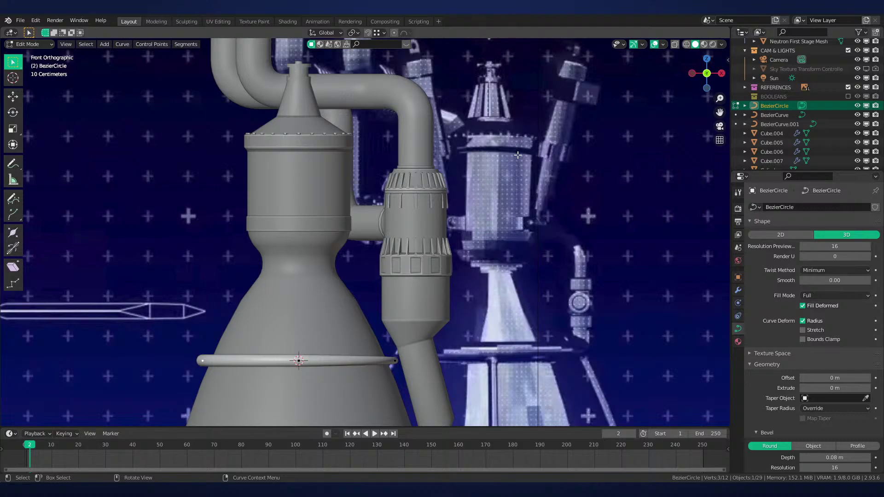
pyautogui.keyDown('shift'); pyautogui.moveTo(418, 269); pyautogui.dragTo(447, 185, button='middle'); pyautogui.keyUp('shift')
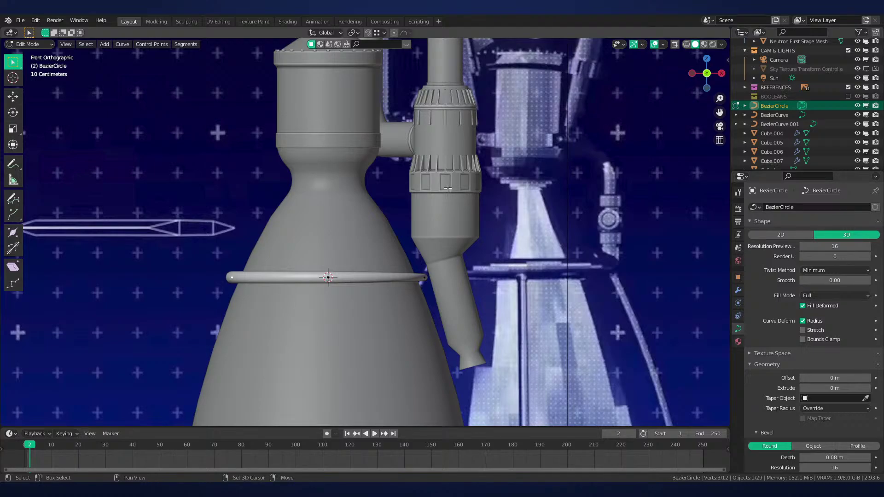
# Rescale all of the manifold ring's control points together so the ring fits around the nozzle, and leave Edit Mode
pyautogui.moveTo(448, 186); pyautogui.dragTo(428, 198, button='middle')
pyautogui.press('a')
pyautogui.scroll(1, 495, 240)
pyautogui.press('s')
pyautogui.click(494, 248)
pyautogui.press('Tab')
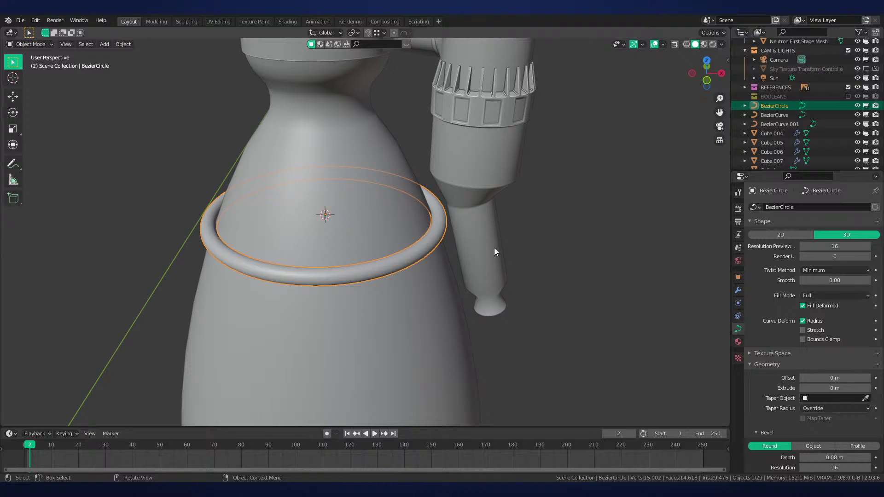
pyautogui.press('KP_1')
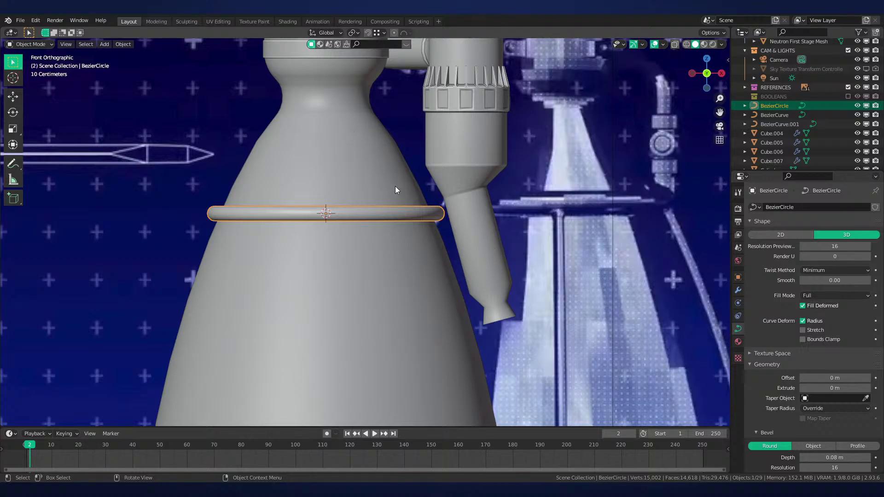
# Examine the ring and pipe connections on the blueprint's other engine views in front view
pyautogui.scroll(-5, 524, 192)
pyautogui.scroll(3, 520, 186)
pyautogui.scroll(-4, 520, 186)
pyautogui.keyDown('shift'); pyautogui.moveTo(593, 193); pyautogui.dragTo(570, 189, button='middle'); pyautogui.keyUp('shift')
pyautogui.scroll(4, 570, 189)
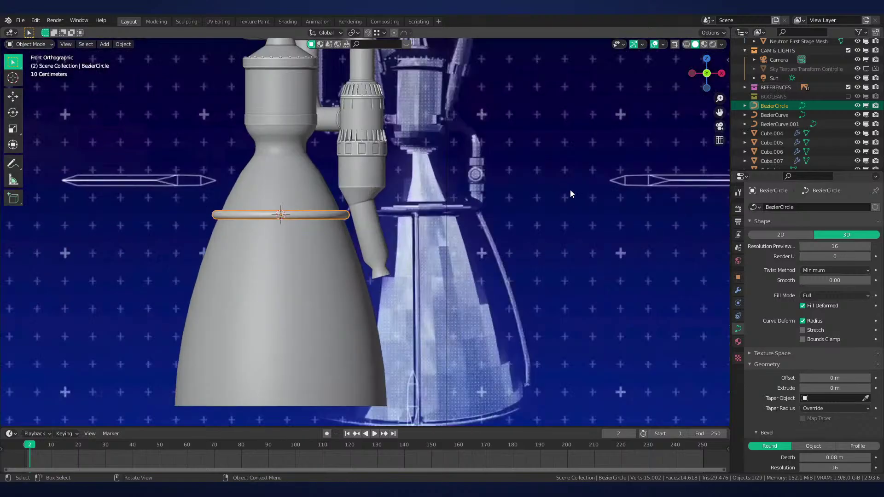
pyautogui.keyDown('shift'); pyautogui.moveTo(625, 202); pyautogui.dragTo(573, 250, button='middle'); pyautogui.keyUp('shift')
pyautogui.scroll(-3, 572, 250)
pyautogui.keyDown('shift'); pyautogui.moveTo(582, 216); pyautogui.dragTo(221, 236, button='middle'); pyautogui.keyUp('shift')
pyautogui.keyDown('shift'); pyautogui.moveTo(540, 225); pyautogui.dragTo(308, 193, button='middle'); pyautogui.keyUp('shift')
pyautogui.keyDown('shift'); pyautogui.moveTo(552, 203); pyautogui.dragTo(198, 203, button='middle'); pyautogui.keyUp('shift')
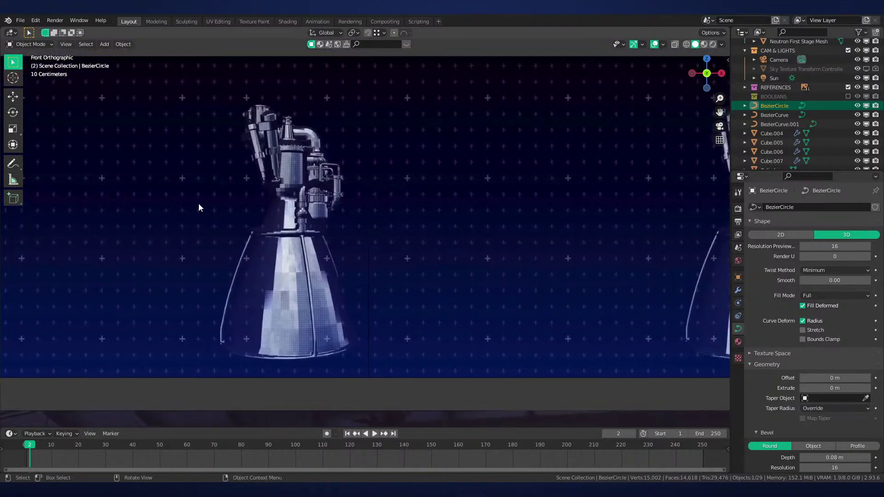
pyautogui.scroll(2, 198, 204)
pyautogui.keyDown('shift'); pyautogui.moveTo(607, 195); pyautogui.dragTo(267, 228, button='middle'); pyautogui.keyUp('shift')
pyautogui.scroll(-3, 266, 228)
pyautogui.scroll(-1, 266, 228)
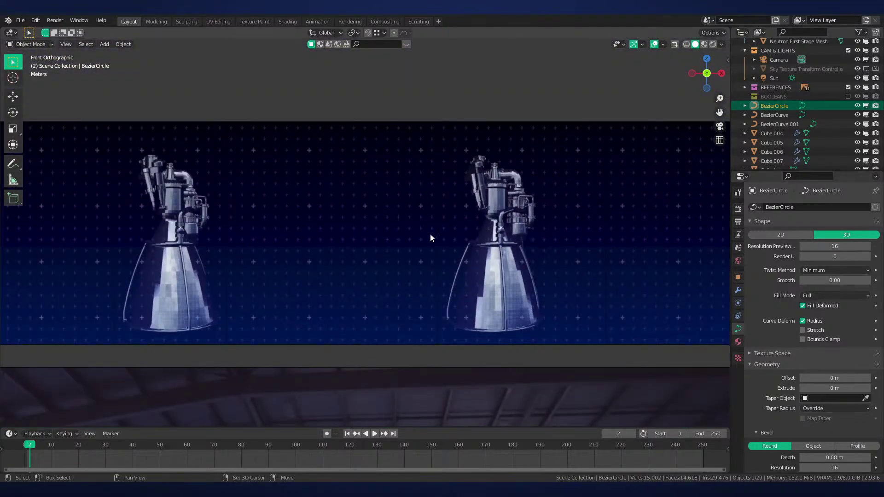
pyautogui.keyDown('shift'); pyautogui.moveTo(518, 240); pyautogui.dragTo(238, 229, button='middle'); pyautogui.keyUp('shift')
pyautogui.scroll(1, 238, 229)
pyautogui.keyDown('shift'); pyautogui.moveTo(480, 226); pyautogui.dragTo(313, 245, button='middle'); pyautogui.keyUp('shift')
pyautogui.scroll(3, 621, 239)
pyautogui.keyDown('shift'); pyautogui.moveTo(620, 238); pyautogui.dragTo(516, 233, button='middle'); pyautogui.keyUp('shift')
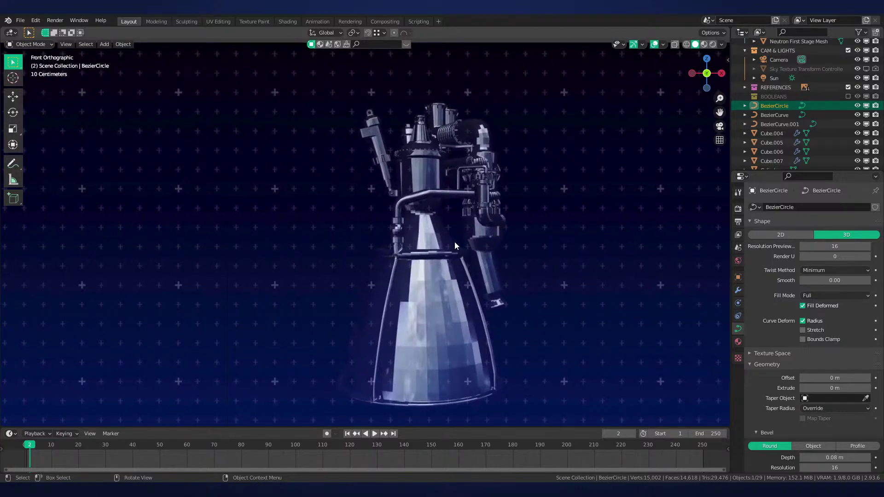
pyautogui.scroll(-8, 412, 254)
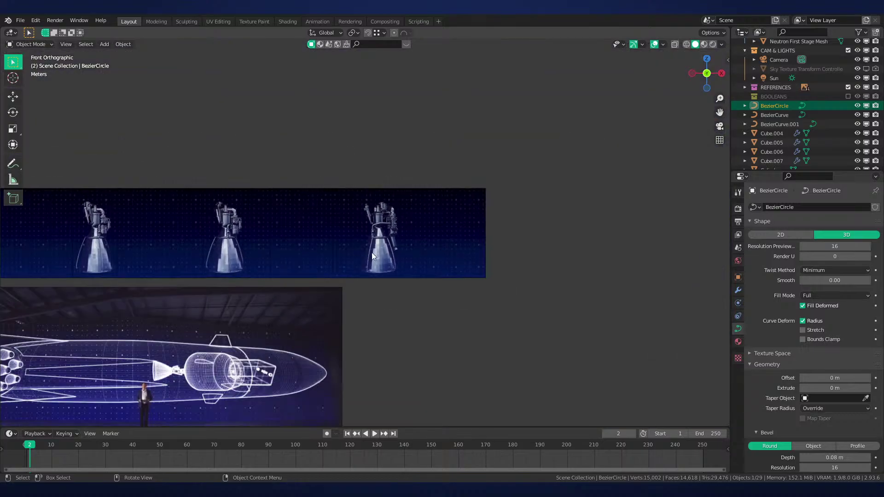
# Fatten the ring's front control point by a radius factor of about 2.25 and scale its handles by about 1.17
pyautogui.keyDown('shift'); pyautogui.moveTo(230, 252); pyautogui.dragTo(683, 252, button='middle'); pyautogui.keyUp('shift')
pyautogui.scroll(6, 314, 253)
pyautogui.keyDown('shift'); pyautogui.moveTo(314, 252); pyautogui.dragTo(339, 297, button='middle'); pyautogui.keyUp('shift')
pyautogui.press('Tab')
pyautogui.scroll(2, 359, 317)
pyautogui.click(371, 282)
pyautogui.scroll(2, 371, 282)
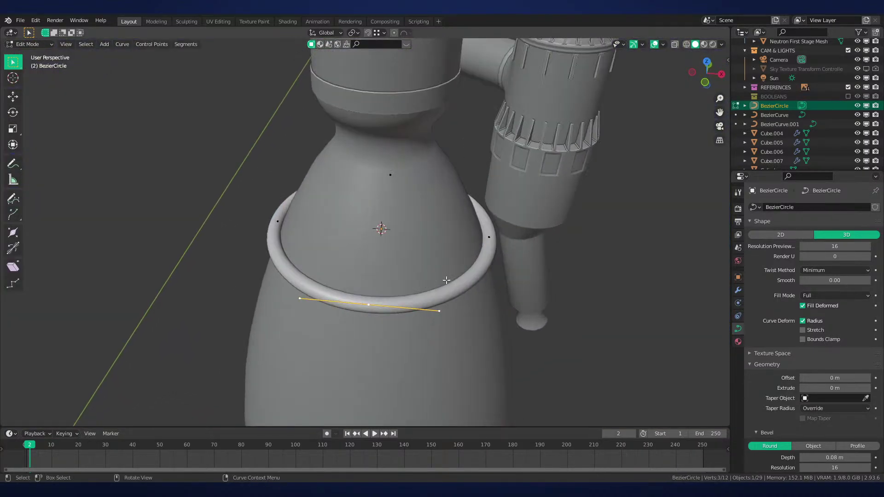
pyautogui.hotkey('alt', 's')
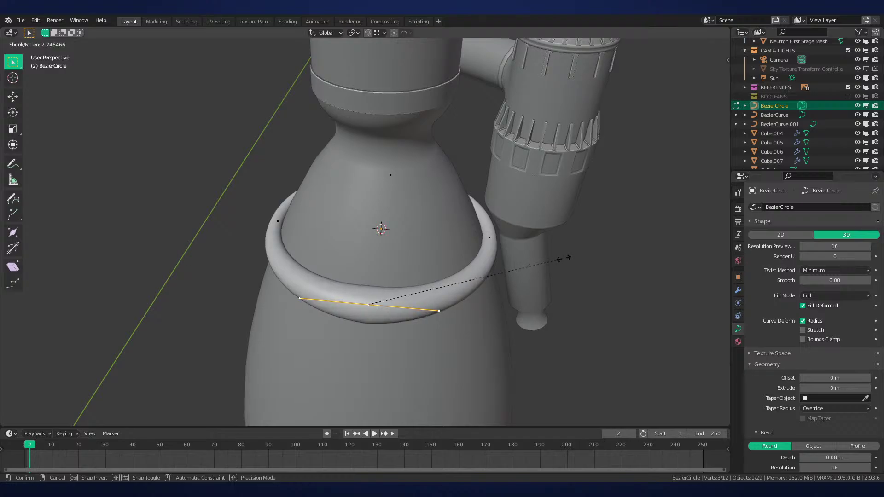
pyautogui.click(557, 256)
pyautogui.press('s')
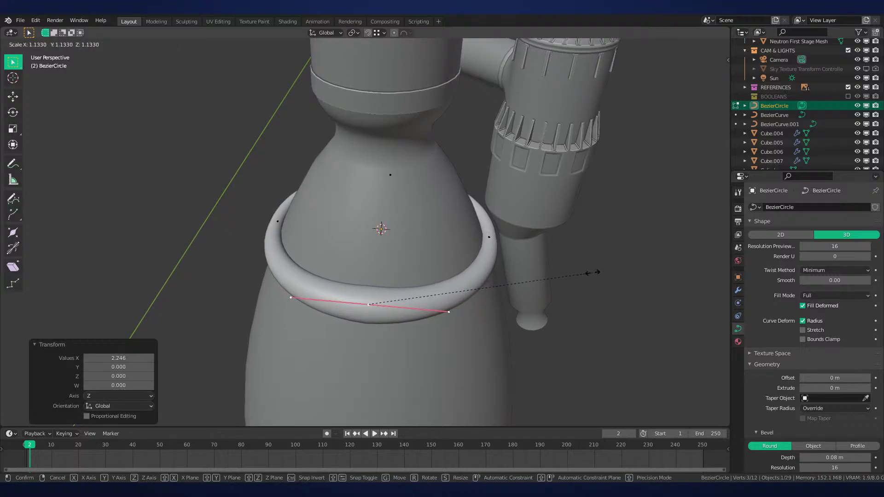
pyautogui.click(588, 272)
pyautogui.moveTo(588, 272)
pyautogui.mouseDown(button='middle')
pyautogui.moveTo(558, 300)
pyautogui.moveTo(528, 305)
pyautogui.moveTo(584, 280)
pyautogui.mouseUp(button='middle')
pyautogui.press('KP_1')
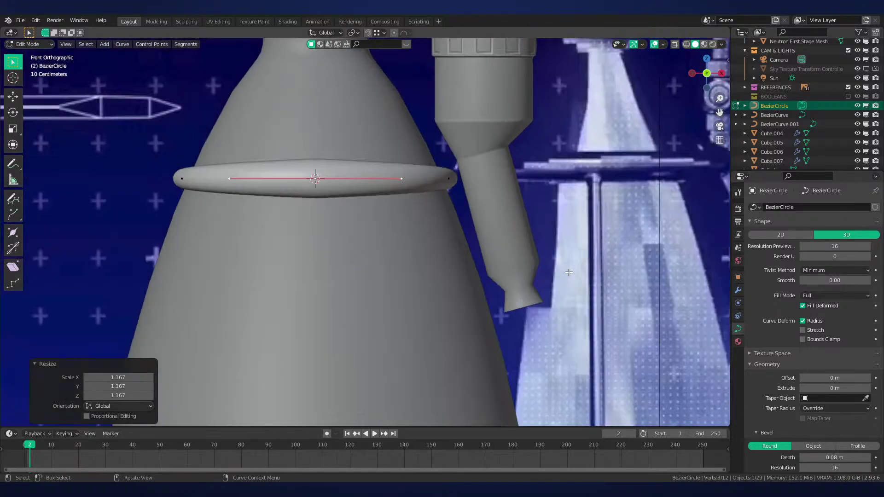
# Thin the ring's front control point by a radius factor of about 0.83, and fine-tune its radius once more
pyautogui.scroll(1, 517, 264)
pyautogui.hotkey('alt', 's')
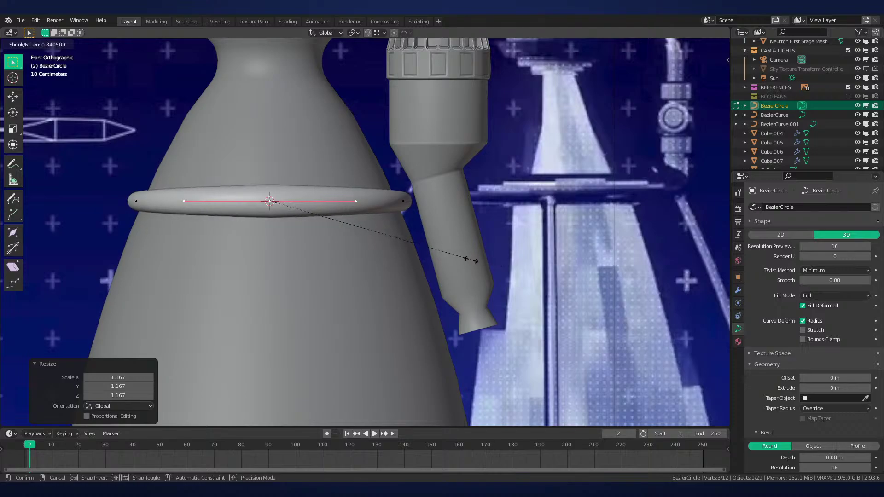
pyautogui.click(467, 257)
pyautogui.press('g')
pyautogui.rightClick(623, 249)
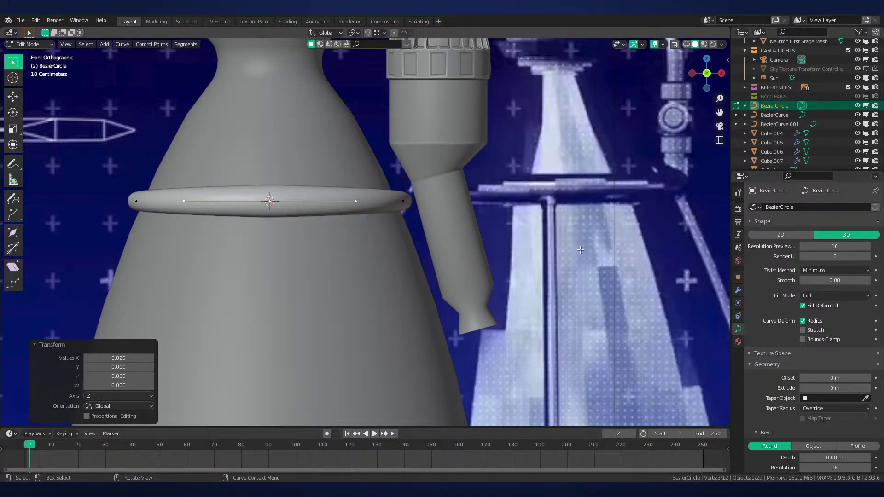
pyautogui.hotkey('alt', 's')
pyautogui.click(543, 244)
# Thin the ring's rear control point and shift it along the Y axis
pyautogui.scroll(1, 484, 269)
pyautogui.keyDown('shift'); pyautogui.moveTo(416, 230); pyautogui.dragTo(481, 237, button='middle'); pyautogui.keyUp('shift')
pyautogui.hotkey('alt', 's')
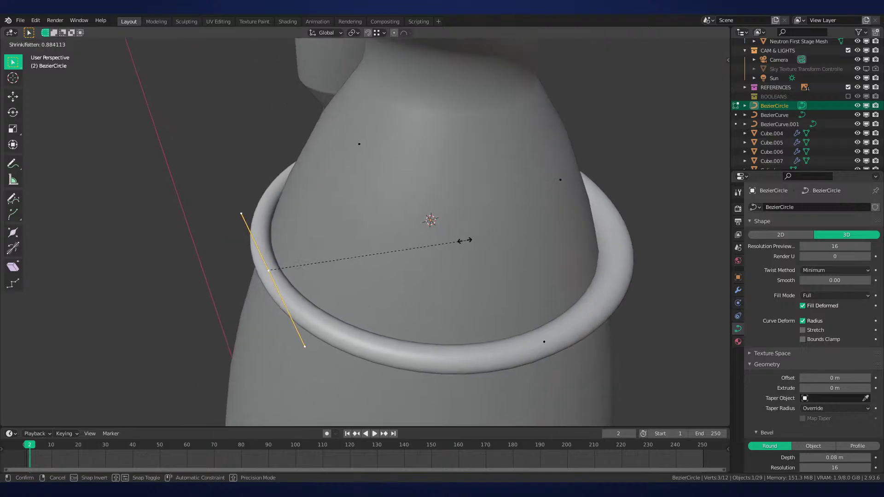
pyautogui.click(418, 243)
pyautogui.moveTo(418, 242); pyautogui.dragTo(545, 238, button='middle')
pyautogui.press('g')
pyautogui.press('y')
pyautogui.click(378, 218)
# Scale the rear control point's handles to round out the ring's back curve, checking the shape outside Edit Mode
pyautogui.press('s')
pyautogui.click(550, 260)
pyautogui.press('Tab')
pyautogui.click(573, 265)
pyautogui.click(500, 261)
pyautogui.press('Tab')
pyautogui.click(499, 256)
pyautogui.press('Tab')
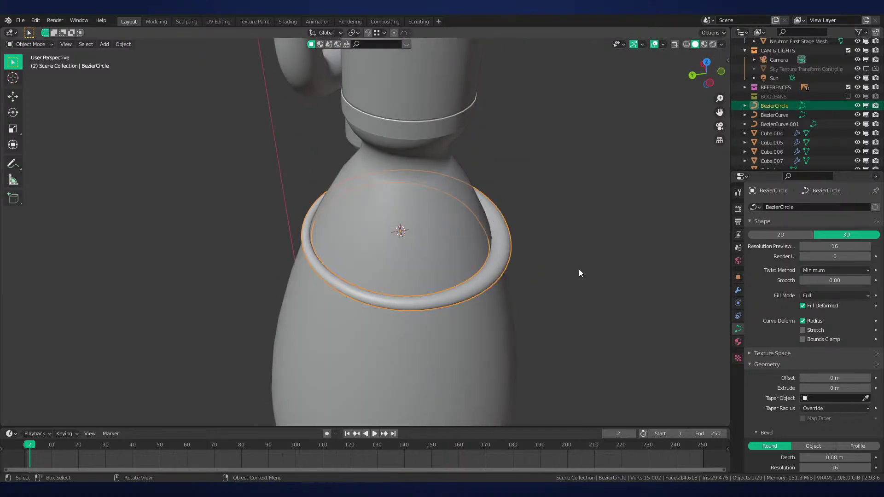
pyautogui.press('Tab')
pyautogui.moveTo(578, 269); pyautogui.dragTo(573, 274, button='middle')
pyautogui.press('s')
pyautogui.click(594, 278)
pyautogui.press('Tab')
# Switch the viewport to rendered shading and inspect the tapered ring around the nozzle against the blueprint
pyautogui.press('z')
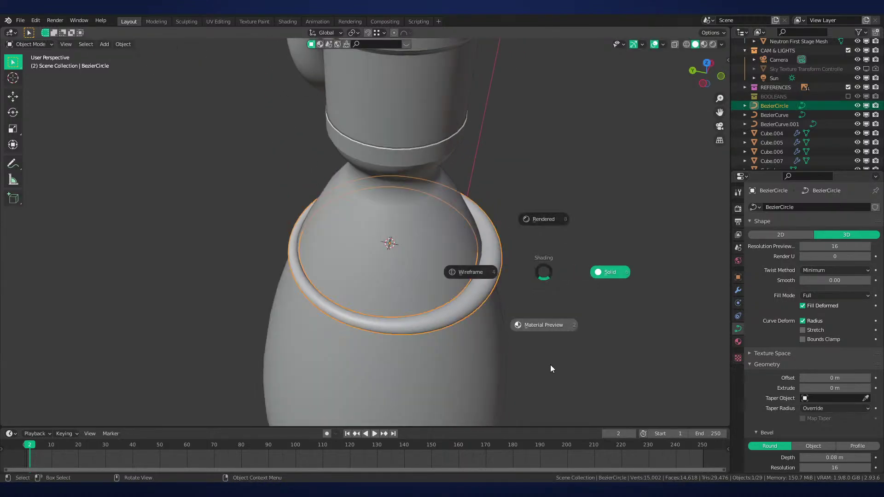
pyautogui.click(550, 366)
pyautogui.scroll(-2, 540, 345)
pyautogui.moveTo(539, 345); pyautogui.dragTo(411, 298, button='middle')
pyautogui.scroll(-2, 411, 297)
pyautogui.press('z')
pyautogui.moveTo(408, 220); pyautogui.dragTo(446, 309, button='middle')
pyautogui.scroll(-3, 447, 205)
pyautogui.scroll(3, 441, 280)
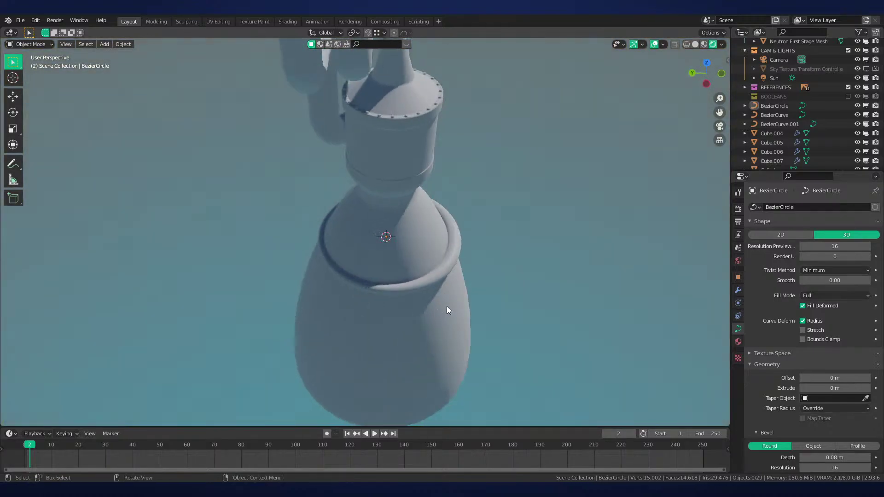
pyautogui.moveTo(310, 274); pyautogui.dragTo(422, 264, button='middle')
pyautogui.scroll(-2, 356, 215)
pyautogui.press('KP_1')
pyautogui.scroll(4, 326, 191)
pyautogui.scroll(2, 396, 324)
pyautogui.scroll(-4, 397, 324)
pyautogui.scroll(1, 420, 264)
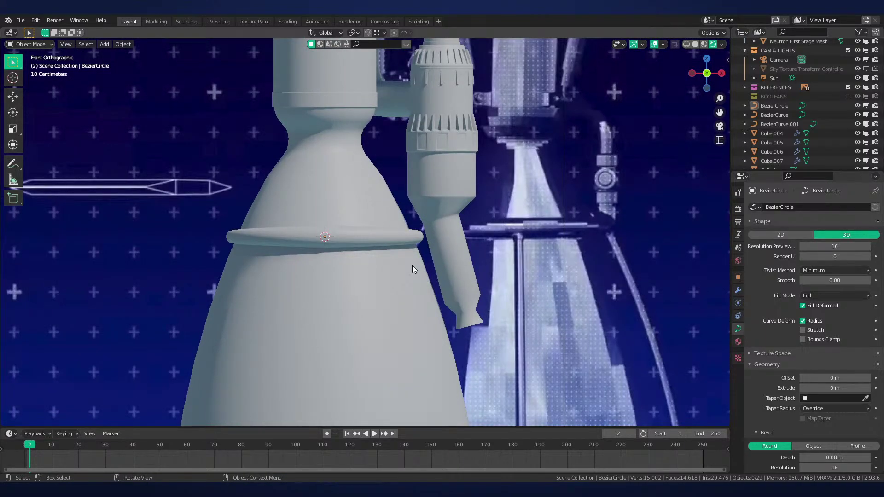
# Snap the 3D cursor to the front control point of the manifold ring
pyautogui.keyDown('shift'); pyautogui.moveTo(412, 265); pyautogui.dragTo(437, 214, button='middle'); pyautogui.keyUp('shift')
pyautogui.scroll(1, 473, 235)
pyautogui.scroll(-2, 457, 238)
pyautogui.scroll(2, 444, 243)
pyautogui.click(399, 243)
pyautogui.scroll(-3, 448, 222)
pyautogui.press('Tab')
pyautogui.hotkey('shift', 's')
pyautogui.click(346, 338)
pyautogui.press('Tab')
# Study how the vertical feed pipe meets the nozzle ring in the blueprint's rotated engine views
pyautogui.press('KP_1')
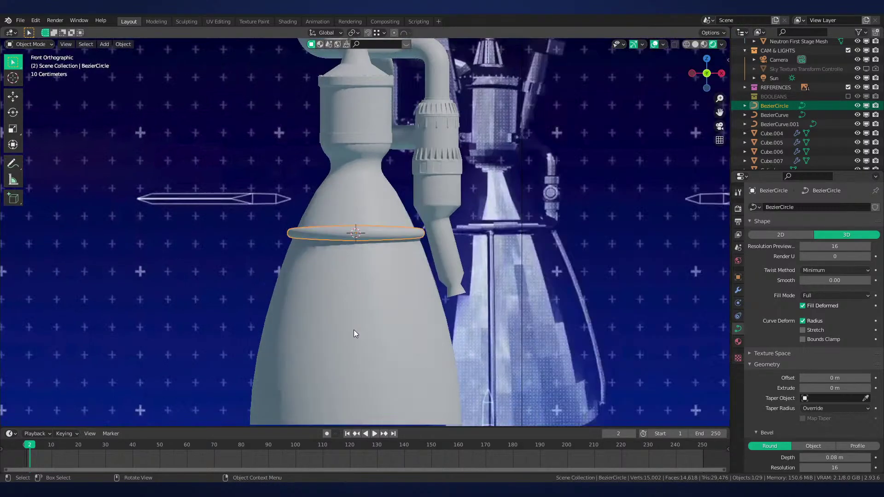
pyautogui.scroll(-5, 403, 244)
pyautogui.keyDown('shift'); pyautogui.moveTo(566, 233); pyautogui.dragTo(288, 211, button='middle'); pyautogui.keyUp('shift')
pyautogui.keyDown('shift'); pyautogui.moveTo(547, 220); pyautogui.dragTo(341, 227, button='middle'); pyautogui.keyUp('shift')
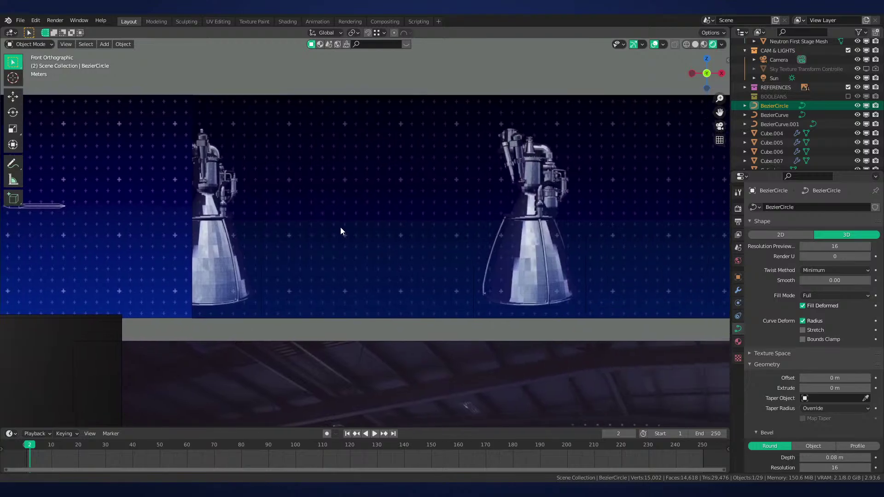
pyautogui.scroll(3, 537, 201)
pyautogui.keyDown('shift'); pyautogui.moveTo(605, 206); pyautogui.dragTo(367, 207, button='middle'); pyautogui.keyUp('shift')
pyautogui.scroll(2, 367, 207)
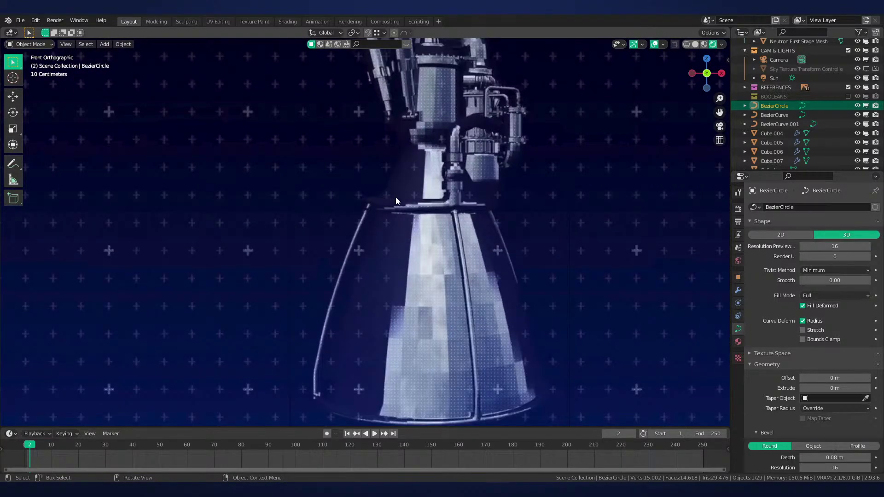
pyautogui.scroll(-2, 397, 197)
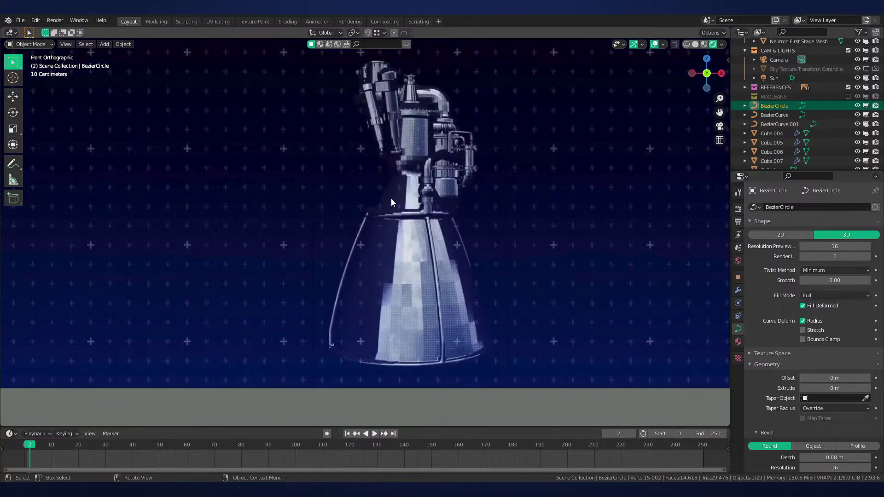
pyautogui.keyDown('shift'); pyautogui.moveTo(296, 210); pyautogui.dragTo(547, 236, button='middle'); pyautogui.keyUp('shift')
pyautogui.keyDown('shift'); pyautogui.moveTo(221, 244); pyautogui.dragTo(549, 261, button='middle'); pyautogui.keyUp('shift')
pyautogui.keyDown('shift'); pyautogui.moveTo(317, 260); pyautogui.dragTo(534, 256, button='middle'); pyautogui.keyUp('shift')
pyautogui.scroll(3, 534, 256)
# Check the ring's thick front end and its taper from the right side view
pyautogui.press('Tab')
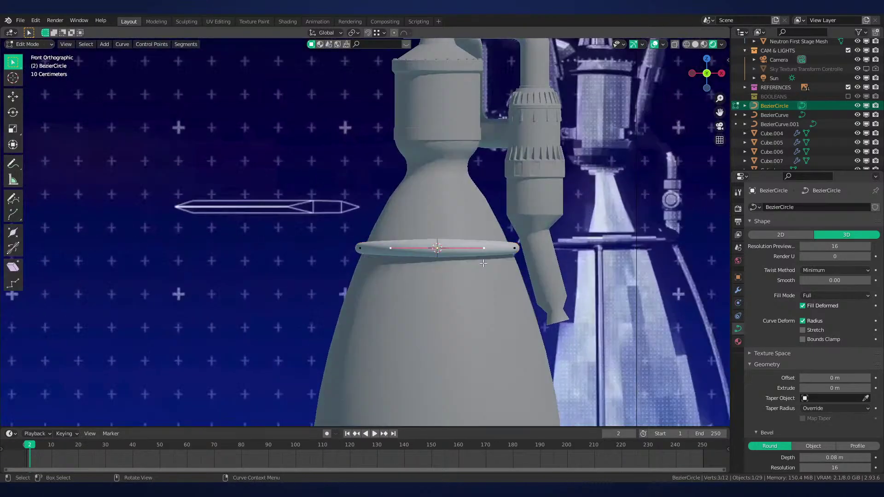
pyautogui.moveTo(444, 227); pyautogui.dragTo(491, 214, button='middle')
pyautogui.scroll(3, 488, 214)
pyautogui.press('Tab')
pyautogui.press('KP_3')
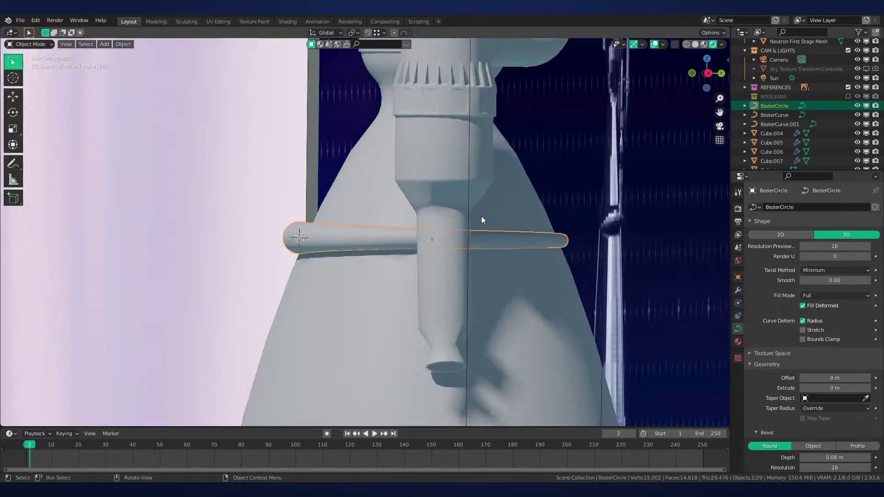
pyautogui.scroll(6, 511, 214)
pyautogui.hotkey('alt', 'a')
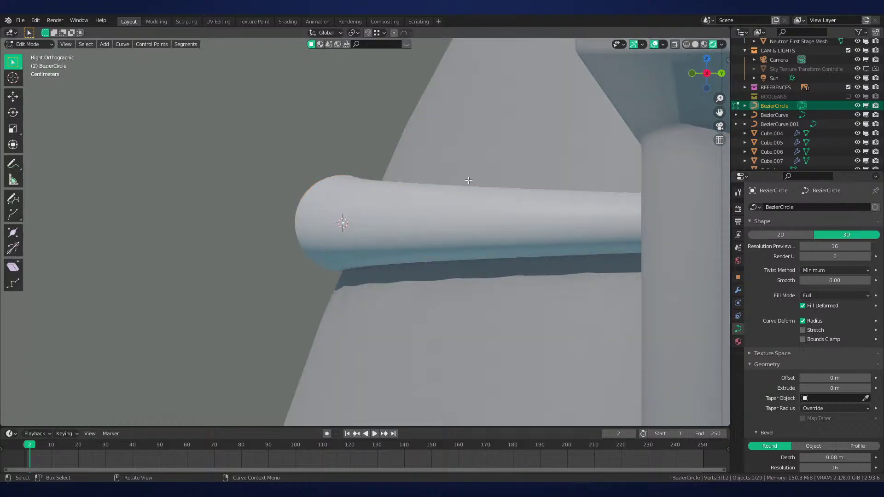
pyautogui.scroll(-8, 457, 203)
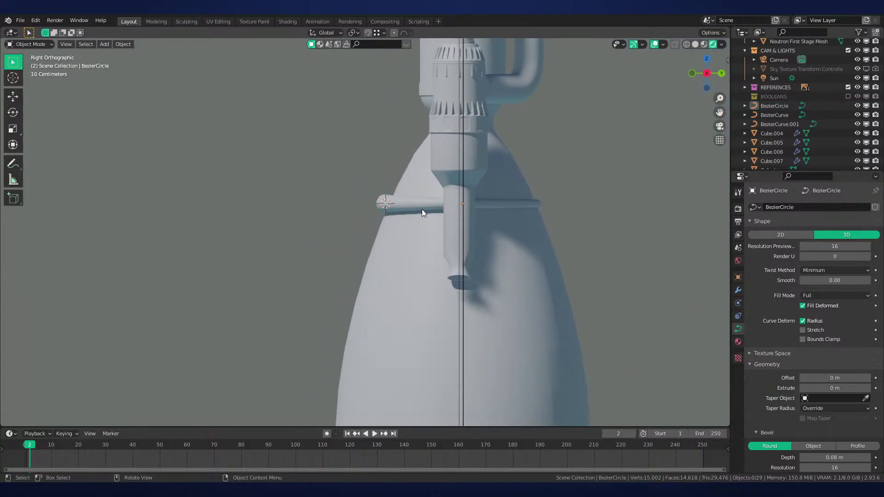
# Add a Bezier curve at the 3D cursor on the ring's front and open it in Edit Mode
pyautogui.hotkey('shift', 'a')
pyautogui.moveTo(383, 205)
pyautogui.click(450, 210)
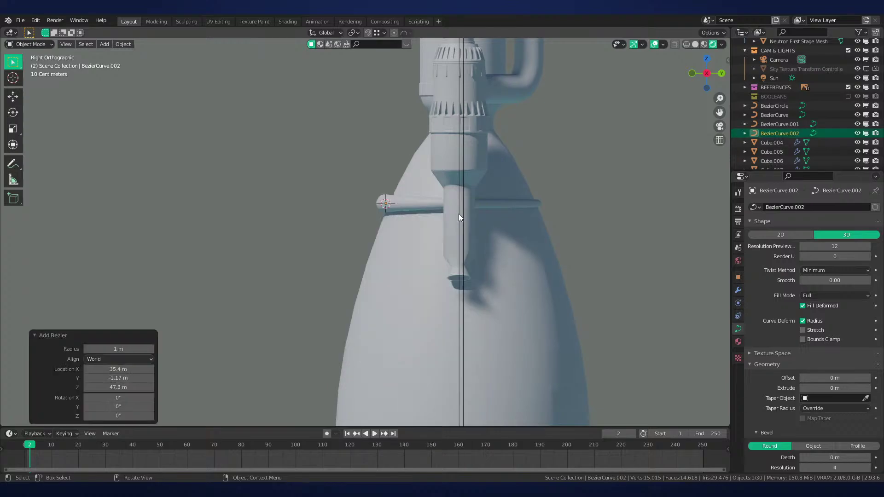
pyautogui.moveTo(459, 214); pyautogui.dragTo(479, 273, button='middle')
pyautogui.press('Tab')
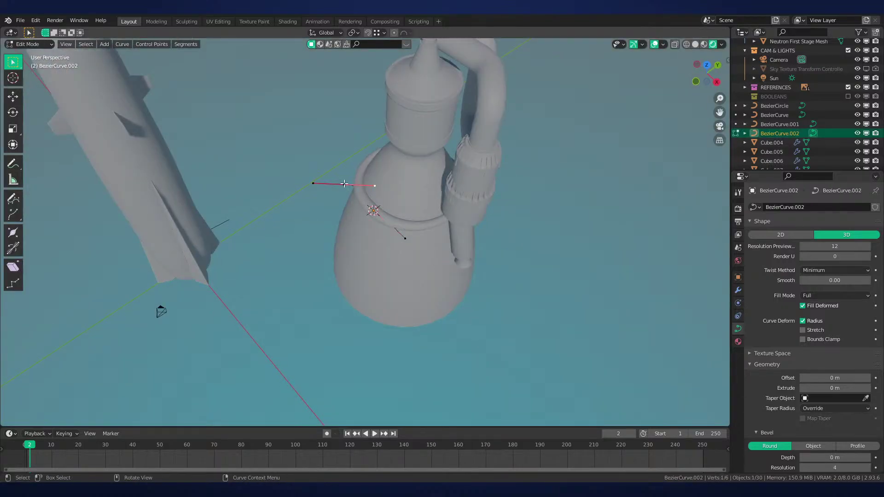
# Rotate the control point at one end of the new Bezier curve by -45° about the Z axis
pyautogui.click(344, 184)
pyautogui.press('r')
pyautogui.rightClick(345, 184)
pyautogui.hotkey('shift', 's')
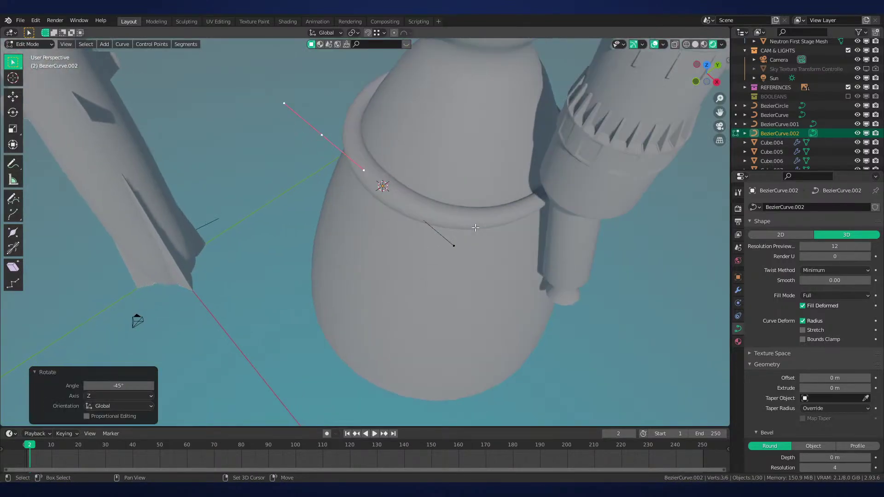
# Rotate the BezierCurve.002 object -90° about the global Z axis
pyautogui.scroll(3, 428, 199)
pyautogui.click(477, 255)
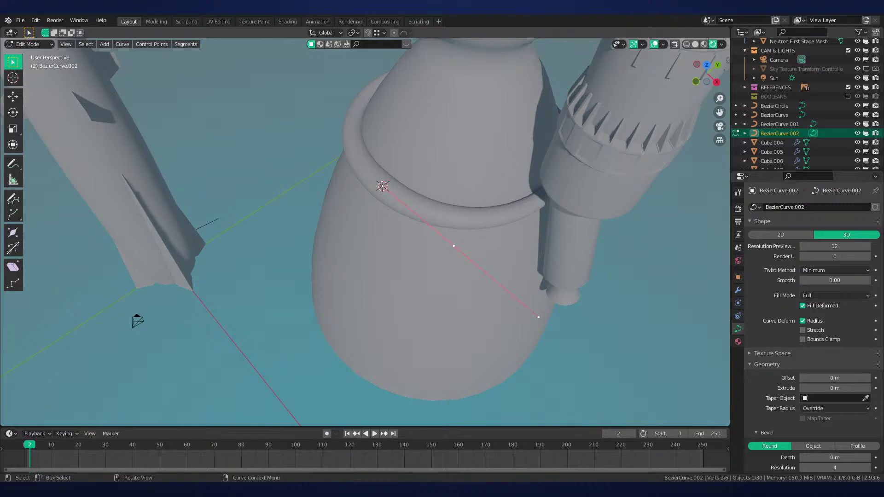
pyautogui.press('Tab')
pyautogui.write('rz-90')
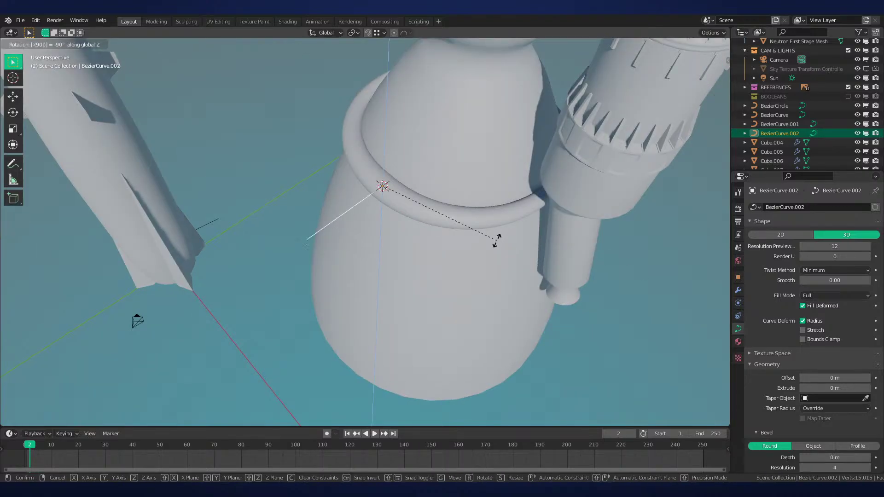
pyautogui.press('Return')
# In the right orthographic view, move the curve about -0.075 m in Y and -0.099 m in Z, to the underside of the nozzle's ring
pyautogui.press('KP_3')
pyautogui.press('KP_Decimal')
pyautogui.press('g')
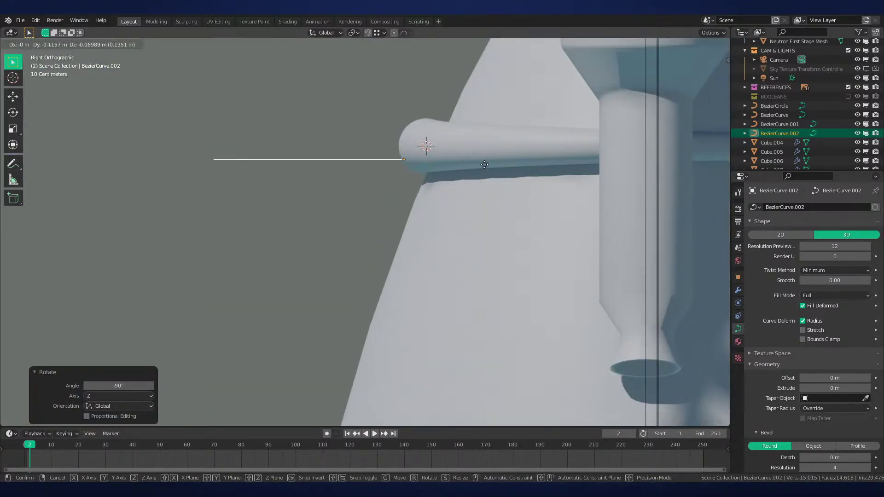
pyautogui.click(498, 170)
# Rotate the curve by -80° in the side view, plus about -4.4° more to follow the slope of the nozzle wall
pyautogui.write('r')
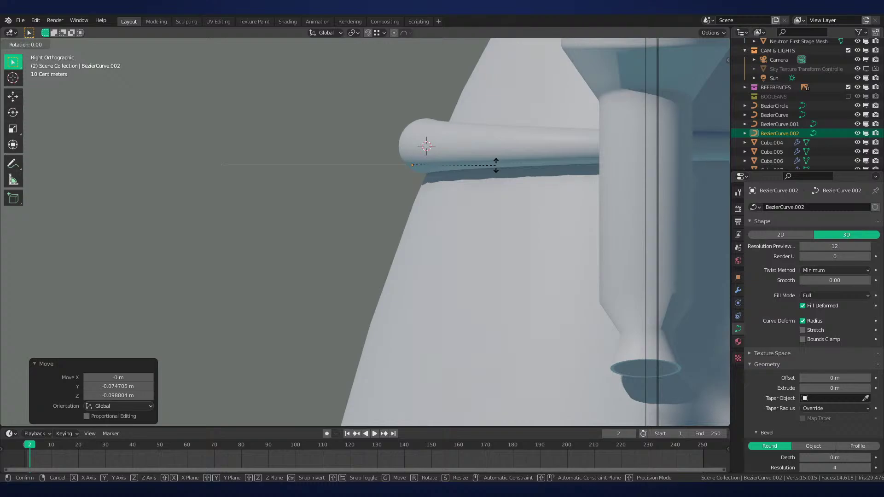
pyautogui.write('80-')
pyautogui.press('Return')
pyautogui.press('r')
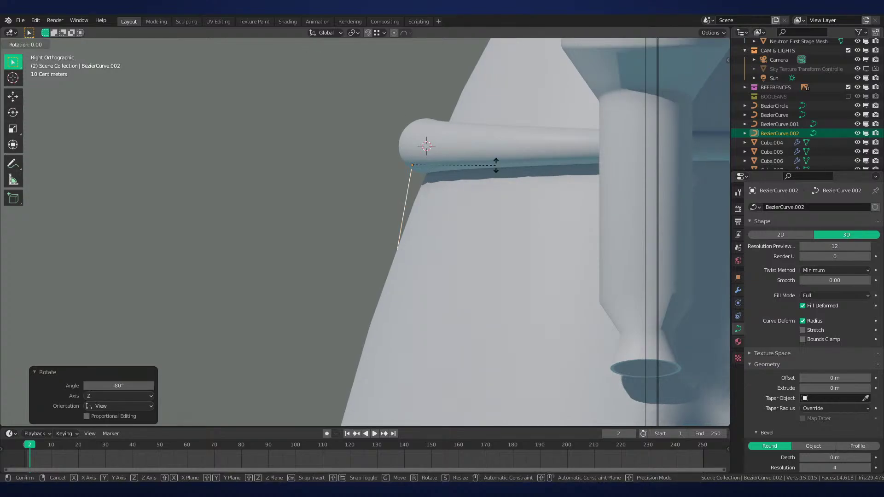
pyautogui.click(498, 169)
pyautogui.press('r')
pyautogui.click(514, 196)
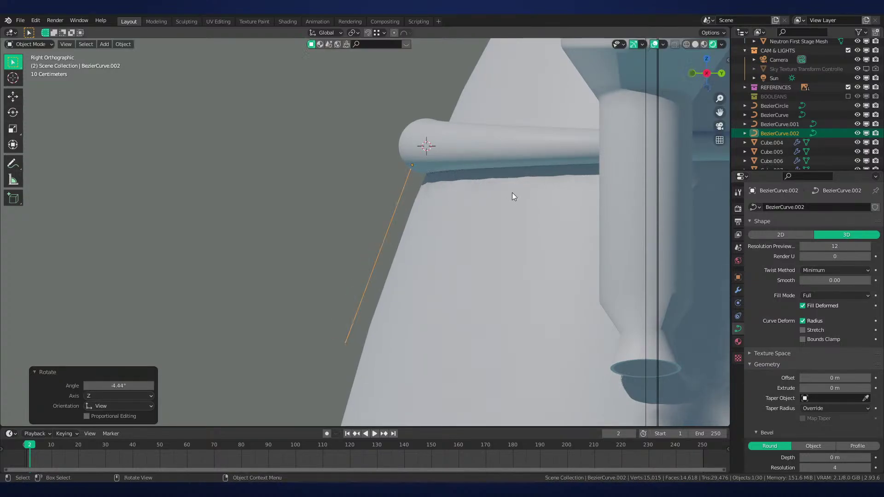
# Move the curve's lower point about -0.2 m in Y and -1.35 m in Z, align its handles vertically and scale them up about 2.34 times
pyautogui.press('Tab')
pyautogui.keyDown('shift'); pyautogui.moveTo(450, 330); pyautogui.dragTo(467, 212, button='middle'); pyautogui.keyUp('shift')
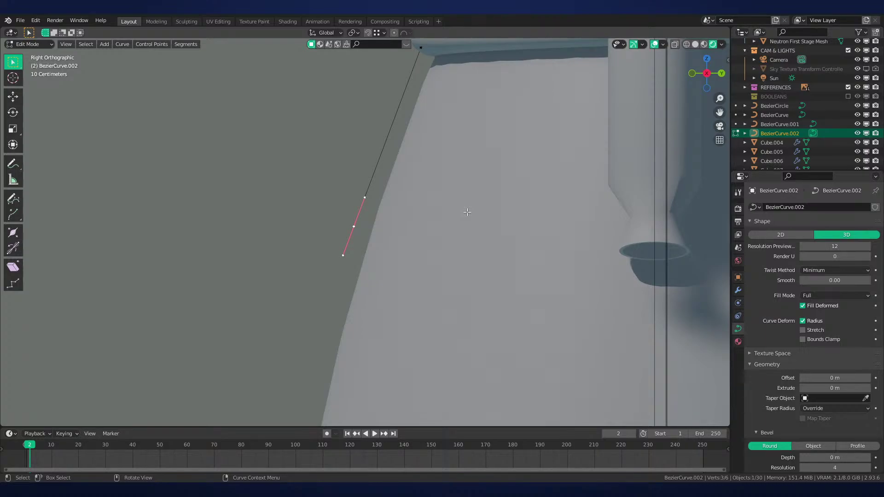
pyautogui.keyDown('shift'); pyautogui.moveTo(554, 179); pyautogui.dragTo(522, 180, button='middle'); pyautogui.keyUp('shift')
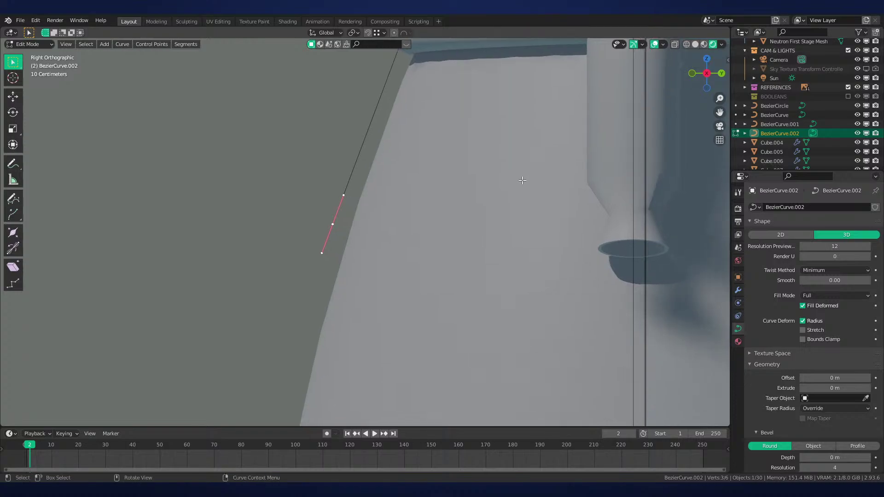
pyautogui.press('g')
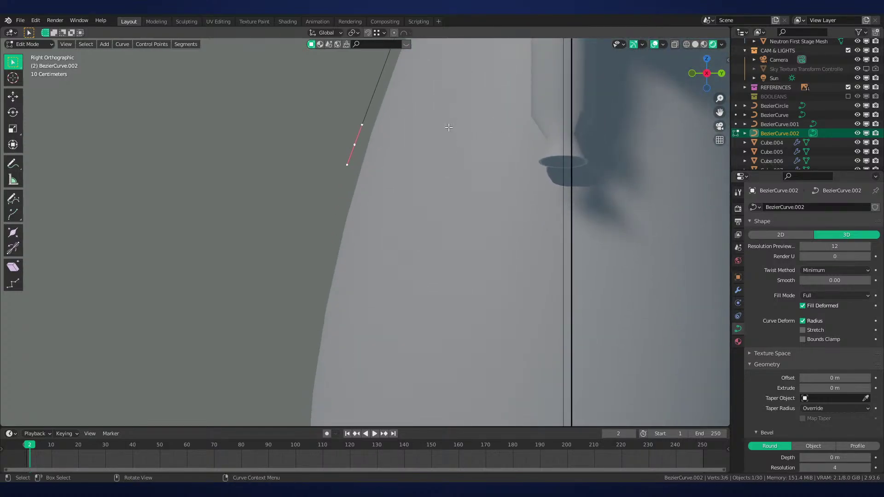
pyautogui.click(420, 204)
pyautogui.press('s')
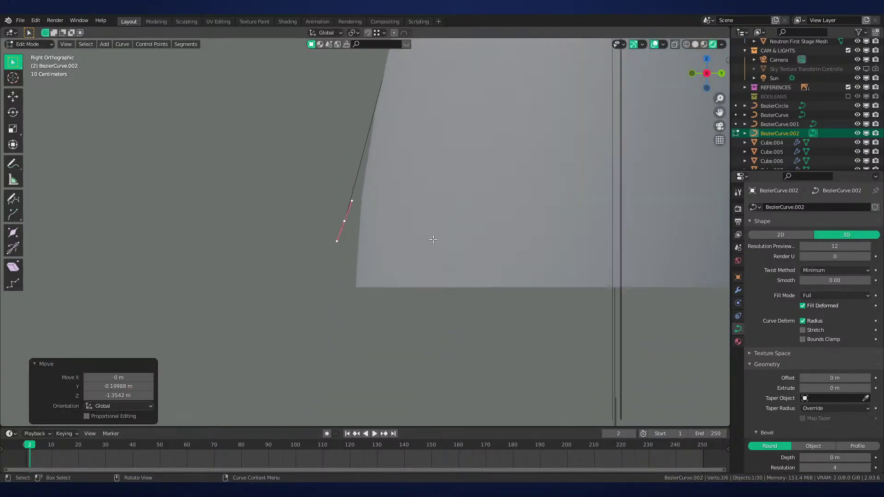
pyautogui.hotkey('shift', 'z')
pyautogui.click(431, 241)
pyautogui.press('s')
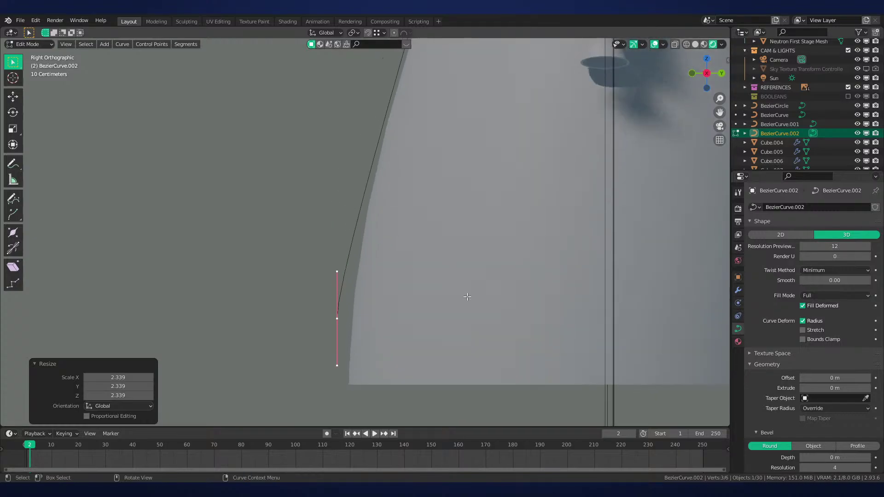
pyautogui.click(444, 232)
# Scale up the handles of the curve's upper control point beneath the ring
pyautogui.keyDown('shift'); pyautogui.moveTo(434, 226); pyautogui.dragTo(428, 335, button='middle'); pyautogui.keyUp('shift')
pyautogui.scroll(-3, 428, 335)
pyautogui.click(404, 123)
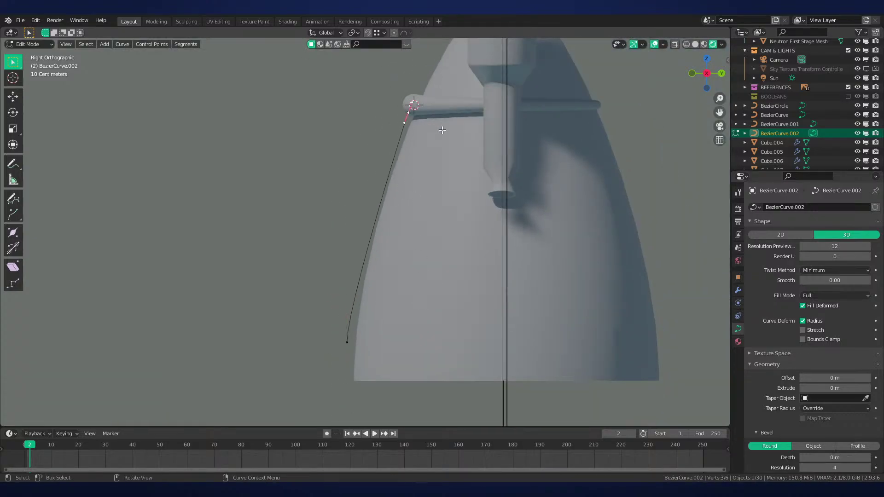
pyautogui.press('s')
pyautogui.click(489, 140)
# Rotate the whole curve object by 5° in the side view
pyautogui.keyDown('shift'); pyautogui.moveTo(486, 167); pyautogui.dragTo(463, 253, button='middle'); pyautogui.keyUp('shift')
pyautogui.scroll(3, 463, 253)
pyautogui.press('Tab')
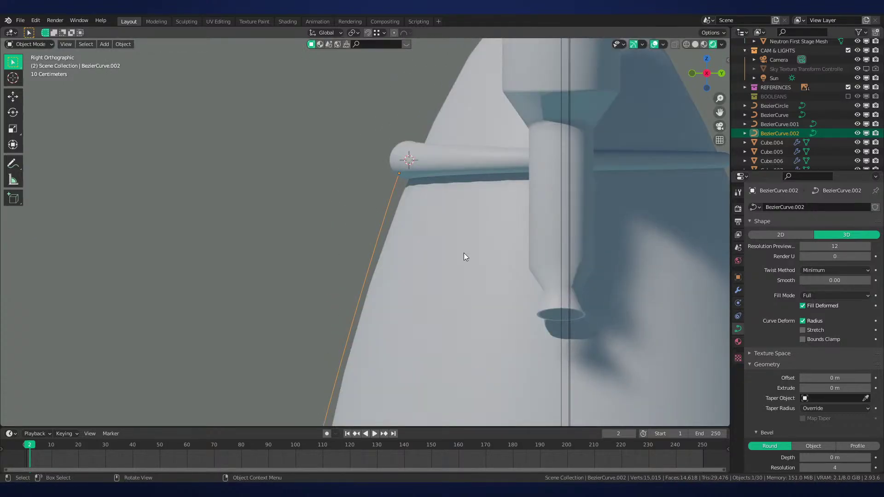
pyautogui.write('r5')
pyautogui.click(464, 253)
# Move the curve's lower control point closer to the nozzle wall near its bottom
pyautogui.keyDown('shift'); pyautogui.moveTo(371, 283); pyautogui.dragTo(382, 195, button='middle'); pyautogui.keyUp('shift')
pyautogui.scroll(-3, 382, 195)
pyautogui.press('Tab')
pyautogui.click(318, 353)
pyautogui.press('g')
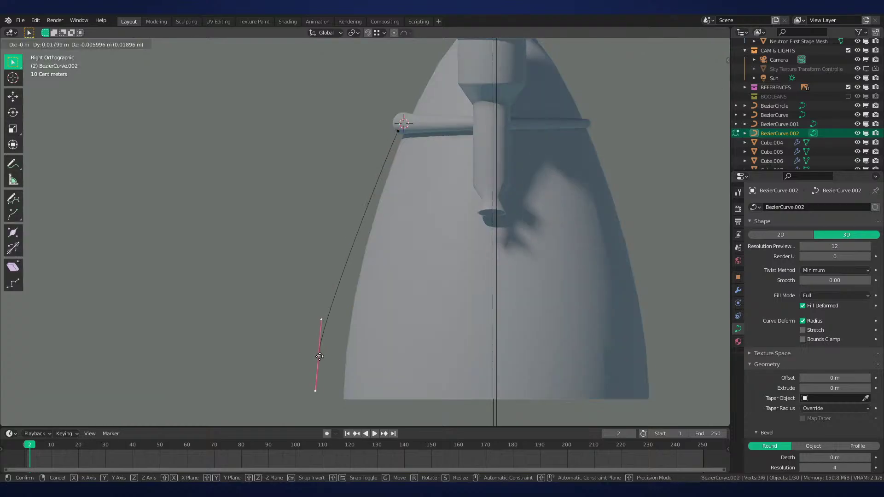
pyautogui.click(331, 361)
# Scale up the upper control point's handles again and rotate the whole curve another 5°
pyautogui.click(411, 146)
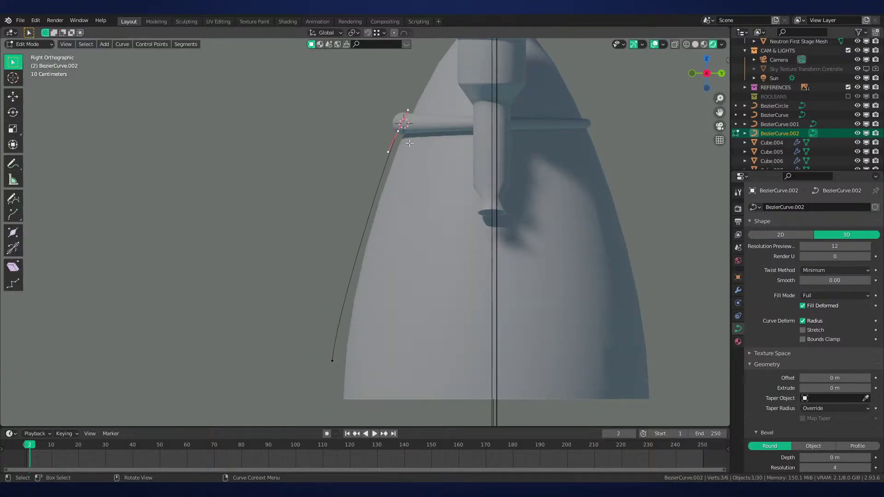
pyautogui.press('s')
pyautogui.click(471, 174)
pyautogui.press('Tab')
pyautogui.write('r')
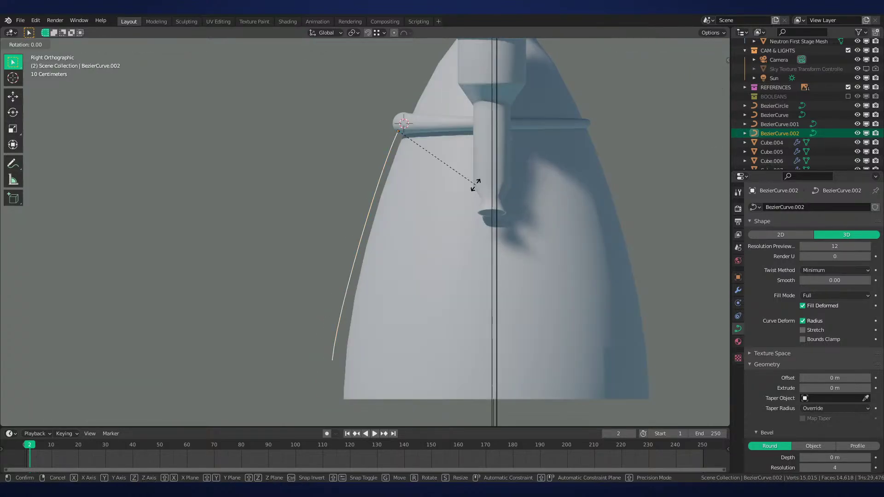
pyautogui.write('5')
pyautogui.click(475, 185)
# Make the lower point's handles vertical and reposition the point just outside the nozzle wall, slightly above the nozzle's bottom edge
pyautogui.press('Tab')
pyautogui.click(317, 357)
pyautogui.press('g')
pyautogui.click(335, 355)
pyautogui.press('s')
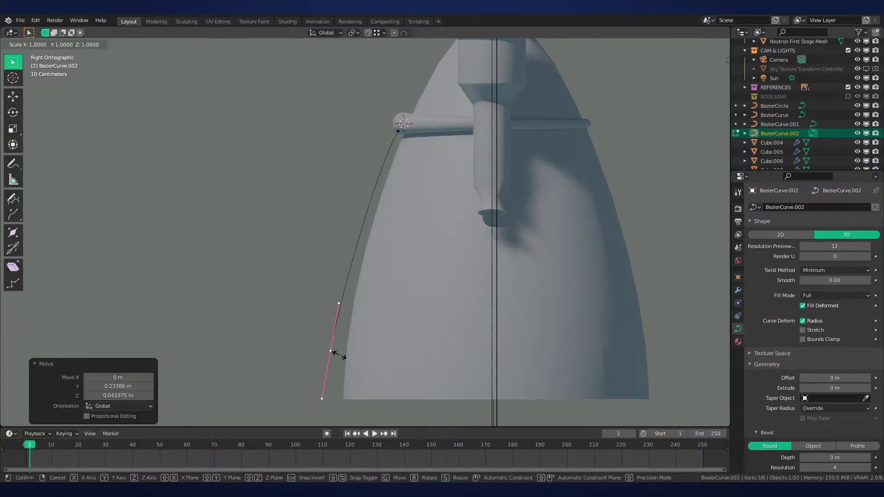
pyautogui.hotkey('shift', 'z')
pyautogui.write('0')
pyautogui.click(339, 355)
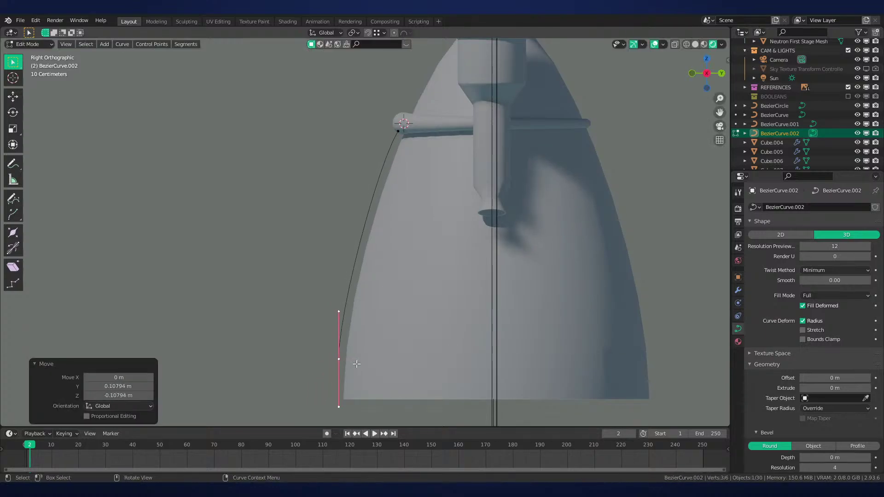
pyautogui.click(365, 386)
pyautogui.keyDown('shift'); pyautogui.moveTo(365, 386); pyautogui.dragTo(411, 275, button='middle'); pyautogui.keyUp('shift')
pyautogui.scroll(7, 424, 234)
pyautogui.scroll(-5, 411, 275)
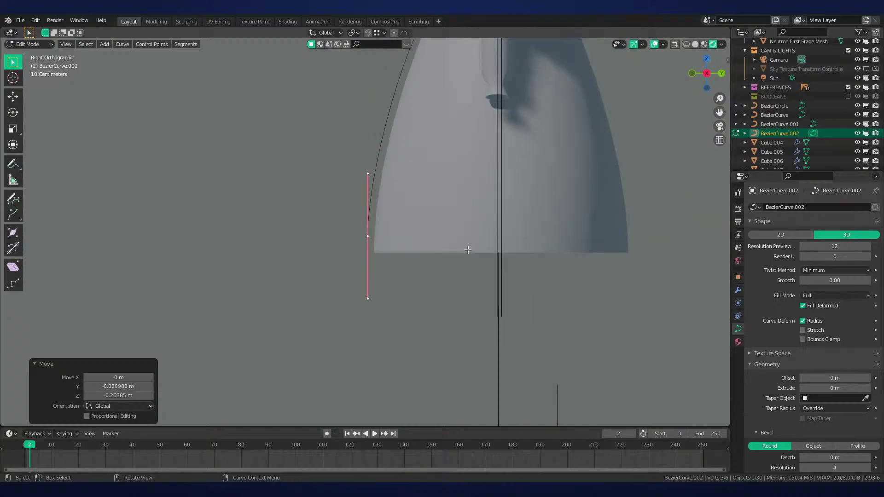
# Examine the nozzle mesh's bottom edge from the front and compare it with the engine reference image
pyautogui.press('KP_1')
pyautogui.scroll(3, 410, 299)
pyautogui.scroll(4, 410, 299)
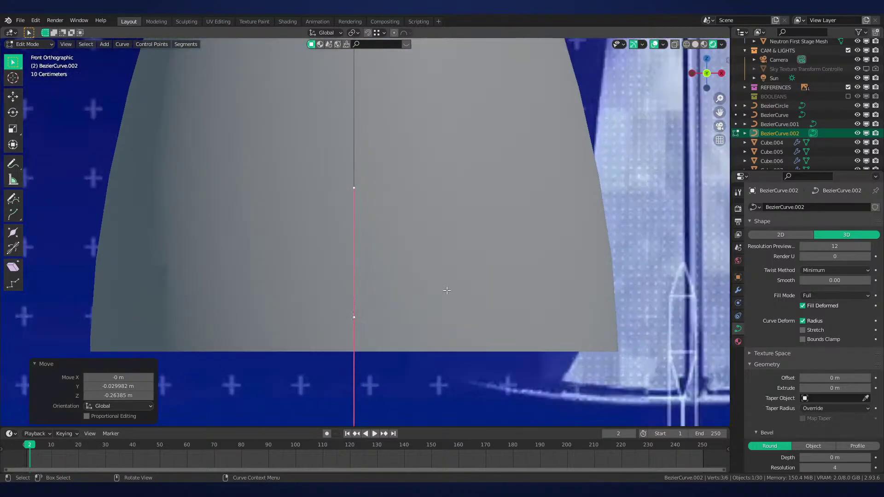
pyautogui.moveTo(446, 291); pyautogui.dragTo(479, 269, button='middle')
pyautogui.scroll(-4, 479, 269)
pyautogui.scroll(3, 479, 268)
pyautogui.keyDown('shift'); pyautogui.moveTo(478, 304); pyautogui.dragTo(468, 229, button='middle'); pyautogui.keyUp('shift')
pyautogui.scroll(2, 468, 230)
pyautogui.press('Tab')
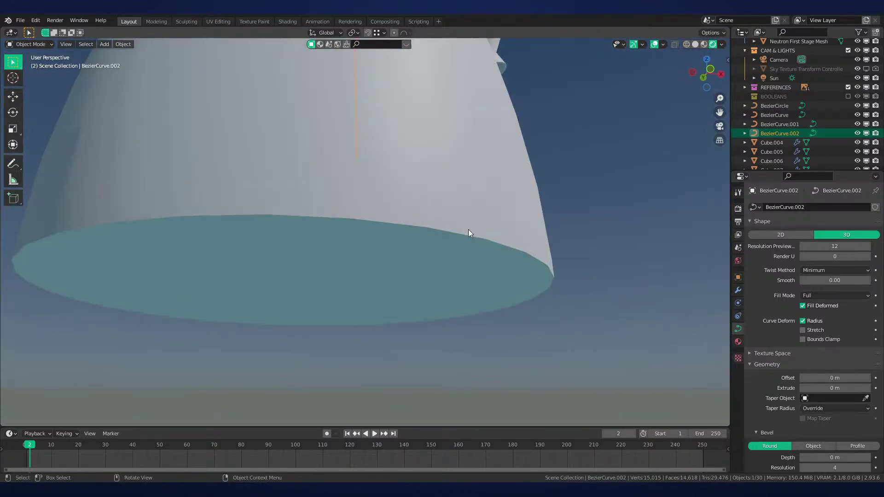
pyautogui.click(468, 230)
pyautogui.press('Tab')
pyautogui.scroll(3, 558, 292)
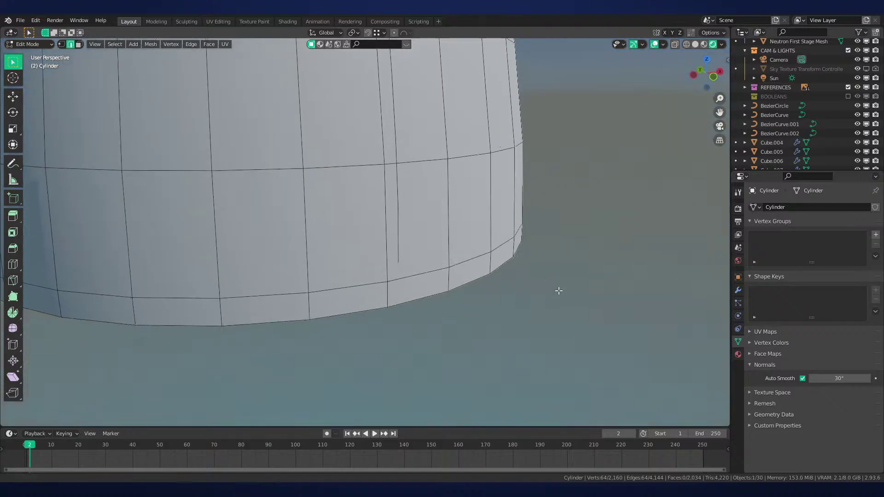
pyautogui.scroll(2, 478, 265)
pyautogui.press('KP_1')
pyautogui.scroll(3, 327, 281)
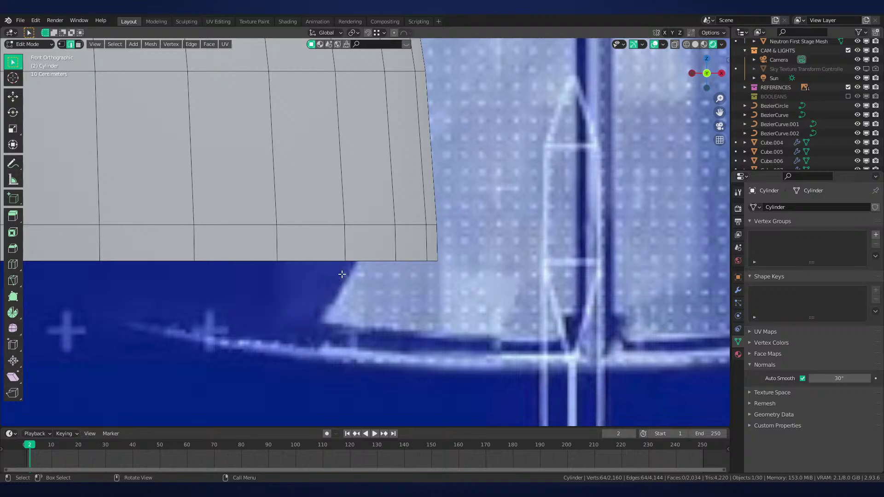
pyautogui.scroll(-8, 387, 279)
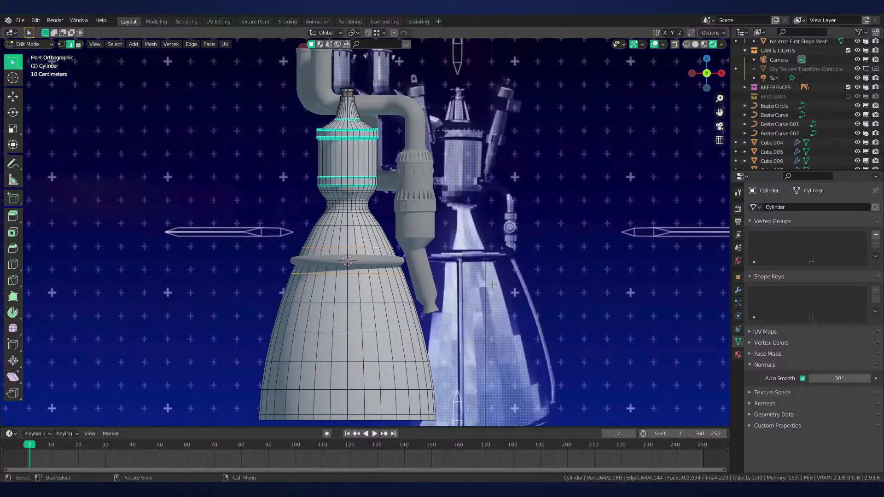
# Inspect where the curve's lower end lies relative to the nozzle's bottom edge in the front view
pyautogui.press('Tab')
pyautogui.moveTo(487, 264); pyautogui.dragTo(411, 124, button='middle')
pyautogui.press('KP_1')
pyautogui.scroll(2, 478, 233)
pyautogui.scroll(4, 411, 124)
pyautogui.press('Tab')
pyautogui.press('Tab')
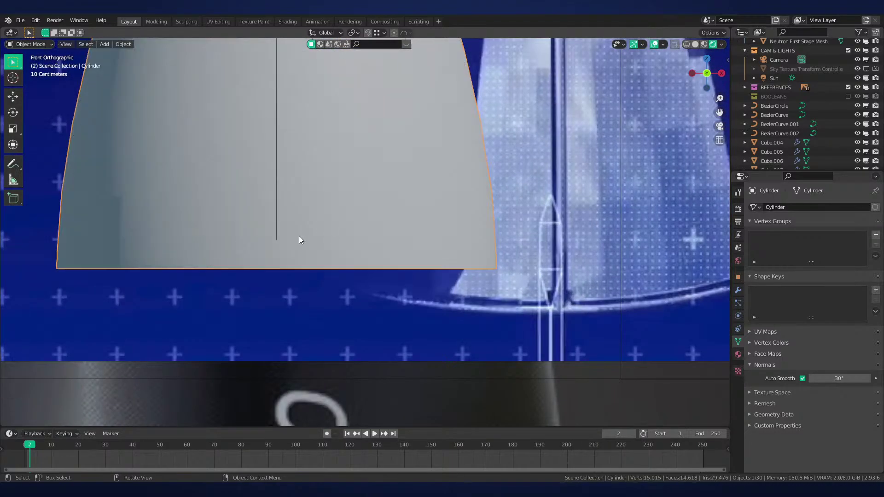
pyautogui.click(275, 230)
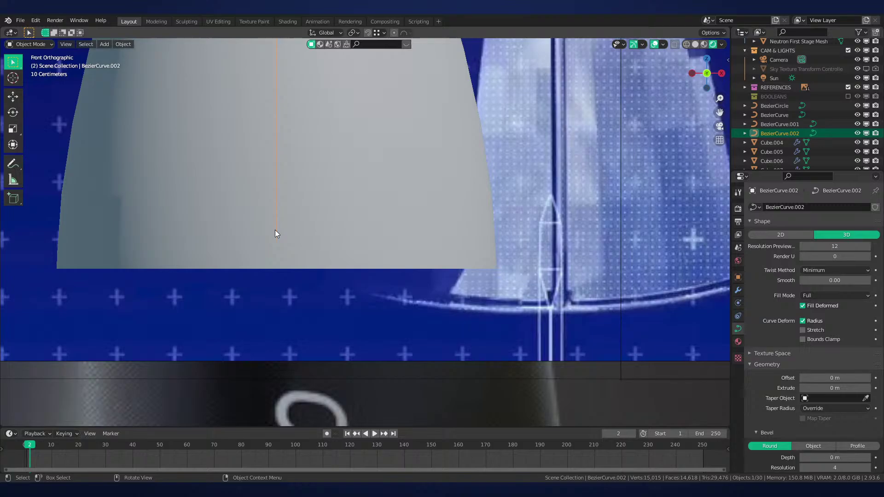
pyautogui.keyDown('shift'); pyautogui.moveTo(262, 255); pyautogui.dragTo(375, 277, button='middle'); pyautogui.keyUp('shift')
pyautogui.scroll(3, 379, 280)
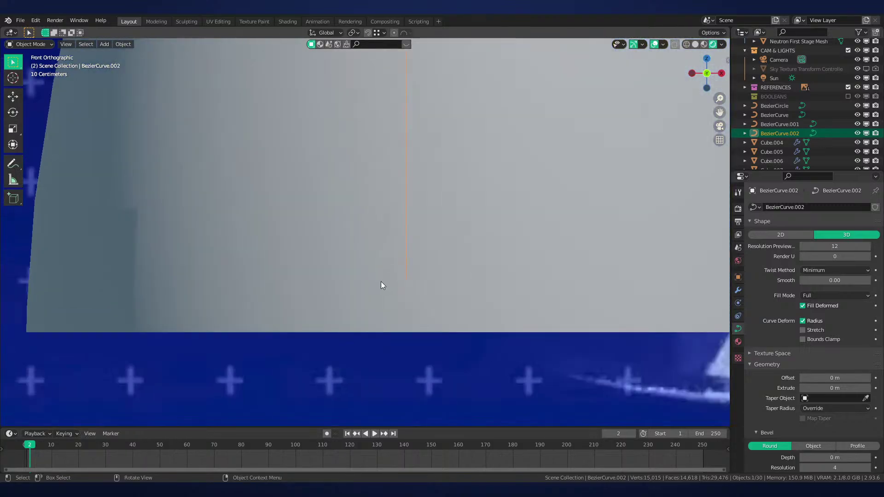
# Add a centred loop cut around the nozzle mesh's lowest band and scale it outward to about 1.038
pyautogui.click(381, 282)
pyautogui.press('Tab')
pyautogui.keyDown('shift'); pyautogui.moveTo(560, 312); pyautogui.dragTo(315, 276, button='middle'); pyautogui.keyUp('shift')
pyautogui.hotkey('ctrl', 'r')
pyautogui.click(556, 278)
pyautogui.rightClick(557, 278)
pyautogui.press('s')
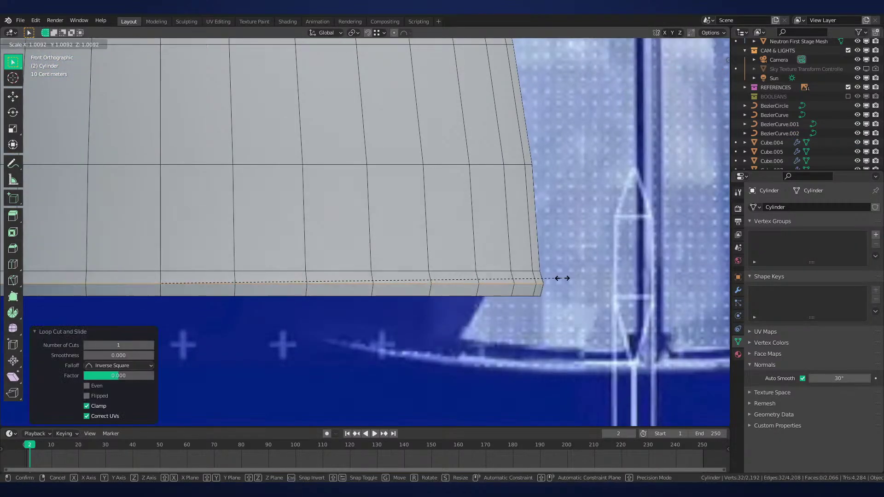
pyautogui.click(570, 277)
# Bevel the new edge loop about 0.085 m wide with 3 segments to form a rim lip
pyautogui.hotkey('ctrl', 'b')
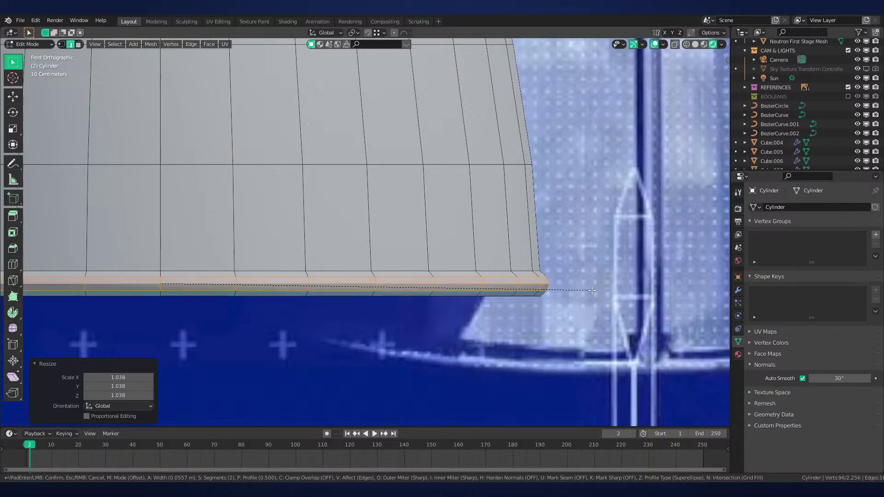
pyautogui.scroll(1, 596, 289)
pyautogui.click(596, 285)
pyautogui.scroll(-3, 595, 284)
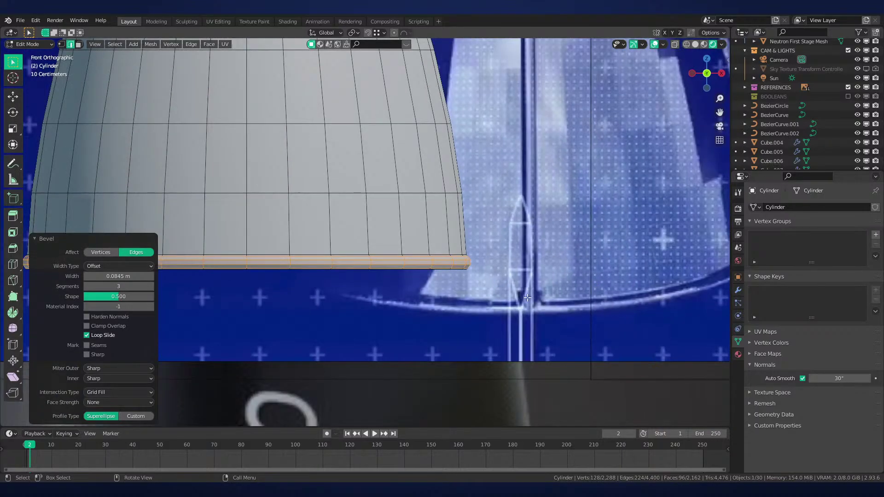
# Shade the nozzle object smooth and switch the viewport to solid shading
pyautogui.moveTo(527, 297); pyautogui.dragTo(543, 315, button='middle')
pyautogui.press('Tab')
pyautogui.rightClick(542, 313)
pyautogui.click(542, 314)
pyautogui.scroll(2, 566, 299)
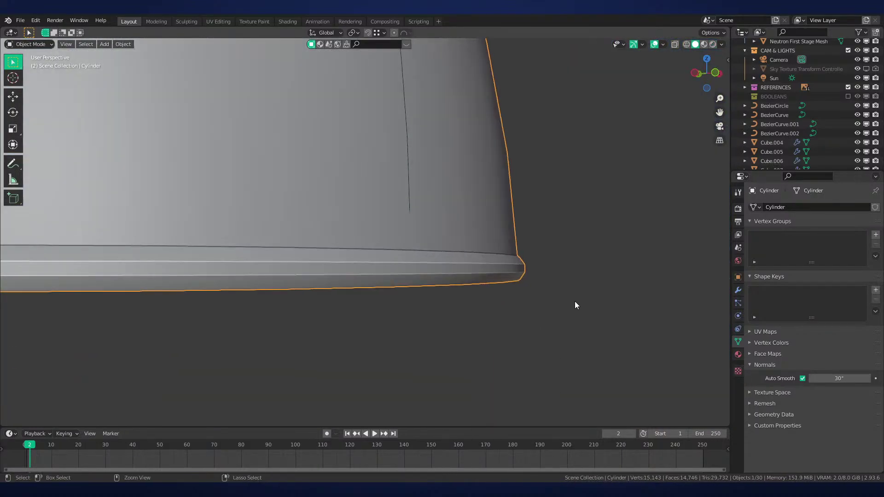
# Bevel the rim lip's selected edges again, about 0.08 m wide with 7 segments, to round its profile
pyautogui.press('Tab')
pyautogui.hotkey('ctrl', 'b')
pyautogui.scroll(4, 582, 304)
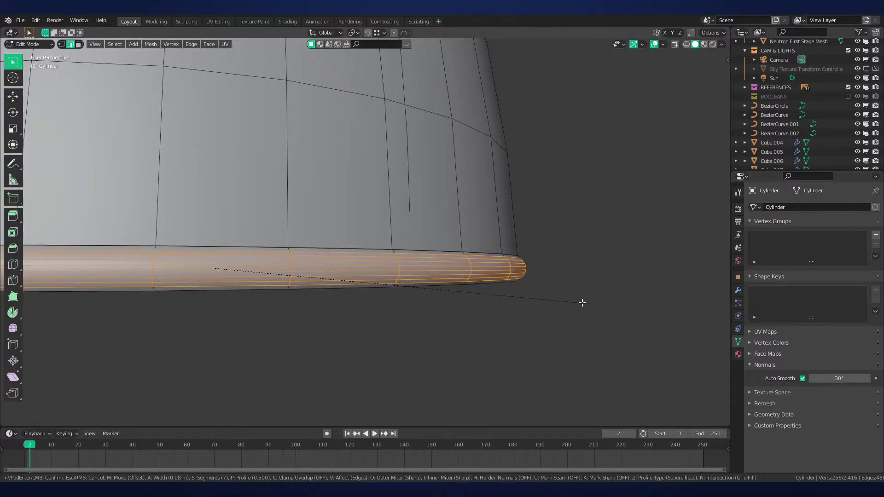
pyautogui.click(582, 303)
pyautogui.press('Tab')
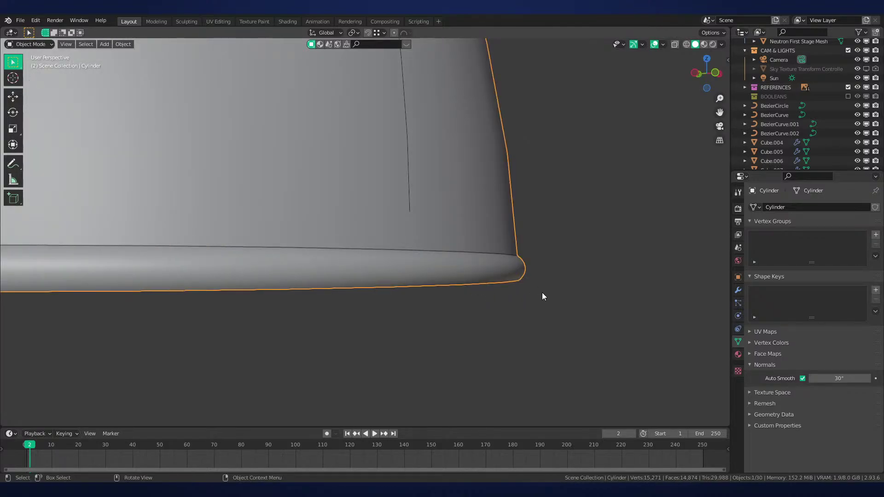
# Add a loop cut in the rim's top band against the nozzle wall and scale it inward to 0.994
pyautogui.press('Tab')
pyautogui.scroll(2, 543, 296)
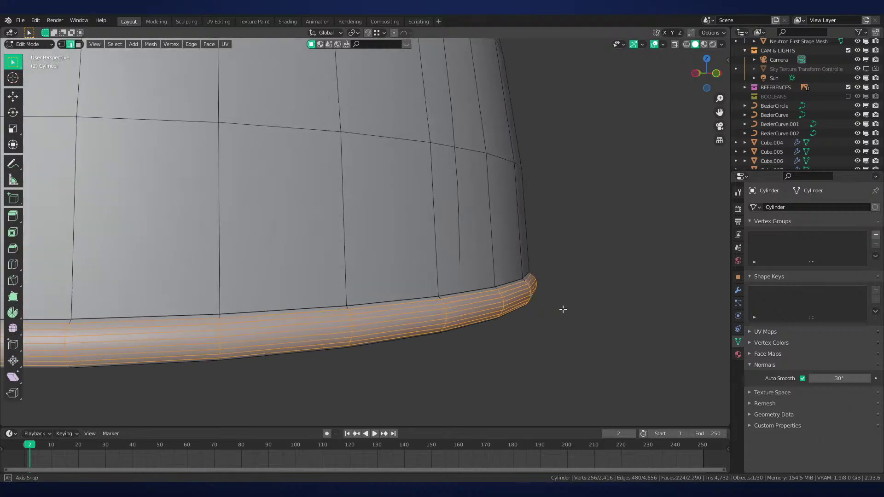
pyautogui.hotkey('alt', 'a')
pyautogui.keyDown('alt'); pyautogui.click(494, 298); pyautogui.keyUp('alt')
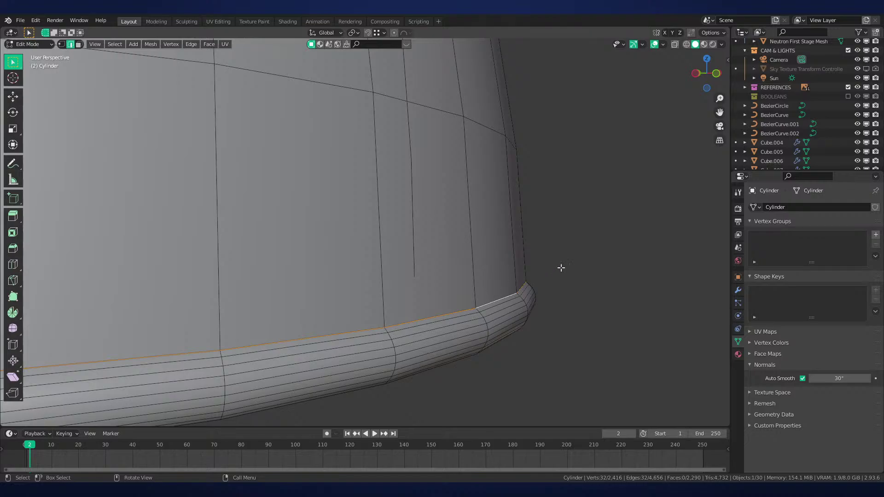
pyautogui.hotkey('ctrl', 'r')
pyautogui.click(486, 310)
pyautogui.click(489, 313)
pyautogui.press('s')
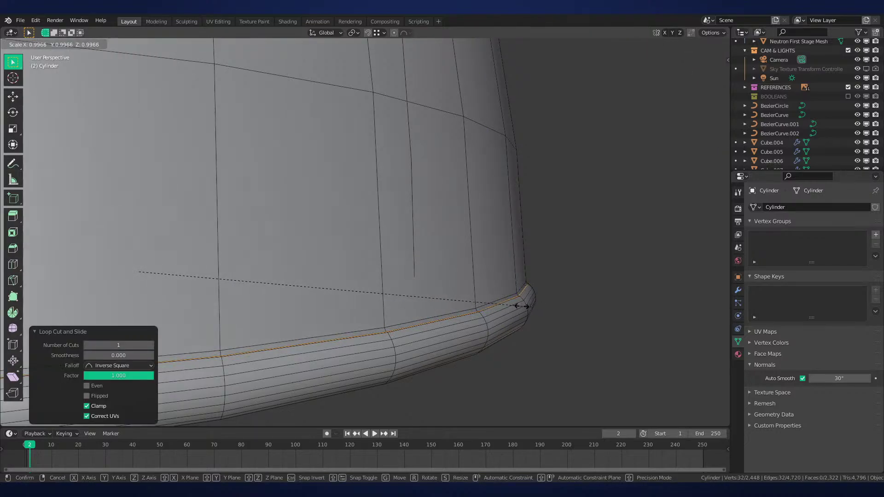
pyautogui.click(512, 305)
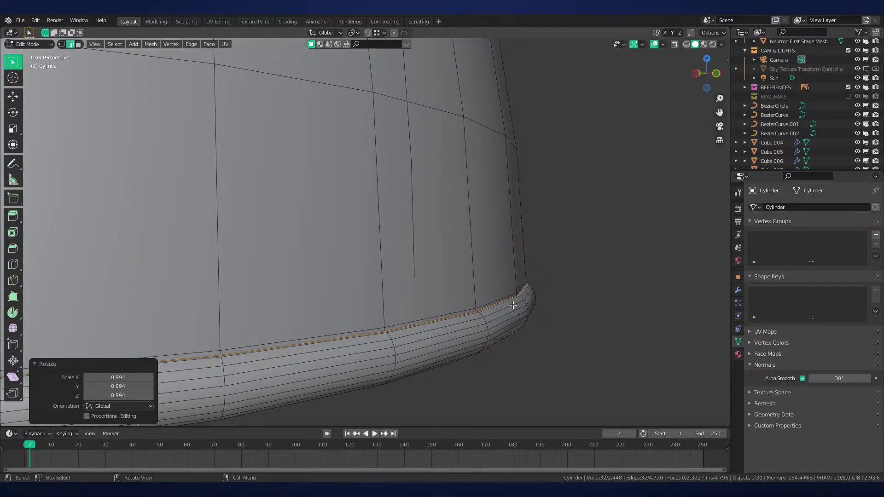
# Slide the new edge loop down the rim by a factor of about 0.25
pyautogui.press('g')
pyautogui.press('g')
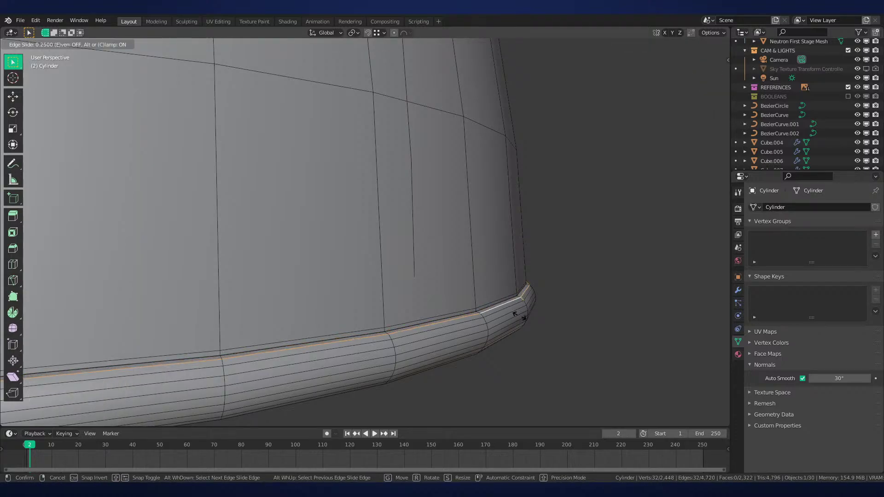
pyautogui.click(515, 314)
pyautogui.press('Tab')
# Inset the nozzle's bottom face by about 0.059 m
pyautogui.moveTo(520, 310); pyautogui.dragTo(537, 283, button='middle')
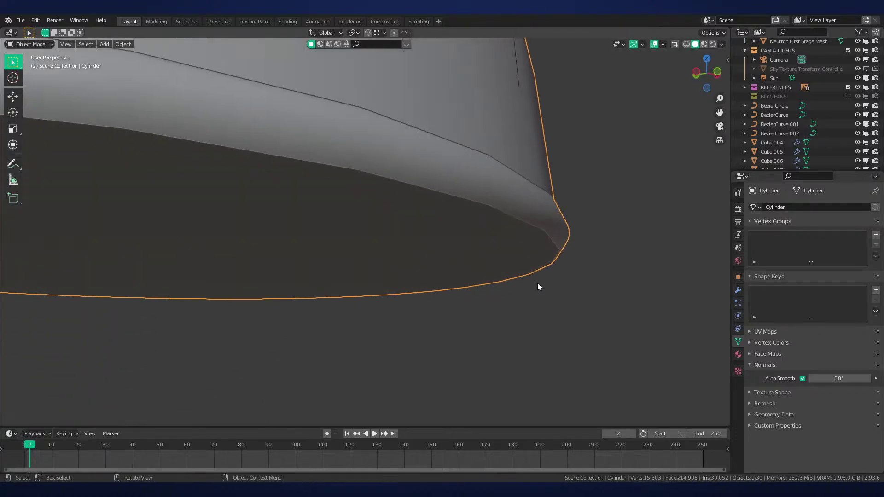
pyautogui.press('Tab')
pyautogui.click(567, 239)
pyautogui.press('i')
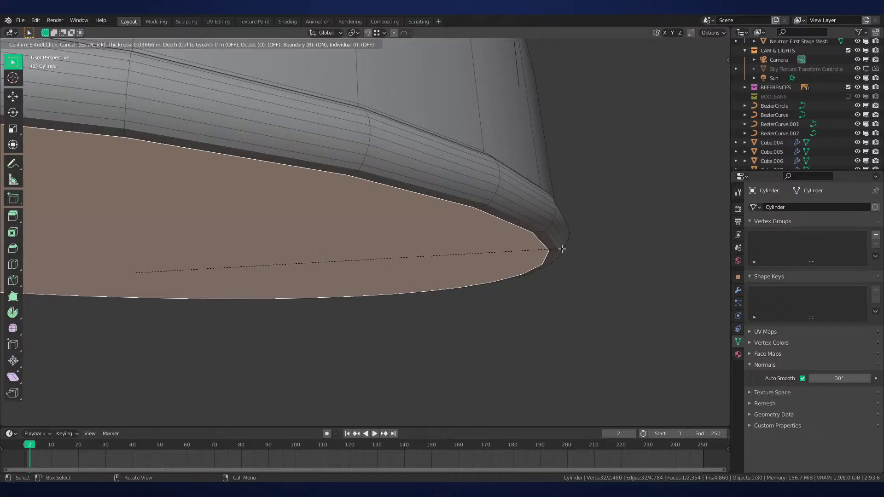
pyautogui.click(556, 255)
# In front wireframe view, extrude the inset face up to the first wall edge loop above the rim and scale it to 0.988
pyautogui.press('KP_1')
pyautogui.hotkey('alt', 'z')
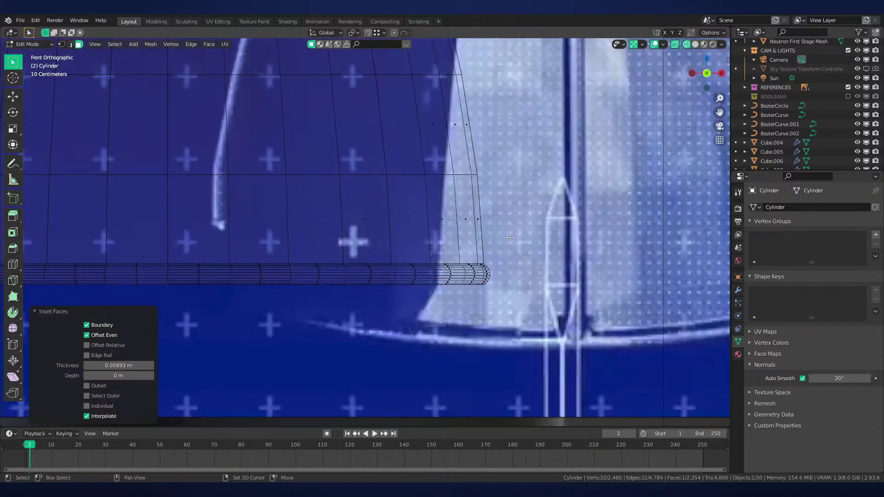
pyautogui.keyDown('shift'); pyautogui.moveTo(509, 237); pyautogui.dragTo(599, 372, button='middle'); pyautogui.keyUp('shift')
pyautogui.press('e')
pyautogui.click(569, 239)
pyautogui.press('s')
pyautogui.click(596, 313)
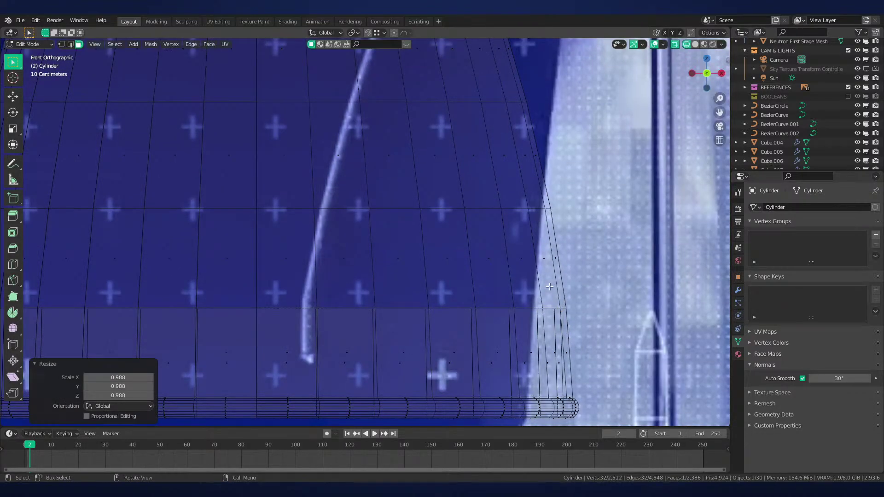
# Extrude the inner face up about 0.63 m to the next wall loop and scale it to about 0.98
pyautogui.scroll(-3, 549, 286)
pyautogui.scroll(1, 552, 286)
pyautogui.press('e')
pyautogui.click(562, 285)
pyautogui.press('s')
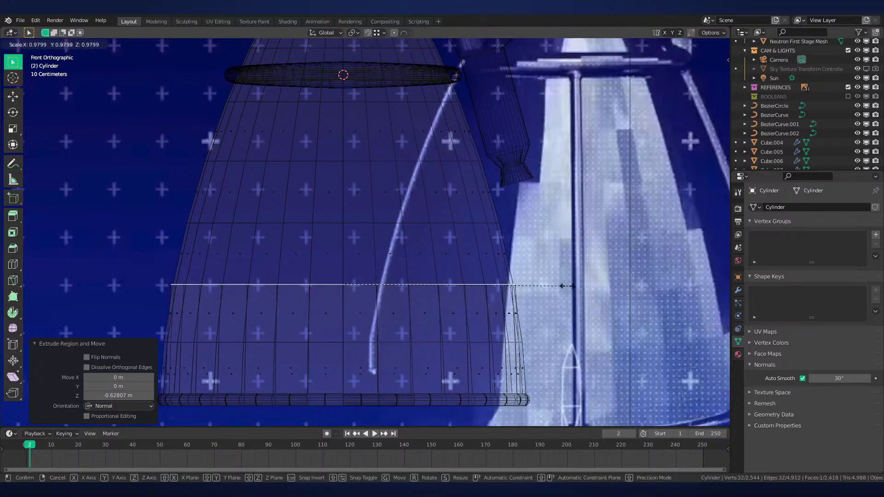
pyautogui.click(559, 288)
# Extrude the inner face up two more levels, about 0.67 m each, scaling it to about 0.92 and 0.884 to follow the wall
pyautogui.press('e')
pyautogui.click(515, 228)
pyautogui.press('s')
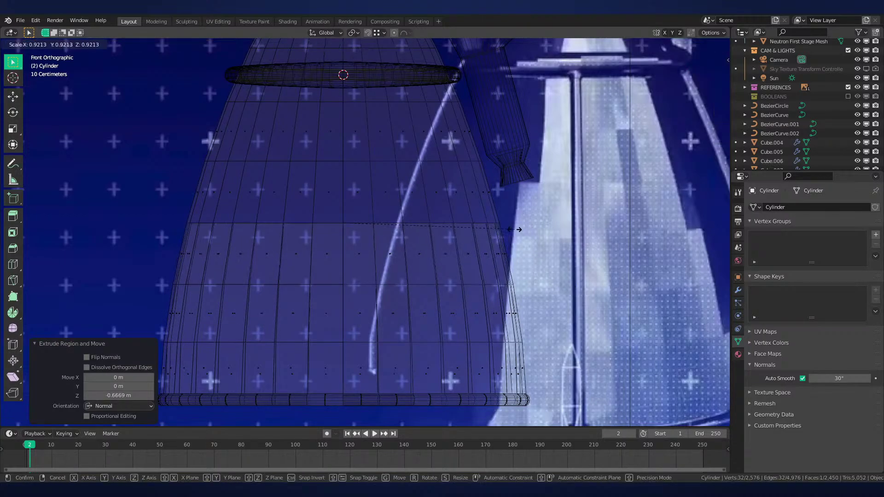
pyautogui.click(515, 230)
pyautogui.press('e')
pyautogui.click(505, 169)
pyautogui.press('s')
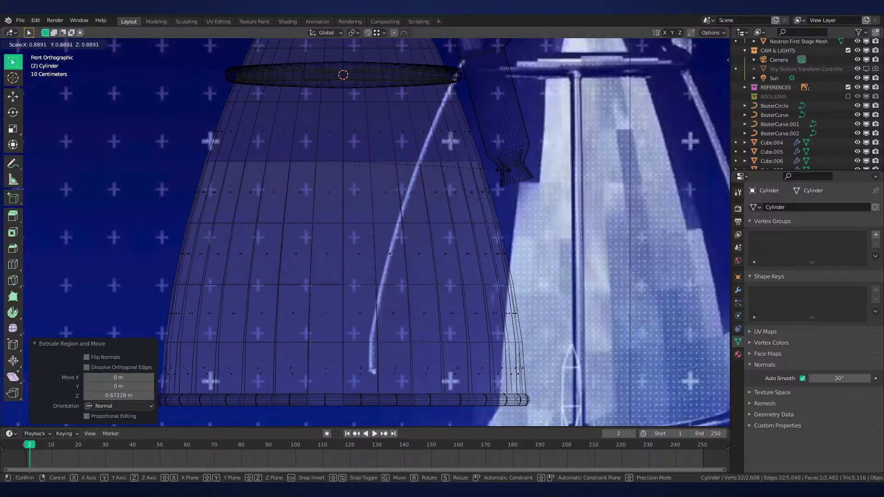
pyautogui.click(501, 170)
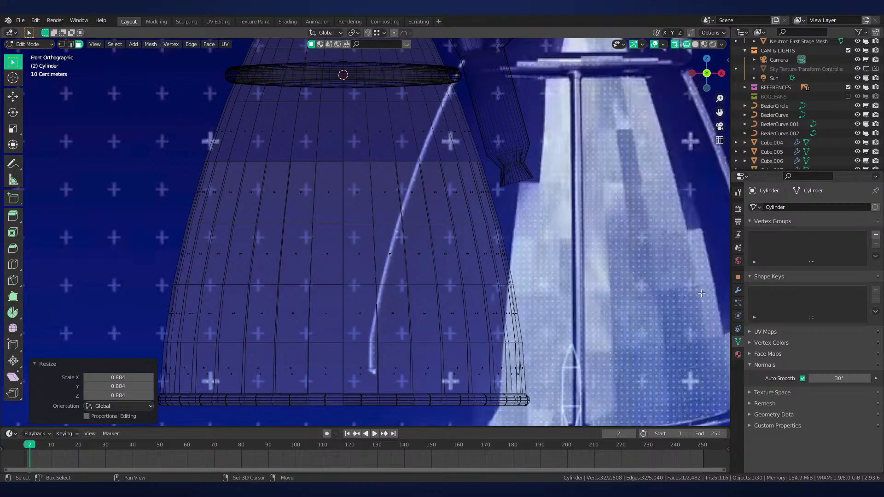
# Extrude the inner face up about 0.64 m to the loop just below the ring and shrink it to fit the wall
pyautogui.keyDown('shift'); pyautogui.moveTo(640, 255); pyautogui.dragTo(634, 294, button='middle'); pyautogui.keyUp('shift')
pyautogui.scroll(2, 420, 160)
pyautogui.keyDown('shift'); pyautogui.moveTo(537, 278); pyautogui.dragTo(572, 371, button='middle'); pyautogui.keyUp('shift')
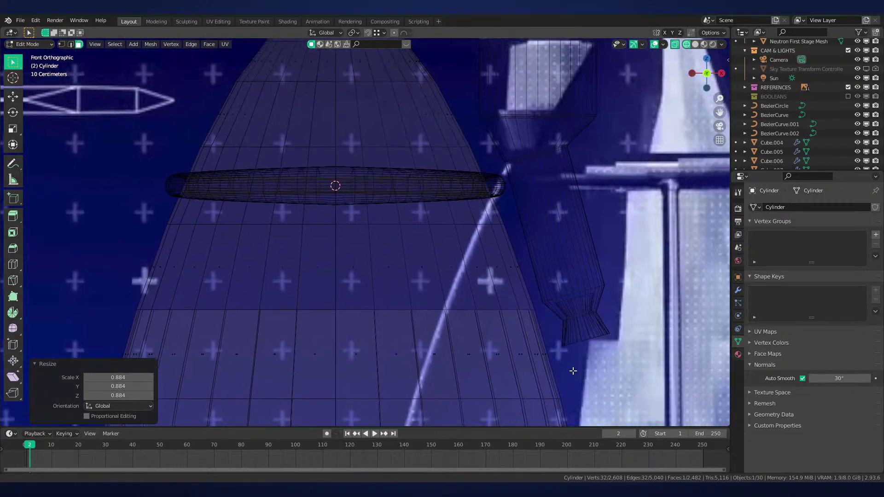
pyautogui.press('e')
pyautogui.click(492, 163)
pyautogui.press('s')
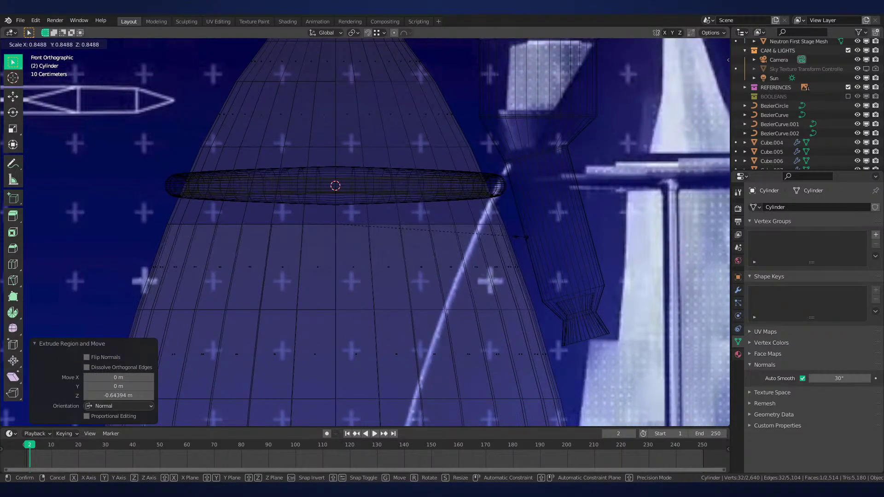
pyautogui.click(520, 237)
pyautogui.keyDown('shift'); pyautogui.moveTo(542, 213); pyautogui.dragTo(572, 292, button='middle'); pyautogui.keyUp('shift')
pyautogui.press('s')
pyautogui.click(560, 288)
# Extrude the inner face about 0.58 m past the ring and narrow it, extrude it another 0.49 m and scale it to 0.730
pyautogui.press('e')
pyautogui.click(477, 227)
pyautogui.press('s')
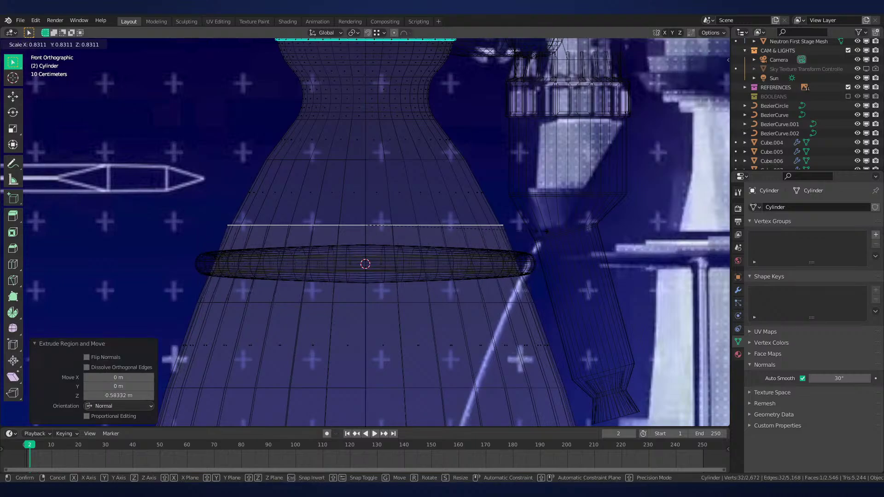
pyautogui.click(474, 184)
pyautogui.press('e')
pyautogui.click(471, 159)
pyautogui.press('s')
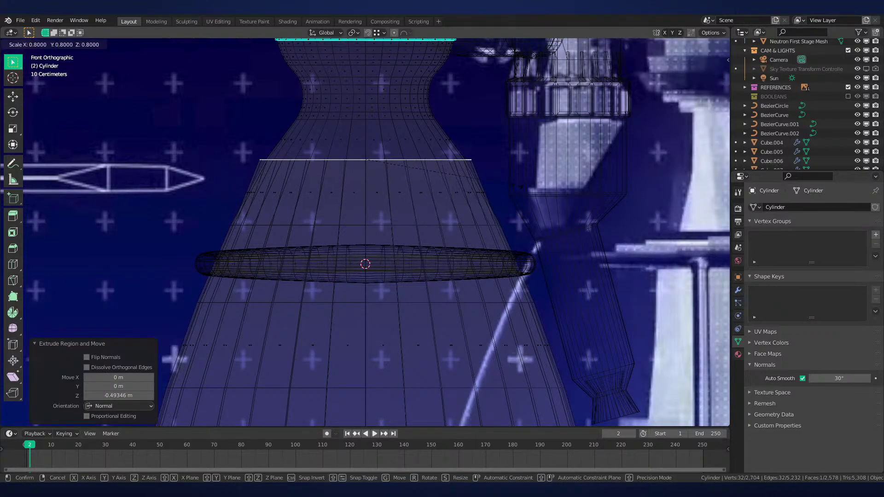
pyautogui.click(502, 189)
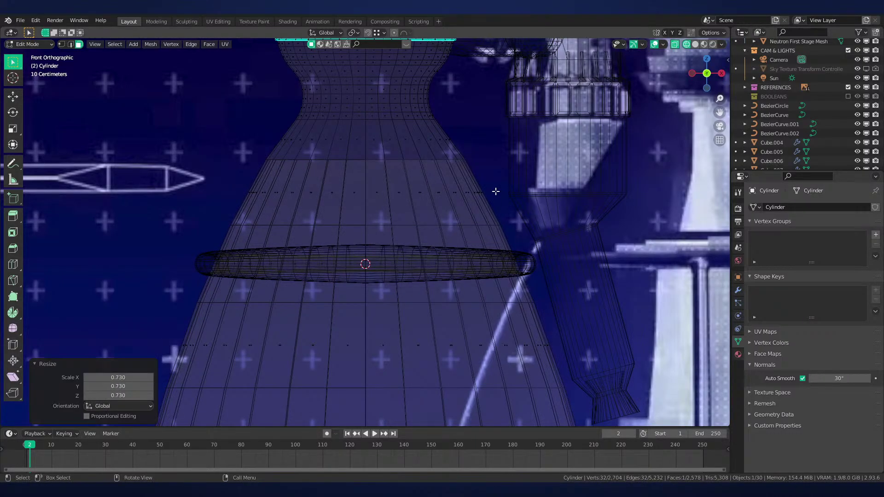
# Extrude the inner face up to the base of the throat and scale it to 0.690
pyautogui.keyDown('shift'); pyautogui.moveTo(521, 181); pyautogui.dragTo(487, 299, button='middle'); pyautogui.keyUp('shift')
pyautogui.scroll(3, 536, 232)
pyautogui.press('e')
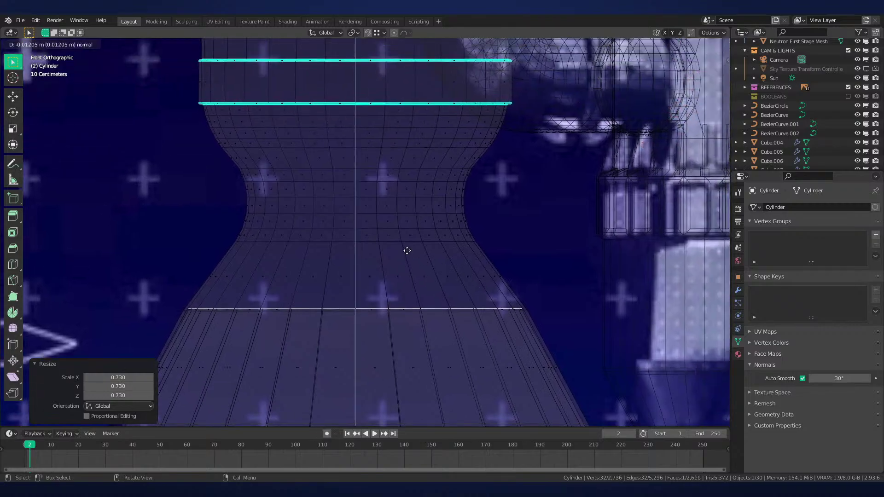
pyautogui.click(506, 186)
pyautogui.press('s')
pyautogui.click(468, 243)
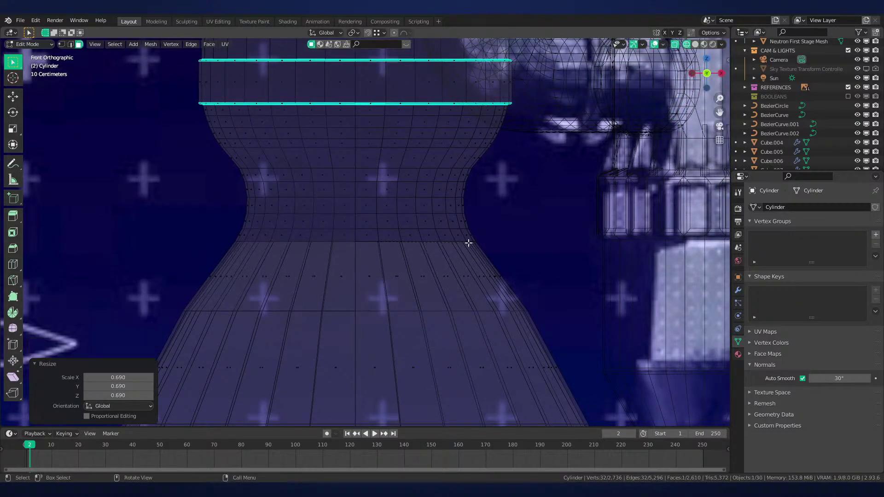
# Extrude the inner face about 0.19 m into the throat and scale it to about 0.88
pyautogui.keyDown('shift'); pyautogui.moveTo(467, 242); pyautogui.dragTo(455, 297, button='middle'); pyautogui.keyUp('shift')
pyautogui.press('e')
pyautogui.click(442, 272)
pyautogui.press('s')
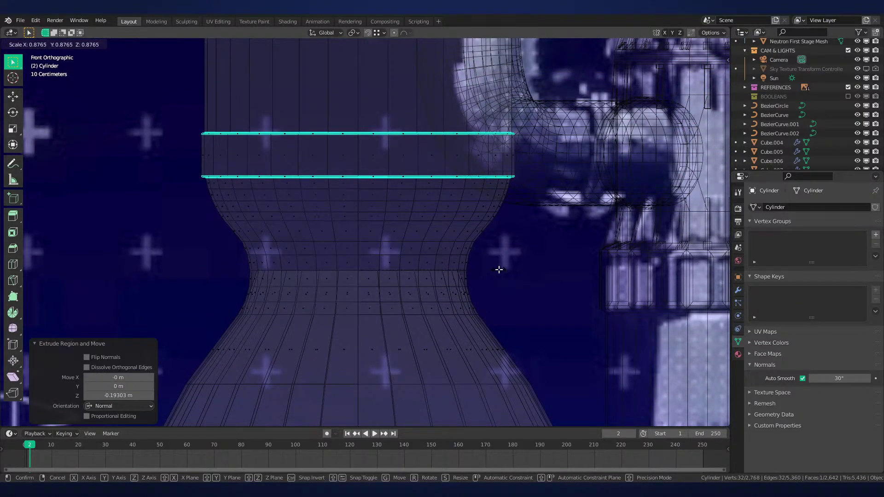
pyautogui.click(499, 270)
# Add a centred loop cut to the inner throat section and scale it to about 0.98 to smooth the curve
pyautogui.hotkey('ctrl', 'r')
pyautogui.click(456, 294)
pyautogui.rightClick(456, 294)
pyautogui.press('s')
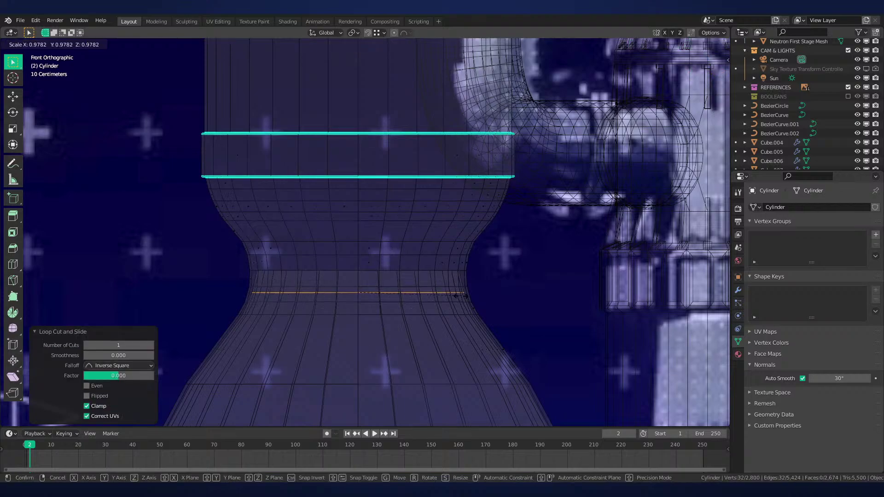
pyautogui.click(458, 295)
# Reselect the inner end face, extrude it up about 0.15 m through the throat and widen it to match the wall
pyautogui.click(389, 278)
pyautogui.click(370, 267)
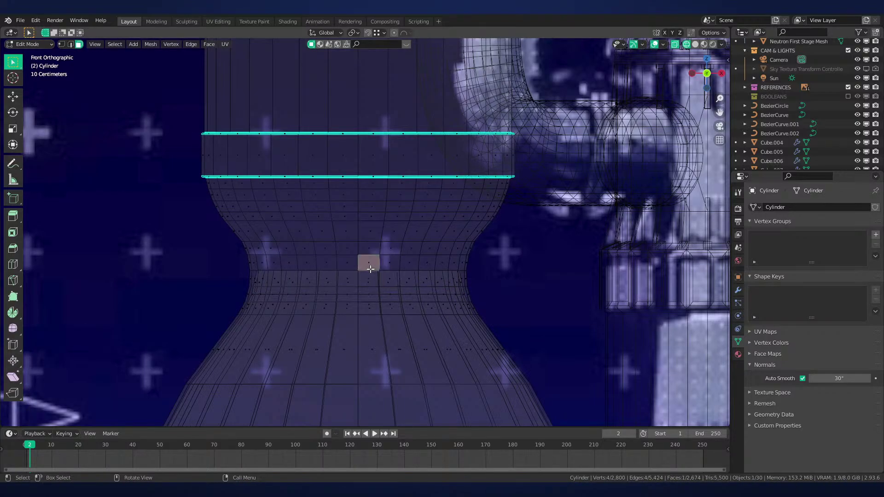
pyautogui.keyDown('alt'); pyautogui.click(370, 271); pyautogui.keyUp('alt')
pyautogui.press('e')
pyautogui.click(466, 237)
pyautogui.press('s')
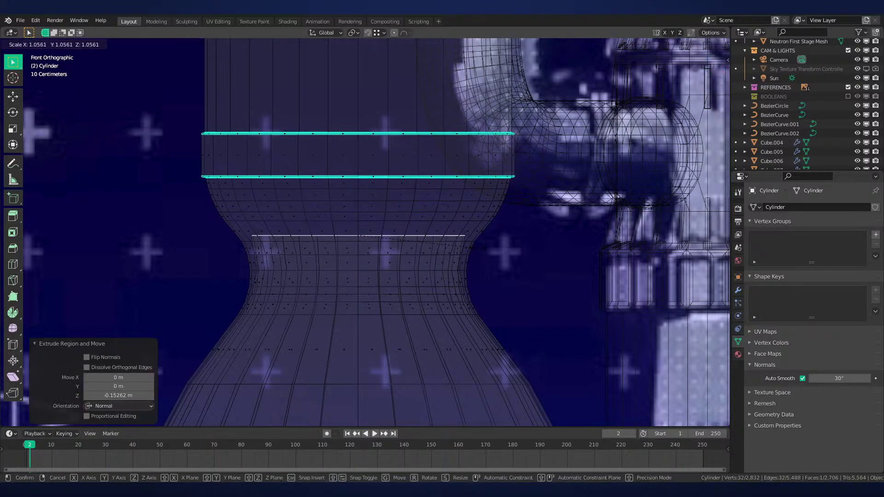
pyautogui.click(483, 249)
# Extrude the inner face up twice above the throat, scaling it to 1.187 and 1.098 to follow the flare
pyautogui.press('e')
pyautogui.click(491, 223)
pyautogui.press('s')
pyautogui.click(515, 218)
pyautogui.press('e')
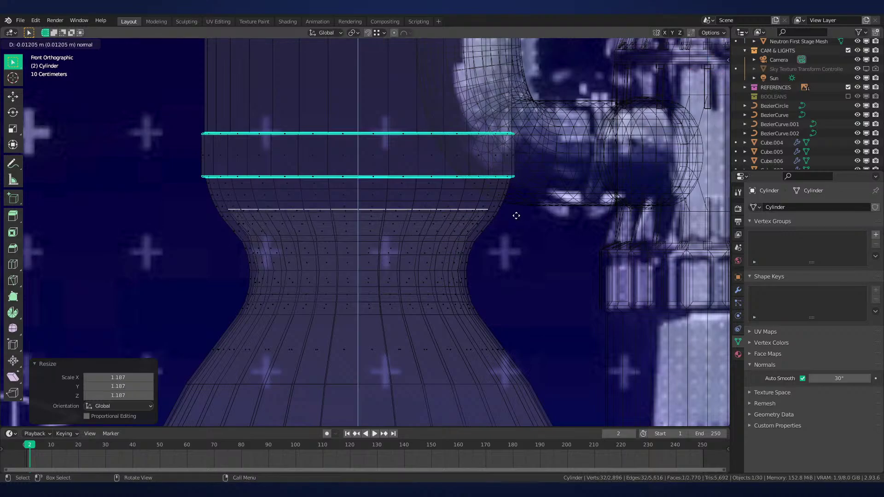
pyautogui.click(517, 188)
pyautogui.press('s')
pyautogui.click(531, 180)
# Extrude the inner face up through the straight chamber section to near its top flange and finish editing the mesh
pyautogui.keyDown('shift'); pyautogui.moveTo(531, 180); pyautogui.dragTo(547, 354, button='middle'); pyautogui.keyUp('shift')
pyautogui.press('e')
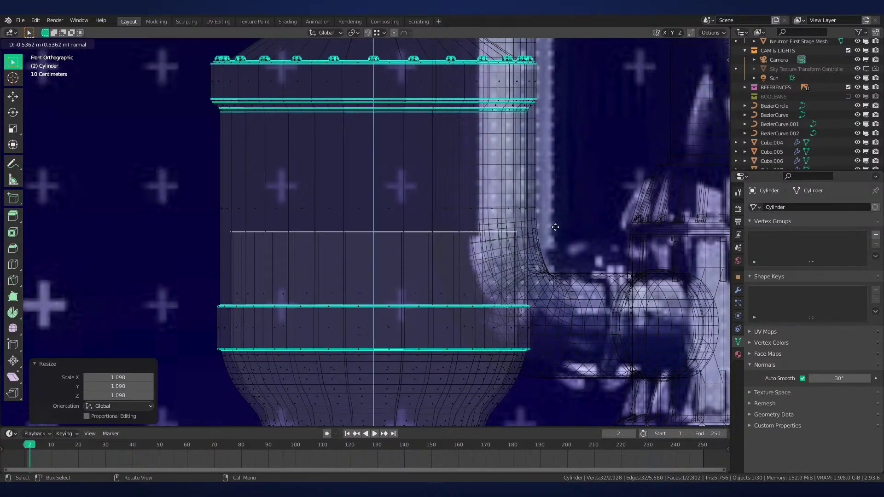
pyautogui.click(550, 134)
pyautogui.moveTo(549, 134)
pyautogui.keyDown('shift'); pyautogui.mouseDown(button='middle')
pyautogui.moveTo(558, 253)
pyautogui.moveTo(566, 120)
pyautogui.mouseUp(button='middle'); pyautogui.keyUp('shift')
pyautogui.press('Tab')
# Inspect the hollowed nozzle's exterior and interior surfaces using different viewport shading modes
pyautogui.press('z')
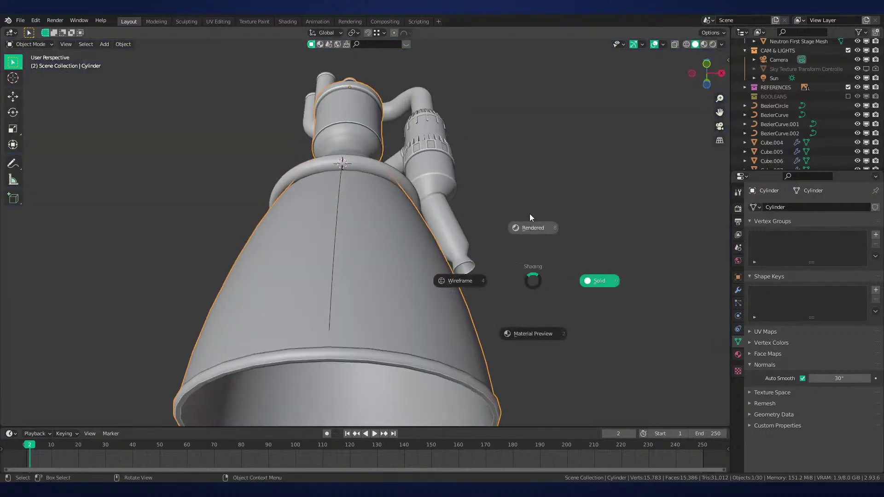
pyautogui.click(529, 214)
pyautogui.moveTo(524, 318)
pyautogui.mouseDown(button='middle')
pyautogui.moveTo(512, 243)
pyautogui.moveTo(501, 268)
pyautogui.mouseUp(button='middle')
pyautogui.press('z')
pyautogui.click(458, 353)
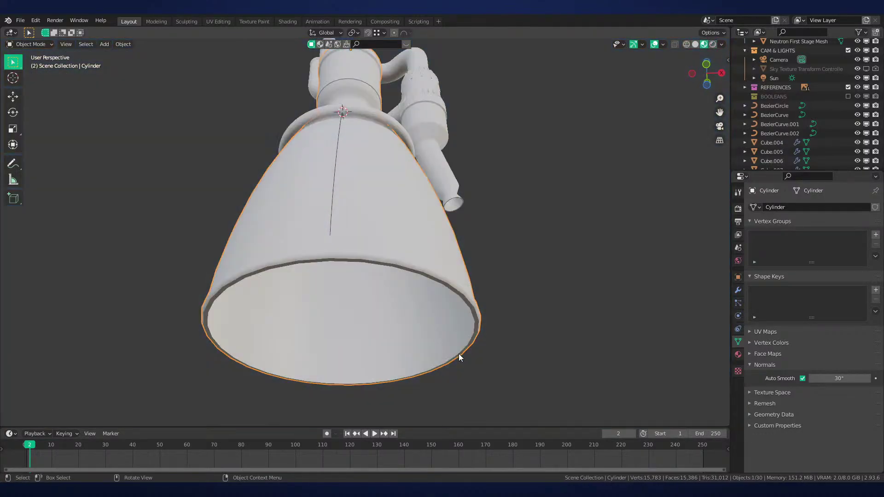
pyautogui.scroll(-3, 459, 354)
pyautogui.moveTo(459, 353); pyautogui.dragTo(441, 296, button='middle')
pyautogui.scroll(4, 441, 296)
pyautogui.press('Tab')
pyautogui.scroll(4, 380, 244)
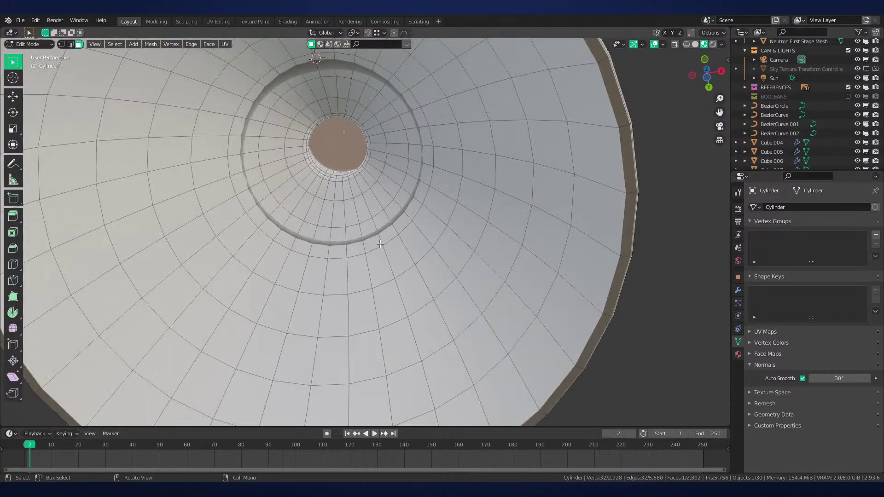
pyautogui.press('Tab')
pyautogui.click(379, 233)
pyautogui.moveTo(379, 232); pyautogui.dragTo(477, 167, button='middle')
pyautogui.click(476, 171)
pyautogui.scroll(3, 463, 190)
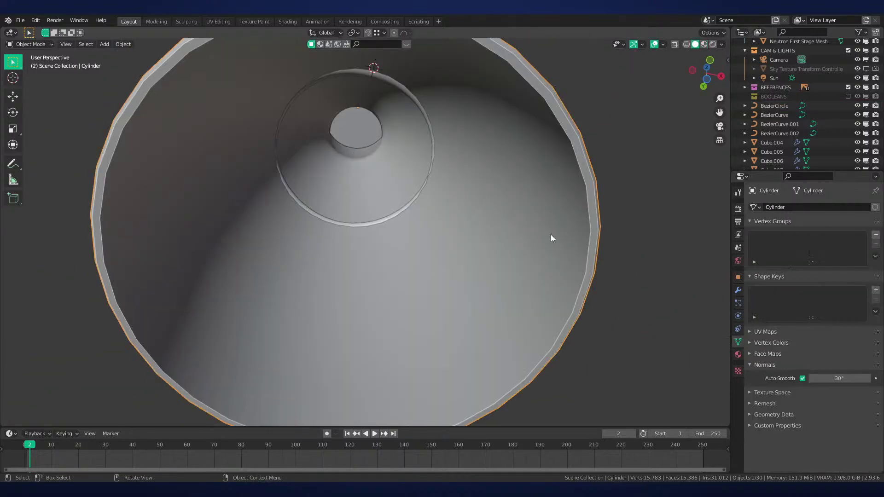
# Mark the edge loop at the nozzle's inner bottom opening as sharp and bevel it about 0.009 m wide
pyautogui.press('Tab')
pyautogui.moveTo(552, 238); pyautogui.dragTo(663, 315, button='middle')
pyautogui.scroll(4, 539, 282)
pyautogui.moveTo(539, 282)
pyautogui.mouseDown(button='middle')
pyautogui.moveTo(548, 283)
pyautogui.moveTo(529, 276)
pyautogui.moveTo(532, 296)
pyautogui.mouseUp(button='middle')
pyautogui.keyDown('alt'); pyautogui.click(478, 281); pyautogui.keyUp('alt')
pyautogui.press('2')
pyautogui.keyDown('alt'); pyautogui.click(532, 302); pyautogui.keyUp('alt')
pyautogui.hotkey('ctrl', 'e')
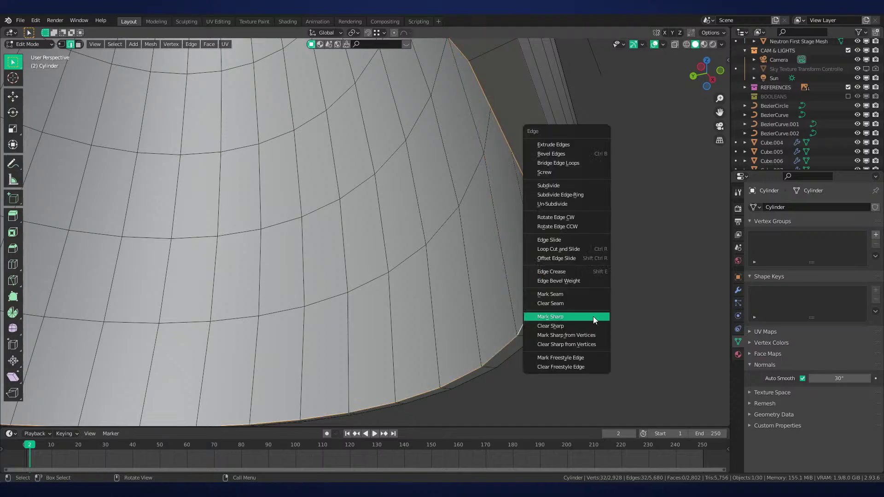
pyautogui.click(595, 317)
pyautogui.hotkey('ctrl', 'b')
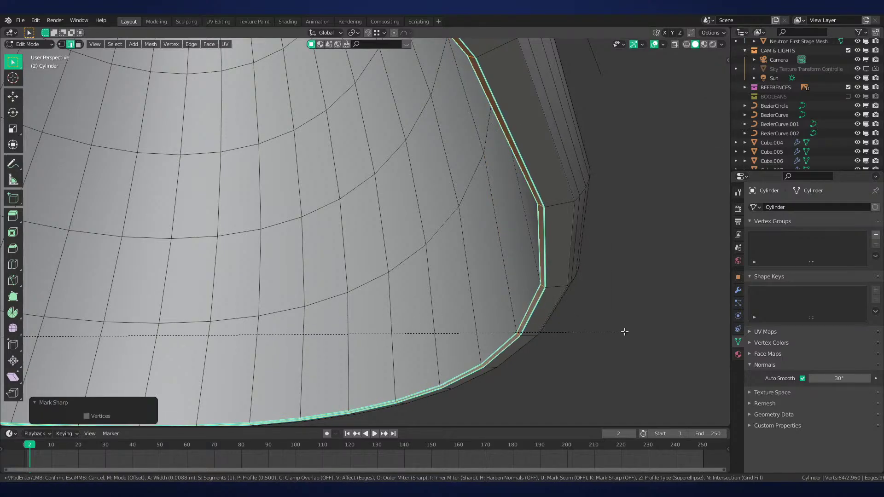
pyautogui.click(620, 327)
# Slide the outer edge loop of the rim's underside by a factor of 0.246 and bevel it about 0.021 m wide
pyautogui.keyDown('alt'); pyautogui.click(571, 213); pyautogui.keyUp('alt')
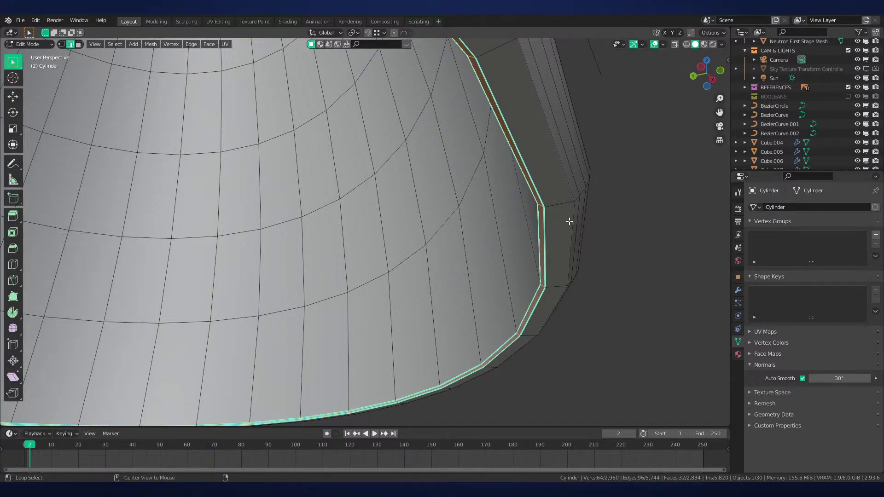
pyautogui.press('g')
pyautogui.press('g')
pyautogui.click(528, 242)
pyautogui.hotkey('ctrl', 'b')
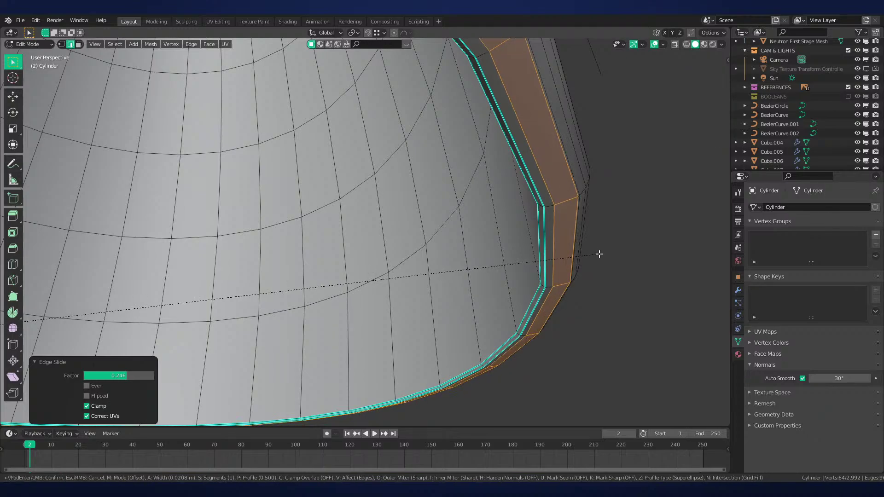
pyautogui.click(598, 254)
pyautogui.hotkey('alt', 'a')
pyautogui.press('Tab')
pyautogui.scroll(-2, 548, 244)
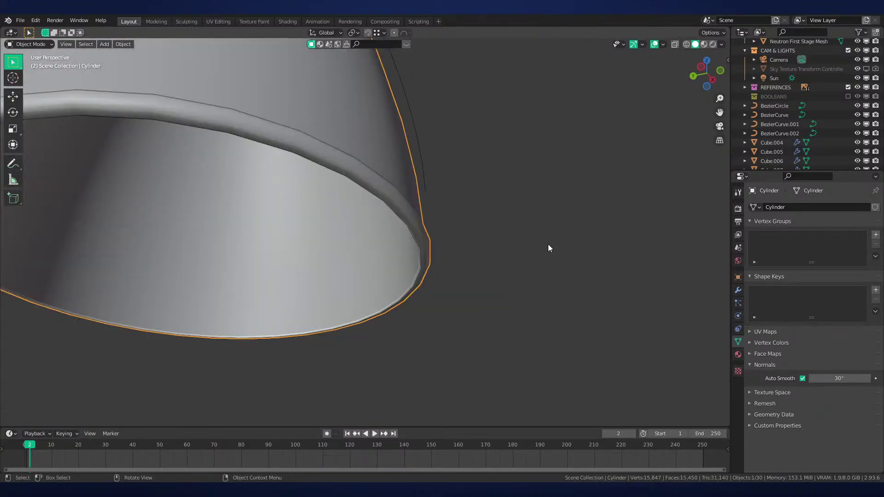
# Save the file and examine the nozzle rim's mesh from below and from outside
pyautogui.hotkey('ctrl', 's')
pyautogui.moveTo(469, 205); pyautogui.dragTo(523, 223, button='middle')
pyautogui.press('Tab')
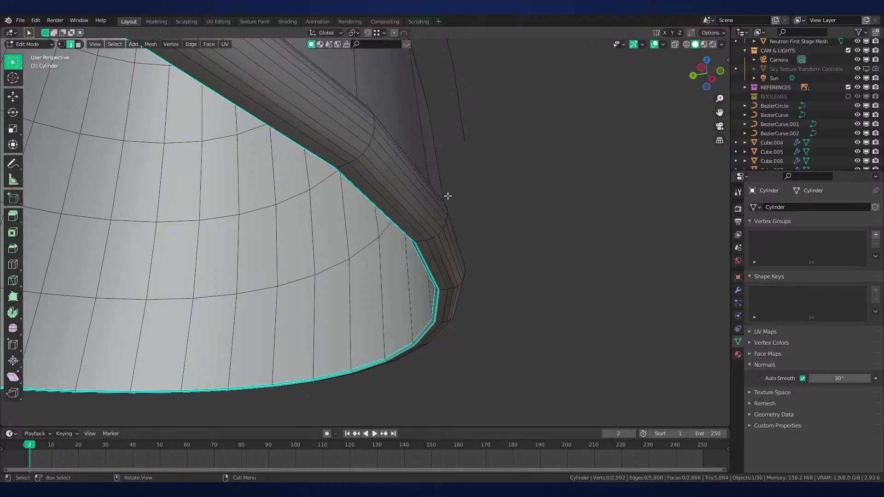
pyautogui.keyDown('alt'); pyautogui.click(434, 235); pyautogui.keyUp('alt')
pyautogui.scroll(-5, 434, 235)
pyautogui.moveTo(435, 235); pyautogui.dragTo(443, 270, button='middle')
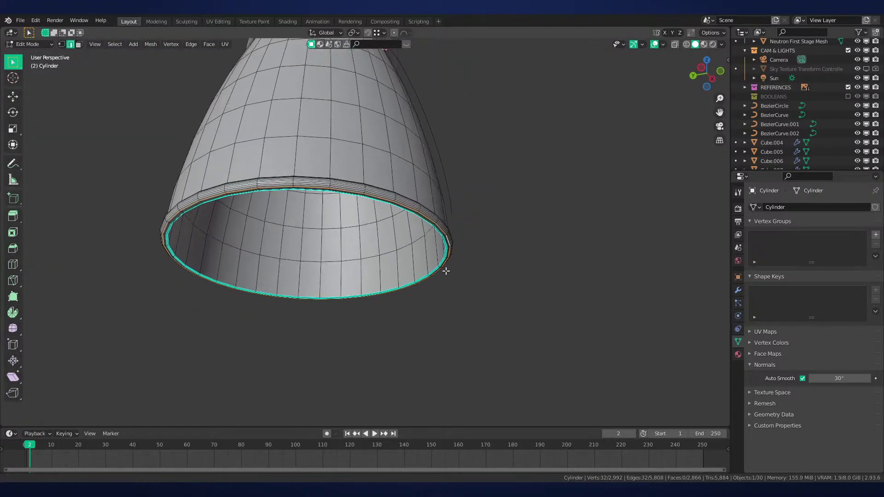
pyautogui.scroll(3, 546, 274)
pyautogui.scroll(3, 493, 281)
pyautogui.keyDown('shift'); pyautogui.moveTo(545, 274); pyautogui.dragTo(529, 311, button='middle'); pyautogui.keyUp('shift')
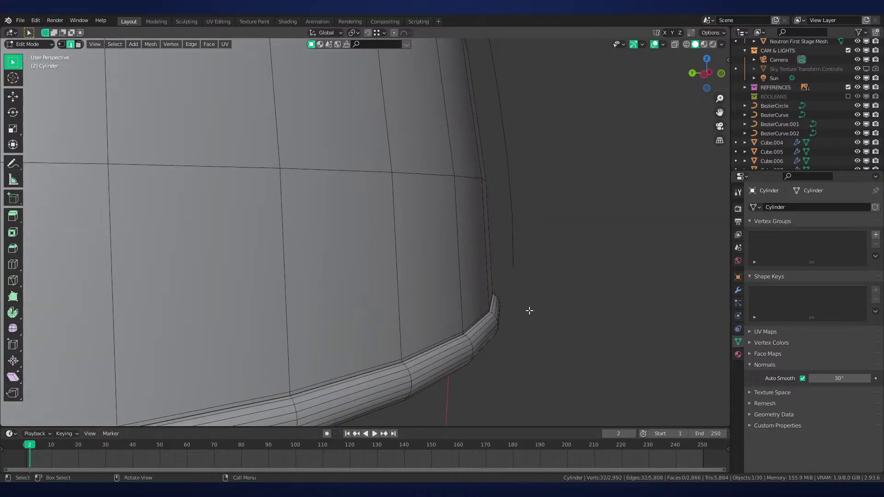
pyautogui.scroll(-1, 511, 271)
pyautogui.moveTo(506, 265); pyautogui.dragTo(484, 272, button='middle')
pyautogui.press('Tab')
pyautogui.click(481, 246)
pyautogui.press('Tab')
pyautogui.press('Tab')
pyautogui.click(462, 286)
pyautogui.press('Tab')
# Select the face loops wrapping around the rounded outer surface of the nozzle's bottom rim
pyautogui.scroll(2, 499, 297)
pyautogui.press('3')
pyautogui.keyDown('alt'); pyautogui.click(431, 276); pyautogui.keyUp('alt')
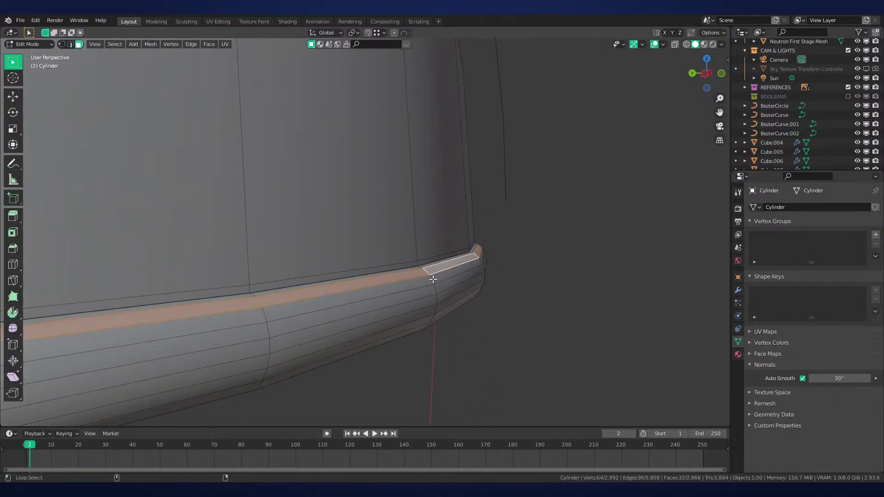
pyautogui.keyDown('alt'); pyautogui.keyDown('shift'); pyautogui.click(433, 282); pyautogui.keyUp('shift'); pyautogui.keyUp('alt')
pyautogui.moveTo(434, 287); pyautogui.dragTo(447, 261, button='middle')
pyautogui.keyDown('alt'); pyautogui.keyDown('shift'); pyautogui.click(453, 191); pyautogui.keyUp('shift'); pyautogui.keyUp('alt')
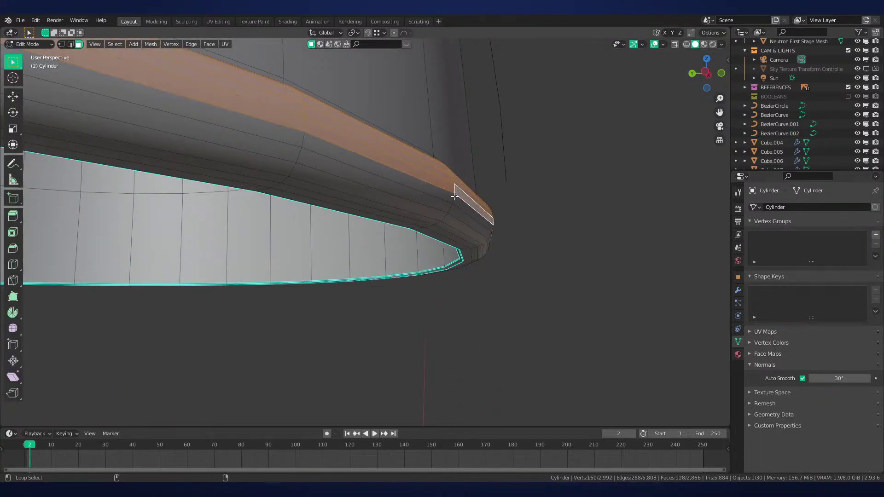
pyautogui.keyDown('alt'); pyautogui.keyDown('shift'); pyautogui.click(451, 198); pyautogui.keyUp('shift'); pyautogui.keyUp('alt')
pyautogui.keyDown('alt'); pyautogui.keyDown('shift'); pyautogui.click(448, 208); pyautogui.keyUp('shift'); pyautogui.keyUp('alt')
pyautogui.keyDown('alt'); pyautogui.keyDown('shift'); pyautogui.click(440, 221); pyautogui.keyUp('shift'); pyautogui.keyUp('alt')
pyautogui.keyDown('alt'); pyautogui.keyDown('shift'); pyautogui.click(438, 225); pyautogui.keyUp('shift'); pyautogui.keyUp('alt')
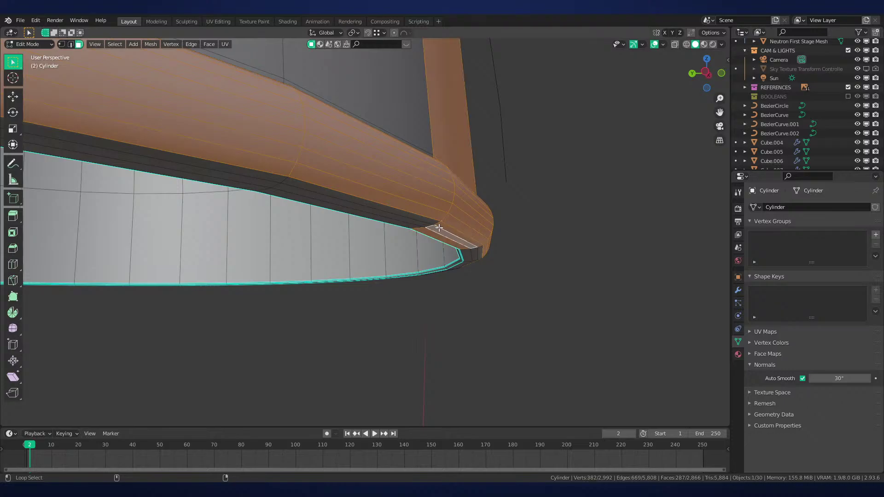
pyautogui.keyDown('alt'); pyautogui.keyDown('shift'); pyautogui.click(437, 225); pyautogui.keyUp('shift'); pyautogui.keyUp('alt')
pyautogui.keyDown('alt'); pyautogui.keyDown('shift'); pyautogui.click(433, 226); pyautogui.keyUp('shift'); pyautogui.keyUp('alt')
pyautogui.keyDown('alt'); pyautogui.keyDown('shift'); pyautogui.click(429, 227); pyautogui.keyUp('shift'); pyautogui.keyUp('alt')
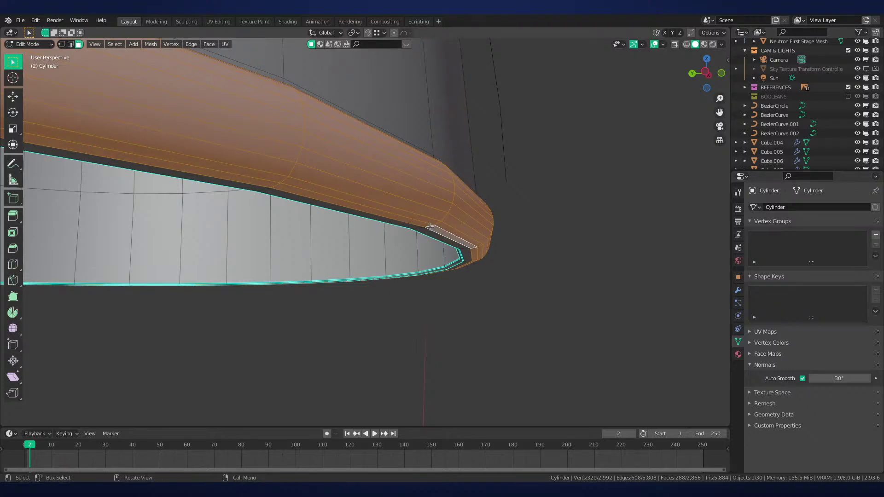
# Deselect the uppermost and lowest rim face loops and scale the rest outward by about 1.003, locking the Z axis
pyautogui.press('KP_1')
pyautogui.keyDown('shift'); pyautogui.moveTo(491, 280); pyautogui.dragTo(106, 265, button='middle'); pyautogui.keyUp('shift')
pyautogui.scroll(5, 276, 263)
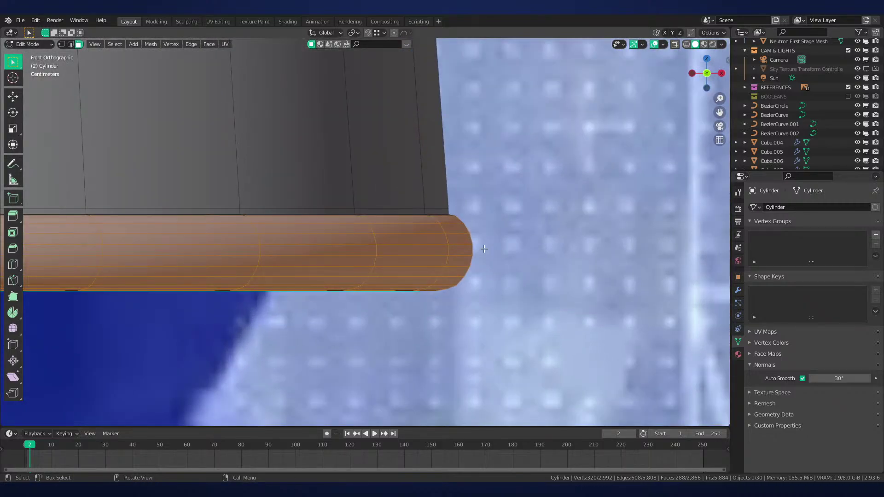
pyautogui.scroll(1, 462, 259)
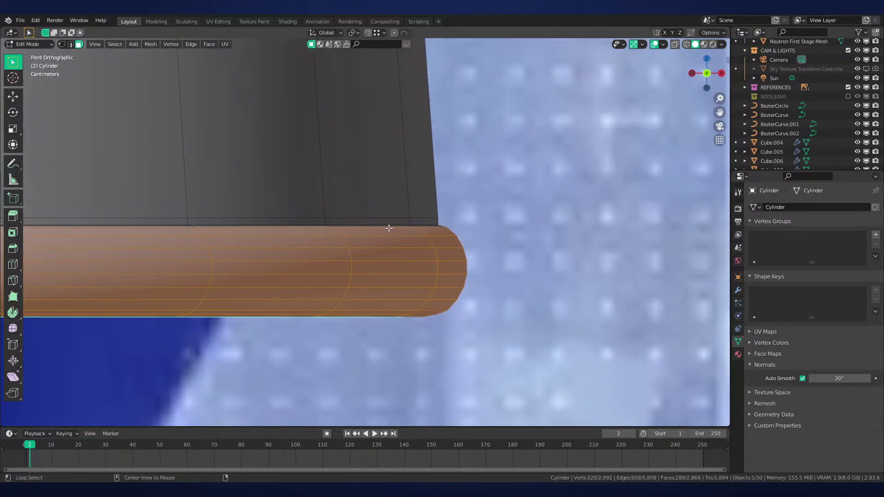
pyautogui.keyDown('alt'); pyautogui.keyDown('shift'); pyautogui.click(423, 231); pyautogui.keyUp('shift'); pyautogui.keyUp('alt')
pyautogui.moveTo(423, 231); pyautogui.dragTo(474, 308, button='middle')
pyautogui.scroll(2, 324, 258)
pyautogui.keyDown('alt'); pyautogui.keyDown('shift'); pyautogui.click(271, 276); pyautogui.keyUp('shift'); pyautogui.keyUp('alt')
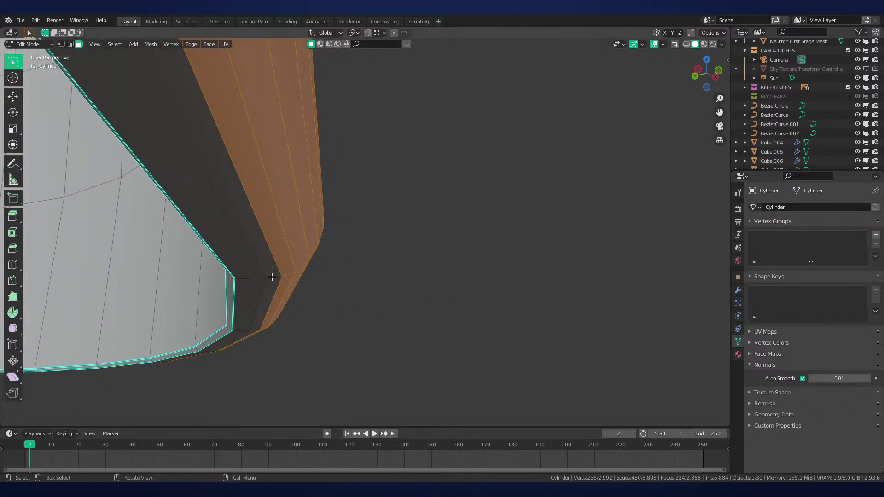
pyautogui.press('KP_1')
pyautogui.scroll(2, 364, 232)
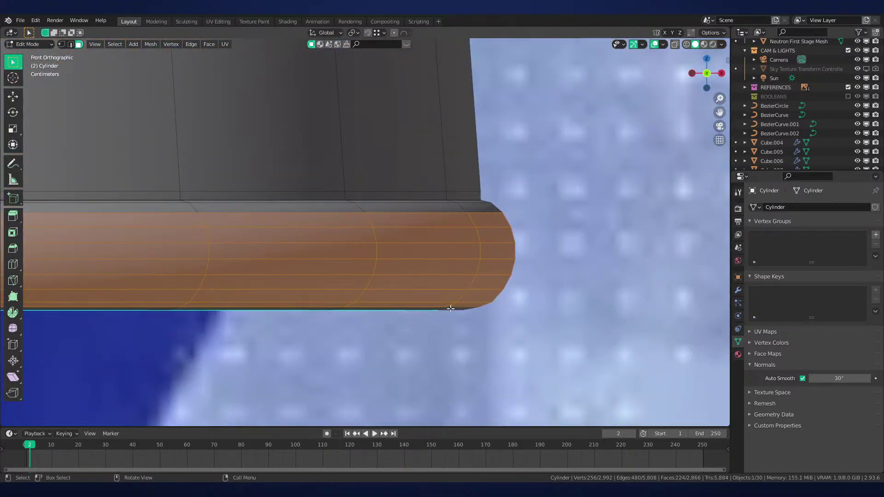
pyautogui.keyDown('alt'); pyautogui.keyDown('shift'); pyautogui.click(450, 308); pyautogui.keyUp('shift'); pyautogui.keyUp('alt')
pyautogui.press('s')
pyautogui.hotkey('shift', 'z')
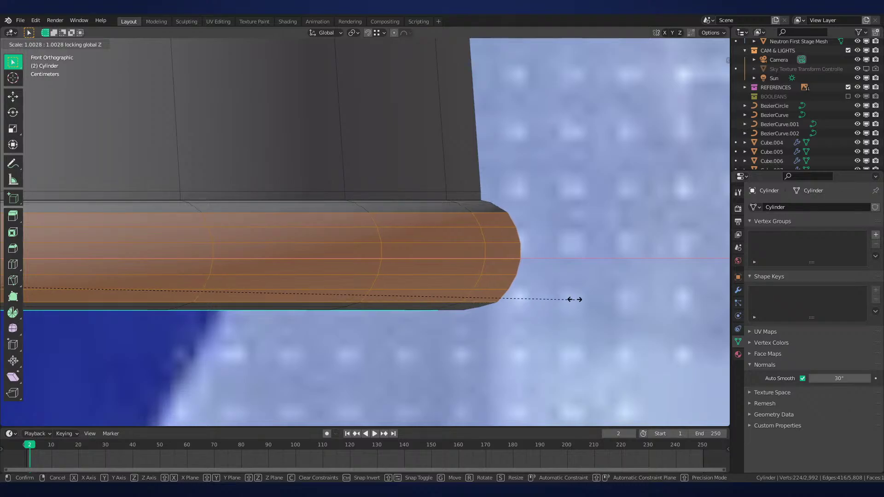
pyautogui.click(574, 299)
# Narrow the face selection toward the rim's middle in two stages, scaling it slightly outward with Z locked each time
pyautogui.keyDown('alt'); pyautogui.keyDown('shift'); pyautogui.click(466, 295); pyautogui.keyUp('shift'); pyautogui.keyUp('alt')
pyautogui.keyDown('alt'); pyautogui.keyDown('shift'); pyautogui.click(474, 215); pyautogui.keyUp('shift'); pyautogui.keyUp('alt')
pyautogui.press('s')
pyautogui.hotkey('shift', 'z')
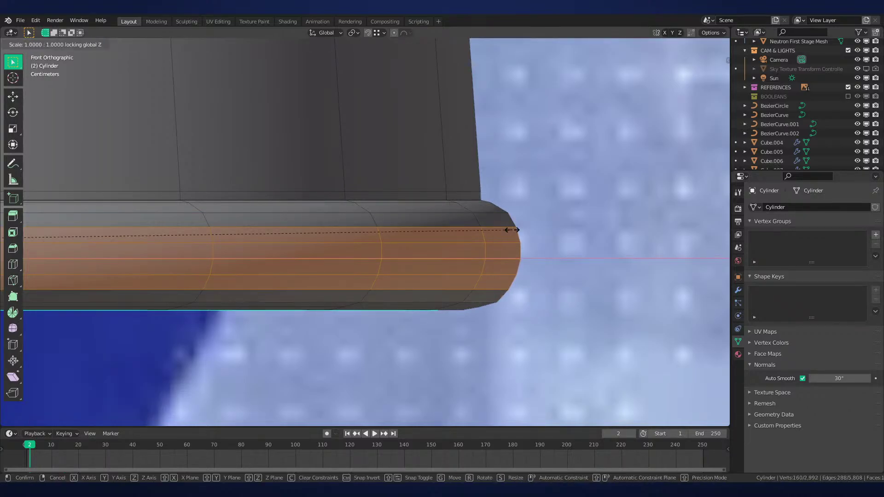
pyautogui.click(513, 231)
pyautogui.keyDown('alt'); pyautogui.keyDown('shift'); pyautogui.click(485, 236); pyautogui.keyUp('shift'); pyautogui.keyUp('alt')
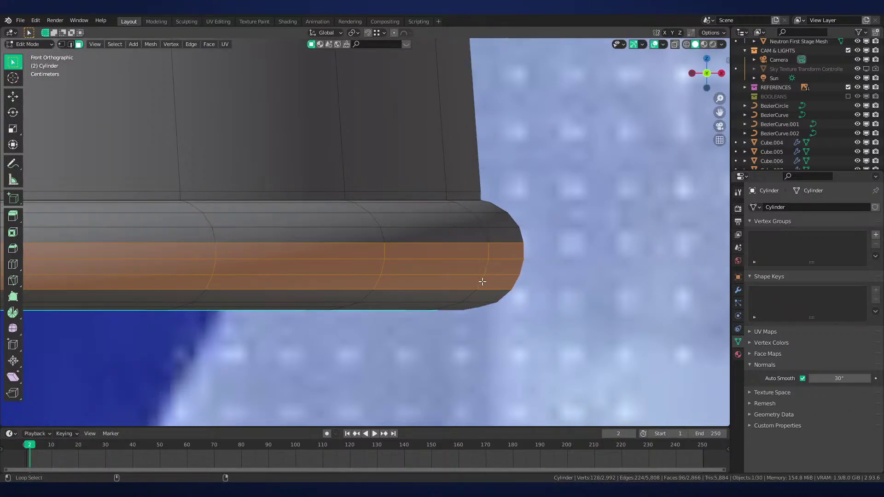
pyautogui.keyDown('alt'); pyautogui.keyDown('shift'); pyautogui.click(479, 278); pyautogui.keyUp('shift'); pyautogui.keyUp('alt')
pyautogui.press('s')
pyautogui.hotkey('shift', 'z')
pyautogui.click(513, 277)
# Scale the three edge loops on the rim's lower curve slightly outward one at a time, the middle one by 1.002
pyautogui.press('2')
pyautogui.keyDown('alt'); pyautogui.click(507, 276); pyautogui.keyUp('alt')
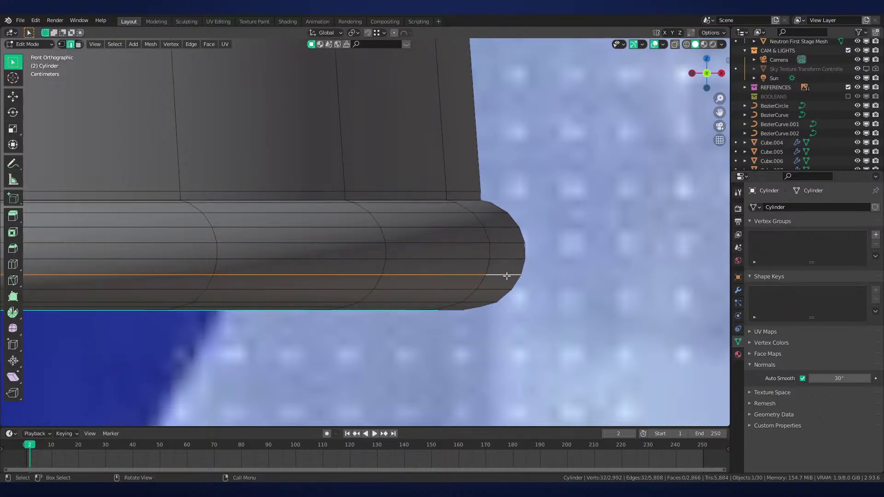
pyautogui.press('s')
pyautogui.click(515, 275)
pyautogui.keyDown('alt'); pyautogui.click(497, 289); pyautogui.keyUp('alt')
pyautogui.press('s')
pyautogui.click(532, 290)
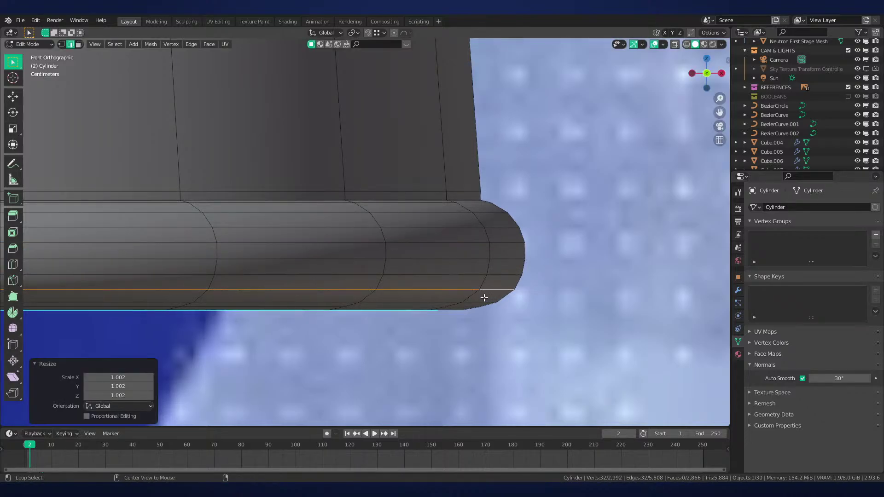
pyautogui.keyDown('alt'); pyautogui.click(484, 301); pyautogui.keyUp('alt')
pyautogui.press('s')
pyautogui.click(508, 302)
# Refine the rim's lower curve by scaling the second-lowest of the adjusted edge loops by 1.001 and fine-tuning the two loops above it
pyautogui.keyDown('alt'); pyautogui.click(497, 289); pyautogui.keyUp('alt')
pyautogui.press('s')
pyautogui.click(501, 283)
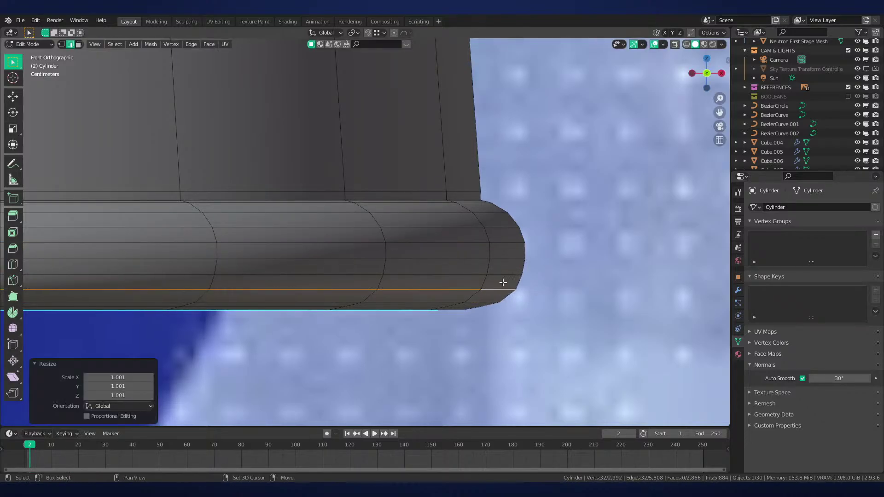
pyautogui.keyDown('alt'); pyautogui.click(508, 274); pyautogui.keyUp('alt')
pyautogui.press('s')
pyautogui.click(512, 272)
pyautogui.keyDown('alt'); pyautogui.click(506, 259); pyautogui.keyUp('alt')
pyautogui.press('s')
pyautogui.click(517, 259)
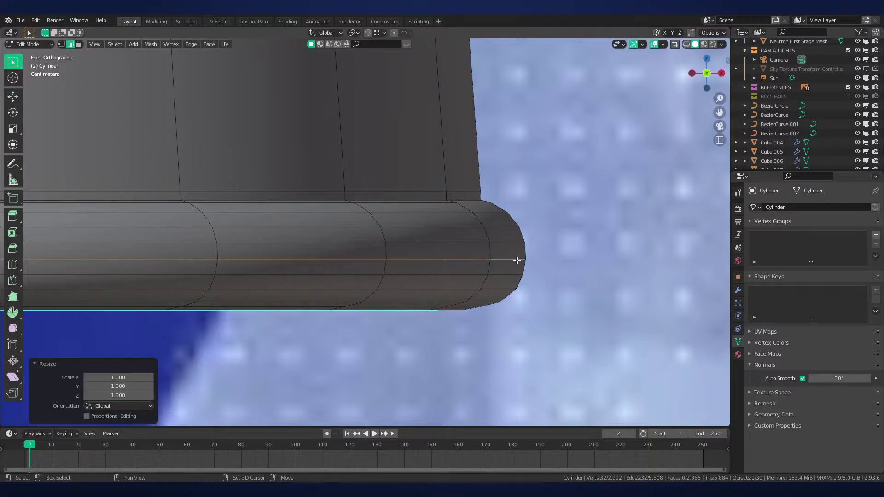
# Finish editing the nozzle mesh, save the file, and check the rim from the front against the reference image
pyautogui.scroll(-4, 516, 260)
pyautogui.press('Tab')
pyautogui.scroll(-3, 460, 253)
pyautogui.moveTo(437, 246); pyautogui.dragTo(539, 313, button='middle')
pyautogui.hotkey('ctrl', 's')
pyautogui.moveTo(482, 313)
pyautogui.mouseDown(button='middle')
pyautogui.moveTo(393, 299)
pyautogui.moveTo(405, 328)
pyautogui.moveTo(460, 313)
pyautogui.mouseUp(button='middle')
pyautogui.scroll(-5, 394, 298)
pyautogui.press('z')
pyautogui.press('KP_1')
pyautogui.scroll(10, 565, 291)
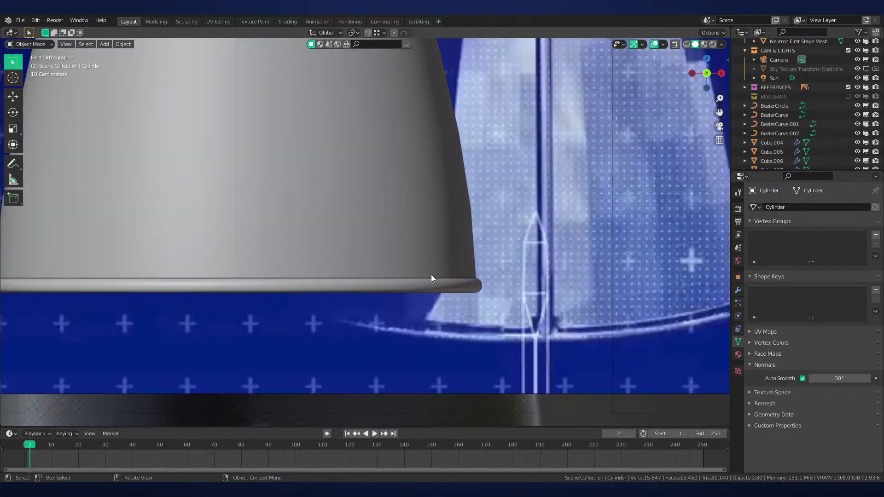
# Select the curve running down the nozzle's outer wall and give it a round bevel depth of 0.05 m
pyautogui.scroll(-3, 286, 238)
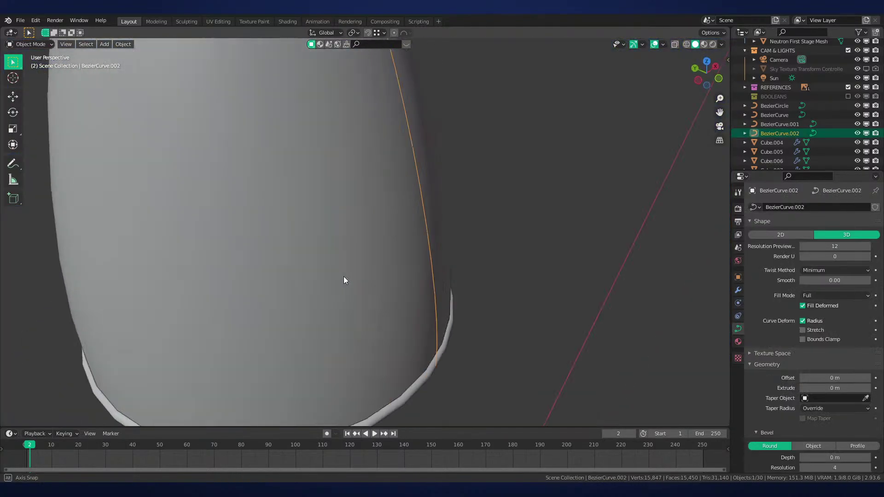
pyautogui.scroll(-2, 410, 284)
pyautogui.scroll(2, 411, 288)
pyautogui.scroll(-1, 812, 427)
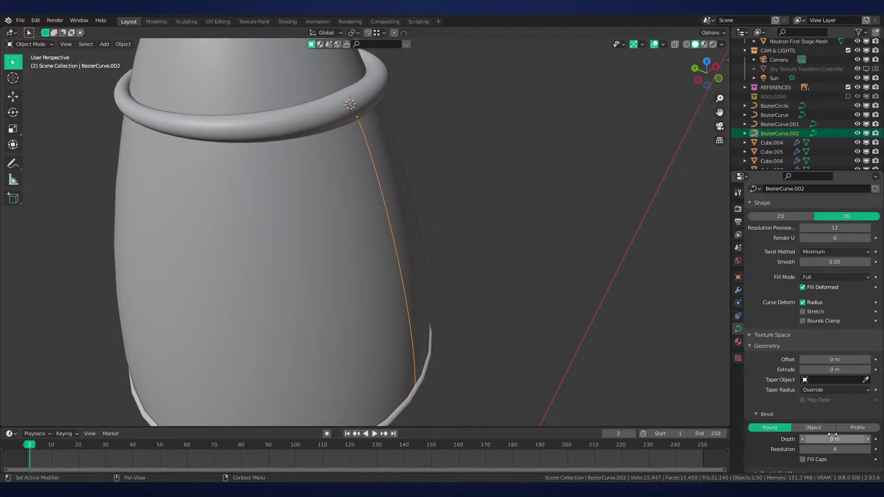
pyautogui.click(835, 439)
pyautogui.write('0.01')
pyautogui.press('Return')
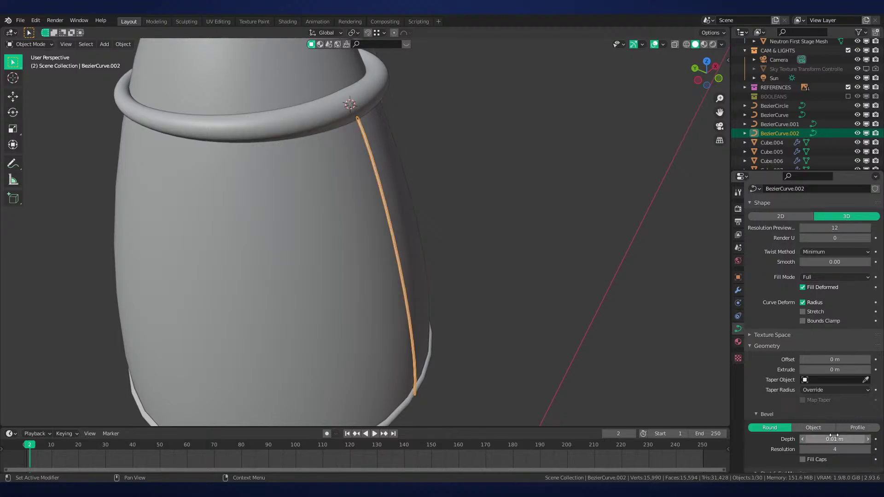
pyautogui.click(834, 438)
pyautogui.write('0.05')
pyautogui.press('Return')
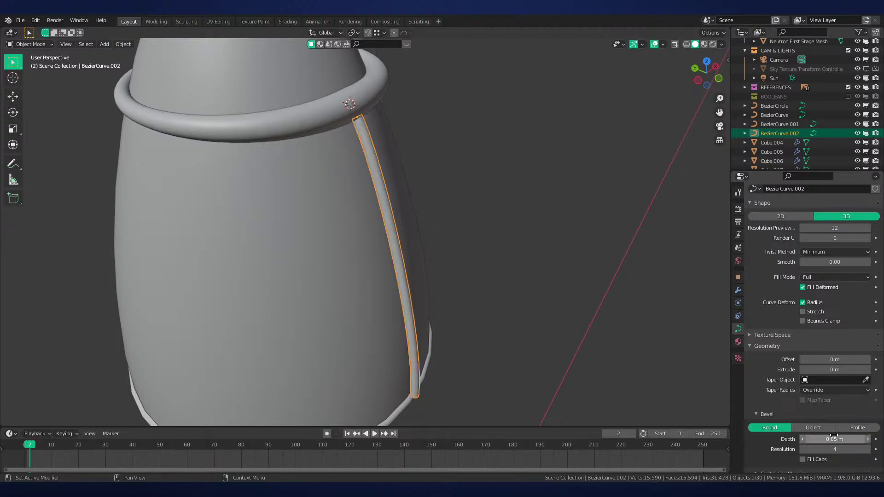
# Set both the curve's bevel resolution and its preview resolution to 16
pyautogui.click(835, 447)
pyautogui.write('16')
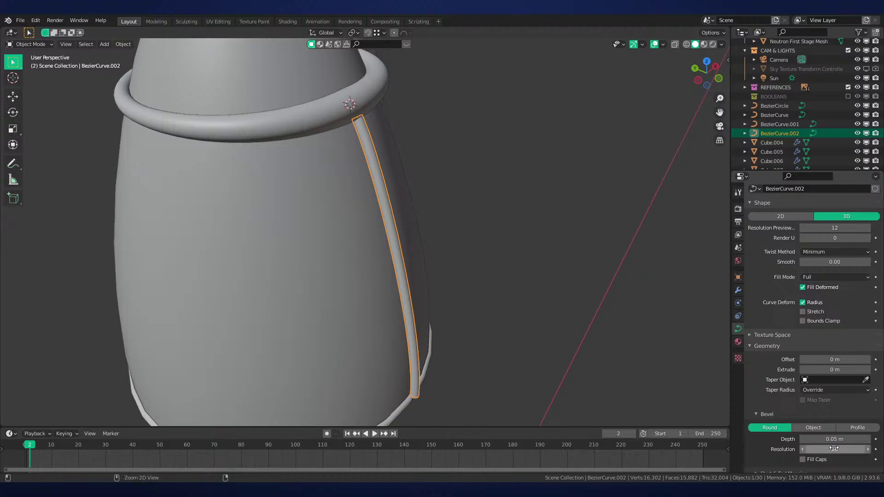
pyautogui.press('Return')
pyautogui.click(834, 229)
pyautogui.write('16')
pyautogui.press('Return')
# Edit the pipe curve in the right view and move its lower end point about 0.011 m in Y and 0.082 m in Z
pyautogui.moveTo(469, 362); pyautogui.dragTo(443, 302, button='middle')
pyautogui.scroll(3, 511, 335)
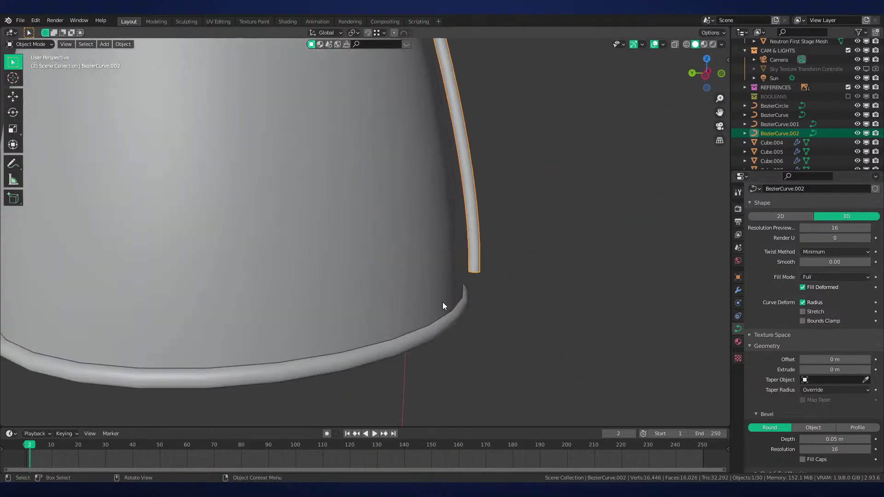
pyautogui.press('KP_3')
pyautogui.keyDown('shift'); pyautogui.moveTo(348, 281); pyautogui.dragTo(425, 287, button='middle'); pyautogui.keyUp('shift')
pyautogui.scroll(8, 425, 287)
pyautogui.press('Tab')
pyautogui.keyDown('shift'); pyautogui.moveTo(317, 277); pyautogui.dragTo(414, 265, button='middle'); pyautogui.keyUp('shift')
pyautogui.scroll(-6, 391, 230)
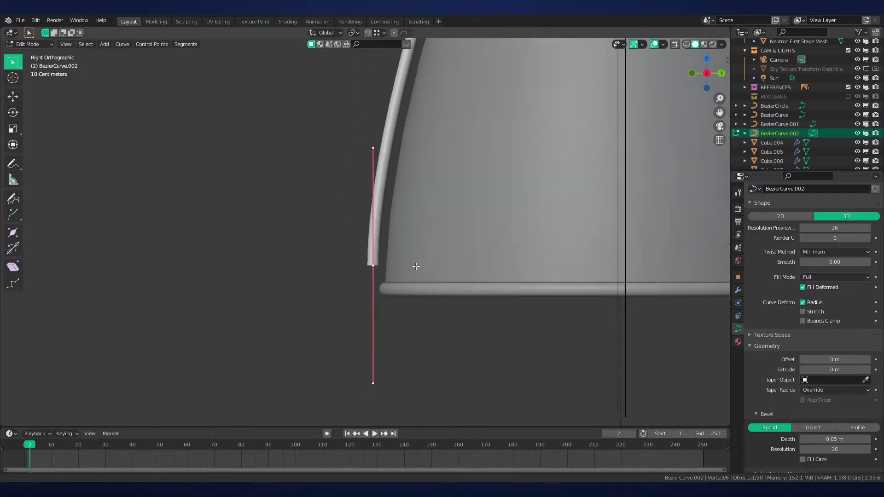
pyautogui.scroll(2, 414, 264)
pyautogui.press('g')
pyautogui.click(417, 251)
# Extrude a new control point from the pipe's lower end to the nozzle rim, angling it inward and shortening its handles
pyautogui.scroll(-5, 417, 250)
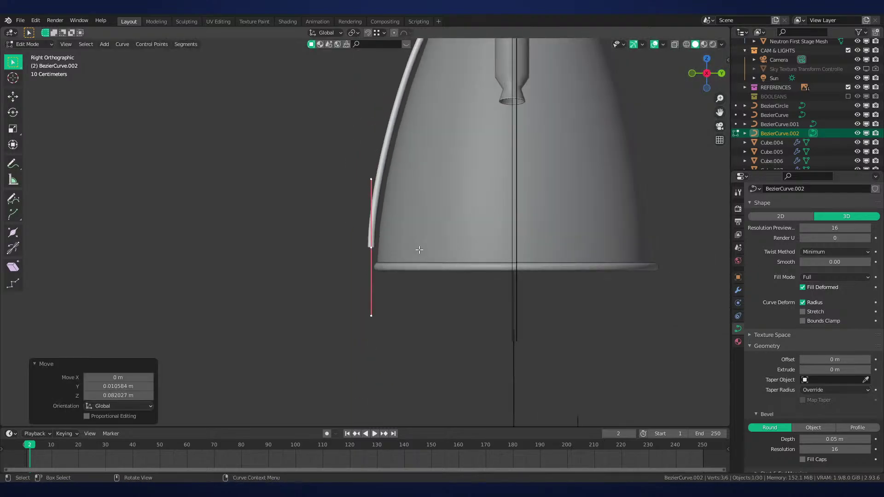
pyautogui.keyDown('shift'); pyautogui.moveTo(417, 249); pyautogui.dragTo(416, 207, button='middle'); pyautogui.keyUp('shift')
pyautogui.scroll(4, 415, 198)
pyautogui.keyDown('shift'); pyautogui.moveTo(414, 177); pyautogui.dragTo(395, 220, button='middle'); pyautogui.keyUp('shift')
pyautogui.scroll(6, 391, 216)
pyautogui.press('e')
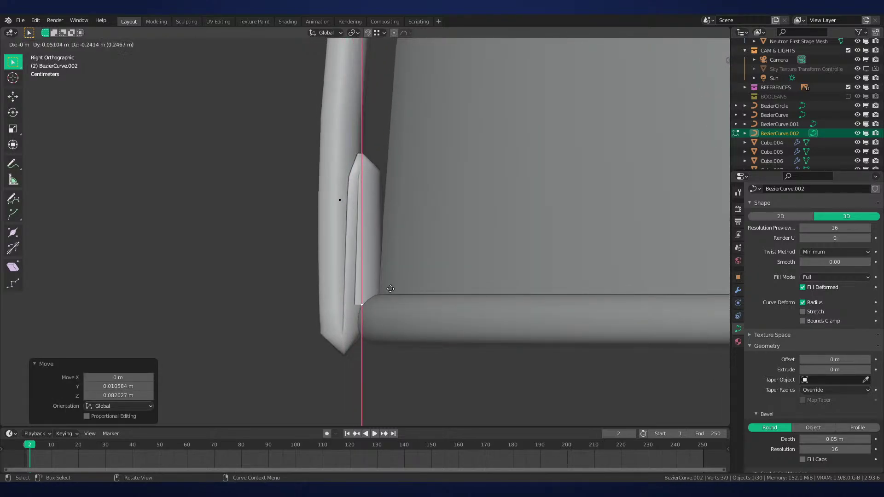
pyautogui.click(387, 290)
pyautogui.press('r')
pyautogui.click(403, 228)
pyautogui.press('s')
pyautogui.click(365, 256)
# Shorten the lower handle of the control point above the pipe's end to smooth the bend
pyautogui.click(346, 223)
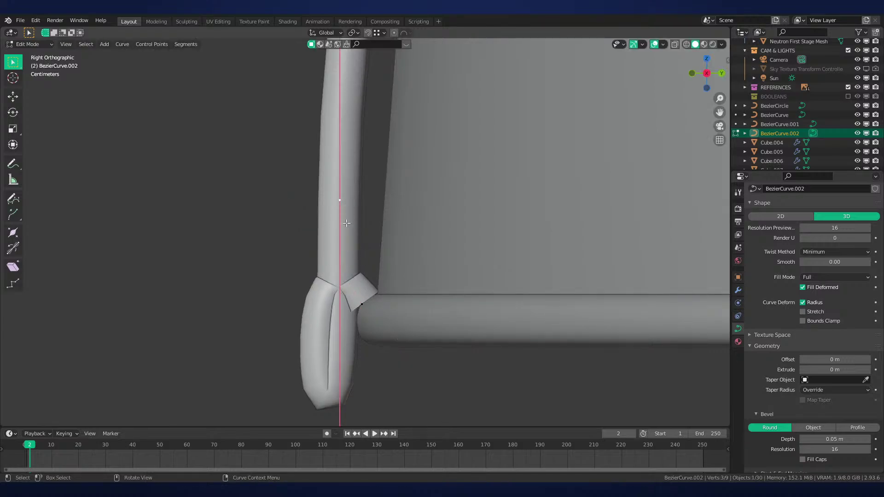
pyautogui.scroll(-4, 343, 392)
pyautogui.click(355, 415)
pyautogui.press('s')
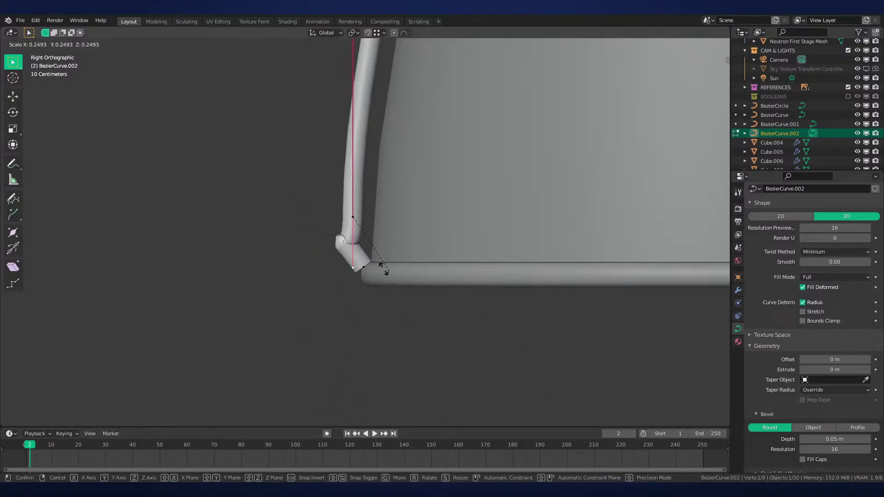
pyautogui.click(389, 262)
pyautogui.scroll(3, 389, 262)
pyautogui.scroll(2, 389, 262)
pyautogui.press('s')
pyautogui.click(402, 260)
# Move the control point above the pipe's end up about 0.19 m and outward about 0.016 m, and rotate it slightly
pyautogui.click(345, 186)
pyautogui.scroll(-3, 368, 207)
pyautogui.keyDown('shift'); pyautogui.moveTo(387, 225); pyautogui.dragTo(395, 343, button='middle'); pyautogui.keyUp('shift')
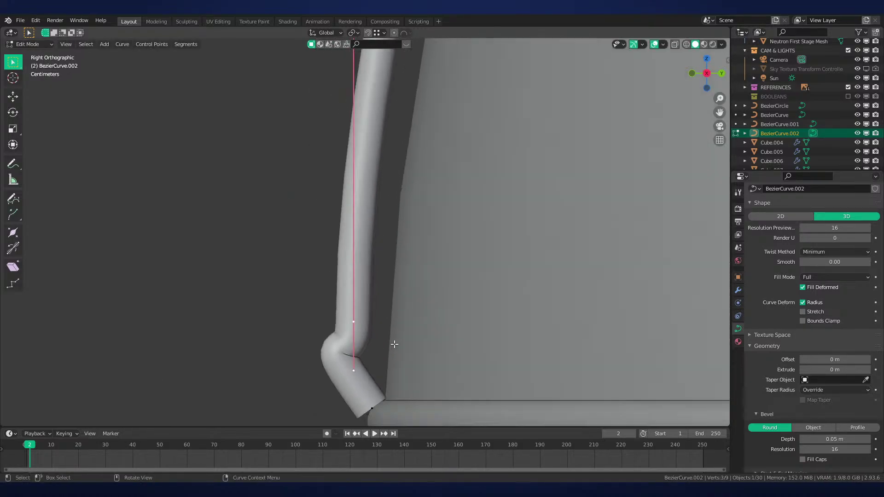
pyautogui.scroll(-7, 414, 327)
pyautogui.keyDown('shift'); pyautogui.moveTo(463, 289); pyautogui.dragTo(457, 364, button='middle'); pyautogui.keyUp('shift')
pyautogui.press('g')
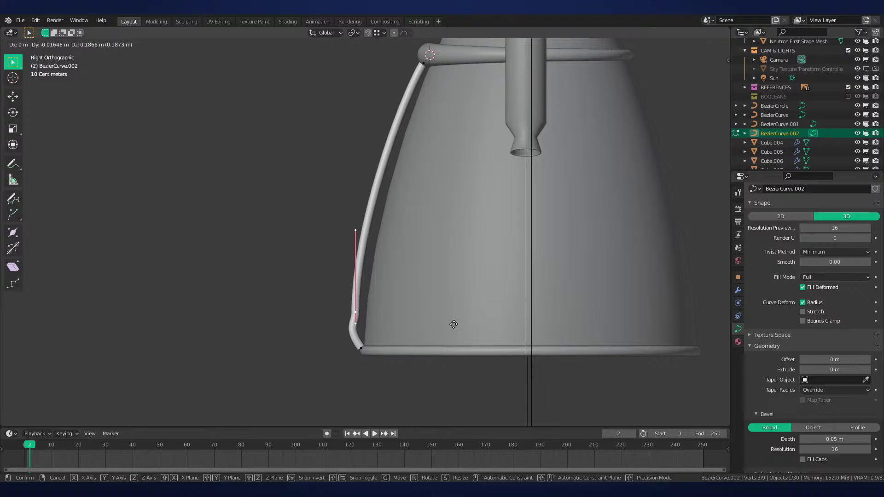
pyautogui.click(453, 325)
pyautogui.press('r')
pyautogui.click(456, 324)
# Rotate and scale the pipe's end point at the rim, and move it about -0.002 m in Y and 0.020 m in Z
pyautogui.keyDown('shift'); pyautogui.moveTo(458, 320); pyautogui.dragTo(474, 235, button='middle'); pyautogui.keyUp('shift')
pyautogui.scroll(6, 462, 225)
pyautogui.click(444, 330)
pyautogui.keyDown('shift'); pyautogui.moveTo(474, 274); pyautogui.dragTo(422, 215, button='middle'); pyautogui.keyUp('shift')
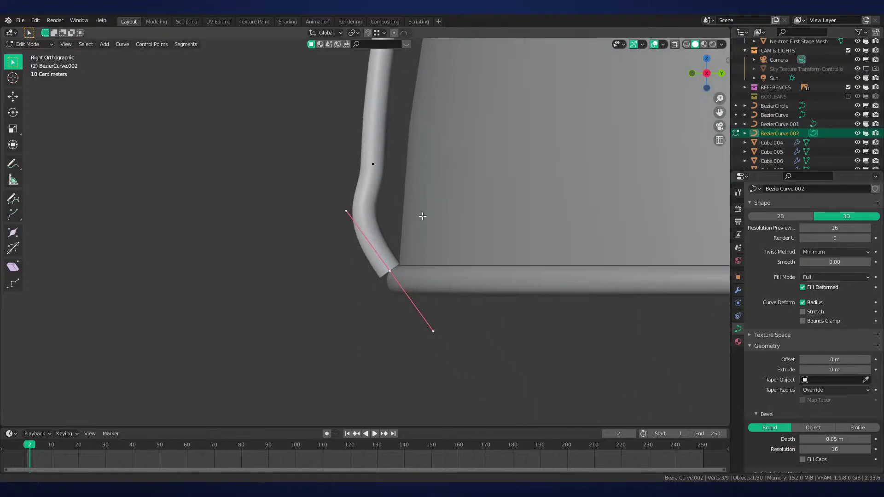
pyautogui.scroll(3, 422, 212)
pyautogui.press('r')
pyautogui.click(477, 225)
pyautogui.press('s')
pyautogui.click(429, 224)
pyautogui.press('g')
pyautogui.click(431, 212)
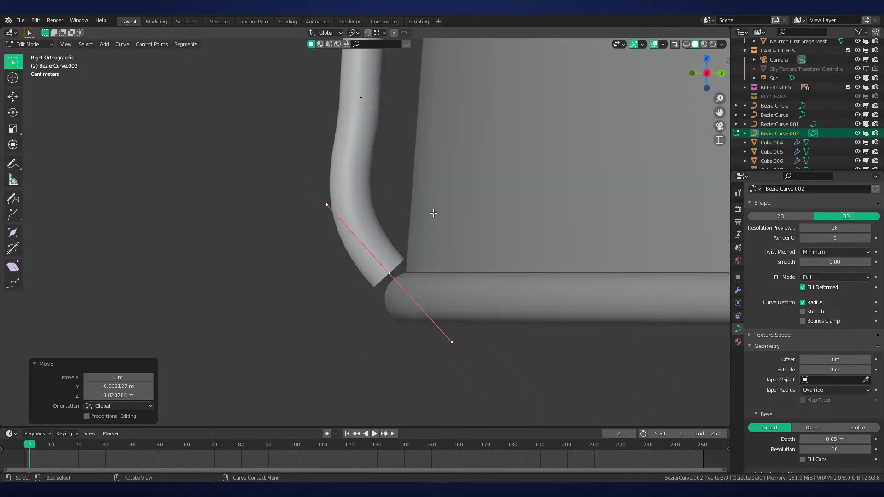
pyautogui.press('KP_1')
pyautogui.scroll(-3, 425, 218)
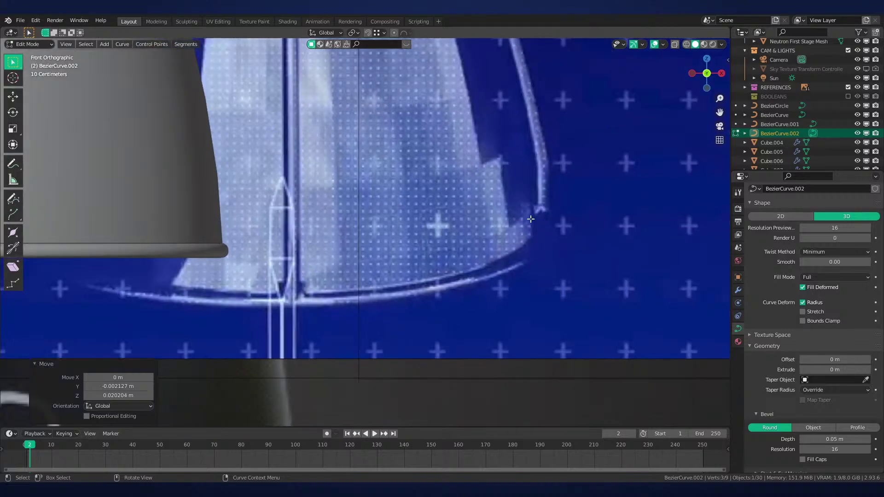
# Scale the control point above the pipe's end to 0 in X and Y so its handles stand vertical, and move it up and outward
pyautogui.keyDown('shift'); pyautogui.moveTo(532, 211); pyautogui.dragTo(575, 280, button='middle'); pyautogui.keyUp('shift')
pyautogui.scroll(-1, 578, 238)
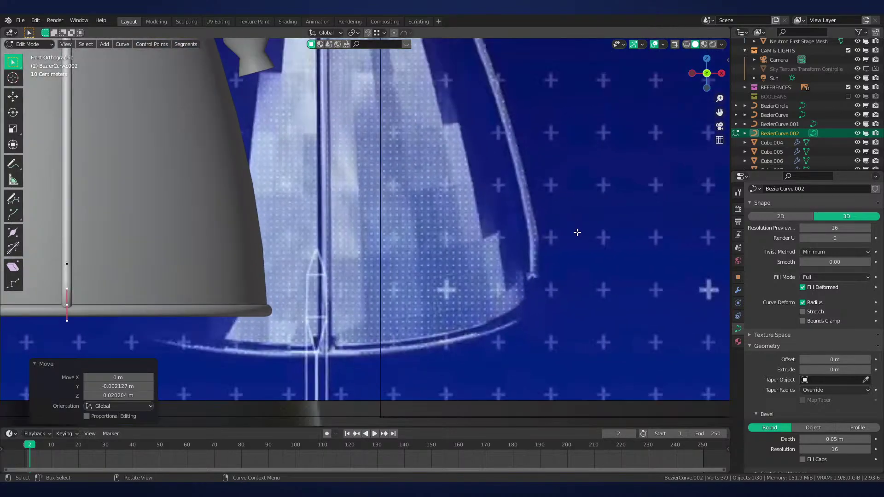
pyautogui.press('KP_3')
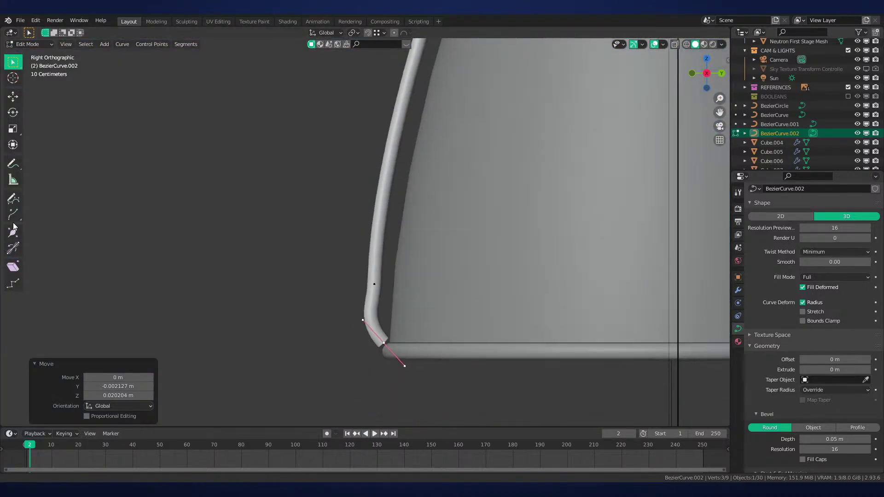
pyautogui.click(385, 254)
pyautogui.press('s')
pyautogui.hotkey('shift', 'z')
pyautogui.press('0')
pyautogui.press('Return')
pyautogui.press('g')
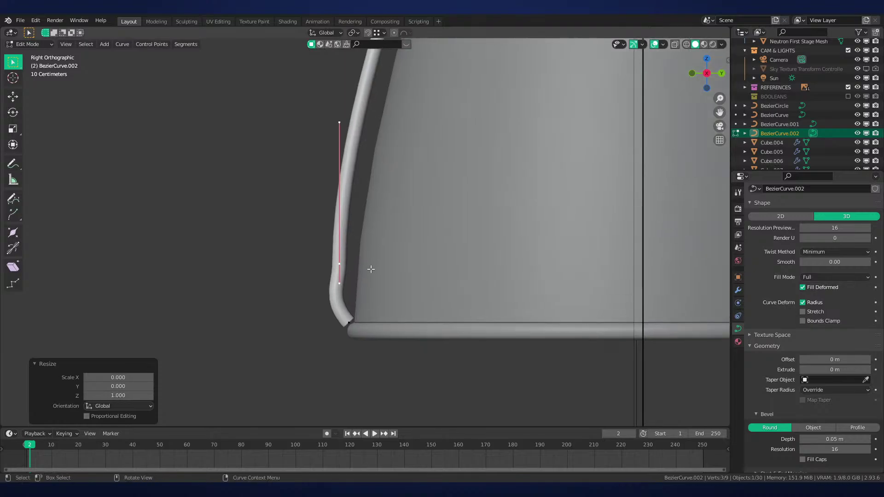
pyautogui.click(363, 252)
pyautogui.click(329, 110)
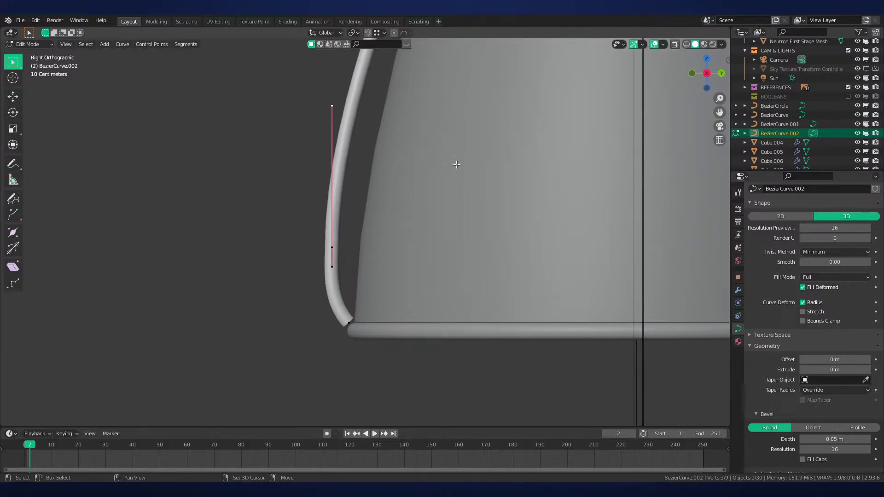
# Subdivide the pipe curve between its top control point and the control point above the rim end
pyautogui.keyDown('shift'); pyautogui.moveTo(456, 165); pyautogui.dragTo(444, 242, button='middle'); pyautogui.keyUp('shift')
pyautogui.scroll(-2, 402, 236)
pyautogui.scroll(-3, 380, 158)
pyautogui.click(405, 134)
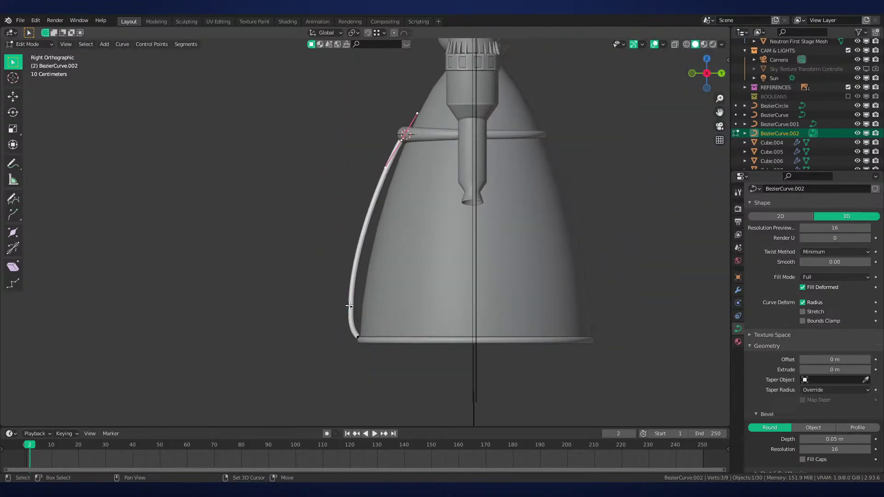
pyautogui.rightClick(469, 255)
pyautogui.keyDown('shift'); pyautogui.click(351, 306); pyautogui.keyUp('shift')
pyautogui.rightClick(472, 249)
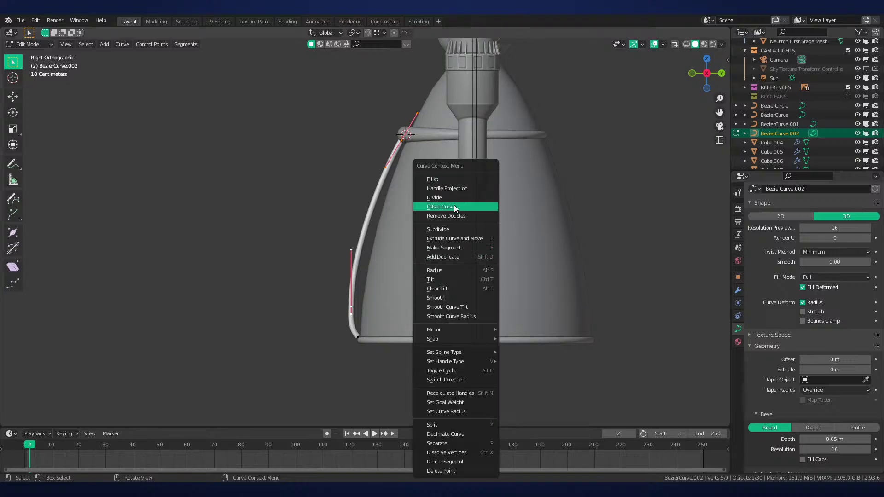
pyautogui.click(449, 229)
# Move the new middle control point about -0.138 m in Y and -0.737 m in Z, rotate it slightly, and nudge it -0.032 m and 0.034 m
pyautogui.scroll(1, 449, 228)
pyautogui.click(375, 217)
pyautogui.press('g')
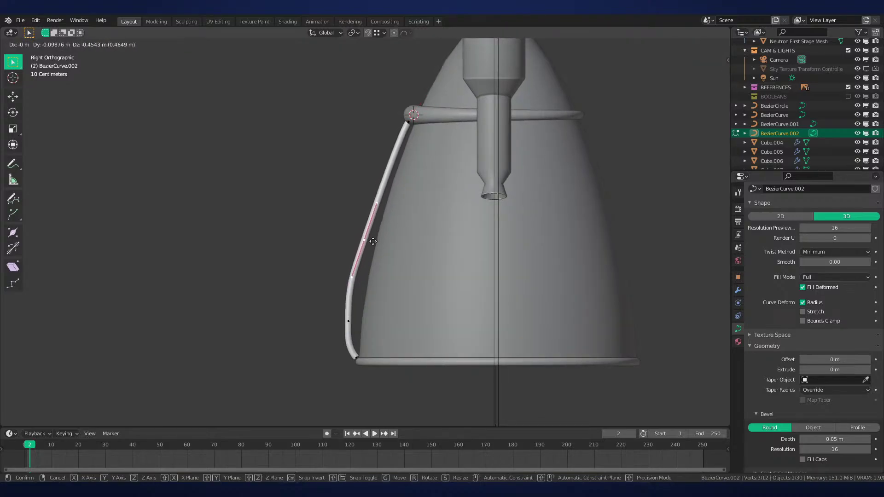
pyautogui.click(369, 259)
pyautogui.press('r')
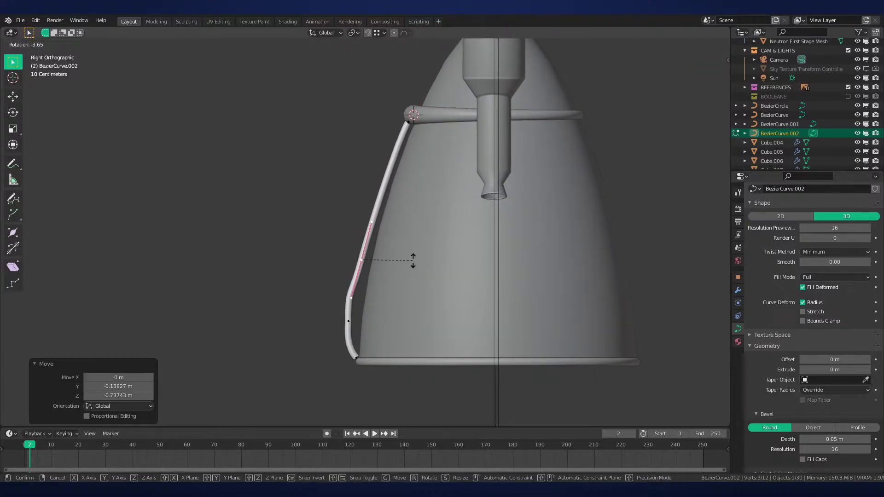
pyautogui.click(410, 258)
pyautogui.press('g')
pyautogui.click(387, 229)
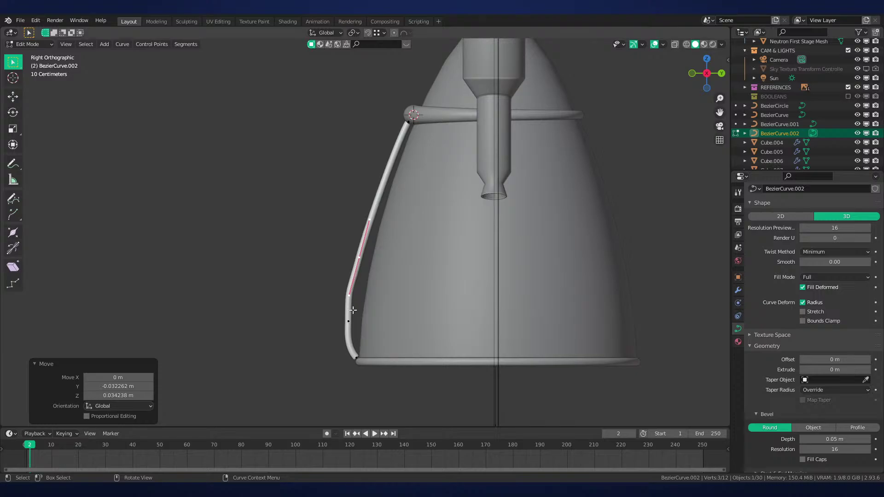
# Adjust the handles of the control point above the pipe's end, scaling the upper one to 0.784, to smooth the bend
pyautogui.scroll(3, 352, 310)
pyautogui.press('s')
pyautogui.click(358, 238)
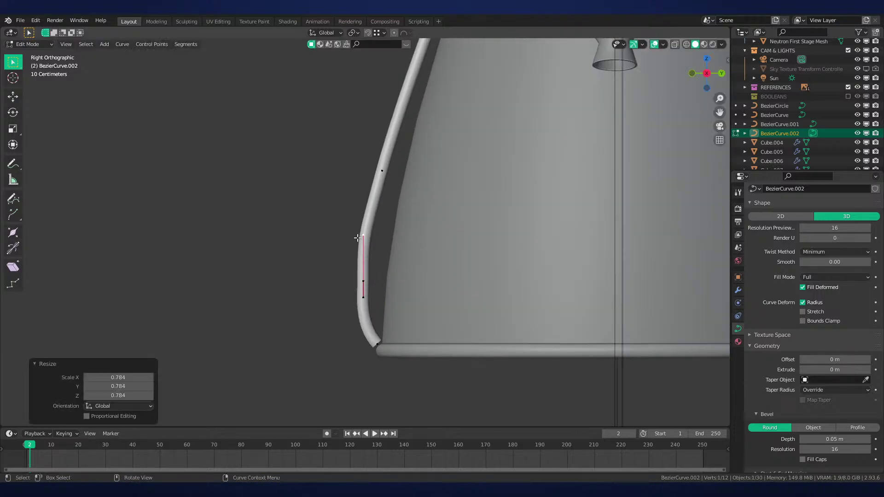
pyautogui.keyDown('shift'); pyautogui.moveTo(357, 238); pyautogui.dragTo(366, 168, button='middle'); pyautogui.keyUp('shift')
pyautogui.scroll(2, 366, 175)
pyautogui.click(374, 226)
pyautogui.press('s')
pyautogui.click(381, 264)
# Reposition the pipe's end point at the rim, rotate it about -10.7° and shorten its handles
pyautogui.click(389, 293)
pyautogui.scroll(3, 414, 286)
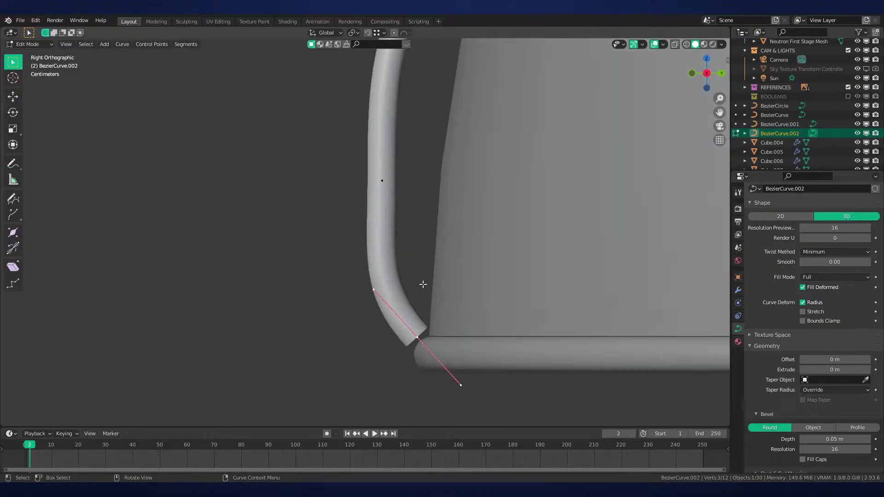
pyautogui.scroll(1, 422, 285)
pyautogui.keyDown('shift'); pyautogui.moveTo(471, 298); pyautogui.dragTo(444, 249, button='middle'); pyautogui.keyUp('shift')
pyautogui.press('g')
pyautogui.click(448, 264)
pyautogui.press('r')
pyautogui.click(441, 245)
pyautogui.press('s')
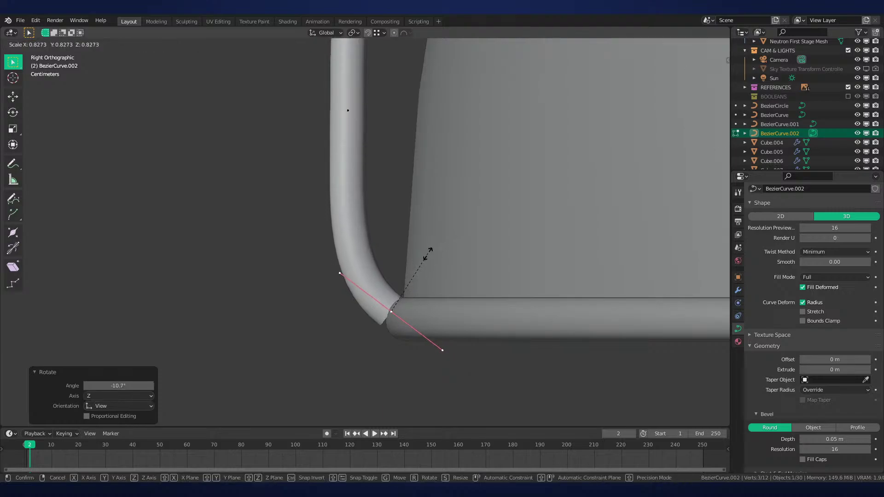
pyautogui.click(425, 257)
# Nudge the pipe's end point against the nozzle rim with two small moves, leave editing and save the file
pyautogui.press('g')
pyautogui.click(429, 255)
pyautogui.scroll(3, 481, 286)
pyautogui.keyDown('shift'); pyautogui.moveTo(509, 295); pyautogui.dragTo(499, 245, button='middle'); pyautogui.keyUp('shift')
pyautogui.press('g')
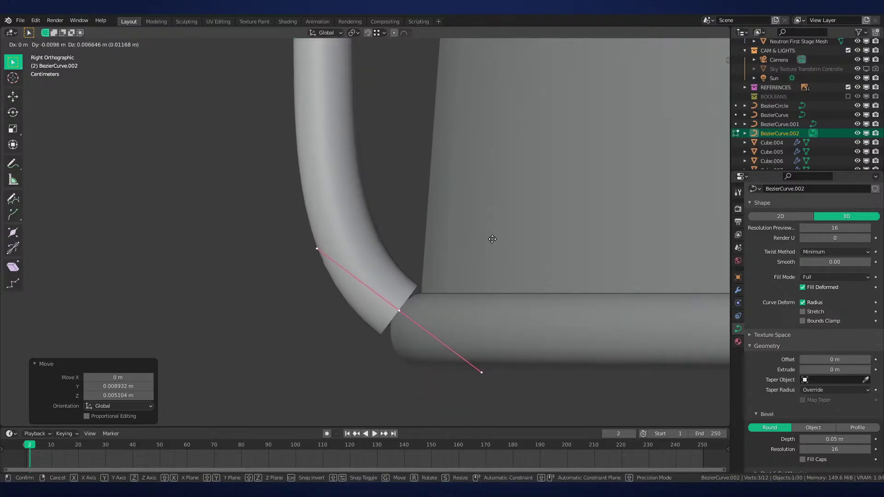
pyautogui.click(492, 239)
pyautogui.press('Tab')
pyautogui.scroll(-3, 485, 244)
pyautogui.hotkey('ctrl', 's')
pyautogui.scroll(-3, 476, 248)
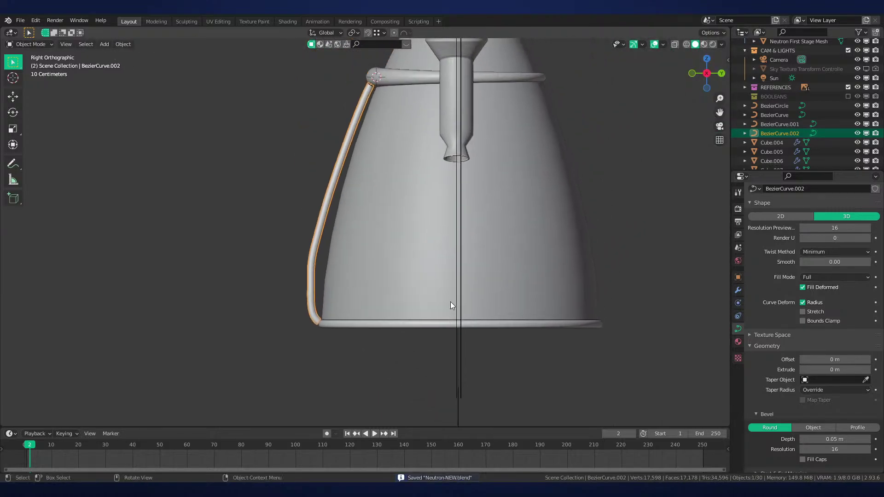
# Set the pivot point to 3D Cursor and snap the 3D cursor to the nozzle's origin
pyautogui.scroll(-2, 451, 304)
pyautogui.moveTo(451, 305); pyautogui.dragTo(408, 74, button='middle')
pyautogui.scroll(-6, 398, 80)
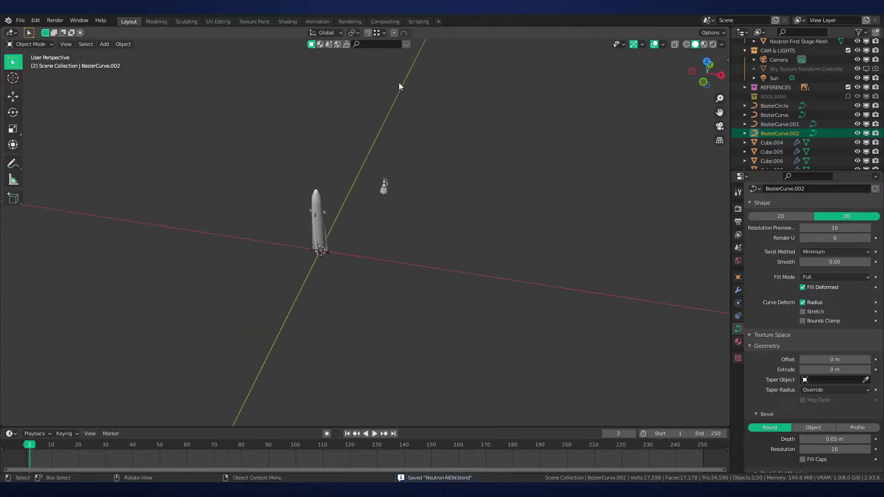
pyautogui.press('KP_Decimal')
pyautogui.scroll(-1, 436, 239)
pyautogui.press('.')
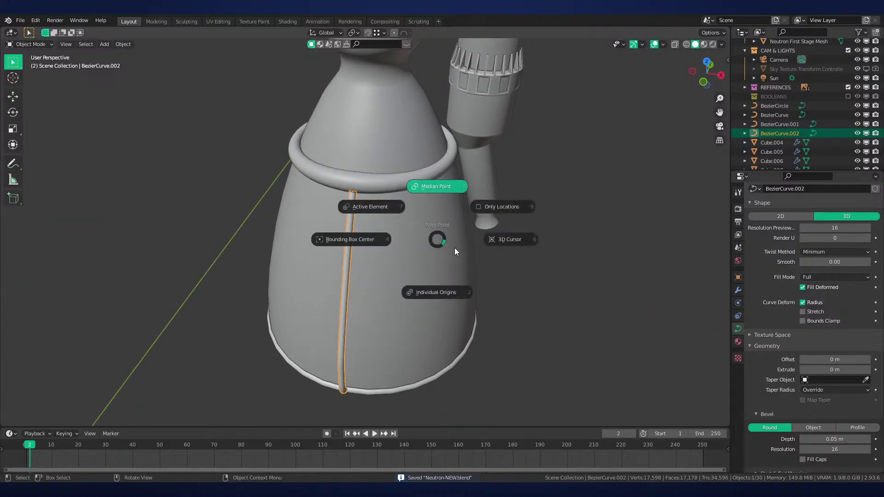
pyautogui.click(487, 242)
pyautogui.click(429, 230)
pyautogui.hotkey('shift', 's')
pyautogui.click(418, 288)
# Create three linked duplicates of the pipe around the nozzle, each rotated a further 90° about Z
pyautogui.click(354, 226)
pyautogui.hotkey('alt', 'd')
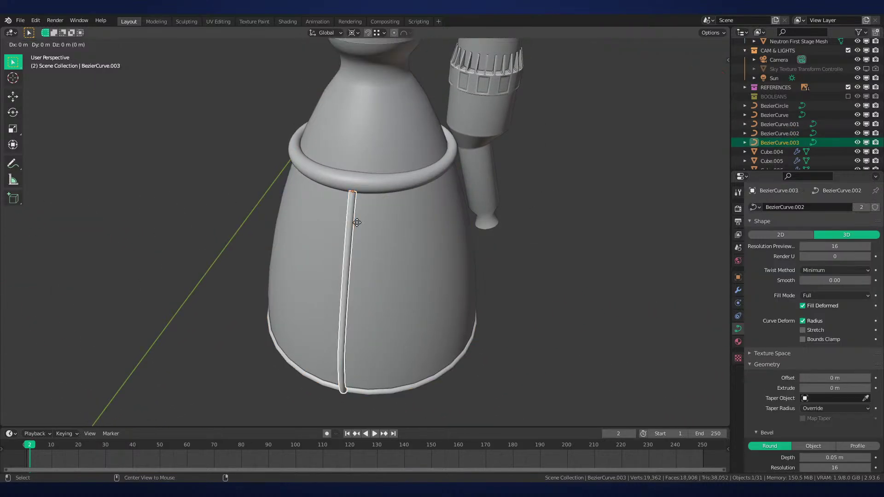
pyautogui.write('rz90')
pyautogui.press('Return')
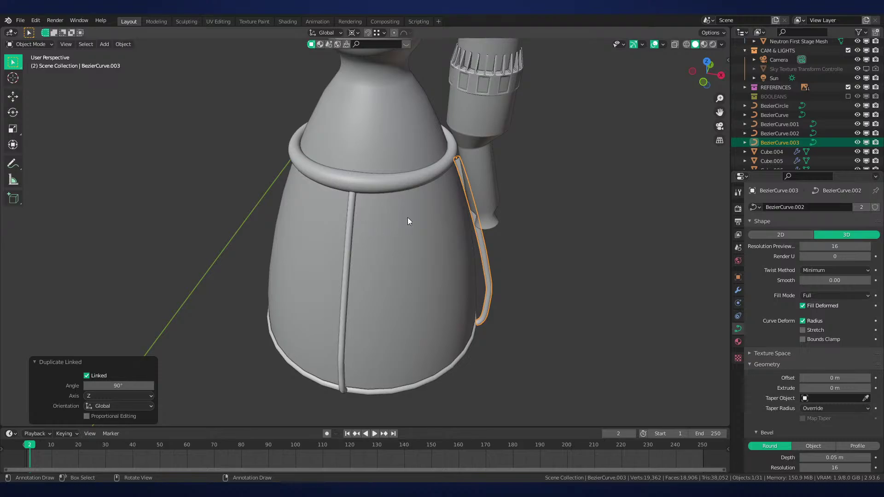
pyautogui.moveTo(407, 218); pyautogui.dragTo(435, 214, button='middle')
pyautogui.hotkey('shift', 'r')
pyautogui.hotkey('shift', 'r')
# Examine the blueprint's engine views and compare the outer pipes and the side cylinder's placement with the model
pyautogui.scroll(-3, 437, 236)
pyautogui.press('KP_1')
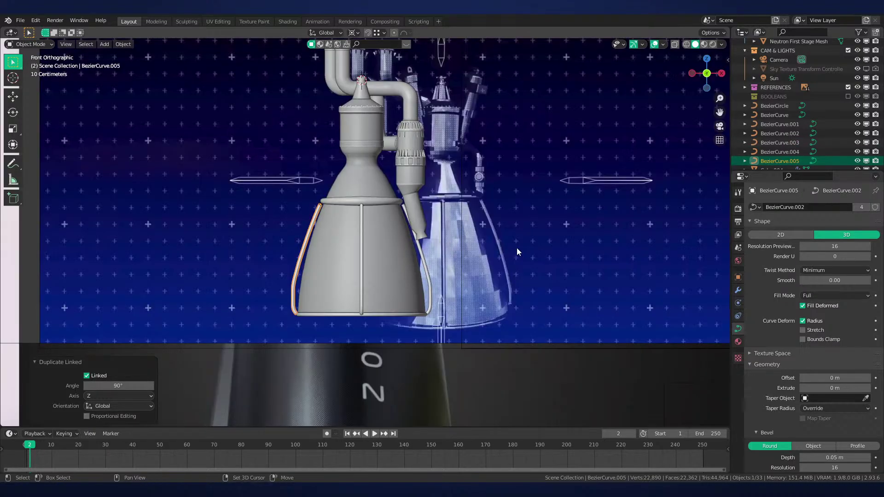
pyautogui.keyDown('shift'); pyautogui.moveTo(516, 248); pyautogui.dragTo(452, 258, button='middle'); pyautogui.keyUp('shift')
pyautogui.scroll(4, 454, 274)
pyautogui.scroll(-7, 454, 275)
pyautogui.keyDown('shift'); pyautogui.moveTo(617, 279); pyautogui.dragTo(393, 263, button='middle'); pyautogui.keyUp('shift')
pyautogui.scroll(4, 393, 263)
pyautogui.keyDown('shift'); pyautogui.moveTo(571, 265); pyautogui.dragTo(233, 250, button='middle'); pyautogui.keyUp('shift')
pyautogui.keyDown('shift'); pyautogui.moveTo(368, 246); pyautogui.dragTo(313, 244, button='middle'); pyautogui.keyUp('shift')
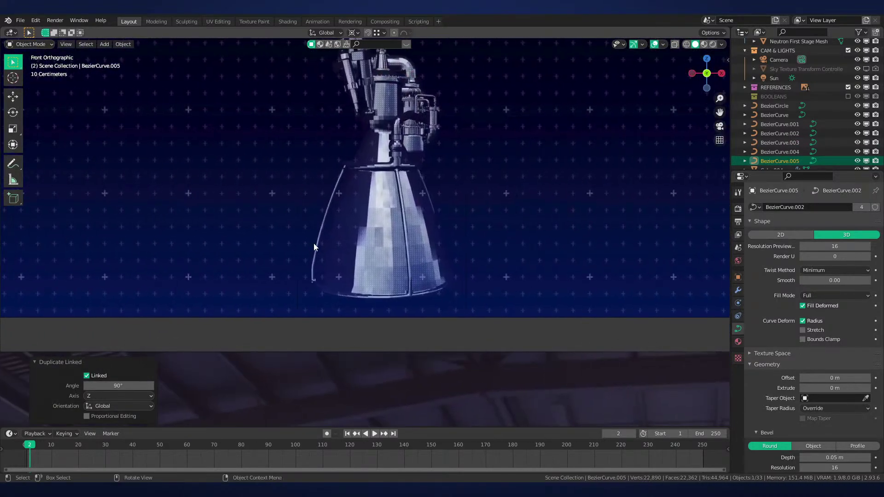
pyautogui.moveTo(534, 232)
pyautogui.keyDown('shift'); pyautogui.mouseDown(button='middle')
pyautogui.moveTo(43, 235)
pyautogui.moveTo(492, 237)
pyautogui.mouseUp(button='middle'); pyautogui.keyUp('shift')
pyautogui.keyDown('shift'); pyautogui.moveTo(718, 233); pyautogui.dragTo(272, 221, button='middle'); pyautogui.keyUp('shift')
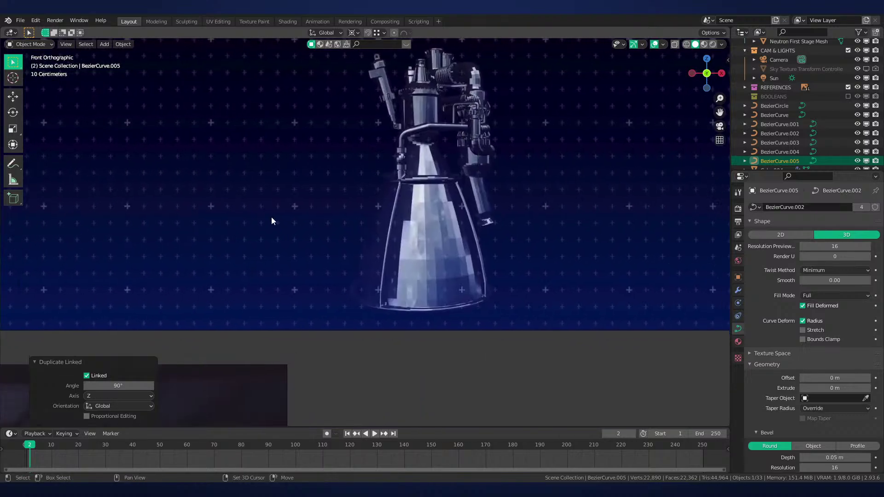
pyautogui.keyDown('shift'); pyautogui.moveTo(421, 212); pyautogui.dragTo(369, 225, button='middle'); pyautogui.keyUp('shift')
pyautogui.scroll(-7, 372, 226)
pyautogui.moveTo(277, 232)
pyautogui.keyDown('shift'); pyautogui.mouseDown(button='middle')
pyautogui.moveTo(515, 247)
pyautogui.moveTo(473, 248)
pyautogui.mouseUp(button='middle'); pyautogui.keyUp('shift')
pyautogui.scroll(5, 474, 248)
pyautogui.keyDown('shift'); pyautogui.moveTo(390, 237); pyautogui.dragTo(424, 241, button='middle'); pyautogui.keyUp('shift')
pyautogui.scroll(4, 424, 241)
pyautogui.click(424, 241)
pyautogui.press('KP_Decimal')
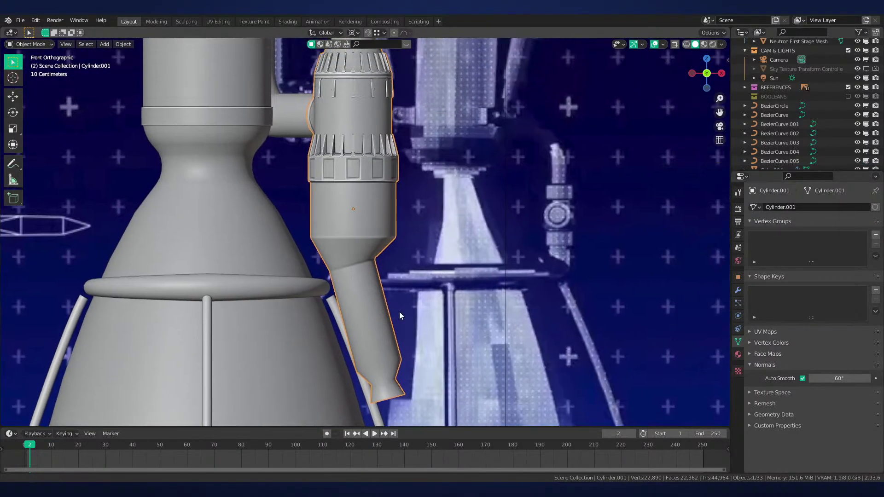
pyautogui.scroll(-4, 399, 311)
pyautogui.moveTo(457, 283); pyautogui.dragTo(424, 286, button='middle')
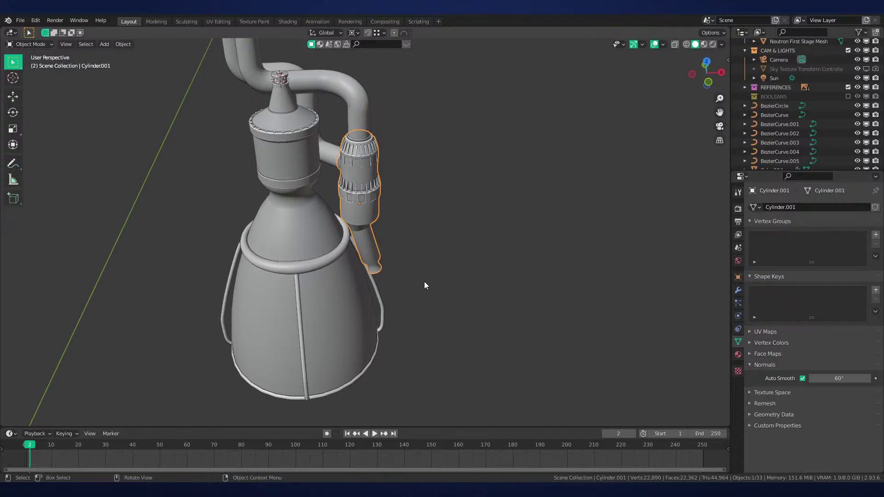
pyautogui.press('KP_1')
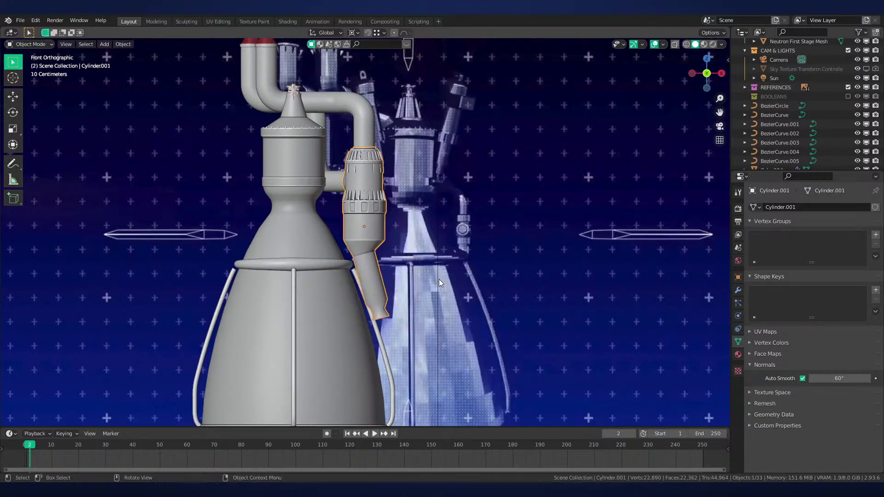
# Parent the red end caps to their matching feed pipes using the Object option
pyautogui.click(358, 130)
pyautogui.keyDown('shift'); pyautogui.click(341, 180); pyautogui.keyUp('shift')
pyautogui.keyDown('shift'); pyautogui.moveTo(317, 121); pyautogui.dragTo(330, 198, button='middle'); pyautogui.keyUp('shift')
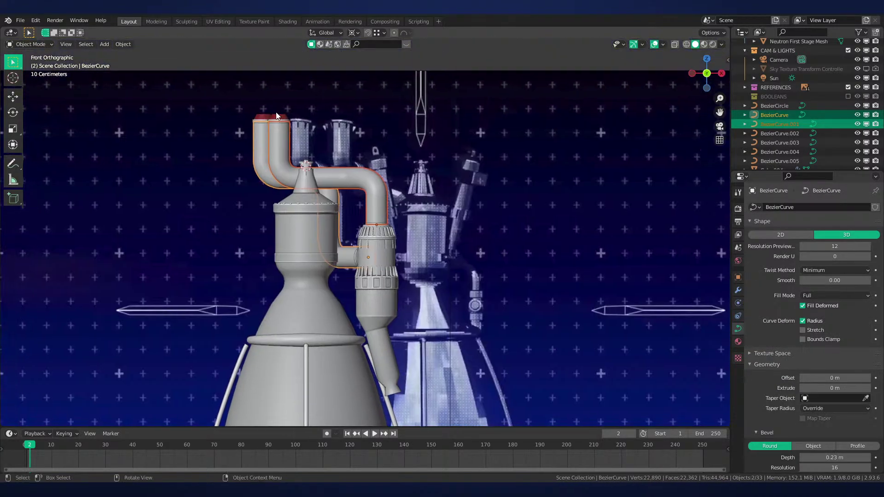
pyautogui.click(278, 118)
pyautogui.keyDown('shift'); pyautogui.click(277, 131); pyautogui.keyUp('shift')
pyautogui.hotkey('ctrl', 'p')
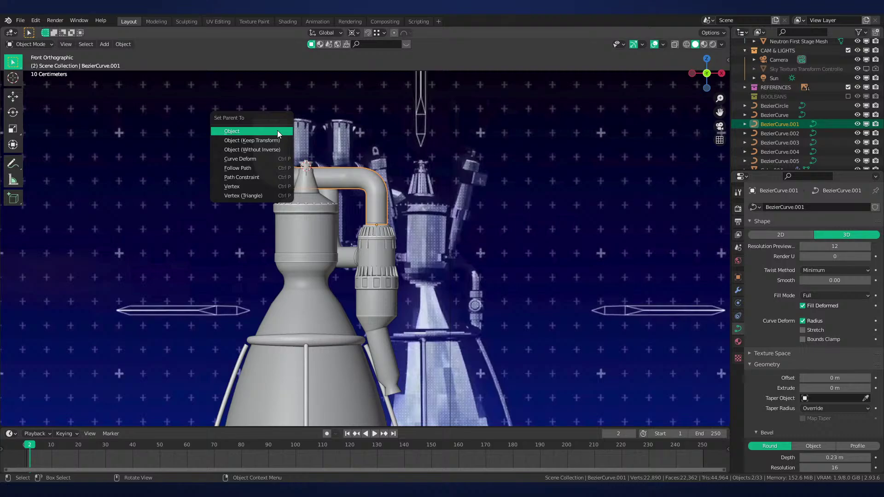
pyautogui.click(278, 132)
pyautogui.click(257, 118)
pyautogui.keyDown('shift'); pyautogui.click(262, 131); pyautogui.keyUp('shift')
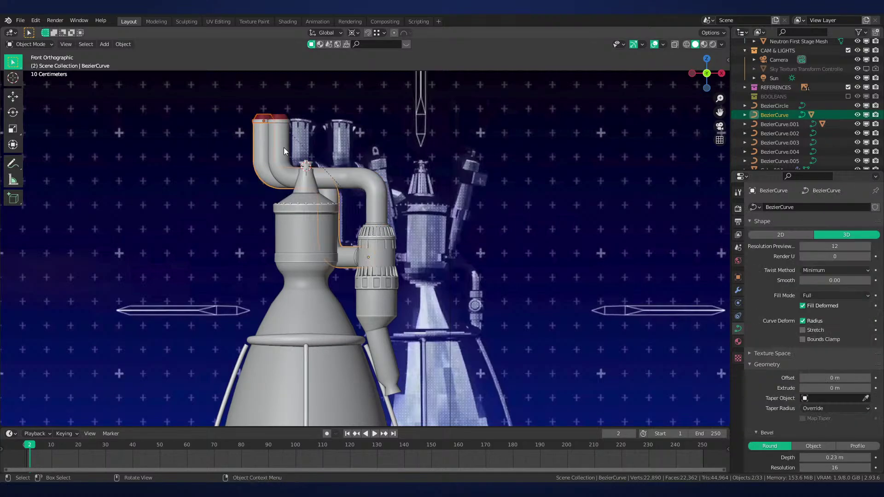
# Parent both feed pipes to the ribbed side cylinder as Object
pyautogui.click(370, 201)
pyautogui.keyDown('shift'); pyautogui.click(349, 259); pyautogui.keyUp('shift')
pyautogui.keyDown('shift'); pyautogui.click(374, 260); pyautogui.keyUp('shift')
pyautogui.hotkey('ctrl', 'p')
pyautogui.click(374, 260)
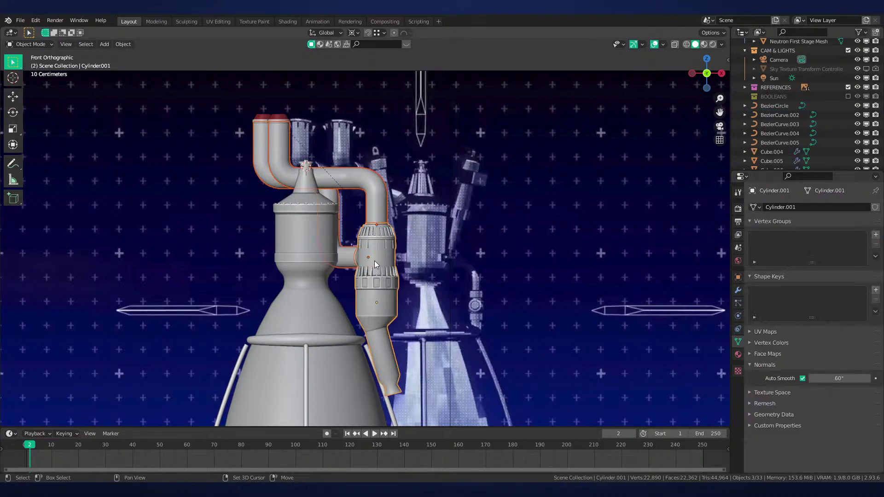
# Move the side cylinder with its attached pipes about 0.249 m along X, away from the nozzle
pyautogui.click(377, 285)
pyautogui.click(376, 285)
pyautogui.press('g')
pyautogui.press('x')
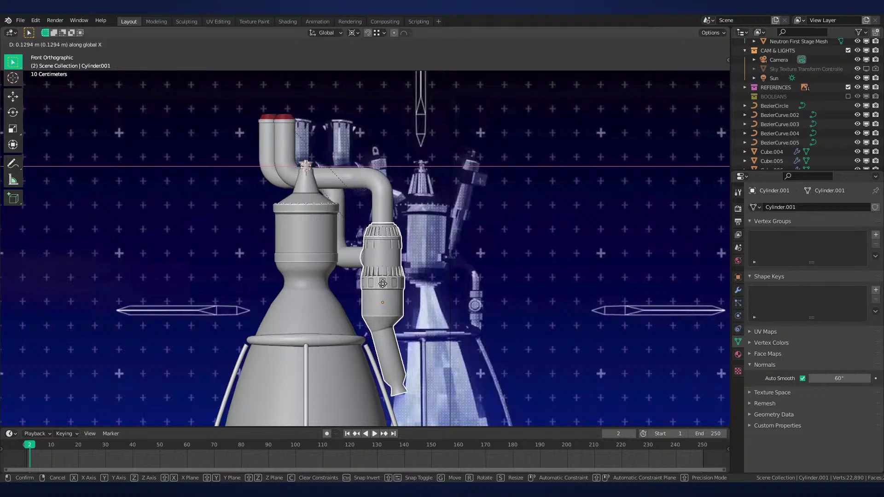
pyautogui.click(387, 283)
pyautogui.scroll(3, 388, 283)
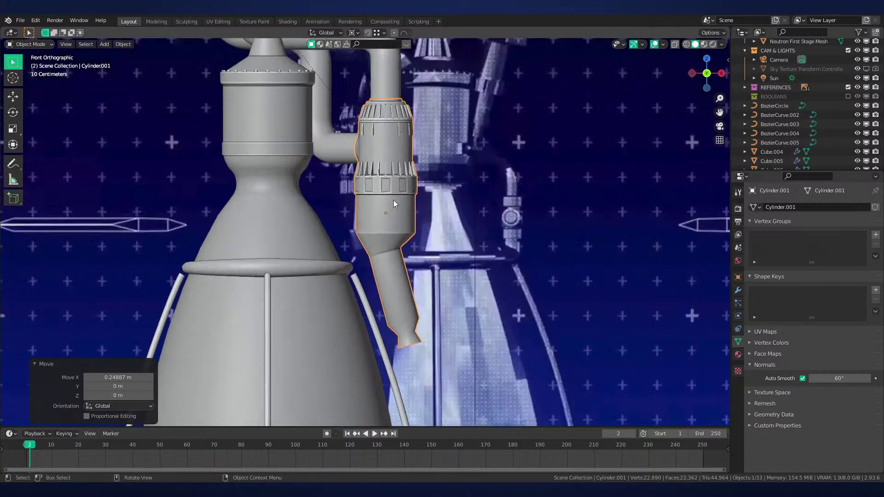
pyautogui.press('g')
pyautogui.press('x')
pyautogui.press('Escape')
# Rotate the side cylinder's angled exhaust section about -4.25° around its median point and reposition it under the cone
pyautogui.scroll(3, 395, 197)
pyautogui.press('Tab')
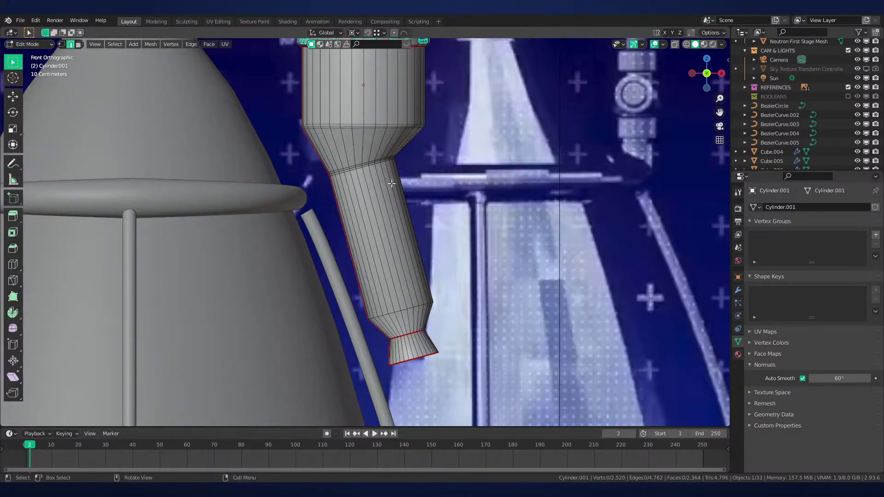
pyautogui.hotkey('alt', 'z')
pyautogui.moveTo(483, 384); pyautogui.dragTo(288, 150)
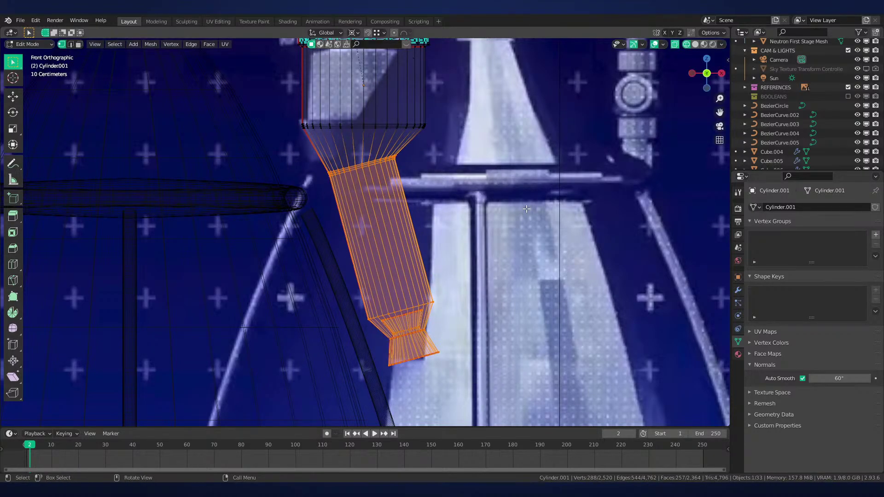
pyautogui.press('.')
pyautogui.click(526, 169)
pyautogui.press('r')
pyautogui.click(577, 163)
pyautogui.press('g')
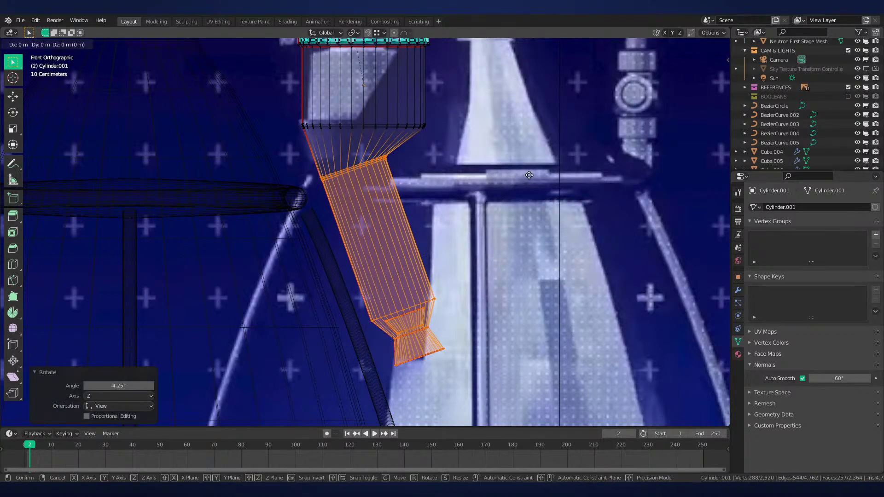
pyautogui.click(585, 160)
pyautogui.hotkey('alt', 'z')
# Add an edge loop near the joint between the side cylinder and its angled exhaust, and save the file
pyautogui.scroll(3, 441, 210)
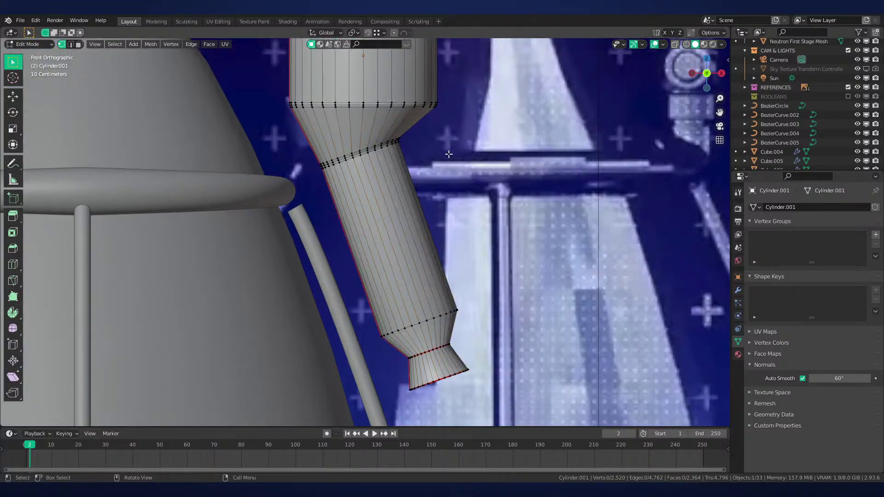
pyautogui.scroll(2, 441, 209)
pyautogui.hotkey('ctrl', 'r')
pyautogui.keyDown('shift'); pyautogui.moveTo(441, 210); pyautogui.dragTo(479, 249, button='middle'); pyautogui.keyUp('shift')
pyautogui.click(461, 224)
pyautogui.click(468, 203)
pyautogui.press('Tab')
pyautogui.scroll(-8, 458, 228)
pyautogui.click(479, 249)
pyautogui.hotkey('ctrl', 's')
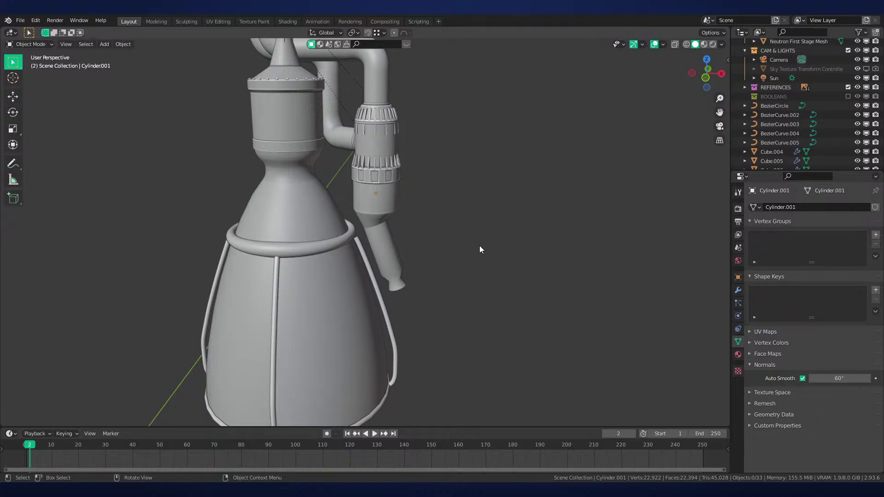
# Slide the upper of the three edge loops at the joint between the side cylinder and its angled exhaust
pyautogui.press('KP_1')
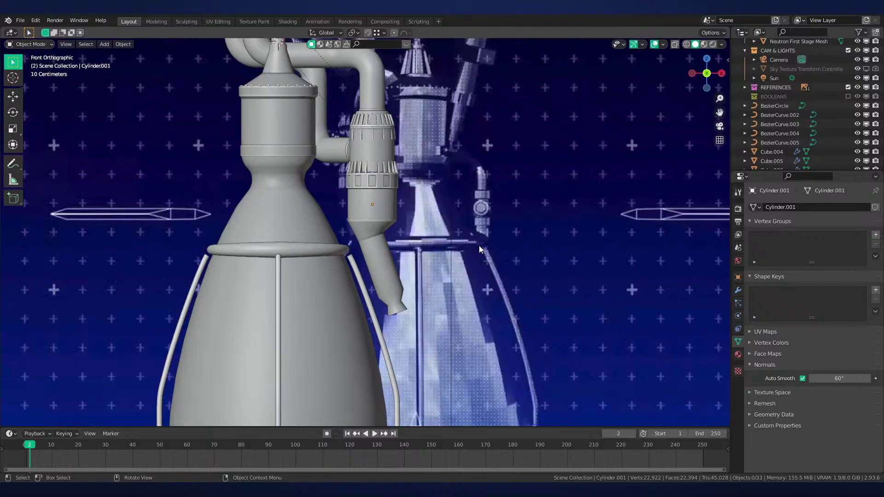
pyautogui.scroll(4, 460, 276)
pyautogui.scroll(-3, 462, 218)
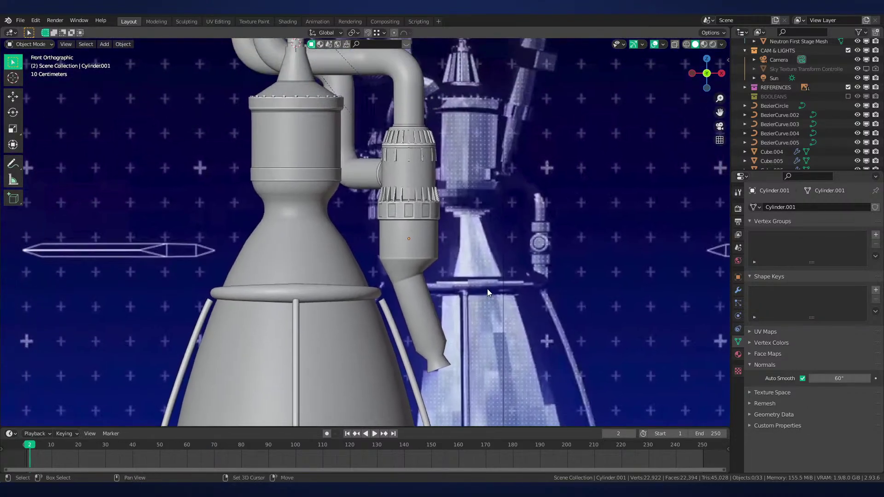
pyautogui.scroll(6, 435, 217)
pyautogui.press('Tab')
pyautogui.press('2')
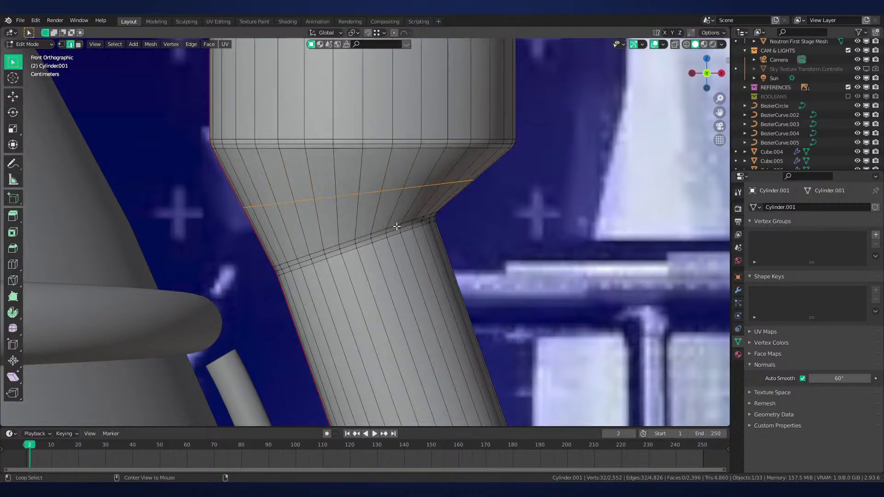
pyautogui.keyDown('alt'); pyautogui.click(395, 224); pyautogui.keyUp('alt')
pyautogui.scroll(2, 396, 224)
pyautogui.press('g')
pyautogui.press('g')
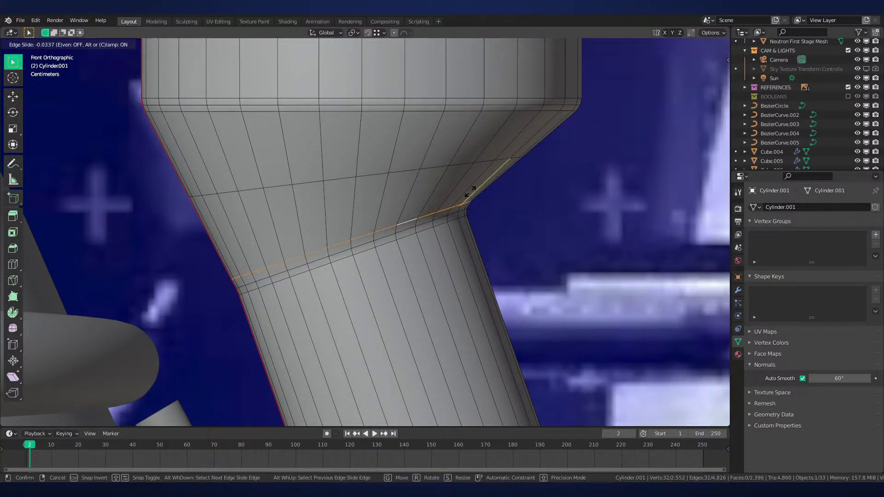
pyautogui.click(421, 225)
# Slide the middle and lower edge loops of the exhaust joint to even out the spacing of the support loops
pyautogui.press('g')
pyautogui.press('g')
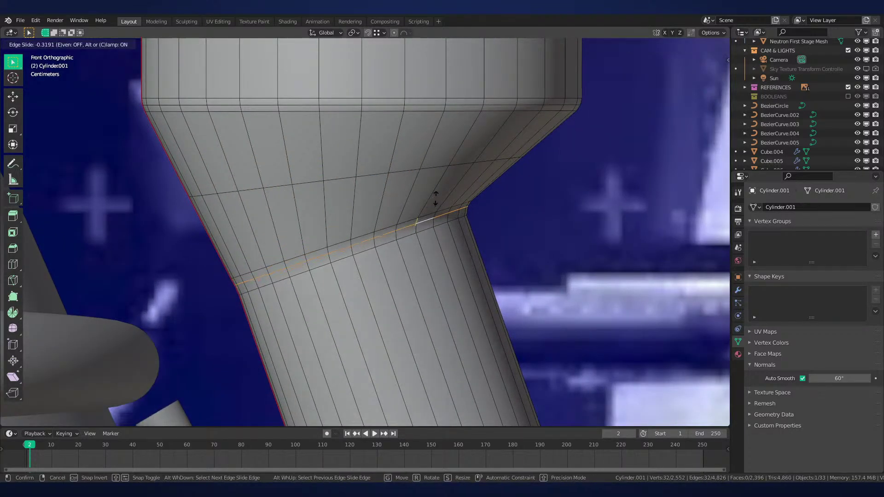
pyautogui.click(435, 196)
pyautogui.press('g')
pyautogui.press('g')
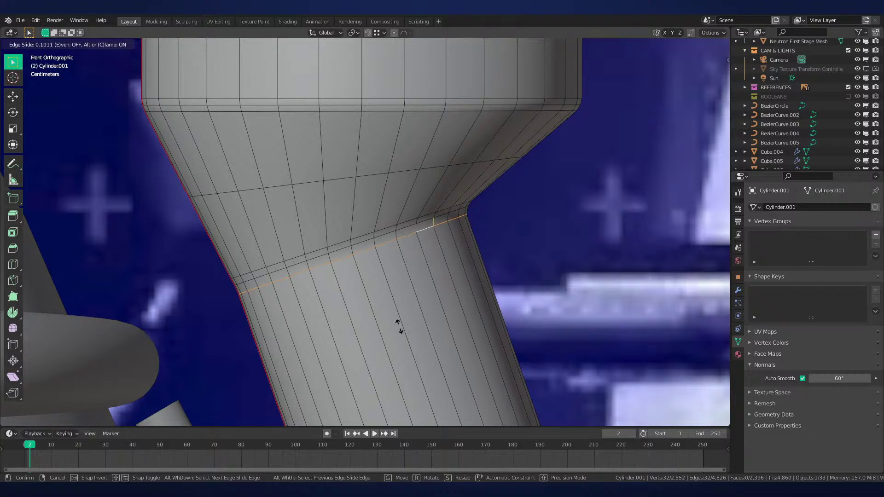
pyautogui.click(399, 327)
# Try another slide of the middle edge loop at the exhaust joint and undo it
pyautogui.scroll(-1, 401, 187)
pyautogui.scroll(3, 374, 235)
pyautogui.keyDown('alt'); pyautogui.click(369, 244); pyautogui.keyUp('alt')
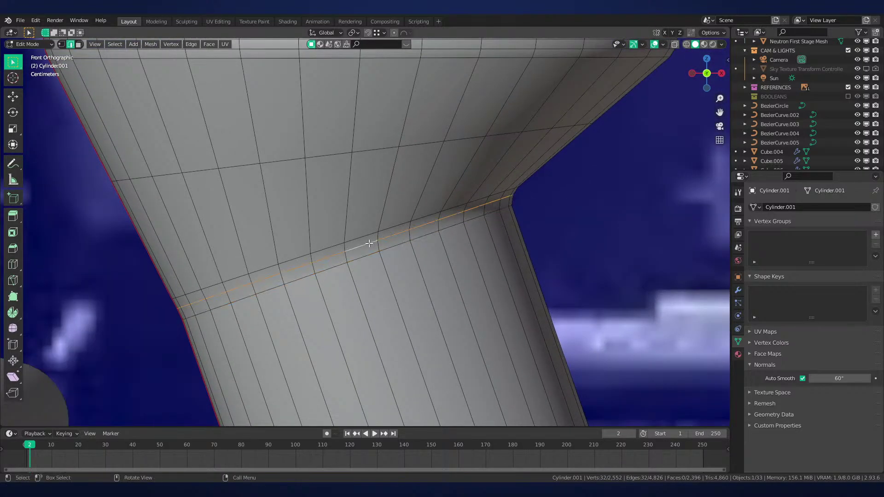
pyautogui.press('g')
pyautogui.press('g')
pyautogui.click(366, 263)
pyautogui.hotkey('ctrl', 'z')
pyautogui.scroll(-3, 366, 264)
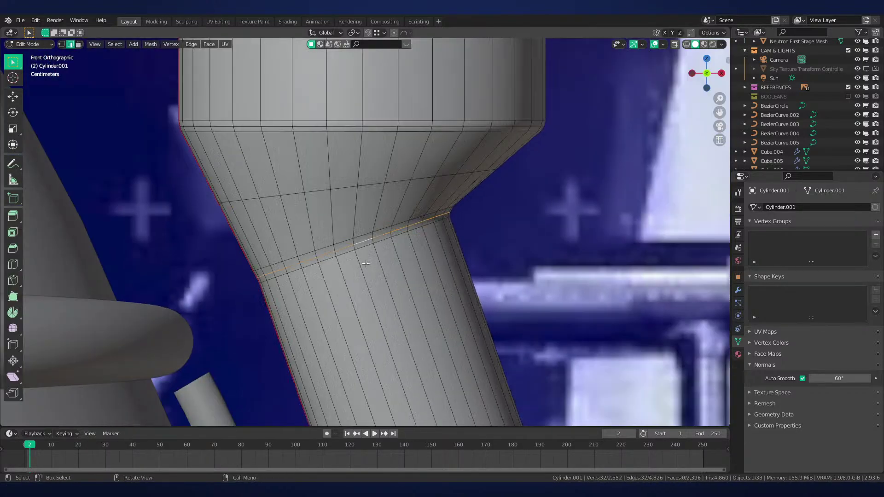
# Slide the lower edge loop of the exhaust joint by a factor of about 0.003 and return to Object Mode
pyautogui.scroll(2, 366, 264)
pyautogui.press('g')
pyautogui.press('g')
pyautogui.click(343, 276)
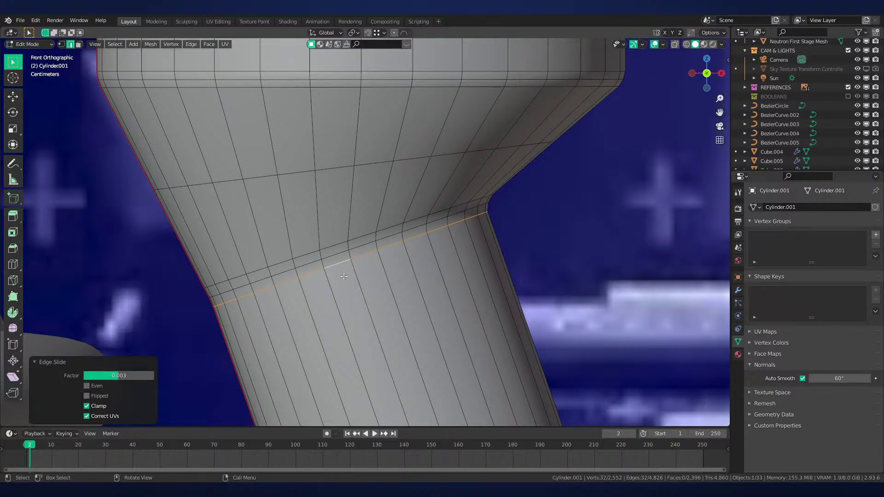
pyautogui.press('Tab')
pyautogui.scroll(-6, 351, 266)
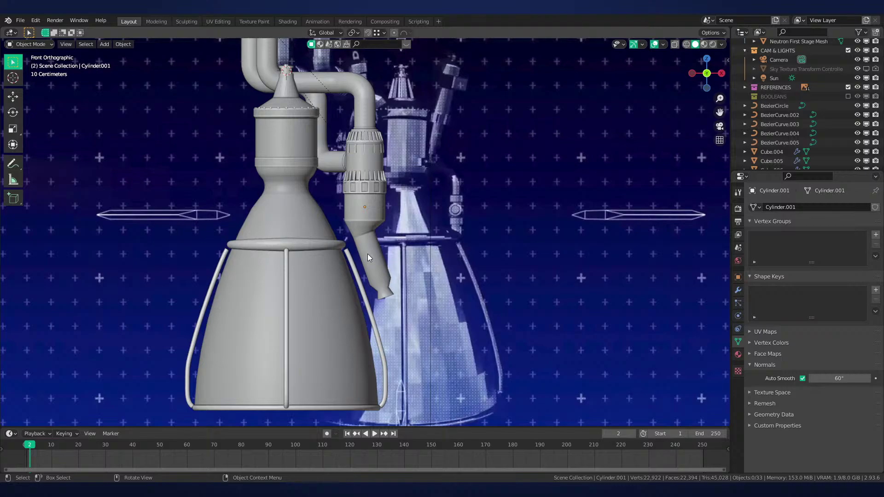
pyautogui.click(368, 258)
pyautogui.scroll(2, 368, 258)
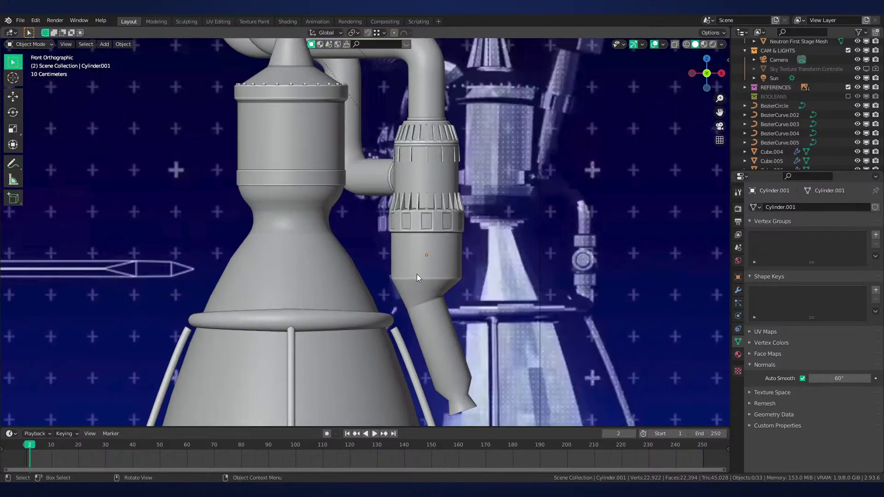
pyautogui.scroll(2, 428, 263)
pyautogui.keyDown('shift'); pyautogui.moveTo(439, 270); pyautogui.dragTo(388, 250, button='middle'); pyautogui.keyUp('shift')
pyautogui.keyDown('shift'); pyautogui.moveTo(412, 221); pyautogui.dragTo(418, 195, button='middle'); pyautogui.keyUp('shift')
pyautogui.scroll(-3, 385, 239)
pyautogui.keyDown('shift'); pyautogui.moveTo(326, 238); pyautogui.dragTo(394, 212, button='middle'); pyautogui.keyUp('shift')
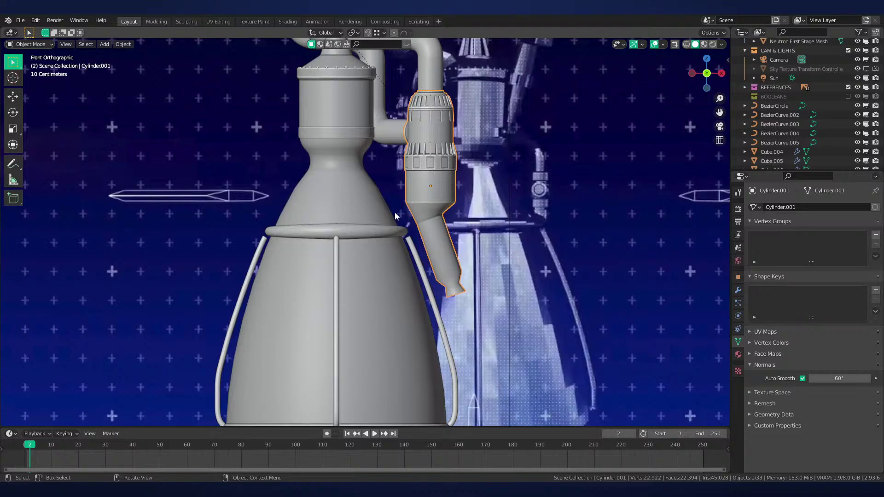
# Convert the ring curve around the nozzle cone to a mesh
pyautogui.click(367, 233)
pyautogui.scroll(4, 390, 248)
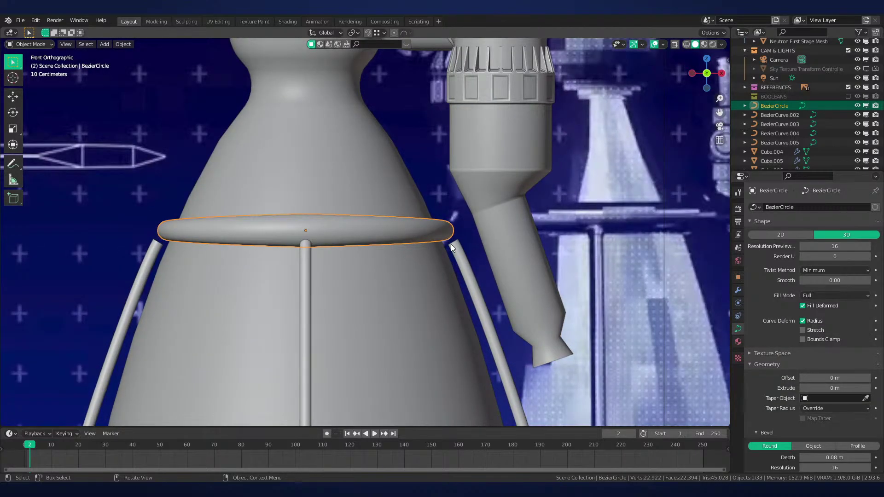
pyautogui.moveTo(314, 258); pyautogui.dragTo(414, 315, button='middle')
pyautogui.press('Tab')
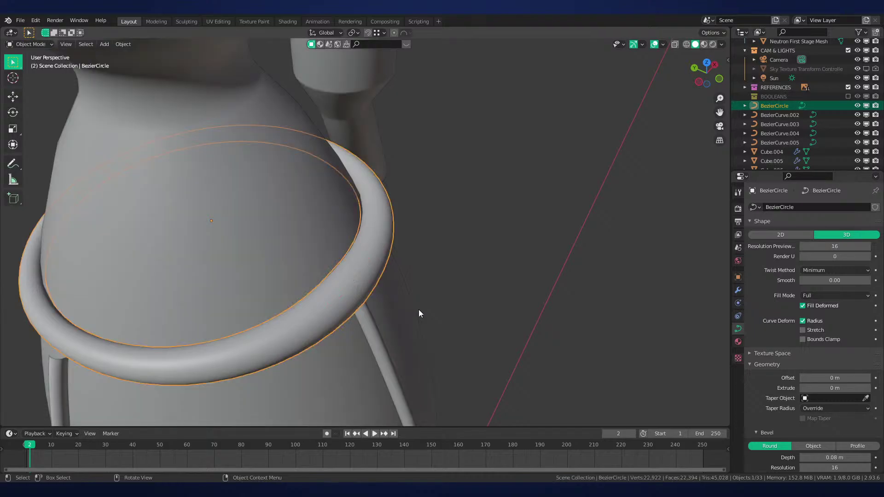
pyautogui.press('F3')
pyautogui.write('conv')
pyautogui.press('Return')
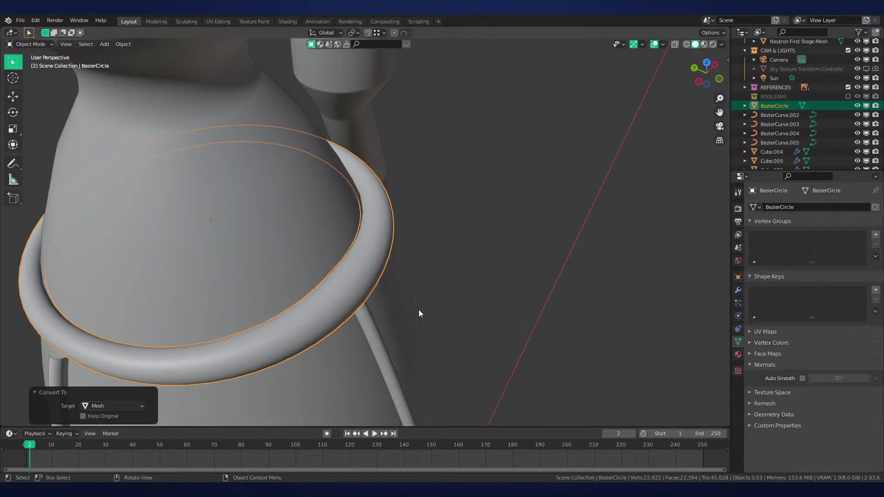
# Scale the edge loop around the ring's cross-section at the front centre uniformly to about 0.972
pyautogui.press('Tab')
pyautogui.scroll(4, 391, 288)
pyautogui.moveTo(386, 293); pyautogui.dragTo(321, 327, button='middle')
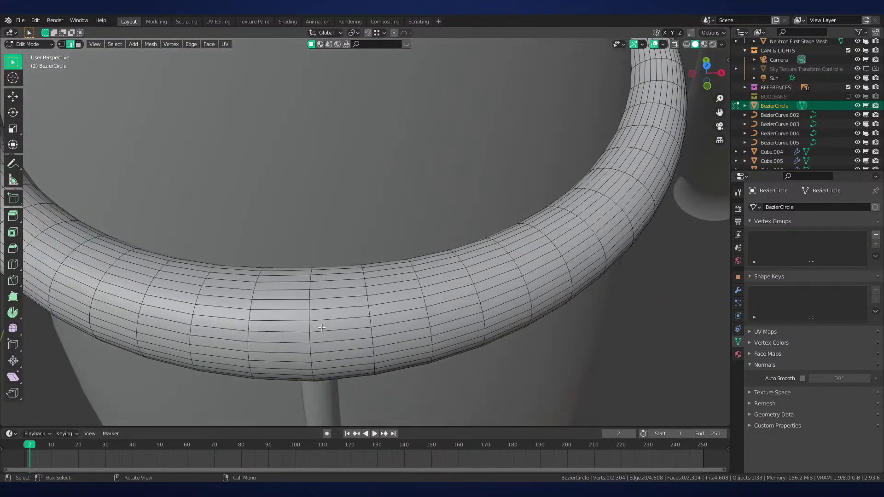
pyautogui.press('KP_1')
pyautogui.keyDown('shift'); pyautogui.moveTo(341, 244); pyautogui.dragTo(446, 291, button='middle'); pyautogui.keyUp('shift')
pyautogui.scroll(5, 446, 292)
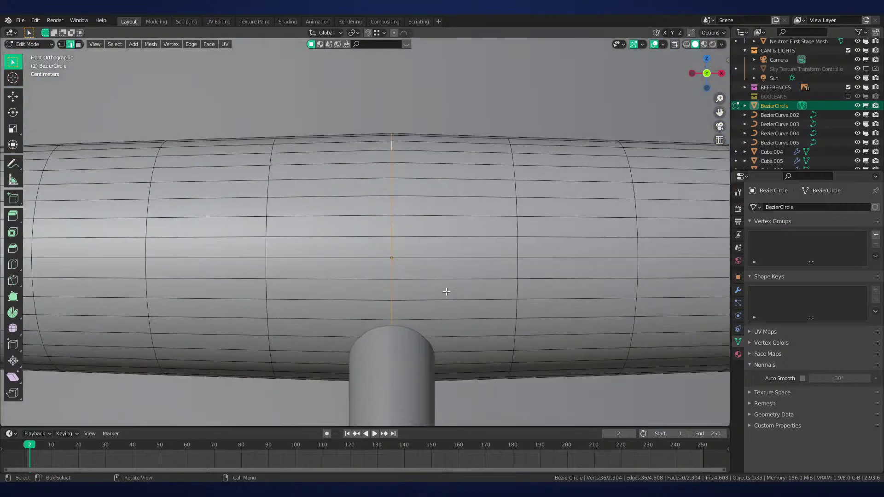
pyautogui.press('s')
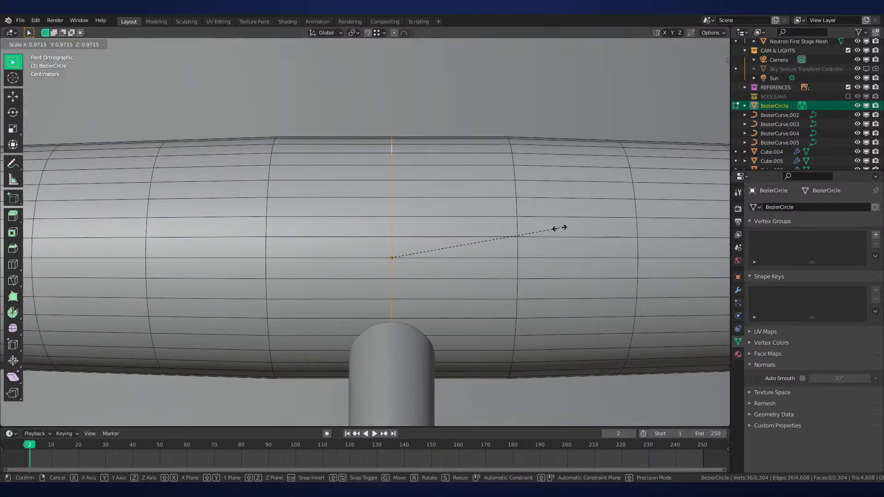
pyautogui.click(559, 227)
pyautogui.moveTo(560, 228); pyautogui.dragTo(415, 269, button='middle')
pyautogui.scroll(6, 457, 321)
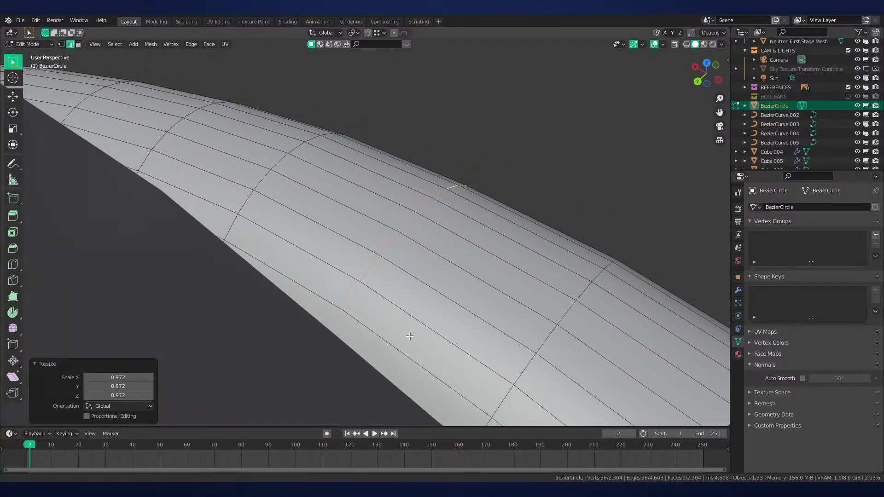
# Select the lengthwise edge loops on the ring's inner side, where it meets the cone
pyautogui.keyDown('alt'); pyautogui.click(386, 355); pyautogui.keyUp('alt')
pyautogui.moveTo(386, 354); pyautogui.dragTo(252, 337, button='middle')
pyautogui.keyDown('alt'); pyautogui.keyDown('shift'); pyautogui.click(235, 305); pyautogui.keyUp('shift'); pyautogui.keyUp('alt')
pyautogui.moveTo(349, 319); pyautogui.dragTo(360, 318, button='middle')
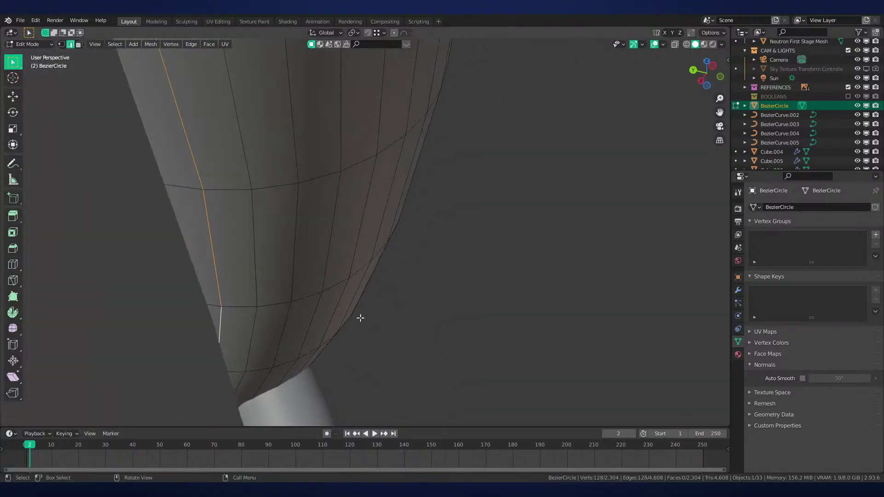
pyautogui.moveTo(300, 302); pyautogui.dragTo(450, 295, button='middle')
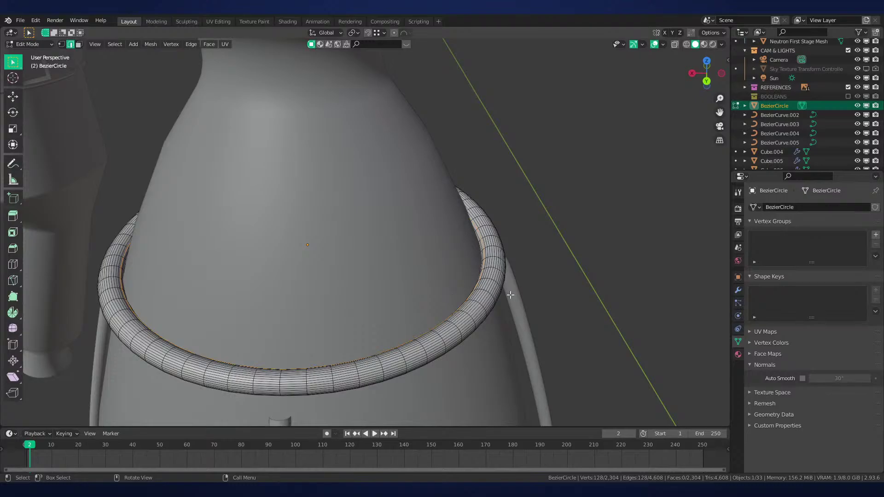
# Examine the ring all the way round to check how its inner side meets the nozzle cone
pyautogui.scroll(6, 400, 347)
pyautogui.keyDown('shift'); pyautogui.moveTo(510, 295); pyautogui.dragTo(424, 325, button='middle'); pyautogui.keyUp('shift')
pyautogui.keyDown('shift'); pyautogui.moveTo(138, 276); pyautogui.dragTo(324, 300, button='middle'); pyautogui.keyUp('shift')
pyautogui.scroll(3, 391, 308)
pyautogui.scroll(-4, 391, 308)
pyautogui.moveTo(406, 308); pyautogui.dragTo(368, 302, button='middle')
pyautogui.hotkey('ctrl', 'z')
pyautogui.scroll(3, 454, 302)
pyautogui.scroll(-7, 454, 302)
pyautogui.moveTo(440, 192); pyautogui.dragTo(466, 322, button='middle')
pyautogui.scroll(3, 448, 284)
pyautogui.keyDown('shift'); pyautogui.moveTo(456, 270); pyautogui.dragTo(446, 355, button='middle'); pyautogui.keyUp('shift')
pyautogui.scroll(1, 355, 297)
pyautogui.keyDown('shift'); pyautogui.moveTo(332, 237); pyautogui.dragTo(579, 284, button='middle'); pyautogui.keyUp('shift')
pyautogui.scroll(1, 434, 207)
pyautogui.scroll(-2, 489, 207)
pyautogui.scroll(-4, 430, 221)
pyautogui.scroll(-2, 579, 285)
# Undo the edge loop selections, the loop scaling and the ring's mesh conversion to get back to the editable curve
pyautogui.hotkey('ctrl', 'z')
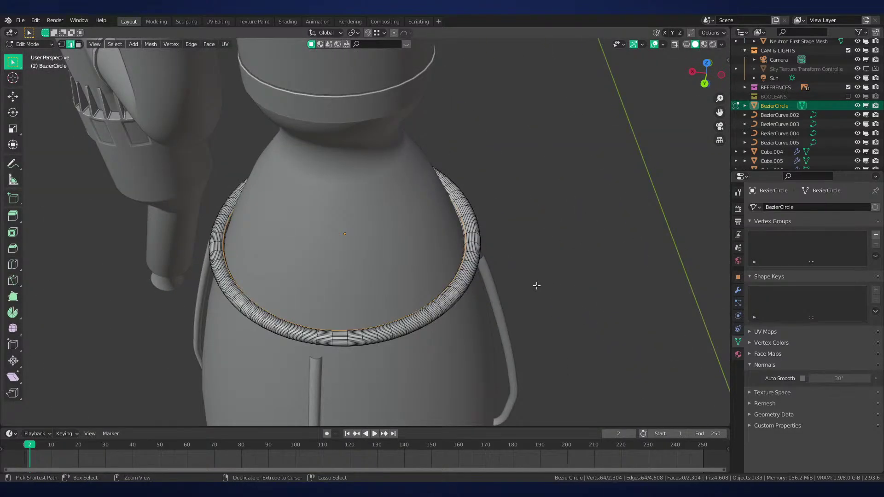
pyautogui.scroll(-2, 500, 265)
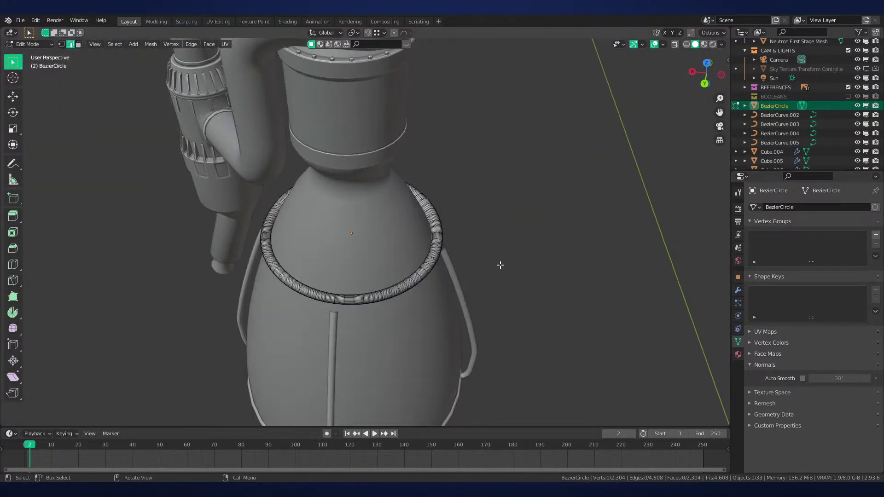
pyautogui.scroll(2, 497, 264)
pyautogui.hotkey('ctrl', 'z')
pyautogui.hotkey('ctrl', 'z')
pyautogui.hotkey('ctrl', 'z')
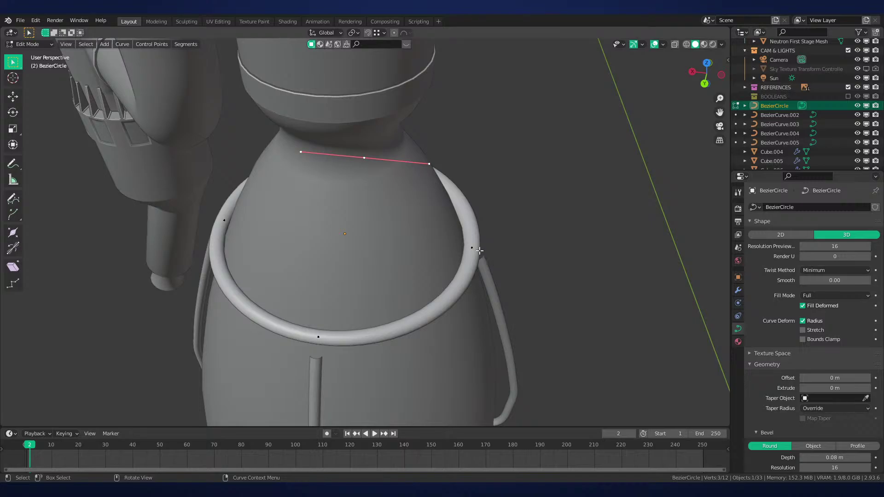
# Scale the ring curve's two opposite side control points along X to fit the cone, and return to Object Mode
pyautogui.keyDown('shift'); pyautogui.click(226, 226); pyautogui.keyUp('shift')
pyautogui.scroll(1, 582, 270)
pyautogui.moveTo(570, 252); pyautogui.dragTo(514, 264, button='middle')
pyautogui.press('s')
pyautogui.press('x')
pyautogui.click(578, 262)
pyautogui.press('Tab')
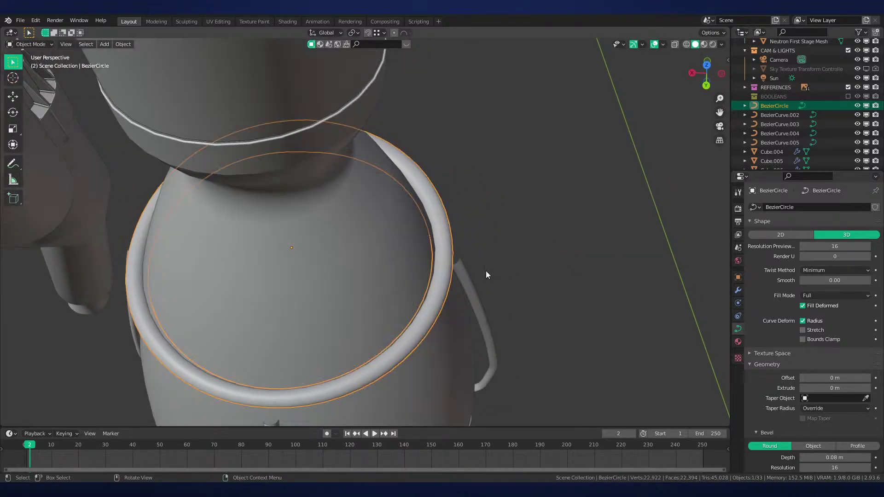
# Convert the adjusted ring curve to a mesh and open it in Edit Mode
pyautogui.press('F3')
pyautogui.press('Return')
pyautogui.click(485, 271)
pyautogui.scroll(2, 521, 252)
pyautogui.click(470, 256)
pyautogui.press('Tab')
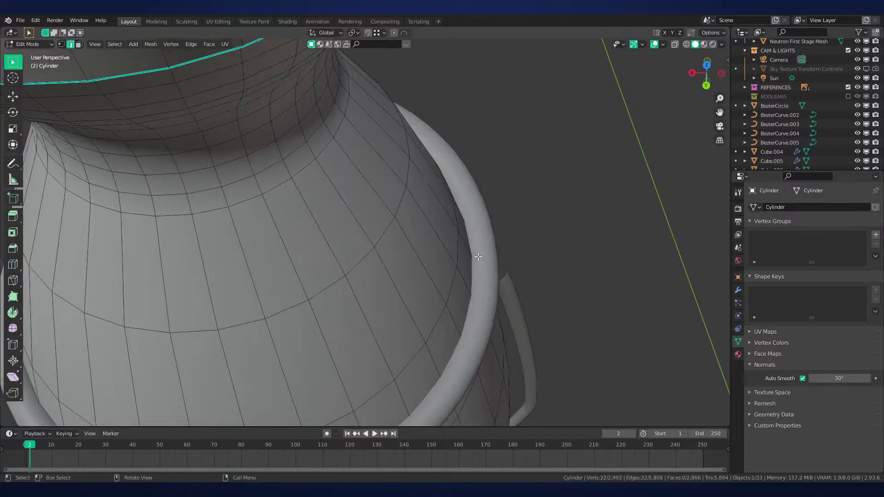
pyautogui.press('Tab')
pyautogui.click(481, 252)
pyautogui.press('Tab')
# Try dissolving the selected lengthwise edge loop on the ring's inner side, and undo it
pyautogui.scroll(3, 444, 283)
pyautogui.keyDown('shift'); pyautogui.moveTo(481, 252); pyautogui.dragTo(436, 272, button='middle'); pyautogui.keyUp('shift')
pyautogui.scroll(-5, 389, 206)
pyautogui.scroll(4, 545, 216)
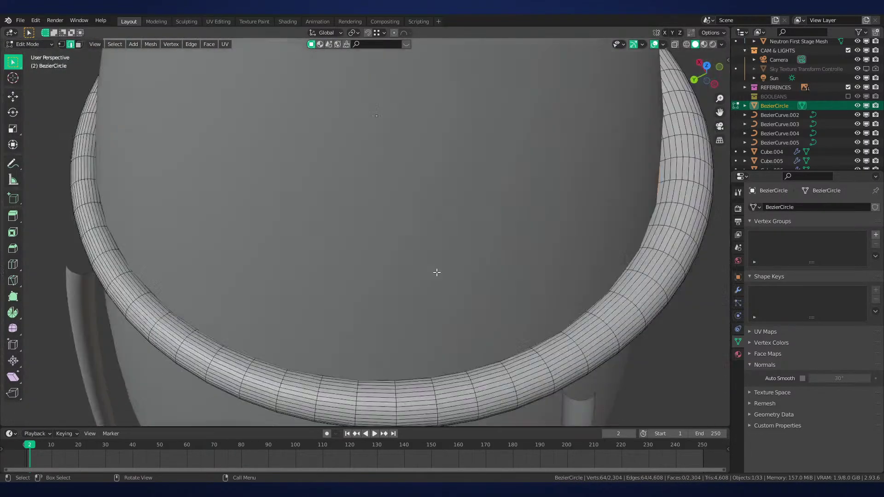
pyautogui.scroll(-2, 441, 270)
pyautogui.moveTo(501, 263); pyautogui.dragTo(322, 276, button='middle')
pyautogui.scroll(4, 257, 318)
pyautogui.keyDown('shift'); pyautogui.moveTo(184, 221); pyautogui.dragTo(400, 307, button='middle'); pyautogui.keyUp('shift')
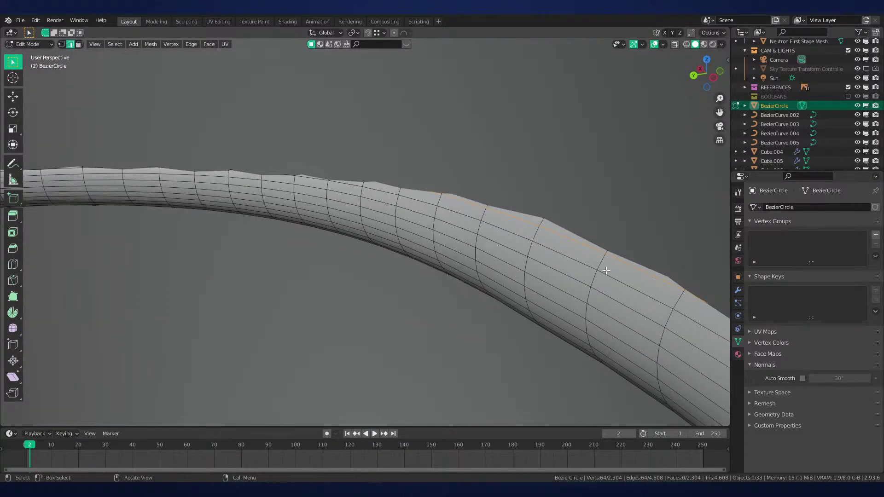
pyautogui.moveTo(481, 300); pyautogui.dragTo(536, 277, button='middle')
pyautogui.moveTo(445, 278); pyautogui.dragTo(466, 235, button='middle')
pyautogui.press('x')
pyautogui.click(454, 280)
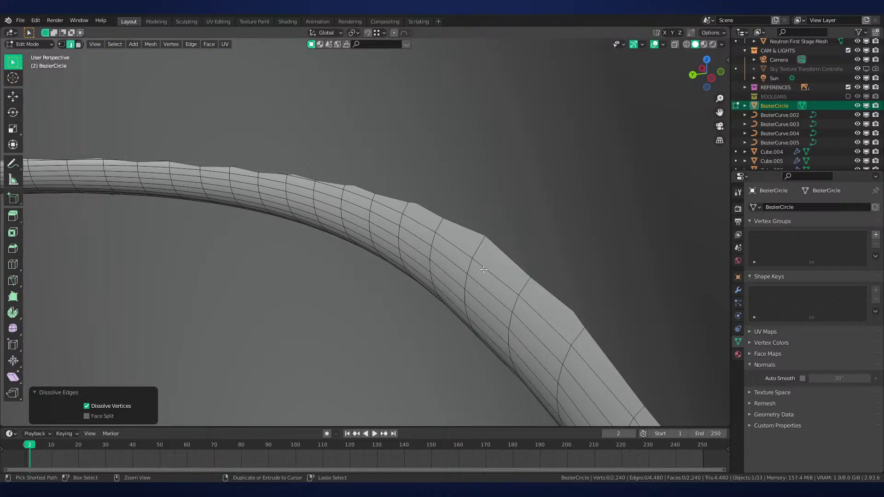
pyautogui.hotkey('ctrl', 'e')
pyautogui.press('Escape')
pyautogui.hotkey('ctrl', 'z')
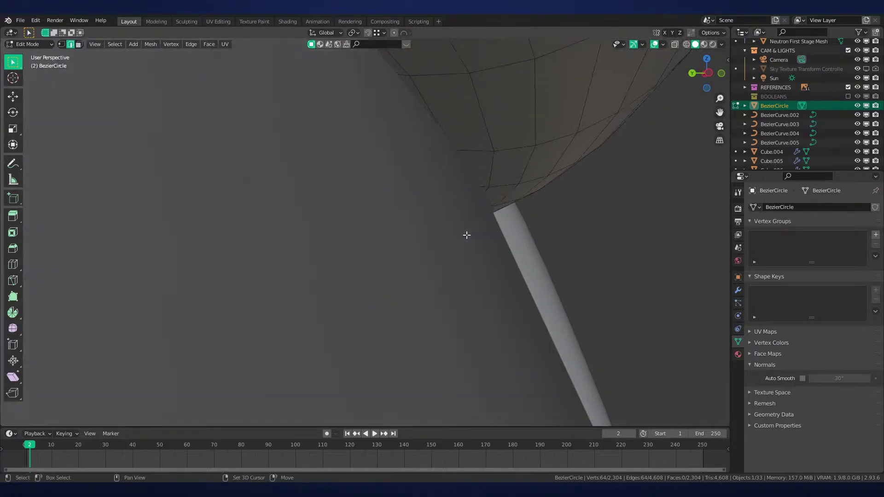
# Mark the lengthwise edge loops bounding the part of the ring hidden inside the cone as seams
pyautogui.moveTo(443, 141); pyautogui.dragTo(468, 137, button='middle')
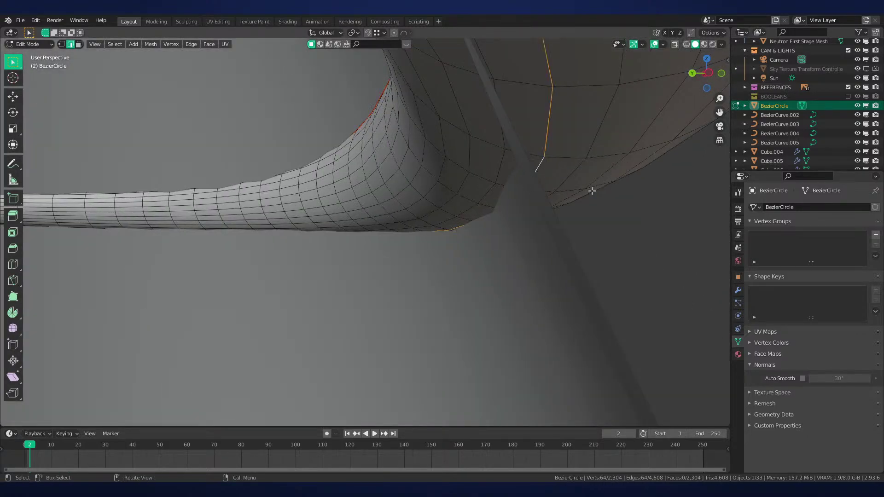
pyautogui.hotkey('ctrl', 'e')
pyautogui.moveTo(592, 191); pyautogui.dragTo(542, 299, button='middle')
pyautogui.click(614, 216)
pyautogui.scroll(-6, 589, 234)
pyautogui.scroll(5, 539, 311)
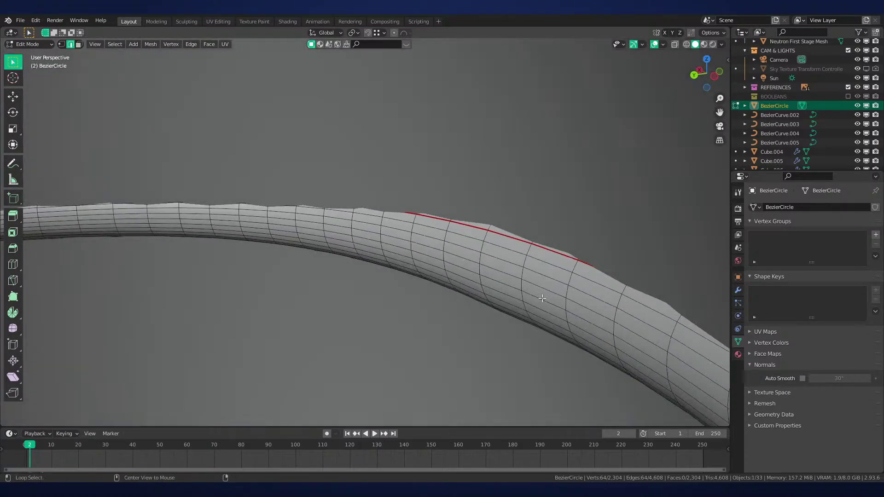
# Select the ring's linked faces inside the cone, delimited by Seam, and delete those faces
pyautogui.press('3')
pyautogui.hotkey('ctrl', 'l')
pyautogui.press('x')
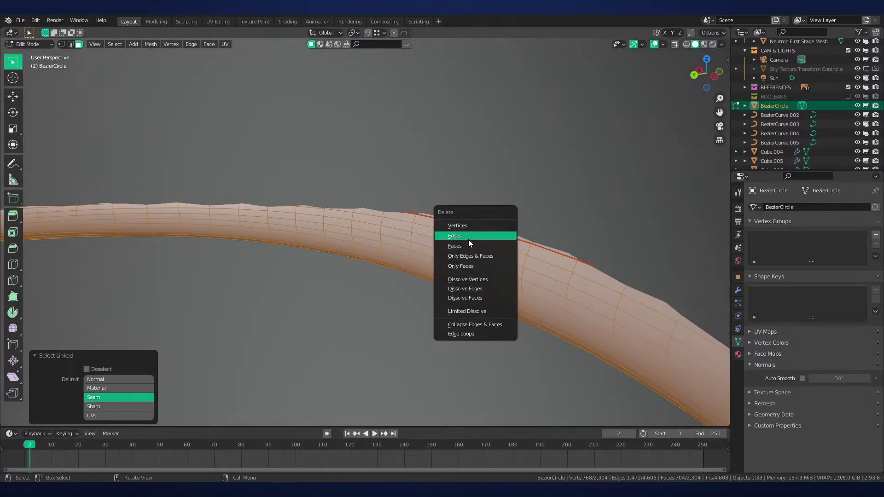
pyautogui.click(469, 245)
# Select the edge loop along the ring's open inner border and delete it with its row of faces
pyautogui.moveTo(467, 245); pyautogui.dragTo(536, 256, button='middle')
pyautogui.scroll(2, 353, 296)
pyautogui.scroll(2, 353, 296)
pyautogui.scroll(-1, 515, 255)
pyautogui.scroll(1, 515, 254)
pyautogui.keyDown('alt'); pyautogui.click(558, 244); pyautogui.keyUp('alt')
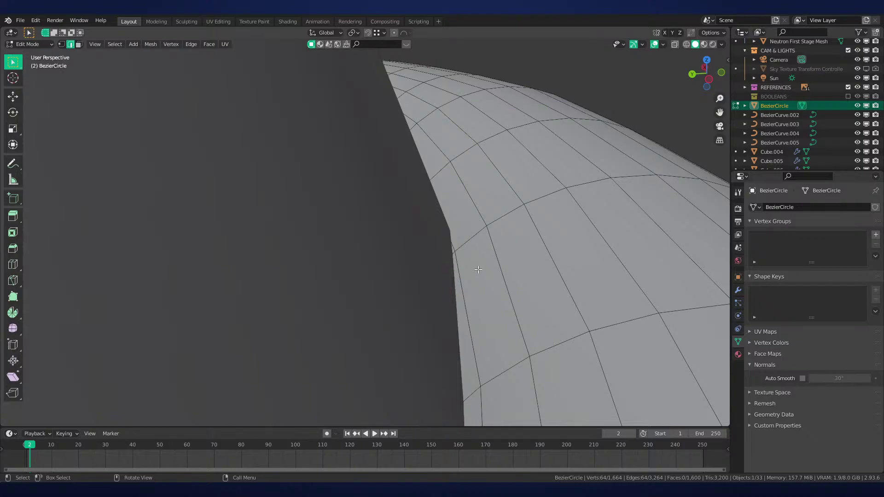
pyautogui.press('x')
pyautogui.click(579, 265)
# Edge-slide the ring's open upper inner border loop by a factor of 1 and scale it slightly inward with Z locked
pyautogui.press('g')
pyautogui.press('g')
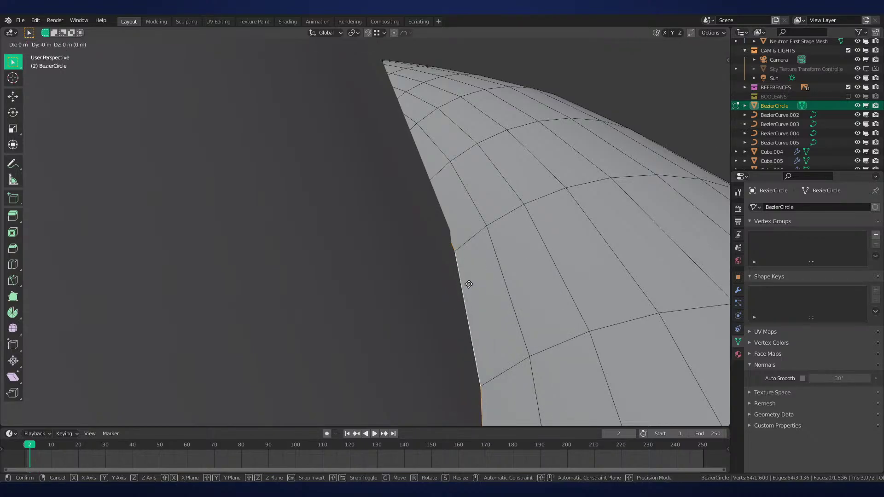
pyautogui.click(518, 244)
pyautogui.press('s')
pyautogui.hotkey('shift', 'z')
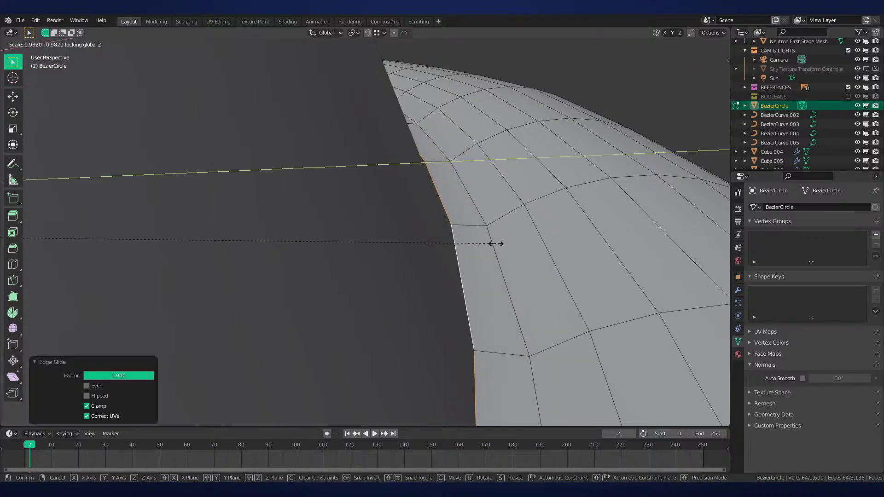
pyautogui.click(492, 244)
# Reshape the selected upper border loop into a circle with LoopTools and set its median Y to 0 m
pyautogui.rightClick(493, 245)
pyautogui.moveTo(488, 178)
pyautogui.click(536, 183)
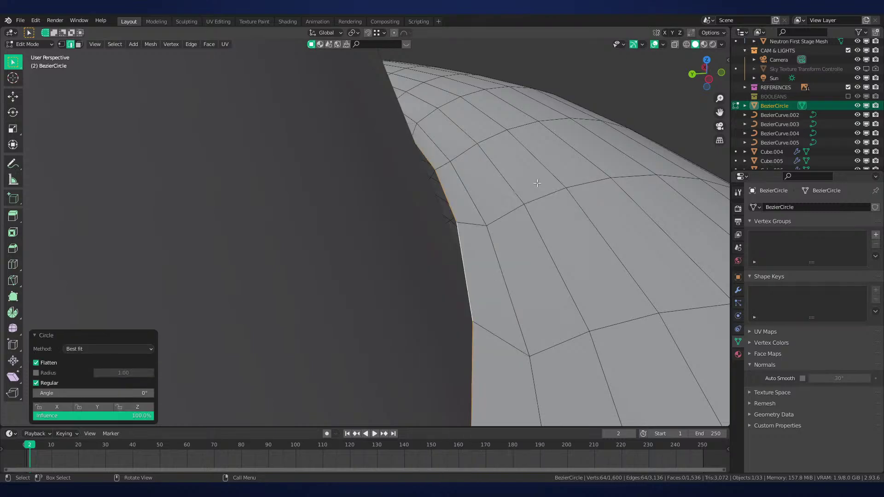
pyautogui.press('n')
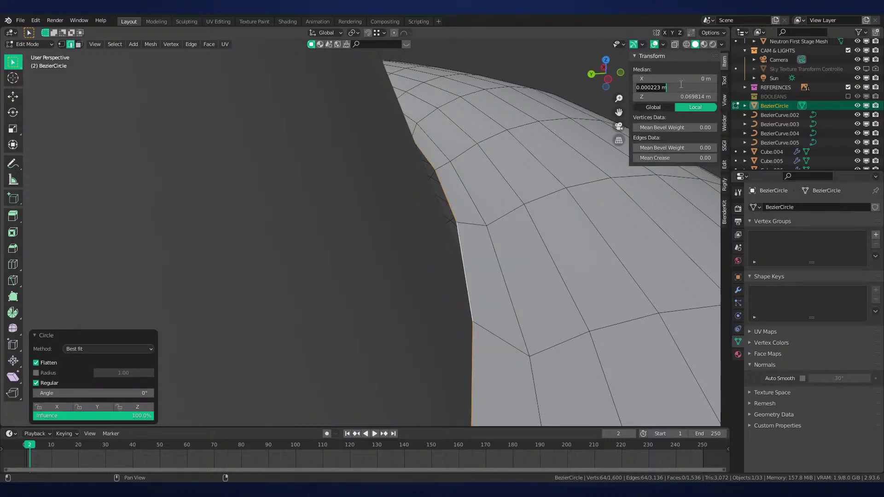
pyautogui.write('0')
pyautogui.press('Return')
# Scale the ring's circular upper border loop uniformly by about 0.988 so it sits inside the cone
pyautogui.scroll(-3, 595, 150)
pyautogui.moveTo(595, 150); pyautogui.dragTo(465, 230, button='middle')
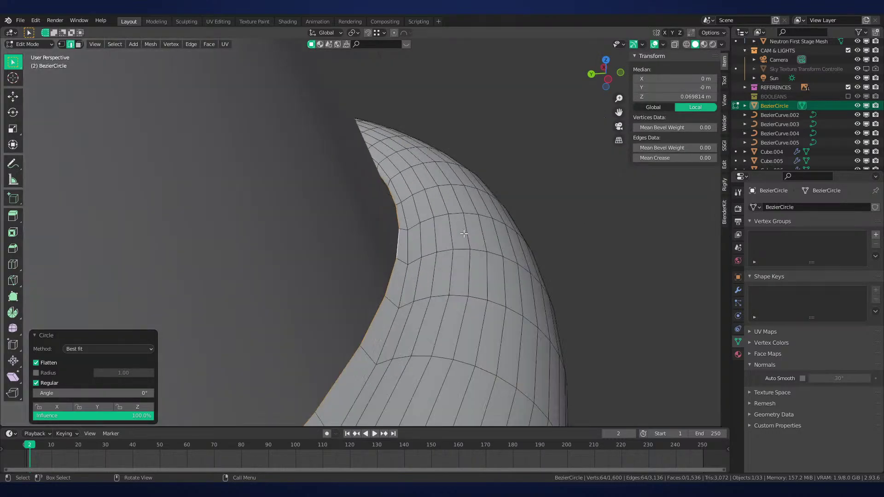
pyautogui.scroll(2, 465, 232)
pyautogui.press('s')
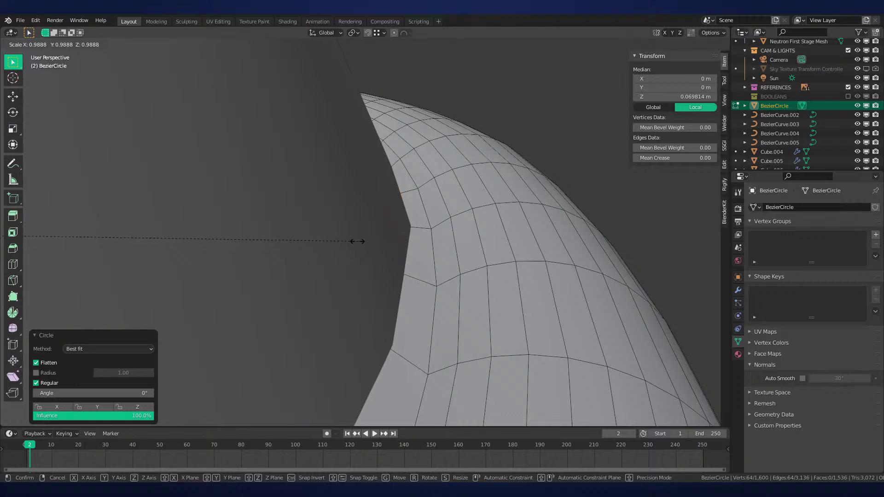
pyautogui.click(355, 241)
# Examine how the ring and its upper border loop sit around the nozzle cone from above and from the side
pyautogui.scroll(-6, 368, 262)
pyautogui.moveTo(389, 281); pyautogui.dragTo(465, 295, button='middle')
pyautogui.scroll(4, 478, 268)
pyautogui.scroll(-3, 457, 220)
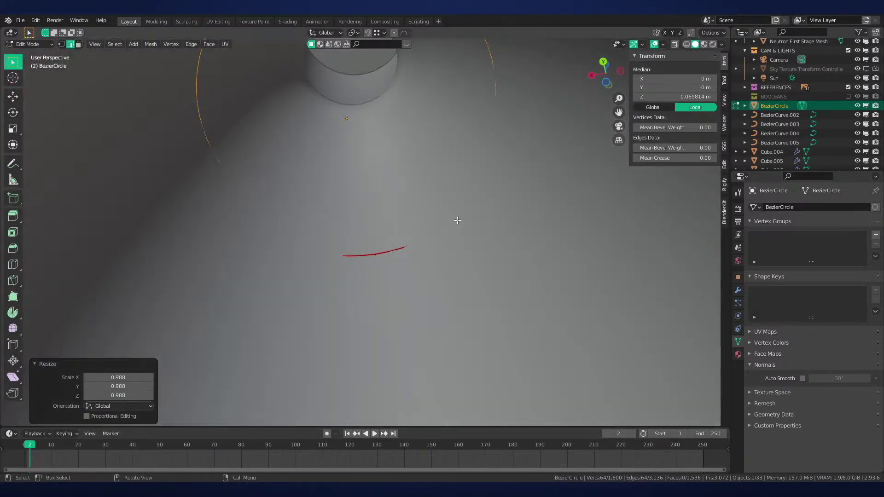
pyautogui.scroll(1, 454, 210)
pyautogui.keyDown('shift'); pyautogui.moveTo(446, 193); pyautogui.dragTo(473, 316, button='middle'); pyautogui.keyUp('shift')
pyautogui.scroll(-1, 474, 303)
pyautogui.press('Tab')
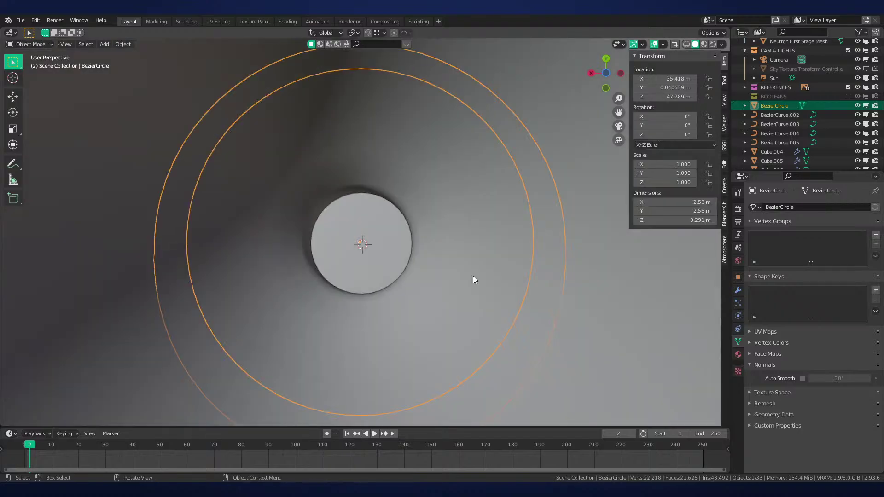
pyautogui.press('Tab')
pyautogui.hotkey('alt', 'a')
pyautogui.moveTo(473, 245); pyautogui.dragTo(323, 226, button='middle')
pyautogui.keyDown('alt'); pyautogui.click(307, 124); pyautogui.keyUp('alt')
pyautogui.press('Tab')
pyautogui.scroll(-2, 435, 212)
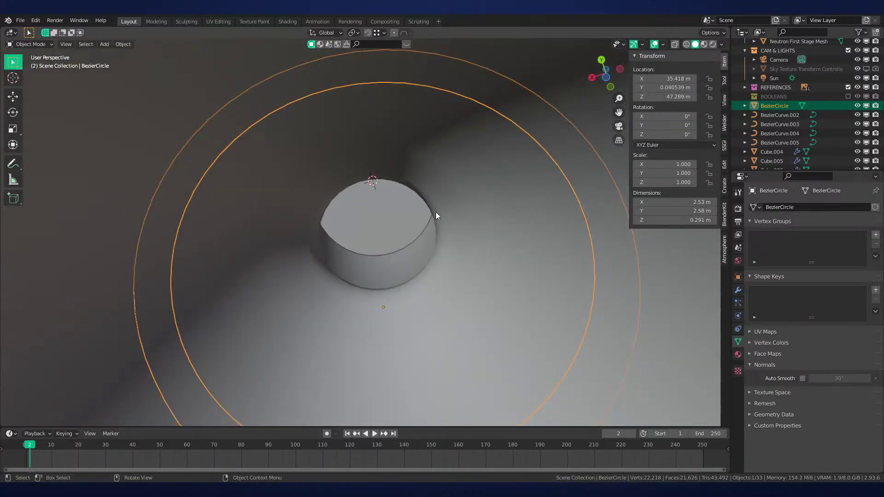
pyautogui.moveTo(464, 231); pyautogui.dragTo(435, 257, button='middle')
pyautogui.scroll(-2, 437, 232)
pyautogui.scroll(1, 433, 243)
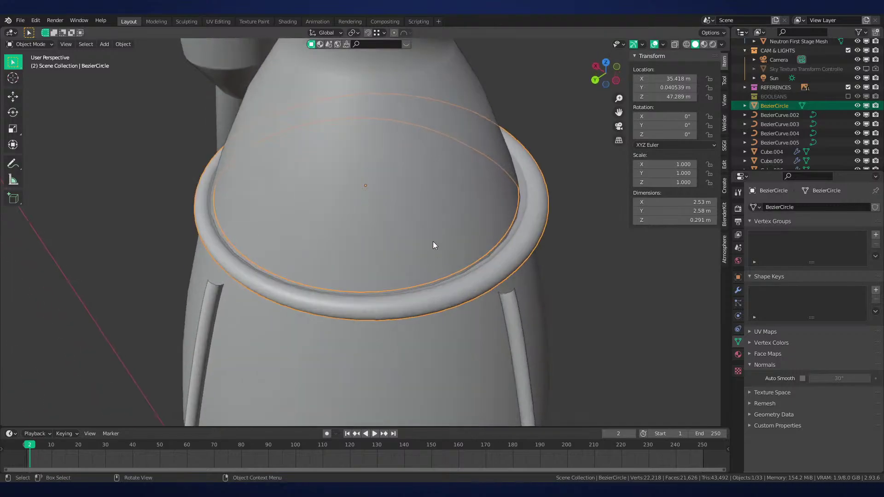
# Snap the 3D cursor to the cone's edge loop near the ring, and snap the ring object to the cursor with Keep Offset
pyautogui.click(431, 243)
pyautogui.scroll(-2, 419, 248)
pyautogui.press('Tab')
pyautogui.keyDown('alt'); pyautogui.click(374, 251); pyautogui.keyUp('alt')
pyautogui.press('Tab')
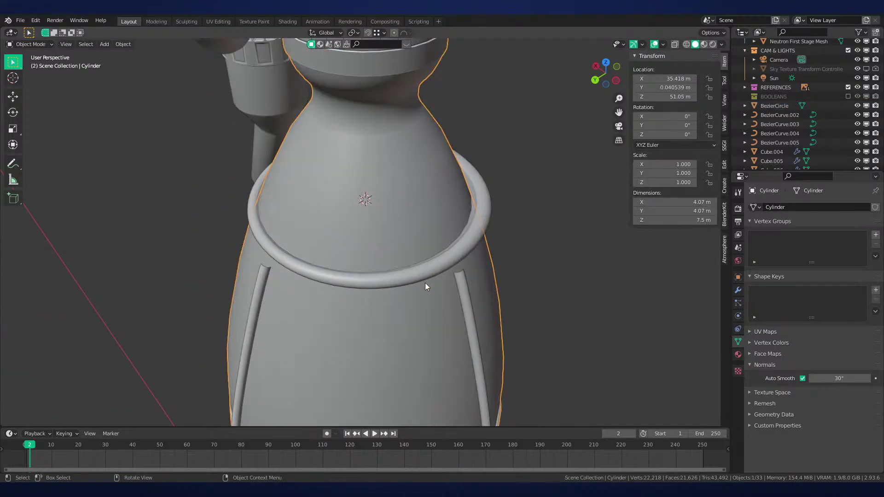
pyautogui.click(429, 264)
pyautogui.hotkey('shift', 's')
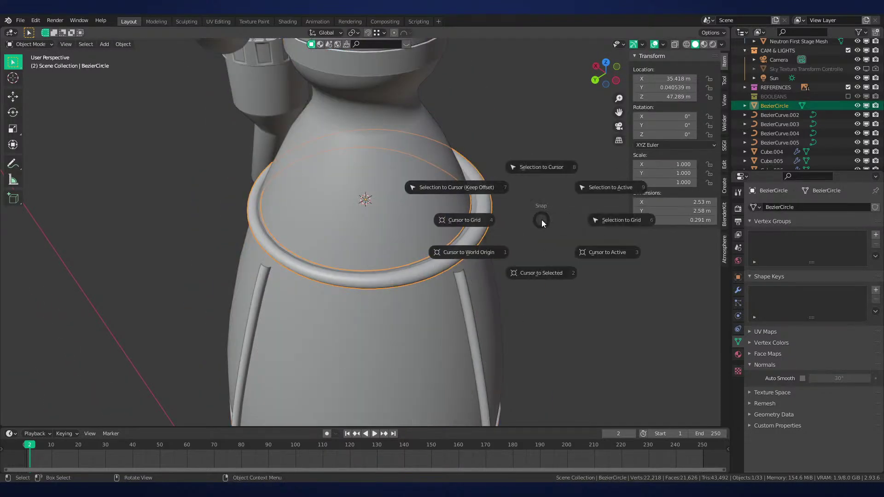
pyautogui.click(512, 195)
# Try setting the median Z of the ring's upper border loop to 0 m, and undo it
pyautogui.scroll(3, 512, 195)
pyautogui.scroll(2, 468, 290)
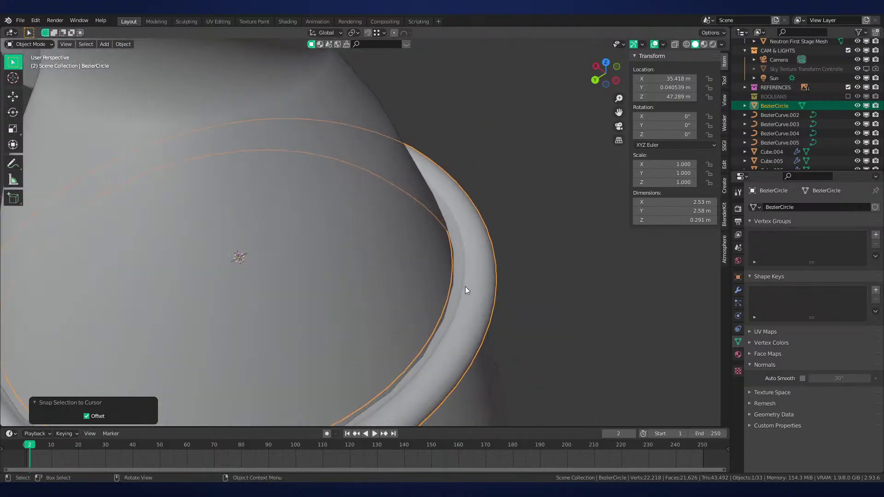
pyautogui.press('Tab')
pyautogui.scroll(-2, 458, 285)
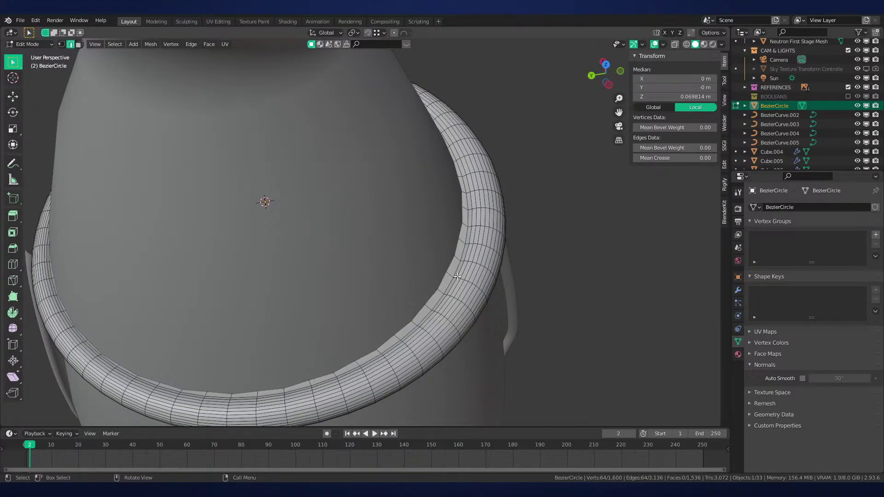
pyautogui.moveTo(457, 276); pyautogui.dragTo(677, 124, button='middle')
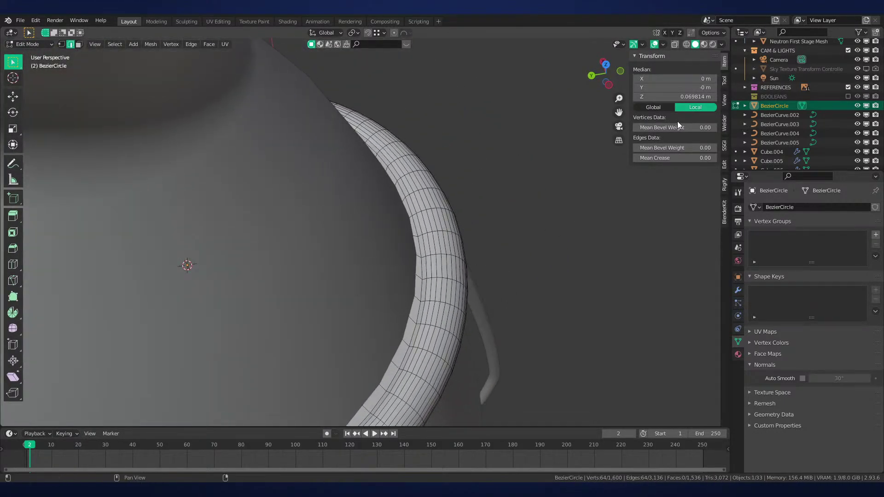
pyautogui.doubleClick(683, 98)
pyautogui.write('0')
pyautogui.press('Return')
pyautogui.doubleClick(683, 97)
pyautogui.write('0')
pyautogui.press('Return')
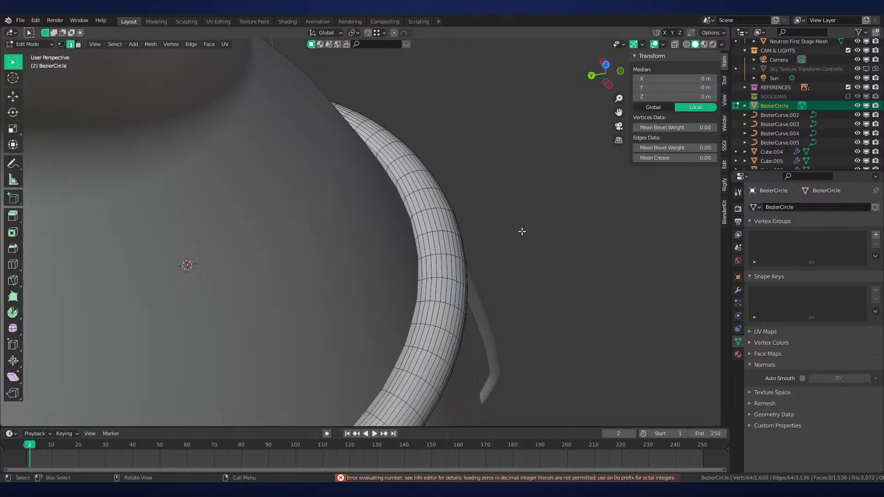
pyautogui.moveTo(521, 231)
pyautogui.mouseDown(button='middle')
pyautogui.moveTo(518, 252)
pyautogui.moveTo(512, 243)
pyautogui.mouseUp(button='middle')
pyautogui.hotkey('ctrl', 'z')
pyautogui.hotkey('ctrl', 'z')
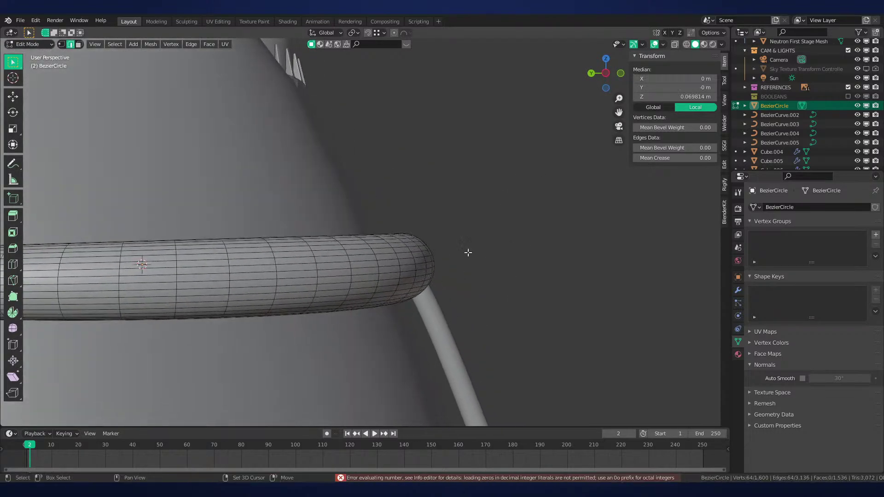
# Select the ring's lower inner border loop, reshape it into a circle with LoopTools and set its median Y to 0 m
pyautogui.scroll(5, 467, 251)
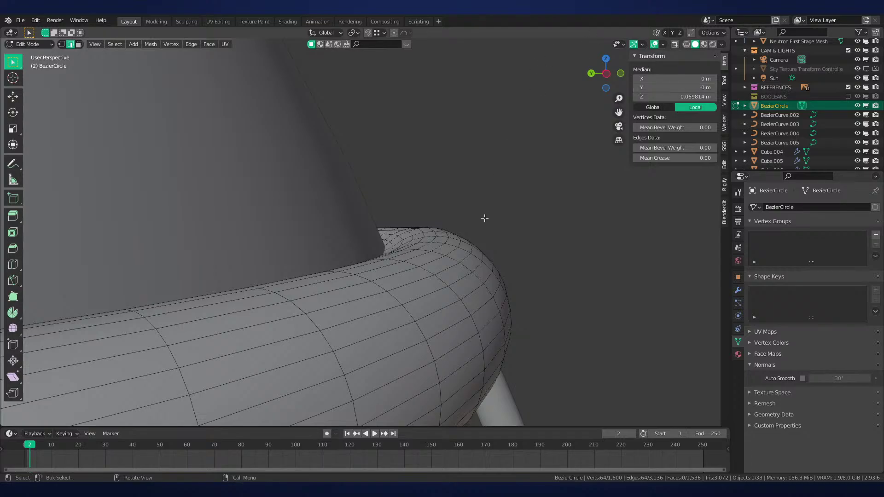
pyautogui.moveTo(484, 218); pyautogui.dragTo(600, 253, button='middle')
pyautogui.keyDown('alt'); pyautogui.click(368, 302); pyautogui.keyUp('alt')
pyautogui.moveTo(396, 293); pyautogui.dragTo(506, 282, button='middle')
pyautogui.rightClick(501, 253)
pyautogui.moveTo(488, 169)
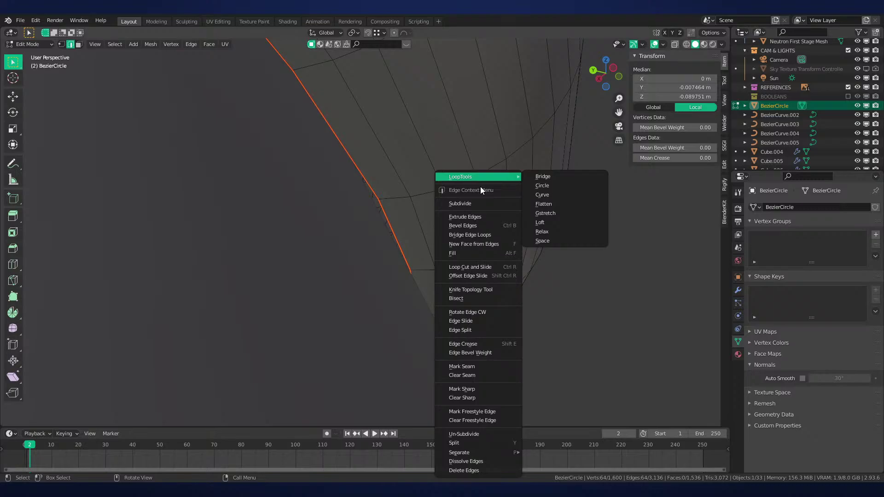
pyautogui.click(547, 186)
pyautogui.click(694, 88)
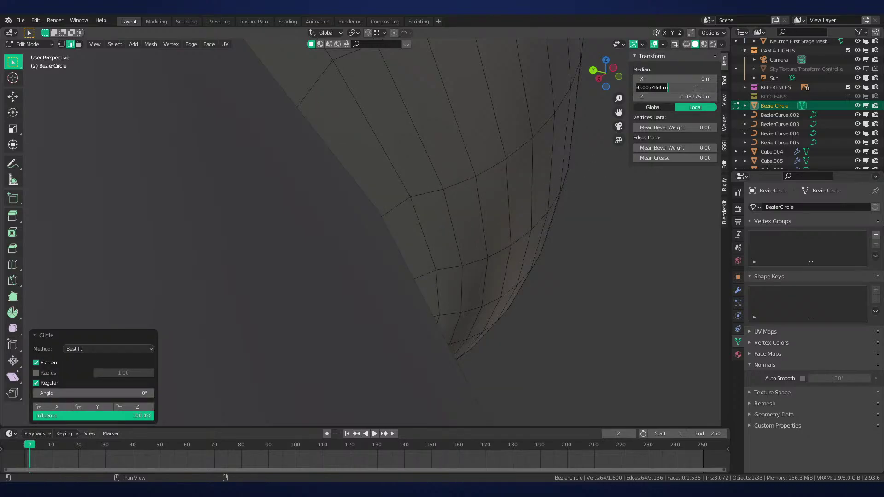
pyautogui.scroll(-5, 570, 261)
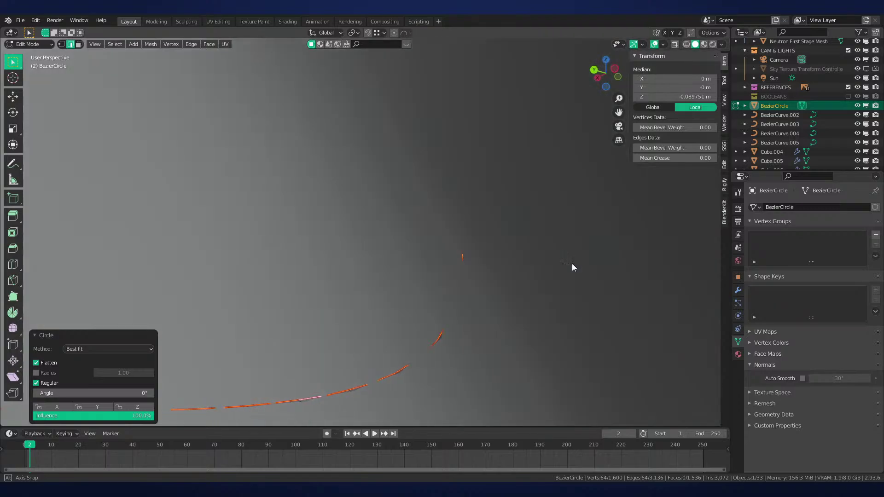
# Edge-slide the ring's lower border loop toward the cone surface by a factor of about 0.387
pyautogui.scroll(4, 572, 263)
pyautogui.press('g')
pyautogui.press('g')
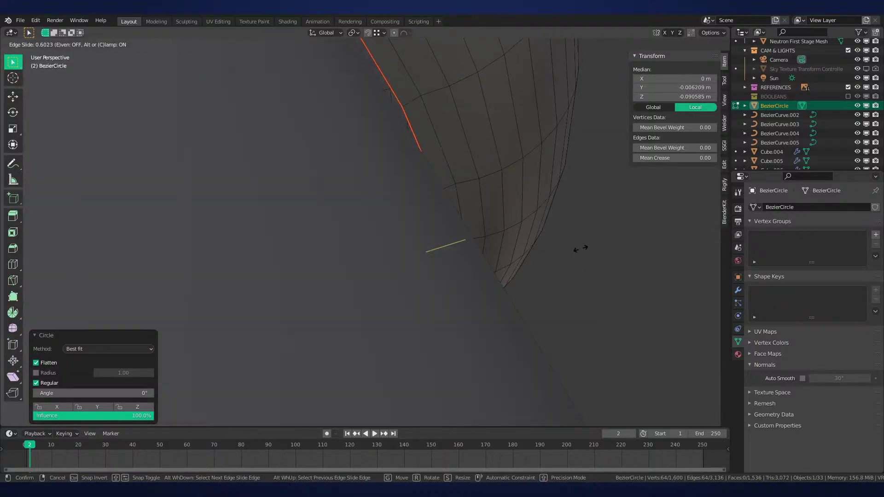
pyautogui.click(577, 256)
pyautogui.scroll(-5, 570, 259)
pyautogui.moveTo(570, 258); pyautogui.dragTo(639, 268, button='middle')
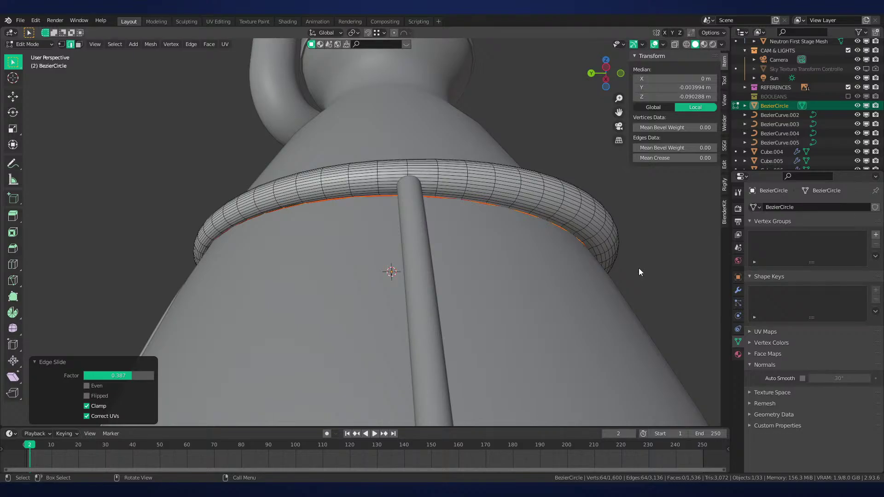
# Scale the ring's lower border loop slightly inward by a factor of about 0.999
pyautogui.scroll(8, 484, 293)
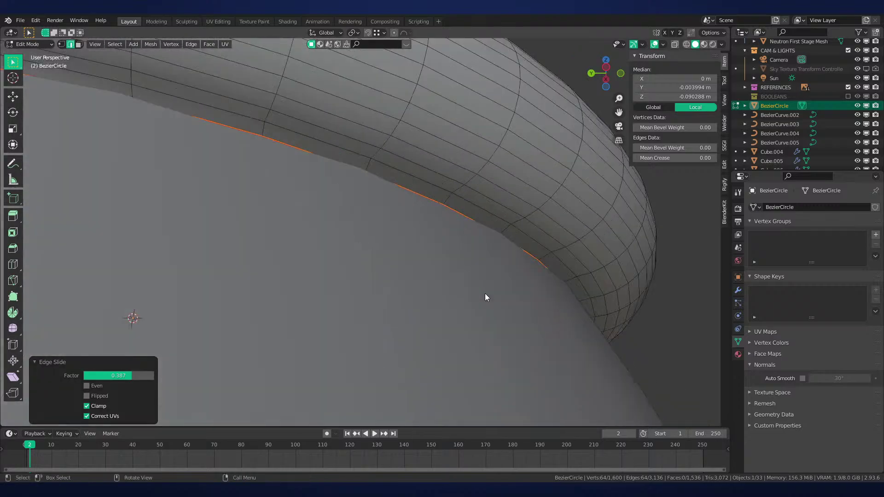
pyautogui.scroll(5, 552, 325)
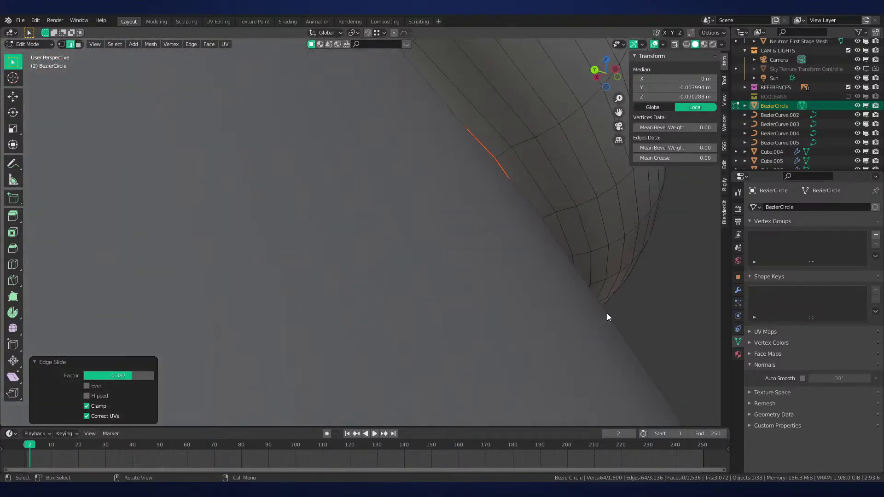
pyautogui.press('s')
pyautogui.click(608, 313)
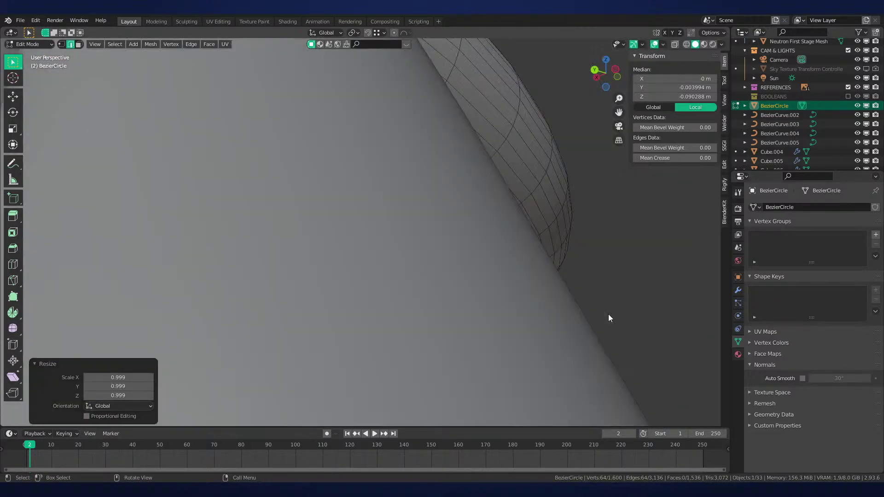
pyautogui.scroll(-8, 506, 331)
pyautogui.moveTo(519, 340); pyautogui.dragTo(608, 234, button='middle')
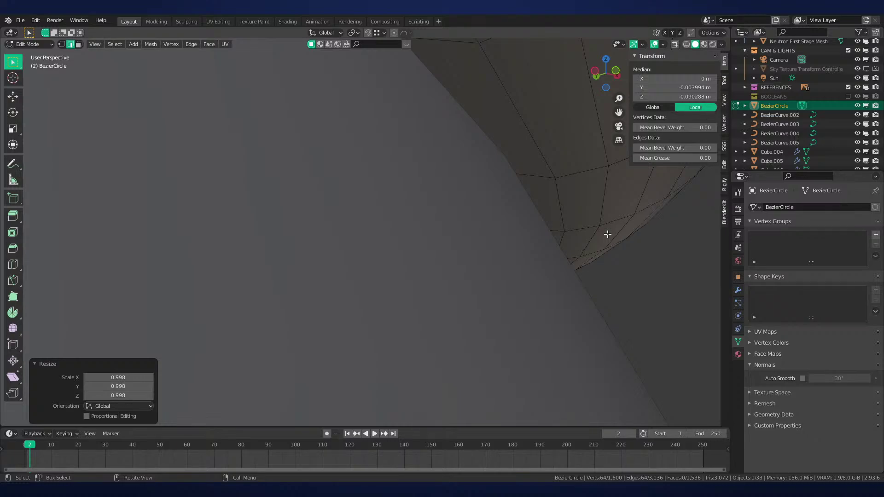
# Move the ring's lower border loop down along Z by about 0.0031 m
pyautogui.keyDown('shift'); pyautogui.moveTo(597, 227); pyautogui.dragTo(518, 245, button='middle'); pyautogui.keyUp('shift')
pyautogui.press('g')
pyautogui.press('z')
pyautogui.click(545, 235)
pyautogui.scroll(-2, 518, 245)
pyautogui.scroll(4, 518, 245)
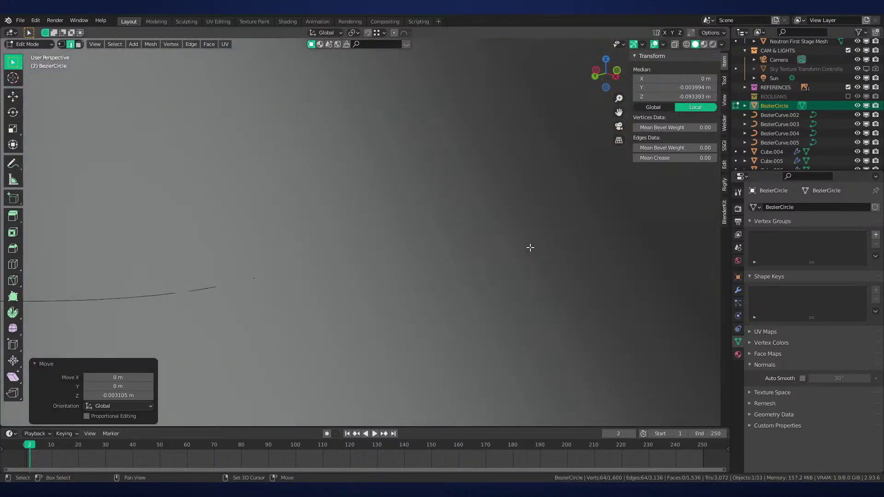
# Select the ring's upper and lower inner border loops together in wireframe display
pyautogui.keyDown('alt'); pyautogui.click(209, 296); pyautogui.keyUp('alt')
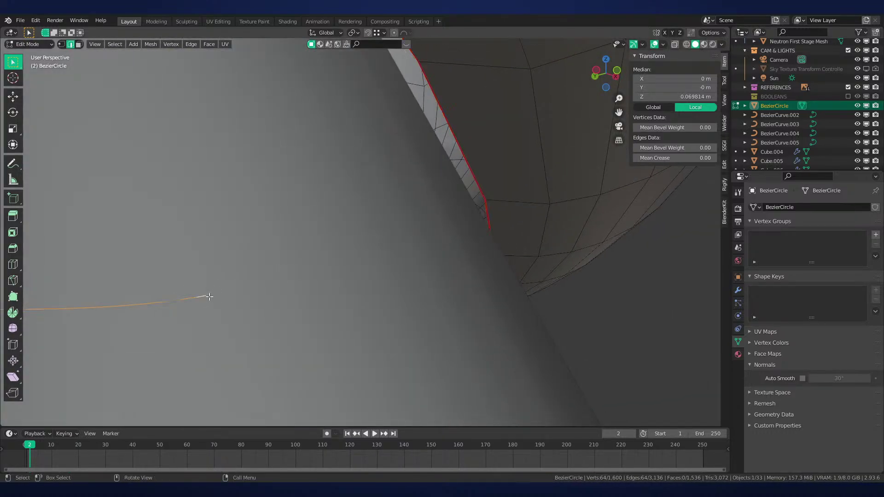
pyautogui.moveTo(377, 276); pyautogui.dragTo(397, 271, button='middle')
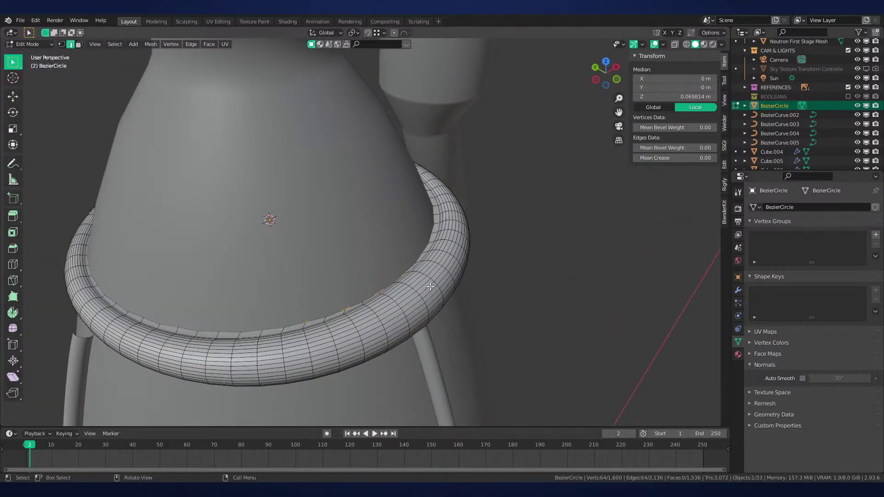
pyautogui.hotkey('shift', 'z')
pyautogui.moveTo(439, 292)
pyautogui.mouseDown(button='middle')
pyautogui.moveTo(405, 299)
pyautogui.moveTo(458, 336)
pyautogui.moveTo(426, 310)
pyautogui.moveTo(394, 323)
pyautogui.mouseUp(button='middle')
pyautogui.scroll(3, 394, 323)
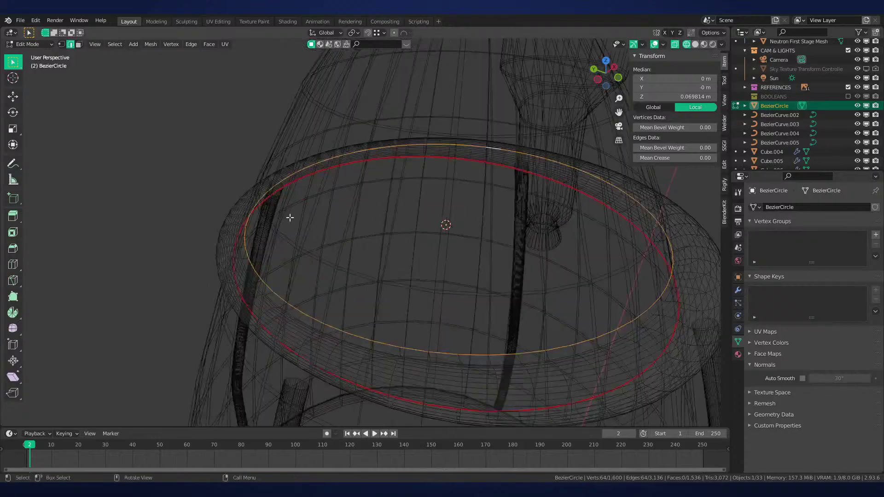
pyautogui.keyDown('alt'); pyautogui.keyDown('shift'); pyautogui.click(294, 192); pyautogui.keyUp('shift'); pyautogui.keyUp('alt')
pyautogui.moveTo(297, 193); pyautogui.dragTo(340, 224, button='middle')
# Set the median Y of the two selected border loops to 0 m while viewing the engine from the top
pyautogui.press('KP_7')
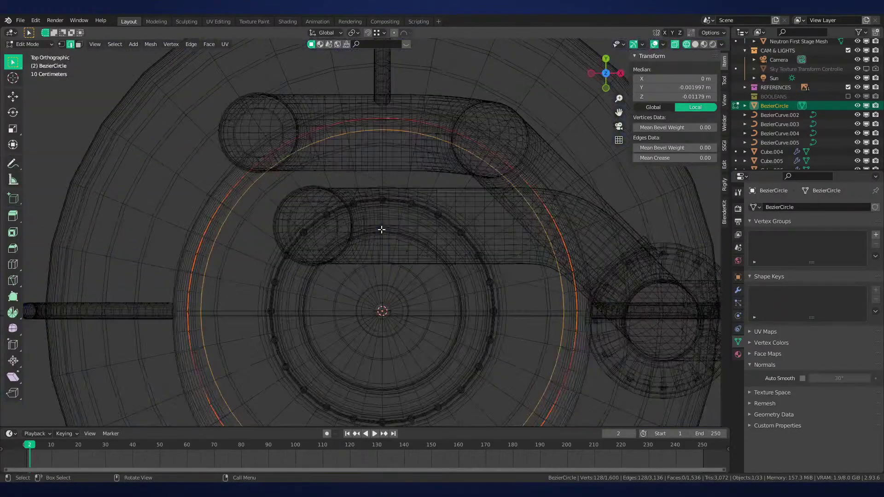
pyautogui.scroll(-2, 520, 245)
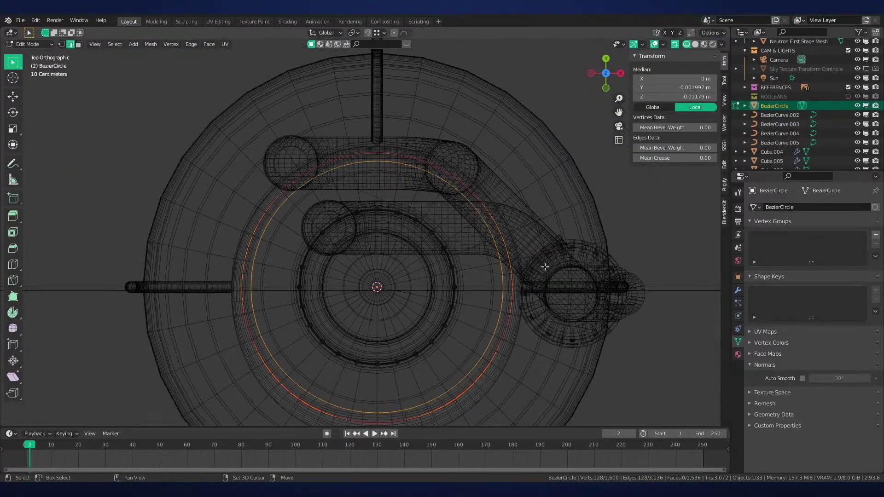
pyautogui.keyDown('shift'); pyautogui.moveTo(545, 267); pyautogui.dragTo(543, 232, button='middle'); pyautogui.keyUp('shift')
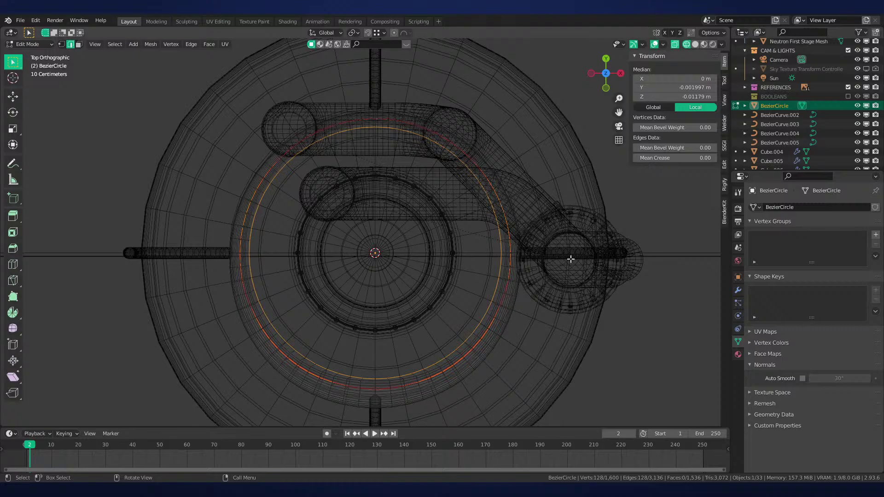
pyautogui.click(661, 88)
pyautogui.write('0')
pyautogui.press('Return')
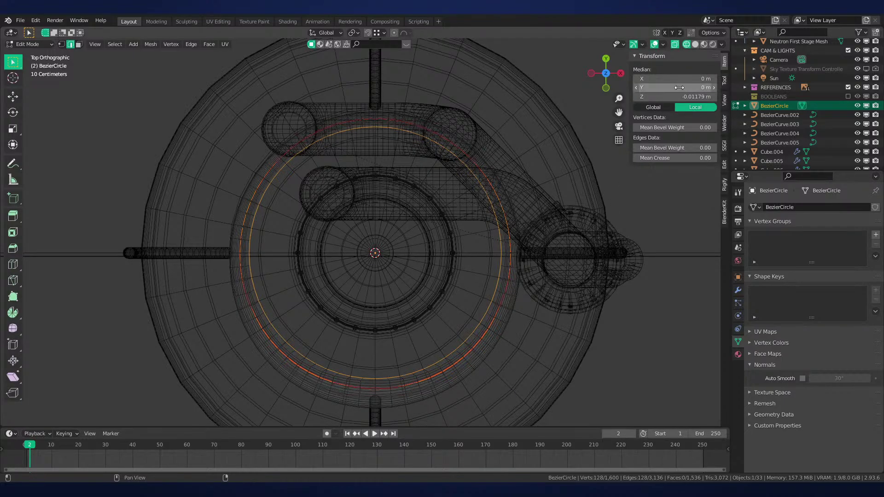
# Finish editing the ring in solid display, deselect it and examine the nozzle cone's interior up to the throat
pyautogui.hotkey('shift', 'z')
pyautogui.moveTo(620, 273); pyautogui.dragTo(562, 220, button='middle')
pyautogui.moveTo(561, 221); pyautogui.dragTo(619, 247, button='middle')
pyautogui.press('Tab')
pyautogui.hotkey('alt', 'a')
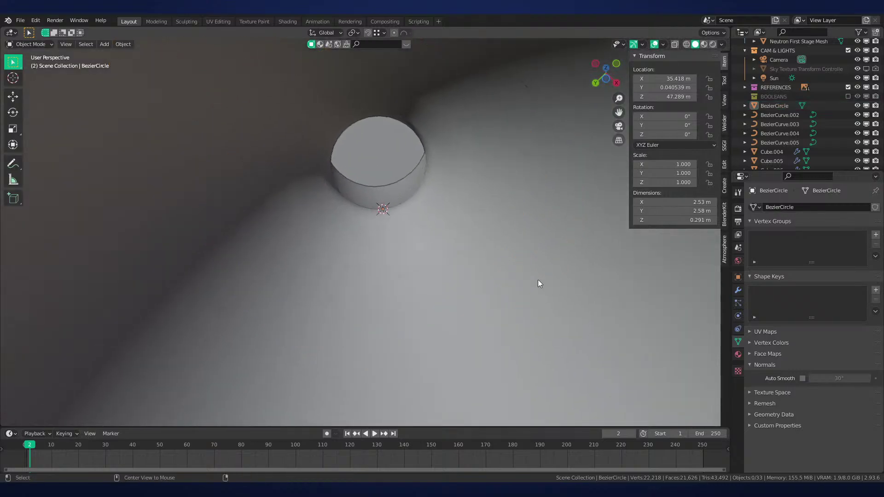
pyautogui.moveTo(538, 280); pyautogui.dragTo(562, 217, button='middle')
pyautogui.scroll(-7, 523, 210)
pyautogui.keyDown('shift'); pyautogui.moveTo(487, 240); pyautogui.dragTo(483, 208, button='middle'); pyautogui.keyUp('shift')
pyautogui.scroll(5, 481, 208)
pyautogui.keyDown('shift'); pyautogui.moveTo(376, 200); pyautogui.dragTo(383, 247, button='middle'); pyautogui.keyUp('shift')
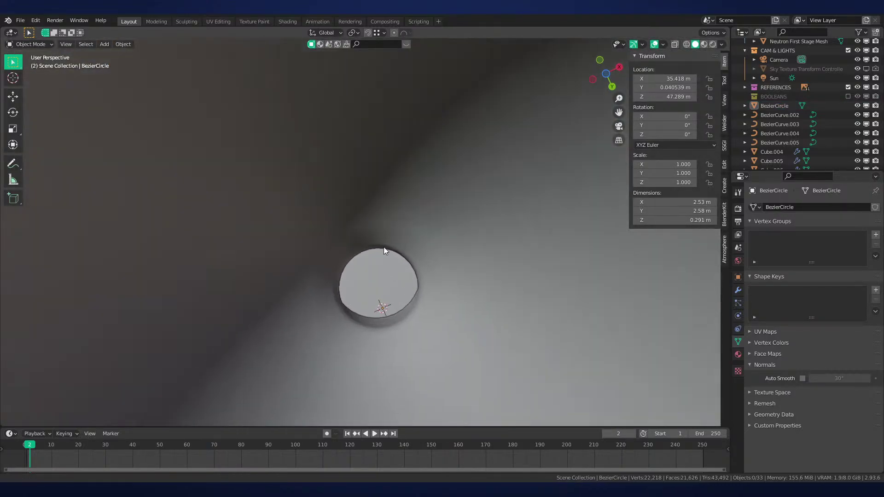
pyautogui.scroll(2, 325, 244)
pyautogui.scroll(-5, 321, 239)
# Edit the nozzle cone's mesh and scale its inner edge loop well above the ring slightly inward in the front wireframe view
pyautogui.click(448, 265)
pyautogui.press('Tab')
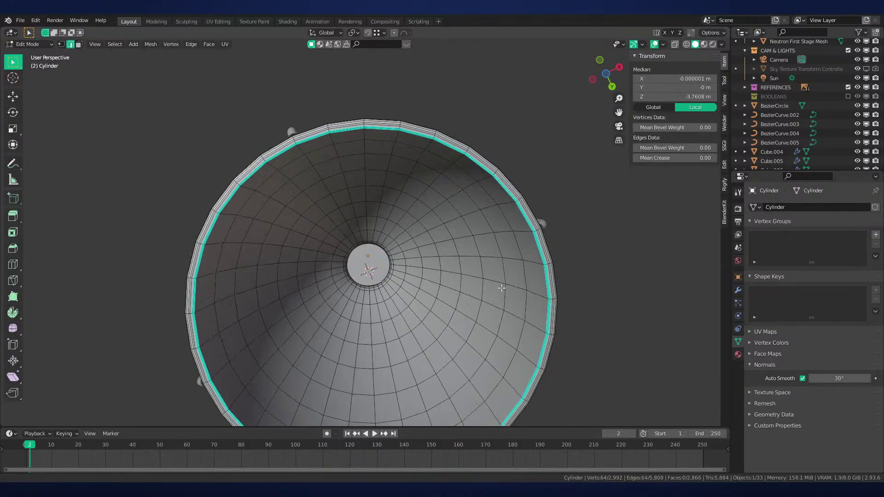
pyautogui.scroll(2, 479, 264)
pyautogui.keyDown('alt'); pyautogui.click(385, 234); pyautogui.keyUp('alt')
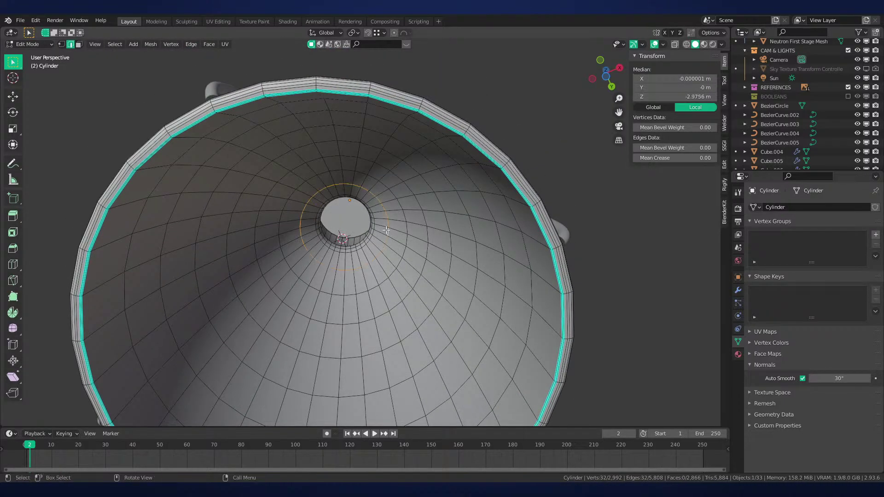
pyautogui.press('KP_1')
pyautogui.hotkey('alt', 'z')
pyautogui.scroll(4, 434, 237)
pyautogui.press('s')
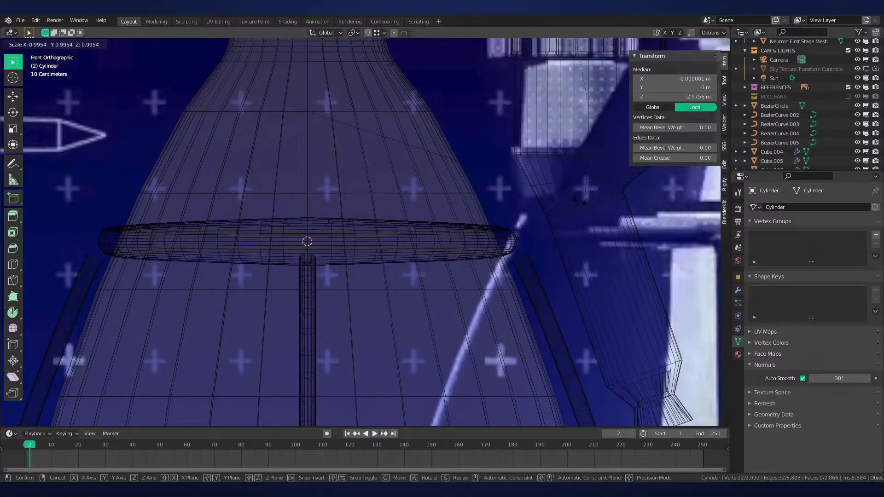
pyautogui.click(571, 200)
# Scale the cone's inner edge loop just above the ring by 0.991 and the one just below it slightly inward
pyautogui.keyDown('alt'); pyautogui.click(409, 194); pyautogui.keyUp('alt')
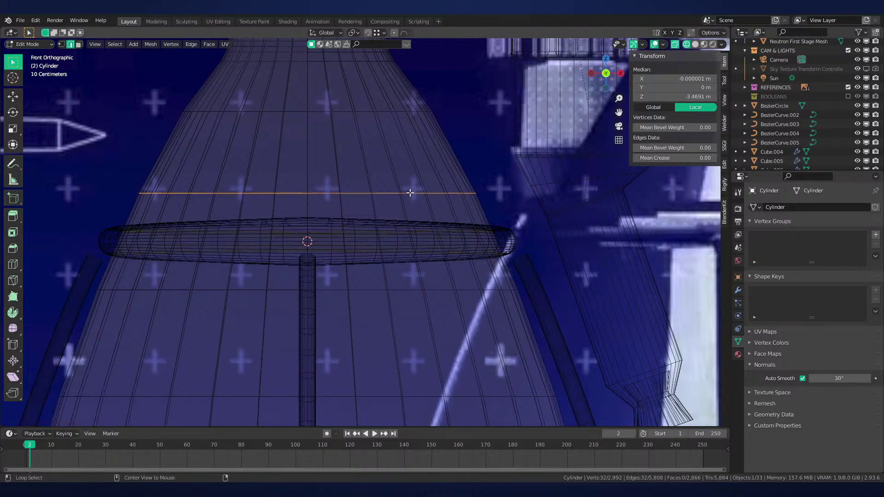
pyautogui.press('s')
pyautogui.click(537, 216)
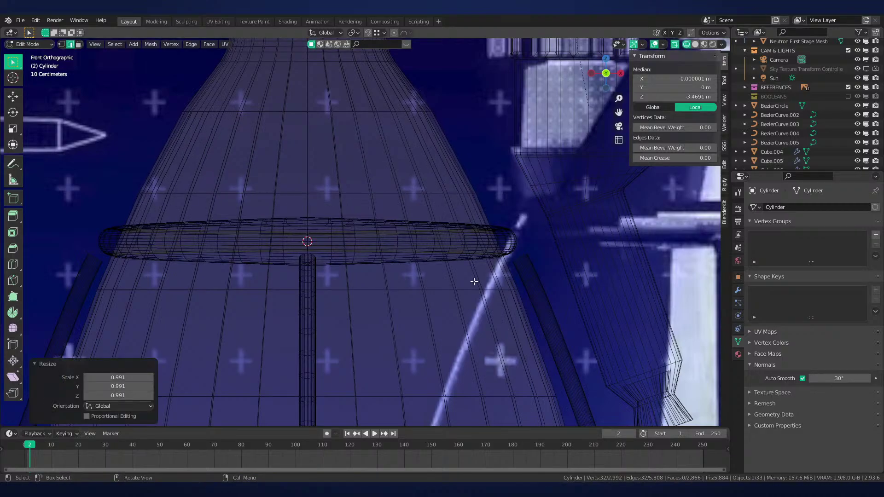
pyautogui.keyDown('alt'); pyautogui.click(442, 291); pyautogui.keyUp('alt')
pyautogui.keyDown('alt'); pyautogui.click(446, 291); pyautogui.keyUp('alt')
pyautogui.press('s')
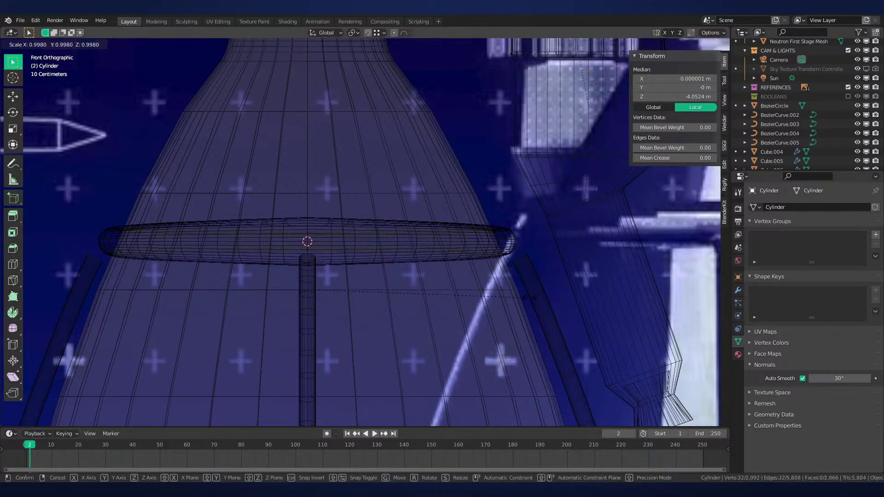
pyautogui.click(527, 299)
# Scale the next two inner edge loops further down the nozzle cone slightly inward
pyautogui.keyDown('shift'); pyautogui.moveTo(527, 299); pyautogui.dragTo(490, 175, button='middle'); pyautogui.keyUp('shift')
pyautogui.keyDown('alt'); pyautogui.click(434, 273); pyautogui.keyUp('alt')
pyautogui.keyDown('alt'); pyautogui.click(434, 273); pyautogui.keyUp('alt')
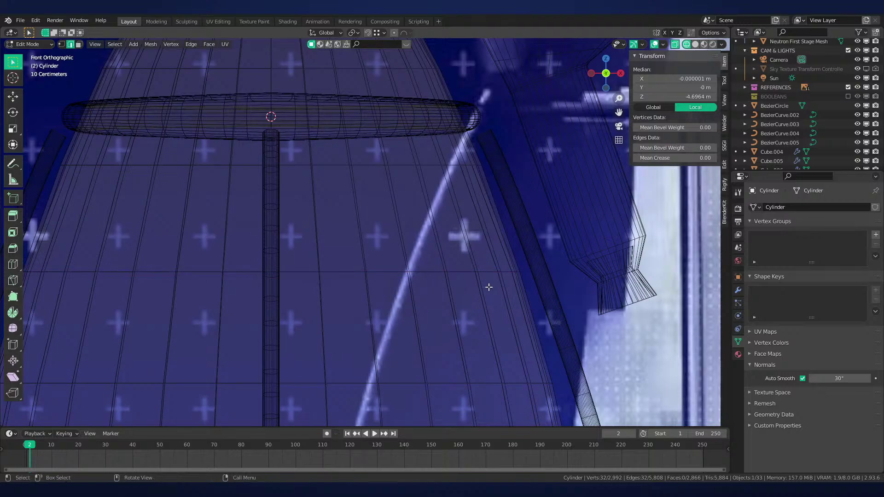
pyautogui.press('s')
pyautogui.click(498, 290)
pyautogui.keyDown('shift'); pyautogui.moveTo(449, 369); pyautogui.dragTo(437, 269, button='middle'); pyautogui.keyUp('shift')
pyautogui.keyDown('alt'); pyautogui.click(432, 285); pyautogui.keyUp('alt')
pyautogui.press('s')
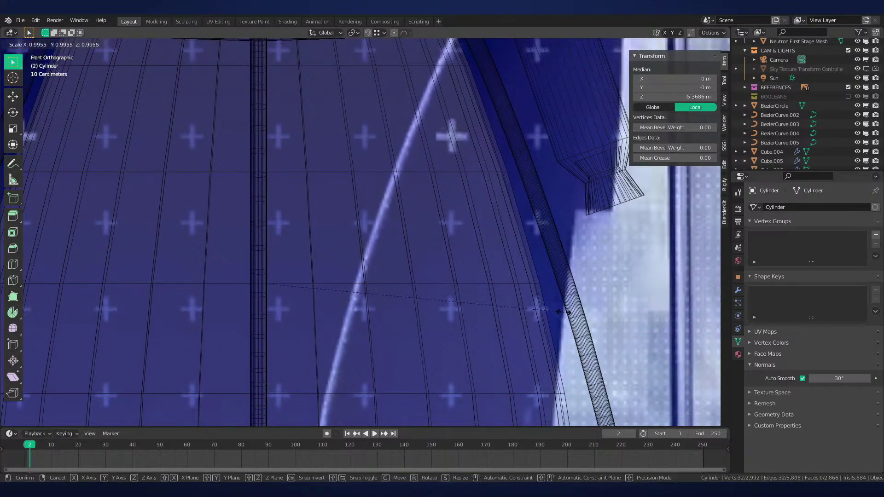
pyautogui.click(536, 341)
# Scale the two lowest inner wall loops above the nozzle's rim inward, the upper one by 0.994
pyautogui.keyDown('shift'); pyautogui.moveTo(537, 341); pyautogui.dragTo(517, 306, button='middle'); pyautogui.keyUp('shift')
pyautogui.keyDown('alt'); pyautogui.click(444, 244); pyautogui.keyUp('alt')
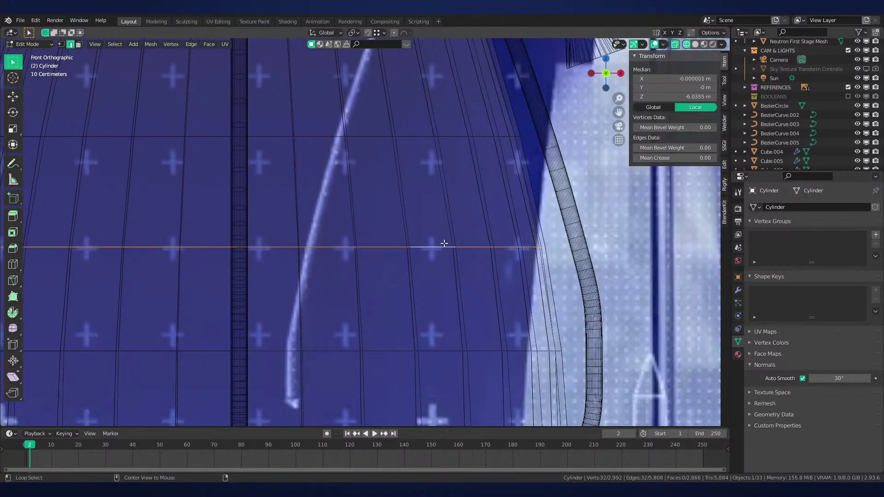
pyautogui.keyDown('alt'); pyautogui.click(444, 244); pyautogui.keyUp('alt')
pyautogui.press('s')
pyautogui.click(602, 278)
pyautogui.keyDown('shift'); pyautogui.moveTo(602, 278); pyautogui.dragTo(539, 259, button='middle'); pyautogui.keyUp('shift')
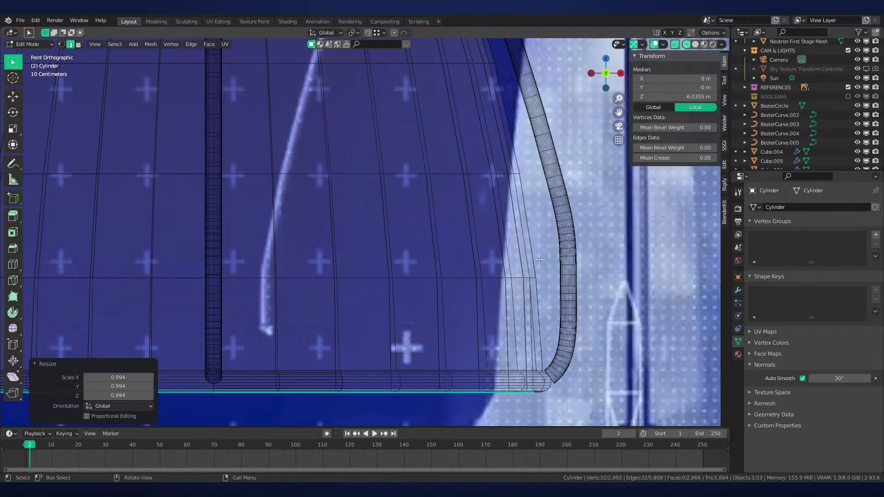
pyautogui.keyDown('alt'); pyautogui.click(417, 278); pyautogui.keyUp('alt')
pyautogui.press('s')
pyautogui.click(411, 277)
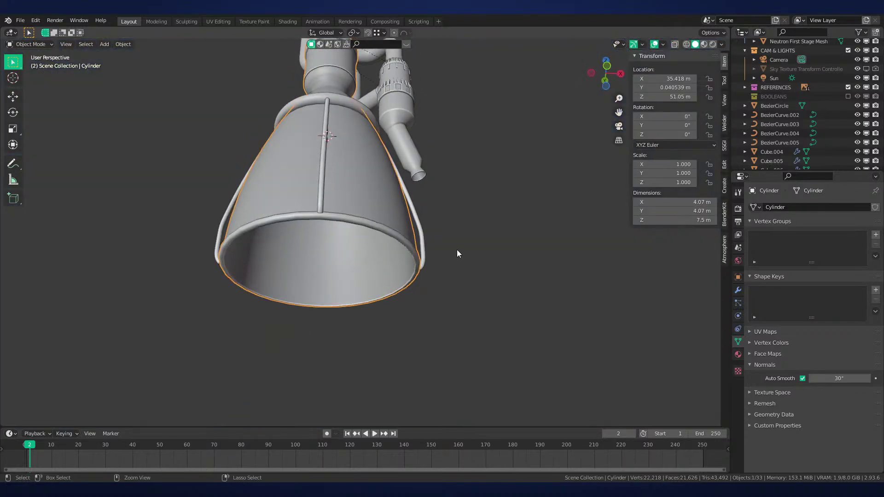
# Check the nozzle's inner surface and lower rim in material preview display
pyautogui.scroll(3, 457, 250)
pyautogui.moveTo(459, 250); pyautogui.dragTo(466, 228, button='middle')
pyautogui.press('z')
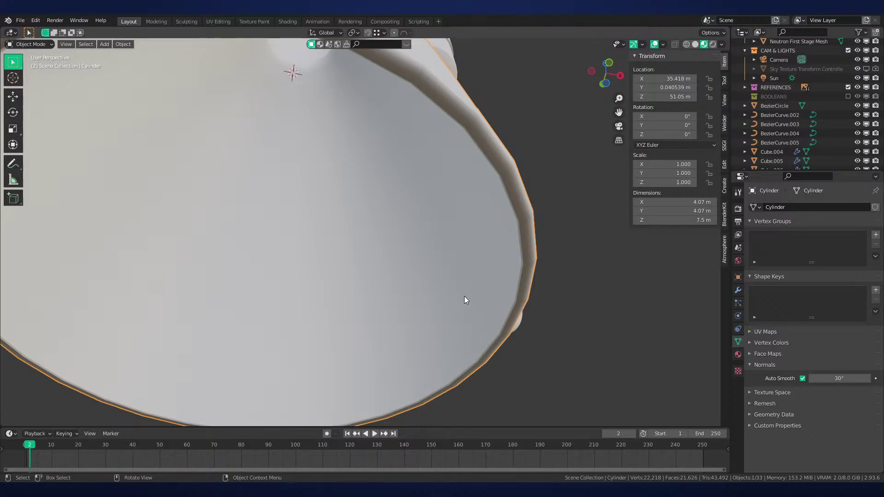
pyautogui.keyDown('alt'); pyautogui.moveTo(464, 296); pyautogui.dragTo(432, 244); pyautogui.keyUp('alt')
pyautogui.scroll(-5, 487, 256)
pyautogui.scroll(2, 482, 269)
# Select the short edge path across the nozzle's lower rim where the side pipe ends
pyautogui.press('Tab')
pyautogui.click(444, 275)
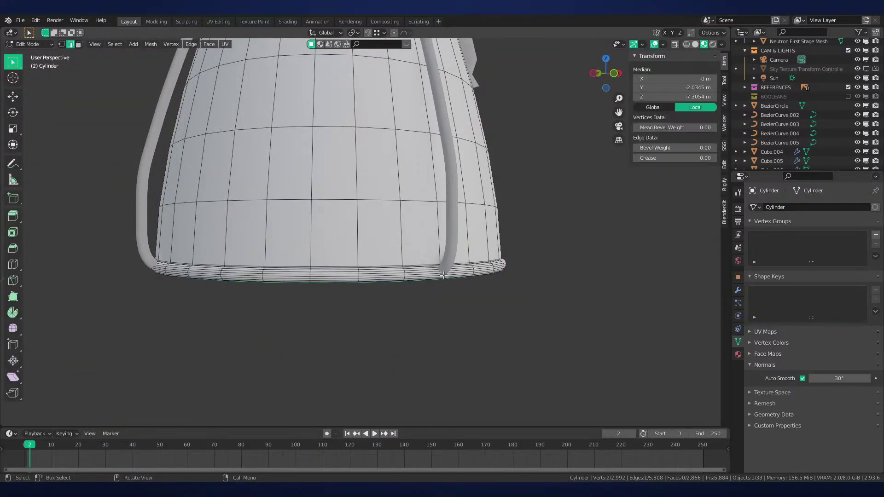
pyautogui.press('KP_Decimal')
pyautogui.scroll(-14, 460, 198)
pyautogui.keyDown('shift'); pyautogui.moveTo(454, 208); pyautogui.dragTo(461, 255, button='middle'); pyautogui.keyUp('shift')
pyautogui.moveTo(461, 256); pyautogui.dragTo(470, 279, button='middle')
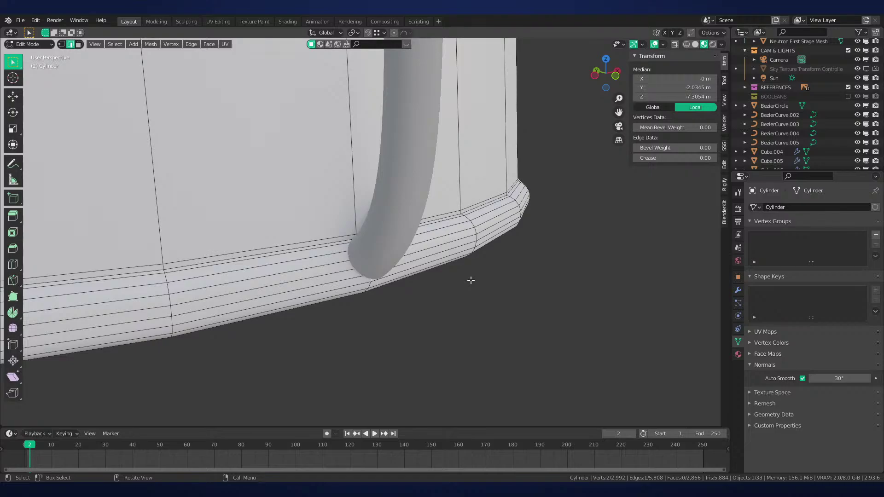
pyautogui.moveTo(470, 280); pyautogui.dragTo(497, 317, button='middle')
pyautogui.scroll(5, 497, 318)
pyautogui.keyDown('ctrl'); pyautogui.click(410, 287); pyautogui.keyUp('ctrl')
pyautogui.scroll(-4, 456, 293)
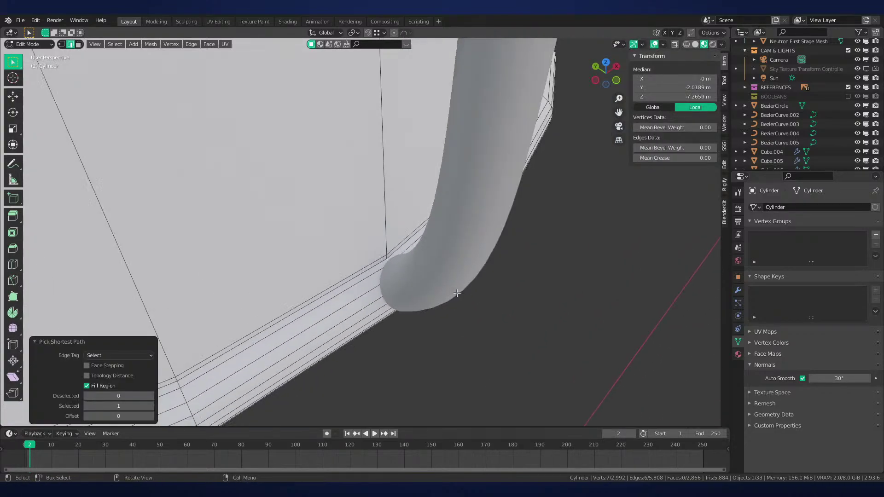
# Snap the 3D cursor to the selected rim edges and view the pipe joint from the right
pyautogui.moveTo(457, 293); pyautogui.dragTo(497, 253, button='middle')
pyautogui.hotkey('shift', 's')
pyautogui.click(496, 320)
pyautogui.moveTo(492, 320); pyautogui.dragTo(495, 300, button='middle')
pyautogui.click(498, 303)
pyautogui.press('Tab')
pyautogui.press('KP_1')
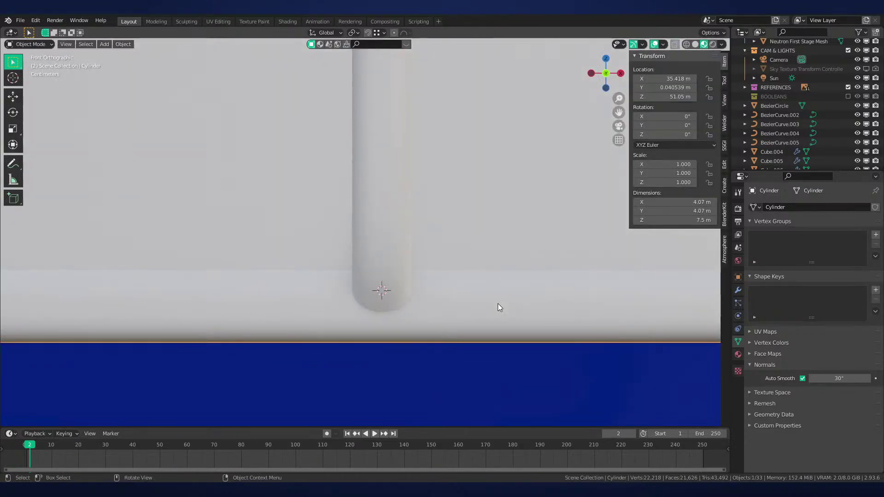
pyautogui.press('KP_3')
pyautogui.press('Tab')
pyautogui.press('Tab')
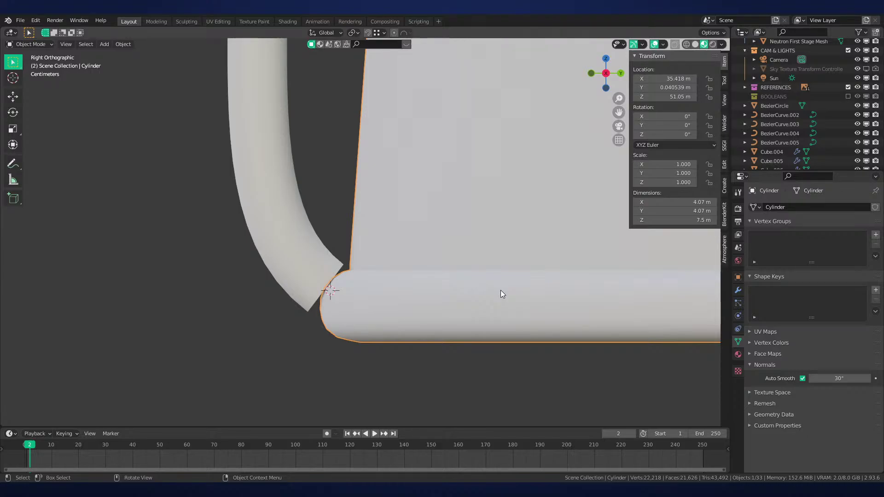
# Add a 32-vertex cylinder to the nozzle mesh at the 3D cursor
pyautogui.press('Tab')
pyautogui.scroll(4, 461, 283)
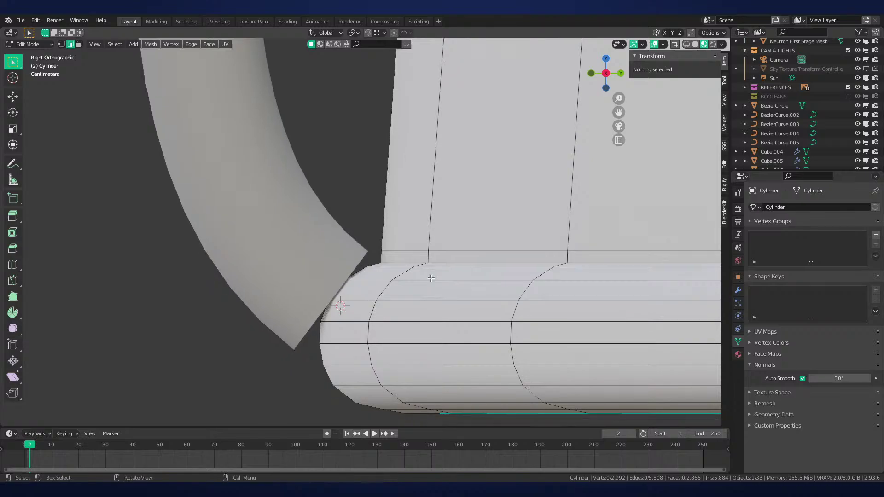
pyautogui.hotkey('shift', 'a')
pyautogui.click(420, 268)
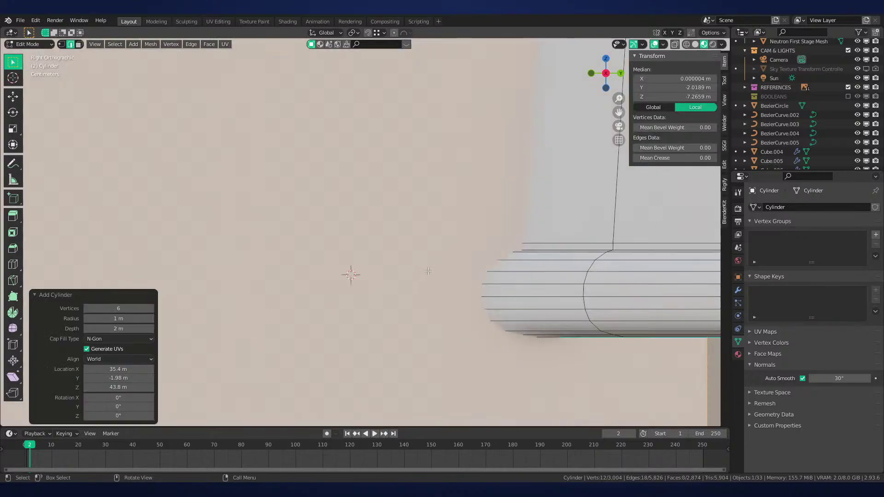
pyautogui.press('s')
pyautogui.rightClick(512, 281)
pyautogui.click(140, 307)
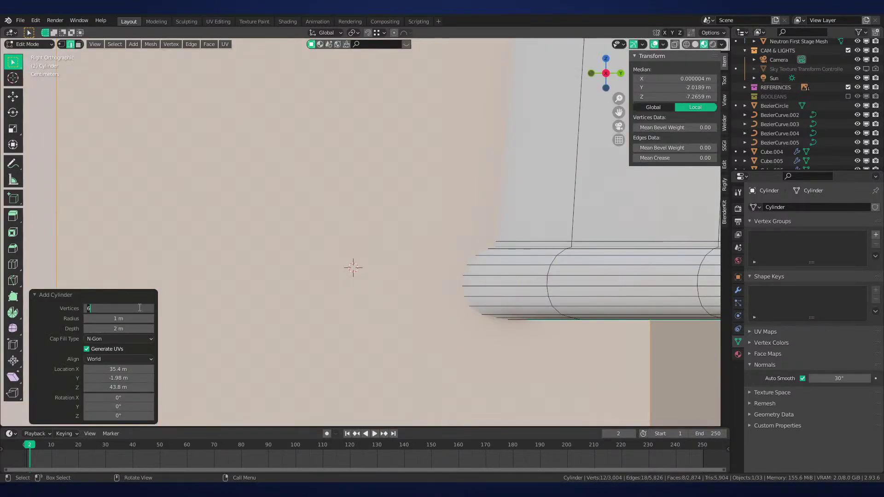
pyautogui.write('32')
pyautogui.press('Return')
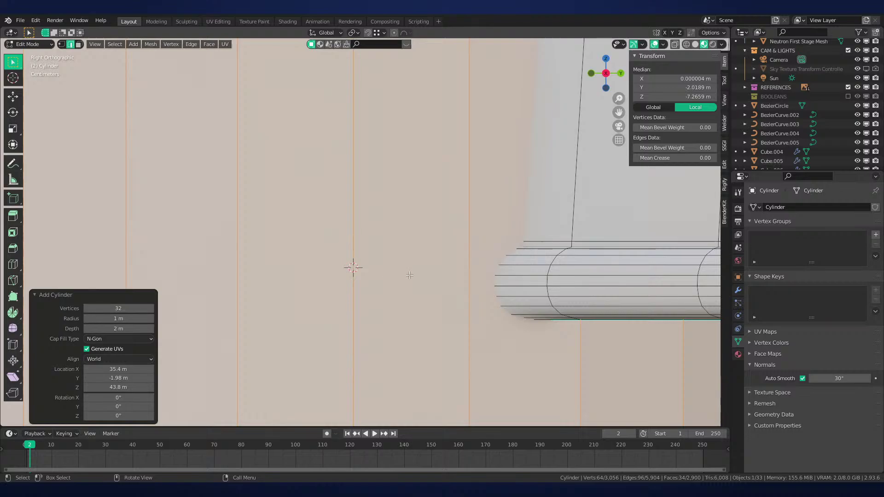
# Scale the new cylinder by 0.1 and again by 0.635 in wireframe display to approach the pipe's size
pyautogui.write('s.1')
pyautogui.press('Return')
pyautogui.scroll(5, 410, 275)
pyautogui.press('z')
pyautogui.click(511, 262)
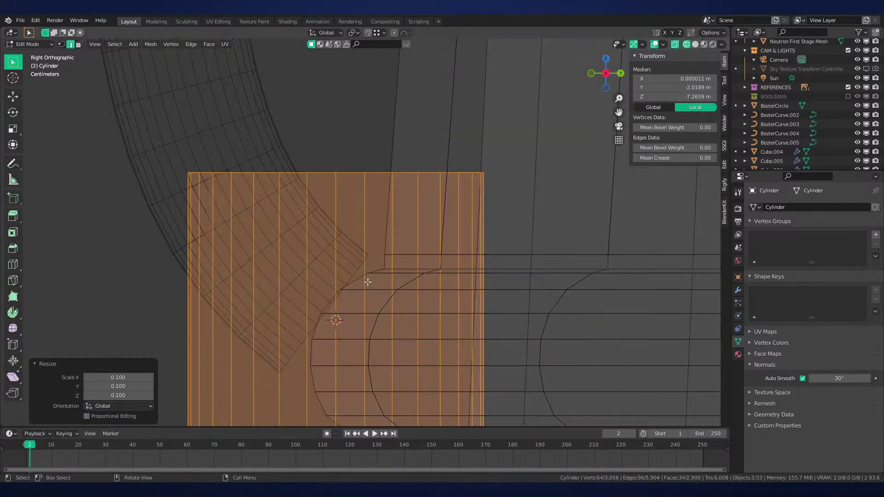
pyautogui.scroll(-2, 414, 281)
pyautogui.press('s')
pyautogui.click(468, 284)
# Rotate the cylinder by -45° in total in the right view to align it with the pipe's end
pyautogui.write('r')
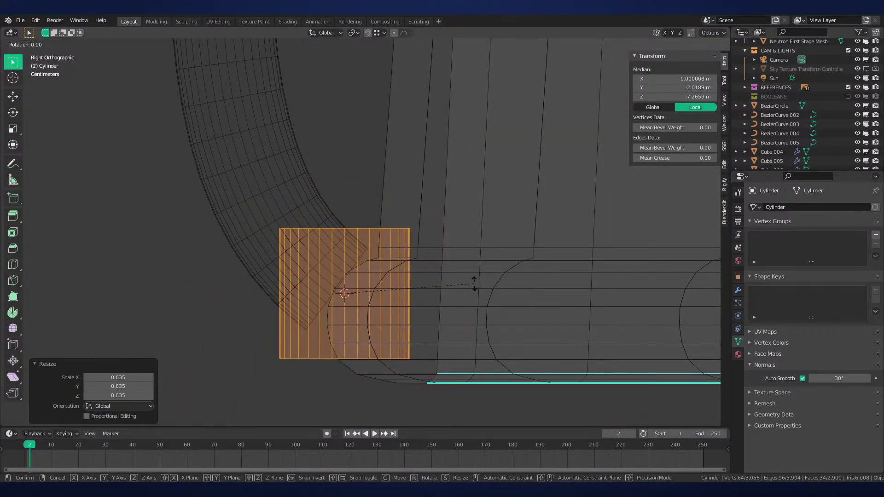
pyautogui.write('-30')
pyautogui.press('Return')
pyautogui.write('r15')
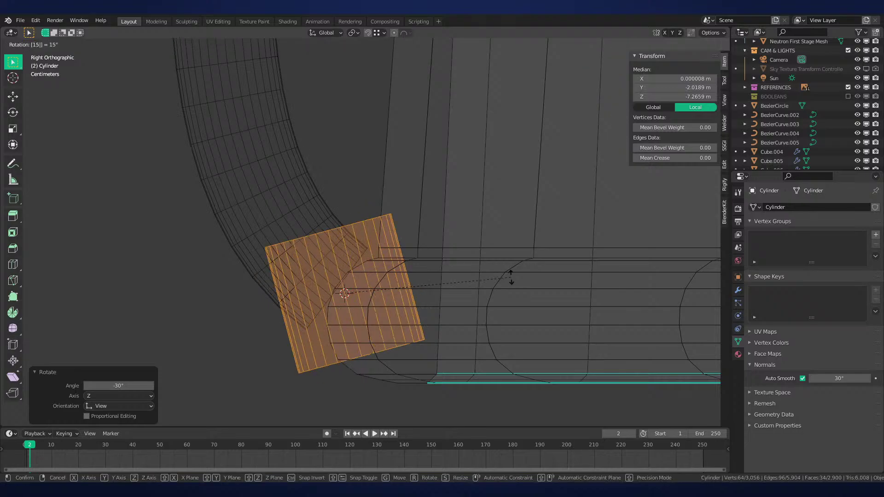
pyautogui.press('Return')
# Scale the cylinder by 0.880 and move it about -0.0036 m in Y and -0.0027 m in Z onto the pipe's end
pyautogui.press('s')
pyautogui.click(462, 288)
pyautogui.press('g')
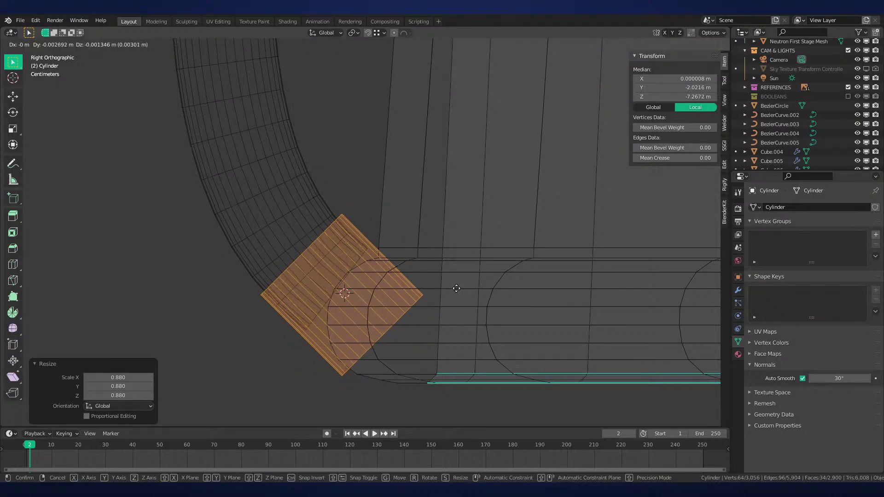
pyautogui.click(455, 290)
pyautogui.press('z')
pyautogui.click(509, 300)
pyautogui.scroll(-2, 511, 304)
pyautogui.moveTo(511, 304); pyautogui.dragTo(488, 334, button='middle')
pyautogui.scroll(2, 501, 333)
pyautogui.press('KP_3')
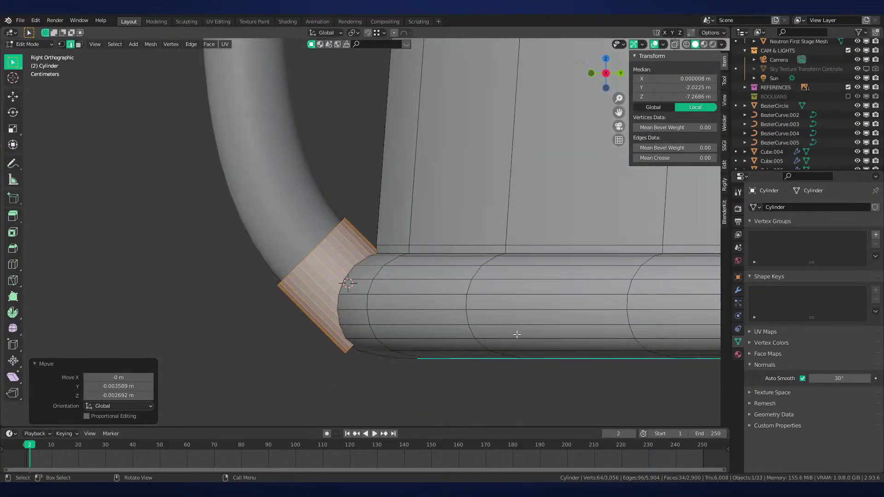
# Shorten the cylinder into a collar by sliding its rim-side end loop by factors of -0.484 and -0.411
pyautogui.scroll(2, 517, 334)
pyautogui.hotkey('shift', 'z')
pyautogui.hotkey('ctrl', 'r')
pyautogui.click(383, 361)
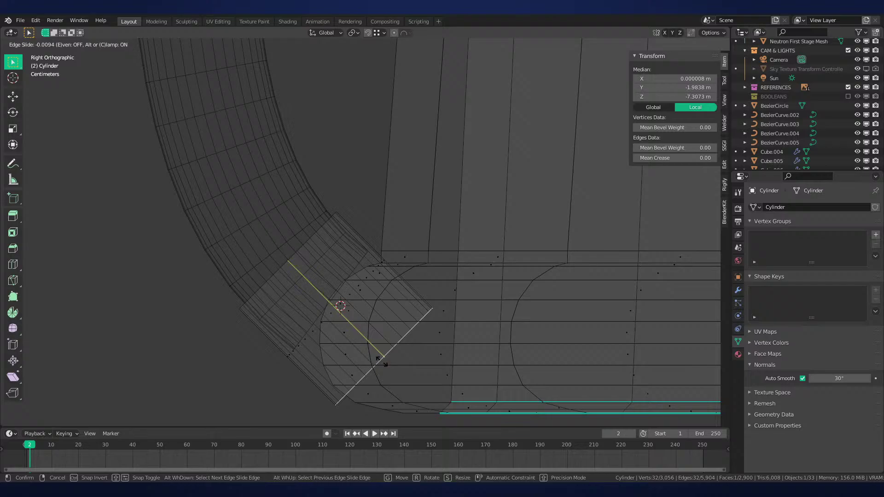
pyautogui.click(360, 338)
pyautogui.hotkey('shift', 'z')
pyautogui.moveTo(404, 333); pyautogui.dragTo(435, 341, button='middle')
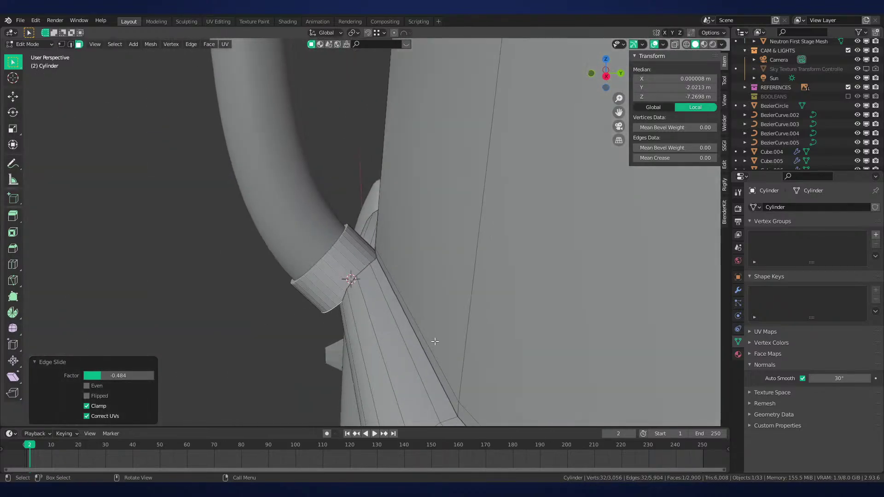
pyautogui.press('g')
pyautogui.press('g')
pyautogui.click(428, 332)
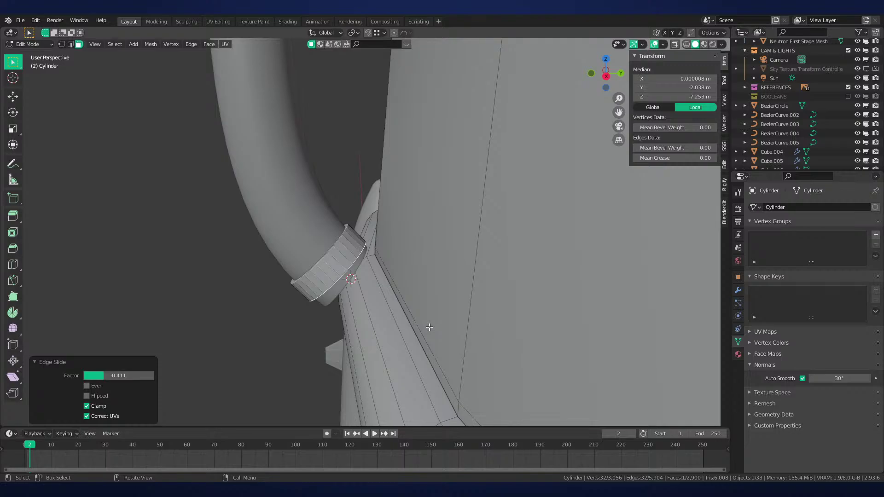
# Select the rim faces directly beneath the pipe collar on both sides of the joint
pyautogui.moveTo(404, 350); pyautogui.dragTo(405, 386, button='middle')
pyautogui.scroll(4, 405, 386)
pyautogui.hotkey('alt', 'a')
pyautogui.press('c')
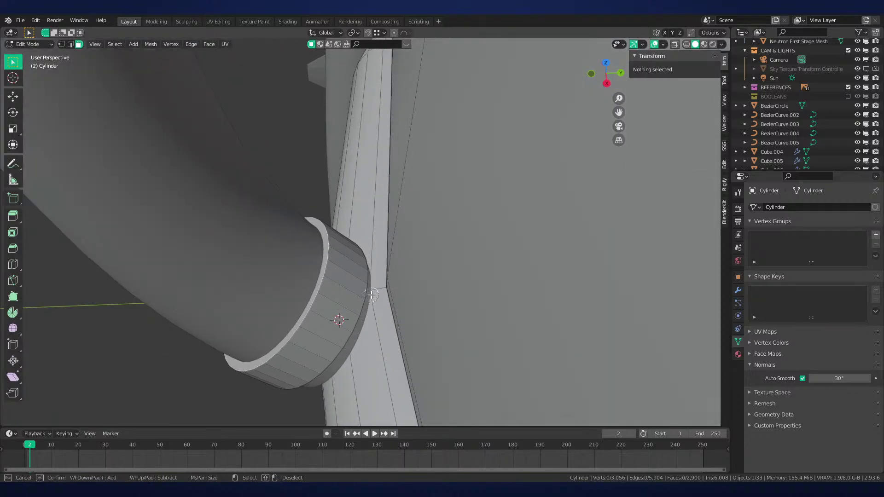
pyautogui.click(371, 294)
pyautogui.rightClick(370, 294)
pyautogui.moveTo(371, 295); pyautogui.dragTo(400, 263, button='middle')
pyautogui.press('c')
pyautogui.keyDown('shift'); pyautogui.click(338, 259); pyautogui.keyUp('shift')
pyautogui.rightClick(338, 259)
pyautogui.press('c')
pyautogui.click(400, 263)
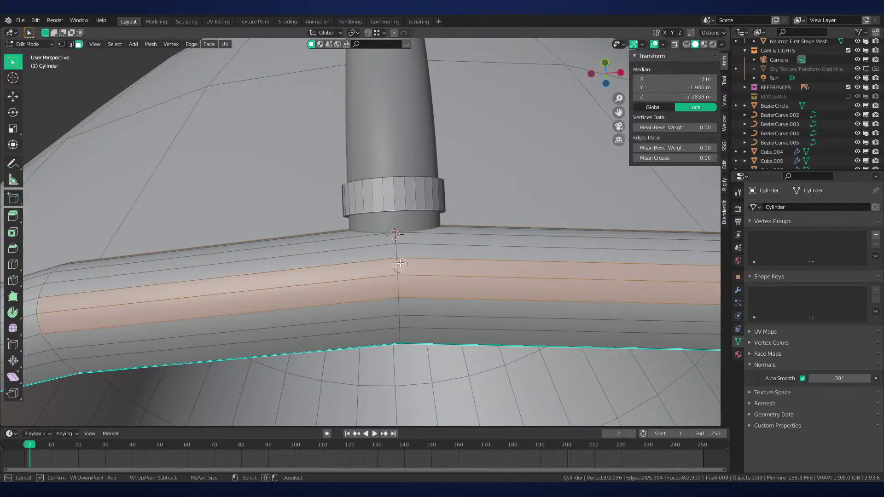
pyautogui.moveTo(400, 264); pyautogui.dragTo(396, 236)
pyautogui.rightClick(396, 237)
# Add the remaining rim faces around the pipe joint to the selection and inset them by 0.0182 m
pyautogui.moveTo(397, 237); pyautogui.dragTo(284, 281, button='middle')
pyautogui.press('c')
pyautogui.click(354, 241)
pyautogui.rightClick(355, 241)
pyautogui.press('c')
pyautogui.click(481, 278)
pyautogui.rightClick(481, 278)
pyautogui.moveTo(481, 278); pyautogui.dragTo(443, 268, button='middle')
pyautogui.scroll(-5, 443, 267)
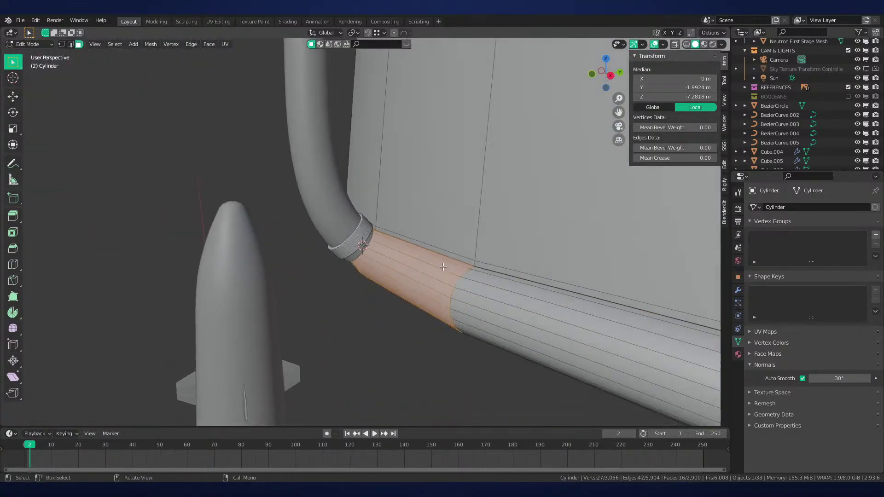
pyautogui.press('i')
pyautogui.click(473, 275)
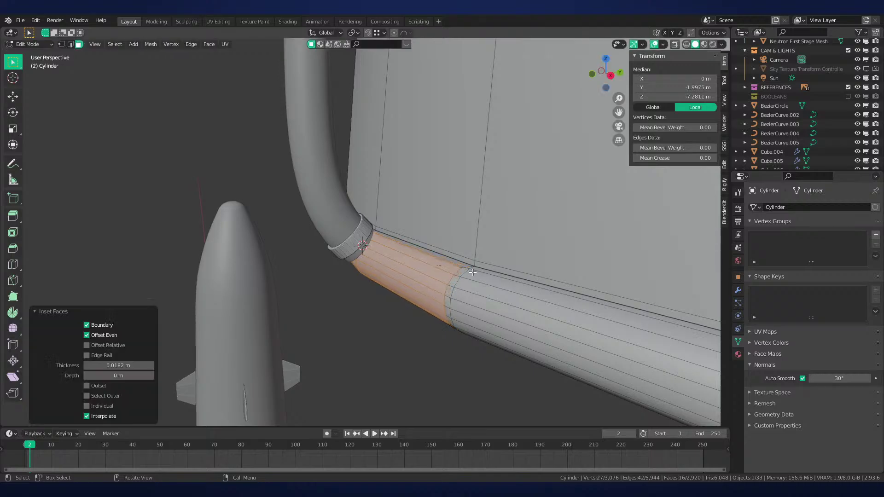
# Inset the selected rim faces around the pipe joint by about 0.0049 m
pyautogui.moveTo(472, 275); pyautogui.dragTo(469, 284, button='middle')
pyautogui.scroll(2, 547, 323)
pyautogui.moveTo(547, 323); pyautogui.dragTo(509, 299, button='middle')
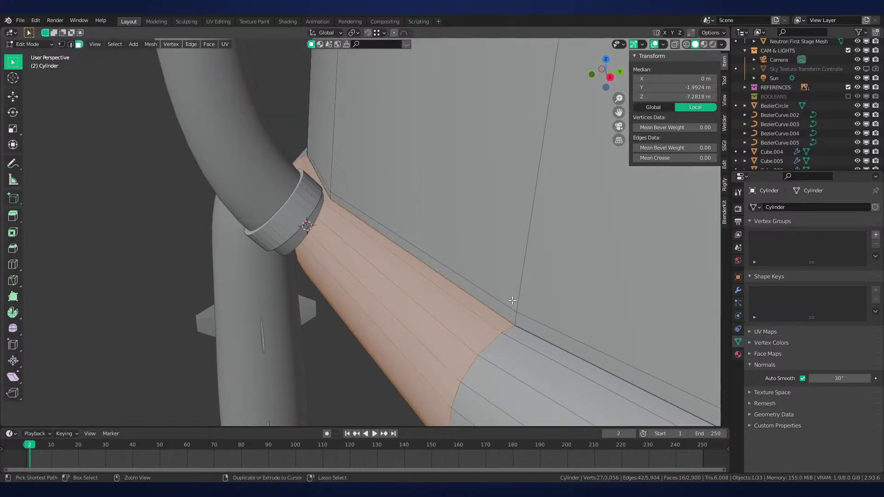
pyautogui.press('i')
pyautogui.click(528, 289)
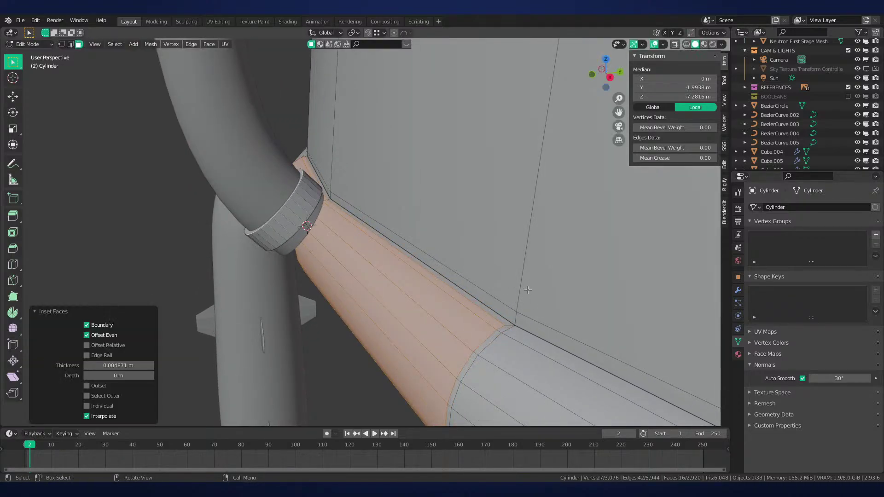
# Slide the edge loop at one end of the inset rim section toward the pipe collar by a factor of -0.8
pyautogui.hotkey('ctrl', 'r')
pyautogui.click(474, 330)
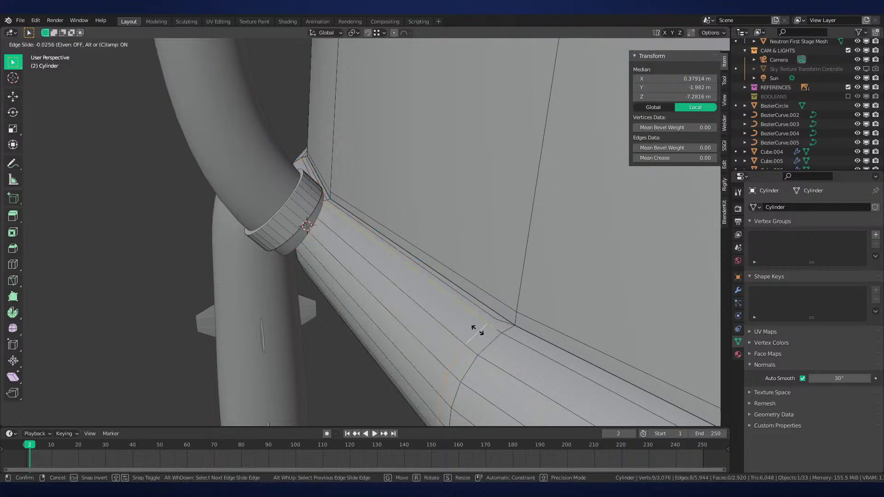
pyautogui.write('.5')
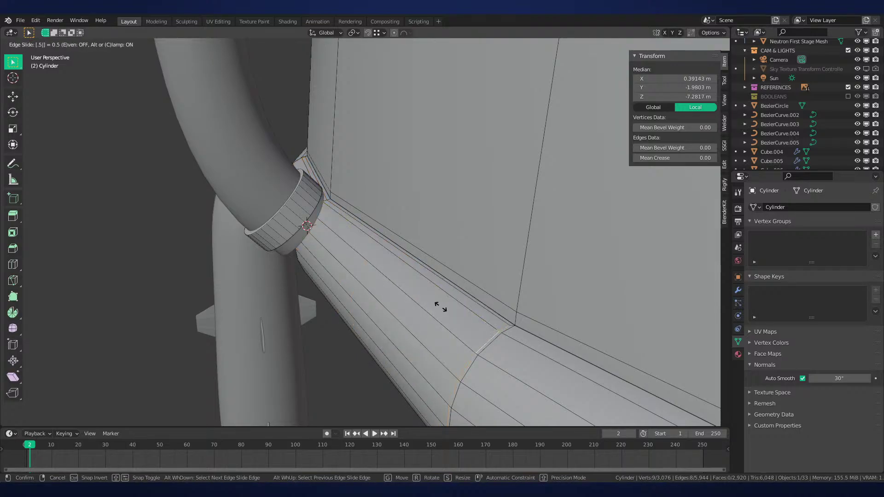
pyautogui.press('BackSpace')
pyautogui.write('8-')
pyautogui.press('Return')
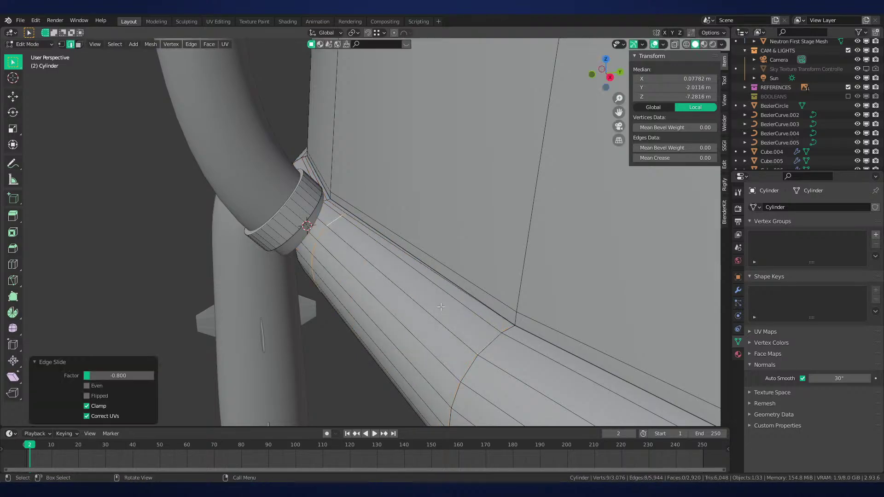
# Slide the edge loop at the opposite end of the inset section toward the collar by a factor of -0.8
pyautogui.moveTo(441, 307); pyautogui.dragTo(113, 296, button='middle')
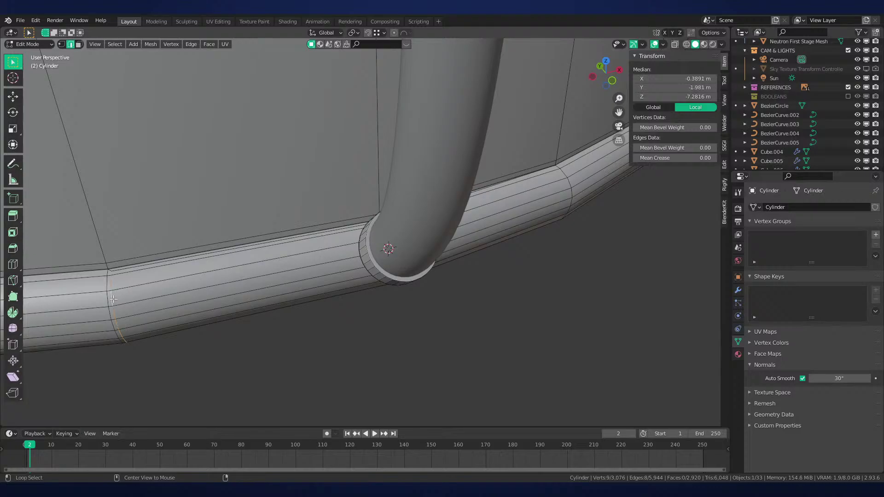
pyautogui.press('g')
pyautogui.press('g')
pyautogui.write('-0.8')
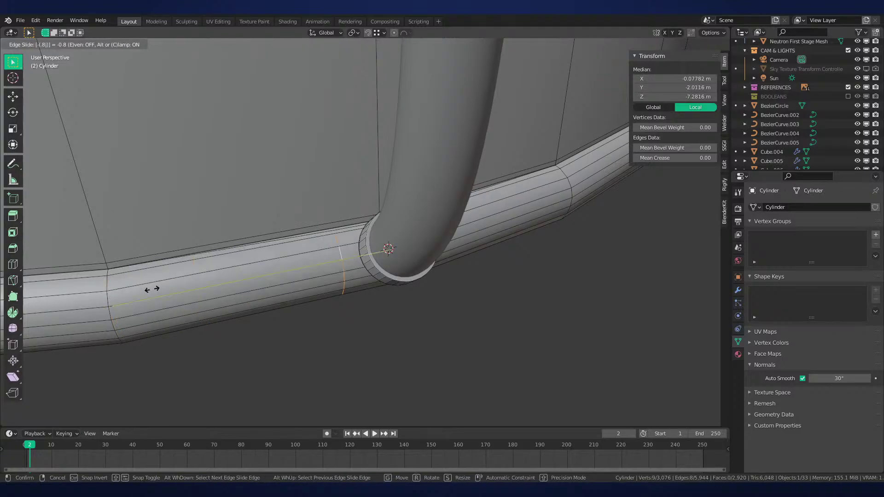
pyautogui.press('Return')
# Select the short band of rim faces beneath the collar, between the two slid edge loops on both sides
pyautogui.hotkey('alt', 'a')
pyautogui.press('3')
pyautogui.scroll(3, 287, 282)
pyautogui.click(323, 230)
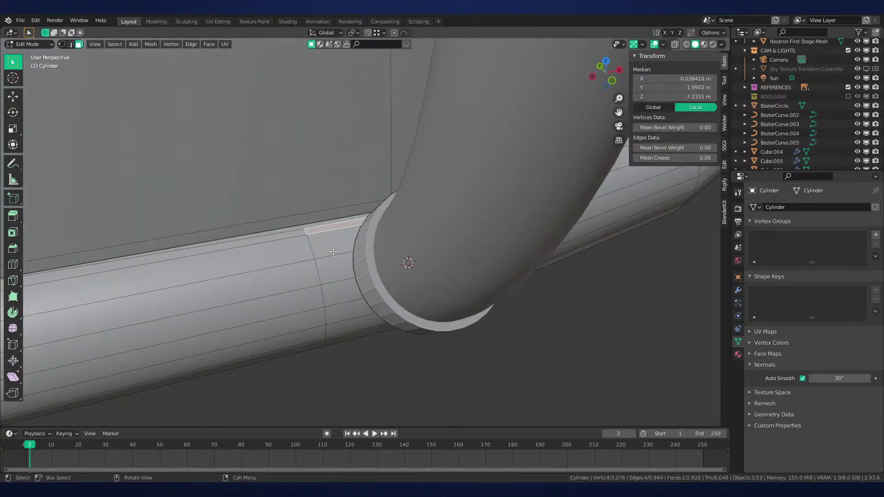
pyautogui.keyDown('ctrl'); pyautogui.click(333, 249); pyautogui.keyUp('ctrl')
pyautogui.moveTo(333, 249); pyautogui.dragTo(477, 240, button='middle')
pyautogui.keyDown('ctrl'); pyautogui.click(352, 207); pyautogui.keyUp('ctrl')
pyautogui.keyDown('ctrl'); pyautogui.click(359, 303); pyautogui.keyUp('ctrl')
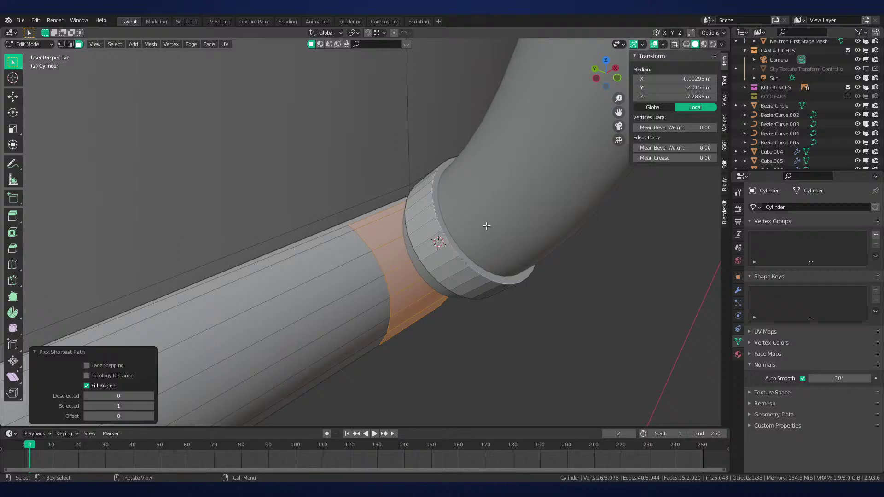
pyautogui.moveTo(487, 225); pyautogui.dragTo(337, 247, button='middle')
pyautogui.keyDown('shift'); pyautogui.click(427, 276); pyautogui.keyUp('shift')
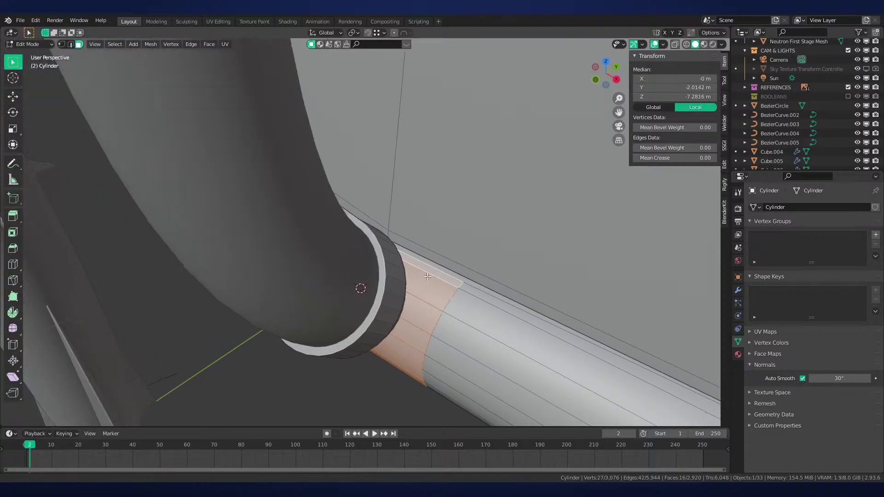
# Extrude the selected rim faces toward the collar in the right side view and rotate them 13.4°
pyautogui.moveTo(427, 276)
pyautogui.mouseDown(button='middle')
pyautogui.moveTo(414, 203)
pyautogui.moveTo(458, 278)
pyautogui.moveTo(439, 268)
pyautogui.mouseUp(button='middle')
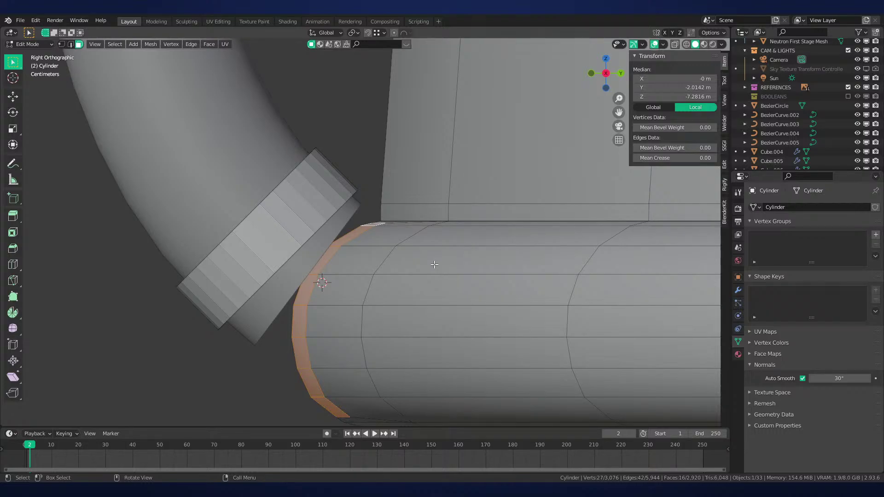
pyautogui.scroll(1, 372, 205)
pyautogui.press('e')
pyautogui.click(397, 215)
pyautogui.press('g')
pyautogui.click(370, 199)
pyautogui.press('r')
pyautogui.click(390, 210)
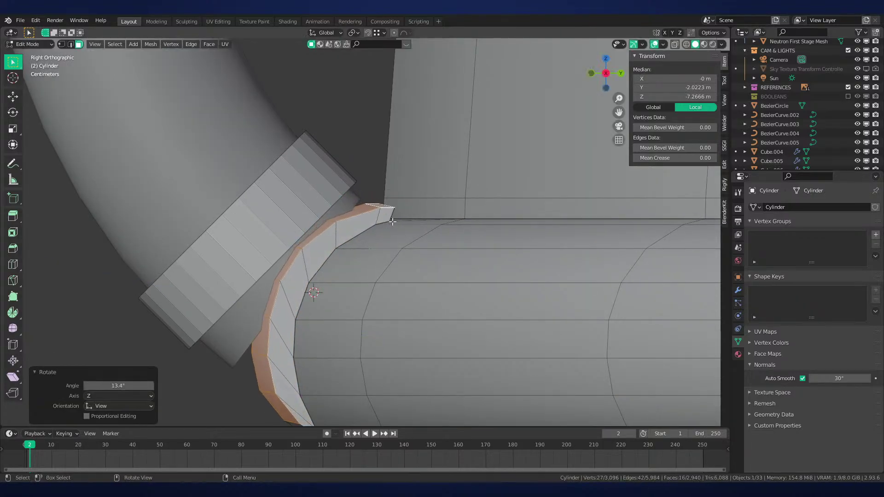
# Flatten the extruded faces with LoopTools, using the Best fit plane
pyautogui.rightClick(390, 199)
pyautogui.moveTo(388, 197)
pyautogui.click(451, 230)
pyautogui.keyDown('shift'); pyautogui.moveTo(453, 235); pyautogui.dragTo(464, 227, button='middle'); pyautogui.keyUp('shift')
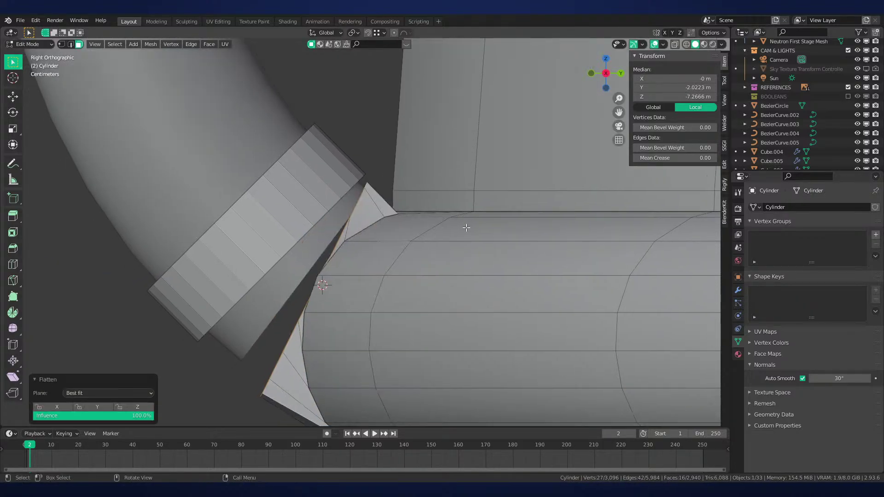
# Move and rotate the flattened faces until they lie parallel against the collar's rim-side end
pyautogui.scroll(-1, 465, 227)
pyautogui.press('g')
pyautogui.click(456, 216)
pyautogui.press('r')
pyautogui.click(463, 244)
pyautogui.press('g')
pyautogui.click(451, 234)
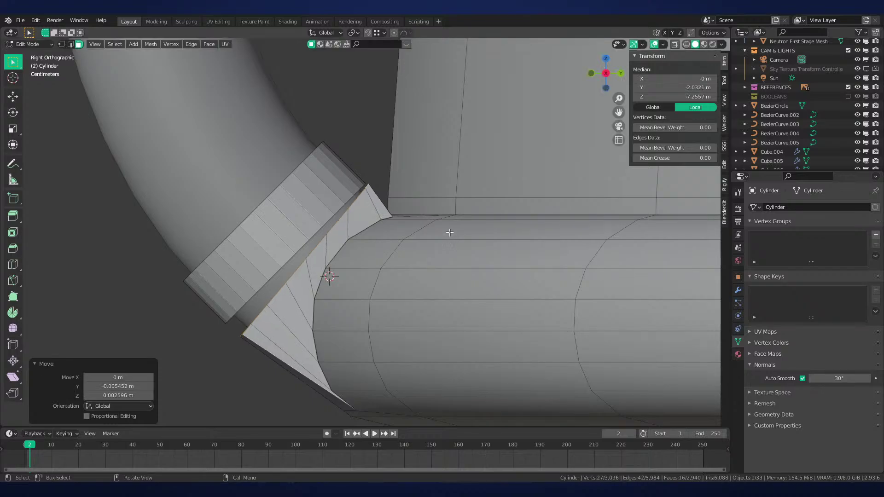
pyautogui.press('r')
pyautogui.click(453, 244)
pyautogui.press('g')
pyautogui.click(444, 238)
# Shape the face boundary into a circle with LoopTools and scale it by 0.695 to match the collar
pyautogui.rightClick(409, 163)
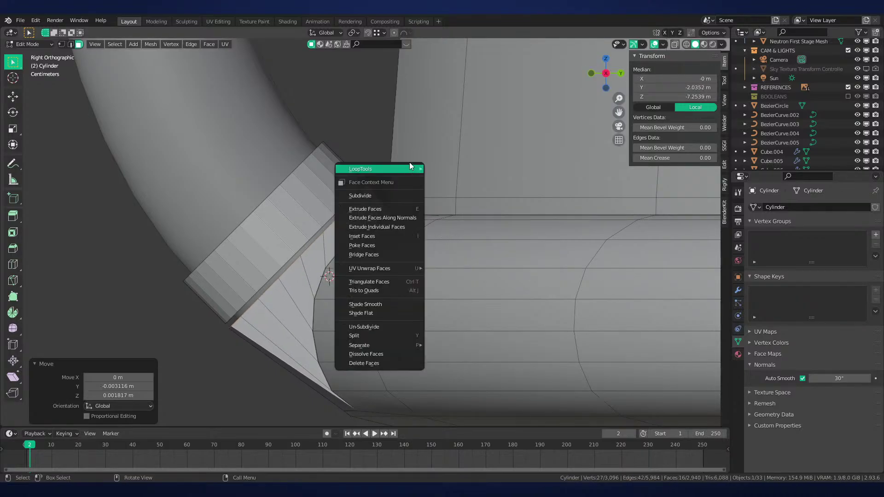
pyautogui.moveTo(409, 165)
pyautogui.click(452, 178)
pyautogui.moveTo(452, 178); pyautogui.dragTo(493, 185, button='middle')
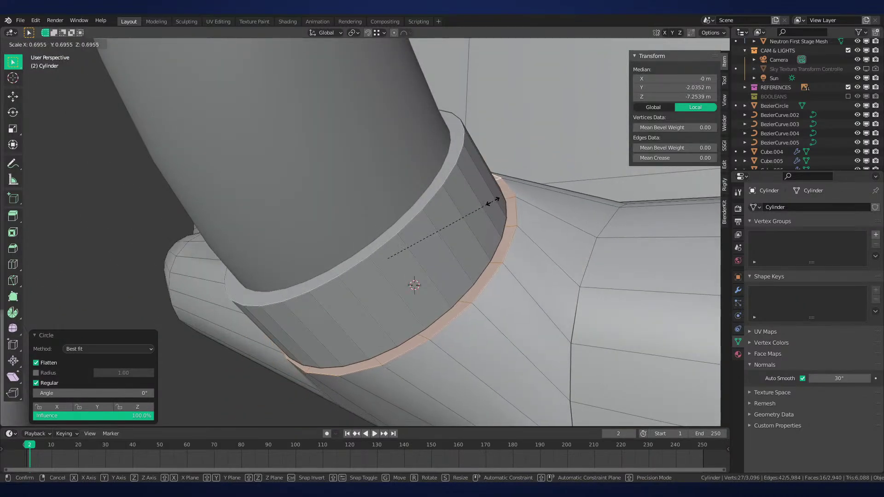
pyautogui.click(490, 198)
pyautogui.moveTo(489, 197); pyautogui.dragTo(428, 231, button='middle')
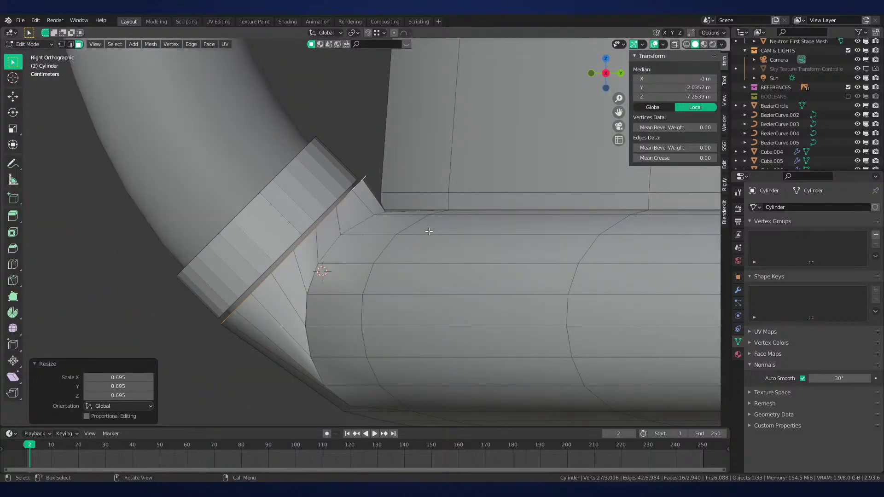
# Fine-tune the circular end under the collar by scaling it 0.940 and 1.019 and nudging it away from the collar edge
pyautogui.press('s')
pyautogui.click(424, 166)
pyautogui.scroll(1, 424, 166)
pyautogui.press('g')
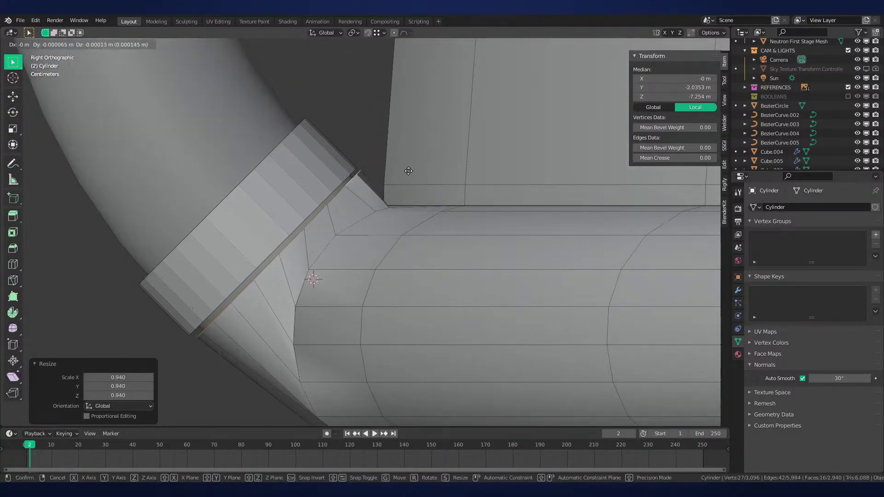
pyautogui.click(392, 187)
pyautogui.press('s')
pyautogui.click(394, 186)
pyautogui.press('g')
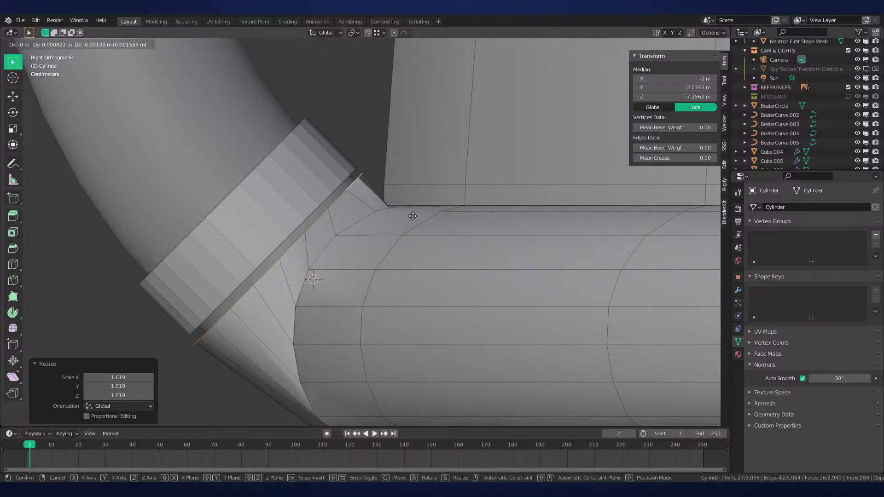
pyautogui.click(429, 227)
# Add a centred loop cut around the transition between rim and collar and scale it by 0.959
pyautogui.moveTo(429, 227); pyautogui.dragTo(381, 226, button='middle')
pyautogui.hotkey('ctrl', 'r')
pyautogui.click(390, 237)
pyautogui.rightClick(391, 237)
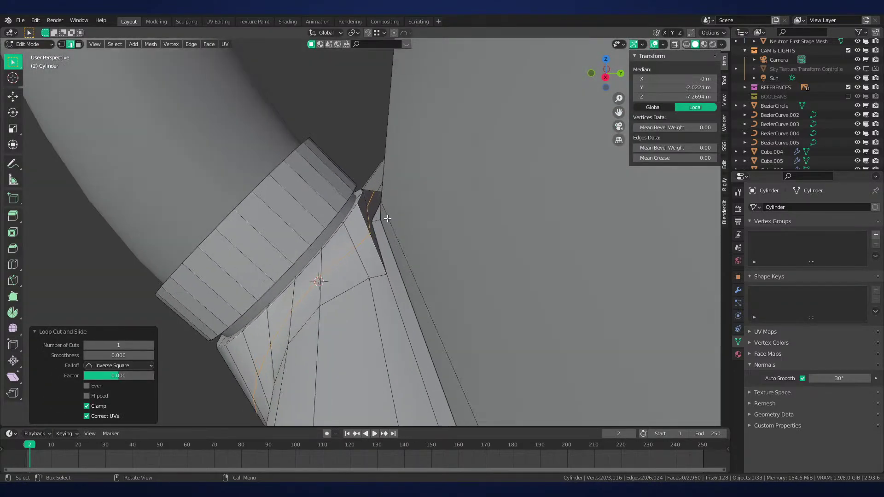
pyautogui.scroll(2, 387, 219)
pyautogui.press('s')
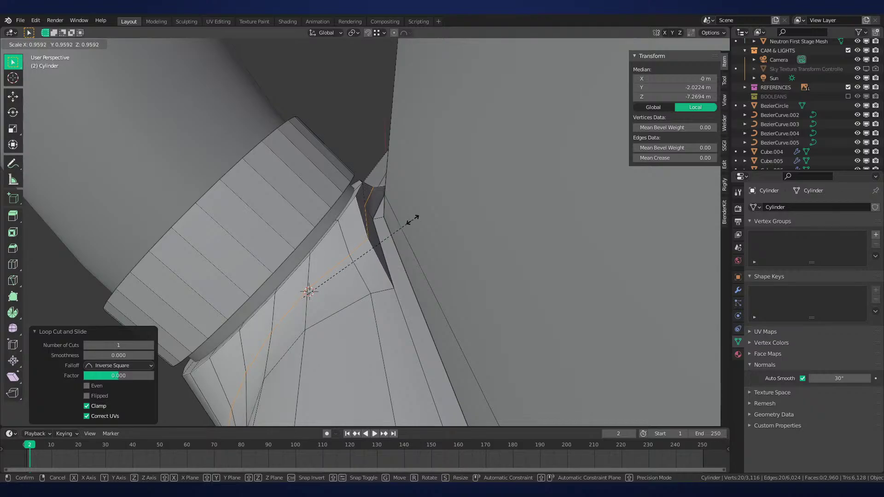
pyautogui.click(412, 219)
pyautogui.moveTo(412, 219); pyautogui.dragTo(485, 171, button='middle')
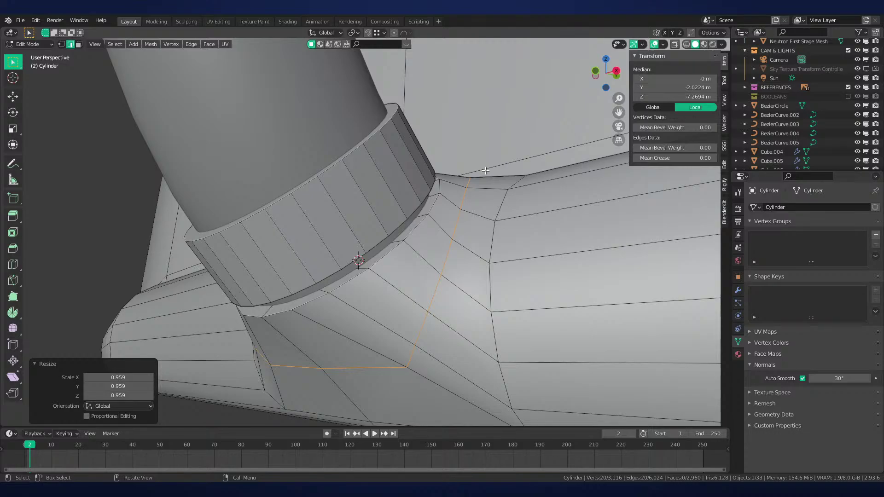
# Move the new loop's centre vertex on the nozzle-wall side about 0.0044 m in Y and 0.0033 m in Z
pyautogui.moveTo(460, 243); pyautogui.dragTo(382, 258, button='middle')
pyautogui.press('1')
pyautogui.click(368, 230)
pyautogui.hotkey('shift', 'v')
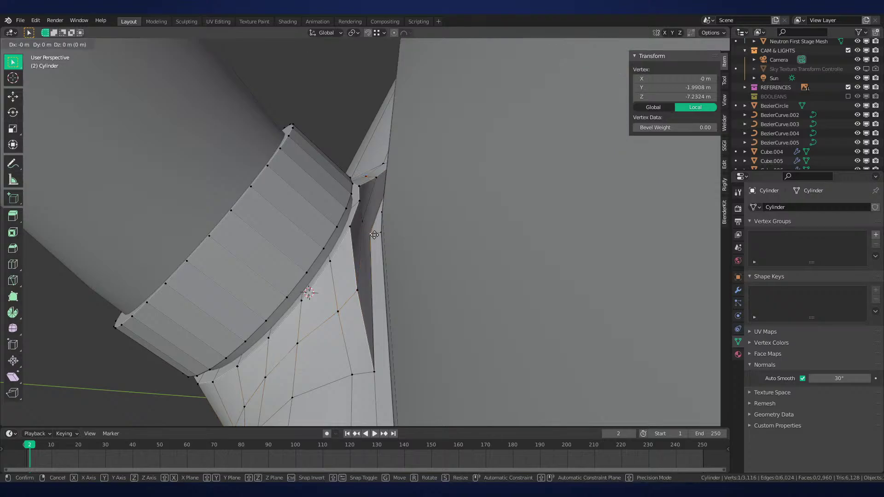
pyautogui.click(363, 224)
pyautogui.hotkey('ctrl', 'z')
pyautogui.press('KP_3')
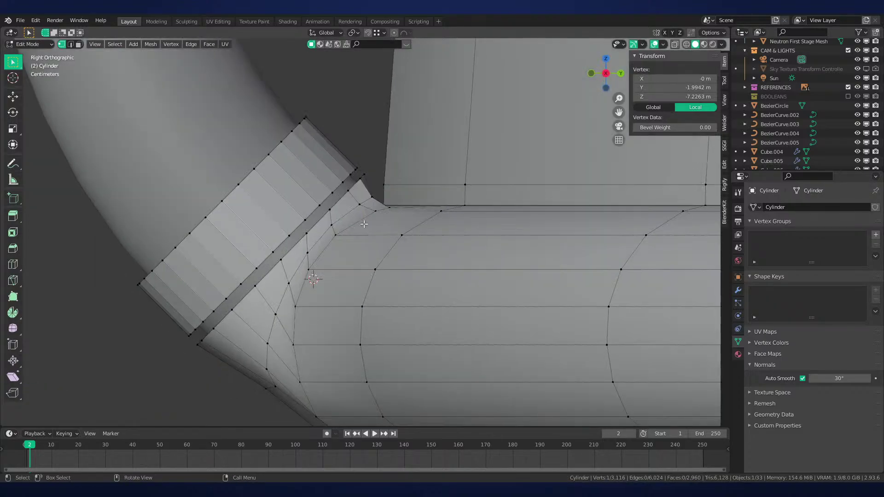
pyautogui.scroll(2, 363, 224)
pyautogui.press('g')
pyautogui.click(408, 210)
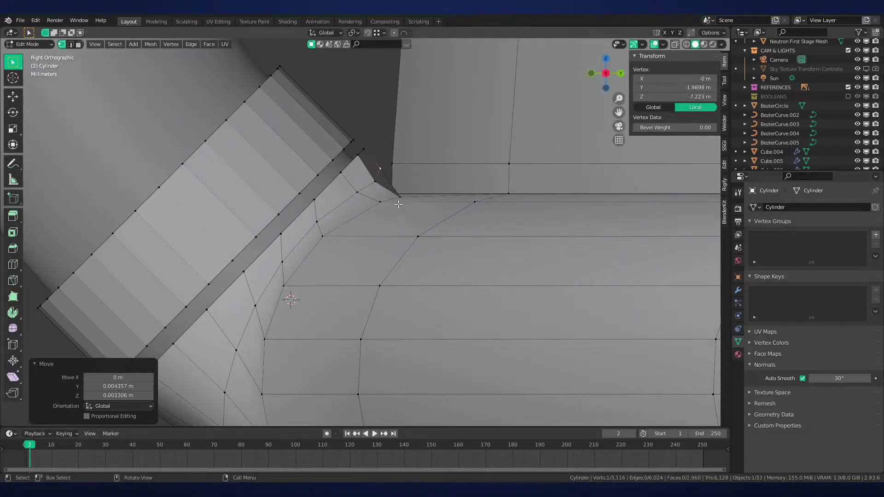
# Scale the two vertices flanking the centre vertex by 0.856 and shift them up toward the straight line between collar and rim
pyautogui.keyDown('shift'); pyautogui.click(375, 181); pyautogui.keyUp('shift')
pyautogui.moveTo(375, 181); pyautogui.dragTo(360, 197, button='middle')
pyautogui.press('s')
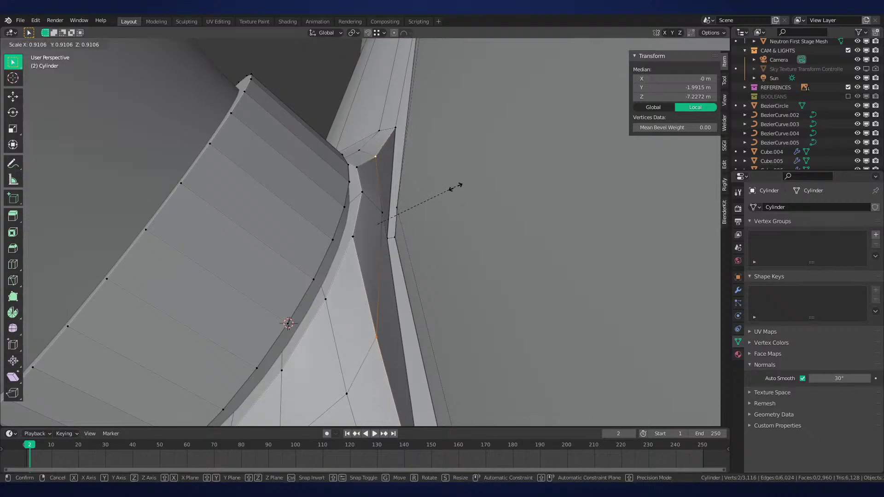
pyautogui.click(449, 189)
pyautogui.press('KP_Decimal')
pyautogui.press('KP_3')
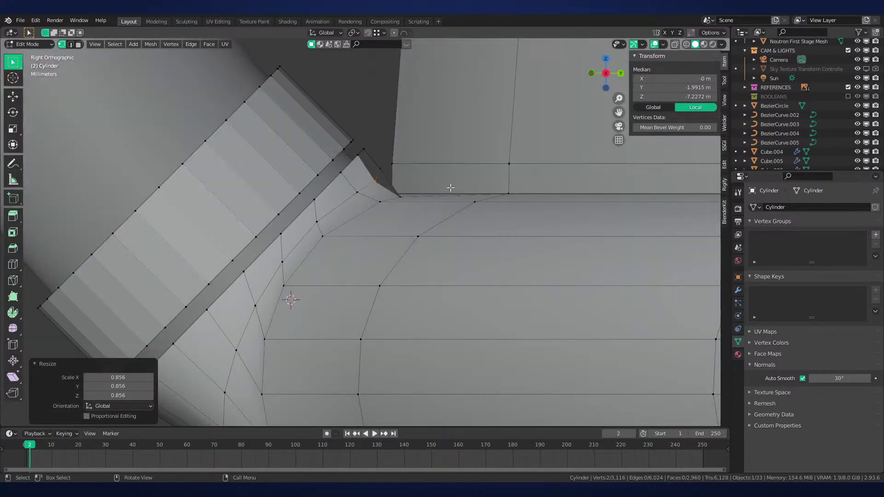
pyautogui.press('g')
pyautogui.click(371, 184)
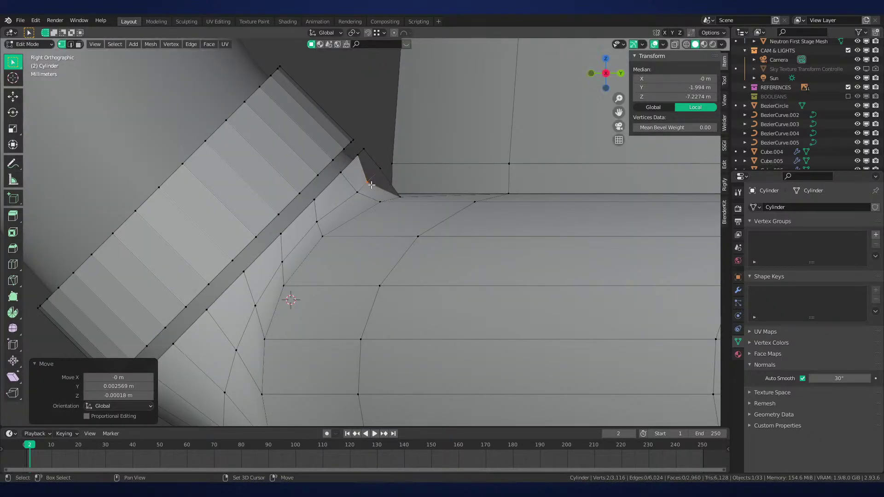
pyautogui.press('g')
pyautogui.click(449, 131)
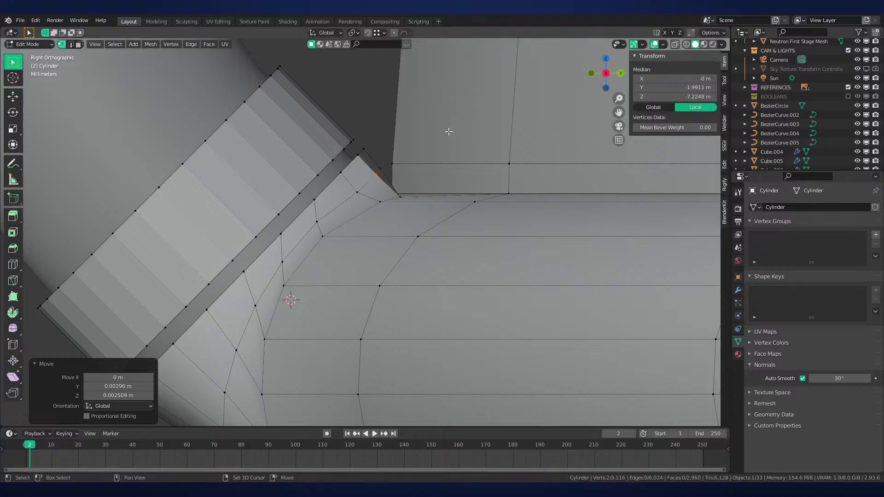
# Select the next vertex pair down the loop through the mesh in wireframe and reposition it to smooth the transition
pyautogui.press('z')
pyautogui.moveTo(369, 182); pyautogui.dragTo(353, 197)
pyautogui.press('z')
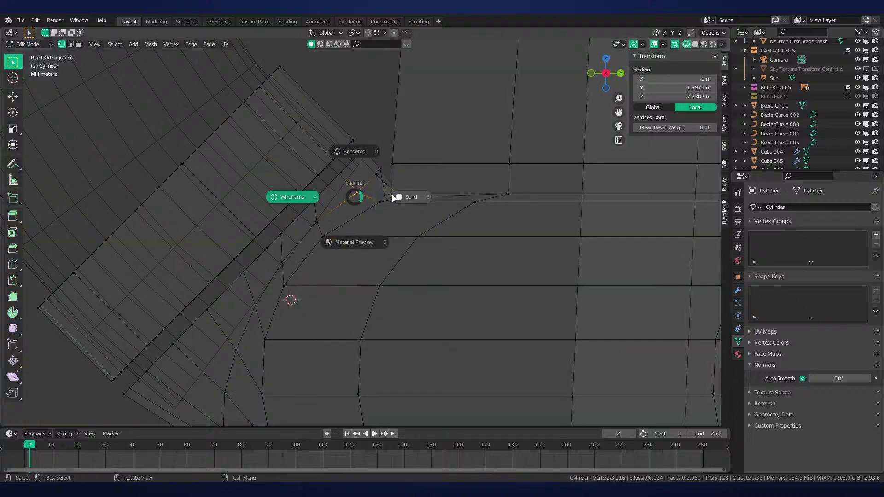
pyautogui.press('g')
pyautogui.click(369, 200)
# Scale the vertex pair flanking the loop's centre vertex by 0.887 to bring it closer together
pyautogui.moveTo(349, 217); pyautogui.dragTo(226, 218, button='middle')
pyautogui.scroll(2, 432, 237)
pyautogui.press('s')
pyautogui.click(441, 236)
pyautogui.press('s')
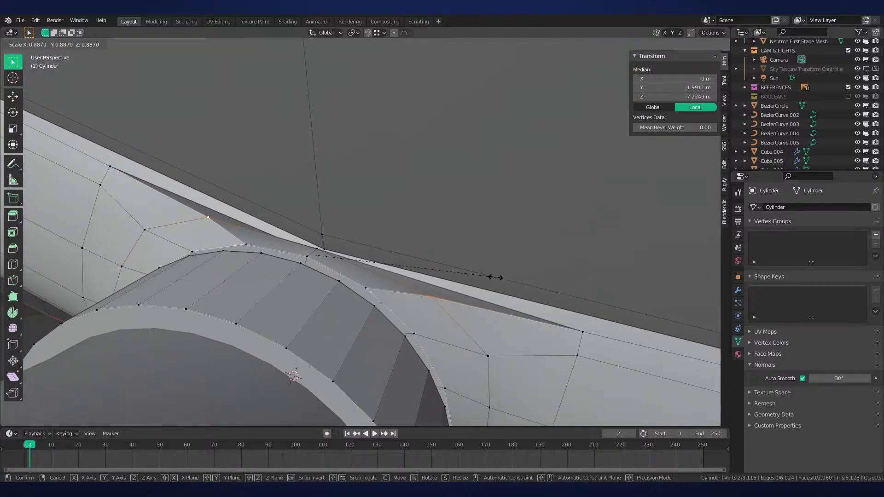
pyautogui.click(495, 278)
pyautogui.moveTo(499, 282); pyautogui.dragTo(434, 262, button='middle')
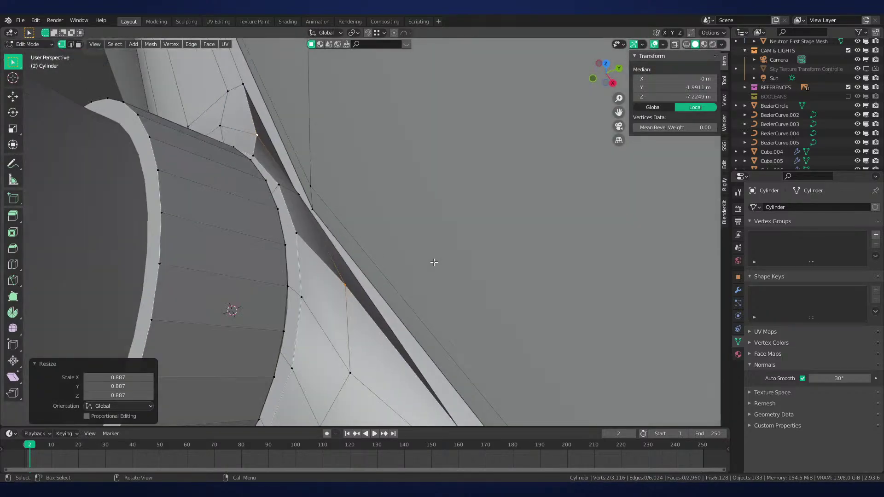
# Slide the rim vertex behind the collar joint along its adjoining edges, starting with a factor of 0.827
pyautogui.moveTo(313, 215); pyautogui.dragTo(437, 249, button='middle')
pyautogui.click(370, 253)
pyautogui.press('g')
pyautogui.moveTo(370, 253); pyautogui.dragTo(405, 240, button='middle')
pyautogui.press('g')
pyautogui.click(378, 210)
pyautogui.click(350, 260)
pyautogui.press('g')
pyautogui.press('g')
pyautogui.click(418, 224)
pyautogui.press('g')
pyautogui.press('g')
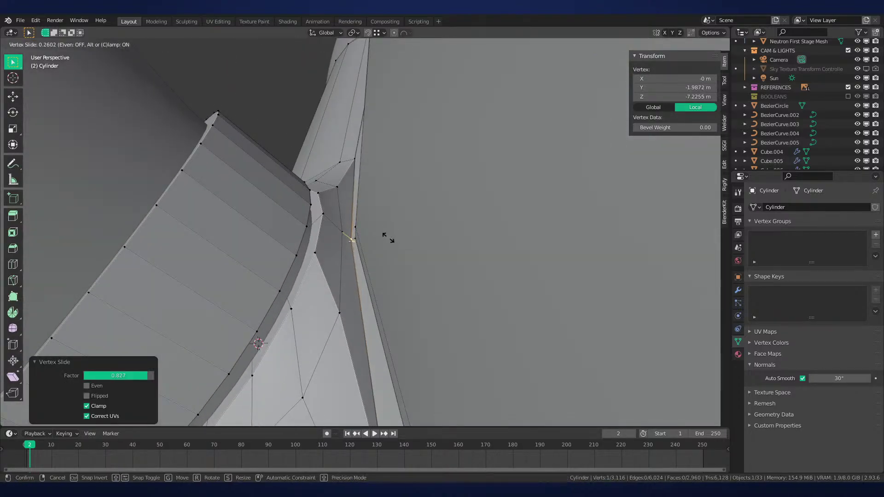
pyautogui.click(385, 238)
# Move the transition loop's centre vertex about -0.0009 m in Y and -0.0001 m in Z in the right side view
pyautogui.click(343, 236)
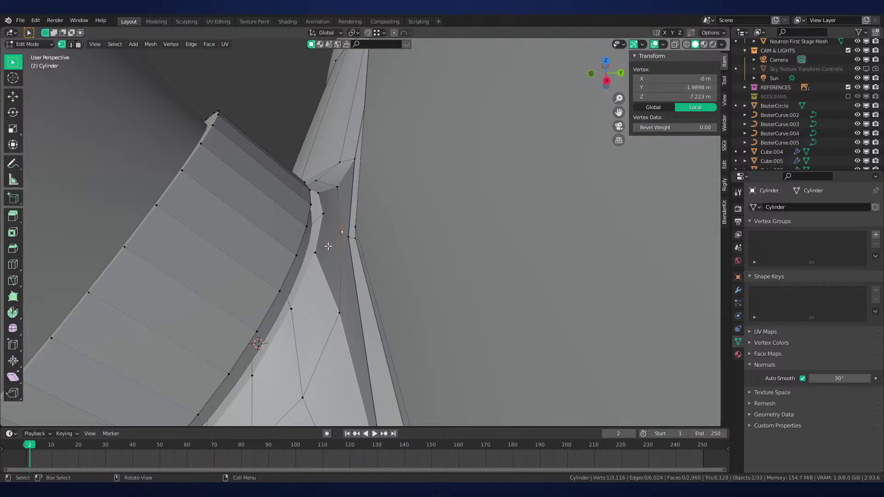
pyautogui.press('KP_3')
pyautogui.press('g')
pyautogui.click(351, 225)
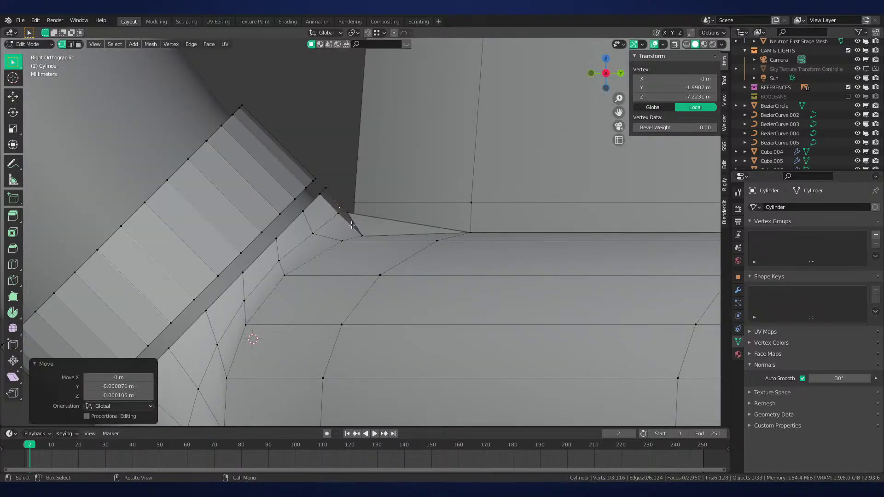
# Slide the vertex at the wall corner behind the collar joint along its edge and check the smooth shading
pyautogui.press('z')
pyautogui.click(356, 212)
pyautogui.hotkey('shift', 'v')
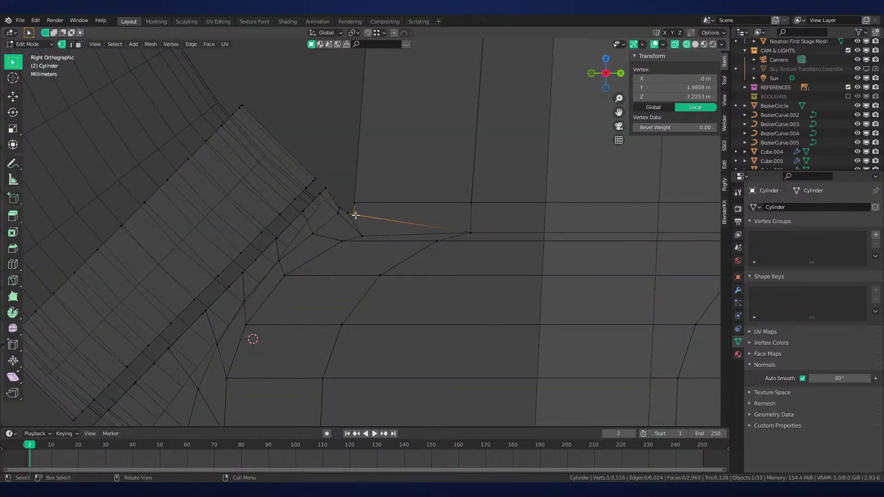
pyautogui.click(357, 210)
pyautogui.press('z')
pyautogui.moveTo(386, 216); pyautogui.dragTo(417, 241, button='middle')
pyautogui.scroll(-2, 409, 243)
pyautogui.press('Tab')
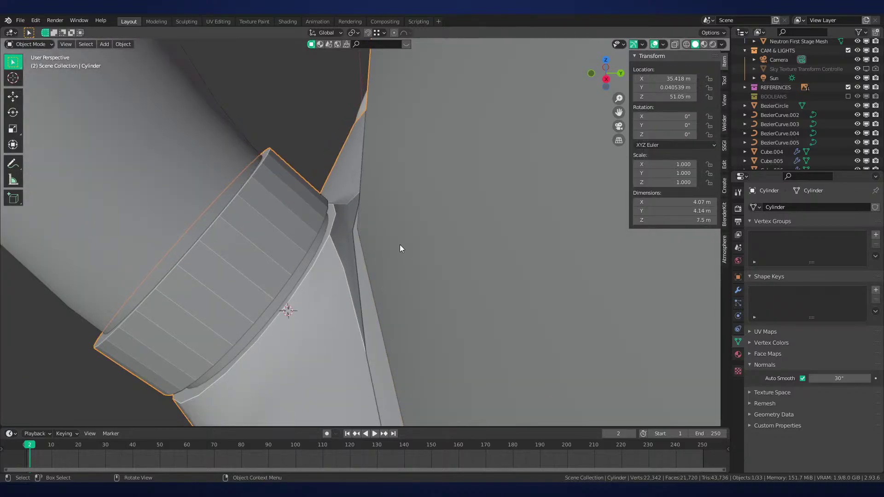
# Move the vertex pair just behind the collar joint about -0.0011 m in Y and -0.0001 m in Z in the right side view
pyautogui.press('Tab')
pyautogui.press('KP_Decimal')
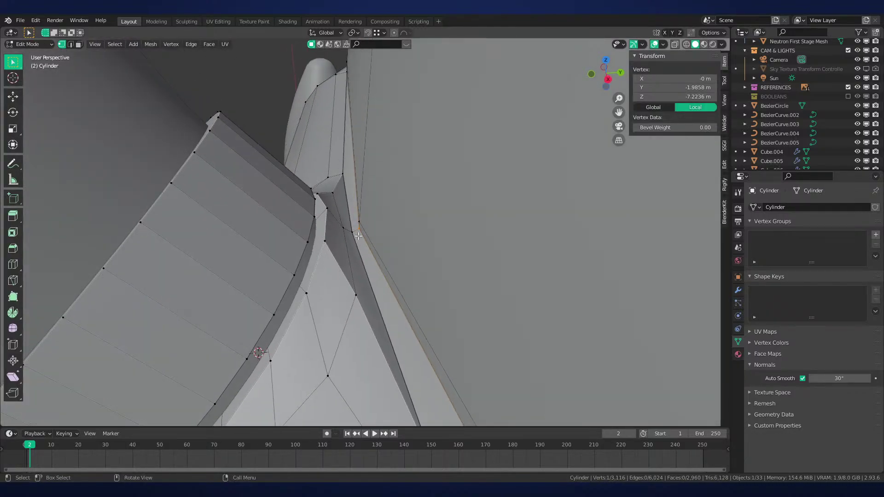
pyautogui.hotkey('alt', 'a')
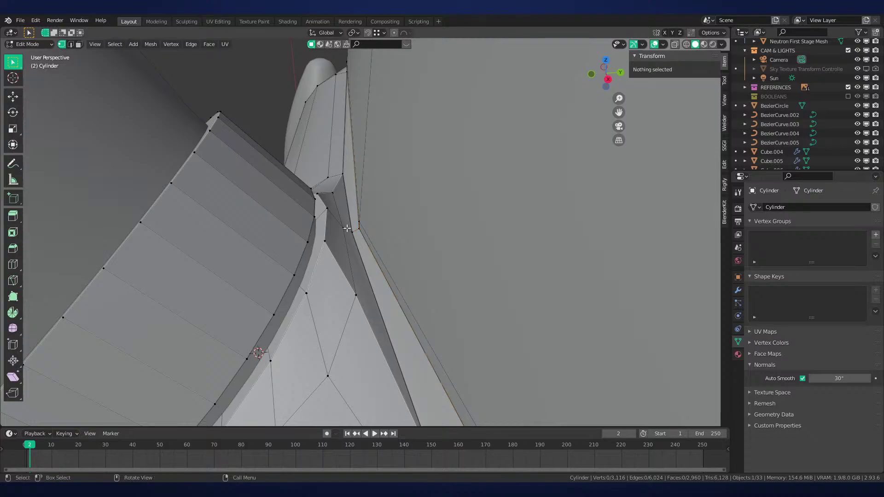
pyautogui.click(343, 228)
pyautogui.press('KP_3')
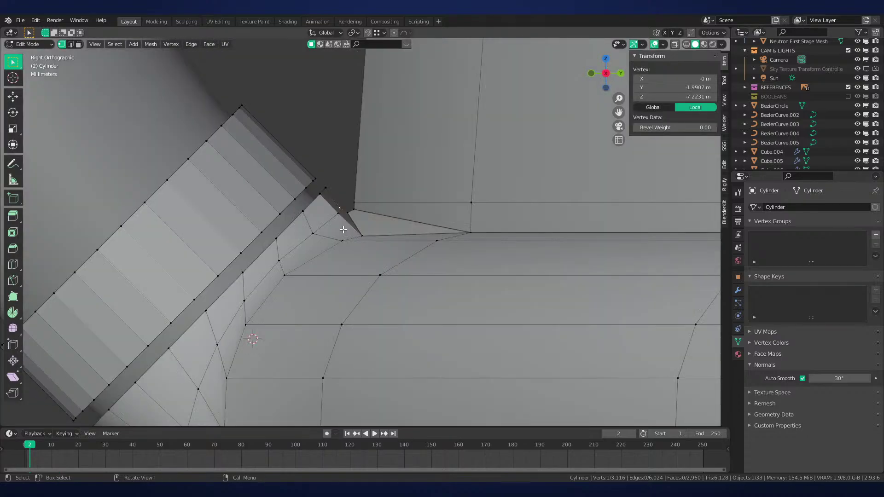
pyautogui.hotkey('alt', 'z')
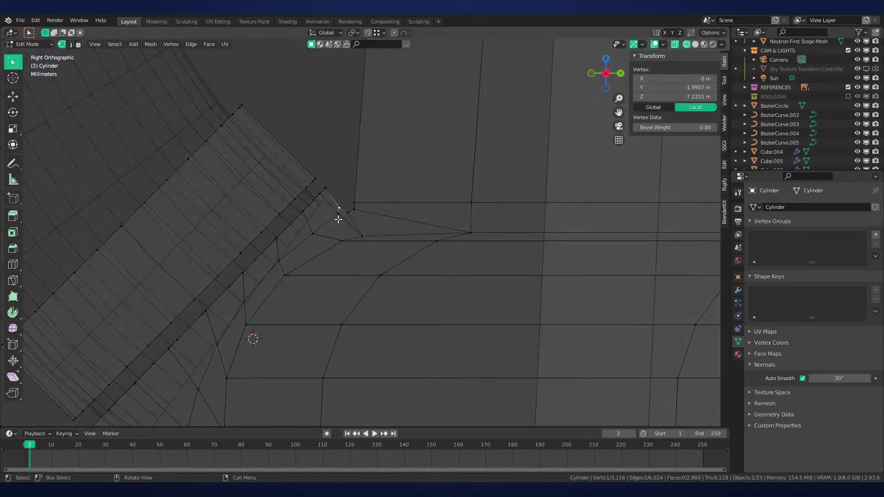
pyautogui.press('z')
pyautogui.moveTo(340, 213); pyautogui.dragTo(335, 217)
pyautogui.press('z')
pyautogui.press('z')
pyautogui.press('g')
pyautogui.click(352, 229)
# Scale the vertex pair closer together by about 0.77 and save the file
pyautogui.moveTo(363, 227); pyautogui.dragTo(515, 302, button='middle')
pyautogui.press('s')
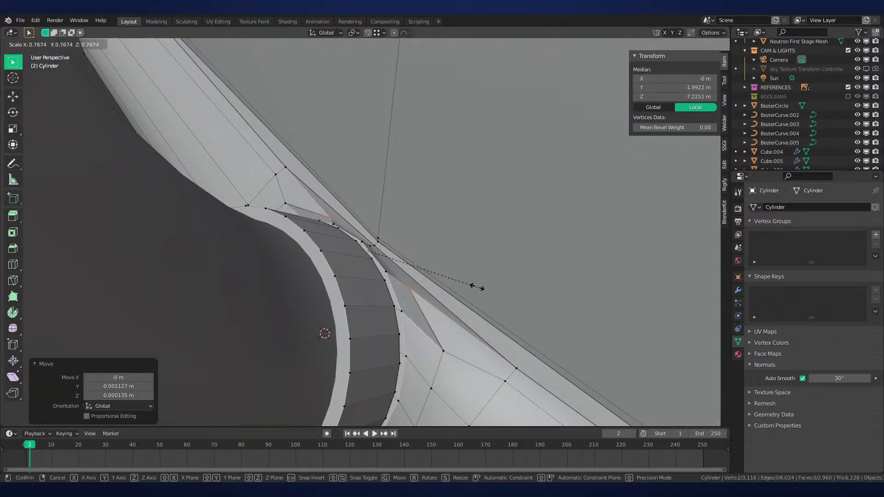
pyautogui.click(482, 291)
pyautogui.press('Tab')
pyautogui.scroll(-5, 461, 288)
pyautogui.hotkey('ctrl', 's')
# Set the engine mesh's Auto Smooth angle to 60°
pyautogui.moveTo(418, 236); pyautogui.dragTo(471, 256, button='middle')
pyautogui.write('60')
pyautogui.press('Return')
pyautogui.scroll(2, 415, 260)
# Hide the collar ring in the mesh and the side pipe curve to expose the joint's end cap for editing
pyautogui.press('Tab')
pyautogui.moveTo(337, 279); pyautogui.dragTo(391, 299, button='middle')
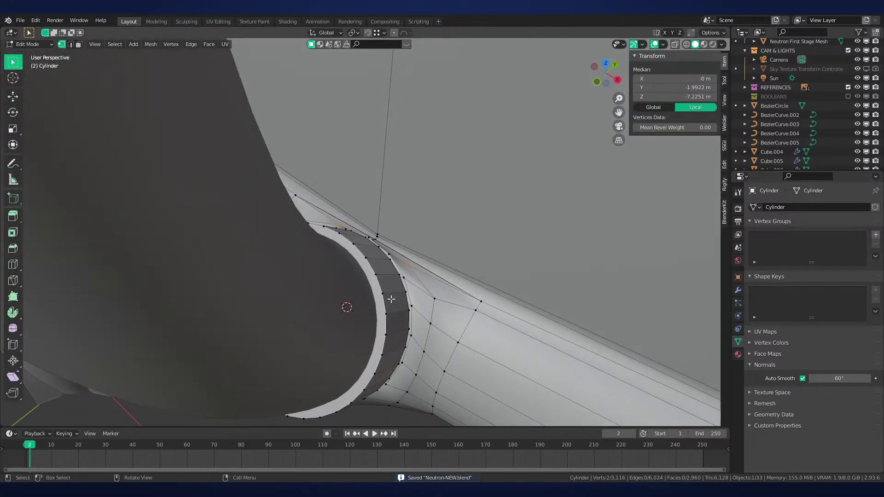
pyautogui.press('2')
pyautogui.keyDown('alt'); pyautogui.click(409, 315); pyautogui.keyUp('alt')
pyautogui.press('h')
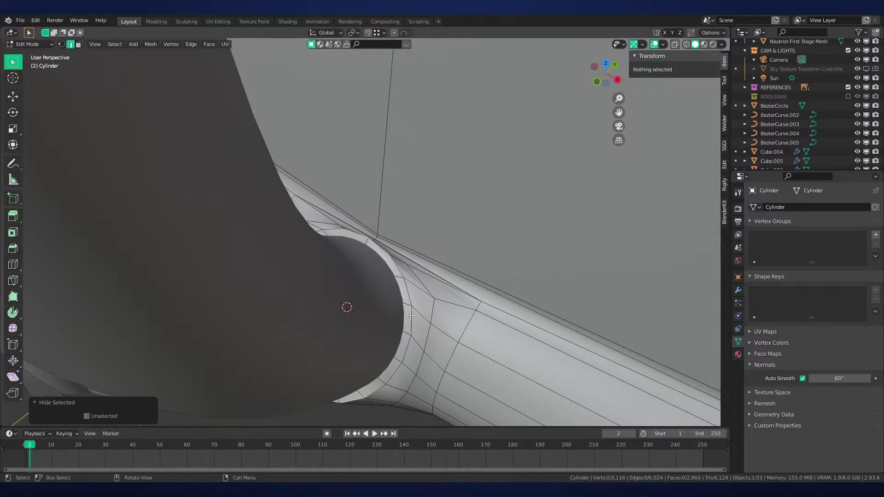
pyautogui.press('Tab')
pyautogui.click(315, 302)
pyautogui.press('h')
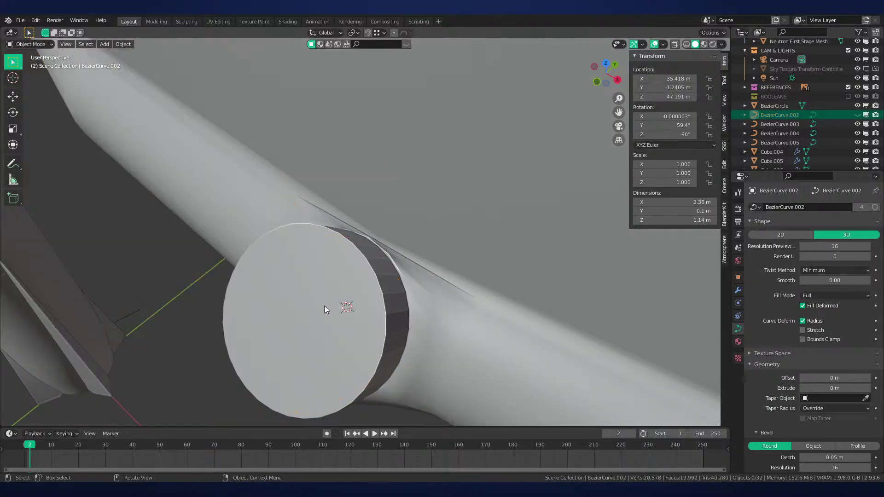
pyautogui.click(327, 308)
pyautogui.press('Tab')
pyautogui.moveTo(391, 332); pyautogui.dragTo(401, 291, button='middle')
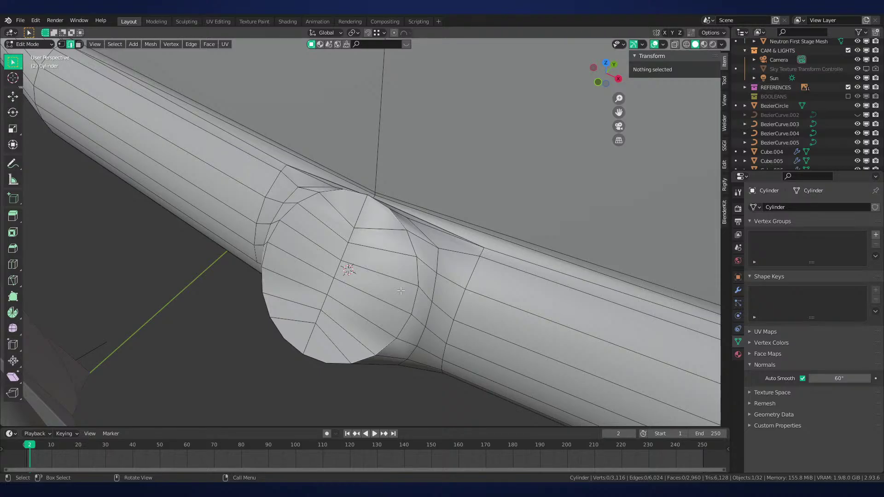
# Circle-select the edges inside the joint's round end cap and dissolve them into a single face
pyautogui.moveTo(401, 291)
pyautogui.keyDown('shift'); pyautogui.mouseDown(button='middle')
pyautogui.moveTo(435, 195)
pyautogui.moveTo(453, 237)
pyautogui.moveTo(449, 258)
pyautogui.moveTo(361, 310)
pyautogui.mouseUp(button='middle'); pyautogui.keyUp('shift')
pyautogui.scroll(3, 435, 195)
pyautogui.scroll(-1, 452, 236)
pyautogui.press('c')
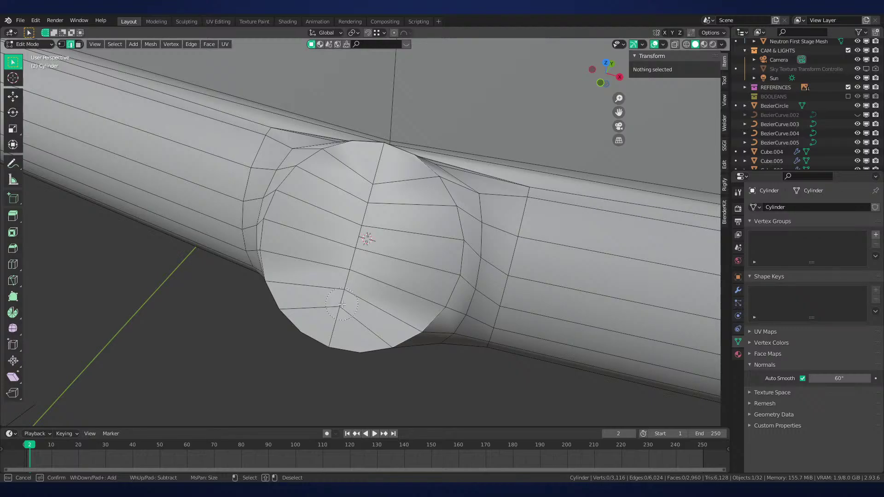
pyautogui.moveTo(341, 305); pyautogui.dragTo(374, 179)
pyautogui.press('Escape')
pyautogui.press('x')
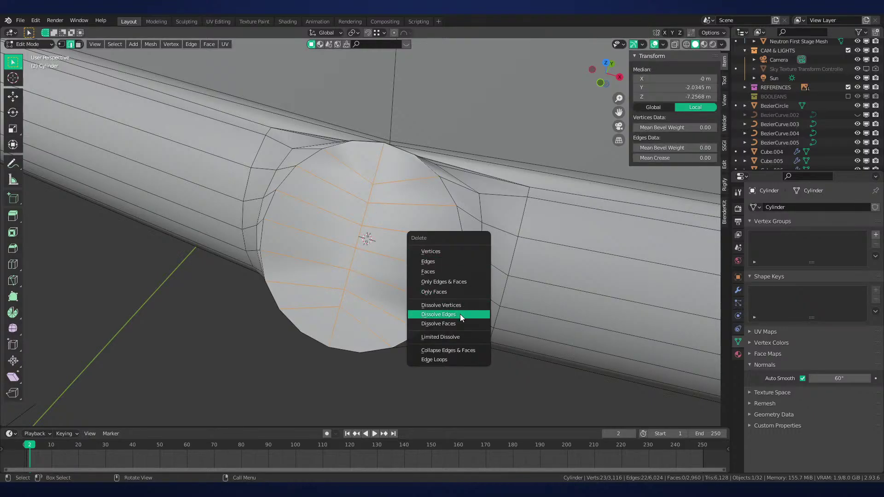
pyautogui.click(459, 313)
# Mark the border edges of the merged end cap as sharp
pyautogui.moveTo(460, 314); pyautogui.dragTo(454, 236, button='middle')
pyautogui.press('3')
pyautogui.hotkey('ctrl', 'e')
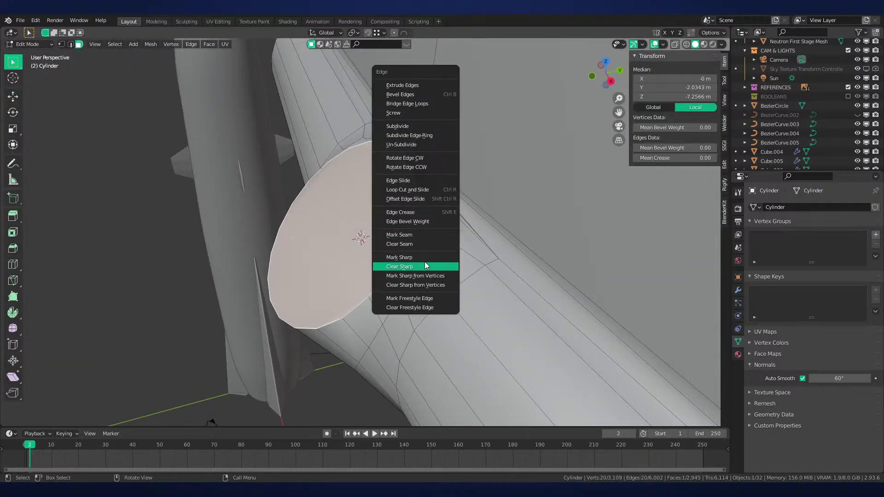
pyautogui.click(423, 258)
# Unhide the side pipe curve and the collar ring geometry, leaving nothing selected in the mesh
pyautogui.press('Tab')
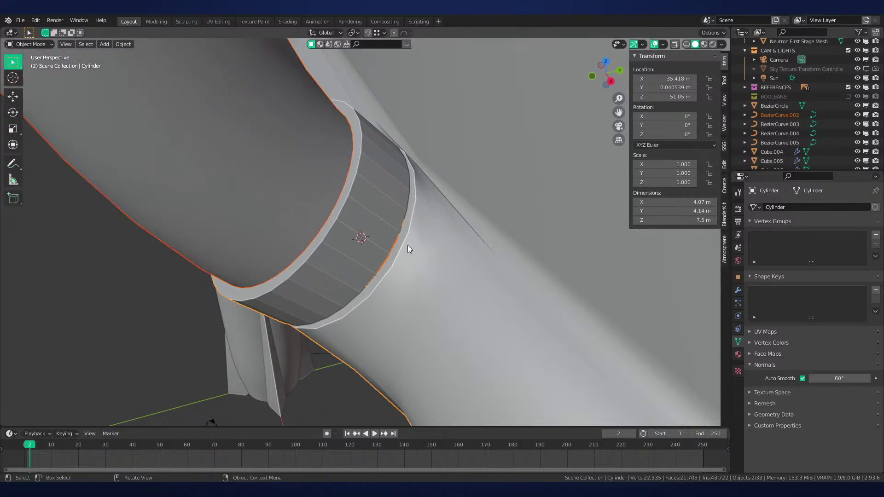
pyautogui.click(392, 231)
pyautogui.click(413, 240)
pyautogui.press('Tab')
pyautogui.moveTo(412, 240); pyautogui.dragTo(402, 224, button='middle')
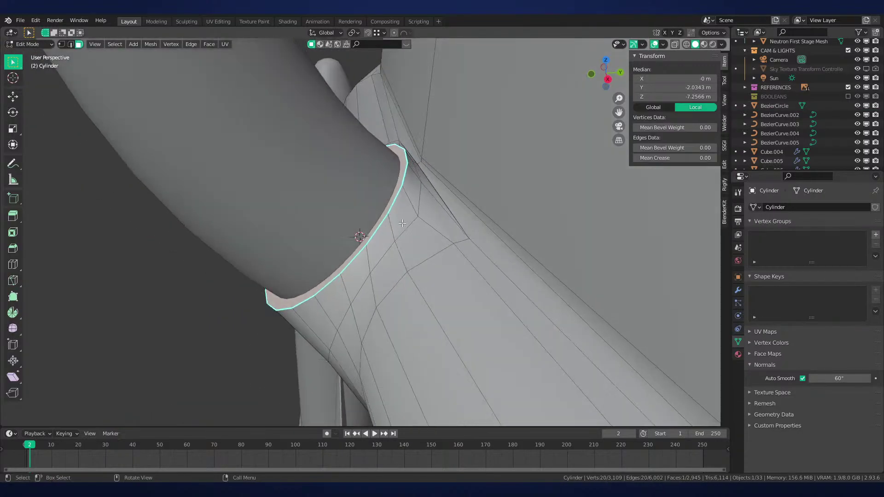
pyautogui.press('Tab')
pyautogui.press('Tab')
pyautogui.hotkey('alt', 'h')
pyautogui.hotkey('alt', 'a')
# Apply Shade Smooth to the whole nozzle object
pyautogui.press('Tab')
pyautogui.rightClick(468, 216)
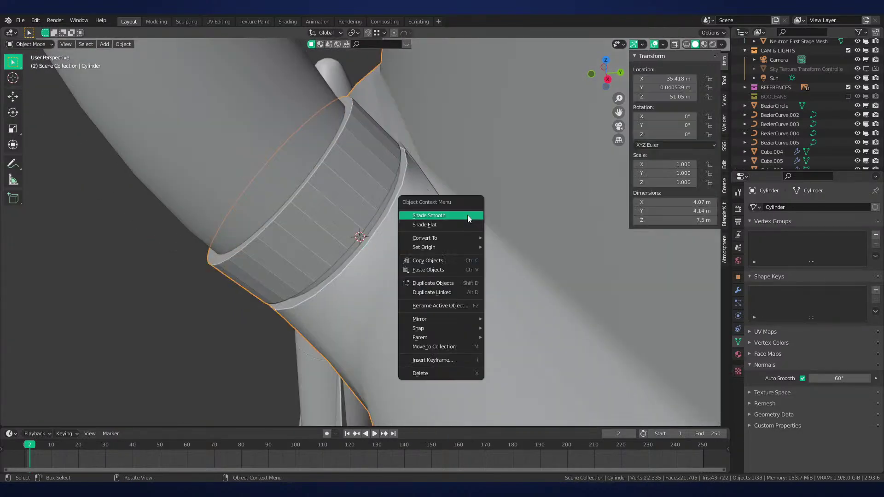
pyautogui.click(468, 216)
# Bridge the joint's end cap with the collar's facing end face and convert the new triangles to quads at 40°
pyautogui.keyDown('shift'); pyautogui.moveTo(468, 219); pyautogui.dragTo(405, 186, button='middle'); pyautogui.keyUp('shift')
pyautogui.press('Tab')
pyautogui.scroll(3, 454, 246)
pyautogui.click(369, 185)
pyautogui.keyDown('shift'); pyautogui.click(442, 197); pyautogui.keyUp('shift')
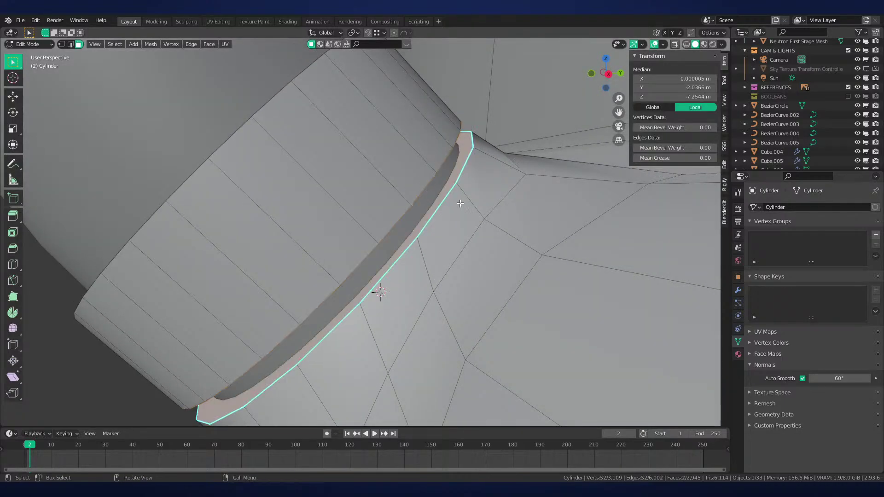
pyautogui.rightClick(483, 212)
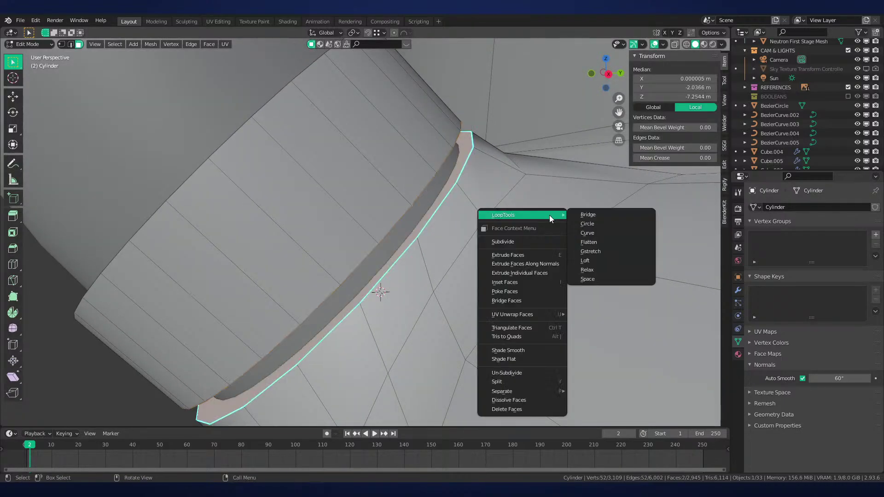
pyautogui.click(524, 303)
pyautogui.hotkey('alt', 'j')
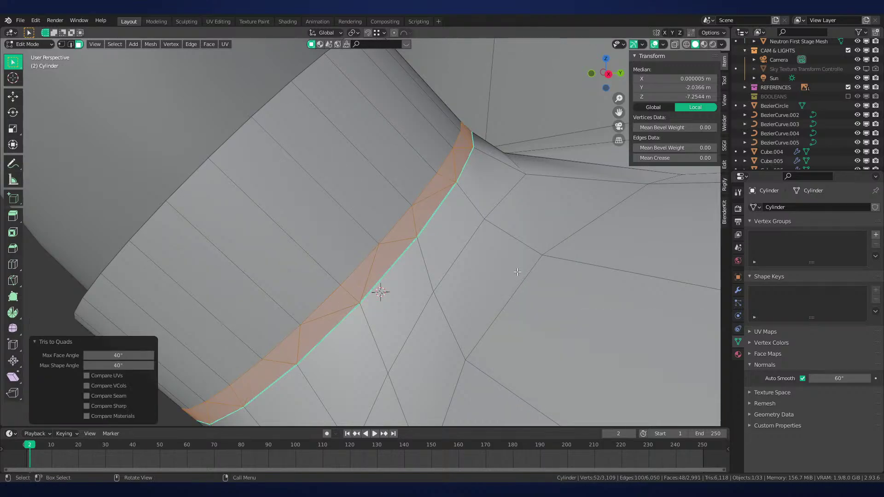
pyautogui.scroll(-4, 513, 275)
pyautogui.hotkey('alt', 'a')
# Add one centred edge loop around the collar
pyautogui.hotkey('ctrl', 'r')
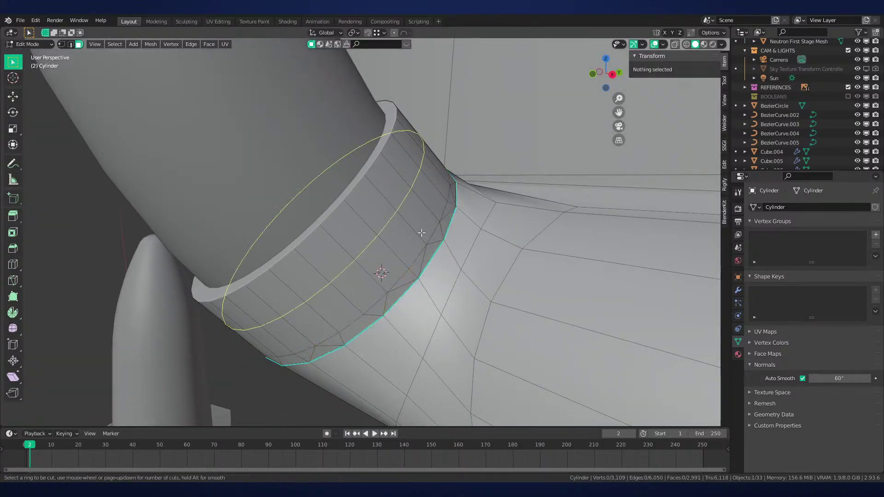
pyautogui.rightClick(421, 233)
pyautogui.moveTo(421, 233); pyautogui.dragTo(393, 278, button='middle')
pyautogui.click(392, 219)
pyautogui.press('KP_1')
pyautogui.scroll(-3, 393, 278)
pyautogui.scroll(2, 364, 266)
pyautogui.hotkey('ctrl', 'r')
pyautogui.click(390, 260)
pyautogui.rightClick(391, 260)
# Scale the collar's centre loop by 1.075 and bevel it with one segment
pyautogui.press('s')
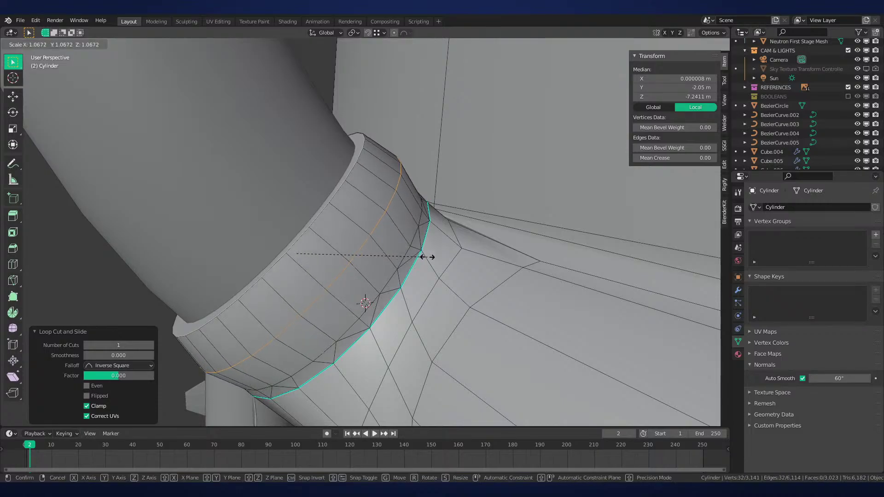
pyautogui.click(428, 258)
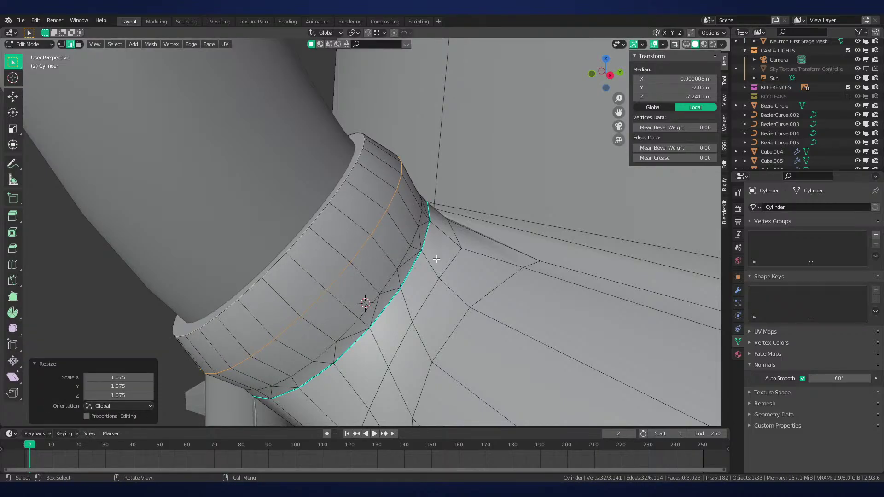
pyautogui.hotkey('ctrl', 'b')
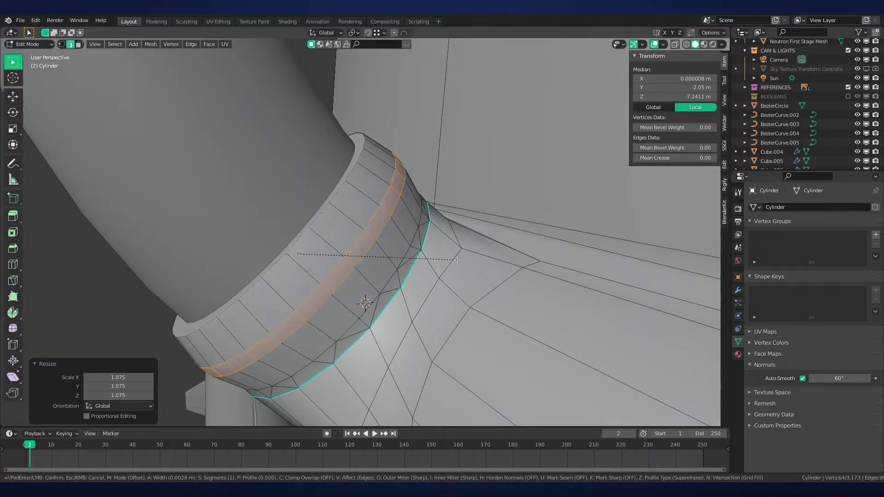
pyautogui.click(483, 254)
# Shrink the collar's pipe-side end face to about 0.97 and extrude it about 0.0021 m outward
pyautogui.moveTo(302, 207); pyautogui.dragTo(368, 244, button='middle')
pyautogui.press('3')
pyautogui.click(378, 246)
pyautogui.press('s')
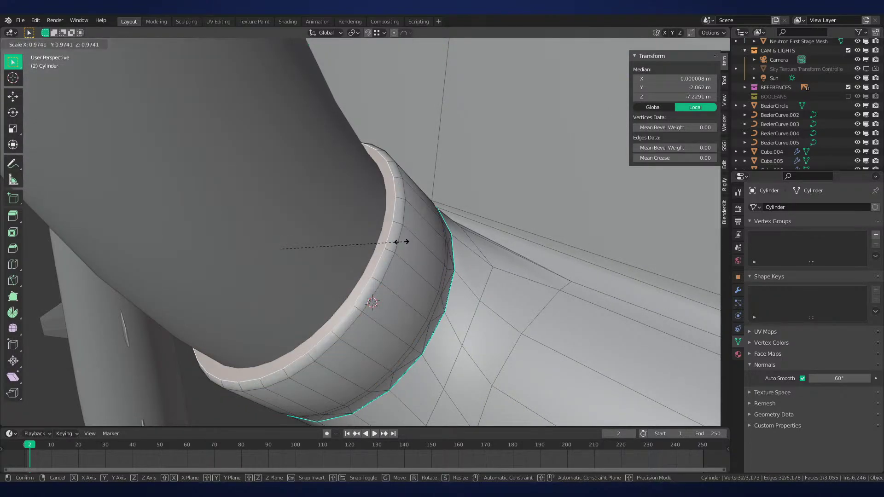
pyautogui.click(398, 244)
pyautogui.press('e')
pyautogui.click(396, 234)
# Add a centred edge loop around the collar's pipe-side rim and enlarge it slightly
pyautogui.hotkey('ctrl', 'r')
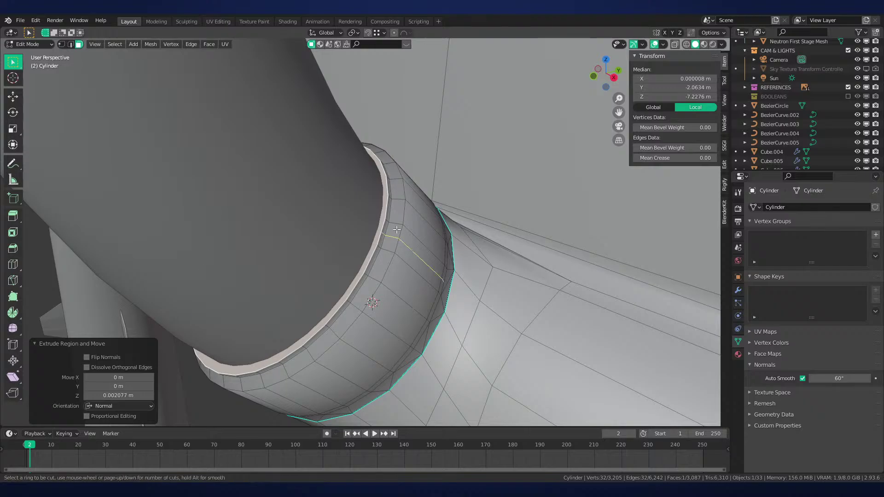
pyautogui.click(397, 226)
pyautogui.rightClick(397, 226)
pyautogui.press('s')
pyautogui.click(406, 225)
# Mark the two edge loops bordering the collar's raised rim as sharp
pyautogui.moveTo(405, 225); pyautogui.dragTo(460, 249, button='middle')
pyautogui.hotkey('ctrl', 'e')
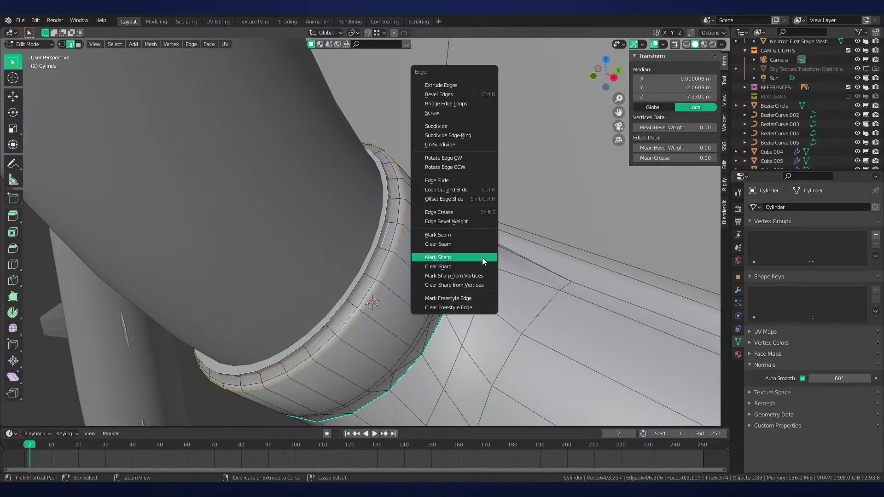
pyautogui.click(479, 259)
pyautogui.press('Tab')
# Scale the selected rim edge loop of the collar by 1.032
pyautogui.press('Tab')
pyautogui.moveTo(369, 225); pyautogui.dragTo(482, 218, button='middle')
pyautogui.scroll(4, 390, 237)
pyautogui.press('s')
pyautogui.click(486, 216)
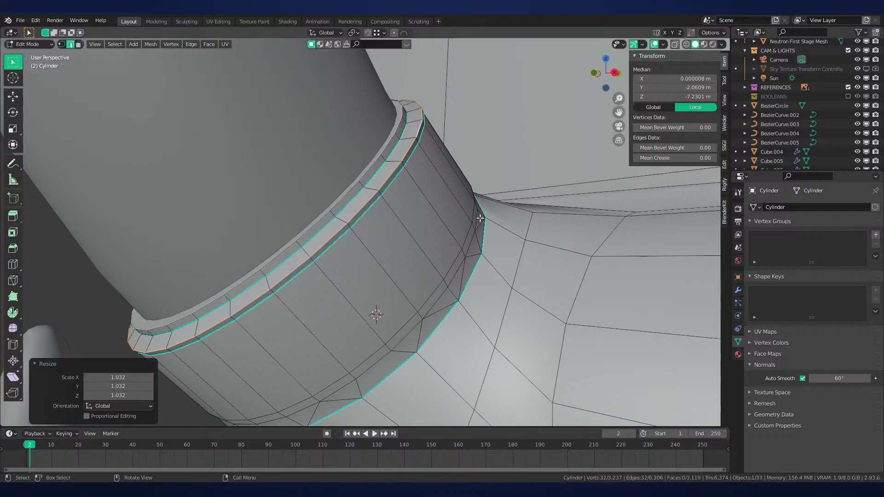
# Slide the enlarged rim loop along the collar in the right side view
pyautogui.press('KP_3')
pyautogui.press('g')
pyautogui.press('g')
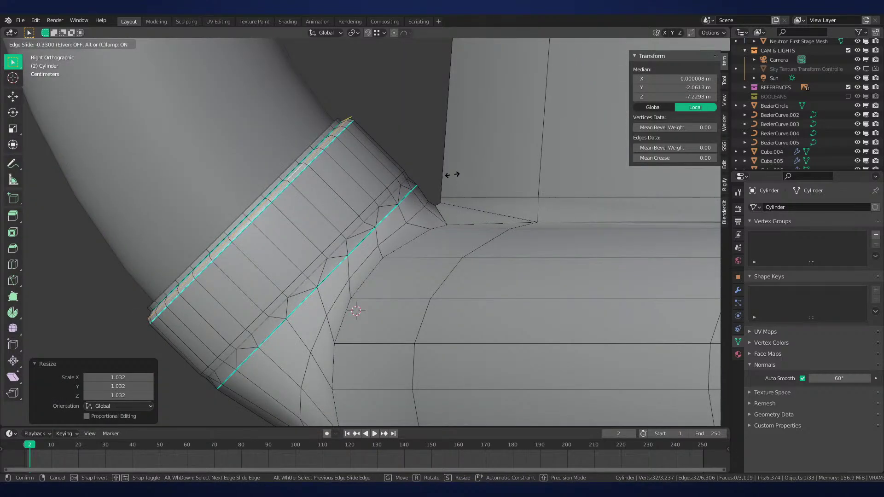
pyautogui.click(444, 175)
# Examine the collar joint and surrounding engine parts in Material Preview shading with nothing selected
pyautogui.press('Tab')
pyautogui.moveTo(442, 177); pyautogui.dragTo(465, 222, button='middle')
pyautogui.press('z')
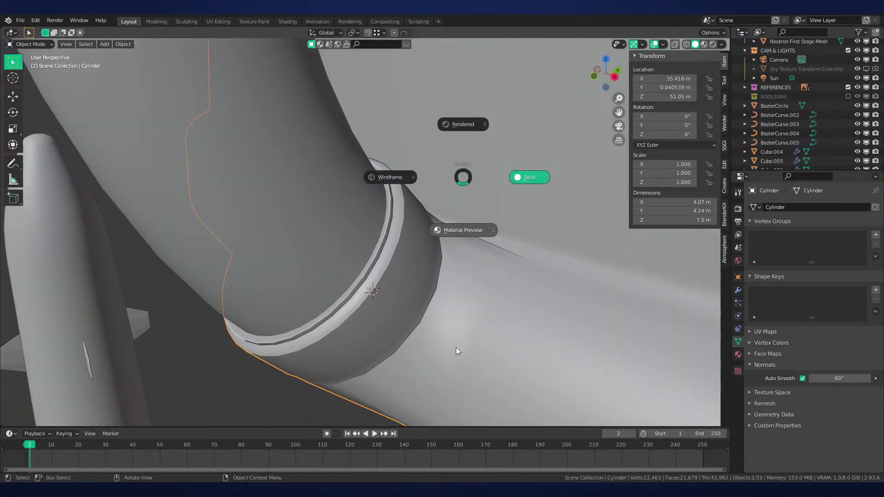
pyautogui.click(456, 347)
pyautogui.scroll(-6, 446, 306)
pyautogui.hotkey('alt', 'a')
pyautogui.press('z')
pyautogui.click(445, 260)
pyautogui.moveTo(443, 253)
pyautogui.mouseDown(button='middle')
pyautogui.moveTo(435, 198)
pyautogui.moveTo(599, 220)
pyautogui.moveTo(397, 175)
pyautogui.moveTo(422, 122)
pyautogui.moveTo(426, 233)
pyautogui.moveTo(435, 222)
pyautogui.moveTo(434, 335)
pyautogui.moveTo(444, 214)
pyautogui.moveTo(415, 167)
pyautogui.moveTo(403, 319)
pyautogui.moveTo(369, 242)
pyautogui.moveTo(416, 242)
pyautogui.moveTo(451, 271)
pyautogui.mouseUp(button='middle')
pyautogui.scroll(-4, 557, 209)
pyautogui.scroll(-3, 435, 317)
pyautogui.scroll(2, 444, 215)
pyautogui.scroll(3, 403, 319)
# Mark the edge loops crossing the nozzle rim on both sides of the joint and the connecting edges behind it as a seam
pyautogui.press('Tab')
pyautogui.scroll(3, 369, 241)
pyautogui.keyDown('alt'); pyautogui.click(417, 243); pyautogui.keyUp('alt')
pyautogui.moveTo(584, 283); pyautogui.dragTo(443, 264, button='middle')
pyautogui.rightClick(449, 287)
pyautogui.click(449, 286)
pyautogui.keyDown('alt'); pyautogui.click(423, 249); pyautogui.keyUp('alt')
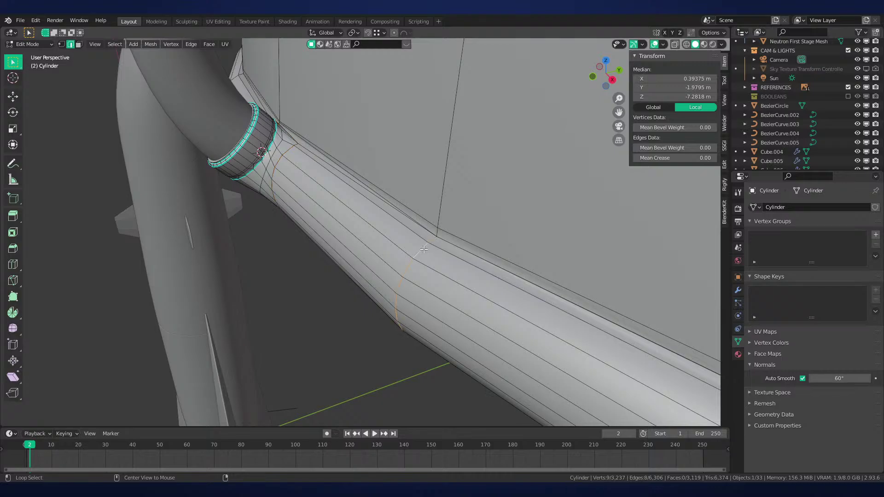
pyautogui.keyDown('shift'); pyautogui.click(427, 235); pyautogui.keyUp('shift')
pyautogui.moveTo(426, 230); pyautogui.dragTo(467, 184, button='middle')
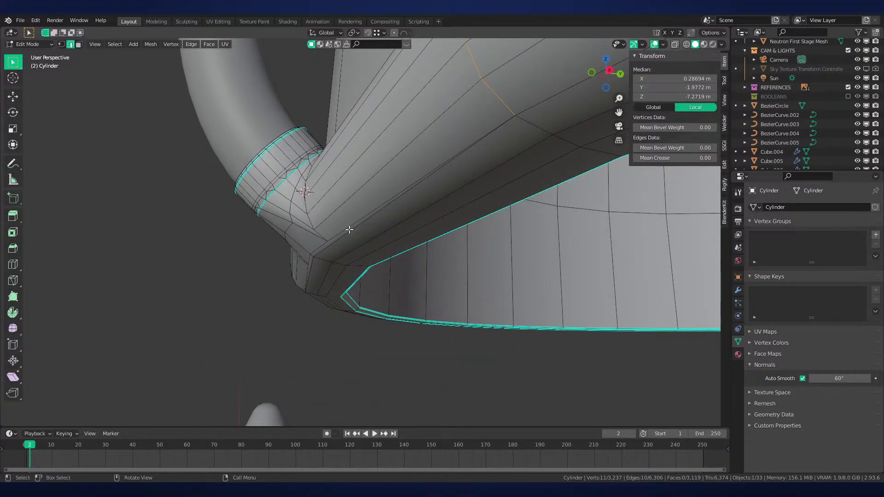
pyautogui.moveTo(346, 232); pyautogui.dragTo(414, 319, button='middle')
pyautogui.keyDown('alt'); pyautogui.keyDown('shift'); pyautogui.click(399, 271); pyautogui.keyUp('shift'); pyautogui.keyUp('alt')
pyautogui.hotkey('ctrl', 'e')
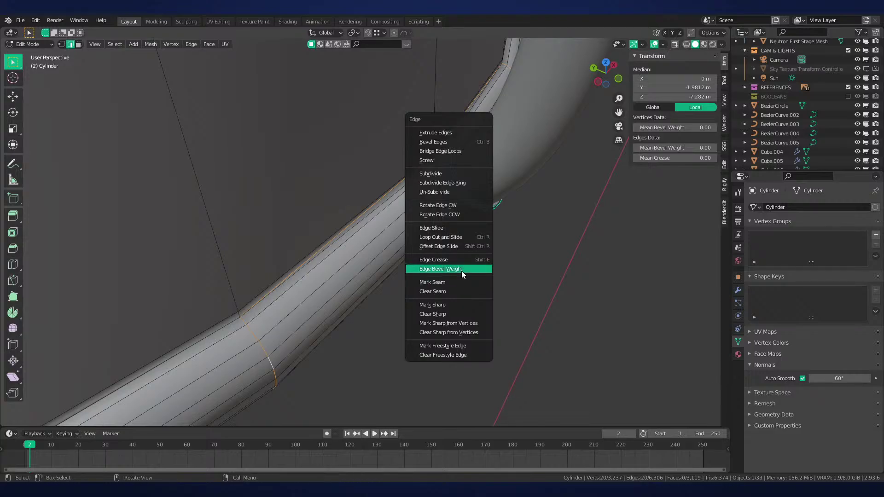
pyautogui.click(427, 280)
# Select all faces of the collar joint enclosed by the marked seam
pyautogui.moveTo(426, 280); pyautogui.dragTo(422, 289, button='middle')
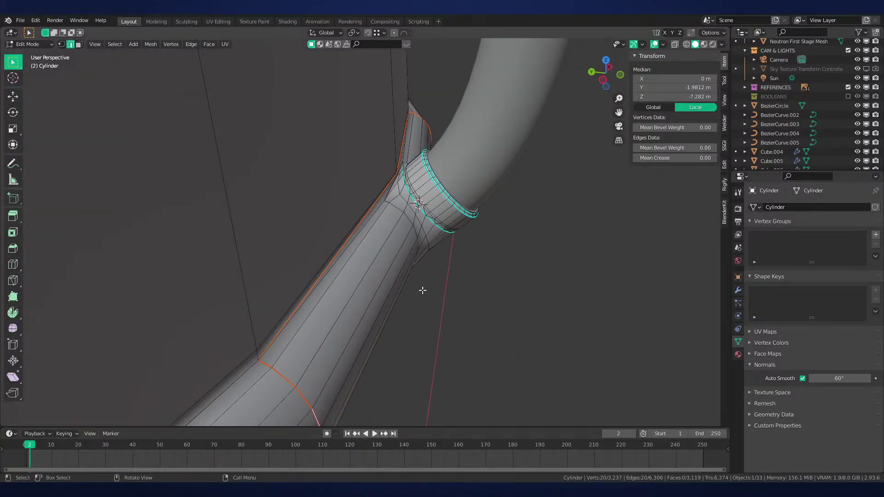
pyautogui.press('3')
pyautogui.press('l')
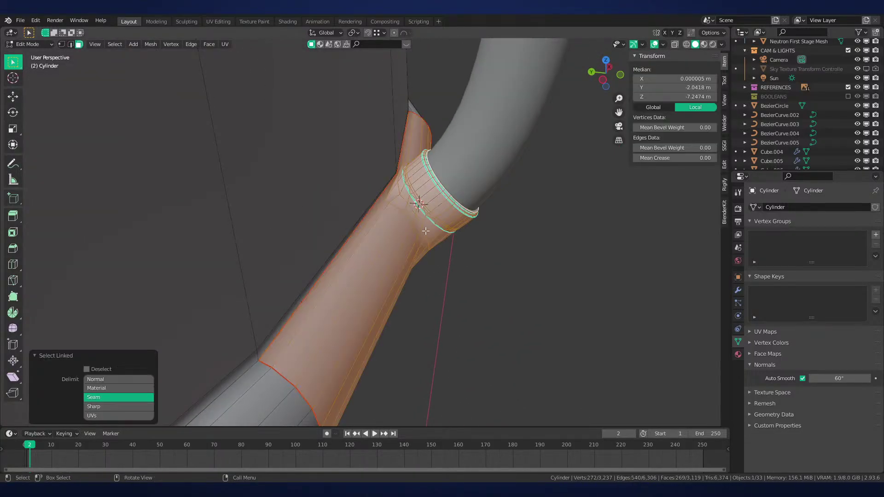
# Reset the 3D cursor, place it at the nozzle object's origin and resume editing the selected joint faces
pyautogui.scroll(2, 426, 223)
pyautogui.press('Home')
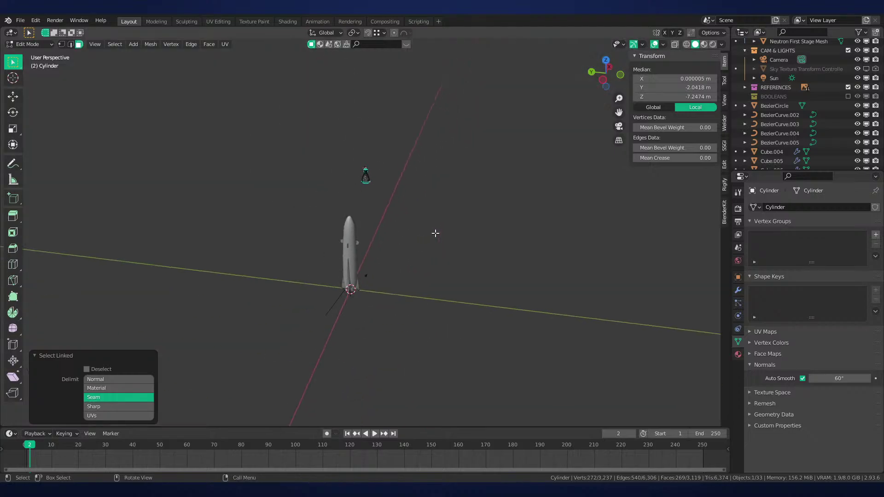
pyautogui.press('Tab')
pyautogui.press('KP_Decimal')
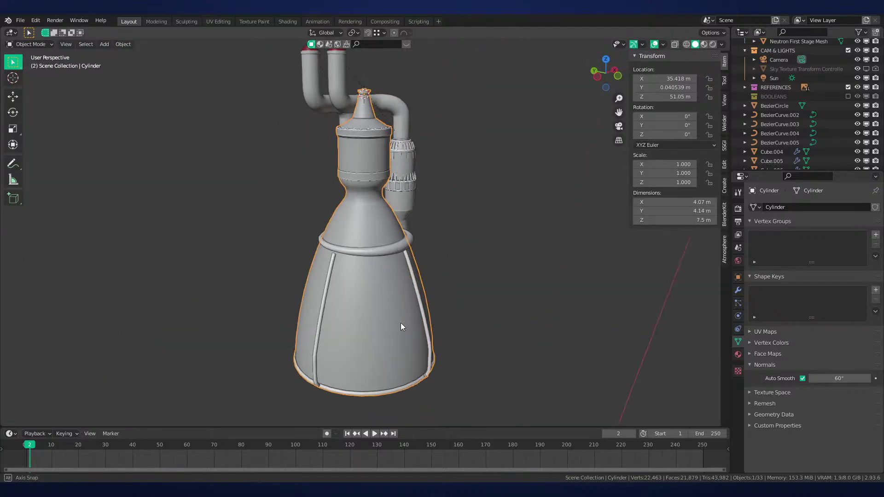
pyautogui.press('Tab')
pyautogui.press('KP_Decimal')
pyautogui.scroll(8, 366, 307)
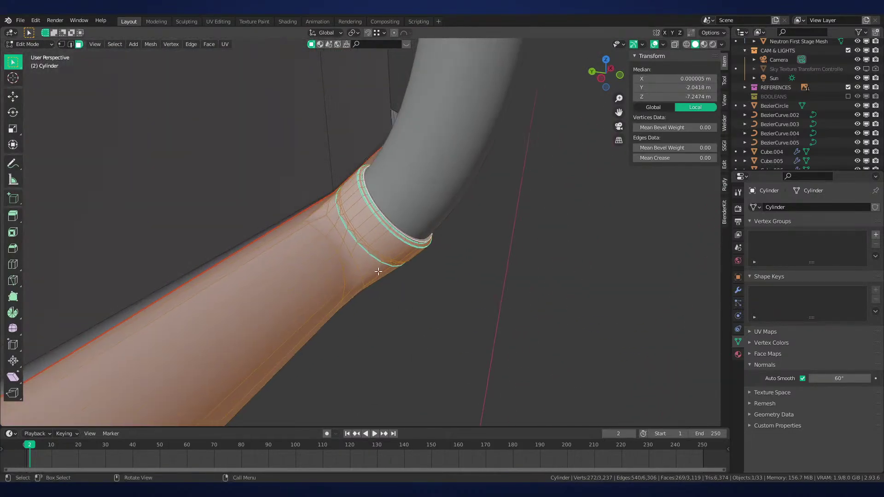
# Set the transform pivot point to the 3D cursor for rotating the selected joint around the nozzle axis
pyautogui.moveTo(386, 264); pyautogui.dragTo(562, 247, button='middle')
pyautogui.scroll(-6, 386, 263)
pyautogui.scroll(3, 387, 262)
pyautogui.scroll(-4, 370, 250)
pyautogui.scroll(-11, 387, 252)
pyautogui.scroll(-5, 557, 247)
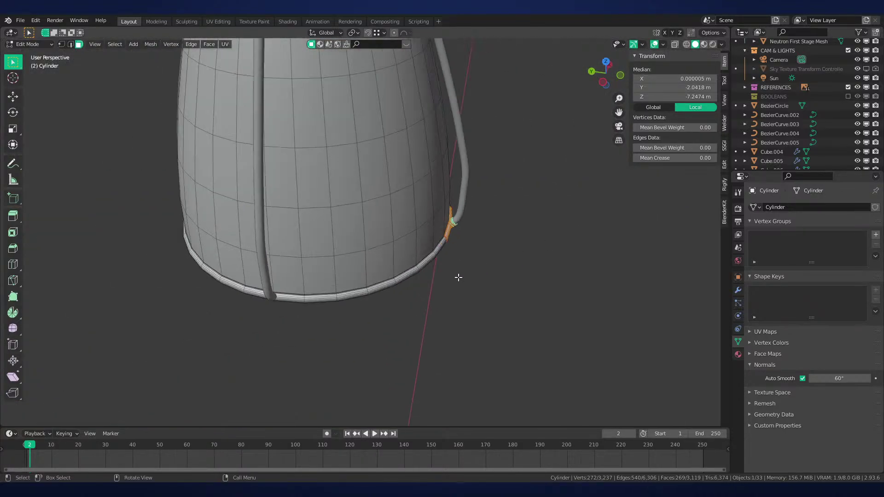
pyautogui.press('e')
pyautogui.click(473, 290)
pyautogui.hotkey('ctrl', 'z')
pyautogui.press('.')
pyautogui.click(508, 290)
pyautogui.press('g')
pyautogui.rightClick(534, 284)
# Duplicate the joint faces around the Z axis in 90° steps, making three copies at the other pipe ends
pyautogui.hotkey('shift', 'd')
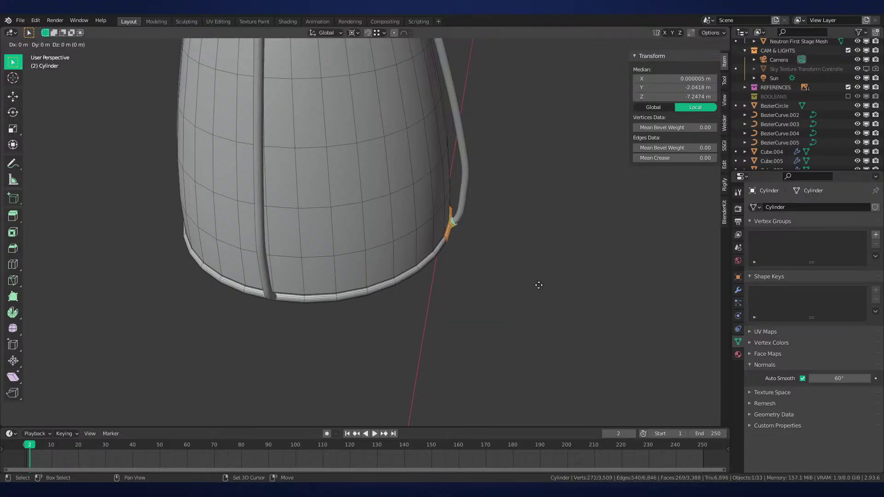
pyautogui.write('rz180')
pyautogui.press('Return')
pyautogui.scroll(2, 449, 299)
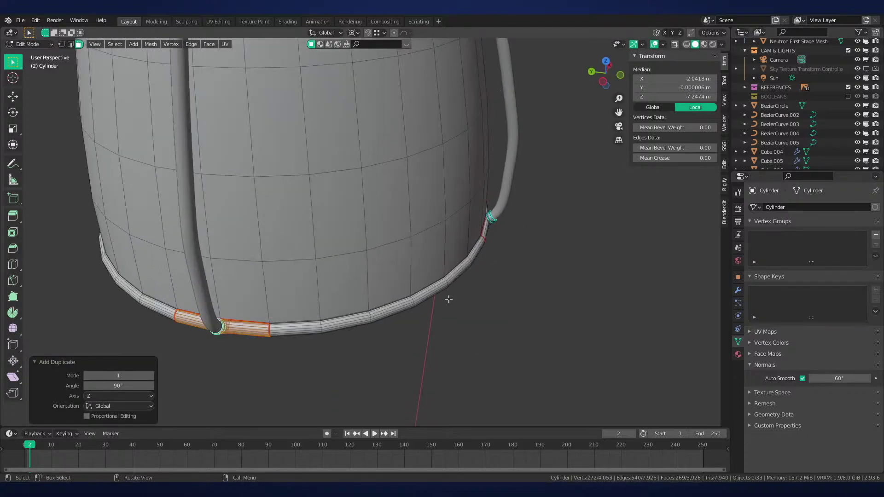
# Select the three duplicated joint pieces and hide them to expose the original rim underneath
pyautogui.moveTo(307, 308); pyautogui.dragTo(381, 318, button='middle')
pyautogui.moveTo(280, 331); pyautogui.dragTo(560, 376, button='middle')
pyautogui.press('l')
pyautogui.press('l')
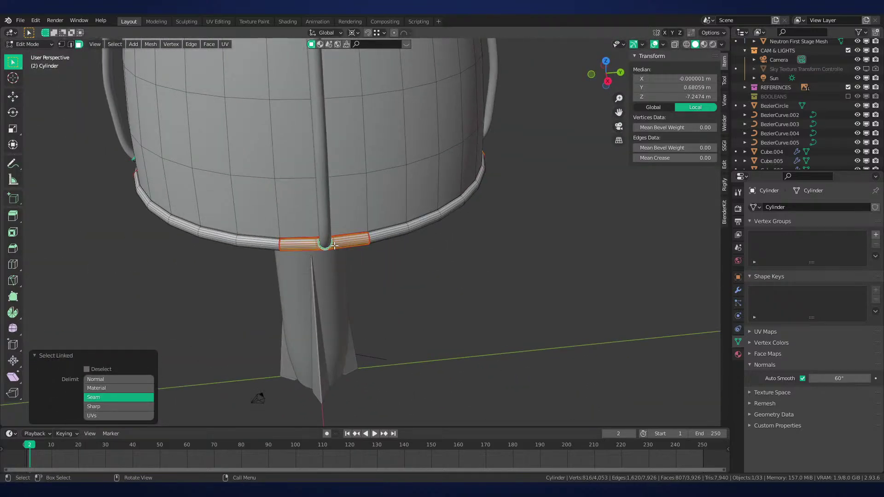
pyautogui.hotkey('alt', 'a')
# Mark the upper, lower and crossing edges outlining the rim section below the positive-X pipe as a seam
pyautogui.scroll(2, 333, 249)
pyautogui.press('2')
pyautogui.keyDown('alt'); pyautogui.click(254, 251); pyautogui.keyUp('alt')
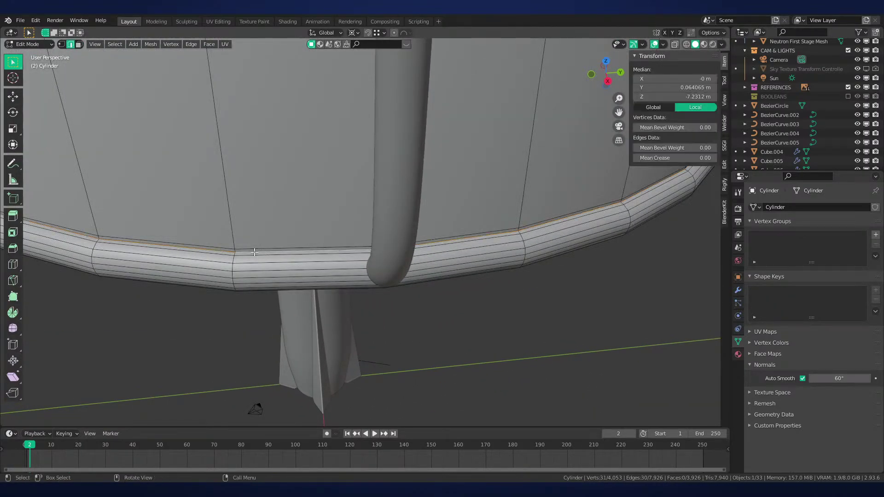
pyautogui.click(241, 253)
pyautogui.keyDown('shift'); pyautogui.click(515, 249); pyautogui.keyUp('shift')
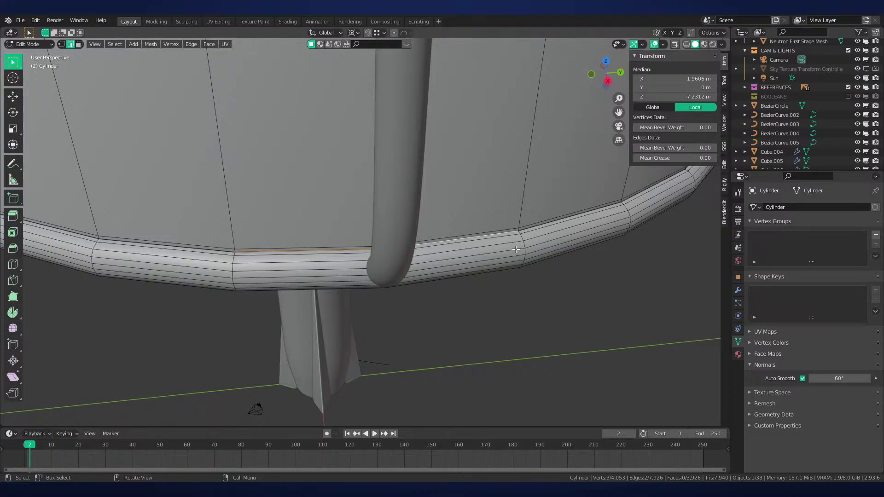
pyautogui.moveTo(515, 249)
pyautogui.mouseDown(button='middle')
pyautogui.moveTo(463, 270)
pyautogui.moveTo(433, 234)
pyautogui.moveTo(519, 258)
pyautogui.moveTo(498, 256)
pyautogui.moveTo(313, 338)
pyautogui.mouseUp(button='middle')
pyautogui.keyDown('ctrl'); pyautogui.keyDown('shift'); pyautogui.click(424, 228); pyautogui.keyUp('shift'); pyautogui.keyUp('ctrl')
pyautogui.press('KP_1')
pyautogui.press('z')
pyautogui.press('z')
pyautogui.moveTo(219, 333); pyautogui.dragTo(235, 281, button='middle')
pyautogui.keyDown('ctrl'); pyautogui.keyDown('shift'); pyautogui.click(223, 206); pyautogui.keyUp('shift'); pyautogui.keyUp('ctrl')
pyautogui.scroll(2, 295, 212)
pyautogui.moveTo(308, 213); pyautogui.dragTo(292, 233, button='middle')
pyautogui.keyDown('shift'); pyautogui.click(373, 242); pyautogui.keyUp('shift')
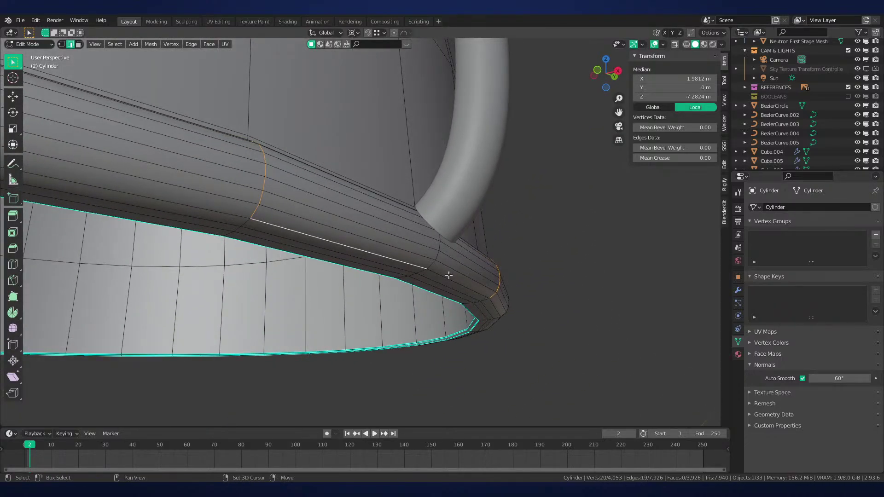
pyautogui.moveTo(449, 275); pyautogui.dragTo(556, 308, button='middle')
pyautogui.hotkey('ctrl', 'e')
pyautogui.click(555, 308)
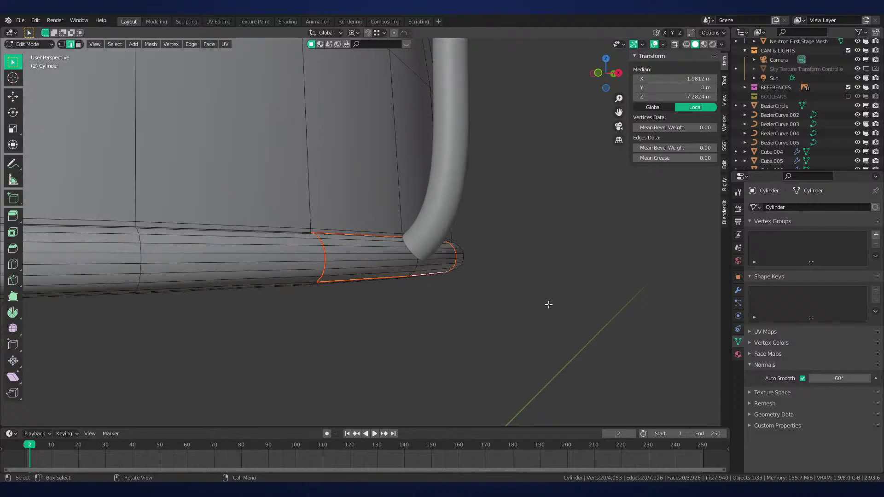
# Delete the seam-bounded rim faces below the positive-X pipe and reveal the hidden joint copies
pyautogui.press('KP_1')
pyautogui.scroll(3, 548, 304)
pyautogui.press('3')
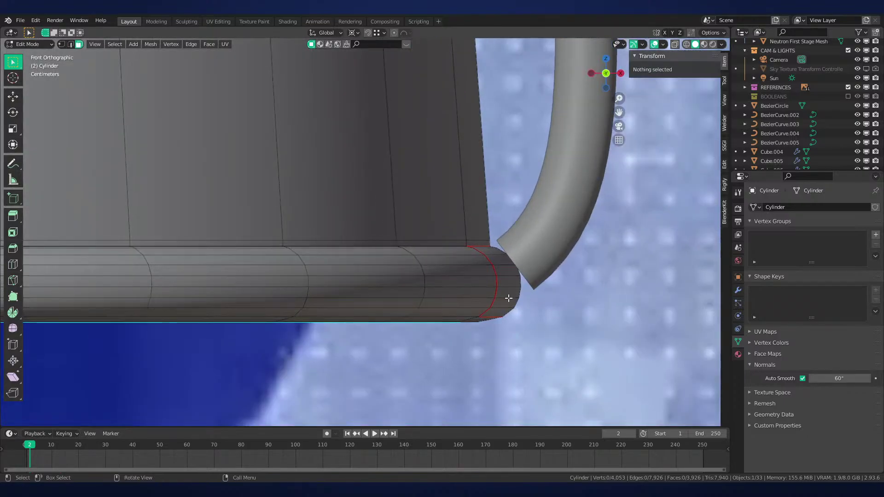
pyautogui.press('l')
pyautogui.press('x')
pyautogui.click(496, 247)
pyautogui.scroll(-3, 395, 289)
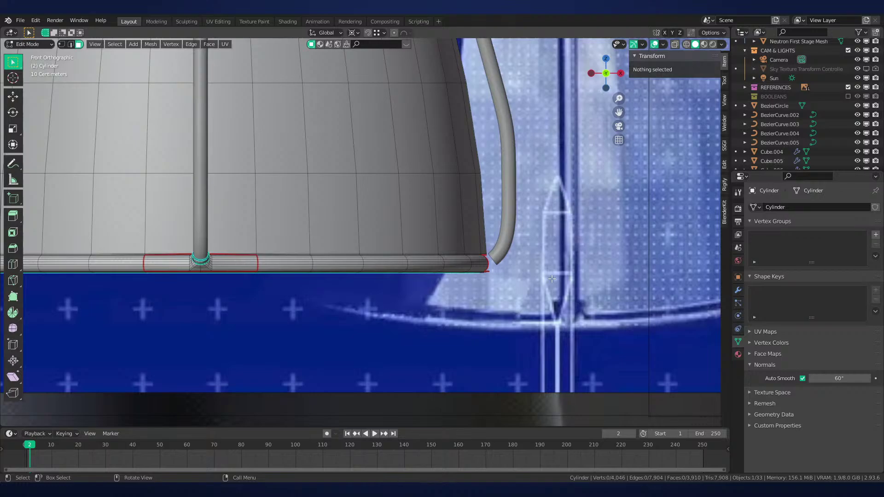
pyautogui.scroll(5, 551, 278)
pyautogui.hotkey('alt', 'h')
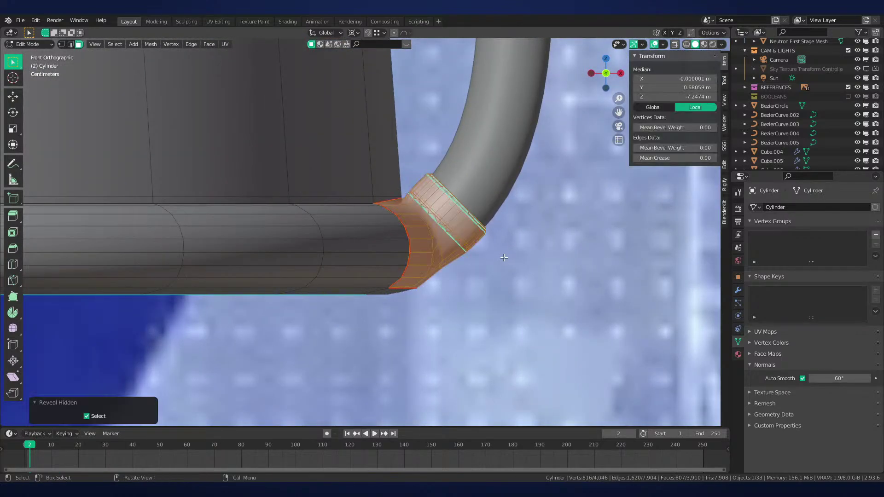
# Examine how the revealed joint copy meets the rim and the pipe end
pyautogui.scroll(-4, 504, 257)
pyautogui.moveTo(504, 258); pyautogui.dragTo(472, 276, button='middle')
pyautogui.hotkey('ctrl', 'z')
pyautogui.scroll(3, 471, 256)
pyautogui.hotkey('ctrl', 'z')
pyautogui.hotkey('ctrl', 'z')
pyautogui.hotkey('ctrl', 'z')
pyautogui.scroll(3, 481, 273)
pyautogui.hotkey('ctrl', 'z')
pyautogui.hotkey('ctrl', 'z')
pyautogui.hotkey('ctrl', 'z')
pyautogui.hotkey('ctrl', 'z')
pyautogui.scroll(2, 491, 273)
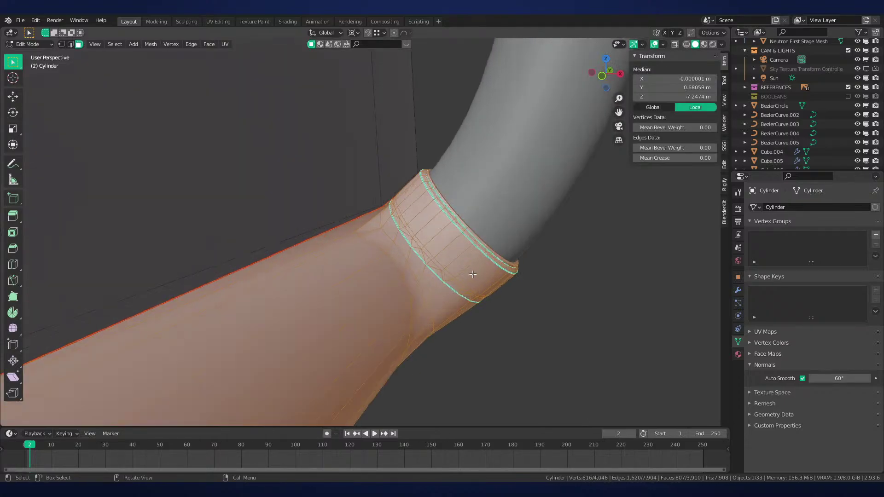
pyautogui.hotkey('ctrl', 'z')
pyautogui.hotkey('ctrl', 'z')
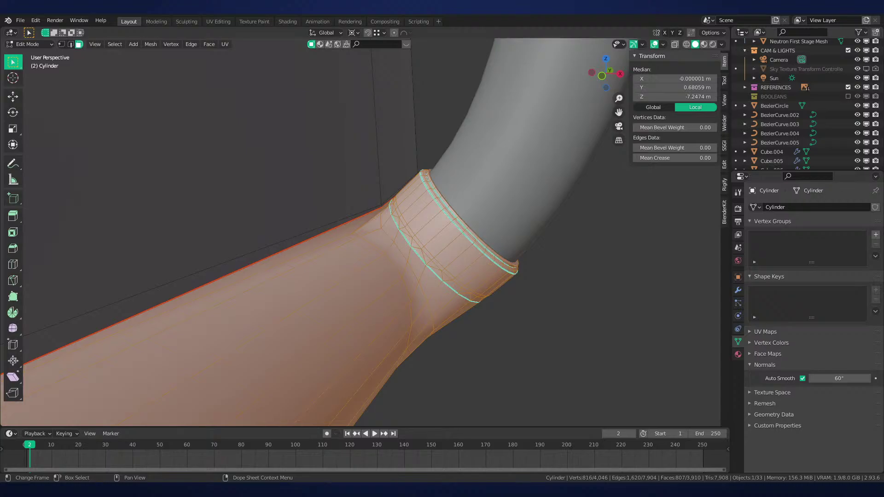
# Select only the joint copy at the positive-Y pipe and hide it
pyautogui.scroll(-10, 495, 227)
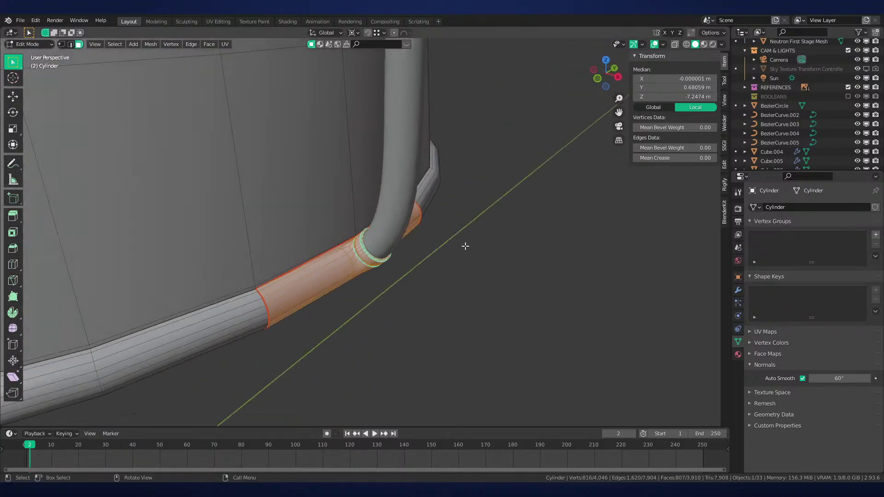
pyautogui.scroll(-6, 463, 250)
pyautogui.moveTo(463, 251); pyautogui.dragTo(227, 258, button='middle')
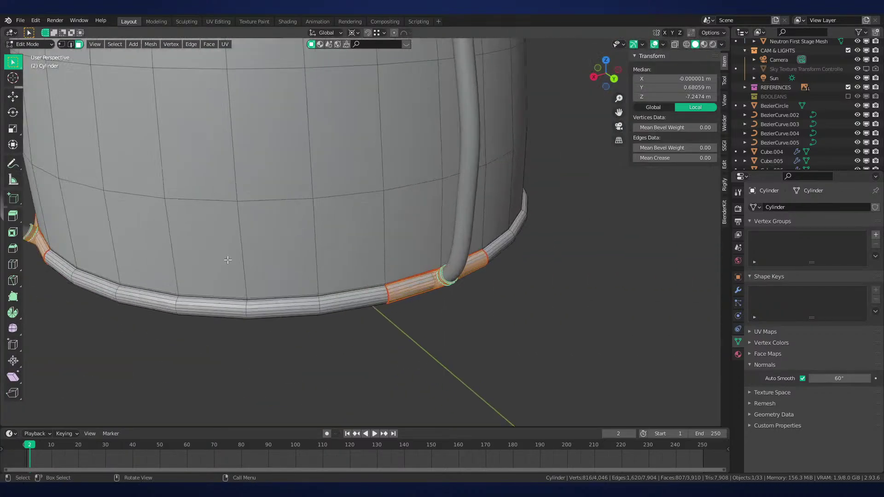
pyautogui.scroll(6, 354, 228)
pyautogui.keyDown('shift'); pyautogui.moveTo(441, 277); pyautogui.dragTo(385, 235, button='middle'); pyautogui.keyUp('shift')
pyautogui.hotkey('alt', 'a')
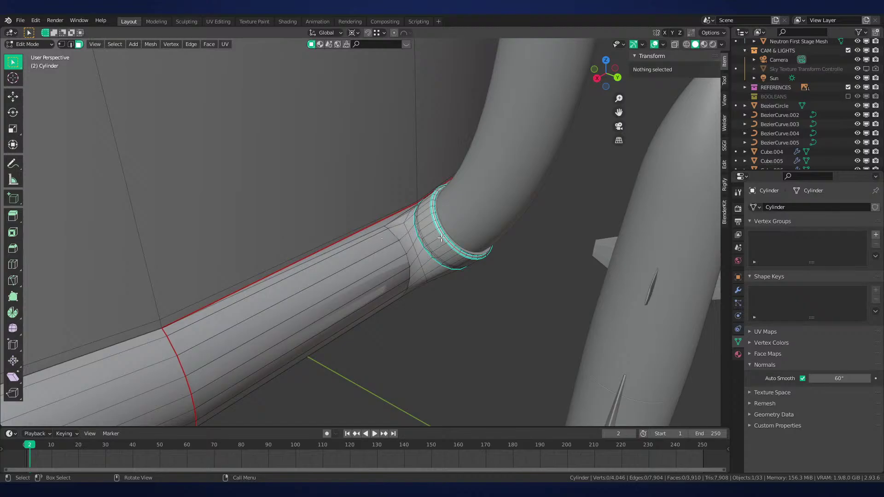
pyautogui.press('l')
pyautogui.press('k')
pyautogui.press('Escape')
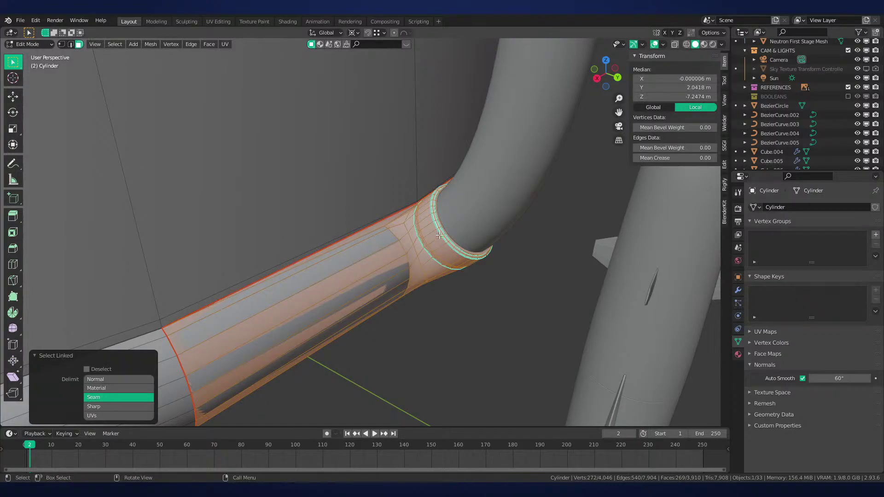
pyautogui.press('h')
pyautogui.moveTo(441, 233); pyautogui.dragTo(436, 234, button='middle')
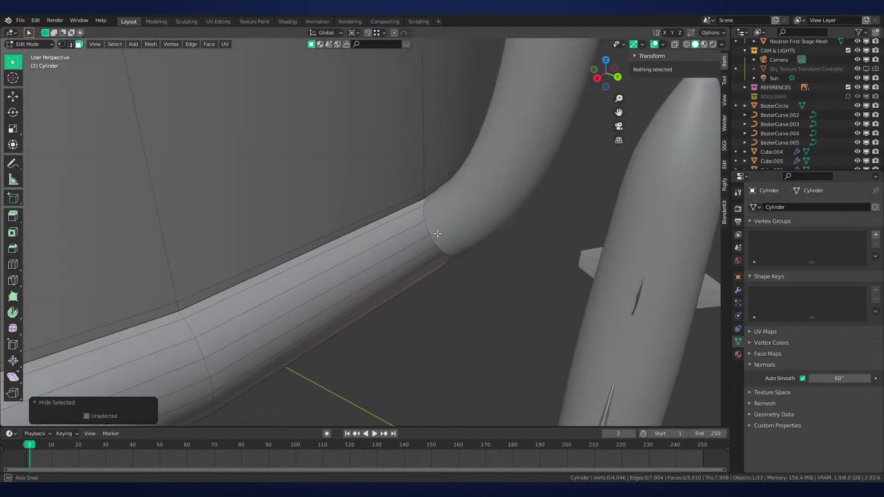
# Mark the upper, lower and crossing edges outlining the rim section below the positive-Y pipe as a seam
pyautogui.press('2')
pyautogui.click(398, 212)
pyautogui.keyDown('shift'); pyautogui.click(429, 192); pyautogui.keyUp('shift')
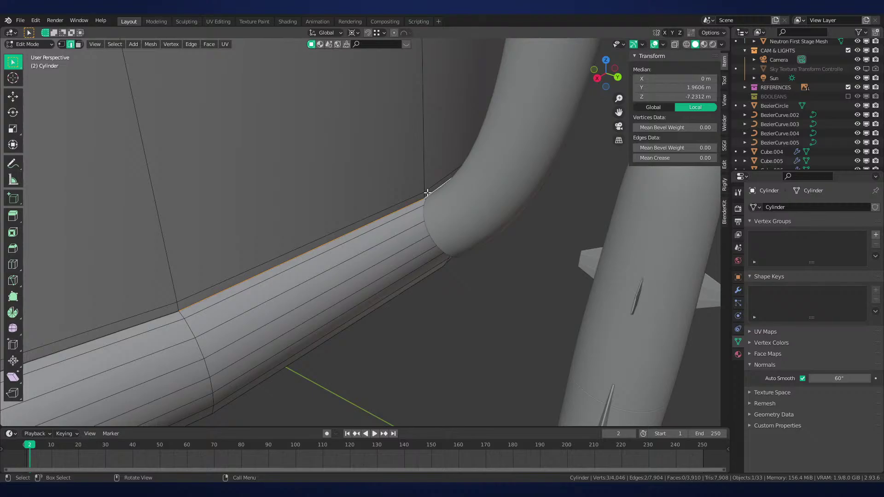
pyautogui.keyDown('shift'); pyautogui.click(184, 314); pyautogui.keyUp('shift')
pyautogui.scroll(-3, 221, 311)
pyautogui.moveTo(275, 310); pyautogui.dragTo(281, 300, button='middle')
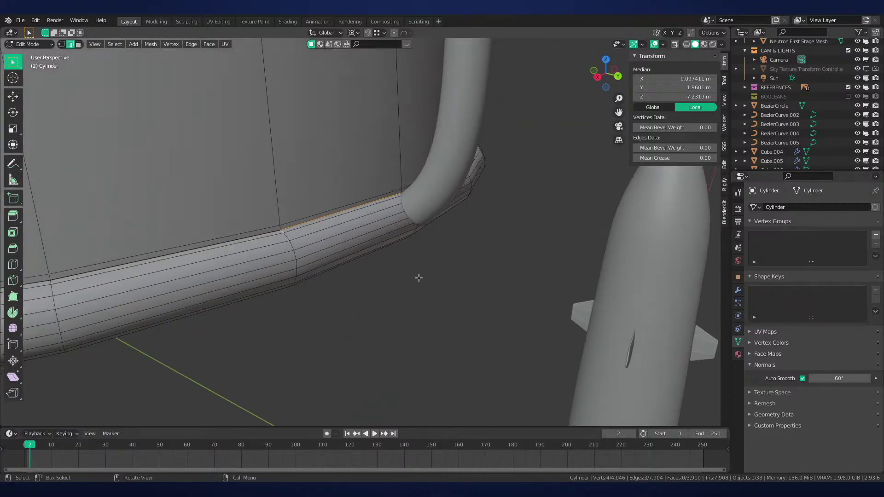
pyautogui.moveTo(448, 263)
pyautogui.keyDown('shift'); pyautogui.mouseDown(button='middle')
pyautogui.moveTo(476, 299)
pyautogui.moveTo(497, 283)
pyautogui.moveTo(309, 283)
pyautogui.moveTo(369, 244)
pyautogui.moveTo(389, 215)
pyautogui.moveTo(371, 206)
pyautogui.moveTo(437, 261)
pyautogui.mouseUp(button='middle'); pyautogui.keyUp('shift')
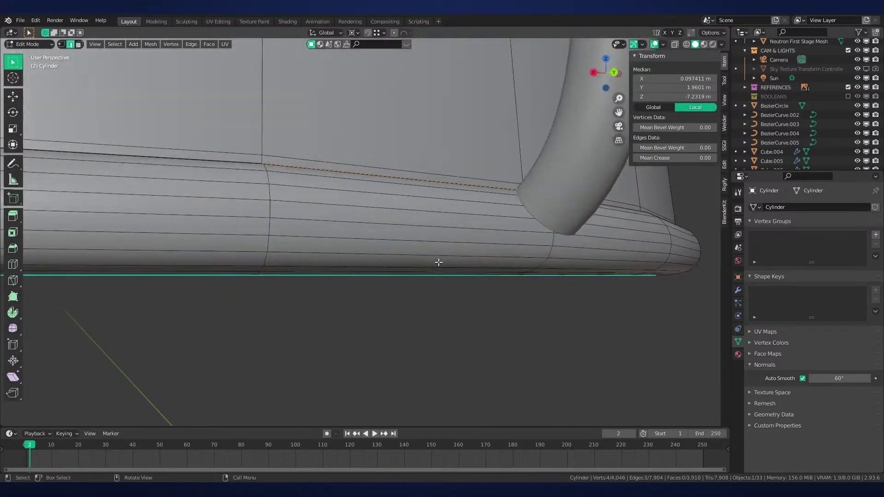
pyautogui.keyDown('ctrl'); pyautogui.keyDown('shift'); pyautogui.click(270, 257); pyautogui.keyUp('shift'); pyautogui.keyUp('ctrl')
pyautogui.moveTo(270, 256); pyautogui.dragTo(462, 254, button='middle')
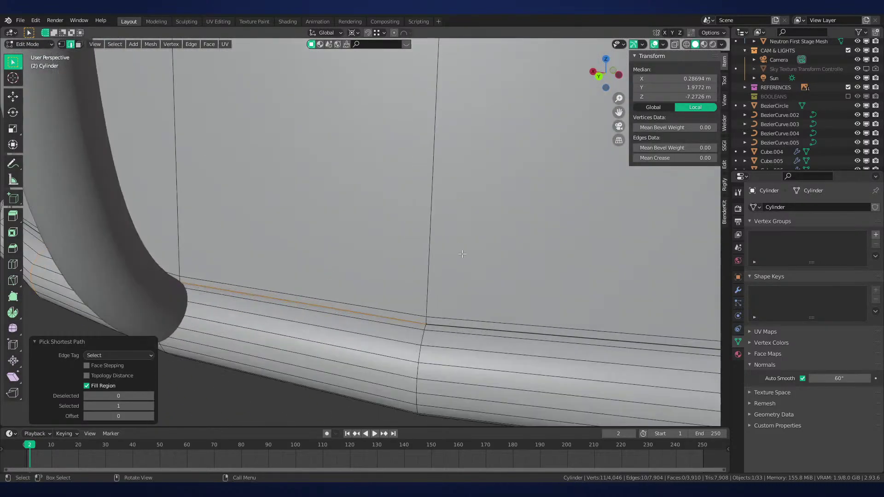
pyautogui.moveTo(422, 325); pyautogui.dragTo(426, 227, button='middle')
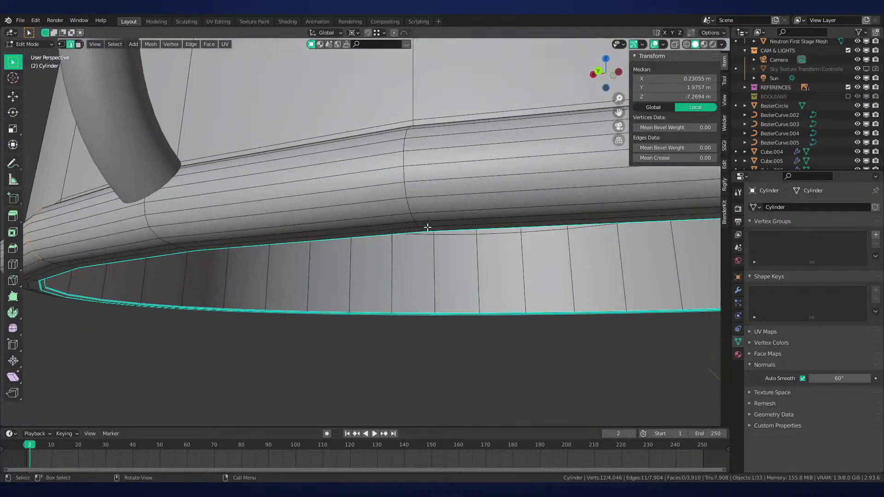
pyautogui.keyDown('ctrl'); pyautogui.keyDown('shift'); pyautogui.click(317, 216); pyautogui.keyUp('shift'); pyautogui.keyUp('ctrl')
pyautogui.keyDown('shift'); pyautogui.click(148, 236); pyautogui.keyUp('shift')
pyautogui.moveTo(148, 236); pyautogui.dragTo(434, 252, button='middle')
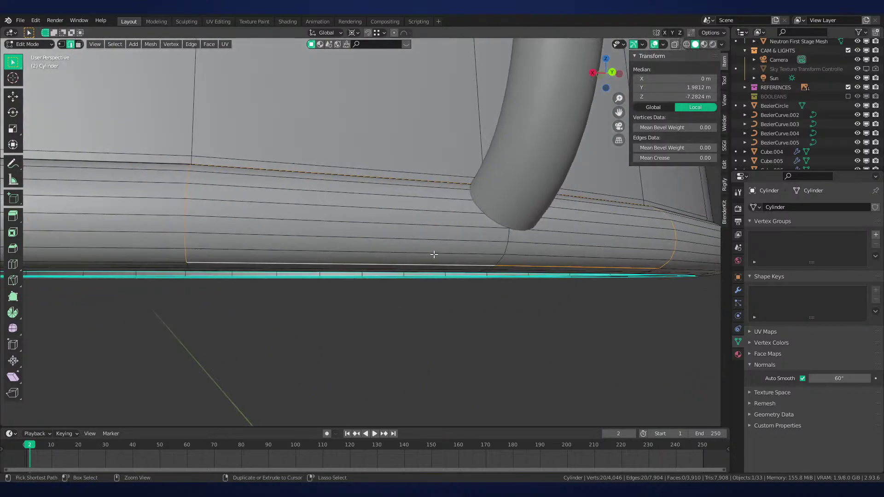
pyautogui.hotkey('ctrl', 'e')
pyautogui.click(454, 254)
# Select the seam-bounded rim faces below the positive-Y pipe and delete them
pyautogui.scroll(-2, 447, 256)
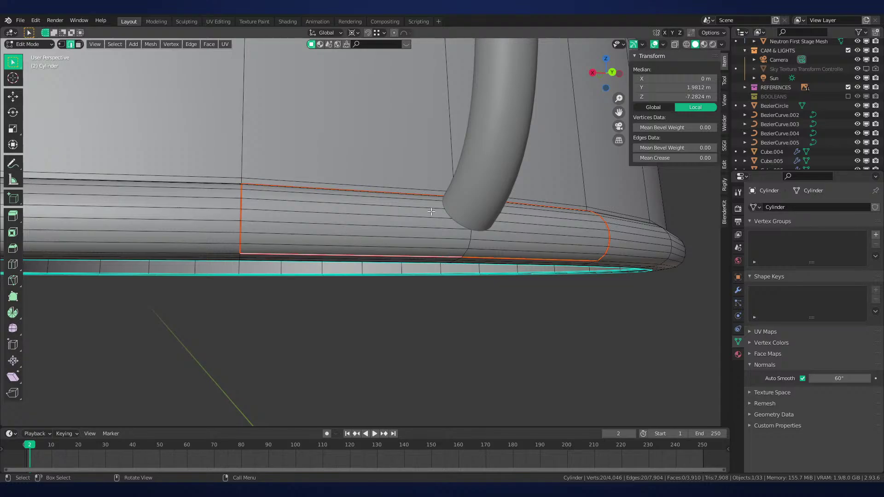
pyautogui.press('3')
pyautogui.press('l')
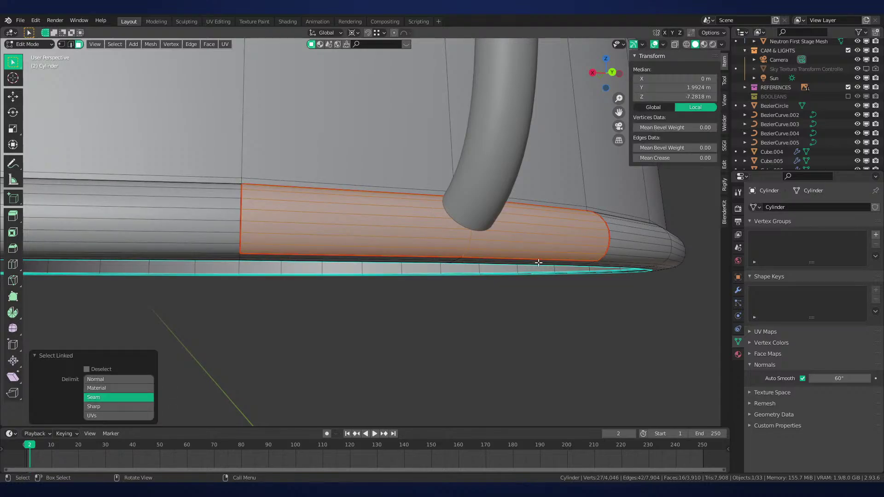
pyautogui.moveTo(539, 263); pyautogui.dragTo(323, 258, button='middle')
pyautogui.press('x')
pyautogui.click(557, 282)
# Select the joint copy at the negative-X pipe and hide it
pyautogui.scroll(-5, 396, 267)
pyautogui.scroll(4, 460, 269)
pyautogui.keyDown('shift'); pyautogui.moveTo(501, 272); pyautogui.dragTo(476, 275, button='middle'); pyautogui.keyUp('shift')
pyautogui.scroll(4, 476, 275)
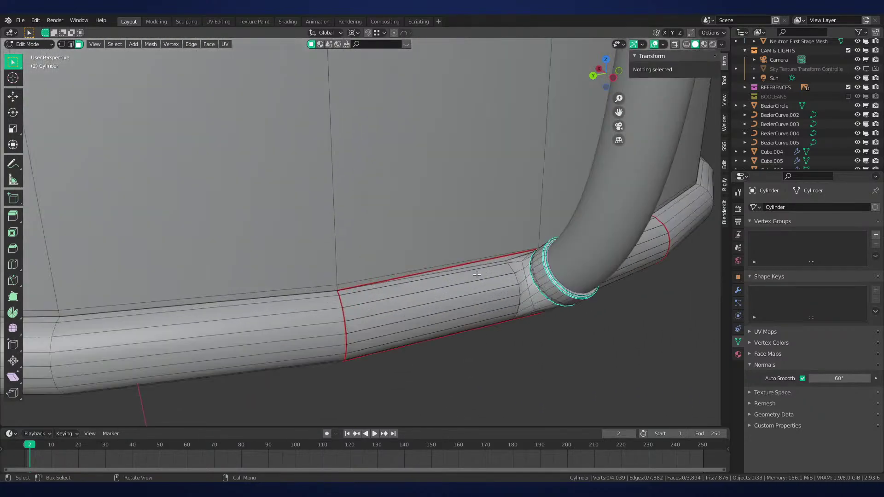
pyautogui.press('l')
pyautogui.press('h')
pyautogui.moveTo(536, 282)
pyautogui.mouseDown(button='middle')
pyautogui.moveTo(545, 279)
pyautogui.moveTo(521, 274)
pyautogui.mouseUp(button='middle')
# Mark the upper, lower and crossing edges outlining the rim section below the negative-X pipe as a seam
pyautogui.press('2')
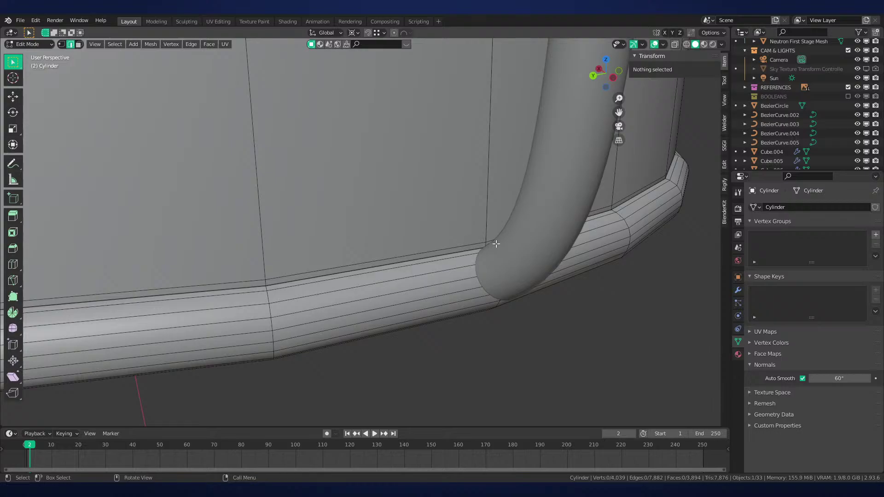
pyautogui.click(496, 244)
pyautogui.keyDown('shift'); pyautogui.click(456, 253); pyautogui.keyUp('shift')
pyautogui.scroll(-2, 453, 255)
pyautogui.moveTo(453, 255); pyautogui.dragTo(525, 263, button='middle')
pyautogui.keyDown('shift'); pyautogui.moveTo(368, 288); pyautogui.dragTo(522, 203, button='middle'); pyautogui.keyUp('shift')
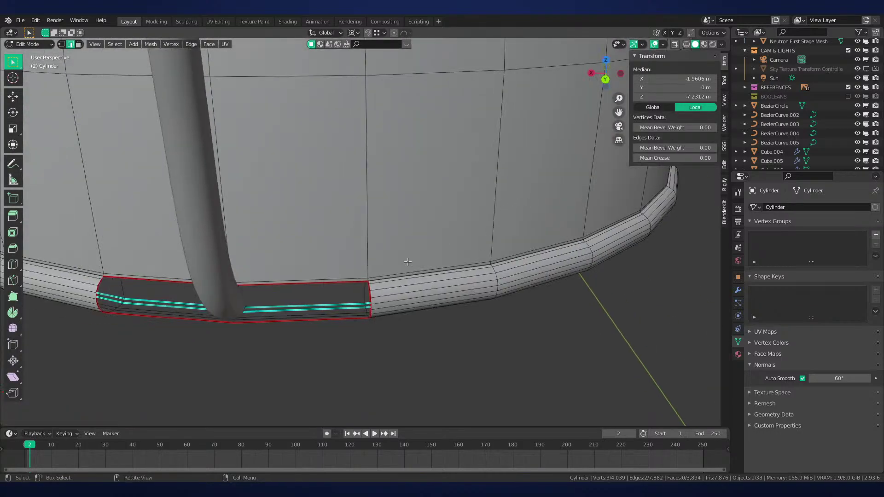
pyautogui.scroll(3, 416, 270)
pyautogui.scroll(-4, 556, 290)
pyautogui.moveTo(556, 290); pyautogui.dragTo(385, 313, button='middle')
pyautogui.scroll(2, 385, 314)
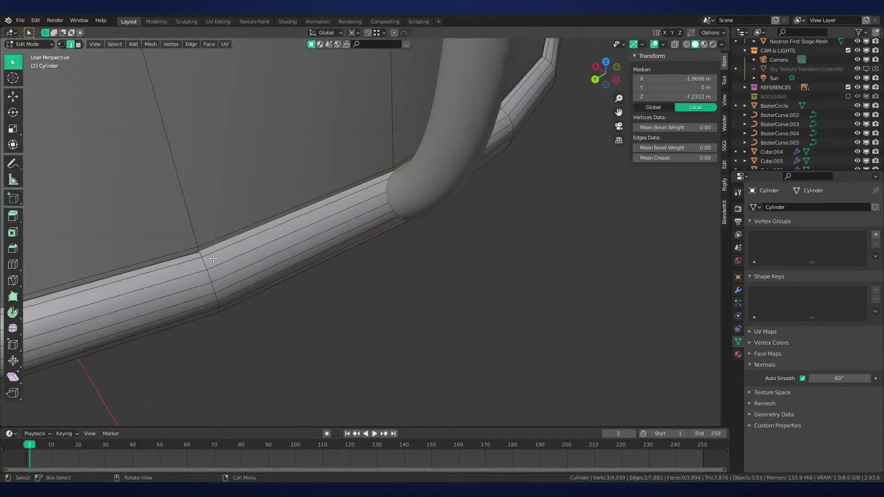
pyautogui.keyDown('shift'); pyautogui.click(200, 255); pyautogui.keyUp('shift')
pyautogui.keyDown('shift'); pyautogui.moveTo(265, 242); pyautogui.dragTo(382, 317, button='middle'); pyautogui.keyUp('shift')
pyautogui.scroll(2, 374, 271)
pyautogui.scroll(2, 329, 319)
pyautogui.keyDown('ctrl'); pyautogui.click(330, 317); pyautogui.keyUp('ctrl')
pyautogui.keyDown('ctrl'); pyautogui.click(386, 301); pyautogui.keyUp('ctrl')
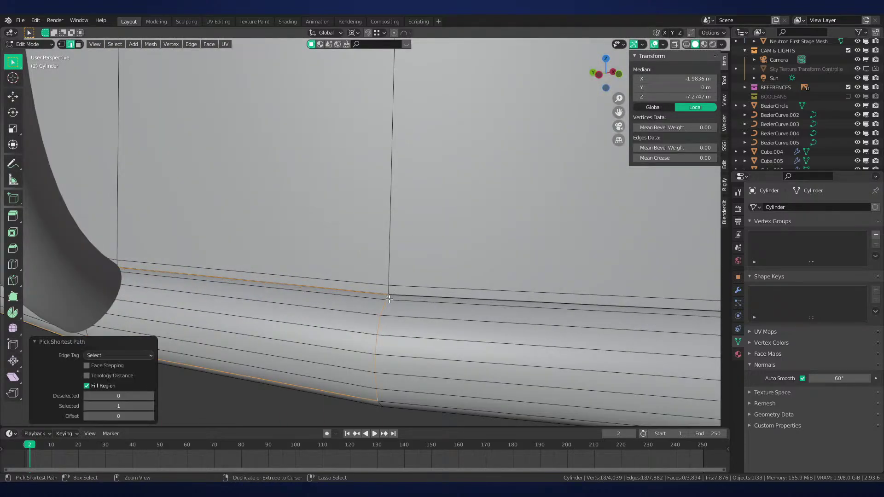
pyautogui.hotkey('ctrl', 'e')
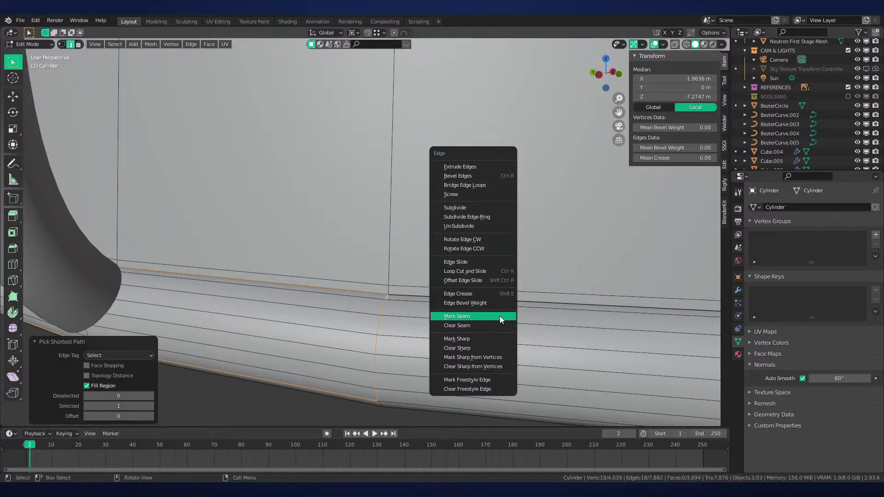
pyautogui.click(499, 315)
# Select the seam-bounded rim faces below the negative-X pipe and delete them
pyautogui.hotkey('alt', 'a')
pyautogui.press('3')
pyautogui.press('l')
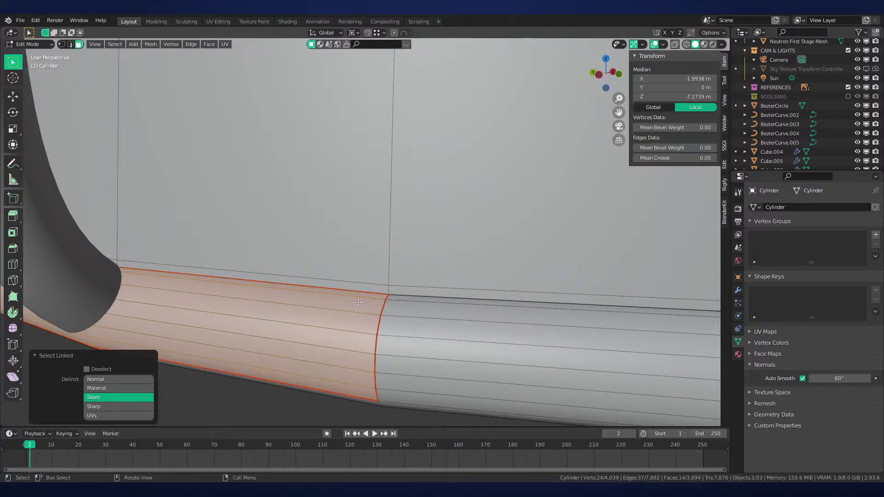
pyautogui.press('x')
pyautogui.click(357, 304)
pyautogui.scroll(-3, 362, 305)
pyautogui.keyDown('shift'); pyautogui.moveTo(498, 305); pyautogui.dragTo(428, 321, button='middle'); pyautogui.keyUp('shift')
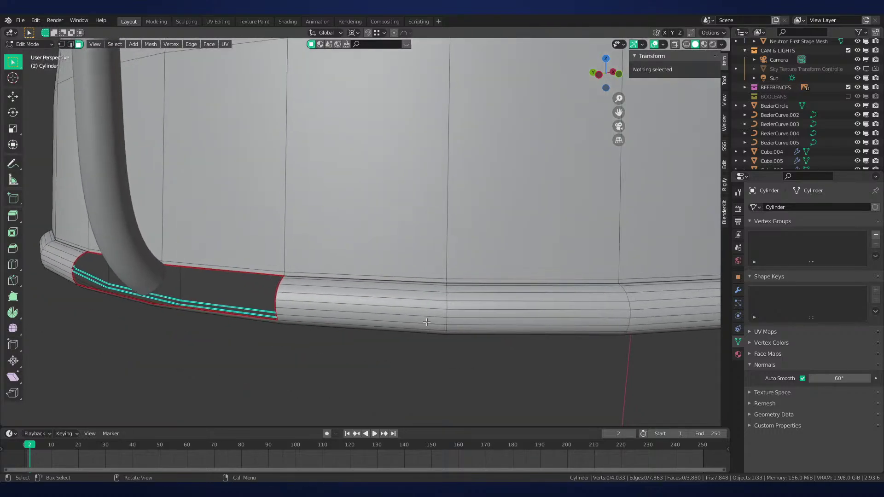
# Reveal all hidden joint copies around the rim and clear the selection
pyautogui.scroll(-5, 487, 306)
pyautogui.moveTo(487, 306); pyautogui.dragTo(435, 297, button='middle')
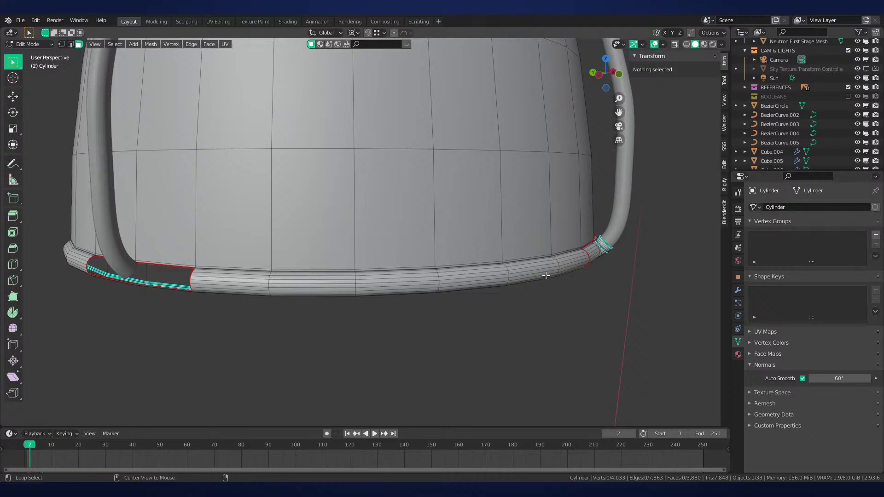
pyautogui.hotkey('alt', 'j')
pyautogui.hotkey('alt', 'h')
pyautogui.moveTo(376, 273); pyautogui.dragTo(444, 276, button='middle')
pyautogui.scroll(3, 444, 276)
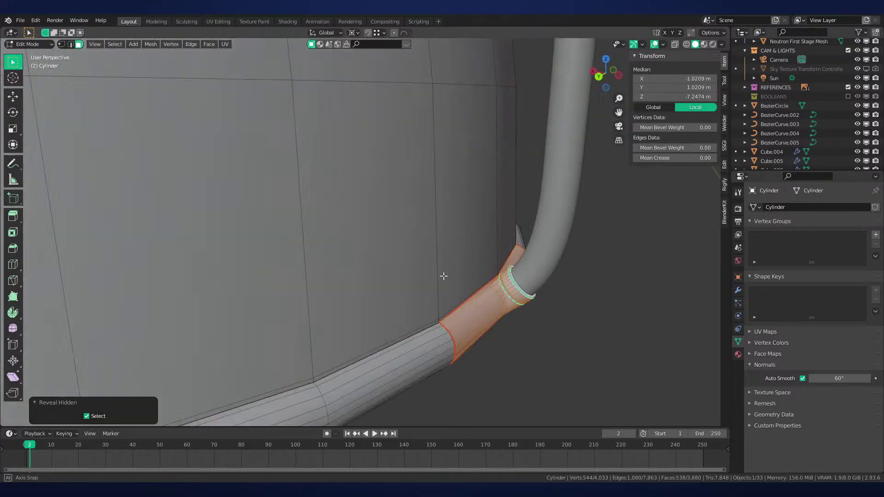
pyautogui.scroll(4, 444, 276)
pyautogui.hotkey('alt', 'a')
# Raise the upper seam vertex of the negative-X joint by about 0.0076 m to meet the bell wall
pyautogui.moveTo(535, 318); pyautogui.dragTo(449, 285, button='middle')
pyautogui.press('1')
pyautogui.click(506, 254)
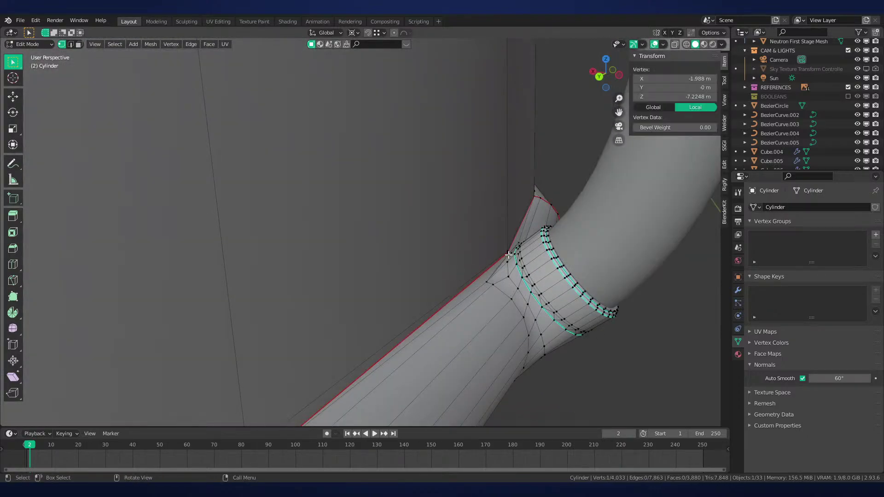
pyautogui.press('KP_Decimal')
pyautogui.moveTo(460, 241)
pyautogui.mouseDown(button='middle')
pyautogui.moveTo(442, 258)
pyautogui.moveTo(450, 223)
pyautogui.moveTo(462, 224)
pyautogui.mouseUp(button='middle')
pyautogui.click(347, 293)
pyautogui.moveTo(355, 274); pyautogui.dragTo(351, 294, button='middle')
pyautogui.press('g')
pyautogui.click(348, 231)
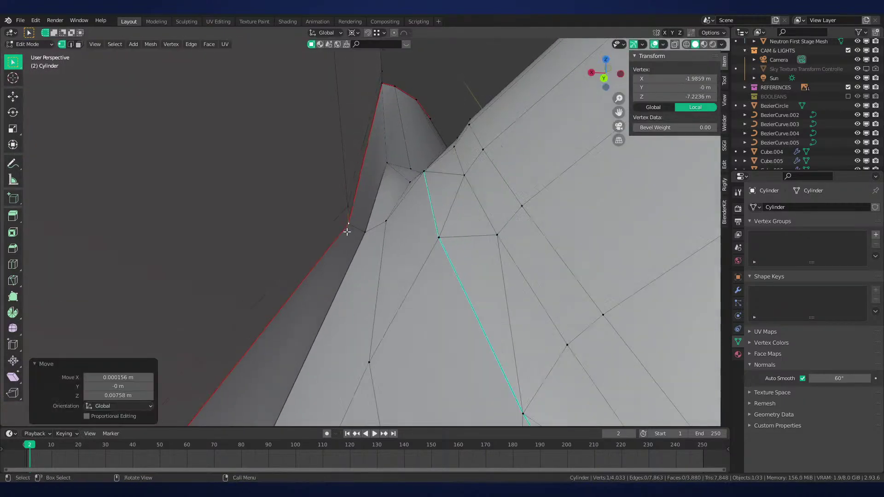
# Raise the upper seam vertex of the positive-Y joint by about 0.0076 m to meet the bell wall
pyautogui.scroll(-8, 349, 235)
pyautogui.scroll(4, 350, 286)
pyautogui.keyDown('shift'); pyautogui.moveTo(299, 315); pyautogui.dragTo(434, 302, button='middle'); pyautogui.keyUp('shift')
pyautogui.scroll(4, 434, 302)
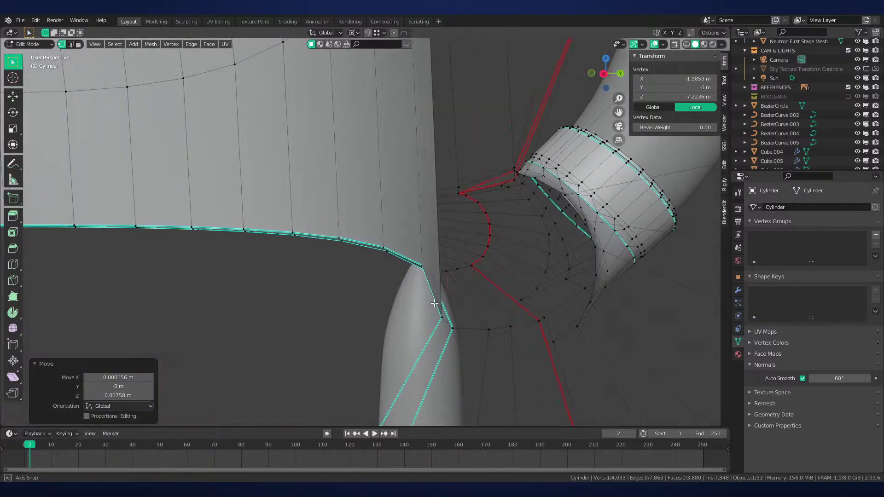
pyautogui.moveTo(484, 280); pyautogui.dragTo(509, 207, button='middle')
pyautogui.scroll(4, 512, 201)
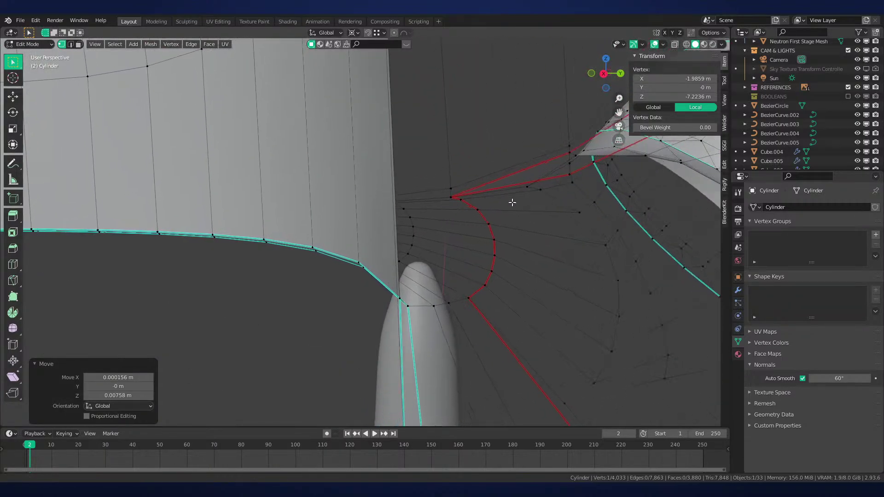
pyautogui.click(608, 160)
pyautogui.press('g')
pyautogui.click(607, 136)
# Move the upper seam vertex of the positive-X joint to meet the bell wall
pyautogui.scroll(-6, 598, 148)
pyautogui.moveTo(566, 216); pyautogui.dragTo(375, 322, button='middle')
pyautogui.scroll(3, 385, 312)
pyautogui.scroll(4, 398, 284)
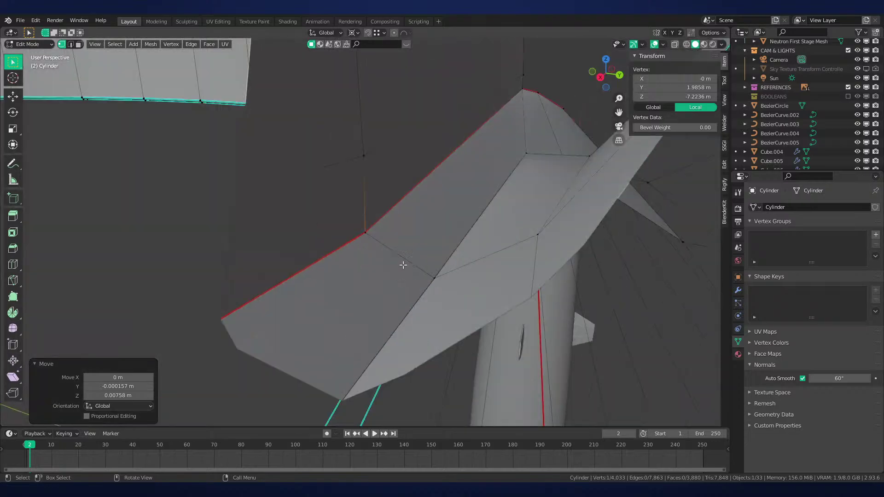
pyautogui.scroll(-2, 402, 264)
pyautogui.scroll(-3, 402, 264)
pyautogui.keyDown('shift'); pyautogui.moveTo(402, 264); pyautogui.dragTo(450, 271, button='middle'); pyautogui.keyUp('shift')
pyautogui.scroll(-3, 420, 258)
pyautogui.scroll(-2, 450, 272)
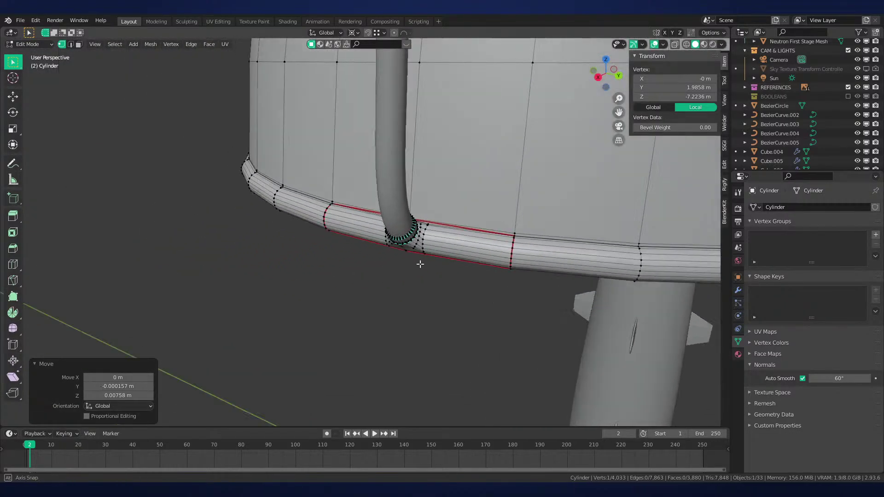
pyautogui.scroll(5, 261, 253)
pyautogui.moveTo(260, 253); pyautogui.dragTo(464, 289, button='middle')
pyautogui.scroll(-4, 463, 289)
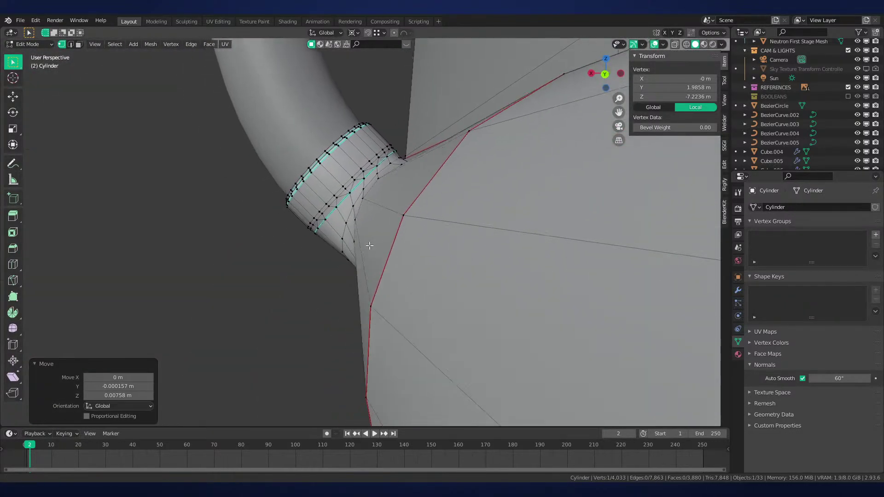
pyautogui.scroll(2, 365, 246)
pyautogui.scroll(1, 372, 223)
pyautogui.scroll(-2, 422, 181)
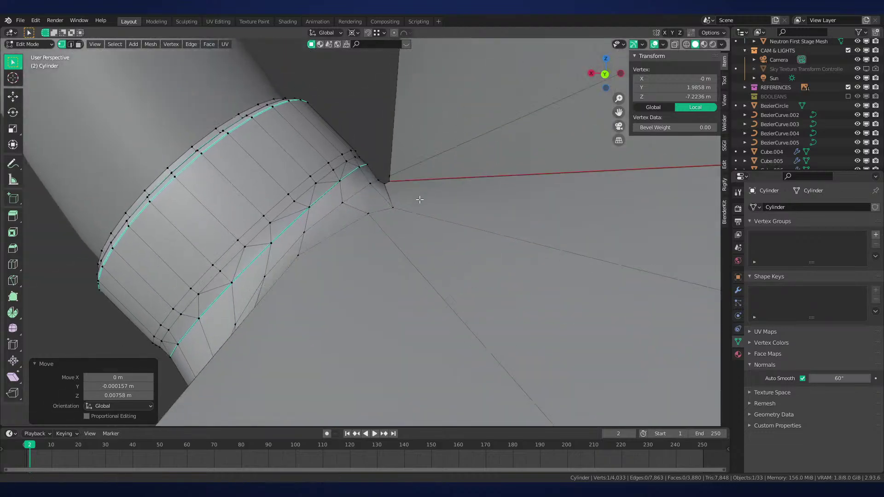
pyautogui.scroll(3, 418, 198)
pyautogui.click(404, 157)
pyautogui.scroll(-4, 434, 222)
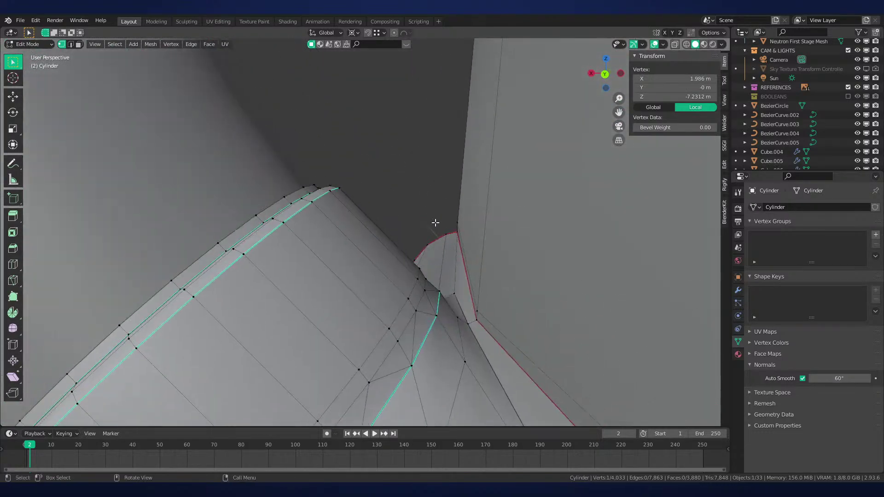
pyautogui.press('g')
pyautogui.click(434, 223)
pyautogui.scroll(2, 448, 292)
pyautogui.scroll(-4, 436, 283)
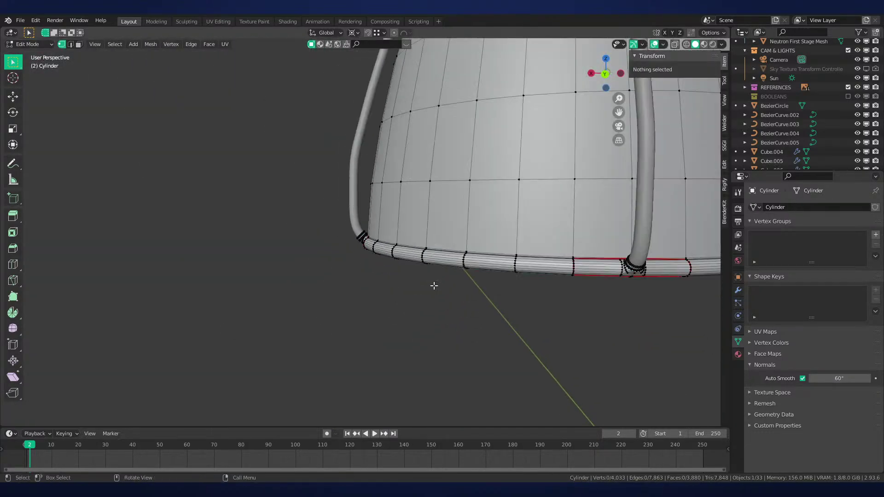
# Merge all vertices of the nozzle mesh by distance and clear the selection
pyautogui.press('a')
pyautogui.press('F3')
pyautogui.write('merge')
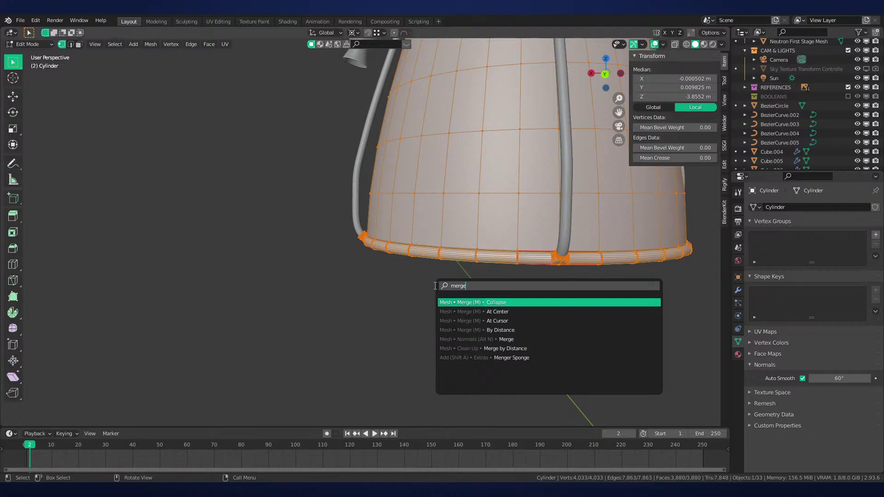
pyautogui.press('Down')
pyautogui.press('Down')
pyautogui.press('Down')
pyautogui.press('Return')
pyautogui.keyDown('shift'); pyautogui.moveTo(453, 203); pyautogui.dragTo(358, 240, button='middle'); pyautogui.keyUp('shift')
pyautogui.hotkey('alt', 'a')
# Leave mesh editing of the nozzle and save the file
pyautogui.press('Tab')
pyautogui.hotkey('ctrl', 's')
pyautogui.scroll(-3, 418, 276)
# Check the engine in Material Preview and return the viewport to Solid shading
pyautogui.moveTo(418, 276); pyautogui.dragTo(485, 274, button='middle')
pyautogui.click(501, 300)
pyautogui.scroll(2, 501, 300)
pyautogui.moveTo(428, 275)
pyautogui.mouseDown(button='middle')
pyautogui.moveTo(478, 262)
pyautogui.moveTo(529, 319)
pyautogui.moveTo(617, 315)
pyautogui.moveTo(406, 329)
pyautogui.moveTo(441, 337)
pyautogui.moveTo(507, 305)
pyautogui.moveTo(481, 287)
pyautogui.moveTo(446, 342)
pyautogui.moveTo(230, 356)
pyautogui.moveTo(253, 380)
pyautogui.moveTo(415, 280)
pyautogui.mouseUp(button='middle')
pyautogui.scroll(5, 380, 300)
pyautogui.press('z')
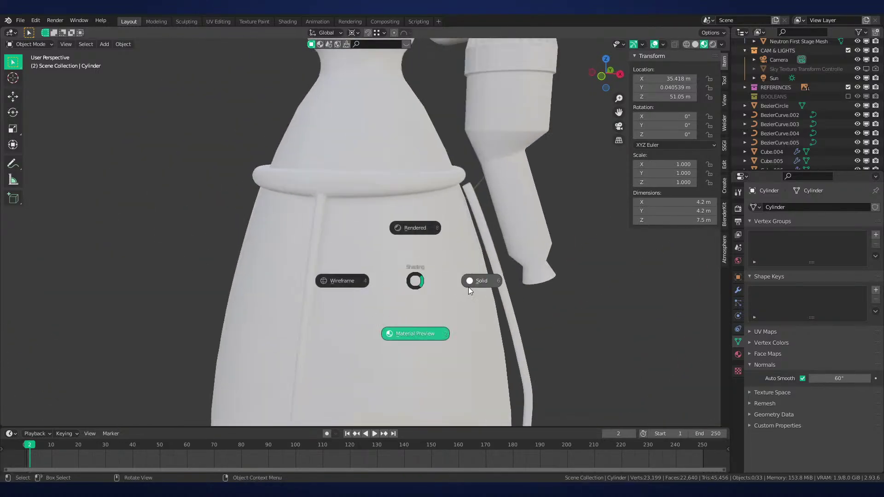
pyautogui.click(469, 287)
pyautogui.moveTo(468, 287)
pyautogui.mouseDown(button='middle')
pyautogui.moveTo(480, 317)
pyautogui.moveTo(521, 282)
pyautogui.moveTo(436, 241)
pyautogui.moveTo(460, 245)
pyautogui.moveTo(455, 238)
pyautogui.mouseUp(button='middle')
pyautogui.scroll(-3, 436, 240)
# Select the thick pipe ring around the nozzle's upper part and open its mesh for editing
pyautogui.click(436, 242)
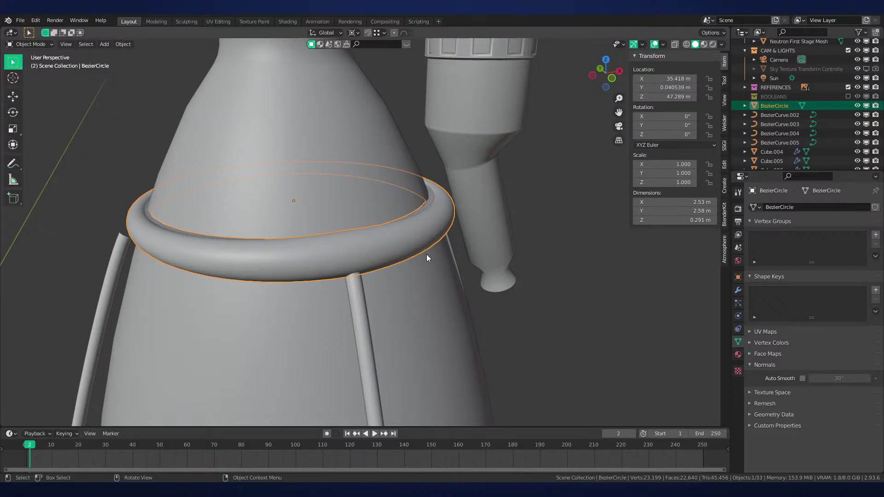
pyautogui.moveTo(426, 254); pyautogui.dragTo(479, 262, button='middle')
pyautogui.scroll(-1, 427, 271)
pyautogui.scroll(3, 421, 276)
pyautogui.hotkey('alt', 'a')
pyautogui.click(463, 310)
pyautogui.scroll(4, 502, 299)
pyautogui.press('Tab')
pyautogui.scroll(2, 479, 262)
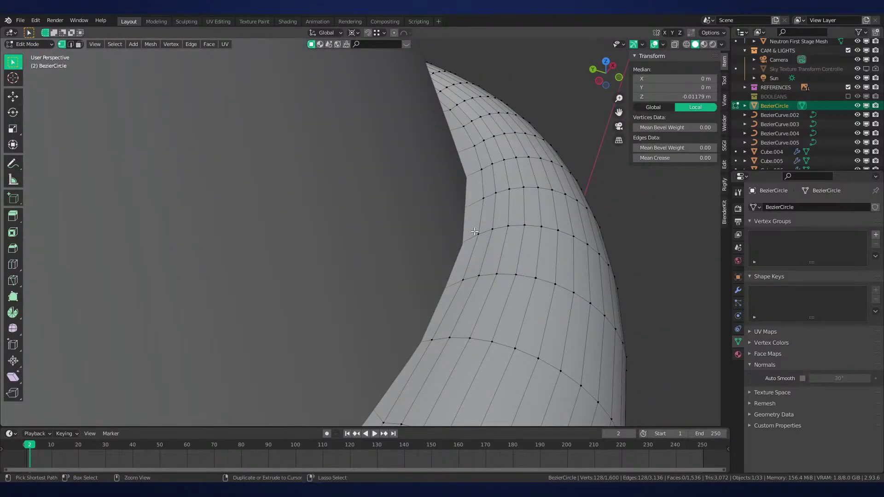
# Try adding an edge loop around the ring's inner side and flattening it with a Z scale of 0
pyautogui.moveTo(474, 232); pyautogui.dragTo(531, 239, button='middle')
pyautogui.scroll(3, 515, 235)
pyautogui.hotkey('ctrl', 'r')
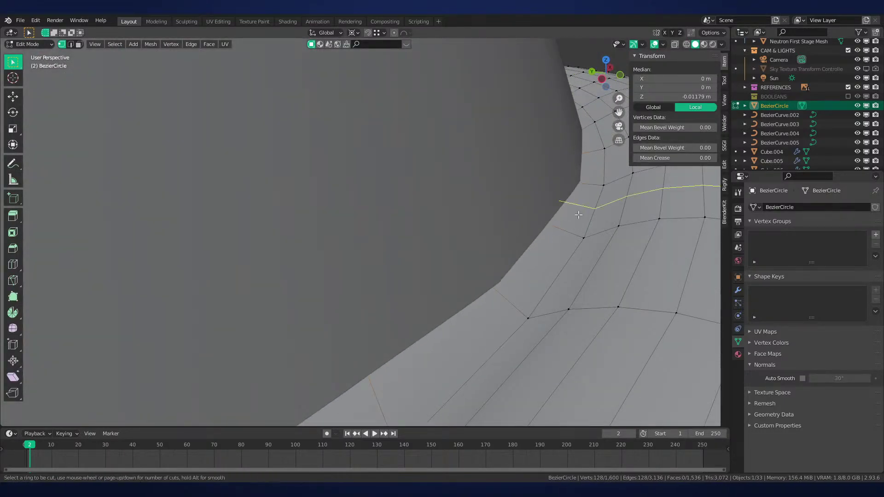
pyautogui.click(587, 186)
pyautogui.click(618, 193)
pyautogui.press('s')
pyautogui.press('z')
pyautogui.press('0')
pyautogui.press('Return')
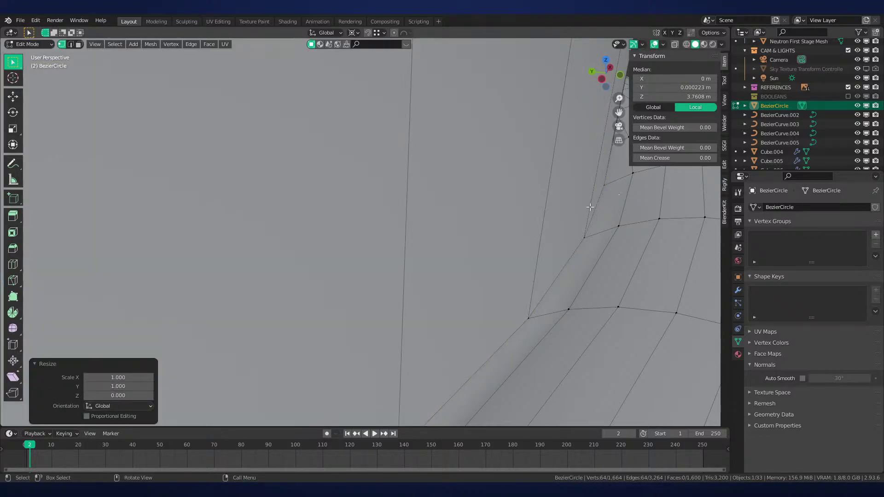
# Move the flattened inner edge loop down along Z by about 3.66 m to the ring's inner side
pyautogui.press('g')
pyautogui.press('z')
pyautogui.click(594, 228)
pyautogui.scroll(-5, 625, 213)
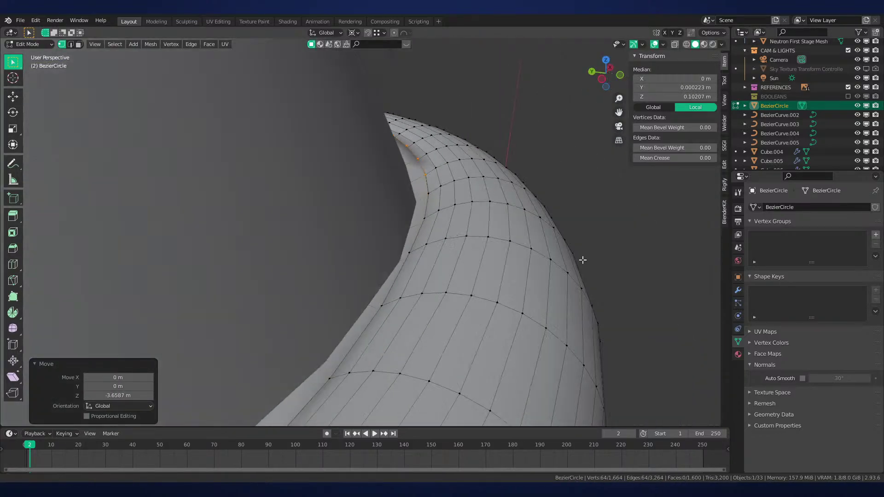
pyautogui.moveTo(581, 258); pyautogui.dragTo(592, 270, button='middle')
pyautogui.scroll(6, 592, 270)
pyautogui.scroll(-6, 592, 270)
pyautogui.keyDown('shift'); pyautogui.moveTo(582, 317); pyautogui.dragTo(497, 236, button='middle'); pyautogui.keyUp('shift')
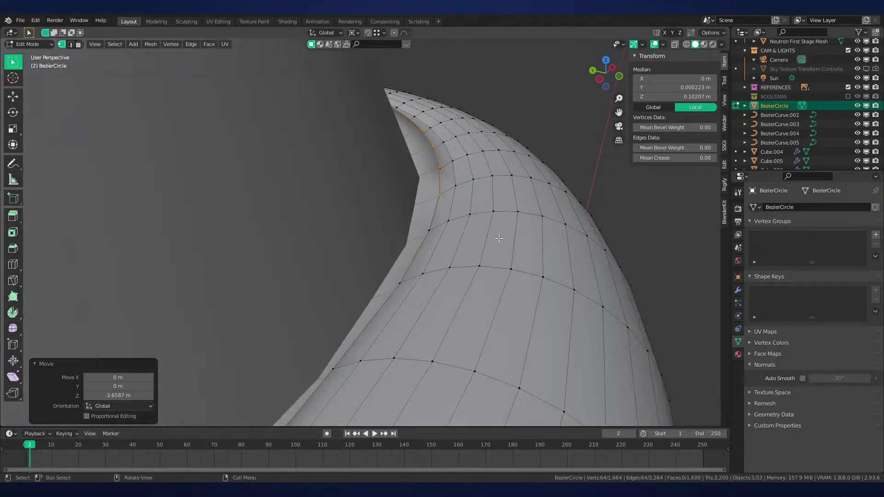
# Dissolve the added edge loop on the ring's inner side
pyautogui.press('x')
pyautogui.click(490, 264)
pyautogui.scroll(5, 490, 264)
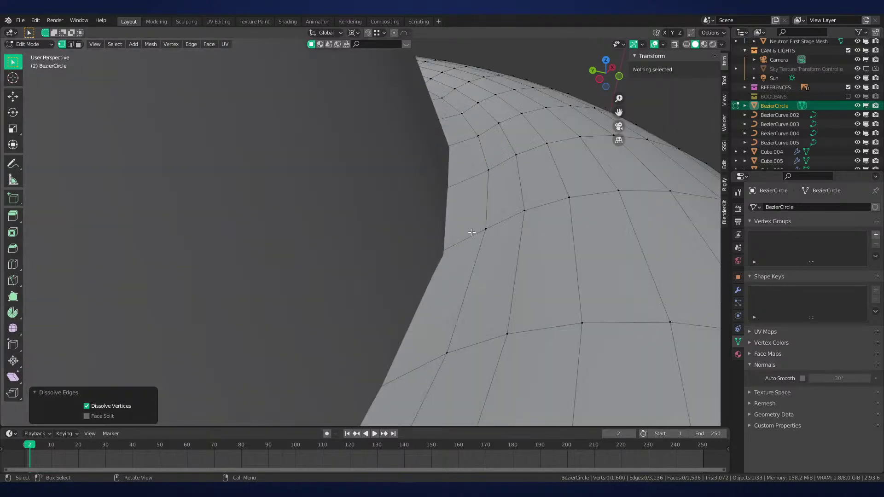
pyautogui.scroll(-5, 491, 221)
pyautogui.moveTo(491, 221); pyautogui.dragTo(459, 228, button='middle')
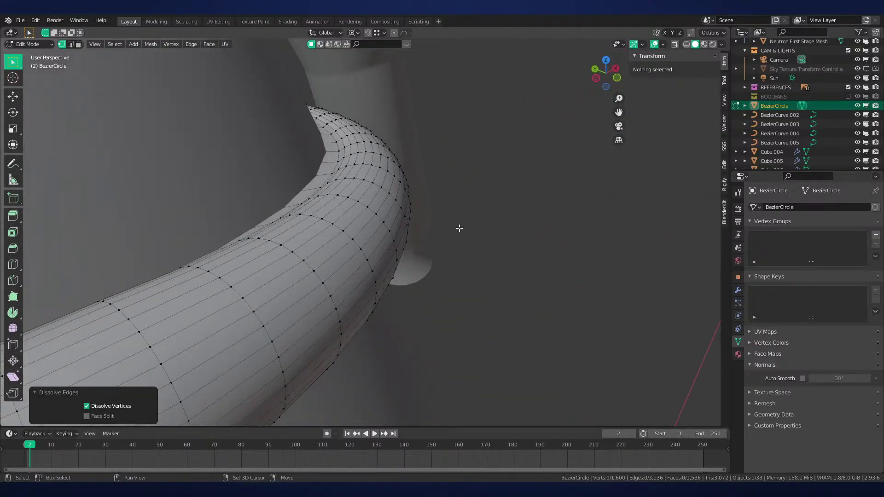
# Isolate the ring in local view and flatten its upper inner edge loop by scaling Z to 0 about the median point
pyautogui.press('Tab')
pyautogui.press('KP_Divide')
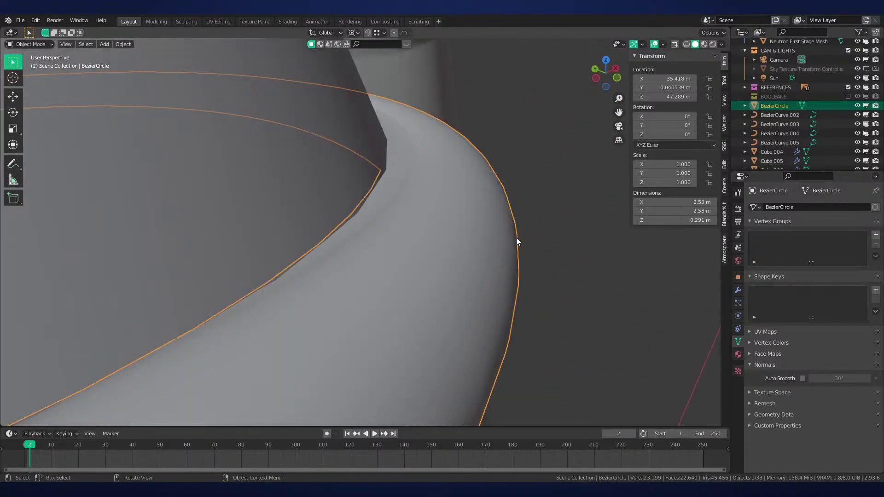
pyautogui.press('Tab')
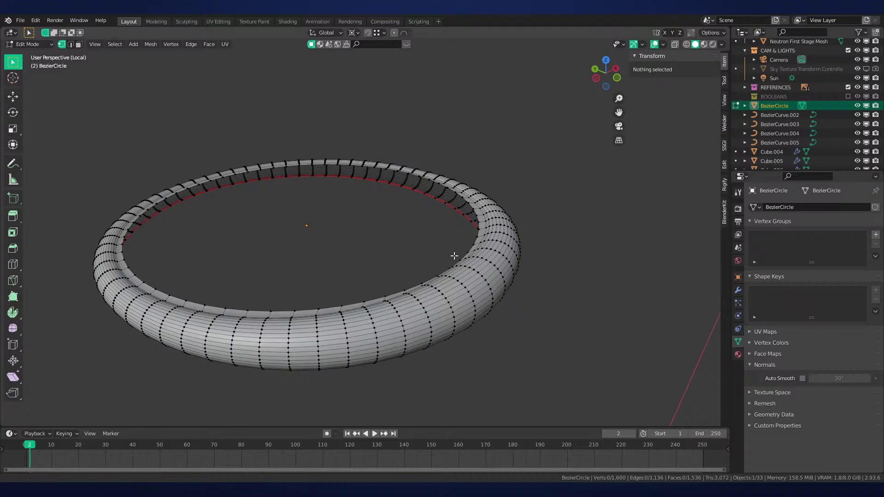
pyautogui.scroll(4, 454, 256)
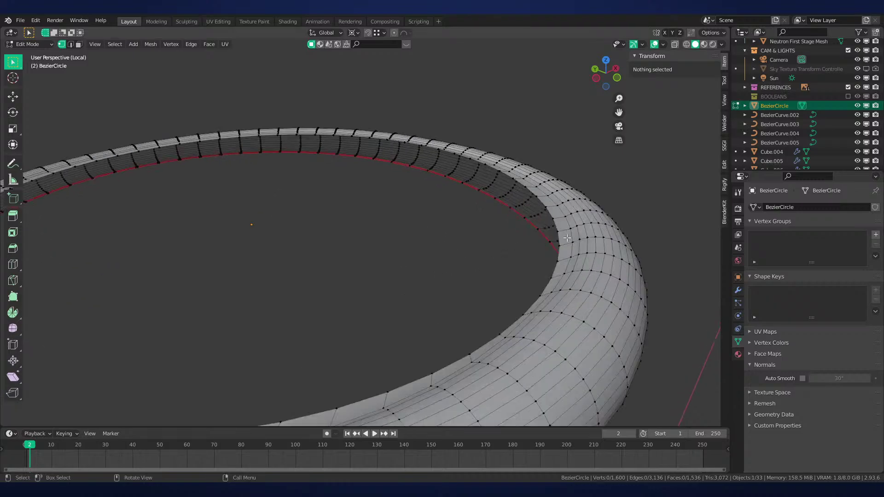
pyautogui.press('2')
pyautogui.keyDown('alt'); pyautogui.click(602, 255); pyautogui.keyUp('alt')
pyautogui.press('.')
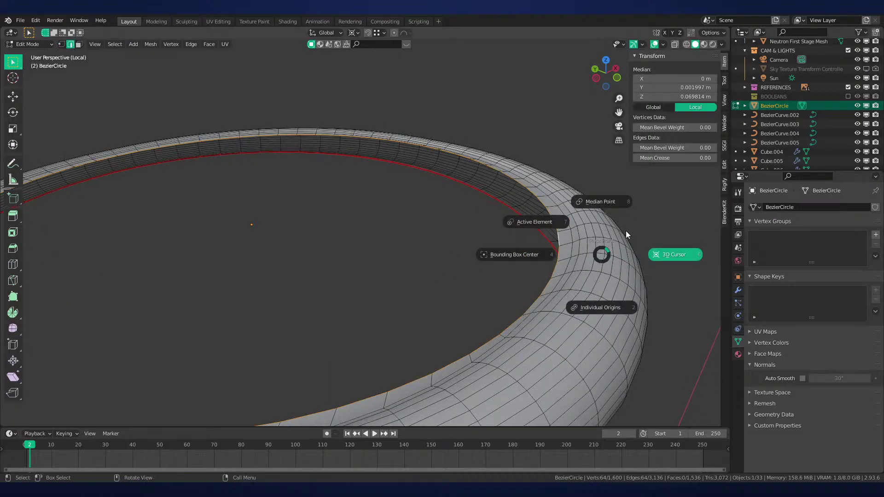
pyautogui.click(610, 202)
pyautogui.press('s')
pyautogui.press('z')
pyautogui.press('0')
pyautogui.press('Return')
pyautogui.scroll(-4, 592, 223)
pyautogui.scroll(4, 510, 243)
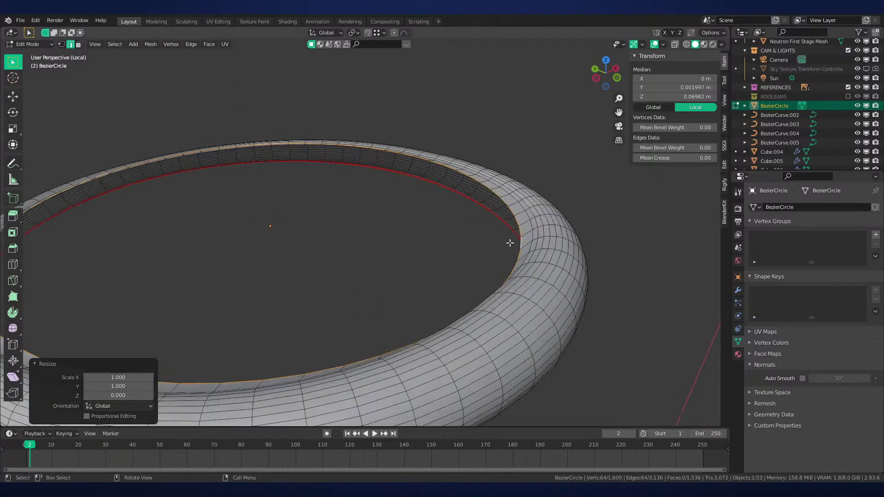
# Flatten the ring's lower inner edge loop by scaling it to 0 on Z
pyautogui.keyDown('alt'); pyautogui.click(507, 233); pyautogui.keyUp('alt')
pyautogui.press('s')
pyautogui.press('z')
pyautogui.press('0')
pyautogui.press('Return')
pyautogui.press('Tab')
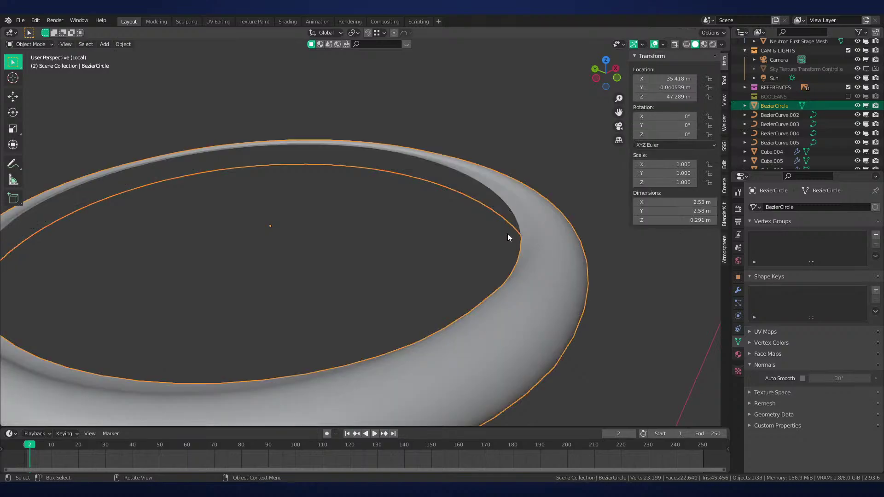
# Add an edge loop beside the ring's upper inner rim and scale it outward in X and Y by about 1.019
pyautogui.press('Tab')
pyautogui.keyDown('shift'); pyautogui.moveTo(507, 233); pyautogui.dragTo(477, 235, button='middle'); pyautogui.keyUp('shift')
pyautogui.scroll(1, 478, 235)
pyautogui.hotkey('ctrl', 'r')
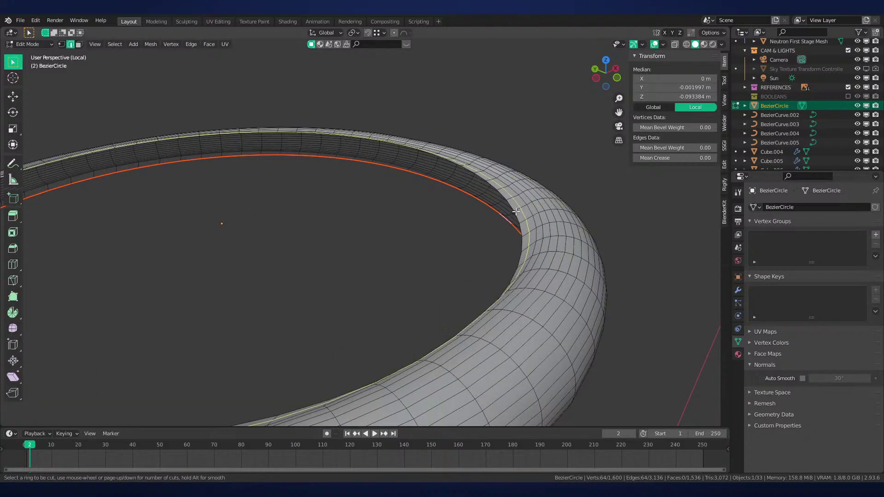
pyautogui.click(516, 211)
pyautogui.click(508, 216)
pyautogui.press('s')
pyautogui.hotkey('shift', 'z')
pyautogui.click(511, 222)
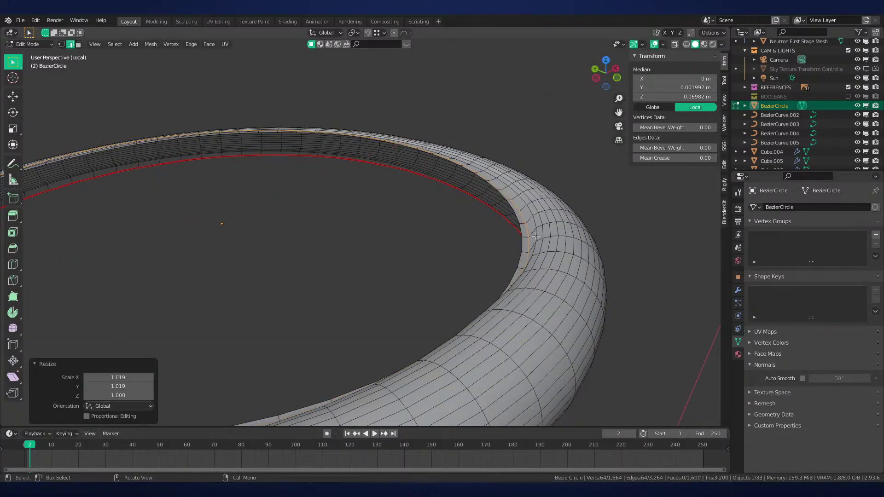
# Add an edge loop beside the ring's lower inner rim and scale it in the XY plane only
pyautogui.moveTo(511, 222); pyautogui.dragTo(523, 170, button='middle')
pyautogui.hotkey('ctrl', 'r')
pyautogui.click(569, 215)
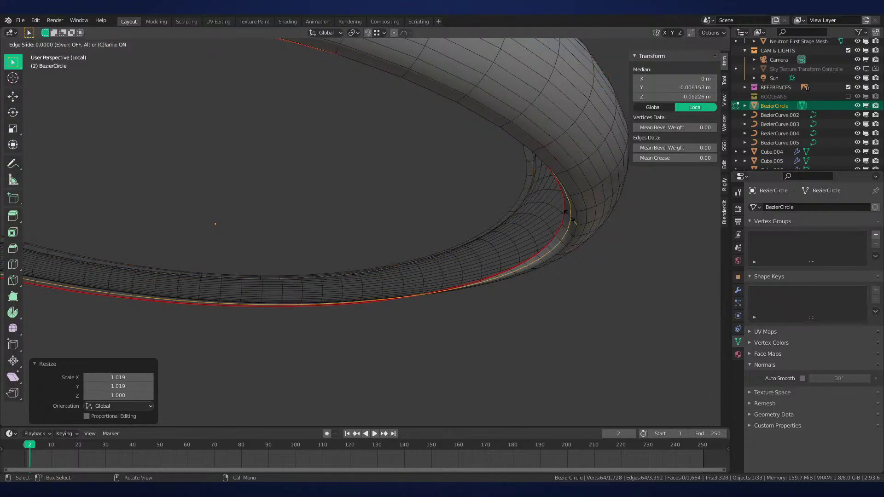
pyautogui.click(554, 202)
pyautogui.press('s')
pyautogui.hotkey('shift', 'z')
pyautogui.click(553, 202)
# Edge-slide the ring's inner rim loops, the lower by a factor of about -0.800 and the upper by about 0.619
pyautogui.moveTo(553, 202); pyautogui.dragTo(524, 336, button='middle')
pyautogui.press('g')
pyautogui.press('g')
pyautogui.click(492, 271)
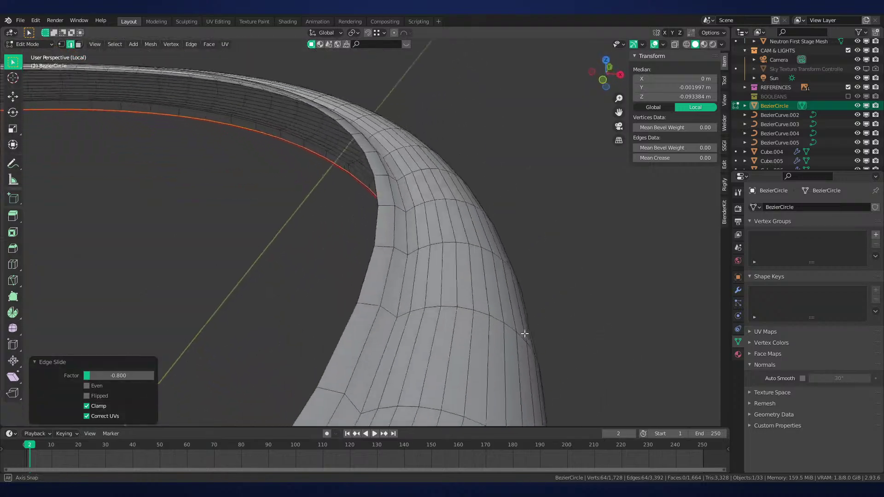
pyautogui.press('g')
pyautogui.press('g')
pyautogui.click(383, 265)
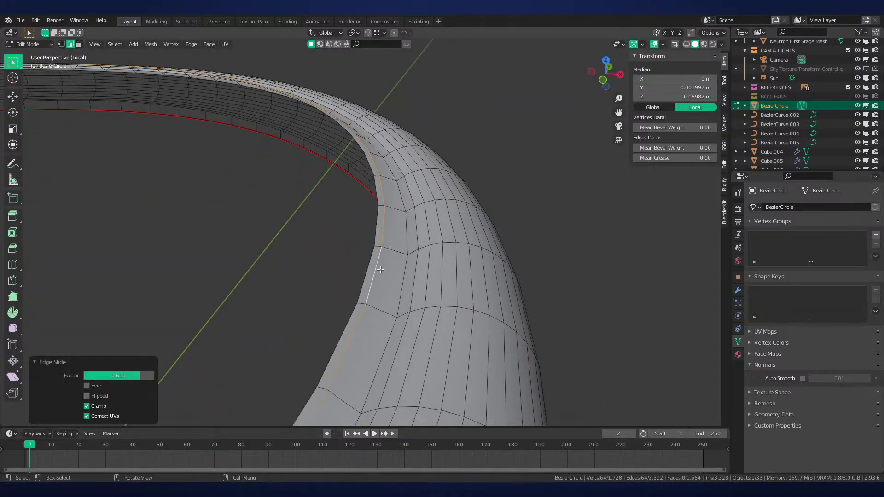
# Bring back the full scene, check the ring's inner rim against the nozzle, and save the file
pyautogui.press('Tab')
pyautogui.scroll(3, 378, 270)
pyautogui.moveTo(374, 204); pyautogui.dragTo(388, 185, button='middle')
pyautogui.press('Tab')
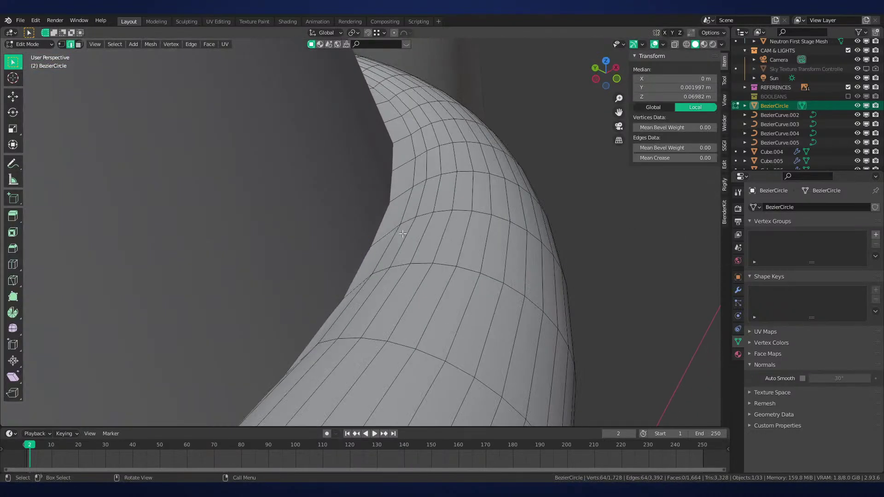
pyautogui.moveTo(405, 257); pyautogui.dragTo(350, 249, button='middle')
pyautogui.press('Tab')
pyautogui.scroll(-3, 349, 244)
pyautogui.hotkey('ctrl', 's')
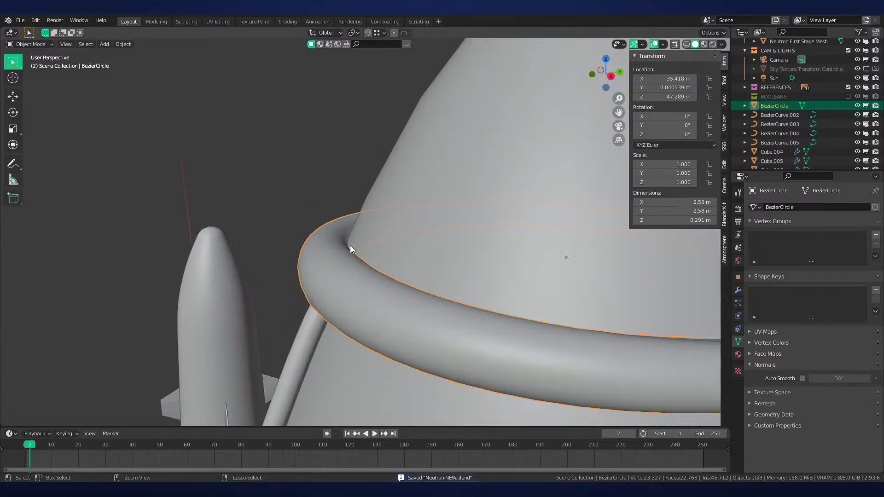
# Select edges on the ring's underside where the front pipe meets it and snap the 3D cursor to the selection
pyautogui.scroll(-1, 350, 245)
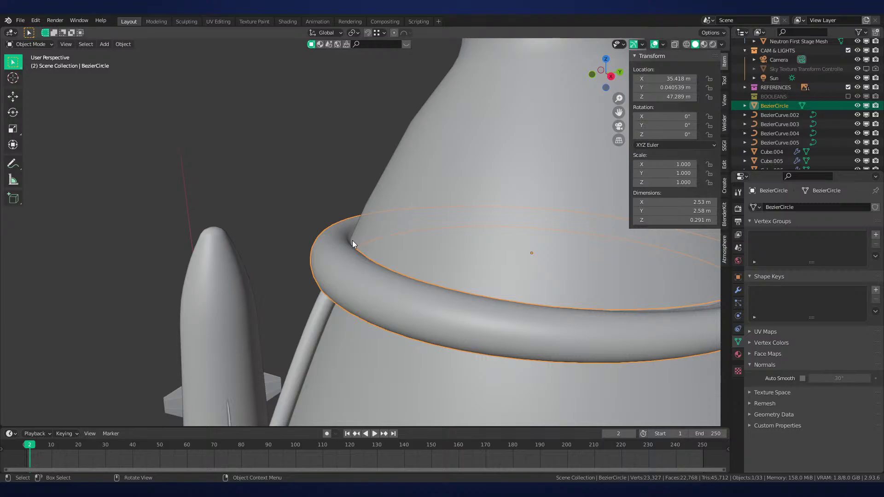
pyautogui.keyDown('shift'); pyautogui.moveTo(372, 231); pyautogui.dragTo(424, 242, button='middle'); pyautogui.keyUp('shift')
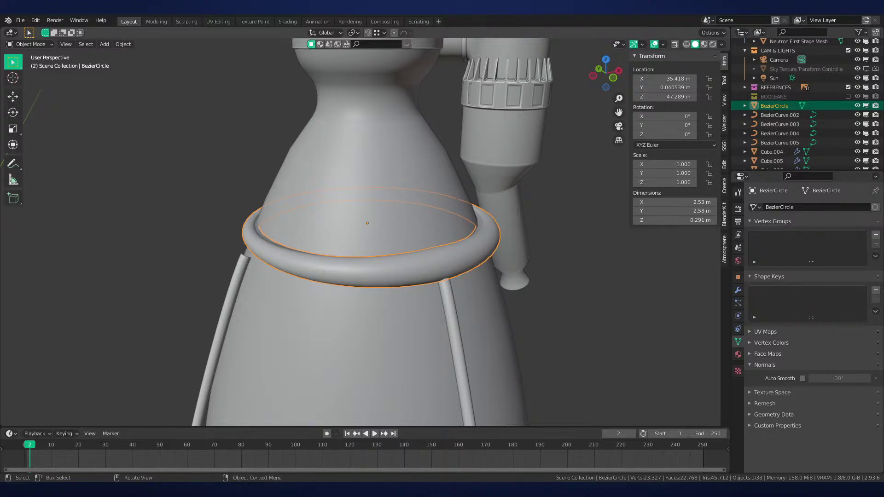
pyautogui.moveTo(574, 218); pyautogui.dragTo(548, 208, button='middle')
pyautogui.scroll(2, 543, 214)
pyautogui.scroll(3, 446, 192)
pyautogui.keyDown('shift'); pyautogui.moveTo(548, 208); pyautogui.dragTo(365, 154, button='middle'); pyautogui.keyUp('shift')
pyautogui.scroll(2, 446, 195)
pyautogui.press('Tab')
pyautogui.click(330, 186)
pyautogui.keyDown('ctrl'); pyautogui.click(378, 162); pyautogui.keyUp('ctrl')
pyautogui.hotkey('shift', 's')
pyautogui.click(468, 175)
# From the right view, deselect everything, then add a cylinder at the 3D cursor and scale it to 0.1
pyautogui.moveTo(474, 244); pyautogui.dragTo(523, 250, button='middle')
pyautogui.press('KP_1')
pyautogui.press('KP_3')
pyautogui.scroll(4, 552, 239)
pyautogui.hotkey('alt', 'a')
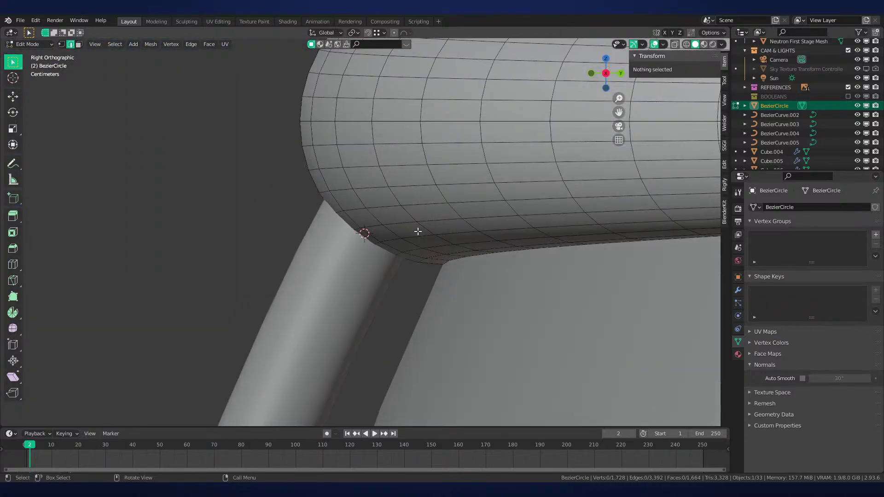
pyautogui.hotkey('shift', 'a')
pyautogui.click(413, 233)
pyautogui.write('s.1')
pyautogui.press('Return')
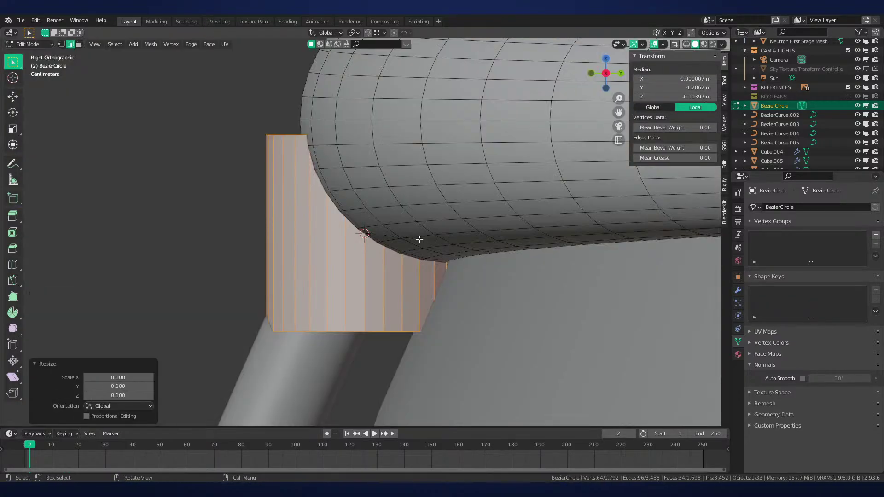
# Scale the cylinder by about 0.656 and rotate it about 29.7° to align with the pipe
pyautogui.press('s')
pyautogui.click(467, 249)
pyautogui.press('x')
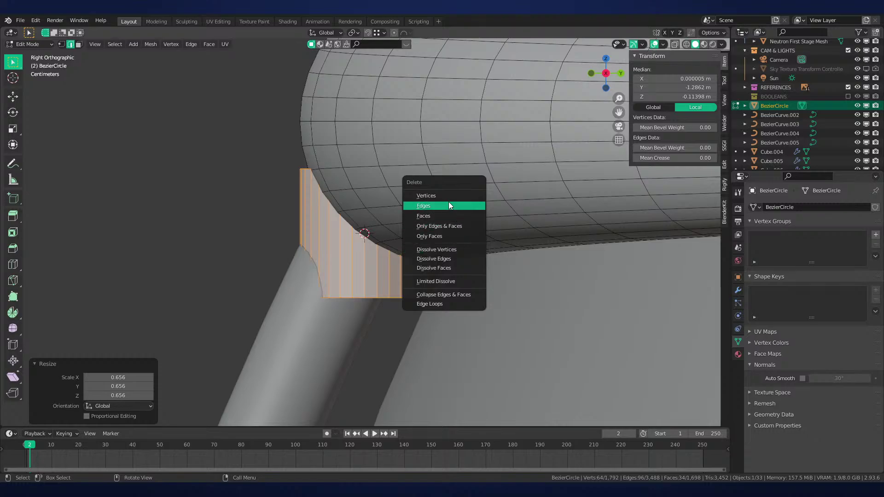
pyautogui.press('Escape')
pyautogui.press('r')
pyautogui.click(444, 275)
# In wireframe, scale the cylinder by about 0.891 and shift it slightly up into the ring, over the pipe's end
pyautogui.hotkey('shift', 'z')
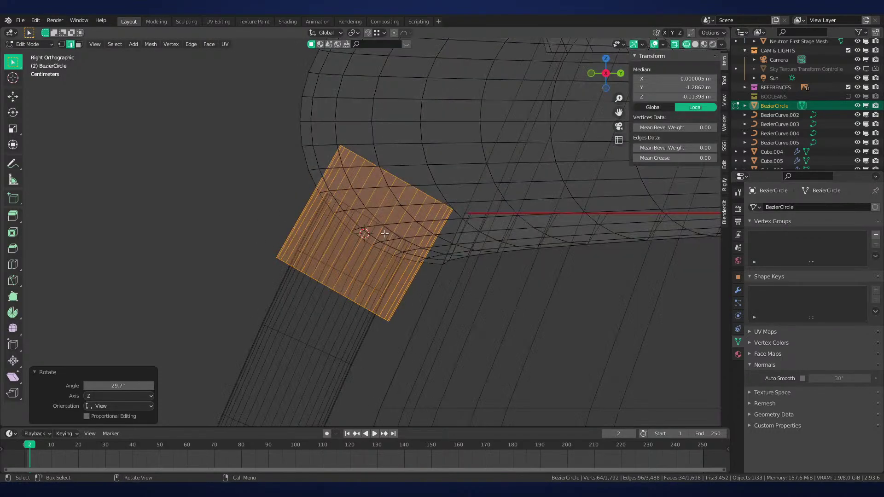
pyautogui.press('g')
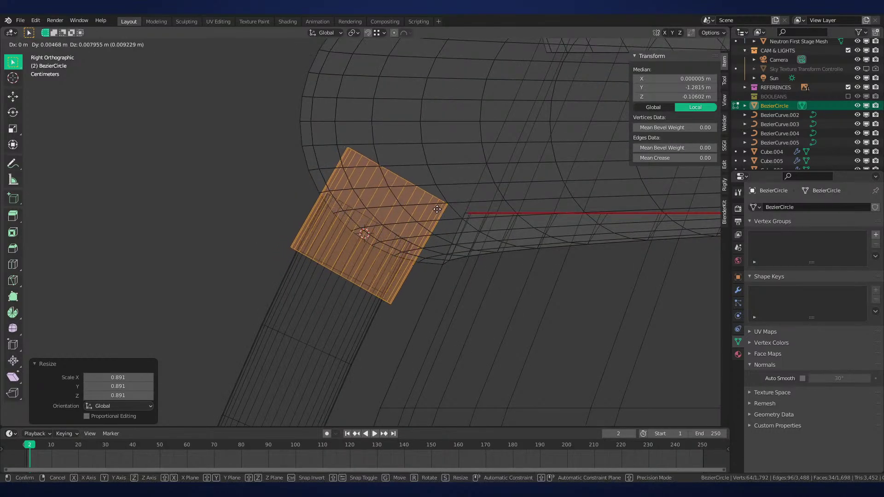
pyautogui.click(441, 209)
pyautogui.hotkey('shift', 'z')
# Slide the cylinder's top face toward the pipe to shorten the collar, and scale that face by about 1.088
pyautogui.press('Tab')
pyautogui.click(402, 191)
pyautogui.hotkey('shift', 'z')
pyautogui.click(398, 179)
pyautogui.press('g')
pyautogui.press('g')
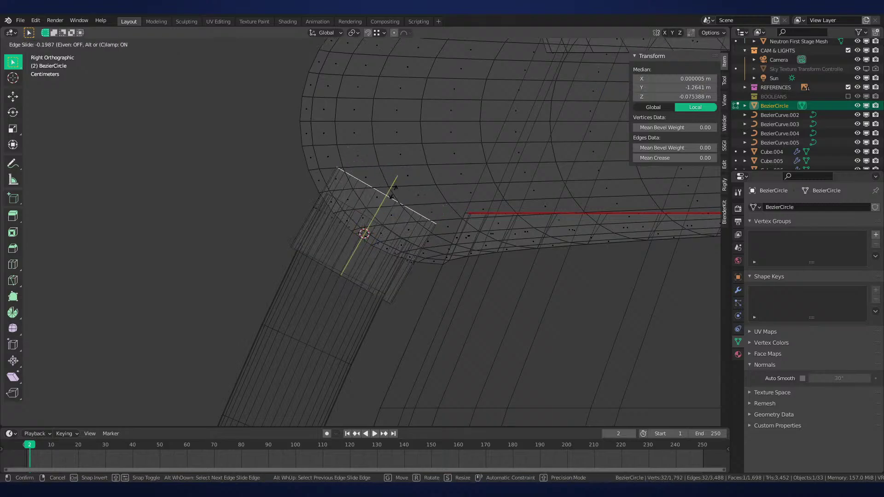
pyautogui.click(391, 201)
pyautogui.hotkey('shift', 'z')
pyautogui.moveTo(391, 201); pyautogui.dragTo(532, 207, button='middle')
pyautogui.press('s')
pyautogui.click(544, 211)
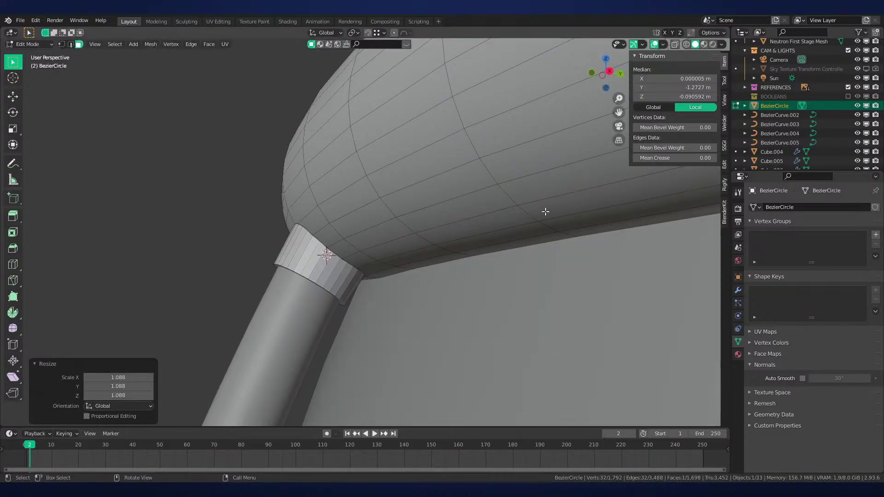
# Add an edge loop around the collar, slide it back toward the collar's middle, and scale it
pyautogui.hotkey('ctrl', 'r')
pyautogui.click(310, 262)
pyautogui.click(298, 294)
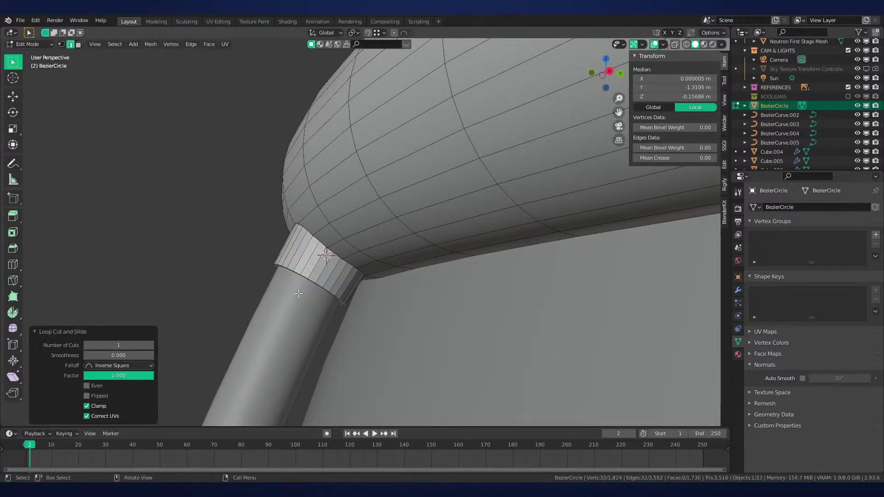
pyautogui.press('g')
pyautogui.press('g')
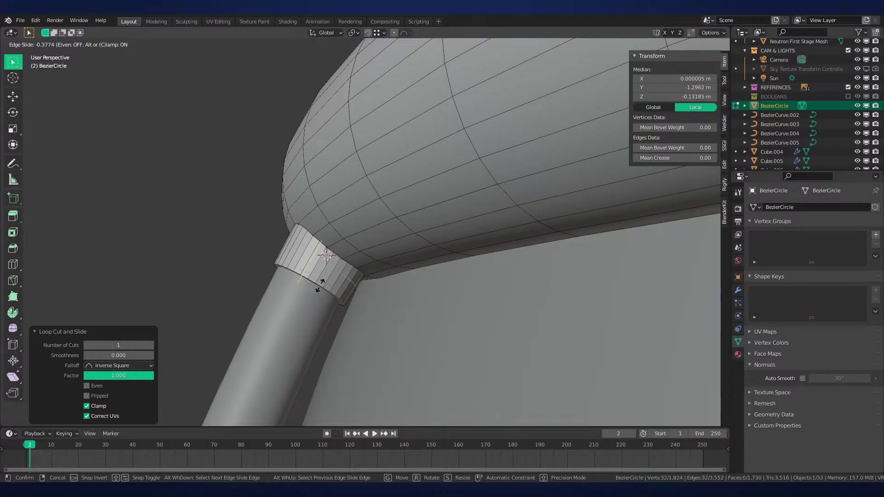
pyautogui.click(320, 286)
pyautogui.press('s')
pyautogui.click(405, 296)
# Scale the collar's top face inside the ring and shade the object smooth
pyautogui.moveTo(404, 295); pyautogui.dragTo(394, 277, button='middle')
pyautogui.press('3')
pyautogui.click(476, 183)
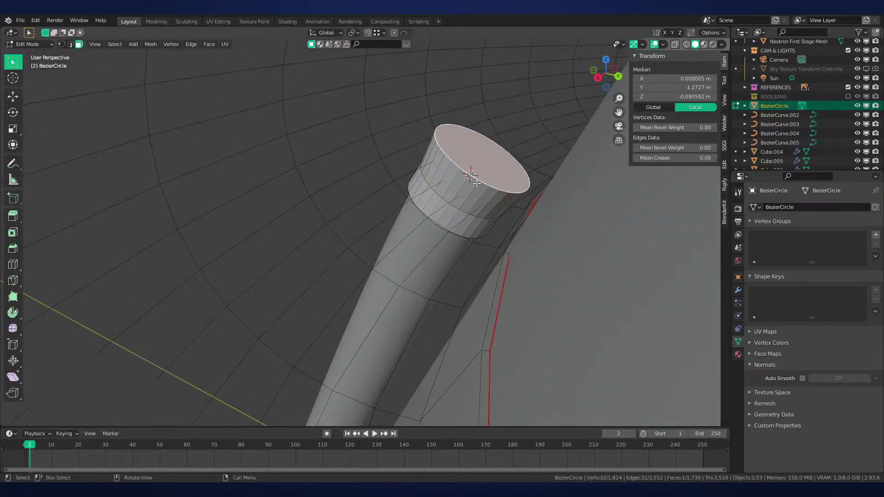
pyautogui.press('s')
pyautogui.moveTo(477, 183); pyautogui.dragTo(399, 285, button='middle')
pyautogui.click(441, 266)
pyautogui.press('Tab')
pyautogui.rightClick(427, 264)
pyautogui.click(426, 264)
# Bevel the collar's middle edge loop into a narrow band
pyautogui.press('Tab')
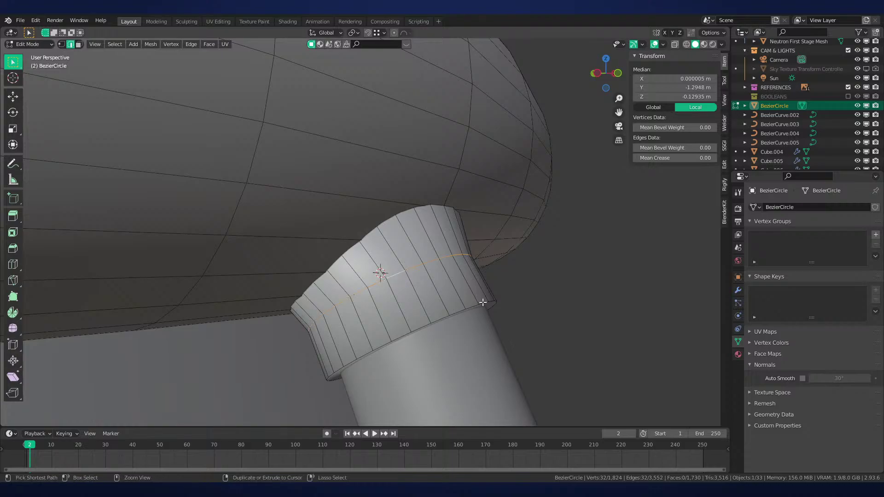
pyautogui.hotkey('ctrl', 'b')
pyautogui.click(497, 311)
pyautogui.press('Tab')
pyautogui.scroll(-5, 489, 304)
pyautogui.moveTo(488, 302); pyautogui.dragTo(506, 290, button='middle')
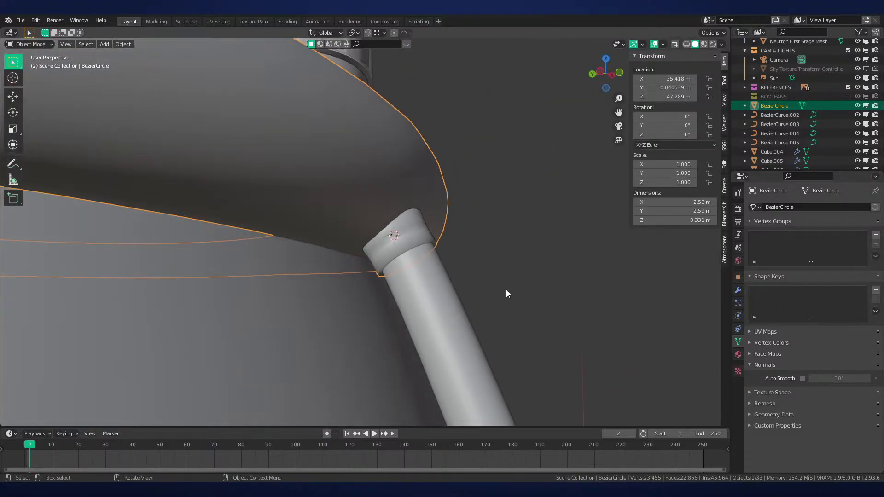
# Examine the collar in rendered shading and compare the ring and pipes with the front reference image
pyautogui.press('z')
pyautogui.scroll(-5, 465, 152)
pyautogui.hotkey('alt', 'a')
pyautogui.keyDown('alt'); pyautogui.scroll(-1, 459, 231); pyautogui.keyUp('alt')
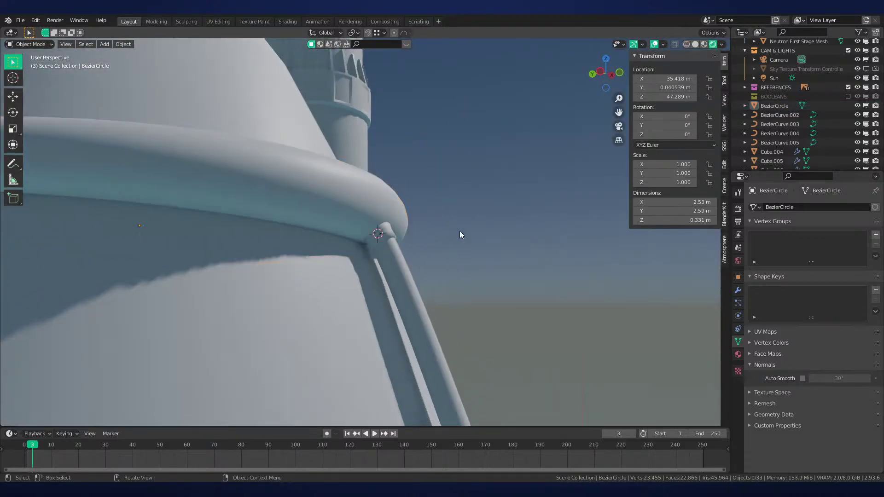
pyautogui.moveTo(460, 230); pyautogui.dragTo(345, 225, button='middle')
pyautogui.scroll(5, 327, 226)
pyautogui.scroll(-5, 327, 225)
pyautogui.press('KP_1')
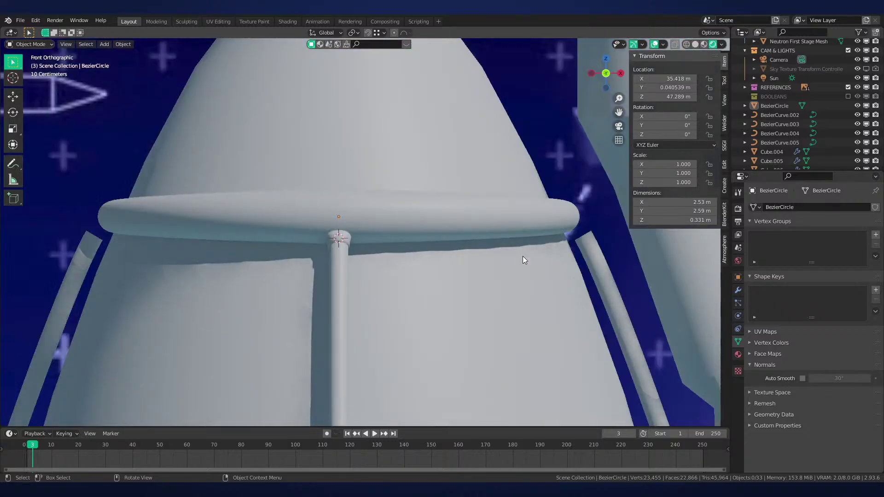
pyautogui.scroll(-5, 523, 255)
pyautogui.keyDown('shift'); pyautogui.moveTo(655, 213); pyautogui.dragTo(484, 212, button='middle'); pyautogui.keyUp('shift')
pyautogui.scroll(4, 526, 213)
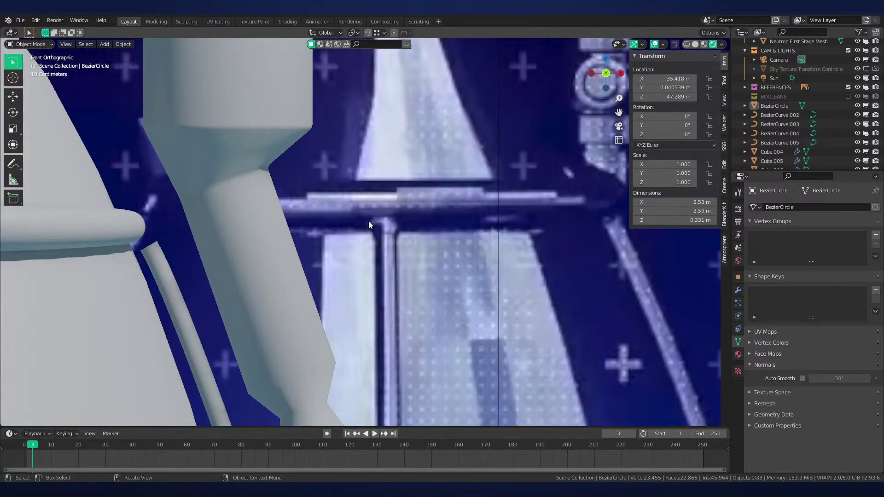
pyautogui.keyDown('shift'); pyautogui.moveTo(368, 221); pyautogui.dragTo(714, 229, button='middle'); pyautogui.keyUp('shift')
# Select the edge loop around the collar's lower rim and mark it sharp
pyautogui.moveTo(401, 258); pyautogui.dragTo(415, 270, button='middle')
pyautogui.scroll(4, 405, 264)
pyautogui.press('Tab')
pyautogui.moveTo(346, 282); pyautogui.dragTo(367, 300, button='middle')
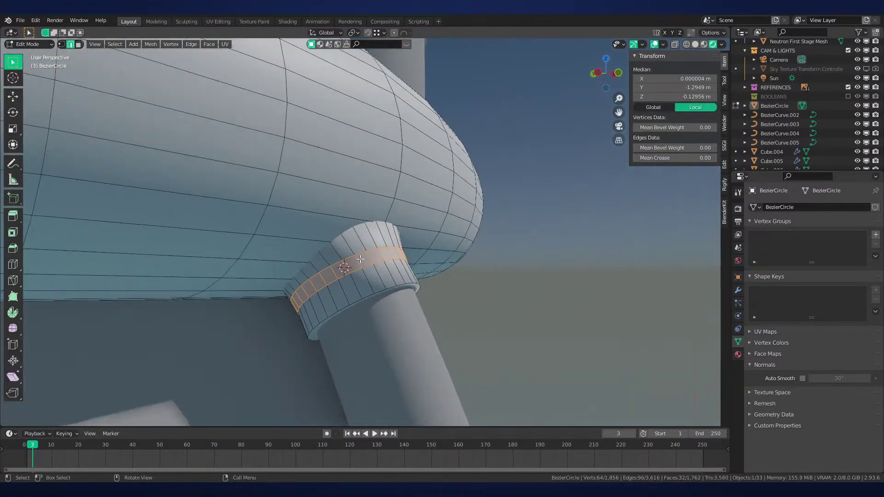
pyautogui.hotkey('alt', 'a')
pyautogui.keyDown('alt'); pyautogui.click(367, 301); pyautogui.keyUp('alt')
pyautogui.rightClick(489, 302)
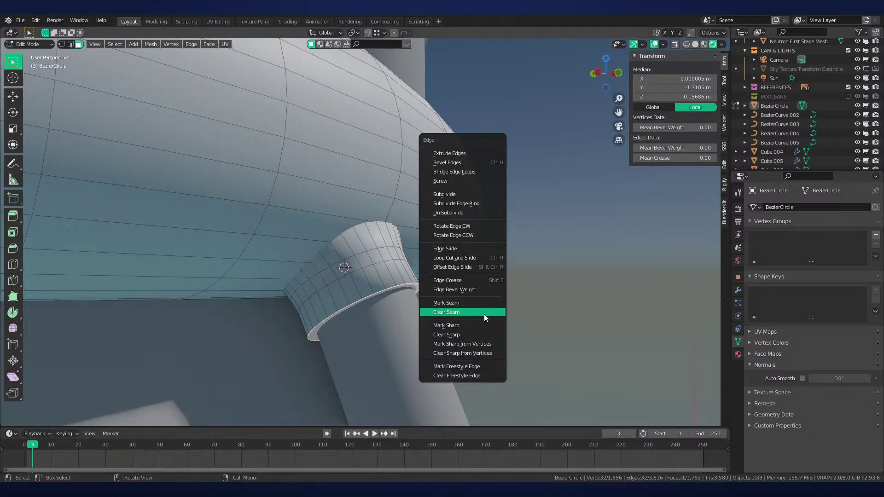
pyautogui.click(484, 314)
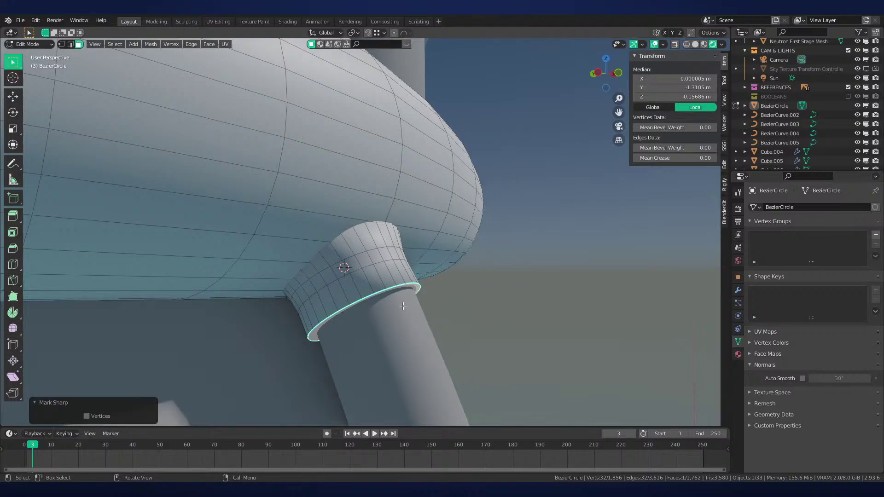
# Select the collar's whole linked mesh and separate it from the ring into its own object
pyautogui.hotkey('ctrl', 'l')
pyautogui.press('p')
pyautogui.click(647, 259)
pyautogui.press('Tab')
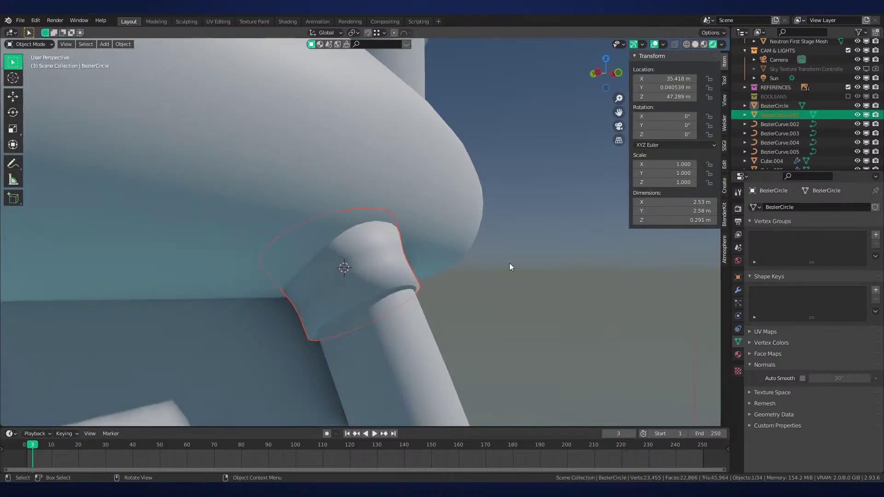
# Return to solid shading, select the separated collar object, and save the file
pyautogui.hotkey('alt', 'a')
pyautogui.press('z')
pyautogui.click(377, 277)
pyautogui.hotkey('ctrl', 's')
pyautogui.scroll(-2, 377, 277)
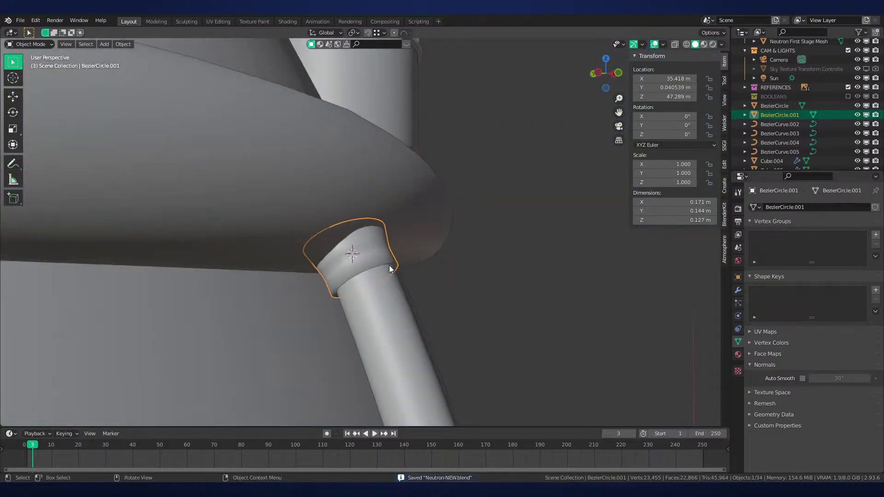
# Enable Auto Smooth at 30° on the separated collar and keep the collar selected
pyautogui.moveTo(389, 265); pyautogui.dragTo(406, 226, button='middle')
pyautogui.scroll(1, 406, 226)
pyautogui.click(803, 379)
pyautogui.click(379, 169)
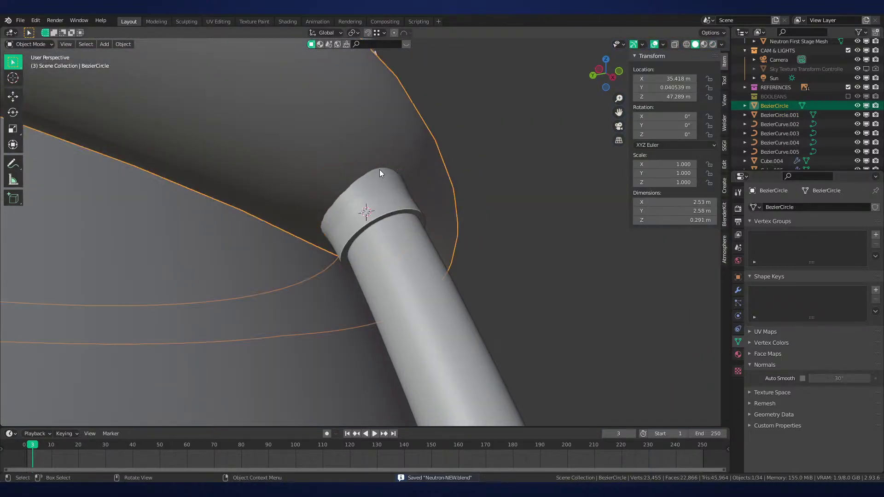
pyautogui.moveTo(379, 169); pyautogui.dragTo(409, 259, button='middle')
pyautogui.click(374, 250)
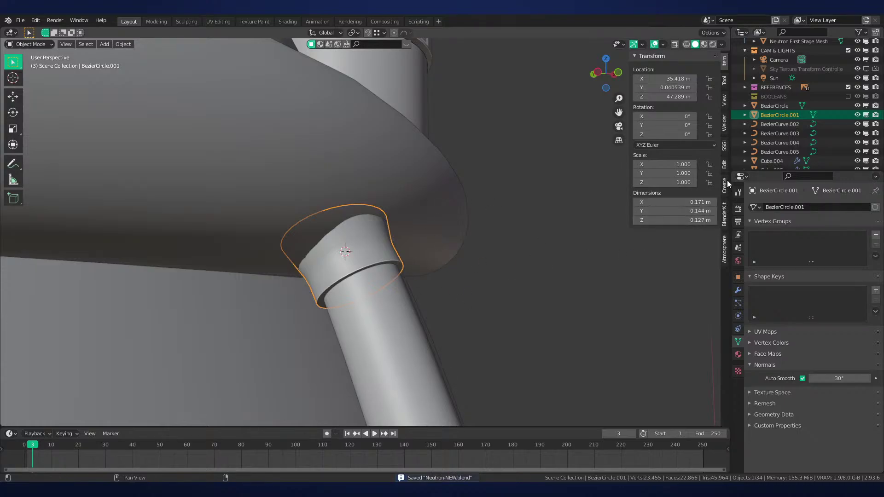
# Bring up the Welder options and set the collar's origin to its geometry
pyautogui.click(725, 122)
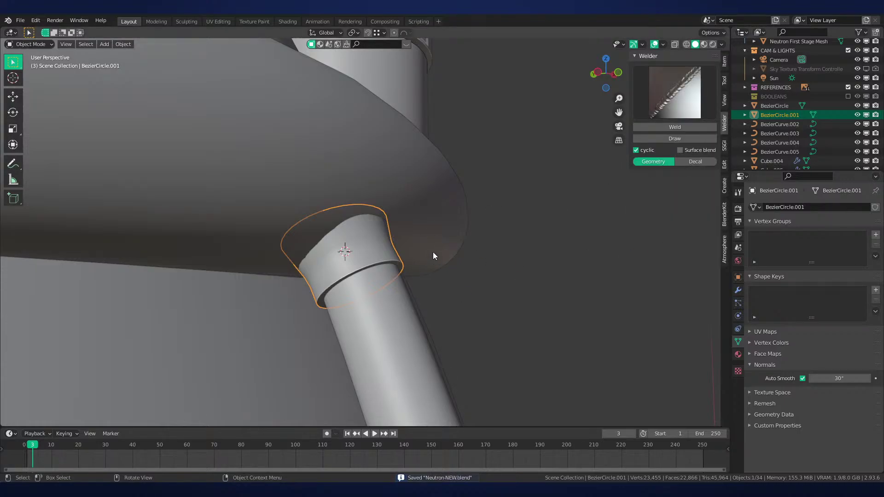
pyautogui.moveTo(410, 272); pyautogui.dragTo(400, 286, button='middle')
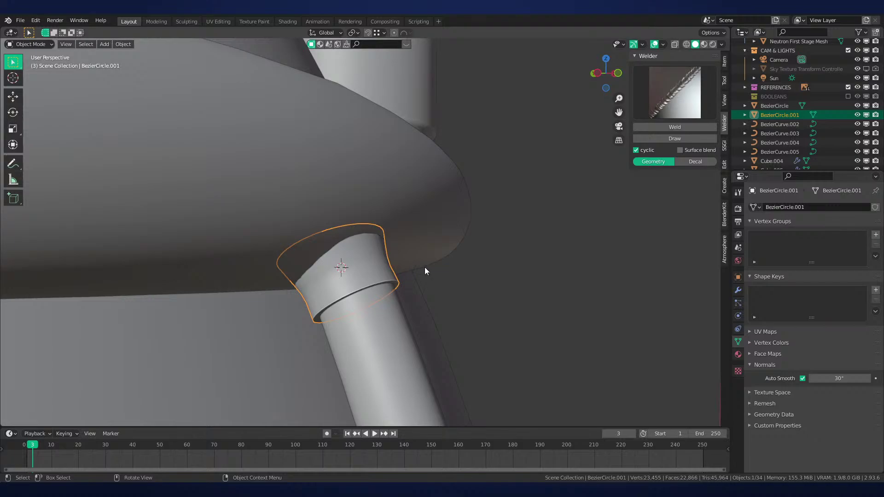
pyautogui.rightClick(375, 274)
pyautogui.moveTo(412, 315)
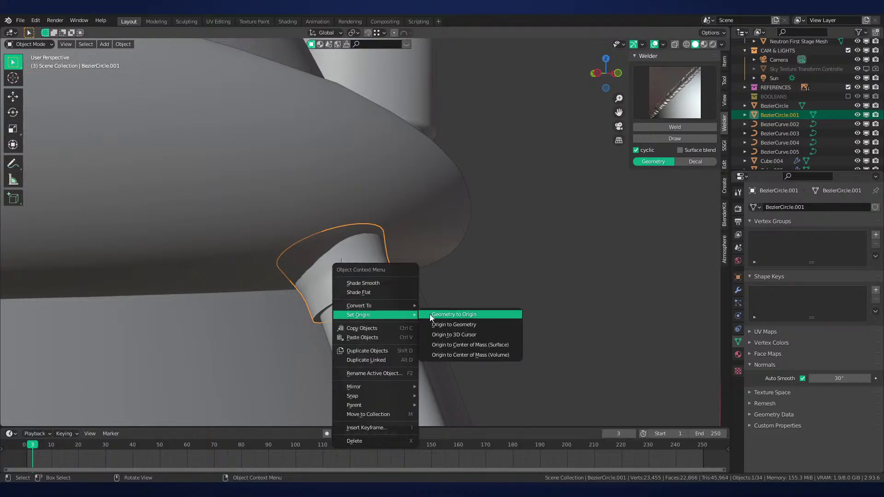
pyautogui.click(461, 325)
pyautogui.moveTo(461, 325); pyautogui.dragTo(412, 280, button='middle')
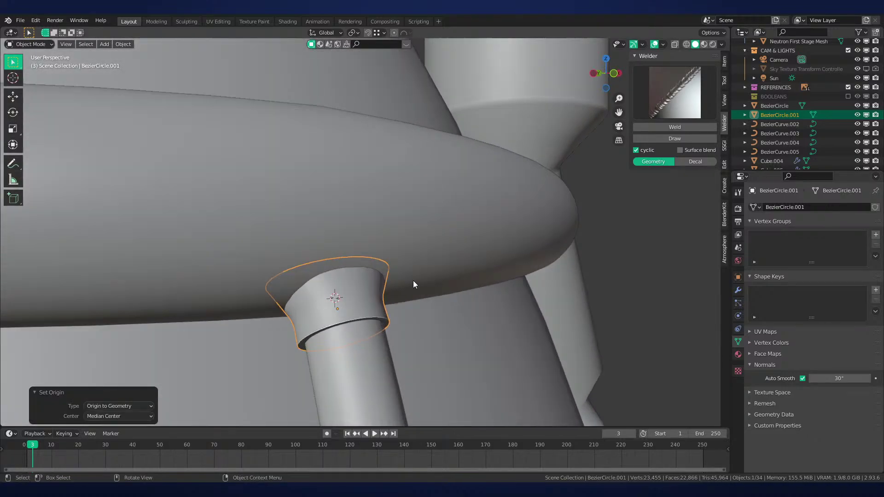
# Generate a cyclic geometry weld where the collar meets the ring, and save the file
pyautogui.keyDown('shift'); pyautogui.click(466, 238); pyautogui.keyUp('shift')
pyautogui.moveTo(467, 240); pyautogui.dragTo(636, 176, button='middle')
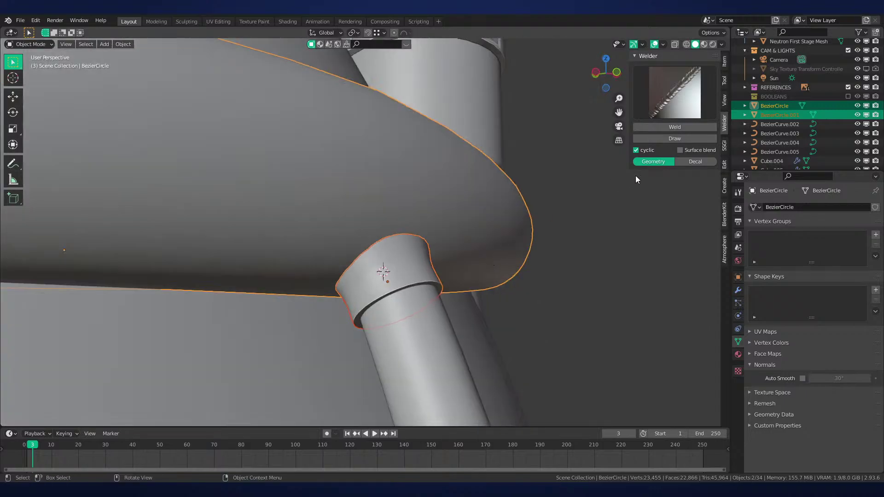
pyautogui.click(678, 128)
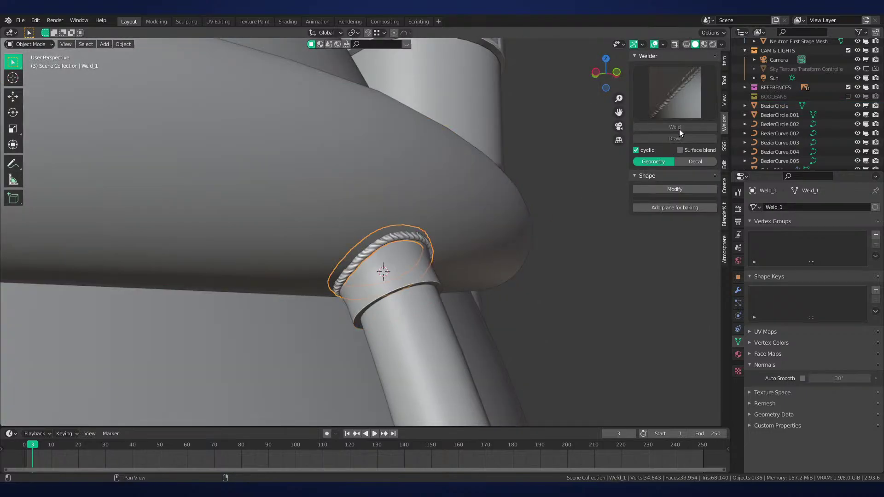
pyautogui.click(672, 152)
pyautogui.moveTo(486, 225)
pyautogui.mouseDown(button='middle')
pyautogui.moveTo(383, 244)
pyautogui.moveTo(296, 290)
pyautogui.moveTo(405, 269)
pyautogui.mouseUp(button='middle')
pyautogui.moveTo(405, 269); pyautogui.dragTo(408, 243, button='middle')
pyautogui.scroll(1, 399, 247)
pyautogui.hotkey('ctrl', 's')
# Examine the weld bead around the collar in material preview and return to solid shading
pyautogui.scroll(1, 399, 247)
pyautogui.press('z')
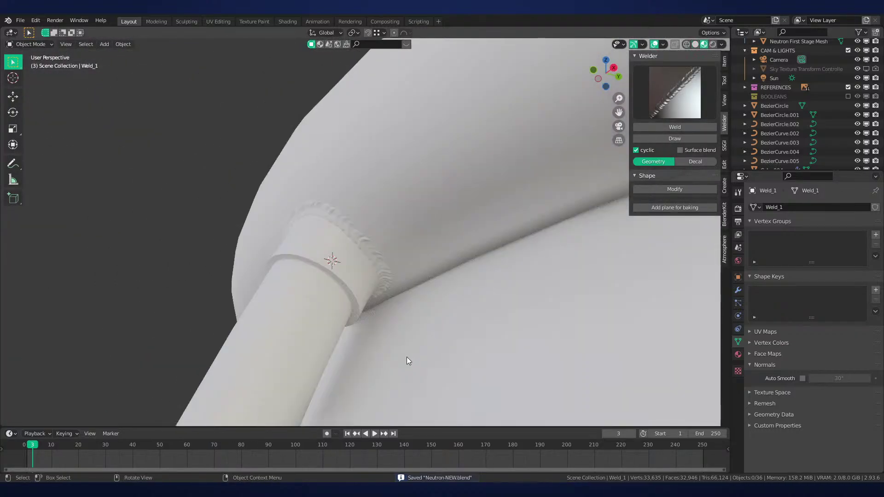
pyautogui.moveTo(407, 357)
pyautogui.mouseDown(button='middle')
pyautogui.moveTo(433, 355)
pyautogui.moveTo(457, 330)
pyautogui.mouseUp(button='middle')
pyautogui.press('z')
pyautogui.moveTo(449, 261)
pyautogui.mouseDown(button='middle')
pyautogui.moveTo(336, 259)
pyautogui.moveTo(361, 251)
pyautogui.moveTo(366, 231)
pyautogui.moveTo(450, 277)
pyautogui.moveTo(459, 221)
pyautogui.moveTo(376, 233)
pyautogui.moveTo(430, 264)
pyautogui.moveTo(363, 257)
pyautogui.moveTo(445, 247)
pyautogui.moveTo(388, 267)
pyautogui.moveTo(448, 264)
pyautogui.moveTo(405, 270)
pyautogui.moveTo(681, 326)
pyautogui.mouseUp(button='middle')
pyautogui.press('z')
pyautogui.scroll(5, 448, 264)
# Select the weld and set its Subsurf modifier's render level to 1
pyautogui.click(414, 260)
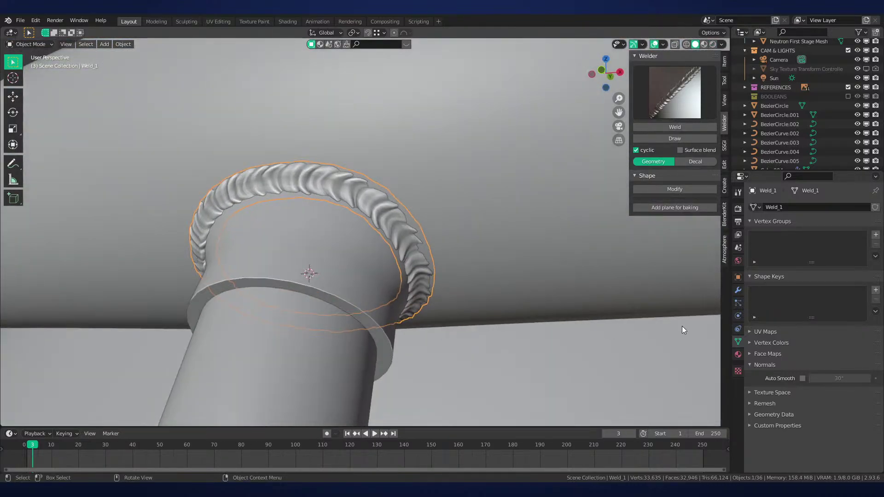
pyautogui.click(738, 290)
pyautogui.moveTo(536, 270); pyautogui.dragTo(598, 272, button='middle')
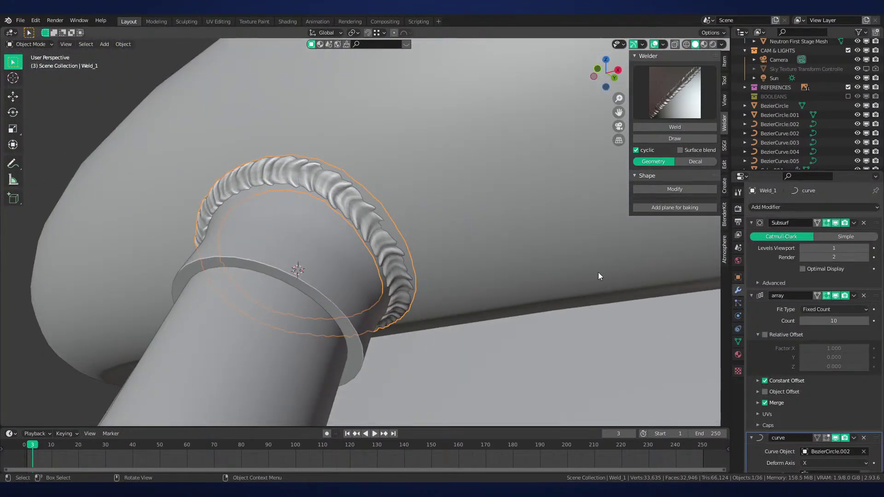
pyautogui.click(802, 257)
# Try array counts of 9 and 20 on the weld and set the count back to 10
pyautogui.click(802, 321)
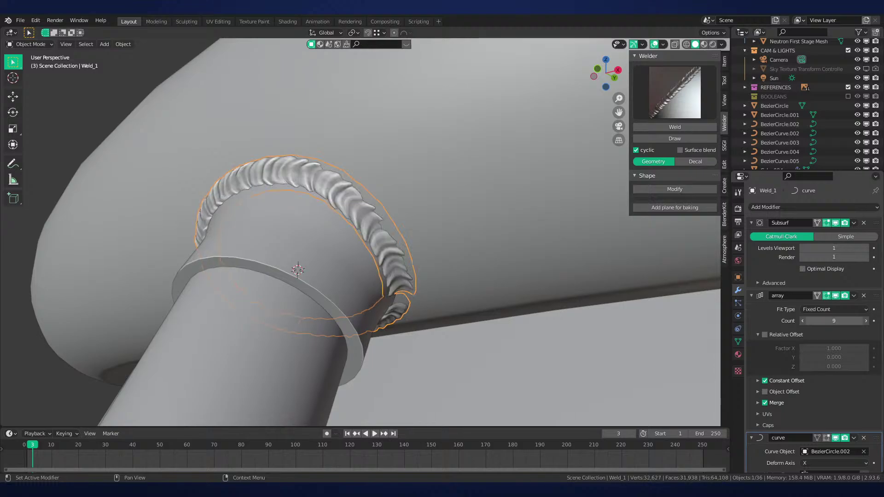
pyautogui.click(867, 321)
pyautogui.moveTo(534, 273); pyautogui.dragTo(570, 289, button='middle')
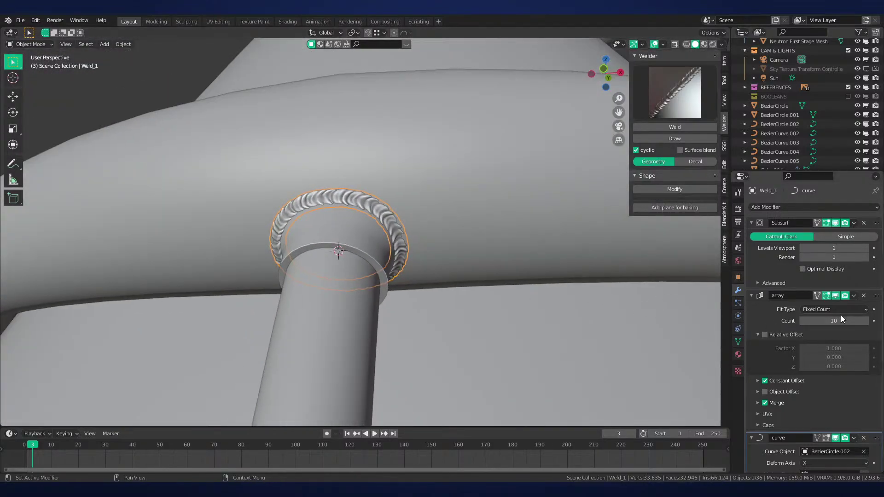
pyautogui.doubleClick(834, 321)
pyautogui.write('20')
pyautogui.press('Return')
pyautogui.scroll(3, 420, 187)
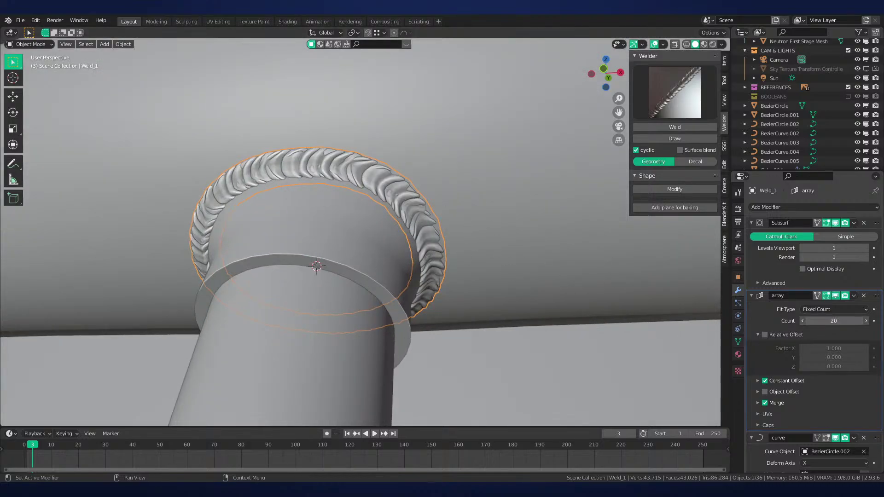
pyautogui.press('BackSpace')
pyautogui.press('BackSpace')
pyautogui.write('10')
pyautogui.press('Return')
pyautogui.moveTo(595, 323); pyautogui.dragTo(464, 270, button='middle')
pyautogui.hotkey('alt', 'a')
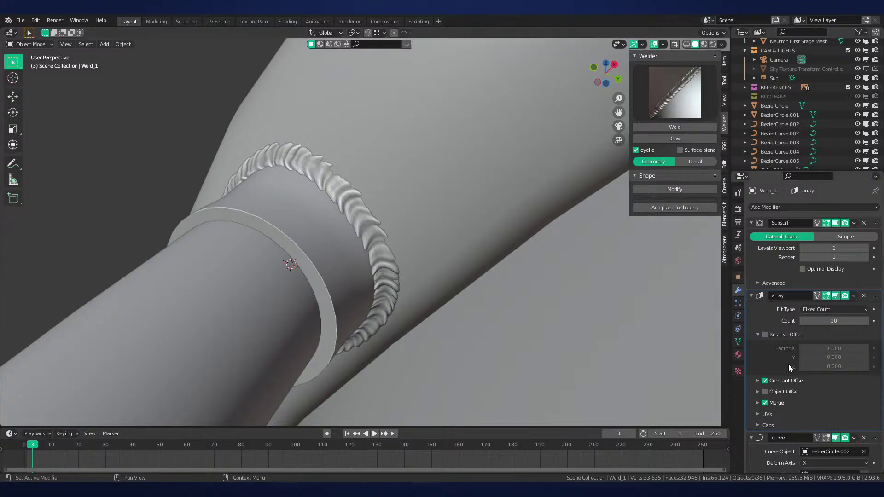
# Apply the weld's Subsurf, array and curve modifiers and check the resulting mesh in Edit Mode
pyautogui.scroll(-1, 790, 366)
pyautogui.scroll(1, 795, 363)
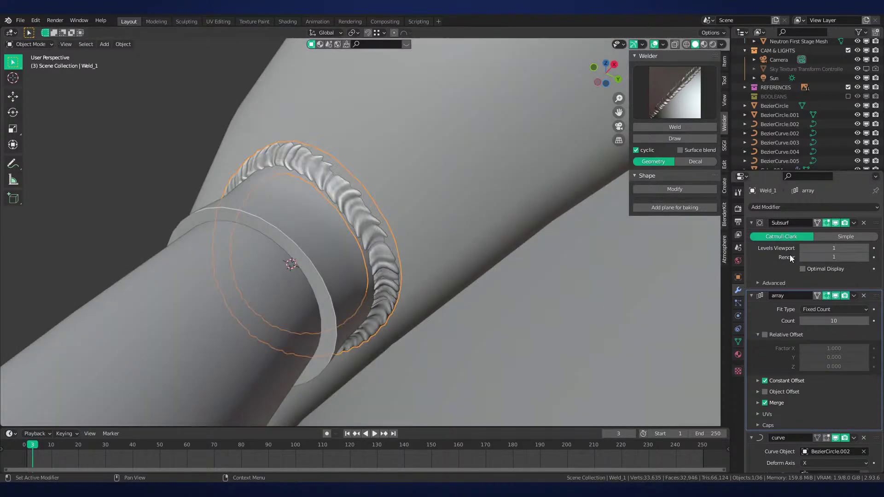
pyautogui.hotkey('ctrl', 'a')
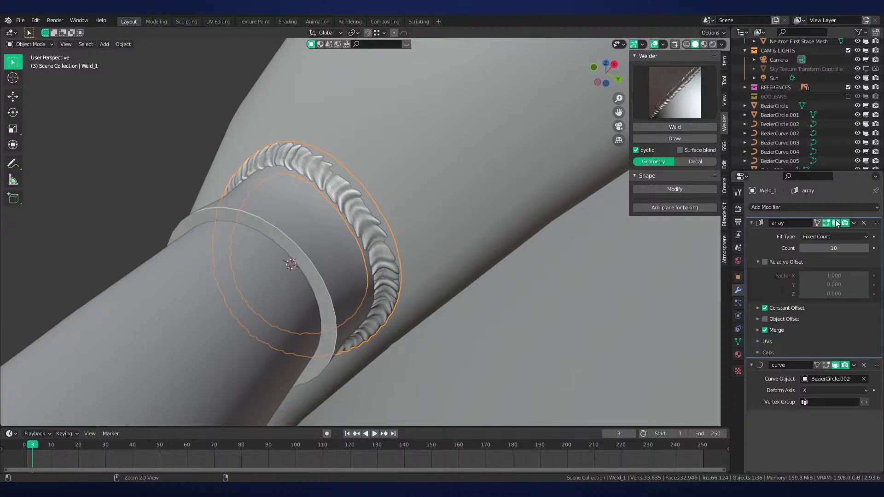
pyautogui.hotkey('ctrl', 'a')
pyautogui.hotkey('ctrl', 'a')
pyautogui.moveTo(567, 250); pyautogui.dragTo(617, 295, button='middle')
pyautogui.press('Tab')
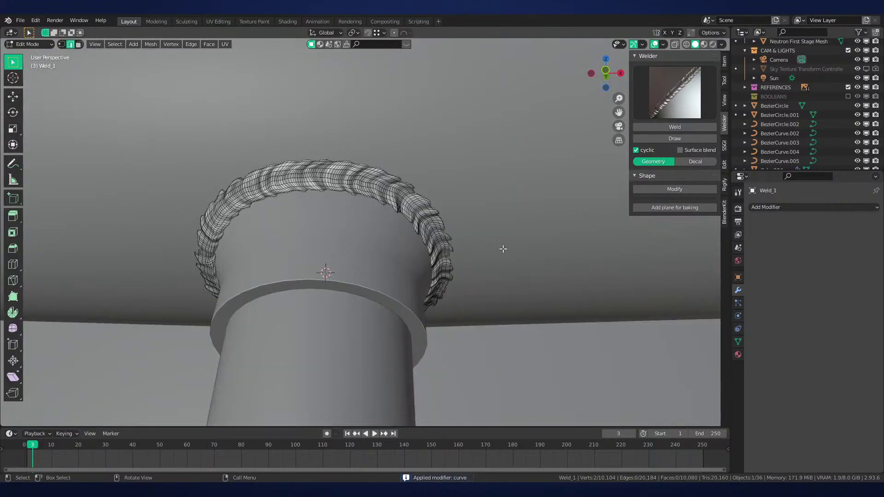
pyautogui.moveTo(503, 248); pyautogui.dragTo(571, 245, button='middle')
pyautogui.press('Tab')
# Add a Decimate modifier with a ratio of 0.5 to the weld and apply it
pyautogui.click(784, 207)
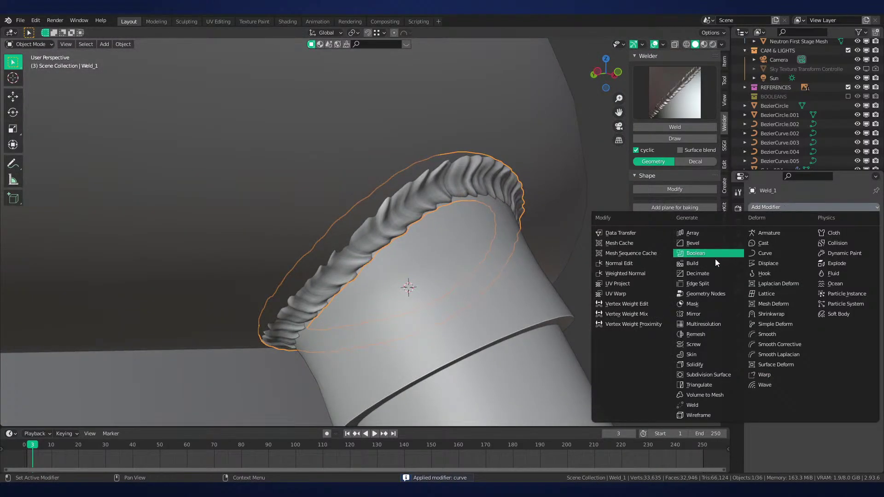
pyautogui.click(700, 273)
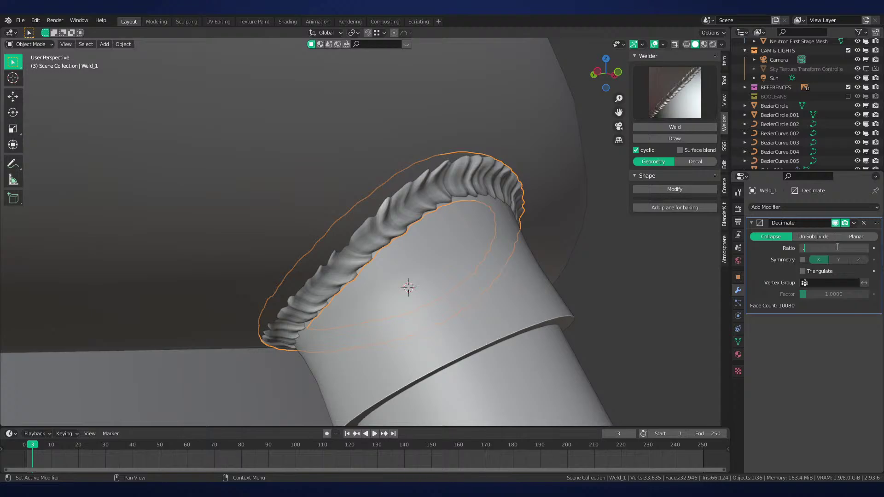
pyautogui.write('.5')
pyautogui.press('Return')
pyautogui.hotkey('ctrl', 'a')
# Join the weld and collar into the ring object and enable Auto Smooth at 30° on it
pyautogui.moveTo(559, 270); pyautogui.dragTo(412, 224, button='middle')
pyautogui.keyDown('shift'); pyautogui.click(342, 258); pyautogui.keyUp('shift')
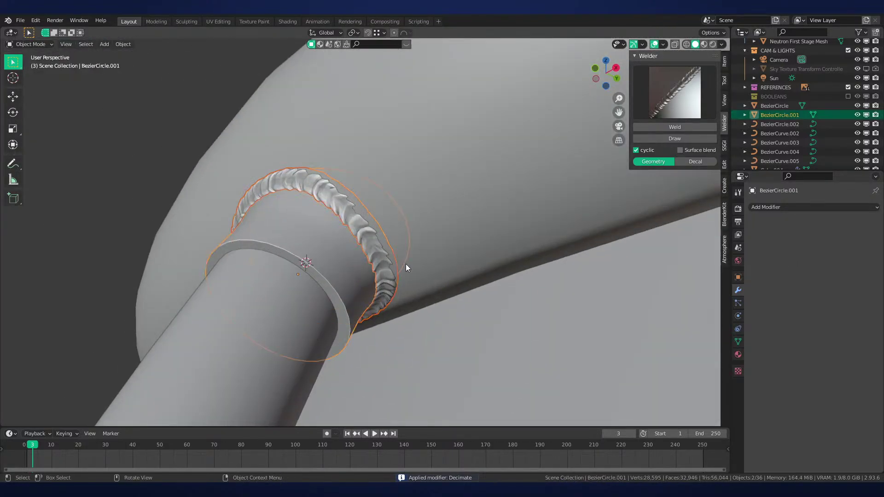
pyautogui.hotkey('ctrl', 'j')
pyautogui.scroll(-3, 371, 252)
pyautogui.keyDown('shift'); pyautogui.click(421, 215); pyautogui.keyUp('shift')
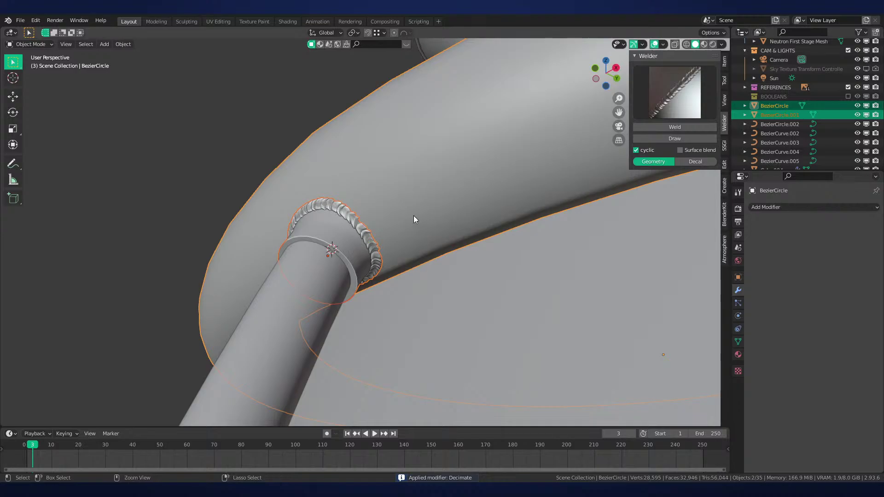
pyautogui.hotkey('ctrl', 'j')
pyautogui.moveTo(415, 219); pyautogui.dragTo(451, 287, button='middle')
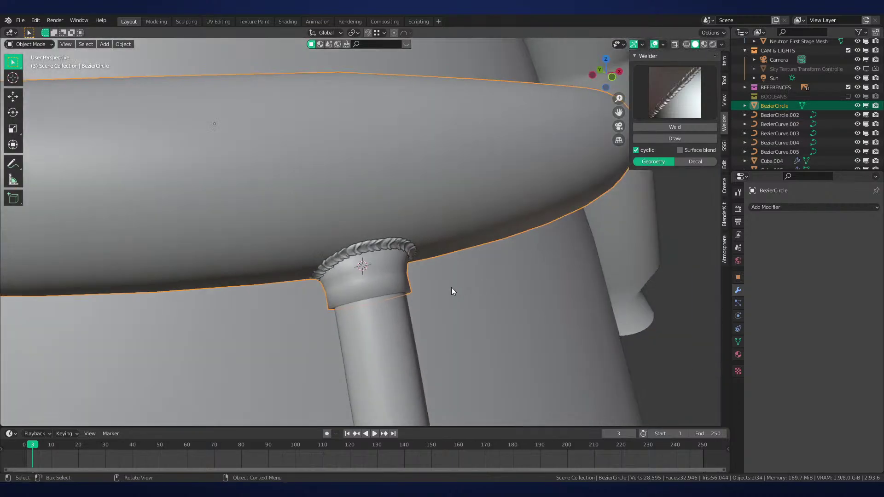
pyautogui.click(738, 341)
pyautogui.click(803, 379)
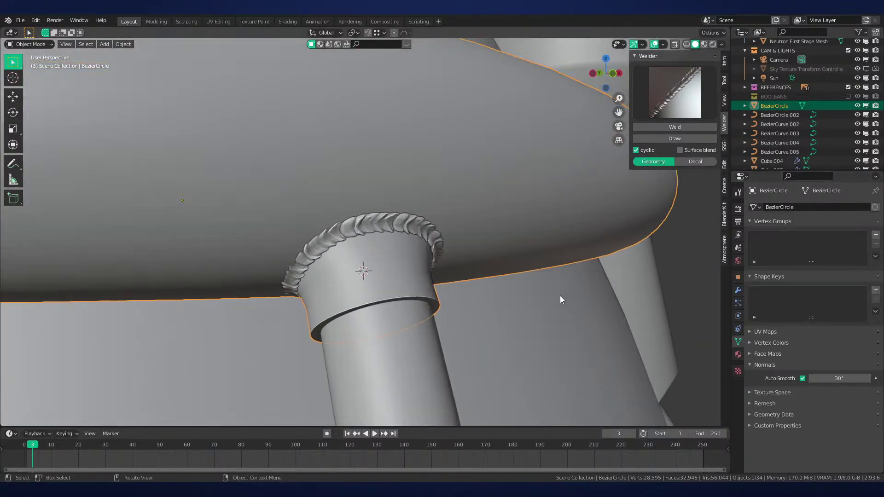
# Select the linked collar and weld meshes in Edit Mode and check the selection in wireframe without moving it
pyautogui.press('Tab')
pyautogui.press('l')
pyautogui.press('l')
pyautogui.scroll(-2, 352, 234)
pyautogui.moveTo(377, 239); pyautogui.dragTo(442, 303, button='middle')
pyautogui.hotkey('shift', 'z')
pyautogui.press('g')
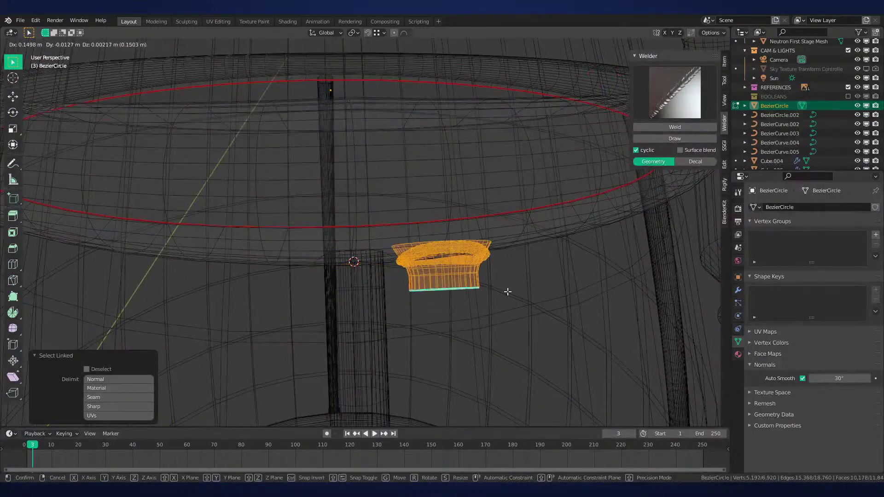
pyautogui.rightClick(504, 289)
pyautogui.hotkey('shift', 'z')
pyautogui.scroll(-5, 462, 244)
# Snap the 3D cursor to the ring object's origin and set the pivot point to 3D Cursor
pyautogui.press('Tab')
pyautogui.hotkey('shift', 's')
pyautogui.press('2')
pyautogui.press('Tab')
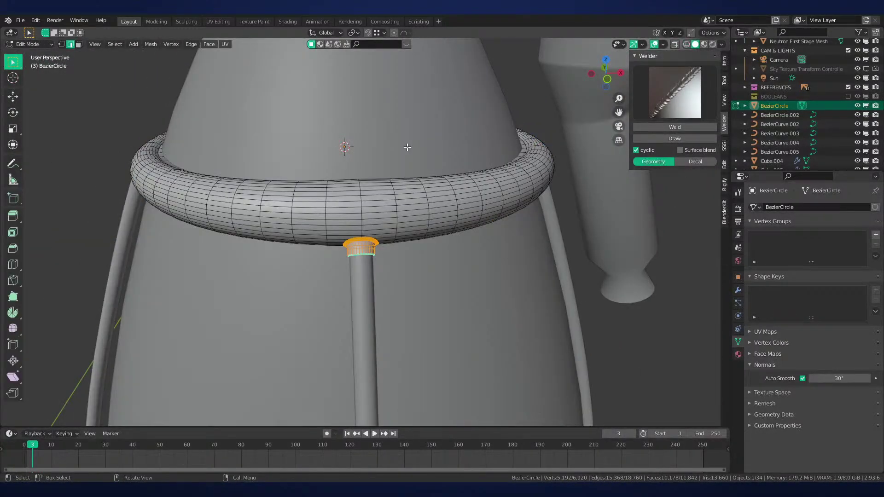
pyautogui.click(355, 32)
pyautogui.click(363, 51)
# Duplicate the collar with its weld and rotate the copy 90° about the global Z axis
pyautogui.hotkey('shift', 'd')
pyautogui.press('r')
pyautogui.press('z')
pyautogui.press('9')
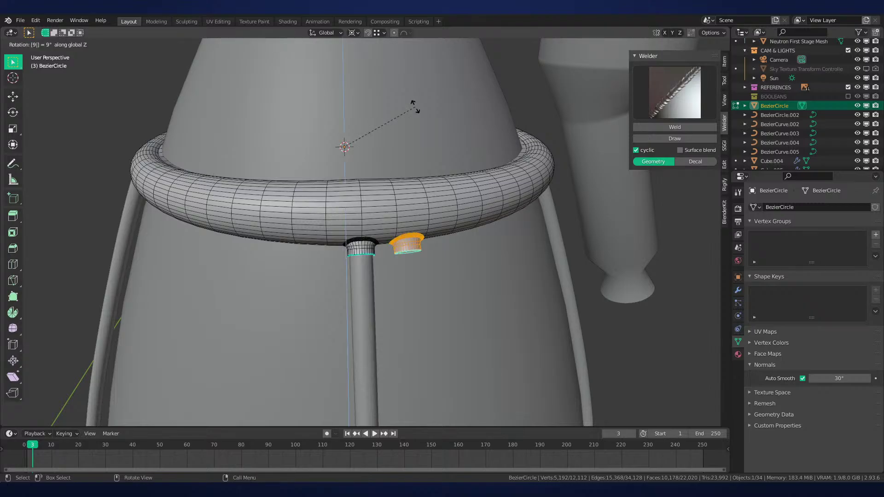
pyautogui.press('0')
pyautogui.press('Return')
pyautogui.scroll(-3, 405, 157)
pyautogui.moveTo(397, 181); pyautogui.dragTo(426, 188, button='middle')
pyautogui.press('Tab')
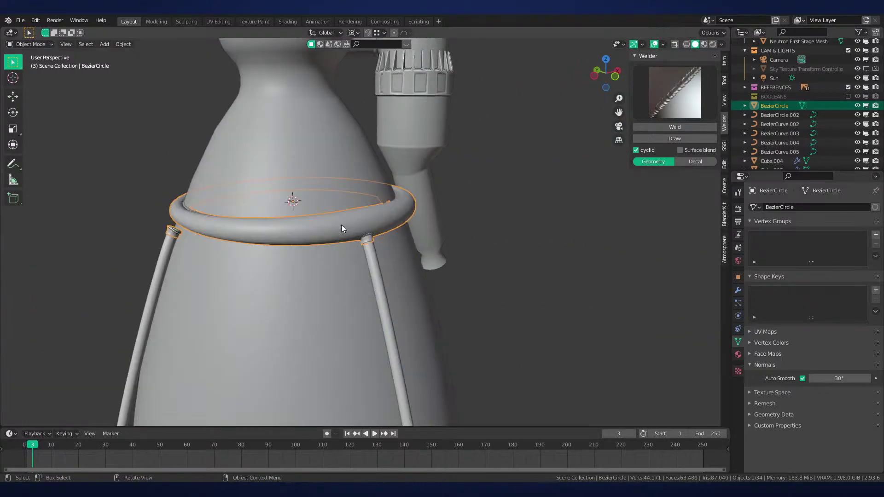
# Check how the collars fit the pipes around the ring, deselect everything, and save the file
pyautogui.moveTo(341, 225); pyautogui.dragTo(444, 258, button='middle')
pyautogui.scroll(4, 478, 244)
pyautogui.scroll(3, 435, 266)
pyautogui.scroll(-3, 435, 267)
pyautogui.scroll(-5, 548, 241)
pyautogui.scroll(3, 447, 264)
pyautogui.hotkey('alt', 'a')
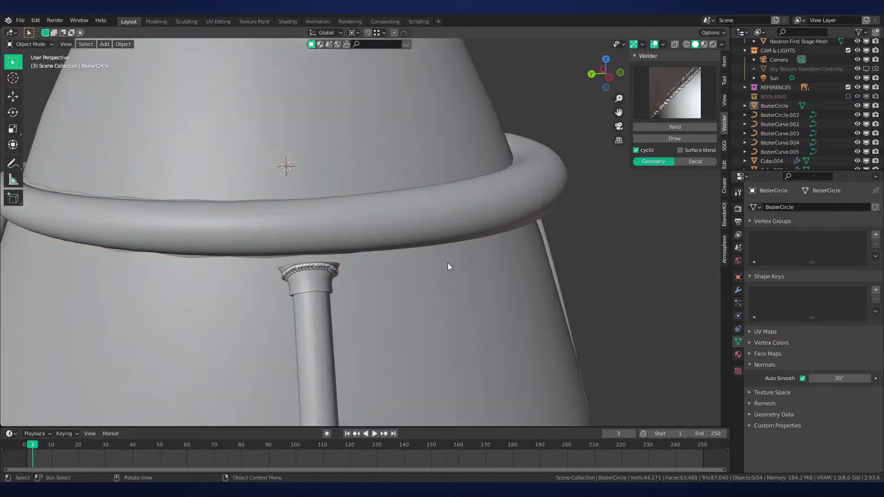
pyautogui.hotkey('ctrl', 's')
# Examine the welded collar closely in solid and rendered shading, and return to solid shading
pyautogui.moveTo(483, 314); pyautogui.dragTo(440, 267, button='middle')
pyautogui.scroll(1, 341, 292)
pyautogui.scroll(2, 408, 291)
pyautogui.scroll(-2, 431, 278)
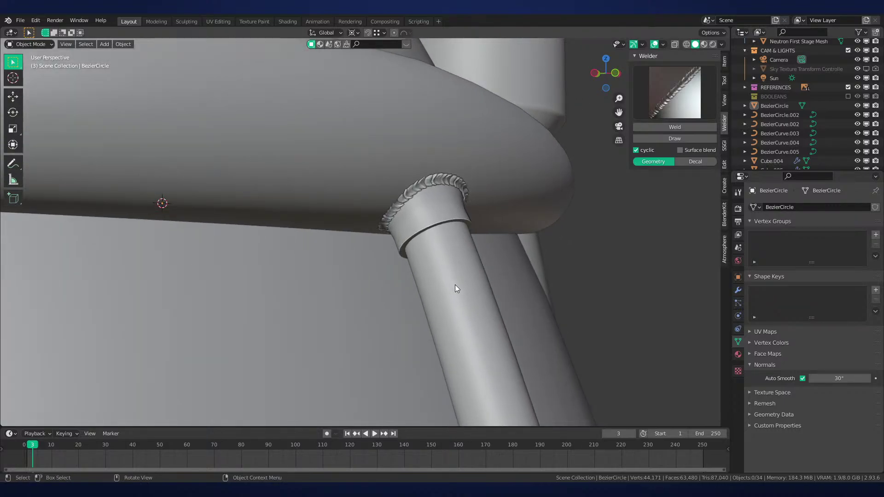
pyautogui.moveTo(455, 284)
pyautogui.mouseDown(button='middle')
pyautogui.moveTo(463, 288)
pyautogui.moveTo(456, 294)
pyautogui.mouseUp(button='middle')
pyautogui.press('z')
pyautogui.click(478, 245)
pyautogui.moveTo(478, 244)
pyautogui.mouseDown(button='middle')
pyautogui.moveTo(464, 263)
pyautogui.moveTo(396, 267)
pyautogui.mouseUp(button='middle')
pyautogui.moveTo(523, 258)
pyautogui.mouseDown(button='middle')
pyautogui.moveTo(468, 264)
pyautogui.moveTo(526, 272)
pyautogui.moveTo(449, 266)
pyautogui.mouseUp(button='middle')
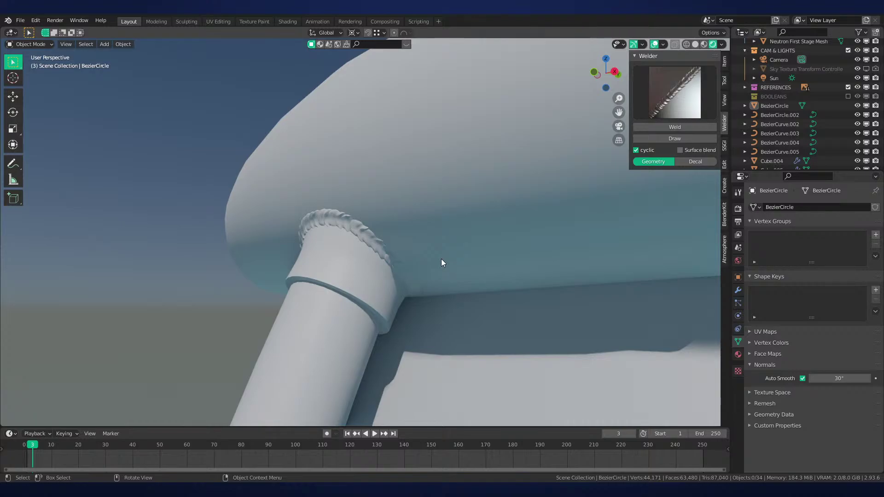
pyautogui.moveTo(422, 294); pyautogui.dragTo(449, 288, button='middle')
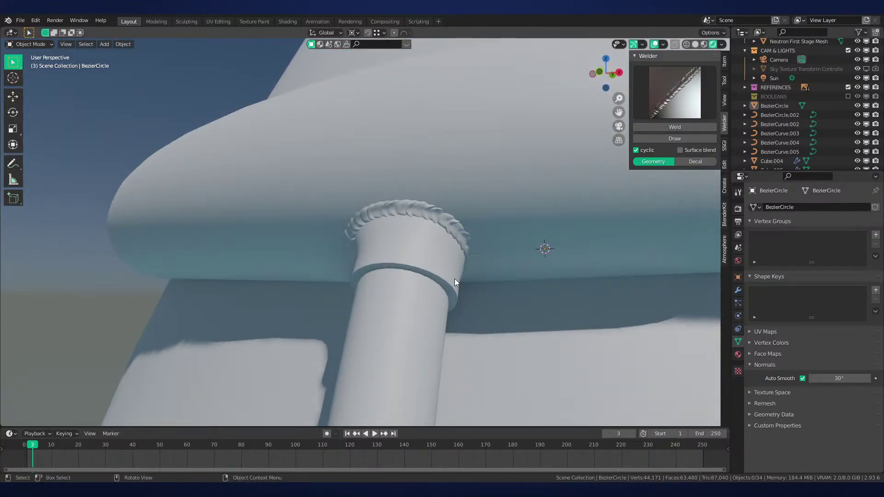
pyautogui.scroll(-3, 452, 278)
pyautogui.press('z')
pyautogui.click(413, 272)
pyautogui.moveTo(413, 272)
pyautogui.mouseDown(button='middle')
pyautogui.moveTo(513, 281)
pyautogui.moveTo(474, 279)
pyautogui.mouseUp(button='middle')
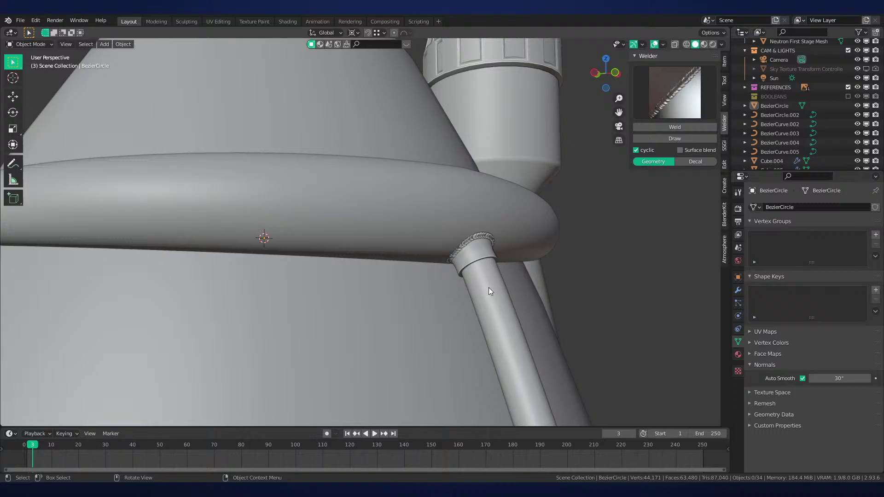
# Compare the Welder's weld presets with the weld on the collar, returning to the first preset
pyautogui.moveTo(489, 290); pyautogui.dragTo(423, 253, button='middle')
pyautogui.scroll(4, 423, 251)
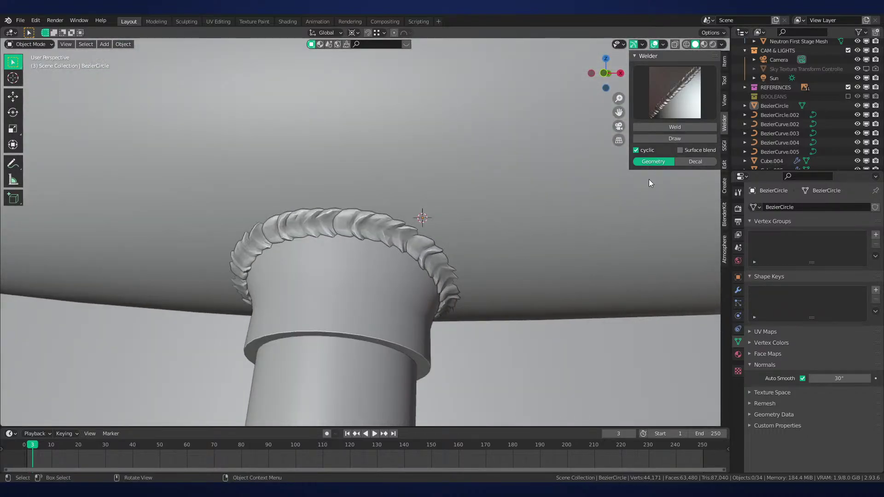
pyautogui.click(681, 97)
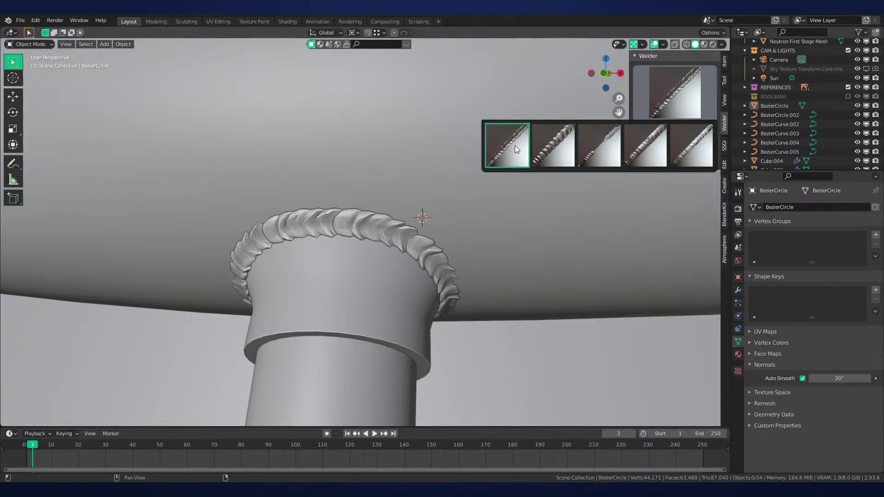
pyautogui.click(647, 145)
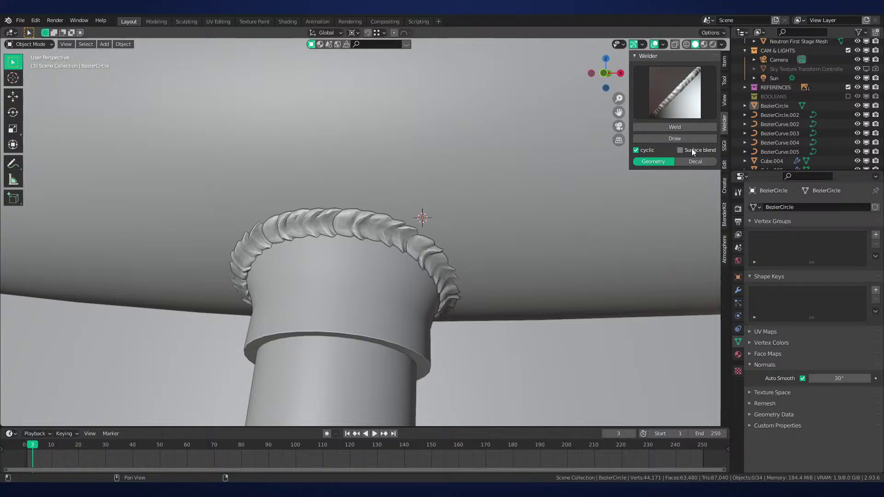
pyautogui.click(672, 102)
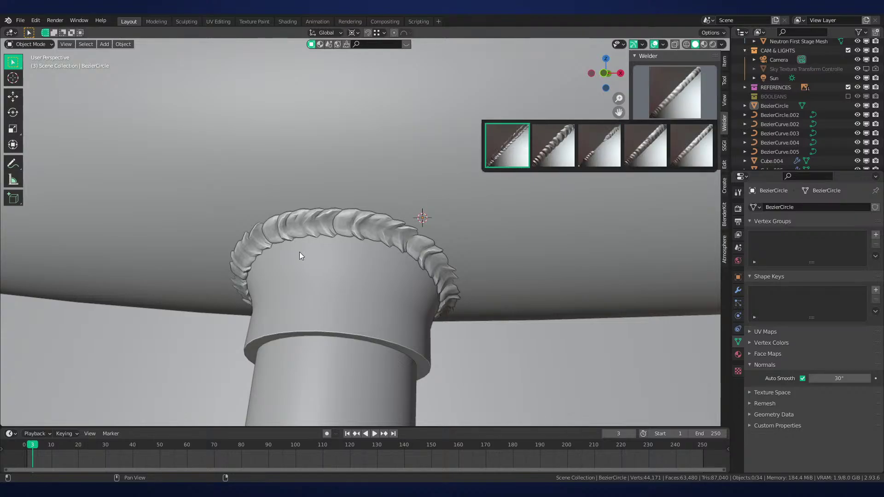
pyautogui.moveTo(430, 239); pyautogui.dragTo(441, 211, button='middle')
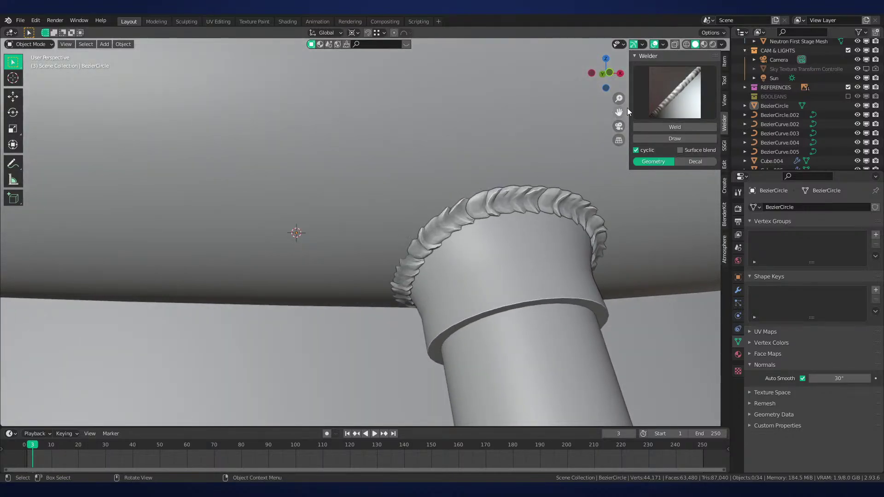
pyautogui.click(645, 113)
pyautogui.click(670, 99)
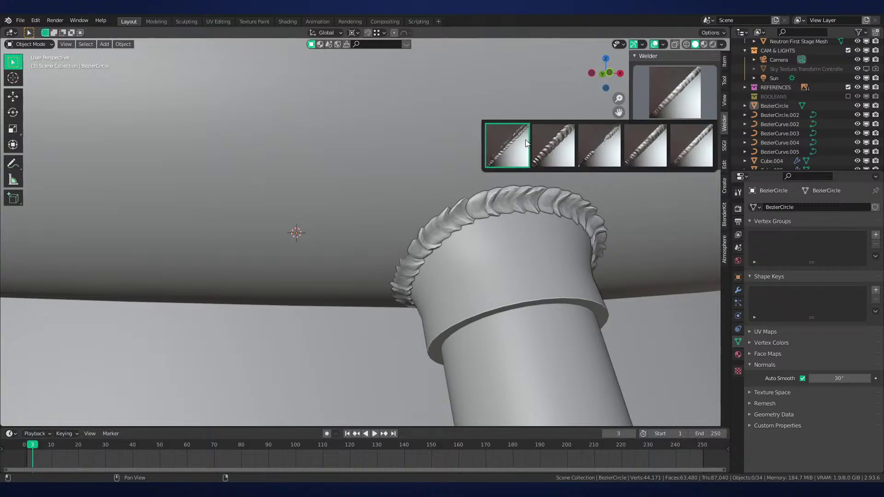
pyautogui.click(525, 139)
# Examine the welded collar under the ring in rendered shading and return to solid shading
pyautogui.scroll(-6, 536, 206)
pyautogui.moveTo(485, 258); pyautogui.dragTo(461, 239, button='middle')
pyautogui.press('z')
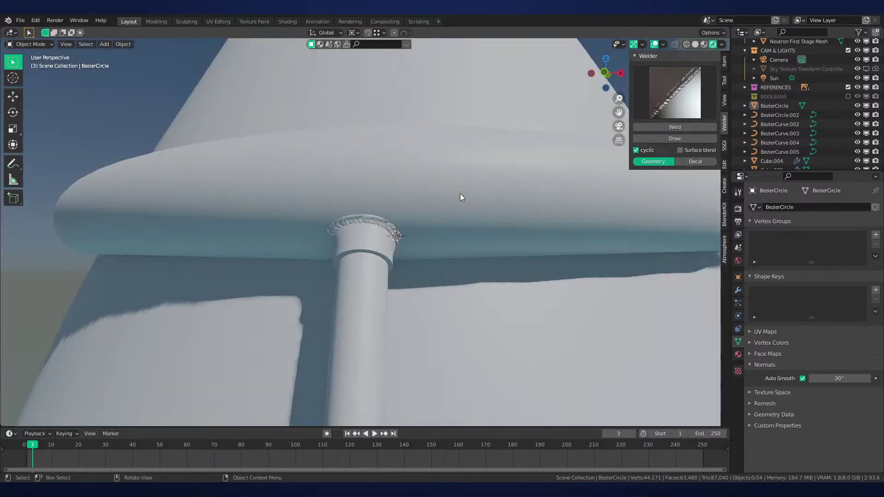
pyautogui.moveTo(461, 197)
pyautogui.mouseDown(button='middle')
pyautogui.moveTo(367, 197)
pyautogui.moveTo(417, 214)
pyautogui.moveTo(364, 231)
pyautogui.moveTo(415, 226)
pyautogui.moveTo(454, 246)
pyautogui.moveTo(488, 249)
pyautogui.mouseUp(button='middle')
pyautogui.press('z')
pyautogui.scroll(2, 473, 254)
pyautogui.scroll(2, 474, 254)
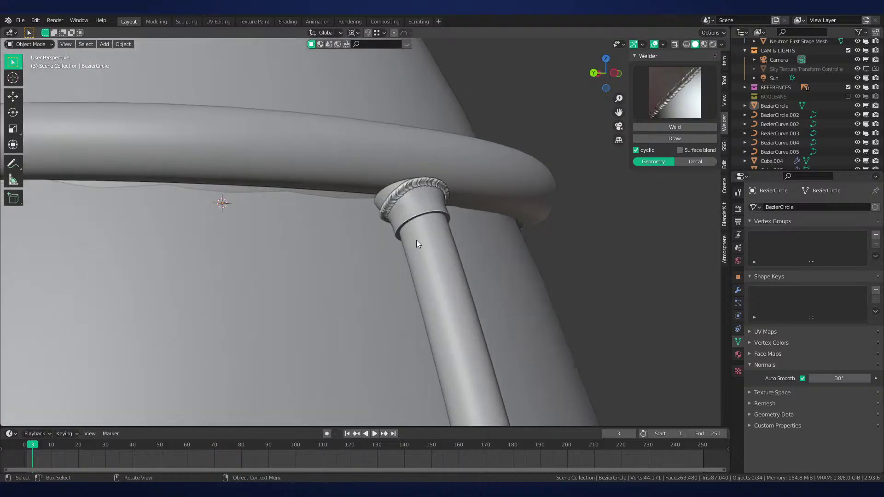
# In Edit Mode, select one misaligned collar with its weld and try moving it against the ring in front view
pyautogui.click(418, 213)
pyautogui.press('Tab')
pyautogui.click(437, 216)
pyautogui.moveTo(444, 215); pyautogui.dragTo(484, 246, button='middle')
pyautogui.hotkey('ctrl', 'l')
pyautogui.scroll(-5, 483, 246)
pyautogui.press('z')
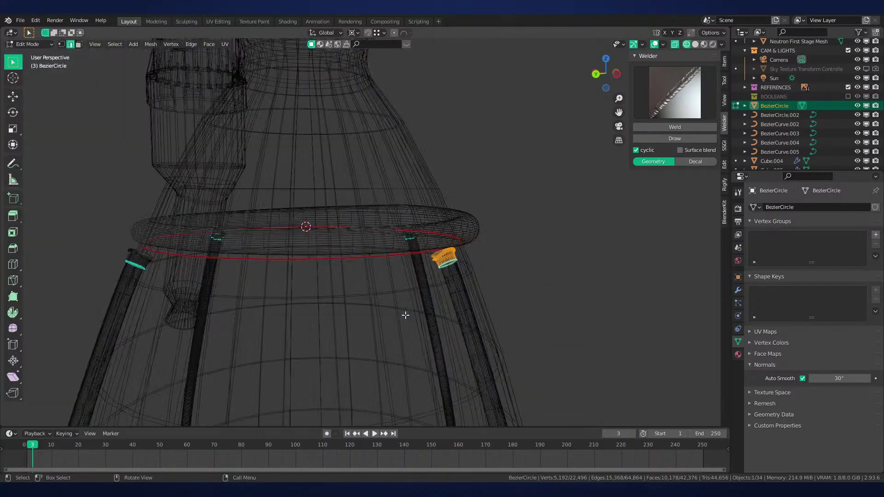
pyautogui.press('z')
pyautogui.press('KP_1')
pyautogui.scroll(15, 205, 232)
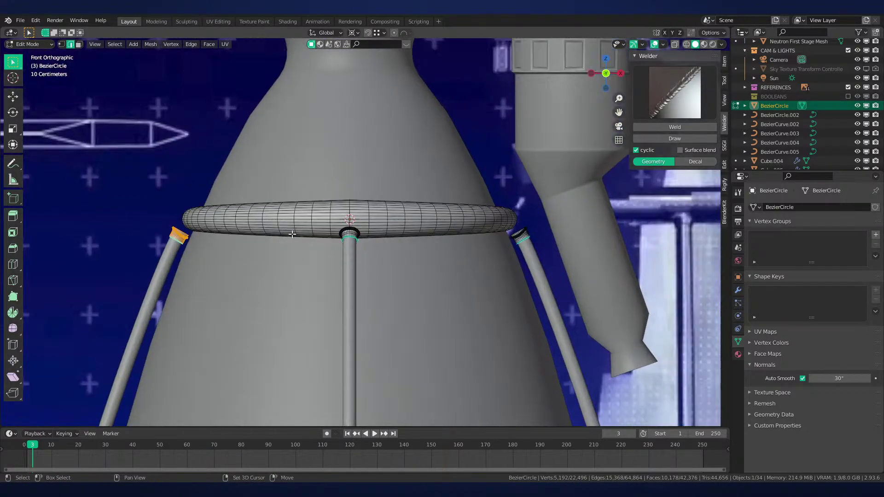
pyautogui.press('g')
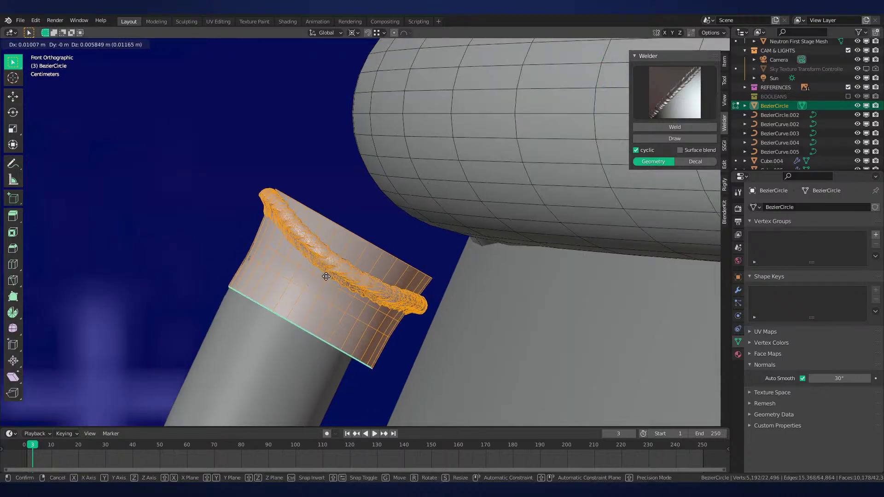
pyautogui.click(386, 220)
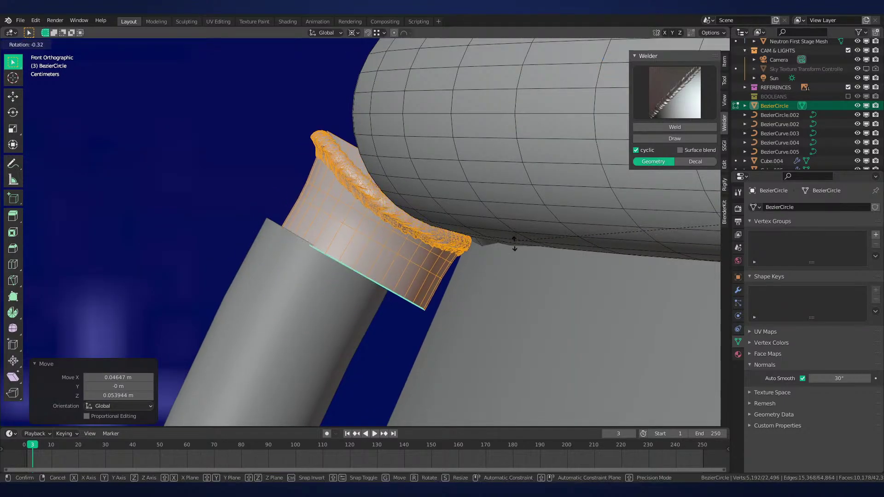
# Change the pivot point, try rotating the collar 15.9° in front view, and nudge it against the ring
pyautogui.click(519, 205)
pyautogui.hotkey('ctrl', 'z')
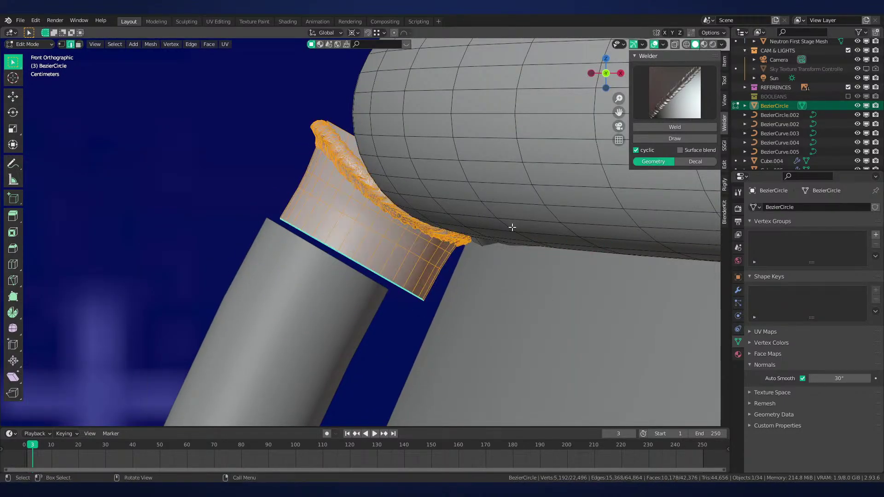
pyautogui.press('.')
pyautogui.click(515, 159)
pyautogui.press('r')
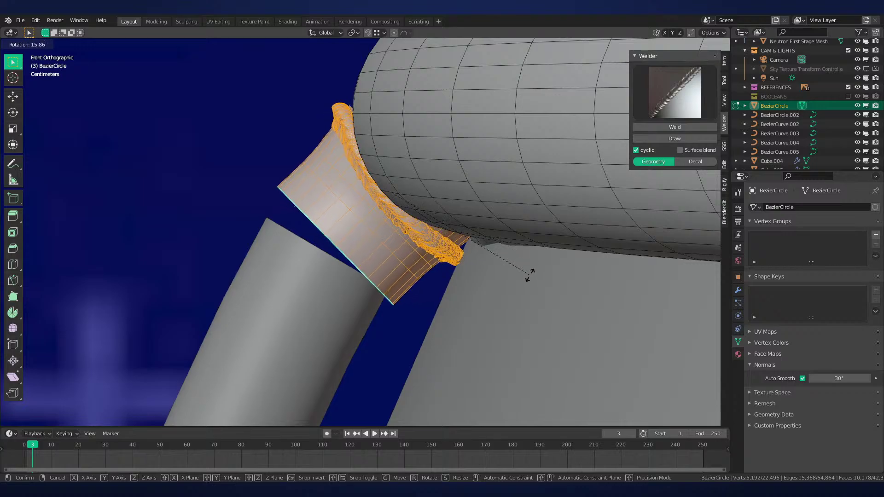
pyautogui.click(529, 271)
pyautogui.press('g')
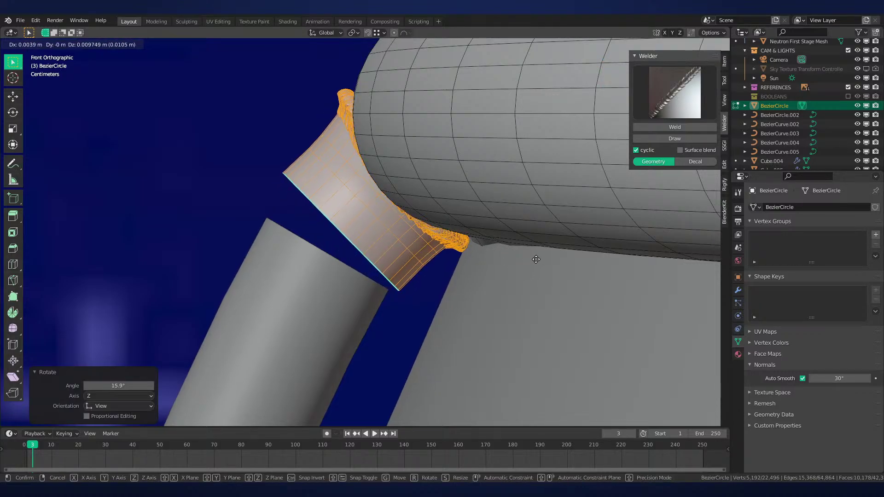
pyautogui.click(532, 258)
# Undo the collar's rotation and moves, return to Object Mode, and deselect everything
pyautogui.moveTo(534, 256); pyautogui.dragTo(405, 288, button='middle')
pyautogui.scroll(-2, 556, 282)
pyautogui.hotkey('ctrl', 'z')
pyautogui.hotkey('ctrl', 'z')
pyautogui.hotkey('ctrl', 'z')
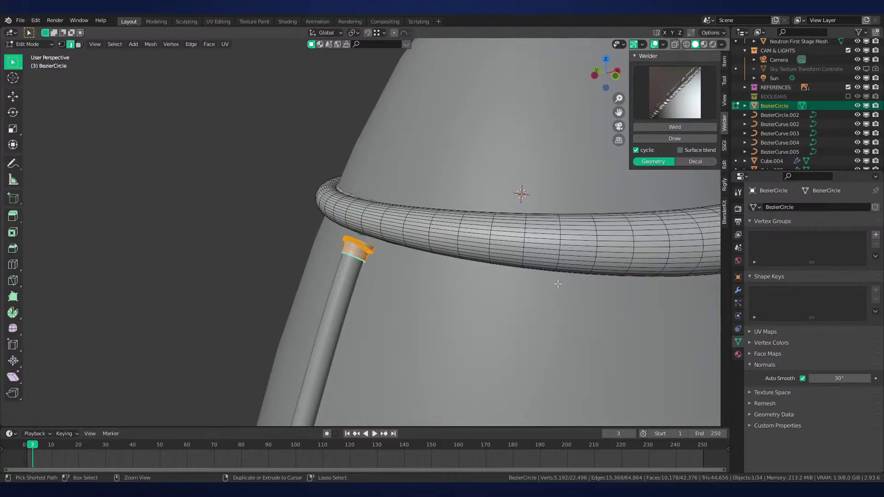
pyautogui.press('Tab')
pyautogui.hotkey('alt', 'a')
pyautogui.scroll(-5, 558, 284)
pyautogui.keyDown('shift'); pyautogui.moveTo(558, 283); pyautogui.dragTo(405, 275, button='middle'); pyautogui.keyUp('shift')
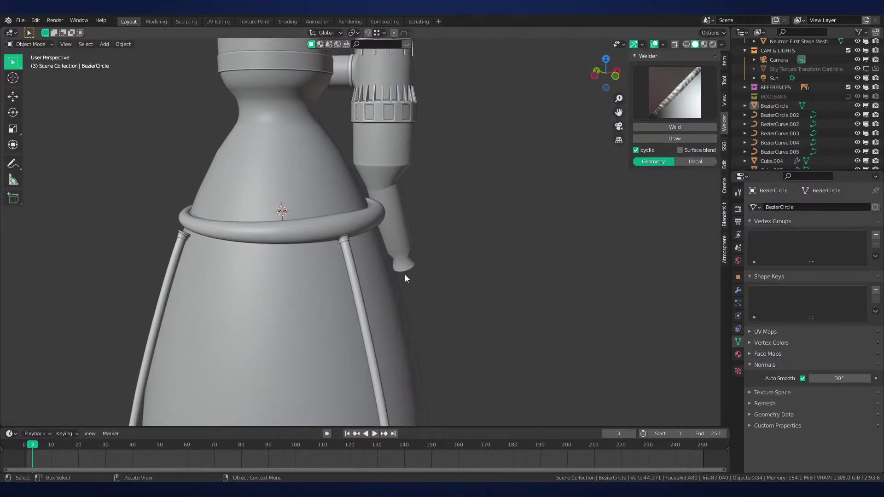
# Undo the rotated duplicates of the welded collar around the ring
pyautogui.hotkey('ctrl', 'z')
pyautogui.scroll(2, 404, 275)
pyautogui.hotkey('ctrl', 'z')
pyautogui.hotkey('ctrl', 'z')
pyautogui.hotkey('ctrl', 'z')
pyautogui.hotkey('ctrl', 'z')
pyautogui.hotkey('ctrl', 'z')
pyautogui.hotkey('ctrl', 'z')
pyautogui.hotkey('ctrl', 'z')
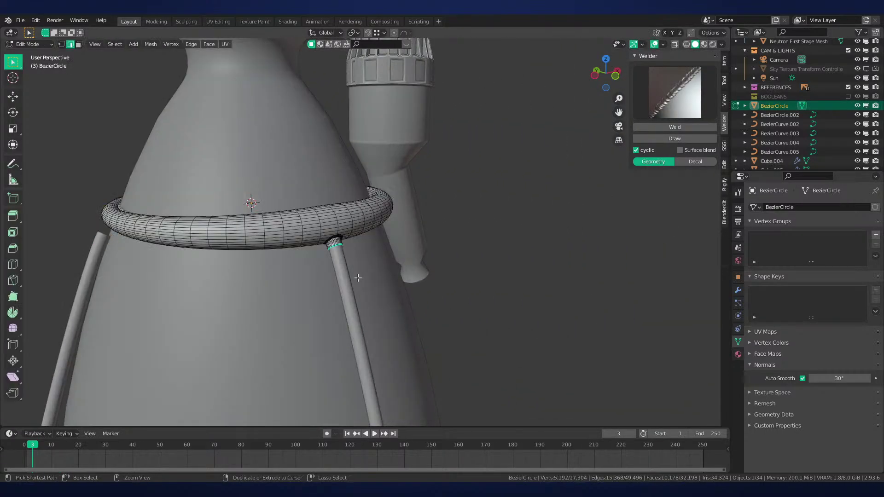
# Undo the joining of the collar and weld with the ring, and show the separate weld's modifier properties
pyautogui.scroll(4, 378, 266)
pyautogui.moveTo(358, 278); pyautogui.dragTo(462, 259, button='middle')
pyautogui.hotkey('ctrl', 'z')
pyautogui.hotkey('ctrl', 'z')
pyautogui.hotkey('ctrl', 'z')
pyautogui.hotkey('ctrl', 'z')
pyautogui.hotkey('ctrl', 'z')
pyautogui.hotkey('ctrl', 'z')
pyautogui.scroll(5, 462, 259)
pyautogui.click(738, 291)
pyautogui.moveTo(607, 273); pyautogui.dragTo(589, 277, button='middle')
pyautogui.hotkey('ctrl', 'z')
pyautogui.hotkey('ctrl', 'z')
pyautogui.hotkey('ctrl', 'z')
pyautogui.hotkey('ctrl', 'z')
pyautogui.hotkey('ctrl', 'z')
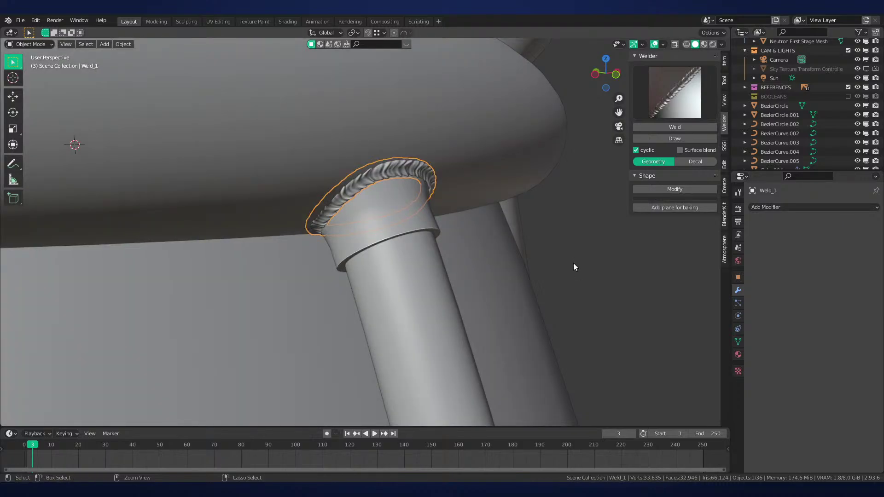
# Redo the Decimate modifier edits on the collar's separate weld
pyautogui.press('Tab')
pyautogui.hotkey('ctrl', 'shift', 'z')
pyautogui.hotkey('ctrl', 'shift', 'z')
pyautogui.hotkey('ctrl', 'shift', 'z')
pyautogui.hotkey('ctrl', 'shift', 'z')
pyautogui.hotkey('ctrl', 'shift', 'z')
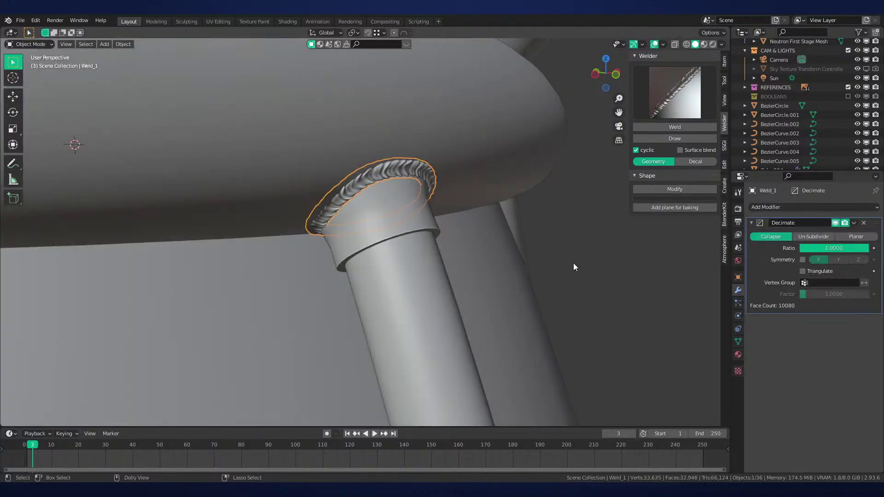
pyautogui.press('Tab')
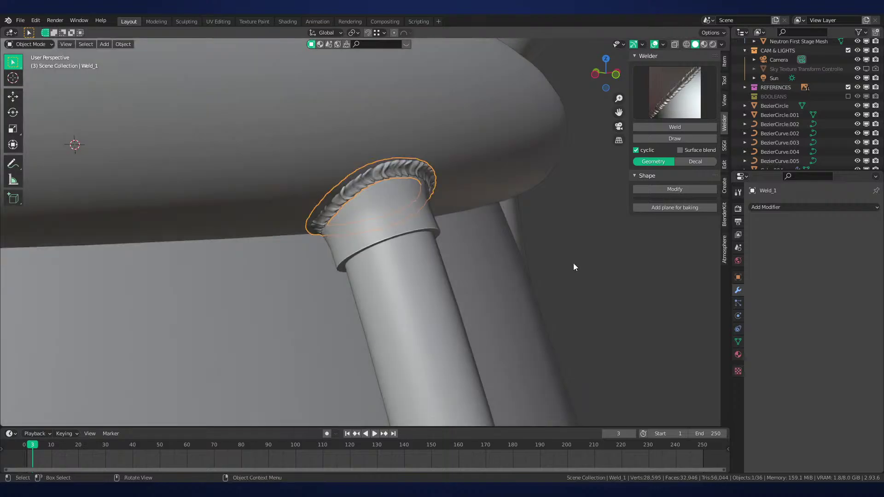
# Delete the existing weld around the collar
pyautogui.click(426, 219)
pyautogui.scroll(-6, 426, 225)
pyautogui.moveTo(427, 234); pyautogui.dragTo(426, 267, button='middle')
pyautogui.scroll(-1, 422, 234)
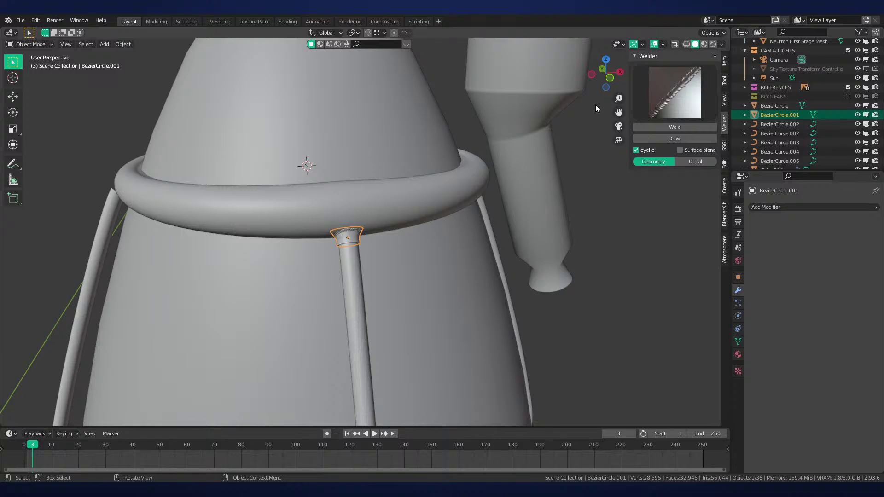
pyautogui.click(682, 84)
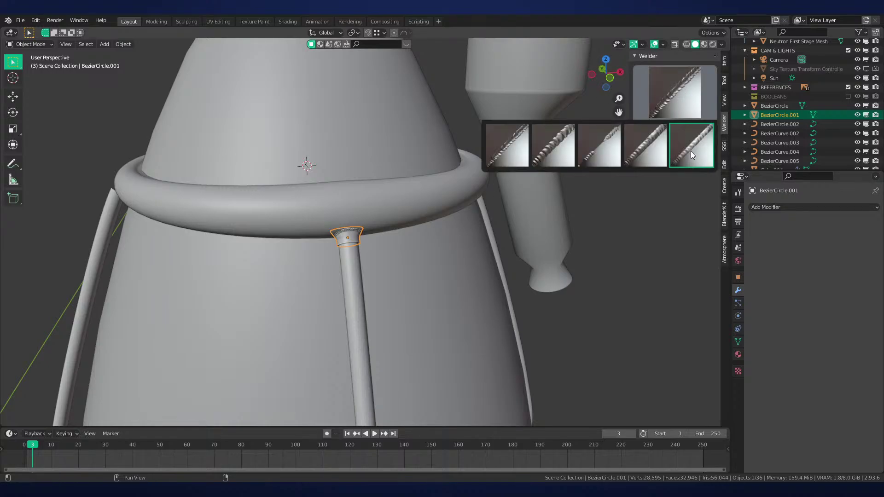
pyautogui.scroll(5, 381, 260)
pyautogui.moveTo(380, 258); pyautogui.dragTo(432, 261, button='middle')
pyautogui.scroll(1, 393, 265)
pyautogui.press('Tab')
pyautogui.press('Tab')
pyautogui.press('x')
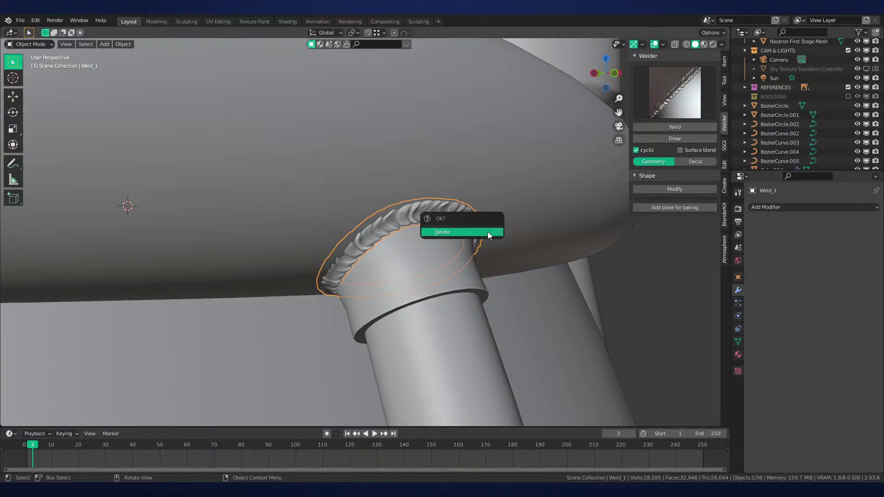
pyautogui.click(488, 231)
# Choose the last weld preset in the Welder and delete the old weld's leftover curve
pyautogui.click(675, 95)
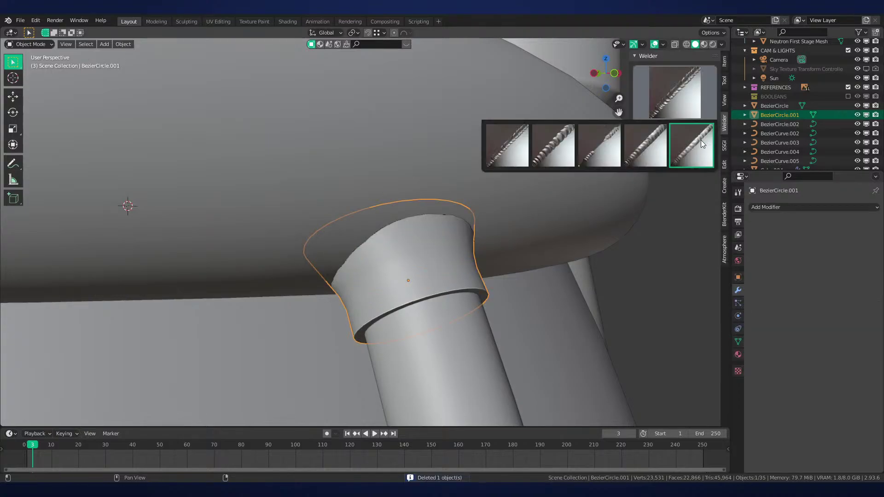
pyautogui.click(700, 141)
pyautogui.click(392, 226)
pyautogui.click(392, 224)
pyautogui.click(392, 224)
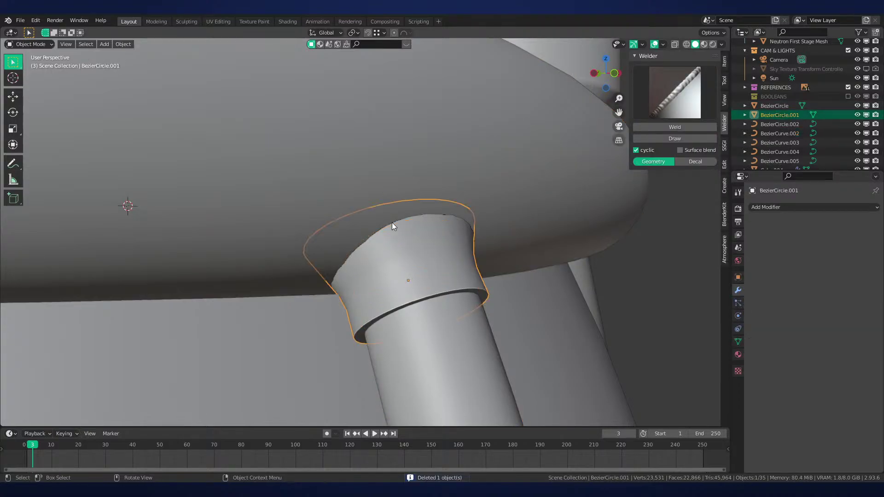
pyautogui.click(392, 224)
pyautogui.press('x')
pyautogui.click(496, 232)
# Select the collar and the ring and create a cyclic geometry weld where they meet
pyautogui.click(422, 247)
pyautogui.keyDown('shift'); pyautogui.click(530, 186); pyautogui.keyUp('shift')
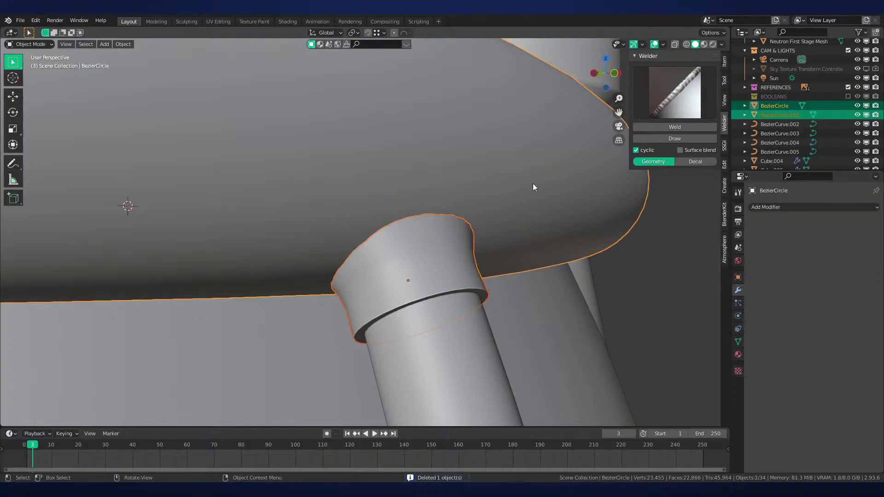
pyautogui.click(686, 126)
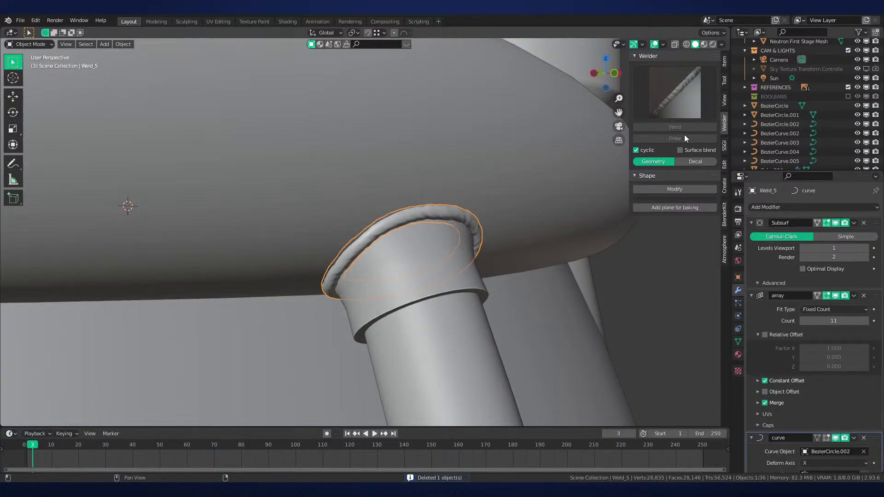
pyautogui.click(654, 136)
# Inspect the new weld around the collar in rendered shading and return to solid shading
pyautogui.moveTo(586, 151)
pyautogui.mouseDown(button='middle')
pyautogui.moveTo(408, 197)
pyautogui.moveTo(493, 220)
pyautogui.mouseUp(button='middle')
pyautogui.moveTo(490, 294); pyautogui.dragTo(526, 287, button='middle')
pyautogui.press('z')
pyautogui.hotkey('alt', 'a')
pyautogui.moveTo(526, 239)
pyautogui.mouseDown(button='middle')
pyautogui.moveTo(456, 230)
pyautogui.moveTo(486, 231)
pyautogui.mouseUp(button='middle')
pyautogui.scroll(2, 405, 200)
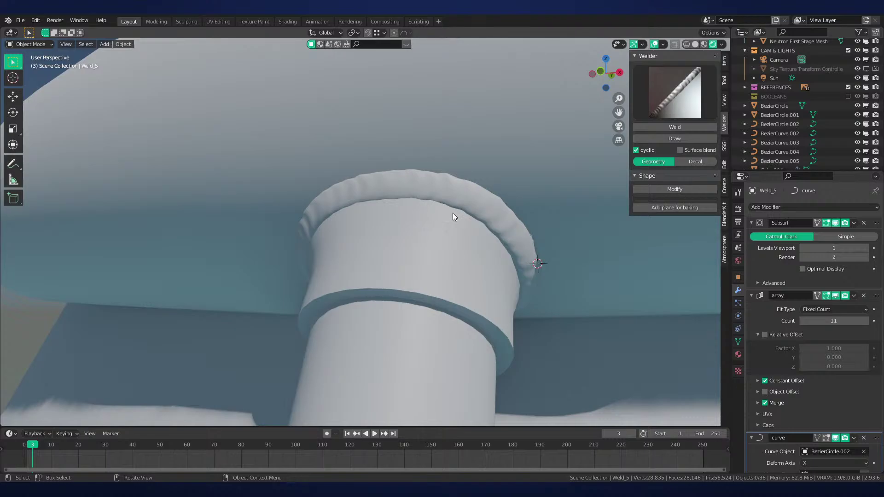
pyautogui.scroll(-3, 453, 213)
pyautogui.moveTo(465, 229); pyautogui.dragTo(488, 261, button='middle')
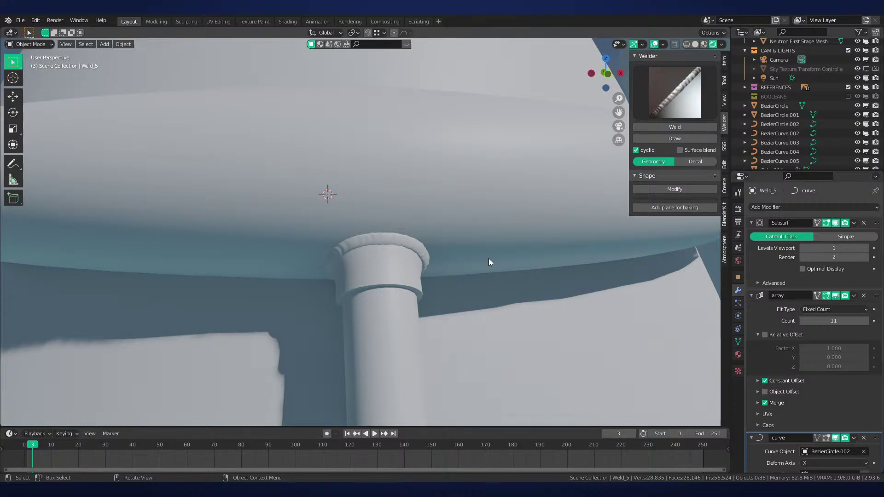
pyautogui.moveTo(488, 258)
pyautogui.mouseDown(button='middle')
pyautogui.moveTo(523, 192)
pyautogui.moveTo(482, 233)
pyautogui.moveTo(396, 225)
pyautogui.mouseUp(button='middle')
pyautogui.press('z')
pyautogui.click(468, 224)
pyautogui.scroll(3, 401, 232)
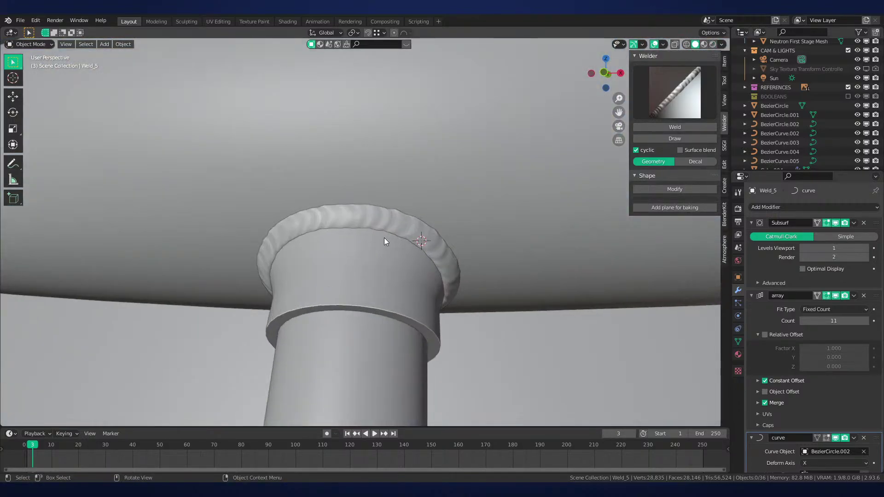
# Select the collar and try making a linked duplicate rotated 90° about the global Z axis
pyautogui.click(384, 238)
pyautogui.scroll(-5, 414, 248)
pyautogui.moveTo(443, 261); pyautogui.dragTo(550, 280, button='middle')
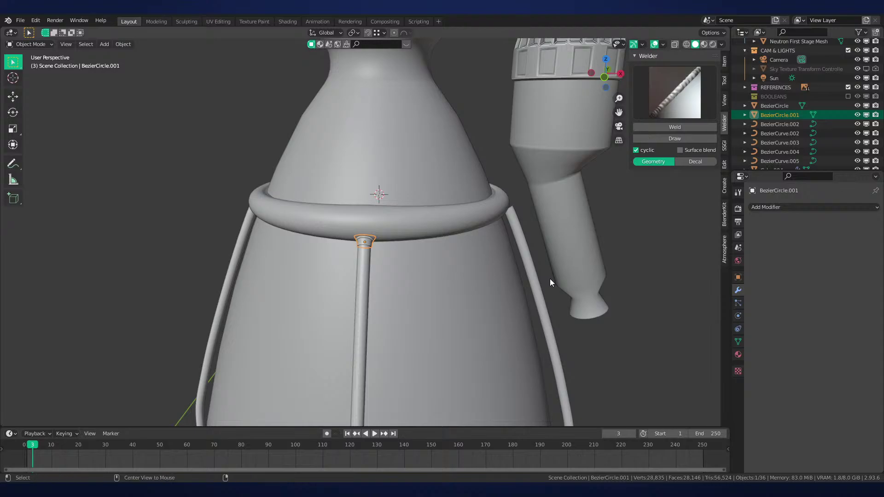
pyautogui.hotkey('shift', 'd')
pyautogui.press('r')
pyautogui.press('z')
pyautogui.press('9')
pyautogui.press('0')
pyautogui.press('Return')
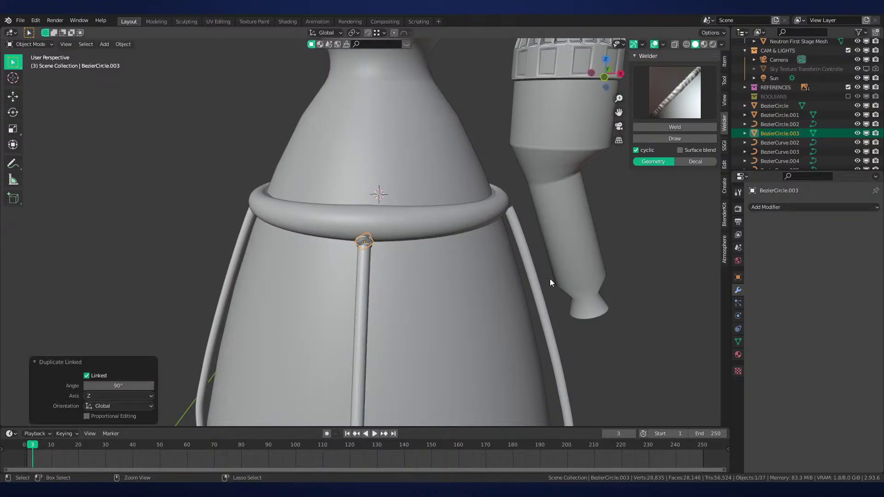
pyautogui.hotkey('ctrl', 'z')
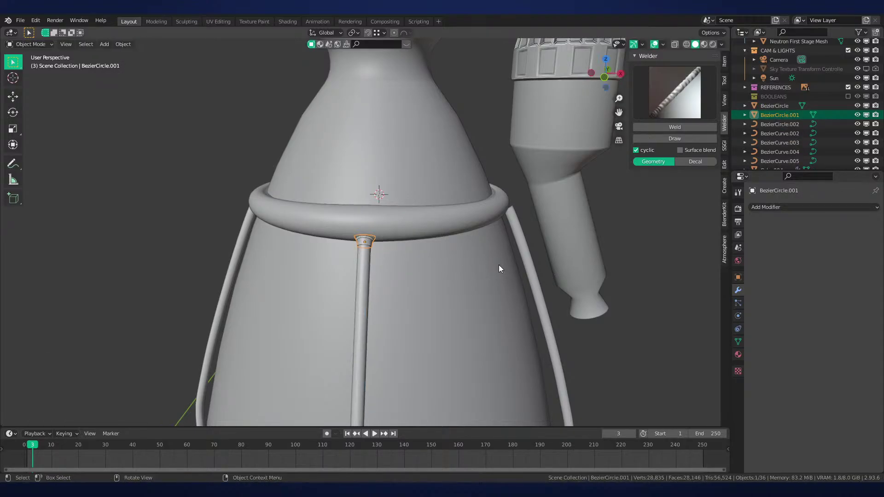
# Make a linked duplicate of the collar rotated -90° about the global Z axis around the 3D cursor
pyautogui.press('.')
pyautogui.click(550, 266)
pyautogui.hotkey('shift', 'd')
pyautogui.press('r')
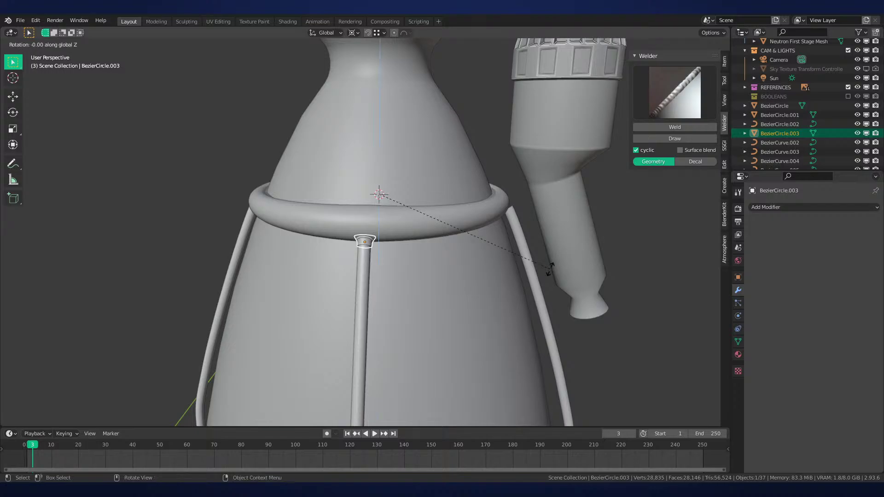
pyautogui.press('z')
pyautogui.press('9')
pyautogui.press('0')
pyautogui.press('Return')
pyautogui.press('KP_3')
pyautogui.press('KP_1')
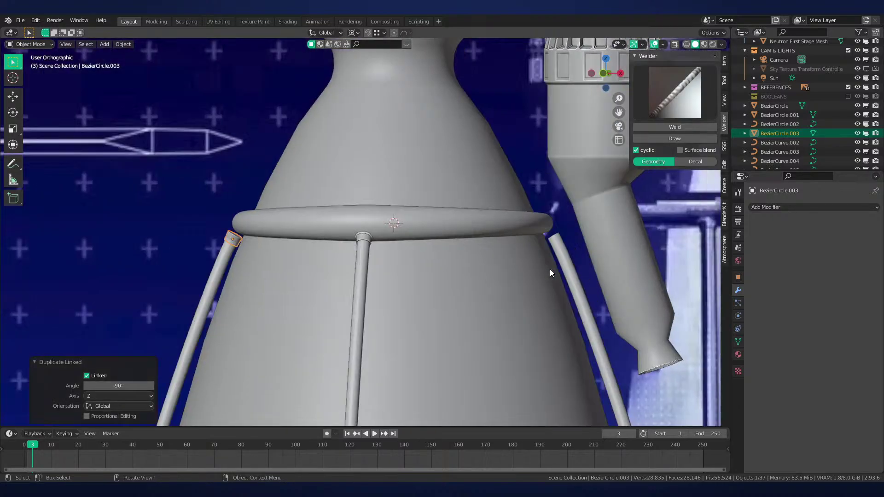
# Move the duplicated collar up against the ring's outer edge and tilt it around its own centre in the front view
pyautogui.scroll(8, 291, 293)
pyautogui.press('g')
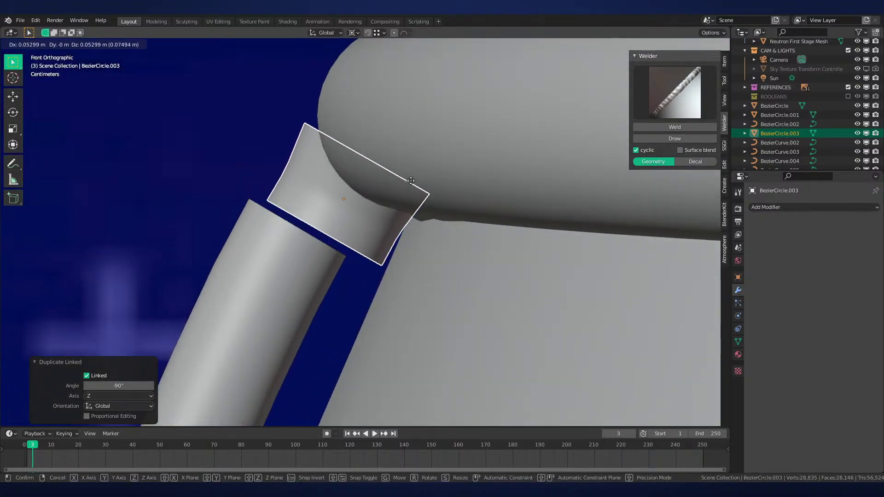
pyautogui.click(411, 179)
pyautogui.press('.')
pyautogui.click(411, 128)
pyautogui.press('r')
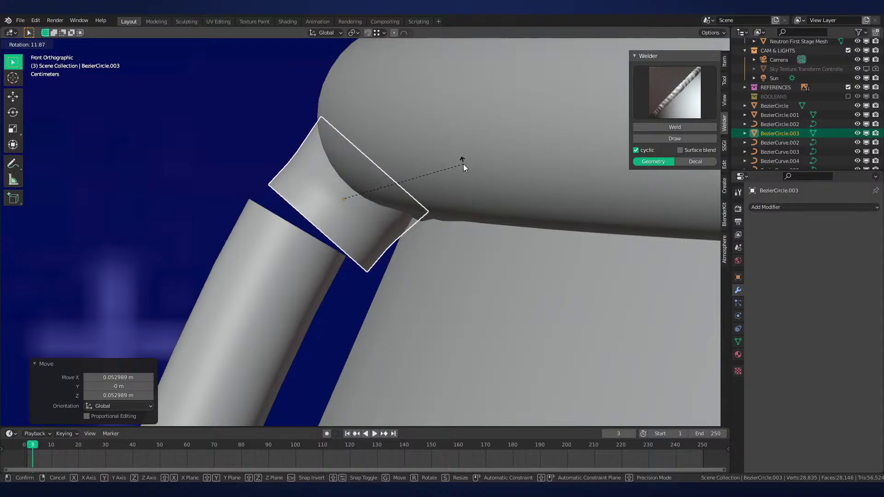
pyautogui.click(462, 161)
pyautogui.press('g')
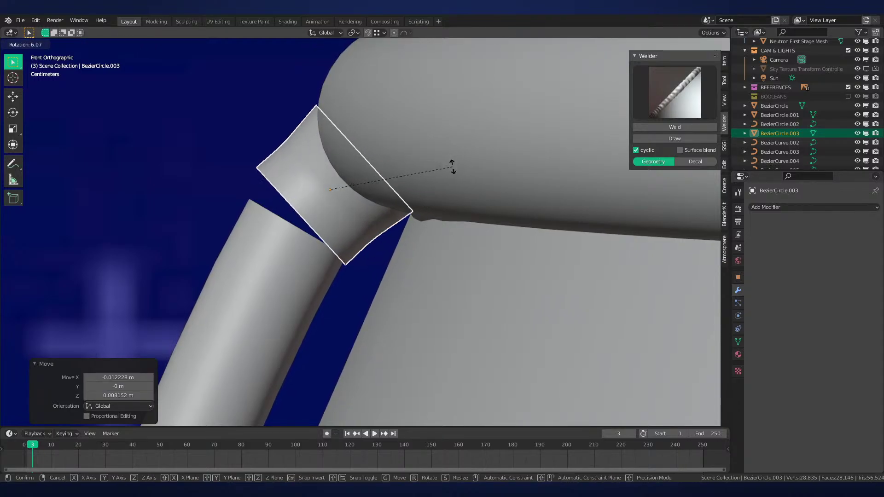
pyautogui.click(449, 166)
# Rotate the collar a further 9.43° or so and nudge it to seat against the ring above its pipe
pyautogui.moveTo(450, 166); pyautogui.dragTo(453, 193, button='middle')
pyautogui.press('KP_1')
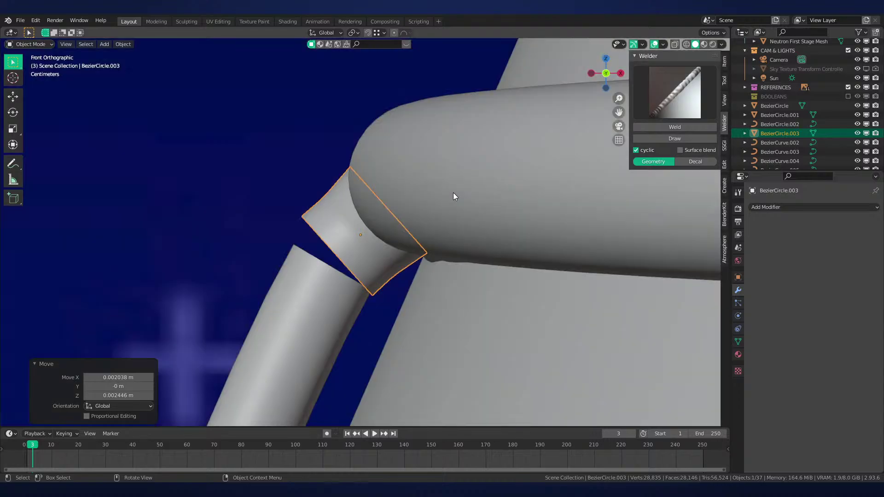
pyautogui.press('r')
pyautogui.click(484, 209)
pyautogui.press('g')
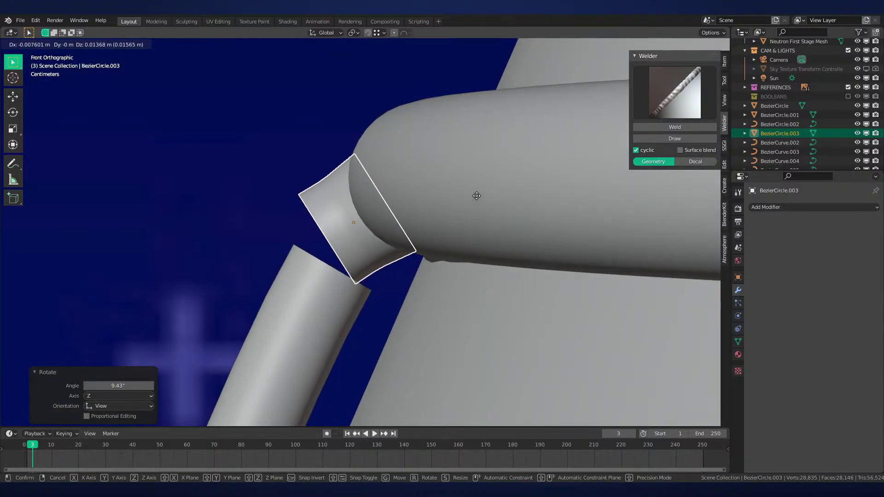
pyautogui.click(476, 195)
pyautogui.moveTo(476, 195); pyautogui.dragTo(583, 192, button='middle')
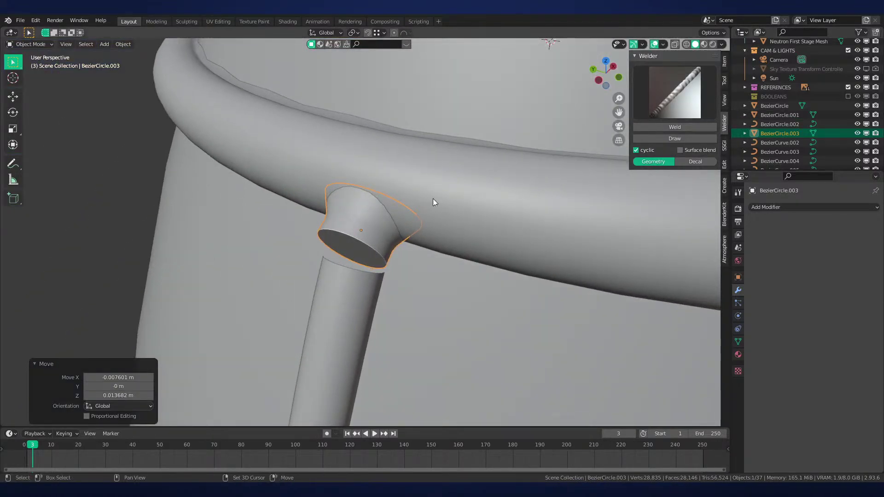
# Create a cyclic geometry weld where the new collar meets the ring and check it from the side
pyautogui.click(677, 127)
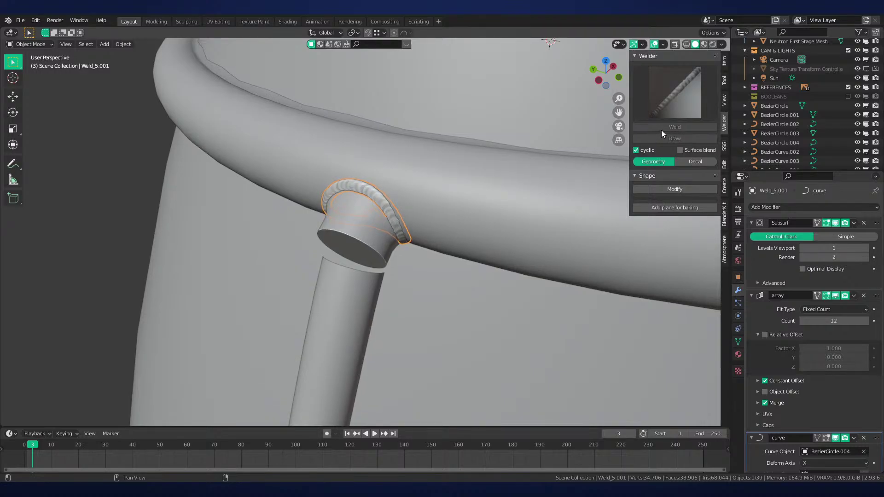
pyautogui.click(661, 130)
pyautogui.moveTo(647, 133); pyautogui.dragTo(547, 178, button='middle')
pyautogui.moveTo(369, 242); pyautogui.dragTo(406, 220, button='middle')
pyautogui.click(406, 220)
pyautogui.click(542, 249)
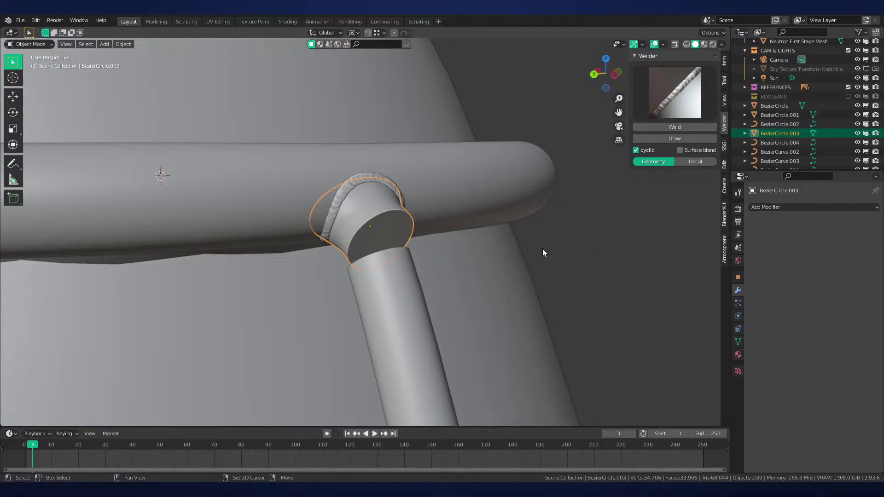
# Select the new weld and apply its Subsurf, array and curve modifiers
pyautogui.scroll(-6, 539, 246)
pyautogui.keyDown('shift'); pyautogui.moveTo(497, 237); pyautogui.dragTo(531, 269, button='middle'); pyautogui.keyUp('shift')
pyautogui.scroll(4, 428, 238)
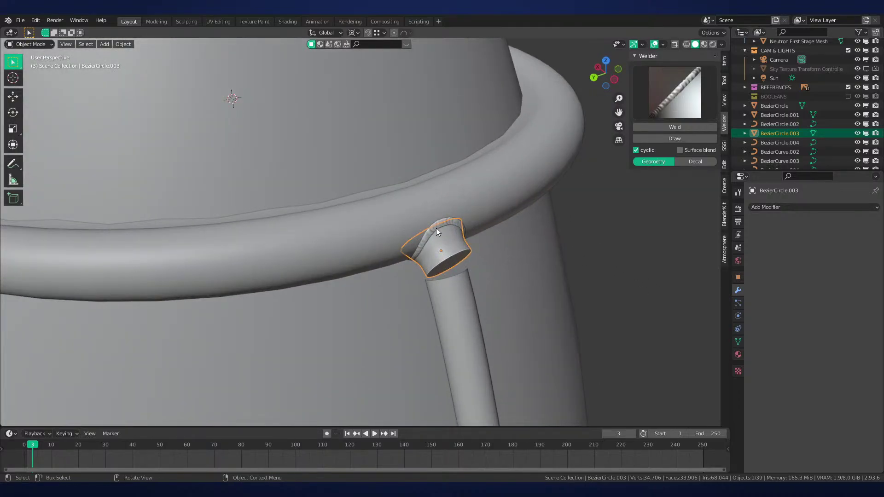
pyautogui.click(435, 228)
pyautogui.scroll(-3, 446, 224)
pyautogui.hotkey('ctrl', 'a')
pyautogui.hotkey('ctrl', 'a')
pyautogui.hotkey('ctrl', 'a')
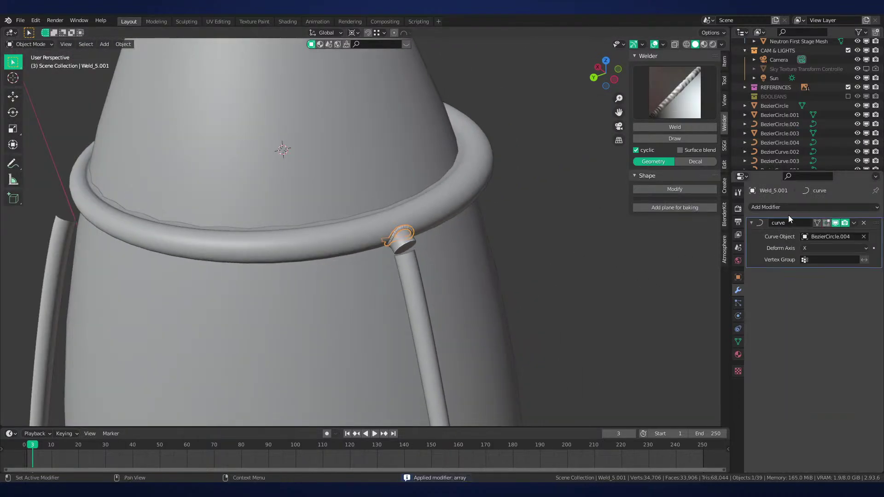
# Add a Decimate modifier with a ratio of 0.52 to the weld and apply it
pyautogui.click(775, 207)
pyautogui.click(709, 272)
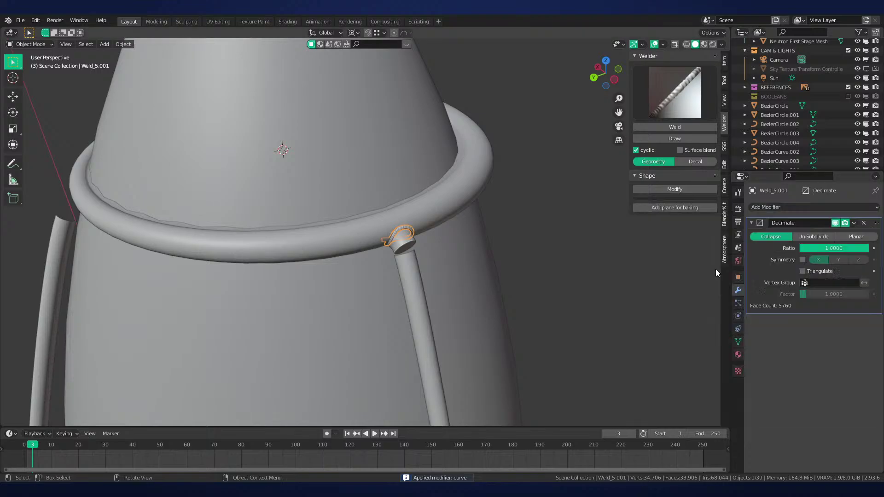
pyautogui.moveTo(813, 248)
pyautogui.mouseDown()
pyautogui.moveTo(829, 249)
pyautogui.moveTo(813, 249)
pyautogui.mouseUp()
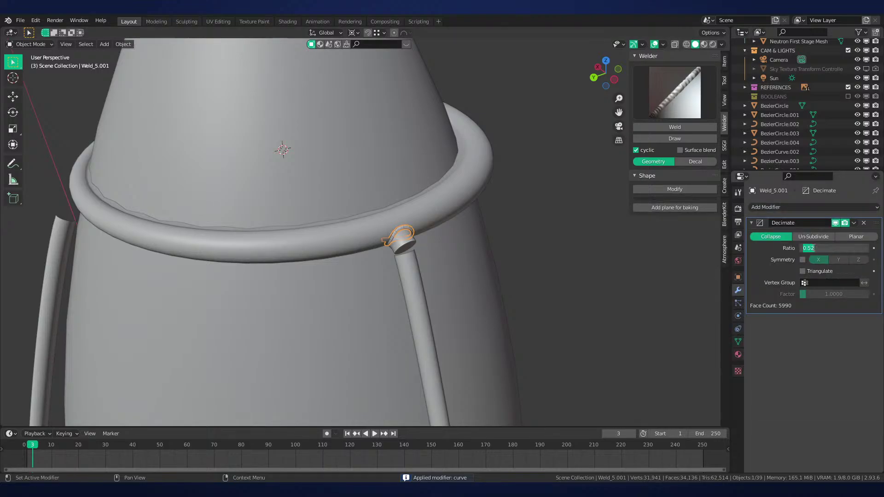
pyautogui.hotkey('ctrl', 'a')
# Undo the weld's decimation and its applied modifiers after examining the weld up close
pyautogui.moveTo(570, 247); pyautogui.dragTo(494, 267, button='middle')
pyautogui.scroll(3, 462, 191)
pyautogui.scroll(4, 535, 259)
pyautogui.hotkey('ctrl', 'z')
pyautogui.hotkey('ctrl', 'z')
pyautogui.hotkey('ctrl', 'z')
pyautogui.scroll(2, 493, 267)
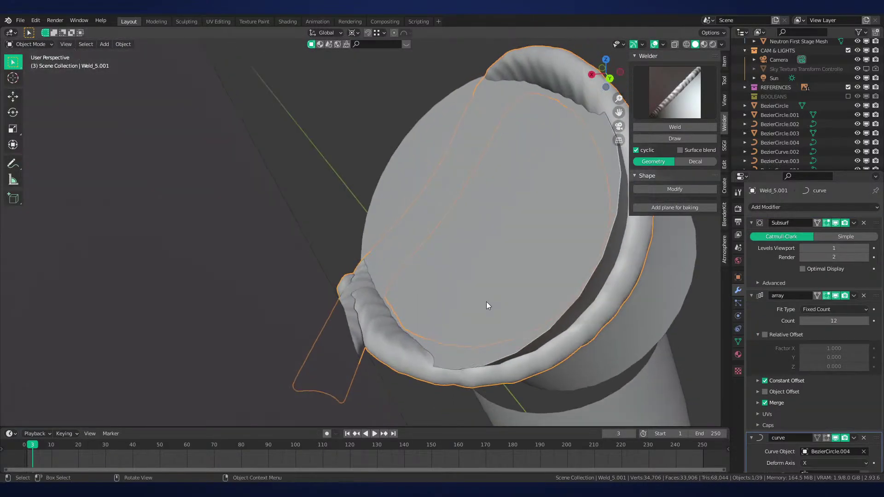
# Set the weld's array count to 11 and check how its ends meet
pyautogui.scroll(2, 486, 301)
pyautogui.click(803, 321)
pyautogui.click(803, 321)
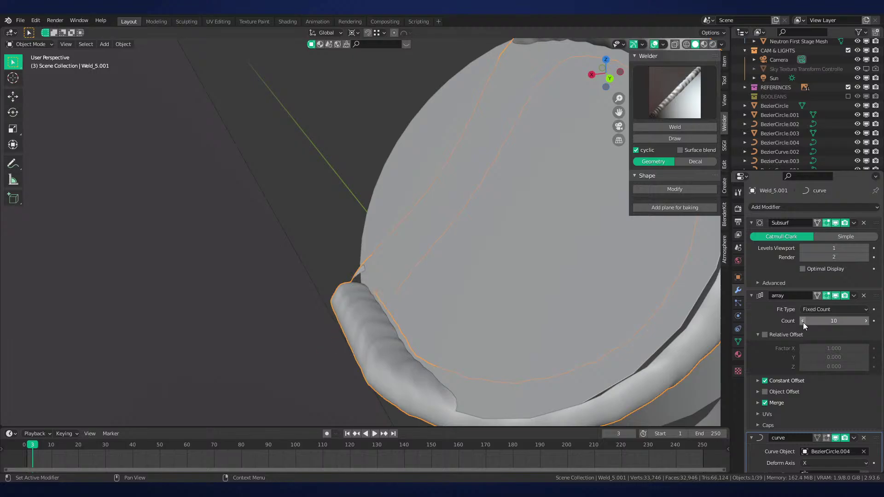
pyautogui.moveTo(553, 281); pyautogui.dragTo(379, 211, button='middle')
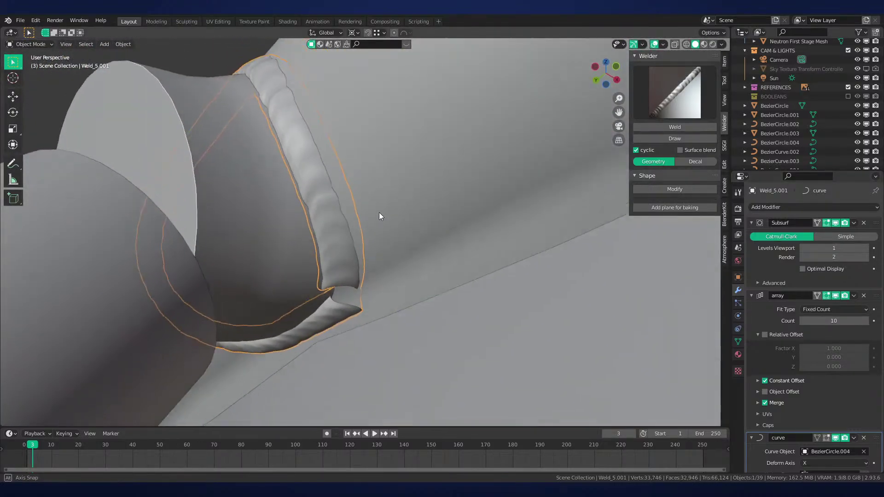
pyautogui.click(865, 321)
pyautogui.moveTo(390, 277); pyautogui.dragTo(432, 266, button='middle')
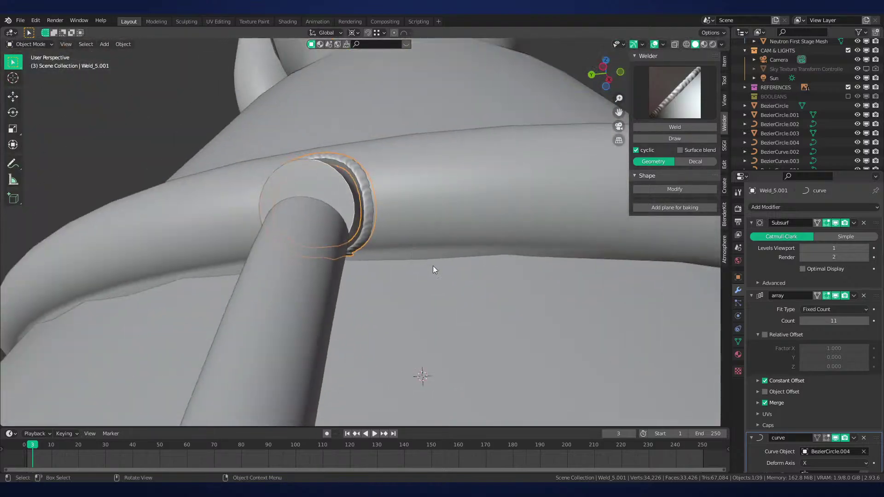
# Apply the adjusted weld's Subsurf, array and curve modifiers
pyautogui.hotkey('ctrl', 'a')
pyautogui.hotkey('ctrl', 'z')
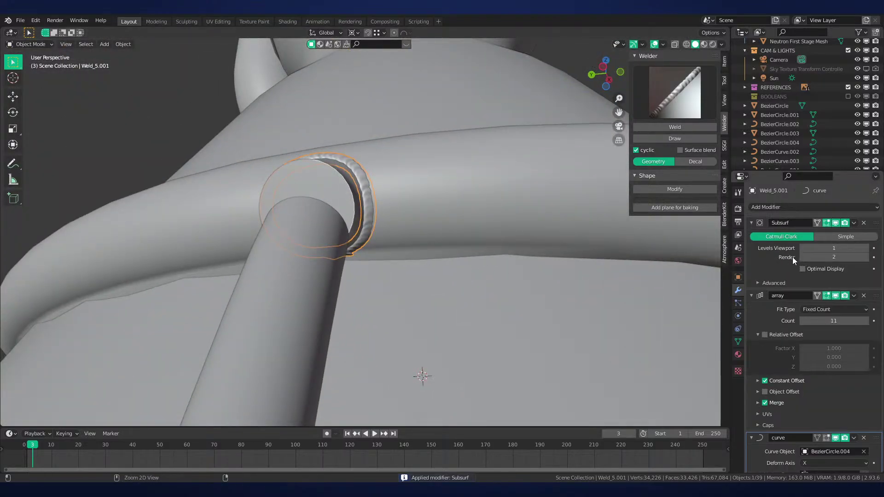
pyautogui.hotkey('ctrl', 'a')
pyautogui.hotkey('ctrl', 'a')
pyautogui.hotkey('ctrl', 'a')
pyautogui.click(757, 208)
pyautogui.click(721, 242)
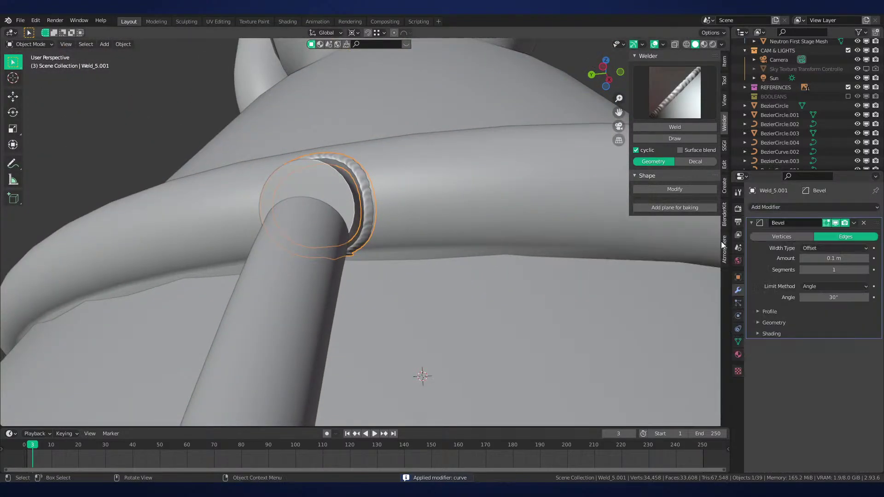
pyautogui.hotkey('ctrl', 'z')
# Add a Decimate modifier to reduce the weld's mesh and apply it
pyautogui.click(766, 208)
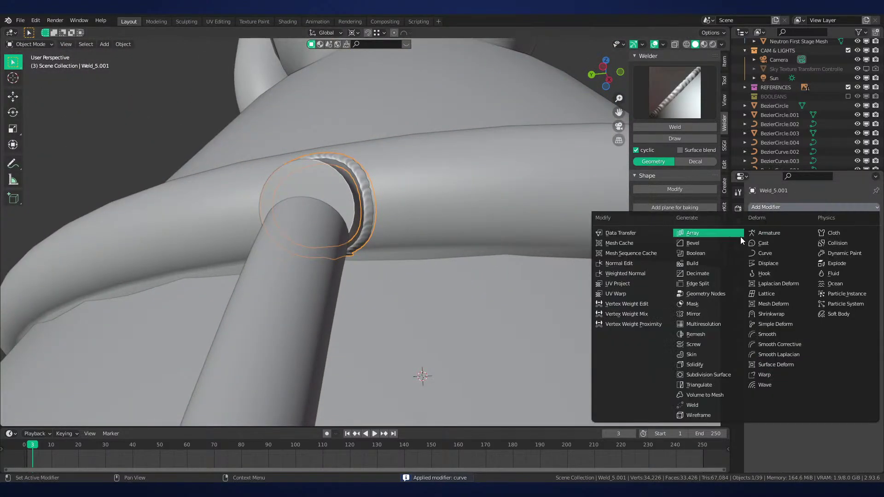
pyautogui.click(712, 274)
pyautogui.hotkey('ctrl', 'a')
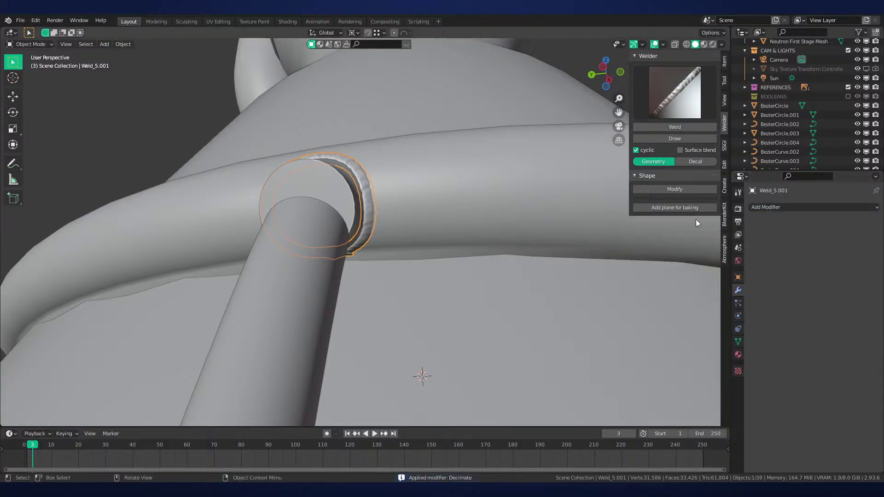
# Make a linked duplicate of the weld rotated 180° about the global Z axis
pyautogui.scroll(-6, 612, 229)
pyautogui.moveTo(598, 230); pyautogui.dragTo(520, 258, button='middle')
pyautogui.scroll(-5, 440, 218)
pyautogui.hotkey('shift', 'd')
pyautogui.write('rz180')
pyautogui.press('Return')
pyautogui.scroll(4, 469, 266)
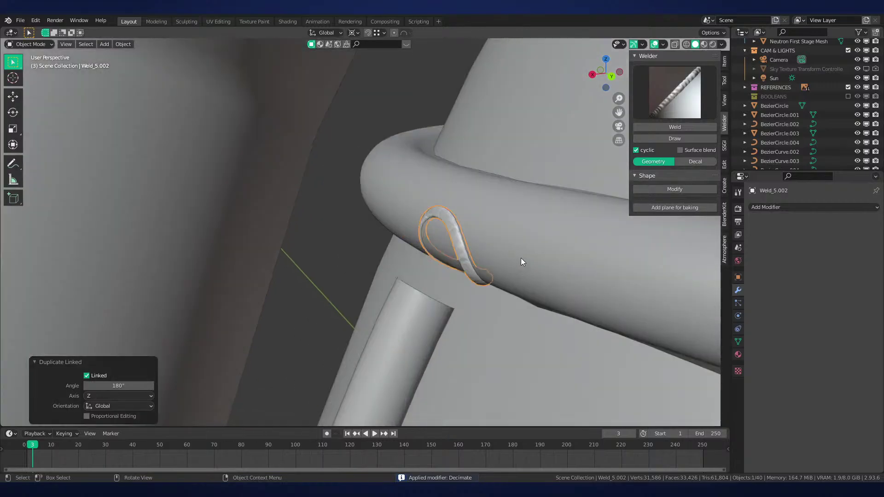
# Select the welded side collar and make a linked duplicate rotated 180° about the global Z axis
pyautogui.scroll(-4, 461, 292)
pyautogui.moveTo(460, 292); pyautogui.dragTo(515, 268, button='middle')
pyautogui.click(446, 332)
pyautogui.hotkey('alt', 'd')
pyautogui.write('r')
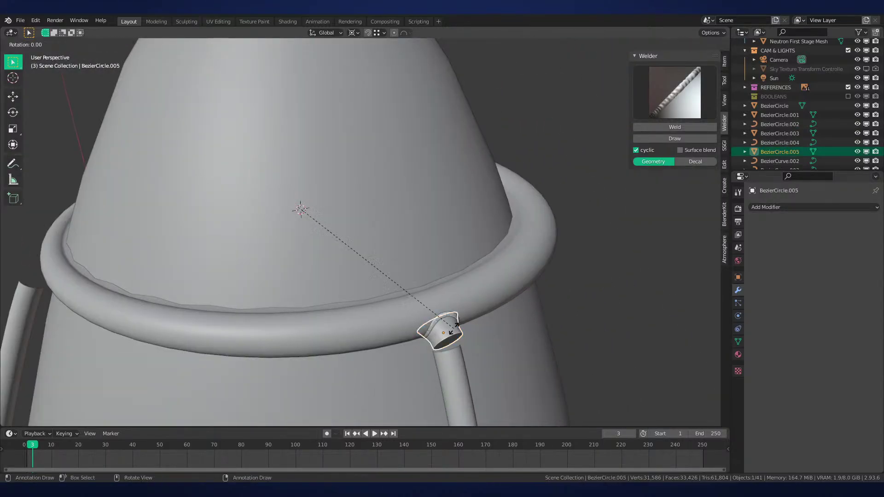
pyautogui.write('z180')
pyautogui.press('Return')
# Make an unlinked duplicate of the collar rotated 90° about the global Z axis for the remaining pipe
pyautogui.keyDown('shift'); pyautogui.moveTo(450, 328); pyautogui.dragTo(512, 318, button='middle'); pyautogui.keyUp('shift')
pyautogui.hotkey('alt', 'd')
pyautogui.write('rz')
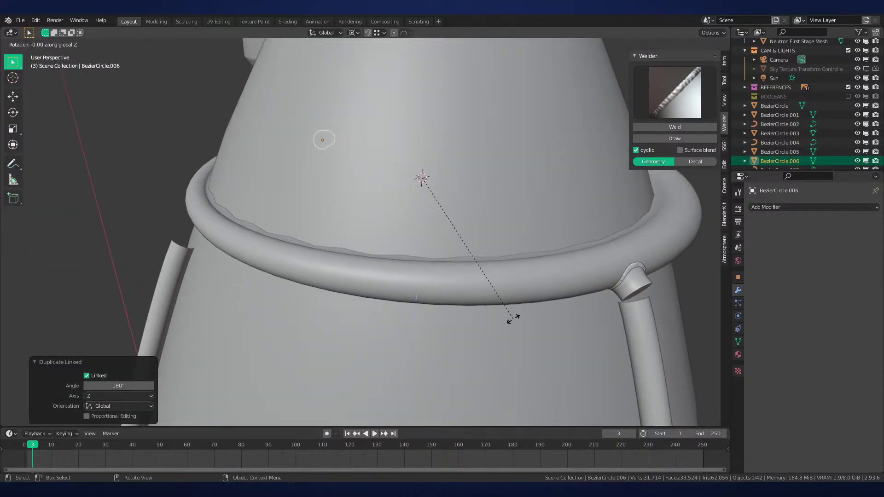
pyautogui.write('90')
pyautogui.press('Return')
pyautogui.press('KP_1')
pyautogui.press('KP_3')
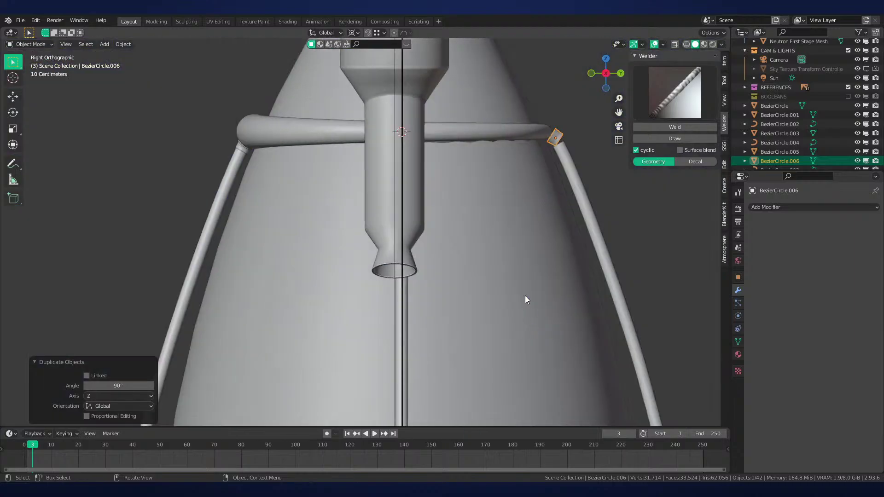
# Position the unlinked collar at the ring's outer edge above its pipe in the right view
pyautogui.keyDown('shift'); pyautogui.moveTo(541, 225); pyautogui.dragTo(507, 274, button='middle'); pyautogui.keyUp('shift')
pyautogui.scroll(4, 507, 274)
pyautogui.keyDown('shift'); pyautogui.moveTo(594, 216); pyautogui.dragTo(285, 286, button='middle'); pyautogui.keyUp('shift')
pyautogui.scroll(4, 285, 286)
pyautogui.keyDown('shift'); pyautogui.moveTo(341, 263); pyautogui.dragTo(451, 294, button='middle'); pyautogui.keyUp('shift')
pyautogui.scroll(2, 451, 294)
pyautogui.press('g')
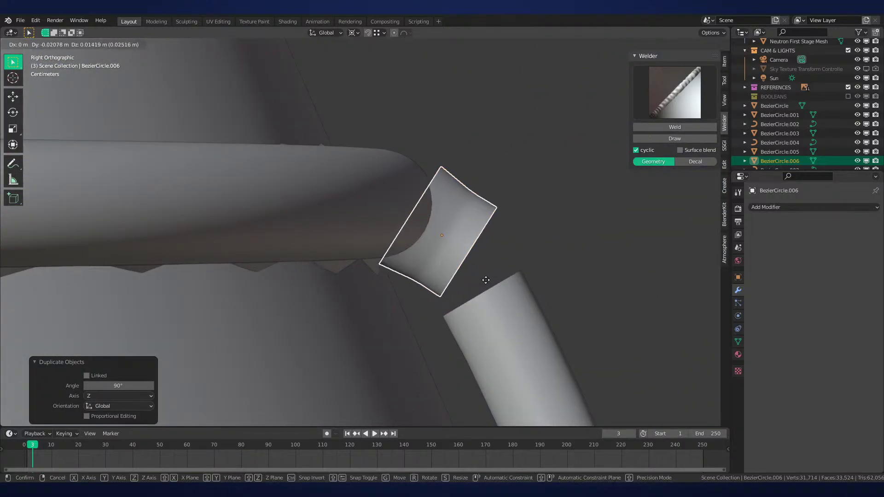
pyautogui.click(484, 280)
pyautogui.press('.')
pyautogui.click(493, 239)
pyautogui.scroll(2, 534, 250)
pyautogui.press('g')
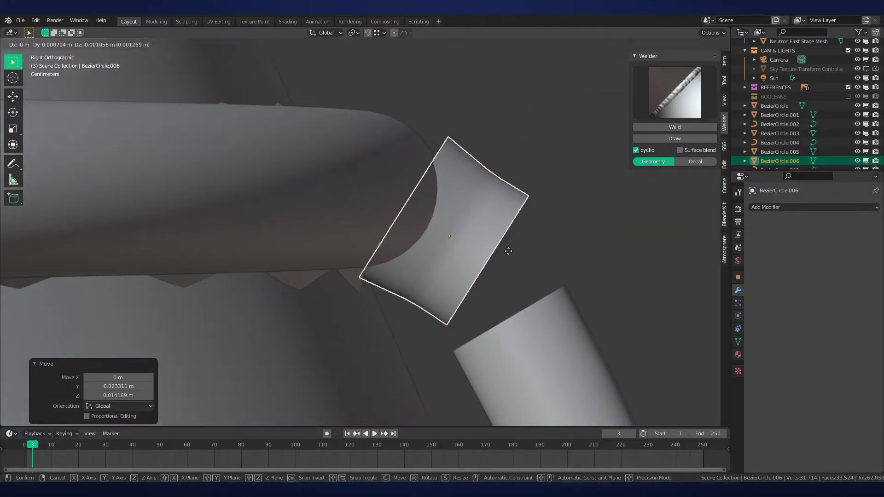
pyautogui.click(520, 258)
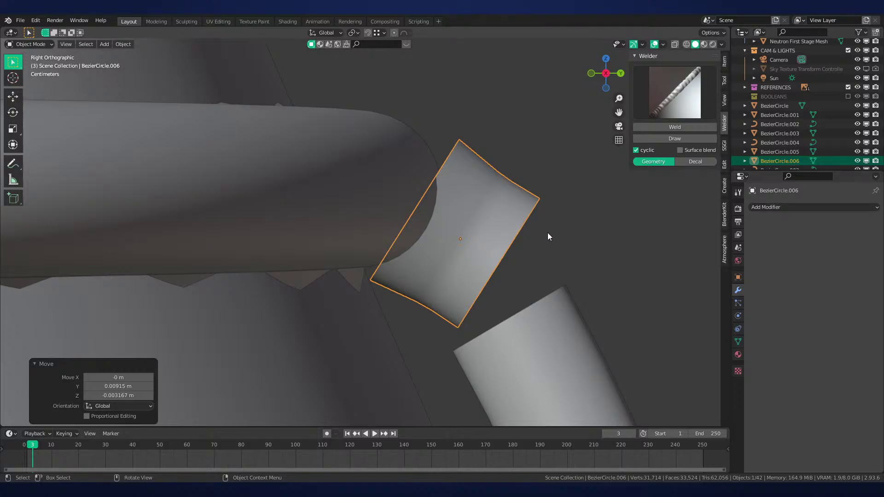
# Select the collar's ring-side end face in its mesh and scale it to about 0.819 in Y and Z only
pyautogui.press('Tab')
pyautogui.press('3')
pyautogui.press('z')
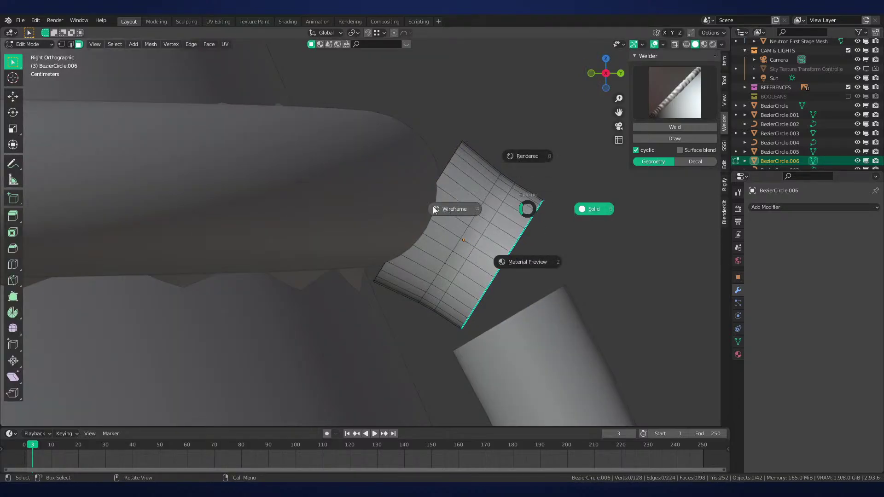
pyautogui.click(435, 207)
pyautogui.click(428, 204)
pyautogui.press('z')
pyautogui.click(511, 209)
pyautogui.moveTo(547, 211); pyautogui.dragTo(528, 279, button='middle')
pyautogui.press('s')
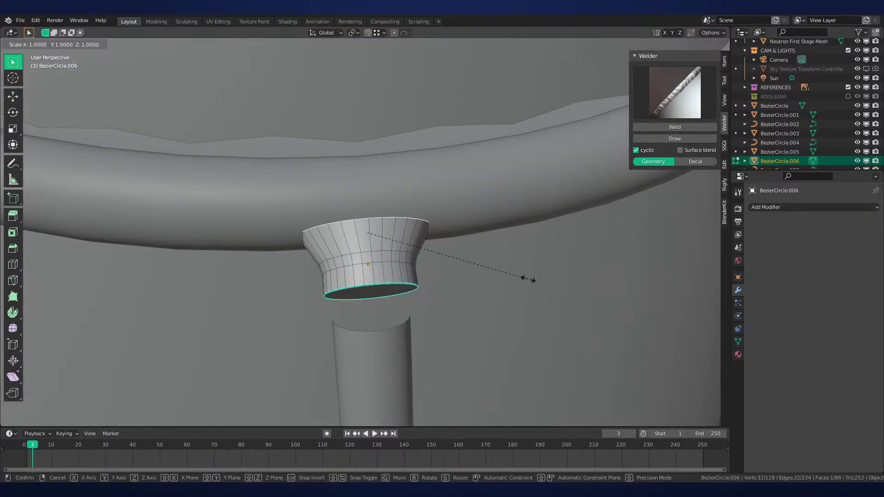
pyautogui.hotkey('shift', 'x')
pyautogui.click(491, 274)
# Move and rotate the collar's scaled end face so it sinks into the ring, and leave mesh editing
pyautogui.press('KP_3')
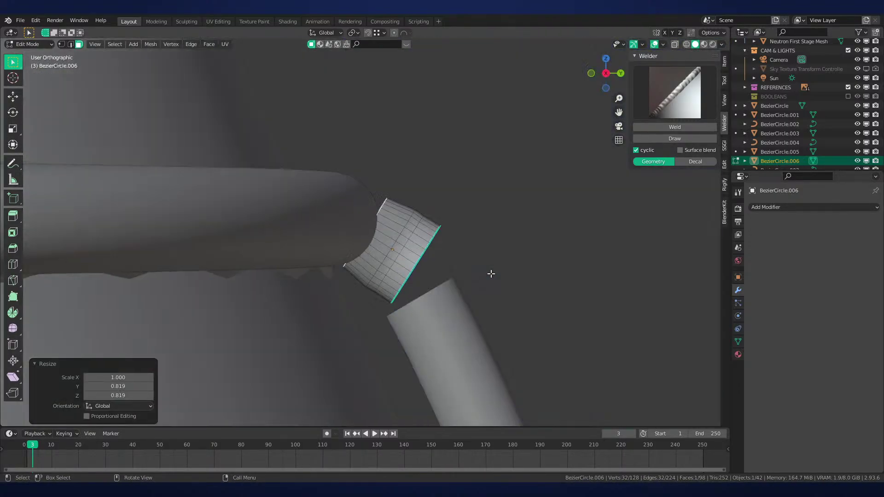
pyautogui.scroll(4, 490, 274)
pyautogui.press('g')
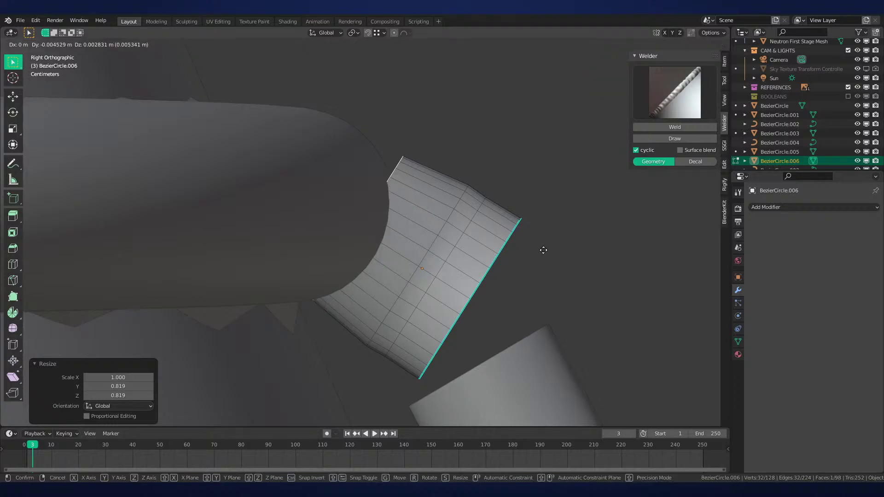
pyautogui.click(523, 236)
pyautogui.press('r')
pyautogui.click(523, 208)
pyautogui.press('Tab')
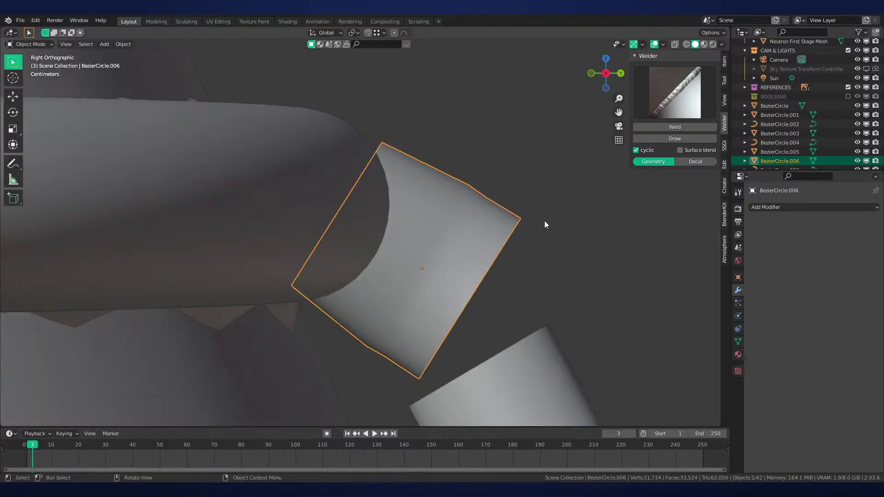
# Rotate and move the whole collar to fit the ring's outer edge and reopen its mesh for editing
pyautogui.press('r')
pyautogui.click(544, 196)
pyautogui.press('g')
pyautogui.click(544, 183)
pyautogui.press('Tab')
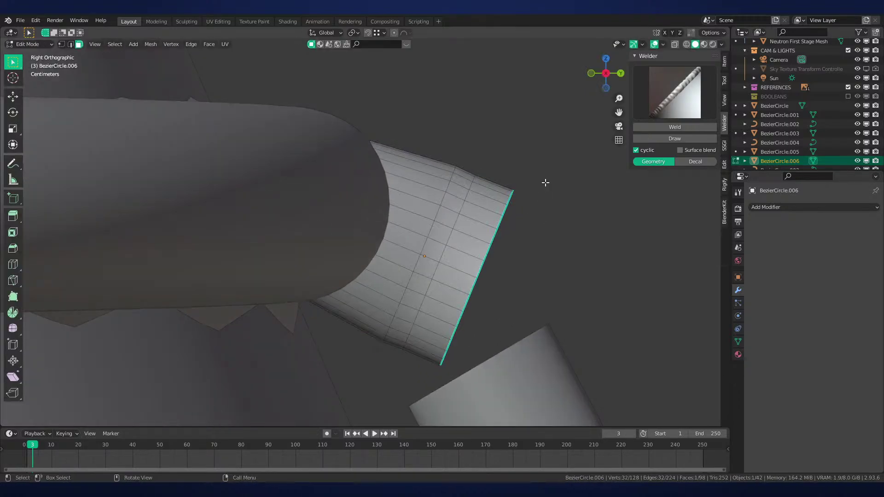
# Scale the collar's selected ring-side end face to about 1.052 in Z only
pyautogui.press('s')
pyautogui.press('z')
pyautogui.click(556, 183)
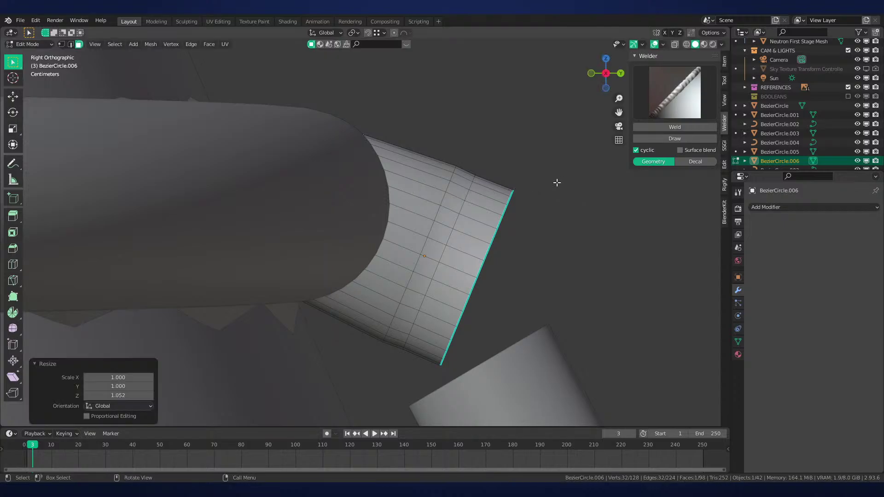
# Edge-slide the collar's two middle edge loops farther apart along its length
pyautogui.keyDown('alt'); pyautogui.click(433, 230); pyautogui.keyUp('alt')
pyautogui.hotkey('ctrl', 'e')
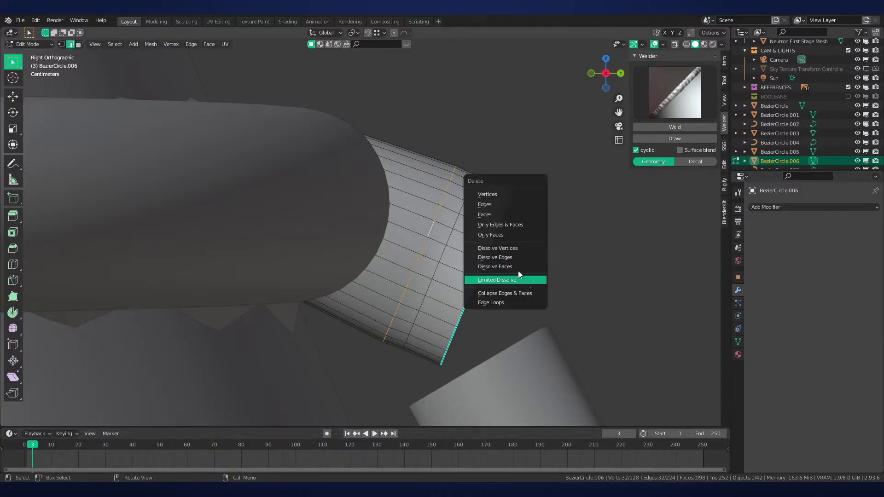
pyautogui.click(515, 257)
pyautogui.click(452, 244)
pyautogui.keyDown('alt'); pyautogui.click(451, 237); pyautogui.keyUp('alt')
pyautogui.press('g')
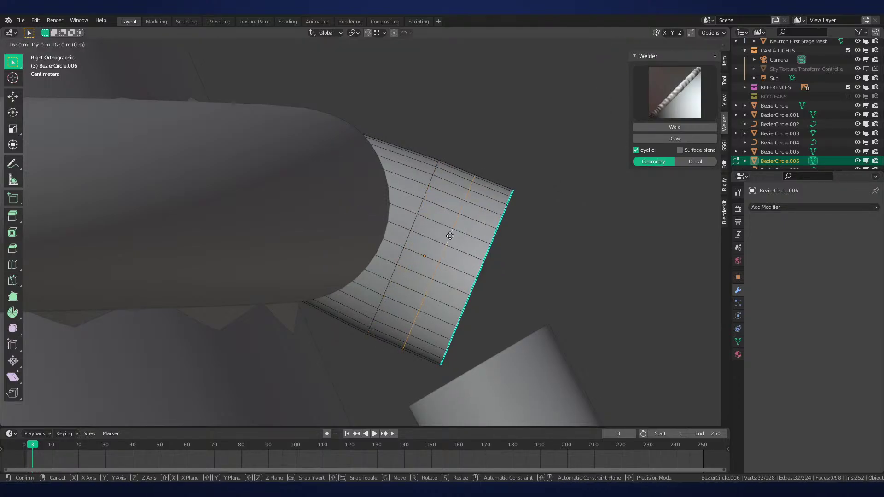
pyautogui.press('g')
pyautogui.click(445, 236)
pyautogui.press('g')
pyautogui.press('g')
pyautogui.click(445, 235)
# Slide the collar's middle edge loop nearest the ring slightly toward the pipe end
pyautogui.keyDown('alt'); pyautogui.click(413, 223); pyautogui.keyUp('alt')
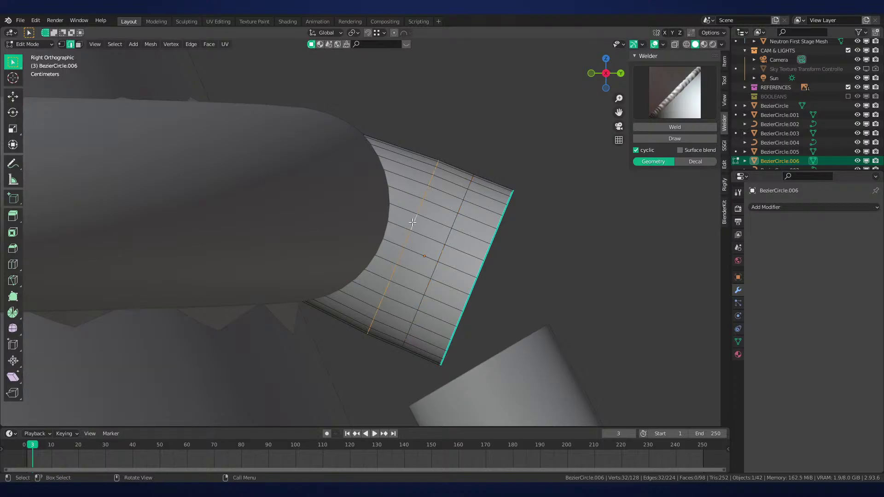
pyautogui.press('g')
pyautogui.click(418, 225)
pyautogui.hotkey('ctrl', 'z')
pyautogui.press('g')
pyautogui.press('g')
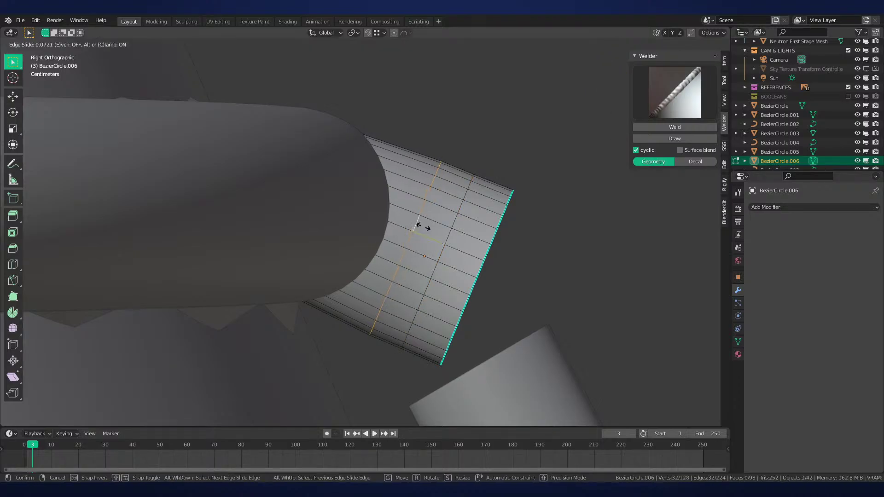
pyautogui.click(428, 228)
# Leave mesh editing, select the collar together with the nozzle ring, and create a cyclic geometry weld where they meet
pyautogui.scroll(-4, 430, 229)
pyautogui.moveTo(430, 229); pyautogui.dragTo(330, 250, button='middle')
pyautogui.press('Tab')
pyautogui.keyDown('shift'); pyautogui.click(330, 249); pyautogui.keyUp('shift')
pyautogui.click(684, 97)
pyautogui.click(684, 98)
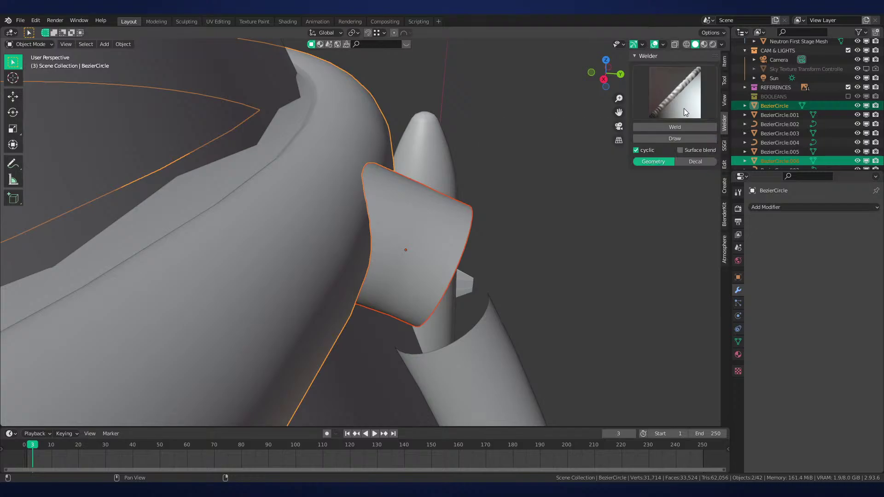
pyautogui.click(680, 126)
pyautogui.click(395, 202)
pyautogui.keyDown('shift'); pyautogui.click(346, 201); pyautogui.keyUp('shift')
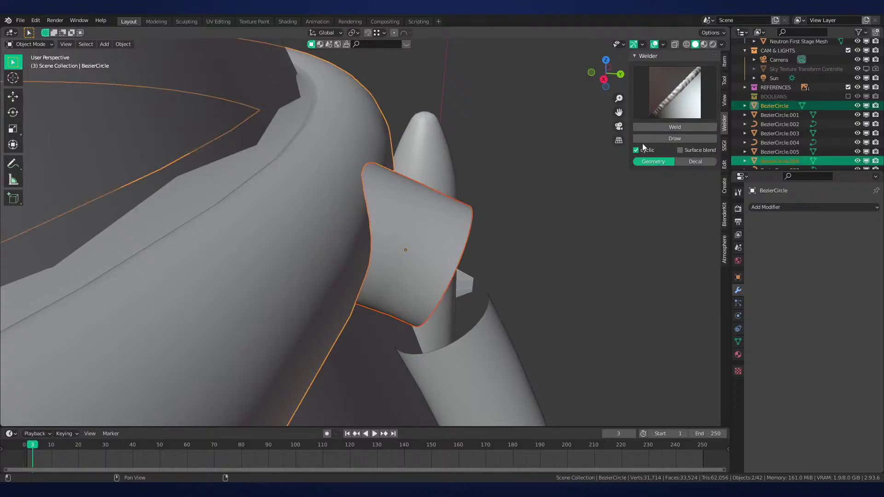
pyautogui.click(667, 128)
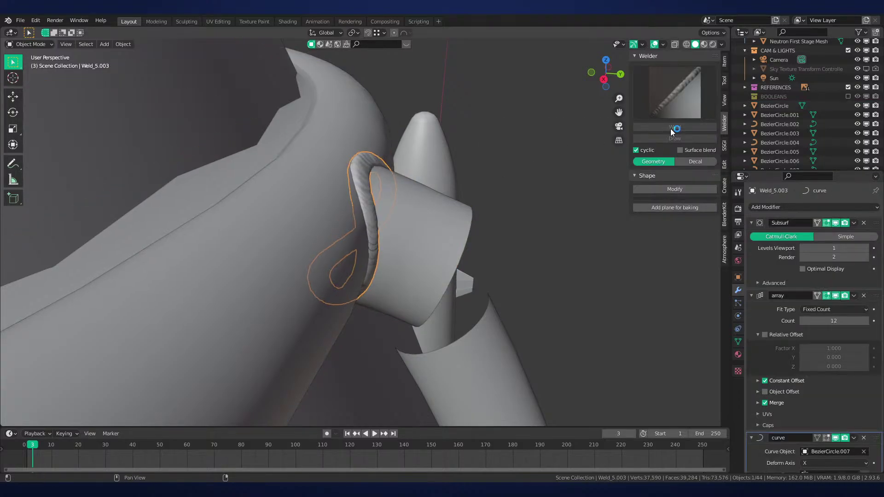
# Apply the new weld's Subsurf, array and curve modifiers
pyautogui.moveTo(560, 215); pyautogui.dragTo(700, 247, button='middle')
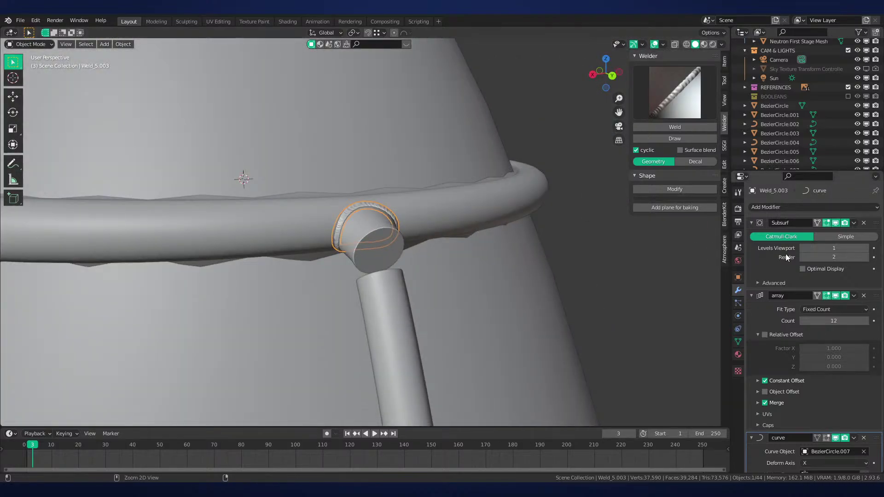
pyautogui.hotkey('ctrl', 'a')
pyautogui.hotkey('ctrl', 'a')
pyautogui.hotkey('ctrl', 'a')
# Add a Decimate modifier with a ratio of 0.5 to the weld and apply it
pyautogui.click(766, 208)
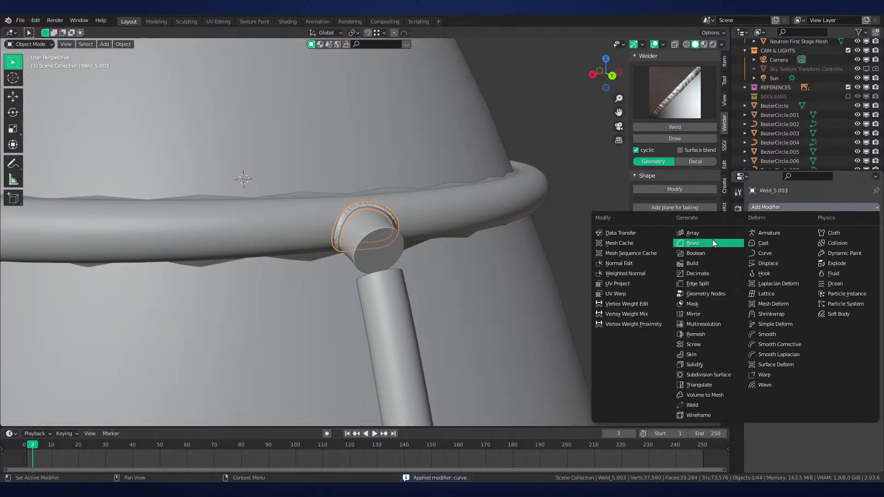
pyautogui.click(690, 272)
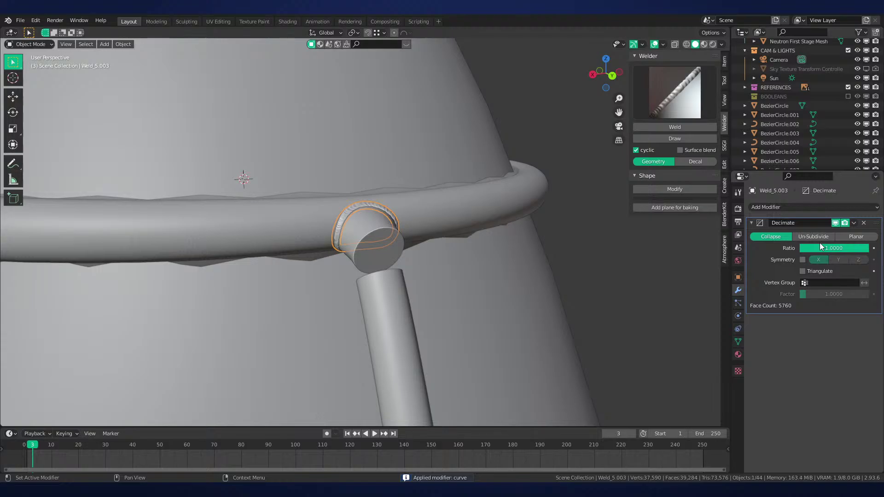
pyautogui.doubleClick(819, 246)
pyautogui.write('.5')
pyautogui.press('Return')
pyautogui.hotkey('ctrl', 'a')
pyautogui.scroll(5, 489, 230)
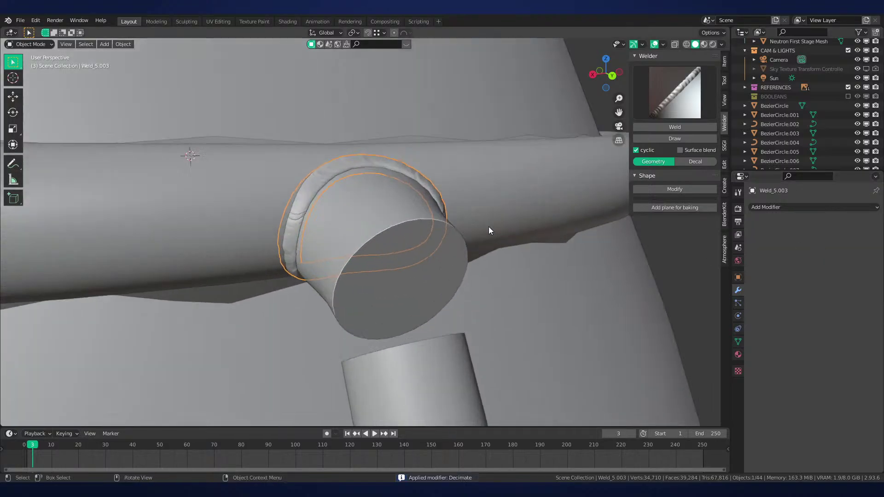
pyautogui.moveTo(489, 230); pyautogui.dragTo(439, 240, button='middle')
# In the front view, select the pipe that meets the ring's collar on the +X side of the nozzle
pyautogui.click(382, 290)
pyautogui.scroll(-5, 357, 245)
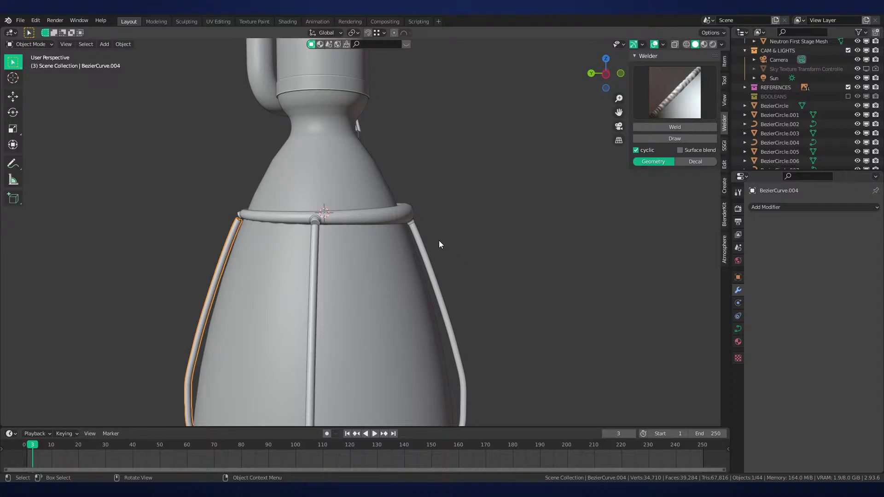
pyautogui.press('KP_1')
pyautogui.scroll(2, 469, 235)
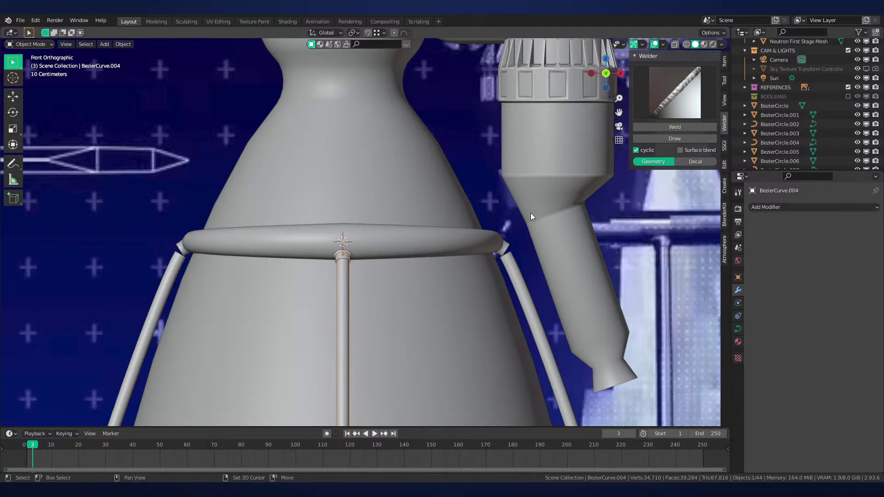
pyautogui.scroll(5, 495, 228)
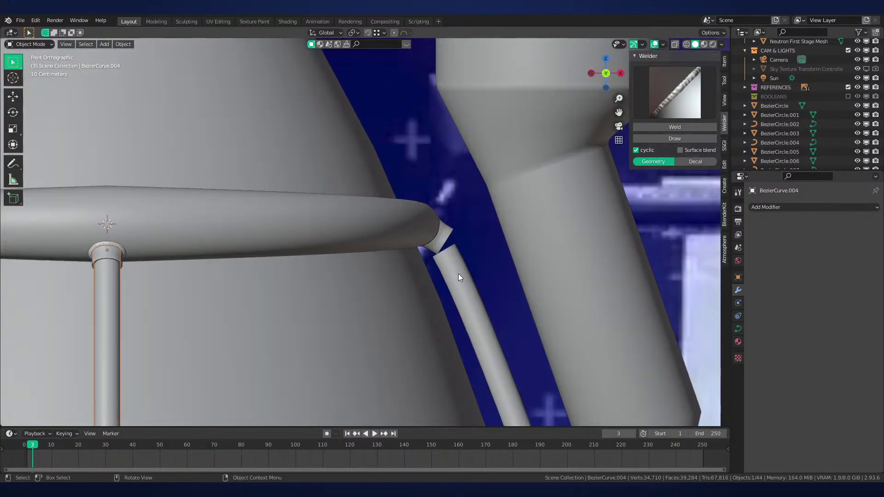
pyautogui.click(457, 271)
pyautogui.scroll(3, 403, 235)
pyautogui.scroll(-6, 419, 249)
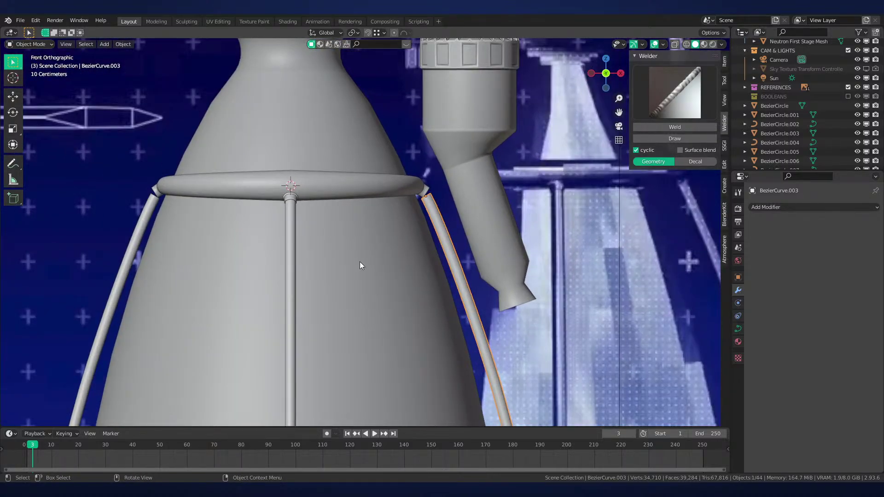
# Try to rotate the upper curve point of the +X pipe by about -47.7° in the front view
pyautogui.press('F3')
pyautogui.press('Escape')
pyautogui.press('Tab')
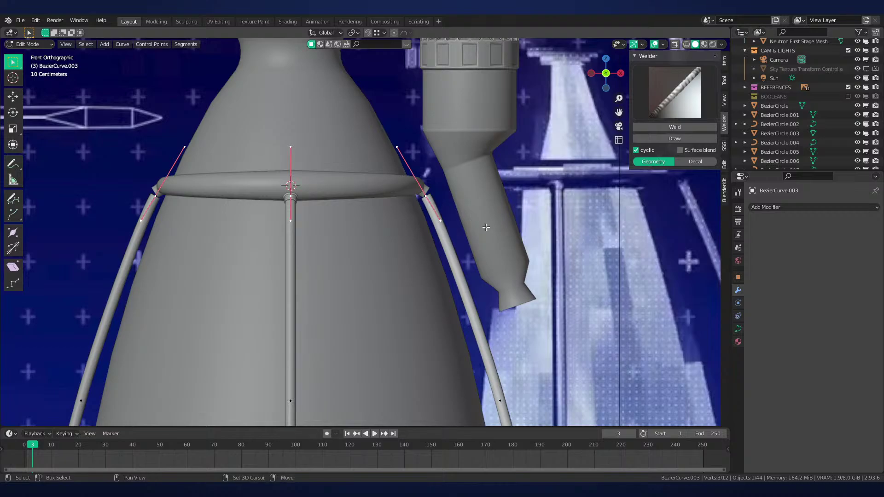
pyautogui.scroll(3, 486, 227)
pyautogui.press('r')
pyautogui.click(443, 230)
pyautogui.scroll(-2, 410, 250)
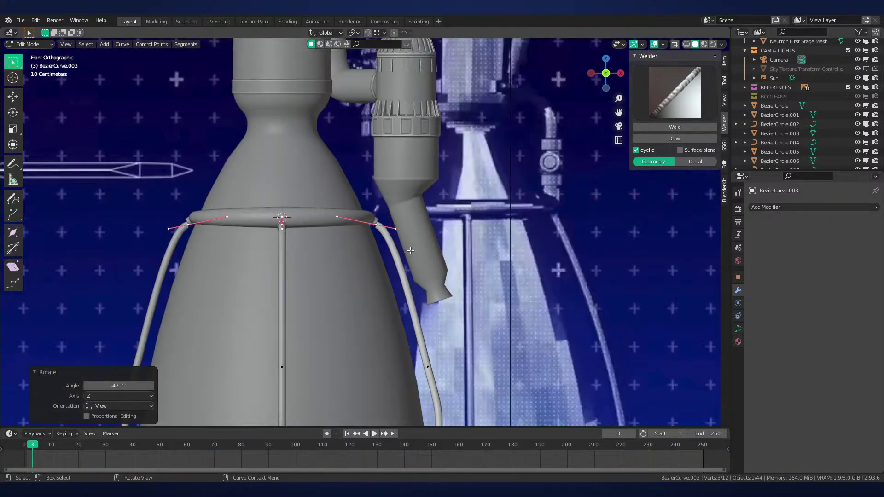
pyautogui.moveTo(410, 251); pyautogui.dragTo(457, 261, button='middle')
pyautogui.scroll(4, 502, 261)
pyautogui.hotkey('ctrl', 'z')
pyautogui.press('Tab')
# Make the +X pipe single-user for object and data, and test that its upper curve point edits independently
pyautogui.scroll(-3, 329, 231)
pyautogui.press('F3')
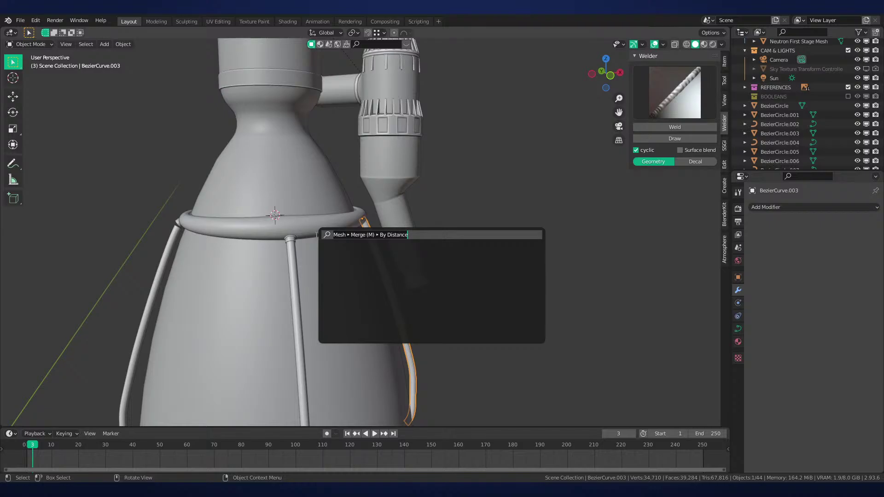
pyautogui.write('single user')
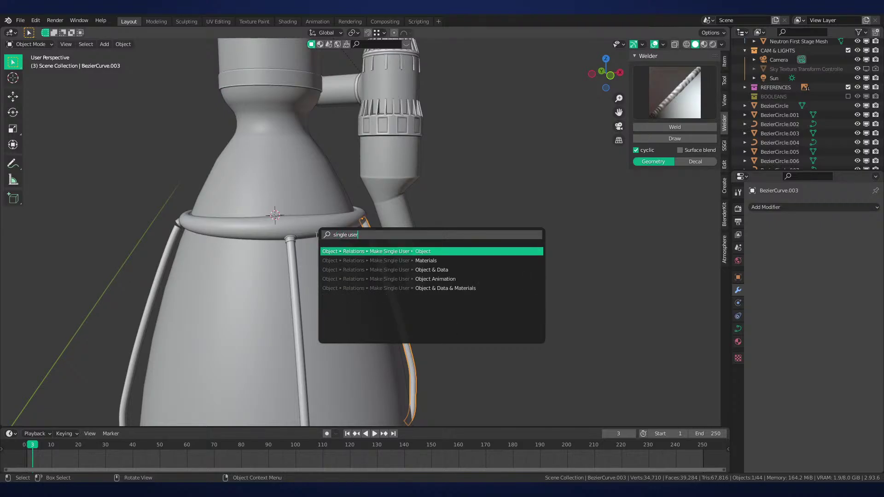
pyautogui.press('Down')
pyautogui.press('Down')
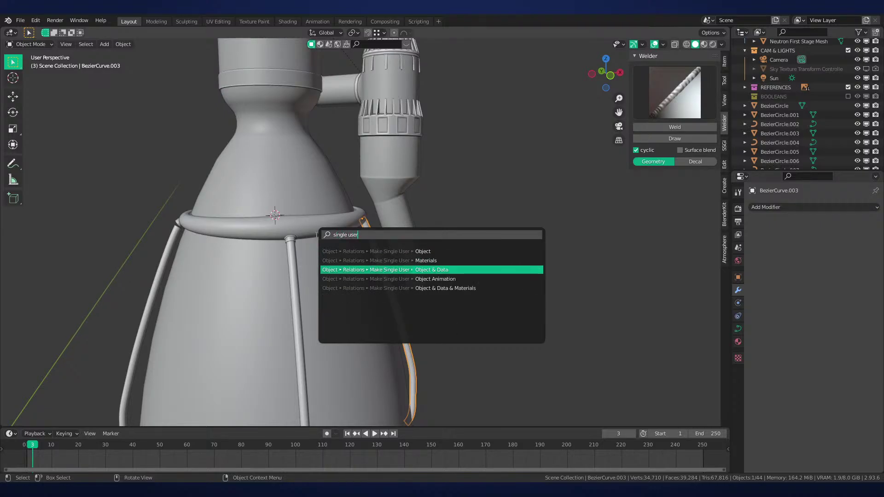
pyautogui.press('Return')
pyautogui.moveTo(315, 235); pyautogui.dragTo(476, 185, button='middle')
pyautogui.press('Tab')
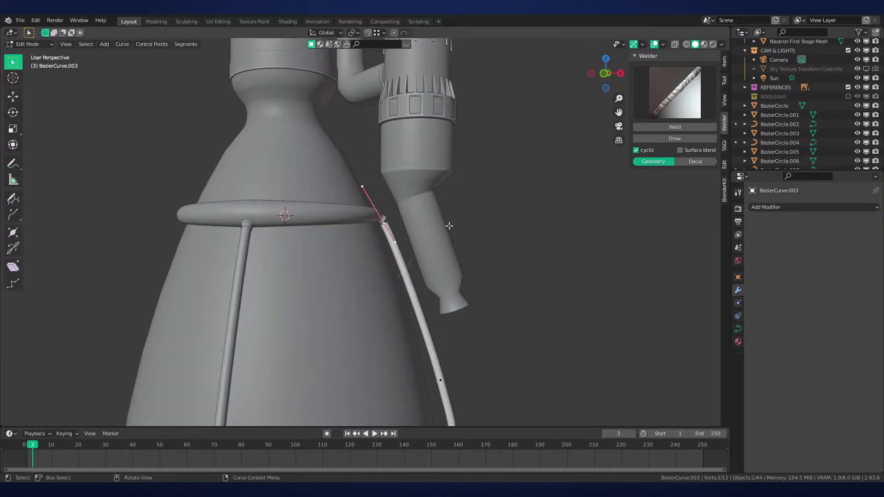
pyautogui.press('g')
pyautogui.rightClick(516, 223)
pyautogui.moveTo(460, 236); pyautogui.dragTo(219, 268, button='middle')
pyautogui.press('Tab')
# Delete the old pipe on the opposite, -X side of the nozzle
pyautogui.click(174, 249)
pyautogui.press('x')
pyautogui.click(173, 244)
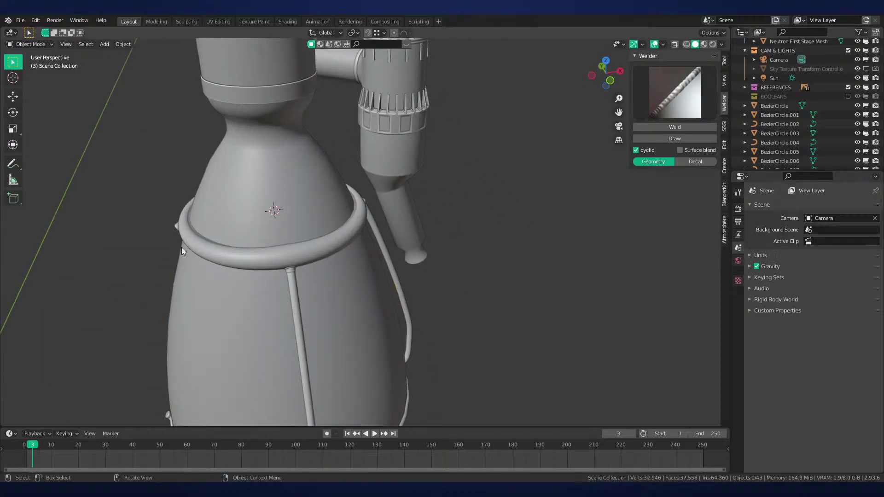
# Make a linked duplicate of the +X pipe, rotate it 180° in Z around the 3D cursor, and restore the median point pivot
pyautogui.click(372, 225)
pyautogui.moveTo(372, 225); pyautogui.dragTo(483, 232, button='middle')
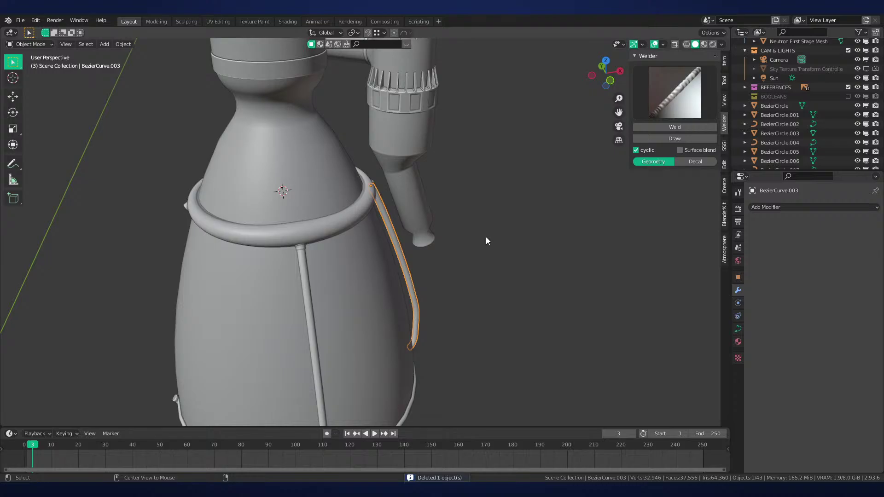
pyautogui.hotkey('shift', 'd')
pyautogui.rightClick(485, 237)
pyautogui.press('.')
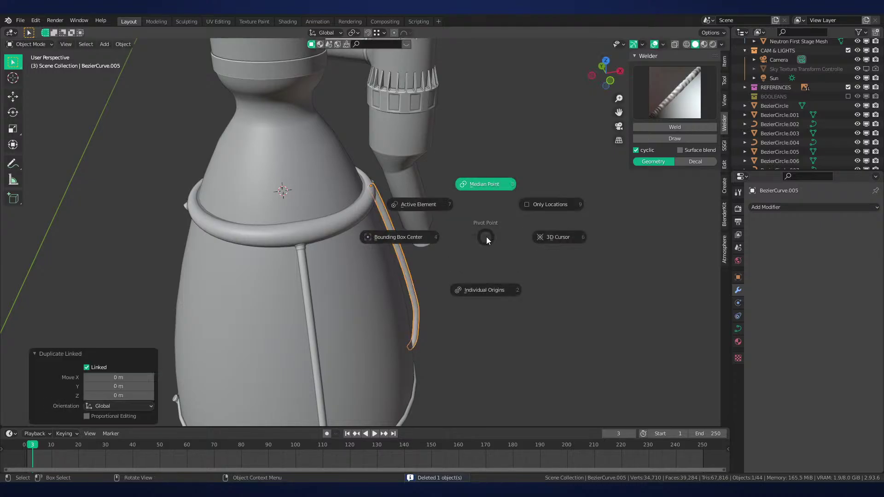
pyautogui.click(541, 238)
pyautogui.write('rz180')
pyautogui.press('Return')
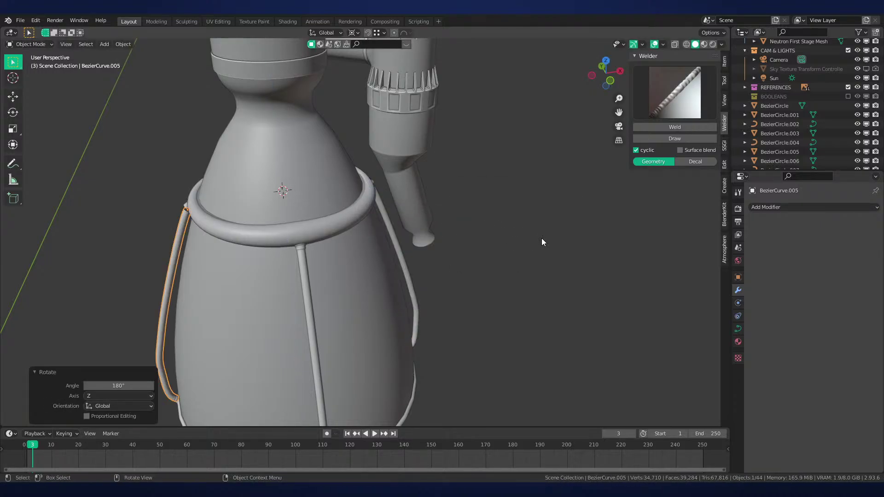
pyautogui.press('.')
pyautogui.click(549, 196)
pyautogui.moveTo(550, 196); pyautogui.dragTo(578, 183, button='middle')
pyautogui.moveTo(469, 214); pyautogui.dragTo(421, 221, button='middle')
pyautogui.press('Tab')
pyautogui.moveTo(391, 234); pyautogui.dragTo(380, 224, button='middle')
pyautogui.press('g')
pyautogui.rightClick(410, 230)
pyautogui.press('KP_1')
pyautogui.scroll(1, 455, 208)
pyautogui.click(429, 178)
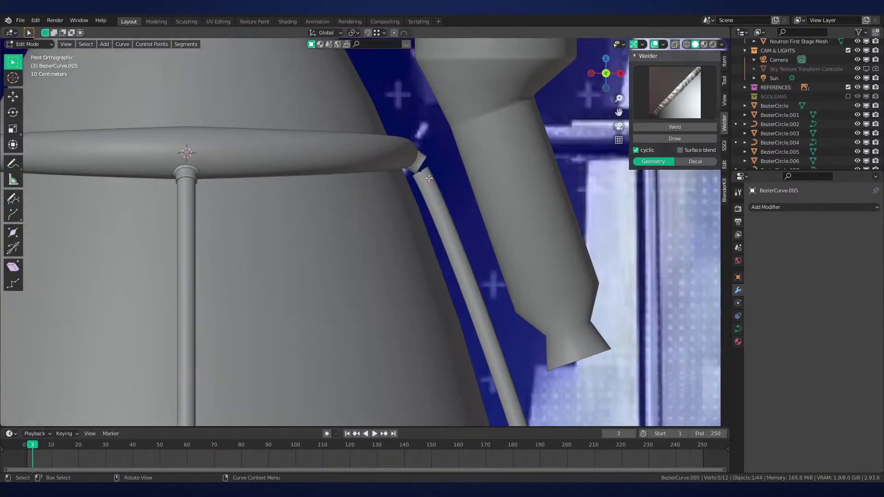
pyautogui.press('Tab')
# Examine the joint between the +X pipe's upper end and its collar in the front view
pyautogui.click(427, 176)
pyautogui.press('Tab')
pyautogui.click(423, 173)
pyautogui.scroll(4, 442, 184)
pyautogui.keyDown('shift'); pyautogui.moveTo(577, 94); pyautogui.dragTo(455, 274, button='middle'); pyautogui.keyUp('shift')
pyautogui.press('Tab')
pyautogui.scroll(4, 442, 221)
pyautogui.scroll(-5, 454, 275)
pyautogui.moveTo(515, 322)
pyautogui.keyDown('shift'); pyautogui.mouseDown(button='middle')
pyautogui.moveTo(441, 104)
pyautogui.moveTo(521, 309)
pyautogui.mouseUp(button='middle'); pyautogui.keyUp('shift')
pyautogui.scroll(2, 521, 308)
pyautogui.scroll(-10, 496, 293)
# Snap the 3D cursor to the centre of the +X collar's pipe-side end in its mesh, and leave mesh editing
pyautogui.scroll(6, 503, 299)
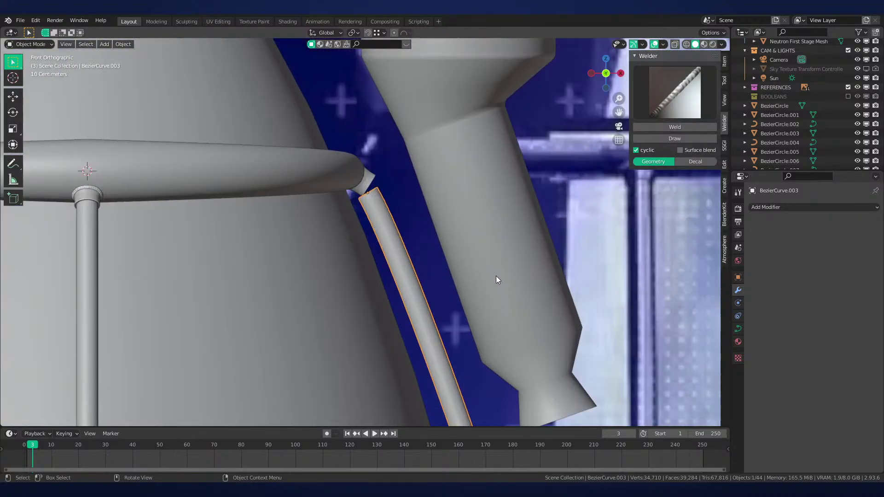
pyautogui.scroll(3, 496, 276)
pyautogui.keyDown('shift'); pyautogui.moveTo(502, 244); pyautogui.dragTo(494, 266, button='middle'); pyautogui.keyUp('shift')
pyautogui.scroll(2, 495, 368)
pyautogui.scroll(1, 493, 267)
pyautogui.click(369, 214)
pyautogui.press('Tab')
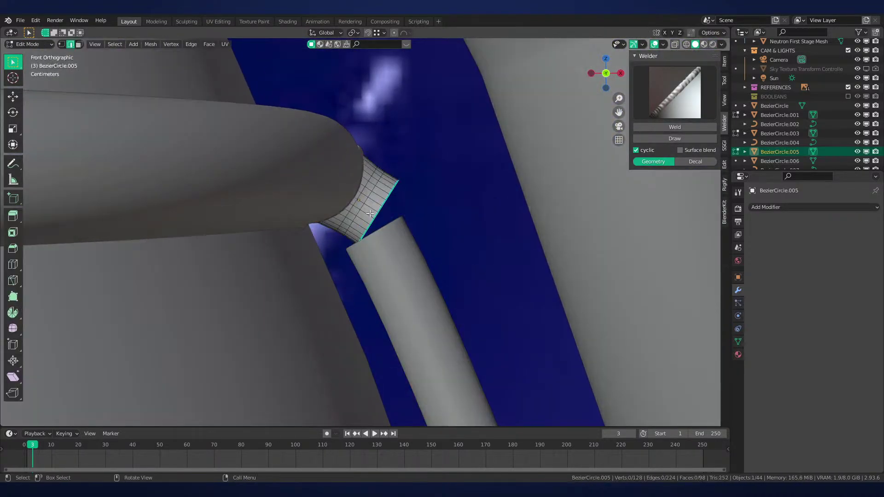
pyautogui.hotkey('shift', 's')
pyautogui.click(422, 325)
pyautogui.press('Tab')
# Snap the +X pipe to the 3D cursor with offset and rotate it about -26° in the front view to line up with the collar
pyautogui.click(421, 288)
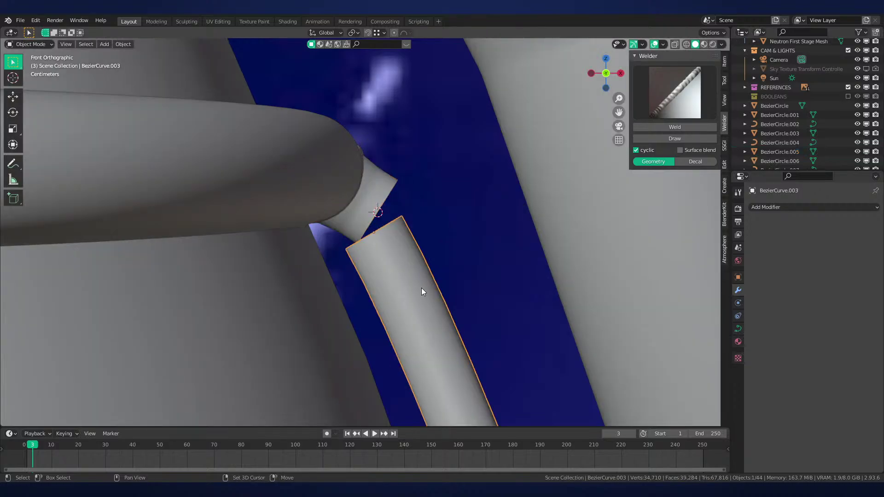
pyautogui.hotkey('shift', 's')
pyautogui.click(402, 270)
pyautogui.press('r')
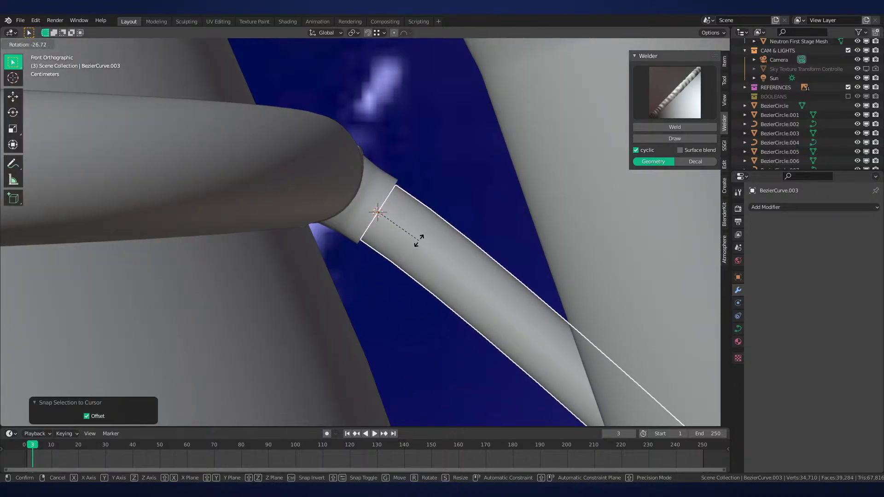
pyautogui.click(418, 239)
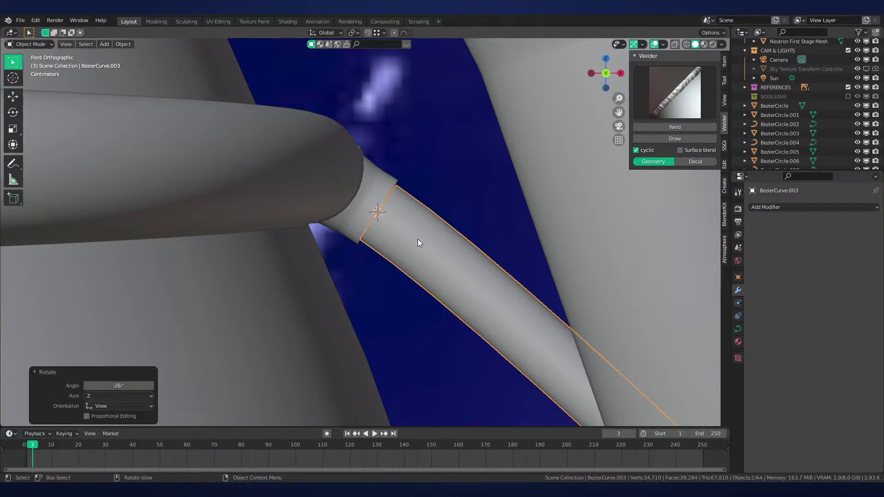
# Move the pipe about -0.002 m along its local X axis so its end sinks into the collar
pyautogui.scroll(2, 418, 239)
pyautogui.press('g')
pyautogui.press('x')
pyautogui.press('x')
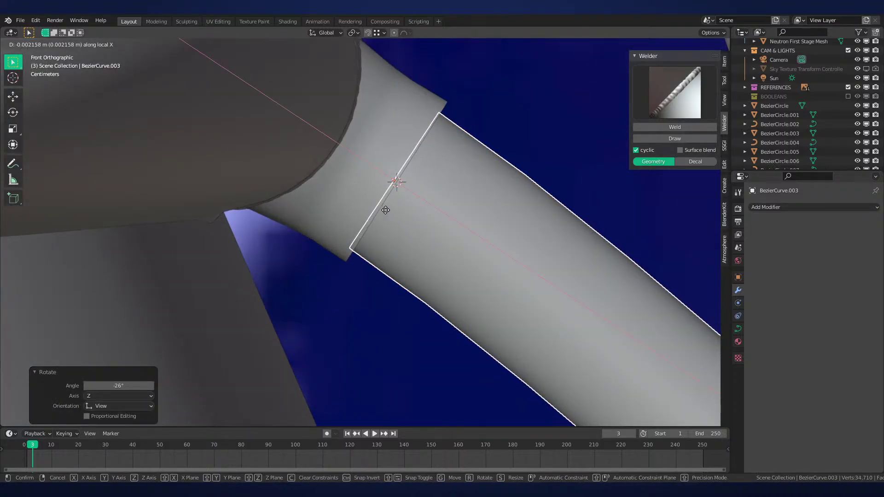
pyautogui.press('-')
pyautogui.press('Return')
# Delete the linked duplicate pipe on the -X side and return to the rotated +X pipe
pyautogui.scroll(-6, 387, 216)
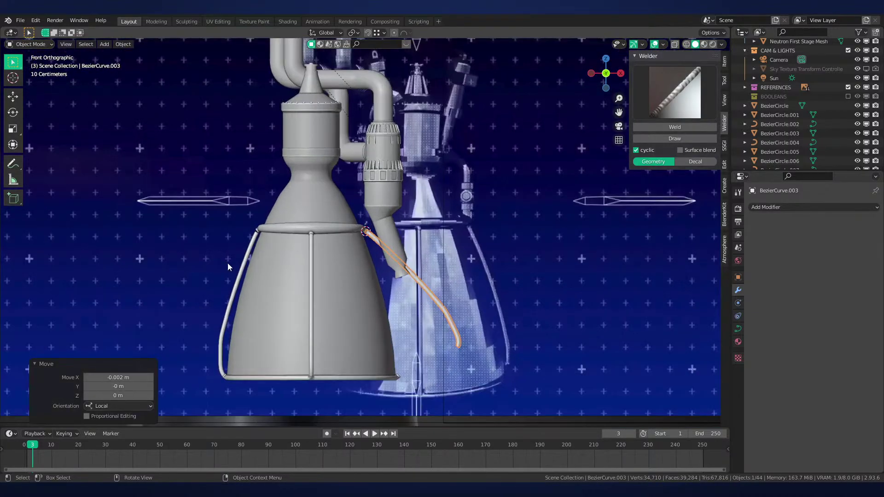
pyautogui.click(249, 253)
pyautogui.press('Delete')
pyautogui.scroll(5, 377, 245)
pyautogui.click(399, 140)
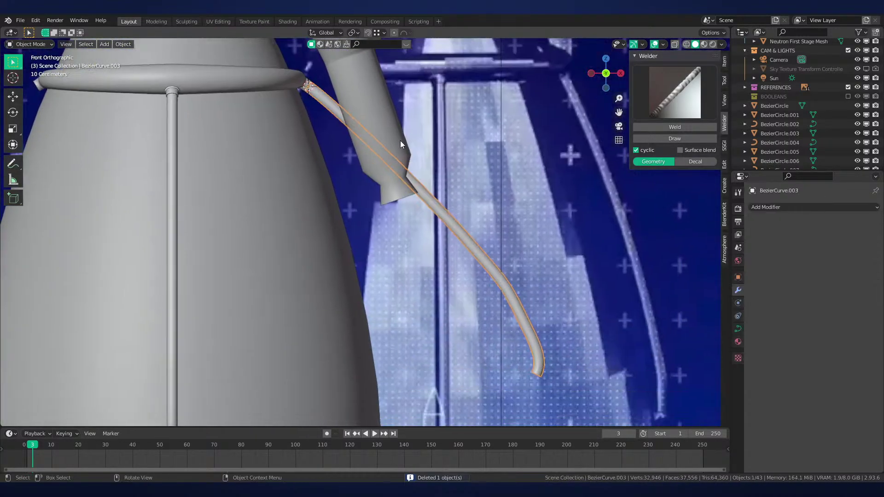
# Rotate the +X pipe's three lower control points 26° around the 3D cursor in the front view
pyautogui.press('.')
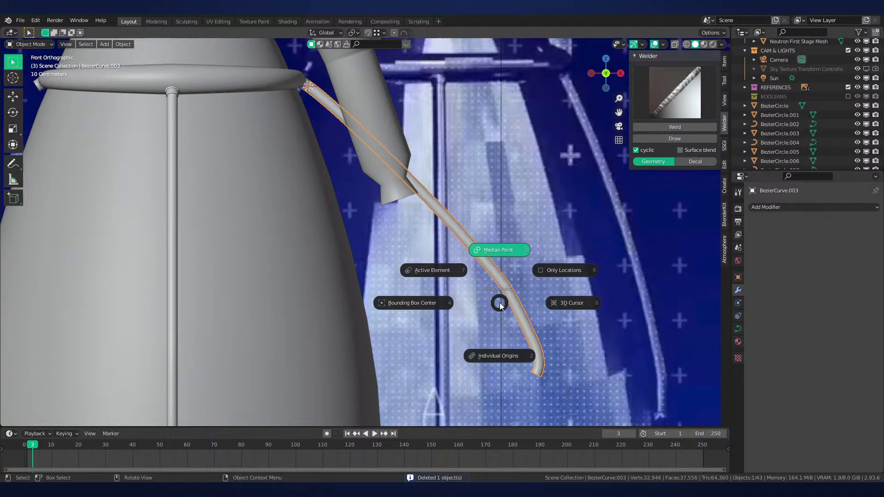
pyautogui.click(569, 301)
pyautogui.scroll(-3, 506, 257)
pyautogui.press('Tab')
pyautogui.write('r')
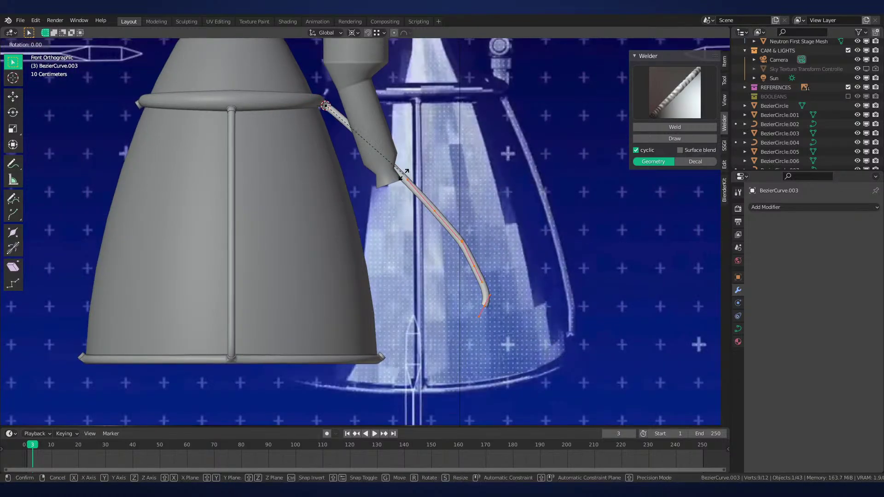
pyautogui.write('26')
pyautogui.press('Return')
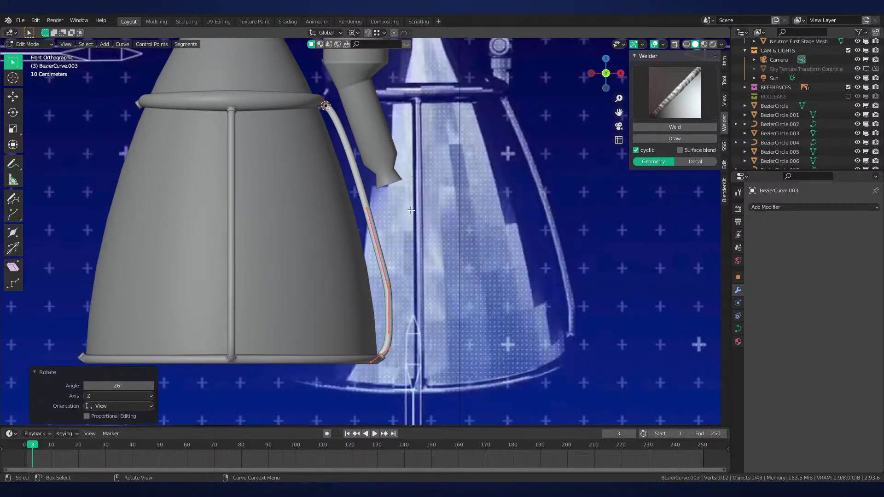
# Snap the +X pipe's lower end control point to the 3D cursor at the bottom collar and rotate it to line up
pyautogui.keyDown('shift'); pyautogui.moveTo(435, 276); pyautogui.dragTo(445, 225, button='middle'); pyautogui.keyUp('shift')
pyautogui.press('.')
pyautogui.click(466, 171)
pyautogui.scroll(6, 401, 311)
pyautogui.keyDown('shift'); pyautogui.moveTo(402, 312); pyautogui.dragTo(397, 239, button='middle'); pyautogui.keyUp('shift')
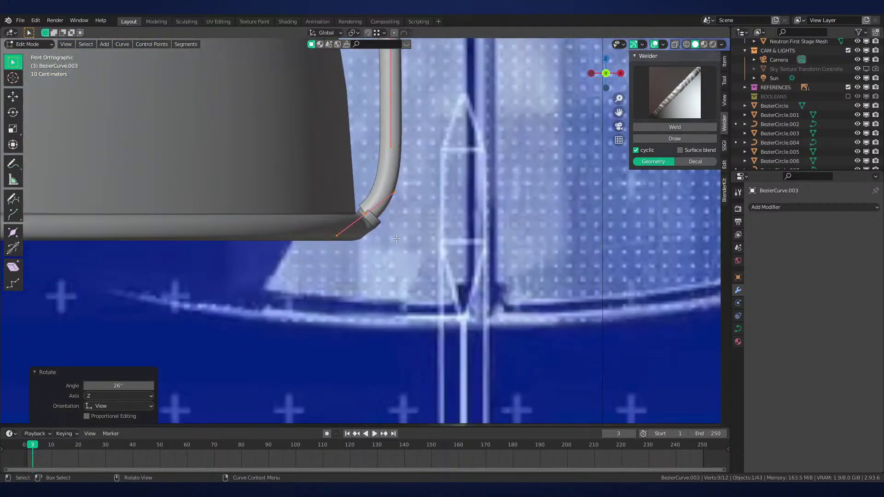
pyautogui.scroll(10, 397, 239)
pyautogui.press('Tab')
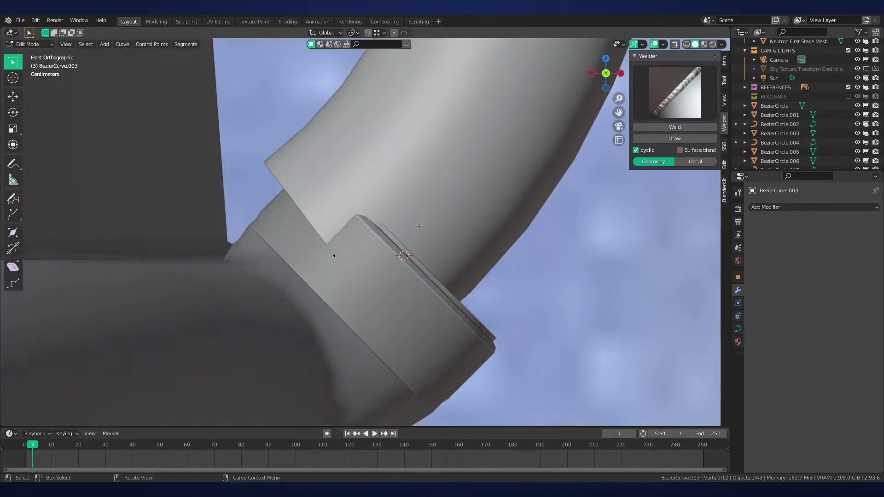
pyautogui.hotkey('shift', 's')
pyautogui.click(346, 248)
pyautogui.press('r')
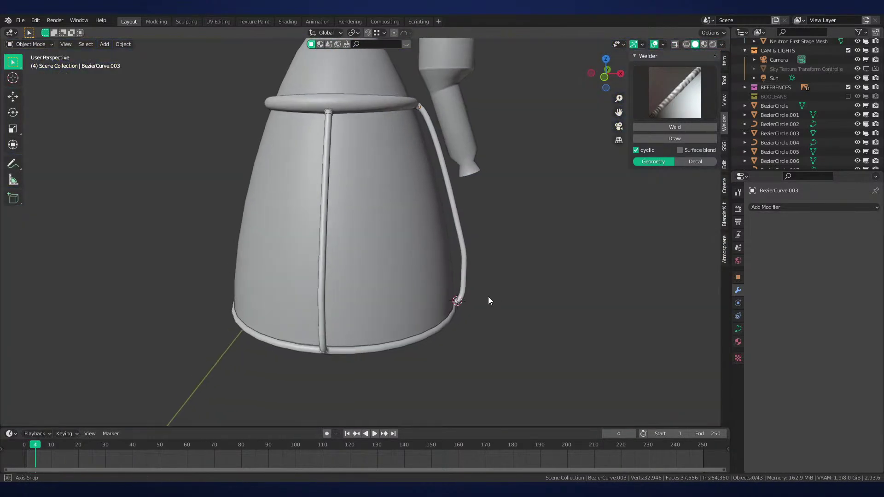
# Select the +X pipe, reset the 3D cursor to the world origin and use it as the pivot point
pyautogui.moveTo(488, 296)
pyautogui.mouseDown(button='middle')
pyautogui.moveTo(412, 287)
pyautogui.moveTo(504, 296)
pyautogui.mouseUp(button='middle')
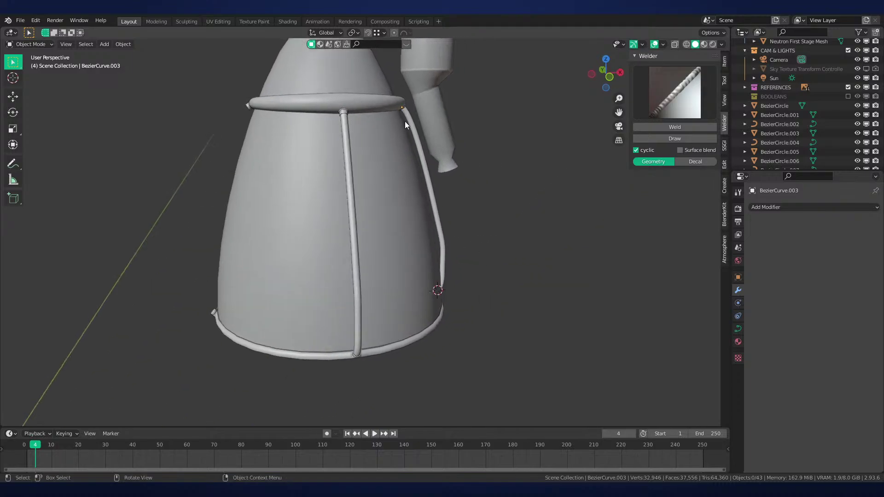
pyautogui.moveTo(412, 131); pyautogui.dragTo(414, 232, button='middle')
pyautogui.click(456, 209)
pyautogui.press('.')
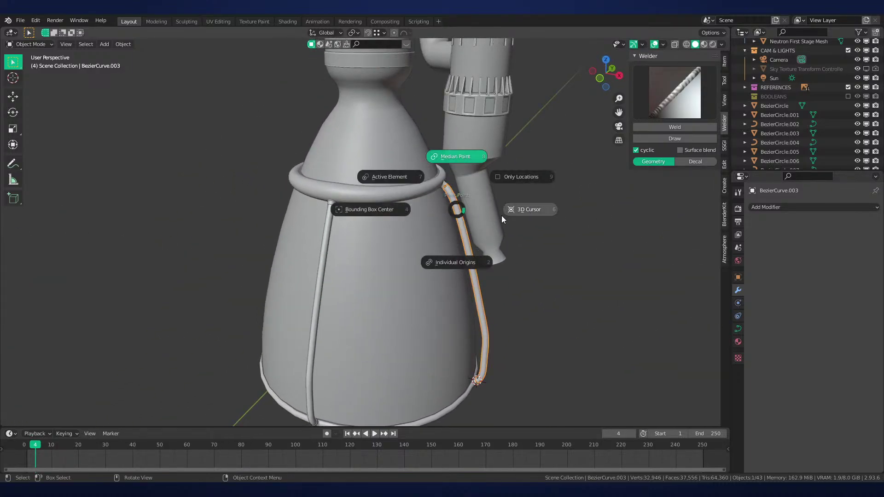
pyautogui.click(503, 215)
pyautogui.scroll(-2, 425, 203)
pyautogui.click(442, 341)
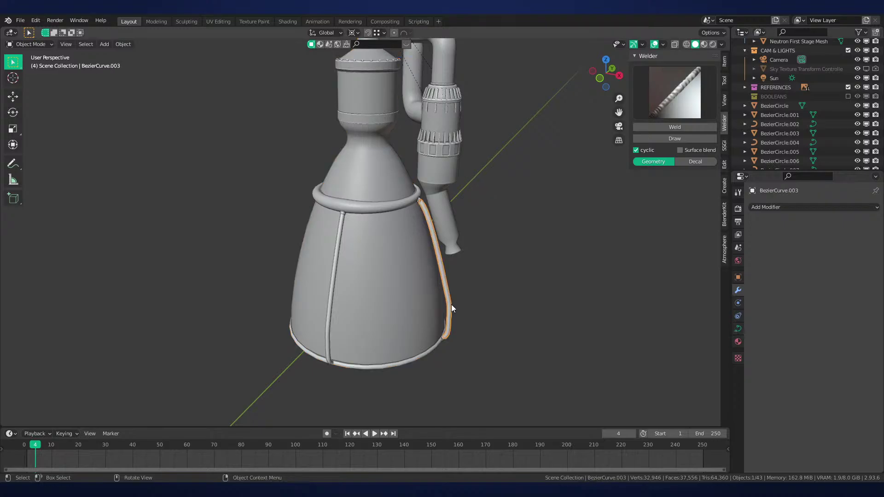
# Add a linked duplicate of the +X pipe rotated 180° about the Z axis, clear the selection and save the file
pyautogui.moveTo(451, 305); pyautogui.dragTo(499, 311, button='middle')
pyautogui.hotkey('alt', 'd')
pyautogui.press('r')
pyautogui.press('z')
pyautogui.press('1')
pyautogui.press('8')
pyautogui.press('0')
pyautogui.press('Return')
pyautogui.press('a')
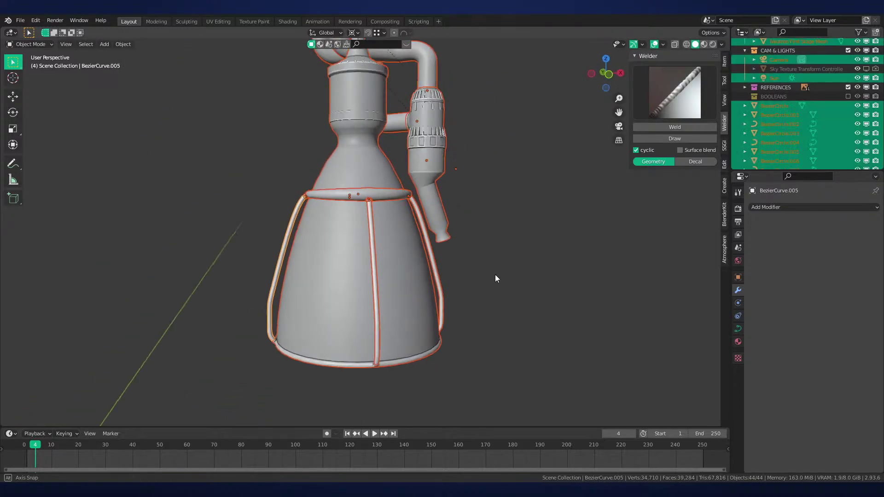
pyautogui.hotkey('alt', 'a')
pyautogui.moveTo(495, 274); pyautogui.dragTo(437, 256, button='middle')
pyautogui.hotkey('ctrl', 's')
# Make the +Y pipe single-user for object and object data, and set the pivot to the median point in the right view
pyautogui.scroll(3, 366, 245)
pyautogui.click(368, 246)
pyautogui.scroll(-3, 410, 252)
pyautogui.press('F3')
pyautogui.press('Return')
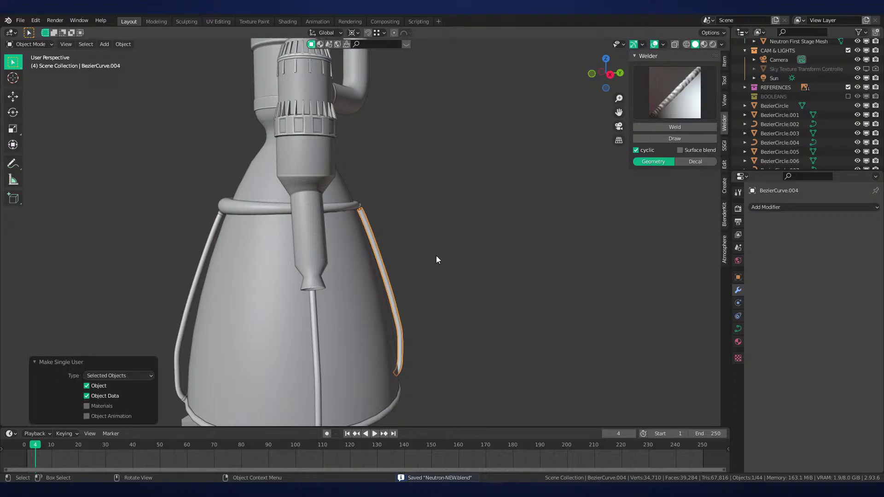
pyautogui.press('KP_3')
pyautogui.press('.')
pyautogui.click(442, 212)
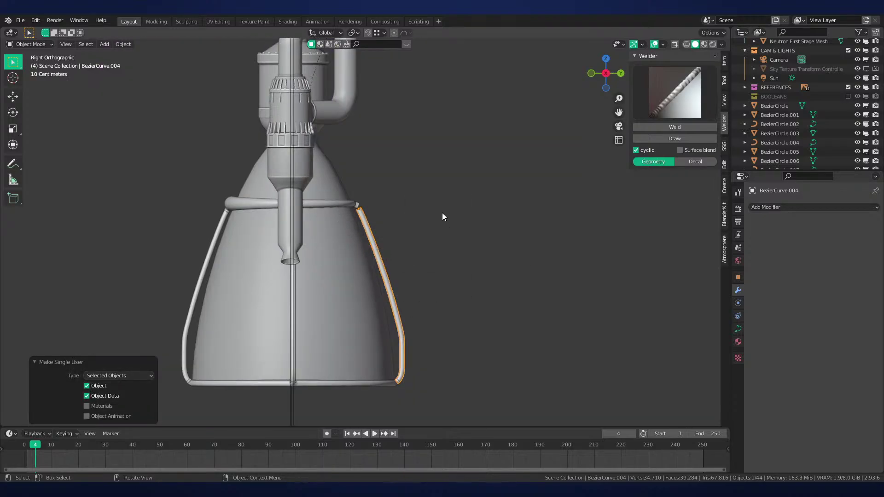
# Snap the 3D cursor to the centre of the +Y collar's pipe-side end in its mesh, and leave mesh editing
pyautogui.scroll(6, 445, 208)
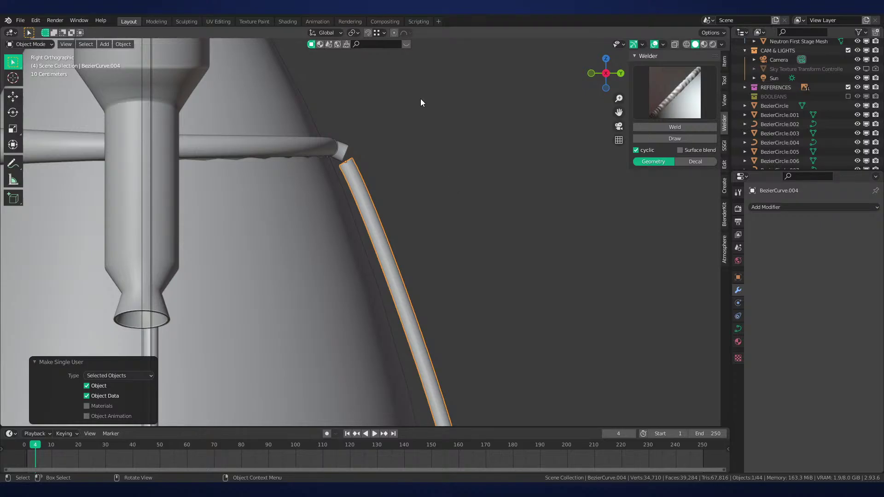
pyautogui.scroll(7, 467, 136)
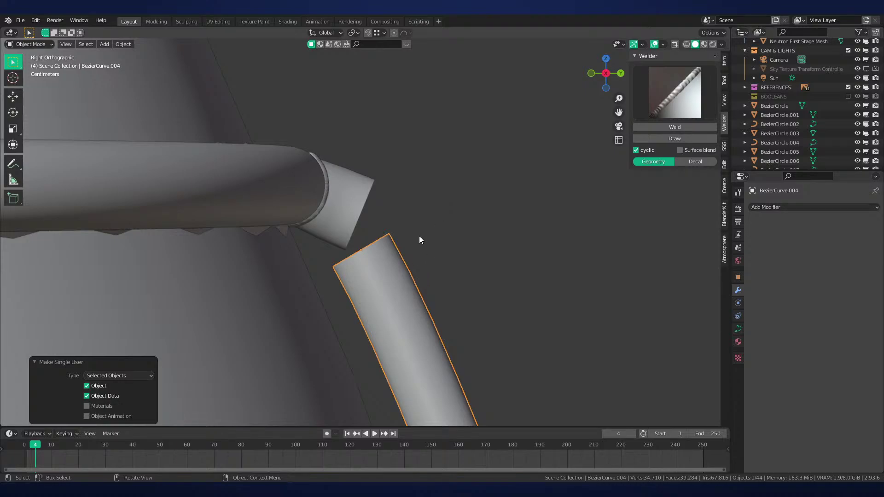
pyautogui.press('g')
pyautogui.press('z')
pyautogui.rightClick(387, 237)
pyautogui.click(359, 216)
pyautogui.press('Tab')
pyautogui.scroll(1, 359, 216)
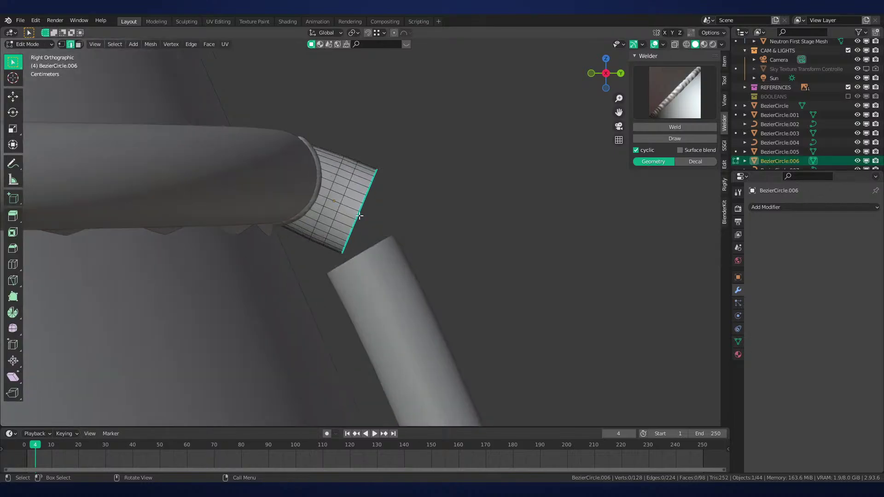
pyautogui.click(410, 193)
pyautogui.press('Tab')
# Snap the +Y pipe to the 3D cursor with offset and rotate it about -37° in the right view to match the collar
pyautogui.click(452, 299)
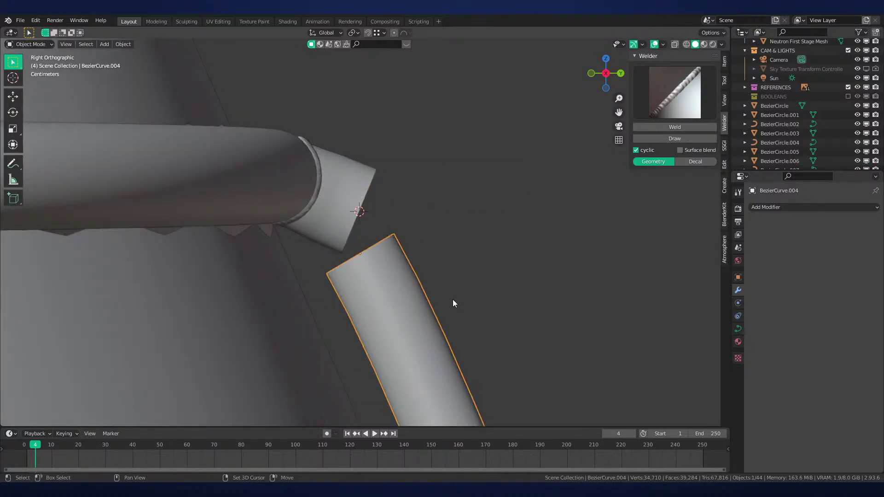
pyautogui.hotkey('shift', 's')
pyautogui.click(438, 281)
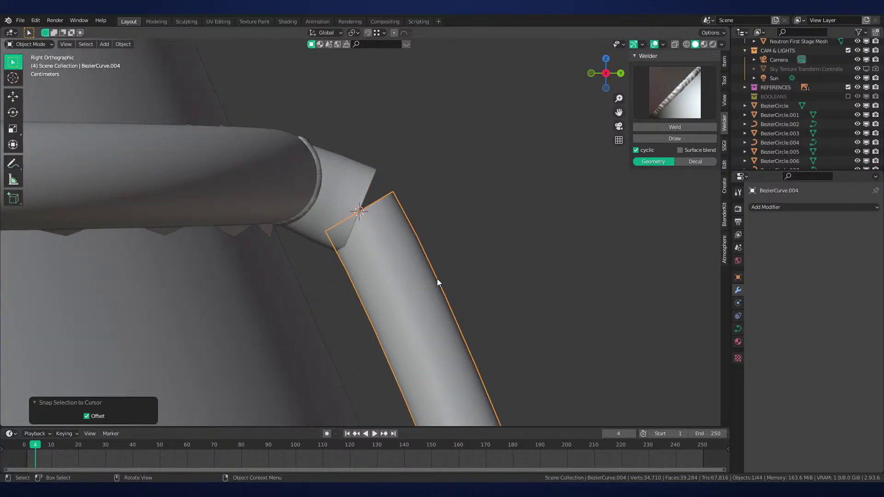
pyautogui.press('r')
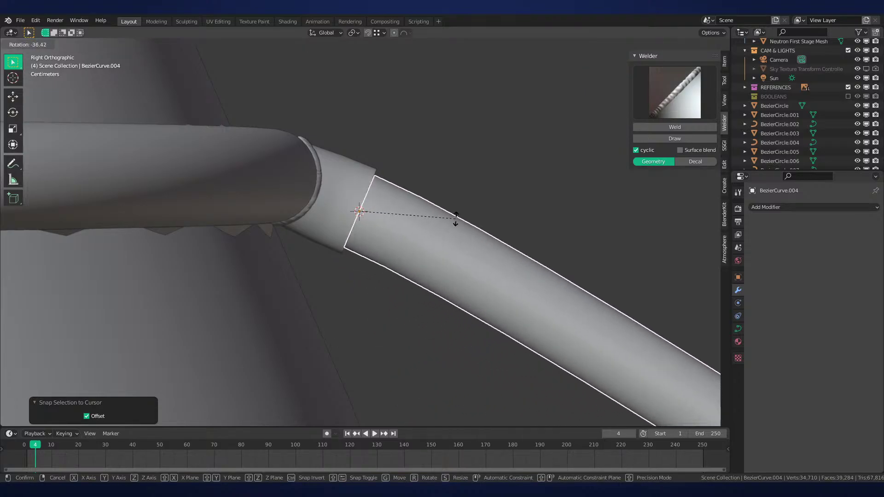
pyautogui.click(457, 217)
# Move the +Y pipe slightly along its local X axis into the collar and fine-tune its rotation by about 0.2°
pyautogui.scroll(3, 460, 217)
pyautogui.press('g')
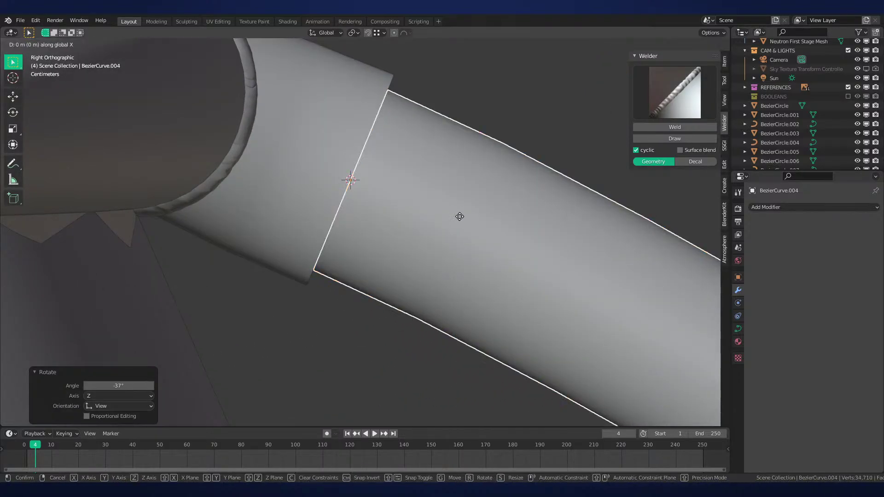
pyautogui.press('x')
pyautogui.press('x')
pyautogui.click(441, 203)
pyautogui.press('r')
pyautogui.click(439, 214)
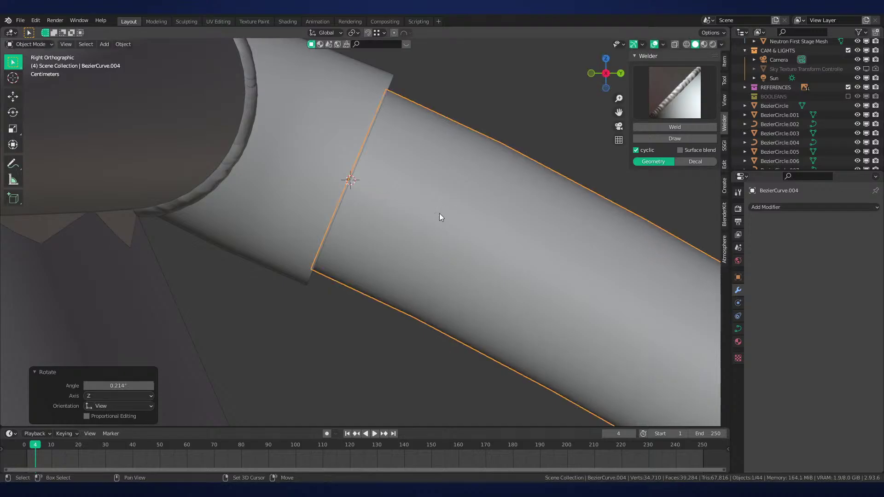
# Snap the 3D cursor to the +Y pipe's origin at its upper end
pyautogui.scroll(-6, 440, 219)
pyautogui.press('Tab')
pyautogui.scroll(-7, 446, 224)
pyautogui.keyDown('shift'); pyautogui.moveTo(495, 314); pyautogui.dragTo(433, 222, button='middle'); pyautogui.keyUp('shift')
pyautogui.press('Tab')
pyautogui.hotkey('shift', 's')
pyautogui.scroll(-5, 463, 317)
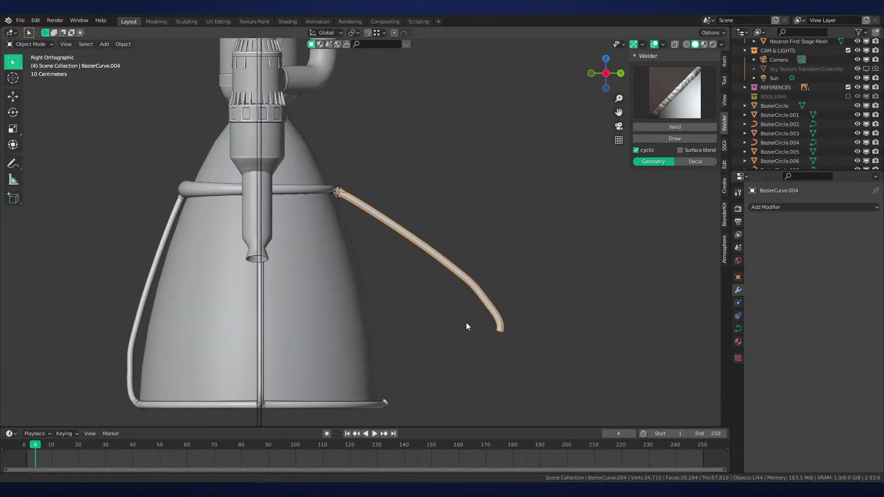
# Select the +Y pipe's three lower control points in its curve and set the pivot to the 3D cursor
pyautogui.keyDown('shift'); pyautogui.moveTo(467, 323); pyautogui.dragTo(456, 239, button='middle'); pyautogui.keyUp('shift')
pyautogui.press('Tab')
pyautogui.moveTo(529, 278); pyautogui.dragTo(406, 149)
pyautogui.scroll(2, 528, 250)
pyautogui.scroll(1, 527, 250)
pyautogui.press('.')
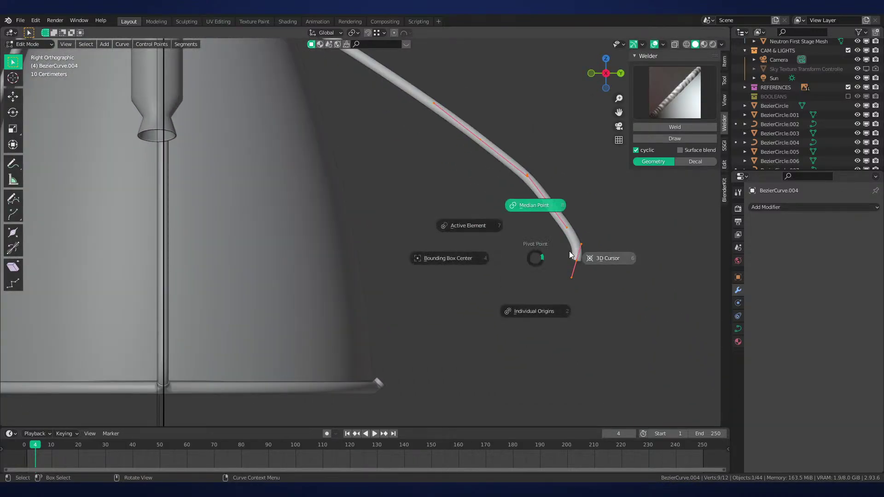
pyautogui.click(583, 255)
pyautogui.press('r')
pyautogui.press('2')
pyautogui.press('5')
pyautogui.press('Return')
pyautogui.hotkey('ctrl', 'z')
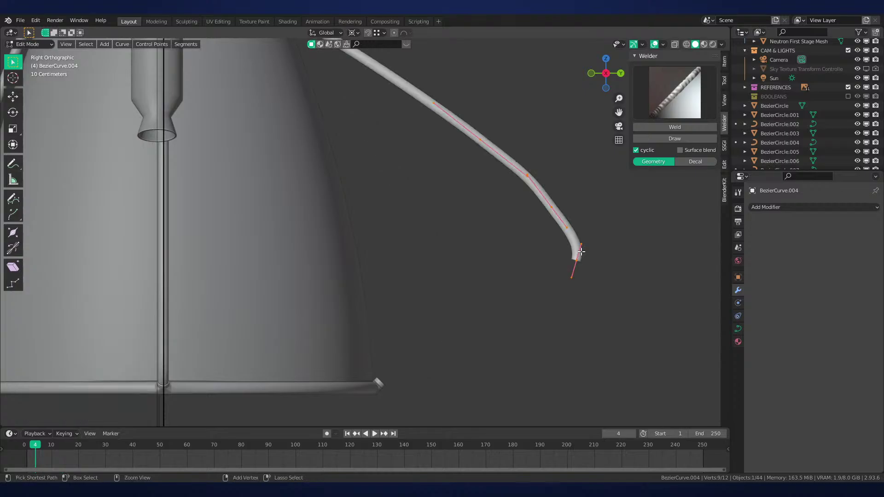
# Rotate the +Y pipe's three lower control points 36° around the 3D cursor in the right view
pyautogui.press('r')
pyautogui.press('3')
pyautogui.press('6')
pyautogui.press('Return')
pyautogui.scroll(6, 416, 308)
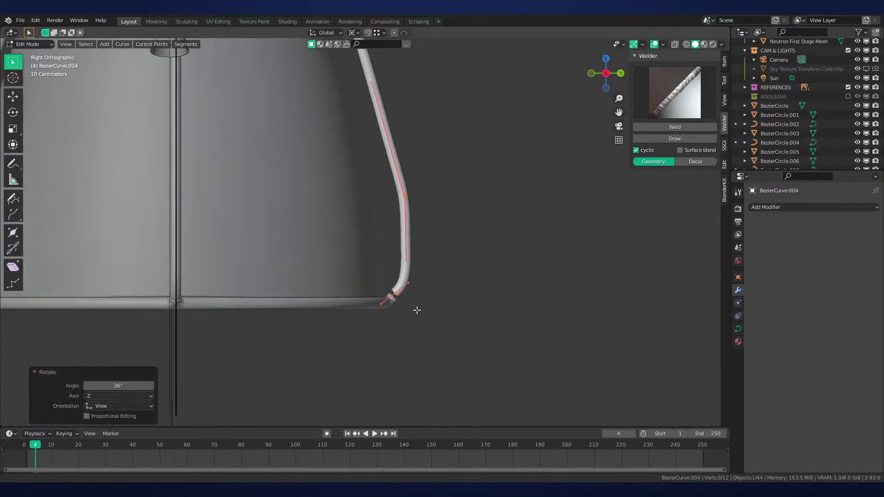
# Rotate the selected control points slightly further to bring the pipe end onto the bottom collar, and set the pivot to the median point
pyautogui.scroll(2, 453, 183)
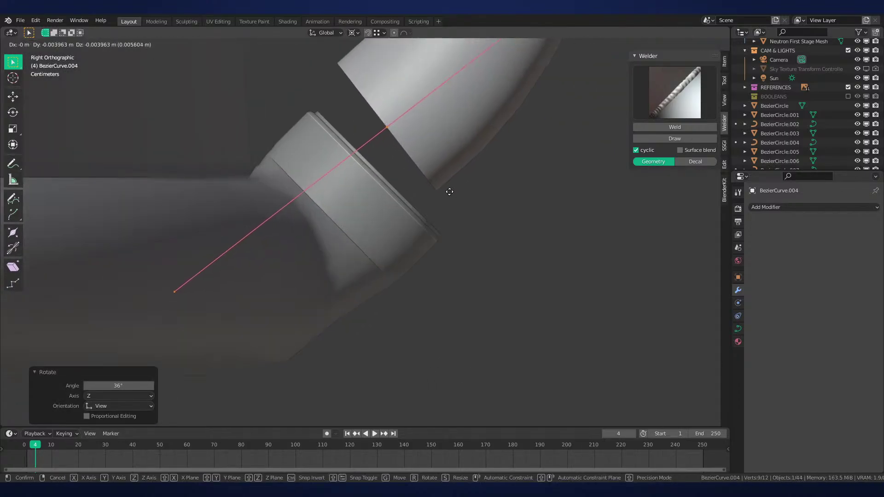
pyautogui.press('r')
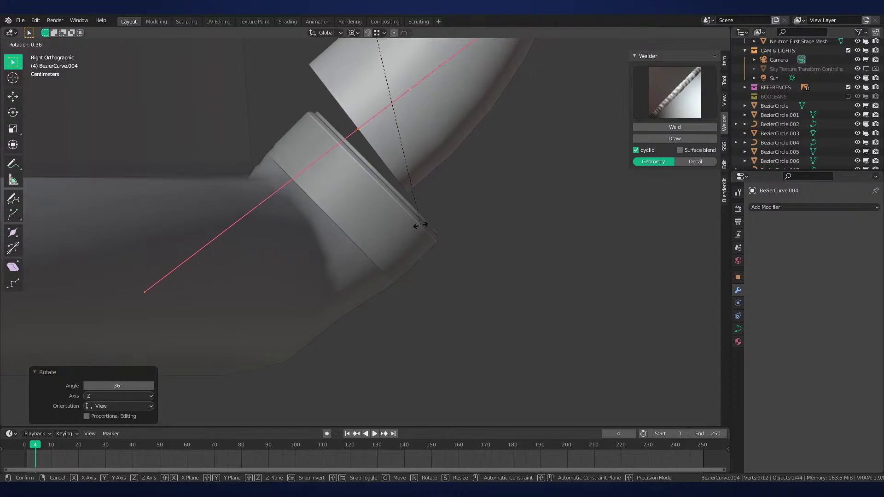
pyautogui.click(406, 235)
pyautogui.press('.')
pyautogui.click(413, 188)
pyautogui.press('Tab')
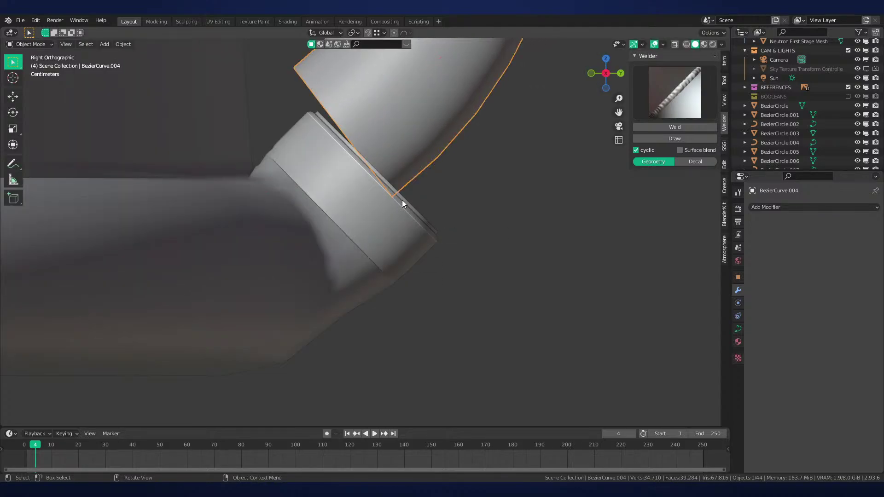
# Select the edge loop at the bottom collar's mouth in the nozzle mesh and snap the 3D cursor to its centre
pyautogui.click(402, 201)
pyautogui.press('Tab')
pyautogui.scroll(5, 423, 196)
pyautogui.keyDown('alt'); pyautogui.click(458, 155); pyautogui.keyUp('alt')
pyautogui.keyDown('shift'); pyautogui.moveTo(456, 111); pyautogui.dragTo(449, 204, button='middle'); pyautogui.keyUp('shift')
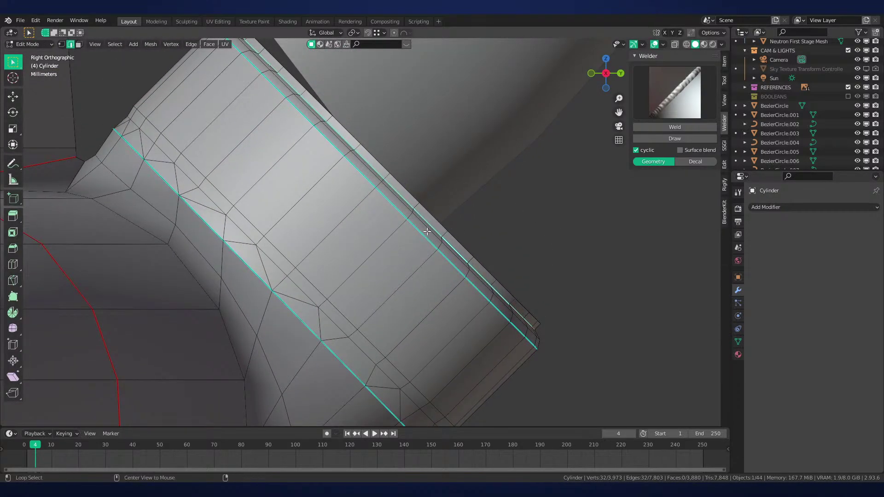
pyautogui.press('Tab')
# Snap the +Y pipe's lower end control point to the 3D cursor with offset and rotate it about -8.27° to square with the collar
pyautogui.scroll(-3, 442, 207)
pyautogui.click(437, 163)
pyautogui.press('Tab')
pyautogui.hotkey('shift', 's')
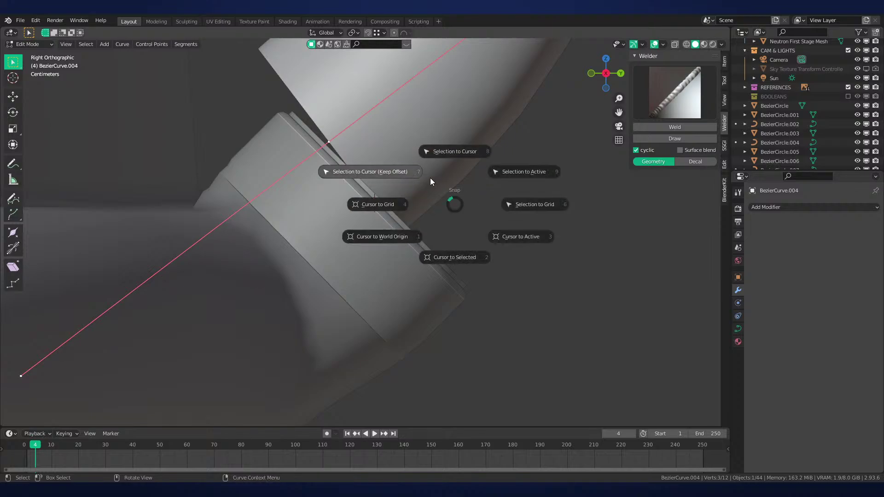
pyautogui.click(430, 178)
pyautogui.scroll(4, 598, 242)
pyautogui.keyDown('shift'); pyautogui.moveTo(597, 242); pyautogui.dragTo(592, 276, button='middle'); pyautogui.keyUp('shift')
pyautogui.hotkey('shift', 'z')
pyautogui.press('r')
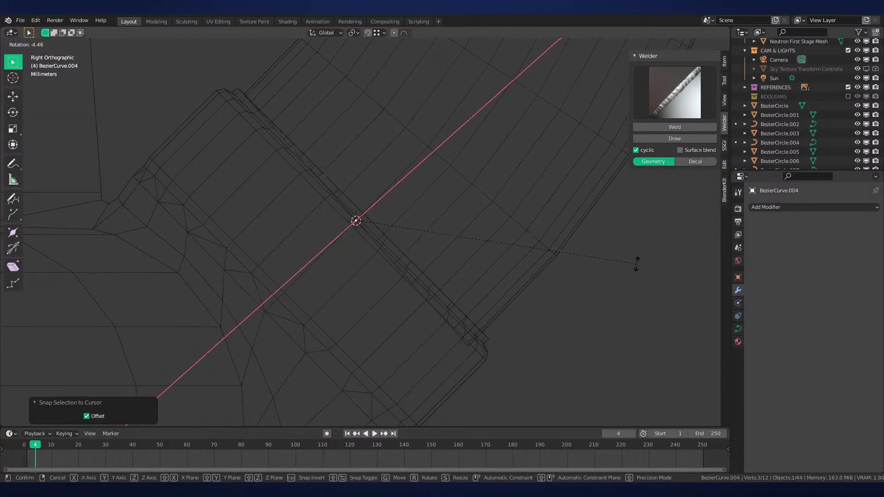
pyautogui.click(641, 248)
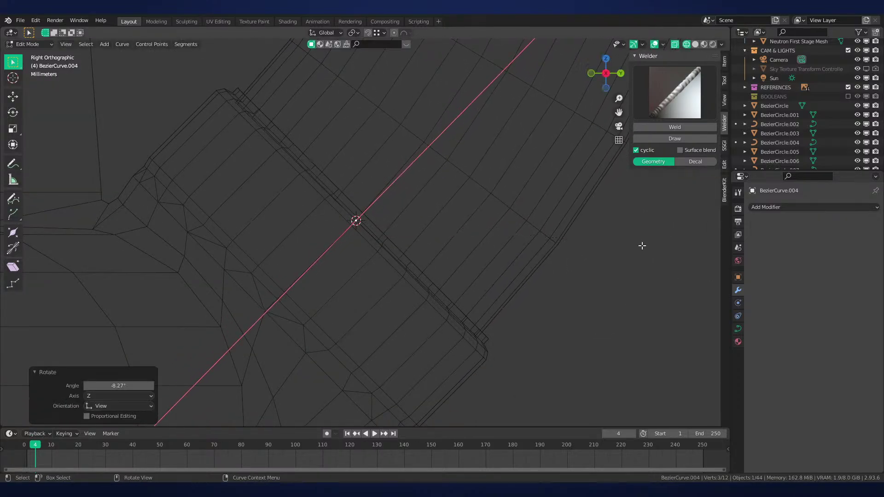
pyautogui.hotkey('shift', 'z')
# Leave curve editing, clear the selection and save the file
pyautogui.hotkey('ctrl', 'Tab')
pyautogui.click(558, 231)
pyautogui.scroll(-8, 558, 231)
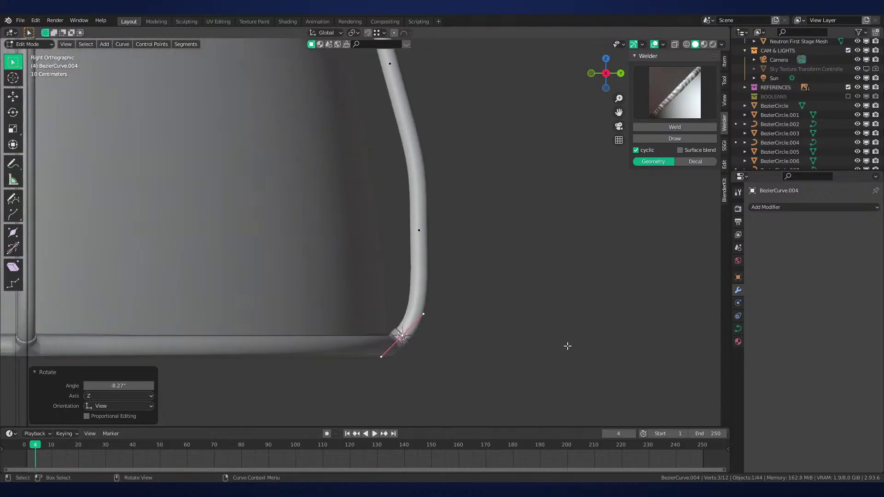
pyautogui.keyDown('shift'); pyautogui.moveTo(410, 289); pyautogui.dragTo(490, 346, button='middle'); pyautogui.keyUp('shift')
pyautogui.scroll(-1, 479, 326)
pyautogui.hotkey('alt', 'a')
pyautogui.hotkey('ctrl', 's')
# Examine the realigned pipes around the nozzle in rendered shading, and return to solid shading
pyautogui.moveTo(443, 265)
pyautogui.mouseDown(button='middle')
pyautogui.moveTo(454, 287)
pyautogui.moveTo(626, 292)
pyautogui.moveTo(537, 291)
pyautogui.moveTo(578, 281)
pyautogui.moveTo(374, 277)
pyautogui.moveTo(362, 254)
pyautogui.moveTo(339, 255)
pyautogui.moveTo(333, 239)
pyautogui.mouseUp(button='middle')
pyautogui.scroll(5, 332, 239)
pyautogui.press('z')
pyautogui.click(427, 165)
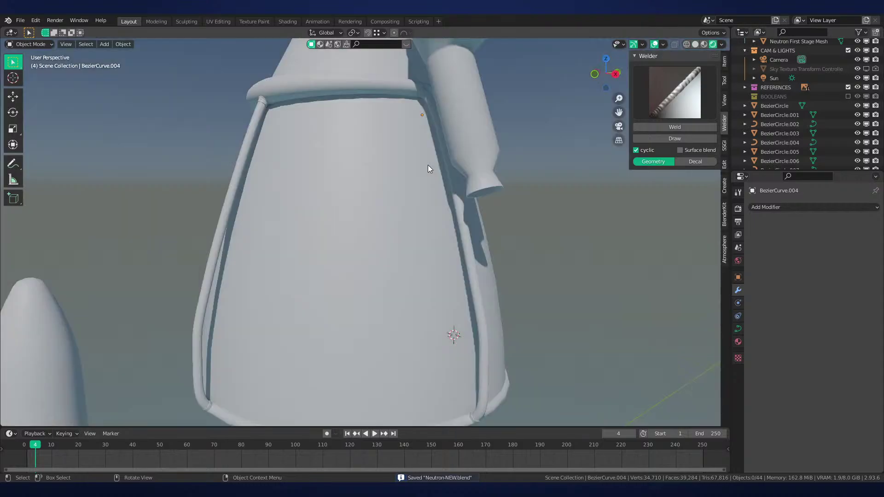
pyautogui.moveTo(427, 165); pyautogui.dragTo(518, 200, button='middle')
pyautogui.scroll(4, 503, 237)
pyautogui.press('z')
pyautogui.click(634, 219)
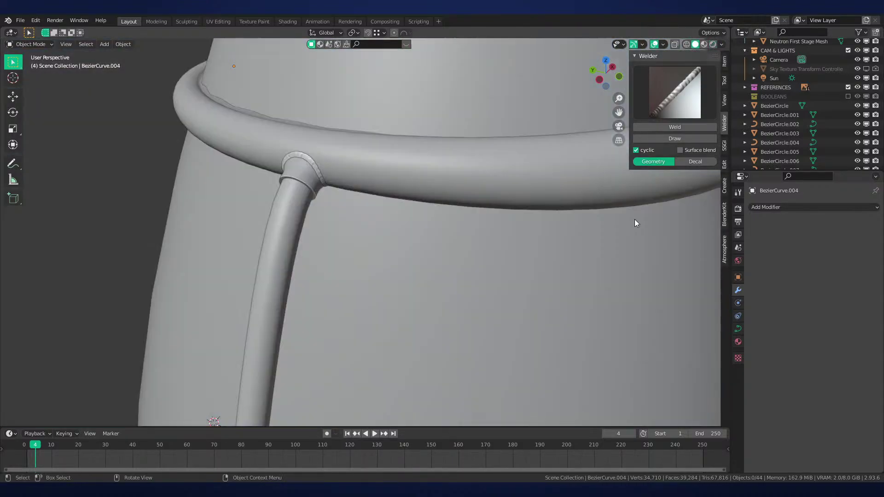
# Select the weld bead between the ring and the collar and apply its array and curve modifiers
pyautogui.scroll(3, 527, 244)
pyautogui.scroll(2, 526, 244)
pyautogui.click(484, 267)
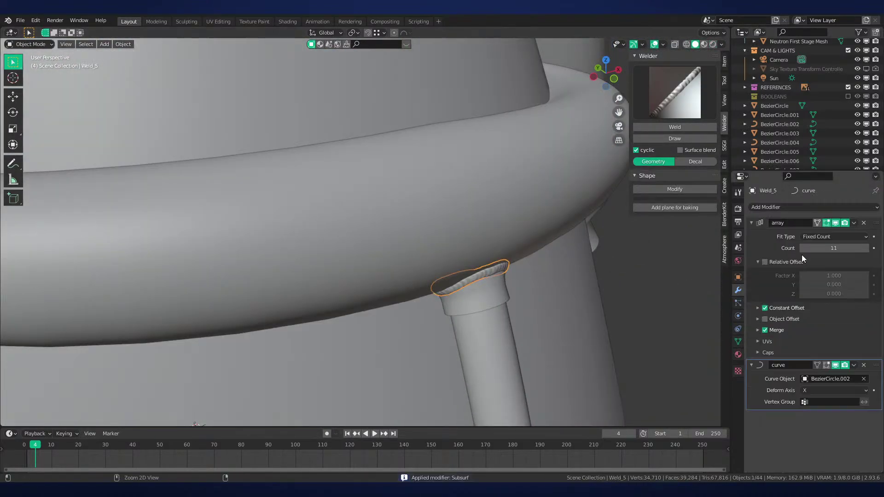
pyautogui.hotkey('ctrl', 'a')
pyautogui.hotkey('ctrl', 'a')
# Add a Decimate modifier with a ratio of 0.5 to the weld bead and apply it
pyautogui.click(769, 207)
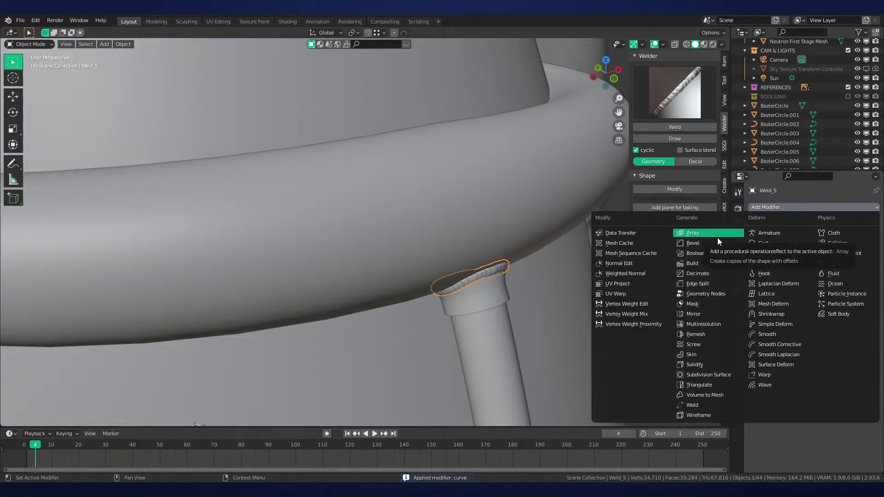
pyautogui.click(698, 274)
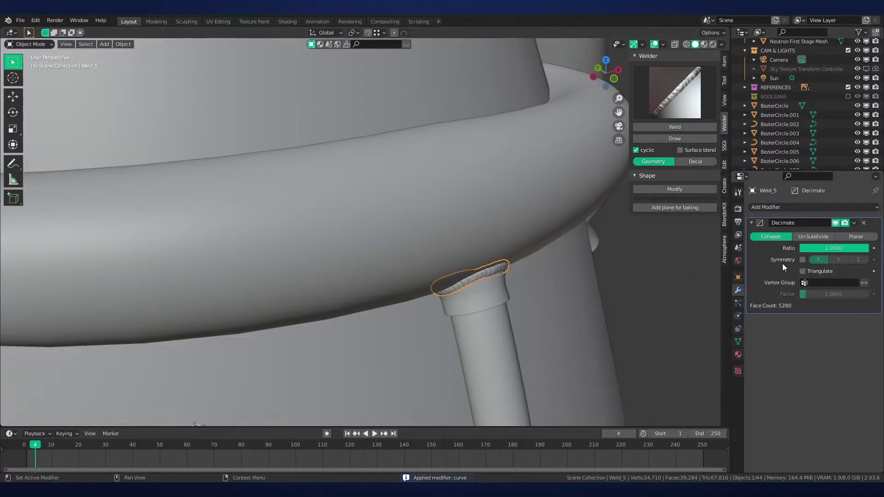
pyautogui.click(831, 251)
pyautogui.write('.5')
pyautogui.press('Return')
pyautogui.hotkey('ctrl', 'a')
pyautogui.scroll(-8, 536, 272)
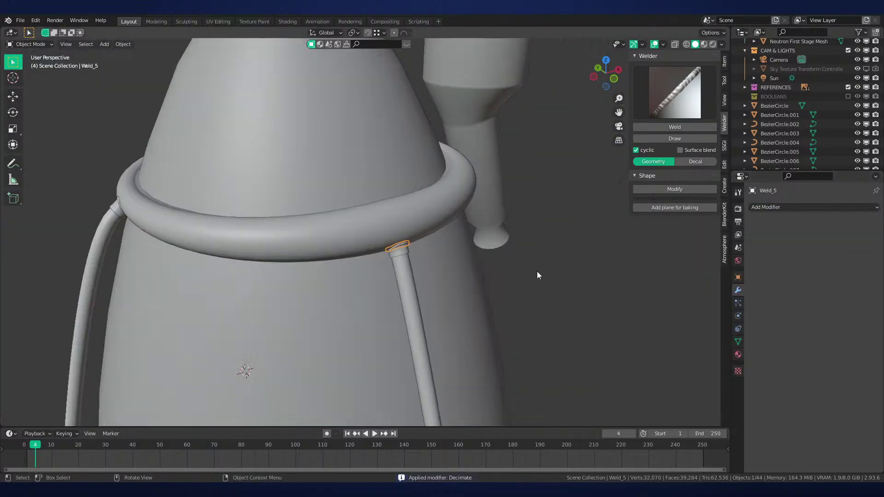
# Examine the collars around the ring and check one collar's mesh in edit mode
pyautogui.moveTo(388, 261); pyautogui.dragTo(407, 257, button='middle')
pyautogui.scroll(1, 397, 240)
pyautogui.scroll(1, 387, 220)
pyautogui.moveTo(295, 218); pyautogui.dragTo(276, 212, button='middle')
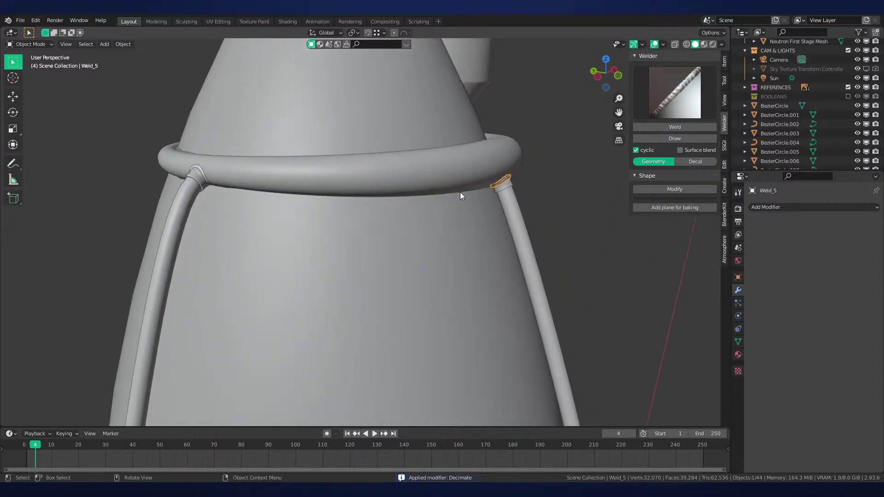
pyautogui.click(203, 173)
pyautogui.moveTo(203, 173); pyautogui.dragTo(252, 181, button='middle')
pyautogui.hotkey('ctrl', 'z')
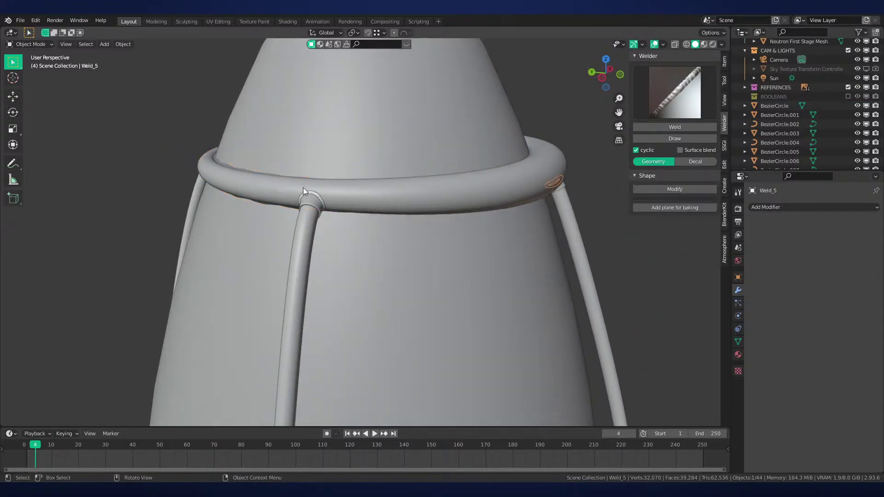
pyautogui.click(324, 208)
pyautogui.press('Tab')
pyautogui.press('a')
pyautogui.moveTo(400, 217); pyautogui.dragTo(479, 240, button='middle')
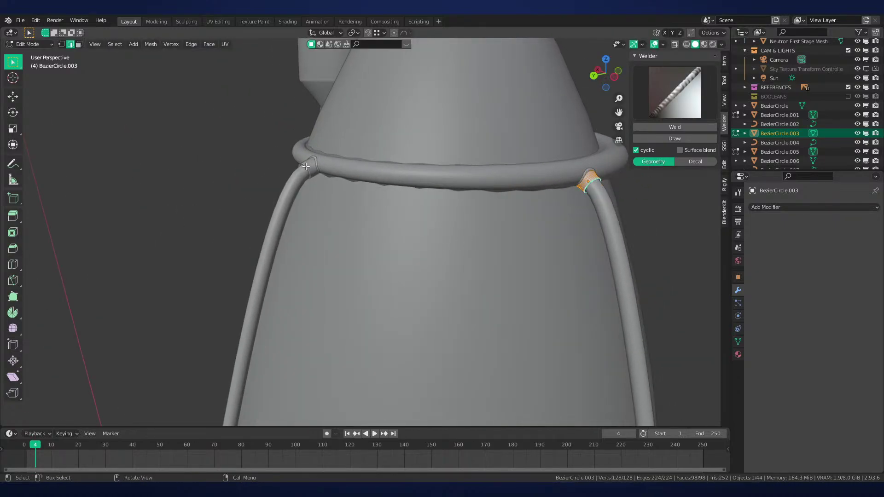
pyautogui.press('Tab')
# Select the weld beads around the ring together with the ring as active object and join them into one mesh
pyautogui.moveTo(561, 200); pyautogui.dragTo(363, 209, button='middle')
pyautogui.click(484, 220)
pyautogui.keyDown('shift'); pyautogui.click(362, 220); pyautogui.keyUp('shift')
pyautogui.keyDown('shift'); pyautogui.click(357, 203); pyautogui.keyUp('shift')
pyautogui.keyDown('shift'); pyautogui.click(399, 202); pyautogui.keyUp('shift')
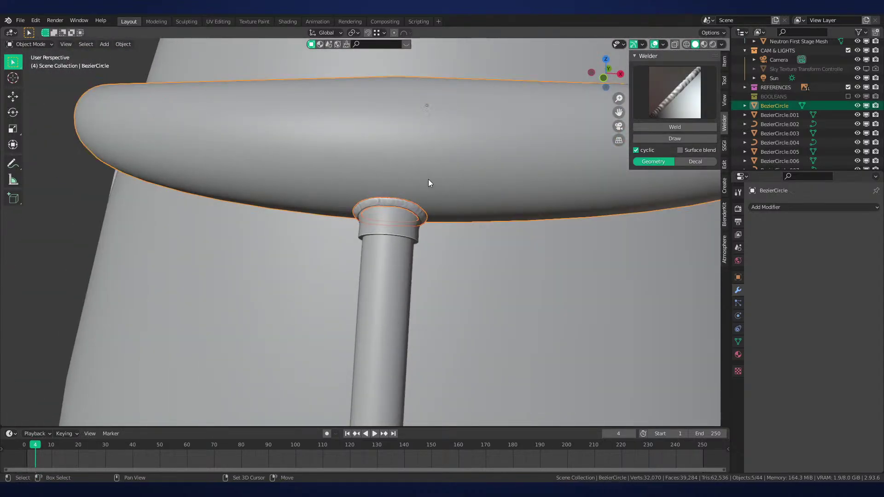
pyautogui.moveTo(428, 179); pyautogui.dragTo(448, 266, button='middle')
pyautogui.hotkey('ctrl', 'j')
pyautogui.press('Tab')
pyautogui.press('Tab')
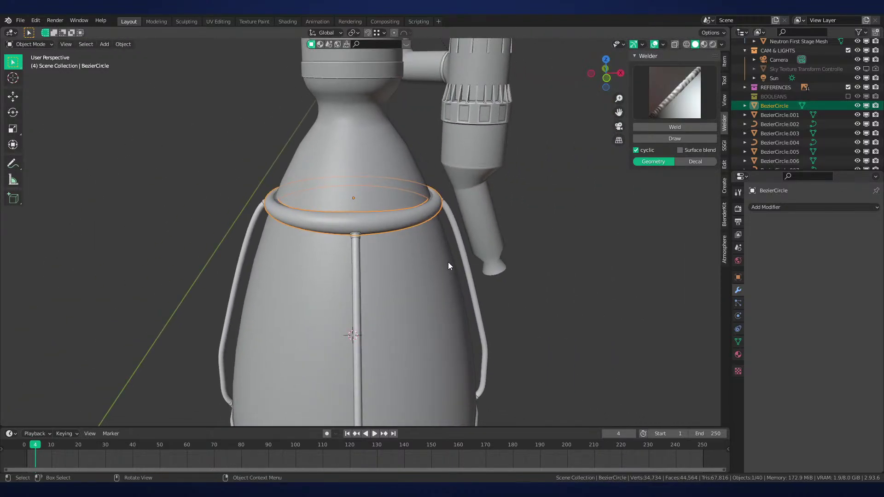
# Examine the nozzle with the joined ring in rendered shading and compare it with the blueprint in front view
pyautogui.scroll(-3, 444, 254)
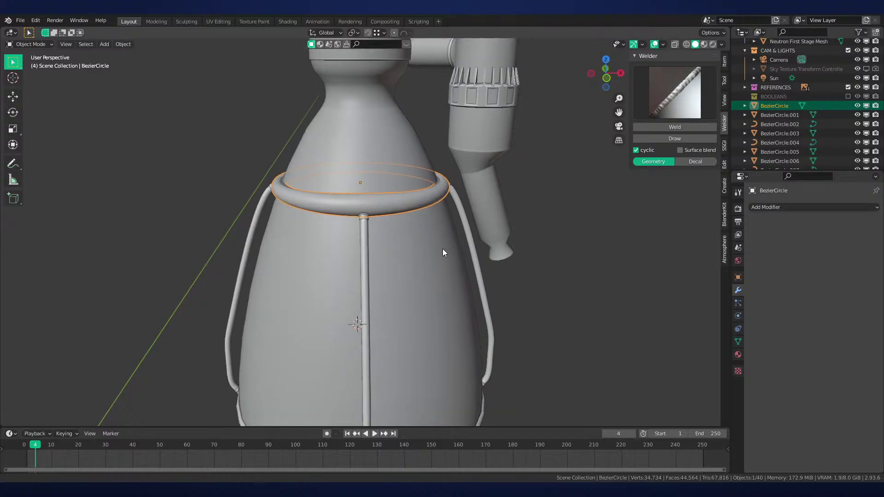
pyautogui.moveTo(443, 249); pyautogui.dragTo(485, 226, button='middle')
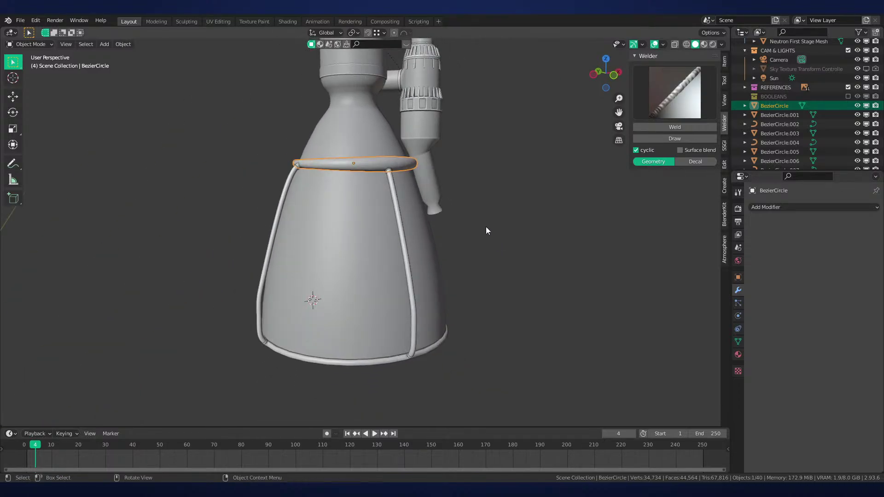
pyautogui.moveTo(464, 262)
pyautogui.mouseDown(button='middle')
pyautogui.moveTo(473, 247)
pyautogui.moveTo(469, 202)
pyautogui.mouseUp(button='middle')
pyautogui.press('z')
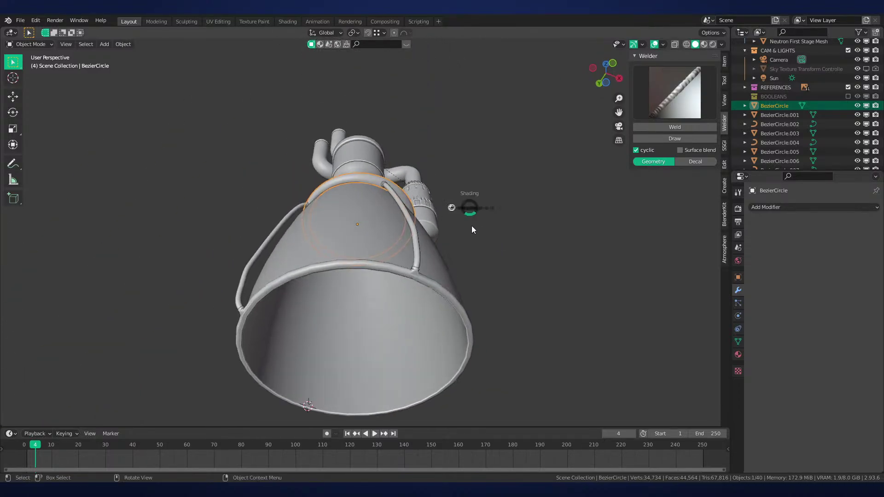
pyautogui.click(473, 267)
pyautogui.moveTo(476, 313)
pyautogui.mouseDown(button='middle')
pyautogui.moveTo(480, 368)
pyautogui.moveTo(424, 332)
pyautogui.moveTo(521, 333)
pyautogui.moveTo(492, 331)
pyautogui.moveTo(443, 352)
pyautogui.moveTo(367, 317)
pyautogui.moveTo(543, 314)
pyautogui.moveTo(396, 294)
pyautogui.moveTo(307, 303)
pyautogui.moveTo(416, 313)
pyautogui.moveTo(452, 284)
pyautogui.moveTo(488, 315)
pyautogui.moveTo(379, 312)
pyautogui.mouseUp(button='middle')
pyautogui.press('z')
pyautogui.click(477, 306)
pyautogui.scroll(-2, 424, 331)
pyautogui.click(441, 312)
pyautogui.scroll(-2, 495, 262)
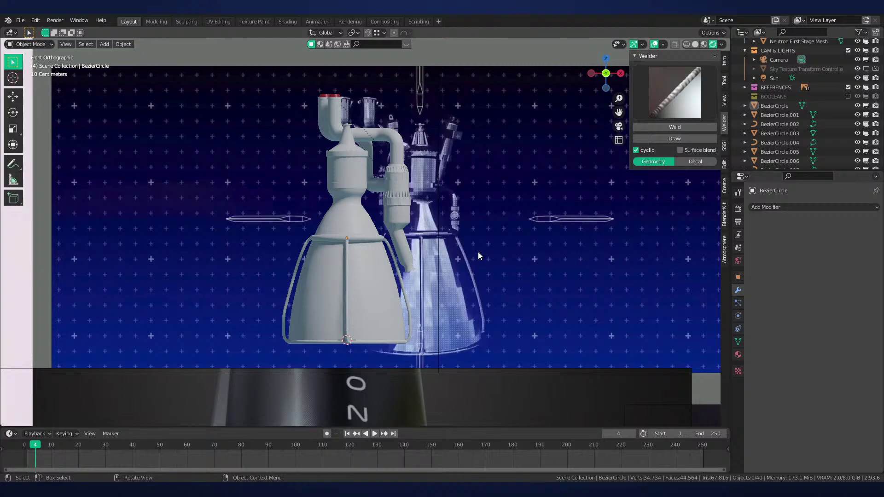
pyautogui.scroll(1, 478, 256)
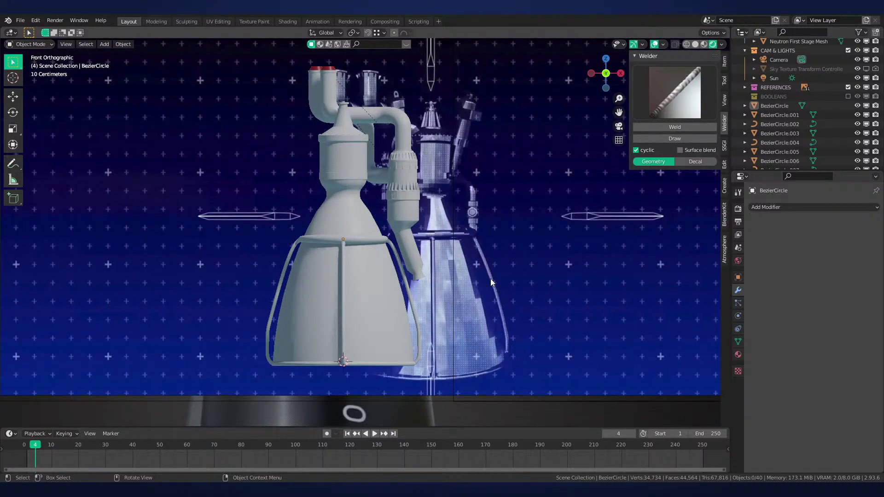
pyautogui.click(472, 231)
pyautogui.press('g')
pyautogui.press('z')
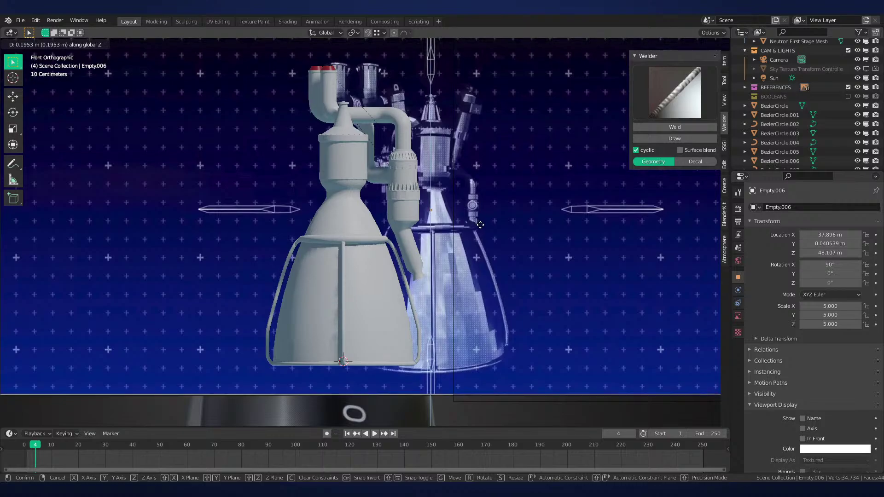
pyautogui.rightClick(482, 221)
pyautogui.moveTo(484, 220)
pyautogui.mouseDown(button='middle')
pyautogui.moveTo(486, 240)
pyautogui.moveTo(490, 233)
pyautogui.mouseUp(button='middle')
pyautogui.press('KP_1')
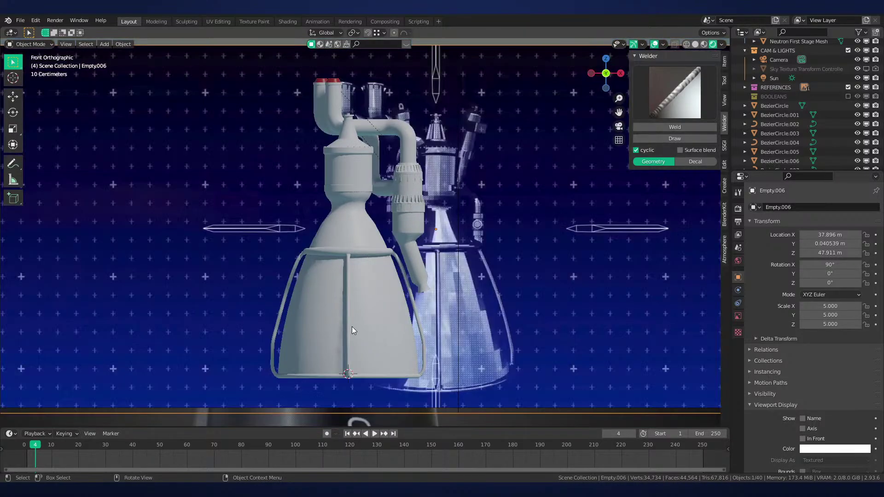
# Try to move an edge of the ring mesh along the Z axis, and undo the move
pyautogui.keyDown('shift'); pyautogui.moveTo(500, 313); pyautogui.dragTo(476, 272, button='middle'); pyautogui.keyUp('shift')
pyautogui.scroll(1, 474, 265)
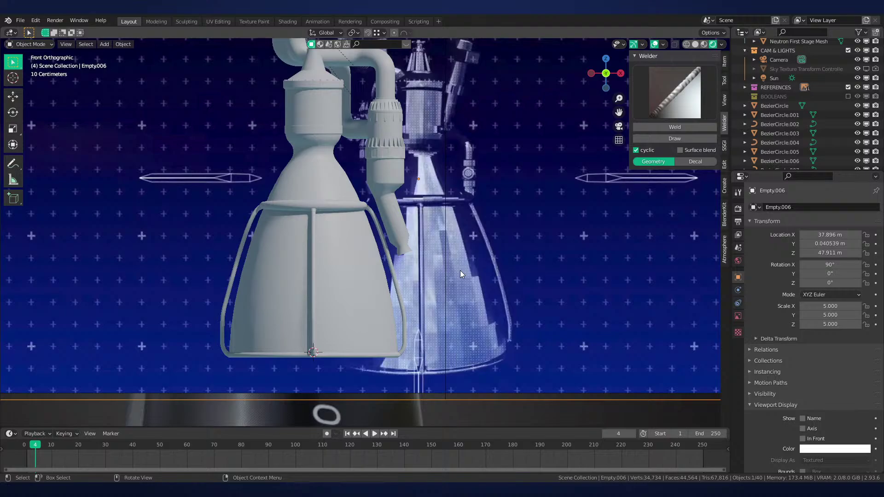
pyautogui.scroll(2, 347, 236)
pyautogui.keyDown('shift'); pyautogui.moveTo(360, 244); pyautogui.dragTo(417, 277, button='middle'); pyautogui.keyUp('shift')
pyautogui.scroll(3, 372, 256)
pyautogui.click(368, 248)
pyautogui.press('Tab')
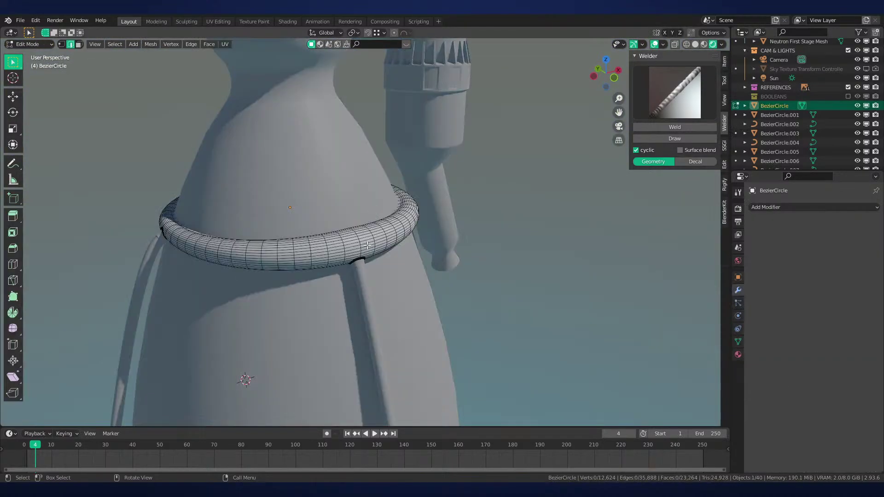
pyautogui.click(352, 235)
pyautogui.moveTo(352, 235); pyautogui.dragTo(364, 278, button='middle')
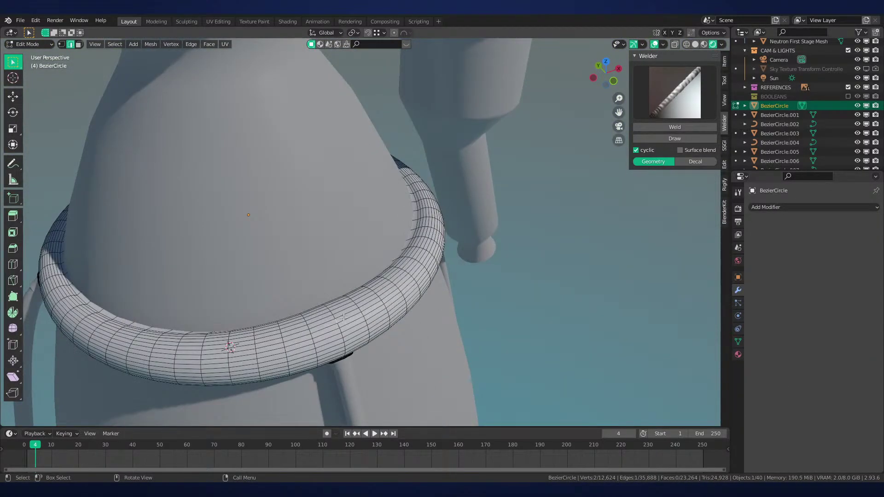
pyautogui.press('g')
pyautogui.press('z')
pyautogui.click(340, 241)
pyautogui.moveTo(339, 241); pyautogui.dragTo(372, 198, button='middle')
pyautogui.hotkey('ctrl', 'z')
# Leave mesh editing and examine how the vertical pipe meets the nozzle ring in the blueprint's engine views
pyautogui.press('KP_1')
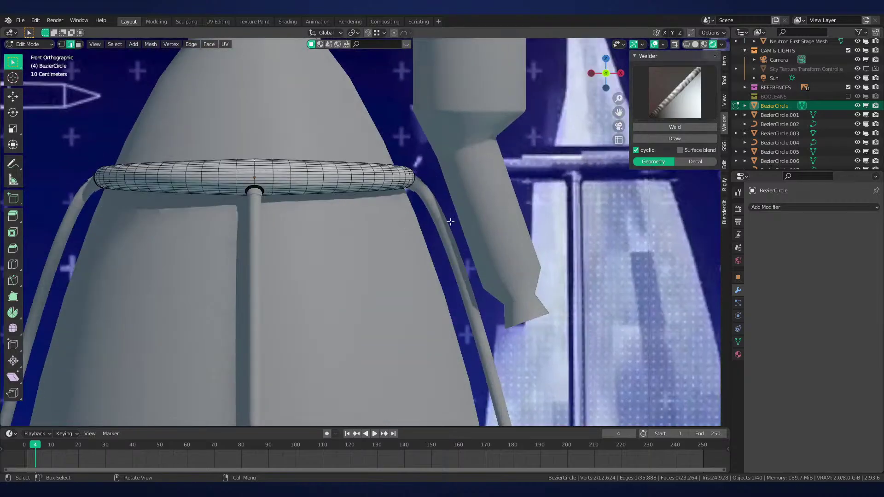
pyautogui.scroll(-6, 450, 222)
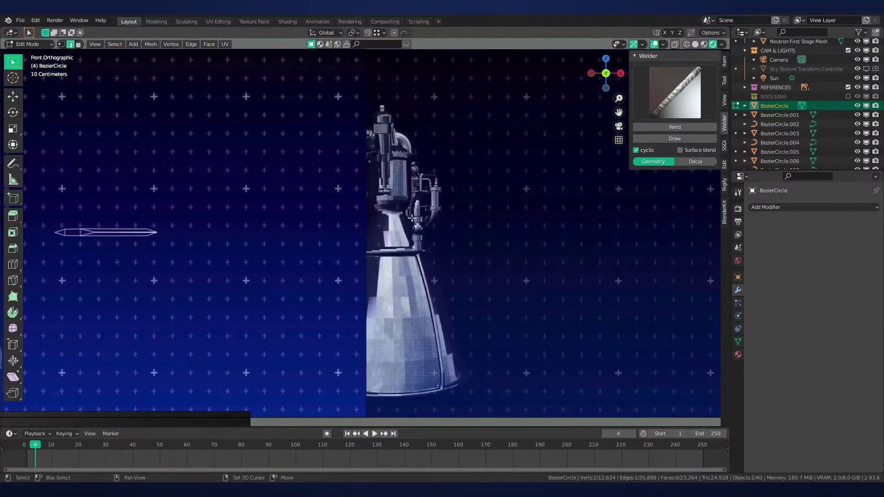
pyautogui.moveTo(411, 218); pyautogui.dragTo(418, 237, button='middle')
pyautogui.scroll(8, 434, 246)
pyautogui.press('Tab')
pyautogui.scroll(-1, 447, 251)
pyautogui.scroll(1, 417, 237)
pyautogui.press('KP_1')
pyautogui.scroll(-4, 418, 238)
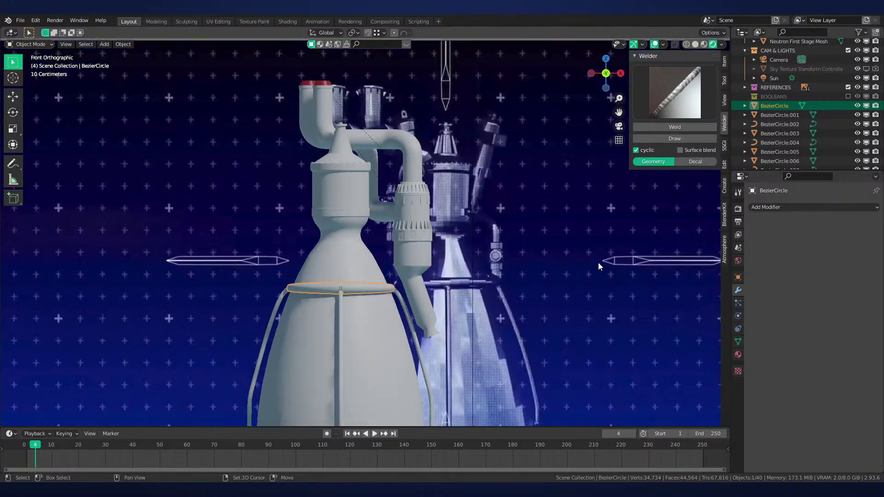
pyautogui.keyDown('shift'); pyautogui.moveTo(598, 263); pyautogui.dragTo(125, 243, button='middle'); pyautogui.keyUp('shift')
pyautogui.keyDown('shift'); pyautogui.moveTo(424, 240); pyautogui.dragTo(204, 225, button='middle'); pyautogui.keyUp('shift')
pyautogui.keyDown('shift'); pyautogui.moveTo(479, 228); pyautogui.dragTo(101, 237, button='middle'); pyautogui.keyUp('shift')
pyautogui.keyDown('shift'); pyautogui.moveTo(476, 237); pyautogui.dragTo(216, 254, button='middle'); pyautogui.keyUp('shift')
pyautogui.scroll(4, 269, 250)
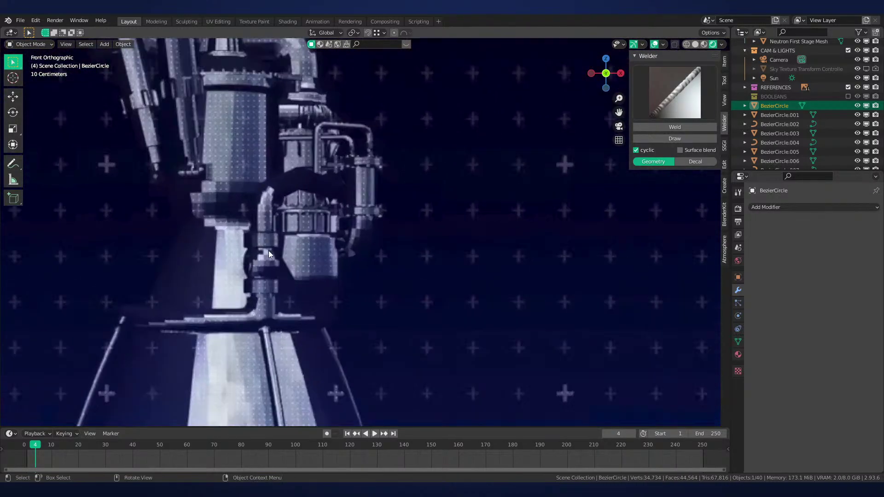
pyautogui.scroll(-4, 231, 221)
pyautogui.moveTo(231, 221); pyautogui.dragTo(454, 228, button='middle')
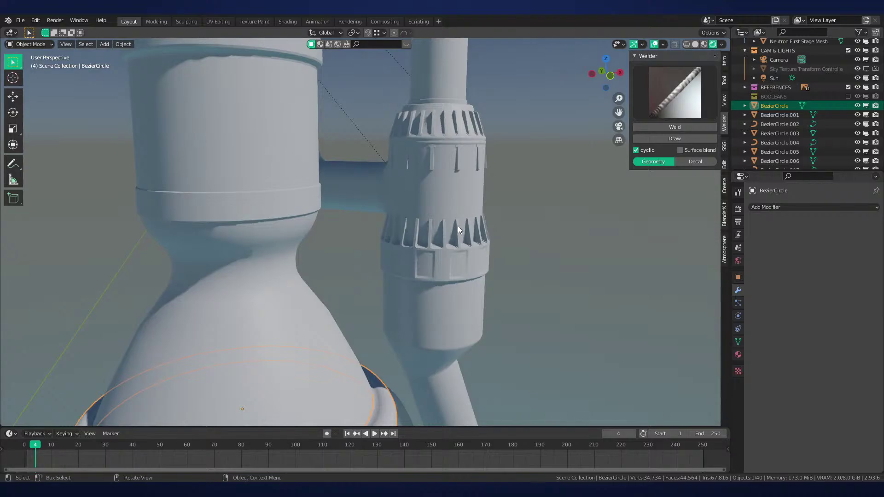
# Examine the row of blueprint engine views in front view and return to the modelled engine
pyautogui.press('KP_1')
pyautogui.scroll(-8, 511, 217)
pyautogui.keyDown('shift'); pyautogui.moveTo(530, 216); pyautogui.dragTo(125, 186, button='middle'); pyautogui.keyUp('shift')
pyautogui.keyDown('shift'); pyautogui.moveTo(553, 188); pyautogui.dragTo(325, 192, button='middle'); pyautogui.keyUp('shift')
pyautogui.scroll(4, 368, 198)
pyautogui.keyDown('shift'); pyautogui.moveTo(544, 217); pyautogui.dragTo(131, 255, button='middle'); pyautogui.keyUp('shift')
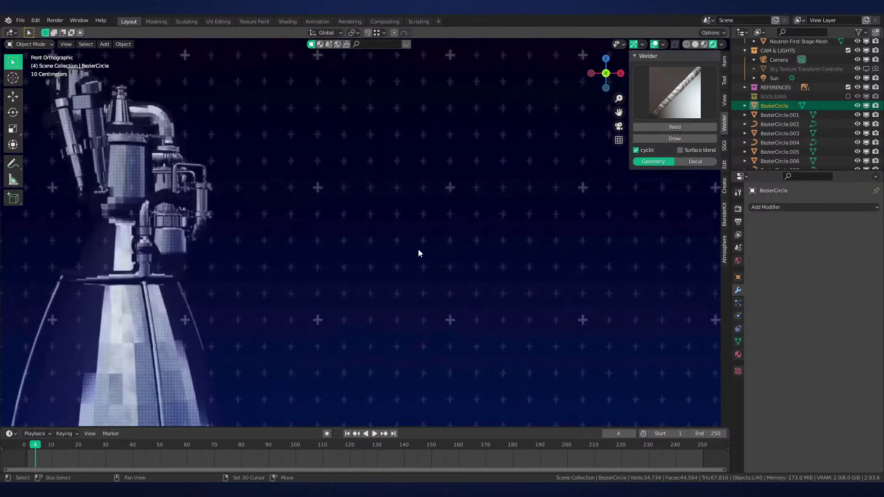
pyautogui.keyDown('shift'); pyautogui.moveTo(558, 255); pyautogui.dragTo(111, 259, button='middle'); pyautogui.keyUp('shift')
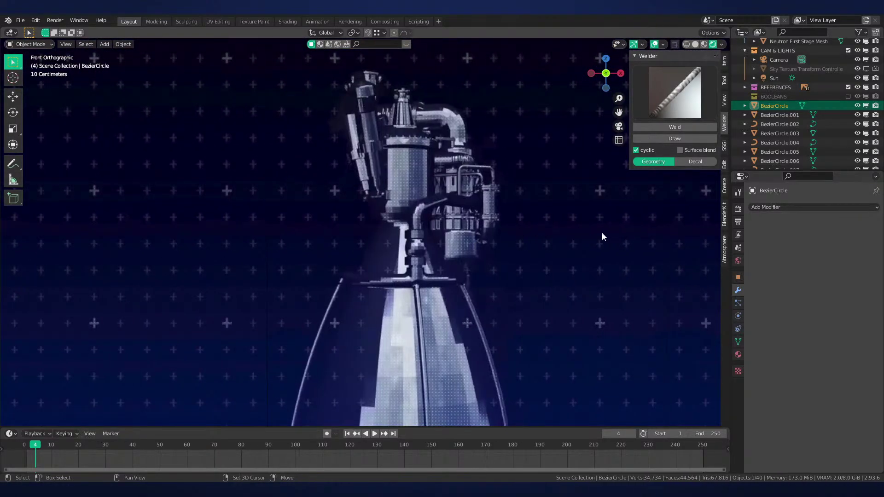
pyautogui.keyDown('shift'); pyautogui.moveTo(631, 232); pyautogui.dragTo(78, 247, button='middle'); pyautogui.keyUp('shift')
pyautogui.keyDown('shift'); pyautogui.moveTo(469, 228); pyautogui.dragTo(139, 242, button='middle'); pyautogui.keyUp('shift')
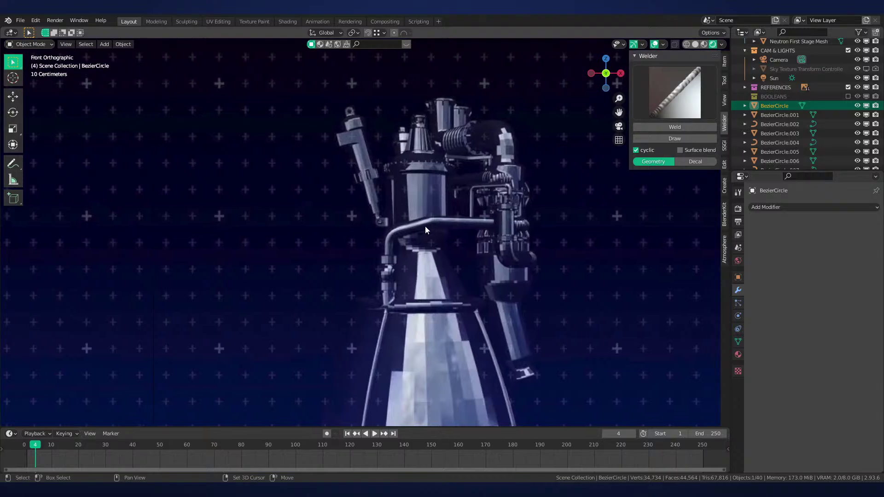
pyautogui.keyDown('shift'); pyautogui.moveTo(489, 202); pyautogui.dragTo(273, 210, button='middle'); pyautogui.keyUp('shift')
pyautogui.scroll(-5, 357, 193)
pyautogui.keyDown('shift'); pyautogui.moveTo(378, 198); pyautogui.dragTo(327, 200, button='middle'); pyautogui.keyUp('shift')
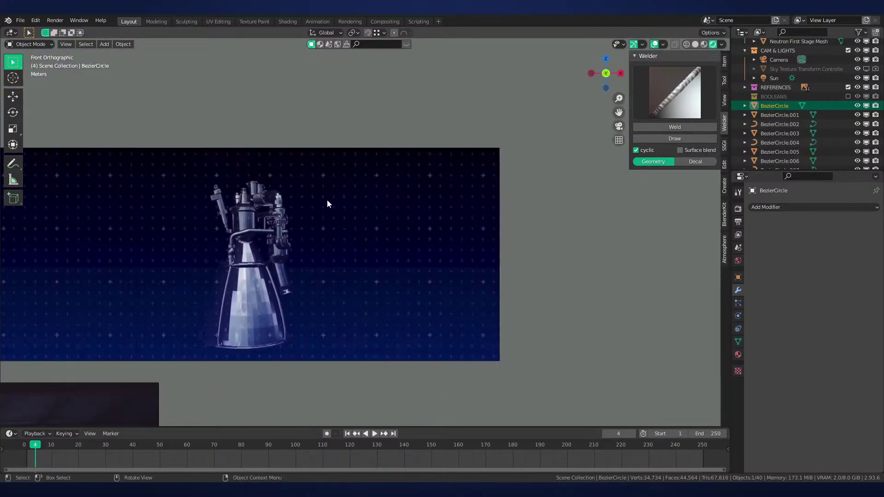
pyautogui.scroll(-2, 326, 199)
pyautogui.keyDown('shift'); pyautogui.moveTo(184, 202); pyautogui.dragTo(570, 207, button='middle'); pyautogui.keyUp('shift')
pyautogui.scroll(1, 405, 211)
pyautogui.keyDown('shift'); pyautogui.moveTo(231, 219); pyautogui.dragTo(572, 209, button='middle'); pyautogui.keyUp('shift')
pyautogui.keyDown('shift'); pyautogui.moveTo(312, 207); pyautogui.dragTo(404, 226, button='middle'); pyautogui.keyUp('shift')
pyautogui.scroll(4, 405, 227)
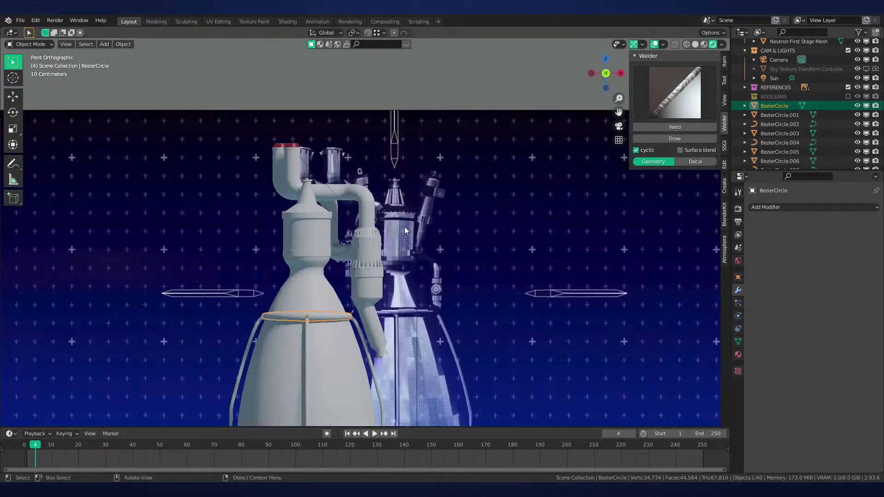
# Compare the feed pipe between the nozzle ring and the turbopump across the rotated blueprint engine views
pyautogui.scroll(5, 404, 227)
pyautogui.scroll(-3, 390, 229)
pyautogui.moveTo(508, 251)
pyautogui.keyDown('shift'); pyautogui.mouseDown(button='middle')
pyautogui.moveTo(112, 249)
pyautogui.moveTo(164, 251)
pyautogui.moveTo(35, 218)
pyautogui.mouseUp(button='middle'); pyautogui.keyUp('shift')
pyautogui.scroll(-1, 164, 252)
pyautogui.moveTo(398, 230)
pyautogui.keyDown('shift'); pyautogui.mouseDown(button='middle')
pyautogui.moveTo(255, 231)
pyautogui.moveTo(297, 241)
pyautogui.moveTo(659, 214)
pyautogui.mouseUp(button='middle'); pyautogui.keyUp('shift')
pyautogui.scroll(3, 284, 231)
pyautogui.scroll(-5, 315, 233)
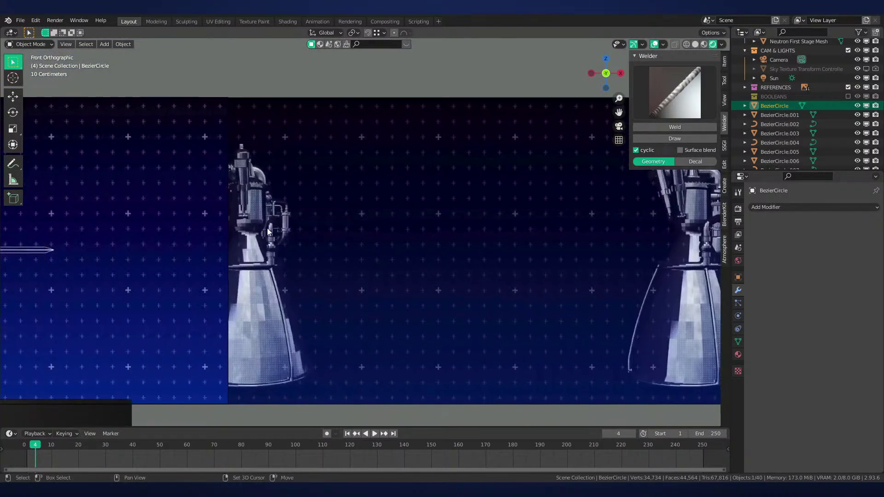
pyautogui.scroll(2, 129, 245)
pyautogui.keyDown('shift'); pyautogui.moveTo(128, 246); pyautogui.dragTo(608, 244, button='middle'); pyautogui.keyUp('shift')
pyautogui.keyDown('shift'); pyautogui.moveTo(473, 228); pyautogui.dragTo(31, 253, button='middle'); pyautogui.keyUp('shift')
pyautogui.keyDown('shift'); pyautogui.moveTo(690, 214); pyautogui.dragTo(358, 233, button='middle'); pyautogui.keyUp('shift')
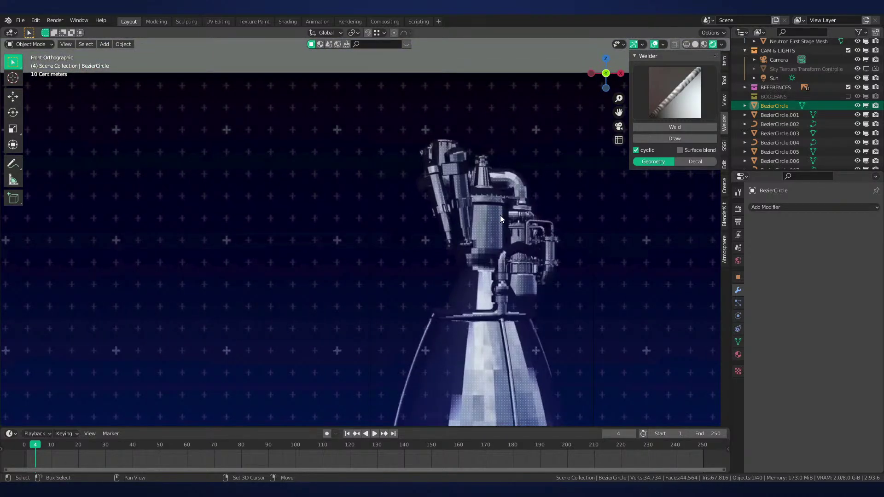
pyautogui.keyDown('shift'); pyautogui.moveTo(499, 215); pyautogui.dragTo(620, 207, button='middle'); pyautogui.keyUp('shift')
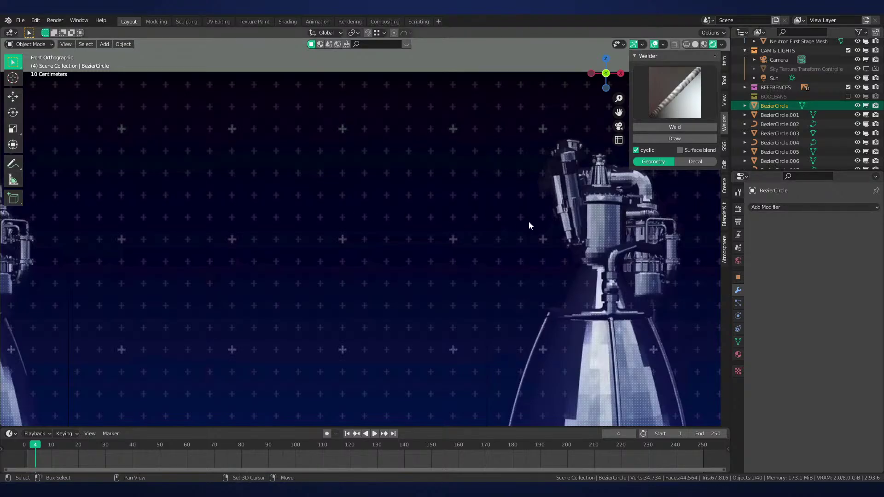
pyautogui.keyDown('shift'); pyautogui.moveTo(528, 222); pyautogui.dragTo(173, 234, button='middle'); pyautogui.keyUp('shift')
pyautogui.scroll(1, 295, 237)
pyautogui.keyDown('shift'); pyautogui.moveTo(433, 251); pyautogui.dragTo(0, 247, button='middle'); pyautogui.keyUp('shift')
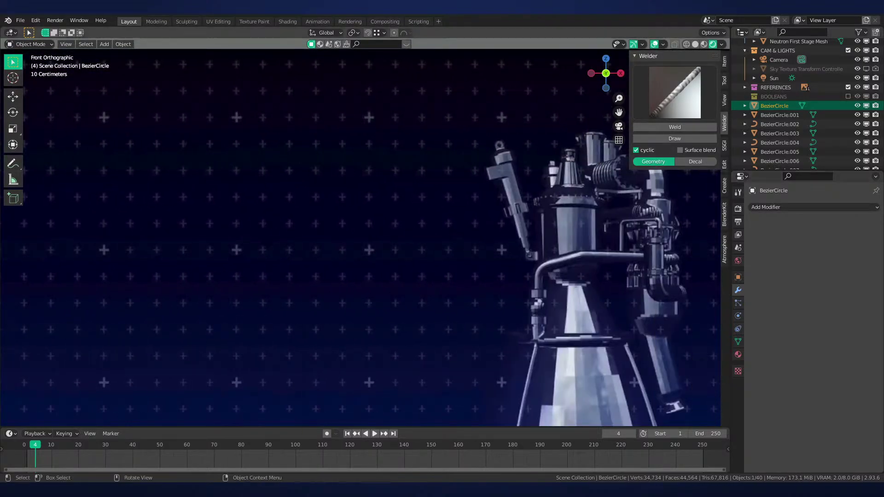
pyautogui.moveTo(324, 233); pyautogui.dragTo(316, 232, button='middle')
pyautogui.press('KP_1')
pyautogui.keyDown('shift'); pyautogui.moveTo(645, 228); pyautogui.dragTo(354, 208, button='middle'); pyautogui.keyUp('shift')
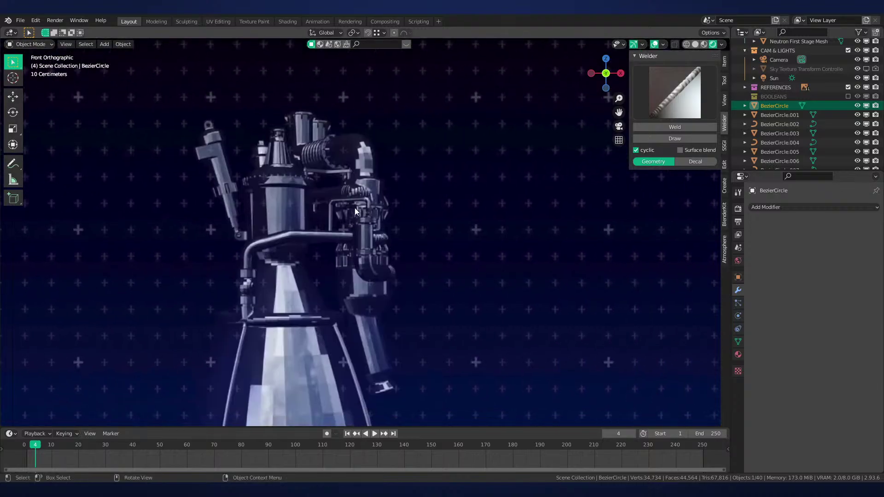
pyautogui.scroll(2, 395, 224)
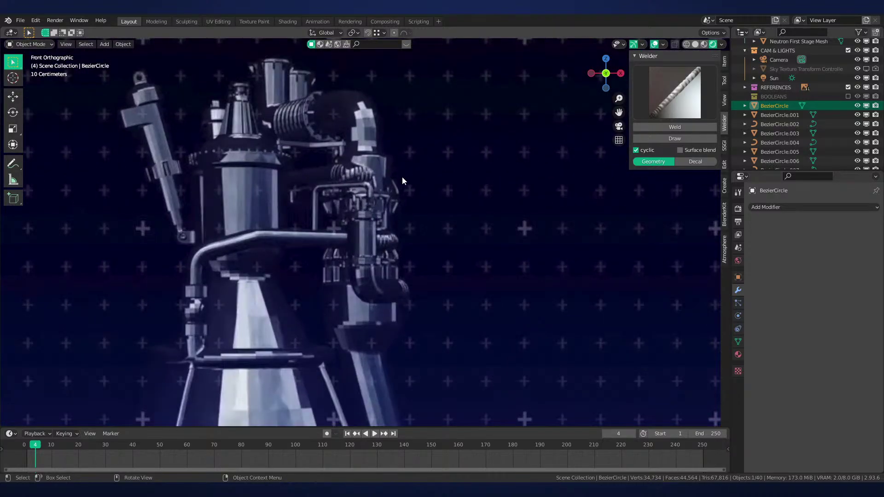
# Survey the row of rotated blueprint engine views from the far one back to the modelled engine
pyautogui.scroll(-6, 385, 218)
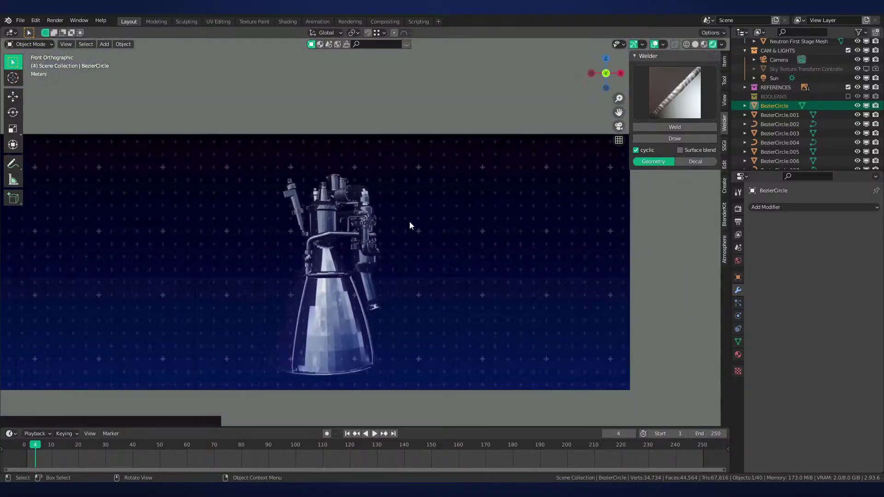
pyautogui.keyDown('shift'); pyautogui.moveTo(456, 210); pyautogui.dragTo(391, 197, button='middle'); pyautogui.keyUp('shift')
pyautogui.scroll(-3, 391, 197)
pyautogui.keyDown('shift'); pyautogui.moveTo(359, 223); pyautogui.dragTo(621, 248, button='middle'); pyautogui.keyUp('shift')
pyautogui.keyDown('shift'); pyautogui.moveTo(39, 253); pyautogui.dragTo(304, 280, button='middle'); pyautogui.keyUp('shift')
pyautogui.scroll(6, 488, 235)
pyautogui.scroll(3, 309, 271)
pyautogui.keyDown('shift'); pyautogui.moveTo(339, 239); pyautogui.dragTo(427, 258, button='middle'); pyautogui.keyUp('shift')
# Switch to wireframe shading and try to move the blueprint image aside from the modelled engine
pyautogui.click(492, 219)
pyautogui.keyDown('shift'); pyautogui.moveTo(491, 219); pyautogui.dragTo(433, 225, button='middle'); pyautogui.keyUp('shift')
pyautogui.press('z')
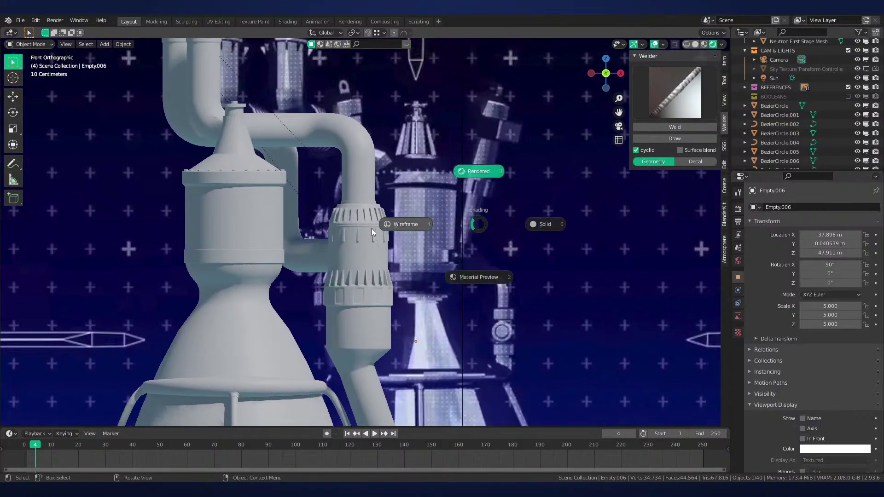
pyautogui.click(371, 228)
pyautogui.keyDown('shift'); pyautogui.moveTo(371, 228); pyautogui.dragTo(365, 182, button='middle'); pyautogui.keyUp('shift')
pyautogui.scroll(1, 363, 183)
pyautogui.press('g')
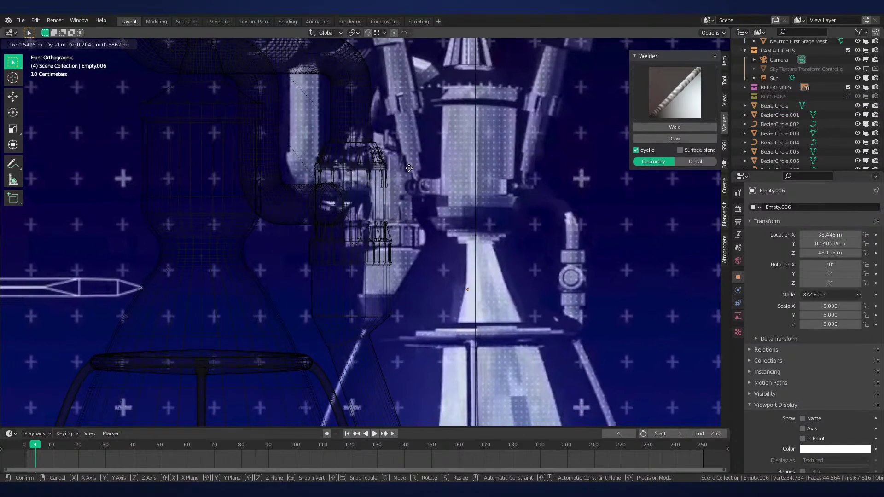
pyautogui.press('Escape')
pyautogui.press('g')
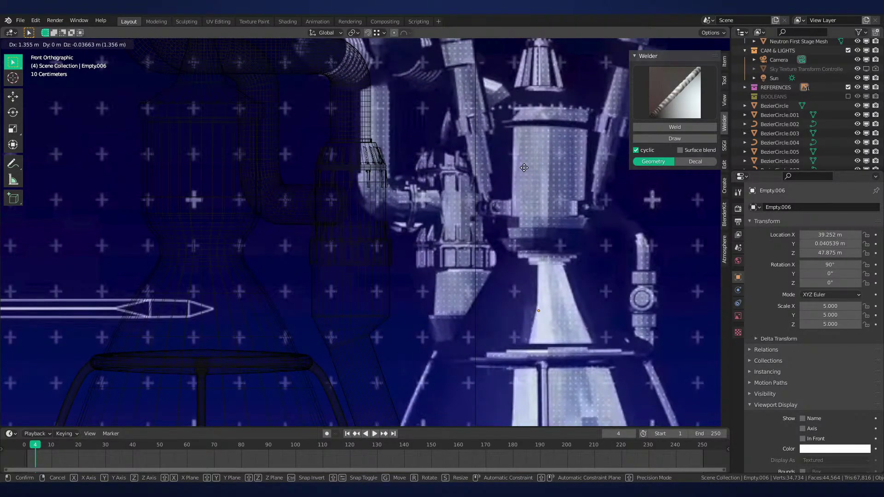
pyautogui.rightClick(527, 167)
# Examine the feed pipe and turbopump piping above the nozzle ring in the successive rotated blueprint engine views
pyautogui.scroll(-1, 552, 177)
pyautogui.keyDown('shift'); pyautogui.moveTo(606, 186); pyautogui.dragTo(167, 207, button='middle'); pyautogui.keyUp('shift')
pyautogui.scroll(-4, 388, 205)
pyautogui.keyDown('shift'); pyautogui.moveTo(479, 208); pyautogui.dragTo(369, 197, button='middle'); pyautogui.keyUp('shift')
pyautogui.scroll(4, 369, 198)
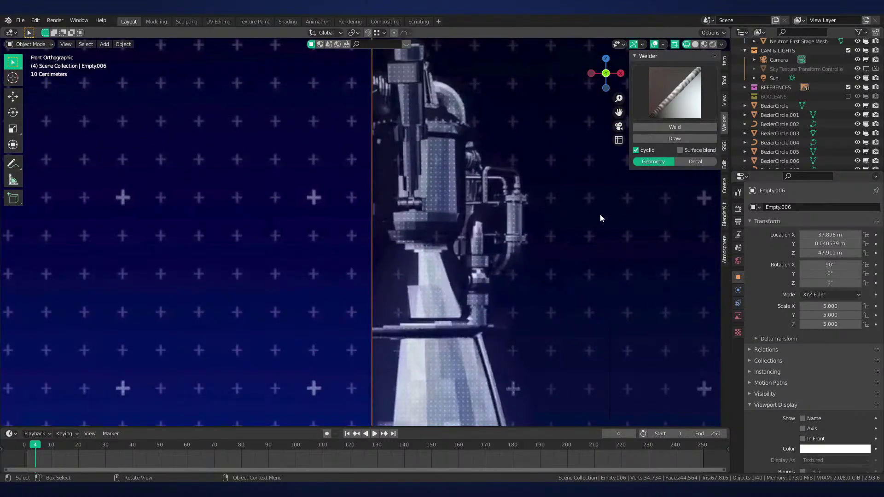
pyautogui.moveTo(600, 214); pyautogui.dragTo(589, 212, button='middle')
pyautogui.press('KP_1')
pyautogui.scroll(-3, 588, 212)
pyautogui.keyDown('shift'); pyautogui.moveTo(529, 217); pyautogui.dragTo(182, 218, button='middle'); pyautogui.keyUp('shift')
pyautogui.scroll(3, 506, 227)
pyautogui.keyDown('shift'); pyautogui.moveTo(507, 227); pyautogui.dragTo(152, 240, button='middle'); pyautogui.keyUp('shift')
pyautogui.keyDown('shift'); pyautogui.moveTo(95, 229); pyautogui.dragTo(460, 202, button='middle'); pyautogui.keyUp('shift')
pyautogui.scroll(4, 460, 202)
pyautogui.keyDown('shift'); pyautogui.moveTo(320, 278); pyautogui.dragTo(419, 295, button='middle'); pyautogui.keyUp('shift')
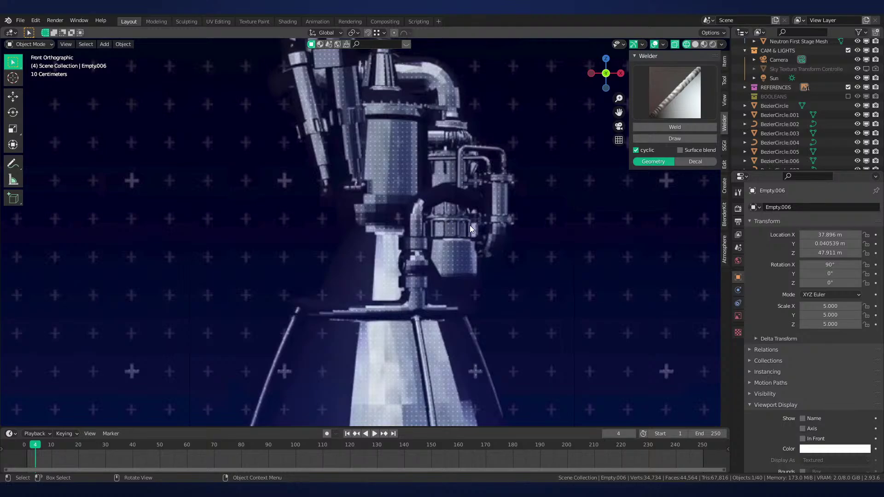
# Examine the bellows, thin pipes and upper bend around the turbopump in the far blueprint engine view
pyautogui.scroll(-3, 454, 197)
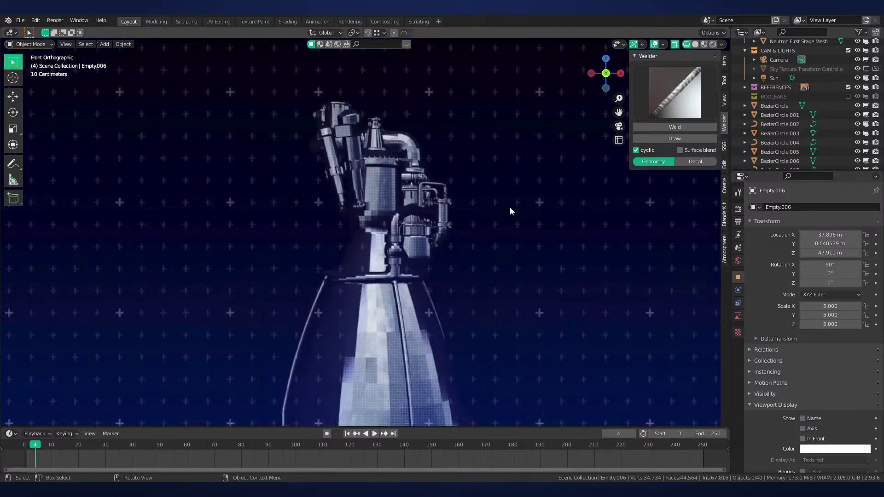
pyautogui.moveTo(552, 214); pyautogui.dragTo(309, 221)
pyautogui.keyDown('shift'); pyautogui.moveTo(309, 220); pyautogui.dragTo(195, 240, button='middle'); pyautogui.keyUp('shift')
pyautogui.keyDown('shift'); pyautogui.moveTo(587, 233); pyautogui.dragTo(248, 246, button='middle'); pyautogui.keyUp('shift')
pyautogui.keyDown('shift'); pyautogui.moveTo(474, 232); pyautogui.dragTo(144, 249, button='middle'); pyautogui.keyUp('shift')
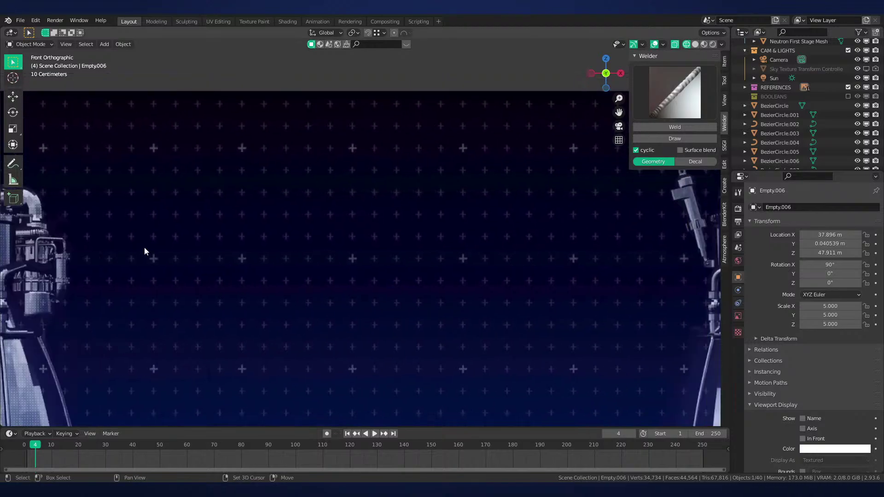
pyautogui.keyDown('shift'); pyautogui.moveTo(413, 248); pyautogui.dragTo(20, 249, button='middle'); pyautogui.keyUp('shift')
pyautogui.scroll(3, 403, 208)
pyautogui.scroll(2, 395, 175)
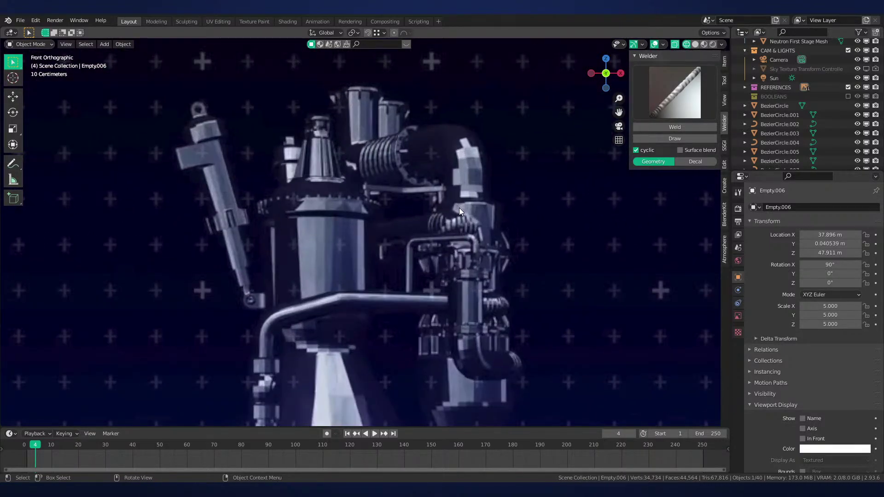
pyautogui.scroll(1, 460, 210)
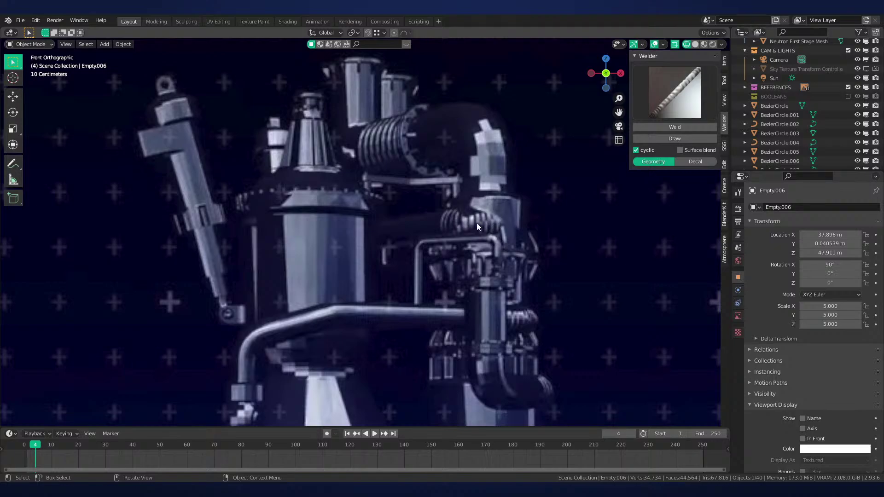
pyautogui.scroll(-2, 451, 220)
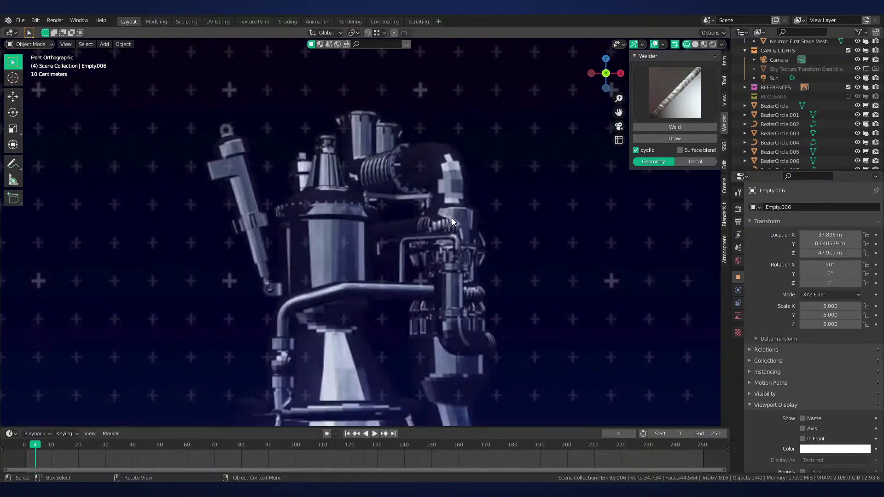
# Compare the turbopump's side piping across the remaining rotated blueprint views and return to the modelled turbopump
pyautogui.scroll(-5, 452, 218)
pyautogui.keyDown('shift'); pyautogui.moveTo(662, 223); pyautogui.dragTo(258, 225, button='middle'); pyautogui.keyUp('shift')
pyautogui.scroll(4, 515, 222)
pyautogui.keyDown('shift'); pyautogui.moveTo(515, 222); pyautogui.dragTo(368, 214, button='middle'); pyautogui.keyUp('shift')
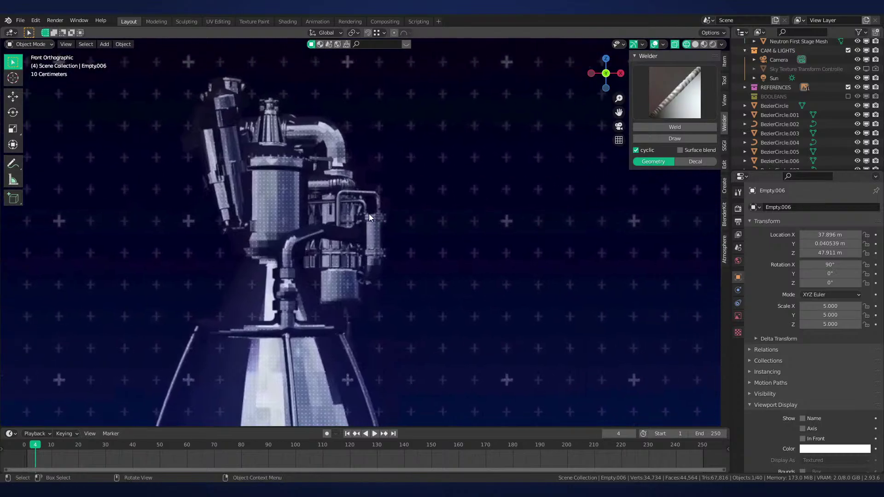
pyautogui.scroll(-4, 332, 189)
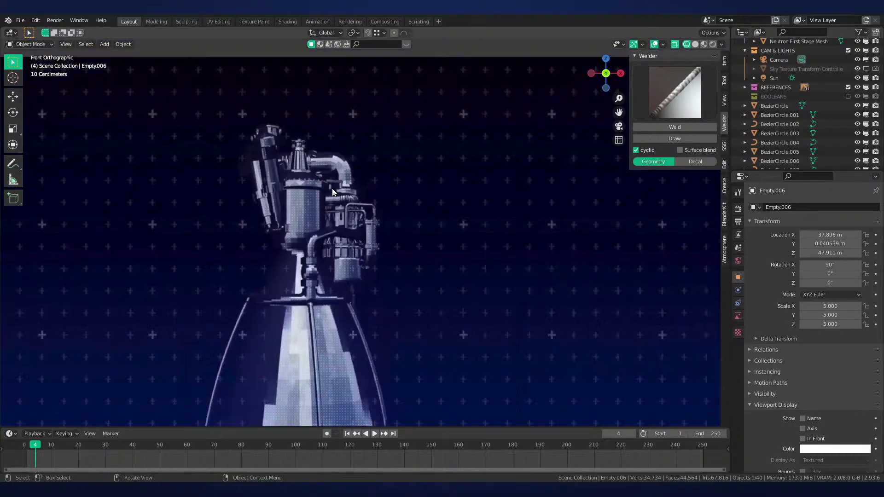
pyautogui.keyDown('shift'); pyautogui.moveTo(685, 230); pyautogui.dragTo(537, 239, button='middle'); pyautogui.keyUp('shift')
pyautogui.keyDown('shift'); pyautogui.moveTo(575, 269); pyautogui.dragTo(318, 265, button='middle'); pyautogui.keyUp('shift')
pyautogui.keyDown('shift'); pyautogui.moveTo(672, 260); pyautogui.dragTo(344, 268, button='middle'); pyautogui.keyUp('shift')
pyautogui.keyDown('shift'); pyautogui.moveTo(82, 261); pyautogui.dragTo(442, 272, button='middle'); pyautogui.keyUp('shift')
pyautogui.scroll(5, 302, 263)
pyautogui.moveTo(286, 235)
pyautogui.keyDown('shift'); pyautogui.mouseDown(button='middle')
pyautogui.moveTo(285, 250)
pyautogui.moveTo(337, 217)
pyautogui.mouseUp(button='middle'); pyautogui.keyUp('shift')
# Inspect the modelled turbopump up close and try to raise the bent pipe entering its side along the Z axis
pyautogui.scroll(2, 311, 223)
pyautogui.hotkey('shift', 'z')
pyautogui.scroll(2, 385, 247)
pyautogui.scroll(2, 368, 265)
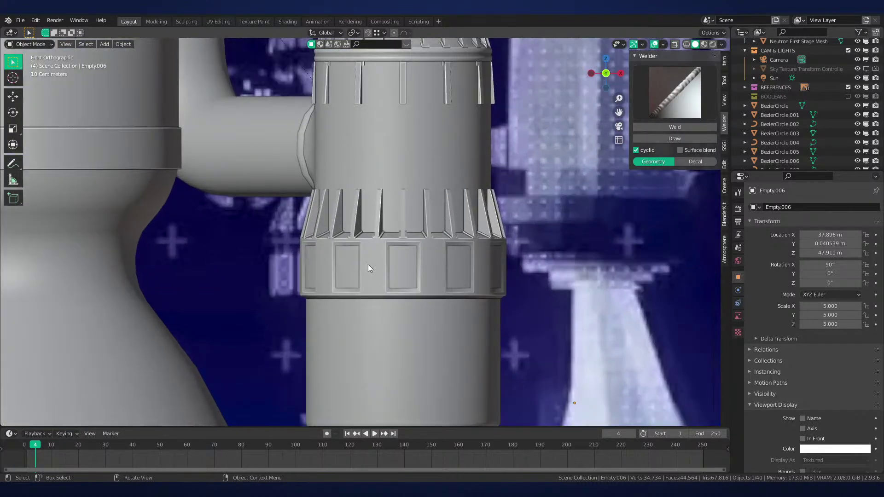
pyautogui.keyDown('shift'); pyautogui.moveTo(370, 239); pyautogui.dragTo(409, 341, button='middle'); pyautogui.keyUp('shift')
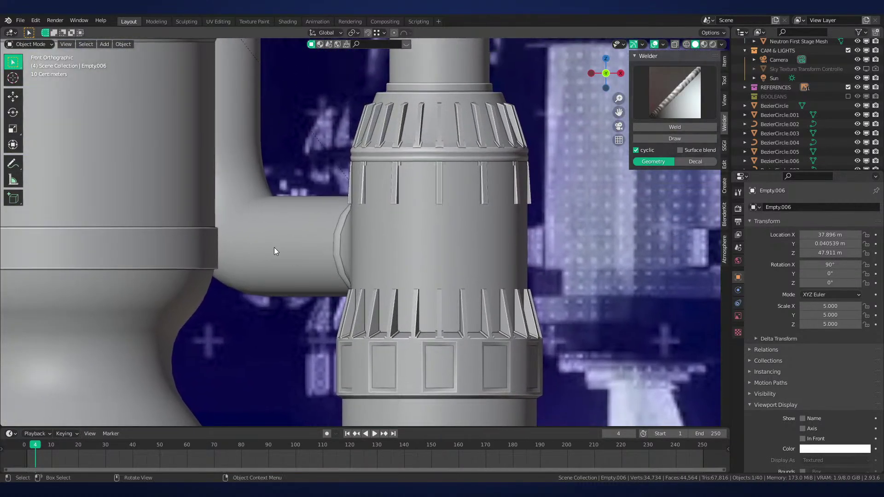
pyautogui.click(272, 243)
pyautogui.scroll(-3, 317, 238)
pyautogui.keyDown('shift'); pyautogui.moveTo(393, 196); pyautogui.dragTo(405, 230, button='middle'); pyautogui.keyUp('shift')
pyautogui.hotkey('shift', 'z')
pyautogui.press('g')
pyautogui.press('z')
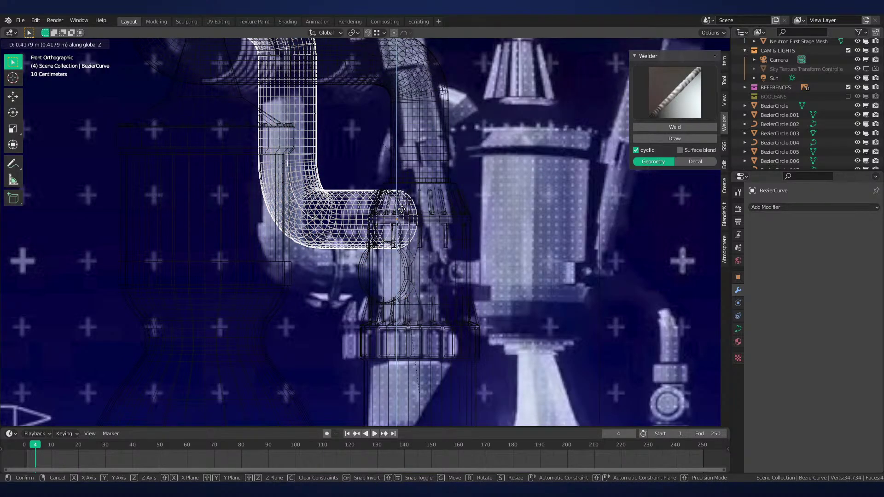
pyautogui.rightClick(402, 209)
# Move the blueprint image about 1.48 m along X to see its turbopump piping uncovered, and undo the move
pyautogui.scroll(-2, 400, 209)
pyautogui.press('z')
pyautogui.scroll(1, 468, 213)
pyautogui.press('z')
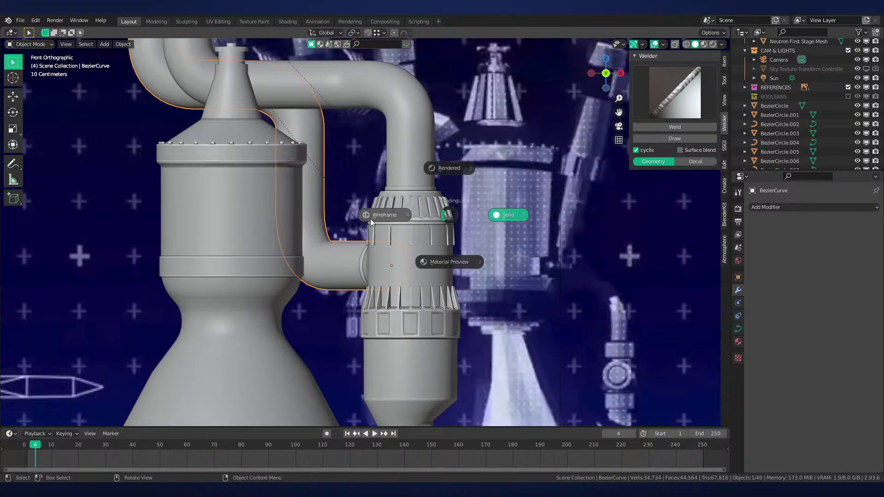
pyautogui.scroll(-3, 349, 220)
pyautogui.click(427, 204)
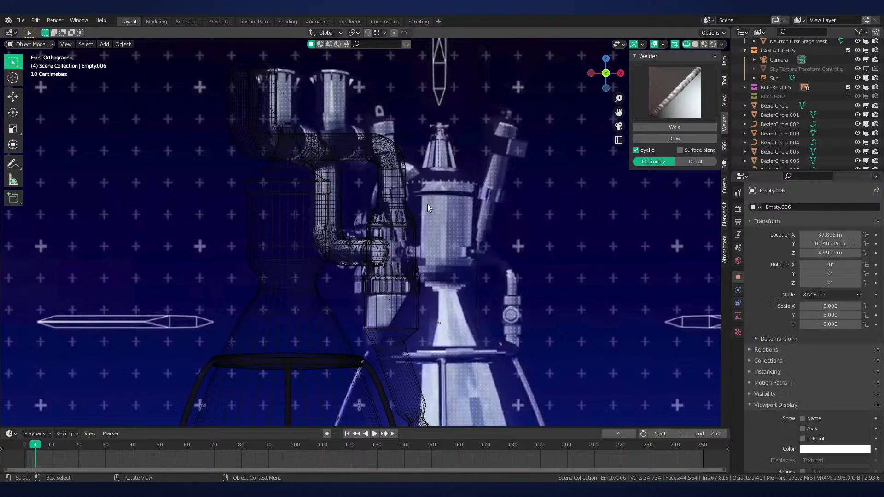
pyautogui.press('g')
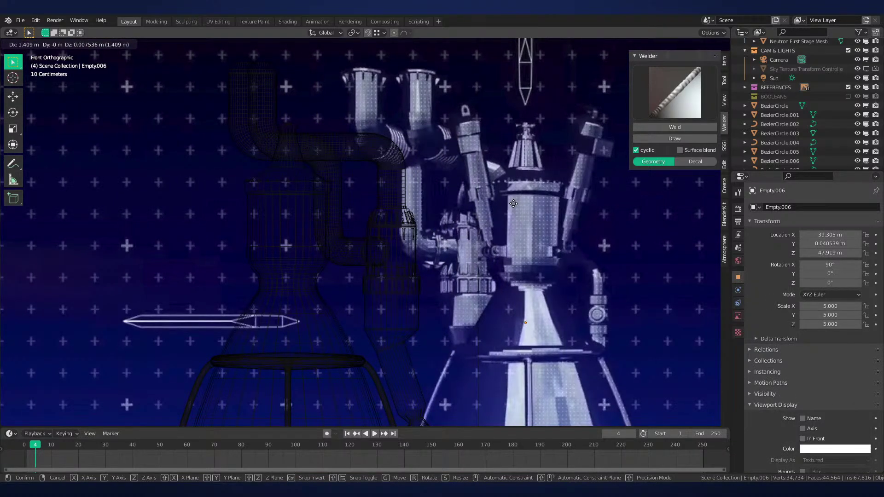
pyautogui.click(525, 195)
pyautogui.scroll(3, 556, 238)
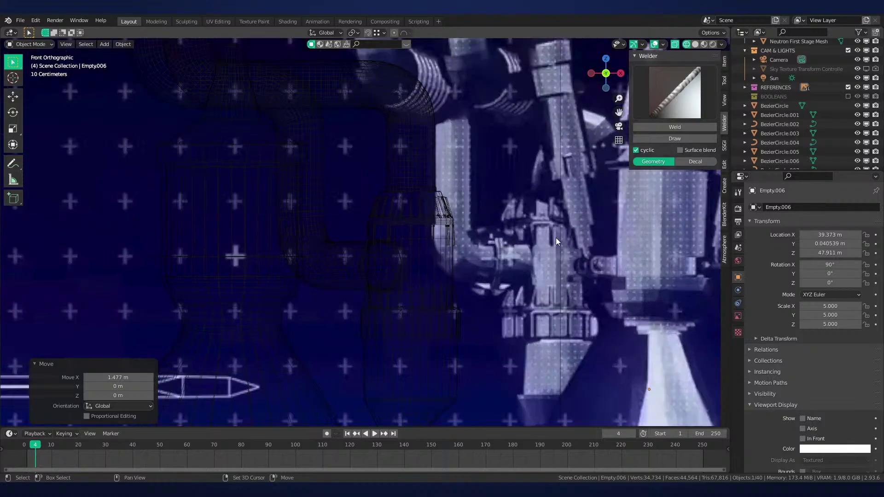
pyautogui.keyDown('shift'); pyautogui.moveTo(404, 123); pyautogui.dragTo(444, 154, button='middle'); pyautogui.keyUp('shift')
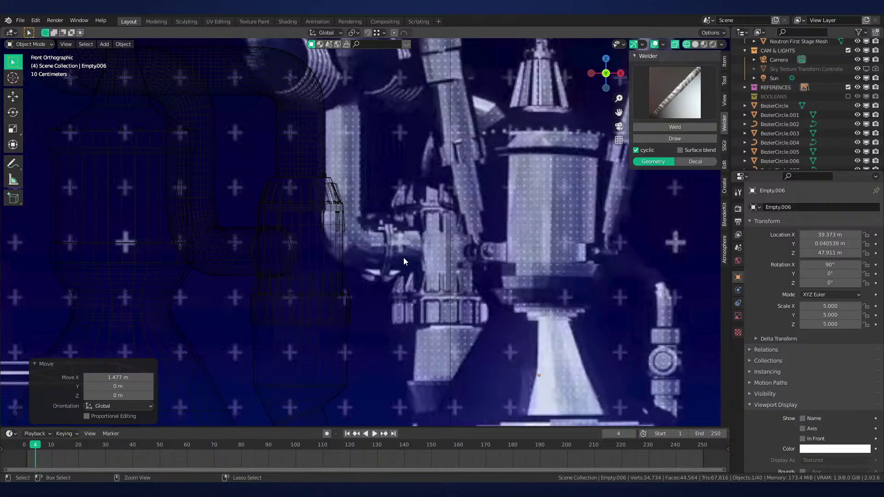
pyautogui.hotkey('ctrl', 'z')
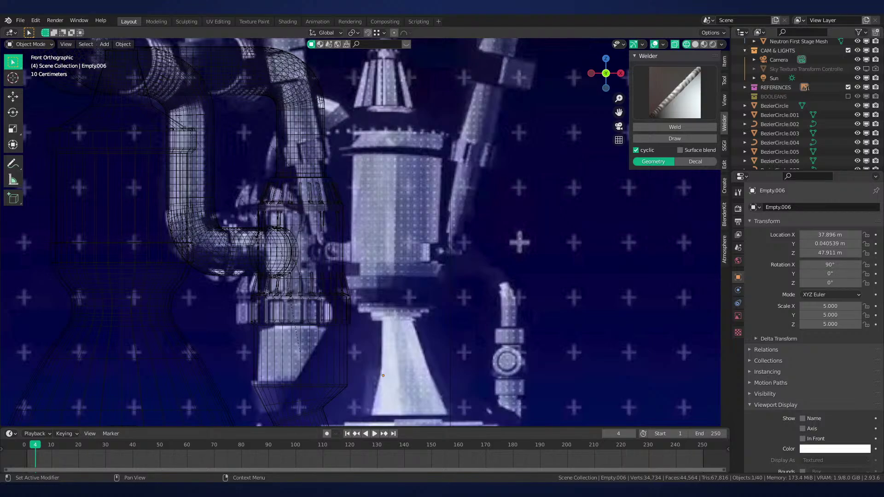
# Return to rendered shading and view the rocket and engine models in perspective and in front view
pyautogui.scroll(-5, 350, 267)
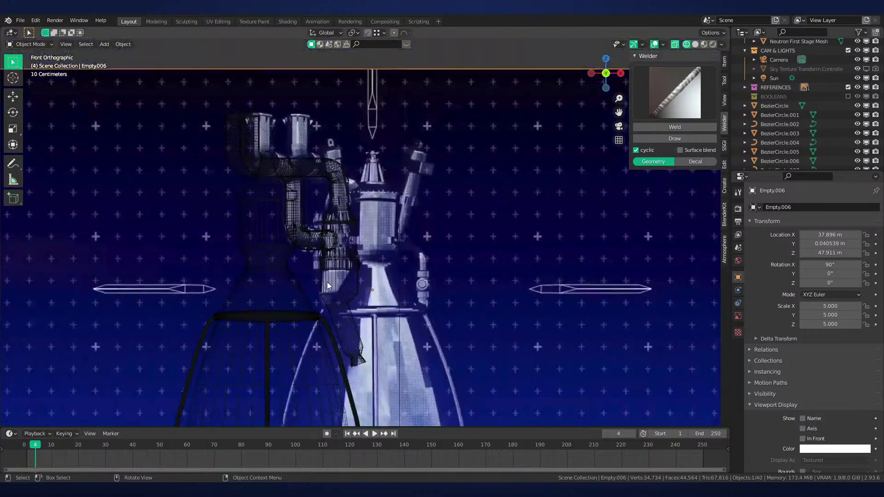
pyautogui.hotkey('shift', 'z')
pyautogui.scroll(-4, 441, 258)
pyautogui.moveTo(453, 256)
pyautogui.mouseDown(button='middle')
pyautogui.moveTo(462, 275)
pyautogui.moveTo(520, 296)
pyautogui.moveTo(422, 316)
pyautogui.moveTo(341, 277)
pyautogui.moveTo(432, 302)
pyautogui.moveTo(328, 206)
pyautogui.moveTo(290, 215)
pyautogui.mouseUp(button='middle')
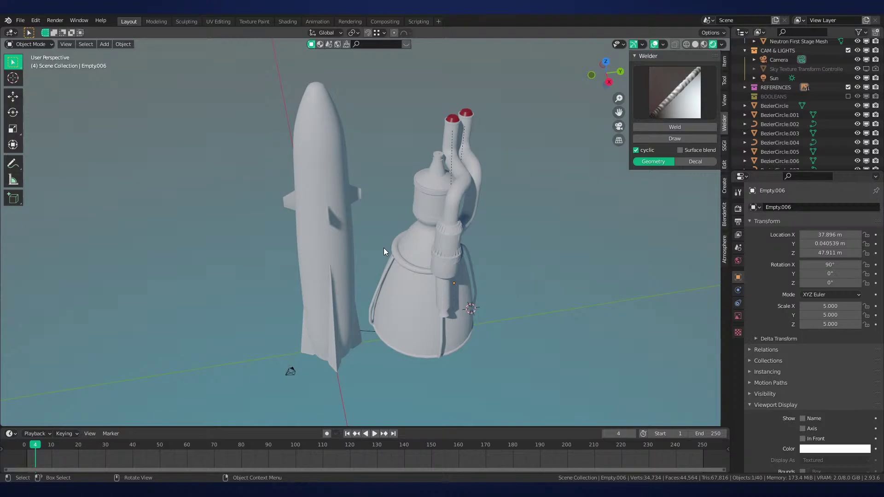
pyautogui.press('KP_1')
pyautogui.scroll(1, 429, 227)
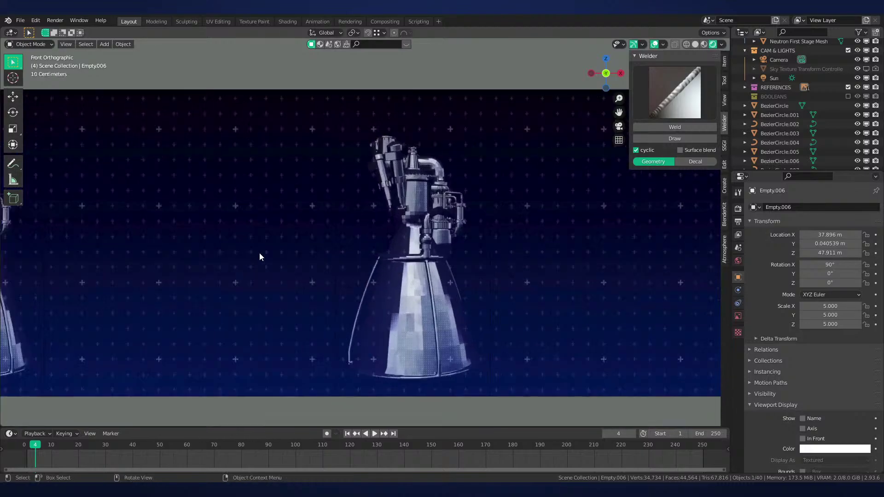
pyautogui.scroll(3, 468, 212)
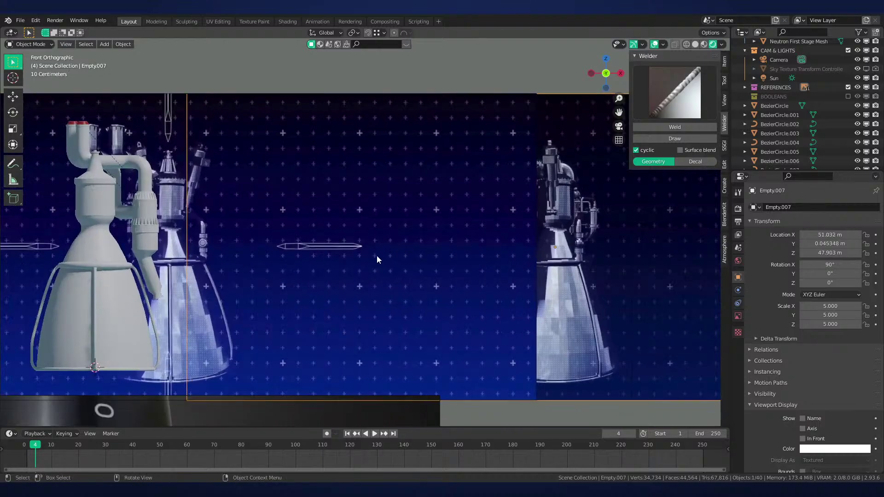
# Try to move the blueprint image behind the engine along the X axis
pyautogui.click(369, 254)
pyautogui.press('g')
pyautogui.press('x')
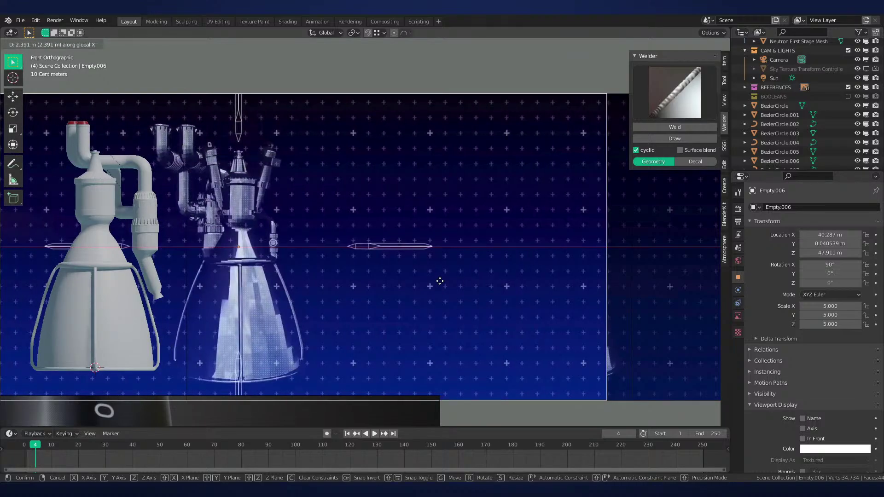
pyautogui.rightClick(440, 280)
# Examine the turbopump's bellows and piping in the far blueprint engine view and return to the modelled engine
pyautogui.keyDown('shift'); pyautogui.moveTo(576, 289); pyautogui.dragTo(158, 274, button='middle'); pyautogui.keyUp('shift')
pyautogui.keyDown('shift'); pyautogui.moveTo(457, 270); pyautogui.dragTo(217, 286, button='middle'); pyautogui.keyUp('shift')
pyautogui.keyDown('shift'); pyautogui.moveTo(509, 289); pyautogui.dragTo(106, 310, button='middle'); pyautogui.keyUp('shift')
pyautogui.keyDown('shift'); pyautogui.moveTo(528, 272); pyautogui.dragTo(357, 268, button='middle'); pyautogui.keyUp('shift')
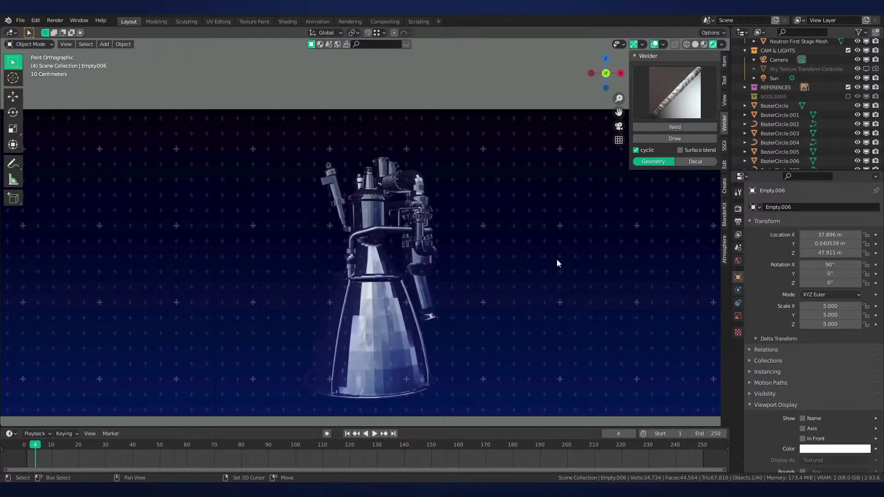
pyautogui.keyDown('shift'); pyautogui.moveTo(556, 259); pyautogui.dragTo(599, 268, button='middle'); pyautogui.keyUp('shift')
pyautogui.scroll(3, 547, 269)
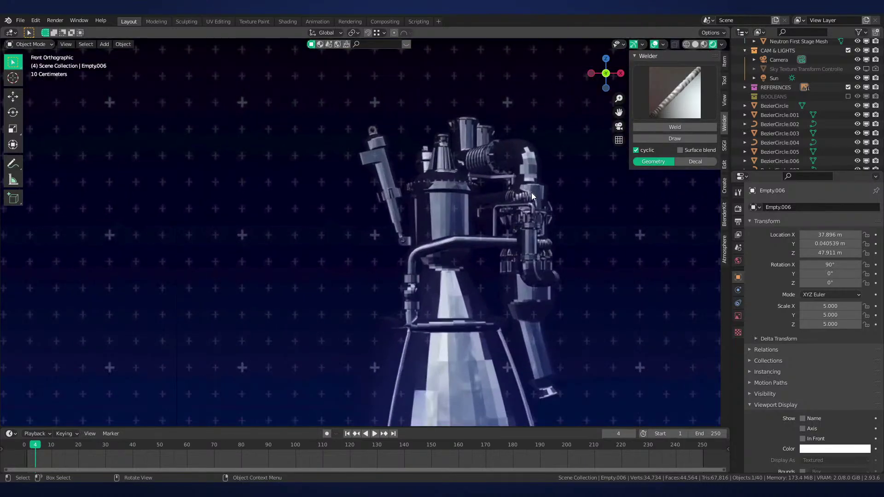
pyautogui.scroll(2, 452, 198)
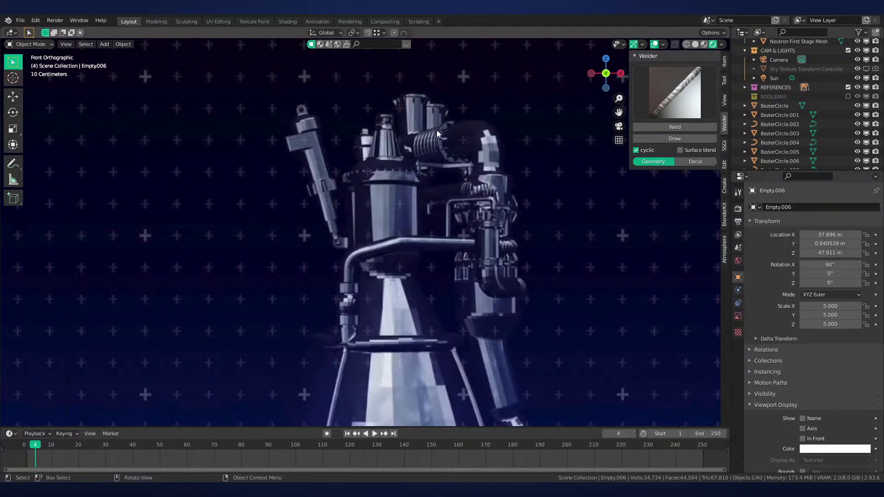
pyautogui.scroll(-6, 509, 245)
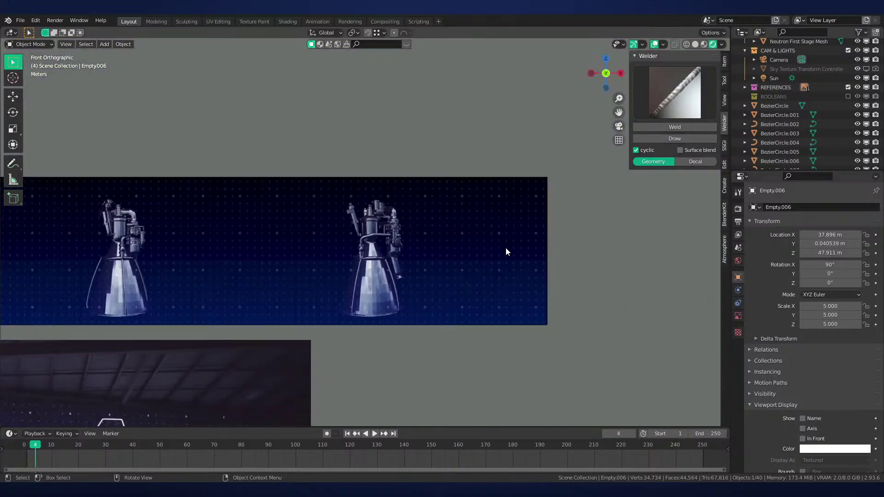
pyautogui.keyDown('shift'); pyautogui.moveTo(301, 264); pyautogui.dragTo(529, 310, button='middle'); pyautogui.keyUp('shift')
pyautogui.scroll(3, 457, 315)
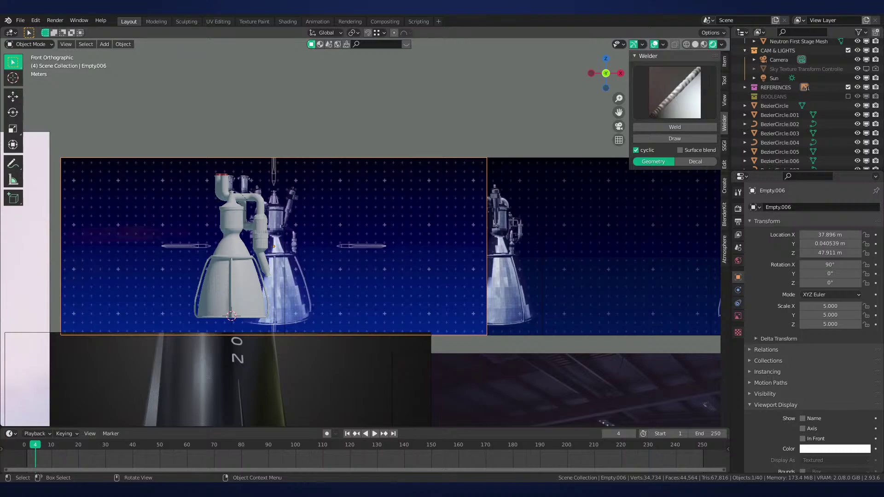
pyautogui.scroll(-2, 545, 173)
pyautogui.keyDown('shift'); pyautogui.scroll(1, 602, 140); pyautogui.keyUp('shift')
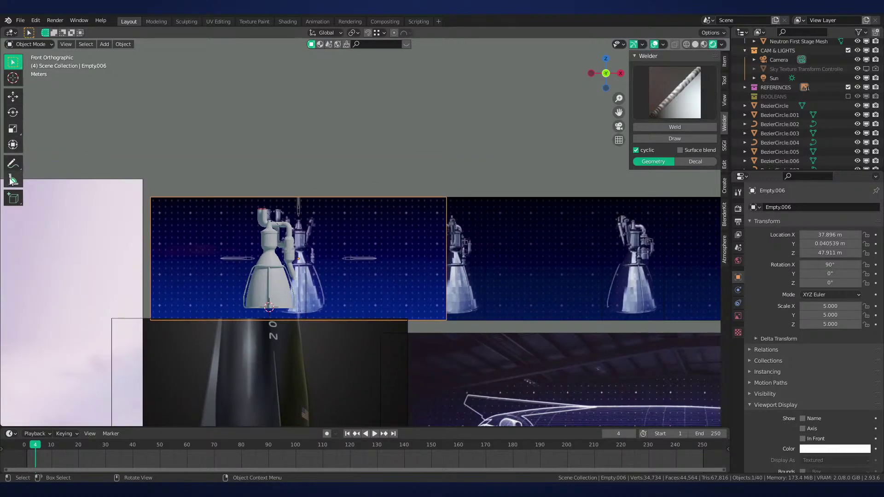
pyautogui.scroll(-3, 470, 145)
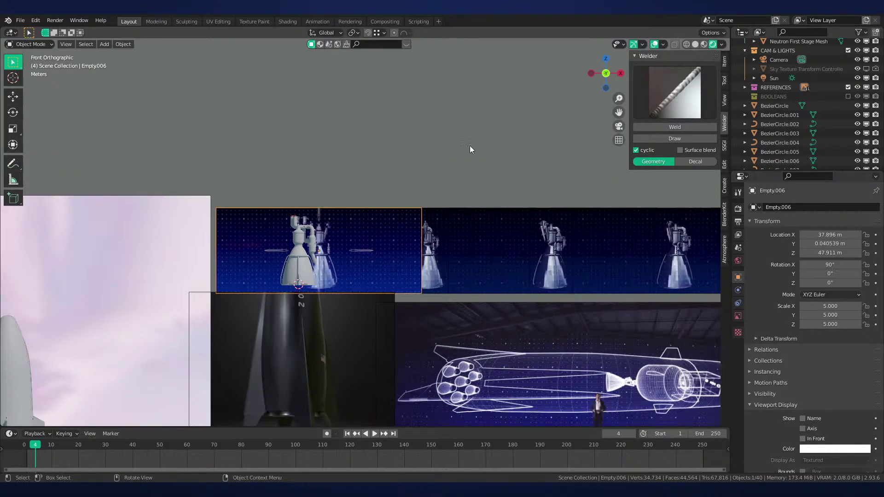
pyautogui.moveTo(604, 80)
pyautogui.mouseDown()
pyautogui.moveTo(622, 62)
pyautogui.moveTo(595, 84)
pyautogui.mouseUp()
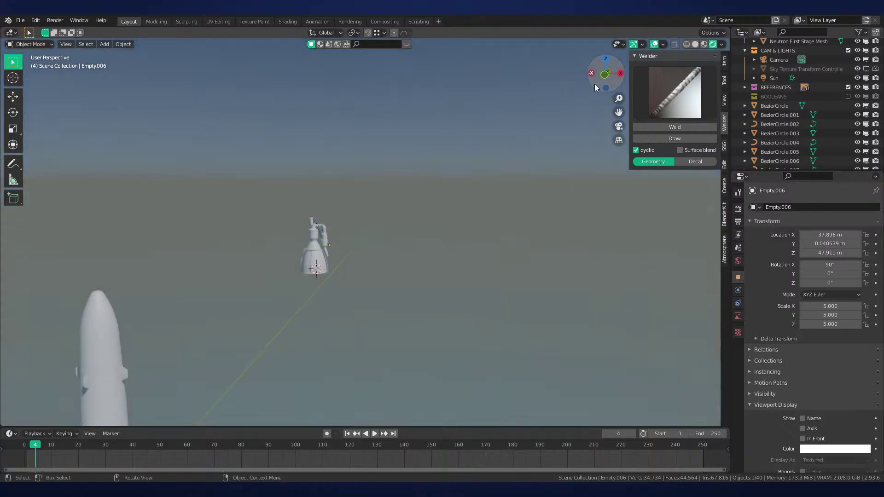
# Examine the modelled engine in front view against the blueprint's first engine view and the neighbouring rotated views
pyautogui.press('KP_1')
pyautogui.keyDown('shift'); pyautogui.moveTo(488, 164); pyautogui.dragTo(537, 151, button='middle'); pyautogui.keyUp('shift')
pyautogui.scroll(5, 537, 150)
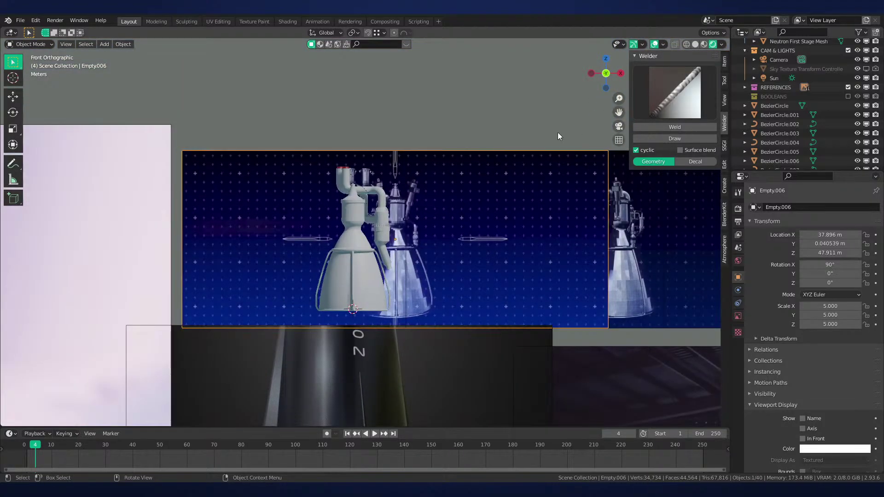
pyautogui.scroll(3, 657, 223)
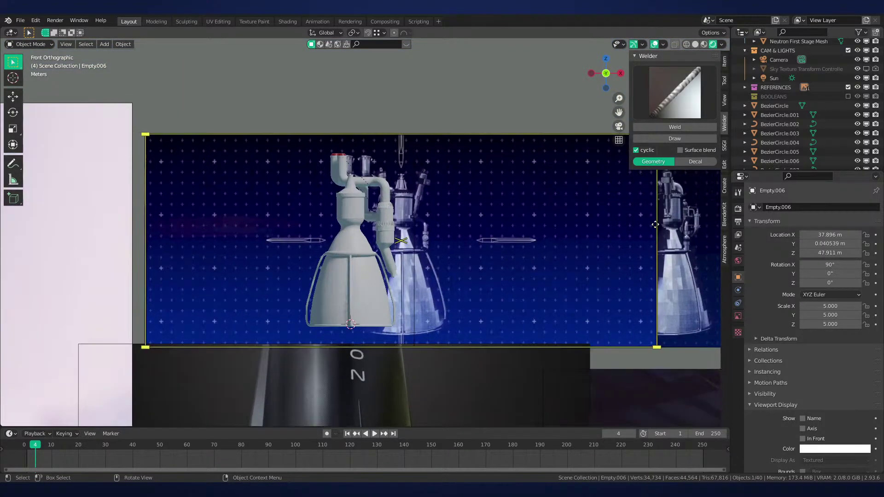
pyautogui.scroll(1, 500, 213)
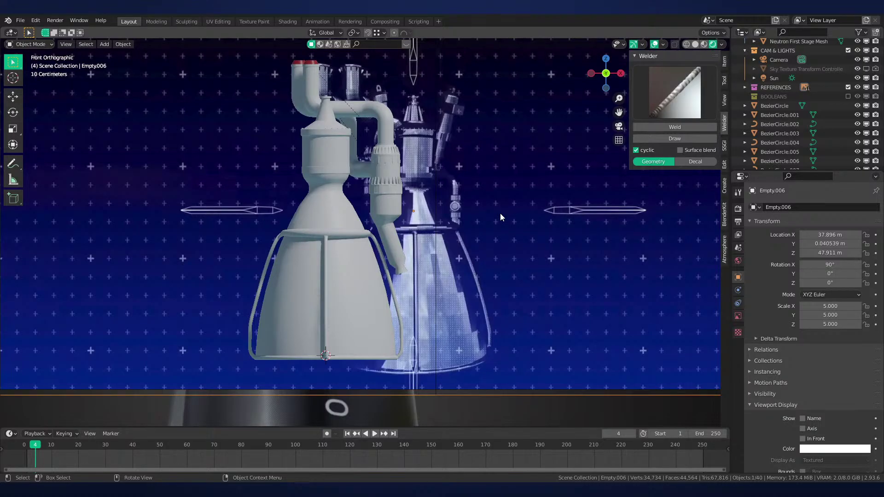
pyautogui.scroll(2, 485, 228)
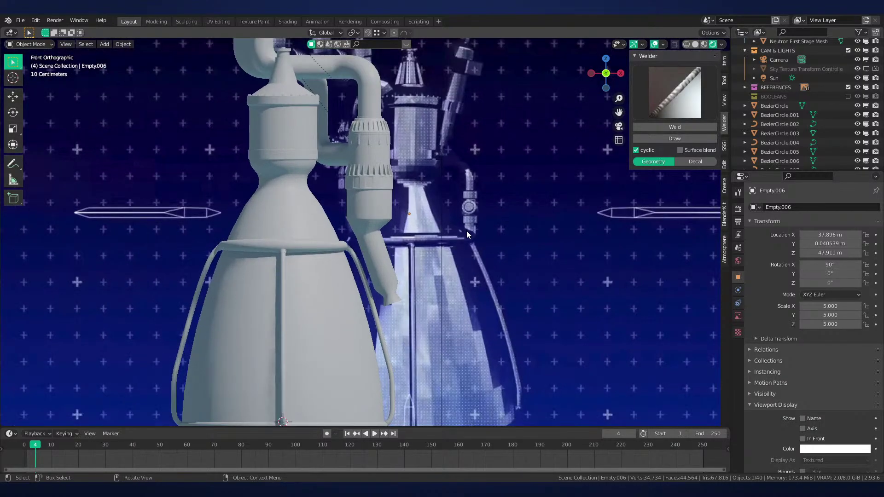
pyautogui.scroll(-1, 467, 232)
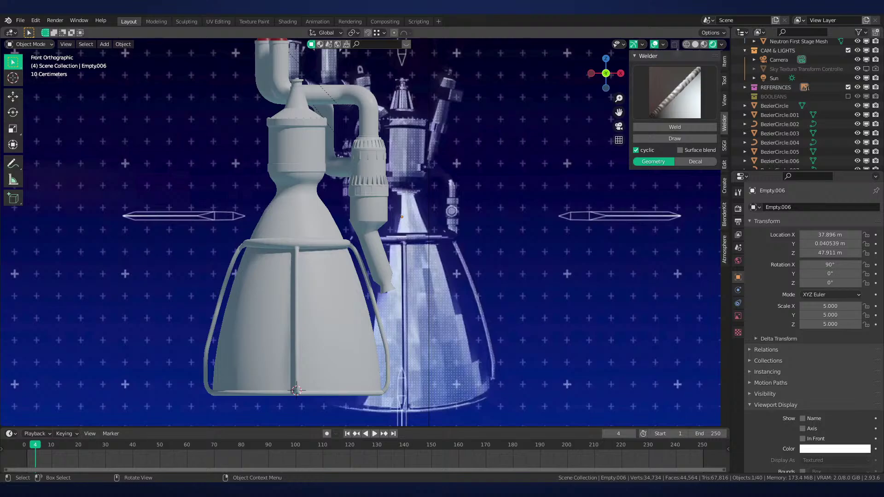
pyautogui.scroll(-7, 501, 231)
pyautogui.keyDown('shift'); pyautogui.moveTo(494, 240); pyautogui.dragTo(111, 251, button='middle'); pyautogui.keyUp('shift')
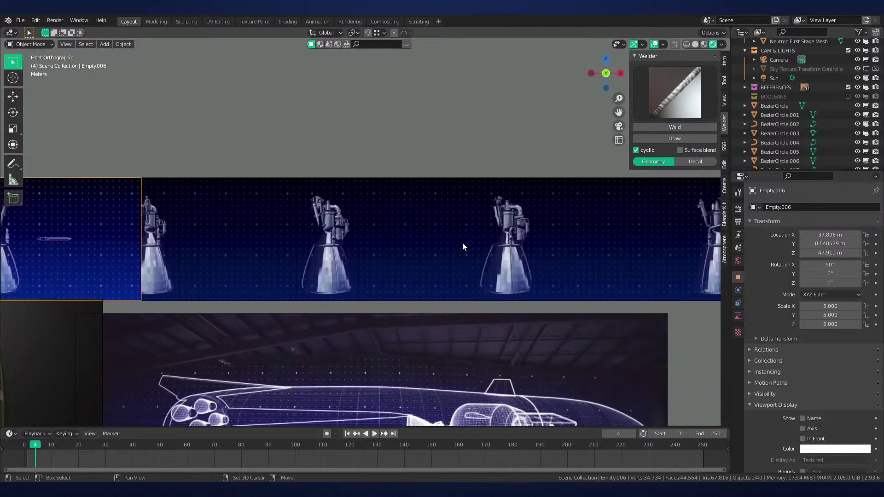
pyautogui.keyDown('shift'); pyautogui.moveTo(462, 242); pyautogui.dragTo(573, 233, button='middle'); pyautogui.keyUp('shift')
pyautogui.keyDown('shift'); pyautogui.moveTo(233, 242); pyautogui.dragTo(498, 251, button='middle'); pyautogui.keyUp('shift')
pyautogui.scroll(5, 500, 248)
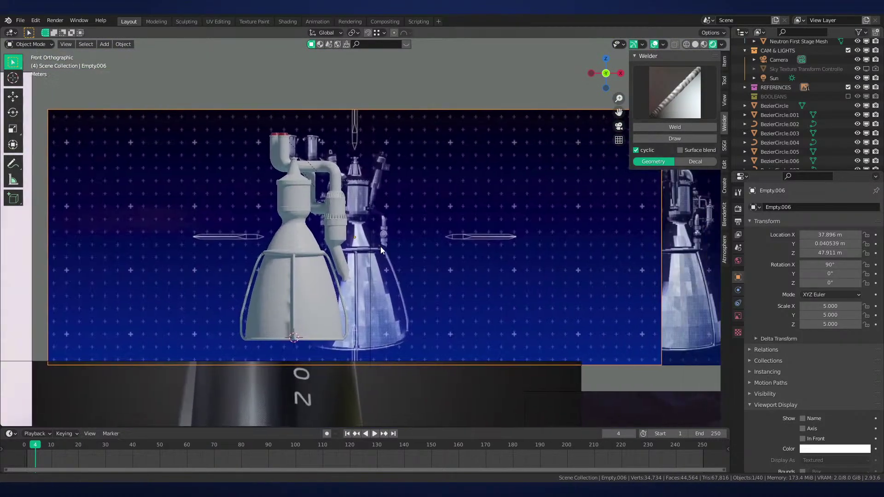
pyautogui.keyDown('shift'); pyautogui.moveTo(597, 244); pyautogui.dragTo(184, 259, button='middle'); pyautogui.keyUp('shift')
pyautogui.keyDown('shift'); pyautogui.moveTo(564, 216); pyautogui.dragTo(222, 220, button='middle'); pyautogui.keyUp('shift')
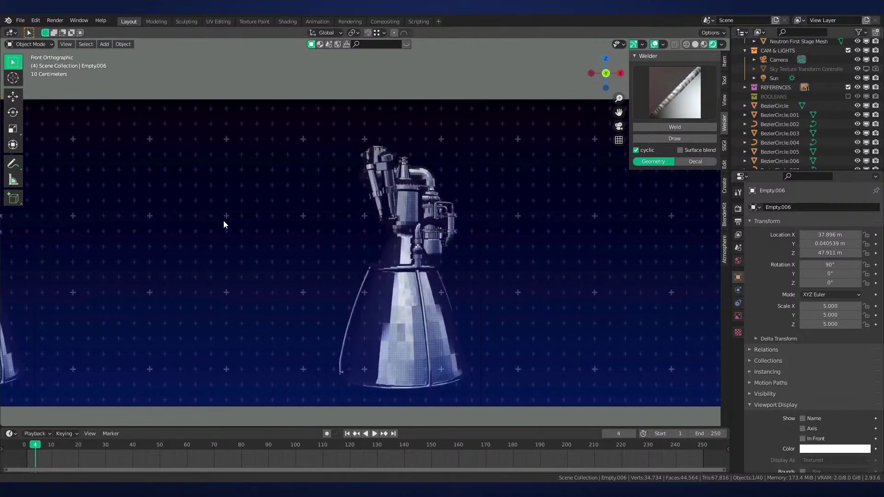
pyautogui.scroll(1, 184, 235)
# Move the second blueprint image about 2.11 m along X to uncover its engine view, and deselect it
pyautogui.keyDown('shift'); pyautogui.moveTo(158, 238); pyautogui.dragTo(568, 196, button='middle'); pyautogui.keyUp('shift')
pyautogui.scroll(-3, 355, 209)
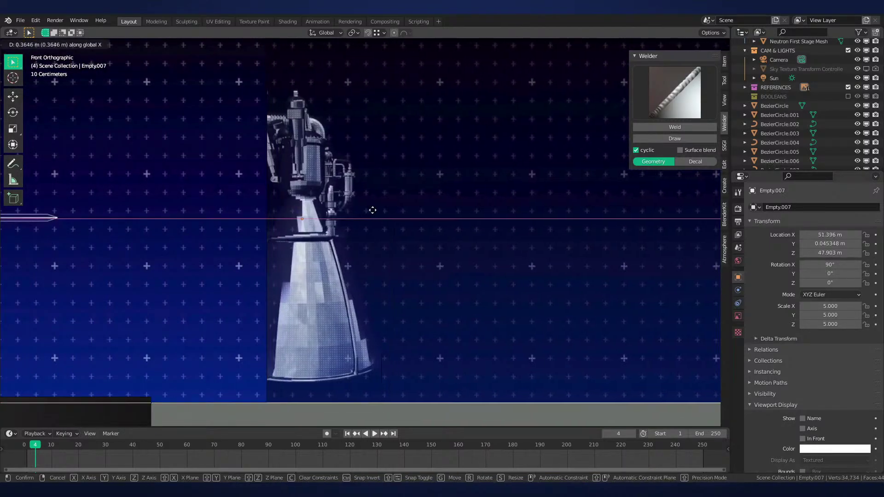
pyautogui.click(377, 209)
pyautogui.press('g')
pyautogui.press('x')
pyautogui.click(407, 205)
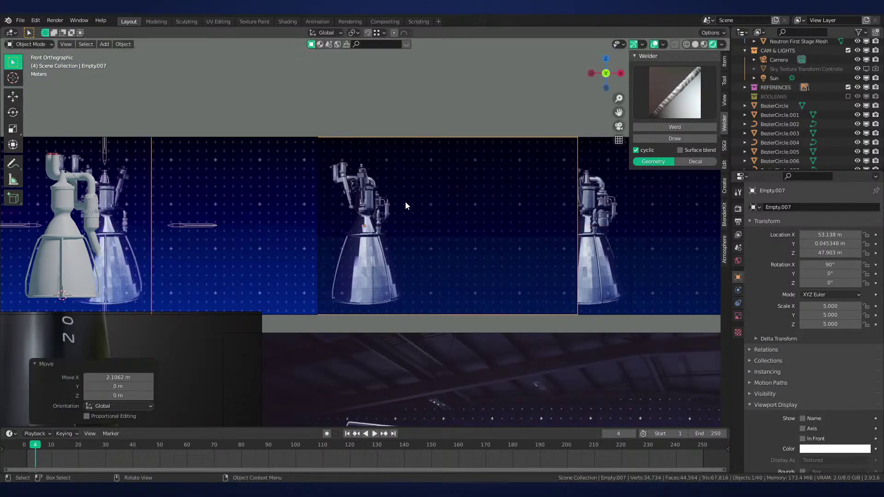
pyautogui.scroll(4, 405, 201)
pyautogui.keyDown('shift'); pyautogui.moveTo(90, 179); pyautogui.dragTo(376, 192, button='middle'); pyautogui.keyUp('shift')
pyautogui.keyDown('shift'); pyautogui.moveTo(694, 177); pyautogui.dragTo(213, 185, button='middle'); pyautogui.keyUp('shift')
pyautogui.scroll(2, 344, 184)
pyautogui.hotkey('alt', 'a')
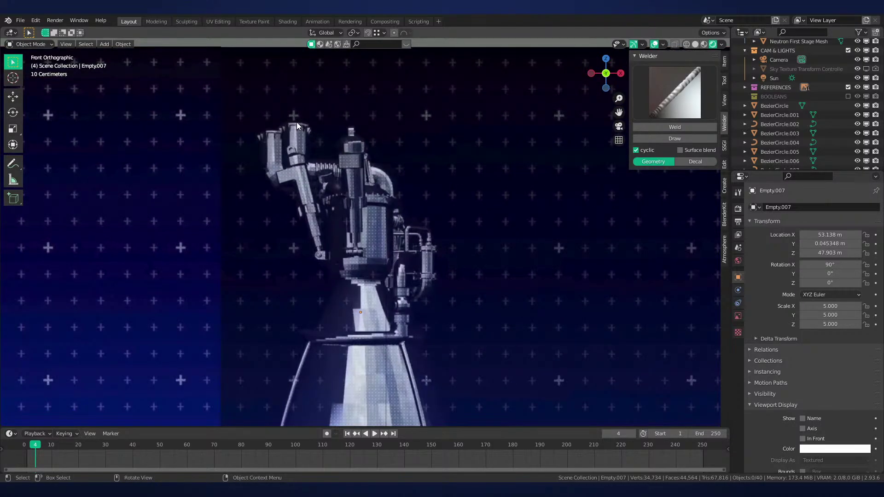
# Examine the turbopump, bellows and small pipes above the nozzle ring in the rotated blueprint engine views
pyautogui.keyDown('shift'); pyautogui.moveTo(607, 210); pyautogui.dragTo(112, 193, button='middle'); pyautogui.keyUp('shift')
pyautogui.scroll(-4, 311, 194)
pyautogui.keyDown('shift'); pyautogui.moveTo(437, 208); pyautogui.dragTo(9, 220, button='middle'); pyautogui.keyUp('shift')
pyautogui.scroll(4, 299, 165)
pyautogui.scroll(-2, 265, 176)
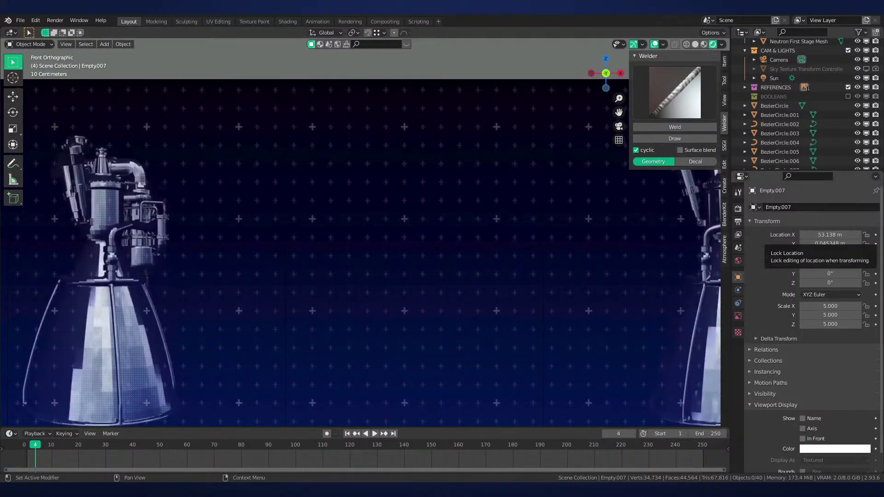
pyautogui.keyDown('shift'); pyautogui.moveTo(544, 219); pyautogui.dragTo(174, 267, button='middle'); pyautogui.keyUp('shift')
pyautogui.scroll(1, 448, 256)
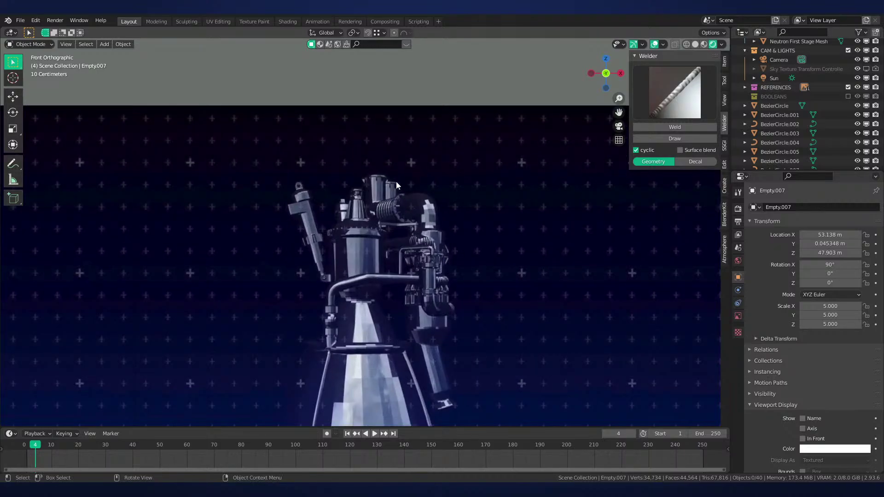
pyautogui.scroll(2, 396, 182)
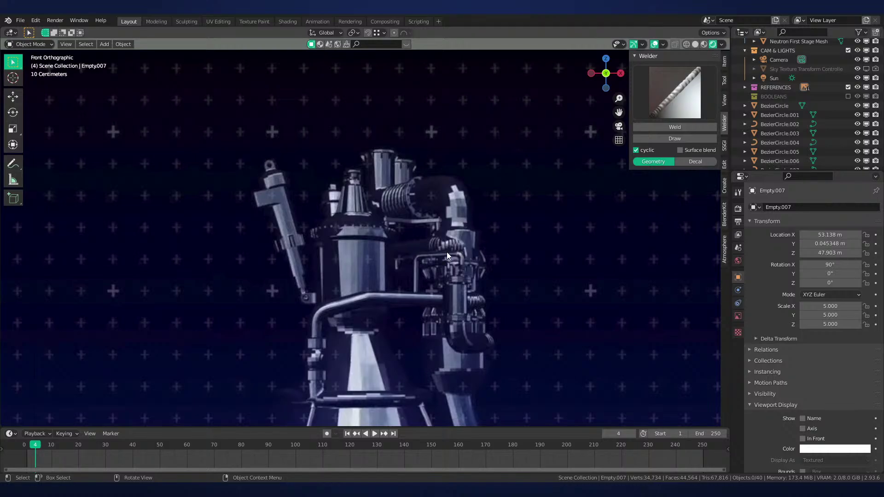
pyautogui.scroll(-5, 447, 252)
pyautogui.keyDown('shift'); pyautogui.moveTo(447, 252); pyautogui.dragTo(532, 295, button='middle'); pyautogui.keyUp('shift')
pyautogui.scroll(4, 417, 237)
pyautogui.keyDown('shift'); pyautogui.moveTo(147, 248); pyautogui.dragTo(469, 262, button='middle'); pyautogui.keyUp('shift')
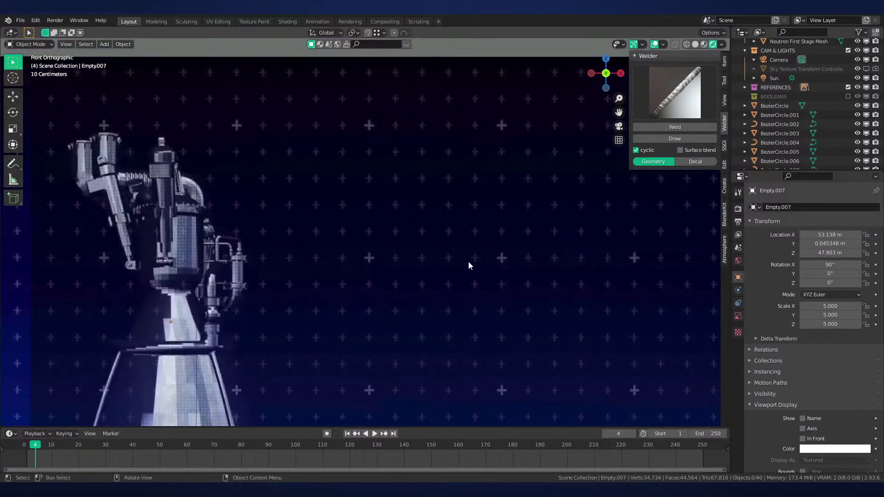
# Return to the modelled engine and compare its chamber and turbopump with the blueprint's engine view behind it
pyautogui.keyDown('shift'); pyautogui.moveTo(53, 269); pyautogui.dragTo(466, 252, button='middle'); pyautogui.keyUp('shift')
pyautogui.scroll(-2, 413, 256)
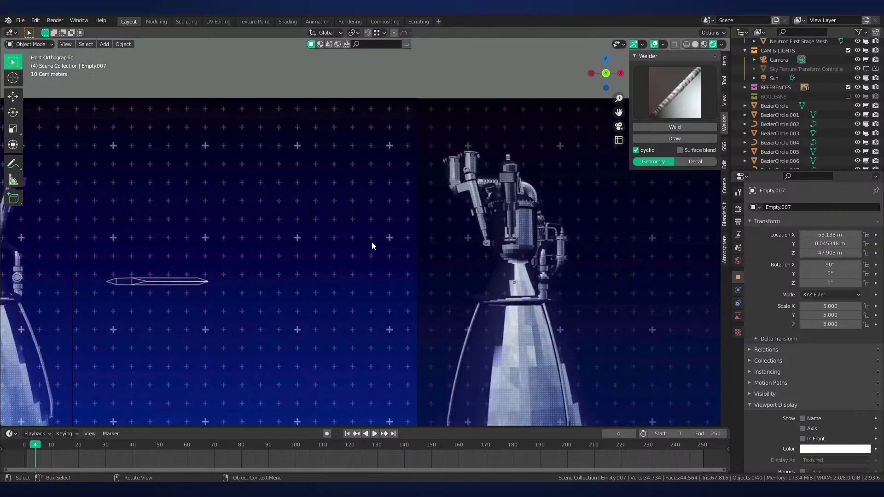
pyautogui.scroll(-1, 372, 242)
pyautogui.keyDown('shift'); pyautogui.moveTo(269, 256); pyautogui.dragTo(483, 267, button='middle'); pyautogui.keyUp('shift')
pyautogui.scroll(1, 483, 266)
pyautogui.keyDown('shift'); pyautogui.moveTo(164, 244); pyautogui.dragTo(351, 243, button='middle'); pyautogui.keyUp('shift')
pyautogui.scroll(2, 351, 243)
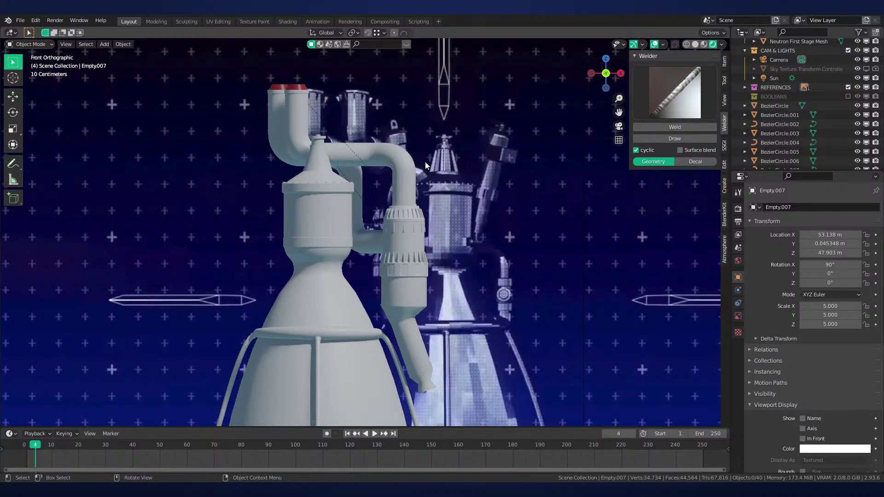
pyautogui.keyDown('shift'); pyautogui.moveTo(404, 256); pyautogui.dragTo(349, 225, button='middle'); pyautogui.keyUp('shift')
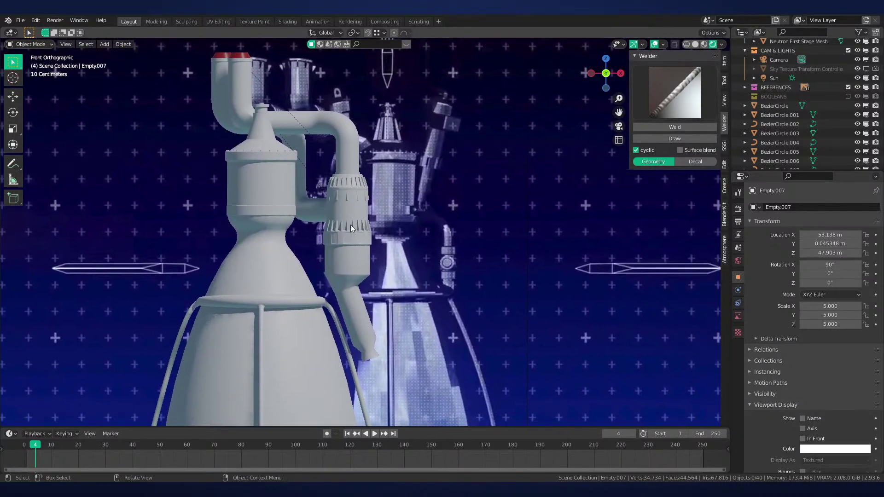
pyautogui.scroll(1, 348, 239)
pyautogui.keyDown('shift'); pyautogui.moveTo(346, 263); pyautogui.dragTo(401, 257, button='middle'); pyautogui.keyUp('shift')
pyautogui.scroll(1, 400, 257)
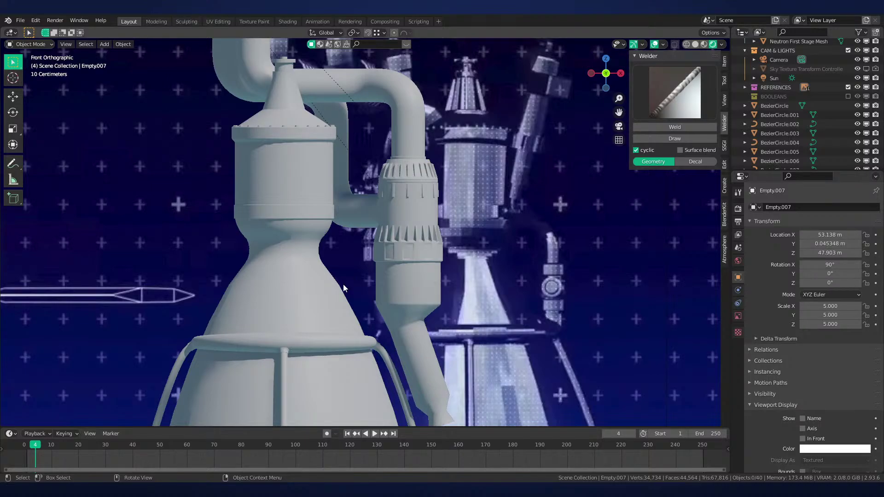
# Snap the 3D cursor to the centre of the band at the lower end of the engine's combustion chamber
pyautogui.click(297, 219)
pyautogui.scroll(3, 380, 275)
pyautogui.press('Tab')
pyautogui.scroll(2, 370, 262)
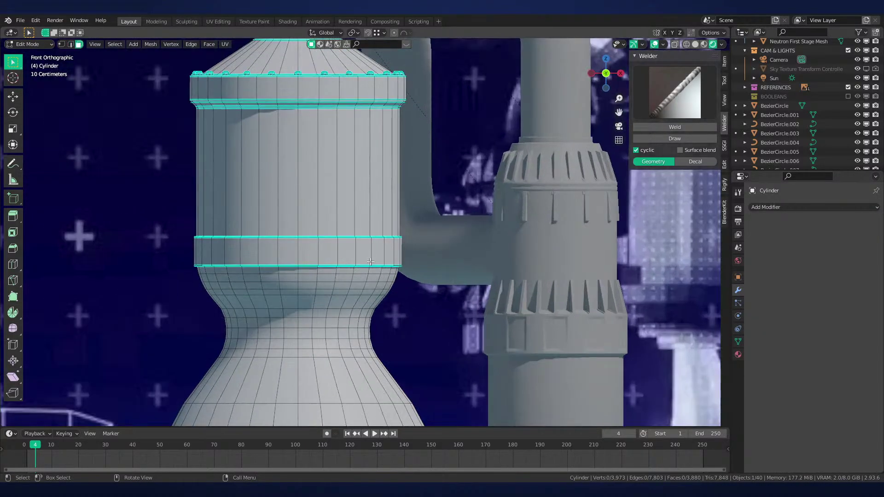
pyautogui.click(364, 250)
pyautogui.keyDown('alt'); pyautogui.click(375, 250); pyautogui.keyUp('alt')
pyautogui.hotkey('shift', 's')
pyautogui.hotkey('alt', 'a')
pyautogui.scroll(-3, 371, 234)
pyautogui.press('Tab')
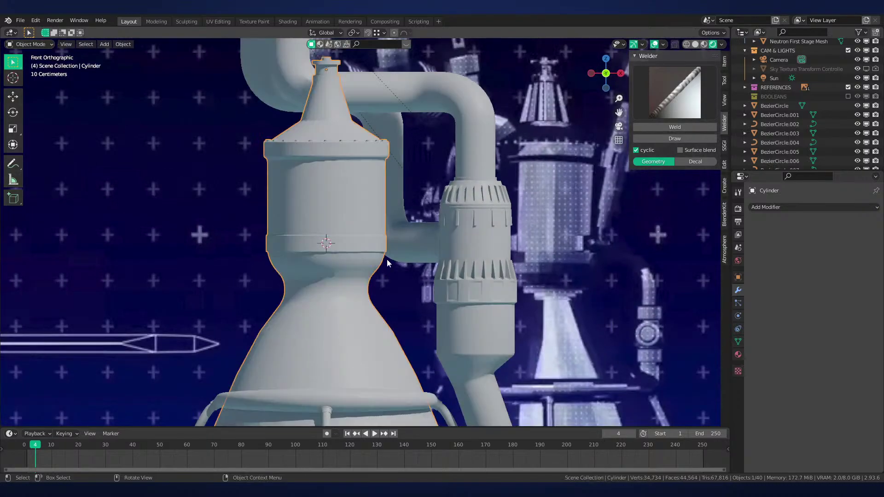
# Inspect the engine's chamber and nozzle mesh, and compare them with the blueprint's actuators and side piping in front view
pyautogui.scroll(-2, 556, 191)
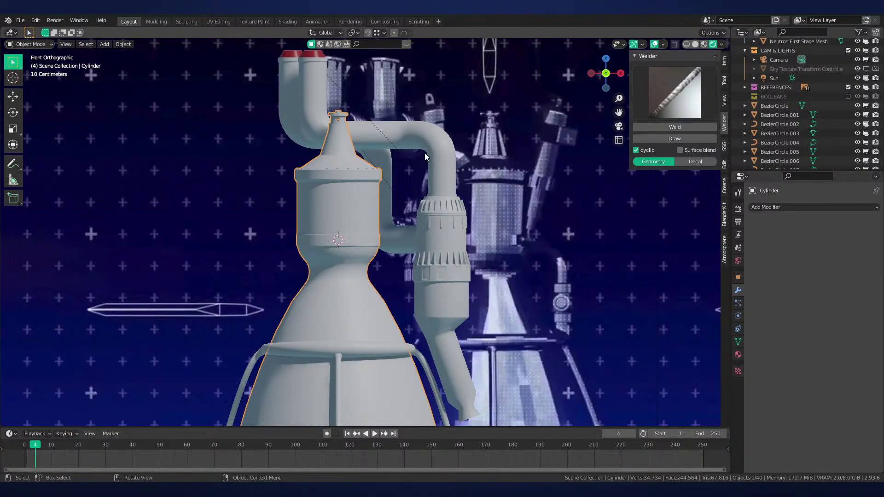
pyautogui.scroll(2, 424, 235)
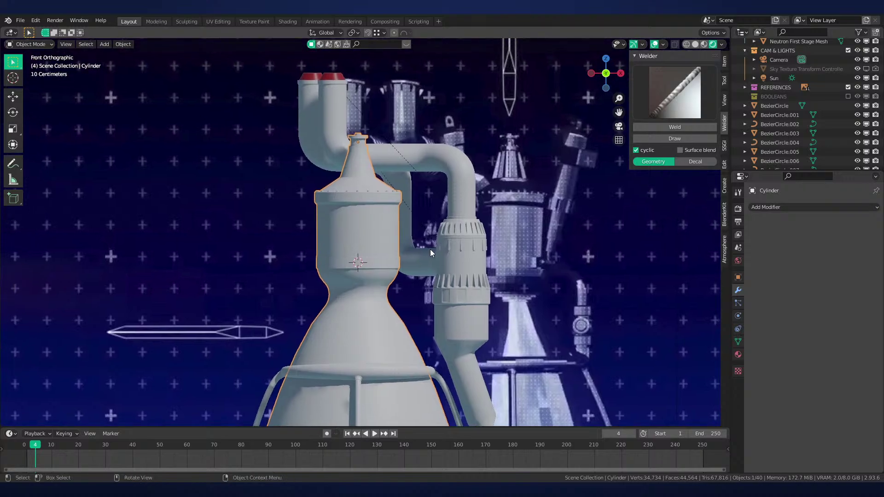
pyautogui.scroll(2, 423, 282)
pyautogui.scroll(2, 359, 247)
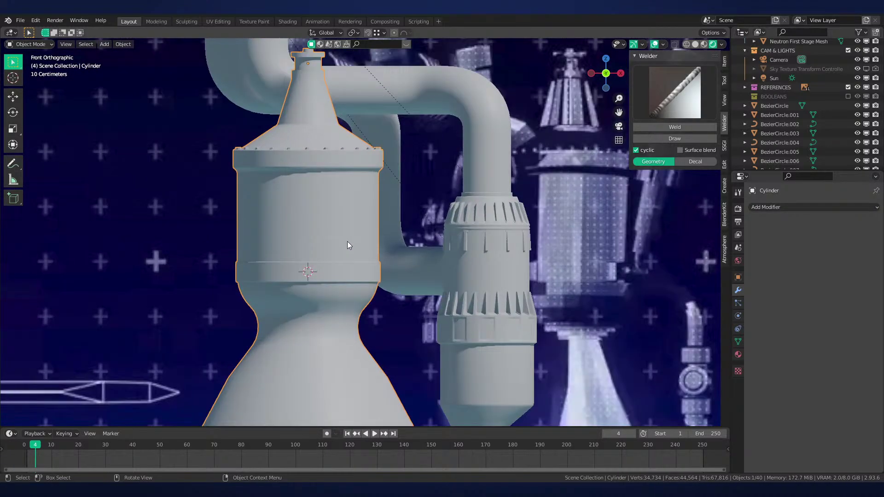
pyautogui.scroll(-3, 331, 253)
pyautogui.press('Tab')
pyautogui.moveTo(366, 277); pyautogui.dragTo(373, 233, button='middle')
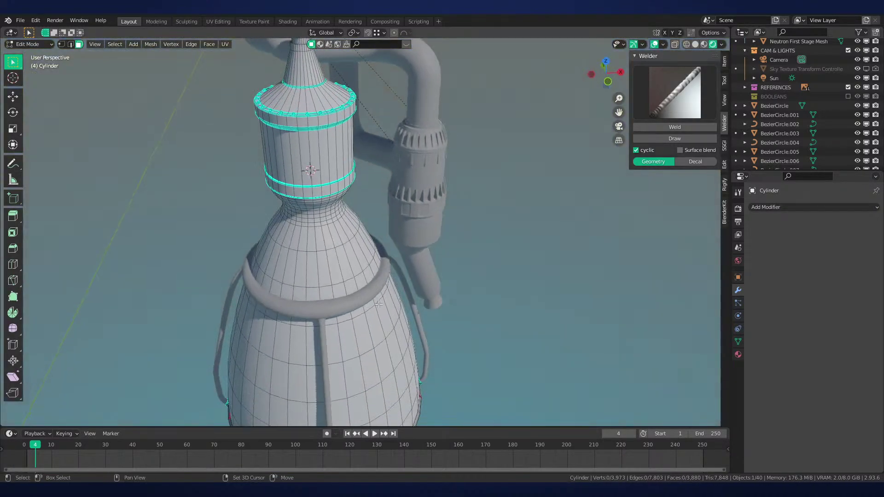
pyautogui.press('KP_1')
pyautogui.press('Tab')
pyautogui.scroll(-5, 515, 236)
pyautogui.keyDown('shift'); pyautogui.moveTo(499, 233); pyautogui.dragTo(406, 226, button='middle'); pyautogui.keyUp('shift')
pyautogui.scroll(-1, 407, 225)
pyautogui.keyDown('shift'); pyautogui.moveTo(524, 251); pyautogui.dragTo(532, 229, button='middle'); pyautogui.keyUp('shift')
pyautogui.scroll(3, 527, 231)
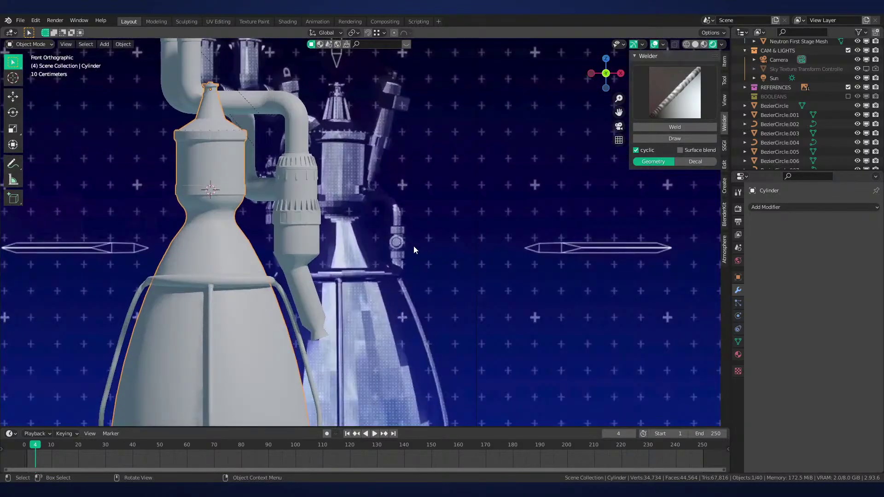
# Try to move the blueprint image about 2.03 m away from the modelled engine
pyautogui.scroll(-2, 351, 194)
pyautogui.keyDown('shift'); pyautogui.moveTo(330, 283); pyautogui.dragTo(473, 334, button='middle'); pyautogui.keyUp('shift')
pyautogui.scroll(-1, 400, 272)
pyautogui.press('KP_1')
pyautogui.click(481, 331)
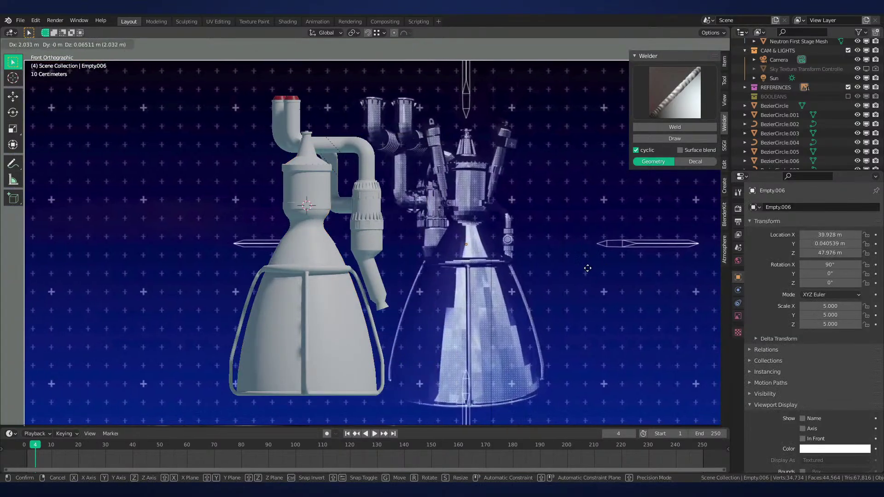
# Add a mesh cylinder with 32 vertices, 1 m radius and 2 m depth at the 3D cursor in the engine's chamber
pyautogui.press('ctrl+KP_3')
pyautogui.scroll(4, 448, 289)
pyautogui.moveTo(400, 238); pyautogui.dragTo(349, 276, button='middle')
pyautogui.click(346, 242)
pyautogui.press('Tab')
pyautogui.keyDown('shift'); pyautogui.moveTo(347, 242); pyautogui.dragTo(440, 241, button='middle'); pyautogui.keyUp('shift')
pyautogui.scroll(-2, 411, 240)
pyautogui.press('Tab')
pyautogui.hotkey('shift', 'a')
pyautogui.moveTo(420, 186)
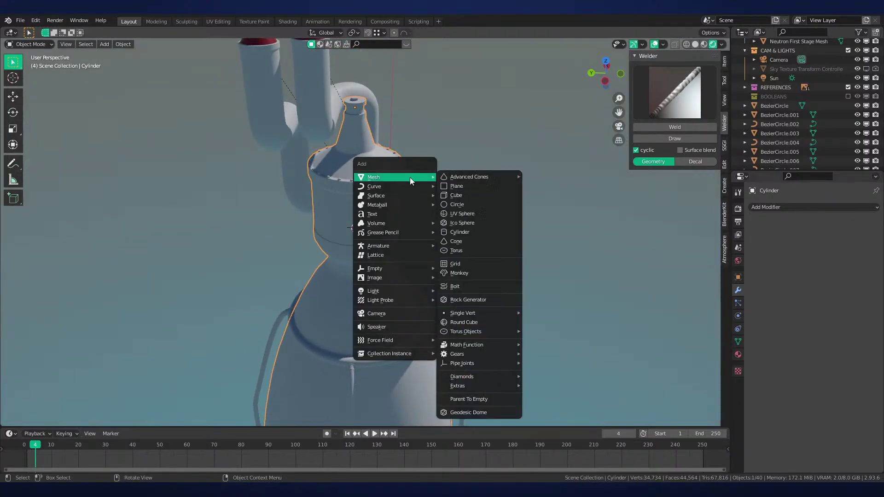
pyautogui.click(473, 235)
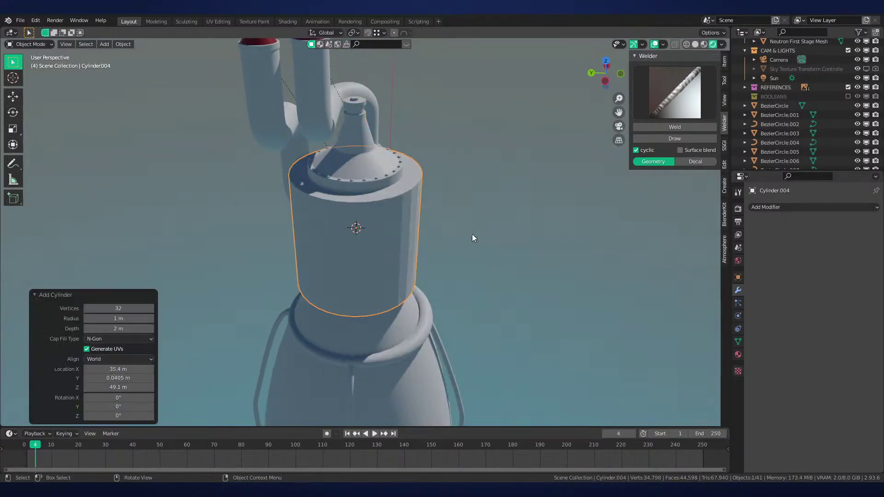
pyautogui.press('ctrl+KP_3')
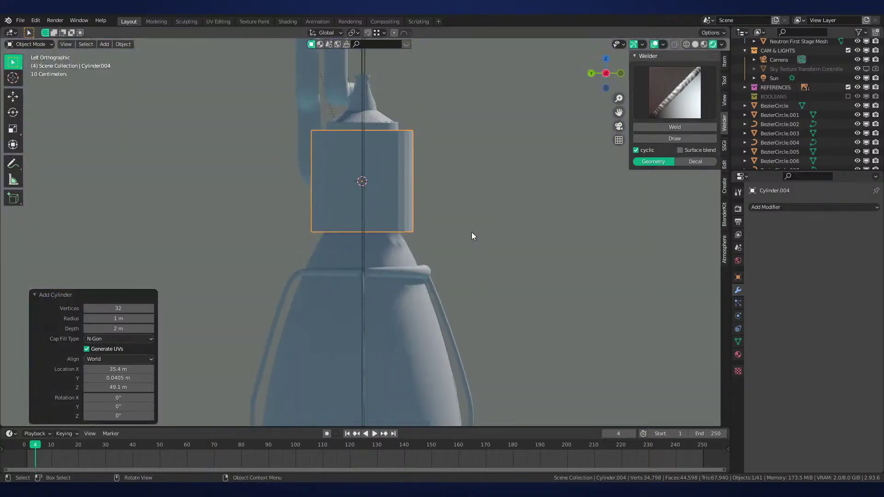
# Move the new cylinder about -1.94 m along X in top view, out of the engine's chamber
pyautogui.press('KP_7')
pyautogui.press('g')
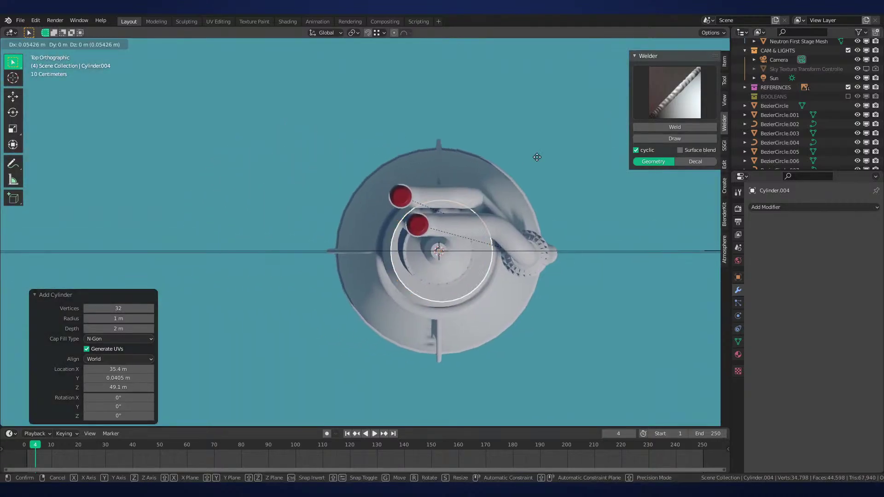
pyautogui.press('x')
pyautogui.click(435, 180)
# Set the pivot point to Median Point and scale the cylinder's mesh to about a third of its width, keeping its Z height
pyautogui.press('.')
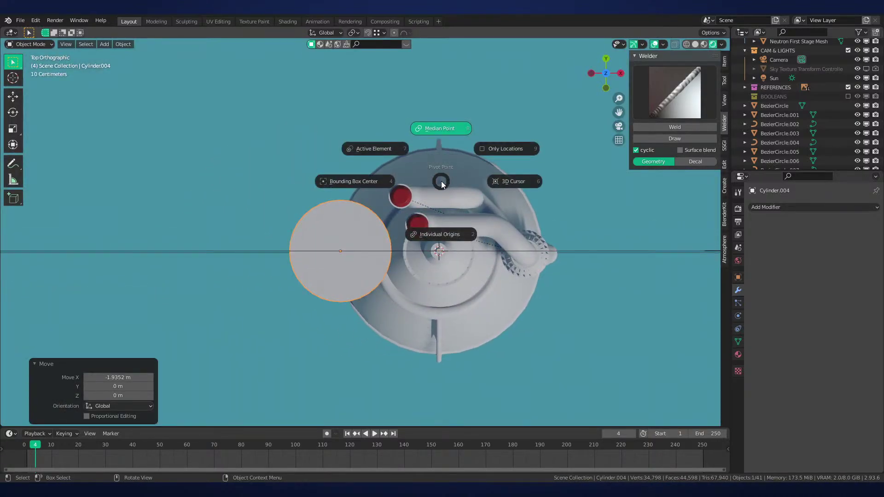
pyautogui.click(454, 140)
pyautogui.press('s')
pyautogui.rightClick(474, 155)
pyautogui.press('Tab')
pyautogui.press('s')
pyautogui.hotkey('shift', 'z')
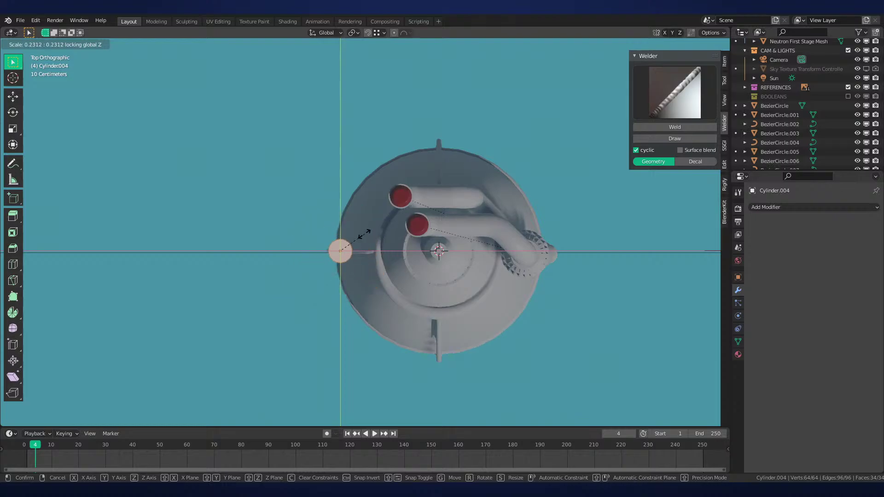
pyautogui.click(380, 228)
pyautogui.press('Tab')
# Tilt the new cylinder by -15° in front view so that its base leans toward the engine
pyautogui.press('KP_1')
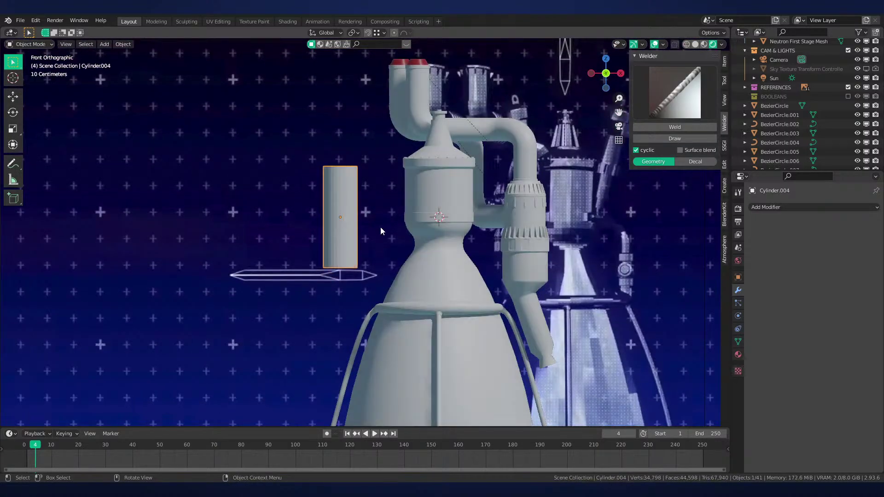
pyautogui.keyDown('shift'); pyautogui.moveTo(380, 227); pyautogui.dragTo(348, 243, button='middle'); pyautogui.keyUp('shift')
pyautogui.press('r')
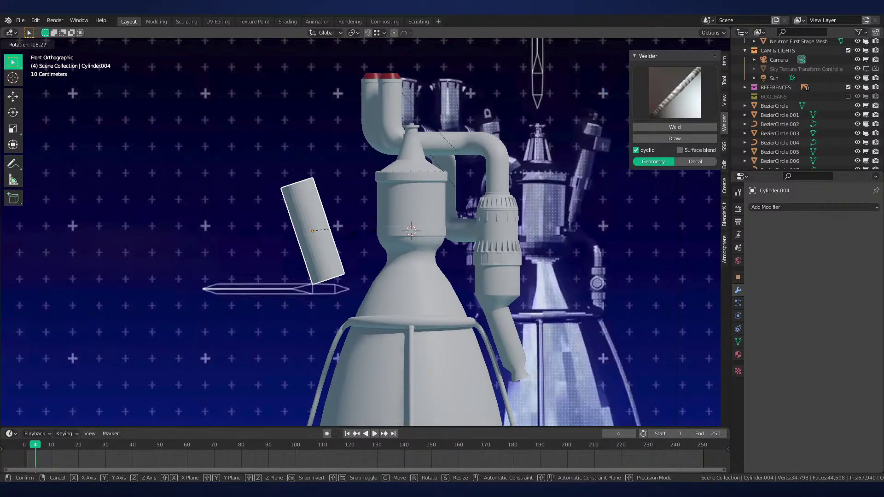
pyautogui.click(372, 224)
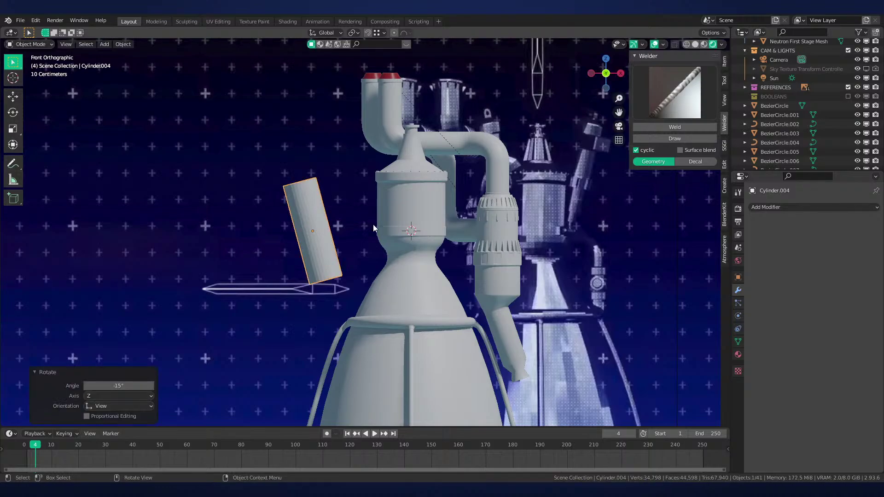
# Set the pivot point to 3D Cursor and rotate the tilted cylinder -45° around the engine in top view
pyautogui.press('KP_7')
pyautogui.press('.')
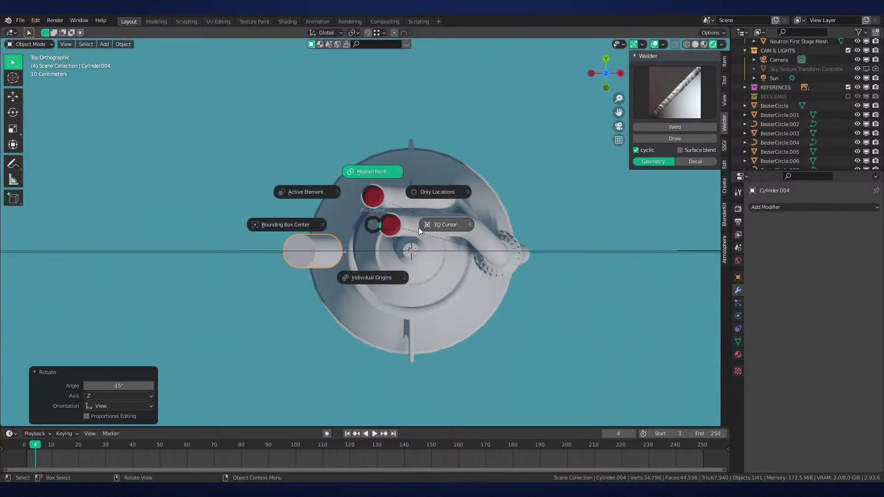
pyautogui.click(418, 227)
pyautogui.write('r15-')
pyautogui.press('BackSpace')
pyautogui.press('BackSpace')
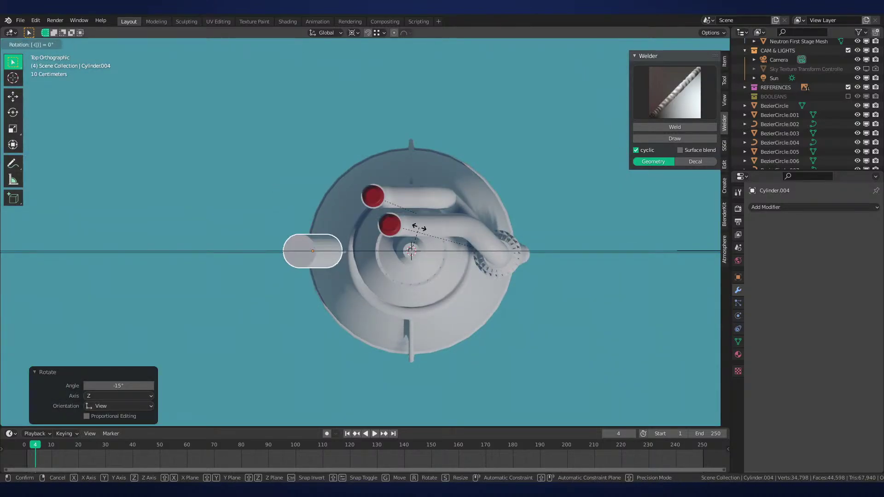
pyautogui.write('45')
pyautogui.press('Return')
# Make a linked duplicate of the cylinder and rotate it 90° around the 3D cursor in top view
pyautogui.hotkey('shift', 'd')
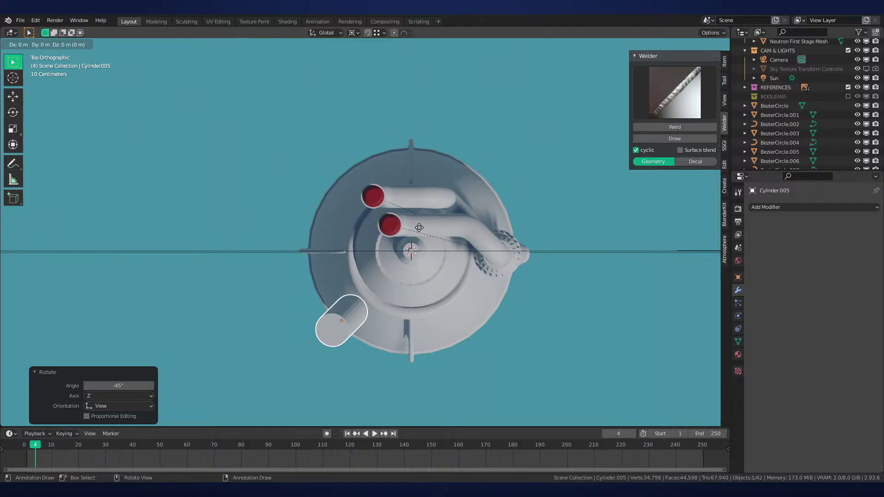
pyautogui.write('r-90')
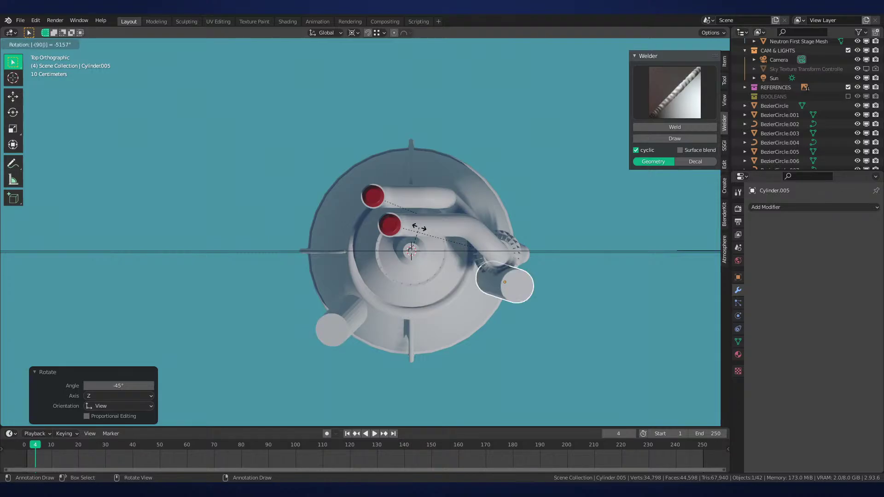
pyautogui.write('-')
pyautogui.press('Return')
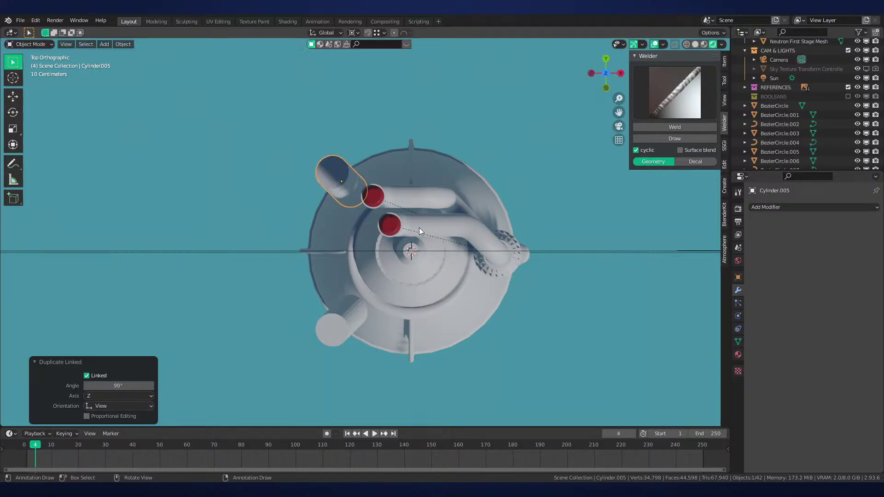
# Raise both tilted cylinders together about 1.86 m along Z
pyautogui.moveTo(420, 215); pyautogui.dragTo(513, 203, button='middle')
pyautogui.press('KP_1')
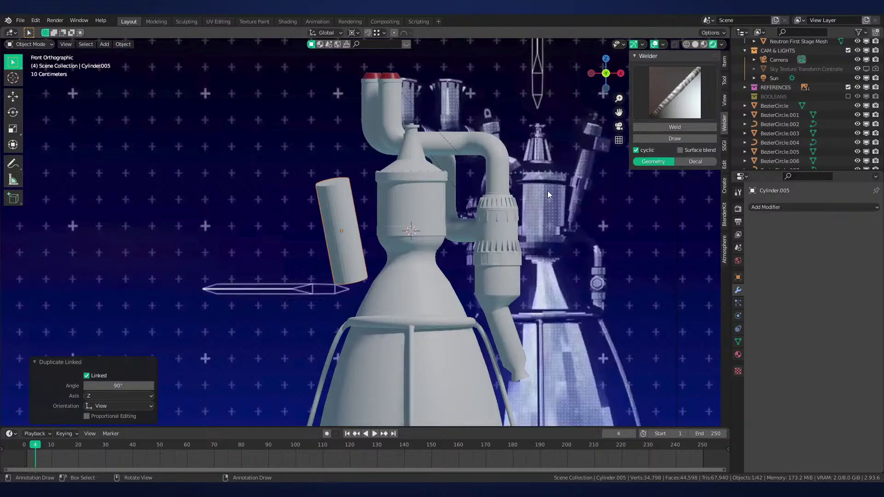
pyautogui.press('ctrl+KP_3')
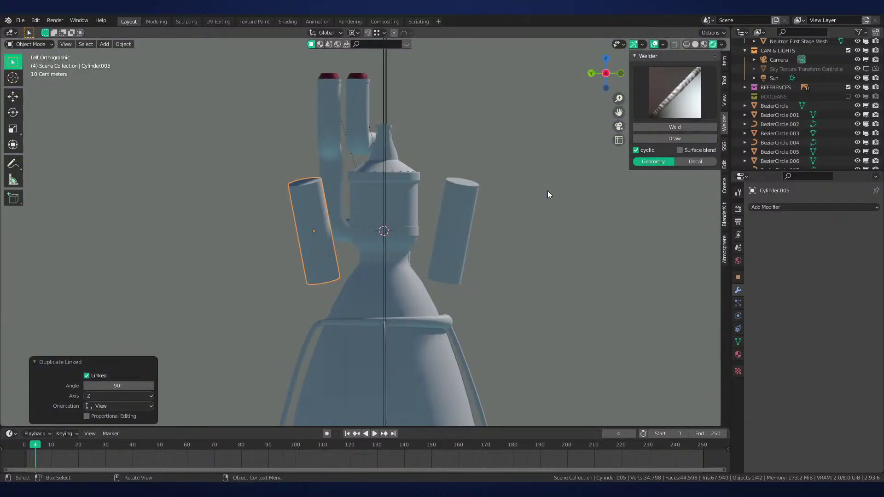
pyautogui.keyDown('shift'); pyautogui.click(463, 217); pyautogui.keyUp('shift')
pyautogui.press('g')
pyautogui.press('z')
pyautogui.click(473, 127)
pyautogui.moveTo(473, 127); pyautogui.dragTo(398, 177, button='middle')
# Try to move the blueprint image about 1.66 m along X, away from the modelled engine
pyautogui.press('KP_1')
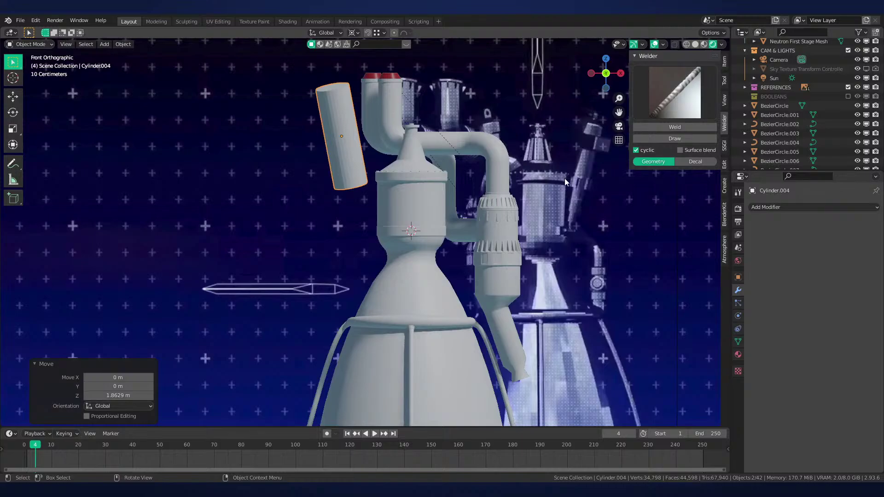
pyautogui.click(564, 178)
pyautogui.keyDown('shift'); pyautogui.moveTo(564, 178); pyautogui.dragTo(415, 216, button='middle'); pyautogui.keyUp('shift')
pyautogui.press('g')
pyautogui.click(457, 219)
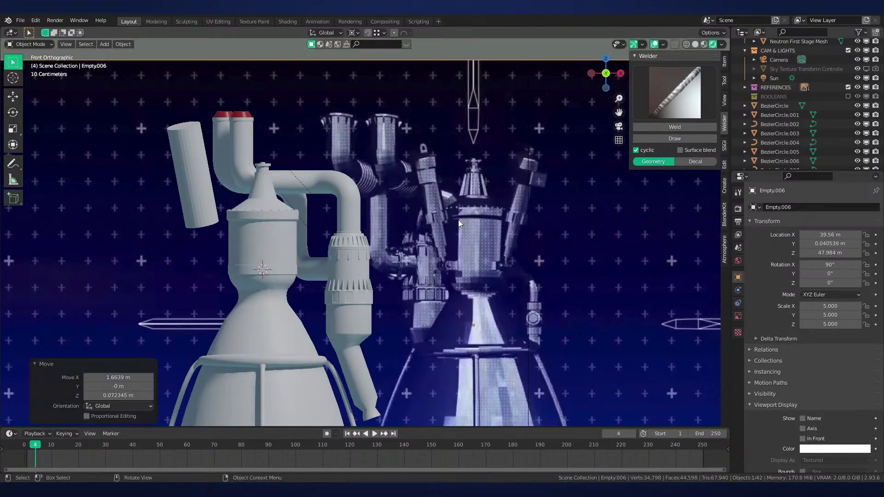
pyautogui.scroll(3, 457, 219)
pyautogui.scroll(-2, 474, 139)
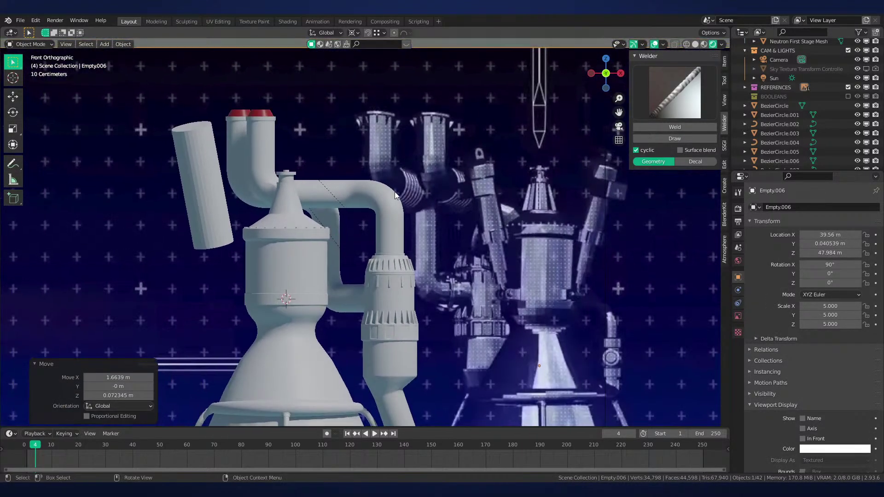
pyautogui.moveTo(428, 161); pyautogui.dragTo(461, 251, button='middle')
pyautogui.hotkey('ctrl', 'z')
pyautogui.hotkey('ctrl', 'z')
pyautogui.hotkey('ctrl', 'z')
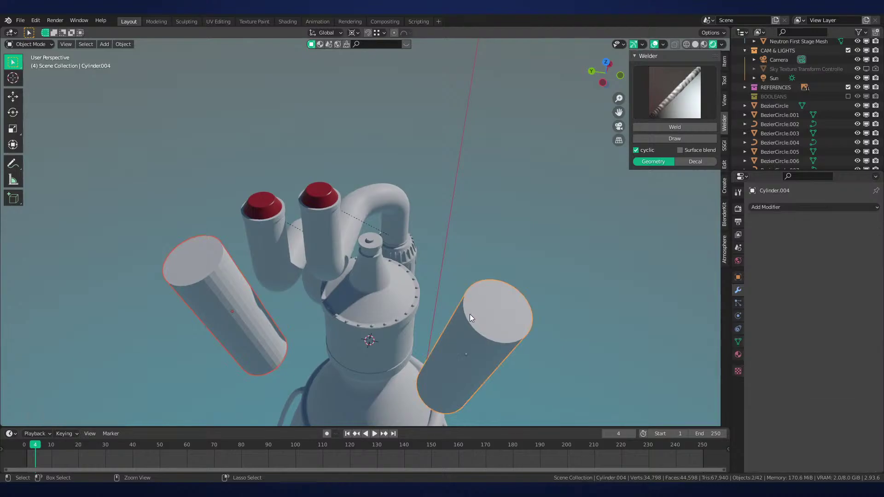
pyautogui.moveTo(472, 322)
pyautogui.mouseDown(button='middle')
pyautogui.moveTo(487, 291)
pyautogui.moveTo(457, 312)
pyautogui.mouseUp(button='middle')
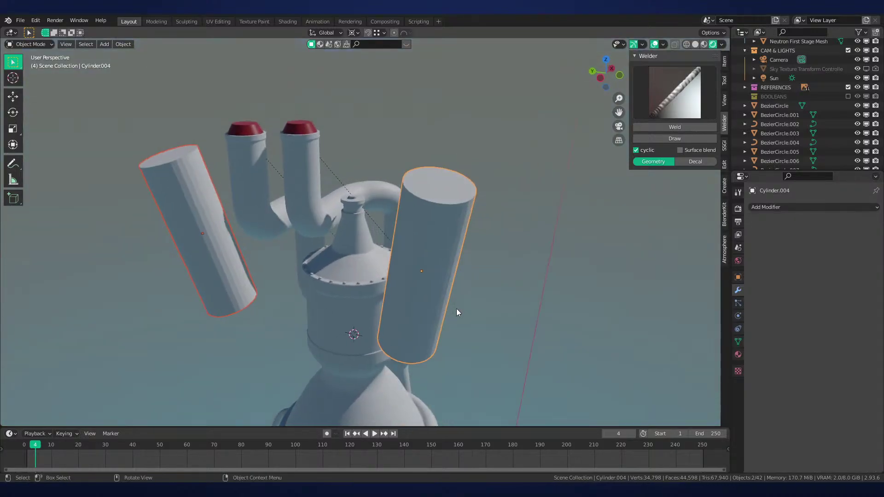
pyautogui.press('KP_5')
pyautogui.press('ctrl+KP_3')
pyautogui.press('KP_1')
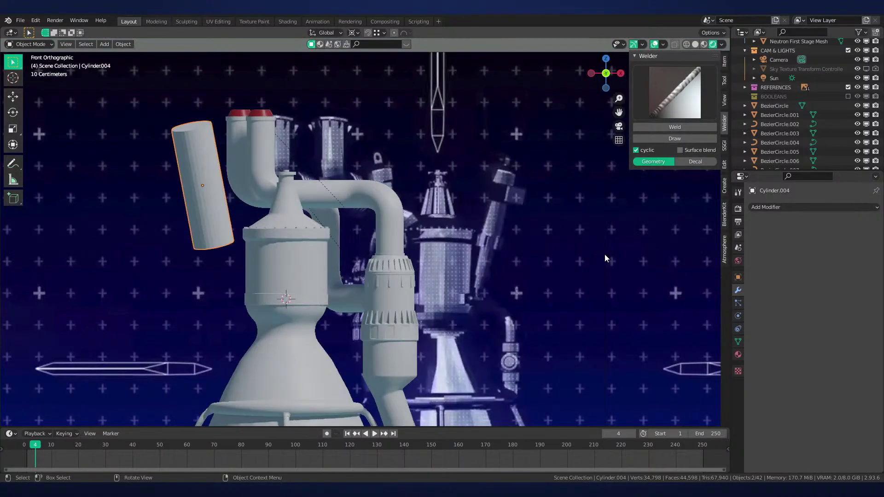
pyautogui.click(604, 254)
pyautogui.press('g')
pyautogui.rightClick(13, 257)
pyautogui.click(457, 234)
pyautogui.press('g')
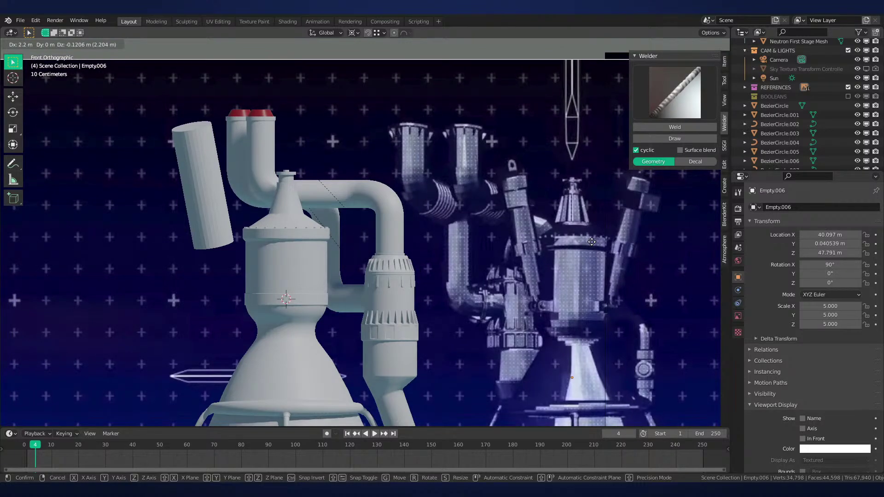
pyautogui.rightClick(593, 242)
# Examine the other rotated engine views on the blueprint for the actuators' position, thickness and tilt
pyautogui.scroll(-2, 595, 240)
pyautogui.keyDown('shift'); pyautogui.moveTo(561, 225); pyautogui.dragTo(277, 225, button='middle'); pyautogui.keyUp('shift')
pyautogui.keyDown('shift'); pyautogui.moveTo(476, 246); pyautogui.dragTo(139, 237, button='middle'); pyautogui.keyUp('shift')
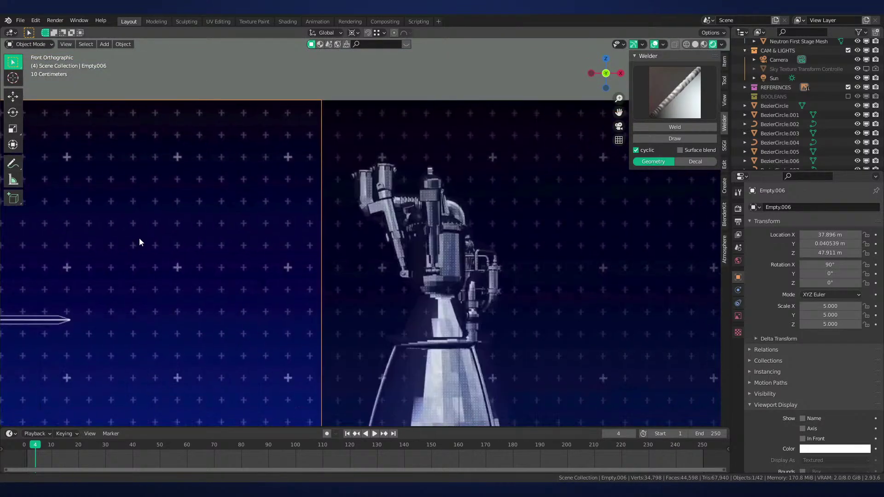
pyautogui.keyDown('shift'); pyautogui.moveTo(502, 236); pyautogui.dragTo(457, 231, button='middle'); pyautogui.keyUp('shift')
pyautogui.scroll(3, 459, 229)
pyautogui.scroll(-5, 415, 216)
pyautogui.keyDown('shift'); pyautogui.moveTo(644, 254); pyautogui.dragTo(198, 242, button='middle'); pyautogui.keyUp('shift')
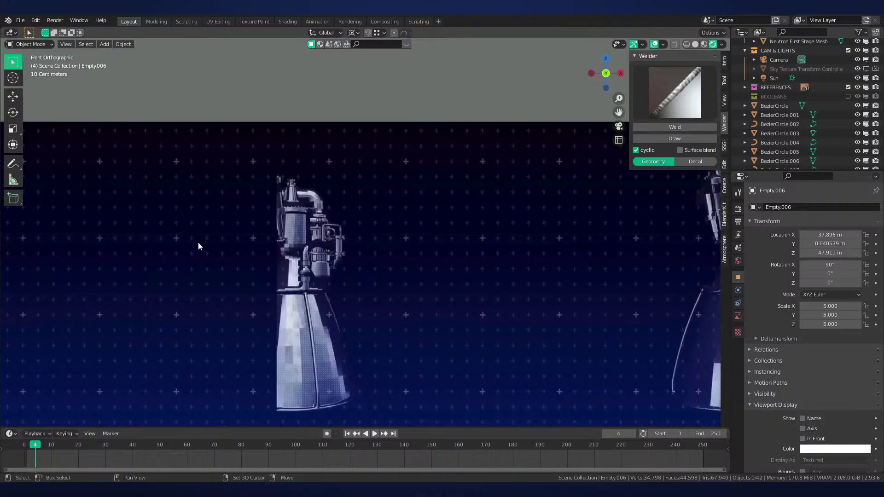
pyautogui.scroll(3, 198, 242)
pyautogui.scroll(-2, 468, 239)
pyautogui.scroll(-1, 468, 240)
pyautogui.keyDown('shift'); pyautogui.moveTo(647, 244); pyautogui.dragTo(288, 244, button='middle'); pyautogui.keyUp('shift')
pyautogui.scroll(3, 363, 230)
pyautogui.scroll(-5, 362, 229)
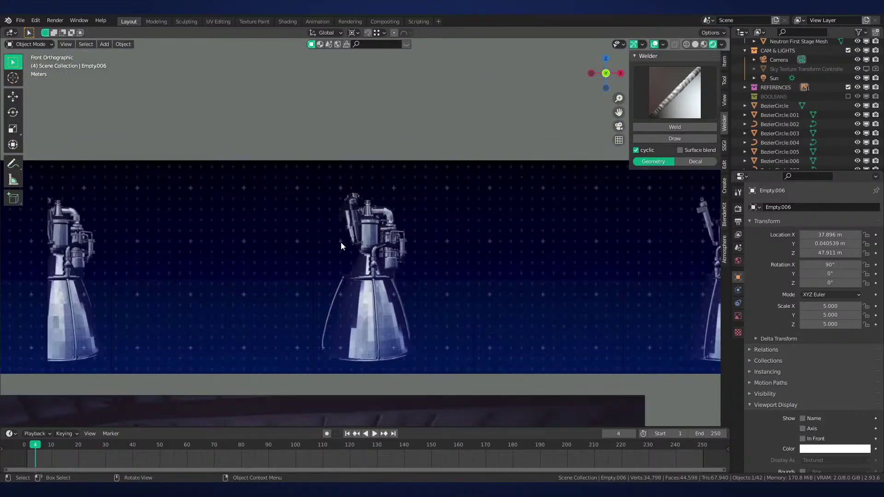
pyautogui.keyDown('shift'); pyautogui.moveTo(451, 252); pyautogui.dragTo(272, 252, button='middle'); pyautogui.keyUp('shift')
pyautogui.scroll(2, 347, 254)
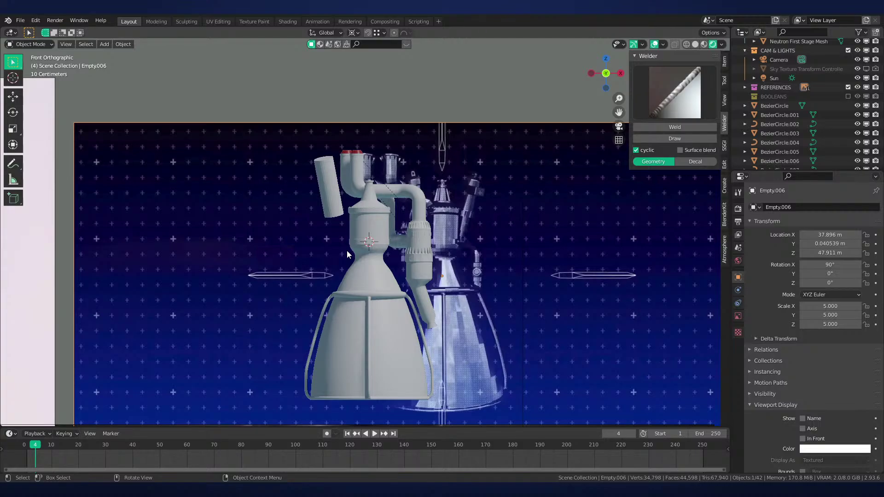
# Thin the linked cylinders' mesh with Shrink/Fatten at an offset of about -0.174 m
pyautogui.scroll(5, 382, 233)
pyautogui.click(288, 189)
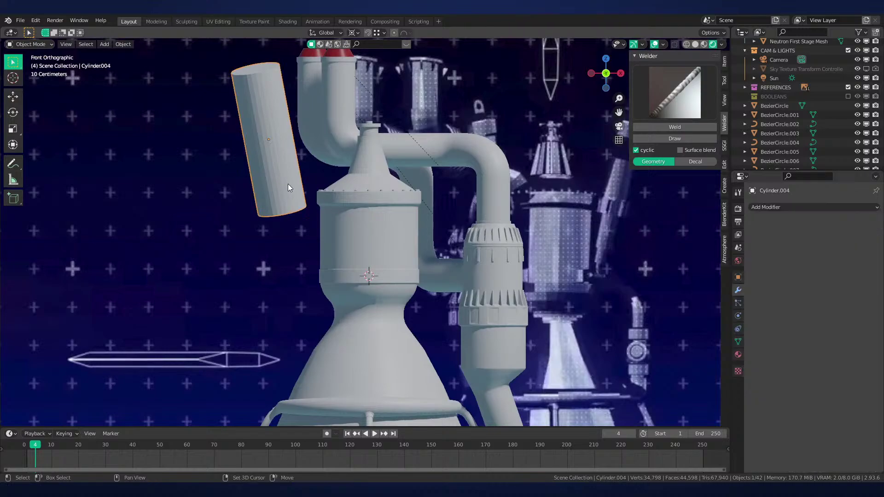
pyautogui.moveTo(288, 189); pyautogui.dragTo(436, 315, button='middle')
pyautogui.press('Tab')
pyautogui.scroll(-2, 515, 293)
pyautogui.hotkey('alt', 's')
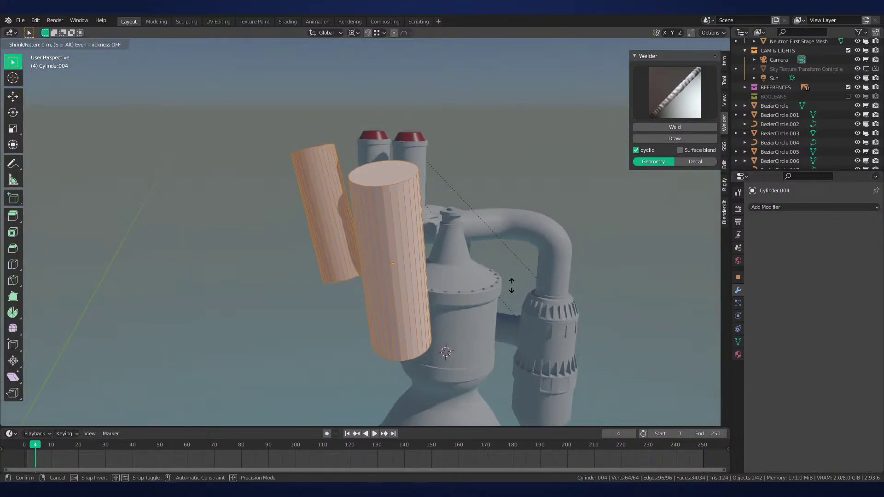
pyautogui.click(481, 350)
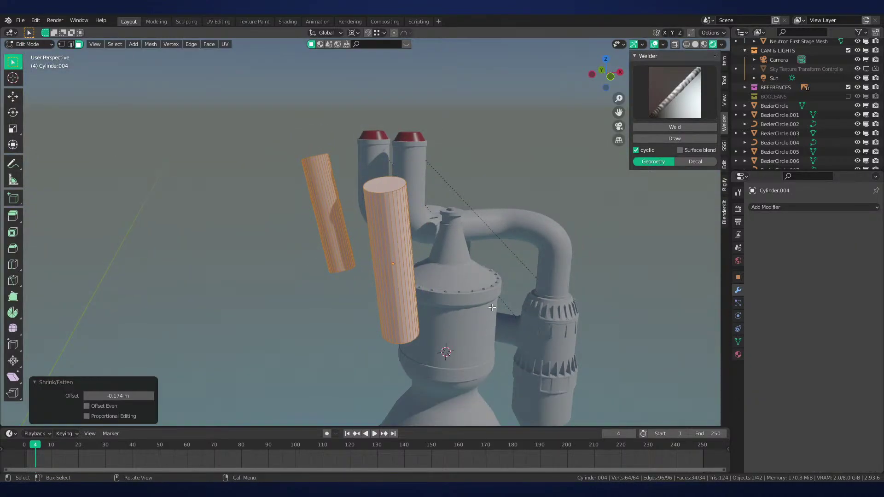
# Compare the linked cylinders with the actuators on the blueprint in front view
pyautogui.press('KP_1')
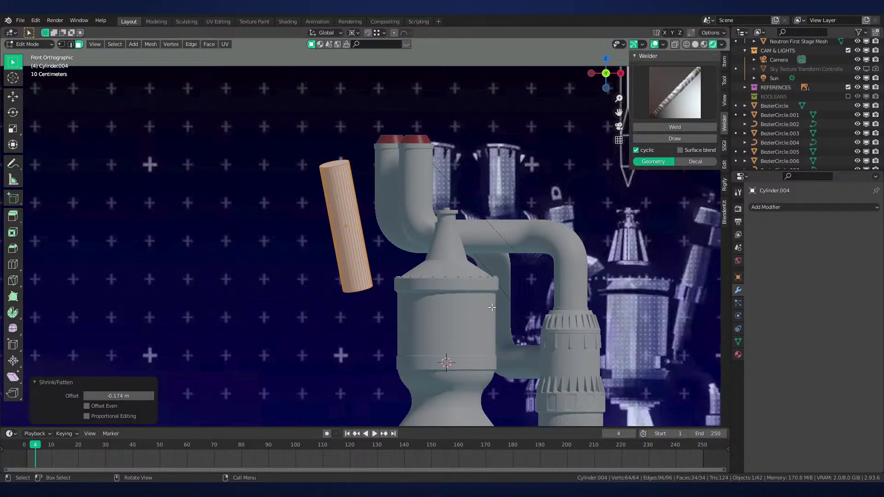
pyautogui.scroll(5, 388, 193)
pyautogui.scroll(-3, 332, 227)
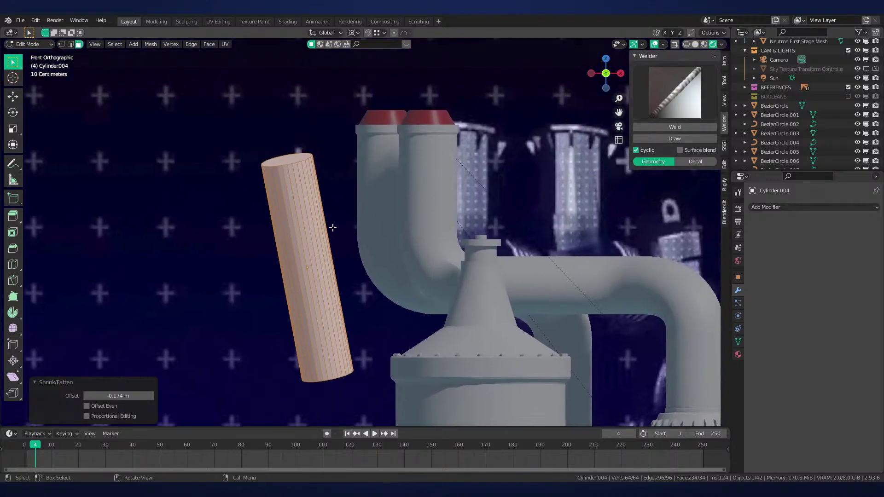
pyautogui.scroll(-3, 333, 227)
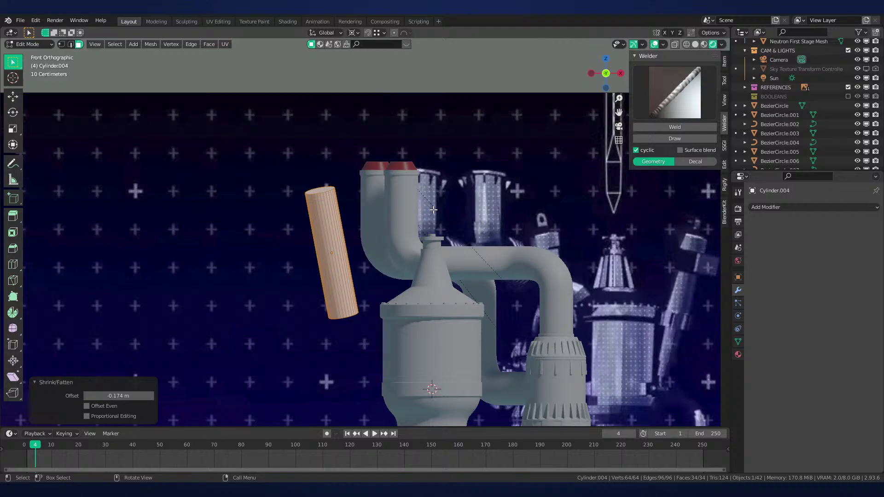
pyautogui.keyDown('shift'); pyautogui.moveTo(449, 218); pyautogui.dragTo(422, 184, button='middle'); pyautogui.keyUp('shift')
pyautogui.scroll(-3, 428, 189)
pyautogui.scroll(2, 433, 194)
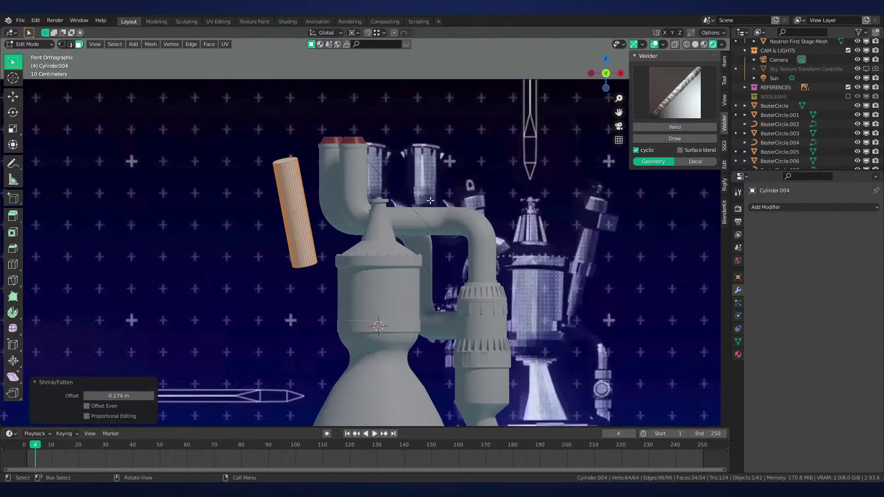
pyautogui.keyDown('shift'); pyautogui.moveTo(362, 215); pyautogui.dragTo(374, 206, button='middle'); pyautogui.keyUp('shift')
# Leave mesh editing and move both cylinders about 0.6 m along global Z
pyautogui.press('Tab')
pyautogui.keyDown('shift'); pyautogui.click(316, 203); pyautogui.keyUp('shift')
pyautogui.moveTo(315, 203); pyautogui.dragTo(372, 193, button='middle')
pyautogui.press('g')
pyautogui.press('z')
pyautogui.click(335, 238)
# Slide both cylinders about -0.82 m along their local Z axes
pyautogui.press('KP_1')
pyautogui.scroll(1, 334, 237)
pyautogui.press('g')
pyautogui.press('z')
pyautogui.press('z')
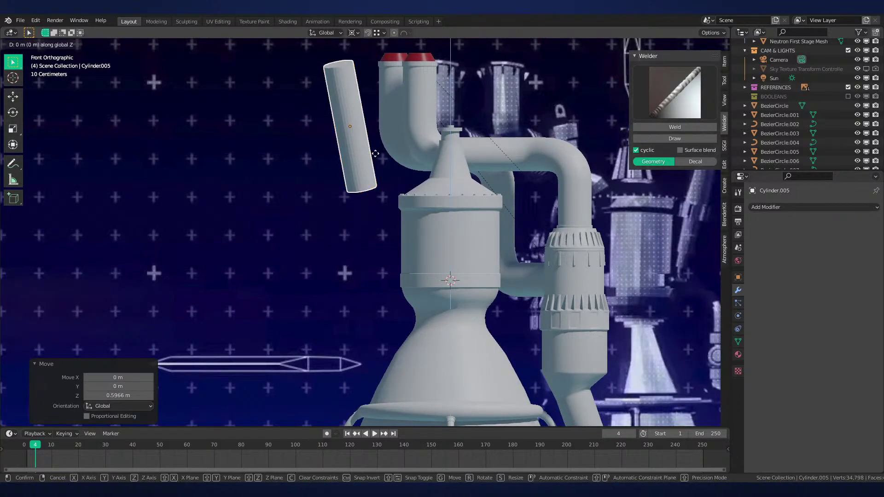
pyautogui.click(393, 210)
pyautogui.scroll(-1, 430, 229)
pyautogui.keyDown('shift'); pyautogui.moveTo(430, 229); pyautogui.dragTo(404, 253, button='middle'); pyautogui.keyUp('shift')
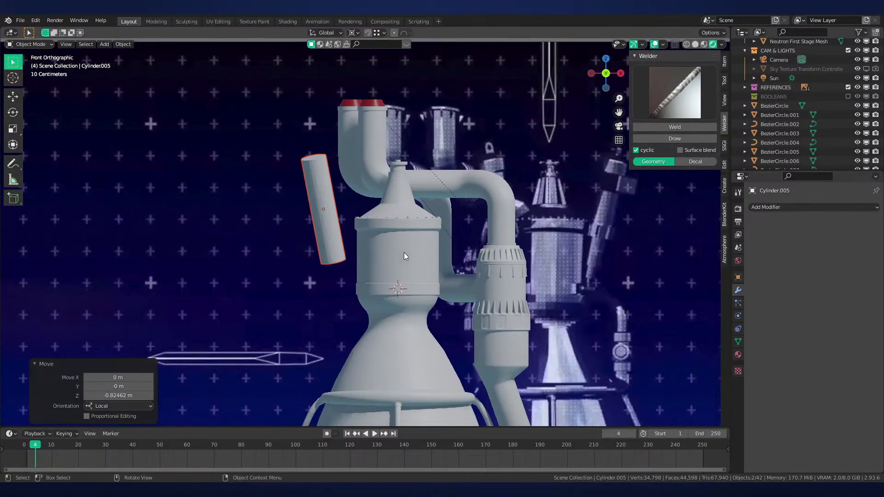
# Set the pivot point to Individual Origins for the two cylinders
pyautogui.press('.')
pyautogui.click(426, 285)
pyautogui.moveTo(427, 285); pyautogui.dragTo(441, 290, button='middle')
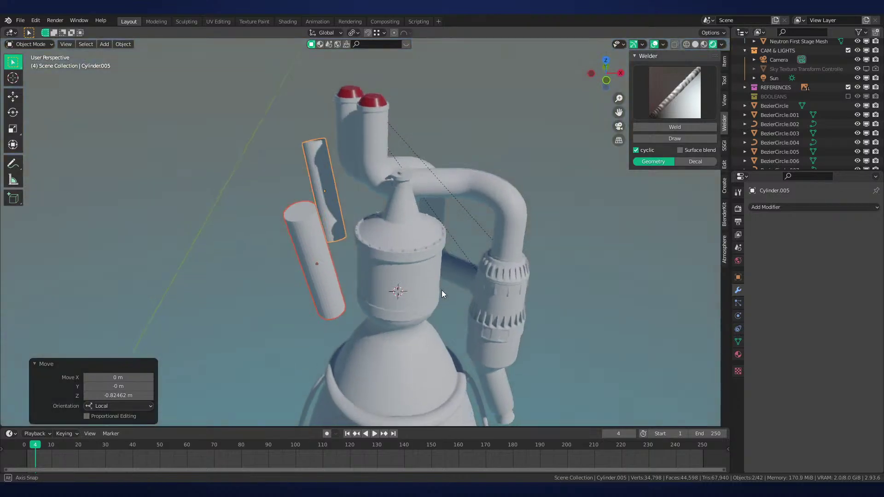
pyautogui.press('r')
pyautogui.press('x')
pyautogui.press('x')
pyautogui.rightClick(440, 287)
pyautogui.press('r')
pyautogui.press('x')
pyautogui.press('x')
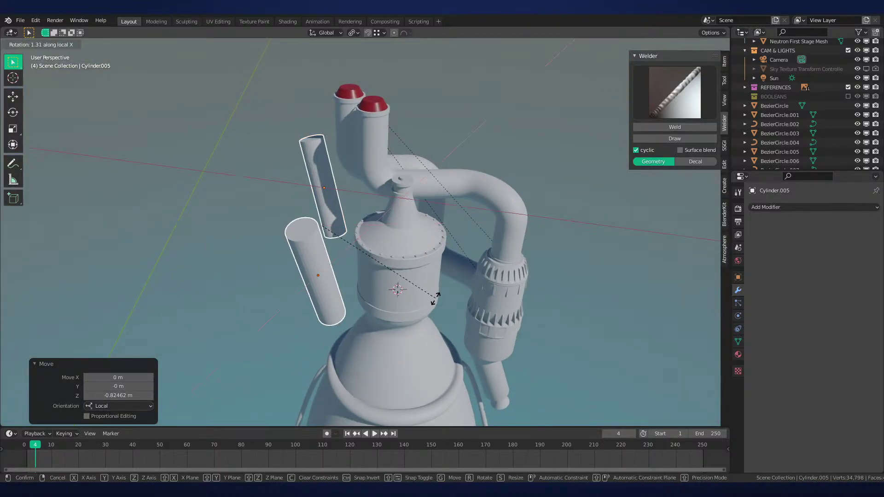
pyautogui.rightClick(434, 296)
pyautogui.click(341, 297)
pyautogui.press('r')
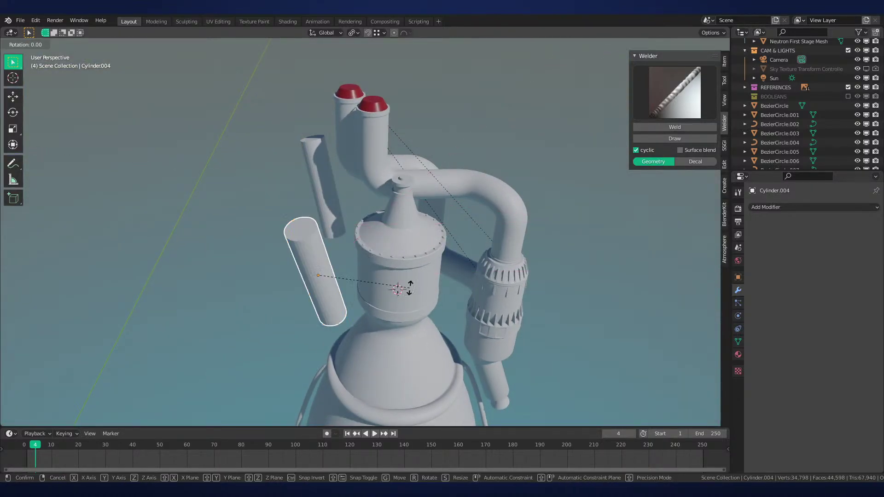
pyautogui.rightClick(345, 242)
# Select both cylinders and rotate them -15° about their local Y axes
pyautogui.keyDown('shift'); pyautogui.click(342, 235); pyautogui.keyUp('shift')
pyautogui.press('r')
pyautogui.press('y')
pyautogui.press('y')
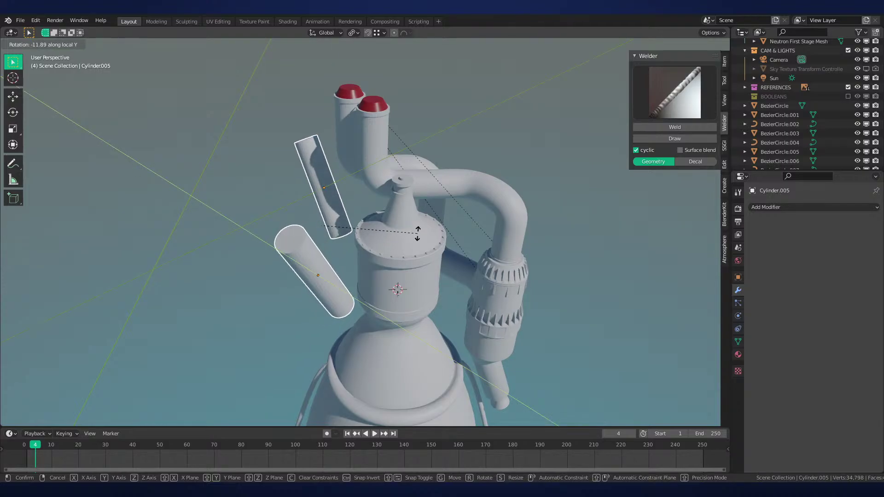
pyautogui.write('-15')
pyautogui.press('Return')
pyautogui.press('KP_1')
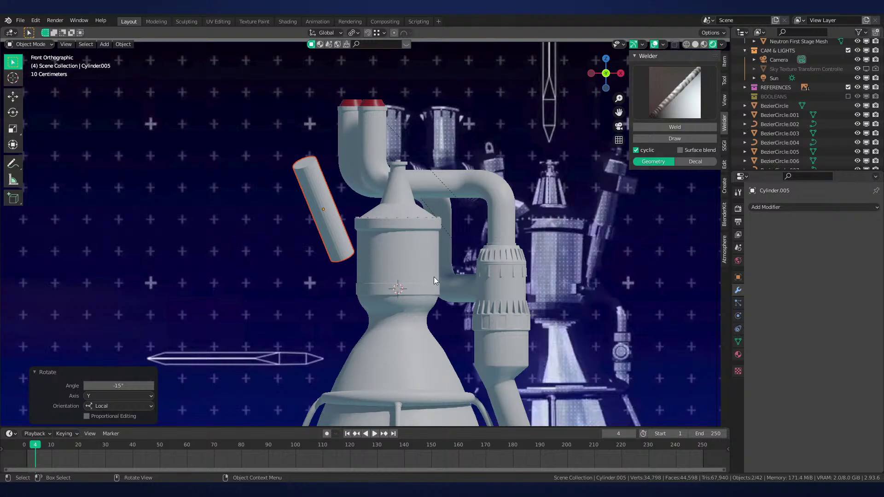
# Select the cylinder on the far side of the chamber and shade it smooth
pyautogui.moveTo(434, 277); pyautogui.dragTo(350, 235, button='middle')
pyautogui.press('Tab')
pyautogui.press('Tab')
pyautogui.click(296, 229)
pyautogui.moveTo(283, 228); pyautogui.dragTo(364, 223, button='middle')
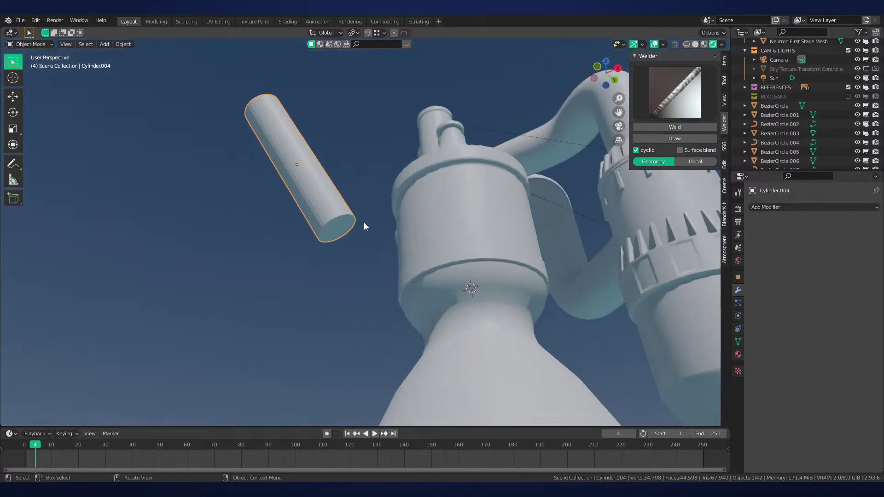
pyautogui.rightClick(398, 228)
pyautogui.click(403, 199)
pyautogui.moveTo(404, 199); pyautogui.dragTo(440, 200, button='middle')
# Enable Auto Smooth at 30° in the cylinder mesh's normals settings
pyautogui.click(739, 341)
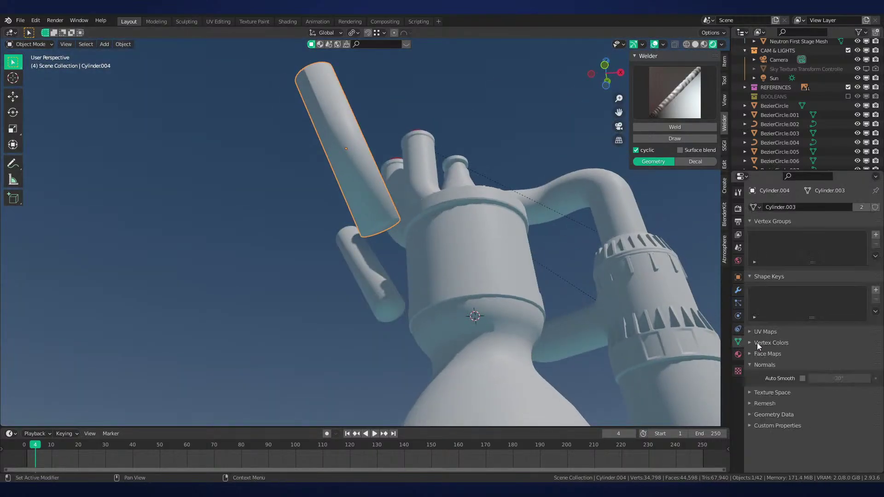
pyautogui.click(803, 379)
pyautogui.moveTo(511, 291); pyautogui.dragTo(490, 284, button='middle')
pyautogui.scroll(2, 368, 261)
pyautogui.scroll(-5, 416, 239)
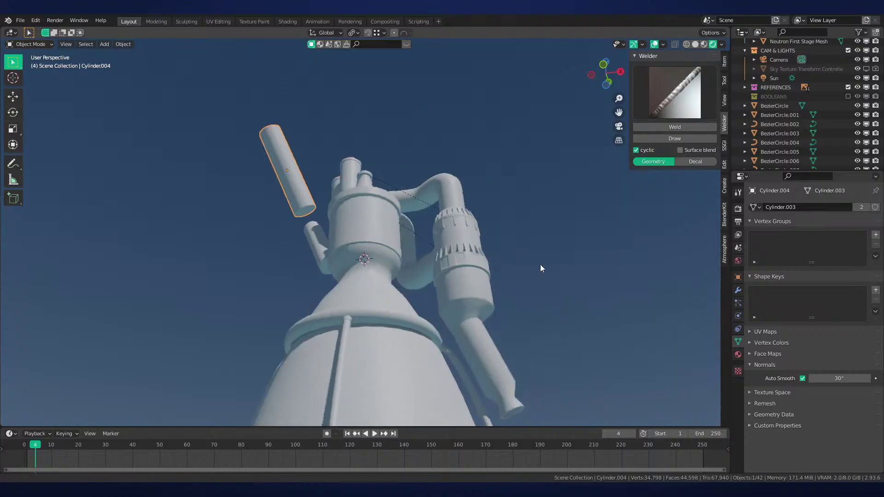
# Open the actuator cylinder's mesh for editing and switch the viewport to solid shading
pyautogui.scroll(3, 529, 267)
pyautogui.moveTo(428, 332); pyautogui.dragTo(518, 325, button='middle')
pyautogui.click(404, 345)
pyautogui.press('Tab')
pyautogui.scroll(4, 448, 372)
pyautogui.scroll(4, 455, 286)
pyautogui.hotkey('shift', 'z')
pyautogui.scroll(-4, 526, 321)
pyautogui.keyDown('shift'); pyautogui.moveTo(294, 355); pyautogui.dragTo(463, 391, button='middle'); pyautogui.keyUp('shift')
pyautogui.scroll(-3, 239, 302)
pyautogui.keyDown('shift'); pyautogui.moveTo(276, 249); pyautogui.dragTo(316, 309, button='middle'); pyautogui.keyUp('shift')
pyautogui.hotkey('alt', 'q')
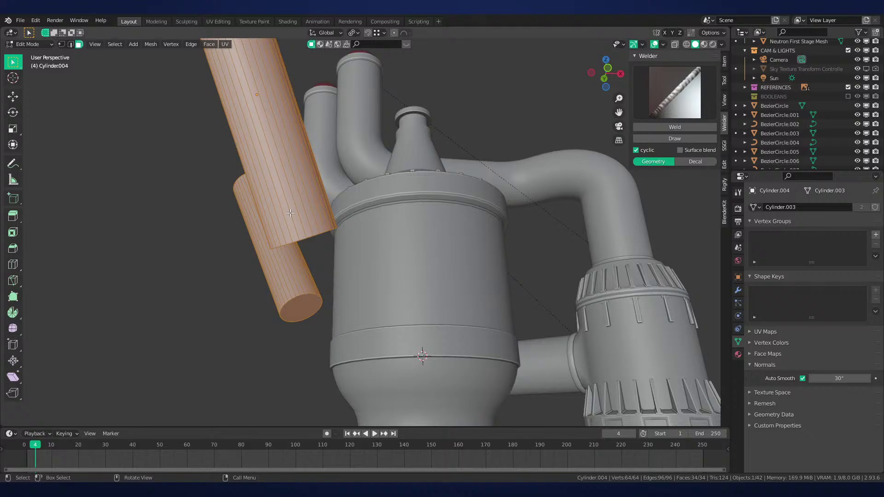
pyautogui.scroll(-1, 345, 182)
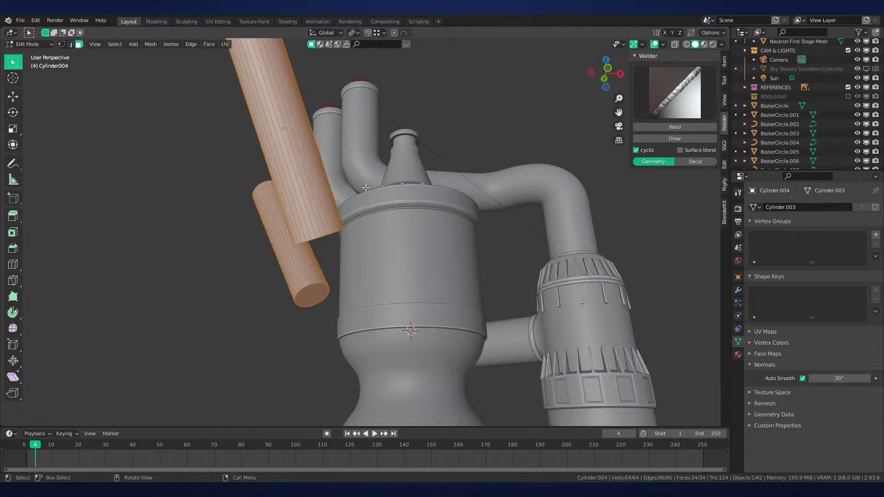
pyautogui.moveTo(414, 196); pyautogui.dragTo(413, 227, button='middle')
pyautogui.scroll(-1, 427, 254)
# Thicken both linked cylinders by expanding their side faces outward with Shrink/Fatten
pyautogui.press('Tab')
pyautogui.press('KP_1')
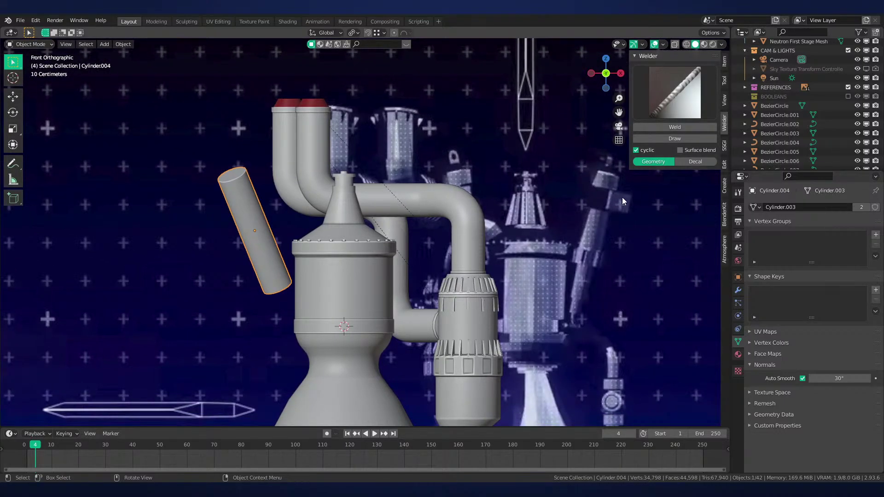
pyautogui.keyDown('shift'); pyautogui.moveTo(622, 197); pyautogui.dragTo(179, 240, button='middle'); pyautogui.keyUp('shift')
pyautogui.press('Tab')
pyautogui.hotkey('alt', 's')
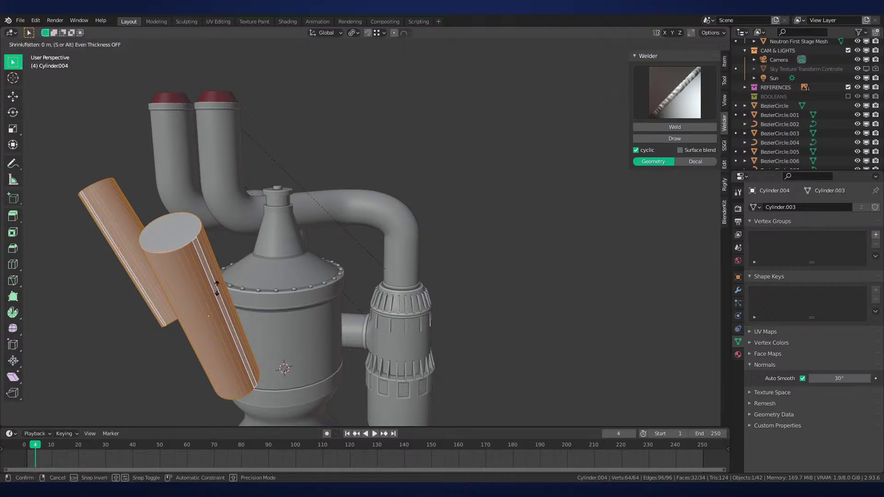
pyautogui.click(217, 278)
# Extrude the cylinder's upper cap about 0.1 m and scale it to about 0.49 to form a tapered end
pyautogui.click(190, 239)
pyautogui.press('KP_1')
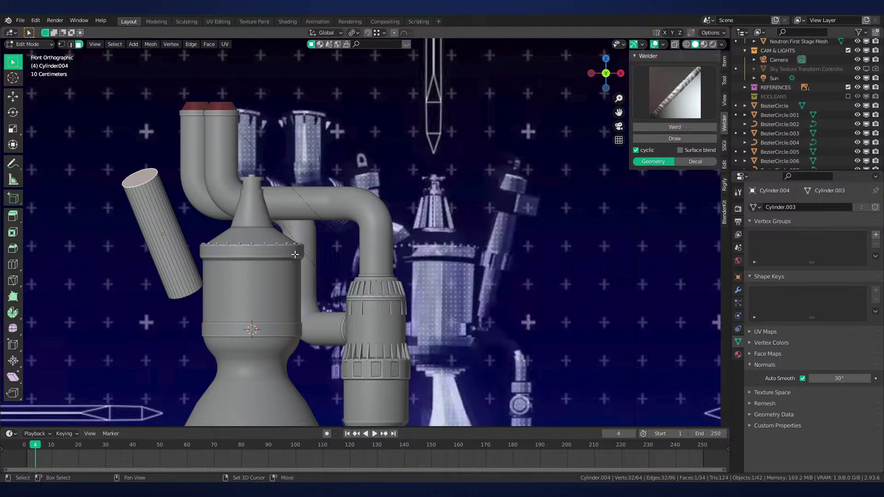
pyautogui.scroll(3, 308, 247)
pyautogui.press('e')
pyautogui.click(329, 237)
pyautogui.press('s')
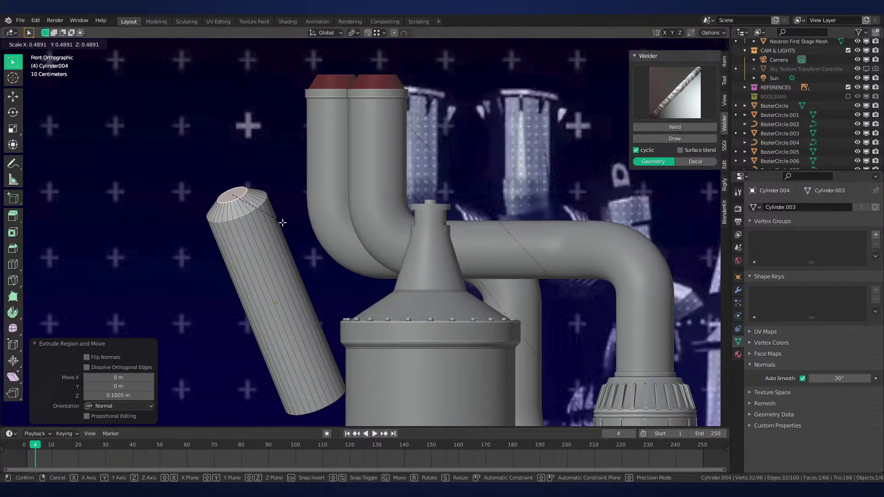
pyautogui.click(281, 220)
# Bevel the edge loop at the base of the taper about 0.05 m wide with 4 segments
pyautogui.hotkey('ctrl', 'b')
pyautogui.scroll(3, 279, 221)
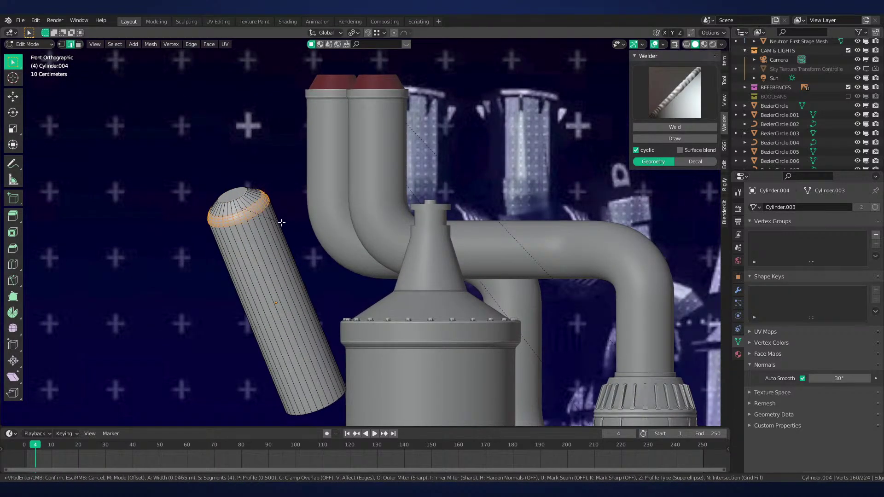
pyautogui.click(278, 221)
# Select the small cap face on the tapered end and snap the 3D cursor to it
pyautogui.scroll(-1, 285, 223)
pyautogui.keyDown('shift'); pyautogui.moveTo(421, 243); pyautogui.dragTo(496, 251, button='middle'); pyautogui.keyUp('shift')
pyautogui.scroll(1, 496, 251)
pyautogui.press('3')
pyautogui.click(306, 206)
pyautogui.hotkey('shift', 's')
pyautogui.click(333, 228)
# Add a 32-vertex cylinder at the 3D cursor inside the actuator mesh, aligned to the actuator's local front view
pyautogui.hotkey('shift', 'a')
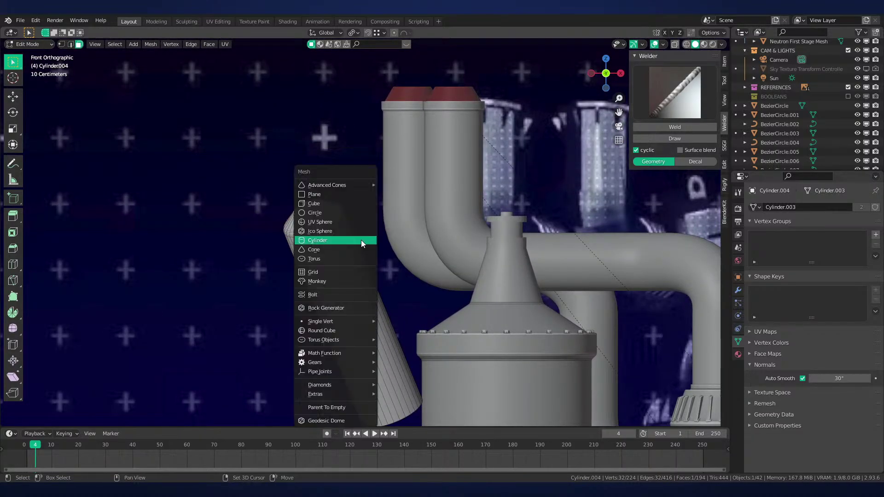
pyautogui.press('Tab')
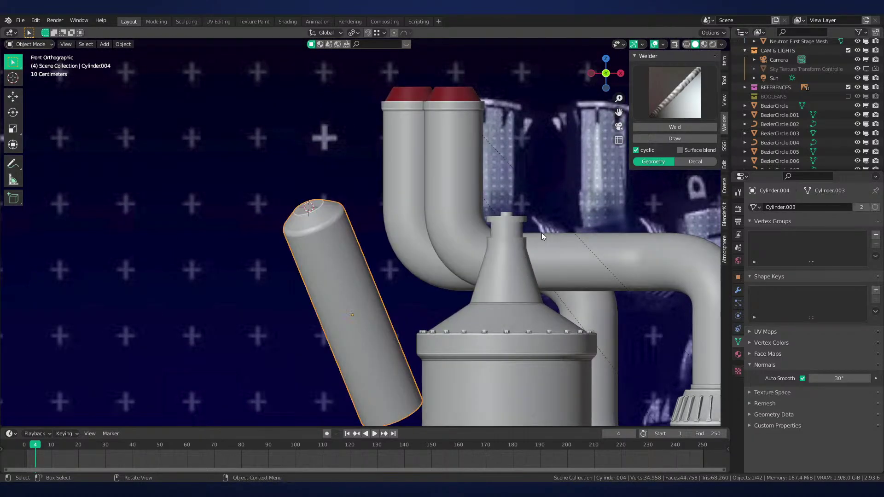
pyautogui.press('shift+KP_1')
pyautogui.press('KP_Decimal')
pyautogui.keyDown('shift'); pyautogui.moveTo(520, 178); pyautogui.dragTo(504, 293, button='middle'); pyautogui.keyUp('shift')
pyautogui.scroll(9, 504, 293)
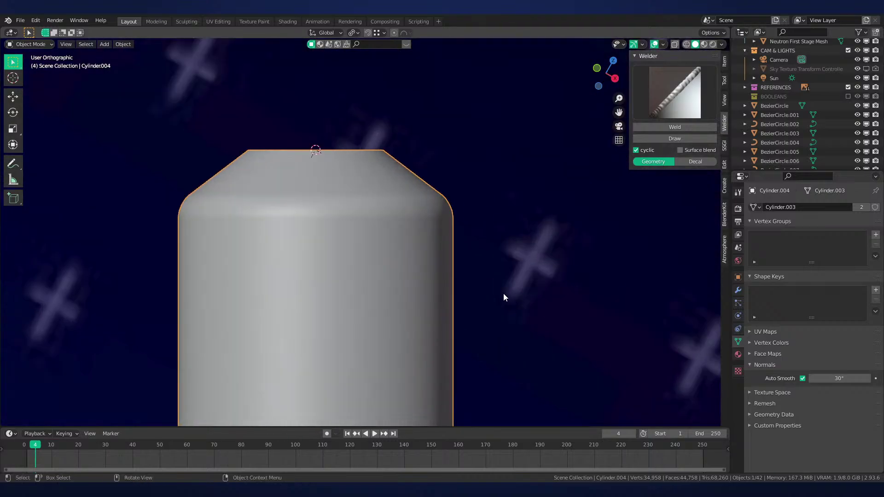
pyautogui.scroll(-1, 503, 292)
pyautogui.press('Tab')
pyautogui.keyDown('shift'); pyautogui.moveTo(389, 119); pyautogui.dragTo(457, 221, button='middle'); pyautogui.keyUp('shift')
pyautogui.scroll(1, 457, 221)
pyautogui.hotkey('shift', 'a')
pyautogui.click(458, 221)
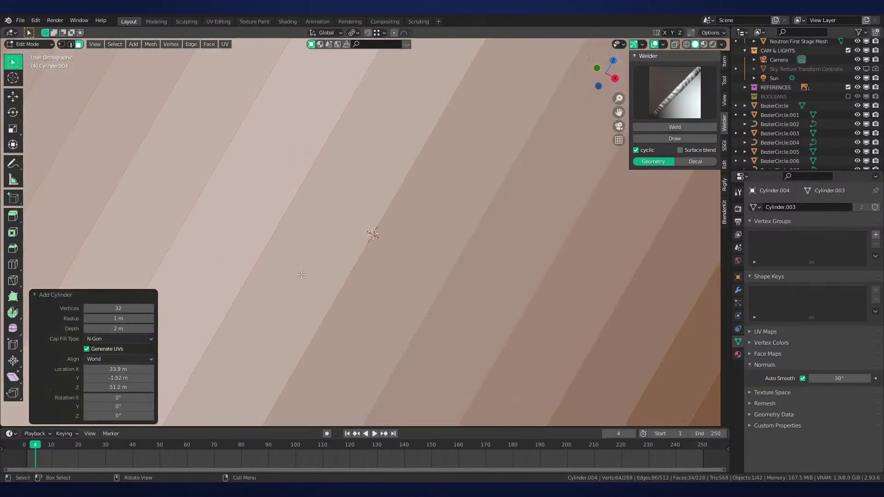
pyautogui.click(107, 340)
pyautogui.click(110, 359)
pyautogui.click(138, 369)
# Scale the new cylinder down to about 0.21, and again by 0.707, to fit the tapered tip
pyautogui.scroll(-5, 497, 286)
pyautogui.press('s')
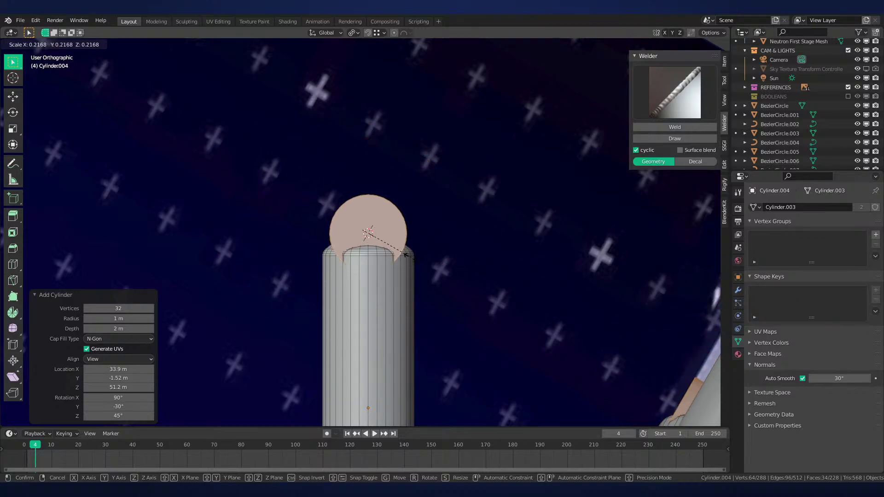
pyautogui.click(404, 251)
pyautogui.scroll(4, 453, 262)
pyautogui.press('s')
pyautogui.click(423, 244)
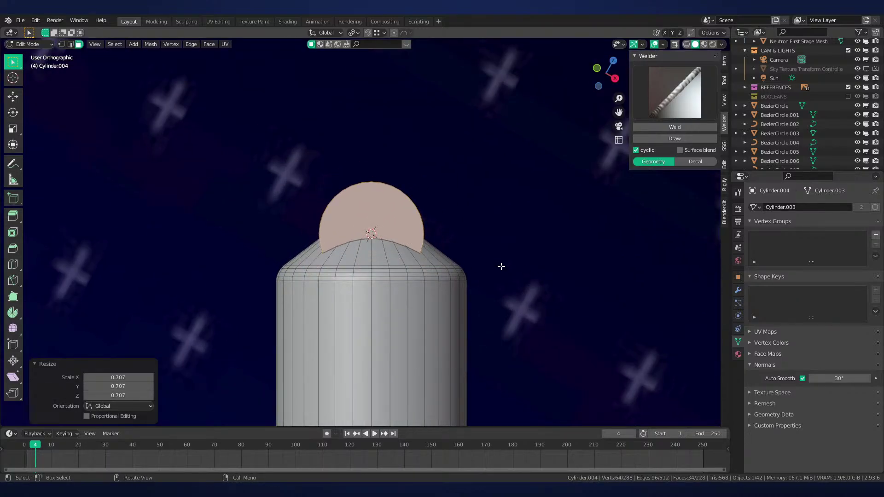
# Set the transform orientation to View and flatten the small cylinder to 0.251 along Y from the local top view
pyautogui.press('shift+KP_7')
pyautogui.press('Tab')
pyautogui.press('shift+KP_7')
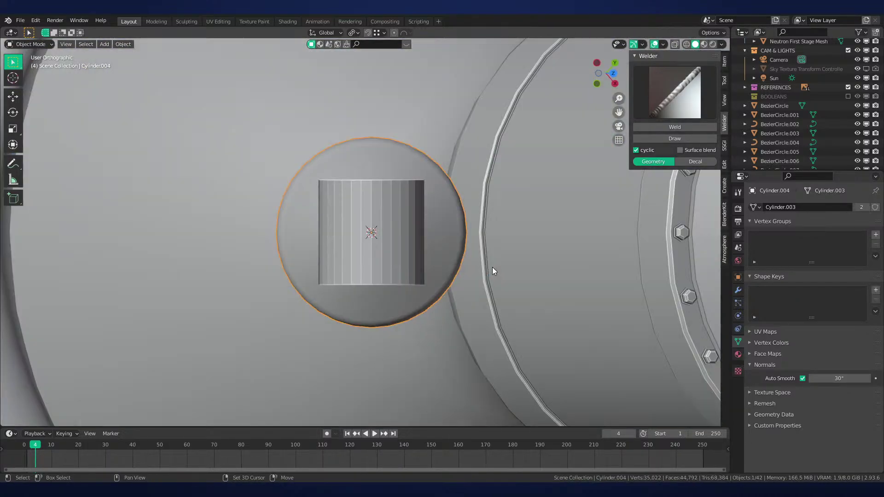
pyautogui.press('Tab')
pyautogui.press(',')
pyautogui.click(455, 238)
pyautogui.press('s')
pyautogui.press('y')
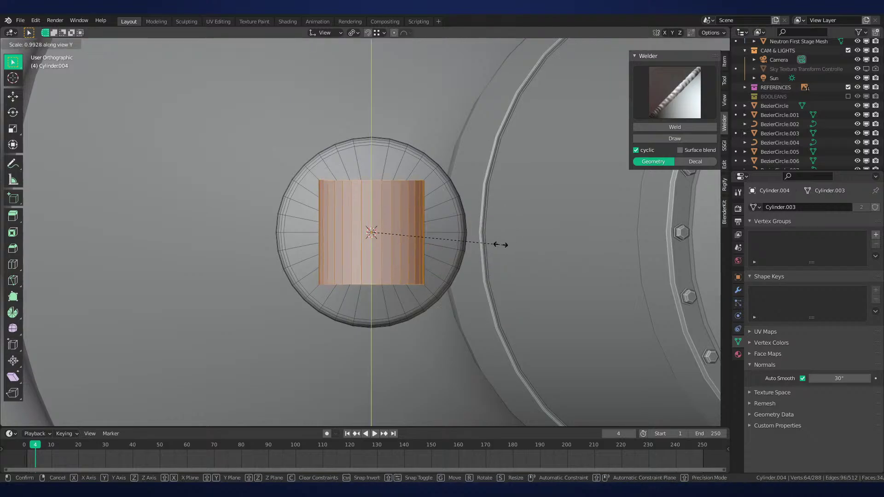
pyautogui.click(404, 240)
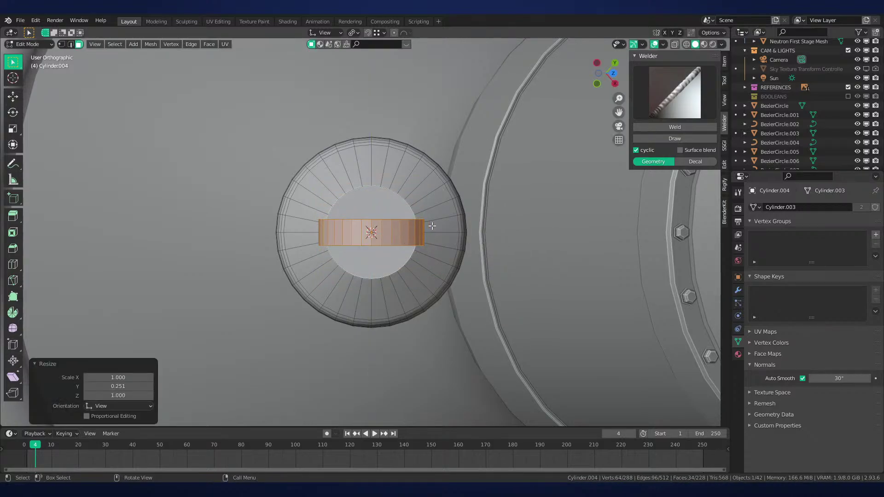
# Scale the flattened disc by 0.803 so it fits within the actuator's tip face
pyautogui.press('Tab')
pyautogui.press('shift+KP_1')
pyautogui.press('Tab')
pyautogui.scroll(2, 432, 226)
pyautogui.press('s')
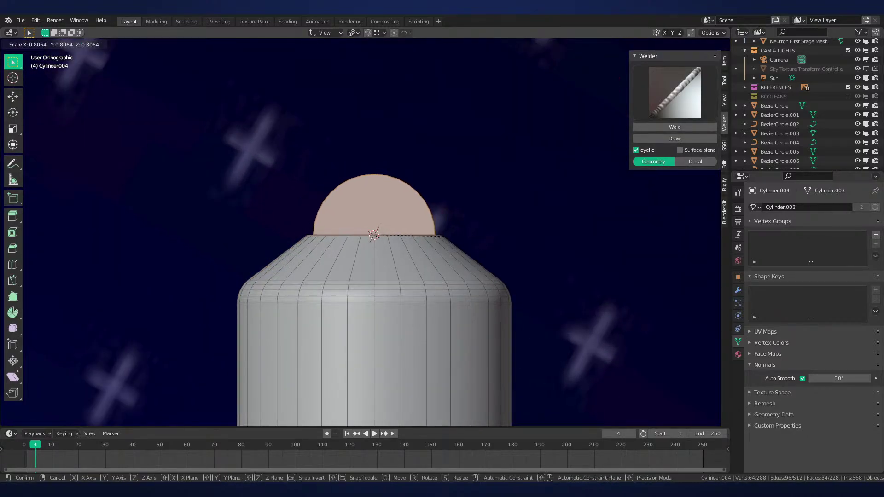
pyautogui.click(479, 238)
# Set the transform orientation back to Global
pyautogui.moveTo(480, 237); pyautogui.dragTo(480, 237, button='middle')
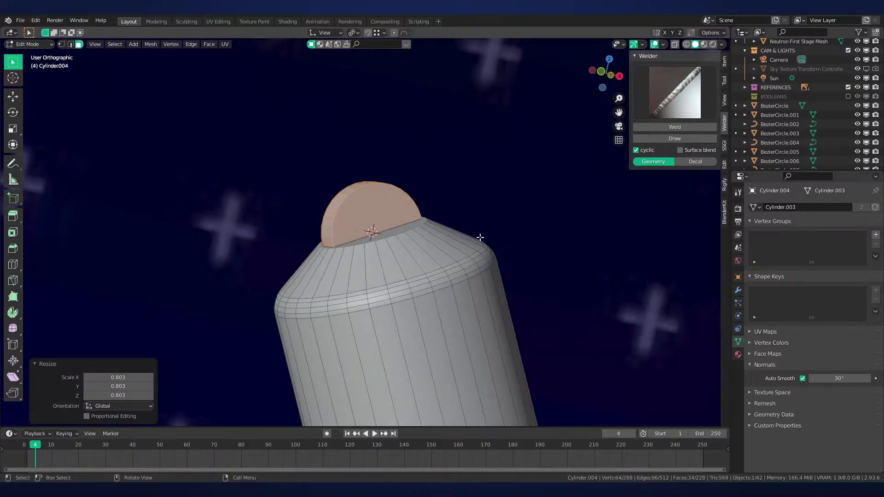
pyautogui.press('KP_1')
pyautogui.press('.')
pyautogui.click(489, 194)
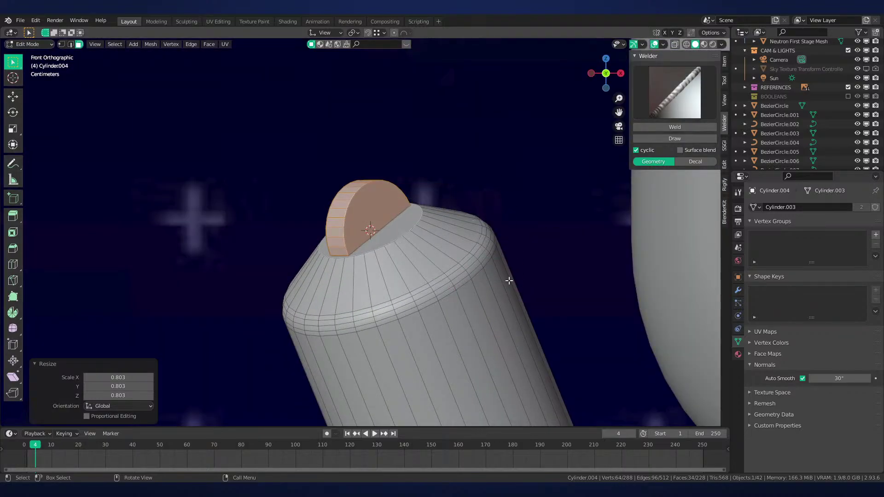
pyautogui.press(',')
pyautogui.click(490, 278)
# Select the linked actuator body and hide it so that only the discs remain
pyautogui.moveTo(490, 278); pyautogui.dragTo(322, 286, button='middle')
pyautogui.hotkey('alt', 'a')
pyautogui.press('l')
pyautogui.press('h')
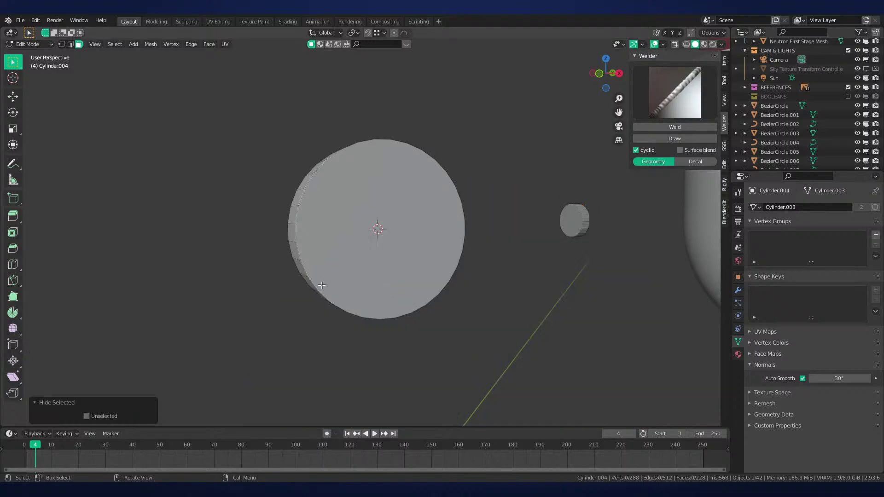
# Connect two opposite vertices across the disc's front face with a diagonal edge
pyautogui.press('1')
pyautogui.click(309, 277)
pyautogui.keyDown('shift'); pyautogui.click(454, 187); pyautogui.keyUp('shift')
pyautogui.press('j')
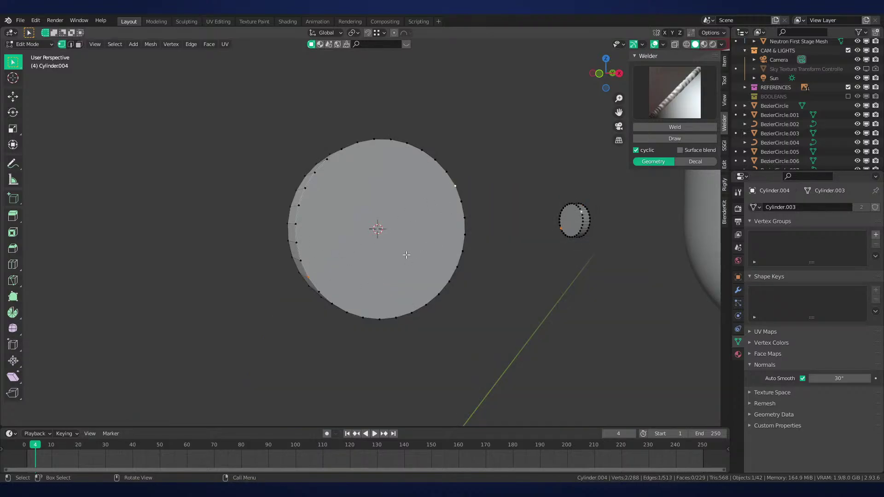
# Try to continue the diagonal cut onto the other side of the disc by connecting its vertices
pyautogui.moveTo(406, 254); pyautogui.dragTo(466, 251, button='middle')
pyautogui.keyDown('shift'); pyautogui.click(304, 203); pyautogui.keyUp('shift')
pyautogui.press('j')
# Mark the disc's cut edges as a seam and select the linked faces delimited by Seam
pyautogui.moveTo(398, 227); pyautogui.dragTo(487, 271, button='middle')
pyautogui.press('2')
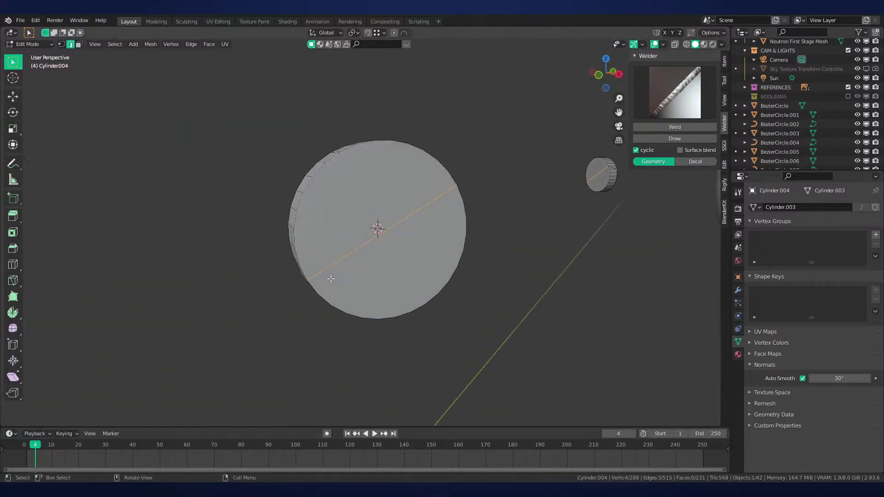
pyautogui.hotkey('ctrl', 'e')
pyautogui.click(473, 247)
pyautogui.press('3')
pyautogui.hotkey('ctrl', 'l')
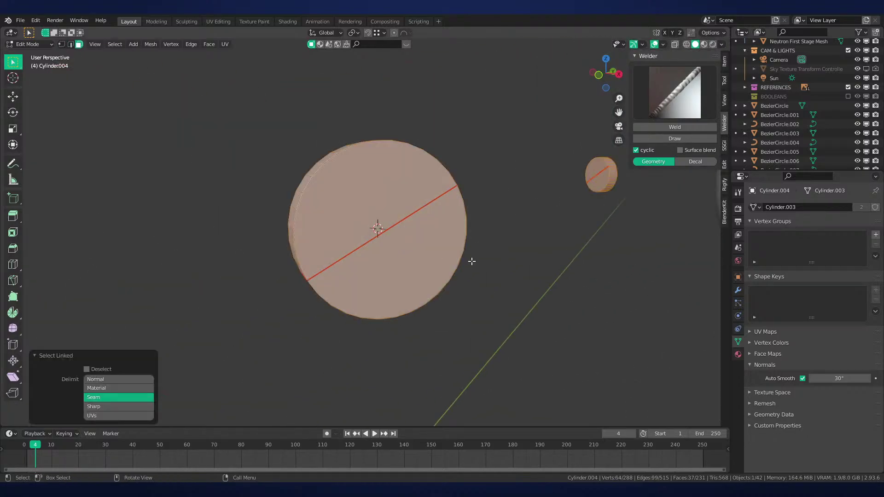
# Switch the viewport to wireframe shading to inspect the cut around the disc
pyautogui.moveTo(241, 305); pyautogui.dragTo(423, 273, button='middle')
pyautogui.press('z')
pyautogui.click(351, 283)
pyautogui.moveTo(351, 283)
pyautogui.mouseDown(button='middle')
pyautogui.moveTo(470, 285)
pyautogui.moveTo(381, 300)
pyautogui.moveTo(398, 308)
pyautogui.moveTo(323, 245)
pyautogui.mouseUp(button='middle')
pyautogui.scroll(1, 471, 286)
pyautogui.scroll(1, 381, 301)
pyautogui.scroll(1, 398, 304)
# Undo the seam marking and the vertex connection made after the first diagonal edge
pyautogui.hotkey('ctrl', 'z')
pyautogui.hotkey('ctrl', 'z')
pyautogui.hotkey('ctrl', 'z')
pyautogui.scroll(-1, 391, 321)
pyautogui.hotkey('ctrl', 'z')
pyautogui.hotkey('ctrl', 'z')
pyautogui.hotkey('ctrl', 'z')
pyautogui.hotkey('ctrl', 'z')
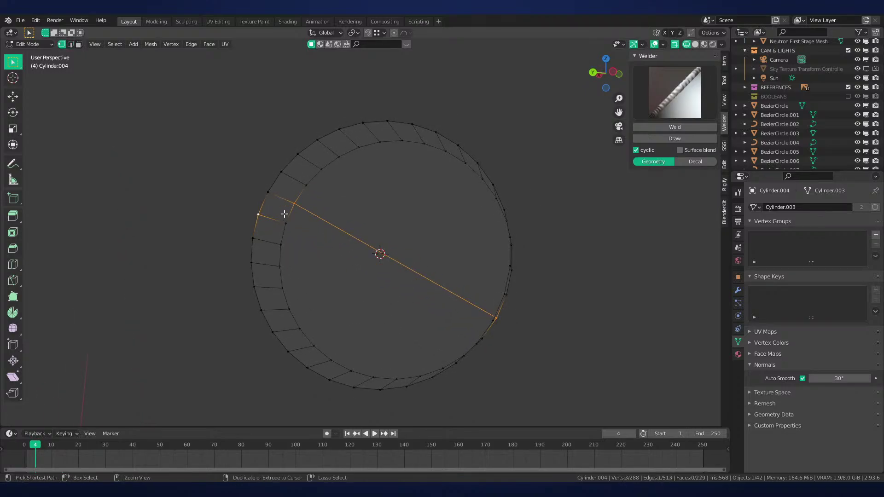
# Connect the opposite rim vertices straight across the disc's face and mark the dividing edges as a seam
pyautogui.click(275, 198)
pyautogui.moveTo(460, 298); pyautogui.dragTo(464, 299, button='middle')
pyautogui.hotkey('alt', 'z')
pyautogui.keyDown('shift'); pyautogui.click(465, 299); pyautogui.keyUp('shift')
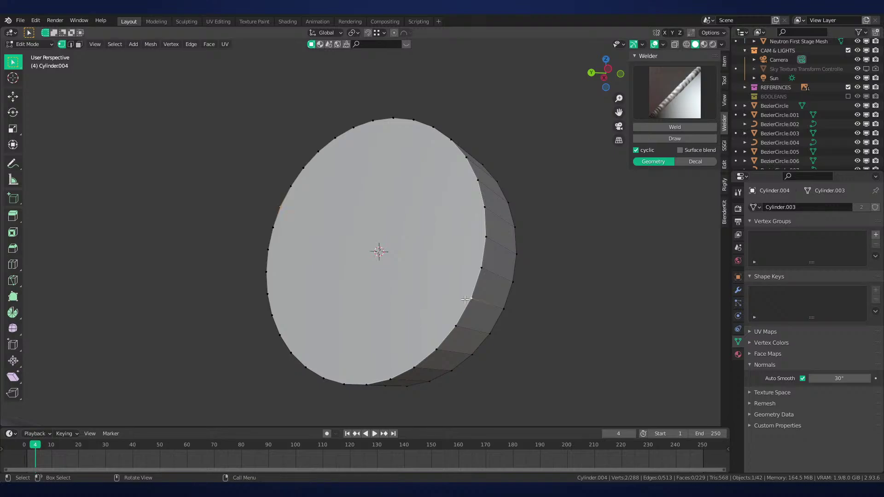
pyautogui.press('2')
pyautogui.rightClick(463, 298)
pyautogui.click(457, 277)
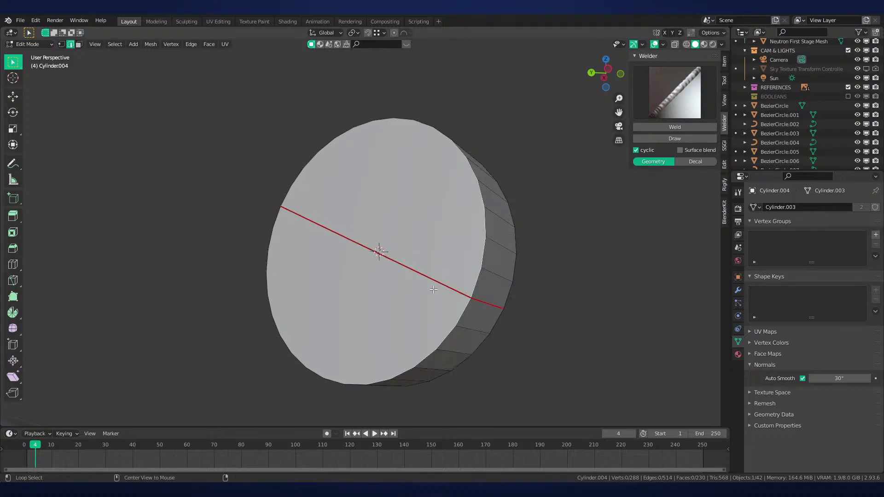
# Delete the half of the disc below the seam, keeping only the upper half-disc
pyautogui.press('3')
pyautogui.press('l')
pyautogui.rightClick(518, 301)
pyautogui.click(482, 270)
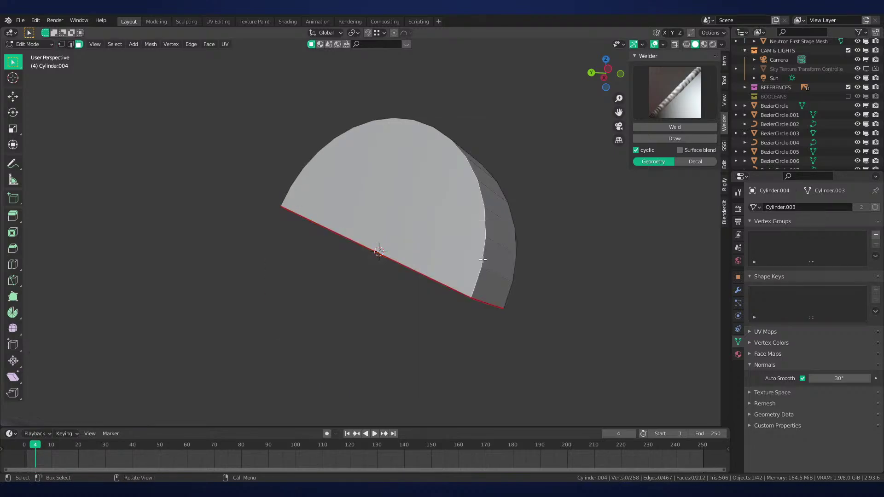
# Reveal the hidden tank geometry and shade the whole tank object smooth
pyautogui.scroll(-3, 482, 259)
pyautogui.hotkey('alt', 'h')
pyautogui.moveTo(479, 254); pyautogui.dragTo(415, 256, button='middle')
pyautogui.scroll(3, 358, 249)
pyautogui.scroll(-3, 357, 250)
pyautogui.press('Tab')
pyautogui.scroll(-4, 360, 230)
pyautogui.rightClick(361, 233)
pyautogui.click(361, 233)
pyautogui.scroll(-4, 416, 256)
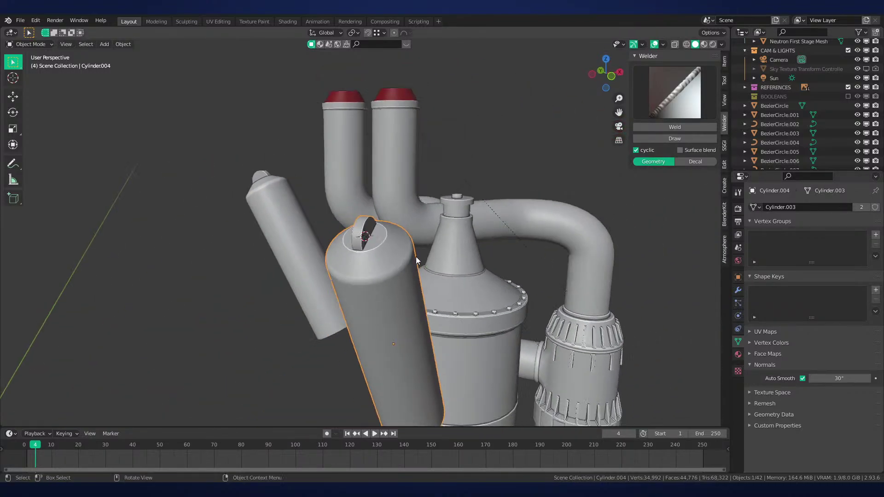
# Scale the half-disc lug on the tank's tip along its local Z axis, using the 3D cursor as the pivot point
pyautogui.press('Tab')
pyautogui.scroll(6, 373, 237)
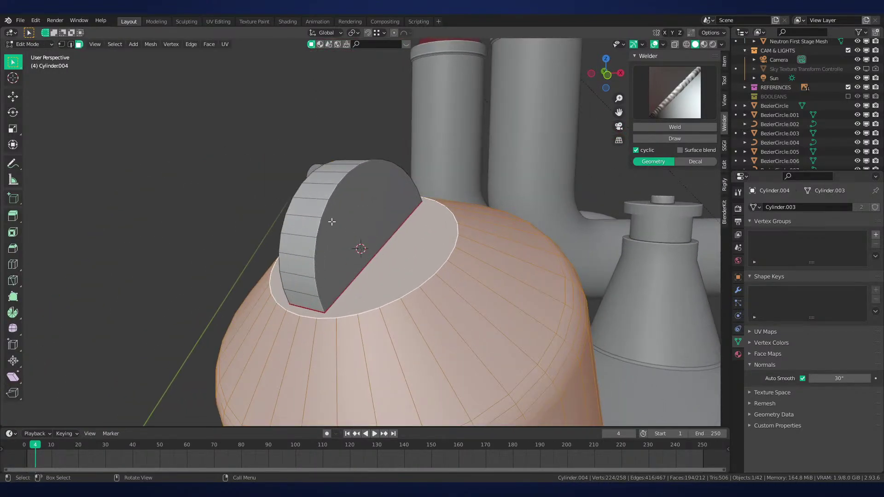
pyautogui.hotkey('alt', 'a')
pyautogui.press('2')
pyautogui.hotkey('ctrl', 'l')
pyautogui.press('.')
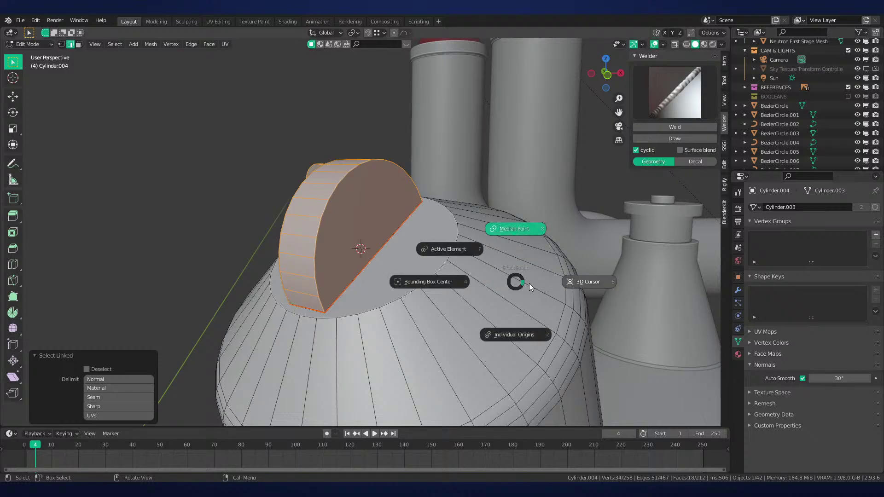
pyautogui.click(572, 277)
pyautogui.moveTo(571, 277); pyautogui.dragTo(463, 266, button='middle')
pyautogui.press('s')
pyautogui.press('z')
pyautogui.press('z')
pyautogui.click(516, 266)
pyautogui.press('Tab')
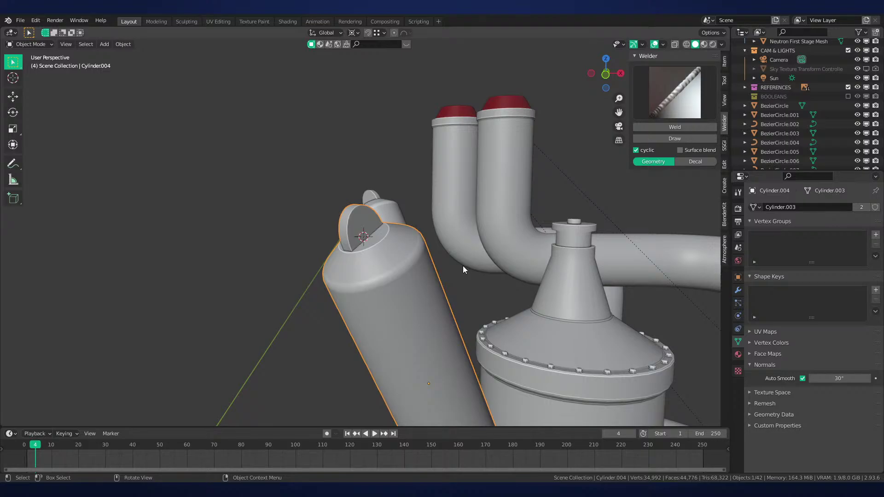
# Snap the 3D cursor to the centre of the half-disc lug's two flat side faces
pyautogui.press('KP_1')
pyautogui.scroll(4, 462, 266)
pyautogui.press('Tab')
pyautogui.press('3')
pyautogui.click(346, 223)
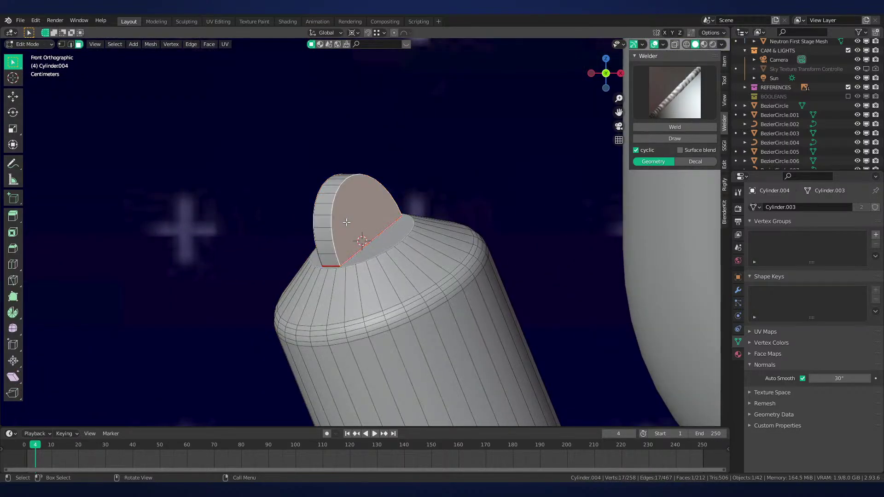
pyautogui.moveTo(393, 239); pyautogui.dragTo(460, 211, button='middle')
pyautogui.keyDown('shift'); pyautogui.click(376, 212); pyautogui.keyUp('shift')
pyautogui.press('Tab')
# Add a 32-vertex cylinder at the 3D cursor and scale its mesh down to about 0.139 m
pyautogui.hotkey('shift', 'a')
pyautogui.moveTo(461, 211)
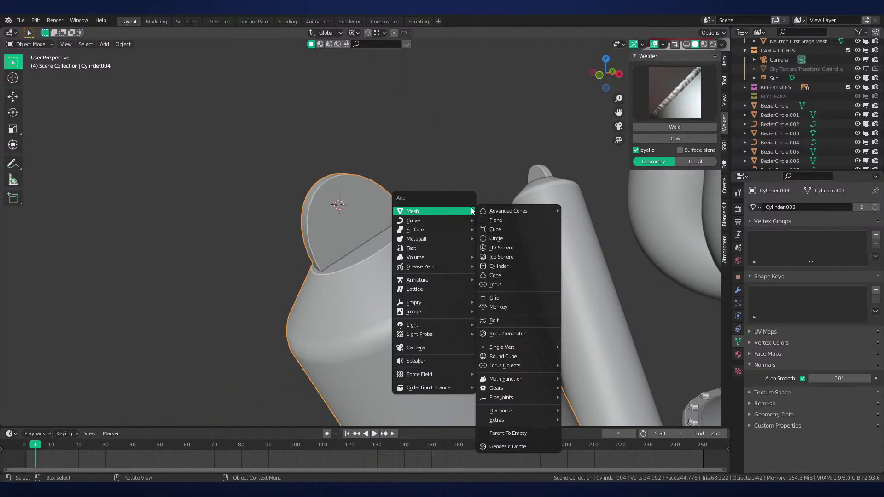
pyautogui.click(510, 266)
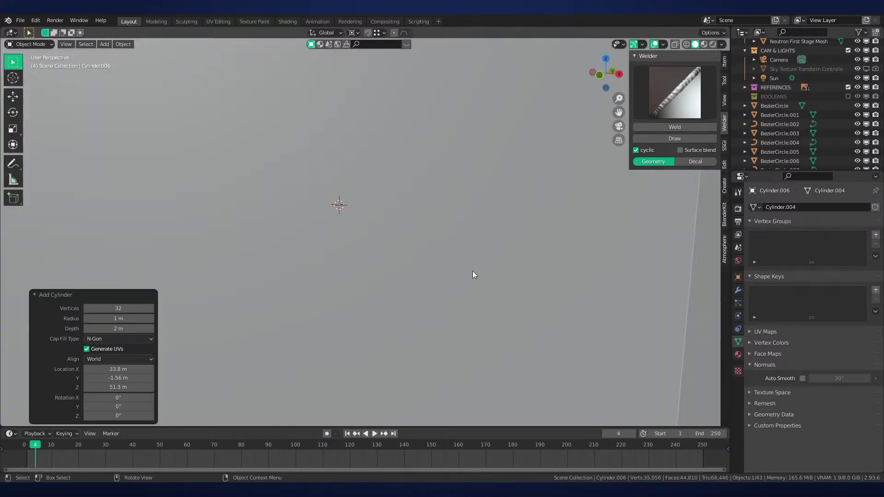
pyautogui.press('Tab')
pyautogui.press('s')
pyautogui.click(416, 230)
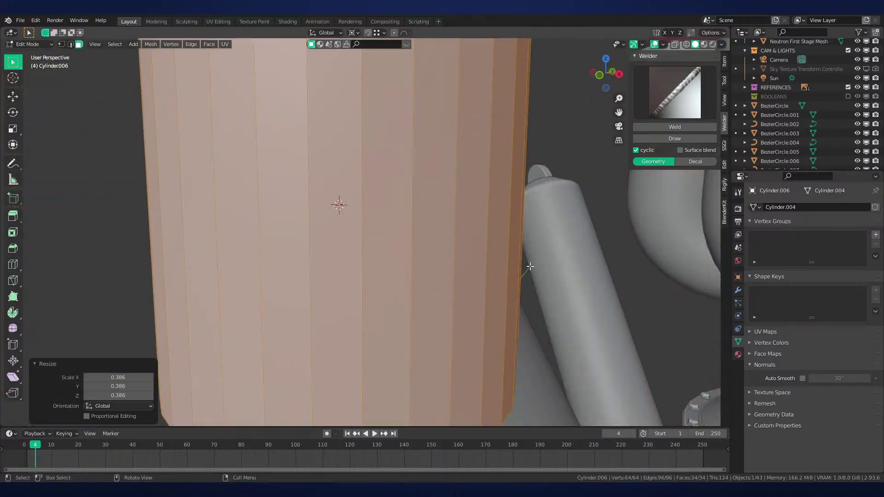
pyautogui.press('s')
pyautogui.click(414, 239)
pyautogui.press('Tab')
pyautogui.press('Tab')
pyautogui.press('s')
pyautogui.click(412, 228)
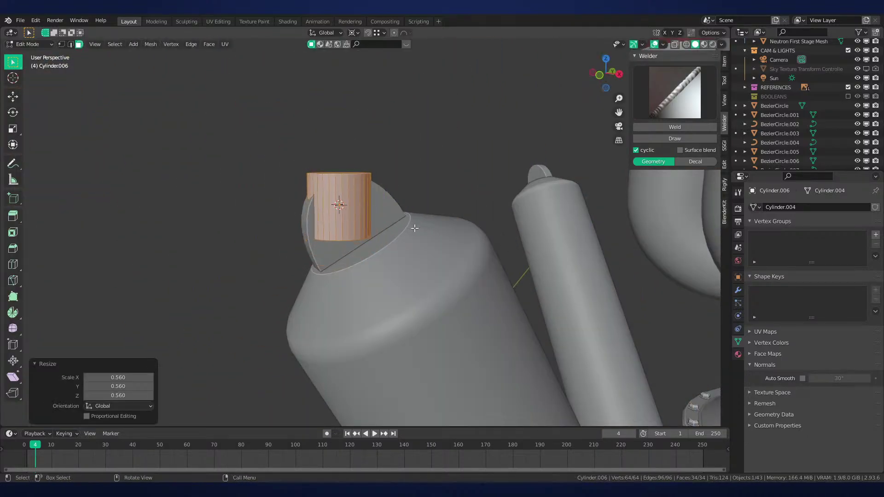
# Rotate the small cylinder 90° about the global X axis and 45° about the global Z axis
pyautogui.press('Tab')
pyautogui.write('rx90')
pyautogui.press('Return')
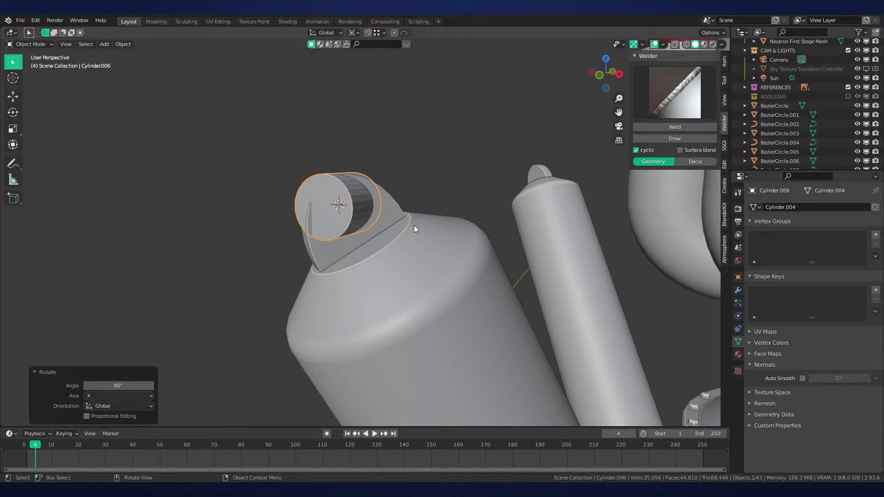
pyautogui.moveTo(413, 225); pyautogui.dragTo(446, 286, button='middle')
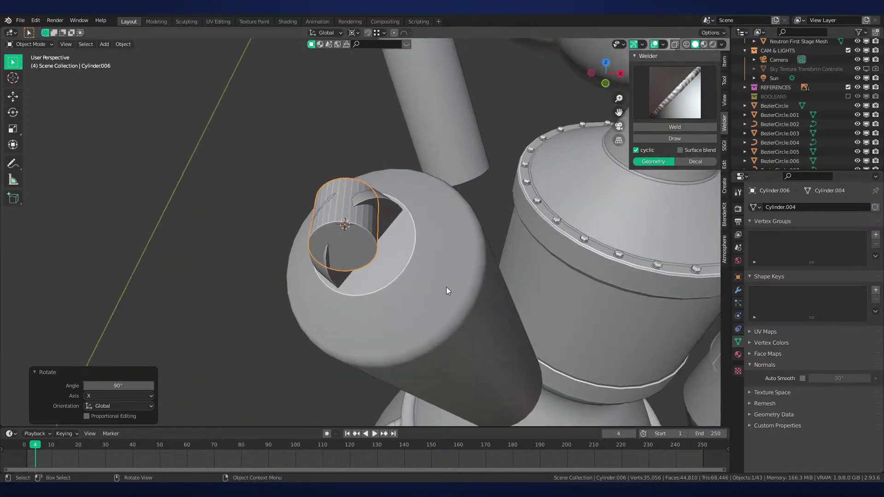
pyautogui.press('r')
pyautogui.press('z')
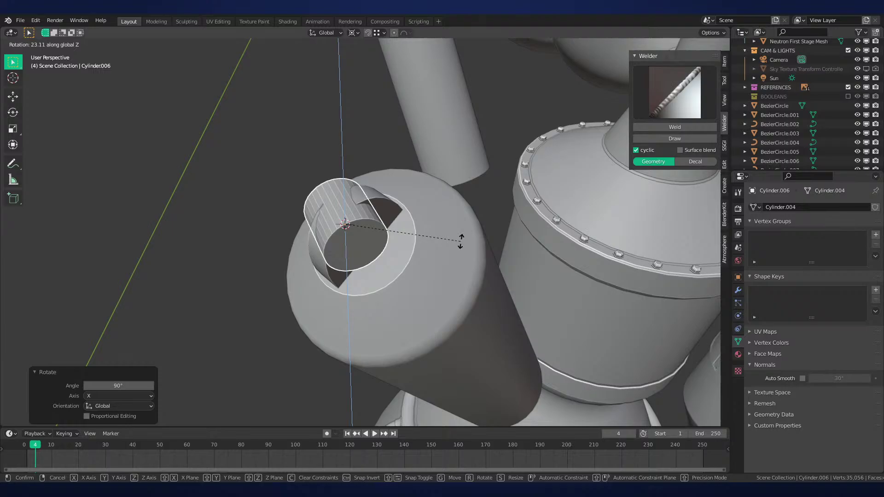
pyautogui.write('45')
pyautogui.press('Return')
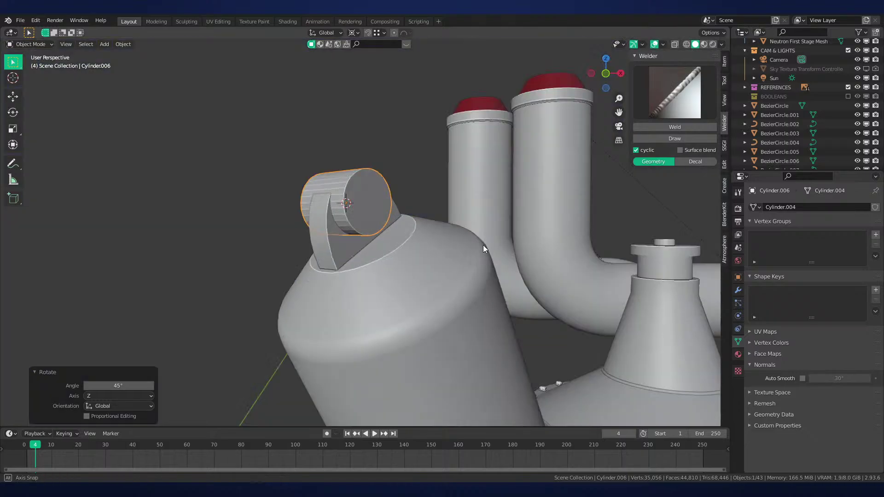
pyautogui.scroll(3, 469, 243)
pyautogui.press('g')
pyautogui.press('z')
pyautogui.press('z')
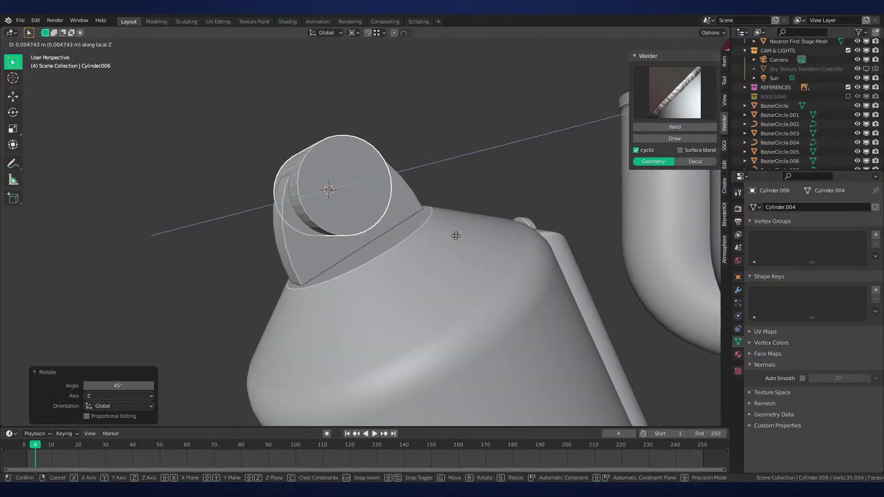
pyautogui.rightClick(438, 231)
pyautogui.press('g')
pyautogui.press('y')
pyautogui.press('y')
pyautogui.rightClick(398, 209)
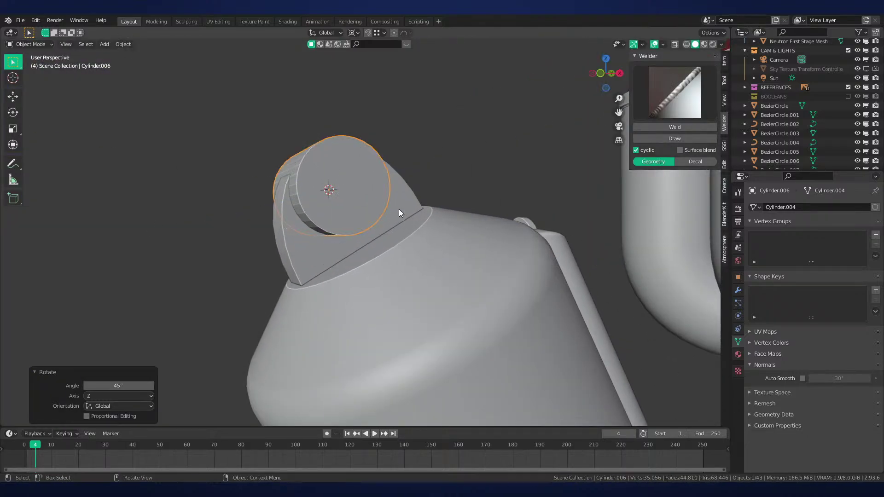
# Look up the tank's rotation values and rotate the small cylinder 30° about its local Z axis to match the tilt
pyautogui.scroll(-4, 398, 209)
pyautogui.click(377, 274)
pyautogui.scroll(1, 381, 265)
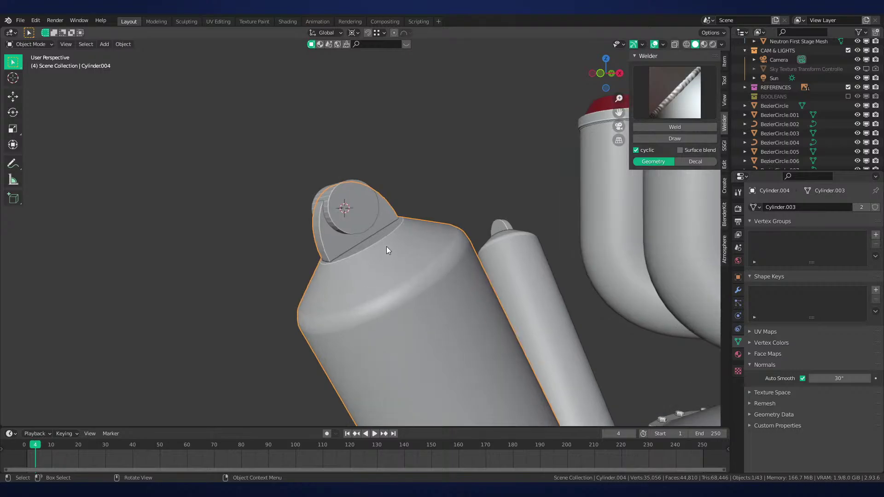
pyautogui.click(723, 61)
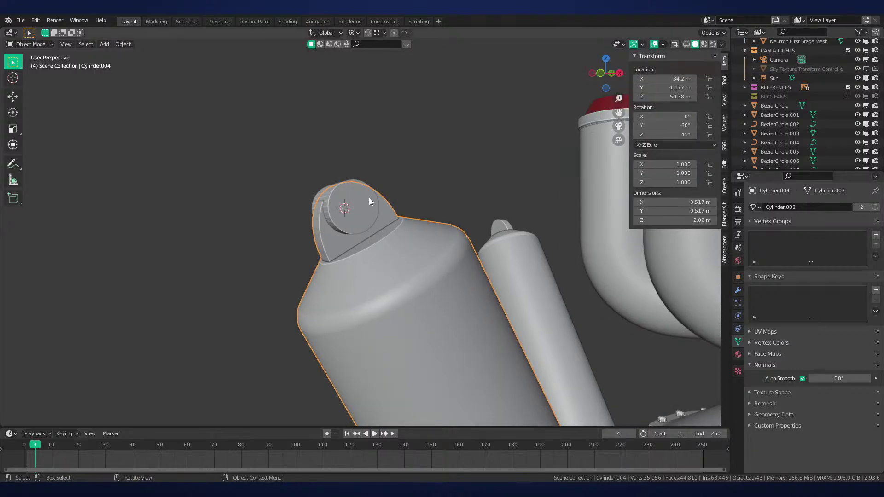
pyautogui.click(357, 223)
pyautogui.press('r')
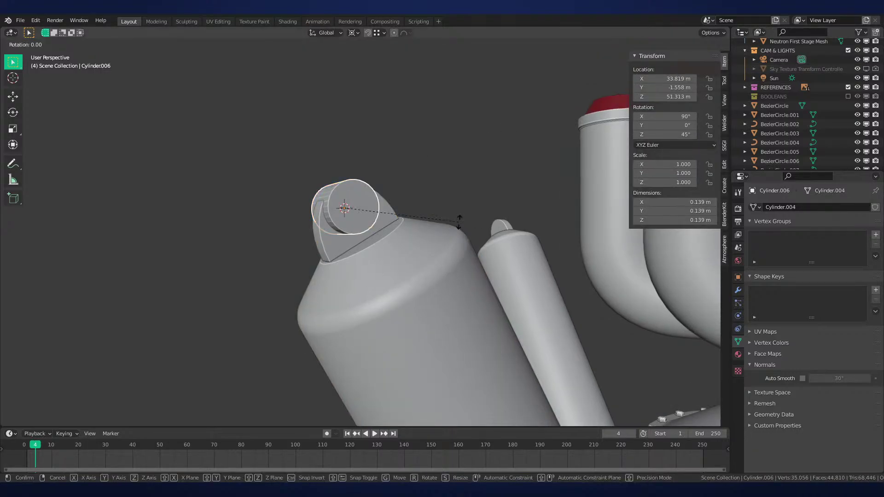
pyautogui.press('x')
pyautogui.press('y')
pyautogui.write('z')
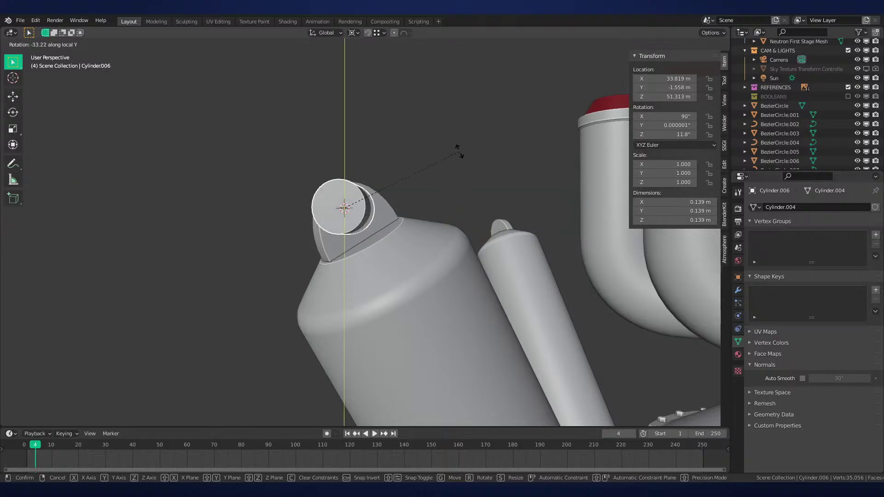
pyautogui.write('z')
pyautogui.write('30')
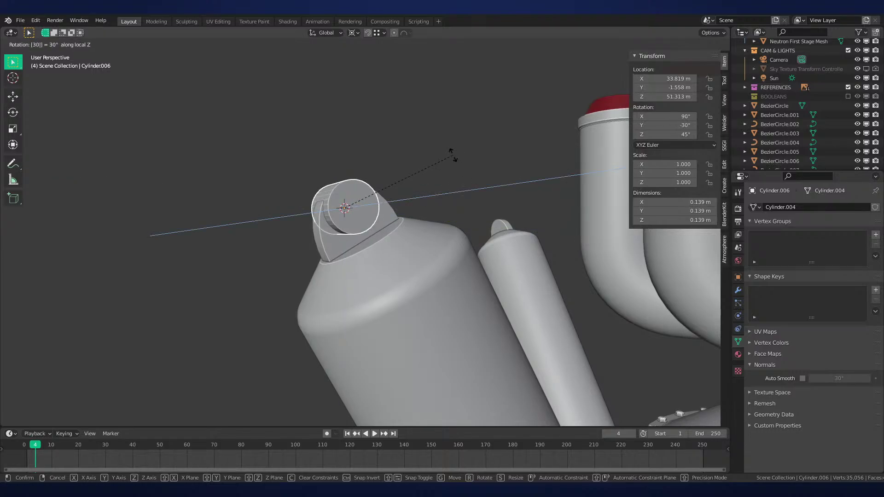
pyautogui.press('Return')
# Move the small cylinder slightly along its local Y axis toward the tank body, to about Z 51.29 m
pyautogui.press('g')
pyautogui.press('x')
pyautogui.press('y')
pyautogui.press('y')
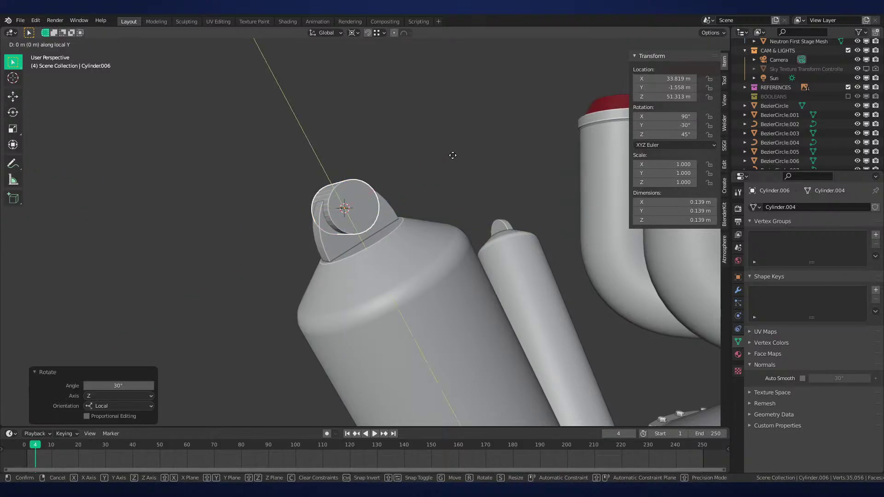
pyautogui.click(459, 163)
# Shade the small cylinder smooth and enable Auto Smooth at 30° for it
pyautogui.moveTo(459, 162); pyautogui.dragTo(438, 188, button='middle')
pyautogui.scroll(2, 435, 190)
pyautogui.rightClick(438, 189)
pyautogui.click(438, 189)
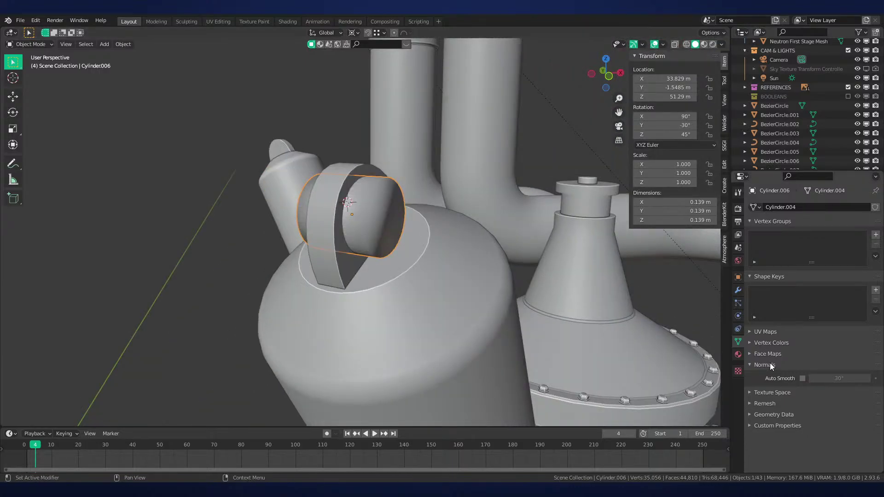
pyautogui.click(803, 379)
# Add a Boolean Difference modifier with the Fast solver to the tank, using the small cylinder as the cutting object
pyautogui.click(347, 294)
pyautogui.press('q')
pyautogui.click(538, 305)
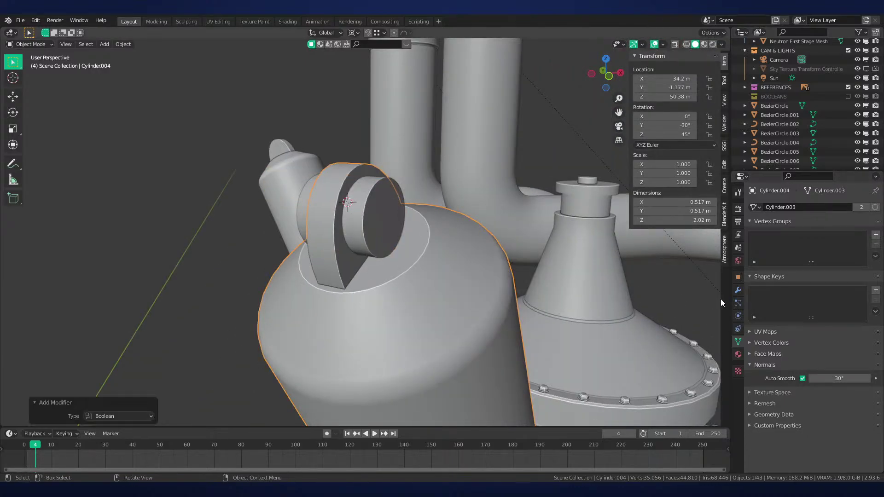
pyautogui.click(739, 291)
pyautogui.click(824, 272)
pyautogui.click(863, 260)
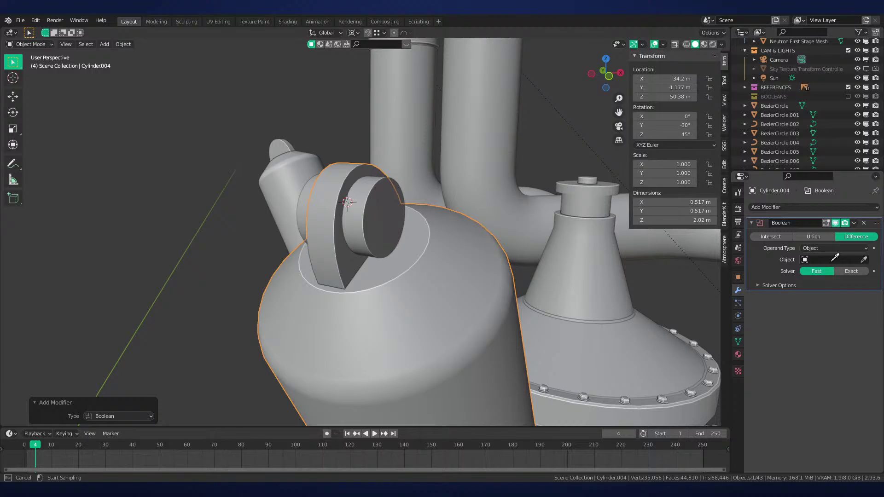
pyautogui.click(392, 224)
pyautogui.click(397, 225)
pyautogui.click(382, 284)
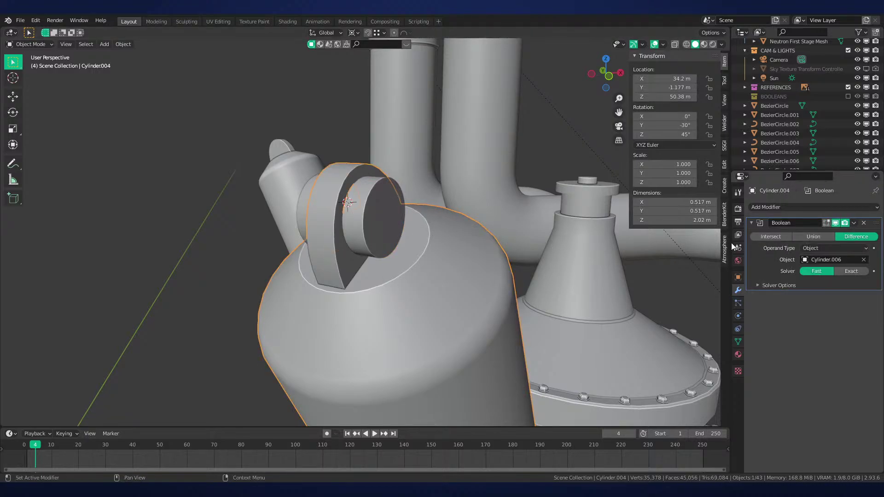
# Hide the cutter cylinder to check the hole through the lug, and bring the cutter back
pyautogui.click(393, 224)
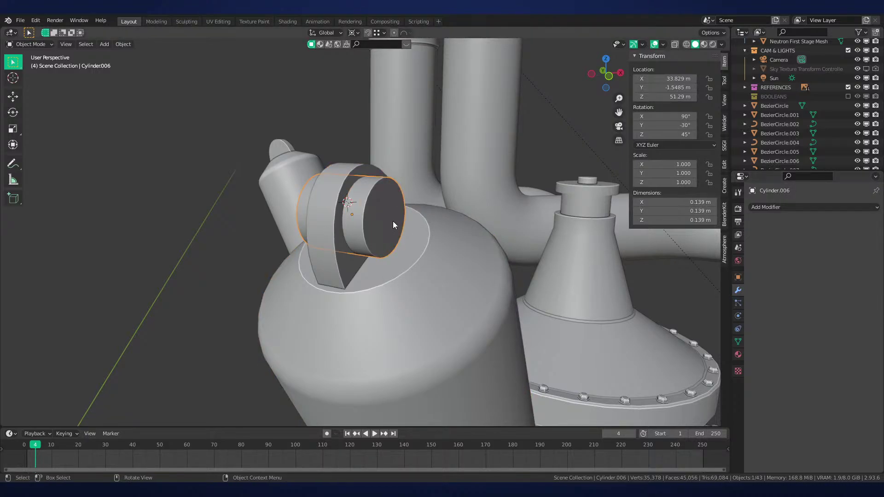
pyautogui.press('h')
pyautogui.moveTo(470, 246); pyautogui.dragTo(410, 208, button='middle')
pyautogui.hotkey('alt', 'h')
pyautogui.click(410, 208)
pyautogui.hotkey('ctrl', 'z')
# Scale the cutter cylinder's mesh down to about 0.102 m in diameter while keeping its length, and hide it
pyautogui.press('Tab')
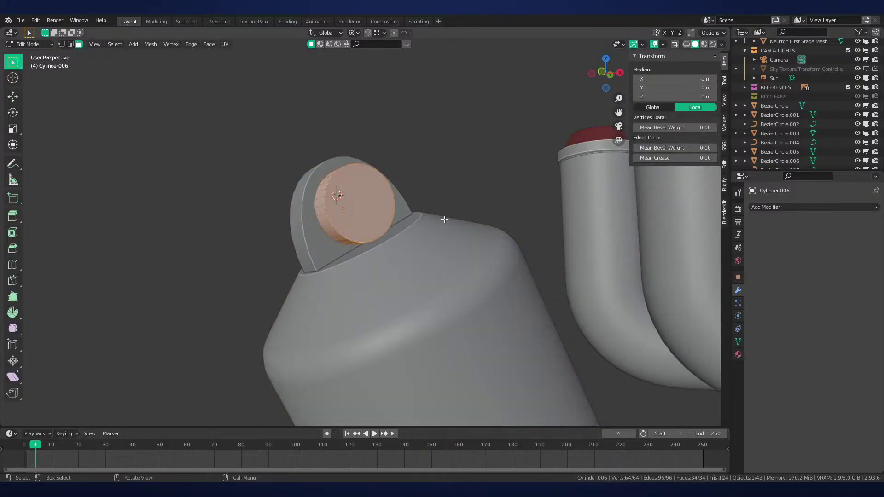
pyautogui.press('s')
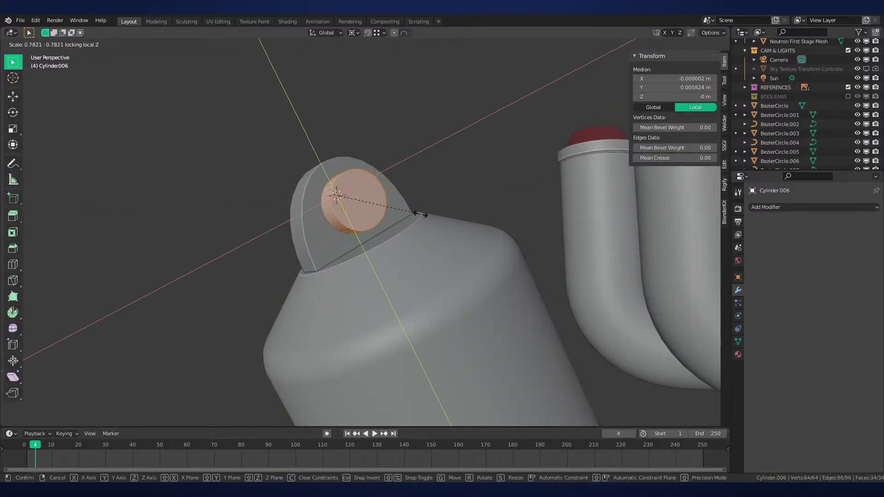
pyautogui.click(415, 215)
pyautogui.press('Tab')
pyautogui.press('h')
pyautogui.moveTo(417, 214)
pyautogui.mouseDown(button='middle')
pyautogui.moveTo(386, 242)
pyautogui.moveTo(479, 200)
pyautogui.moveTo(410, 203)
pyautogui.mouseUp(button='middle')
pyautogui.scroll(-6, 385, 242)
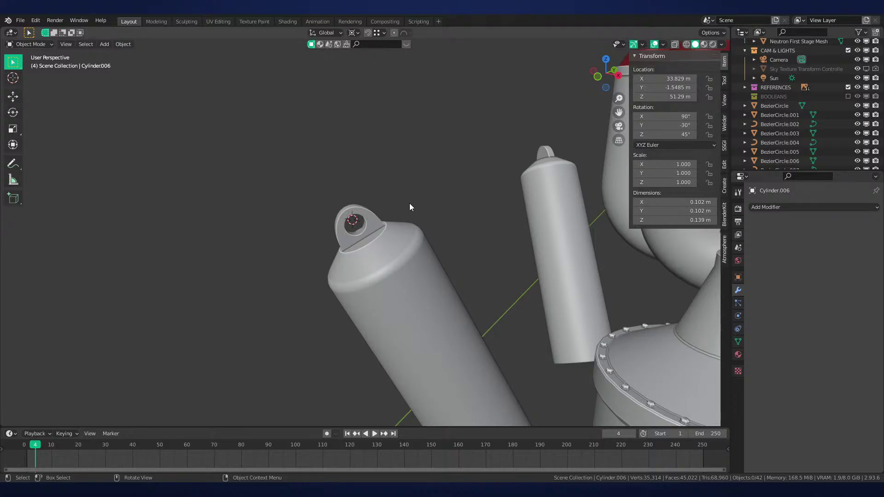
# Compare the modelled engine with the reference blueprint from the front
pyautogui.press('KP_1')
pyautogui.scroll(-4, 396, 176)
pyautogui.keyDown('shift'); pyautogui.moveTo(608, 218); pyautogui.dragTo(423, 167, button='middle'); pyautogui.keyUp('shift')
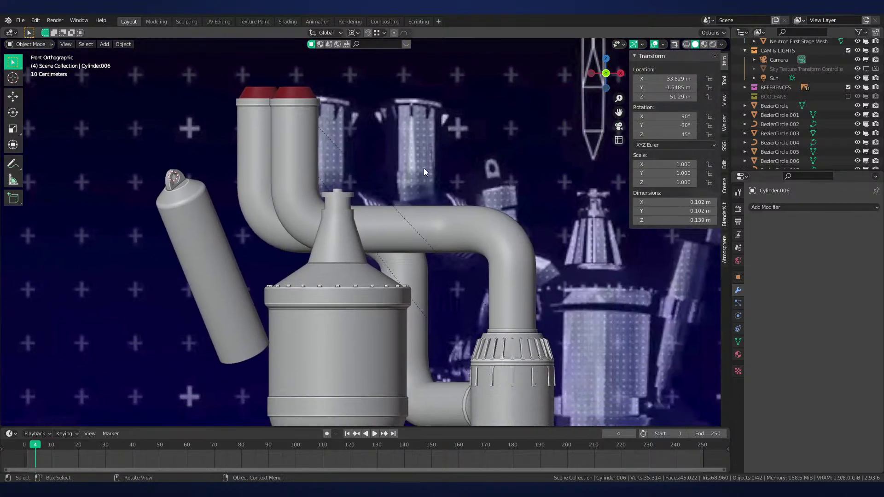
pyautogui.scroll(-3, 426, 170)
pyautogui.keyDown('shift'); pyautogui.moveTo(542, 215); pyautogui.dragTo(444, 98, button='middle'); pyautogui.keyUp('shift')
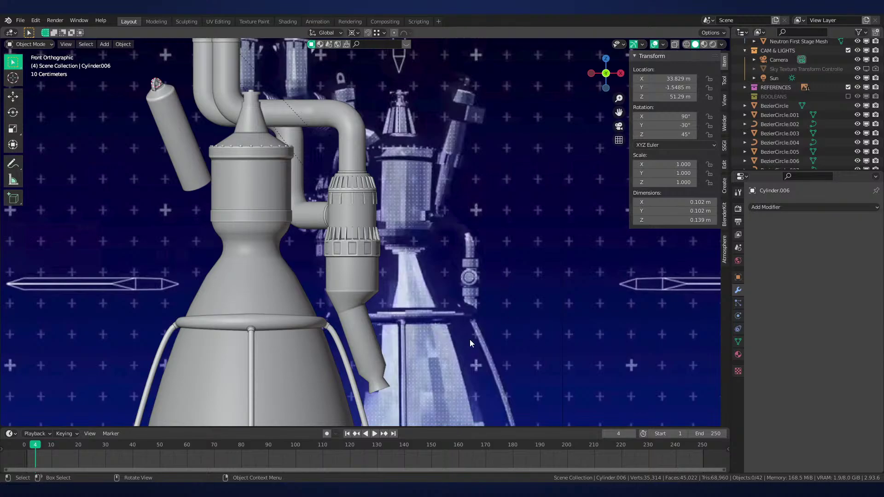
pyautogui.scroll(-3, 466, 240)
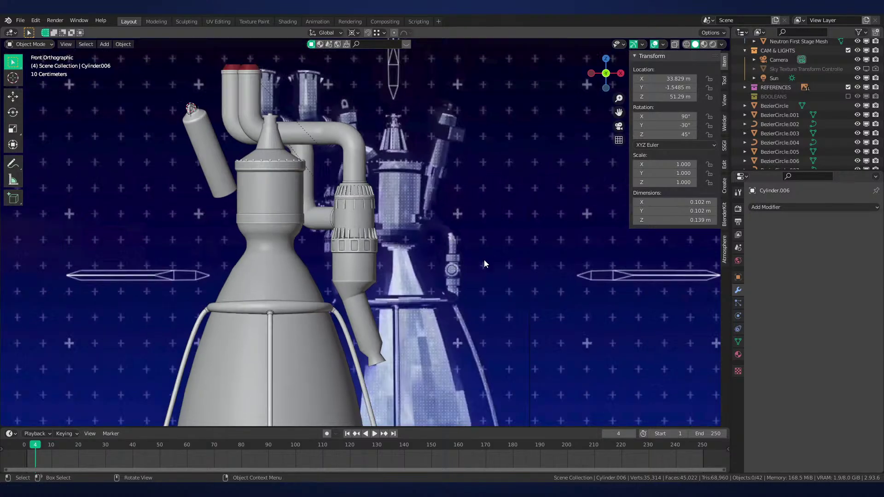
# Inspect the hole in the tank's lug up close, then check the tank against the blueprint from the front
pyautogui.scroll(-2, 454, 258)
pyautogui.scroll(2, 357, 223)
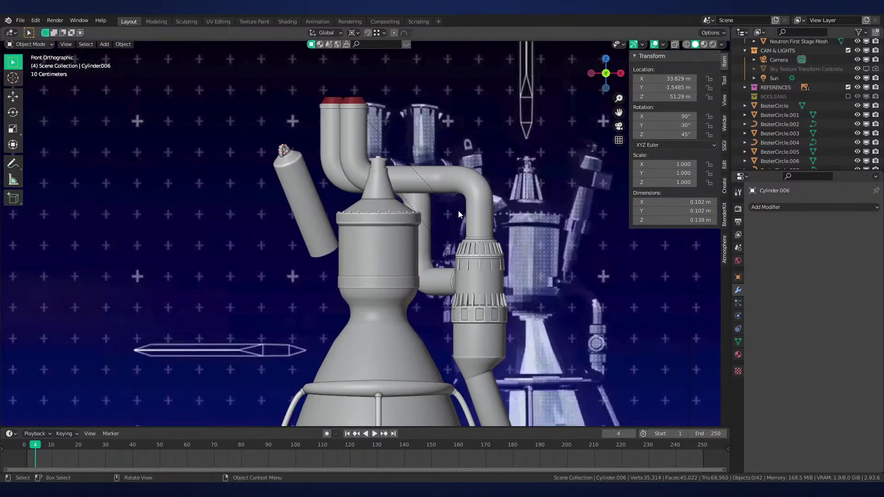
pyautogui.scroll(5, 413, 267)
pyautogui.moveTo(385, 233); pyautogui.dragTo(418, 283, button='middle')
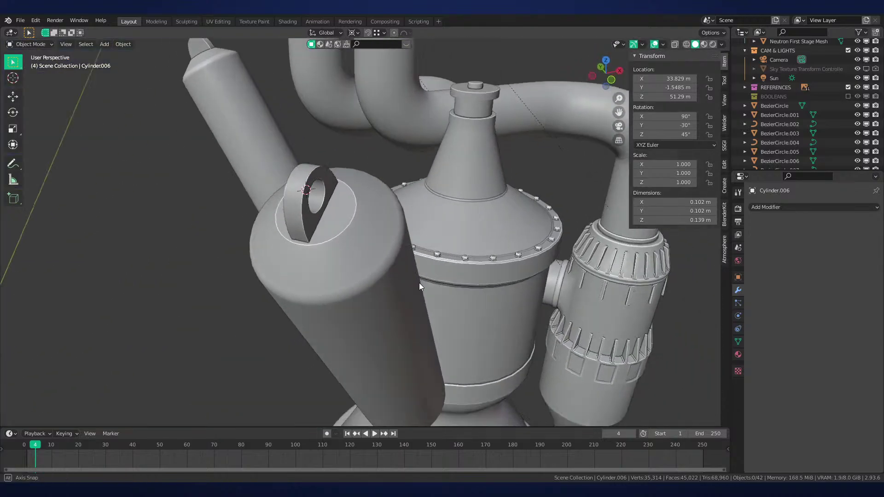
pyautogui.scroll(-5, 470, 272)
pyautogui.press('KP_1')
pyautogui.scroll(-5, 479, 296)
pyautogui.keyDown('shift'); pyautogui.moveTo(479, 296); pyautogui.dragTo(541, 283, button='middle'); pyautogui.keyUp('shift')
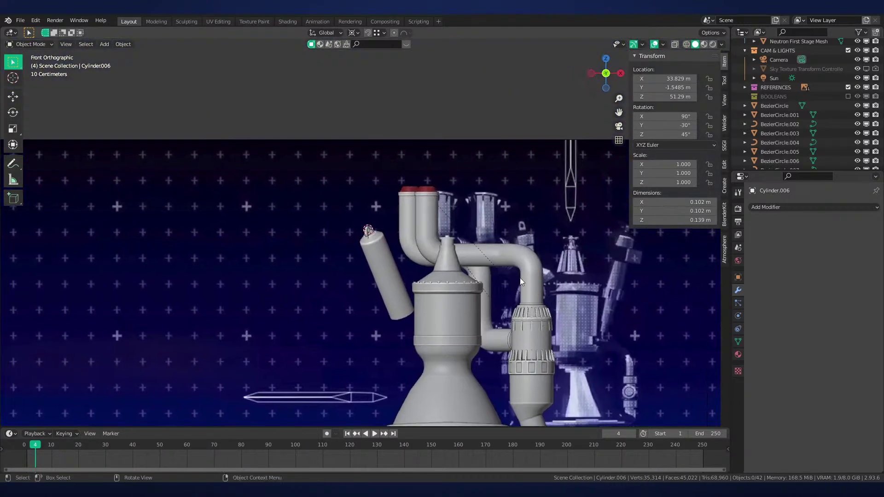
# Bring the hidden cutter cylinder back into view inside the front tank's lug
pyautogui.scroll(5, 520, 278)
pyautogui.moveTo(442, 258); pyautogui.dragTo(400, 314, button='middle')
pyautogui.scroll(4, 435, 272)
pyautogui.scroll(3, 410, 286)
pyautogui.click(389, 268)
pyautogui.scroll(4, 383, 330)
pyautogui.scroll(-3, 451, 247)
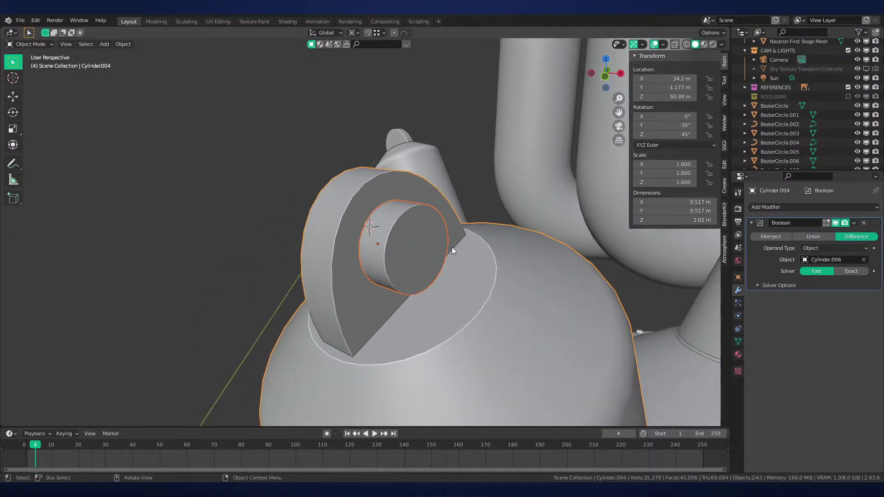
# Snap the 3D cursor to the origin of the central engine body
pyautogui.click(440, 229)
pyautogui.moveTo(448, 225); pyautogui.dragTo(534, 323, button='middle')
pyautogui.click(535, 323)
pyautogui.hotkey('shift', 's')
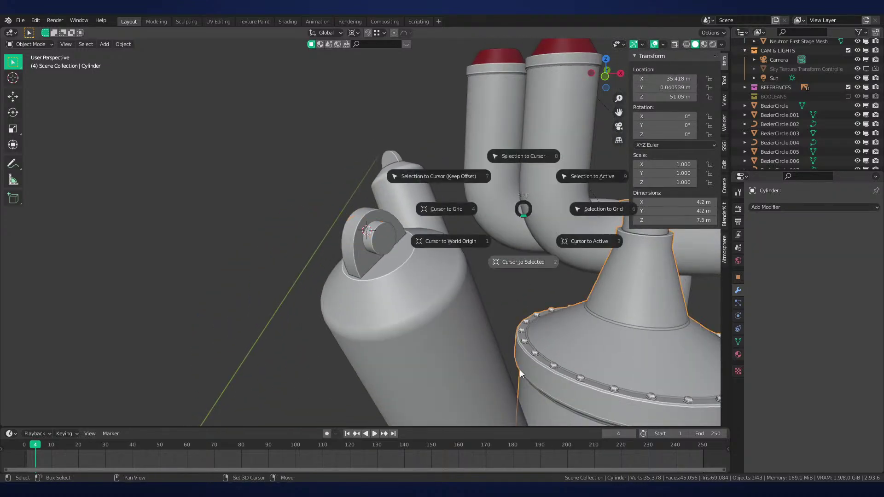
pyautogui.click(523, 261)
# Duplicate the cutter cylinder and rotate the copy -90° about global Z around the 3D cursor, onto the second tank's lug
pyautogui.click(376, 235)
pyautogui.scroll(3, 442, 269)
pyautogui.press('.')
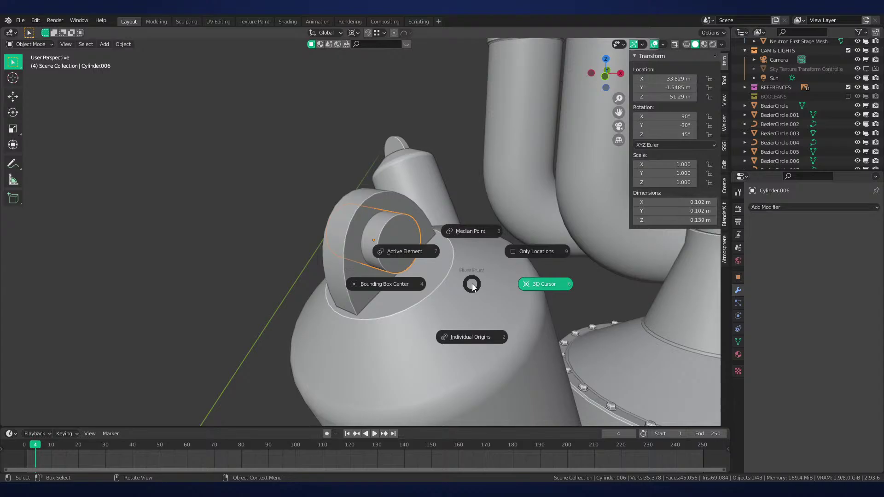
pyautogui.click(552, 284)
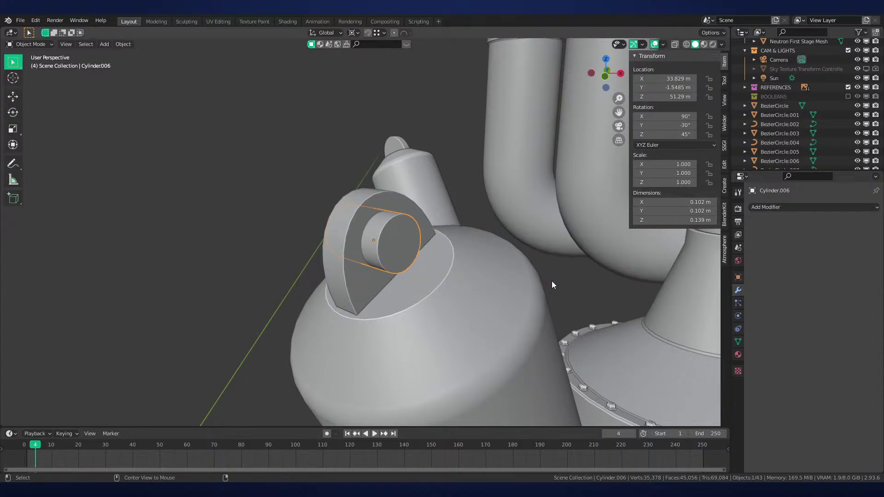
pyautogui.hotkey('shift', 'd')
pyautogui.write('rz90-')
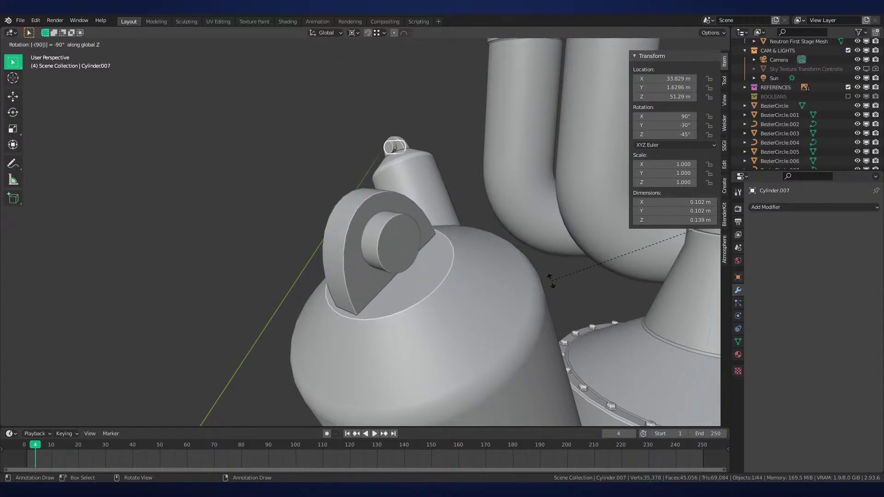
pyautogui.press('Return')
# Parent the original cutter cylinder to the front tank using Object (Keep Transform)
pyautogui.click(404, 250)
pyautogui.keyDown('shift'); pyautogui.click(425, 275); pyautogui.keyUp('shift')
pyautogui.hotkey('ctrl', 'p')
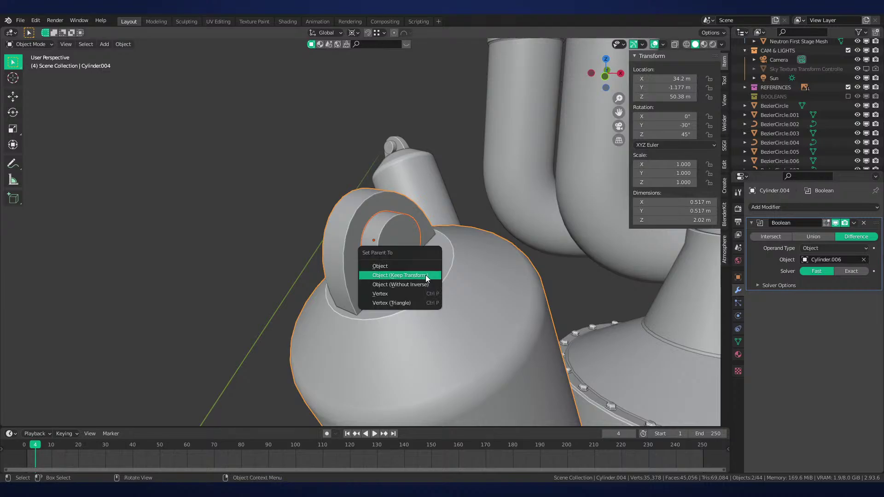
pyautogui.click(425, 275)
# Add a Boolean Difference modifier with the Fast solver to the second tank, using the duplicated cutter as its object
pyautogui.click(391, 150)
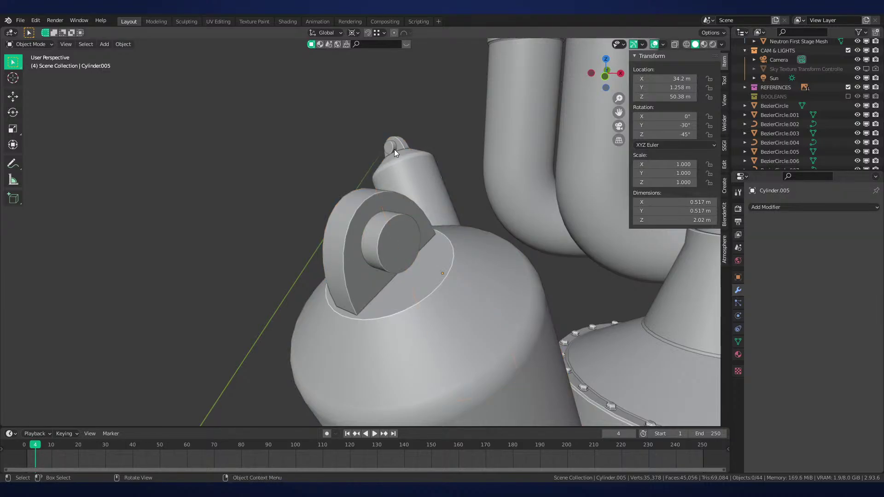
pyautogui.keyDown('shift'); pyautogui.click(401, 160); pyautogui.keyUp('shift')
pyautogui.press('q')
pyautogui.click(459, 178)
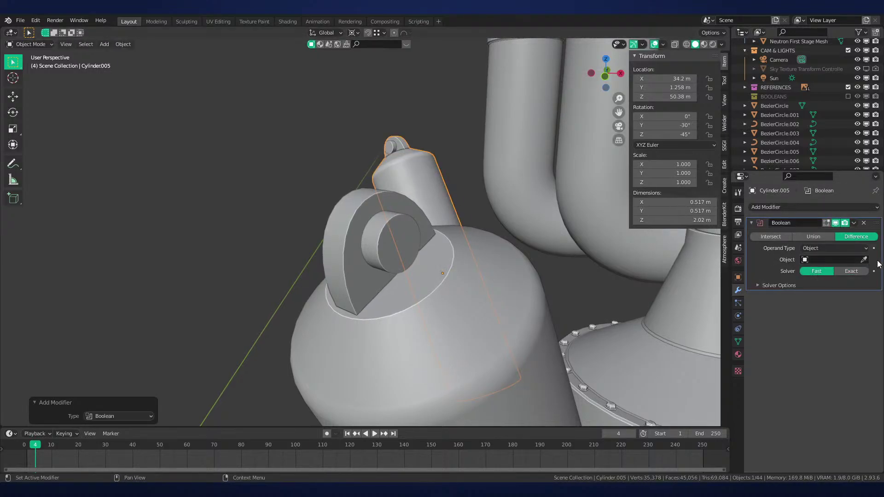
pyautogui.click(863, 260)
pyautogui.click(392, 139)
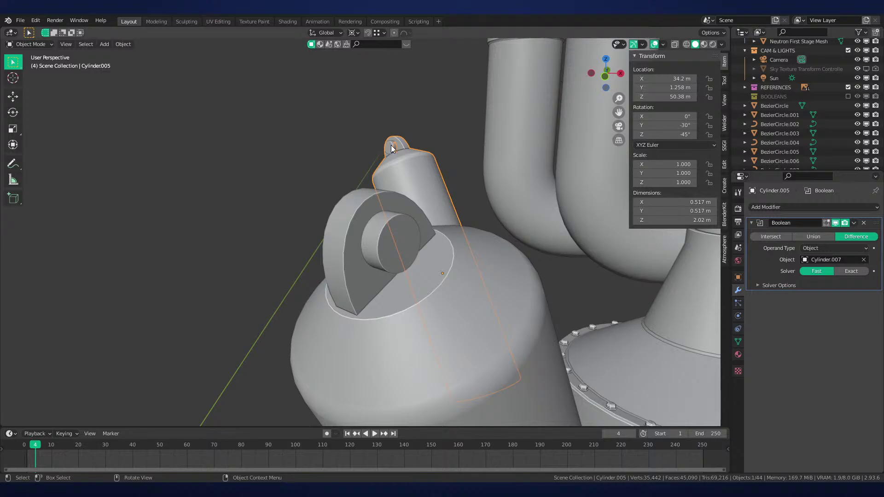
# Move both cutter cylinders to the BOOLEANS collection
pyautogui.click(390, 145)
pyautogui.keyDown('shift'); pyautogui.click(401, 231); pyautogui.keyUp('shift')
pyautogui.press('m')
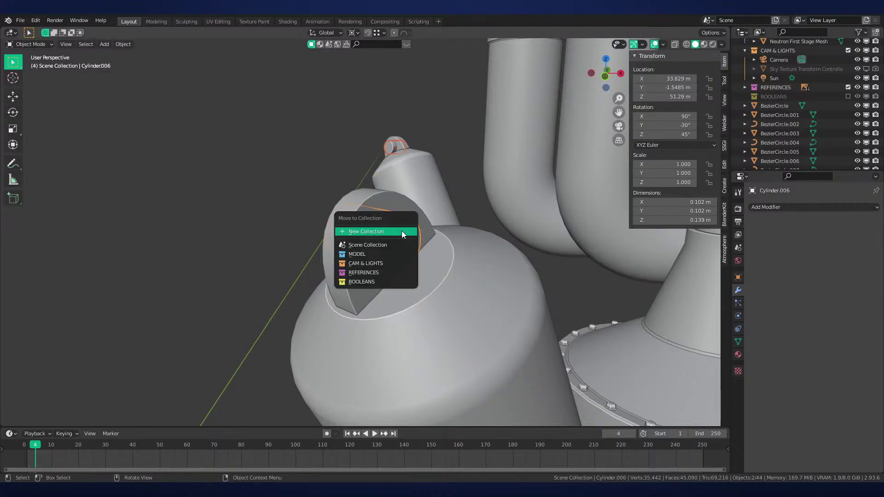
pyautogui.click(391, 282)
# Examine the holes in both tanks' lugs in rendered shading, from several angles and from the front
pyautogui.scroll(-4, 474, 311)
pyautogui.moveTo(477, 311)
pyautogui.mouseDown(button='middle')
pyautogui.moveTo(493, 305)
pyautogui.moveTo(426, 280)
pyautogui.mouseUp(button='middle')
pyautogui.press('z')
pyautogui.click(437, 331)
pyautogui.moveTo(436, 330); pyautogui.dragTo(462, 355, button='middle')
pyautogui.press('z')
pyautogui.click(459, 307)
pyautogui.moveTo(459, 307)
pyautogui.mouseDown(button='middle')
pyautogui.moveTo(504, 252)
pyautogui.moveTo(431, 248)
pyautogui.moveTo(435, 254)
pyautogui.mouseUp(button='middle')
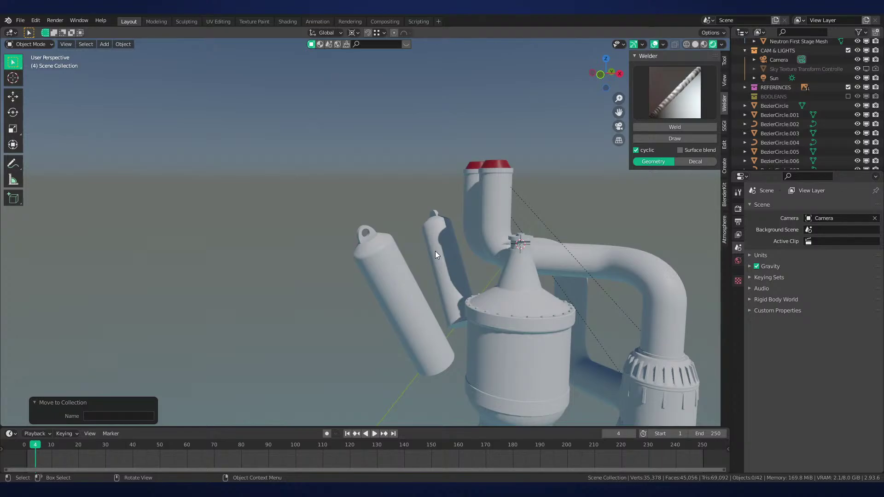
pyautogui.scroll(5, 368, 220)
pyautogui.press('KP_1')
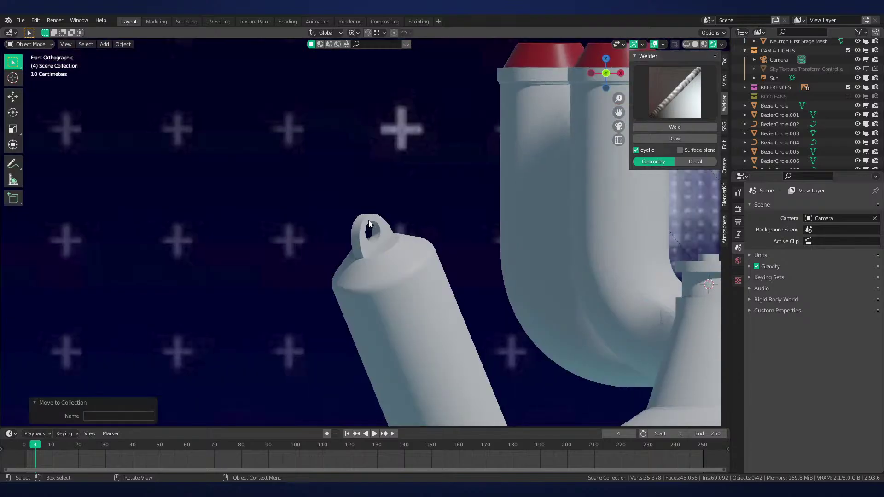
pyautogui.scroll(-4, 368, 224)
pyautogui.scroll(2, 407, 237)
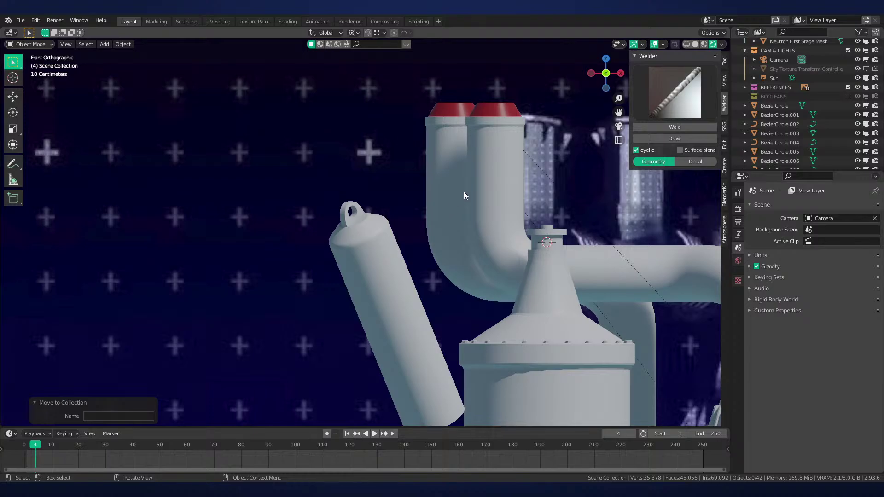
# Compare the upper engine body, pipes and tilted tank with the blueprint behind them in rendered shading
pyautogui.keyDown('shift'); pyautogui.moveTo(485, 192); pyautogui.dragTo(460, 182, button='middle'); pyautogui.keyUp('shift')
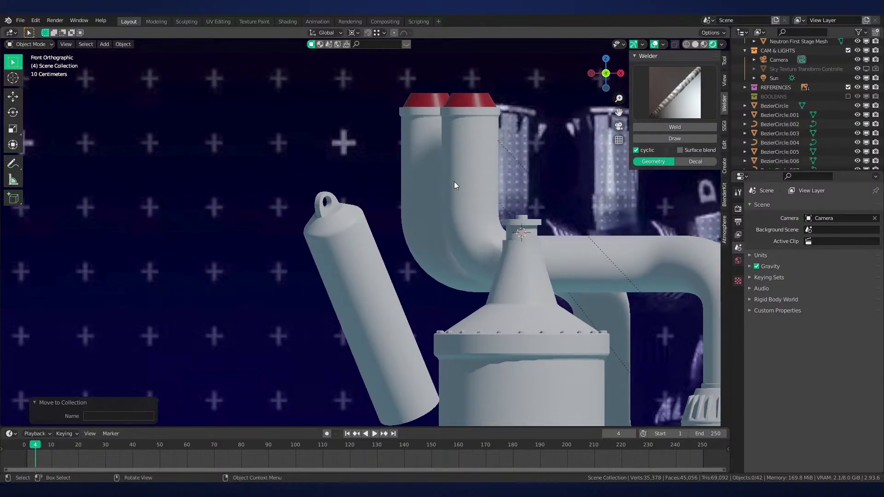
pyautogui.scroll(-2, 482, 236)
pyautogui.scroll(4, 436, 214)
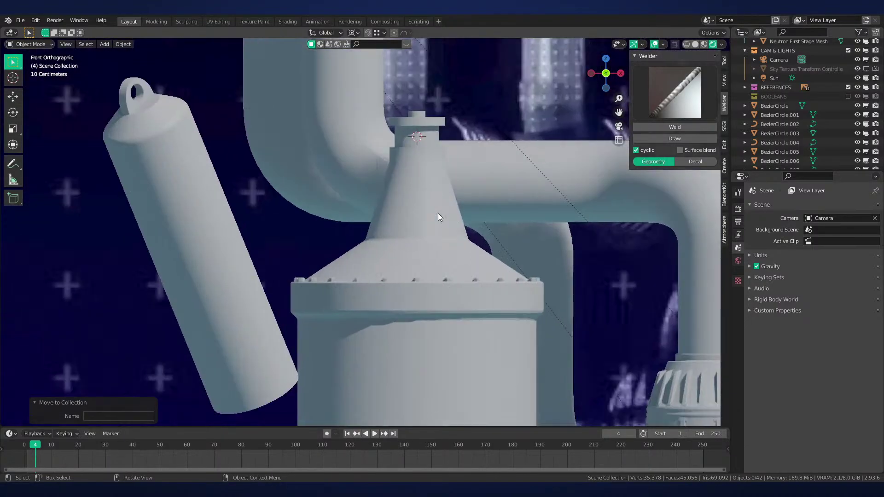
pyautogui.keyDown('shift'); pyautogui.moveTo(437, 214); pyautogui.dragTo(401, 269, button='middle'); pyautogui.keyUp('shift')
pyautogui.scroll(2, 399, 245)
pyautogui.scroll(-5, 399, 244)
pyautogui.scroll(1, 402, 269)
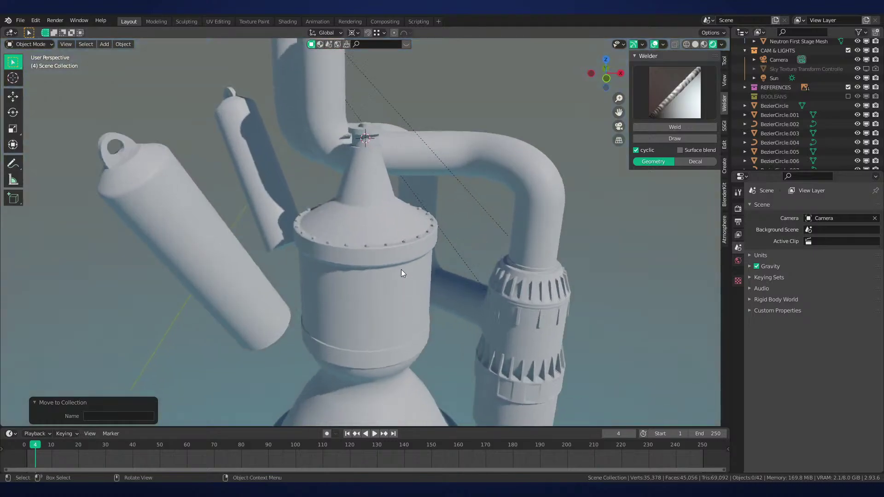
pyautogui.press('KP_1')
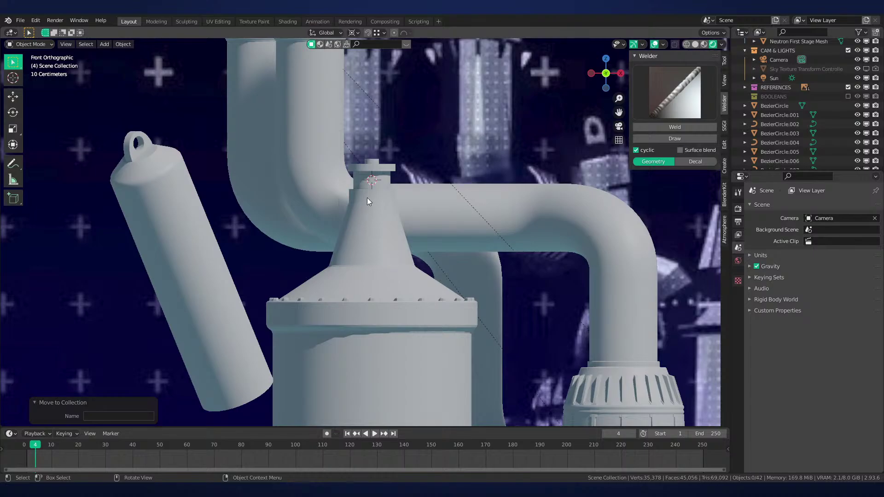
pyautogui.scroll(-4, 366, 198)
pyautogui.keyDown('shift'); pyautogui.moveTo(434, 245); pyautogui.dragTo(353, 249, button='middle'); pyautogui.keyUp('shift')
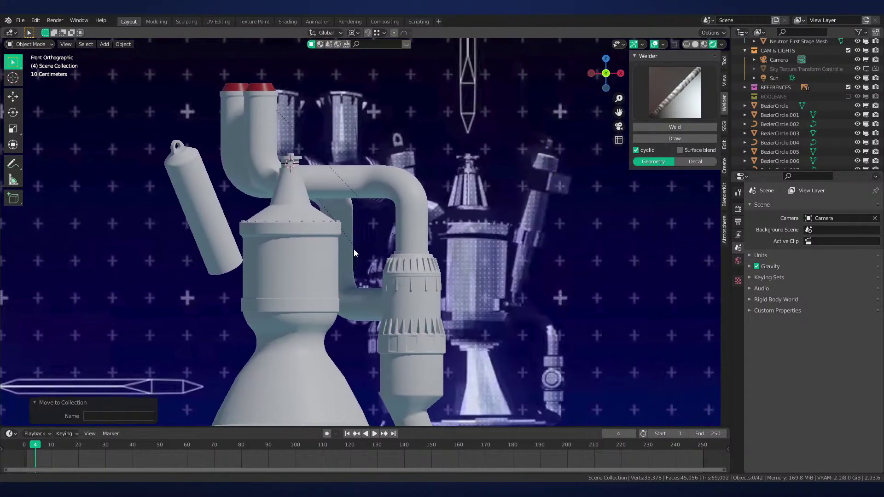
# Open the front tank's mesh for editing, select its lower end face in wireframe, and return to solid shading
pyautogui.scroll(2, 368, 255)
pyautogui.click(274, 253)
pyautogui.press('Tab')
pyautogui.press('z')
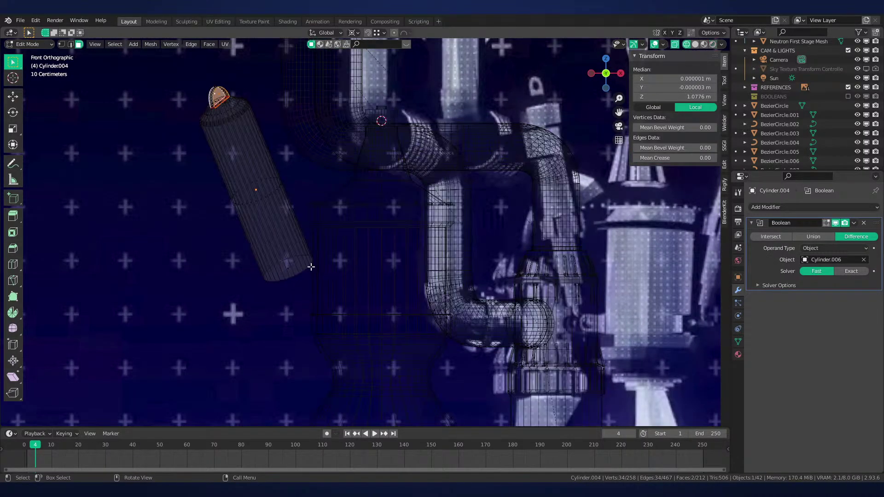
pyautogui.click(286, 274)
pyautogui.press('z')
pyautogui.click(425, 279)
# Add two closely spaced edge loops around the tank's upper part, sliding the first by a factor of -0.640
pyautogui.scroll(-2, 429, 274)
pyautogui.keyDown('shift'); pyautogui.moveTo(429, 272); pyautogui.dragTo(374, 297, button='middle'); pyautogui.keyUp('shift')
pyautogui.scroll(1, 572, 247)
pyautogui.keyDown('shift'); pyautogui.moveTo(572, 248); pyautogui.dragTo(521, 255, button='middle'); pyautogui.keyUp('shift')
pyautogui.scroll(1, 520, 256)
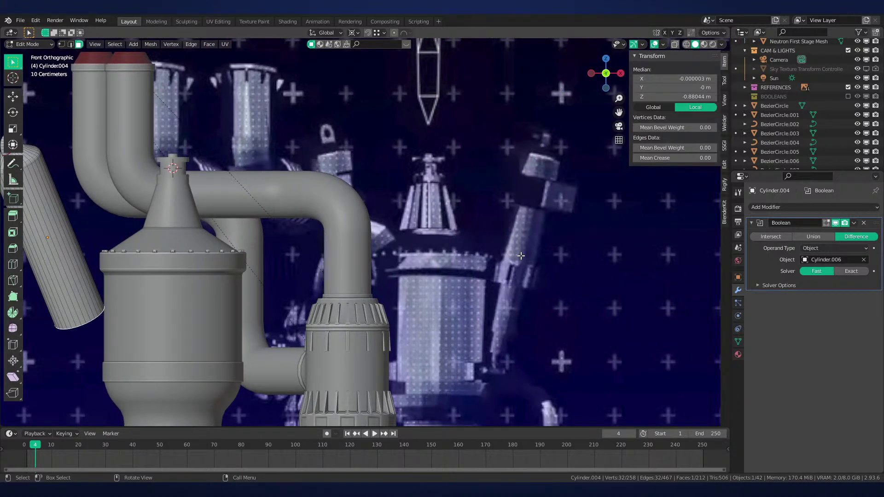
pyautogui.keyDown('shift'); pyautogui.moveTo(485, 246); pyautogui.dragTo(610, 267, button='middle'); pyautogui.keyUp('shift')
pyautogui.hotkey('ctrl', 'r')
pyautogui.click(190, 251)
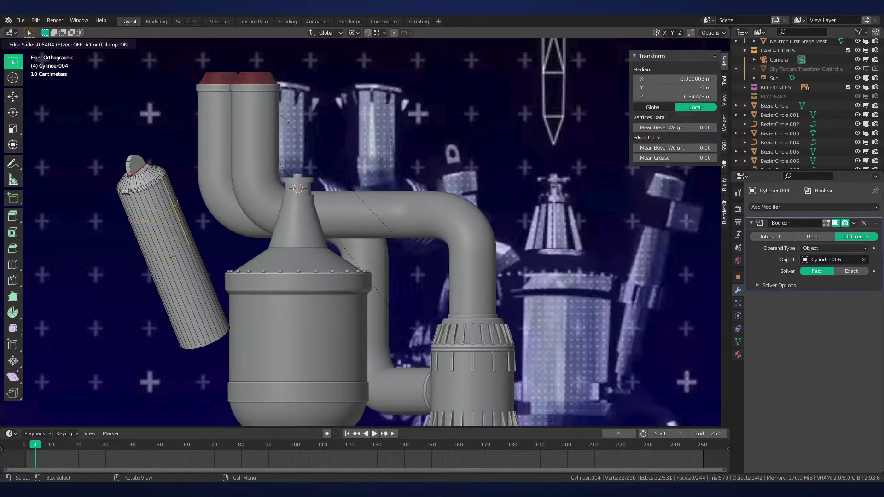
pyautogui.click(172, 157)
pyautogui.hotkey('ctrl', 'r')
pyautogui.click(176, 198)
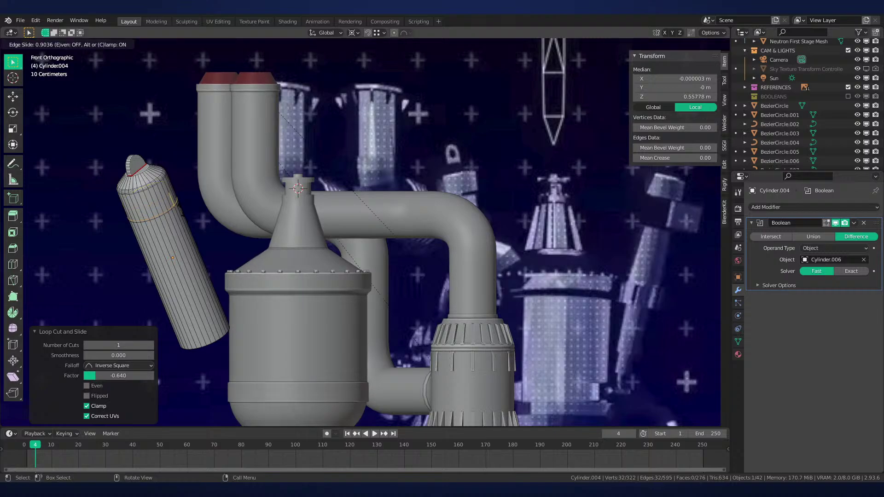
pyautogui.click(175, 201)
# Shrink the long face loop below the two new edge loops slightly inward along its normals
pyautogui.press('3')
pyautogui.keyDown('alt'); pyautogui.click(176, 202); pyautogui.keyUp('alt')
pyautogui.hotkey('alt', 's')
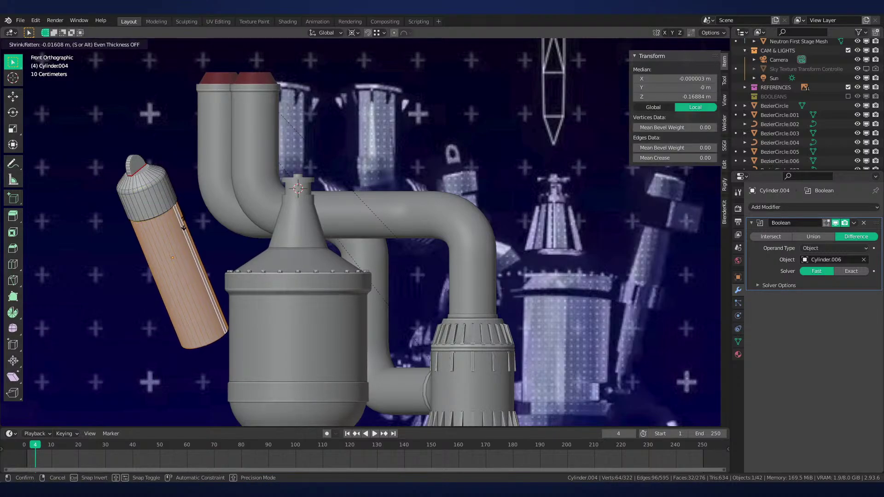
pyautogui.click(218, 246)
# Shorten the tank by sliding its lower end face up along the side edges to about -0.314 m local Z
pyautogui.hotkey('shift', 'z')
pyautogui.moveTo(258, 313); pyautogui.dragTo(182, 366)
pyautogui.hotkey('shift', 'z')
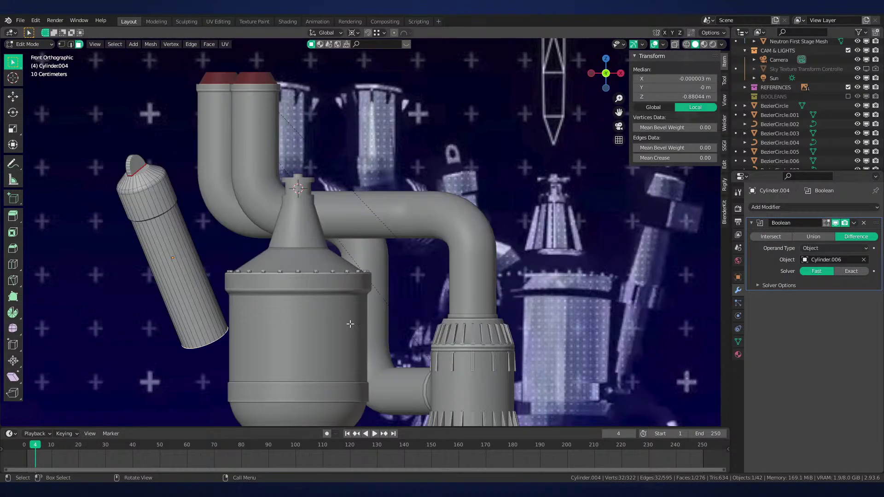
pyautogui.keyDown('shift'); pyautogui.moveTo(673, 312); pyautogui.dragTo(634, 283, button='middle'); pyautogui.keyUp('shift')
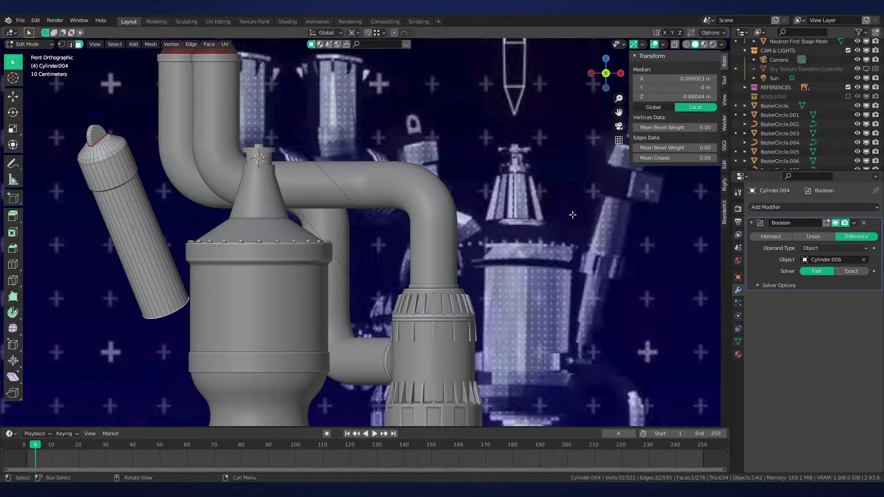
pyautogui.press('g')
pyautogui.press('g')
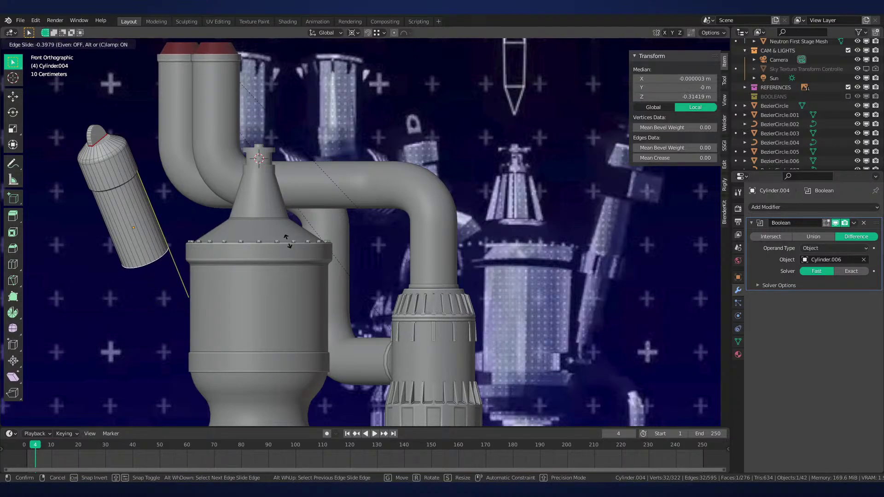
pyautogui.click(287, 240)
# Extrude the tank's lower end face by about 0.016 m and scale it by 1.023 around the median point
pyautogui.press('e')
pyautogui.click(303, 252)
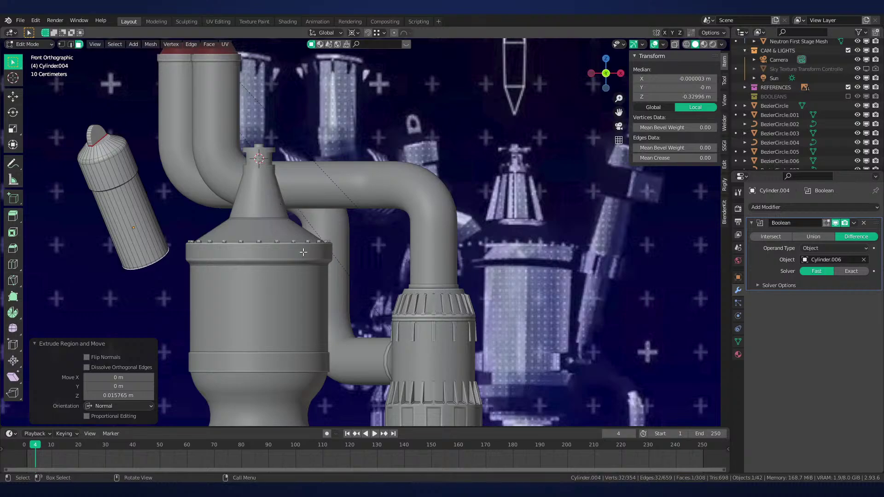
pyautogui.press('.')
pyautogui.click(303, 217)
pyautogui.press('s')
pyautogui.click(298, 215)
# Extrude the enlarged lower end face by about 0.224 m to form the tank's lower collar
pyautogui.press('e')
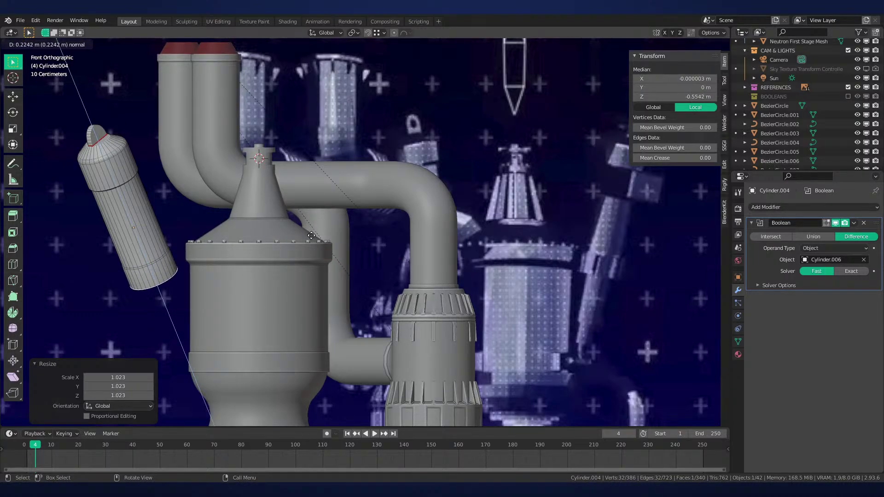
pyautogui.click(311, 235)
pyautogui.scroll(-6, 392, 181)
pyautogui.scroll(4, 407, 227)
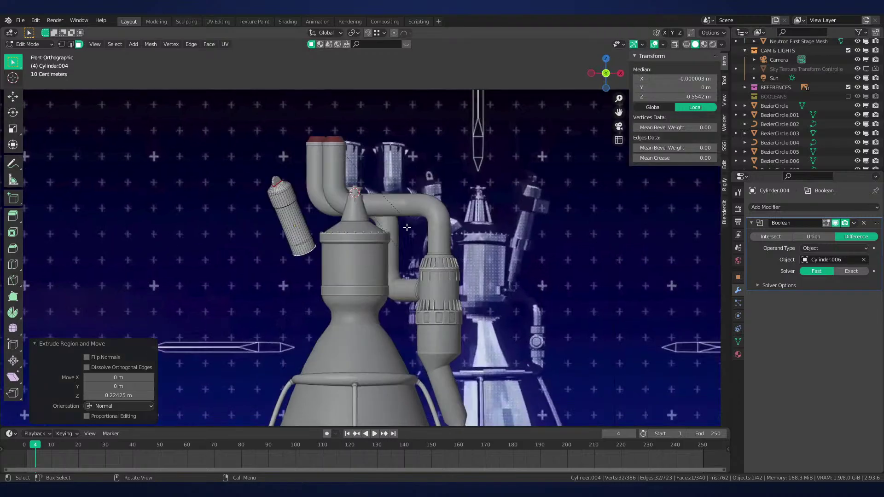
pyautogui.scroll(4, 407, 226)
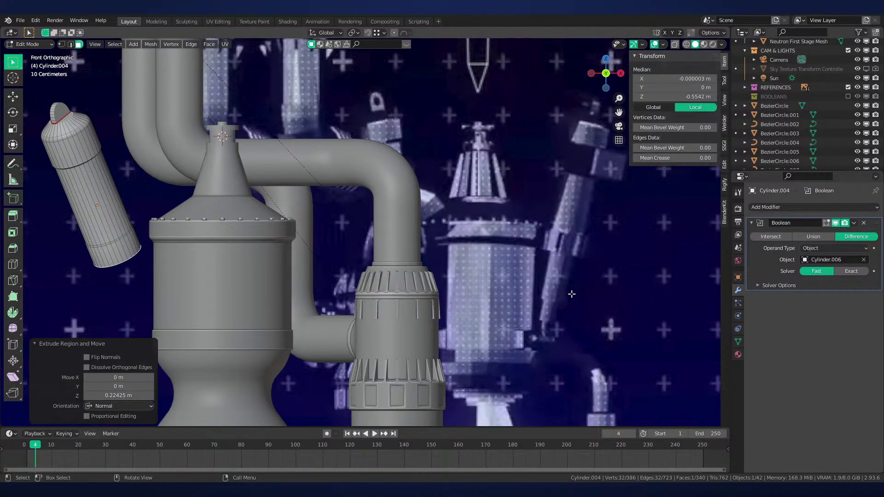
# Inset the tank's lower end face by about 0.058 m and return to the front view
pyautogui.keyDown('shift'); pyautogui.moveTo(310, 281); pyautogui.dragTo(404, 218, button='middle'); pyautogui.keyUp('shift')
pyautogui.press('i')
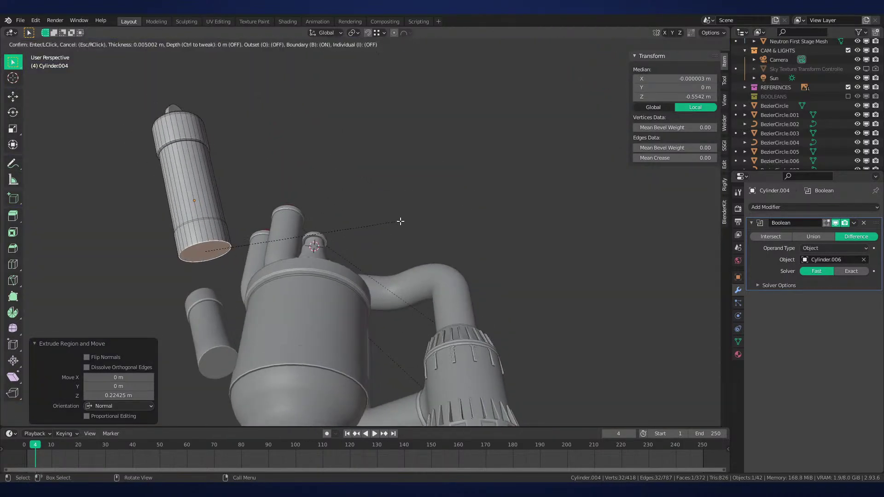
pyautogui.click(395, 223)
pyautogui.press('KP_1')
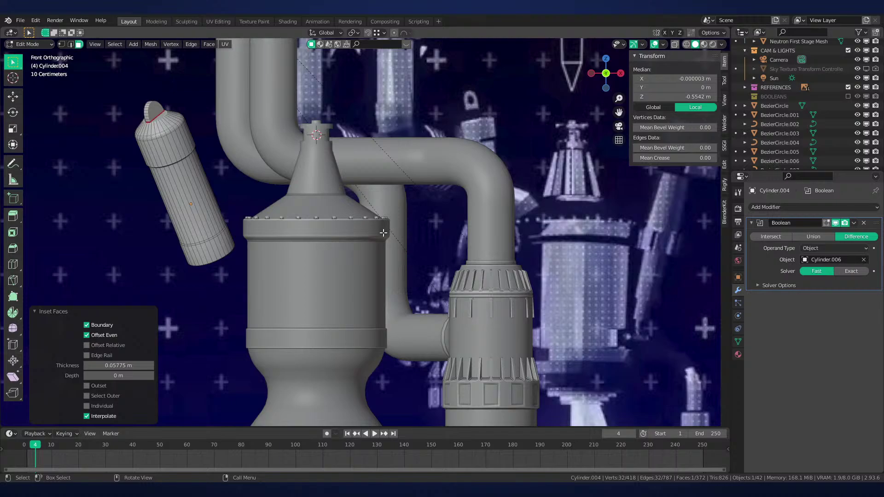
# Scale the inset lower end face by about 1.111 and extrude it by about 0.577 m to form a narrower tube
pyautogui.moveTo(383, 232); pyautogui.dragTo(381, 176, button='middle')
pyautogui.press('s')
pyautogui.click(398, 173)
pyautogui.press('KP_1')
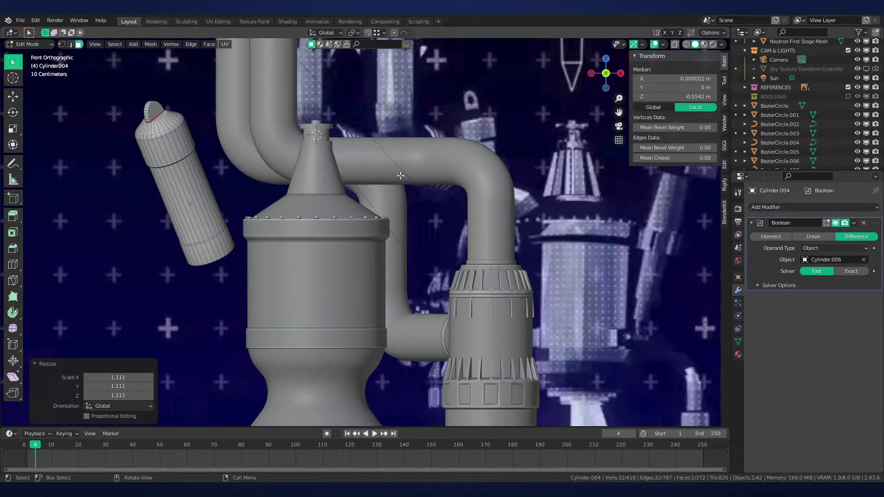
pyautogui.moveTo(399, 260); pyautogui.dragTo(352, 205, button='middle')
pyautogui.press('e')
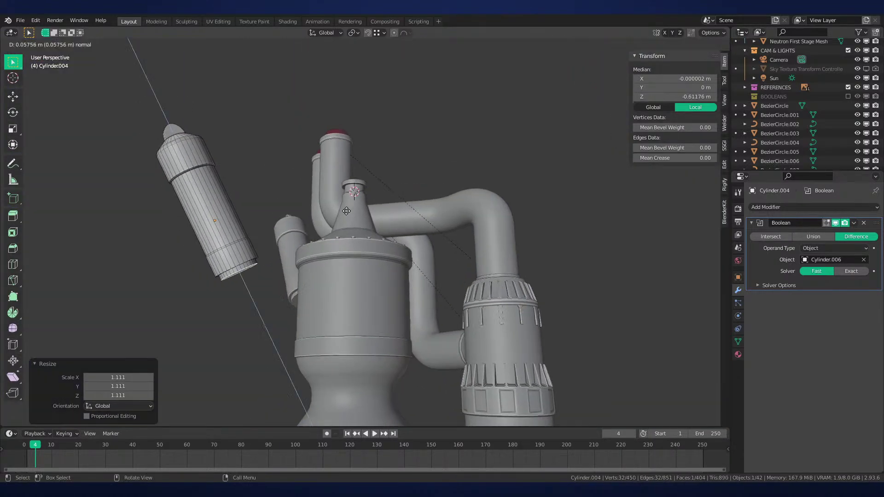
pyautogui.click(372, 248)
pyautogui.press('KP_1')
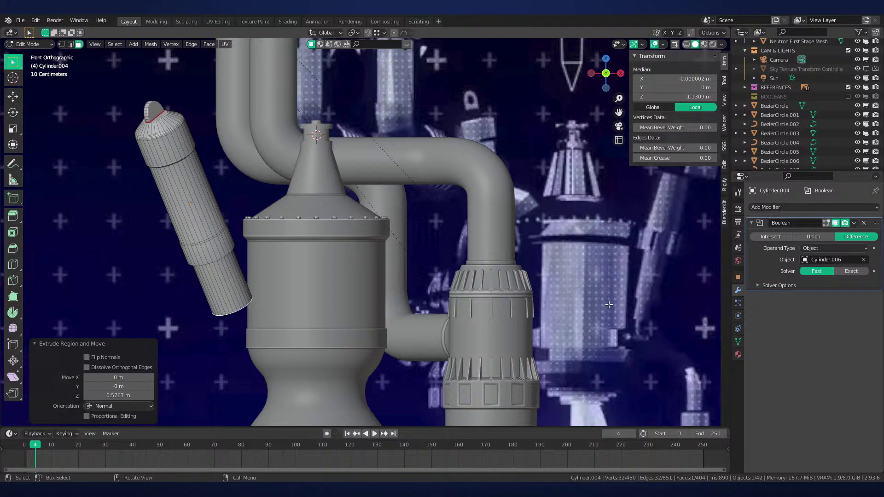
# Push the tube's end face outward along its normal by about 0.125 m
pyautogui.moveTo(556, 319); pyautogui.dragTo(465, 239, button='middle')
pyautogui.hotkey('alt', 's')
pyautogui.click(431, 294)
pyautogui.scroll(2, 465, 238)
pyautogui.press('KP_Decimal')
pyautogui.scroll(-6, 465, 244)
# Mark the end face's rim edges sharp, bevel them by about 0.009 m with four segments, and leave mesh editing
pyautogui.hotkey('ctrl', 'e')
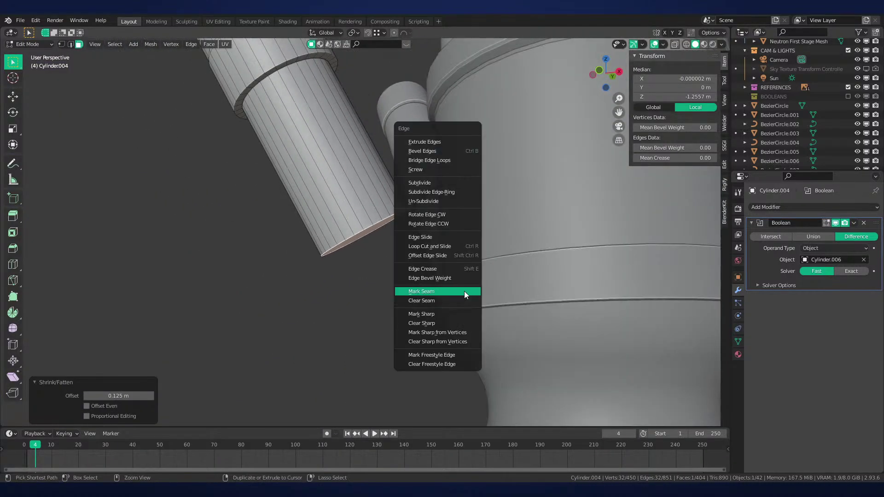
pyautogui.click(454, 314)
pyautogui.moveTo(453, 313); pyautogui.dragTo(441, 267, button='middle')
pyautogui.hotkey('ctrl', 'b')
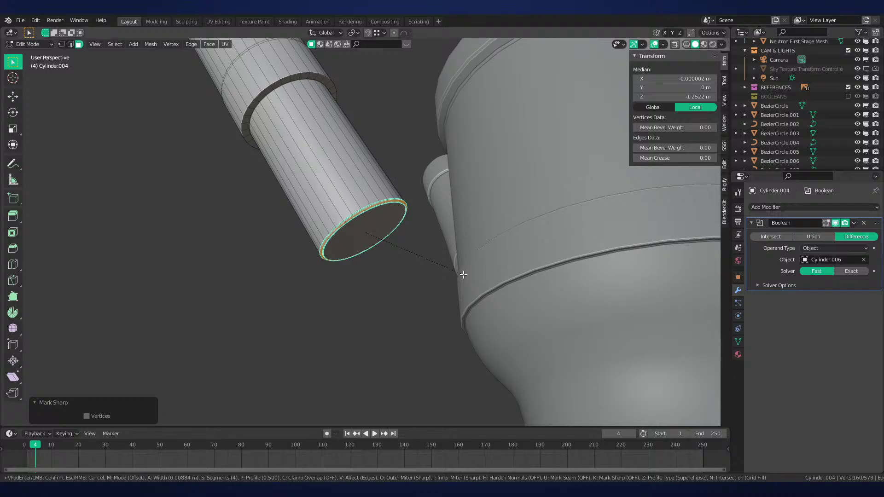
pyautogui.click(463, 274)
pyautogui.scroll(-5, 437, 276)
pyautogui.press('Tab')
pyautogui.scroll(2, 415, 247)
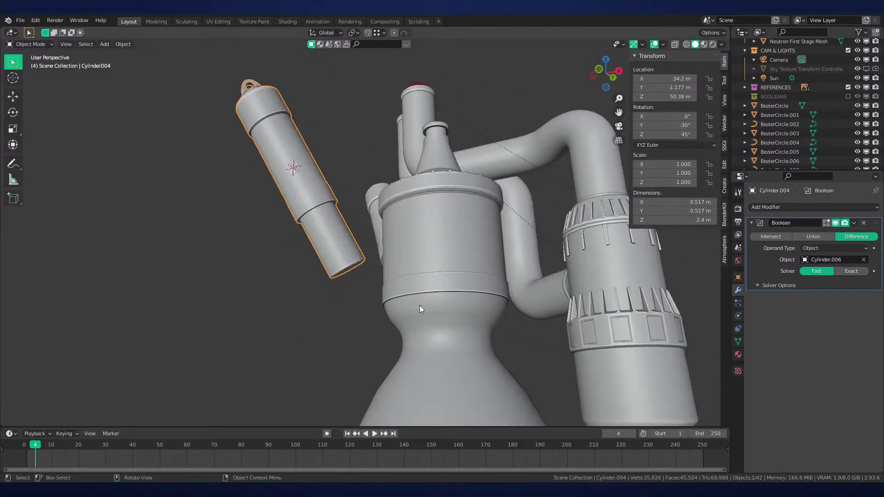
# Delete the second, unmodified tank behind the edited one
pyautogui.moveTo(364, 242)
pyautogui.mouseDown(button='middle')
pyautogui.moveTo(394, 300)
pyautogui.moveTo(379, 248)
pyautogui.mouseUp(button='middle')
pyautogui.click(352, 175)
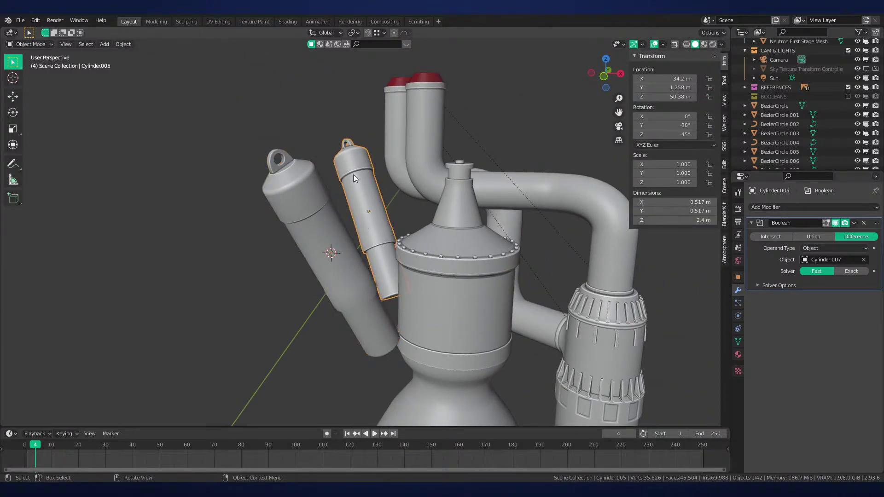
pyautogui.press('x')
pyautogui.click(435, 193)
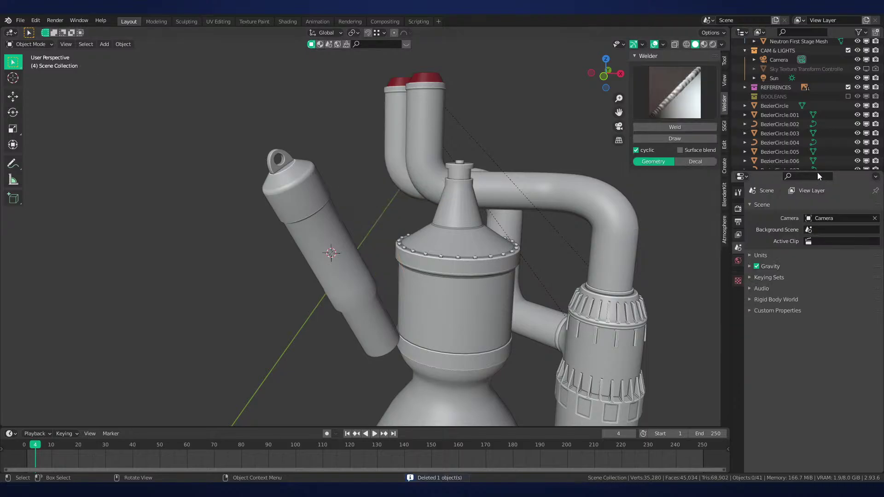
# Enable the BOOLEANS collection and delete the leftover cutter that belonged to the removed tank
pyautogui.scroll(-5, 821, 151)
pyautogui.scroll(8, 850, 152)
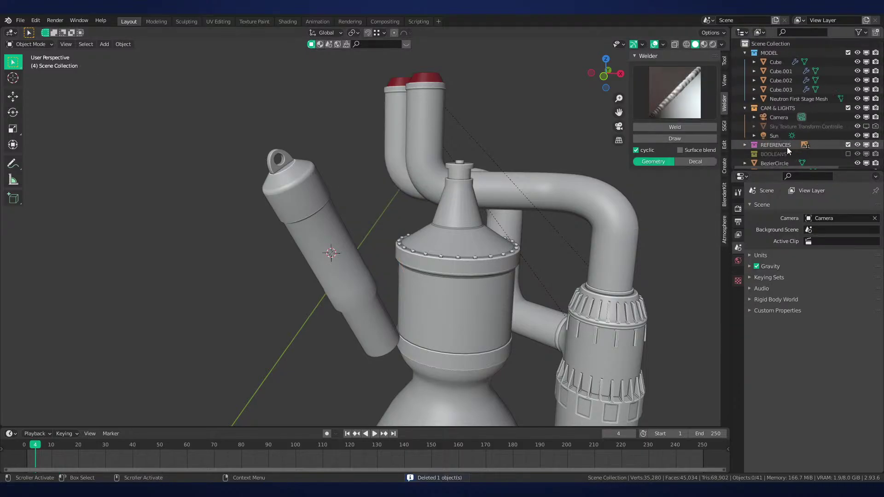
pyautogui.click(848, 154)
pyautogui.scroll(-2, 846, 153)
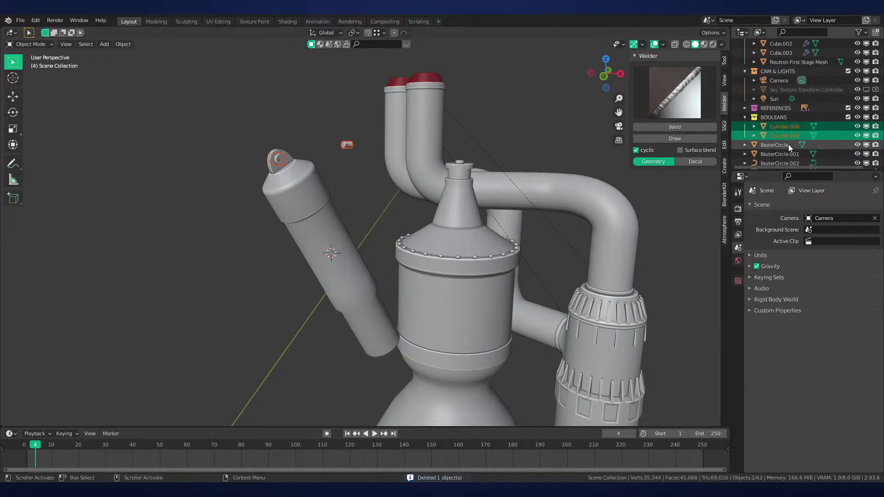
pyautogui.click(347, 145)
pyautogui.press('Delete')
# Apply the remaining tank's Boolean modifier and delete its Cylinder.006 cutter
pyautogui.click(295, 180)
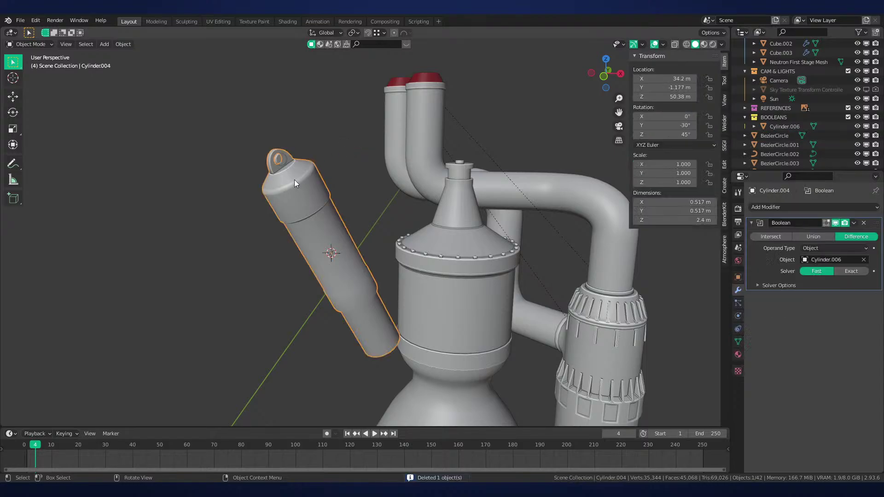
pyautogui.hotkey('ctrl', 'a')
pyautogui.click(277, 160)
pyautogui.press('Delete')
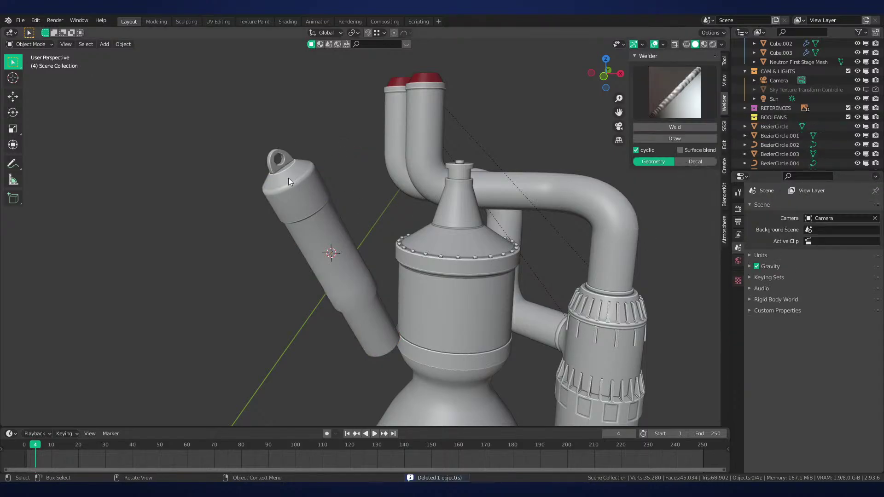
# Try to set the remaining tank's origin to the 3D cursor
pyautogui.click(288, 178)
pyautogui.click(450, 231)
pyautogui.hotkey('shift', 's')
pyautogui.click(422, 324)
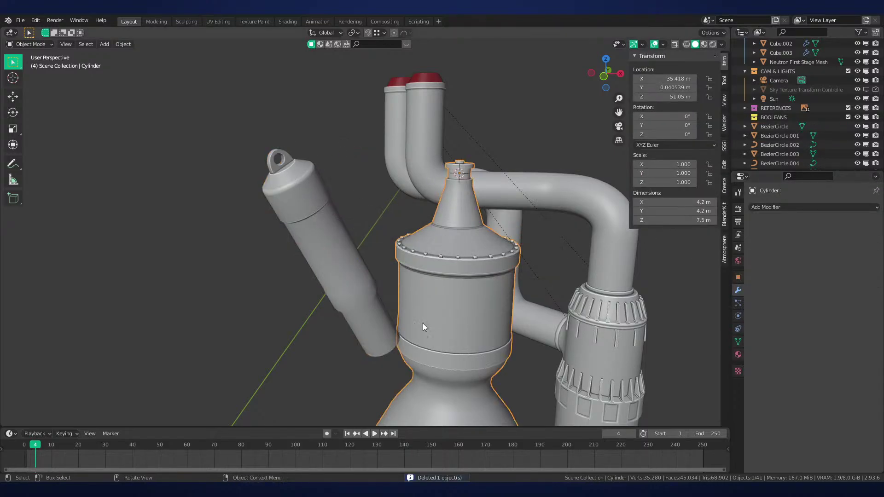
pyautogui.click(343, 231)
pyautogui.scroll(4, 411, 168)
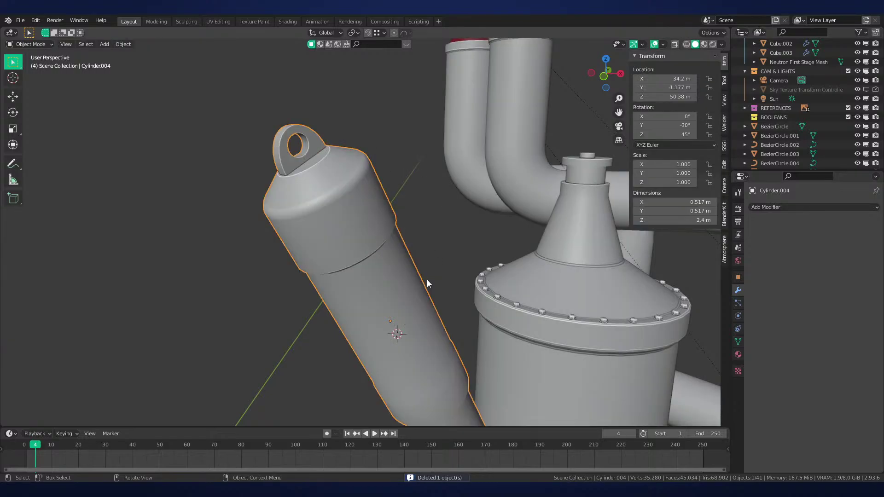
pyautogui.rightClick(427, 279)
pyautogui.click(480, 321)
pyautogui.scroll(-3, 494, 302)
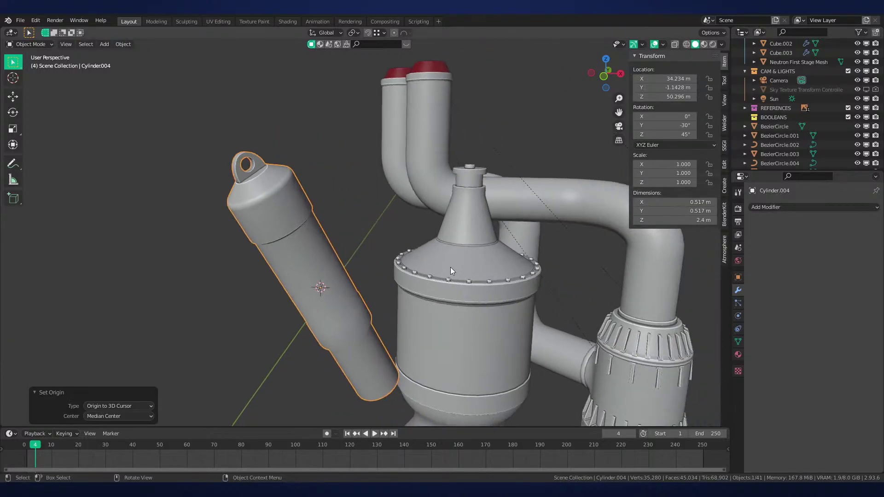
# Snap the 3D cursor to the hole in the tank's lug and set the tank's origin there
pyautogui.press('Tab')
pyautogui.moveTo(272, 199); pyautogui.dragTo(291, 207, button='middle')
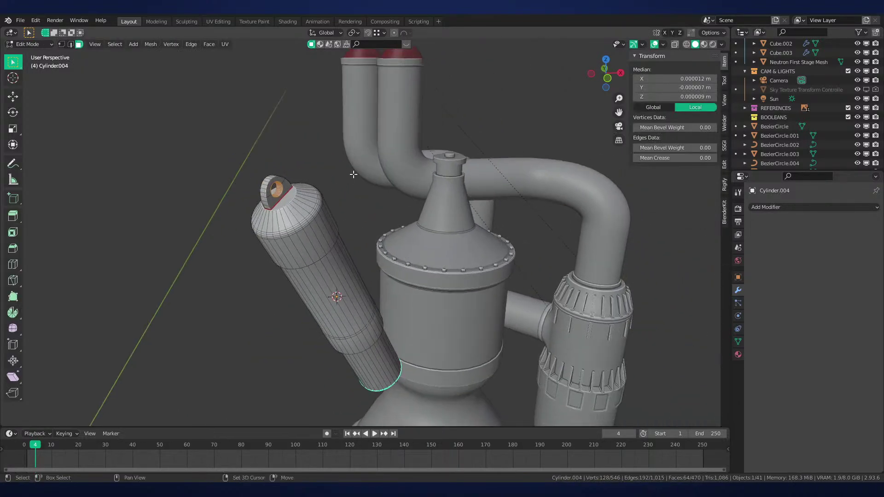
pyautogui.keyDown('alt'); pyautogui.click(277, 189); pyautogui.keyUp('alt')
pyautogui.hotkey('shift', 's')
pyautogui.click(294, 199)
pyautogui.press('Tab')
pyautogui.rightClick(411, 299)
pyautogui.moveTo(410, 300)
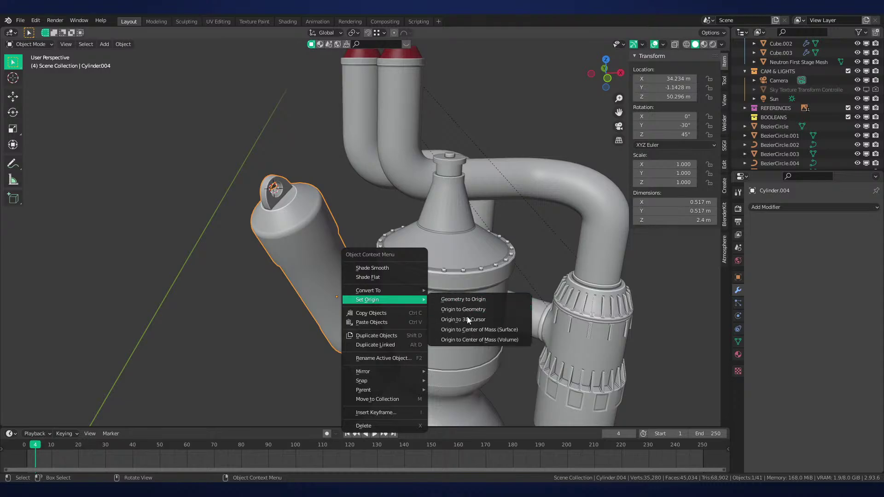
pyautogui.click(475, 314)
# Snap the 3D cursor to the main chamber's origin, reselect the tank and use the 3D cursor as pivot point
pyautogui.click(490, 304)
pyautogui.hotkey('shift', 's')
pyautogui.click(480, 255)
pyautogui.click(368, 317)
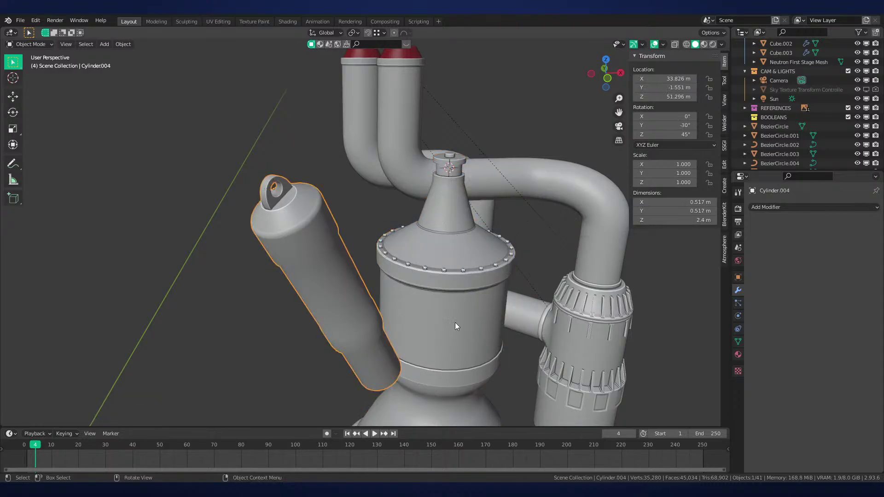
pyautogui.press('.')
pyautogui.click(487, 320)
# Make a linked duplicate of the tank, rotate it -90° about global Z around the 3D cursor, and clear the selection
pyautogui.hotkey('shift', 'd')
pyautogui.press('r')
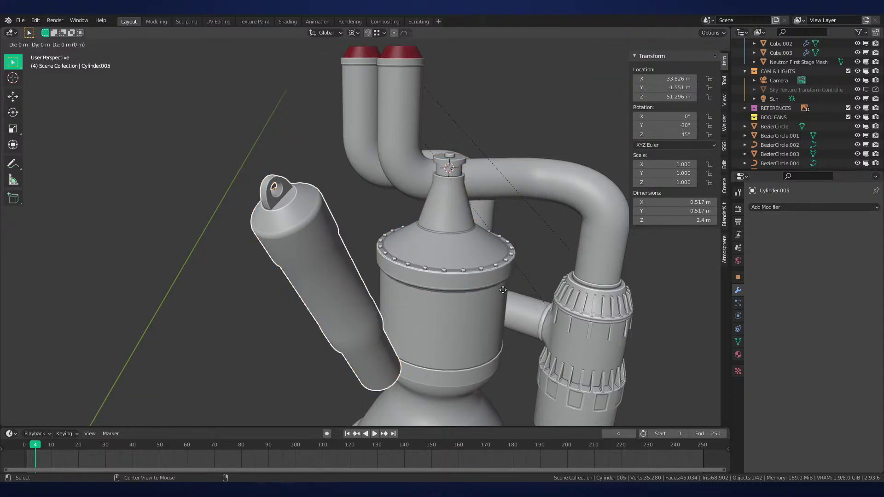
pyautogui.press('z')
pyautogui.press('9')
pyautogui.press('0')
pyautogui.press('-')
pyautogui.press('Return')
pyautogui.moveTo(526, 286); pyautogui.dragTo(329, 239, button='middle')
pyautogui.hotkey('alt', 'a')
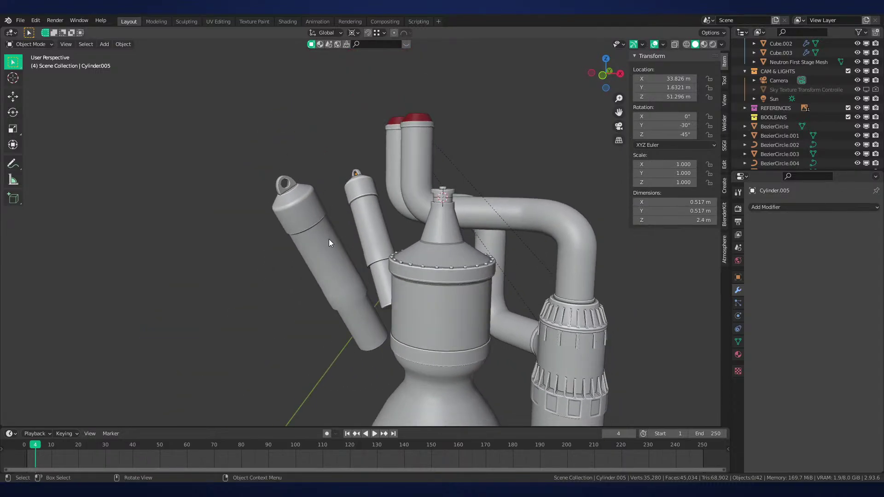
# Select the original tank and switch the pivot point back to the median point
pyautogui.click(328, 239)
pyautogui.press('.')
pyautogui.click(423, 199)
pyautogui.scroll(2, 486, 250)
pyautogui.press('r')
pyautogui.moveTo(487, 250); pyautogui.dragTo(442, 289, button='middle')
pyautogui.press('x')
pyautogui.press('x')
pyautogui.press('y')
pyautogui.press('y')
pyautogui.rightClick(437, 206)
pyautogui.scroll(-2, 446, 230)
pyautogui.press('r')
pyautogui.press('y')
pyautogui.press('y')
pyautogui.rightClick(417, 265)
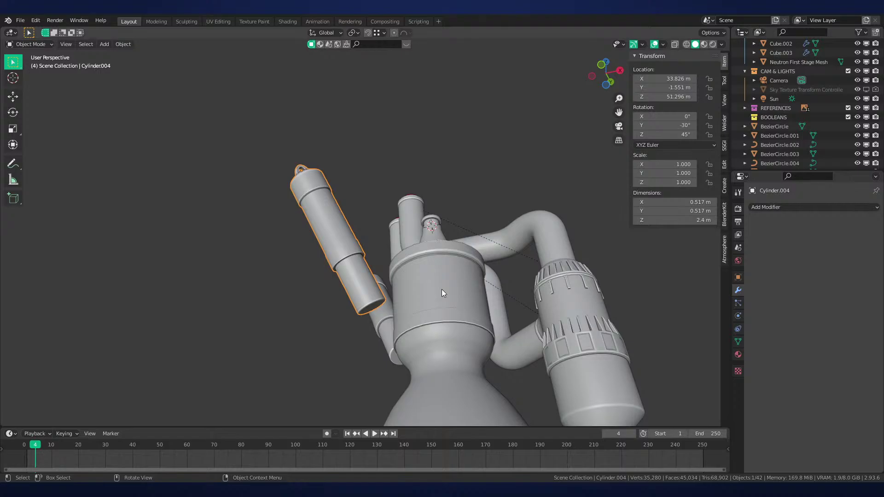
# Snap the 3D cursor to the centre of the original tank's lower end face and return to object mode
pyautogui.press('KP_1')
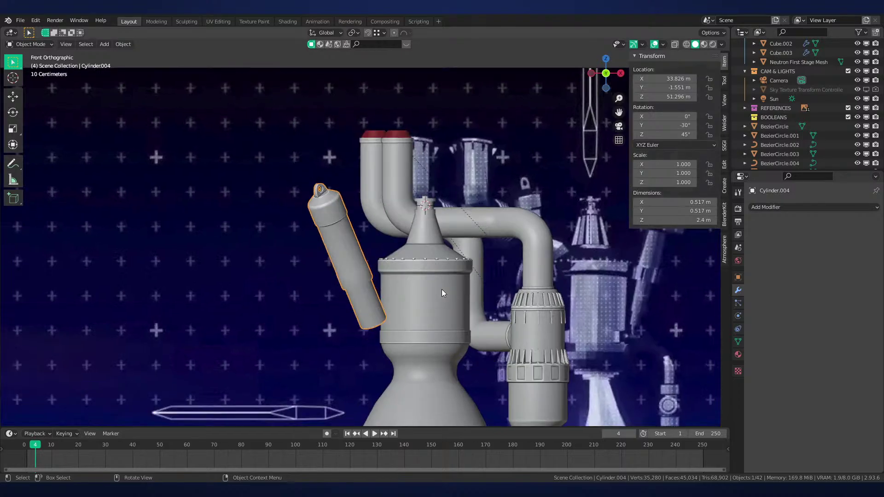
pyautogui.scroll(2, 391, 246)
pyautogui.keyDown('shift'); pyautogui.moveTo(432, 305); pyautogui.dragTo(432, 230, button='middle'); pyautogui.keyUp('shift')
pyautogui.press('Tab')
pyautogui.click(421, 259)
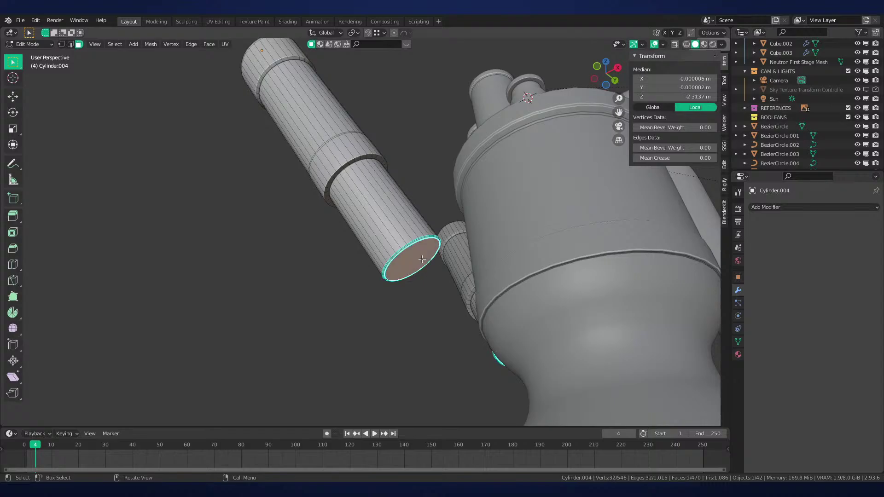
pyautogui.keyDown('shift'); pyautogui.moveTo(460, 262); pyautogui.dragTo(396, 246, button='middle'); pyautogui.keyUp('shift')
pyautogui.scroll(4, 396, 246)
pyautogui.hotkey('shift', 's')
pyautogui.click(420, 287)
pyautogui.press('Tab')
pyautogui.scroll(-4, 419, 262)
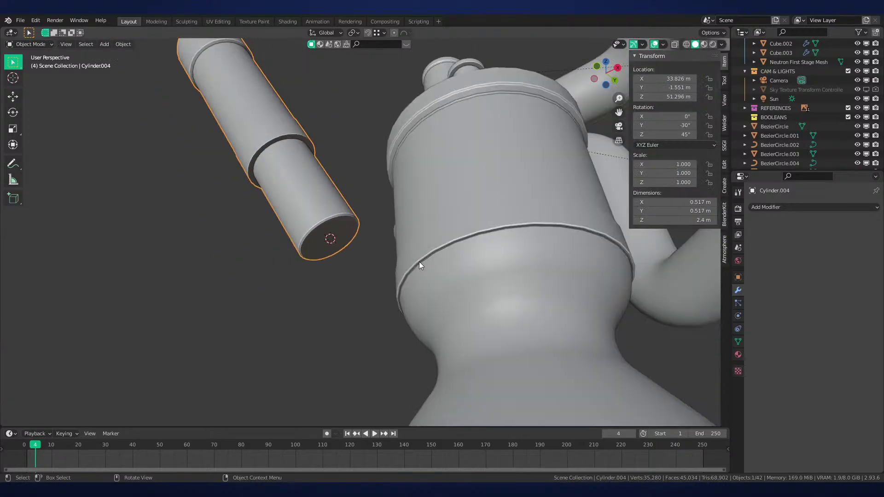
# Add a mesh cylinder at the 3D cursor on the tank's lower end
pyautogui.press('KP_1')
pyautogui.scroll(-4, 414, 257)
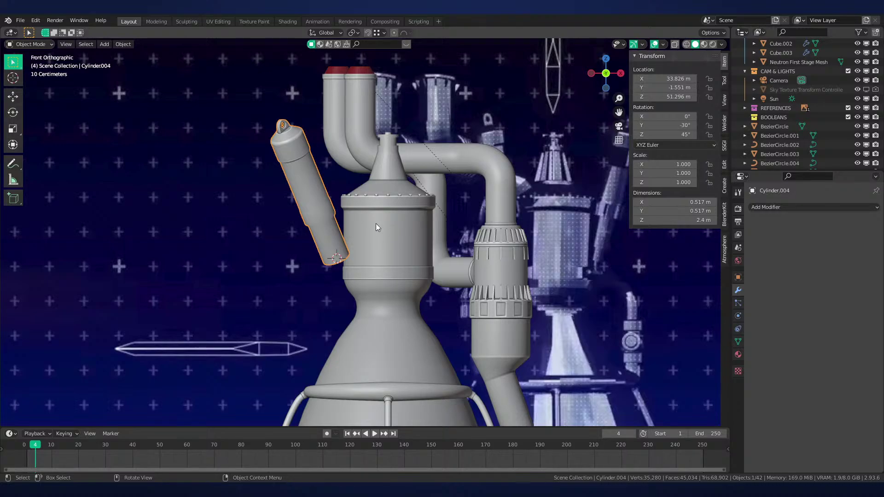
pyautogui.scroll(1, 380, 239)
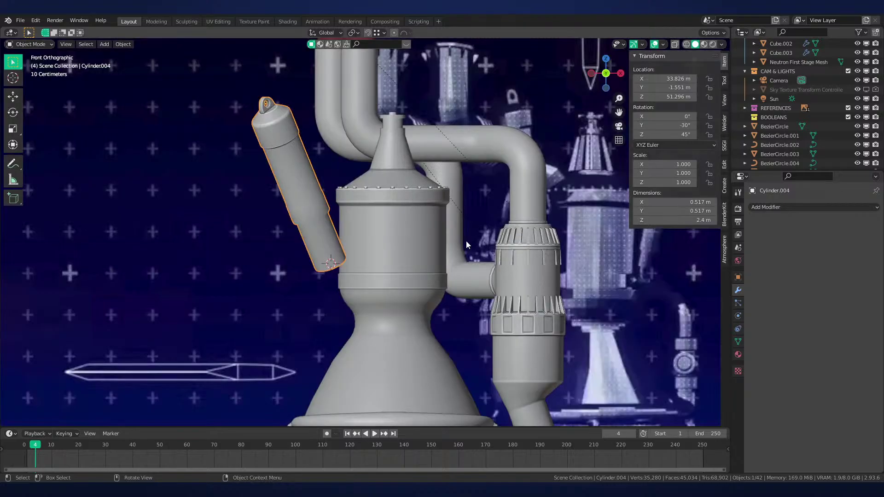
pyautogui.keyDown('shift'); pyautogui.moveTo(496, 210); pyautogui.dragTo(373, 186, button='middle'); pyautogui.keyUp('shift')
pyautogui.hotkey('shift', 'a')
pyautogui.moveTo(374, 187)
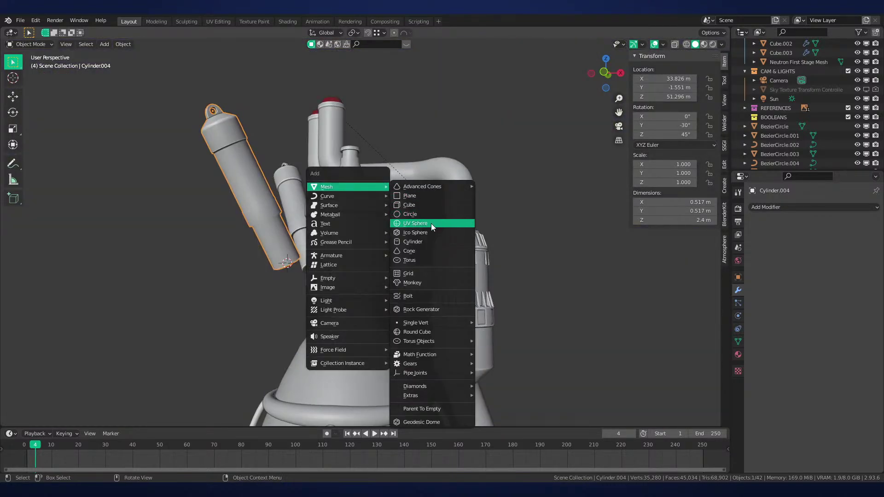
pyautogui.click(429, 240)
# Narrow the cylinder's mesh without changing its height, first by a factor of 0.5, then to about 0.361 m across
pyautogui.press('Tab')
pyautogui.hotkey('shift', 's')
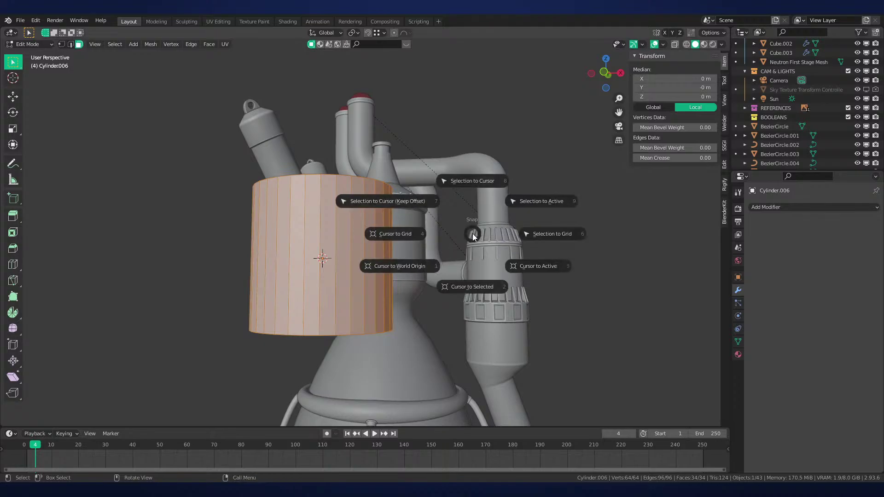
pyautogui.press('Escape')
pyautogui.press('s')
pyautogui.hotkey('shift', 'z')
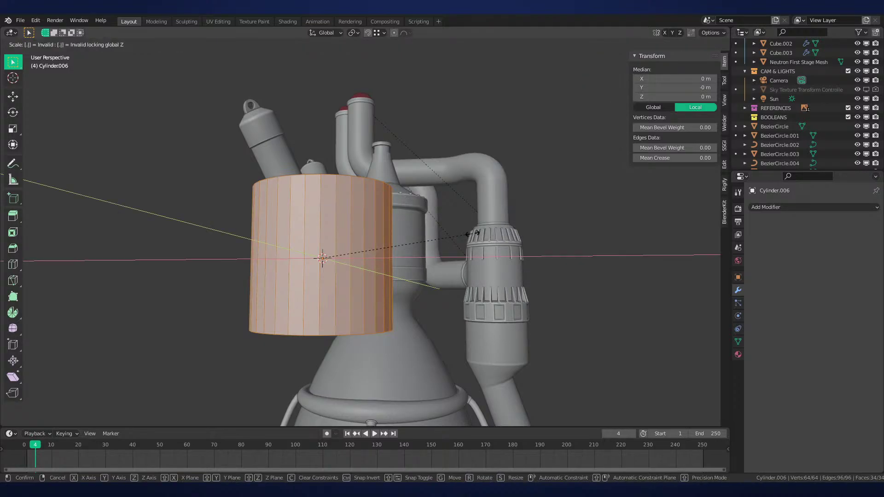
pyautogui.press('5')
pyautogui.press('Return')
pyautogui.press('s')
pyautogui.hotkey('shift', 'z')
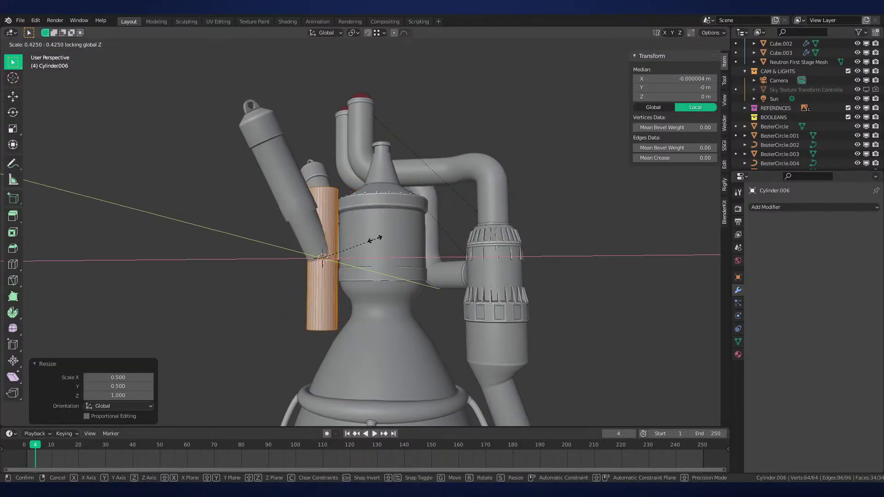
pyautogui.click(366, 242)
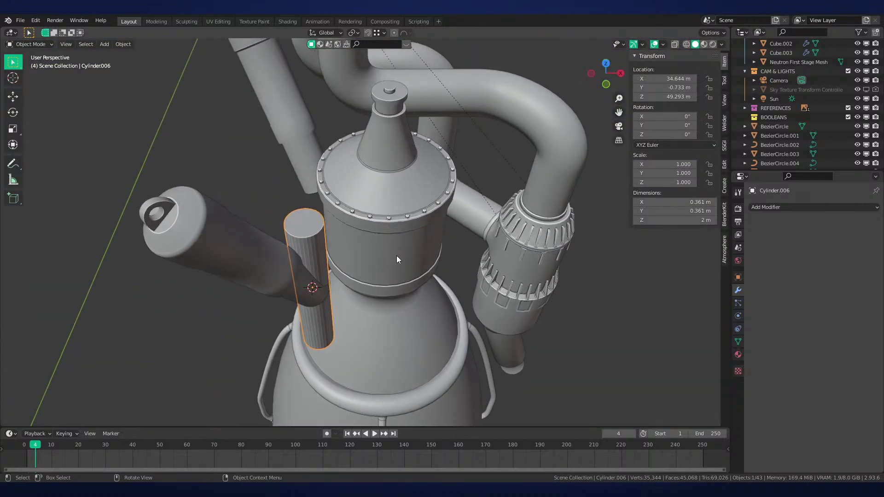
# Rotate the new cylinder 45° about the global Z axis
pyautogui.press('r')
pyautogui.press('z')
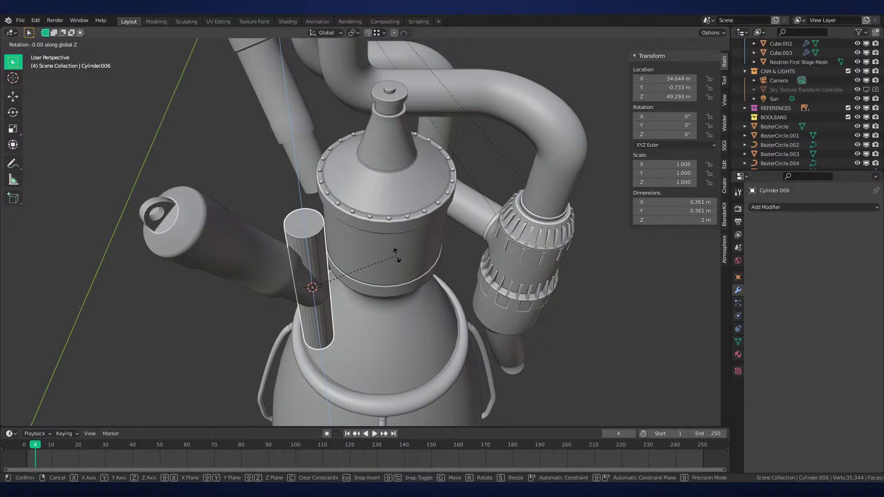
pyautogui.write('45')
pyautogui.press('Return')
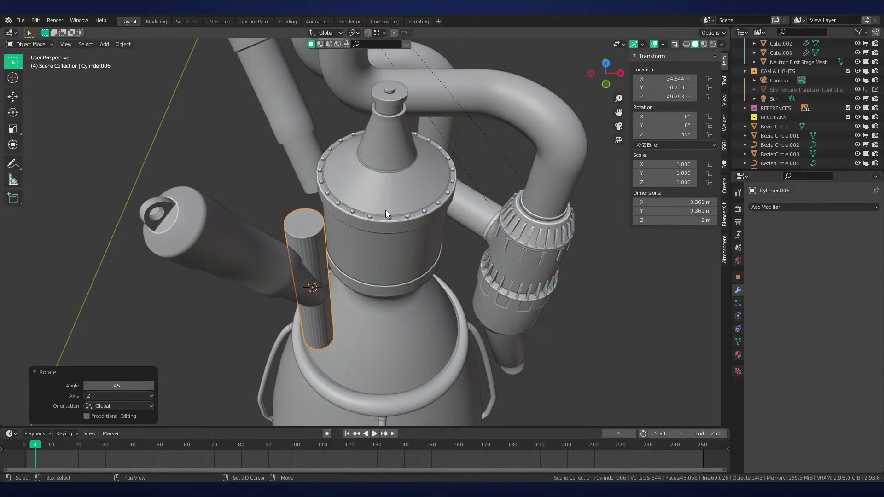
# Mark the two adjacent edge loops at the original tank's lower collar step as sharp
pyautogui.moveTo(385, 210)
pyautogui.mouseDown(button='middle')
pyautogui.moveTo(413, 304)
pyautogui.moveTo(373, 216)
pyautogui.mouseUp(button='middle')
pyautogui.click(409, 292)
pyautogui.press('Tab')
pyautogui.scroll(3, 358, 204)
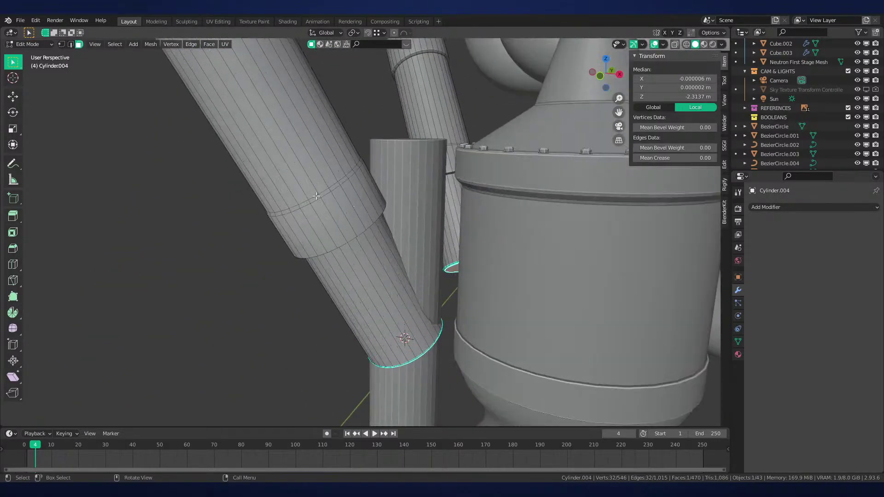
pyautogui.press('2')
pyautogui.keyDown('alt'); pyautogui.click(316, 201); pyautogui.keyUp('alt')
pyautogui.keyDown('alt'); pyautogui.keyDown('shift'); pyautogui.click(317, 201); pyautogui.keyUp('shift'); pyautogui.keyUp('alt')
pyautogui.hotkey('ctrl', 'e')
pyautogui.click(444, 232)
pyautogui.keyDown('shift'); pyautogui.moveTo(449, 232); pyautogui.dragTo(466, 319, button='middle'); pyautogui.keyUp('shift')
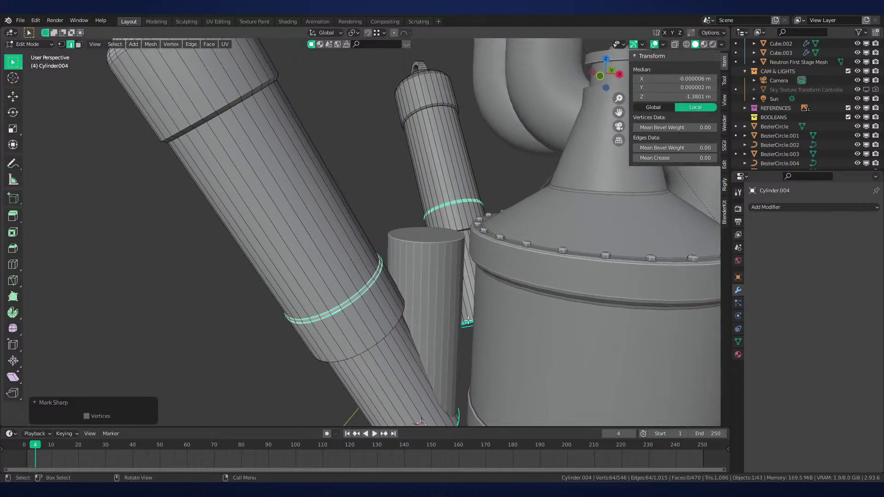
# Tilt the new cylinder -30° about its local Y axis so it lines up with the original tank
pyautogui.press('Tab')
pyautogui.click(437, 268)
pyautogui.moveTo(437, 268); pyautogui.dragTo(474, 278, button='middle')
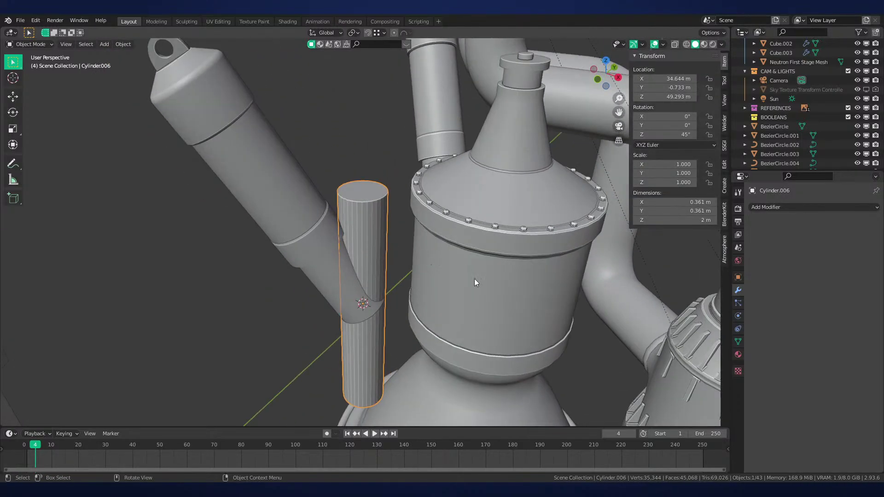
pyautogui.press('r')
pyautogui.press('x')
pyautogui.press('x')
pyautogui.press('y')
pyautogui.press('y')
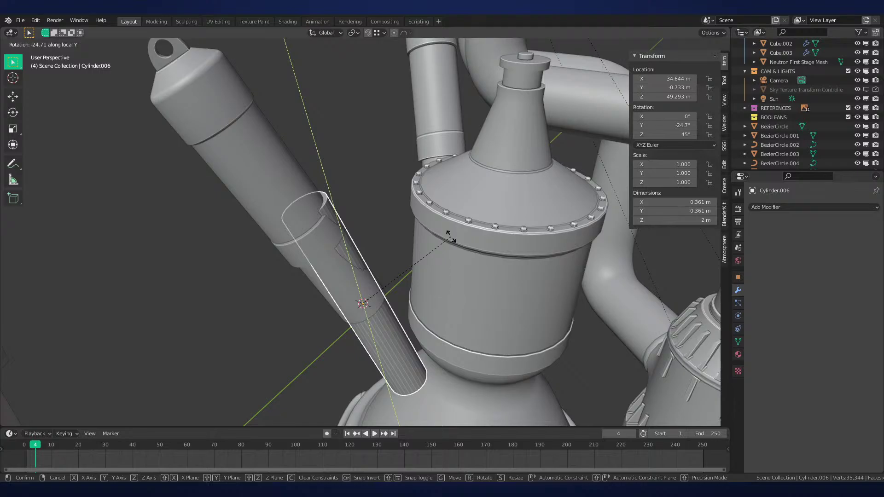
pyautogui.write('-30')
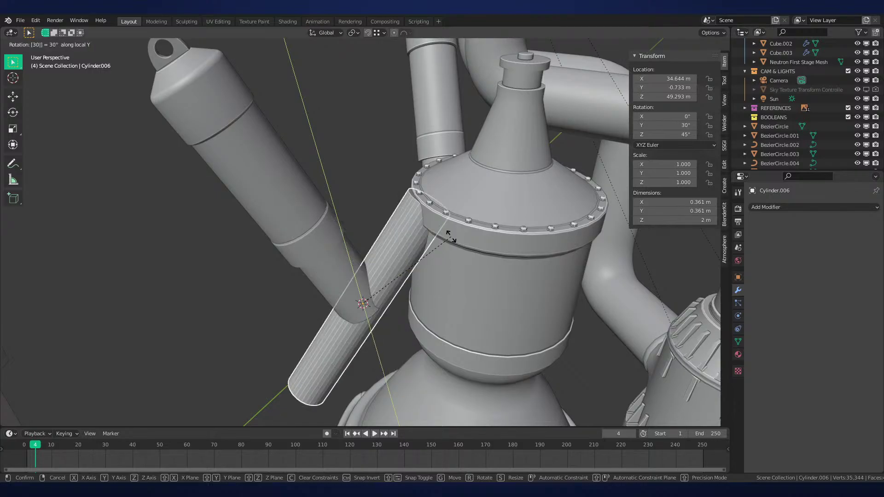
pyautogui.press('Return')
# Slide the cylinder's bottom end face up along its edges, shortening the cylinder to about 1.19 m
pyautogui.moveTo(480, 328); pyautogui.dragTo(484, 286, button='middle')
pyautogui.press('Tab')
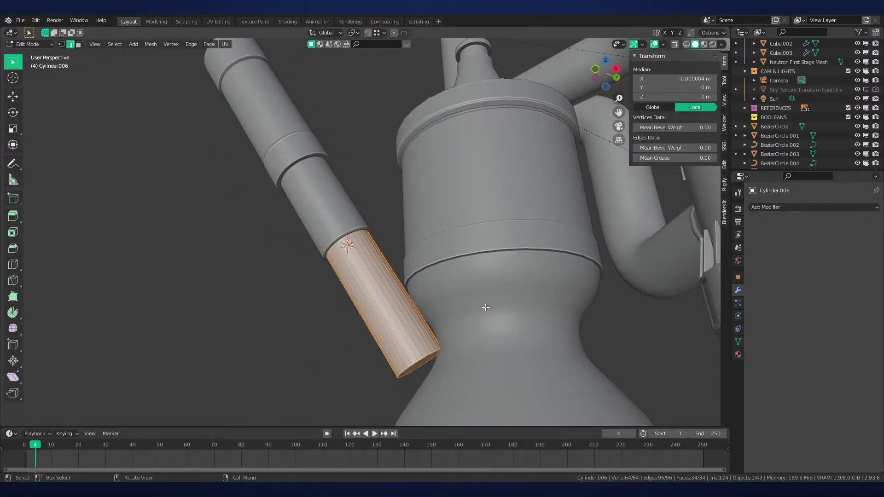
pyautogui.press('3')
pyautogui.click(411, 365)
pyautogui.click(414, 367)
pyautogui.press('g')
pyautogui.press('g')
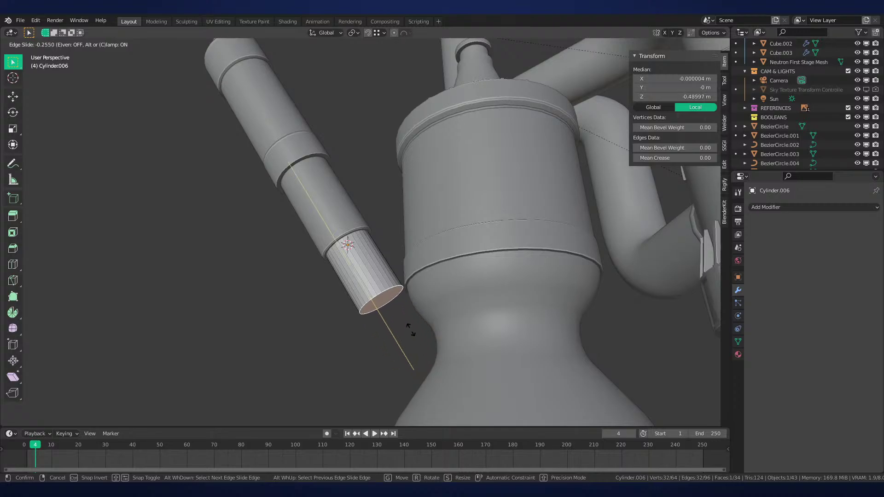
pyautogui.click(407, 331)
pyautogui.press('g')
pyautogui.press('g')
pyautogui.click(405, 316)
# Compare the shortened cylinder with the front-view blueprint and inspect its hidden upper end inside the tank in wireframe
pyautogui.moveTo(405, 317); pyautogui.dragTo(275, 305, button='middle')
pyautogui.press('KP_1')
pyautogui.scroll(-2, 411, 322)
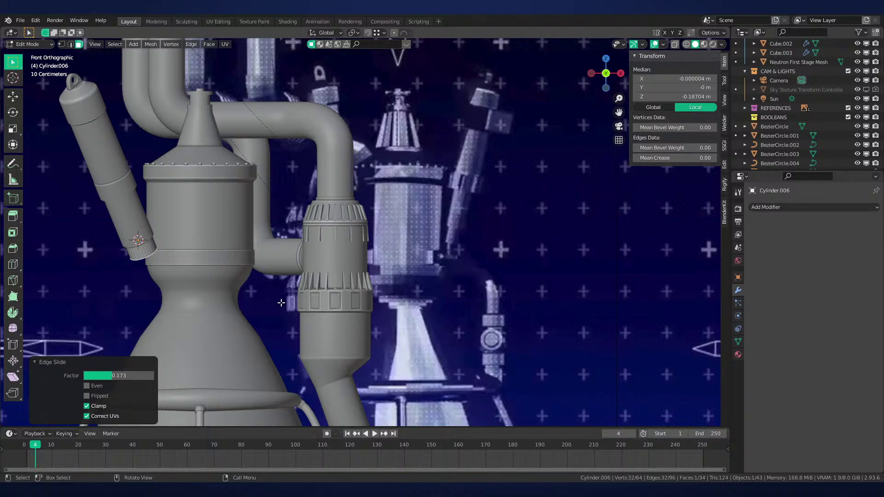
pyautogui.scroll(8, 318, 252)
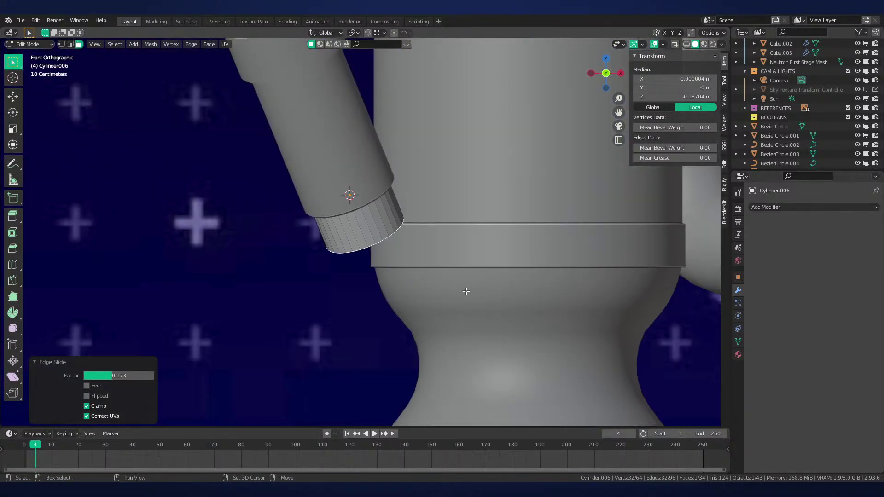
pyautogui.keyDown('shift'); pyautogui.moveTo(466, 291); pyautogui.dragTo(437, 367, button='middle'); pyautogui.keyUp('shift')
pyautogui.scroll(-1, 450, 304)
pyautogui.press('z')
pyautogui.click(292, 306)
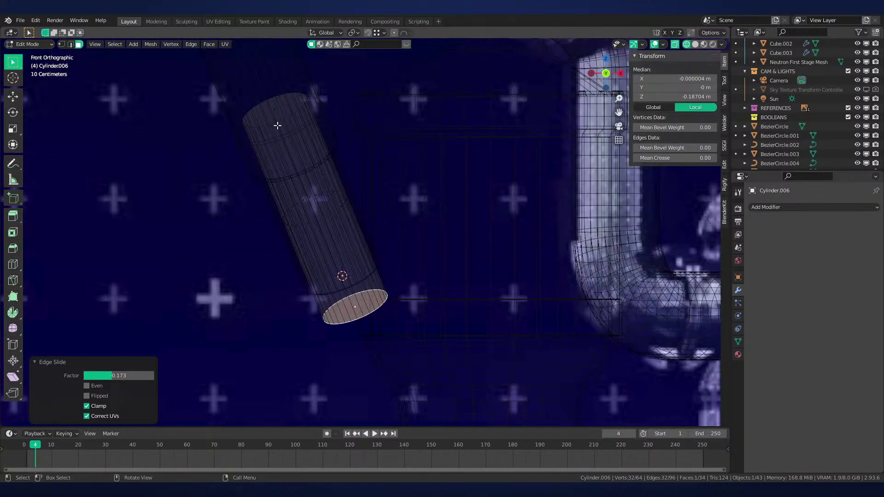
pyautogui.click(277, 125)
pyautogui.press('z')
pyautogui.click(422, 139)
pyautogui.keyDown('shift'); pyautogui.moveTo(396, 170); pyautogui.dragTo(402, 229, button='middle'); pyautogui.keyUp('shift')
pyautogui.scroll(-3, 401, 228)
pyautogui.press('z')
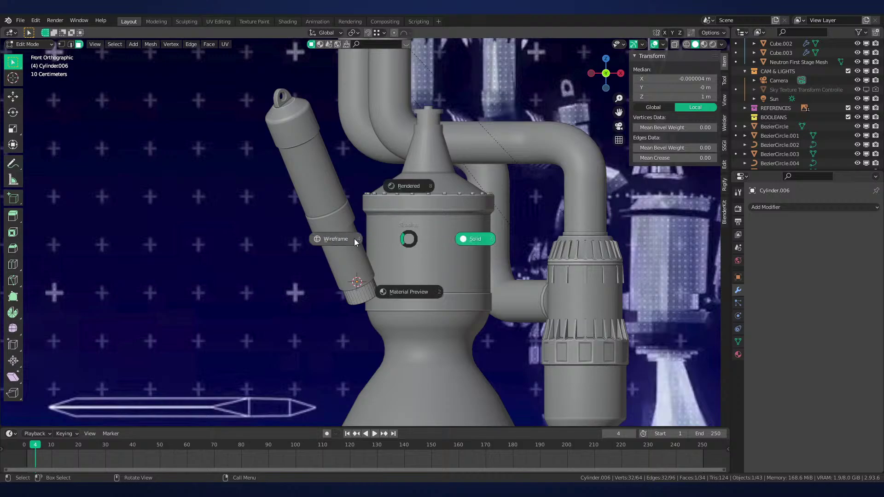
pyautogui.click(322, 239)
pyautogui.moveTo(322, 239)
pyautogui.mouseDown(button='middle')
pyautogui.moveTo(355, 216)
pyautogui.moveTo(413, 263)
pyautogui.moveTo(523, 305)
pyautogui.mouseUp(button='middle')
pyautogui.press('z')
pyautogui.click(365, 221)
# Shade the short cylinder smooth and enable Auto Smooth at 30° on its normals
pyautogui.press('Tab')
pyautogui.rightClick(413, 264)
pyautogui.click(414, 232)
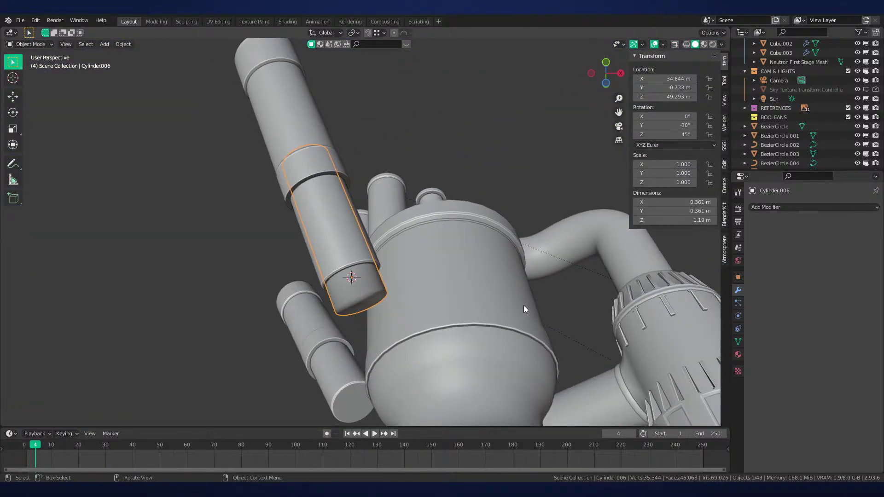
pyautogui.click(737, 342)
pyautogui.click(802, 377)
# Snap the 3D cursor to the bottom end face of the short cylinder
pyautogui.keyDown('shift'); pyautogui.moveTo(438, 348); pyautogui.dragTo(417, 273, button='middle'); pyautogui.keyUp('shift')
pyautogui.scroll(4, 417, 272)
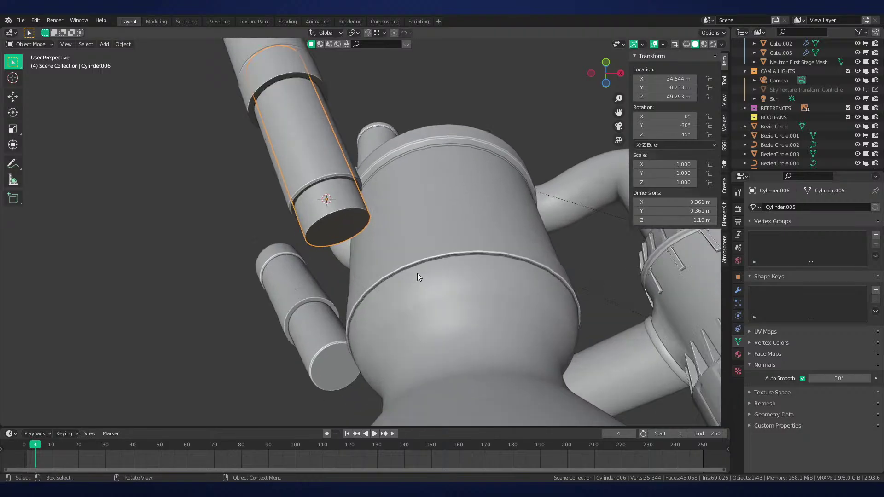
pyautogui.press('Tab')
pyautogui.click(339, 227)
pyautogui.hotkey('shift', 's')
pyautogui.click(377, 345)
pyautogui.press('Tab')
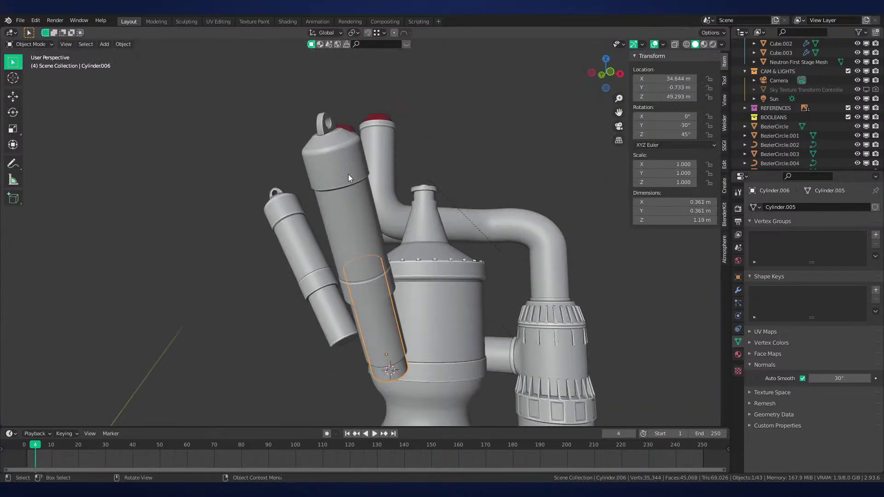
# Duplicate the mounting eye on top of the original tank and move the copy about 2.36 m down the tank's local Z axis
pyautogui.press('Tab')
pyautogui.press('l')
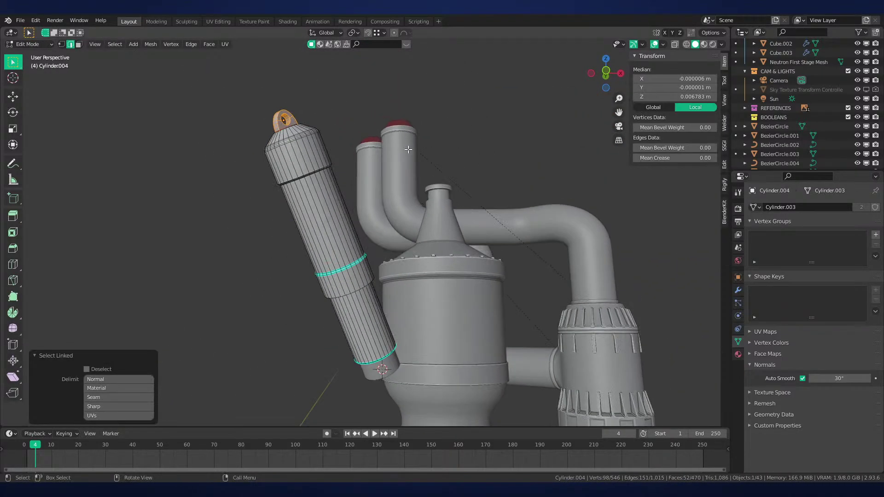
pyautogui.press('g')
pyautogui.press('z')
pyautogui.press('z')
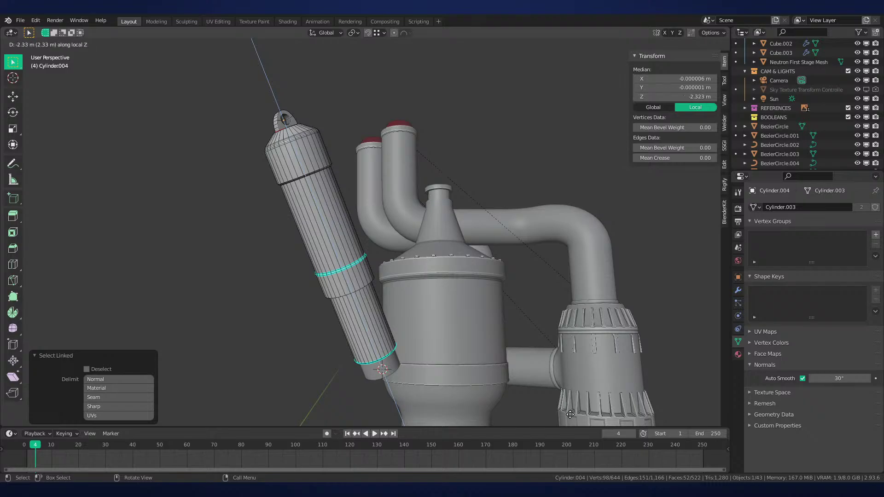
pyautogui.click(448, 363)
# Reposition the copied eye along the local Z axis beneath the short cylinder's end and rotate it 180° about local X
pyautogui.keyDown('shift'); pyautogui.moveTo(448, 363); pyautogui.dragTo(449, 208, button='middle'); pyautogui.keyUp('shift')
pyautogui.scroll(3, 448, 232)
pyautogui.press('g')
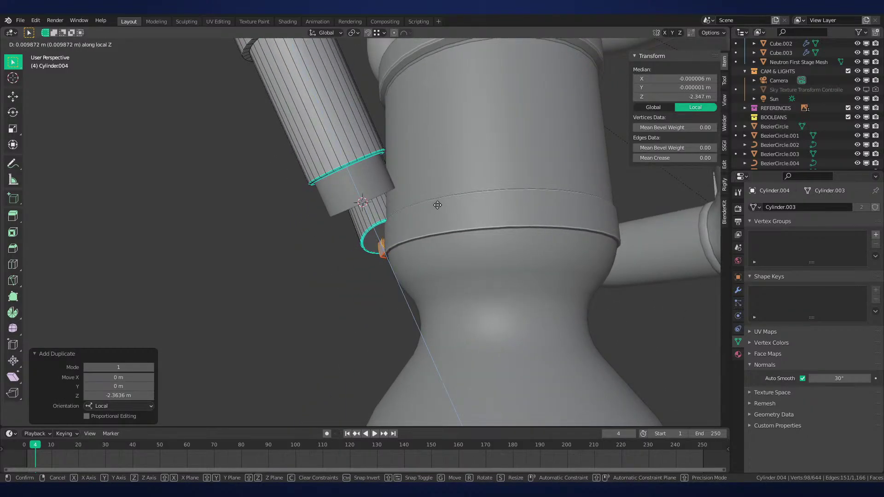
pyautogui.click(418, 197)
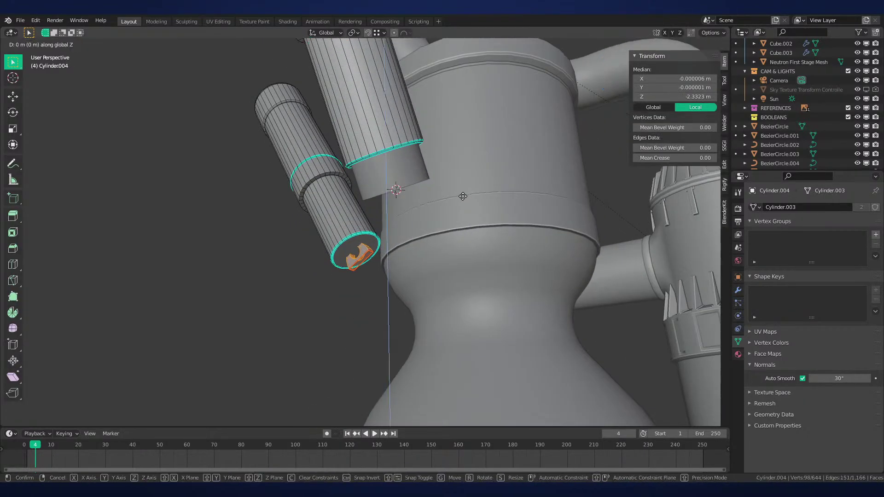
pyautogui.press('g')
pyautogui.press('z')
pyautogui.press('z')
pyautogui.press('Return')
pyautogui.press('r')
pyautogui.press('x')
pyautogui.press('x')
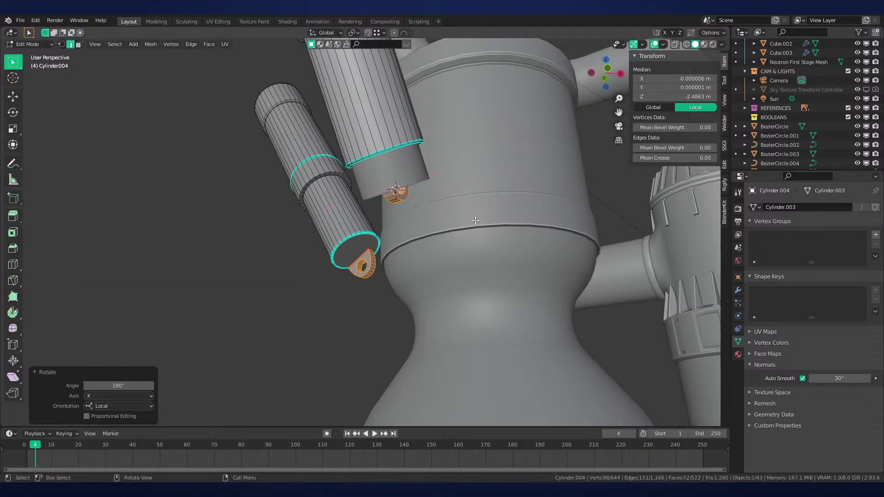
# Separate the copied mounting eye from the tank mesh and join it to the short lower cylinder
pyautogui.scroll(4, 412, 166)
pyautogui.moveTo(412, 166); pyautogui.dragTo(400, 177, button='middle')
pyautogui.press('p')
pyautogui.click(412, 166)
pyautogui.press('Tab')
pyautogui.click(374, 187)
pyautogui.keyDown('shift'); pyautogui.click(357, 154); pyautogui.keyUp('shift')
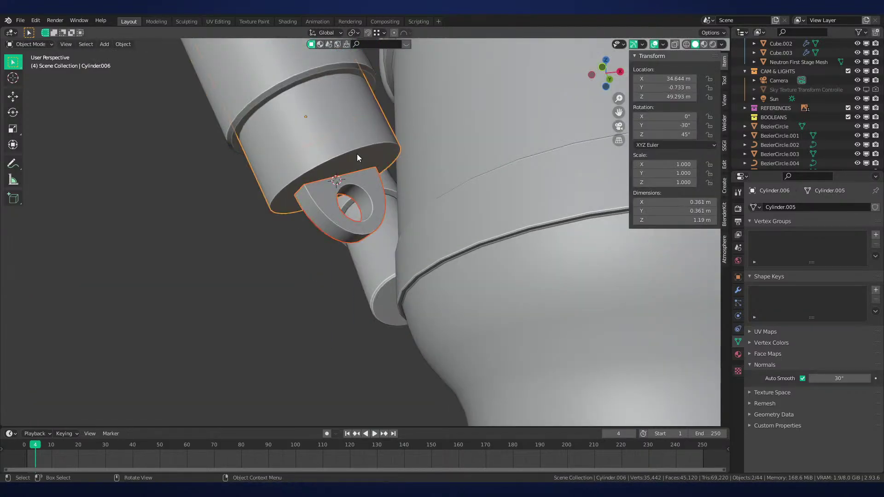
pyautogui.hotkey('ctrl', 'j')
# Set the pivot point to the 3D cursor and place the cursor at the main engine body's origin
pyautogui.scroll(-4, 392, 204)
pyautogui.moveTo(392, 205); pyautogui.dragTo(449, 217, button='middle')
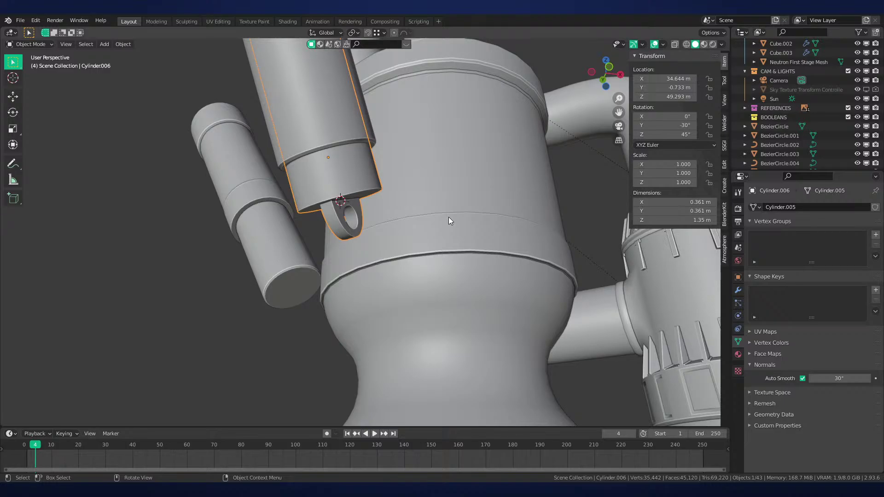
pyautogui.press('.')
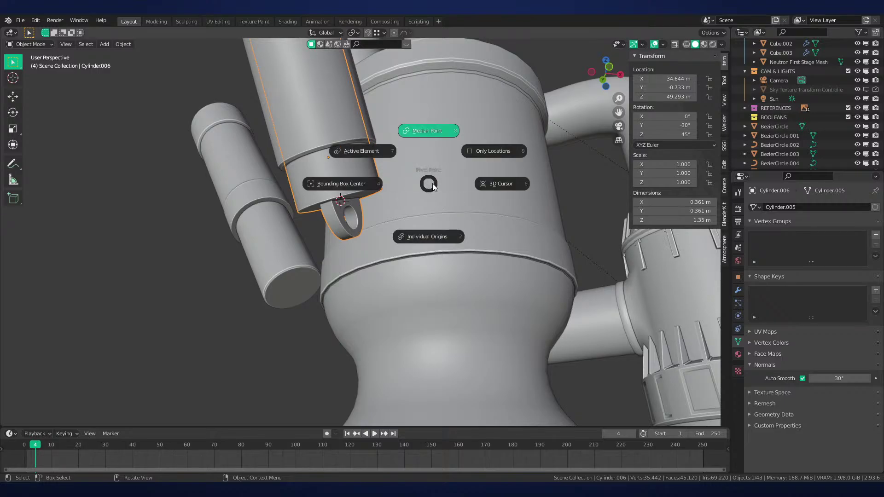
pyautogui.click(449, 192)
pyautogui.click(385, 208)
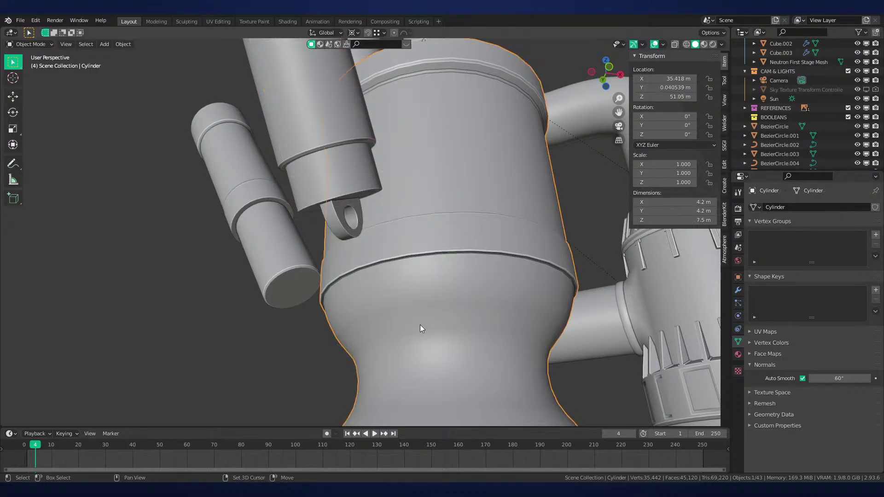
# Make a linked duplicate of the short cylinder with its eye, rotated -90° about the global Z axis, for the second tank
pyautogui.click(348, 203)
pyautogui.moveTo(347, 202); pyautogui.dragTo(385, 190, button='middle')
pyautogui.hotkey('shift', 'd')
pyautogui.write('rz')
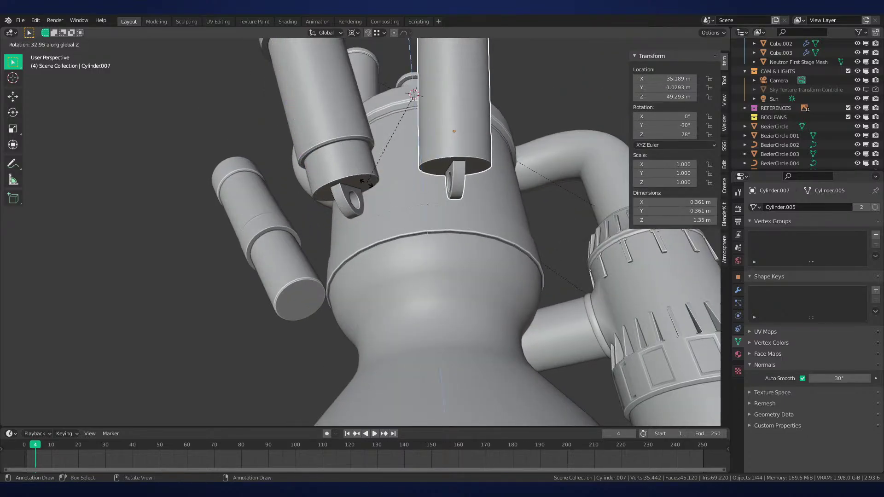
pyautogui.write('-90')
pyautogui.press('Return')
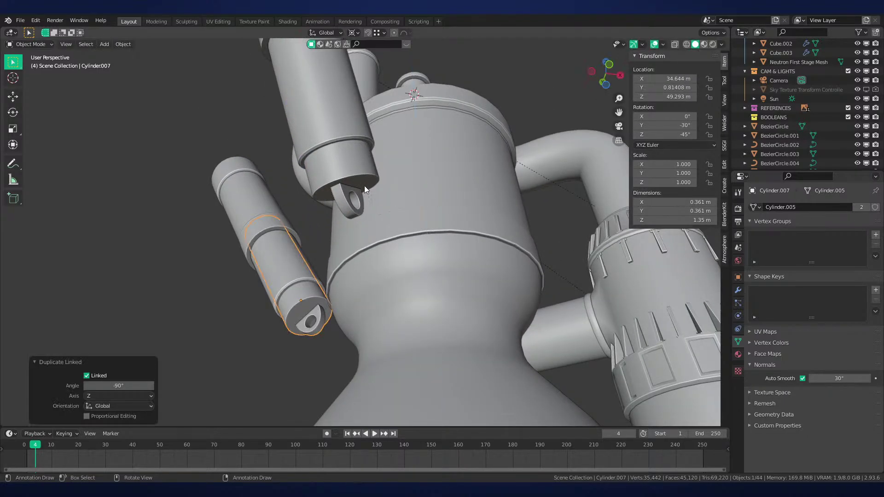
# Select both tanks with their lower cylinders, raise them about 0.028 m along global Z, and clear the selection
pyautogui.press('KP_1')
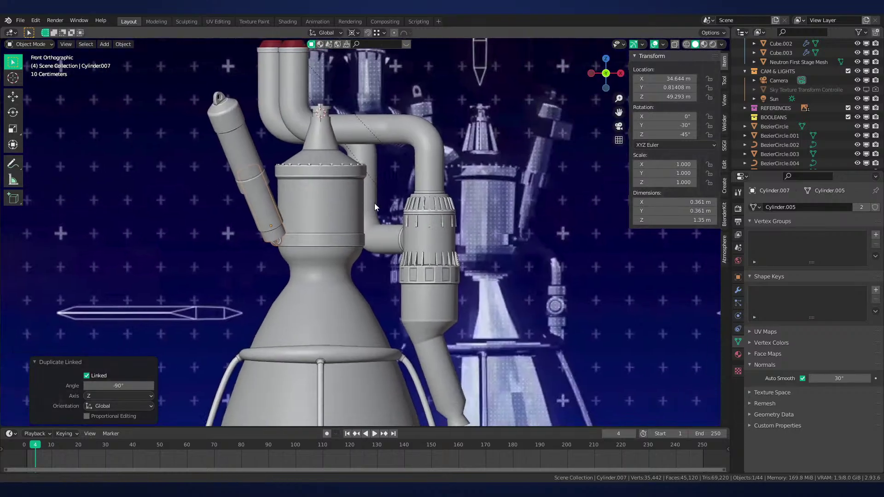
pyautogui.scroll(1, 298, 206)
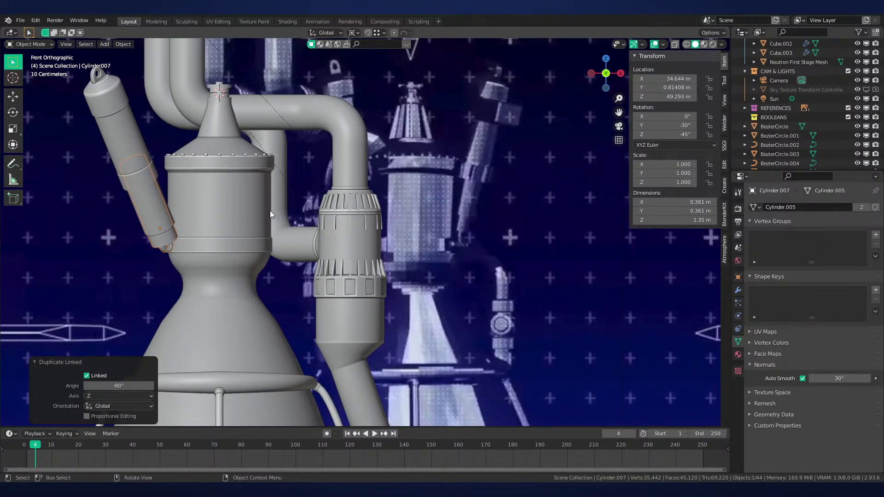
pyautogui.keyDown('shift'); pyautogui.click(142, 186); pyautogui.keyUp('shift')
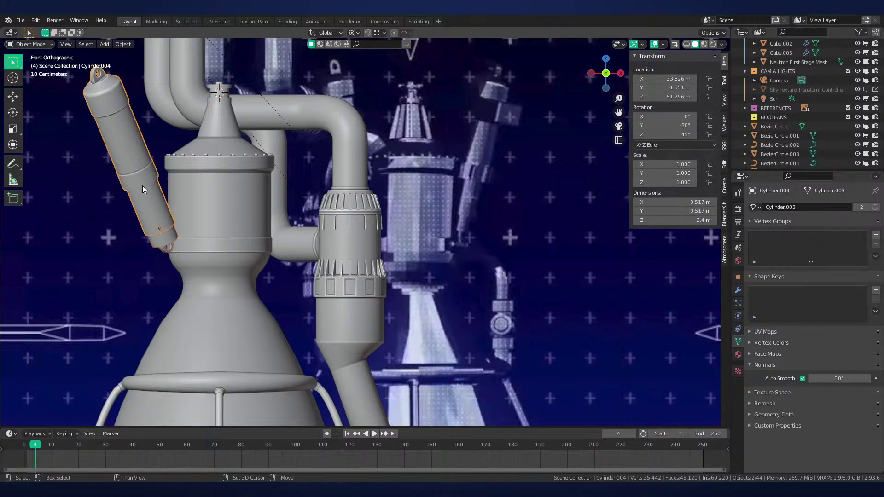
pyautogui.moveTo(142, 186); pyautogui.dragTo(258, 271, button='middle')
pyautogui.keyDown('shift'); pyautogui.click(199, 190); pyautogui.keyUp('shift')
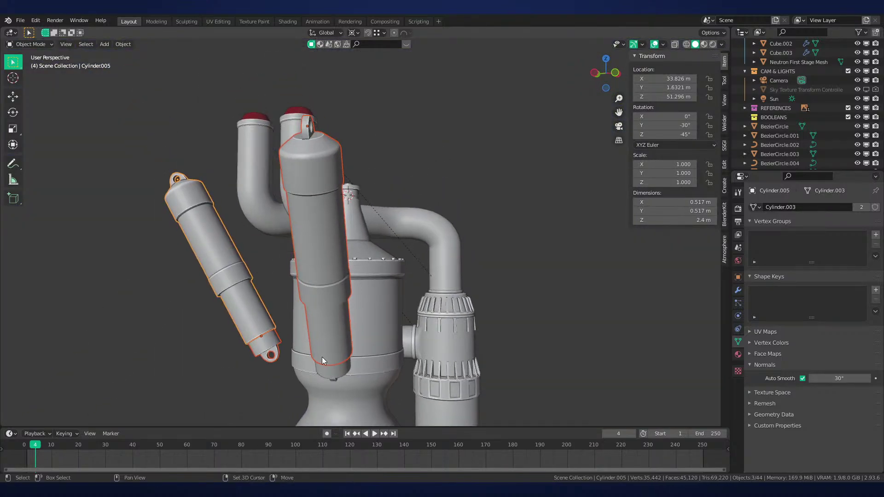
pyautogui.keyDown('shift'); pyautogui.click(331, 373); pyautogui.keyUp('shift')
pyautogui.press('KP_1')
pyautogui.scroll(8, 330, 373)
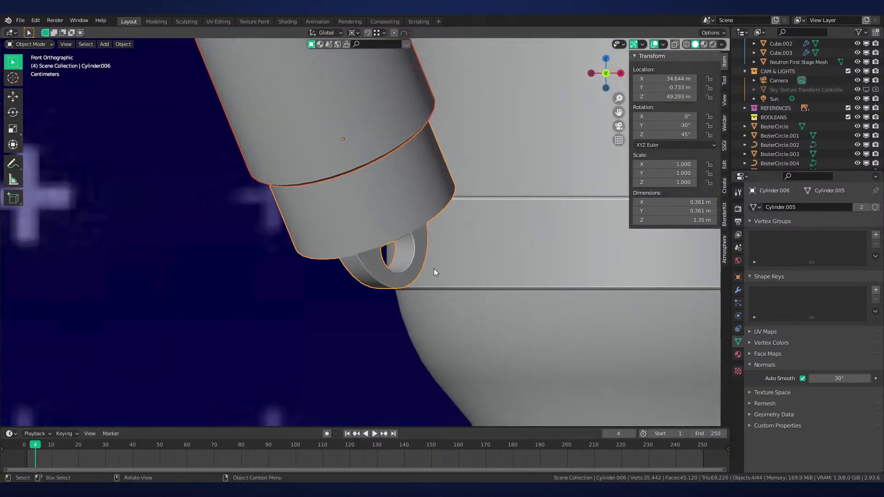
pyautogui.scroll(-3, 390, 248)
pyautogui.press('g')
pyautogui.press('z')
pyautogui.click(410, 245)
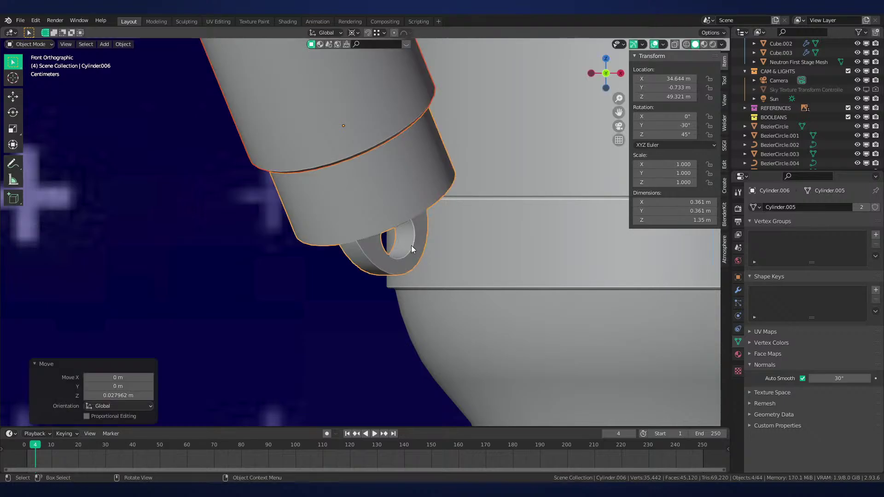
pyautogui.scroll(-4, 379, 209)
pyautogui.scroll(2, 483, 230)
pyautogui.scroll(-5, 442, 193)
pyautogui.scroll(5, 382, 216)
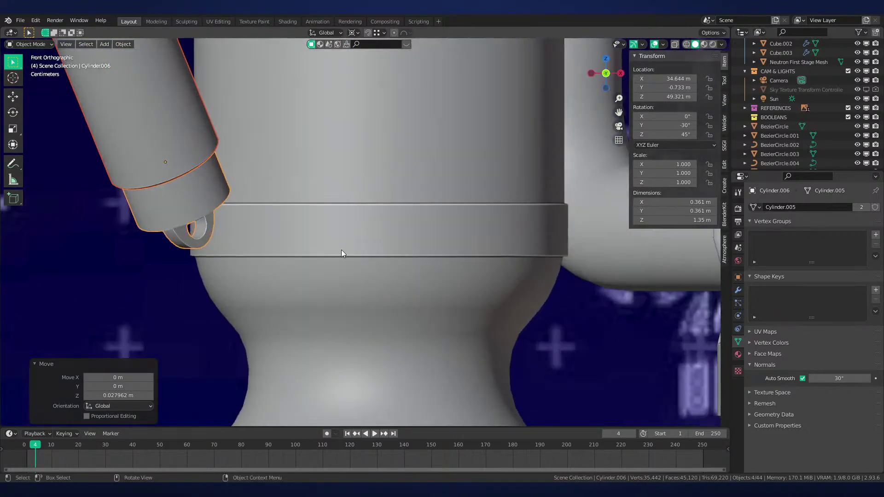
pyautogui.hotkey('alt', 'a')
pyautogui.scroll(-3, 247, 247)
pyautogui.scroll(-3, 253, 195)
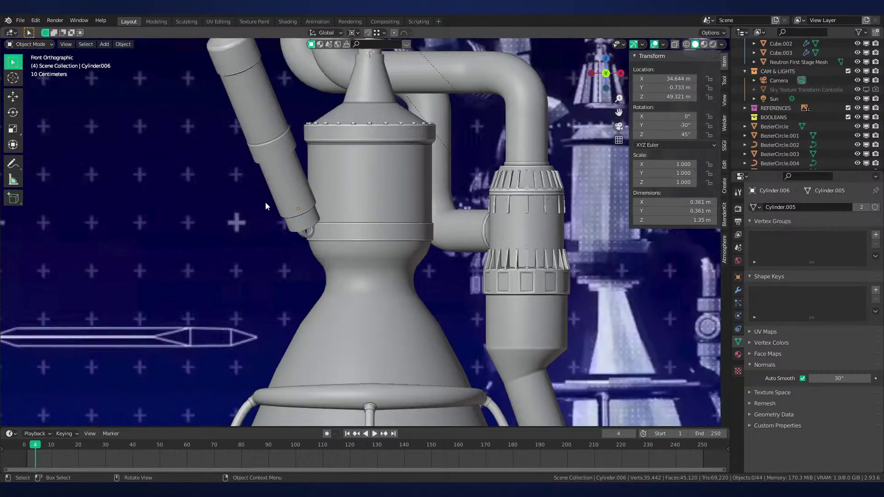
pyautogui.keyDown('shift'); pyautogui.moveTo(246, 267); pyautogui.dragTo(385, 284, button='middle'); pyautogui.keyUp('shift')
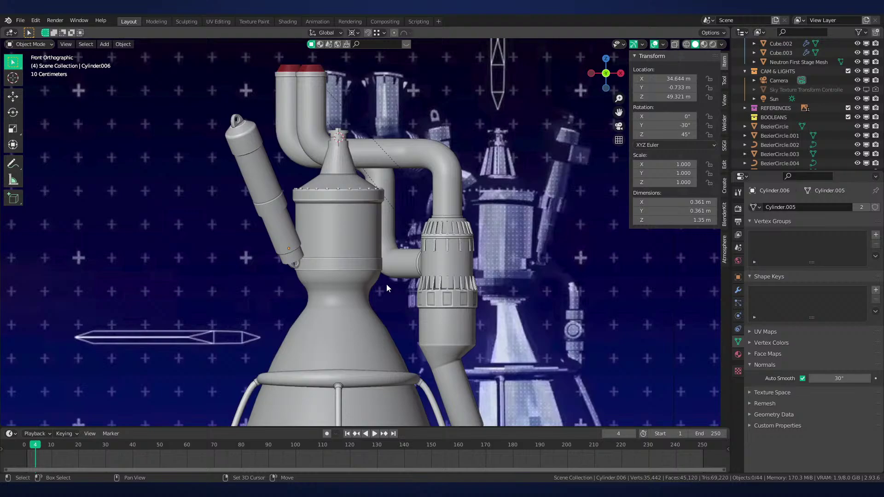
pyautogui.click(264, 188)
pyautogui.moveTo(264, 202); pyautogui.dragTo(330, 242, button='middle')
pyautogui.scroll(3, 344, 190)
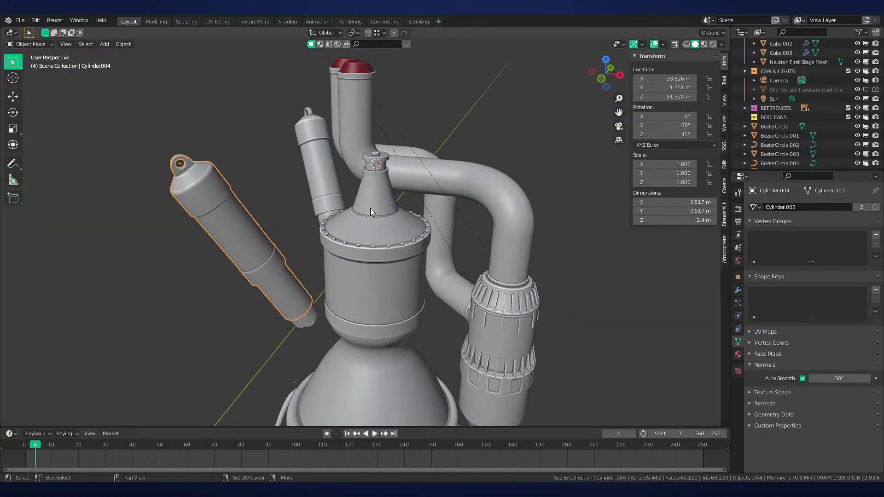
pyautogui.press('r')
pyautogui.press('x')
pyautogui.press('x')
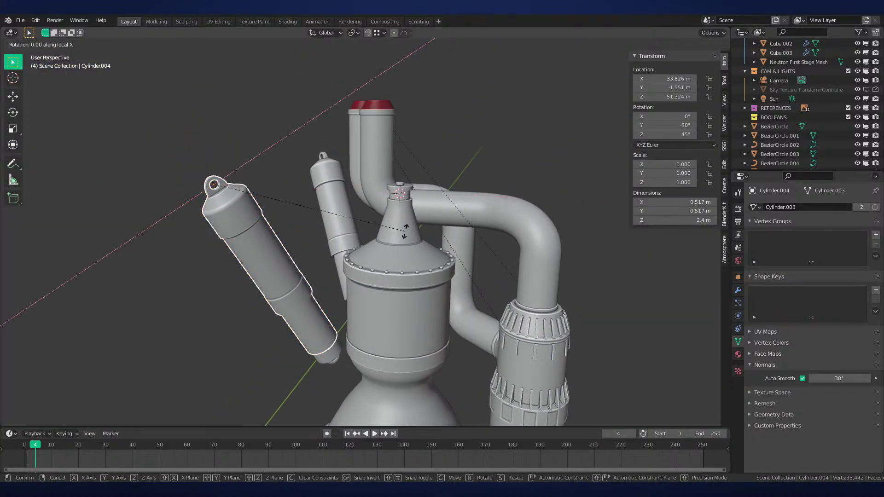
pyautogui.write('15')
pyautogui.press('y')
pyautogui.press('y')
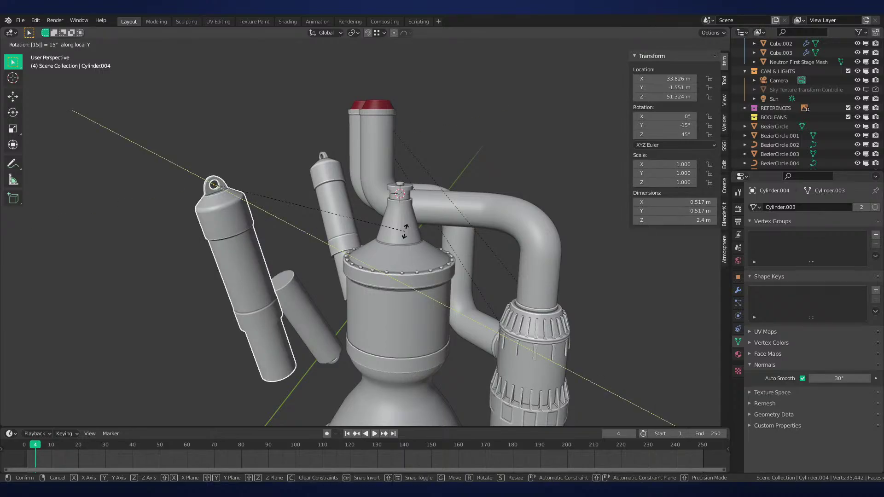
pyautogui.press('BackSpace')
pyautogui.press('BackSpace')
pyautogui.write('30')
pyautogui.press('Return')
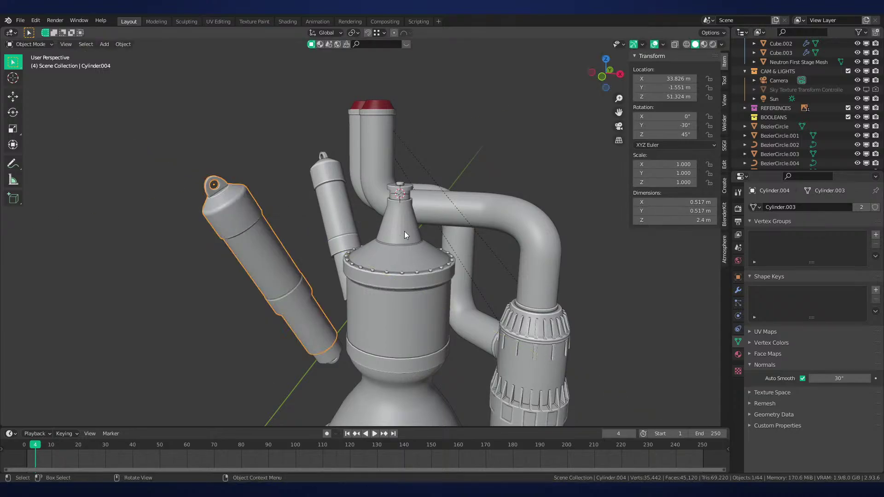
# Parent each tank's short lower cylinder to its tank with Keep Transform, and select both tanks
pyautogui.click(330, 357)
pyautogui.keyDown('shift'); pyautogui.click(295, 301); pyautogui.keyUp('shift')
pyautogui.hotkey('ctrl', 'p')
pyautogui.click(295, 301)
pyautogui.moveTo(295, 301); pyautogui.dragTo(336, 300, button='middle')
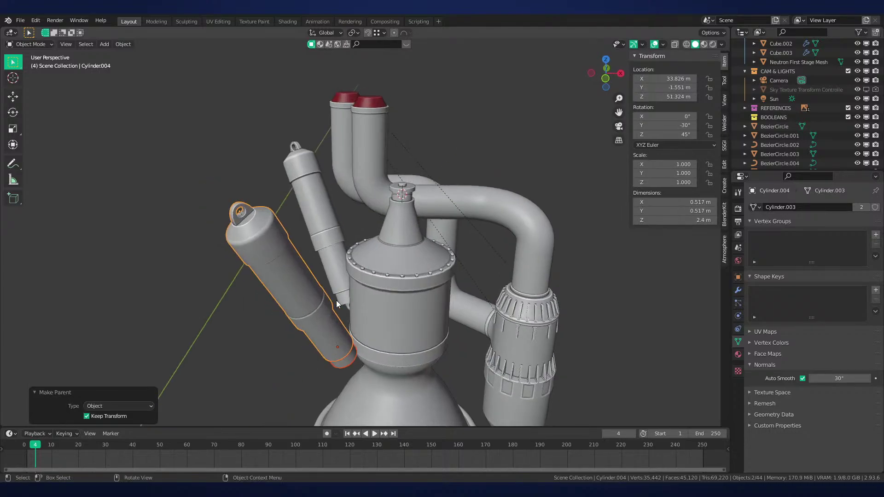
pyautogui.click(332, 272)
pyautogui.click(302, 220)
pyautogui.keyDown('shift'); pyautogui.click(297, 254); pyautogui.keyUp('shift')
pyautogui.press('r')
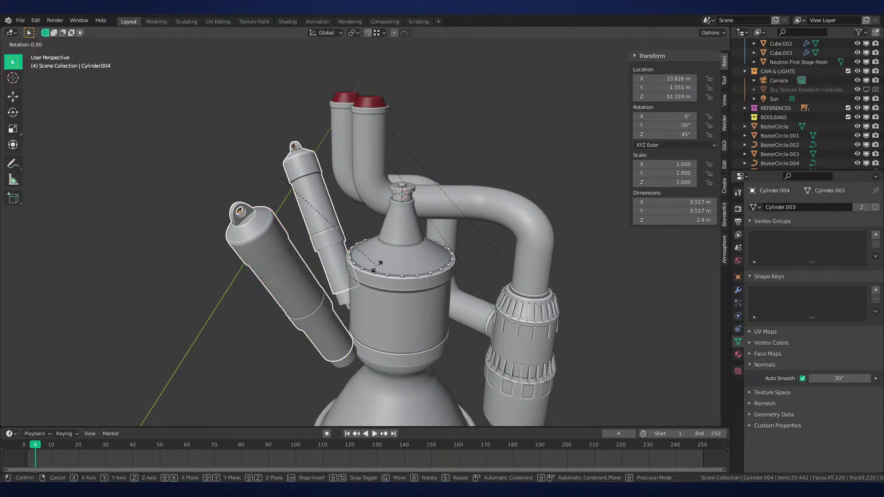
pyautogui.press('y')
pyautogui.press('y')
pyautogui.write('15')
pyautogui.rightClick(377, 266)
# Set the transform pivot point to Individual Origins
pyautogui.press('.')
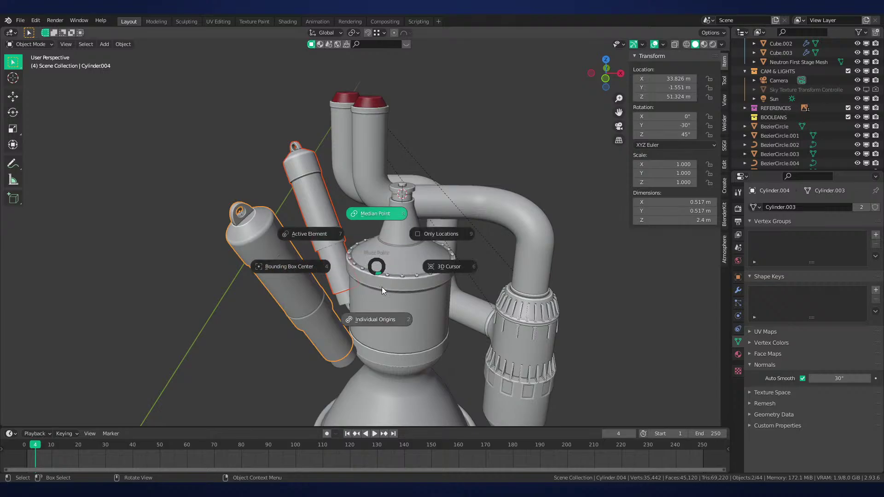
pyautogui.click(375, 312)
# Try rotating both tanks about their local Y axes by 15° and by 5° instead, undoing each rotation
pyautogui.press('r')
pyautogui.press('y')
pyautogui.press('y')
pyautogui.write('15')
pyautogui.press('Return')
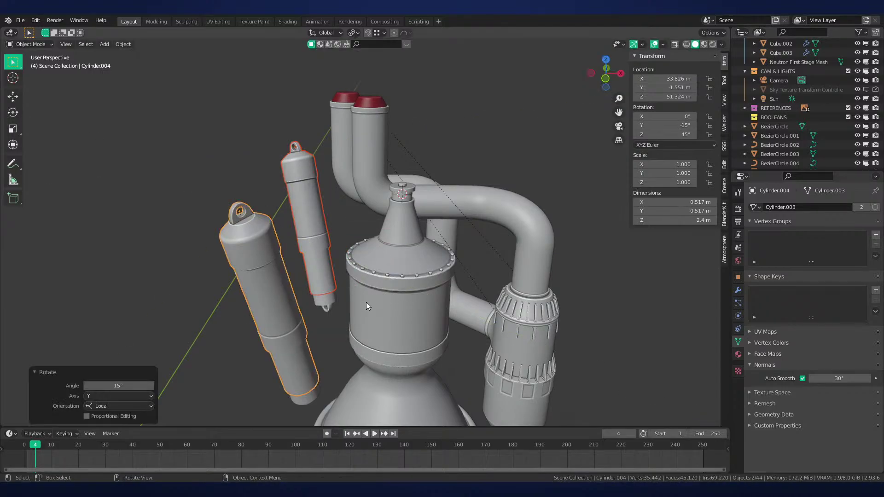
pyautogui.press('KP_1')
pyautogui.keyDown('shift'); pyautogui.moveTo(385, 300); pyautogui.dragTo(410, 261, button='middle'); pyautogui.keyUp('shift')
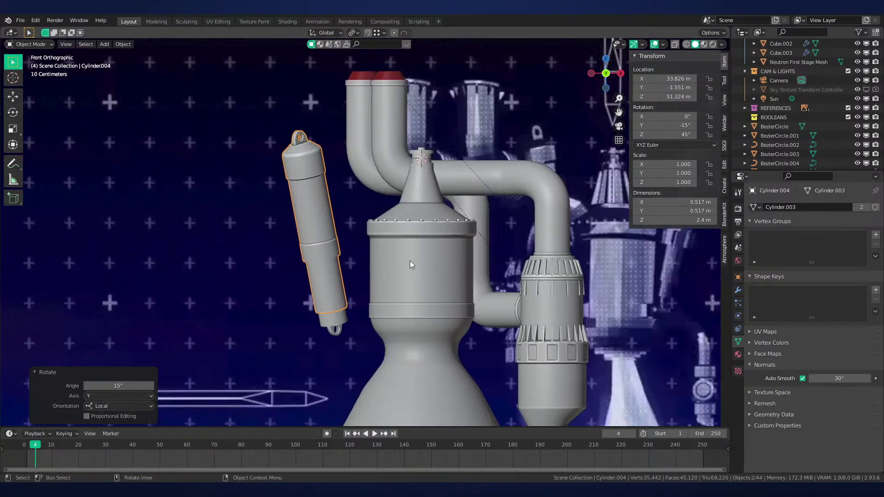
pyautogui.hotkey('shift', 'r')
pyautogui.press('r')
pyautogui.press('y')
pyautogui.press('y')
pyautogui.write('5')
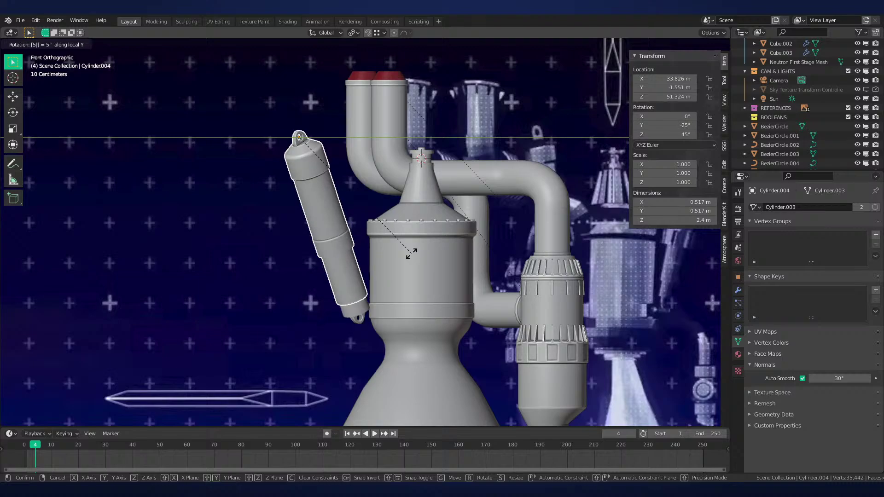
pyautogui.press('Return')
pyautogui.scroll(-1, 411, 254)
pyautogui.hotkey('ctrl', 'z')
# Rotate both tanks 10° about their local Y axes and check them in the front view
pyautogui.press('r')
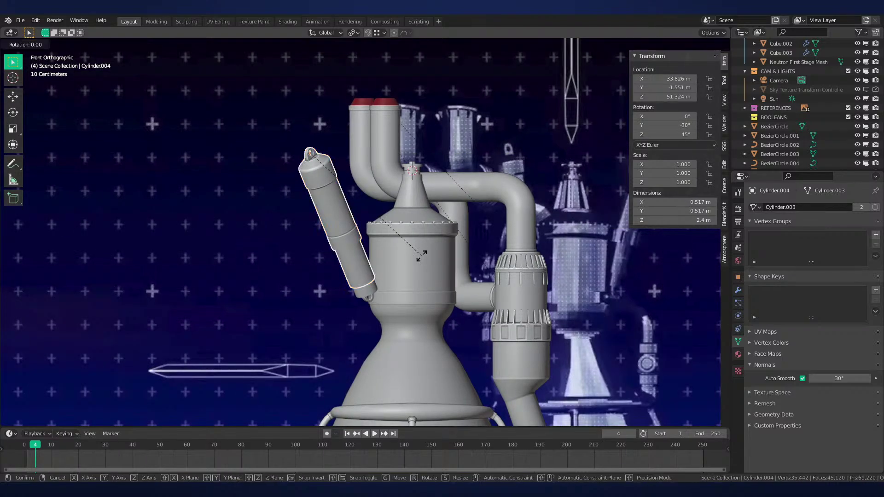
pyautogui.press('y')
pyautogui.press('y')
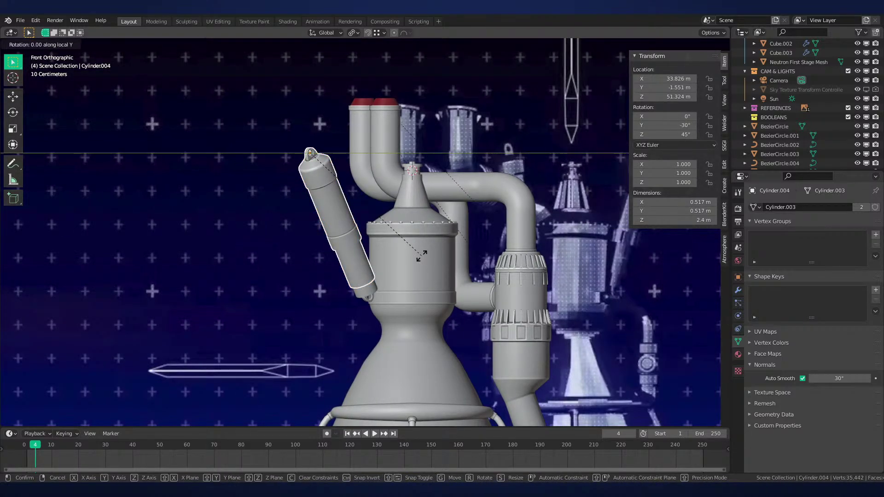
pyautogui.write('10')
pyautogui.press('Return')
pyautogui.moveTo(422, 255); pyautogui.dragTo(270, 253, button='middle')
pyautogui.hotkey('ctrl', 'z')
pyautogui.hotkey('ctrl', 'shift', 'z')
pyautogui.press('KP_1')
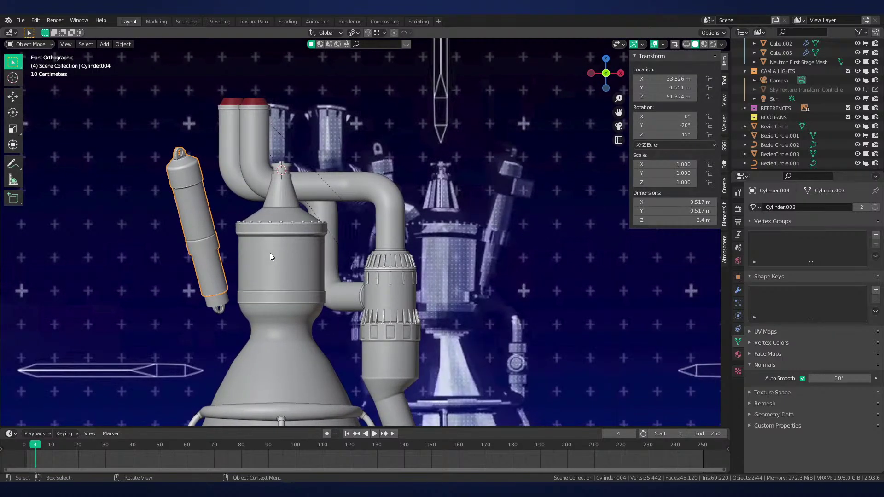
# Raise both tanks about 0.85 m along global Z and slide them about 0.62 m down their local Z axes
pyautogui.press('g')
pyautogui.press('z')
pyautogui.press('z')
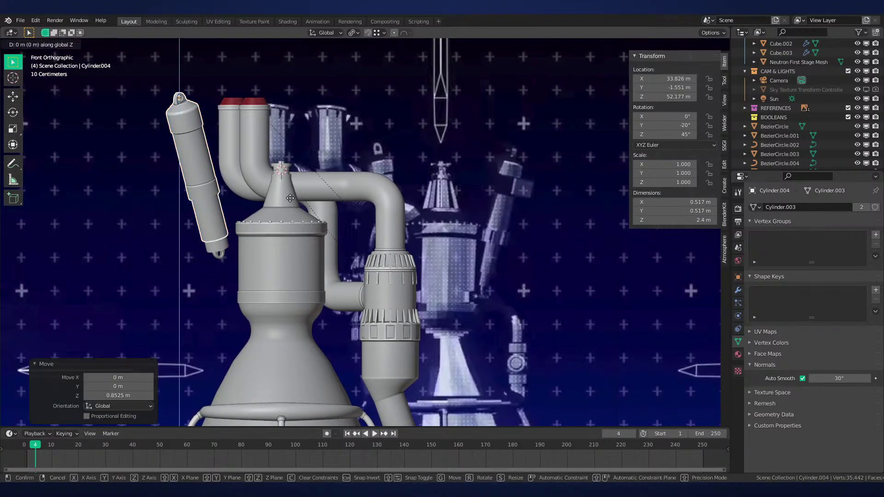
pyautogui.click(310, 249)
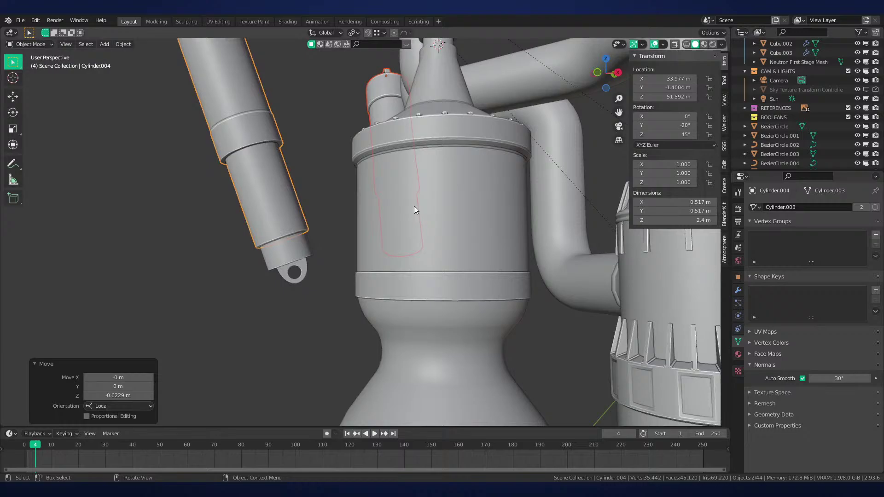
# Raise both tanks further along global Z and slide them about 0.96 m down their local Z axes toward the engine body
pyautogui.press('g')
pyautogui.press('z')
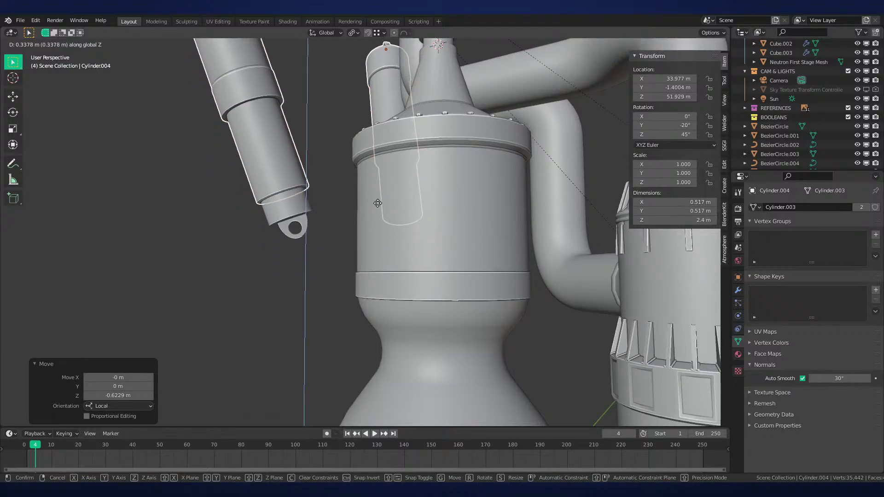
pyautogui.press('z')
pyautogui.click(399, 229)
pyautogui.moveTo(399, 229); pyautogui.dragTo(399, 214, button='middle')
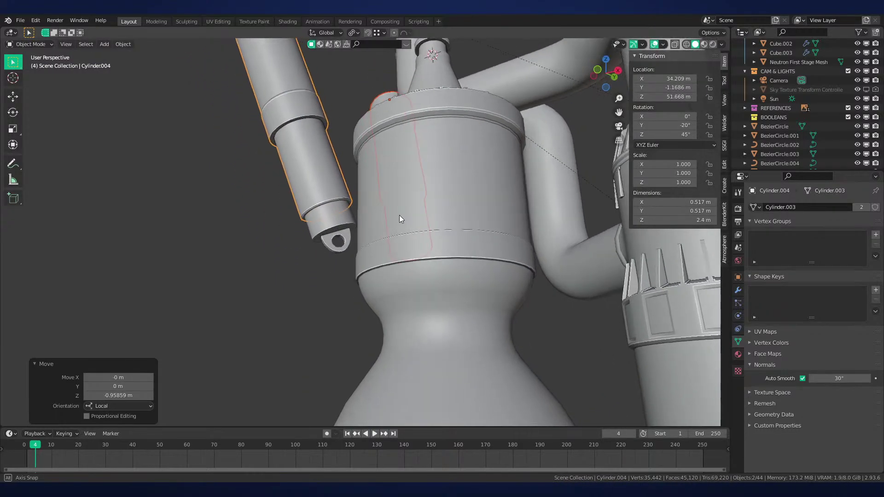
# Lower both tanks about 0.27 m along global Z and slide them slightly back up their local Z axes
pyautogui.press('g')
pyautogui.press('z')
pyautogui.click(402, 239)
pyautogui.press('g')
pyautogui.press('z')
pyautogui.press('z')
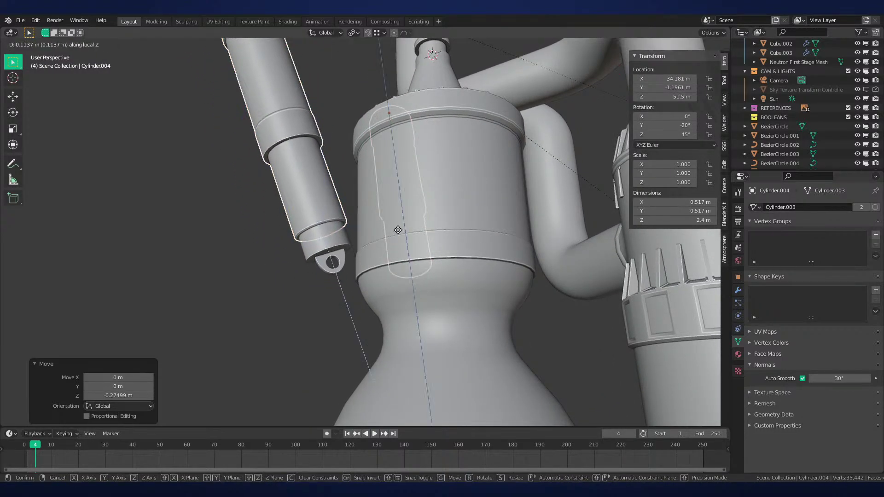
pyautogui.click(395, 226)
# Raise both tanks about 0.11 m along global Z and slide them about 0.10 m down their local Z axes
pyautogui.press('g')
pyautogui.press('z')
pyautogui.click(397, 217)
pyautogui.press('g')
pyautogui.press('z')
pyautogui.press('z')
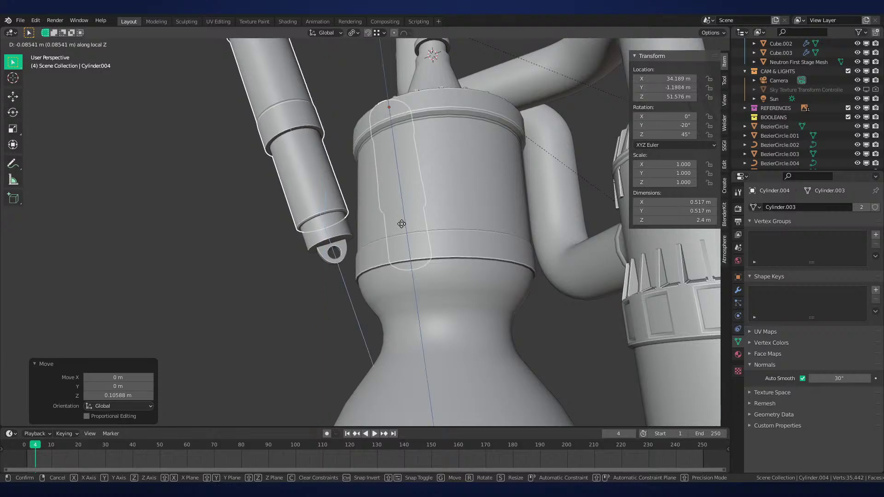
pyautogui.click(401, 224)
pyautogui.moveTo(401, 225); pyautogui.dragTo(410, 250, button='middle')
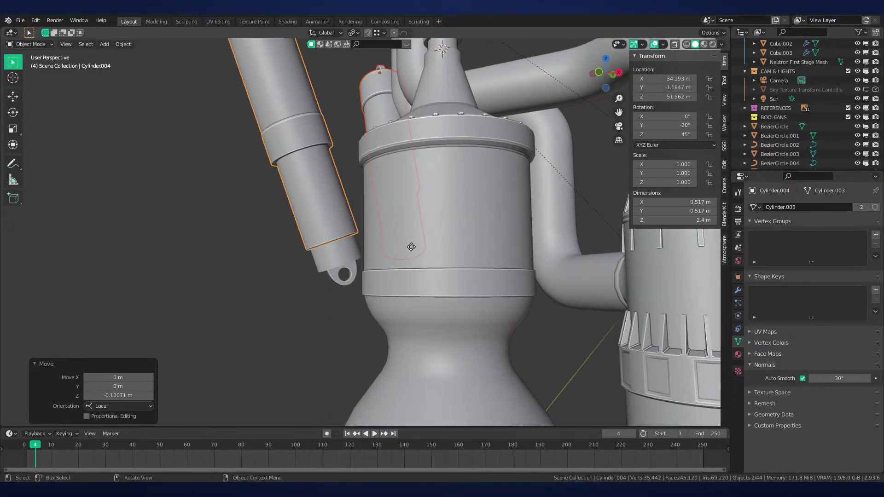
# Nudge both tanks along global Z and slide them about 0.06 m up their local Z axes
pyautogui.press('g')
pyautogui.press('z')
pyautogui.click(411, 255)
pyautogui.press('g')
pyautogui.press('z')
pyautogui.press('z')
pyautogui.click(407, 246)
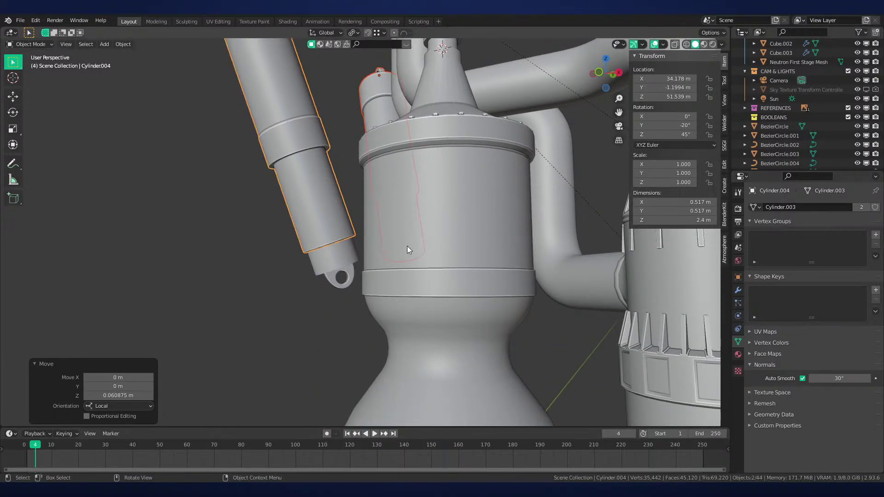
# Fine-adjust both tanks along their local Z axes in the front view, clear the selection, and save the file
pyautogui.press('KP_1')
pyautogui.scroll(3, 407, 246)
pyautogui.press('g')
pyautogui.press('z')
pyautogui.press('z')
pyautogui.click(413, 190)
pyautogui.moveTo(412, 189); pyautogui.dragTo(366, 198, button='middle')
pyautogui.scroll(-5, 366, 198)
pyautogui.scroll(-6, 363, 240)
pyautogui.hotkey('alt', 'a')
pyautogui.moveTo(365, 251); pyautogui.dragTo(583, 335, button='middle')
pyautogui.hotkey('ctrl', 's')
# Examine how the tanks' lower mounting eyes line up with the engine body's lower band
pyautogui.scroll(2, 460, 272)
pyautogui.moveTo(407, 272); pyautogui.dragTo(413, 236, button='middle')
pyautogui.keyDown('shift'); pyautogui.moveTo(428, 119); pyautogui.dragTo(430, 199, button='middle'); pyautogui.keyUp('shift')
pyautogui.scroll(3, 429, 200)
pyautogui.press('z')
pyautogui.moveTo(435, 309)
pyautogui.mouseDown(button='middle')
pyautogui.moveTo(448, 297)
pyautogui.moveTo(463, 235)
pyautogui.moveTo(340, 216)
pyautogui.moveTo(413, 168)
pyautogui.moveTo(424, 195)
pyautogui.moveTo(411, 244)
pyautogui.moveTo(404, 166)
pyautogui.mouseUp(button='middle')
pyautogui.scroll(-5, 466, 238)
pyautogui.scroll(5, 465, 237)
pyautogui.press('z')
pyautogui.scroll(4, 493, 215)
# Enter Edit Mode on the main engine body and snap the 3D cursor to the lower band's vertical edge beneath the front tank's eye
pyautogui.click(432, 262)
pyautogui.moveTo(432, 261)
pyautogui.mouseDown(button='middle')
pyautogui.moveTo(522, 261)
pyautogui.moveTo(469, 241)
pyautogui.mouseUp(button='middle')
pyautogui.press('Tab')
pyautogui.scroll(3, 415, 244)
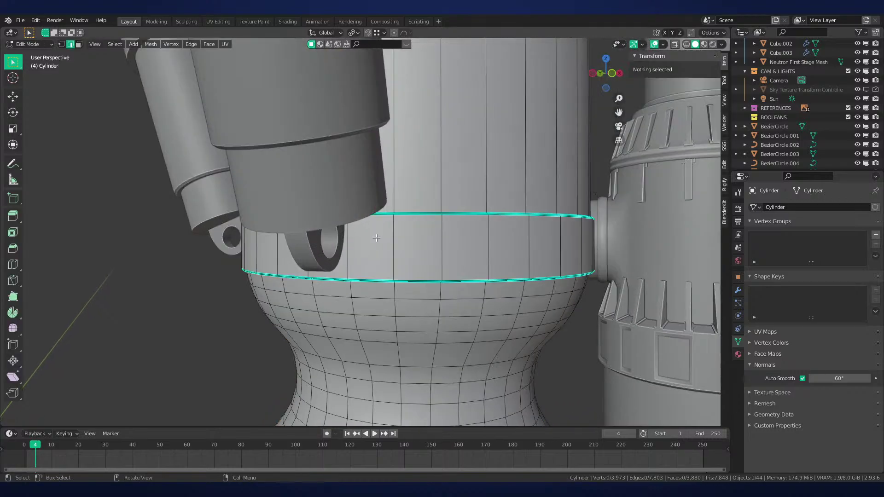
pyautogui.scroll(3, 334, 247)
pyautogui.moveTo(368, 246)
pyautogui.mouseDown(button='middle')
pyautogui.moveTo(333, 248)
pyautogui.moveTo(373, 219)
pyautogui.moveTo(372, 201)
pyautogui.moveTo(344, 232)
pyautogui.mouseUp(button='middle')
pyautogui.click(372, 201)
pyautogui.hotkey('shift', 's')
# In face mode, select the four lower-band faces around the 3D cursor beneath the front tank's mounting eye
pyautogui.press('3')
pyautogui.click(343, 232)
pyautogui.press('c')
pyautogui.press('Escape')
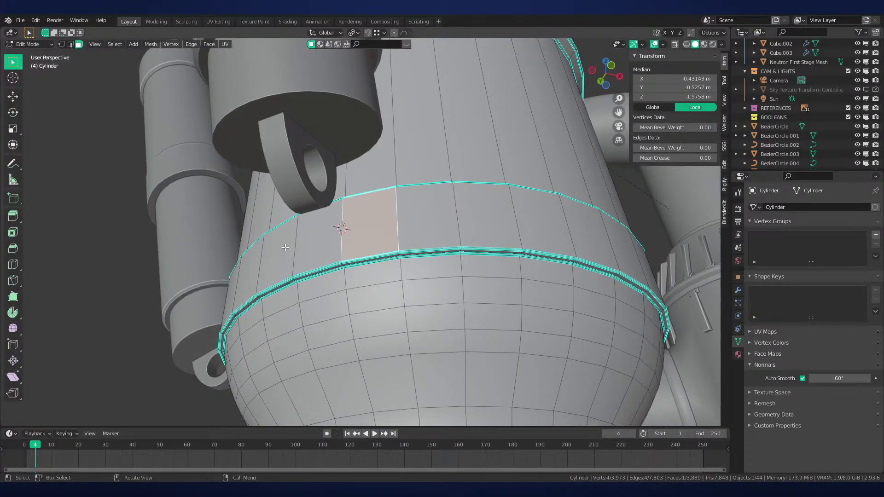
pyautogui.press('c')
pyautogui.moveTo(284, 251); pyautogui.dragTo(414, 226)
pyautogui.press('Escape')
# Examine the blueprint in the front view for how the tank attaches to the engine's lower band
pyautogui.press('KP_1')
pyautogui.scroll(-4, 542, 274)
pyautogui.keyDown('shift'); pyautogui.moveTo(542, 274); pyautogui.dragTo(4, 297, button='middle'); pyautogui.keyUp('shift')
pyautogui.scroll(-2, 651, 299)
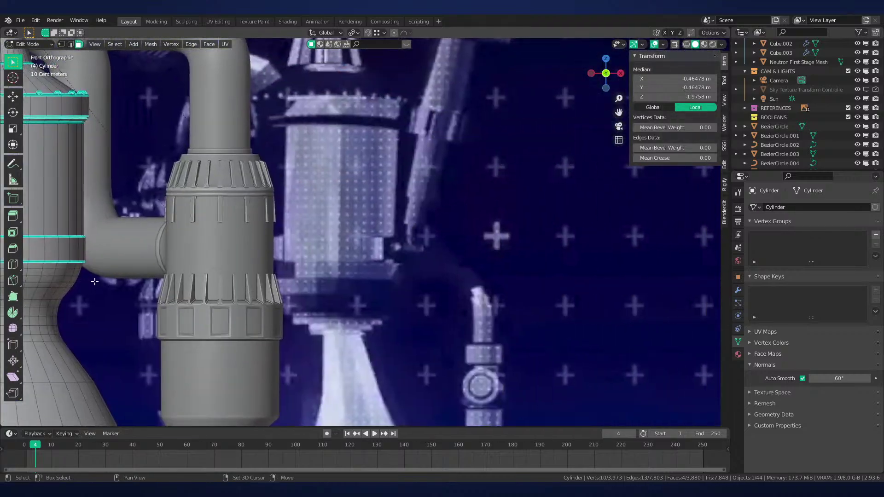
pyautogui.scroll(3, 651, 299)
pyautogui.scroll(-2, 652, 299)
pyautogui.keyDown('shift'); pyautogui.moveTo(651, 299); pyautogui.dragTo(712, 309, button='middle'); pyautogui.keyUp('shift')
pyautogui.keyDown('shift'); pyautogui.moveTo(4, 295); pyautogui.dragTo(333, 253, button='middle'); pyautogui.keyUp('shift')
# Add the four lower-band faces beneath the second tank's mounting eye to the selection
pyautogui.moveTo(334, 254)
pyautogui.mouseDown(button='middle')
pyautogui.moveTo(360, 216)
pyautogui.moveTo(430, 256)
pyautogui.moveTo(296, 243)
pyautogui.mouseUp(button='middle')
pyautogui.press('c')
pyautogui.moveTo(296, 243); pyautogui.dragTo(390, 243)
pyautogui.rightClick(391, 242)
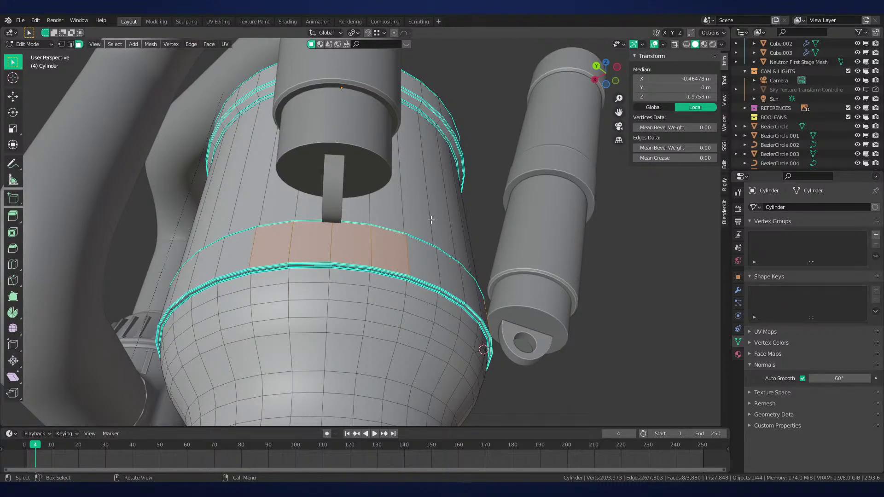
# Extrude the eight selected band faces along their normals by about 0.076 m to form two mounting blocks
pyautogui.moveTo(431, 219); pyautogui.dragTo(449, 260, button='middle')
pyautogui.scroll(5, 451, 265)
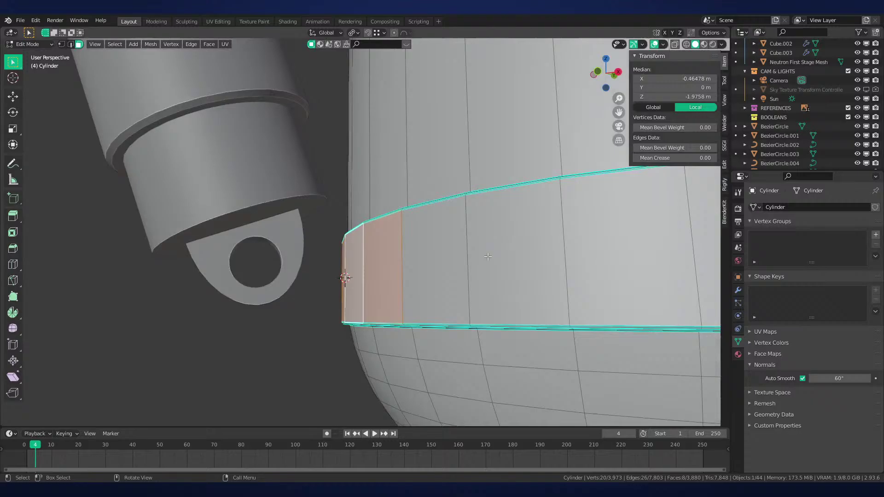
pyautogui.hotkey('alt', 'e')
pyautogui.click(451, 266)
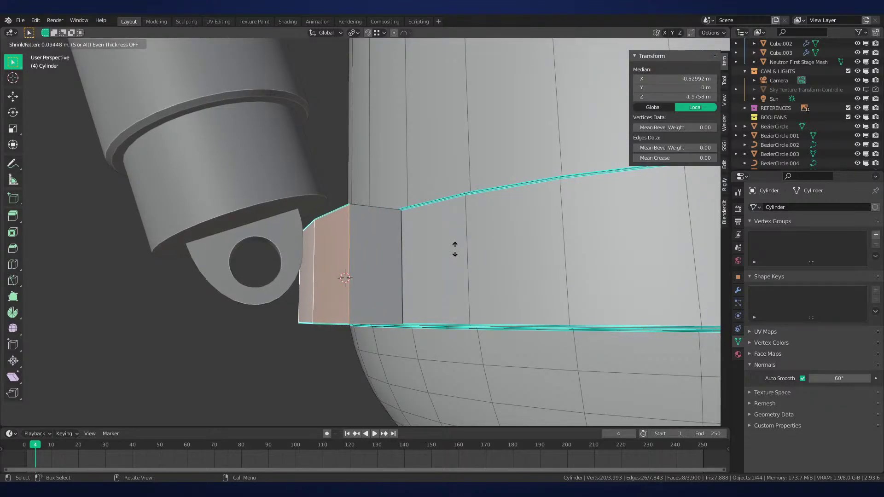
pyautogui.click(455, 249)
# Taper both mounting blocks by scaling their outer faces to 0.783 about individual origins with global Z locked
pyautogui.moveTo(456, 249); pyautogui.dragTo(513, 242, button='middle')
pyautogui.press('.')
pyautogui.click(485, 269)
pyautogui.press('s')
pyautogui.hotkey('shift', 'z')
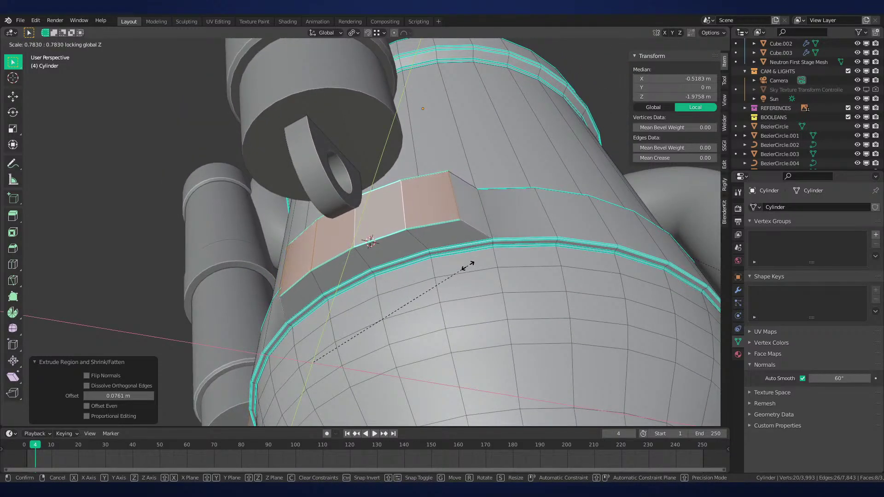
pyautogui.click(468, 265)
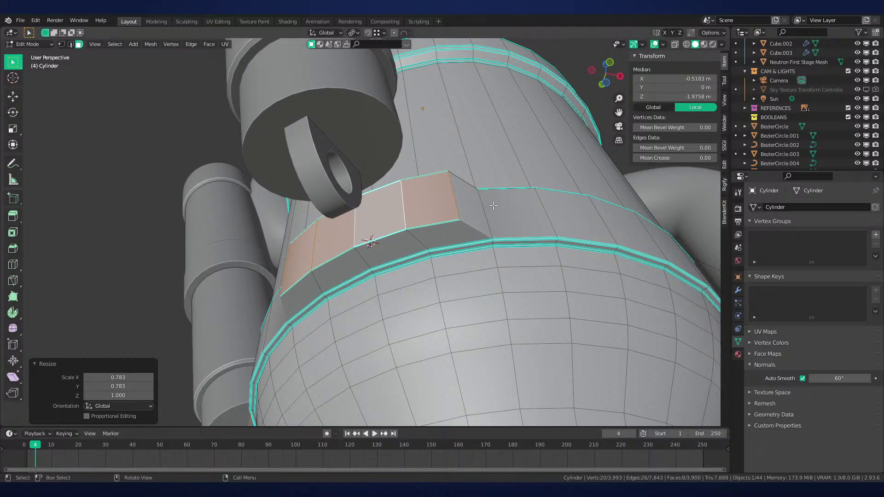
# Scale the blocks' outer faces again with global Z locked, and extrude them another 0.0456 m along their normals
pyautogui.moveTo(493, 206); pyautogui.dragTo(485, 221, button='middle')
pyautogui.press('s')
pyautogui.hotkey('shift', 'z')
pyautogui.click(496, 215)
pyautogui.hotkey('alt', 'e')
pyautogui.click(485, 222)
pyautogui.click(486, 210)
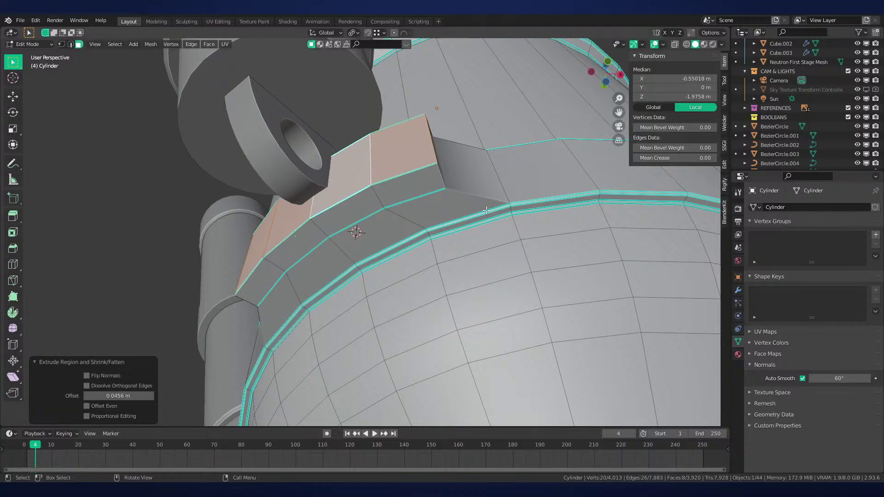
# Scale the blocks' outer faces to 0.886 with global Z locked, and flatten them with LoopTools
pyautogui.press('s')
pyautogui.hotkey('shift', 'z')
pyautogui.click(459, 229)
pyautogui.rightClick(462, 219)
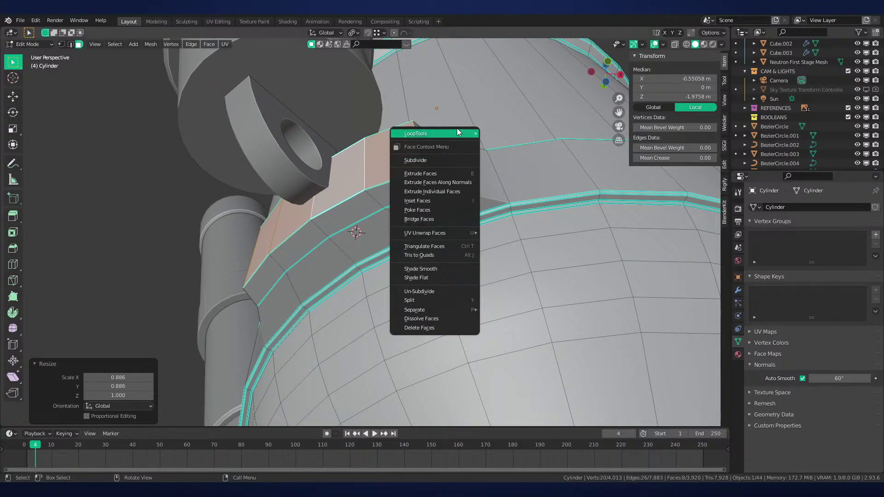
pyautogui.moveTo(457, 133)
pyautogui.click(519, 161)
# Shrink the flattened outer faces of both blocks inward along their normals, finishing with an offset of about -0.0072 m
pyautogui.moveTo(518, 164); pyautogui.dragTo(421, 241, button='middle')
pyautogui.hotkey('ctrl', 'shift', 'z')
pyautogui.scroll(5, 455, 243)
pyautogui.scroll(-5, 455, 244)
pyautogui.scroll(6, 454, 209)
pyautogui.hotkey('alt', 's')
pyautogui.click(433, 221)
pyautogui.hotkey('alt', 's')
pyautogui.click(416, 224)
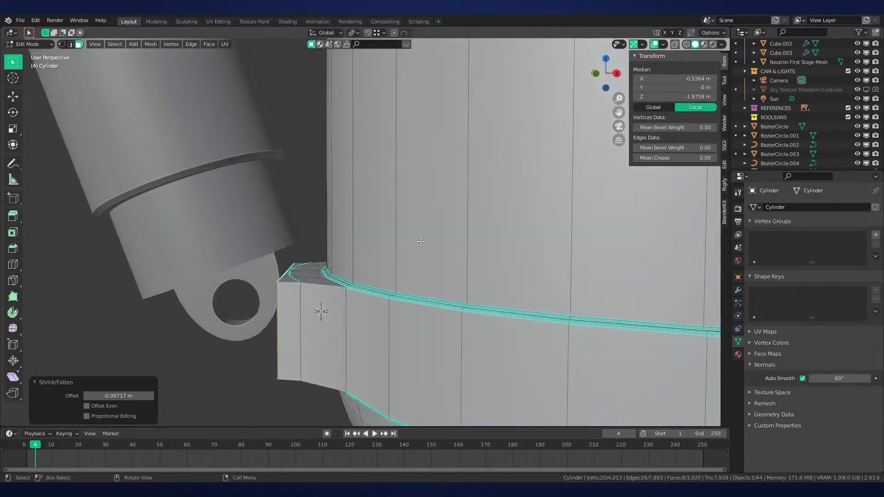
pyautogui.click(360, 330)
pyautogui.hotkey('ctrl', 'z')
pyautogui.moveTo(313, 319); pyautogui.dragTo(348, 270, button='middle')
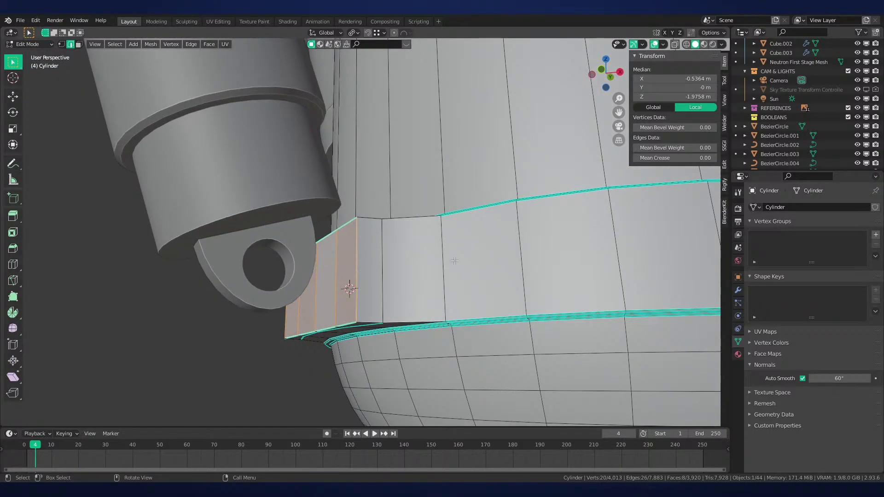
# Scale the flattened outer faces to 0.850 with global Z locked to narrow both blocks
pyautogui.moveTo(455, 261); pyautogui.dragTo(482, 223, button='middle')
pyautogui.press('s')
pyautogui.hotkey('shift', 'z')
pyautogui.click(465, 247)
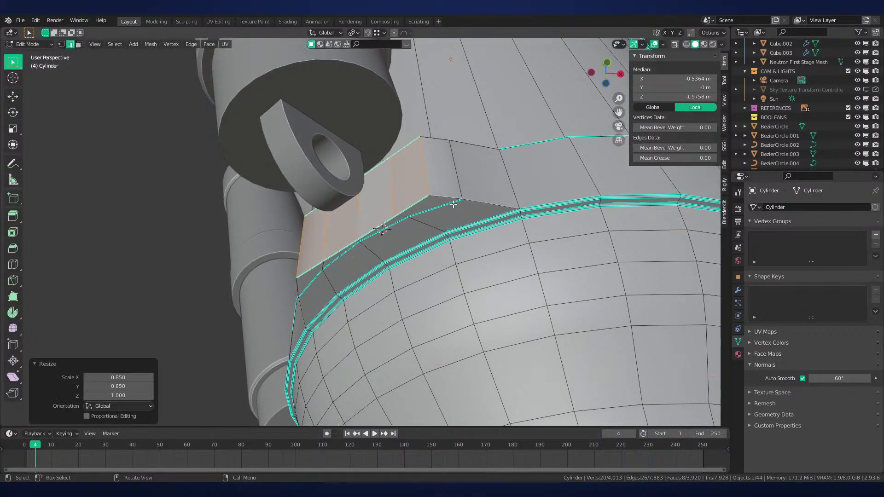
# Select the intermediate edge loops around both mounting blocks and scale them to about 0.90 with global Z locked
pyautogui.scroll(-4, 453, 204)
pyautogui.keyDown('alt'); pyautogui.click(415, 215); pyautogui.keyUp('alt')
pyautogui.moveTo(414, 215); pyautogui.dragTo(350, 178, button='middle')
pyautogui.press('g')
pyautogui.press('g')
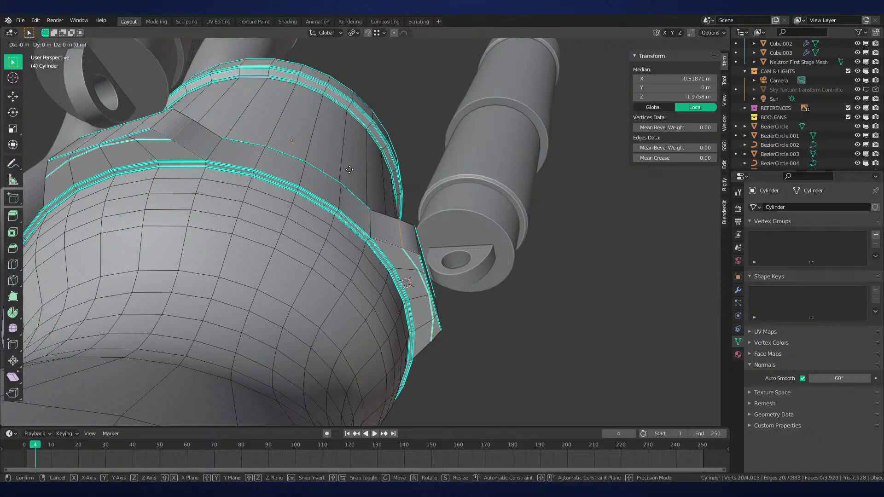
pyautogui.rightClick(347, 175)
pyautogui.press('s')
pyautogui.hotkey('shift', 'z')
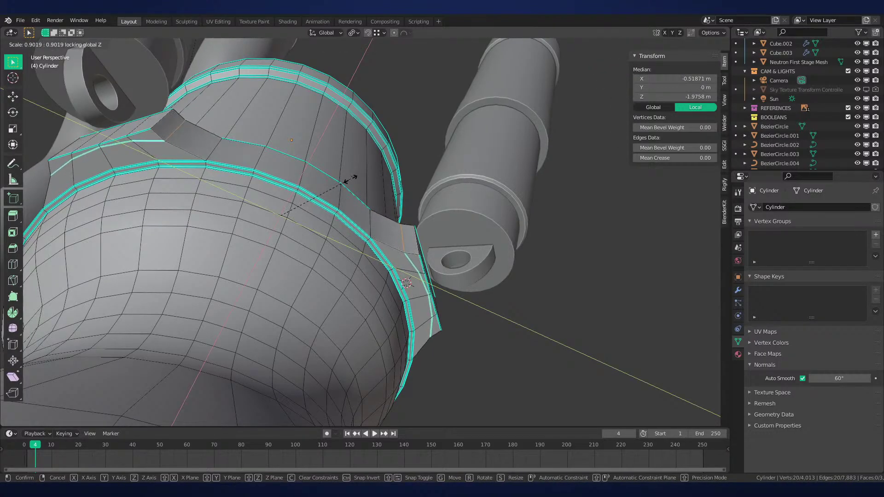
pyautogui.click(349, 182)
# Slide the intermediate edge loop on one mounting block by a factor of -0.25
pyautogui.keyDown('alt'); pyautogui.click(170, 134); pyautogui.keyUp('alt')
pyautogui.press('g')
pyautogui.press('g')
pyautogui.write('.')
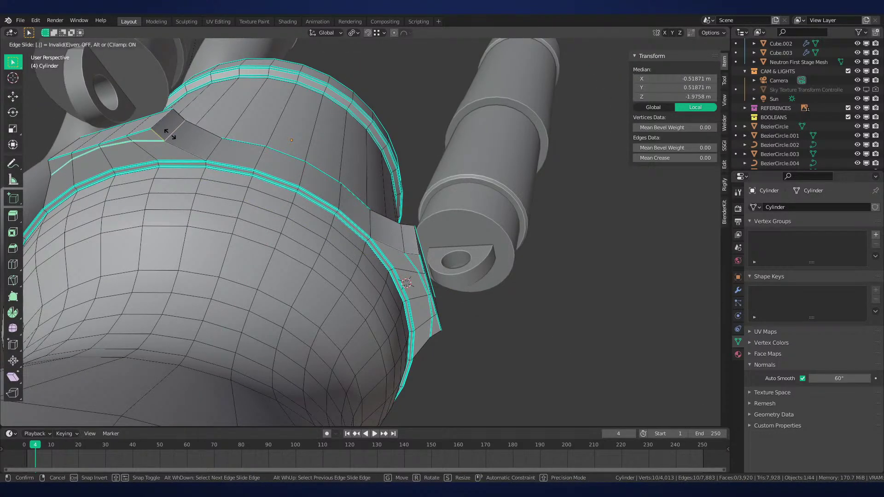
pyautogui.write('25-')
pyautogui.press('Return')
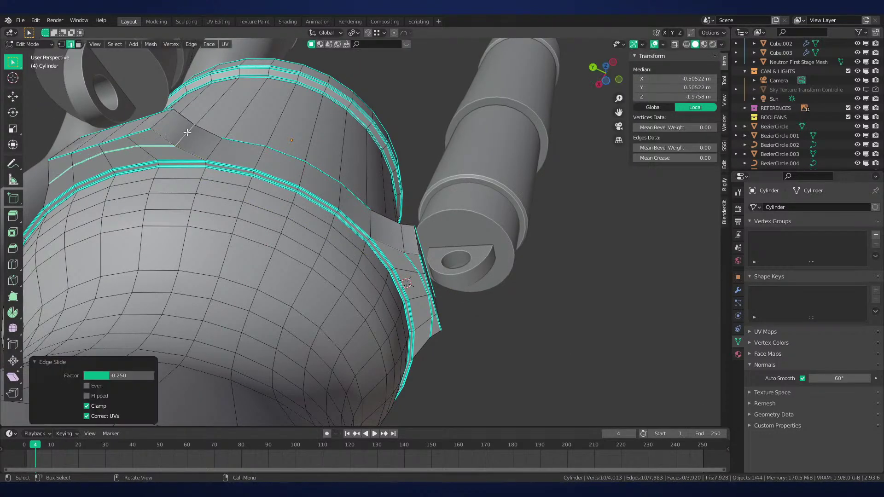
# Edge-slide the matching loop on the other mounting block by -0.25 as well
pyautogui.keyDown('alt'); pyautogui.click(411, 264); pyautogui.keyUp('alt')
pyautogui.press('g')
pyautogui.press('g')
pyautogui.write('.25-')
pyautogui.press('Return')
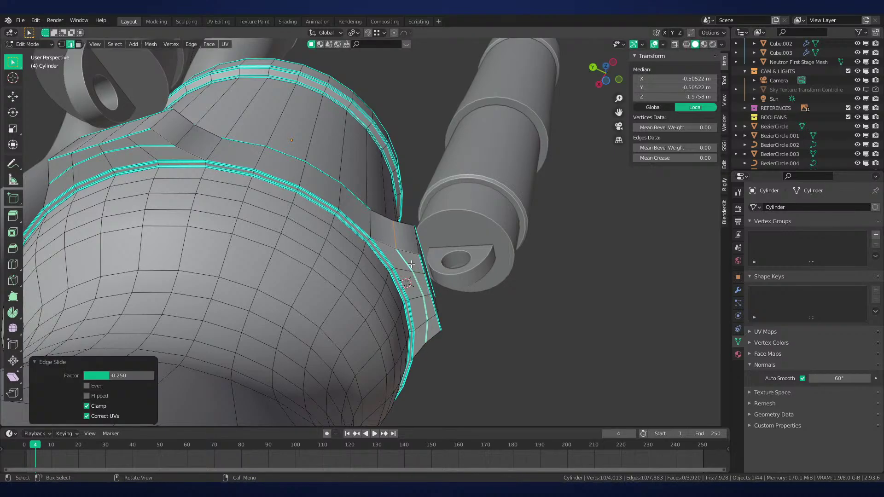
# Select the intermediate loops of both blocks and clear their sharp marking
pyautogui.keyDown('alt'); pyautogui.keyDown('shift'); pyautogui.click(151, 167); pyautogui.keyUp('shift'); pyautogui.keyUp('alt')
pyautogui.hotkey('ctrl', 'e')
pyautogui.click(268, 222)
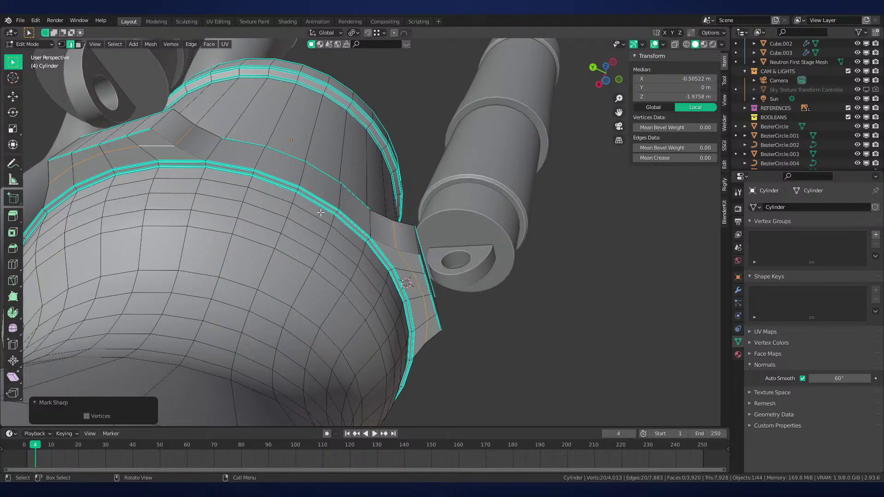
# Mark the four vertical corner edges of the two blocks' flat outer faces as sharp, and deselect everything
pyautogui.moveTo(332, 218); pyautogui.dragTo(437, 254, button='middle')
pyautogui.click(359, 271)
pyautogui.keyDown('shift'); pyautogui.click(393, 246); pyautogui.keyUp('shift')
pyautogui.keyDown('shift'); pyautogui.click(284, 251); pyautogui.keyUp('shift')
pyautogui.moveTo(283, 251); pyautogui.dragTo(375, 278, button='middle')
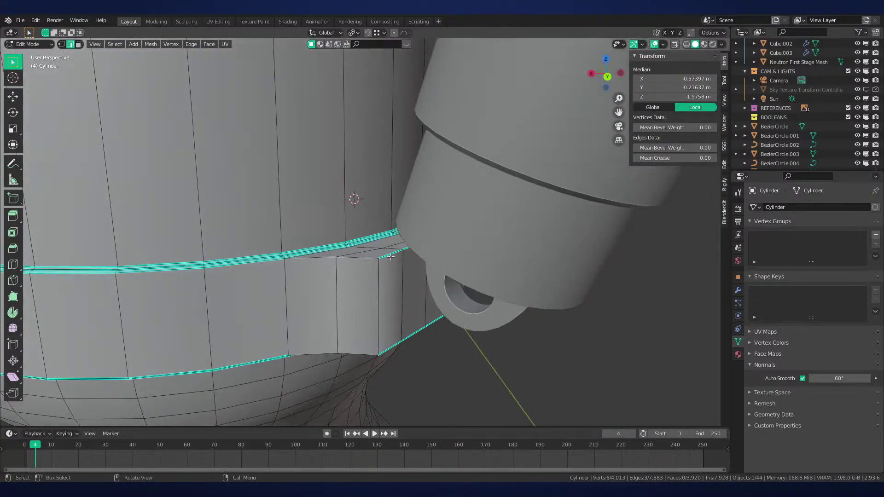
pyautogui.keyDown('shift'); pyautogui.click(377, 282); pyautogui.keyUp('shift')
pyautogui.hotkey('ctrl', 'e')
pyautogui.click(530, 276)
pyautogui.moveTo(530, 276); pyautogui.dragTo(434, 248, button='middle')
pyautogui.hotkey('alt', 'a')
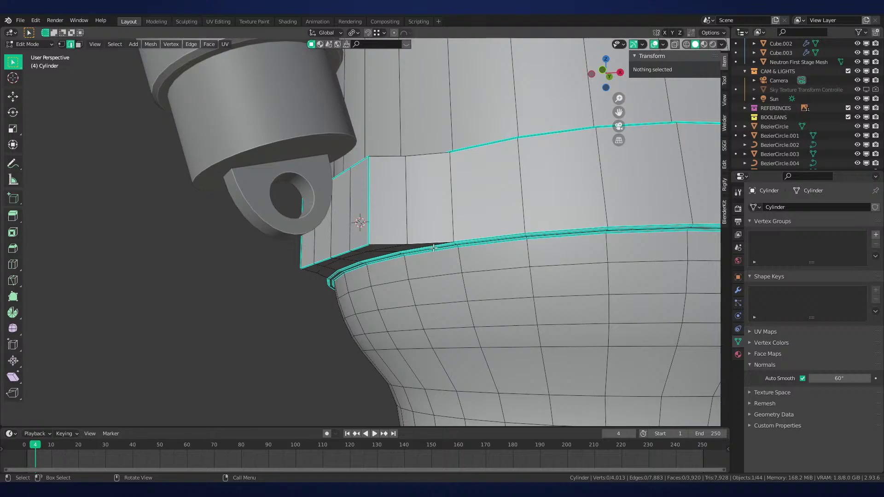
# Select the two end faces on the flat outer side of the first mounting block
pyautogui.scroll(-6, 366, 224)
pyautogui.moveTo(366, 224); pyautogui.dragTo(401, 202, button='middle')
pyautogui.press('KP_1')
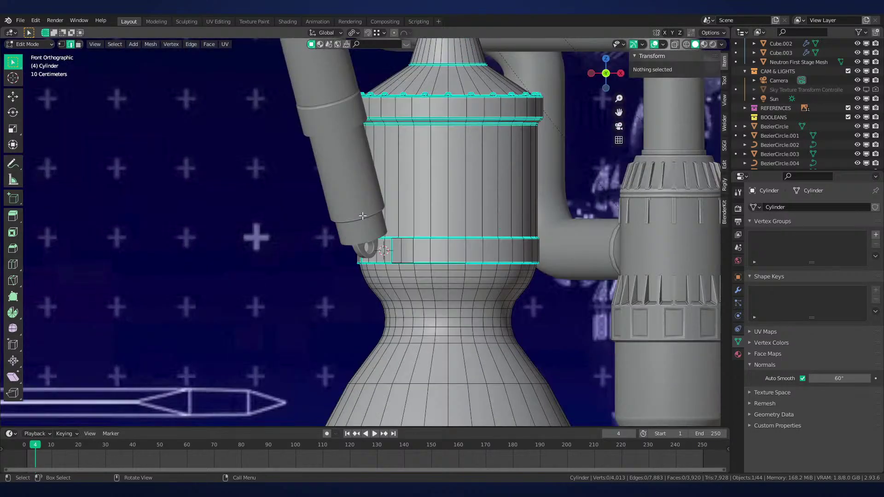
pyautogui.keyDown('shift'); pyautogui.moveTo(457, 211); pyautogui.dragTo(421, 179, button='middle'); pyautogui.keyUp('shift')
pyautogui.scroll(3, 421, 179)
pyautogui.press('3')
pyautogui.click(345, 211)
pyautogui.moveTo(346, 210); pyautogui.dragTo(426, 226, button='middle')
pyautogui.keyDown('shift'); pyautogui.click(361, 159); pyautogui.keyUp('shift')
pyautogui.scroll(3, 440, 237)
pyautogui.press('e')
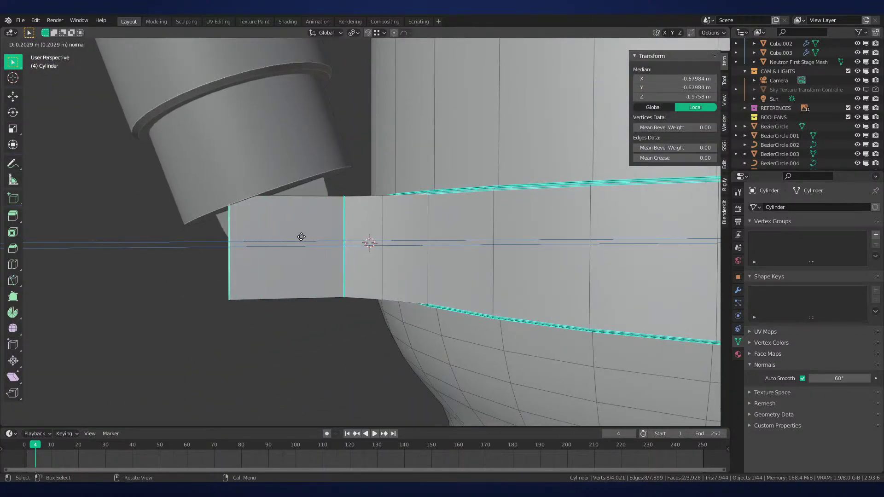
pyautogui.click(296, 239)
pyautogui.moveTo(296, 239); pyautogui.dragTo(437, 207, button='middle')
pyautogui.hotkey('ctrl', 'z')
# Add the second block's two end faces to the selection and mark the borders of all four faces sharp
pyautogui.moveTo(276, 258); pyautogui.dragTo(424, 221, button='middle')
pyautogui.keyDown('shift'); pyautogui.click(426, 221); pyautogui.keyUp('shift')
pyautogui.keyDown('shift'); pyautogui.click(320, 207); pyautogui.keyUp('shift')
pyautogui.hotkey('ctrl', 'e')
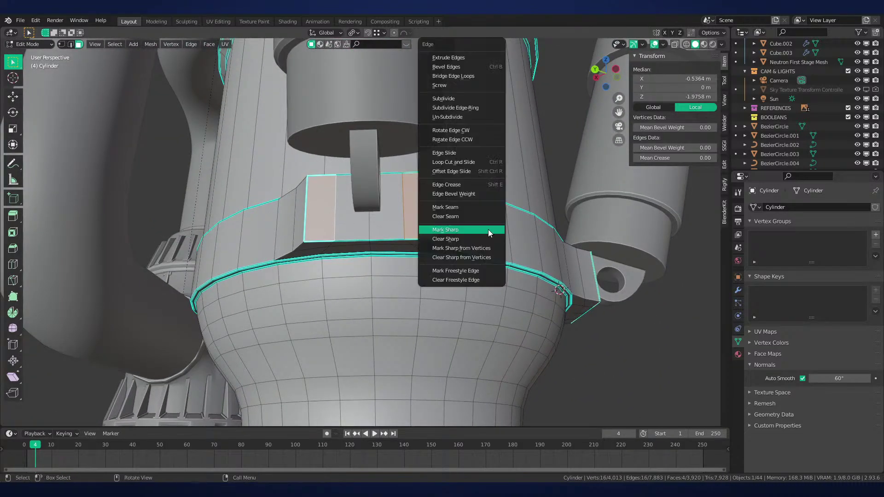
pyautogui.click(488, 232)
# Extrude the four selected end faces about 0.236 m along their normals to form paired lugs beside the mounting eyes
pyautogui.moveTo(487, 233); pyautogui.dragTo(387, 243, button='middle')
pyautogui.scroll(2, 387, 242)
pyautogui.press('e')
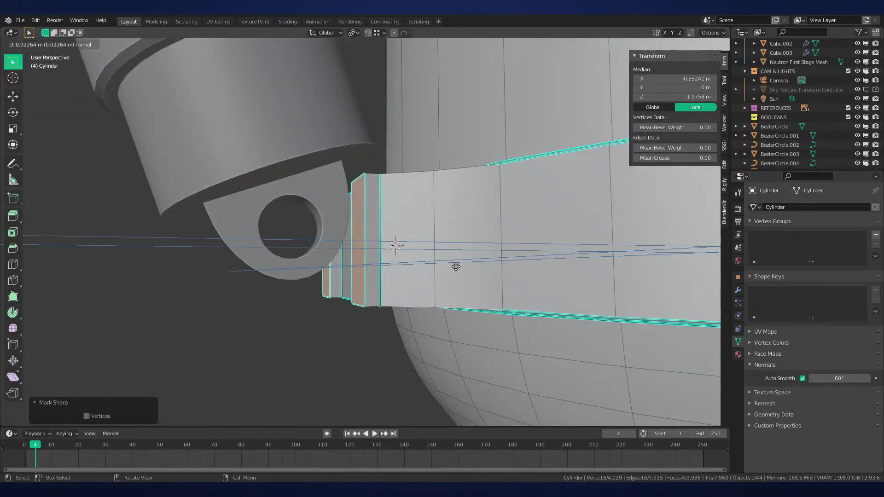
pyautogui.click(397, 276)
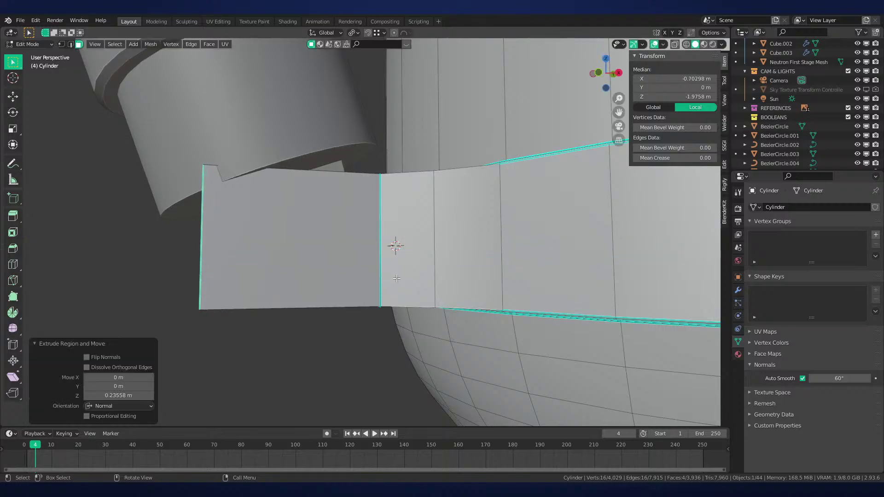
# Keep only the upper and lower edges of the four lug ends selected and clear their sharp marking
pyautogui.moveTo(396, 249); pyautogui.dragTo(399, 260, button='middle')
pyautogui.scroll(-2, 398, 260)
pyautogui.hotkey('alt', 'z')
pyautogui.press('KP_1')
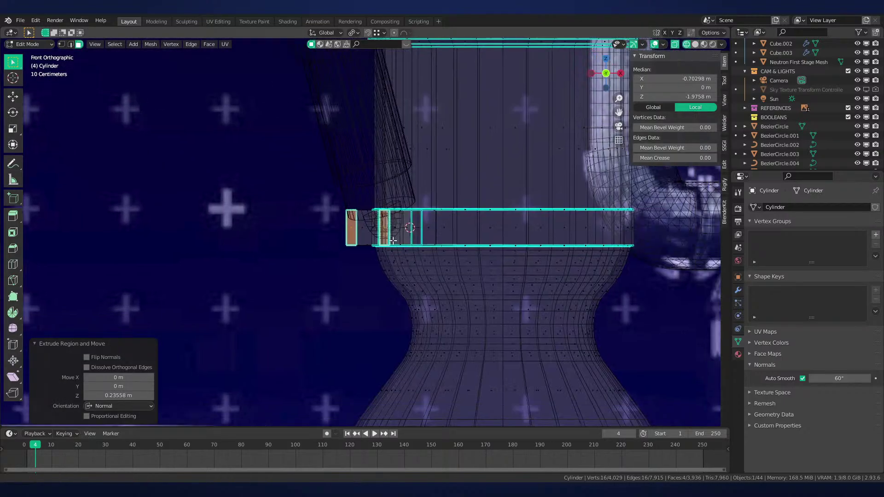
pyautogui.scroll(3, 433, 223)
pyautogui.press('2')
pyautogui.press('x')
pyautogui.press('c')
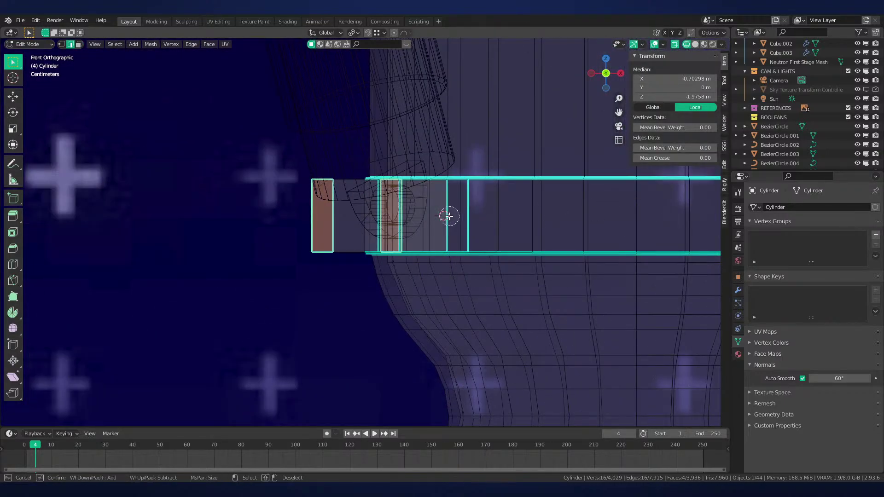
pyautogui.moveTo(423, 216); pyautogui.dragTo(267, 216, button='middle')
pyautogui.rightClick(267, 216)
pyautogui.hotkey('ctrl', 'e')
pyautogui.click(512, 244)
# Bevel the lug ends' upper and lower edges with 6 segments, about 0.095 m wide, to round the tips
pyautogui.hotkey('alt', 'z')
pyautogui.moveTo(513, 244); pyautogui.dragTo(496, 257, button='middle')
pyautogui.hotkey('ctrl', 'b')
pyautogui.scroll(5, 515, 264)
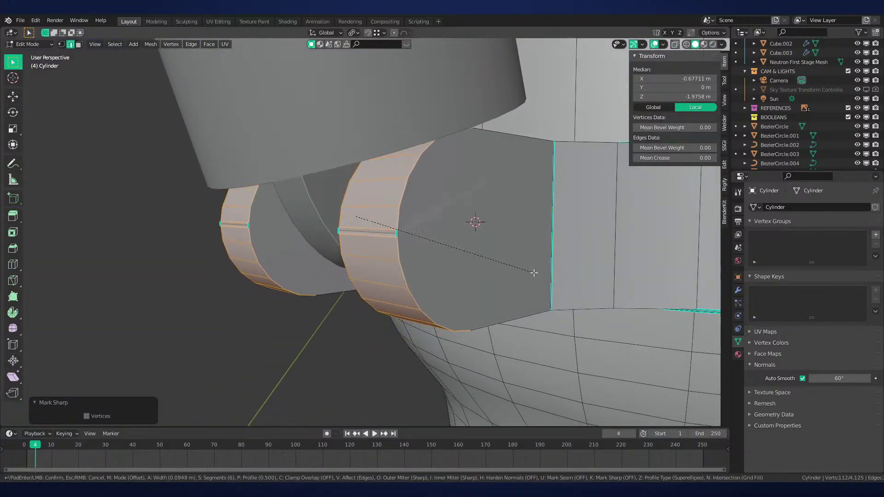
pyautogui.click(530, 273)
pyautogui.scroll(-2, 530, 273)
pyautogui.moveTo(511, 260); pyautogui.dragTo(497, 272, button='middle')
# Edit the tilted tank's mesh and shrink its bottom face inward along the normal to shorten the lower end
pyautogui.press('Tab')
pyautogui.click(435, 185)
pyautogui.moveTo(436, 185); pyautogui.dragTo(452, 177, button='middle')
pyautogui.press('Tab')
pyautogui.hotkey('alt', 's')
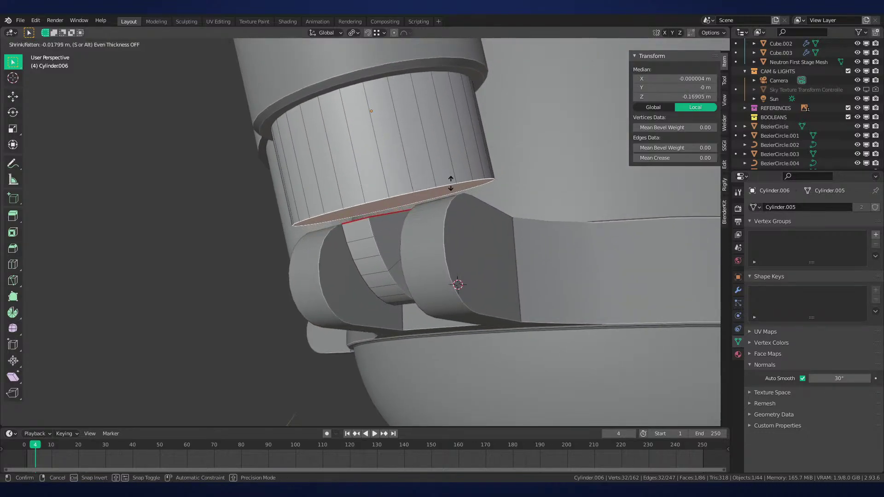
pyautogui.click(451, 186)
# Extrude the mounting eye's upper edge loop along local Z up to the tank's shortened bottom
pyautogui.moveTo(385, 210); pyautogui.dragTo(442, 226, button='middle')
pyautogui.press('2')
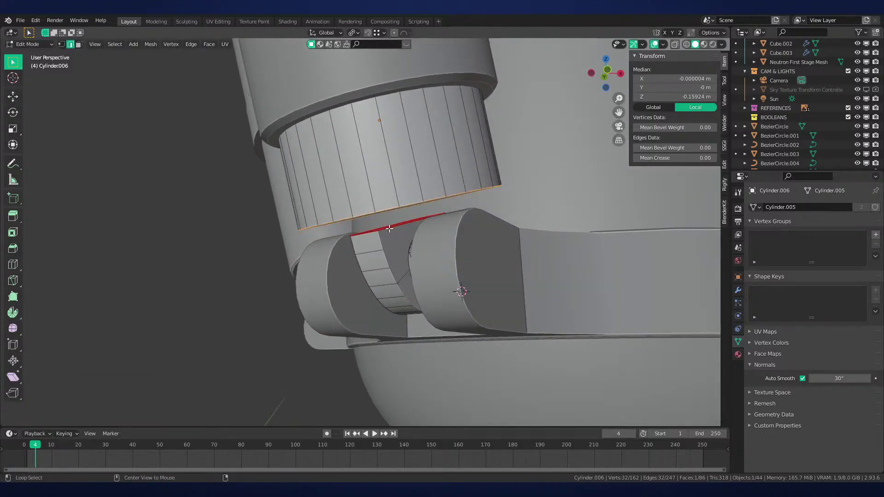
pyautogui.keyDown('alt'); pyautogui.click(447, 230); pyautogui.keyUp('alt')
pyautogui.press('e')
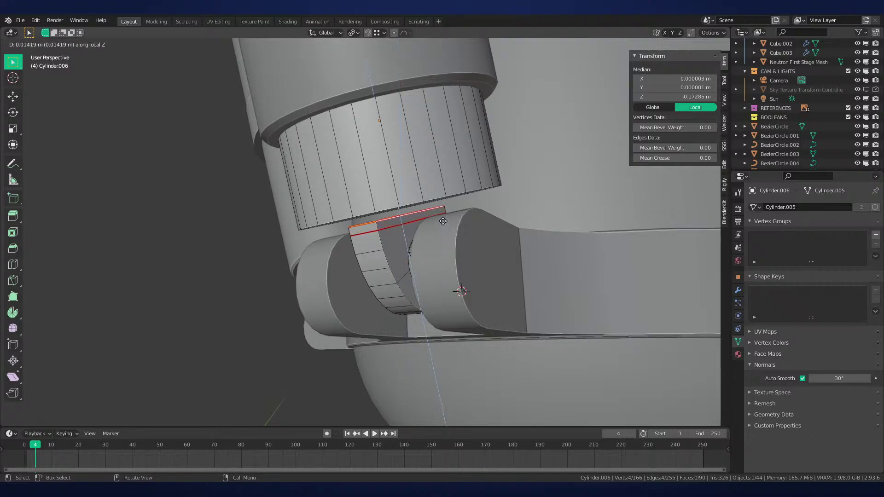
pyautogui.click(466, 203)
pyautogui.moveTo(466, 203); pyautogui.dragTo(462, 254, button='middle')
# Clear the seam from the mounting eye's original upper edge loop below the new extrusion
pyautogui.hotkey('ctrl', 'e')
pyautogui.keyDown('alt'); pyautogui.click(437, 209); pyautogui.keyUp('alt')
pyautogui.hotkey('ctrl', 'e')
pyautogui.click(522, 201)
pyautogui.click(493, 223)
pyautogui.press('Tab')
pyautogui.press('Tab')
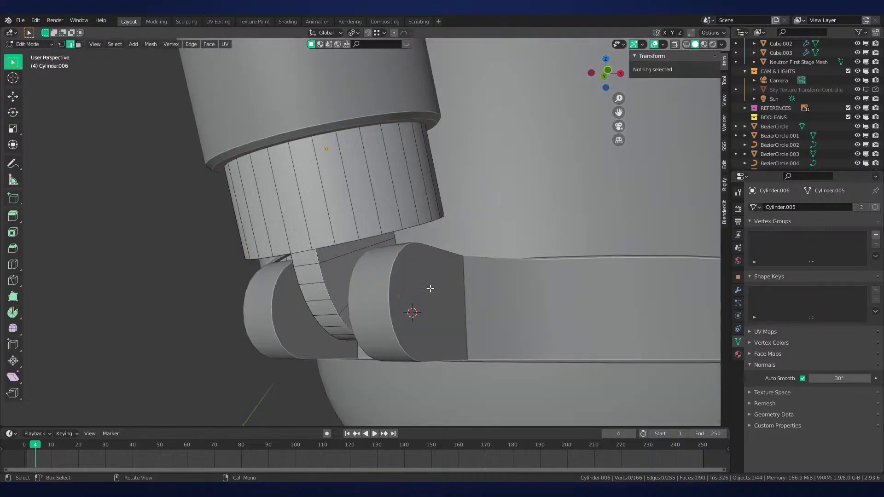
# Mark the tank's bottom rim sharp and bevel it with 6 segments, about 0.0074 m wide
pyautogui.moveTo(429, 290); pyautogui.dragTo(414, 178, button='middle')
pyautogui.press('Tab')
pyautogui.press('Tab')
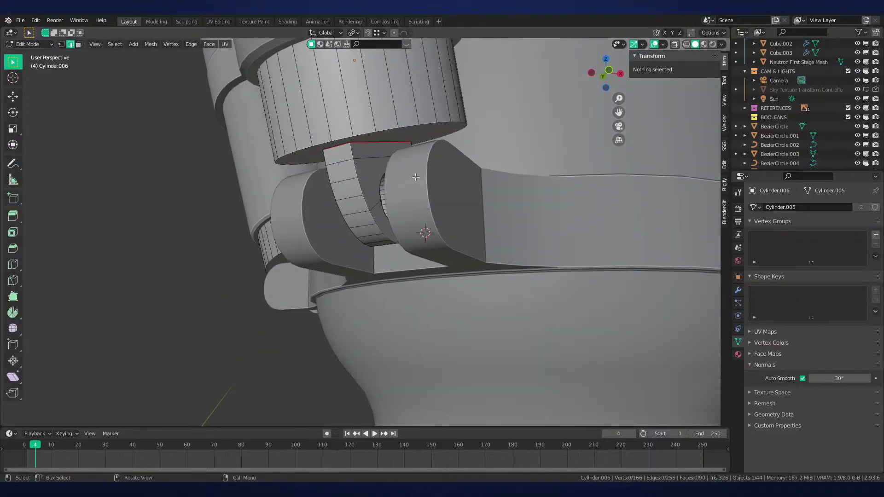
pyautogui.keyDown('alt'); pyautogui.click(435, 122); pyautogui.keyUp('alt')
pyautogui.hotkey('ctrl', 'e')
pyautogui.click(492, 212)
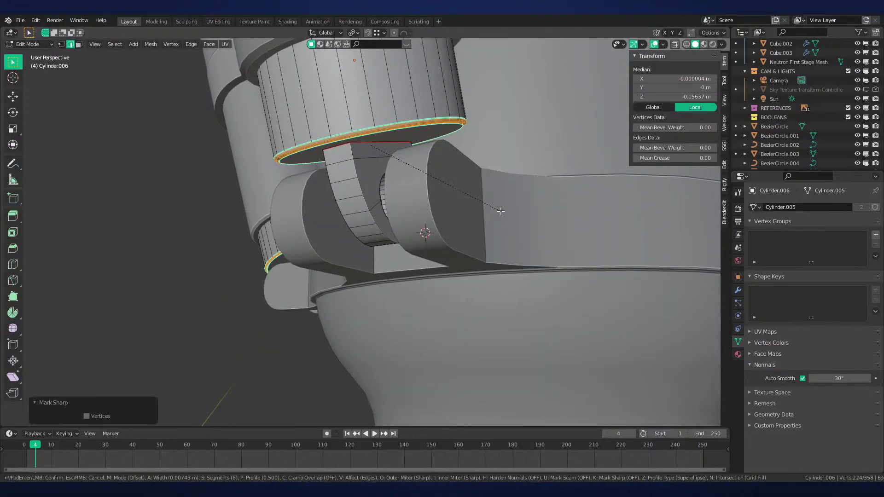
pyautogui.hotkey('ctrl', 'b')
pyautogui.click(497, 212)
# Leave mesh editing, save the file and deselect the tank
pyautogui.press('Tab')
pyautogui.scroll(-2, 496, 212)
pyautogui.hotkey('ctrl', 's')
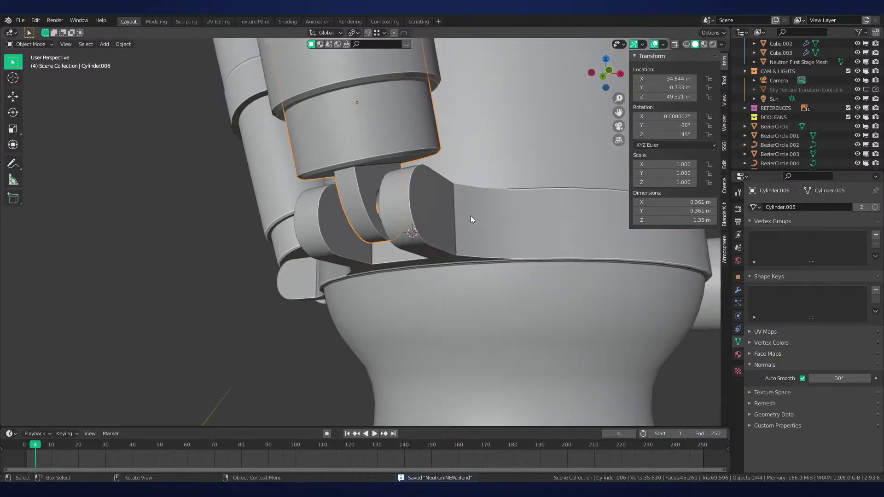
pyautogui.hotkey('alt', 'a')
# Examine both tank mounts and their lugs on the lower band from several sides
pyautogui.scroll(-3, 466, 159)
pyautogui.scroll(-2, 465, 156)
pyautogui.moveTo(465, 158); pyautogui.dragTo(335, 237, button='middle')
pyautogui.scroll(-4, 360, 203)
pyautogui.moveTo(359, 204)
pyautogui.mouseDown(button='middle')
pyautogui.moveTo(338, 240)
pyautogui.moveTo(459, 218)
pyautogui.mouseUp(button='middle')
pyautogui.scroll(4, 459, 218)
pyautogui.press('z')
pyautogui.click(521, 209)
pyautogui.moveTo(523, 210); pyautogui.dragTo(531, 256, button='middle')
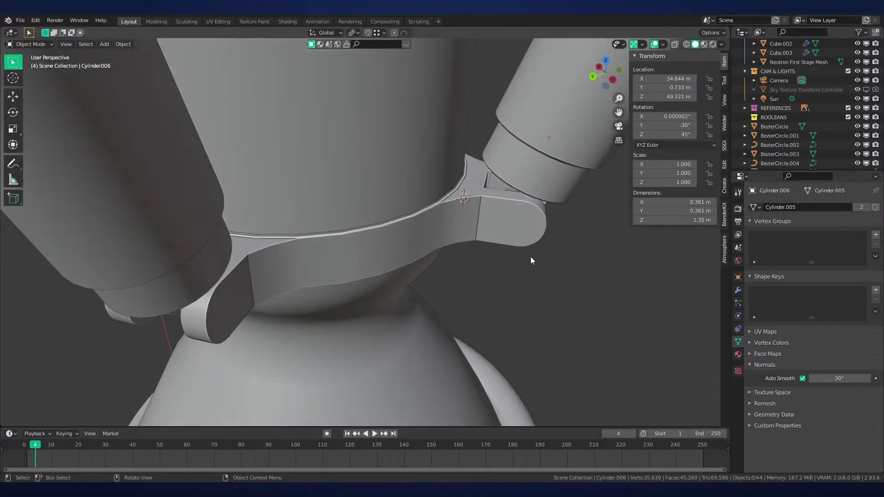
pyautogui.moveTo(490, 230); pyautogui.dragTo(399, 241, button='middle')
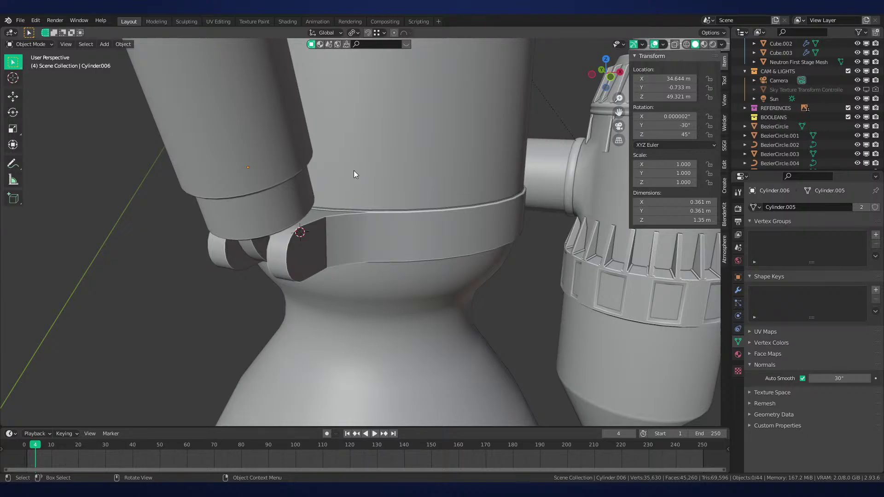
# Open the main engine body's mesh for editing with nothing selected
pyautogui.press('Tab')
pyautogui.press('Tab')
pyautogui.click(390, 213)
pyautogui.press('Tab')
pyautogui.scroll(3, 391, 216)
pyautogui.moveTo(390, 216); pyautogui.dragTo(453, 217, button='middle')
pyautogui.scroll(1, 479, 240)
pyautogui.hotkey('alt', 'a')
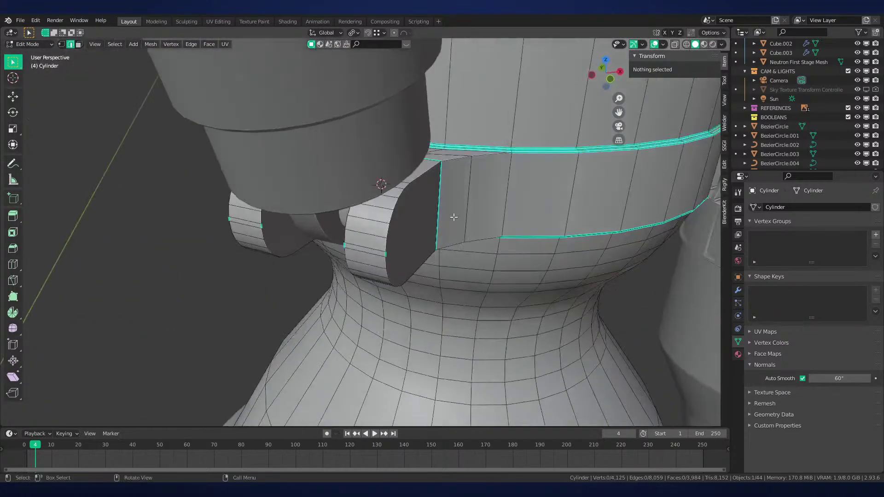
# Select the outline edge loops on both sides of all four mounting lugs
pyautogui.keyDown('alt'); pyautogui.click(393, 256); pyautogui.keyUp('alt')
pyautogui.moveTo(393, 256); pyautogui.dragTo(451, 211, button='middle')
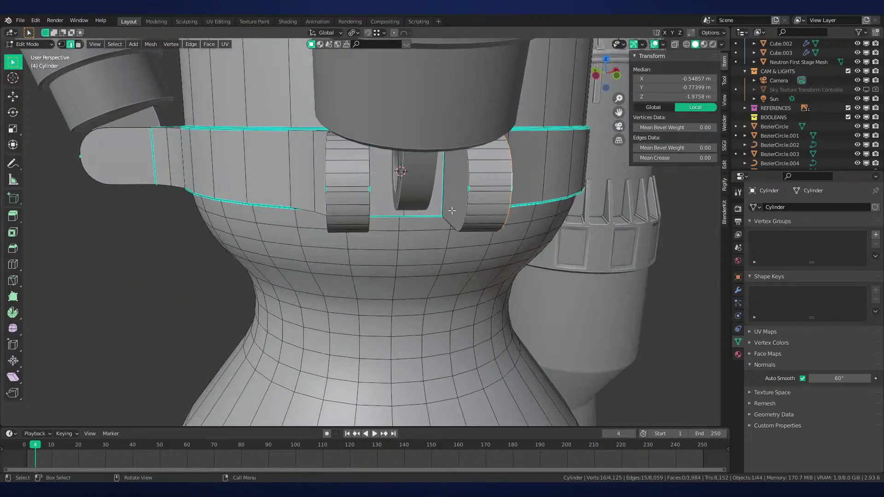
pyautogui.keyDown('alt'); pyautogui.keyDown('shift'); pyautogui.click(373, 193); pyautogui.keyUp('shift'); pyautogui.keyUp('alt')
pyautogui.moveTo(373, 192); pyautogui.dragTo(482, 233, button='middle')
pyautogui.keyDown('alt'); pyautogui.keyDown('shift'); pyautogui.click(389, 191); pyautogui.keyUp('shift'); pyautogui.keyUp('alt')
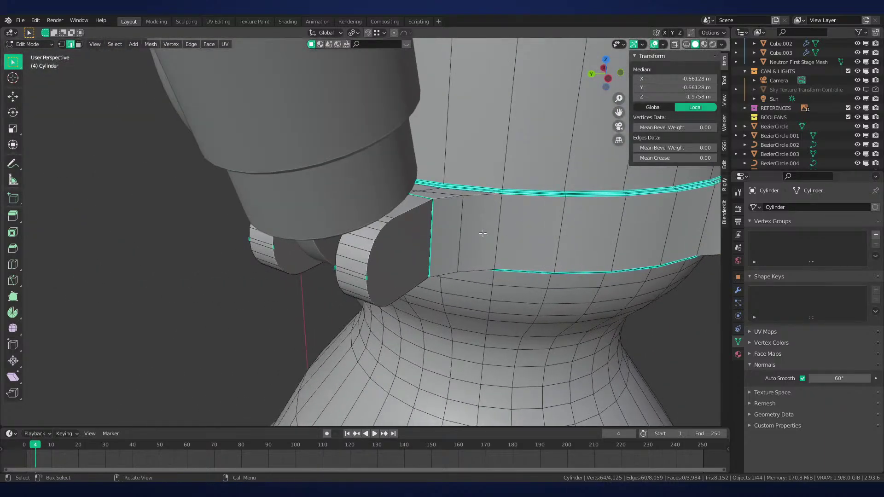
pyautogui.keyDown('alt'); pyautogui.keyDown('shift'); pyautogui.click(375, 266); pyautogui.keyUp('shift'); pyautogui.keyUp('alt')
pyautogui.keyDown('alt'); pyautogui.keyDown('shift'); pyautogui.click(279, 247); pyautogui.keyUp('shift'); pyautogui.keyUp('alt')
pyautogui.keyDown('alt'); pyautogui.keyDown('shift'); pyautogui.click(238, 238); pyautogui.keyUp('shift'); pyautogui.keyUp('alt')
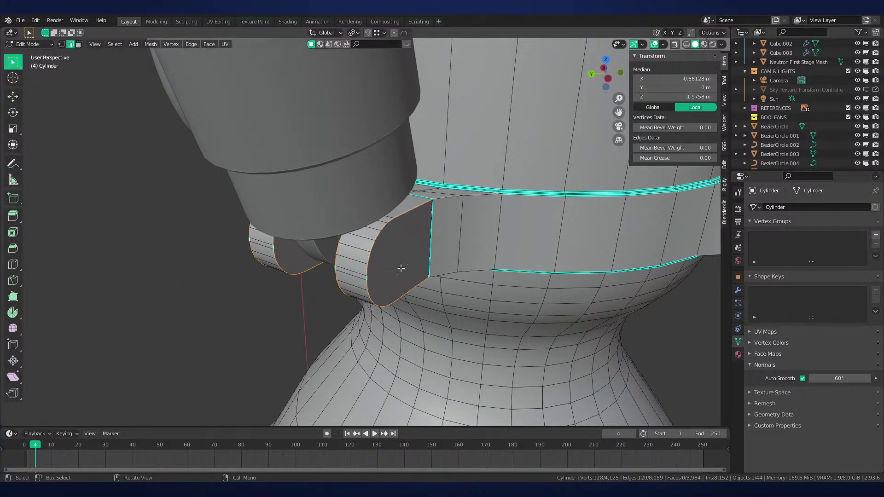
# Mark the selected outline edge loops of all four mounting lugs as sharp
pyautogui.hotkey('ctrl', 'e')
pyautogui.click(434, 271)
pyautogui.scroll(-1, 437, 285)
pyautogui.moveTo(438, 286); pyautogui.dragTo(410, 282, button='middle')
pyautogui.keyDown('shift'); pyautogui.moveTo(663, 253); pyautogui.dragTo(512, 244, button='middle'); pyautogui.keyUp('shift')
pyautogui.hotkey('ctrl', 'e')
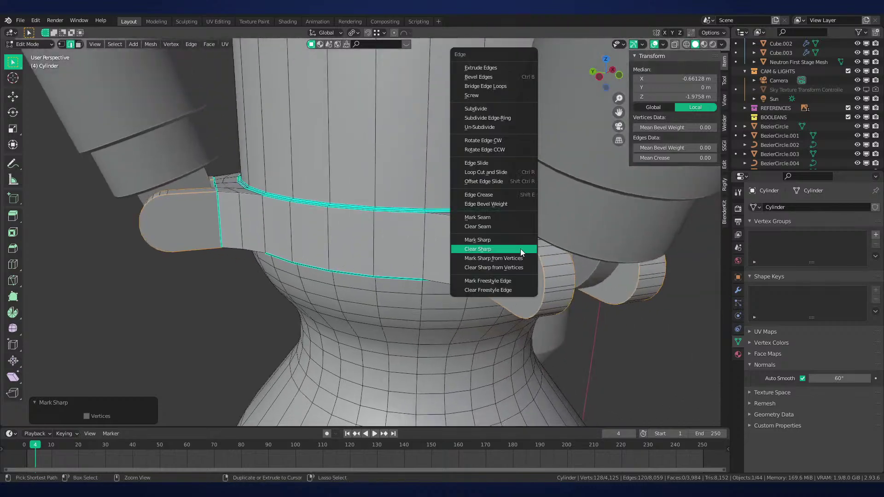
pyautogui.click(510, 240)
# Bevel the selected lug outlines narrowly, leave mesh editing and save the file
pyautogui.moveTo(603, 249)
pyautogui.mouseDown(button='middle')
pyautogui.moveTo(244, 219)
pyautogui.moveTo(352, 211)
pyautogui.moveTo(430, 227)
pyautogui.moveTo(433, 237)
pyautogui.moveTo(462, 226)
pyautogui.moveTo(457, 201)
pyautogui.mouseUp(button='middle')
pyautogui.hotkey('ctrl', 'b')
pyautogui.click(434, 229)
pyautogui.press('Tab')
pyautogui.hotkey('ctrl', 's')
# Examine the bevelled lugs and band in different viewport shading modes
pyautogui.press('z')
pyautogui.click(462, 136)
pyautogui.scroll(-2, 462, 131)
pyautogui.moveTo(433, 173)
pyautogui.mouseDown(button='middle')
pyautogui.moveTo(473, 175)
pyautogui.moveTo(371, 202)
pyautogui.mouseUp(button='middle')
pyautogui.scroll(-3, 474, 175)
pyautogui.click(452, 188)
pyautogui.press('z')
pyautogui.moveTo(376, 258); pyautogui.dragTo(392, 272, button='middle')
pyautogui.press('z')
pyautogui.click(449, 263)
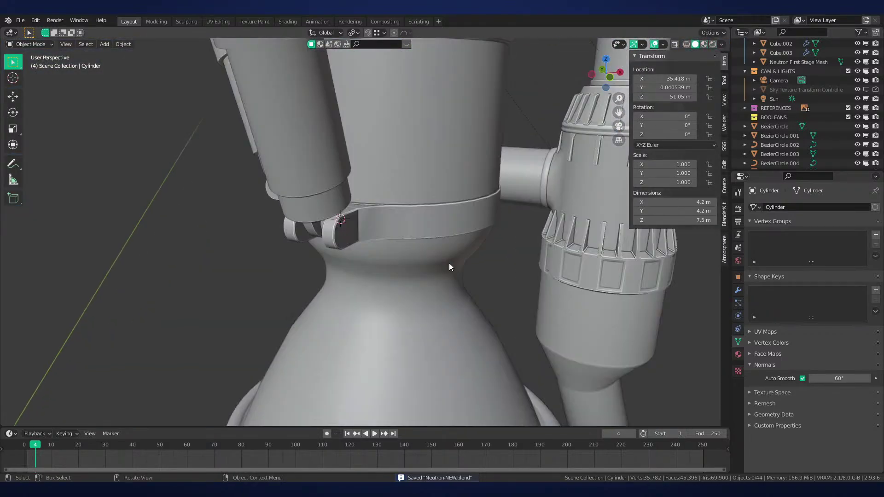
# Clear the sharp marking from the vertical edges where the four lugs meet the lower band
pyautogui.scroll(2, 428, 253)
pyautogui.press('Tab')
pyautogui.scroll(4, 359, 234)
pyautogui.keyDown('alt'); pyautogui.click(311, 231); pyautogui.keyUp('alt')
pyautogui.moveTo(312, 230); pyautogui.dragTo(420, 231, button='middle')
pyautogui.keyDown('alt'); pyautogui.keyDown('shift'); pyautogui.click(504, 225); pyautogui.keyUp('shift'); pyautogui.keyUp('alt')
pyautogui.moveTo(288, 250); pyautogui.dragTo(415, 215, button='middle')
pyautogui.keyDown('alt'); pyautogui.keyDown('shift'); pyautogui.click(457, 213); pyautogui.keyUp('shift'); pyautogui.keyUp('alt')
pyautogui.keyDown('alt'); pyautogui.keyDown('shift'); pyautogui.click(412, 221); pyautogui.keyUp('shift'); pyautogui.keyUp('alt')
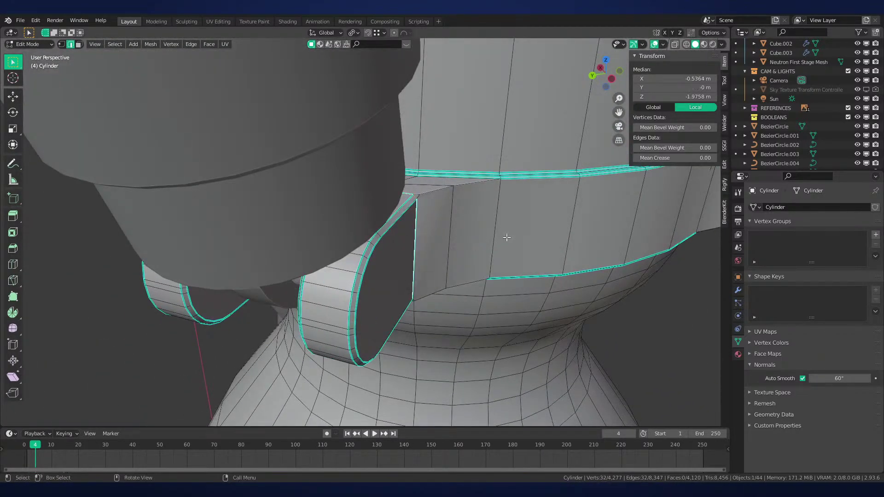
pyautogui.hotkey('ctrl', 'e')
pyautogui.click(523, 250)
pyautogui.hotkey('alt', 'a')
pyautogui.moveTo(505, 250); pyautogui.dragTo(485, 278, button='middle')
pyautogui.press('Tab')
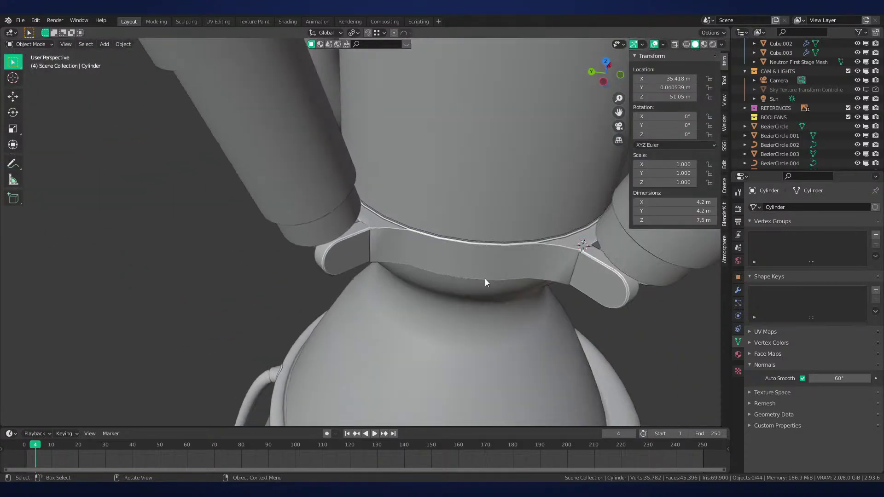
# Mark the vertical edges between the lugs and the lower band as sharp again and save the file
pyautogui.press('Tab')
pyautogui.scroll(5, 484, 277)
pyautogui.hotkey('ctrl', 'e')
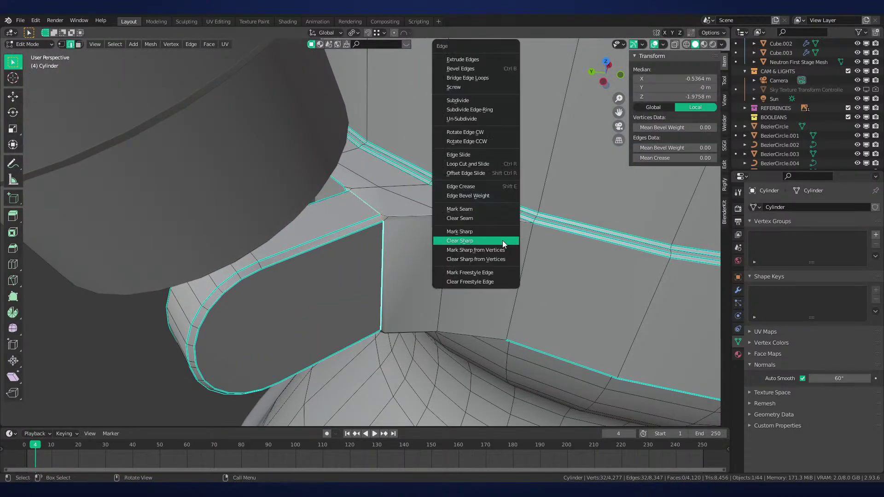
pyautogui.click(501, 232)
pyautogui.moveTo(502, 231)
pyautogui.mouseDown(button='middle')
pyautogui.moveTo(468, 231)
pyautogui.moveTo(534, 244)
pyautogui.moveTo(408, 219)
pyautogui.moveTo(506, 230)
pyautogui.mouseUp(button='middle')
pyautogui.moveTo(296, 207); pyautogui.dragTo(360, 228, button='middle')
pyautogui.press('Tab')
pyautogui.scroll(-5, 360, 228)
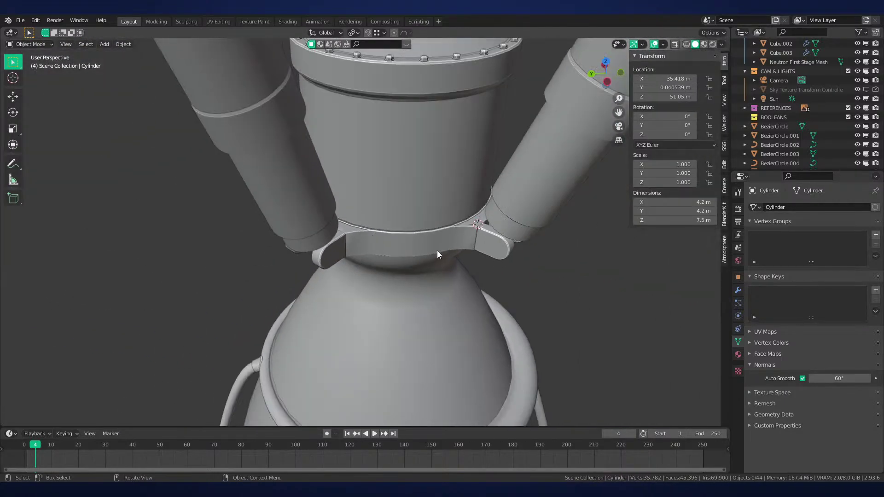
pyautogui.hotkey('ctrl', 's')
# Snap the 3D cursor to the centre of the lug hole's inner faces on the tank's lower cylinder, Cylinder.006
pyautogui.moveTo(437, 250); pyautogui.dragTo(400, 224, button='middle')
pyautogui.press('Tab')
pyautogui.scroll(1, 478, 228)
pyautogui.press('Tab')
pyautogui.click(425, 224)
pyautogui.press('Tab')
pyautogui.scroll(2, 425, 224)
pyautogui.scroll(3, 400, 223)
pyautogui.click(388, 222)
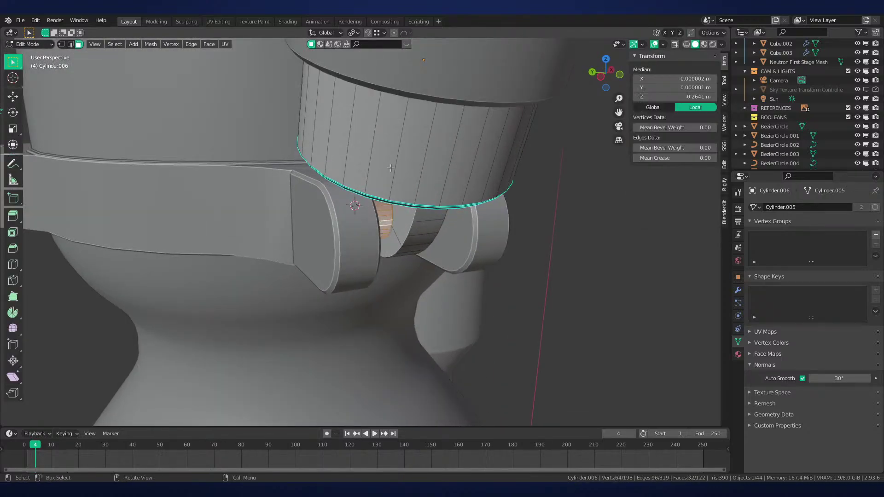
pyautogui.hotkey('shift', 's')
pyautogui.click(399, 198)
# Set the origin of Cylinder.006 to the 3D cursor
pyautogui.scroll(-6, 426, 270)
pyautogui.press('Tab')
pyautogui.rightClick(432, 263)
pyautogui.moveTo(428, 294)
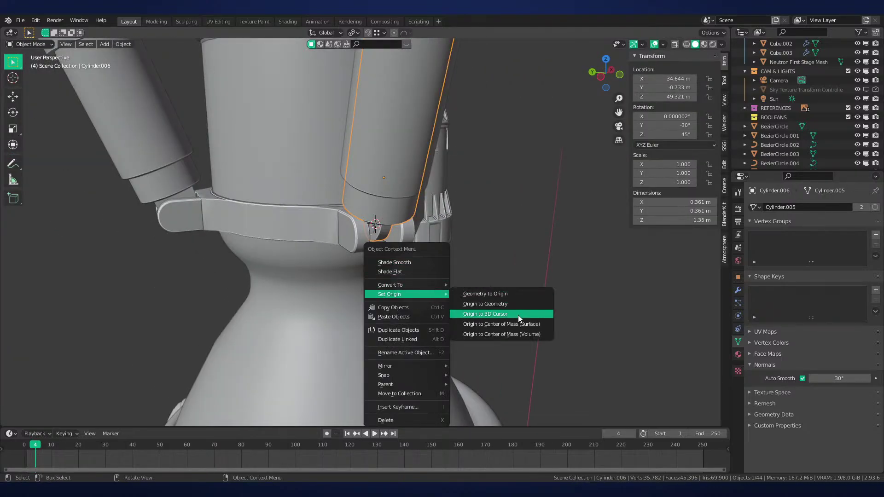
pyautogui.click(518, 315)
pyautogui.moveTo(485, 302); pyautogui.dragTo(491, 276, button='middle')
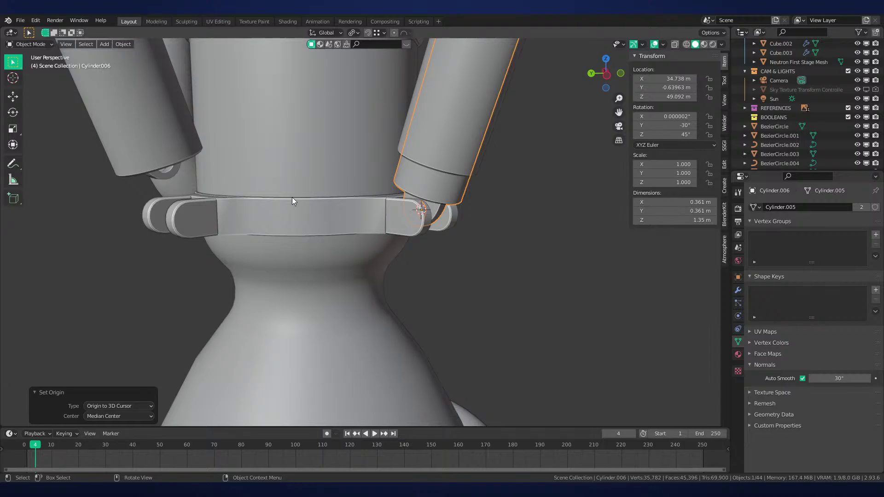
# Move the opposite tank's lower cylinder, Cylinder.007, down along its local Z axis by about 0.124 m
pyautogui.click(174, 173)
pyautogui.press('g')
pyautogui.press('z')
pyautogui.press('z')
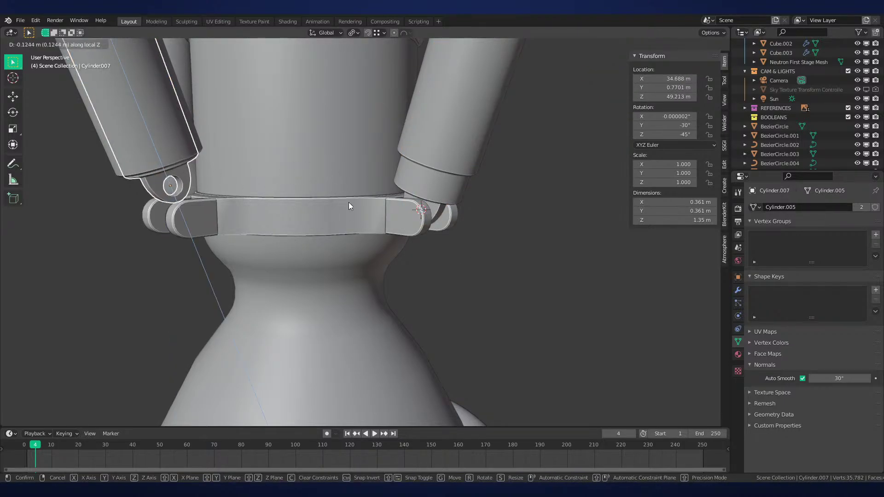
pyautogui.click(349, 203)
# Copy the X location 34.738 m and Z location 49.092 m from Cylinder.006 to Cylinder.007
pyautogui.click(437, 211)
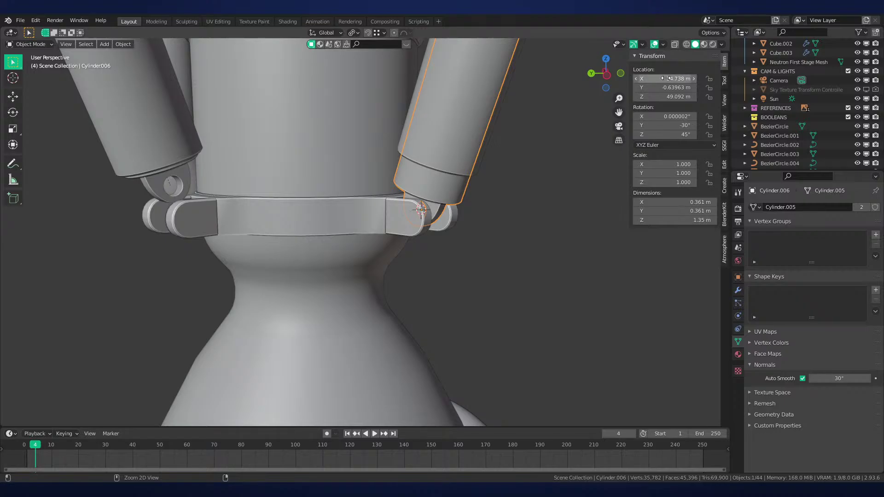
pyautogui.click(188, 177)
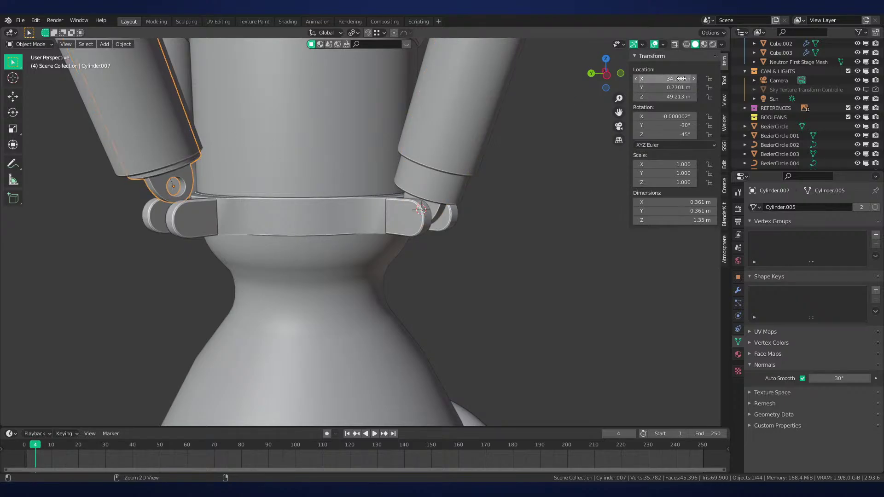
pyautogui.click(439, 208)
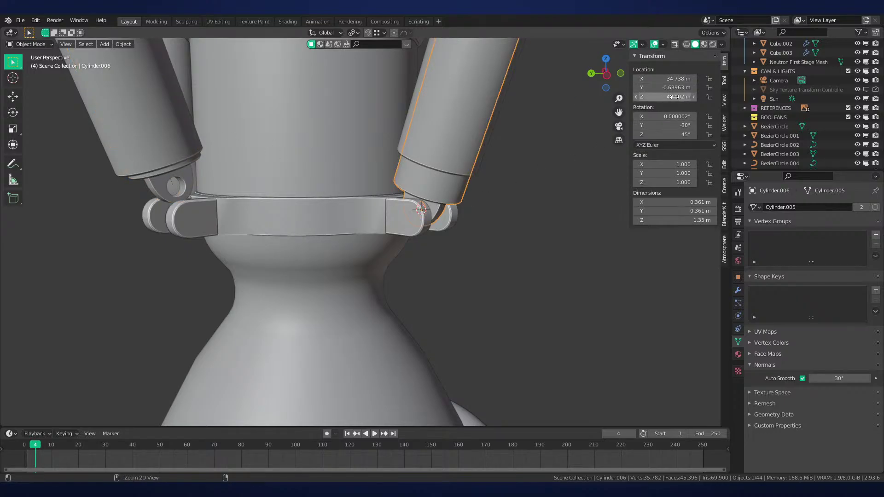
pyautogui.click(178, 188)
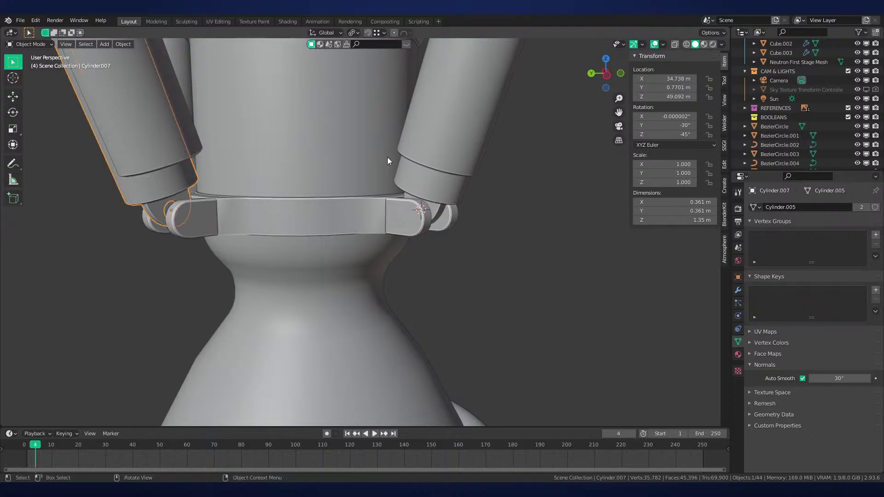
pyautogui.moveTo(388, 156); pyautogui.dragTo(488, 208, button='middle')
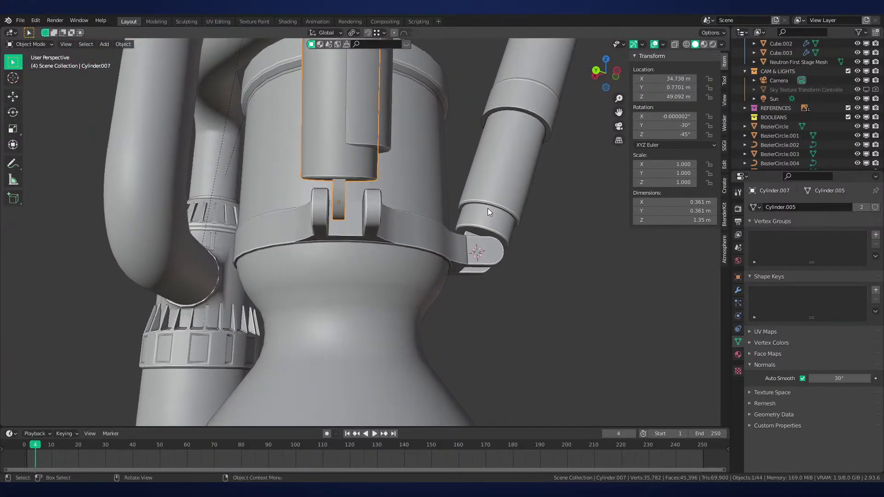
# Try to paste the upper cylinder's location value onto Cylinder.007 and check the upper cylinder's mesh
pyautogui.click(352, 142)
pyautogui.hotkey('ctrl', 'c')
pyautogui.click(348, 161)
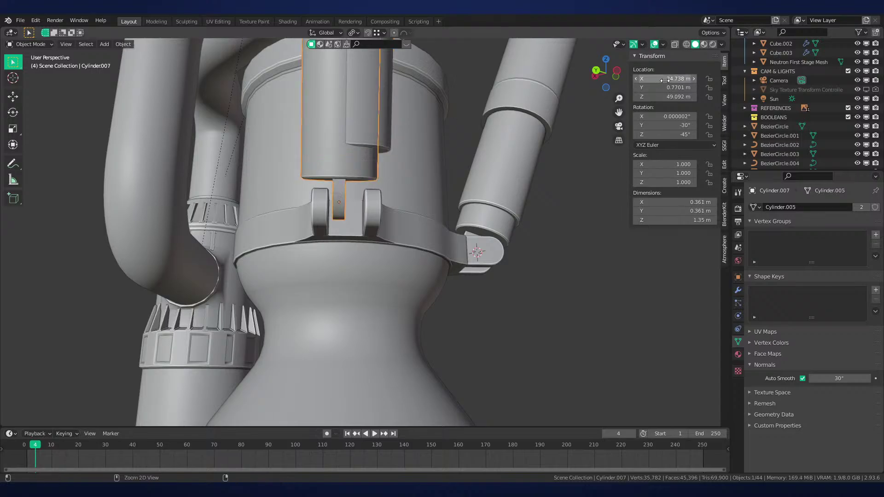
pyautogui.hotkey('ctrl', 'v')
pyautogui.hotkey('ctrl', 'z')
pyautogui.moveTo(437, 176); pyautogui.dragTo(366, 144, button='middle')
pyautogui.scroll(6, 413, 232)
pyautogui.press('KP_3')
pyautogui.press('Tab')
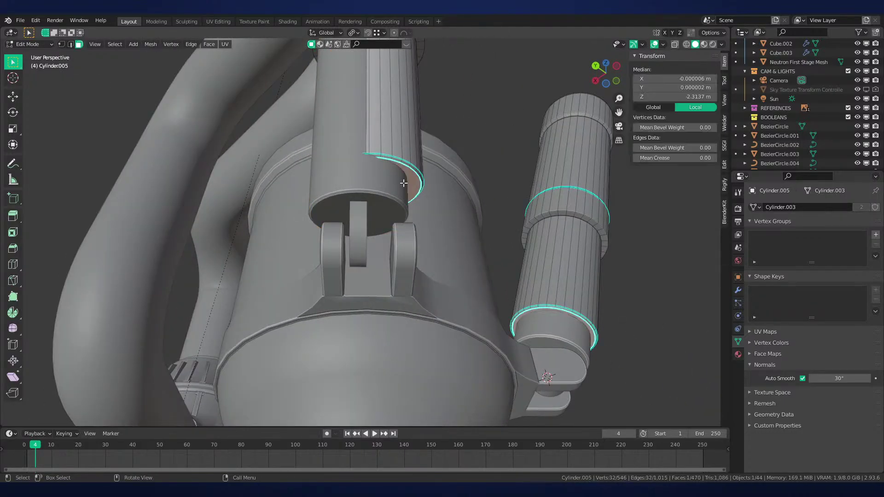
pyautogui.press('Tab')
pyautogui.press('Tab')
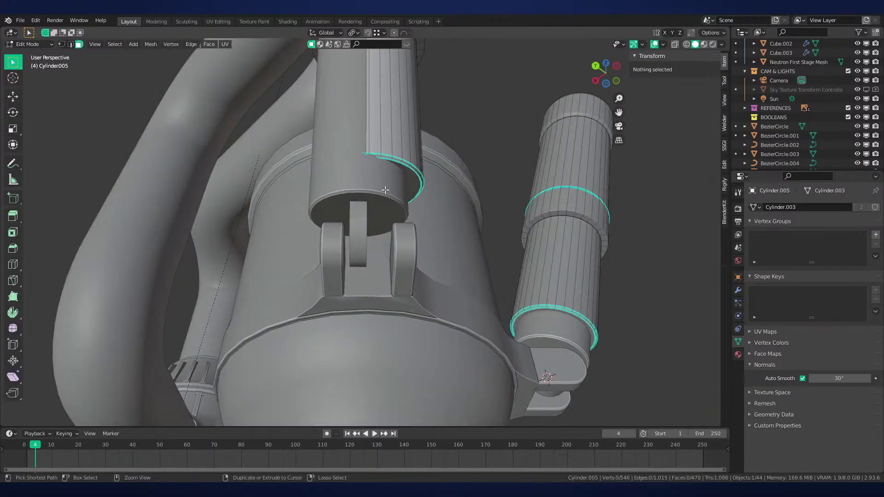
pyautogui.press('Tab')
# Undo the location values copied to Cylinder.007
pyautogui.hotkey('ctrl', 'z')
pyautogui.hotkey('ctrl', 'z')
pyautogui.hotkey('ctrl', 'z')
pyautogui.hotkey('ctrl', 'z')
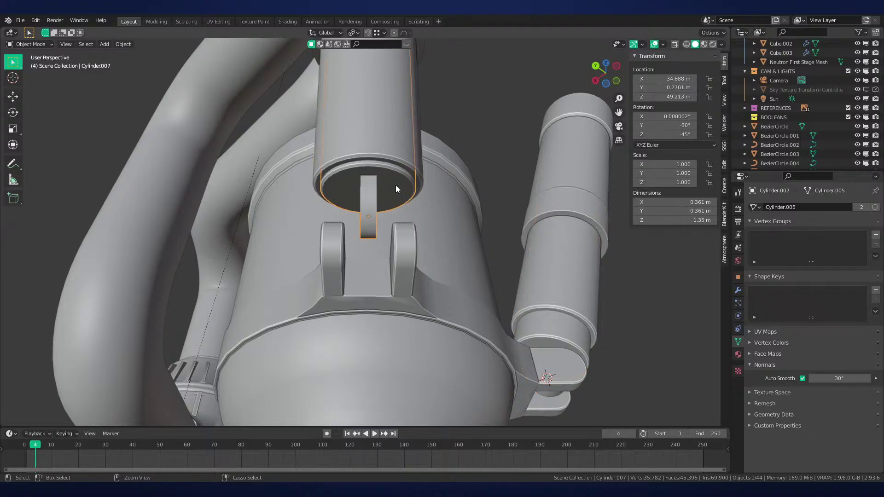
pyautogui.hotkey('ctrl', 'z')
pyautogui.hotkey('ctrl', 'z')
pyautogui.hotkey('ctrl', 'z')
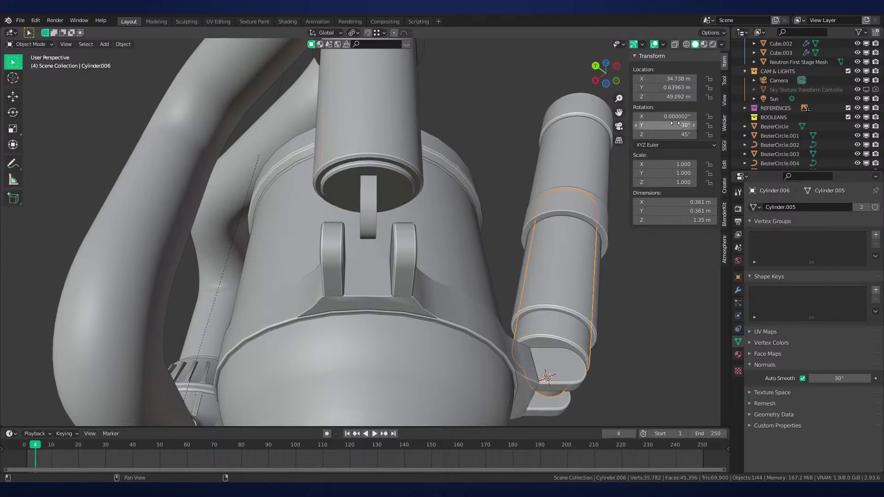
# Delete Cylinder.007, the lower cylinder of the second tilted tank
pyautogui.click(371, 184)
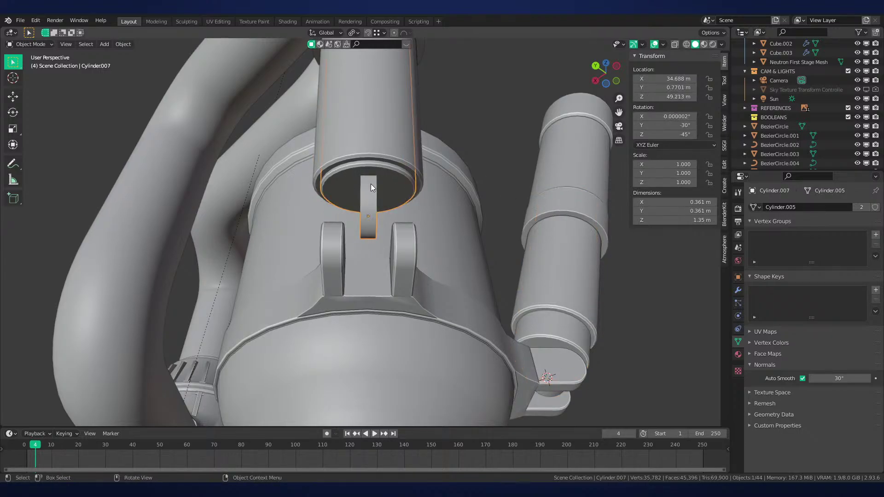
pyautogui.click(550, 323)
pyautogui.click(373, 202)
pyautogui.moveTo(374, 203); pyautogui.dragTo(360, 215, button='middle')
pyautogui.press('x')
pyautogui.click(396, 222)
# Examine the fit of Cylinder.006 between its mounting lugs and in an aligned orthographic view of the whole tank
pyautogui.scroll(-4, 398, 223)
pyautogui.click(498, 271)
pyautogui.moveTo(498, 271); pyautogui.dragTo(469, 206, button='middle')
pyautogui.press('KP_Decimal')
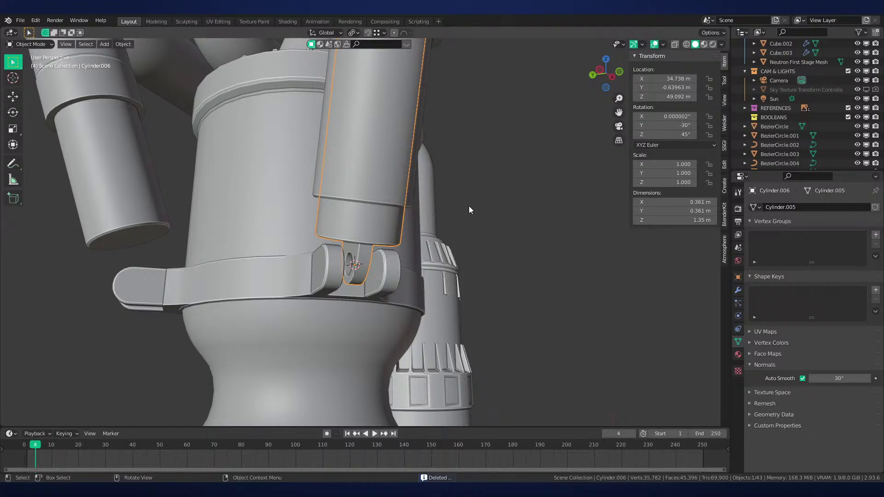
pyautogui.moveTo(412, 267); pyautogui.dragTo(437, 243, button='middle')
pyautogui.scroll(3, 409, 287)
pyautogui.scroll(3, 426, 237)
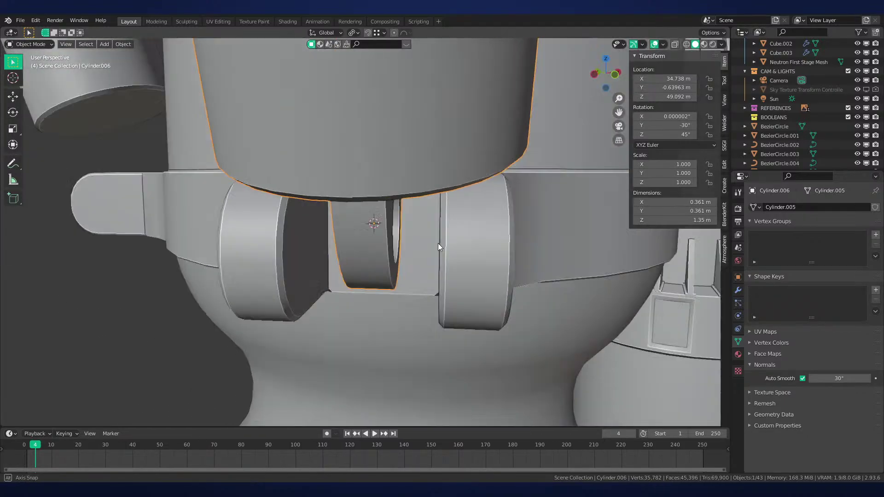
pyautogui.moveTo(504, 230); pyautogui.dragTo(486, 221, button='middle')
pyautogui.press('Tab')
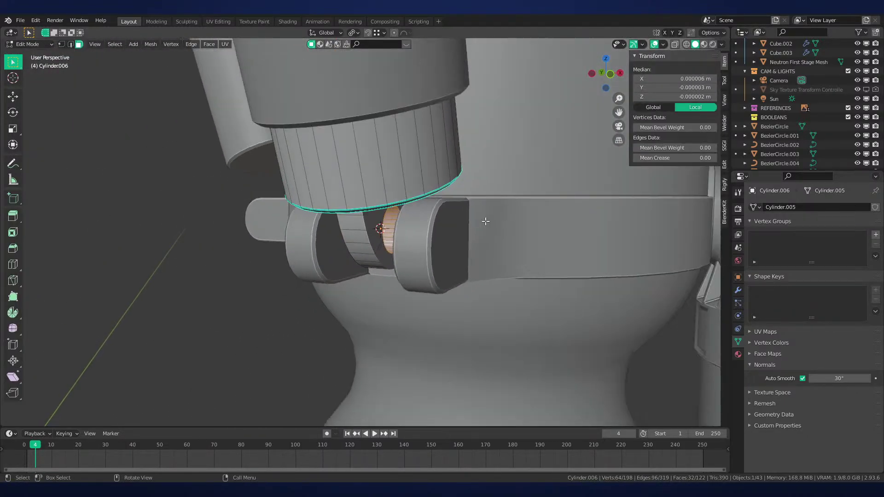
pyautogui.press('Tab')
pyautogui.press('shift+KP_1')
pyautogui.scroll(3, 502, 238)
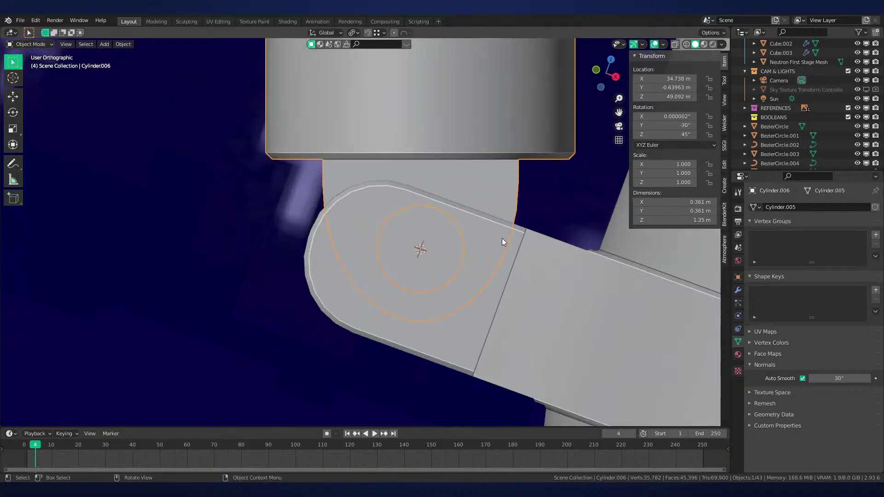
pyautogui.scroll(-4, 529, 235)
pyautogui.scroll(-8, 531, 234)
pyautogui.scroll(3, 435, 274)
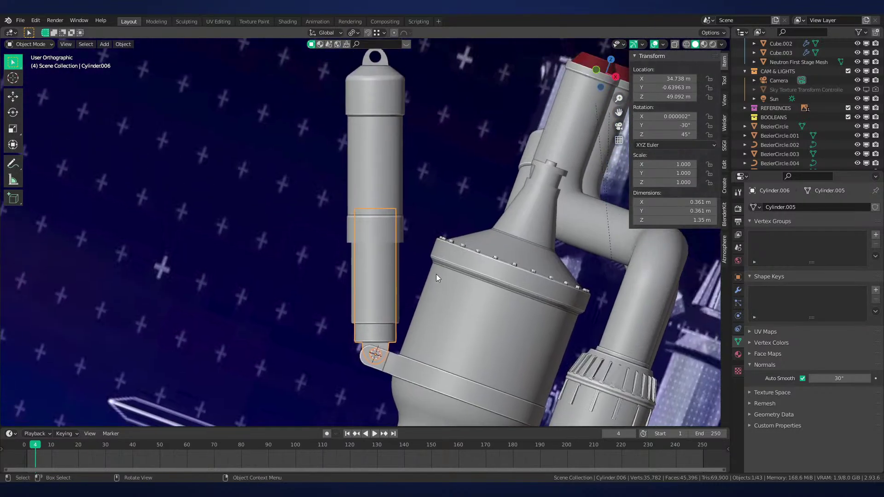
# Select both tanks' upper cylinders and set the transform pivot to individual origins
pyautogui.click(379, 253)
pyautogui.keyDown('shift'); pyautogui.click(527, 147); pyautogui.keyUp('shift')
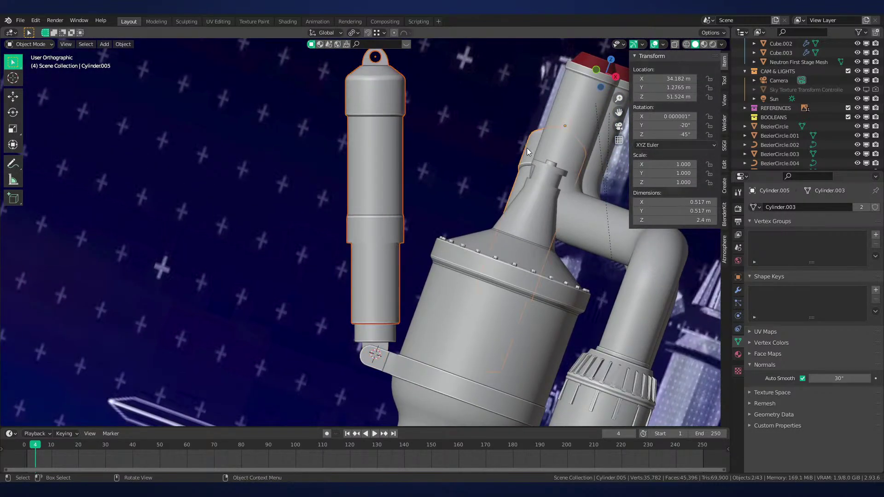
pyautogui.press('.')
pyautogui.click(513, 186)
# Examine the lug hole's alignment around the 3D cursor in wireframe and solid shading
pyautogui.moveTo(476, 316)
pyautogui.keyDown('shift'); pyautogui.mouseDown(button='middle')
pyautogui.moveTo(464, 148)
pyautogui.moveTo(467, 293)
pyautogui.mouseUp(button='middle'); pyautogui.keyUp('shift')
pyautogui.scroll(6, 455, 160)
pyautogui.scroll(4, 466, 294)
pyautogui.press('z')
pyautogui.click(479, 294)
pyautogui.scroll(3, 476, 269)
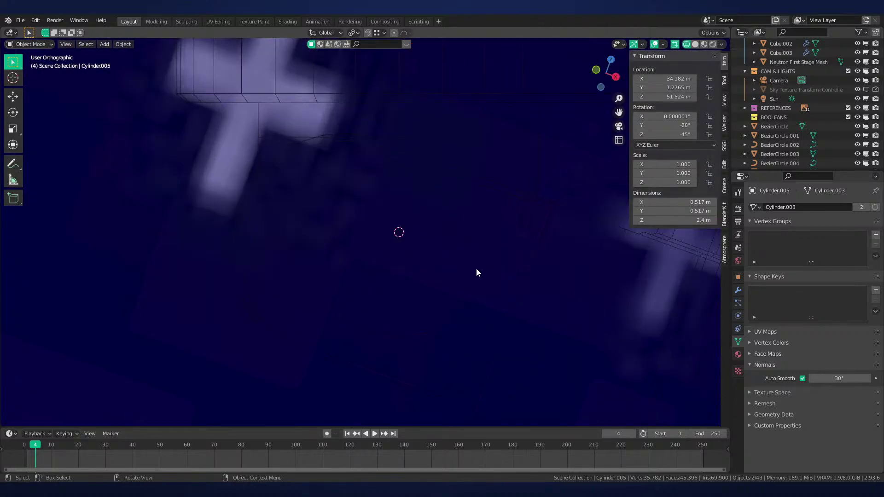
pyautogui.press('r')
pyautogui.press('r')
pyautogui.rightClick(466, 272)
pyautogui.scroll(-3, 465, 270)
pyautogui.press('z')
pyautogui.click(532, 253)
pyautogui.scroll(-6, 535, 253)
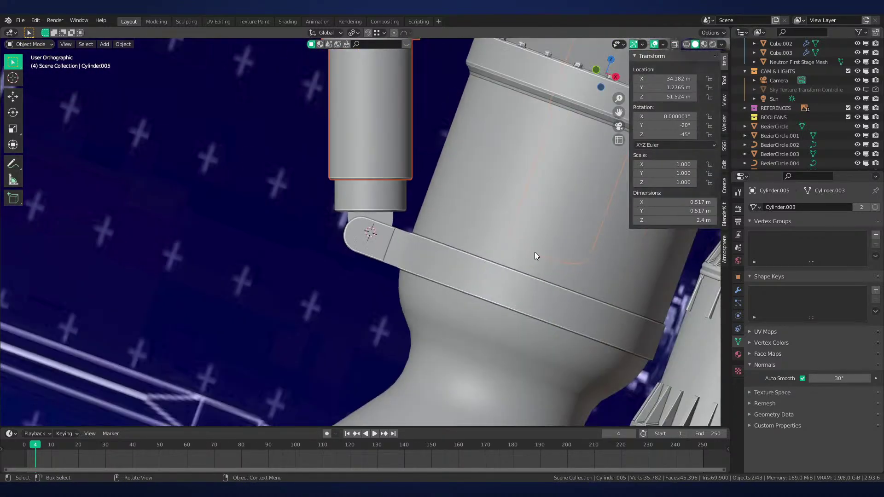
# Try to rotate both upper cylinders by 0.726° about their local Y axes and check the alignment in wireframe
pyautogui.scroll(5, 534, 252)
pyautogui.press('r')
pyautogui.press('y')
pyautogui.press('y')
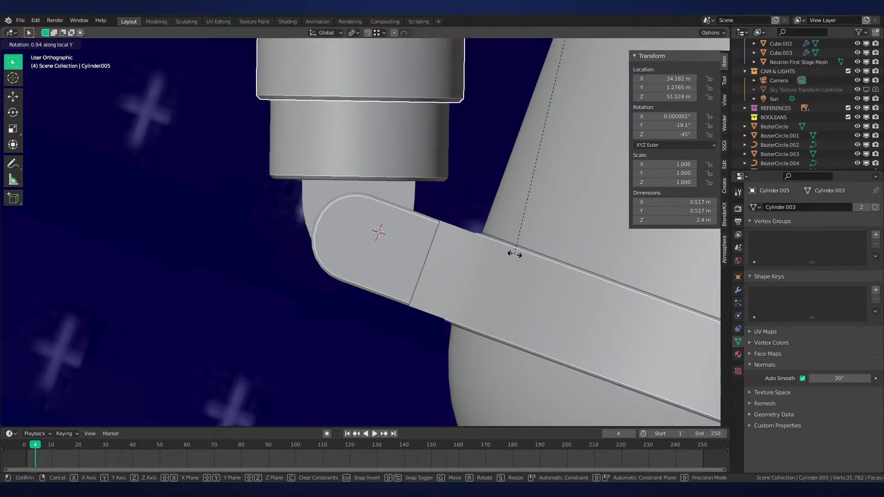
pyautogui.click(514, 252)
pyautogui.press('z')
pyautogui.click(414, 251)
pyautogui.press('z')
pyautogui.click(479, 252)
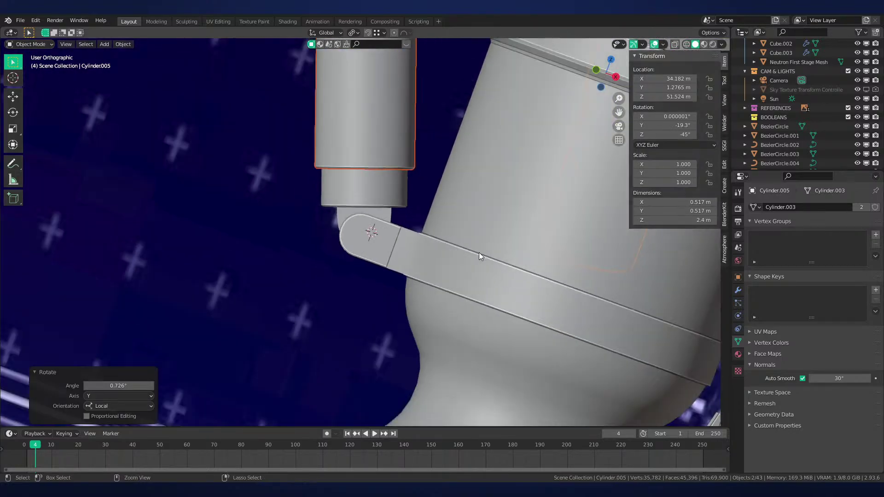
pyautogui.hotkey('ctrl', 'z')
# Snap the 3D cursor to the flat outer face of one mounting lug on the main engine body
pyautogui.click(342, 242)
pyautogui.press('KP_1')
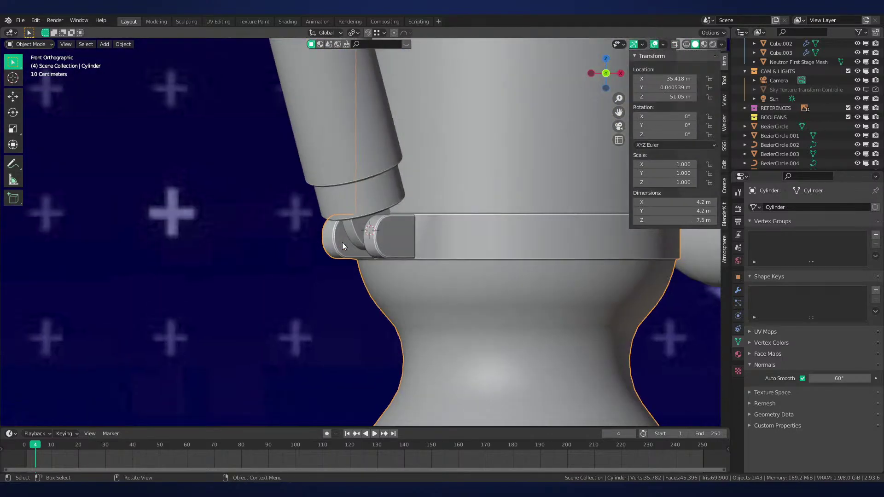
pyautogui.scroll(4, 421, 247)
pyautogui.press('Tab')
pyautogui.click(421, 248)
pyautogui.moveTo(421, 248); pyautogui.dragTo(340, 232, button='middle')
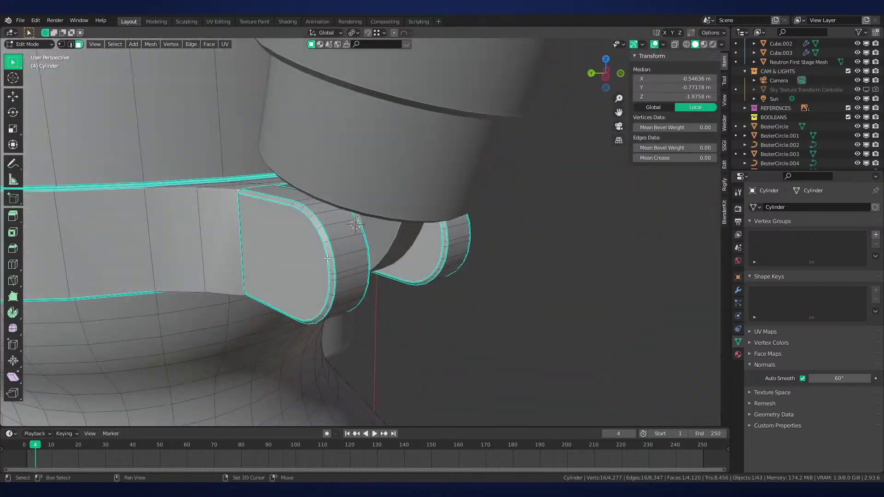
pyautogui.hotkey('shift', 's')
pyautogui.click(347, 274)
# Leave the engine body's mesh, add a mesh cylinder at the 3D cursor and open it for editing
pyautogui.press('Tab')
pyautogui.moveTo(476, 294); pyautogui.dragTo(512, 276, button='middle')
pyautogui.hotkey('shift', 'a')
pyautogui.moveTo(511, 276)
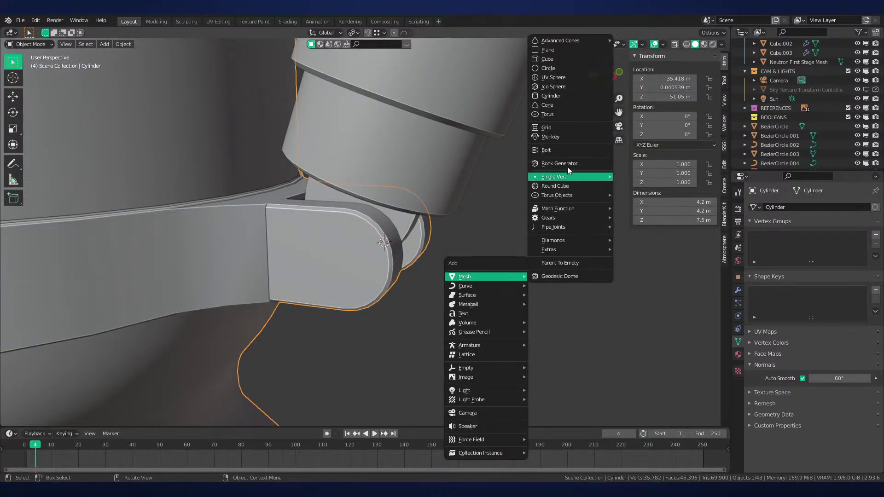
pyautogui.click(560, 95)
pyautogui.press('Tab')
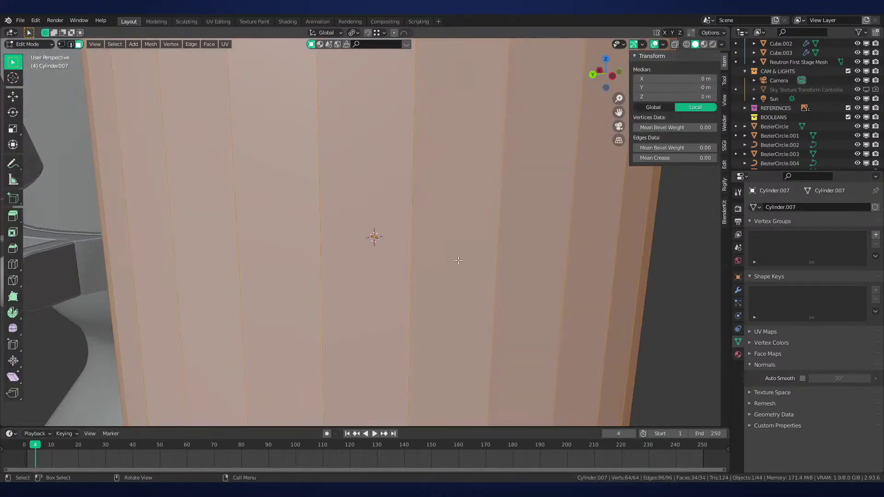
# Scale the new cylinder's mesh down to about 0.56 m, then rotate the object 90° about X and 45° about Z
pyautogui.press('s')
pyautogui.click(422, 243)
pyautogui.press('r')
pyautogui.rightClick(495, 247)
pyautogui.press('Tab')
pyautogui.write('rx9')
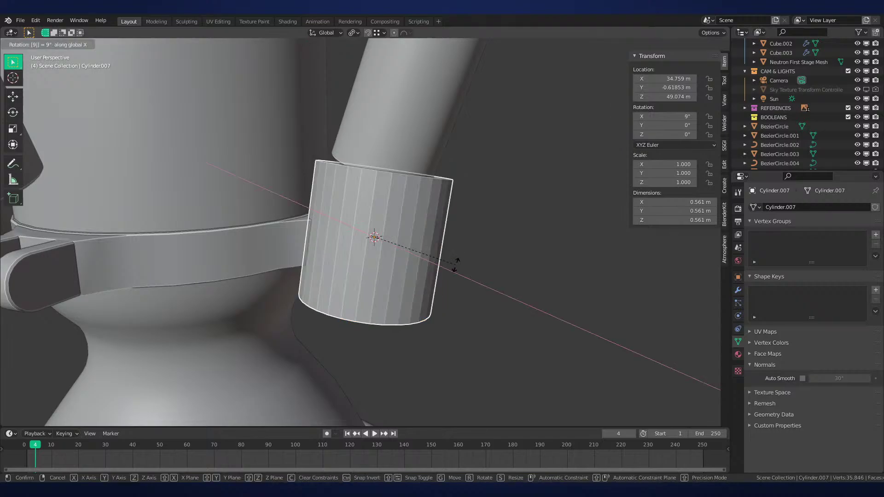
pyautogui.write('0')
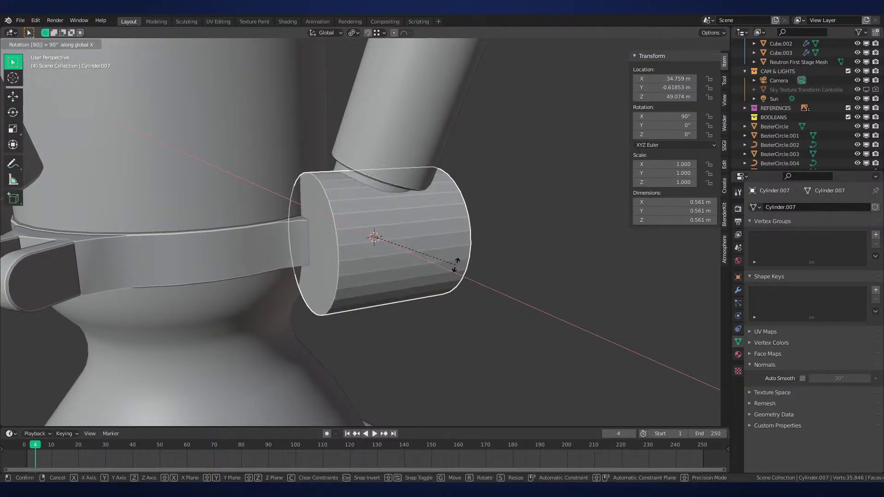
pyautogui.press('Return')
pyautogui.write('rz90')
pyautogui.press('Return')
# Scale the cylinder's mesh down to a pin about 0.177 m in diameter and stretch it along local Z to about 0.387 m long
pyautogui.press('Tab')
pyautogui.press('s')
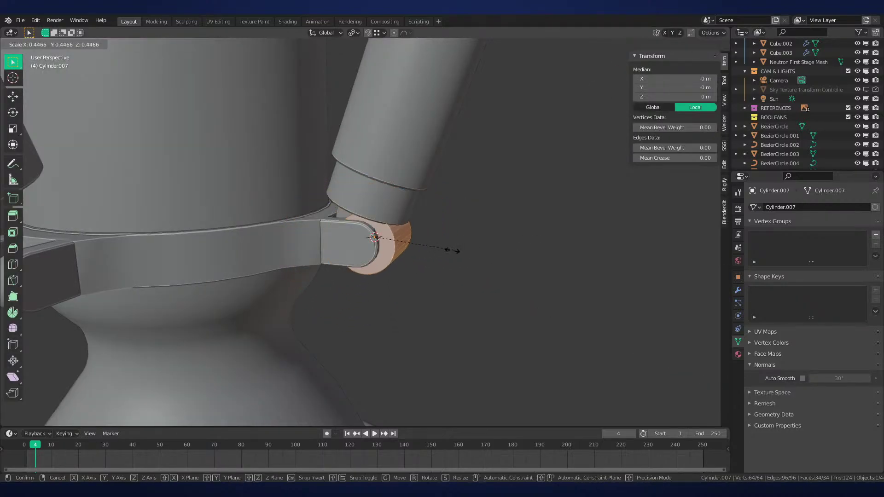
pyautogui.click(426, 248)
pyautogui.press('s')
pyautogui.press('z')
pyautogui.press('z')
pyautogui.click(490, 245)
pyautogui.press('Tab')
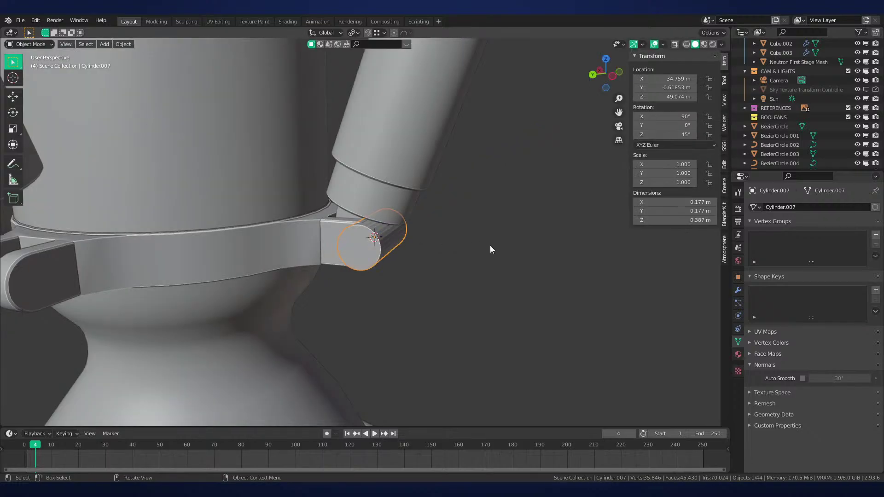
# Move the pin about 0.031 m along its local X axis to centre it on the lug's rounded end
pyautogui.press('shift+KP_1')
pyautogui.press('shift+KP_7')
pyautogui.press('KP_Decimal')
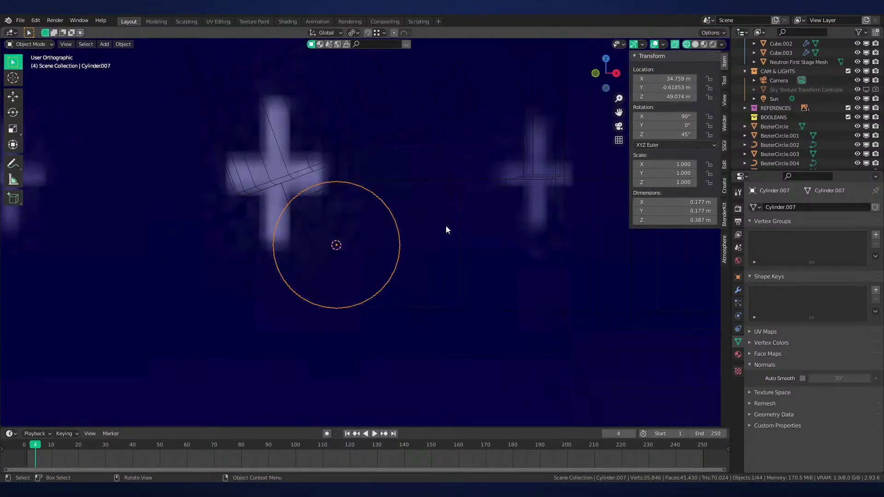
pyautogui.press('g')
pyautogui.press('x')
pyautogui.press('x')
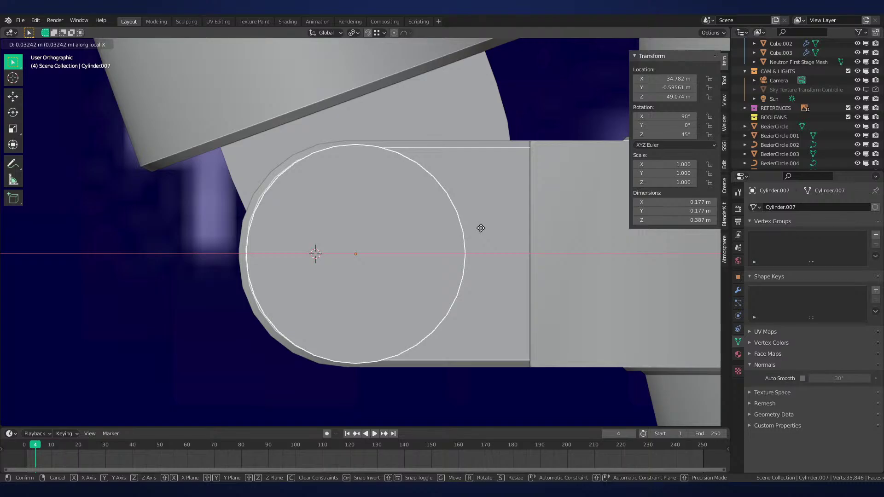
pyautogui.click(478, 228)
pyautogui.moveTo(479, 228); pyautogui.dragTo(471, 228, button='middle')
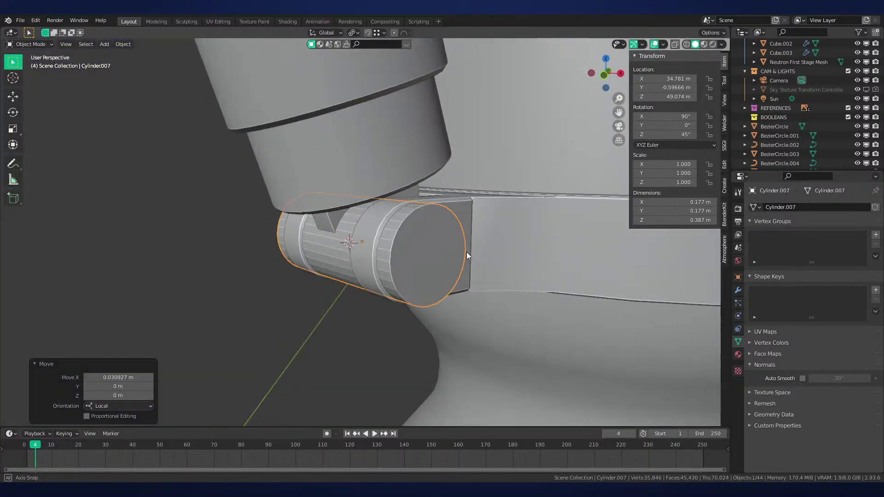
# Reduce the pin's diameter to about 0.134 m, scaling its mesh with the local Z axis locked
pyautogui.press('Tab')
pyautogui.scroll(1, 465, 256)
pyautogui.press('s')
pyautogui.hotkey('shift', 'z')
pyautogui.hotkey('shift', 'z')
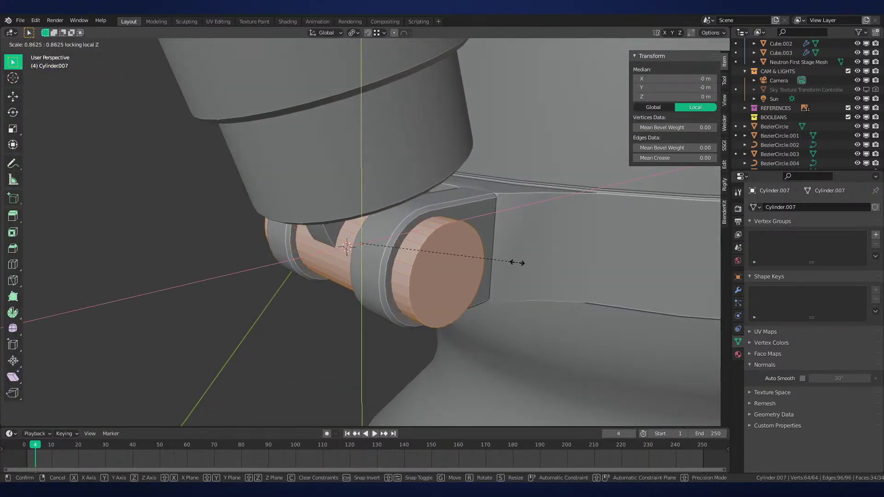
pyautogui.click(499, 271)
pyautogui.press('Tab')
# Shade the pin smooth and enable Auto Smooth at 30°
pyautogui.scroll(-6, 462, 257)
pyautogui.rightClick(462, 257)
pyautogui.moveTo(454, 253)
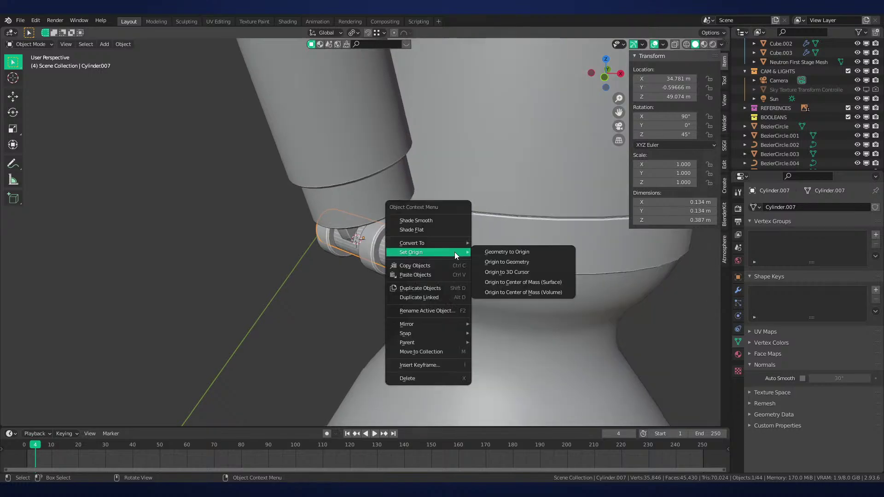
pyautogui.click(449, 221)
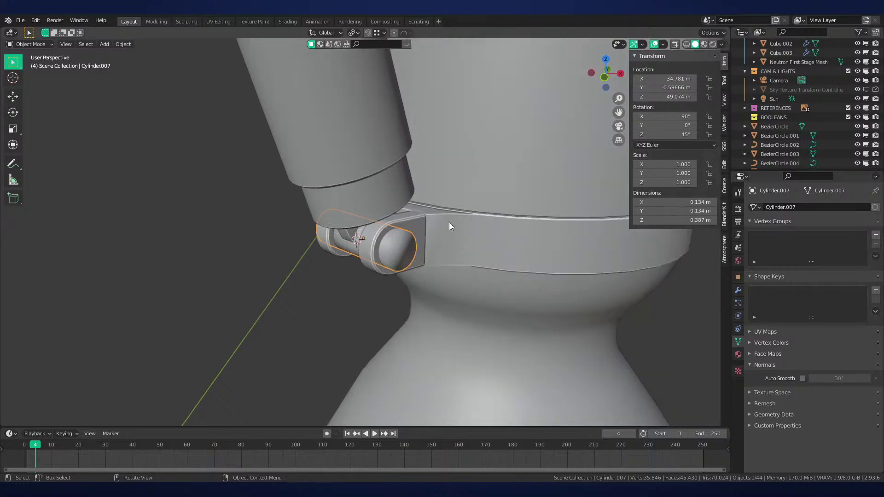
pyautogui.click(784, 378)
# Select both upper cylinders of the tilted tanks and set the pivot point to Individual Origins
pyautogui.moveTo(539, 286); pyautogui.dragTo(428, 220, button='middle')
pyautogui.click(377, 186)
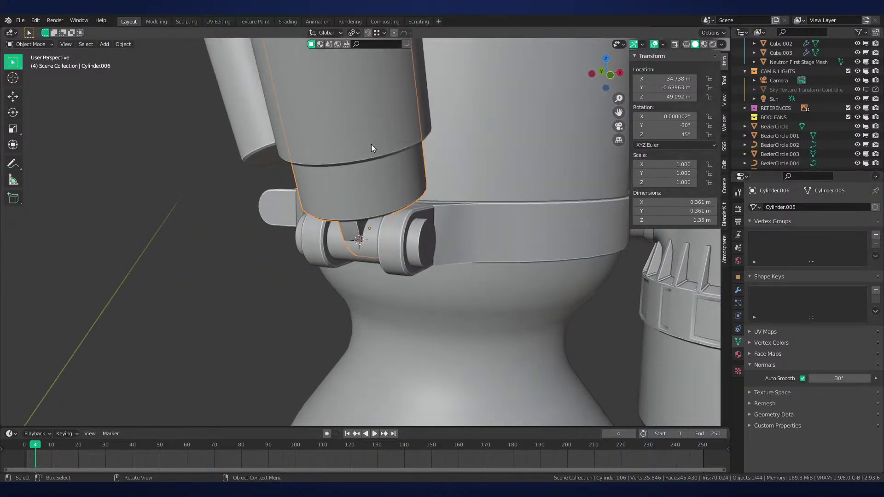
pyautogui.moveTo(371, 144); pyautogui.dragTo(399, 177, button='middle')
pyautogui.click(398, 176)
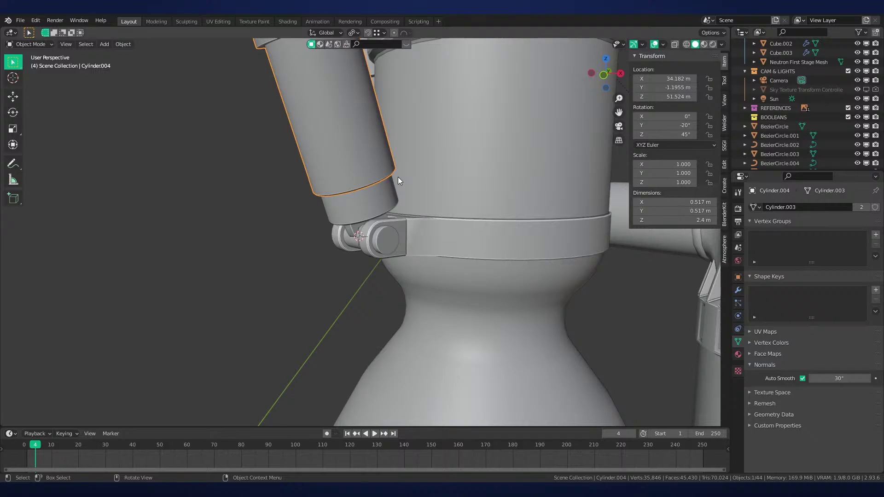
pyautogui.press('shift+KP_3')
pyautogui.press('shift+KP_1')
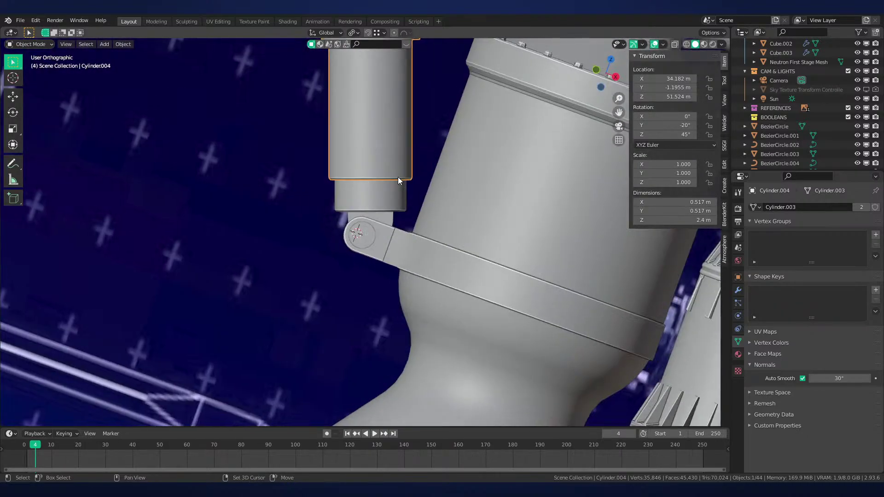
pyautogui.scroll(-5, 405, 178)
pyautogui.scroll(2, 438, 198)
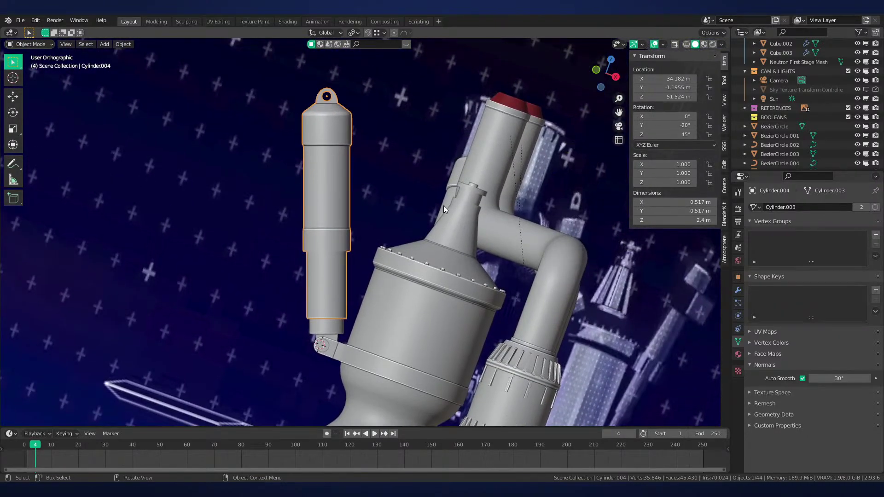
pyautogui.keyDown('shift'); pyautogui.click(446, 178); pyautogui.keyUp('shift')
pyautogui.keyDown('shift'); pyautogui.scroll(-2, 439, 200); pyautogui.keyUp('shift')
pyautogui.press('z')
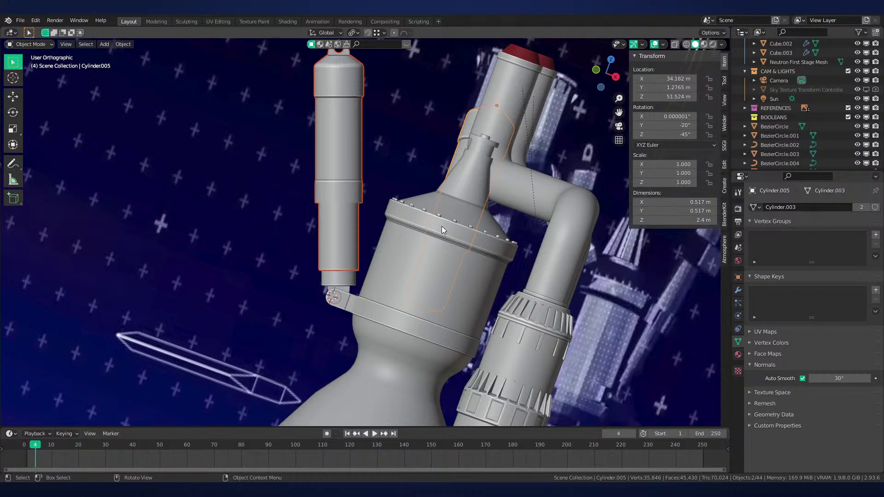
pyautogui.press('.')
pyautogui.click(444, 259)
# Hide the REFERENCES collection and rotate both upper cylinders 1.01° about their local Y axes in wireframe
pyautogui.keyDown('shift'); pyautogui.moveTo(404, 282); pyautogui.dragTo(421, 195, button='middle'); pyautogui.keyUp('shift')
pyautogui.scroll(6, 428, 228)
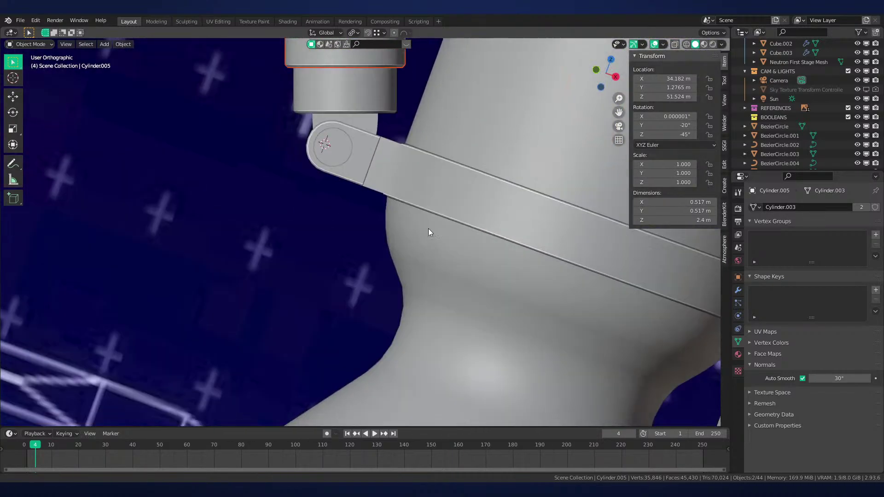
pyautogui.press('z')
pyautogui.click(417, 290)
pyautogui.scroll(-3, 424, 231)
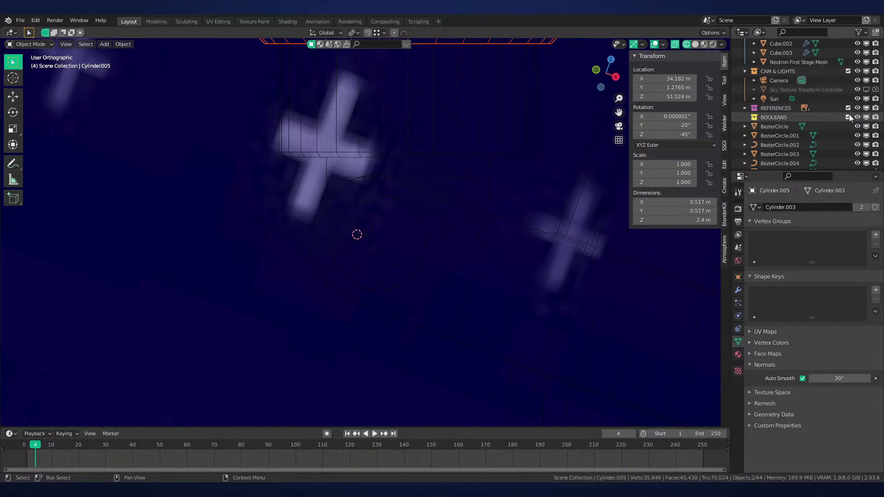
pyautogui.click(847, 108)
pyautogui.press('r')
pyautogui.press('y')
pyautogui.press('y')
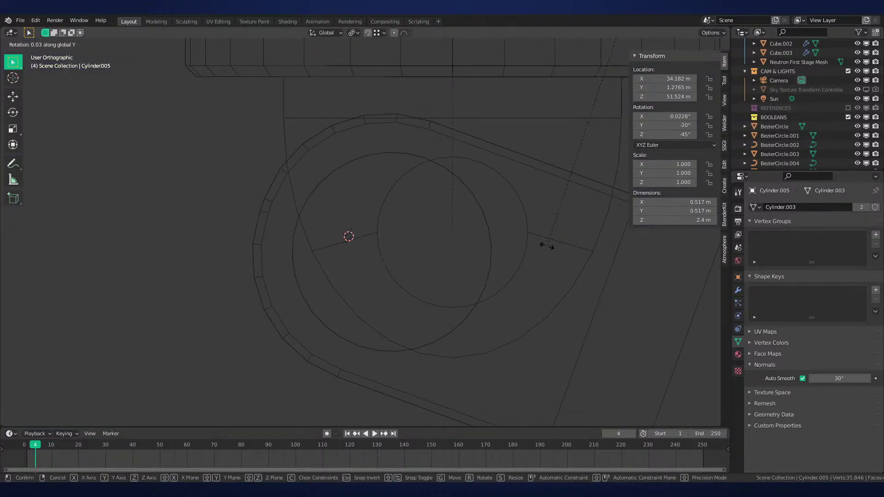
pyautogui.click(468, 267)
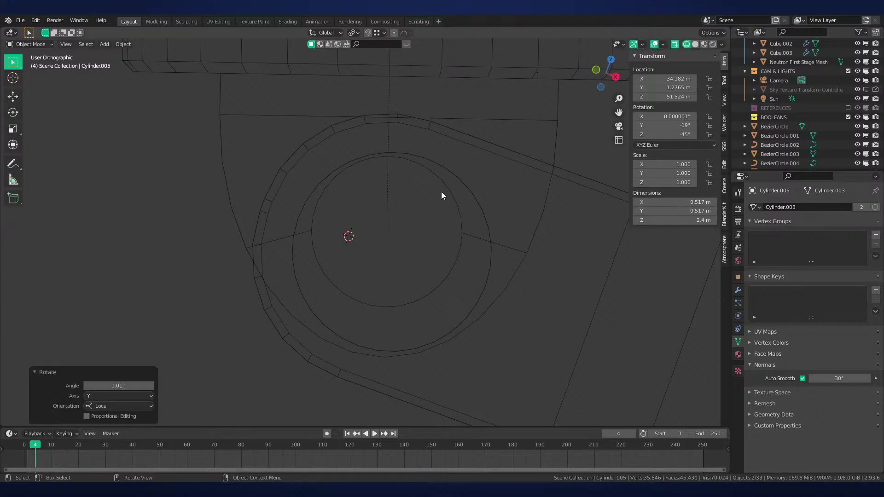
# Slide the lower cylinder along its local Z axis to bring its lug hole in line with the pin
pyautogui.click(441, 190)
pyautogui.scroll(-6, 456, 209)
pyautogui.keyDown('shift'); pyautogui.moveTo(520, 249); pyautogui.dragTo(535, 264, button='middle'); pyautogui.keyUp('shift')
pyautogui.scroll(4, 497, 260)
pyautogui.scroll(2, 476, 262)
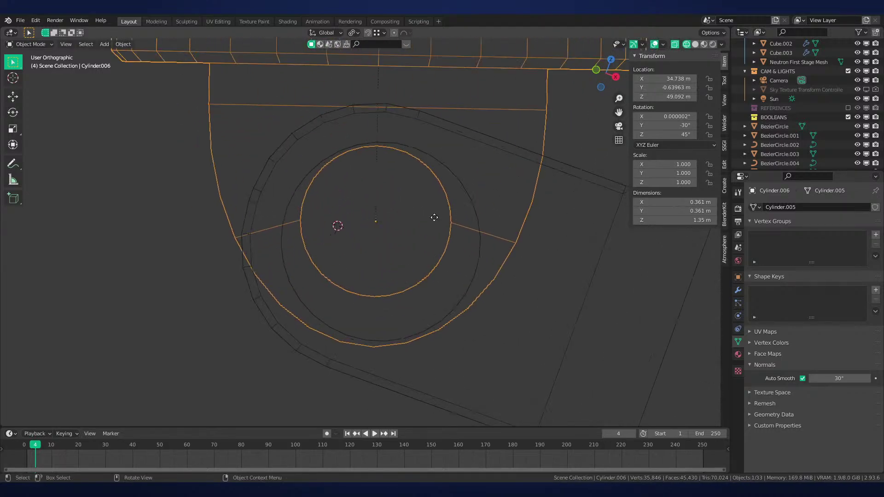
pyautogui.press('g')
pyautogui.press('z')
pyautogui.press('z')
pyautogui.click(485, 235)
# Fine-tune the lower cylinder by about 0.003 m along its local Z axis to centre the hole on the pin
pyautogui.scroll(3, 482, 233)
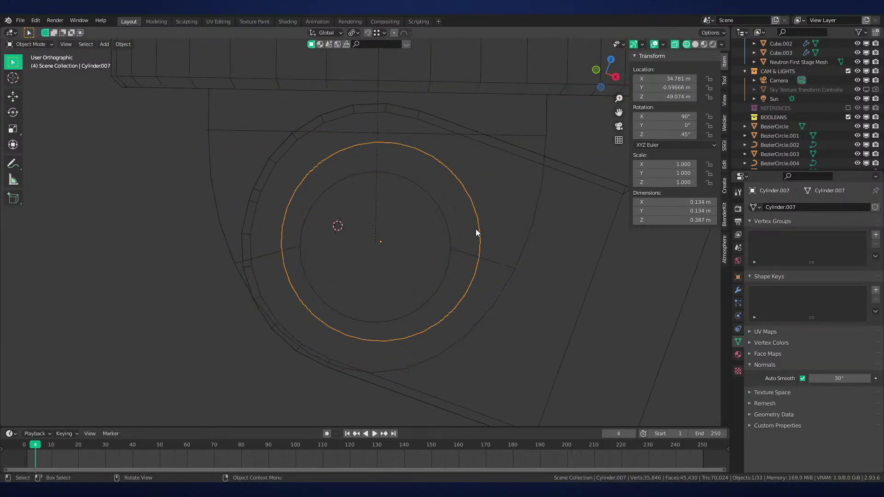
pyautogui.click(562, 217)
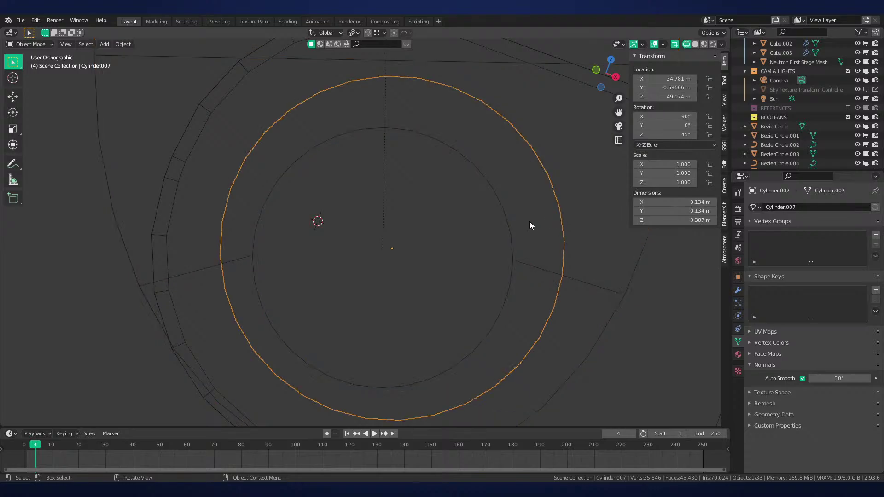
pyautogui.click(507, 224)
pyautogui.press('g')
pyautogui.press('z')
pyautogui.press('z')
pyautogui.click(509, 211)
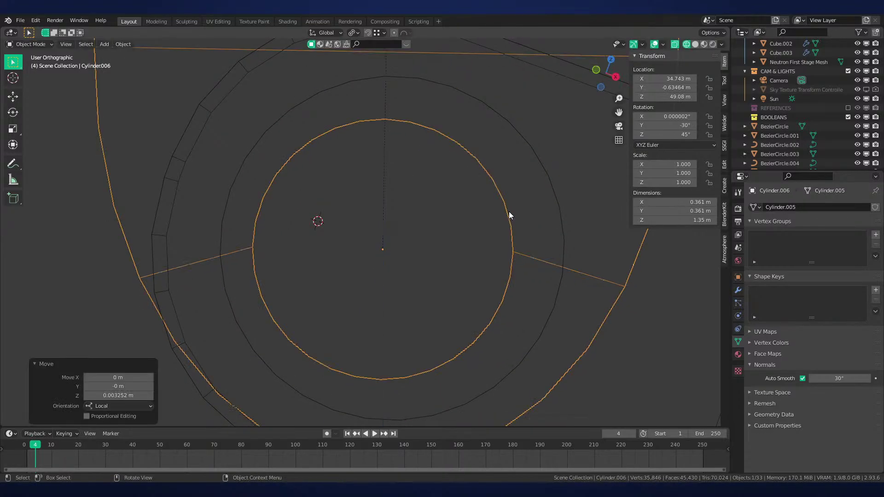
# Select both upper cylinders together in the wireframe view
pyautogui.scroll(-5, 509, 198)
pyautogui.scroll(-4, 478, 141)
pyautogui.click(432, 150)
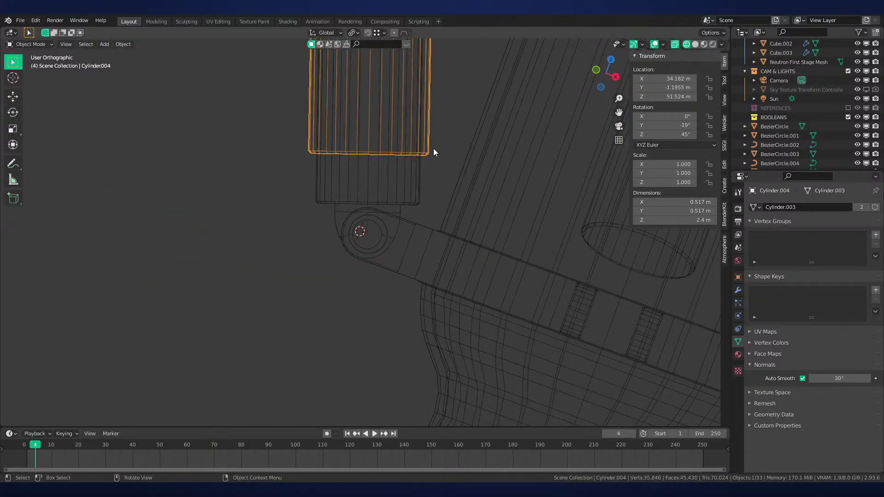
pyautogui.keyDown('shift'); pyautogui.click(583, 225); pyautogui.keyUp('shift')
pyautogui.scroll(9, 498, 232)
pyautogui.press('g')
pyautogui.press('y')
pyautogui.press('y')
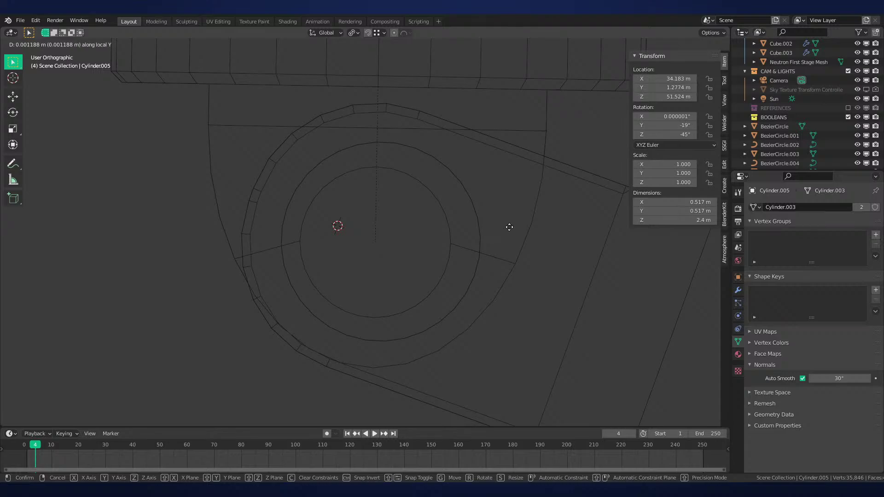
pyautogui.click(570, 200)
# Rotate both upper cylinders by -0.0464° about their local Y axes and select the pin
pyautogui.scroll(4, 497, 228)
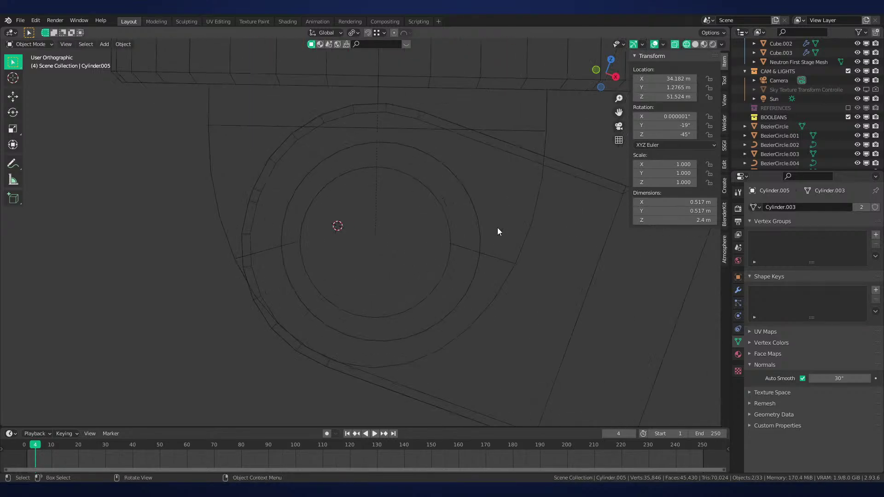
pyautogui.press('r')
pyautogui.press('y')
pyautogui.press('y')
pyautogui.click(500, 227)
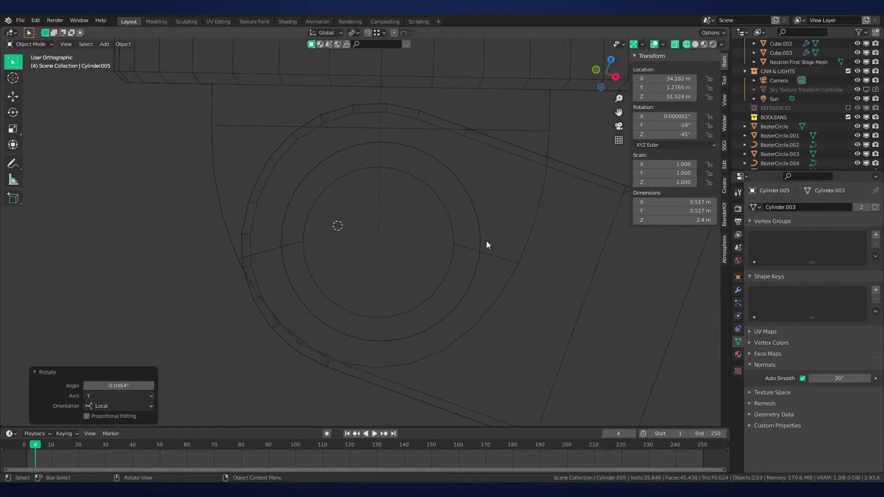
pyautogui.click(463, 240)
pyautogui.click(459, 240)
pyautogui.click(472, 235)
pyautogui.scroll(-5, 463, 226)
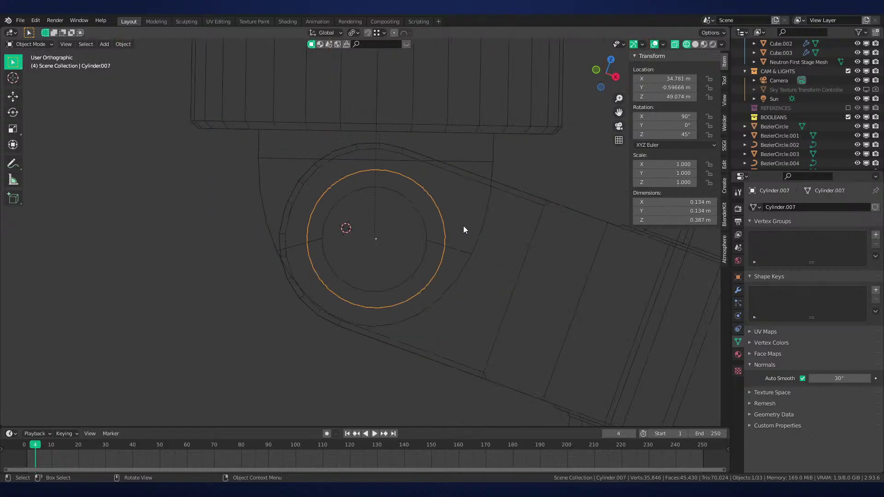
# Examine the fit between the pin, the lower cylinder's lug and the body's mounting lugs in solid shading
pyautogui.hotkey('shift', 'z')
pyautogui.moveTo(464, 227); pyautogui.dragTo(504, 221, button='middle')
pyautogui.press('KP_1')
pyautogui.hotkey('alt', 'a')
pyautogui.moveTo(417, 222); pyautogui.dragTo(389, 191, button='middle')
pyautogui.click(384, 197)
pyautogui.scroll(2, 432, 238)
pyautogui.scroll(-2, 432, 238)
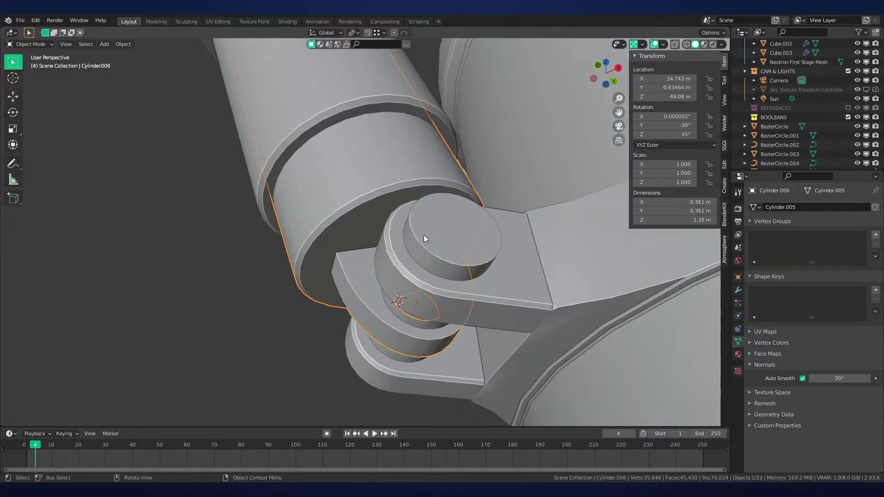
pyautogui.keyDown('shift'); pyautogui.click(457, 239); pyautogui.keyUp('shift')
pyautogui.scroll(-2, 457, 239)
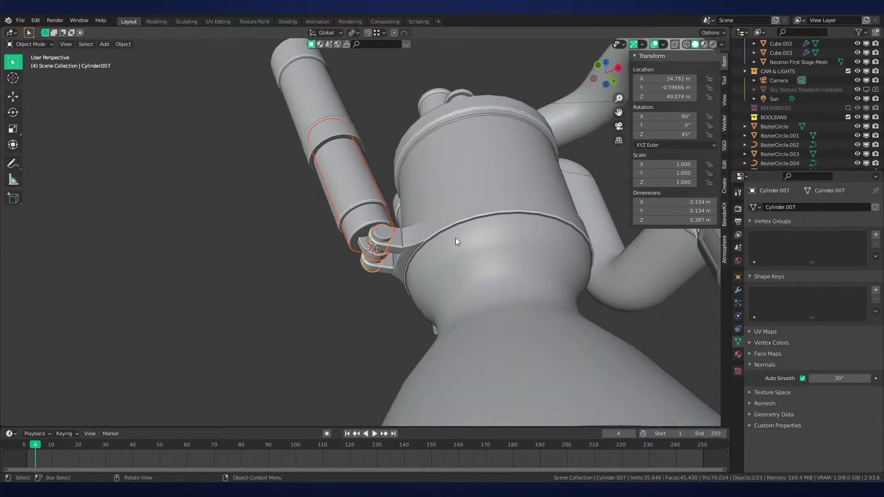
pyautogui.scroll(3, 436, 221)
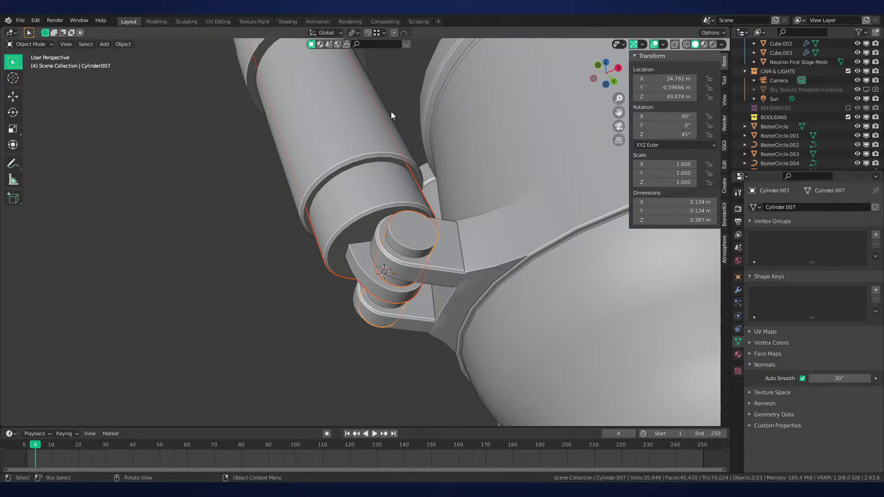
pyautogui.moveTo(426, 263); pyautogui.dragTo(443, 283, button='middle')
pyautogui.scroll(2, 443, 280)
pyautogui.click(444, 276)
pyautogui.scroll(-5, 438, 265)
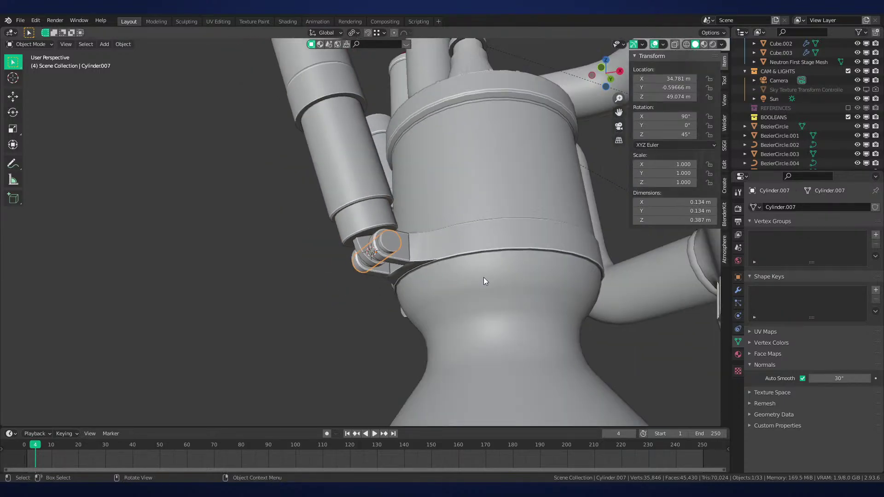
# Snap the 3D cursor to the main engine body's origin, reselect the pin and set the pivot point to 3D Cursor
pyautogui.click(483, 277)
pyautogui.hotkey('shift', 's')
pyautogui.click(395, 245)
pyautogui.press('.')
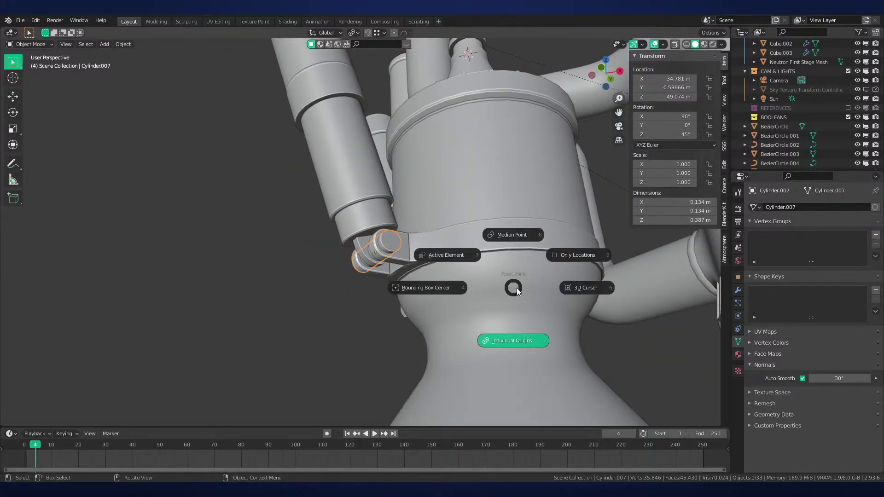
pyautogui.click(583, 286)
# Create a linked duplicate of the pin rotated -90° about global Z for the second tank's lug mount
pyautogui.moveTo(583, 285); pyautogui.dragTo(512, 211, button='middle')
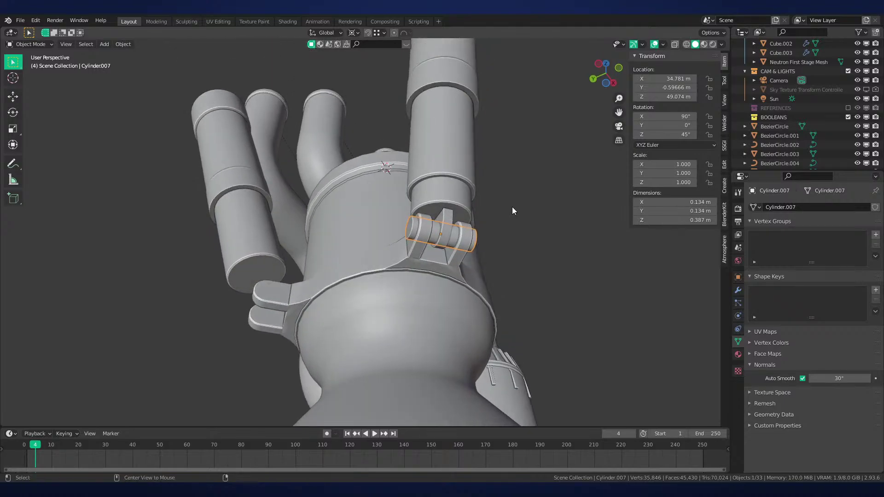
pyautogui.hotkey('alt', 'd')
pyautogui.write('rz-90')
pyautogui.press('Return')
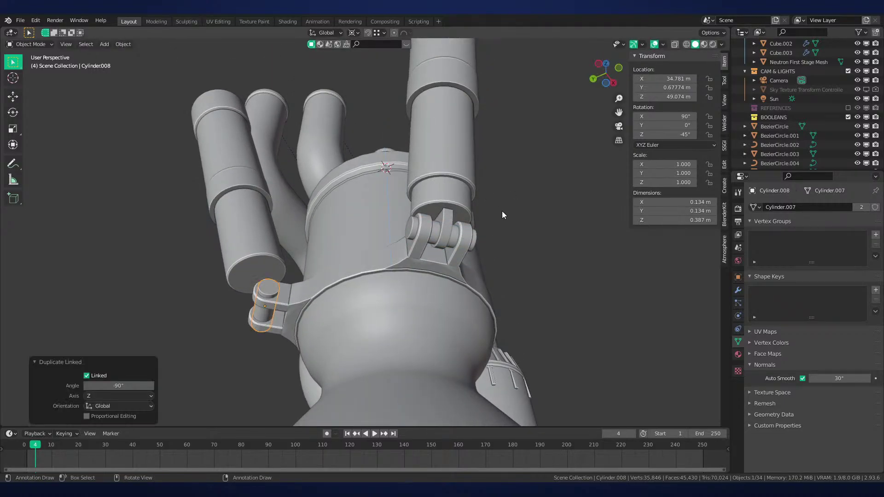
# Create a linked duplicate of the lower cylinder rotated -90° about global Z for the second tank
pyautogui.click(450, 206)
pyautogui.hotkey('alt', 'd')
pyautogui.write('rz-90')
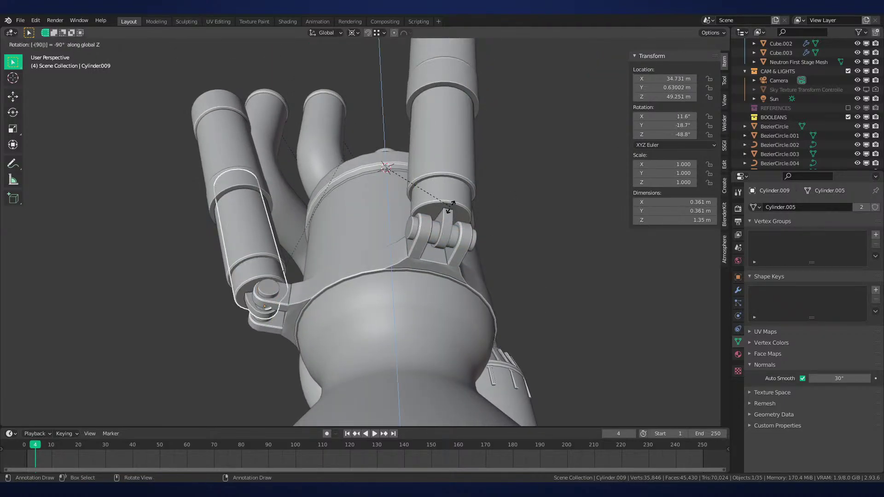
pyautogui.press('Return')
# Parent both lug pins to the main engine body, keeping their transforms, and clear the selection
pyautogui.click(264, 293)
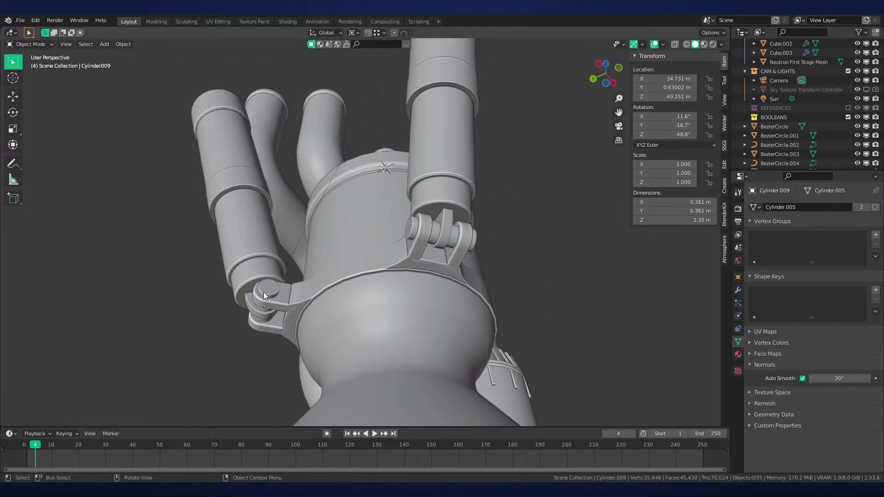
pyautogui.keyDown('shift'); pyautogui.click(412, 229); pyautogui.keyUp('shift')
pyautogui.keyDown('shift'); pyautogui.click(385, 277); pyautogui.keyUp('shift')
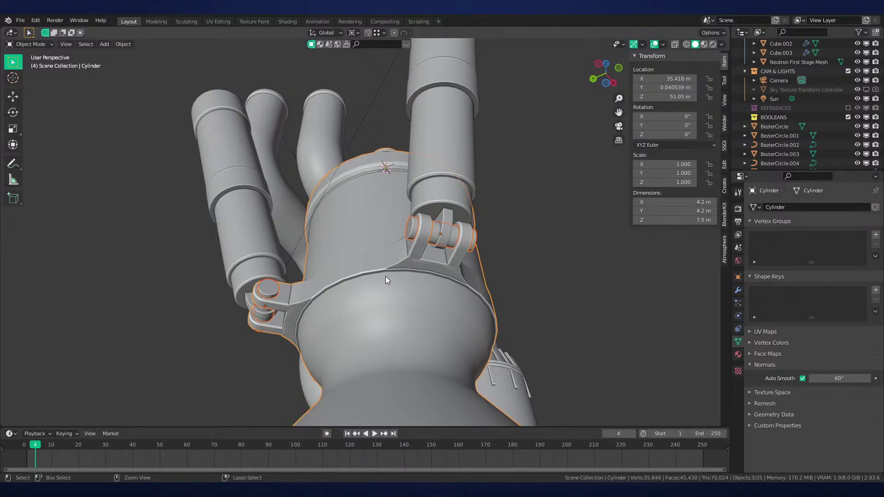
pyautogui.hotkey('ctrl', 'p')
pyautogui.click(385, 276)
pyautogui.hotkey('alt', 'a')
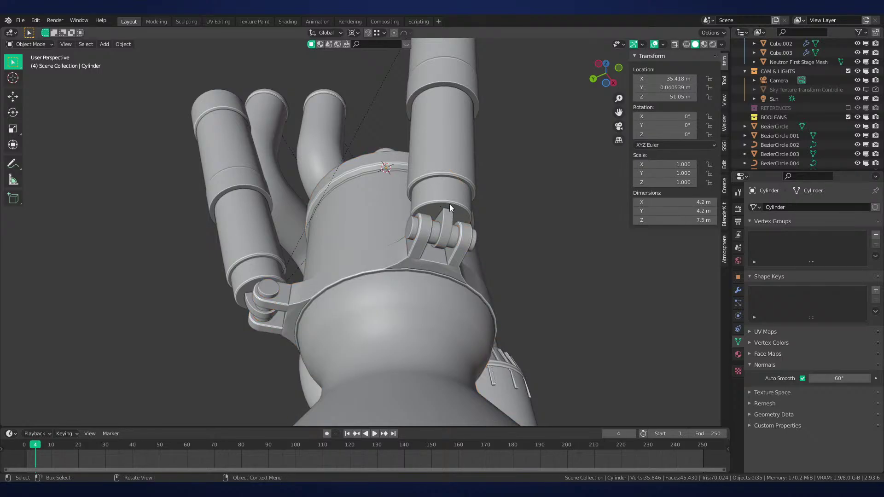
# Parent the original lower cylinder to its lug pin as an object parent with Keep Transform
pyautogui.click(449, 204)
pyautogui.keyDown('shift'); pyautogui.click(430, 231); pyautogui.keyUp('shift')
pyautogui.hotkey('ctrl', 'z')
pyautogui.keyDown('shift'); pyautogui.click(414, 227); pyautogui.keyUp('shift')
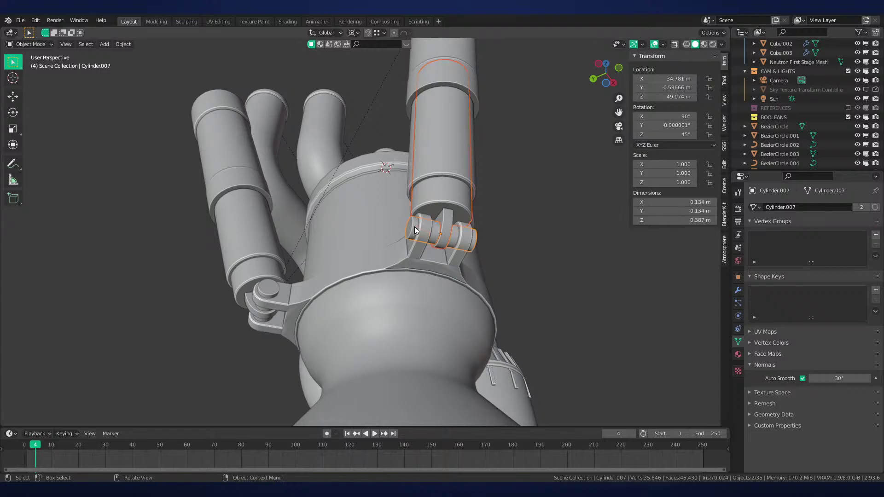
pyautogui.hotkey('ctrl', 'p')
pyautogui.click(414, 226)
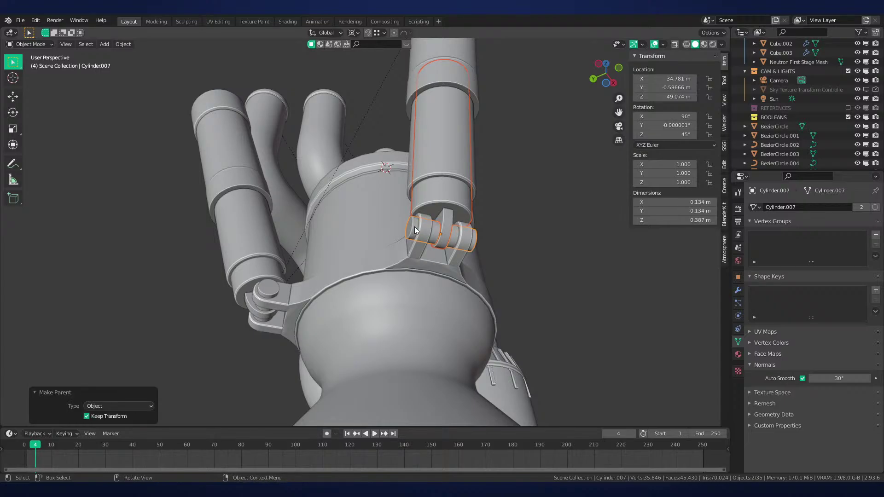
# Parent the duplicated lower cylinder to the second tank's lug pin with Keep Transform
pyautogui.click(251, 272)
pyautogui.keyDown('shift'); pyautogui.click(277, 287); pyautogui.keyUp('shift')
pyautogui.hotkey('ctrl', 'q')
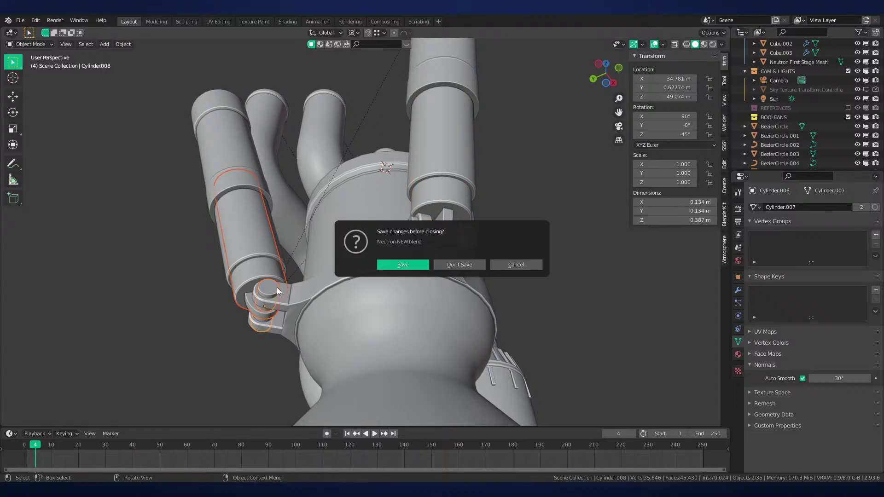
pyautogui.press('Escape')
pyautogui.hotkey('ctrl', 'p')
pyautogui.click(277, 287)
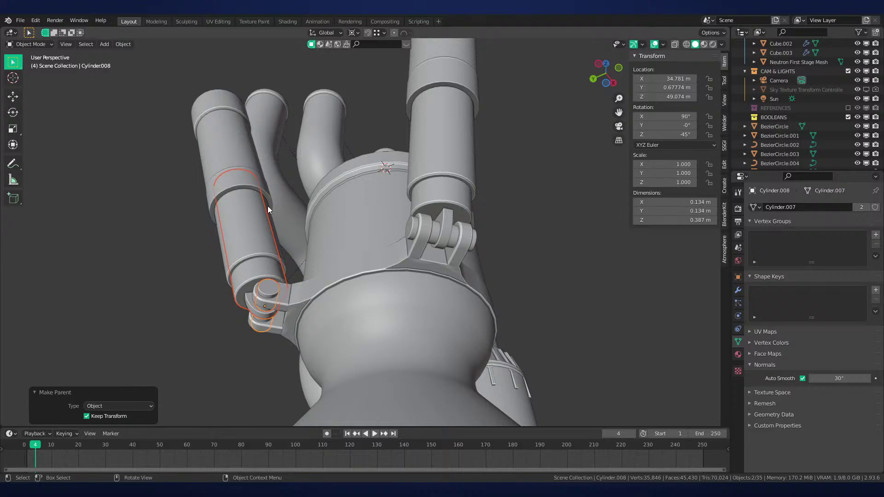
# Try moving the first tank's upper cylinder freely away from its lower cylinder
pyautogui.hotkey('alt', 'a')
pyautogui.click(249, 177)
pyautogui.scroll(-2, 389, 154)
pyautogui.click(406, 126)
pyautogui.press('g')
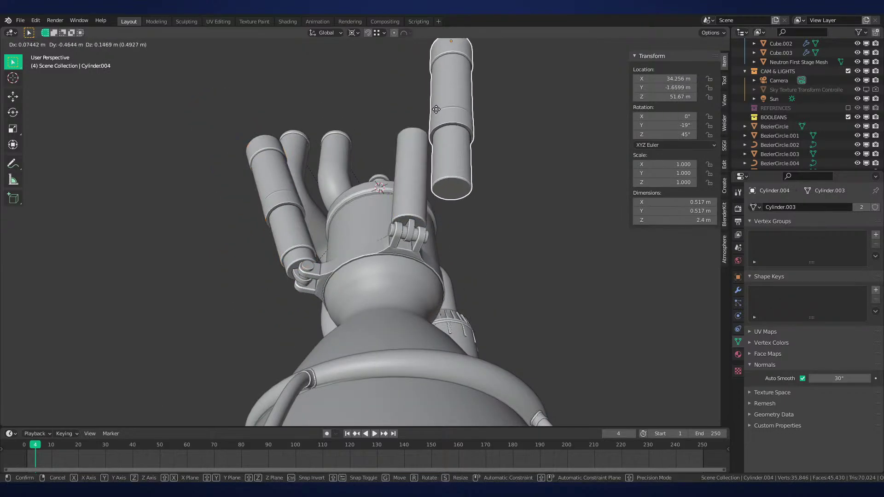
pyautogui.rightClick(450, 138)
pyautogui.scroll(2, 452, 139)
pyautogui.press('g')
pyautogui.rightClick(453, 101)
pyautogui.scroll(2, 455, 163)
pyautogui.moveTo(455, 167); pyautogui.dragTo(497, 223, button='middle')
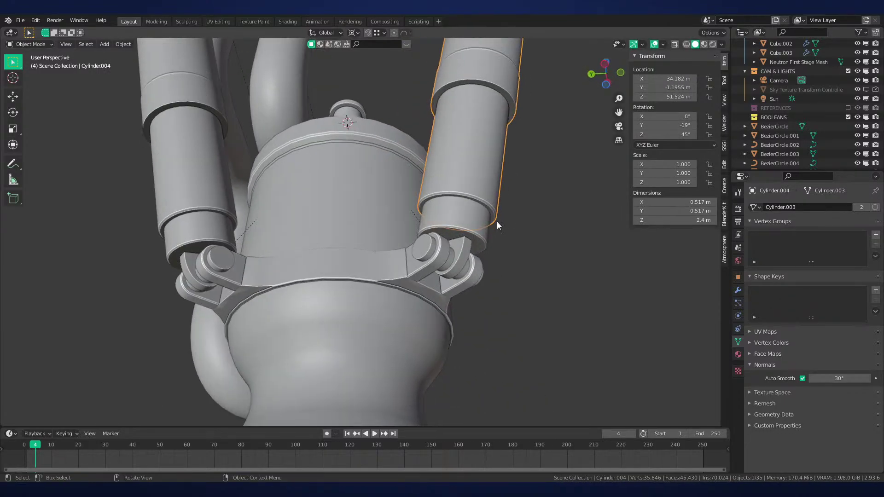
# Switch the transform pivot point away from 3D Cursor, clear the selection and save the file
pyautogui.scroll(-4, 395, 294)
pyautogui.press('.')
pyautogui.click(521, 265)
pyautogui.hotkey('alt', 'a')
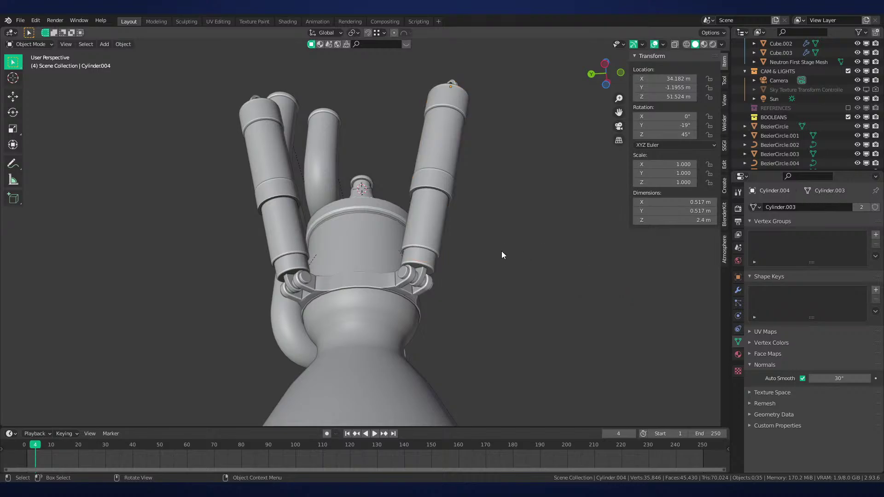
pyautogui.hotkey('ctrl', 's')
# Examine both tilted tanks and their lug mounts around the main engine body
pyautogui.scroll(4, 490, 286)
pyautogui.scroll(-5, 490, 285)
pyautogui.click(379, 269)
pyautogui.moveTo(378, 269); pyautogui.dragTo(384, 327, button='middle')
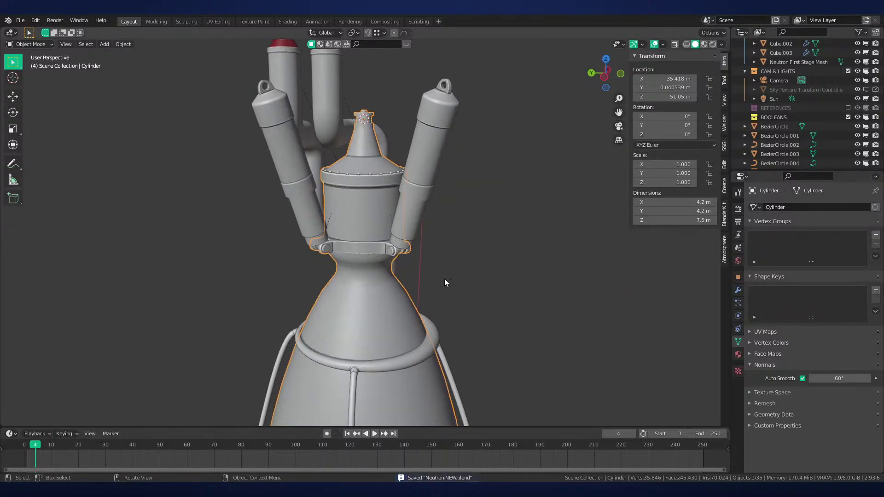
pyautogui.moveTo(462, 280); pyautogui.dragTo(452, 343, button='middle')
pyautogui.click(442, 303)
pyautogui.scroll(4, 453, 297)
pyautogui.moveTo(378, 191); pyautogui.dragTo(396, 175, button='middle')
pyautogui.scroll(-2, 490, 255)
pyautogui.moveTo(490, 300); pyautogui.dragTo(433, 296, button='middle')
pyautogui.scroll(3, 457, 225)
# Try rotating the first tank's lug pin about its local Y and local Z axes
pyautogui.click(432, 299)
pyautogui.press('r')
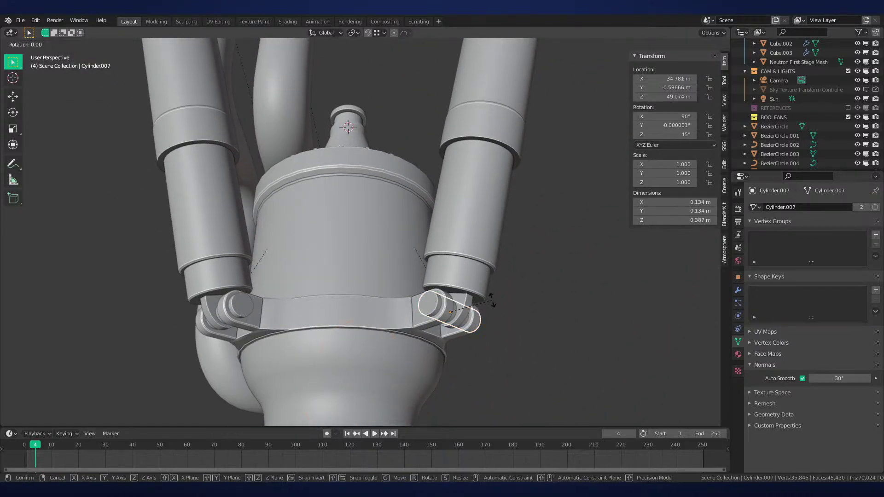
pyautogui.press('y')
pyautogui.press('y')
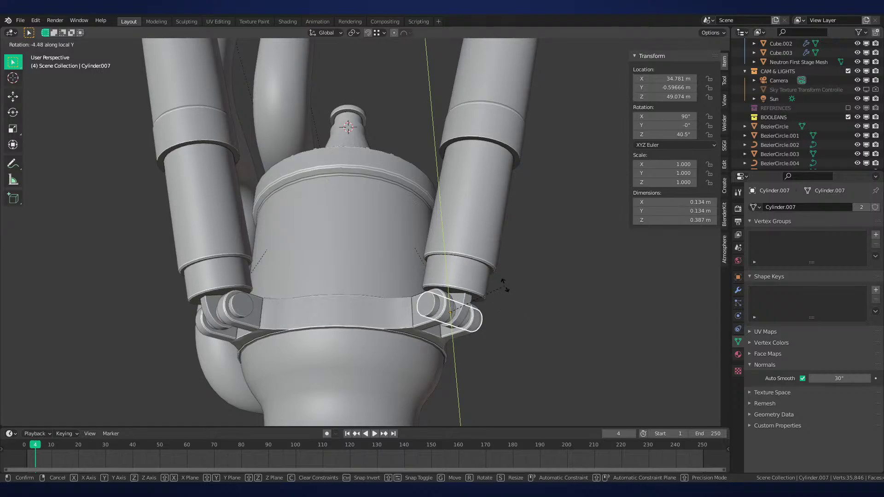
pyautogui.rightClick(505, 285)
pyautogui.press('r')
pyautogui.press('z')
pyautogui.press('z')
pyautogui.rightClick(511, 269)
# Add a Track To constraint to the first lower cylinder, targeting upper cylinder Cylinder.004 with track axis Z
pyautogui.click(461, 277)
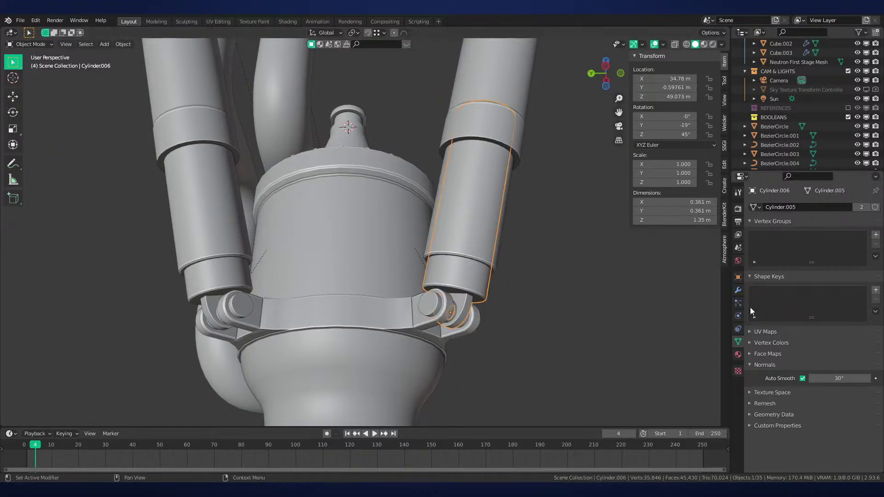
pyautogui.scroll(-2, 401, 343)
pyautogui.click(738, 329)
pyautogui.click(778, 208)
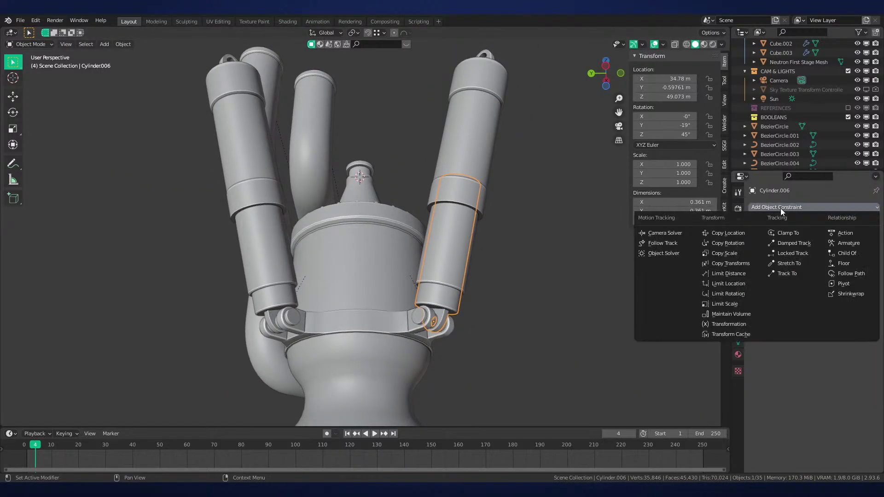
pyautogui.click(792, 273)
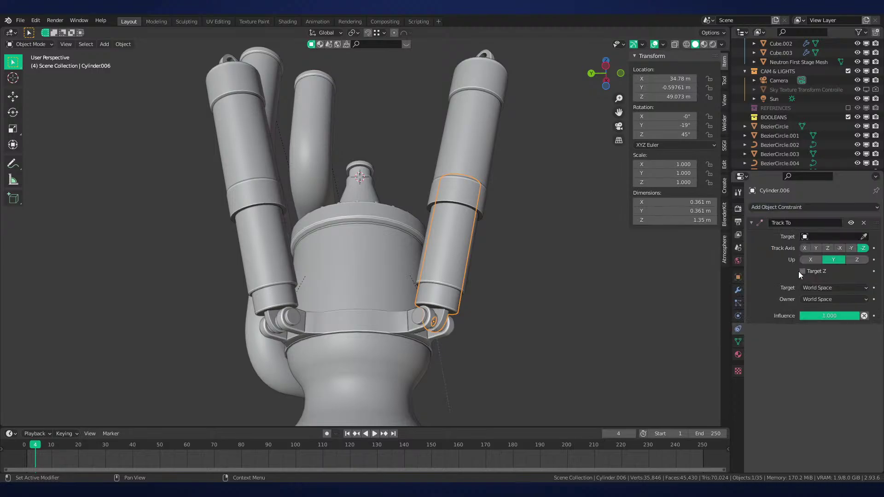
pyautogui.click(863, 237)
pyautogui.click(505, 135)
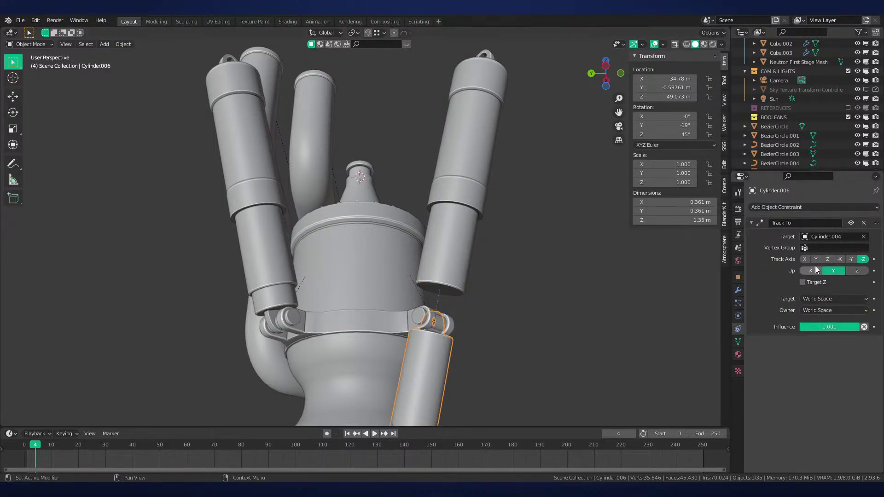
pyautogui.click(827, 259)
# Test the tracking by rotating the first upper cylinder about its local Y axis and trackball-rotating the engine body
pyautogui.click(482, 166)
pyautogui.press('r')
pyautogui.press('y')
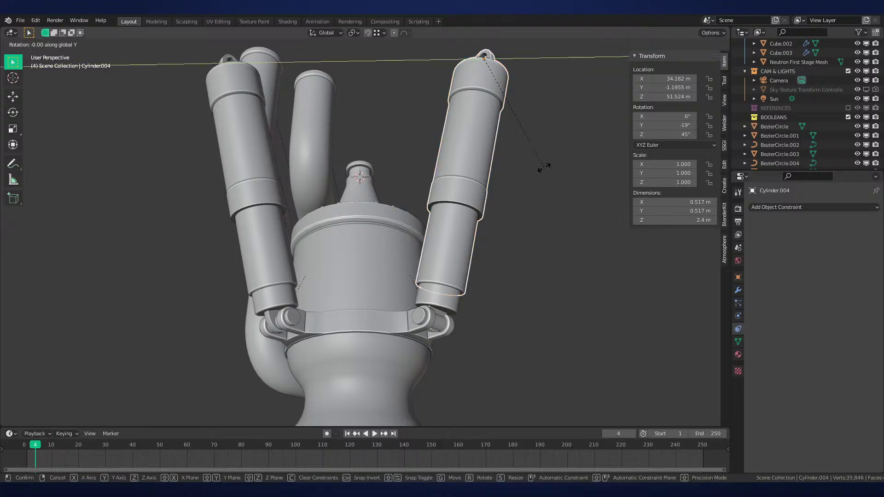
pyautogui.press('y')
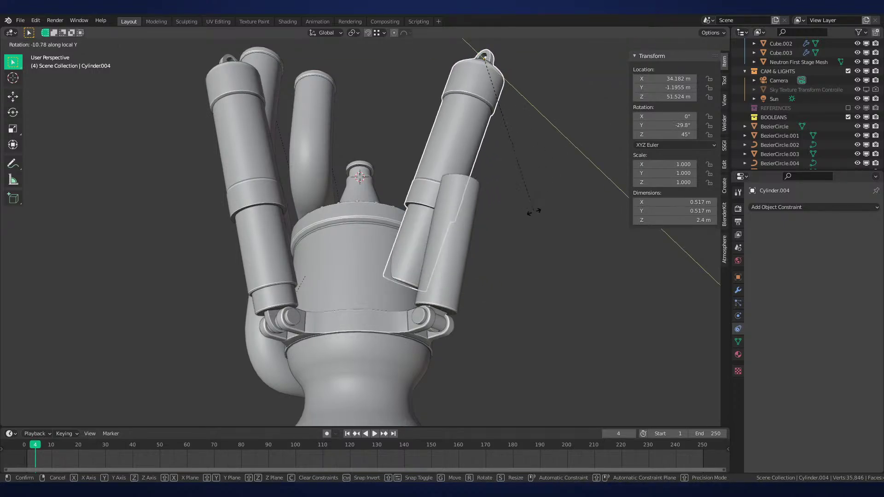
pyautogui.click(553, 170)
pyautogui.click(366, 291)
pyautogui.press('r')
pyautogui.press('r')
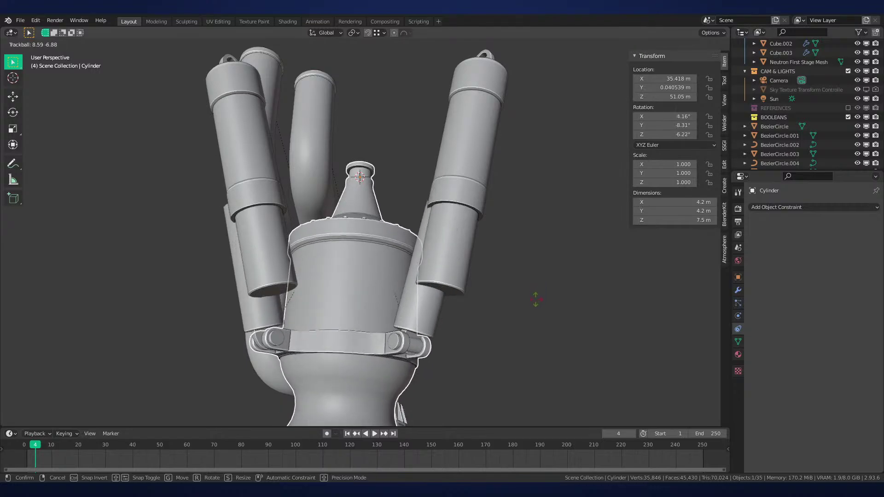
pyautogui.rightClick(540, 294)
# Add a Track To constraint to the second lower cylinder, targeting Cylinder.005 with track axis Z
pyautogui.moveTo(539, 294); pyautogui.dragTo(578, 289, button='middle')
pyautogui.scroll(1, 460, 289)
pyautogui.click(322, 288)
pyautogui.keyDown('shift'); pyautogui.moveTo(366, 288); pyautogui.dragTo(359, 323, button='middle'); pyautogui.keyUp('shift')
pyautogui.click(781, 208)
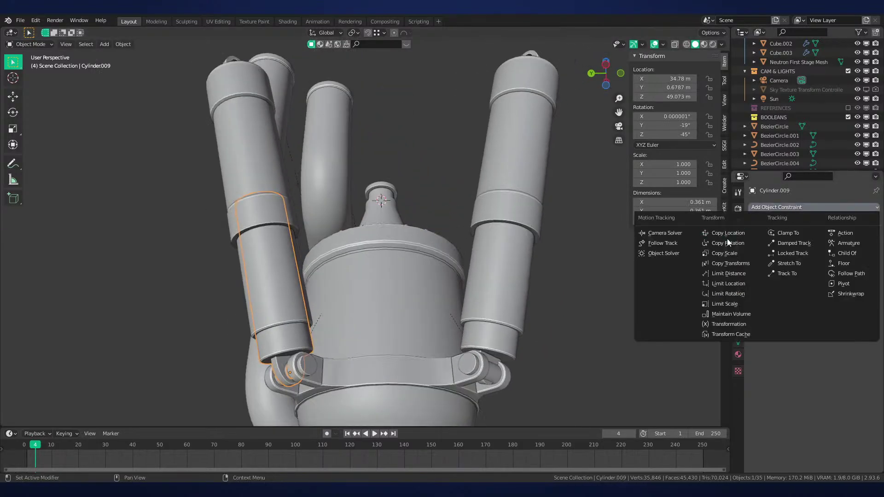
pyautogui.click(795, 274)
pyautogui.click(827, 248)
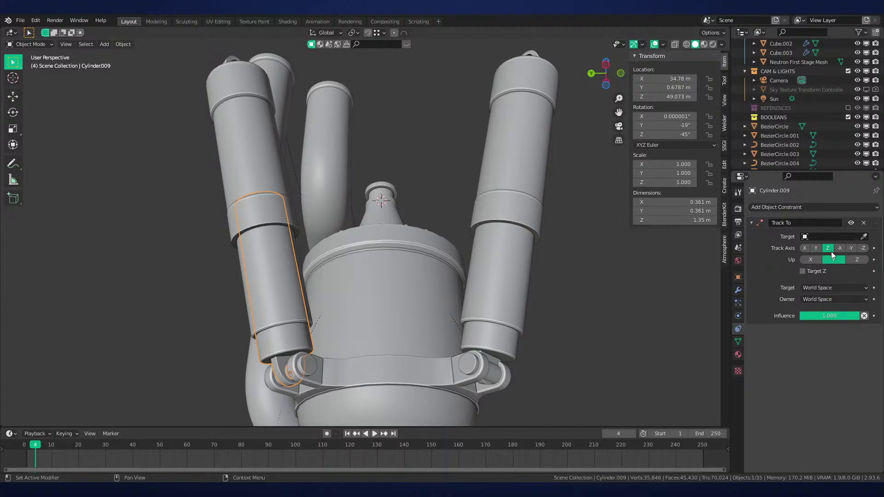
pyautogui.click(857, 237)
pyautogui.click(863, 236)
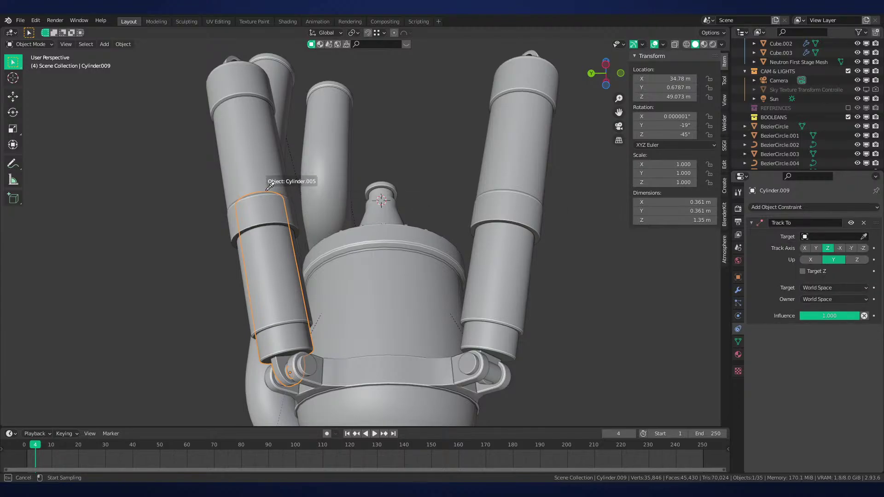
pyautogui.click(309, 207)
# Rotate the lug in the first lower cylinder's mesh by 90° about its local Z axis
pyautogui.scroll(3, 441, 289)
pyautogui.moveTo(466, 253); pyautogui.dragTo(450, 234, button='middle')
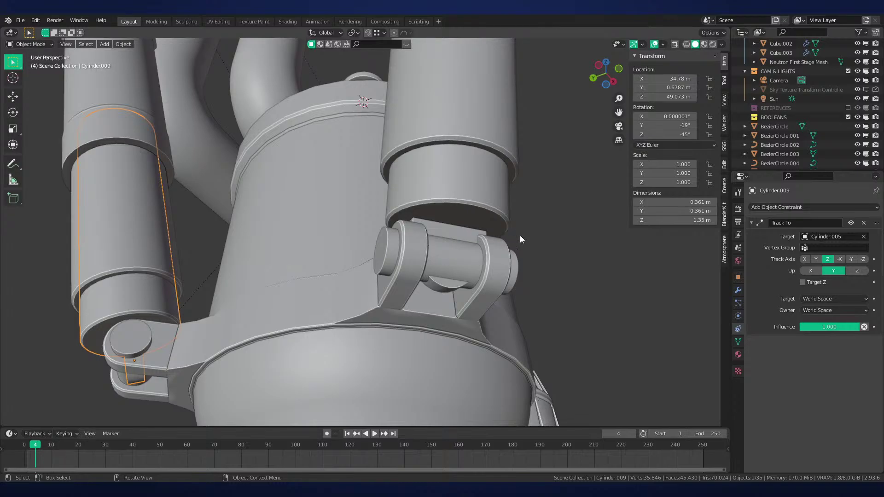
pyautogui.click(469, 223)
pyautogui.press('Tab')
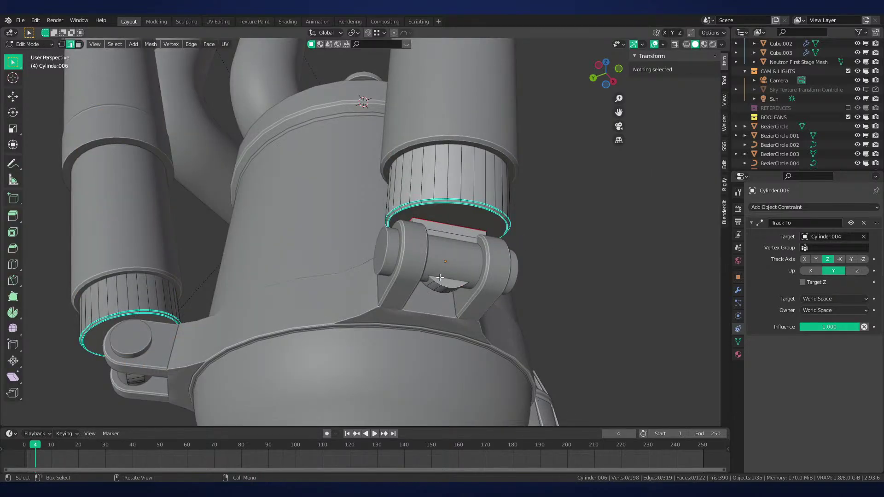
pyautogui.press('l')
pyautogui.press('r')
pyautogui.press('z')
pyautogui.press('z')
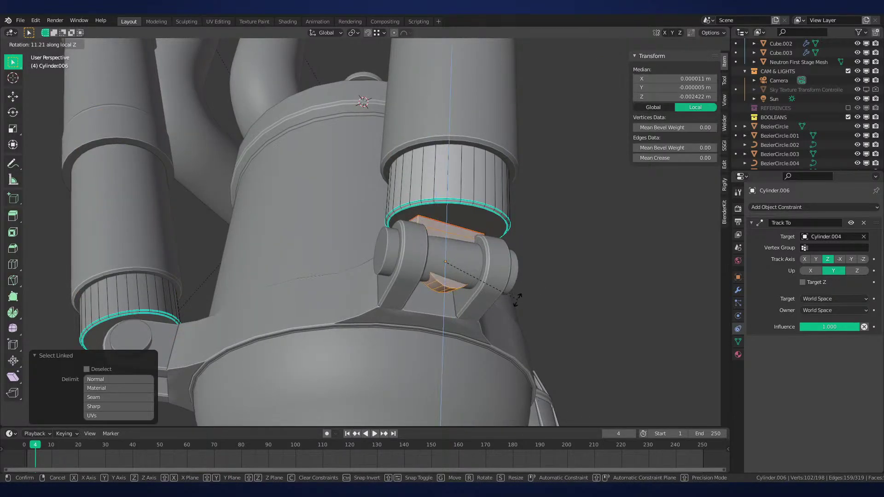
pyautogui.write('90')
pyautogui.press('Return')
pyautogui.press('Tab')
# Snap the 3D cursor to the first lug pin and move the first lower cylinder onto the cursor
pyautogui.moveTo(517, 299)
pyautogui.mouseDown(button='middle')
pyautogui.moveTo(541, 327)
pyautogui.moveTo(520, 304)
pyautogui.mouseUp(button='middle')
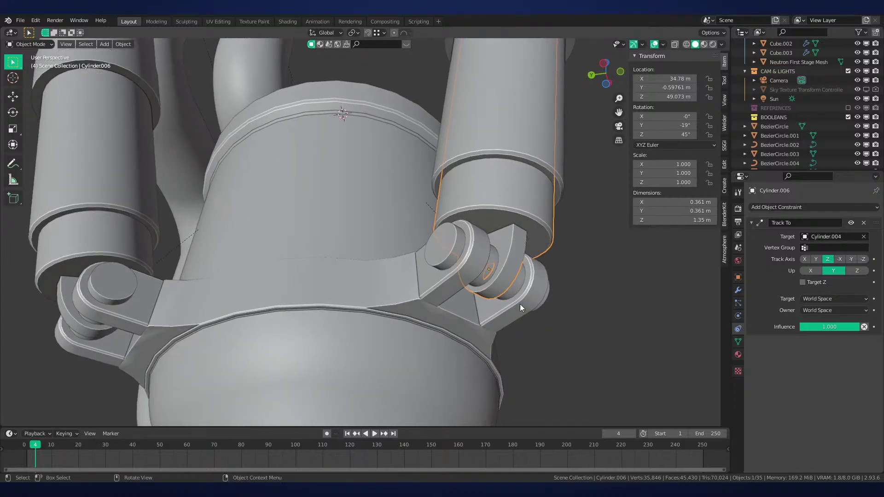
pyautogui.click(484, 266)
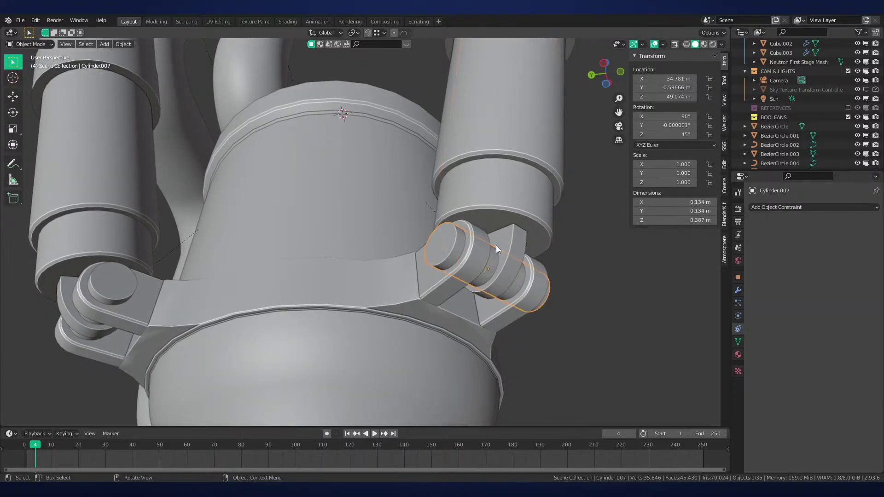
pyautogui.hotkey('shift', 's')
pyautogui.click(510, 263)
pyautogui.click(514, 259)
pyautogui.hotkey('shift', 's')
pyautogui.click(579, 275)
# Snap the 3D cursor to the second lug pin and move the second lower cylinder onto the cursor
pyautogui.moveTo(578, 275); pyautogui.dragTo(528, 292, button='middle')
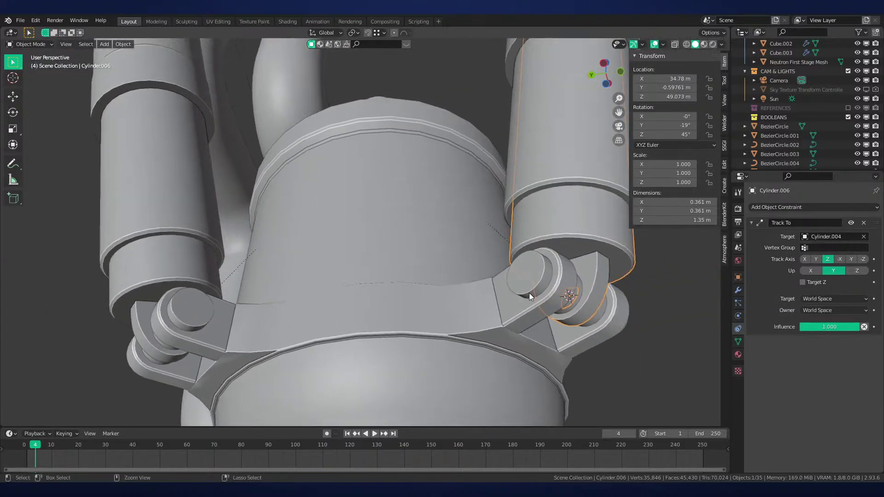
pyautogui.click(196, 311)
pyautogui.hotkey('shift', 's')
pyautogui.click(193, 346)
pyautogui.click(147, 347)
pyautogui.hotkey('shift', 's')
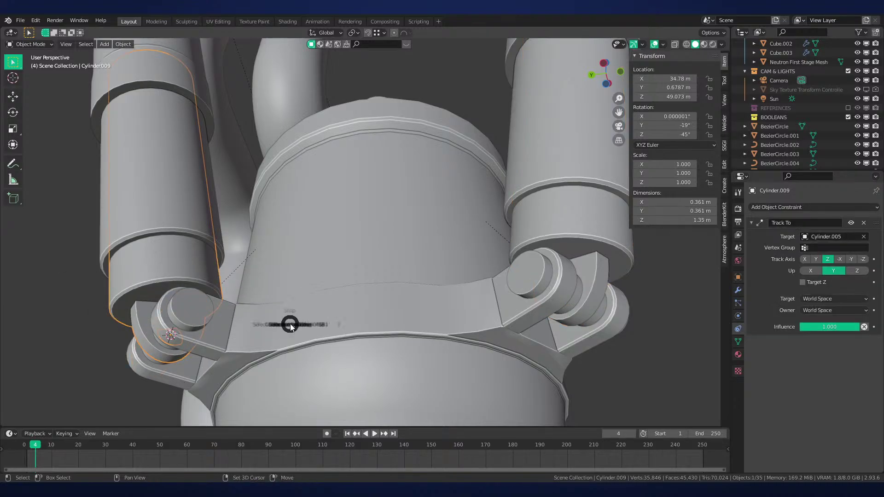
pyautogui.click(270, 306)
# Add a Track To constraint to the first upper cylinder, Cylinder.004, targeting the lug pin Cylinder.007
pyautogui.moveTo(270, 306); pyautogui.dragTo(494, 270, button='middle')
pyautogui.click(468, 241)
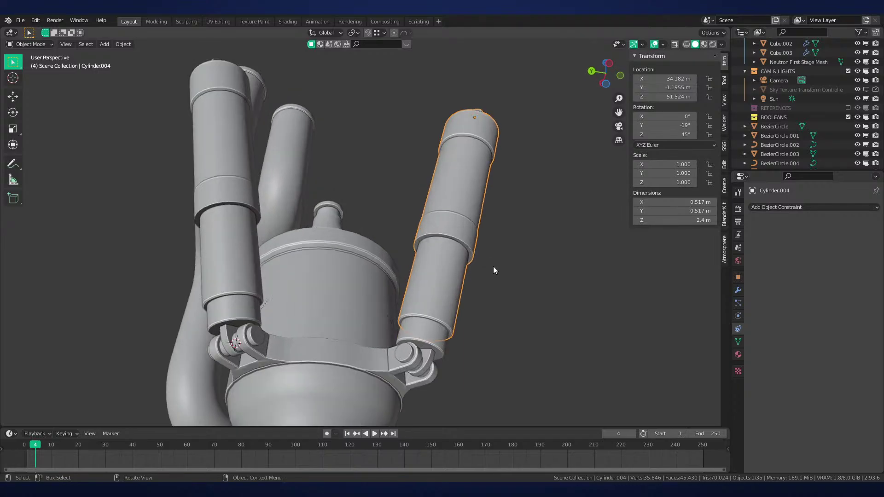
pyautogui.click(798, 206)
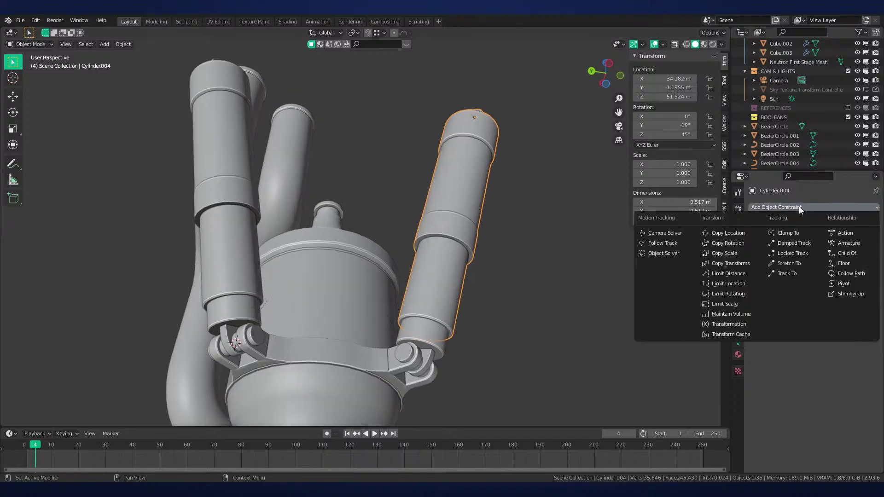
pyautogui.click(796, 273)
pyautogui.moveTo(659, 289); pyautogui.dragTo(523, 235, button='middle')
pyautogui.click(534, 210)
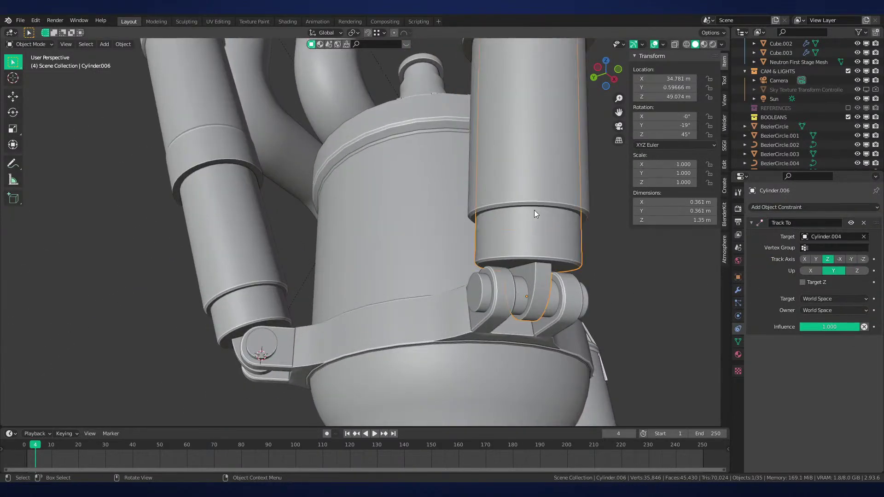
pyautogui.click(531, 190)
pyautogui.click(482, 286)
pyautogui.click(530, 193)
pyautogui.moveTo(614, 226); pyautogui.dragTo(590, 221, button='middle')
pyautogui.click(863, 237)
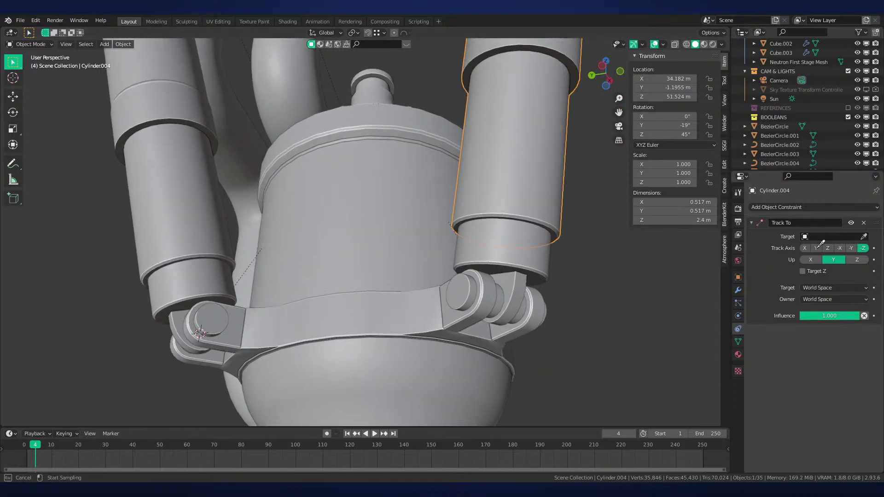
pyautogui.click(471, 286)
# Trial-move the first lug pin to check that the upper cylinder tracks it, and cancel the move
pyautogui.scroll(-8, 565, 255)
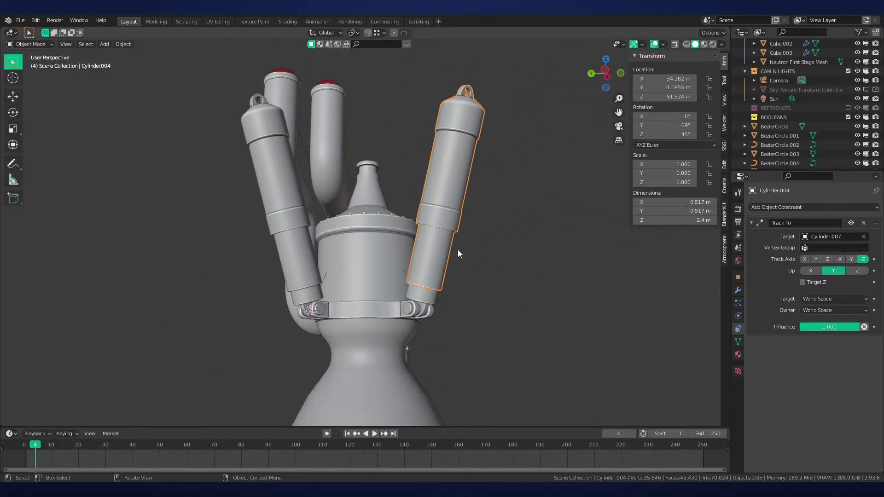
pyautogui.scroll(6, 457, 250)
pyautogui.moveTo(445, 195); pyautogui.dragTo(449, 272, button='middle')
pyautogui.click(483, 261)
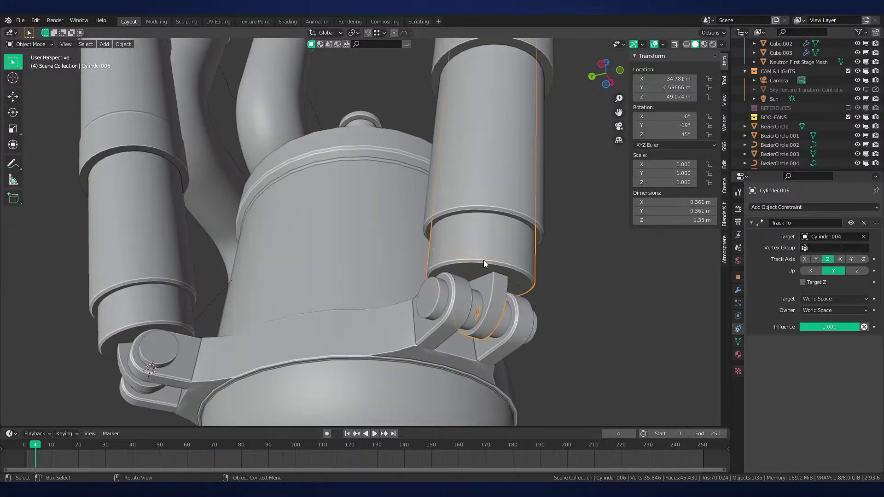
pyautogui.click(427, 296)
pyautogui.press('g')
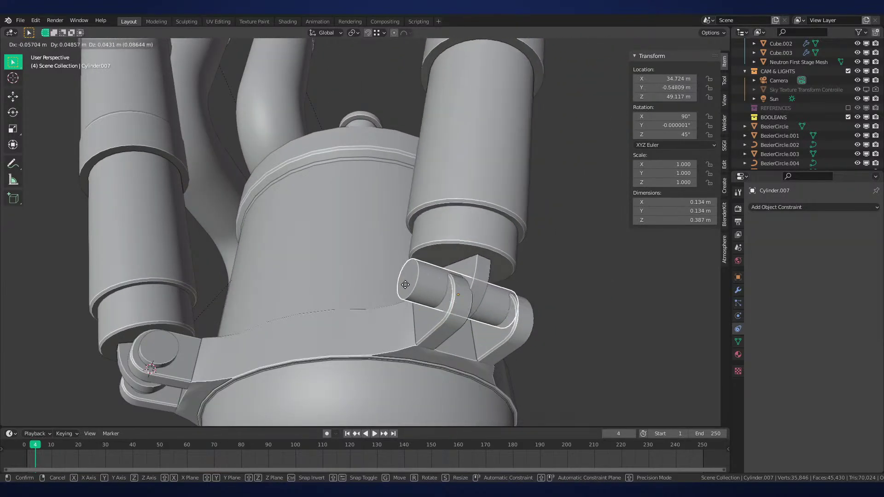
pyautogui.rightClick(441, 272)
pyautogui.click(490, 258)
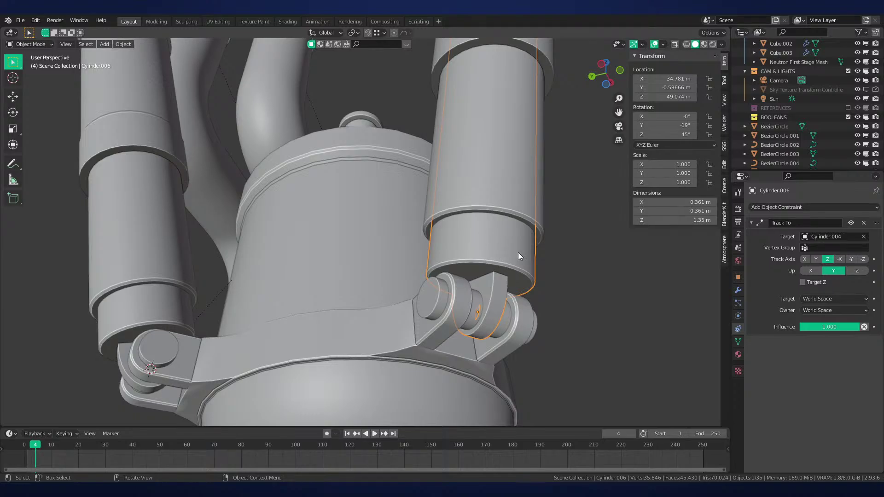
pyautogui.click(502, 194)
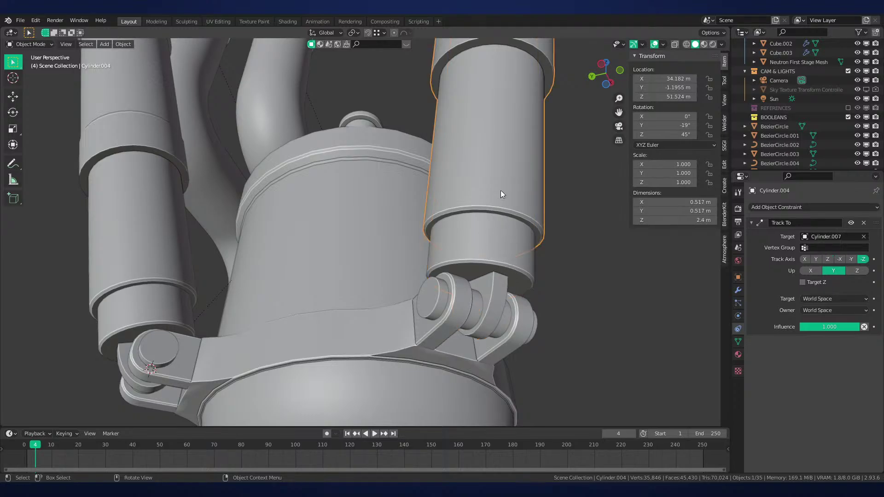
pyautogui.click(441, 291)
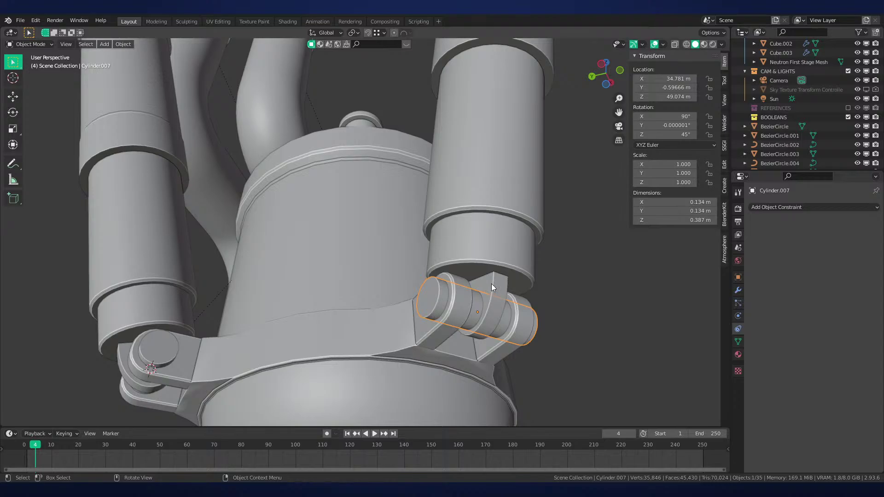
pyautogui.click(511, 246)
# Add a Track To constraint to the second upper cylinder, Cylinder.005, targeting the lug pin at its lower end
pyautogui.scroll(-2, 478, 276)
pyautogui.keyDown('shift'); pyautogui.moveTo(392, 294); pyautogui.dragTo(464, 280, button='middle'); pyautogui.keyUp('shift')
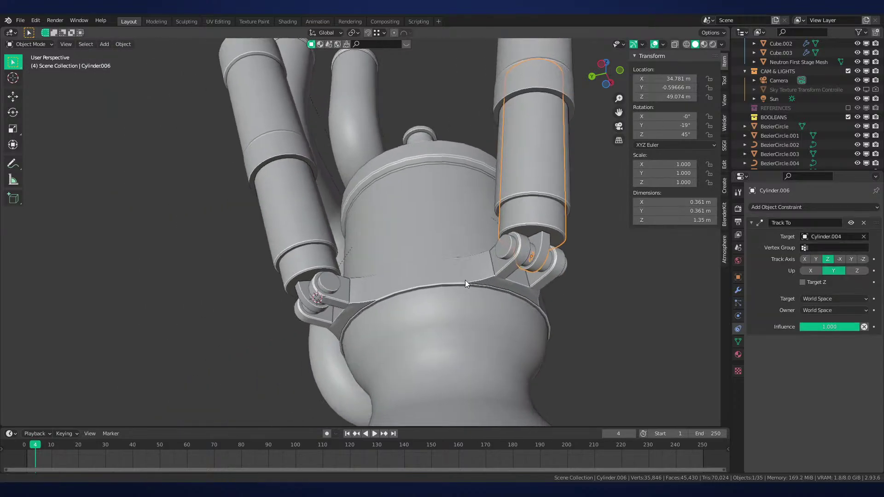
pyautogui.scroll(2, 460, 277)
pyautogui.click(250, 193)
pyautogui.click(772, 207)
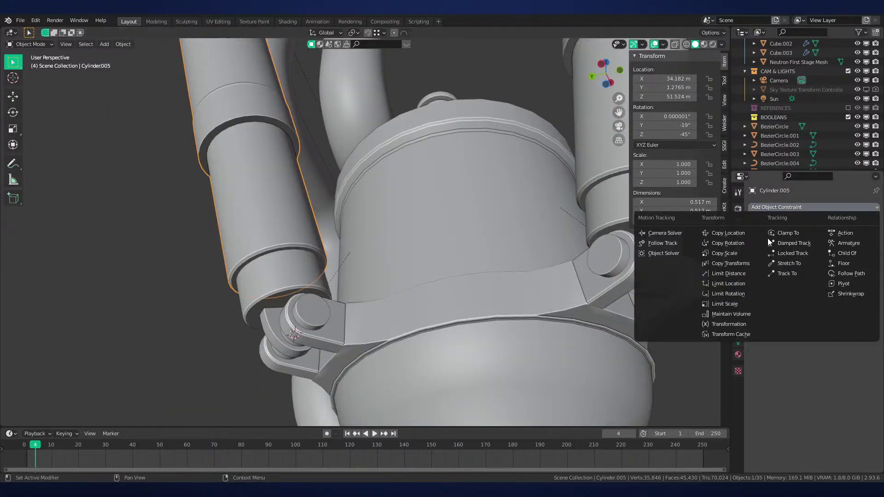
pyautogui.click(800, 274)
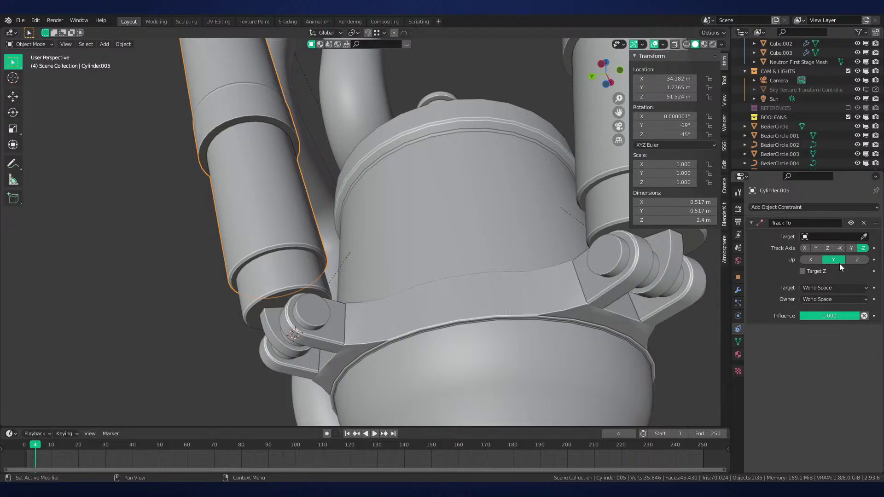
pyautogui.click(864, 237)
pyautogui.click(320, 308)
# Trial-rotate the main engine body freely to test the cylinder rig, and cancel the rotation
pyautogui.scroll(-4, 361, 297)
pyautogui.click(423, 284)
pyautogui.moveTo(424, 285); pyautogui.dragTo(522, 321, button='middle')
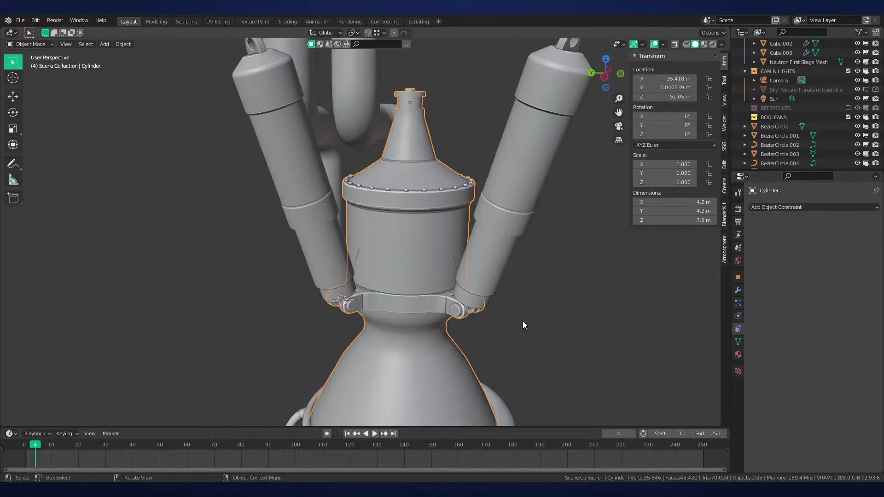
pyautogui.press('r')
pyautogui.press('r')
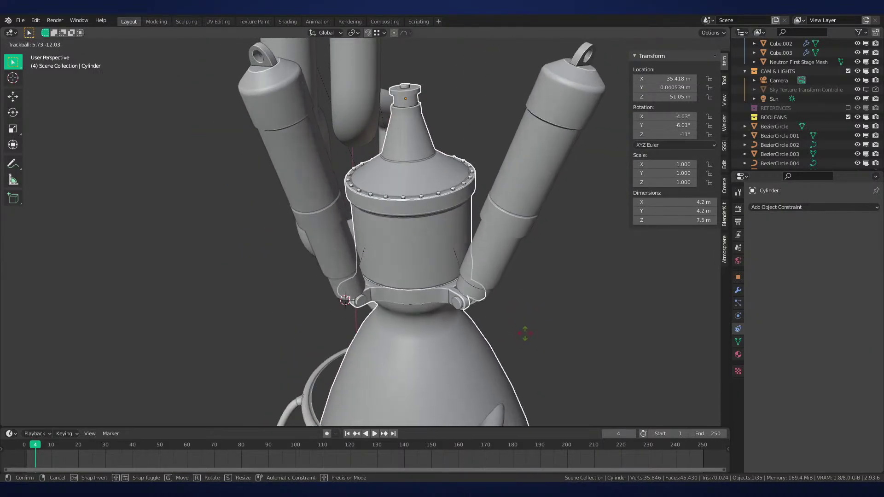
pyautogui.press('Escape')
# Test the rig by rotating the engine body about its local X axis and freely again, cancelling the rotation
pyautogui.moveTo(525, 334); pyautogui.dragTo(567, 291, button='middle')
pyautogui.scroll(3, 547, 302)
pyautogui.press('r')
pyautogui.press('x')
pyautogui.press('x')
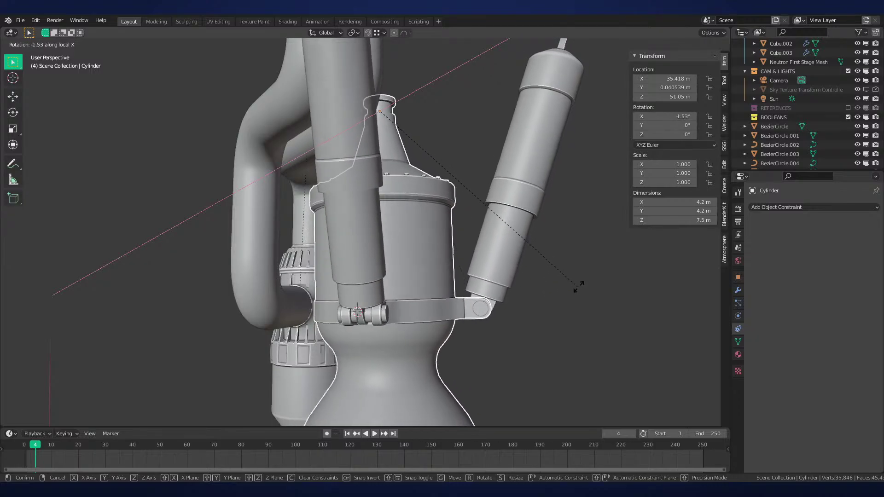
pyautogui.press('r')
pyautogui.press('Escape')
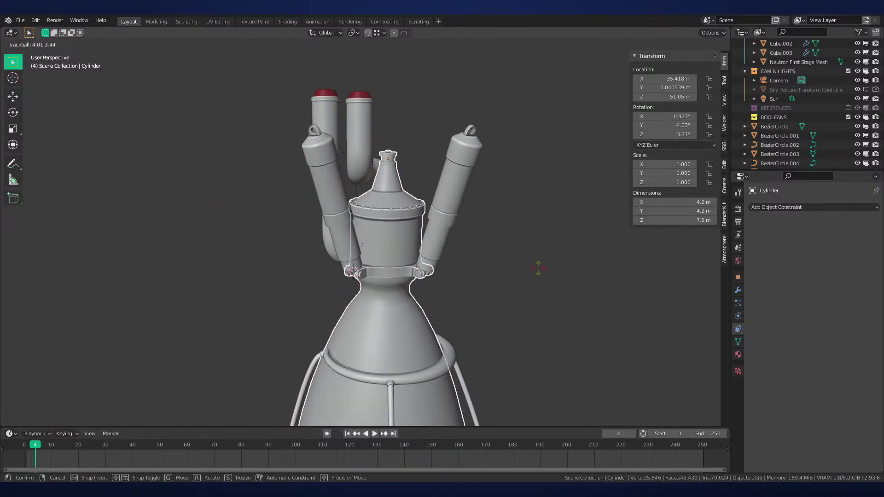
pyautogui.scroll(2, 543, 256)
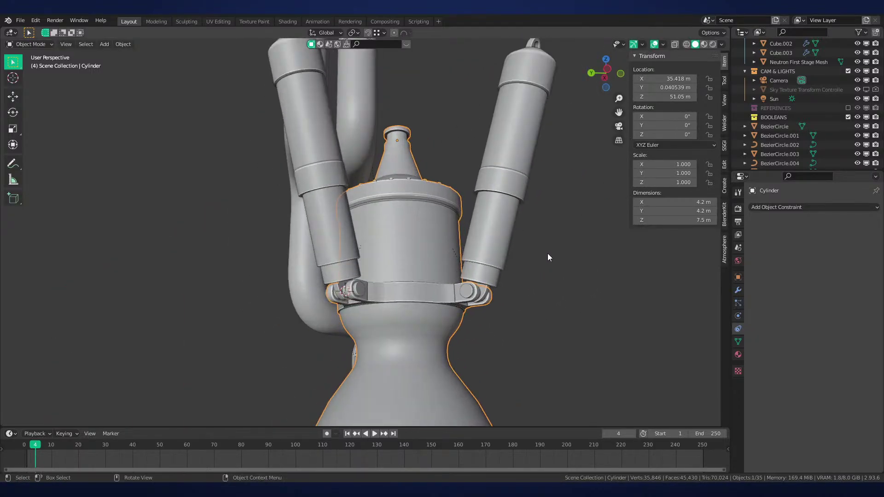
# Trial-move the ring around the nozzle to check whether its pipes follow, and cancel the move
pyautogui.scroll(-3, 539, 276)
pyautogui.moveTo(529, 302); pyautogui.dragTo(528, 337, button='middle')
pyautogui.scroll(1, 506, 317)
pyautogui.click(443, 296)
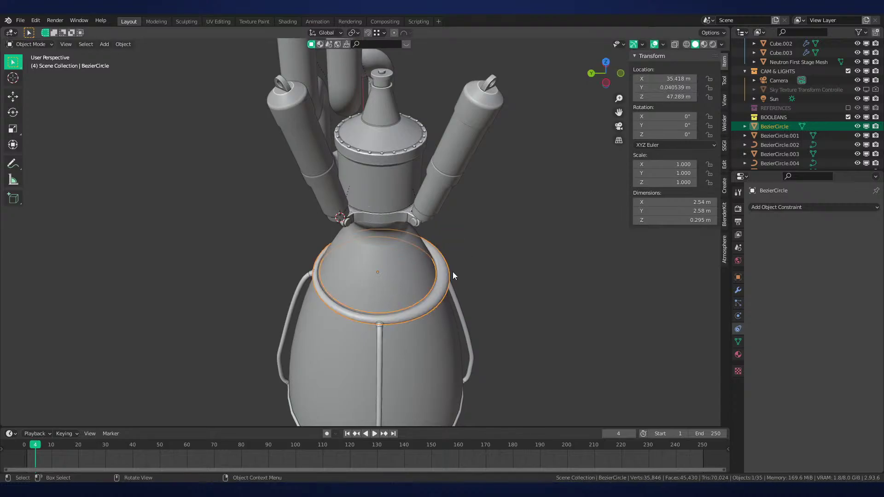
pyautogui.click(380, 326)
pyautogui.scroll(2, 397, 282)
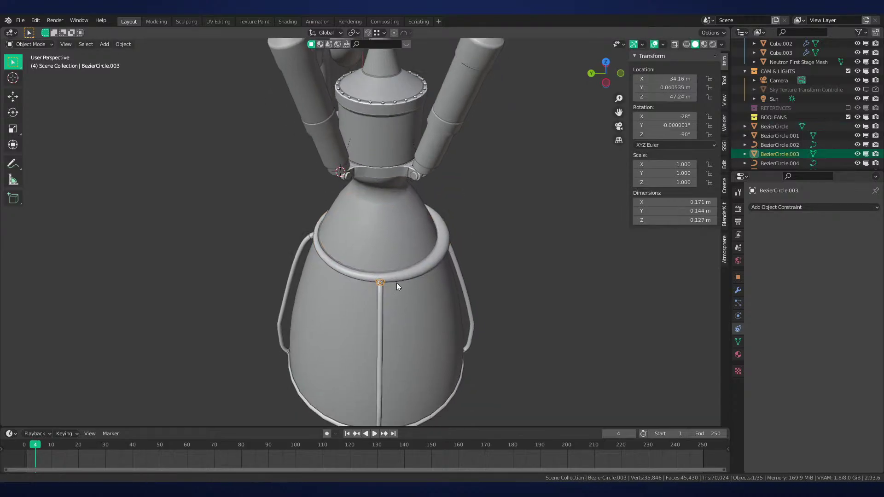
pyautogui.click(411, 281)
pyautogui.press('g')
pyautogui.rightClick(438, 272)
# Parent the four nozzle pipes and their end caps to the ring around the nozzle
pyautogui.press('KP_1')
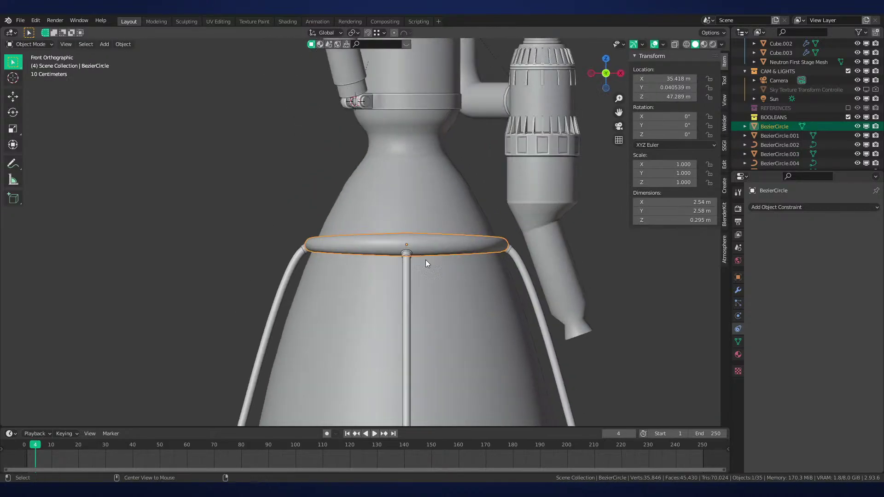
pyautogui.hotkey('alt', 'a')
pyautogui.hotkey('shift', 'z')
pyautogui.press('c')
pyautogui.click(500, 247)
pyautogui.moveTo(494, 247); pyautogui.dragTo(286, 251)
pyautogui.rightClick(283, 252)
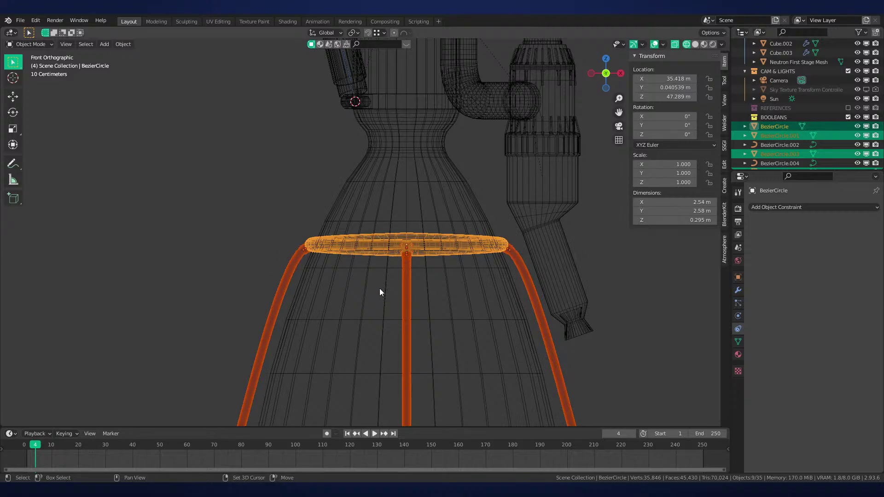
pyautogui.scroll(-4, 379, 288)
pyautogui.scroll(2, 300, 330)
pyautogui.moveTo(304, 351)
pyautogui.mouseDown(button='middle')
pyautogui.moveTo(391, 318)
pyautogui.moveTo(427, 236)
pyautogui.mouseUp(button='middle')
pyautogui.hotkey('shift', 'z')
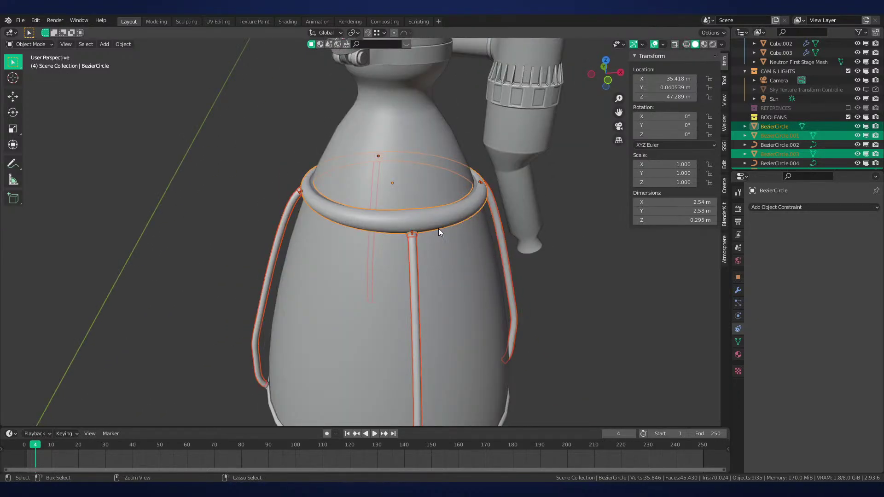
pyautogui.hotkey('ctrl', 'p')
pyautogui.click(438, 230)
# Parent the nozzle ring to the main engine body
pyautogui.click(440, 222)
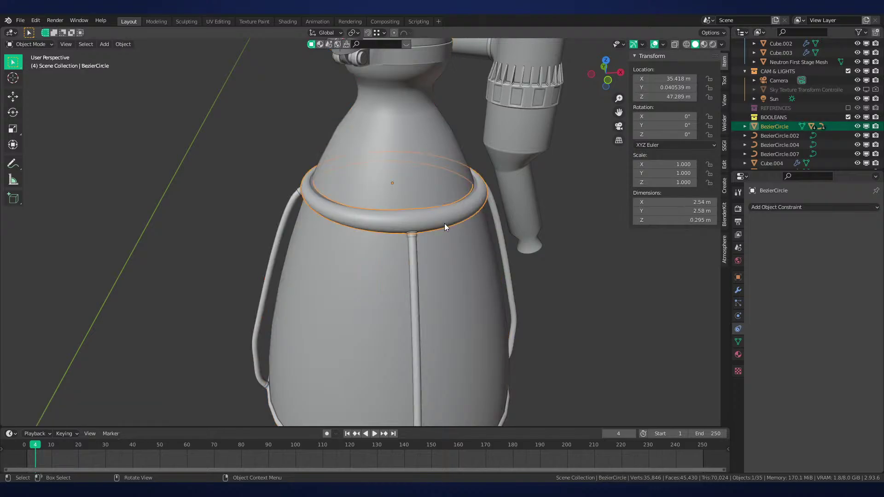
pyautogui.keyDown('shift'); pyautogui.click(454, 244); pyautogui.keyUp('shift')
pyautogui.hotkey('ctrl', 'p')
pyautogui.click(454, 244)
pyautogui.hotkey('alt', 'a')
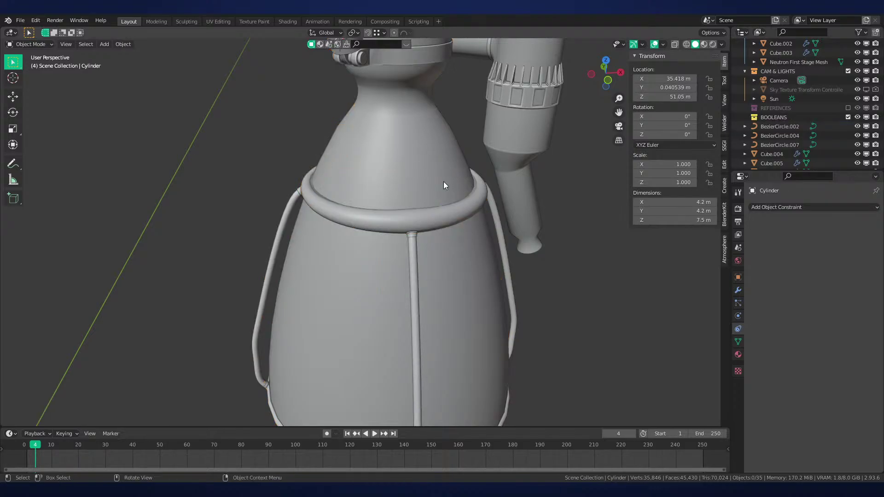
# Trial-move the engine body to check that the attached parts follow, and cancel the move
pyautogui.click(443, 181)
pyautogui.scroll(-3, 443, 182)
pyautogui.press('g')
pyautogui.rightClick(395, 267)
# Try to isolate the leftover circle curves near the nozzle ring by circle-selecting in wireframe and box-deselecting the ring and pipes
pyautogui.hotkey('shift', 'z')
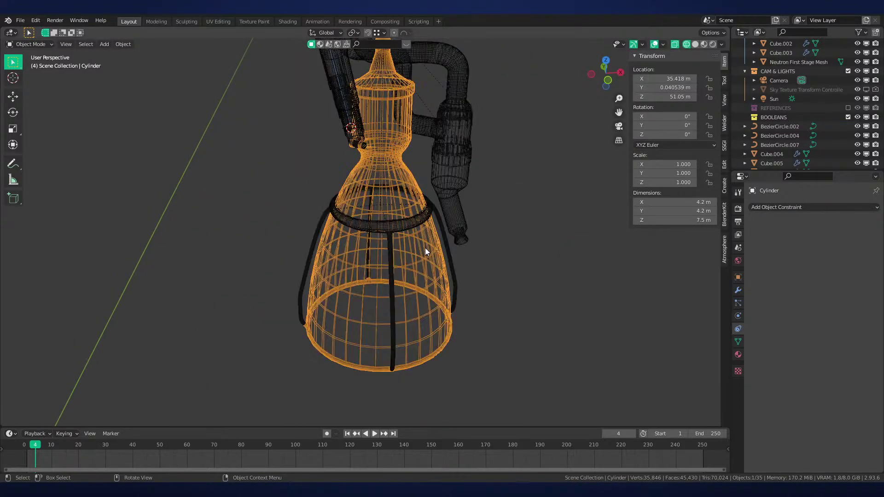
pyautogui.scroll(-5, 422, 239)
pyautogui.hotkey('alt', 'a')
pyautogui.scroll(7, 422, 240)
pyautogui.press('c')
pyautogui.moveTo(427, 239)
pyautogui.mouseDown()
pyautogui.moveTo(339, 217)
pyautogui.moveTo(414, 167)
pyautogui.mouseUp()
pyautogui.press('Escape')
pyautogui.scroll(3, 437, 199)
pyautogui.press('b')
pyautogui.moveTo(479, 258); pyautogui.dragTo(431, 287, button='middle')
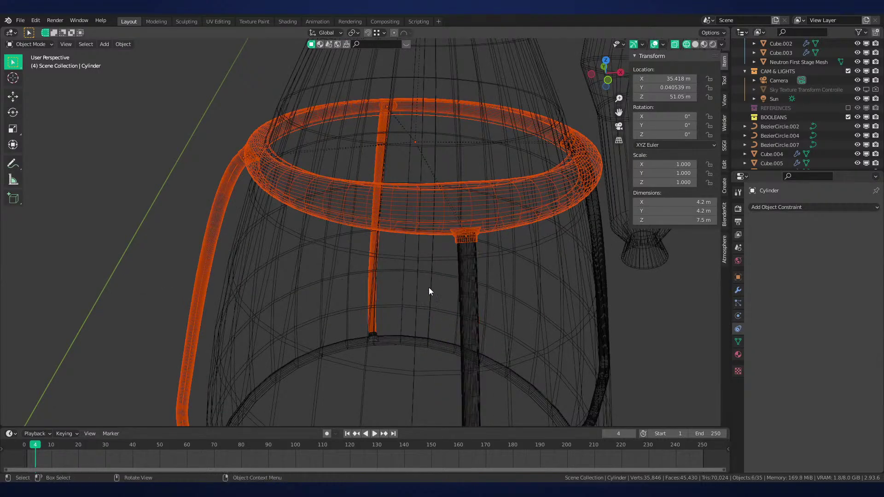
pyautogui.press('b')
pyautogui.moveTo(430, 192); pyautogui.dragTo(397, 221, button='middle')
pyautogui.press('b')
pyautogui.moveTo(464, 243); pyautogui.dragTo(441, 252, button='middle')
pyautogui.press('b')
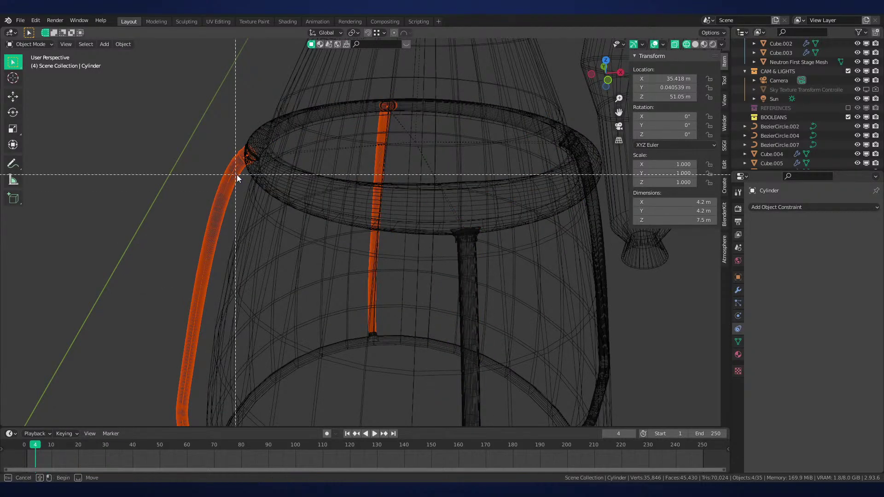
pyautogui.moveTo(236, 175); pyautogui.dragTo(226, 193, button='middle')
pyautogui.press('b')
pyautogui.moveTo(238, 148); pyautogui.dragTo(295, 195, button='middle')
pyautogui.scroll(3, 405, 160)
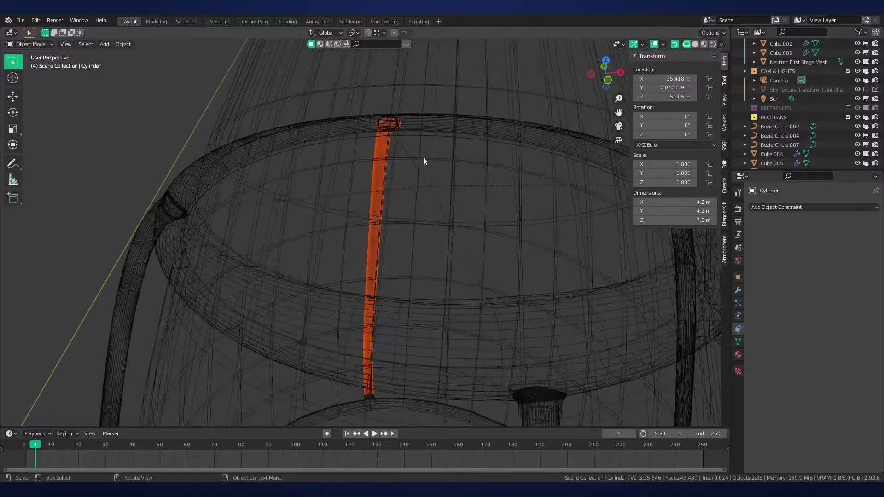
pyautogui.press('b')
pyautogui.moveTo(405, 166); pyautogui.dragTo(362, 196, button='middle')
pyautogui.press('b')
pyautogui.moveTo(404, 120); pyautogui.dragTo(389, 129, button='middle')
pyautogui.press('z')
pyautogui.click(604, 214)
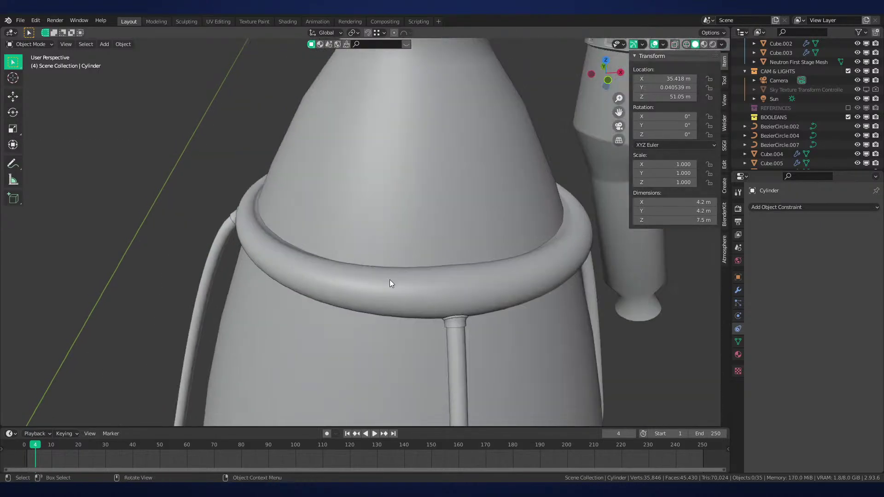
# Hide the engine body, nozzle ring, pipes and end caps to expose the leftover Bezier circle curves
pyautogui.click(390, 279)
pyautogui.press('h')
pyautogui.click(236, 227)
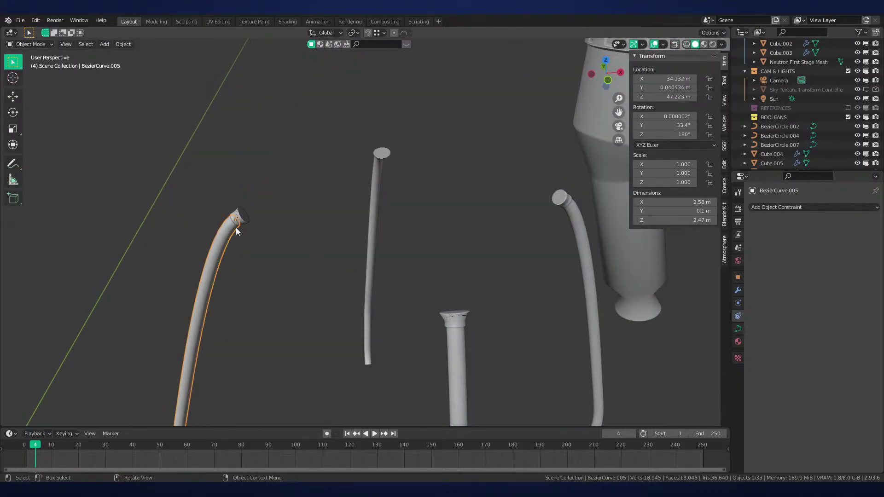
pyautogui.press('h')
pyautogui.click(233, 222)
pyautogui.click(377, 167)
pyautogui.press('h')
pyautogui.click(385, 158)
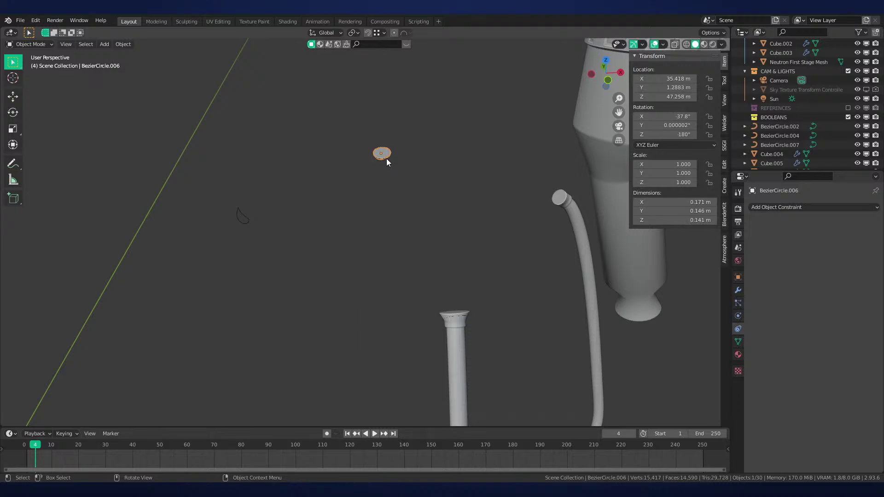
pyautogui.click(567, 197)
pyautogui.press('h')
pyautogui.click(460, 349)
pyautogui.press('h')
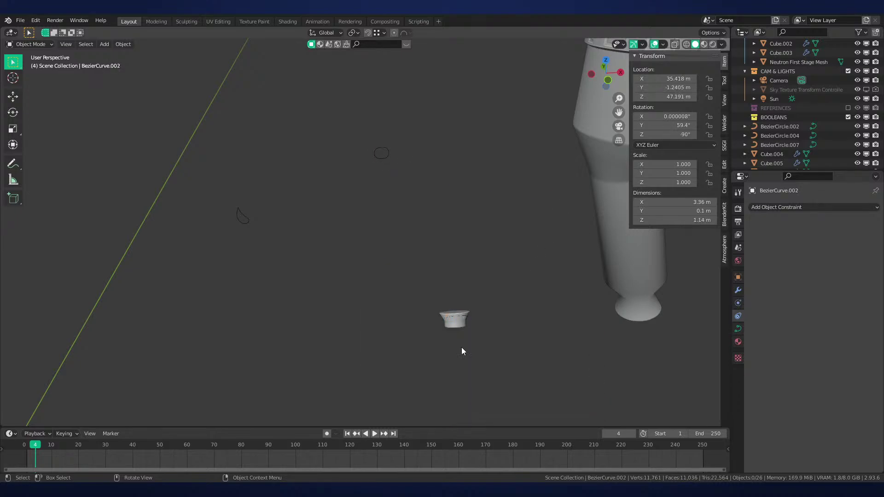
pyautogui.click(460, 328)
# Delete the three leftover curves BezierCircle.002, BezierCircle.004 and BezierCircle.007, and unhide all hidden objects
pyautogui.click(460, 328)
pyautogui.keyDown('shift'); pyautogui.click(249, 208); pyautogui.keyUp('shift')
pyautogui.keyDown('shift'); pyautogui.click(381, 154); pyautogui.keyUp('shift')
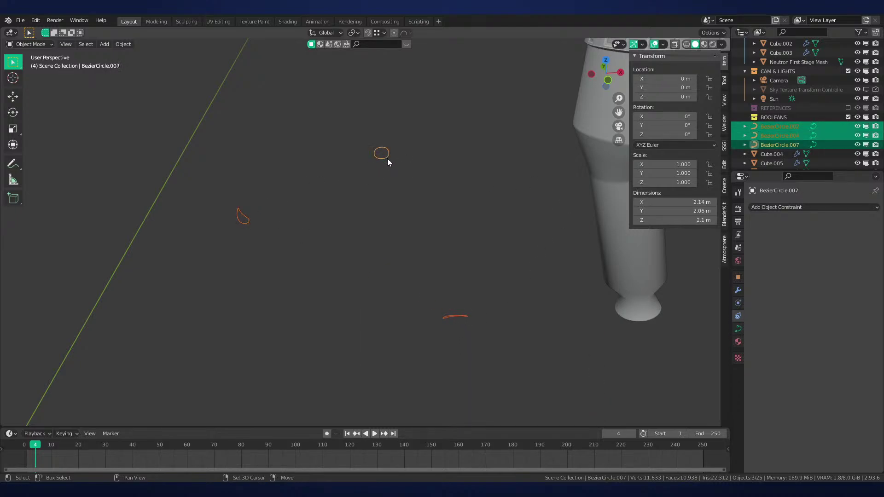
pyautogui.press('Delete')
pyautogui.hotkey('alt', 'h')
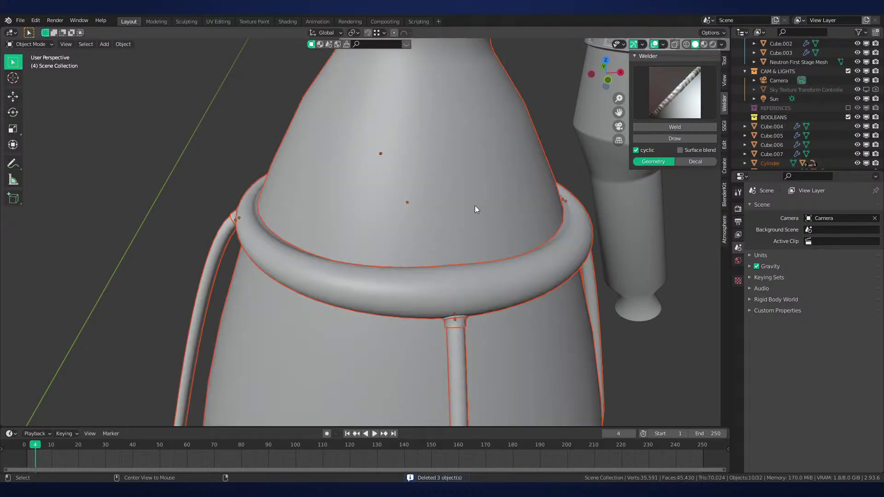
# Clear the selection, select only the engine body and save the file
pyautogui.hotkey('alt', 'a')
pyautogui.scroll(-6, 439, 258)
pyautogui.click(425, 228)
pyautogui.hotkey('ctrl', 's')
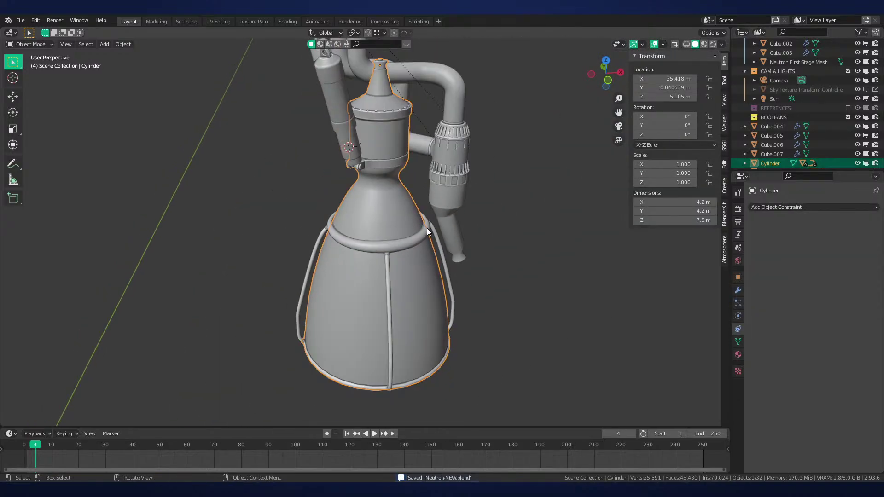
# Trial-rotate the engine body freely to check that the pistons and pipes follow, and cancel the rotation
pyautogui.press('r')
pyautogui.rightClick(443, 229)
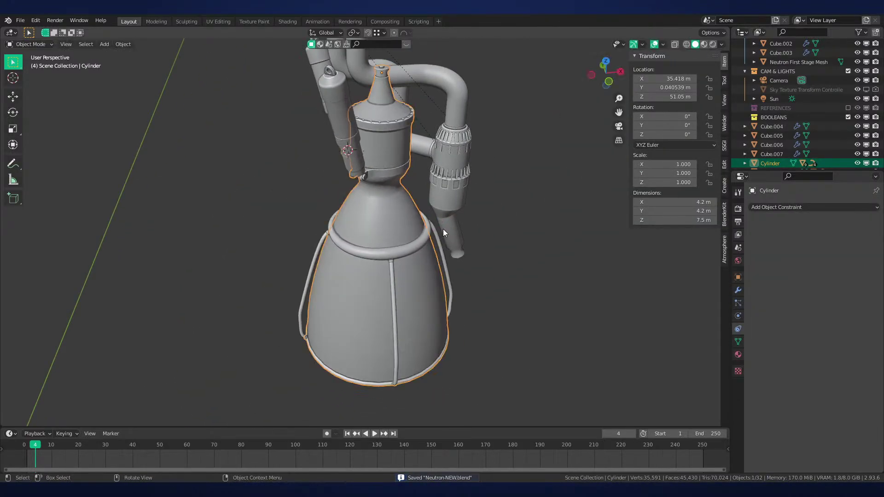
pyautogui.moveTo(443, 228); pyautogui.dragTo(501, 292, button='middle')
pyautogui.scroll(3, 502, 292)
pyautogui.press('r')
pyautogui.press('r')
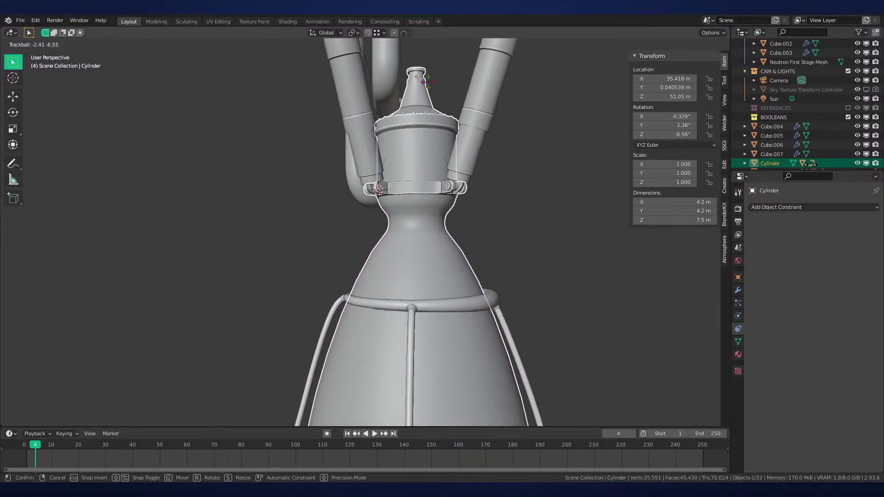
pyautogui.rightClick(533, 156)
pyautogui.moveTo(534, 156); pyautogui.dragTo(424, 247, button='middle')
pyautogui.scroll(-4, 397, 171)
# Undo the last action and save the file
pyautogui.hotkey('ctrl', 'z')
pyautogui.hotkey('ctrl', 's')
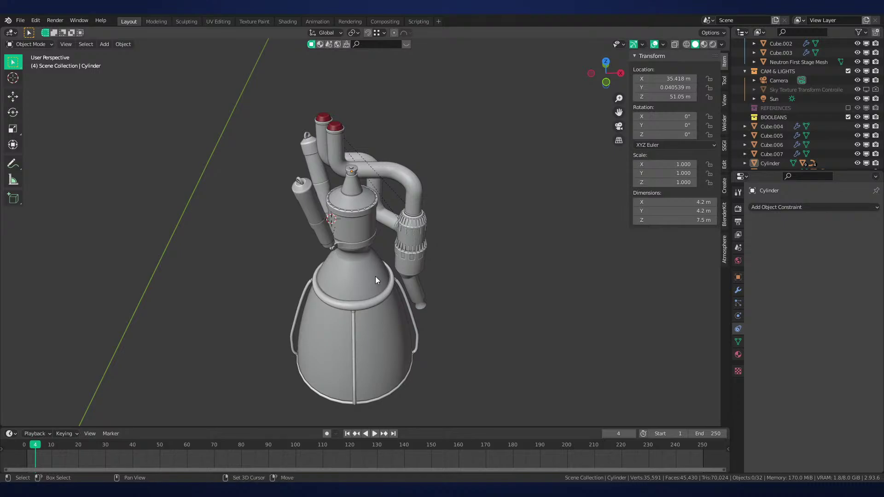
pyautogui.keyDown('shift'); pyautogui.moveTo(375, 276); pyautogui.dragTo(422, 254, button='middle'); pyautogui.keyUp('shift')
pyautogui.scroll(2, 427, 216)
pyautogui.hotkey('ctrl', 's')
# Examine the two bent pipes and the pistons around the engine's upper end up close
pyautogui.moveTo(504, 235); pyautogui.dragTo(493, 321, button='middle')
pyautogui.scroll(-2, 434, 316)
pyautogui.scroll(4, 492, 320)
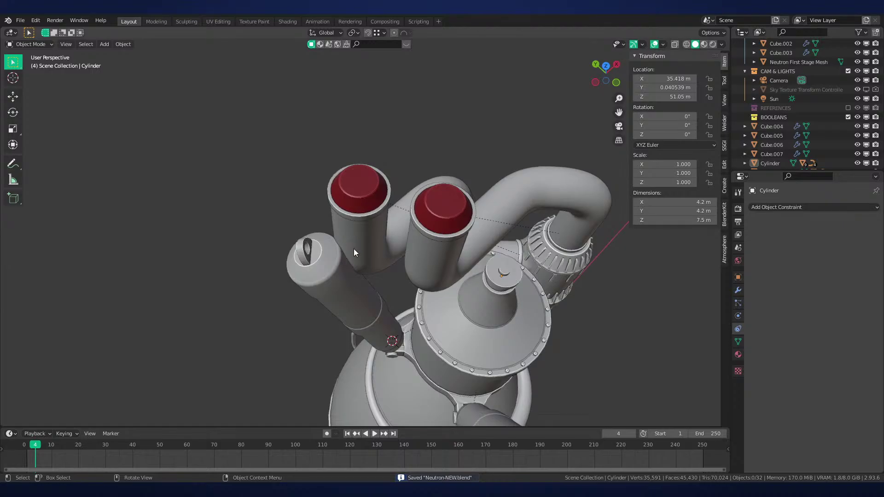
pyautogui.click(381, 272)
pyautogui.moveTo(390, 305); pyautogui.dragTo(376, 288, button='middle')
pyautogui.scroll(5, 368, 280)
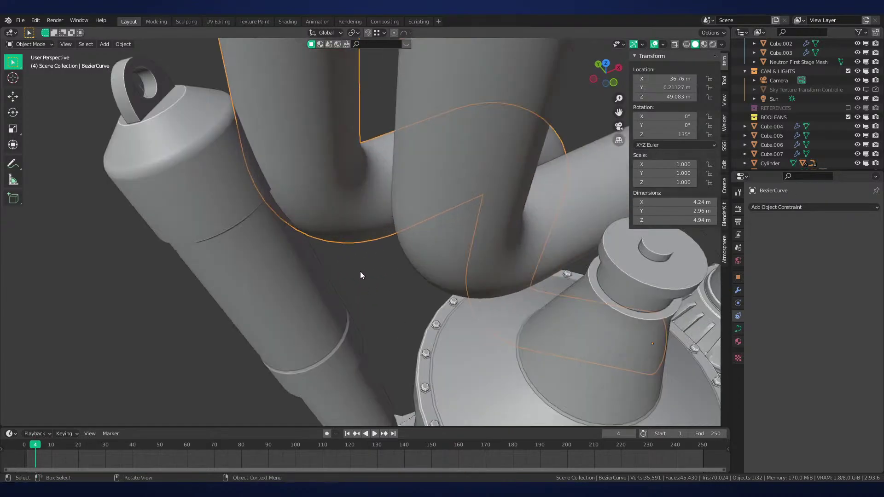
pyautogui.scroll(-5, 360, 270)
pyautogui.scroll(6, 355, 211)
pyautogui.scroll(-7, 357, 208)
pyautogui.moveTo(386, 217); pyautogui.dragTo(396, 222, button='middle')
# Deselect the bent pipe and save the file
pyautogui.hotkey('alt', 'a')
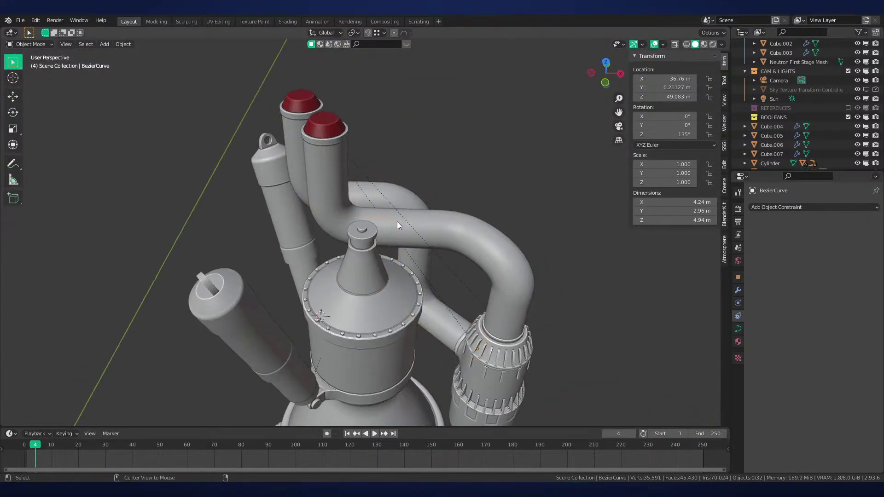
pyautogui.scroll(-3, 397, 221)
pyautogui.hotkey('ctrl', 's')
pyautogui.moveTo(413, 253); pyautogui.dragTo(426, 240, button='middle')
pyautogui.scroll(-3, 424, 221)
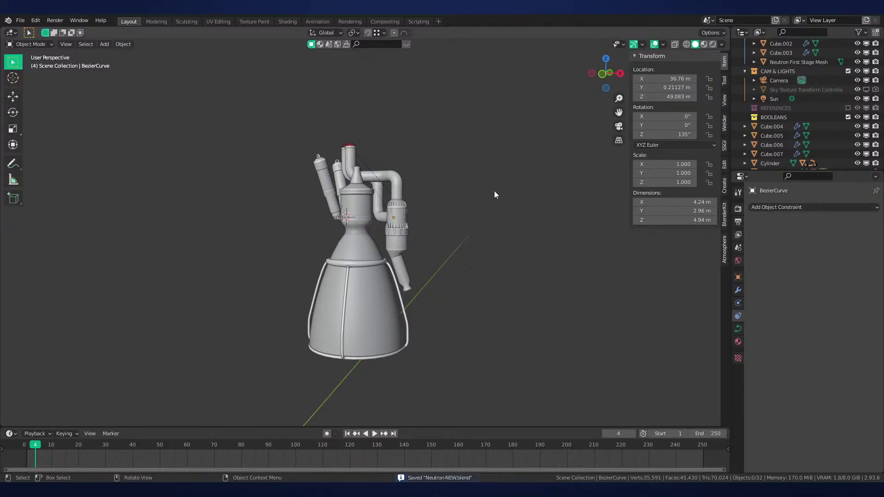
# Identify the main engine body among the scene objects and rename it Archimedes
pyautogui.scroll(-3, 786, 126)
pyautogui.click(777, 86)
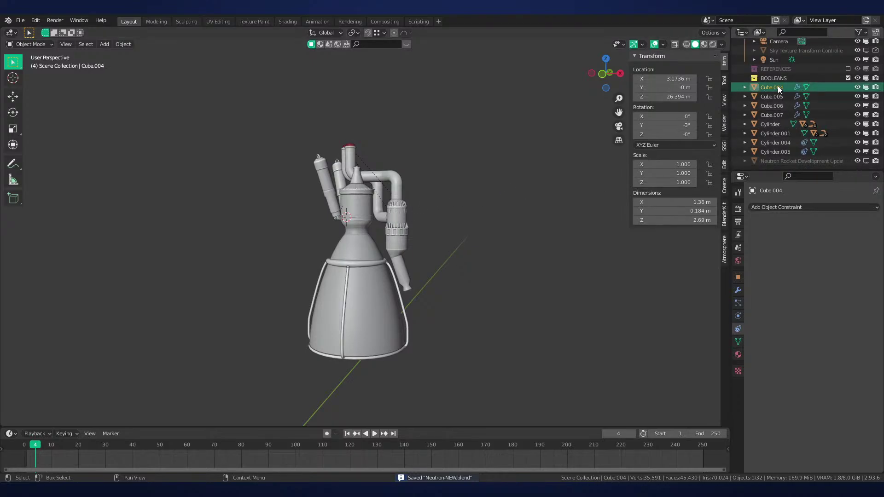
pyautogui.click(371, 266)
pyautogui.click(775, 133)
pyautogui.click(381, 298)
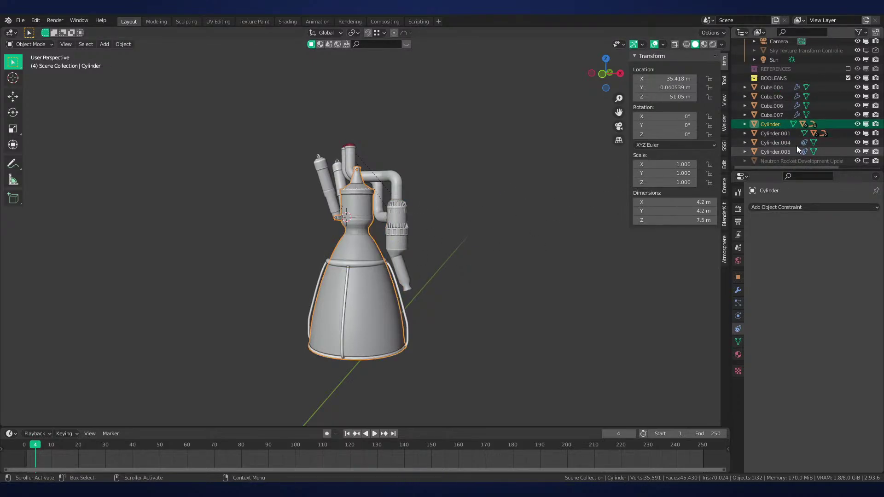
pyautogui.doubleClick(777, 123)
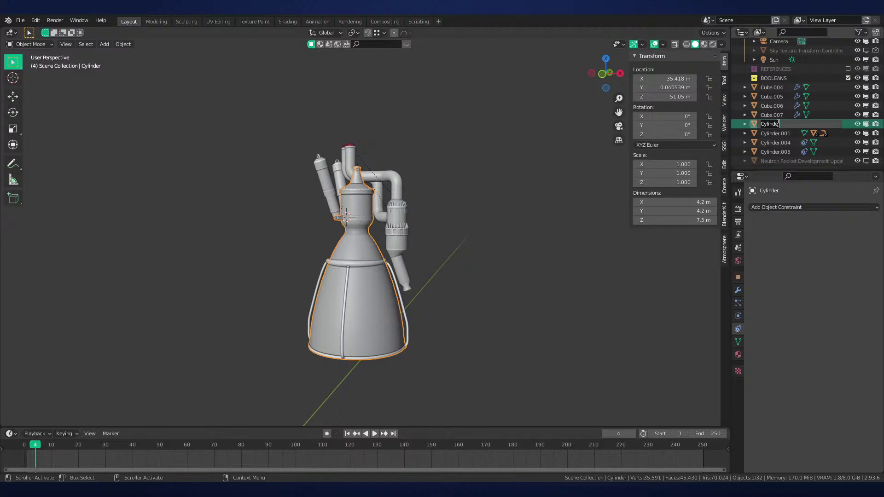
pyautogui.write('A')
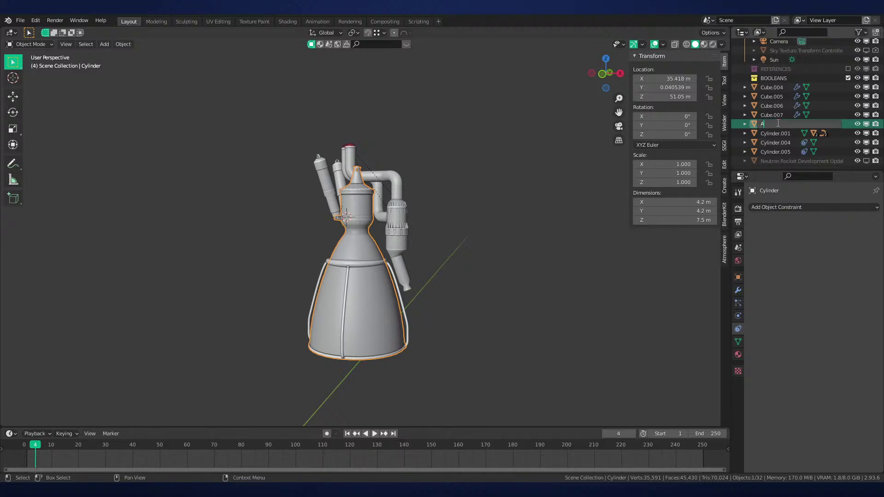
pyautogui.write('rchimedes')
pyautogui.press('Return')
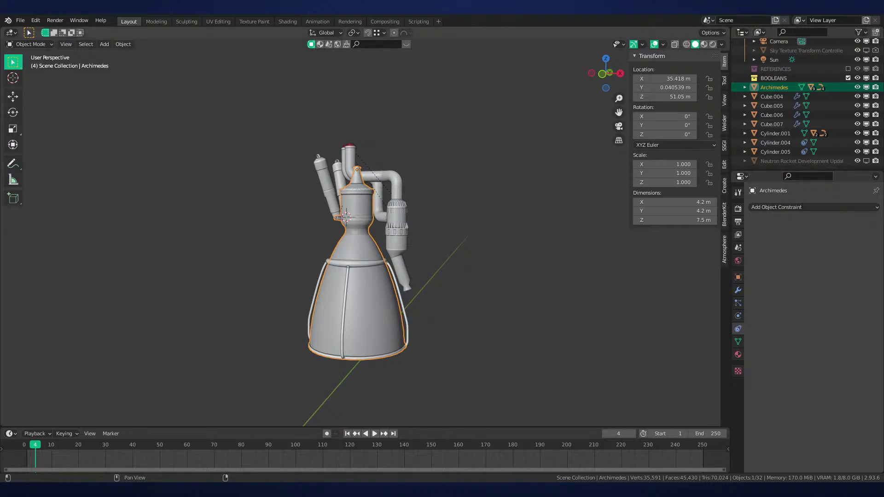
# Parent the ribbed side cylinder, Cylinder.001, to the Archimedes engine body and clear the selection
pyautogui.click(773, 95)
pyautogui.press('KP_Decimal')
pyautogui.moveTo(513, 202); pyautogui.dragTo(510, 239, button='middle')
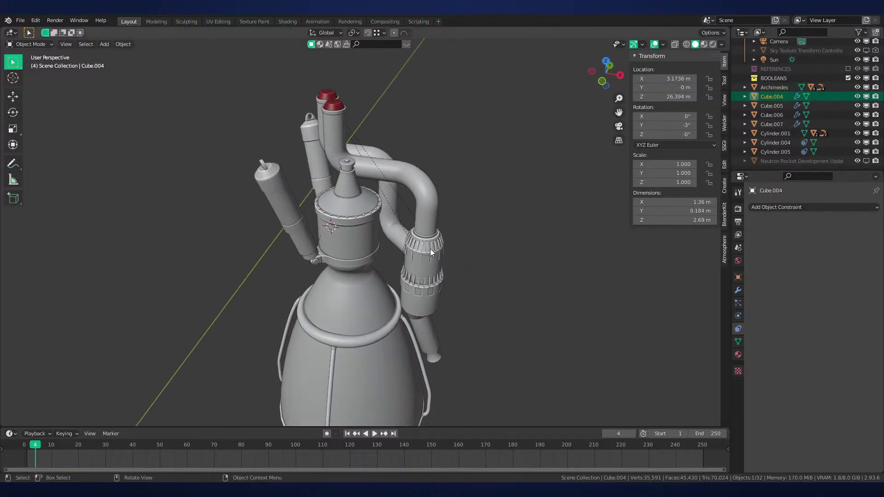
pyautogui.click(429, 250)
pyautogui.press('g')
pyautogui.rightClick(472, 241)
pyautogui.keyDown('shift'); pyautogui.click(375, 259); pyautogui.keyUp('shift')
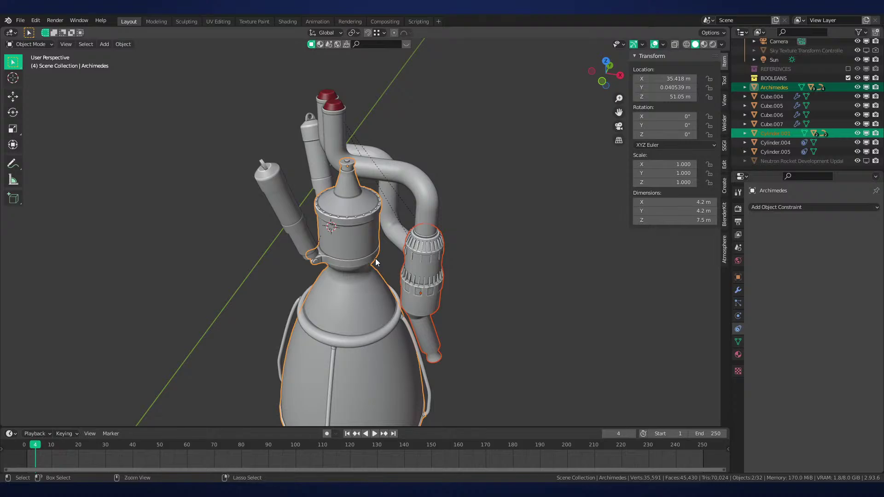
pyautogui.hotkey('ctrl', 'p')
pyautogui.click(374, 259)
pyautogui.hotkey('alt', 'a')
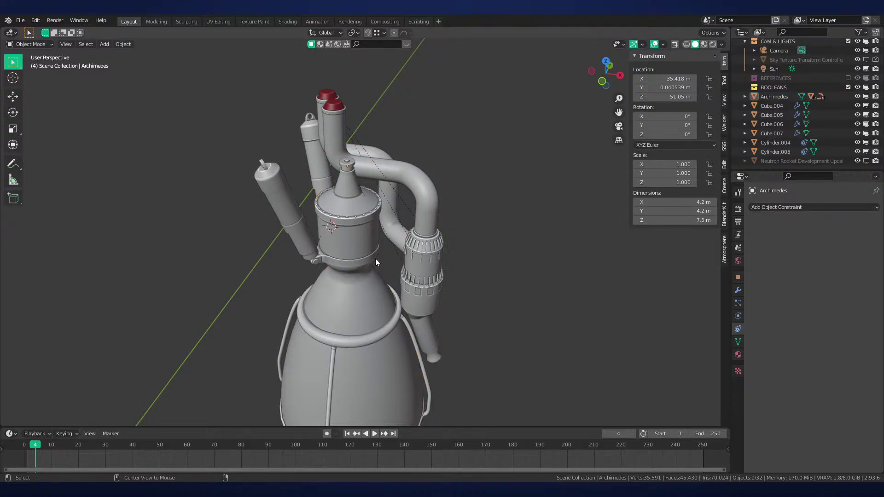
# Trial-rotate the Archimedes body twice to check that the side cylinder and pipes follow, cancelling both rotations
pyautogui.click(352, 245)
pyautogui.press('r')
pyautogui.press('r')
pyautogui.rightClick(439, 233)
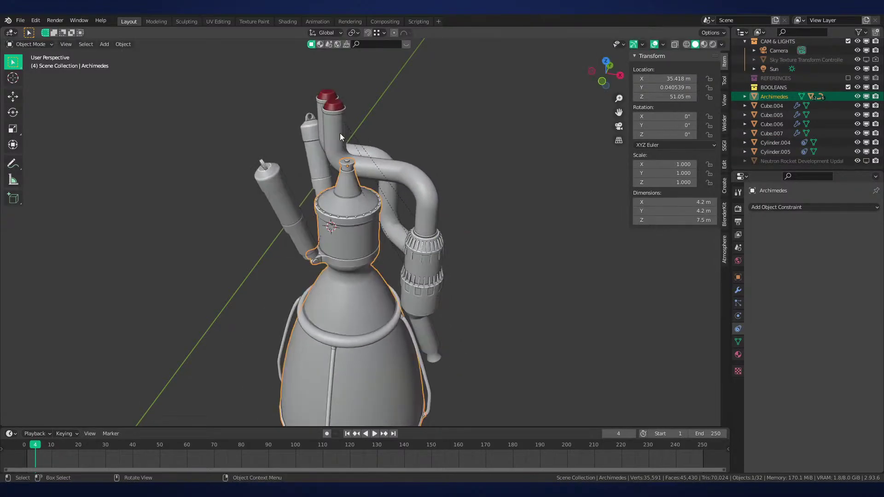
pyautogui.press('r')
pyautogui.press('r')
pyautogui.rightClick(452, 250)
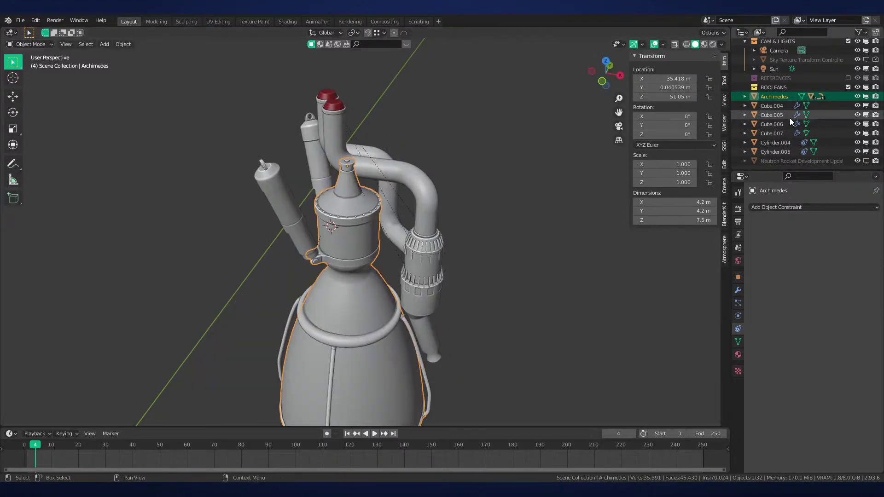
# Select the Archimedes hierarchy to check which parts are attached, and inspect the front piston
pyautogui.rightClick(780, 95)
pyautogui.click(767, 149)
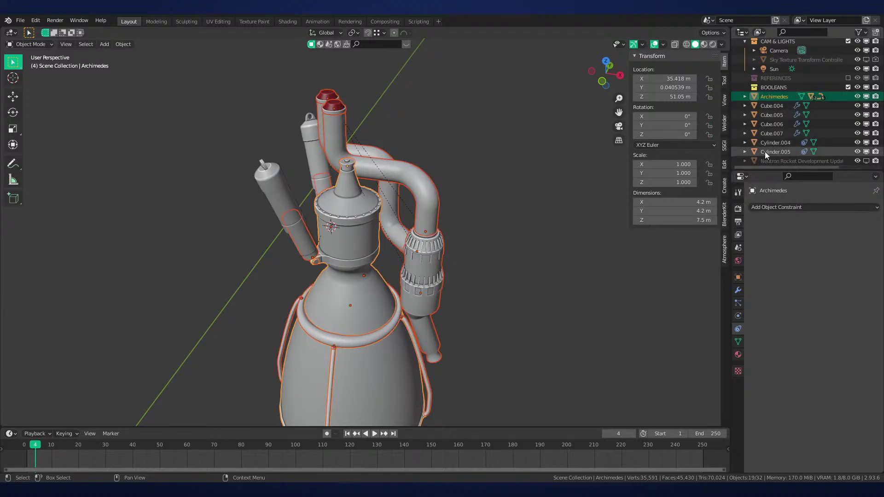
pyautogui.moveTo(500, 206); pyautogui.dragTo(520, 205, button='middle')
pyautogui.click(307, 186)
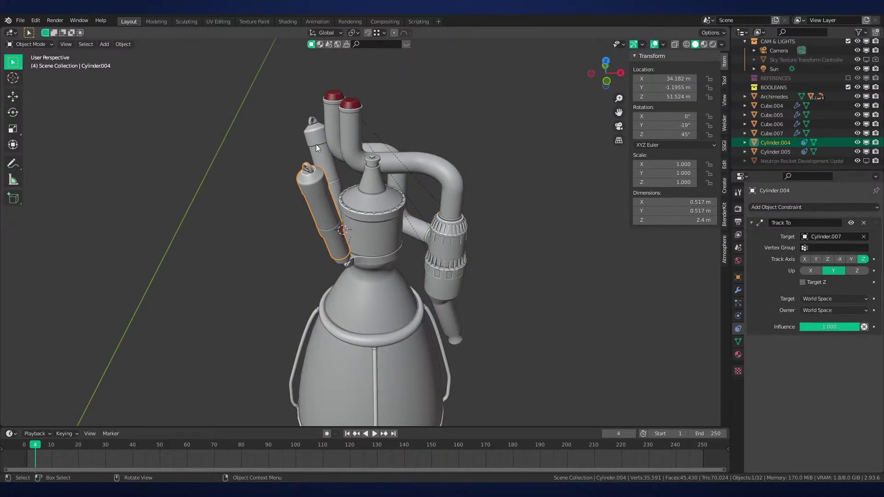
pyautogui.scroll(2, 415, 158)
pyautogui.keyDown('shift'); pyautogui.moveTo(419, 153); pyautogui.dragTo(418, 217, button='middle'); pyautogui.keyUp('shift')
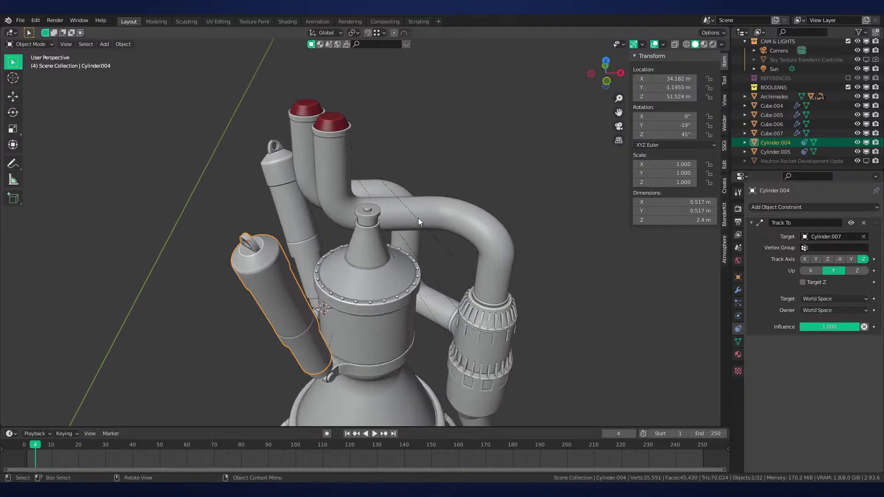
# Mark a seam on the Archimedes mesh's edge loop directly beneath the cap on its narrow neck
pyautogui.click(373, 215)
pyautogui.press('Tab')
pyautogui.scroll(3, 373, 214)
pyautogui.click(369, 191)
pyautogui.moveTo(370, 191); pyautogui.dragTo(375, 156, button='middle')
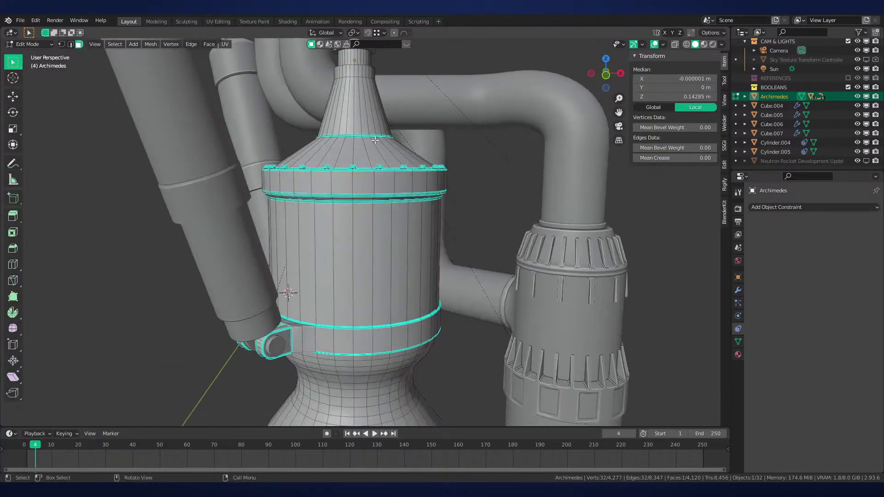
pyautogui.scroll(4, 395, 220)
pyautogui.keyDown('shift'); pyautogui.moveTo(391, 74); pyautogui.dragTo(404, 194, button='middle'); pyautogui.keyUp('shift')
pyautogui.moveTo(404, 193); pyautogui.dragTo(400, 149, button='middle')
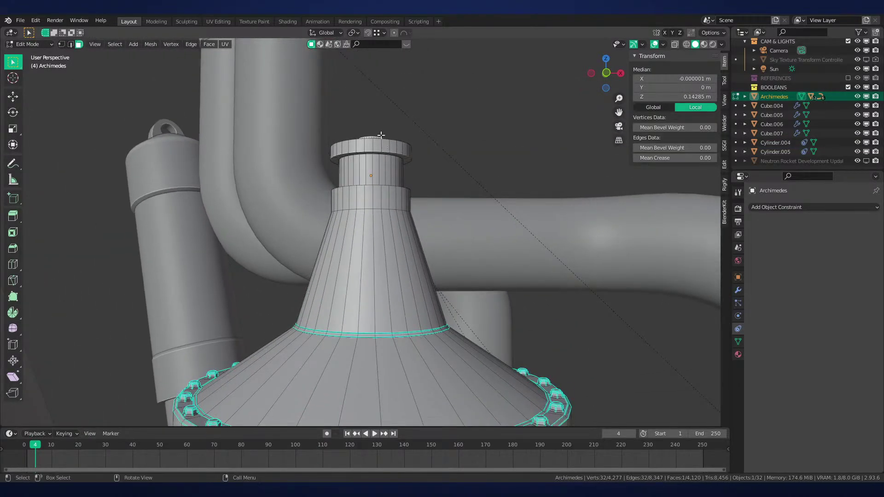
pyautogui.scroll(3, 381, 135)
pyautogui.press('2')
pyautogui.keyDown('alt'); pyautogui.click(377, 106); pyautogui.keyUp('alt')
pyautogui.hotkey('ctrl', 'e')
pyautogui.hotkey('ctrl', 'e')
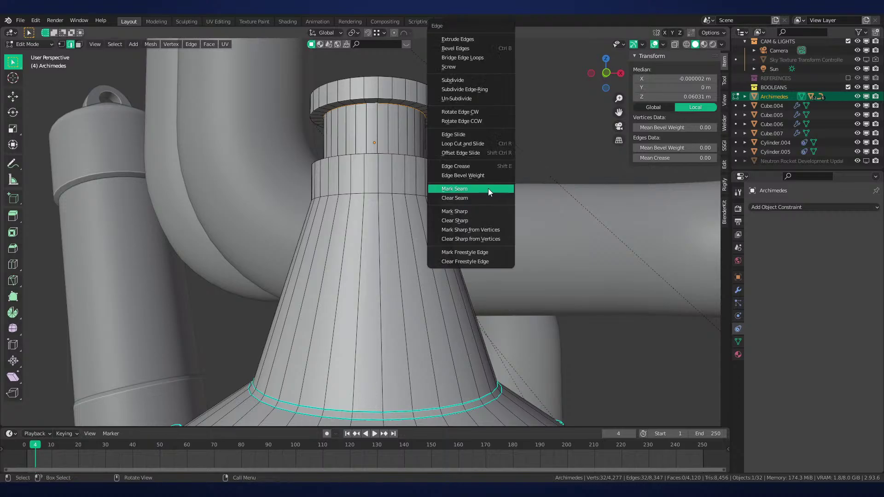
pyautogui.click(472, 189)
# Separate the cap above the seam into its own object, leave Edit Mode and select the cap
pyautogui.press('3')
pyautogui.press('l')
pyautogui.press('p')
pyautogui.click(399, 95)
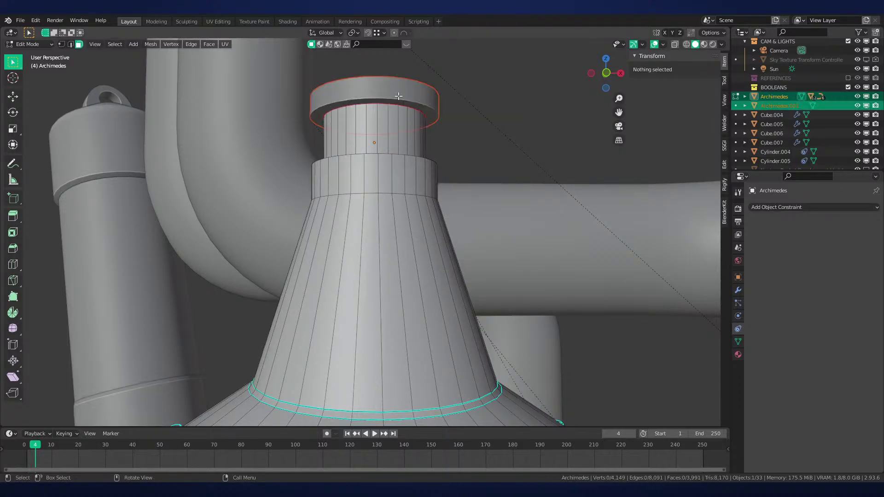
pyautogui.press('Tab')
pyautogui.click(399, 95)
pyautogui.scroll(-6, 400, 115)
pyautogui.moveTo(405, 157); pyautogui.dragTo(412, 210, button='middle')
pyautogui.scroll(5, 520, 173)
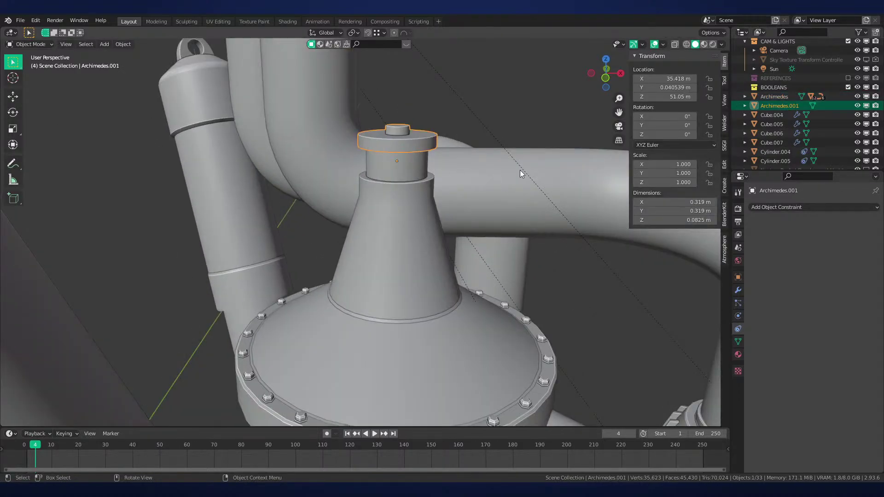
# Rename the separated cap object as Archimedes-Mount
pyautogui.doubleClick(791, 107)
pyautogui.moveTo(788, 106); pyautogui.dragTo(845, 104)
pyautogui.write('/Mou')
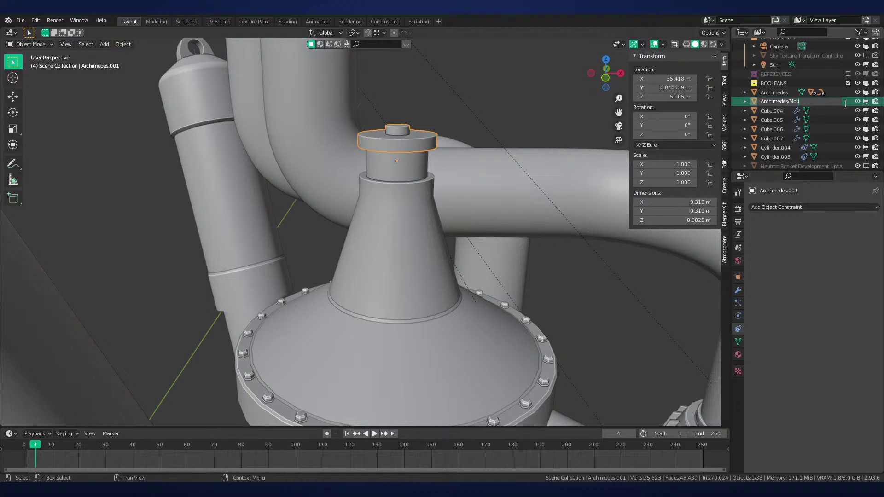
pyautogui.write('nt')
pyautogui.press('Return')
pyautogui.doubleClick(790, 103)
pyautogui.click(789, 103)
pyautogui.press('BackSpace')
pyautogui.write('-')
pyautogui.press('Return')
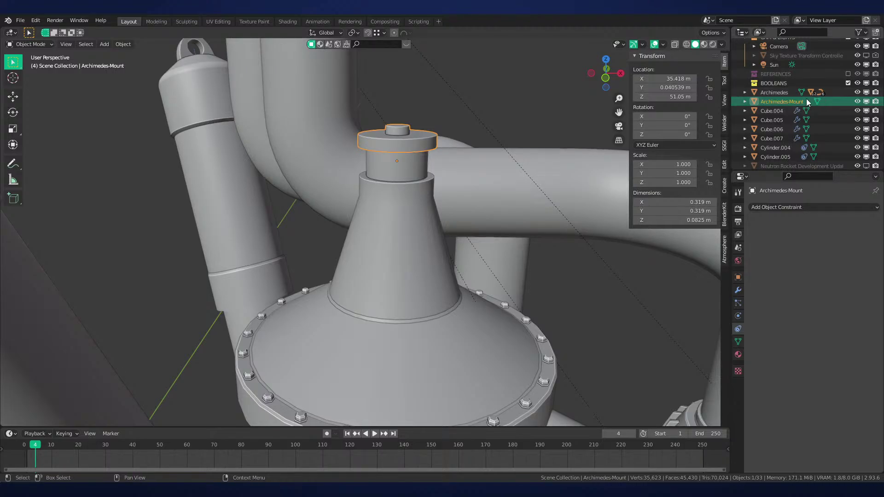
# Parent both pistons, Cylinder.004 and Cylinder.005, to Archimedes-Mount with Object (Keep Transform)
pyautogui.scroll(-1, 805, 99)
pyautogui.scroll(-6, 603, 198)
pyautogui.moveTo(502, 256); pyautogui.dragTo(498, 272, button='middle')
pyautogui.keyDown('shift'); pyautogui.moveTo(404, 283); pyautogui.dragTo(407, 244, button='middle'); pyautogui.keyUp('shift')
pyautogui.click(260, 251)
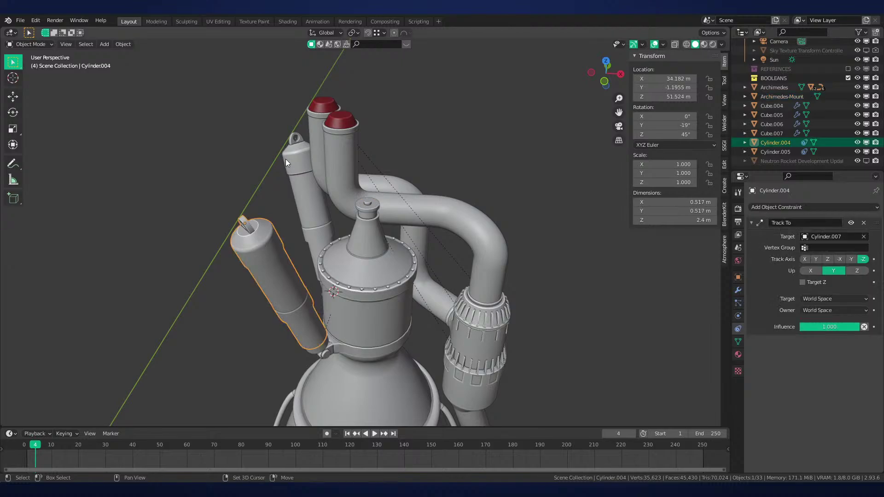
pyautogui.keyDown('shift'); pyautogui.click(285, 159); pyautogui.keyUp('shift')
pyautogui.keyDown('shift'); pyautogui.click(366, 205); pyautogui.keyUp('shift')
pyautogui.hotkey('ctrl', 'p')
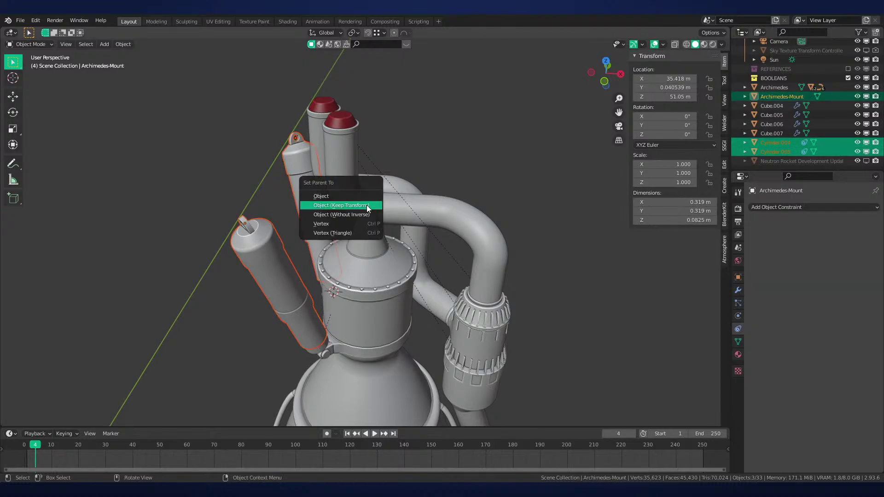
pyautogui.click(367, 205)
# Trial-rotate the Archimedes body, cancel, and parent it to Archimedes-Mount keeping its transform
pyautogui.click(377, 261)
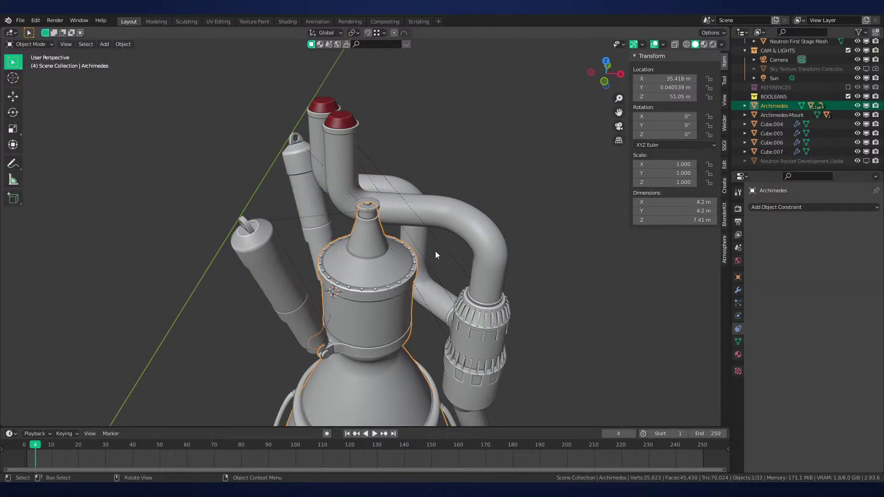
pyautogui.press('r')
pyautogui.rightClick(421, 246)
pyautogui.keyDown('ctrl'); pyautogui.click(780, 114); pyautogui.keyUp('ctrl')
pyautogui.hotkey('ctrl', 'p')
pyautogui.click(587, 223)
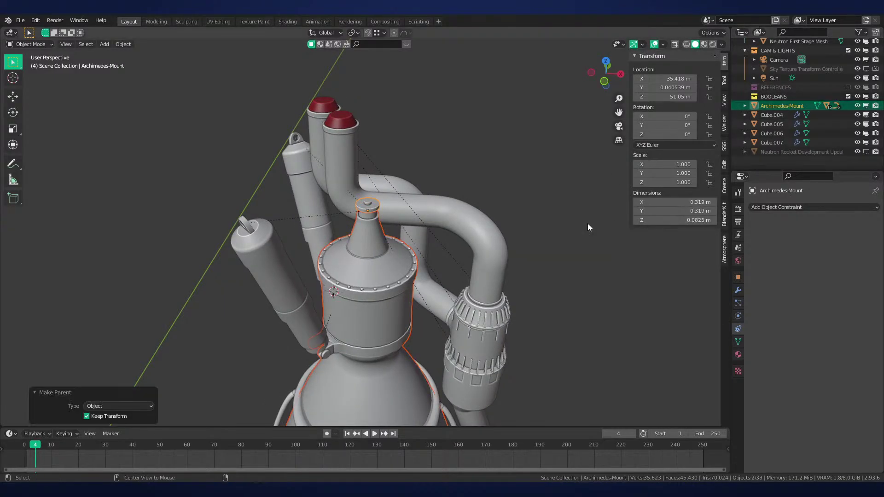
pyautogui.click(587, 223)
# Trial-move Archimedes-Mount to check that the whole engine follows, and cancel the move
pyautogui.click(788, 116)
pyautogui.scroll(-1, 725, 130)
pyautogui.scroll(-5, 552, 140)
pyautogui.press('g')
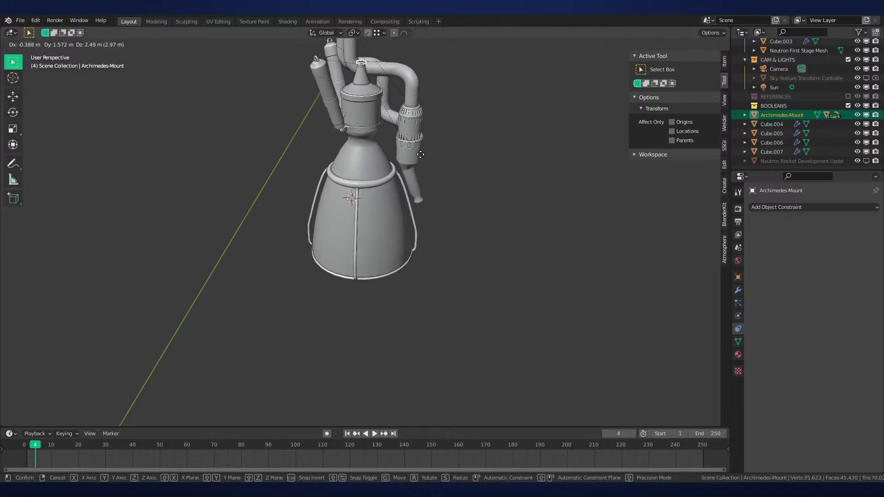
pyautogui.rightClick(434, 264)
# Bring the engine and the rocket together into a front orthographic view
pyautogui.scroll(-3, 446, 264)
pyautogui.press('KP_1')
pyautogui.scroll(-4, 446, 263)
pyautogui.keyDown('shift'); pyautogui.moveTo(451, 267); pyautogui.dragTo(486, 229, button='middle'); pyautogui.keyUp('shift')
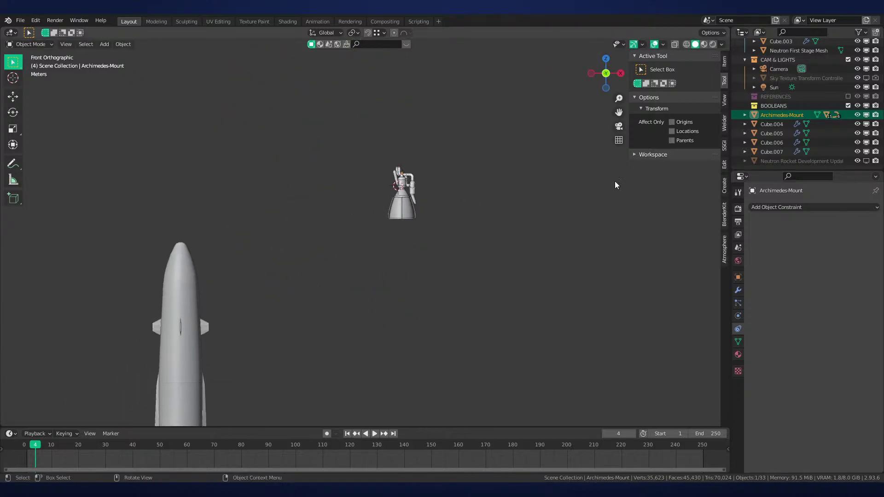
# Move the Archimedes-Mount engine with all its child parts into a new collection named First Stage Engines
pyautogui.rightClick(782, 115)
pyautogui.click(785, 111)
pyautogui.scroll(2, 479, 199)
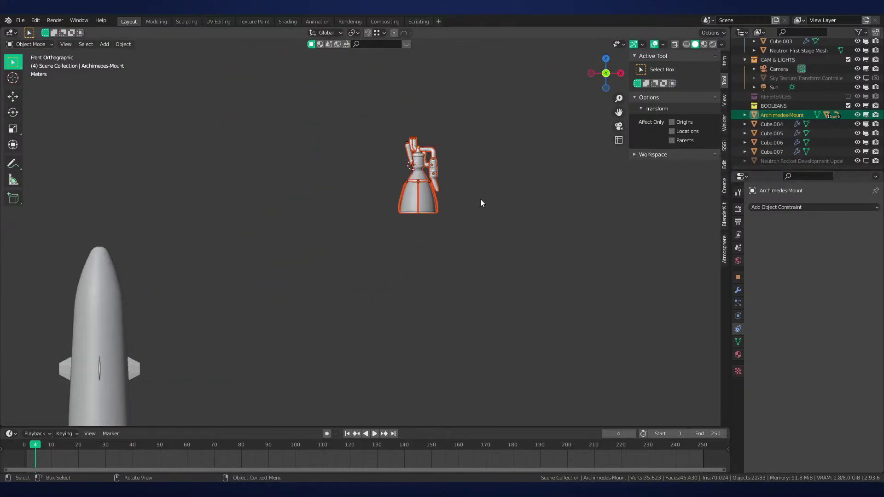
pyautogui.press('m')
pyautogui.click(470, 149)
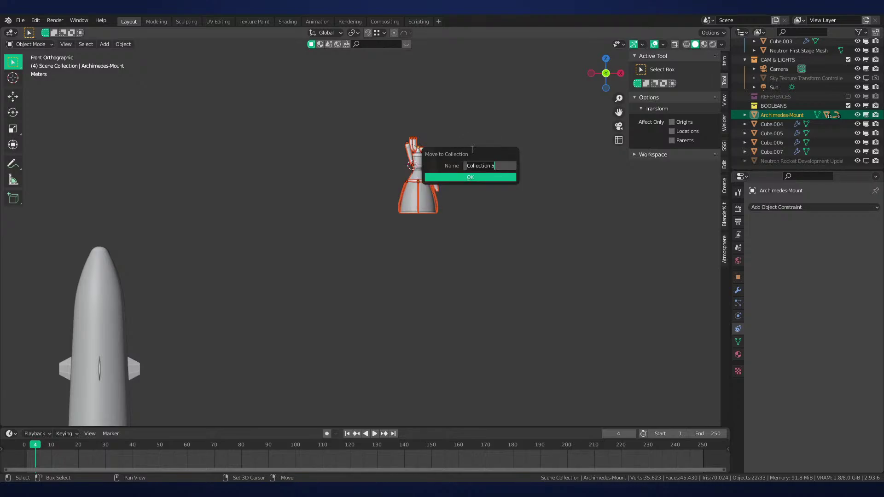
pyautogui.write('First Stage Eng')
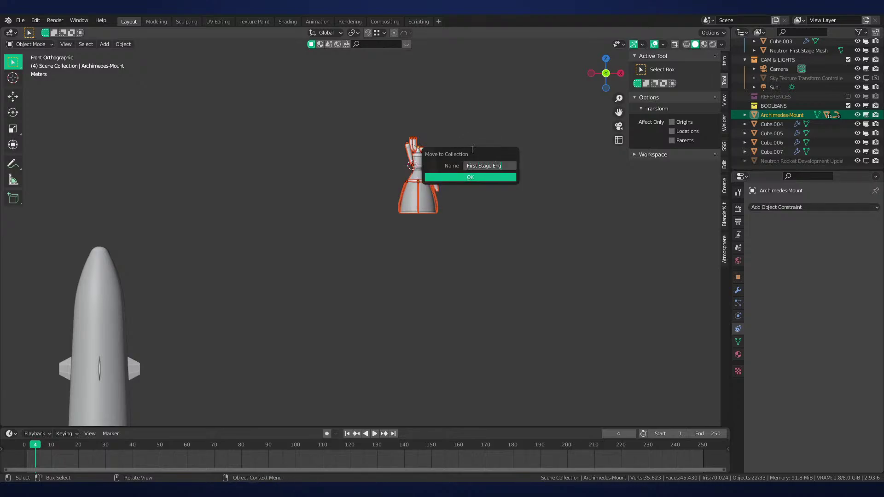
pyautogui.write('ines')
pyautogui.press('Return')
pyautogui.press('Return')
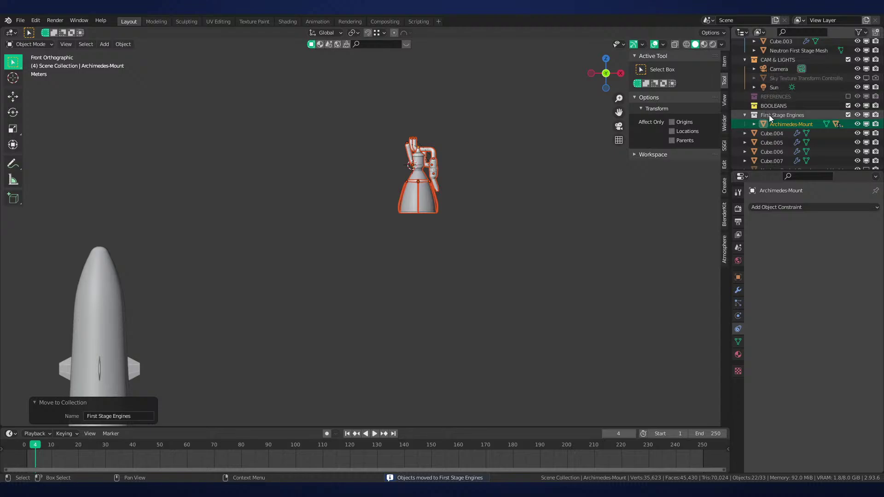
# Nest the First Stage Engines collection inside the MODEL collection
pyautogui.scroll(3, 789, 102)
pyautogui.moveTo(768, 115); pyautogui.dragTo(780, 60)
pyautogui.scroll(-3, 778, 79)
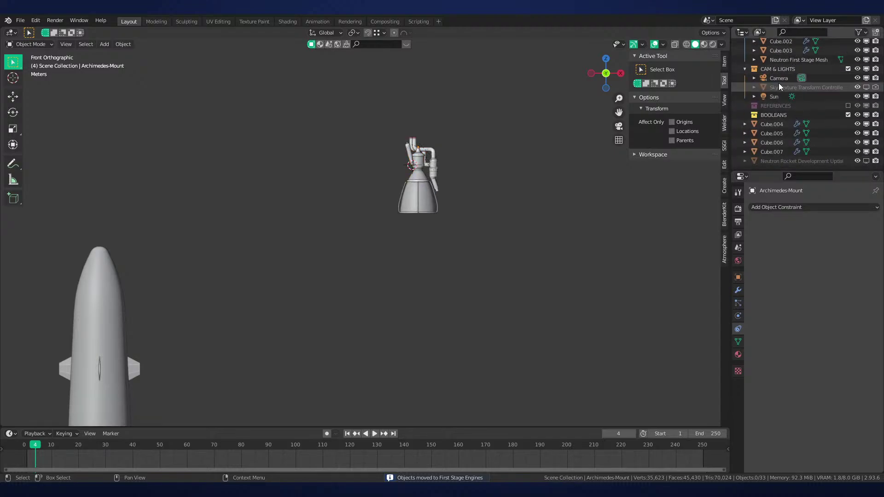
# Move the four upper fins, Cube.004 to Cube.007, into the MODEL collection
pyautogui.click(779, 125)
pyautogui.keyDown('shift'); pyautogui.click(777, 152); pyautogui.keyUp('shift')
pyautogui.press('KP_Decimal')
pyautogui.scroll(-10, 527, 185)
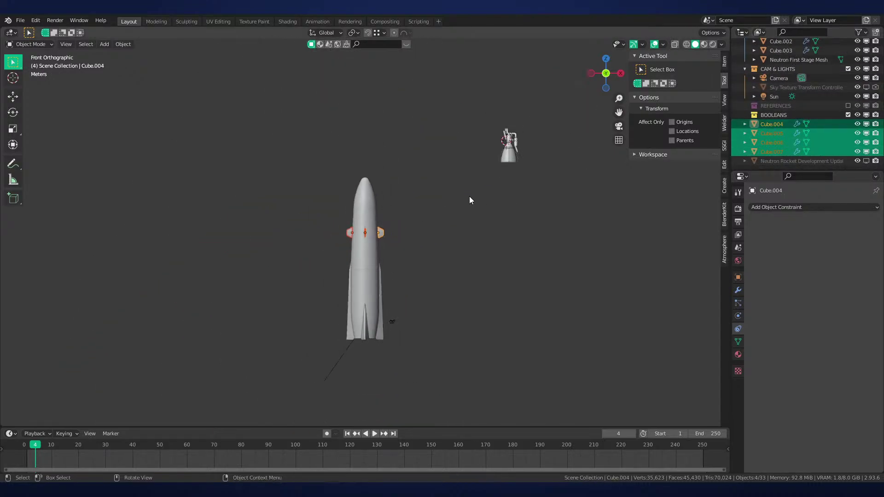
pyautogui.scroll(4, 468, 196)
pyautogui.press('m')
pyautogui.moveTo(548, 231)
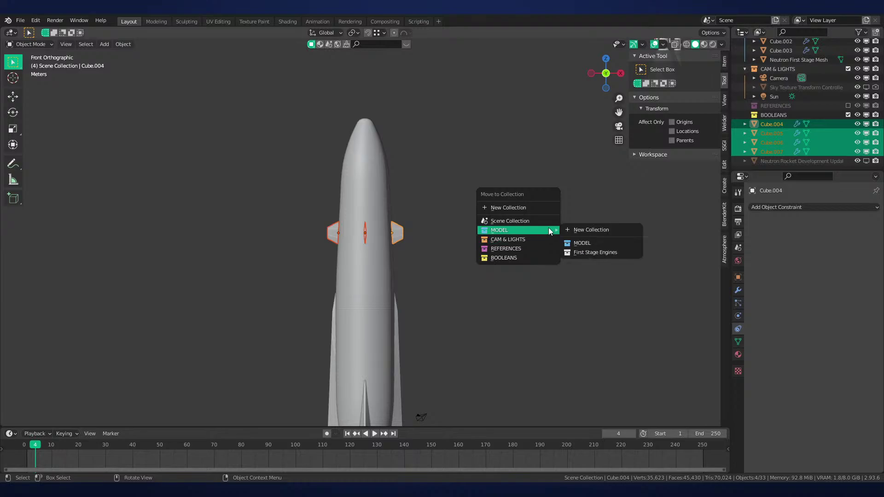
pyautogui.click(581, 242)
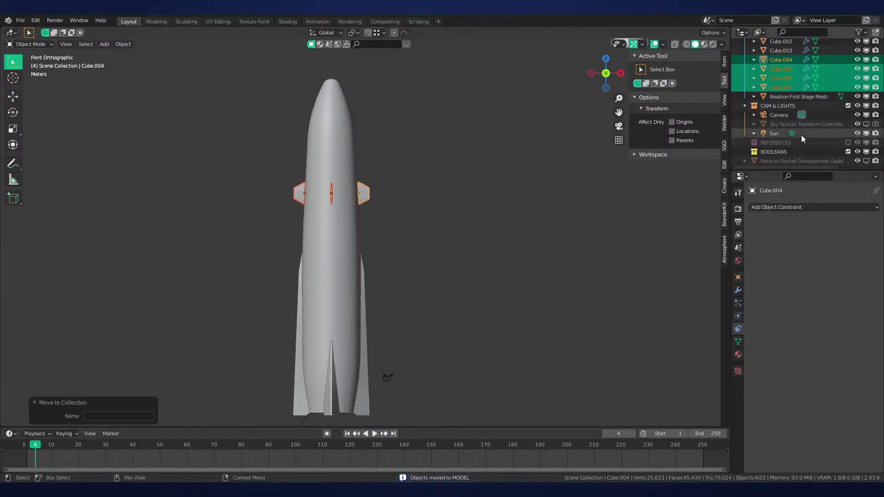
# Move the hidden Neutron Rocket Development Update reference object into the REFERENCES collection
pyautogui.click(818, 161)
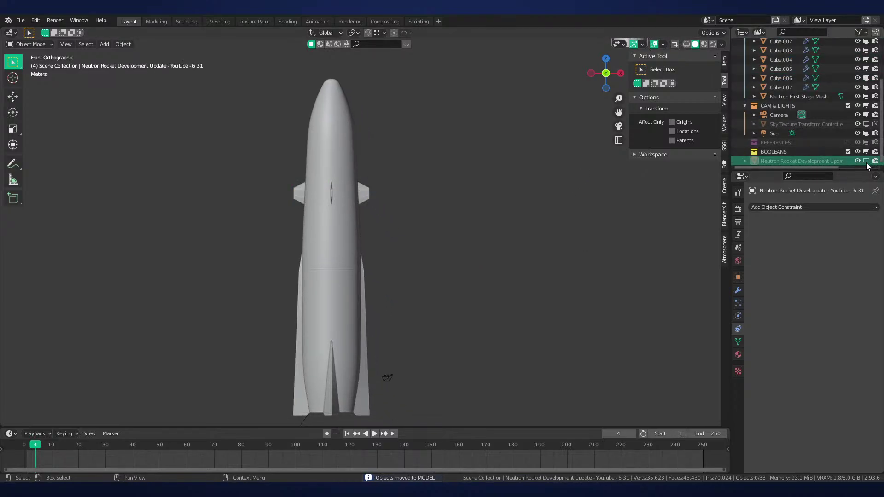
pyautogui.moveTo(815, 161); pyautogui.dragTo(793, 139)
pyautogui.scroll(3, 794, 116)
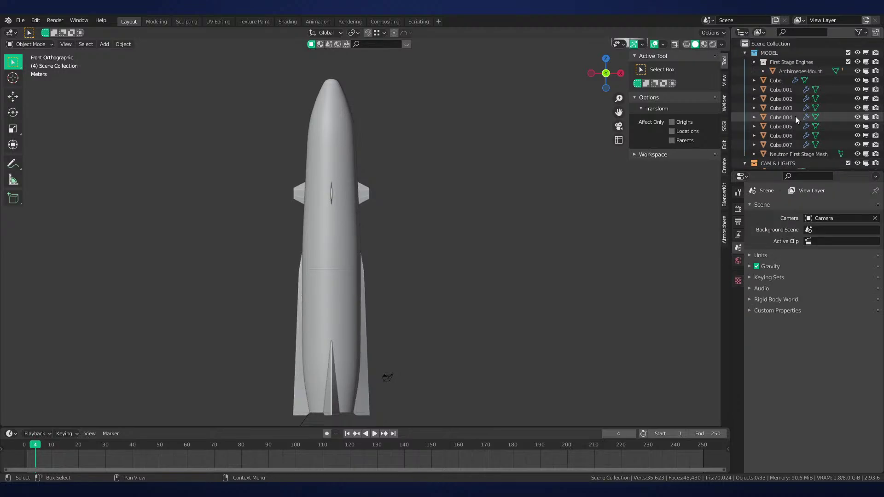
# Parent all the fins, Cube to Cube.007, to the Neutron First Stage Mesh object
pyautogui.click(778, 80)
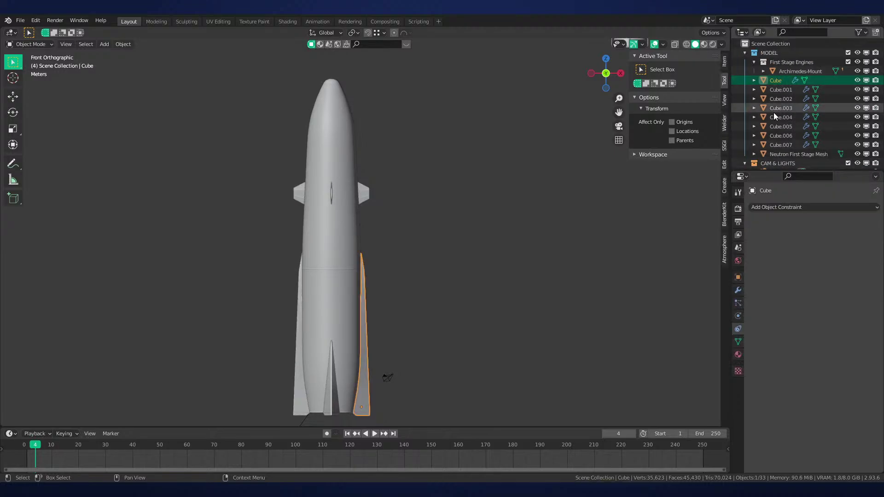
pyautogui.keyDown('shift'); pyautogui.click(786, 154); pyautogui.keyUp('shift')
pyautogui.press('KP_Decimal')
pyautogui.moveTo(480, 182); pyautogui.dragTo(363, 235, button='middle')
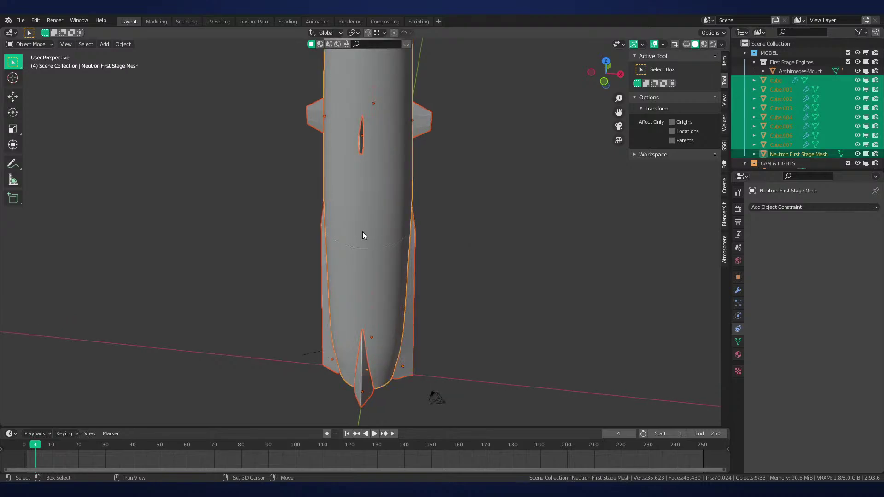
pyautogui.hotkey('ctrl', 'p')
pyautogui.click(362, 232)
pyautogui.click(444, 161)
# Move the Archimedes-Mount engine about -35.6 m in X and -50.4 m in Z, to just below the rocket's base
pyautogui.keyDown('shift'); pyautogui.moveTo(443, 161); pyautogui.dragTo(438, 179, button='middle'); pyautogui.keyUp('shift')
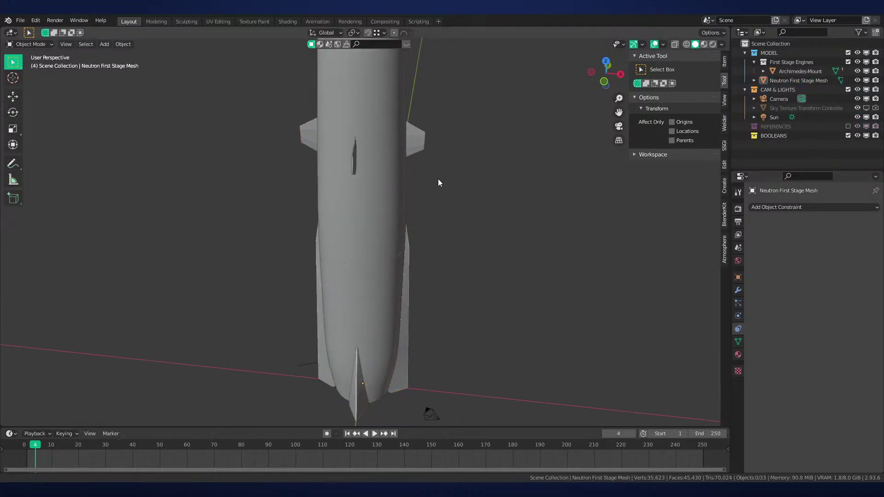
pyautogui.scroll(-2, 442, 177)
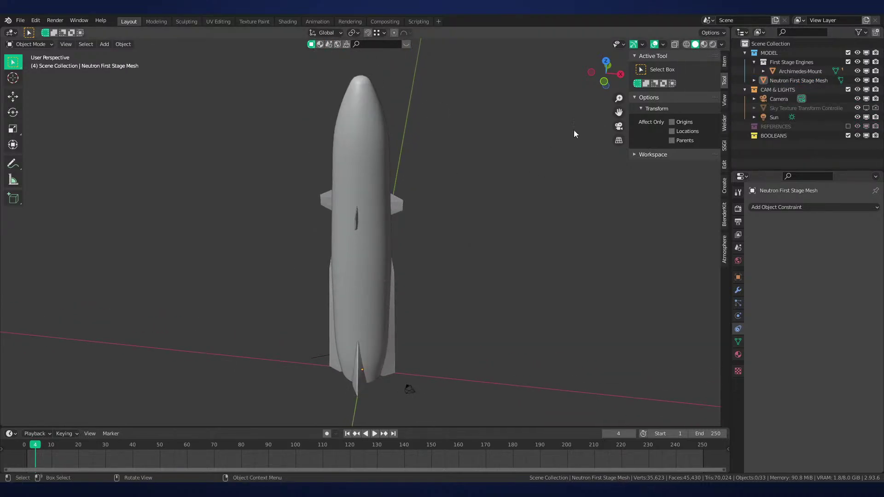
pyautogui.scroll(-3, 571, 138)
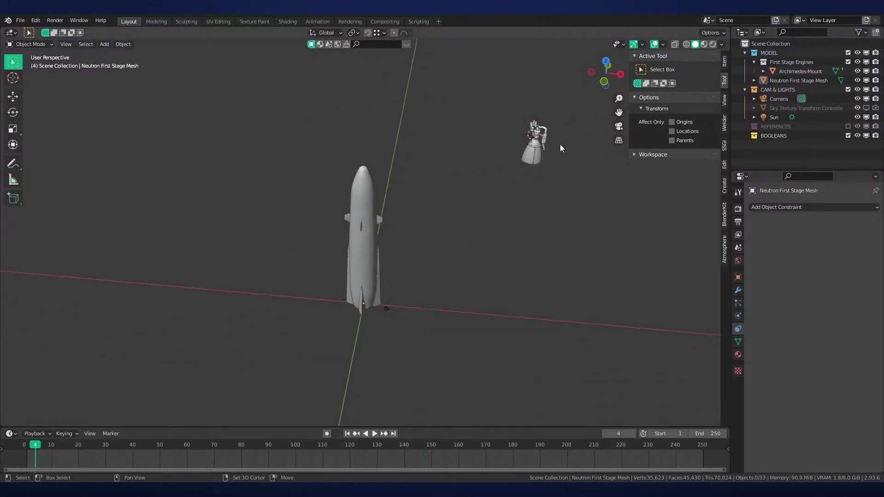
pyautogui.click(799, 73)
pyautogui.press('KP_1')
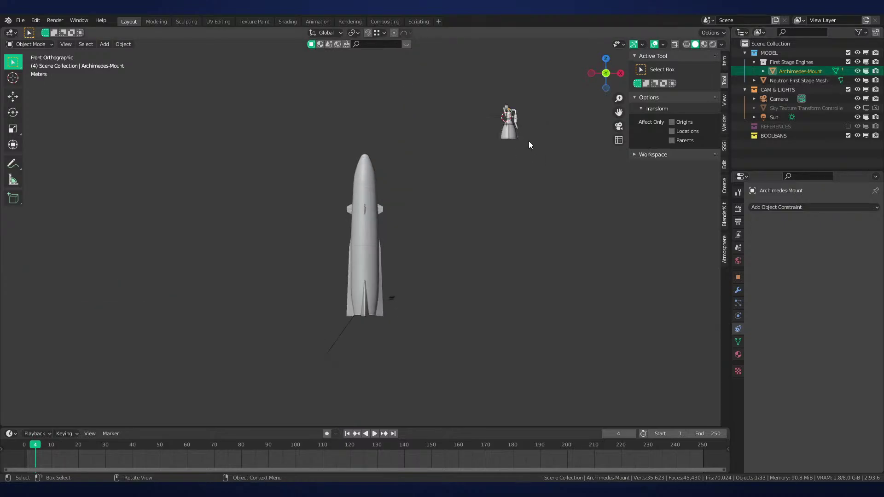
pyautogui.press('g')
pyautogui.click(454, 297)
pyautogui.scroll(5, 478, 296)
pyautogui.keyDown('shift'); pyautogui.moveTo(495, 296); pyautogui.dragTo(511, 195, button='middle'); pyautogui.keyUp('shift')
pyautogui.click(465, 239)
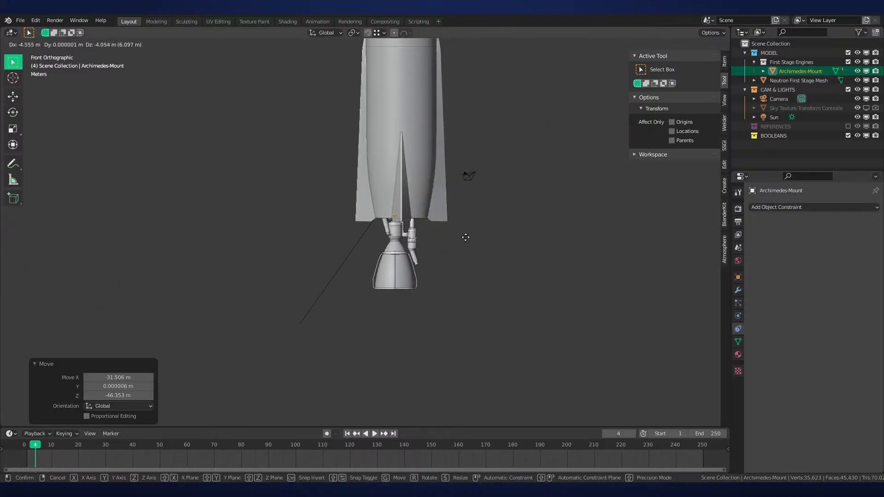
# Raise the engine about 2.08 m along Z towards the rocket's base
pyautogui.moveTo(466, 239); pyautogui.dragTo(504, 209, button='middle')
pyautogui.press('KP_1')
pyautogui.press('g')
pyautogui.press('z')
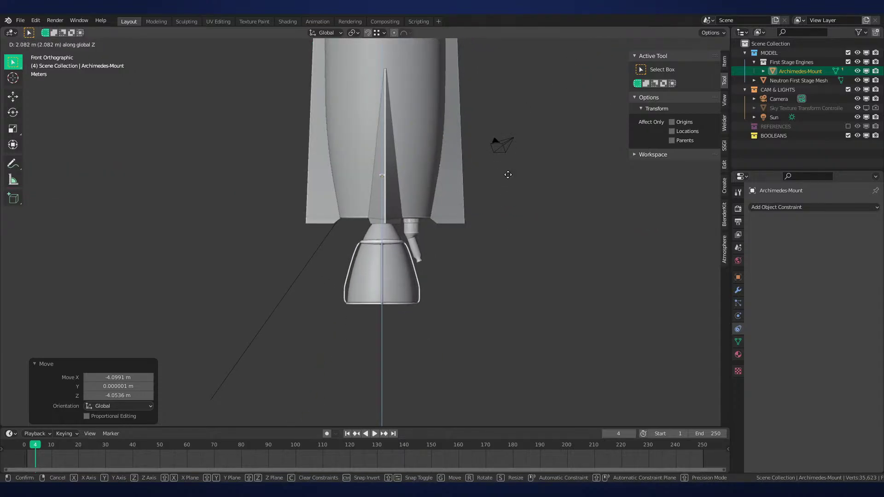
pyautogui.click(508, 175)
# Snap the engine to the 3D cursor with offset, and raise it about 6.51 m along Z into the rocket's base
pyautogui.scroll(-3, 484, 233)
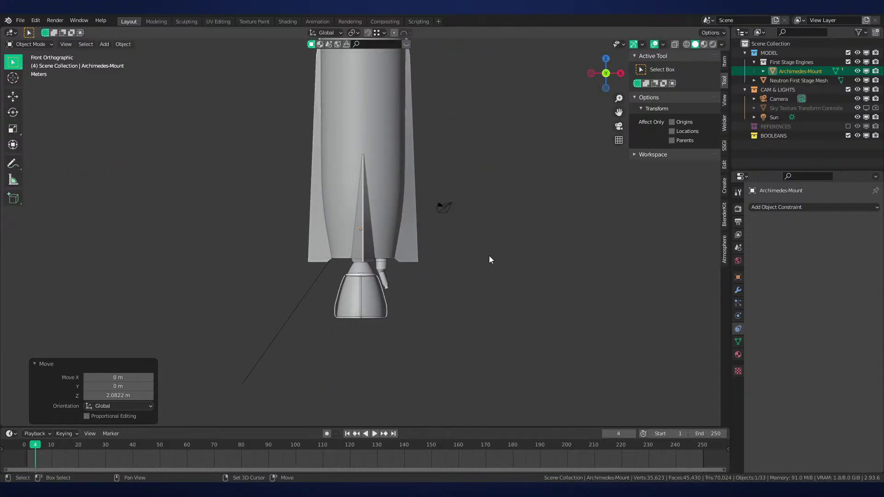
pyautogui.scroll(-4, 489, 256)
pyautogui.hotkey('shift', 's')
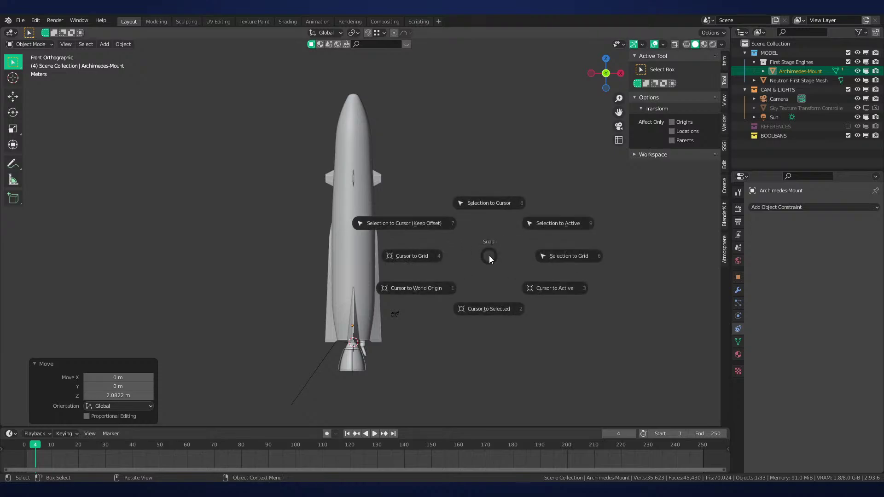
pyautogui.click(459, 242)
pyautogui.keyDown('shift'); pyautogui.moveTo(454, 251); pyautogui.dragTo(478, 224, button='middle'); pyautogui.keyUp('shift')
pyautogui.press('g')
pyautogui.press('z')
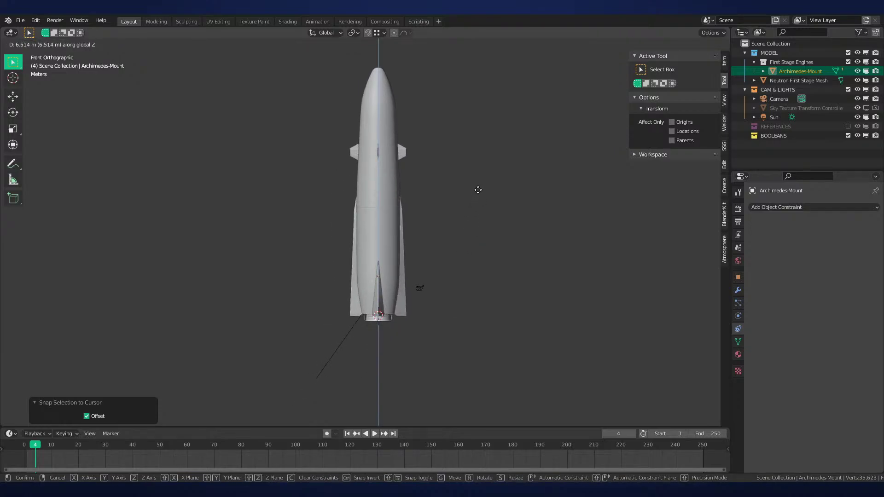
pyautogui.click(478, 190)
# Show the REFERENCES collection in front view and scale the engine down against the reference image
pyautogui.moveTo(494, 290); pyautogui.dragTo(505, 129, button='middle')
pyautogui.scroll(4, 452, 174)
pyautogui.press('KP_1')
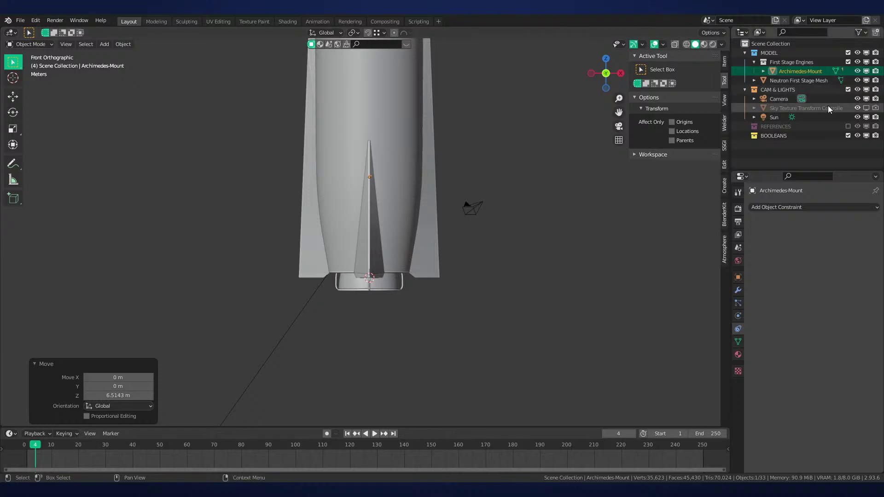
pyautogui.click(848, 126)
pyautogui.scroll(3, 556, 265)
pyautogui.scroll(3, 556, 264)
pyautogui.press('s')
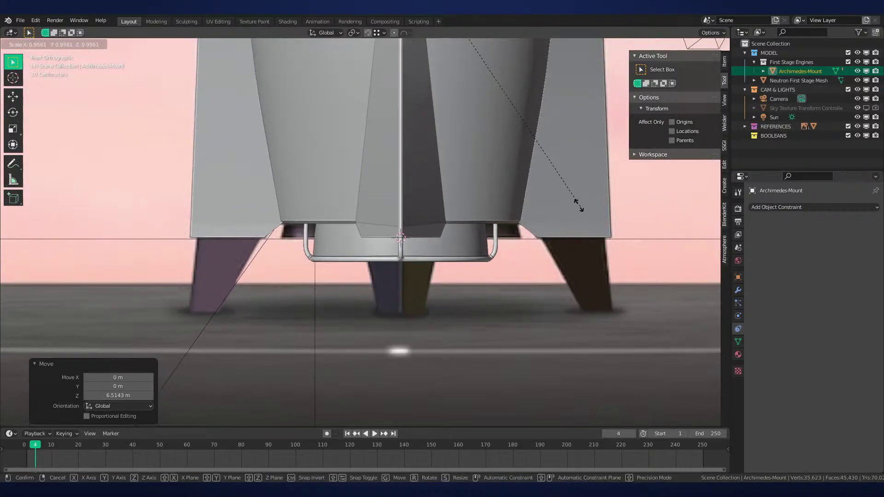
pyautogui.click(476, 138)
# Lower the engine along Z and scale it by about 0.584
pyautogui.press('g')
pyautogui.press('z')
pyautogui.click(470, 302)
pyautogui.press('s')
pyautogui.click(434, 227)
# Move the engine about 1.34 m in X and -0.17 m in Z, and scale it by 0.646
pyautogui.press('g')
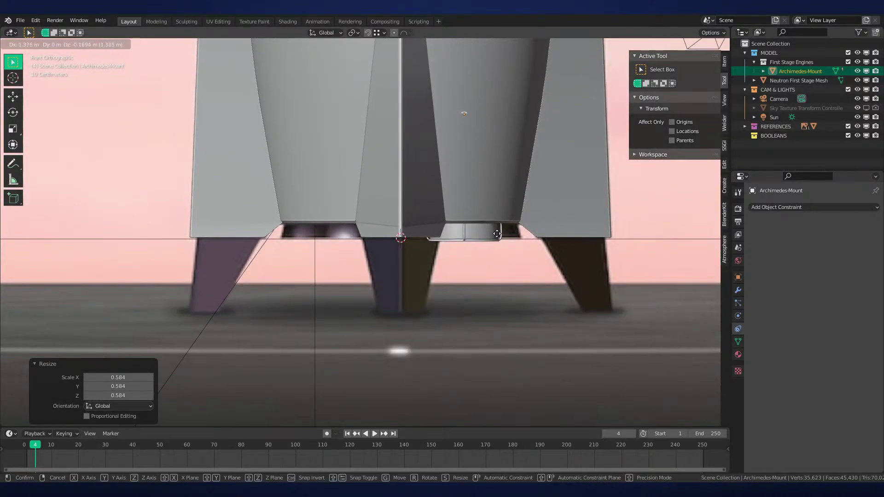
pyautogui.click(497, 233)
pyautogui.press('s')
pyautogui.click(516, 198)
# Move the engine about -3.31 m in X and -0.94 m in Z onto the leftmost nozzle in the reference image
pyautogui.keyDown('shift'); pyautogui.moveTo(507, 215); pyautogui.dragTo(623, 225, button='middle'); pyautogui.keyUp('shift')
pyautogui.scroll(2, 488, 209)
pyautogui.press('g')
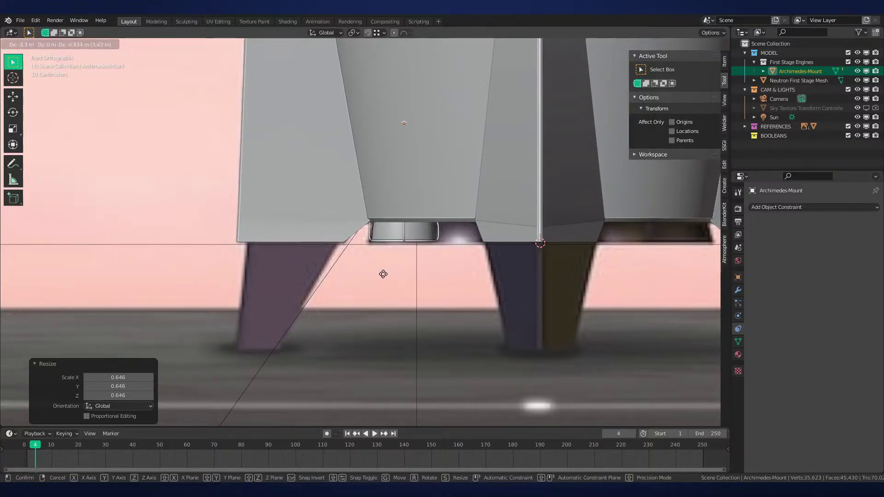
pyautogui.click(383, 274)
# Examine the engine's fit at the rocket's base and the engine layout in the reference images
pyautogui.scroll(-5, 460, 275)
pyautogui.scroll(1, 474, 267)
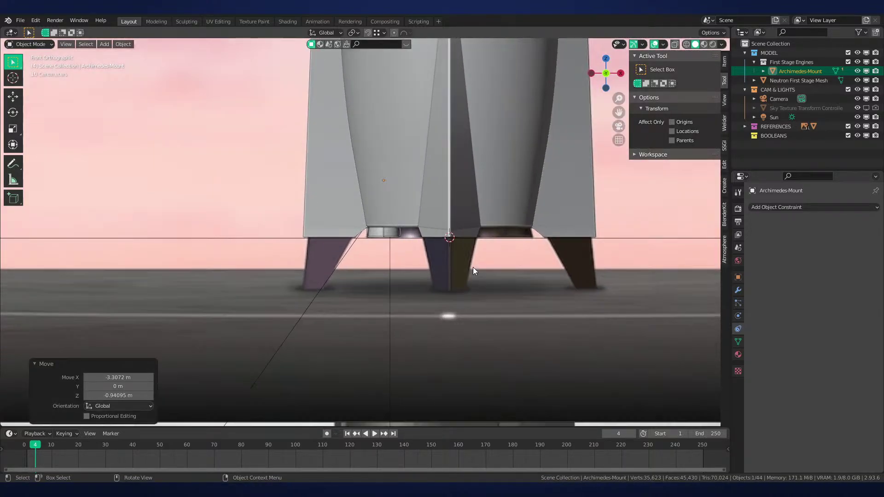
pyautogui.keyDown('shift'); pyautogui.moveTo(473, 267); pyautogui.dragTo(466, 266, button='middle'); pyautogui.keyUp('shift')
pyautogui.scroll(2, 460, 265)
pyautogui.press('g')
pyautogui.press('Escape')
pyautogui.moveTo(498, 209); pyautogui.dragTo(400, 260, button='middle')
pyautogui.press('KP_1')
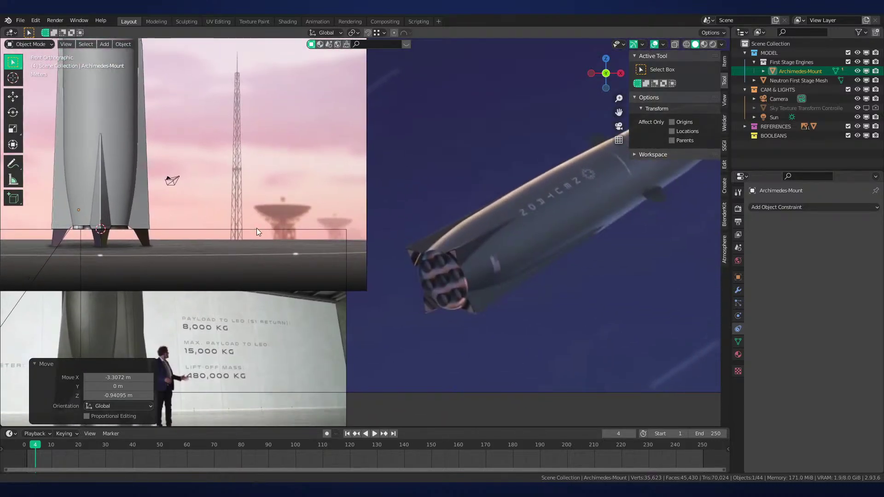
pyautogui.keyDown('shift'); pyautogui.moveTo(256, 228); pyautogui.dragTo(407, 249, button='middle'); pyautogui.keyUp('shift')
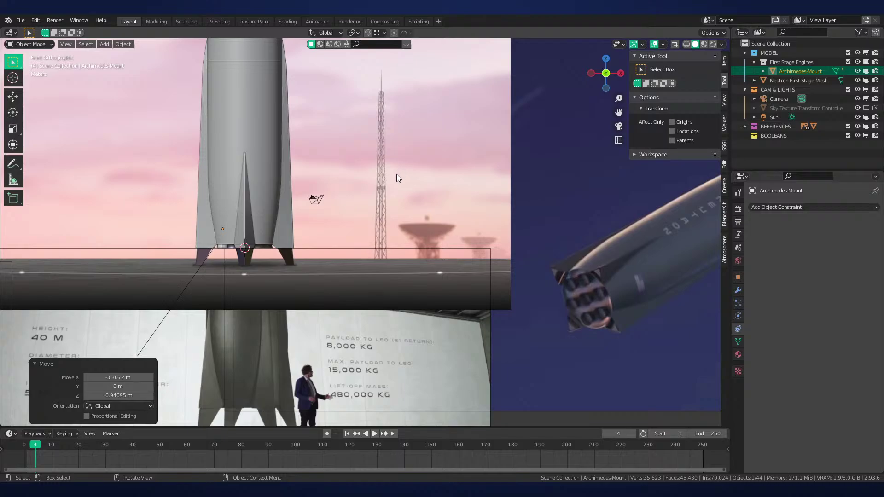
# Fine-tune the engine's scale and nudge it about -0.009 m in X and 0.02 m in Z to match the reference nozzle
pyautogui.scroll(10, 368, 212)
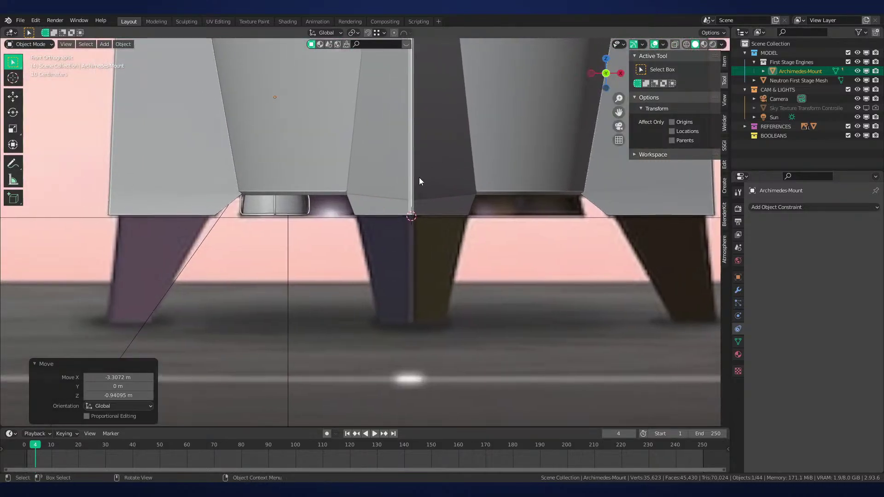
pyautogui.press('s')
pyautogui.click(425, 176)
pyautogui.press('g')
pyautogui.click(422, 184)
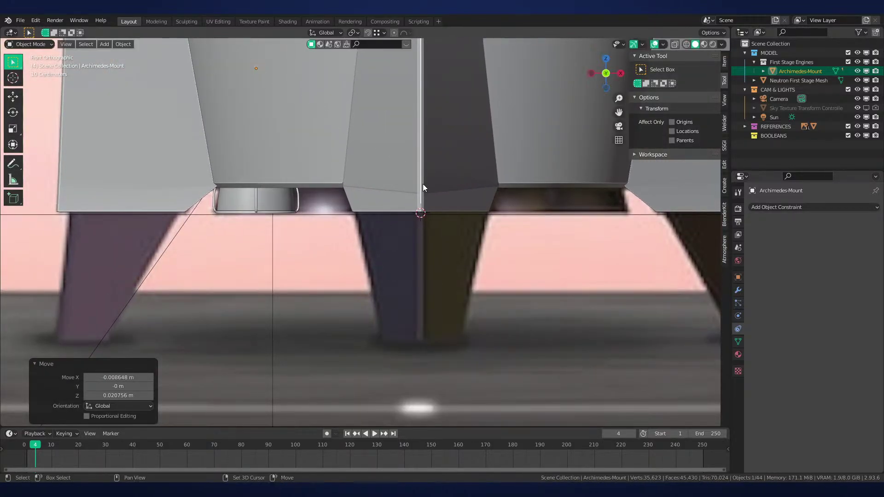
# Snap the engine to the 3D cursor at the base's centre with offset, and raise it about 1.82 m along Z
pyautogui.scroll(-5, 422, 184)
pyautogui.moveTo(445, 243); pyautogui.dragTo(456, 260, button='middle')
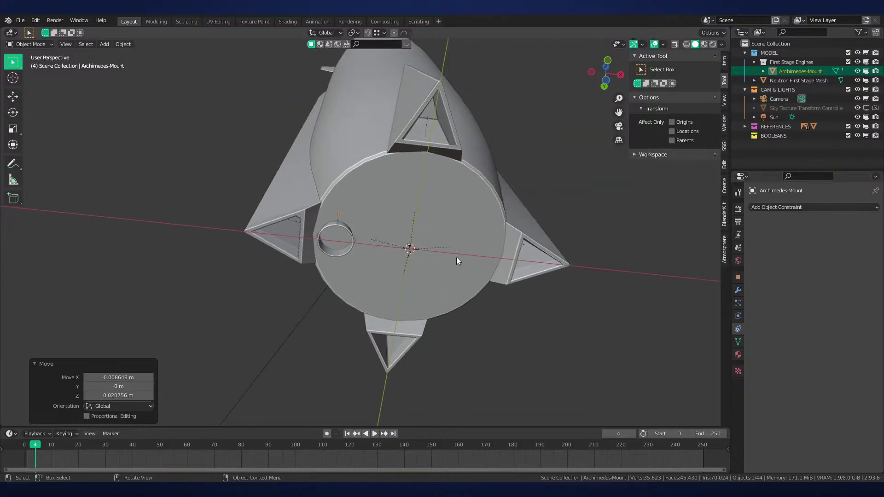
pyautogui.scroll(3, 451, 232)
pyautogui.hotkey('shift', 's')
pyautogui.click(467, 228)
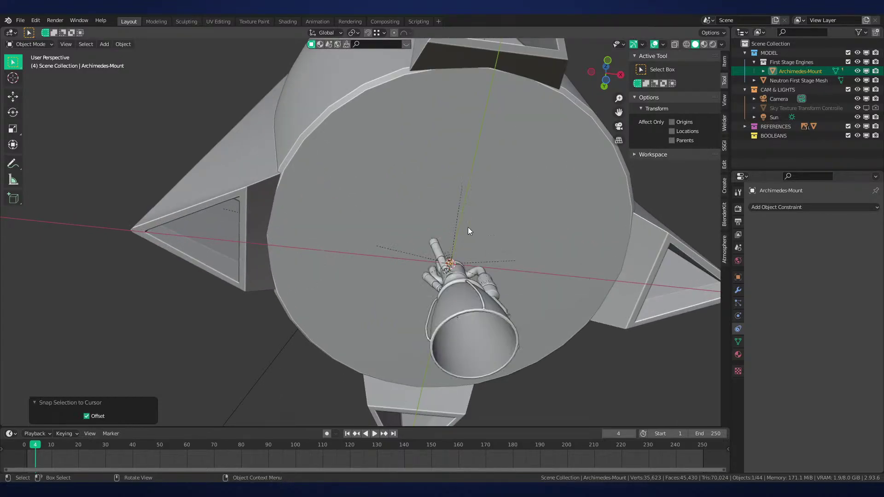
pyautogui.press('KP_1')
pyautogui.keyDown('shift'); pyautogui.moveTo(467, 227); pyautogui.dragTo(449, 216, button='middle'); pyautogui.keyUp('shift')
pyautogui.press('g')
pyautogui.press('z')
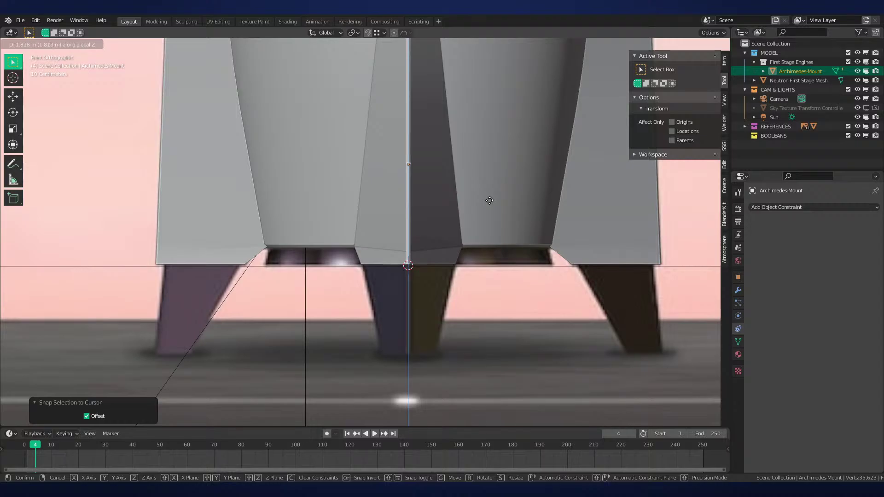
pyautogui.click(489, 200)
# Hide the lower front and rear fins, Cube.002 and Cube.003, that block the view of the centre engine
pyautogui.moveTo(483, 229); pyautogui.dragTo(504, 219, button='middle')
pyautogui.press('KP_1')
pyautogui.click(420, 215)
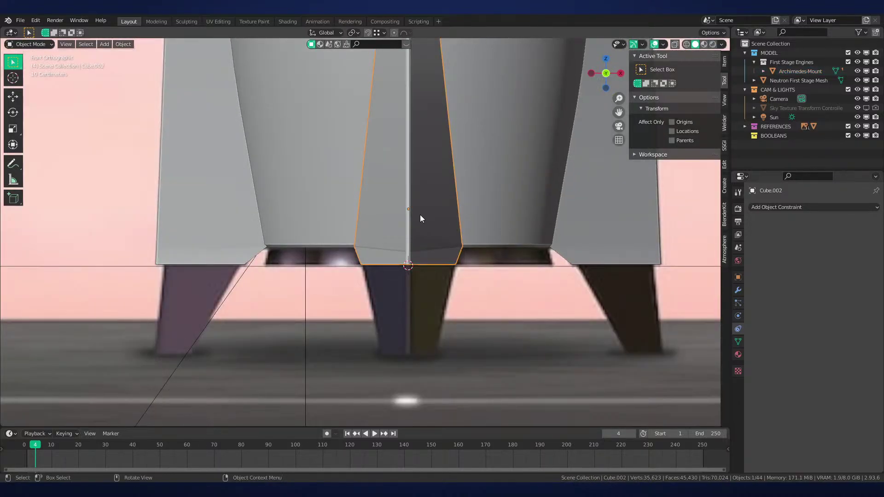
pyautogui.press('Delete')
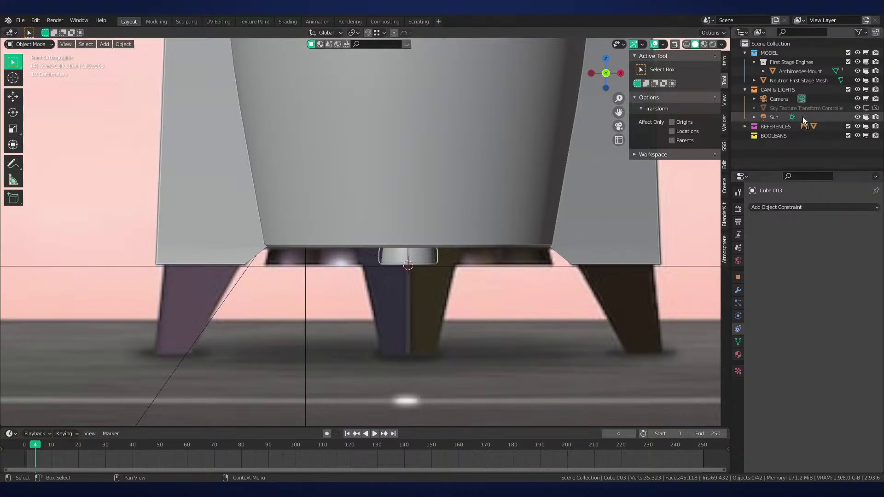
# Move the Archimedes-Mount engine about -1.98 m in X and 0.09 m in Z to the outer nozzle position at the base's edge
pyautogui.click(784, 70)
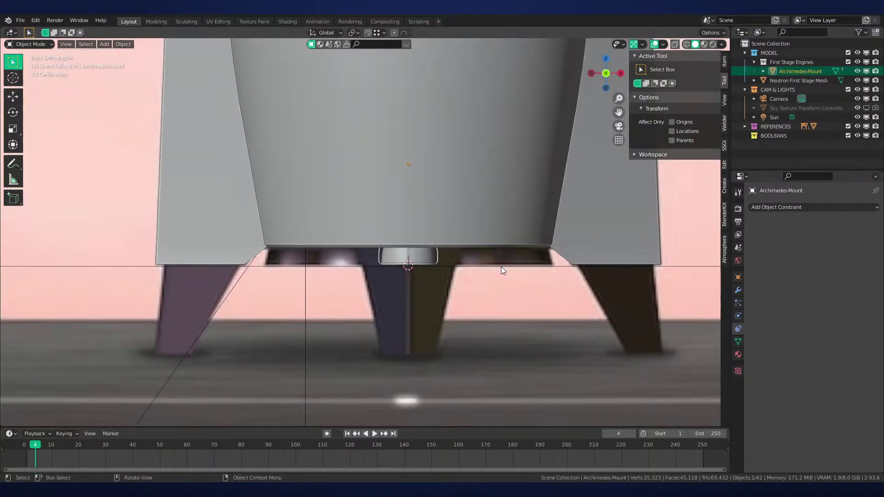
pyautogui.scroll(4, 470, 278)
pyautogui.scroll(-5, 500, 281)
pyautogui.scroll(1, 501, 292)
pyautogui.scroll(2, 501, 287)
pyautogui.keyDown('shift'); pyautogui.moveTo(494, 277); pyautogui.dragTo(537, 272, button='middle'); pyautogui.keyUp('shift')
pyautogui.press('g')
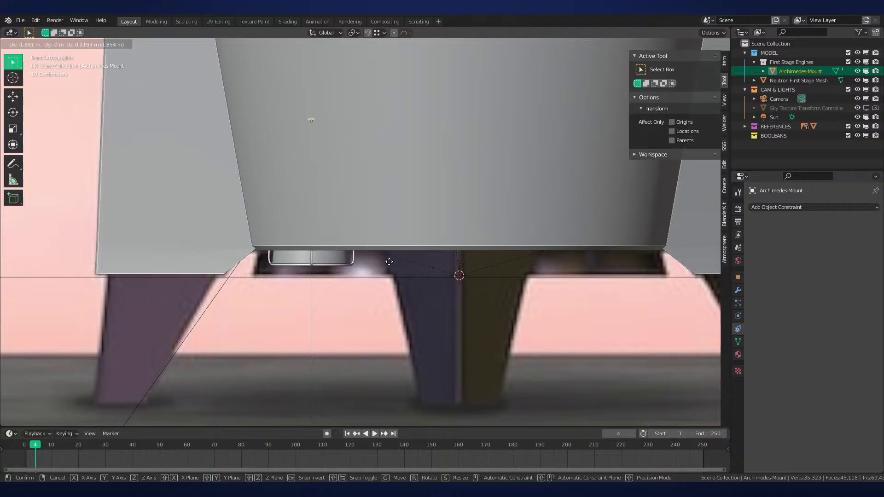
pyautogui.click(378, 263)
# Scale the engine by 1.074 and raise it about 0.167 m along Z to match the reference nozzle
pyautogui.press('s')
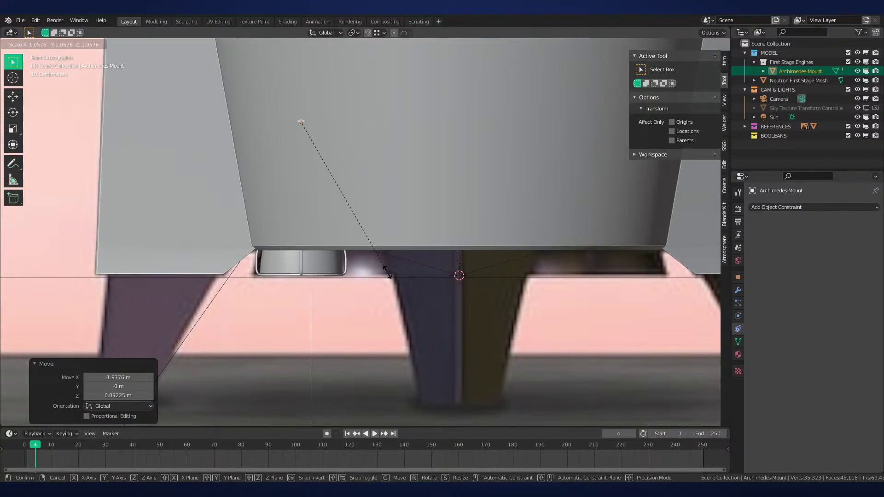
pyautogui.click(399, 282)
pyautogui.press('g')
pyautogui.press('z')
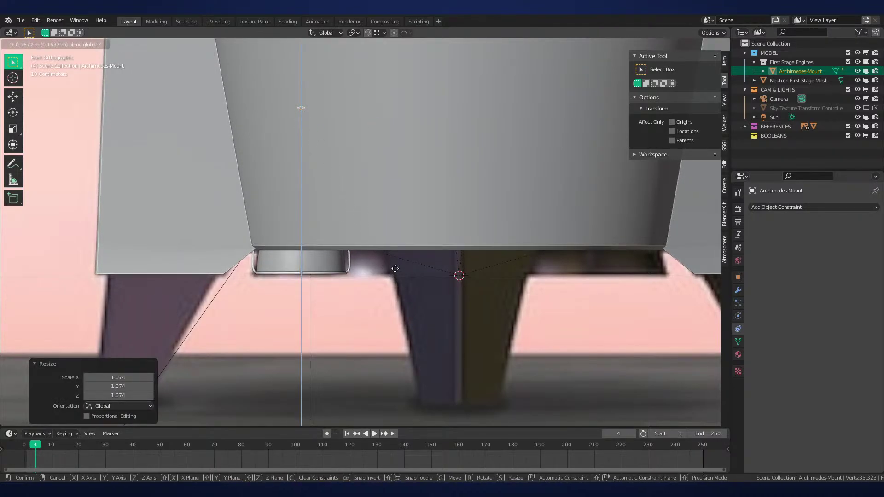
pyautogui.click(395, 268)
# Examine the engine's fit from the front and below the base, and compare it with the reference engine layout
pyautogui.scroll(-5, 402, 268)
pyautogui.scroll(5, 410, 205)
pyautogui.moveTo(404, 269); pyautogui.dragTo(252, 260, button='middle')
pyautogui.scroll(-6, 409, 205)
pyautogui.scroll(-3, 409, 204)
pyautogui.press('KP_1')
pyautogui.scroll(-2, 346, 266)
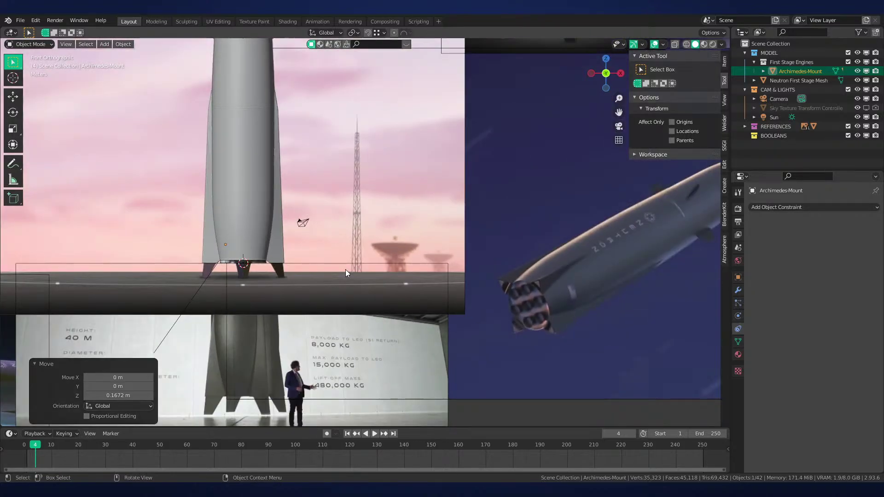
pyautogui.scroll(4, 355, 269)
pyautogui.moveTo(355, 269); pyautogui.dragTo(495, 153, button='middle')
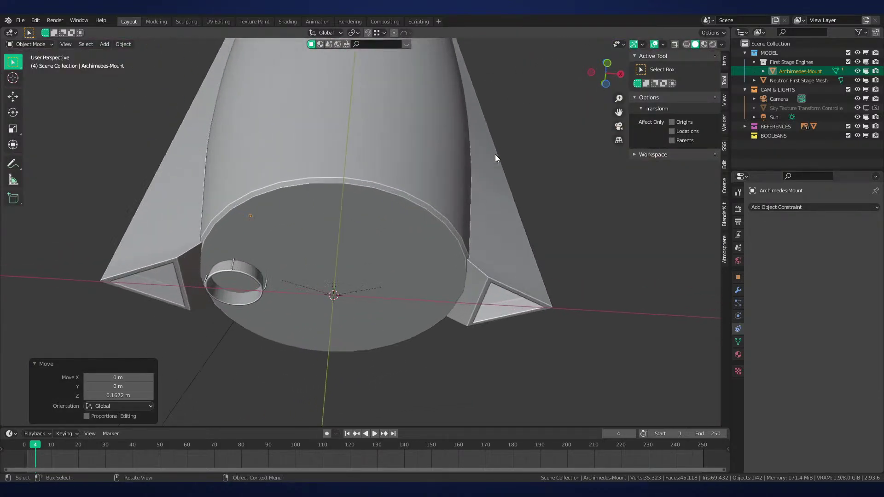
pyautogui.scroll(2, 495, 153)
pyautogui.scroll(3, 496, 154)
pyautogui.scroll(-6, 466, 155)
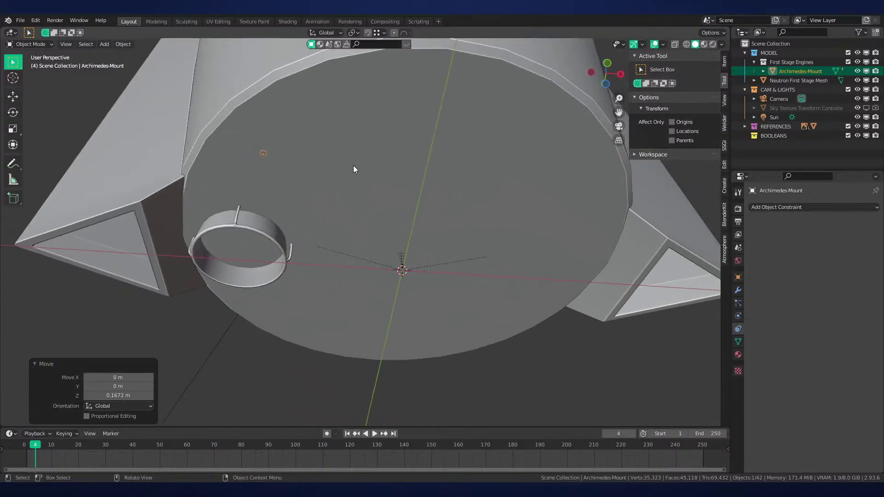
# Snap the engine to the 3D cursor at the base's centre with offset, and raise it about 2.03 m along Z
pyautogui.hotkey('shift', 's')
pyautogui.click(488, 191)
pyautogui.press('KP_1')
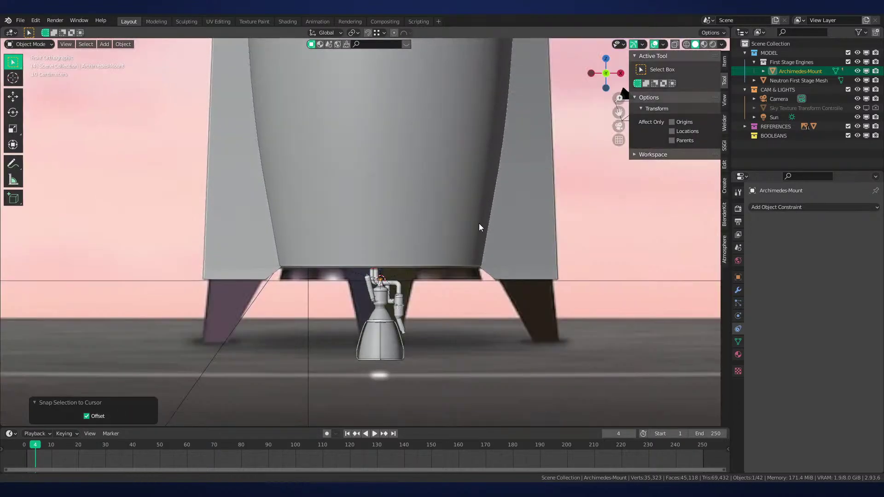
pyautogui.press('g')
pyautogui.press('z')
pyautogui.click(460, 205)
pyautogui.scroll(2, 462, 208)
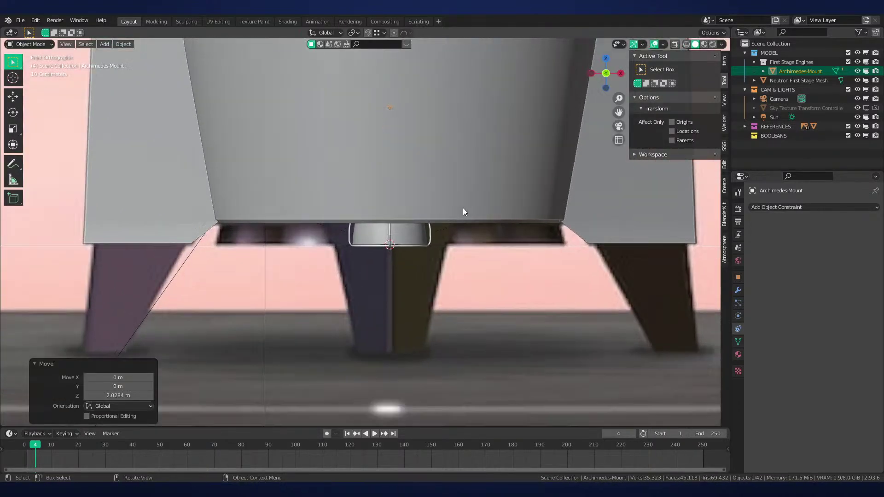
# Raise the centre engine about 0.0185 m along Z
pyautogui.press('g')
pyautogui.press('x')
pyautogui.press('z')
pyautogui.click(372, 209)
# Lower the centre engine about 0.0043 m along Z so its nozzle rim meets the ground line
pyautogui.scroll(5, 437, 247)
pyautogui.keyDown('shift'); pyautogui.moveTo(437, 248); pyautogui.dragTo(222, 208, button='middle'); pyautogui.keyUp('shift')
pyautogui.scroll(5, 527, 268)
pyautogui.scroll(7, 271, 224)
pyautogui.press('g')
pyautogui.press('z')
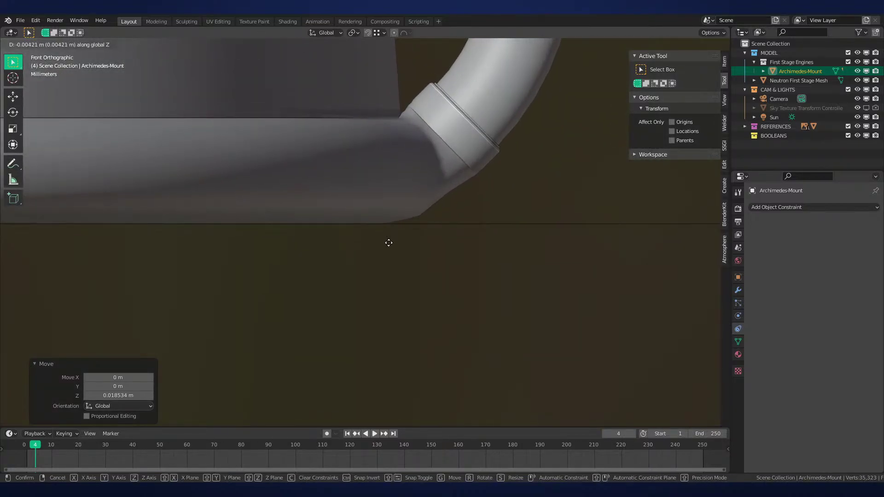
pyautogui.click(389, 242)
pyautogui.scroll(-8, 400, 218)
pyautogui.scroll(-10, 514, 282)
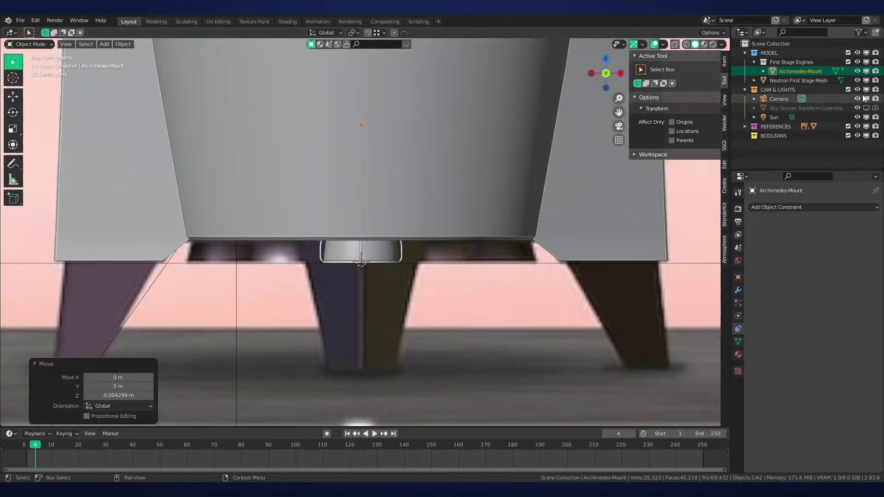
# Duplicate the centre engine with its full hierarchy and place the copy about -1.94 m along X
pyautogui.rightClick(812, 73)
pyautogui.click(801, 93)
pyautogui.scroll(2, 531, 218)
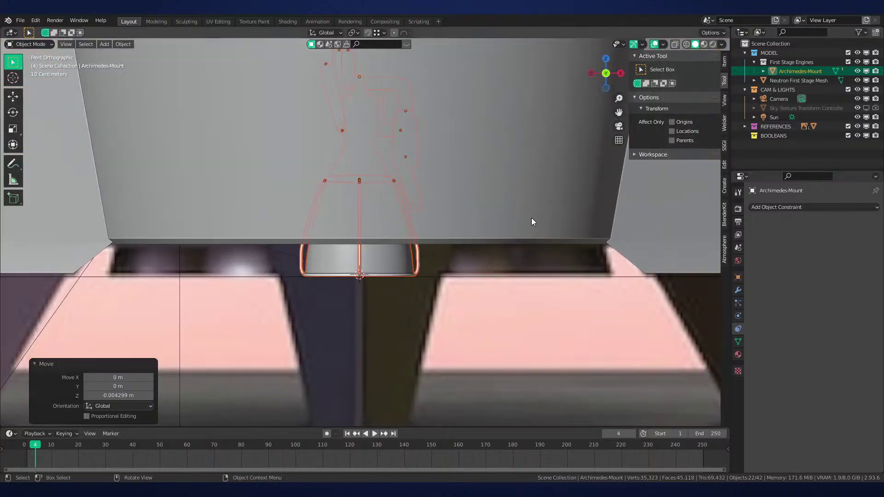
pyautogui.hotkey('shift', 'd')
pyautogui.press('x')
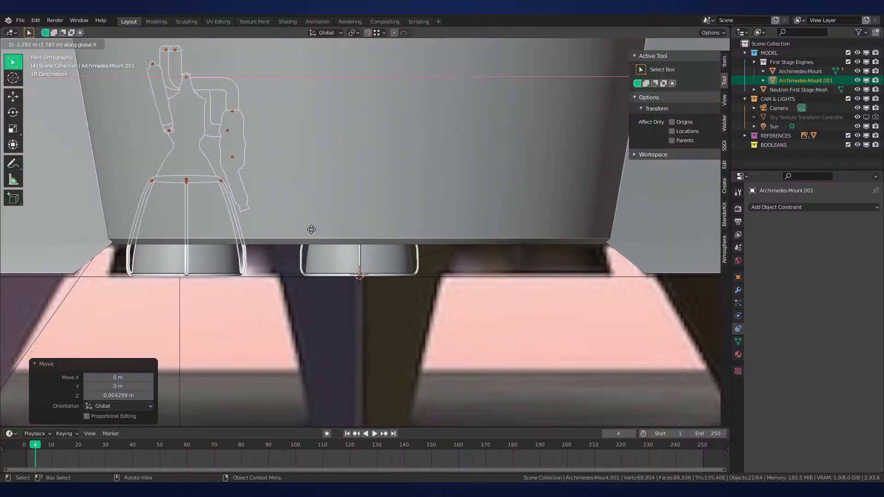
pyautogui.click(294, 233)
# Rotate the duplicated engine mount, Archimedes-Mount.001, 90° about Z in wireframe view
pyautogui.moveTo(460, 276); pyautogui.dragTo(509, 236, button='middle')
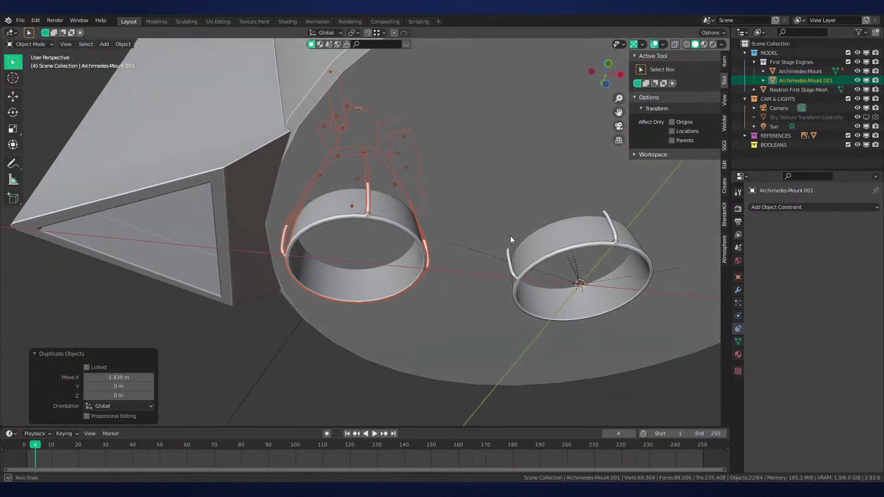
pyautogui.click(799, 83)
pyautogui.scroll(-1, 479, 184)
pyautogui.press('z')
pyautogui.click(385, 189)
pyautogui.press('r')
pyautogui.press('z')
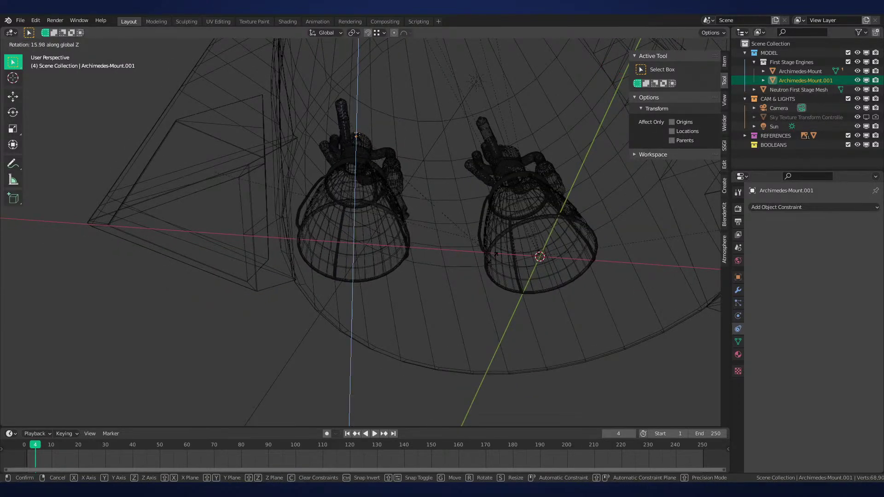
pyautogui.write('90')
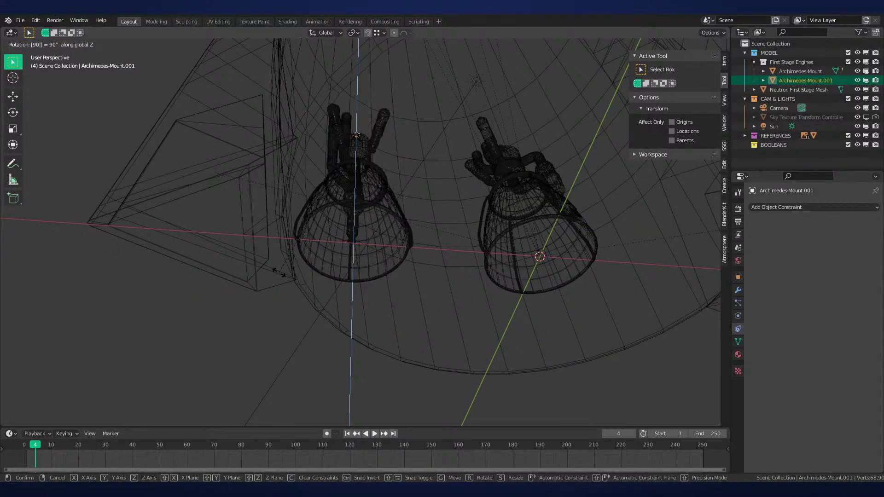
pyautogui.press('Return')
# Rotate the outer engine -45° about Z and return the viewport to solid shading
pyautogui.moveTo(384, 241)
pyautogui.mouseDown(button='middle')
pyautogui.moveTo(386, 222)
pyautogui.moveTo(336, 236)
pyautogui.moveTo(424, 233)
pyautogui.moveTo(476, 250)
pyautogui.moveTo(466, 236)
pyautogui.moveTo(408, 241)
pyautogui.moveTo(418, 294)
pyautogui.moveTo(437, 253)
pyautogui.moveTo(434, 241)
pyautogui.moveTo(416, 238)
pyautogui.moveTo(432, 270)
pyautogui.moveTo(424, 271)
pyautogui.moveTo(426, 239)
pyautogui.moveTo(429, 272)
pyautogui.moveTo(490, 276)
pyautogui.moveTo(471, 277)
pyautogui.moveTo(468, 264)
pyautogui.mouseUp(button='middle')
pyautogui.hotkey('shift', 'z')
pyautogui.press('z')
pyautogui.click(392, 239)
pyautogui.write('rz45')
pyautogui.press('Return')
pyautogui.hotkey('shift', 'z')
pyautogui.press('z')
pyautogui.click(363, 238)
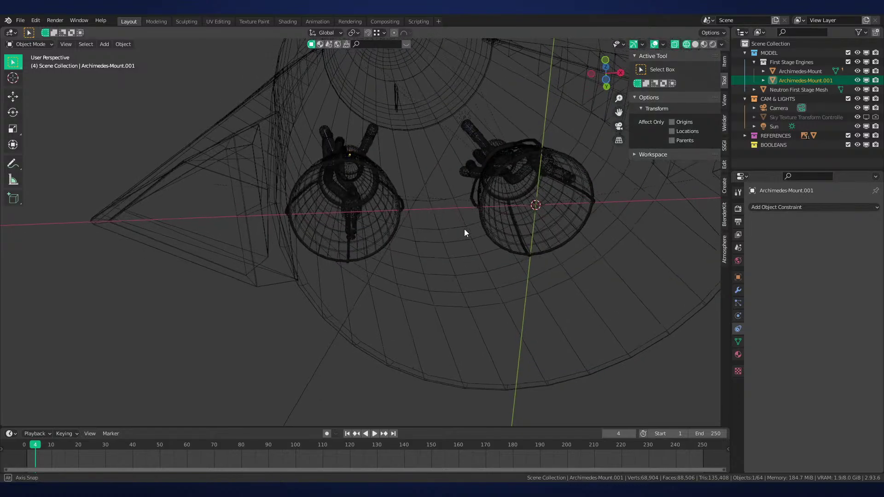
pyautogui.write('rz45')
pyautogui.press('Return')
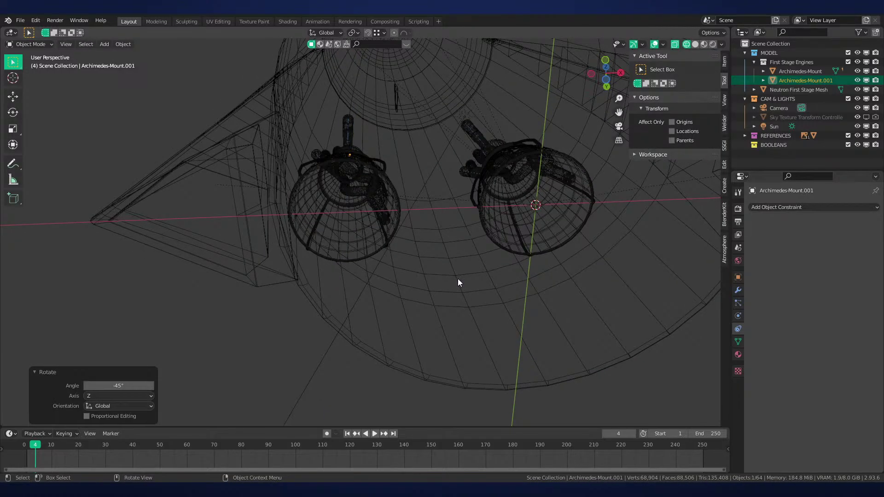
pyautogui.moveTo(458, 278)
pyautogui.mouseDown(button='middle')
pyautogui.moveTo(452, 300)
pyautogui.moveTo(506, 271)
pyautogui.moveTo(488, 264)
pyautogui.mouseUp(button='middle')
pyautogui.press('z')
pyautogui.click(520, 294)
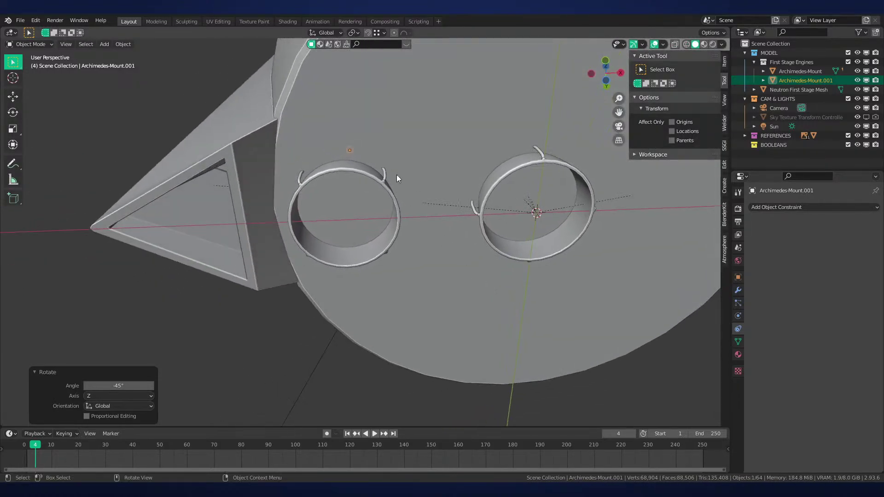
# Select the outer engine's full hierarchy and set the transform pivot point to the 3D cursor
pyautogui.rightClick(802, 83)
pyautogui.click(800, 92)
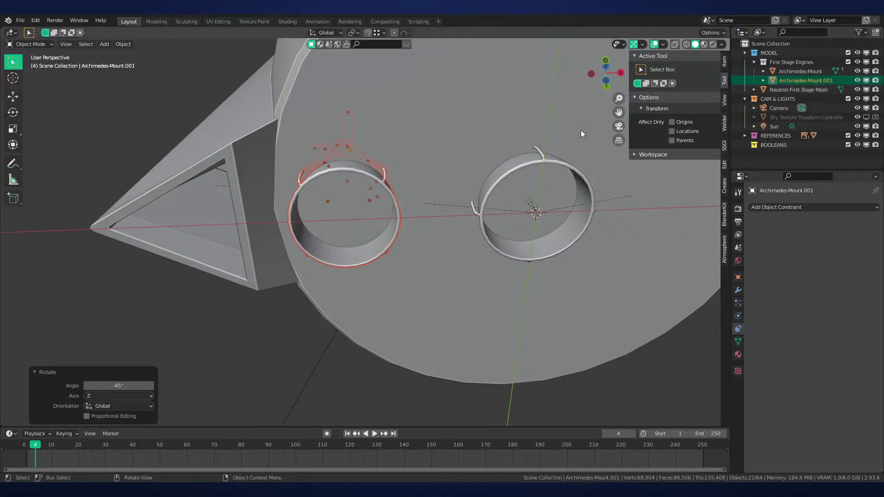
pyautogui.click(357, 35)
pyautogui.click(371, 54)
pyautogui.scroll(-4, 376, 76)
pyautogui.keyDown('shift'); pyautogui.moveTo(481, 175); pyautogui.dragTo(400, 195, button='middle'); pyautogui.keyUp('shift')
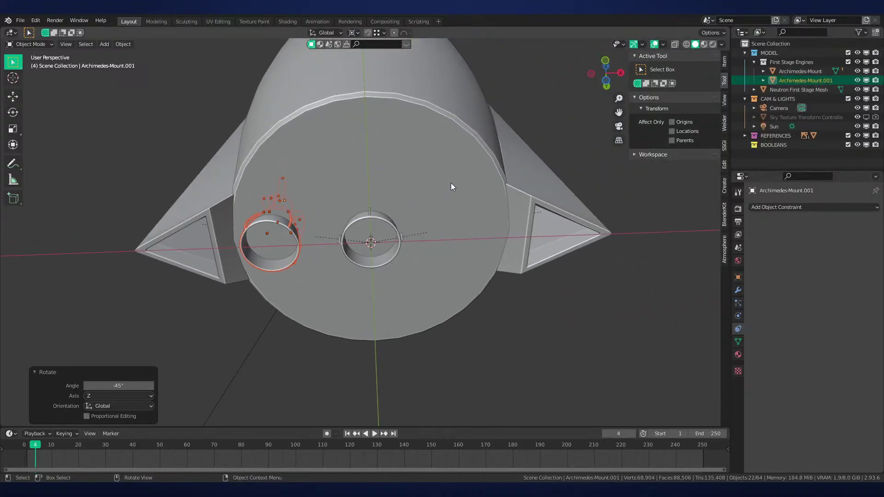
pyautogui.hotkey('shift', 'd')
pyautogui.press('r')
pyautogui.press('z')
pyautogui.rightClick(437, 166)
pyautogui.hotkey('ctrl', 'z')
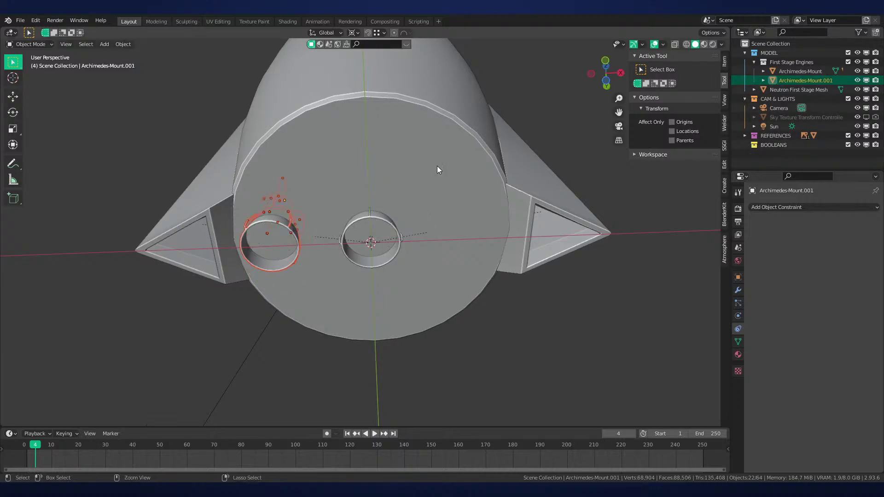
# Duplicate the outer engine rotated 60° about Z around the base's centre, and repeat four times to complete a ring of six
pyautogui.hotkey('shift', 'd')
pyautogui.write('rz60')
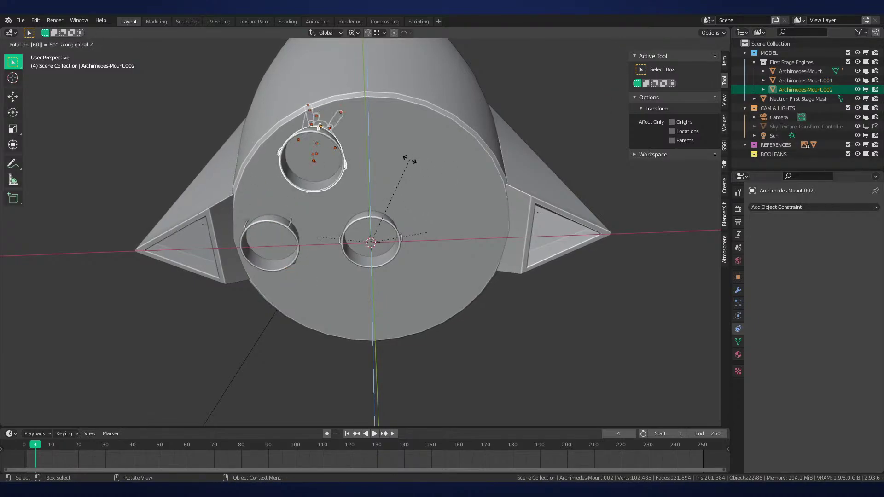
pyautogui.press('Return')
pyautogui.hotkey('shift', 'r')
pyautogui.hotkey('shift', 'r')
pyautogui.hotkey('shift', 'r')
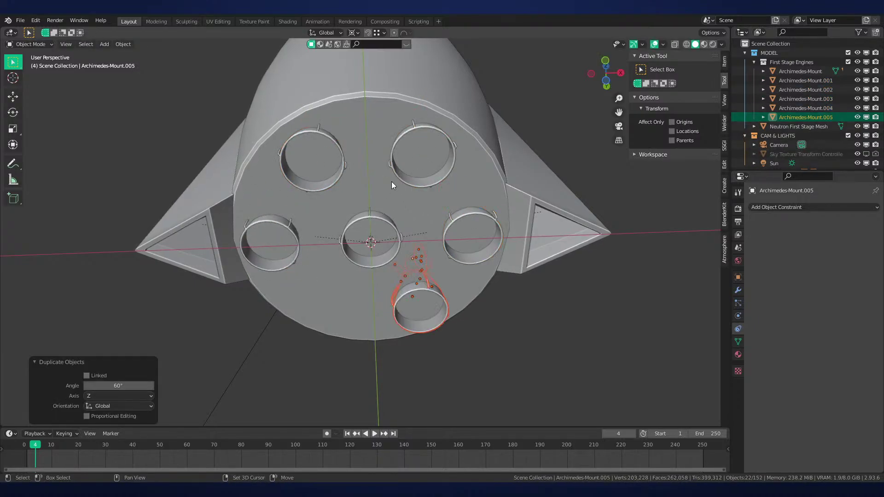
pyautogui.hotkey('shift', 'r')
# Compare the seven-engine arrangement at the base with the engine layout in the reference image
pyautogui.scroll(-3, 405, 240)
pyautogui.press('KP_1')
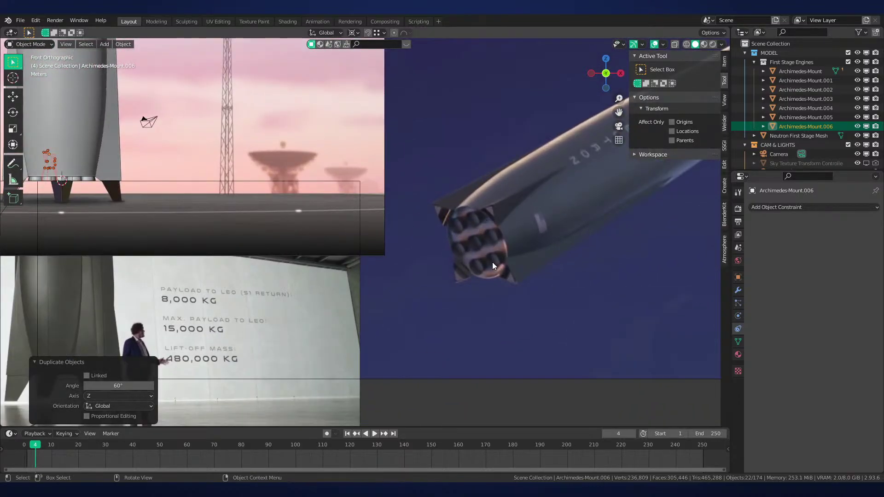
pyautogui.moveTo(299, 236); pyautogui.dragTo(460, 256, button='middle')
pyautogui.scroll(3, 471, 211)
pyautogui.scroll(3, 451, 235)
pyautogui.scroll(-3, 453, 270)
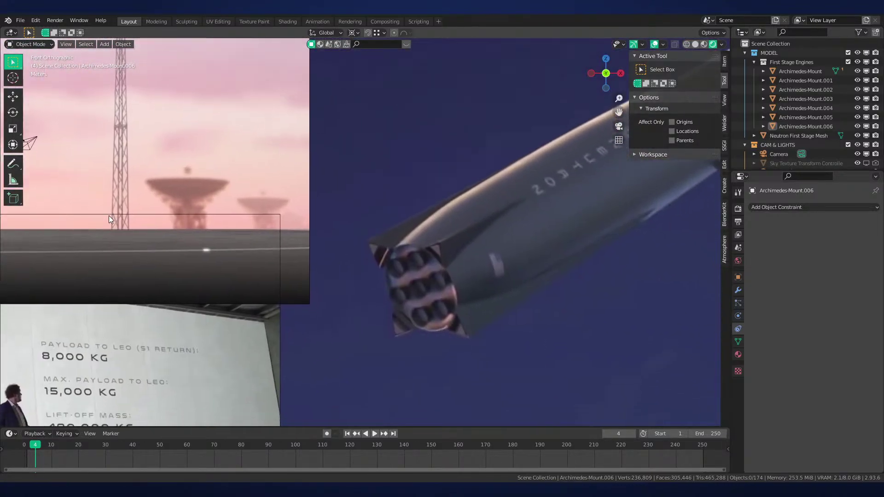
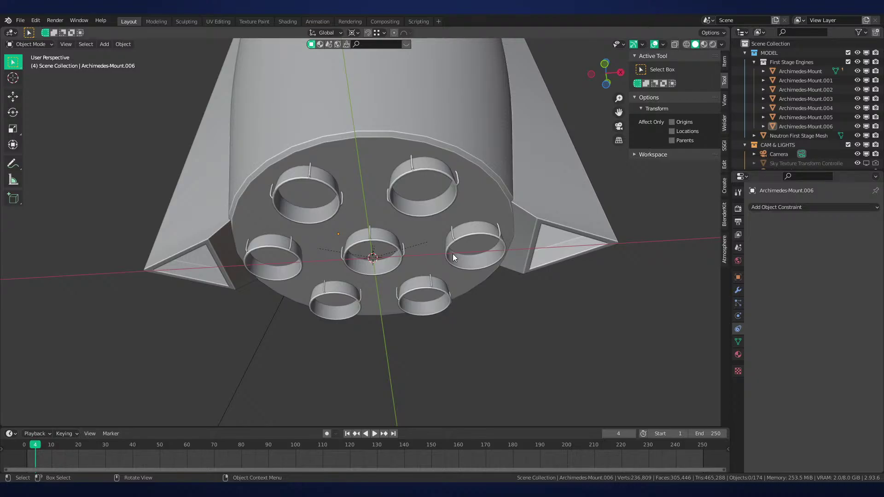
pyautogui.scroll(4, 451, 253)
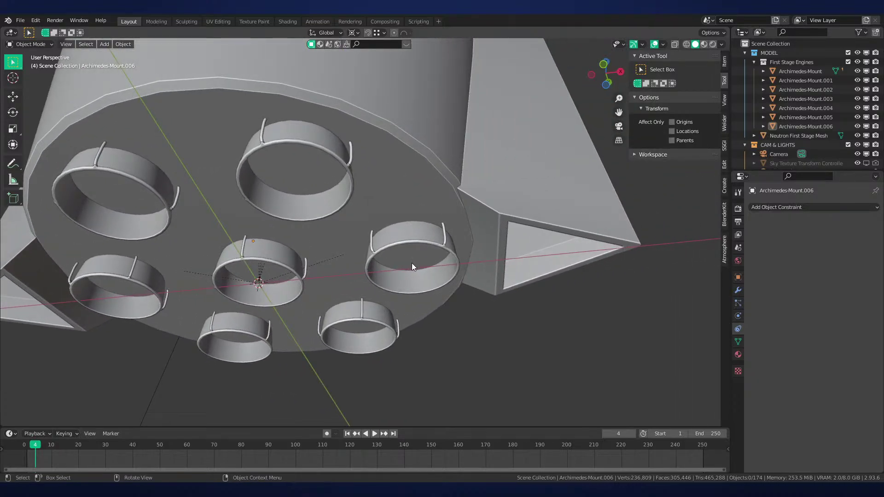
pyautogui.scroll(-5, 404, 243)
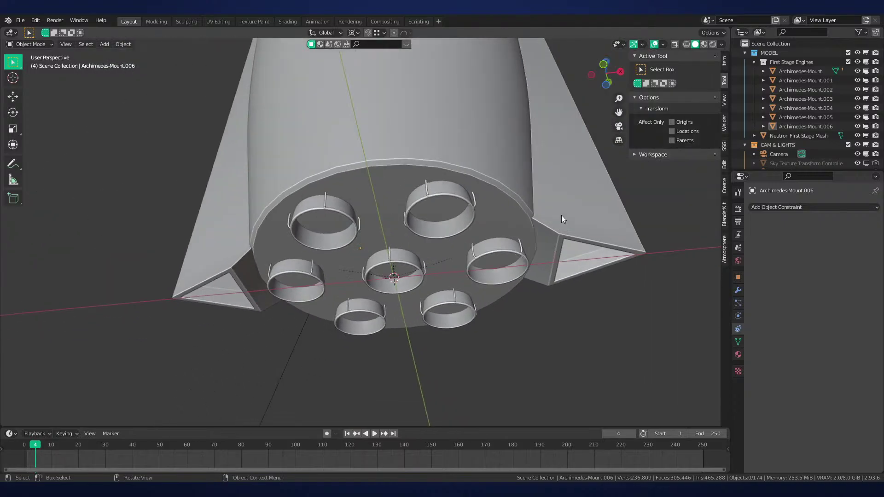
# Select the base face of Neutron First Stage Mesh for editing, set the pivot to Median Point, and try scaling the face
pyautogui.click(562, 221)
pyautogui.scroll(5, 457, 208)
pyautogui.press('Tab')
pyautogui.scroll(2, 447, 208)
pyautogui.click(532, 232)
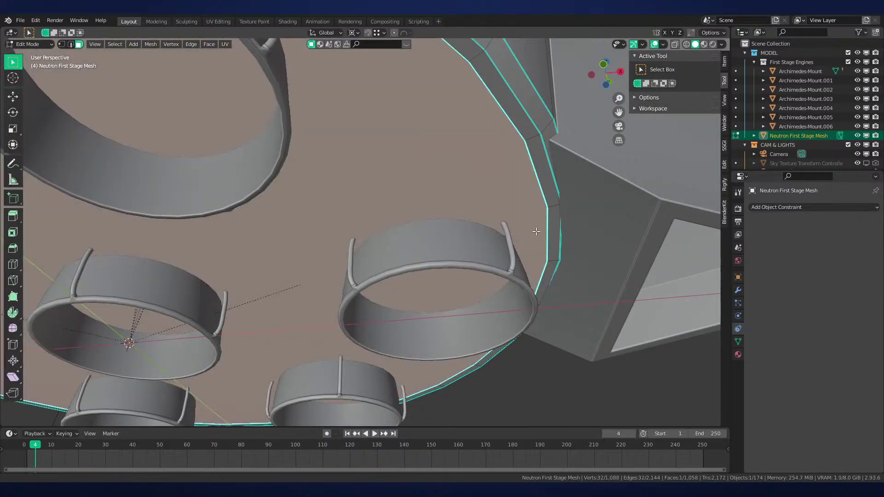
pyautogui.scroll(2, 459, 244)
pyautogui.scroll(2, 451, 227)
pyautogui.press('.')
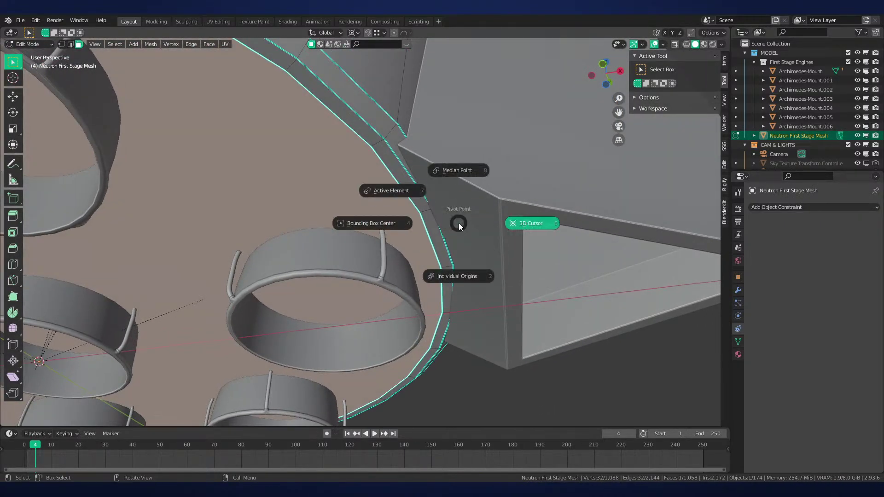
pyautogui.click(482, 170)
pyautogui.press('s')
pyautogui.click(484, 190)
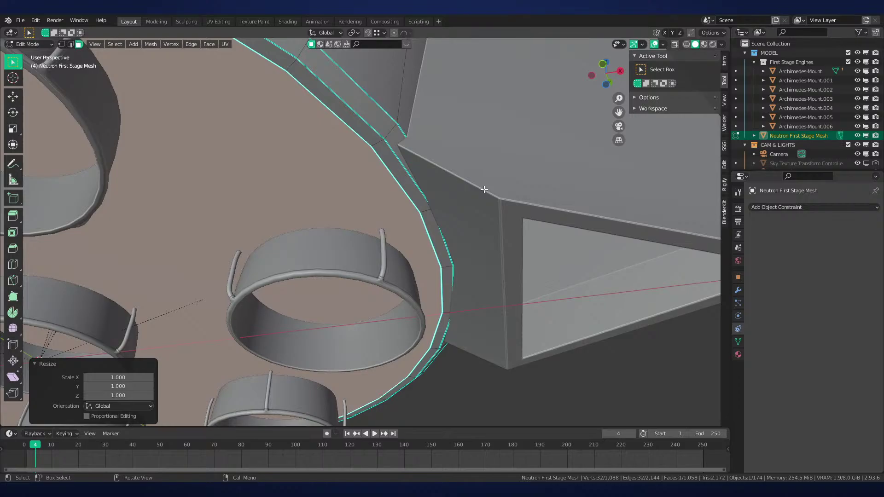
# Add a loop cut around the base's inset rim, lower it about 0.037 m along Z, and bevel it with 2 segments
pyautogui.hotkey('ctrl', 'r')
pyautogui.click(433, 266)
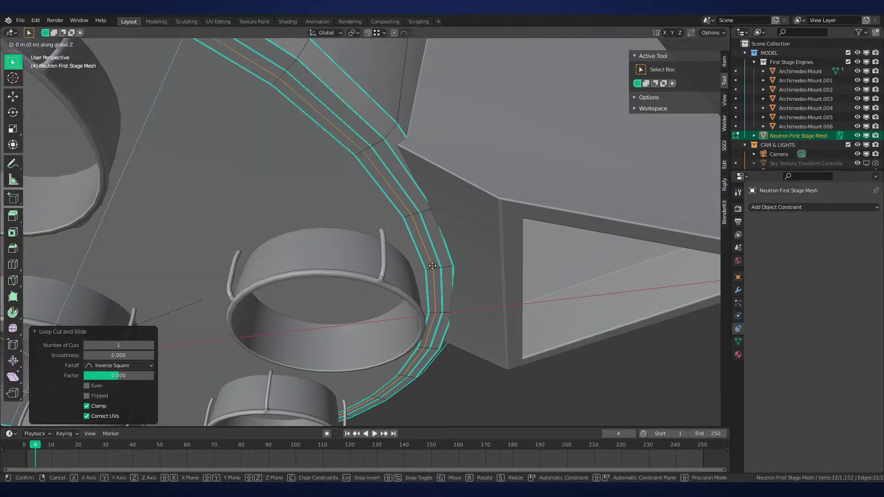
pyautogui.click(441, 268)
pyautogui.hotkey('ctrl', 'b')
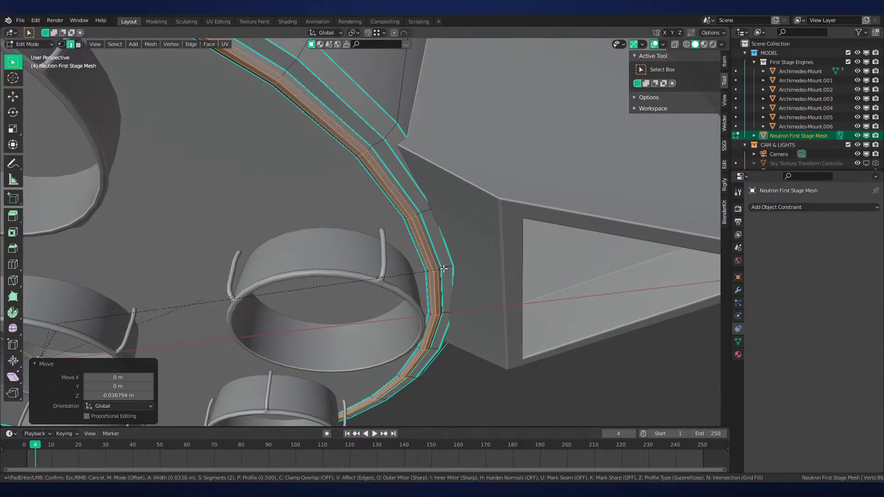
pyautogui.click(449, 270)
pyautogui.hotkey('alt', 'a')
pyautogui.scroll(-3, 439, 269)
pyautogui.press('Tab')
pyautogui.press('z')
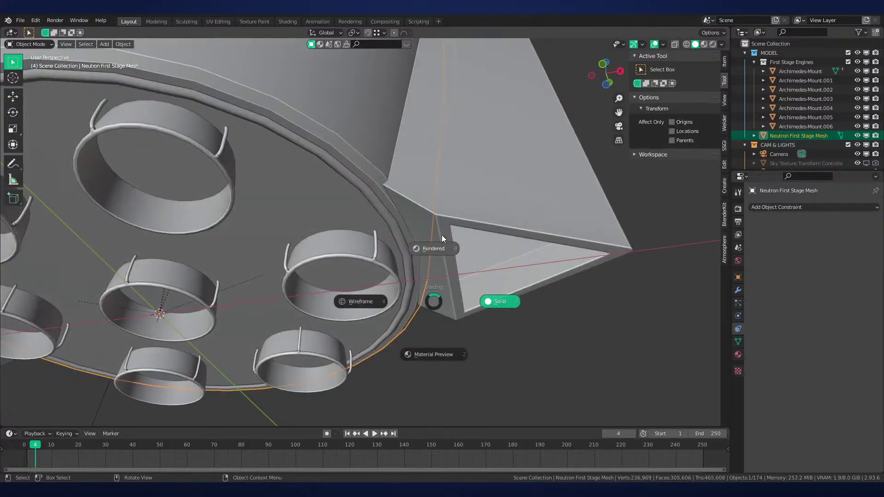
# Open Neutron First Stage Mesh for editing in Solid shading and add a loop cut around the flat strip outside the bevelled rim
pyautogui.click(442, 239)
pyautogui.press('z')
pyautogui.click(520, 260)
pyautogui.moveTo(524, 266)
pyautogui.mouseDown(button='middle')
pyautogui.moveTo(554, 295)
pyautogui.moveTo(543, 290)
pyautogui.mouseUp(button='middle')
pyautogui.scroll(4, 513, 280)
pyautogui.press('Tab')
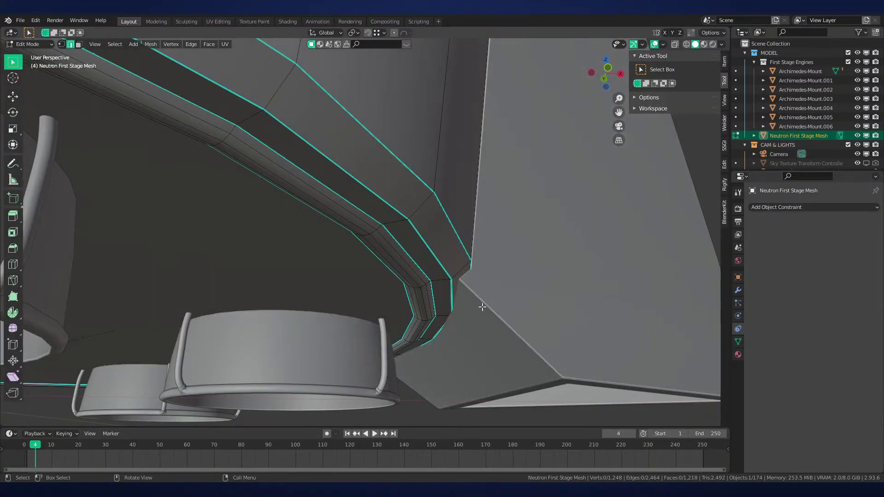
pyautogui.moveTo(482, 307); pyautogui.dragTo(476, 293, button='middle')
pyautogui.hotkey('ctrl', 'r')
pyautogui.click(427, 256)
pyautogui.click(429, 255)
pyautogui.scroll(4, 442, 267)
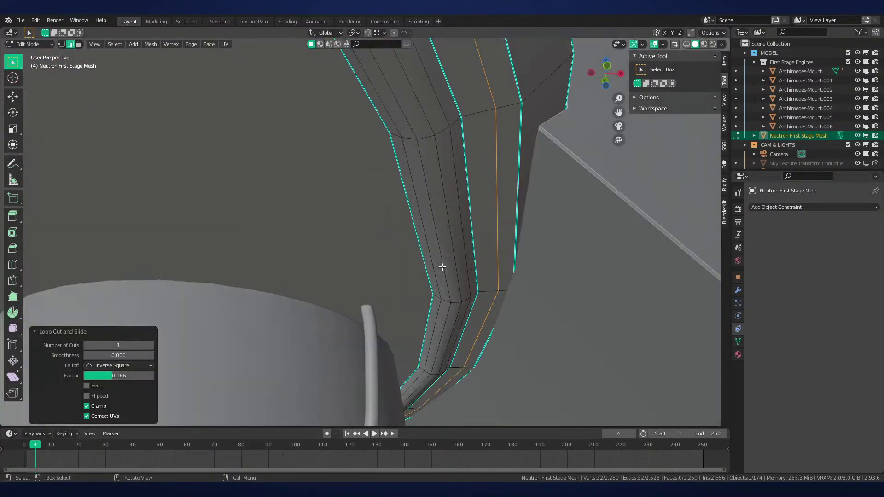
# Add two more loop cuts around the same flat strip, close to the first cut and towards the outer edge
pyautogui.hotkey('ctrl', 'r')
pyautogui.click(499, 291)
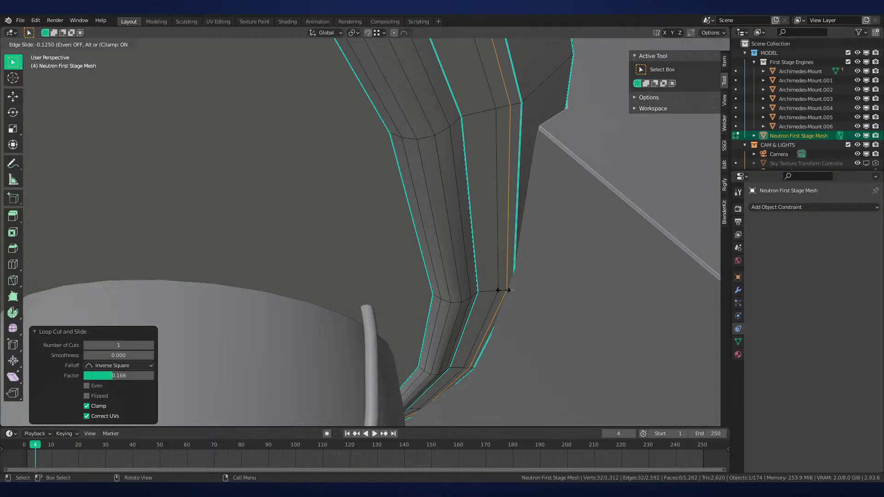
pyautogui.click(503, 290)
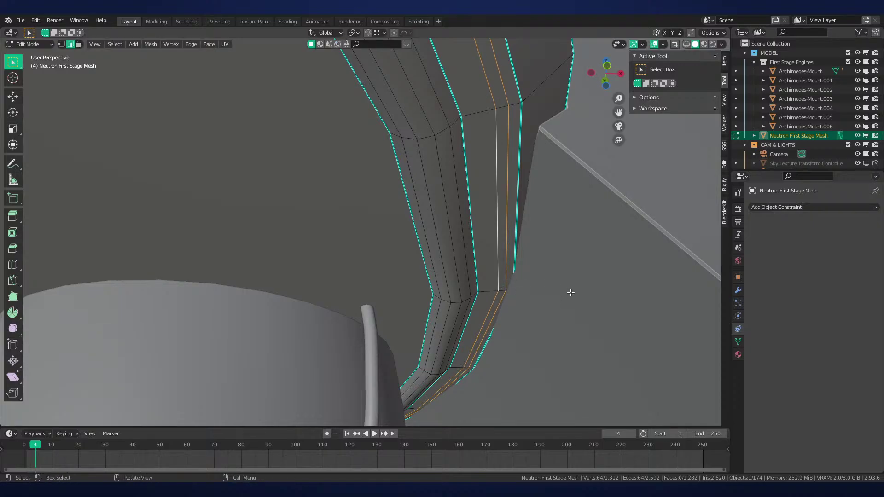
pyautogui.moveTo(508, 287); pyautogui.dragTo(491, 315, button='middle')
pyautogui.hotkey('ctrl', 'r')
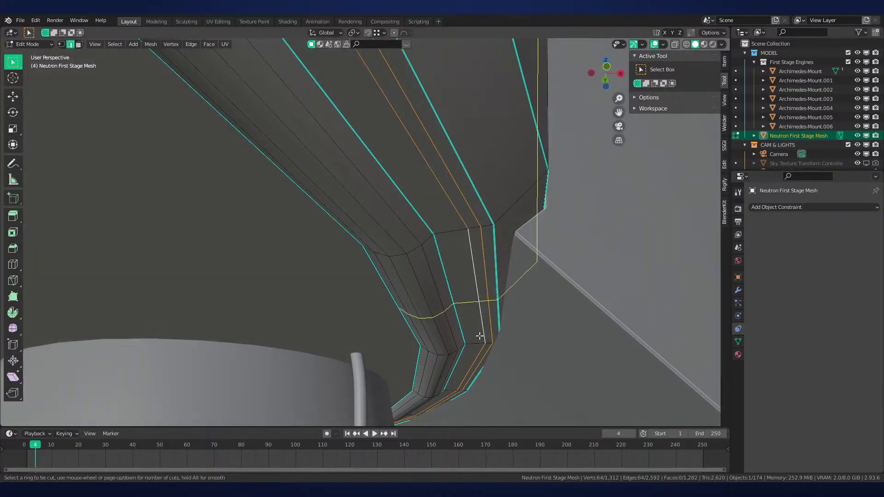
pyautogui.click(486, 343)
pyautogui.click(491, 345)
# Select the narrow face loop between the new cuts and lower it slightly along Z
pyautogui.press('3')
pyautogui.keyDown('alt'); pyautogui.click(489, 341); pyautogui.keyUp('alt')
pyautogui.press('g')
pyautogui.press('z')
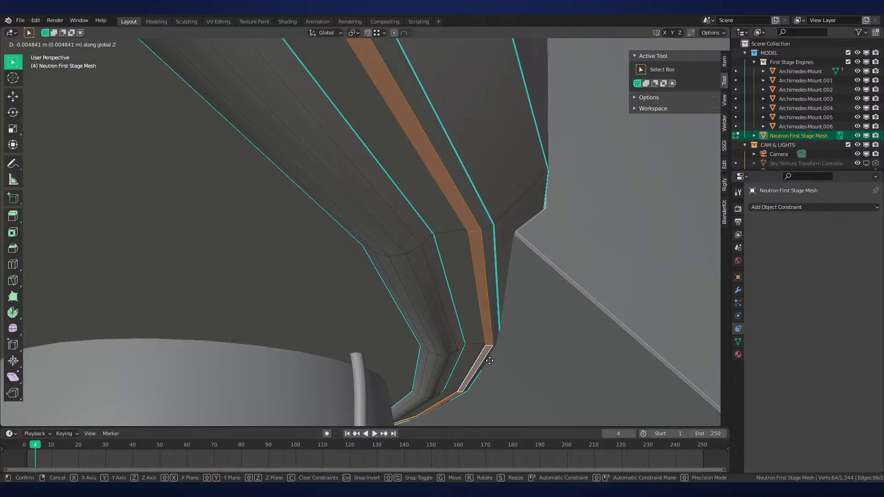
pyautogui.click(489, 368)
# Mark the edge loop beside the lowered narrow strip as sharp and check the rim's shading in another viewport mode
pyautogui.press('2')
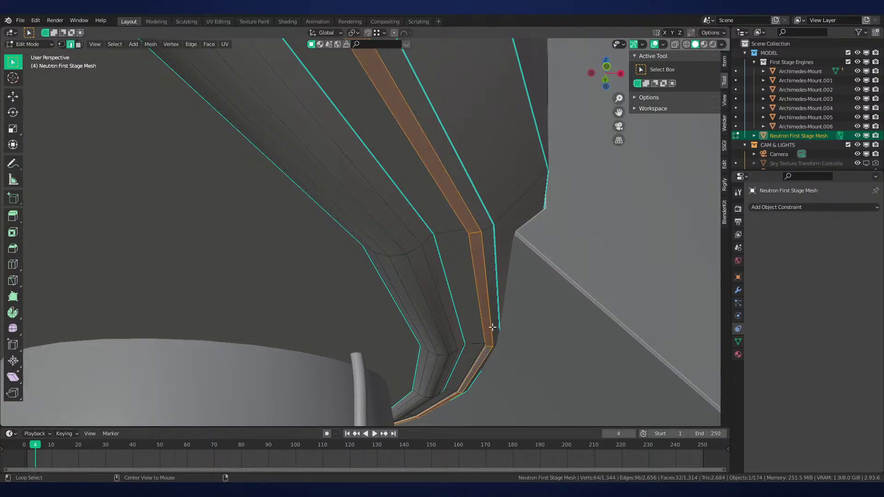
pyautogui.keyDown('alt'); pyautogui.click(491, 330); pyautogui.keyUp('alt')
pyautogui.hotkey('ctrl', 'e')
pyautogui.click(514, 351)
pyautogui.press('Tab')
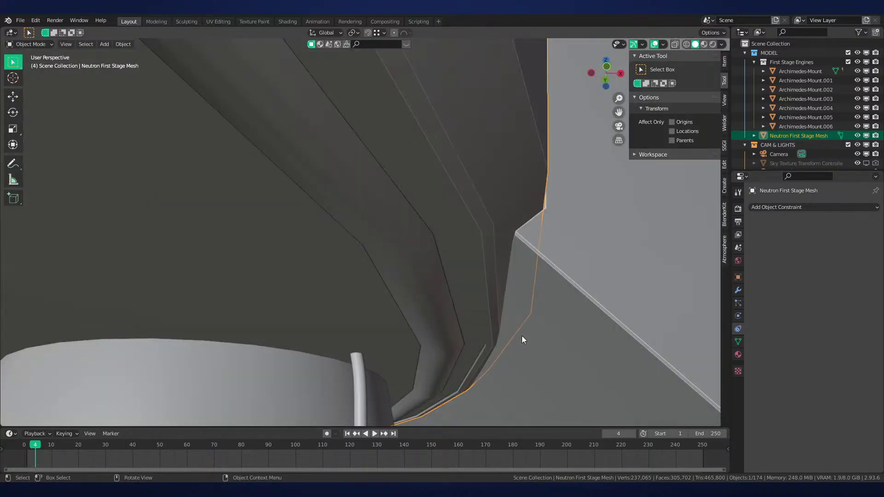
pyautogui.scroll(-4, 521, 336)
pyautogui.hotkey('alt', 'a')
pyautogui.keyDown('shift'); pyautogui.moveTo(406, 306); pyautogui.dragTo(546, 250, button='middle'); pyautogui.keyUp('shift')
pyautogui.press('z')
pyautogui.click(485, 338)
pyautogui.press('z')
pyautogui.click(529, 336)
# Inset the large circular base face of the first stage by 1.48 m to outline the centre engine
pyautogui.press('Tab')
pyautogui.scroll(2, 516, 299)
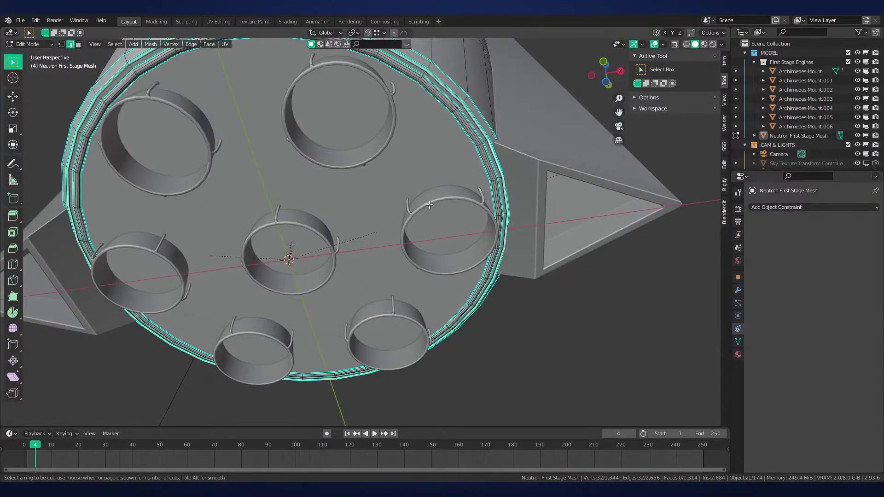
pyautogui.scroll(1, 448, 210)
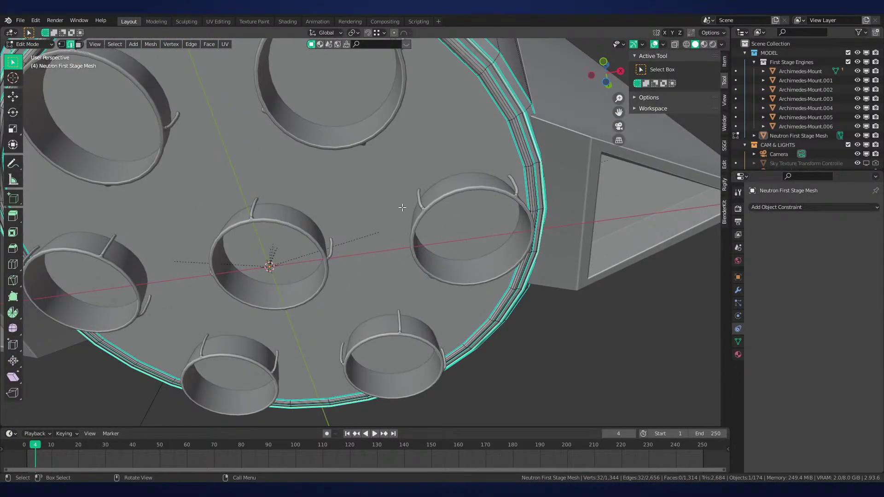
pyautogui.hotkey('alt', 'a')
pyautogui.press('3')
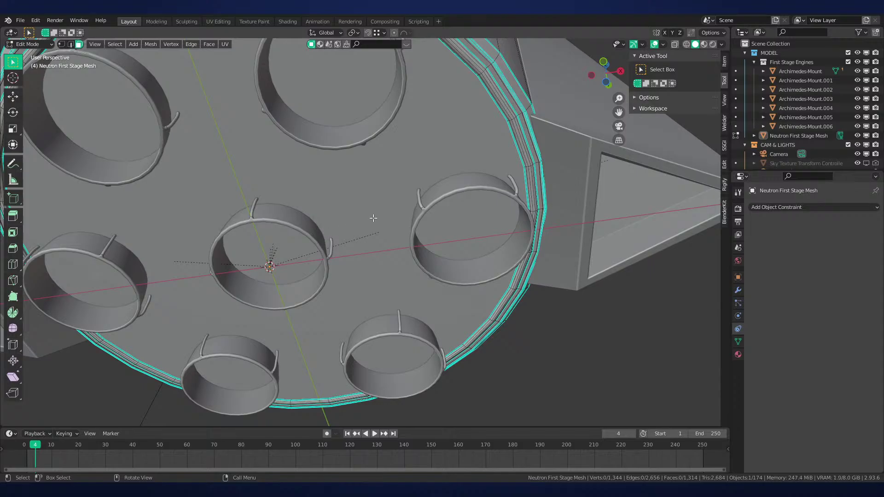
pyautogui.click(374, 217)
pyautogui.scroll(-3, 372, 216)
pyautogui.scroll(4, 371, 215)
pyautogui.press('i')
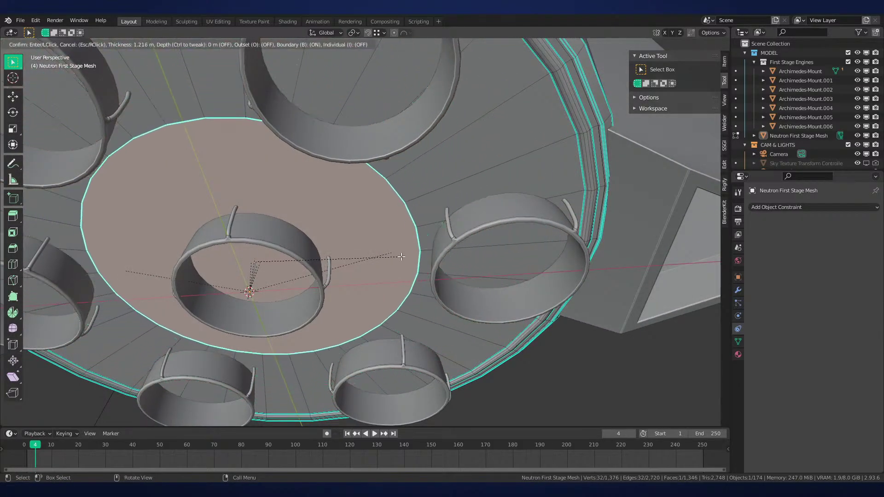
pyautogui.click(334, 259)
# Inset the central circle again by about 0.05 m and add a centred loop cut around the resulting narrow ring
pyautogui.moveTo(380, 232); pyautogui.dragTo(495, 267, button='middle')
pyautogui.scroll(-1, 442, 227)
pyautogui.scroll(4, 457, 272)
pyautogui.hotkey('ctrl', 'r')
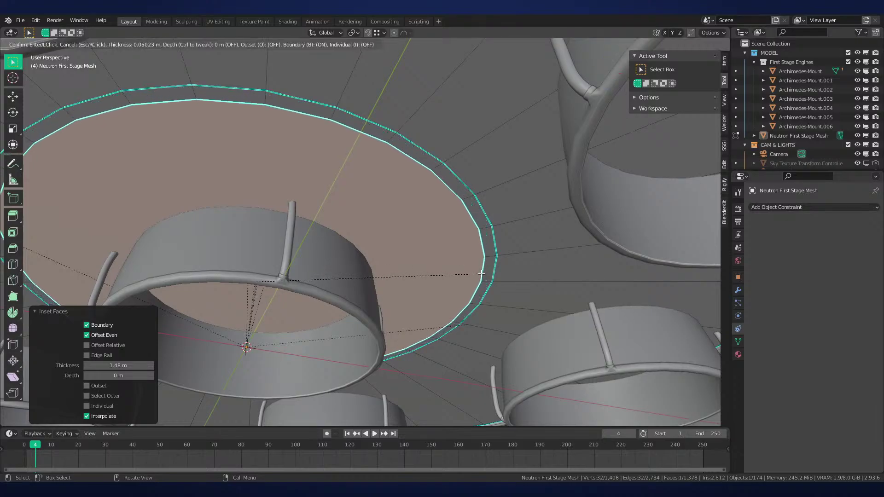
pyautogui.click(486, 260)
pyautogui.rightClick(484, 259)
# Lower the inner ring's centre loop about 0.019 m along Z and bevel it about 0.029 m wide with 3 segments
pyautogui.press('g')
pyautogui.press('z')
pyautogui.click(485, 296)
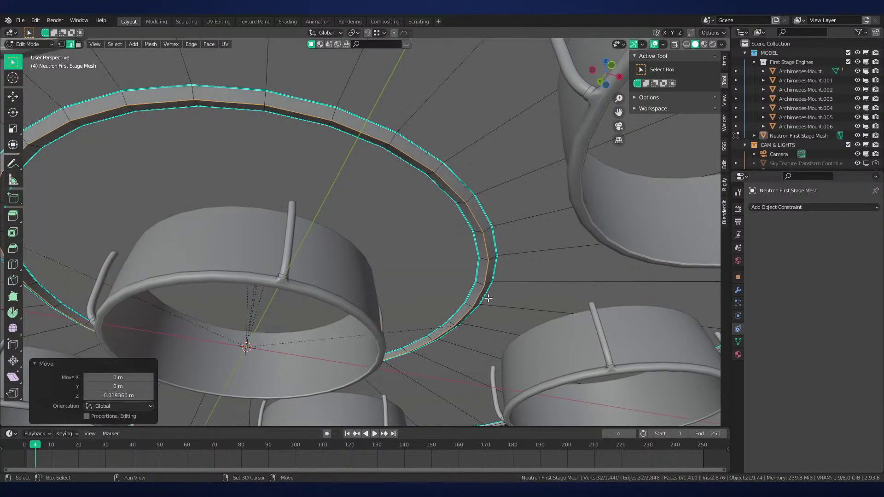
pyautogui.hotkey('ctrl', 'b')
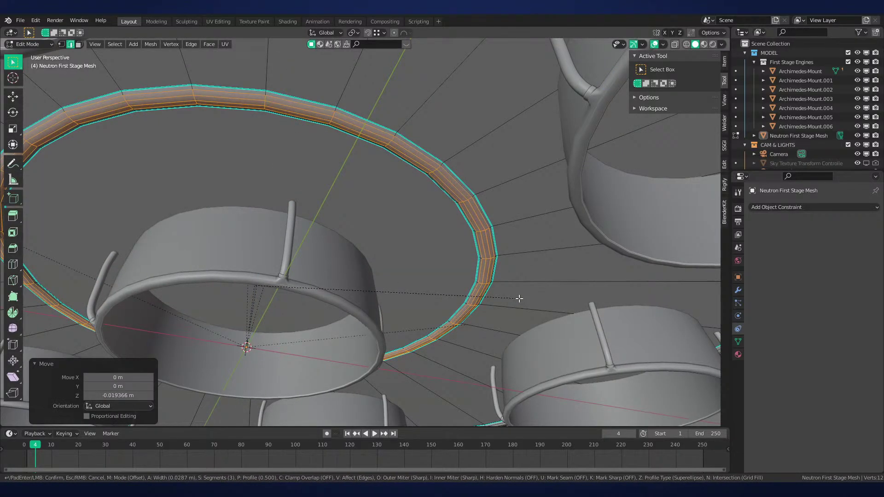
pyautogui.click(519, 299)
pyautogui.scroll(-6, 519, 299)
pyautogui.hotkey('alt', 'a')
pyautogui.press('Tab')
pyautogui.moveTo(465, 272)
pyautogui.mouseDown(button='middle')
pyautogui.moveTo(421, 218)
pyautogui.moveTo(469, 314)
pyautogui.moveTo(453, 276)
pyautogui.mouseUp(button='middle')
pyautogui.scroll(-1, 469, 314)
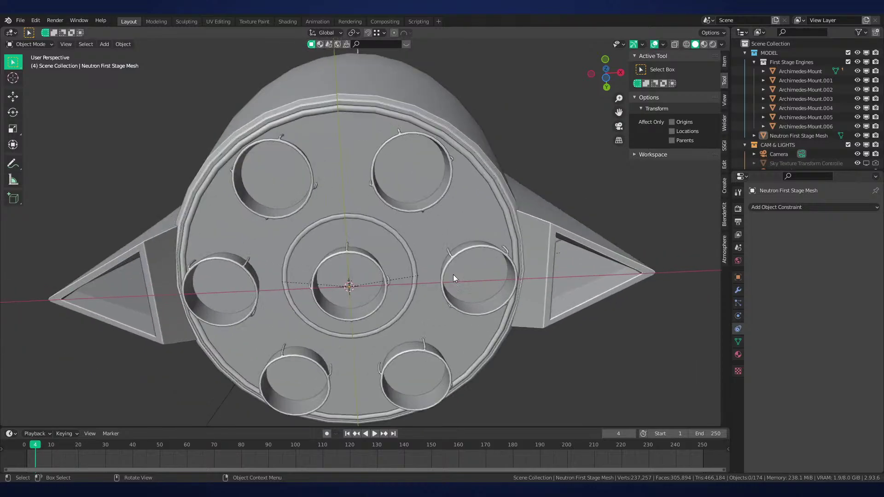
# Snap the 3D cursor midway between the inner and outer rings and add a 16-vertex cylinder there
pyautogui.press('Tab')
pyautogui.scroll(3, 368, 133)
pyautogui.hotkey('shift', 's')
pyautogui.click(387, 245)
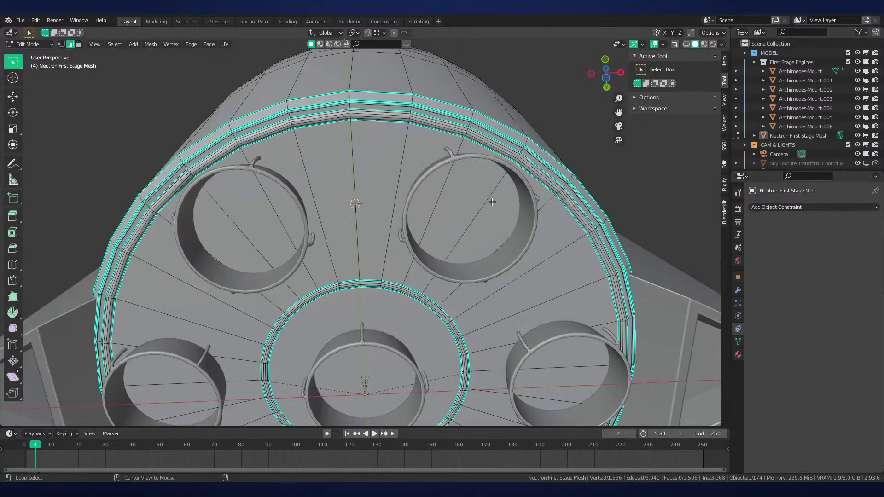
pyautogui.hotkey('shift', 'a')
pyautogui.click(489, 202)
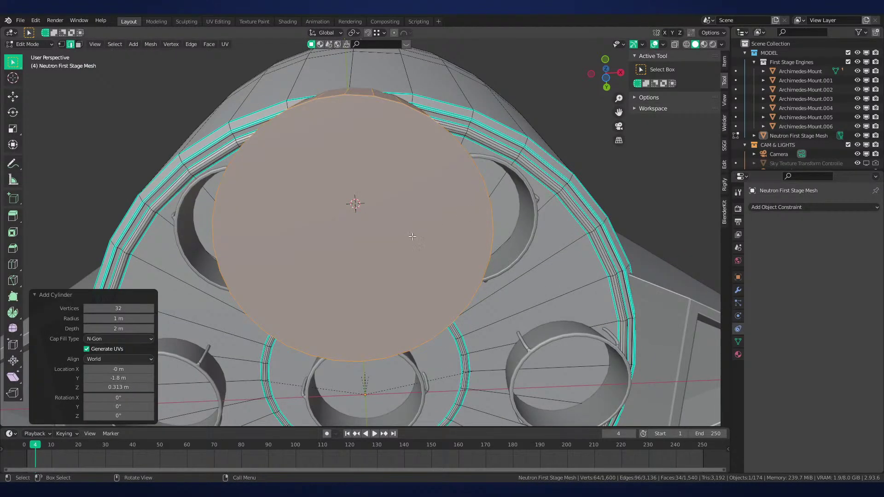
pyautogui.press('Return')
# Rotate the new cylinder 90° about X and scale it uniformly to 0.1
pyautogui.write('ry')
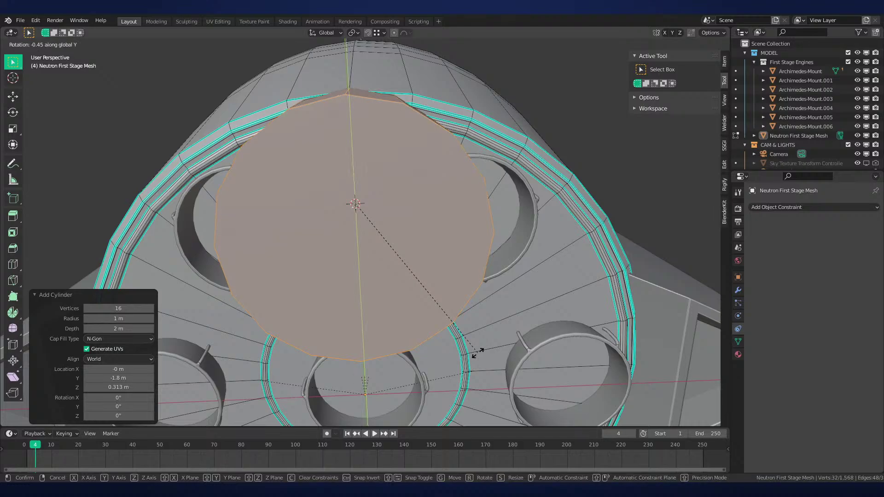
pyautogui.write('90z')
pyautogui.press('Return')
pyautogui.write('s')
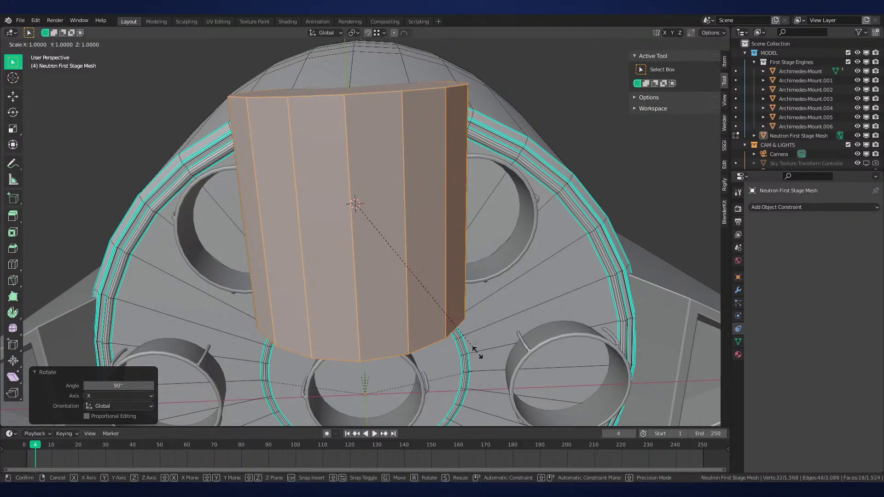
pyautogui.write('.1')
pyautogui.press('Return')
# Scale the cylinder to 0.199, stretch it about 38.3 times along Y to span both rings, and thicken it 1.386 times in X and Z
pyautogui.press('s')
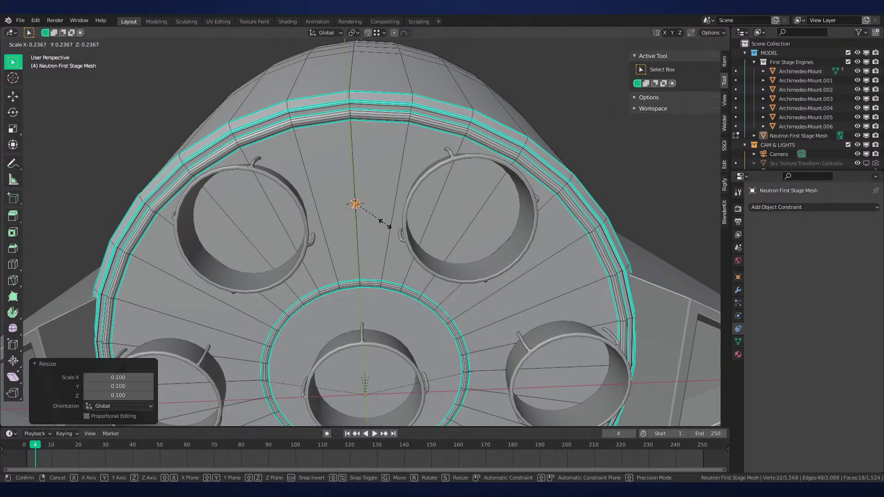
pyautogui.press('y')
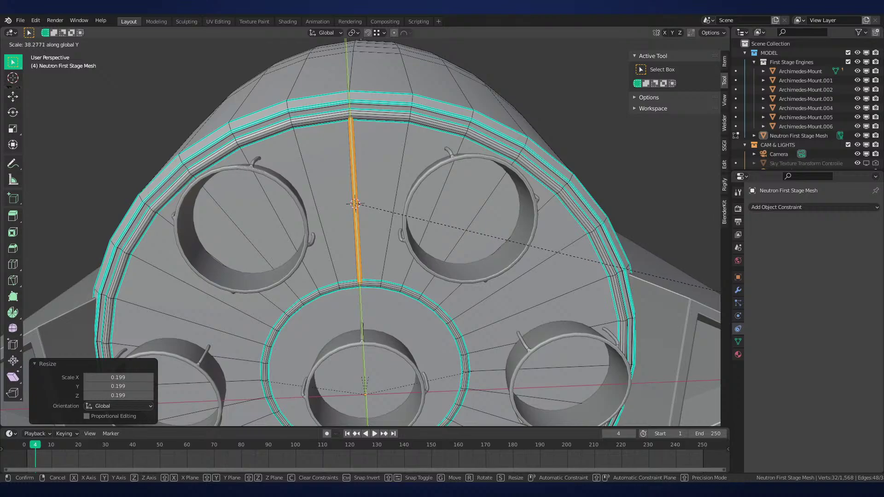
pyautogui.hotkey('shift', 'y')
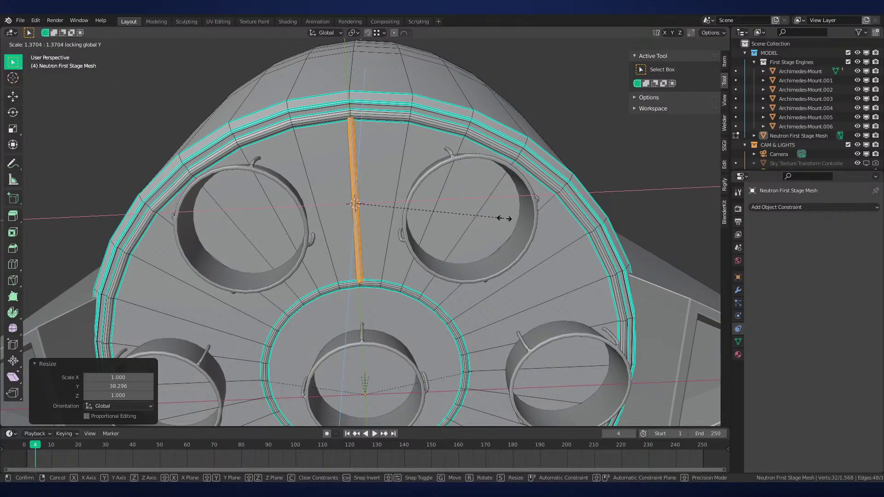
pyautogui.click(506, 219)
pyautogui.moveTo(454, 215); pyautogui.dragTo(519, 242, button='middle')
pyautogui.scroll(5, 559, 248)
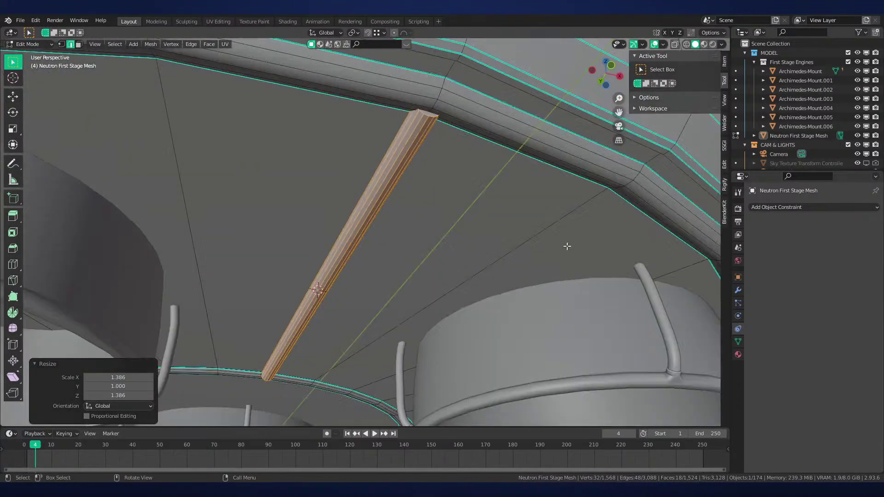
# Widen the rod 1.463 times along X and raise it about 0.014 m along Z into the base
pyautogui.press('g')
pyautogui.press('z')
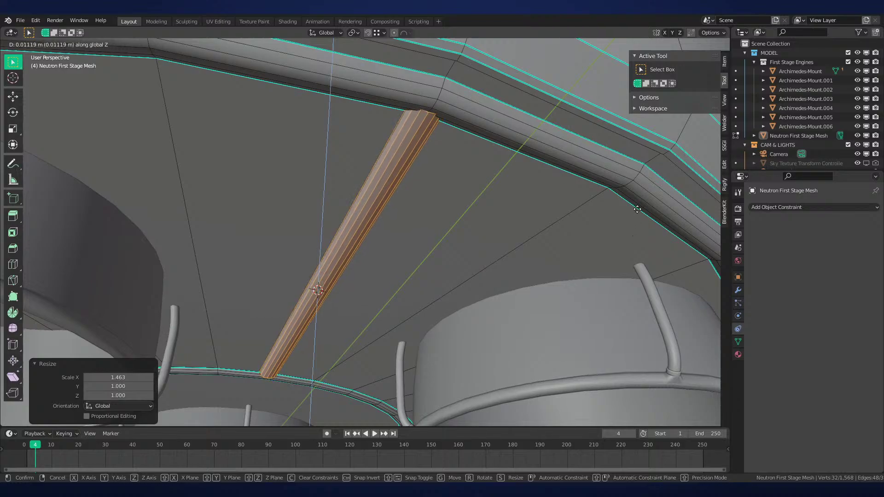
pyautogui.click(636, 197)
# Select the four bevelled edge loops along the inner ring and lower them about 0.0025 m along Z
pyautogui.moveTo(506, 217); pyautogui.dragTo(420, 229, button='middle')
pyautogui.scroll(2, 392, 266)
pyautogui.moveTo(391, 266); pyautogui.dragTo(380, 267, button='middle')
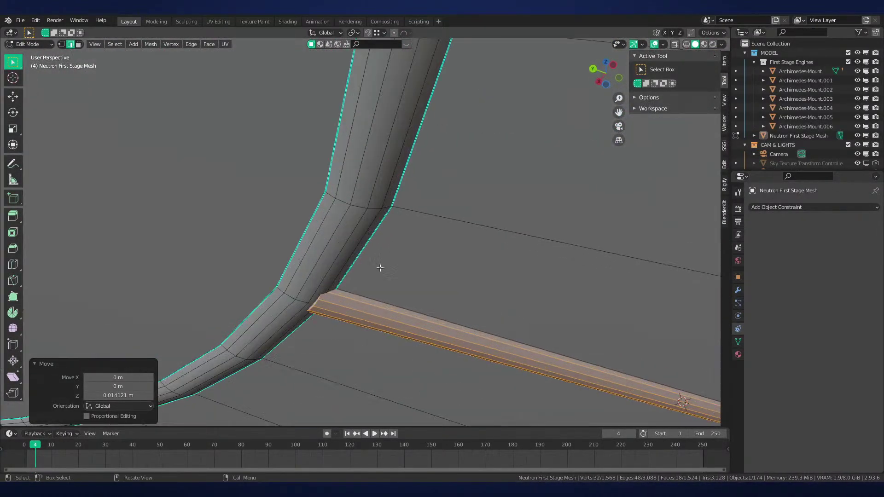
pyautogui.press('3')
pyautogui.keyDown('alt'); pyautogui.click(339, 264); pyautogui.keyUp('alt')
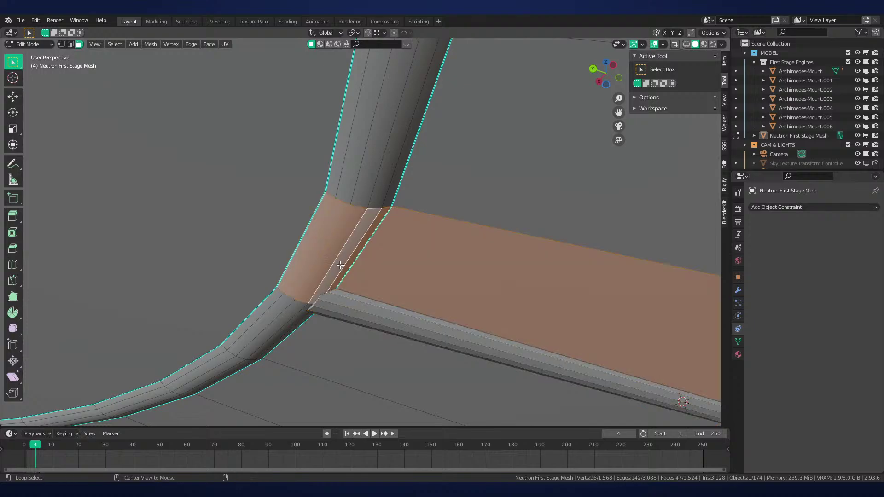
pyautogui.press('2')
pyautogui.keyDown('alt'); pyautogui.click(342, 266); pyautogui.keyUp('alt')
pyautogui.keyDown('alt'); pyautogui.keyDown('shift'); pyautogui.click(311, 255); pyautogui.keyUp('shift'); pyautogui.keyUp('alt')
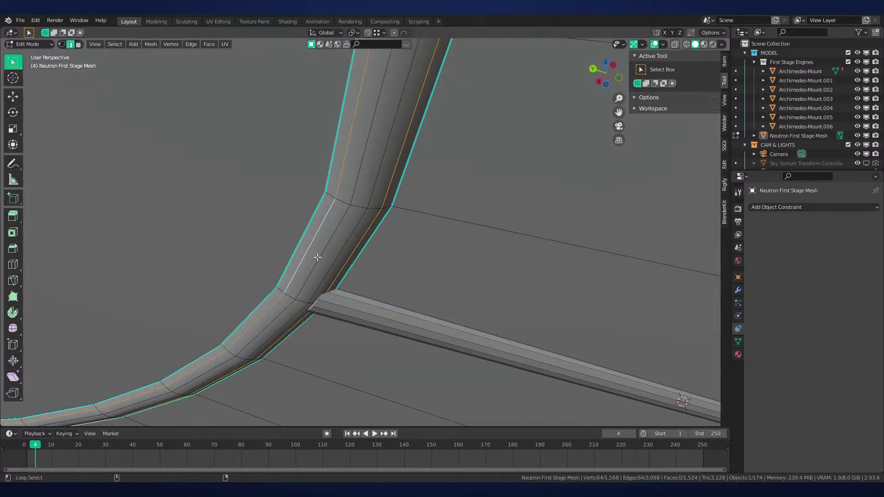
pyautogui.keyDown('alt'); pyautogui.keyDown('shift'); pyautogui.click(318, 257); pyautogui.keyUp('shift'); pyautogui.keyUp('alt')
pyautogui.keyDown('alt'); pyautogui.keyDown('shift'); pyautogui.click(330, 259); pyautogui.keyUp('shift'); pyautogui.keyUp('alt')
pyautogui.press('g')
pyautogui.press('z')
pyautogui.click(328, 298)
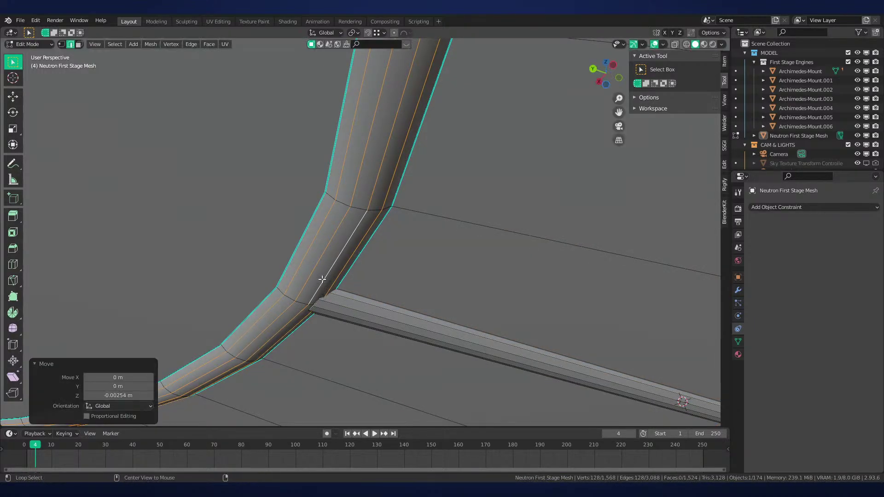
pyautogui.click(345, 276)
pyautogui.press('Tab')
pyautogui.scroll(-6, 339, 276)
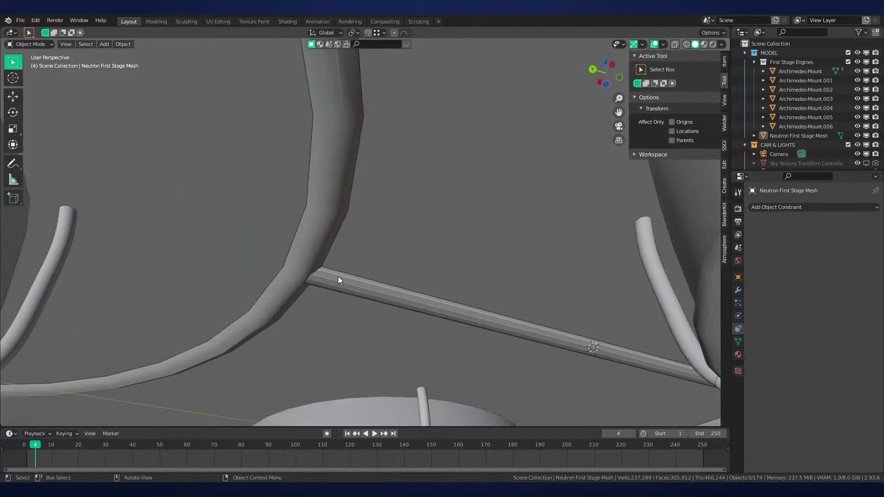
# Select the whole linked rod and scale it 1.019 along Y so its ends sink into both rings
pyautogui.moveTo(338, 276); pyautogui.dragTo(360, 270, button='middle')
pyautogui.scroll(4, 355, 271)
pyautogui.click(351, 271)
pyautogui.rightClick(352, 270)
pyautogui.click(352, 271)
pyautogui.press('Tab')
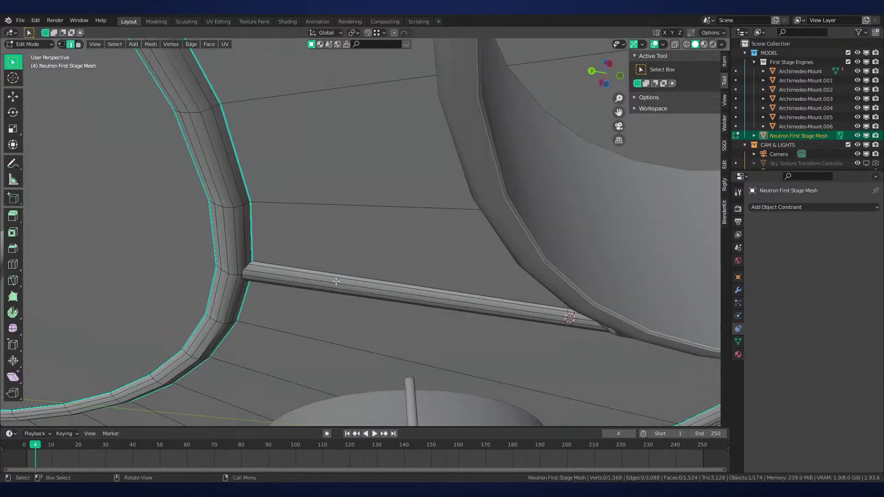
pyautogui.press('l')
pyautogui.press('s')
pyautogui.press('y')
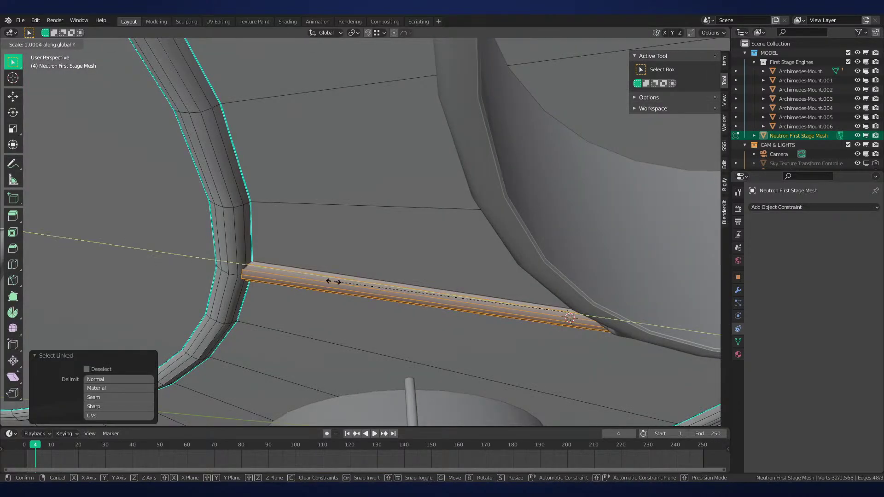
pyautogui.click(330, 280)
pyautogui.moveTo(291, 277); pyautogui.dragTo(387, 287, button='middle')
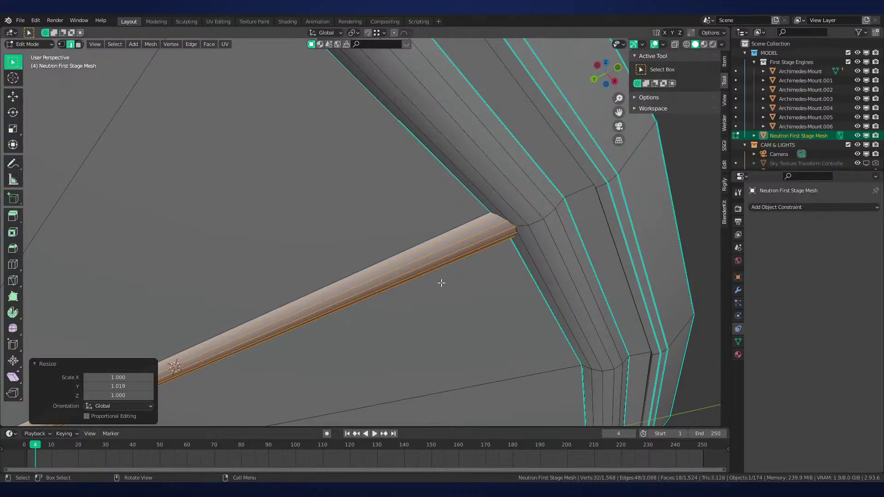
# Reset the 3D cursor to the world origin and set the pivot point to 3D Cursor
pyautogui.scroll(-8, 441, 282)
pyautogui.hotkey('shift', 'c')
pyautogui.press('KP_Decimal')
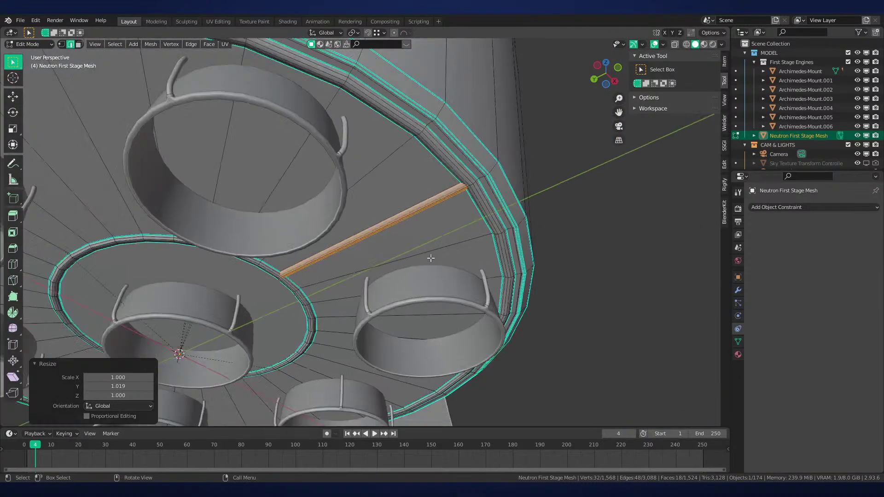
pyautogui.scroll(-3, 442, 255)
pyautogui.press('.')
pyautogui.click(530, 256)
pyautogui.moveTo(529, 256); pyautogui.dragTo(492, 207, button='middle')
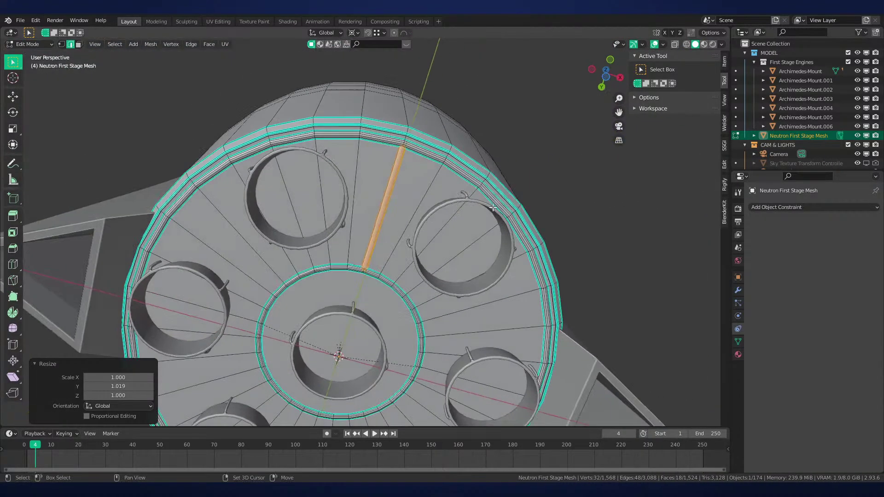
# Duplicate the rod rotated 60° about Z around the world origin and repeat the copy until six rods ring the base
pyautogui.hotkey('shift', 'd')
pyautogui.write('rz60')
pyautogui.press('Return')
pyautogui.hotkey('shift', 'r')
pyautogui.hotkey('shift', 'r')
pyautogui.hotkey('shift', 'r')
pyautogui.hotkey('shift', 'r')
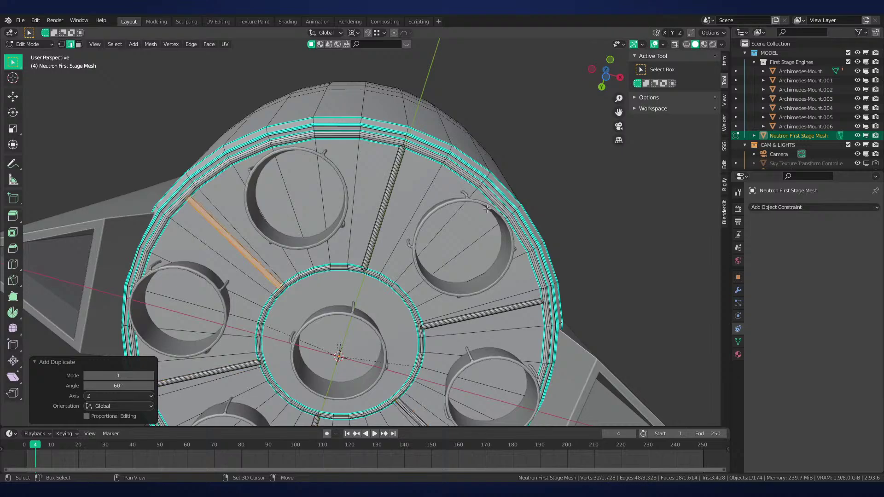
# Save the file, hide the viewport overlays and examine the base in rendered and material preview shading
pyautogui.press('Tab')
pyautogui.scroll(-4, 450, 244)
pyautogui.hotkey('alt', 'a')
pyautogui.moveTo(419, 269); pyautogui.dragTo(422, 309, button='middle')
pyautogui.hotkey('ctrl', 's')
pyautogui.press('z')
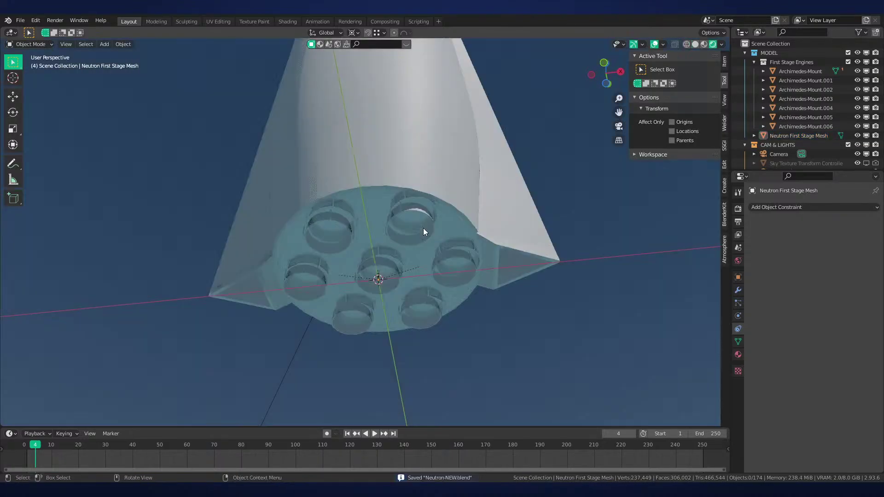
pyautogui.moveTo(423, 228)
pyautogui.mouseDown(button='middle')
pyautogui.moveTo(443, 264)
pyautogui.moveTo(411, 273)
pyautogui.mouseUp(button='middle')
pyautogui.click(654, 45)
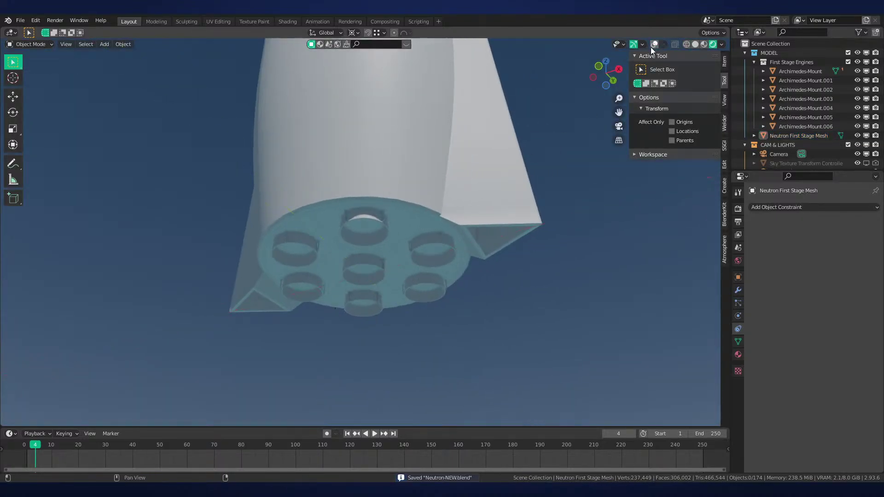
pyautogui.press('z')
pyautogui.moveTo(506, 275)
pyautogui.mouseDown(button='middle')
pyautogui.moveTo(495, 246)
pyautogui.moveTo(490, 280)
pyautogui.mouseUp(button='middle')
pyautogui.scroll(1, 463, 246)
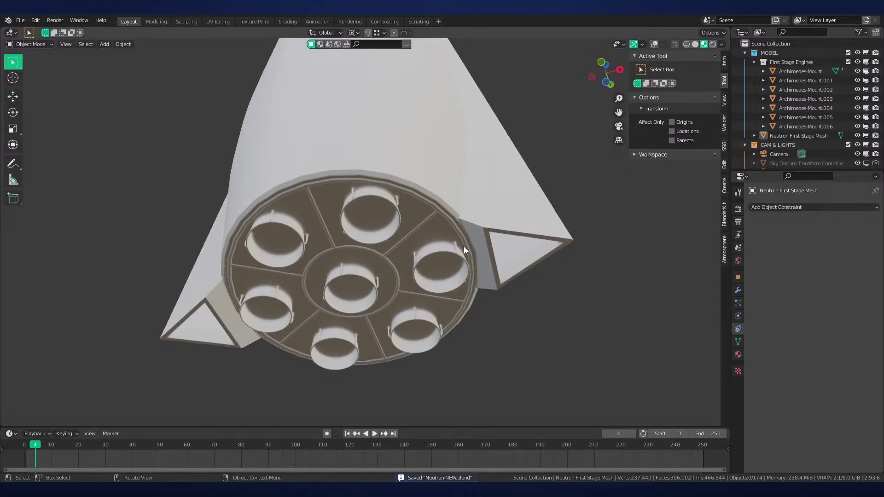
# Unhide all hidden objects, clear the selection and turn the viewport overlays back on
pyautogui.hotkey('alt', 'h')
pyautogui.hotkey('alt', 'a')
pyautogui.scroll(-3, 446, 260)
pyautogui.moveTo(462, 253); pyautogui.dragTo(527, 258, button='middle')
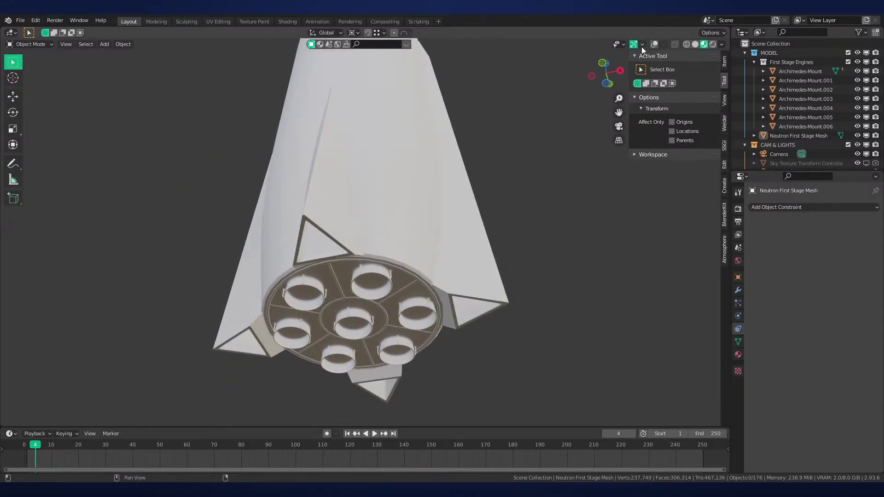
pyautogui.click(654, 45)
# Switch to solid shading in front view and examine the reference images of the rocket's engine base against the model
pyautogui.press('KP_1')
pyautogui.press('z')
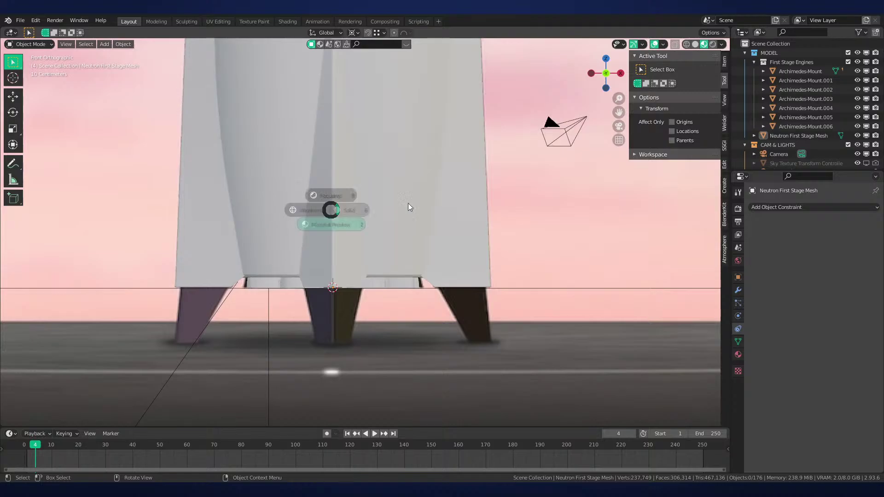
pyautogui.click(409, 204)
pyautogui.scroll(-3, 460, 221)
pyautogui.keyDown('shift'); pyautogui.moveTo(520, 234); pyautogui.dragTo(136, 214, button='middle'); pyautogui.keyUp('shift')
pyautogui.scroll(1, 377, 231)
pyautogui.keyDown('shift'); pyautogui.moveTo(391, 242); pyautogui.dragTo(356, 139, button='middle'); pyautogui.keyUp('shift')
pyautogui.scroll(4, 462, 240)
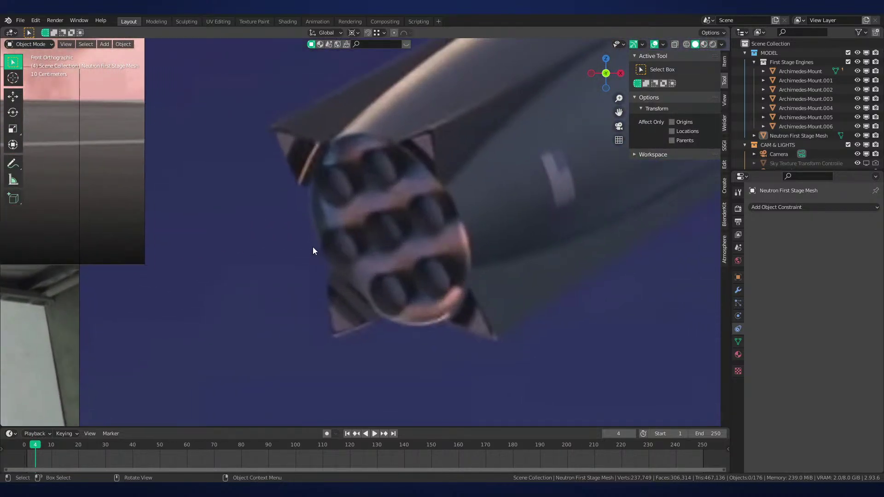
pyautogui.scroll(-6, 323, 184)
pyautogui.keyDown('shift'); pyautogui.moveTo(120, 210); pyautogui.dragTo(418, 228, button='middle'); pyautogui.keyUp('shift')
pyautogui.scroll(1, 598, 224)
pyautogui.keyDown('shift'); pyautogui.moveTo(605, 224); pyautogui.dragTo(355, 250, button='middle'); pyautogui.keyUp('shift')
pyautogui.scroll(4, 322, 234)
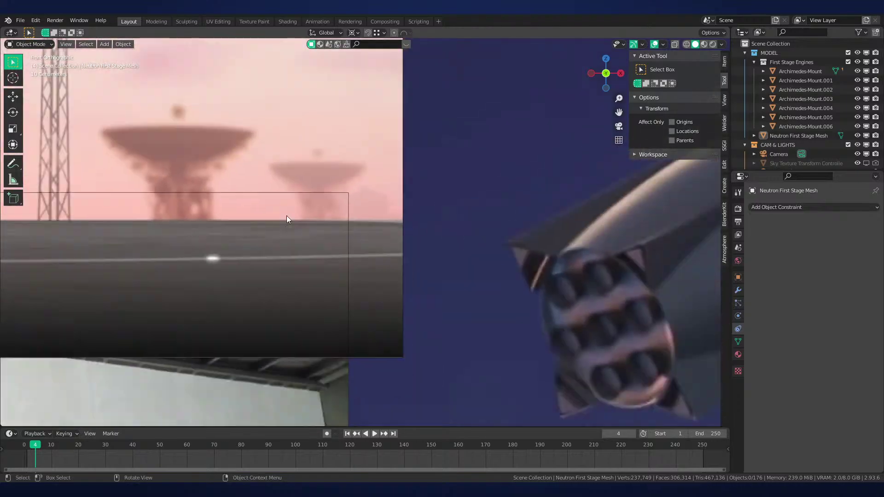
pyautogui.scroll(-2, 286, 217)
pyautogui.keyDown('shift'); pyautogui.moveTo(286, 216); pyautogui.dragTo(727, 276, button='middle'); pyautogui.keyUp('shift')
pyautogui.moveTo(339, 260); pyautogui.dragTo(324, 201, button='middle')
pyautogui.scroll(6, 405, 248)
pyautogui.keyDown('shift'); pyautogui.moveTo(396, 265); pyautogui.dragTo(402, 191, button='middle'); pyautogui.keyUp('shift')
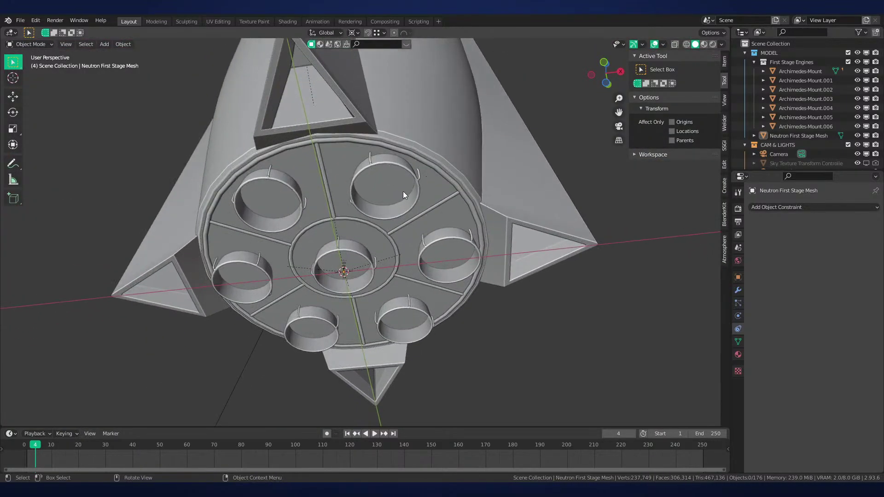
pyautogui.click(396, 194)
pyautogui.scroll(1, 395, 193)
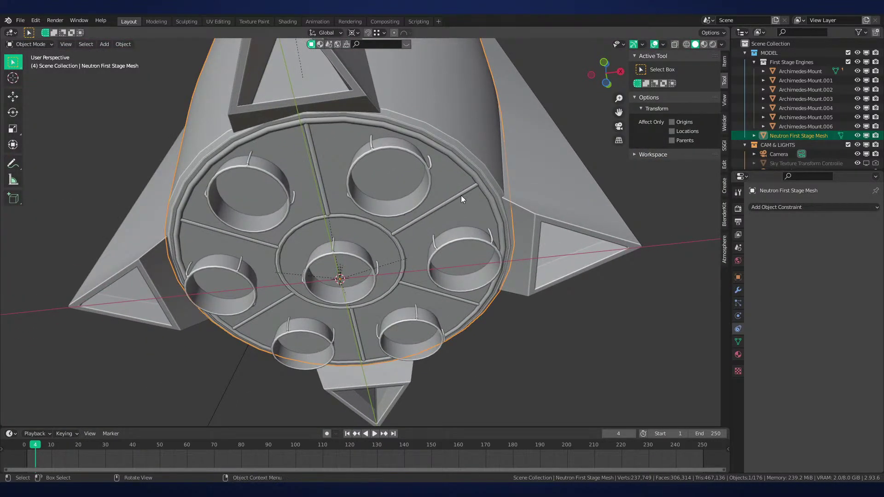
pyautogui.hotkey('shift', 'a')
pyautogui.moveTo(427, 171)
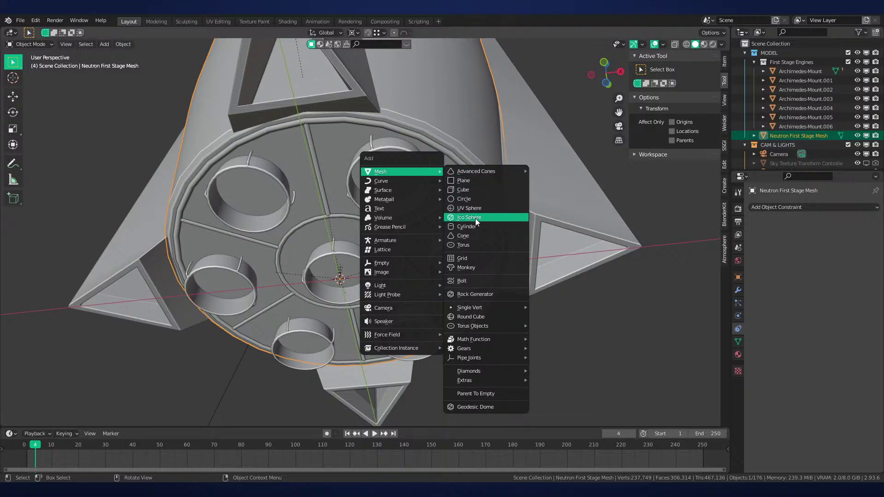
pyautogui.click(466, 227)
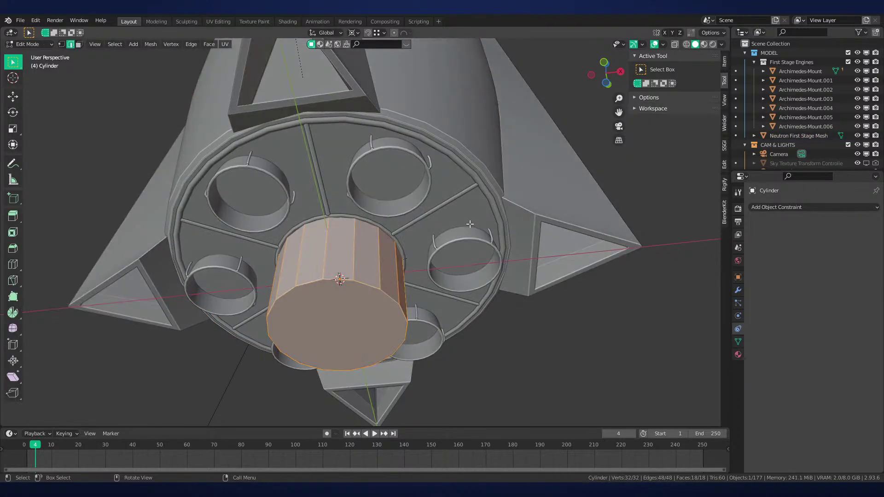
pyautogui.press('x')
pyautogui.click(438, 248)
# Add a 32-vertex cylinder at the world origin and scale its mesh by 0.523 to fit inside the central engine bell
pyautogui.hotkey('shift', 'a')
pyautogui.moveTo(403, 159)
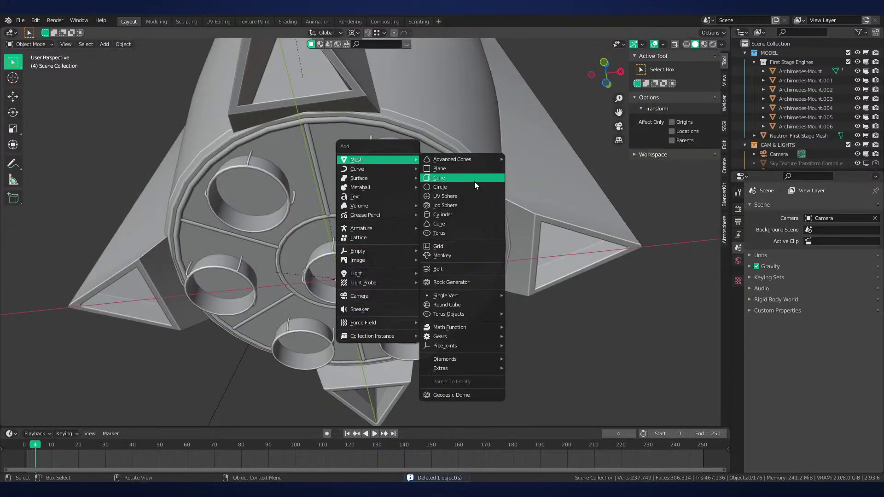
pyautogui.click(452, 214)
pyautogui.write('32')
pyautogui.press('Return')
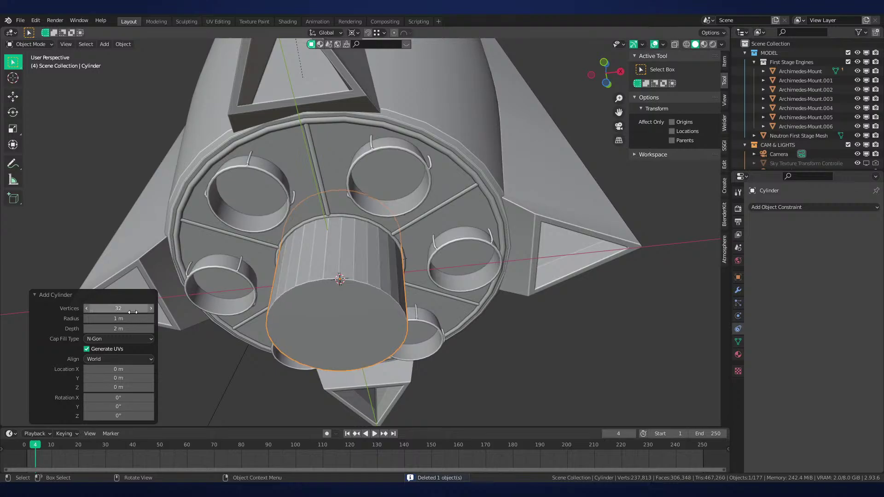
pyautogui.press('Tab')
pyautogui.press('s')
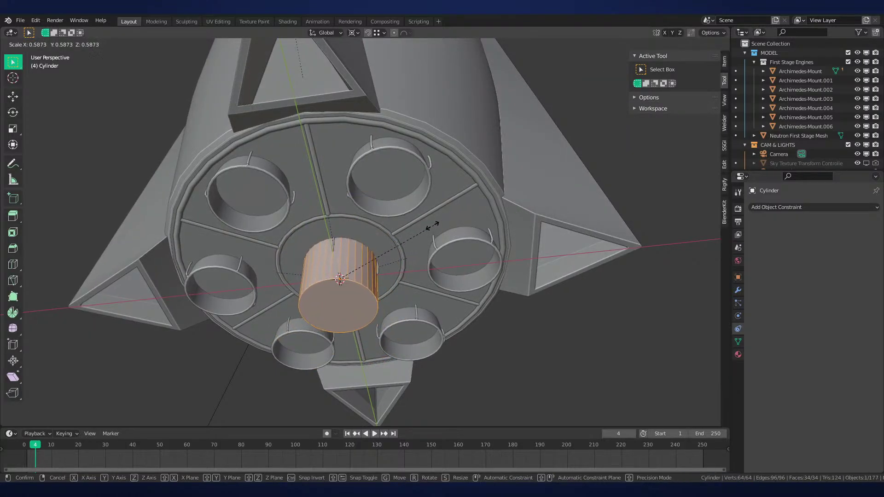
pyautogui.click(419, 229)
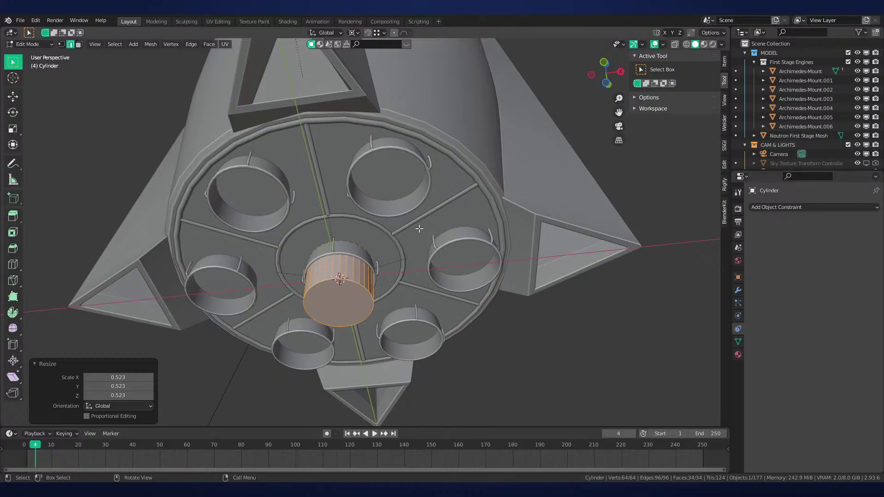
pyautogui.press('Tab')
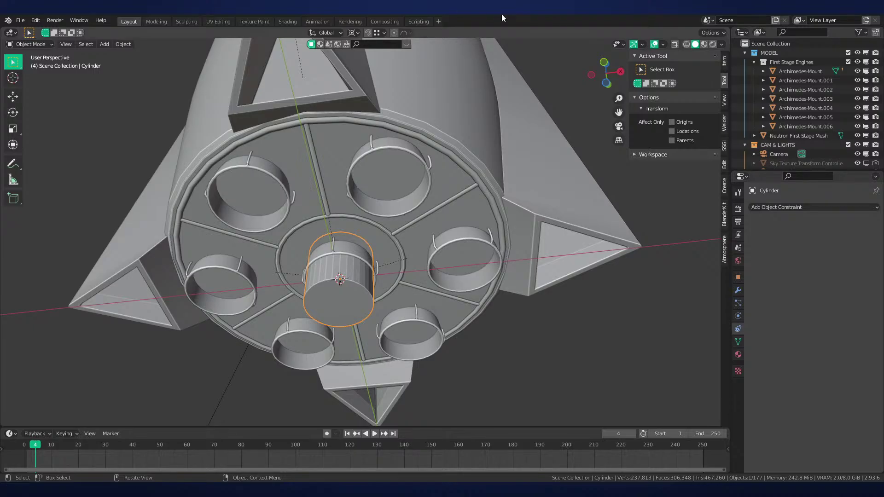
# Shade the cylinder smooth and enable Auto Smooth for its normals
pyautogui.keyDown('shift'); pyautogui.moveTo(370, 174); pyautogui.dragTo(415, 144, button='middle'); pyautogui.keyUp('shift')
pyautogui.scroll(2, 428, 152)
pyautogui.moveTo(451, 186); pyautogui.dragTo(450, 225, button='middle')
pyautogui.rightClick(450, 226)
pyautogui.click(449, 226)
pyautogui.click(737, 341)
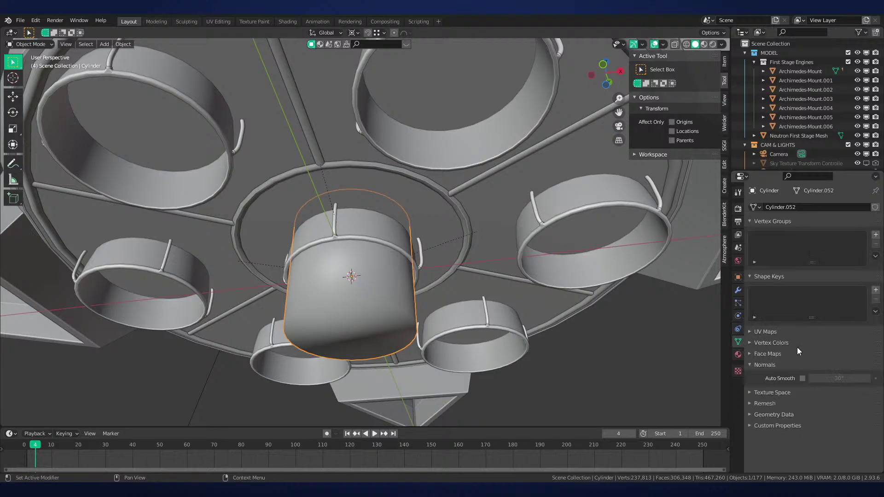
pyautogui.click(802, 378)
pyautogui.scroll(2, 524, 247)
pyautogui.moveTo(523, 247)
pyautogui.mouseDown(button='middle')
pyautogui.moveTo(546, 274)
pyautogui.moveTo(490, 251)
pyautogui.mouseUp(button='middle')
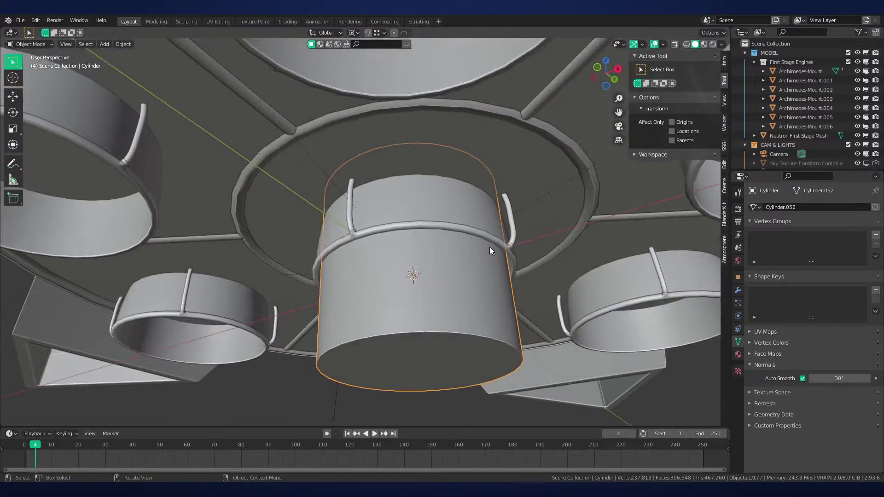
# Using wireframe shading in front view, raise the cylinder about 0.582 m along Z into the central engine bell
pyautogui.press('KP_1')
pyautogui.press('z')
pyautogui.click(286, 274)
pyautogui.keyDown('shift'); pyautogui.moveTo(330, 271); pyautogui.dragTo(404, 366, button='middle'); pyautogui.keyUp('shift')
pyautogui.scroll(-3, 393, 299)
pyautogui.press('g')
pyautogui.press('z')
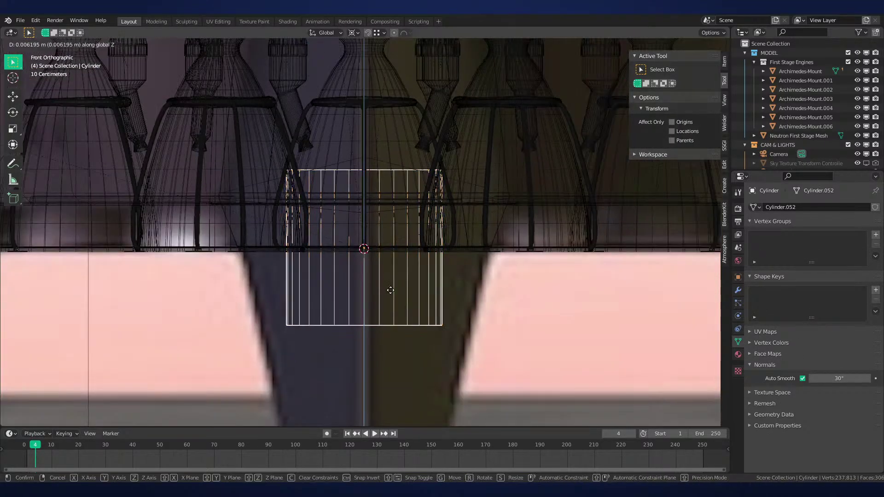
pyautogui.click(424, 206)
# Back in solid shading, fine-tune the cylinder's height in two Z moves, the second raising it about 0.06 m
pyautogui.press('z')
pyautogui.moveTo(476, 253)
pyautogui.mouseDown(button='middle')
pyautogui.moveTo(457, 220)
pyautogui.moveTo(477, 207)
pyautogui.mouseUp(button='middle')
pyautogui.scroll(1, 458, 221)
pyautogui.scroll(2, 459, 224)
pyautogui.press('z')
pyautogui.click(520, 213)
pyautogui.press('g')
pyautogui.press('z')
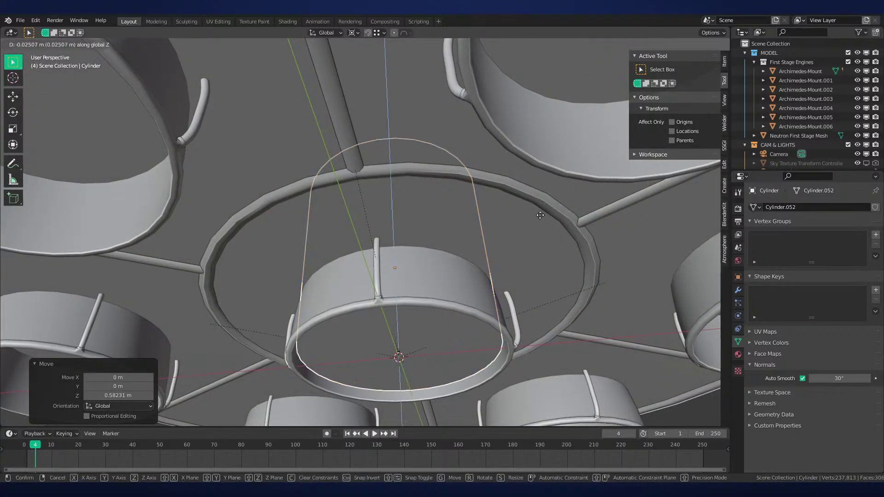
pyautogui.click(543, 215)
pyautogui.press('g')
pyautogui.press('z')
pyautogui.click(548, 212)
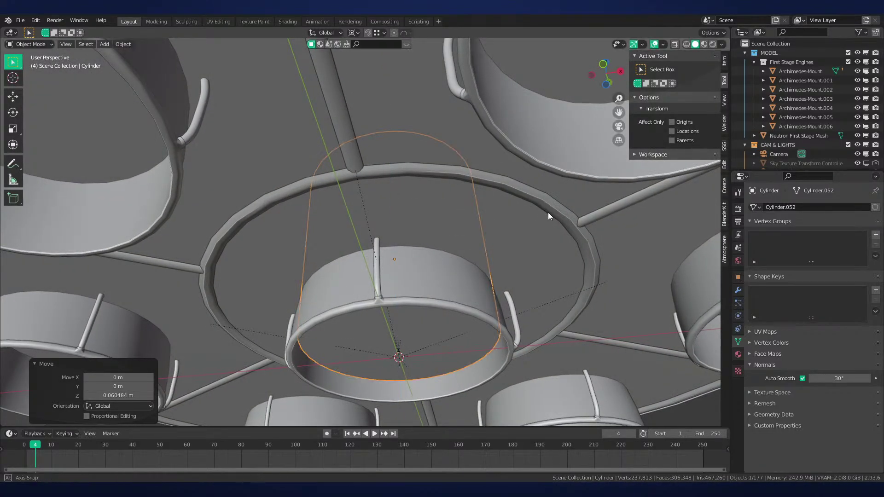
# Extrude the cylinder's top face about 0.247 m upward and scale it by 0.391 to form a tapered shoulder
pyautogui.moveTo(548, 212); pyautogui.dragTo(428, 309, button='middle')
pyautogui.press('Tab')
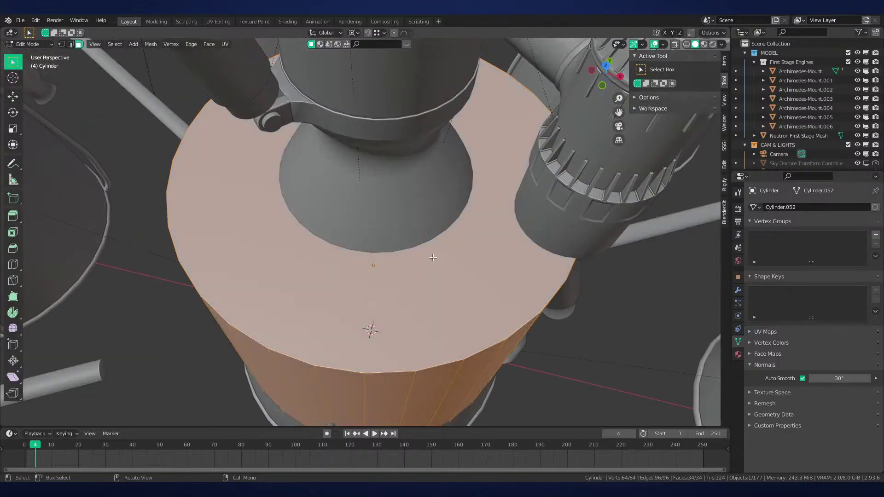
pyautogui.click(433, 258)
pyautogui.moveTo(433, 257); pyautogui.dragTo(481, 265, button='middle')
pyautogui.scroll(-2, 458, 209)
pyautogui.press('e')
pyautogui.click(489, 223)
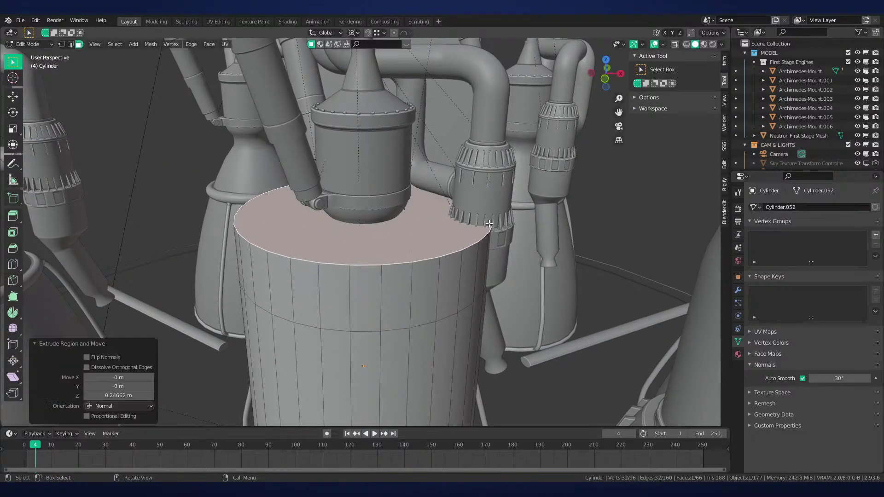
pyautogui.press('s')
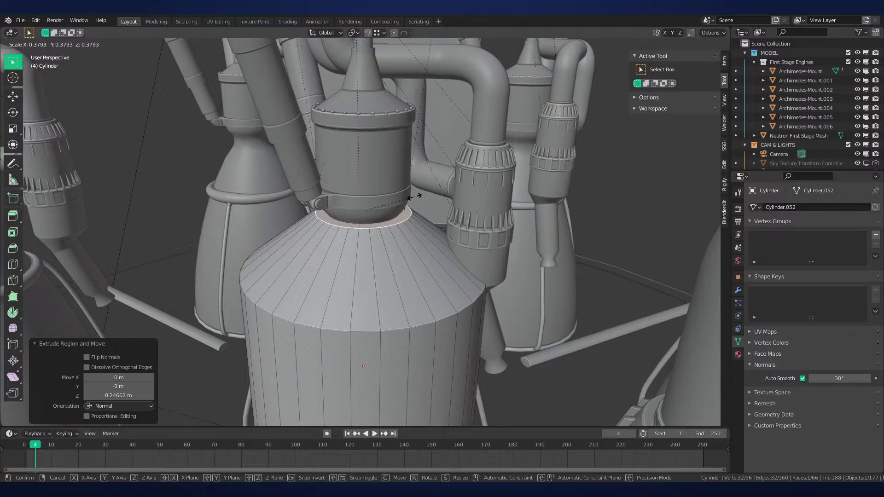
pyautogui.click(408, 197)
# Extrude the narrowed top face about 0.42 m upward as a neck around the engine's upper chamber and leave mesh editing
pyautogui.press('e')
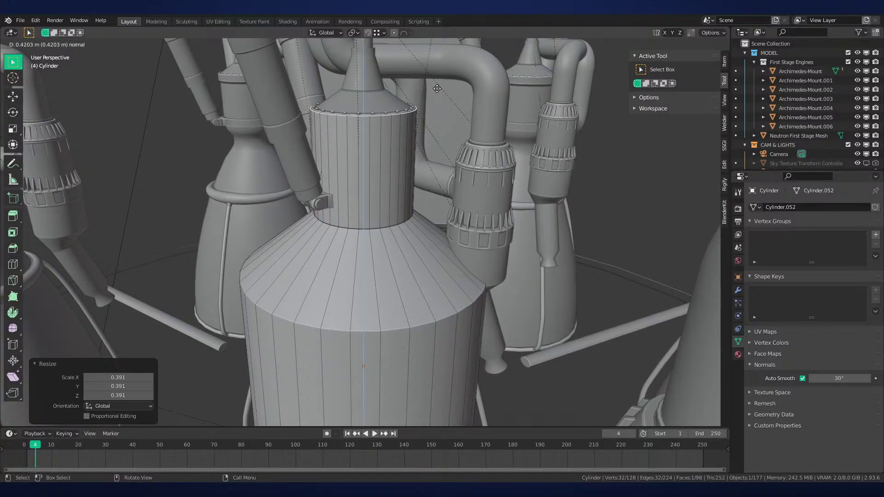
pyautogui.click(436, 88)
pyautogui.moveTo(437, 90); pyautogui.dragTo(432, 233, button='middle')
pyautogui.press('Tab')
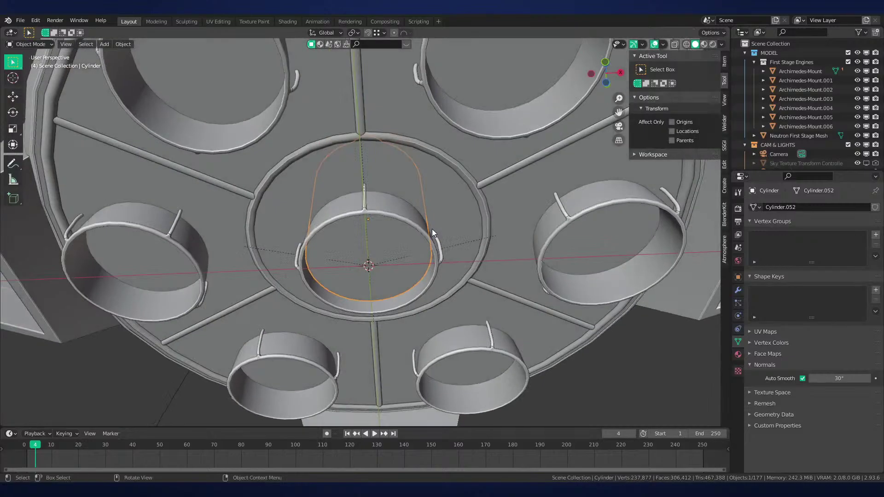
# Set the cylinder's viewport display to Wire
pyautogui.scroll(-2, 481, 229)
pyautogui.click(737, 277)
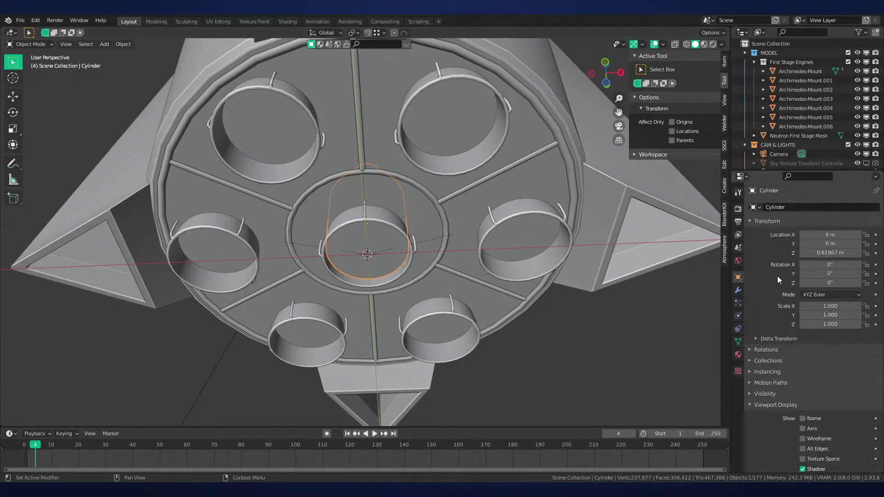
pyautogui.scroll(-3, 779, 392)
pyautogui.click(822, 433)
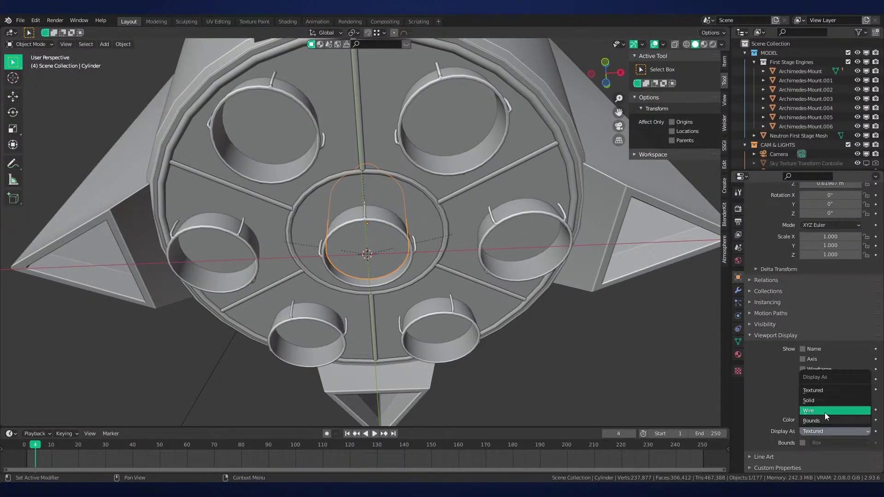
pyautogui.click(824, 412)
pyautogui.scroll(2, 311, 272)
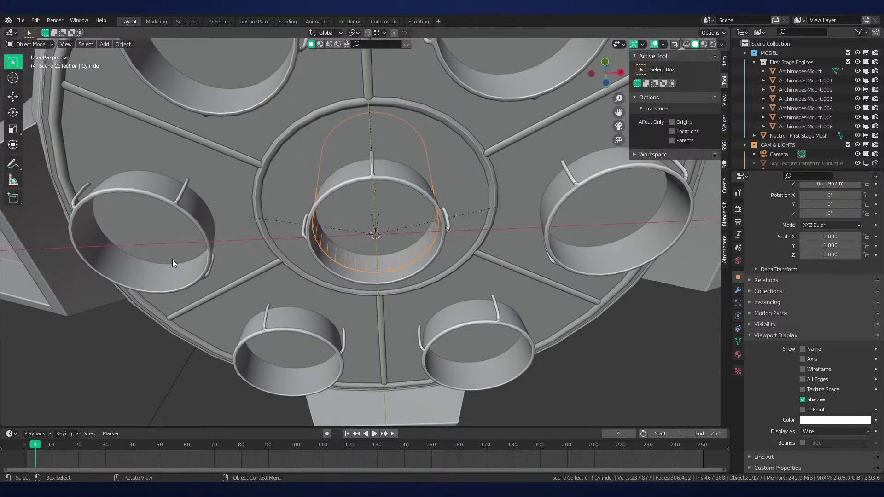
# Show the object transform values and compare those of the wire cylinder with those of the central and neighbouring Archimedes engines
pyautogui.click(173, 259)
pyautogui.click(722, 60)
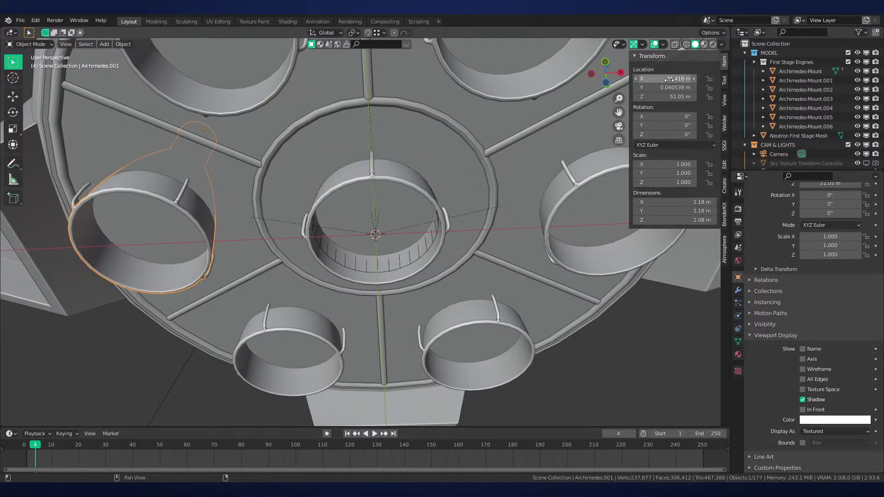
pyautogui.click(416, 255)
pyautogui.click(416, 256)
pyautogui.click(416, 256)
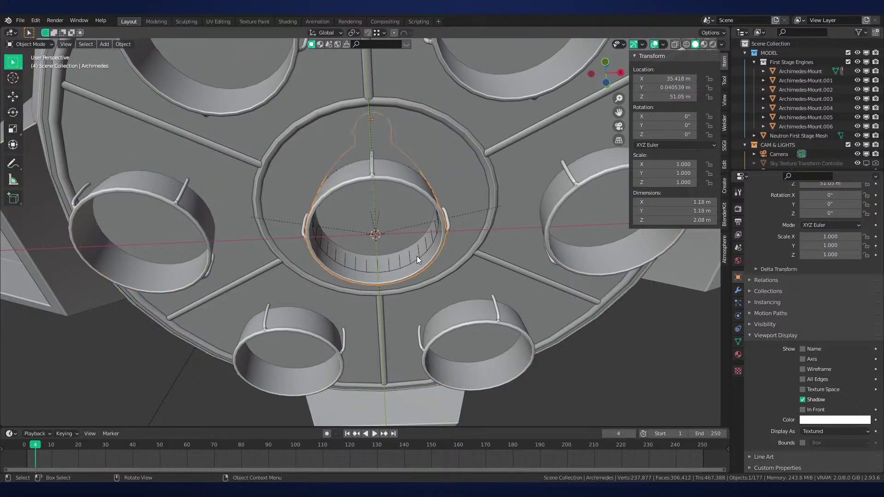
pyautogui.click(416, 256)
pyautogui.click(414, 254)
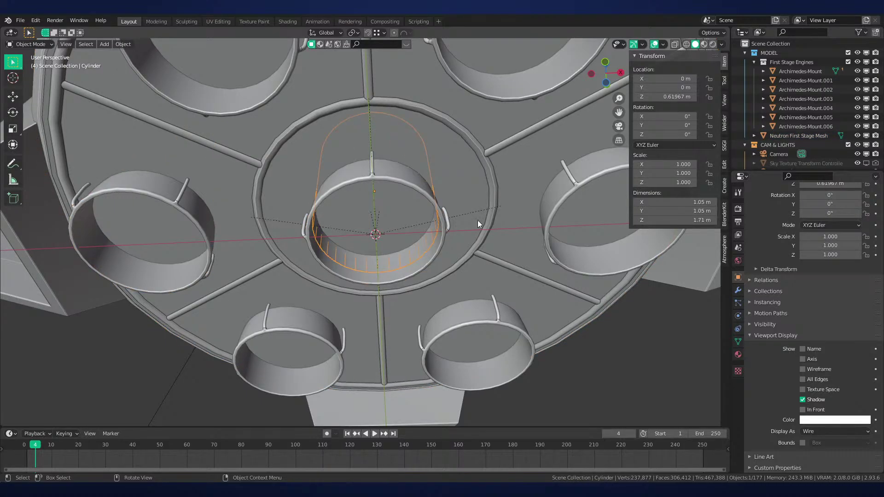
pyautogui.click(201, 209)
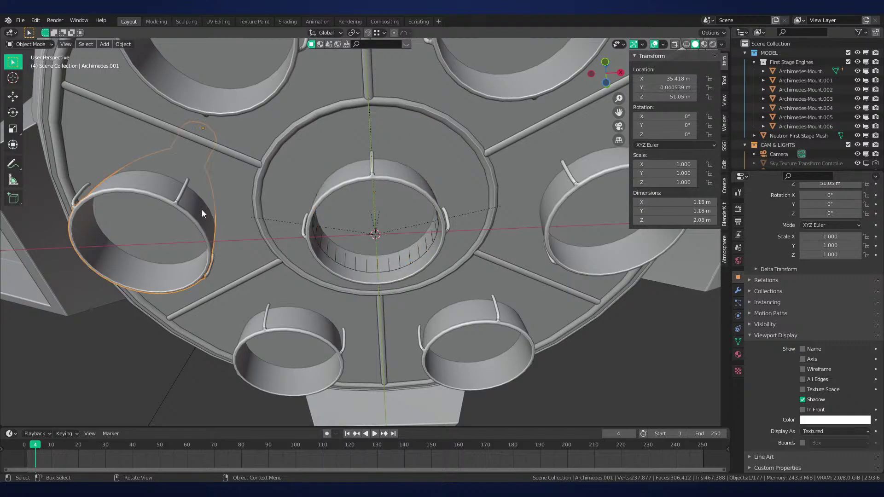
pyautogui.scroll(-6, 207, 208)
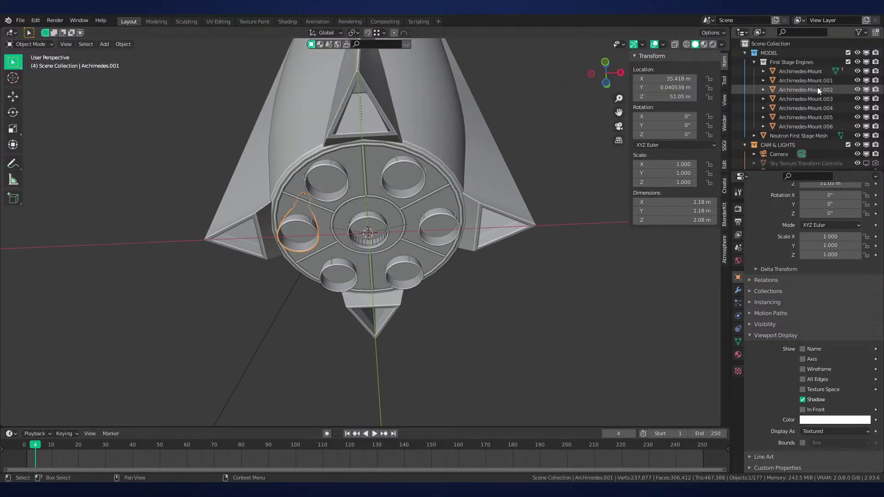
# Look up the X location of Archimedes-Mount.001 as the offset between the central engine and its outer neighbour
pyautogui.click(807, 80)
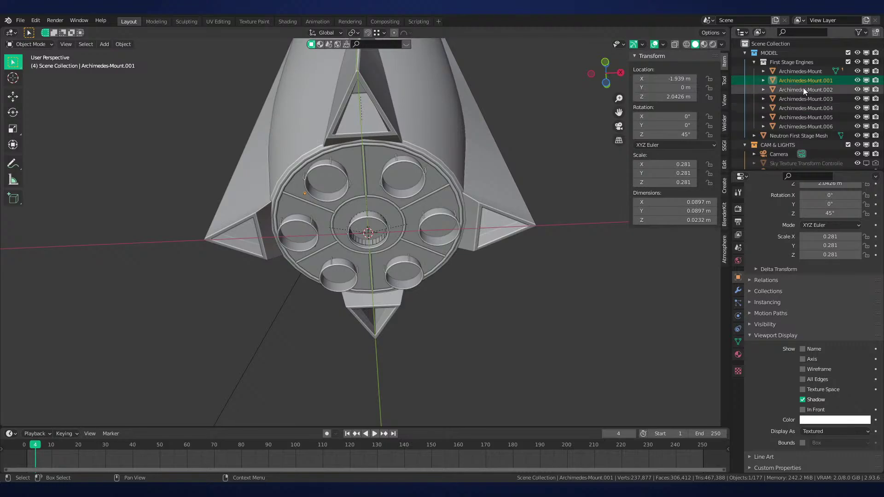
pyautogui.click(792, 71)
pyautogui.moveTo(456, 138); pyautogui.dragTo(441, 151, button='middle')
pyautogui.click(815, 80)
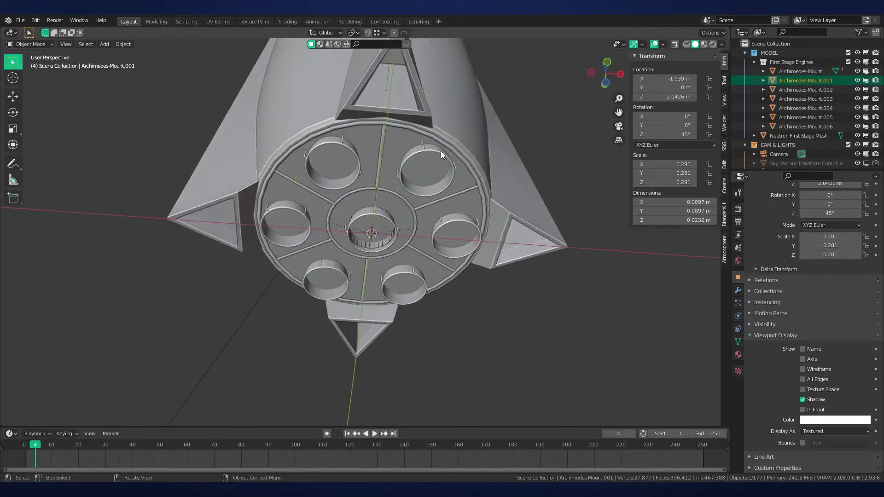
pyautogui.scroll(2, 440, 151)
pyautogui.scroll(3, 383, 132)
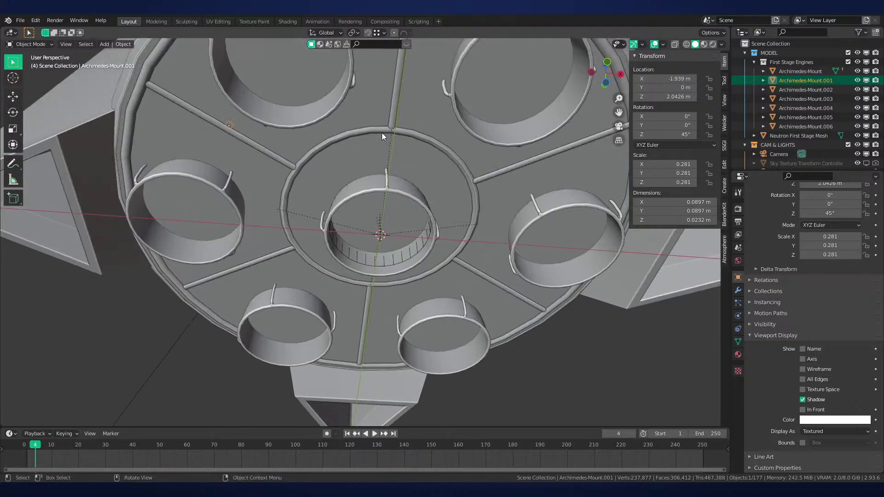
pyautogui.moveTo(455, 156); pyautogui.dragTo(427, 179, button='middle')
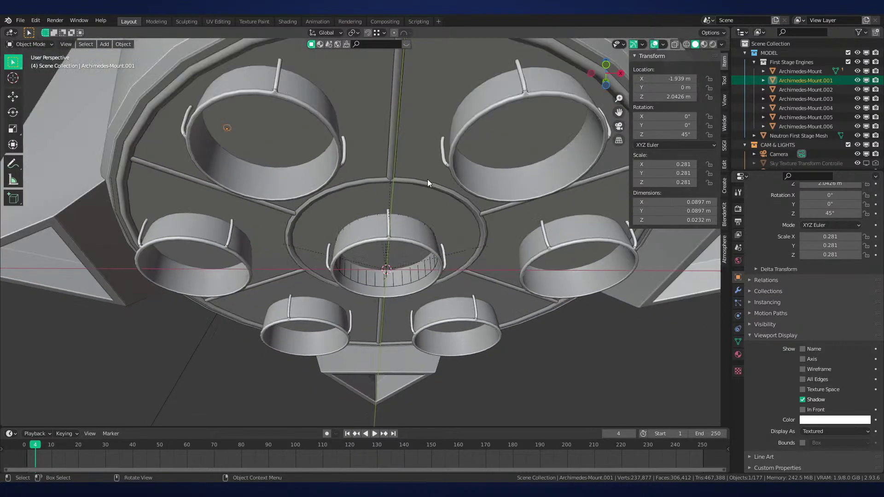
# Duplicate the whole mesh of the wire cylinder inside the same object and move the copy -1.93896 m along X
pyautogui.click(394, 285)
pyautogui.press('Tab')
pyautogui.press('a')
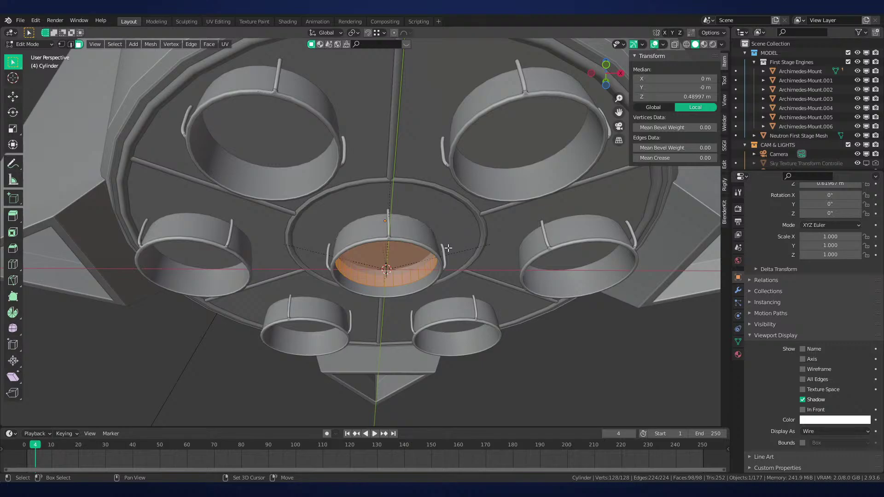
pyautogui.hotkey('shift', 'd')
pyautogui.write('x-1.93896')
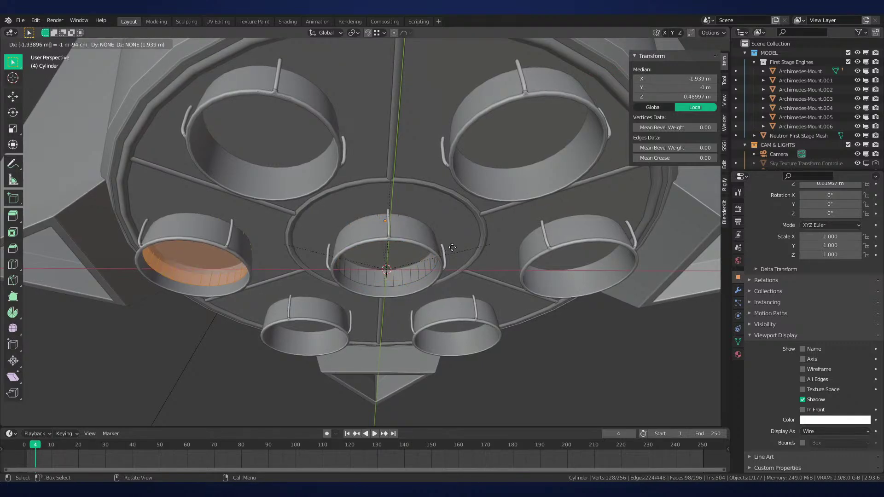
pyautogui.write('x')
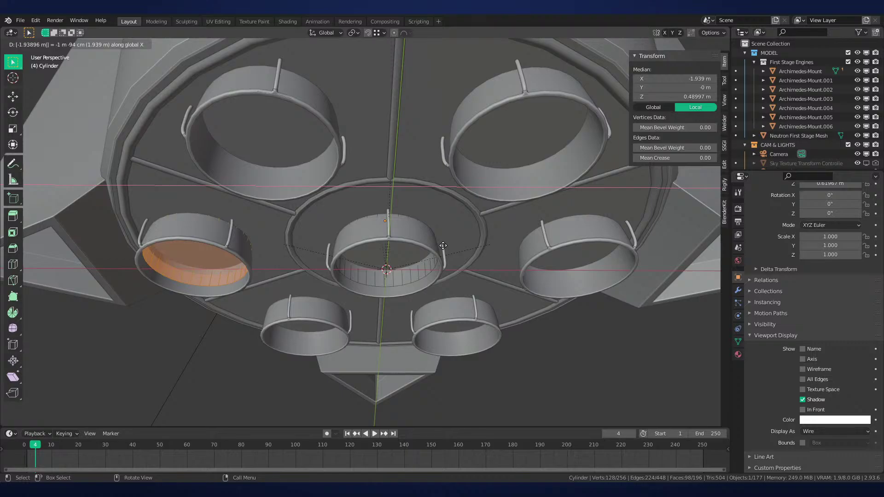
pyautogui.press('Return')
pyautogui.scroll(-1, 424, 232)
pyautogui.moveTo(431, 233); pyautogui.dragTo(436, 221, button='middle')
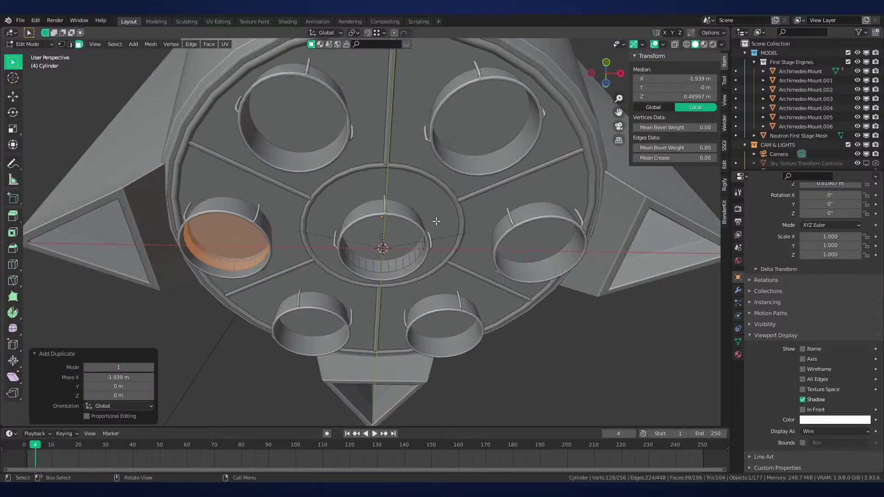
# Duplicate the offset cylinder 60° around Z about the 3D cursor, repeat until all six outer engines have one, and leave mesh editing
pyautogui.press('.')
pyautogui.click(514, 223)
pyautogui.hotkey('shift', 'd')
pyautogui.write('r')
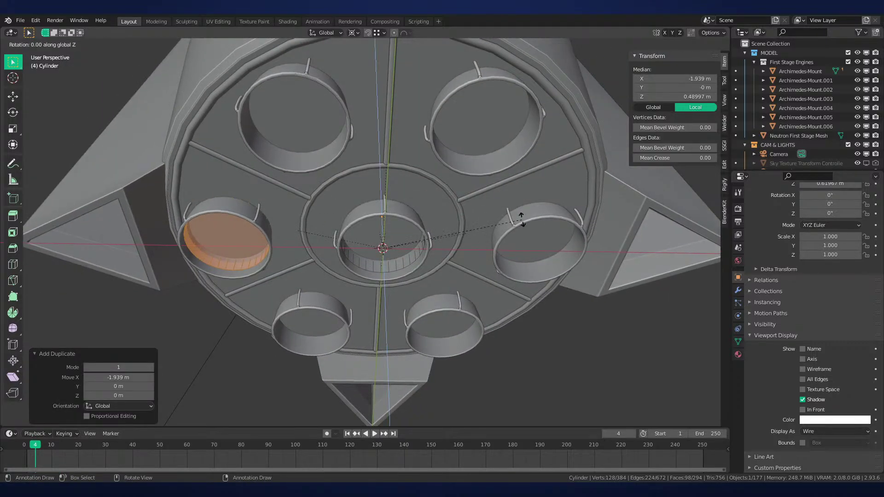
pyautogui.write('60')
pyautogui.press('Return')
pyautogui.hotkey('shift', 'r')
pyautogui.hotkey('shift', 'r')
pyautogui.hotkey('shift', 'r')
pyautogui.hotkey('shift', 'r')
pyautogui.press('Tab')
# Add a Boolean Difference modifier with the Fast solver to the Neutron First Stage Mesh, using the wire cylinders as the cutting object
pyautogui.moveTo(505, 248); pyautogui.dragTo(448, 239, button='middle')
pyautogui.scroll(1, 467, 266)
pyautogui.scroll(1, 448, 239)
pyautogui.scroll(-2, 444, 244)
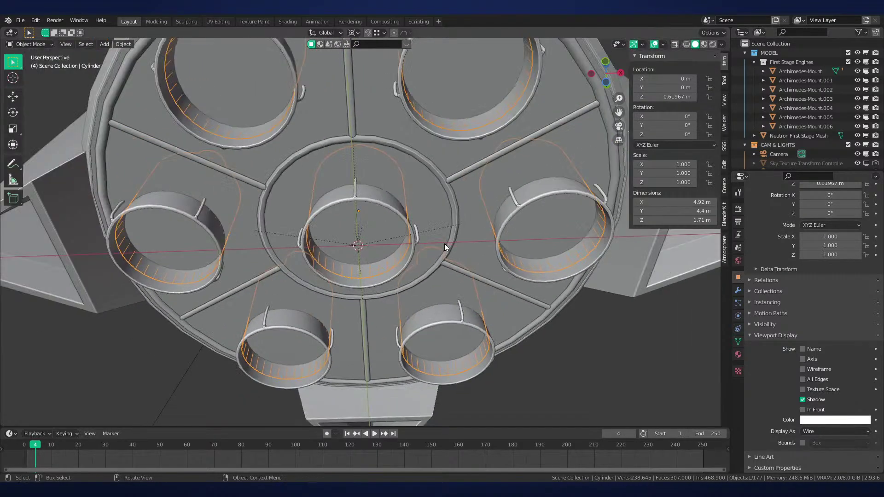
pyautogui.click(420, 220)
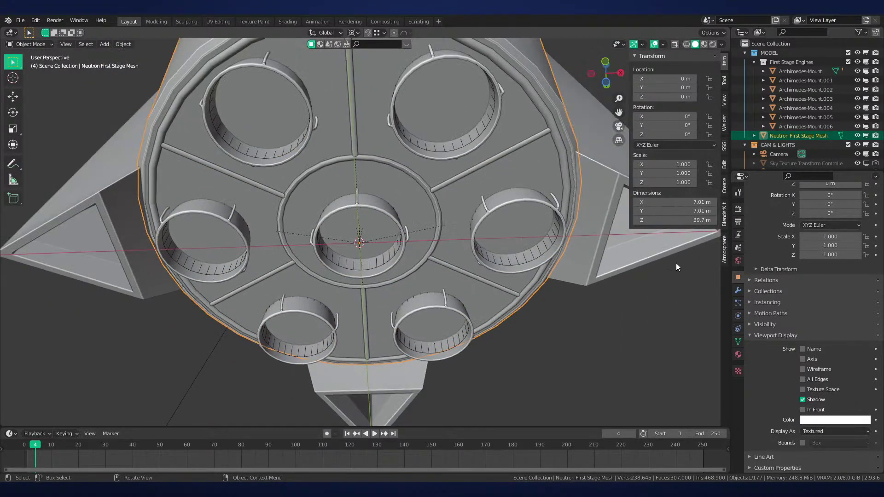
pyautogui.click(738, 290)
pyautogui.press('q')
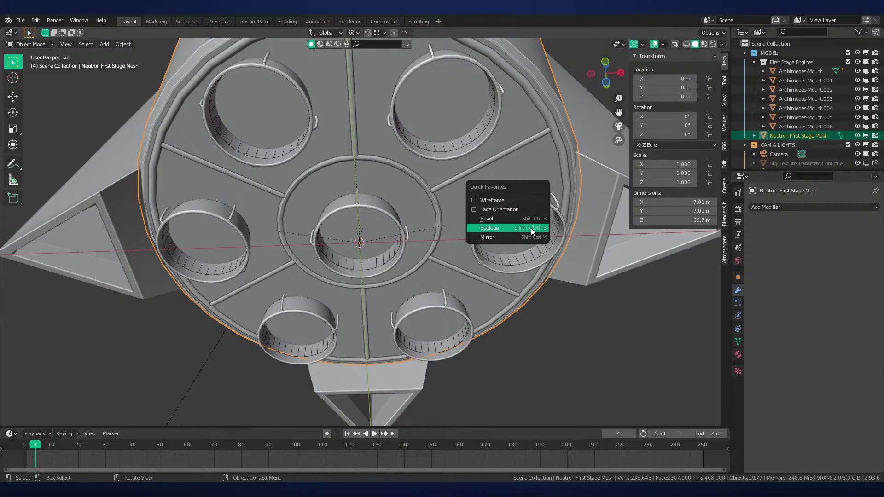
pyautogui.click(531, 228)
pyautogui.click(815, 272)
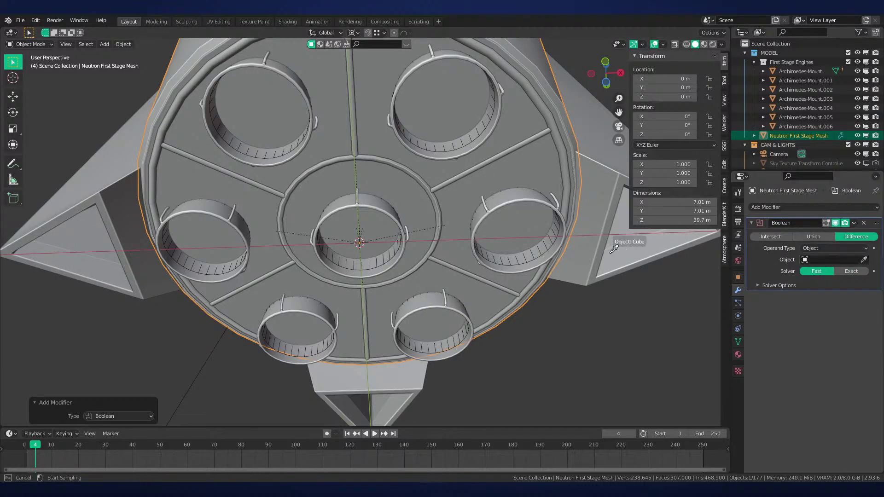
pyautogui.click(548, 247)
# Parent the wire cylinder object to the Neutron First Stage Mesh
pyautogui.click(547, 248)
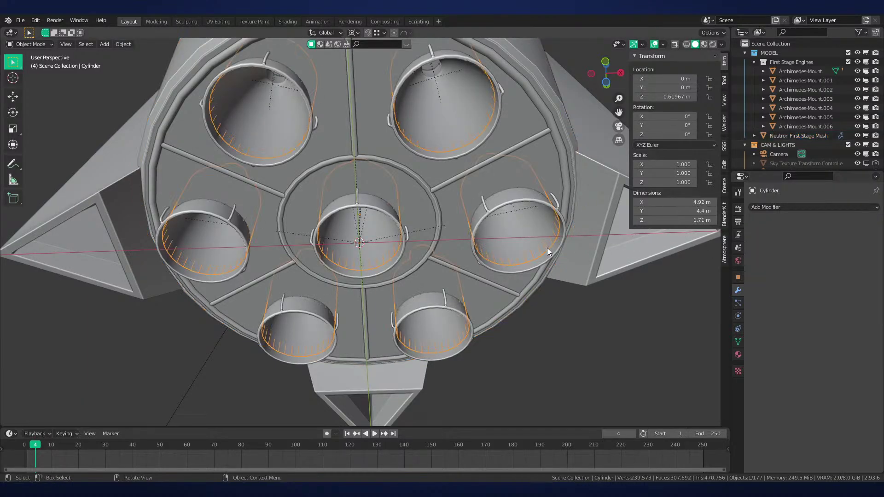
pyautogui.keyDown('shift'); pyautogui.click(547, 248); pyautogui.keyUp('shift')
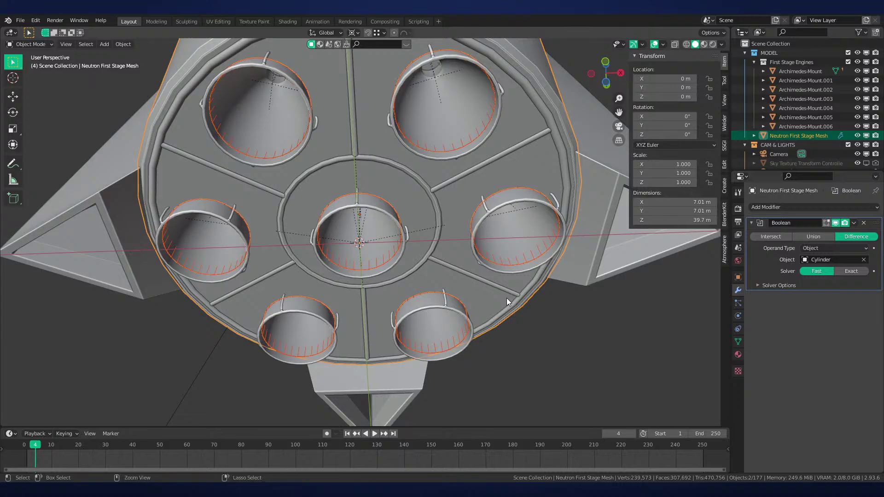
pyautogui.hotkey('ctrl', 'p')
pyautogui.click(507, 299)
# Move the wire cylinder object to the BOOLEANS collection and exclude that collection from the view layer
pyautogui.hotkey('alt', 'a')
pyautogui.click(518, 264)
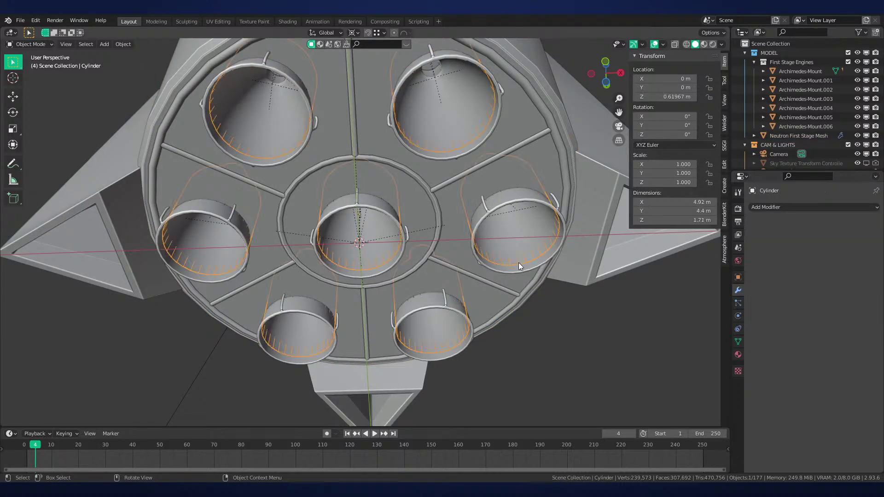
pyautogui.press('m')
pyautogui.moveTo(522, 267)
pyautogui.click(503, 290)
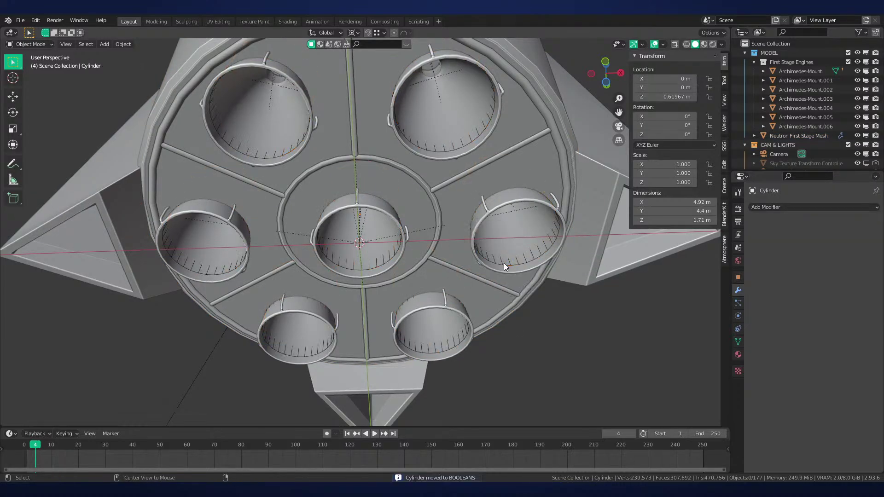
pyautogui.scroll(-3, 827, 154)
pyautogui.click(847, 152)
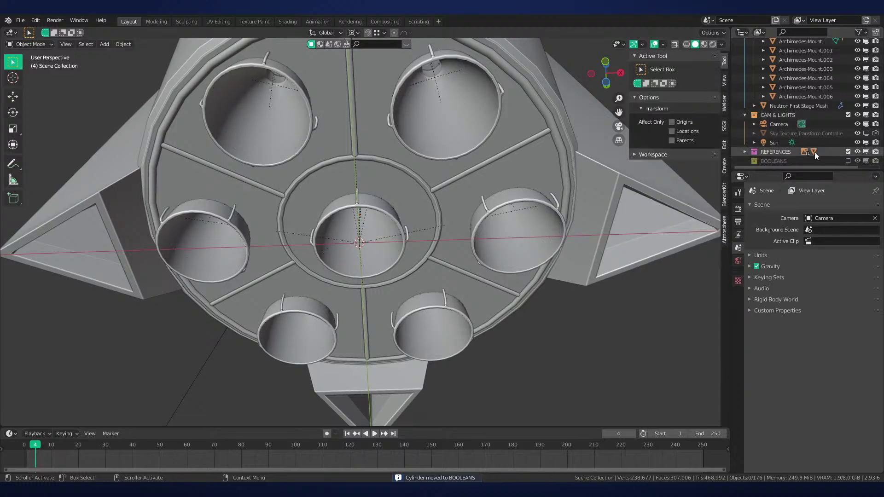
# Examine the engine openings in the first stage's base in Material Preview shading
pyautogui.moveTo(576, 189)
pyautogui.mouseDown(button='middle')
pyautogui.moveTo(535, 195)
pyautogui.moveTo(532, 213)
pyautogui.moveTo(487, 236)
pyautogui.moveTo(489, 228)
pyautogui.moveTo(486, 253)
pyautogui.moveTo(469, 180)
pyautogui.moveTo(474, 259)
pyautogui.moveTo(482, 238)
pyautogui.moveTo(473, 284)
pyautogui.moveTo(471, 255)
pyautogui.moveTo(506, 305)
pyautogui.mouseUp(button='middle')
pyautogui.scroll(-3, 486, 253)
pyautogui.press('z')
pyautogui.click(485, 279)
pyautogui.scroll(3, 507, 305)
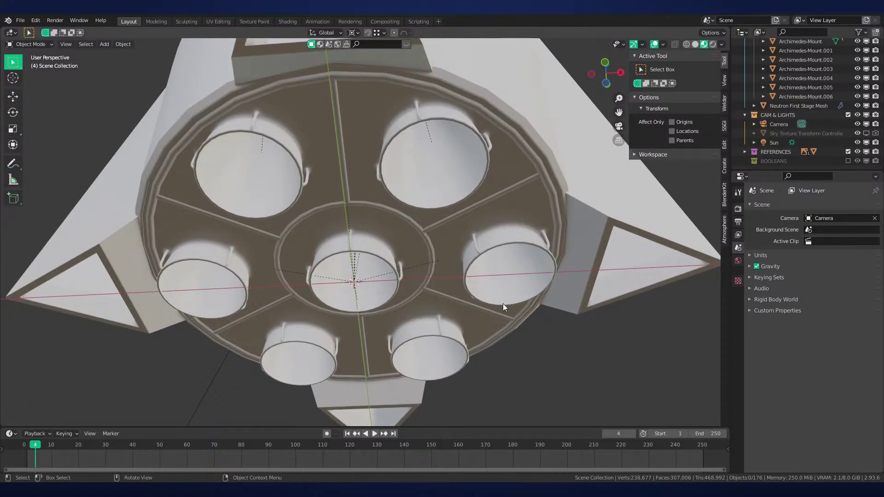
pyautogui.scroll(2, 501, 282)
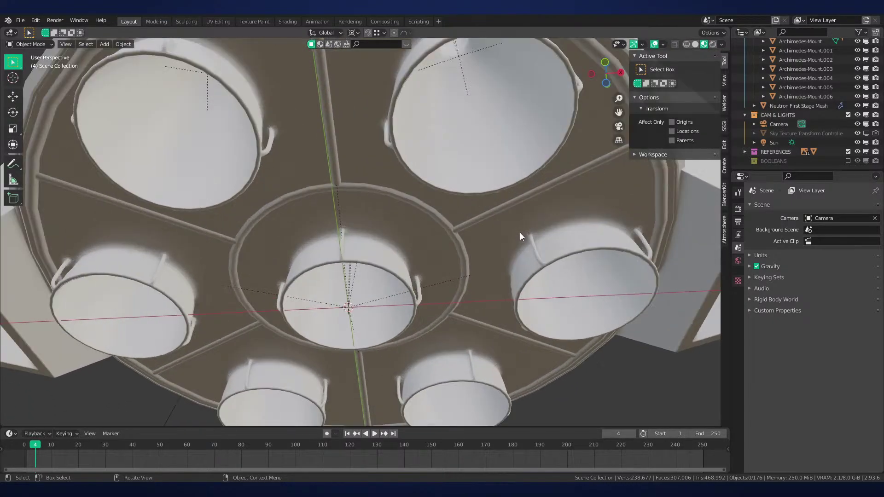
pyautogui.moveTo(520, 233); pyautogui.dragTo(505, 262, button='middle')
pyautogui.scroll(2, 505, 262)
# Compare the cut around an outer engine nozzle up close in Solid and Material Preview shading, and review the whole base
pyautogui.press('z')
pyautogui.click(401, 262)
pyautogui.scroll(3, 450, 242)
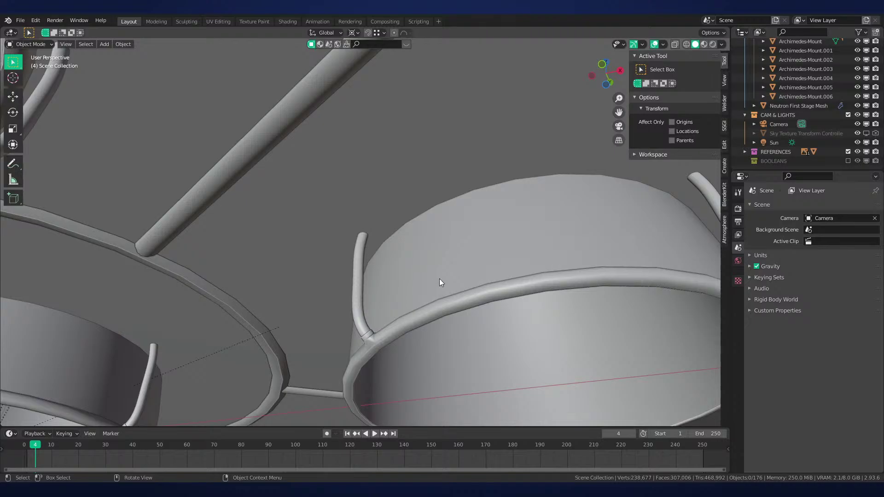
pyautogui.keyDown('ctrl'); pyautogui.scroll(6, 439, 278); pyautogui.keyUp('ctrl')
pyautogui.scroll(3, 424, 269)
pyautogui.scroll(-3, 424, 269)
pyautogui.press('z')
pyautogui.click(301, 293)
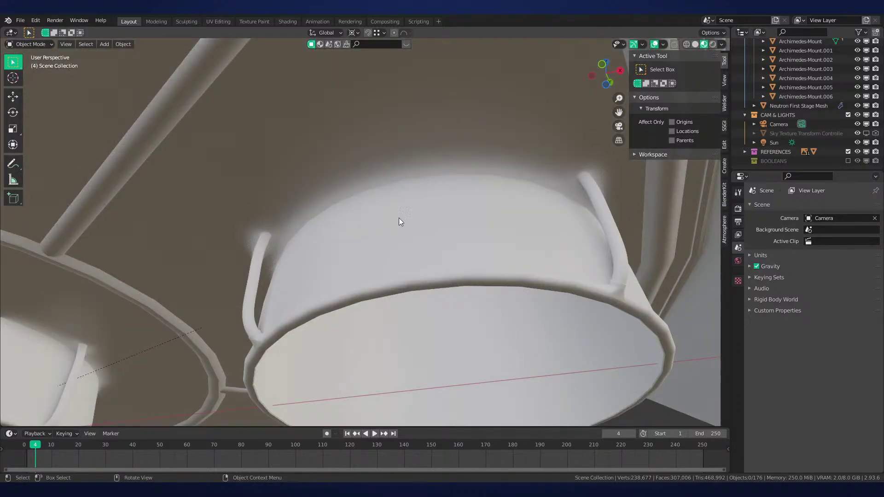
pyautogui.scroll(-3, 473, 225)
pyautogui.moveTo(475, 227); pyautogui.dragTo(371, 242, button='middle')
pyautogui.scroll(-5, 489, 209)
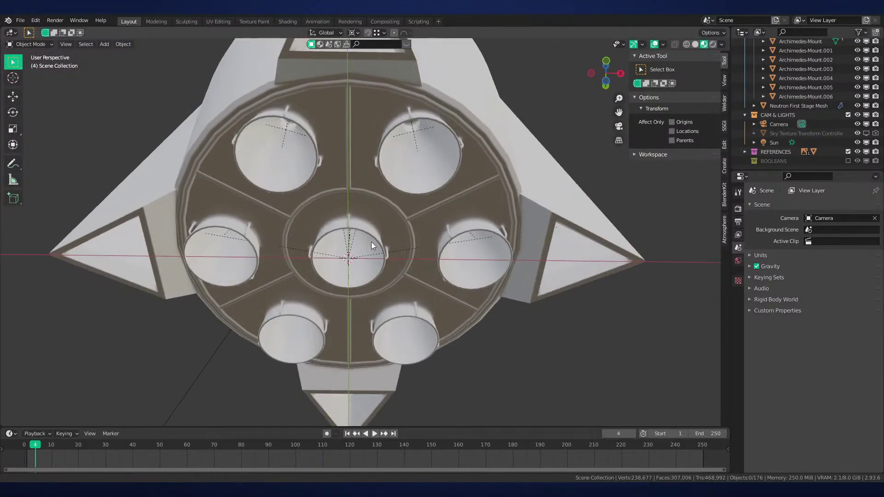
pyautogui.scroll(3, 453, 247)
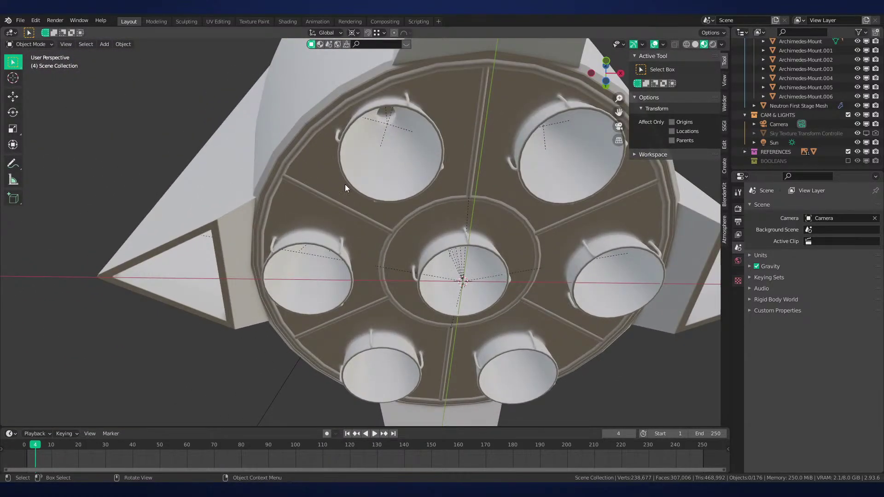
# Set the pivot to Median Point and try rotating the Archimedes.001 engine 5° about its local X axis
pyautogui.moveTo(419, 271); pyautogui.dragTo(467, 219, button='middle')
pyautogui.click(467, 219)
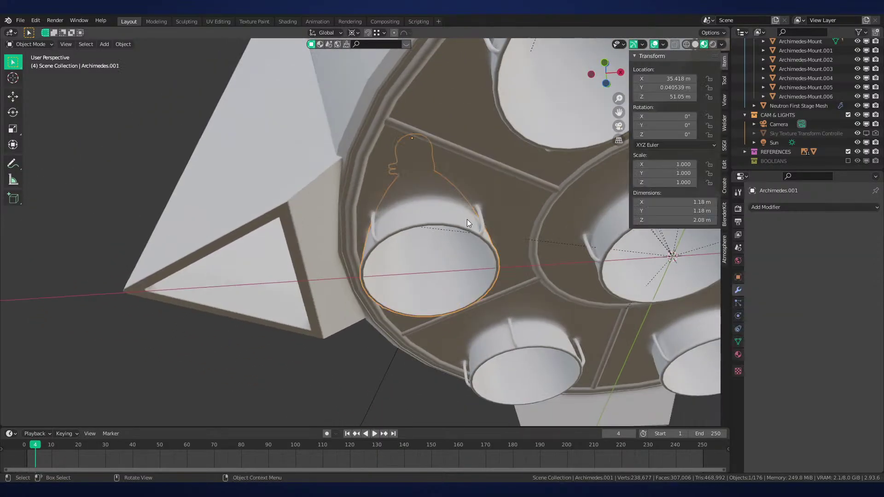
pyautogui.press('.')
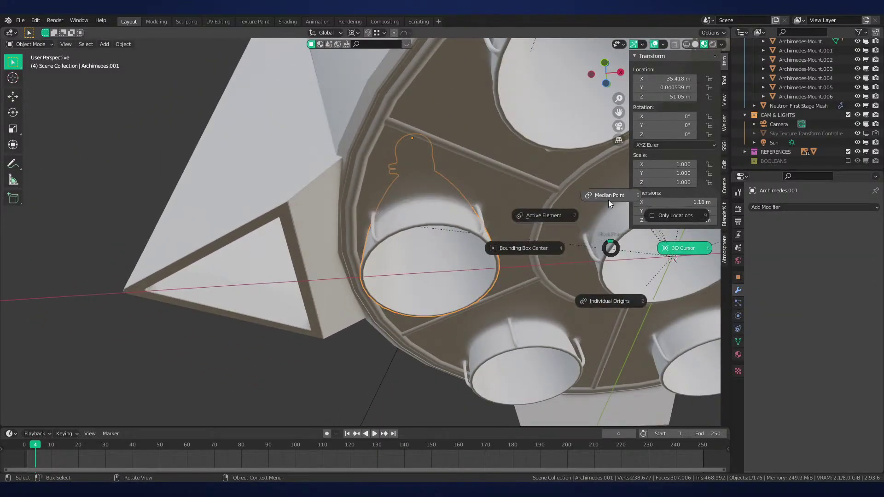
pyautogui.click(608, 200)
pyautogui.moveTo(598, 205); pyautogui.dragTo(565, 229, button='middle')
pyautogui.press('r')
pyautogui.press('x')
pyautogui.press('x')
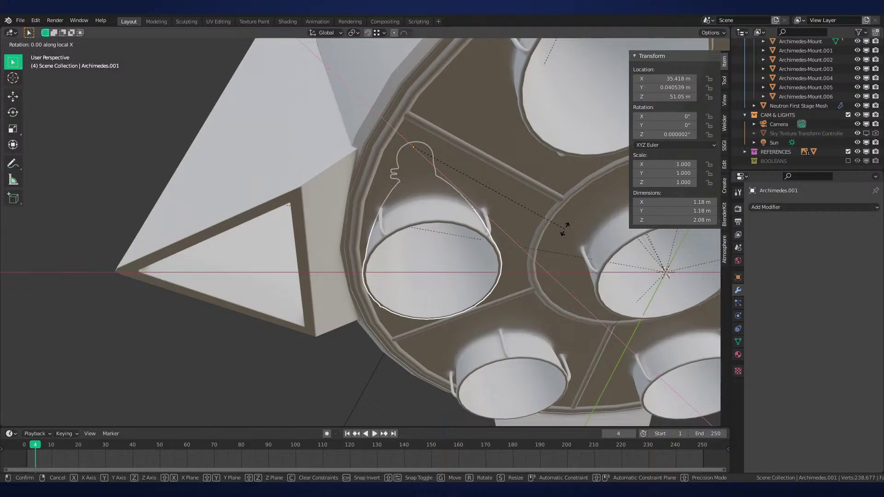
pyautogui.write('5')
pyautogui.press('Return')
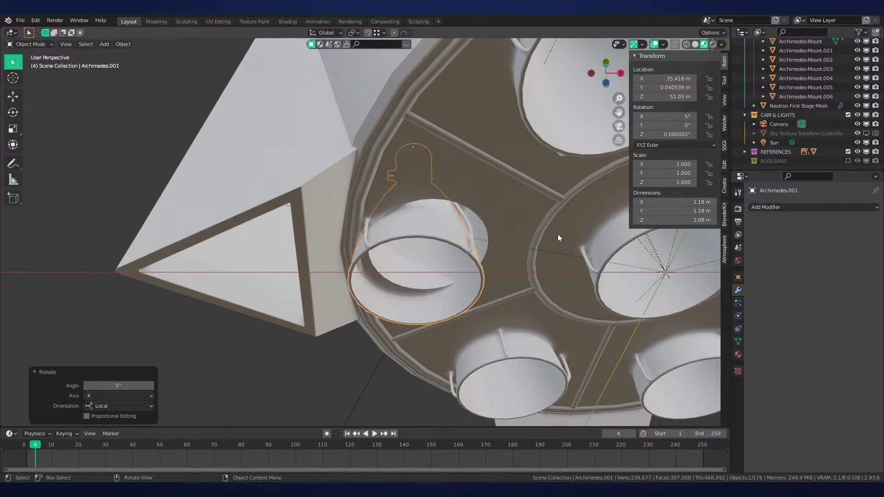
# Check the tilted engine's clearance in its opening, undo the rotation and clear the selection
pyautogui.moveTo(520, 239); pyautogui.dragTo(485, 283, button='middle')
pyautogui.scroll(-3, 486, 284)
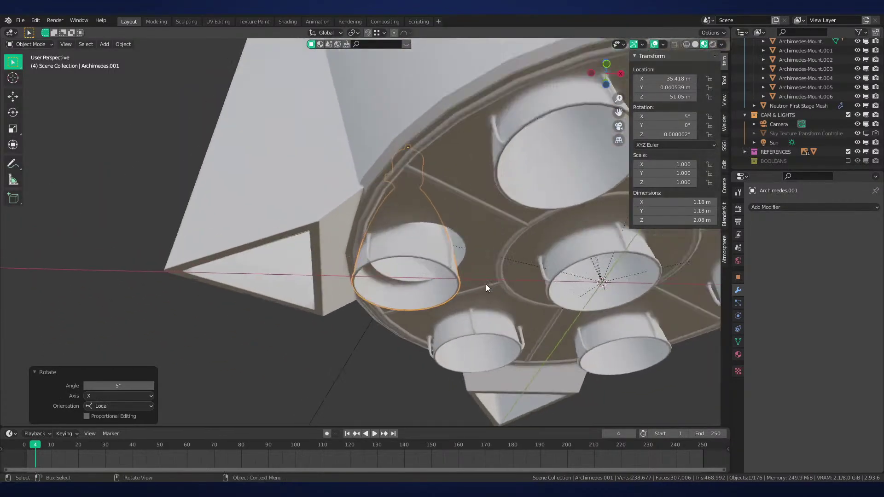
pyautogui.scroll(2, 485, 284)
pyautogui.hotkey('ctrl', 'z')
pyautogui.scroll(-3, 488, 277)
pyautogui.hotkey('alt', 'a')
# Examine the engine base and the complete rocket from outside, switching between Solid and Material Preview shading
pyautogui.moveTo(545, 264); pyautogui.dragTo(409, 244, button='middle')
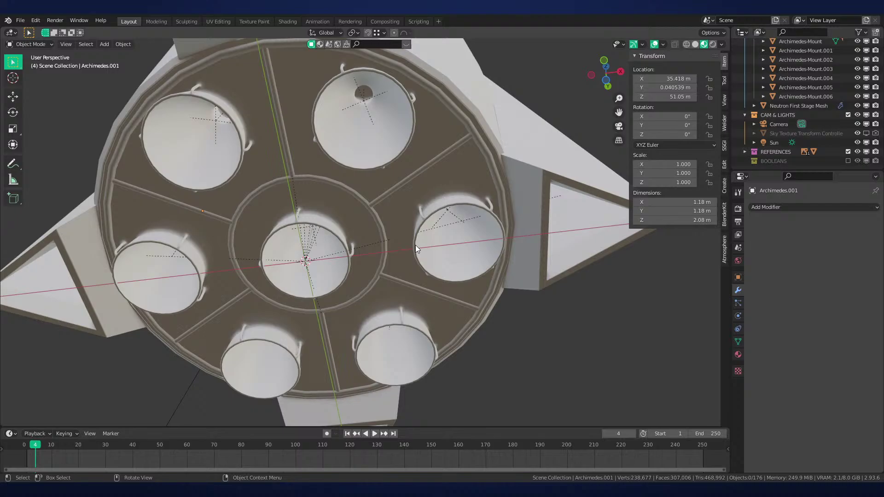
pyautogui.scroll(-6, 427, 178)
pyautogui.moveTo(482, 200); pyautogui.dragTo(483, 239, button='middle')
pyautogui.press('z')
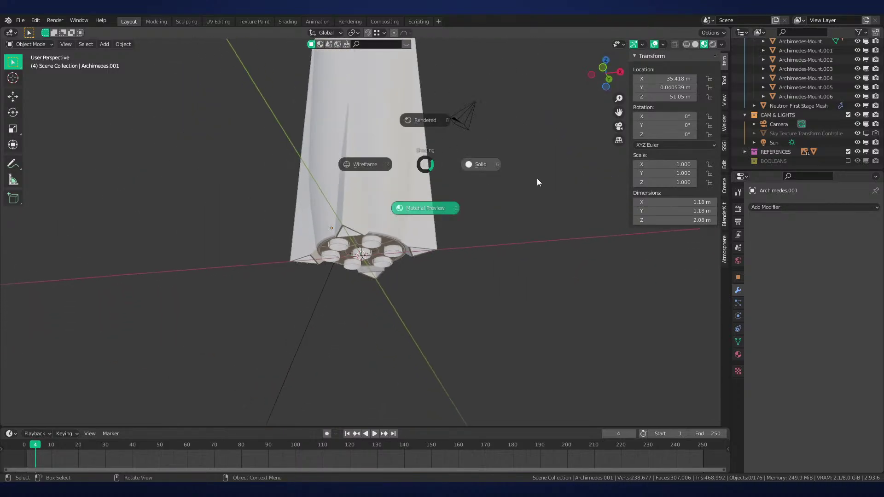
pyautogui.click(537, 179)
pyautogui.keyDown('shift'); pyautogui.moveTo(464, 139); pyautogui.dragTo(462, 284, button='middle'); pyautogui.keyUp('shift')
pyautogui.scroll(-4, 451, 221)
pyautogui.moveTo(444, 178); pyautogui.dragTo(447, 226, button='middle')
pyautogui.keyDown('shift'); pyautogui.moveTo(454, 244); pyautogui.dragTo(461, 319, button='middle'); pyautogui.keyUp('shift')
pyautogui.scroll(-1, 460, 308)
pyautogui.press('z')
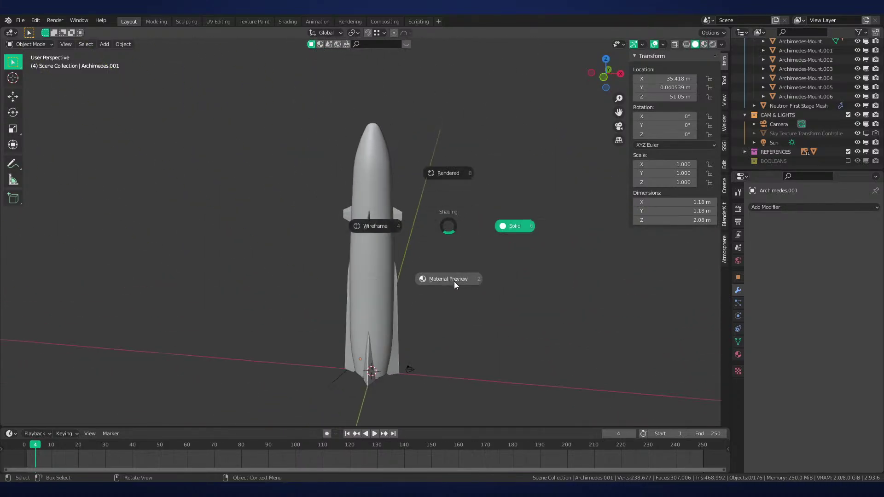
pyautogui.click(454, 281)
# Hide the Neutron First Stage Mesh to inspect the engines inside it in Rendered shading, and return to Solid shading
pyautogui.moveTo(446, 274)
pyautogui.mouseDown(button='middle')
pyautogui.moveTo(440, 225)
pyautogui.moveTo(453, 170)
pyautogui.moveTo(444, 290)
pyautogui.moveTo(429, 248)
pyautogui.moveTo(434, 254)
pyautogui.moveTo(456, 230)
pyautogui.moveTo(476, 181)
pyautogui.moveTo(414, 134)
pyautogui.mouseUp(button='middle')
pyautogui.click(429, 248)
pyautogui.scroll(5, 373, 210)
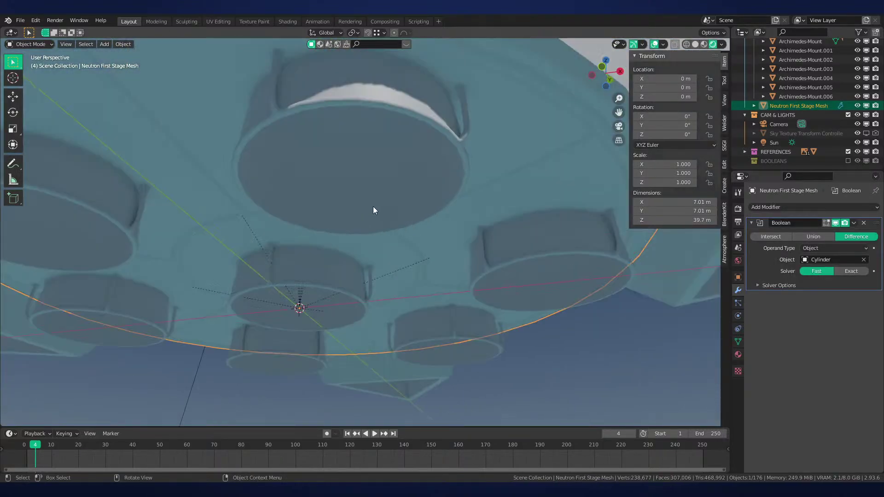
pyautogui.scroll(-4, 376, 207)
pyautogui.scroll(-2, 437, 243)
pyautogui.press('h')
pyautogui.moveTo(443, 247)
pyautogui.mouseDown(button='middle')
pyautogui.moveTo(440, 294)
pyautogui.moveTo(457, 244)
pyautogui.moveTo(450, 310)
pyautogui.moveTo(475, 244)
pyautogui.moveTo(471, 258)
pyautogui.moveTo(472, 252)
pyautogui.mouseUp(button='middle')
pyautogui.press('z')
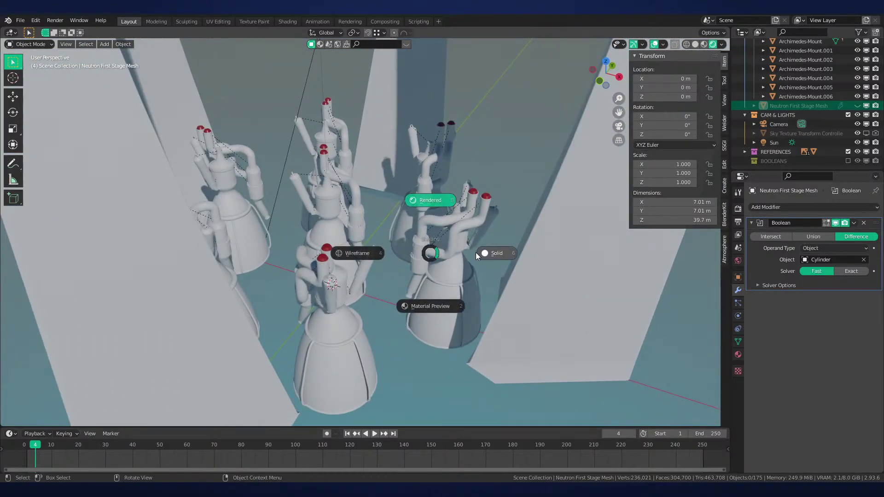
pyautogui.click(476, 253)
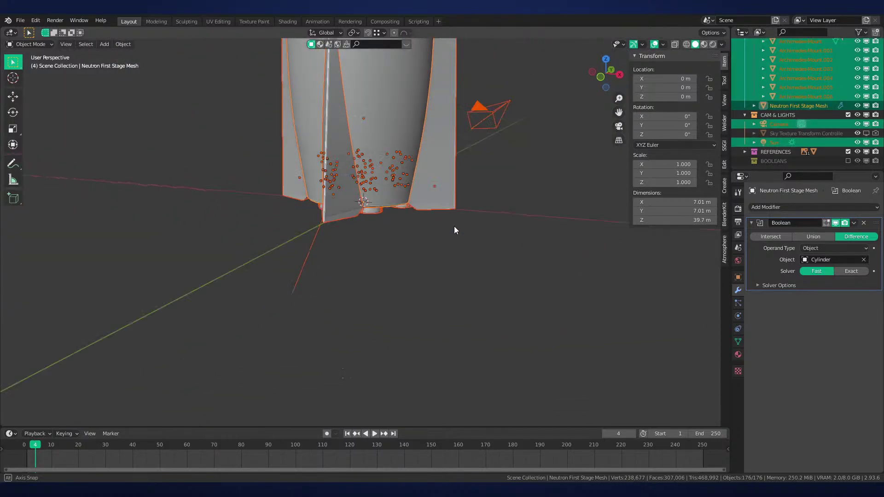
# Parent all seven Archimedes-Mount objects to the Neutron First Stage Mesh with Object (Keep Transform), and clear the selection
pyautogui.scroll(-3, 460, 184)
pyautogui.hotkey('alt', 'a')
pyautogui.moveTo(465, 149); pyautogui.dragTo(466, 269, button='middle')
pyautogui.scroll(2, 466, 269)
pyautogui.click(820, 93)
pyautogui.scroll(2, 820, 93)
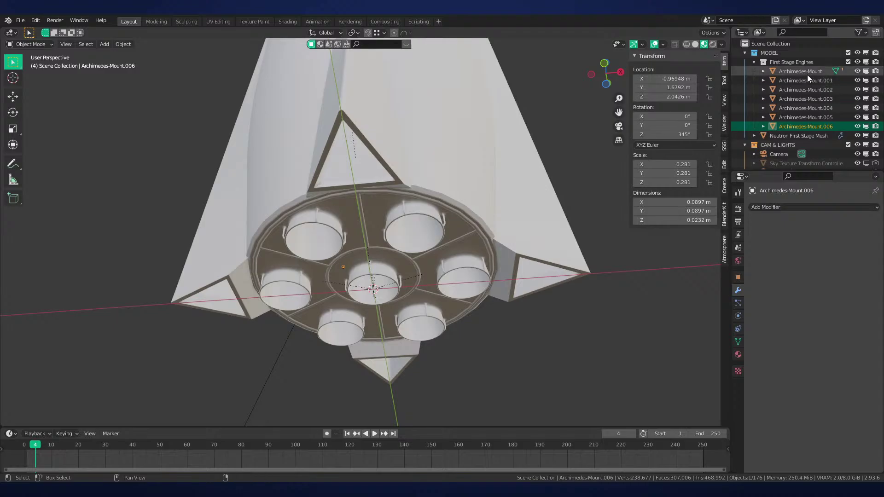
pyautogui.keyDown('shift'); pyautogui.click(807, 74); pyautogui.keyUp('shift')
pyautogui.keyDown('ctrl'); pyautogui.click(783, 137); pyautogui.keyUp('ctrl')
pyautogui.hotkey('ctrl', 'p')
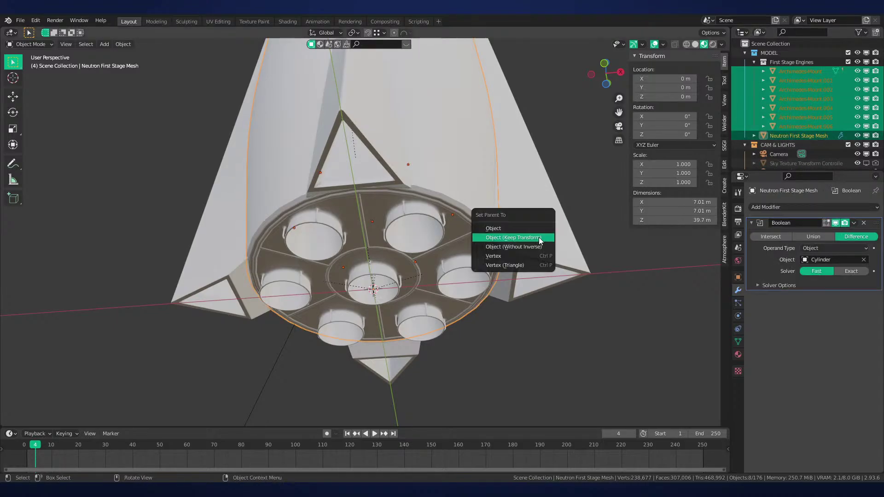
pyautogui.click(540, 240)
pyautogui.hotkey('alt', 'a')
# Try moving and freely rotating the Neutron First Stage Mesh to check that the parented engines follow, cancelling both transforms
pyautogui.scroll(-4, 417, 201)
pyautogui.click(417, 200)
pyautogui.keyDown('shift'); pyautogui.moveTo(417, 200); pyautogui.dragTo(407, 299, button='middle'); pyautogui.keyUp('shift')
pyautogui.scroll(-2, 409, 287)
pyautogui.press('g')
pyautogui.rightClick(430, 276)
pyautogui.scroll(-3, 432, 277)
pyautogui.press('r')
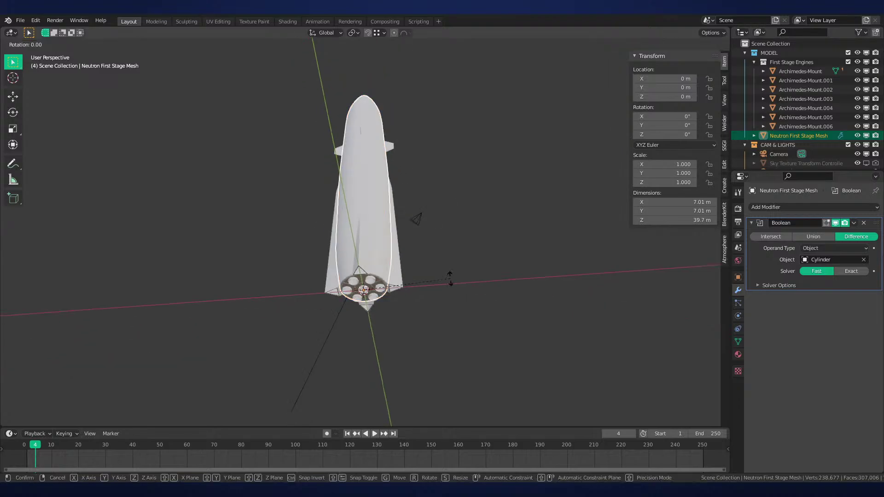
pyautogui.press('r')
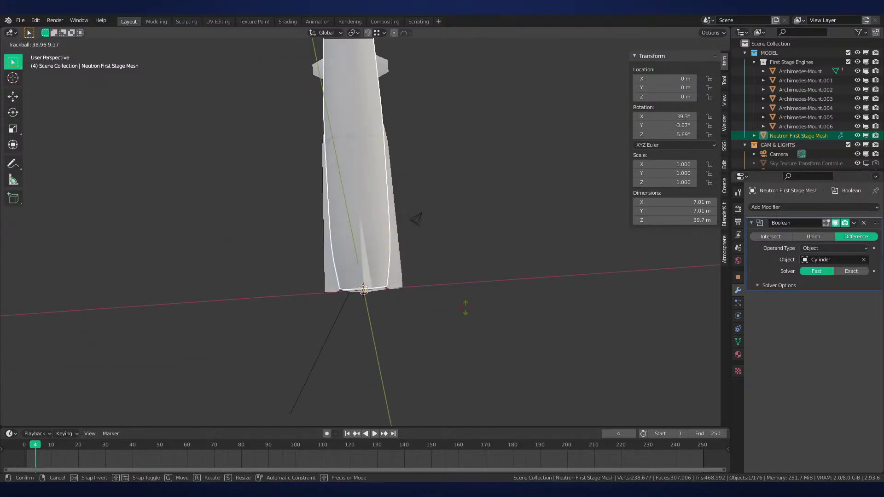
pyautogui.rightClick(449, 298)
# Return to Solid shading with the engine base in view and save the file
pyautogui.scroll(4, 442, 295)
pyautogui.moveTo(438, 294); pyautogui.dragTo(440, 233, button='middle')
pyautogui.scroll(3, 413, 242)
pyautogui.scroll(2, 454, 283)
pyautogui.press('z')
pyautogui.click(501, 275)
pyautogui.moveTo(501, 276)
pyautogui.mouseDown(button='middle')
pyautogui.moveTo(501, 267)
pyautogui.moveTo(501, 274)
pyautogui.mouseUp(button='middle')
pyautogui.hotkey('ctrl', 's')
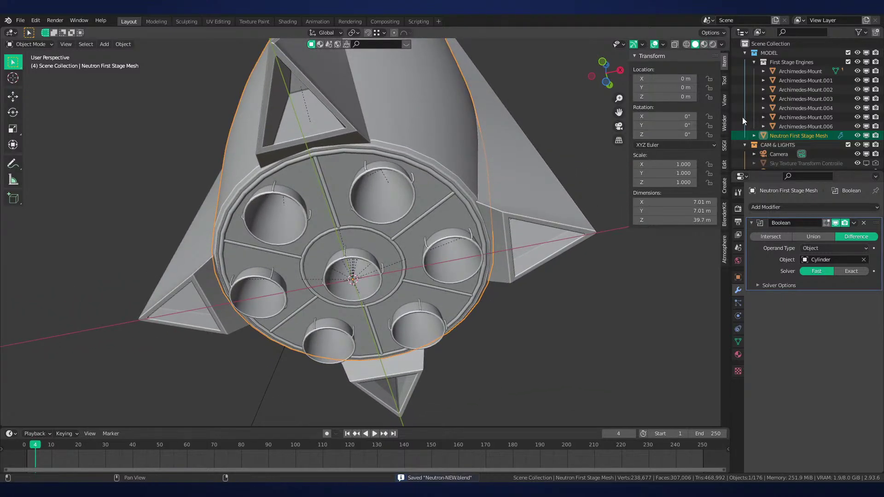
# Enable the BOOLEANS collection and open its Cylinder cutter object in Edit Mode
pyautogui.scroll(-3, 819, 137)
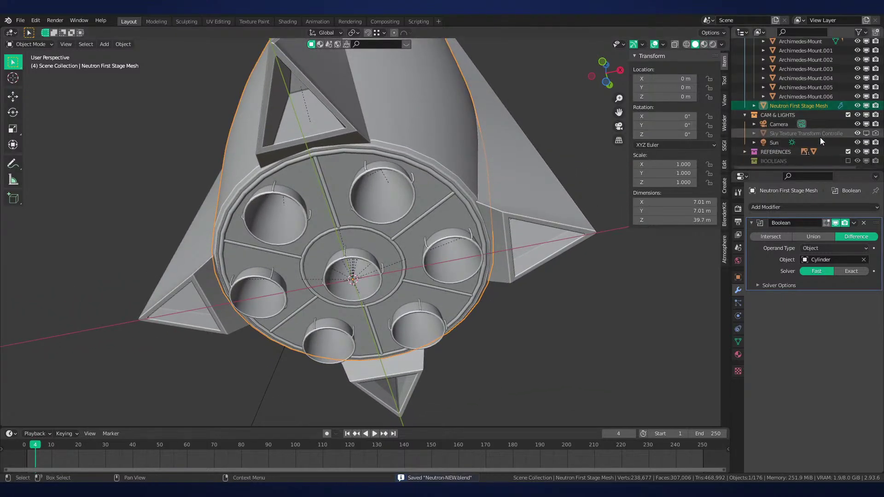
pyautogui.click(848, 160)
pyautogui.scroll(-1, 820, 159)
pyautogui.click(780, 159)
pyautogui.press('Tab')
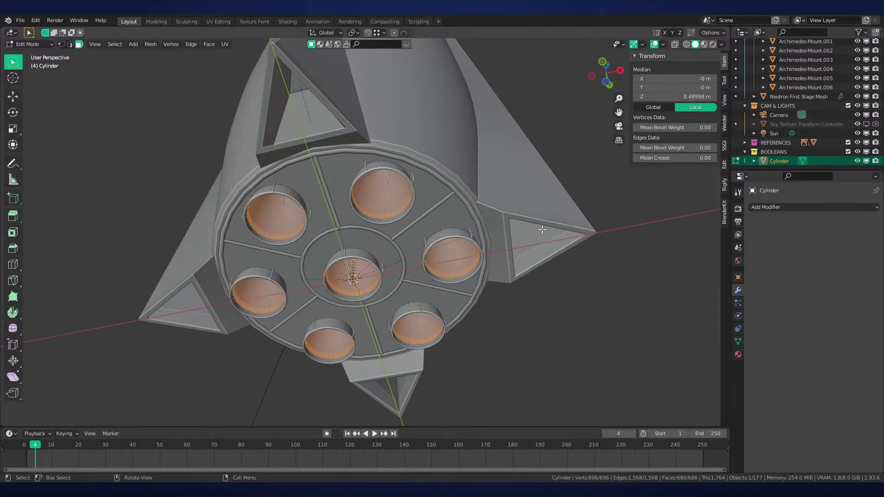
pyautogui.press('`')
pyautogui.click(553, 278)
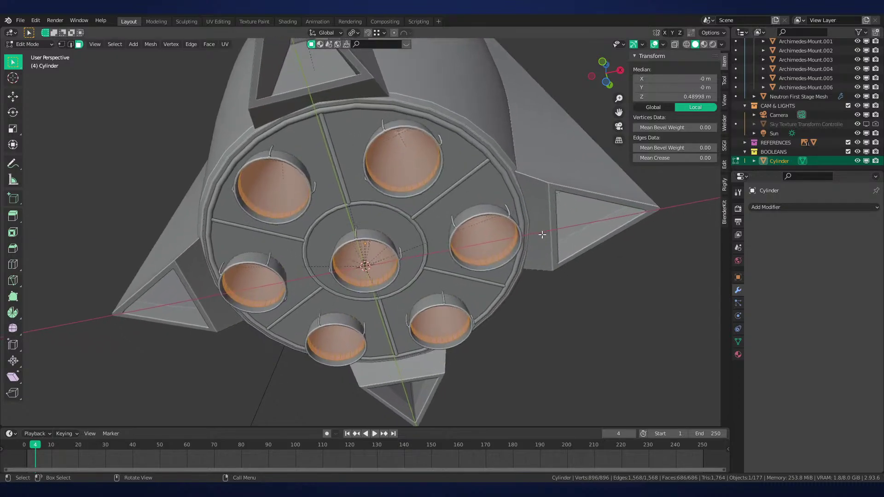
# Scale all the engine opening cutters by about 1.326 in X and Y, locking Z, and inspect the clearance
pyautogui.press('s')
pyautogui.hotkey('shift', 'z')
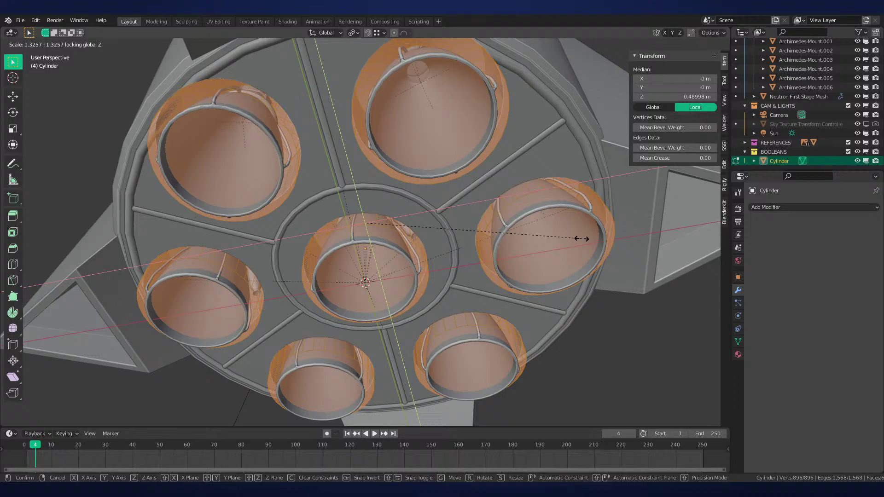
pyautogui.click(581, 239)
pyautogui.moveTo(580, 240); pyautogui.dragTo(535, 201, button='middle')
pyautogui.scroll(-3, 590, 251)
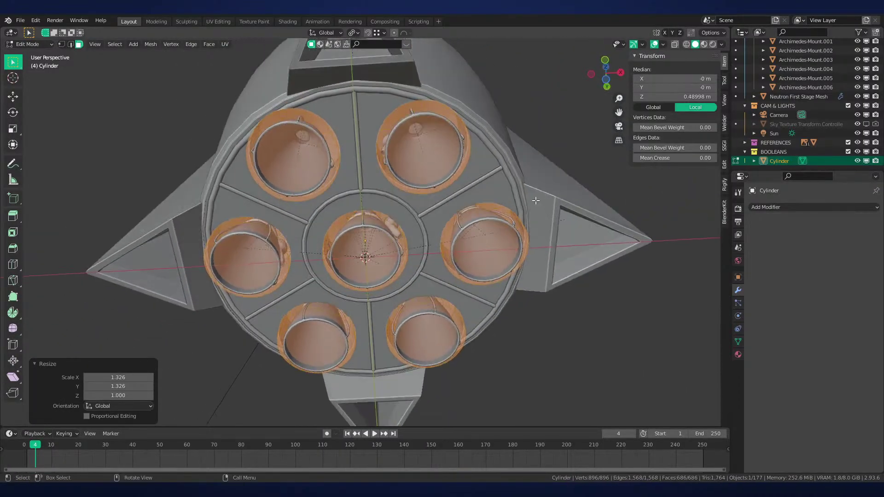
pyautogui.scroll(3, 436, 241)
pyautogui.scroll(-5, 368, 274)
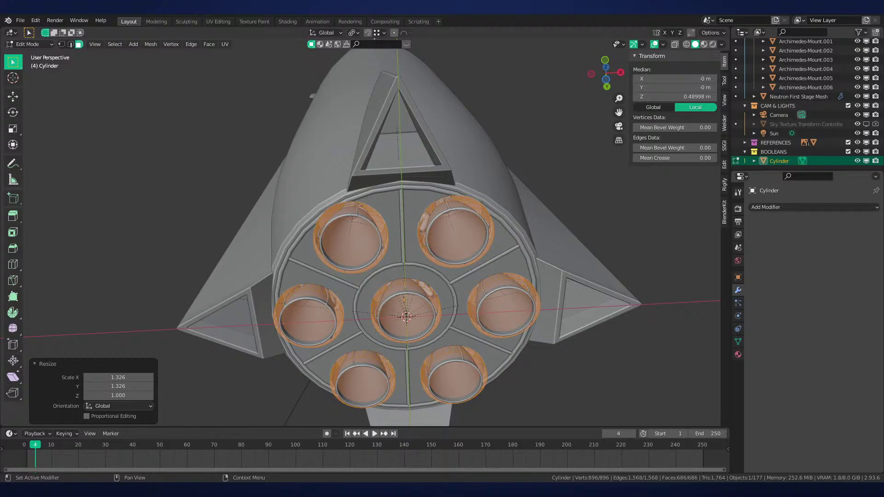
# Try moving the outer cutter on the negative X side 0.17 m along X, and undo the move
pyautogui.keyDown('shift'); pyautogui.moveTo(442, 328); pyautogui.dragTo(308, 263, button='middle'); pyautogui.keyUp('shift')
pyautogui.scroll(2, 442, 263)
pyautogui.hotkey('alt', 'a')
pyautogui.press('l')
pyautogui.press('g')
pyautogui.press('x')
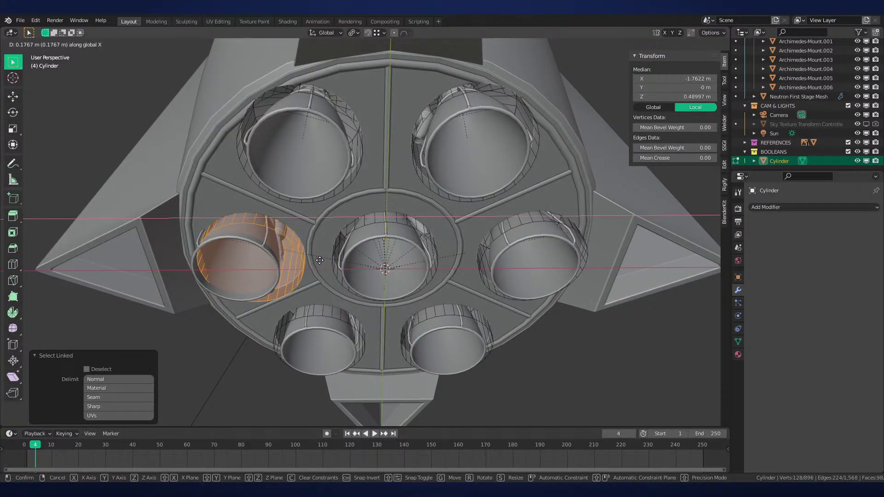
pyautogui.write('.')
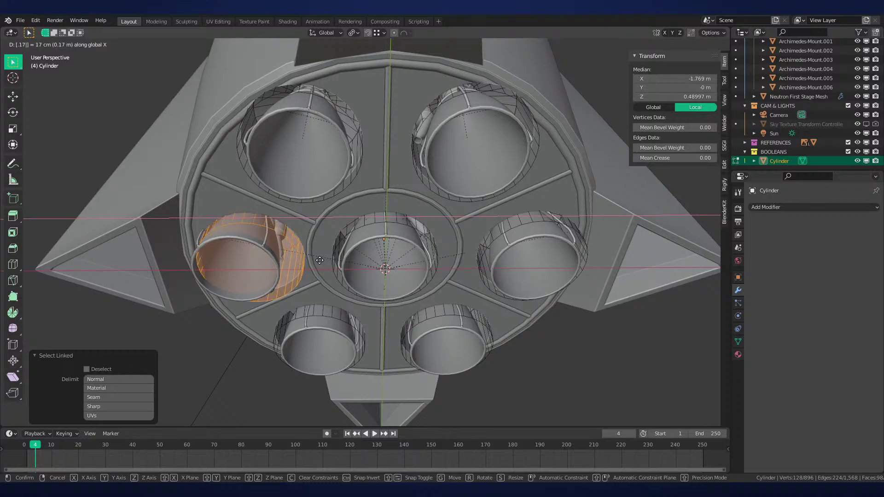
pyautogui.write('17')
pyautogui.press('Return')
pyautogui.moveTo(319, 260); pyautogui.dragTo(401, 299, button='middle')
pyautogui.hotkey('ctrl', 'z')
# Move the outer cutter on the negative X side 0.16 m inward along X and return to Object Mode
pyautogui.write('gx')
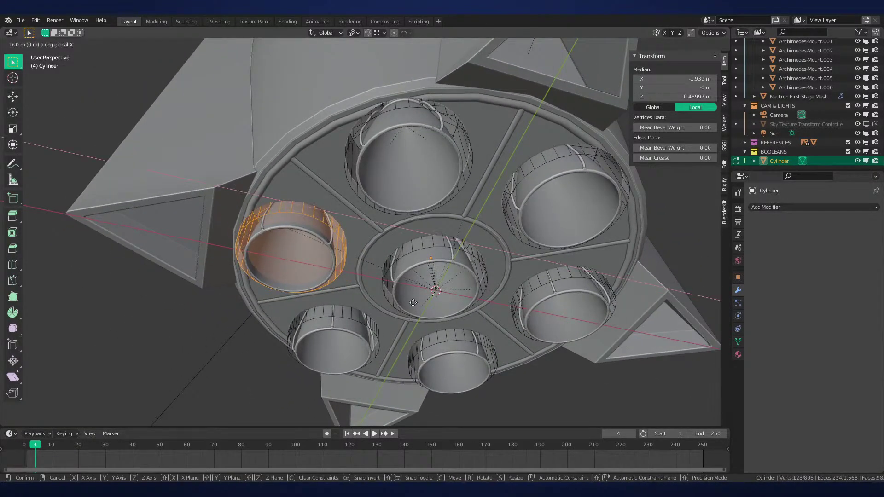
pyautogui.write('.16')
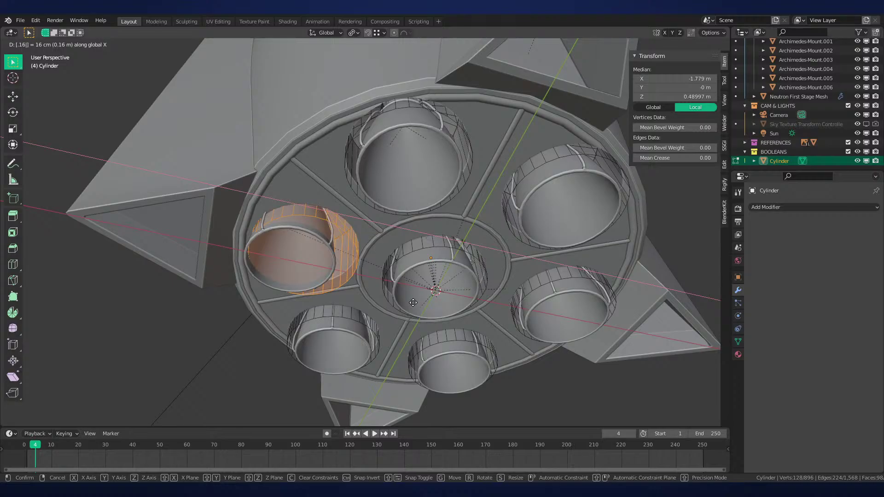
pyautogui.press('Return')
pyautogui.moveTo(298, 329); pyautogui.dragTo(286, 277, button='middle')
pyautogui.press('Tab')
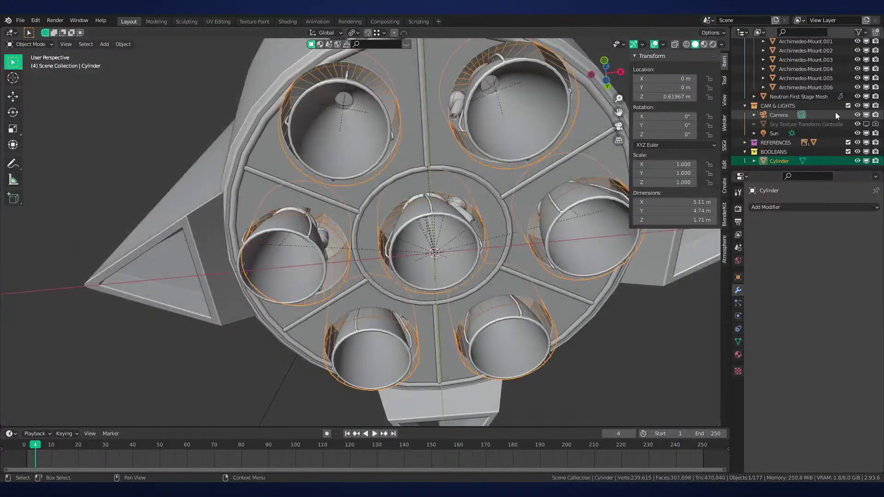
# Move the Archimedes-Mount.001 engine 0.16 m along X to align it with its shifted cutter
pyautogui.scroll(3, 788, 134)
pyautogui.click(791, 125)
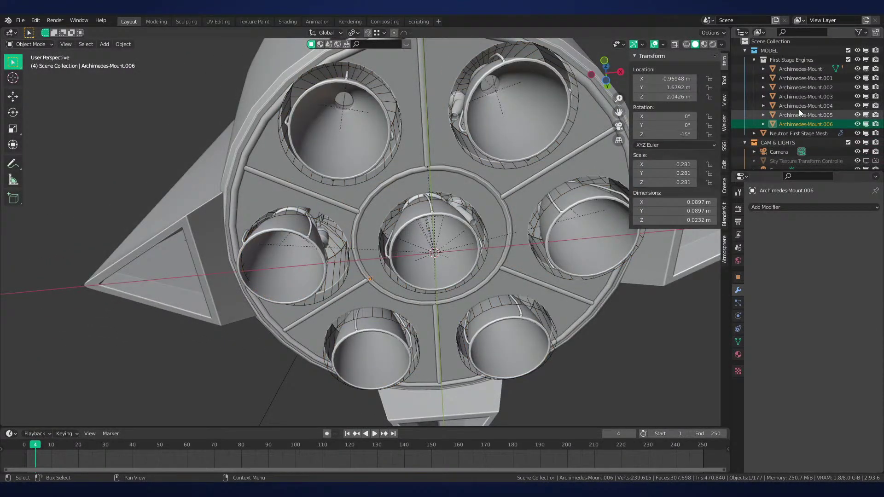
pyautogui.keyDown('shift'); pyautogui.click(799, 69); pyautogui.keyUp('shift')
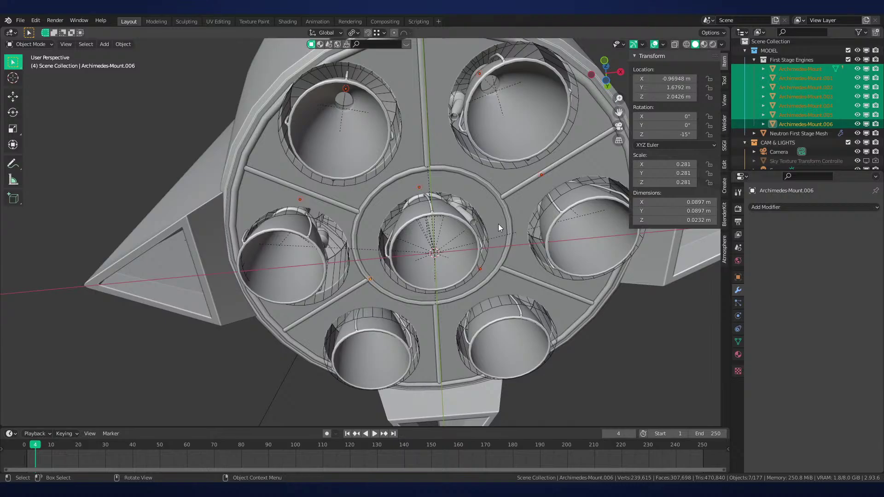
pyautogui.click(813, 69)
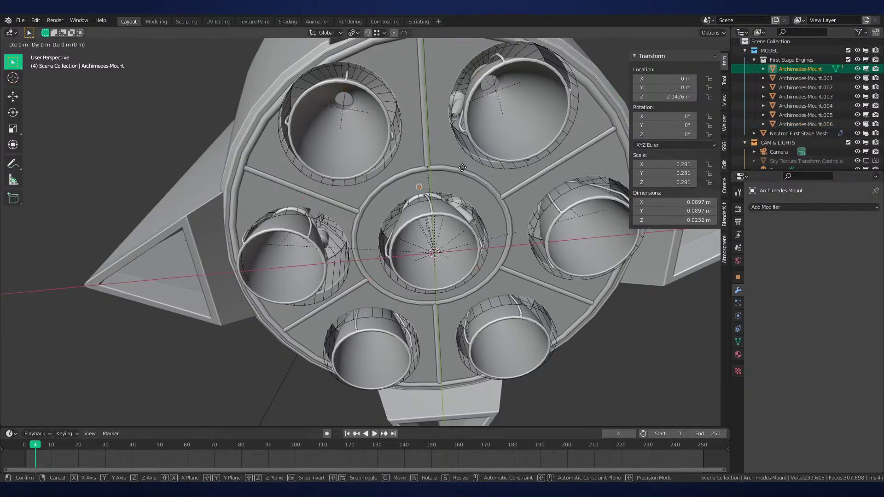
pyautogui.click(797, 78)
pyautogui.write('gx')
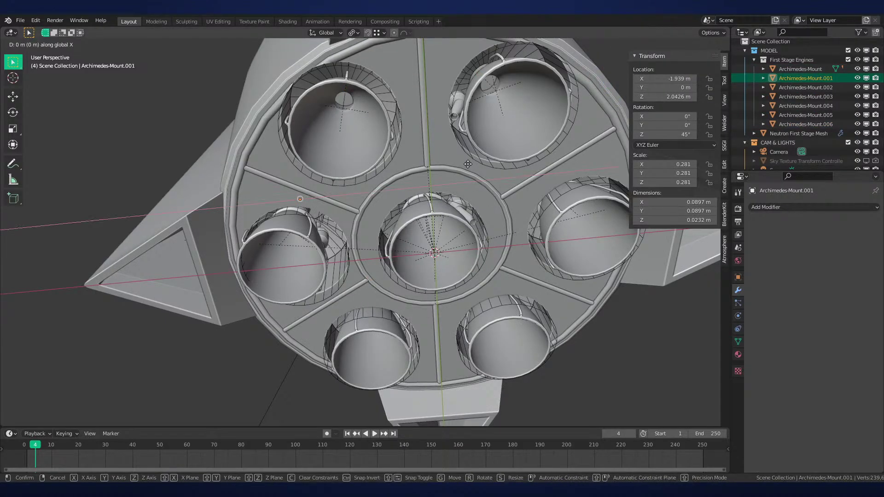
pyautogui.write('.16')
pyautogui.press('Return')
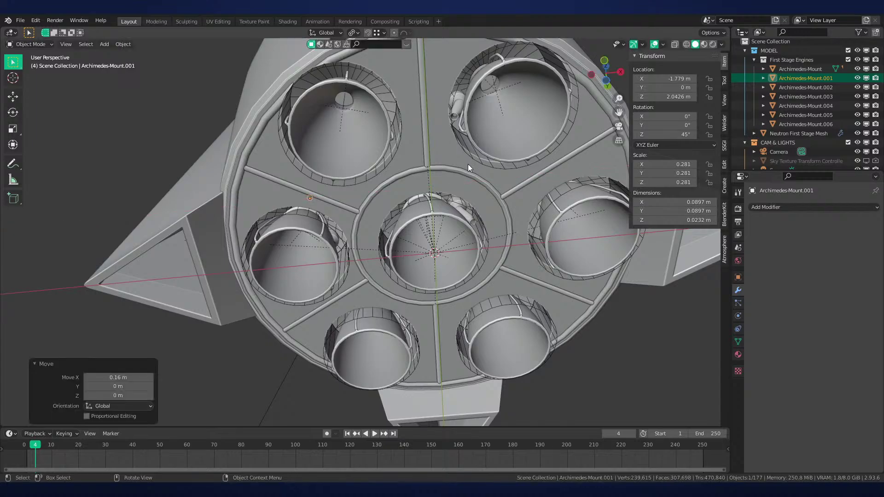
# Delete the full hierarchies of Archimedes-Mount.002 through Archimedes-Mount.006, keeping the centre engine and Archimedes-Mount.001
pyautogui.click(802, 87)
pyautogui.rightClick(802, 89)
pyautogui.click(802, 92)
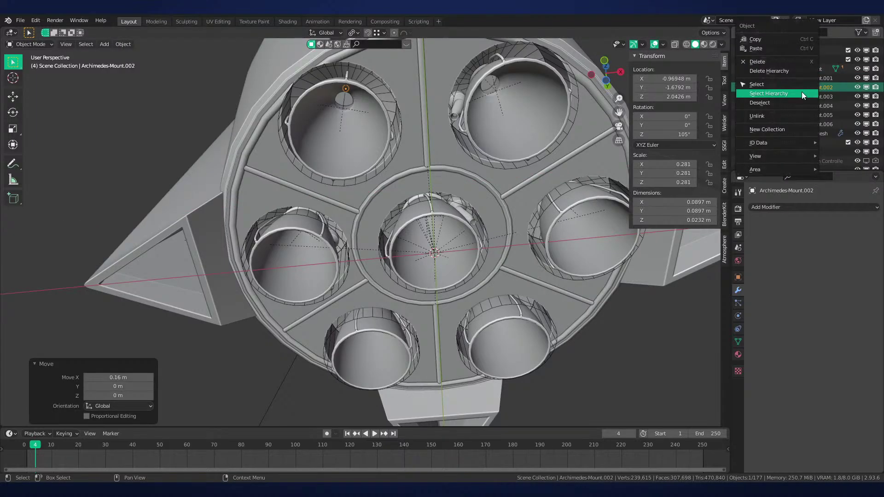
pyautogui.rightClick(805, 90)
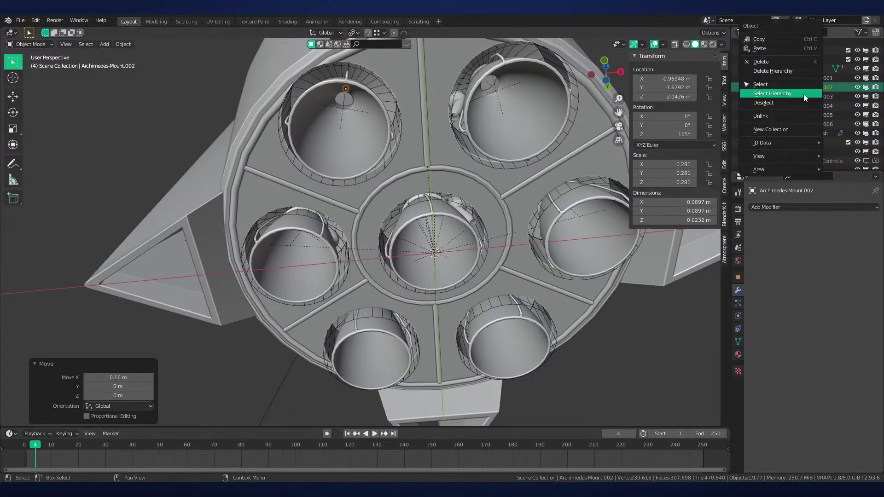
pyautogui.click(804, 72)
pyautogui.rightClick(816, 87)
pyautogui.click(816, 88)
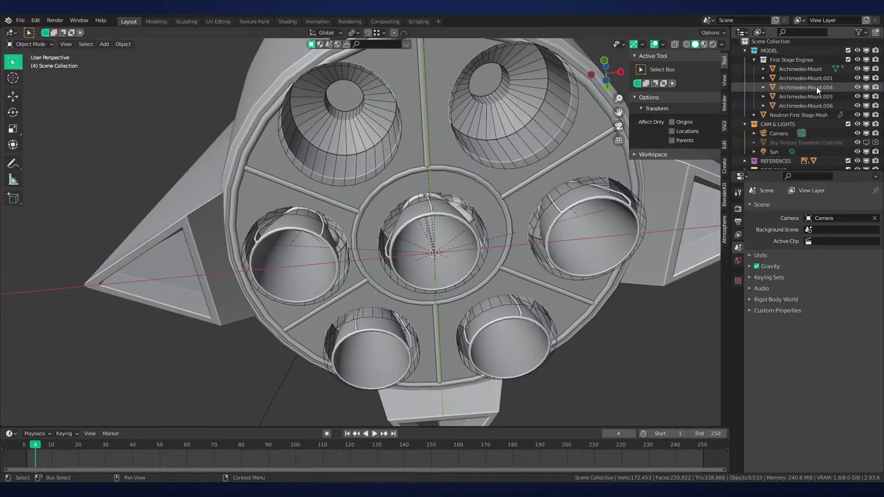
pyautogui.rightClick(816, 87)
pyautogui.click(816, 87)
pyautogui.rightClick(816, 86)
pyautogui.click(815, 87)
pyautogui.rightClick(815, 86)
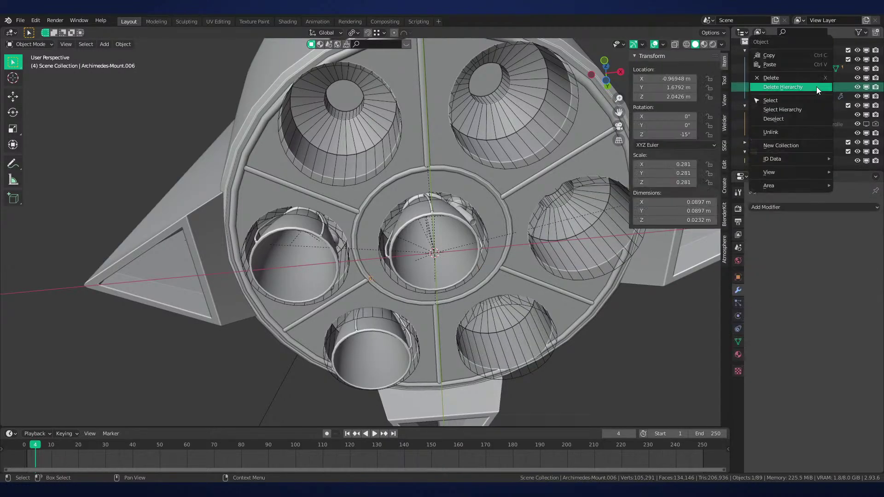
pyautogui.click(816, 87)
pyautogui.scroll(-2, 529, 154)
pyautogui.moveTo(491, 174); pyautogui.dragTo(485, 214, button='middle')
pyautogui.scroll(2, 570, 215)
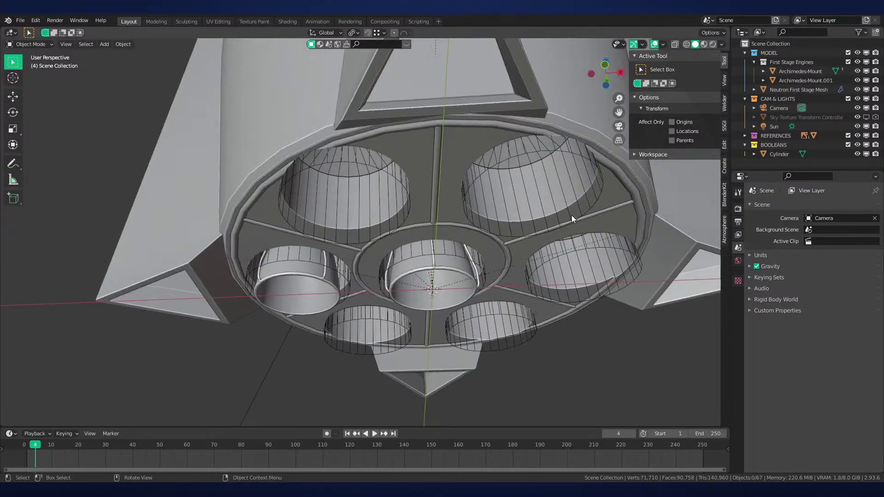
# Select the whole Archimedes-Mount.001 hierarchy and set the pivot point to 3D Cursor
pyautogui.click(801, 71)
pyautogui.rightClick(811, 79)
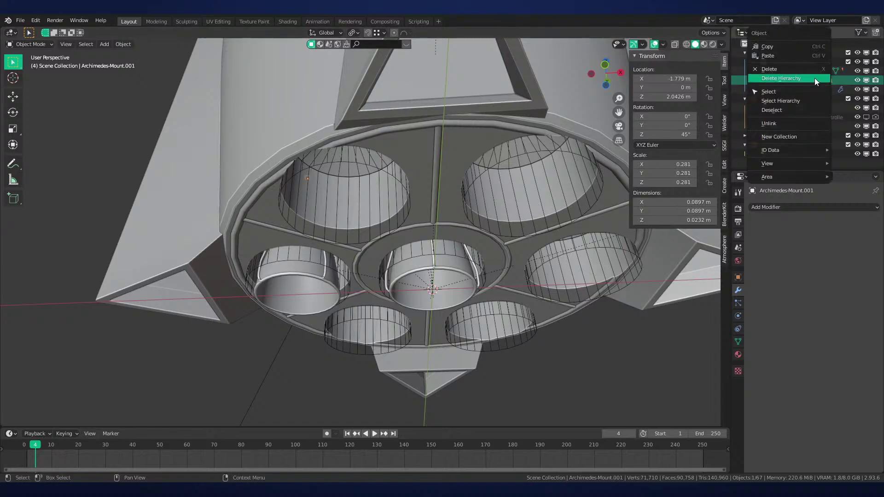
pyautogui.click(810, 100)
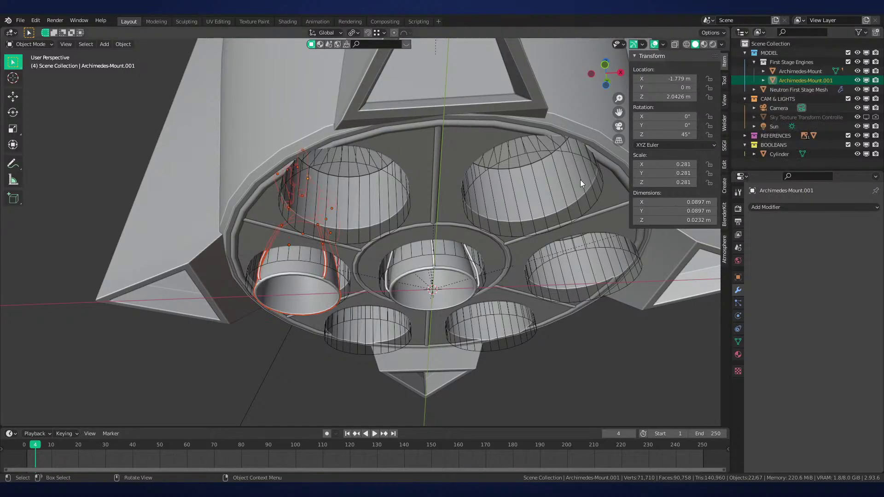
pyautogui.moveTo(580, 180); pyautogui.dragTo(589, 209, button='middle')
pyautogui.press('.')
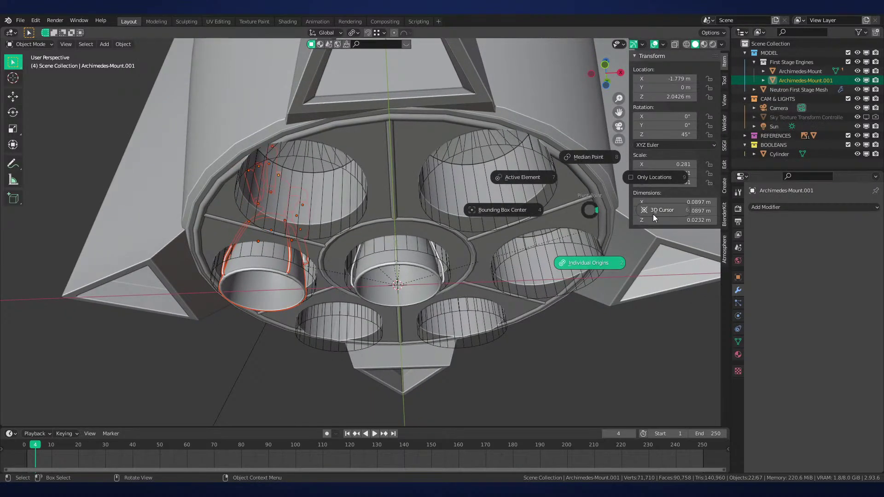
pyautogui.press('Escape')
pyautogui.press('.')
pyautogui.click(644, 258)
# Duplicate the selected engine rotated 60° about Z, and repeat four times to complete the outer engine ring
pyautogui.moveTo(644, 257); pyautogui.dragTo(525, 219, button='middle')
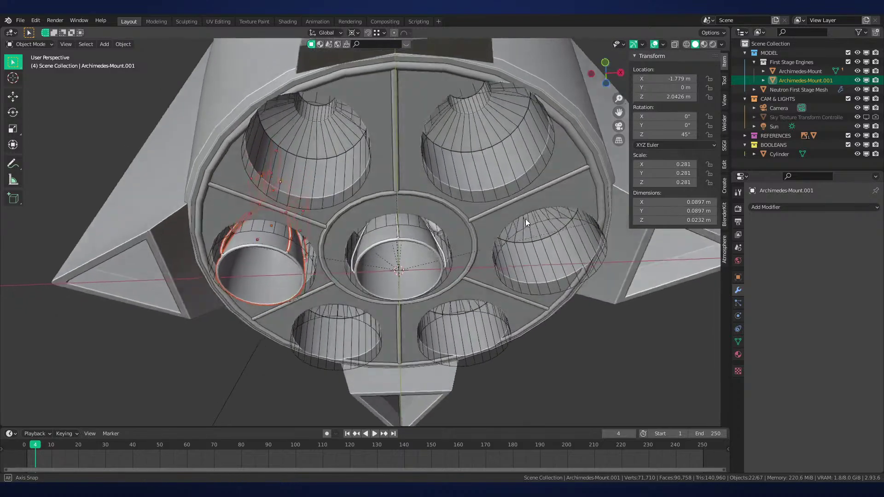
pyautogui.hotkey('shift', 'd')
pyautogui.write('rz60')
pyautogui.press('Return')
pyautogui.hotkey('shift', 'r')
pyautogui.hotkey('shift', 'r')
pyautogui.hotkey('shift', 'r')
pyautogui.hotkey('shift', 'r')
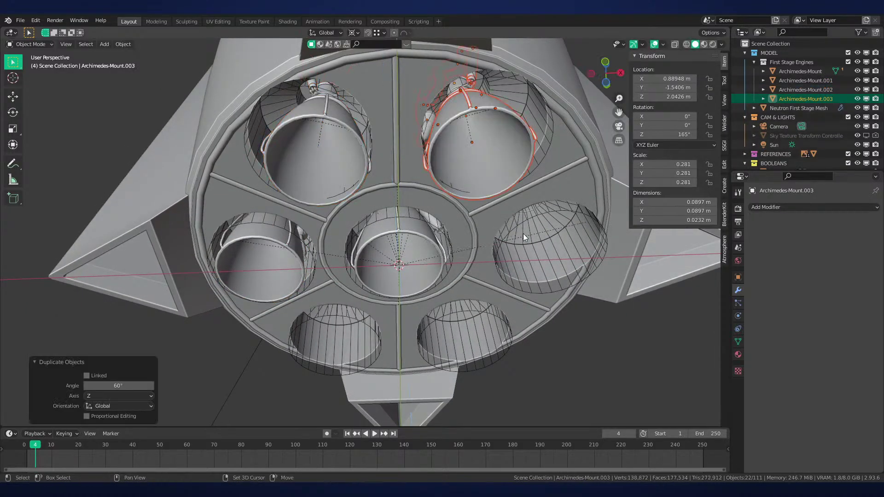
# In the Boolean Cylinder mesh, delete the vertices of the five unshifted outer cutters, keeping the shifted cutter and the centre one
pyautogui.scroll(-2, 791, 143)
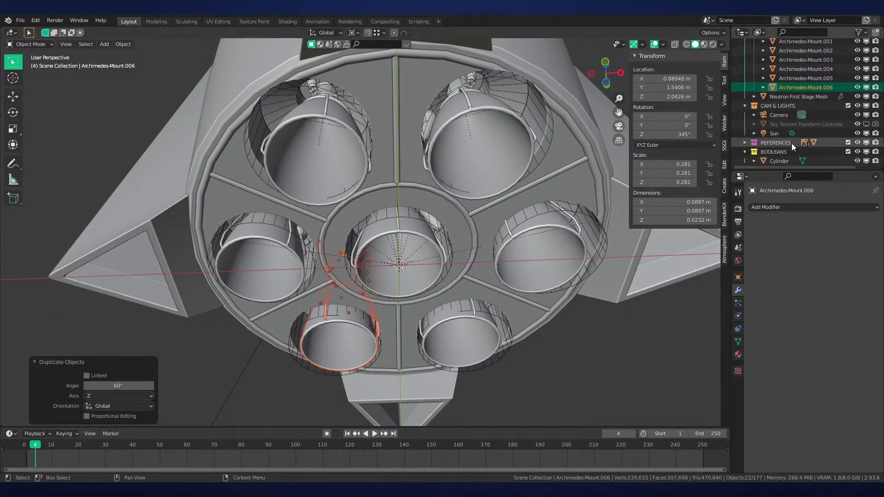
pyautogui.click(299, 231)
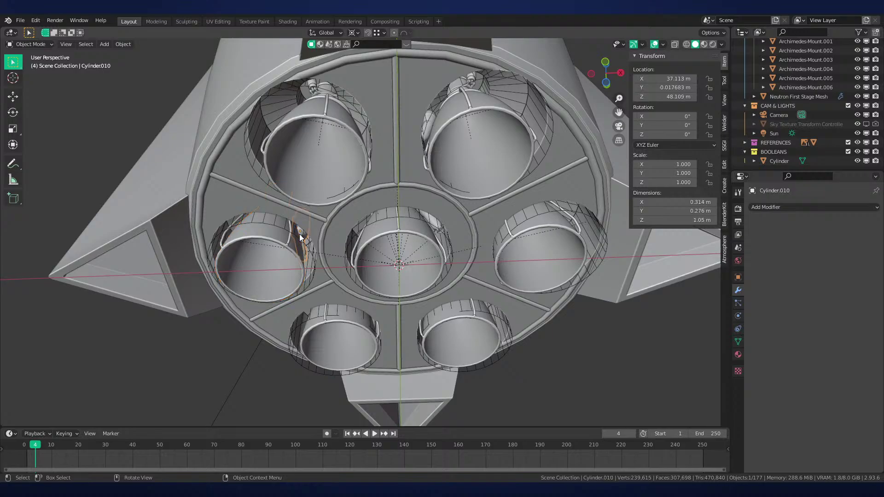
pyautogui.click(302, 237)
pyautogui.press('Tab')
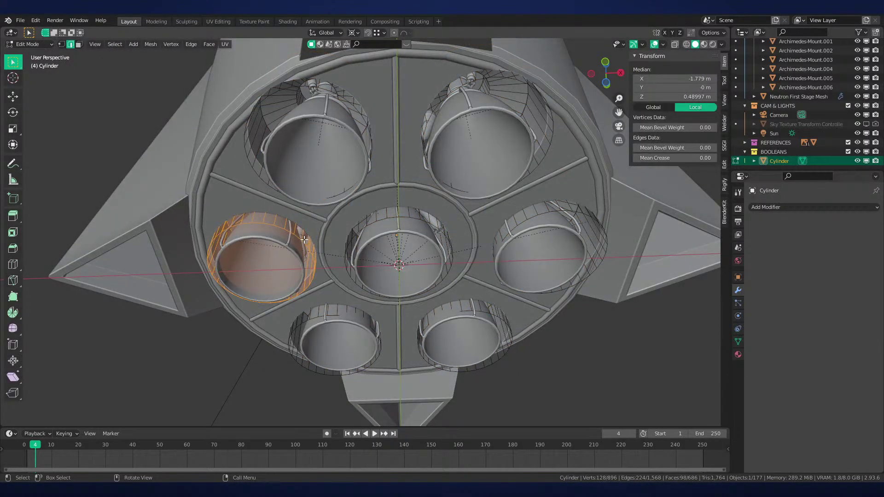
pyautogui.press('l')
pyautogui.hotkey('ctrl', 'i')
pyautogui.press('x')
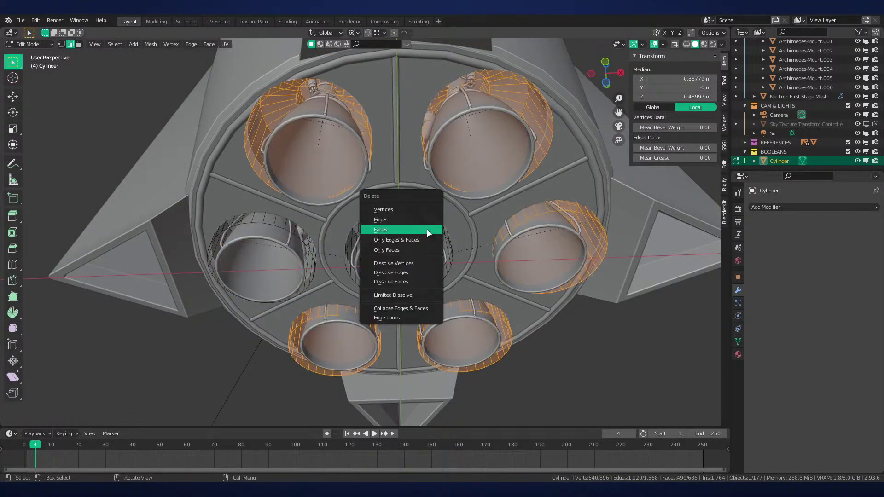
pyautogui.click(413, 210)
# Duplicate the shifted outer cutter rotated 60° about Z and repeat around the base until all six outer engines have a cutter
pyautogui.press('l')
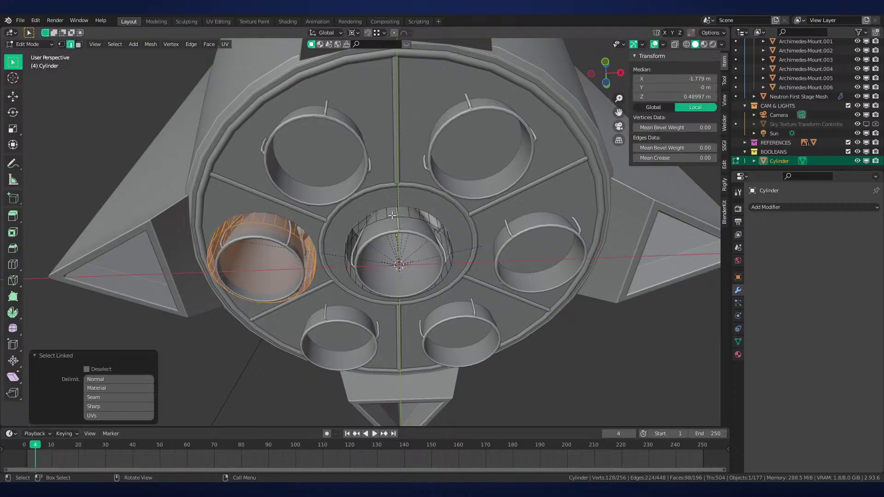
pyautogui.hotkey('shift', 'd')
pyautogui.hotkey('shift', 'd')
pyautogui.hotkey('shift', 'r')
pyautogui.hotkey('shift', 'r')
pyautogui.hotkey('shift', 'r')
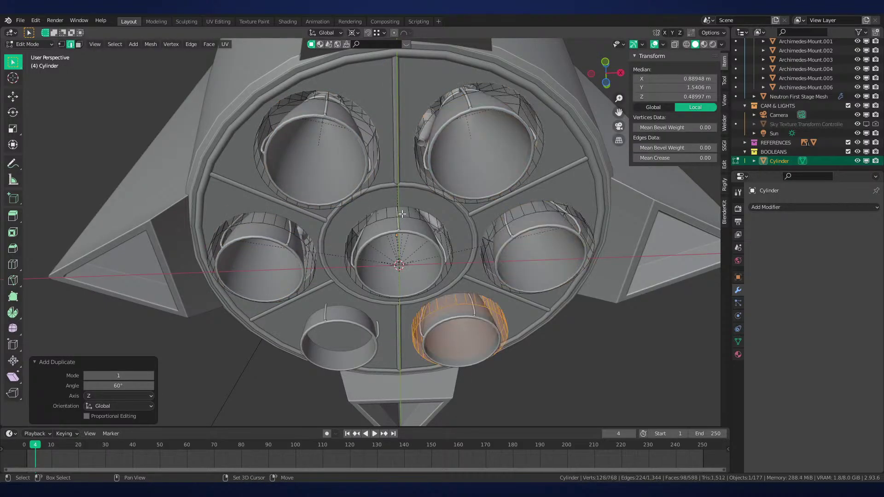
# Return to Object Mode, exclude the BOOLEANS collection from the view layer and save the file
pyautogui.press('Tab')
pyautogui.click(848, 151)
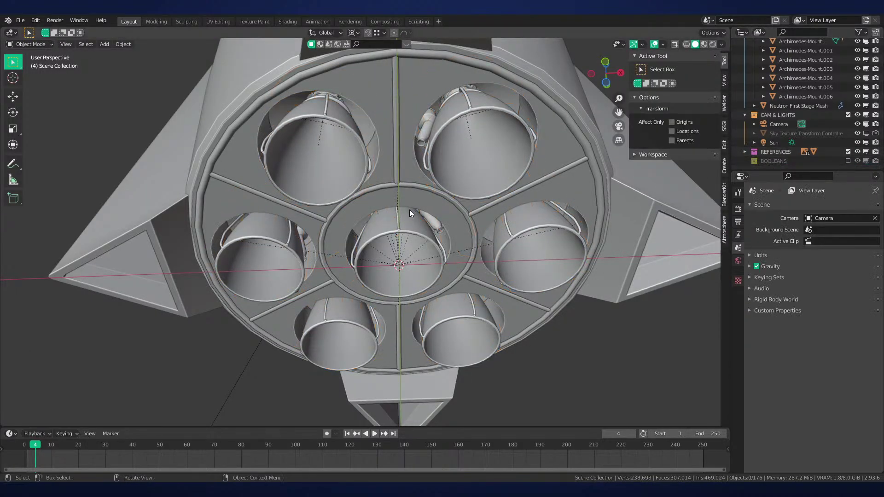
pyautogui.hotkey('ctrl', 's')
# Try rotating the Archimedes.001 engine bell 5° about its local X axis, check the clearance and undo it
pyautogui.moveTo(410, 208); pyautogui.dragTo(501, 225, button='middle')
pyautogui.press('ctrl+KP_7')
pyautogui.scroll(1, 464, 180)
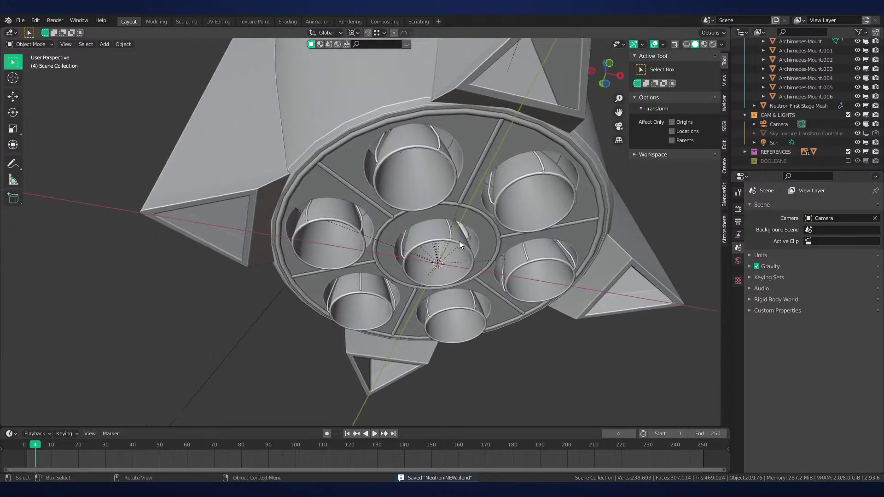
pyautogui.press('.')
pyautogui.click(457, 189)
pyautogui.keyDown('shift'); pyautogui.moveTo(404, 198); pyautogui.dragTo(498, 187, button='middle'); pyautogui.keyUp('shift')
pyautogui.scroll(2, 498, 186)
pyautogui.click(434, 229)
pyautogui.scroll(2, 435, 231)
pyautogui.press('r')
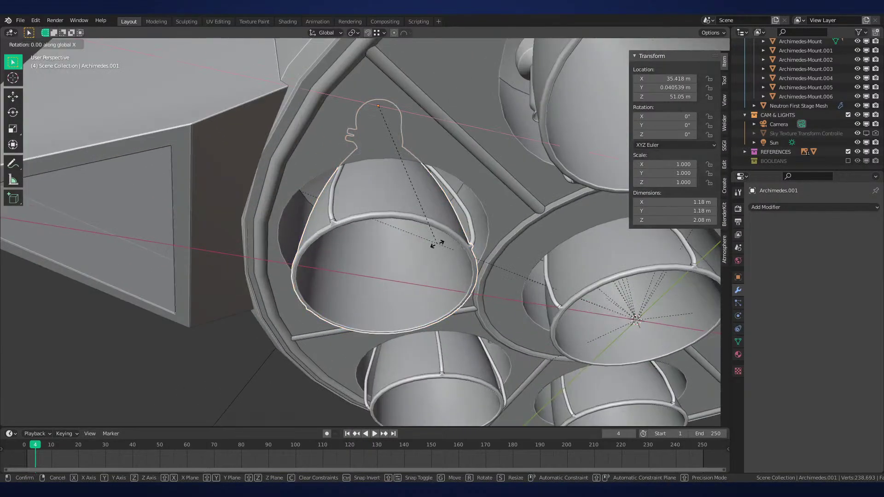
pyautogui.press('x')
pyautogui.press('x')
pyautogui.press('5')
pyautogui.press('Return')
pyautogui.moveTo(459, 245); pyautogui.dragTo(531, 236, button='middle')
pyautogui.scroll(-1, 541, 237)
pyautogui.scroll(2, 543, 253)
pyautogui.scroll(-1, 530, 267)
pyautogui.moveTo(530, 270)
pyautogui.mouseDown(button='middle')
pyautogui.moveTo(465, 250)
pyautogui.moveTo(498, 253)
pyautogui.mouseUp(button='middle')
pyautogui.hotkey('ctrl', 'z')
# Try rotating Archimedes.001 by 2.5° about its local X axis instead, check it and undo the rotation
pyautogui.press('r')
pyautogui.press('x')
pyautogui.press('x')
pyautogui.write('2.5')
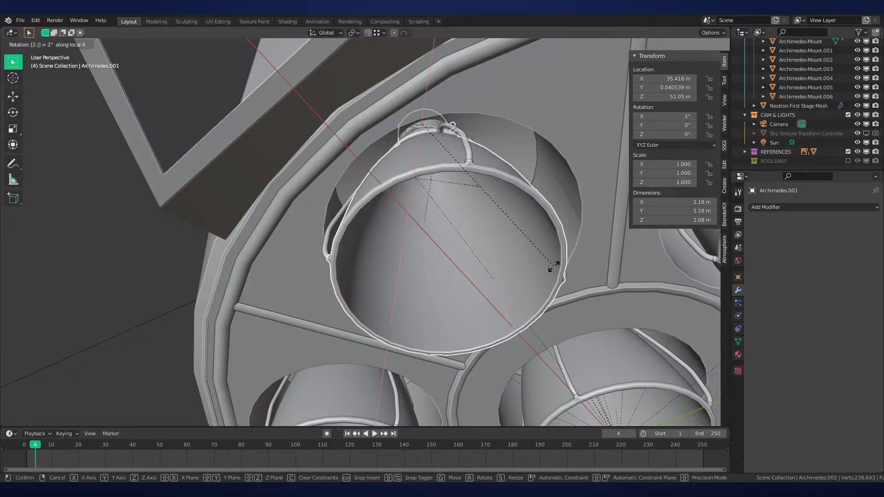
pyautogui.press('Return')
pyautogui.moveTo(553, 266); pyautogui.dragTo(400, 277, button='middle')
pyautogui.scroll(3, 540, 273)
pyautogui.scroll(-8, 520, 280)
pyautogui.hotkey('ctrl', 'z')
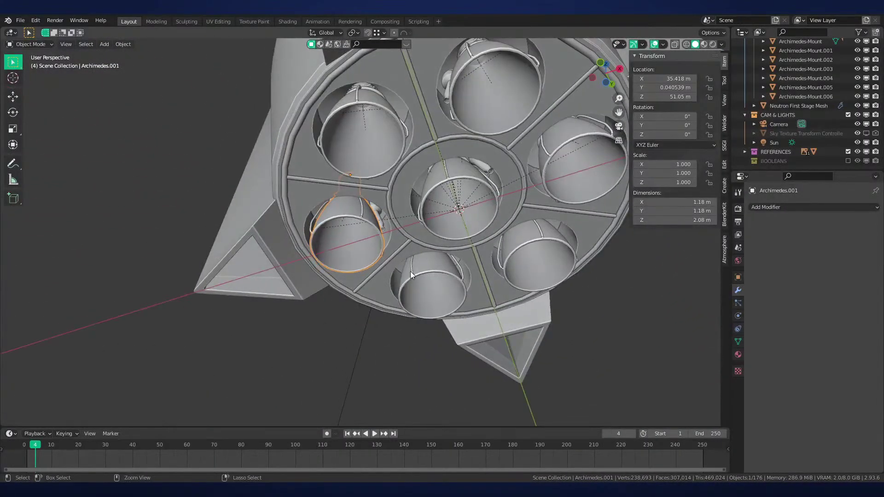
# Select the end rim faces of the exhaust pipe Cylinder.010 and extrude them about 0.36 m along their normal
pyautogui.moveTo(507, 243); pyautogui.dragTo(405, 239, button='middle')
pyautogui.scroll(5, 470, 206)
pyautogui.scroll(5, 481, 270)
pyautogui.scroll(2, 473, 273)
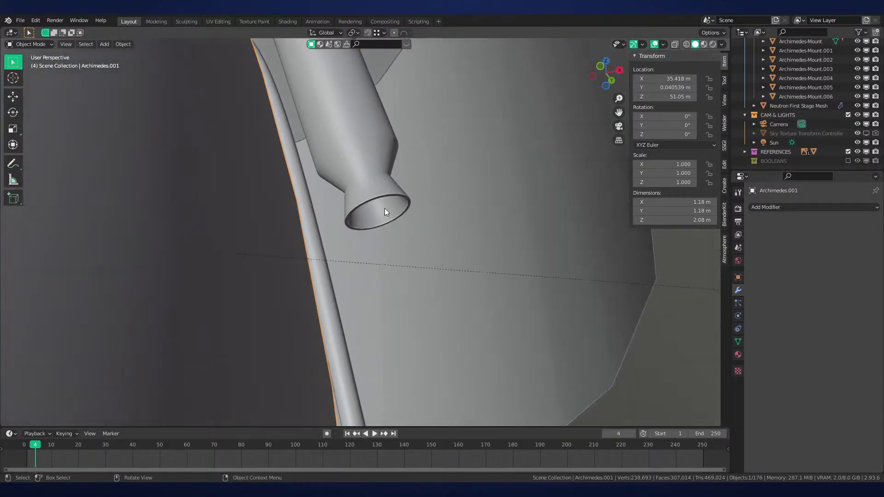
pyautogui.press('Tab')
pyautogui.press('Tab')
pyautogui.click(369, 186)
pyautogui.press('Tab')
pyautogui.press('Tab')
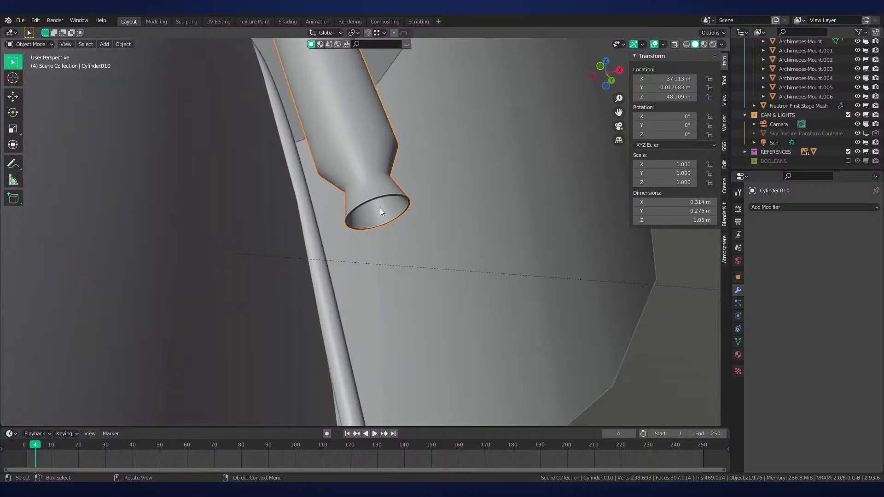
pyautogui.press('Tab')
pyautogui.press('3')
pyautogui.keyDown('alt'); pyautogui.click(379, 198); pyautogui.keyUp('alt')
pyautogui.moveTo(379, 198); pyautogui.dragTo(415, 178, button='middle')
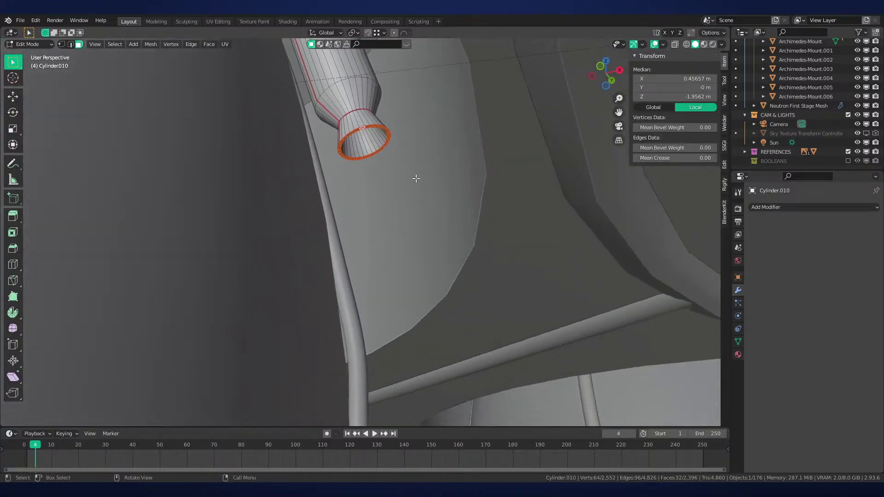
pyautogui.scroll(-3, 415, 178)
pyautogui.scroll(3, 415, 178)
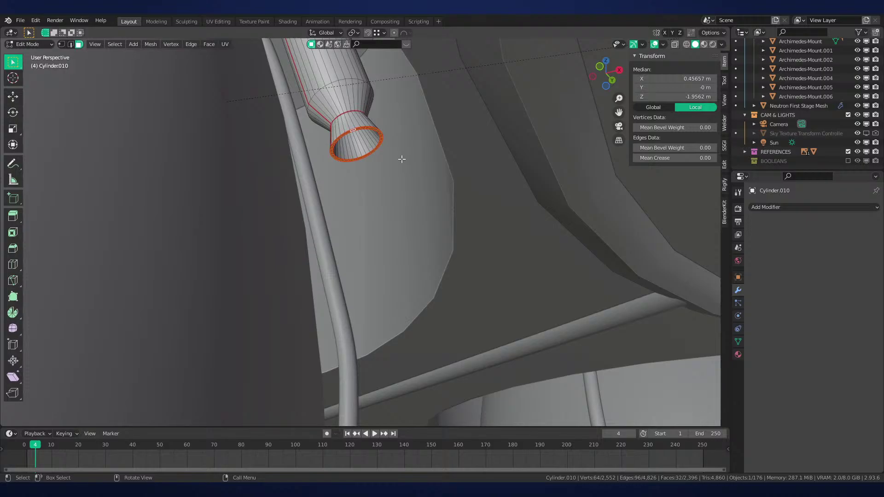
pyautogui.press('e')
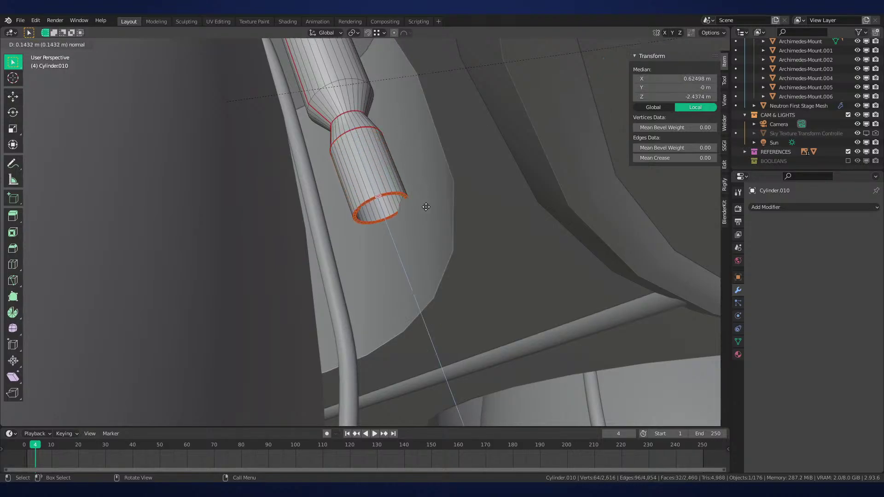
pyautogui.click(475, 315)
# Flatten the extruded exhaust rim by scaling it to 0 along Z, move it freely and check the extended pipe
pyautogui.moveTo(475, 314); pyautogui.dragTo(454, 292, button='middle')
pyautogui.press('s')
pyautogui.press('z')
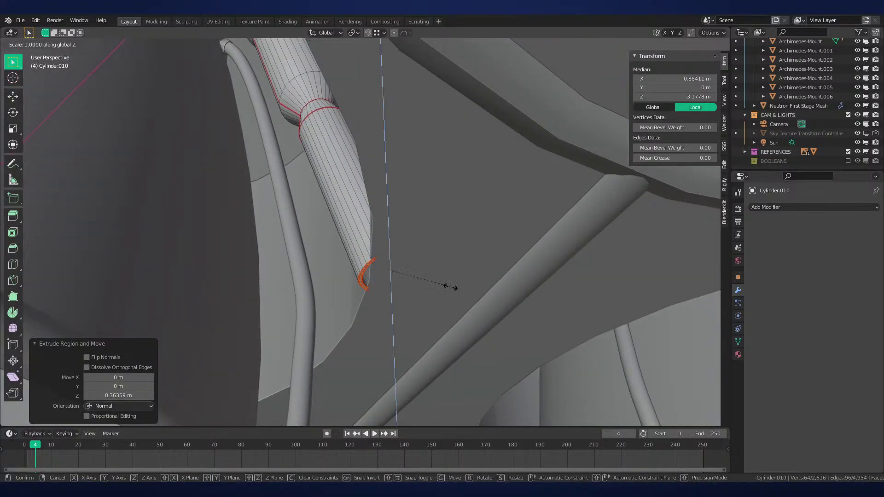
pyautogui.press('0')
pyautogui.press('Return')
pyautogui.press('g')
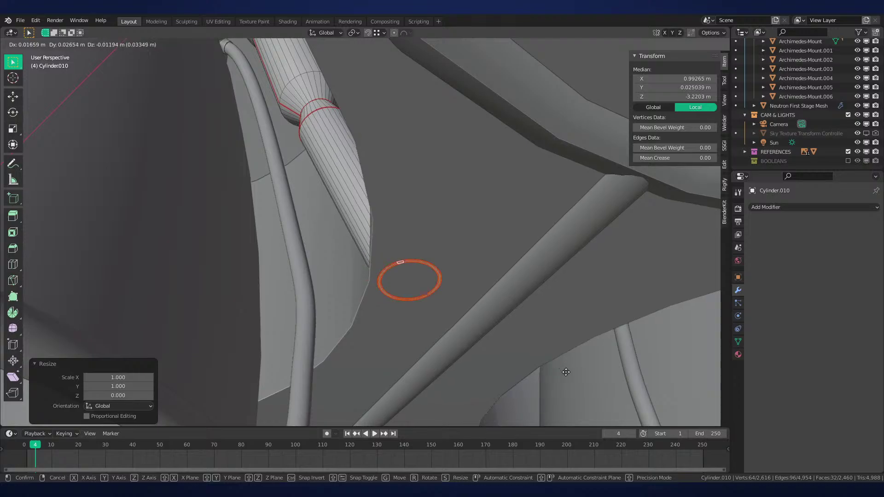
pyautogui.click(548, 358)
pyautogui.press('Tab')
pyautogui.scroll(-3, 548, 357)
pyautogui.moveTo(548, 357); pyautogui.dragTo(451, 302, button='middle')
pyautogui.scroll(-5, 380, 225)
pyautogui.scroll(5, 379, 225)
pyautogui.moveTo(380, 225); pyautogui.dragTo(401, 251, button='middle')
# Undo the move, flattening and extrusion of the exhaust rim and leave Edit Mode
pyautogui.press('Tab')
pyautogui.hotkey('ctrl', 'z')
pyautogui.hotkey('ctrl', 'z')
pyautogui.hotkey('ctrl', 'z')
pyautogui.hotkey('alt', 'a')
pyautogui.press('Tab')
# Deselect everything and save the file
pyautogui.scroll(-5, 448, 251)
pyautogui.scroll(6, 449, 279)
pyautogui.scroll(-6, 449, 280)
pyautogui.scroll(-5, 399, 249)
pyautogui.moveTo(386, 304); pyautogui.dragTo(385, 261, button='middle')
pyautogui.hotkey('alt', 'a')
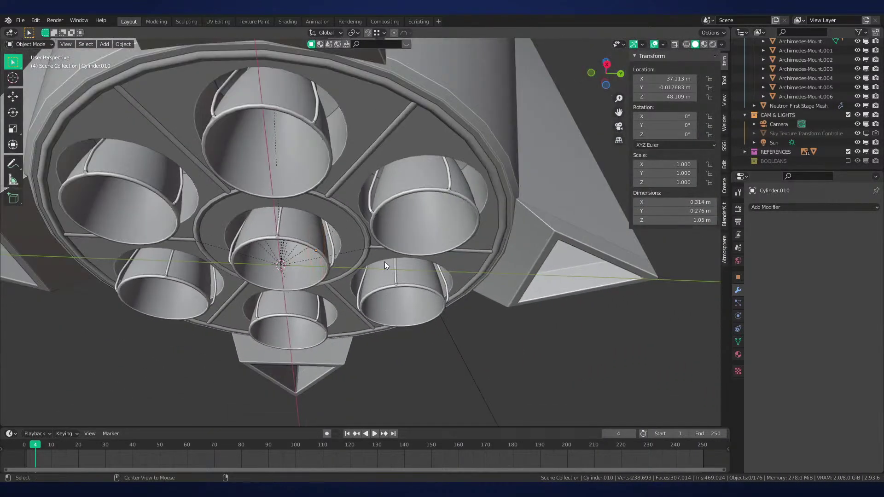
pyautogui.scroll(3, 385, 262)
pyautogui.hotkey('ctrl', 's')
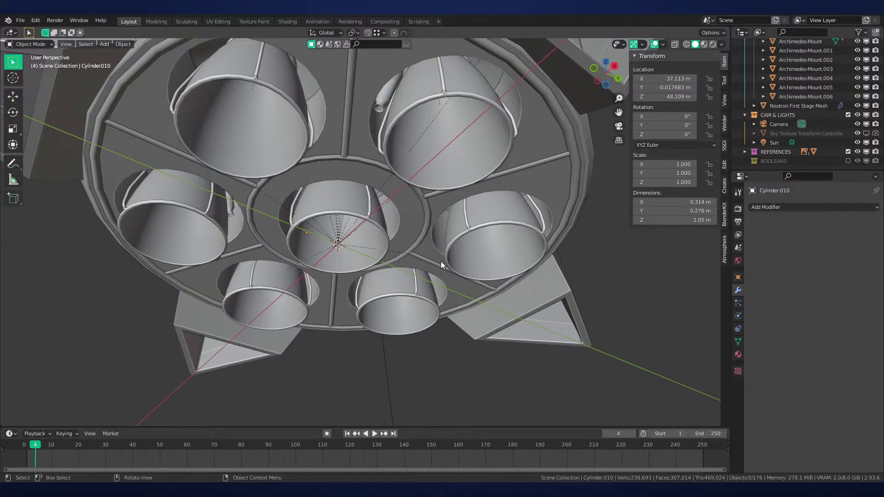
# Hide the Neutron First Stage Mesh to expose the full engines
pyautogui.keyDown('shift'); pyautogui.moveTo(389, 198); pyautogui.dragTo(404, 266, button='middle'); pyautogui.keyUp('shift')
pyautogui.scroll(-1, 404, 266)
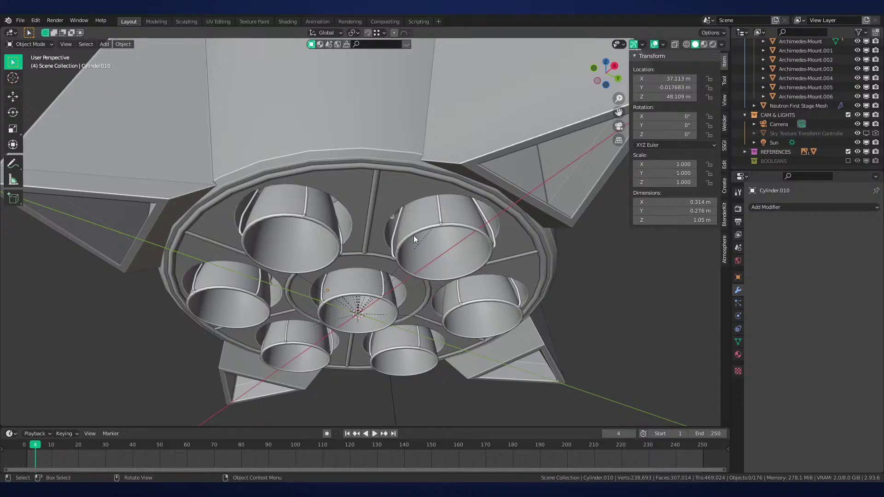
pyautogui.click(375, 198)
pyautogui.press('h')
# Examine the exposed engine cluster, including the plumbing, exhaust pipes, nozzle rims and pipe junctions
pyautogui.moveTo(386, 208); pyautogui.dragTo(431, 225, button='middle')
pyautogui.scroll(3, 405, 204)
pyautogui.scroll(3, 432, 224)
pyautogui.moveTo(502, 240); pyautogui.dragTo(497, 278, button='middle')
pyautogui.scroll(-3, 515, 294)
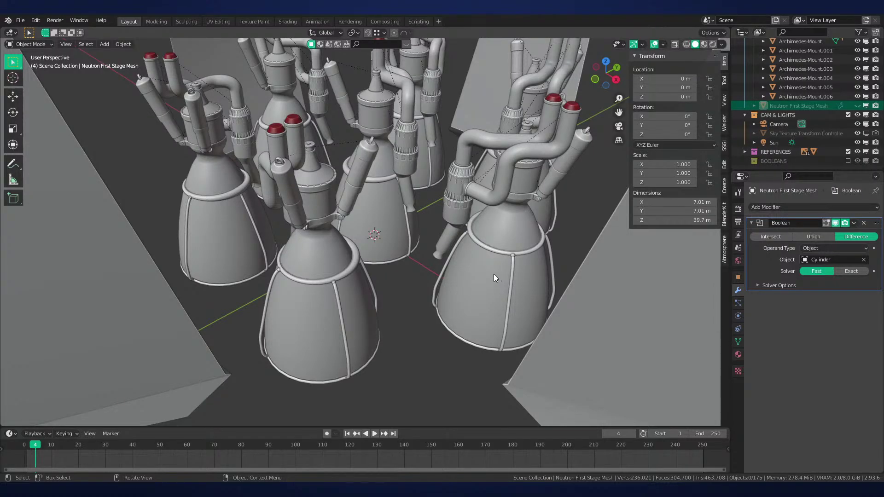
pyautogui.scroll(5, 397, 276)
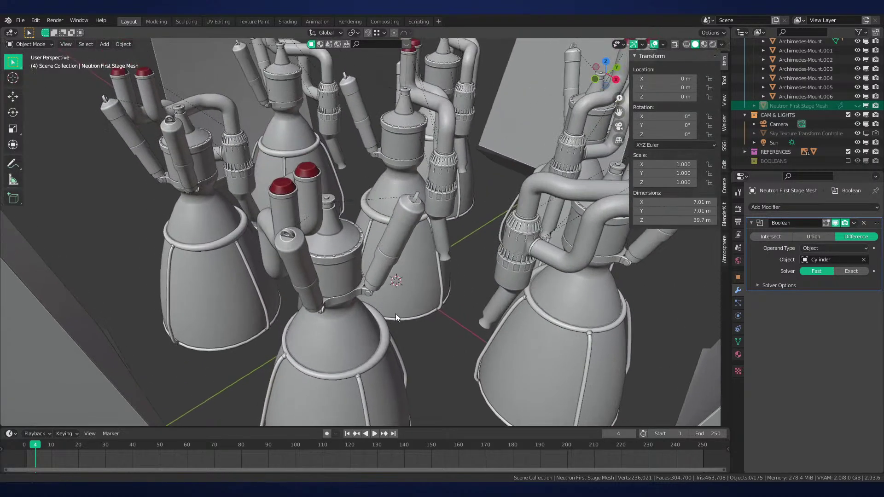
pyautogui.moveTo(380, 304); pyautogui.dragTo(381, 310, button='middle')
pyautogui.scroll(-3, 402, 269)
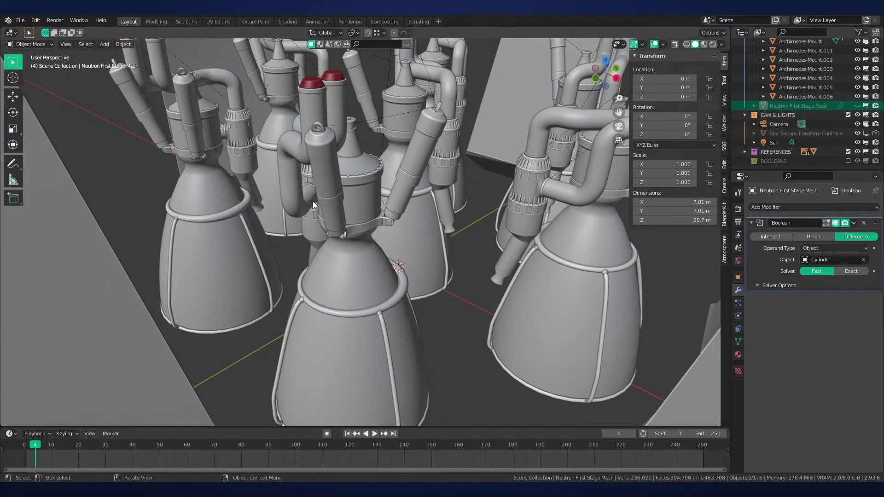
pyautogui.moveTo(313, 201); pyautogui.dragTo(331, 234, button='middle')
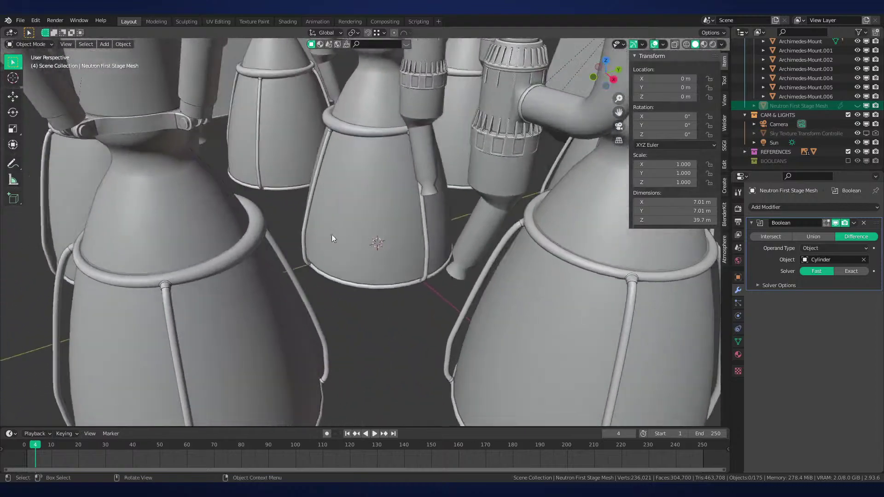
pyautogui.scroll(-3, 402, 261)
pyautogui.moveTo(401, 261); pyautogui.dragTo(448, 252, button='middle')
pyautogui.scroll(3, 423, 289)
pyautogui.scroll(4, 424, 288)
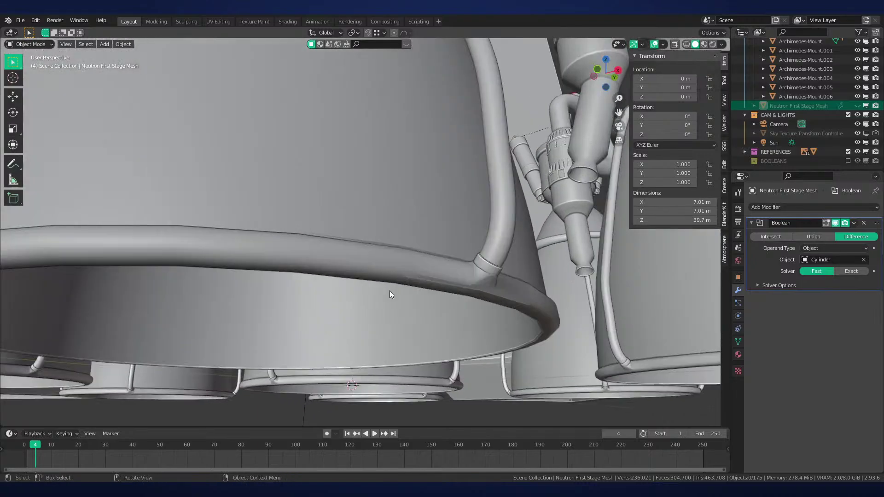
# Open the Archimedes.003 mesh for editing and check the dark strip faces at the pipe junction on the nozzle rim
pyautogui.keyDown('shift'); pyautogui.moveTo(541, 298); pyautogui.dragTo(501, 270, button='middle'); pyautogui.keyUp('shift')
pyautogui.click(534, 288)
pyautogui.press('Tab')
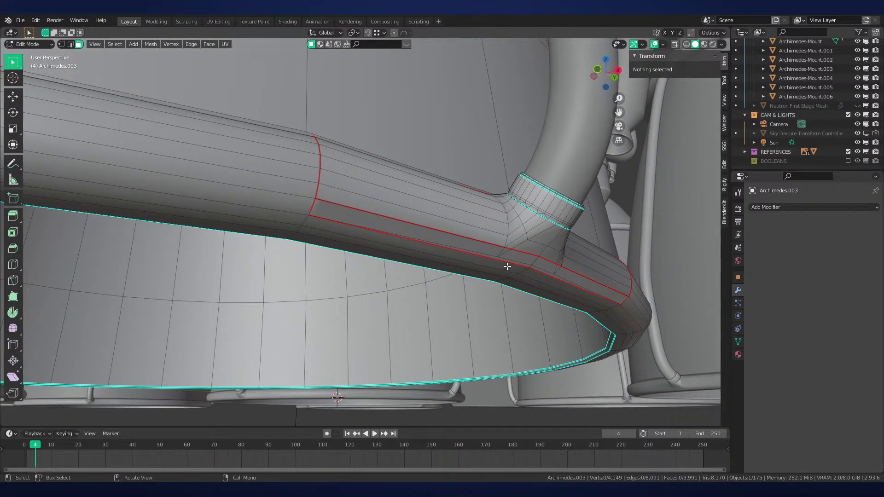
pyautogui.click(528, 265)
pyautogui.press('2')
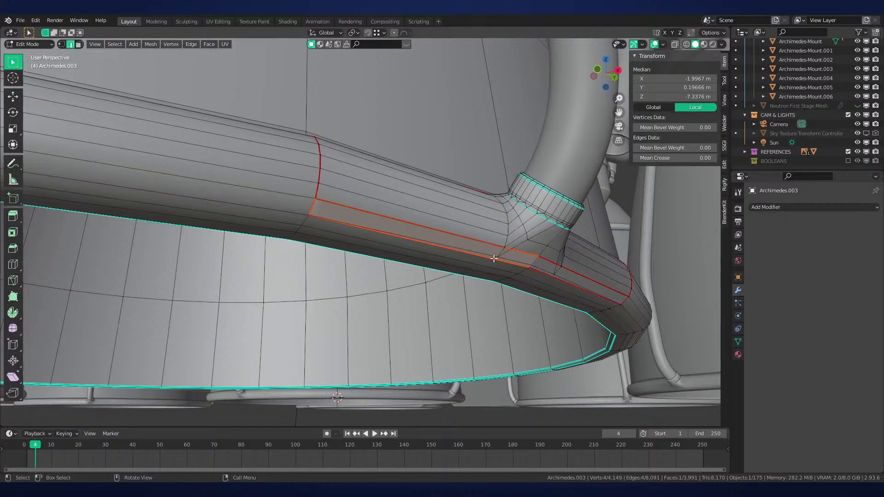
pyautogui.press('g')
pyautogui.rightClick(490, 252)
pyautogui.hotkey('ctrl', 'z')
pyautogui.hotkey('ctrl', 'z')
pyautogui.click(470, 248)
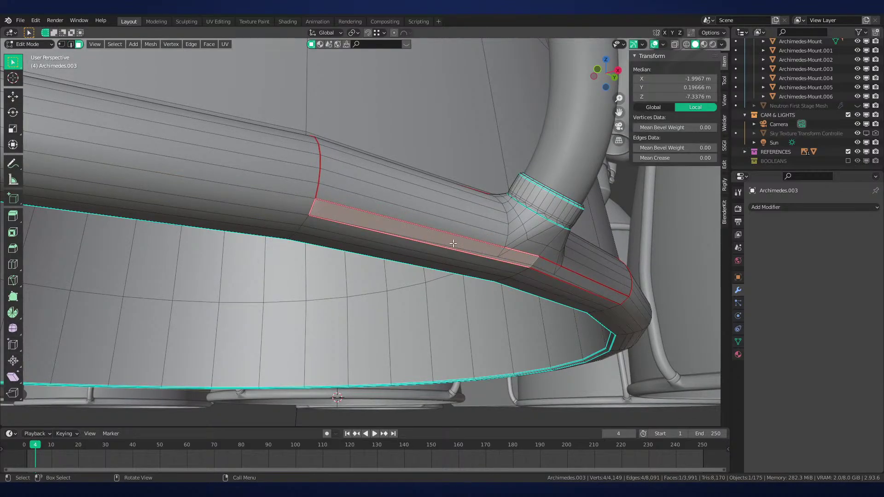
pyautogui.hotkey('shift', 'z')
pyautogui.hotkey('shift', 'z')
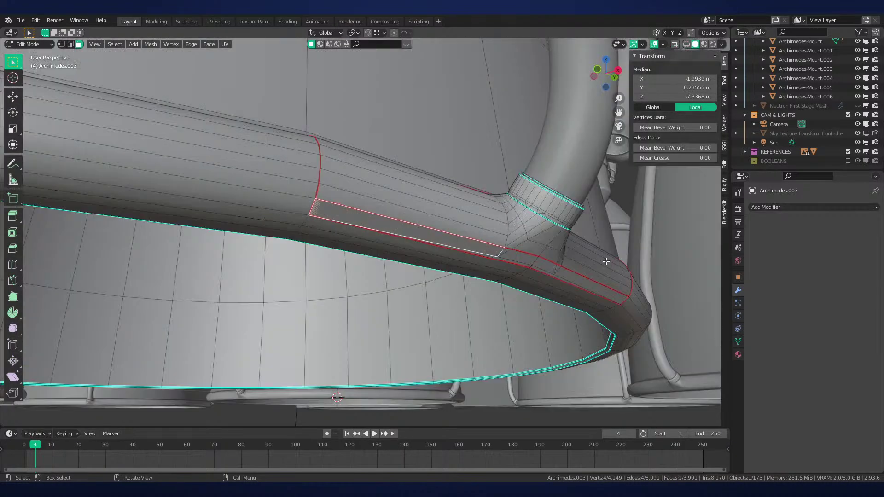
# Select the two long overlapping strip faces beside the nozzle rim's pipe junction and delete them as faces
pyautogui.hotkey('shift', 'z')
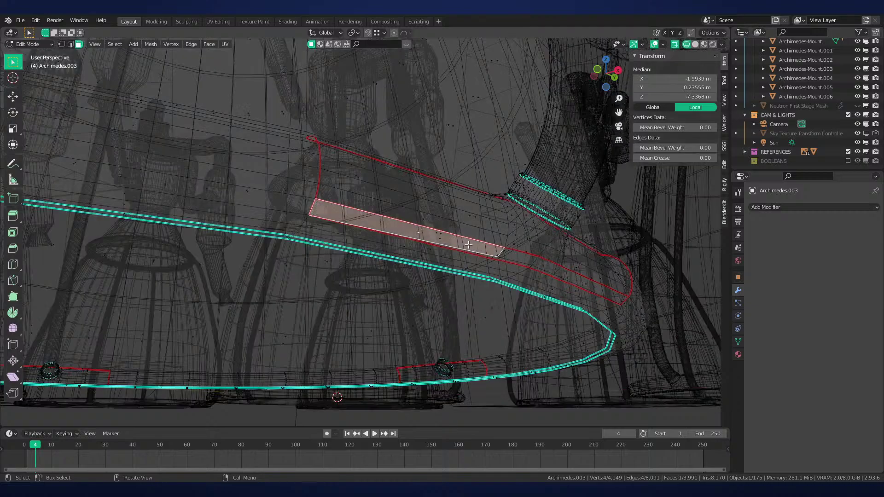
pyautogui.hotkey('alt', 'a')
pyautogui.click(438, 239)
pyautogui.hotkey('shift', 'z')
pyautogui.keyDown('shift'); pyautogui.click(570, 278); pyautogui.keyUp('shift')
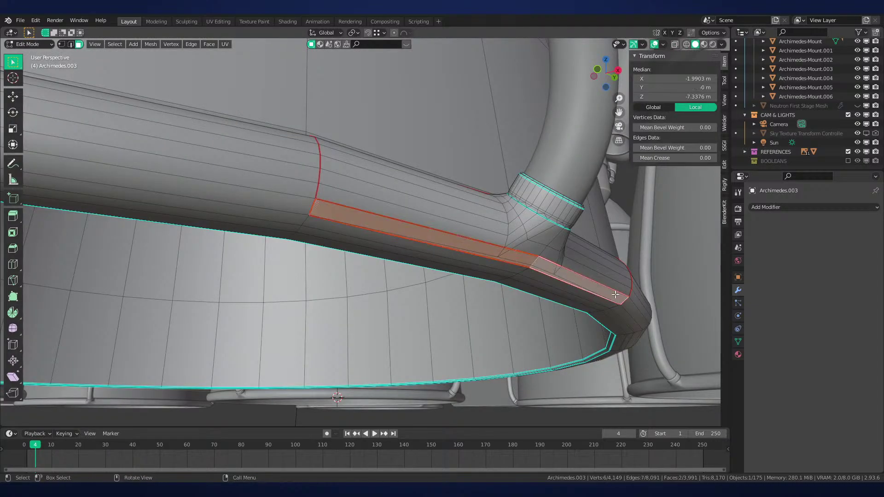
pyautogui.press('g')
pyautogui.rightClick(616, 305)
pyautogui.press('x')
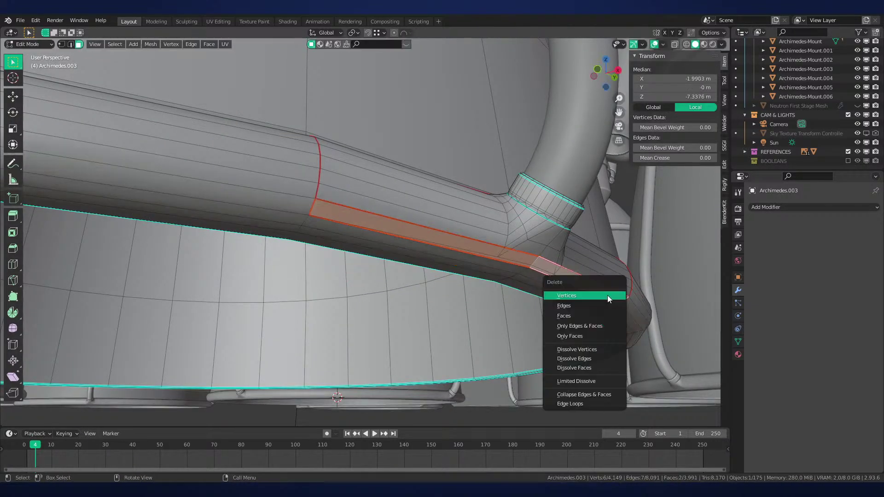
pyautogui.click(575, 315)
# Merge overlapping vertices across the whole Archimedes.003 mesh, deselect everything and return to Object Mode
pyautogui.moveTo(575, 316); pyautogui.dragTo(612, 318, button='middle')
pyautogui.press('a')
pyautogui.press('F3')
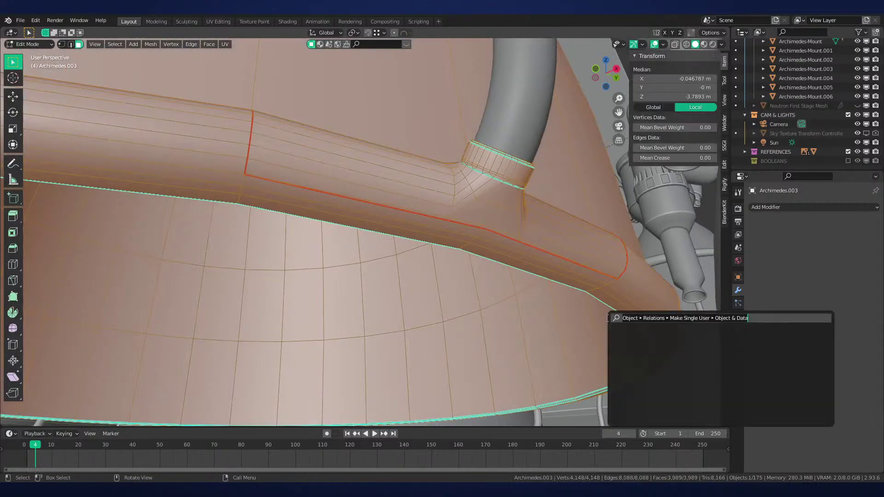
pyautogui.write('mer')
pyautogui.press('Return')
pyautogui.hotkey('alt', 'a')
pyautogui.press('Tab')
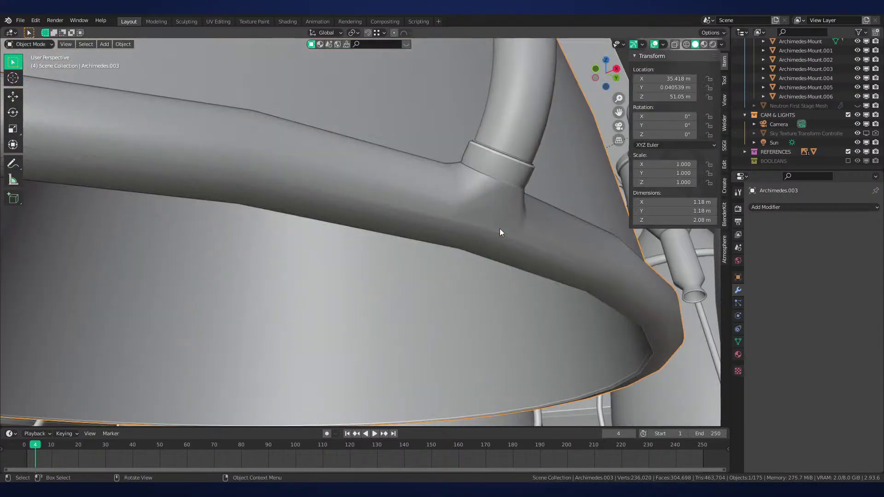
# Save the file and look over the nozzles, rim pipes and plumbing of the engine cluster
pyautogui.scroll(-6, 499, 228)
pyautogui.hotkey('ctrl', 's')
pyautogui.moveTo(497, 233); pyautogui.dragTo(454, 244, button='middle')
pyautogui.scroll(-3, 532, 252)
pyautogui.scroll(5, 408, 270)
pyautogui.scroll(-4, 416, 246)
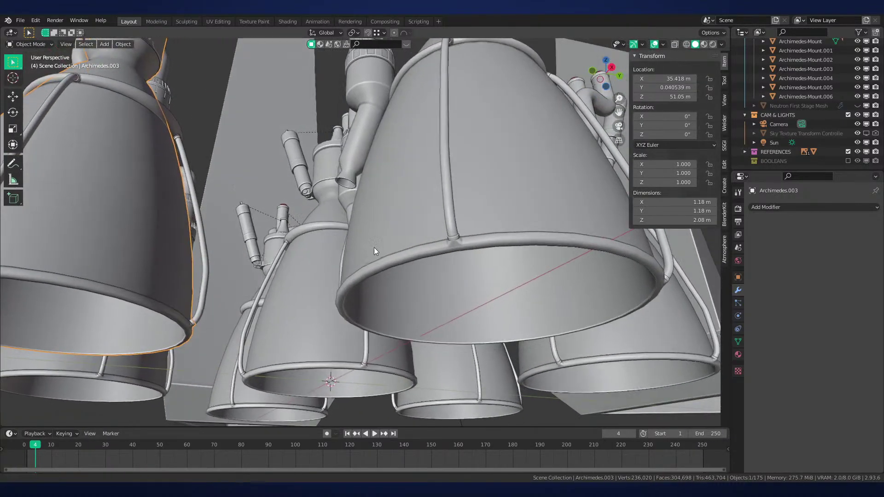
pyautogui.moveTo(374, 248); pyautogui.dragTo(515, 262, button='middle')
pyautogui.keyDown('ctrl'); pyautogui.moveTo(516, 262); pyautogui.dragTo(492, 280, button='middle'); pyautogui.keyUp('ctrl')
pyautogui.scroll(1, 496, 276)
# Inspect the mesh topology at the pipe junction on the Archimedes.003 nozzle rim, leaving nothing selected
pyautogui.press('Tab')
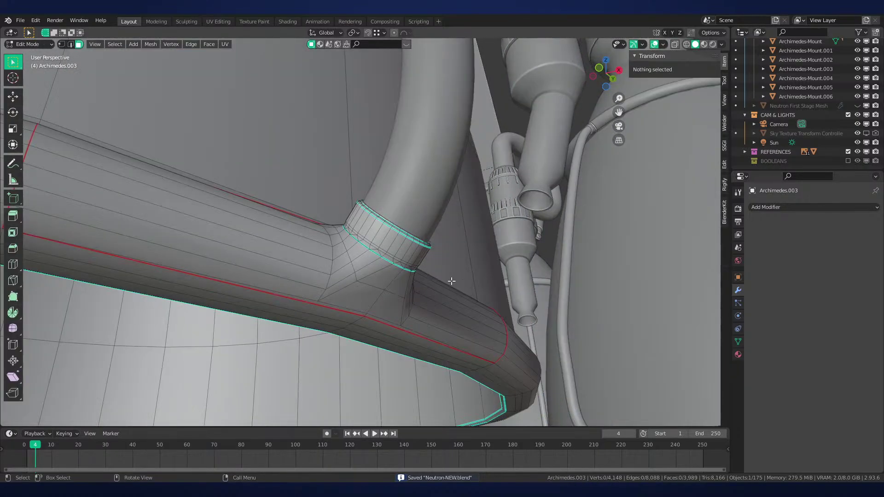
pyautogui.press('Tab')
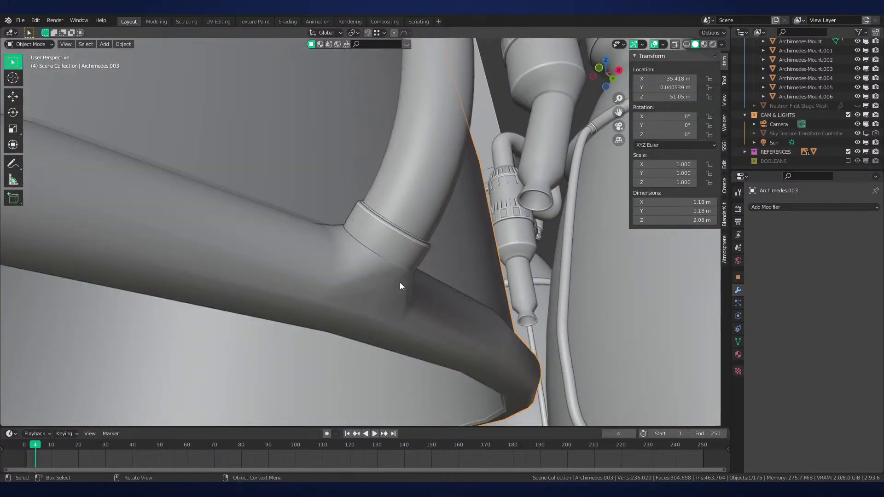
pyautogui.scroll(-6, 397, 277)
pyautogui.scroll(6, 391, 272)
pyautogui.press('Tab')
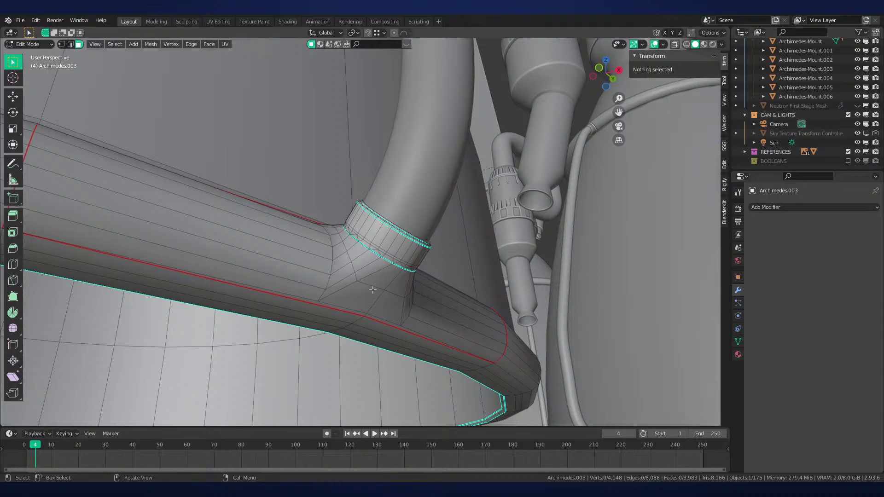
pyautogui.click(340, 275)
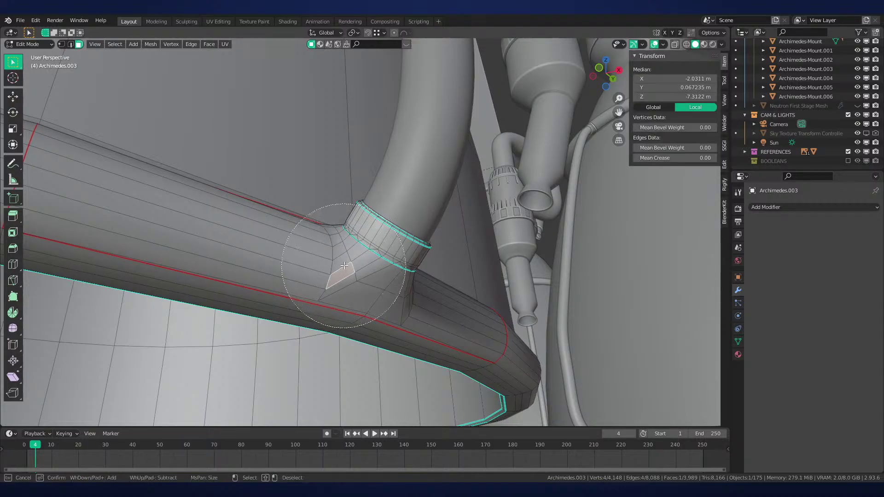
pyautogui.moveTo(344, 266); pyautogui.dragTo(335, 262)
pyautogui.hotkey('alt', 'a')
pyautogui.scroll(-3, 418, 272)
pyautogui.press('Tab')
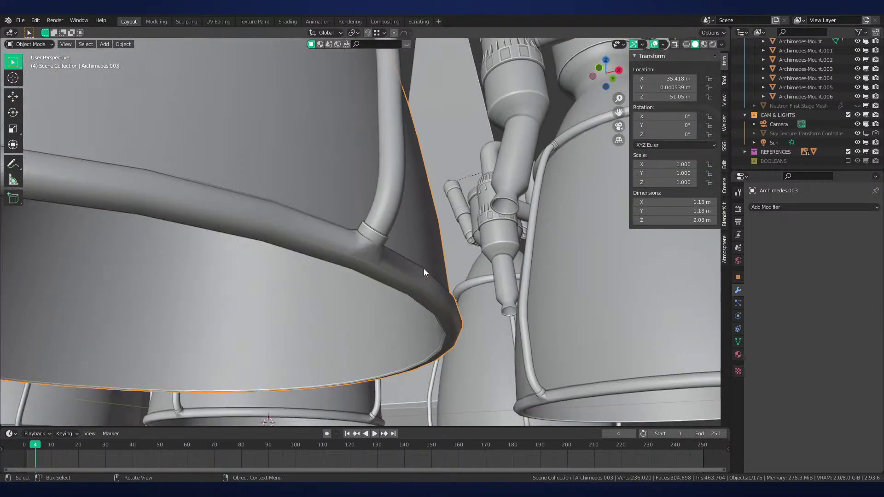
# Examine the pipe junction at the nozzle's upper ring, comparing solid and rendered shading
pyautogui.scroll(-4, 424, 270)
pyautogui.keyDown('shift'); pyautogui.moveTo(424, 269); pyautogui.dragTo(424, 336, button='middle'); pyautogui.keyUp('shift')
pyautogui.scroll(3, 411, 245)
pyautogui.keyDown('shift'); pyautogui.moveTo(394, 260); pyautogui.dragTo(412, 244, button='middle'); pyautogui.keyUp('shift')
pyautogui.hotkey('alt', 'a')
pyautogui.scroll(3, 413, 244)
pyautogui.moveTo(473, 244)
pyautogui.keyDown('shift'); pyautogui.mouseDown(button='middle')
pyautogui.moveTo(479, 237)
pyautogui.moveTo(462, 236)
pyautogui.mouseUp(button='middle'); pyautogui.keyUp('shift')
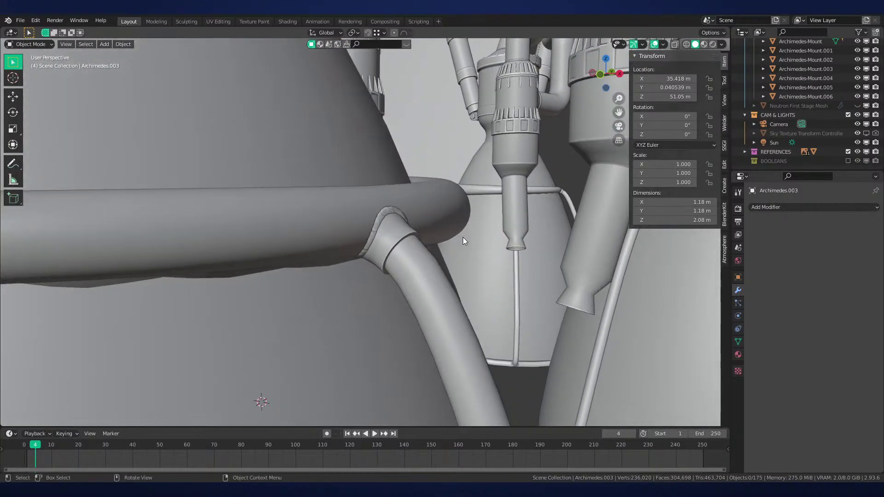
pyautogui.scroll(2, 414, 220)
pyautogui.press('z')
pyautogui.click(411, 277)
pyautogui.press('z')
pyautogui.click(433, 260)
pyautogui.press('z')
pyautogui.click(426, 217)
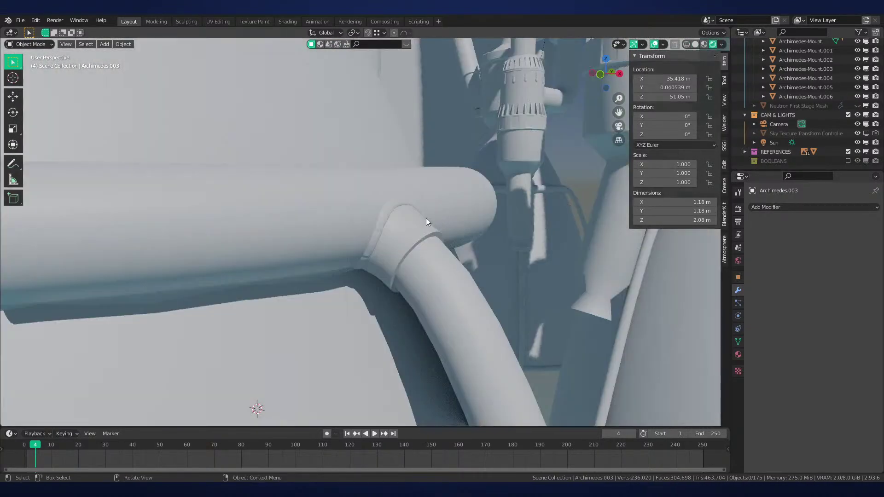
pyautogui.press('z')
pyautogui.click(461, 236)
pyautogui.scroll(-8, 461, 235)
# Save the file and show the Neutron First Stage Mesh again, with the central engine opening in view
pyautogui.hotkey('ctrl', 's')
pyautogui.moveTo(454, 241); pyautogui.dragTo(410, 287, button='middle')
pyautogui.scroll(-3, 440, 245)
pyautogui.scroll(4, 410, 287)
pyautogui.keyDown('shift'); pyautogui.moveTo(354, 343); pyautogui.dragTo(375, 258, button='middle'); pyautogui.keyUp('shift')
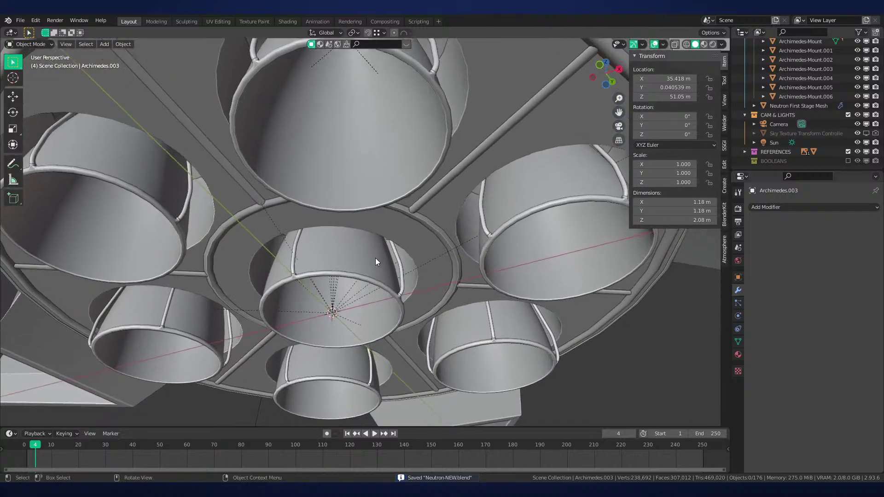
pyautogui.scroll(2, 405, 270)
pyautogui.moveTo(380, 301); pyautogui.dragTo(421, 245, button='middle')
# Add a 32-vertex mesh cylinder at the origin and flatten it to about 0.12 m thick
pyautogui.hotkey('alt', 'a')
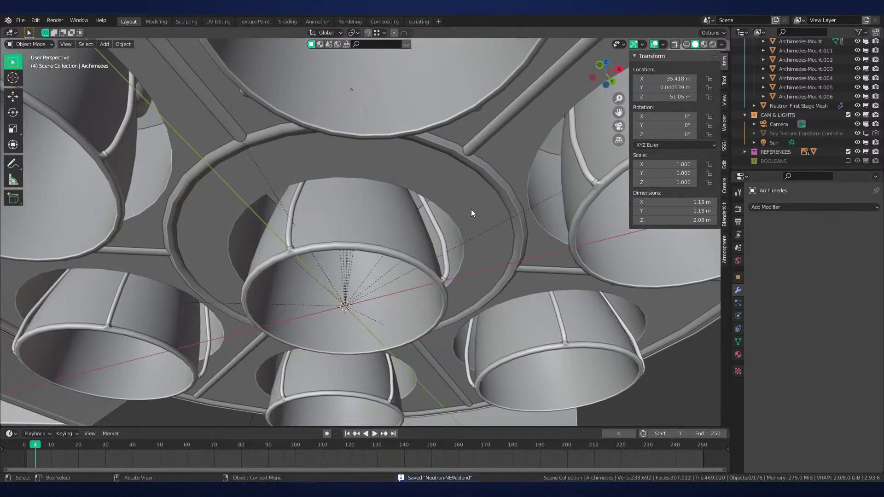
pyautogui.hotkey('shift', 'a')
pyautogui.moveTo(472, 206)
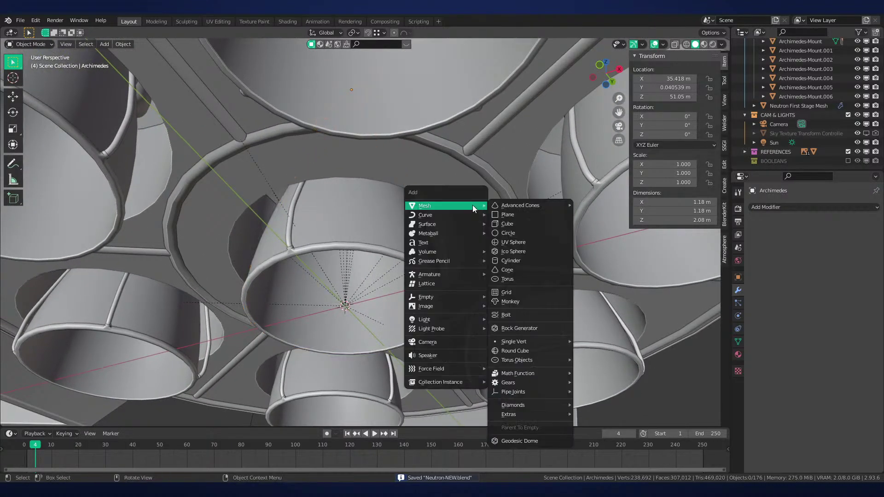
pyautogui.click(524, 261)
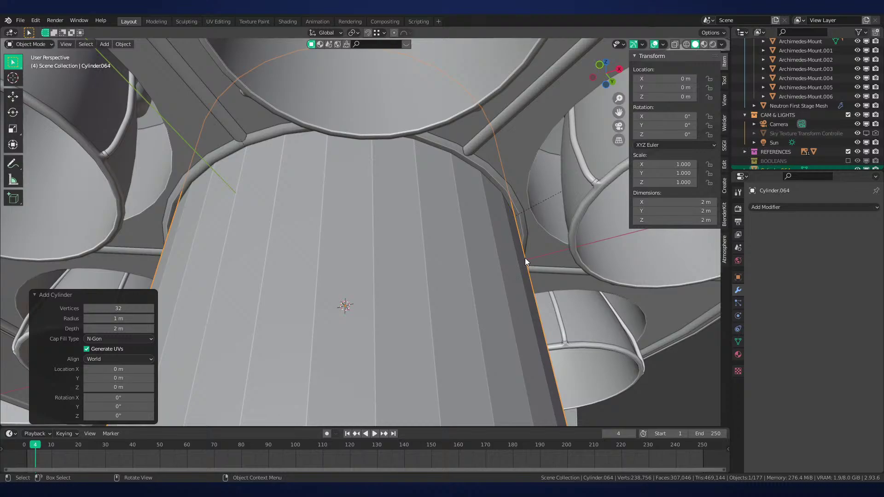
pyautogui.press('Tab')
pyautogui.press('s')
pyautogui.press('z')
pyautogui.click(405, 291)
pyautogui.press('s')
pyautogui.press('z')
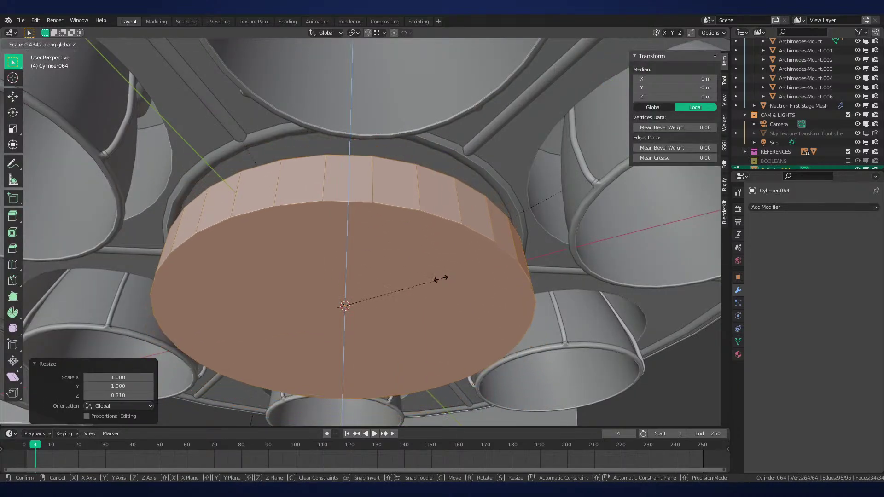
pyautogui.click(438, 283)
# Scale the disc horizontally to about 1.22 m in diameter and raise it about 0.25 m around the central nozzle
pyautogui.press('s')
pyautogui.hotkey('shift', 'z')
pyautogui.click(448, 281)
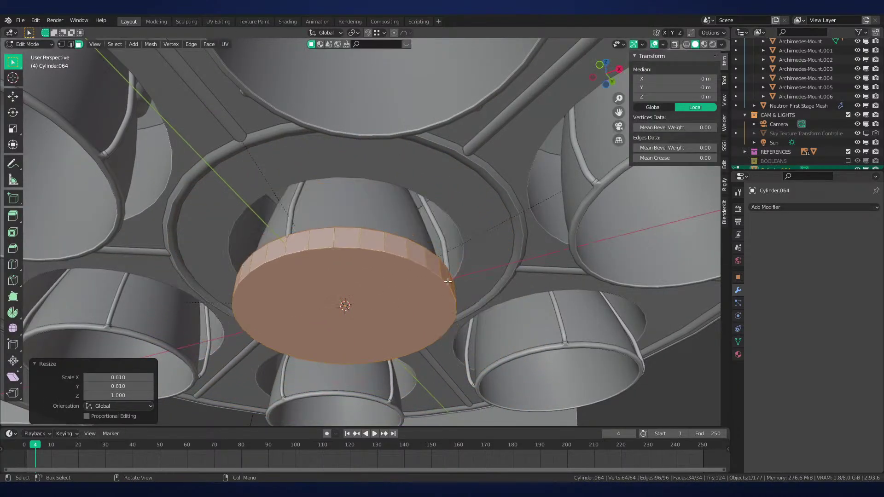
pyautogui.press('Tab')
pyautogui.press('g')
pyautogui.press('z')
pyautogui.click(465, 244)
pyautogui.press('KP_Decimal')
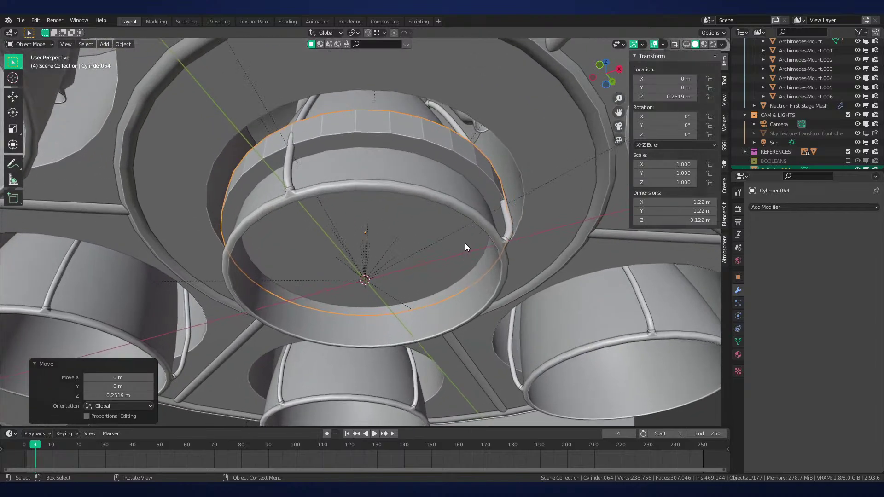
# Raise the disc's bottom face by about 0.061 m to thin the disc
pyautogui.moveTo(465, 243); pyautogui.dragTo(498, 251, button='middle')
pyautogui.press('Tab')
pyautogui.click(440, 261)
pyautogui.press('g')
pyautogui.press('z')
pyautogui.click(451, 240)
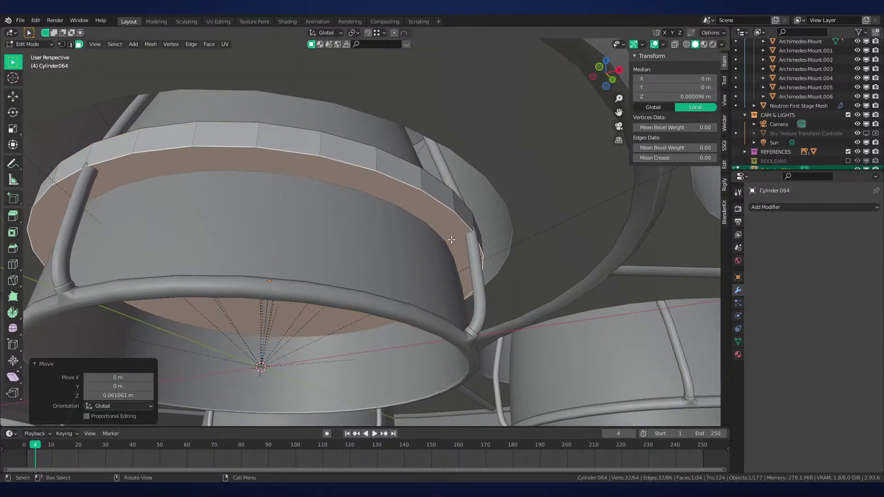
# Select the whole disc mesh and scale it by 1.14 in X and Y only
pyautogui.hotkey('alt', 'a')
pyautogui.press('a')
pyautogui.press('s')
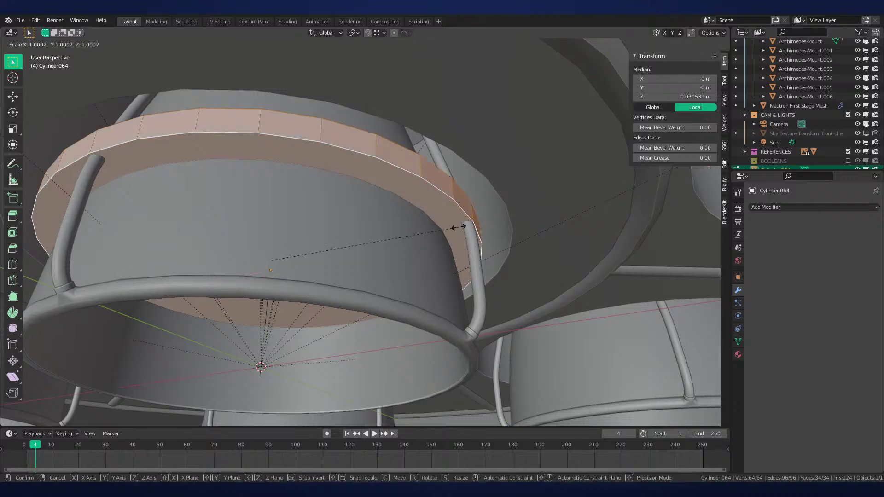
pyautogui.click(489, 218)
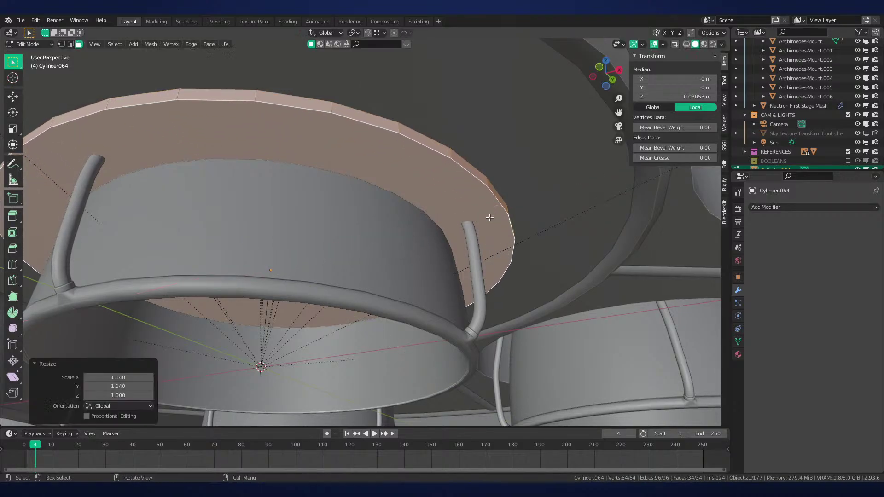
# Raise the disc's bottom face by about 0.03 m and its top face by about 0.012 m
pyautogui.click(489, 217)
pyautogui.scroll(-5, 521, 213)
pyautogui.scroll(8, 516, 254)
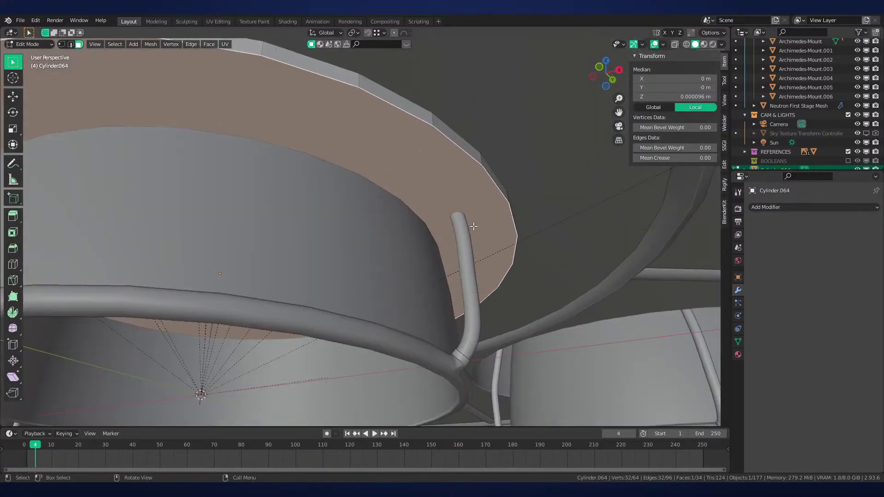
pyautogui.scroll(3, 516, 255)
pyautogui.moveTo(516, 255); pyautogui.dragTo(521, 318, button='middle')
pyautogui.scroll(1, 525, 259)
pyautogui.scroll(-4, 584, 278)
pyautogui.press('g')
pyautogui.press('z')
pyautogui.click(574, 292)
pyautogui.press('g')
pyautogui.press('z')
pyautogui.click(473, 332)
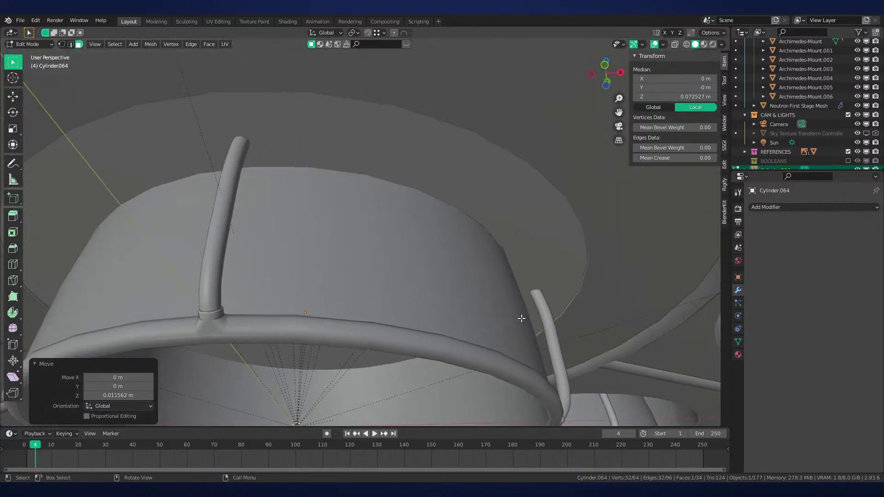
# Select both the top and bottom faces of the disc and inset them
pyautogui.scroll(-4, 356, 223)
pyautogui.keyDown('shift'); pyautogui.click(488, 258); pyautogui.keyUp('shift')
pyautogui.press('z')
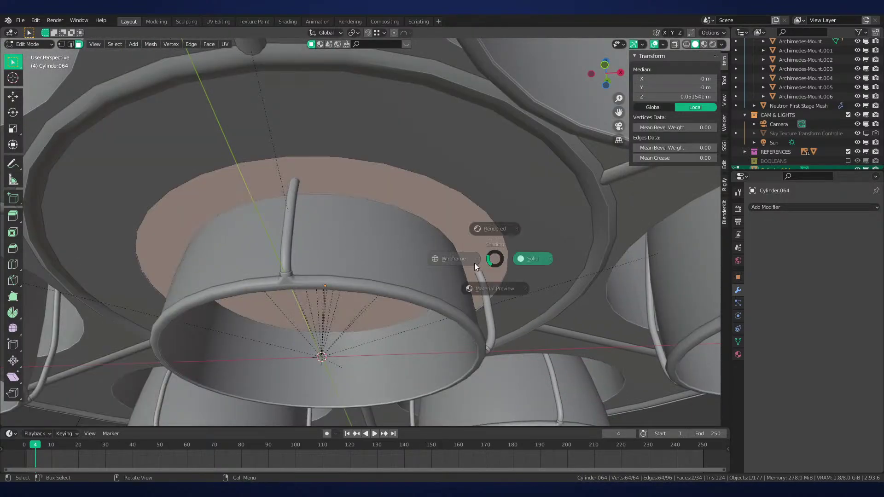
pyautogui.click(466, 268)
pyautogui.press('z')
pyautogui.click(514, 274)
pyautogui.keyDown('shift'); pyautogui.moveTo(519, 275); pyautogui.dragTo(450, 239, button='middle'); pyautogui.keyUp('shift')
pyautogui.scroll(4, 449, 239)
pyautogui.press('i')
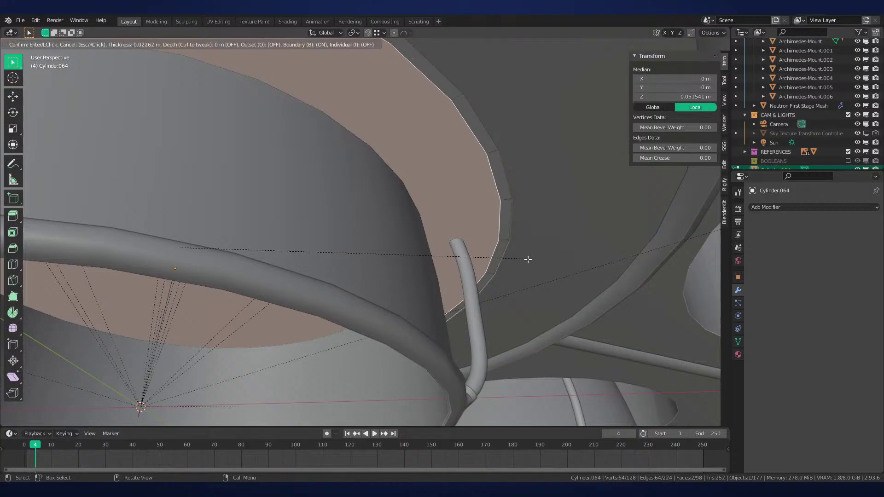
pyautogui.click(462, 273)
# Lower the two inset faces by about 0.045 m and scale them horizontally to fit around the central nozzle
pyautogui.press('g')
pyautogui.press('z')
pyautogui.click(461, 276)
pyautogui.scroll(3, 487, 280)
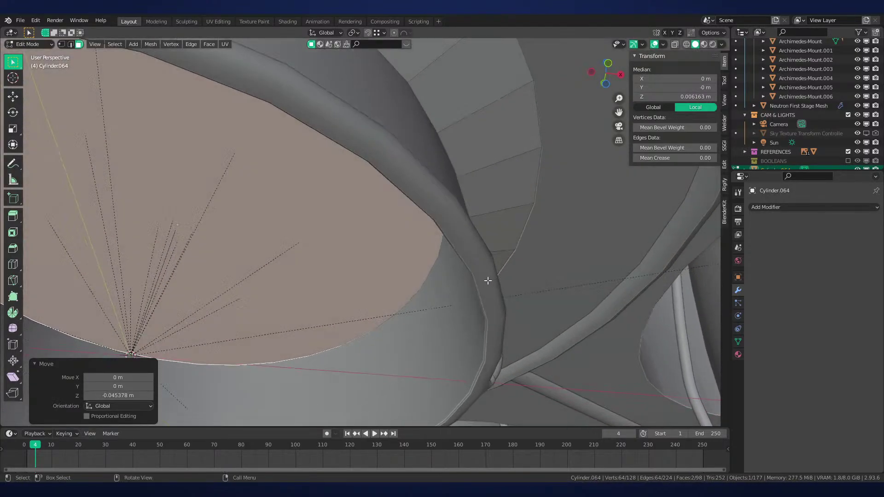
pyautogui.press('s')
pyautogui.hotkey('shift', 'z')
pyautogui.click(502, 280)
# Shade the disc smooth and delete the two inset cap faces to leave an open ring
pyautogui.scroll(-4, 505, 280)
pyautogui.keyDown('shift'); pyautogui.moveTo(505, 280); pyautogui.dragTo(576, 271, button='middle'); pyautogui.keyUp('shift')
pyautogui.scroll(3, 550, 292)
pyautogui.press('Tab')
pyautogui.rightClick(556, 287)
pyautogui.click(555, 286)
pyautogui.press('Tab')
pyautogui.press('x')
pyautogui.click(550, 297)
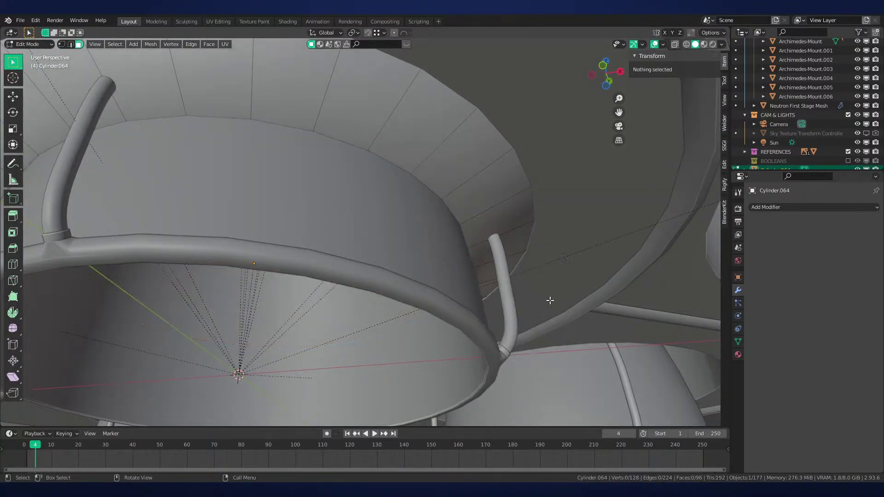
pyautogui.press('Tab')
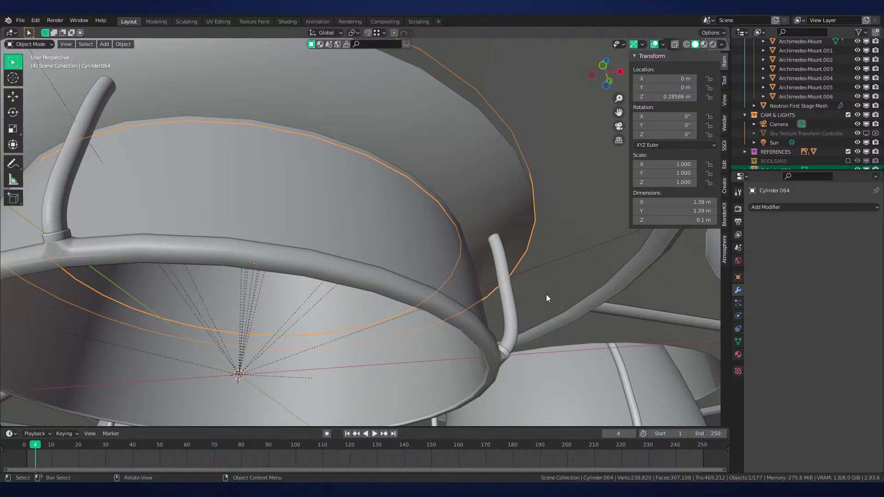
# Add a loop cut around the ring's sloped underside and lower it by about 0.017 m
pyautogui.moveTo(533, 293); pyautogui.dragTo(538, 286, button='middle')
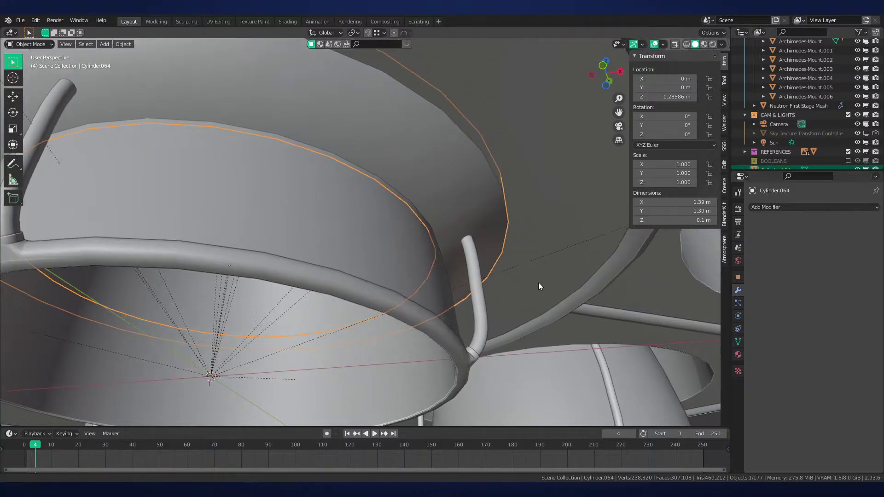
pyautogui.scroll(3, 522, 252)
pyautogui.press('Tab')
pyautogui.moveTo(521, 250); pyautogui.dragTo(541, 278, button='middle')
pyautogui.scroll(2, 540, 278)
pyautogui.hotkey('ctrl', 'r')
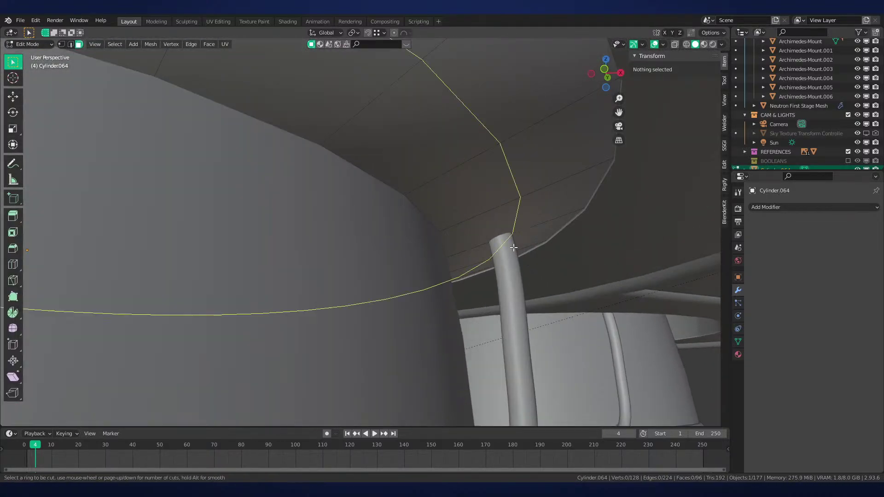
pyautogui.click(514, 243)
pyautogui.rightClick(514, 243)
pyautogui.press('g')
pyautogui.press('z')
pyautogui.click(528, 257)
# Bevel the ring's underside edge loop with three segments and return to Object Mode
pyautogui.hotkey('ctrl', 'b')
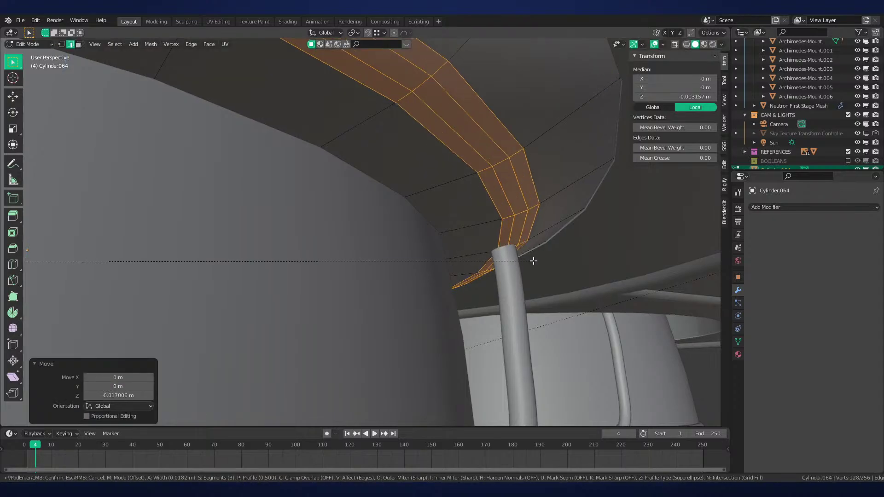
pyautogui.click(573, 262)
pyautogui.press('Tab')
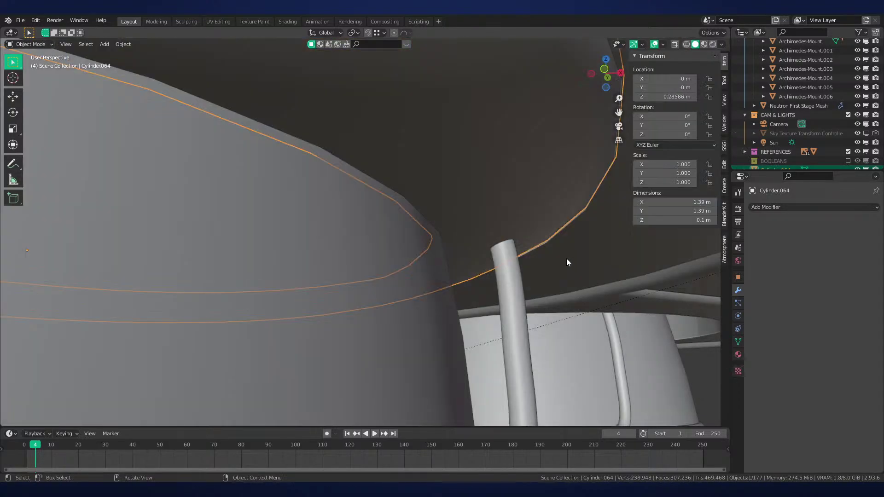
# Cut an edge loop around the ring's upper surface, lower it by about 0.011 m and bevel it with three segments
pyautogui.scroll(-4, 566, 259)
pyautogui.moveTo(566, 258); pyautogui.dragTo(552, 286, button='middle')
pyautogui.scroll(4, 456, 253)
pyautogui.press('Tab')
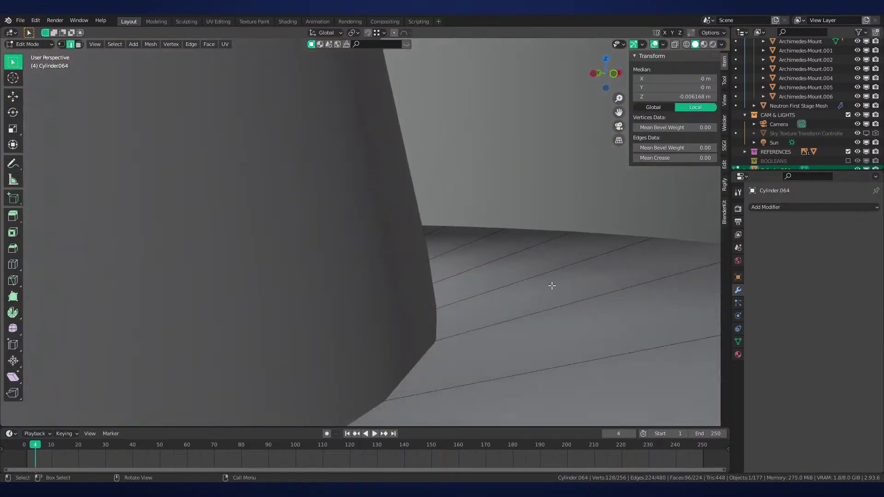
pyautogui.click(547, 285)
pyautogui.rightClick(547, 286)
pyautogui.press('g')
pyautogui.press('z')
pyautogui.click(556, 298)
pyautogui.hotkey('ctrl', 'b')
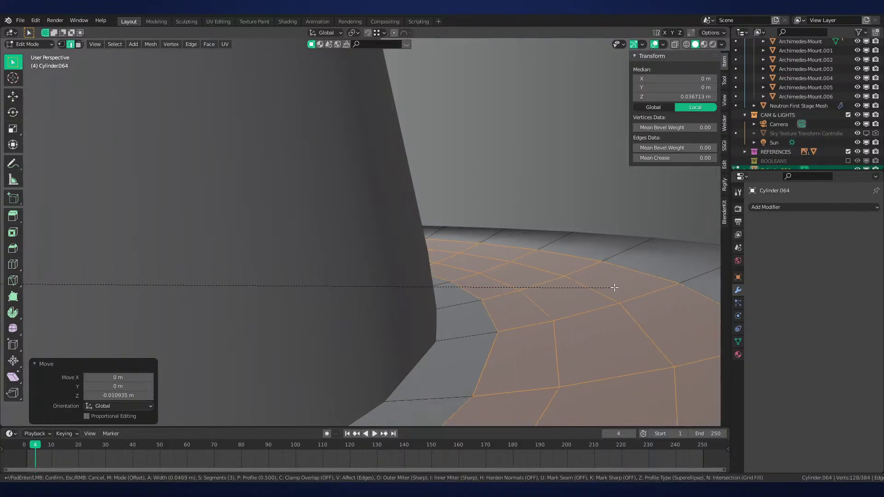
pyautogui.click(622, 286)
# Delete the face loop forming the ring's outer side wall, return to Object Mode and save the file
pyautogui.moveTo(579, 282); pyautogui.dragTo(561, 285, button='middle')
pyautogui.press('3')
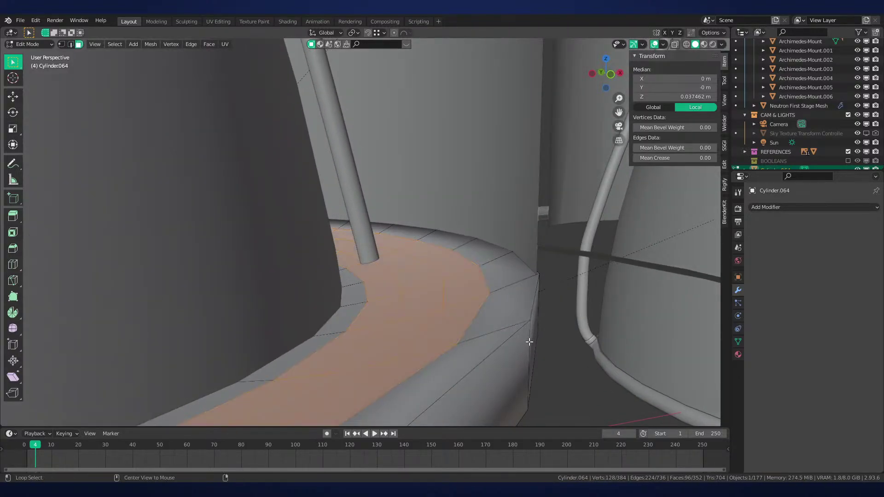
pyautogui.keyDown('alt'); pyautogui.click(529, 342); pyautogui.keyUp('alt')
pyautogui.press('x')
pyautogui.click(597, 326)
pyautogui.moveTo(601, 324); pyautogui.dragTo(485, 250, button='middle')
pyautogui.press('Tab')
pyautogui.hotkey('ctrl', 's')
# Select the Neutron First Stage Mesh and examine the new ring around the central engine against the stage's base
pyautogui.hotkey('alt', 'a')
pyautogui.click(596, 278)
pyautogui.press('Tab')
pyautogui.press('Tab')
pyautogui.hotkey('alt', 'a')
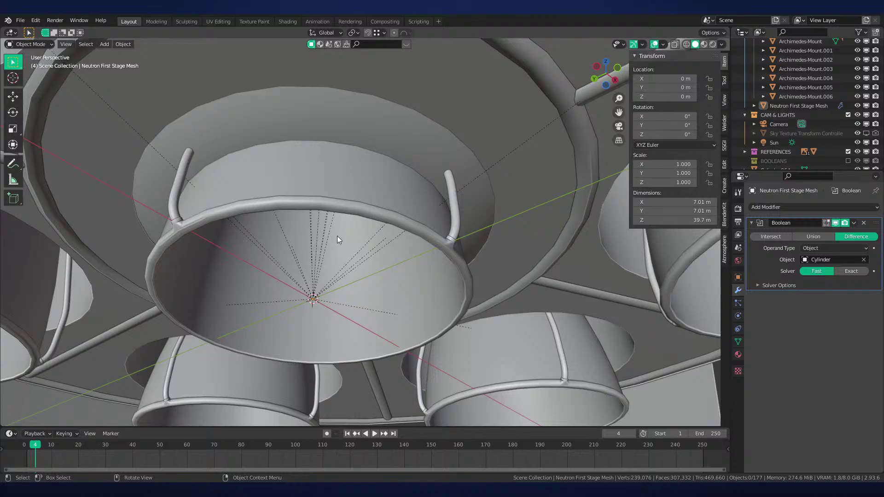
pyautogui.scroll(-3, 458, 225)
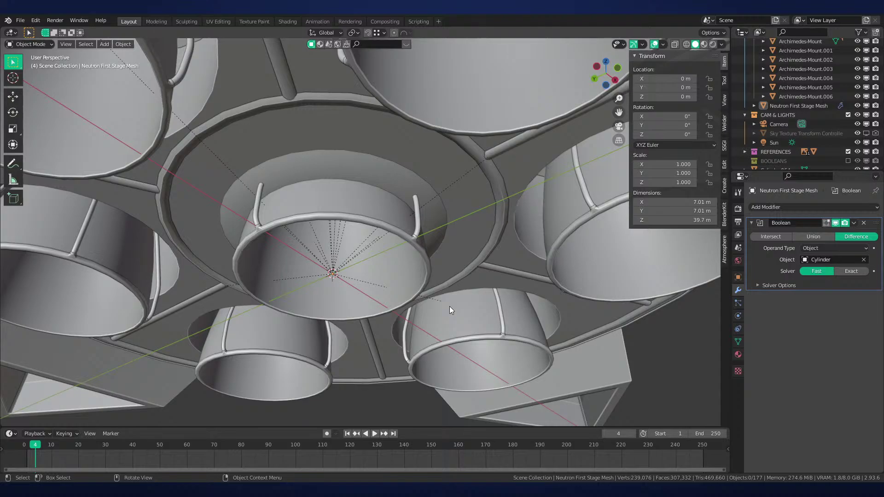
pyautogui.scroll(-3, 432, 236)
pyautogui.keyDown('shift'); pyautogui.moveTo(432, 237); pyautogui.dragTo(440, 273, button='middle'); pyautogui.keyUp('shift')
pyautogui.scroll(-3, 448, 306)
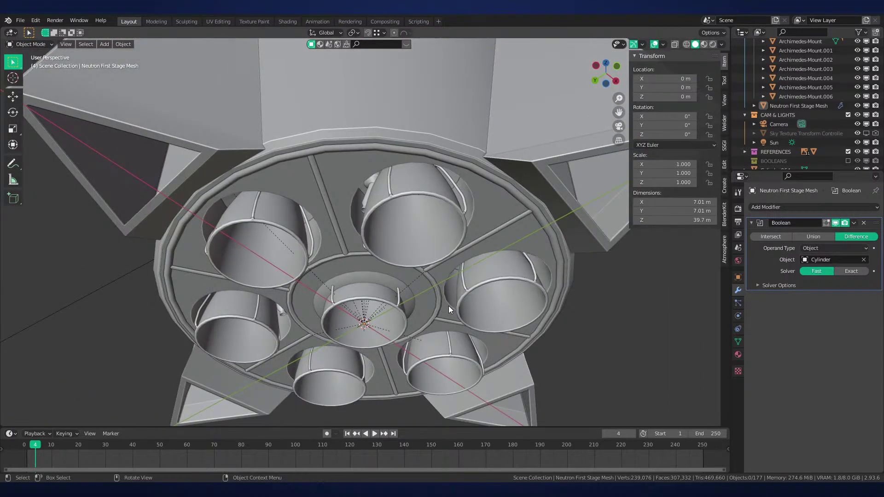
# Open the ring around the central nozzle for editing and select the underside edge directly above one strut's tip
pyautogui.moveTo(449, 306); pyautogui.dragTo(446, 268, button='middle')
pyautogui.scroll(-2, 446, 268)
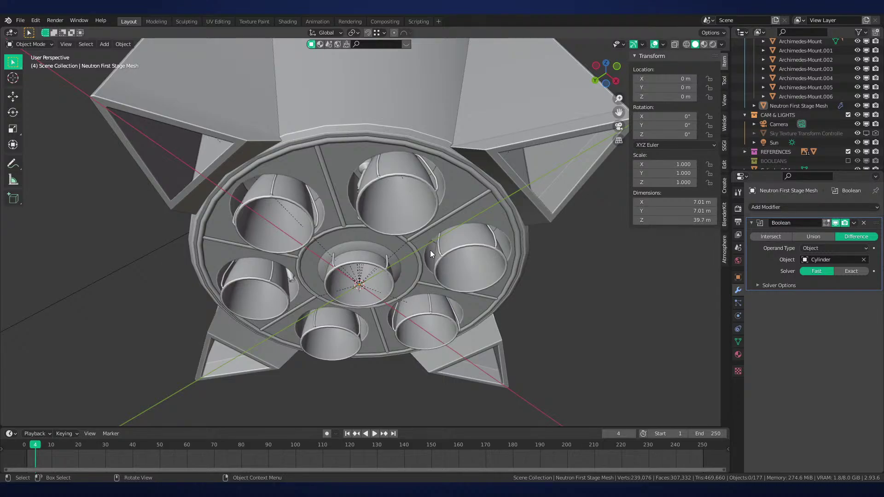
pyautogui.moveTo(429, 249); pyautogui.dragTo(467, 243, button='middle')
pyautogui.scroll(3, 449, 248)
pyautogui.scroll(3, 434, 228)
pyautogui.scroll(1, 467, 242)
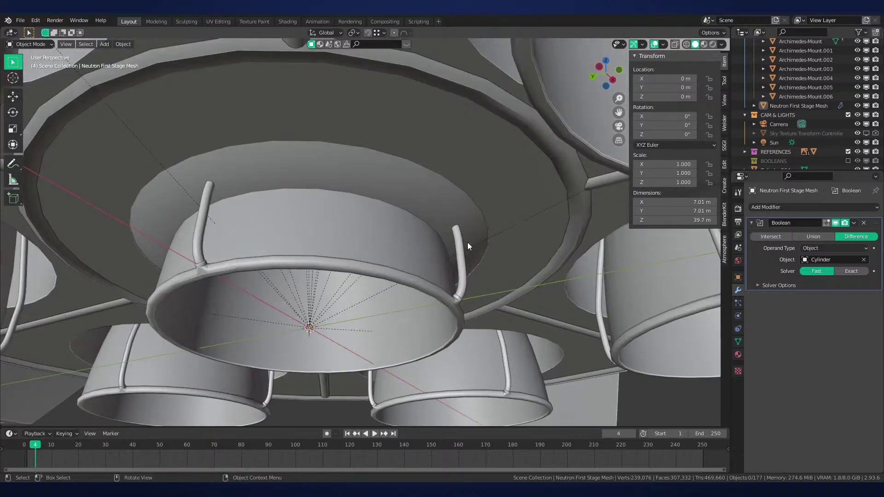
pyautogui.click(467, 242)
pyautogui.press('Tab')
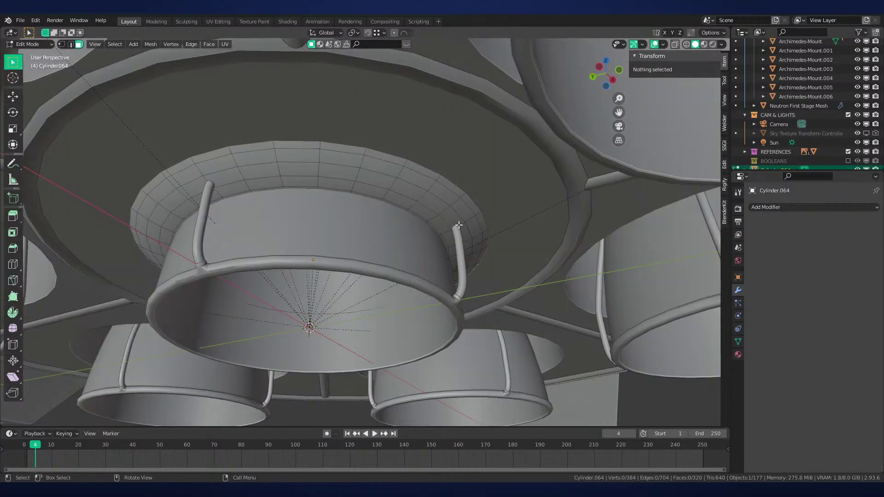
pyautogui.press('2')
pyautogui.click(459, 224)
# Examine where the central engine's struts meet the underside of the ring, with the ring back in Object Mode
pyautogui.scroll(5, 459, 224)
pyautogui.keyDown('shift'); pyautogui.moveTo(459, 224); pyautogui.dragTo(436, 234, button='middle'); pyautogui.keyUp('shift')
pyautogui.scroll(-5, 422, 235)
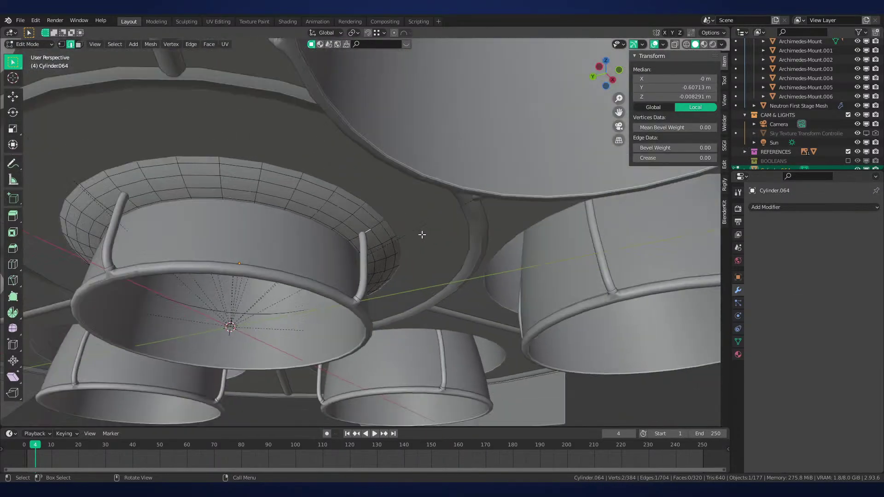
pyautogui.scroll(-6, 422, 234)
pyautogui.scroll(6, 433, 230)
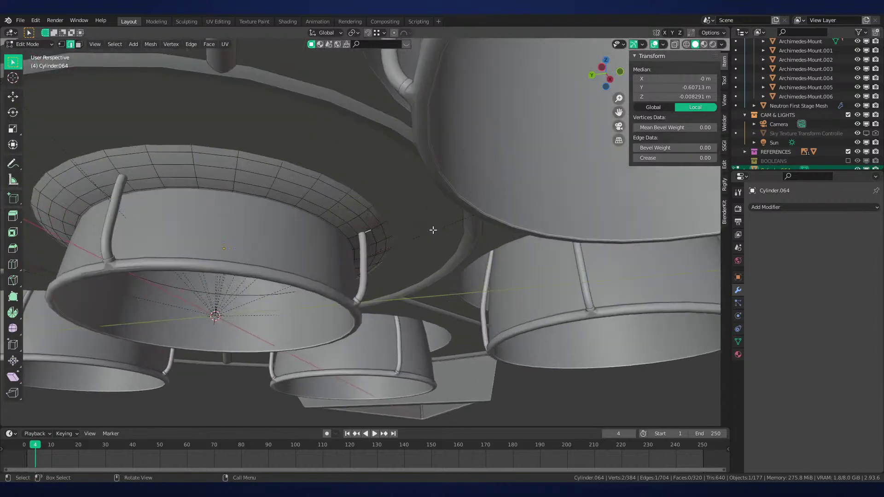
pyautogui.scroll(6, 432, 230)
pyautogui.press('Tab')
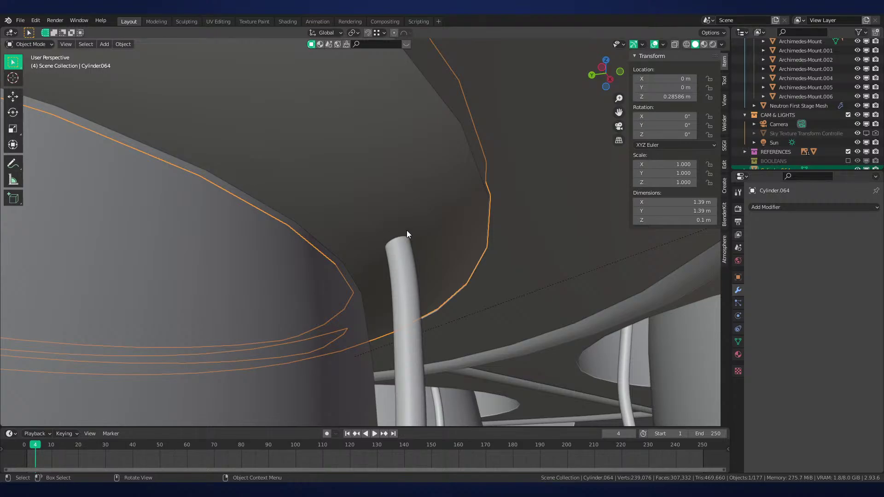
pyautogui.scroll(-5, 379, 167)
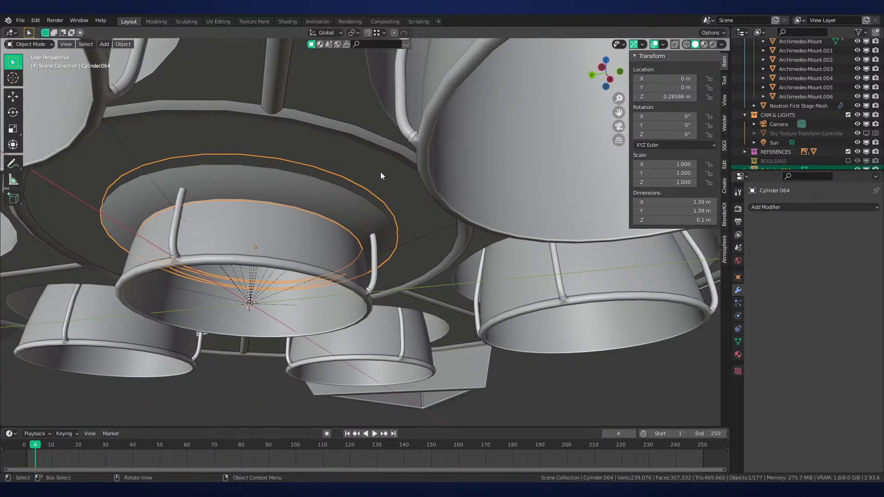
pyautogui.hotkey('alt', 'a')
pyautogui.scroll(5, 386, 137)
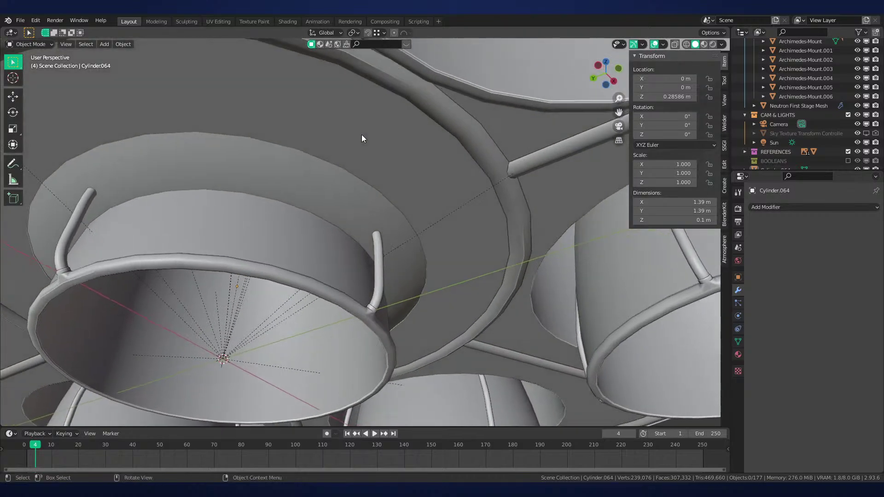
pyautogui.scroll(-1, 328, 230)
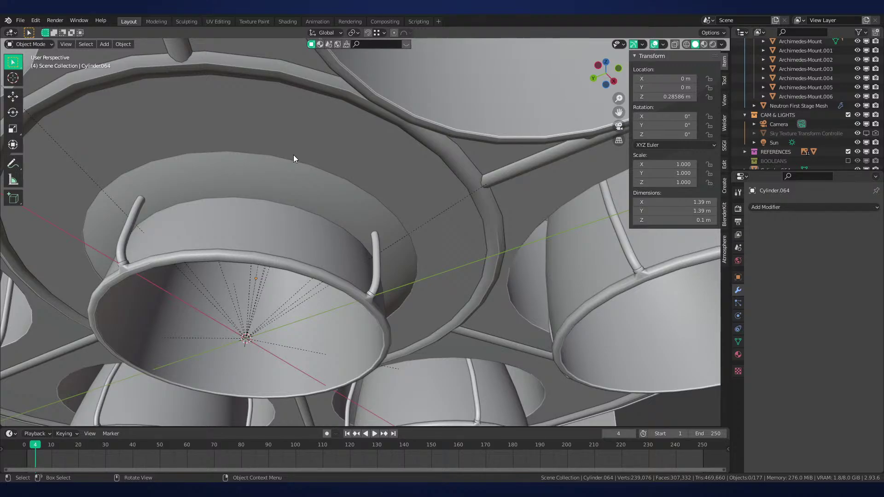
pyautogui.keyDown('shift'); pyautogui.moveTo(314, 173); pyautogui.dragTo(375, 168, button='middle'); pyautogui.keyUp('shift')
pyautogui.scroll(-2, 386, 178)
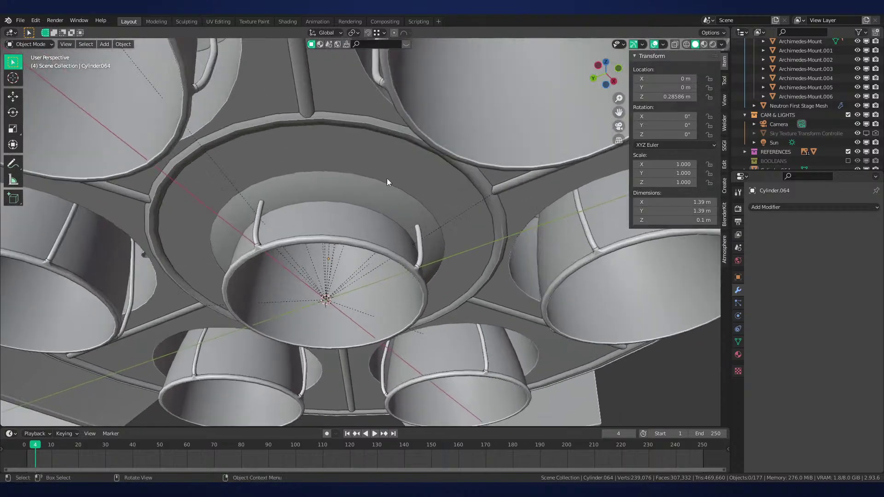
pyautogui.scroll(2, 419, 183)
# Check the gap between the strut tip and the ring in different shading modes, ending with the ring selected
pyautogui.click(421, 185)
pyautogui.scroll(-4, 420, 187)
pyautogui.moveTo(417, 192); pyautogui.dragTo(446, 196, button='middle')
pyautogui.scroll(3, 446, 196)
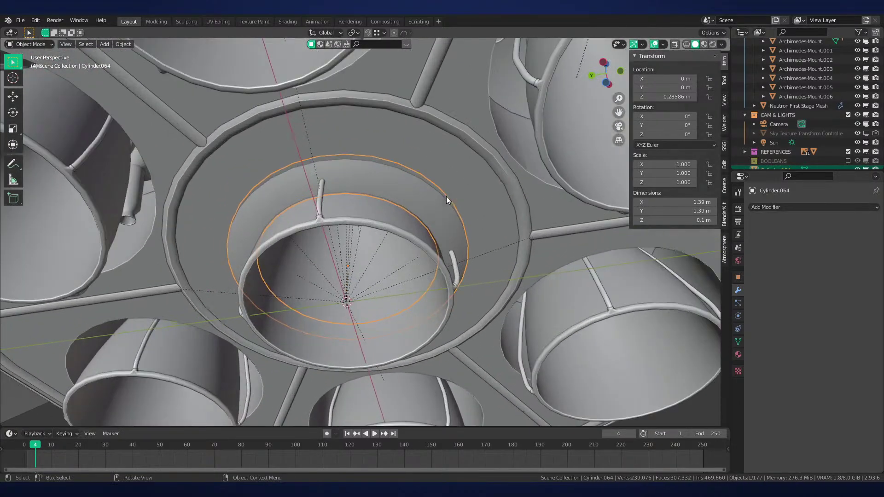
pyautogui.press('z')
pyautogui.click(450, 274)
pyautogui.hotkey('alt', 'a')
pyautogui.moveTo(450, 272); pyautogui.dragTo(485, 277, button='middle')
pyautogui.press('z')
pyautogui.scroll(6, 510, 254)
pyautogui.click(443, 239)
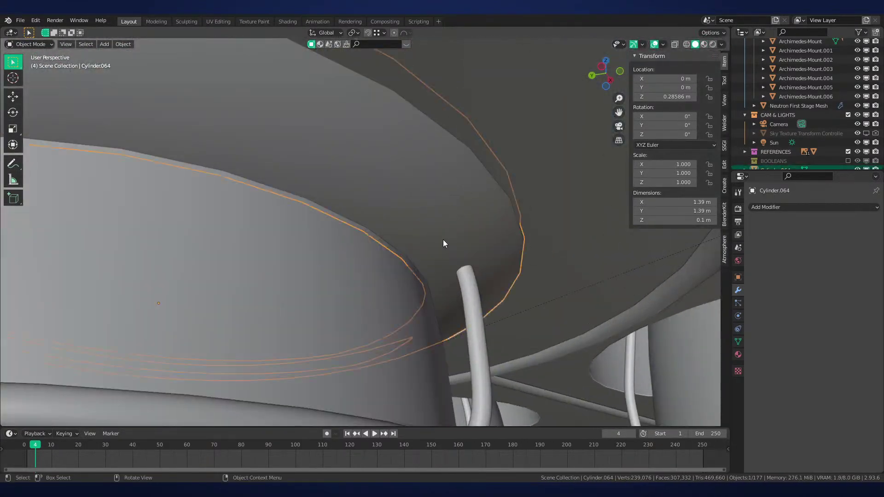
# Raise the ring edge above the strut tip along the Z axis to form a recess
pyautogui.press('Tab')
pyautogui.moveTo(443, 240)
pyautogui.mouseDown(button='middle')
pyautogui.moveTo(516, 250)
pyautogui.moveTo(404, 256)
pyautogui.moveTo(463, 255)
pyautogui.mouseUp(button='middle')
pyautogui.click(402, 253)
pyautogui.keyDown('shift'); pyautogui.click(449, 248); pyautogui.keyUp('shift')
pyautogui.press('g')
pyautogui.press('z')
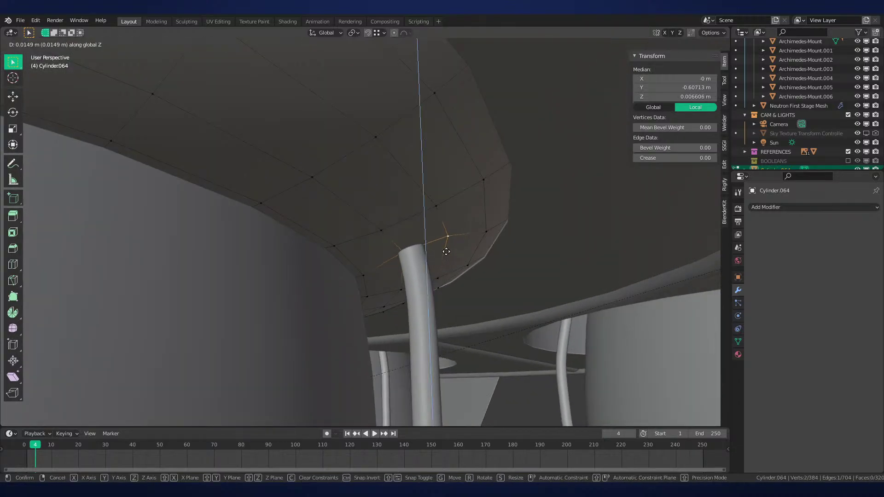
pyautogui.click(451, 228)
pyautogui.moveTo(451, 225); pyautogui.dragTo(496, 239, button='middle')
# Return to Object Mode and add a Catmull-Clark Subdivision modifier at level 2 to the ring
pyautogui.press('Tab')
pyautogui.hotkey('ctrl', '2')
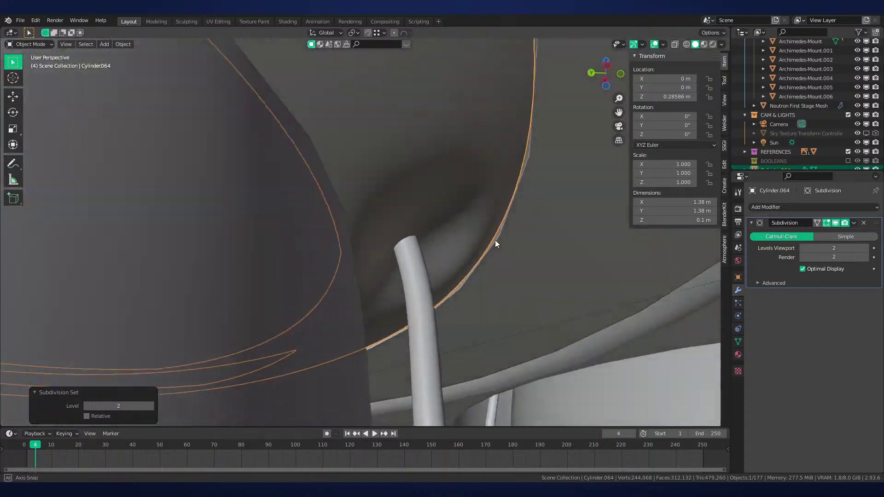
pyautogui.press('Tab')
pyautogui.press('Tab')
pyautogui.scroll(2, 484, 248)
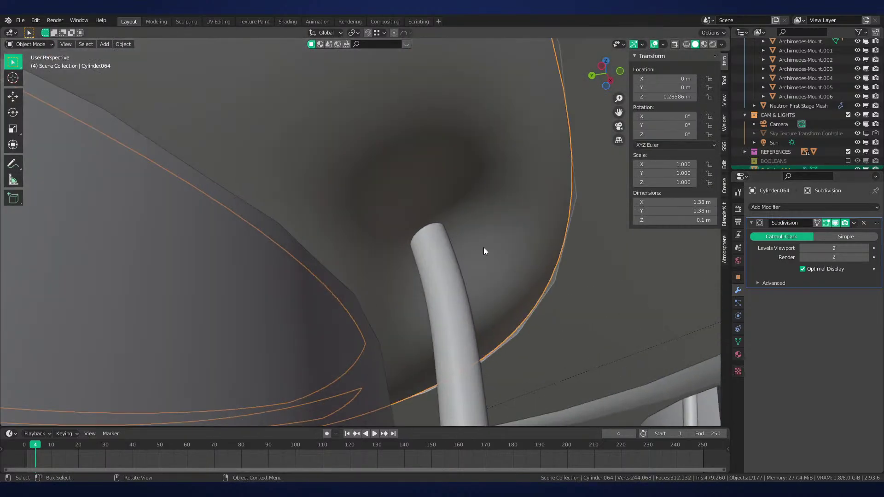
# Vertex-slide the inner vertex of the raised edge beside the strut tip to shape the recess
pyautogui.press('Tab')
pyautogui.click(453, 223)
pyautogui.click(437, 228)
pyautogui.press('g')
pyautogui.press('g')
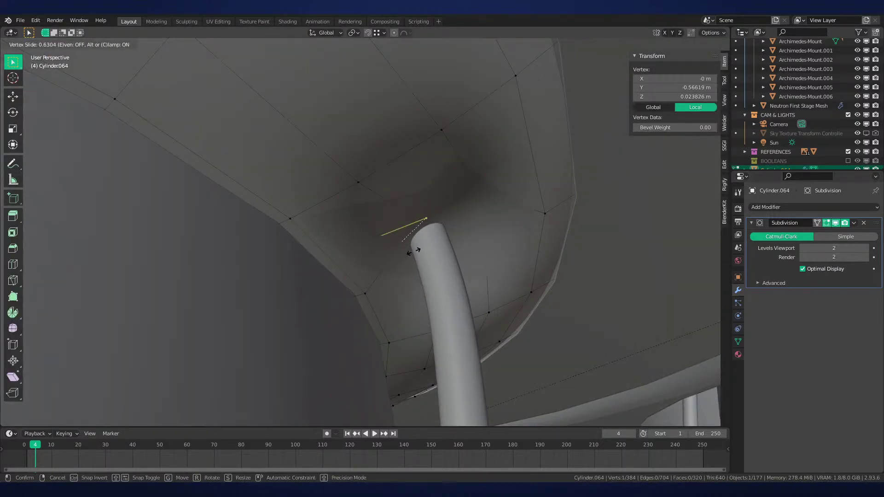
pyautogui.rightClick(415, 242)
pyautogui.hotkey('shift', 'z')
pyautogui.moveTo(422, 220)
pyautogui.mouseDown(button='middle')
pyautogui.moveTo(452, 231)
pyautogui.moveTo(418, 230)
pyautogui.moveTo(431, 199)
pyautogui.moveTo(413, 236)
pyautogui.moveTo(452, 234)
pyautogui.moveTo(432, 241)
pyautogui.moveTo(469, 222)
pyautogui.moveTo(457, 261)
pyautogui.moveTo(390, 194)
pyautogui.mouseUp(button='middle')
pyautogui.hotkey('shift', 'z')
pyautogui.press('g')
pyautogui.press('g')
pyautogui.click(438, 245)
pyautogui.hotkey('shift', 'z')
pyautogui.hotkey('shift', 'z')
# Adjust the inner vertex's height along Z, return to Object Mode and clear the selection
pyautogui.press('g')
pyautogui.press('z')
pyautogui.click(471, 220)
pyautogui.press('Tab')
pyautogui.scroll(-3, 471, 233)
pyautogui.scroll(-4, 390, 194)
pyautogui.hotkey('alt', 'a')
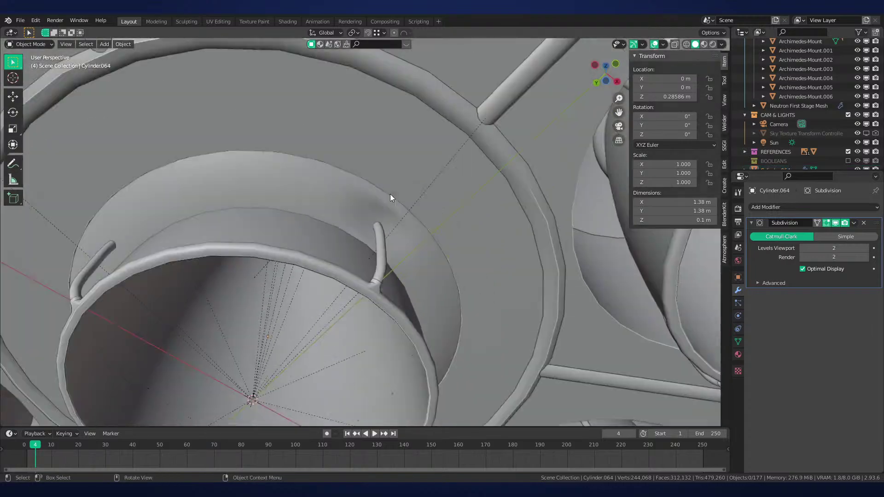
# Examine the smoothed recess around the strut tip closely, comparing shading modes and the edit mesh
pyautogui.press('z')
pyautogui.click(392, 253)
pyautogui.moveTo(393, 253); pyautogui.dragTo(412, 312, button='middle')
pyautogui.scroll(4, 448, 251)
pyautogui.press('z')
pyautogui.press('z')
pyautogui.press('Tab')
pyautogui.scroll(3, 511, 210)
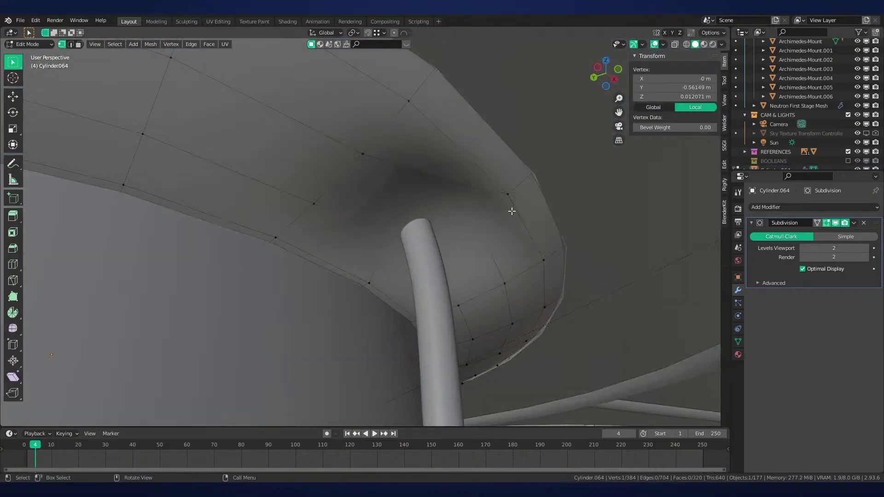
pyautogui.moveTo(511, 211); pyautogui.dragTo(451, 205, button='middle')
# Select the vertex behind the strut tip and vertex-slide it along its edge by a factor of 0.395, refining it with a second slide
pyautogui.click(477, 218)
pyautogui.press('z')
pyautogui.click(408, 219)
pyautogui.click(428, 211)
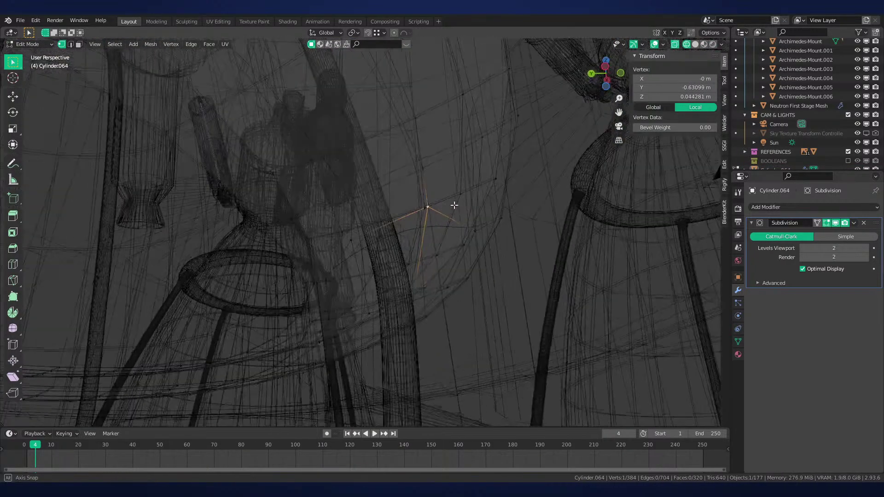
pyautogui.press('z')
pyautogui.click(473, 206)
pyautogui.press('g')
pyautogui.press('g')
pyautogui.click(444, 221)
pyautogui.press('g')
pyautogui.press('g')
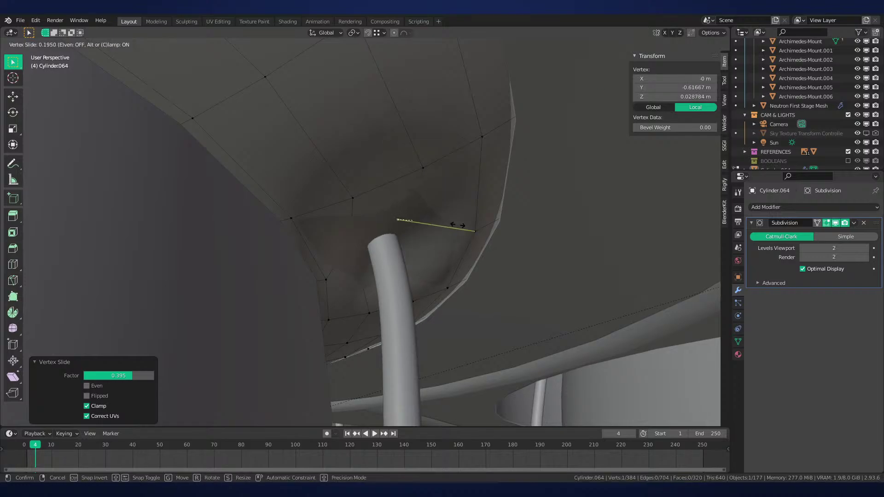
pyautogui.click(463, 226)
# Vertex-slide the outer vertex of the recess inward, adjust its height along Z and return to Object Mode
pyautogui.press('g')
pyautogui.rightClick(463, 229)
pyautogui.press('g')
pyautogui.press('g')
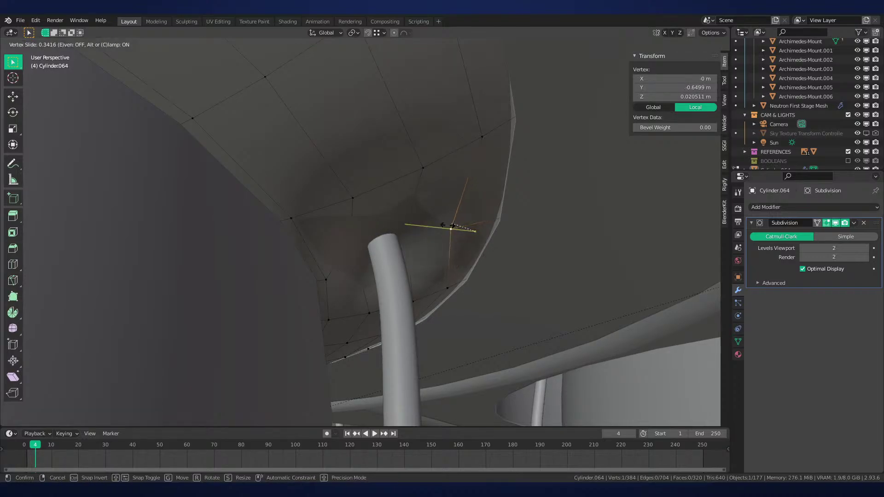
pyautogui.click(447, 226)
pyautogui.press('g')
pyautogui.press('z')
pyautogui.click(446, 233)
pyautogui.press('Tab')
# Switch the viewport to Material Preview shading and examine the finished recess and the other struts around the ring
pyautogui.hotkey('alt', 'a')
pyautogui.press('z')
pyautogui.click(444, 209)
pyautogui.moveTo(445, 210)
pyautogui.mouseDown(button='middle')
pyautogui.moveTo(421, 212)
pyautogui.moveTo(420, 290)
pyautogui.moveTo(465, 316)
pyautogui.moveTo(385, 261)
pyautogui.moveTo(409, 267)
pyautogui.moveTo(403, 242)
pyautogui.moveTo(416, 263)
pyautogui.moveTo(423, 235)
pyautogui.moveTo(362, 269)
pyautogui.moveTo(343, 270)
pyautogui.moveTo(398, 290)
pyautogui.mouseUp(button='middle')
pyautogui.scroll(4, 410, 267)
pyautogui.scroll(5, 403, 242)
pyautogui.press('Tab')
pyautogui.scroll(3, 445, 186)
pyautogui.press('Tab')
pyautogui.scroll(-5, 470, 257)
pyautogui.scroll(-5, 423, 234)
# Select the ring edge above the next strut's tip and raise it about 0.019 m along Z
pyautogui.press('Tab')
pyautogui.scroll(2, 224, 170)
pyautogui.press('2')
pyautogui.click(224, 175)
pyautogui.press('g')
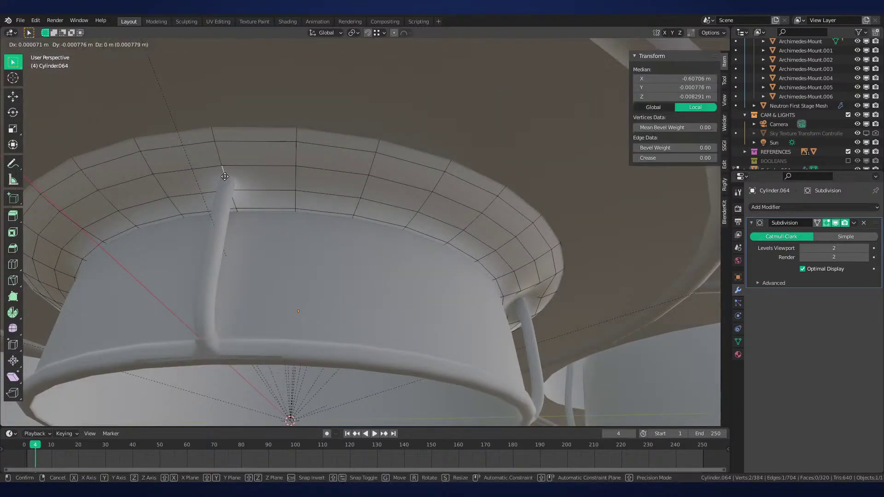
pyautogui.press('z')
pyautogui.click(224, 176)
pyautogui.moveTo(224, 177); pyautogui.dragTo(339, 179, button='middle')
pyautogui.press('g')
pyautogui.press('y')
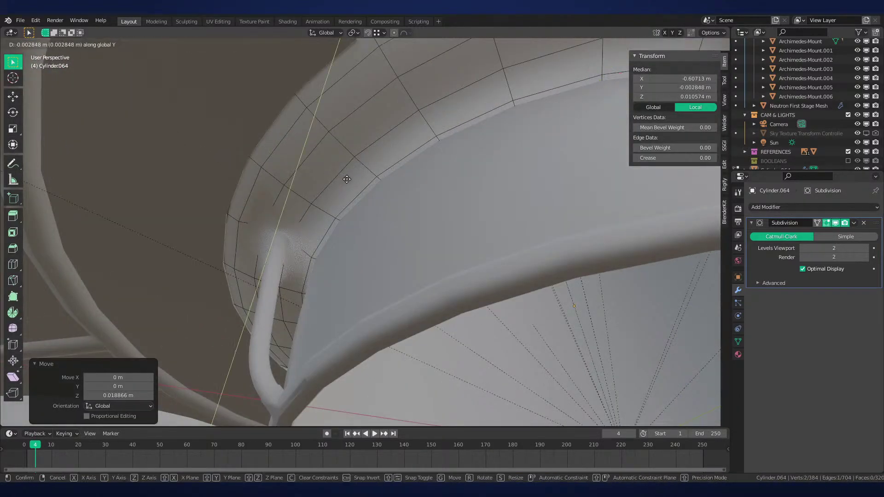
pyautogui.press('Escape')
# Add the adjacent outer edge to the selection, shift the edges inward and upward over the strut tip, and leave Edit Mode
pyautogui.keyDown('shift'); pyautogui.click(243, 217); pyautogui.keyUp('shift')
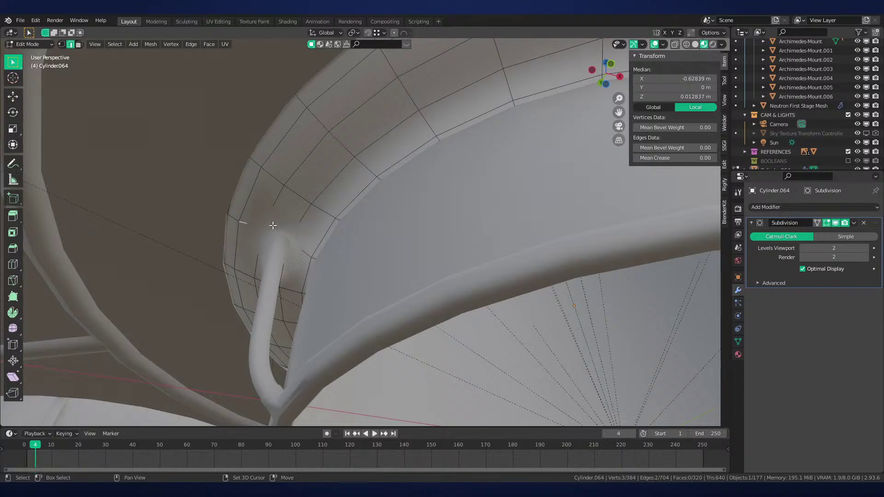
pyautogui.press('g')
pyautogui.press('z')
pyautogui.click(282, 226)
pyautogui.press('g')
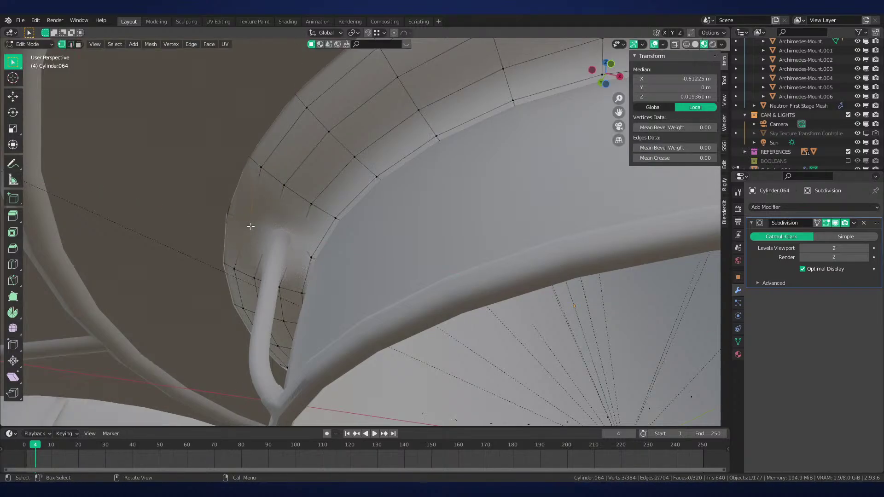
pyautogui.press('z')
pyautogui.click(249, 230)
pyautogui.press('Tab')
# Select the ring edge above the third strut's tip and raise it about 0.015 m along Z
pyautogui.moveTo(249, 230); pyautogui.dragTo(357, 222, button='middle')
pyautogui.press('Tab')
pyautogui.click(296, 225)
pyautogui.press('g')
pyautogui.press('z')
pyautogui.click(294, 224)
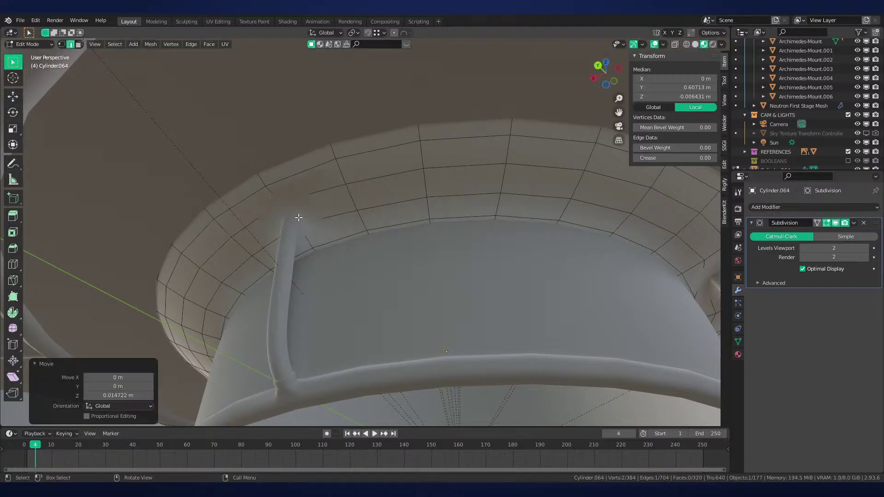
# Move the third strut's ring edge about 0.012 m inward along the Y axis and fine-tune its position
pyautogui.moveTo(295, 224); pyautogui.dragTo(287, 224, button='middle')
pyautogui.press('g')
pyautogui.press('y')
pyautogui.click(289, 224)
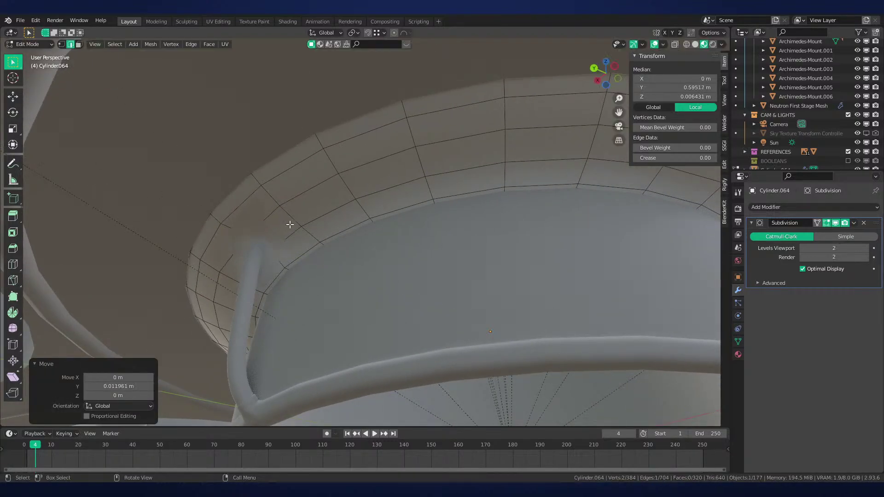
pyautogui.press('g')
pyautogui.click(290, 223)
# Move the outer vertex above the third strut about 0.018 m inward along Y and adjust its height along Z
pyautogui.press('1')
pyautogui.click(218, 224)
pyautogui.press('g')
pyautogui.press('y')
pyautogui.click(229, 226)
pyautogui.press('g')
pyautogui.press('z')
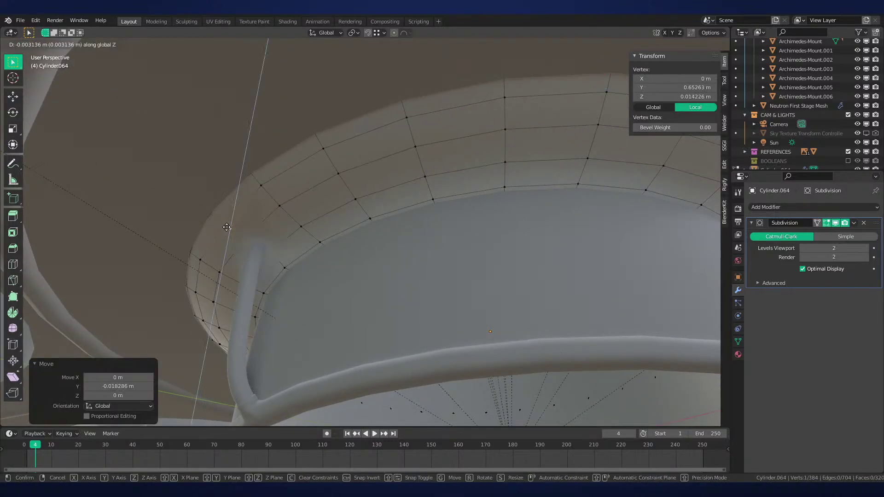
pyautogui.click(229, 229)
# Raise the ring edge above the fourth strut's tip along Z and move it about 0.023 m inward along X
pyautogui.moveTo(229, 229); pyautogui.dragTo(488, 196, button='middle')
pyautogui.press('2')
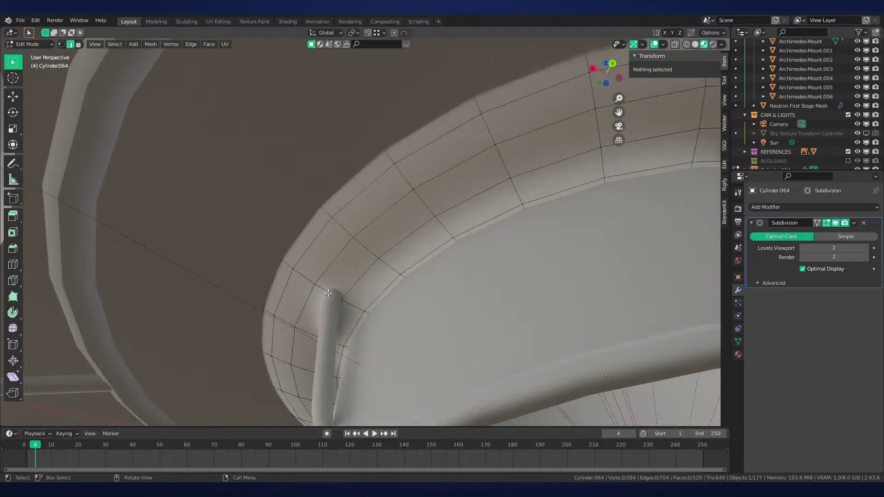
pyautogui.click(328, 289)
pyautogui.press('g')
pyautogui.press('z')
pyautogui.click(332, 282)
pyautogui.press('g')
pyautogui.press('y')
pyautogui.press('x')
pyautogui.click(345, 290)
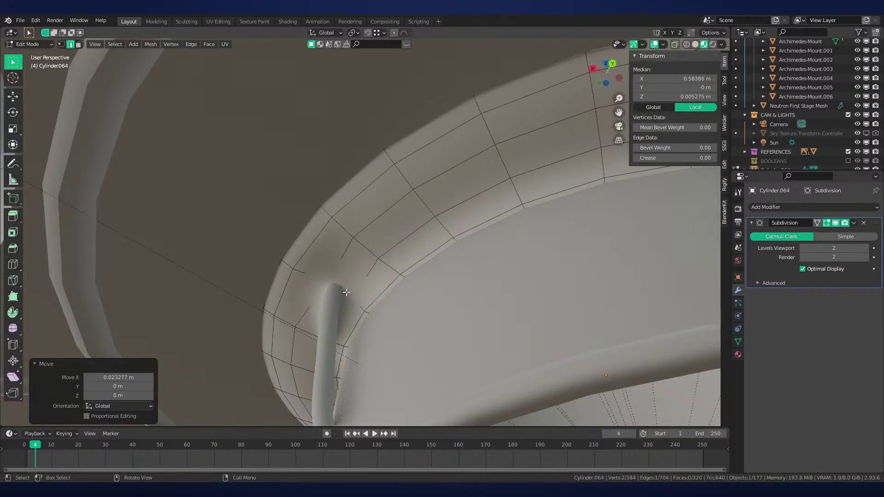
# Raise the outer vertex above the fourth strut about 0.015 m along Z and move it inward along X
pyautogui.moveTo(346, 292); pyautogui.dragTo(359, 251, button='middle')
pyautogui.press('1')
pyautogui.click(307, 220)
pyautogui.press('g')
pyautogui.press('z')
pyautogui.click(304, 229)
pyautogui.press('g')
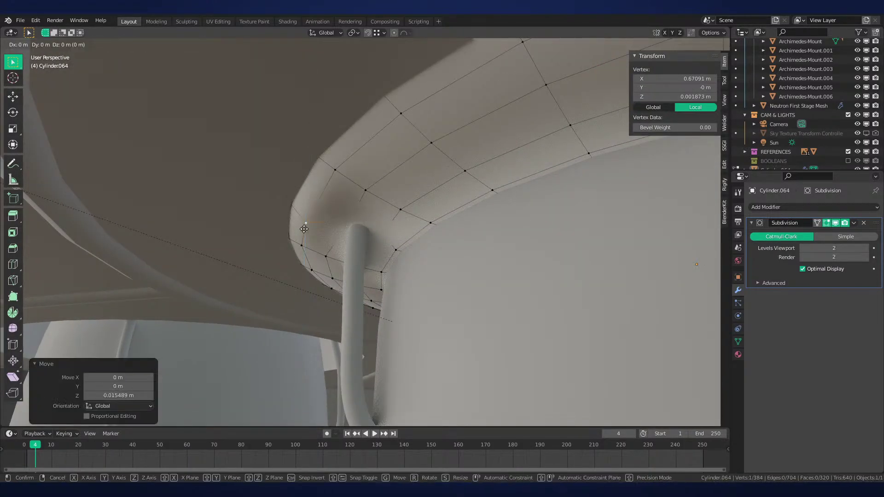
pyautogui.press('x')
pyautogui.click(313, 230)
pyautogui.press('Tab')
pyautogui.hotkey('alt', 'a')
# Turn on proportional editing for the collar mesh and shrink its influence size to about 0.07
pyautogui.moveTo(316, 229); pyautogui.dragTo(512, 248, button='middle')
pyautogui.scroll(-5, 448, 220)
pyautogui.press('Tab')
pyautogui.scroll(1, 478, 228)
pyautogui.scroll(3, 529, 247)
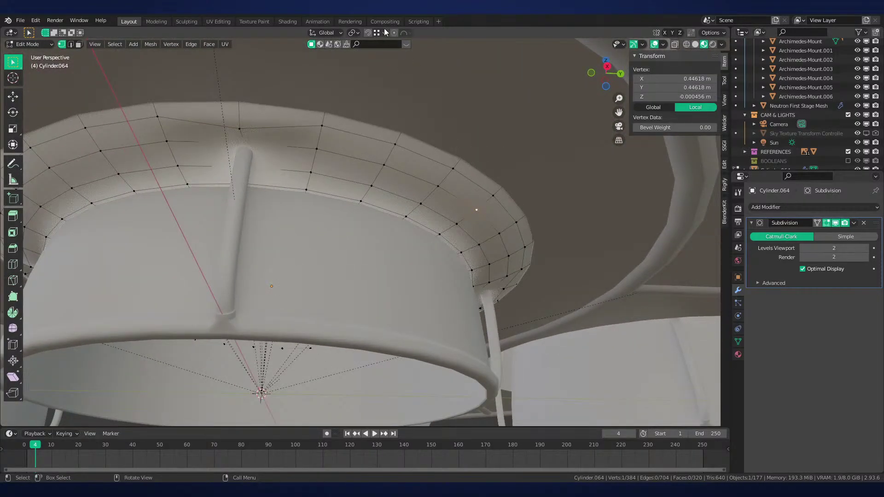
pyautogui.moveTo(520, 189); pyautogui.dragTo(555, 224, button='middle')
pyautogui.press('g')
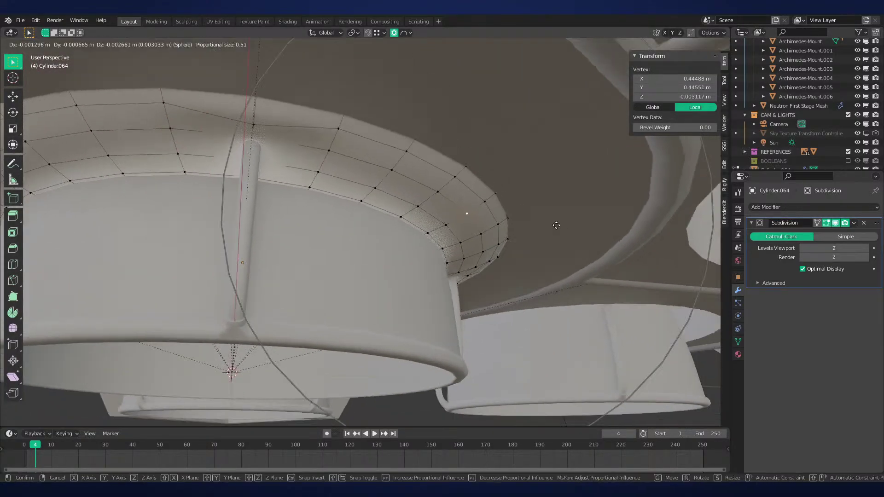
pyautogui.scroll(12, 555, 225)
pyautogui.scroll(4, 557, 220)
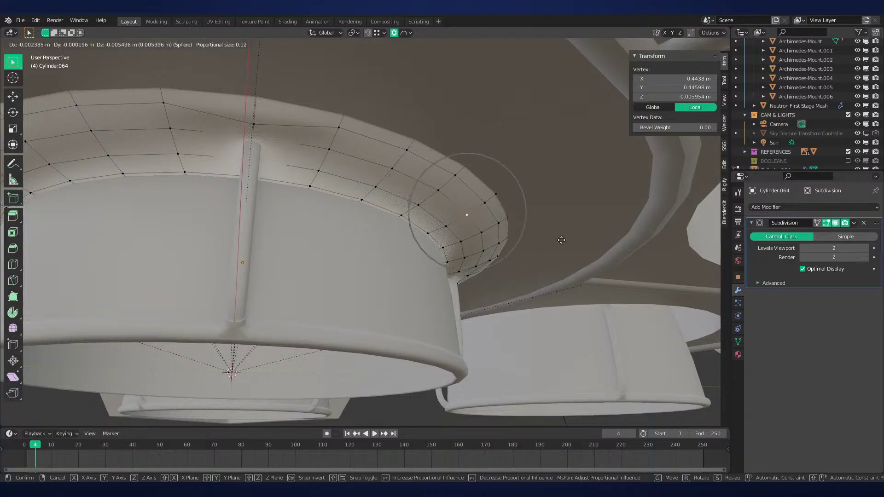
pyautogui.press('Escape')
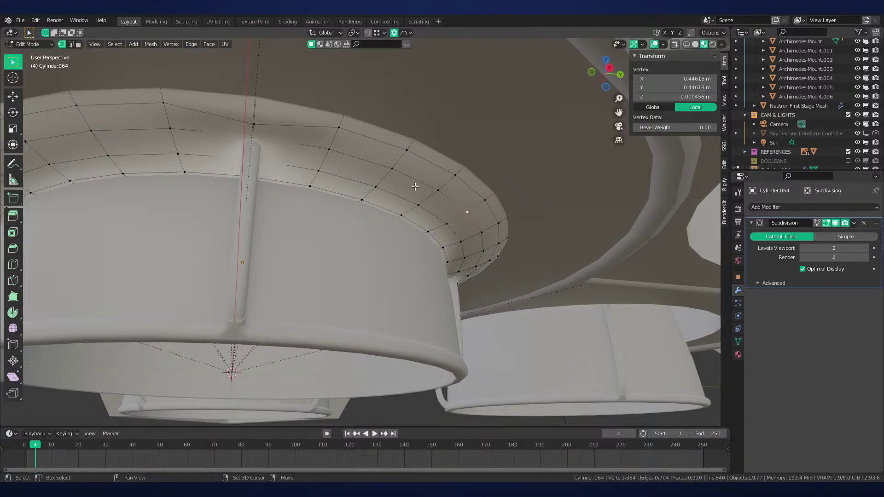
# Select the path of middle-row collar vertices between two struts and nudge it slightly with proportional editing
pyautogui.keyDown('ctrl'); pyautogui.keyDown('shift'); pyautogui.click(392, 170); pyautogui.keyUp('shift'); pyautogui.keyUp('ctrl')
pyautogui.press('g')
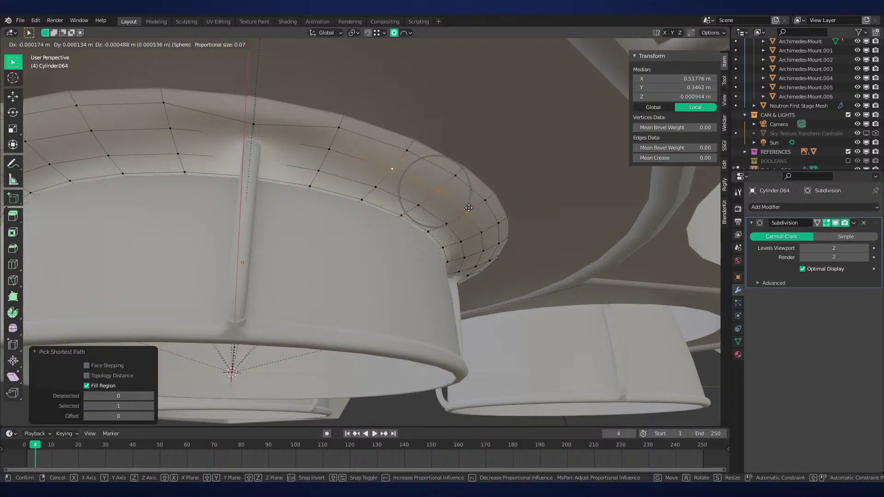
pyautogui.click(468, 210)
# Move the collar vertex midway between the next pair of struts slightly along Z with proportional editing
pyautogui.moveTo(468, 209); pyautogui.dragTo(461, 251, button='middle')
pyautogui.click(552, 270)
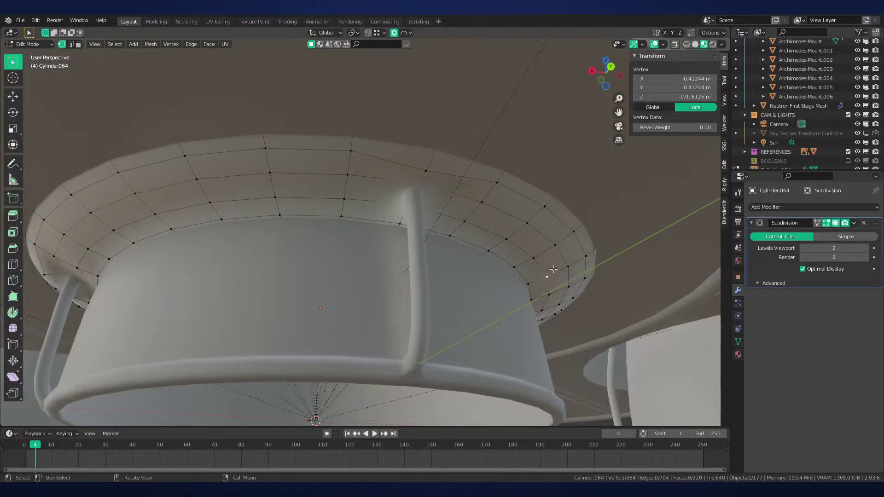
pyautogui.press('g')
pyautogui.press('z')
pyautogui.click(557, 260)
# Move the collar vertex between the following pair of struts about 0.01 m freely with proportional editing
pyautogui.moveTo(557, 244); pyautogui.dragTo(311, 325, button='middle')
pyautogui.moveTo(521, 249); pyautogui.dragTo(430, 252, button='middle')
pyautogui.click(524, 277)
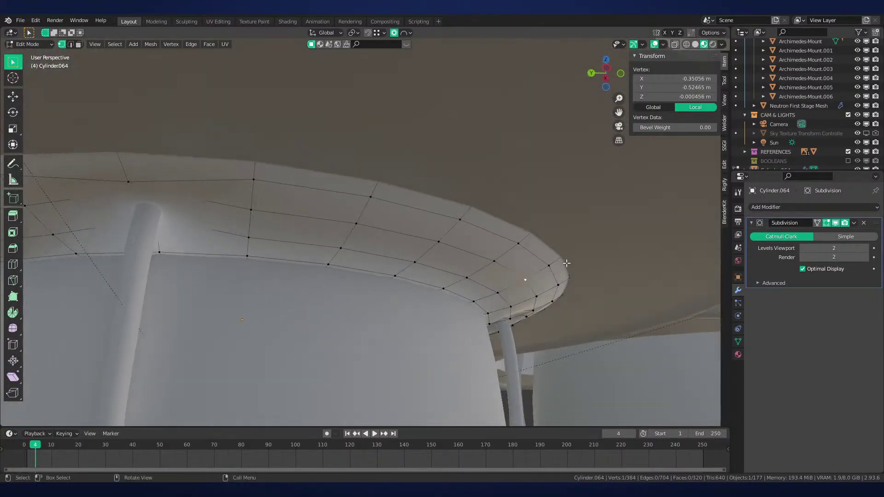
pyautogui.press('g')
pyautogui.press('z')
pyautogui.rightClick(488, 214)
pyautogui.press('g')
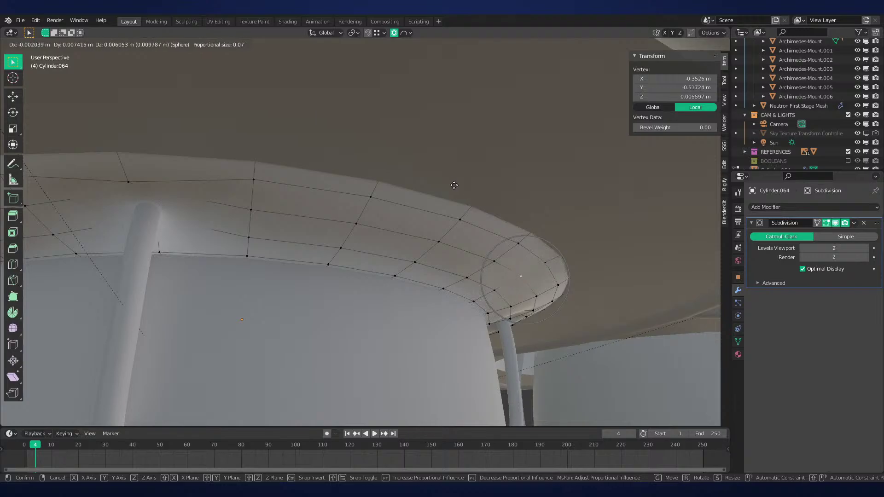
pyautogui.click(454, 185)
# Adjust a neighbouring collar vertex along Z and check the smoothed ring outside mesh editing
pyautogui.click(436, 245)
pyautogui.press('g')
pyautogui.press('z')
pyautogui.click(445, 274)
pyautogui.press('Tab')
pyautogui.moveTo(448, 297); pyautogui.dragTo(401, 255, button='middle')
pyautogui.scroll(-4, 427, 244)
pyautogui.scroll(4, 361, 250)
# Lower two collar vertices near the next strut slightly along Z, the second by about 0.004 m
pyautogui.press('Tab')
pyautogui.click(401, 255)
pyautogui.press('g')
pyautogui.press('z')
pyautogui.click(403, 259)
pyautogui.click(363, 257)
pyautogui.press('g')
pyautogui.press('z')
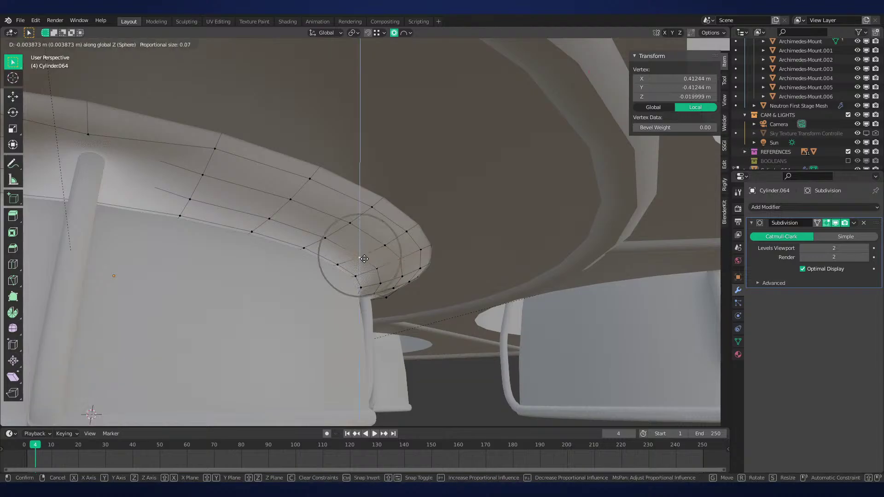
pyautogui.click(364, 258)
# Lower one more collar vertex slightly along Z and finish editing the ring's mesh
pyautogui.click(365, 225)
pyautogui.press('g')
pyautogui.press('z')
pyautogui.click(366, 227)
pyautogui.moveTo(366, 227); pyautogui.dragTo(395, 207, button='middle')
pyautogui.press('Tab')
pyautogui.scroll(-5, 397, 231)
pyautogui.scroll(-3, 433, 222)
pyautogui.scroll(5, 395, 207)
# Inspect the engine mounts to find the X location of an outer engine
pyautogui.click(413, 176)
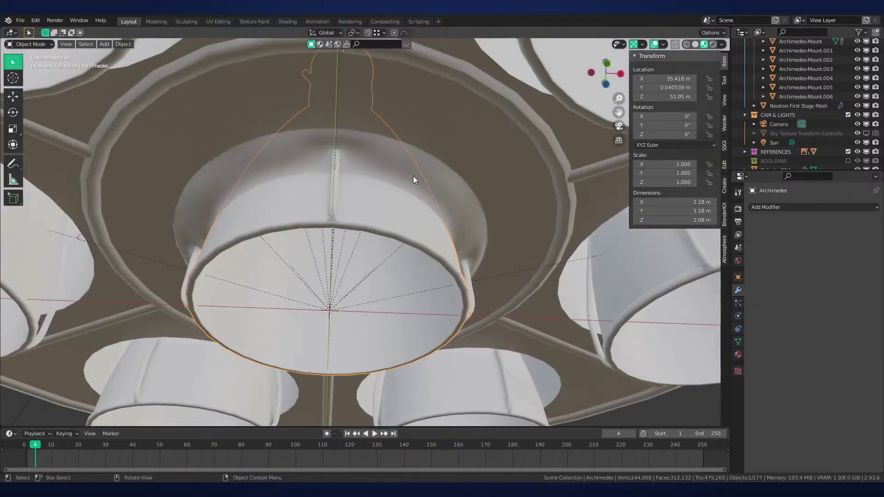
pyautogui.click(413, 176)
pyautogui.scroll(-5, 412, 175)
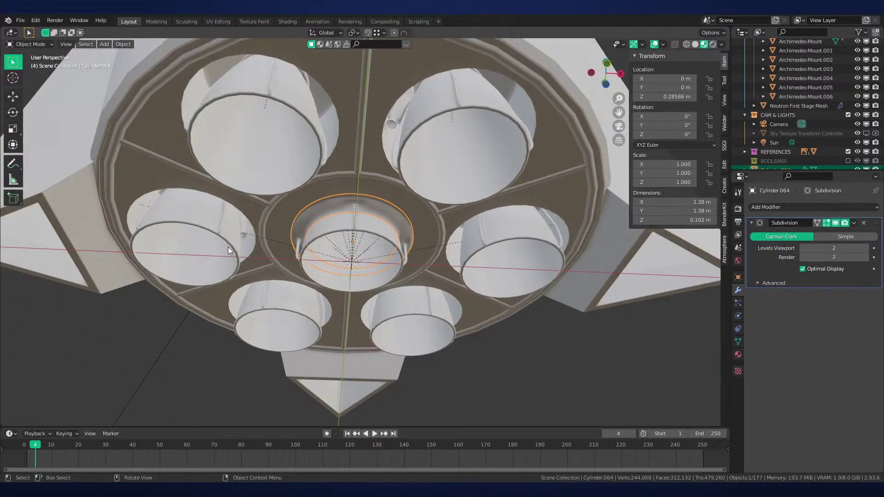
pyautogui.click(228, 249)
pyautogui.keyDown('shift'); pyautogui.moveTo(254, 209); pyautogui.dragTo(302, 234, button='middle'); pyautogui.keyUp('shift')
pyautogui.scroll(3, 803, 99)
pyautogui.click(800, 72)
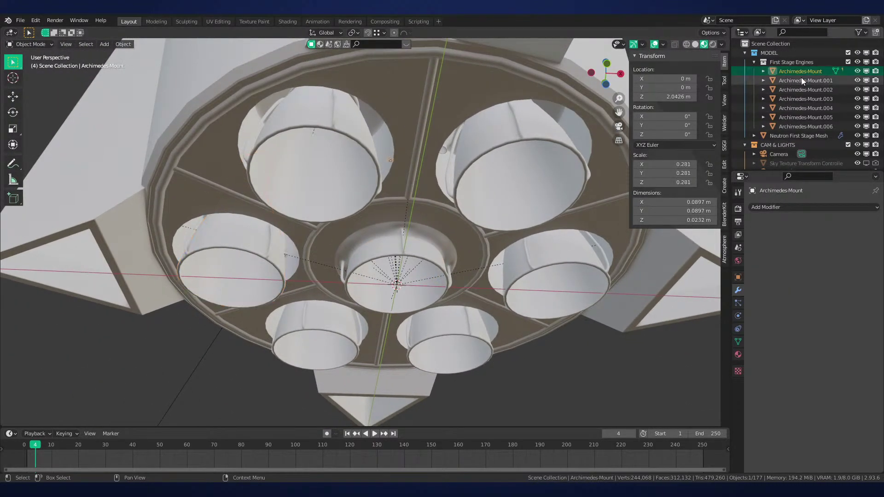
pyautogui.scroll(3, 433, 214)
# Duplicate the central collar ring and offset the copy -1.779 m along X onto the outer engine
pyautogui.click(449, 228)
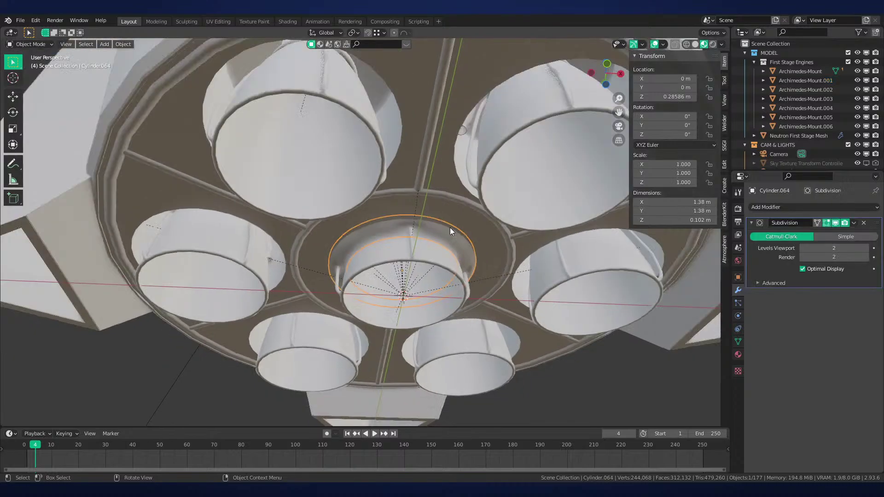
pyautogui.scroll(-2, 450, 228)
pyautogui.hotkey('shift', 'd')
pyautogui.press('x')
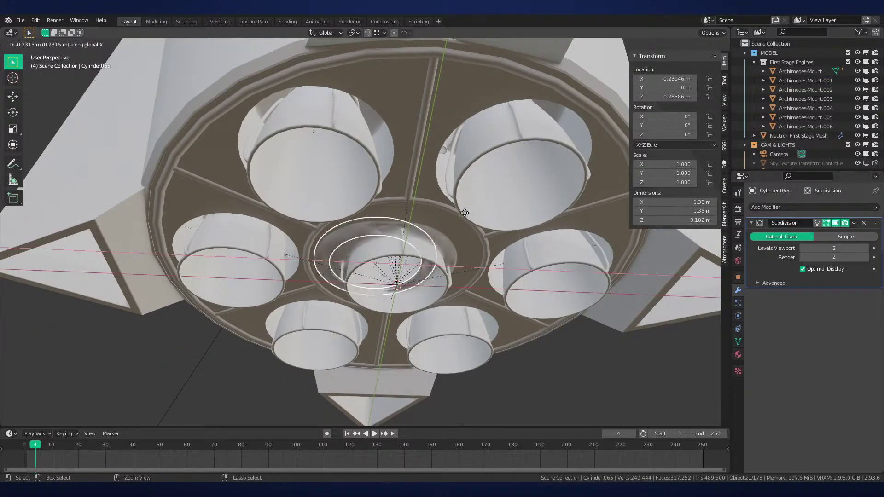
pyautogui.write('-1.779')
pyautogui.click(464, 214)
pyautogui.moveTo(465, 214)
pyautogui.mouseDown(button='middle')
pyautogui.moveTo(430, 227)
pyautogui.moveTo(437, 234)
pyautogui.moveTo(407, 270)
pyautogui.moveTo(439, 278)
pyautogui.moveTo(445, 241)
pyautogui.moveTo(476, 228)
pyautogui.moveTo(476, 255)
pyautogui.moveTo(422, 221)
pyautogui.mouseUp(button='middle')
# Duplicate the outer collar ring 60° about Z around the 3D cursor, repeat this four more times, and save the file
pyautogui.press('.')
pyautogui.click(481, 231)
pyautogui.hotkey('shift', 'd')
pyautogui.write('rz60')
pyautogui.press('Return')
pyautogui.hotkey('shift', 'r')
pyautogui.hotkey('shift', 'r')
pyautogui.hotkey('shift', 'r')
pyautogui.hotkey('shift', 'r')
pyautogui.hotkey('ctrl', 's')
# Examine the collar copies around all seven engines in different viewport shading modes
pyautogui.press('z')
pyautogui.click(451, 294)
pyautogui.press('z')
pyautogui.click(444, 258)
pyautogui.scroll(2, 445, 242)
pyautogui.press('z')
pyautogui.click(483, 259)
pyautogui.scroll(-1, 484, 260)
pyautogui.scroll(2, 341, 226)
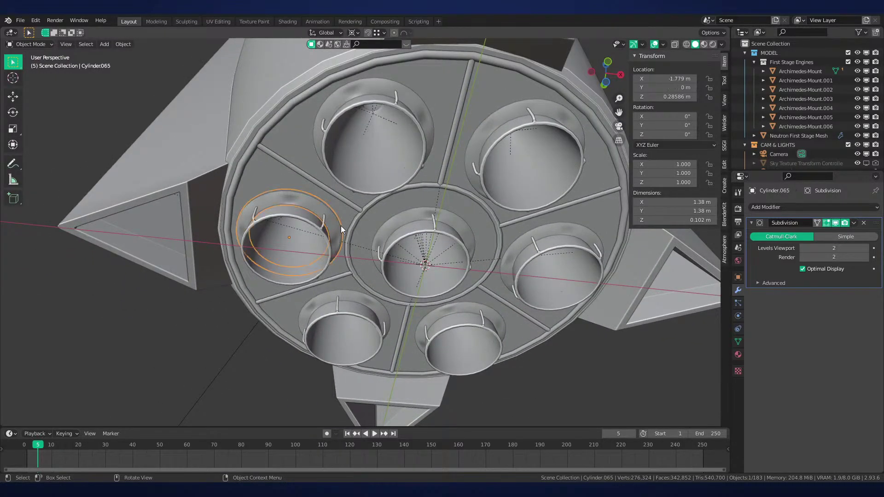
# Select the six outer collar rings and rotate each 45° about Z around its own origin
pyautogui.press('z')
pyautogui.click(368, 237)
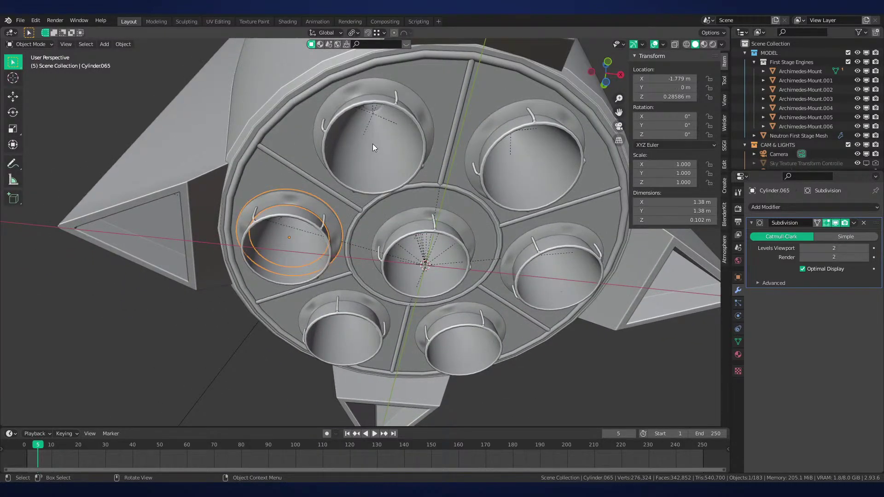
pyautogui.keyDown('shift'); pyautogui.click(415, 104); pyautogui.keyUp('shift')
pyautogui.keyDown('shift'); pyautogui.click(504, 121); pyautogui.keyUp('shift')
pyautogui.moveTo(544, 230); pyautogui.dragTo(537, 237, button='middle')
pyautogui.keyDown('shift'); pyautogui.click(512, 259); pyautogui.keyUp('shift')
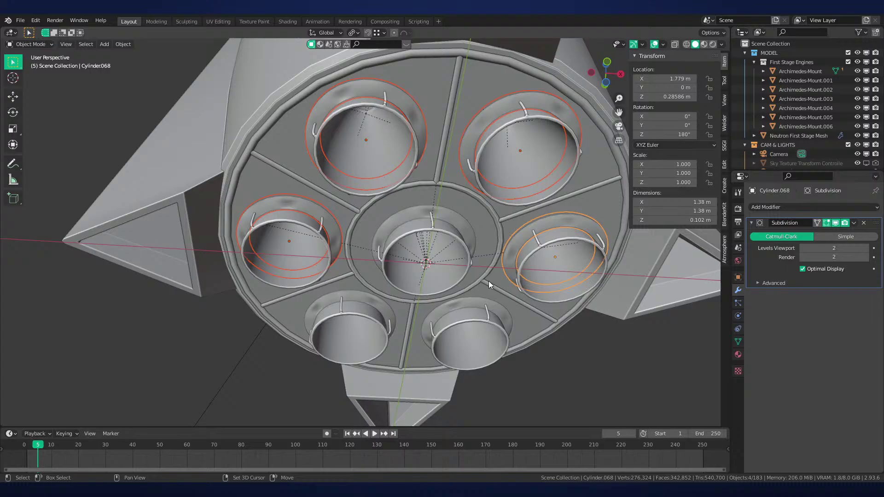
pyautogui.keyDown('shift'); pyautogui.click(457, 305); pyautogui.keyUp('shift')
pyautogui.keyDown('shift'); pyautogui.click(381, 304); pyautogui.keyUp('shift')
pyautogui.write('rz45')
pyautogui.press('Return')
pyautogui.hotkey('alt', 'a')
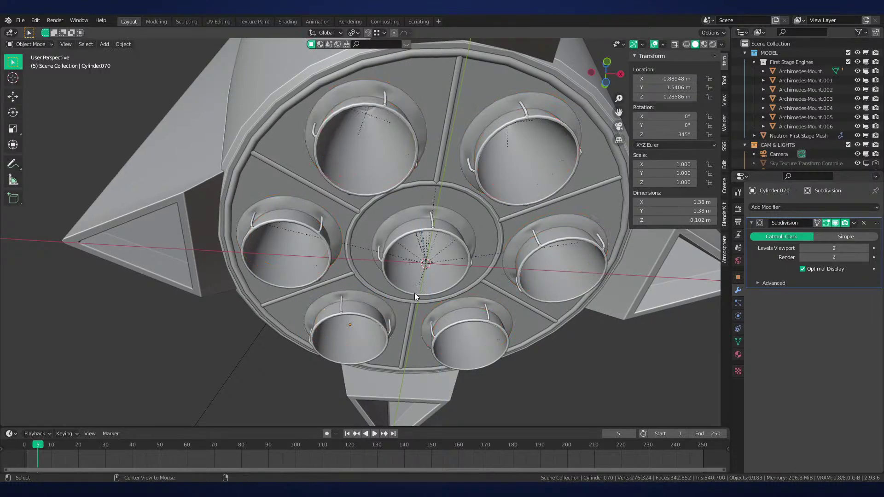
# Examine the engine bay in material preview and rendered shading with the viewport overlays hidden
pyautogui.moveTo(414, 293)
pyautogui.mouseDown(button='middle')
pyautogui.moveTo(499, 275)
pyautogui.moveTo(495, 209)
pyautogui.moveTo(454, 163)
pyautogui.mouseUp(button='middle')
pyautogui.scroll(-2, 495, 209)
pyautogui.press('z')
pyautogui.click(445, 197)
pyautogui.moveTo(430, 199)
pyautogui.mouseDown(button='middle')
pyautogui.moveTo(437, 192)
pyautogui.moveTo(430, 220)
pyautogui.moveTo(453, 185)
pyautogui.moveTo(442, 249)
pyautogui.mouseUp(button='middle')
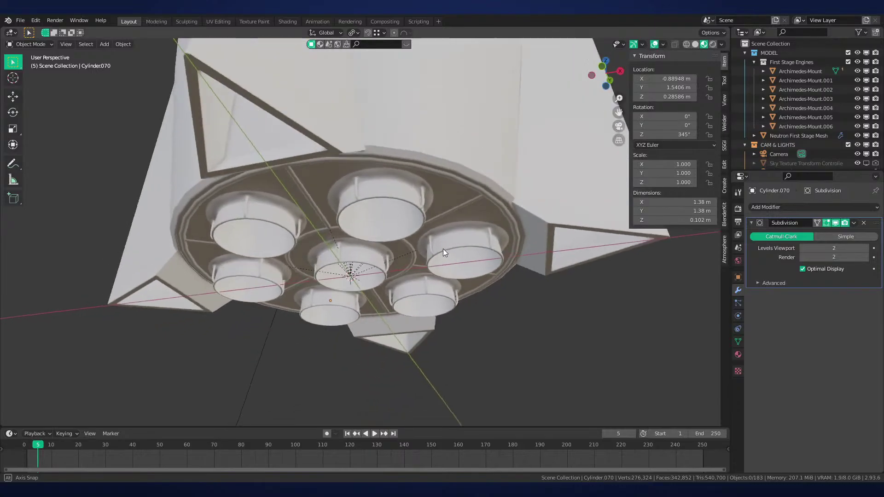
pyautogui.press('z')
pyautogui.click(450, 200)
pyautogui.click(660, 45)
pyautogui.click(656, 46)
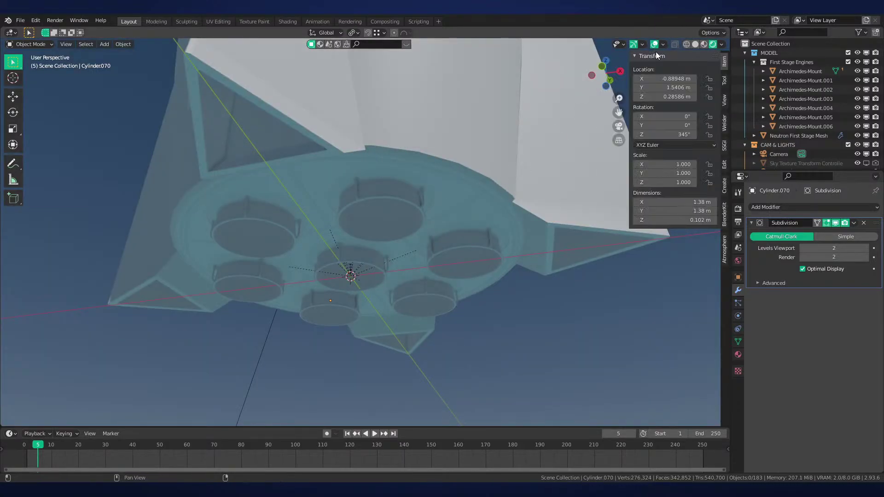
pyautogui.press('z')
pyautogui.moveTo(515, 214)
pyautogui.mouseDown(button='middle')
pyautogui.moveTo(499, 179)
pyautogui.moveTo(513, 250)
pyautogui.moveTo(578, 270)
pyautogui.moveTo(476, 263)
pyautogui.mouseUp(button='middle')
pyautogui.click(494, 199)
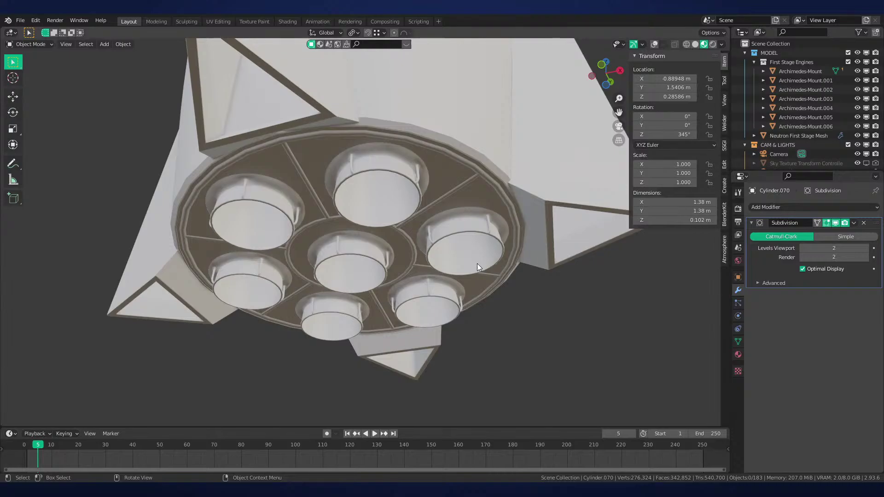
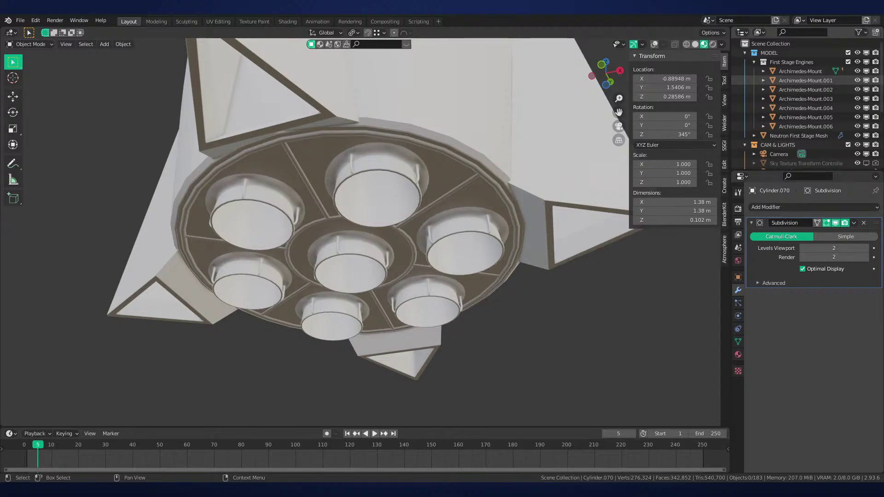
# Examine the engines and their collars up close from below the first stage
pyautogui.moveTo(483, 243); pyautogui.dragTo(457, 236, button='middle')
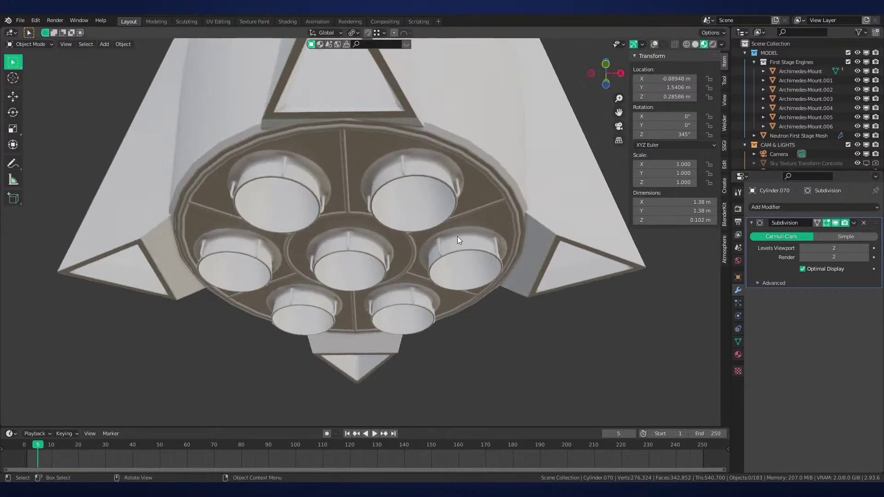
pyautogui.scroll(2, 386, 258)
pyautogui.moveTo(392, 262); pyautogui.dragTo(416, 233, button='middle')
pyautogui.scroll(2, 390, 231)
pyautogui.scroll(-2, 390, 231)
pyautogui.click(368, 253)
pyautogui.scroll(2, 368, 253)
pyautogui.scroll(-2, 416, 233)
pyautogui.press('.')
pyautogui.press('Escape')
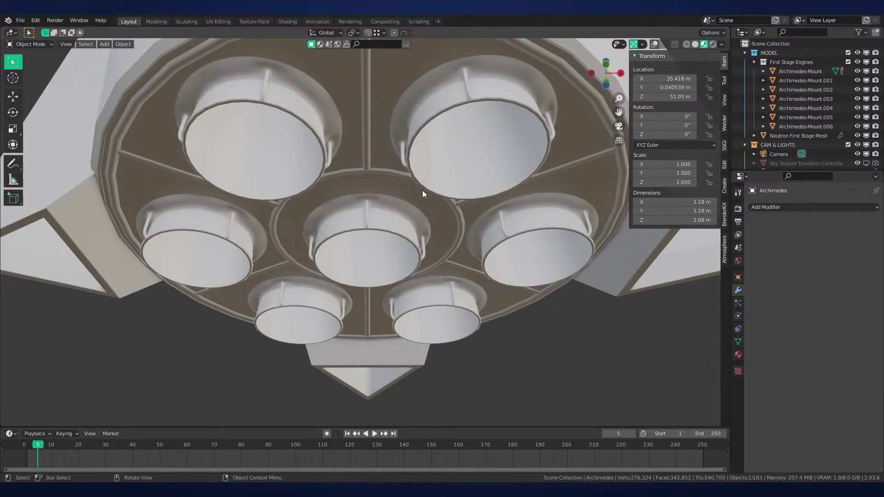
pyautogui.scroll(1, 421, 231)
# Switch the viewport to solid shading and save the file
pyautogui.press('z')
pyautogui.click(439, 236)
pyautogui.hotkey('ctrl', 's')
pyautogui.moveTo(440, 237); pyautogui.dragTo(457, 255, button='middle')
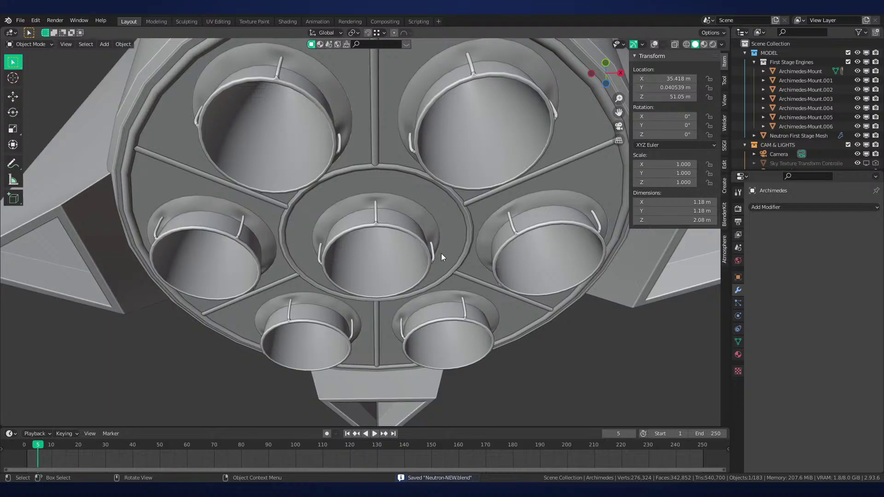
# Tilt the central Archimedes engine about -2.19° around its local X axis
pyautogui.scroll(1, 441, 254)
pyautogui.click(410, 289)
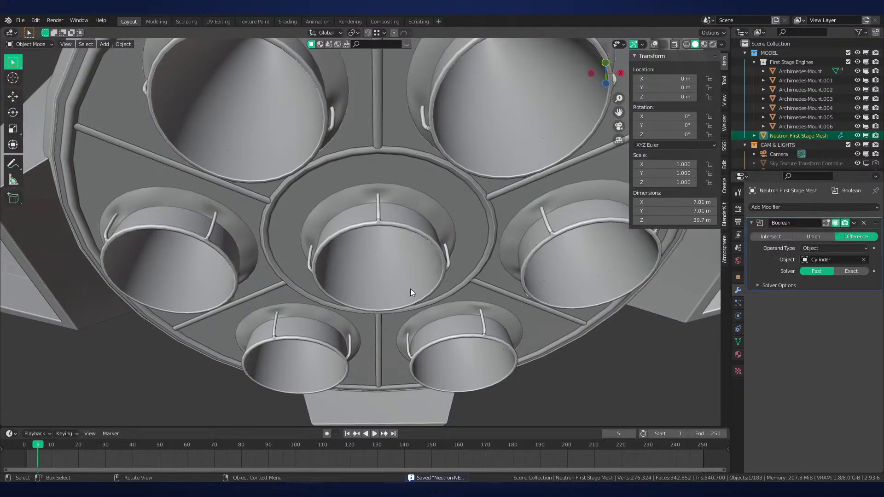
pyautogui.scroll(2, 465, 250)
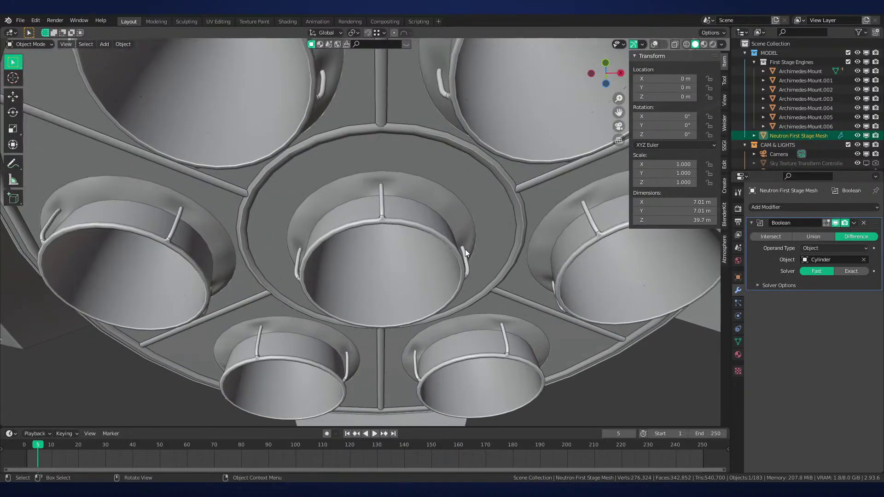
pyautogui.click(434, 253)
pyautogui.press('r')
pyautogui.press('x')
pyautogui.press('x')
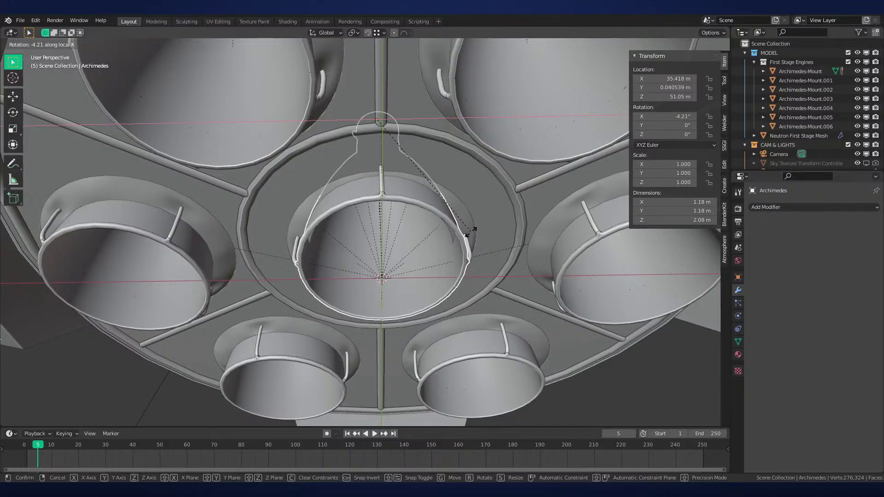
pyautogui.click(470, 232)
# Examine the clearance between the tilted central nozzle and its collar ring
pyautogui.moveTo(471, 231); pyautogui.dragTo(563, 219, button='middle')
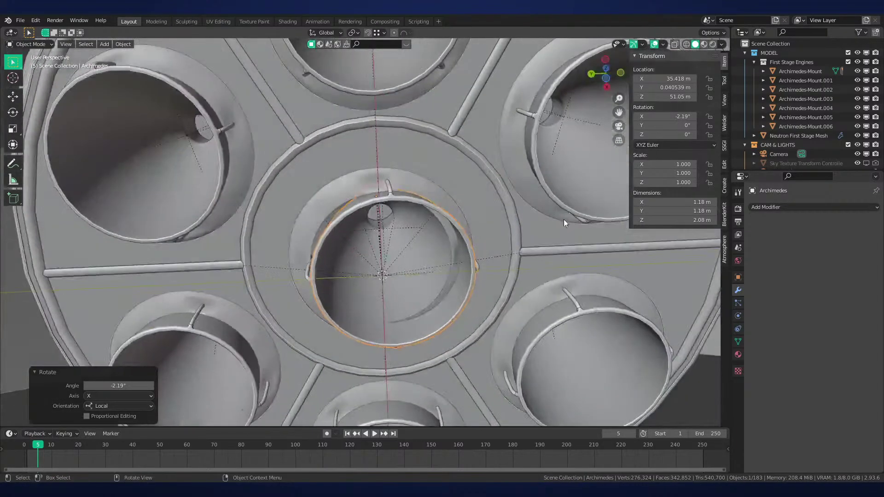
pyautogui.scroll(5, 479, 229)
pyautogui.moveTo(465, 254); pyautogui.dragTo(557, 265, button='middle')
pyautogui.scroll(-1, 557, 262)
pyautogui.keyDown('shift'); pyautogui.moveTo(410, 242); pyautogui.dragTo(510, 266, button='middle'); pyautogui.keyUp('shift')
pyautogui.scroll(1, 503, 281)
pyautogui.scroll(-3, 548, 276)
pyautogui.scroll(3, 509, 266)
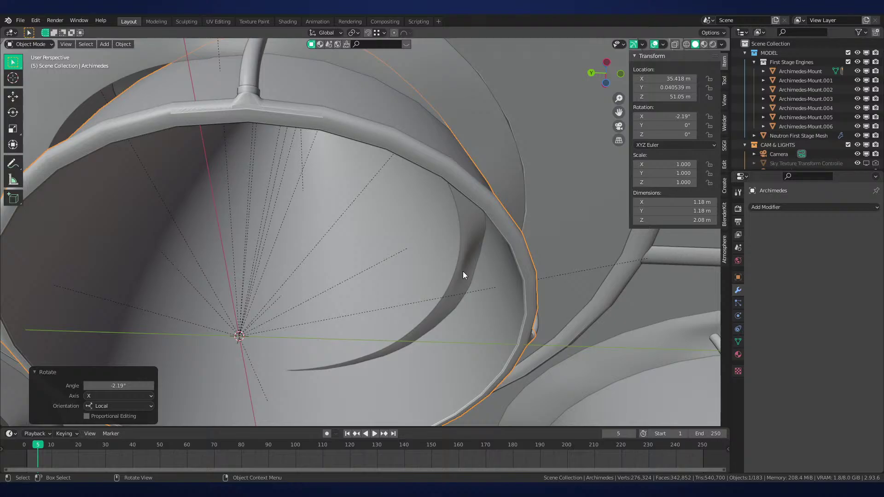
# Undo the central engine's tilt and clear the selection
pyautogui.hotkey('ctrl', 'z')
pyautogui.scroll(-2, 462, 271)
pyautogui.moveTo(463, 272); pyautogui.dragTo(458, 287, button='middle')
pyautogui.hotkey('alt', 'a')
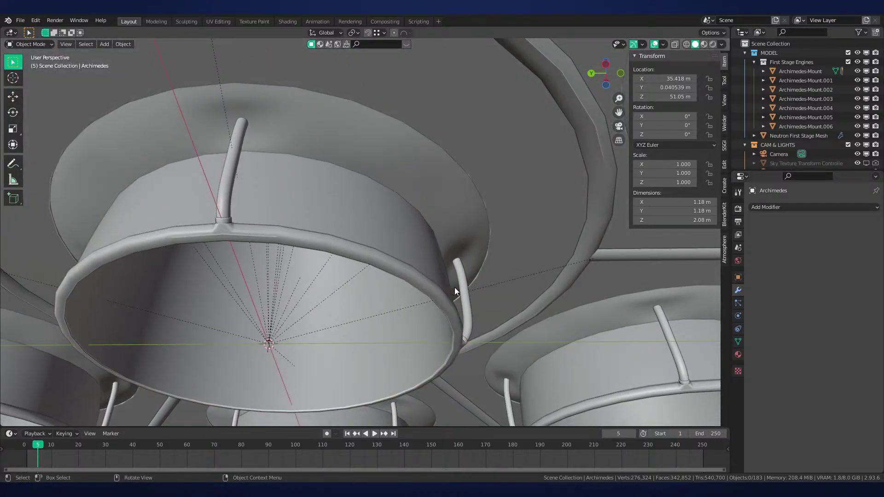
# Add a vertex group to the central engine's collar ring and assign its inner rim loop with a weight of 1
pyautogui.click(434, 220)
pyautogui.scroll(-2, 433, 220)
pyautogui.moveTo(434, 220); pyautogui.dragTo(459, 216, button='middle')
pyautogui.scroll(1, 459, 217)
pyautogui.scroll(2, 460, 220)
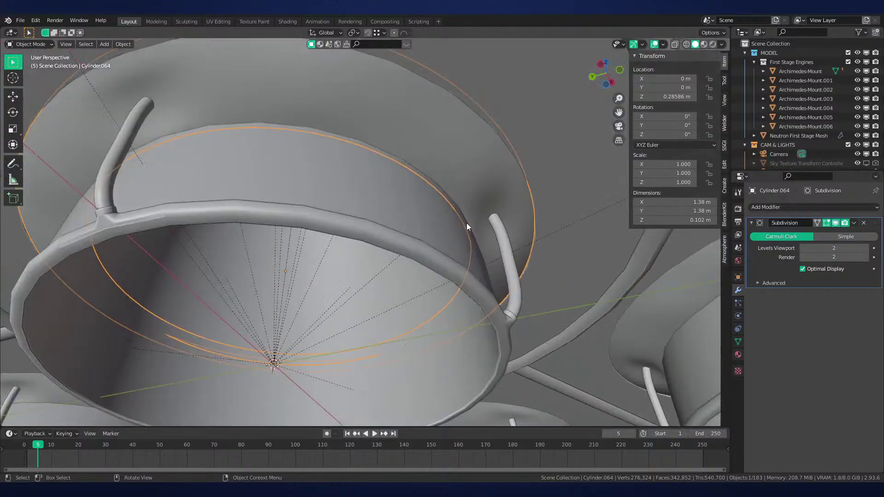
pyautogui.press('Tab')
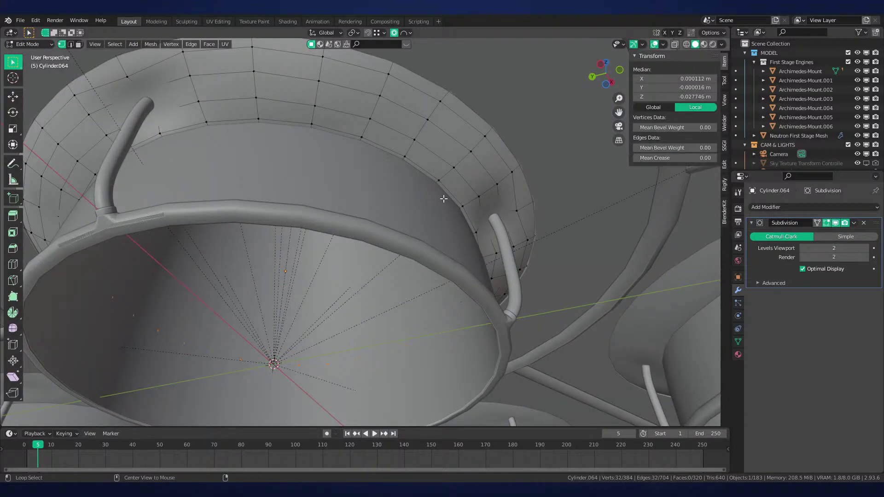
pyautogui.moveTo(463, 214); pyautogui.dragTo(542, 240, button='middle')
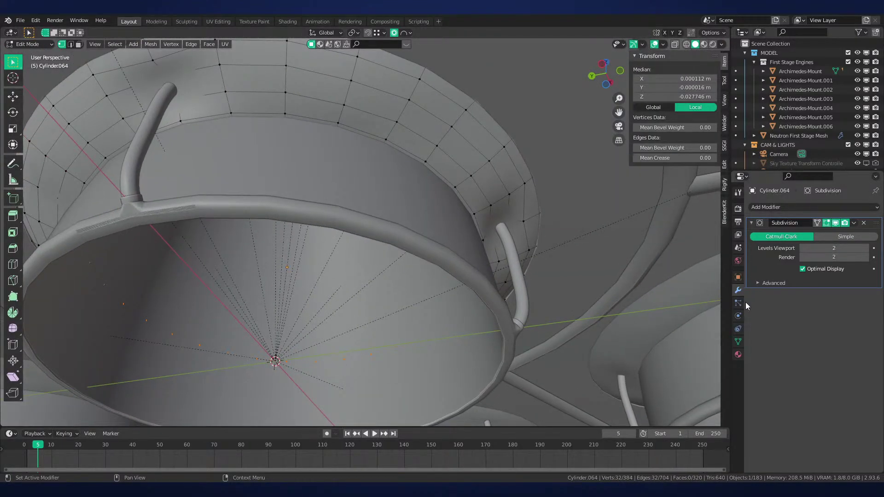
pyautogui.moveTo(593, 292); pyautogui.dragTo(617, 307, button='middle')
pyautogui.click(738, 341)
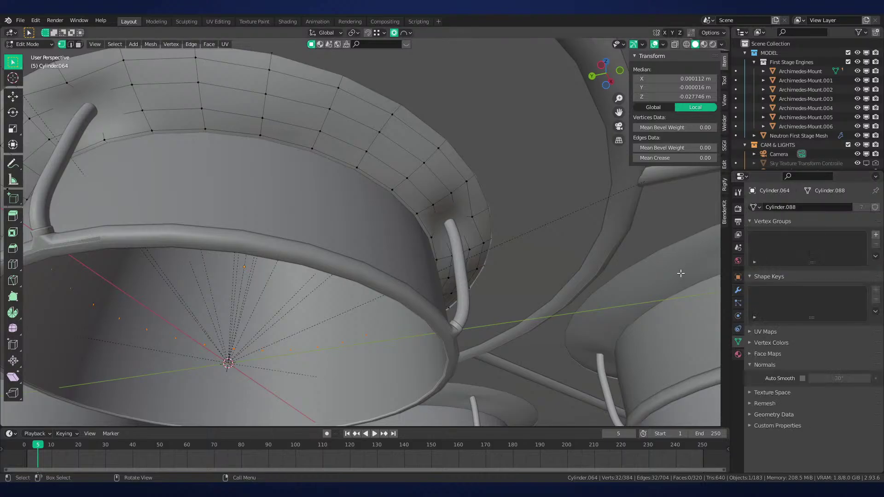
pyautogui.scroll(2, 670, 274)
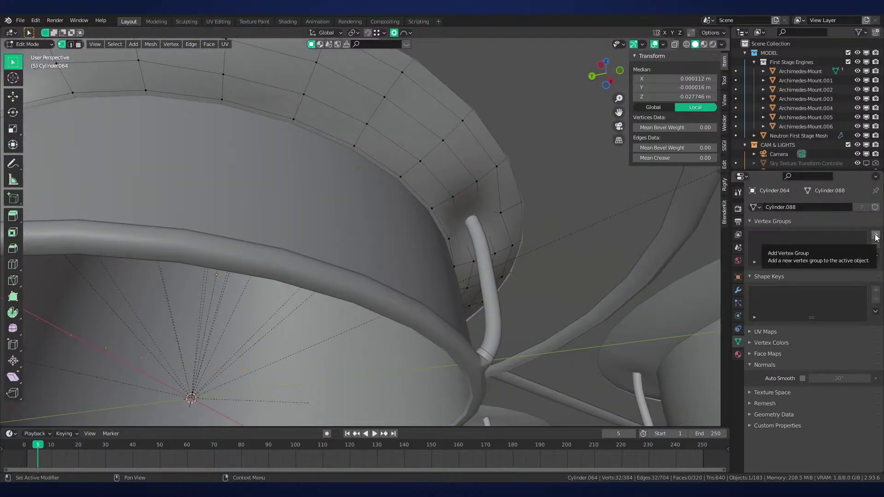
pyautogui.click(876, 235)
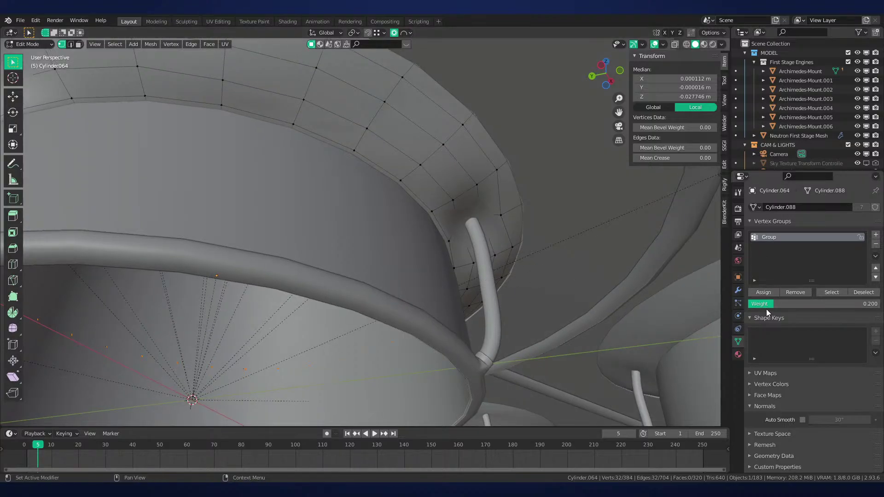
pyautogui.moveTo(766, 305); pyautogui.dragTo(876, 304)
pyautogui.moveTo(531, 276)
pyautogui.mouseDown(button='middle')
pyautogui.moveTo(546, 253)
pyautogui.moveTo(534, 274)
pyautogui.mouseUp(button='middle')
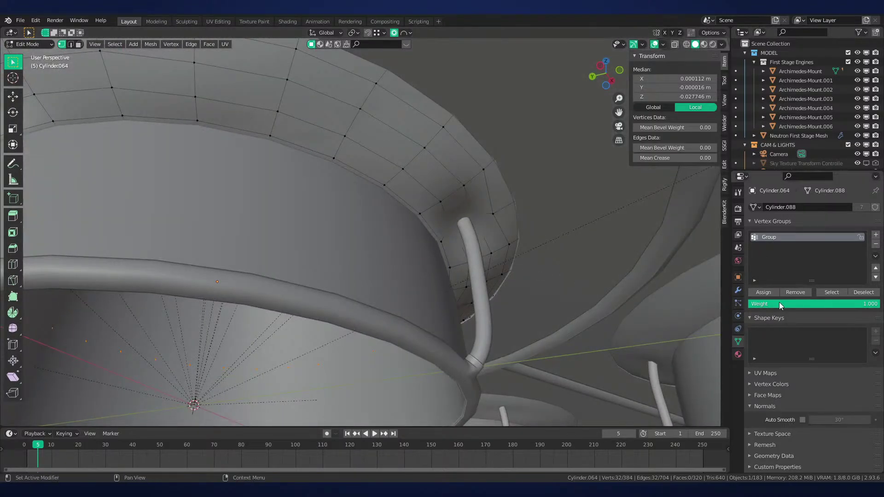
pyautogui.click(766, 293)
# Assign the collar ring's next two edge loops outward to the group with decreasing weights, the farther one at 0.6
pyautogui.keyDown('alt'); pyautogui.click(434, 227); pyautogui.keyUp('alt')
pyautogui.moveTo(790, 304); pyautogui.dragTo(766, 303)
pyautogui.click(774, 290)
pyautogui.keyDown('alt'); pyautogui.click(452, 225); pyautogui.keyUp('alt')
pyautogui.click(763, 292)
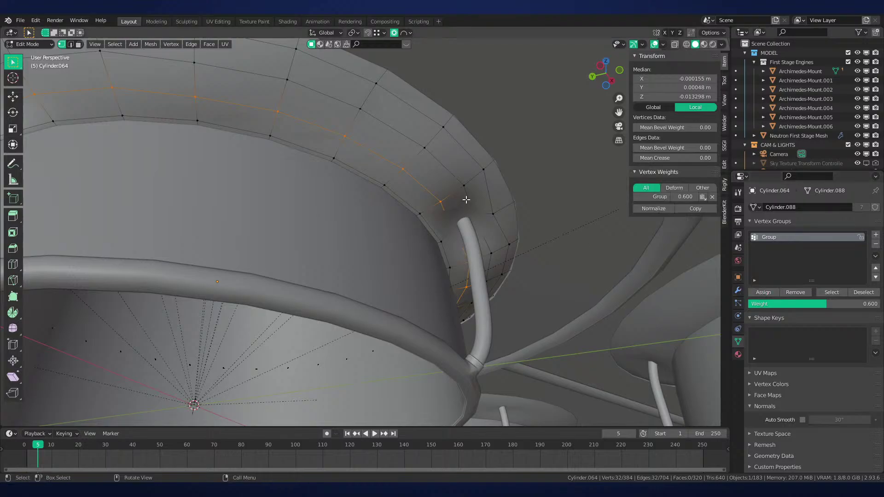
# Assign the collar ring's two following outward edge loops to the vertex group with weights of 0.4 and 0.2
pyautogui.keyDown('alt'); pyautogui.click(478, 217); pyautogui.keyUp('alt')
pyautogui.keyDown('ctrl'); pyautogui.moveTo(822, 304); pyautogui.dragTo(799, 304); pyautogui.keyUp('ctrl')
pyautogui.click(763, 292)
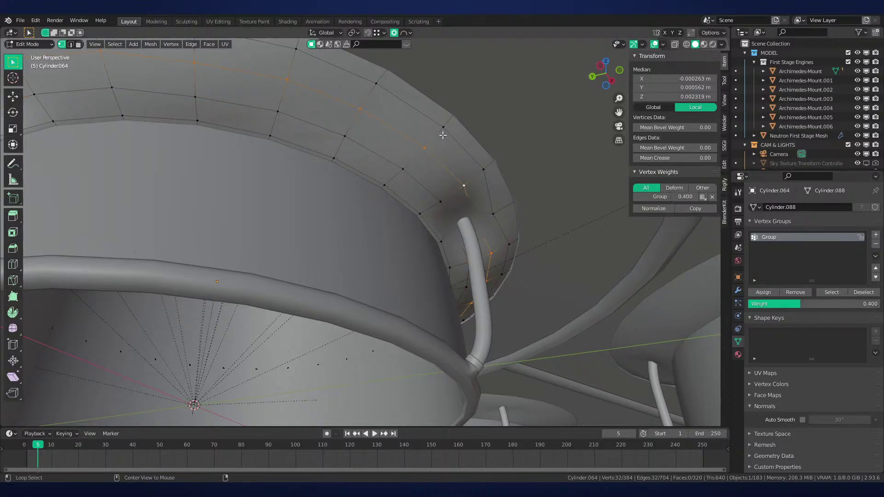
pyautogui.keyDown('alt'); pyautogui.click(613, 218); pyautogui.keyUp('alt')
pyautogui.keyDown('alt'); pyautogui.click(491, 198); pyautogui.keyUp('alt')
pyautogui.keyDown('ctrl'); pyautogui.moveTo(786, 304); pyautogui.dragTo(764, 304); pyautogui.keyUp('ctrl')
pyautogui.click(763, 292)
# Return to Object Mode and add a Shrinkwrap modifier to the collar ring
pyautogui.scroll(-2, 602, 271)
pyautogui.moveTo(559, 295); pyautogui.dragTo(644, 276, button='middle')
pyautogui.scroll(2, 621, 267)
pyautogui.press('Tab')
pyautogui.click(738, 290)
pyautogui.moveTo(592, 282); pyautogui.dragTo(581, 232, button='middle')
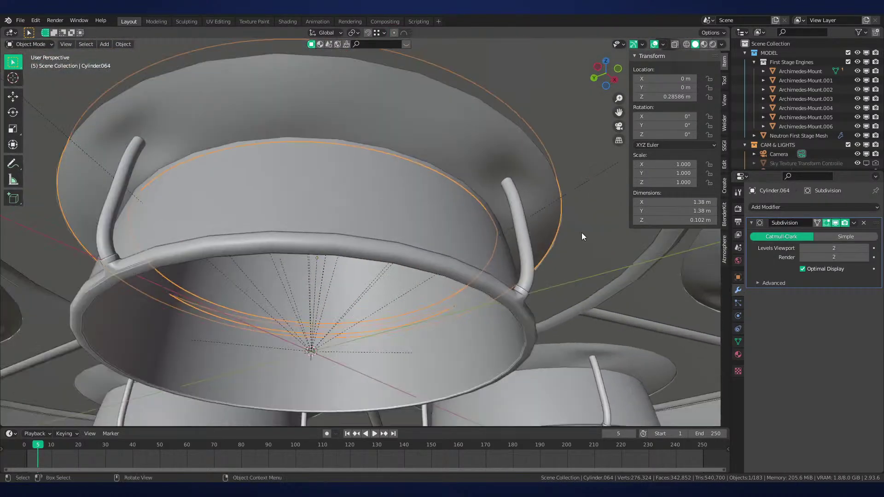
pyautogui.click(781, 207)
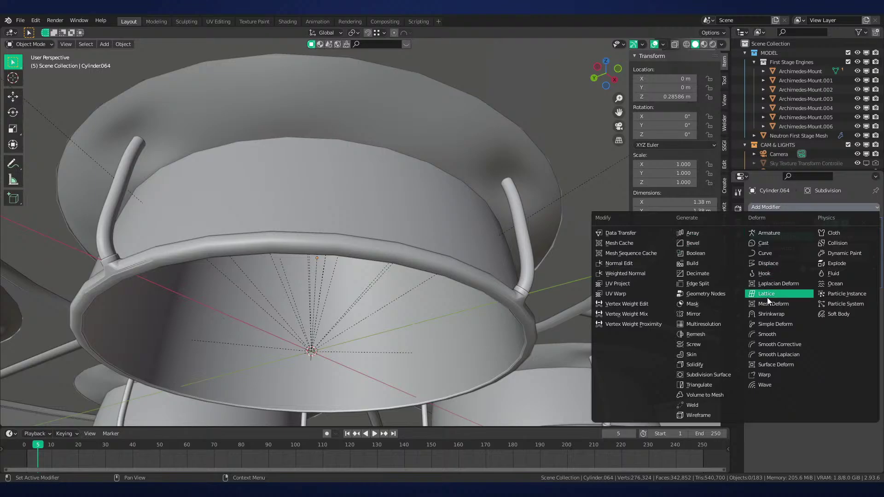
pyautogui.click(771, 314)
pyautogui.scroll(2, 601, 259)
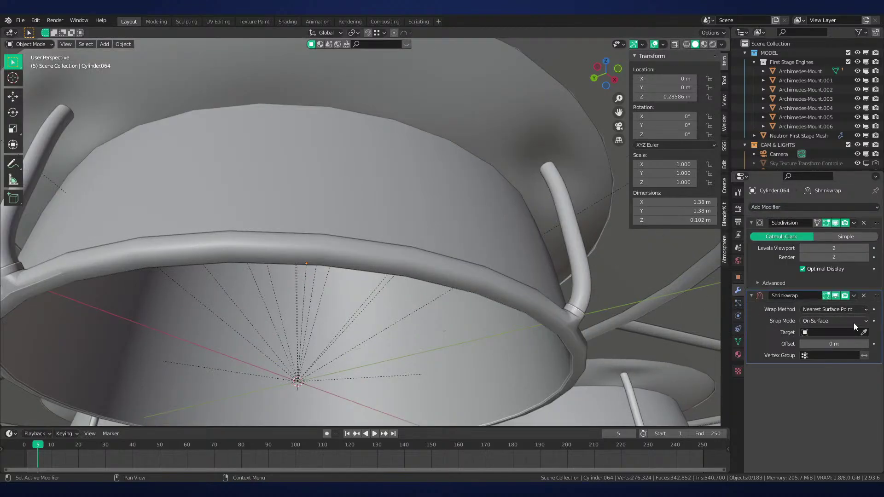
# Limit the Shrinkwrap modifier to the vertex group named Group and set the Archimedes engine as its target
pyautogui.click(831, 333)
pyautogui.click(826, 355)
pyautogui.click(823, 369)
pyautogui.scroll(-1, 515, 189)
pyautogui.click(484, 174)
pyautogui.click(863, 333)
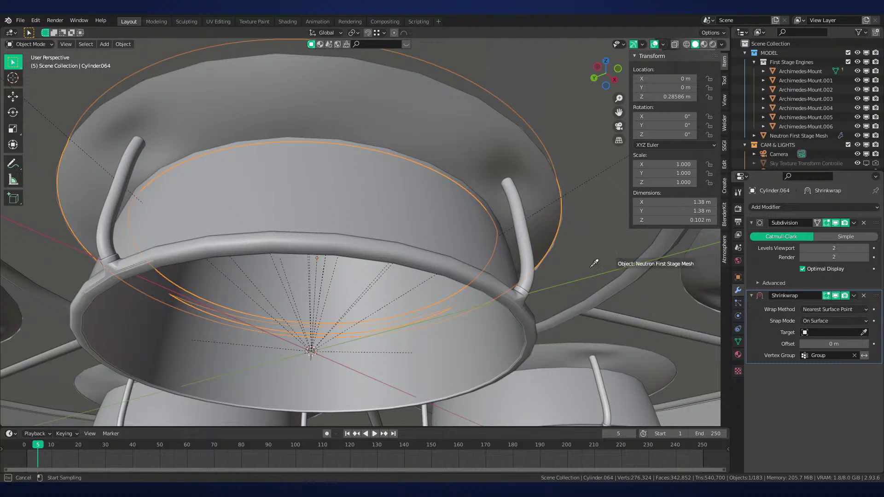
pyautogui.click(466, 253)
# Try tilting the central Archimedes engine about -1.81° around the global Y axis
pyautogui.moveTo(538, 274); pyautogui.dragTo(564, 281, button='middle')
pyautogui.click(458, 261)
pyautogui.press('r')
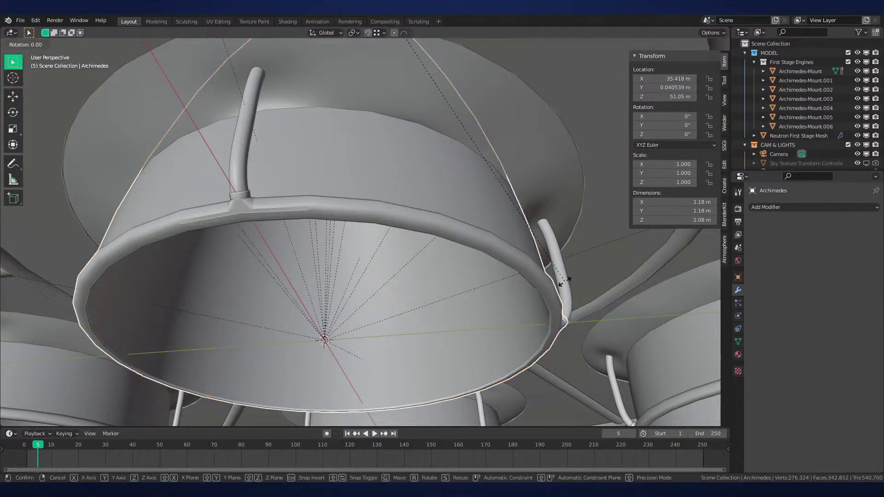
pyautogui.press('y')
pyautogui.click(569, 279)
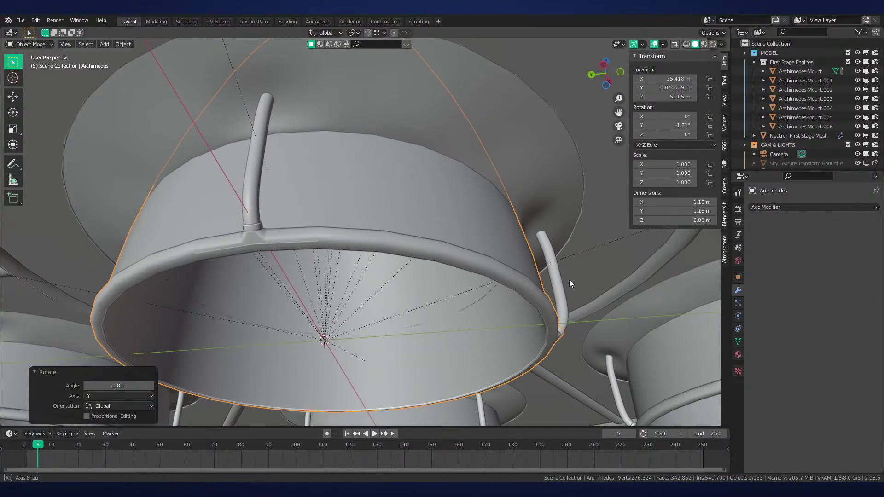
pyautogui.moveTo(569, 280)
pyautogui.mouseDown(button='middle')
pyautogui.moveTo(485, 250)
pyautogui.moveTo(554, 266)
pyautogui.moveTo(554, 283)
pyautogui.mouseUp(button='middle')
# Try a steeper engine tilt of about -3.24° around global Y, undo it, and tilt about -1.81° instead
pyautogui.press('r')
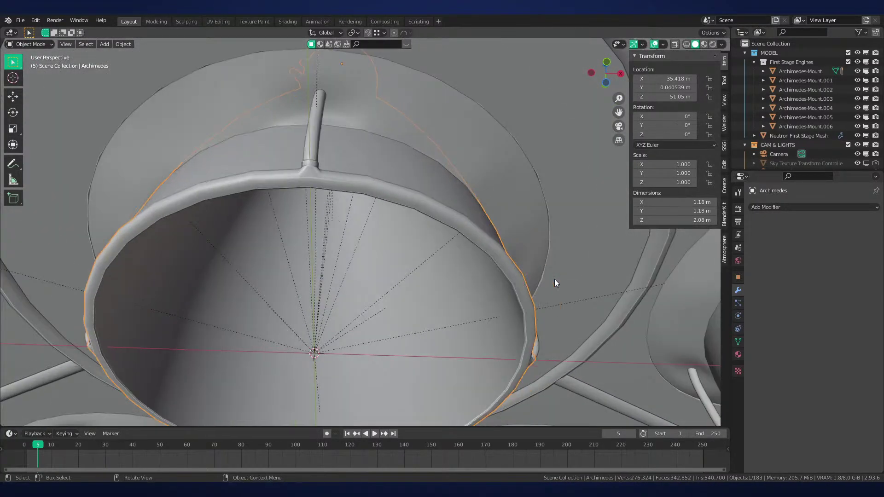
pyautogui.press('y')
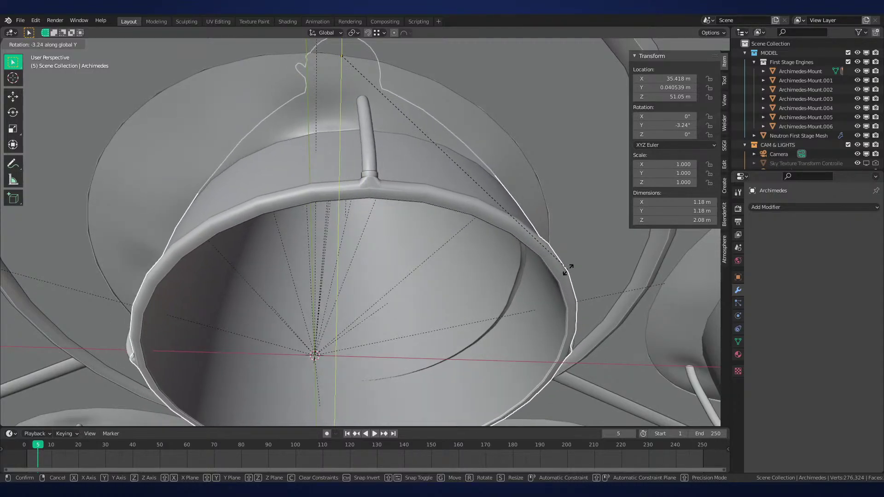
pyautogui.click(570, 269)
pyautogui.moveTo(569, 269); pyautogui.dragTo(550, 269, button='middle')
pyautogui.hotkey('ctrl', 'z')
pyautogui.press('r')
pyautogui.press('y')
pyautogui.click(564, 266)
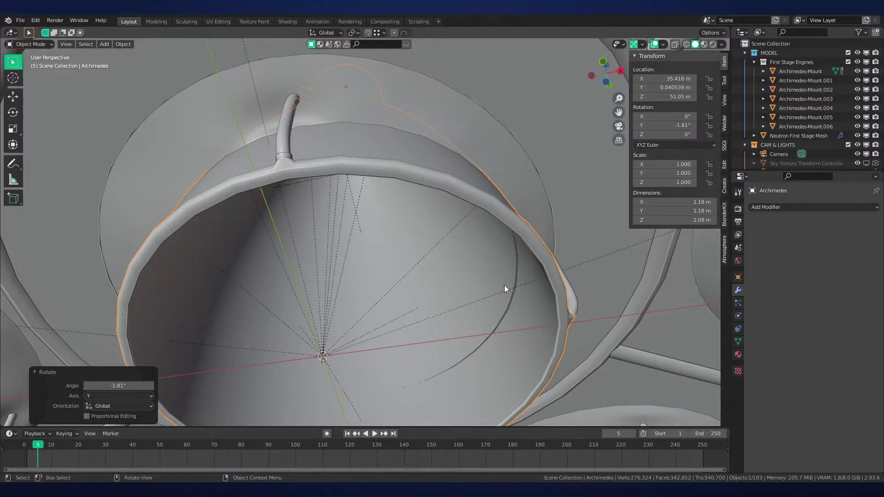
# Examine the collar ring's fit around the tilted nozzle, and undo the tilt
pyautogui.moveTo(505, 286); pyautogui.dragTo(558, 279, button='middle')
pyautogui.scroll(5, 471, 262)
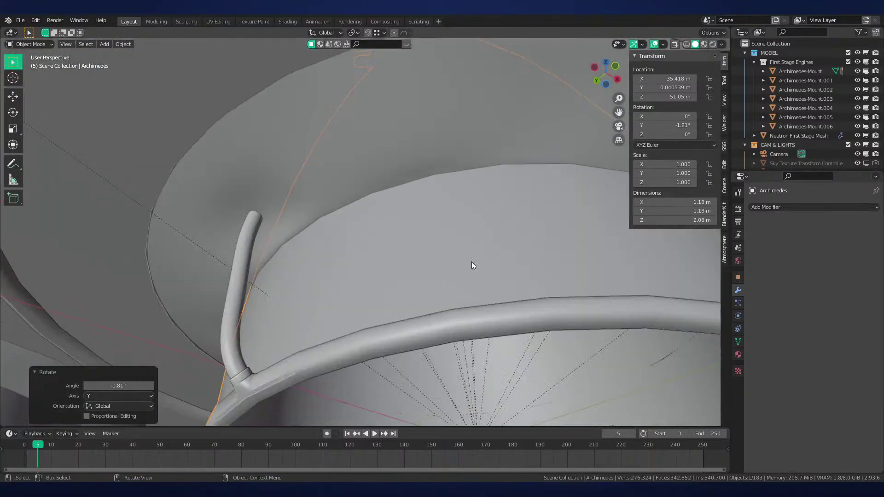
pyautogui.moveTo(471, 261)
pyautogui.mouseDown(button='middle')
pyautogui.moveTo(430, 275)
pyautogui.moveTo(388, 272)
pyautogui.moveTo(285, 238)
pyautogui.moveTo(343, 255)
pyautogui.moveTo(609, 289)
pyautogui.moveTo(584, 297)
pyautogui.mouseUp(button='middle')
pyautogui.scroll(-4, 388, 273)
pyautogui.hotkey('ctrl', 'z')
# Select the central collar ring, save the file, and apply the Bricks01_1K Poliigon material to the ring
pyautogui.click(383, 157)
pyautogui.press('z')
pyautogui.hotkey('ctrl', 's')
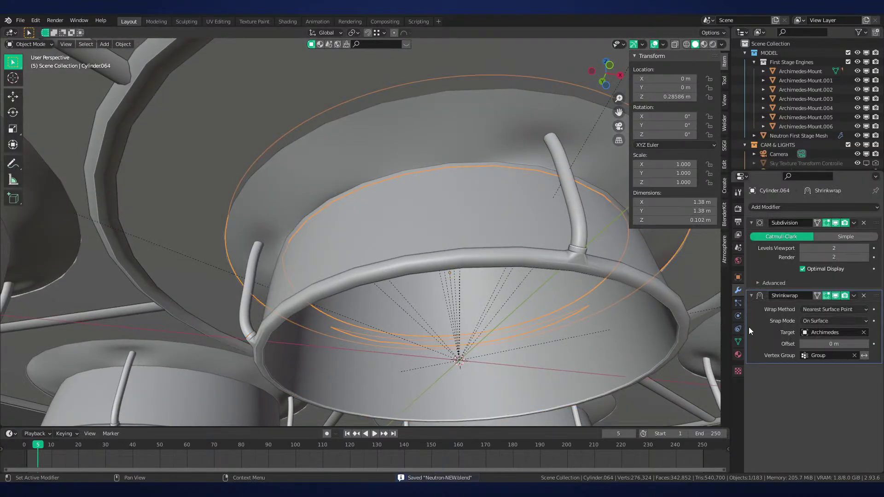
pyautogui.click(738, 354)
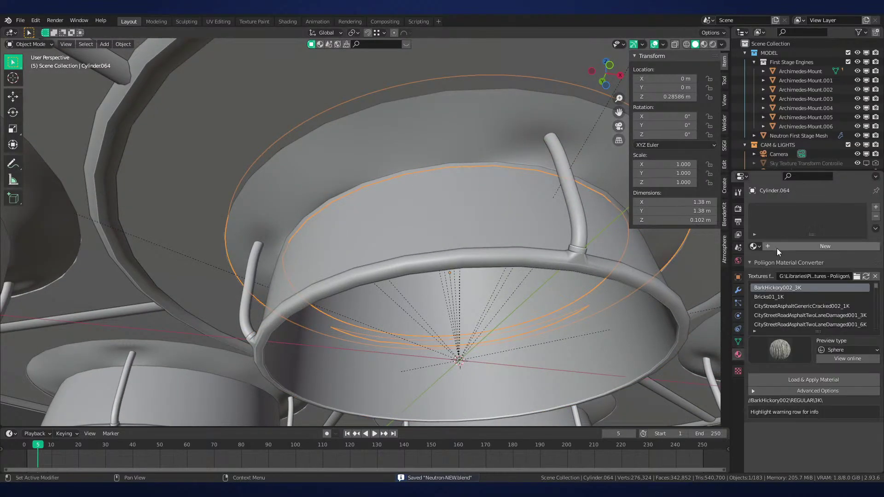
pyautogui.click(781, 297)
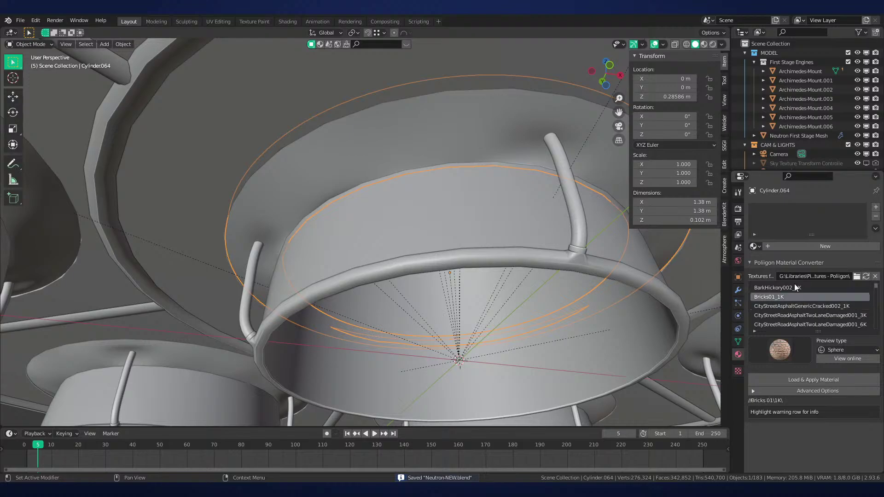
pyautogui.click(776, 380)
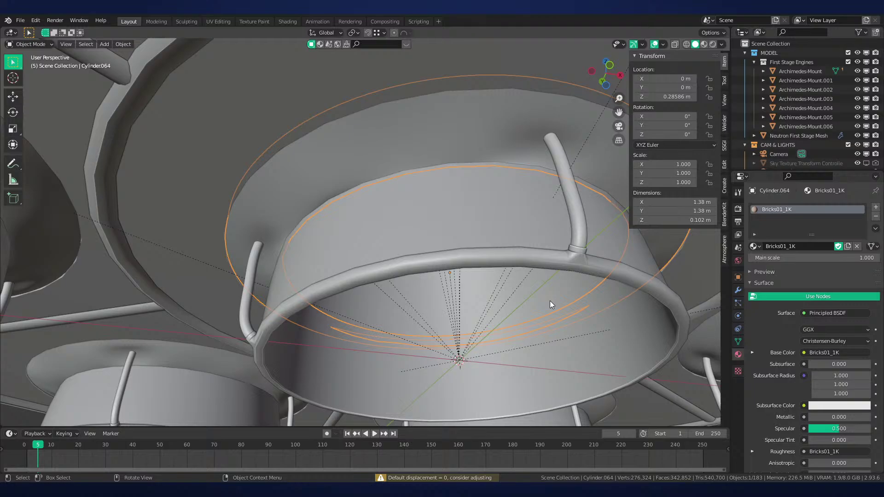
# Switch the viewport to Material Preview shading to show the brick texture on the collar rings
pyautogui.scroll(-1, 549, 300)
pyautogui.press('z')
pyautogui.click(549, 340)
pyautogui.moveTo(549, 340)
pyautogui.mouseDown(button='middle')
pyautogui.moveTo(573, 267)
pyautogui.moveTo(493, 284)
pyautogui.moveTo(536, 286)
pyautogui.moveTo(558, 266)
pyautogui.mouseUp(button='middle')
pyautogui.scroll(1, 542, 273)
# Try tilting the central engine about -2.55° around global Y and examine how the textured collar ring stretches
pyautogui.click(550, 274)
pyautogui.scroll(-1, 552, 275)
pyautogui.scroll(-1, 558, 266)
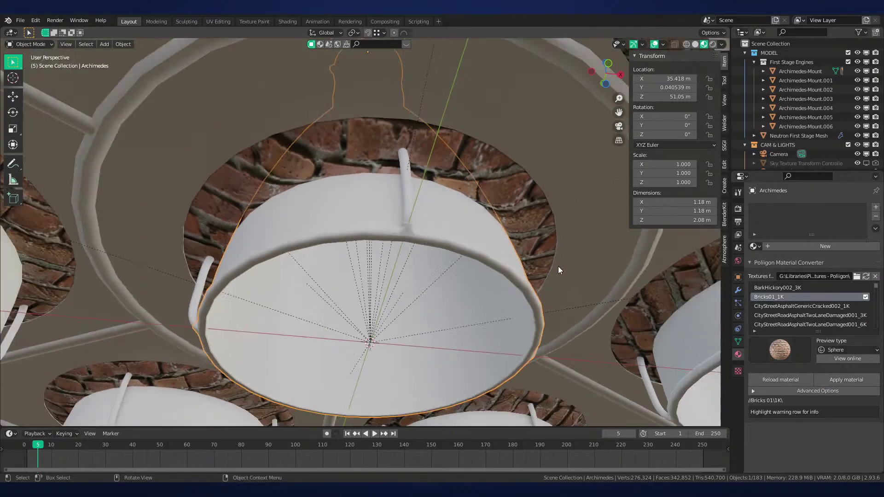
pyautogui.press('r')
pyautogui.press('y')
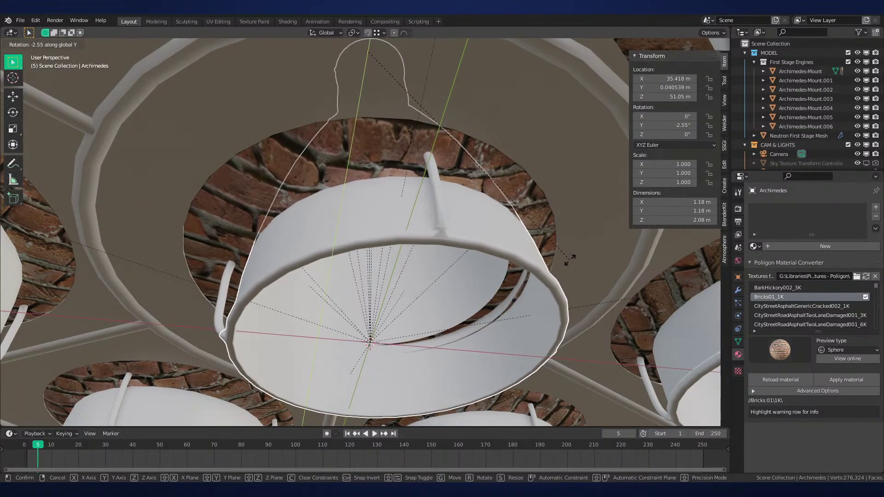
pyautogui.click(567, 251)
pyautogui.scroll(4, 493, 248)
pyautogui.scroll(-2, 504, 201)
pyautogui.moveTo(505, 248); pyautogui.dragTo(545, 286, button='middle')
# Try two more test tilts of the central engine around global Y, undoing each one
pyautogui.press('r')
pyautogui.press('y')
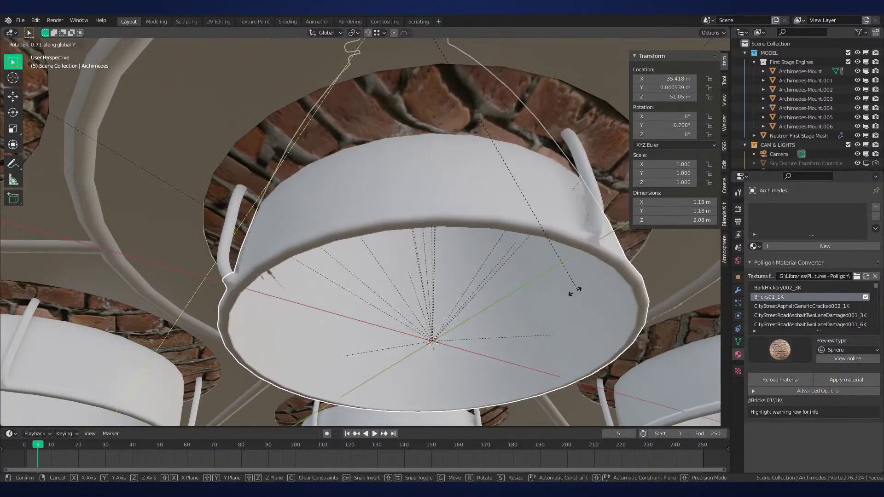
pyautogui.click(591, 293)
pyautogui.moveTo(590, 293); pyautogui.dragTo(523, 265, button='middle')
pyautogui.hotkey('ctrl', 'z')
pyautogui.press('r')
pyautogui.press('y')
pyautogui.click(498, 280)
pyautogui.scroll(2, 498, 279)
pyautogui.hotkey('ctrl', 'z')
# Reassign the collar ring's third edge loop from the inner rim with a weight of 0.75 and return to Object Mode
pyautogui.click(480, 249)
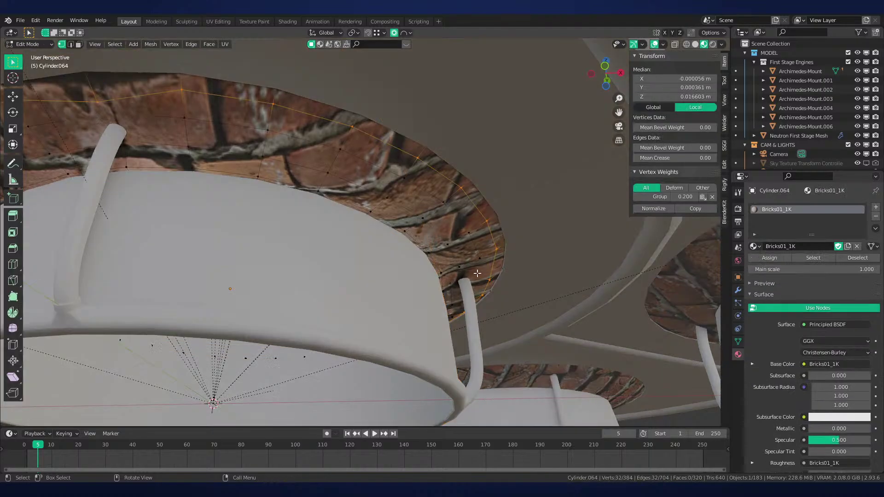
pyautogui.press('Tab')
pyautogui.click(738, 341)
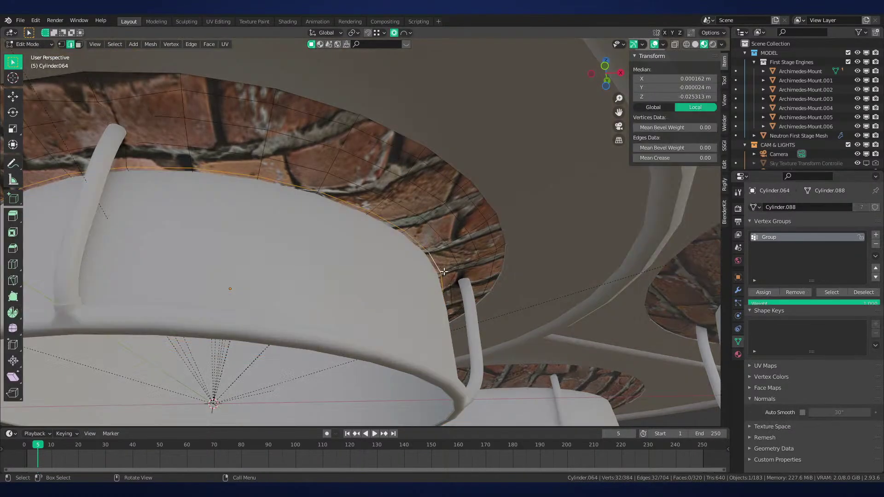
pyautogui.keyDown('alt'); pyautogui.click(456, 258); pyautogui.keyUp('alt')
pyautogui.keyDown('alt'); pyautogui.click(456, 258); pyautogui.keyUp('alt')
pyautogui.doubleClick(812, 303)
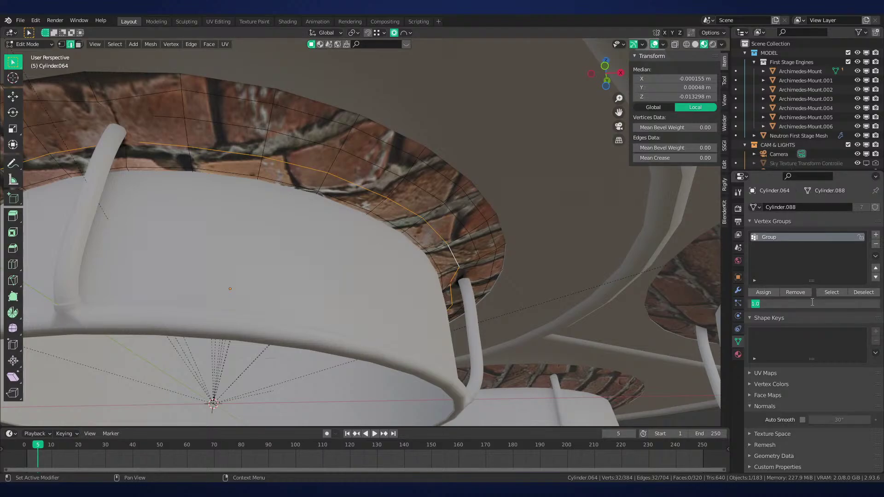
pyautogui.write('.75')
pyautogui.press('Return')
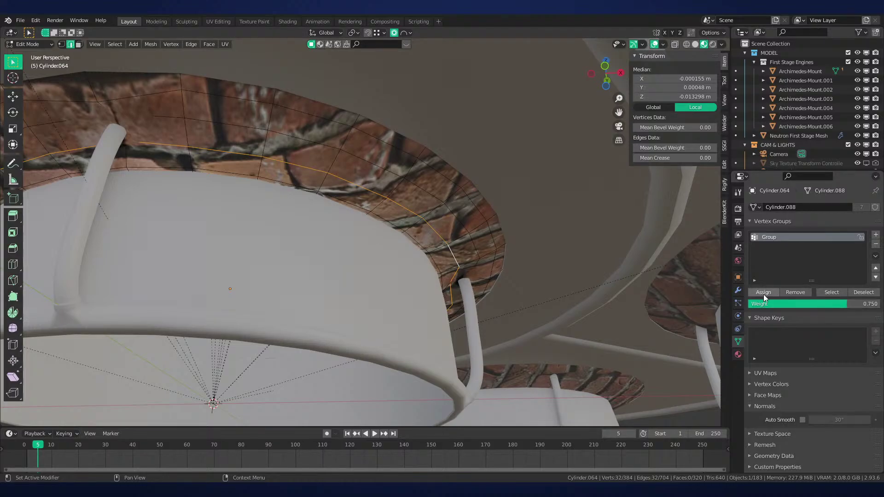
pyautogui.scroll(-3, 376, 306)
pyautogui.hotkey('alt', 'a')
pyautogui.scroll(2, 376, 306)
pyautogui.moveTo(376, 307); pyautogui.dragTo(382, 265, button='middle')
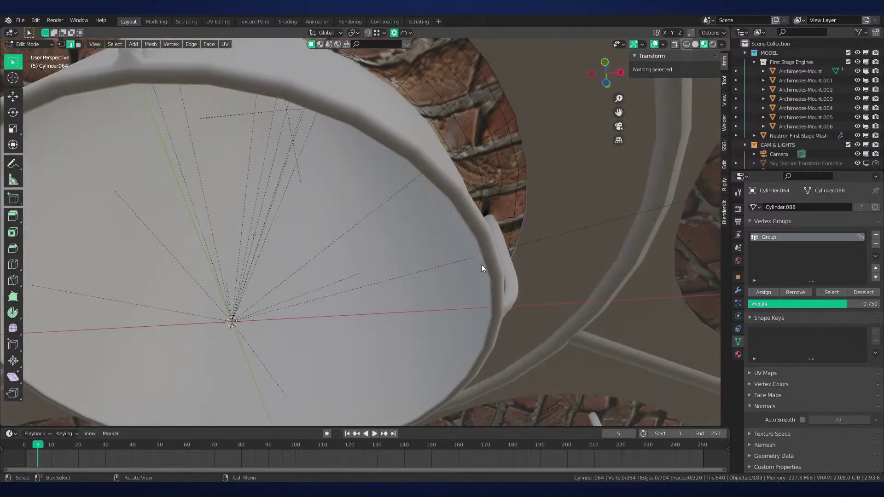
pyautogui.press('Tab')
# Tilt the central Archimedes engine about -2.05° around the global Y axis to test the collar ring's fit
pyautogui.click(481, 264)
pyautogui.press('r')
pyautogui.press('y')
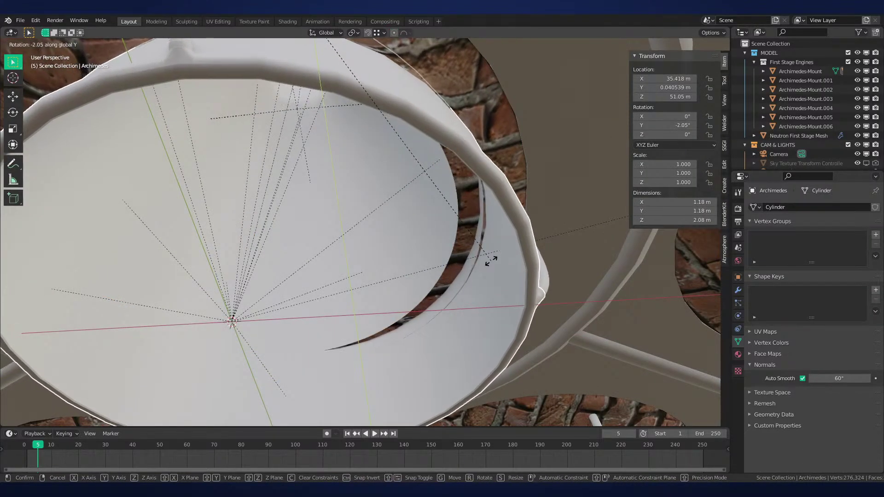
pyautogui.click(479, 275)
pyautogui.moveTo(493, 265); pyautogui.dragTo(484, 221, button='middle')
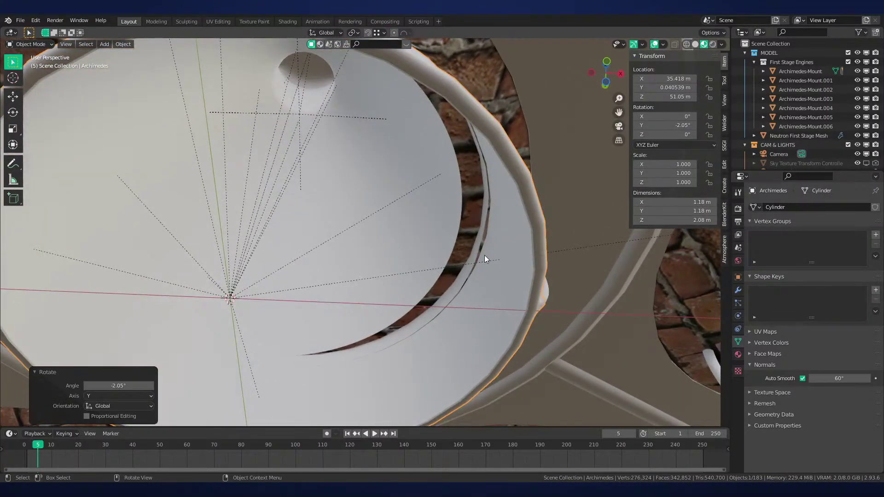
# Undo the last rotation of the centre engine bell on the rocket's underside
pyautogui.scroll(-4, 481, 252)
pyautogui.hotkey('ctrl', 'z')
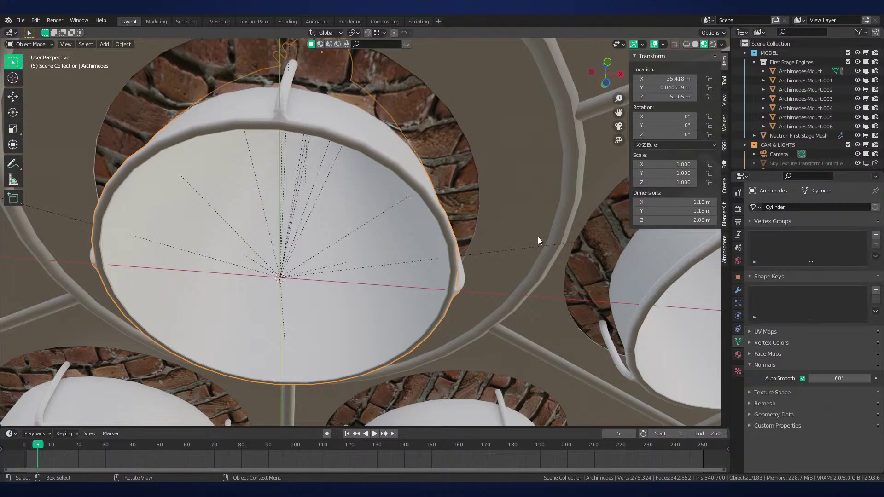
pyautogui.keyDown('shift'); pyautogui.moveTo(407, 237); pyautogui.dragTo(440, 248, button='middle'); pyautogui.keyUp('shift')
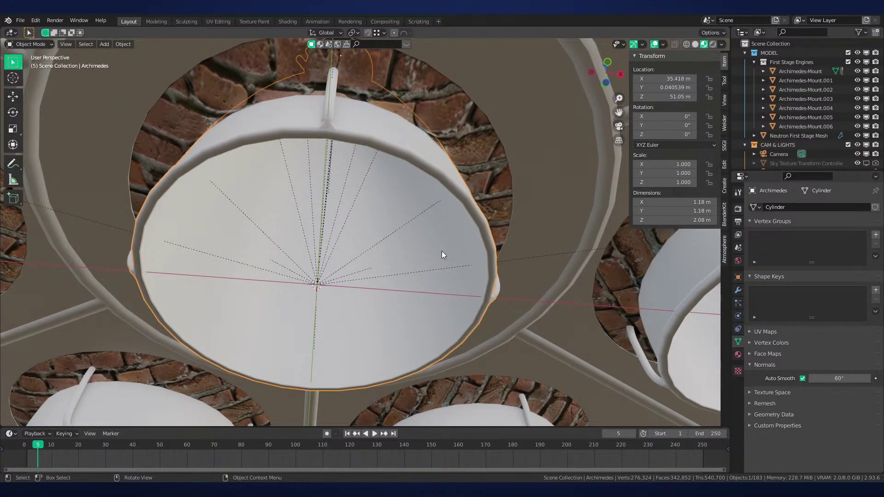
pyautogui.scroll(-5, 446, 258)
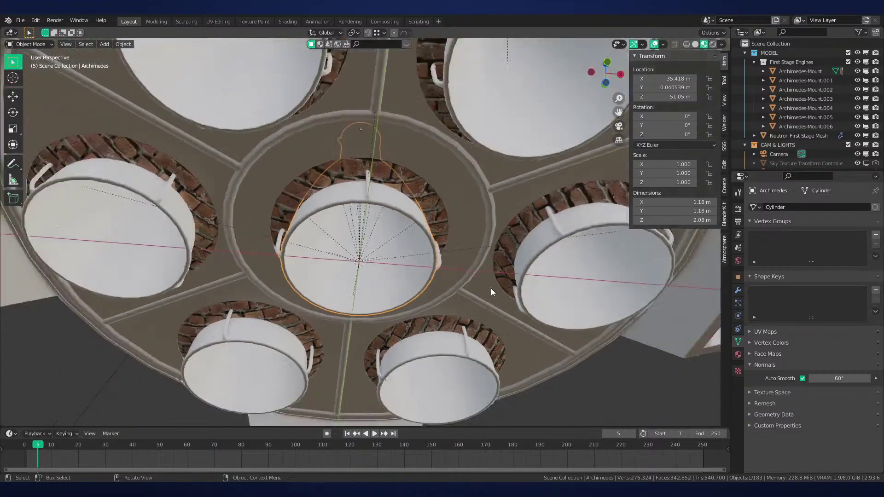
pyautogui.scroll(-5, 480, 231)
pyautogui.moveTo(479, 230); pyautogui.dragTo(468, 259, button='middle')
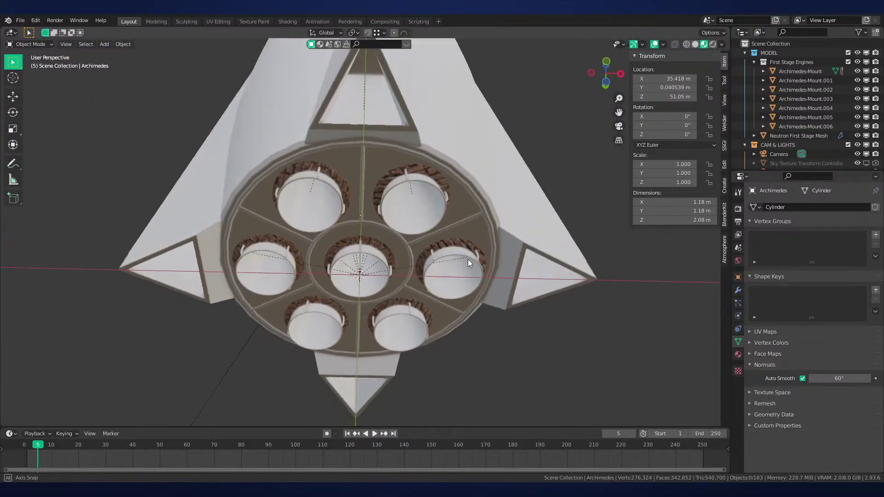
pyautogui.scroll(3, 468, 260)
# Try the Green Paint_Low sat material on the flared ring around the centre engine
pyautogui.click(738, 355)
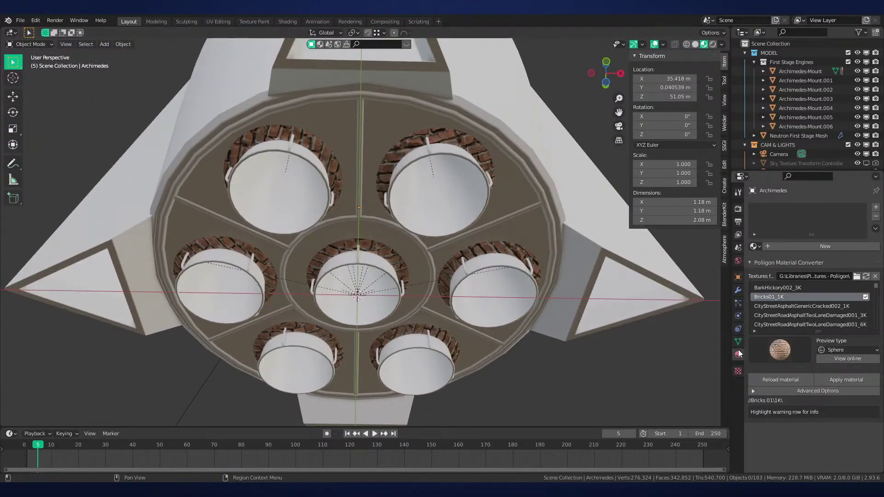
pyautogui.click(757, 247)
pyautogui.click(380, 246)
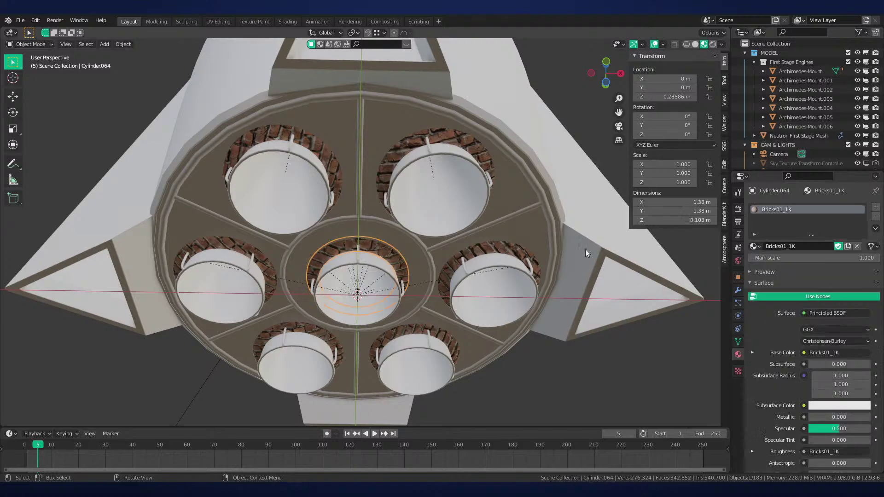
pyautogui.click(754, 247)
pyautogui.write('boo')
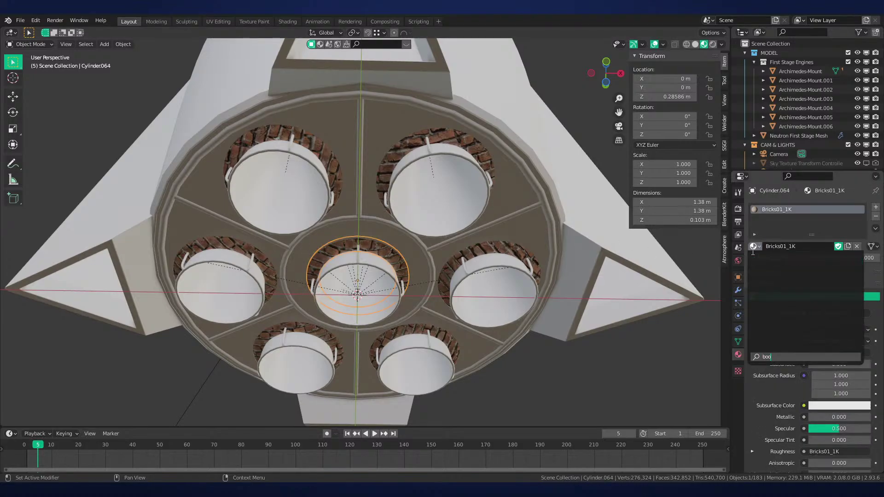
pyautogui.press('BackSpace')
pyautogui.press('BackSpace')
pyautogui.press('BackSpace')
pyautogui.write('clo')
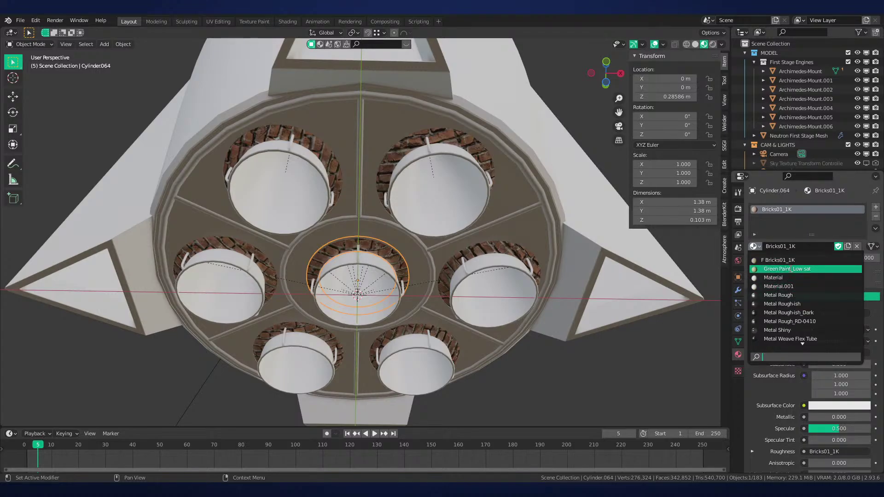
pyautogui.click(787, 269)
pyautogui.scroll(3, 461, 274)
pyautogui.moveTo(461, 274)
pyautogui.mouseDown(button='middle')
pyautogui.moveTo(465, 232)
pyautogui.moveTo(455, 291)
pyautogui.mouseUp(button='middle')
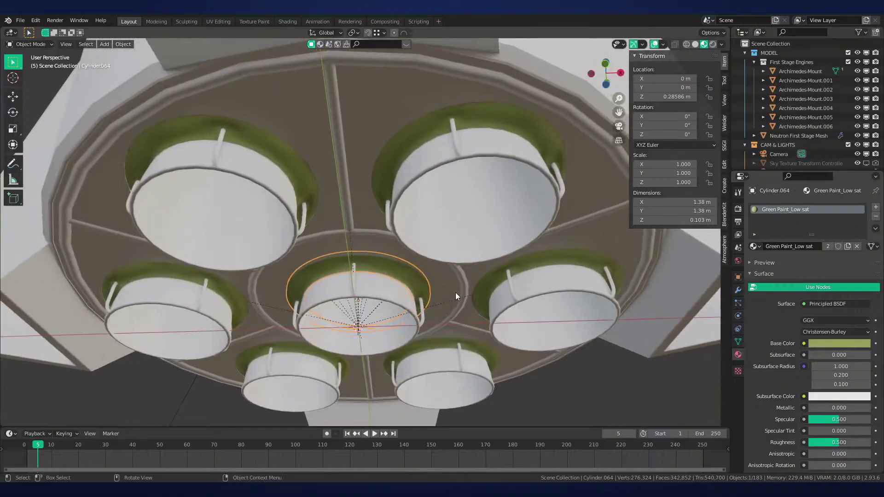
# Remove the material from the flared ring around the centre engine and save the file
pyautogui.click(856, 247)
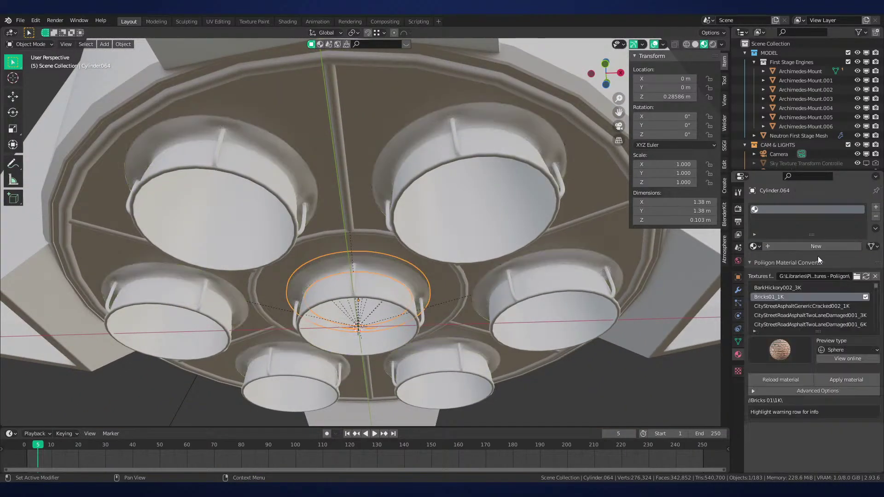
pyautogui.scroll(-3, 637, 293)
pyautogui.scroll(2, 589, 272)
pyautogui.hotkey('ctrl', 's')
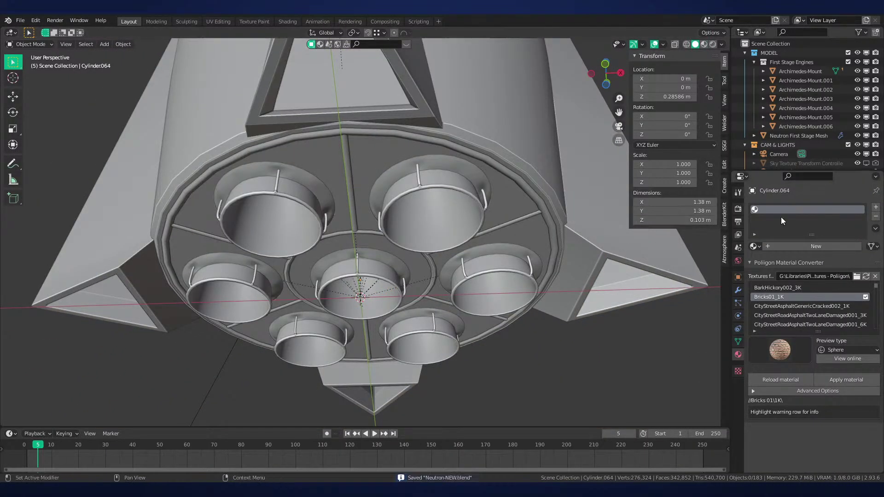
pyautogui.moveTo(457, 248); pyautogui.dragTo(482, 205, button='middle')
pyautogui.scroll(3, 483, 204)
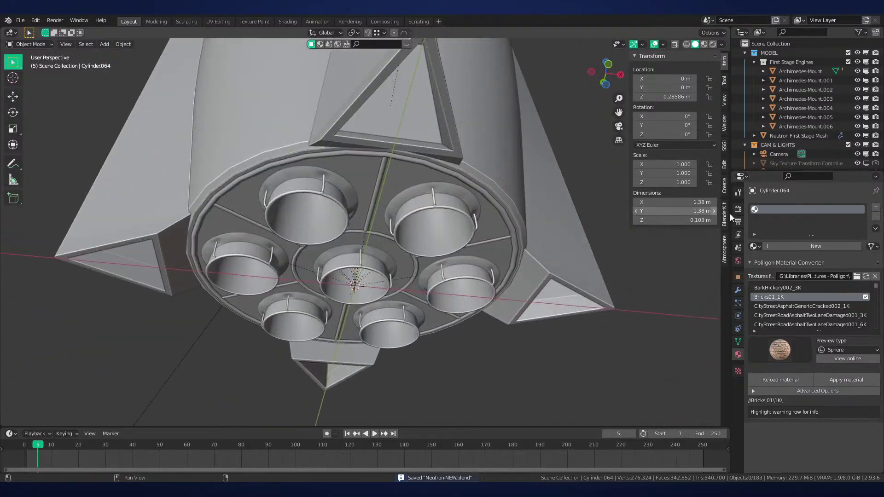
# Try the Metal Rough material on the centre engine bell
pyautogui.click(755, 246)
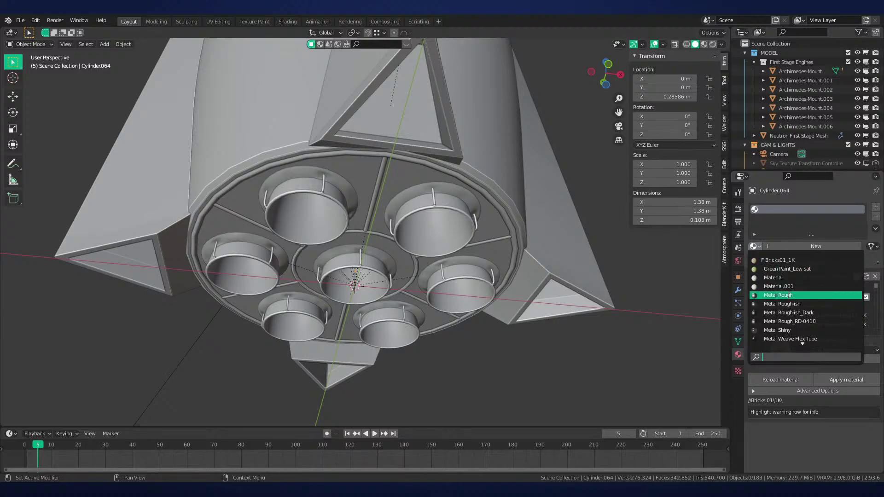
pyautogui.scroll(4, 352, 303)
pyautogui.click(352, 306)
pyautogui.keyDown('shift'); pyautogui.moveTo(356, 302); pyautogui.dragTo(396, 205, button='middle'); pyautogui.keyUp('shift')
pyautogui.scroll(4, 399, 203)
pyautogui.click(428, 265)
pyautogui.press('z')
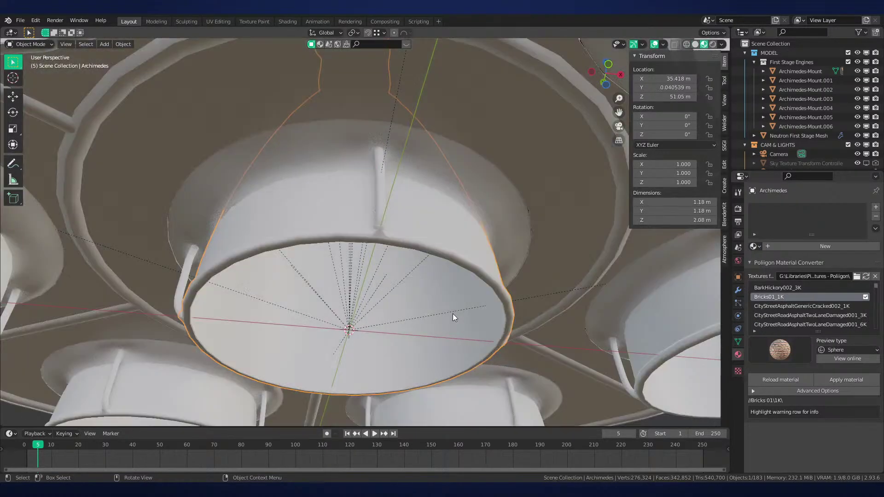
pyautogui.click(754, 246)
pyautogui.click(792, 296)
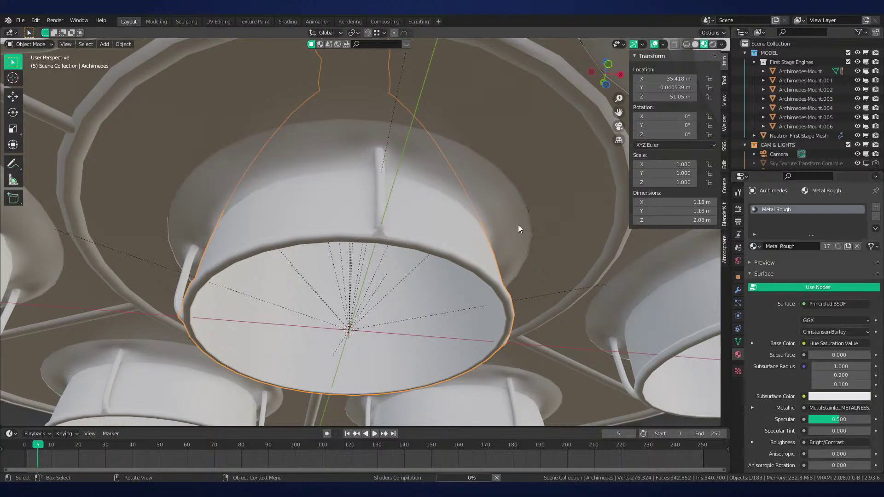
pyautogui.scroll(-5, 474, 245)
pyautogui.moveTo(473, 245); pyautogui.dragTo(472, 270, button='middle')
pyautogui.scroll(1, 469, 267)
pyautogui.keyDown('shift'); pyautogui.moveTo(440, 225); pyautogui.dragTo(440, 267, button='middle'); pyautogui.keyUp('shift')
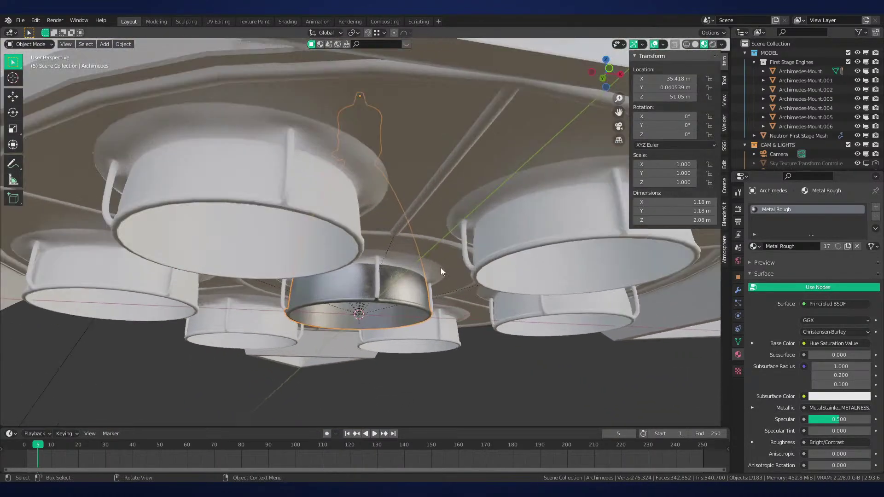
# Try the Metal Rough material on the large outer engine bell in front of the centre one, and save the file
pyautogui.click(347, 239)
pyautogui.click(754, 247)
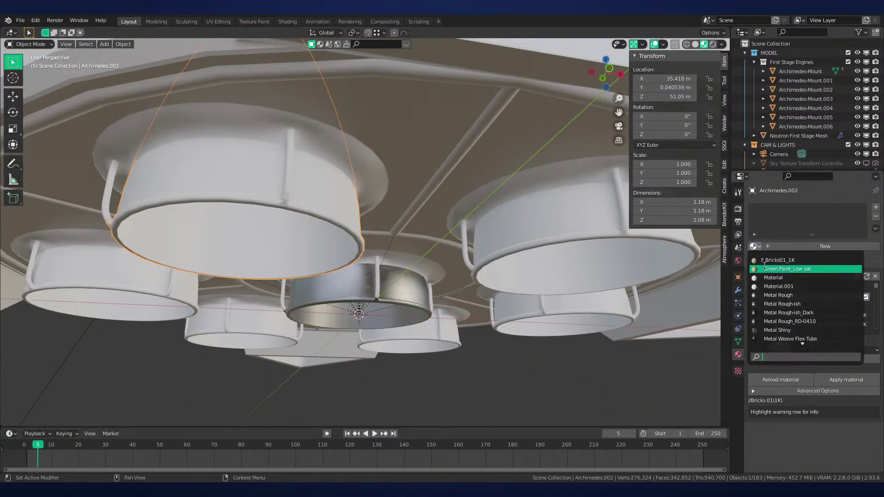
pyautogui.click(773, 297)
pyautogui.moveTo(433, 278)
pyautogui.mouseDown(button='middle')
pyautogui.moveTo(429, 294)
pyautogui.moveTo(425, 265)
pyautogui.moveTo(393, 285)
pyautogui.moveTo(478, 280)
pyautogui.mouseUp(button='middle')
pyautogui.scroll(-6, 429, 295)
pyautogui.click(435, 305)
pyautogui.scroll(2, 474, 276)
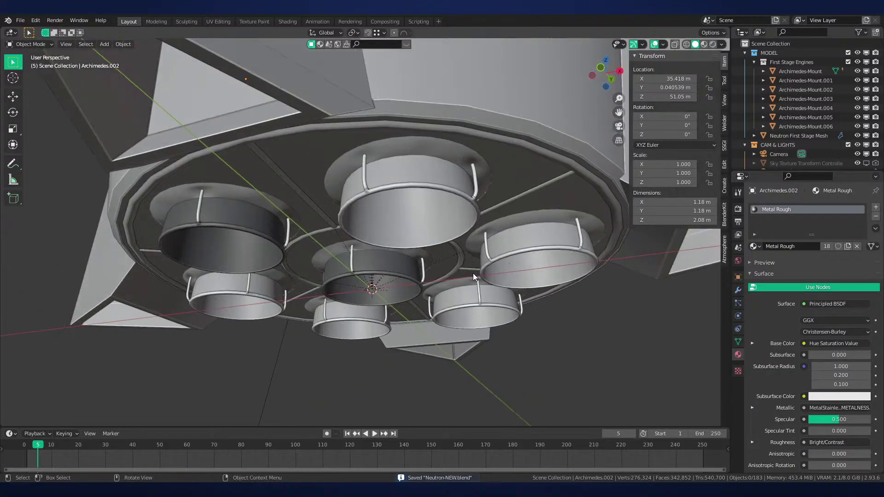
# Undo the Metal Rough assignments on both engine bells and deselect everything
pyautogui.hotkey('ctrl', 'z')
pyautogui.hotkey('ctrl', 'z')
pyautogui.hotkey('ctrl', 'z')
pyautogui.hotkey('alt', 'a')
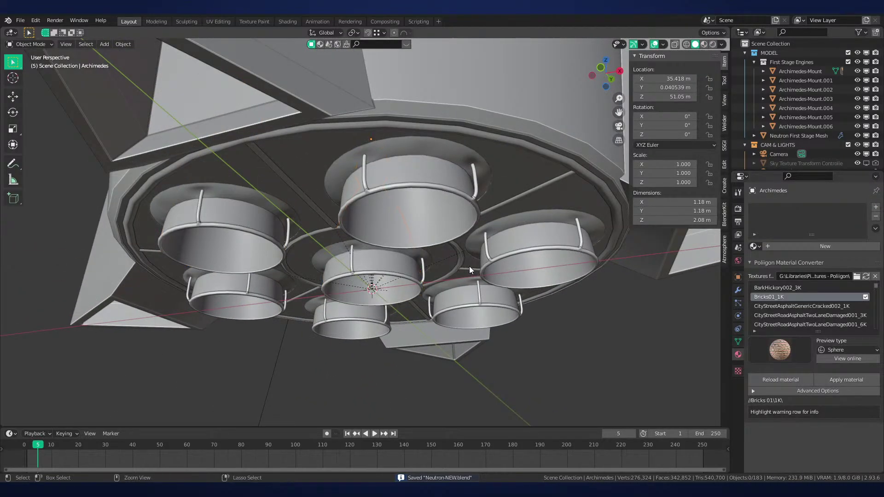
# Examine the engine cluster from several angles, comparing solid shading with material preview
pyautogui.press('z')
pyautogui.moveTo(476, 208)
pyautogui.mouseDown(button='middle')
pyautogui.moveTo(493, 184)
pyautogui.moveTo(491, 203)
pyautogui.mouseUp(button='middle')
pyautogui.press('z')
pyautogui.click(485, 271)
pyautogui.press('z')
pyautogui.click(563, 294)
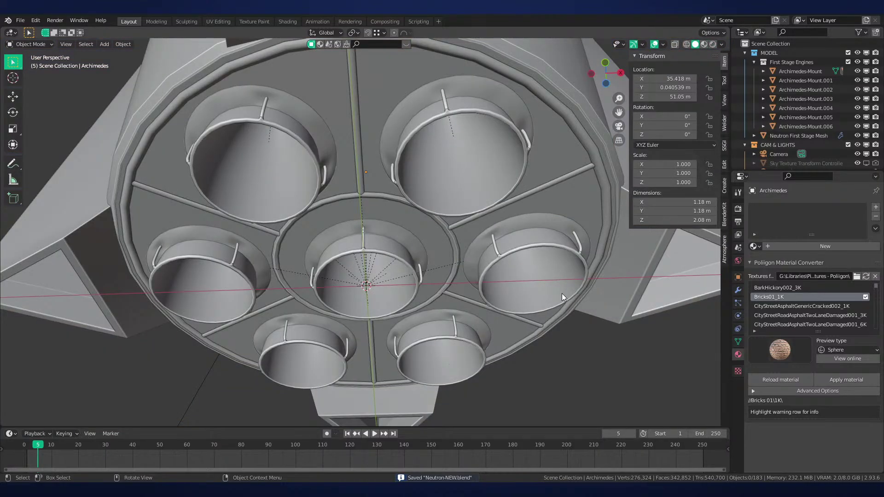
pyautogui.moveTo(561, 294); pyautogui.dragTo(545, 313, button='middle')
pyautogui.scroll(1, 545, 313)
pyautogui.press('z')
pyautogui.click(544, 271)
pyautogui.moveTo(543, 270); pyautogui.dragTo(553, 274, button='middle')
pyautogui.press('z')
pyautogui.click(575, 272)
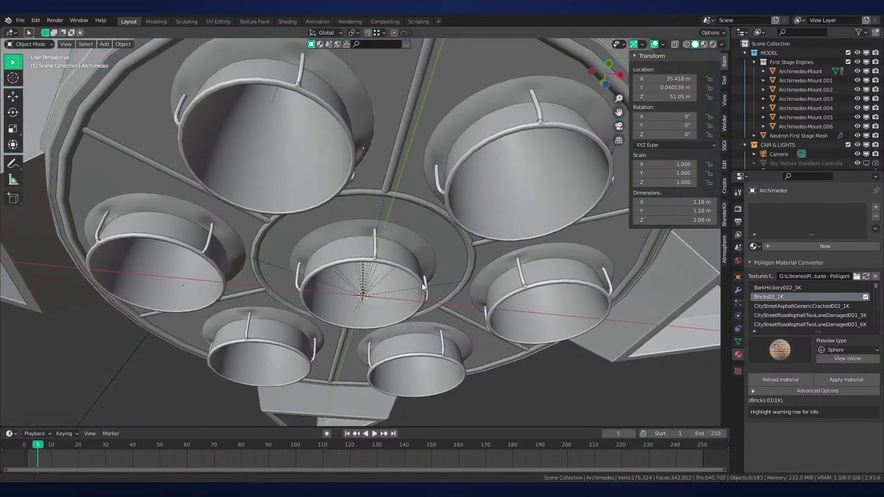
pyautogui.keyDown('shift'); pyautogui.moveTo(421, 283); pyautogui.dragTo(438, 254, button='middle'); pyautogui.keyUp('shift')
pyautogui.scroll(2, 438, 254)
pyautogui.press('z')
pyautogui.click(437, 303)
pyautogui.press('z')
pyautogui.click(474, 225)
pyautogui.click(473, 268)
pyautogui.scroll(-3, 473, 282)
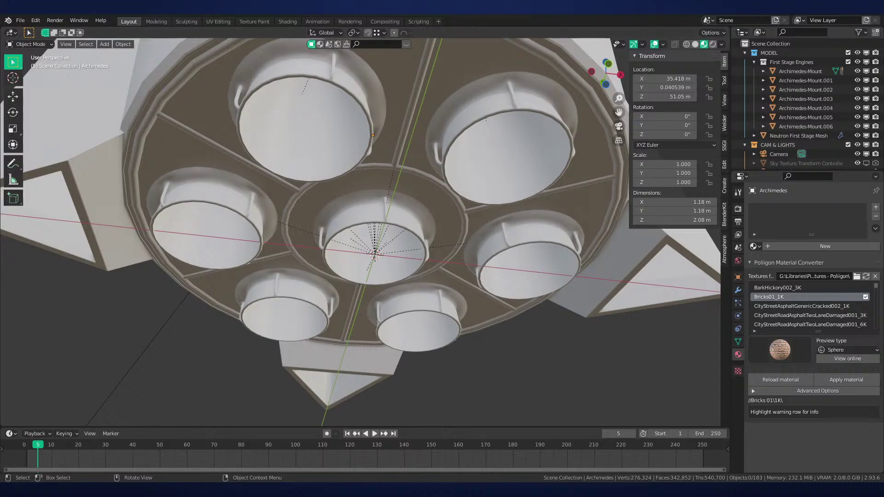
# Select the fin above the outer landing leg on the positive X side and snap the 3D cursor to it
pyautogui.scroll(-3, 547, 246)
pyautogui.moveTo(547, 247); pyautogui.dragTo(415, 284, button='middle')
pyautogui.press('KP_1')
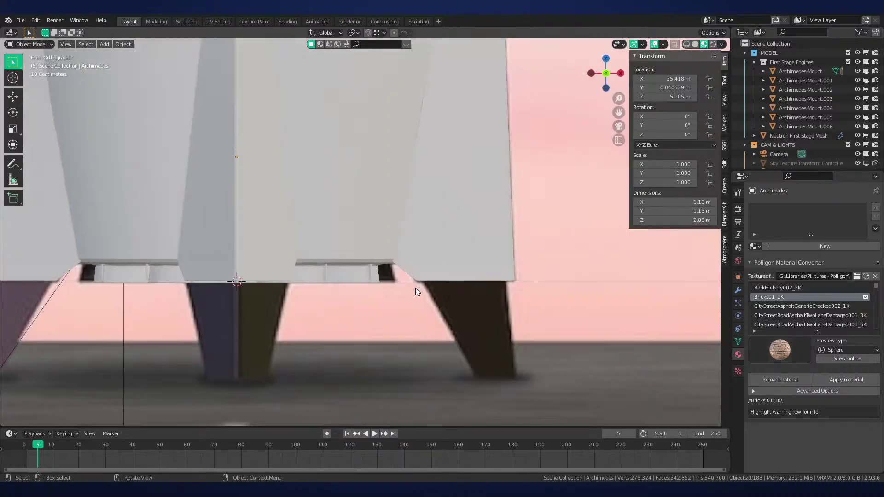
pyautogui.scroll(2, 372, 249)
pyautogui.click(400, 235)
pyautogui.scroll(-3, 393, 235)
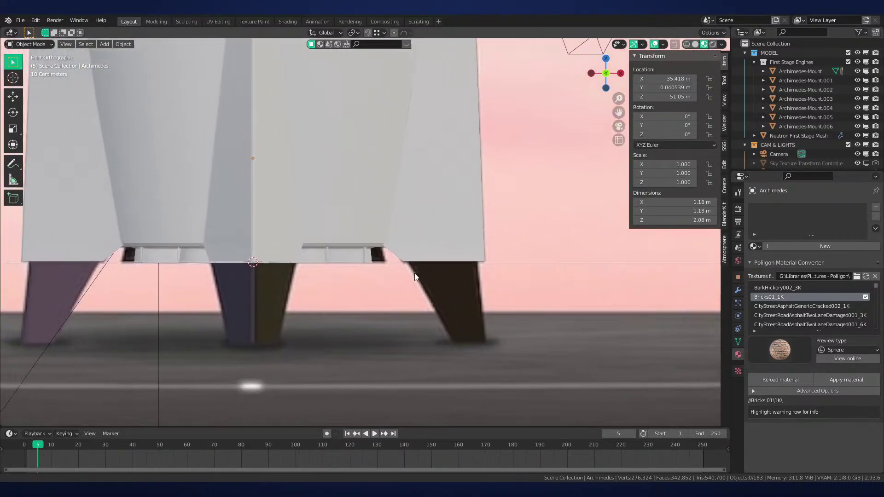
pyautogui.scroll(2, 402, 241)
pyautogui.moveTo(400, 233); pyautogui.dragTo(435, 198, button='middle')
pyautogui.press('Tab')
pyautogui.scroll(2, 440, 197)
pyautogui.press('Tab')
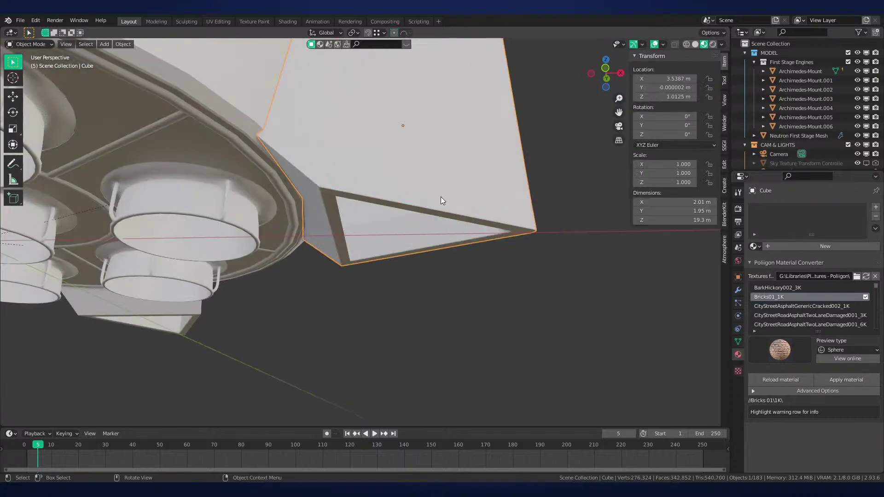
pyautogui.scroll(-3, 441, 197)
pyautogui.hotkey('shift', 's')
pyautogui.click(446, 303)
# Add a 2 m cube at the 3D cursor and lower it along Z to about -0.98 m, directly below the fin
pyautogui.press('KP_1')
pyautogui.hotkey('shift', 'a')
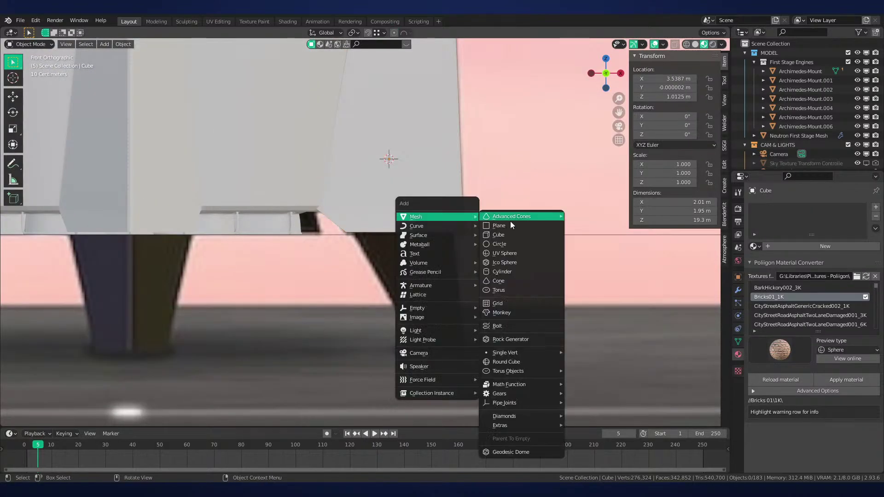
pyautogui.click(516, 236)
pyautogui.scroll(-3, 485, 156)
pyautogui.scroll(5, 523, 172)
pyautogui.press('g')
pyautogui.press('z')
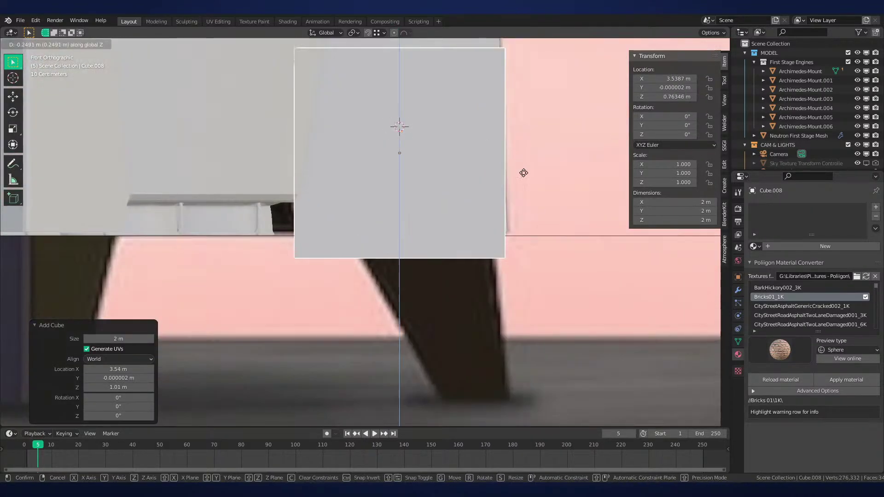
pyautogui.click(508, 225)
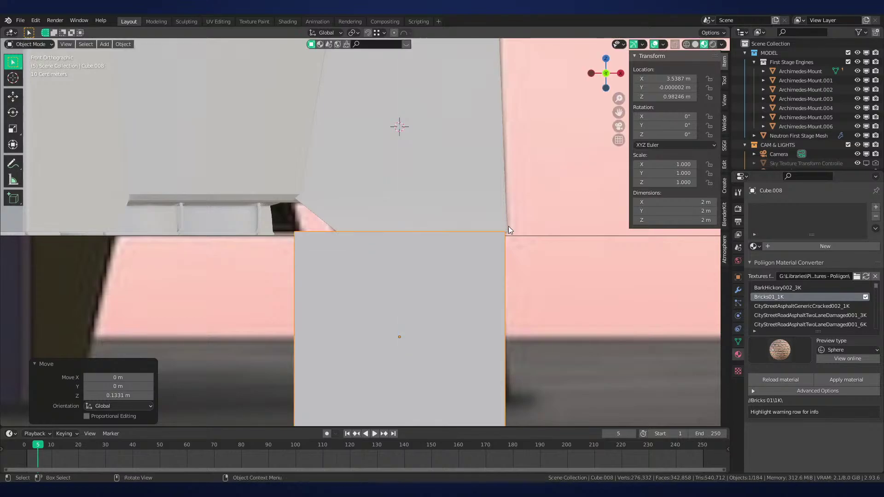
# Switch to wireframe shading and try to move the cube's upper outer edge
pyautogui.press('Tab')
pyautogui.click(571, 228)
pyautogui.moveTo(538, 214); pyautogui.dragTo(475, 247)
pyautogui.press('g')
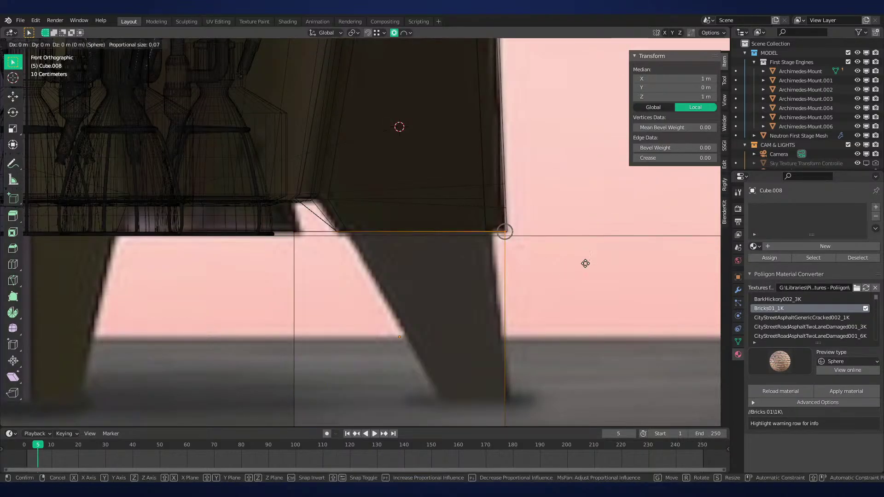
pyautogui.rightClick(584, 264)
pyautogui.keyDown('shift'); pyautogui.moveTo(583, 265); pyautogui.dragTo(567, 232, button='middle'); pyautogui.keyUp('shift')
pyautogui.press('Tab')
# Rotate the cube 6° to match the reference leg's outer slope and move its outer face inward to about 0.965 m on local X
pyautogui.press('r')
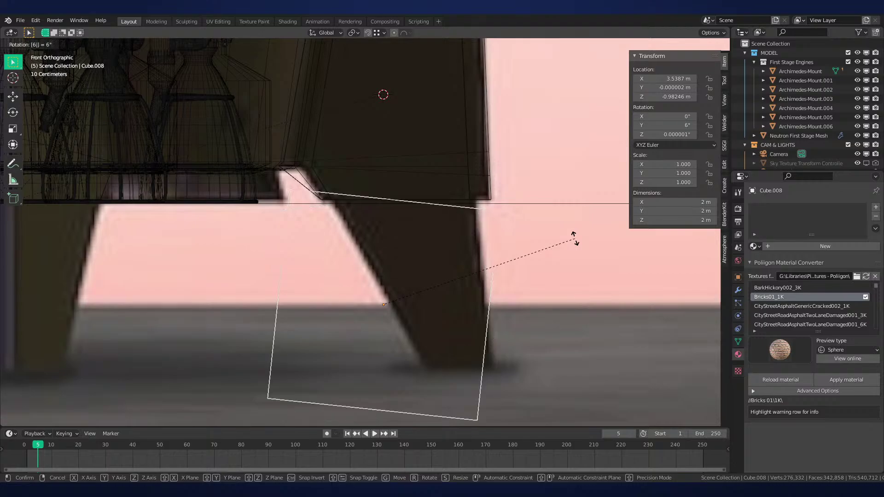
pyautogui.press('Return')
pyautogui.press('Tab')
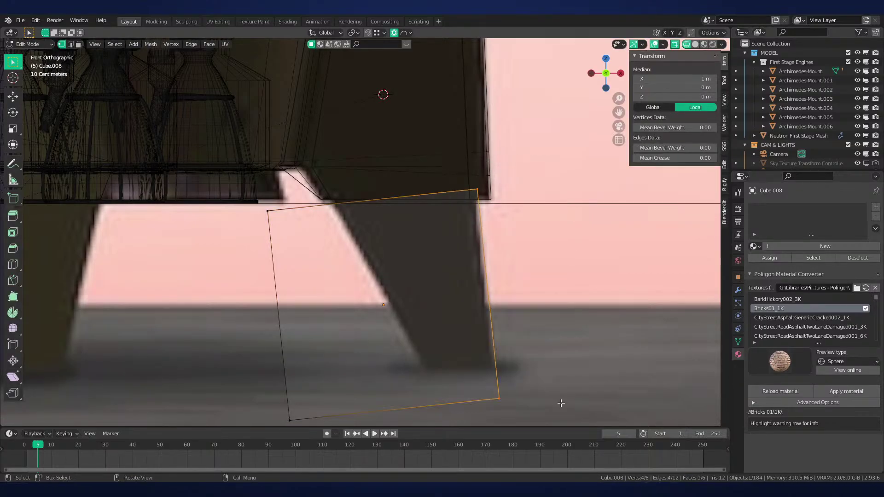
pyautogui.press('o')
pyautogui.press('g')
pyautogui.click(527, 404)
pyautogui.press('o')
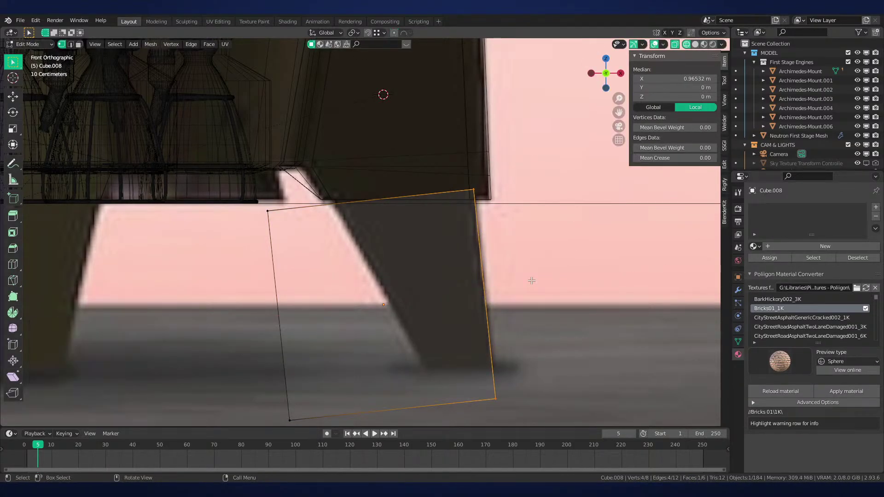
# Move the cube's upper inner edge to the reference leg's upper inner corner, about -0.34 m on local X and 1.11 m on local Z
pyautogui.scroll(-2, 530, 280)
pyautogui.moveTo(347, 194); pyautogui.dragTo(280, 258)
pyautogui.scroll(3, 280, 259)
pyautogui.press('g')
pyautogui.press('x')
pyautogui.press('x')
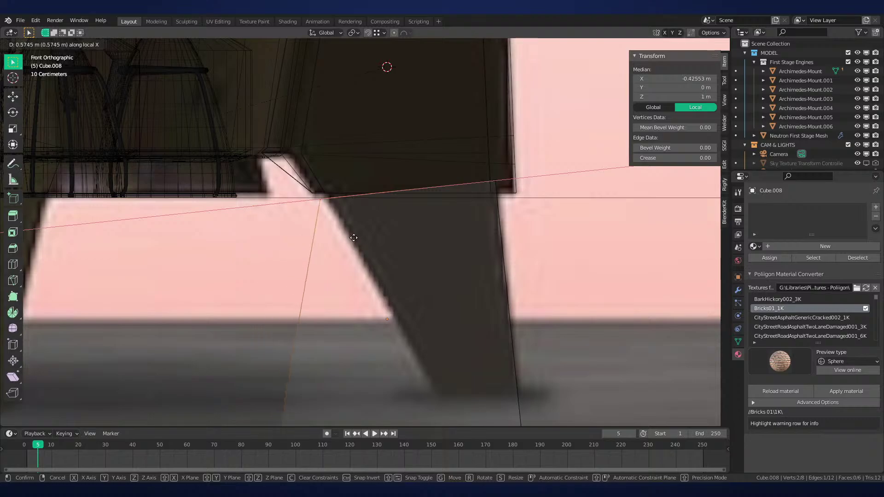
pyautogui.click(353, 237)
pyautogui.press('g')
pyautogui.press('z')
pyautogui.press('z')
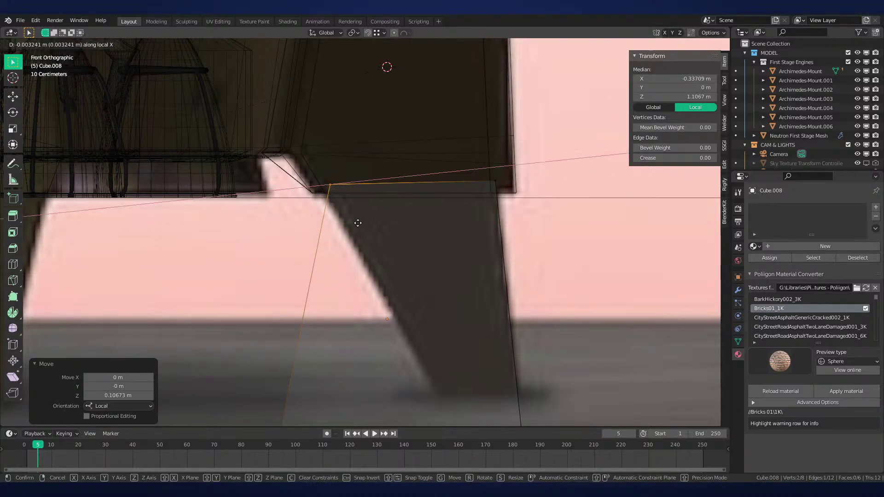
pyautogui.click(357, 226)
# Move the leg's lower inner edge about 1.485 m along local X to follow the reference leg's inner slope
pyautogui.scroll(-1, 328, 189)
pyautogui.scroll(-1, 327, 189)
pyautogui.moveTo(274, 329); pyautogui.dragTo(302, 306)
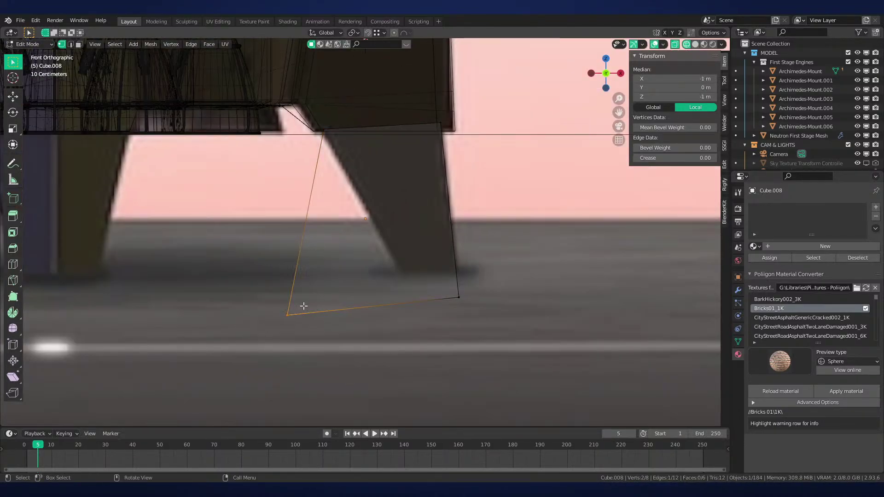
pyautogui.scroll(3, 317, 304)
pyautogui.press('g')
pyautogui.press('x')
pyautogui.press('x')
pyautogui.click(552, 288)
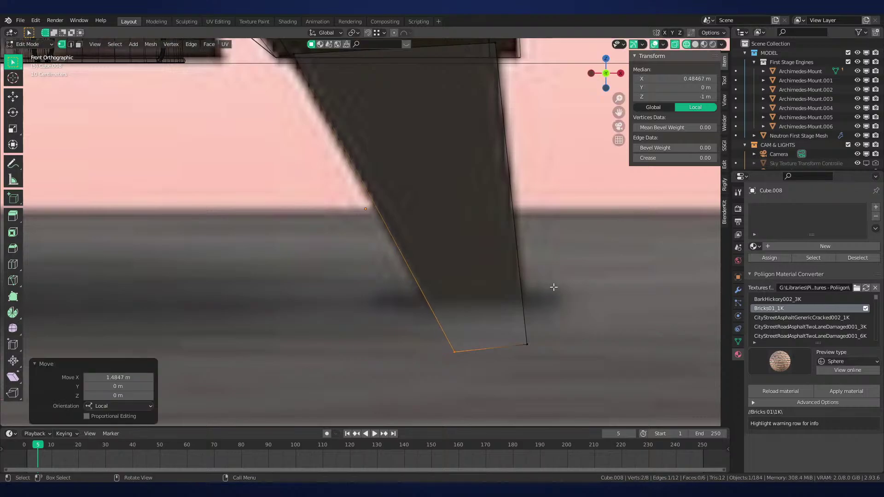
# Raise both lower edges of the leg along local Z to the reference leg's foot
pyautogui.moveTo(330, 258); pyautogui.dragTo(598, 388)
pyautogui.press('g')
pyautogui.press('z')
pyautogui.press('z')
pyautogui.click(580, 343)
# Raise the leg's lower inner edge about 0.05 m on global Z and shift it on global X to match the reference foot
pyautogui.moveTo(425, 326); pyautogui.dragTo(514, 301)
pyautogui.press('g')
pyautogui.press('z')
pyautogui.click(523, 300)
pyautogui.press('g')
pyautogui.press('x')
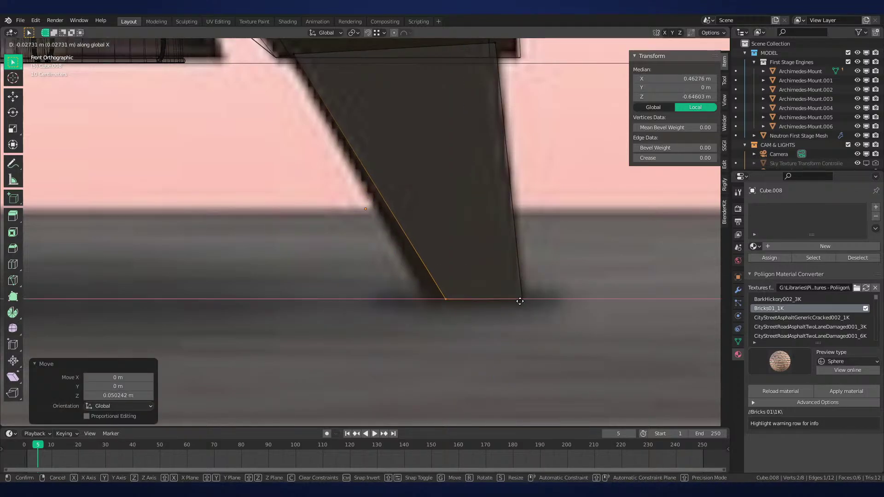
pyautogui.click(504, 309)
pyautogui.keyDown('shift'); pyautogui.moveTo(492, 242); pyautogui.dragTo(473, 355, button='middle'); pyautogui.keyUp('shift')
pyautogui.press('Tab')
pyautogui.scroll(-2, 428, 318)
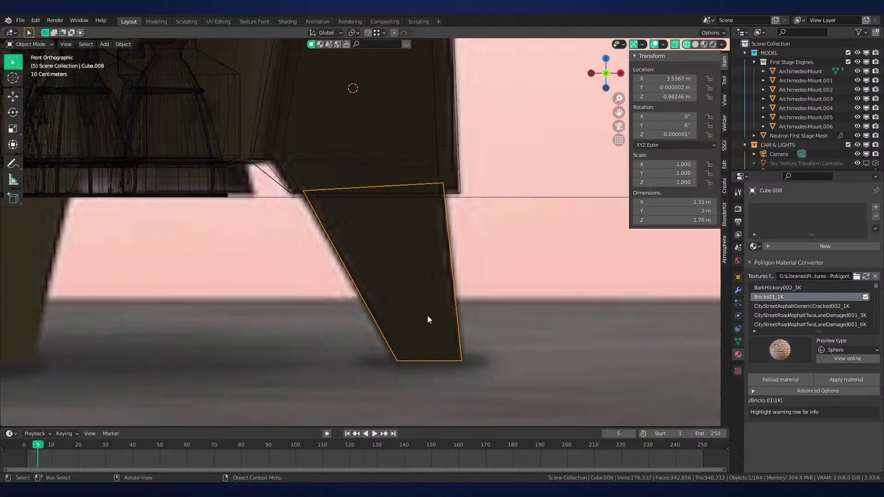
# Try sliding the whole leg up into the fin along its local Z axis
pyautogui.press('g')
pyautogui.press('z')
pyautogui.press('z')
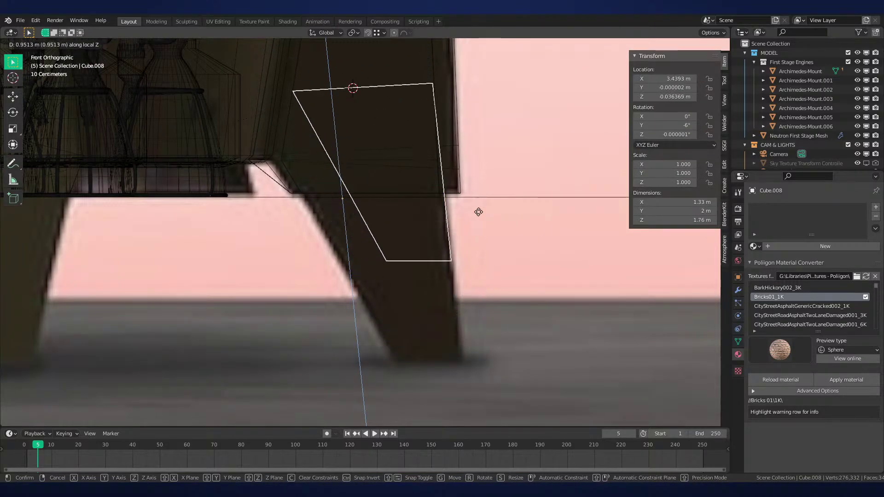
pyautogui.rightClick(486, 260)
pyautogui.press('g')
pyautogui.press('z')
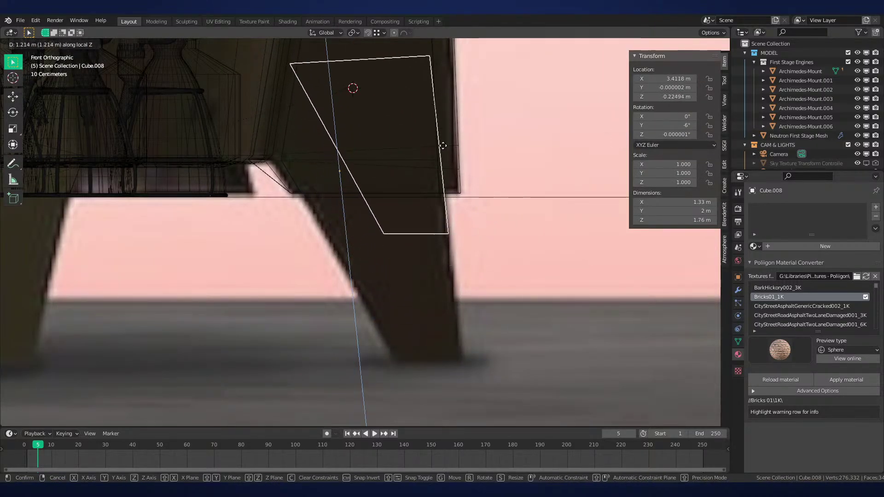
pyautogui.click(434, 119)
pyautogui.keyDown('shift'); pyautogui.moveTo(435, 119); pyautogui.dragTo(448, 234, button='middle'); pyautogui.keyUp('shift')
pyautogui.press('z')
pyautogui.click(520, 266)
pyautogui.hotkey('ctrl', 'z')
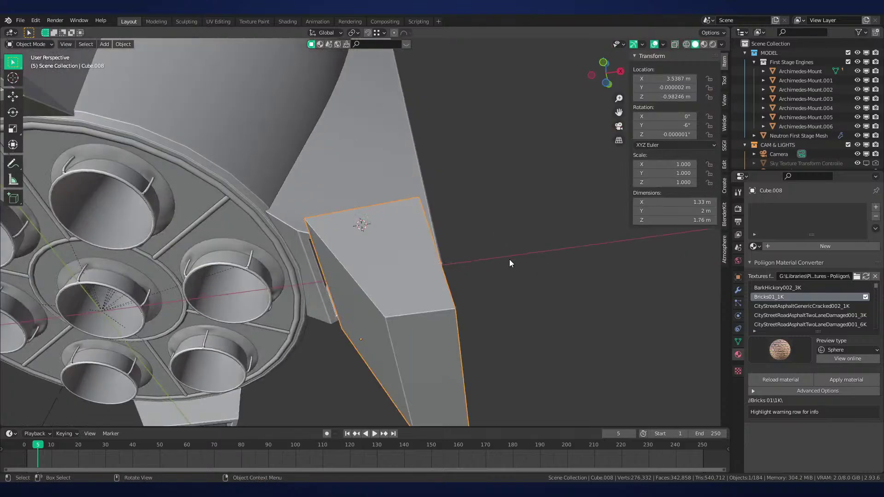
# Scale the whole leg mesh to 0.667 along global Y to fit the fin's opening
pyautogui.moveTo(509, 258); pyautogui.dragTo(557, 203, button='middle')
pyautogui.press('Tab')
pyautogui.press('s')
pyautogui.press('y')
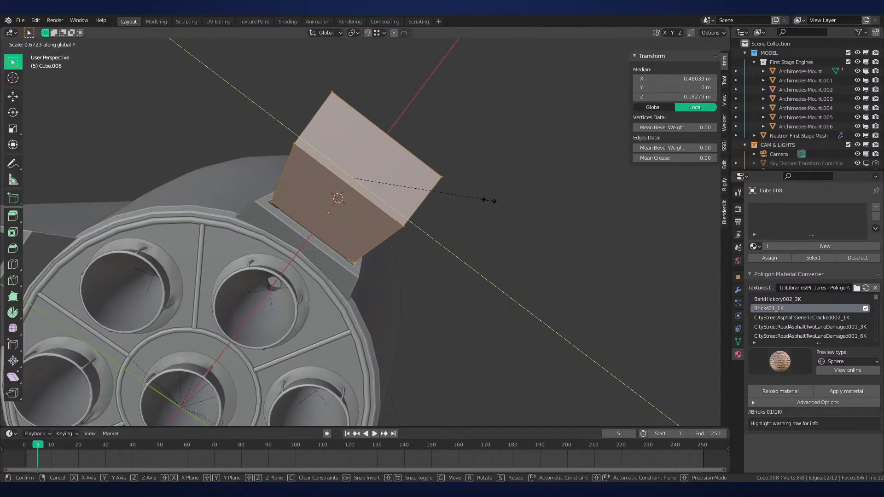
pyautogui.click(487, 200)
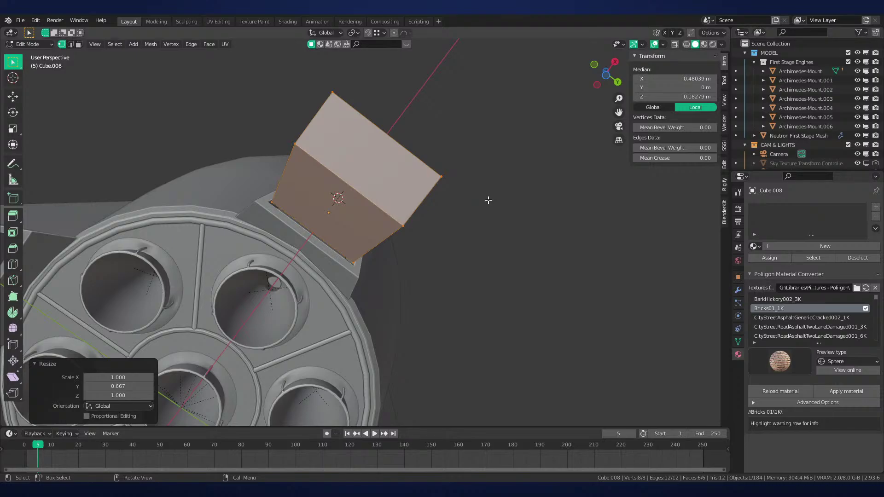
# Narrow the leg's outer face to 0.049 along global Y and fine-tune its width to form a tapered edge
pyautogui.moveTo(455, 133); pyautogui.dragTo(414, 144, button='middle')
pyautogui.press('3')
pyautogui.click(398, 199)
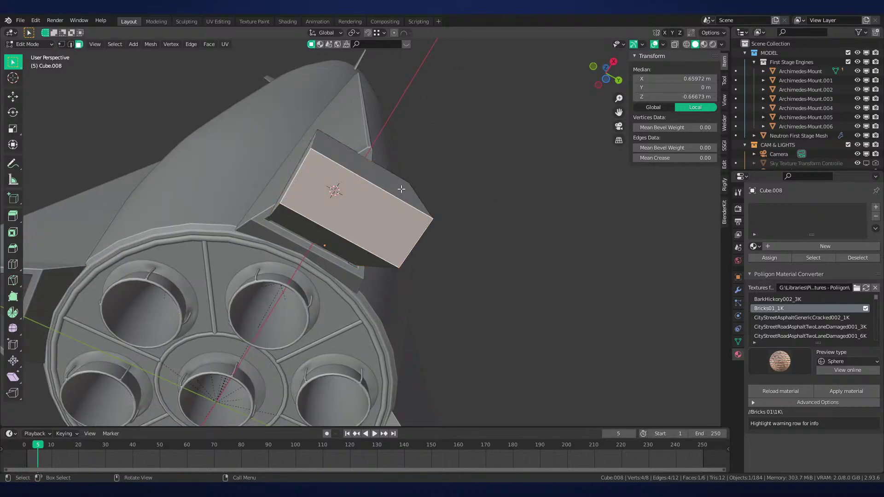
pyautogui.moveTo(398, 199); pyautogui.dragTo(424, 274, button='middle')
pyautogui.scroll(3, 424, 274)
pyautogui.click(424, 275)
pyautogui.press('s')
pyautogui.press('y')
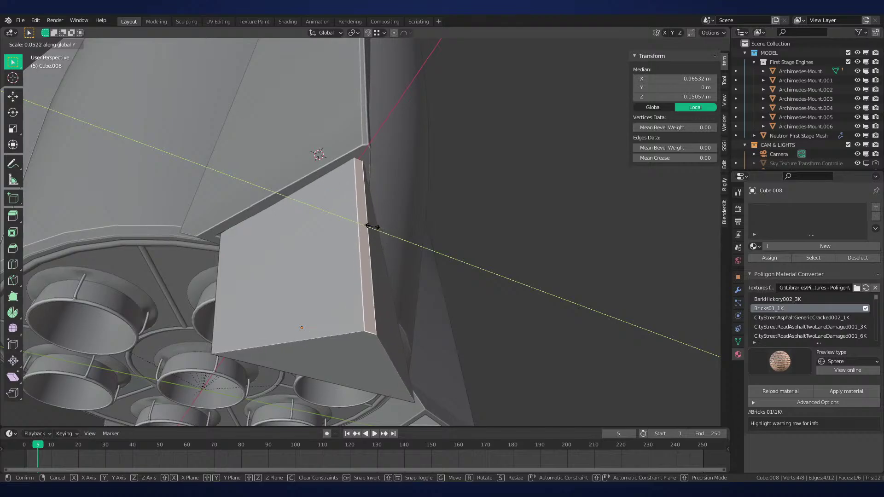
pyautogui.click(385, 233)
pyautogui.scroll(3, 472, 213)
pyautogui.press('s')
pyautogui.press('y')
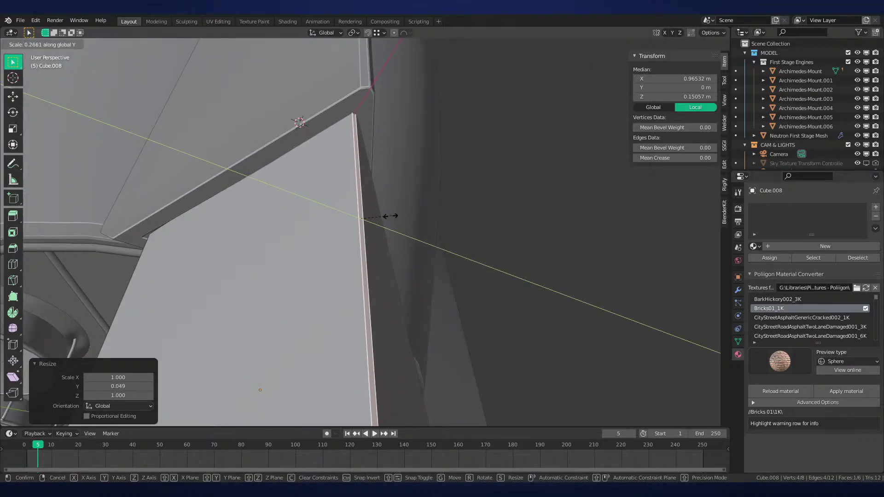
pyautogui.click(414, 214)
# Examine in front wireframe view how the leg's upper end meets the fin and the reference image
pyautogui.press('Right')
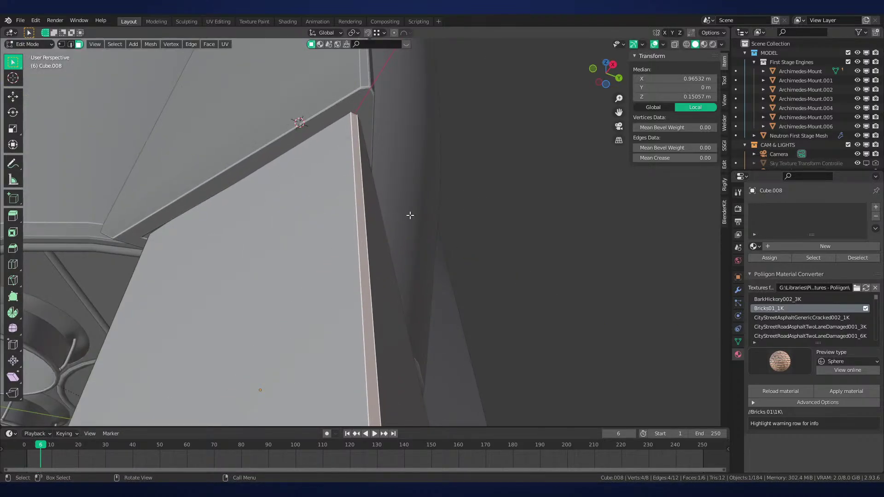
pyautogui.press('KP_1')
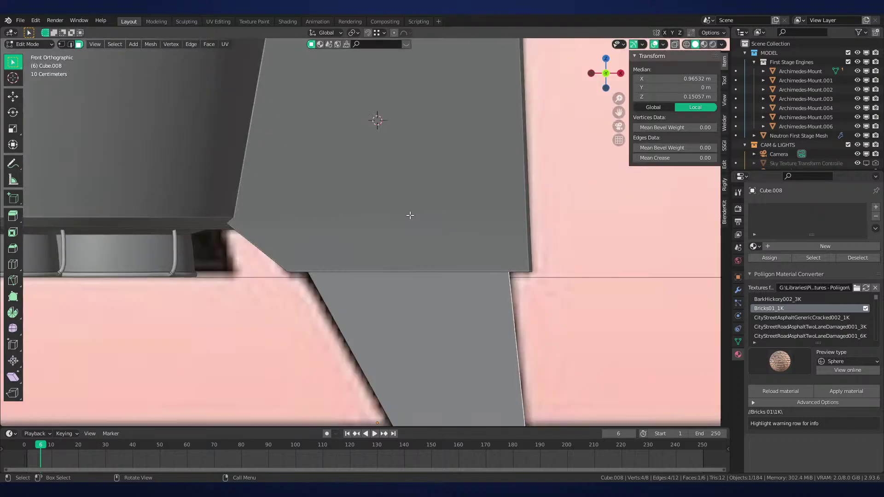
pyautogui.scroll(-2, 441, 213)
pyautogui.keyDown('shift'); pyautogui.moveTo(488, 229); pyautogui.dragTo(425, 197, button='middle'); pyautogui.keyUp('shift')
pyautogui.scroll(2, 414, 258)
pyautogui.hotkey('shift', 'z')
pyautogui.scroll(3, 418, 277)
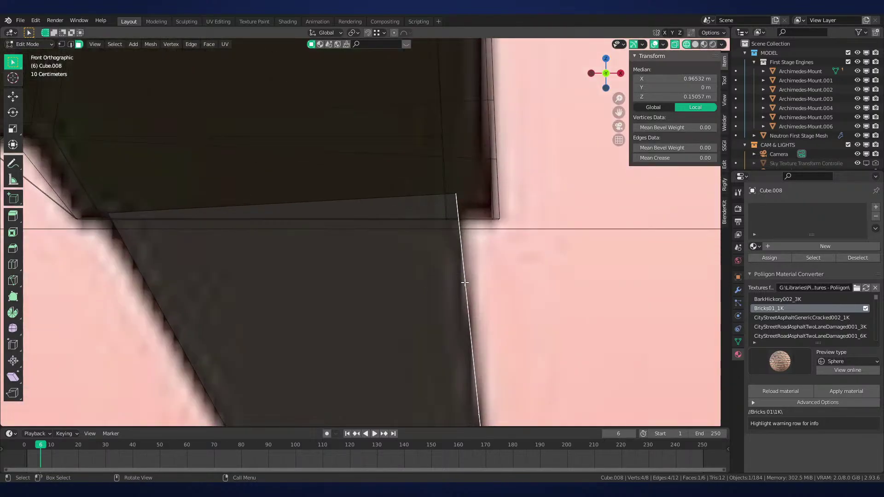
pyautogui.scroll(-1, 467, 268)
# Open the fin above the leg and the neighbouring open fin together for mesh editing in solid shading
pyautogui.press('Tab')
pyautogui.click(469, 223)
pyautogui.press('Tab')
pyautogui.moveTo(468, 222); pyautogui.dragTo(471, 241, button='middle')
pyautogui.scroll(-3, 460, 189)
pyautogui.moveTo(471, 241); pyautogui.dragTo(481, 219, button='middle')
pyautogui.hotkey('shift', 'z')
pyautogui.scroll(-5, 516, 235)
pyautogui.keyDown('shift'); pyautogui.moveTo(364, 193); pyautogui.dragTo(487, 276, button='middle'); pyautogui.keyUp('shift')
pyautogui.press('Tab')
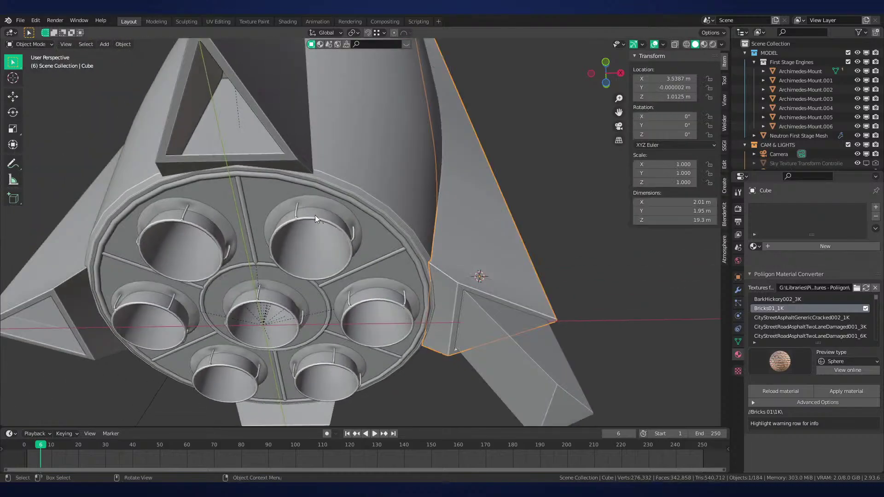
pyautogui.keyDown('shift'); pyautogui.click(303, 157); pyautogui.keyUp('shift')
pyautogui.press('Tab')
pyautogui.keyDown('shift'); pyautogui.moveTo(332, 143); pyautogui.dragTo(411, 250, button='middle'); pyautogui.keyUp('shift')
pyautogui.scroll(5, 411, 249)
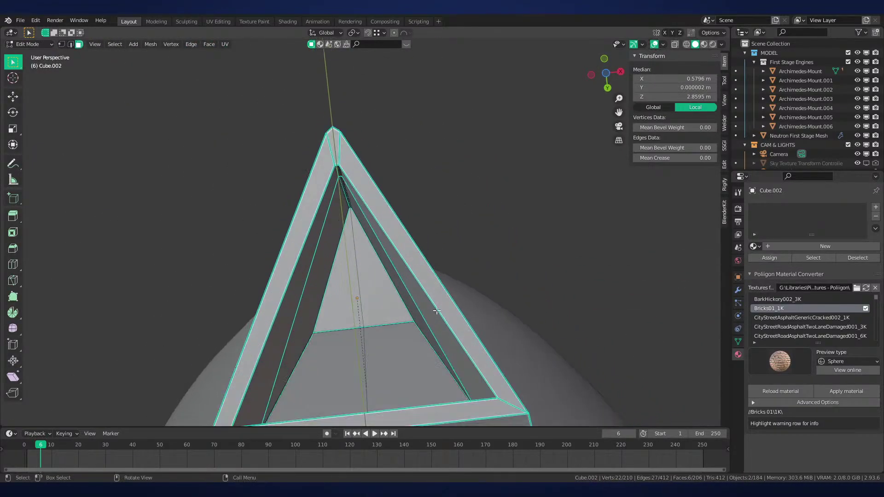
# Clear the selection and circle-select only the narrow faces in the outer corner of the neighbouring fin's recess
pyautogui.moveTo(397, 208)
pyautogui.keyDown('shift'); pyautogui.mouseDown(button='middle')
pyautogui.moveTo(405, 248)
pyautogui.moveTo(403, 236)
pyautogui.mouseUp(button='middle'); pyautogui.keyUp('shift')
pyautogui.hotkey('alt', 'a')
pyautogui.keyDown('alt'); pyautogui.scroll(1, 403, 237); pyautogui.keyUp('alt')
pyautogui.scroll(2, 403, 236)
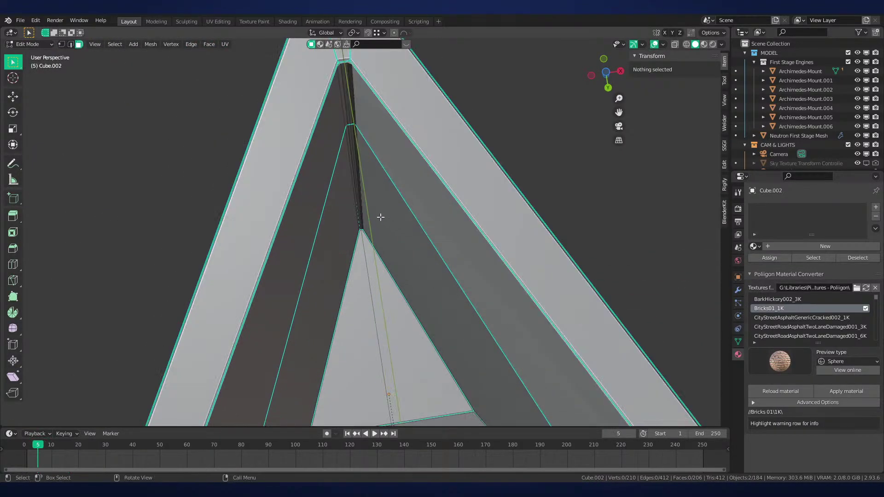
pyautogui.press('c')
pyautogui.scroll(3, 354, 185)
pyautogui.click(357, 181)
pyautogui.click(348, 96)
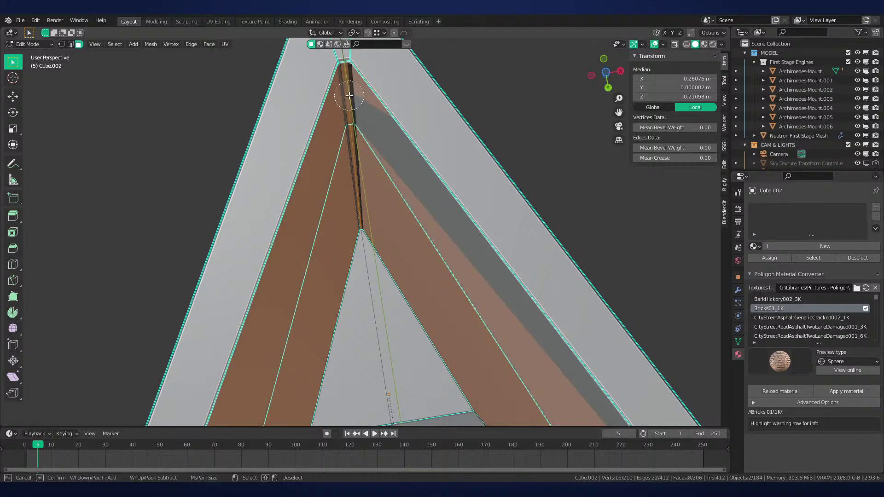
pyautogui.keyDown('shift'); pyautogui.click(316, 214); pyautogui.keyUp('shift')
pyautogui.keyDown('shift'); pyautogui.click(411, 245); pyautogui.keyUp('shift')
pyautogui.press('Escape')
pyautogui.scroll(-8, 415, 267)
pyautogui.keyDown('shift'); pyautogui.moveTo(416, 270); pyautogui.dragTo(142, 69, button='middle'); pyautogui.keyUp('shift')
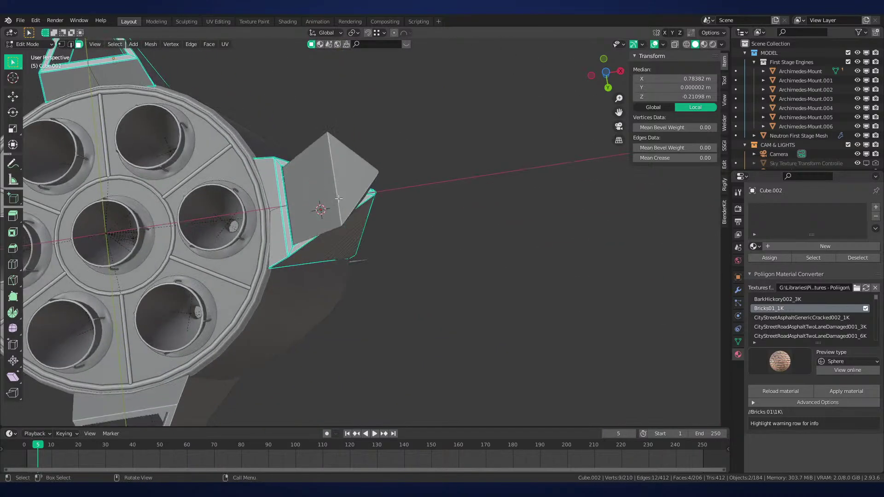
# Hide the leg and open the fin above it for mesh editing
pyautogui.moveTo(429, 244); pyautogui.dragTo(409, 252, button='middle')
pyautogui.scroll(4, 437, 276)
pyautogui.press('Tab')
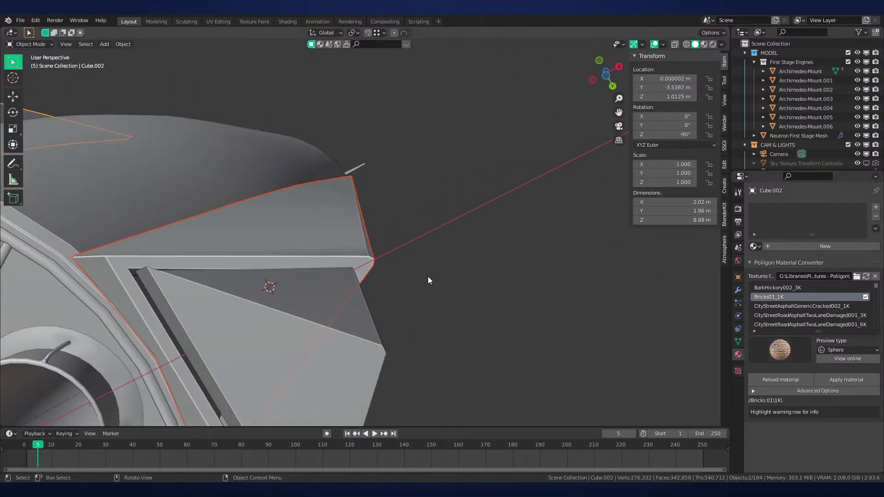
pyautogui.click(324, 343)
pyautogui.press('h')
pyautogui.click(322, 256)
pyautogui.scroll(-5, 321, 257)
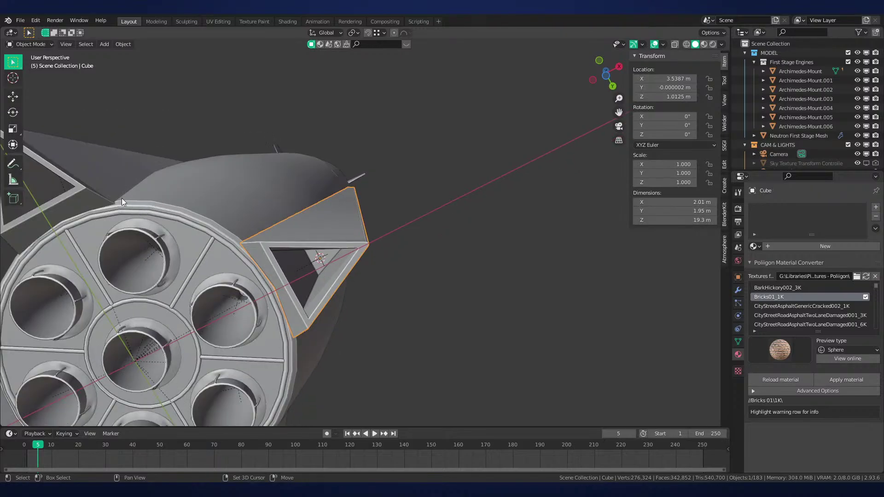
pyautogui.press('Tab')
# Select only the matching narrow outer-corner faces inside this fin's recess
pyautogui.moveTo(415, 251); pyautogui.dragTo(487, 304, button='middle')
pyautogui.scroll(5, 416, 302)
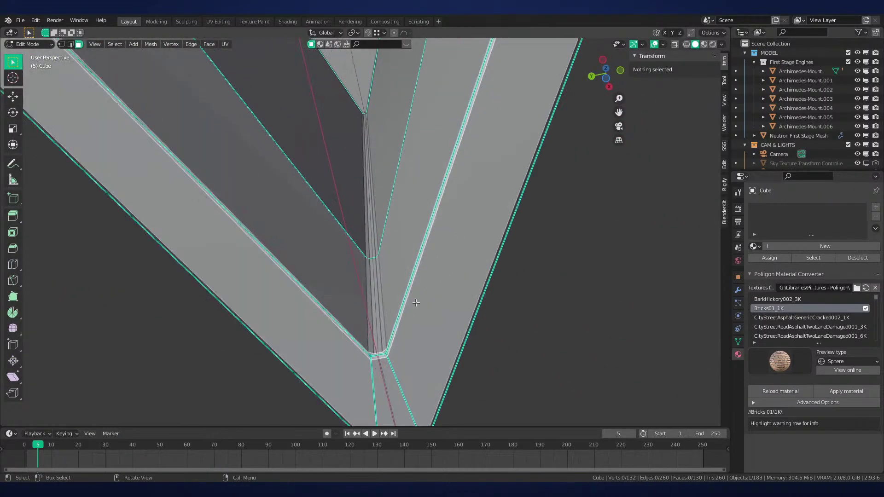
pyautogui.moveTo(363, 291)
pyautogui.mouseDown()
pyautogui.moveTo(368, 203)
pyautogui.moveTo(400, 184)
pyautogui.mouseUp()
pyautogui.moveTo(338, 194); pyautogui.dragTo(295, 164, button='middle')
pyautogui.moveTo(426, 225); pyautogui.dragTo(447, 235, button='middle')
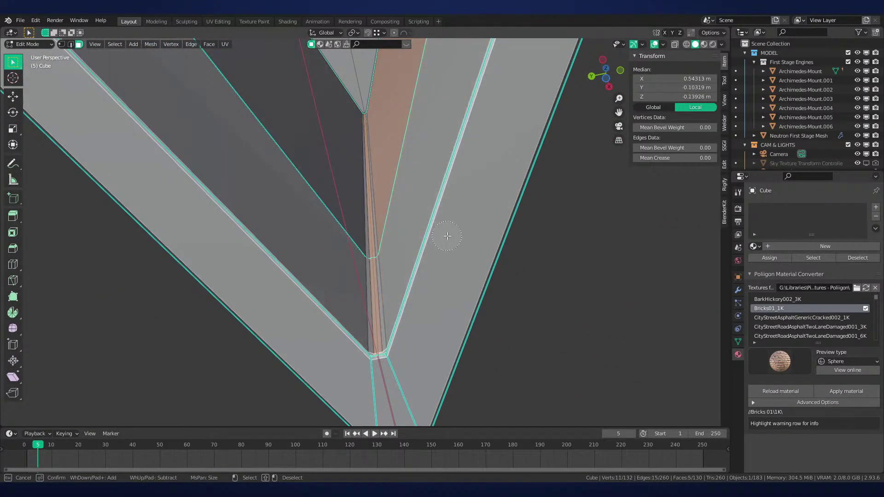
pyautogui.keyDown('shift'); pyautogui.click(397, 147); pyautogui.keyUp('shift')
pyautogui.scroll(-6, 414, 161)
pyautogui.moveTo(414, 161); pyautogui.dragTo(539, 285, button='middle')
pyautogui.scroll(-2, 506, 230)
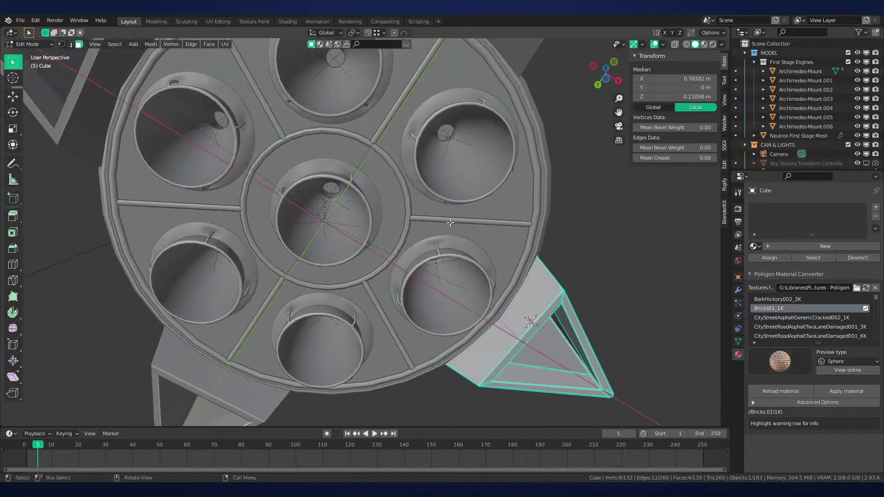
# Unhide the leg and open both fins together for mesh editing with their corner faces selected
pyautogui.press('Tab')
pyautogui.keyDown('shift'); pyautogui.click(479, 92); pyautogui.keyUp('shift')
pyautogui.moveTo(479, 92); pyautogui.dragTo(467, 277, button='middle')
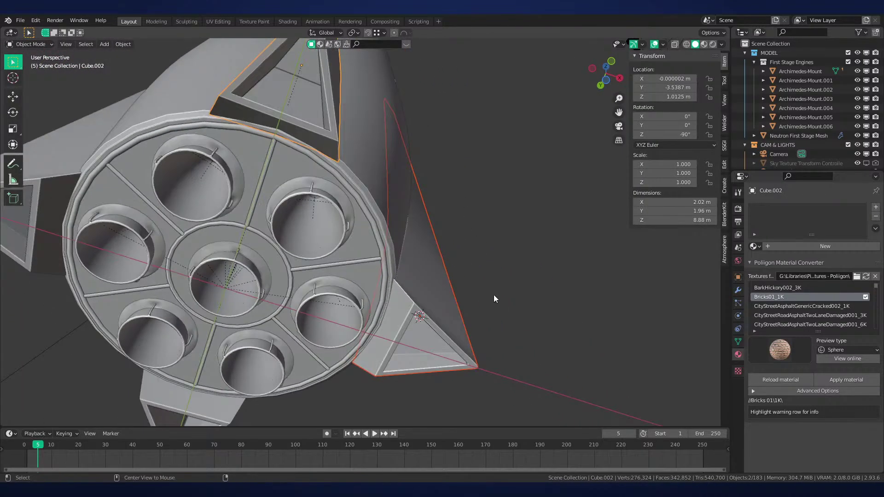
pyautogui.hotkey('alt', 'h')
pyautogui.click(445, 299)
pyautogui.press('Tab')
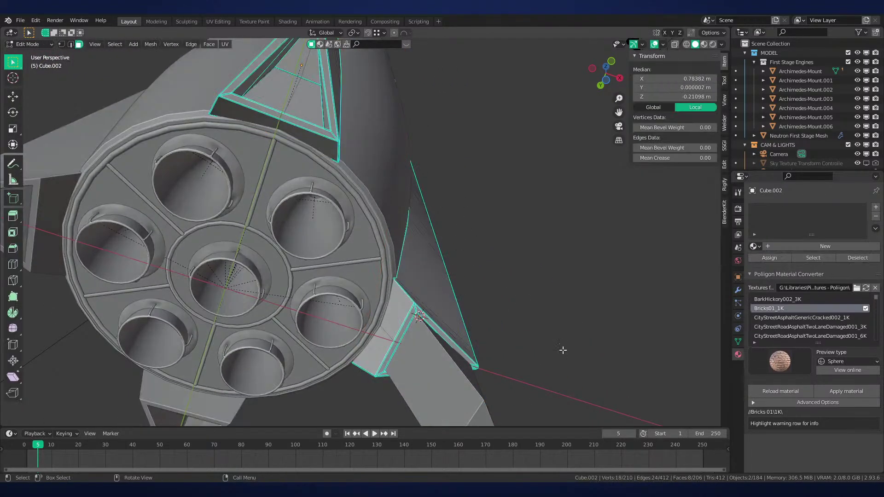
# Scale the selected recess corner faces to 1.066 in X and Y about the 3D cursor, and save the file
pyautogui.scroll(10, 479, 243)
pyautogui.moveTo(397, 272); pyautogui.dragTo(404, 263, button='middle')
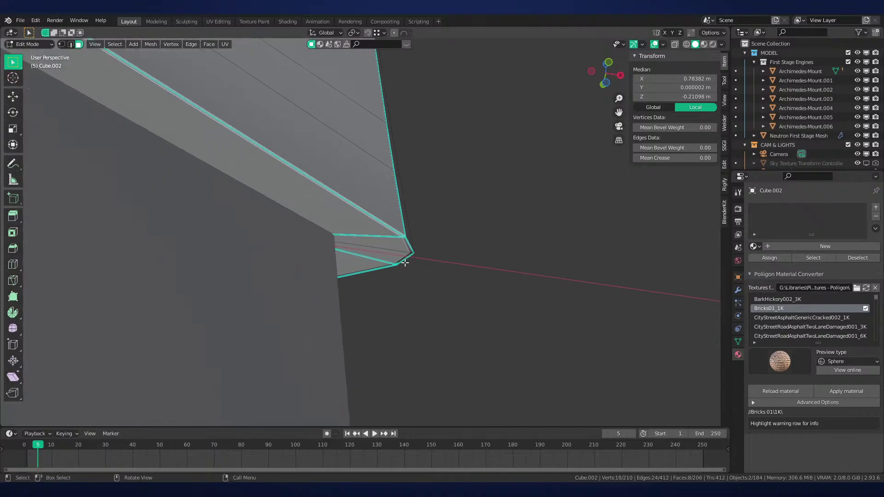
pyautogui.press('.')
pyautogui.click(452, 267)
pyautogui.press('s')
pyautogui.hotkey('shift', 'z')
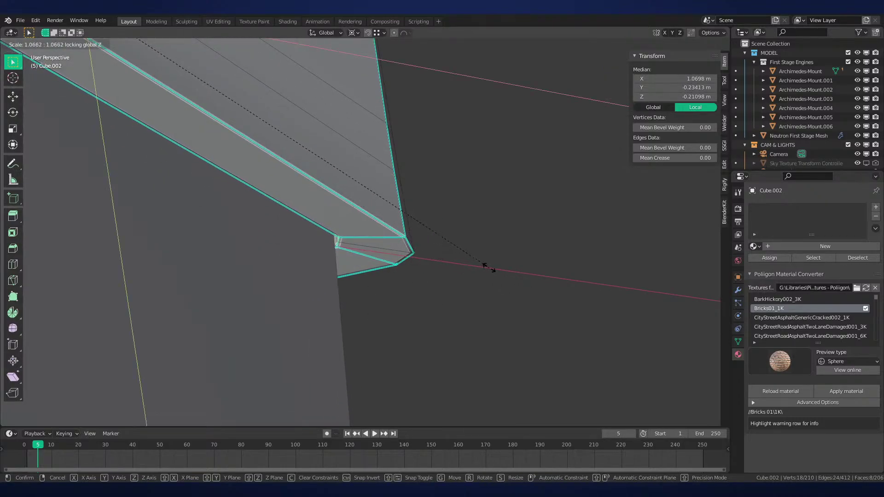
pyautogui.click(489, 267)
pyautogui.scroll(-5, 422, 263)
pyautogui.moveTo(489, 266); pyautogui.dragTo(458, 291, button='middle')
pyautogui.scroll(4, 457, 290)
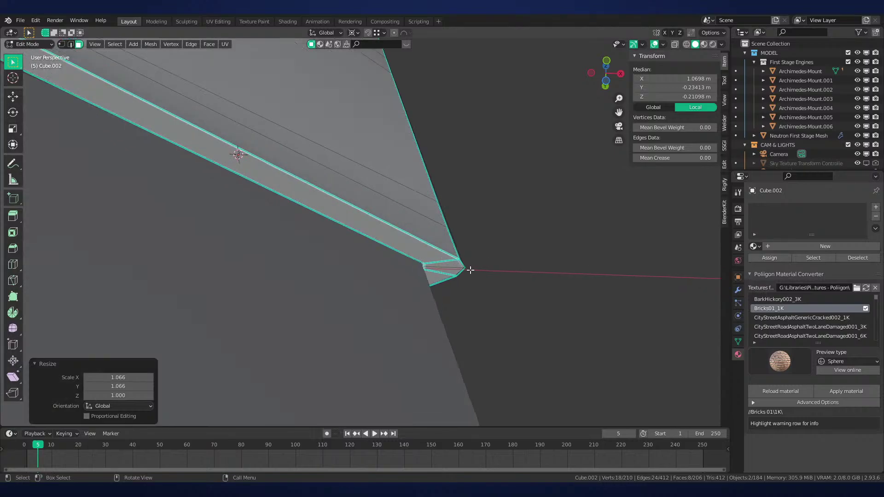
pyautogui.press('Tab')
pyautogui.scroll(-5, 469, 269)
pyautogui.click(373, 295)
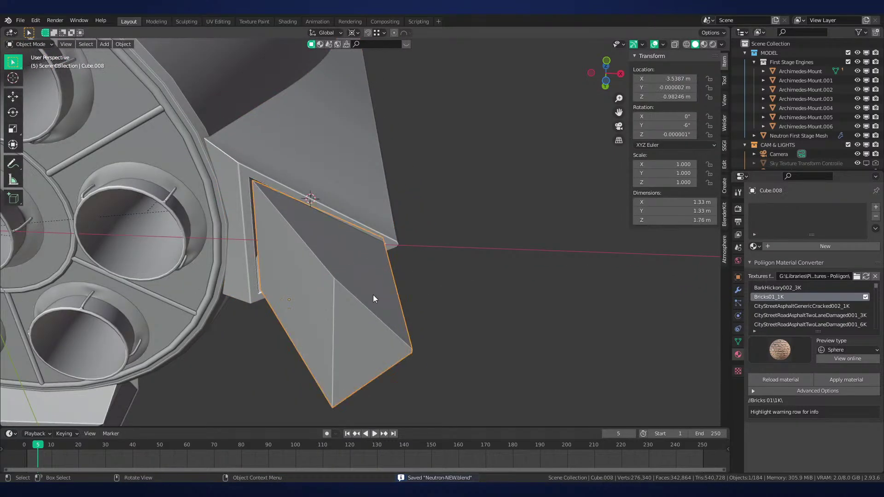
# Slide the leg's upper outer edge down along its side until the leg's top is level with the fin's lower edge
pyautogui.press('KP_1')
pyautogui.press('KP_Decimal')
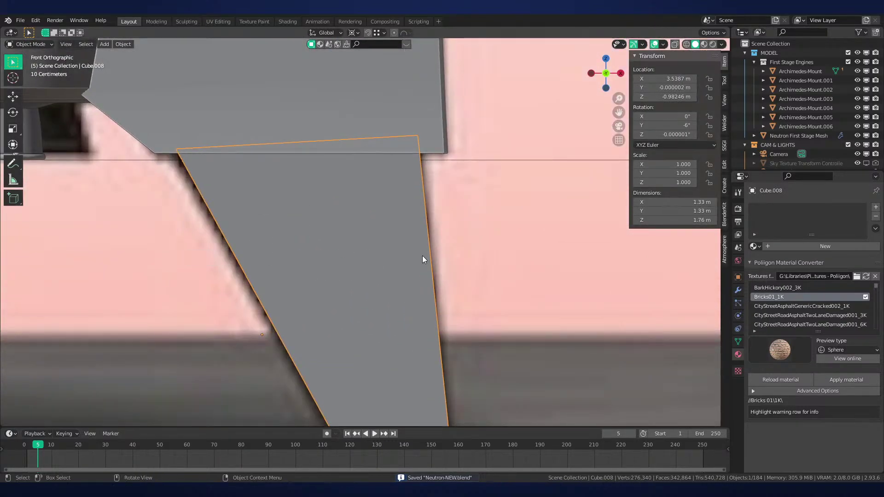
pyautogui.hotkey('shift', 'z')
pyautogui.hotkey('shift', 'z')
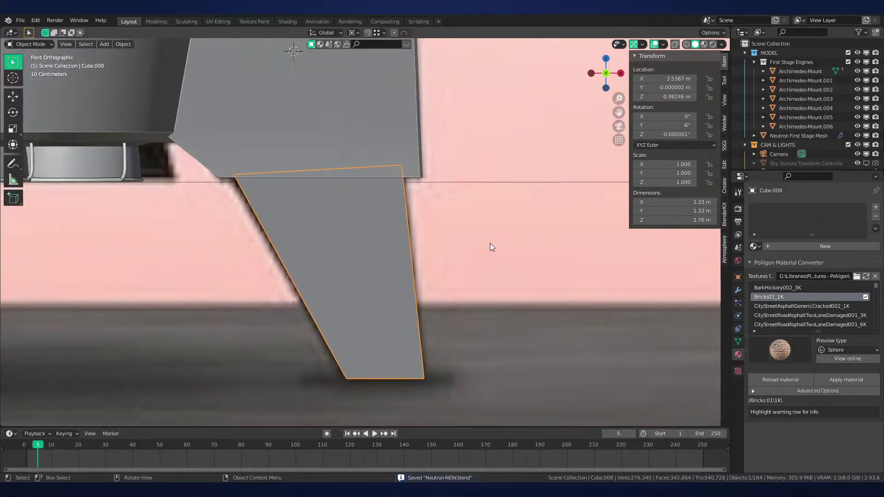
pyautogui.press('Tab')
pyautogui.press('z')
pyautogui.click(391, 184)
pyautogui.moveTo(400, 118); pyautogui.dragTo(446, 146)
pyautogui.press('g')
pyautogui.press('g')
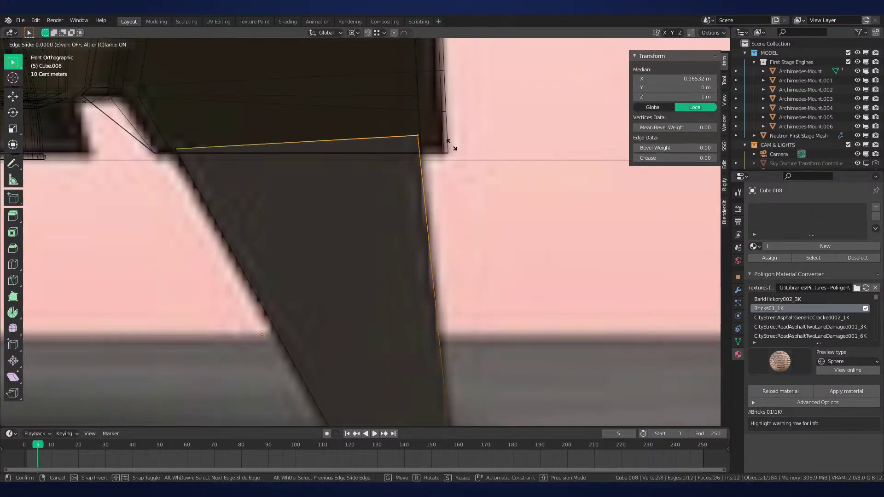
pyautogui.click(454, 153)
pyautogui.press('Tab')
pyautogui.hotkey('shift', 'z')
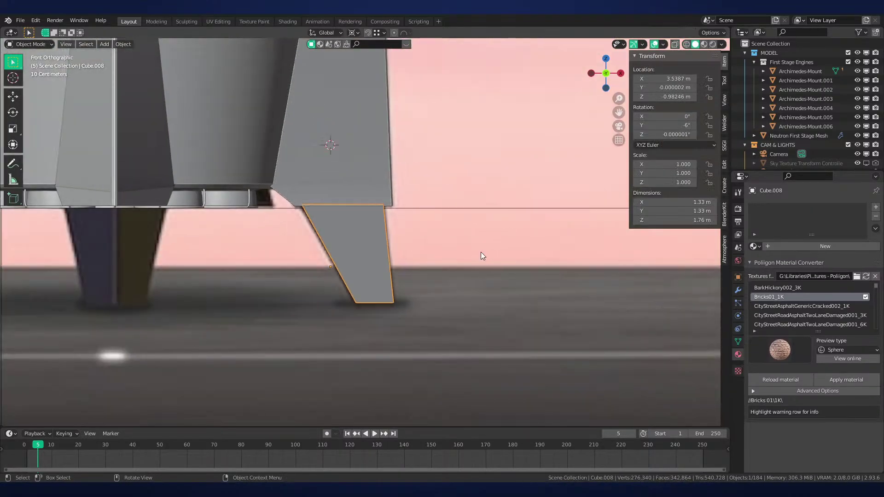
pyautogui.moveTo(480, 253)
pyautogui.mouseDown(button='middle')
pyautogui.moveTo(446, 228)
pyautogui.moveTo(418, 289)
pyautogui.moveTo(404, 231)
pyautogui.mouseUp(button='middle')
pyautogui.press('g')
pyautogui.press('z')
pyautogui.press('z')
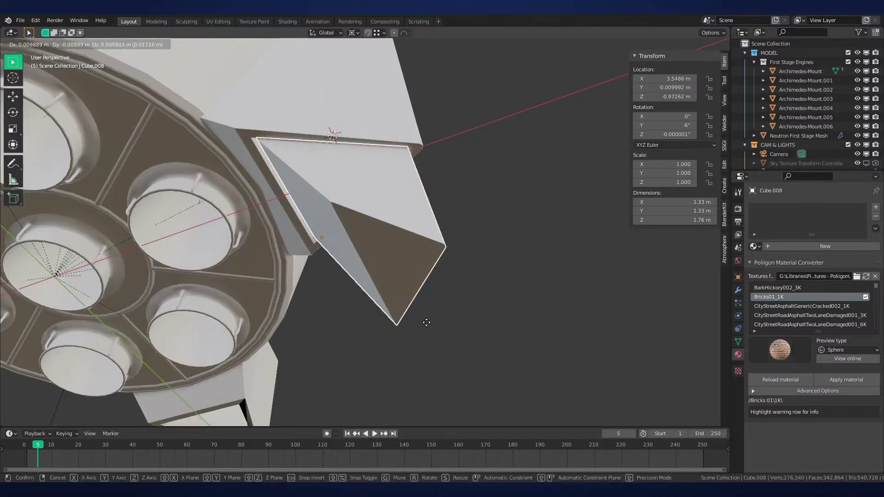
pyautogui.click(437, 277)
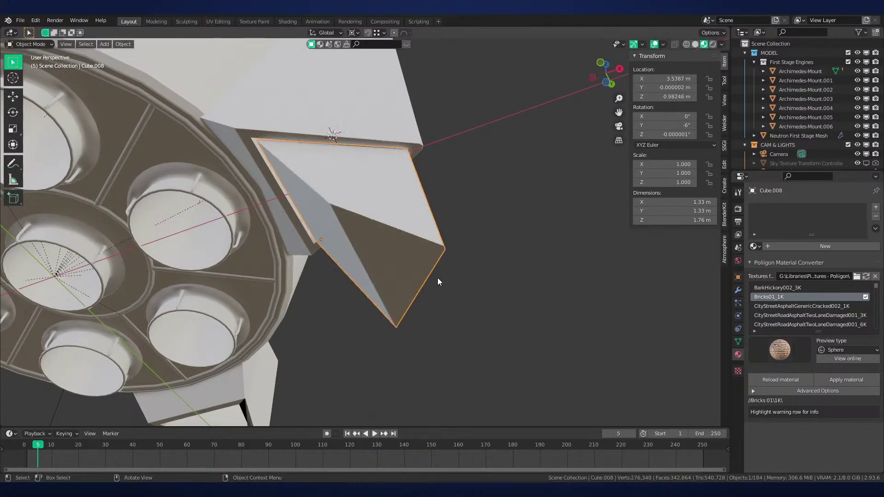
# Narrow the inner edge of the leg's foot by scaling it to 0.446 in the bottom view
pyautogui.press('Tab')
pyautogui.press('ctrl+KP_7')
pyautogui.press('KP_Decimal')
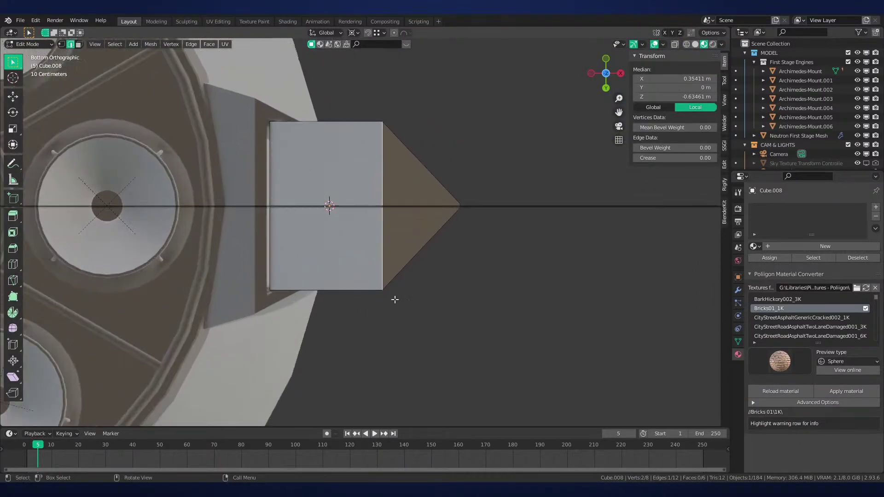
pyautogui.scroll(4, 479, 207)
pyautogui.keyDown('shift'); pyautogui.moveTo(559, 239); pyautogui.dragTo(555, 277, button='middle'); pyautogui.keyUp('shift')
pyautogui.press('z')
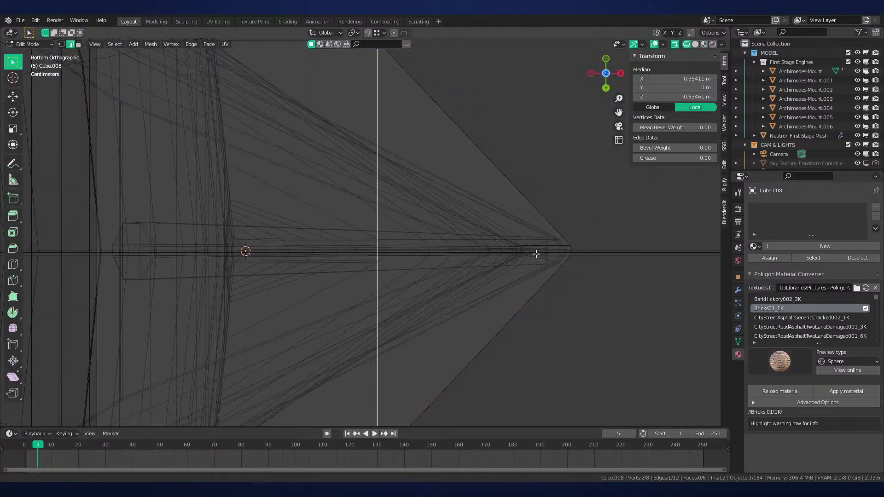
pyautogui.scroll(-2, 535, 252)
pyautogui.press('s')
pyautogui.click(486, 229)
# Fine-tune the foot edge's scale by 0.926 and about 1.02 to follow the recess taper, and save the file
pyautogui.press('z')
pyautogui.scroll(2, 607, 234)
pyautogui.press('s')
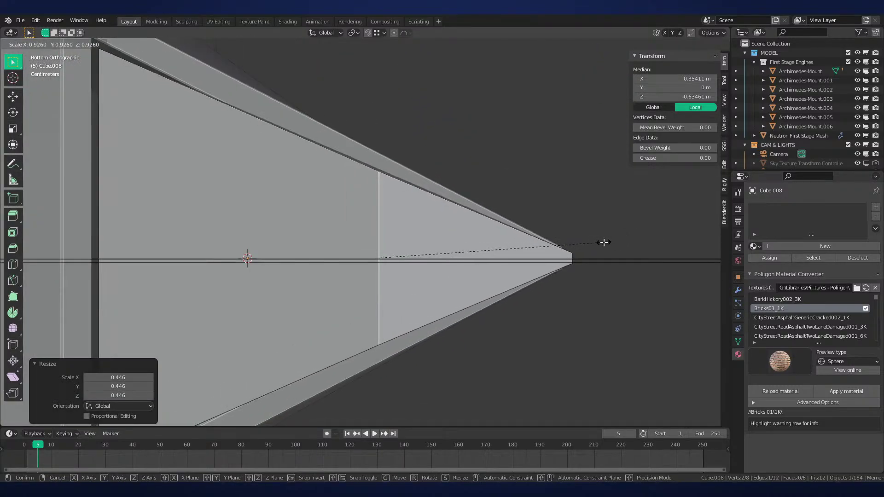
pyautogui.click(601, 241)
pyautogui.scroll(5, 519, 292)
pyautogui.press('s')
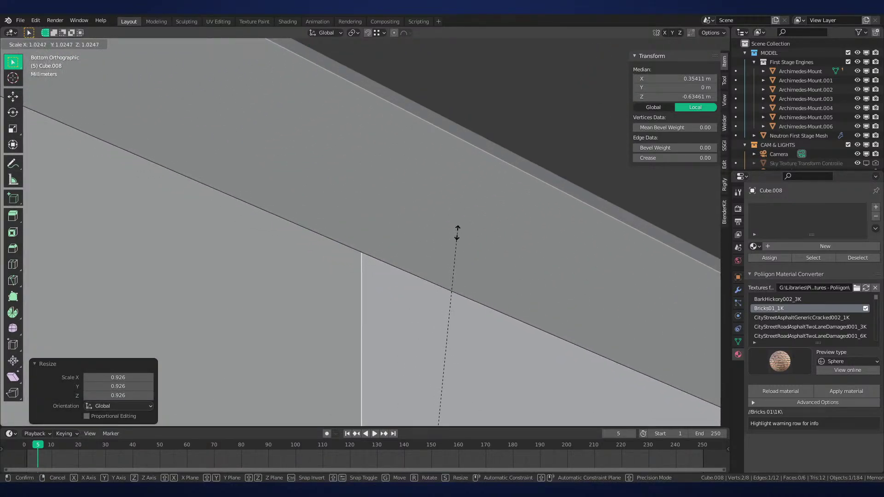
pyautogui.click(456, 233)
pyautogui.scroll(-14, 487, 235)
pyautogui.press('z')
pyautogui.scroll(-2, 466, 256)
pyautogui.scroll(-2, 450, 326)
pyautogui.press('Tab')
pyautogui.moveTo(465, 256)
pyautogui.mouseDown(button='middle')
pyautogui.moveTo(451, 326)
pyautogui.moveTo(434, 282)
pyautogui.moveTo(442, 269)
pyautogui.moveTo(451, 323)
pyautogui.moveTo(388, 303)
pyautogui.moveTo(414, 258)
pyautogui.mouseUp(button='middle')
pyautogui.hotkey('ctrl', 's')
# Try retracting the leg about 1.6 m along its local Z axis into the fin's recess
pyautogui.scroll(2, 414, 258)
pyautogui.press('g')
pyautogui.press('z')
pyautogui.press('z')
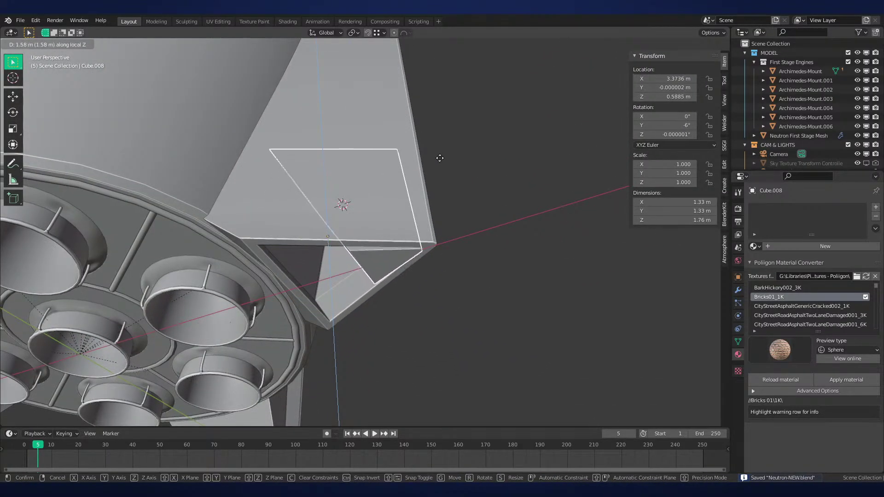
pyautogui.click(440, 173)
pyautogui.click(440, 173)
pyautogui.scroll(-4, 440, 173)
pyautogui.moveTo(440, 174); pyautogui.dragTo(426, 211, button='middle')
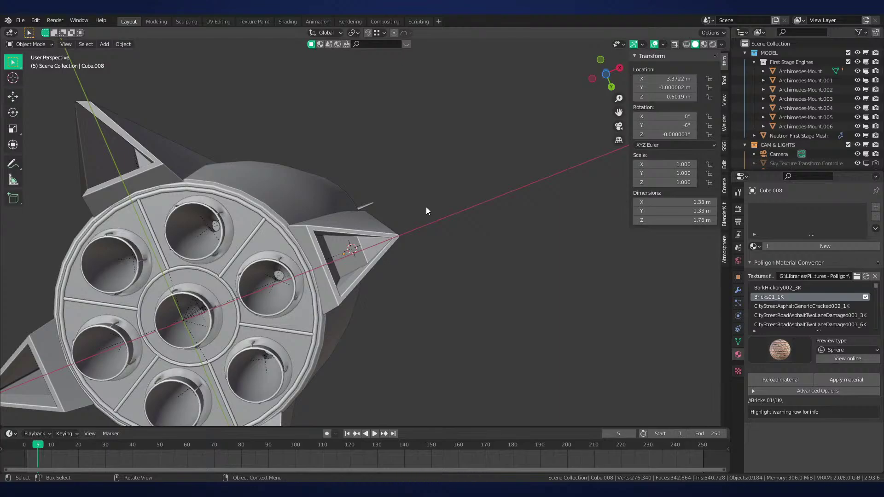
# Extrude the leg's top face about 0.7 m up along the leg's local Z axis into the fin
pyautogui.press('KP_1')
pyautogui.press('Tab')
pyautogui.scroll(6, 413, 222)
pyautogui.hotkey('shift', 'z')
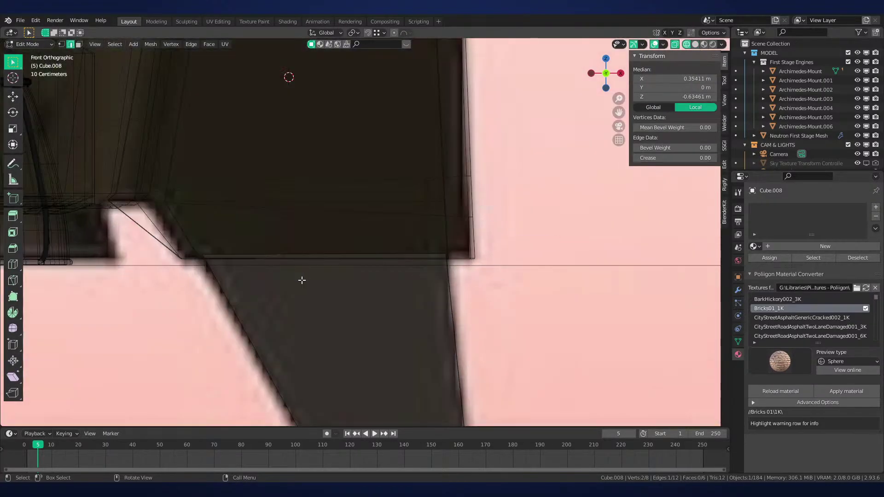
pyautogui.click(281, 264)
pyautogui.click(312, 260)
pyautogui.scroll(-3, 385, 296)
pyautogui.scroll(2, 403, 312)
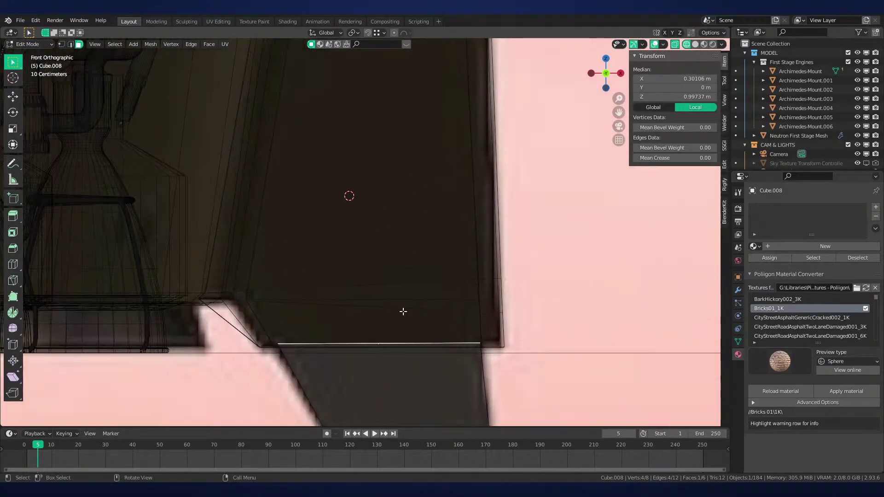
pyautogui.scroll(-2, 403, 311)
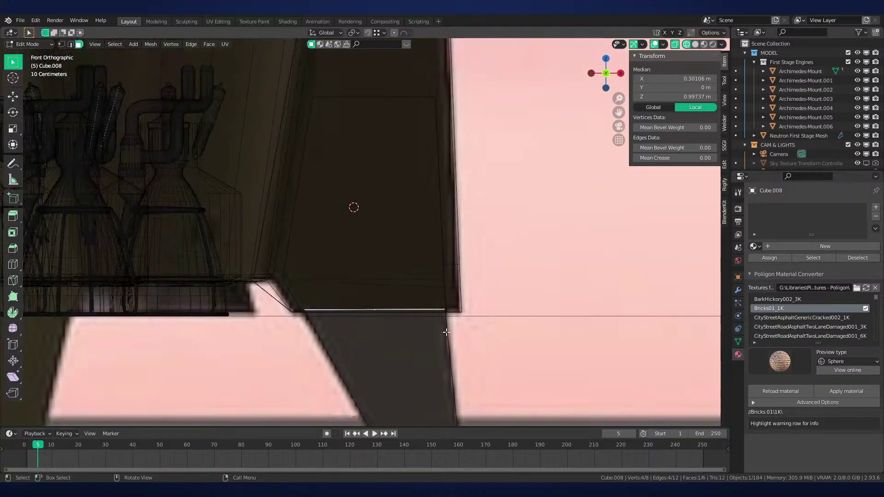
pyautogui.press('e')
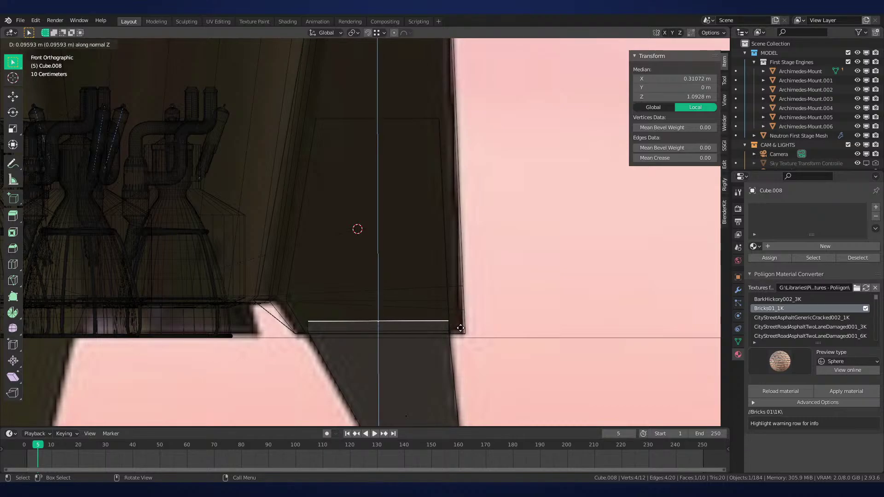
pyautogui.rightClick(459, 326)
pyautogui.press('g')
pyautogui.press('z')
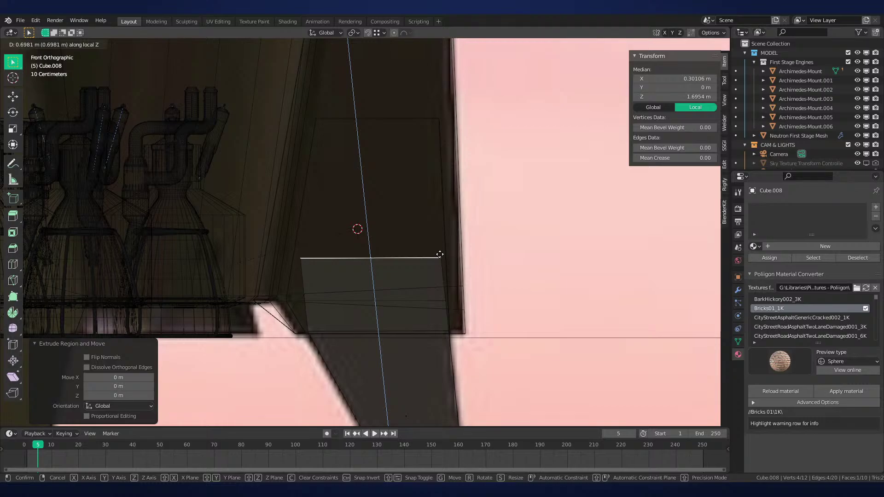
pyautogui.click(431, 249)
# Slide the extruded top's inner edge outward along the top so the leg's upper section tapers
pyautogui.press('1')
pyautogui.moveTo(342, 225); pyautogui.dragTo(283, 274)
pyautogui.scroll(2, 343, 266)
pyautogui.press('g')
pyautogui.press('g')
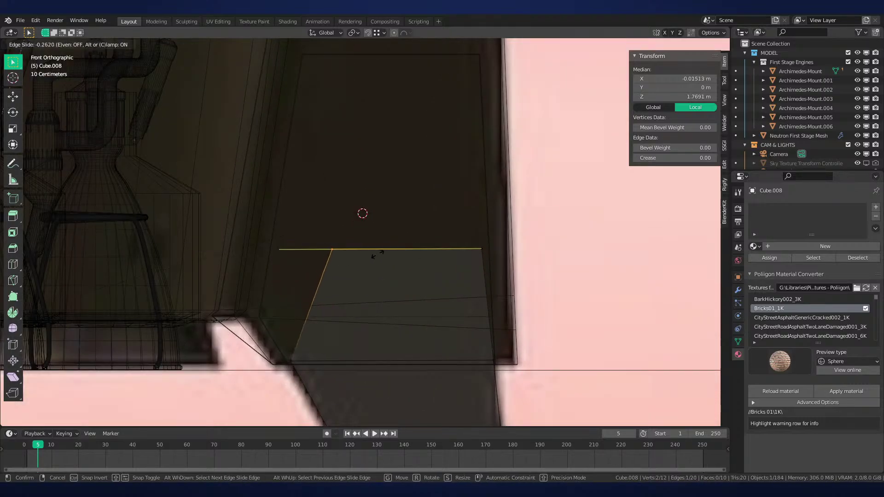
pyautogui.click(363, 244)
# Raise the leg about 0.9 m along its local Z axis inside the fin's recess
pyautogui.press('Tab')
pyautogui.press('g')
pyautogui.press('z')
pyautogui.press('z')
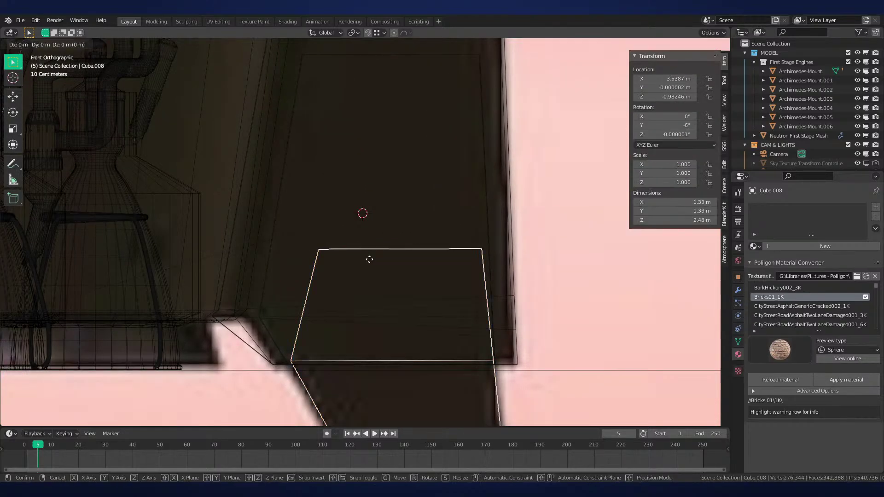
pyautogui.click(364, 122)
# Slide the leg's top inner edge slightly toward the rocket's centre to fit the recess outline
pyautogui.scroll(-3, 419, 185)
pyautogui.keyDown('shift'); pyautogui.moveTo(424, 195); pyautogui.dragTo(434, 324, button='middle'); pyautogui.keyUp('shift')
pyautogui.press('Tab')
pyautogui.press('g')
pyautogui.press('g')
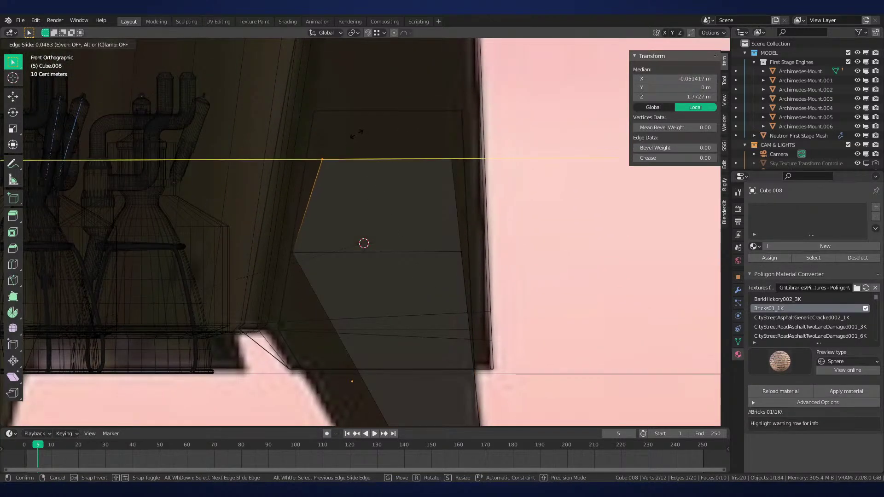
pyautogui.click(344, 132)
pyautogui.press('Tab')
pyautogui.scroll(-2, 392, 266)
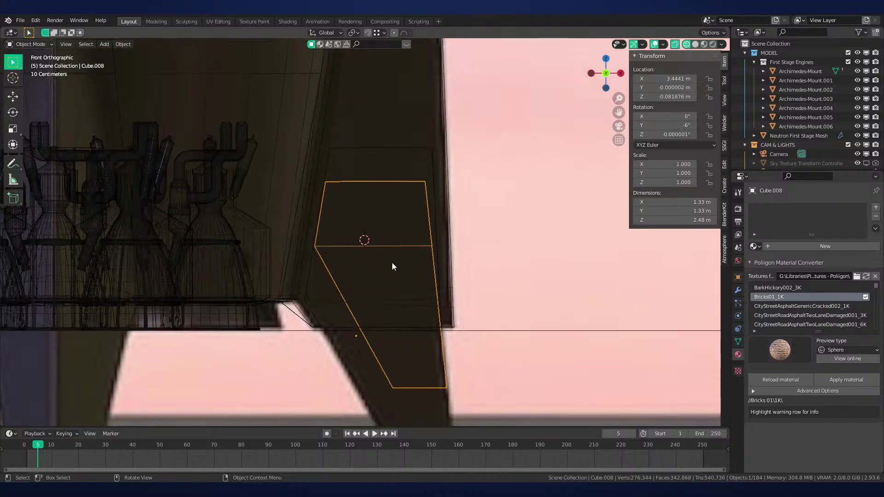
# Lower the leg 0.918 m along its local Z axis until its foot matches the reference image, and save the file
pyautogui.keyDown('shift'); pyautogui.moveTo(393, 267); pyautogui.dragTo(409, 211, button='middle'); pyautogui.keyUp('shift')
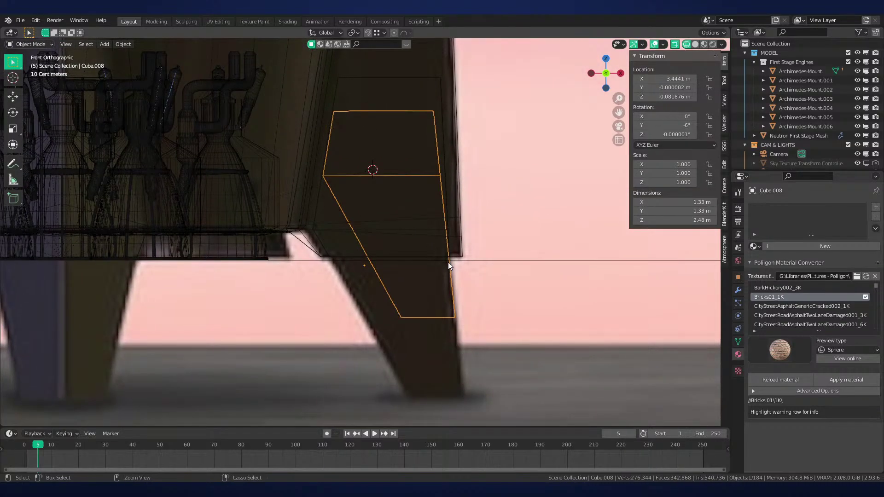
pyautogui.press('Tab')
pyautogui.press('Tab')
pyautogui.scroll(5, 448, 261)
pyautogui.keyDown('shift'); pyautogui.moveTo(438, 156); pyautogui.dragTo(326, 43, button='middle'); pyautogui.keyUp('shift')
pyautogui.press('g')
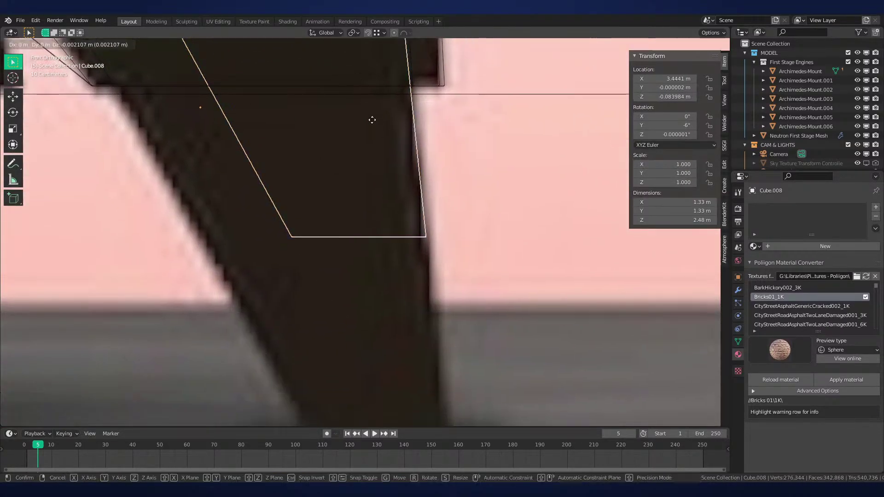
pyautogui.press('z')
pyautogui.press('z')
pyautogui.click(452, 312)
pyautogui.keyDown('shift'); pyautogui.moveTo(452, 313); pyautogui.dragTo(413, 183, button='middle'); pyautogui.keyUp('shift')
pyautogui.scroll(3, 412, 183)
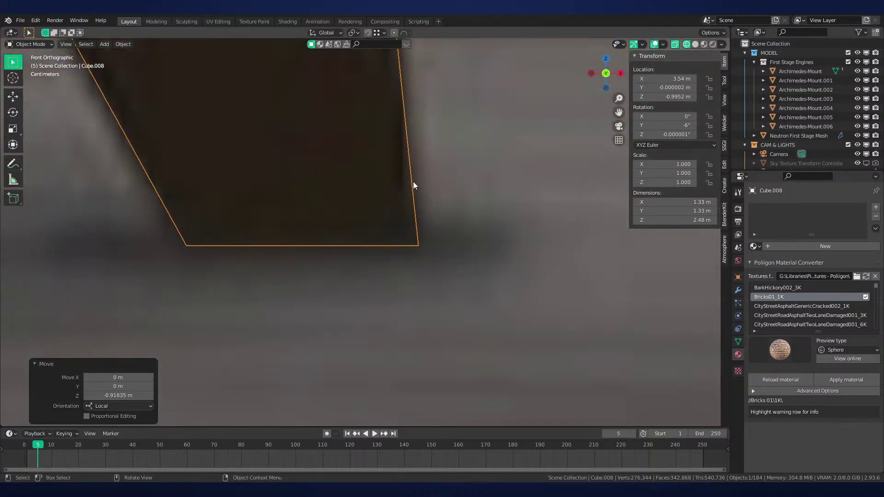
pyautogui.keyDown('shift'); pyautogui.moveTo(405, 69); pyautogui.dragTo(444, 256, button='middle'); pyautogui.keyUp('shift')
pyautogui.scroll(-5, 441, 252)
pyautogui.scroll(-6, 439, 250)
pyautogui.press('z')
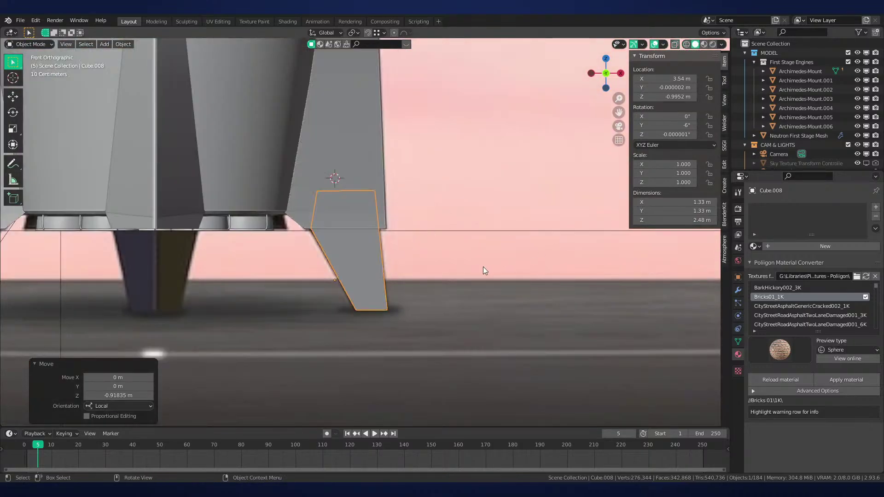
pyautogui.click(410, 271)
pyautogui.hotkey('ctrl', 's')
# Add a Bevel modifier to the leg with an amount of 0.01 m
pyautogui.keyDown('shift'); pyautogui.moveTo(416, 206); pyautogui.dragTo(503, 250, button='middle'); pyautogui.keyUp('shift')
pyautogui.press('z')
pyautogui.scroll(3, 479, 308)
pyautogui.moveTo(510, 327)
pyautogui.mouseDown(button='middle')
pyautogui.moveTo(460, 278)
pyautogui.moveTo(387, 266)
pyautogui.mouseUp(button='middle')
pyautogui.click(388, 267)
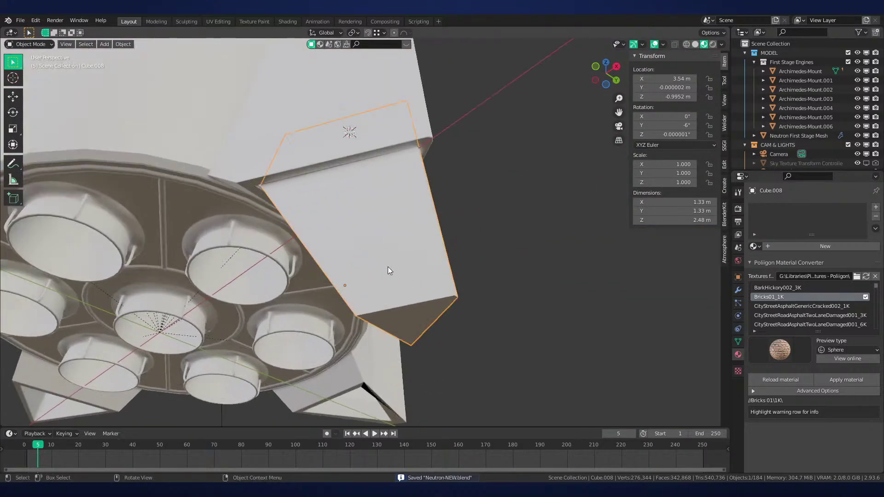
pyautogui.click(738, 290)
pyautogui.press('q')
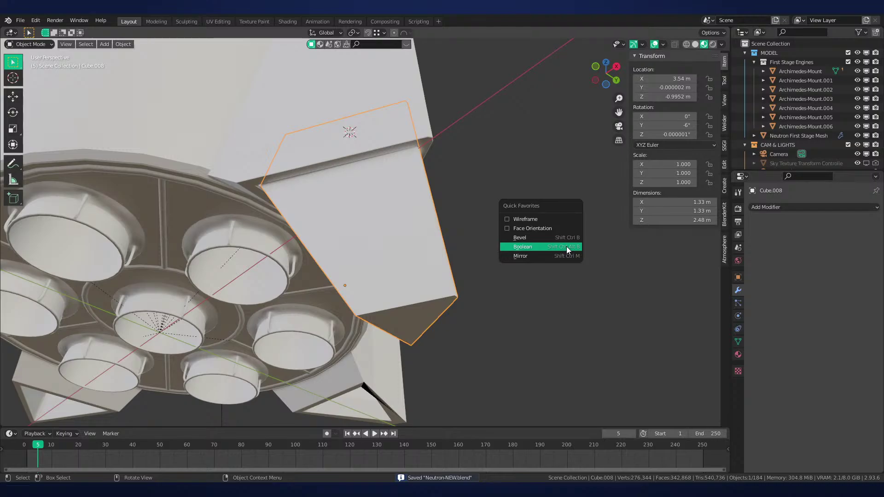
pyautogui.click(555, 240)
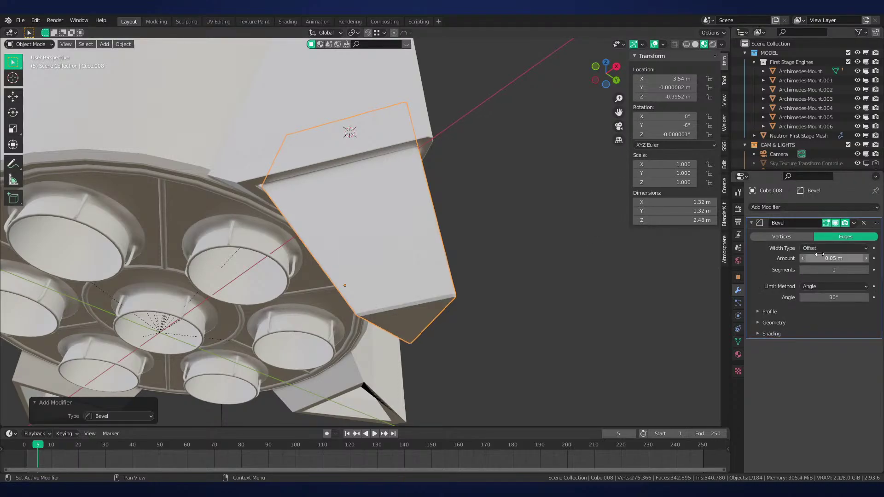
pyautogui.moveTo(503, 264); pyautogui.dragTo(482, 266, button='middle')
pyautogui.hotkey('alt', 'a')
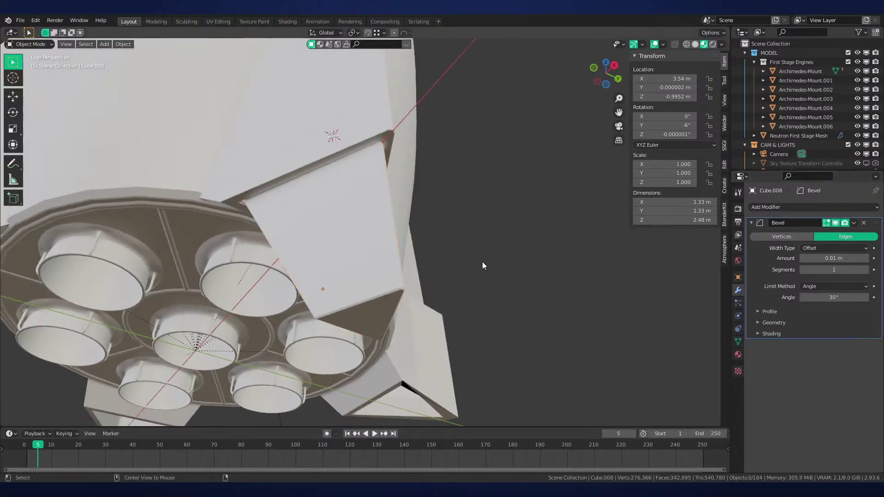
pyautogui.click(404, 257)
pyautogui.moveTo(409, 211)
pyautogui.mouseDown(button='middle')
pyautogui.moveTo(360, 221)
pyautogui.moveTo(358, 237)
pyautogui.mouseUp(button='middle')
pyautogui.scroll(-3, 358, 236)
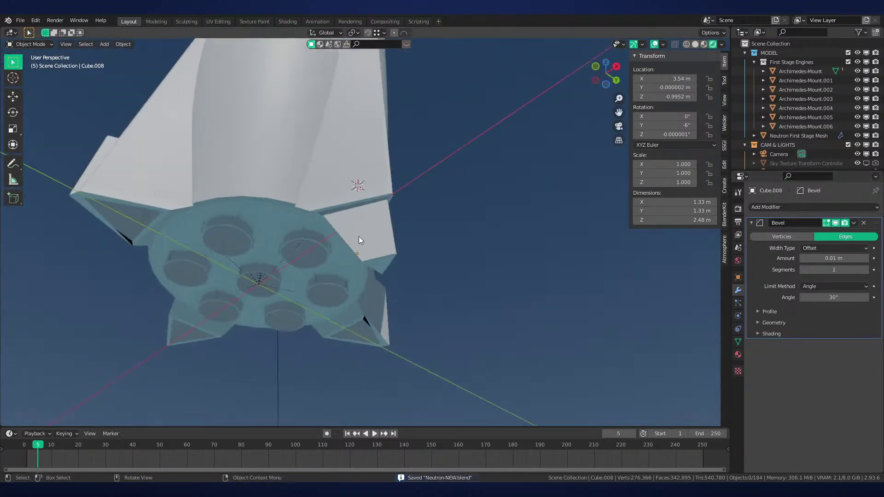
# Parent the leg to its fin as an object, keeping the transform
pyautogui.click(361, 236)
pyautogui.keyDown('shift'); pyautogui.click(376, 182); pyautogui.keyUp('shift')
pyautogui.hotkey('ctrl', 'p')
pyautogui.click(376, 182)
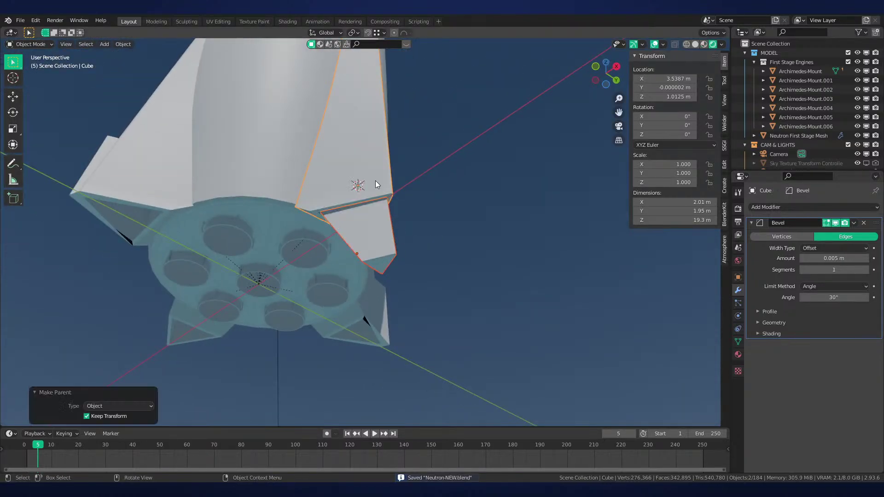
pyautogui.hotkey('alt', 'a')
# Select the leg, centre the 3D cursor on the world origin, and use the 3D cursor as the pivot point
pyautogui.click(368, 221)
pyautogui.hotkey('shift', 'c')
pyautogui.scroll(10, 340, 285)
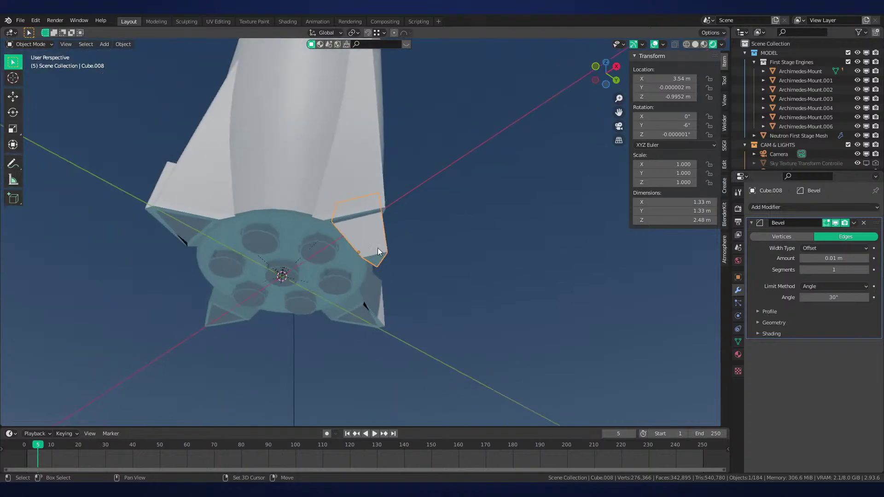
pyautogui.keyDown('shift'); pyautogui.moveTo(417, 266); pyautogui.dragTo(441, 275, button='middle'); pyautogui.keyUp('shift')
pyautogui.press('.')
pyautogui.click(498, 271)
# Try creating linked duplicates of the leg in 90° steps about the Z axis
pyautogui.hotkey('alt', 'd')
pyautogui.write('rz')
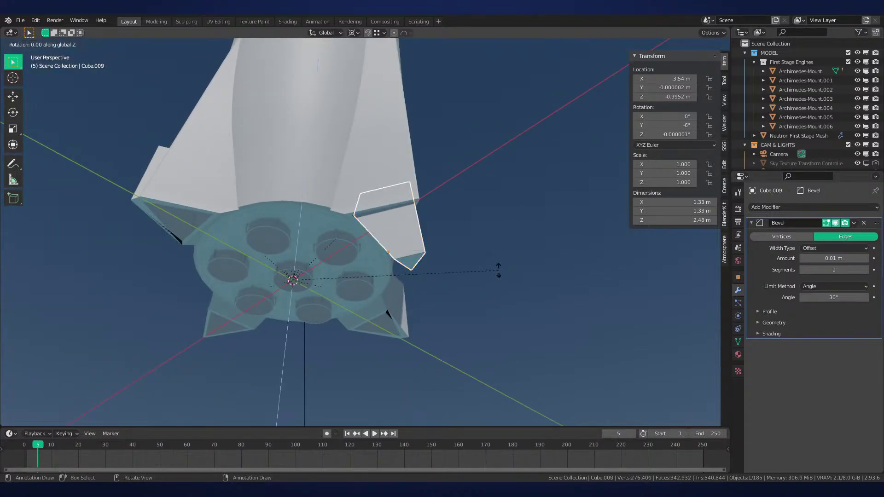
pyautogui.write('90')
pyautogui.press('Return')
pyautogui.hotkey('shift', 'r')
pyautogui.hotkey('shift', 'r')
pyautogui.moveTo(506, 285); pyautogui.dragTo(515, 281, button='middle')
pyautogui.hotkey('ctrl', 'z')
pyautogui.hotkey('ctrl', 'z')
pyautogui.hotkey('ctrl', 'z')
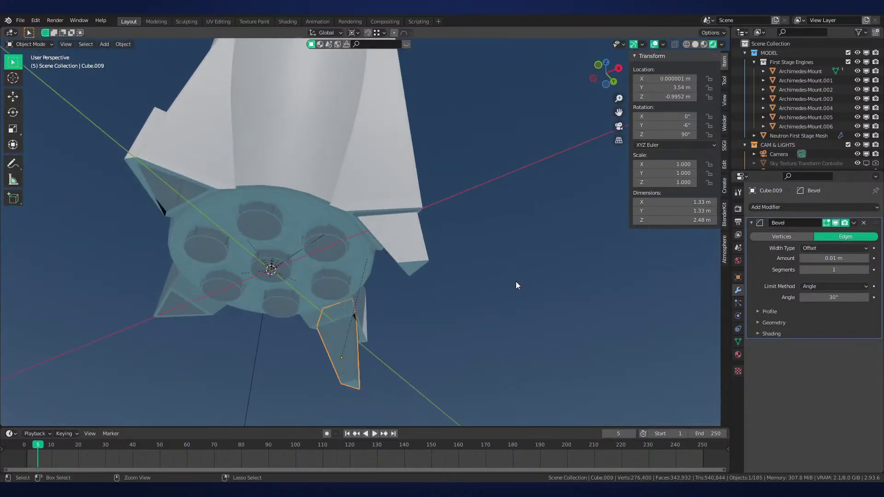
# Snap the 3D cursor to the leg's edge loop below the extruded upper section
pyautogui.scroll(3, 455, 265)
pyautogui.press('Tab')
pyautogui.moveTo(455, 264)
pyautogui.mouseDown(button='middle')
pyautogui.moveTo(519, 267)
pyautogui.moveTo(419, 238)
pyautogui.moveTo(401, 191)
pyautogui.moveTo(418, 188)
pyautogui.mouseUp(button='middle')
pyautogui.hotkey('shift', 'z')
pyautogui.keyDown('alt'); pyautogui.click(400, 192); pyautogui.keyUp('alt')
pyautogui.scroll(-1, 418, 188)
pyautogui.hotkey('shift', 's')
pyautogui.click(422, 251)
pyautogui.press('z')
pyautogui.click(534, 316)
pyautogui.press('Tab')
# Set the leg's origin to the 3D cursor
pyautogui.rightClick(474, 316)
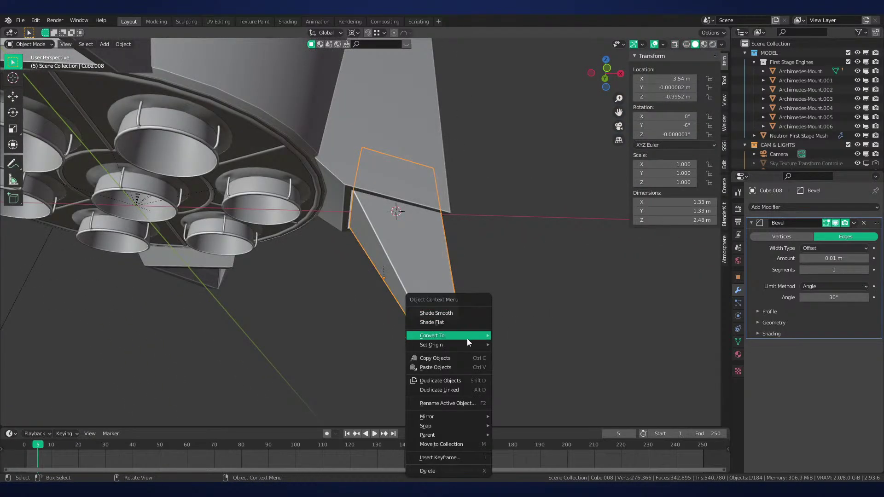
pyautogui.moveTo(468, 345)
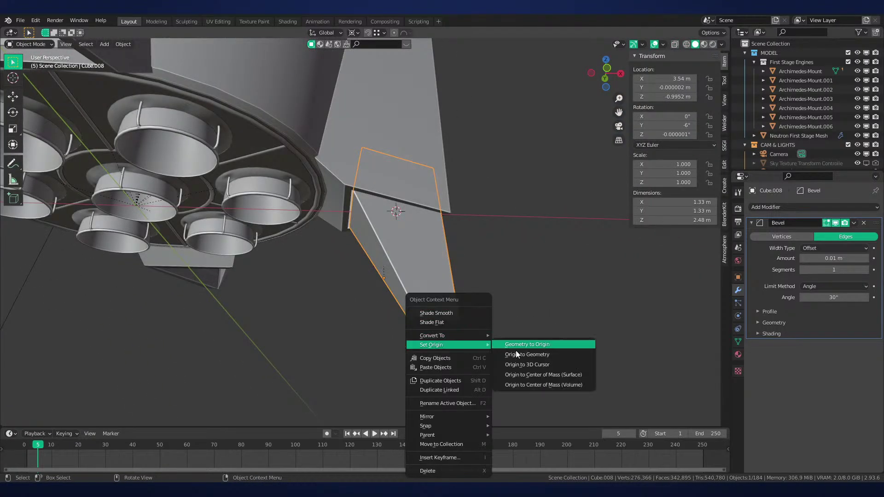
pyautogui.click(559, 355)
pyautogui.rightClick(565, 361)
pyautogui.moveTo(548, 344)
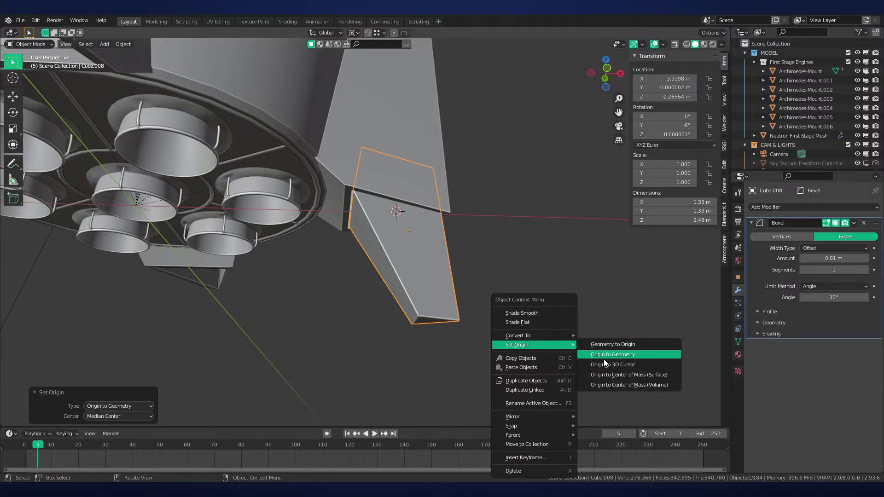
pyautogui.click(603, 359)
# Create three linked duplicates of the leg in 90° steps about the Z axis around the world origin
pyautogui.moveTo(590, 350); pyautogui.dragTo(544, 307, button='middle')
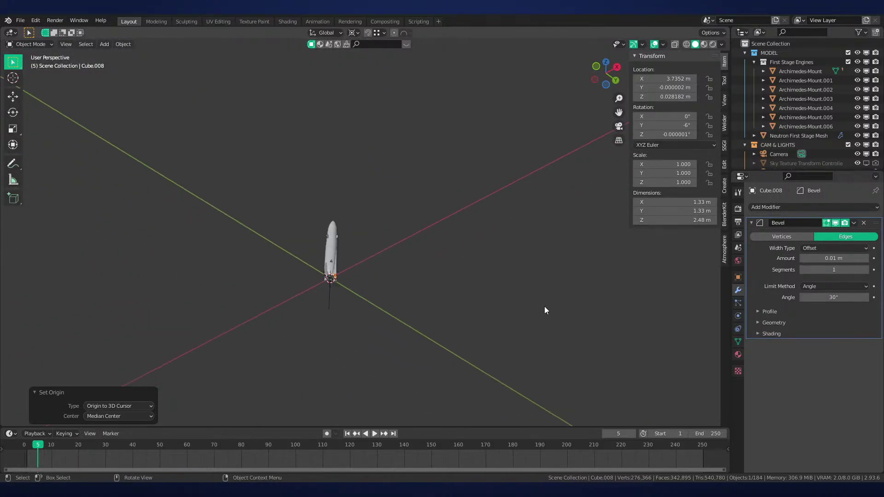
pyautogui.press('r')
pyautogui.press('z')
pyautogui.press('BackSpace')
pyautogui.write('0')
pyautogui.press('Return')
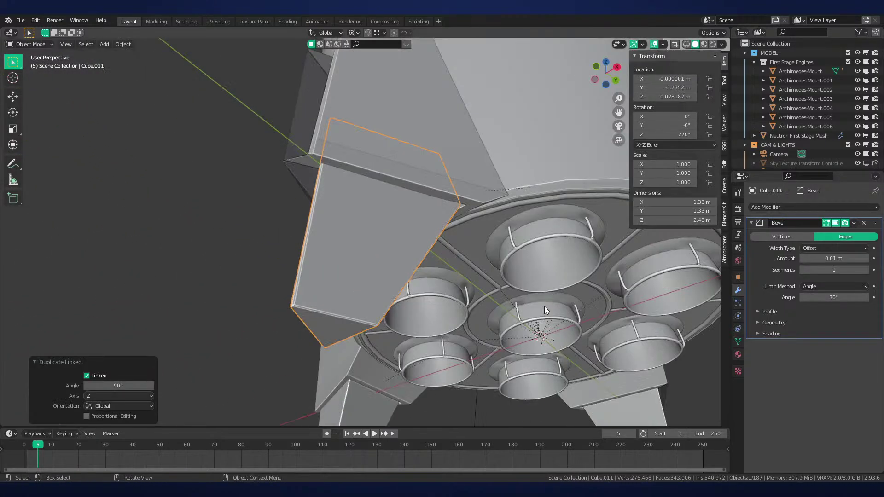
# Parent the landing legs to their respective fins as objects, keeping their transforms
pyautogui.scroll(-3, 534, 308)
pyautogui.moveTo(528, 309); pyautogui.dragTo(426, 291, button='middle')
pyautogui.click(472, 294)
pyautogui.hotkey('ctrl', 'p')
pyautogui.click(429, 252)
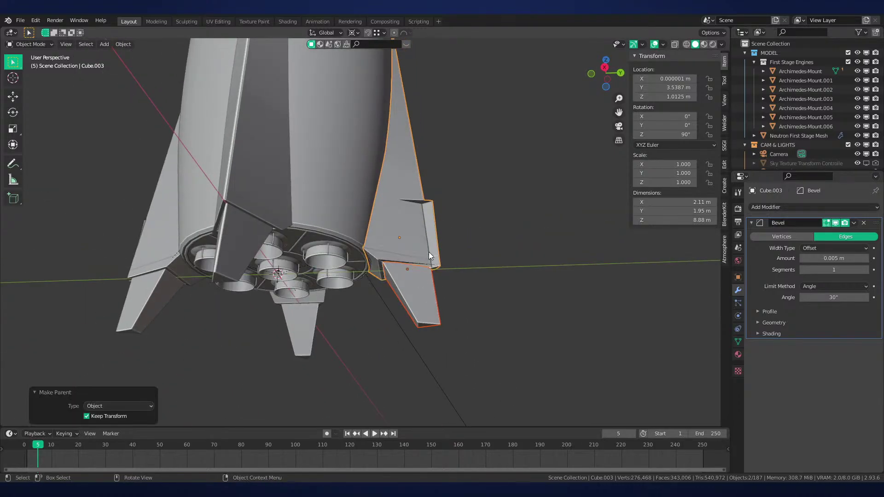
pyautogui.click(314, 319)
pyautogui.keyDown('shift'); pyautogui.click(321, 305); pyautogui.keyUp('shift')
pyautogui.click(143, 299)
pyautogui.keyDown('shift'); pyautogui.click(154, 266); pyautogui.keyUp('shift')
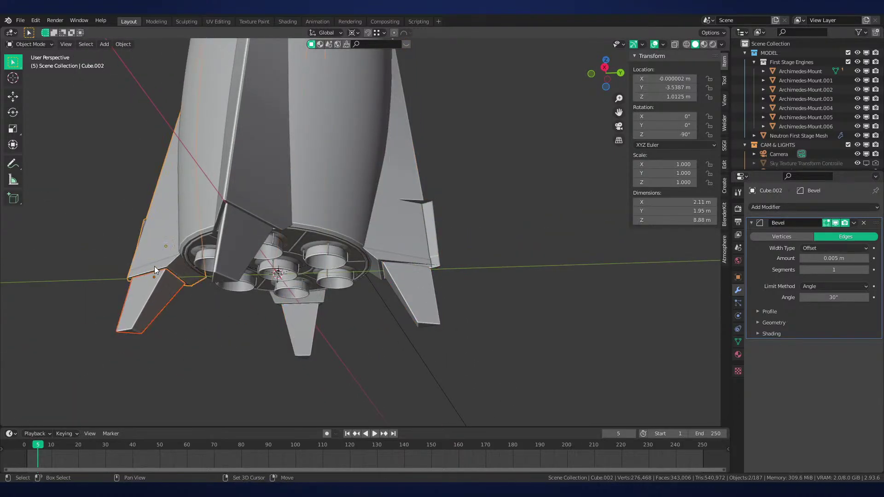
pyautogui.moveTo(154, 266); pyautogui.dragTo(309, 308, button='middle')
pyautogui.click(315, 308)
# Edit the fin's mesh and move the selected off-centre recess vertices about 0.235 m along X onto the fin's centre line
pyautogui.moveTo(443, 327); pyautogui.dragTo(396, 304, button='middle')
pyautogui.click(396, 304)
pyautogui.press('Tab')
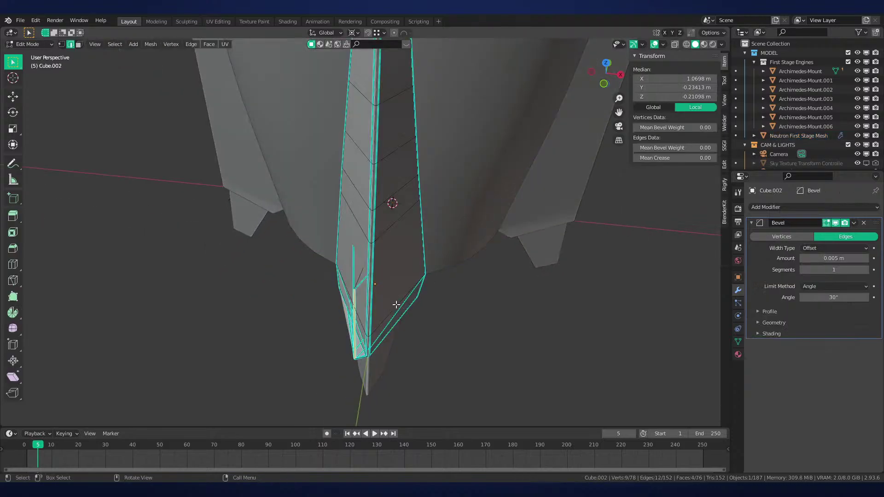
pyautogui.moveTo(365, 337); pyautogui.dragTo(414, 317, button='middle')
pyautogui.hotkey('alt', 'a')
pyautogui.scroll(1, 397, 322)
pyautogui.click(397, 317)
pyautogui.press('KP_Decimal')
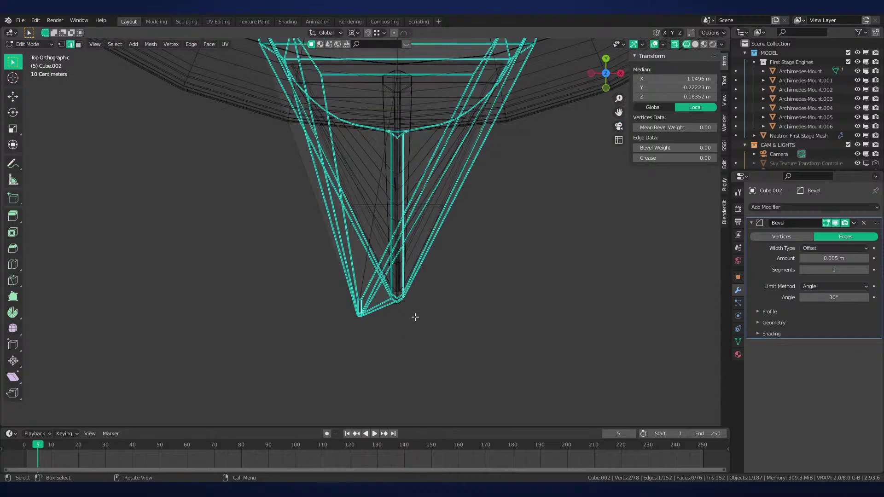
pyautogui.moveTo(342, 320); pyautogui.dragTo(341, 321)
pyautogui.scroll(3, 335, 345)
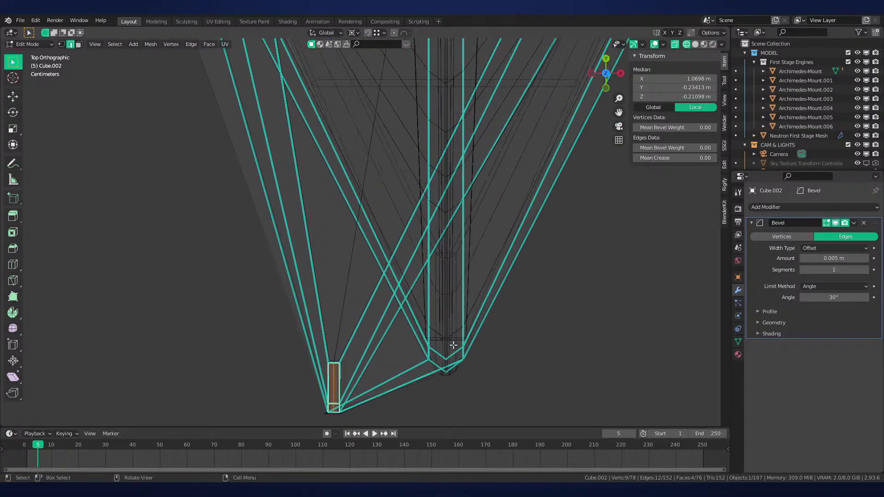
pyautogui.press('g')
pyautogui.press('x')
pyautogui.click(453, 337)
pyautogui.scroll(4, 425, 339)
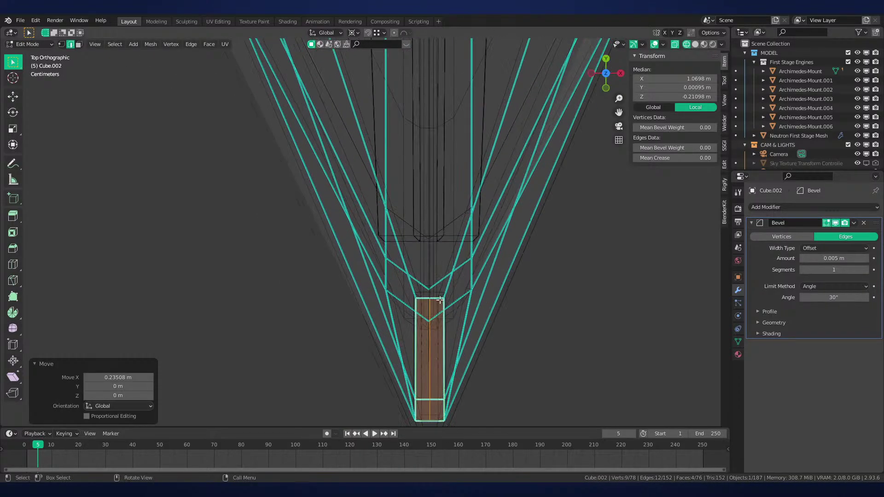
# Shift the centred recess vertices about 0.094 m along Y from the top view
pyautogui.scroll(-4, 426, 340)
pyautogui.press('g')
pyautogui.press('y')
pyautogui.click(421, 241)
pyautogui.hotkey('shift', 'z')
pyautogui.scroll(-3, 445, 329)
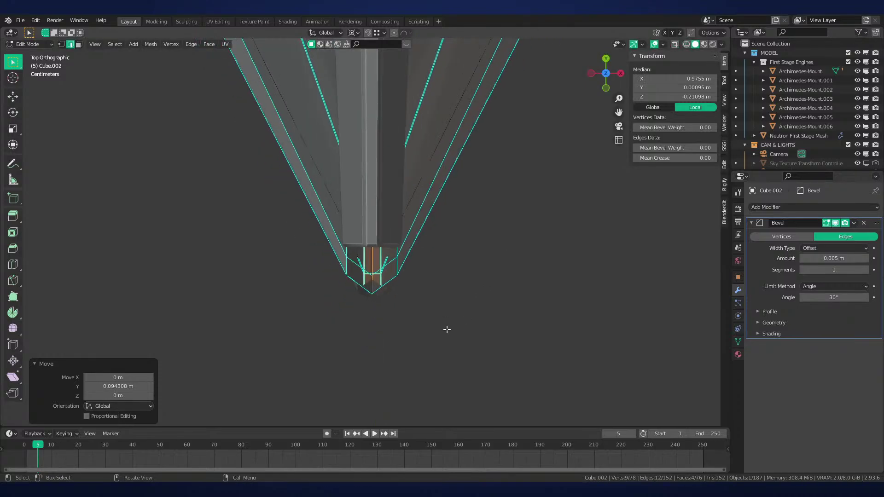
# Push the recess vertices about 0.063 m further along Y, deeper into the fin
pyautogui.moveTo(445, 330); pyautogui.dragTo(448, 191, button='middle')
pyautogui.scroll(-6, 437, 274)
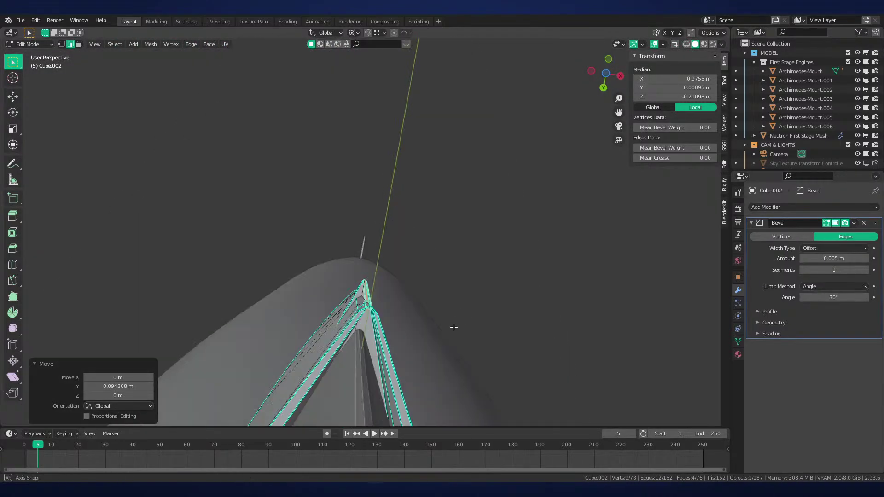
pyautogui.keyDown('shift'); pyautogui.moveTo(454, 327); pyautogui.dragTo(460, 281, button='middle'); pyautogui.keyUp('shift')
pyautogui.press('g')
pyautogui.press('y')
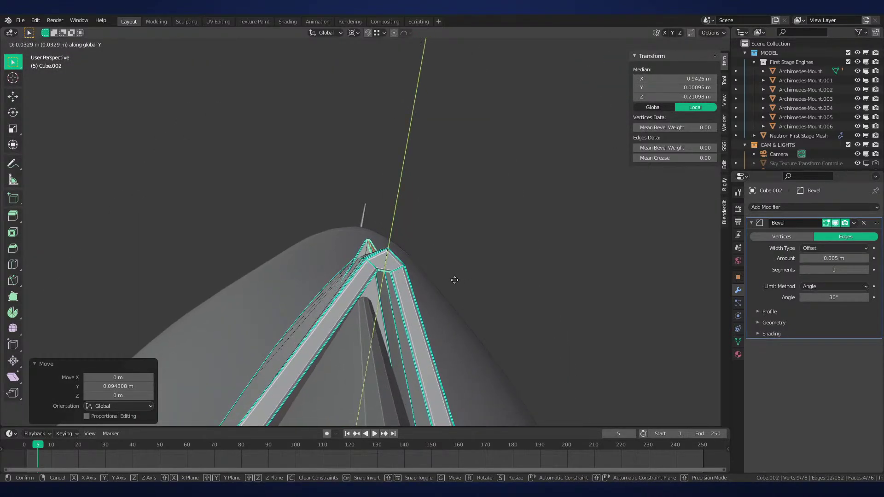
pyautogui.click(450, 300)
pyautogui.moveTo(449, 299); pyautogui.dragTo(483, 278, button='middle')
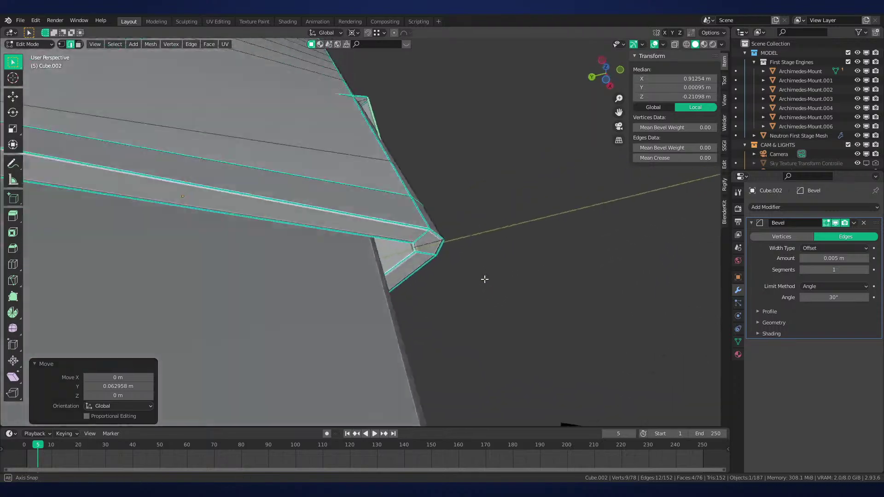
# Move the recess vertices another 0.069 m or so along Y behind the fin's outer edge
pyautogui.scroll(4, 481, 277)
pyautogui.press('g')
pyautogui.press('y')
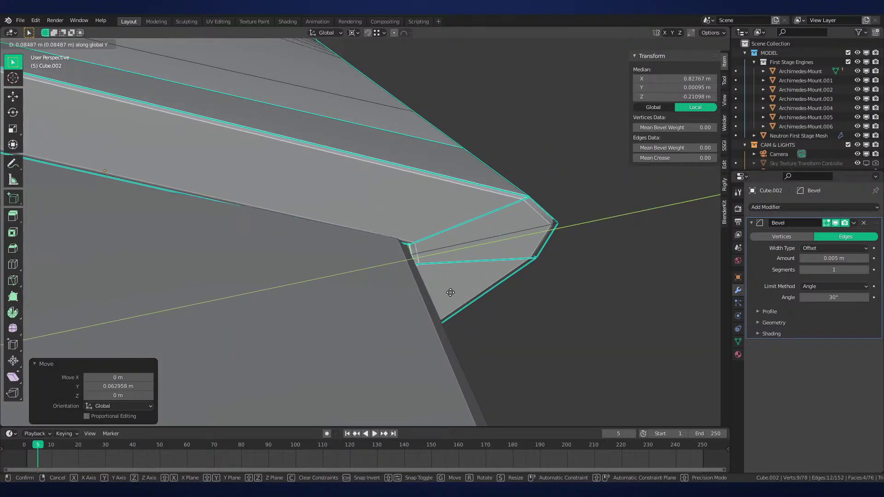
pyautogui.click(492, 278)
pyautogui.scroll(-5, 493, 278)
pyautogui.moveTo(493, 278); pyautogui.dragTo(489, 309, button='middle')
# Select the recess's upper outer vertices in the wireframe right view and move them about 0.103 m along Y
pyautogui.hotkey('shift', 'z')
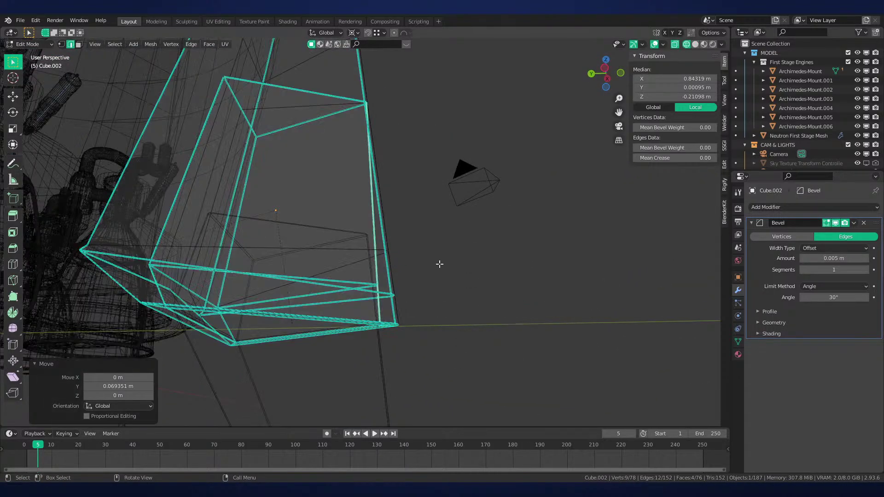
pyautogui.press('KP_3')
pyautogui.press('1')
pyautogui.moveTo(405, 93); pyautogui.dragTo(350, 128)
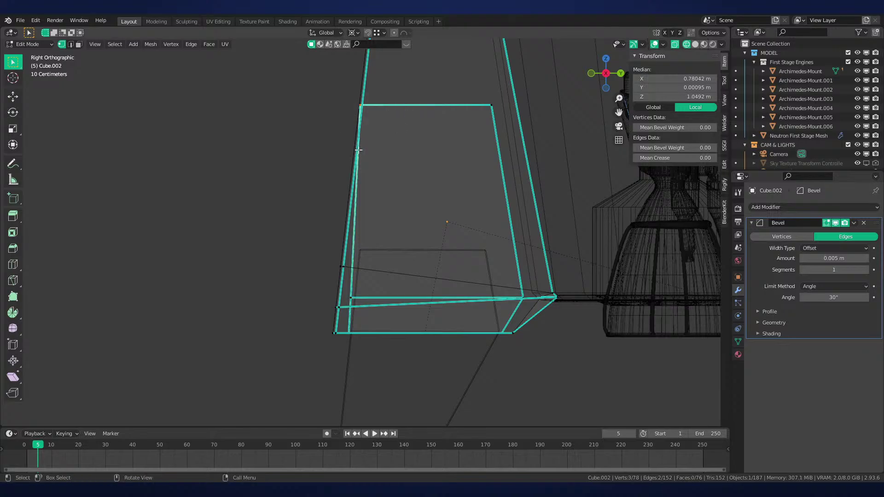
pyautogui.press('g')
pyautogui.press('y')
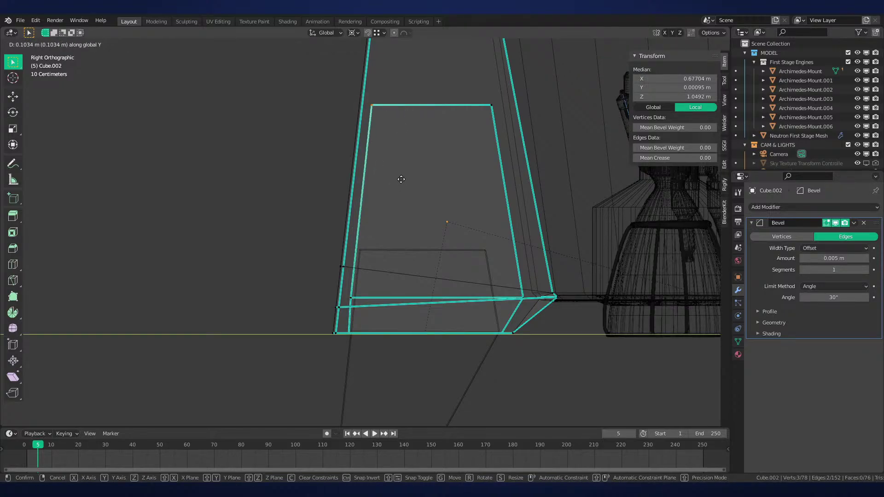
pyautogui.click(401, 179)
# Move the recess's lower outer vertices about 0.013 m along Y
pyautogui.moveTo(366, 280); pyautogui.dragTo(345, 315)
pyautogui.press('g')
pyautogui.press('y')
pyautogui.click(353, 303)
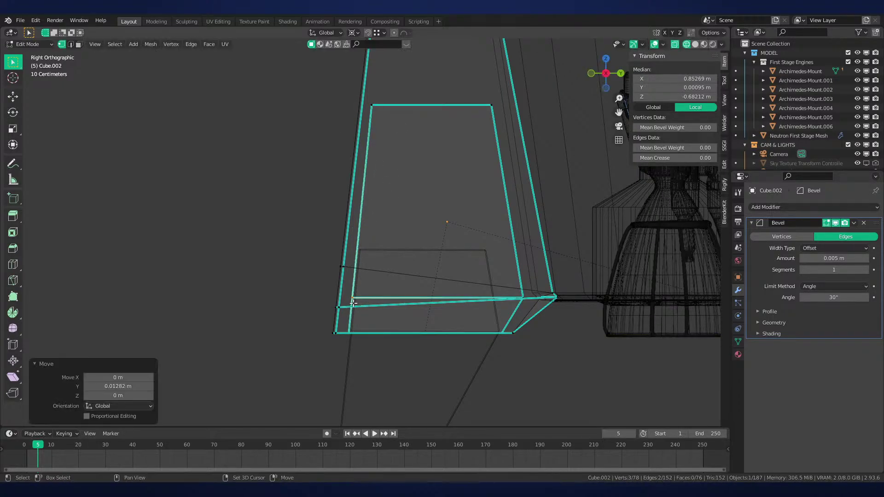
pyautogui.hotkey('alt', 'a')
# Return the fin to Object Mode in solid shading and save the file
pyautogui.hotkey('shift', 'z')
pyautogui.scroll(-5, 491, 296)
pyautogui.press('Tab')
pyautogui.moveTo(491, 296); pyautogui.dragTo(442, 252, button='middle')
pyautogui.hotkey('ctrl', 's')
# Examine the rocket's fins, landing legs and engine base in rendered and material preview shading
pyautogui.hotkey('alt', 'a')
pyautogui.scroll(-4, 450, 346)
pyautogui.moveTo(414, 287); pyautogui.dragTo(471, 318, button='middle')
pyautogui.press('z')
pyautogui.click(473, 258)
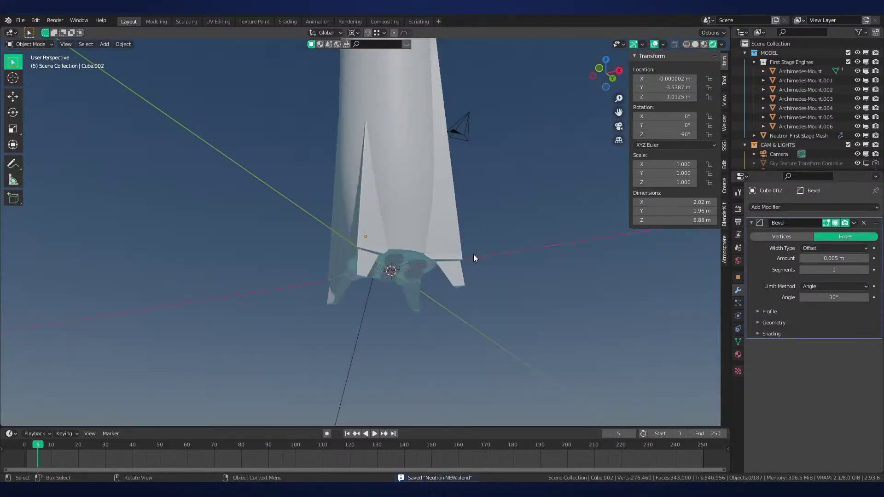
pyautogui.moveTo(473, 258); pyautogui.dragTo(485, 246, button='middle')
pyautogui.press('z')
pyautogui.click(479, 294)
pyautogui.moveTo(476, 304)
pyautogui.mouseDown(button='middle')
pyautogui.moveTo(426, 323)
pyautogui.moveTo(470, 320)
pyautogui.mouseUp(button='middle')
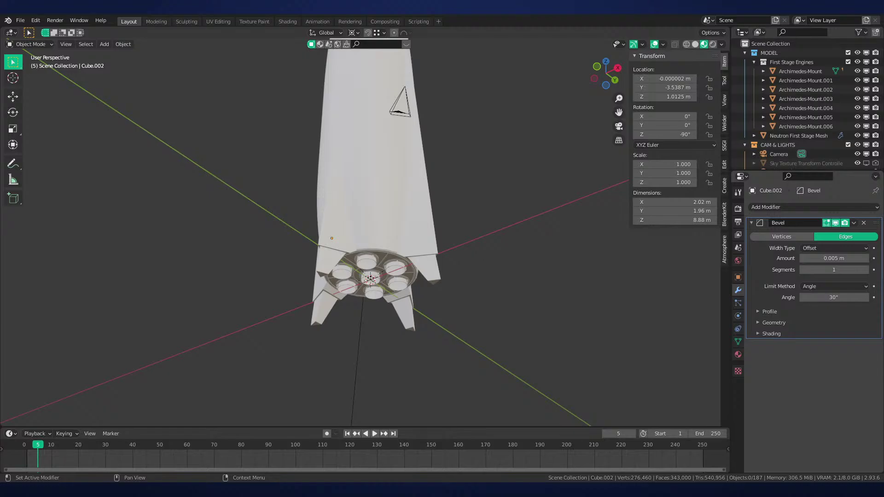
pyautogui.moveTo(431, 299); pyautogui.dragTo(446, 290, button='middle')
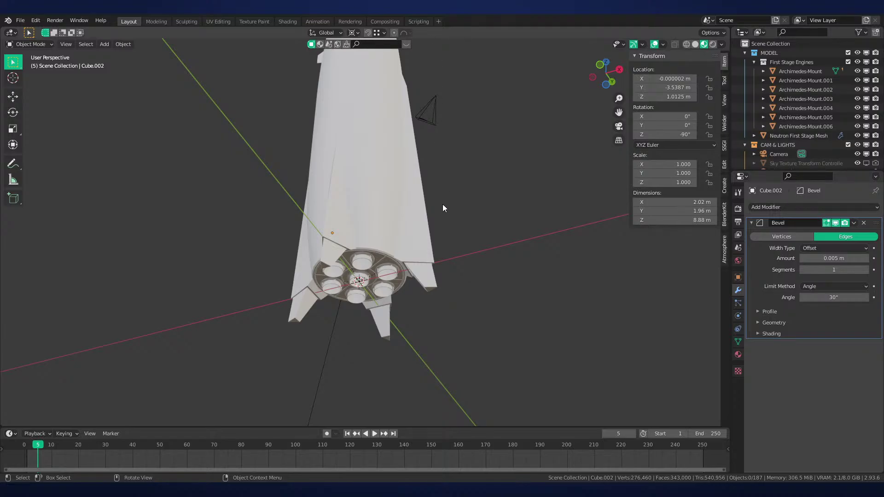
pyautogui.moveTo(443, 203)
pyautogui.mouseDown(button='middle')
pyautogui.moveTo(447, 253)
pyautogui.moveTo(473, 285)
pyautogui.moveTo(479, 366)
pyautogui.mouseUp(button='middle')
pyautogui.press('z')
pyautogui.click(488, 250)
pyautogui.press('z')
pyautogui.click(496, 368)
pyautogui.press('z')
pyautogui.click(491, 281)
pyautogui.moveTo(488, 265)
pyautogui.mouseDown(button='middle')
pyautogui.moveTo(486, 309)
pyautogui.moveTo(463, 282)
pyautogui.moveTo(474, 269)
pyautogui.moveTo(481, 282)
pyautogui.moveTo(489, 217)
pyautogui.moveTo(491, 225)
pyautogui.mouseUp(button='middle')
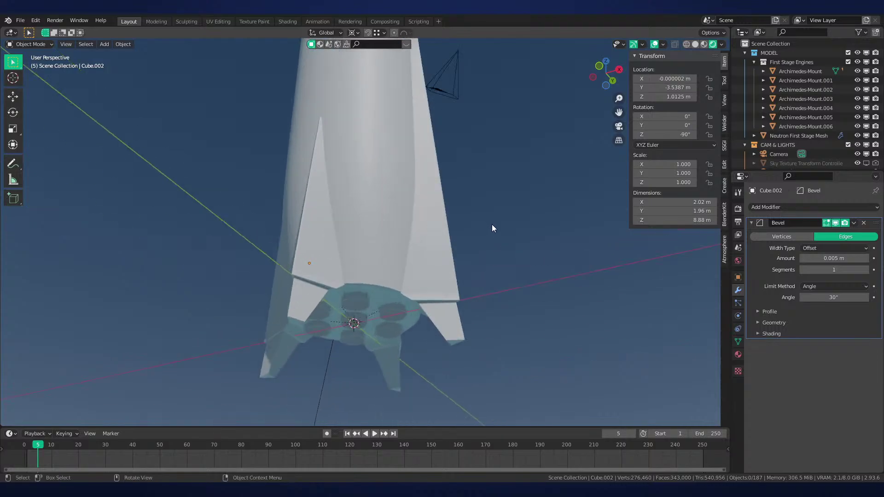
# Try sliding one landing leg about 1.54 m up along its local Z axis into the fin
pyautogui.click(457, 330)
pyautogui.press('g')
pyautogui.press('z')
pyautogui.press('z')
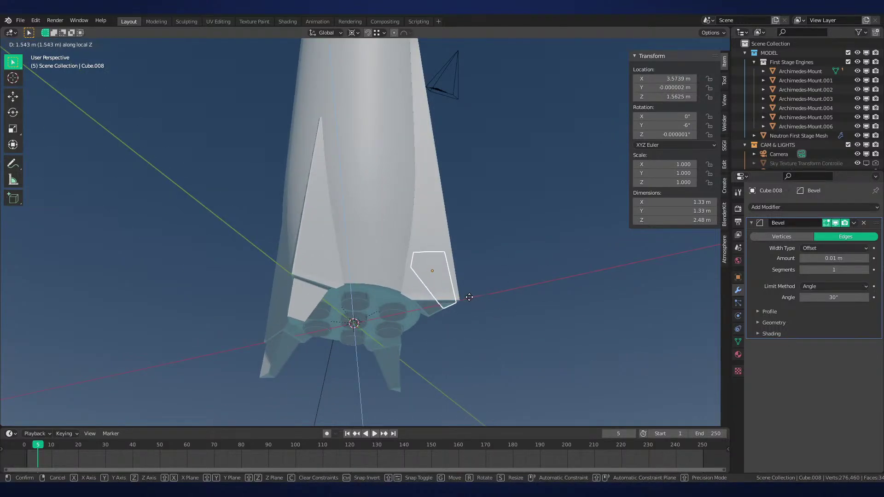
pyautogui.click(469, 297)
pyautogui.moveTo(469, 297)
pyautogui.mouseDown(button='middle')
pyautogui.moveTo(467, 264)
pyautogui.moveTo(460, 266)
pyautogui.moveTo(472, 291)
pyautogui.mouseUp(button='middle')
pyautogui.hotkey('ctrl', 'z')
pyautogui.press('KP_Decimal')
pyautogui.scroll(-7, 467, 264)
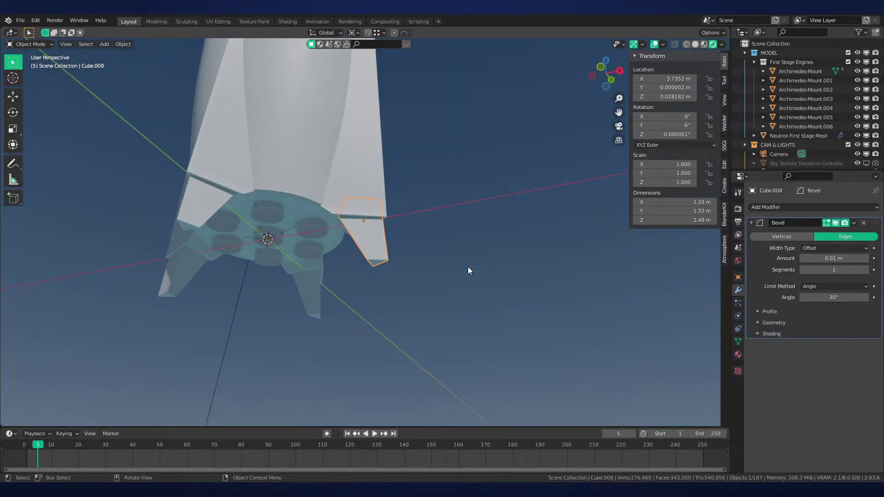
# Test the leg's retraction again along local Z from a lower viewpoint by about 1.58 m, and undo it
pyautogui.press('g')
pyautogui.press('z')
pyautogui.press('z')
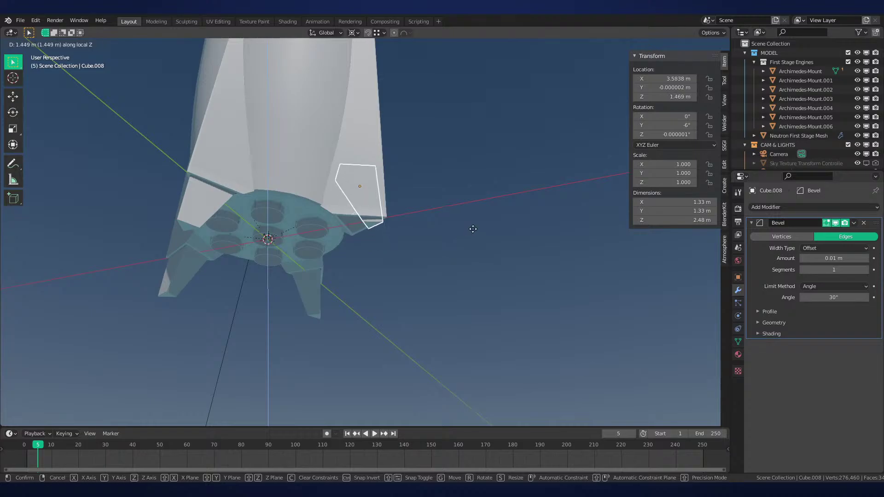
pyautogui.rightClick(474, 227)
pyautogui.scroll(4, 474, 240)
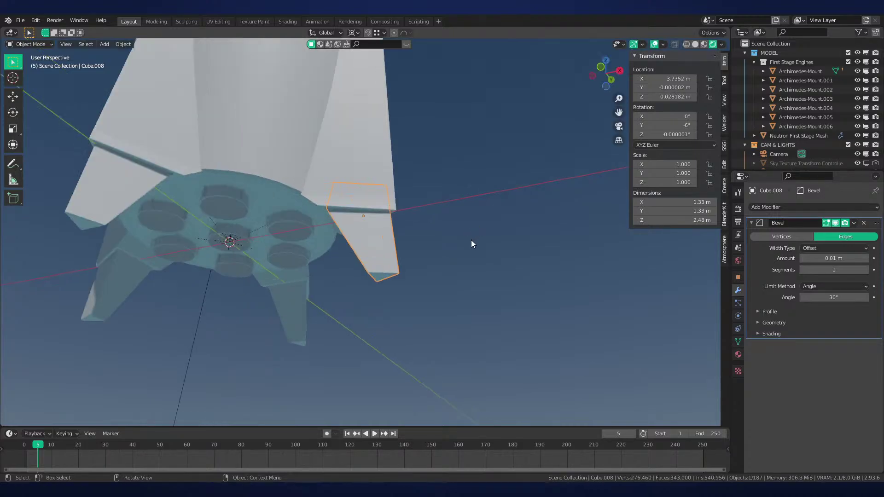
pyautogui.moveTo(473, 242); pyautogui.dragTo(501, 276, button='middle')
pyautogui.press('g')
pyautogui.press('z')
pyautogui.press('z')
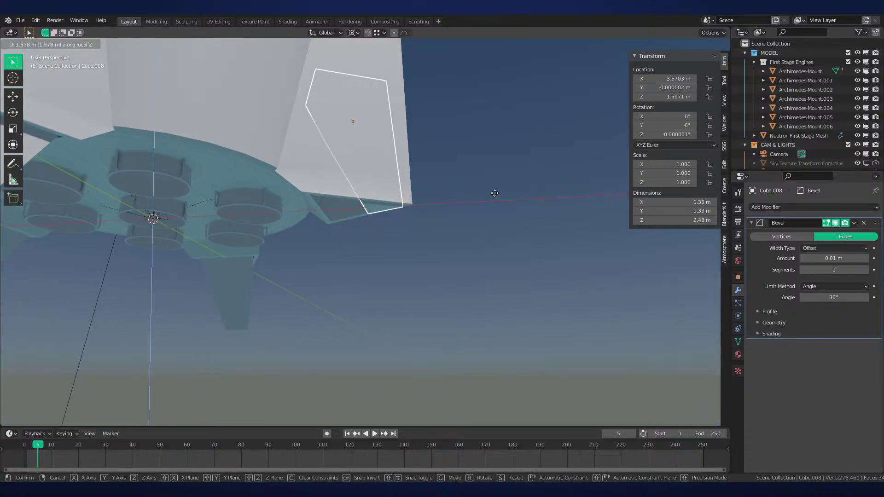
pyautogui.click(495, 193)
pyautogui.moveTo(493, 197); pyautogui.dragTo(481, 239, button='middle')
pyautogui.scroll(-3, 509, 162)
pyautogui.hotkey('ctrl', 'z')
# Save the file with the leg in its extended position
pyautogui.hotkey('ctrl', 's')
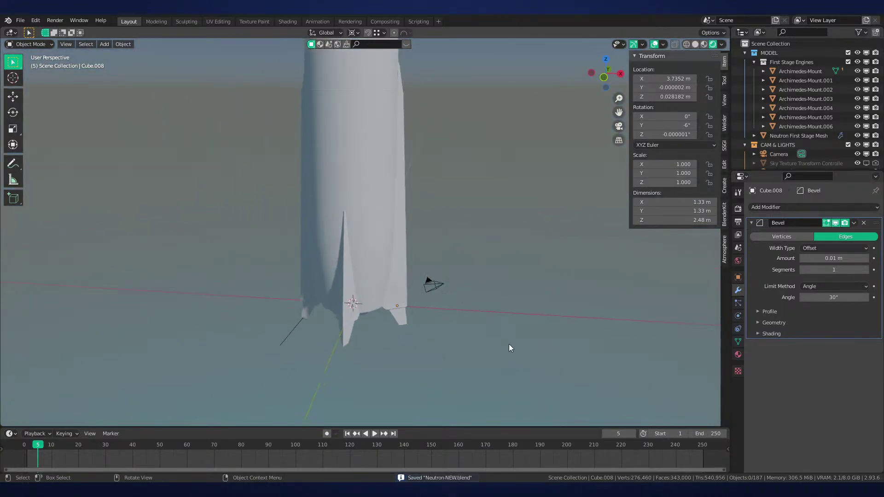
pyautogui.moveTo(509, 344); pyautogui.dragTo(493, 308, button='middle')
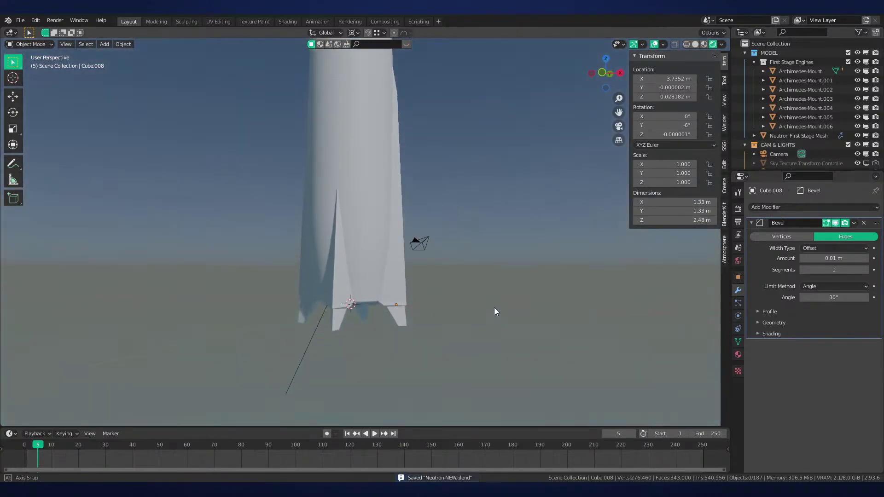
pyautogui.moveTo(394, 251); pyautogui.dragTo(454, 291, button='middle')
pyautogui.moveTo(404, 311); pyautogui.dragTo(545, 253, button='middle')
# Try rotating the long fin by about 133° in the front view, and undo the rotation
pyautogui.press('r')
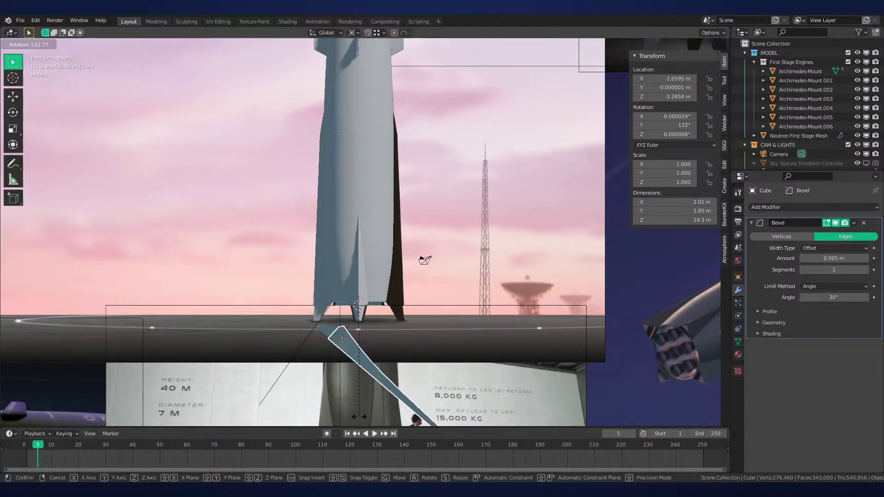
pyautogui.click(421, 407)
pyautogui.moveTo(420, 407); pyautogui.dragTo(461, 369, button='middle')
pyautogui.hotkey('ctrl', 'z')
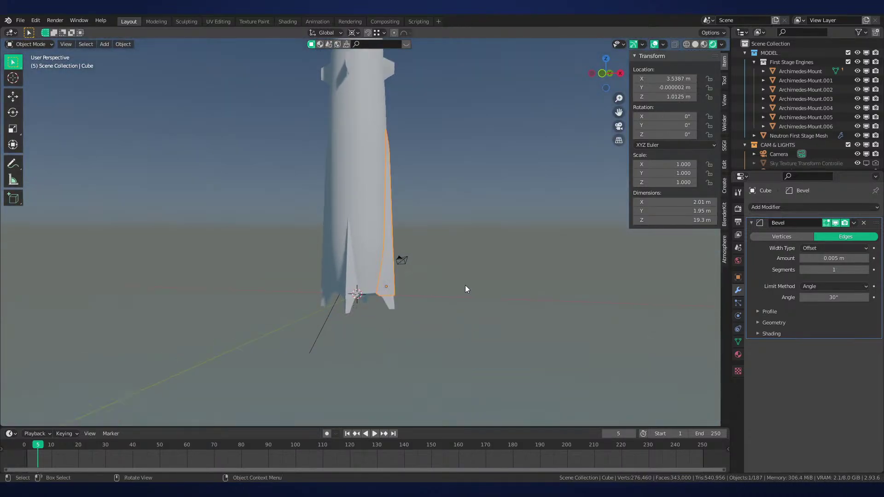
pyautogui.press('r')
pyautogui.press('x')
pyautogui.press('x')
pyautogui.press('Escape')
# Hide the Neutron First Stage Mesh and examine the exposed engines in material preview and rendered shading
pyautogui.moveTo(499, 205)
pyautogui.mouseDown(button='middle')
pyautogui.moveTo(522, 308)
pyautogui.moveTo(509, 340)
pyautogui.mouseUp(button='middle')
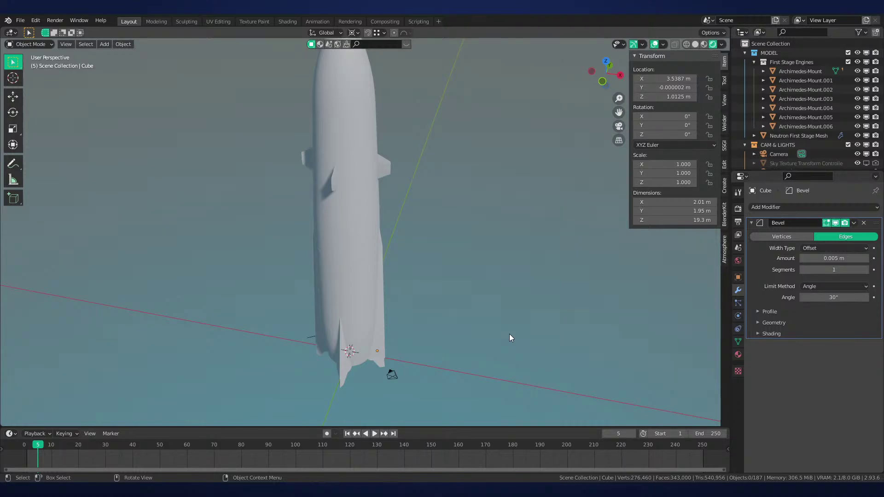
pyautogui.moveTo(481, 311)
pyautogui.mouseDown(button='middle')
pyautogui.moveTo(537, 295)
pyautogui.moveTo(525, 316)
pyautogui.moveTo(466, 256)
pyautogui.moveTo(460, 292)
pyautogui.moveTo(474, 278)
pyautogui.moveTo(523, 272)
pyautogui.moveTo(490, 226)
pyautogui.moveTo(481, 220)
pyautogui.moveTo(480, 246)
pyautogui.moveTo(477, 229)
pyautogui.mouseUp(button='middle')
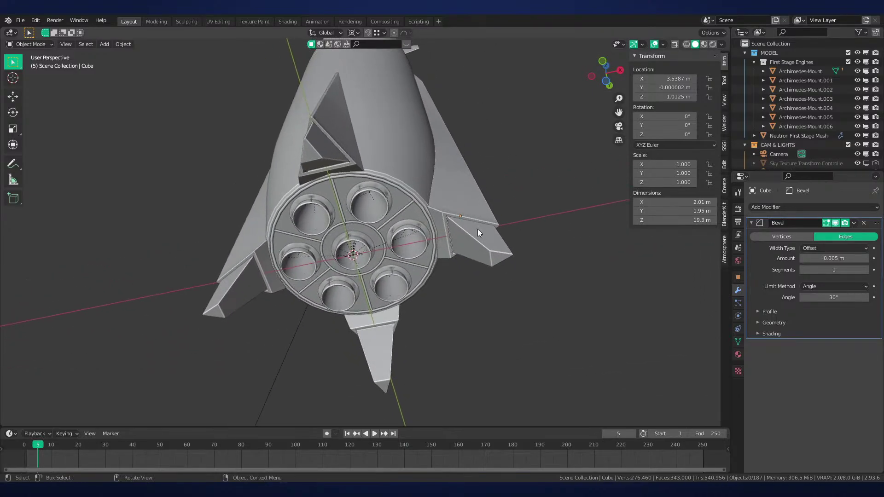
pyautogui.press('z')
pyautogui.click(357, 262)
pyautogui.scroll(2, 403, 266)
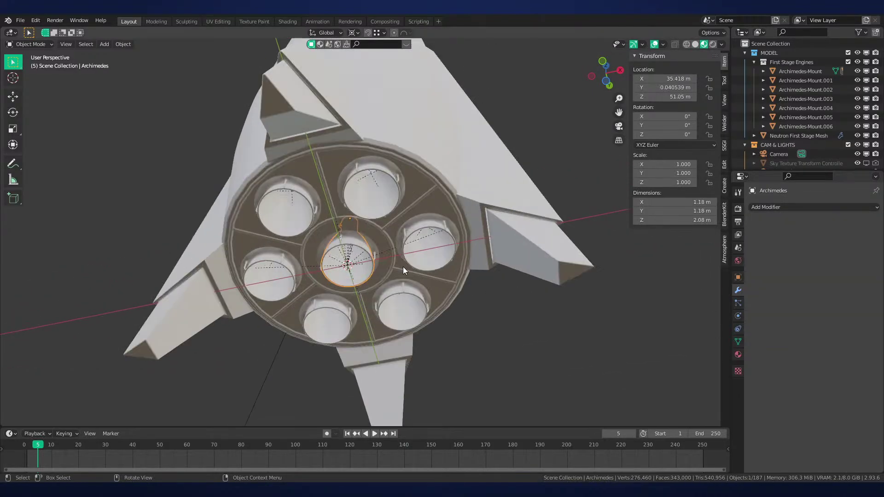
pyautogui.click(405, 203)
pyautogui.press('h')
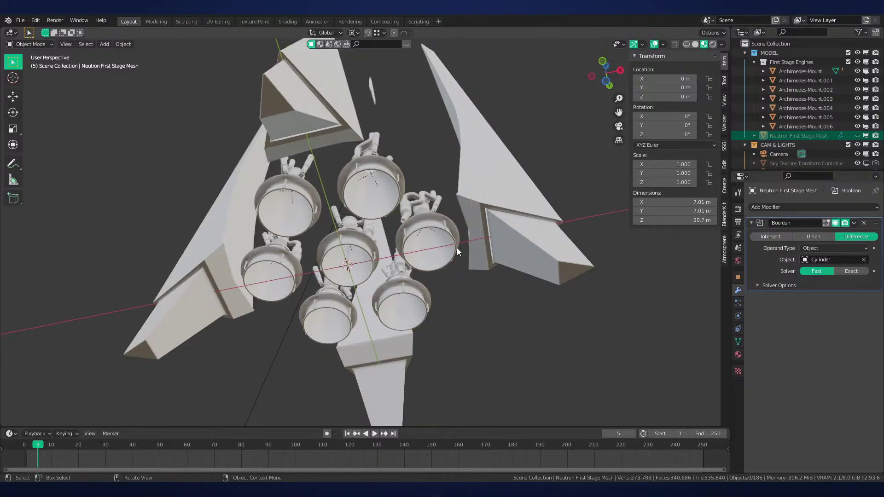
pyautogui.moveTo(456, 248); pyautogui.dragTo(428, 306, button='middle')
pyautogui.moveTo(352, 414)
pyautogui.keyDown('shift'); pyautogui.mouseDown(button='middle')
pyautogui.moveTo(385, 285)
pyautogui.moveTo(386, 239)
pyautogui.moveTo(407, 228)
pyautogui.moveTo(412, 272)
pyautogui.moveTo(413, 253)
pyautogui.moveTo(316, 265)
pyautogui.moveTo(310, 279)
pyautogui.moveTo(318, 290)
pyautogui.moveTo(354, 260)
pyautogui.moveTo(411, 260)
pyautogui.moveTo(429, 268)
pyautogui.moveTo(429, 285)
pyautogui.moveTo(443, 247)
pyautogui.moveTo(399, 279)
pyautogui.mouseUp(button='middle'); pyautogui.keyUp('shift')
pyautogui.click(378, 321)
pyautogui.press('z')
pyautogui.press('6')
pyautogui.scroll(-2, 399, 276)
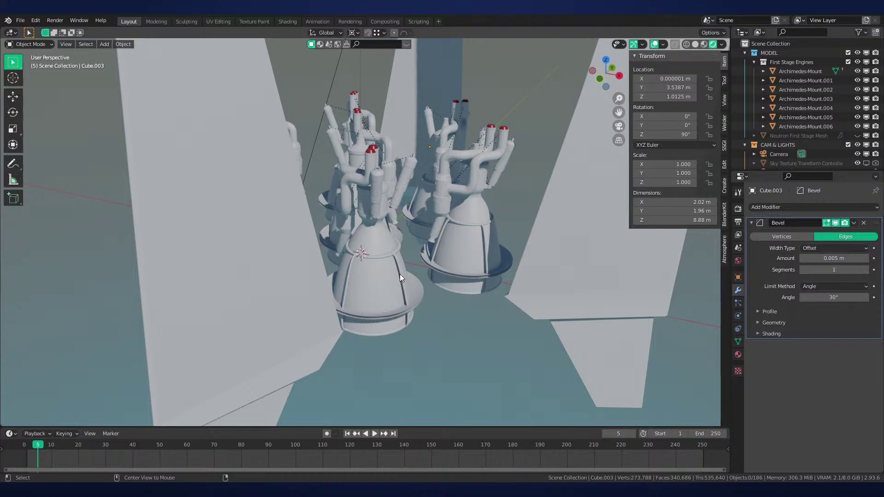
# Unhide the first stage body and inspect the engine base and landing legs in material preview
pyautogui.hotkey('alt', 'h')
pyautogui.scroll(-3, 399, 274)
pyautogui.hotkey('alt', 'a')
pyautogui.moveTo(388, 282)
pyautogui.mouseDown(button='middle')
pyautogui.moveTo(388, 182)
pyautogui.moveTo(383, 228)
pyautogui.moveTo(400, 204)
pyautogui.mouseUp(button='middle')
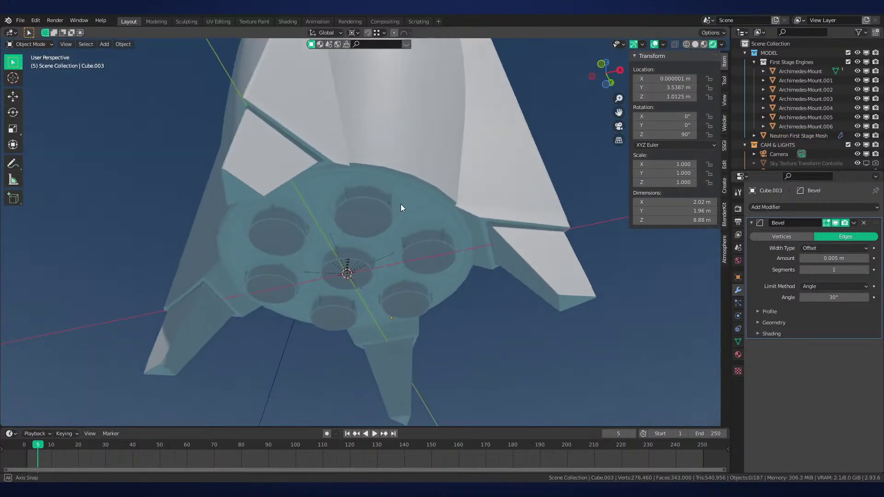
pyautogui.press('z')
pyautogui.click(409, 310)
pyautogui.moveTo(404, 272)
pyautogui.mouseDown(button='middle')
pyautogui.moveTo(413, 245)
pyautogui.moveTo(425, 292)
pyautogui.moveTo(448, 255)
pyautogui.moveTo(424, 253)
pyautogui.moveTo(427, 238)
pyautogui.moveTo(424, 288)
pyautogui.moveTo(419, 263)
pyautogui.mouseUp(button='middle')
pyautogui.press('KP_1')
pyautogui.scroll(-6, 425, 292)
pyautogui.scroll(8, 441, 281)
pyautogui.scroll(4, 449, 255)
pyautogui.click(347, 253)
pyautogui.scroll(3, 421, 258)
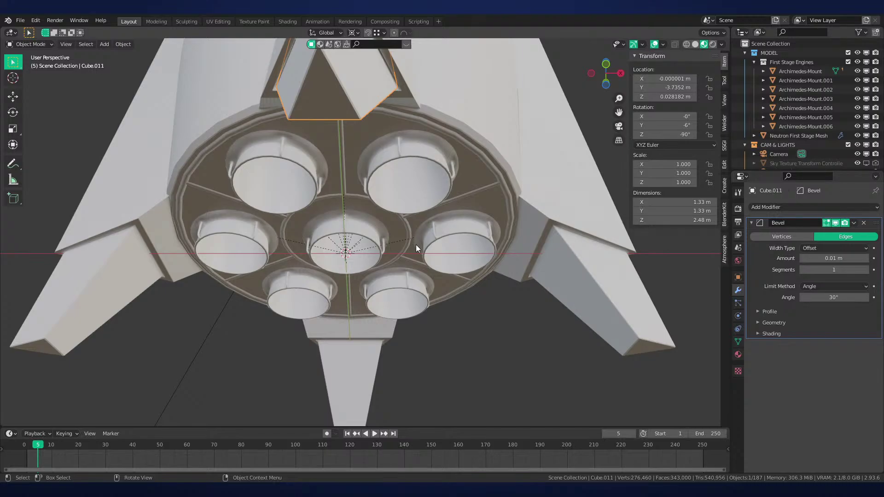
# Compare the front landing leg with the background reference in front view using wireframe and solid shading
pyautogui.press('KP_5')
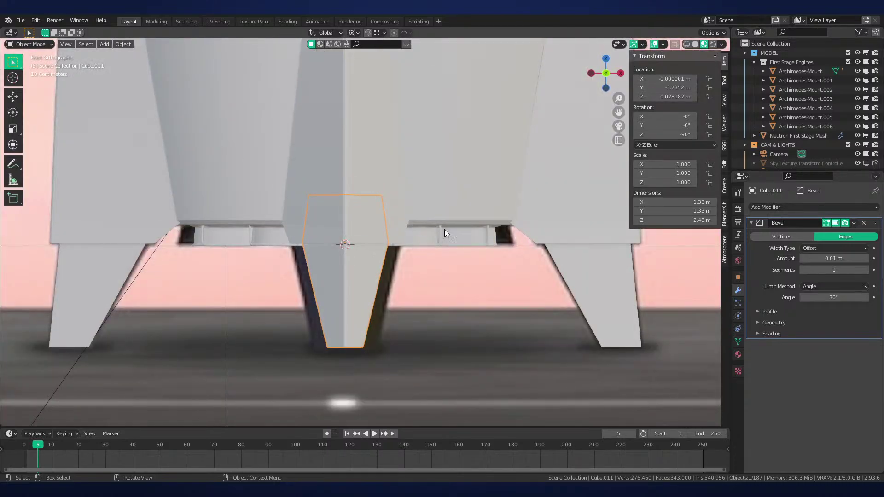
pyautogui.scroll(3, 475, 270)
pyautogui.press('z')
pyautogui.click(359, 284)
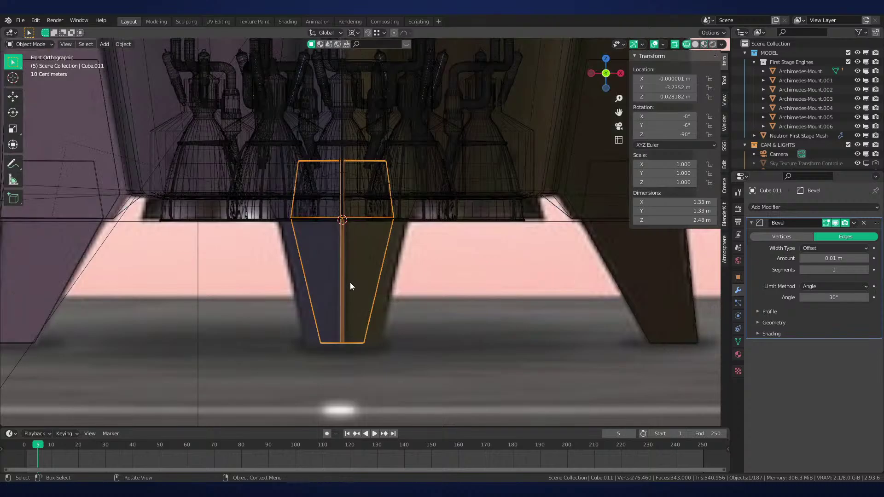
pyautogui.press('z')
pyautogui.click(476, 270)
pyautogui.moveTo(476, 270)
pyautogui.mouseDown(button='middle')
pyautogui.moveTo(474, 217)
pyautogui.moveTo(495, 328)
pyautogui.moveTo(493, 312)
pyautogui.mouseUp(button='middle')
pyautogui.moveTo(450, 225); pyautogui.dragTo(424, 188, button='middle')
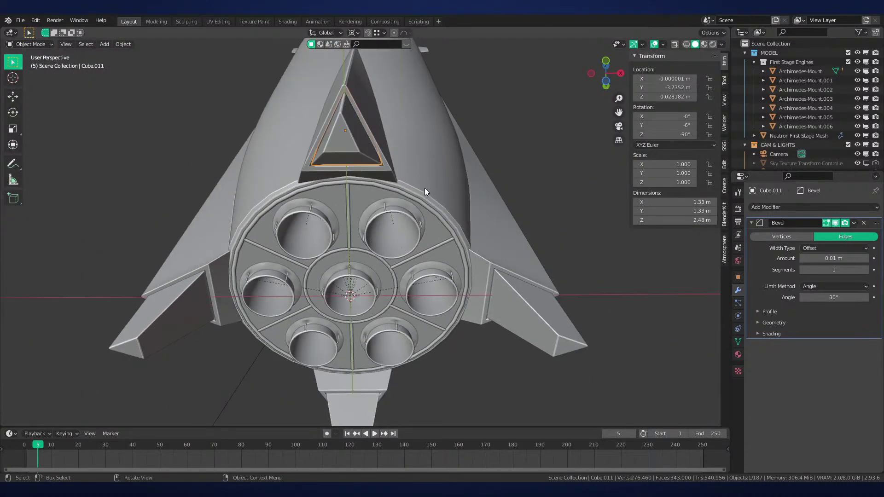
# Hide the front landing leg and open the front fin's mesh for face editing
pyautogui.scroll(3, 424, 188)
pyautogui.click(403, 148)
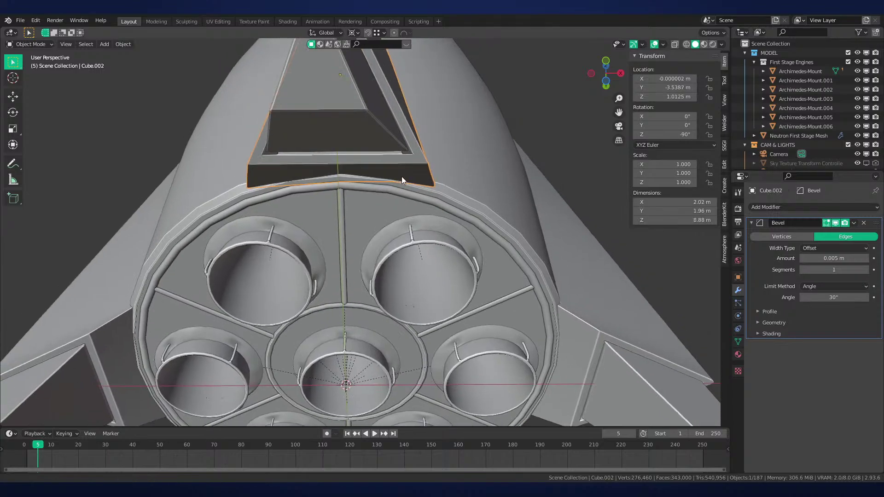
pyautogui.press('Tab')
pyautogui.moveTo(408, 189); pyautogui.dragTo(434, 200, button='middle')
pyautogui.press('3')
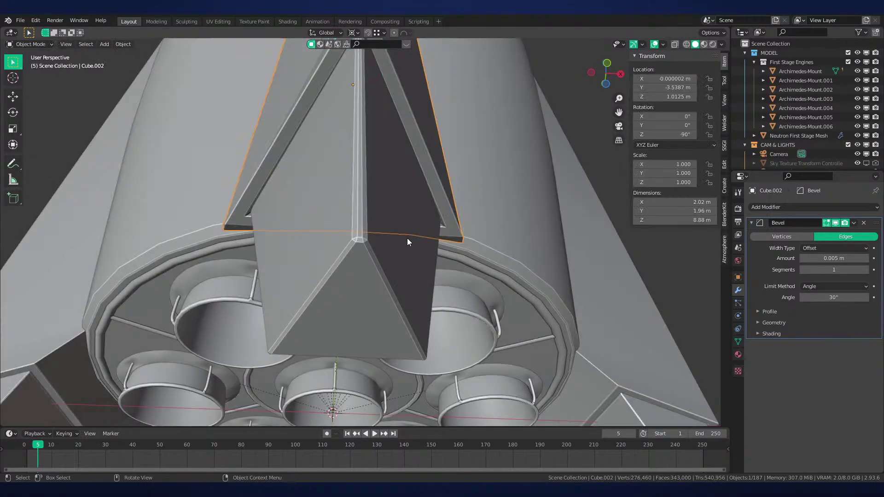
pyautogui.click(407, 237)
pyautogui.moveTo(407, 236); pyautogui.dragTo(382, 217, button='middle')
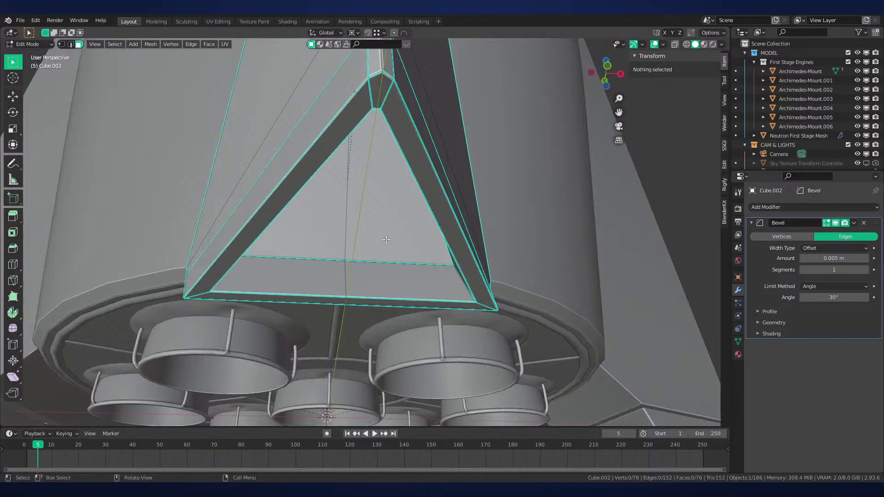
# Select the two bottom faces and two back faces of the fin recess and scale them by 1.087 along X
pyautogui.click(424, 285)
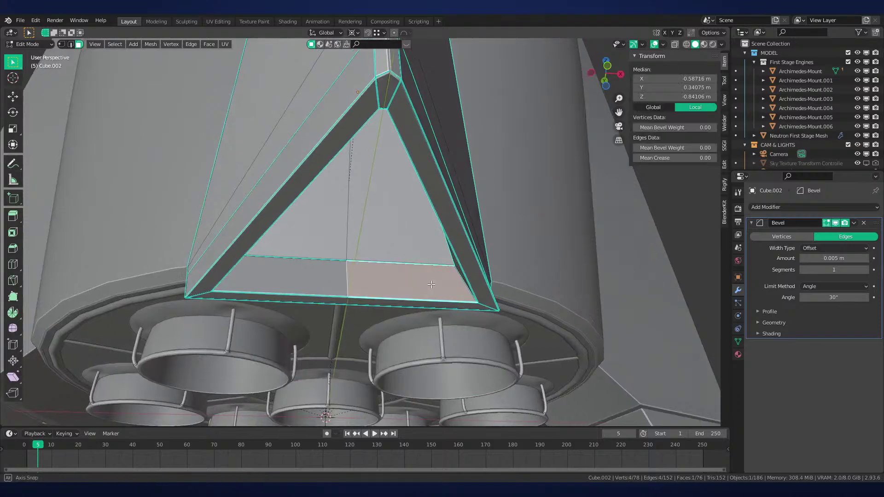
pyautogui.moveTo(424, 286); pyautogui.dragTo(468, 278, button='middle')
pyautogui.keyDown('shift'); pyautogui.click(359, 247); pyautogui.keyUp('shift')
pyautogui.moveTo(359, 247); pyautogui.dragTo(370, 244, button='middle')
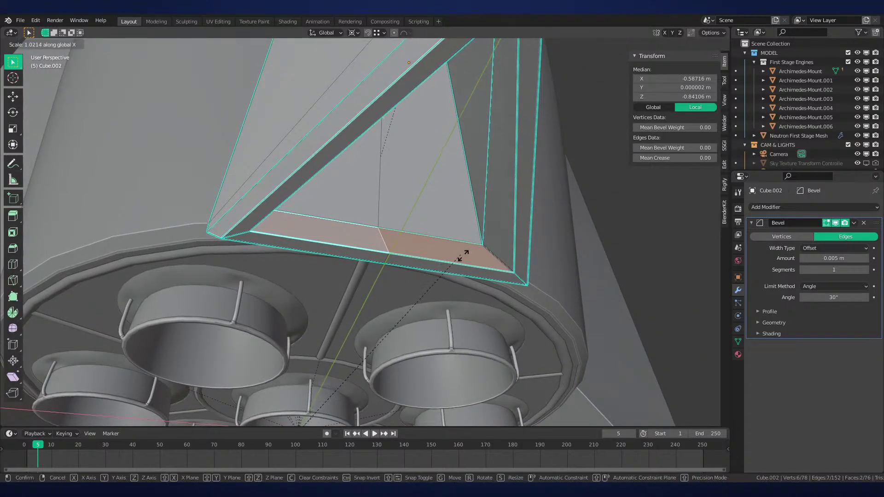
pyautogui.scroll(-3, 490, 235)
pyautogui.moveTo(497, 259); pyautogui.dragTo(484, 247, button='middle')
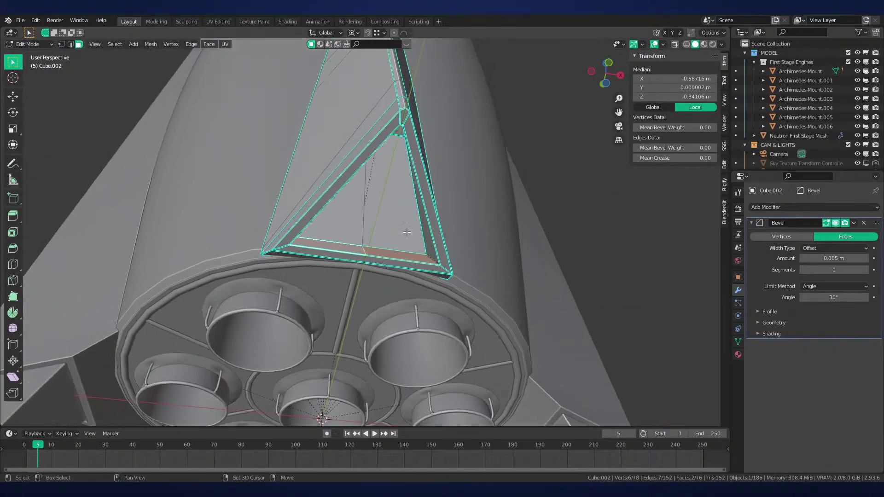
pyautogui.keyDown('shift'); pyautogui.click(358, 222); pyautogui.keyUp('shift')
pyautogui.keyDown('shift'); pyautogui.click(392, 222); pyautogui.keyUp('shift')
pyautogui.moveTo(392, 223); pyautogui.dragTo(431, 214, button='middle')
pyautogui.press('KP_1')
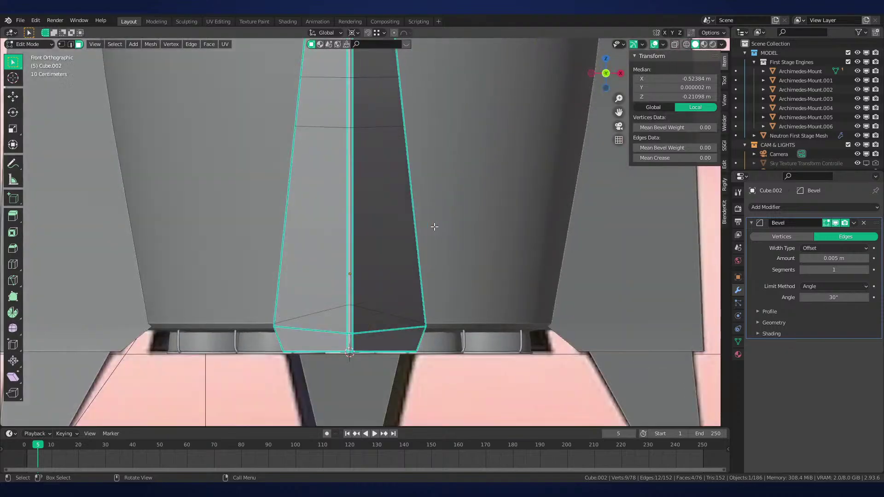
pyautogui.moveTo(460, 276); pyautogui.dragTo(475, 216, button='middle')
pyautogui.scroll(5, 476, 217)
pyautogui.press('s')
pyautogui.press('x')
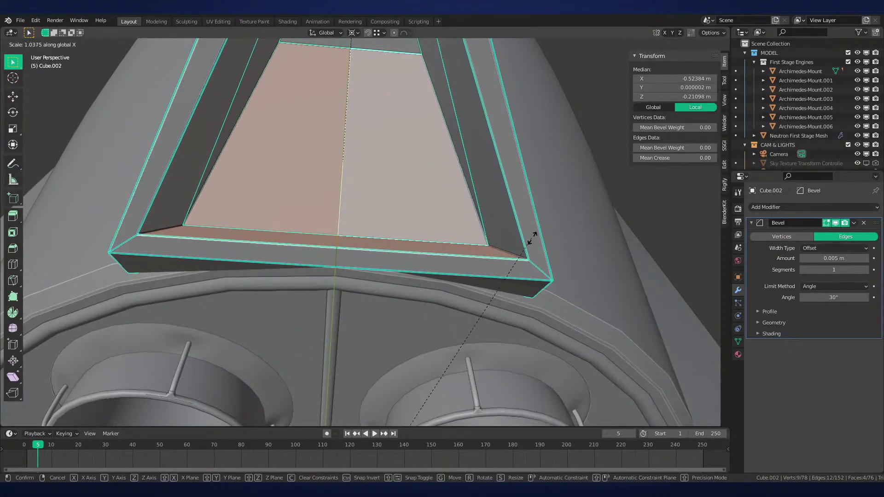
pyautogui.click(552, 229)
pyautogui.scroll(-4, 538, 231)
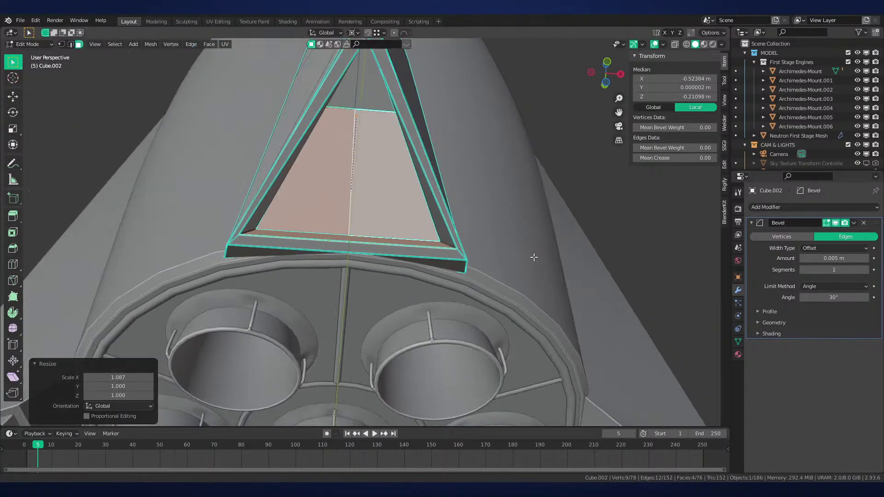
# Select the fin recess's inner face loops and scale them by 1.072 along X
pyautogui.moveTo(523, 233); pyautogui.dragTo(452, 332, button='middle')
pyautogui.keyDown('alt'); pyautogui.click(439, 320); pyautogui.keyUp('alt')
pyautogui.keyDown('alt'); pyautogui.keyDown('shift'); pyautogui.click(434, 374); pyautogui.keyUp('shift'); pyautogui.keyUp('alt')
pyautogui.press('s')
pyautogui.press('x')
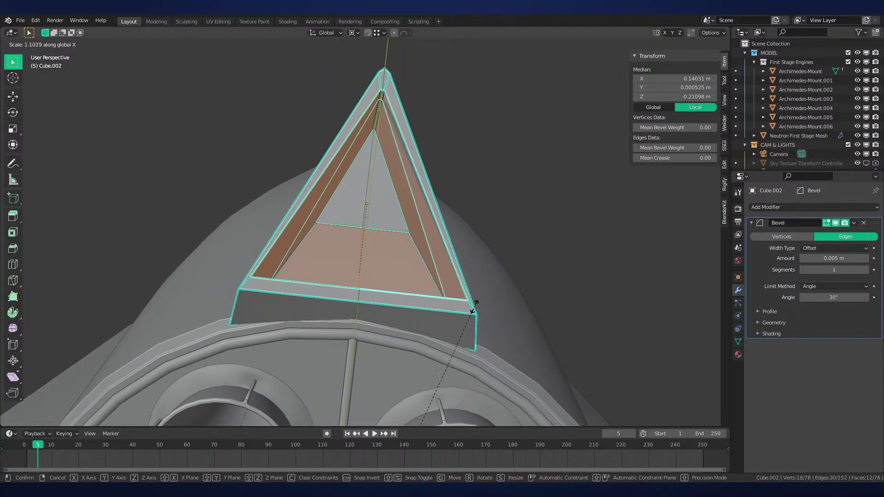
pyautogui.rightClick(519, 290)
pyautogui.moveTo(519, 292); pyautogui.dragTo(511, 306, button='middle')
pyautogui.press('s')
pyautogui.press('x')
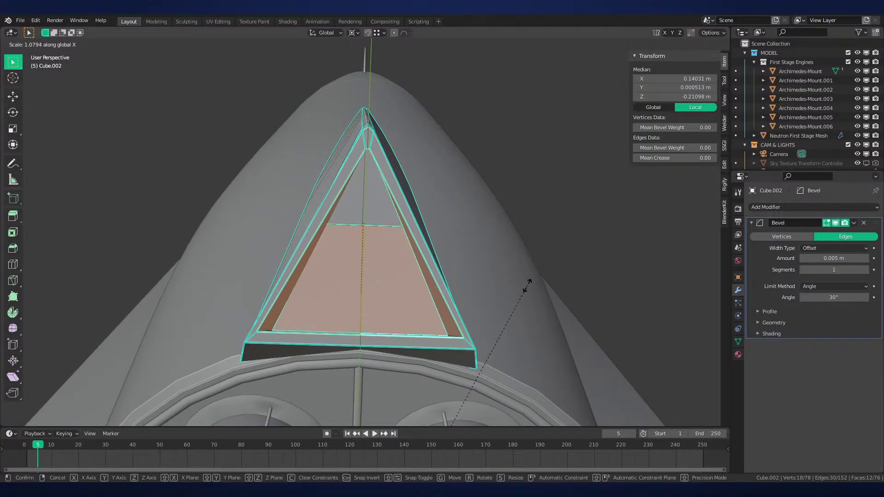
pyautogui.click(525, 288)
# Limit the selection to the narrow inner faces at the recess's peak and scale them by about 3.77 along X
pyautogui.hotkey('alt', 'z')
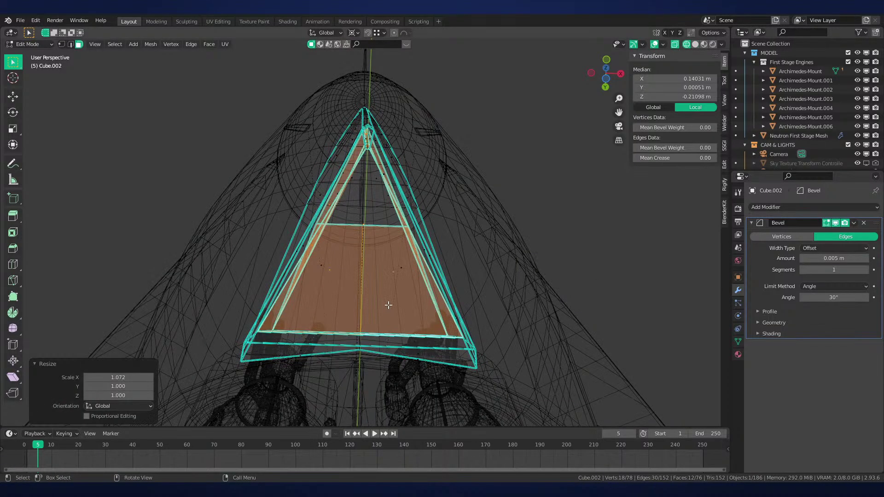
pyautogui.press('1')
pyautogui.moveTo(428, 322); pyautogui.dragTo(372, 227, button='middle')
pyautogui.press('c')
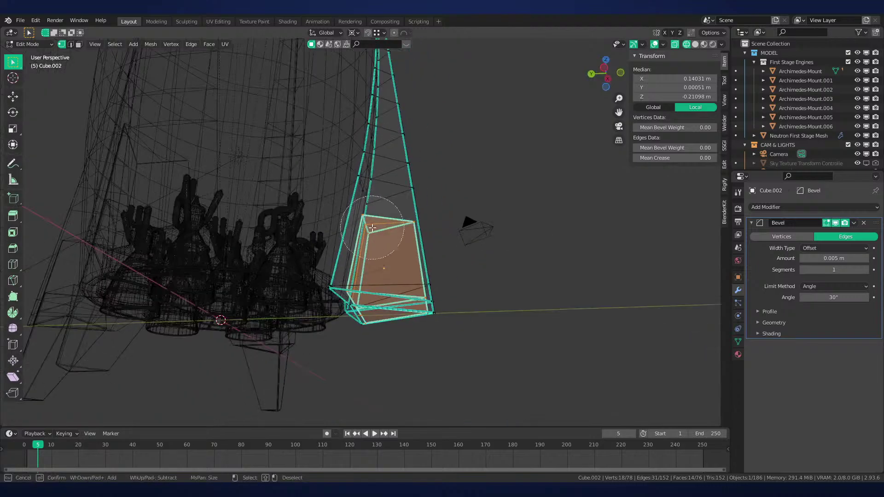
pyautogui.press('Escape')
pyautogui.moveTo(507, 327); pyautogui.dragTo(456, 291, button='middle')
pyautogui.hotkey('shift', 'z')
pyautogui.scroll(5, 449, 299)
pyautogui.press('s')
pyautogui.press('x')
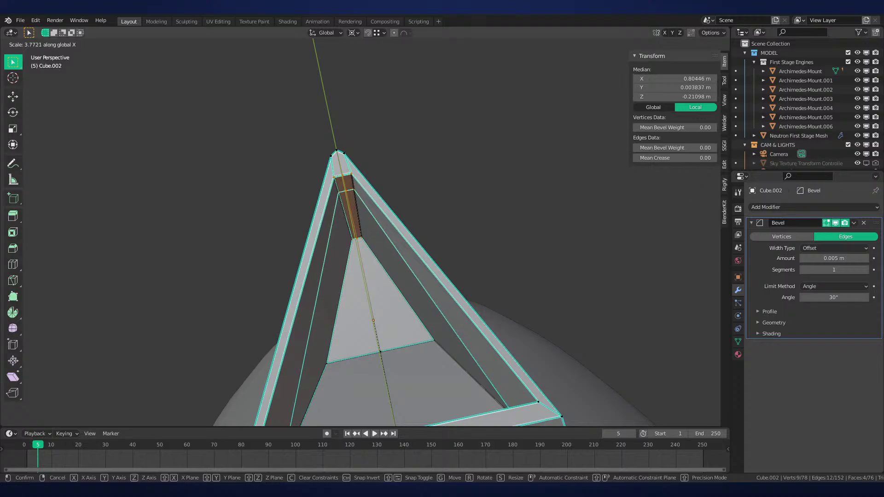
pyautogui.click(608, 184)
pyautogui.moveTo(607, 183); pyautogui.dragTo(500, 310, button='middle')
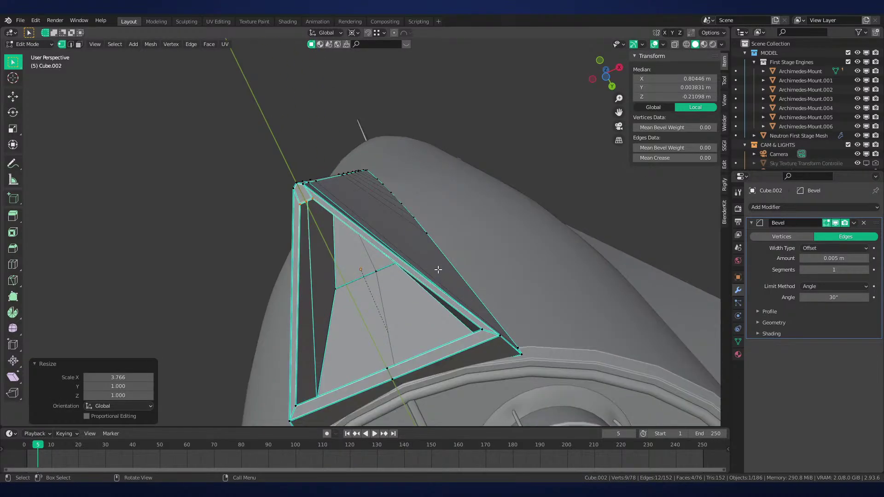
pyautogui.moveTo(438, 269); pyautogui.dragTo(538, 316, button='middle')
# Unhide the front landing leg and open its mesh for editing
pyautogui.press('Tab')
pyautogui.hotkey('alt', 'h')
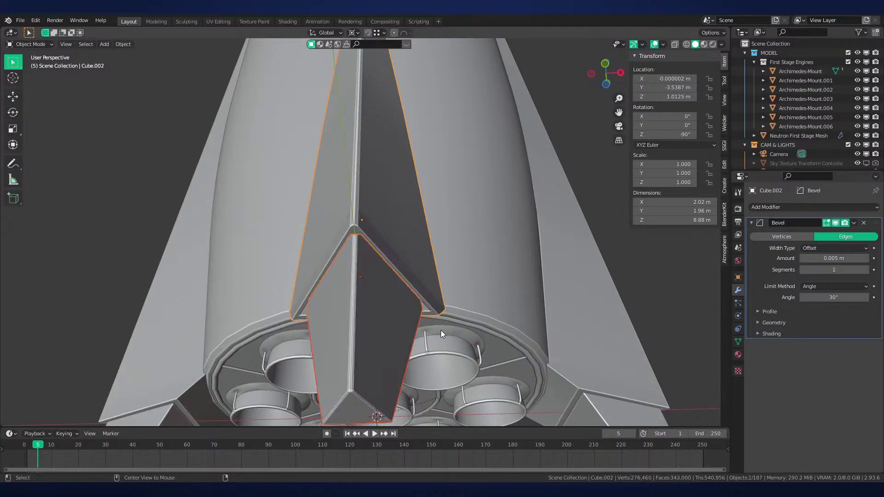
pyautogui.click(410, 328)
pyautogui.press('Tab')
pyautogui.moveTo(431, 339); pyautogui.dragTo(420, 275, button='middle')
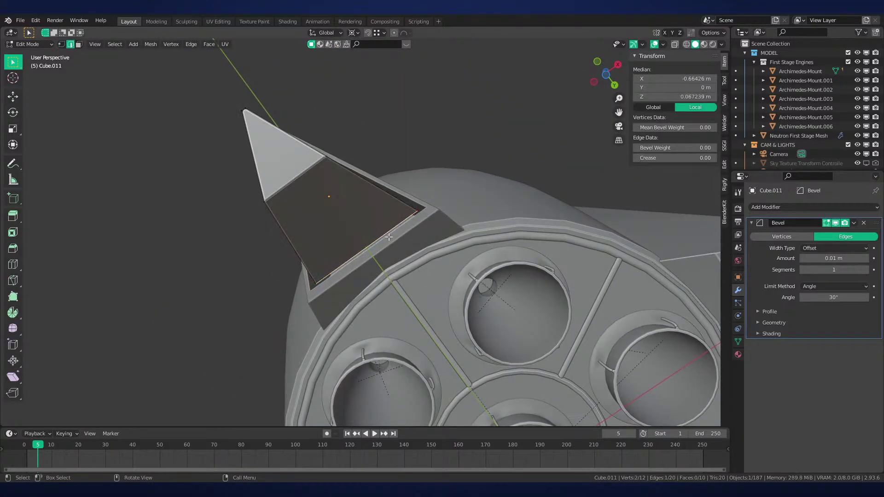
# Set the pivot point to Median Point and scale the leg's inner root edge to fit the recess width
pyautogui.press('KP_1')
pyautogui.hotkey('shift', 'z')
pyautogui.keyDown('shift'); pyautogui.moveTo(444, 316); pyautogui.dragTo(487, 215, button='middle'); pyautogui.keyUp('shift')
pyautogui.scroll(3, 487, 216)
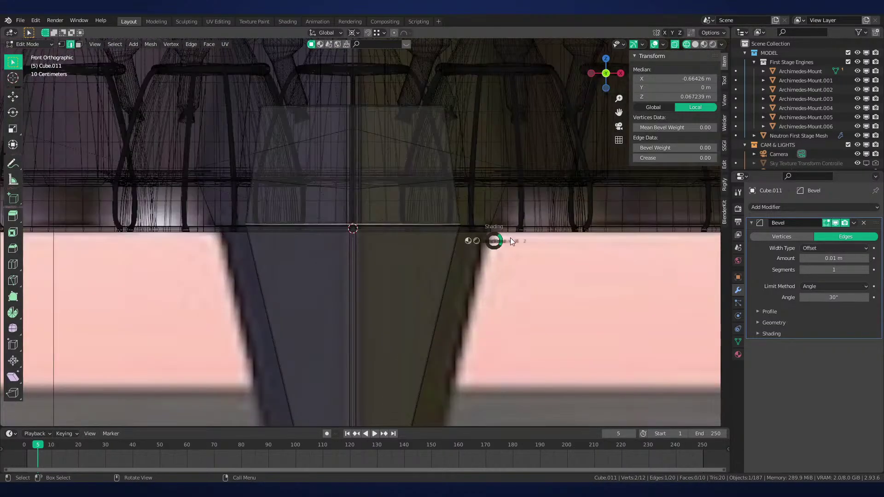
pyautogui.click(511, 240)
pyautogui.press('.')
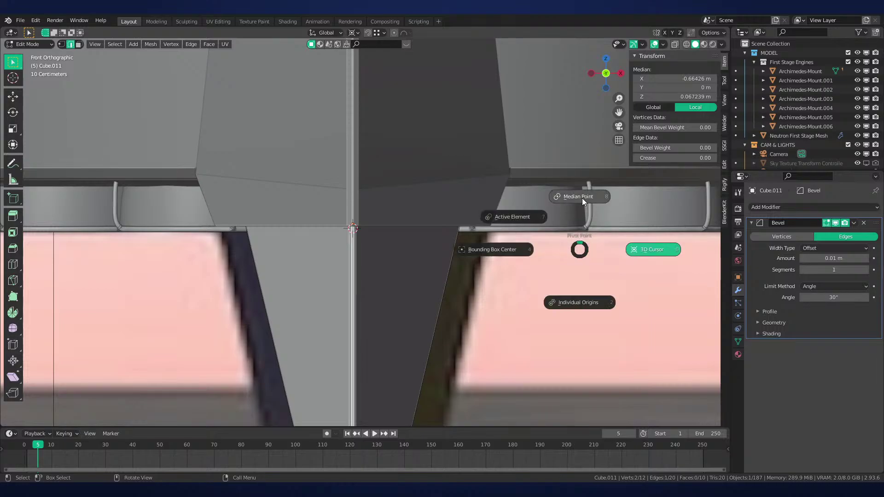
pyautogui.click(617, 249)
pyautogui.press('s')
pyautogui.click(619, 246)
pyautogui.moveTo(619, 246); pyautogui.dragTo(509, 194, button='middle')
pyautogui.press('s')
pyautogui.click(626, 212)
pyautogui.press('s')
pyautogui.click(623, 178)
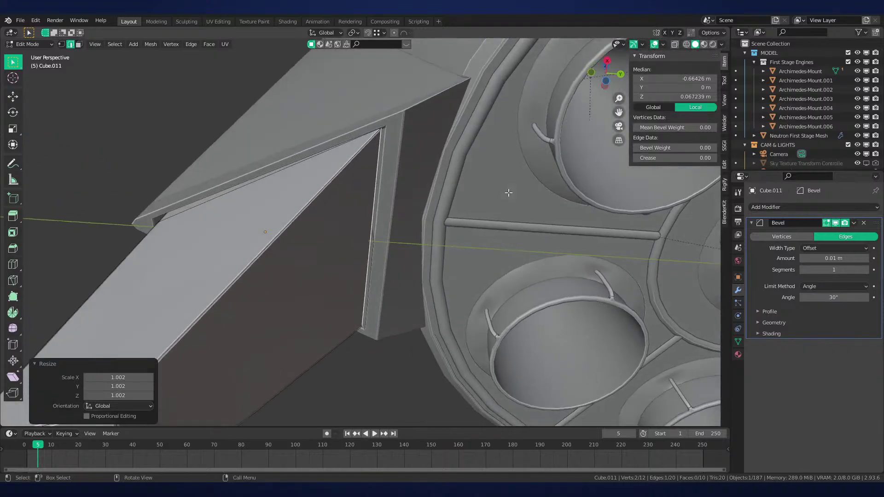
# Move the leg's inner root edge along Y towards the recess rim and scale it by 1.006
pyautogui.press('g')
pyautogui.press('y')
pyautogui.click(535, 185)
pyautogui.press('s')
pyautogui.click(536, 184)
pyautogui.scroll(-4, 537, 184)
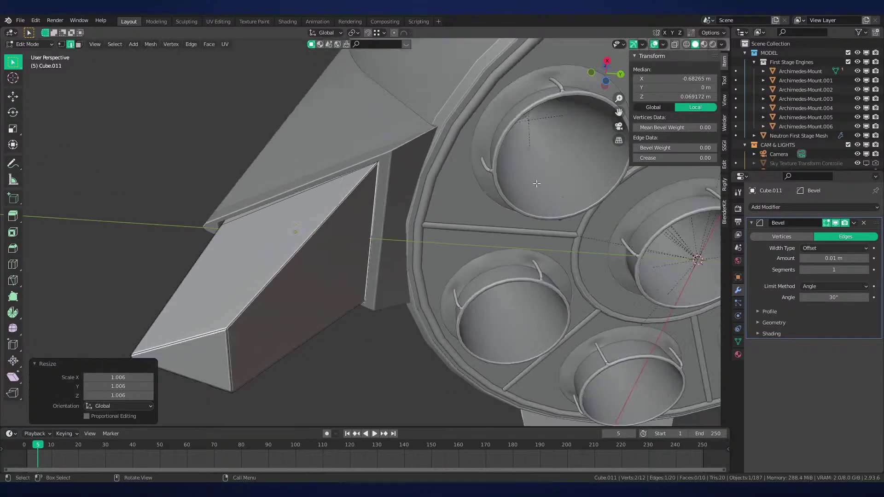
# Select the four vertices at the leg's lower end and widen them along X to follow the reference image
pyautogui.press('Tab')
pyautogui.press('KP_1')
pyautogui.keyDown('shift'); pyautogui.moveTo(498, 347); pyautogui.dragTo(496, 284, button='middle'); pyautogui.keyUp('shift')
pyautogui.press('Tab')
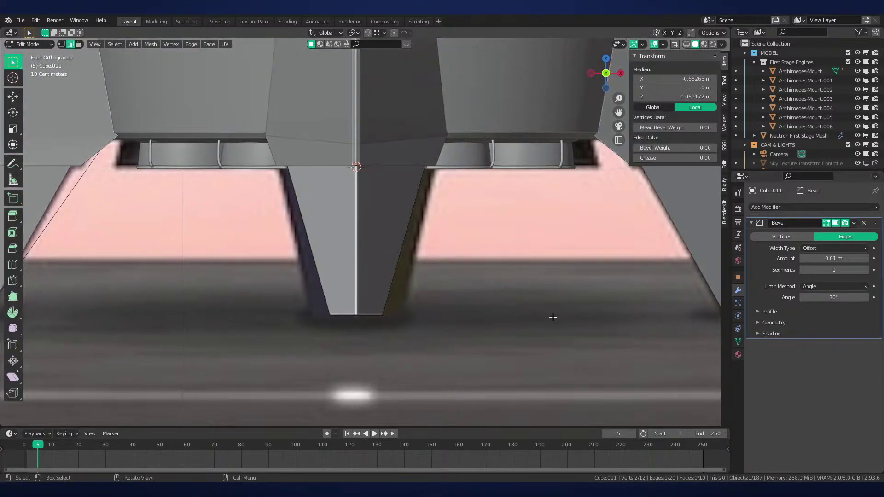
pyautogui.hotkey('alt', 'z')
pyautogui.moveTo(461, 277); pyautogui.dragTo(226, 351)
pyautogui.hotkey('alt', 'z')
pyautogui.press('s')
pyautogui.rightClick(465, 317)
pyautogui.press('s')
pyautogui.press('x')
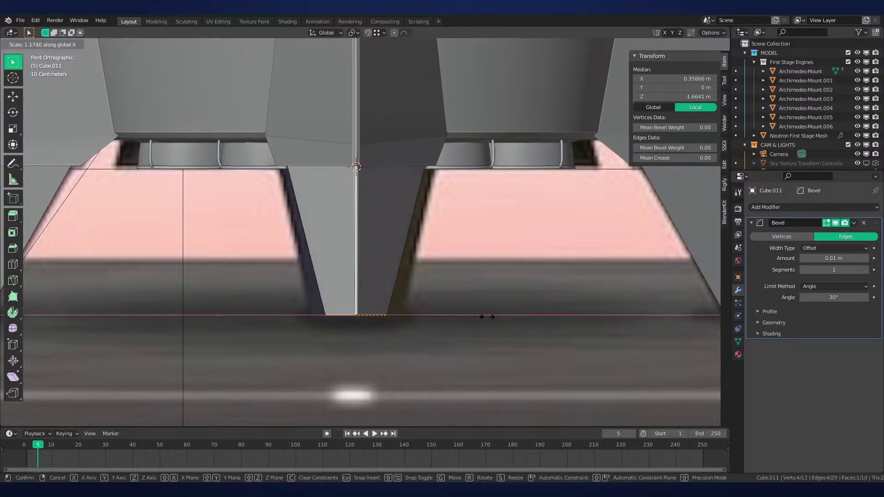
pyautogui.click(531, 316)
pyautogui.scroll(-2, 473, 316)
pyautogui.moveTo(474, 315); pyautogui.dragTo(469, 244, button='middle')
pyautogui.press('Tab')
pyautogui.scroll(-2, 466, 256)
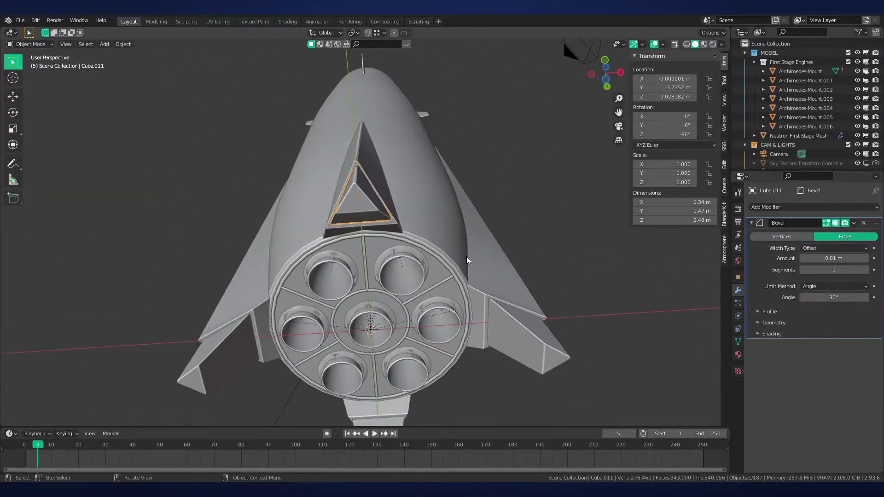
# Select the short outer edge of the leg's foot in the bottom view and scale it wider
pyautogui.press('ctrl+KP_7')
pyautogui.press('Tab')
pyautogui.scroll(5, 446, 268)
pyautogui.click(386, 303)
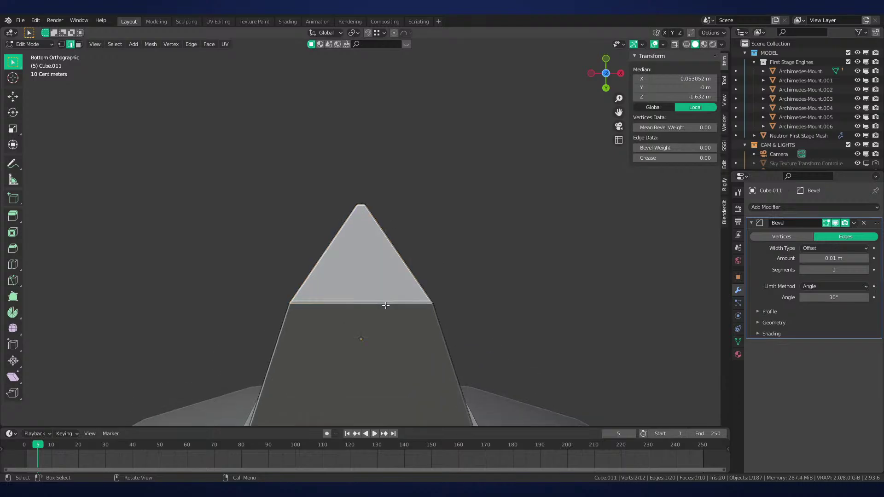
pyautogui.scroll(2, 389, 276)
pyautogui.hotkey('alt', 'z')
pyautogui.moveTo(373, 97); pyautogui.dragTo(360, 105)
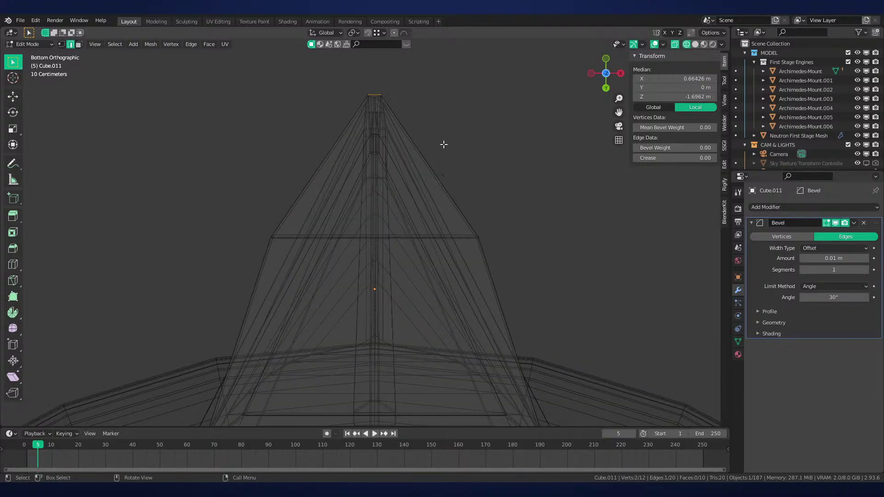
pyautogui.press('s')
pyautogui.click(500, 145)
pyautogui.moveTo(500, 145); pyautogui.dragTo(488, 231, button='middle')
pyautogui.hotkey('shift', 'z')
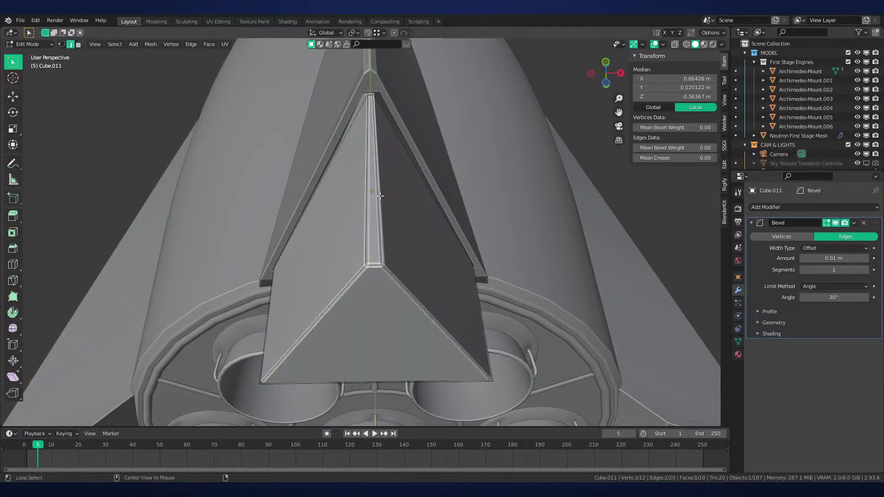
# Try to scale the leg's outer ridge edges to 0 along X, and undo the scaling
pyautogui.press('s')
pyautogui.press('x')
pyautogui.press('0')
pyautogui.press('Return')
pyautogui.hotkey('ctrl', 'z')
# Set the pivot point to Individual Origins and scale the leg's outer ridge edges to 0 along X
pyautogui.press('.')
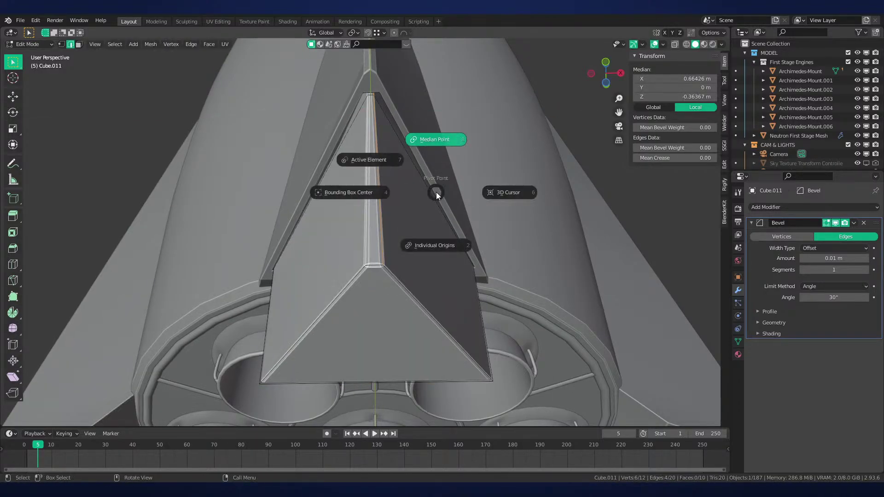
pyautogui.click(435, 248)
pyautogui.press('s')
pyautogui.press('x')
pyautogui.press('0')
pyautogui.press('Return')
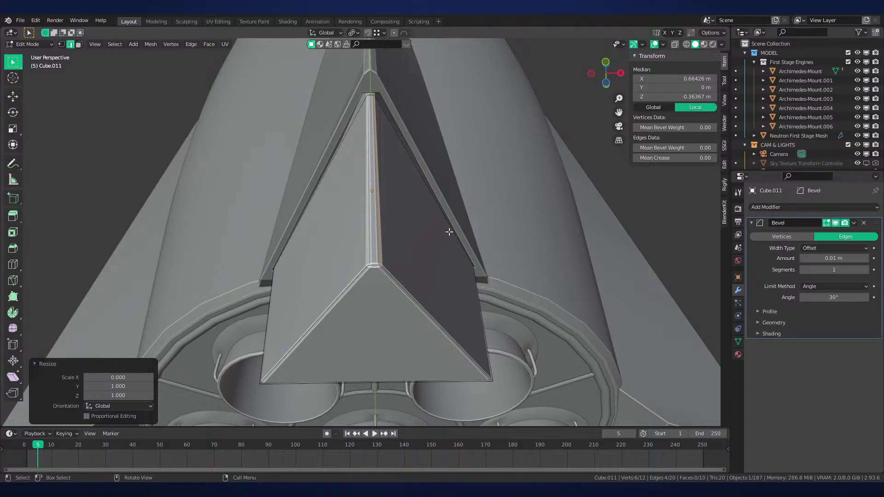
# Return the pivot point to Median Point and spread the leg's ridge edges apart by about 1.75 along X
pyautogui.press('.')
pyautogui.click(451, 184)
pyautogui.moveTo(469, 208); pyautogui.dragTo(477, 180, button='middle')
pyautogui.press('s')
pyautogui.press('x')
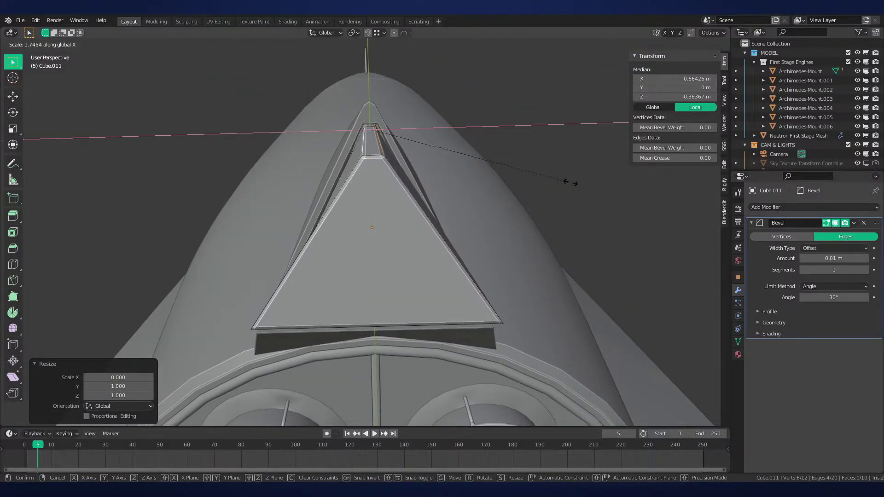
pyautogui.click(570, 182)
pyautogui.moveTo(547, 198); pyautogui.dragTo(576, 221, button='middle')
pyautogui.moveTo(484, 271); pyautogui.dragTo(517, 276, button='middle')
pyautogui.press('Tab')
pyautogui.moveTo(400, 298); pyautogui.dragTo(377, 299, button='middle')
# Scale the leg's foot edge down to about 0.747 while checking it in the bottom view
pyautogui.press('Tab')
pyautogui.press('ctrl+KP_7')
pyautogui.scroll(3, 397, 282)
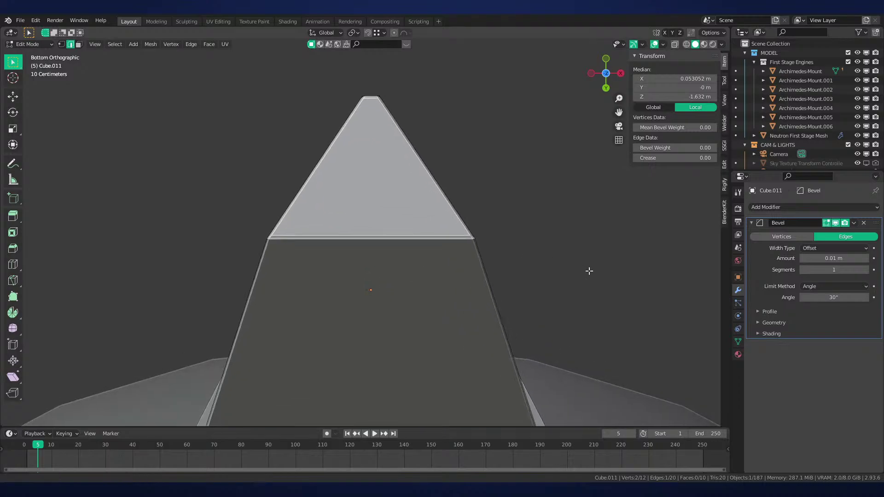
pyautogui.scroll(4, 379, 278)
pyautogui.hotkey('shift', 'z')
pyautogui.keyDown('shift'); pyautogui.moveTo(588, 270); pyautogui.dragTo(547, 279, button='middle'); pyautogui.keyUp('shift')
pyautogui.scroll(2, 379, 278)
pyautogui.press('s')
pyautogui.press('z')
pyautogui.click(540, 275)
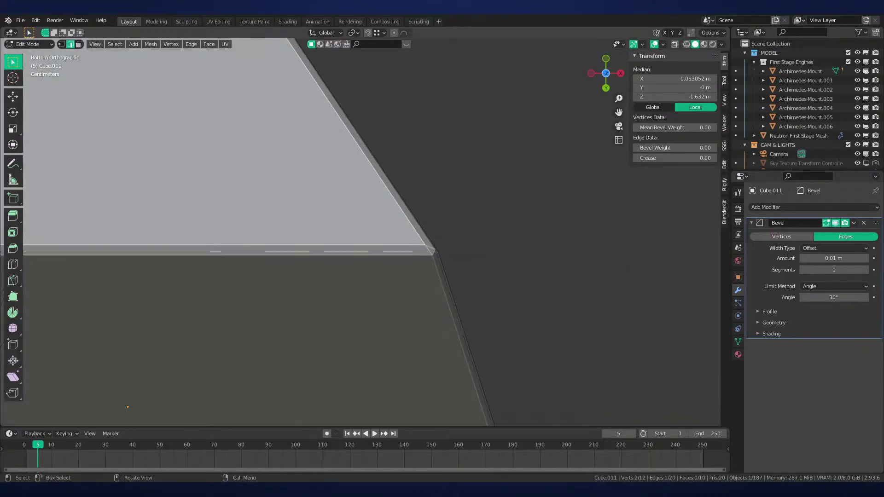
pyautogui.click(470, 275)
pyautogui.scroll(-6, 497, 355)
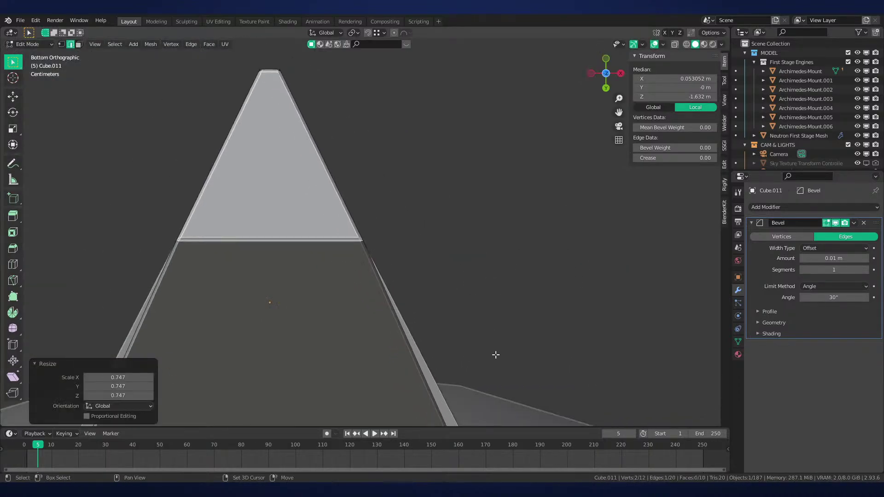
# Check the foot's fit against the fin recess from below, and scale the foot edge down further by about 0.793
pyautogui.scroll(-2, 492, 250)
pyautogui.moveTo(491, 250); pyautogui.dragTo(487, 296, button='middle')
pyautogui.scroll(3, 487, 295)
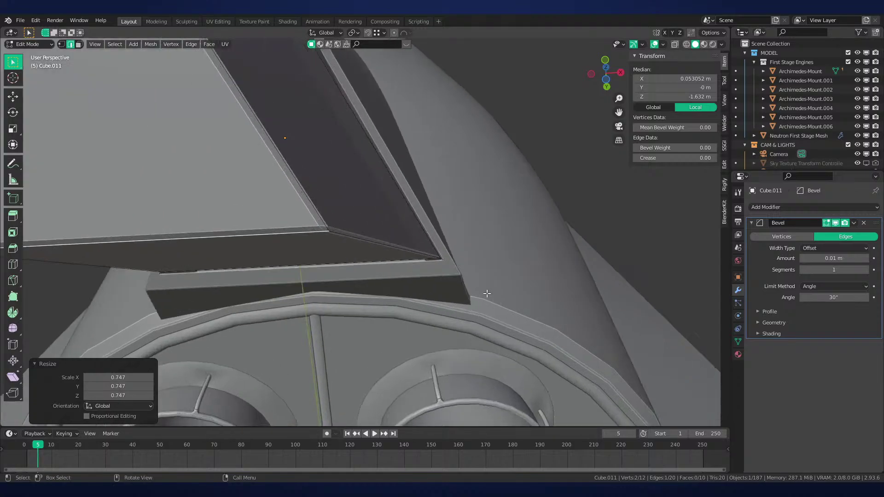
pyautogui.scroll(-2, 479, 299)
pyautogui.press('ctrl+KP_7')
pyautogui.keyDown('shift'); pyautogui.moveTo(550, 220); pyautogui.dragTo(566, 309, button='middle'); pyautogui.keyUp('shift')
pyautogui.scroll(3, 555, 308)
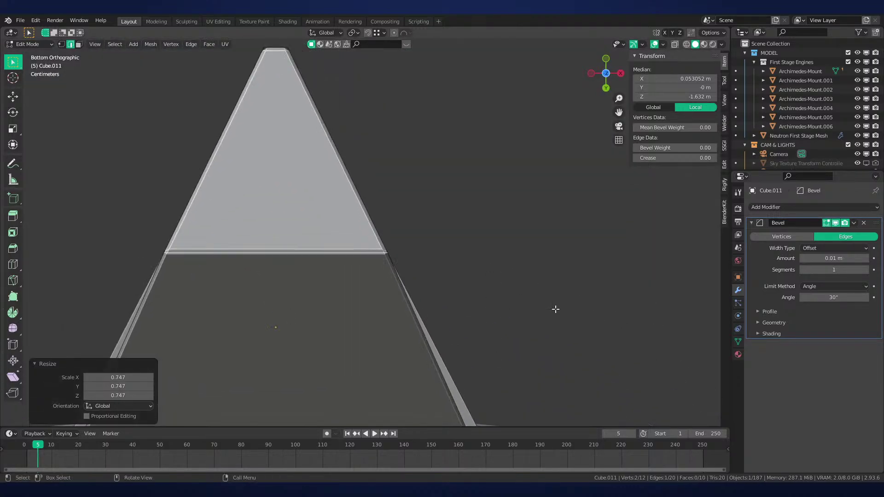
pyautogui.press('z')
pyautogui.click(479, 302)
pyautogui.scroll(2, 438, 298)
pyautogui.press('z')
pyautogui.click(525, 294)
pyautogui.press('s')
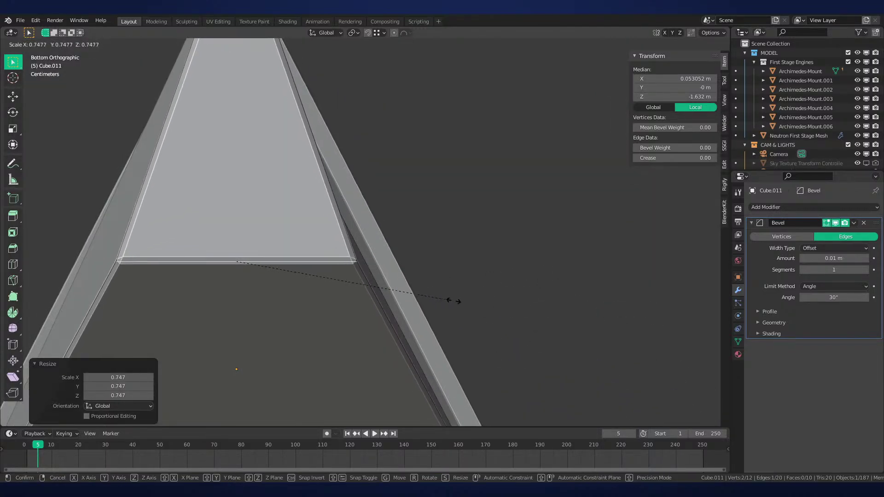
pyautogui.click(464, 302)
pyautogui.scroll(-3, 464, 300)
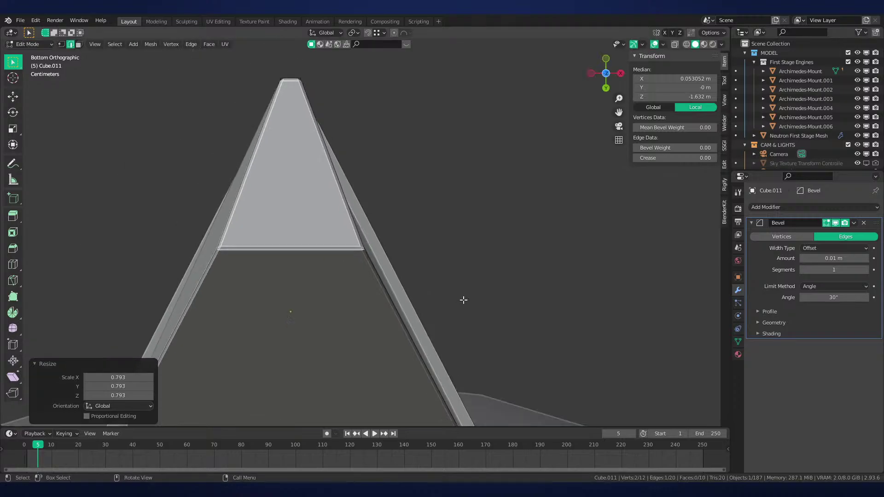
# Return to Object Mode and save the file
pyautogui.moveTo(464, 300); pyautogui.dragTo(480, 324, button='middle')
pyautogui.press('Tab')
pyautogui.scroll(-4, 471, 297)
pyautogui.hotkey('ctrl', 's')
pyautogui.moveTo(471, 294); pyautogui.dragTo(493, 325, button='middle')
# Rescale the leg's foot edge in the front view against the reference image, and return to Object Mode
pyautogui.press('KP_1')
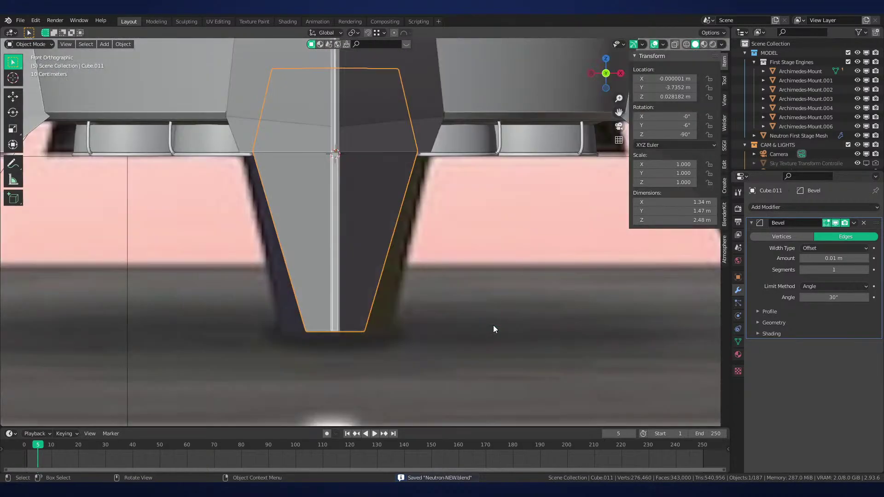
pyautogui.press('Tab')
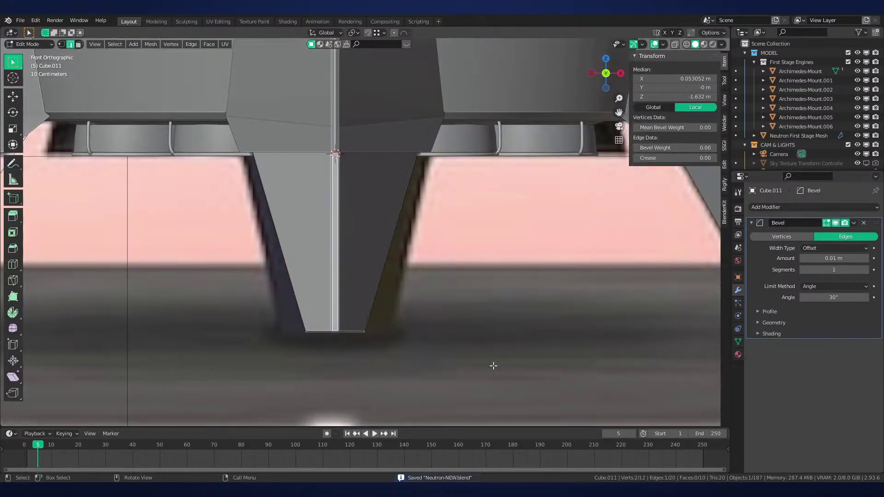
pyautogui.press('s')
pyautogui.click(611, 364)
pyautogui.scroll(-2, 418, 351)
pyautogui.press('Tab')
# Try sliding the leg about 1.33 m up into the fin along its local Z axis, and undo the move
pyautogui.moveTo(418, 351); pyautogui.dragTo(507, 266, button='middle')
pyautogui.press('g')
pyautogui.press('z')
pyautogui.press('z')
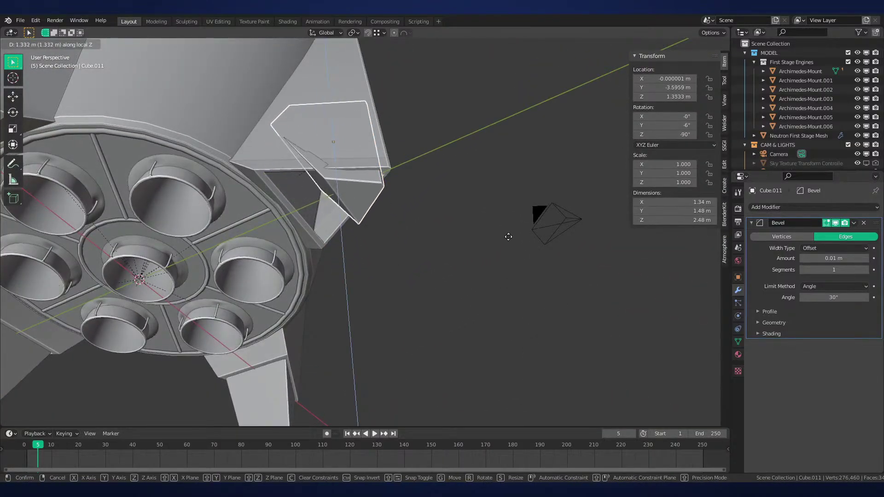
pyautogui.click(509, 234)
pyautogui.hotkey('ctrl', 'z')
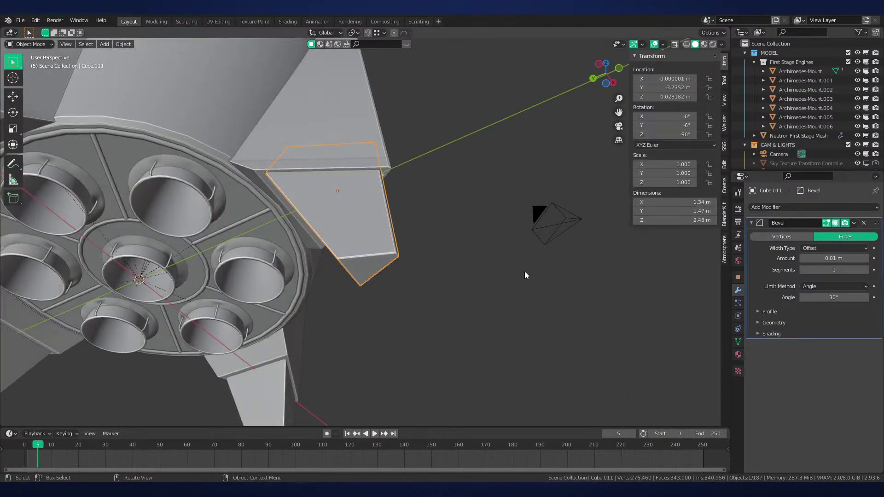
# Slide the leg up into the fin recess along its local Z axis to check its clearance from below
pyautogui.press('g')
pyautogui.press('z')
pyautogui.press('z')
pyautogui.click(532, 232)
pyautogui.moveTo(532, 232); pyautogui.dragTo(534, 242, button='middle')
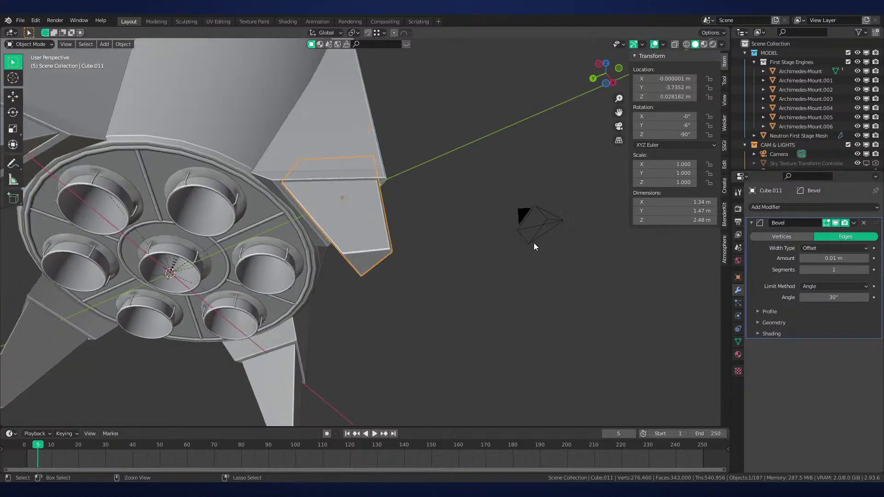
pyautogui.scroll(3, 534, 244)
pyautogui.scroll(1, 521, 207)
pyautogui.press('ctrl+KP_7')
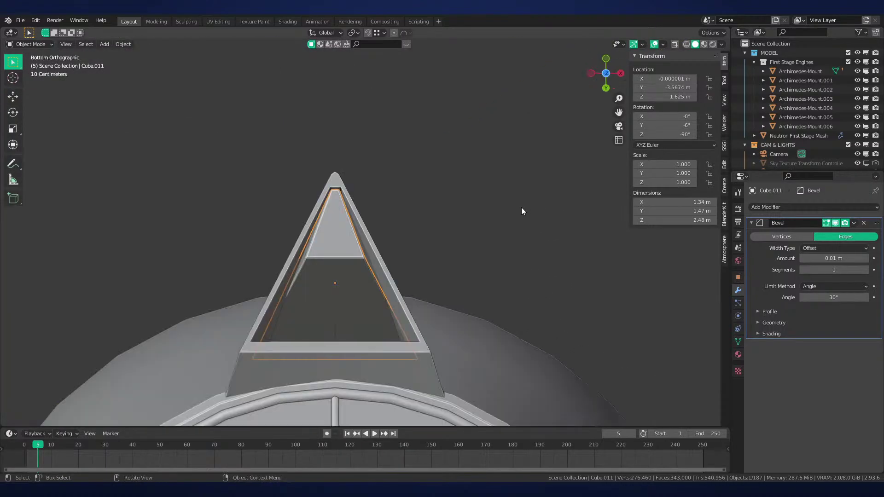
# Scale the foot edge of the retracted leg in the bottom view to fit inside the recess
pyautogui.scroll(6, 441, 315)
pyautogui.press('Tab')
pyautogui.scroll(1, 441, 315)
pyautogui.keyDown('shift'); pyautogui.moveTo(441, 315); pyautogui.dragTo(516, 275, button='middle'); pyautogui.keyUp('shift')
pyautogui.press('s')
pyautogui.click(497, 251)
pyautogui.scroll(-8, 488, 262)
pyautogui.press('Tab')
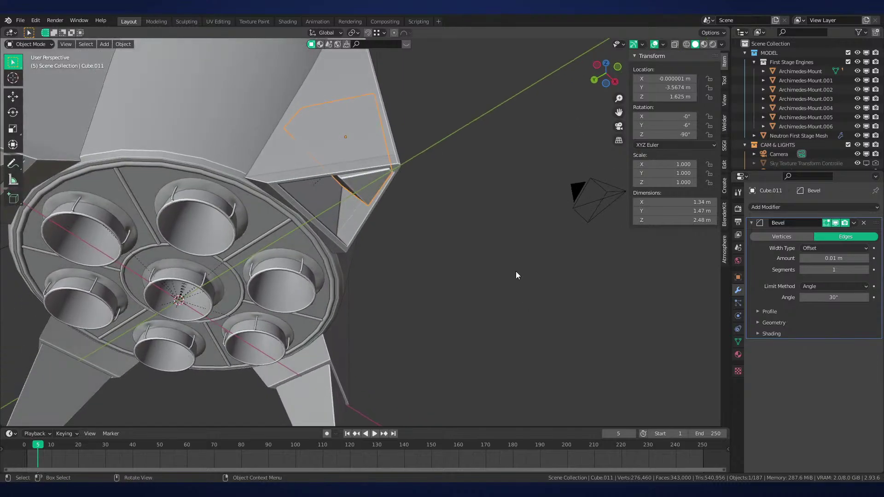
# Undo the foot edge scaling and the leg's move into the fin recess
pyautogui.hotkey('ctrl', 'z')
pyautogui.hotkey('ctrl', 'z')
pyautogui.hotkey('ctrl', 'z')
pyautogui.hotkey('ctrl', 'z')
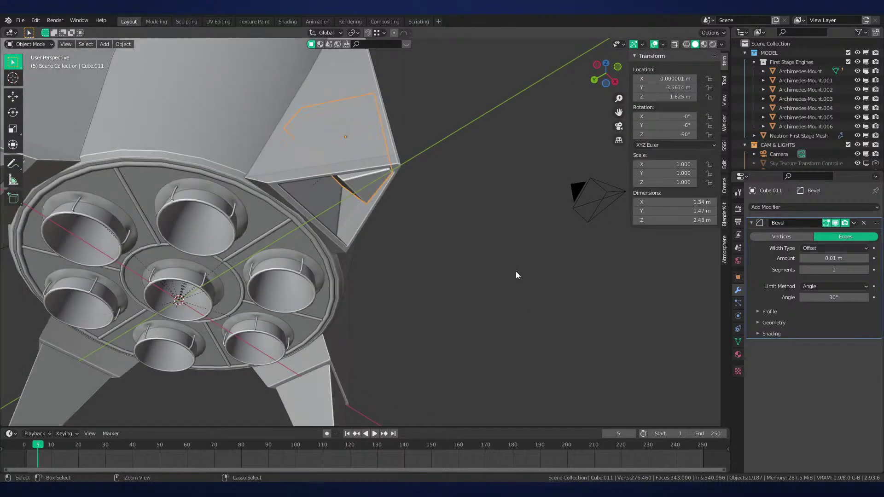
pyautogui.moveTo(515, 275); pyautogui.dragTo(519, 252, button='middle')
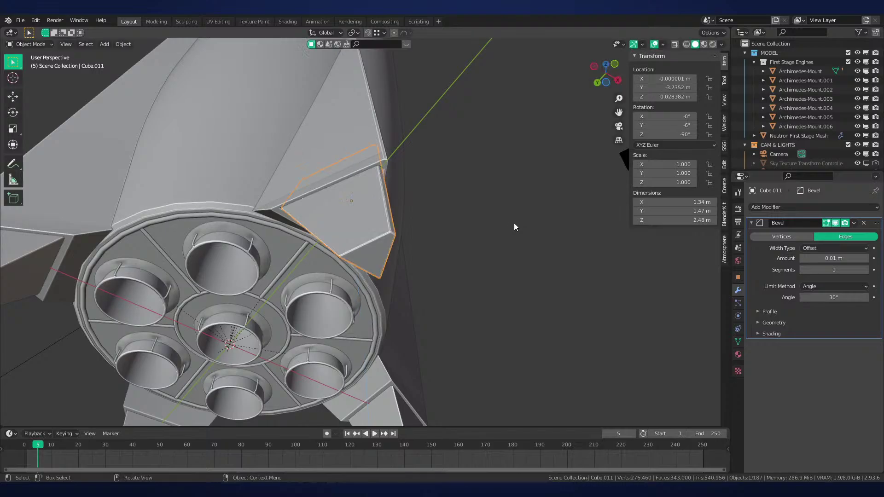
# Rescale the foot edge of the extended leg in Edit Mode
pyautogui.press('Tab')
pyautogui.press('s')
pyautogui.click(515, 237)
pyautogui.press('Tab')
# Try sliding the leg along its local Z axis to test its fit in the recess, and cancel the move
pyautogui.press('g')
pyautogui.press('z')
pyautogui.press('z')
pyautogui.moveTo(517, 245); pyautogui.dragTo(499, 326, button='middle')
pyautogui.rightClick(518, 204)
pyautogui.click(518, 206)
# Save the file, switch the viewport to Material Preview shading and deselect the leg
pyautogui.scroll(-4, 518, 207)
pyautogui.hotkey('ctrl', 's')
pyautogui.press('z')
pyautogui.click(508, 259)
pyautogui.press('z')
pyautogui.moveTo(543, 258)
pyautogui.mouseDown(button='middle')
pyautogui.moveTo(509, 217)
pyautogui.moveTo(553, 289)
pyautogui.mouseUp(button='middle')
pyautogui.click(521, 264)
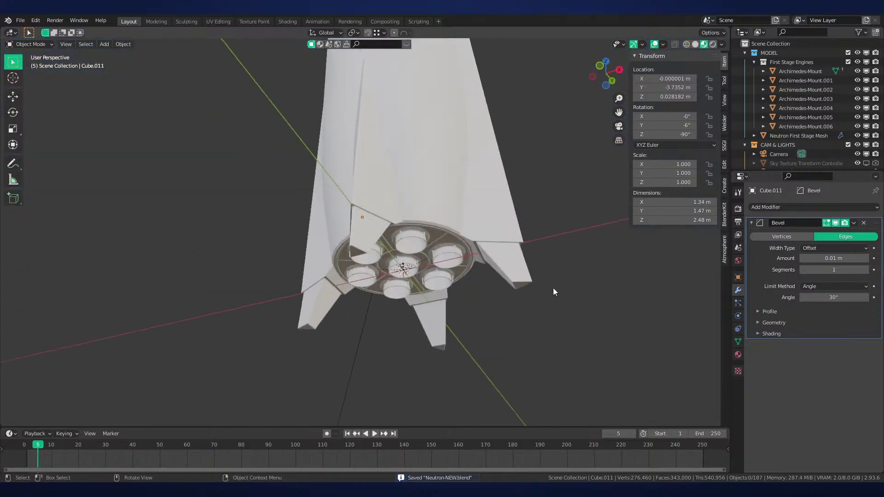
# Inspect the rocket and its legs from the front and from below, returning the viewport to Solid shading
pyautogui.press('KP_1')
pyautogui.scroll(3, 541, 278)
pyautogui.scroll(-5, 430, 262)
pyautogui.moveTo(432, 338); pyautogui.dragTo(377, 295, button='middle')
pyautogui.press('z')
pyautogui.click(382, 340)
pyautogui.moveTo(382, 343); pyautogui.dragTo(390, 322, button='middle')
pyautogui.press('z')
pyautogui.click(425, 327)
pyautogui.scroll(-2, 427, 336)
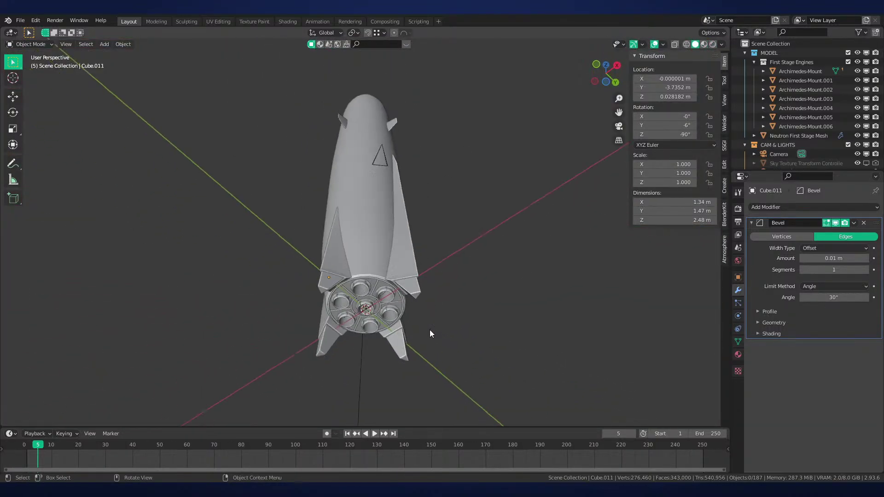
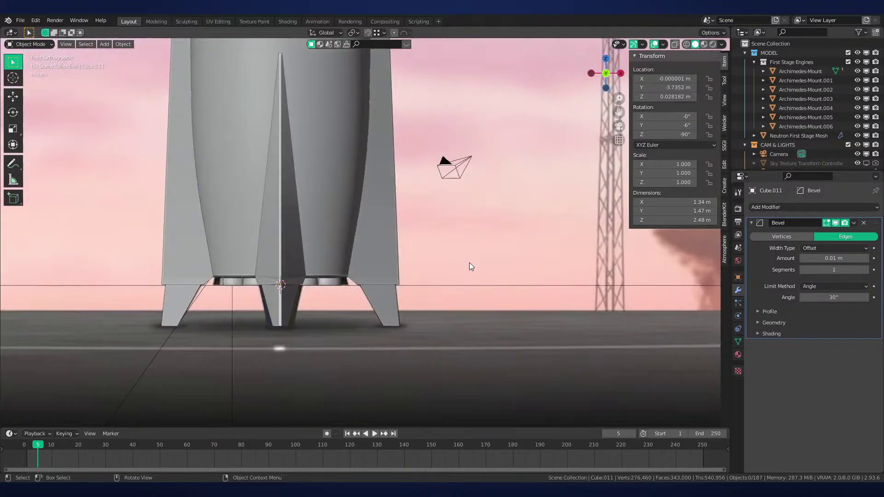
# Look over the whole rocket and the surrounding reference images in the front view
pyautogui.scroll(-4, 468, 263)
pyautogui.keyDown('shift'); pyautogui.moveTo(481, 147); pyautogui.dragTo(497, 330, button='middle'); pyautogui.keyUp('shift')
pyautogui.scroll(-2, 503, 264)
pyautogui.scroll(-2, 511, 313)
pyautogui.scroll(2, 518, 275)
pyautogui.scroll(-2, 466, 220)
pyautogui.scroll(-1, 473, 222)
pyautogui.scroll(1, 540, 305)
pyautogui.keyDown('shift'); pyautogui.moveTo(541, 305); pyautogui.dragTo(478, 301, button='middle'); pyautogui.keyUp('shift')
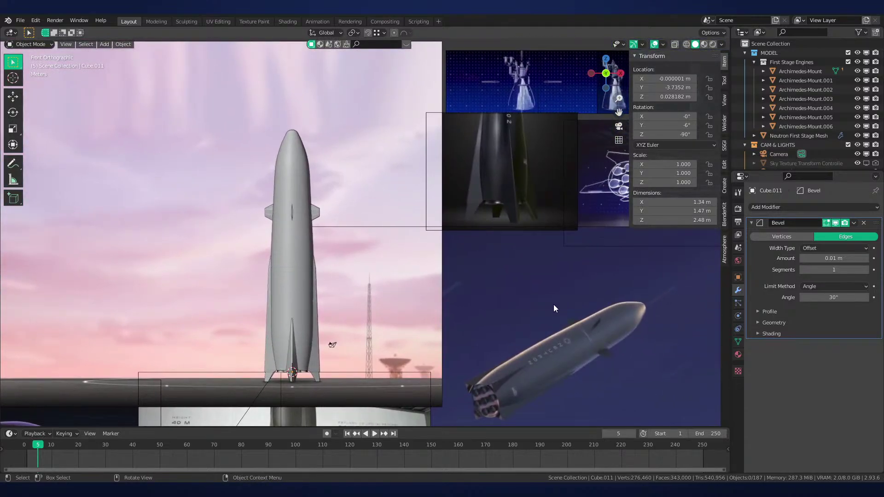
pyautogui.keyDown('shift'); pyautogui.moveTo(579, 306); pyautogui.dragTo(617, 255, button='middle'); pyautogui.keyUp('shift')
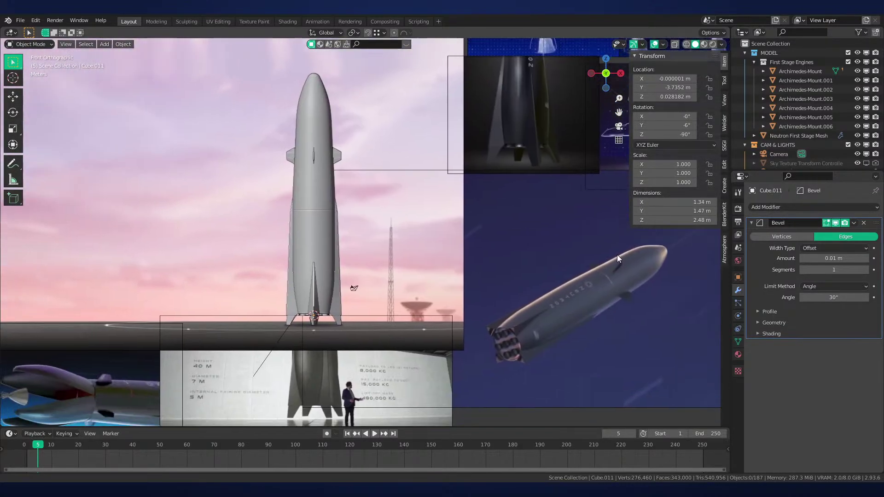
pyautogui.scroll(3, 617, 256)
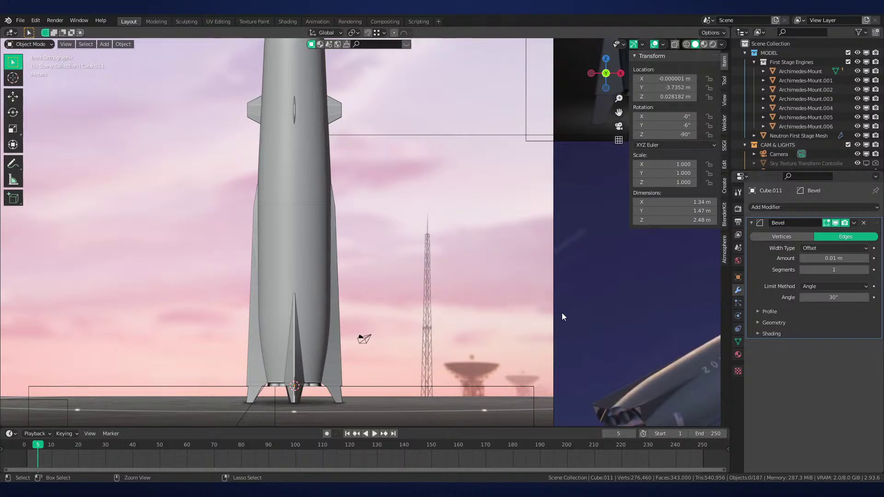
# Examine the dark reference image of the rocket's base and legs, and compare it with the modelled base
pyautogui.rightClick(399, 324)
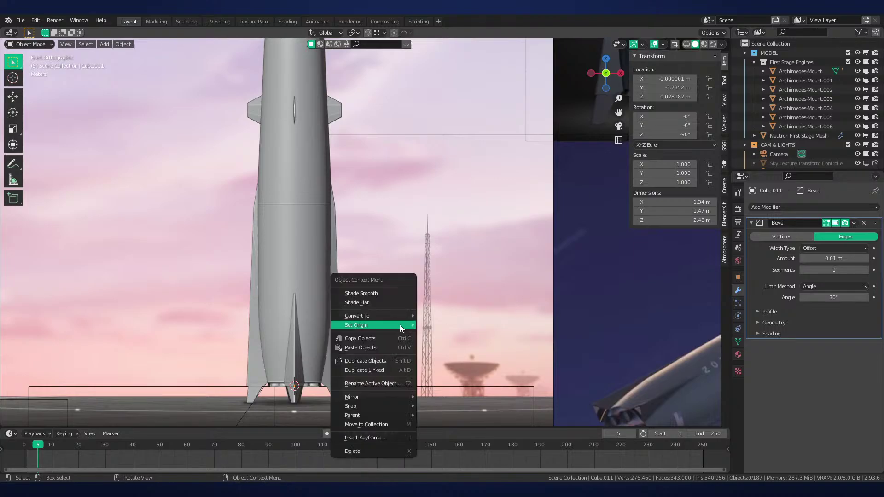
pyautogui.keyDown('shift'); pyautogui.moveTo(473, 291); pyautogui.dragTo(504, 322, button='middle'); pyautogui.keyUp('shift')
pyautogui.scroll(-2, 504, 325)
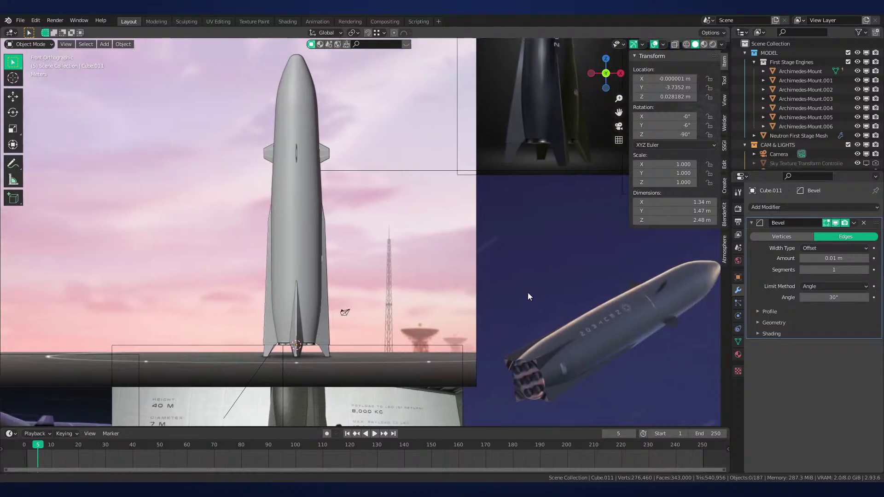
pyautogui.scroll(2, 354, 249)
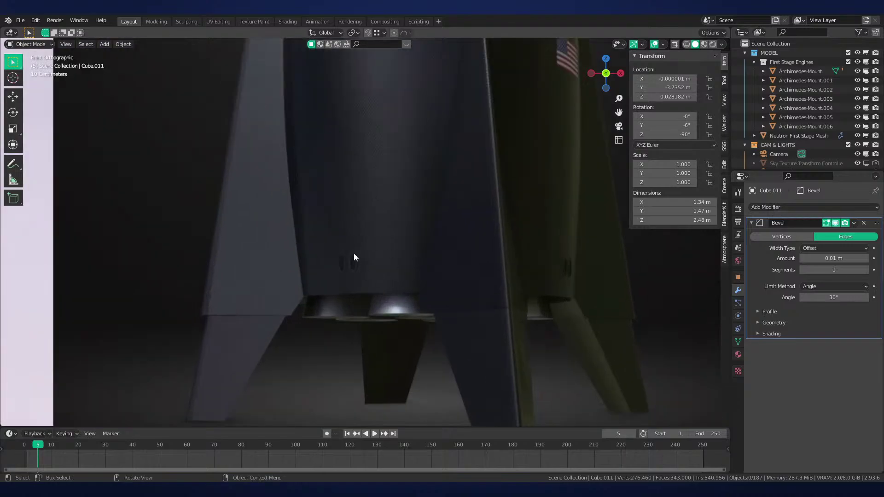
pyautogui.scroll(-7, 358, 267)
pyautogui.keyDown('shift'); pyautogui.moveTo(352, 272); pyautogui.dragTo(418, 155, button='middle'); pyautogui.keyUp('shift')
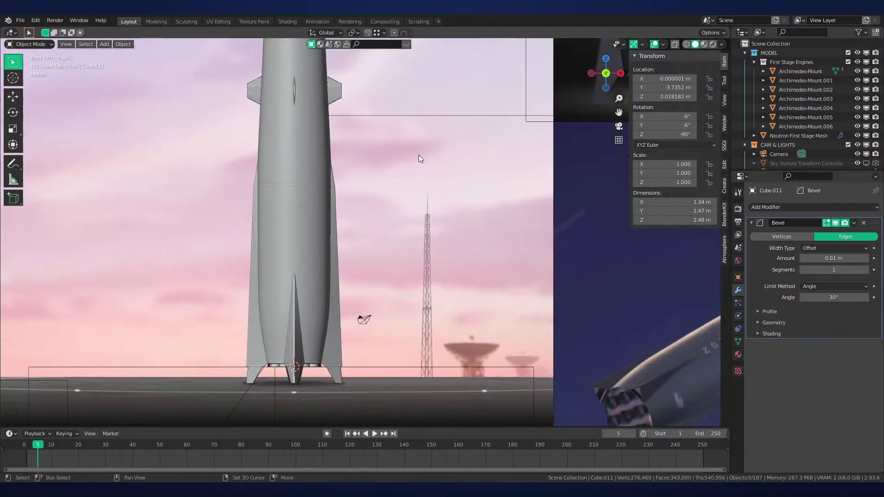
pyautogui.keyDown('shift'); pyautogui.moveTo(323, 283); pyautogui.dragTo(349, 154, button='middle'); pyautogui.keyUp('shift')
pyautogui.scroll(4, 350, 154)
pyautogui.keyDown('shift'); pyautogui.moveTo(360, 193); pyautogui.dragTo(455, 219, button='middle'); pyautogui.keyUp('shift')
pyautogui.scroll(2, 471, 218)
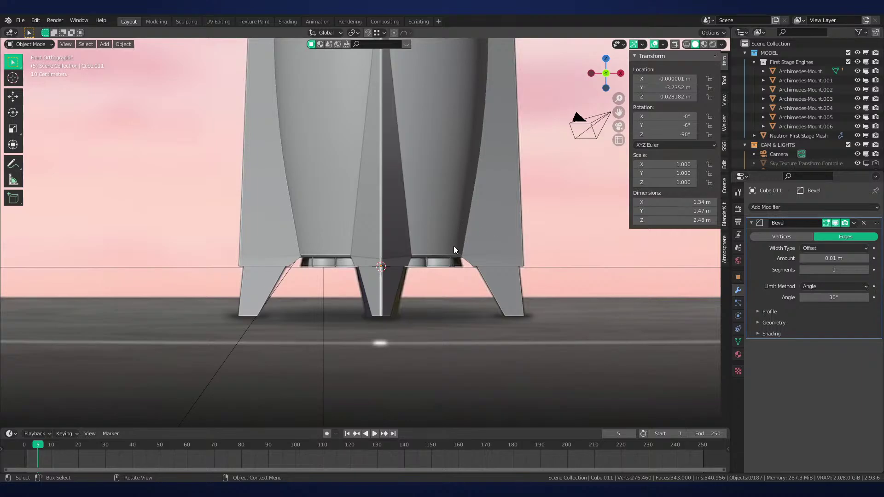
# Select the Neutron first stage mesh and check its lower edge loops in Edit Mode
pyautogui.moveTo(473, 255)
pyautogui.mouseDown(button='middle')
pyautogui.moveTo(496, 258)
pyautogui.moveTo(483, 256)
pyautogui.mouseUp(button='middle')
pyautogui.click(310, 235)
pyautogui.press('Tab')
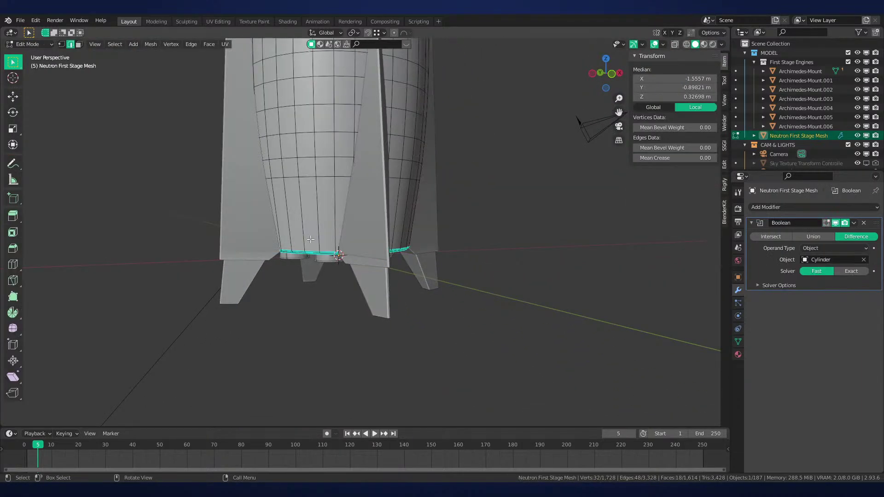
pyautogui.press('KP_1')
pyautogui.press('Tab')
# Examine the reference images for surface details on the rocket's base, body and canards
pyautogui.keyDown('shift'); pyautogui.moveTo(388, 292); pyautogui.dragTo(217, 369, button='middle'); pyautogui.keyUp('shift')
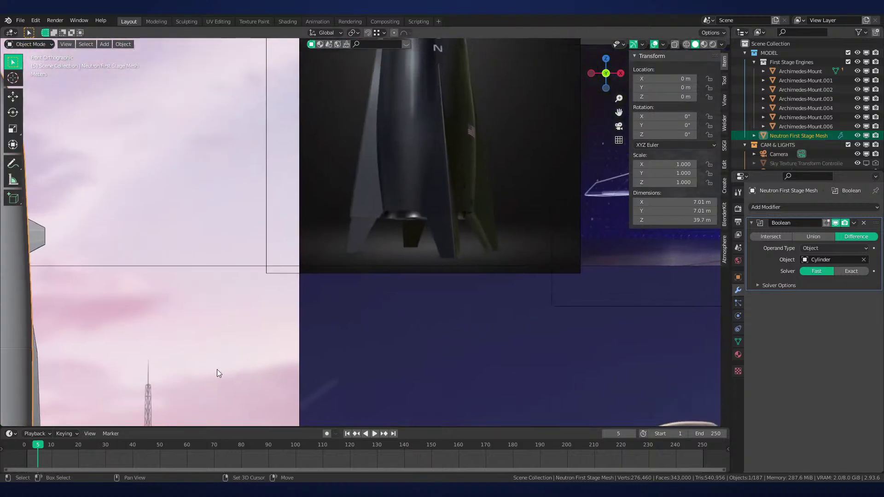
pyautogui.keyDown('shift'); pyautogui.moveTo(370, 249); pyautogui.dragTo(340, 281, button='middle'); pyautogui.keyUp('shift')
pyautogui.scroll(6, 340, 280)
pyautogui.scroll(-8, 391, 226)
pyautogui.scroll(-5, 390, 222)
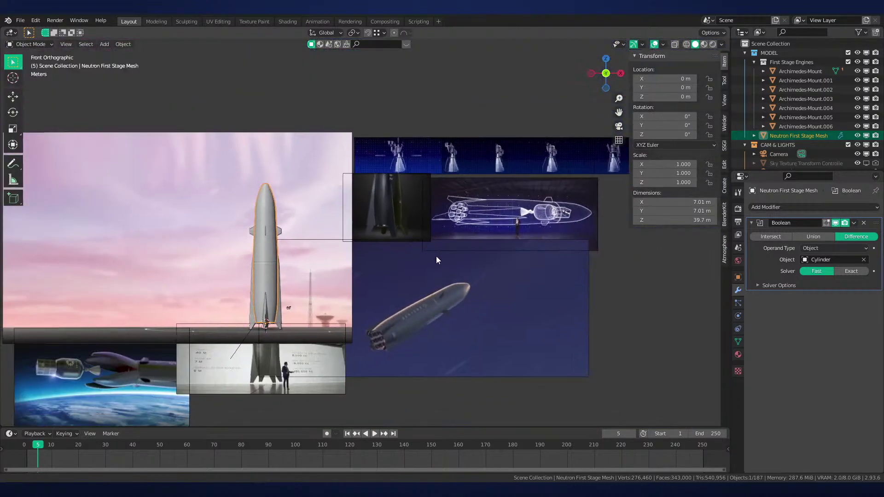
pyautogui.keyDown('shift'); pyautogui.moveTo(288, 308); pyautogui.dragTo(468, 184, button='middle'); pyautogui.keyUp('shift')
pyautogui.scroll(8, 324, 258)
pyautogui.scroll(5, 343, 229)
pyautogui.keyDown('shift'); pyautogui.moveTo(342, 229); pyautogui.dragTo(341, 269, button='middle'); pyautogui.keyUp('shift')
pyautogui.scroll(3, 350, 219)
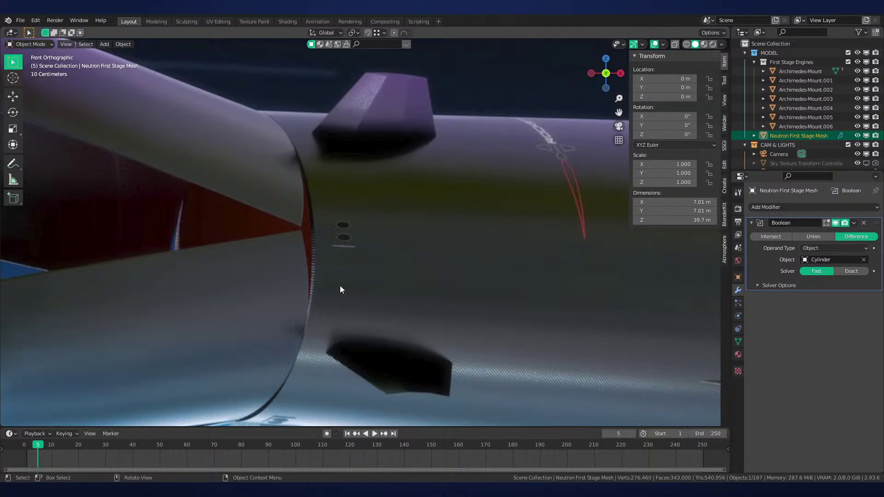
pyautogui.scroll(-8, 359, 269)
# Inspect the first stage mesh between two fins near the base, briefly viewing its topology in Edit Mode
pyautogui.keyDown('shift'); pyautogui.moveTo(626, 74); pyautogui.dragTo(294, 343, button='middle'); pyautogui.keyUp('shift')
pyautogui.keyDown('shift'); pyautogui.moveTo(465, 294); pyautogui.dragTo(382, 202, button='middle'); pyautogui.keyUp('shift')
pyautogui.moveTo(382, 203); pyautogui.dragTo(453, 167, button='middle')
pyautogui.scroll(2, 414, 197)
pyautogui.press('Tab')
pyautogui.scroll(5, 416, 202)
pyautogui.press('Tab')
pyautogui.scroll(-5, 415, 205)
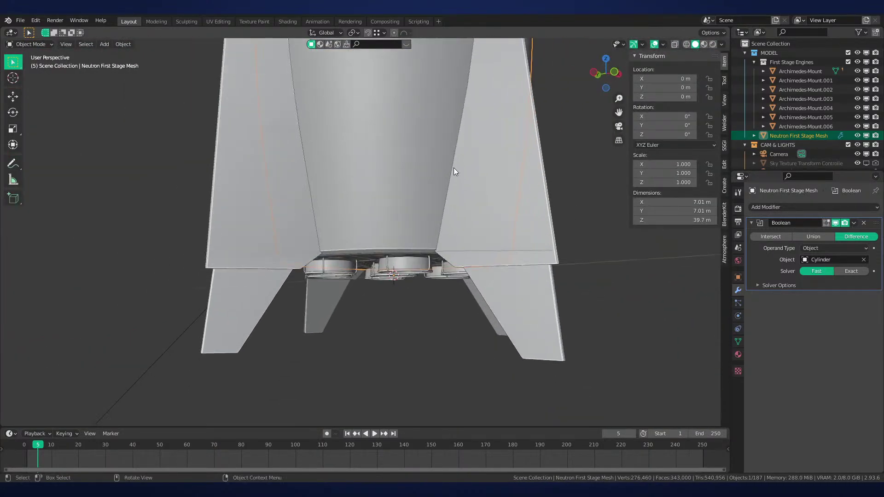
# Add a 2 m cube at the rocket's base and rotate it 45° about Z
pyautogui.scroll(2, 454, 167)
pyautogui.hotkey('shift', 'a')
pyautogui.moveTo(438, 175)
pyautogui.click(481, 192)
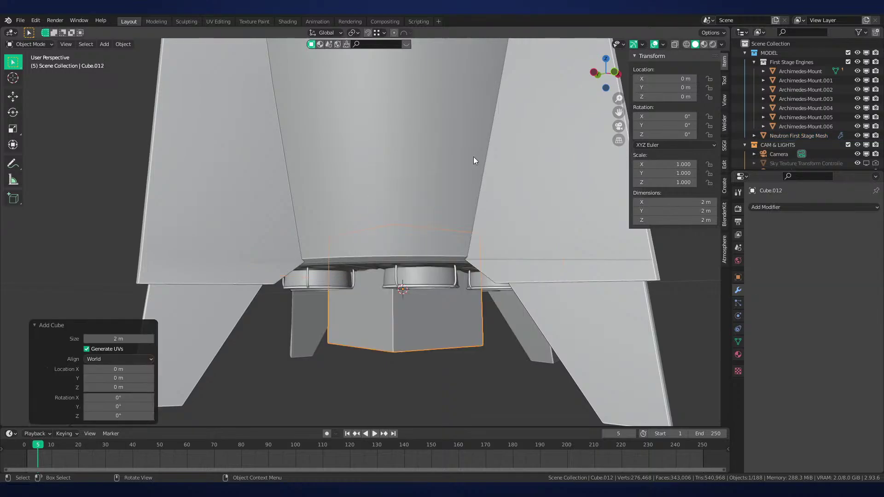
pyautogui.press('r')
pyautogui.press('z')
pyautogui.press('4')
pyautogui.press('5')
pyautogui.press('Return')
pyautogui.moveTo(518, 251)
pyautogui.mouseDown(button='middle')
pyautogui.moveTo(551, 197)
pyautogui.moveTo(529, 265)
pyautogui.mouseUp(button='middle')
pyautogui.press('g')
pyautogui.press('x')
pyautogui.press('x')
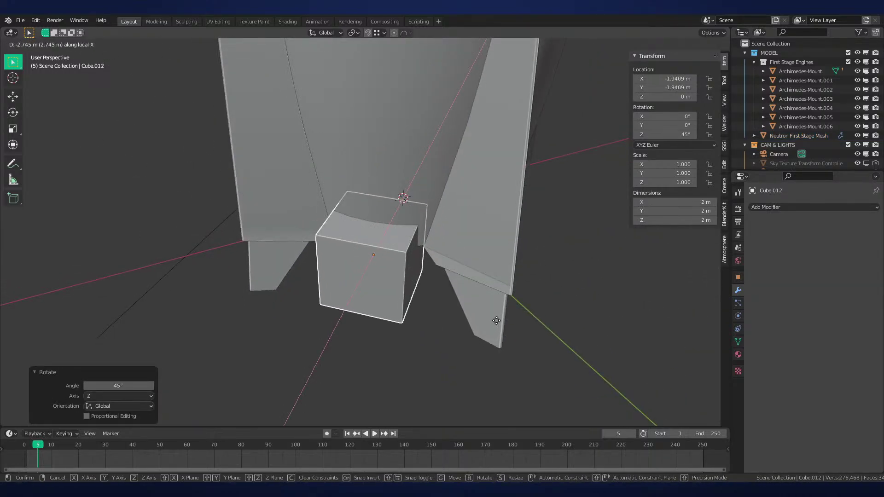
pyautogui.press('Escape')
pyautogui.press('r')
pyautogui.press('z')
pyautogui.rightClick(496, 321)
# Move the cube out beside the hull between two fins and scale its mesh down to about 0.8 m
pyautogui.keyDown('shift'); pyautogui.moveTo(479, 286); pyautogui.dragTo(381, 327, button='middle'); pyautogui.keyUp('shift')
pyautogui.press('g')
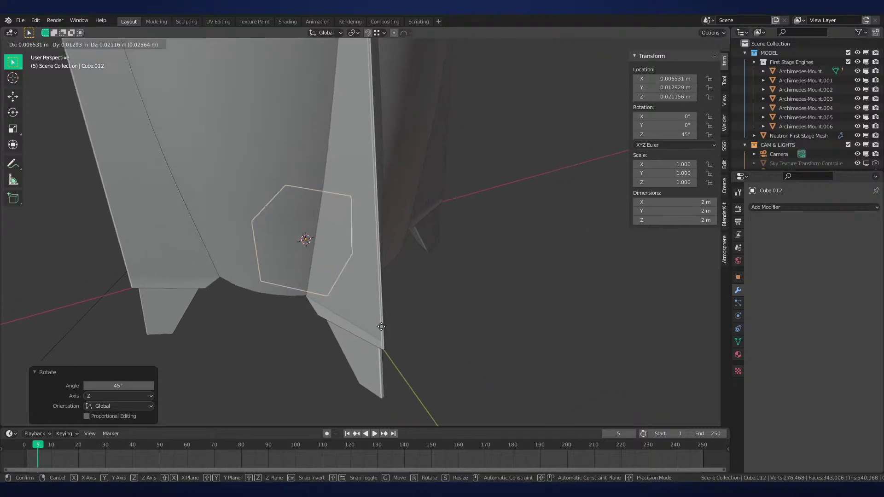
pyautogui.click(475, 318)
pyautogui.press('Tab')
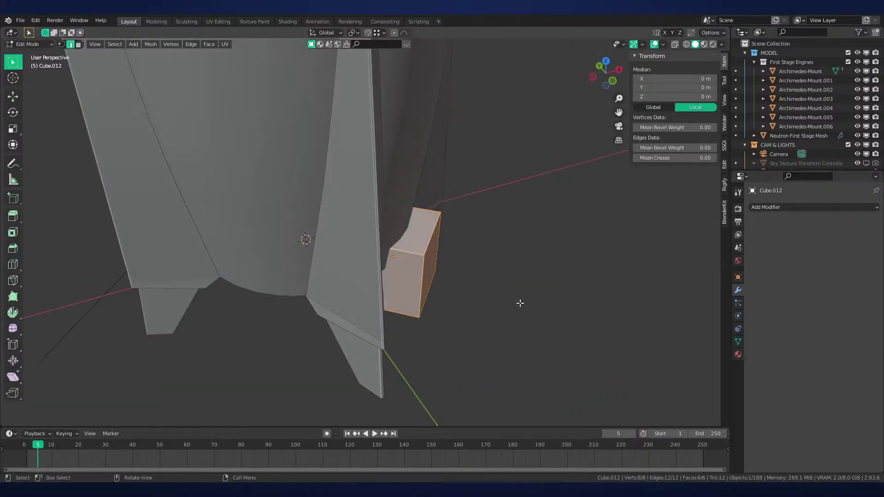
pyautogui.press('s')
pyautogui.click(446, 270)
# Raise the cube along Z to a height of about 0.744 m beside the lower hull
pyautogui.press('Tab')
pyautogui.moveTo(479, 299); pyautogui.dragTo(435, 281, button='middle')
pyautogui.scroll(2, 435, 282)
pyautogui.press('g')
pyautogui.press('z')
pyautogui.click(492, 290)
# Shift the cube about -0.348 m along its local Y axis so it is centred between the fins against the hull
pyautogui.moveTo(547, 300); pyautogui.dragTo(509, 311, button='middle')
pyautogui.press('Tab')
pyautogui.press('Tab')
pyautogui.press('g')
pyautogui.press('y')
pyautogui.press('y')
pyautogui.click(509, 310)
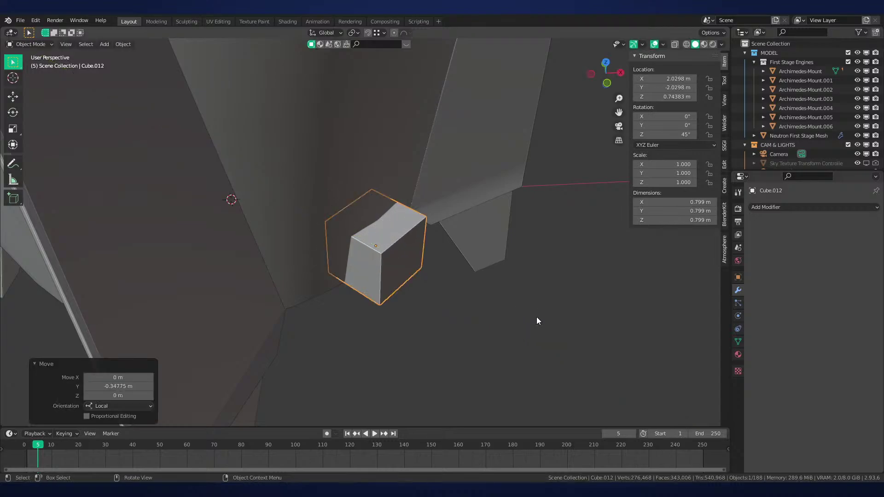
# Scale the cube's mesh down to about 0.376 m wide and reduce its height by a Z factor of 0.74
pyautogui.press('Tab')
pyautogui.press('s')
pyautogui.click(444, 278)
pyautogui.scroll(2, 444, 278)
pyautogui.press('s')
pyautogui.press('z')
pyautogui.click(476, 259)
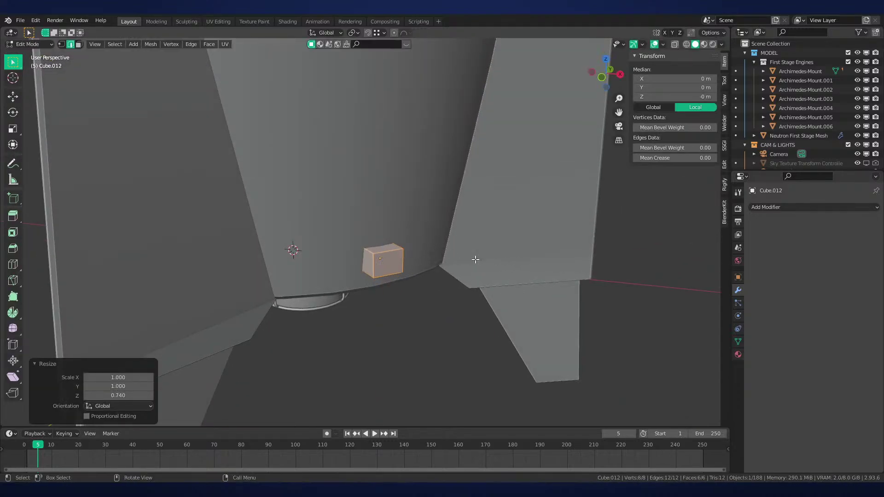
# Flatten the block's mesh along its local Y axis into a plate about 0.061 m thick
pyautogui.scroll(3, 476, 260)
pyautogui.moveTo(504, 283); pyautogui.dragTo(573, 320, button='middle')
pyautogui.press('s')
pyautogui.press('x')
pyautogui.press('x')
pyautogui.press('y')
pyautogui.press('y')
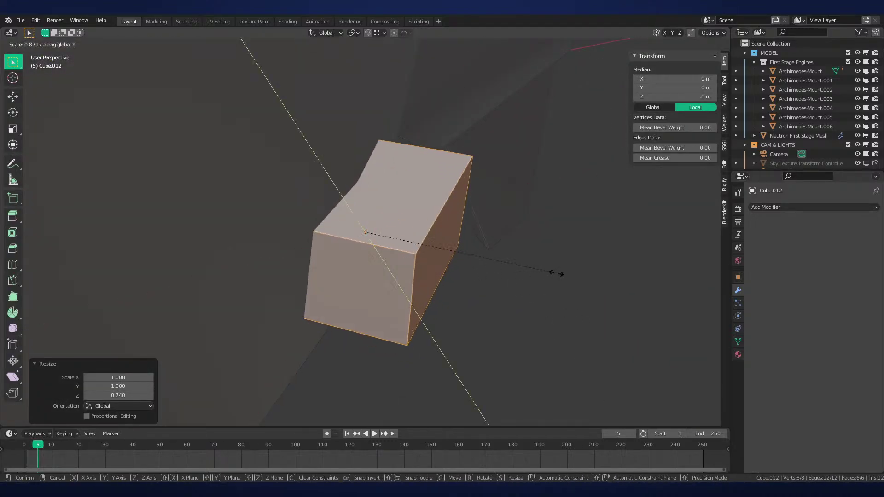
pyautogui.click(400, 242)
# Push the plate about 0.031 m along local Y into the hull, tilt it 7.73° about local X and nudge it flush
pyautogui.press('Tab')
pyautogui.press('g')
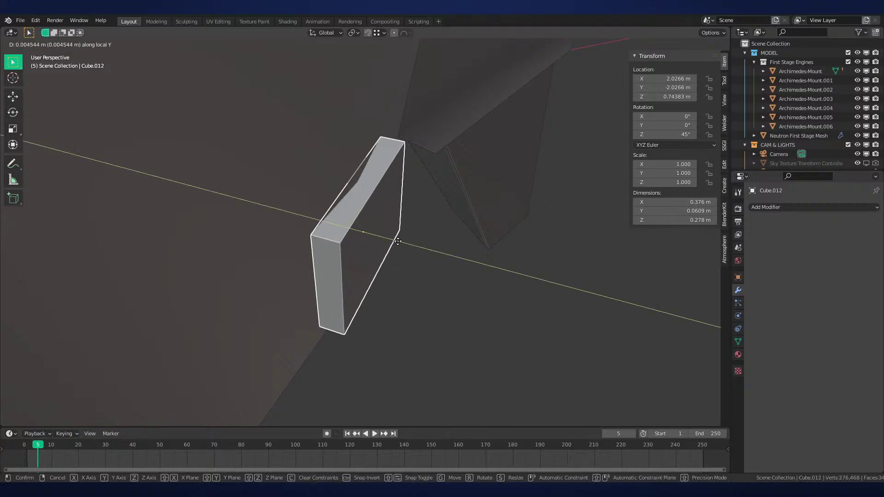
pyautogui.click(391, 243)
pyautogui.moveTo(392, 242); pyautogui.dragTo(468, 229, button='middle')
pyautogui.press('r')
pyautogui.press('x')
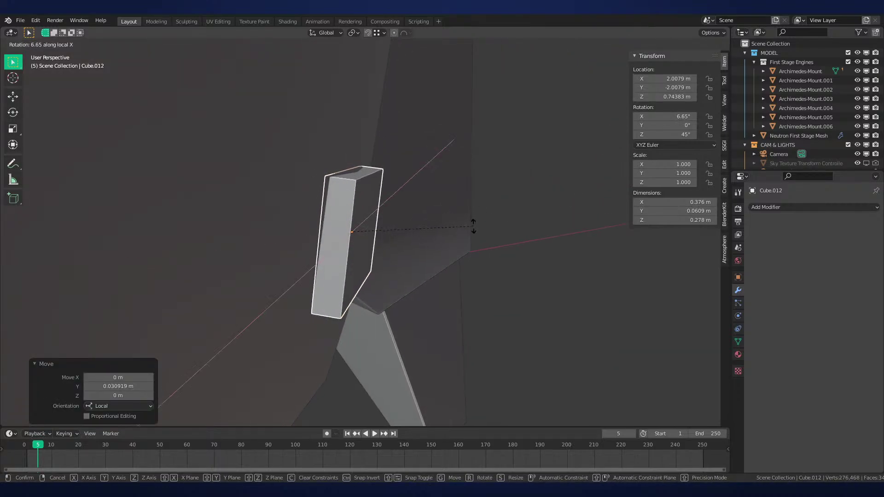
pyautogui.click(472, 230)
pyautogui.press('g')
pyautogui.press('y')
pyautogui.click(466, 232)
# Add one centred vertical loop cut through the plate's mesh
pyautogui.moveTo(465, 234); pyautogui.dragTo(395, 274, button='middle')
pyautogui.press('Tab')
pyautogui.hotkey('ctrl', 'r')
pyautogui.click(354, 207)
pyautogui.rightClick(354, 207)
pyautogui.moveTo(355, 207); pyautogui.dragTo(369, 200, button='middle')
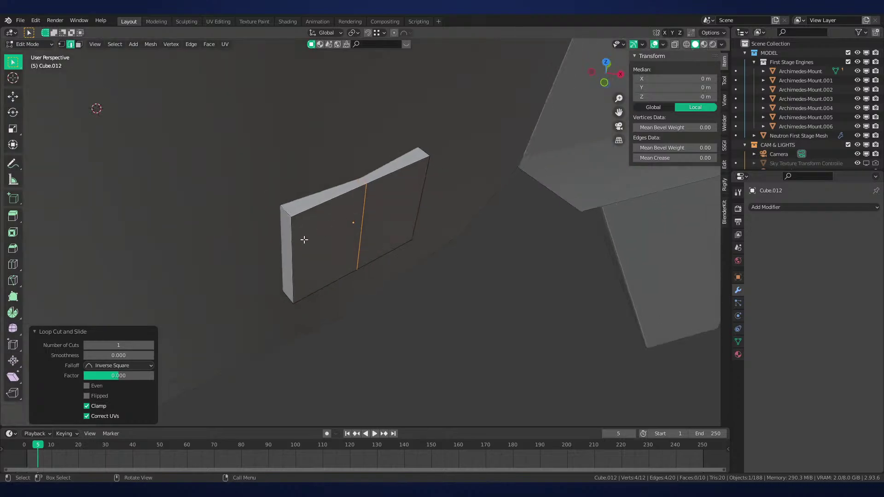
# Move the plate's two outer vertical front edges about 0.015 m along local Y to follow the hull's curvature
pyautogui.click(297, 240)
pyautogui.keyDown('shift'); pyautogui.click(422, 202); pyautogui.keyUp('shift')
pyautogui.press('g')
pyautogui.press('y')
pyautogui.click(417, 198)
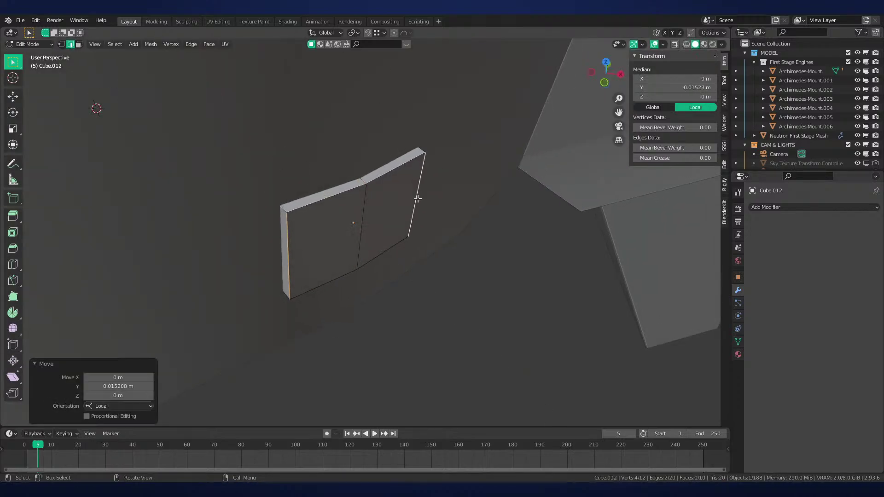
# Shade the plate smooth and enable Auto Smooth at 30°
pyautogui.press('Tab')
pyautogui.rightClick(383, 226)
pyautogui.click(345, 192)
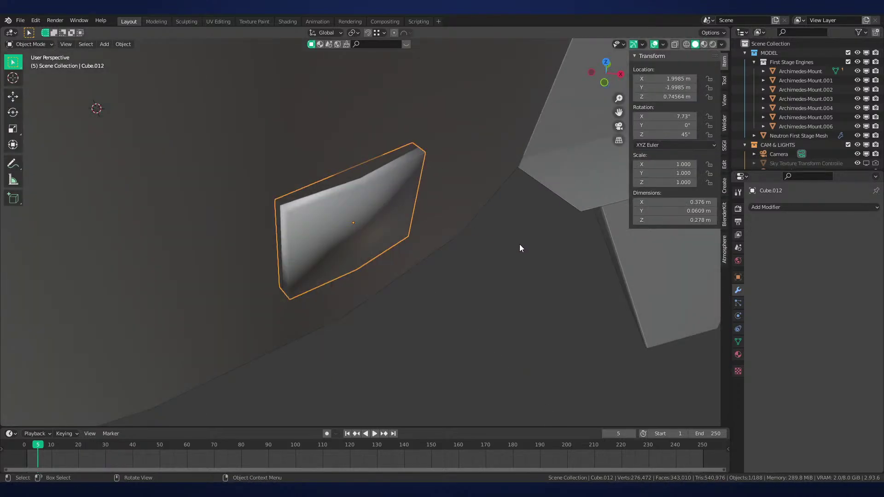
pyautogui.click(738, 341)
pyautogui.click(802, 378)
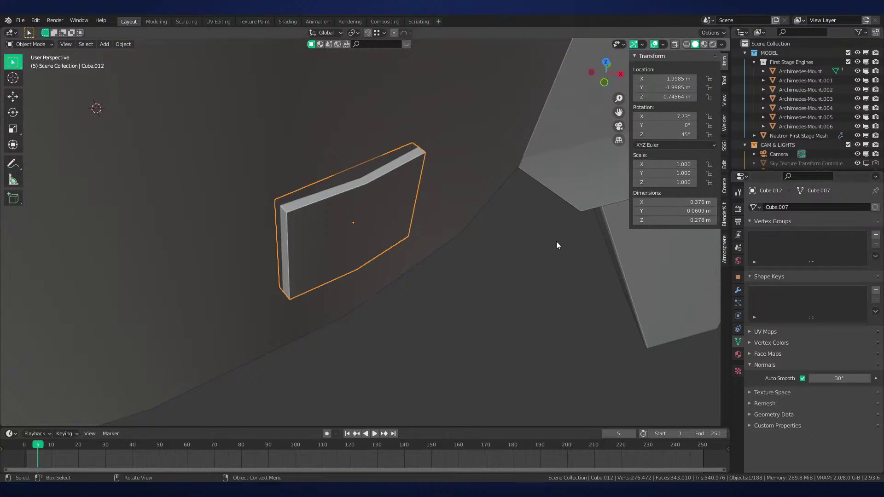
# Inspect the new plate's placement and the leg recess from the front and from beneath the rocket
pyautogui.moveTo(327, 272); pyautogui.dragTo(336, 260, button='middle')
pyautogui.press('KP_1')
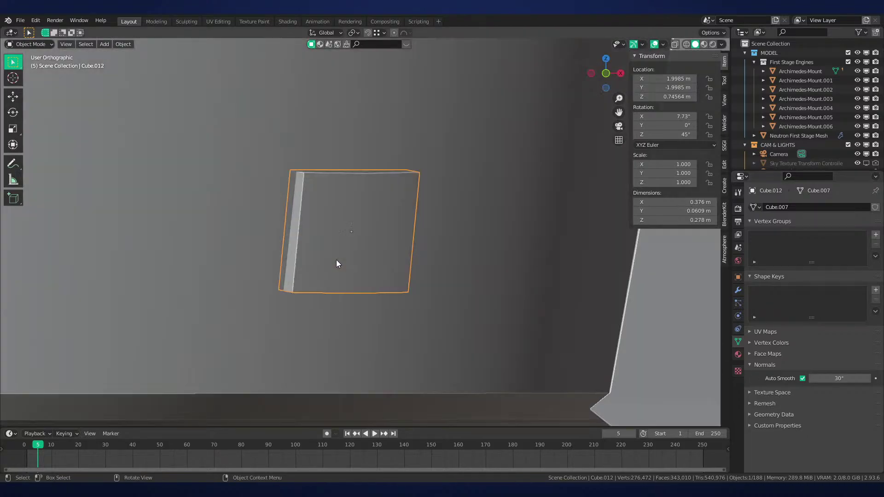
pyautogui.scroll(-10, 317, 243)
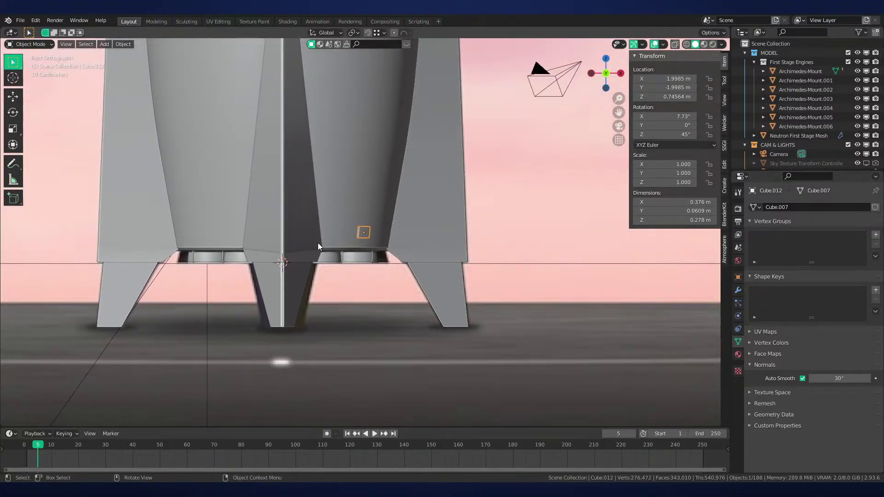
pyautogui.keyDown('shift'); pyautogui.moveTo(296, 276); pyautogui.dragTo(396, 243, button='middle'); pyautogui.keyUp('shift')
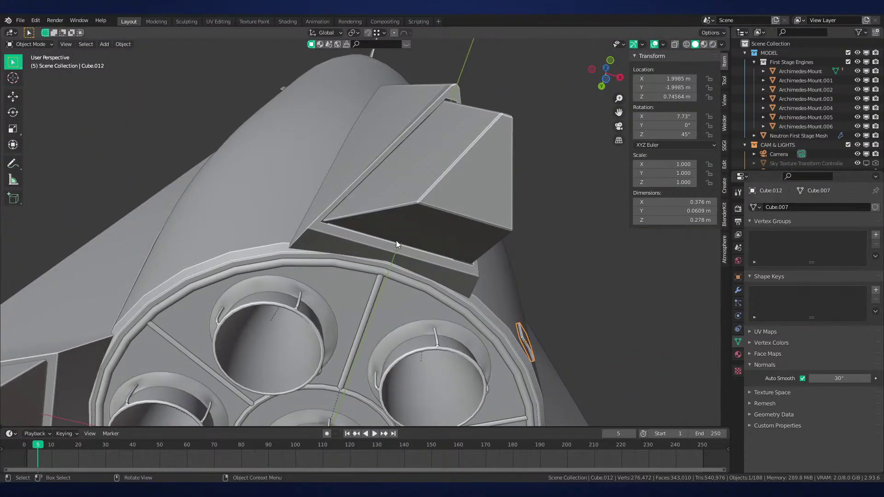
pyautogui.click(409, 256)
pyautogui.scroll(-3, 356, 235)
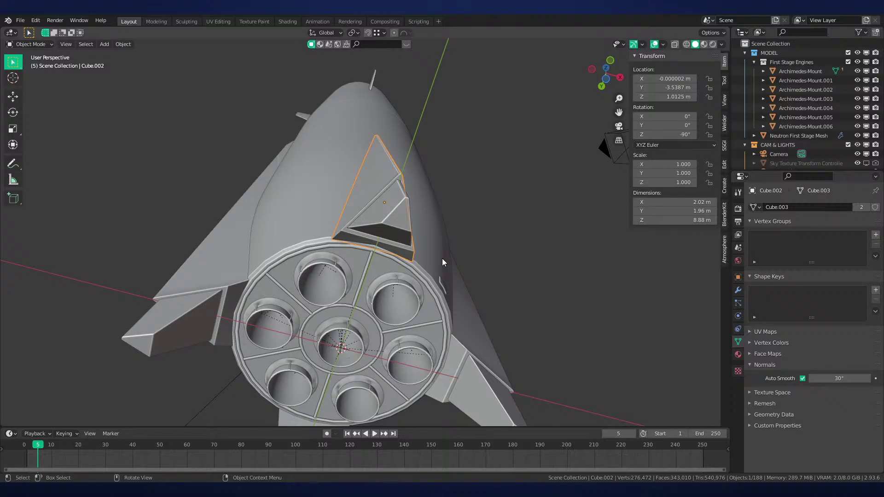
pyautogui.press('KP_1')
pyautogui.click(443, 327)
pyautogui.press('g')
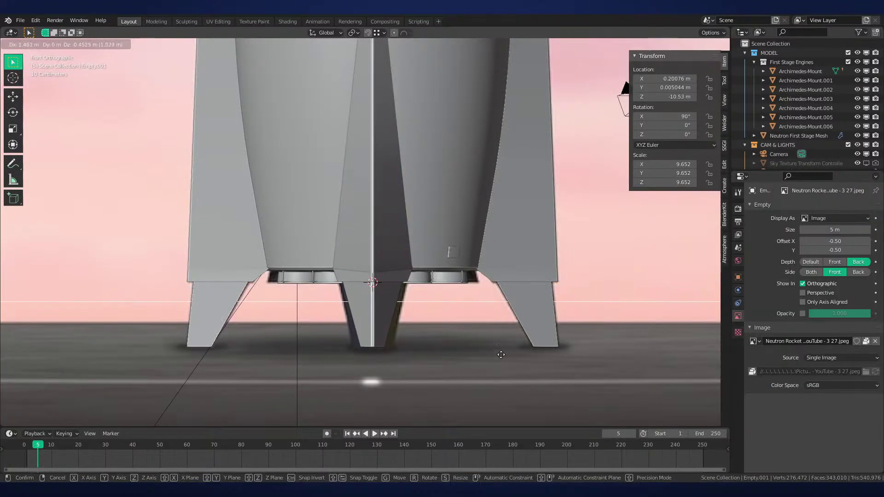
pyautogui.rightClick(444, 327)
pyautogui.click(445, 329)
pyautogui.press('g')
pyautogui.rightClick(515, 364)
# Examine the in-flight reference image for the engine base, the fin undersides and the light marking on the lower hull
pyautogui.scroll(-5, 540, 341)
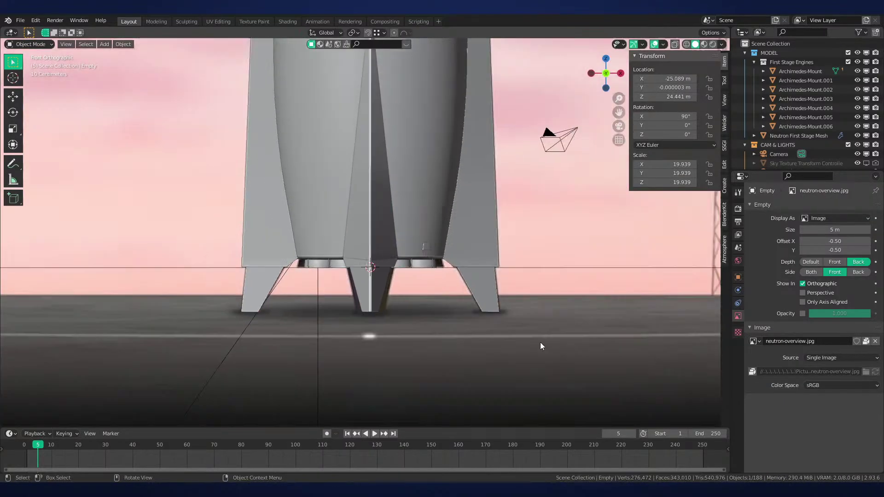
pyautogui.keyDown('shift'); pyautogui.moveTo(598, 322); pyautogui.dragTo(174, 327, button='middle'); pyautogui.keyUp('shift')
pyautogui.scroll(-1, 471, 297)
pyautogui.keyDown('shift'); pyautogui.moveTo(470, 296); pyautogui.dragTo(410, 286, button='middle'); pyautogui.keyUp('shift')
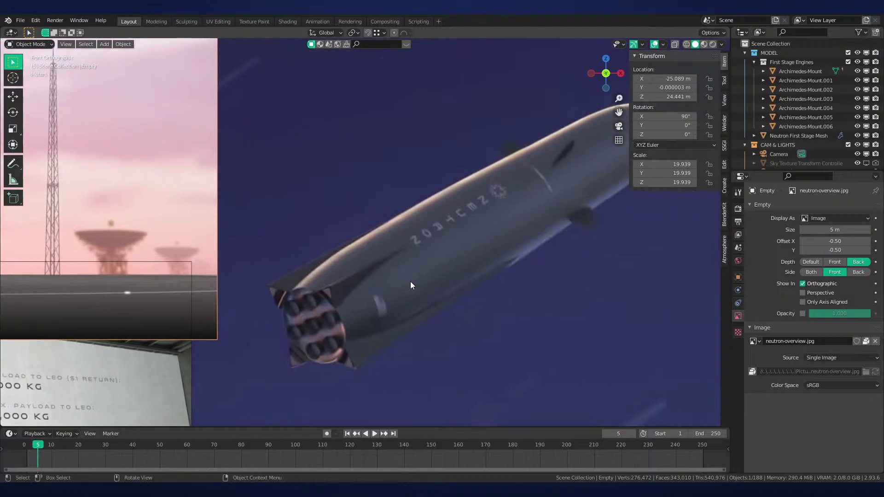
pyautogui.scroll(5, 375, 305)
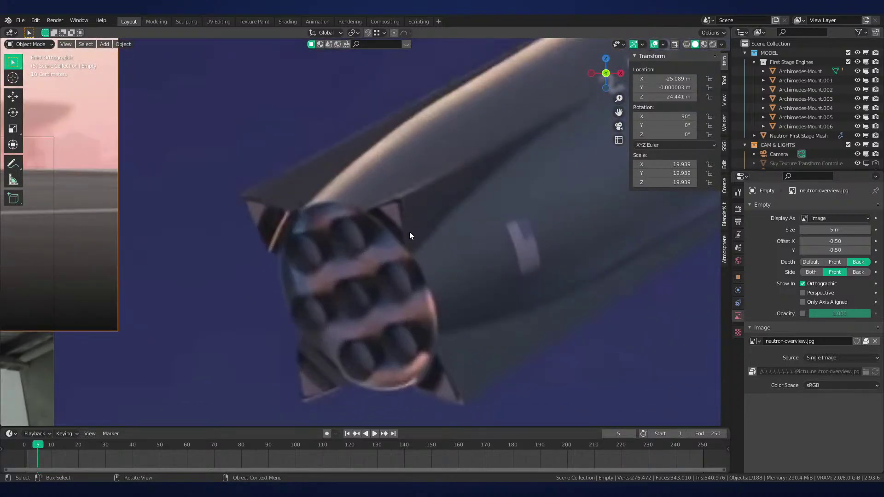
pyautogui.scroll(-3, 435, 242)
pyautogui.scroll(-2, 438, 247)
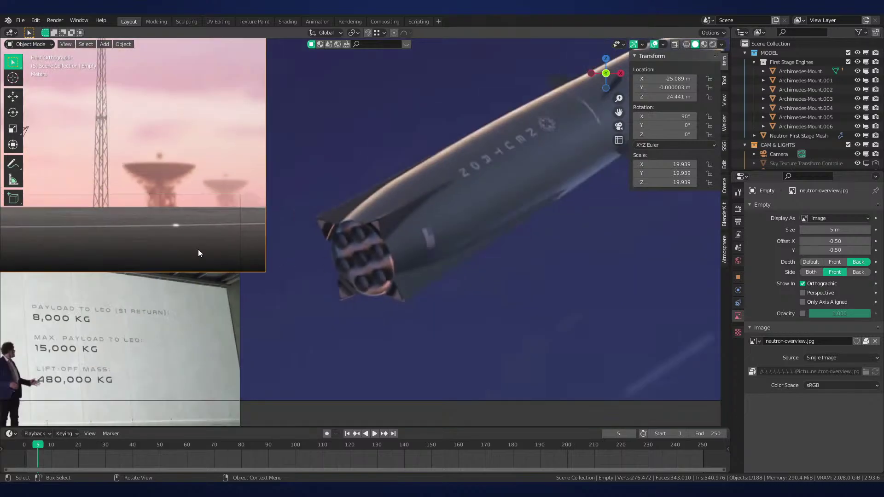
pyautogui.keyDown('shift'); pyautogui.moveTo(123, 240); pyautogui.dragTo(563, 323, button='middle'); pyautogui.keyUp('shift')
pyautogui.scroll(2, 416, 329)
pyautogui.keyDown('shift'); pyautogui.moveTo(475, 328); pyautogui.dragTo(463, 311, button='middle'); pyautogui.keyUp('shift')
pyautogui.scroll(4, 409, 281)
pyautogui.press('KP_1')
pyautogui.scroll(-5, 462, 311)
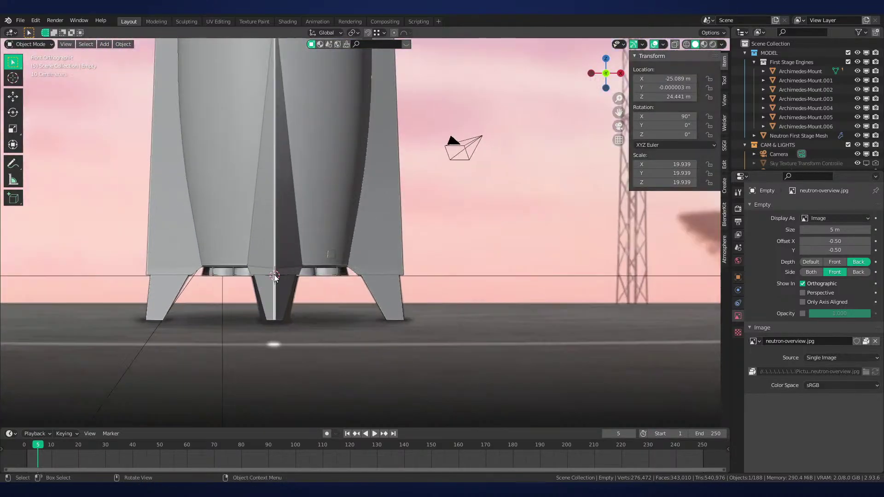
# Try sliding the front landing leg about 1.6 m up along its local Z axis into its fin
pyautogui.scroll(3, 274, 275)
pyautogui.moveTo(432, 260); pyautogui.dragTo(537, 265, button='middle')
pyautogui.click(474, 266)
pyautogui.press('g')
pyautogui.press('z')
pyautogui.press('z')
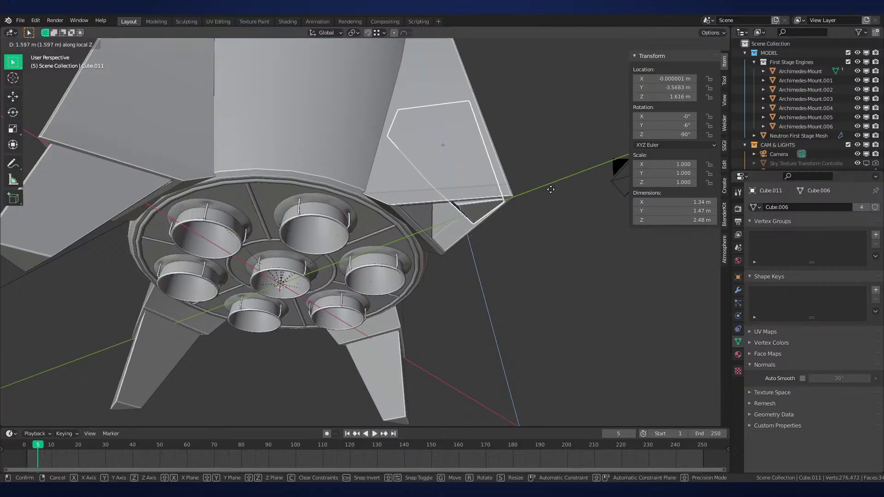
pyautogui.click(544, 203)
# Check the retracted leg inside the fin from beneath, then undo its move
pyautogui.moveTo(543, 203); pyautogui.dragTo(388, 280, button='middle')
pyautogui.click(502, 234)
pyautogui.scroll(3, 388, 280)
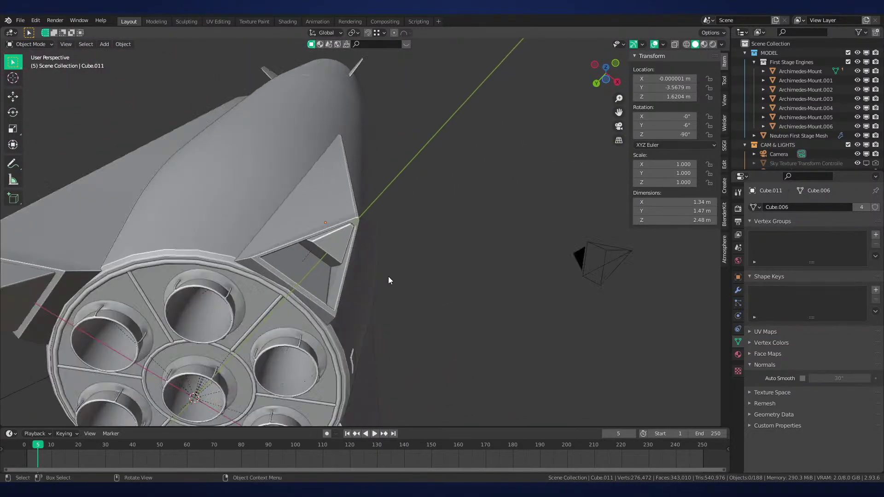
pyautogui.scroll(1, 388, 277)
pyautogui.click(320, 255)
pyautogui.hotkey('ctrl', 'z')
pyautogui.hotkey('ctrl', 'z')
pyautogui.hotkey('ctrl', 'z')
# Try retracting the leg about 1.61 m along its local Z in a right-side wireframe view, level with the fin's lower edge
pyautogui.press('KP_3')
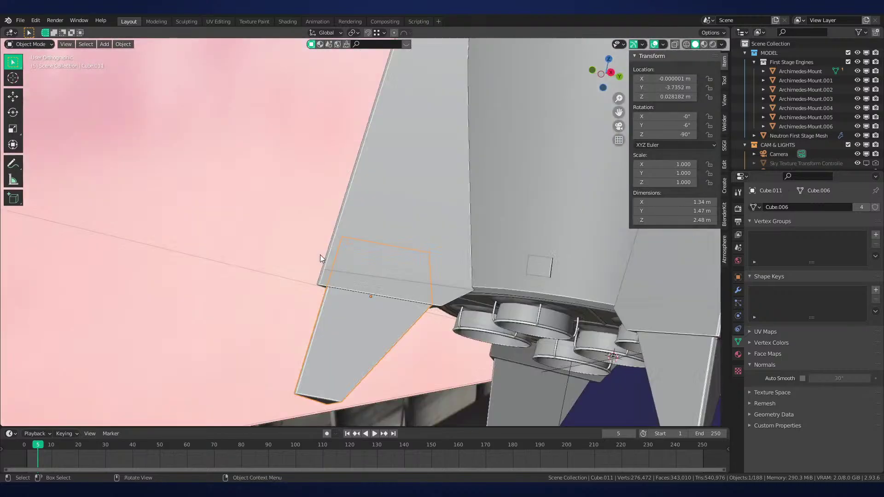
pyautogui.keyDown('shift'); pyautogui.moveTo(465, 297); pyautogui.dragTo(411, 301, button='middle'); pyautogui.keyUp('shift')
pyautogui.press('g')
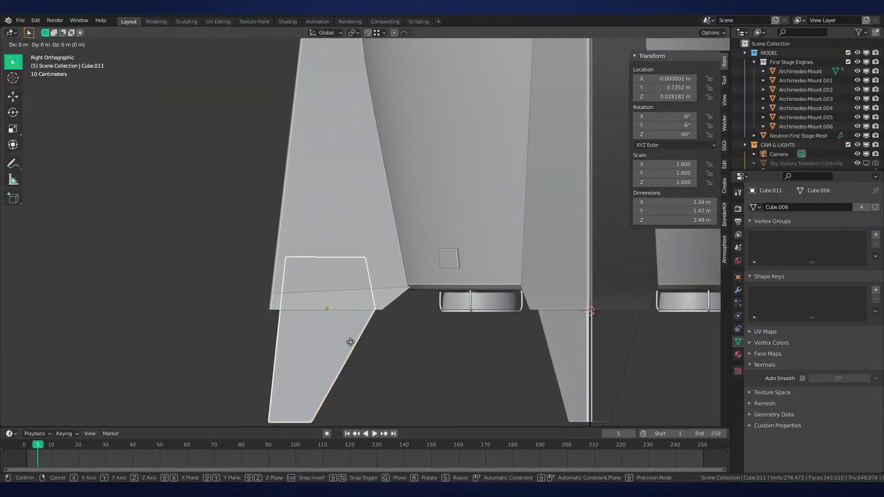
pyautogui.press('z')
pyautogui.rightClick(364, 249)
pyautogui.hotkey('shift', 'z')
pyautogui.press('g')
pyautogui.press('z')
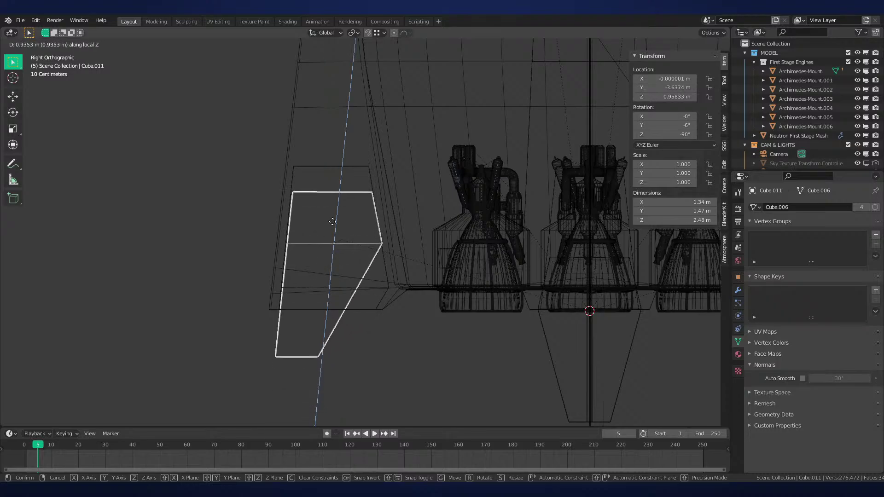
pyautogui.click(355, 179)
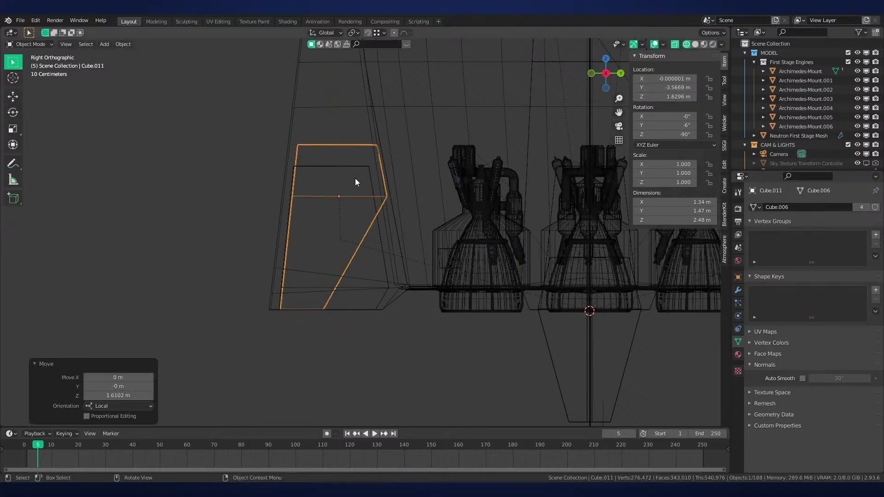
# Compare the retracted leg with the fin recess outline in wireframe and undo the retraction
pyautogui.moveTo(355, 178)
pyautogui.mouseDown(button='middle')
pyautogui.moveTo(386, 227)
pyautogui.moveTo(365, 252)
pyautogui.moveTo(430, 294)
pyautogui.moveTo(364, 322)
pyautogui.moveTo(452, 280)
pyautogui.moveTo(452, 302)
pyautogui.moveTo(386, 297)
pyautogui.moveTo(401, 181)
pyautogui.moveTo(404, 225)
pyautogui.mouseUp(button='middle')
pyautogui.hotkey('shift', 'z')
pyautogui.hotkey('shift', 'z')
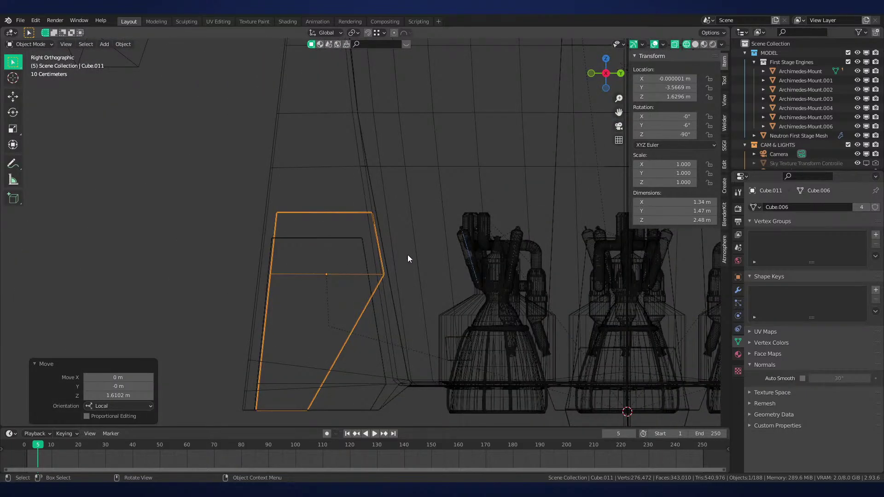
pyautogui.keyDown('shift'); pyautogui.moveTo(418, 343); pyautogui.dragTo(408, 174, button='middle'); pyautogui.keyUp('shift')
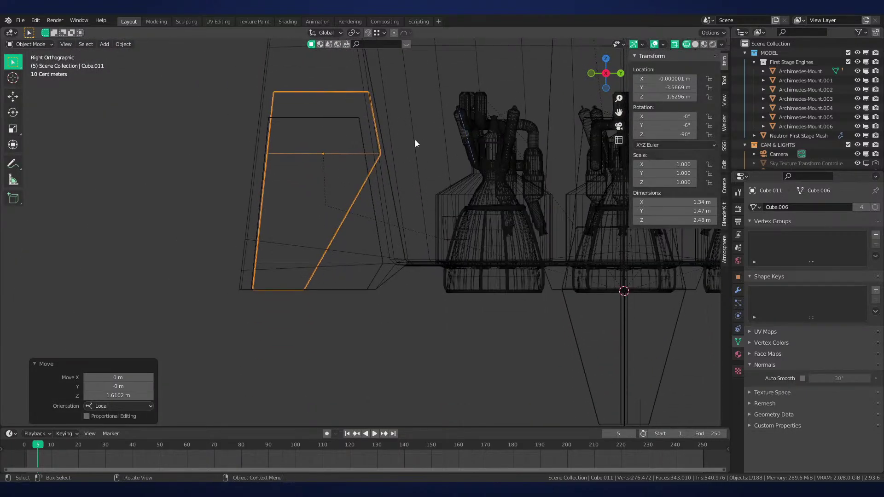
pyautogui.hotkey('ctrl', 'z')
pyautogui.hotkey('ctrl', 'z')
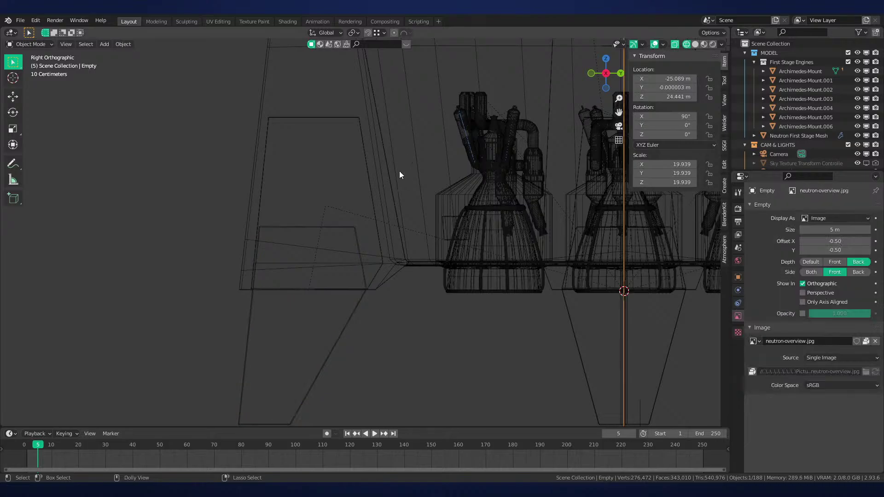
pyautogui.hotkey('ctrl', 'shift', 'z')
# Return the viewport to solid shading and save the file
pyautogui.scroll(-2, 343, 242)
pyautogui.press('z')
pyautogui.click(411, 244)
pyautogui.hotkey('ctrl', 's')
# Select the small plate on the lower hull and open its mesh in Edit Mode
pyautogui.moveTo(410, 275)
pyautogui.mouseDown(button='middle')
pyautogui.moveTo(419, 217)
pyautogui.moveTo(411, 258)
pyautogui.moveTo(456, 314)
pyautogui.moveTo(490, 258)
pyautogui.moveTo(388, 249)
pyautogui.mouseUp(button='middle')
pyautogui.scroll(3, 489, 258)
pyautogui.click(389, 229)
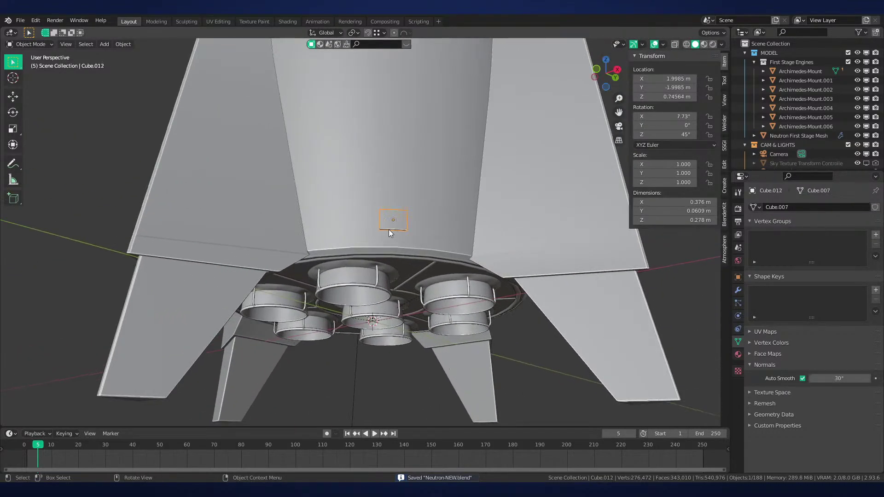
pyautogui.press('KP_Decimal')
pyautogui.press('Tab')
# Compare the plate's shape and placement with the two oval openings above the engines in the front-view reference image
pyautogui.scroll(-4, 411, 219)
pyautogui.scroll(1, 411, 219)
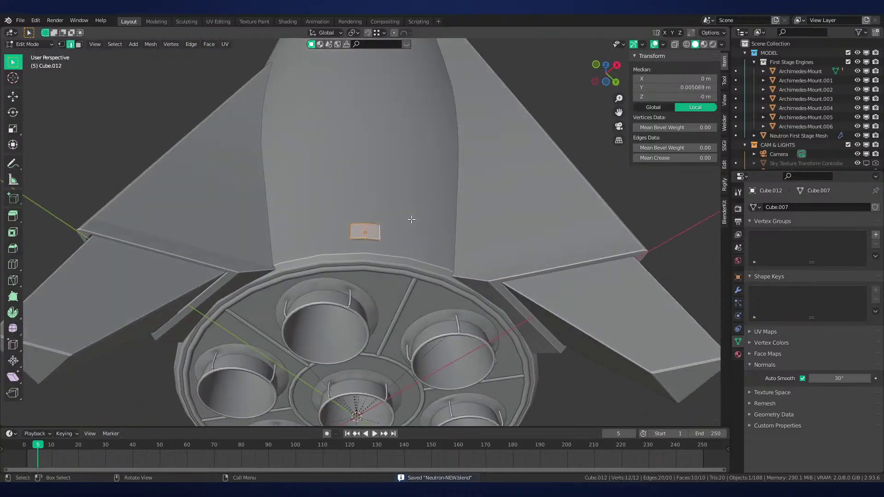
pyautogui.press('KP_1')
pyautogui.scroll(-8, 411, 219)
pyautogui.keyDown('shift'); pyautogui.moveTo(436, 177); pyautogui.dragTo(366, 402, button='middle'); pyautogui.keyUp('shift')
pyautogui.press('KP_Decimal')
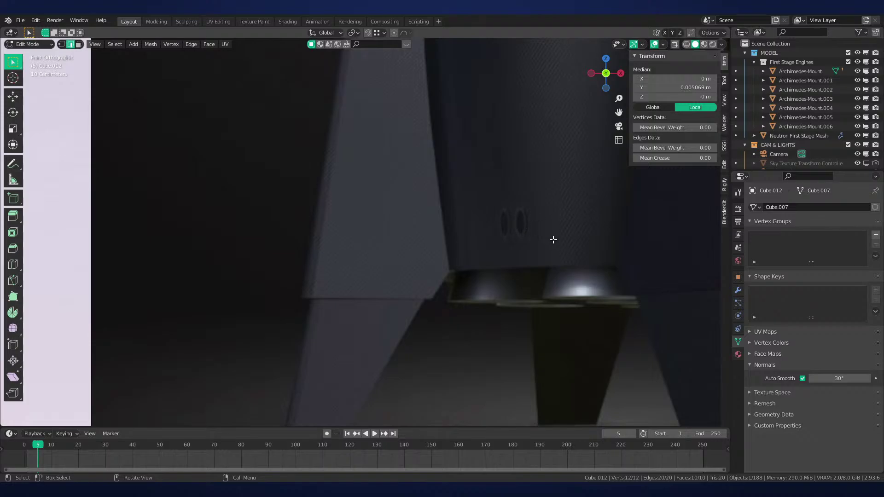
pyautogui.scroll(-3, 553, 239)
pyautogui.press('KP_Decimal')
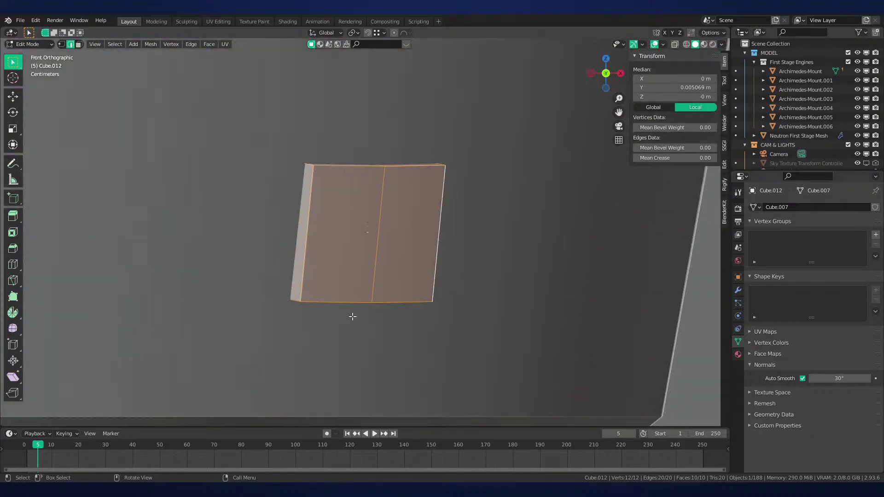
# Scale the plate's mesh in height and width to about 0.457 m wide by 0.328 m high
pyautogui.scroll(-12, 353, 316)
pyautogui.moveTo(407, 281); pyautogui.dragTo(349, 237, button='middle')
pyautogui.scroll(5, 420, 265)
pyautogui.press('s')
pyautogui.press('z')
pyautogui.click(476, 281)
pyautogui.press('s')
pyautogui.press('x')
pyautogui.press('x')
pyautogui.press('Escape')
pyautogui.press('s')
pyautogui.click(493, 256)
# Try insetting the plate's two front faces together by about 0.019 m, and undo the inset
pyautogui.press('3')
pyautogui.click(349, 236)
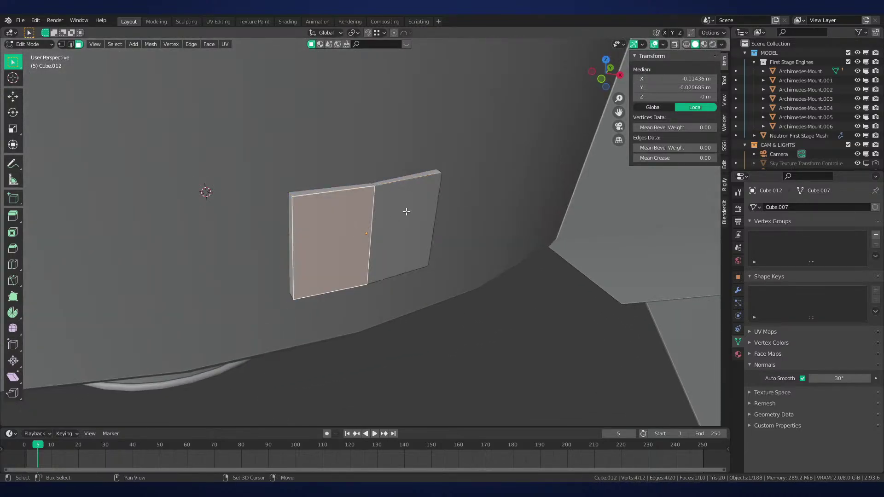
pyautogui.keyDown('shift'); pyautogui.click(415, 221); pyautogui.keyUp('shift')
pyautogui.moveTo(414, 221); pyautogui.dragTo(523, 236, button='middle')
pyautogui.press('i')
pyautogui.click(511, 233)
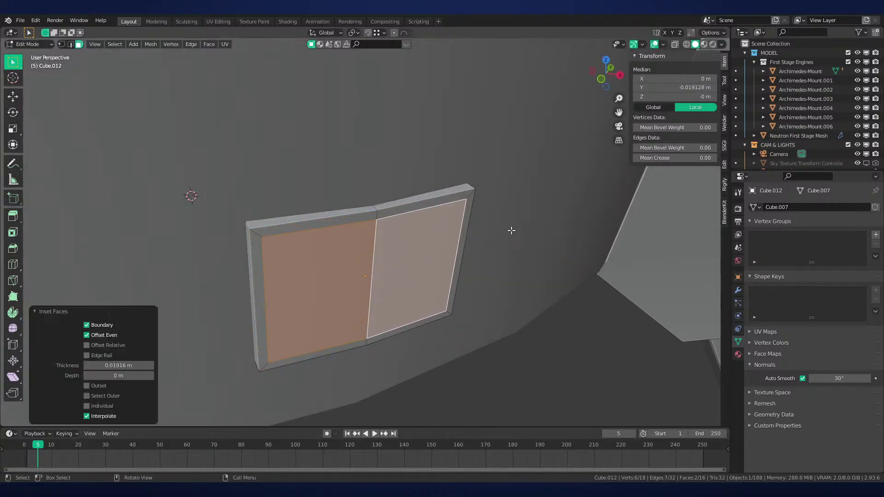
pyautogui.hotkey('ctrl', 'z')
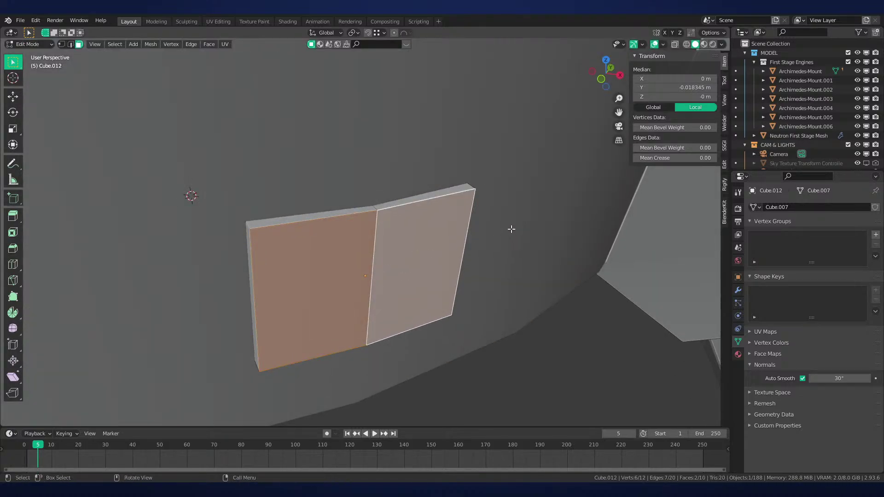
# Try adding a cylinder to the plate's mesh and scaling it to 0.1, and undo it
pyautogui.hotkey('shift', 'a')
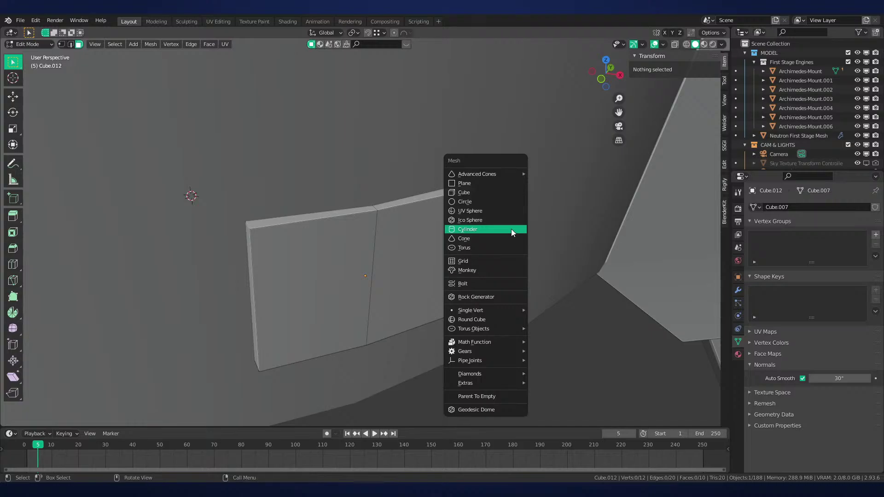
pyautogui.click(511, 229)
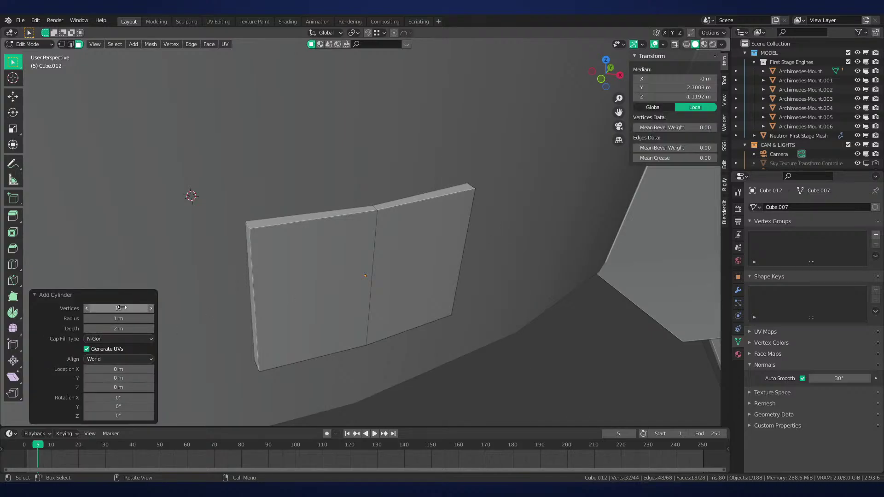
pyautogui.write('s.1')
pyautogui.press('Return')
pyautogui.press('s')
pyautogui.rightClick(436, 252)
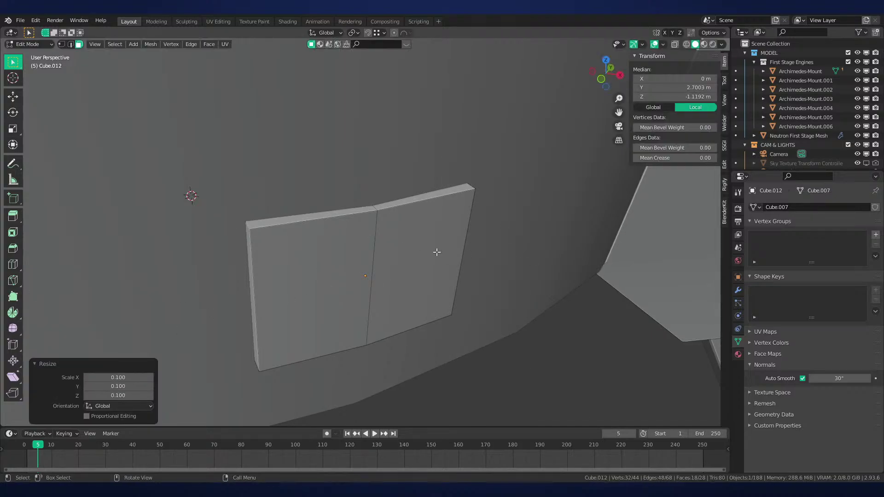
pyautogui.hotkey('ctrl', 'z')
pyautogui.hotkey('ctrl', 'z')
# Try insetting the plate's two front faces individually and subdividing the inset faces
pyautogui.scroll(-5, 436, 252)
pyautogui.hotkey('alt', 'z')
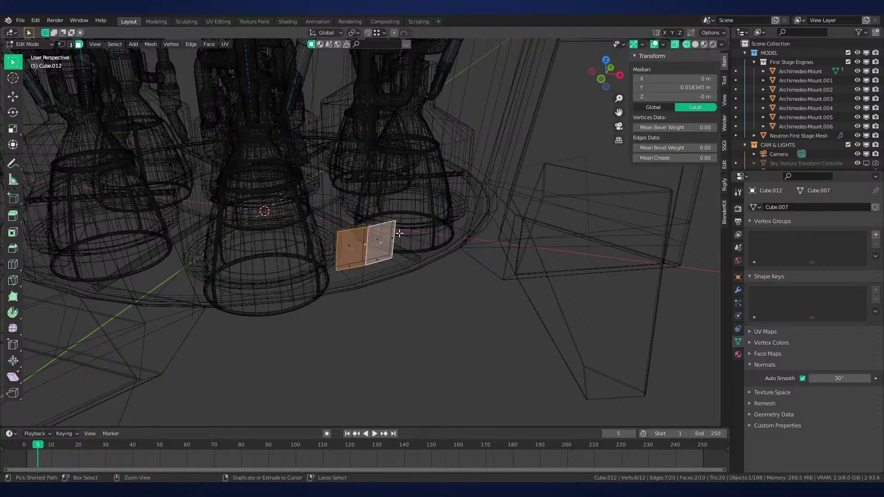
pyautogui.press('KP_Decimal')
pyautogui.hotkey('alt', 'z')
pyautogui.press('i')
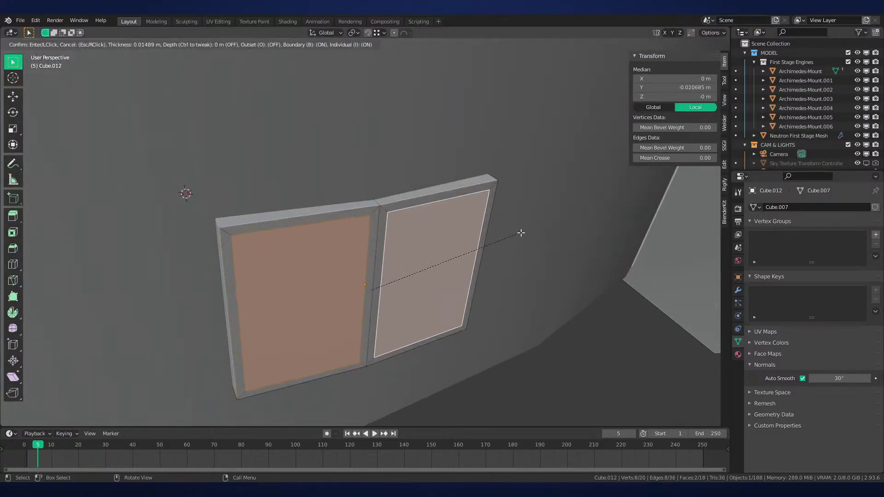
pyautogui.click(515, 235)
pyautogui.rightClick(497, 260)
pyautogui.click(493, 261)
# Try rounding the subdivided faces into two circles with LoopTools and stretching them to 1.263 along local Z
pyautogui.rightClick(497, 241)
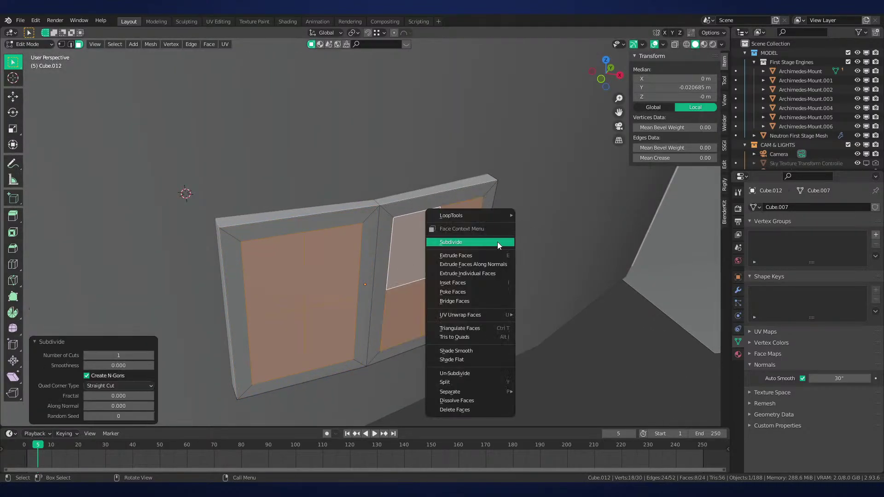
pyautogui.moveTo(508, 218)
pyautogui.click(550, 227)
pyautogui.moveTo(549, 227); pyautogui.dragTo(534, 223, button='middle')
pyautogui.press('s')
pyautogui.press('z')
pyautogui.press('z')
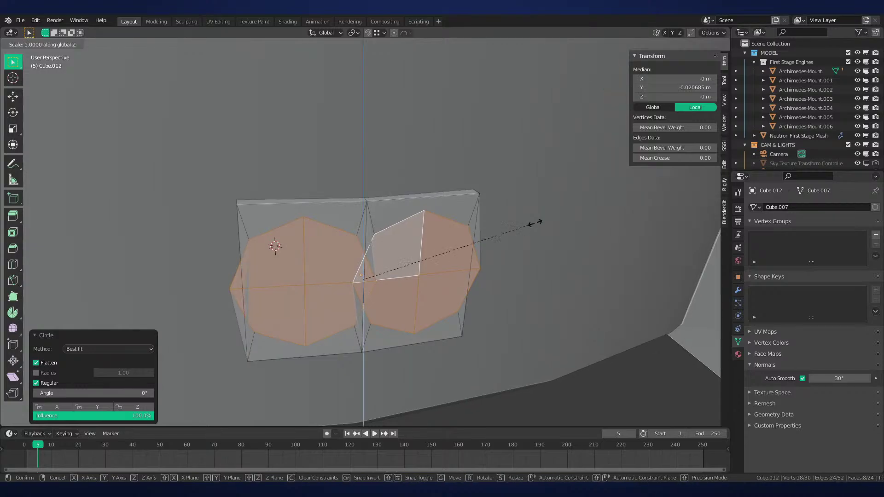
pyautogui.click(580, 213)
pyautogui.press('s')
pyautogui.press('x')
pyautogui.press('x')
pyautogui.press('Escape')
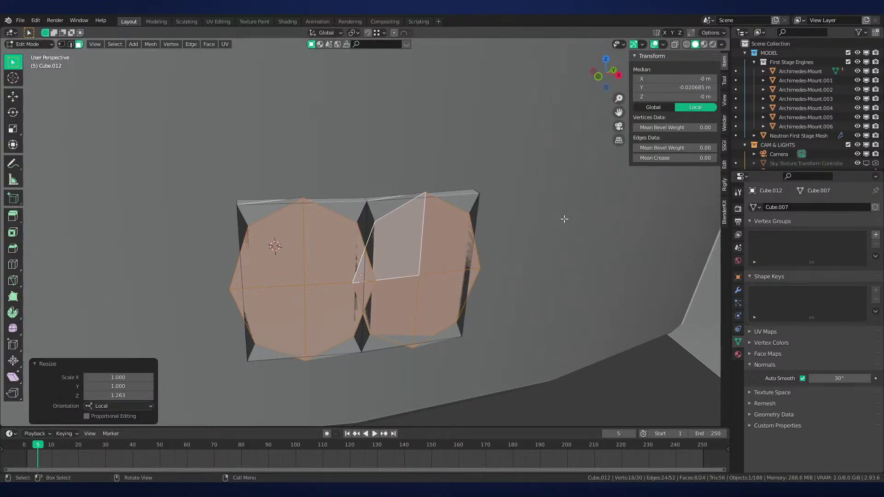
# Try shrinking the two ovals to 0.8 about their individual origins and narrowing them along X
pyautogui.press('.')
pyautogui.click(564, 269)
pyautogui.press('s')
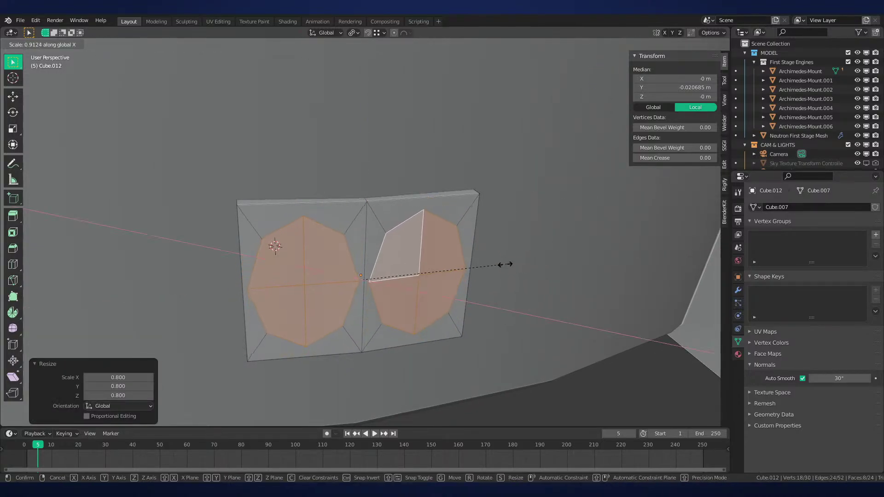
pyautogui.press('x')
pyautogui.click(493, 266)
# Try extruding the two ovals, and undo all the oval and inset edits back to the plain plate
pyautogui.moveTo(492, 267); pyautogui.dragTo(549, 276, button='middle')
pyautogui.press('e')
pyautogui.click(529, 290)
pyautogui.press('Tab')
pyautogui.press('Tab')
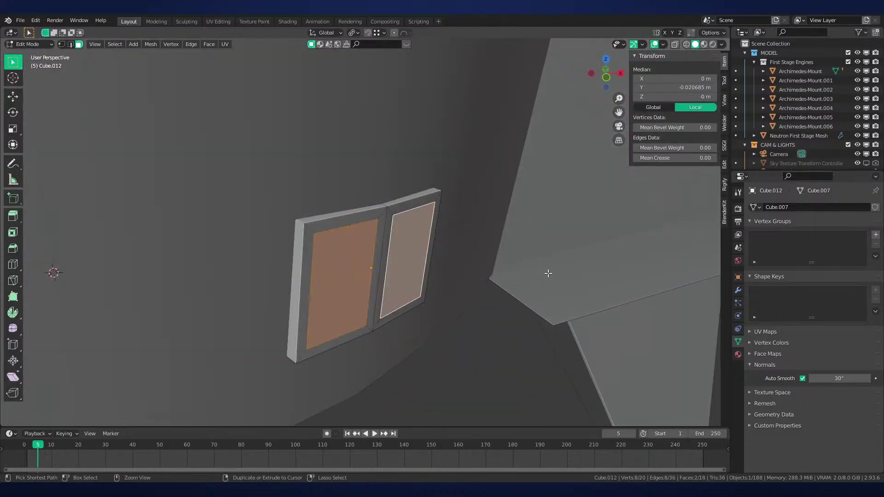
pyautogui.hotkey('ctrl', 'z')
pyautogui.hotkey('ctrl', 'z')
pyautogui.click(506, 259)
pyautogui.moveTo(507, 259); pyautogui.dragTo(496, 254, button='middle')
# Snap the 3D cursor to the plate's origin
pyautogui.press('Tab')
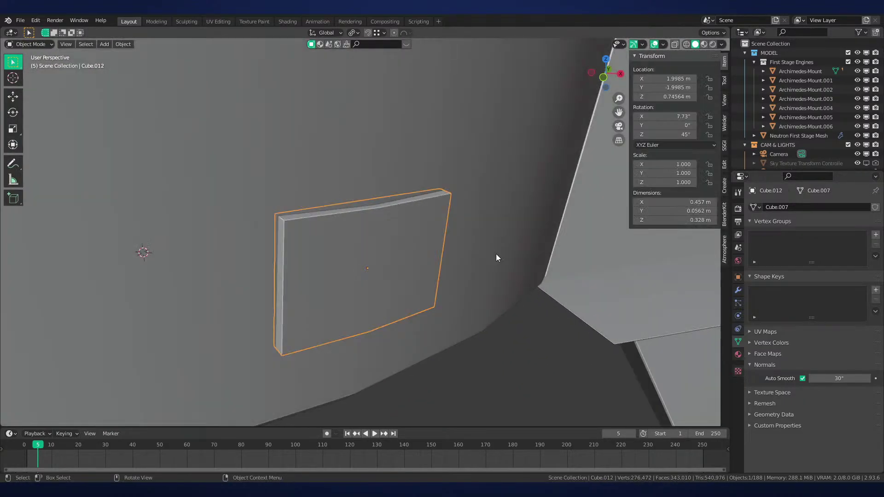
pyautogui.hotkey('shift', 's')
pyautogui.click(460, 329)
pyautogui.press('Tab')
pyautogui.press('Tab')
# Add a 16-vertex cylinder at the 3D cursor within the plate's mesh and scale it to 0.1
pyautogui.hotkey('shift', 'a')
pyautogui.moveTo(464, 206)
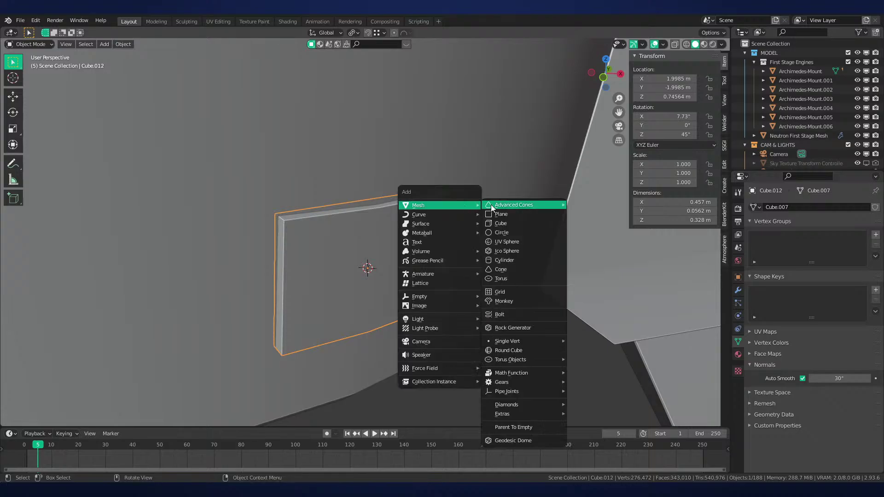
pyautogui.press('Tab')
pyautogui.hotkey('shift', 'a')
pyautogui.click(458, 207)
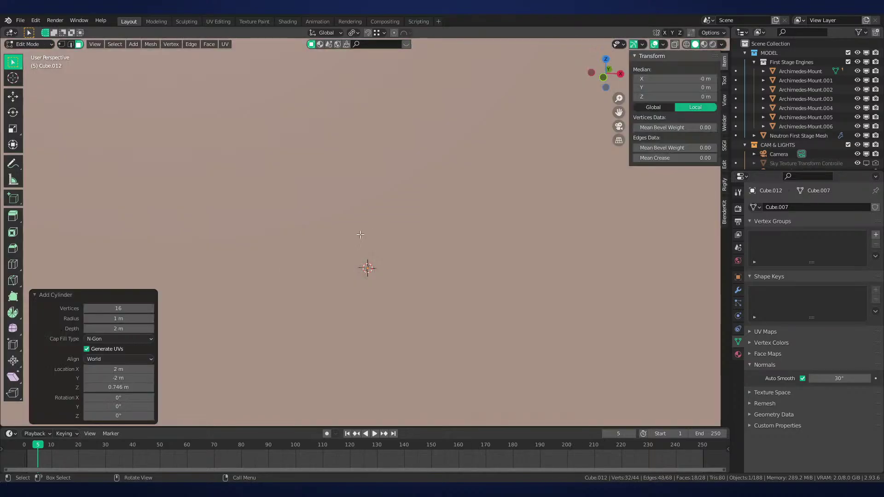
pyautogui.write('s0.1')
pyautogui.press('Return')
# Rotate the cylinder 90° to face outward from the hull and tilt it 7.73° about its local X axis
pyautogui.write('r')
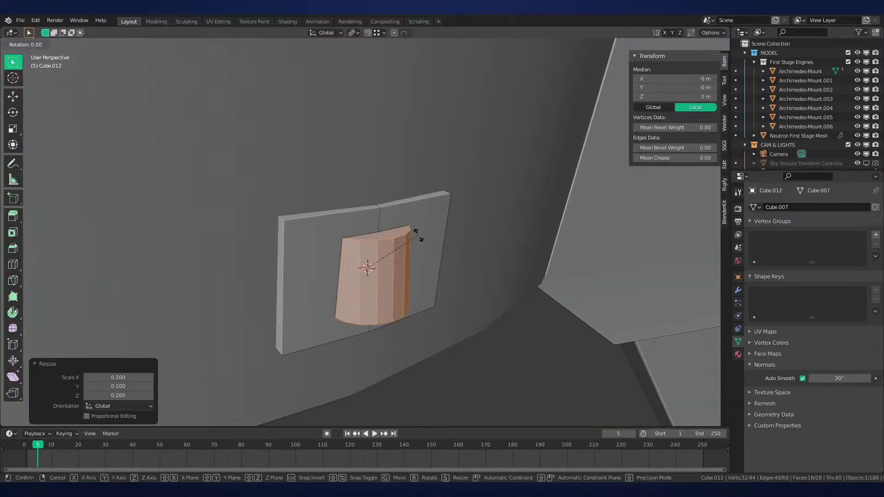
pyautogui.write('90')
pyautogui.press('Return')
pyautogui.press('Tab')
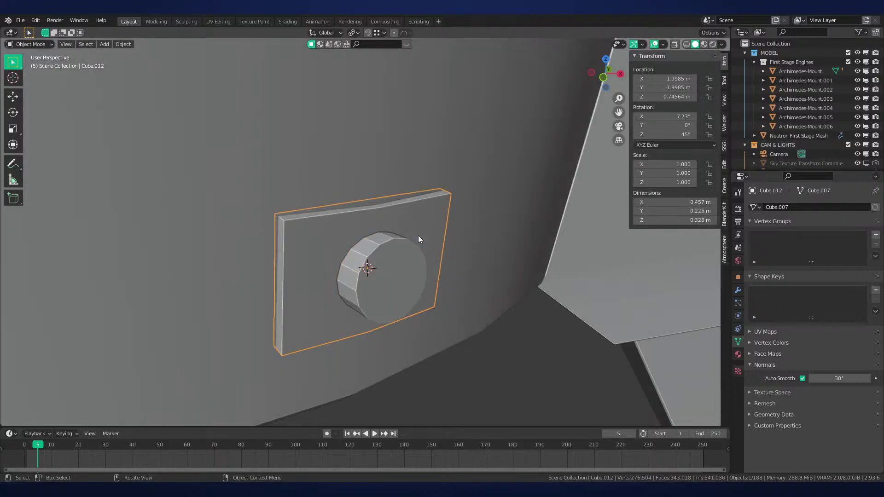
pyautogui.press('Tab')
pyautogui.press('r')
pyautogui.press('x')
pyautogui.press('x')
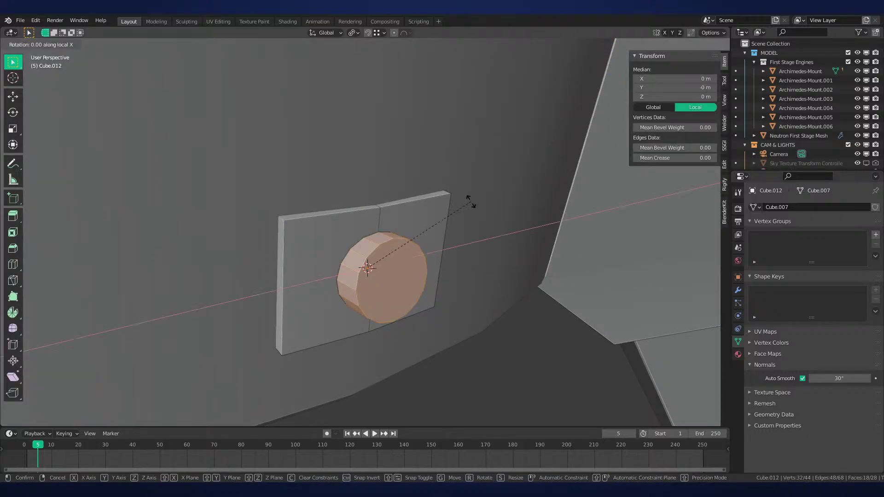
pyautogui.click(470, 202)
pyautogui.moveTo(482, 185); pyautogui.dragTo(474, 184, button='middle')
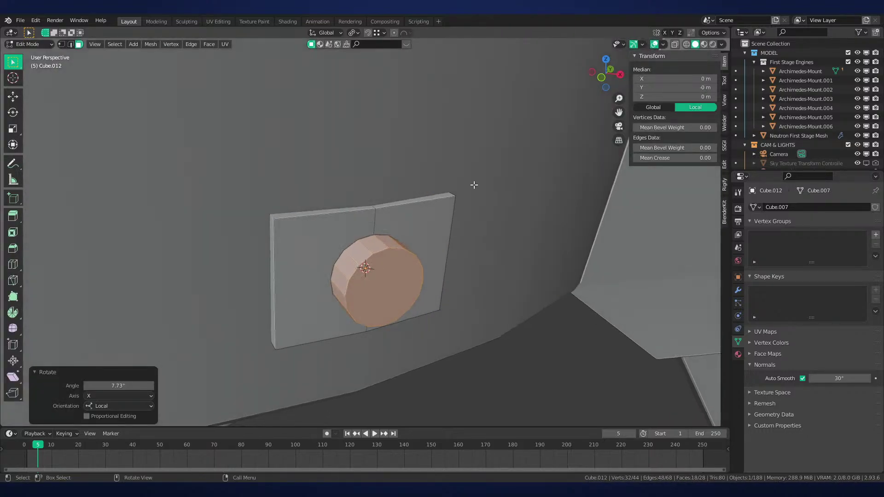
# Stretch the cylinder to 1.332 along local Z and flatten it along local Y to about 0.11 m thick
pyautogui.press('s')
pyautogui.press('z')
pyautogui.click(592, 179)
pyautogui.rightClick(578, 188)
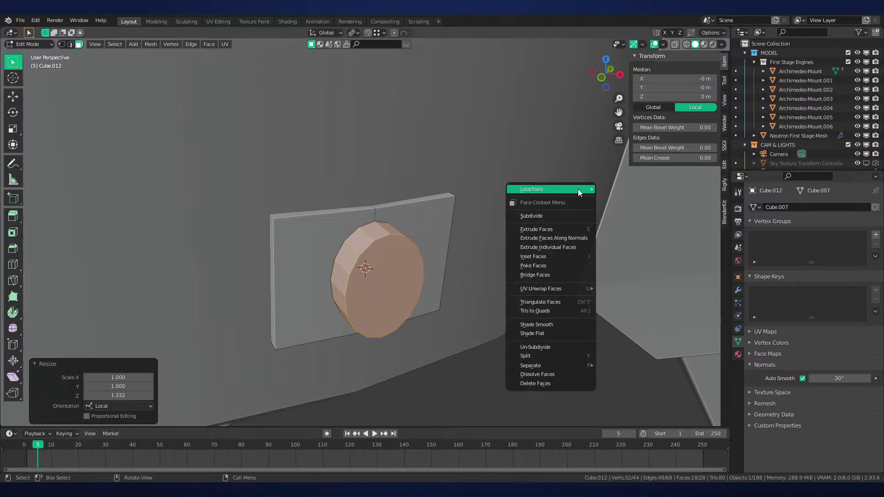
pyautogui.moveTo(560, 189)
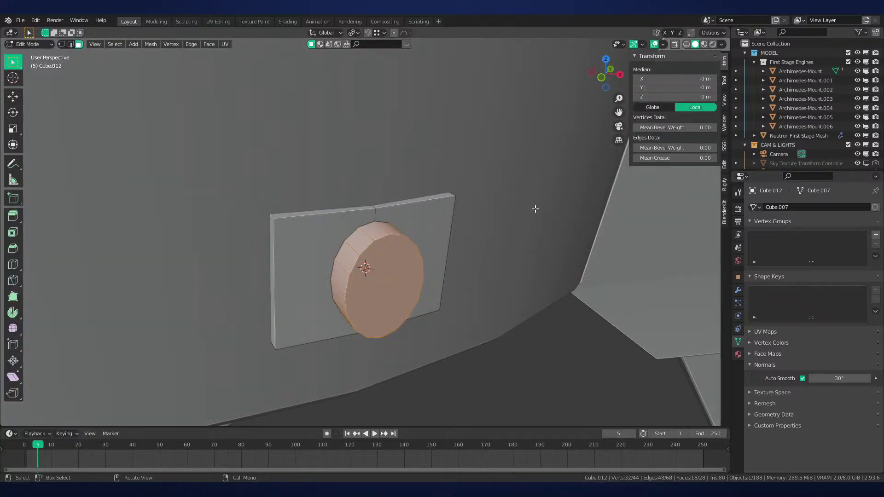
pyautogui.press('s')
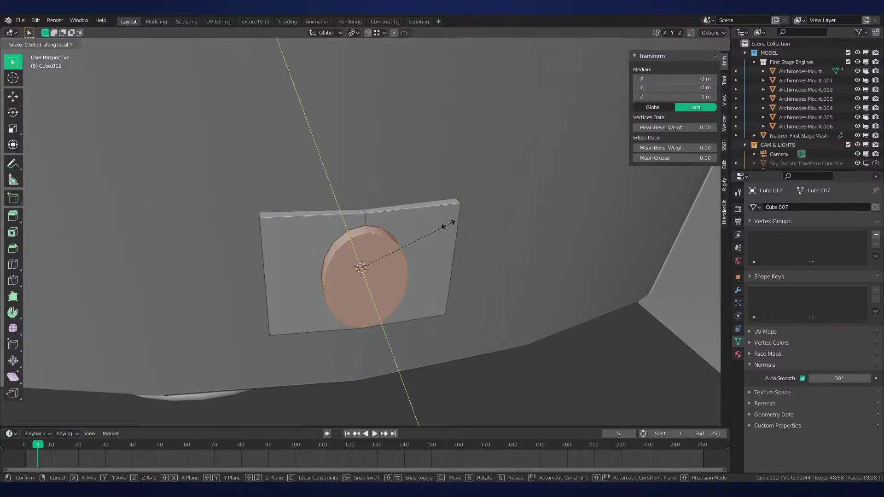
pyautogui.click(433, 234)
pyautogui.moveTo(432, 235); pyautogui.dragTo(438, 243, button='middle')
# Set the pivot point to 3D Cursor and select only the oval cylinder's front face
pyautogui.press('Tab')
pyautogui.press('.')
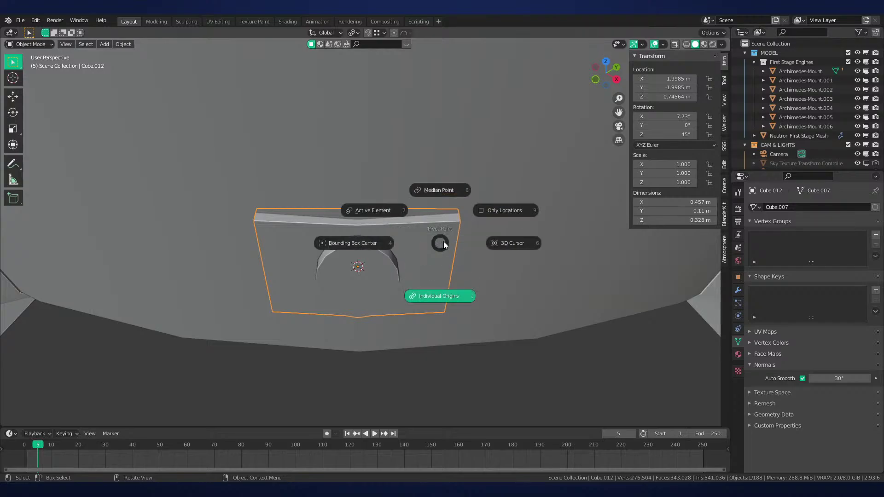
pyautogui.click(481, 243)
pyautogui.press('Tab')
pyautogui.scroll(1, 483, 241)
pyautogui.moveTo(483, 241); pyautogui.dragTo(495, 250, button='middle')
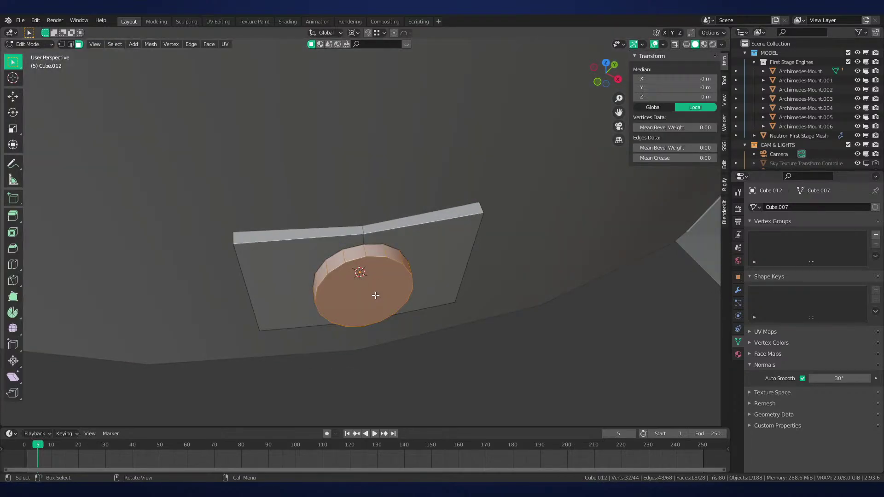
pyautogui.click(410, 272)
pyautogui.moveTo(409, 272); pyautogui.dragTo(418, 264, button='middle')
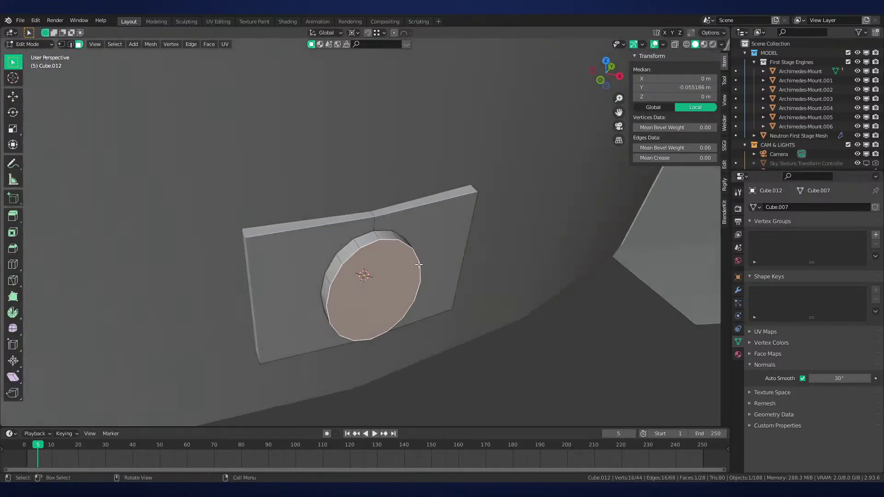
pyautogui.click(431, 242)
# Inset the oval's front face slightly and extrude it inward about 0.017 m to form a raised rim
pyautogui.keyDown('shift'); pyautogui.moveTo(463, 247); pyautogui.dragTo(505, 219, button='middle'); pyautogui.keyUp('shift')
pyautogui.scroll(4, 470, 198)
pyautogui.press('i')
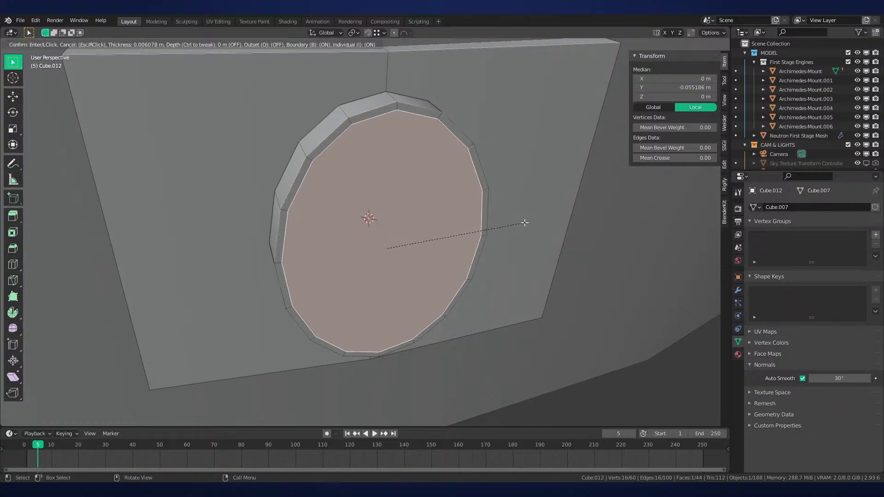
pyautogui.click(515, 220)
pyautogui.press('e')
pyautogui.click(502, 215)
pyautogui.scroll(-4, 470, 227)
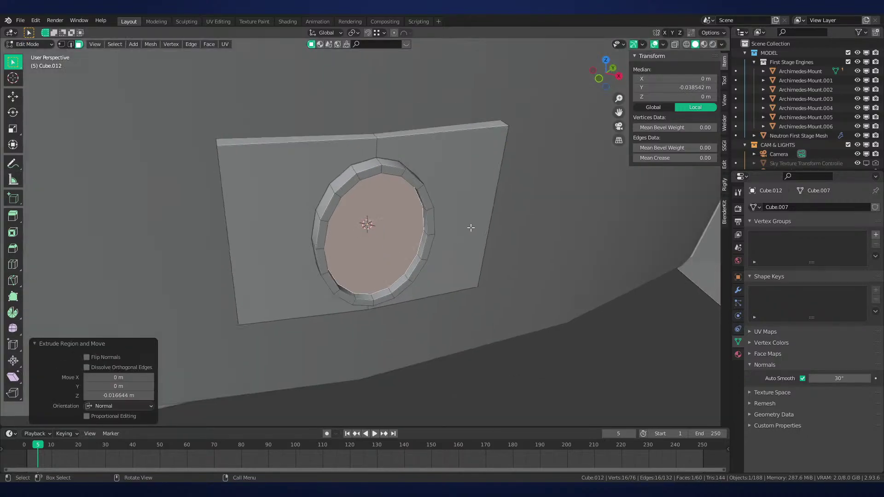
# Compare the rimmed oval on the plate with the two oval openings in the front-view reference image
pyautogui.press('Tab')
pyautogui.scroll(-6, 469, 227)
pyautogui.moveTo(469, 229); pyautogui.dragTo(451, 201, button='middle')
pyautogui.moveTo(451, 197); pyautogui.dragTo(488, 225)
pyautogui.scroll(3, 488, 225)
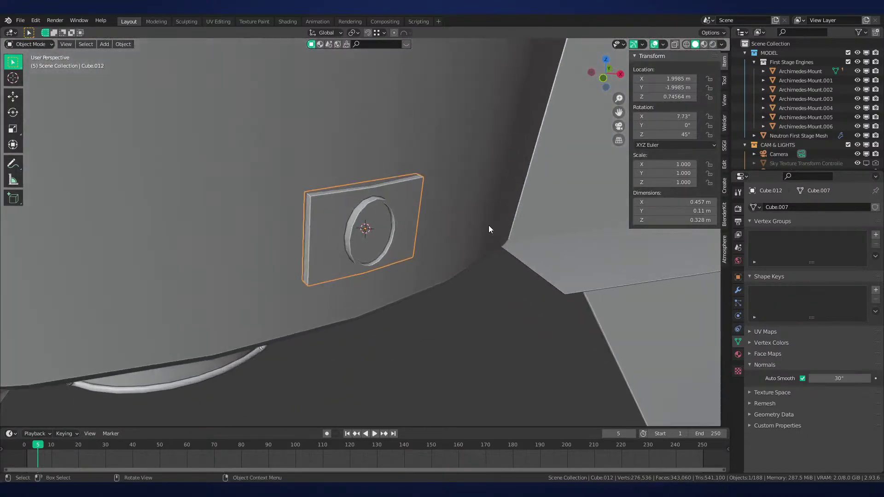
pyautogui.press('KP_1')
pyautogui.scroll(-10, 487, 225)
pyautogui.keyDown('shift'); pyautogui.moveTo(563, 223); pyautogui.dragTo(368, 237, button='middle'); pyautogui.keyUp('shift')
pyautogui.scroll(-4, 460, 230)
pyautogui.keyDown('shift'); pyautogui.moveTo(668, 207); pyautogui.dragTo(198, 276, button='middle'); pyautogui.keyUp('shift')
pyautogui.scroll(-2, 391, 205)
pyautogui.keyDown('shift'); pyautogui.moveTo(426, 139); pyautogui.dragTo(410, 363, button='middle'); pyautogui.keyUp('shift')
pyautogui.keyDown('shift'); pyautogui.moveTo(453, 161); pyautogui.dragTo(427, 292, button='middle'); pyautogui.keyUp('shift')
pyautogui.scroll(6, 426, 291)
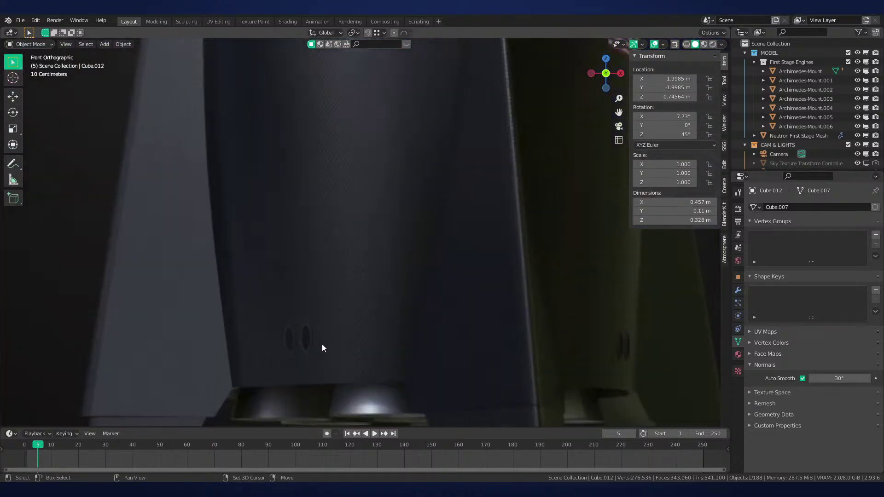
pyautogui.keyDown('shift'); pyautogui.moveTo(322, 344); pyautogui.dragTo(413, 236, button='middle'); pyautogui.keyUp('shift')
pyautogui.scroll(4, 412, 236)
pyautogui.scroll(-3, 424, 235)
pyautogui.scroll(4, 424, 236)
pyautogui.scroll(-7, 424, 235)
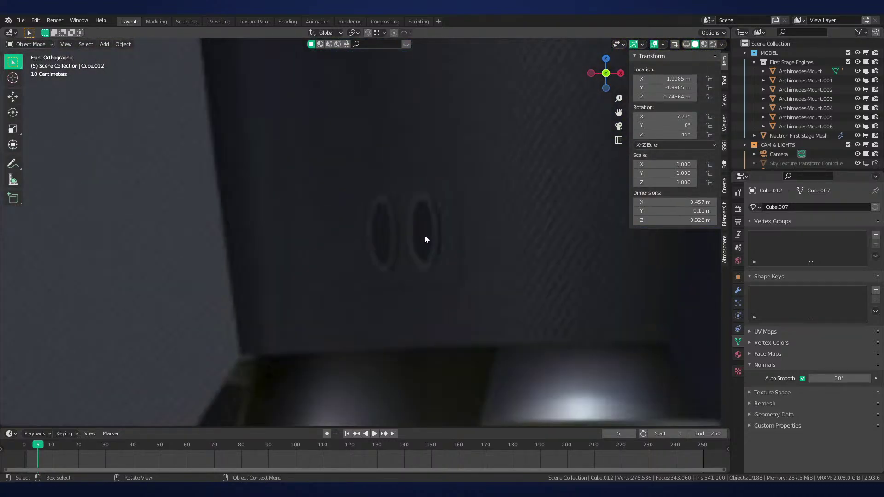
# Scale the whole rimmed oval to 1.118 along local Z and 0.894 along local X
pyautogui.press('Tab')
pyautogui.press('KP_Decimal')
pyautogui.scroll(-5, 420, 246)
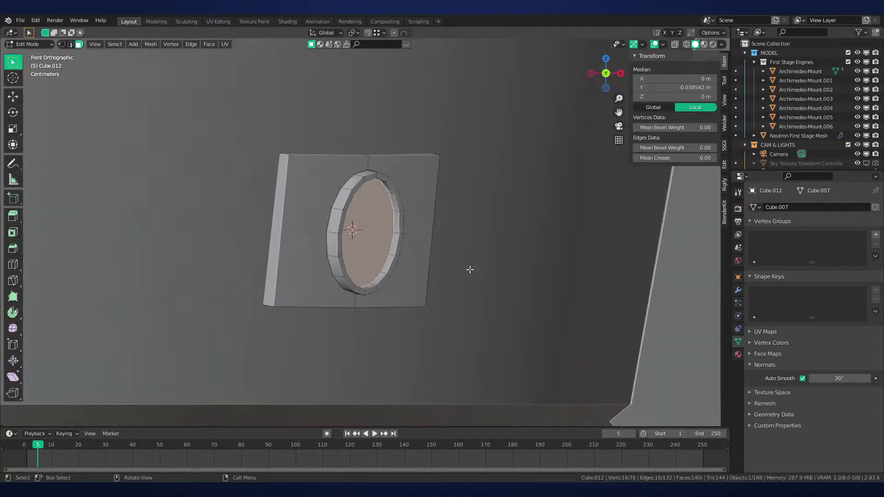
pyautogui.moveTo(470, 268); pyautogui.dragTo(434, 282, button='middle')
pyautogui.moveTo(469, 222); pyautogui.dragTo(462, 205, button='middle')
pyautogui.press('s')
pyautogui.press('z')
pyautogui.press('z')
pyautogui.click(474, 203)
pyautogui.press('s')
pyautogui.press('x')
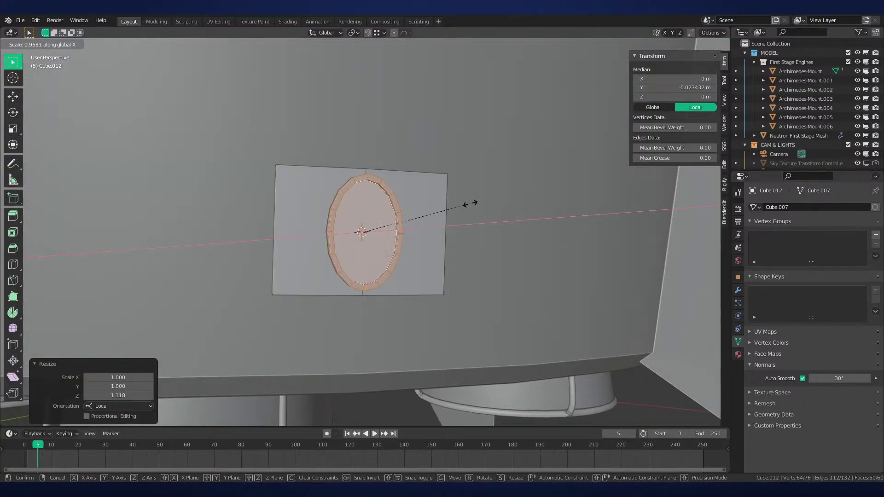
pyautogui.click(464, 207)
# Select the ring of front faces on the oval's rim and move it about 0.0098 m along local Y
pyautogui.moveTo(464, 207); pyautogui.dragTo(425, 281, button='middle')
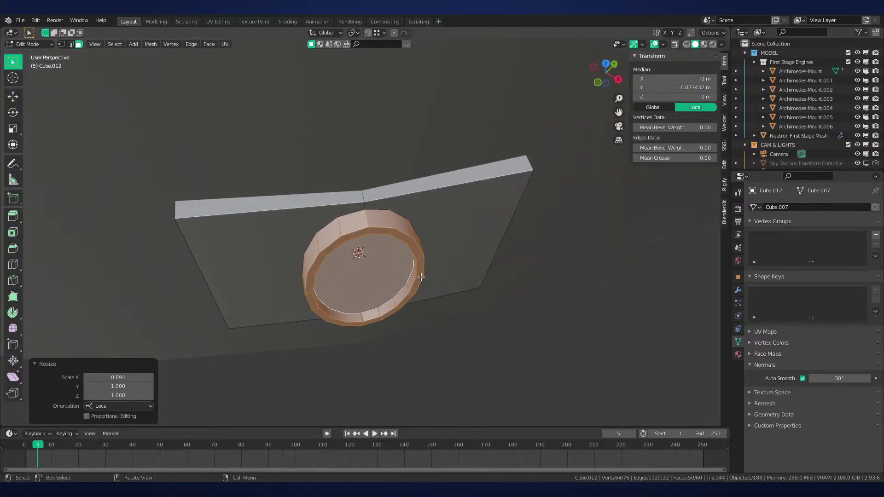
pyautogui.click(420, 277)
pyautogui.keyDown('alt'); pyautogui.click(420, 276); pyautogui.keyUp('alt')
pyautogui.press('g')
pyautogui.press('z')
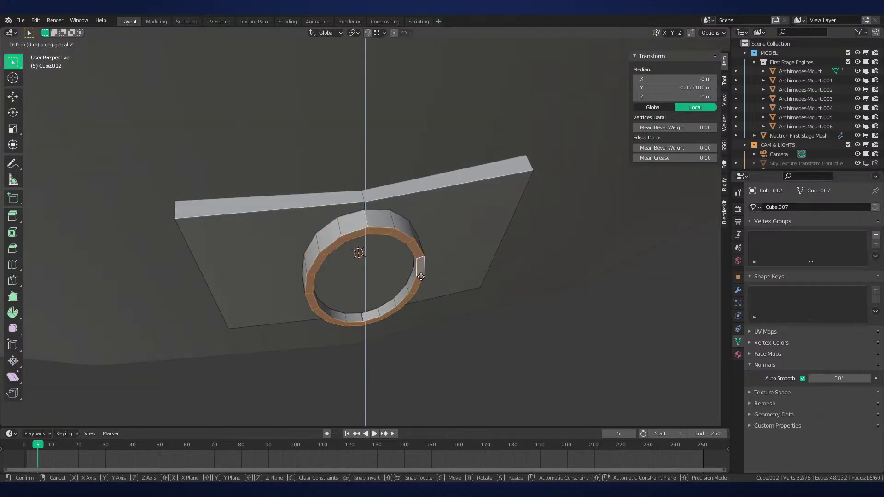
pyautogui.press('y')
pyautogui.press('y')
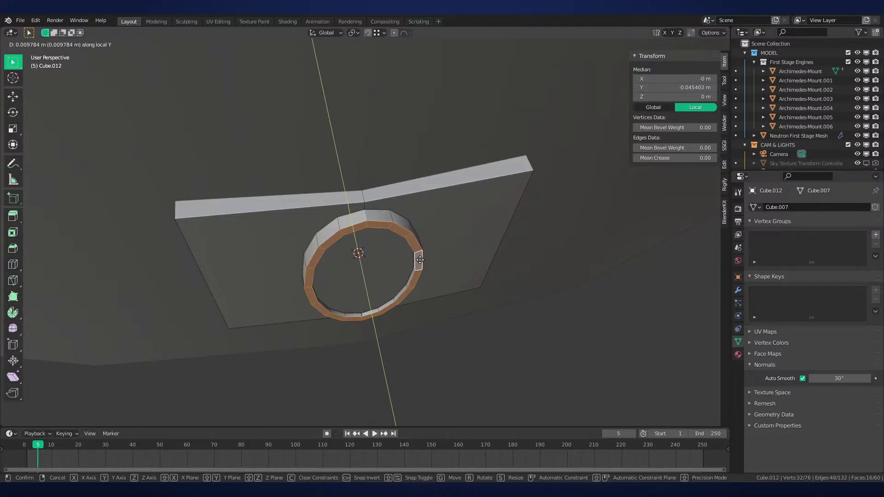
pyautogui.click(420, 260)
# Mark the border of the oval's recessed face as a seam
pyautogui.moveTo(419, 260); pyautogui.dragTo(515, 276, button='middle')
pyautogui.click(406, 263)
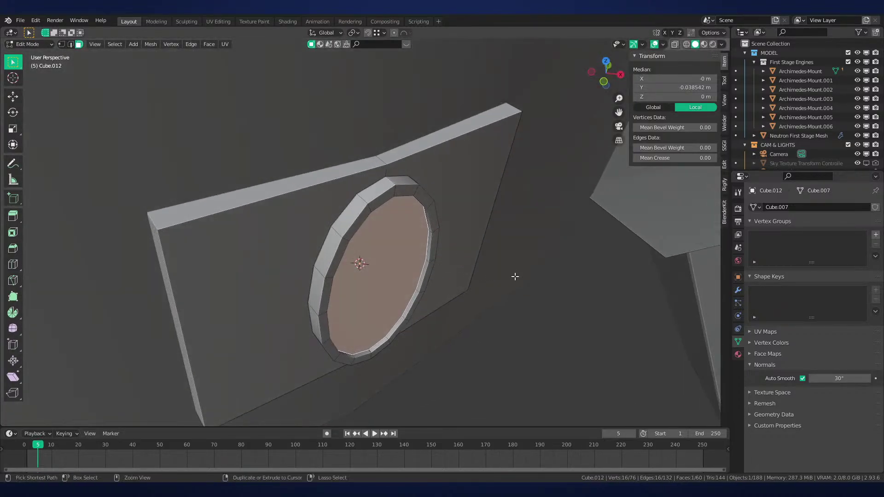
pyautogui.hotkey('ctrl', 'e')
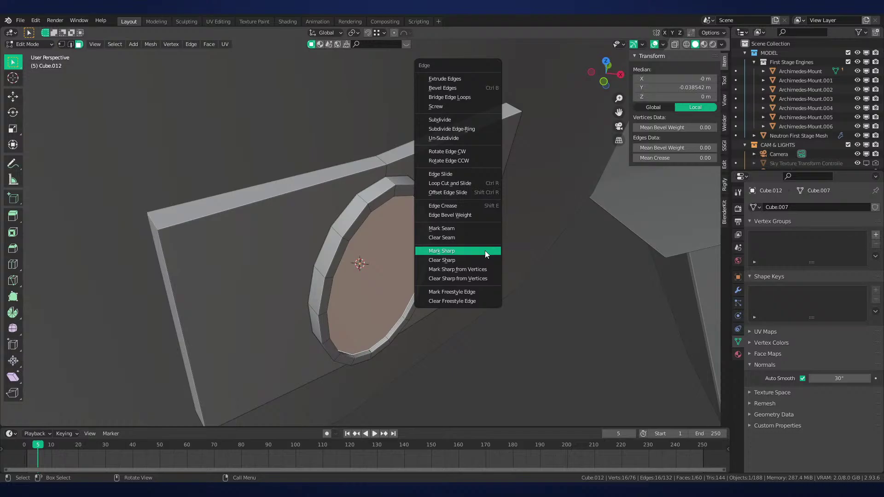
pyautogui.click(470, 230)
# Mark the rim's inner and outer front edge loops as sharp and bevel them with a width of about 0.0022 m
pyautogui.press('2')
pyautogui.keyDown('alt'); pyautogui.click(356, 218); pyautogui.keyUp('alt')
pyautogui.hotkey('ctrl', 'e')
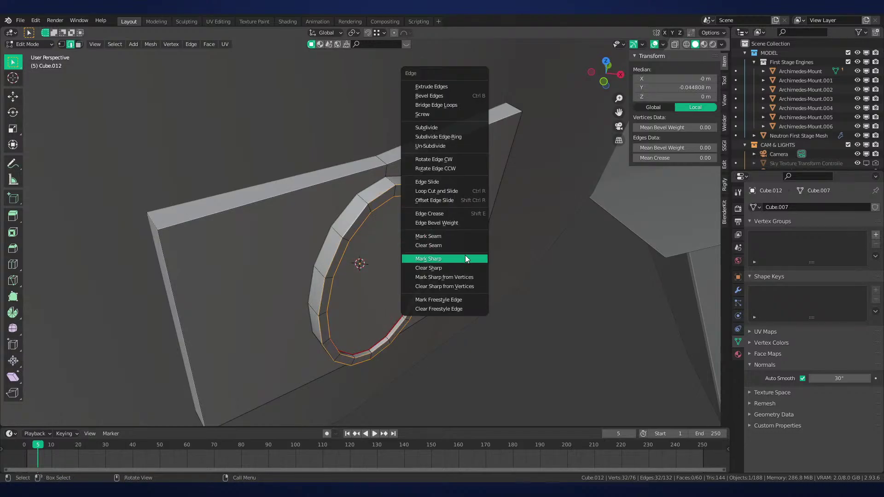
pyautogui.click(465, 255)
pyautogui.hotkey('ctrl', 'b')
pyautogui.click(481, 253)
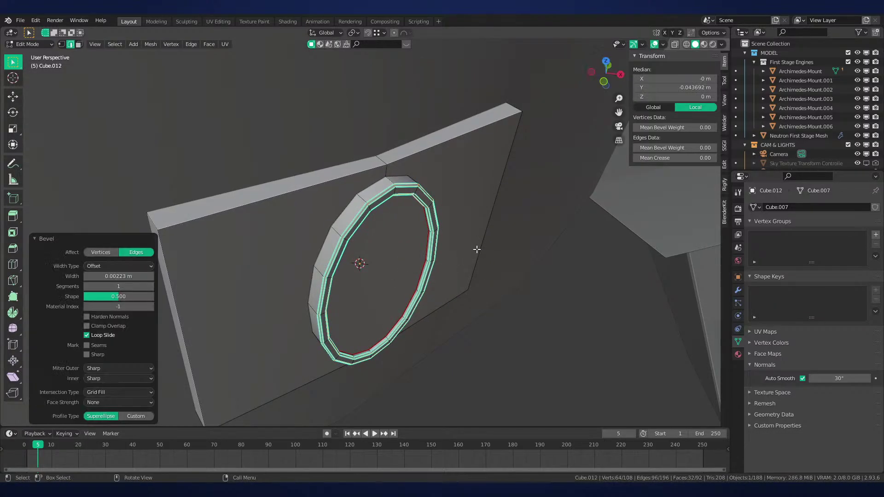
# Set the plate object's Auto Smooth angle to 60°
pyautogui.press('Tab')
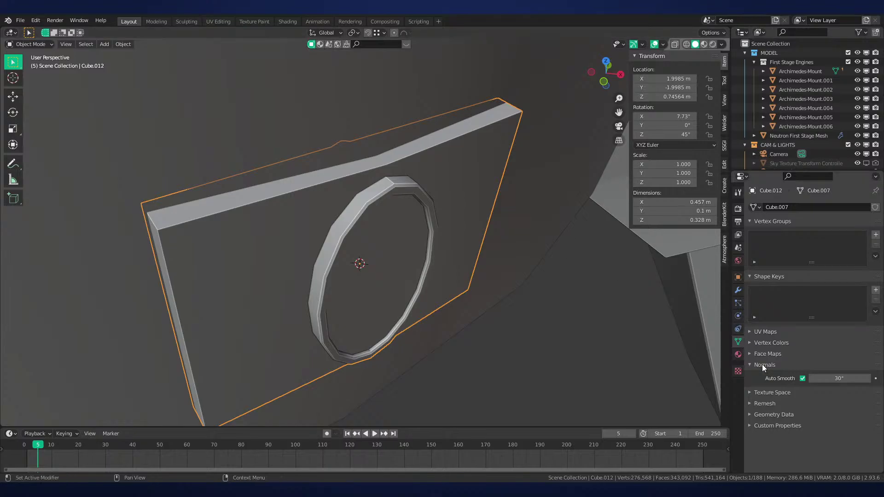
pyautogui.click(832, 382)
pyautogui.moveTo(486, 240); pyautogui.dragTo(441, 226, button='middle')
# Select the whole linked rimmed oval in Edit Mode and set the pivot point to Median Point
pyautogui.press('Tab')
pyautogui.hotkey('ctrl', 'l')
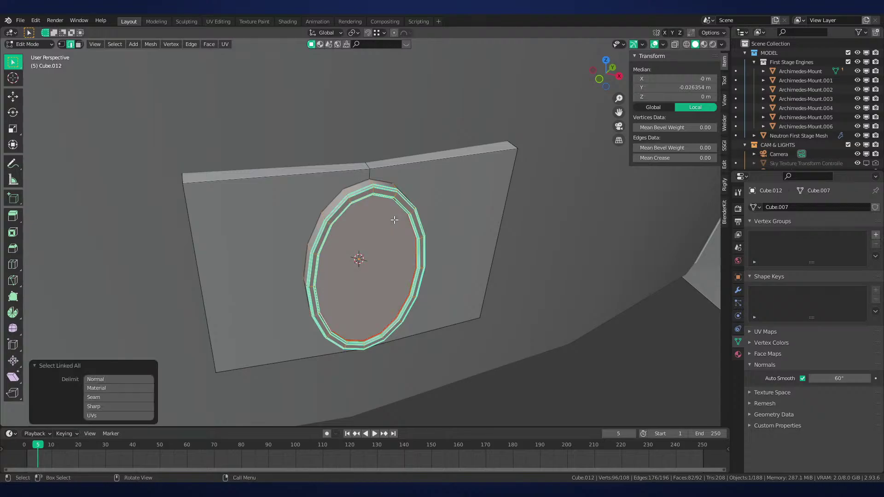
pyautogui.press('.')
pyautogui.click(408, 179)
# Try to shift the rimmed oval 0.1 m along local X, then undo the move
pyautogui.moveTo(433, 189); pyautogui.dragTo(462, 256, button='middle')
pyautogui.press('g')
pyautogui.press('x')
pyautogui.press('x')
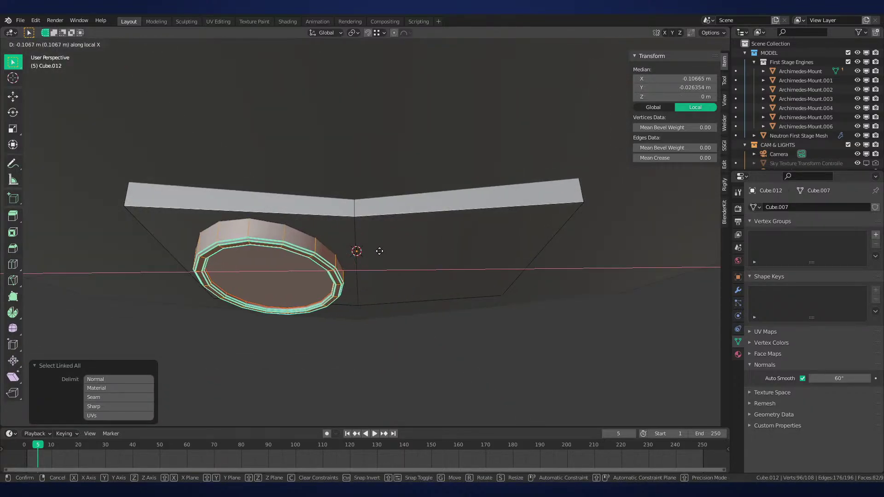
pyautogui.write('0.1')
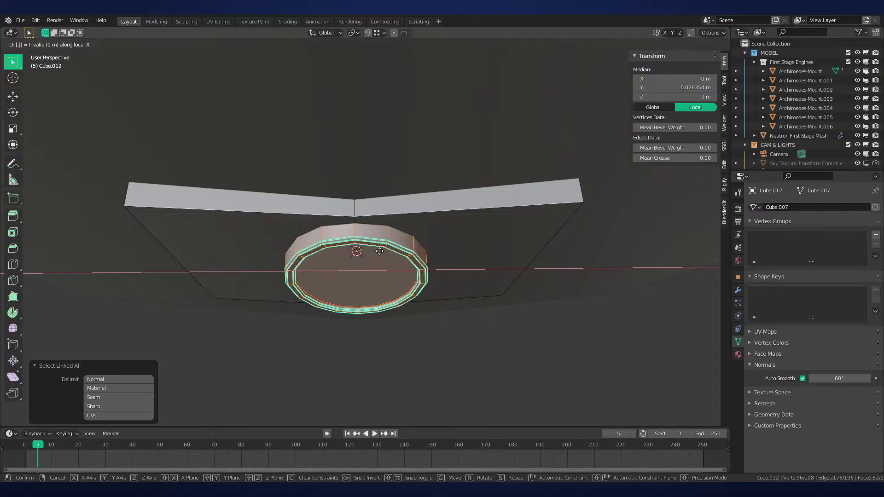
pyautogui.press('Return')
pyautogui.moveTo(362, 277); pyautogui.dragTo(266, 270, button='middle')
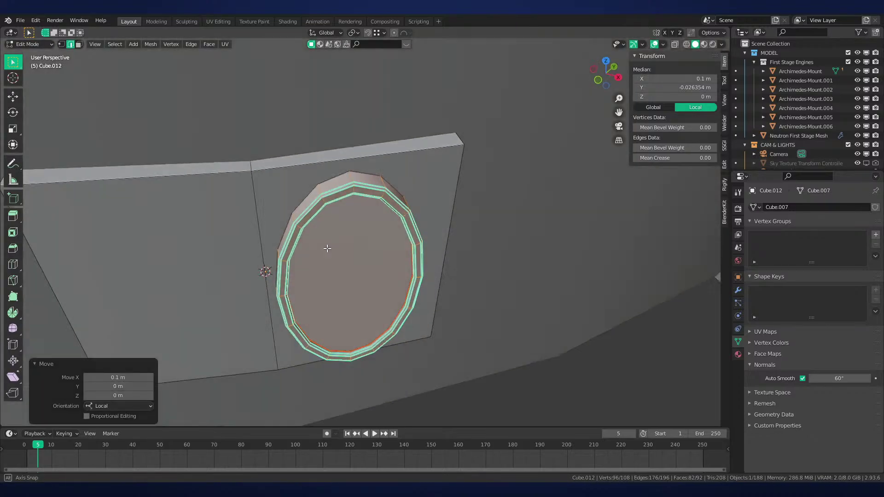
pyautogui.scroll(-2, 266, 270)
pyautogui.hotkey('ctrl', 'z')
# Try a larger offset of 0.12 m along local X for the rimmed oval, then undo it
pyautogui.moveTo(369, 276); pyautogui.dragTo(361, 282, button='middle')
pyautogui.press('g')
pyautogui.press('x')
pyautogui.press('x')
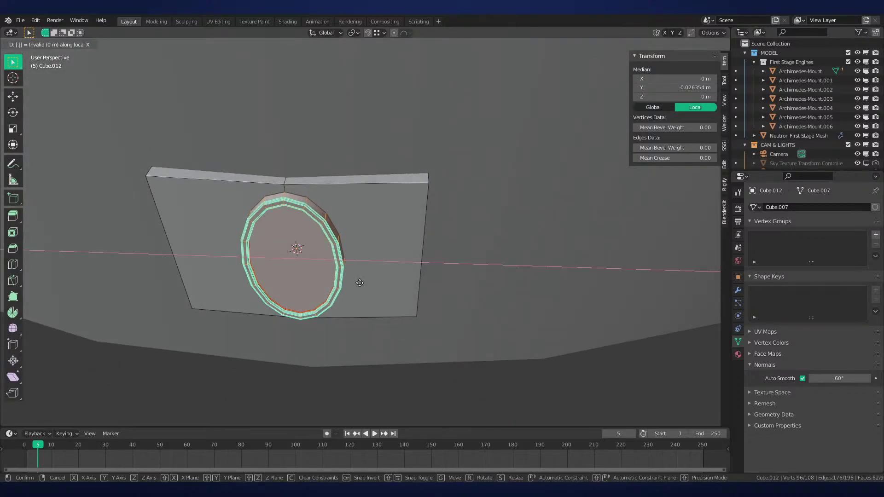
pyautogui.write('0.12')
pyautogui.press('Return')
pyautogui.moveTo(359, 283); pyautogui.dragTo(359, 286, button='middle')
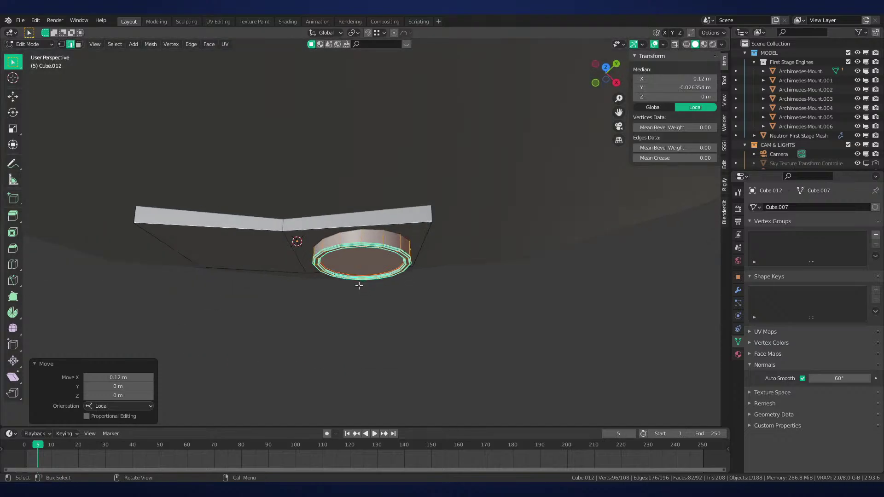
pyautogui.scroll(1, 369, 288)
pyautogui.hotkey('ctrl', 'z')
# Move the rimmed oval 0.11 m along local X onto one half of the plate
pyautogui.press('g')
pyautogui.press('x')
pyautogui.press('x')
pyautogui.write('0.11')
pyautogui.press('Return')
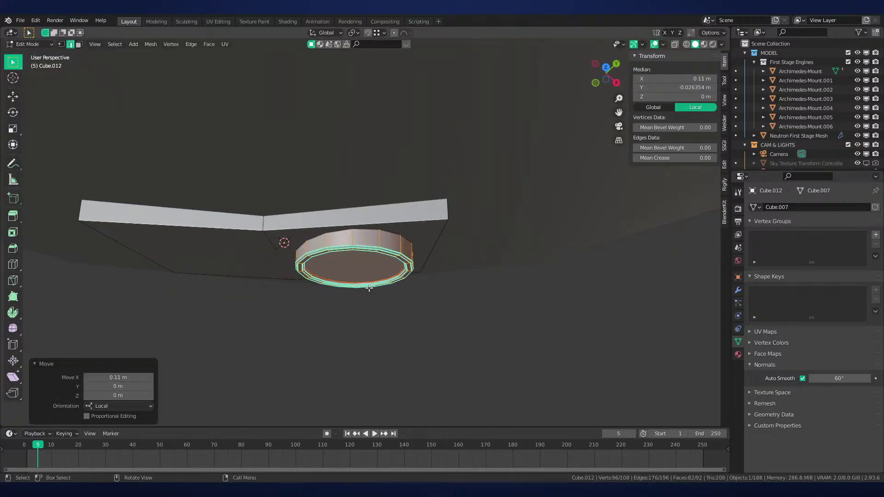
# Rotate the rimmed oval about 4.25° around local Z to align it with its half of the bent plate
pyautogui.scroll(2, 369, 288)
pyautogui.press('r')
pyautogui.press('z')
pyautogui.press('z')
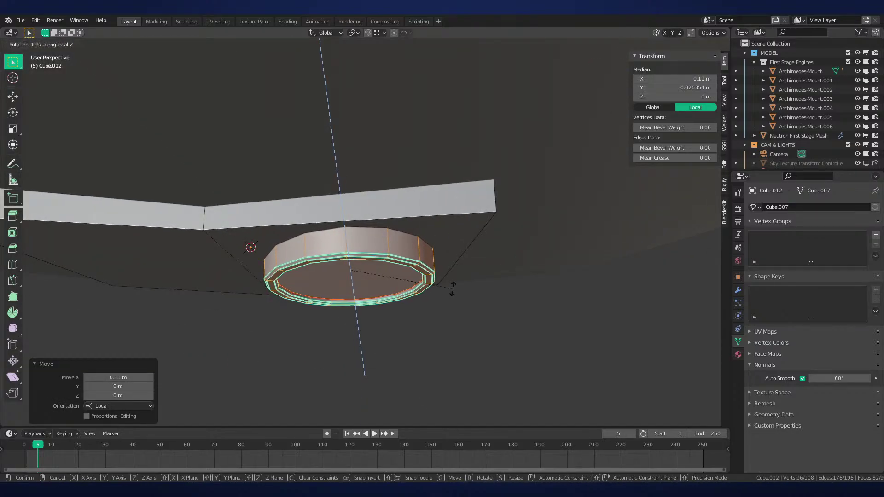
pyautogui.click(454, 284)
pyautogui.moveTo(468, 276); pyautogui.dragTo(522, 295, button='middle')
pyautogui.press('g')
pyautogui.rightClick(522, 295)
pyautogui.scroll(-3, 506, 295)
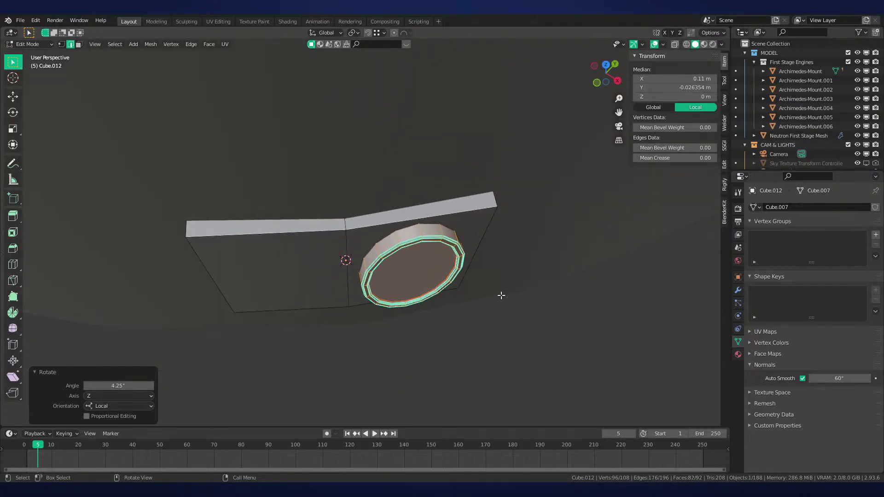
# Duplicate the rimmed oval and mirror the copy about the 3D Cursor by scaling it to -1 along local X
pyautogui.press('.')
pyautogui.click(546, 295)
pyautogui.moveTo(546, 295); pyautogui.dragTo(528, 292, button='middle')
pyautogui.write('g')
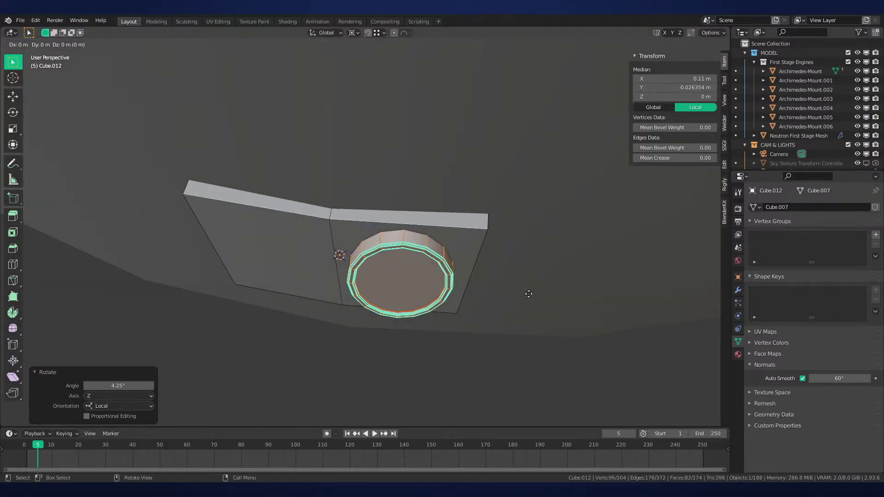
pyautogui.write('-1')
pyautogui.press('Return')
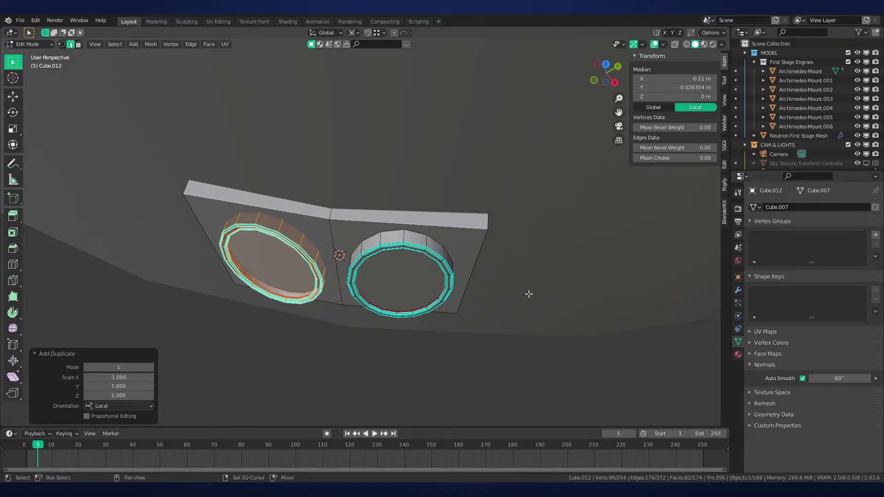
# Recalculate the mirrored oval's normals outward and set the pivot point back to Median Point
pyautogui.hotkey('shift', 'n')
pyautogui.press('.')
pyautogui.click(533, 275)
# Select the back faces of both ovals with Select Similar, push them toward the plate with Shrink/Fatten and delete them
pyautogui.moveTo(489, 293); pyautogui.dragTo(355, 210, button='middle')
pyautogui.press('Tab')
pyautogui.press('Tab')
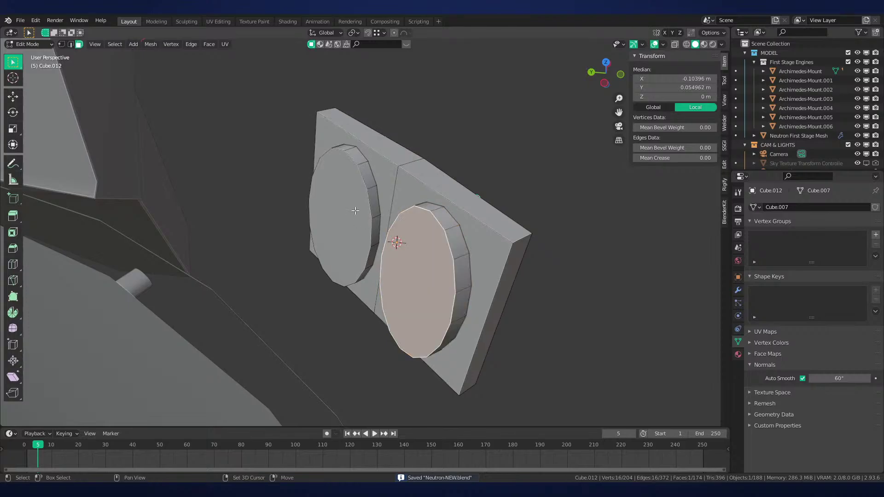
pyautogui.hotkey('shift', 'g')
pyautogui.click(506, 256)
pyautogui.moveTo(506, 257); pyautogui.dragTo(541, 288, button='middle')
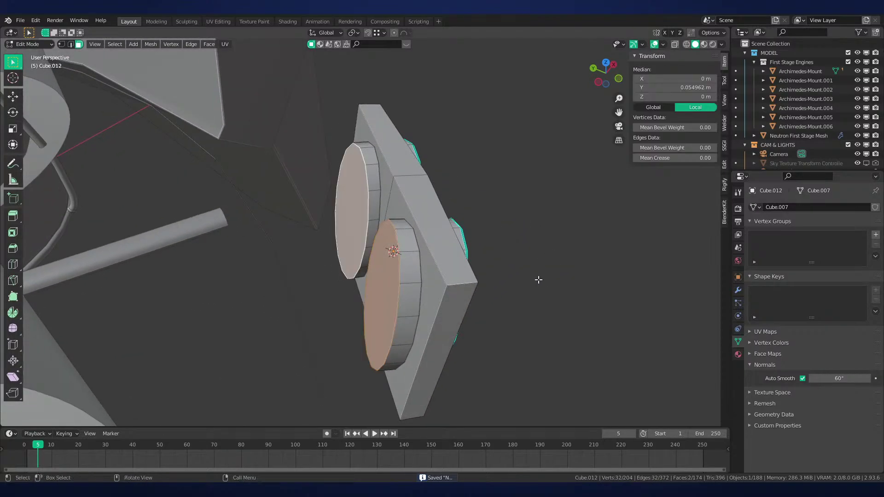
pyautogui.hotkey('alt', 's')
pyautogui.click(548, 385)
pyautogui.press('x')
pyautogui.moveTo(548, 385); pyautogui.dragTo(412, 270, button='middle')
pyautogui.click(521, 321)
pyautogui.press('Tab')
# Select the inner wall face loops of both oval rims and offset them toward the oval centres with Shrink/Fatten
pyautogui.scroll(-5, 402, 279)
pyautogui.scroll(-6, 424, 300)
pyautogui.hotkey('alt', 'a')
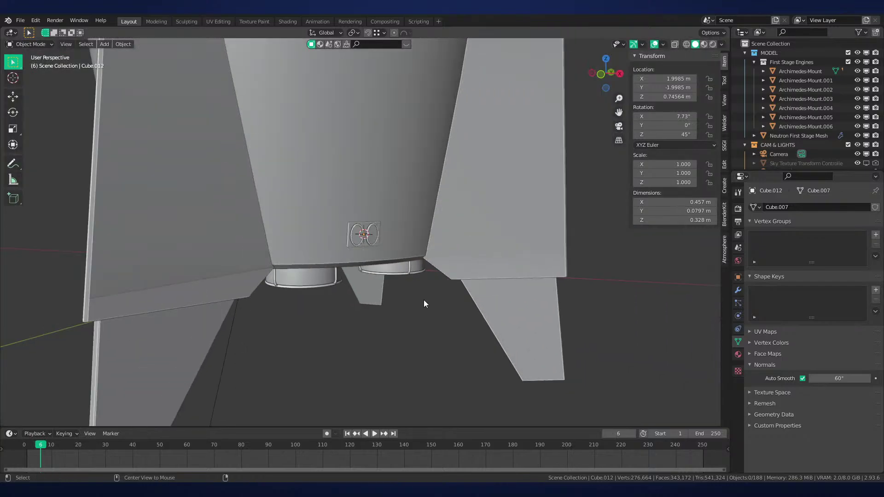
pyautogui.moveTo(423, 300); pyautogui.dragTo(505, 265, button='middle')
pyautogui.scroll(11, 422, 267)
pyautogui.press('Tab')
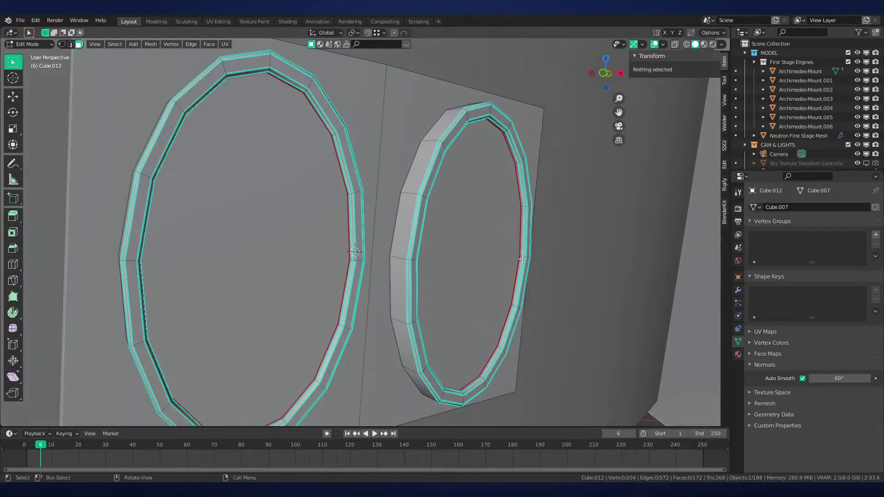
pyautogui.keyDown('alt'); pyautogui.click(522, 256); pyautogui.keyUp('alt')
pyautogui.moveTo(380, 265); pyautogui.dragTo(358, 266, button='middle')
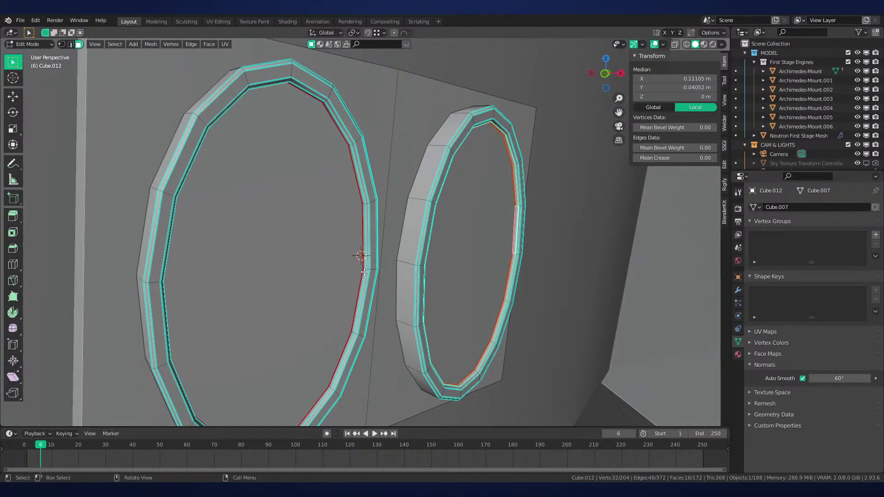
pyautogui.keyDown('alt'); pyautogui.keyDown('shift'); pyautogui.click(364, 268); pyautogui.keyUp('shift'); pyautogui.keyUp('alt')
pyautogui.hotkey('alt', 's')
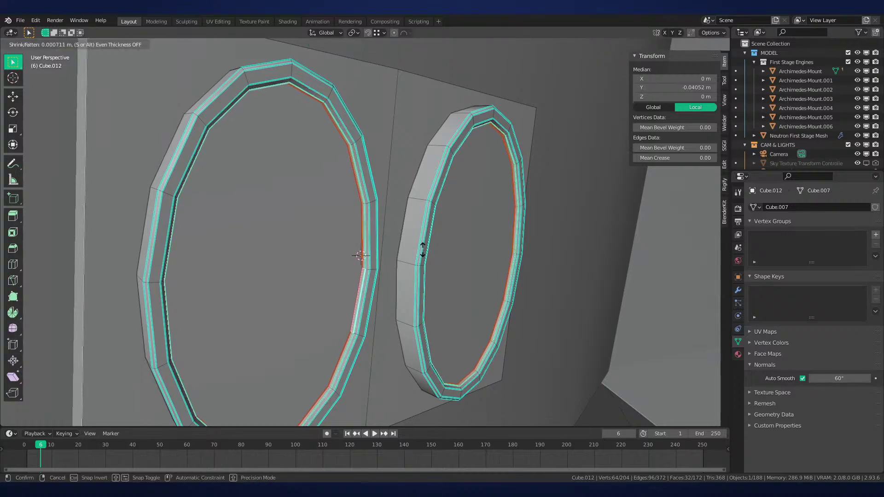
pyautogui.click(426, 193)
# Scale the front inner edge loop of the +X oval's rim to 0.937 and select the other oval's rim loop
pyautogui.keyDown('alt'); pyautogui.click(501, 133); pyautogui.keyUp('alt')
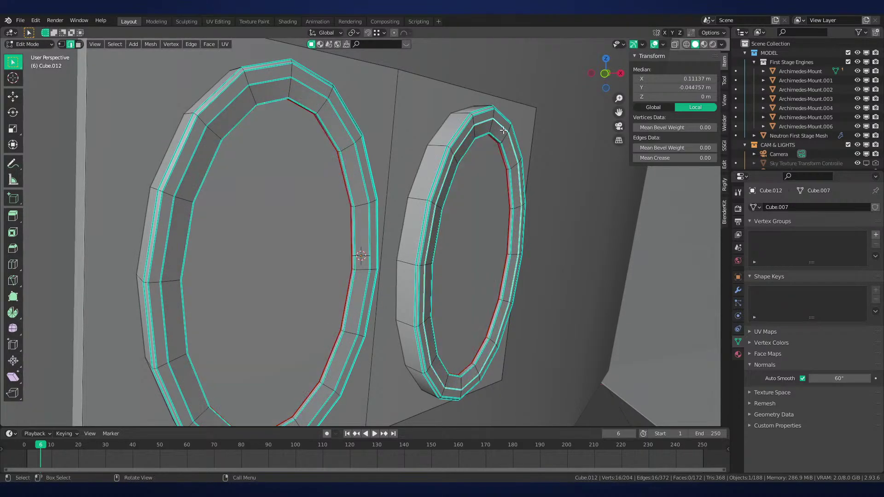
pyautogui.press('s')
pyautogui.click(469, 236)
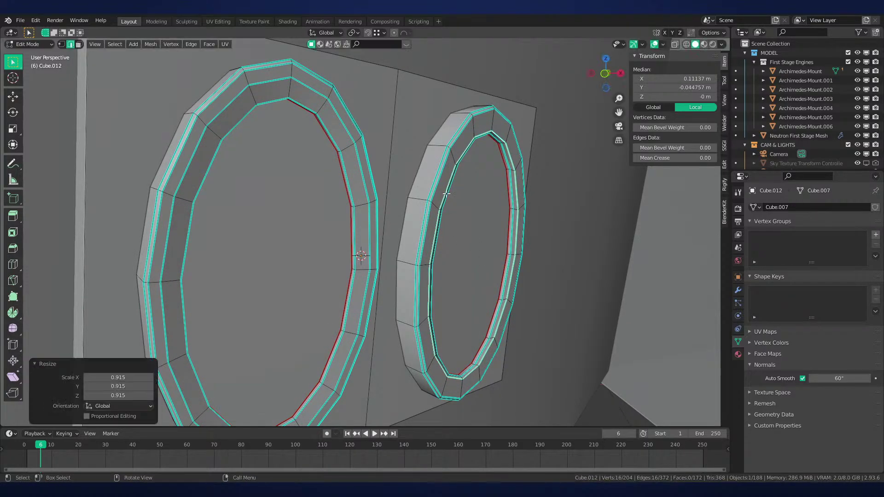
pyautogui.press('s')
pyautogui.click(492, 233)
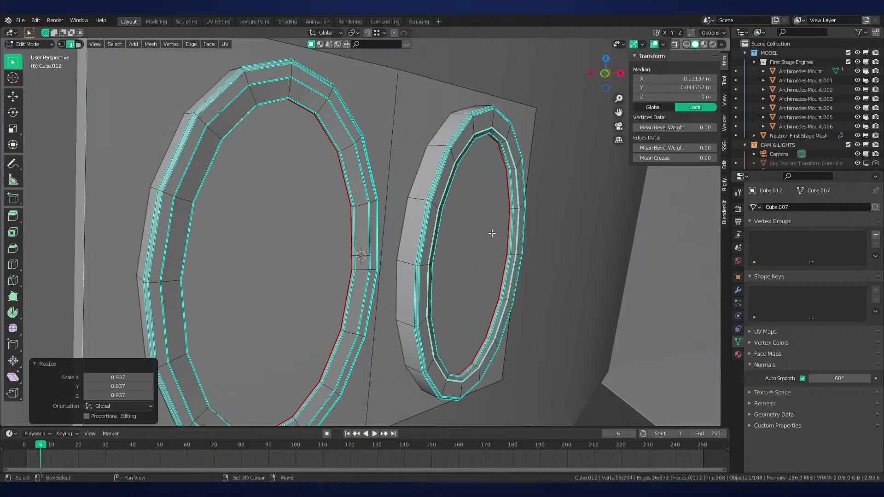
pyautogui.keyDown('alt'); pyautogui.click(367, 193); pyautogui.keyUp('alt')
# Leave Edit Mode, deselect everything and switch the viewport to Rendered shading to view the ovals on the hull
pyautogui.press('Tab')
pyautogui.hotkey('alt', 'a')
pyautogui.scroll(-10, 405, 216)
pyautogui.press('z')
pyautogui.click(446, 235)
pyautogui.moveTo(460, 221)
pyautogui.mouseDown(button='middle')
pyautogui.moveTo(438, 210)
pyautogui.moveTo(432, 151)
pyautogui.moveTo(426, 221)
pyautogui.mouseUp(button='middle')
pyautogui.scroll(3, 425, 221)
# Select the plate's top and bottom faces and extend them outward about 0.016 m with Shrink/Fatten
pyautogui.press('Tab')
pyautogui.press('3')
pyautogui.moveTo(350, 290); pyautogui.dragTo(374, 361, button='middle')
pyautogui.click(362, 264)
pyautogui.click(359, 264)
pyautogui.keyDown('shift'); pyautogui.click(375, 273); pyautogui.keyUp('shift')
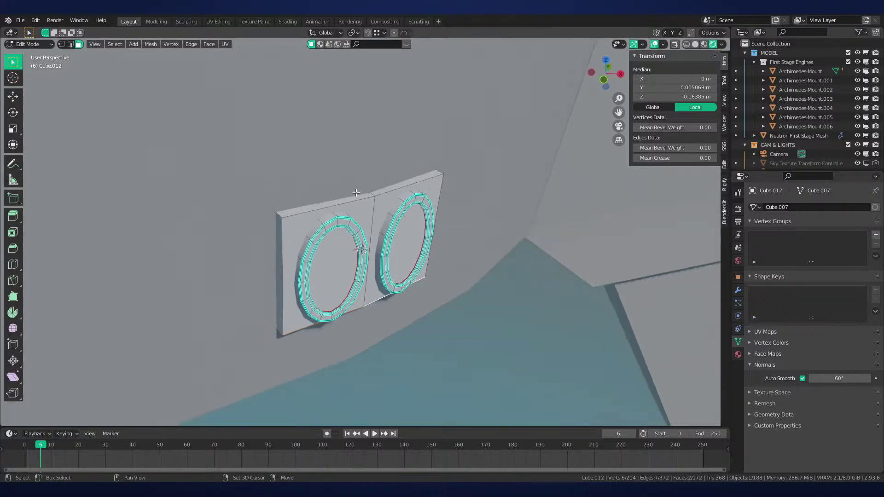
pyautogui.keyDown('shift'); pyautogui.click(378, 192); pyautogui.keyUp('shift')
pyautogui.keyDown('shift'); pyautogui.click(365, 196); pyautogui.keyUp('shift')
pyautogui.hotkey('alt', 's')
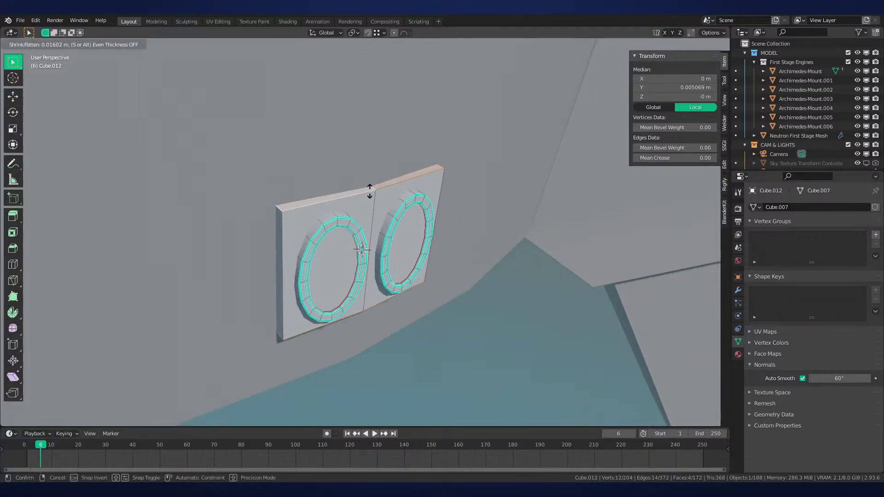
pyautogui.click(369, 191)
# Mark the outer border edges of the plate's front as sharp and bevel them with a width of about 0.006 m
pyautogui.press('2')
pyautogui.click(302, 217)
pyautogui.keyDown('shift'); pyautogui.click(386, 202); pyautogui.keyUp('shift')
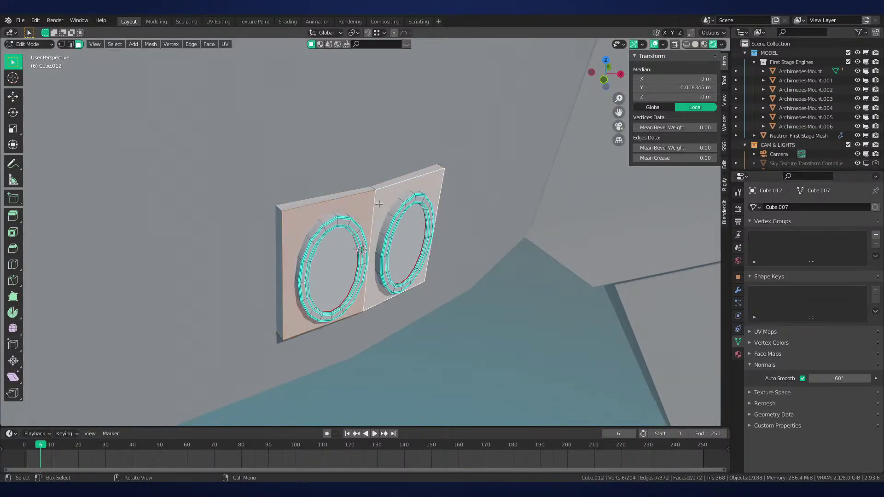
pyautogui.press('2')
pyautogui.keyDown('shift'); pyautogui.click(373, 207); pyautogui.keyUp('shift')
pyautogui.hotkey('ctrl', 'e')
pyautogui.click(487, 255)
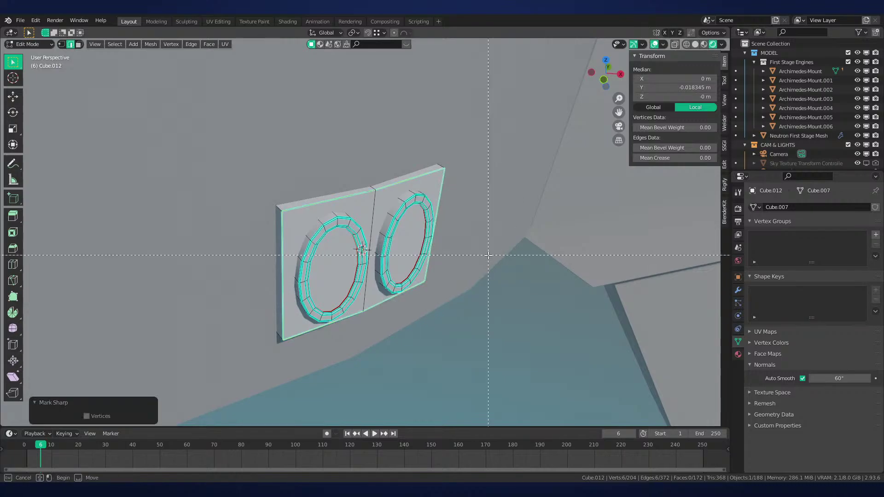
pyautogui.hotkey('ctrl', 'b')
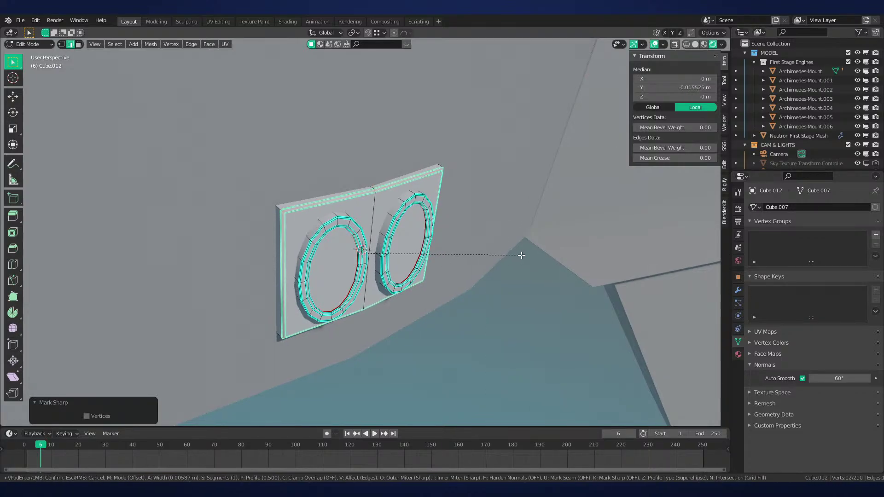
pyautogui.click(521, 255)
# Return to Object Mode, deselect everything and save the file as Neutron-NEW.blend
pyautogui.scroll(-4, 454, 286)
pyautogui.press('Tab')
pyautogui.hotkey('alt', 'a')
pyautogui.moveTo(454, 286); pyautogui.dragTo(429, 249, button='middle')
pyautogui.hotkey('ctrl', 's')
pyautogui.scroll(2, 442, 276)
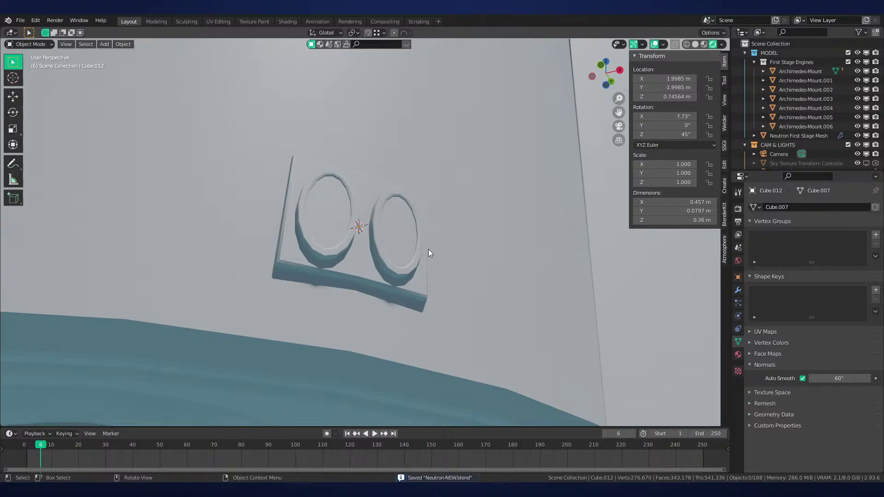
# Examine the plate and its two rimmed ovals up close and against the whole first stage from below
pyautogui.scroll(-3, 388, 230)
pyautogui.moveTo(388, 230); pyautogui.dragTo(391, 223, button='middle')
pyautogui.scroll(2, 391, 223)
pyautogui.press('Tab')
pyautogui.scroll(-2, 427, 253)
pyautogui.moveTo(427, 253)
pyautogui.mouseDown(button='middle')
pyautogui.moveTo(442, 288)
pyautogui.moveTo(472, 260)
pyautogui.moveTo(394, 225)
pyautogui.moveTo(442, 272)
pyautogui.moveTo(420, 244)
pyautogui.mouseUp(button='middle')
pyautogui.press('Tab')
pyautogui.scroll(2, 472, 260)
pyautogui.scroll(-12, 389, 227)
pyautogui.scroll(7, 414, 225)
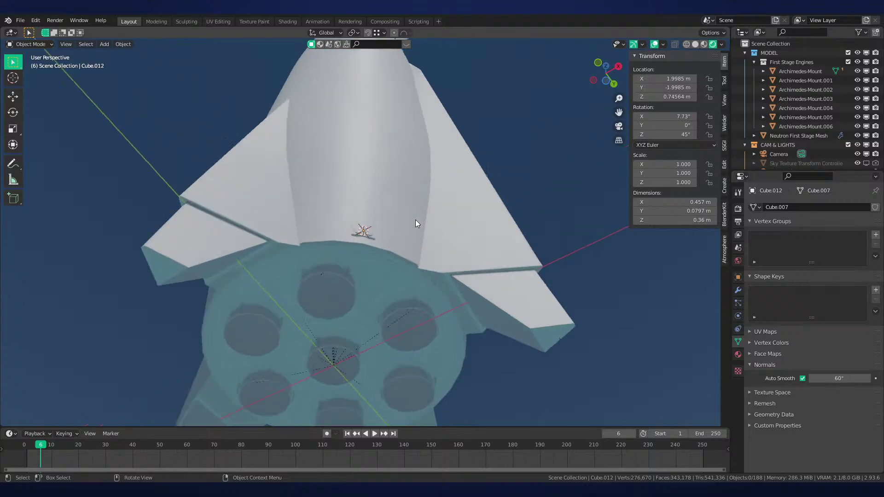
# Set the pivot to the 3D Cursor and make three linked duplicates of the oval-opening plate at 90° steps about Z around the hull
pyautogui.scroll(-14, 387, 230)
pyautogui.press('KP_Decimal')
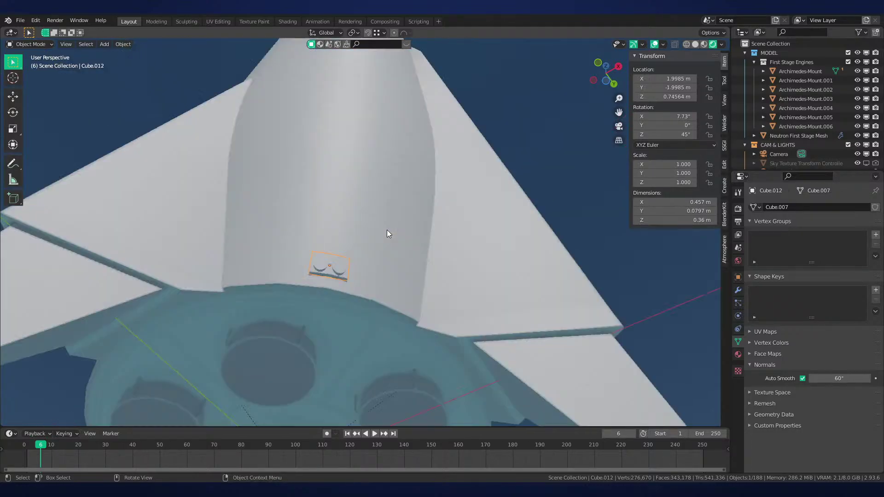
pyautogui.scroll(6, 398, 200)
pyautogui.moveTo(417, 223)
pyautogui.mouseDown(button='middle')
pyautogui.moveTo(501, 288)
pyautogui.moveTo(416, 228)
pyautogui.mouseUp(button='middle')
pyautogui.scroll(-10, 413, 228)
pyautogui.scroll(-5, 413, 228)
pyautogui.press('.')
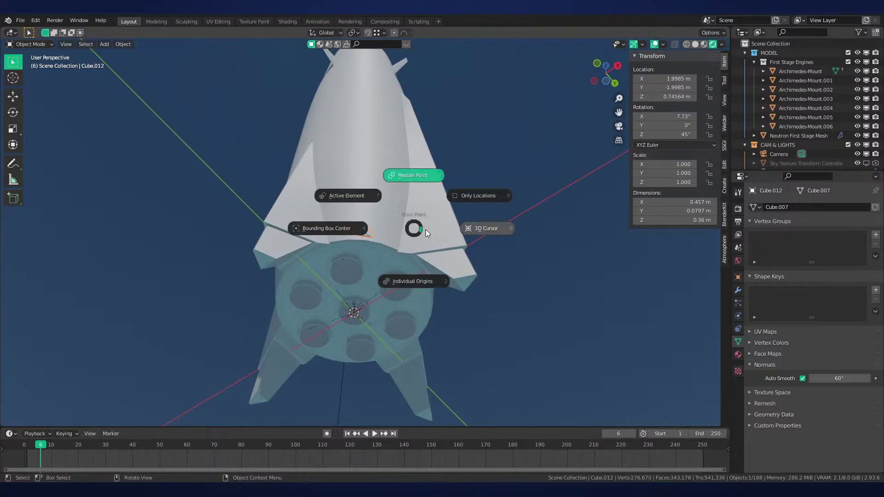
pyautogui.click(470, 230)
pyautogui.moveTo(470, 230); pyautogui.dragTo(483, 239, button='middle')
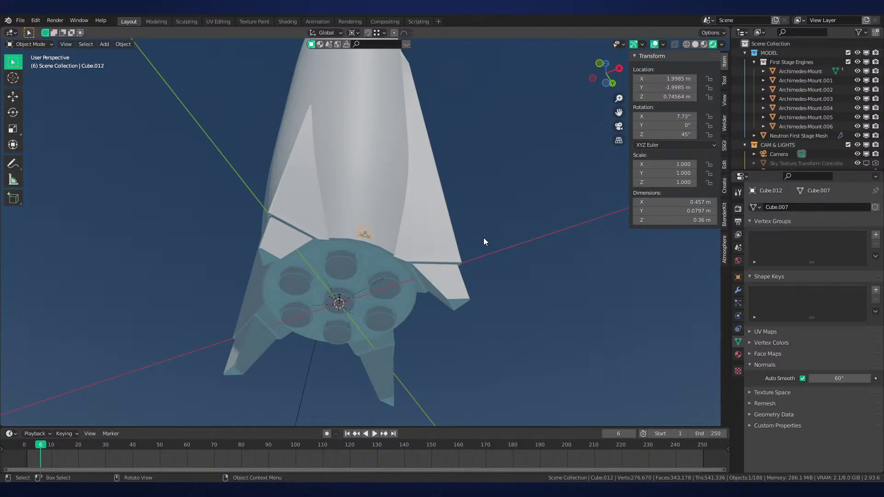
pyautogui.hotkey('alt', 'd')
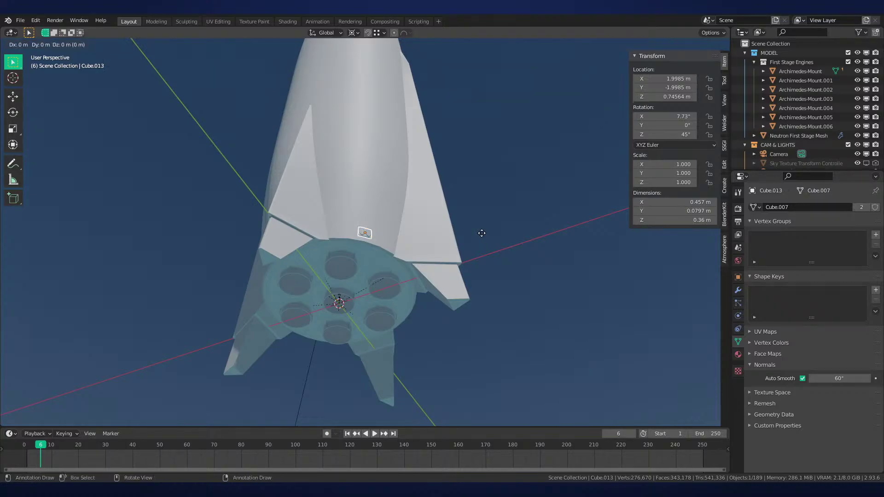
pyautogui.write('90')
pyautogui.press('Return')
pyautogui.hotkey('shift', 'r')
pyautogui.hotkey('shift', 'r')
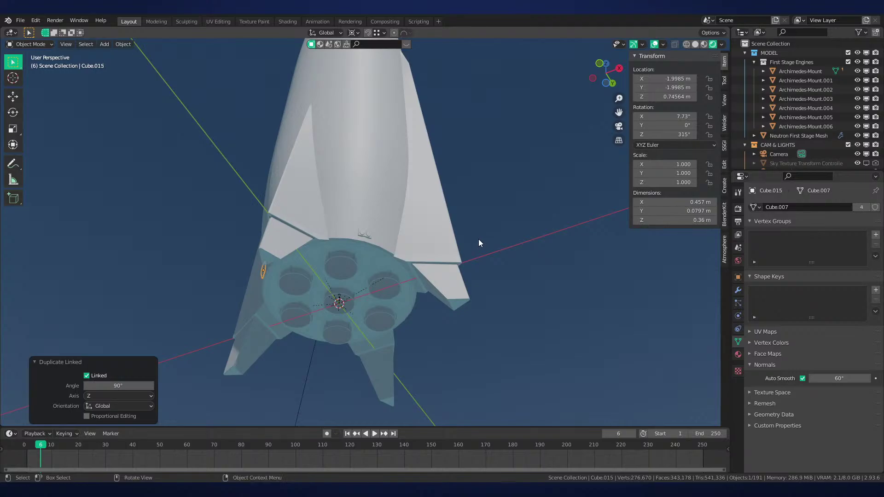
# Reset the pivot to Median Point and make a linked duplicate of the original lower plate about 12 m higher along Z
pyautogui.moveTo(478, 239); pyautogui.dragTo(488, 265, button='middle')
pyautogui.scroll(3, 461, 258)
pyautogui.click(368, 239)
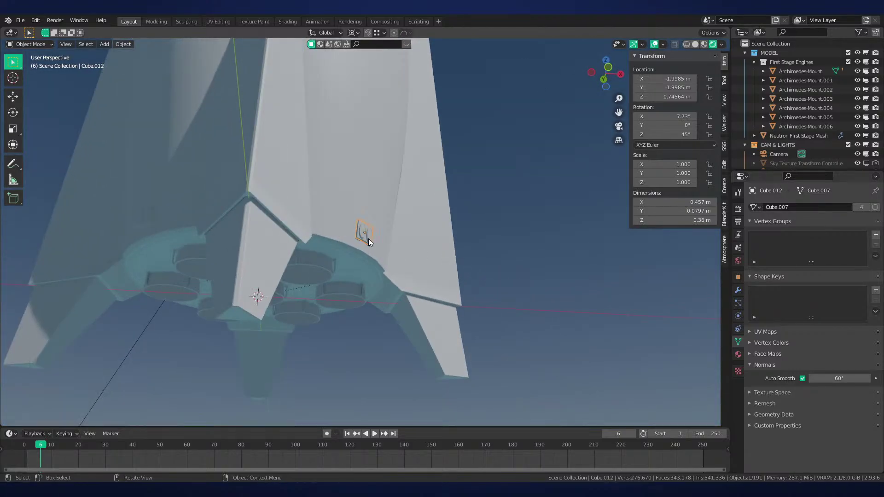
pyautogui.press('.')
pyautogui.press('KP_1')
pyautogui.scroll(-4, 378, 203)
pyautogui.keyDown('shift'); pyautogui.moveTo(368, 197); pyautogui.dragTo(371, 297, button='middle'); pyautogui.keyUp('shift')
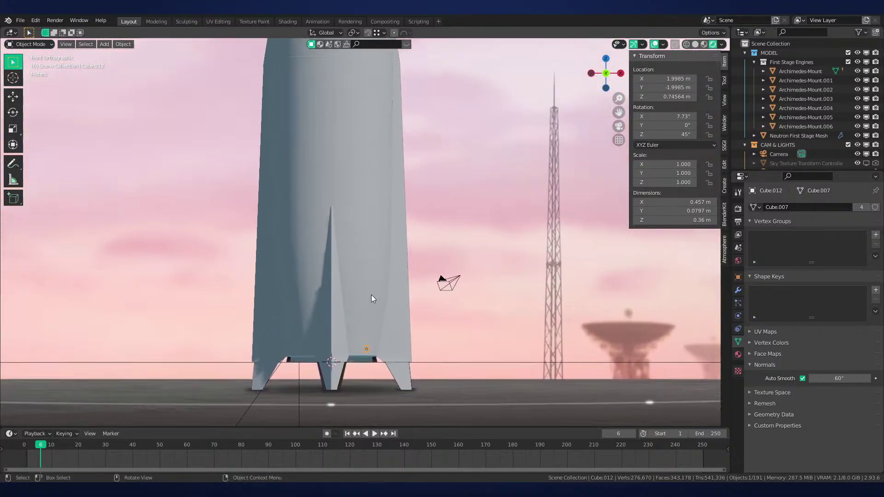
pyautogui.hotkey('alt', 'd')
pyautogui.press('z')
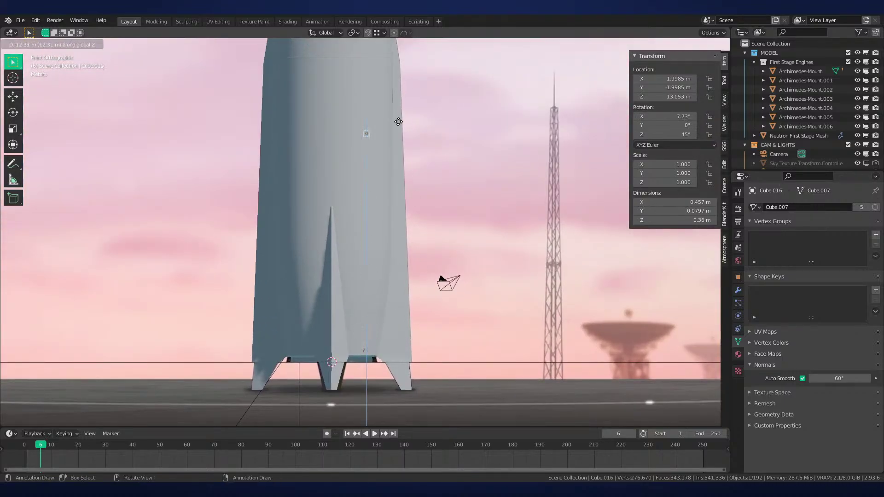
pyautogui.click(397, 121)
# Raise the duplicated plate along Z by about 8 m and another 5.5 m, up to the level of the upper fins
pyautogui.keyDown('shift'); pyautogui.moveTo(399, 160); pyautogui.dragTo(410, 363, button='middle'); pyautogui.keyUp('shift')
pyautogui.press('g')
pyautogui.press('z')
pyautogui.click(411, 222)
pyautogui.keyDown('shift'); pyautogui.moveTo(412, 225); pyautogui.dragTo(415, 299, button='middle'); pyautogui.keyUp('shift')
pyautogui.scroll(3, 415, 302)
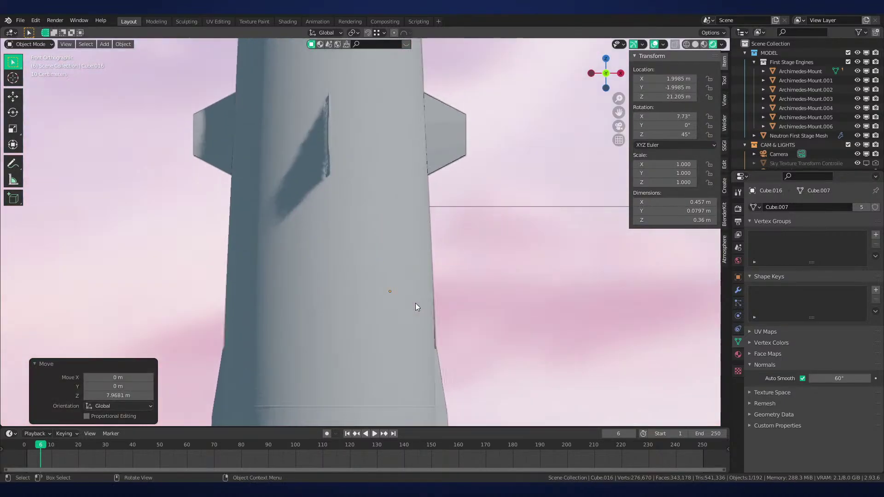
pyautogui.scroll(-2, 418, 307)
pyautogui.scroll(3, 482, 300)
pyautogui.keyDown('shift'); pyautogui.moveTo(452, 228); pyautogui.dragTo(437, 357, button='middle'); pyautogui.keyUp('shift')
pyautogui.press('g')
pyautogui.press('z')
pyautogui.click(430, 162)
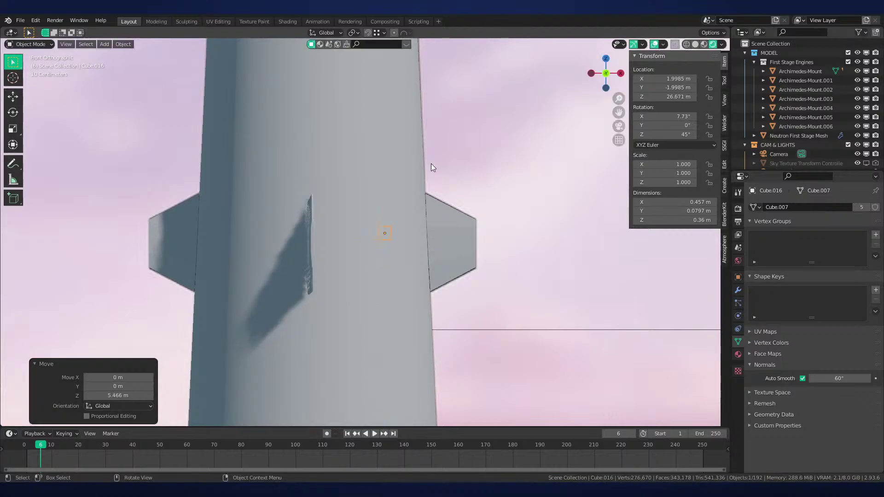
# Fine-tune the plate's height along Z to about 27.6 m, near the top of the upper fins
pyautogui.scroll(3, 451, 249)
pyautogui.keyDown('shift'); pyautogui.moveTo(456, 267); pyautogui.dragTo(431, 313, button='middle'); pyautogui.keyUp('shift')
pyautogui.scroll(2, 430, 313)
pyautogui.press('g')
pyautogui.press('z')
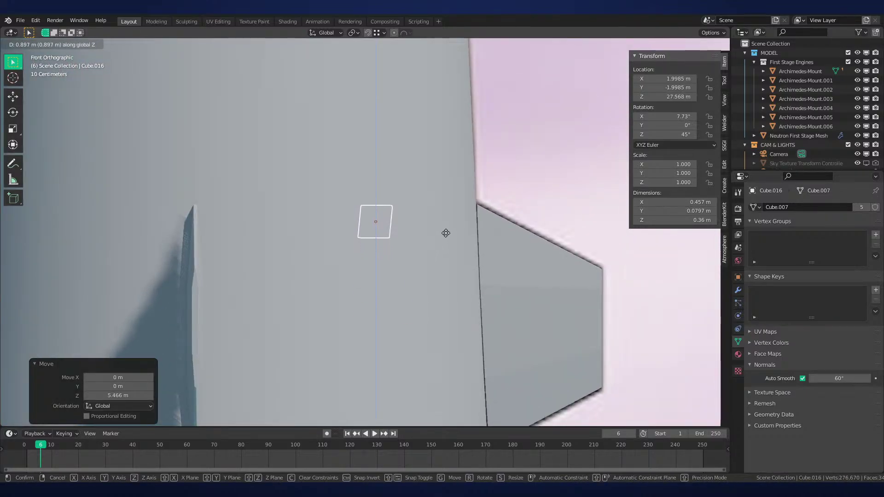
pyautogui.click(449, 237)
pyautogui.press('g')
pyautogui.press('z')
pyautogui.click(481, 203)
# Move the upper plate outward about 0.22 m along its local Y axis and reset its X rotation to 0°
pyautogui.moveTo(480, 203); pyautogui.dragTo(493, 278, button='middle')
pyautogui.press('g')
pyautogui.press('y')
pyautogui.press('y')
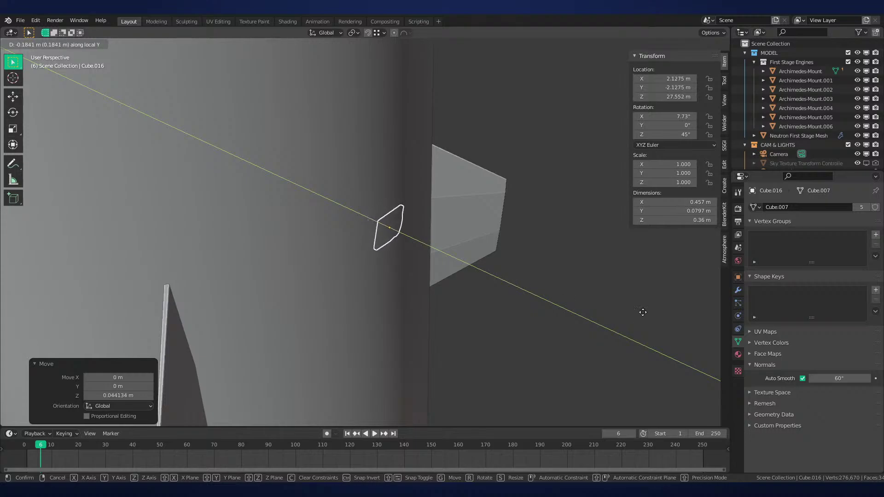
pyautogui.click(620, 277)
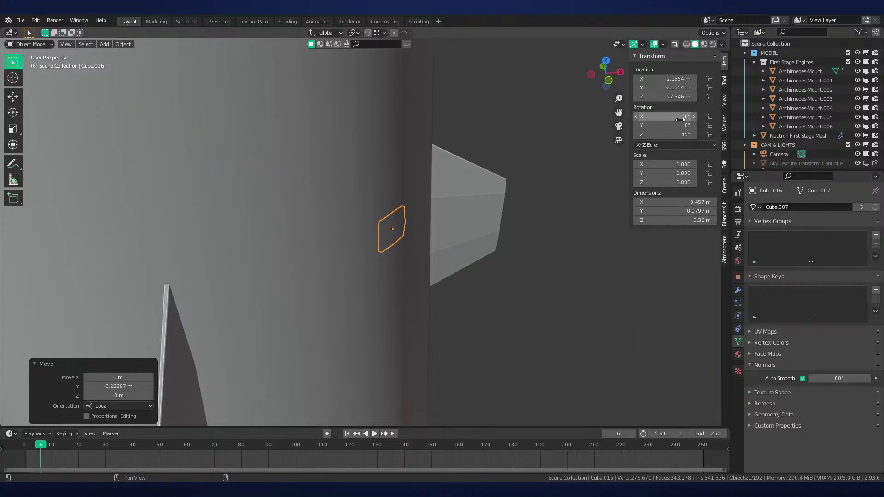
# Push the upper plate outward another 0.056 m along local Y so its ovals stand out from the hull
pyautogui.press('KP_Decimal')
pyautogui.scroll(-5, 504, 143)
pyautogui.press('g')
pyautogui.press('y')
pyautogui.press('y')
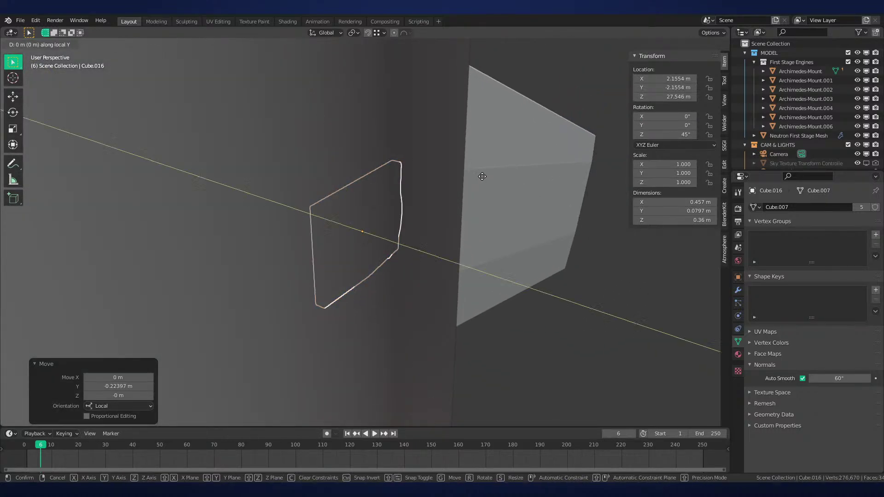
pyautogui.click(500, 166)
pyautogui.press('KP_Decimal')
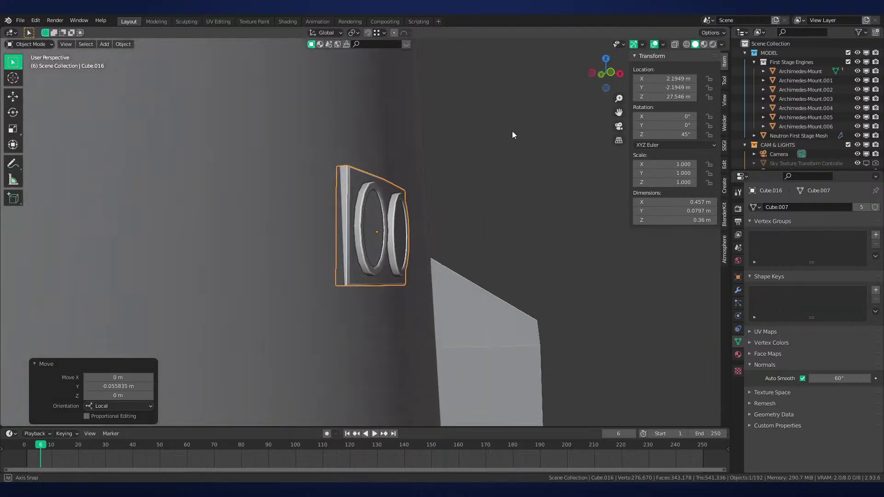
pyautogui.moveTo(513, 134); pyautogui.dragTo(548, 207, button='middle')
pyautogui.press('r')
pyautogui.press('y')
pyautogui.press('y')
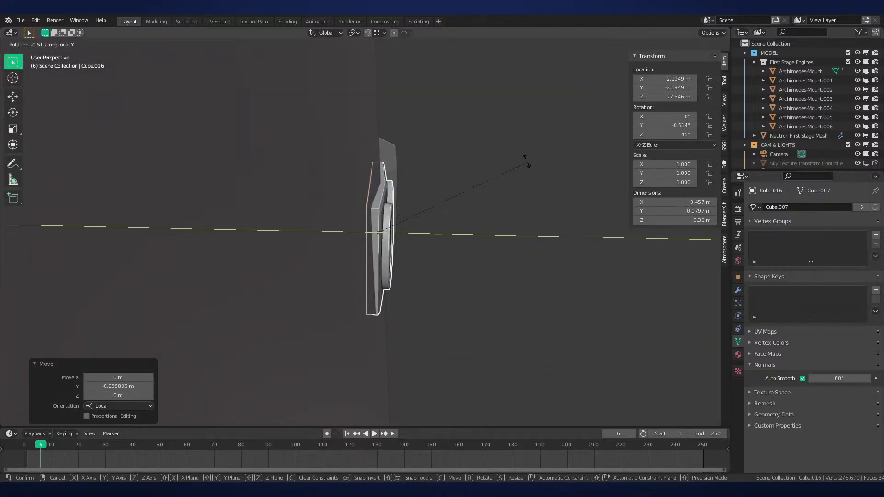
pyautogui.press('Escape')
# Tilt the upper plate about its local X axis in two small rotations, the first about -1.03°, to follow the hull's slope
pyautogui.press('r')
pyautogui.press('x')
pyautogui.press('x')
pyautogui.click(531, 171)
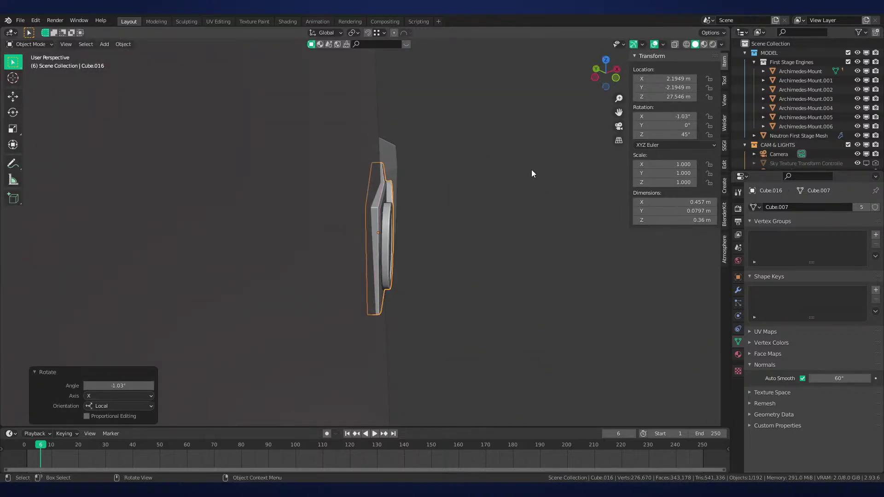
pyautogui.moveTo(531, 173); pyautogui.dragTo(524, 116, button='middle')
pyautogui.press('r')
pyautogui.press('x')
pyautogui.press('x')
pyautogui.click(513, 127)
# Nudge the upper plate slightly along local Y and tilt it another -1.29° about local X to an X rotation of -3.16°
pyautogui.press('g')
pyautogui.press('y')
pyautogui.press('y')
pyautogui.click(543, 209)
pyautogui.press('r')
pyautogui.press('x')
pyautogui.press('x')
pyautogui.click(547, 208)
pyautogui.scroll(-5, 501, 176)
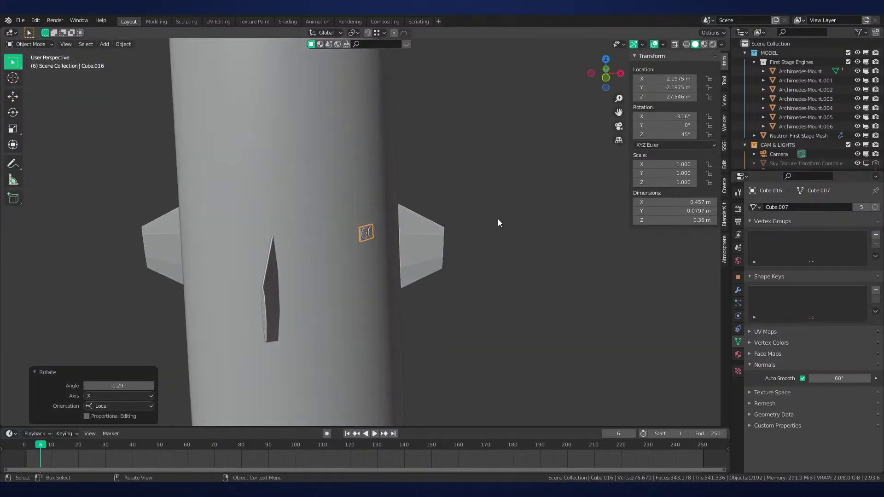
# Set the pivot to the 3D Cursor and make three linked duplicates of the upper plate at 90° steps about Z
pyautogui.moveTo(497, 223); pyautogui.dragTo(548, 258, button='middle')
pyautogui.press('.')
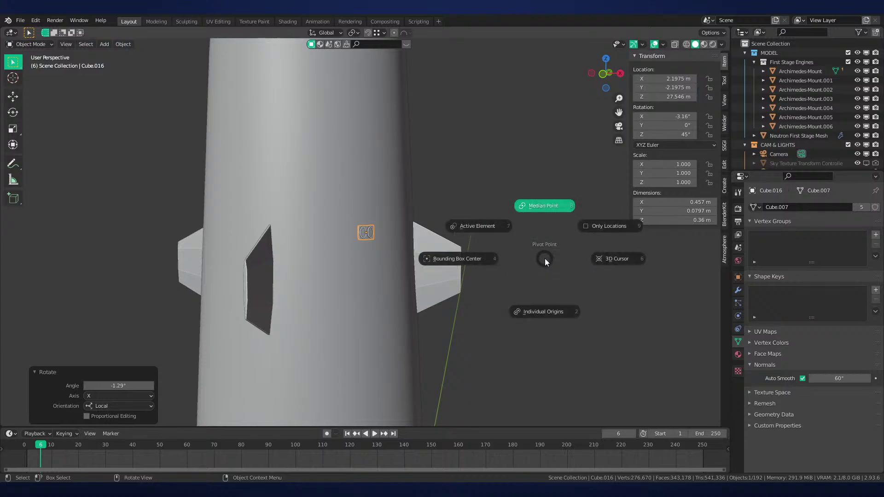
pyautogui.click(612, 257)
pyautogui.moveTo(612, 257)
pyautogui.mouseDown(button='middle')
pyautogui.moveTo(610, 286)
pyautogui.moveTo(504, 284)
pyautogui.mouseUp(button='middle')
pyautogui.hotkey('alt', 'd')
pyautogui.press('r')
pyautogui.press('z')
pyautogui.press('Return')
pyautogui.hotkey('shift', 'r')
pyautogui.hotkey('shift', 'r')
pyautogui.click(504, 283)
# Switch to wireframe shading and circle-select all four upper plates through the hull
pyautogui.scroll(-5, 363, 235)
pyautogui.press('z')
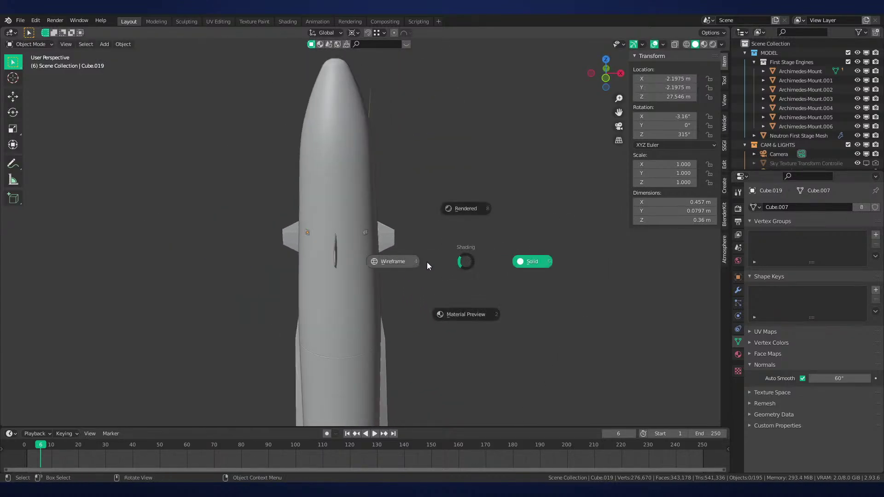
pyautogui.click(426, 262)
pyautogui.press('c')
pyautogui.click(363, 231)
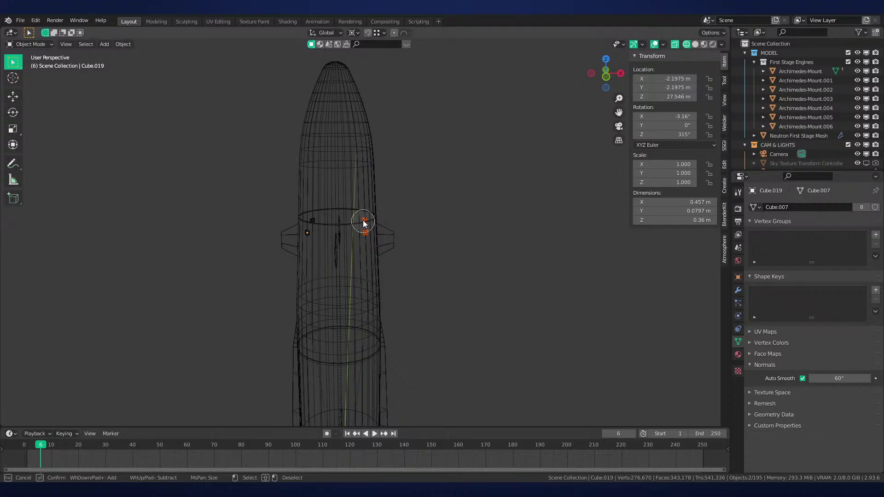
pyautogui.click(309, 229)
pyautogui.press('Escape')
pyautogui.scroll(-2, 414, 350)
pyautogui.keyDown('shift'); pyautogui.moveTo(413, 349); pyautogui.dragTo(408, 247, button='middle'); pyautogui.keyUp('shift')
pyautogui.scroll(4, 408, 249)
pyautogui.moveTo(394, 285); pyautogui.dragTo(410, 258, button='middle')
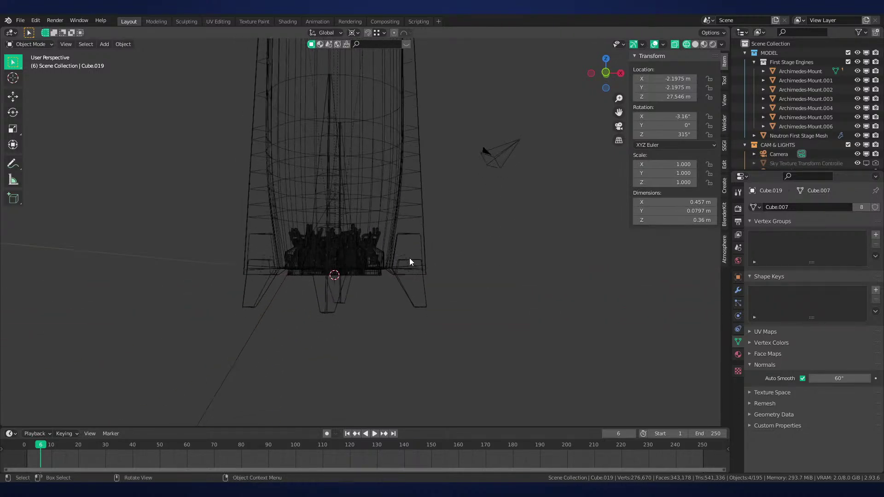
# Return to solid shading, add the four lower plates to the selection and parent all eight to Neutron First Stage Mesh with Keep Transform
pyautogui.hotkey('shift', 'z')
pyautogui.press('KP_1')
pyautogui.scroll(5, 404, 255)
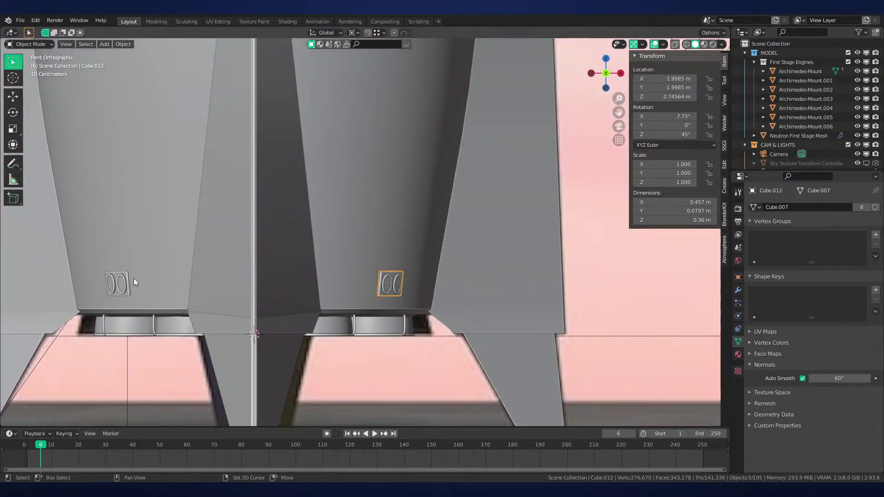
pyautogui.keyDown('shift'); pyautogui.click(125, 282); pyautogui.keyUp('shift')
pyautogui.scroll(-4, 156, 279)
pyautogui.moveTo(162, 279); pyautogui.dragTo(274, 299, button='middle')
pyautogui.keyDown('shift'); pyautogui.click(234, 260); pyautogui.keyUp('shift')
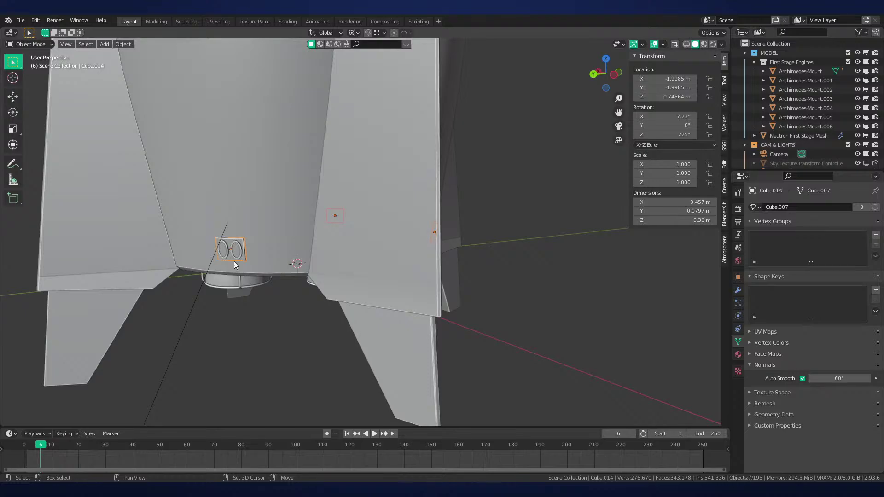
pyautogui.moveTo(233, 261); pyautogui.dragTo(377, 269, button='middle')
pyautogui.keyDown('shift'); pyautogui.click(404, 214); pyautogui.keyUp('shift')
pyautogui.hotkey('ctrl', 'p')
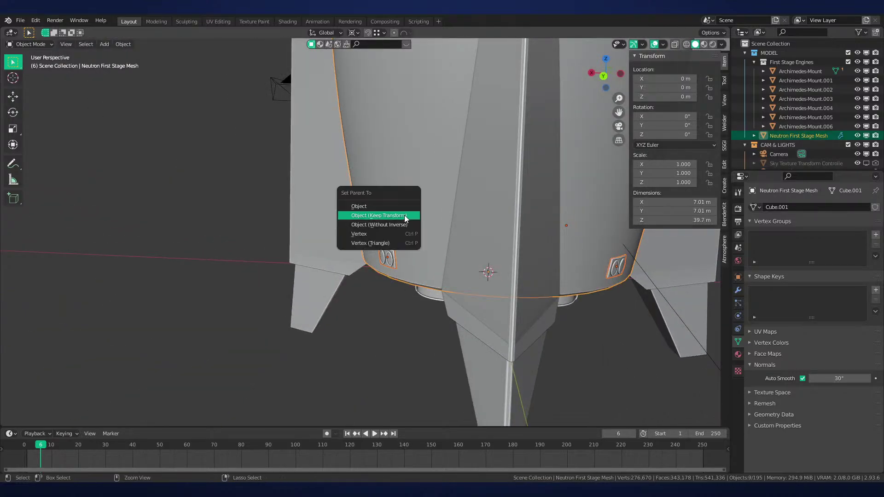
pyautogui.click(404, 215)
pyautogui.scroll(-5, 424, 98)
pyautogui.press('g')
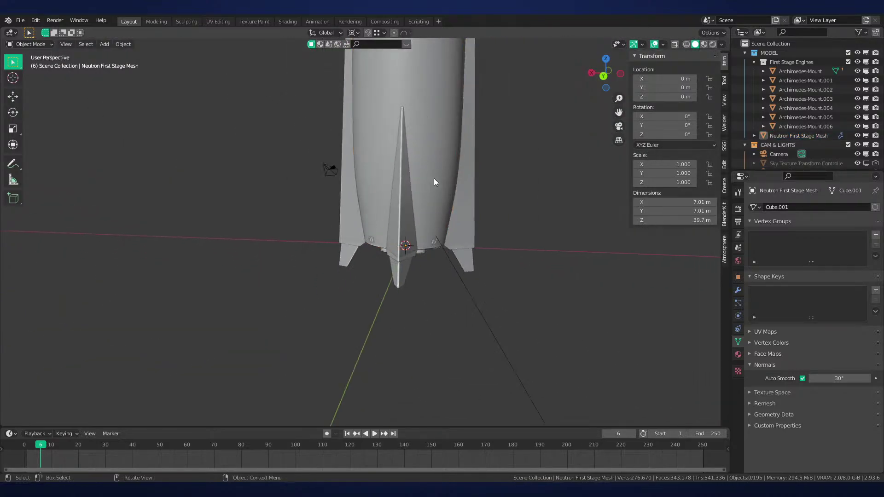
pyautogui.rightClick(437, 155)
# Select the loose objects from Cube.008 through the last Cylinder in the scene collection and move them to the MODEL collection
pyautogui.scroll(-6, 791, 122)
pyautogui.click(773, 90)
pyautogui.scroll(-5, 773, 102)
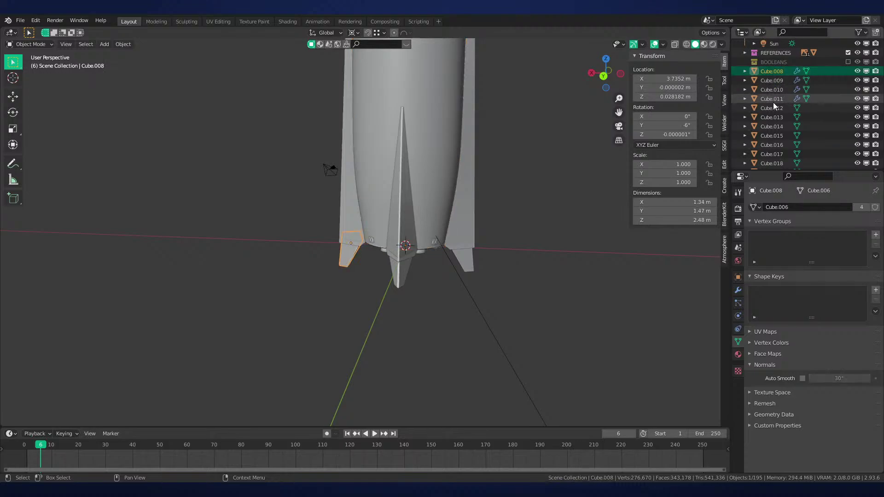
pyautogui.keyDown('shift'); pyautogui.click(775, 151); pyautogui.keyUp('shift')
pyautogui.moveTo(434, 203); pyautogui.dragTo(510, 228, button='middle')
pyautogui.scroll(12, 791, 126)
pyautogui.moveTo(451, 258); pyautogui.dragTo(432, 239, button='middle')
pyautogui.press('m')
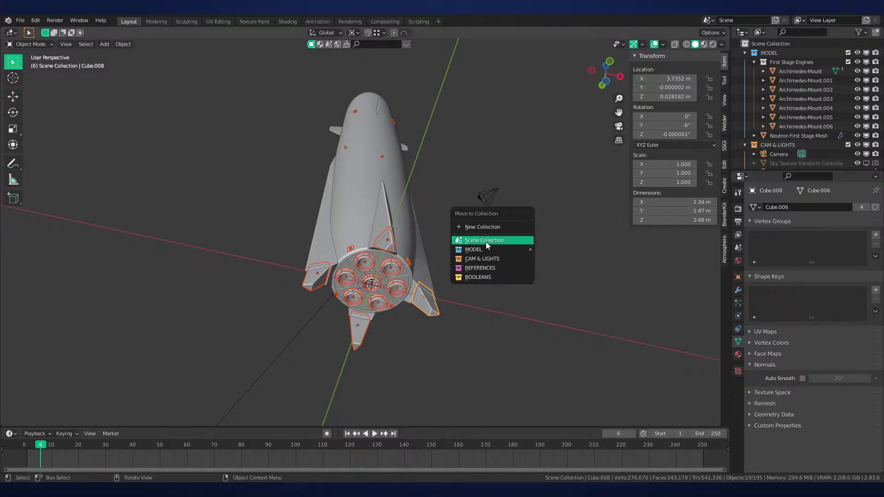
pyautogui.moveTo(530, 249)
pyautogui.click(580, 262)
# Select Cylinder.064 through Cylinder.070 and parent them to Neutron First Stage Mesh with Keep Transform
pyautogui.scroll(-4, 814, 134)
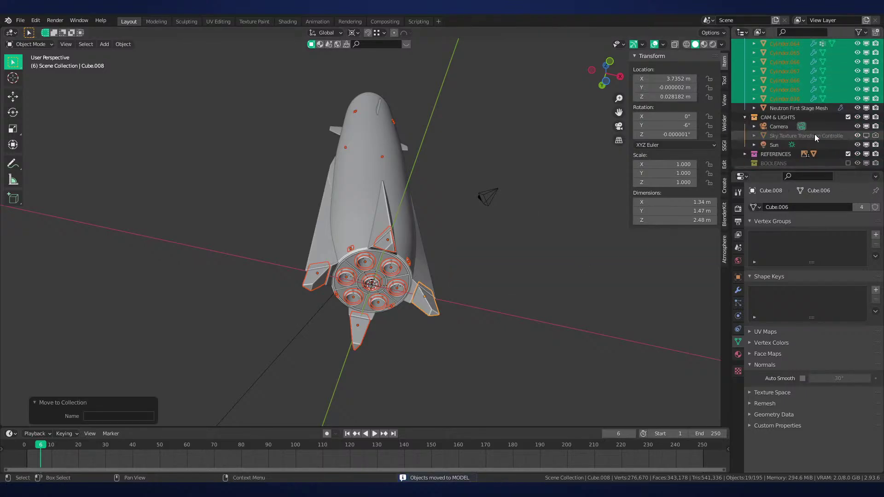
pyautogui.scroll(3, 813, 134)
pyautogui.scroll(-1, 783, 124)
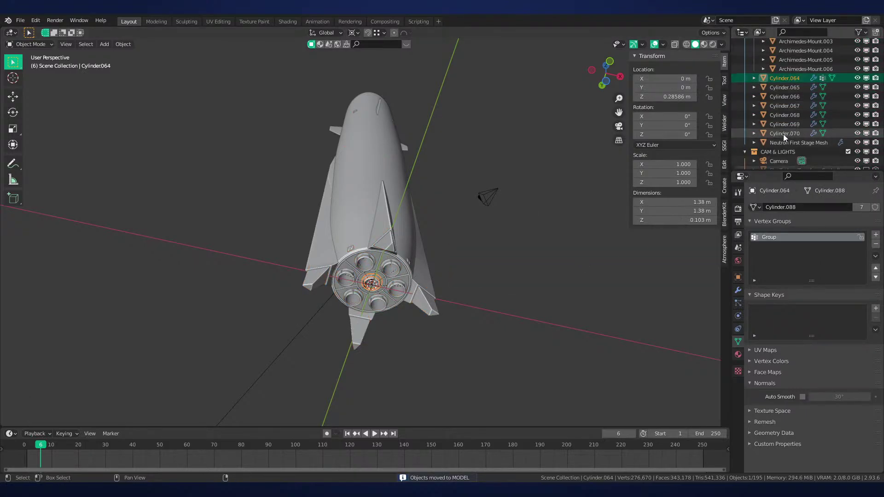
pyautogui.keyDown('shift'); pyautogui.click(782, 134); pyautogui.keyUp('shift')
pyautogui.scroll(2, 446, 256)
pyautogui.scroll(4, 461, 246)
pyautogui.keyDown('shift'); pyautogui.moveTo(445, 295); pyautogui.dragTo(462, 255, button='middle'); pyautogui.keyUp('shift')
pyautogui.keyDown('shift'); pyautogui.click(388, 139); pyautogui.keyUp('shift')
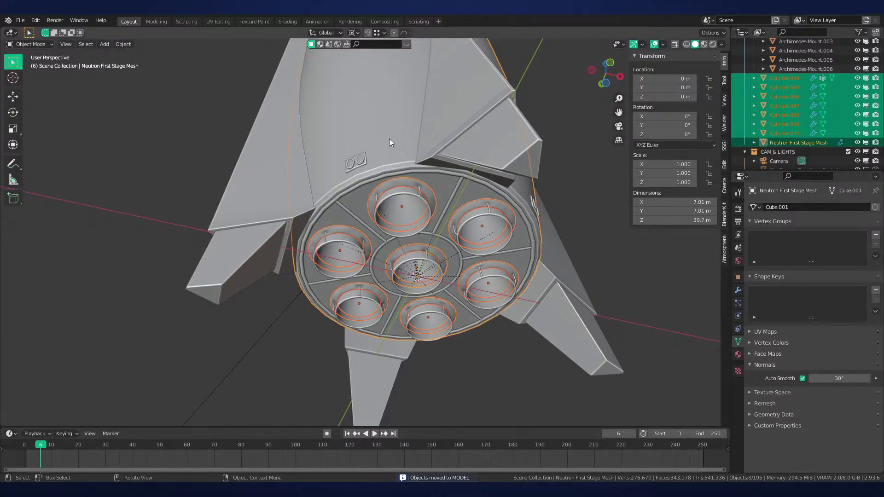
pyautogui.hotkey('ctrl', 'p')
pyautogui.click(388, 139)
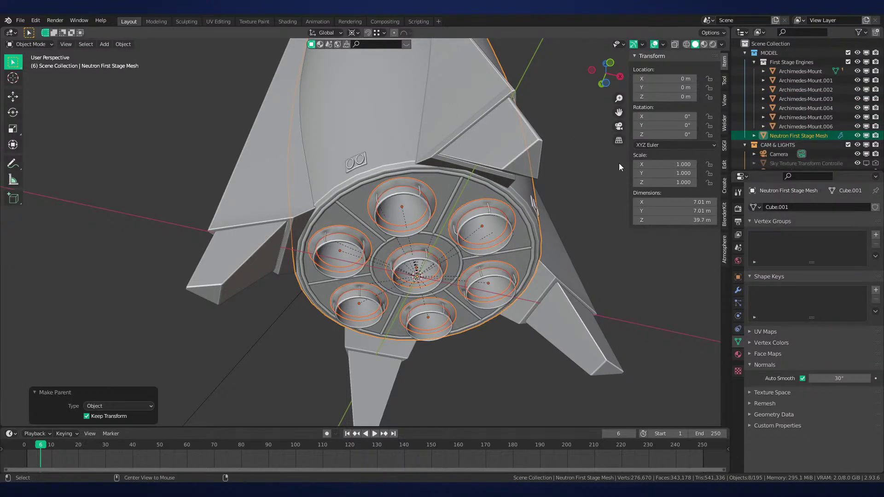
# Collapse the First Stage Engines collection in the outliner and save the file
pyautogui.click(769, 52)
pyautogui.click(755, 62)
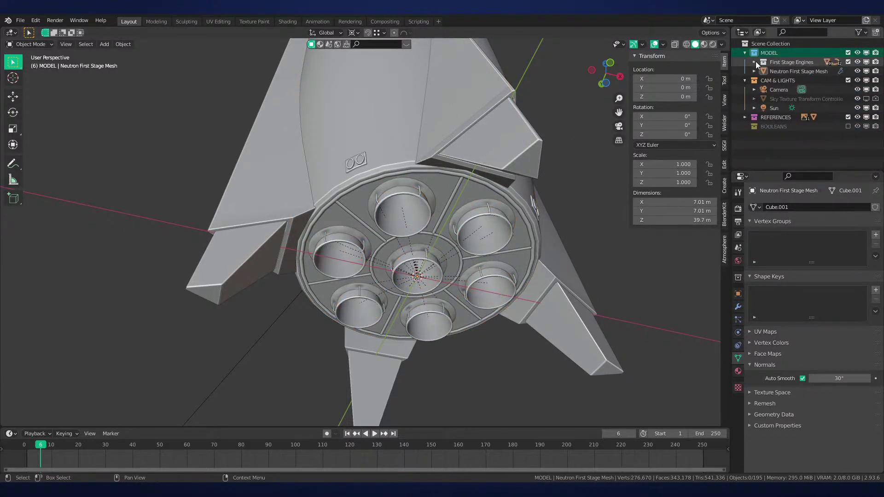
pyautogui.hotkey('ctrl', 's')
# Check the whole first stage with its eight plates in material preview and return to solid shading
pyautogui.click(786, 71)
pyautogui.scroll(-5, 444, 221)
pyautogui.moveTo(465, 212)
pyautogui.mouseDown(button='middle')
pyautogui.moveTo(442, 223)
pyautogui.moveTo(424, 184)
pyautogui.moveTo(440, 153)
pyautogui.mouseUp(button='middle')
pyautogui.click(440, 154)
pyautogui.press('z')
pyautogui.moveTo(440, 276)
pyautogui.mouseDown(button='middle')
pyautogui.moveTo(458, 299)
pyautogui.moveTo(444, 363)
pyautogui.moveTo(445, 283)
pyautogui.mouseUp(button='middle')
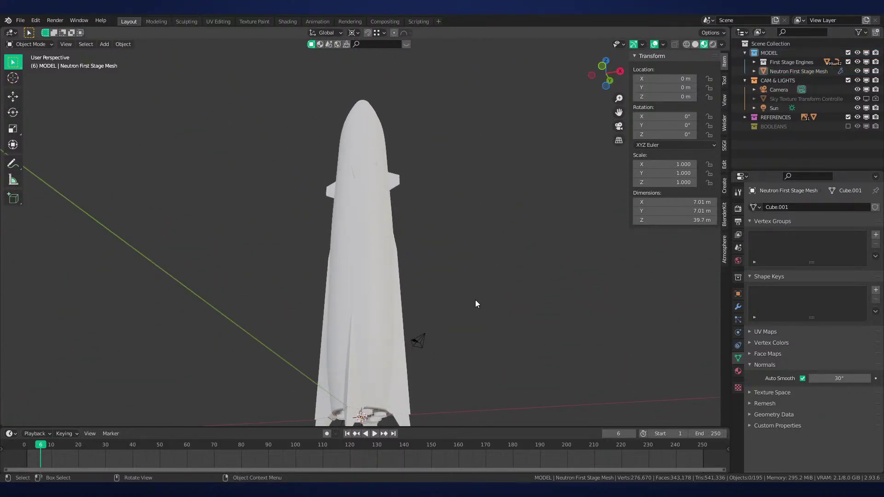
pyautogui.press('z')
pyautogui.click(512, 292)
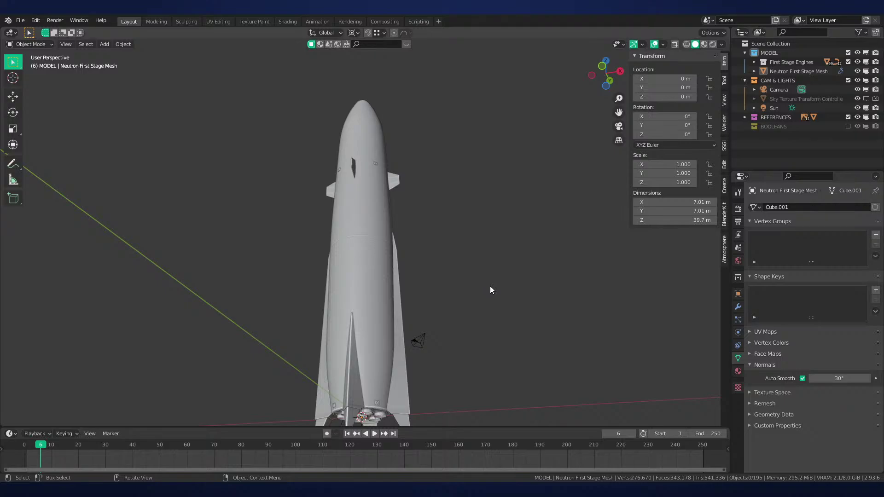
# Select the main first-stage mesh and examine the rocket from several angles in material preview and rendered shading
pyautogui.click(656, 46)
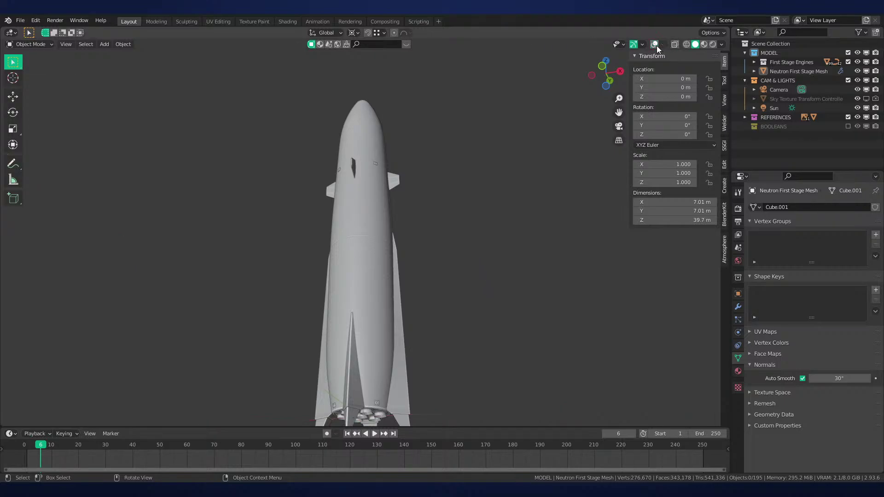
pyautogui.click(656, 45)
pyautogui.moveTo(457, 141); pyautogui.dragTo(393, 223, button='middle')
pyautogui.click(393, 224)
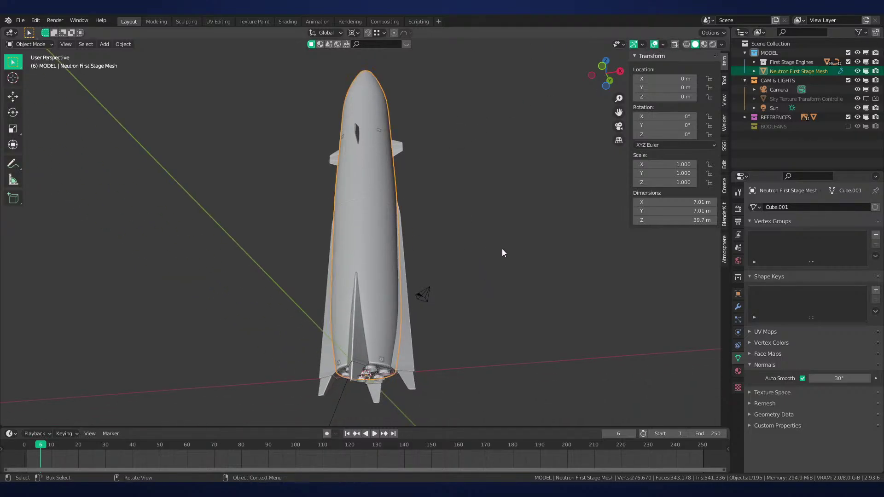
pyautogui.moveTo(502, 249); pyautogui.dragTo(495, 211, button='middle')
pyautogui.press('z')
pyautogui.click(498, 288)
pyautogui.press('z')
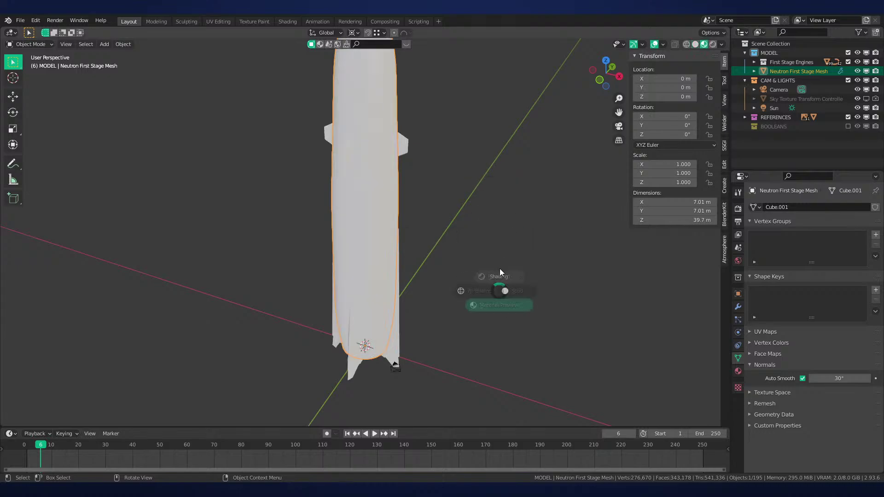
pyautogui.click(499, 259)
pyautogui.moveTo(499, 259)
pyautogui.mouseDown(button='middle')
pyautogui.moveTo(500, 209)
pyautogui.moveTo(618, 276)
pyautogui.mouseUp(button='middle')
pyautogui.moveTo(505, 280); pyautogui.dragTo(570, 265, button='middle')
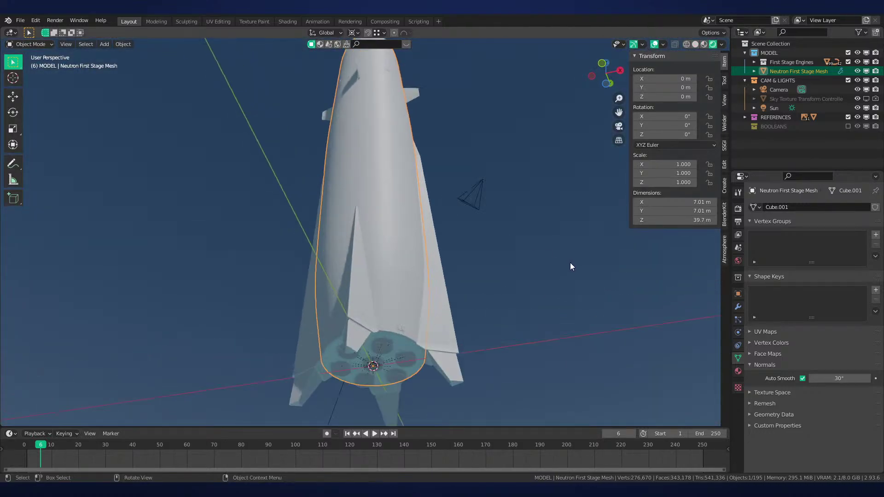
pyautogui.press('z')
pyautogui.scroll(-3, 478, 242)
pyautogui.moveTo(479, 242)
pyautogui.mouseDown(button='middle')
pyautogui.moveTo(446, 228)
pyautogui.moveTo(500, 256)
pyautogui.moveTo(501, 283)
pyautogui.mouseUp(button='middle')
pyautogui.scroll(3, 502, 257)
pyautogui.press('z')
pyautogui.click(512, 283)
pyautogui.press('z')
pyautogui.click(507, 260)
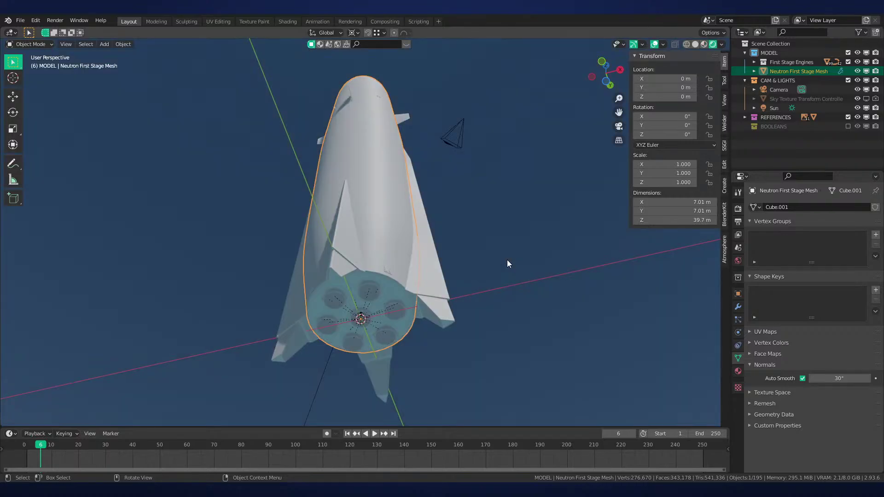
pyautogui.press('r')
pyautogui.press('r')
pyautogui.rightClick(498, 242)
pyautogui.press('z')
pyautogui.click(508, 269)
pyautogui.scroll(-3, 501, 313)
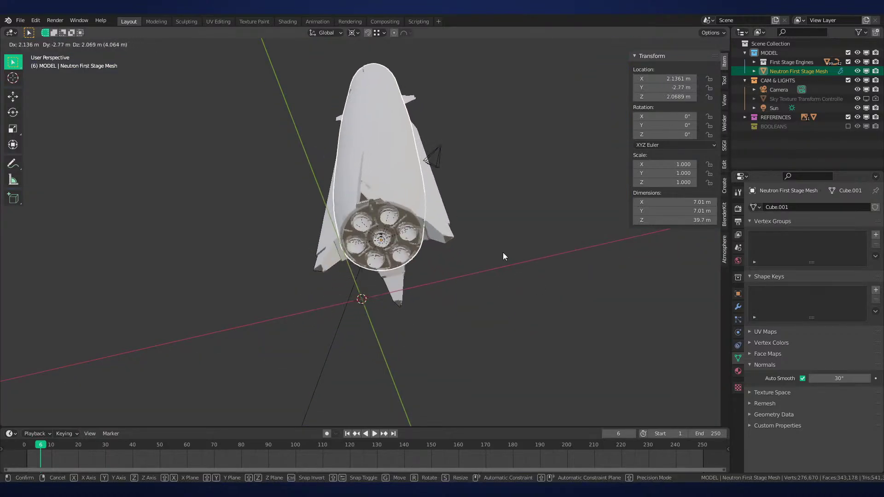
pyautogui.moveTo(503, 252); pyautogui.dragTo(472, 353, button='middle')
pyautogui.press('g')
pyautogui.press('z')
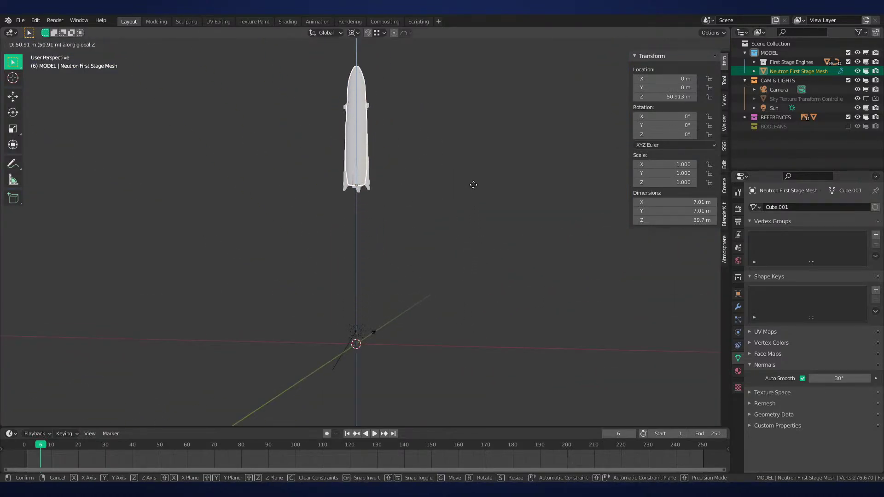
pyautogui.rightClick(475, 121)
# Select the four landing feet, set the pivot to Individual Origins, and slide them up about 1.6 m along their local Z
pyautogui.scroll(1, 451, 265)
pyautogui.scroll(8, 489, 223)
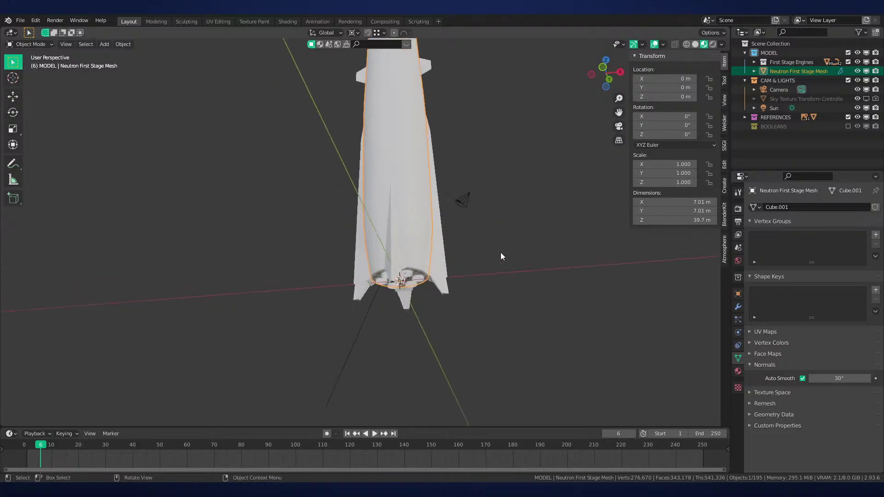
pyautogui.click(468, 305)
pyautogui.press('.')
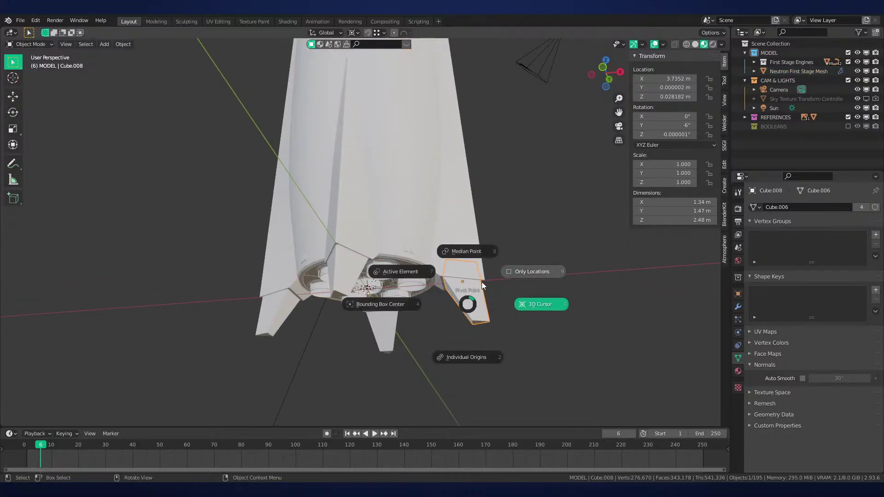
pyautogui.click(476, 340)
pyautogui.moveTo(477, 340); pyautogui.dragTo(479, 329, button='middle')
pyautogui.keyDown('shift'); pyautogui.click(390, 330); pyautogui.keyUp('shift')
pyautogui.keyDown('shift'); pyautogui.click(342, 229); pyautogui.keyUp('shift')
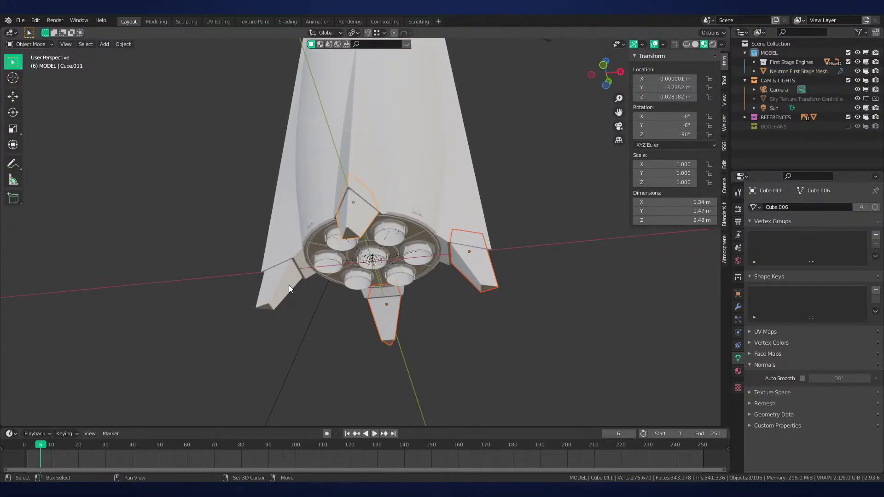
pyautogui.keyDown('shift'); pyautogui.click(288, 285); pyautogui.keyUp('shift')
pyautogui.scroll(5, 377, 284)
pyautogui.press('g')
pyautogui.press('z')
pyautogui.press('z')
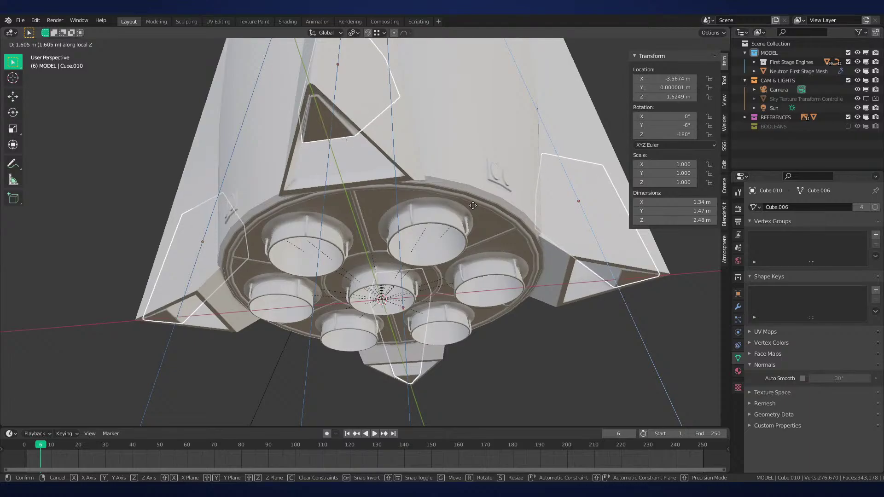
pyautogui.click(473, 208)
pyautogui.hotkey('alt', 'a')
# Examine the whole rocket with retracted landing feet from below, in material preview and rendered shading
pyautogui.scroll(-7, 473, 209)
pyautogui.moveTo(473, 209)
pyautogui.mouseDown(button='middle')
pyautogui.moveTo(477, 288)
pyautogui.moveTo(522, 253)
pyautogui.moveTo(493, 252)
pyautogui.moveTo(506, 239)
pyautogui.moveTo(517, 250)
pyautogui.moveTo(526, 216)
pyautogui.moveTo(523, 281)
pyautogui.moveTo(509, 225)
pyautogui.moveTo(507, 234)
pyautogui.mouseUp(button='middle')
pyautogui.scroll(-2, 516, 267)
pyautogui.scroll(3, 524, 237)
pyautogui.scroll(-5, 524, 237)
pyautogui.scroll(4, 528, 258)
pyautogui.scroll(-3, 520, 255)
pyautogui.scroll(3, 509, 224)
pyautogui.scroll(-3, 504, 214)
pyautogui.press('z')
pyautogui.click(509, 186)
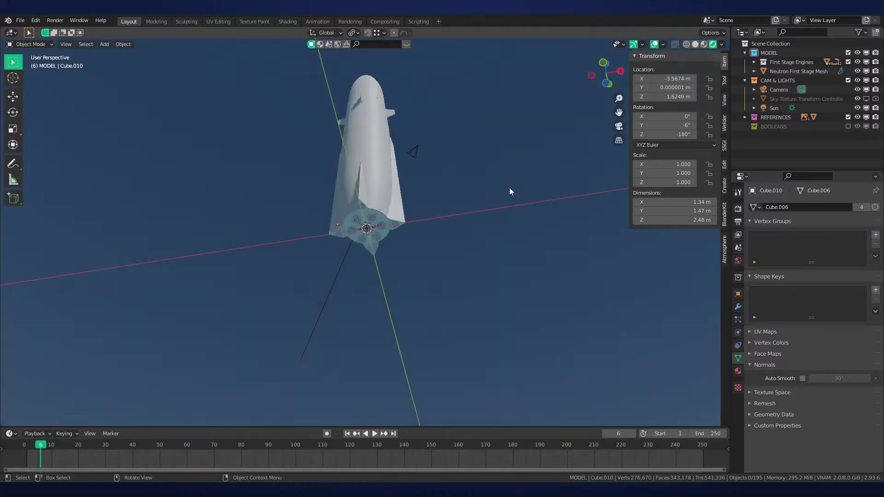
pyautogui.moveTo(509, 187); pyautogui.dragTo(520, 278, button='middle')
pyautogui.moveTo(483, 233); pyautogui.dragTo(490, 231, button='middle')
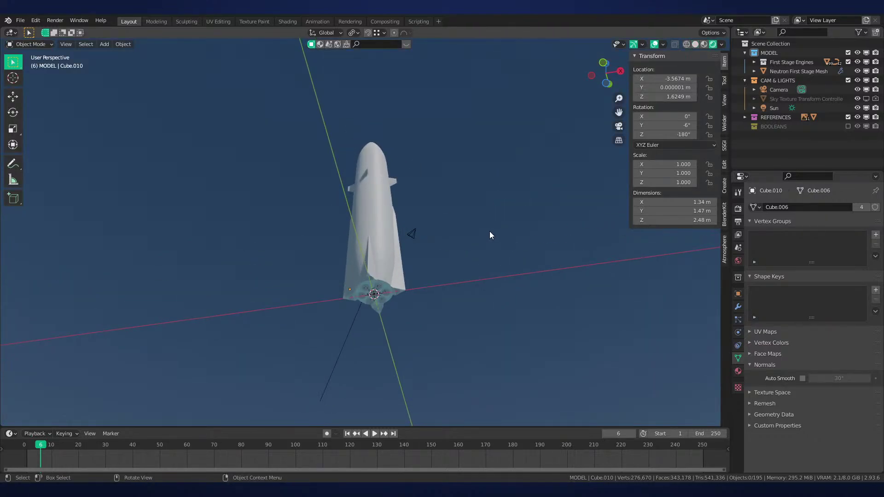
# Select the camera and align it to a distant, low view of the whole rocket
pyautogui.click(407, 231)
pyautogui.scroll(-3, 434, 248)
pyautogui.scroll(-2, 419, 275)
pyautogui.moveTo(433, 249); pyautogui.dragTo(437, 277, button='middle')
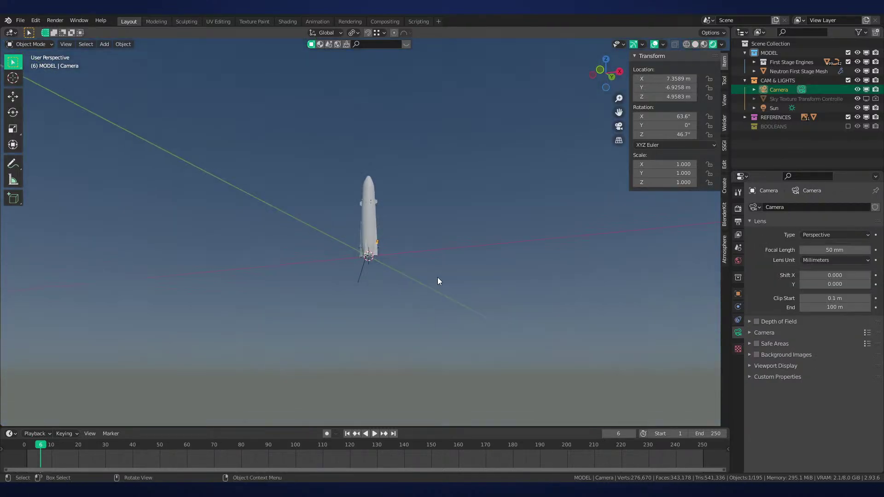
pyautogui.press('KP_0')
pyautogui.scroll(-3, 437, 277)
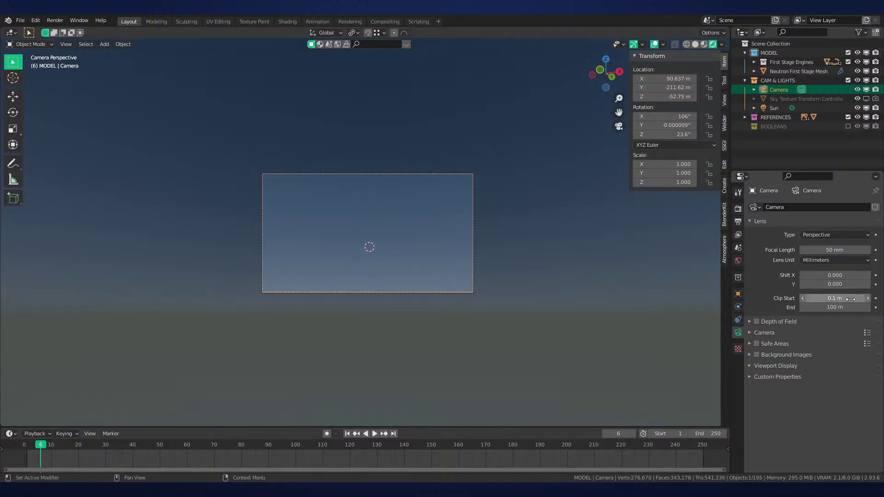
# Set the camera's clip start to 0.5 m and its clip end to 1000 m
pyautogui.click(850, 298)
pyautogui.write('0.5')
pyautogui.press('Tab')
pyautogui.write('1000')
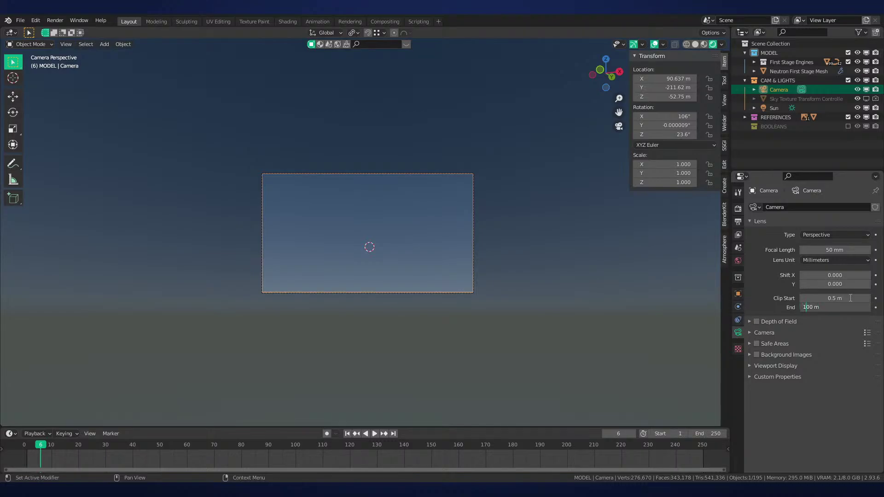
pyautogui.press('Return')
# Roll the camera about -21° so the rocket tilts, set its focal length to 93 mm, and re-aim it at the rocket
pyautogui.scroll(2, 591, 214)
pyautogui.press('r')
pyautogui.click(533, 148)
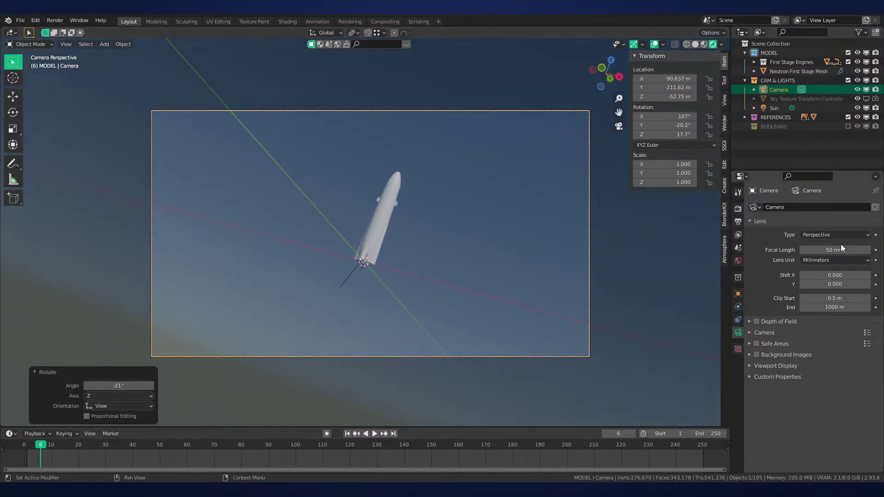
pyautogui.moveTo(841, 247); pyautogui.dragTo(870, 250)
pyautogui.press('r')
pyautogui.press('r')
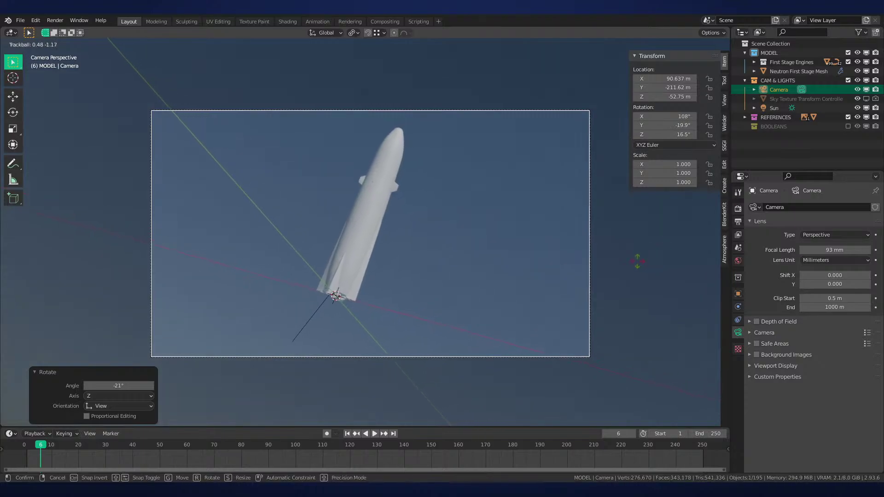
pyautogui.click(635, 276)
# Move the camera back 50 m along its local Z, set the focal length to 116 mm, and centre the rocket in frame
pyautogui.press('g')
pyautogui.press('z')
pyautogui.press('z')
pyautogui.write('50')
pyautogui.press('Return')
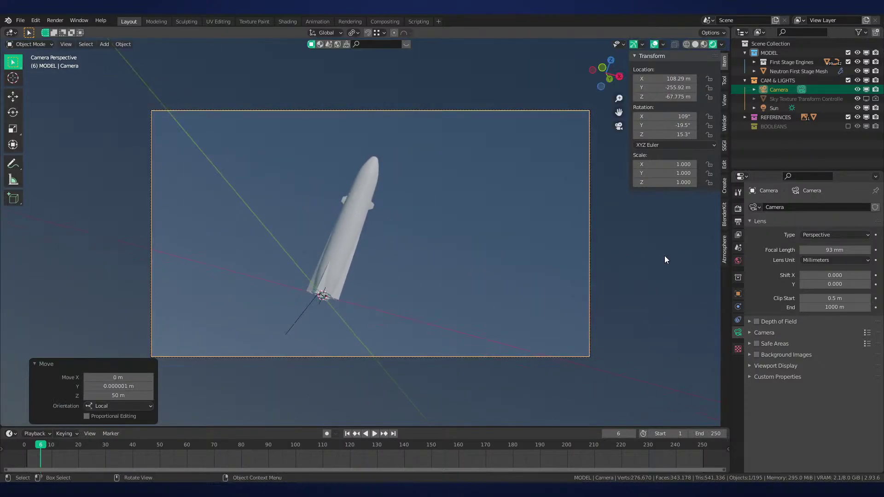
pyautogui.moveTo(870, 249); pyautogui.dragTo(881, 249)
pyautogui.press('r')
pyautogui.press('r')
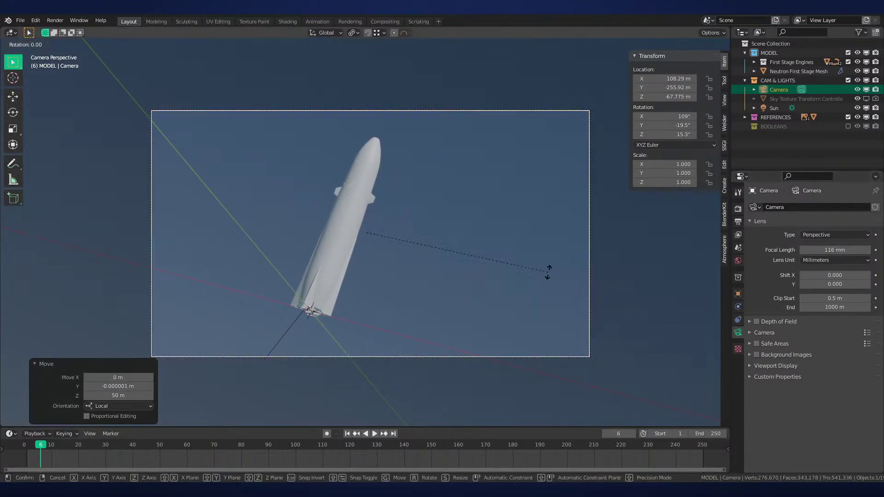
pyautogui.click(548, 257)
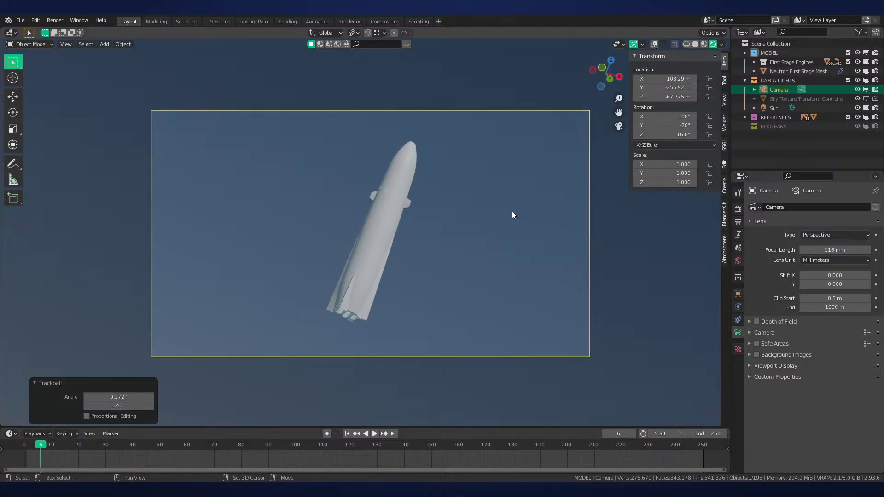
# Hide the viewport overlays and the transform sidebar, and fit the camera frame to the viewport
pyautogui.press('Home')
pyautogui.scroll(-2, 528, 264)
pyautogui.scroll(1, 531, 267)
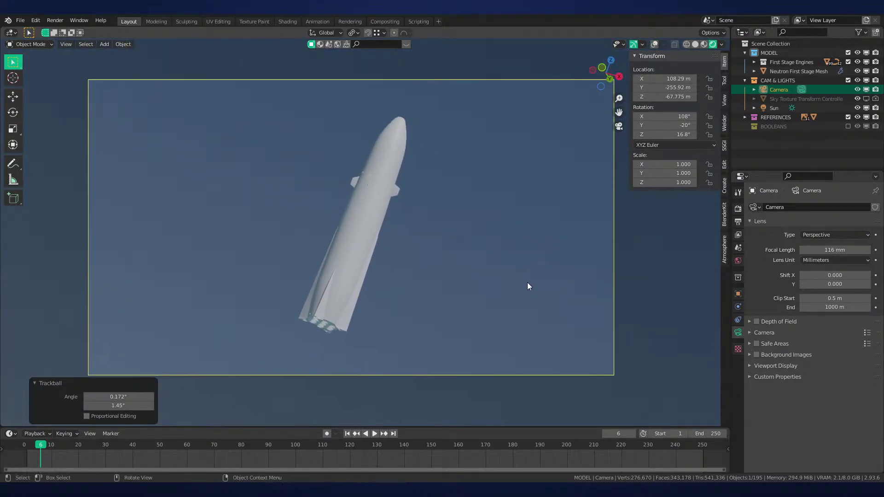
pyautogui.press('n')
pyautogui.press('Home')
pyautogui.click(402, 294)
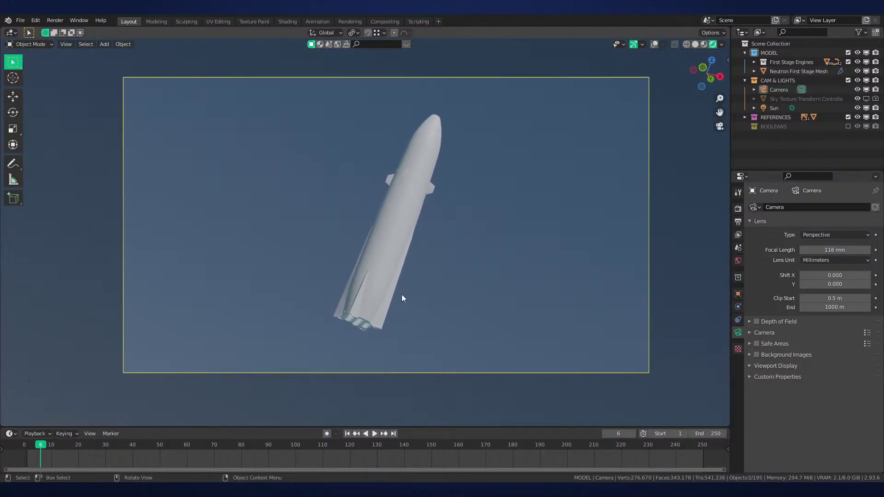
pyautogui.press('Home')
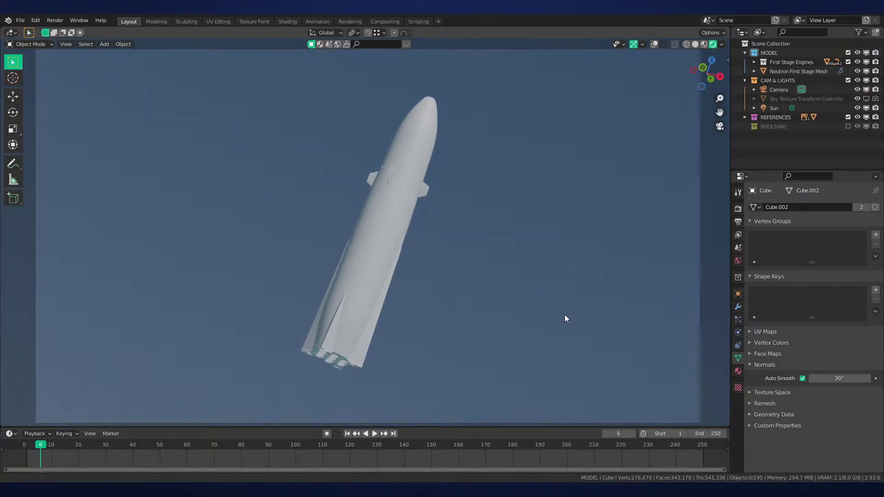
# Rotate the Sun light about the Z axis to light the rocket from another side, leaving it deselected
pyautogui.click(782, 106)
pyautogui.press('r')
pyautogui.press('z')
pyautogui.click(536, 296)
pyautogui.click(507, 293)
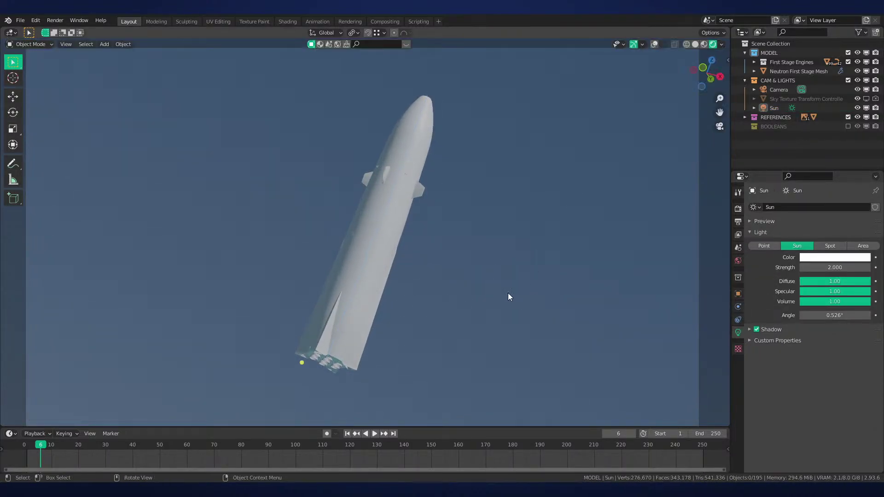
# Save the file and compare the camera view of the rocket in solid and rendered shading
pyautogui.press('z')
pyautogui.hotkey('ctrl', 's')
pyautogui.press('z')
pyautogui.click(558, 275)
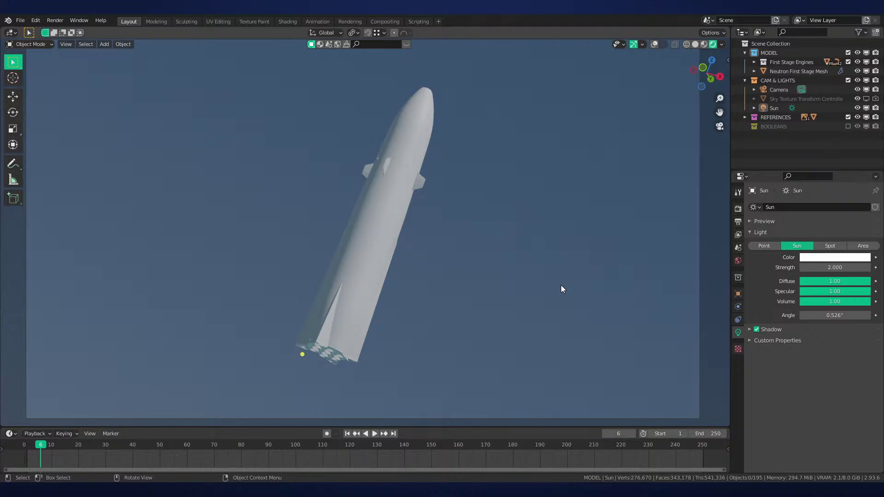
pyautogui.press('z')
pyautogui.press('z')
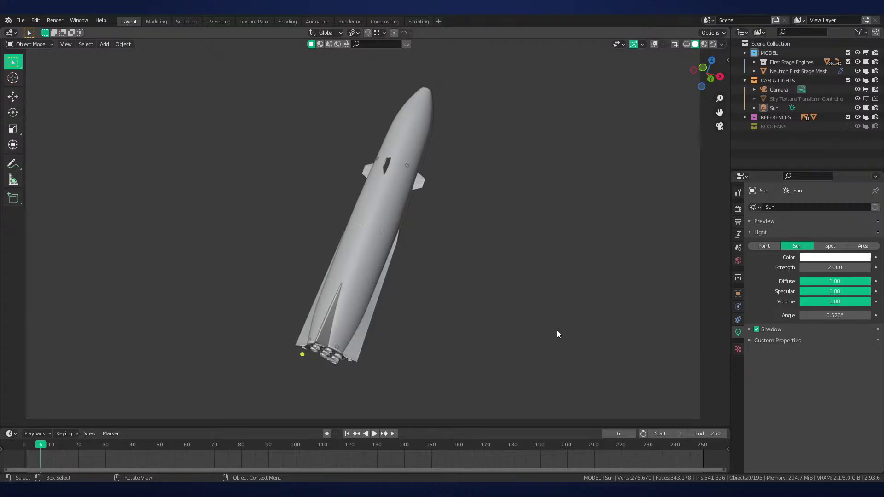
pyautogui.press('z')
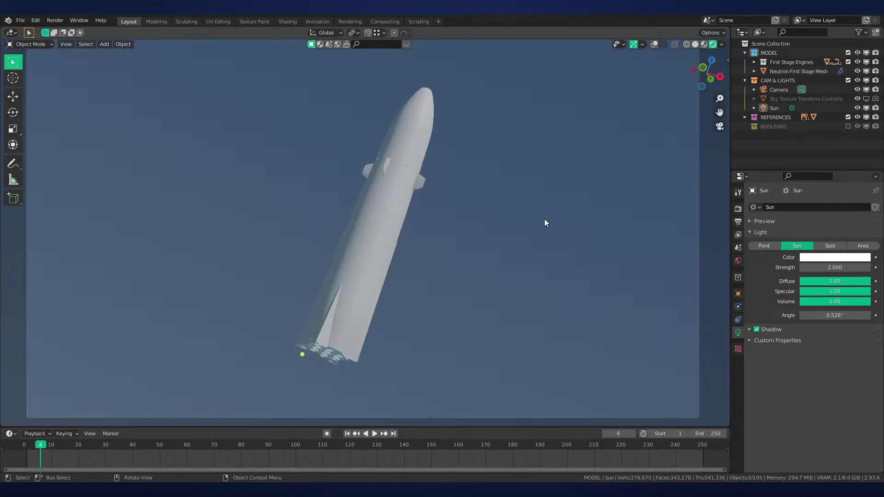